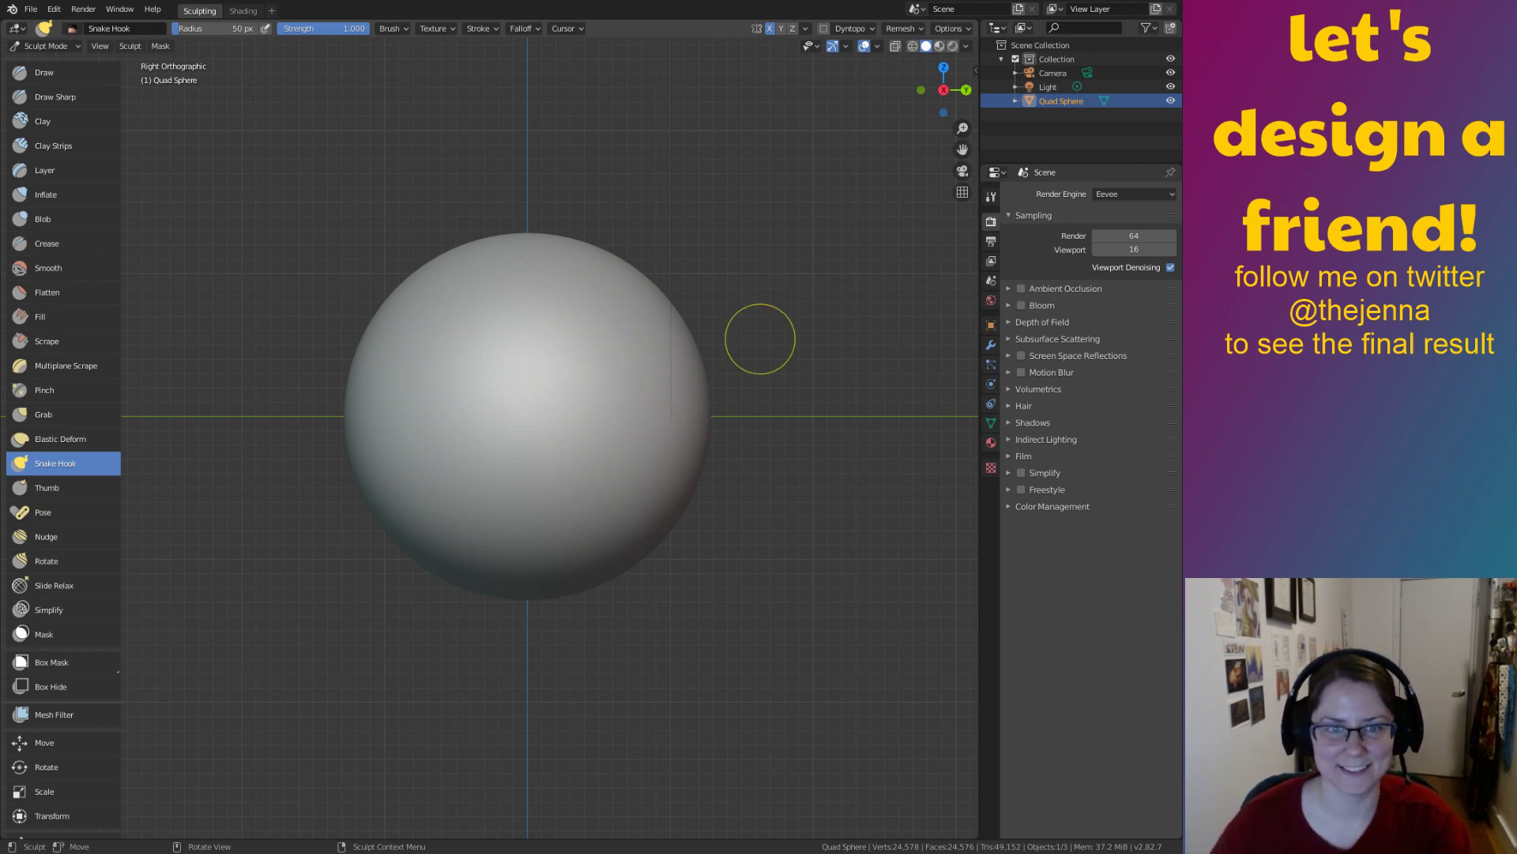
Set the Snake Hook brush radius to 112 px and pull mirrored horns and spikes out of the sphere's upper half
key(f)
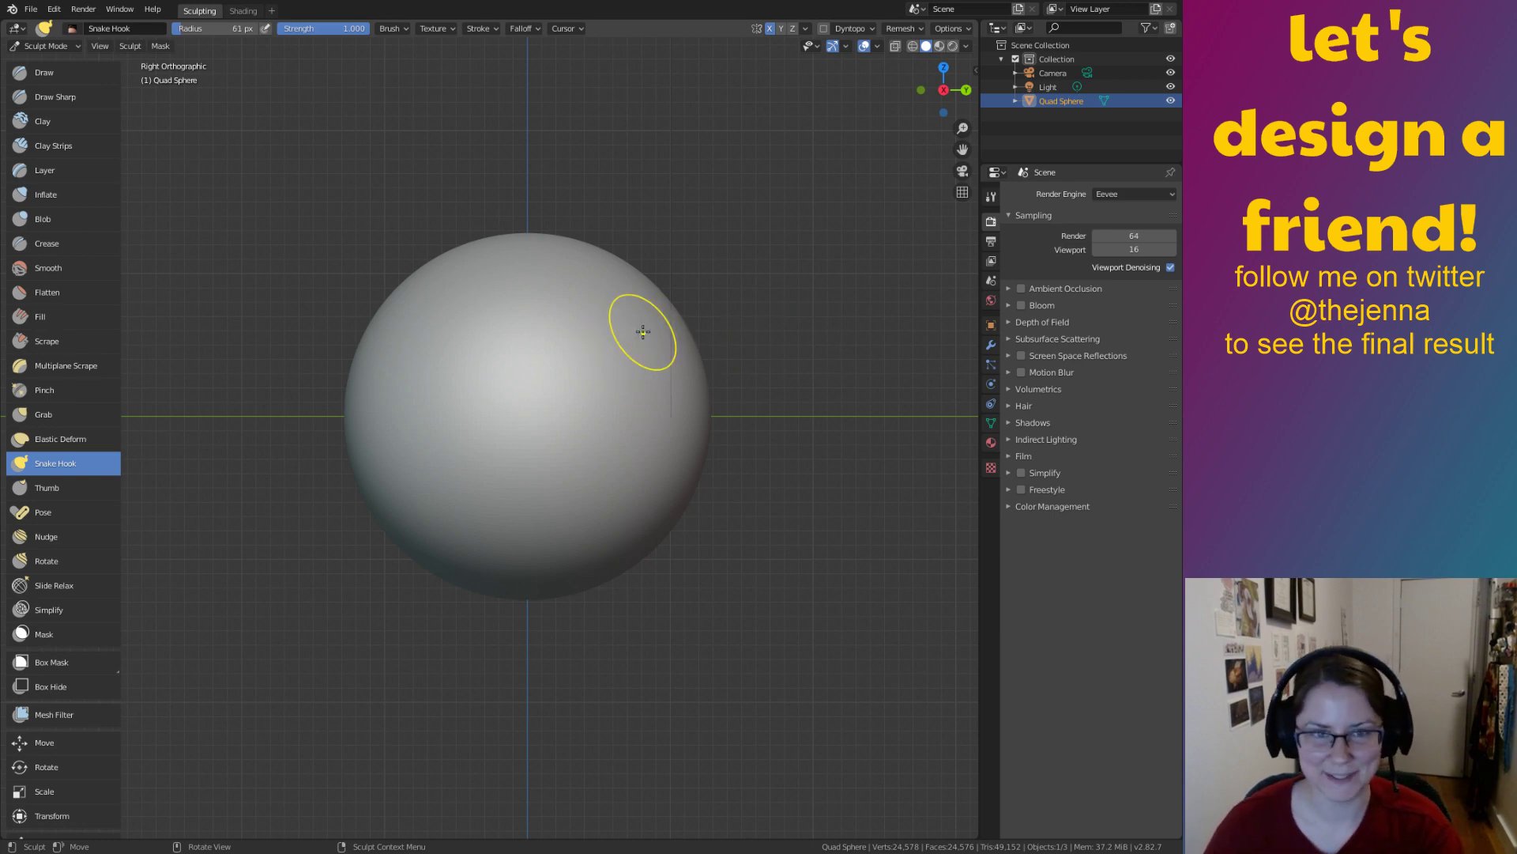
click(634, 345)
scroll(672, 363, down, 3)
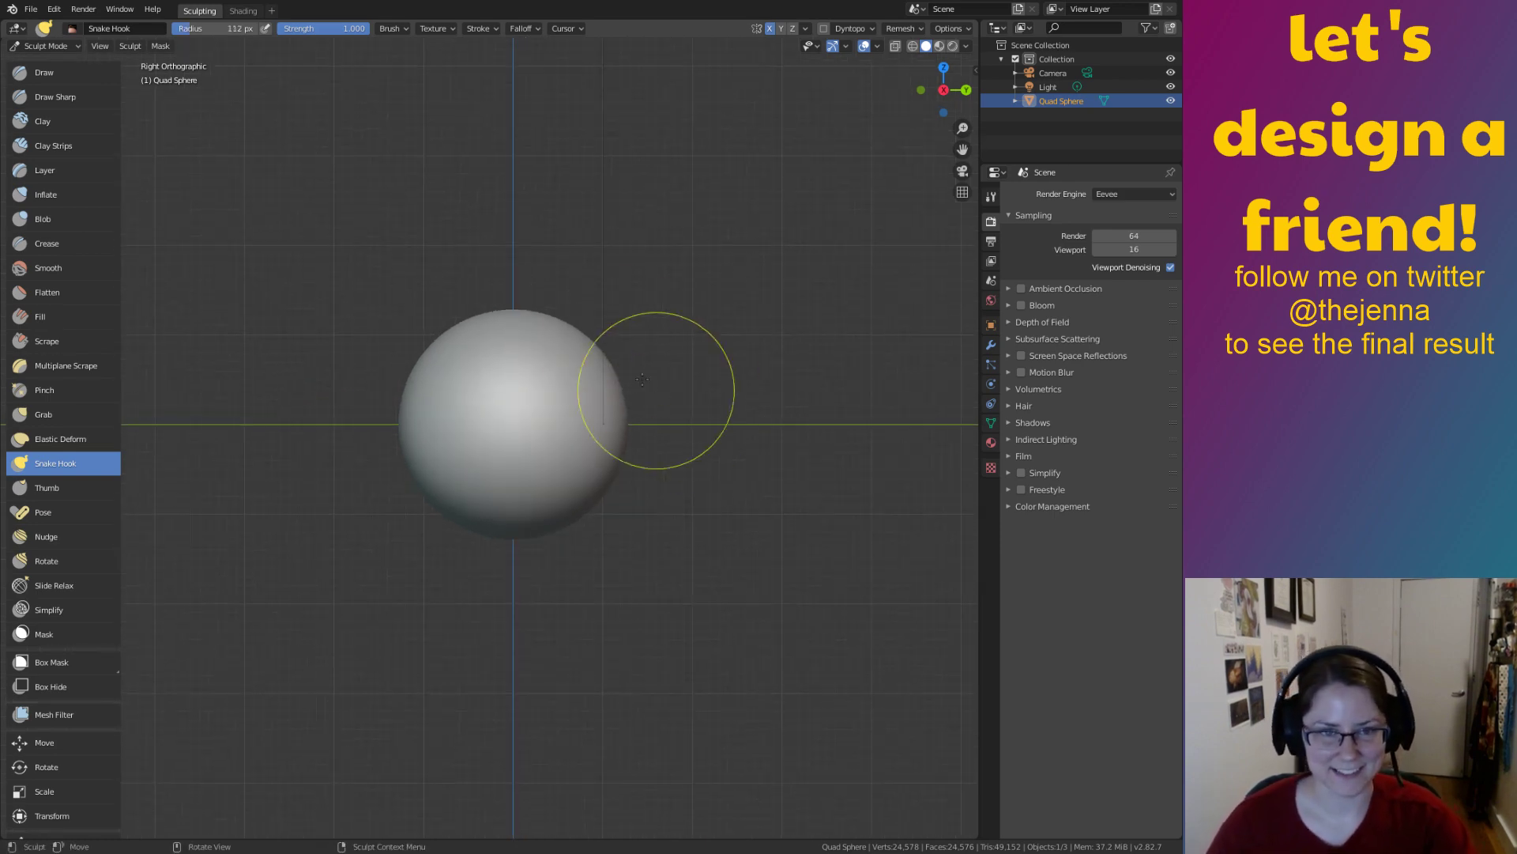
drag(613, 352, 755, 305)
middle_drag(661, 309, 652, 440)
mouse_move(623, 476)
mouse_down()
mouse_move(714, 357)
mouse_move(814, 440)
mouse_up()
middle_drag(727, 496, 757, 457)
mouse_move(672, 423)
mouse_down()
mouse_move(737, 431)
mouse_move(798, 533)
mouse_up()
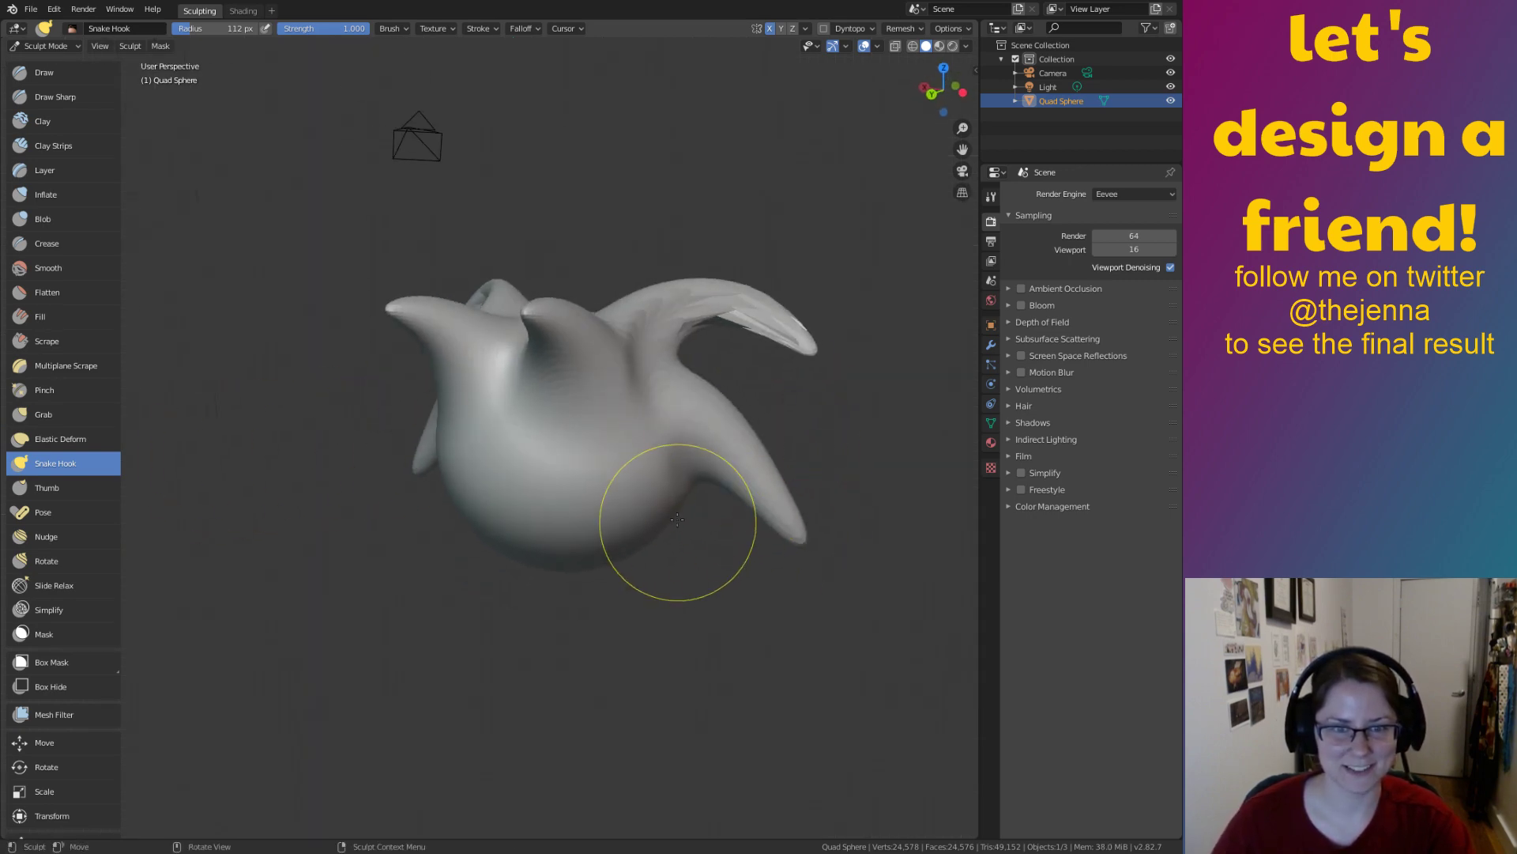
Pull more Snake Hook spikes out of the sphere's lower part, back and sides
drag(678, 522, 735, 662)
mouse_move(808, 595)
middle_down()
mouse_move(836, 647)
mouse_move(237, 322)
mouse_move(311, 424)
mouse_move(685, 652)
middle_up()
drag(457, 423, 580, 352)
drag(536, 488, 654, 466)
mouse_move(715, 557)
middle_down()
mouse_move(765, 563)
mouse_move(553, 438)
mouse_move(664, 487)
mouse_move(644, 491)
middle_up()
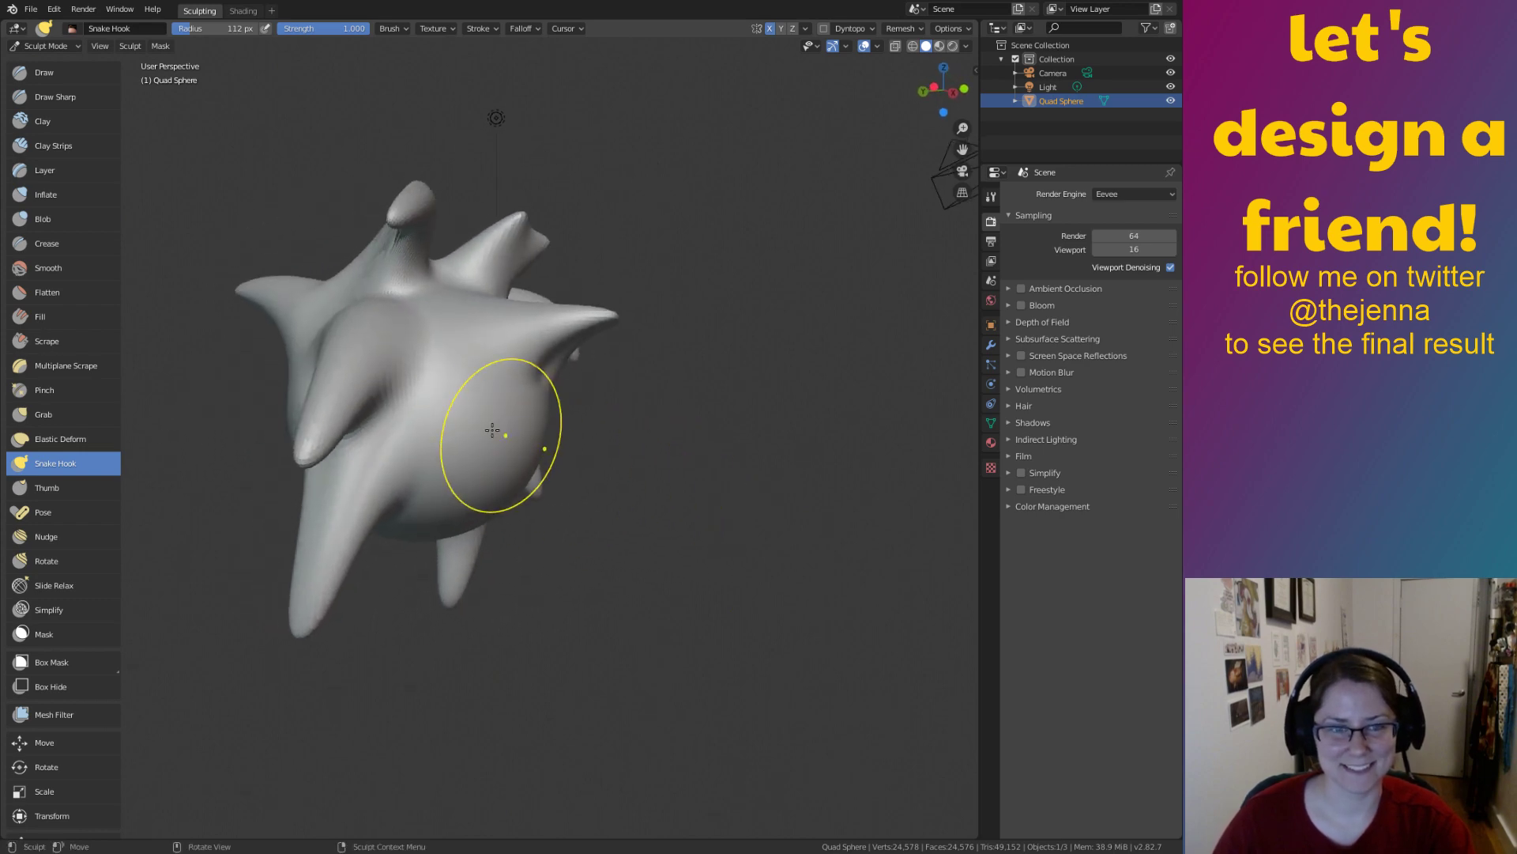
drag(491, 440, 575, 545)
mouse_move(614, 514)
middle_down()
mouse_move(553, 525)
mouse_move(499, 577)
middle_up()
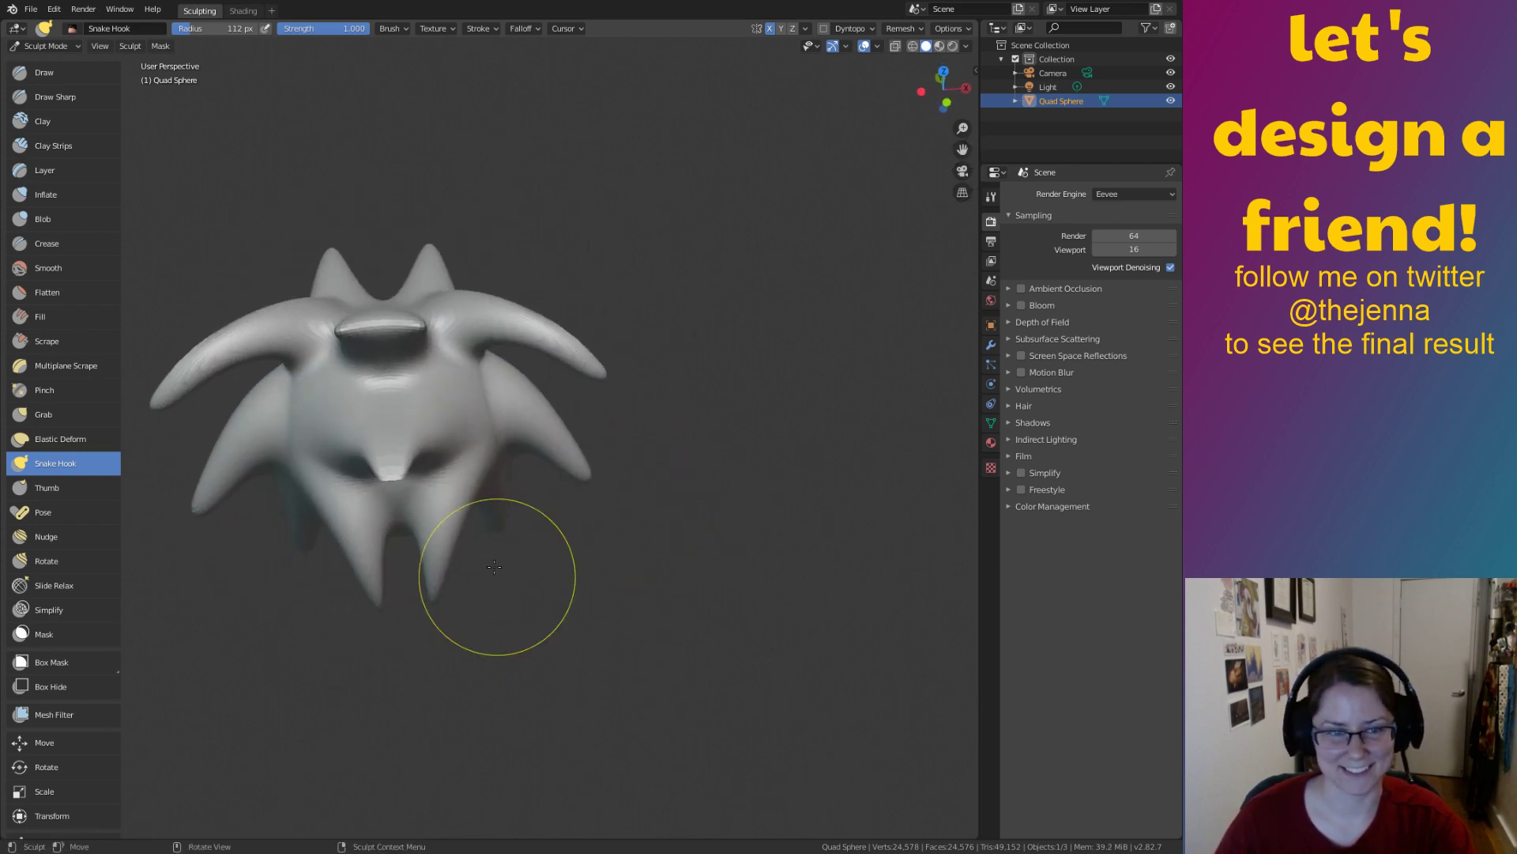
Add further drooping Snake Hook spikes around the sides and underside of the spiky body
drag(437, 412, 567, 408)
middle_drag(599, 498, 674, 447)
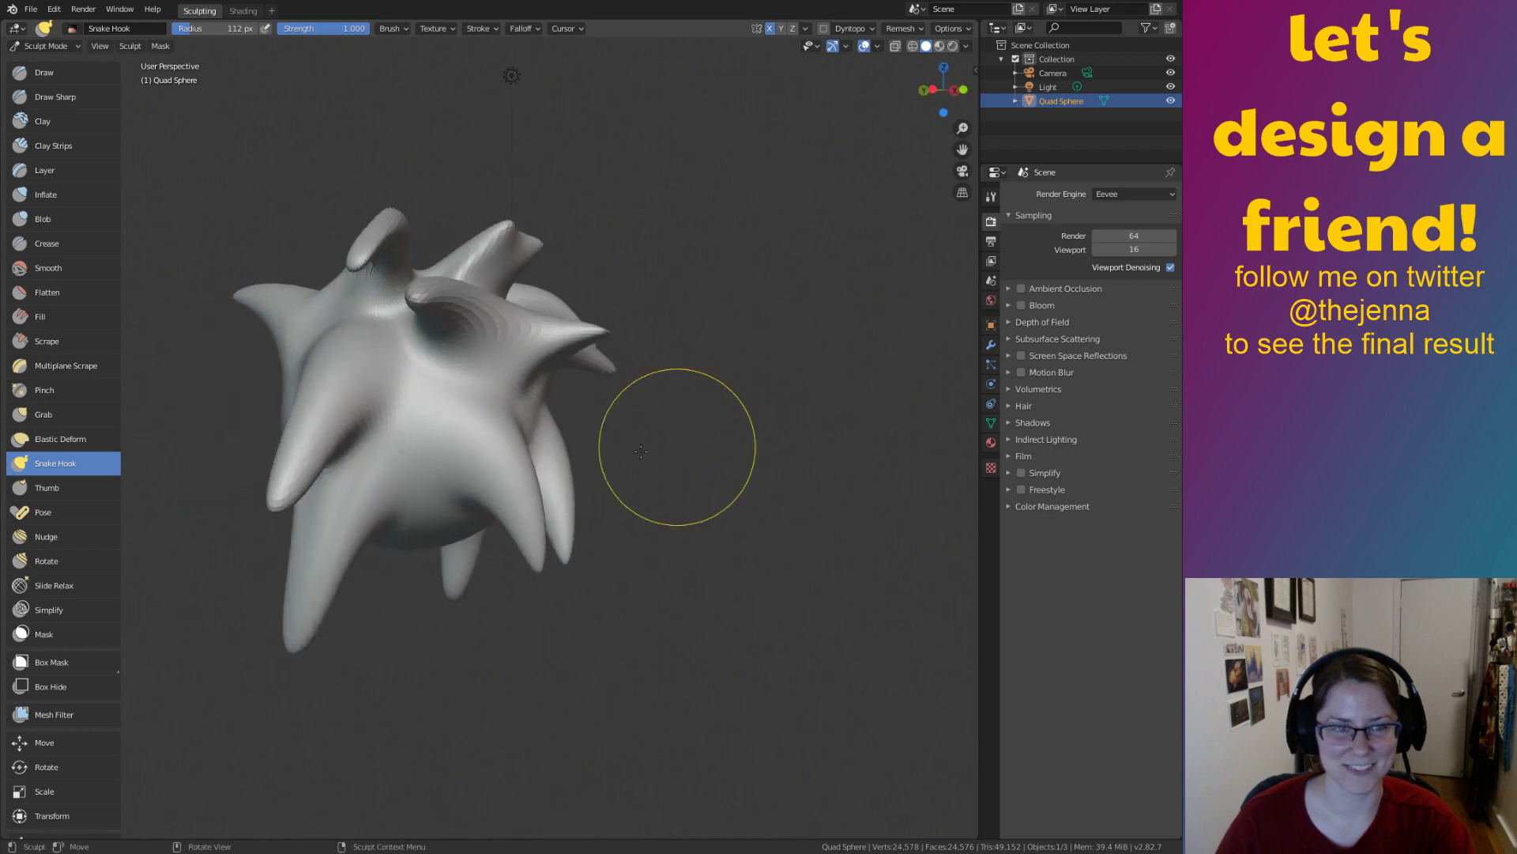
drag(420, 535, 427, 634)
mouse_move(426, 633)
middle_down()
mouse_move(617, 478)
mouse_move(577, 481)
mouse_move(779, 585)
mouse_move(827, 643)
middle_up()
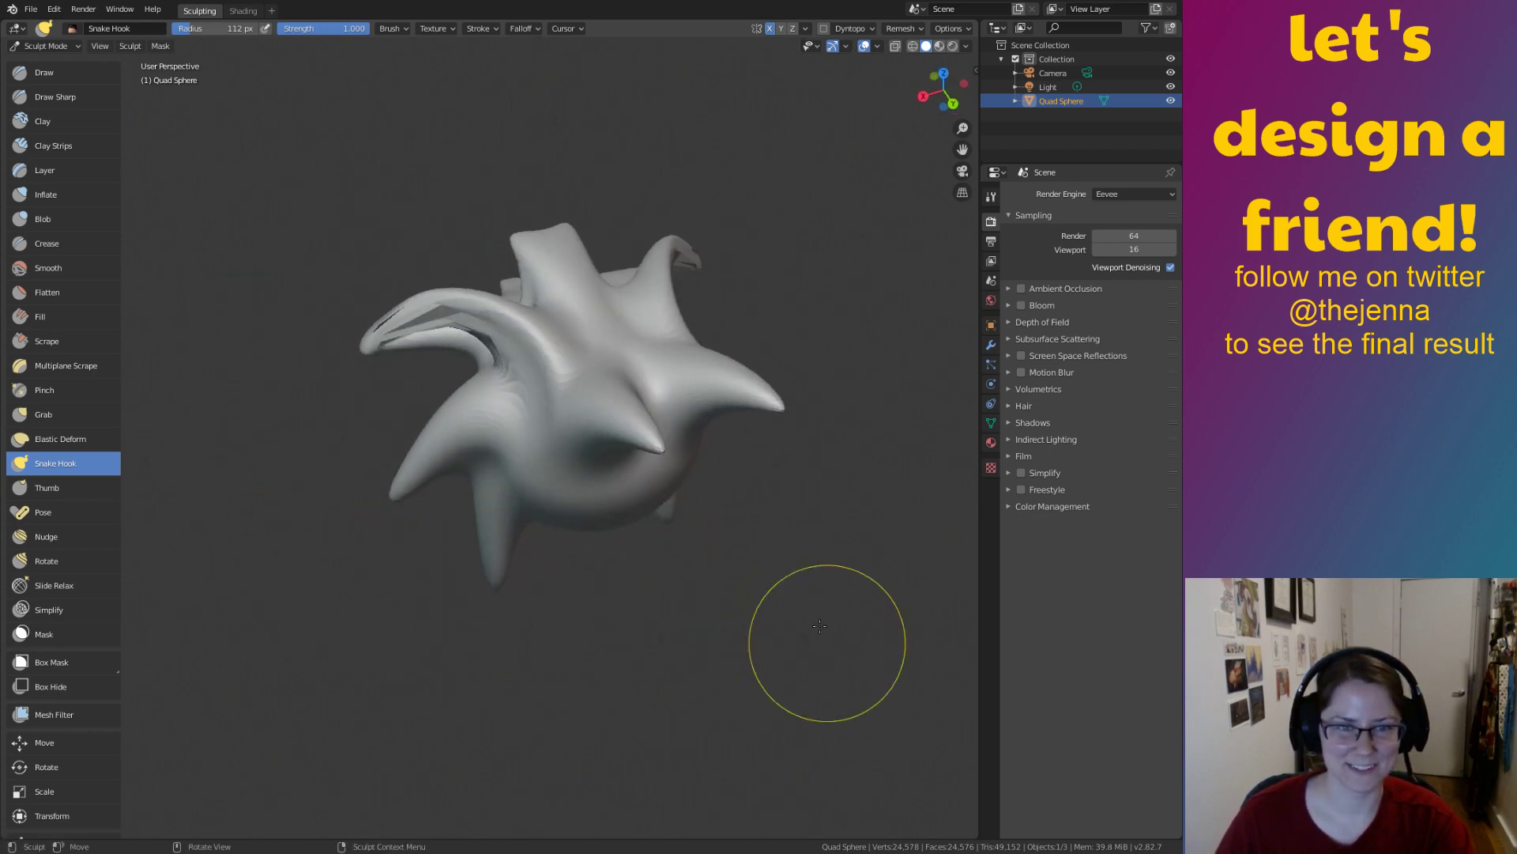
drag(528, 423, 332, 569)
middle_drag(332, 569, 569, 431)
drag(760, 463, 812, 552)
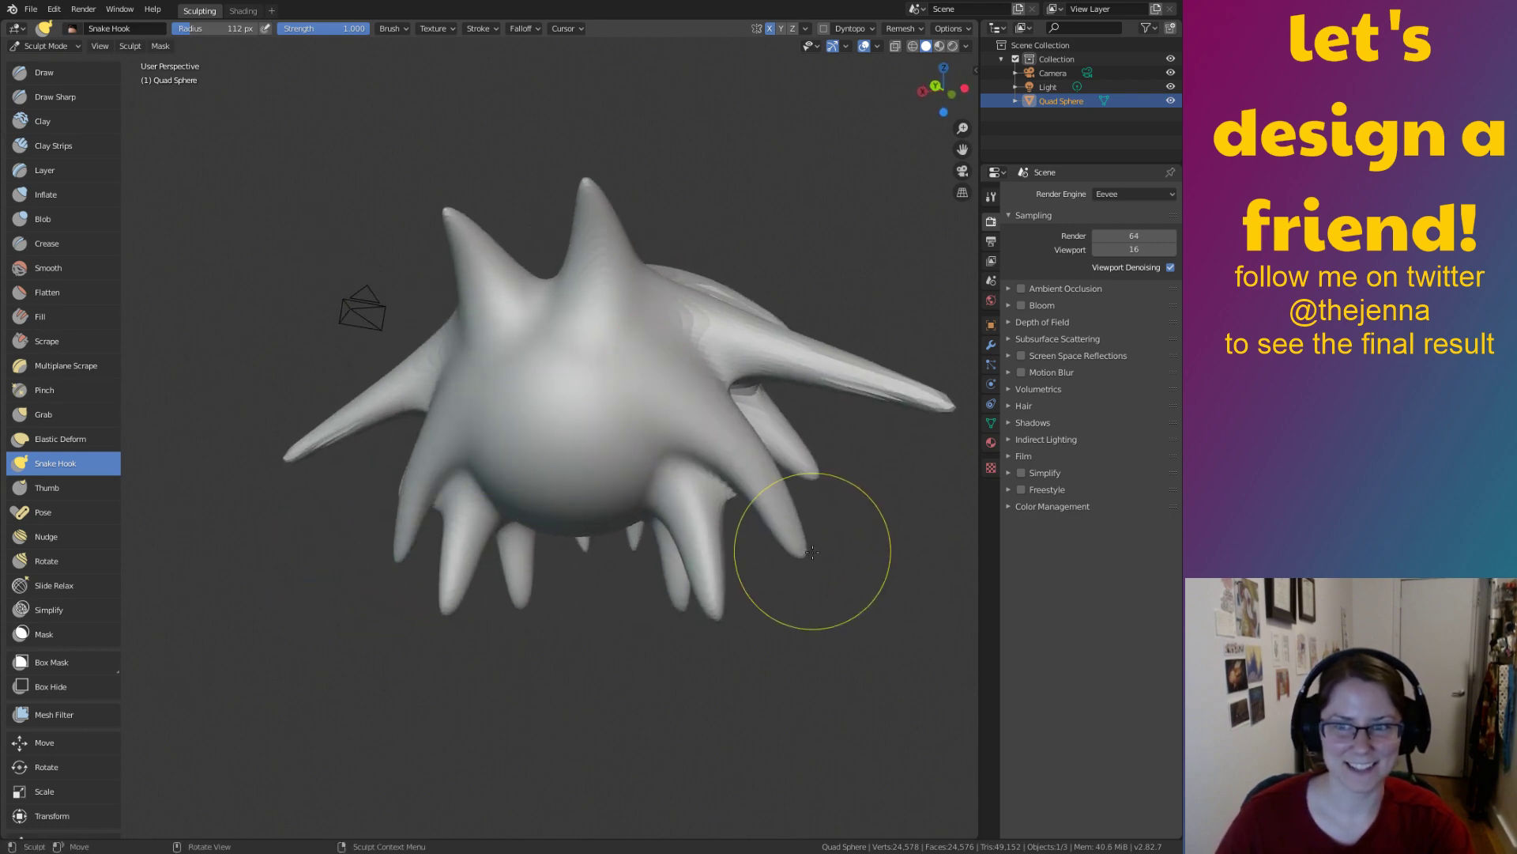
Examine the spiky creature from the front, sides, above and below
mouse_move(846, 565)
middle_down()
mouse_move(703, 568)
mouse_move(798, 567)
middle_up()
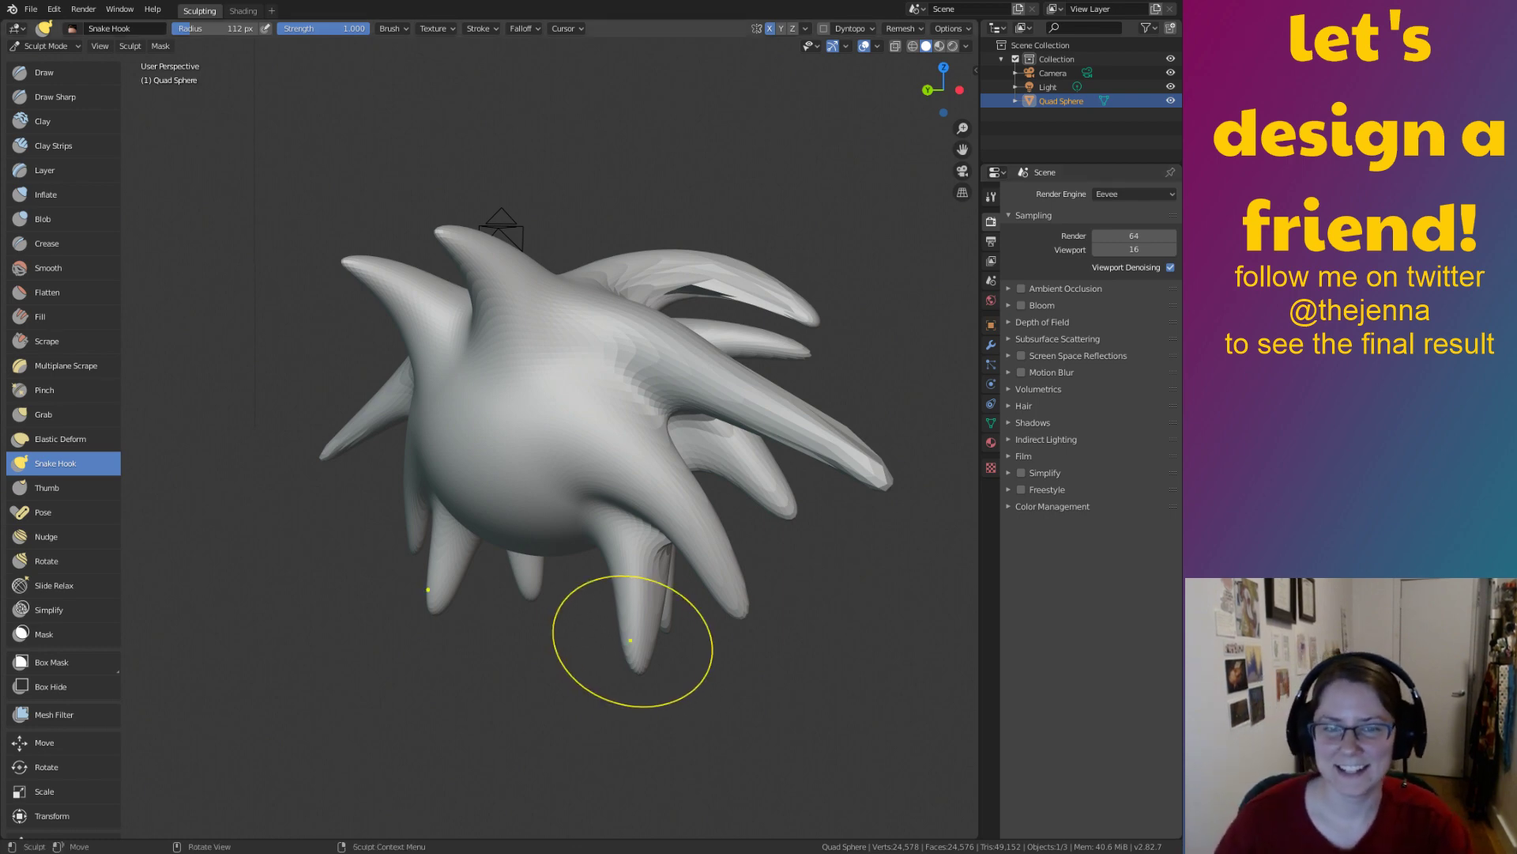
mouse_move(810, 662)
middle_down()
mouse_move(745, 565)
mouse_move(784, 603)
mouse_move(816, 599)
mouse_move(866, 627)
mouse_move(558, 635)
mouse_move(743, 553)
mouse_move(797, 624)
mouse_move(748, 563)
mouse_move(829, 559)
mouse_move(792, 558)
mouse_move(779, 474)
mouse_move(873, 522)
mouse_move(835, 472)
mouse_move(853, 523)
mouse_move(810, 501)
mouse_move(775, 592)
mouse_move(601, 589)
mouse_move(440, 524)
mouse_move(611, 618)
mouse_move(715, 550)
mouse_move(677, 443)
mouse_move(694, 463)
mouse_move(673, 479)
middle_up()
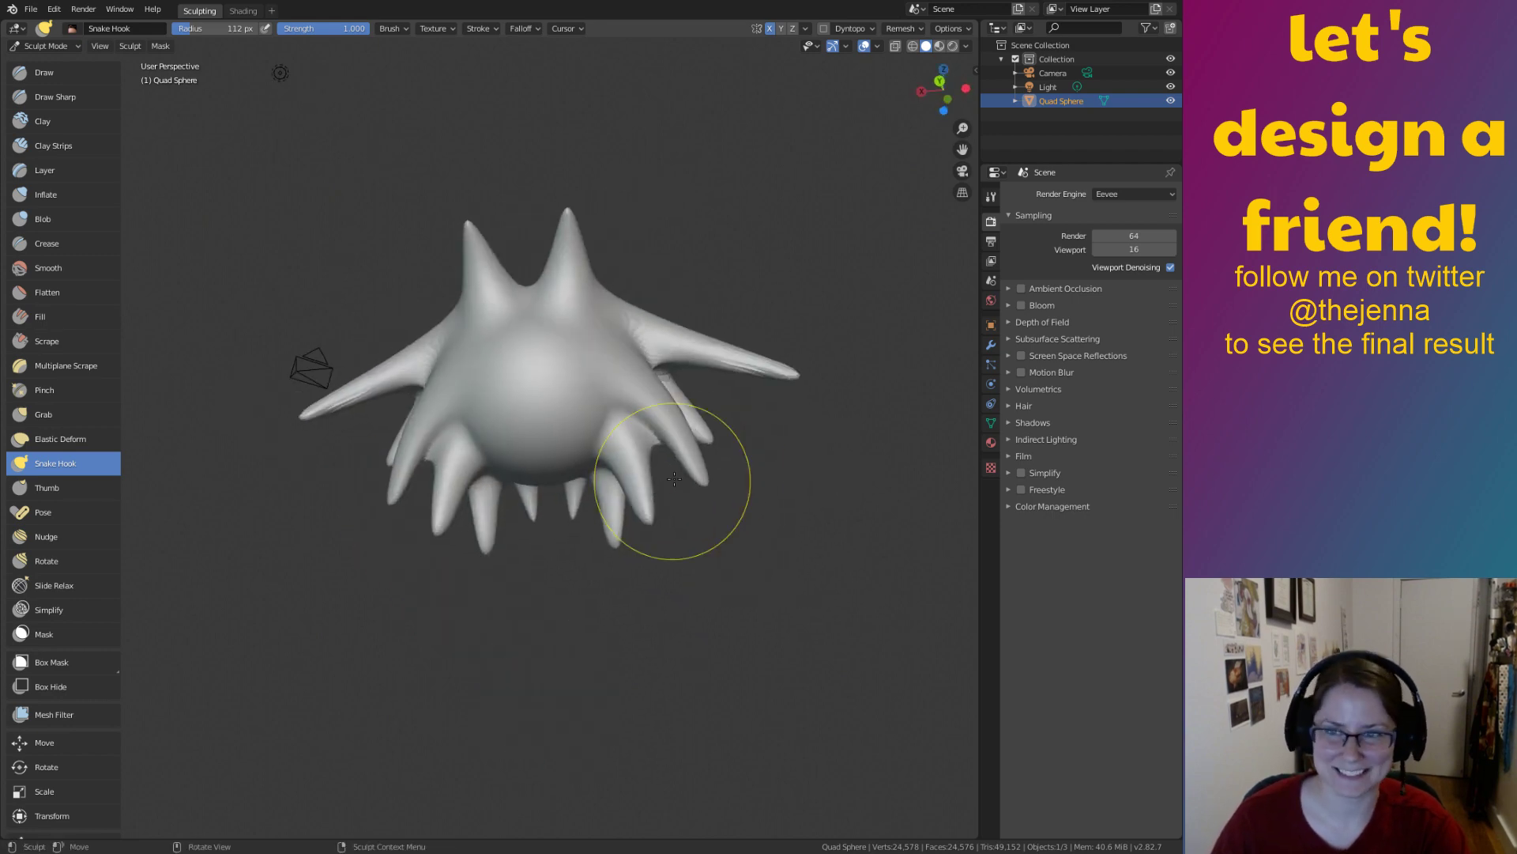
mouse_move(764, 459)
middle_down()
mouse_move(799, 464)
mouse_move(780, 479)
middle_up()
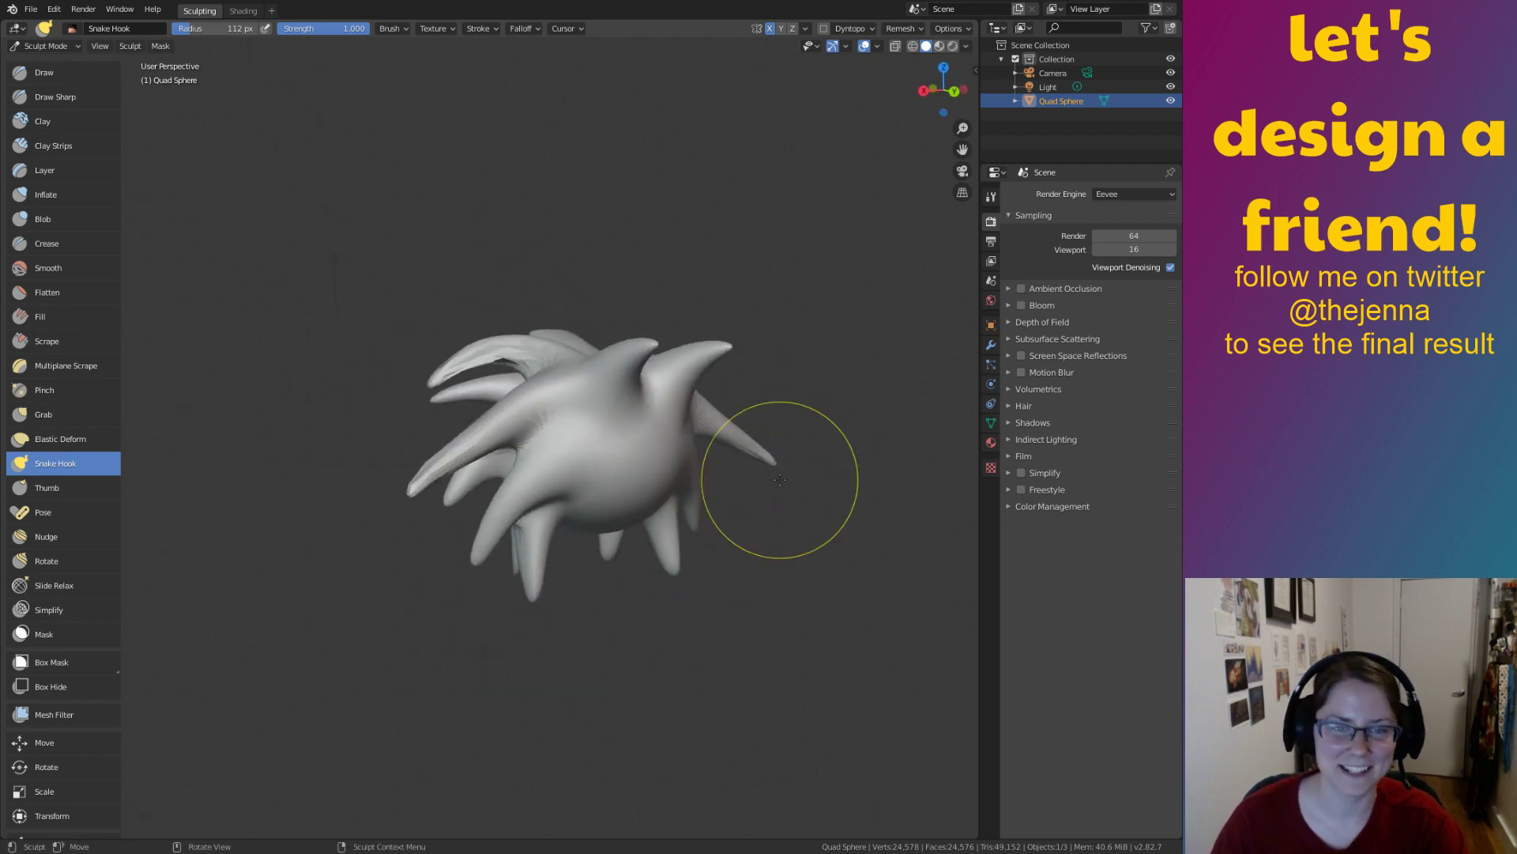
mouse_move(643, 510)
middle_down()
mouse_move(585, 487)
mouse_move(704, 480)
middle_up()
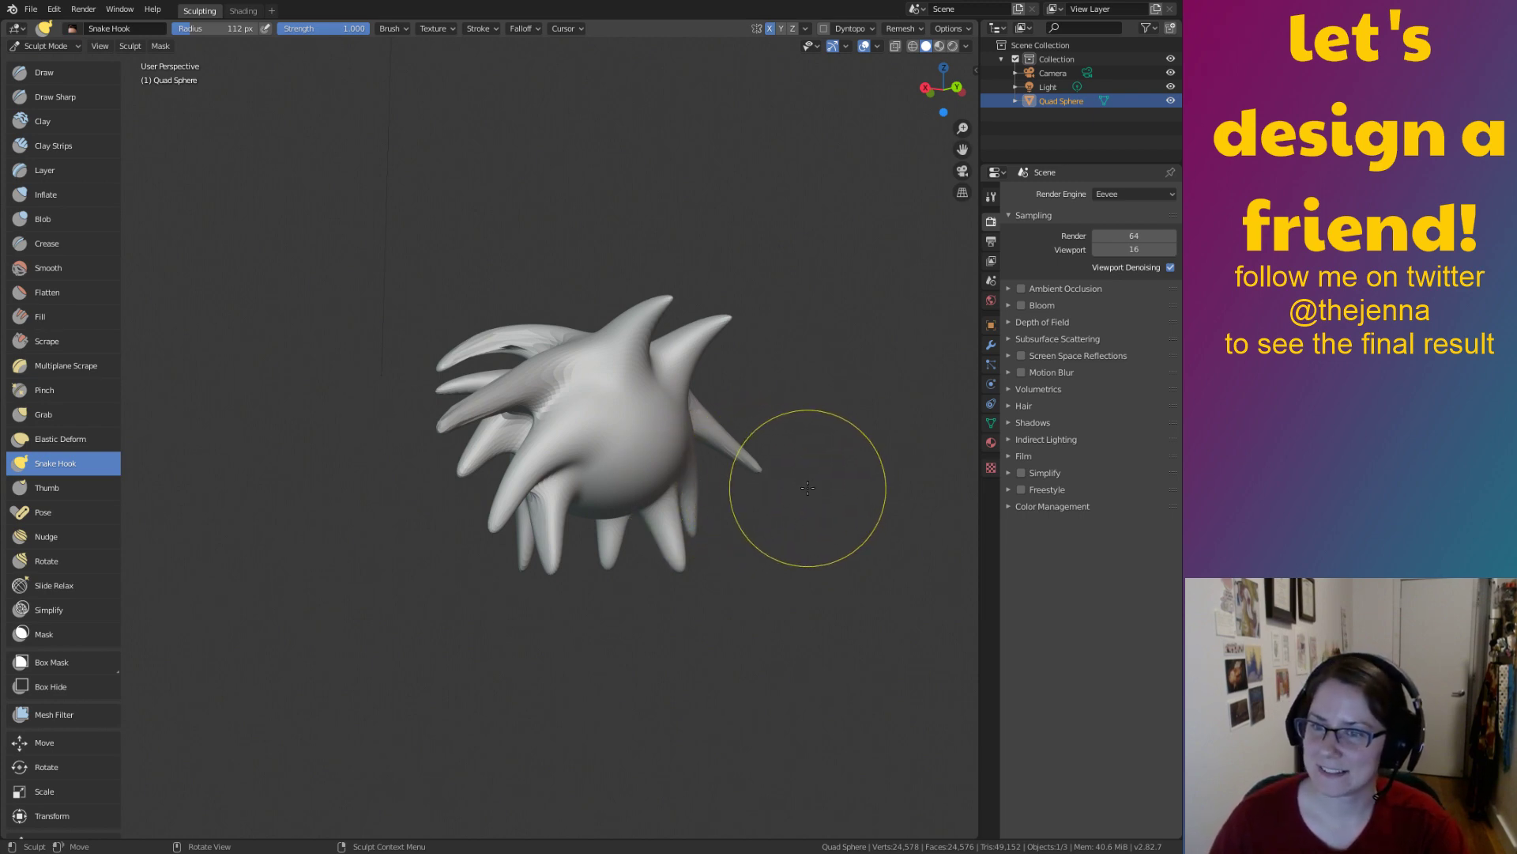
mouse_move(802, 490)
middle_down()
mouse_move(739, 482)
mouse_move(794, 506)
mouse_move(752, 525)
mouse_move(735, 483)
mouse_move(796, 483)
mouse_move(749, 452)
middle_up()
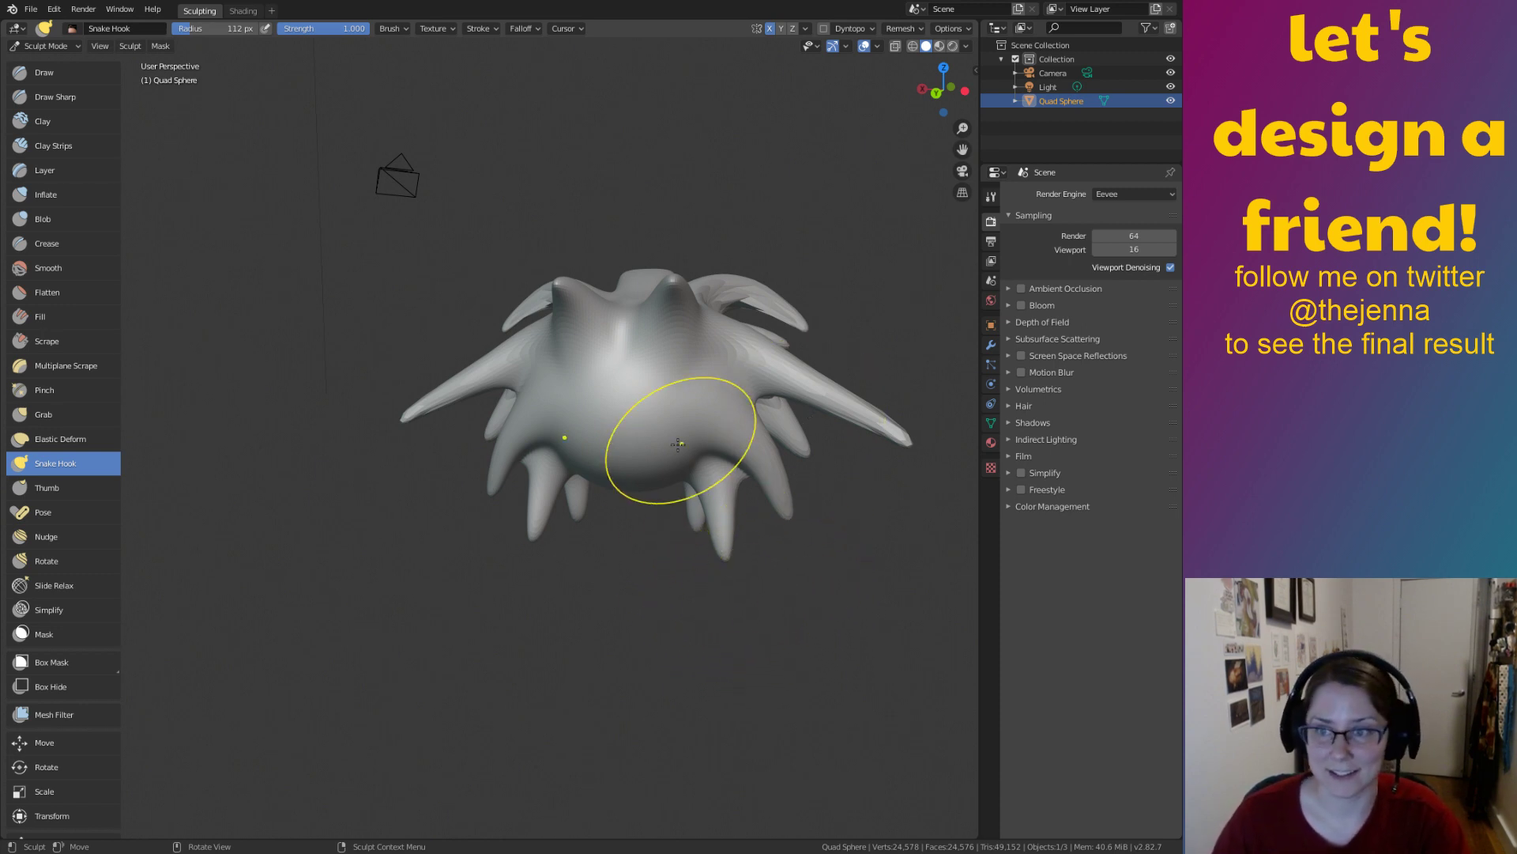
middle_drag(795, 546, 822, 535)
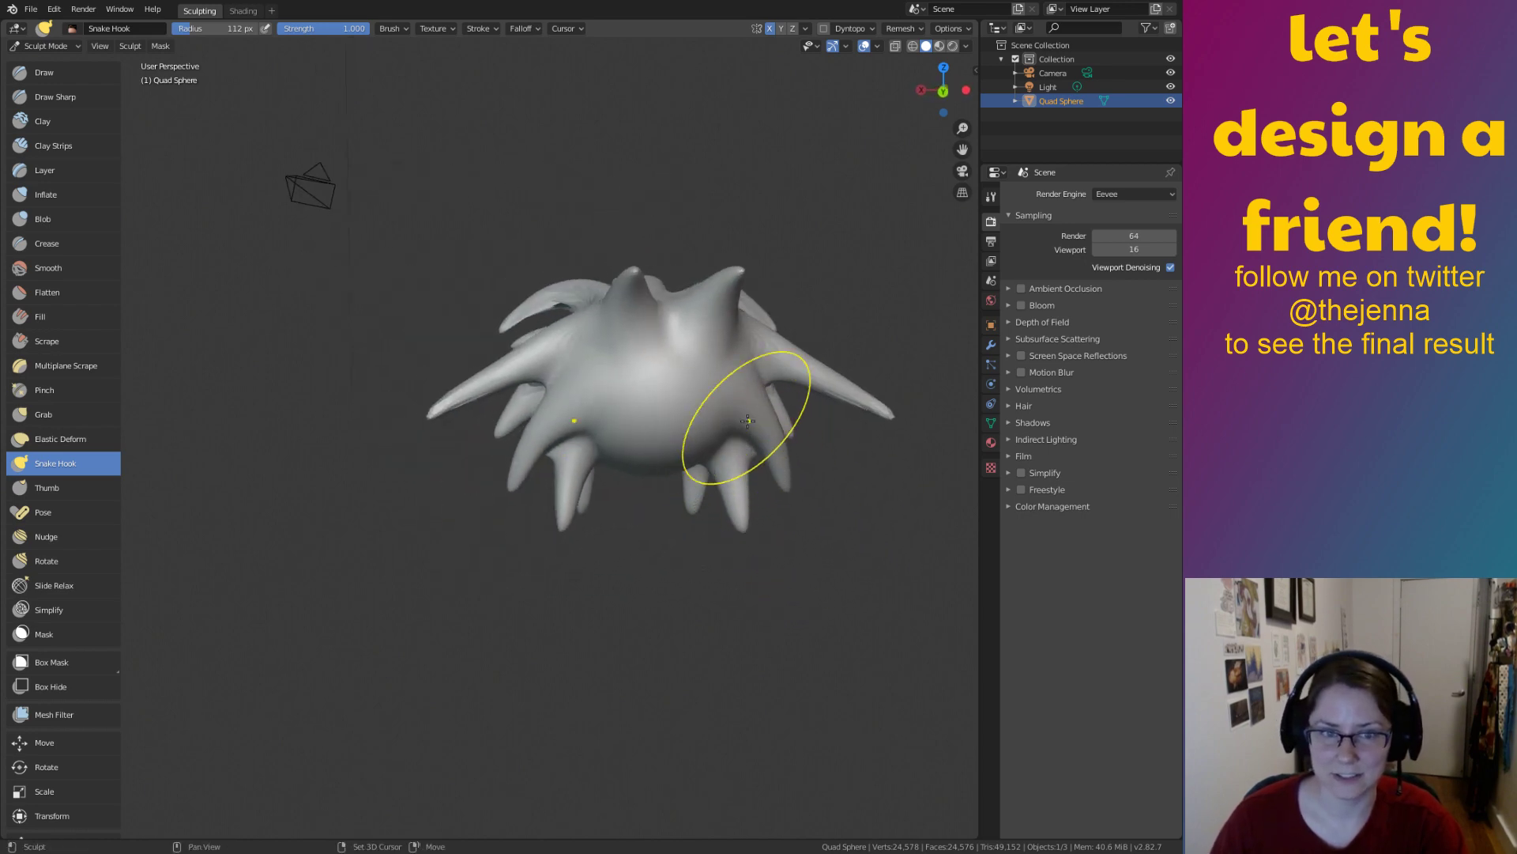
mouse_move(738, 524)
middle_down()
mouse_move(762, 474)
mouse_move(799, 495)
mouse_move(752, 511)
mouse_move(729, 475)
mouse_move(767, 474)
middle_up()
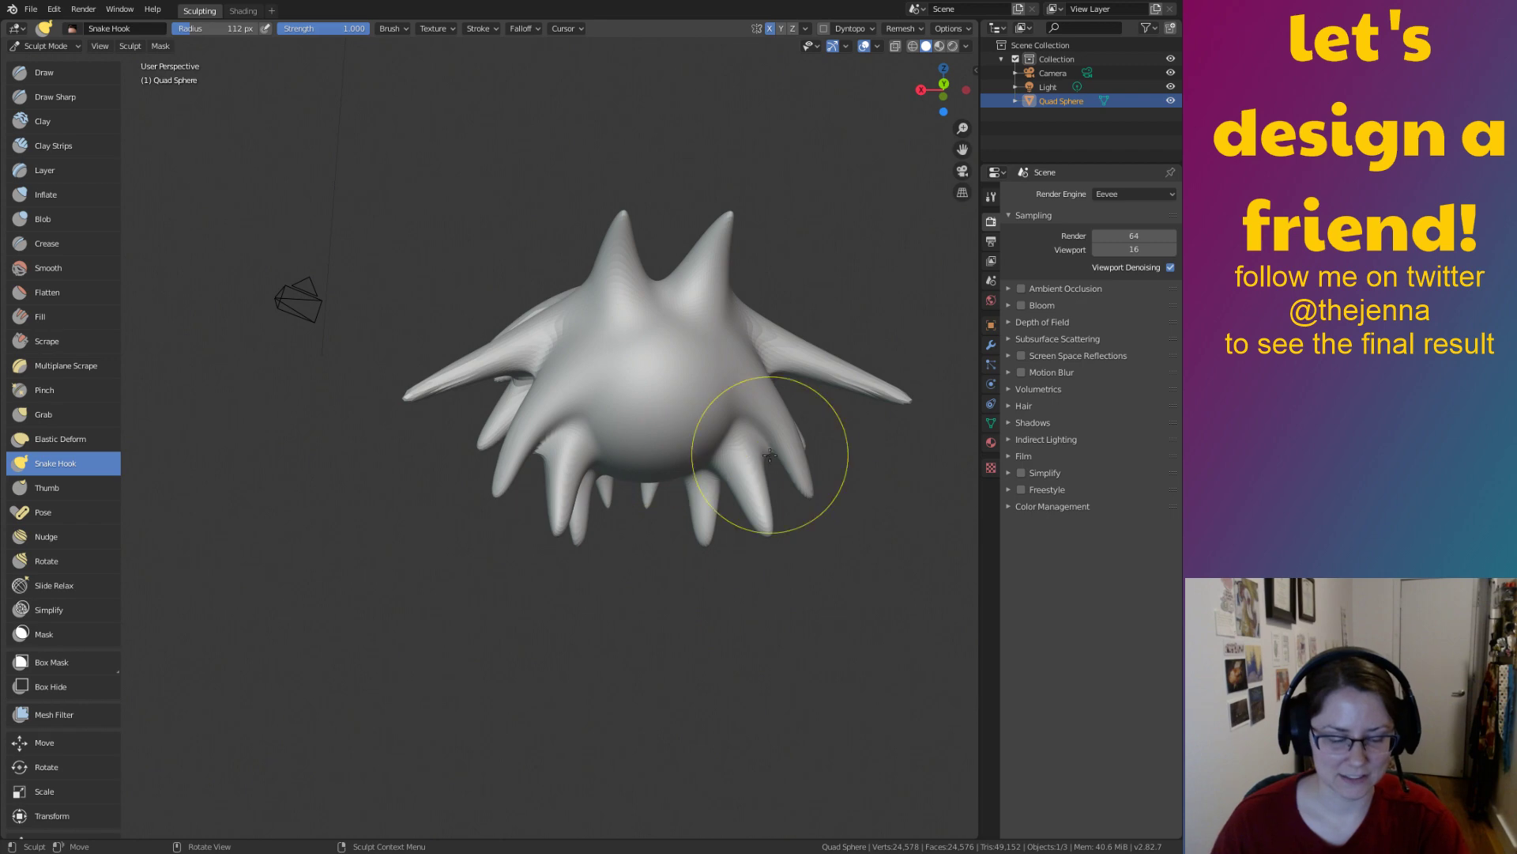
Undo all the Snake Hook strokes back to the plain sphere
key(ctrl+z)
key(ctrl+z)
key(ctrl+z)
key(ctrl+z)
key(ctrl+z)
key(ctrl+z)
key(ctrl+z)
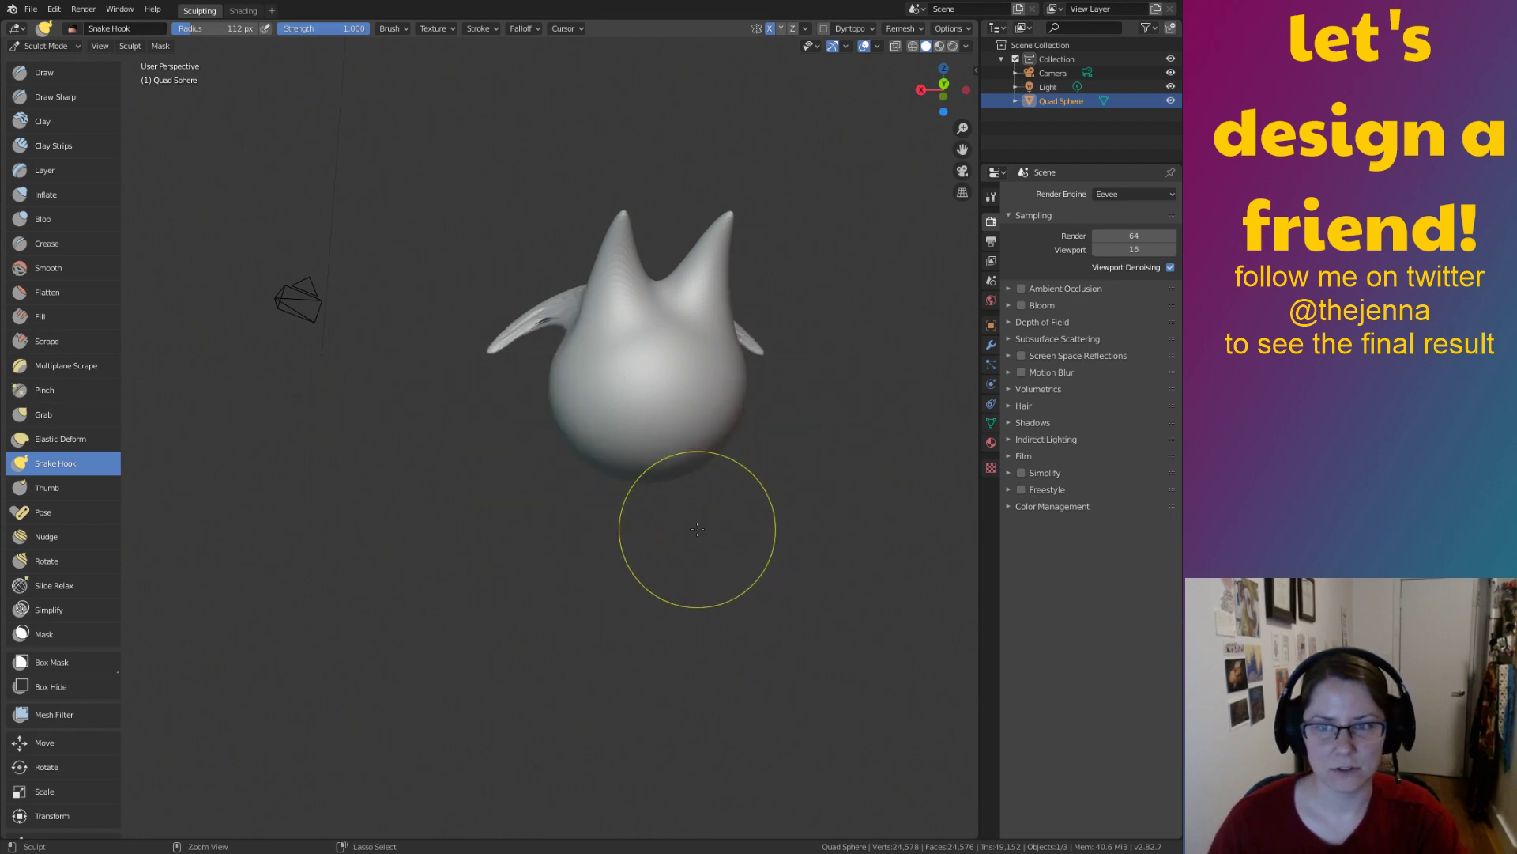
middle_drag(701, 562, 624, 369)
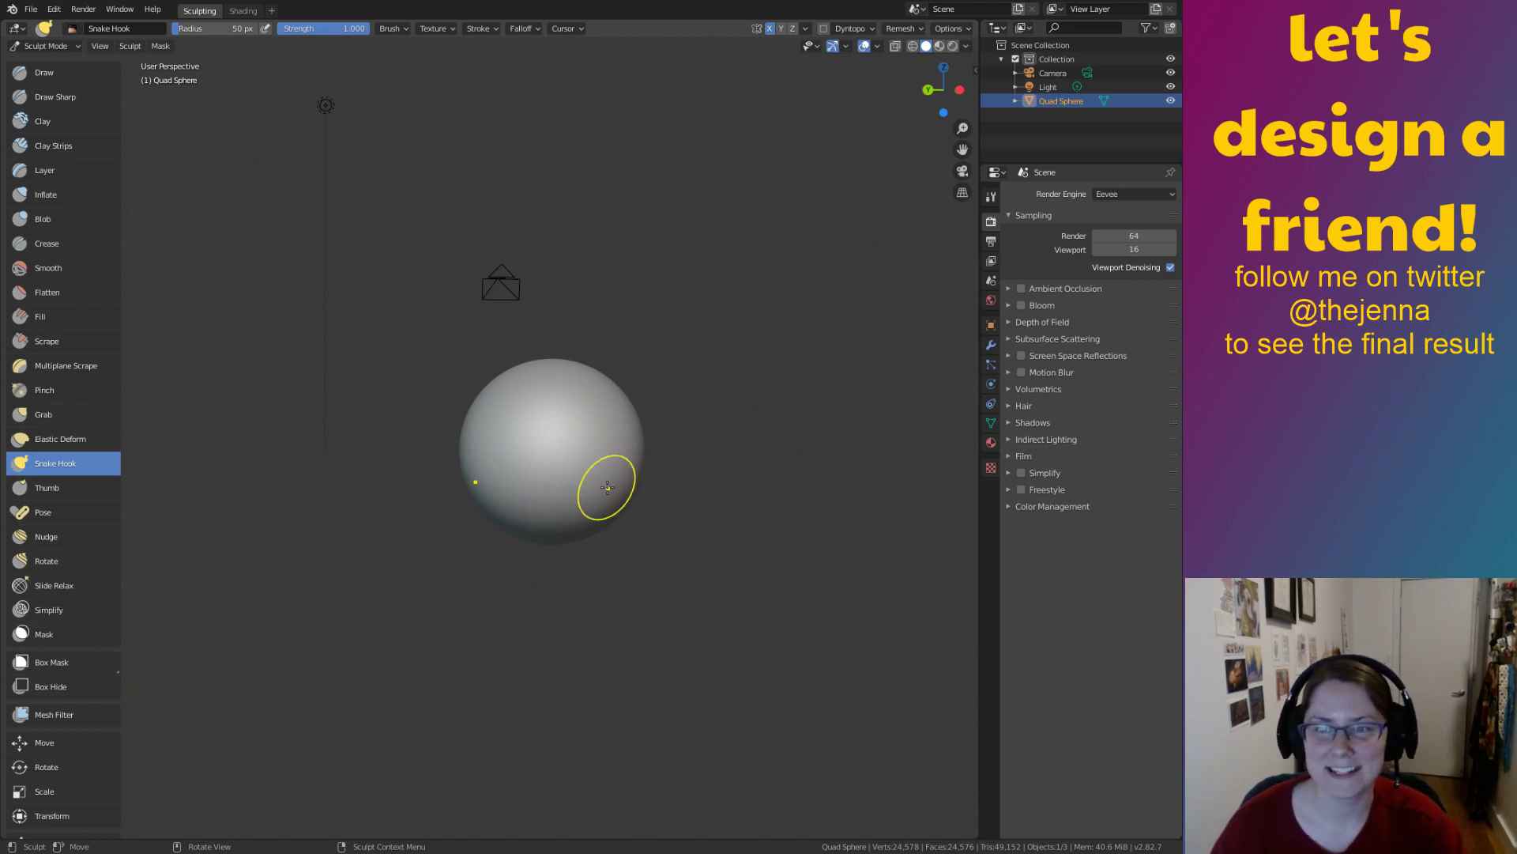
Try one mirrored Snake Hook pull on the sphere's side and undo it
shift+middle_drag(610, 484, 674, 477)
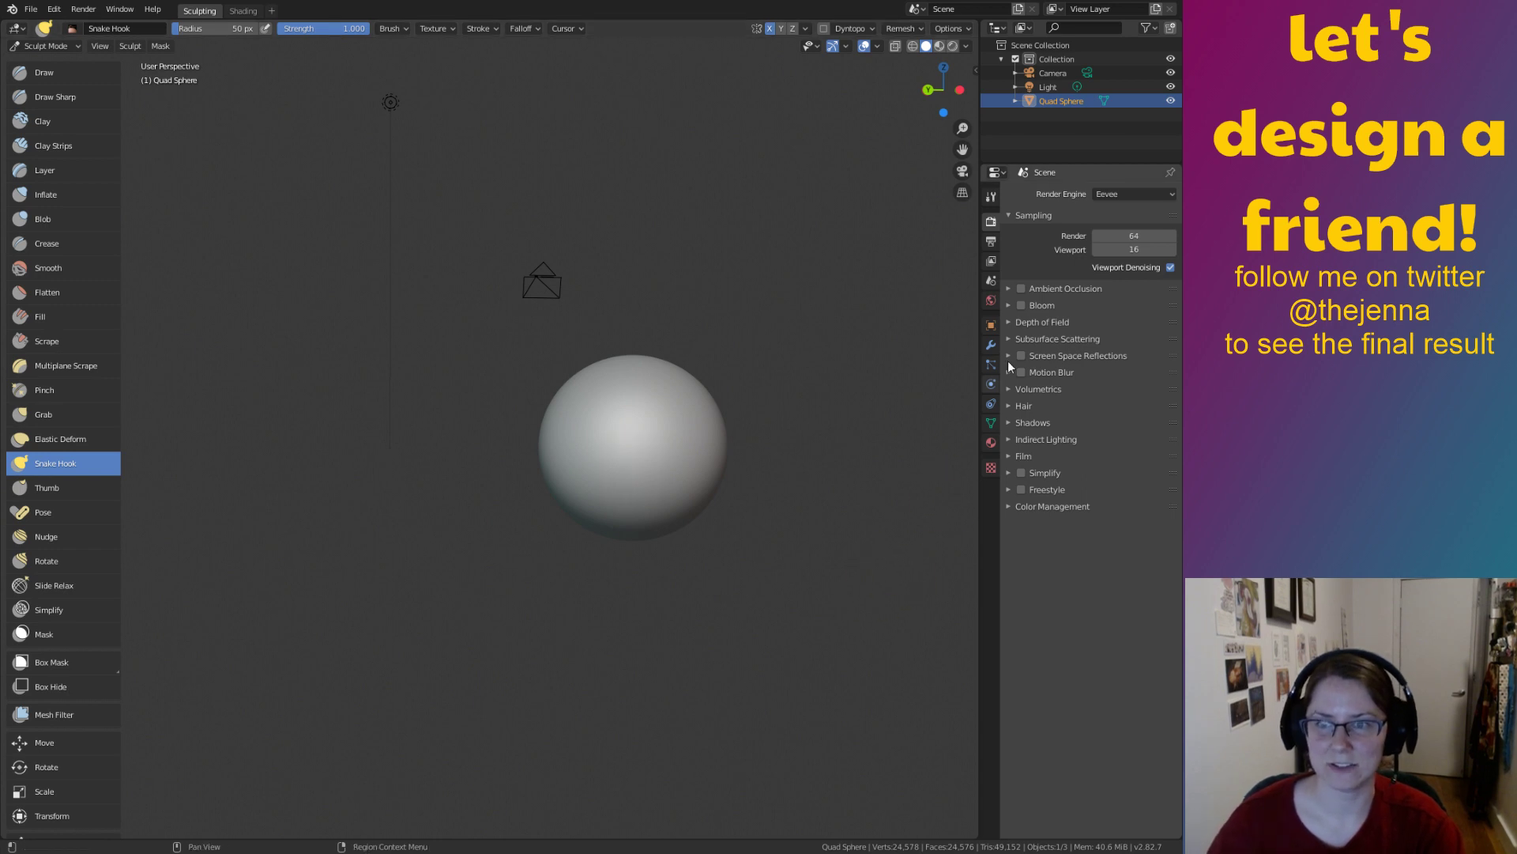
drag(942, 90, 926, 90)
middle_drag(711, 427, 609, 421)
mouse_move(608, 422)
mouse_down()
mouse_move(765, 373)
mouse_move(790, 385)
mouse_up()
middle_drag(735, 424, 574, 453)
key(ctrl+z)
shift+middle_drag(773, 514, 609, 490)
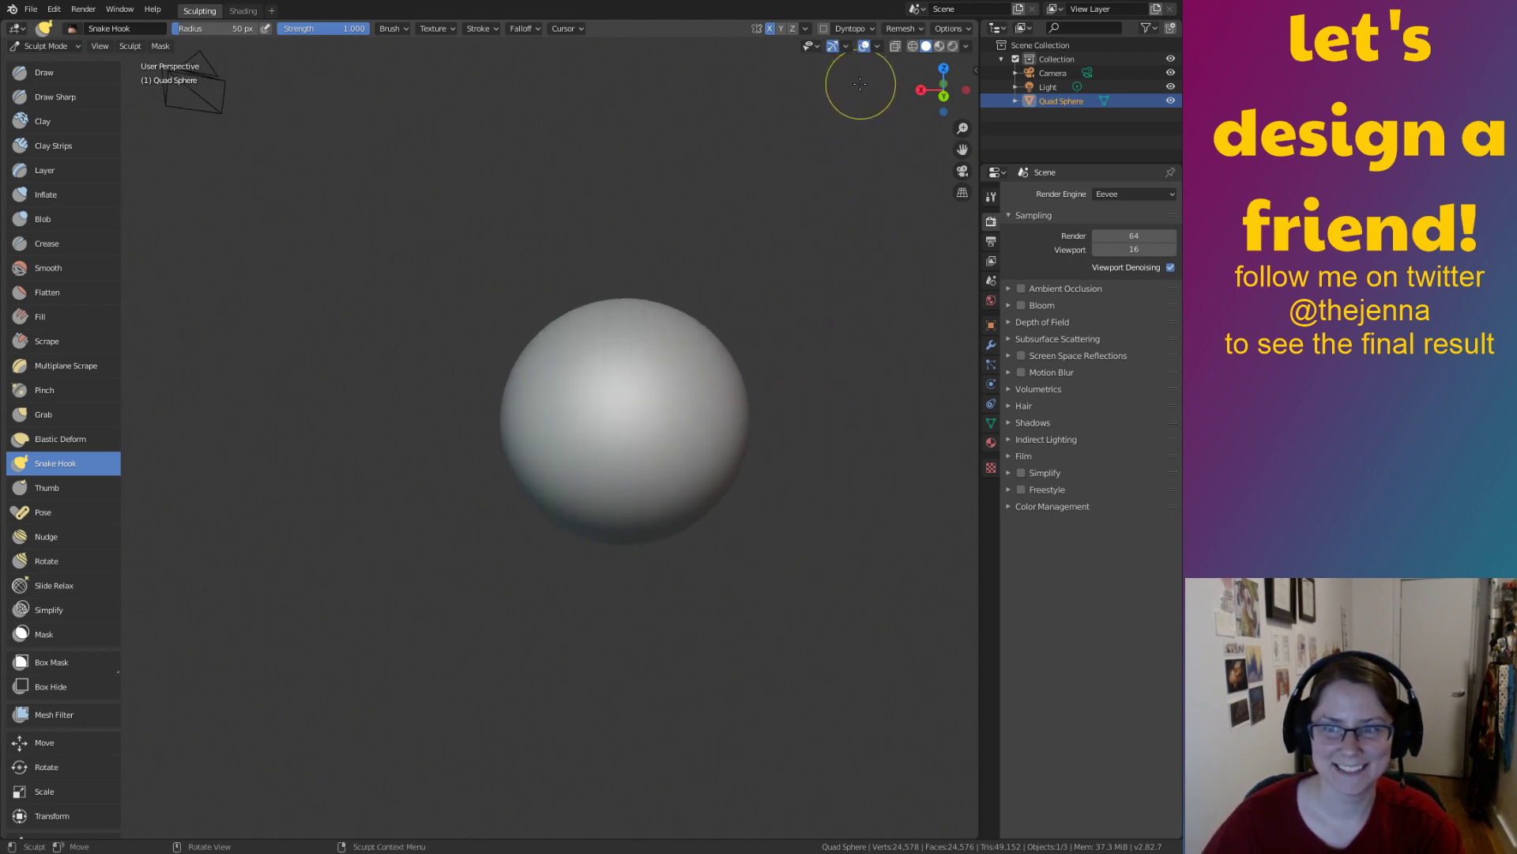
With the Grab brush at a 186 px radius, pull the sphere's upper sides up and outward in back view
click(941, 95)
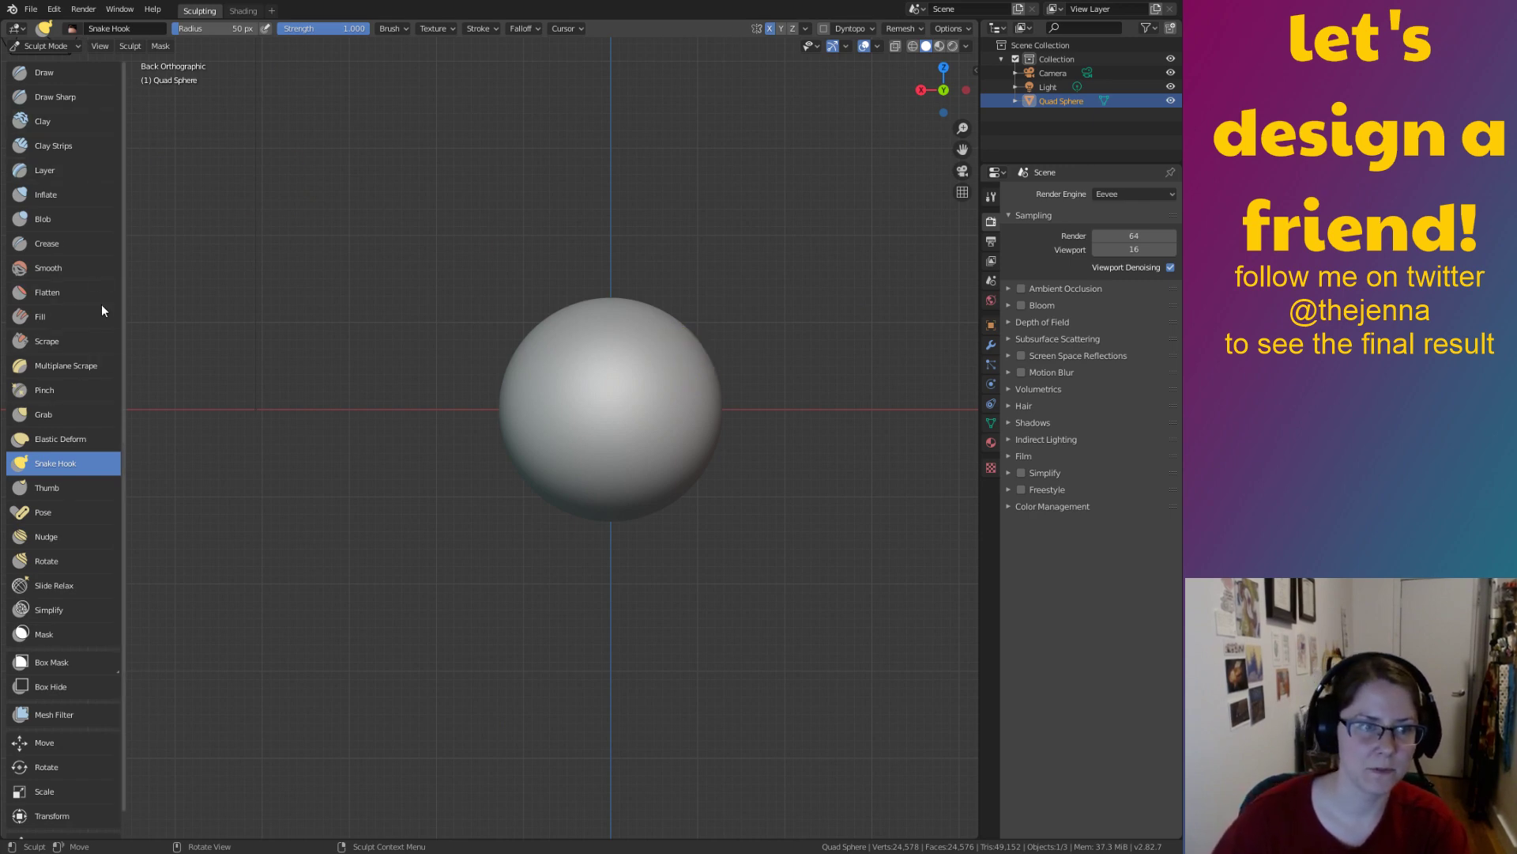
click(97, 414)
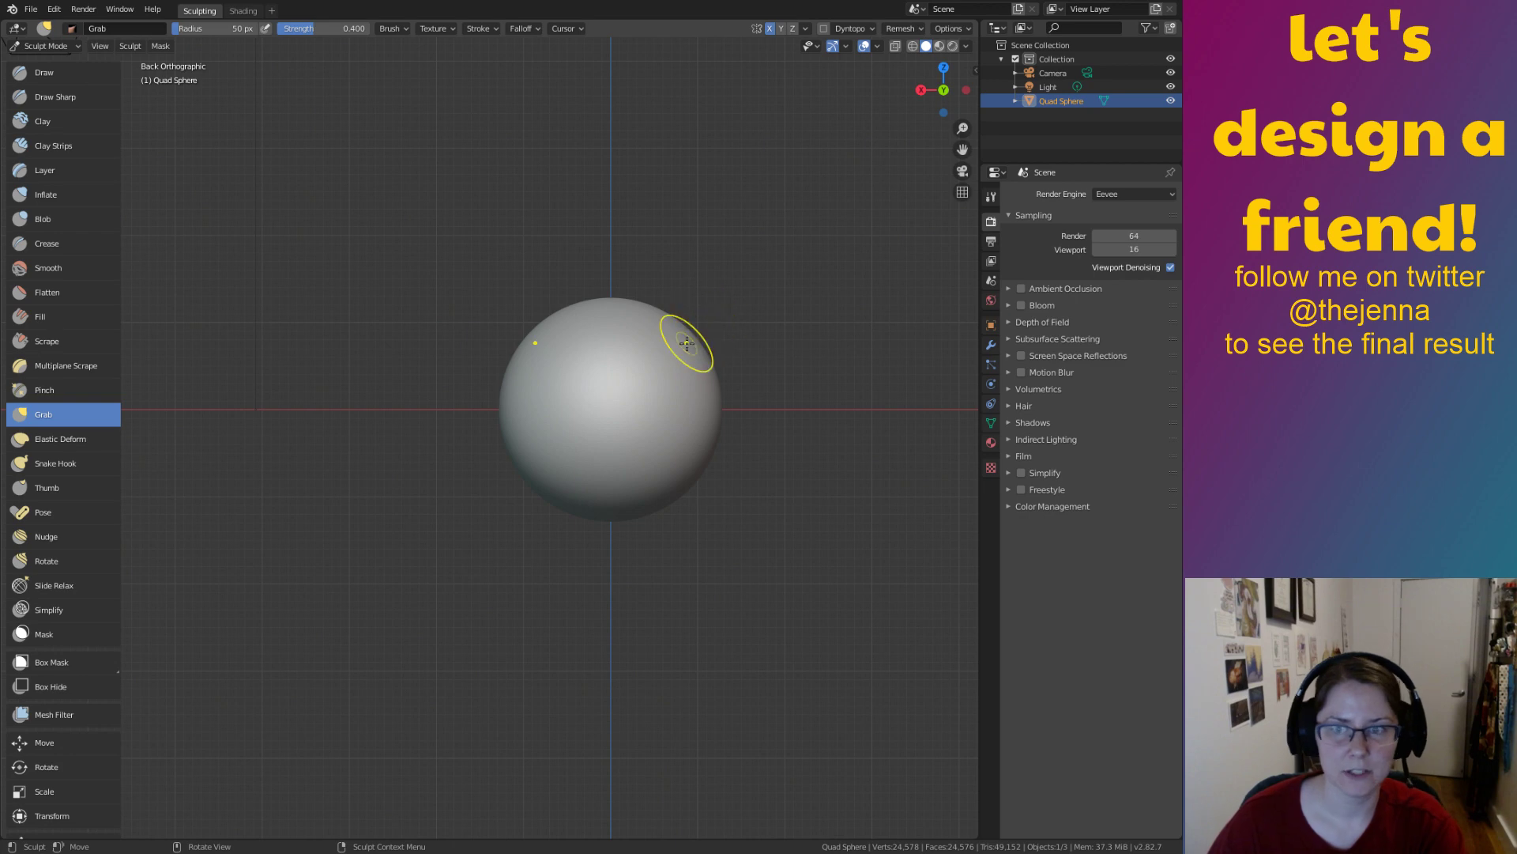
key(f)
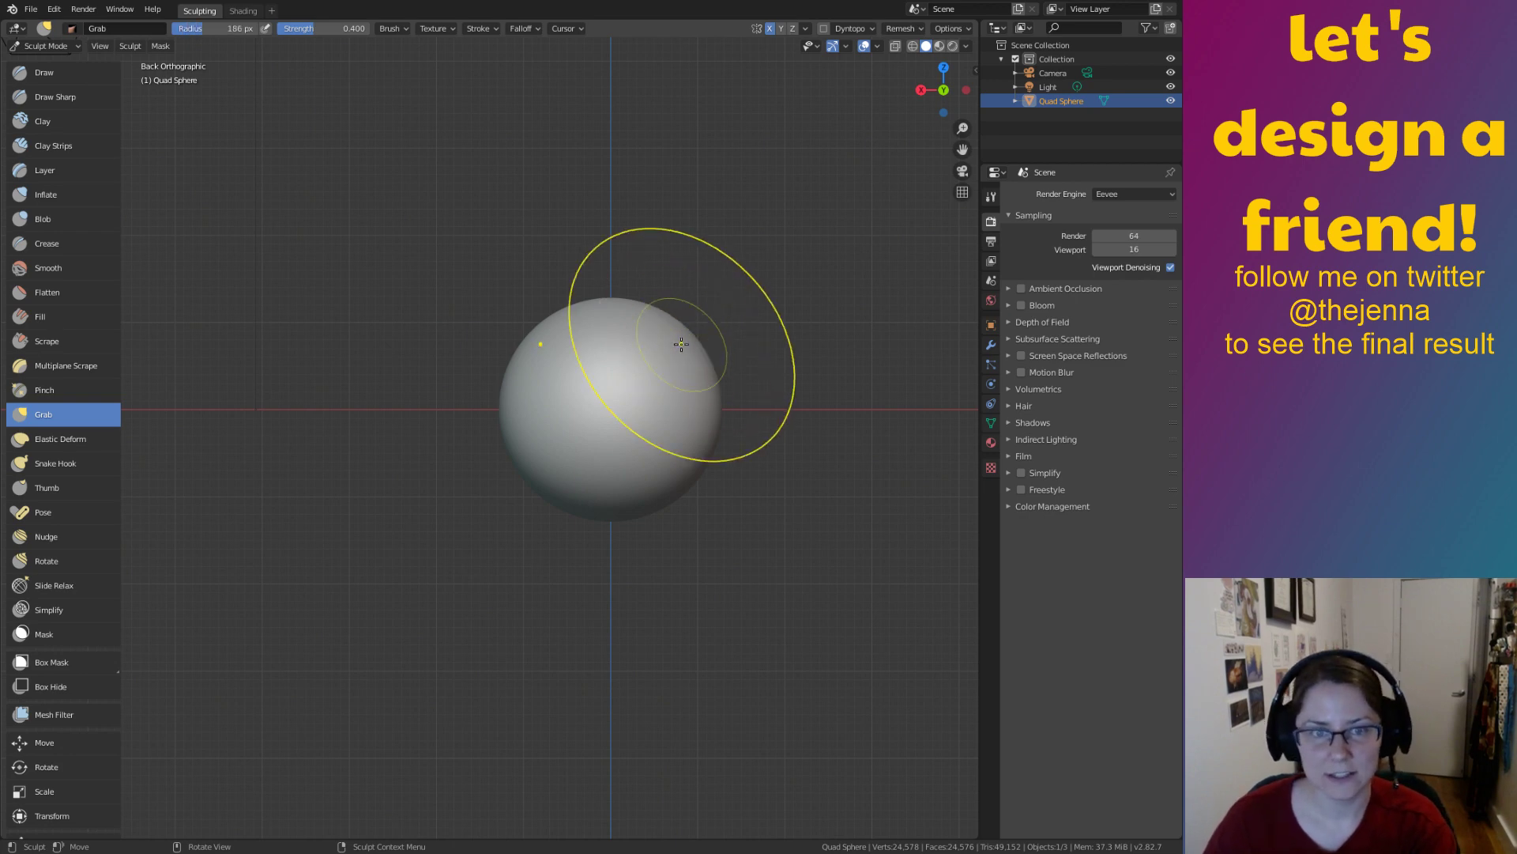
drag(681, 344, 749, 275)
middle_drag(750, 275, 654, 359)
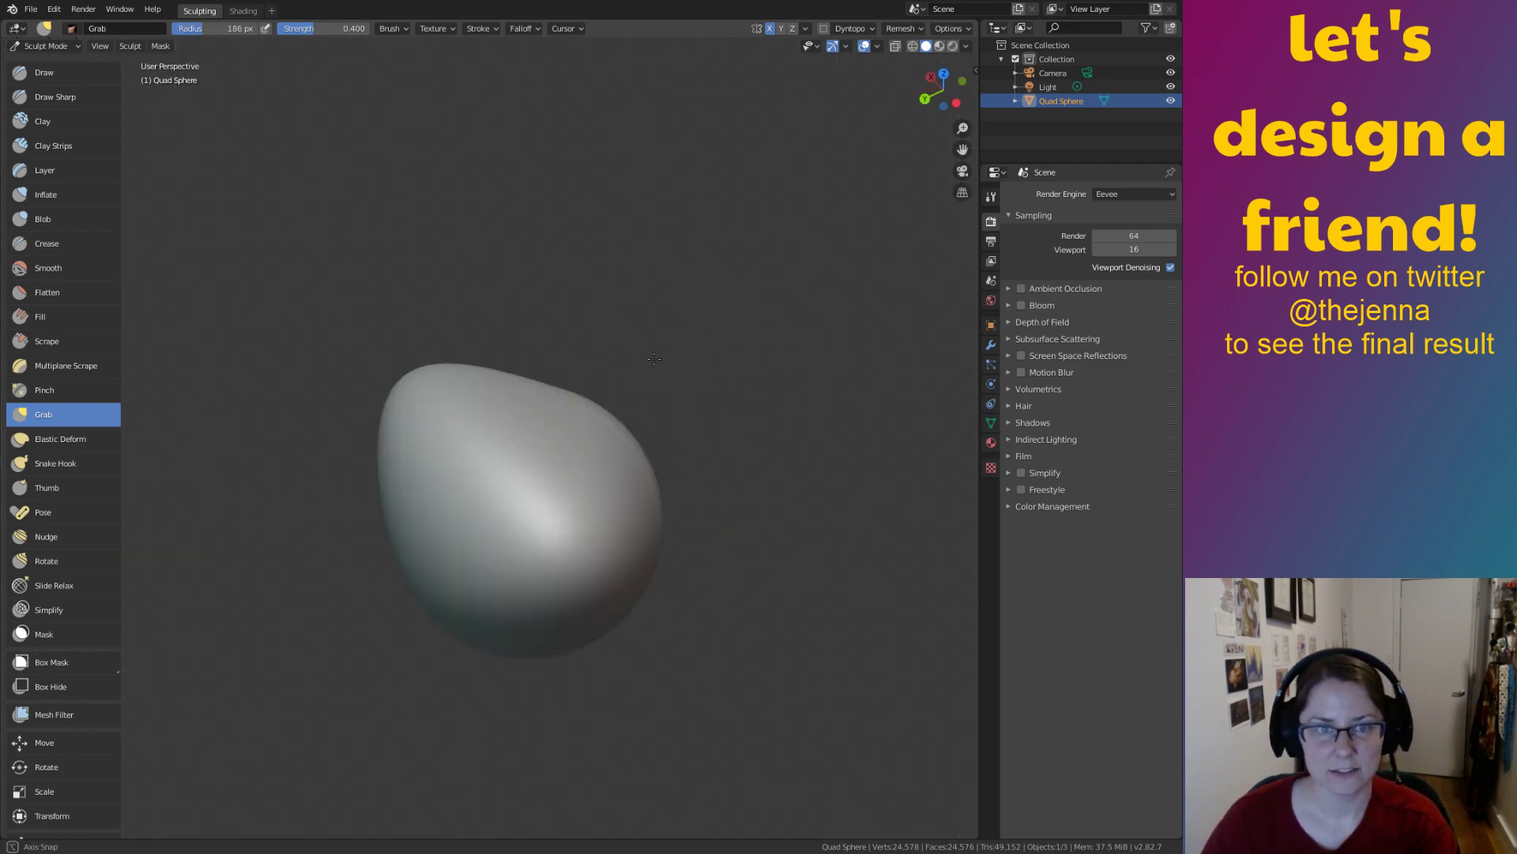
Widen the upper part of the form into a broad head by grabbing its top and sides outward
drag(574, 423, 639, 347)
drag(622, 472, 744, 429)
mouse_move(568, 485)
mouse_down()
mouse_move(596, 390)
mouse_move(512, 425)
mouse_move(498, 378)
mouse_move(473, 380)
mouse_up()
drag(606, 438, 696, 395)
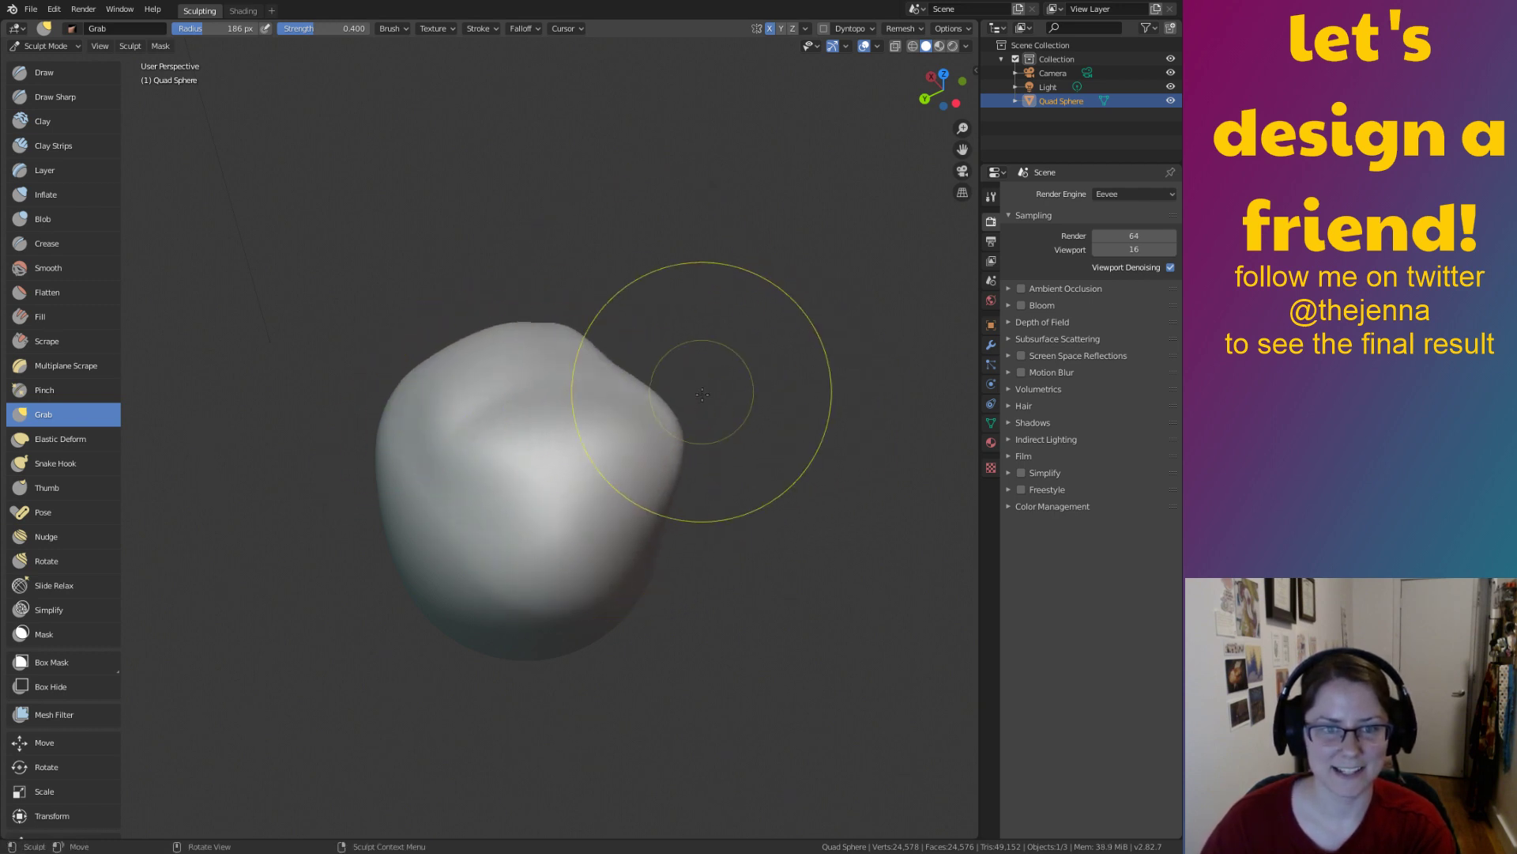
mouse_move(612, 467)
mouse_down()
mouse_move(664, 417)
mouse_move(552, 393)
mouse_up()
middle_drag(576, 470, 690, 426)
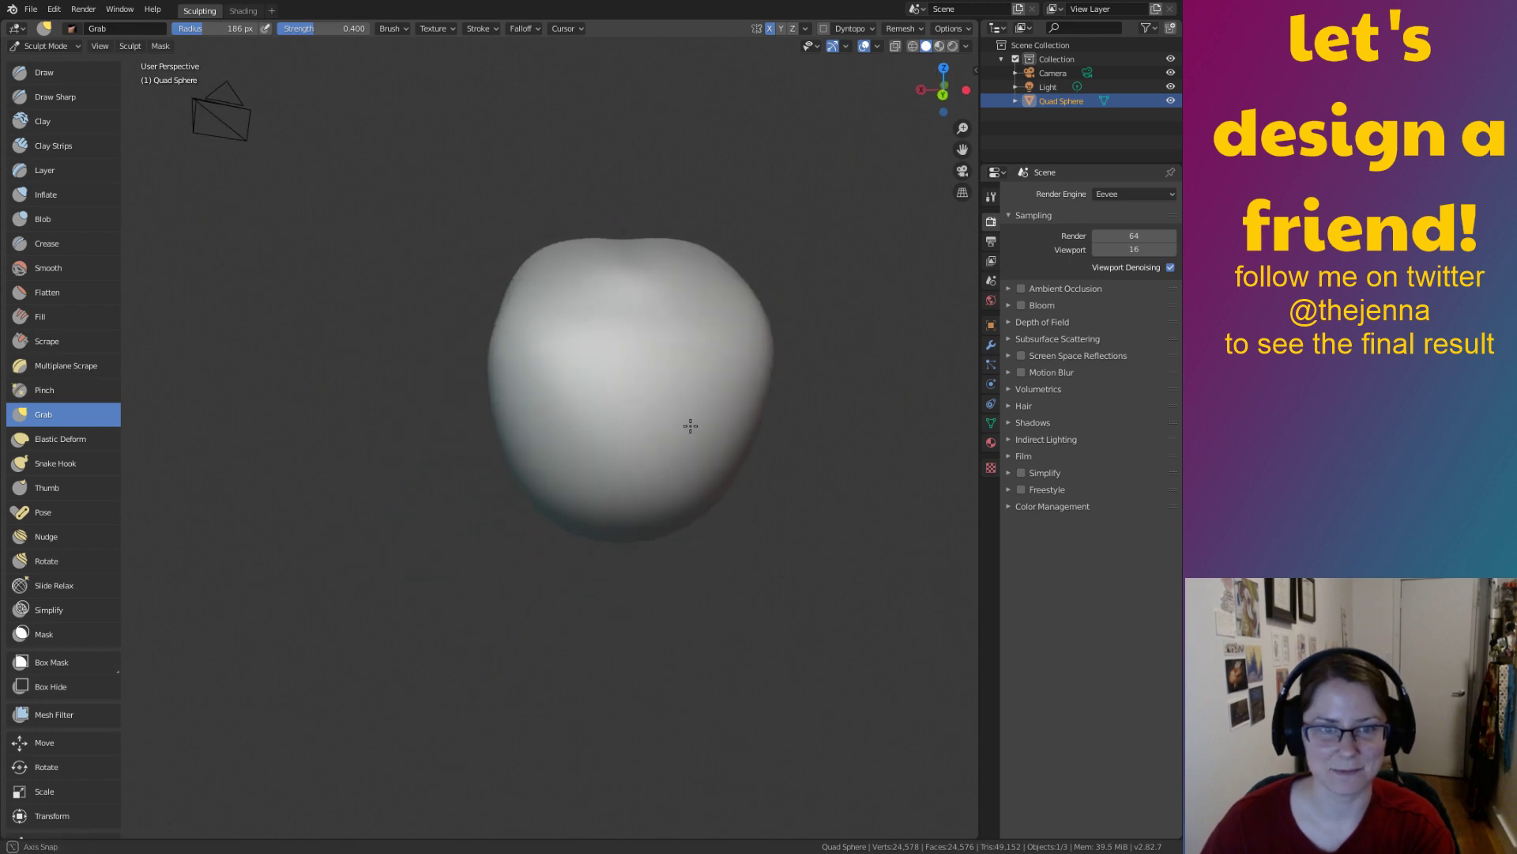
Raise the head's top edge and adjust the opposite side with Grab strokes
mouse_move(440, 197)
middle_down()
mouse_move(753, 363)
mouse_move(777, 353)
middle_up()
drag(503, 290, 510, 220)
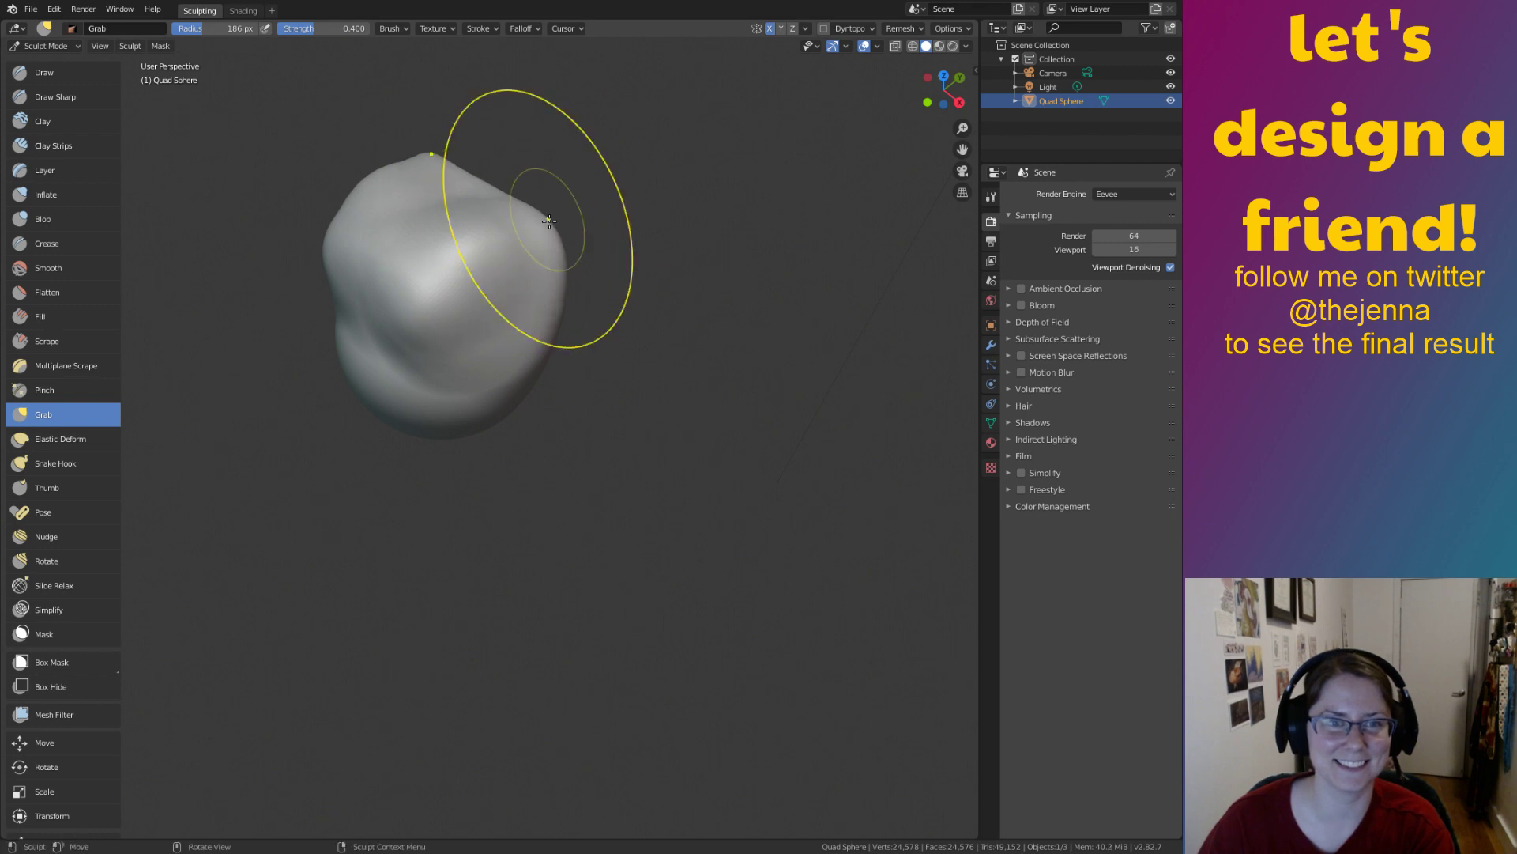
mouse_move(391, 326)
mouse_down()
mouse_move(364, 333)
mouse_move(381, 338)
mouse_up()
middle_drag(439, 330, 281, 254)
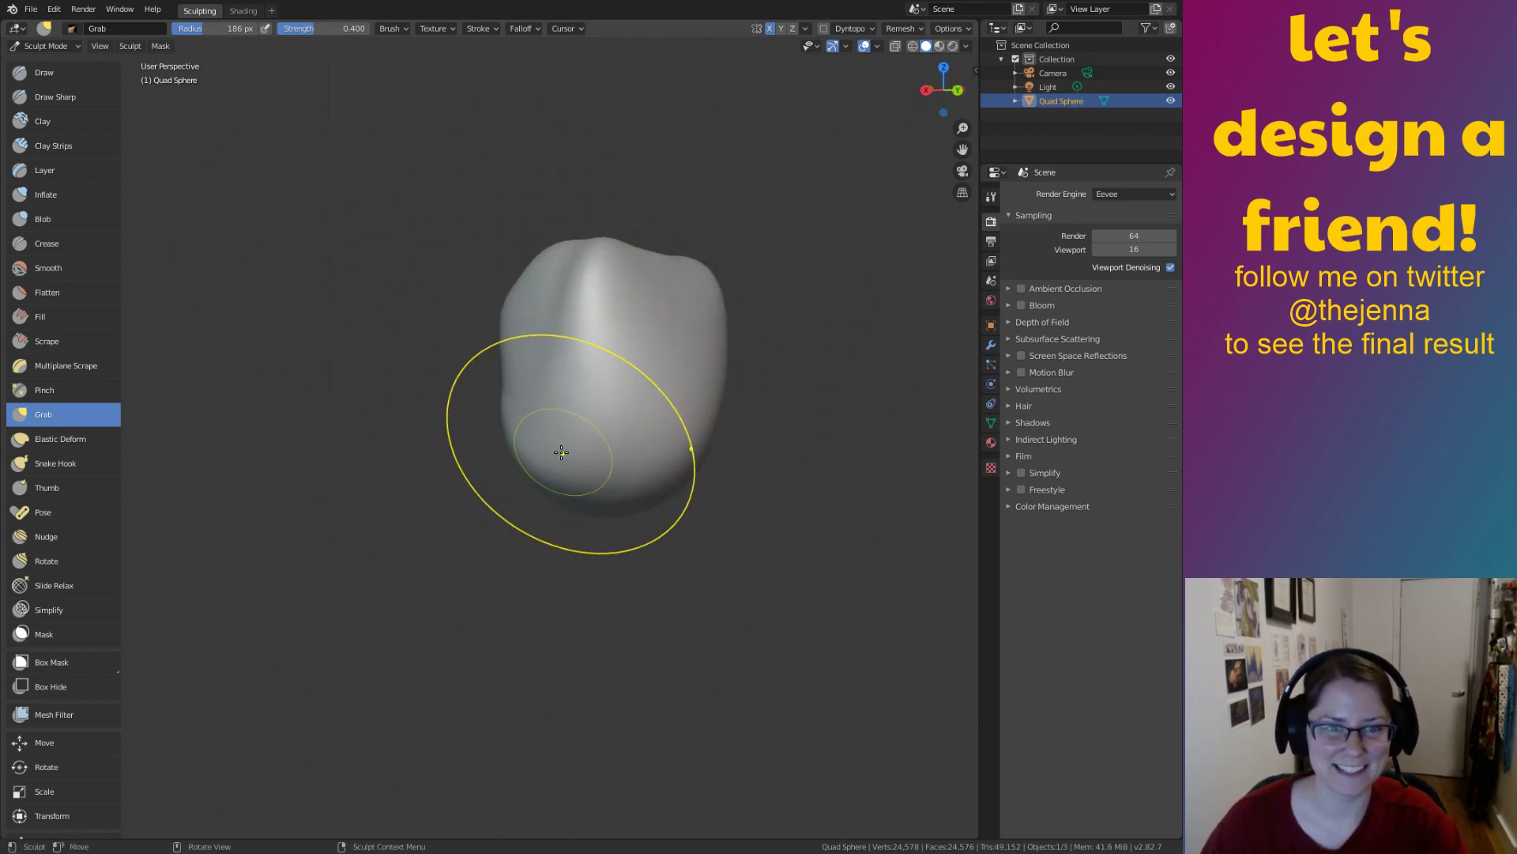
Extend the head's lower end downward and shape its lower sides into a tapering jaw with Grab
mouse_move(559, 440)
middle_down()
mouse_move(525, 467)
mouse_move(622, 458)
middle_up()
mouse_move(622, 458)
mouse_down()
mouse_move(665, 435)
mouse_move(624, 514)
mouse_up()
middle_drag(585, 565, 727, 545)
drag(552, 494, 587, 490)
mouse_move(545, 506)
mouse_down()
mouse_move(571, 500)
mouse_move(604, 525)
mouse_up()
mouse_move(604, 525)
middle_down()
mouse_move(632, 528)
mouse_move(580, 538)
mouse_move(664, 466)
middle_up()
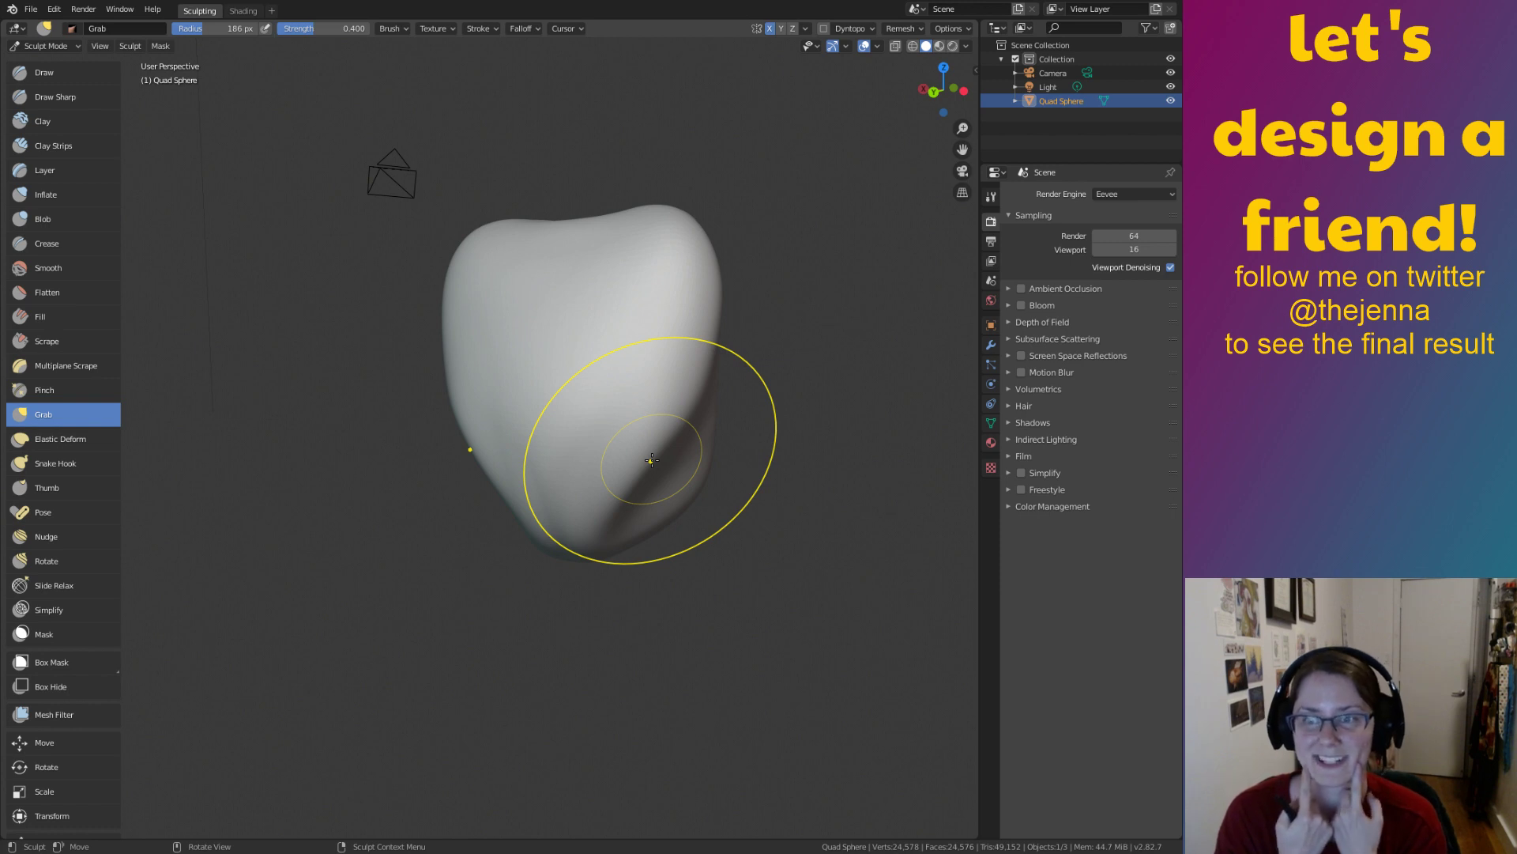
middle_drag(899, 339, 682, 507)
mouse_move(556, 460)
mouse_down()
mouse_move(582, 408)
mouse_move(517, 461)
mouse_up()
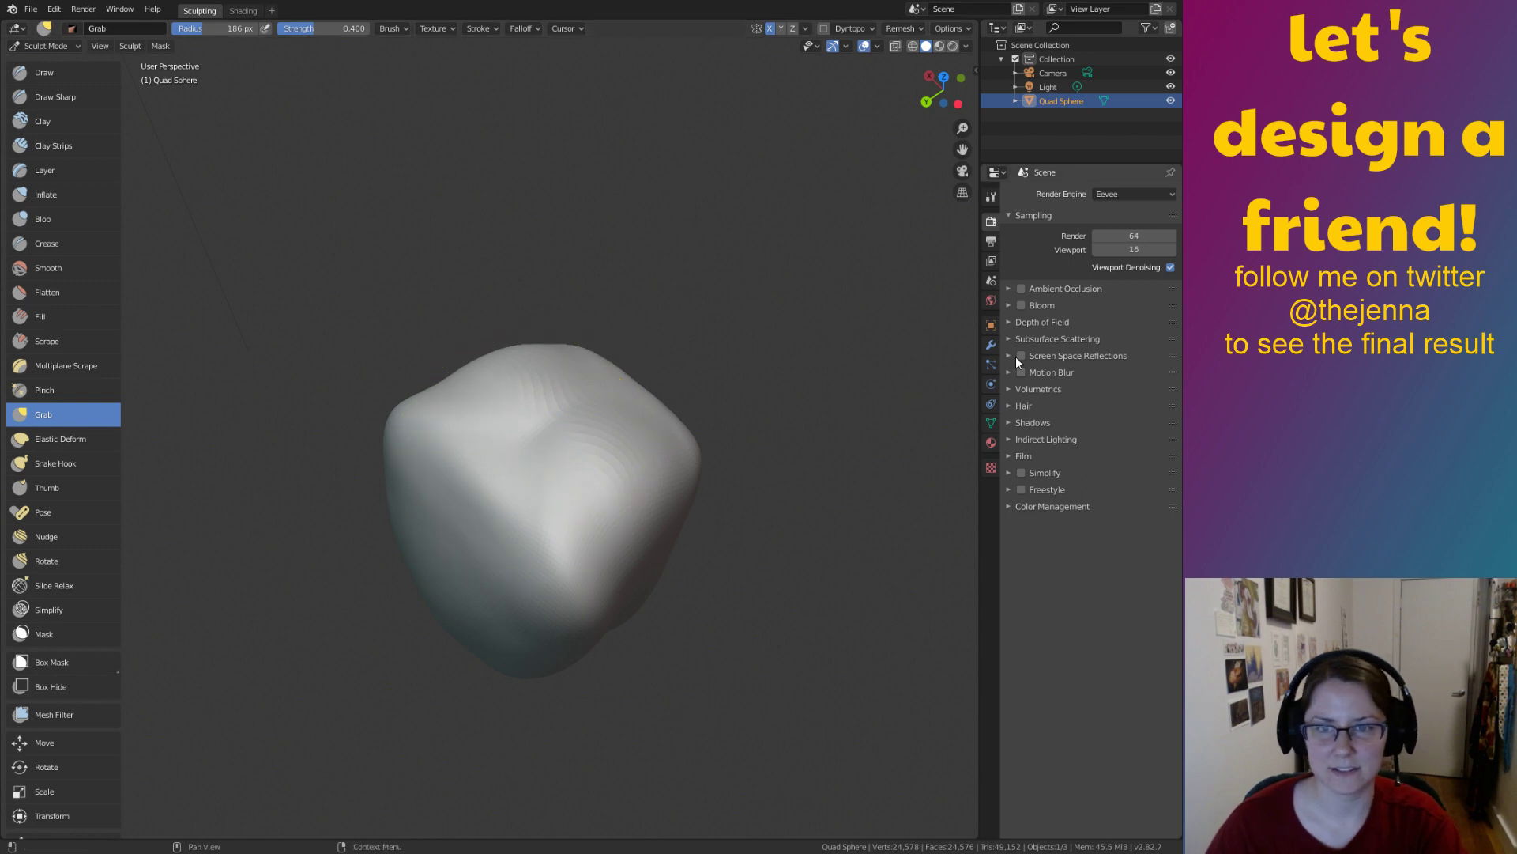
Enable Dyntopo for the sculpted sphere and look over its settings
click(992, 196)
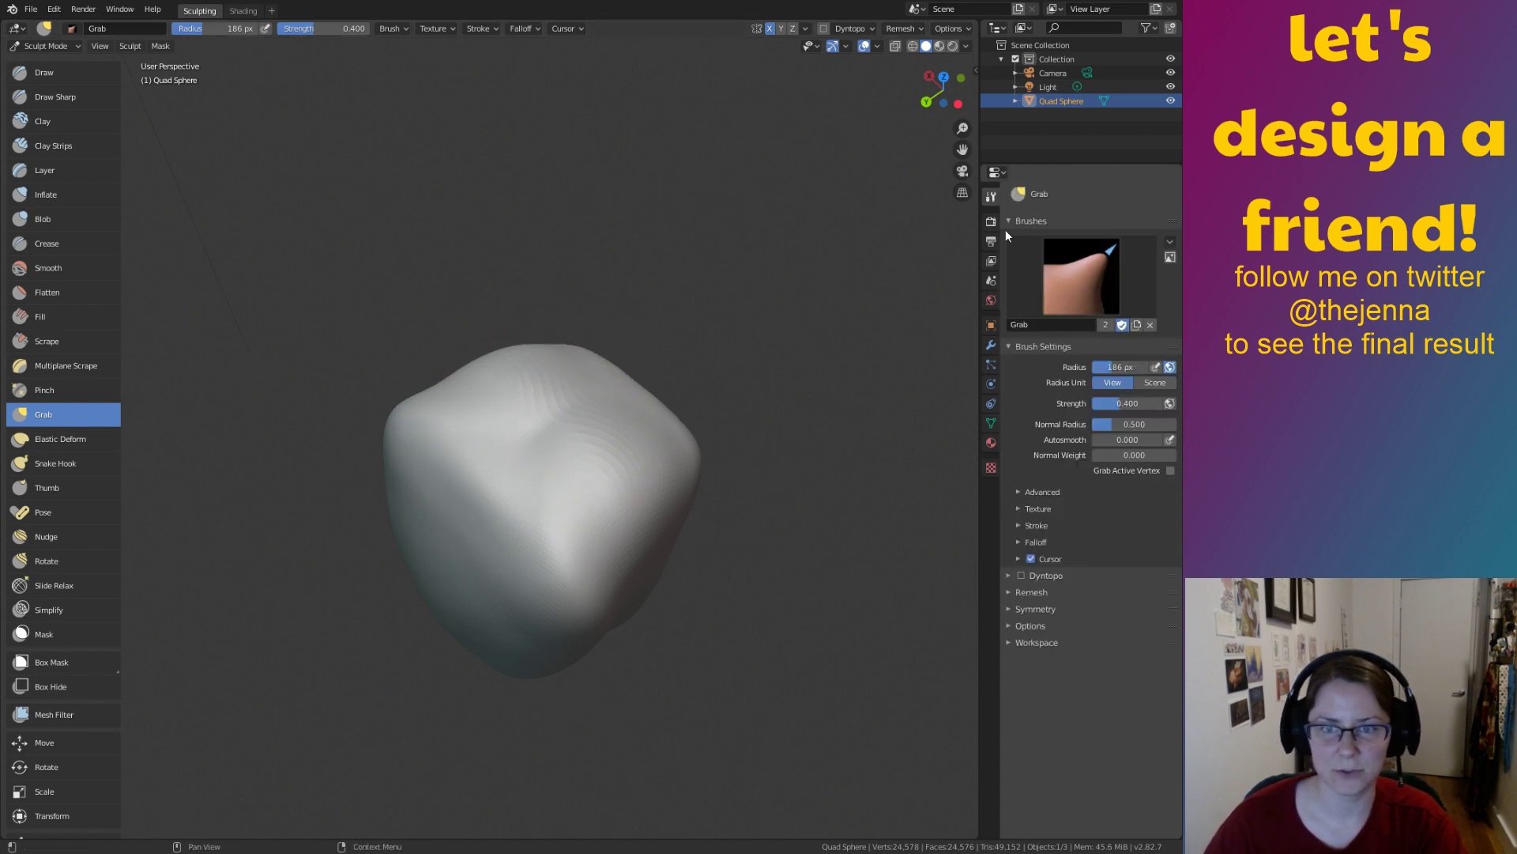
click(1020, 575)
click(1008, 576)
click(1003, 576)
Refine the head with Grab, pulling the upper side upward and shifting the lower edge of the jaw
mouse_move(870, 579)
middle_down()
mouse_move(776, 444)
mouse_move(779, 478)
mouse_move(820, 487)
mouse_move(702, 490)
middle_up()
mouse_move(421, 484)
mouse_down()
mouse_move(456, 487)
mouse_move(449, 460)
mouse_move(439, 476)
mouse_move(471, 406)
mouse_up()
mouse_move(471, 406)
middle_down()
mouse_move(650, 410)
mouse_move(735, 433)
mouse_move(706, 453)
mouse_move(738, 466)
mouse_move(554, 494)
mouse_move(515, 345)
mouse_move(447, 332)
mouse_move(439, 350)
mouse_move(592, 354)
mouse_move(830, 522)
middle_up()
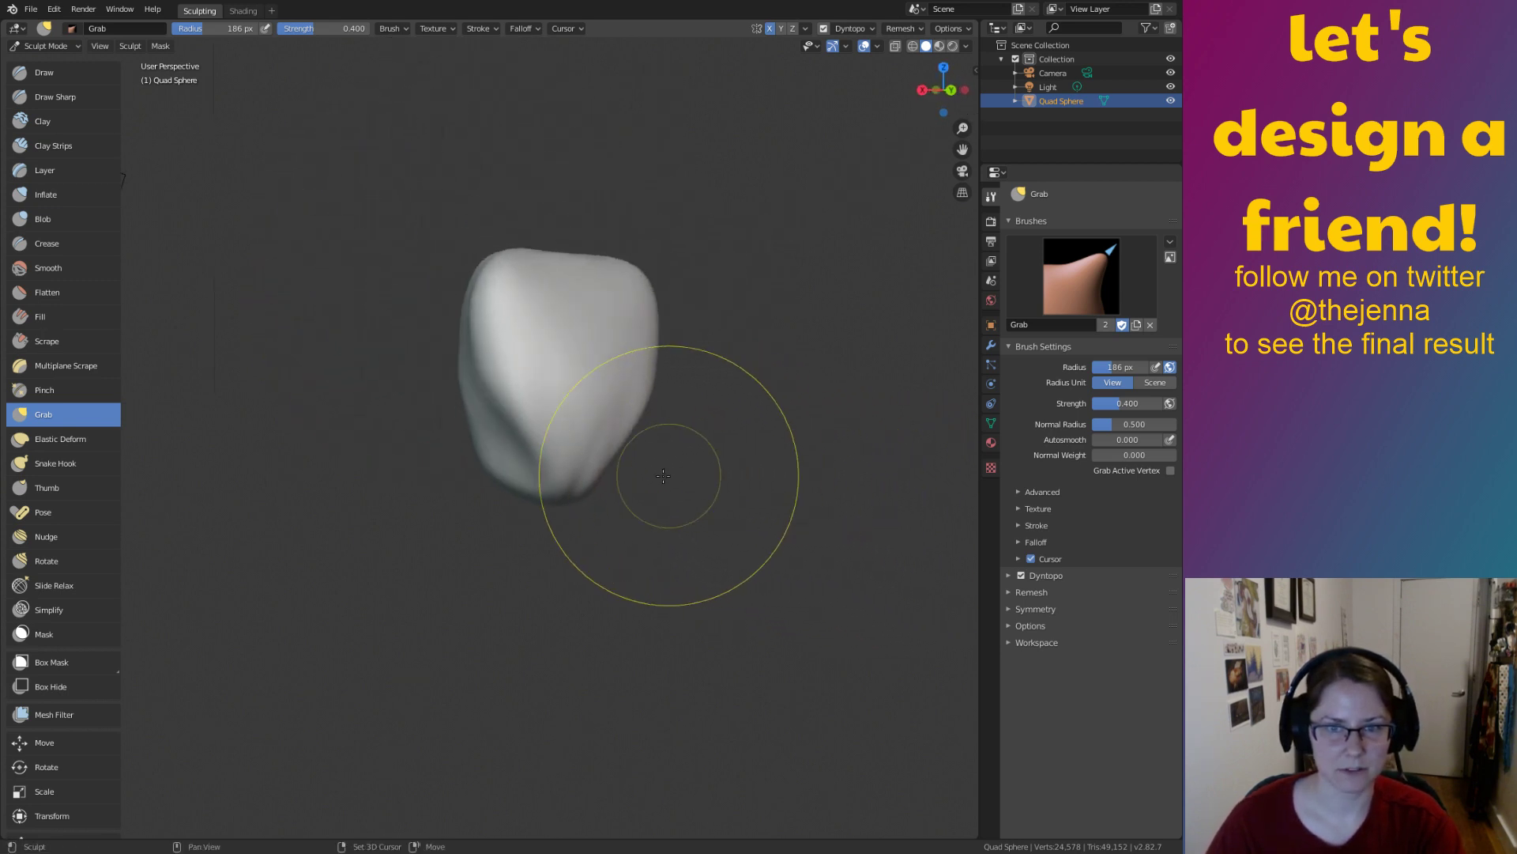
mouse_move(663, 475)
middle_down()
mouse_move(625, 466)
mouse_move(663, 450)
middle_up()
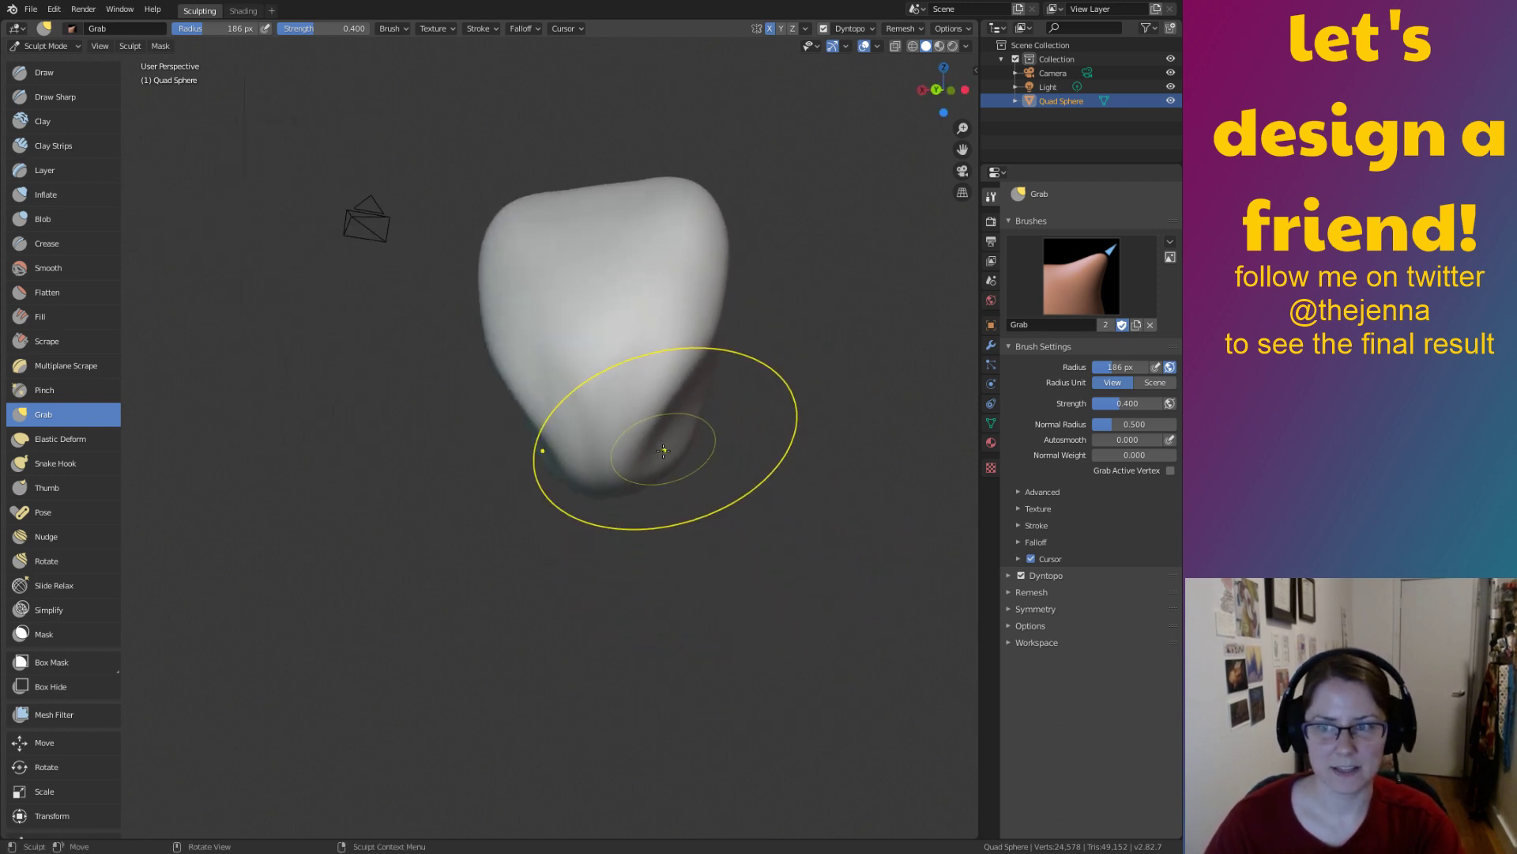
scroll(663, 450, down, 4)
mouse_move(791, 610)
middle_down()
mouse_move(731, 534)
mouse_move(715, 446)
mouse_move(640, 335)
mouse_move(648, 553)
mouse_move(703, 483)
middle_up()
mouse_move(652, 423)
middle_down()
mouse_move(679, 414)
mouse_move(705, 447)
middle_up()
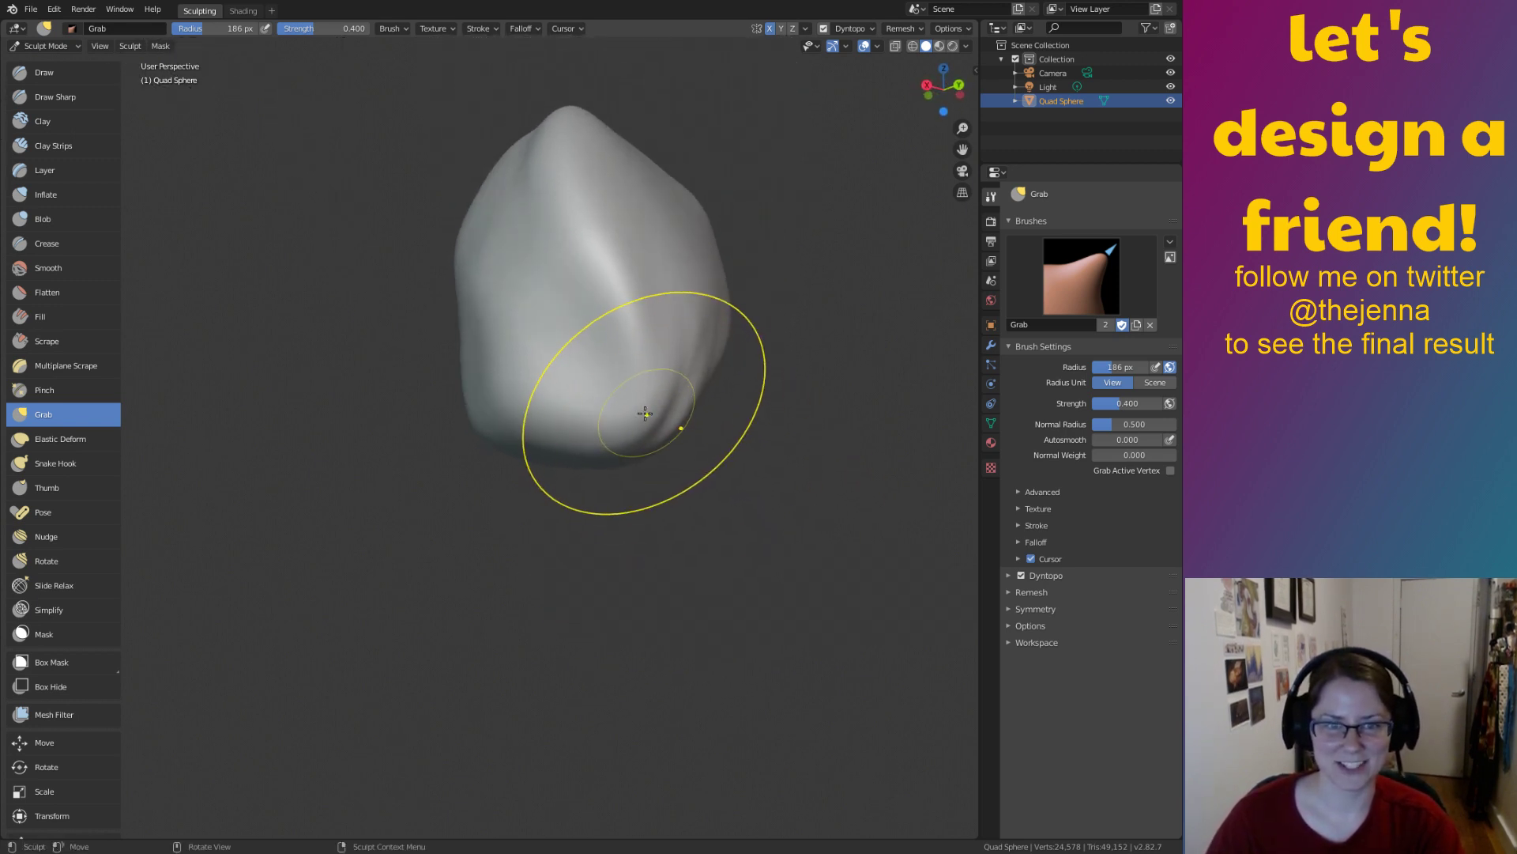
drag(643, 412, 677, 434)
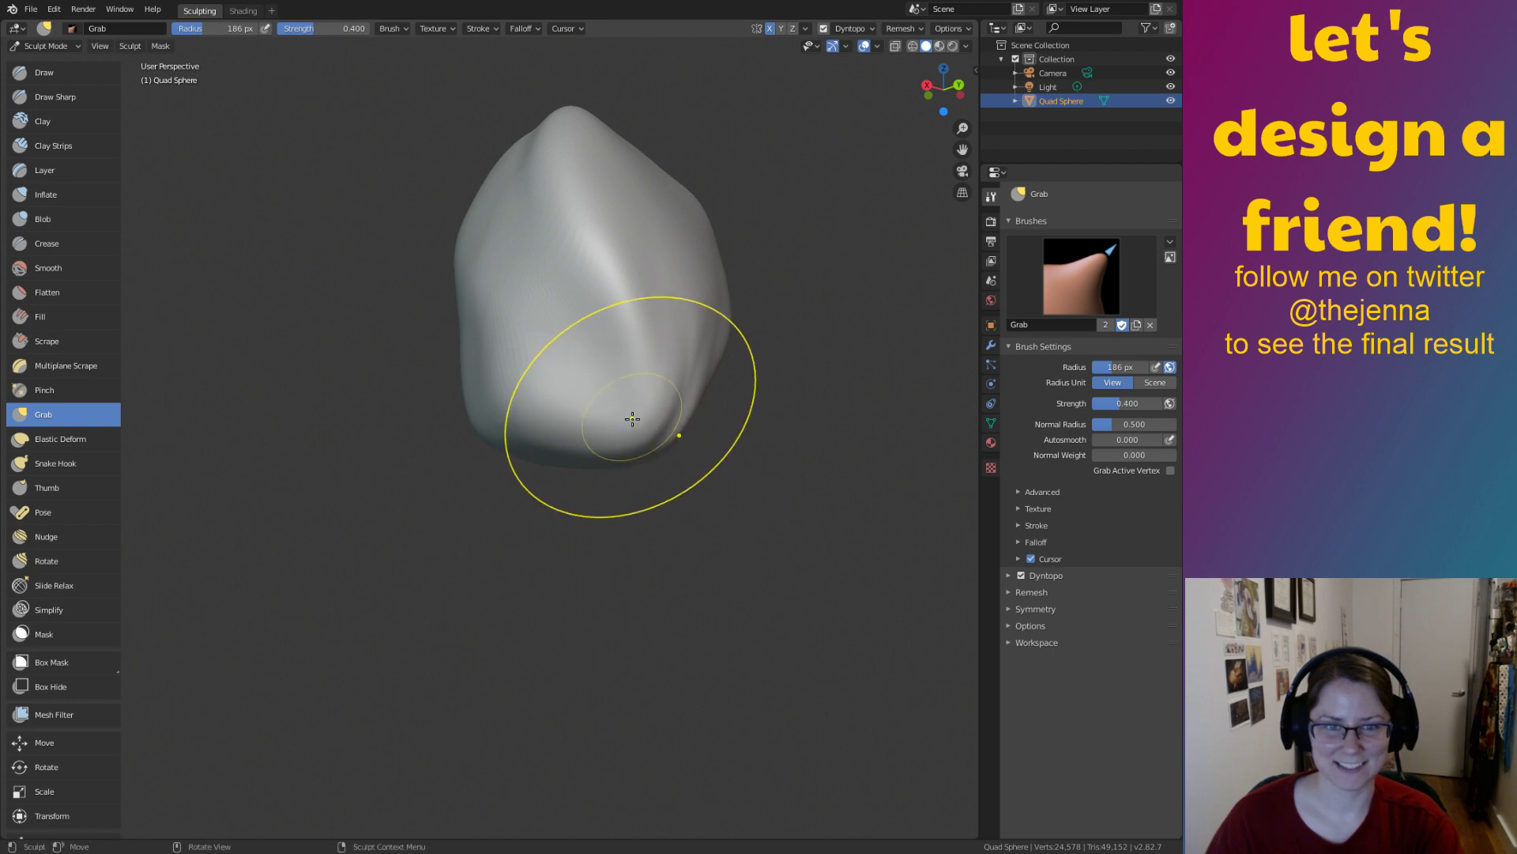
mouse_move(677, 434)
middle_down()
mouse_move(543, 464)
mouse_move(525, 491)
mouse_move(681, 425)
middle_up()
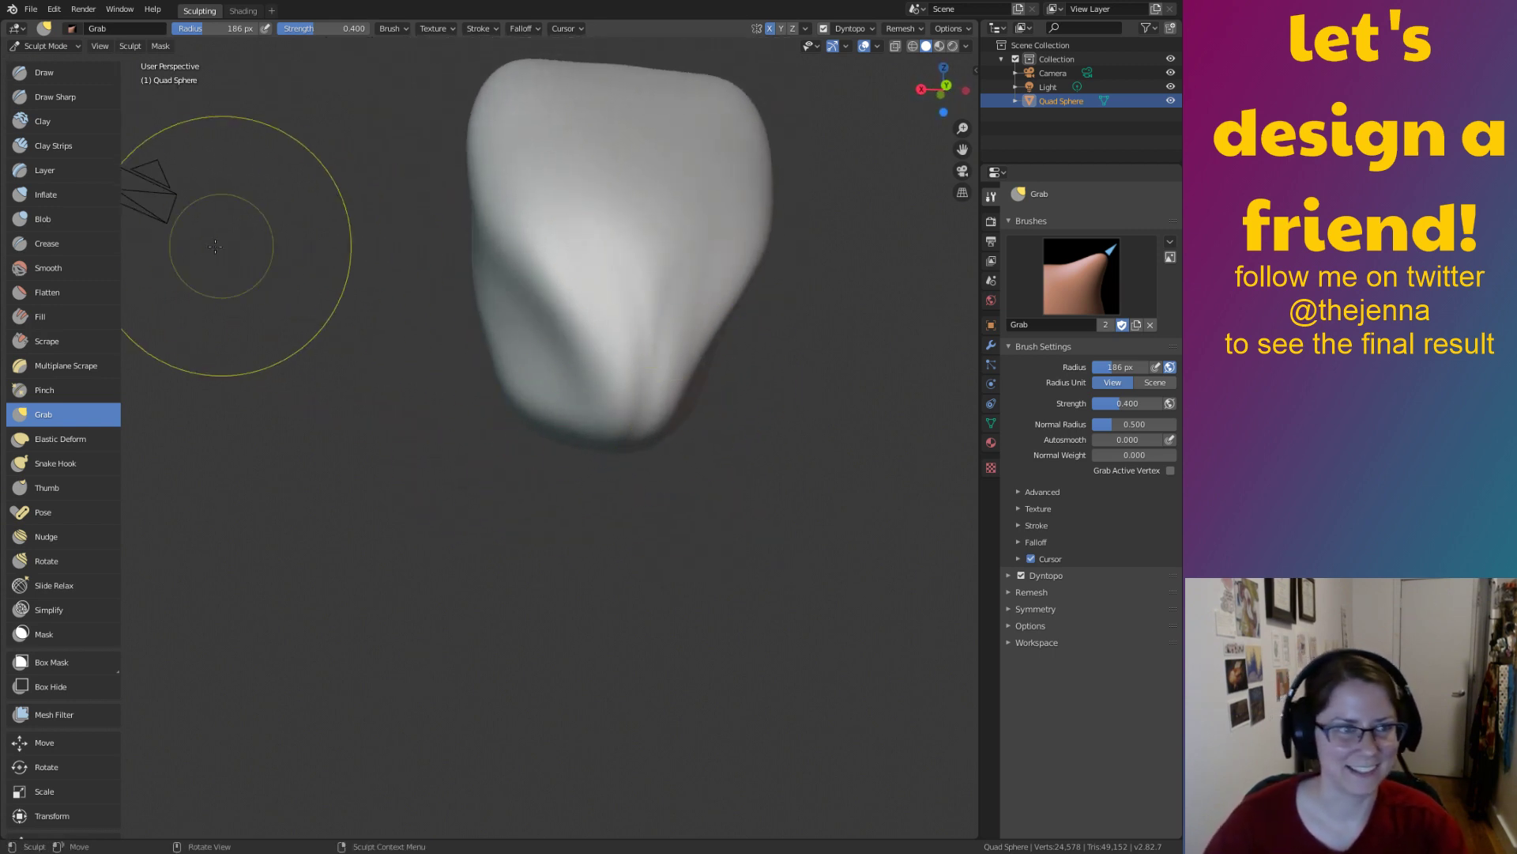
Switch to the Crease brush and reduce its radius to 22 px
click(70, 244)
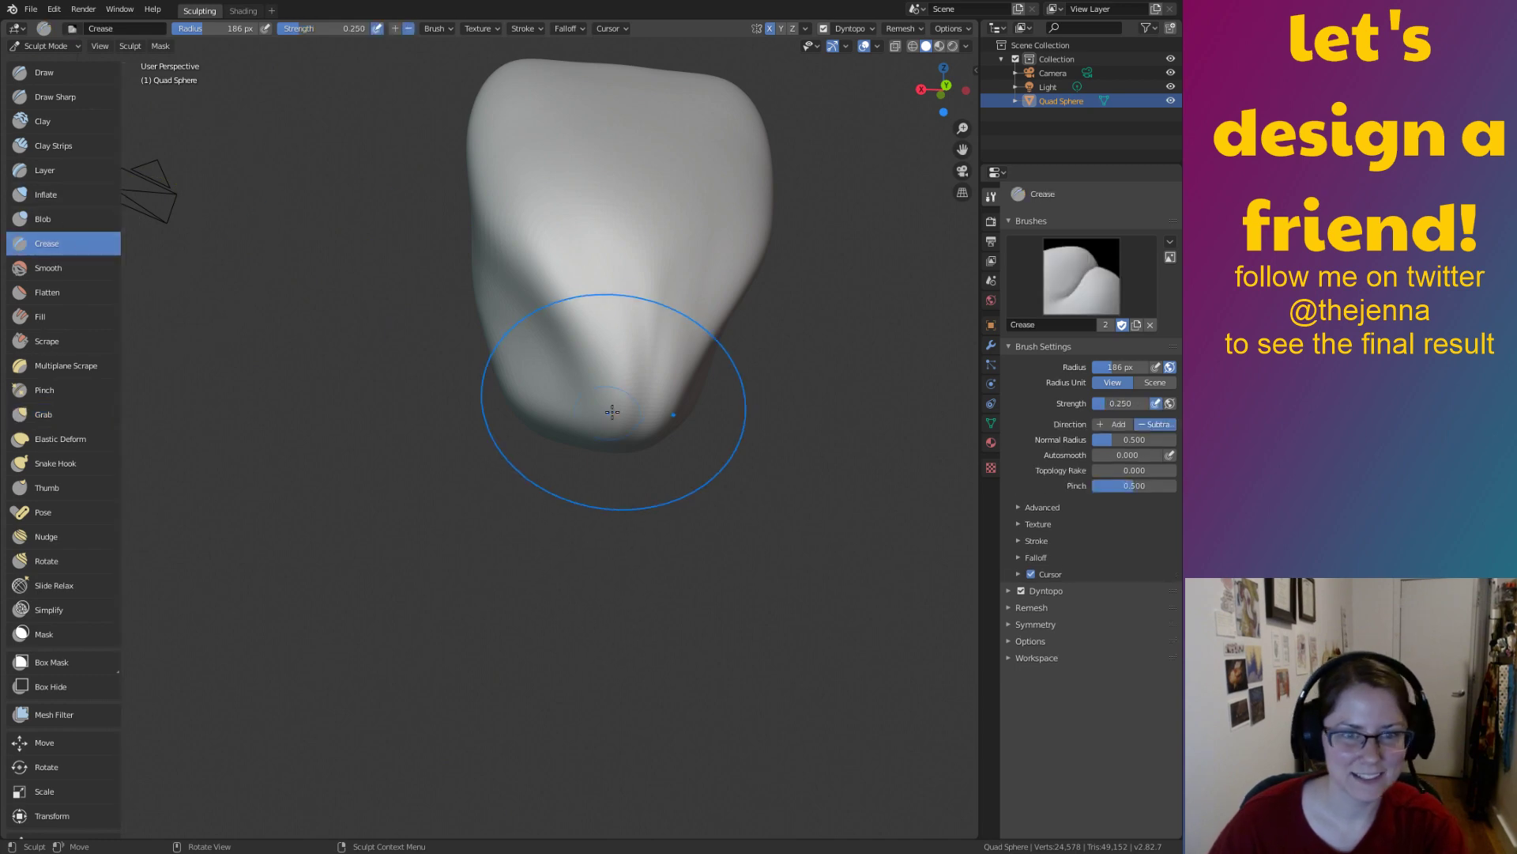
key(bracketleft)
key(bracketleft)
key(bracketleft)
key(bracketleft)
key(bracketleft)
key(bracketleft)
key(bracketleft)
key(bracketleft)
key(bracketleft)
key(bracketleft)
key(bracketleft)
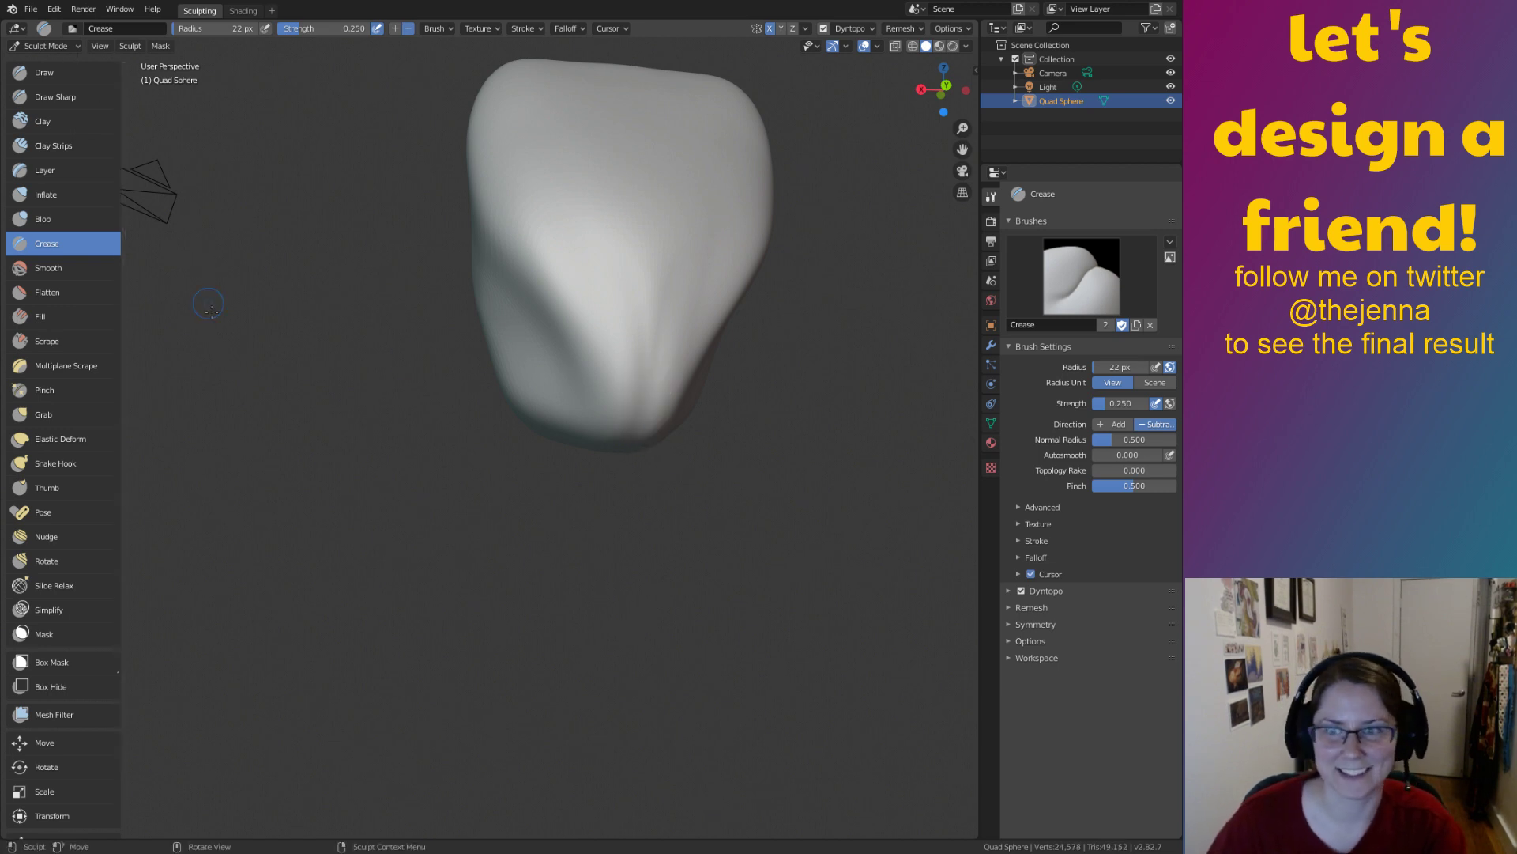
Try pulling a strand downward from the head's lower surface with Snake Hook at a 91 px radius, and undo the stroke
shift+middle_drag(667, 514, 690, 528)
scroll(692, 534, down, 3)
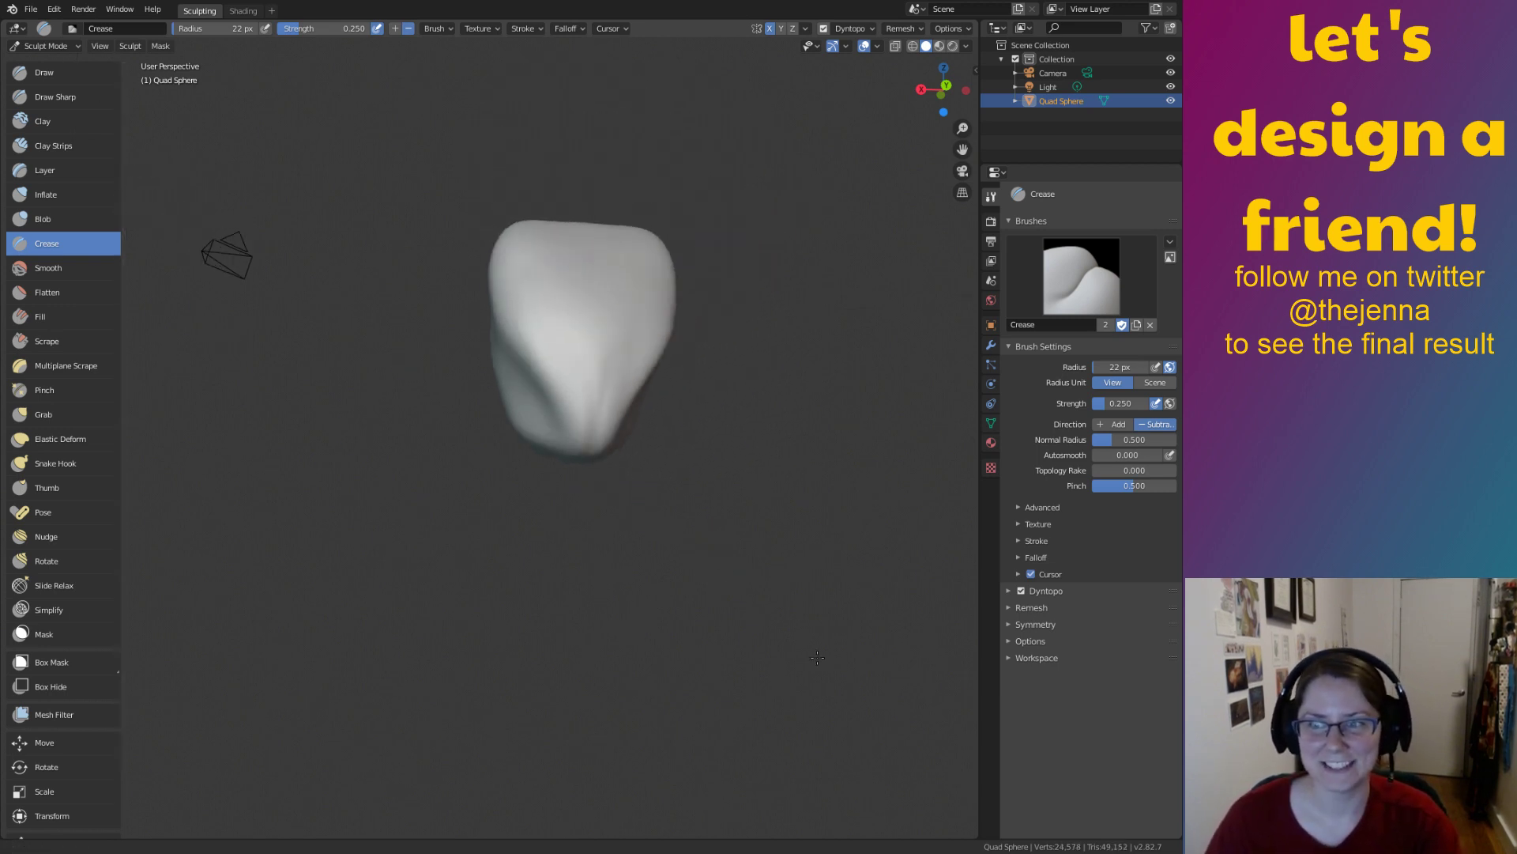
mouse_move(705, 592)
shift+middle_down()
mouse_move(738, 532)
mouse_move(803, 533)
mouse_move(606, 541)
shift+middle_up()
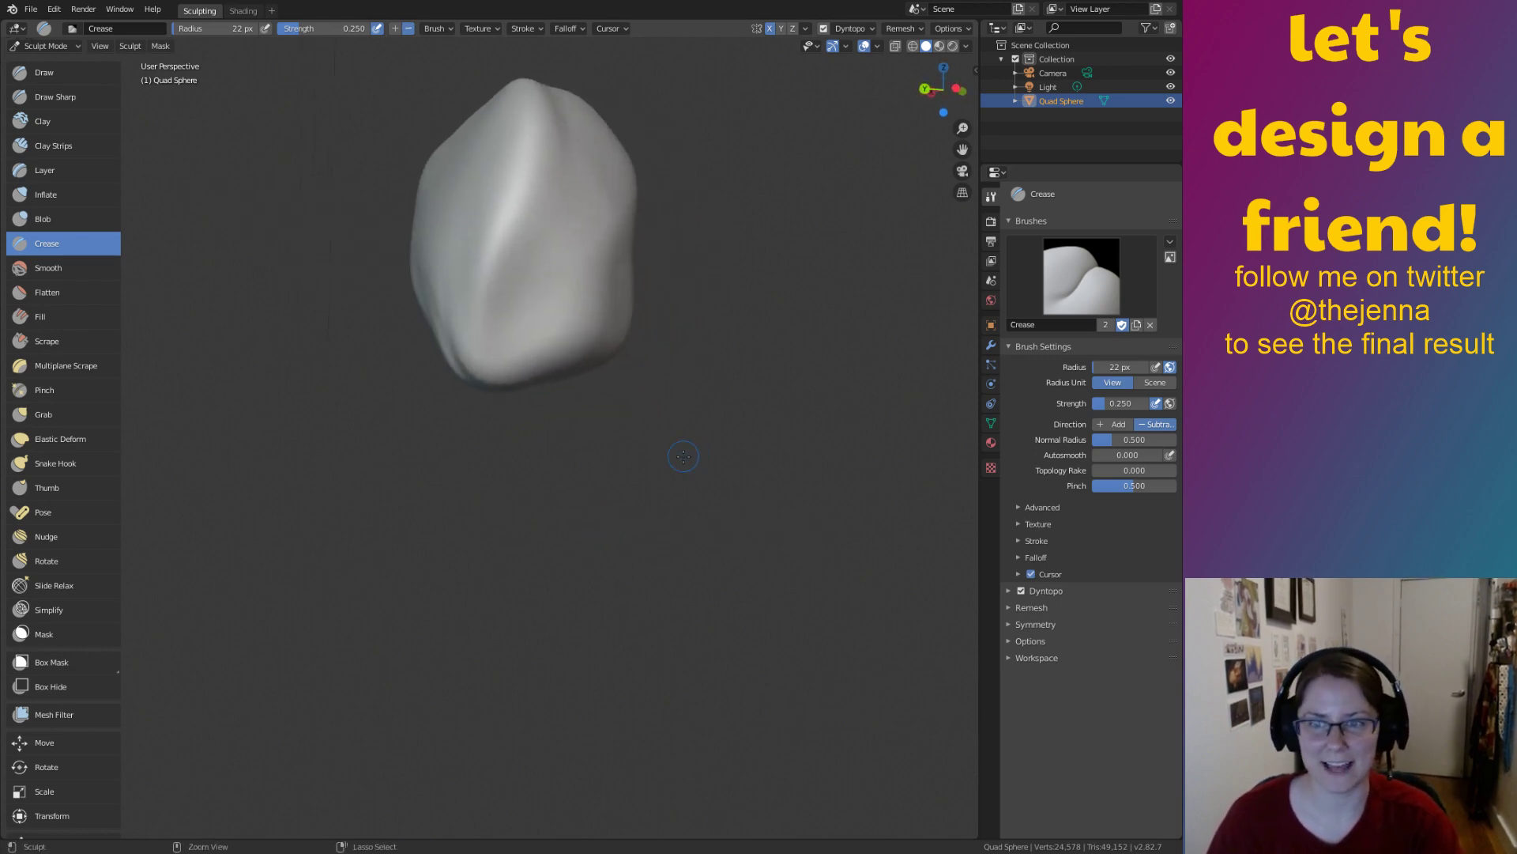
ctrl+middle_drag(683, 456, 792, 546)
shift+middle_drag(741, 501, 801, 541)
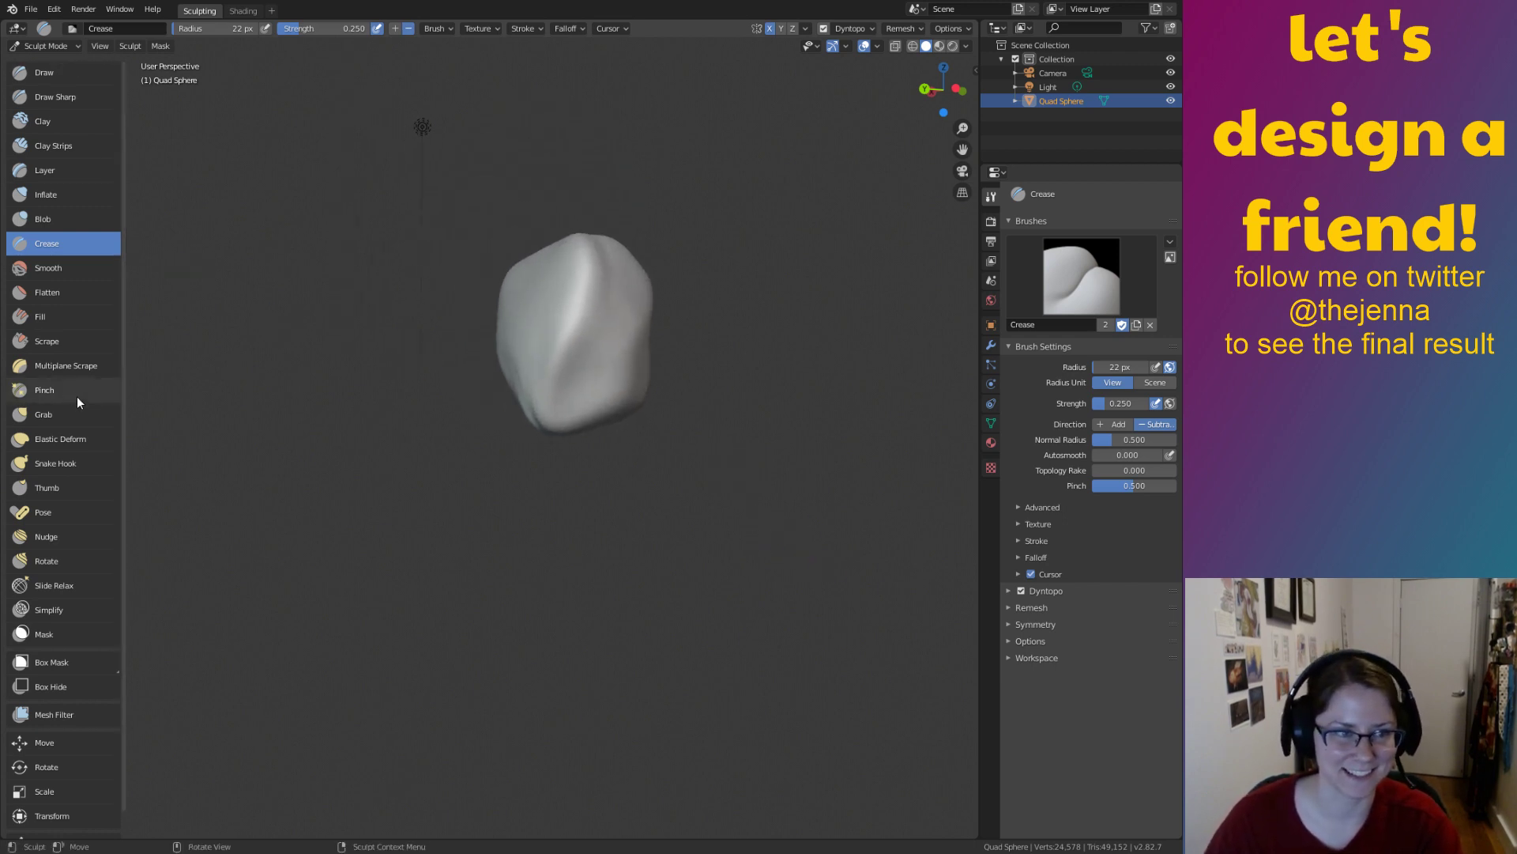
click(75, 462)
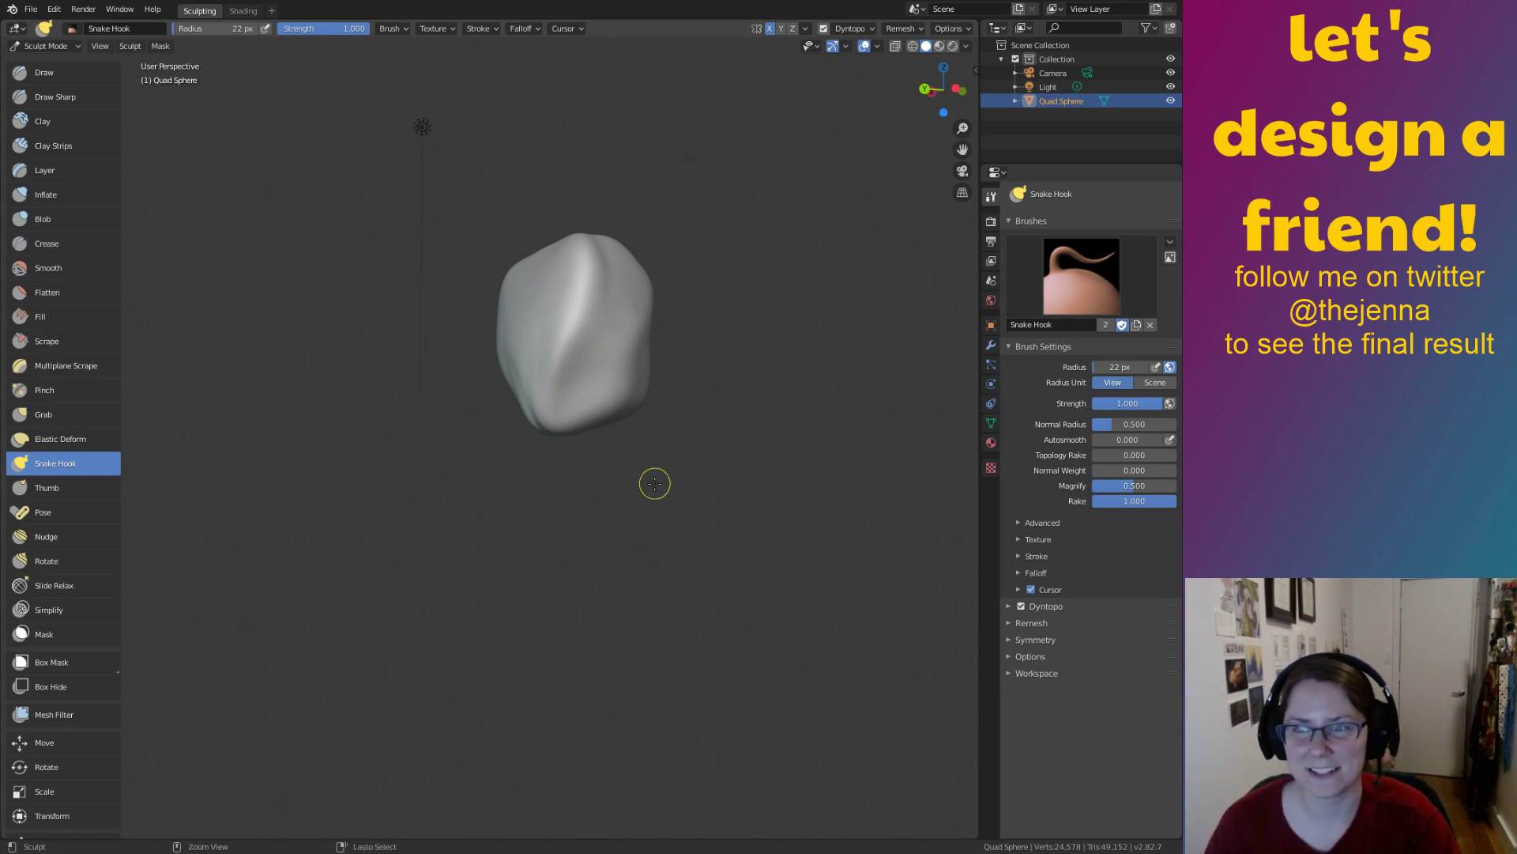
middle_drag(654, 483, 517, 373)
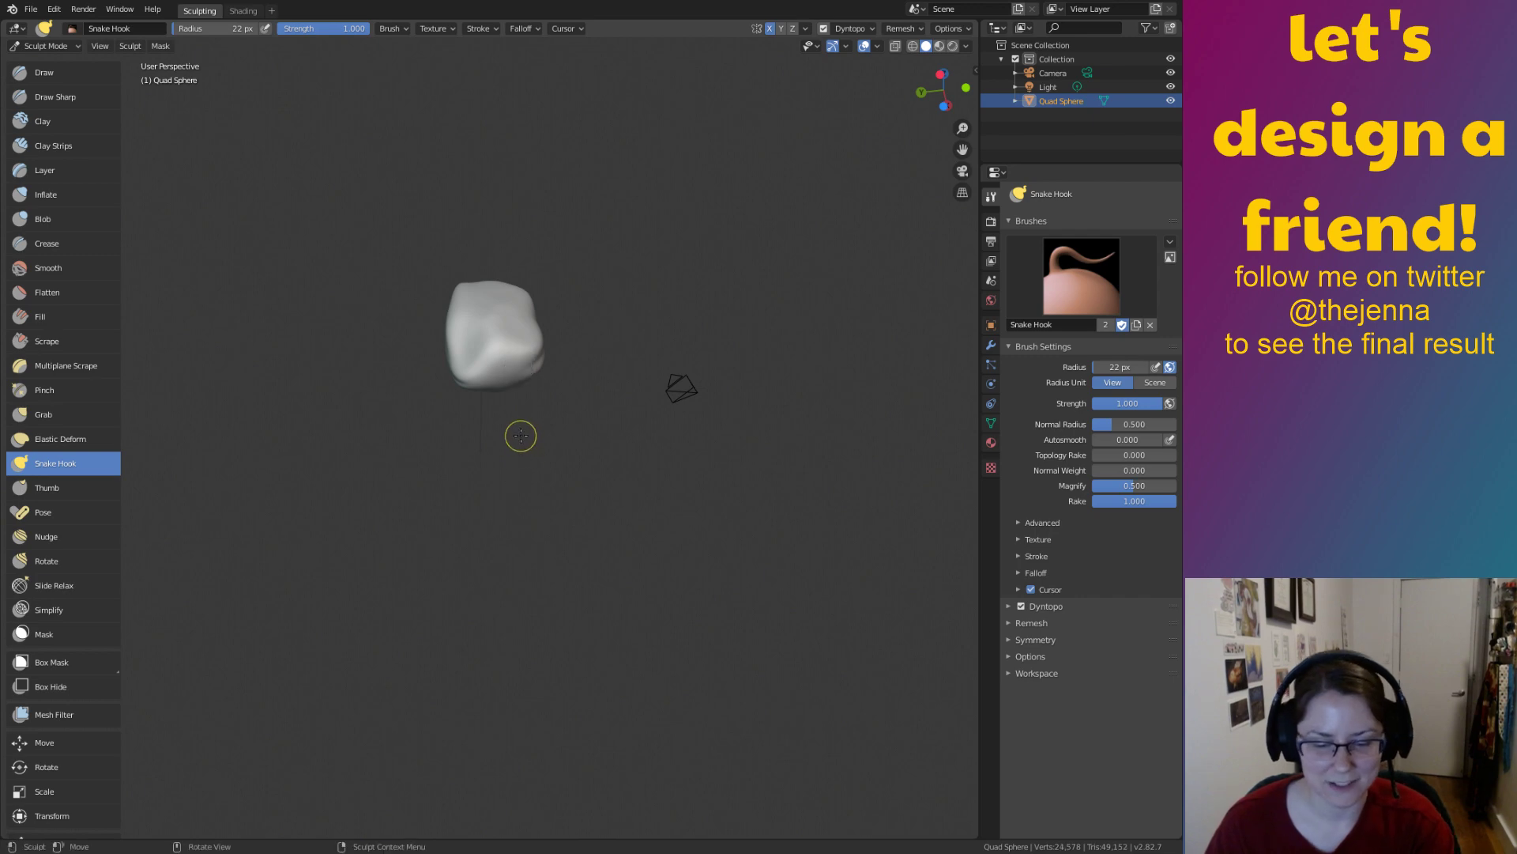
drag(523, 368, 528, 437)
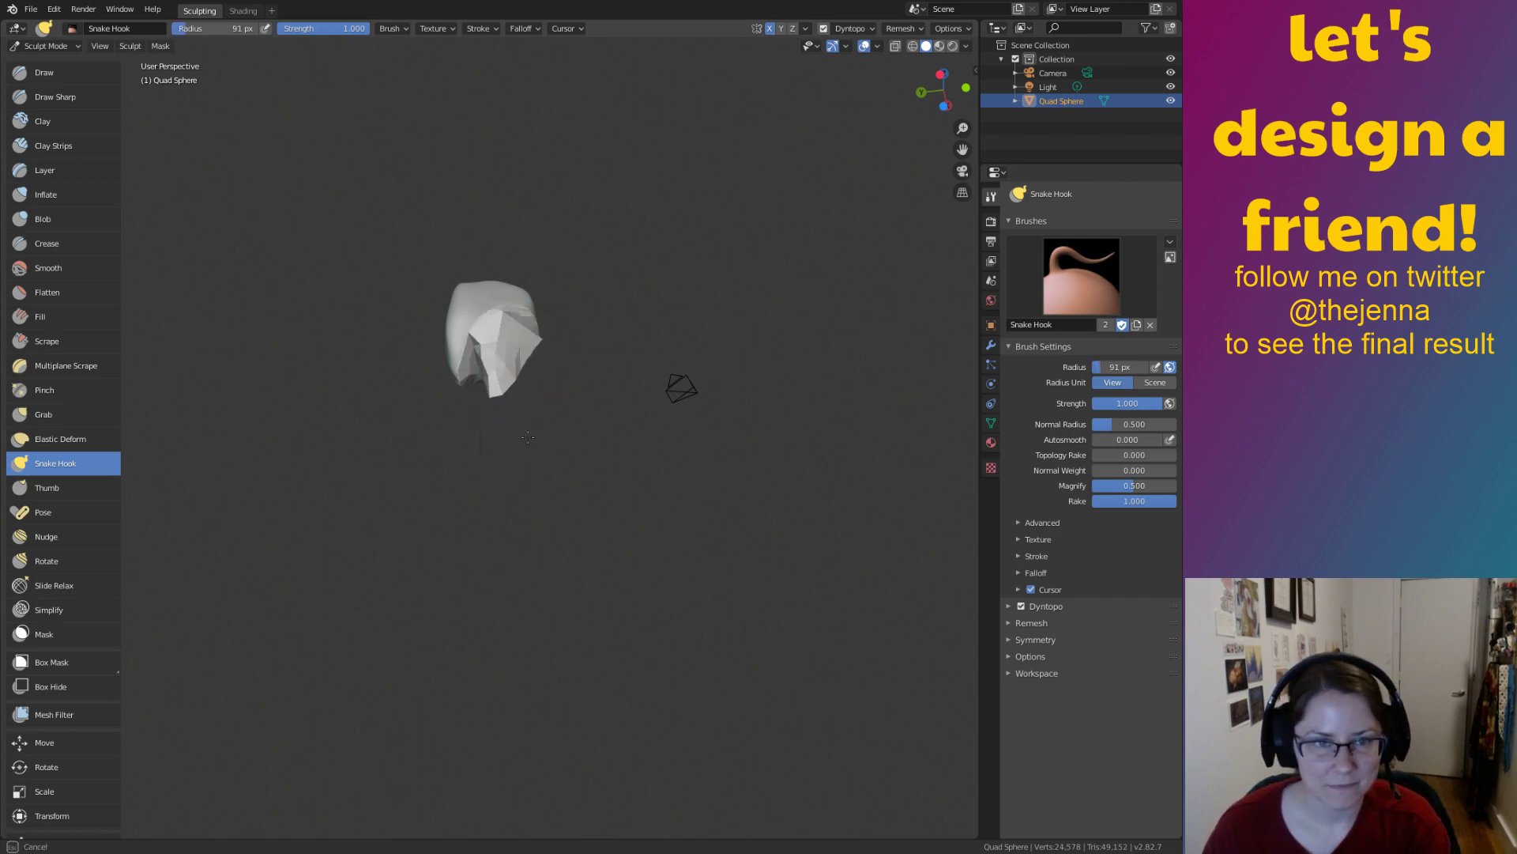
key(ctrl+z)
Try a short downward Snake Hook pull on the side of the head from another angle, and undo it
ctrl+middle_drag(677, 515, 541, 370)
ctrl+middle_drag(623, 338, 658, 632)
middle_drag(563, 511, 660, 566)
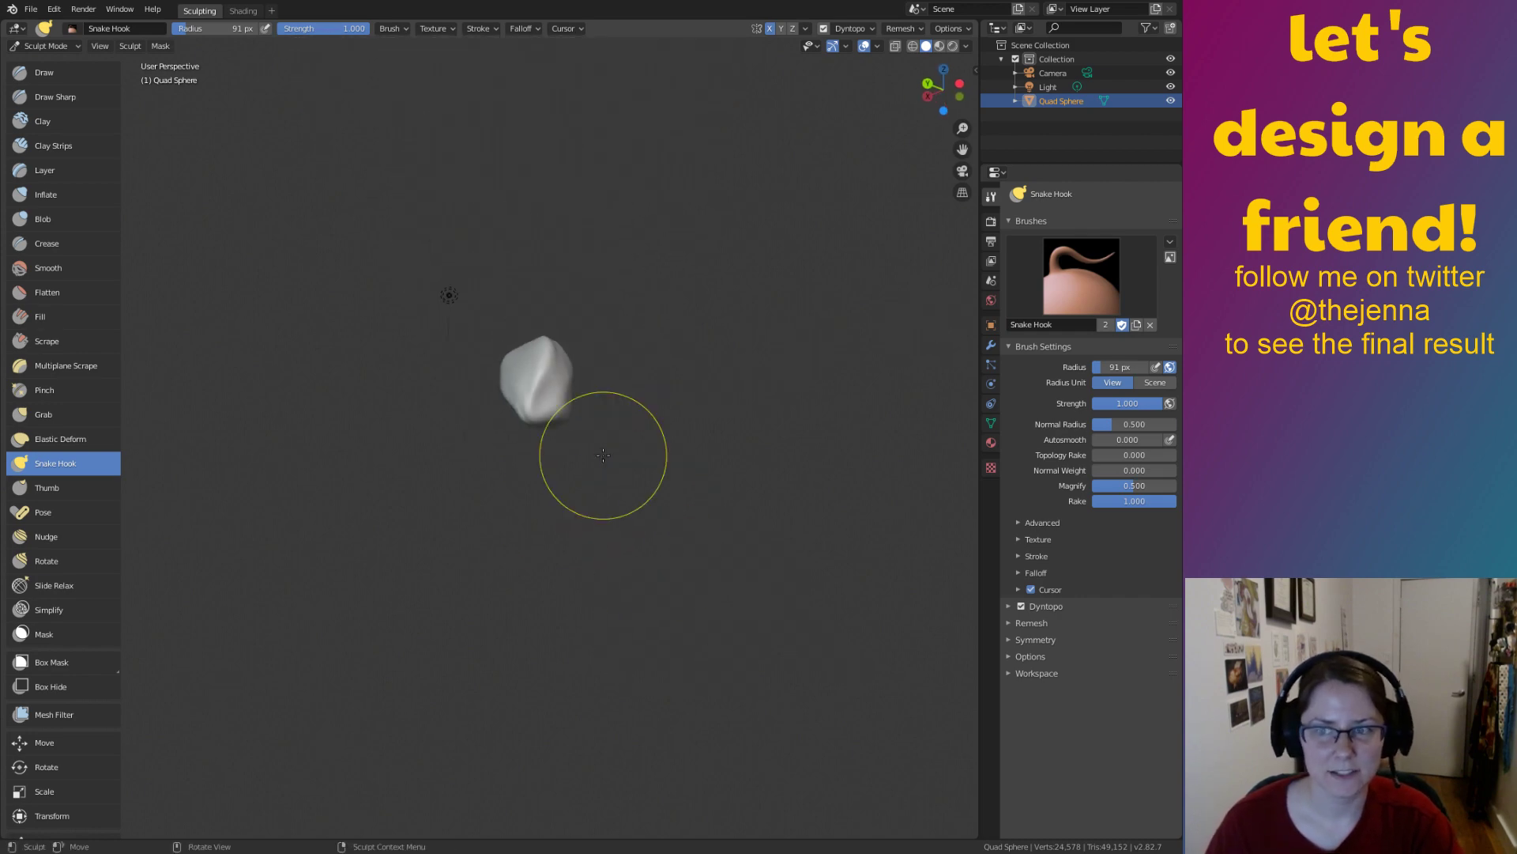
mouse_move(603, 456)
middle_down()
mouse_move(662, 501)
mouse_move(654, 404)
mouse_move(712, 496)
mouse_move(659, 443)
mouse_move(340, 456)
mouse_move(634, 415)
mouse_move(661, 349)
mouse_move(722, 569)
mouse_move(633, 451)
middle_up()
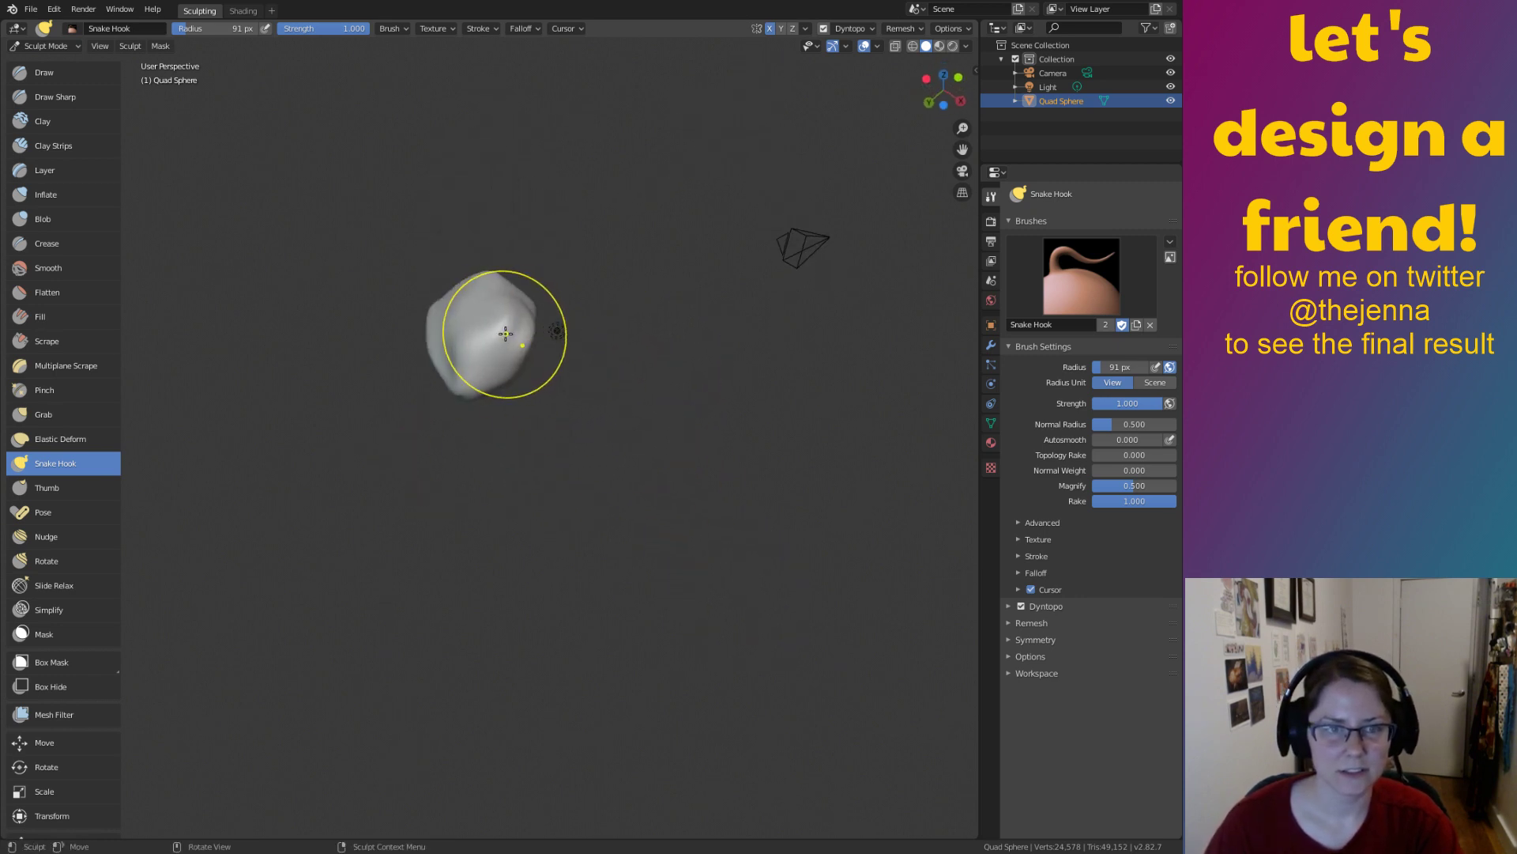
drag(506, 333, 512, 372)
key(ctrl+z)
Examine the head's silhouette and jaw from the front, the side and an oblique angle
middle_drag(513, 384, 769, 538)
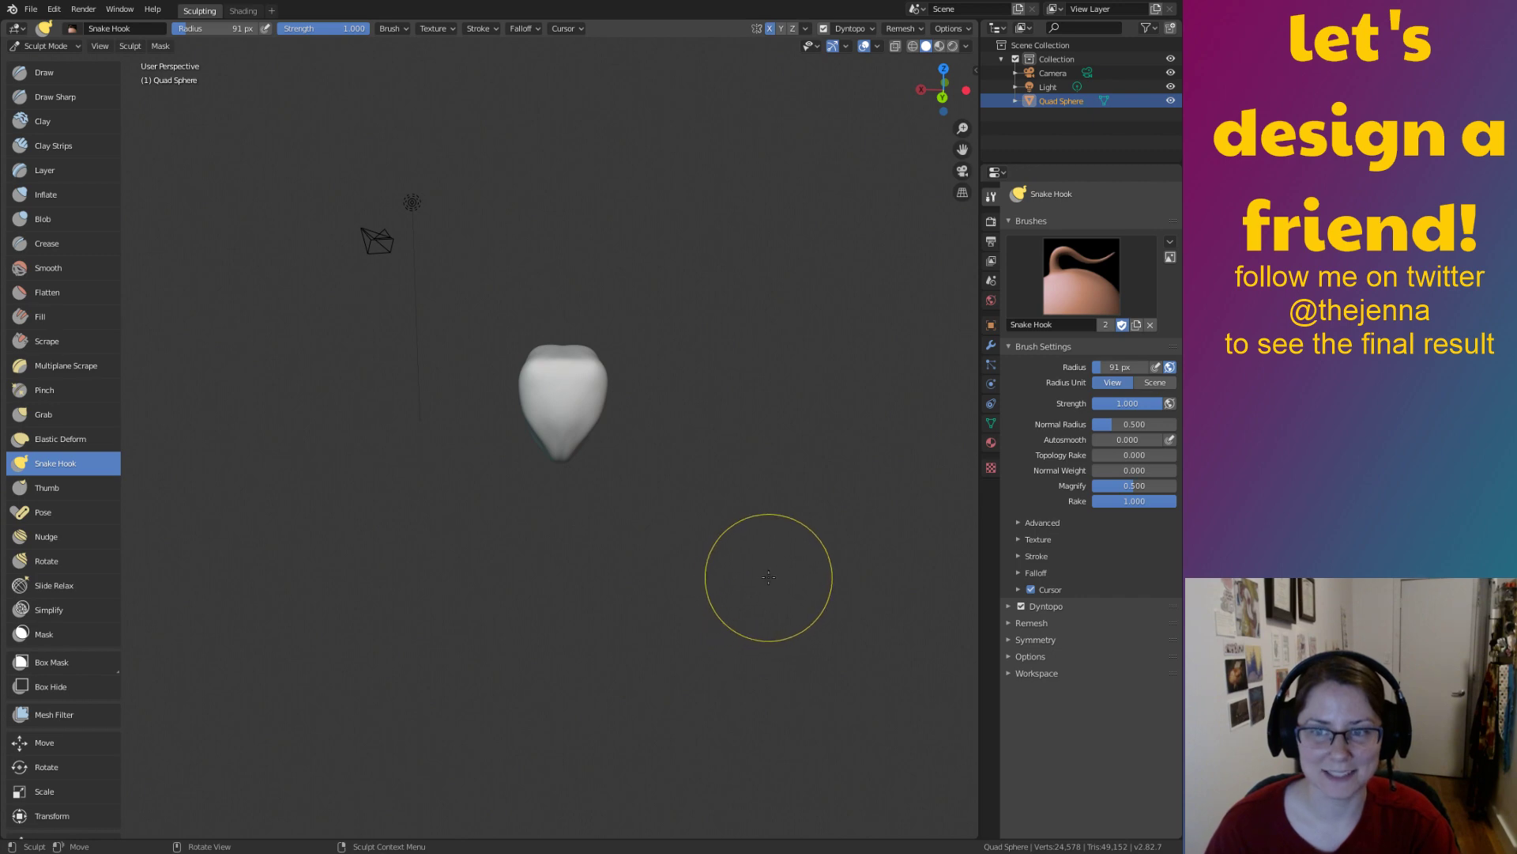
ctrl+middle_drag(774, 605, 705, 453)
shift+middle_drag(735, 462, 740, 395)
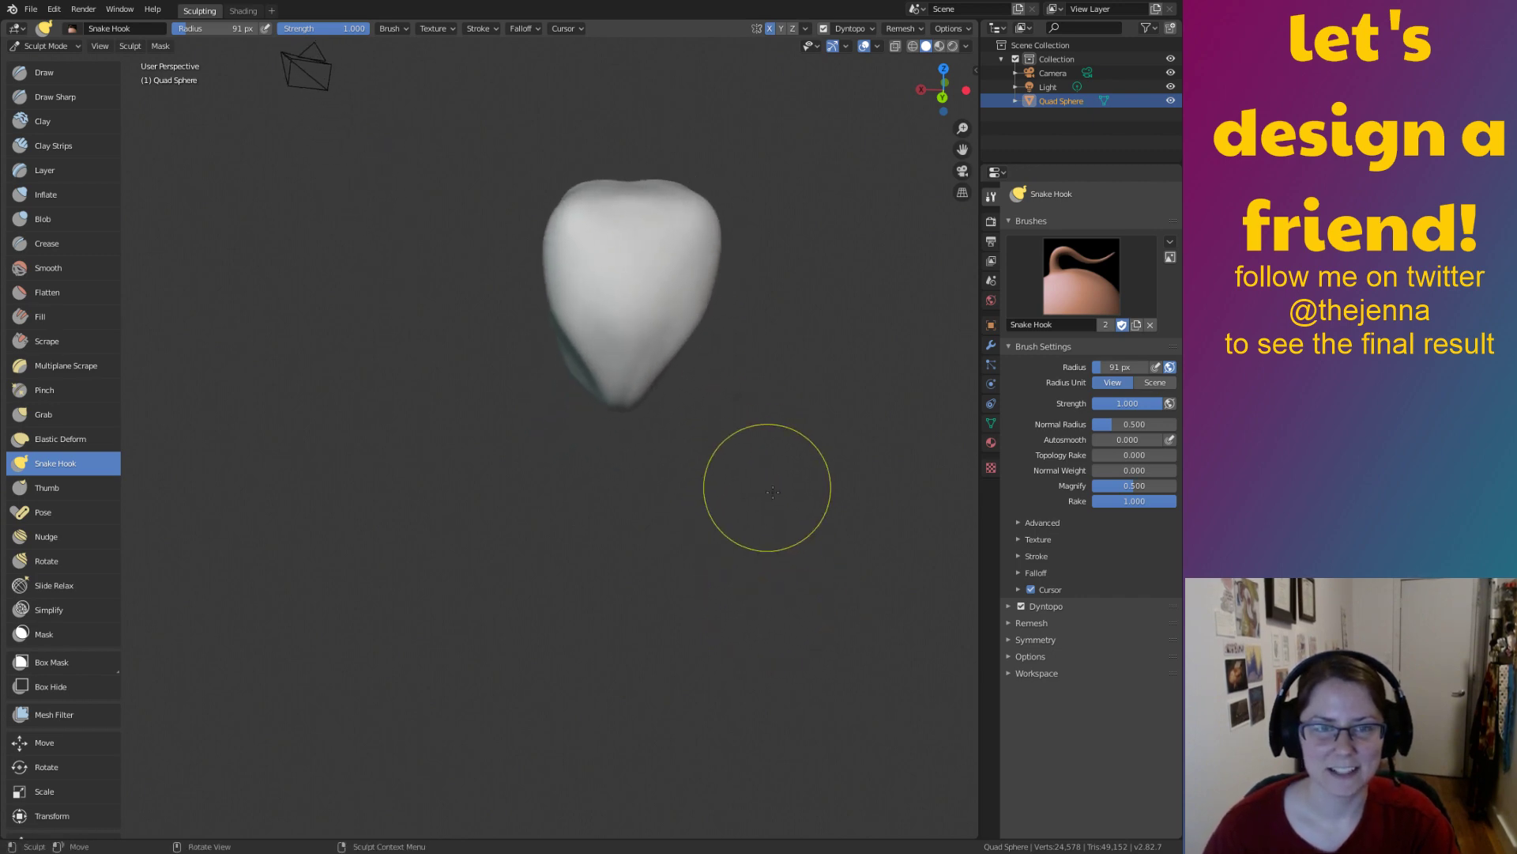
ctrl+middle_drag(798, 460, 736, 482)
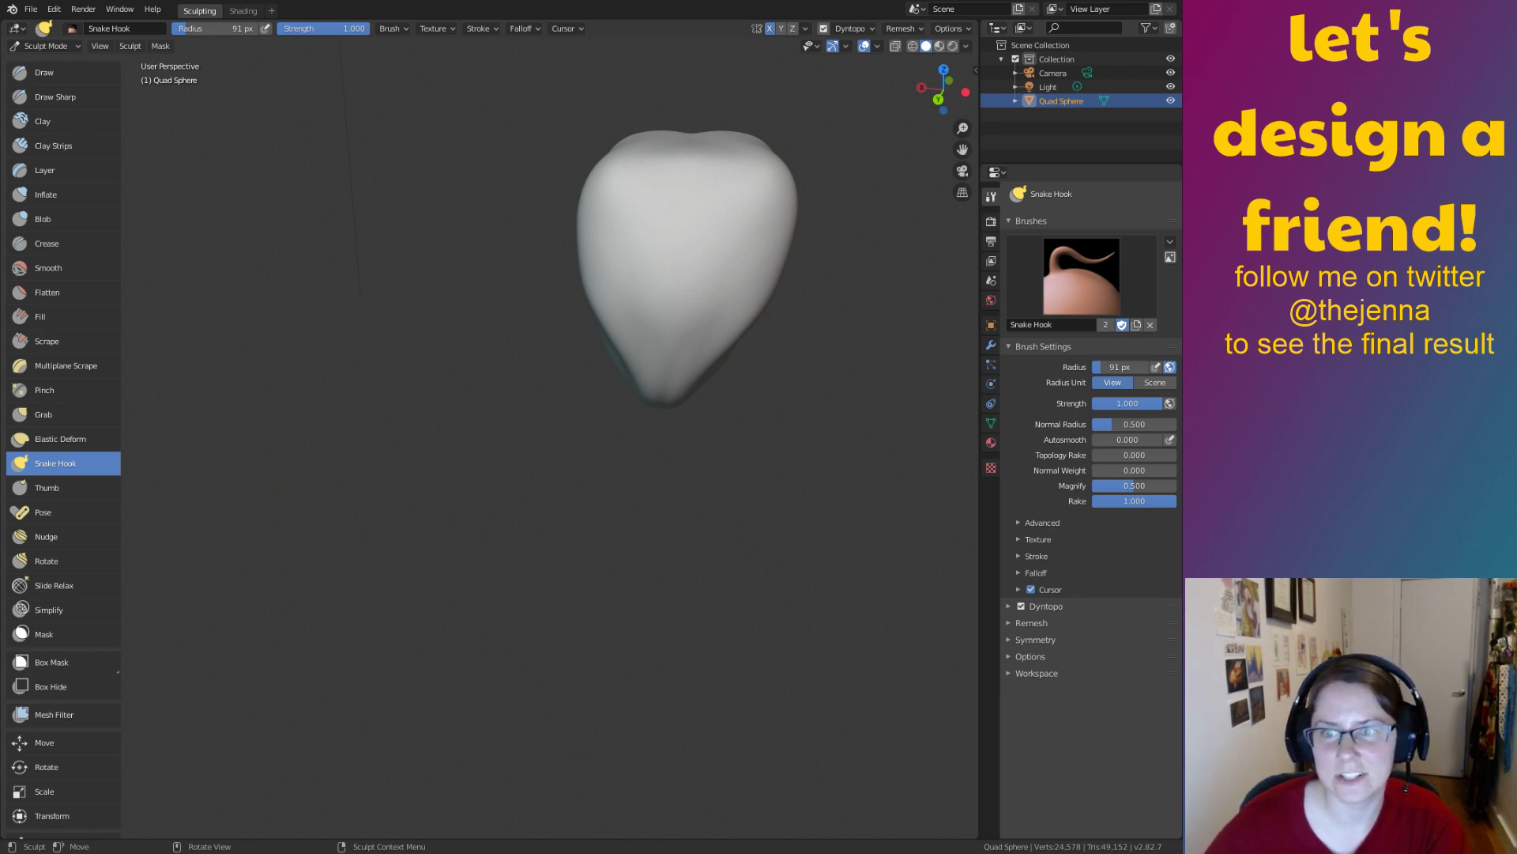
shift+middle_drag(673, 428, 673, 535)
middle_drag(730, 475, 630, 367)
middle_drag(784, 483, 654, 410)
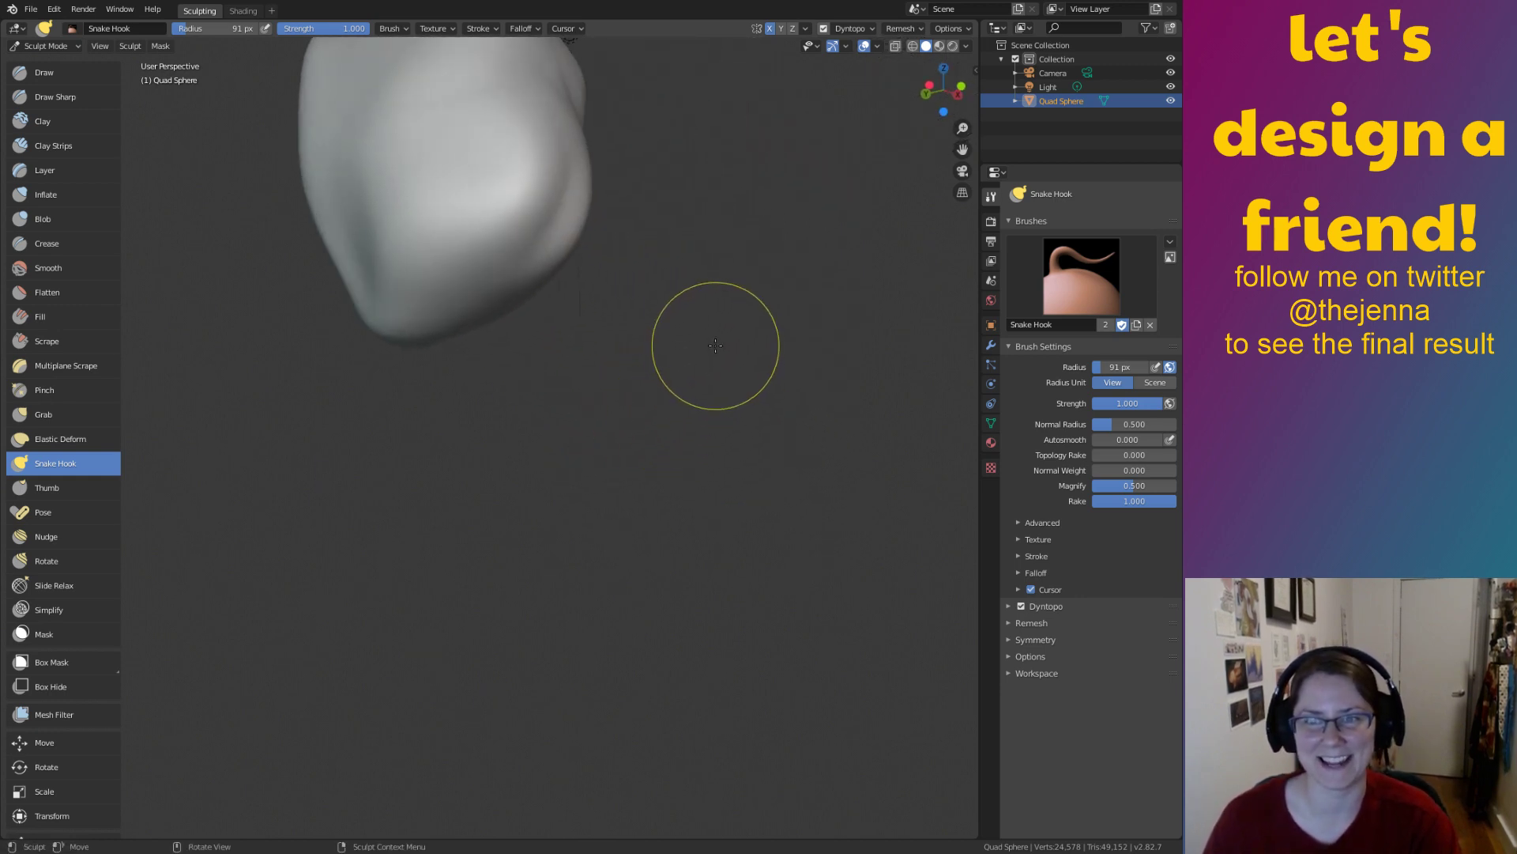
middle_drag(692, 336, 695, 439)
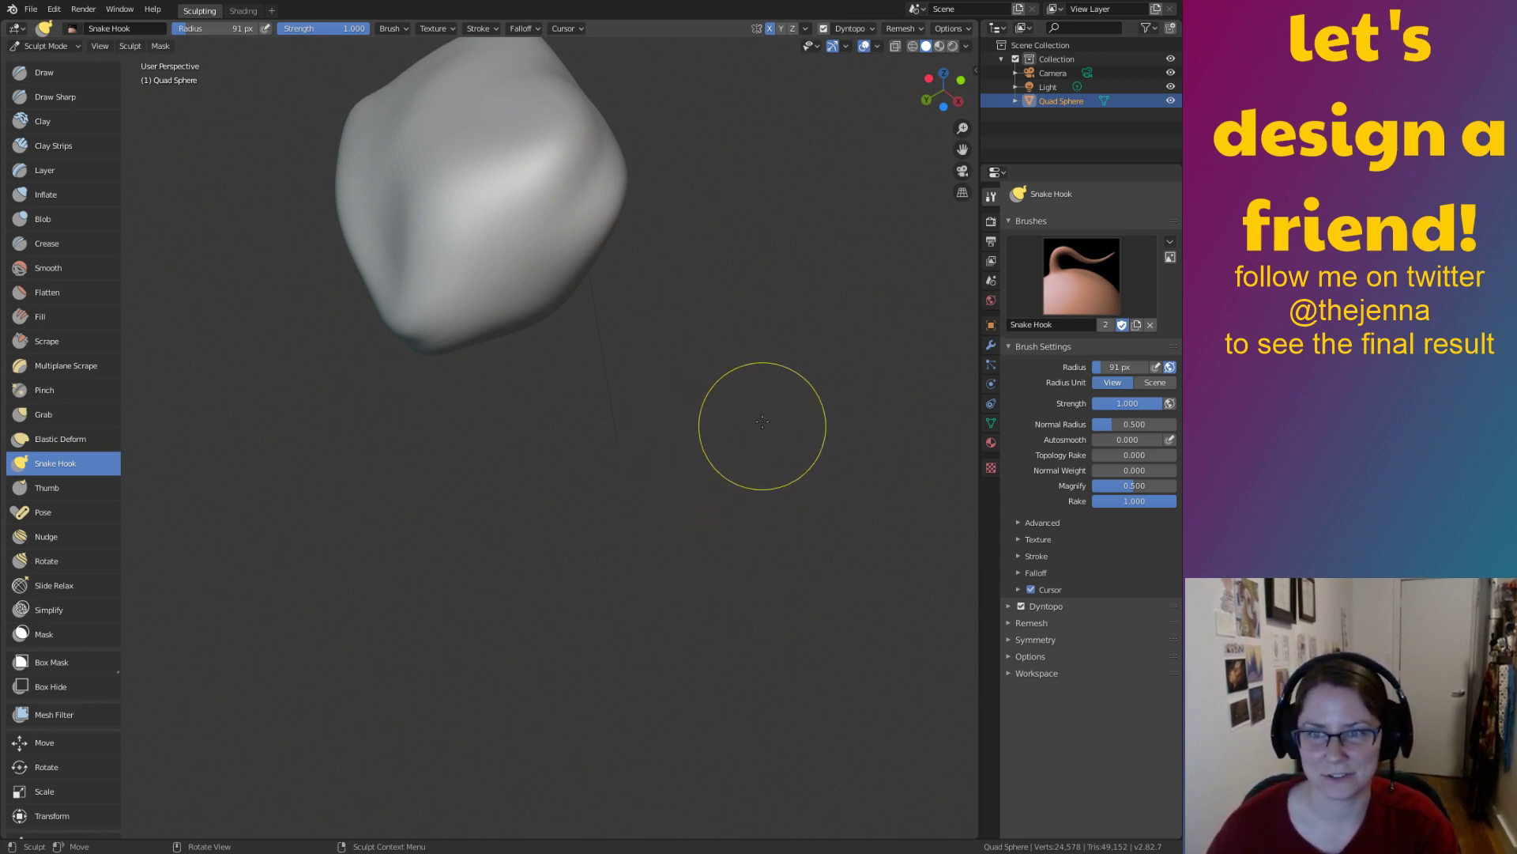
middle_drag(740, 396, 786, 415)
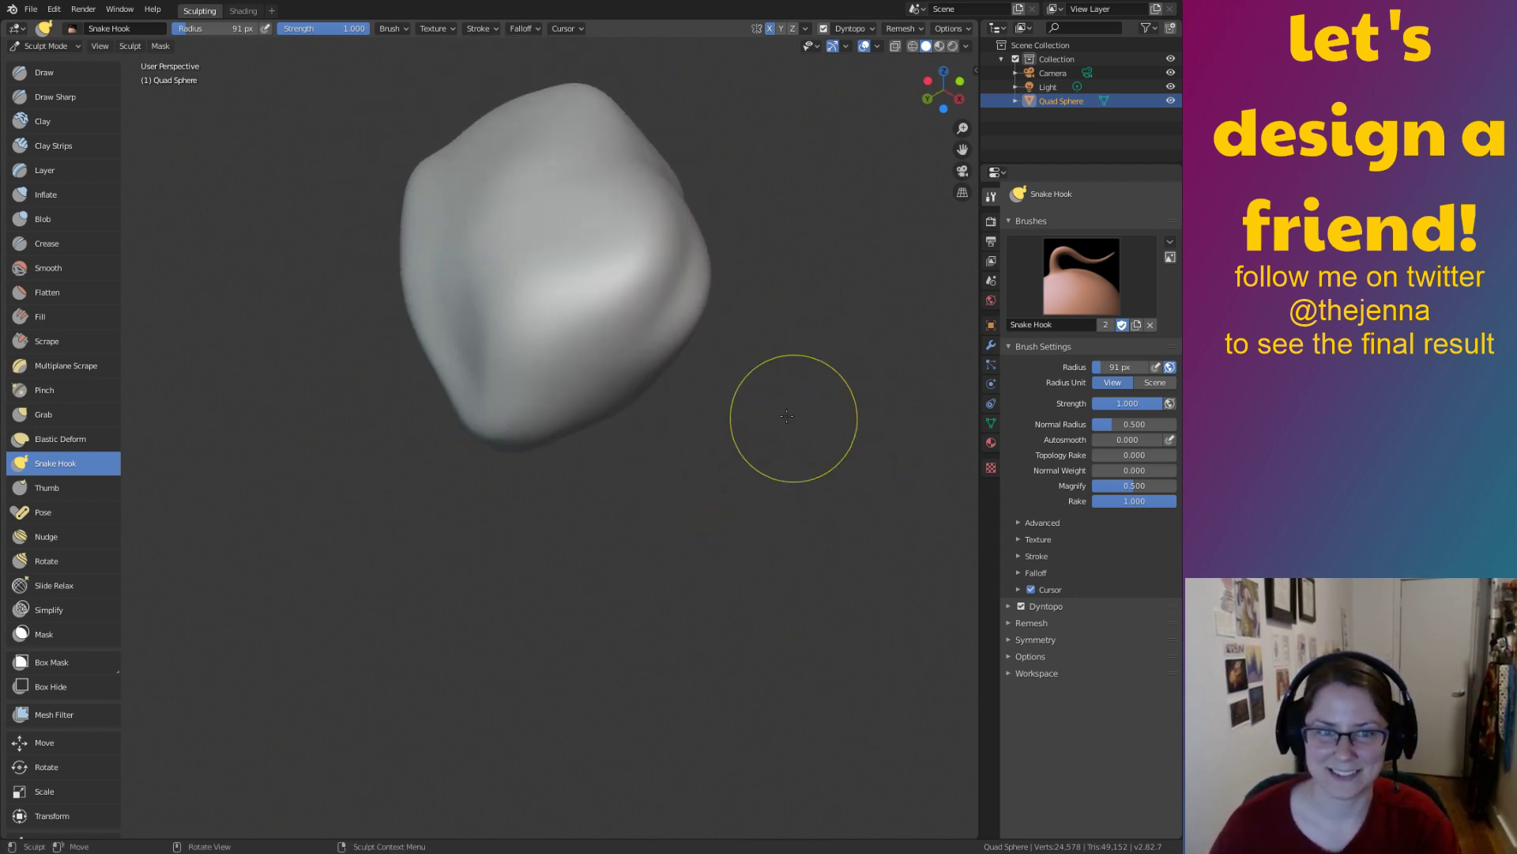
Try drawing Snake Hook strands downward from the head's lower side and underside, undoing each stroke
drag(673, 326, 657, 330)
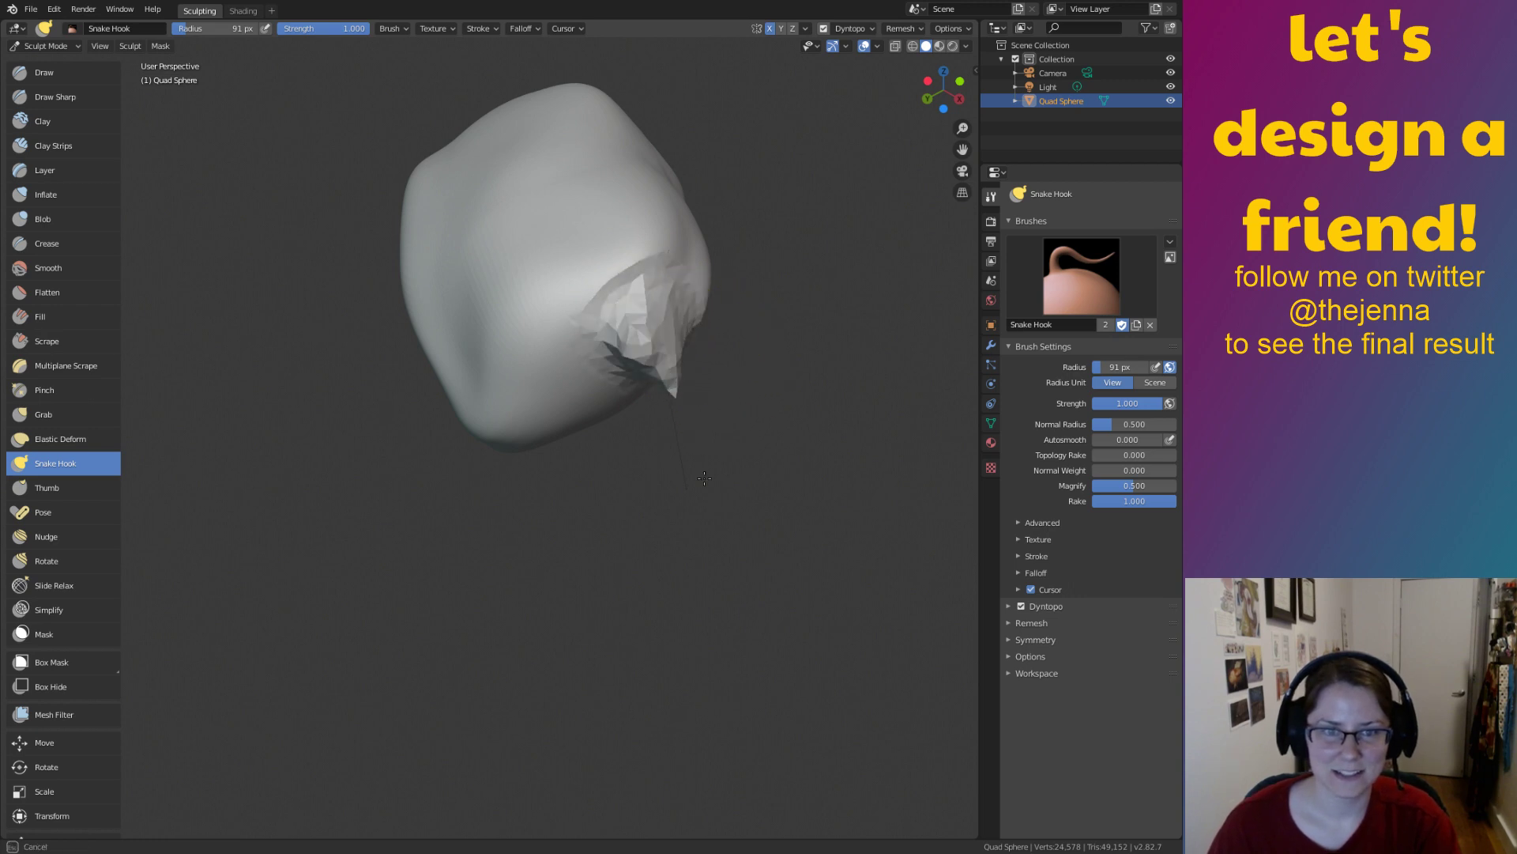
mouse_move(695, 456)
middle_down()
mouse_move(721, 348)
mouse_move(880, 417)
mouse_move(798, 427)
mouse_move(814, 474)
mouse_move(937, 541)
mouse_move(801, 524)
mouse_move(786, 500)
mouse_move(819, 450)
middle_up()
scroll(688, 490, up, 4)
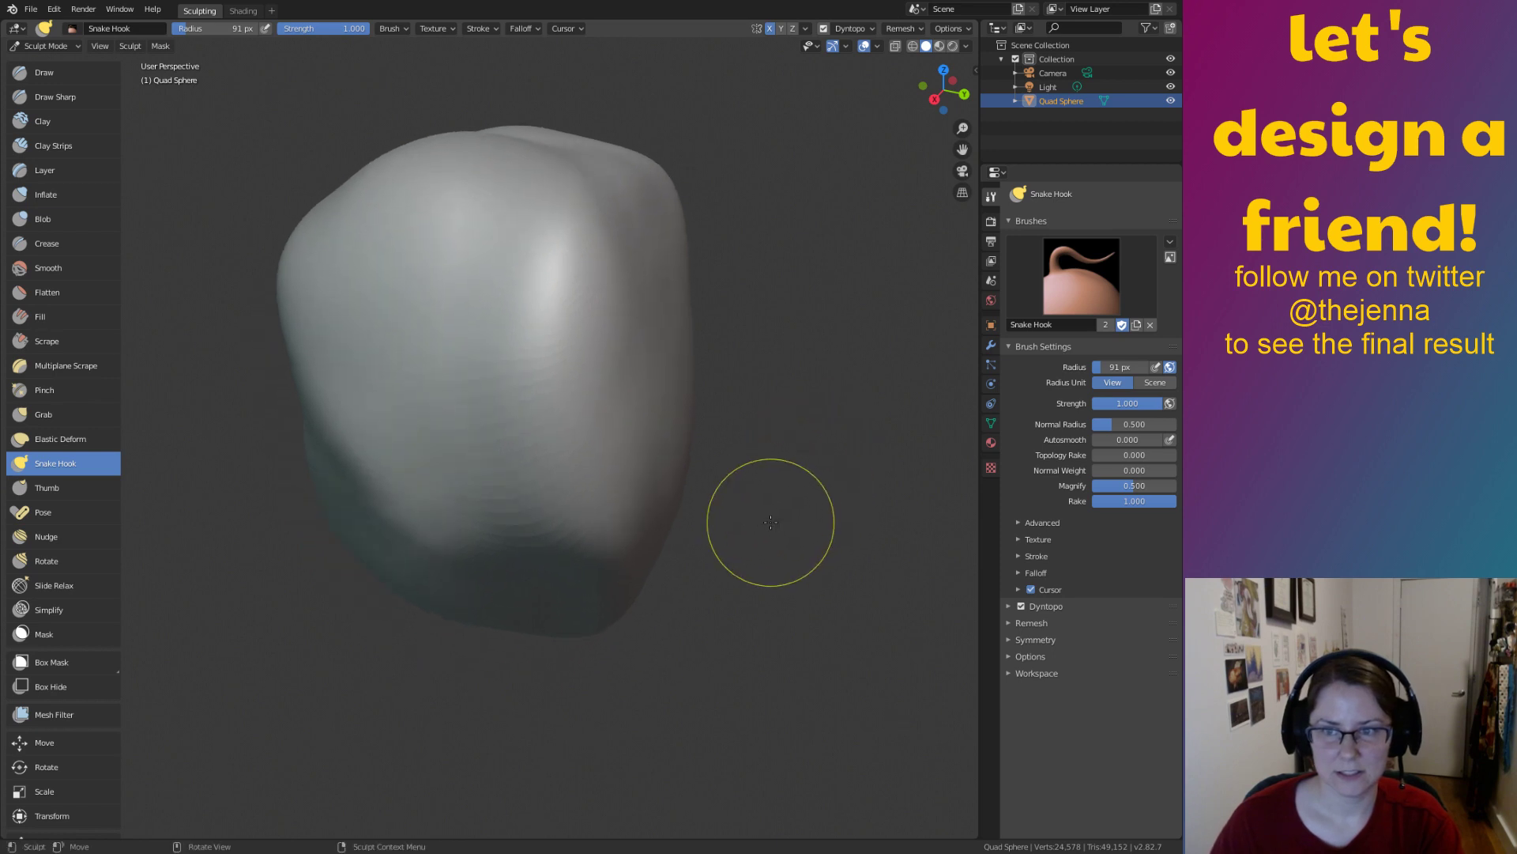
mouse_move(771, 522)
middle_down()
mouse_move(745, 353)
mouse_move(814, 333)
mouse_move(791, 275)
middle_up()
drag(401, 485, 330, 669)
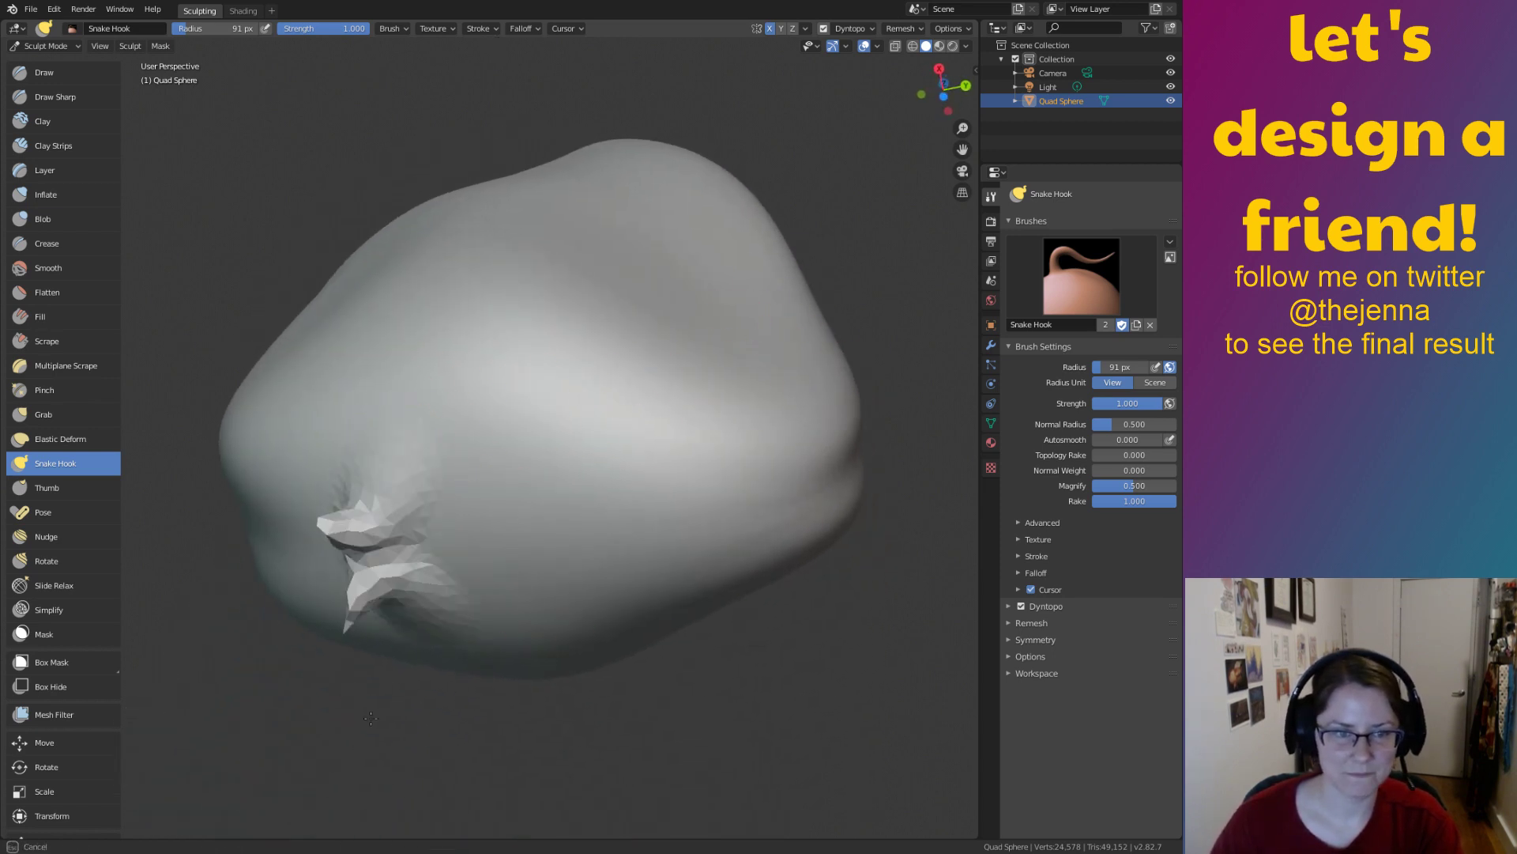
key(ctrl+z)
ctrl+middle_drag(506, 625, 476, 514)
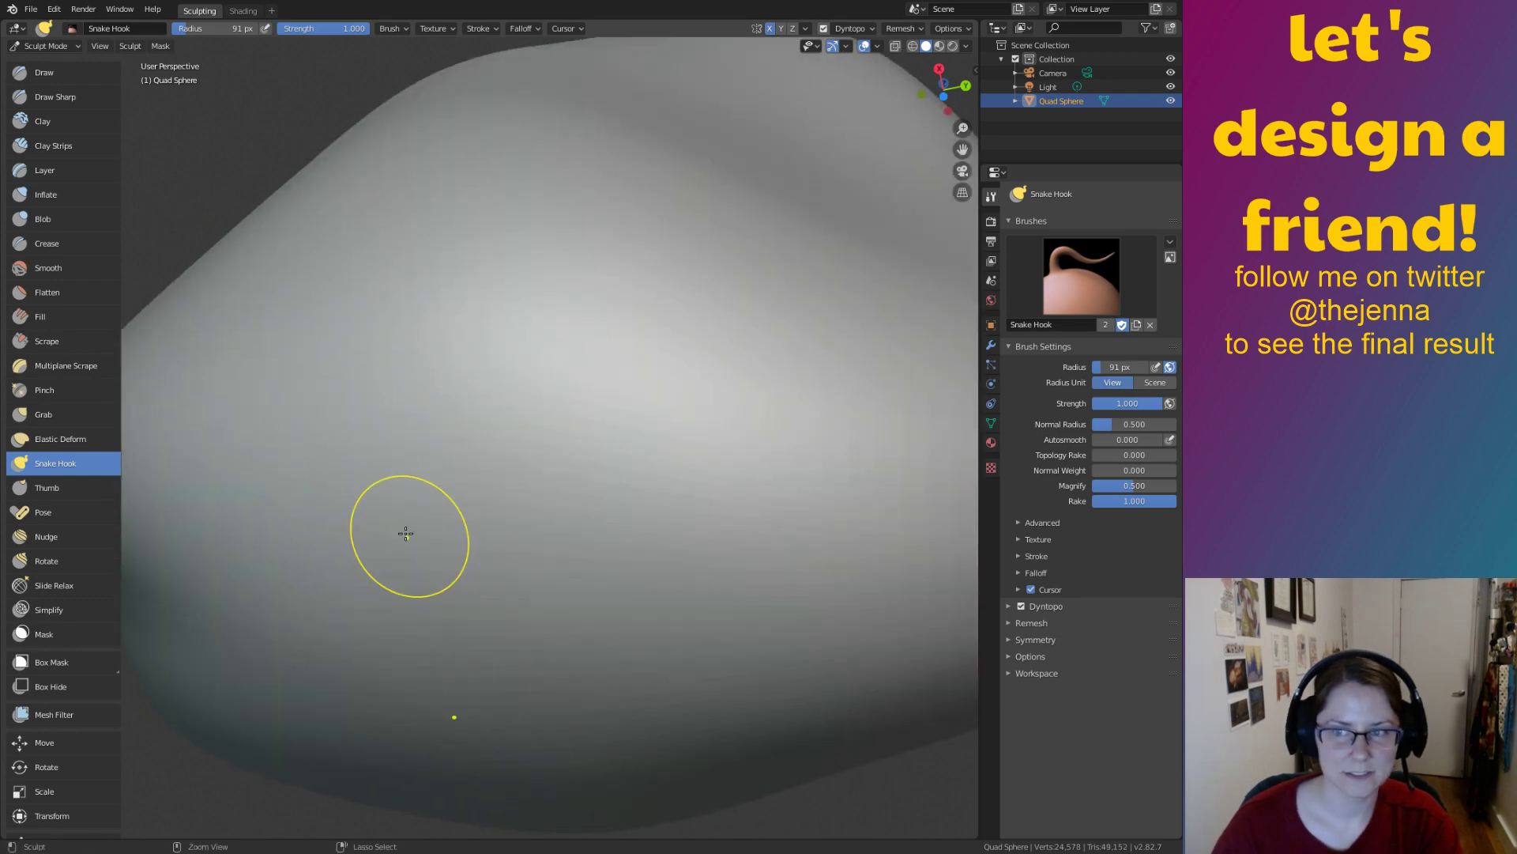
drag(278, 465, 306, 689)
key(ctrl+z)
Switch to the Grab brush and nudge the centre of the head's upper front
mouse_move(515, 491)
middle_down()
mouse_move(491, 420)
mouse_move(467, 515)
mouse_move(545, 526)
mouse_move(663, 596)
middle_up()
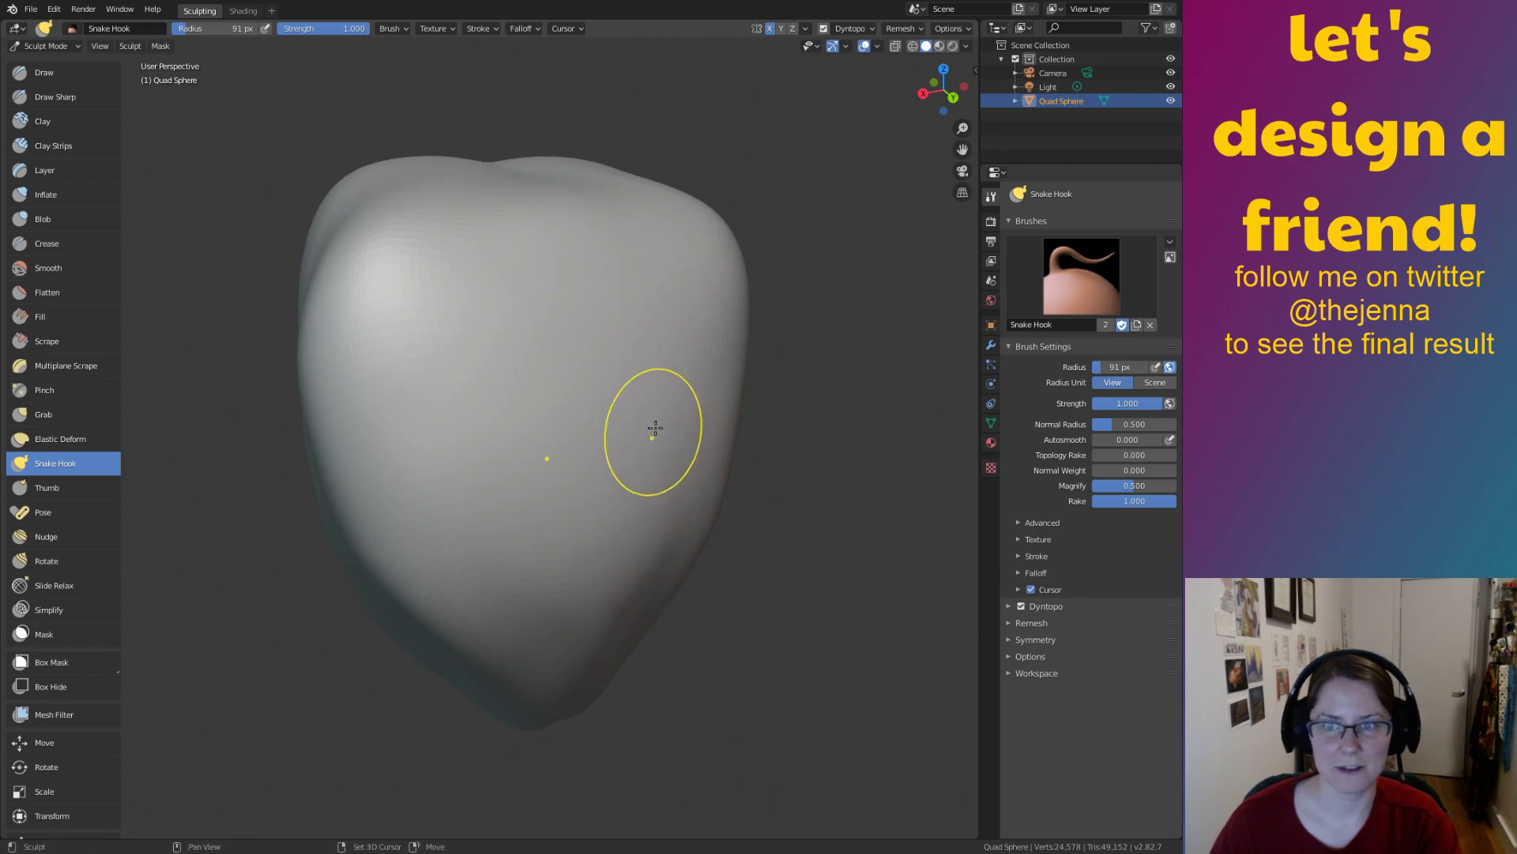
mouse_move(653, 431)
shift+middle_down()
mouse_move(715, 406)
mouse_move(633, 440)
mouse_move(833, 403)
mouse_move(801, 458)
mouse_move(821, 489)
mouse_move(782, 455)
mouse_move(732, 447)
mouse_move(758, 461)
mouse_move(798, 436)
shift+middle_up()
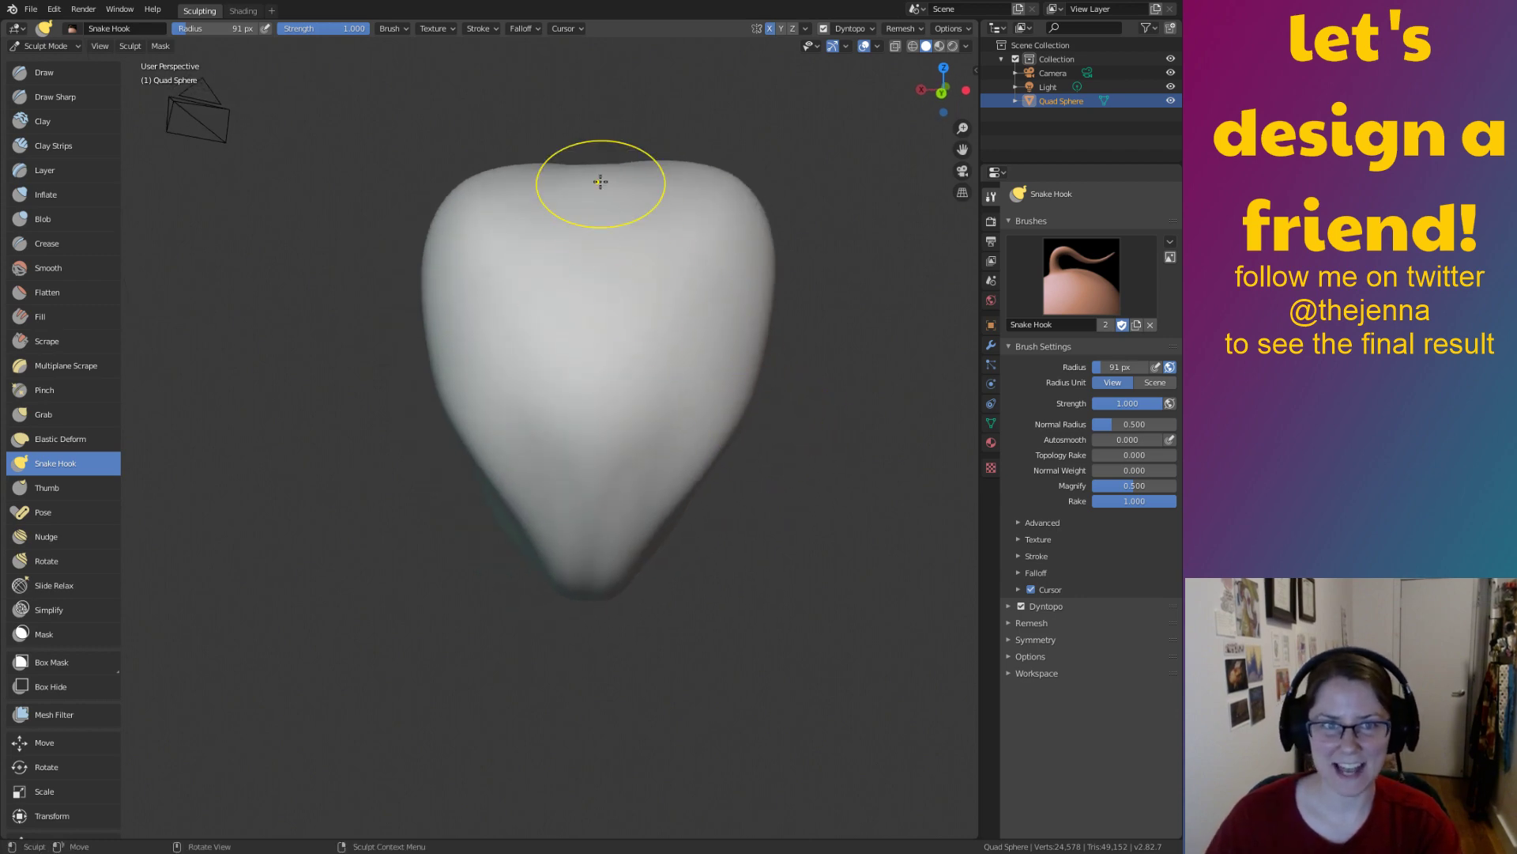
click(51, 419)
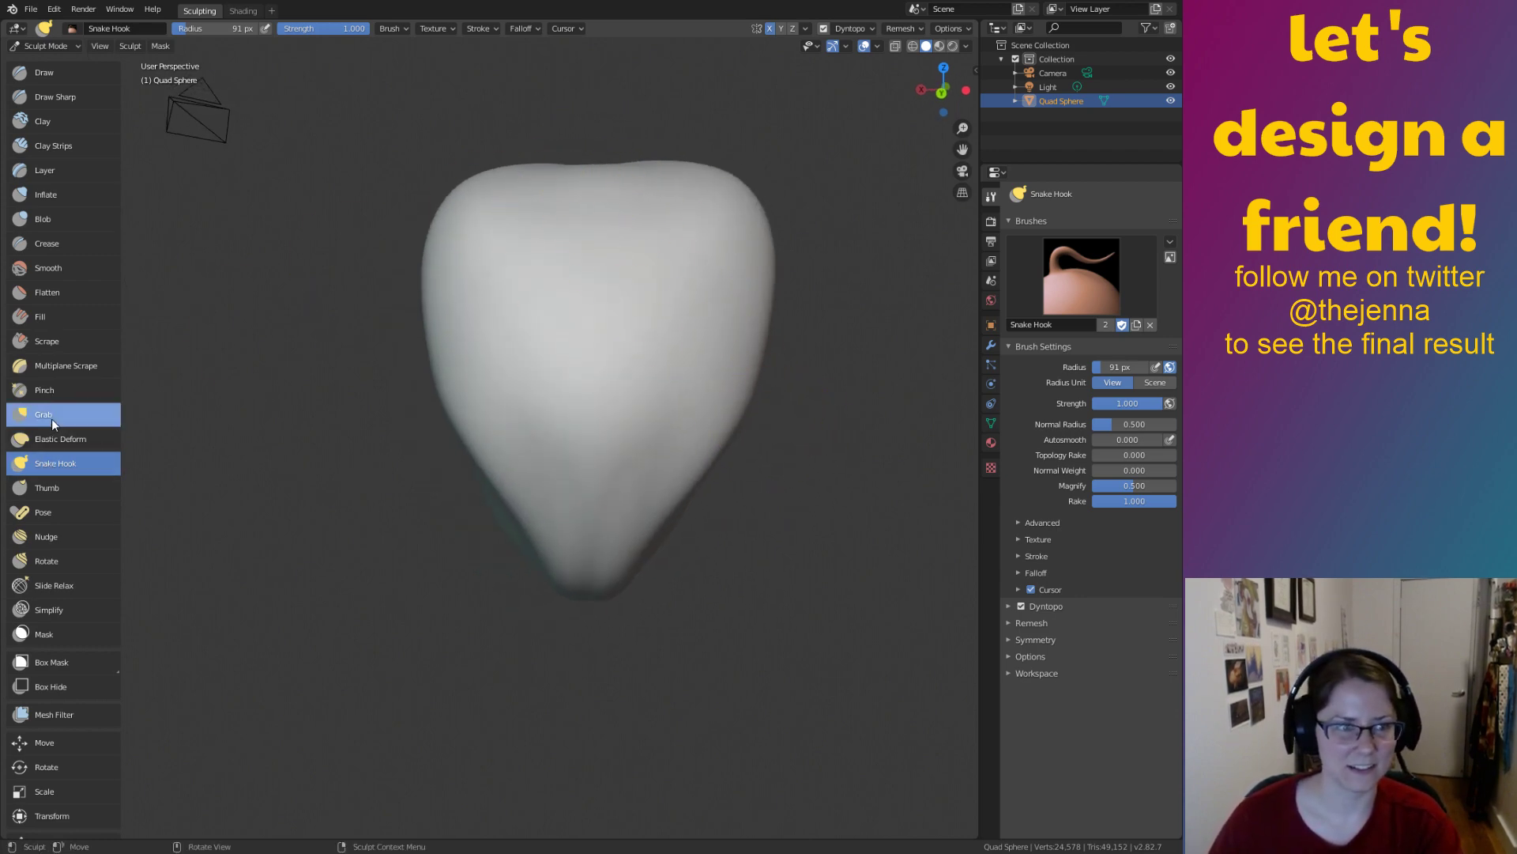
middle_drag(558, 227, 559, 283)
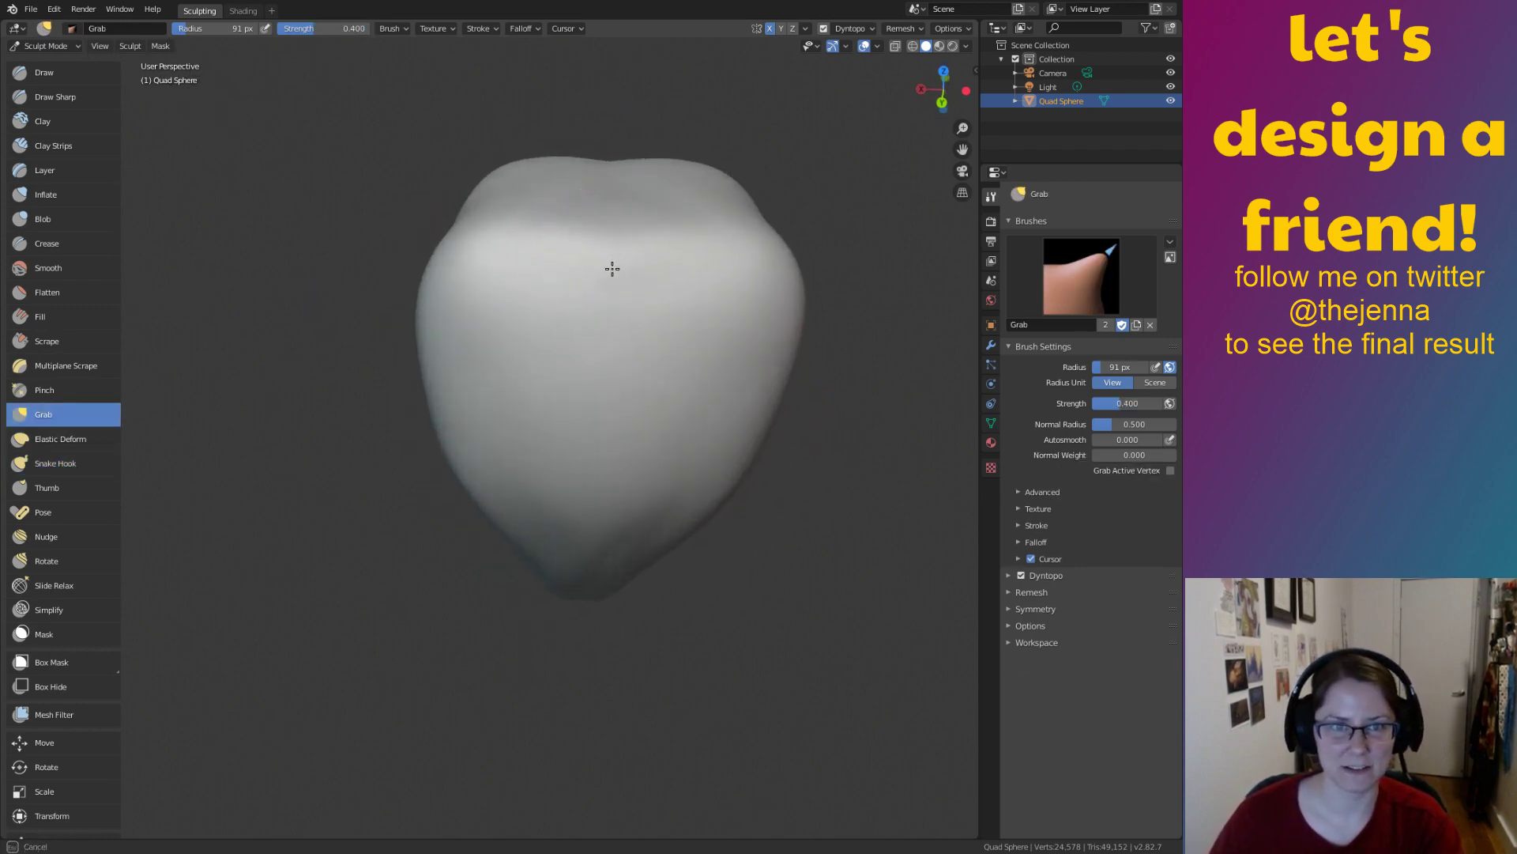
drag(610, 297, 614, 286)
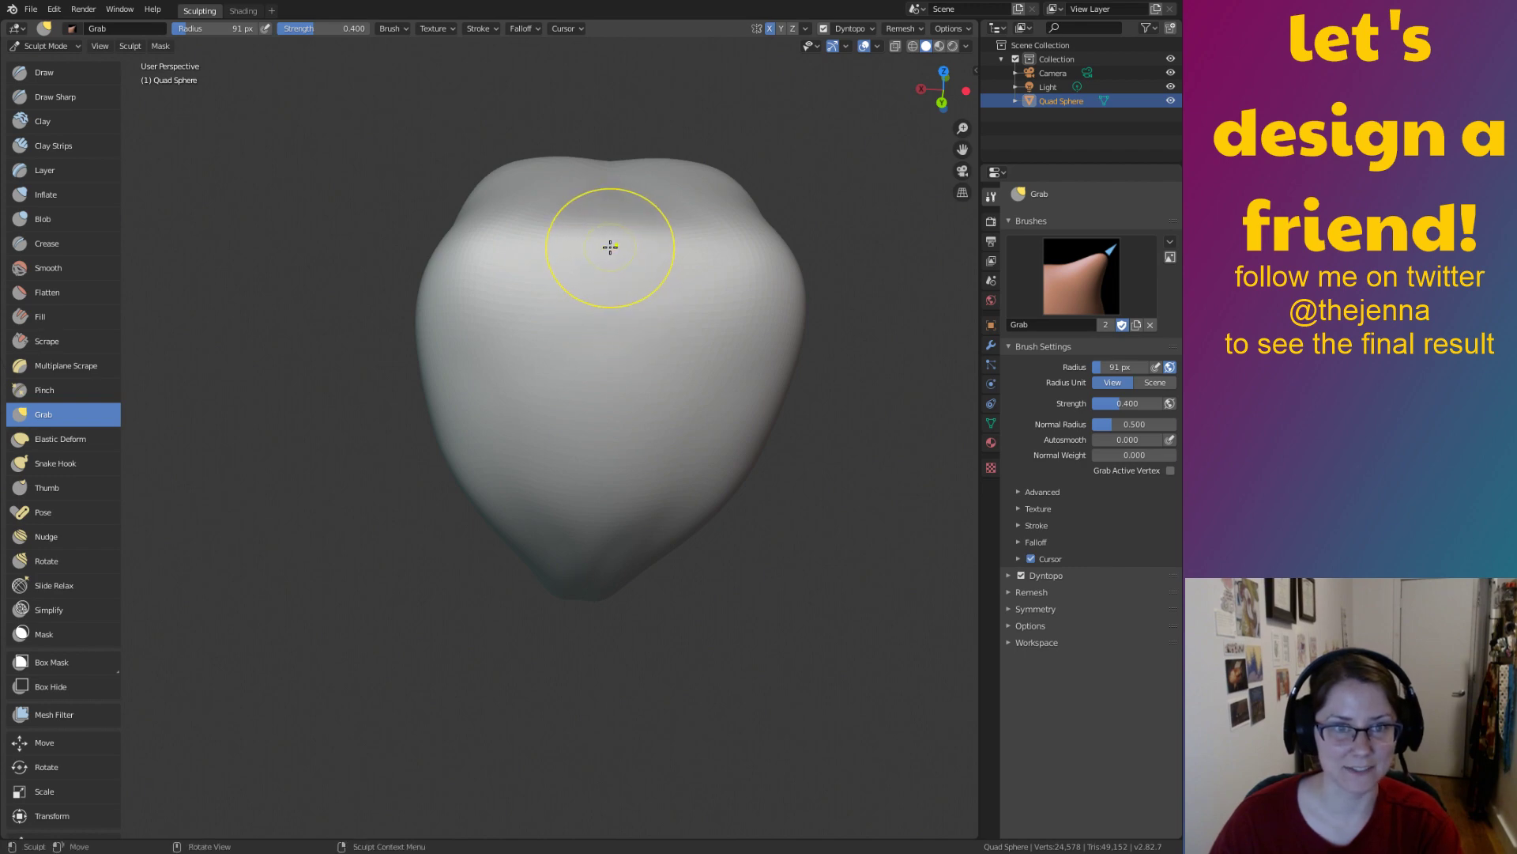
Reshape the head's upper surface and lower side with Grab strokes, enlarging the brush radius to 168 px
middle_drag(615, 298, 430, 350)
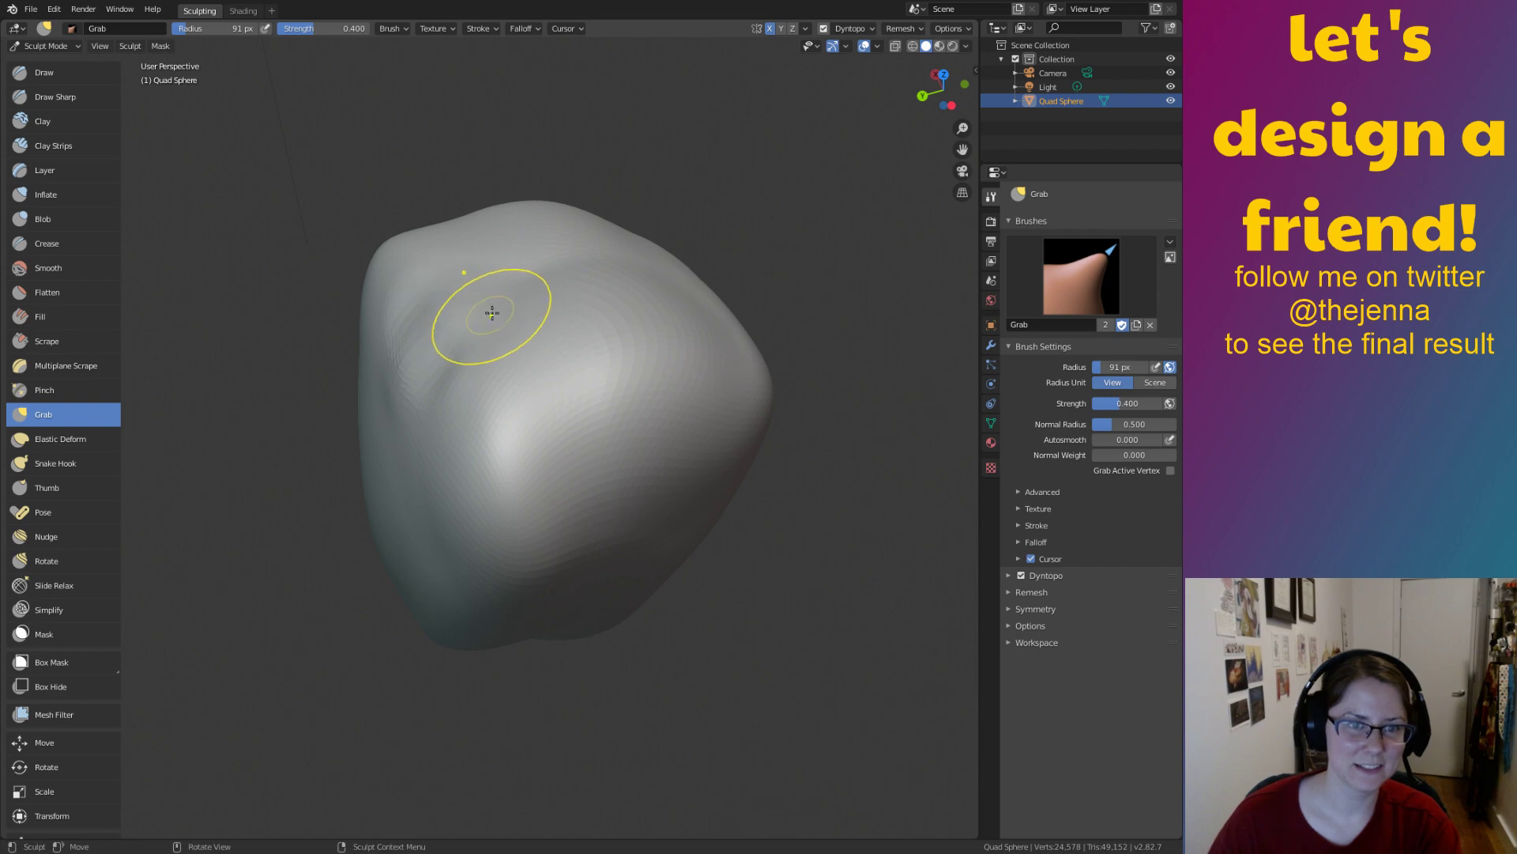
middle_drag(561, 311, 591, 321)
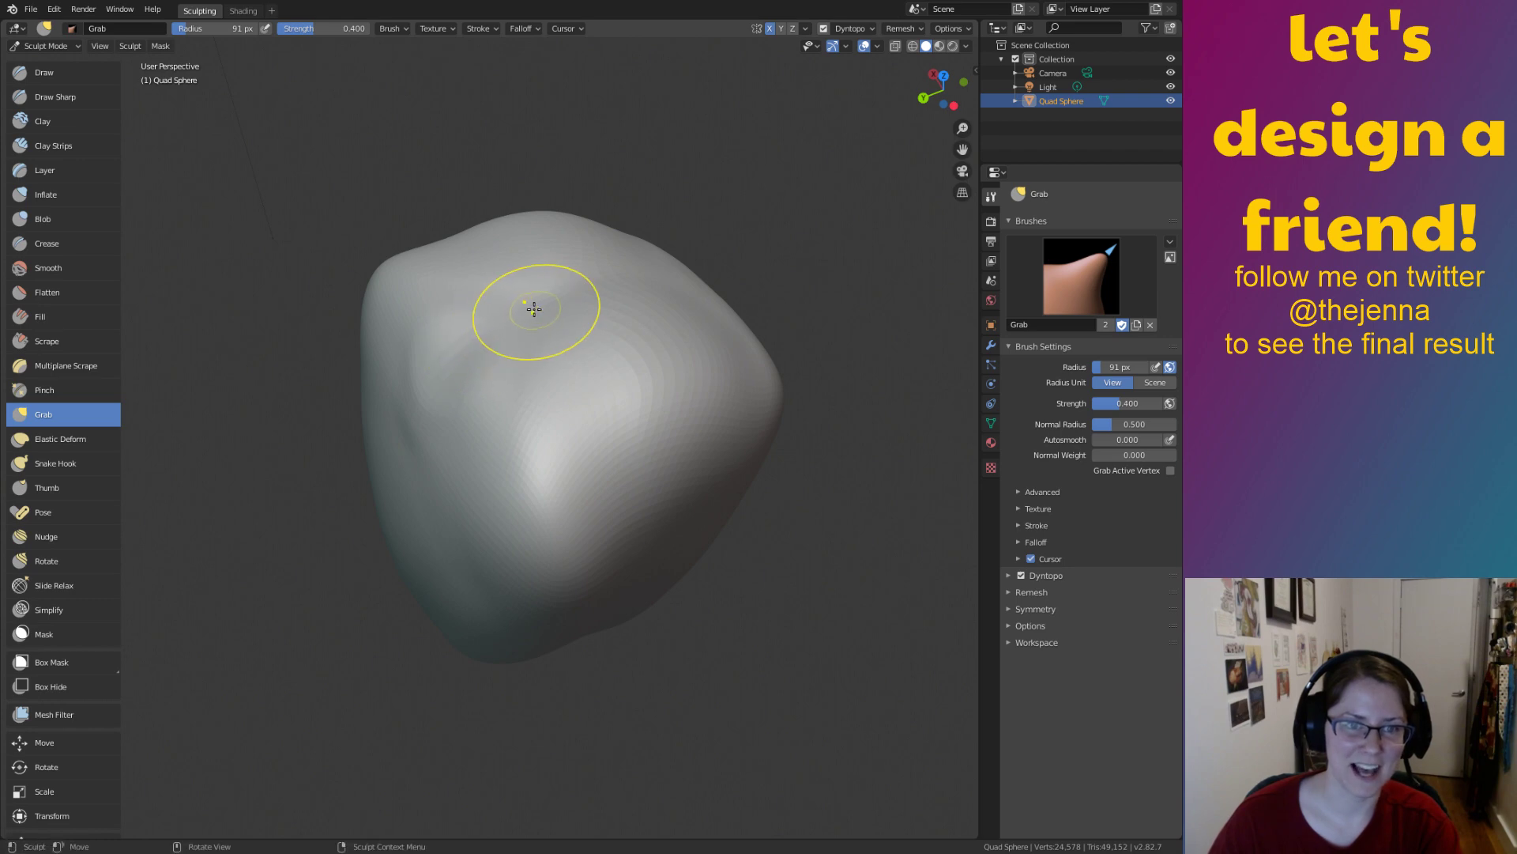
mouse_move(546, 407)
middle_down()
mouse_move(657, 406)
mouse_move(684, 339)
mouse_move(752, 277)
mouse_move(688, 218)
mouse_move(661, 322)
mouse_move(560, 258)
middle_up()
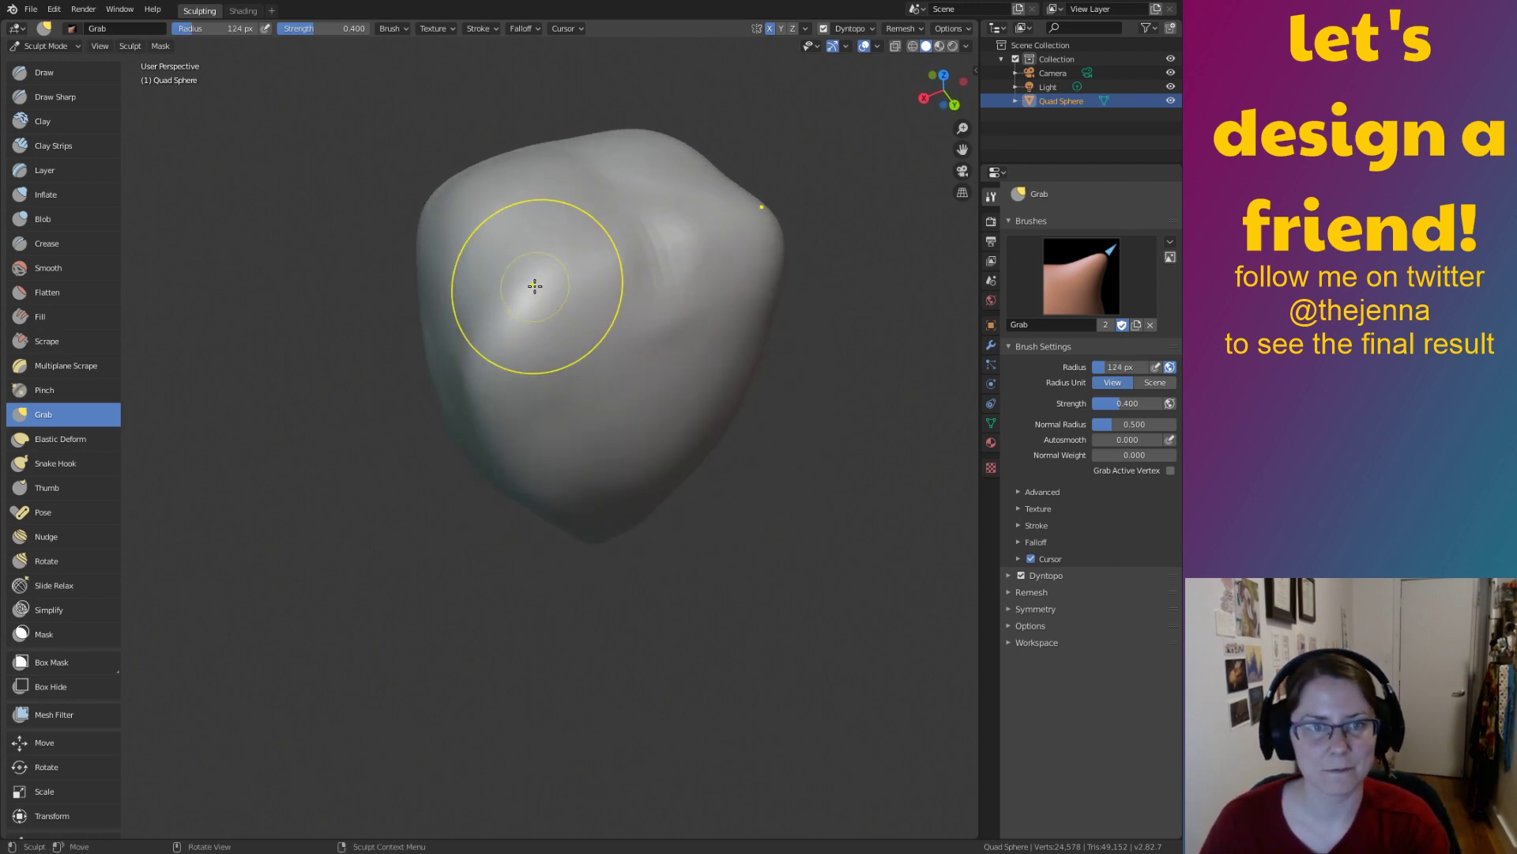
drag(536, 288, 493, 273)
mouse_move(509, 267)
middle_down()
mouse_move(450, 264)
mouse_move(390, 317)
middle_up()
drag(370, 365, 382, 372)
drag(466, 268, 445, 243)
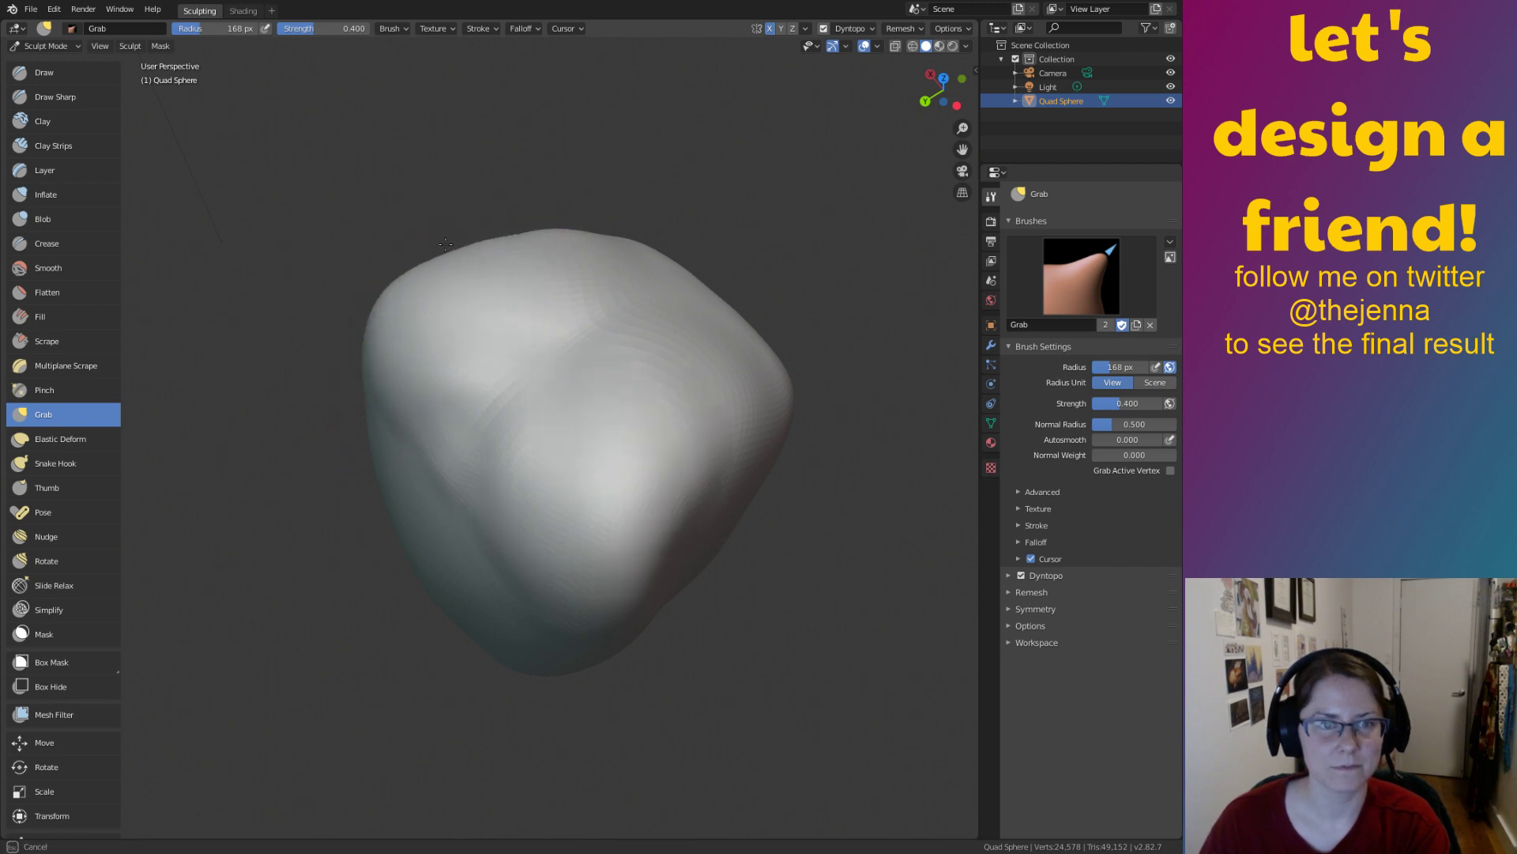
mouse_move(651, 495)
mouse_down()
mouse_move(683, 515)
mouse_move(677, 556)
mouse_up()
mouse_move(699, 580)
middle_down()
mouse_move(767, 510)
mouse_move(867, 457)
middle_up()
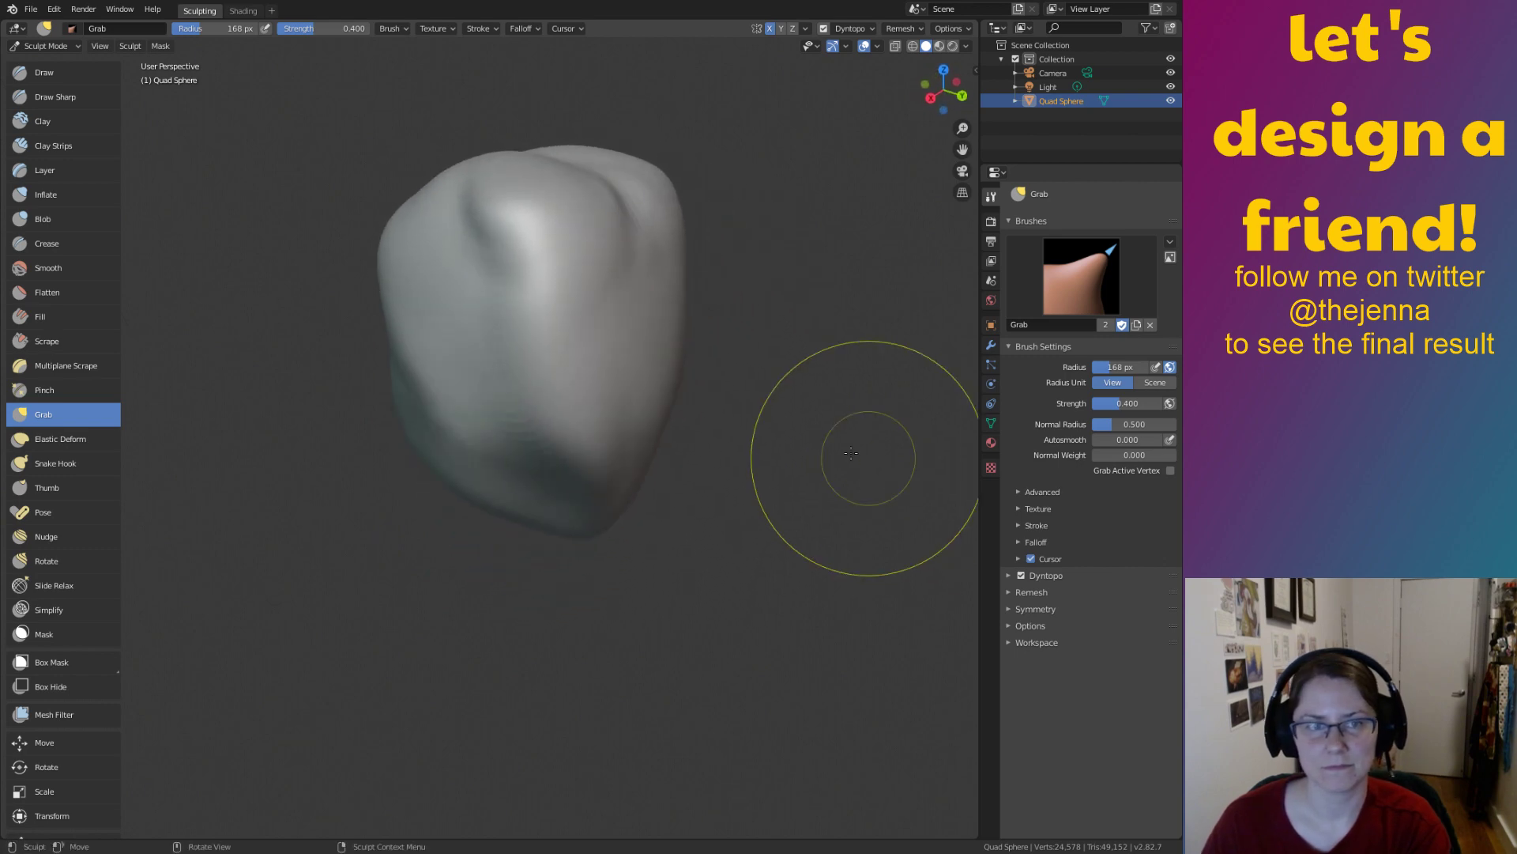
Pull the upper side of the head into a rounded bulge with Grab, and compare the shape from above and the front
drag(469, 312, 447, 276)
drag(455, 242, 437, 243)
drag(447, 244, 440, 234)
drag(453, 308, 462, 336)
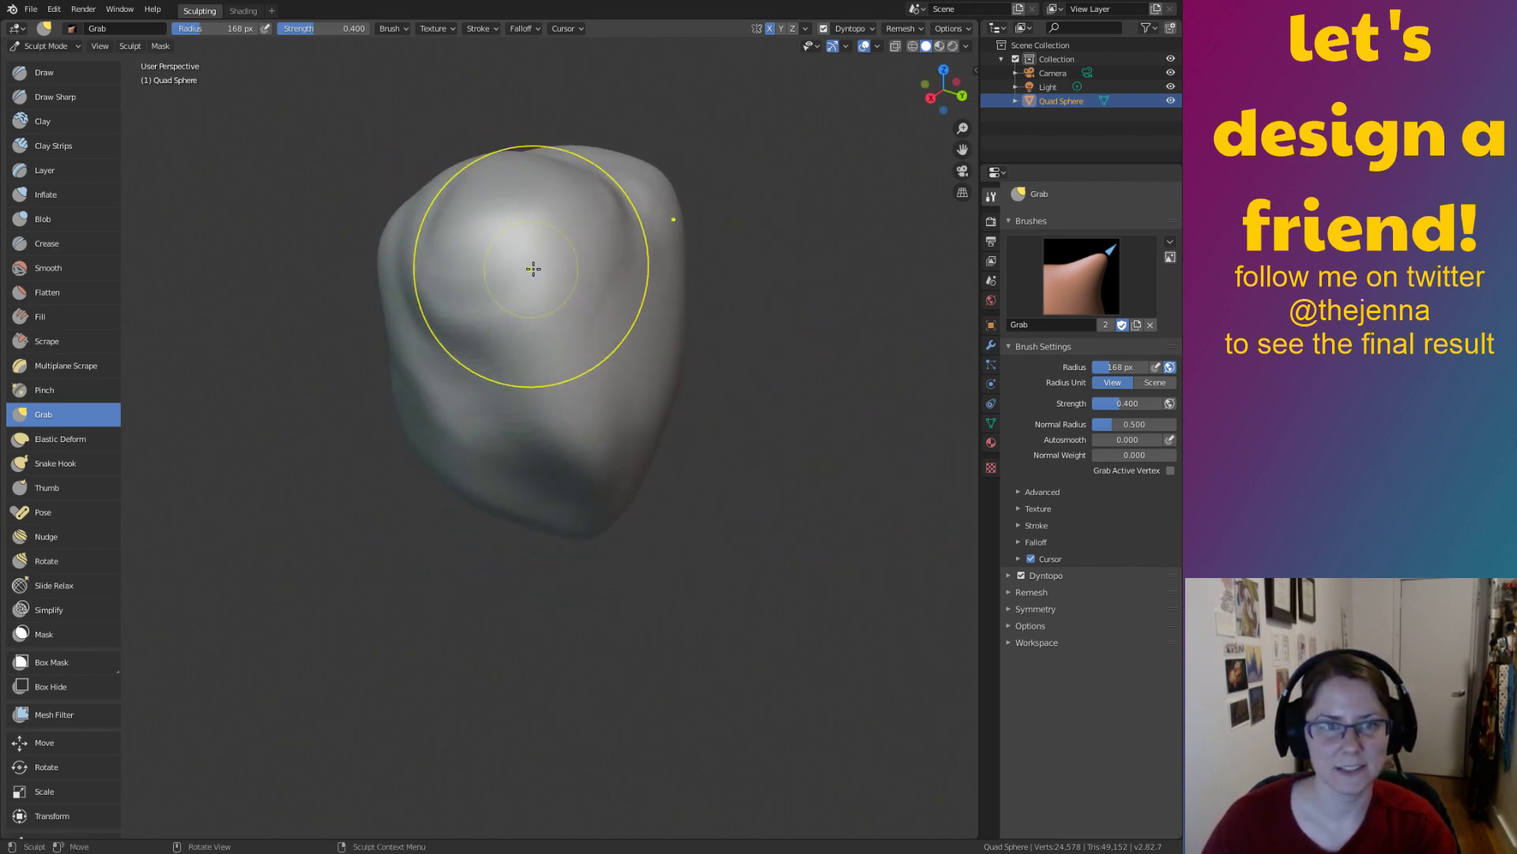
mouse_move(532, 264)
middle_down()
mouse_move(427, 311)
mouse_move(356, 285)
middle_up()
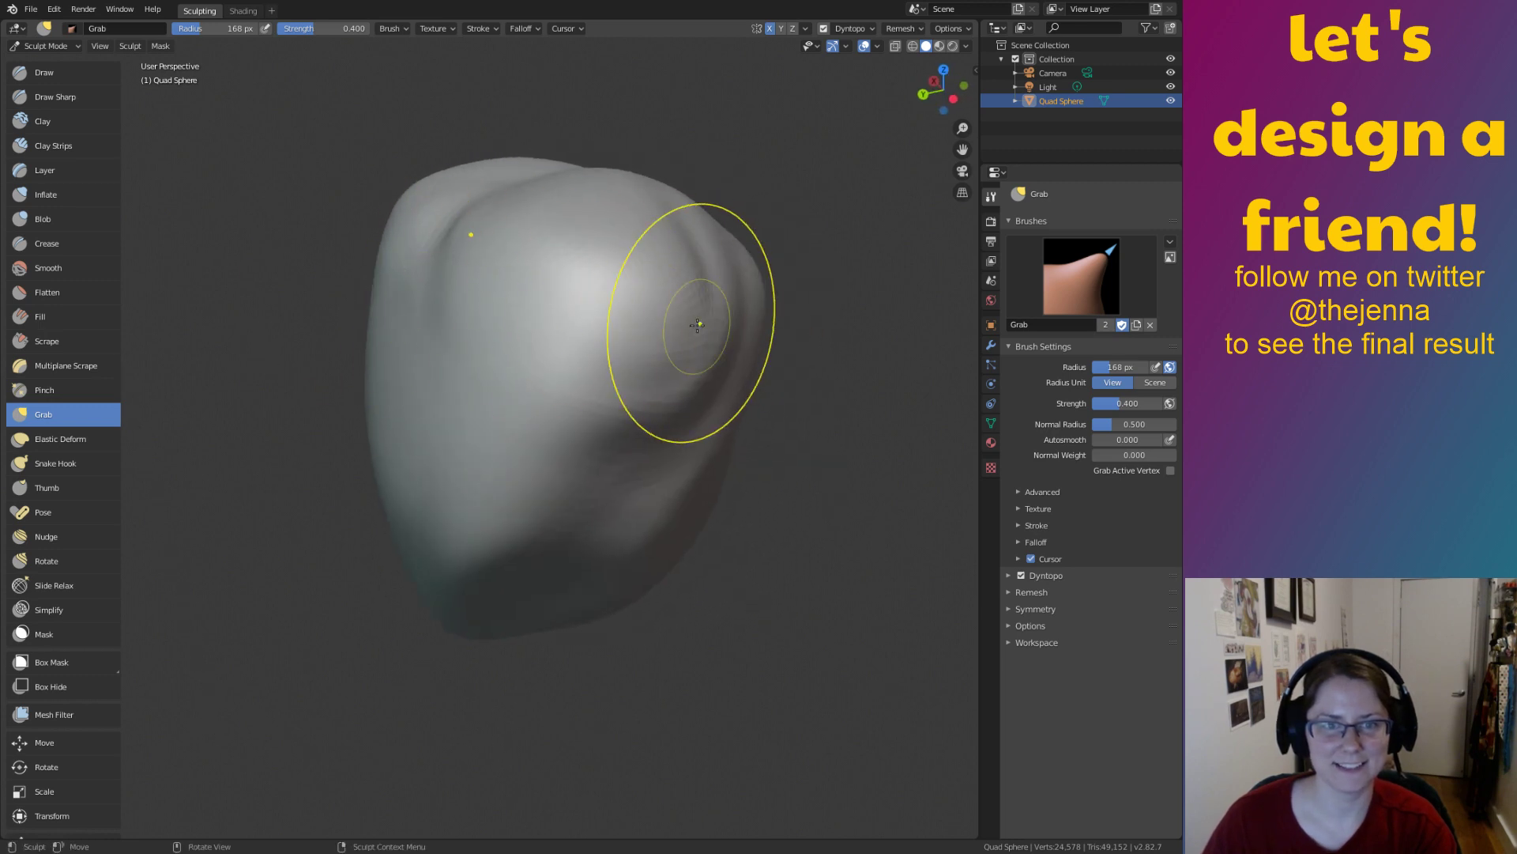
drag(614, 292, 629, 286)
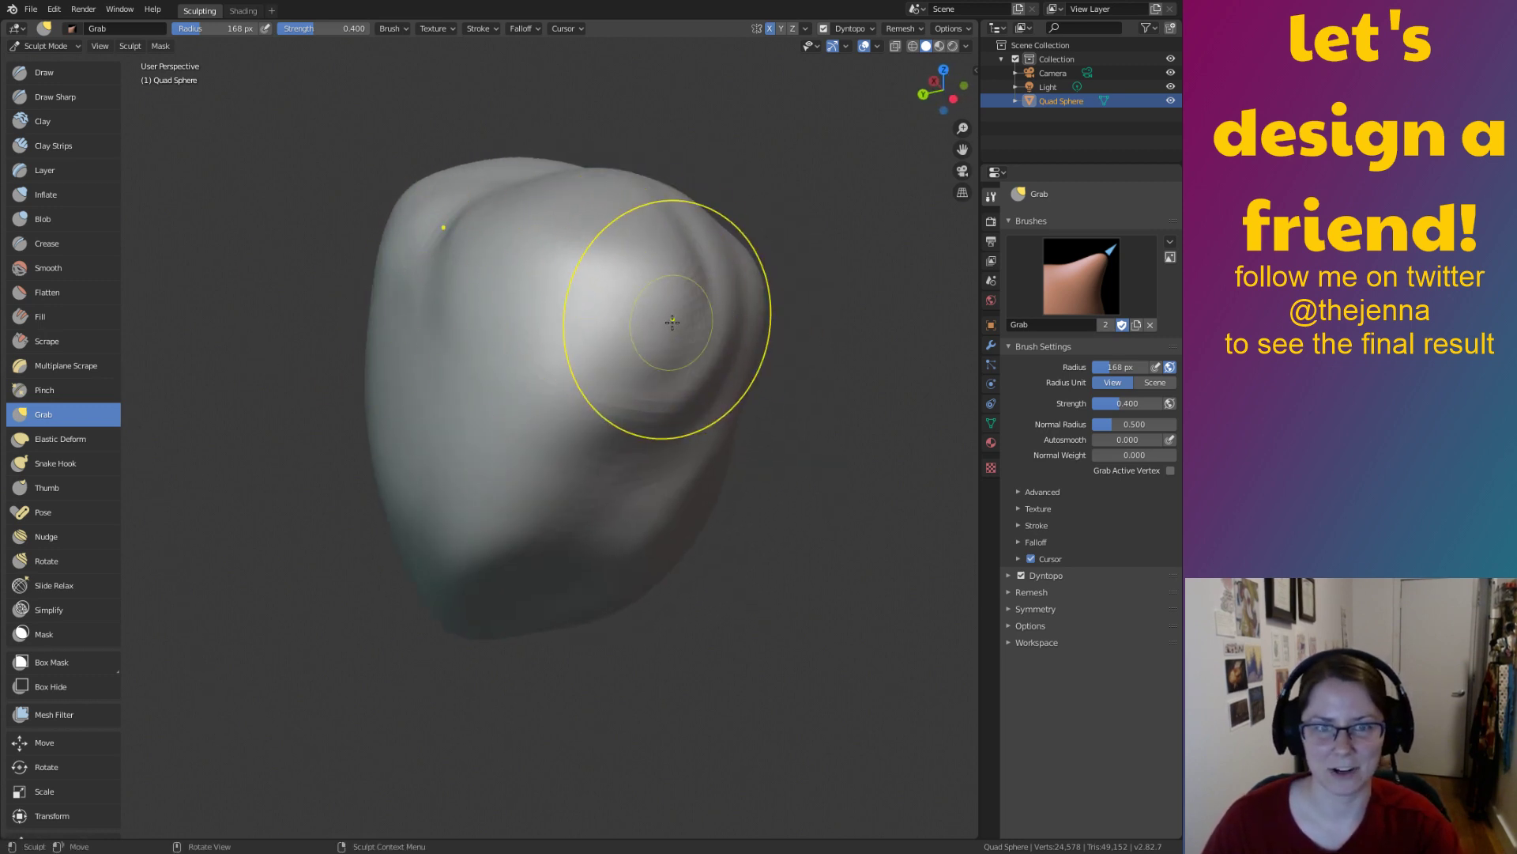
mouse_move(701, 372)
middle_down()
mouse_move(759, 380)
mouse_move(227, 230)
mouse_move(176, 143)
mouse_move(781, 396)
mouse_move(664, 345)
middle_up()
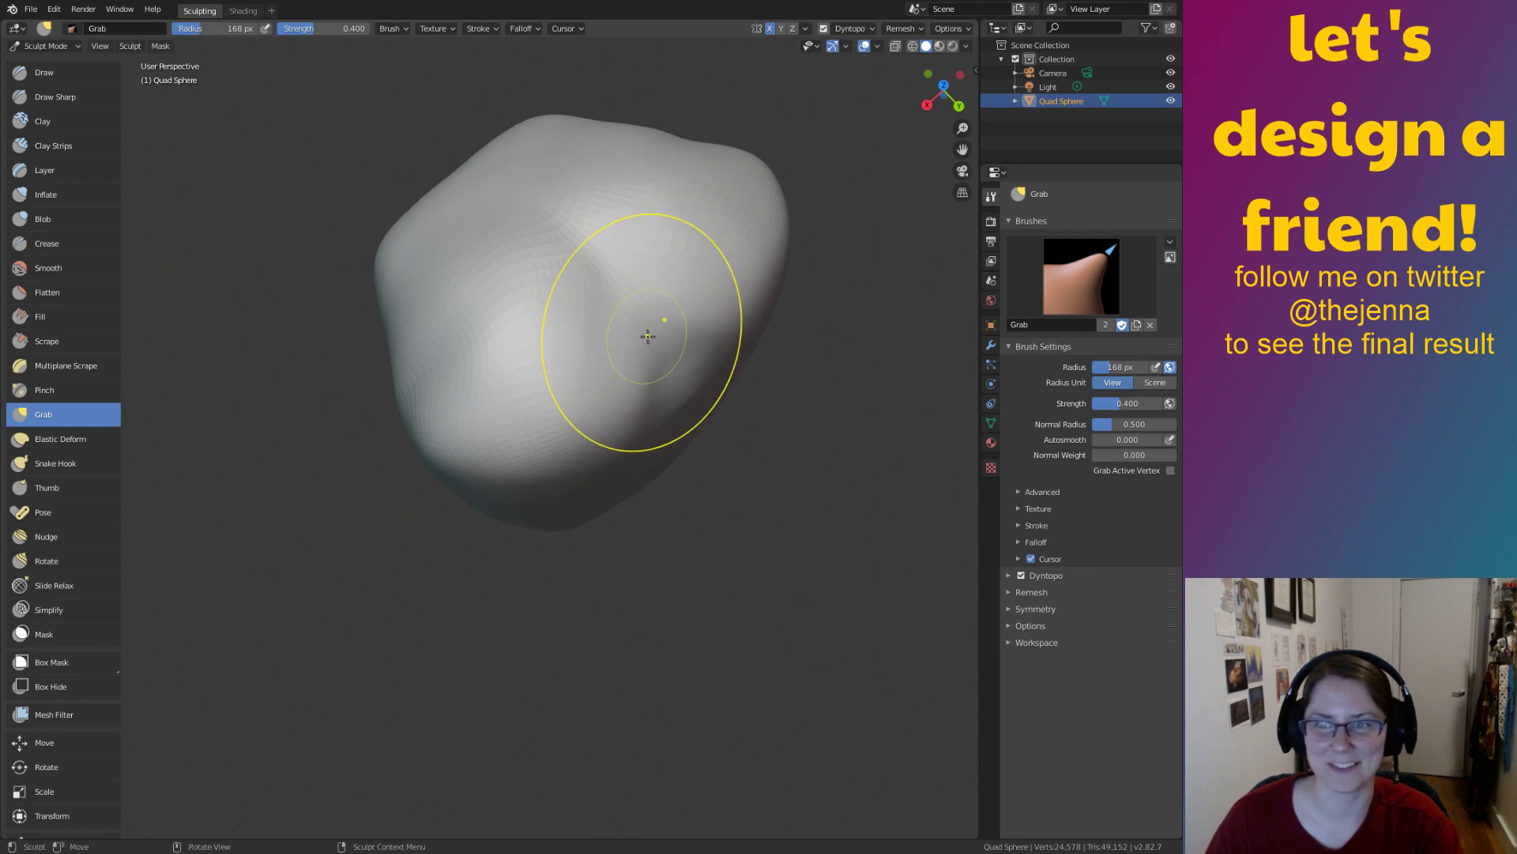
mouse_move(629, 296)
middle_down()
mouse_move(624, 372)
mouse_move(549, 359)
mouse_move(622, 376)
middle_up()
mouse_move(725, 373)
middle_down()
mouse_move(748, 288)
mouse_move(694, 308)
mouse_move(688, 400)
mouse_move(705, 372)
middle_up()
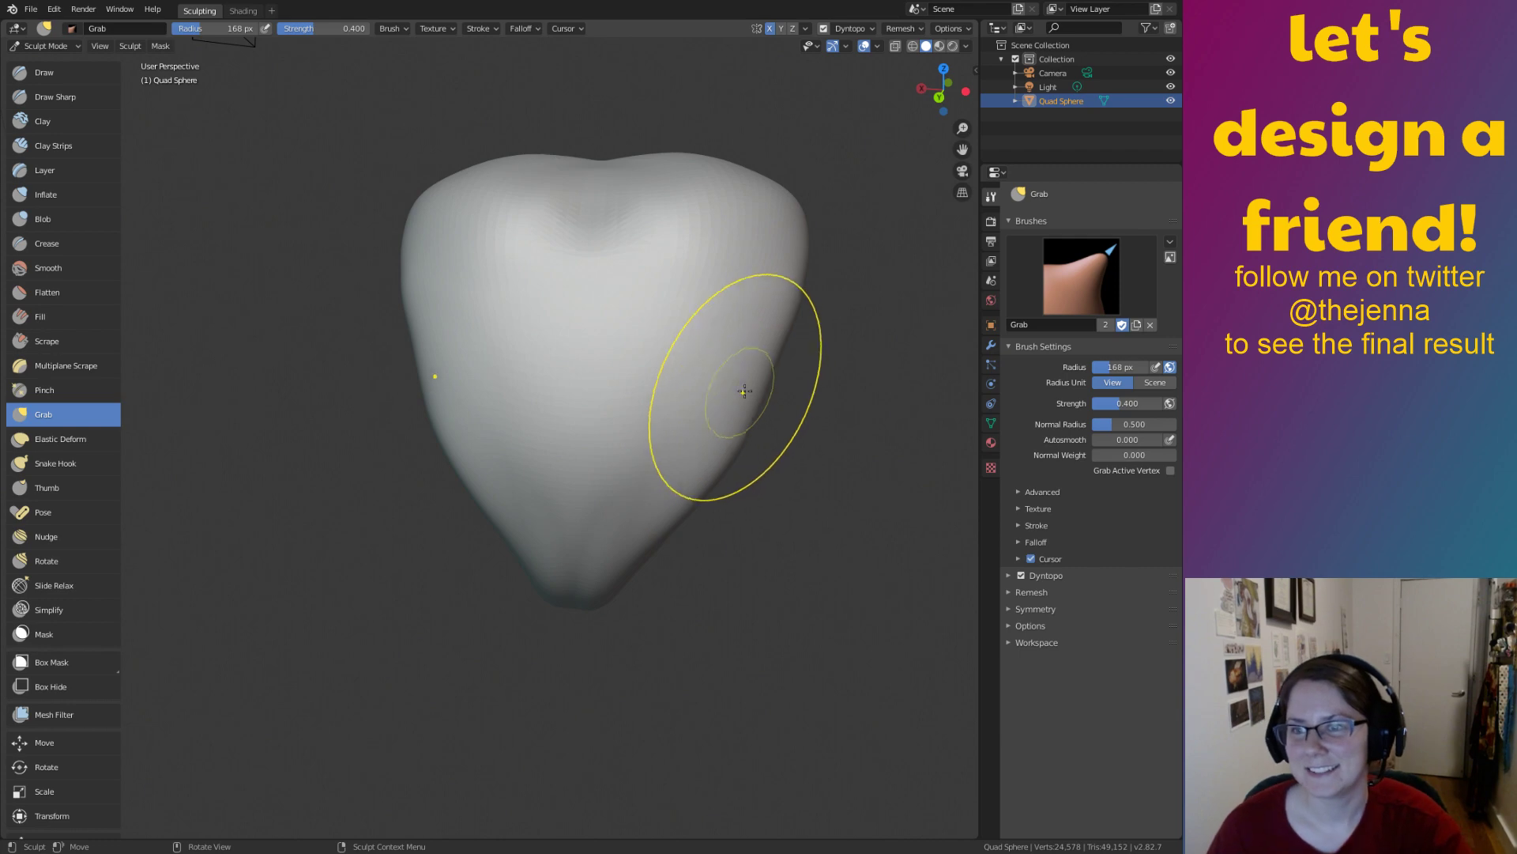
Pull the lower back of the head outward with short Grab strokes
shift+middle_drag(748, 414, 744, 435)
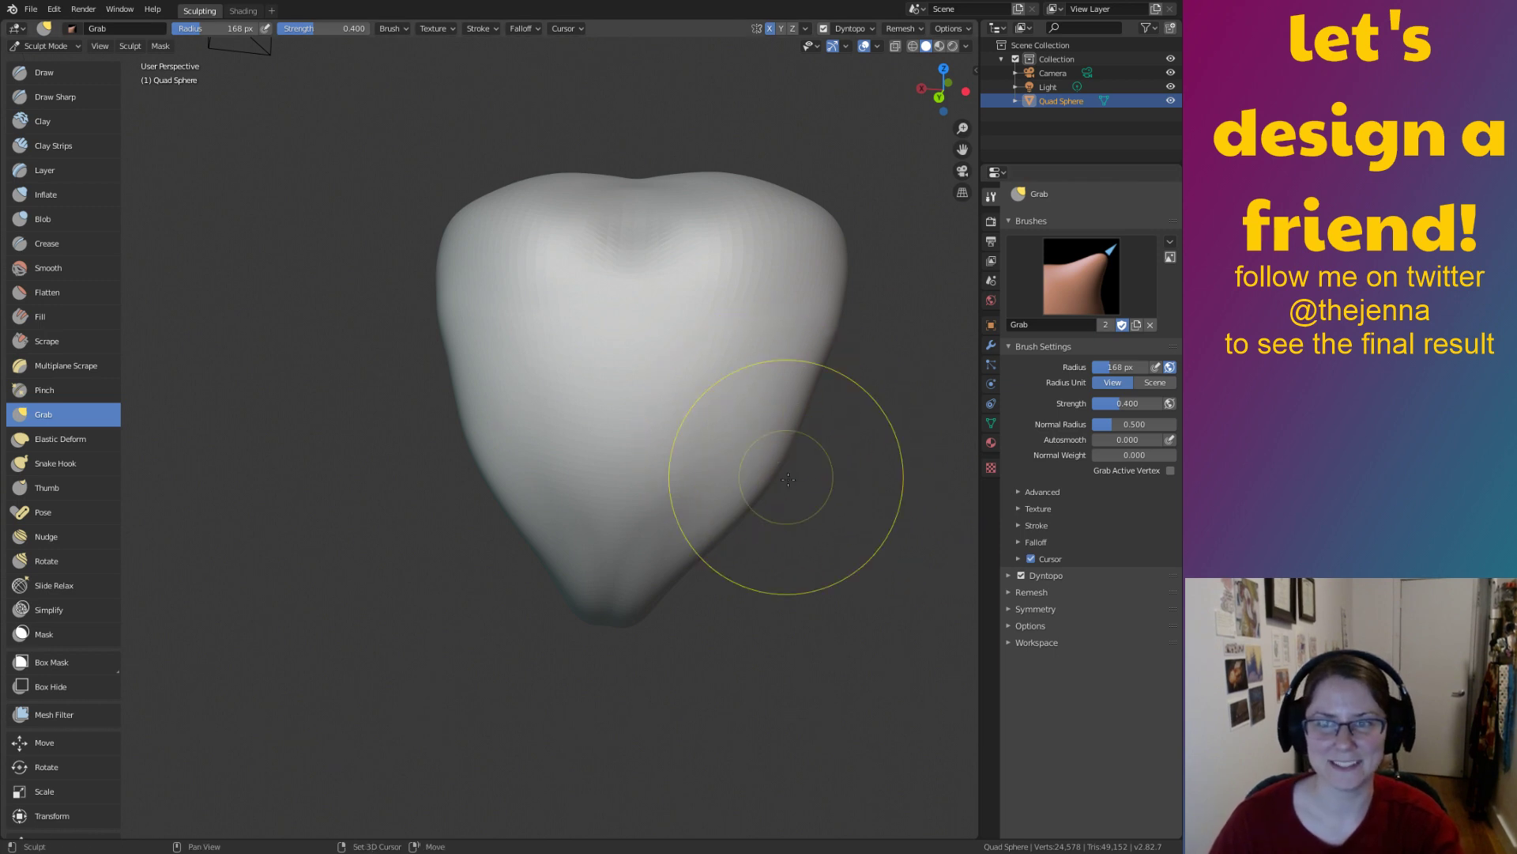
mouse_move(807, 487)
shift+middle_down()
mouse_move(763, 439)
mouse_move(775, 394)
mouse_move(862, 586)
shift+middle_up()
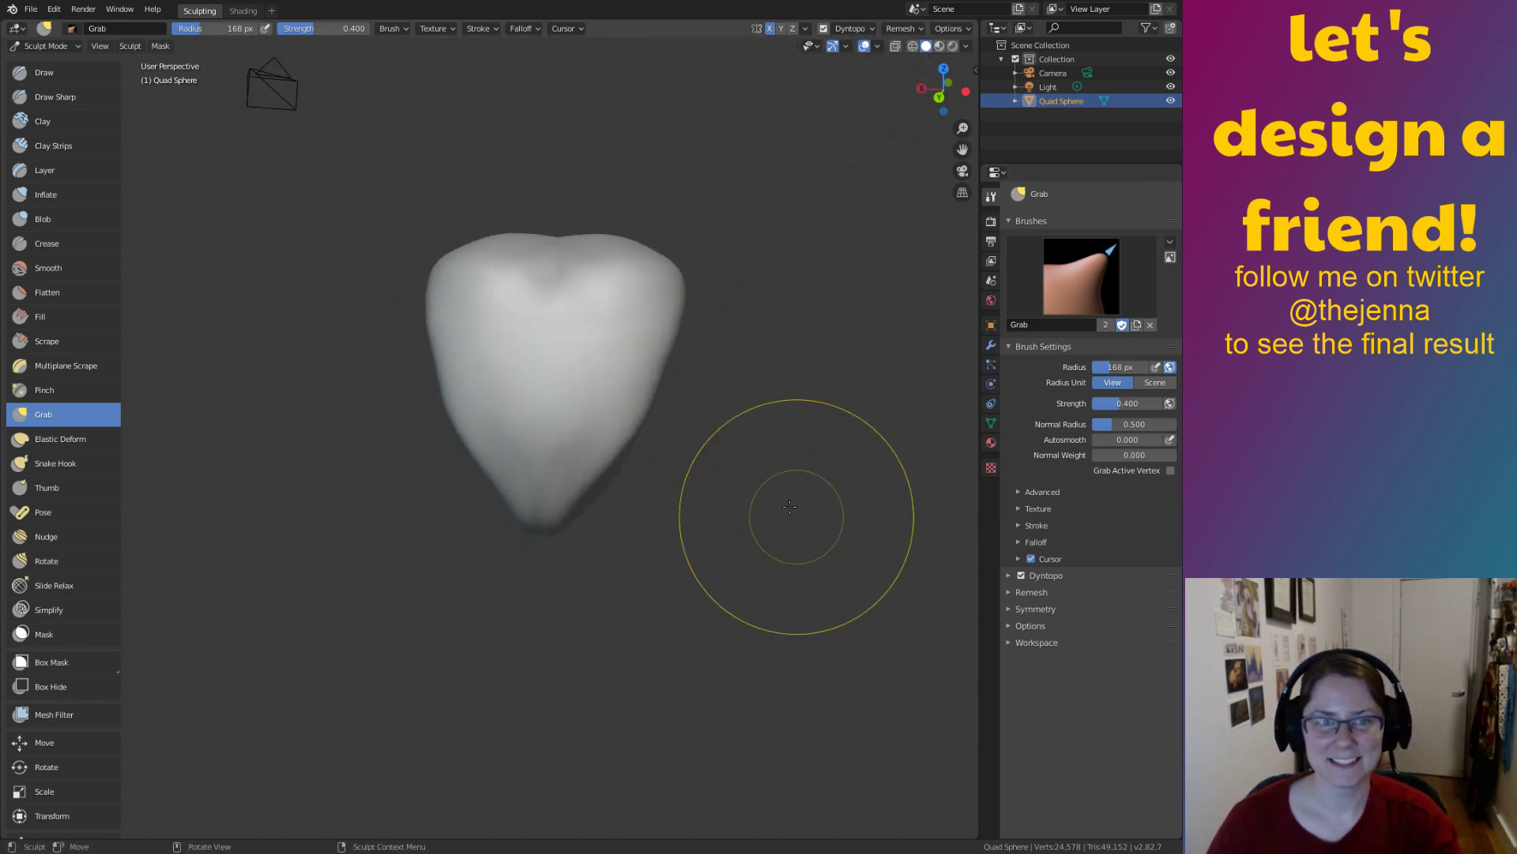
mouse_move(739, 428)
shift+middle_down()
mouse_move(793, 519)
mouse_move(759, 505)
mouse_move(849, 515)
mouse_move(668, 510)
shift+middle_up()
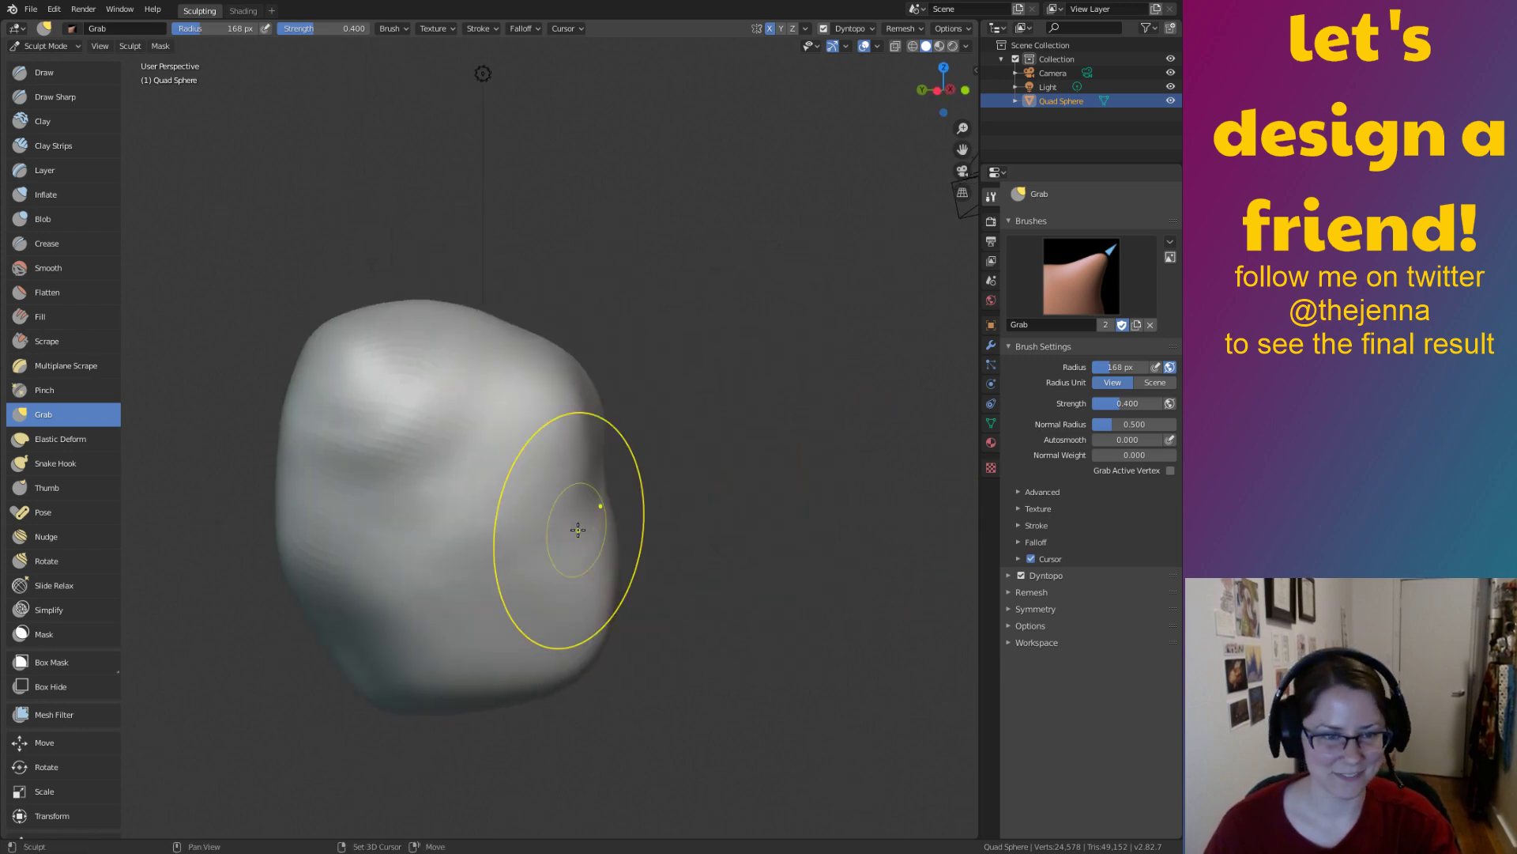
shift+middle_drag(539, 557, 555, 365)
mouse_move(613, 392)
shift+middle_down()
mouse_move(750, 462)
mouse_move(686, 480)
mouse_move(689, 498)
shift+middle_up()
drag(517, 537, 514, 540)
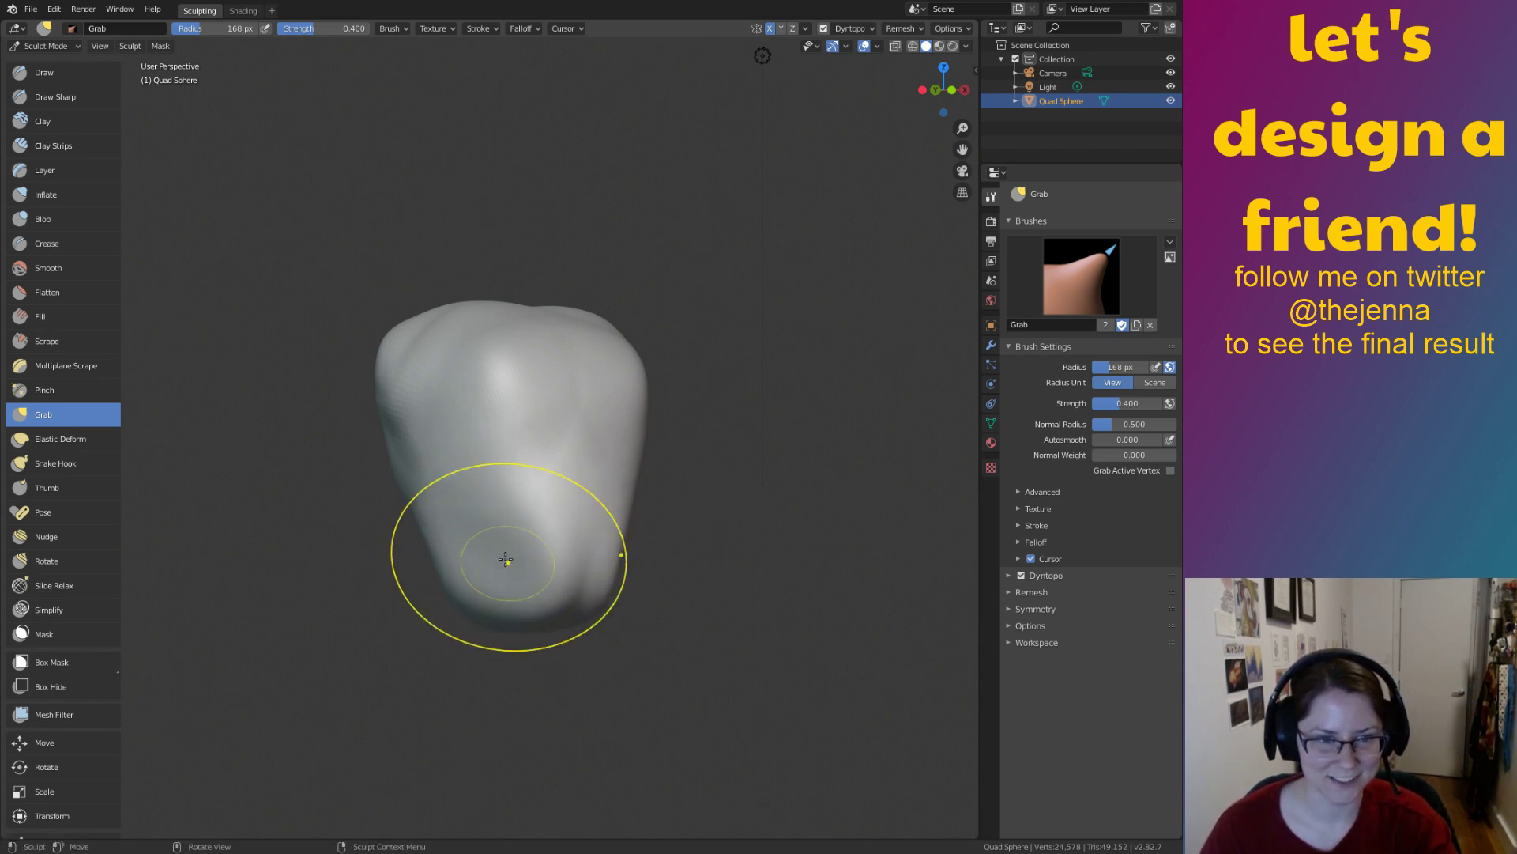
mouse_move(532, 506)
middle_down()
mouse_move(592, 492)
mouse_move(590, 514)
mouse_move(706, 515)
mouse_move(524, 518)
mouse_move(472, 562)
mouse_move(412, 535)
mouse_move(538, 535)
mouse_move(804, 417)
mouse_move(677, 593)
mouse_move(620, 583)
mouse_move(744, 585)
mouse_move(569, 562)
mouse_move(645, 598)
mouse_move(559, 575)
mouse_move(554, 545)
middle_up()
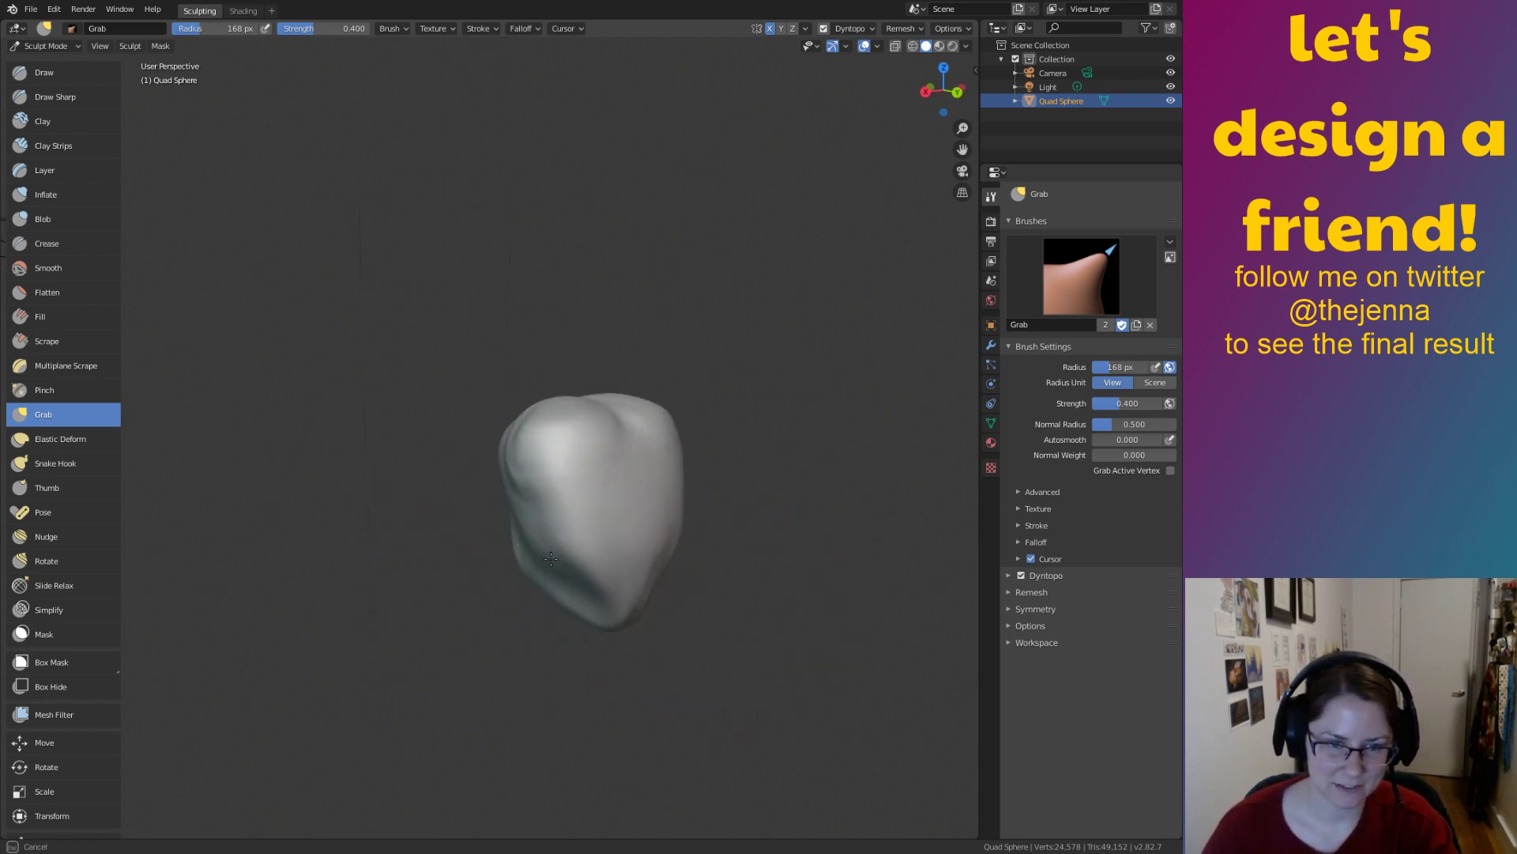
drag(561, 555, 556, 561)
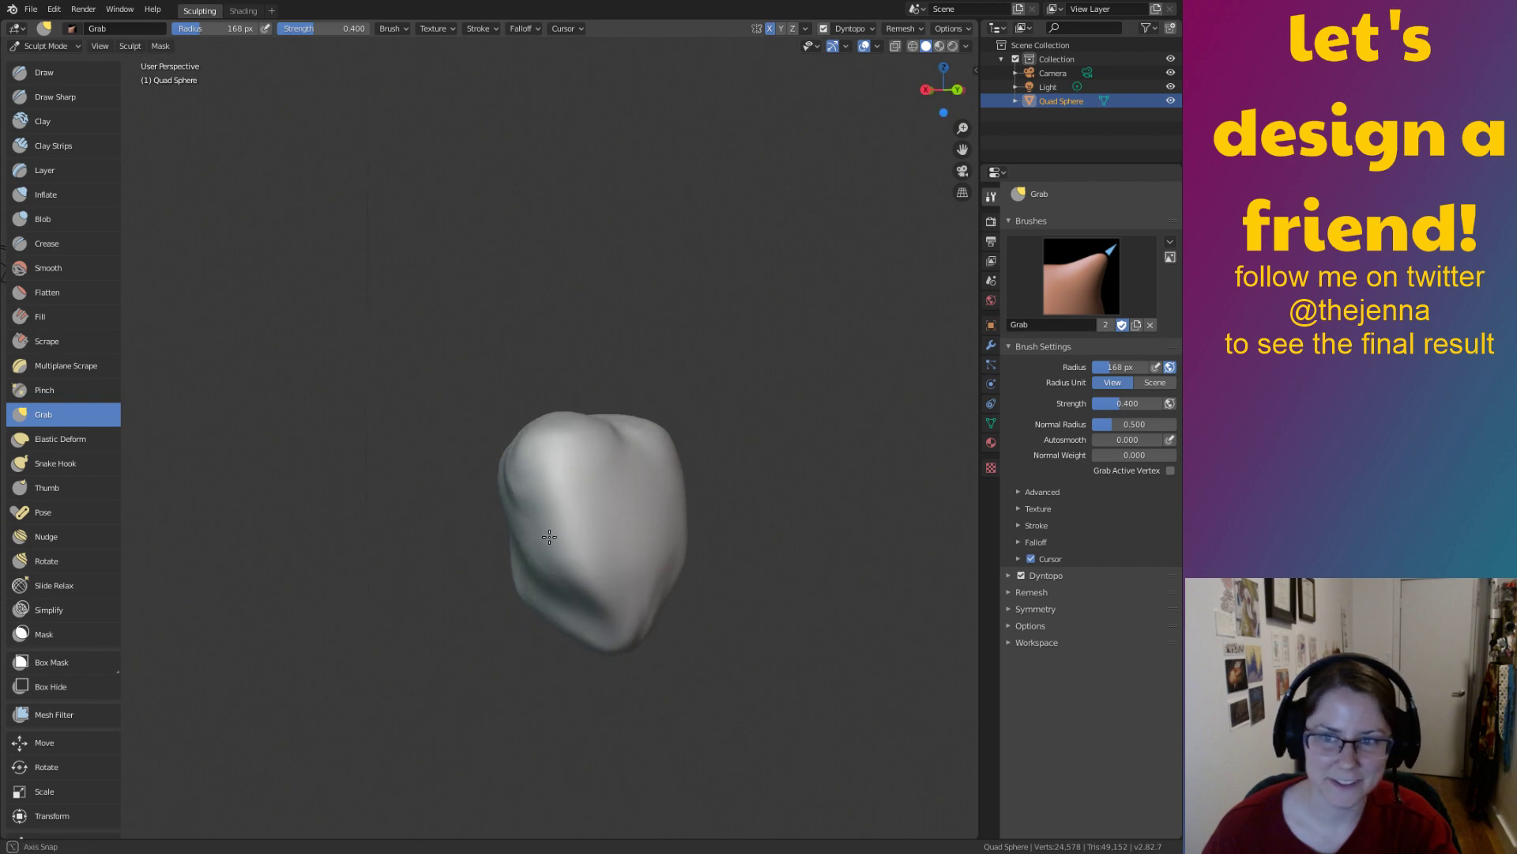
mouse_move(556, 561)
middle_down()
mouse_move(616, 504)
mouse_move(661, 586)
middle_up()
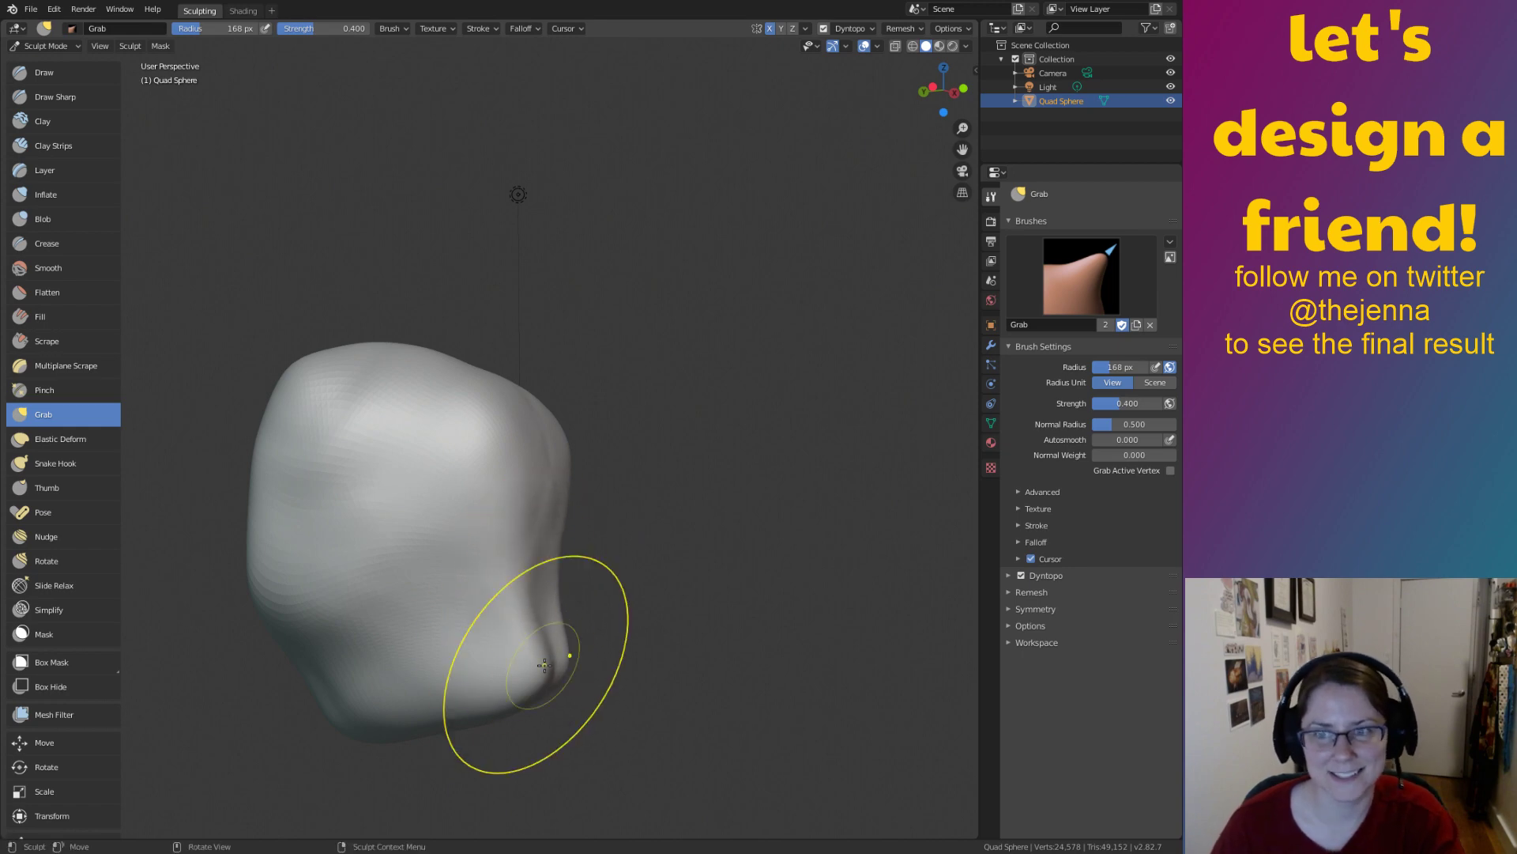
Push in the sides of the head's lower back with Grab to form a narrow neck stub
drag(505, 667, 527, 589)
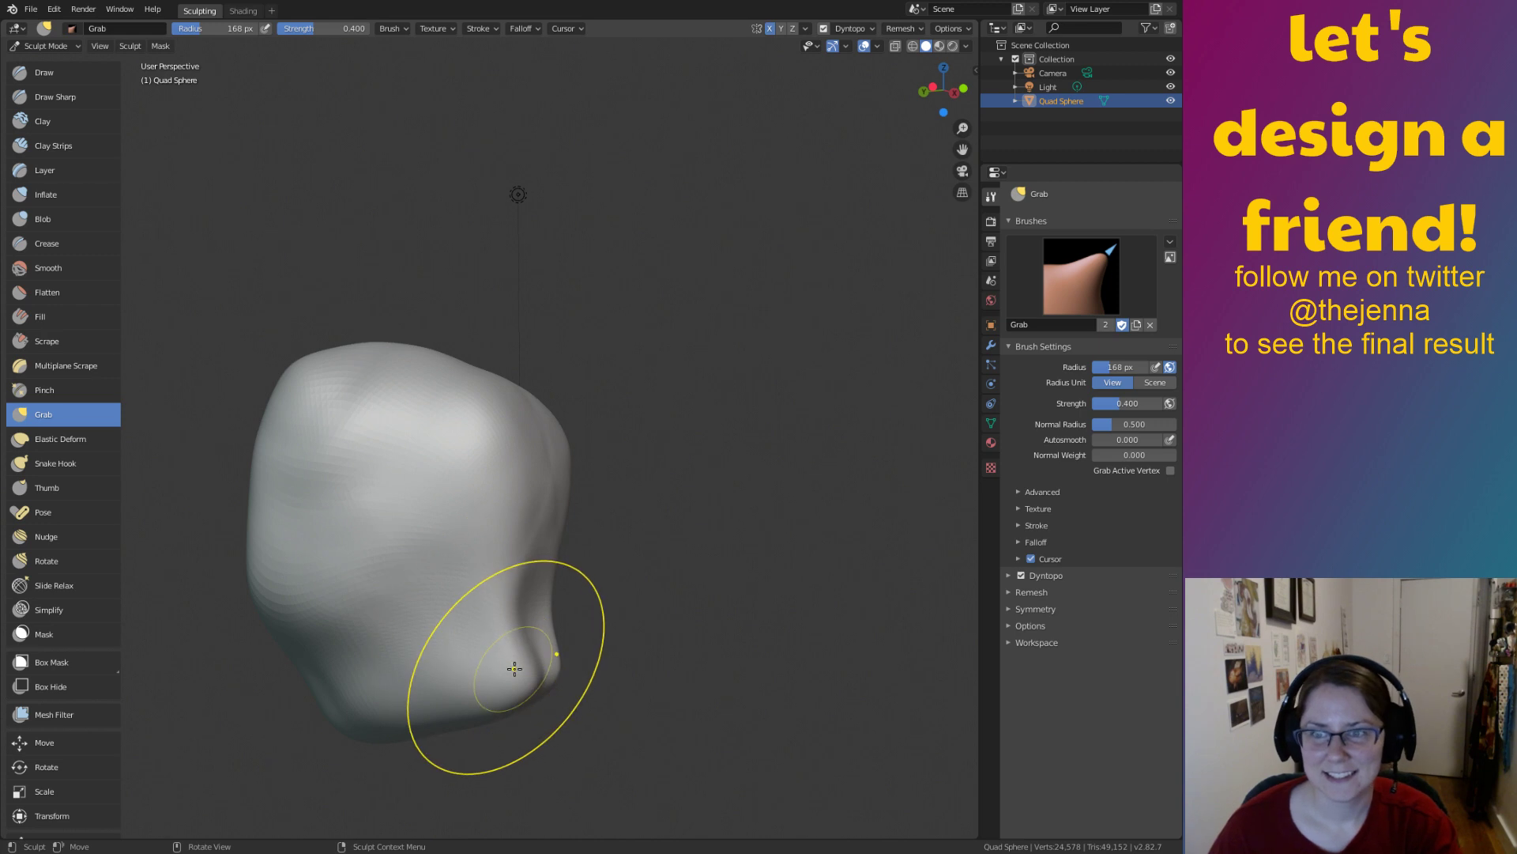
mouse_move(477, 675)
mouse_down()
mouse_move(514, 664)
mouse_move(437, 711)
mouse_up()
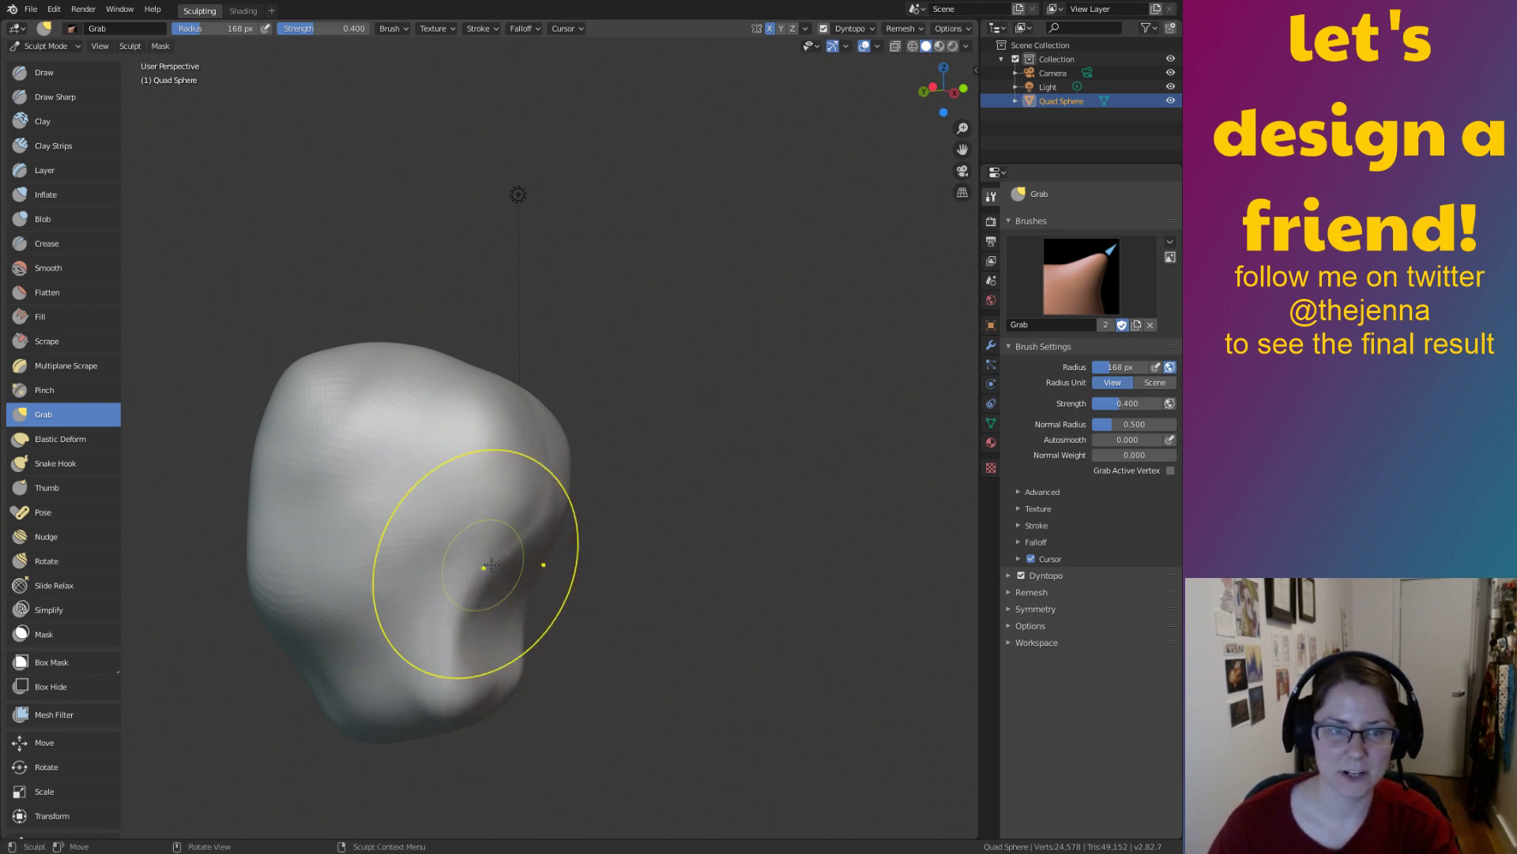
drag(412, 565, 471, 576)
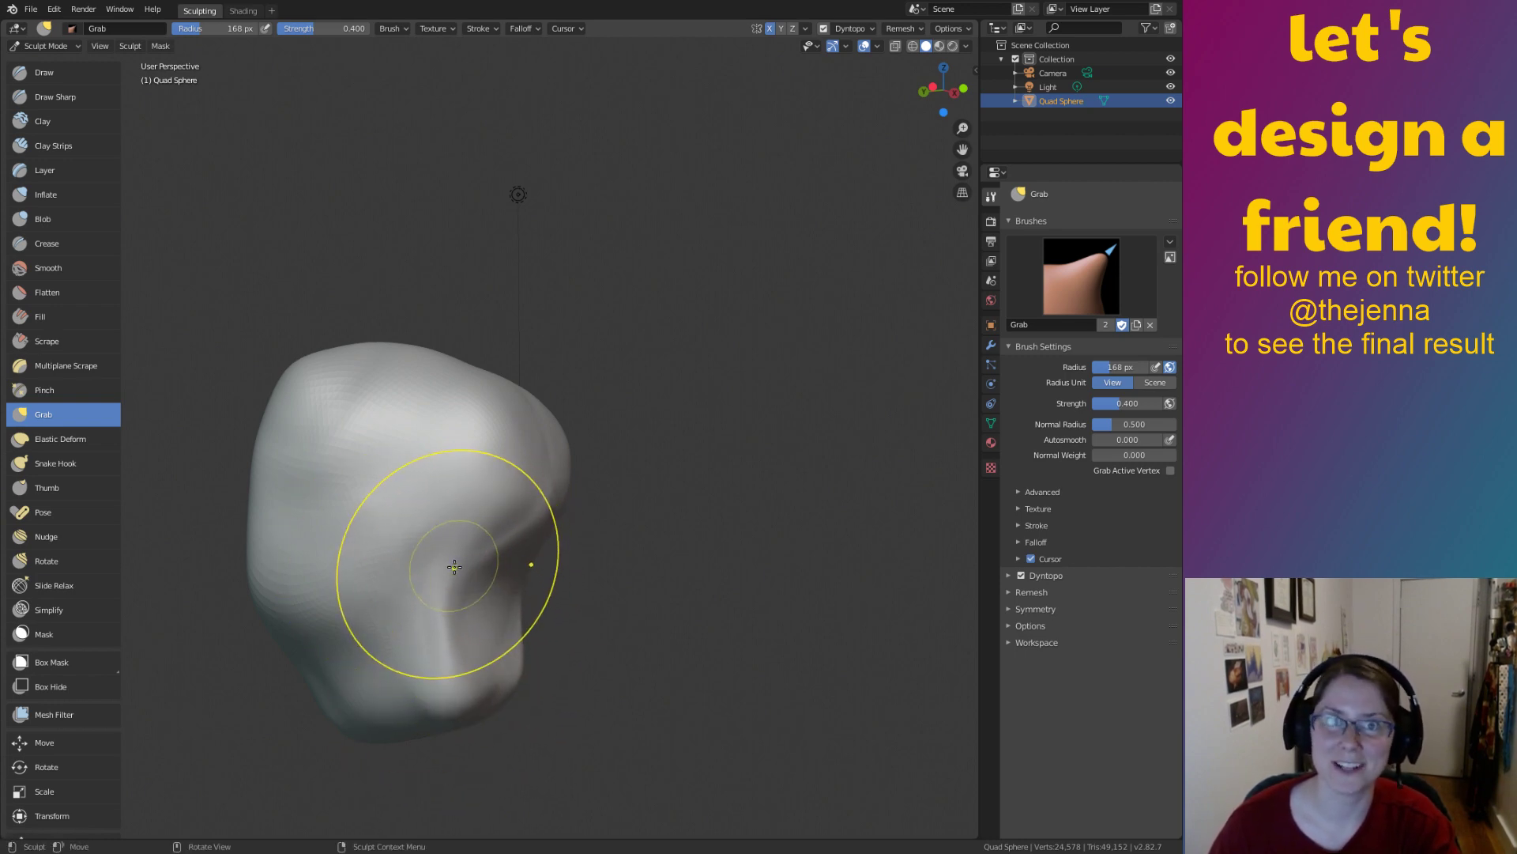
mouse_move(454, 567)
middle_down()
mouse_move(683, 550)
mouse_move(525, 499)
mouse_move(348, 485)
mouse_move(633, 498)
mouse_move(640, 520)
middle_up()
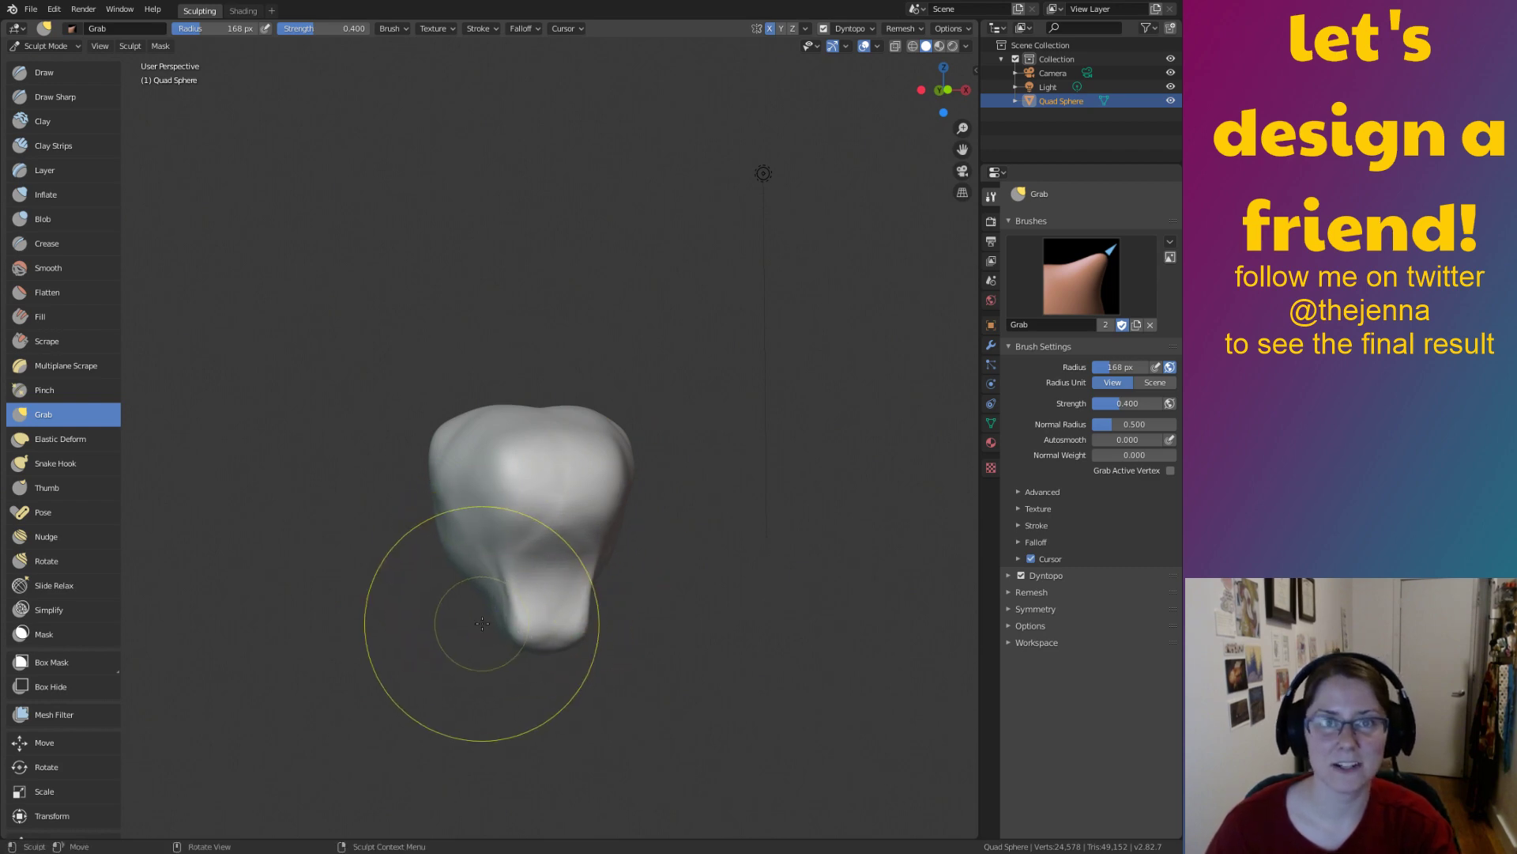
mouse_move(423, 576)
middle_down()
mouse_move(644, 561)
mouse_move(596, 495)
mouse_move(549, 484)
mouse_move(582, 532)
mouse_move(575, 606)
middle_up()
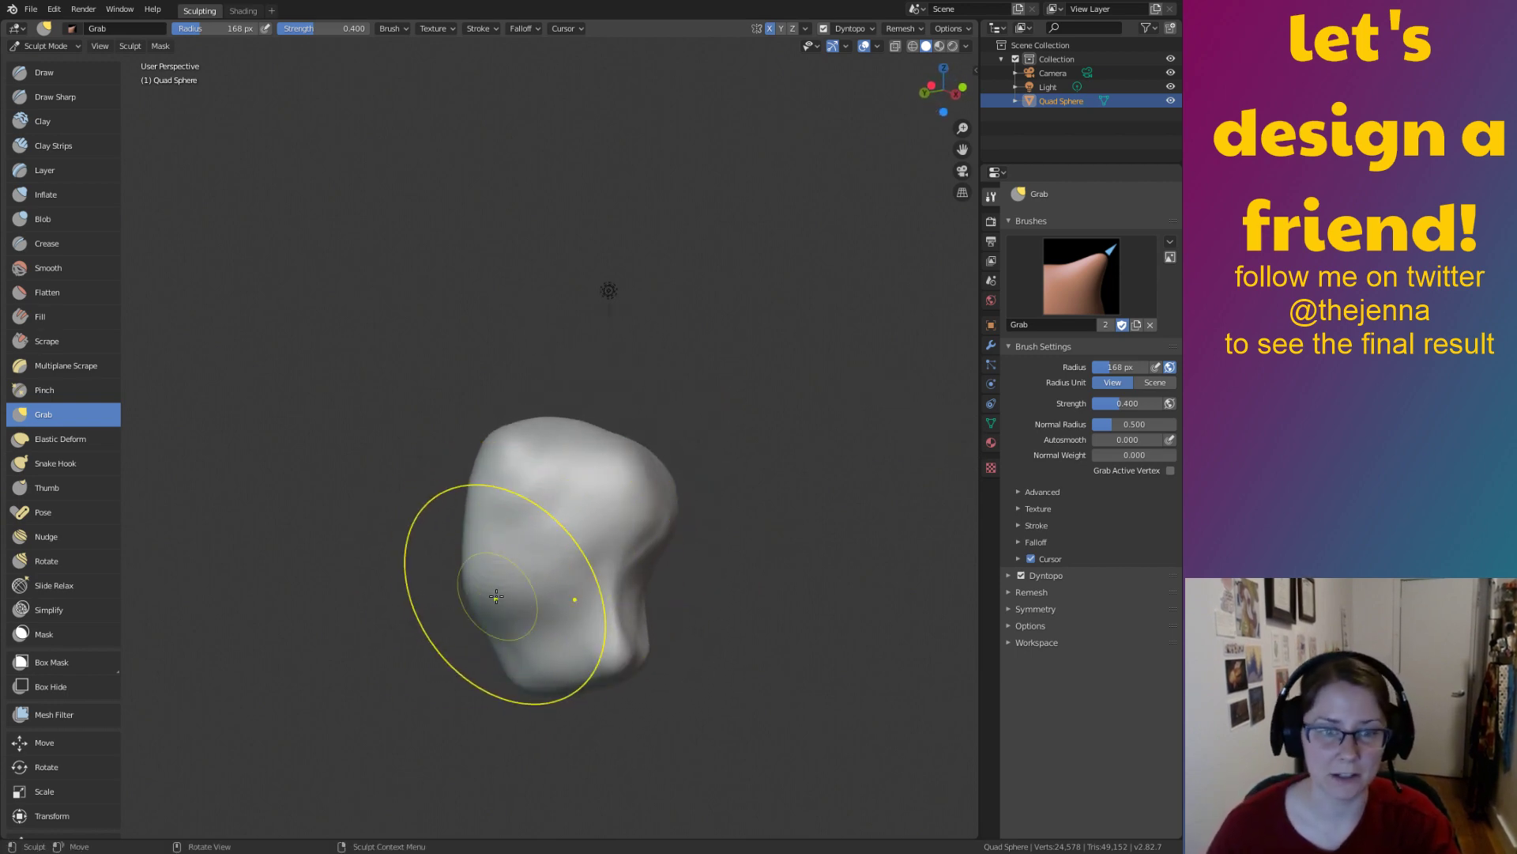
mouse_move(577, 607)
middle_down()
mouse_move(593, 637)
mouse_move(587, 626)
middle_up()
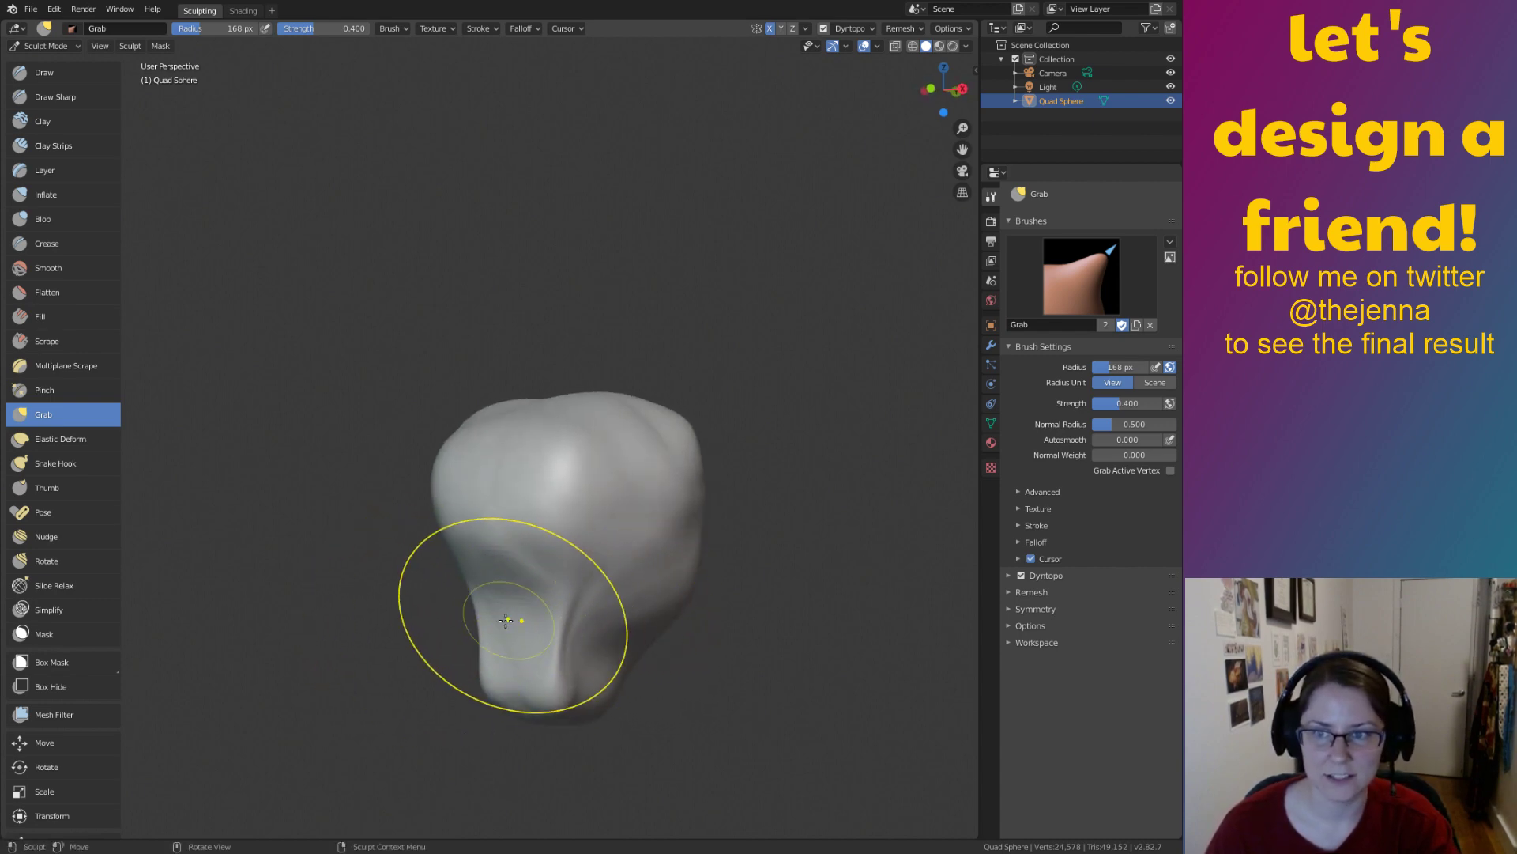
mouse_move(696, 641)
middle_down()
mouse_move(569, 548)
mouse_move(704, 491)
mouse_move(643, 542)
mouse_move(661, 532)
mouse_move(726, 557)
mouse_move(705, 501)
mouse_move(735, 515)
mouse_move(714, 518)
middle_up()
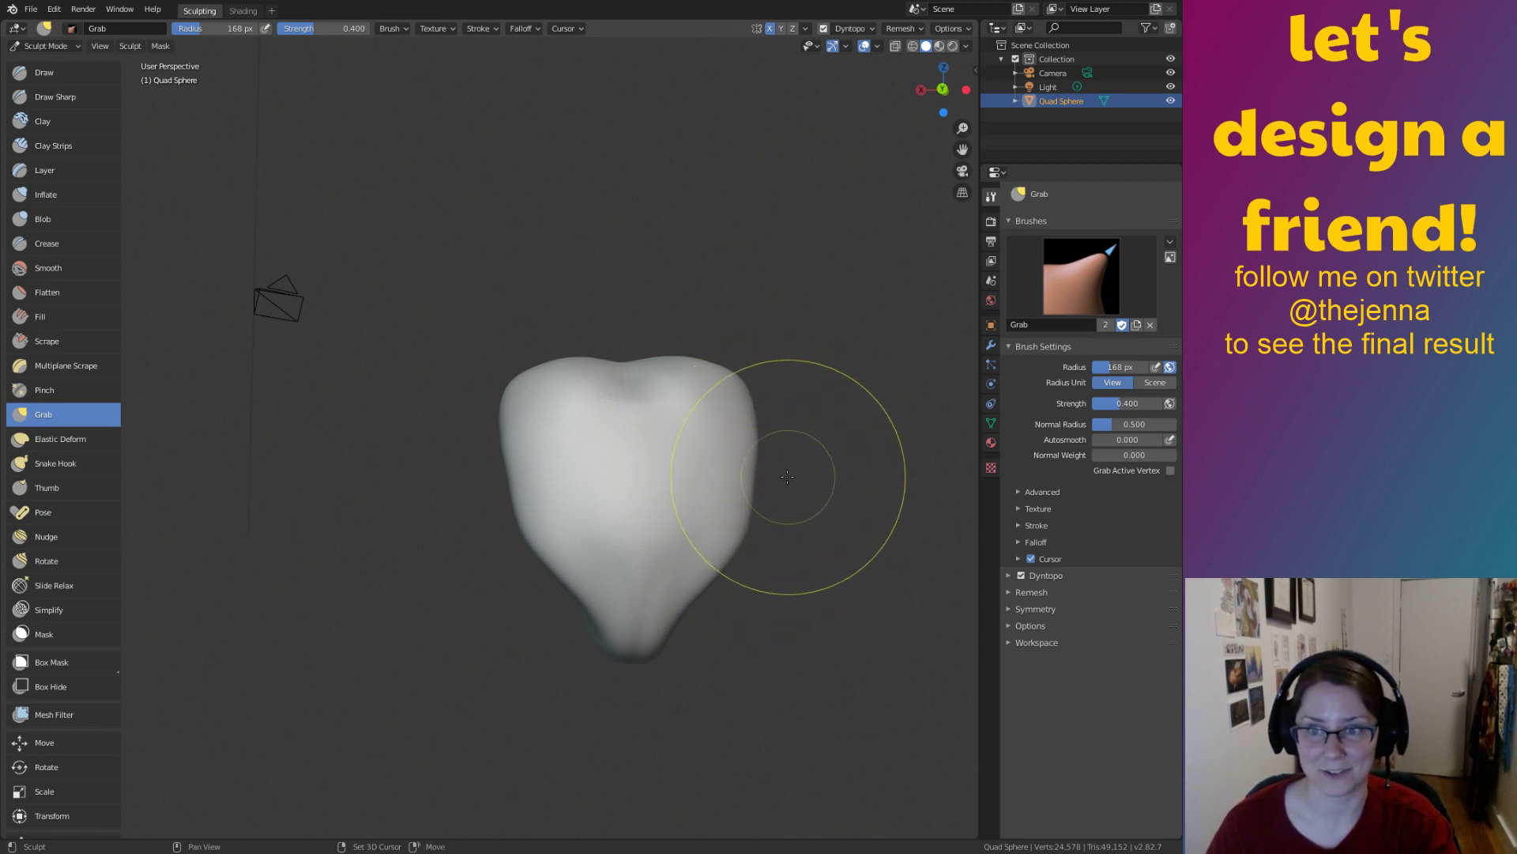
Pull the lower front of the face forward with Grab to form a muzzle overhanging the chin
mouse_move(786, 464)
middle_down()
mouse_move(874, 457)
mouse_move(810, 480)
mouse_move(772, 524)
mouse_move(596, 478)
mouse_move(773, 474)
mouse_move(741, 486)
middle_up()
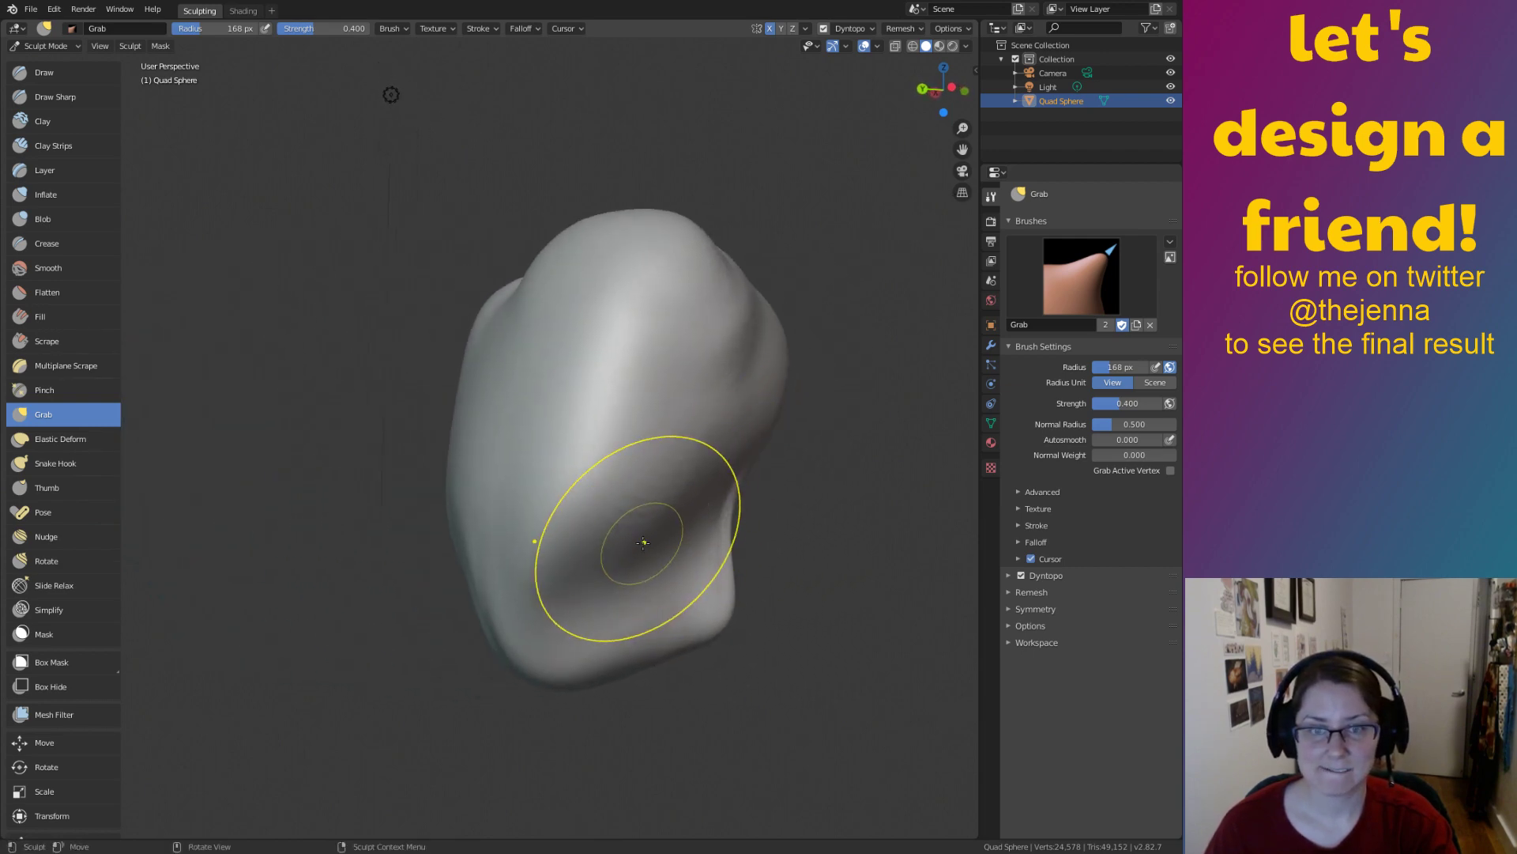
mouse_move(645, 542)
middle_down()
mouse_move(823, 543)
mouse_move(678, 529)
mouse_move(650, 601)
mouse_move(525, 583)
middle_up()
drag(472, 496, 409, 525)
mouse_move(417, 523)
middle_down()
mouse_move(654, 508)
mouse_move(657, 485)
mouse_move(621, 549)
middle_up()
scroll(706, 543, up, 2)
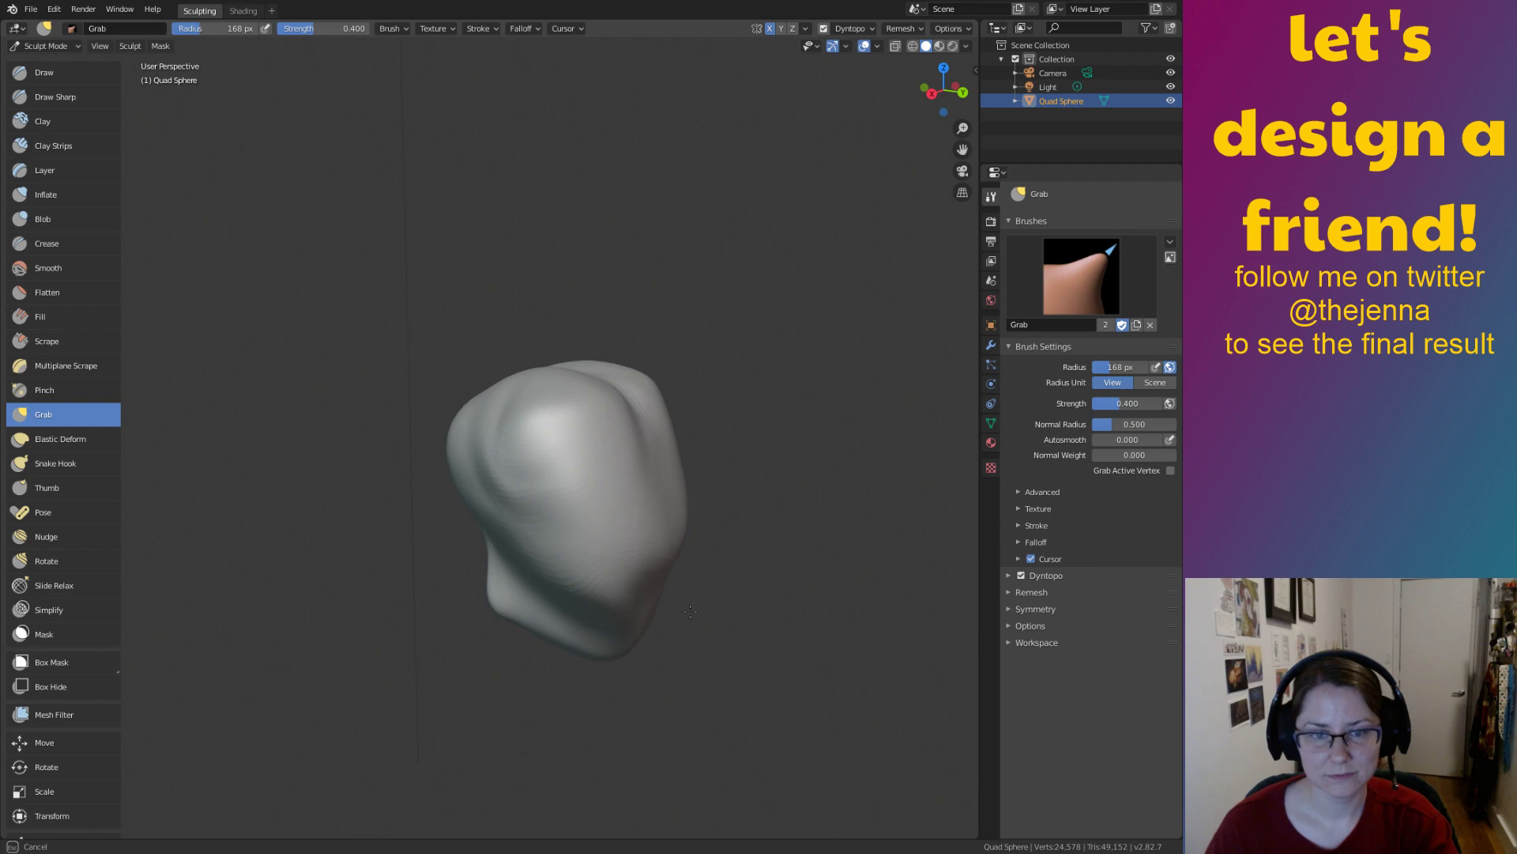
mouse_move(695, 667)
middle_down()
mouse_move(602, 603)
mouse_move(609, 581)
mouse_move(581, 605)
mouse_move(624, 580)
mouse_move(704, 592)
mouse_move(674, 558)
mouse_move(772, 529)
mouse_move(620, 546)
mouse_move(728, 535)
mouse_move(779, 511)
middle_up()
mouse_move(684, 542)
middle_down()
mouse_move(762, 504)
mouse_move(710, 513)
mouse_move(755, 491)
mouse_move(624, 508)
mouse_move(498, 486)
mouse_move(715, 493)
mouse_move(603, 505)
mouse_move(745, 463)
mouse_move(701, 475)
mouse_move(627, 573)
mouse_move(698, 452)
mouse_move(685, 457)
middle_up()
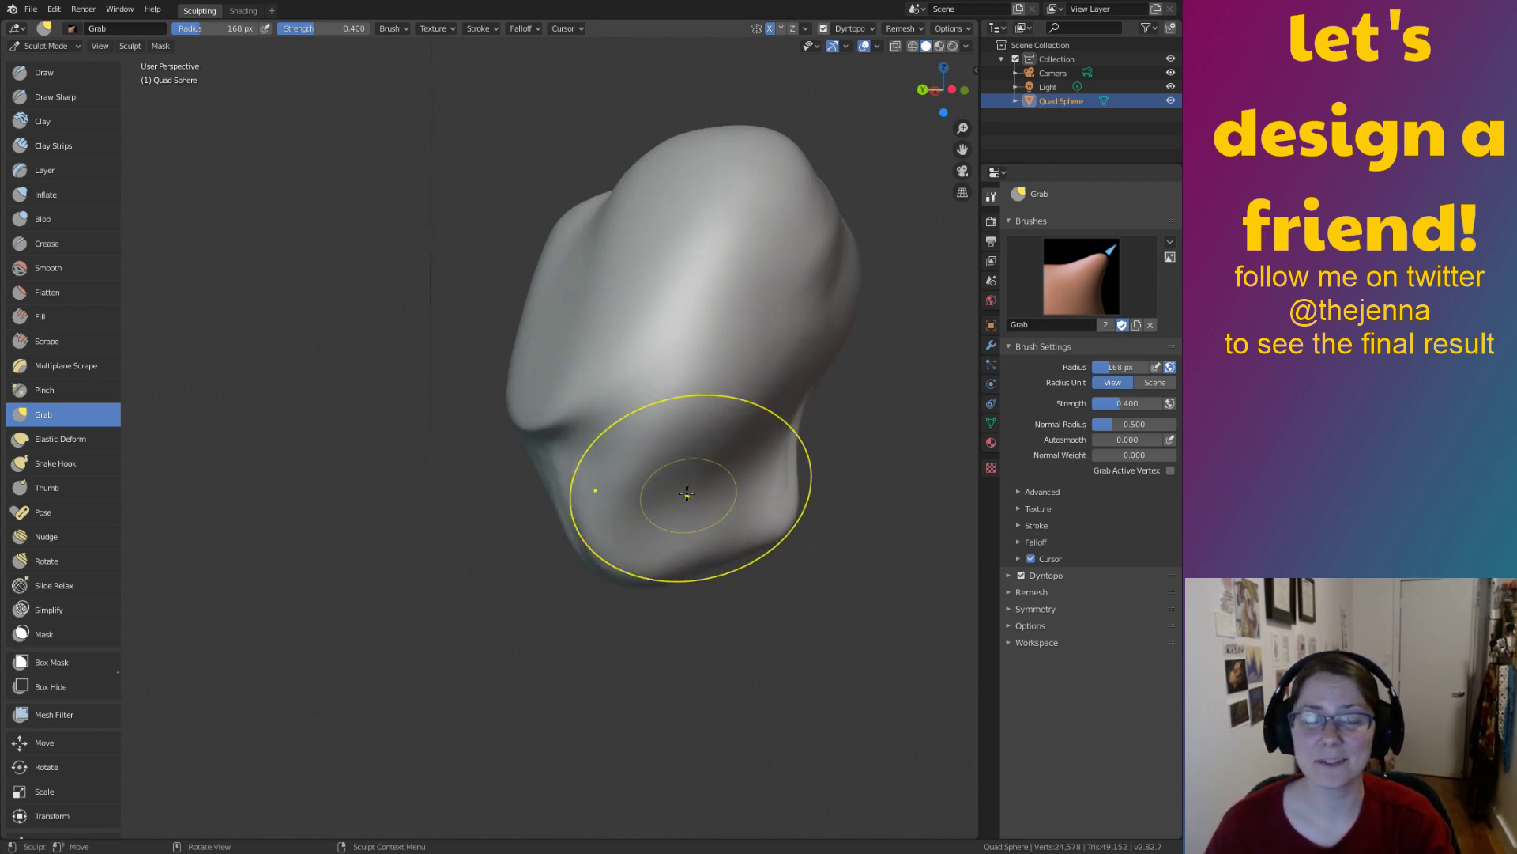
mouse_move(597, 488)
middle_down()
mouse_move(719, 470)
mouse_move(703, 458)
mouse_move(625, 532)
mouse_move(716, 528)
mouse_move(454, 530)
mouse_move(559, 485)
mouse_move(699, 498)
mouse_move(660, 553)
mouse_move(709, 518)
middle_up()
scroll(695, 470, down, 3)
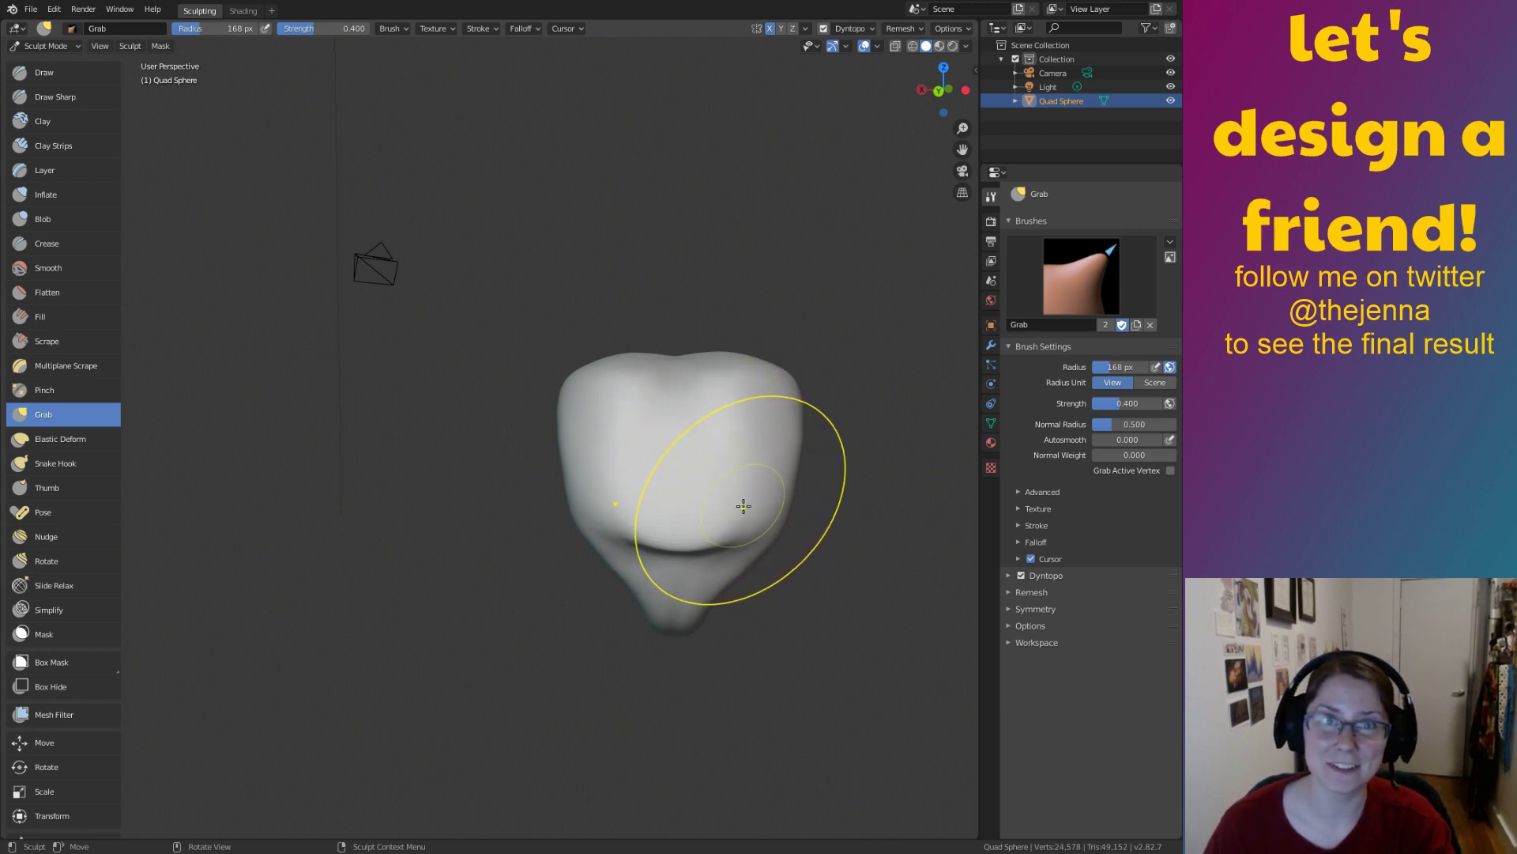
Switch to the Snake Hook brush and try a symmetrical stroke across the eye areas, then undo it
mouse_move(733, 507)
middle_down()
mouse_move(704, 532)
mouse_move(715, 525)
mouse_move(601, 481)
mouse_move(546, 502)
mouse_move(752, 484)
mouse_move(688, 542)
mouse_move(742, 552)
mouse_move(630, 506)
mouse_move(711, 474)
mouse_move(593, 423)
mouse_move(742, 508)
mouse_move(687, 532)
mouse_move(637, 613)
mouse_move(716, 633)
mouse_move(576, 535)
mouse_move(570, 566)
middle_up()
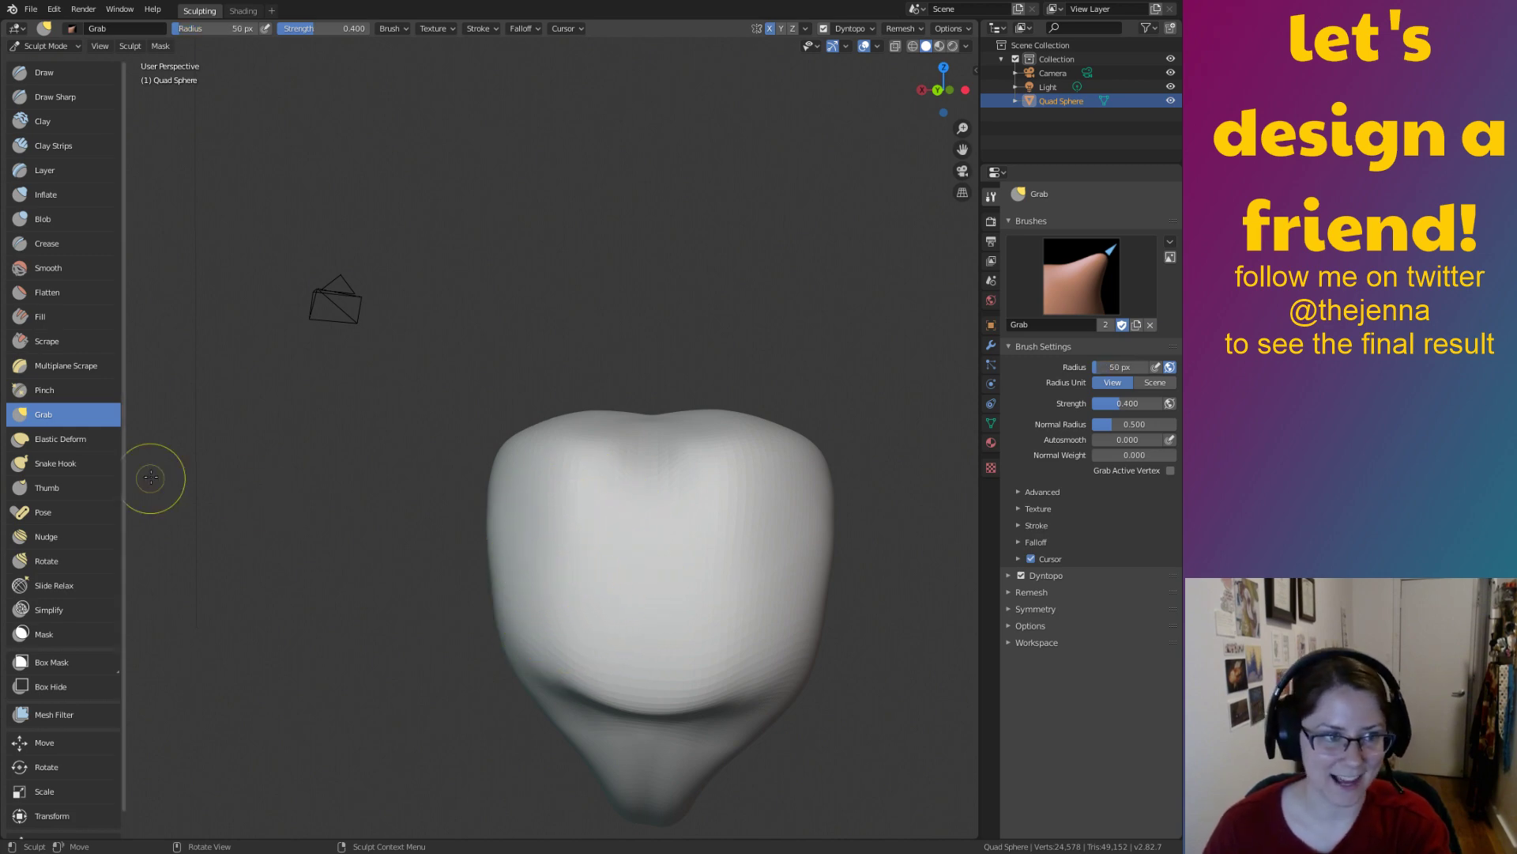
click(78, 465)
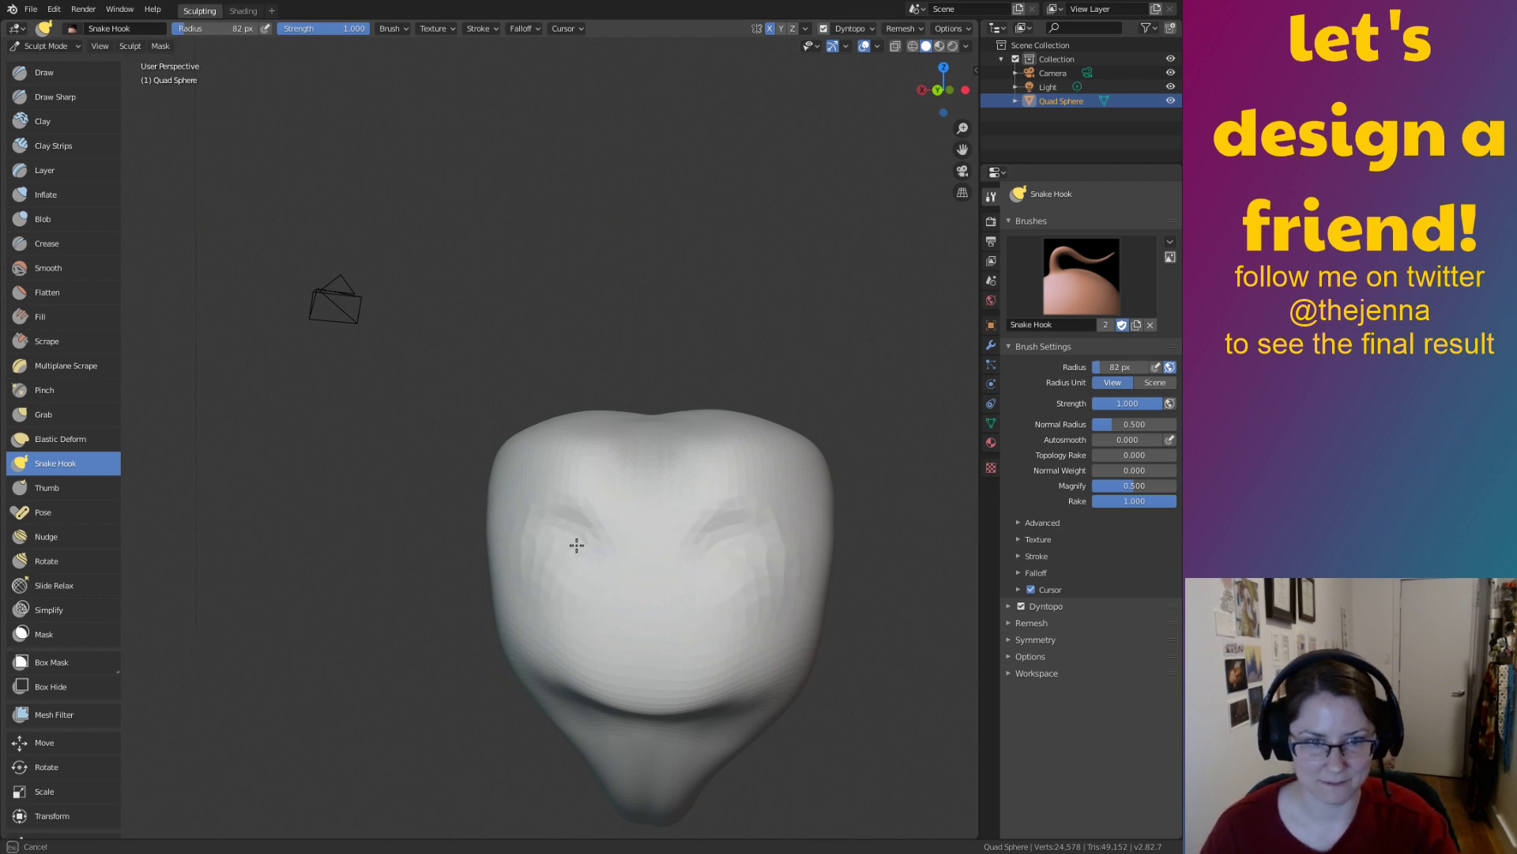
key(ctrl+z)
middle_drag(565, 607, 703, 639)
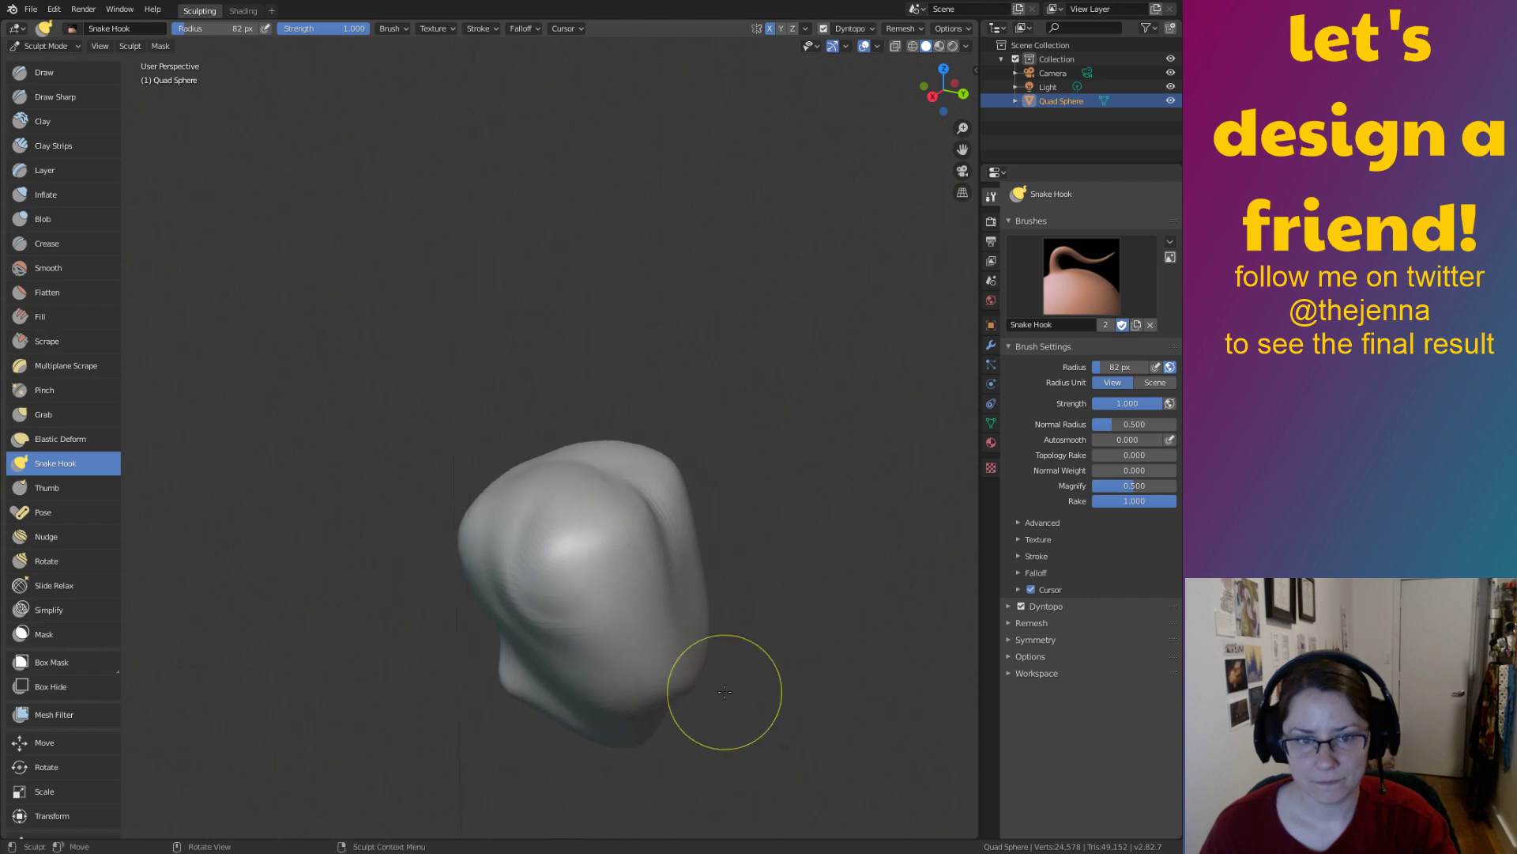
Try short inward Snake Hook strokes on the side of the head, undoing each one
middle_drag(722, 688, 607, 638)
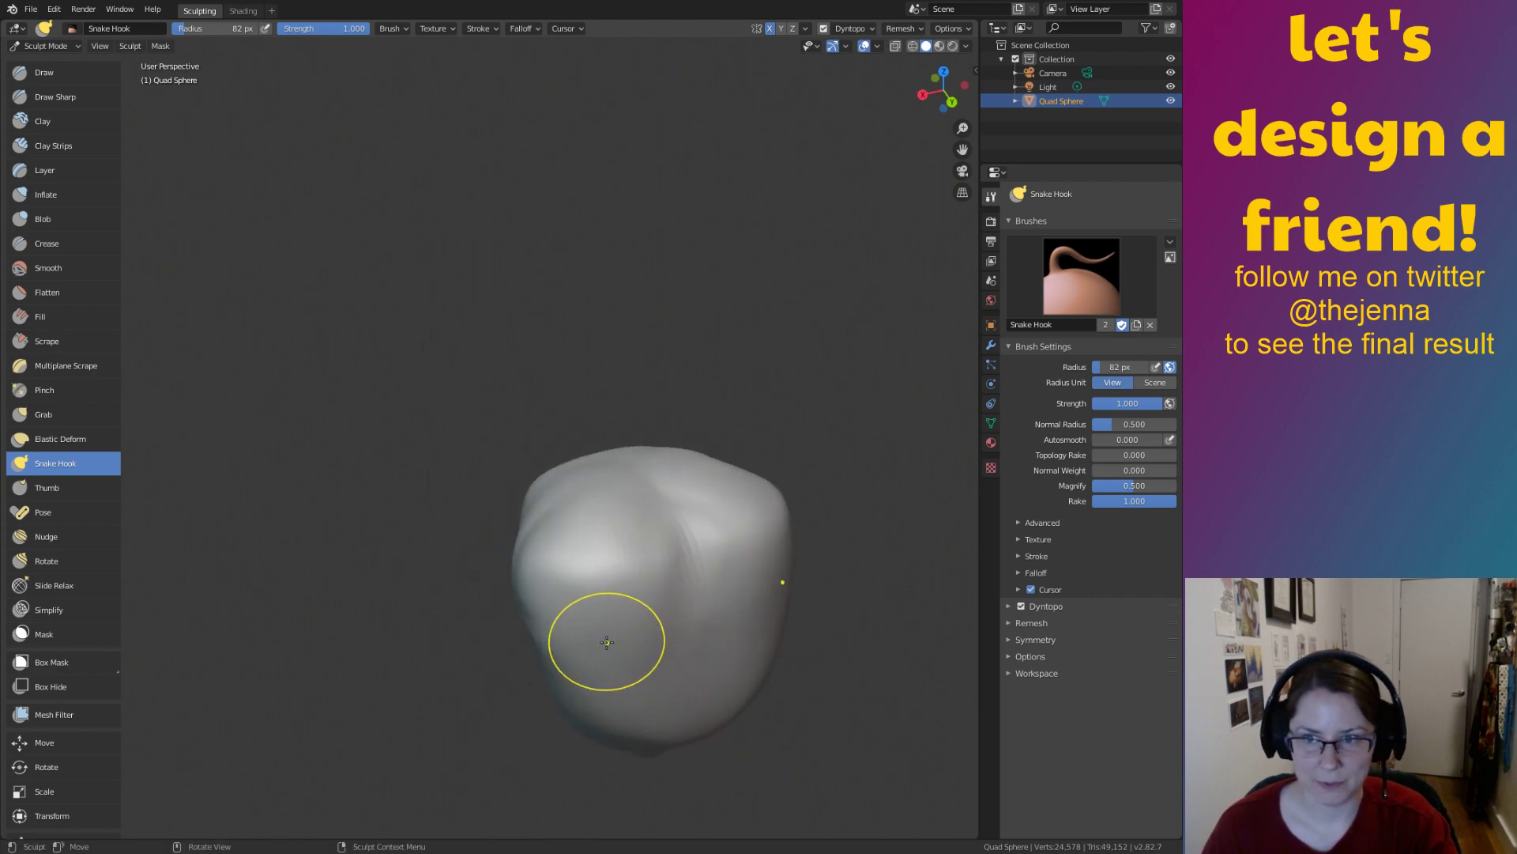
drag(566, 634, 588, 624)
mouse_move(588, 624)
middle_down()
mouse_move(528, 547)
mouse_move(647, 674)
mouse_move(600, 659)
mouse_move(663, 657)
middle_up()
key(ctrl+z)
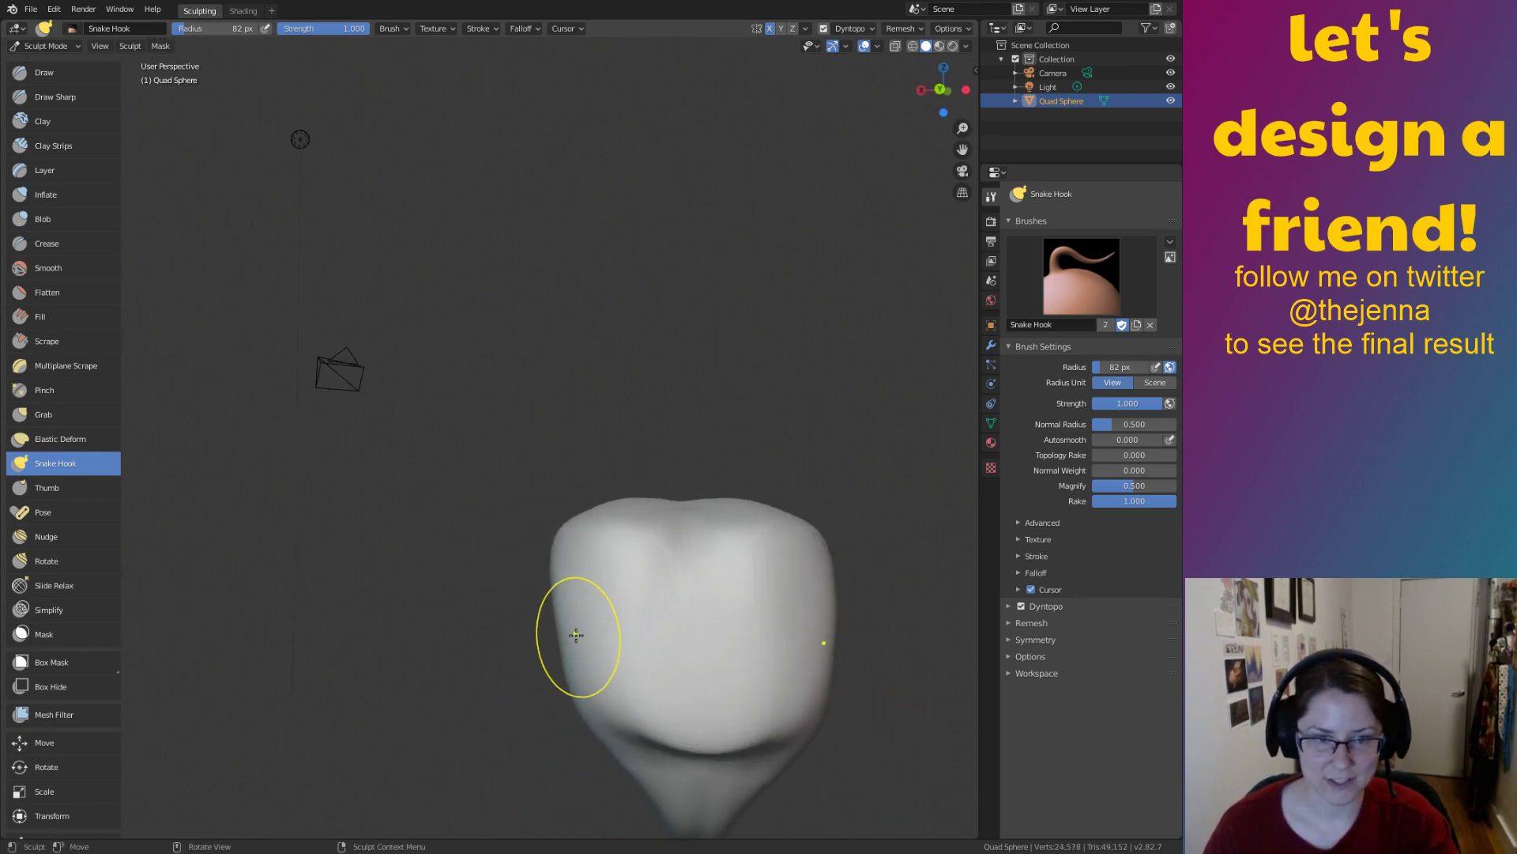
drag(577, 634, 610, 640)
key(ctrl+z)
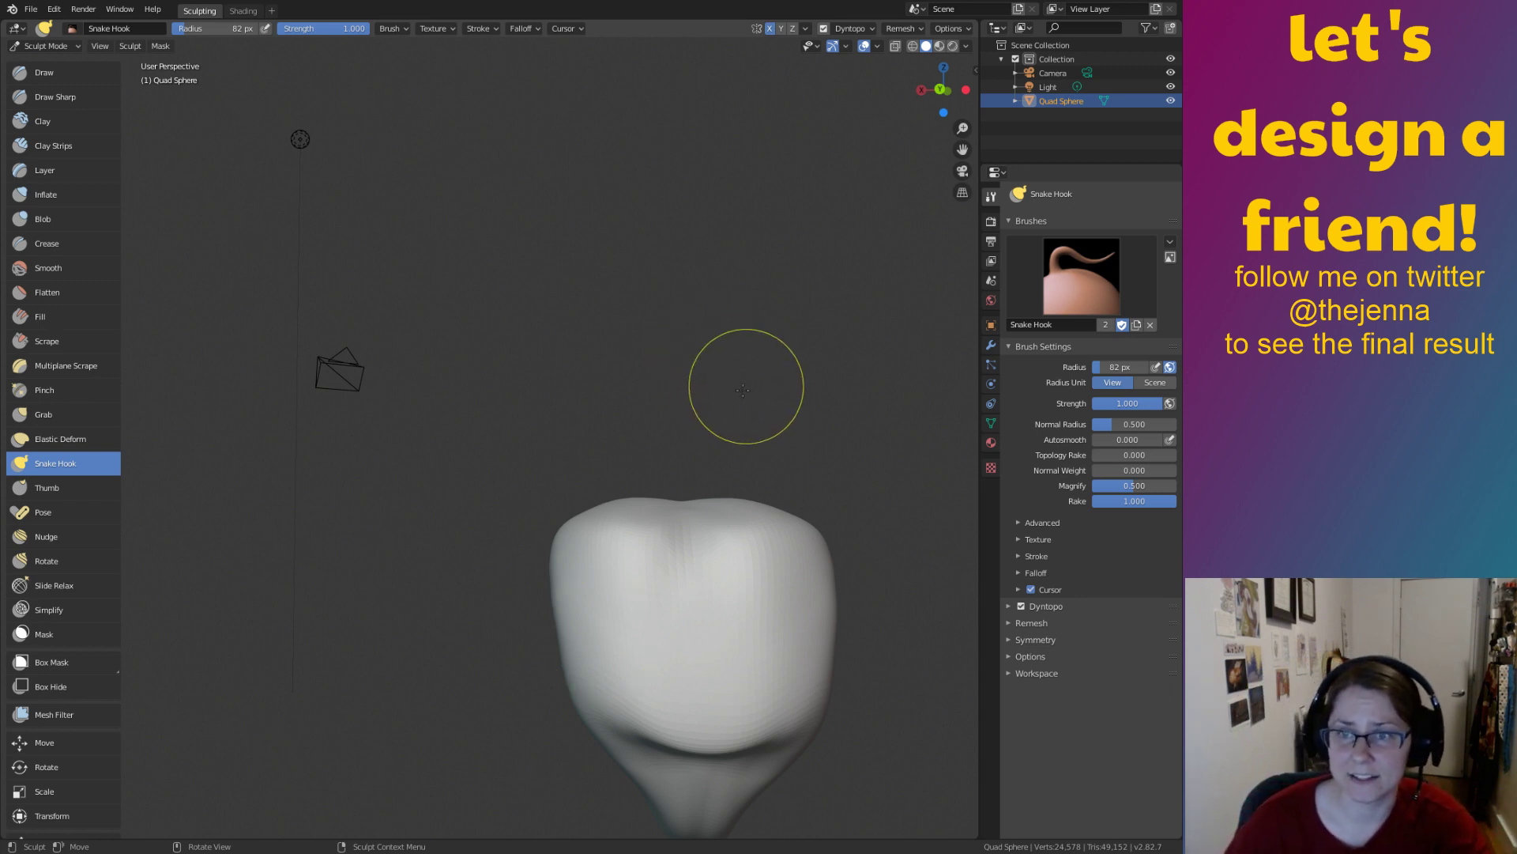
Try an inward Snake Hook stroke from the side of the head, undo it, and save the file
shift+middle_drag(731, 531, 733, 411)
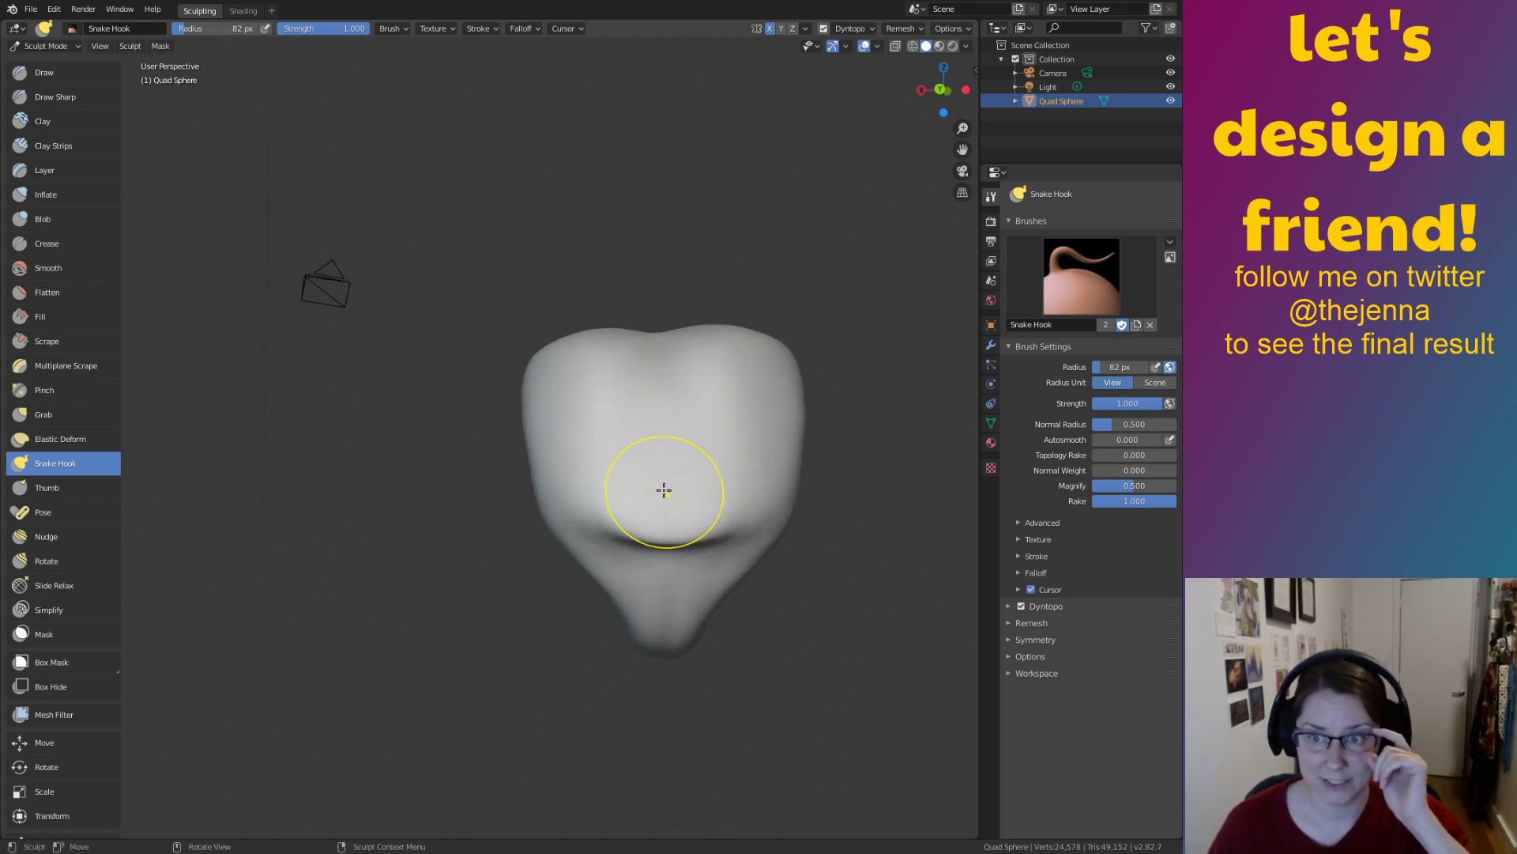
mouse_move(755, 450)
middle_down()
mouse_move(840, 484)
mouse_move(830, 518)
mouse_move(774, 517)
mouse_move(853, 515)
mouse_move(772, 501)
mouse_move(724, 544)
mouse_move(746, 495)
mouse_move(733, 463)
middle_up()
shift+middle_drag(770, 520, 707, 400)
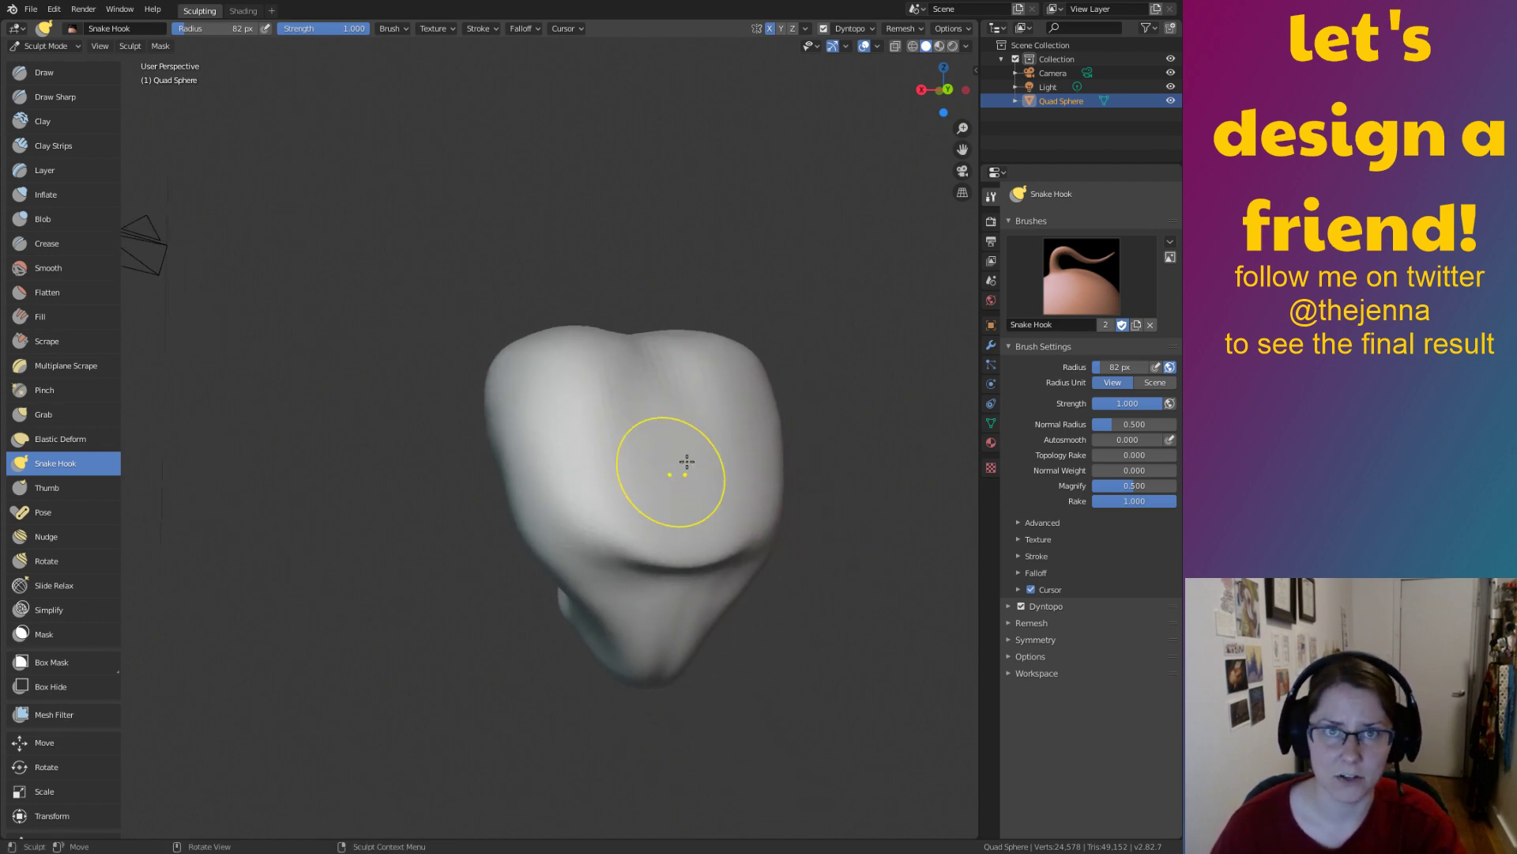
middle_drag(782, 438, 749, 450)
drag(765, 464, 725, 454)
key(ctrl+z)
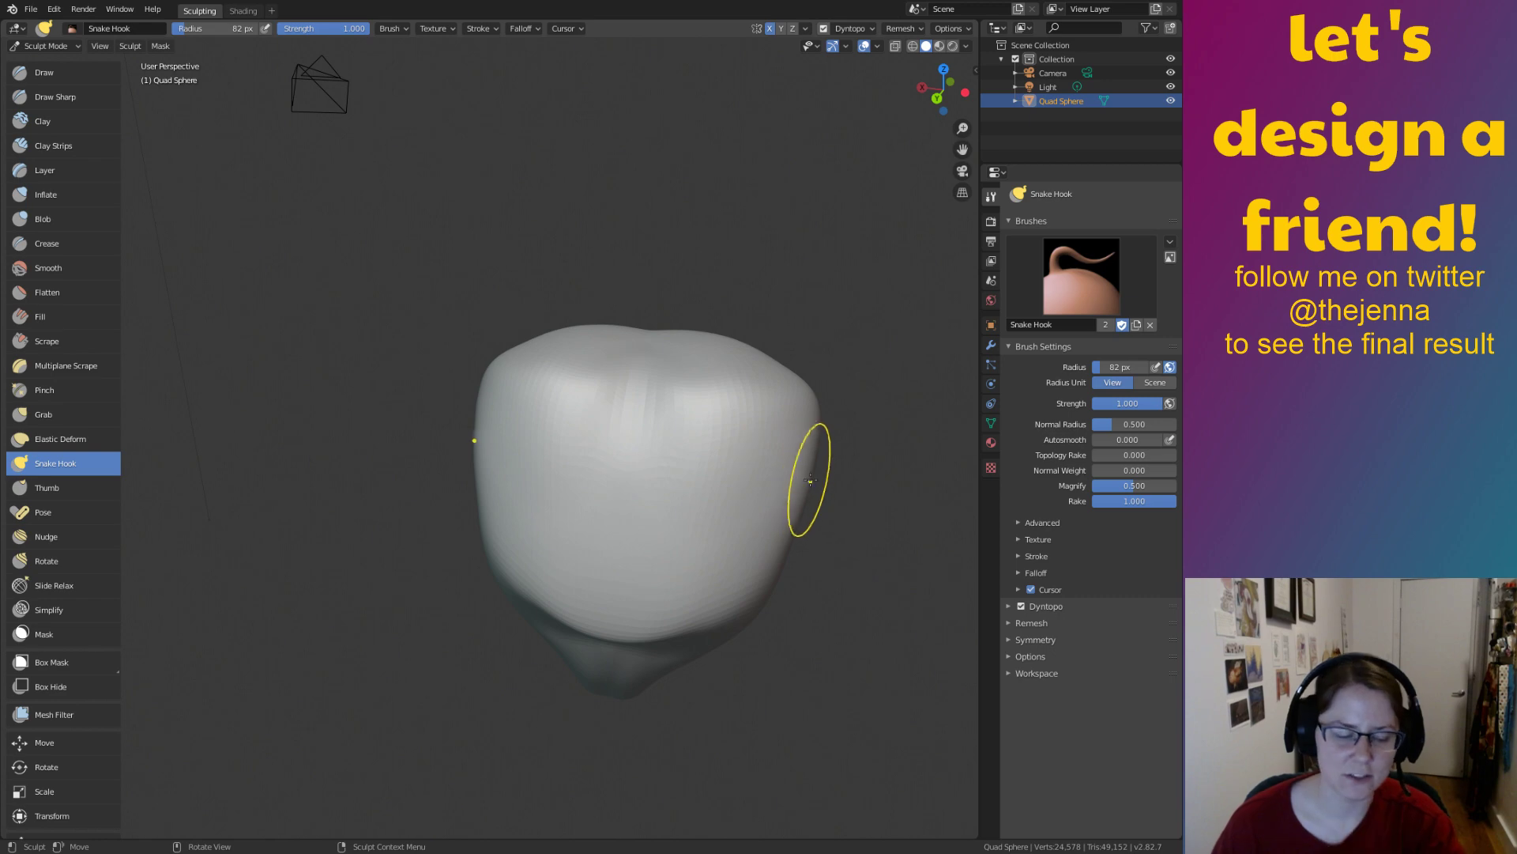
key(ctrl+s)
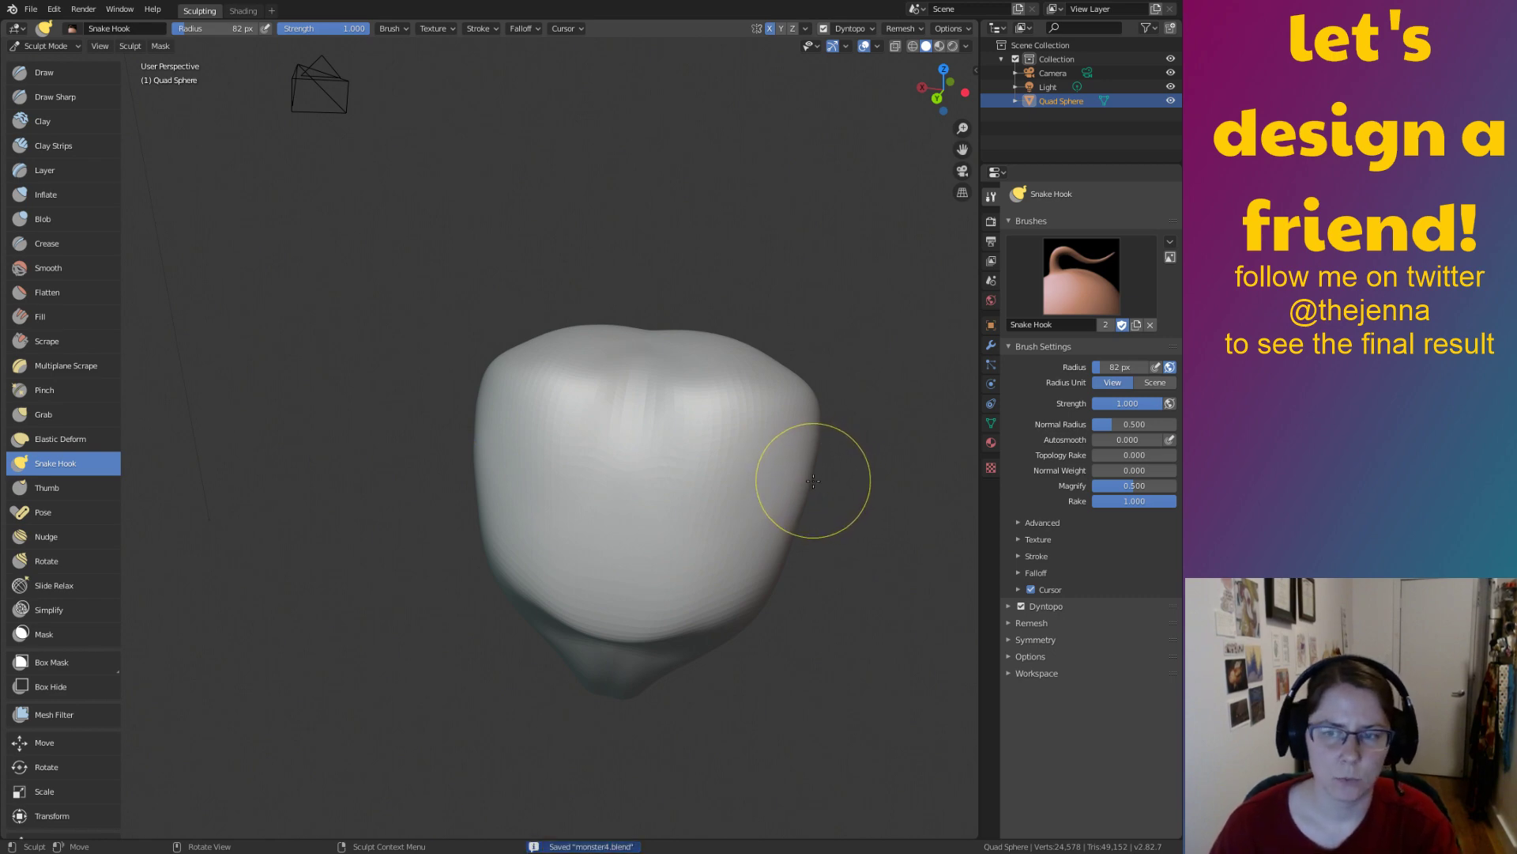
Push an eye socket into the front of the face from a side view with Snake Hook, undoing the first attempt
middle_drag(814, 483, 814, 477)
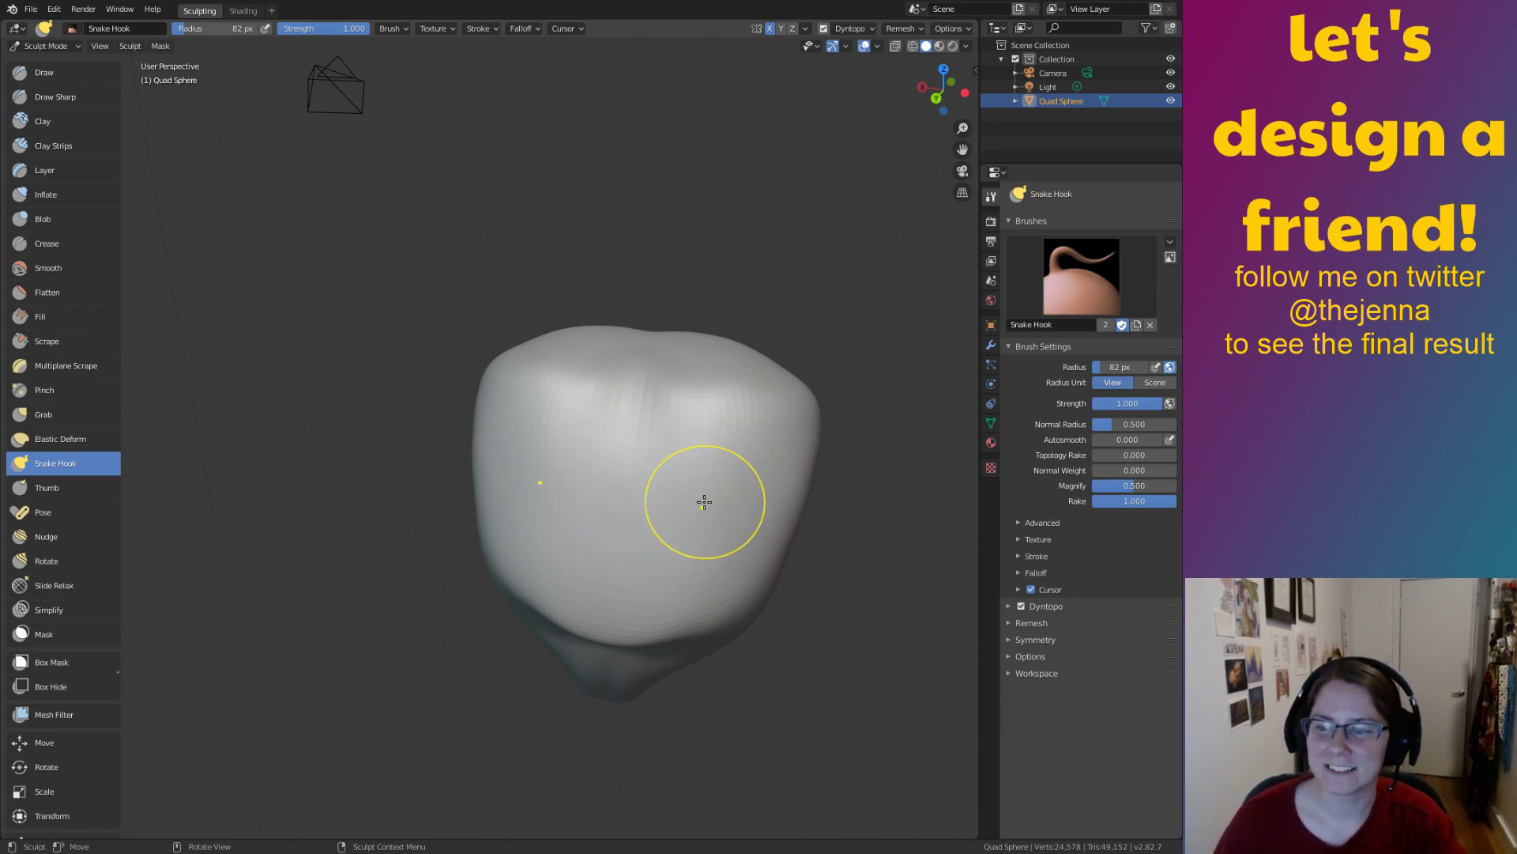
mouse_move(761, 498)
middle_down()
mouse_move(833, 443)
mouse_move(850, 460)
mouse_move(780, 467)
mouse_move(786, 373)
mouse_move(688, 413)
mouse_move(722, 481)
mouse_move(768, 393)
mouse_move(701, 440)
mouse_move(145, 295)
mouse_move(813, 450)
mouse_move(725, 438)
mouse_move(783, 474)
mouse_move(656, 469)
middle_up()
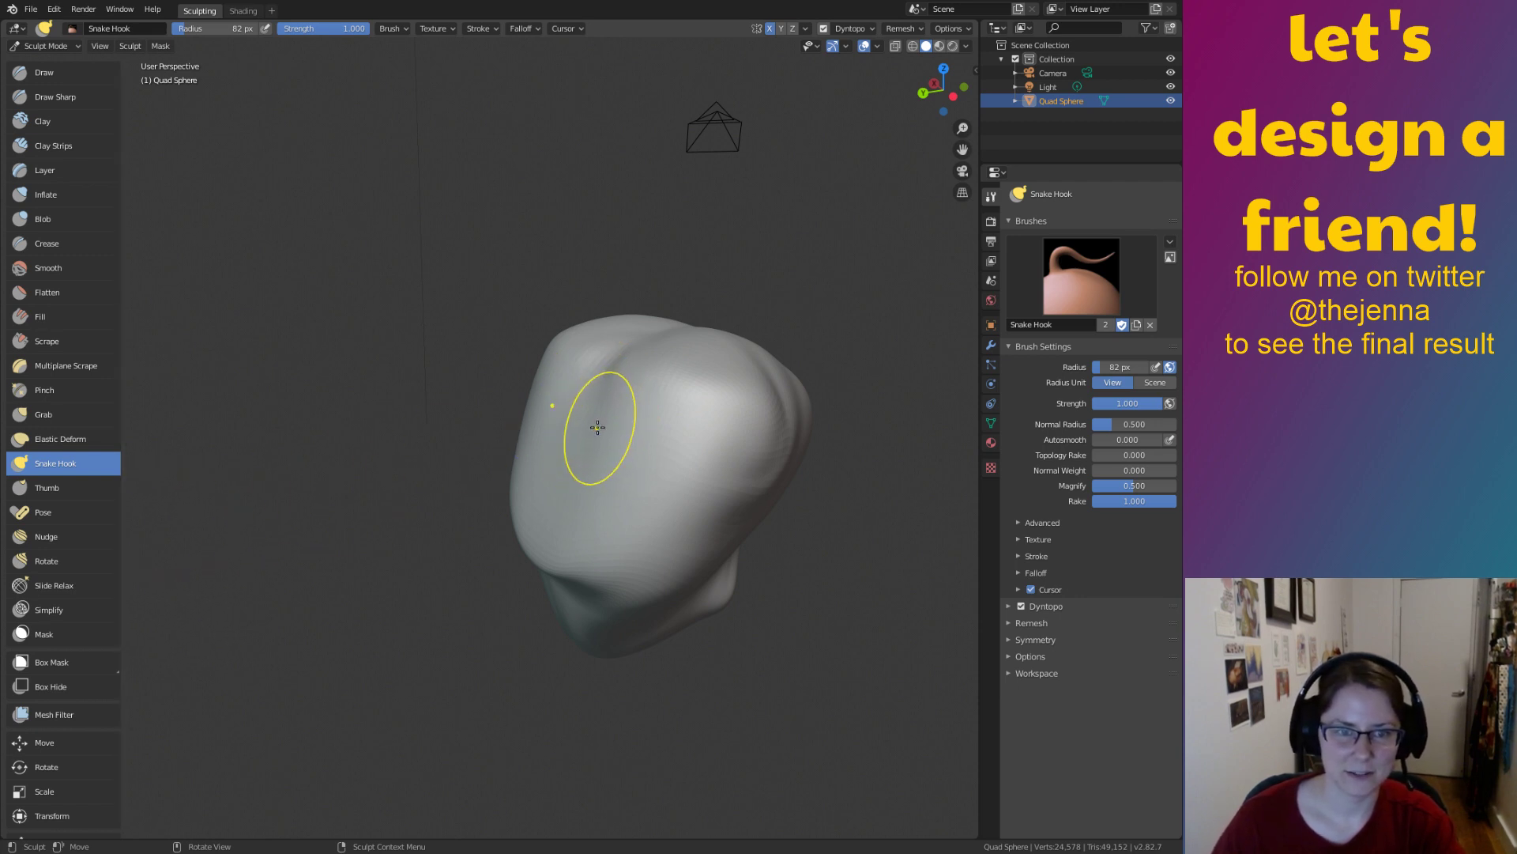
middle_drag(593, 435, 546, 444)
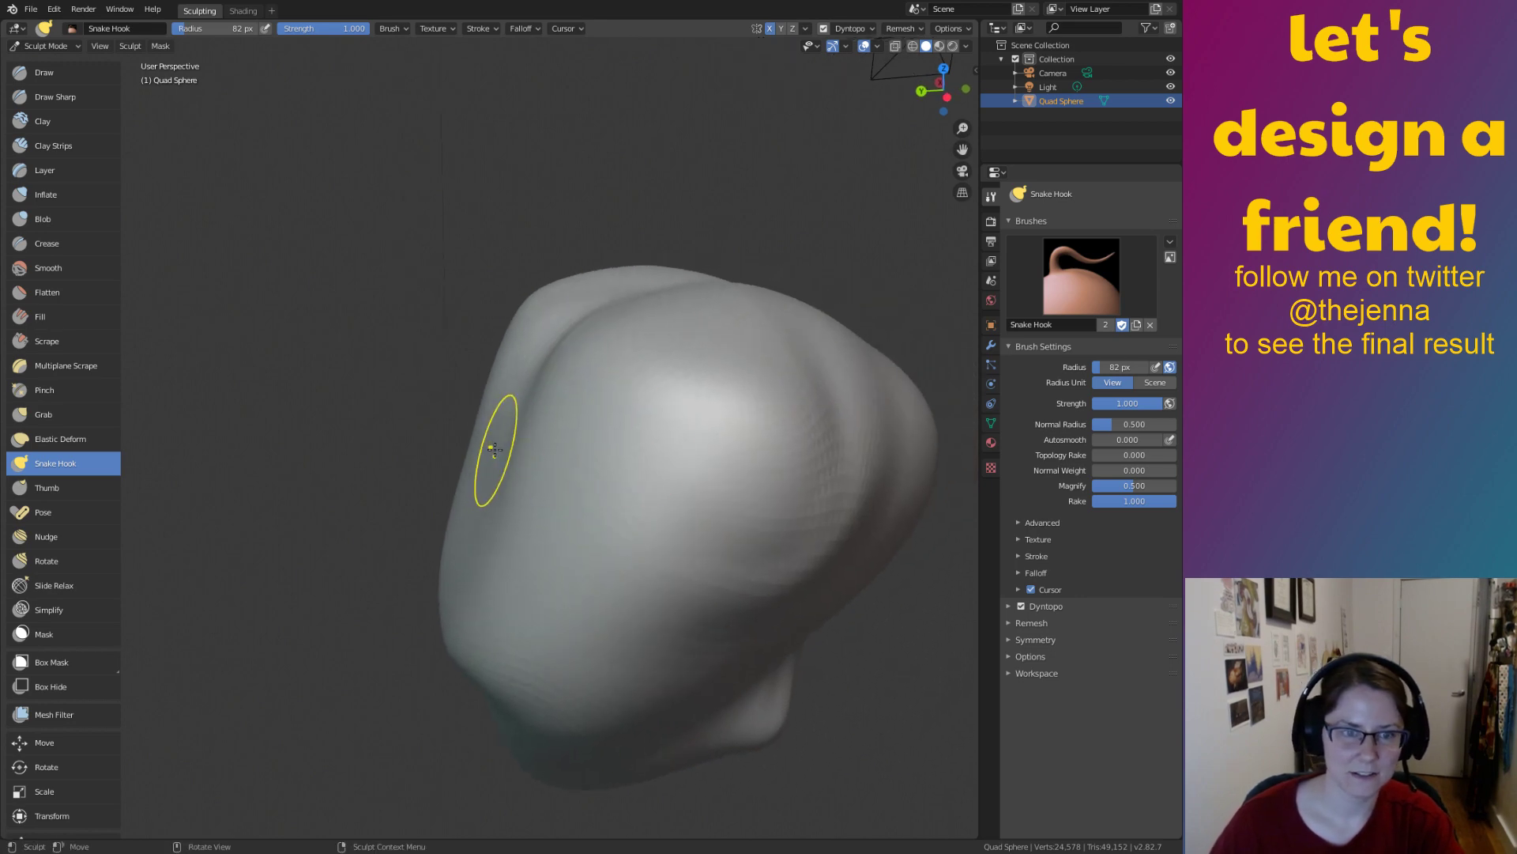
drag(502, 448, 572, 446)
key(ctrl+z)
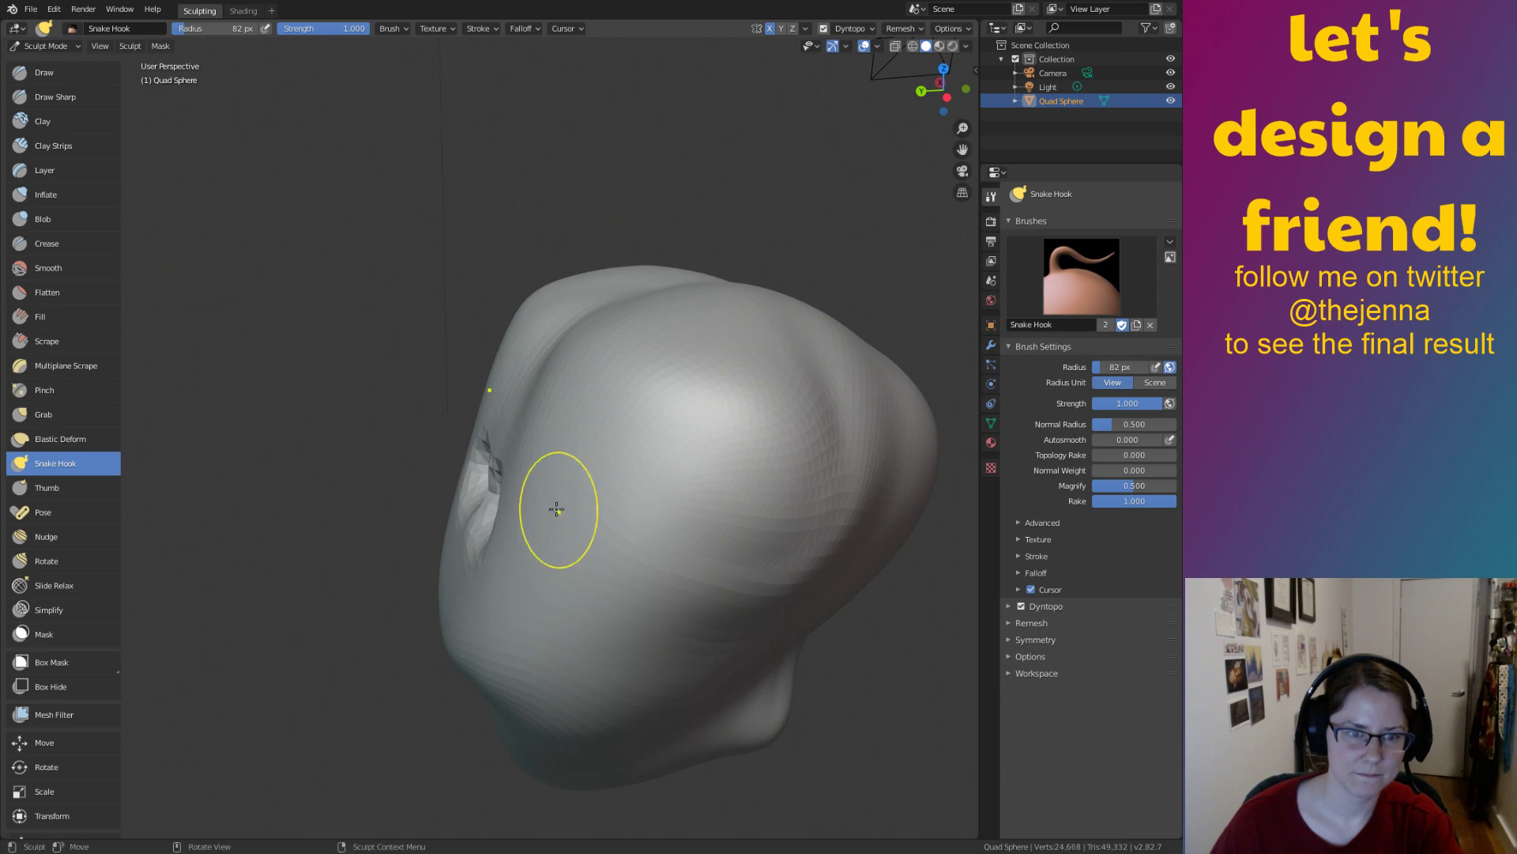
drag(478, 496, 519, 497)
mouse_move(514, 504)
middle_down()
mouse_move(684, 482)
mouse_move(599, 488)
middle_up()
Set the Snake Hook brush radius to 121 px and widen the eye socket in the middle of the face
key(bracketright)
key(bracketright)
key(bracketright)
key(bracketright)
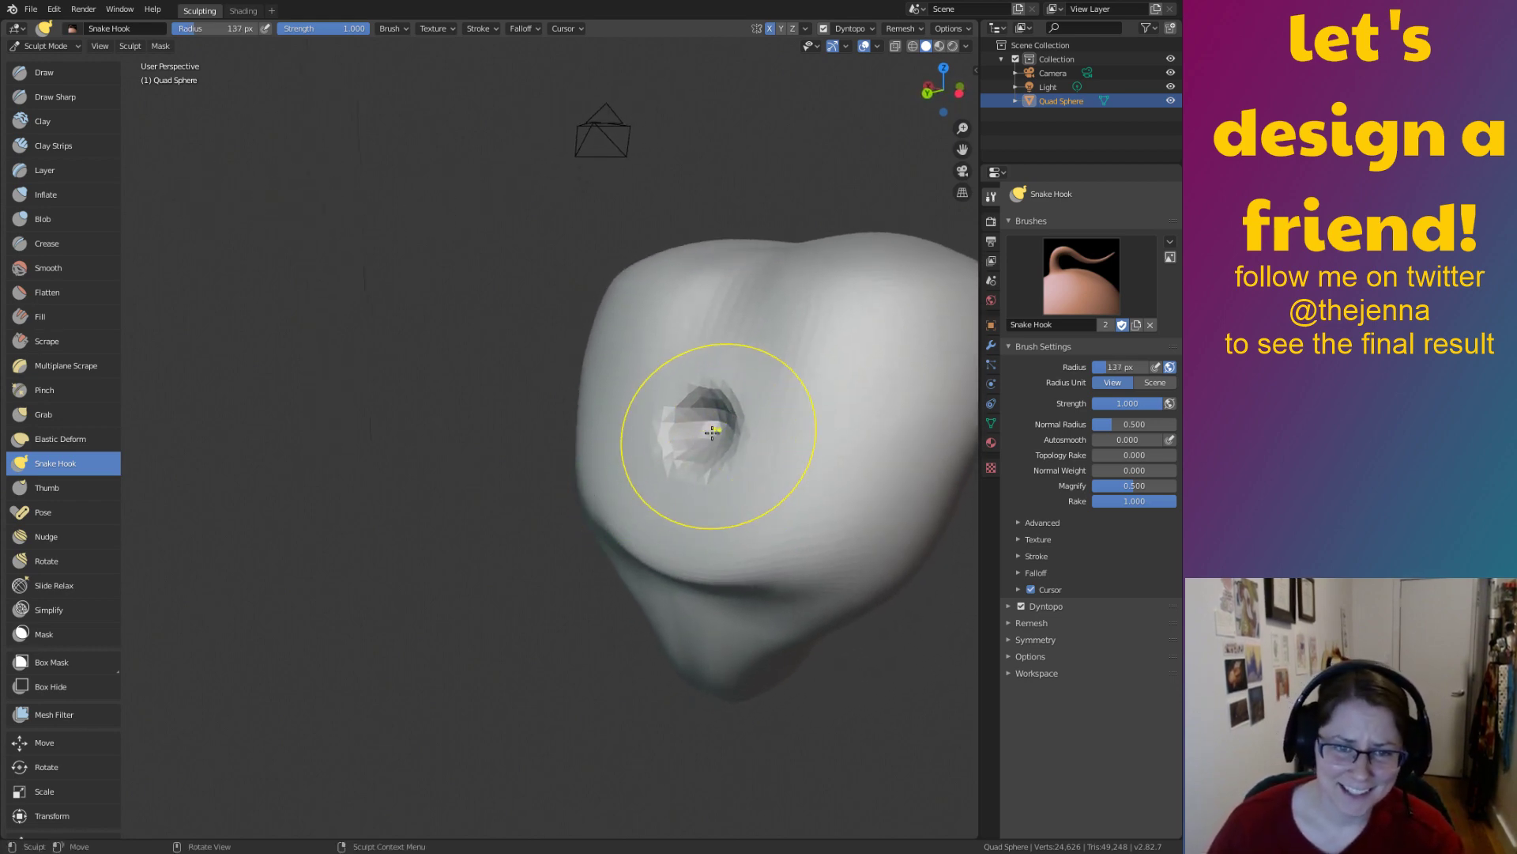
key(bracketleft)
key(bracketleft)
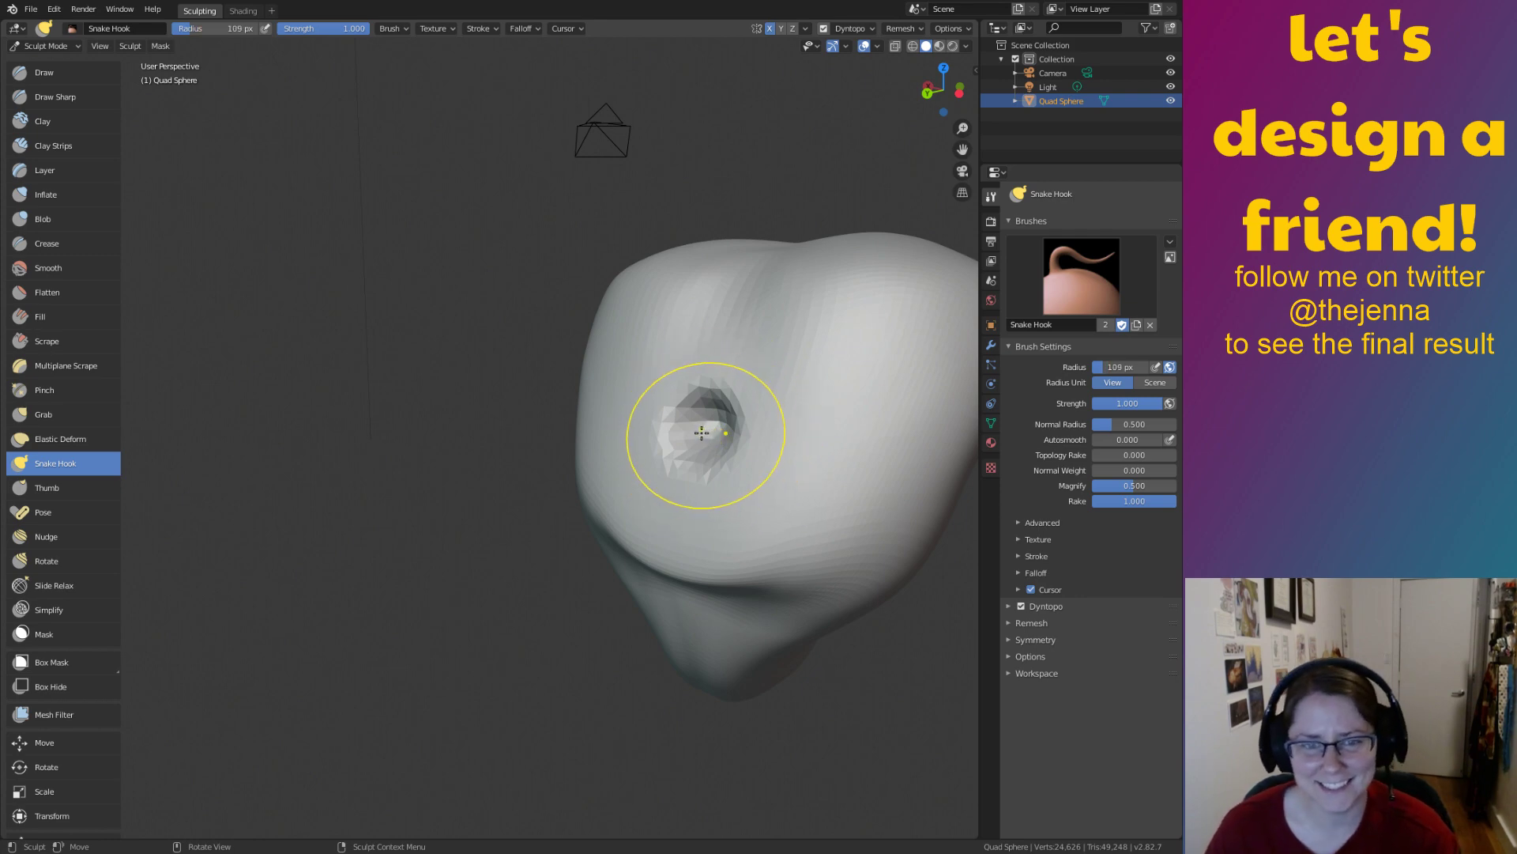
mouse_move(703, 430)
middle_down()
mouse_move(678, 439)
mouse_move(671, 414)
middle_up()
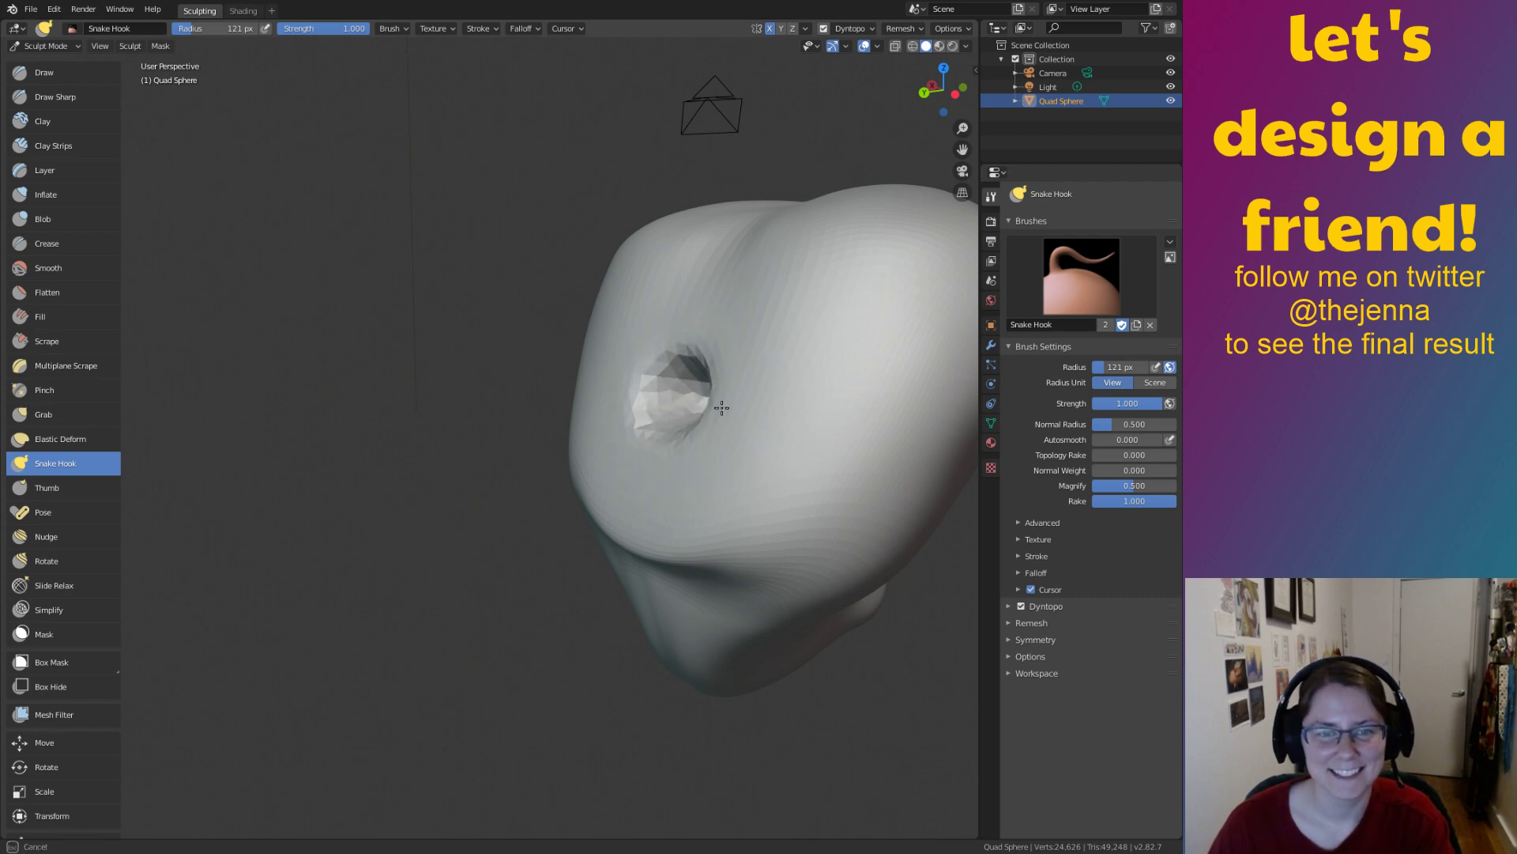
middle_drag(688, 403, 686, 452)
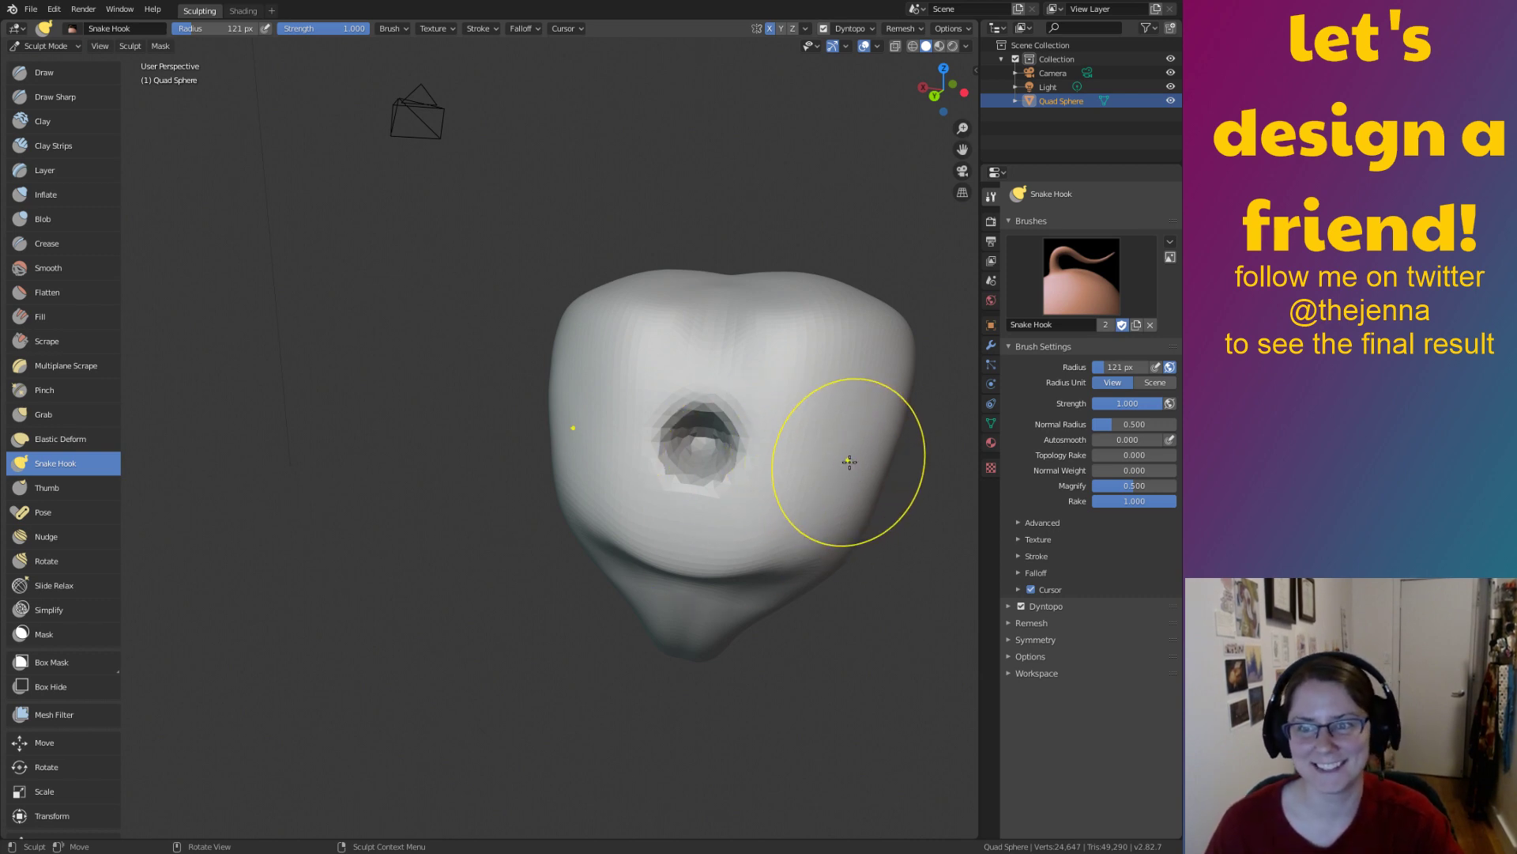
Examine the shape and depth of the central eye socket from the front and from both sides of the head
mouse_move(843, 461)
middle_down()
mouse_move(778, 430)
mouse_move(803, 437)
mouse_move(762, 457)
mouse_move(868, 564)
mouse_move(813, 501)
mouse_move(739, 464)
mouse_move(717, 474)
middle_up()
ctrl+middle_drag(806, 519, 735, 444)
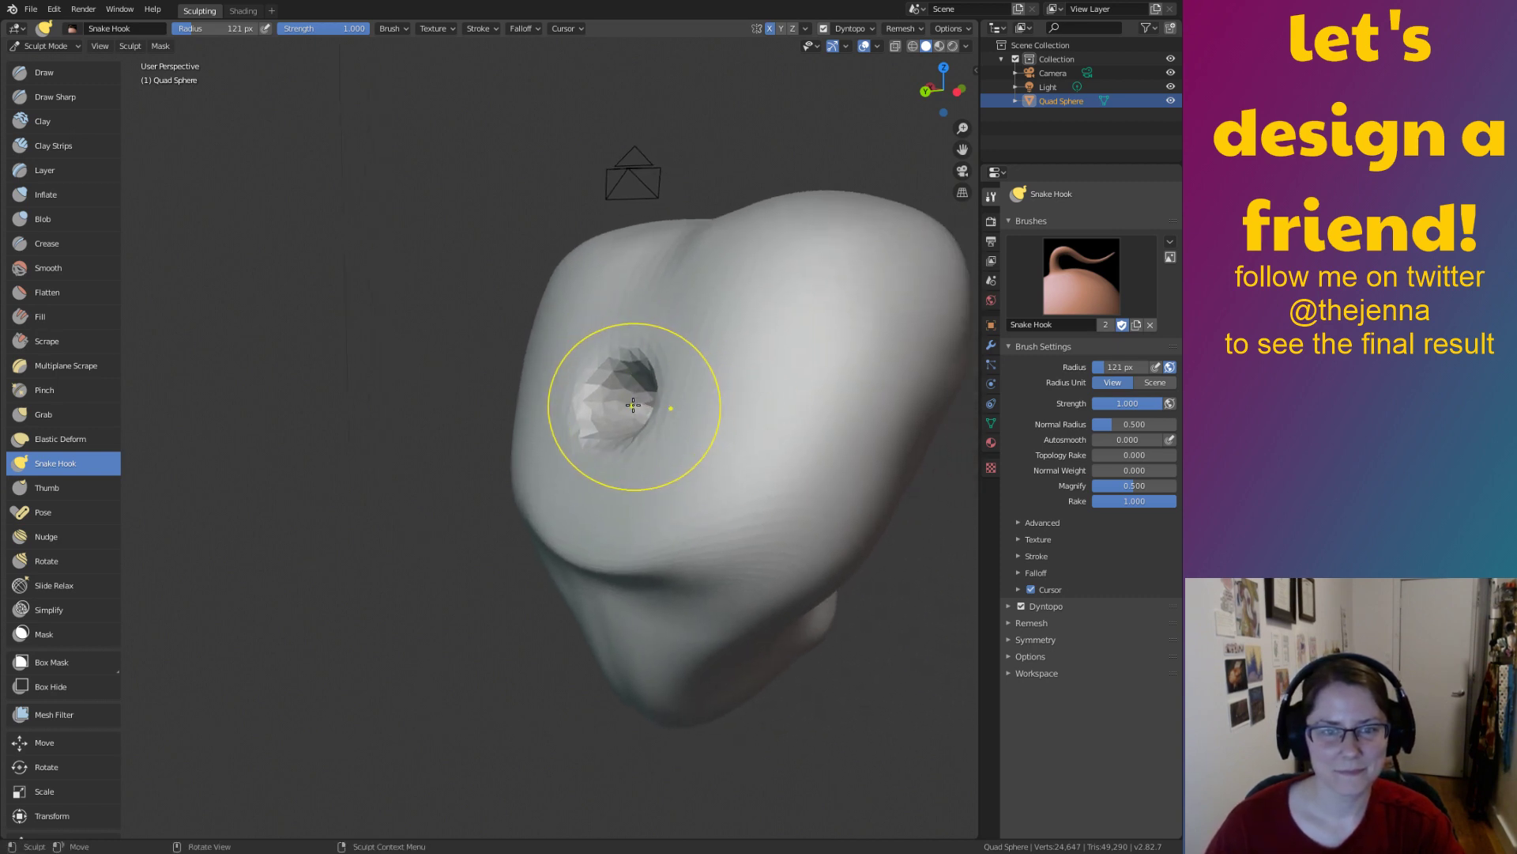
middle_drag(633, 404, 658, 406)
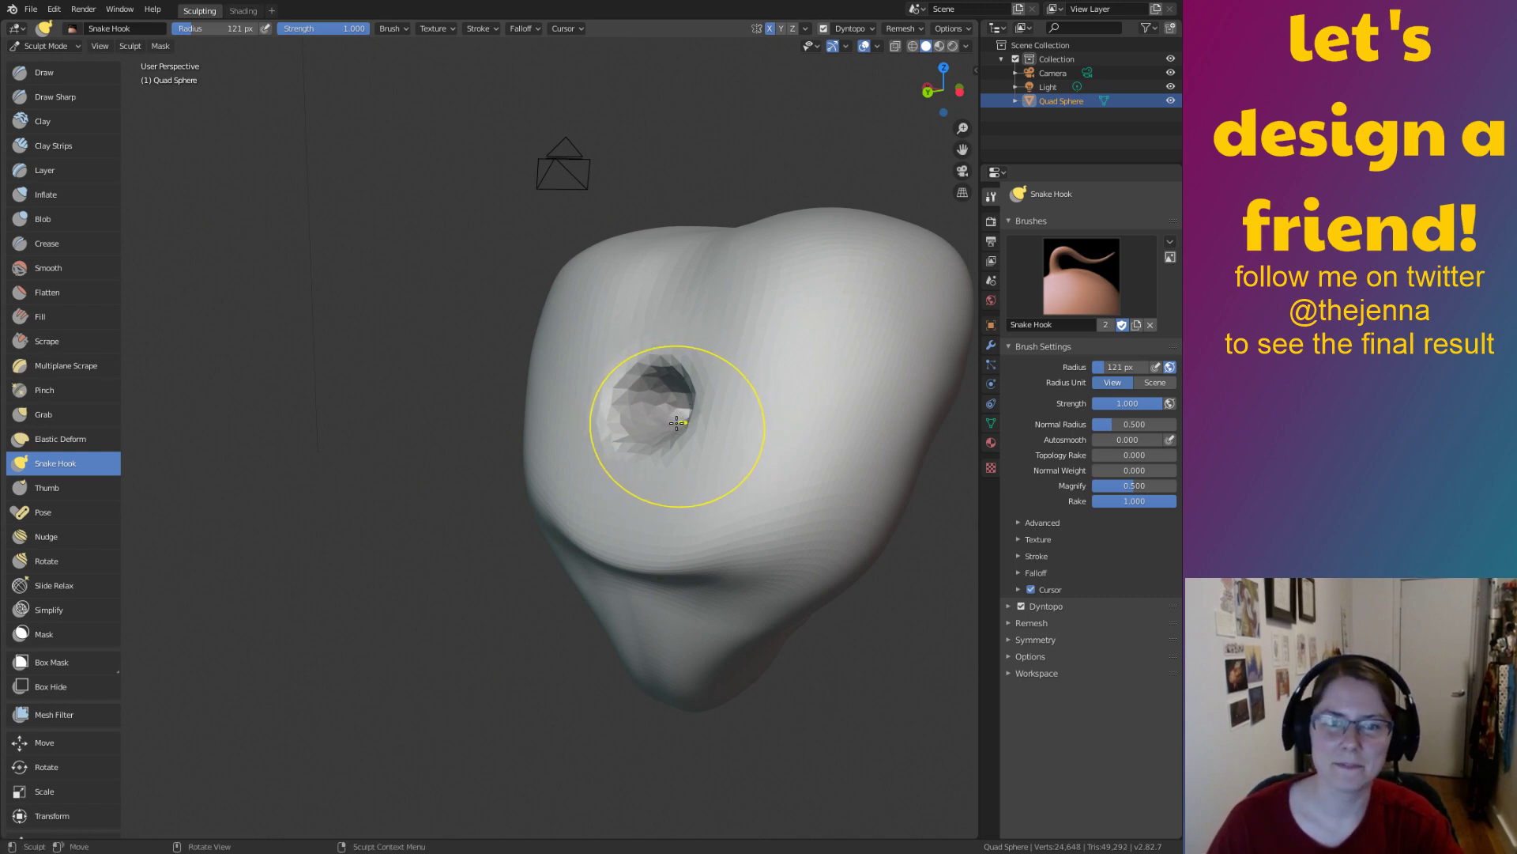
mouse_move(676, 423)
middle_down()
mouse_move(694, 439)
mouse_move(838, 430)
middle_up()
scroll(790, 426, down, 3)
mouse_move(731, 488)
shift+middle_down()
mouse_move(780, 606)
mouse_move(808, 600)
mouse_move(664, 585)
mouse_move(626, 535)
mouse_move(617, 553)
mouse_move(636, 445)
mouse_move(643, 478)
mouse_move(708, 484)
shift+middle_up()
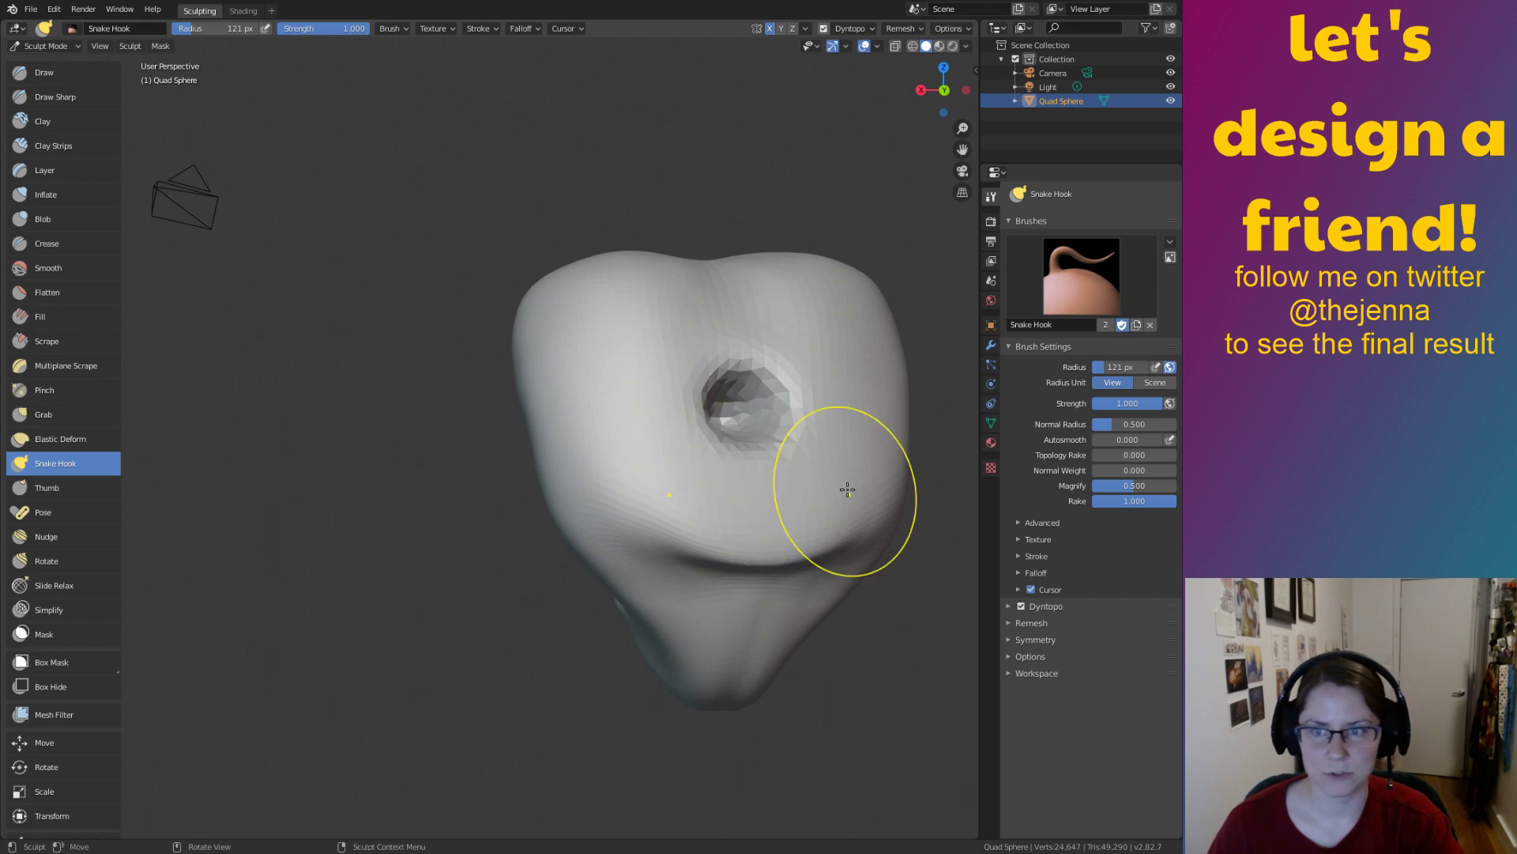
mouse_move(847, 489)
middle_down()
mouse_move(752, 501)
mouse_move(746, 464)
mouse_move(799, 501)
mouse_move(793, 448)
mouse_move(803, 507)
mouse_move(810, 472)
mouse_move(701, 478)
mouse_move(779, 486)
mouse_move(746, 523)
mouse_move(722, 490)
middle_up()
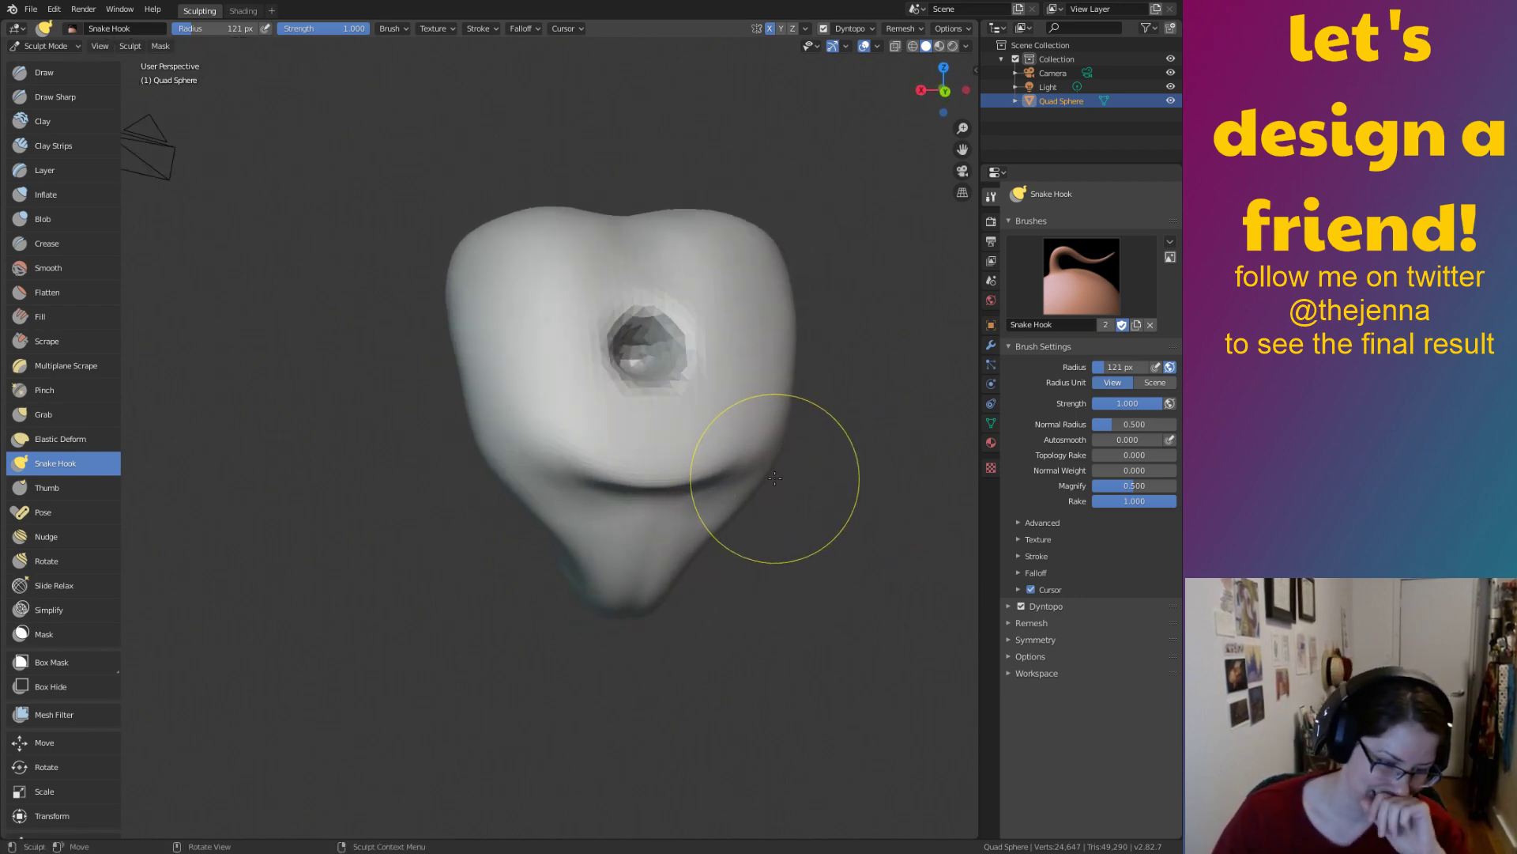
middle_drag(748, 495, 671, 527)
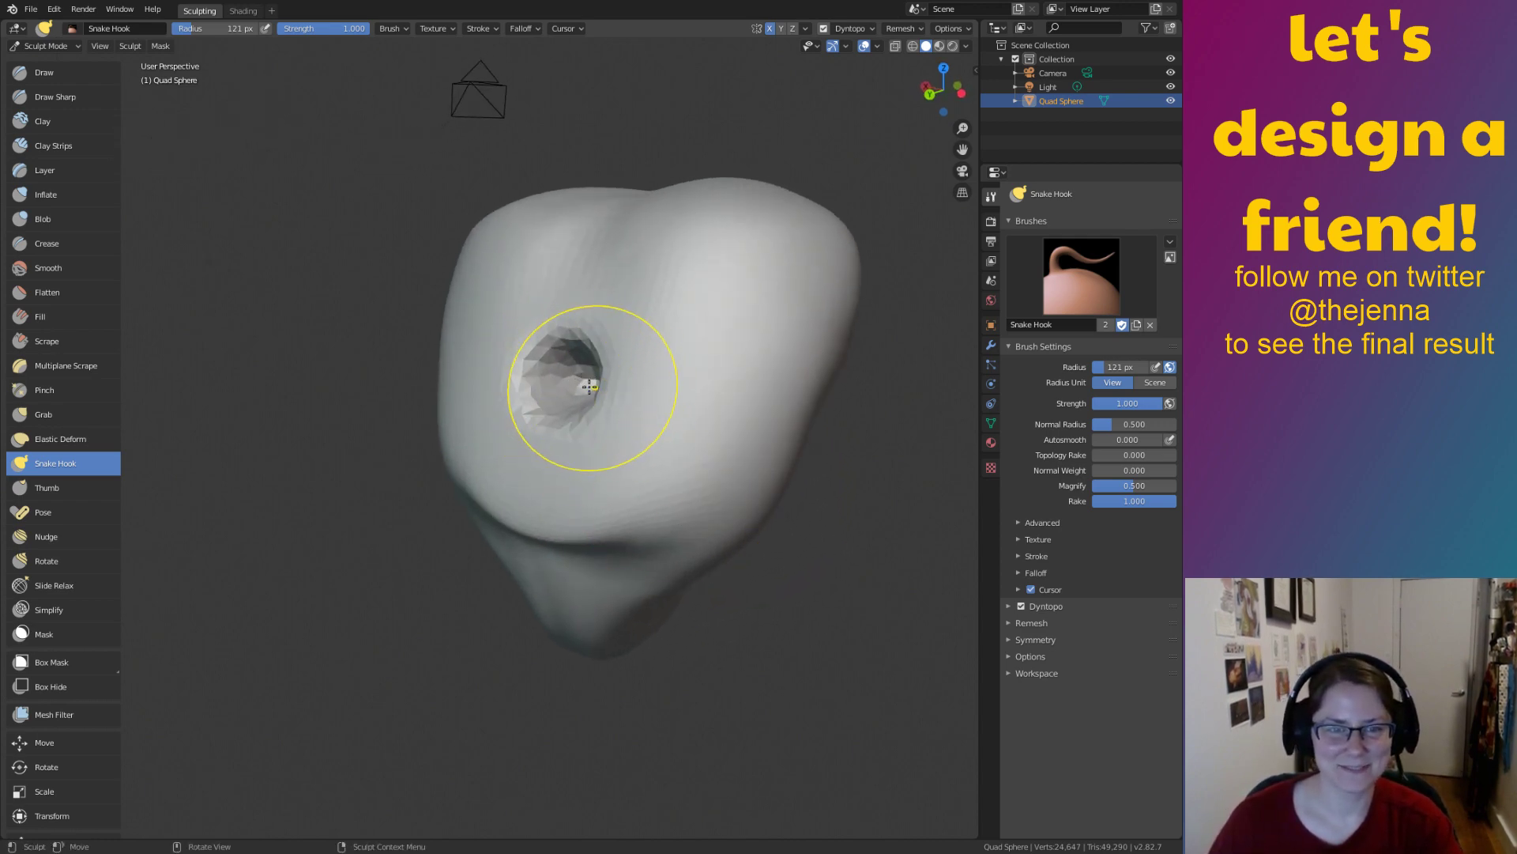
mouse_move(590, 386)
middle_down()
mouse_move(640, 374)
mouse_move(624, 376)
mouse_move(769, 430)
mouse_move(703, 446)
middle_up()
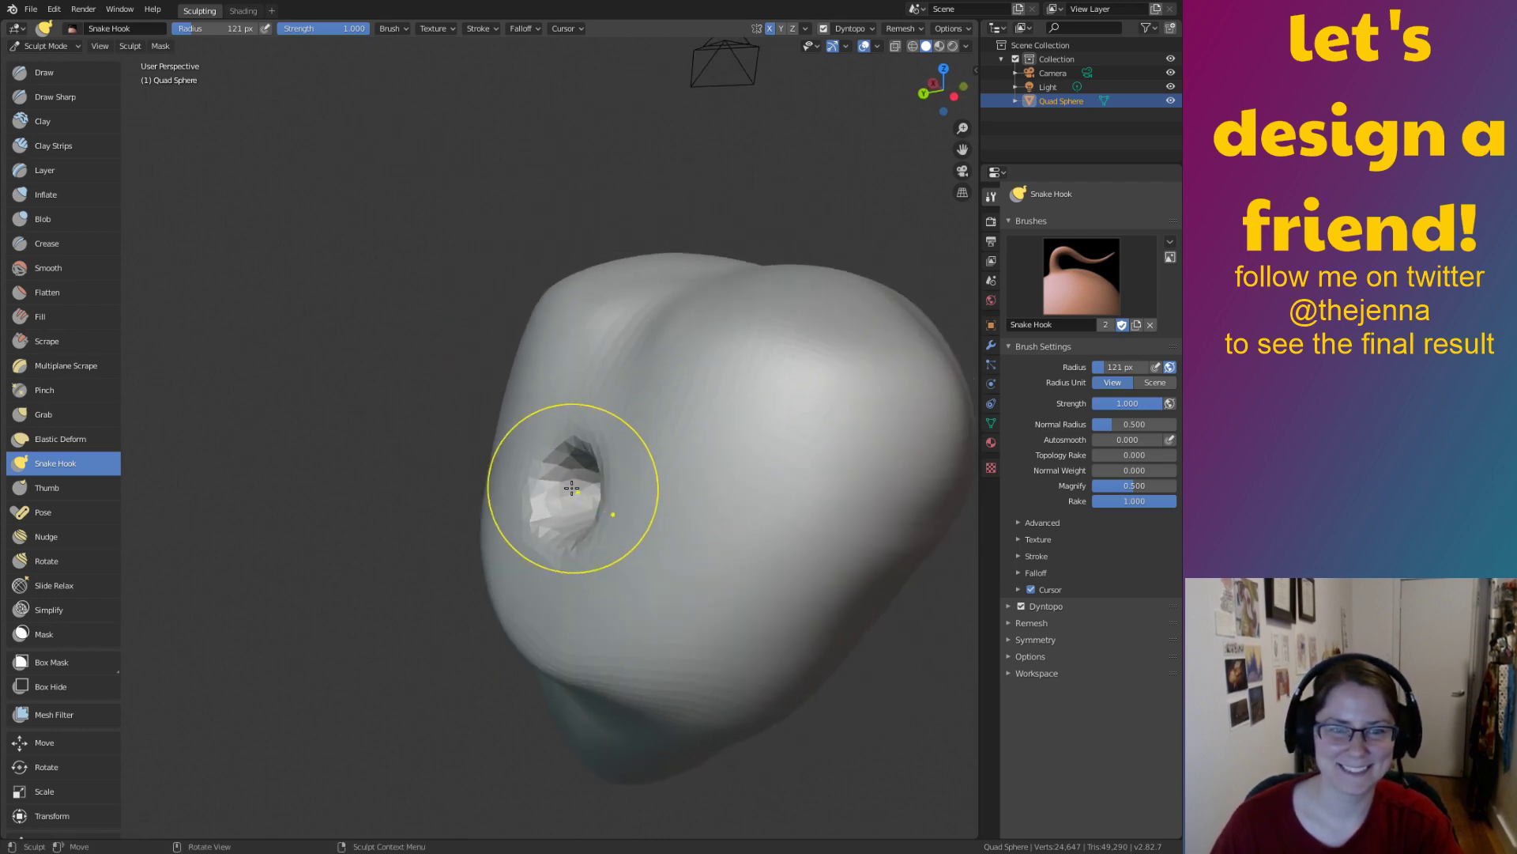
middle_drag(604, 496, 646, 479)
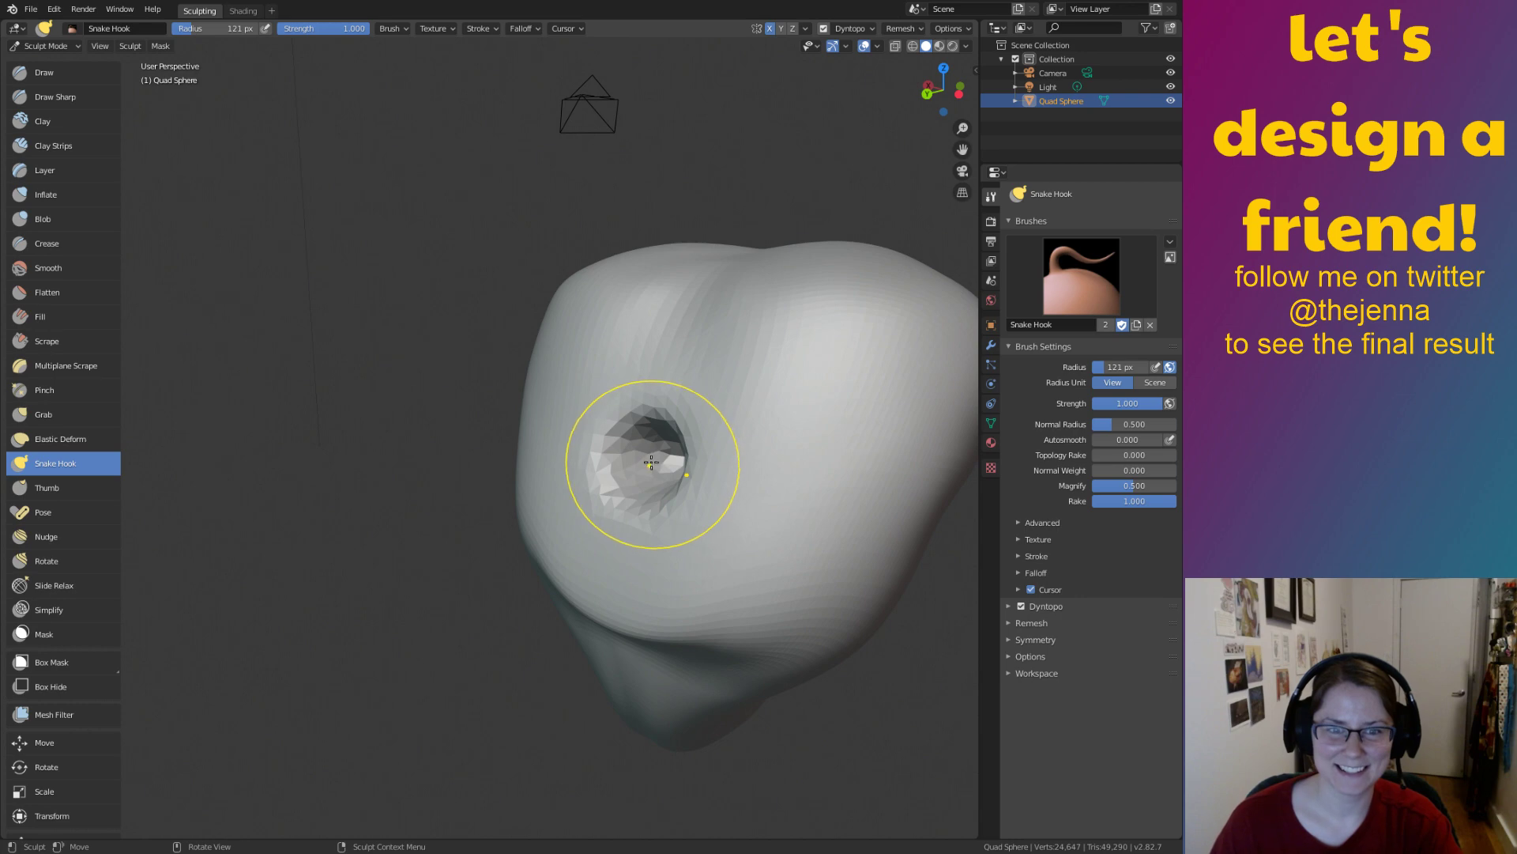
Try a sideways Snake Hook stroke from inside the eye socket, then undo it
drag(671, 463, 715, 467)
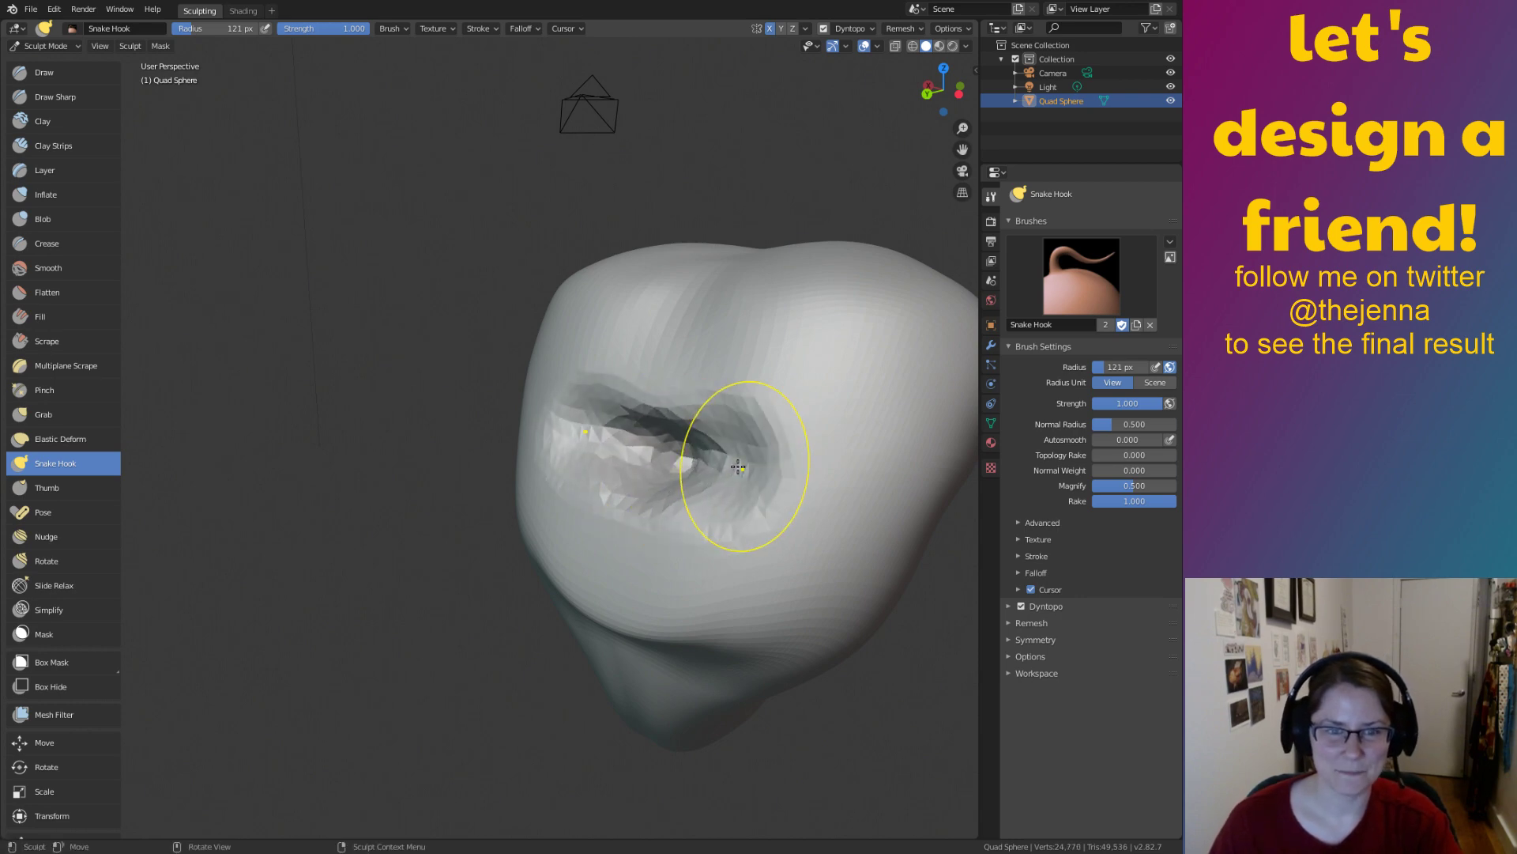
mouse_move(737, 467)
middle_down()
mouse_move(813, 455)
mouse_move(623, 400)
mouse_move(704, 467)
mouse_move(723, 450)
mouse_move(604, 449)
mouse_move(766, 502)
middle_up()
key(ctrl+z)
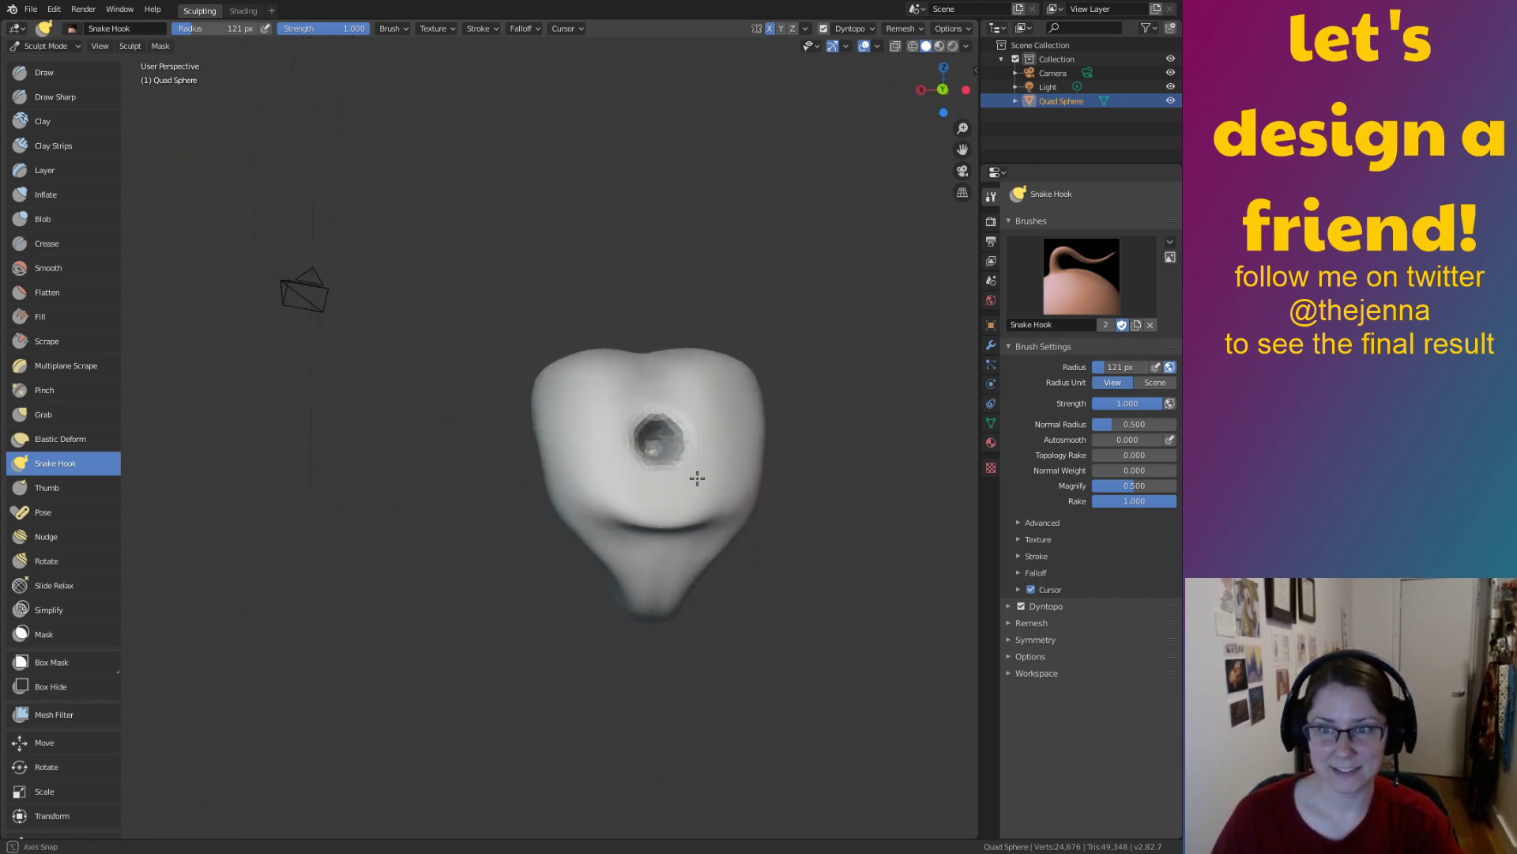
mouse_move(695, 474)
middle_down()
mouse_move(644, 431)
mouse_move(684, 537)
mouse_move(532, 501)
mouse_move(710, 483)
middle_up()
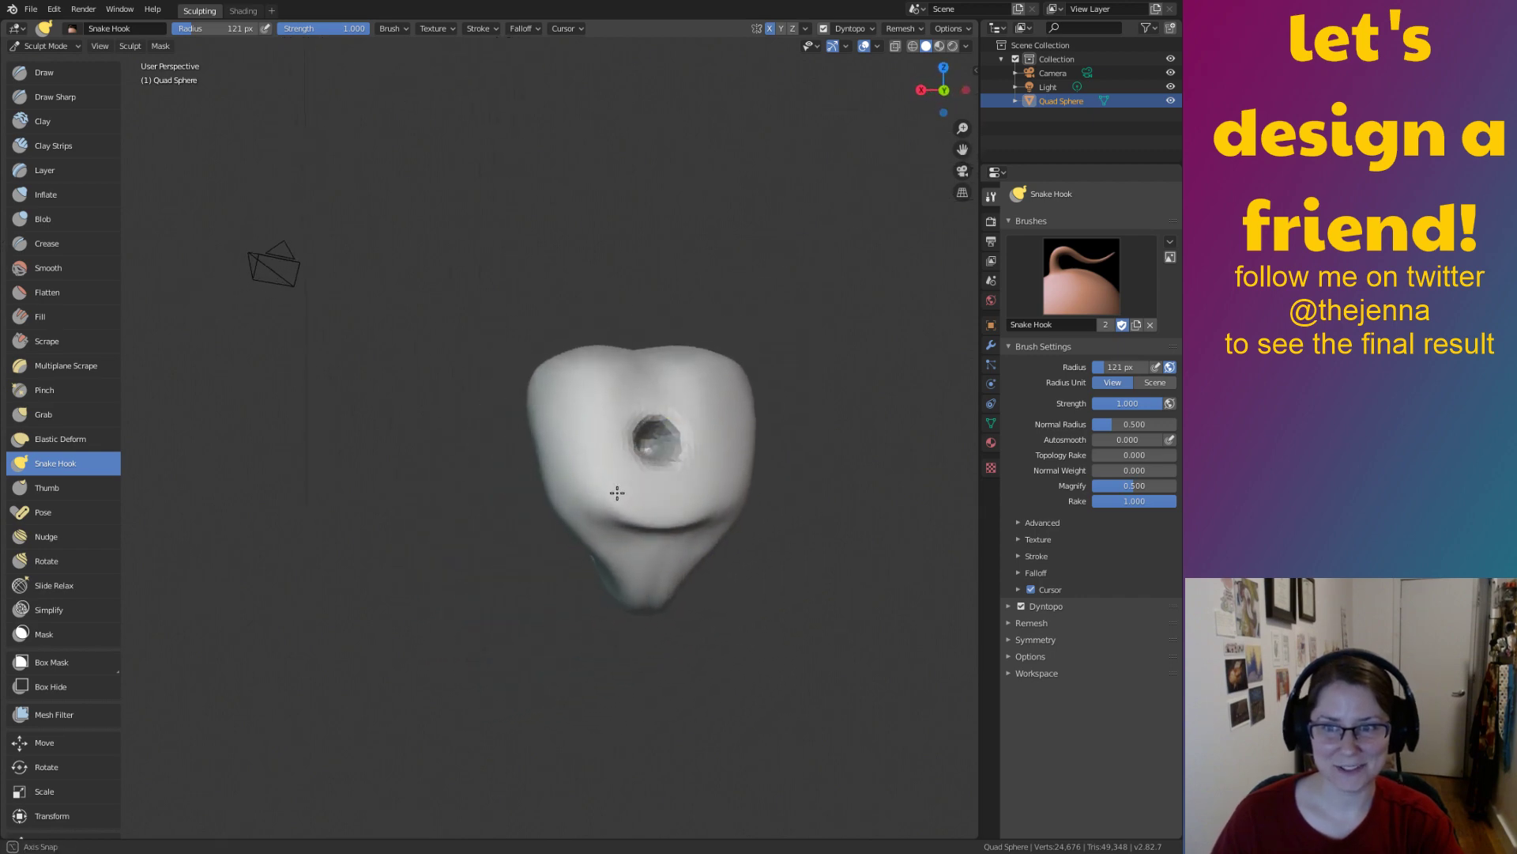
mouse_move(618, 492)
middle_down()
mouse_move(712, 498)
mouse_move(616, 521)
mouse_move(661, 474)
mouse_move(626, 382)
middle_up()
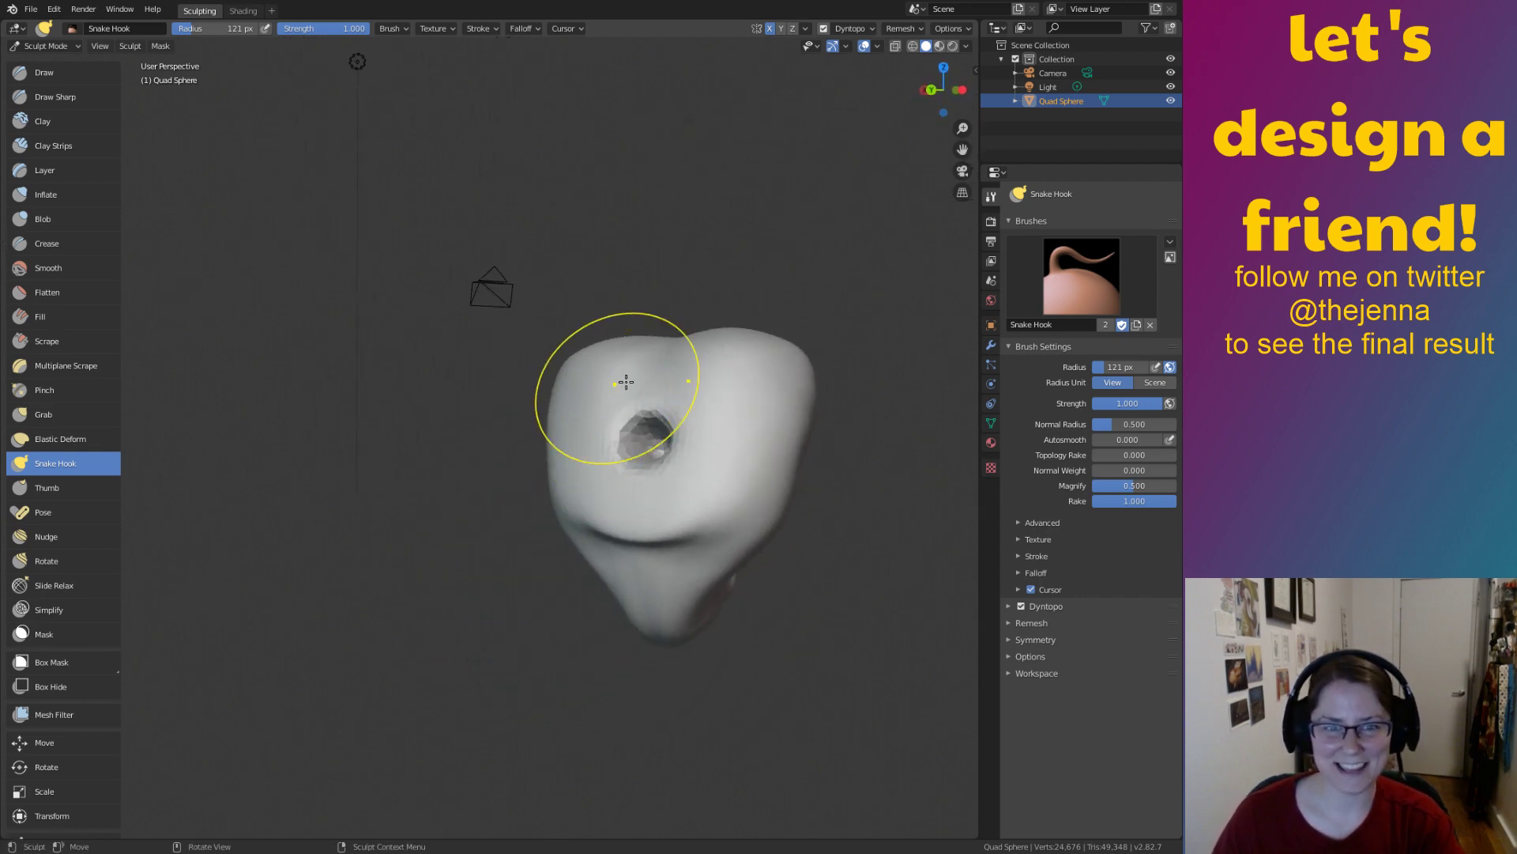
shift+middle_drag(723, 468, 767, 551)
mouse_move(765, 484)
middle_down()
mouse_move(782, 510)
mouse_move(753, 535)
mouse_move(736, 516)
middle_up()
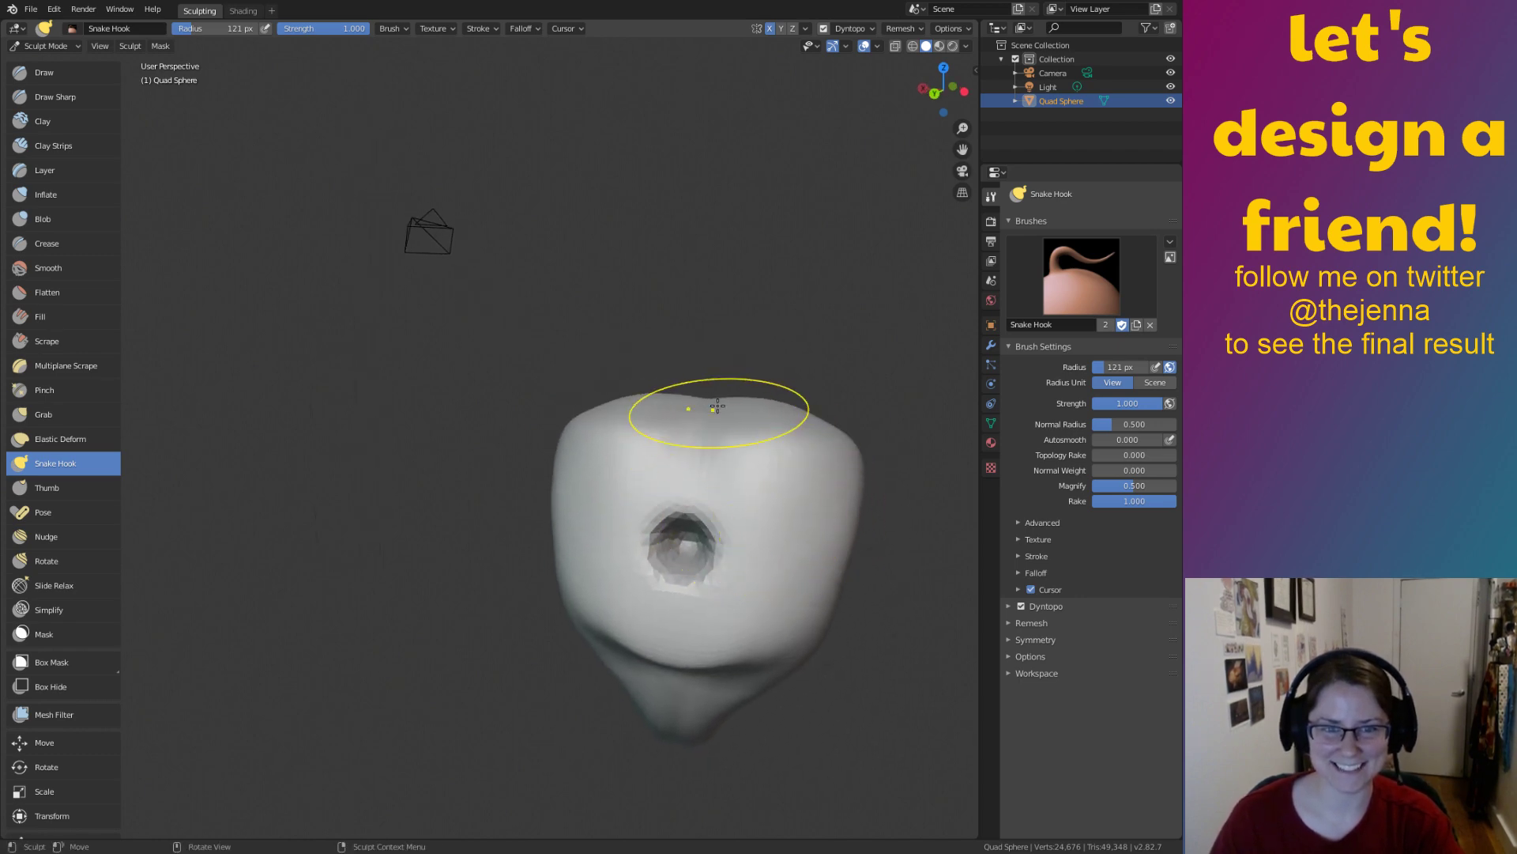
mouse_move(812, 512)
middle_down()
mouse_move(779, 529)
mouse_move(687, 477)
mouse_move(761, 492)
middle_up()
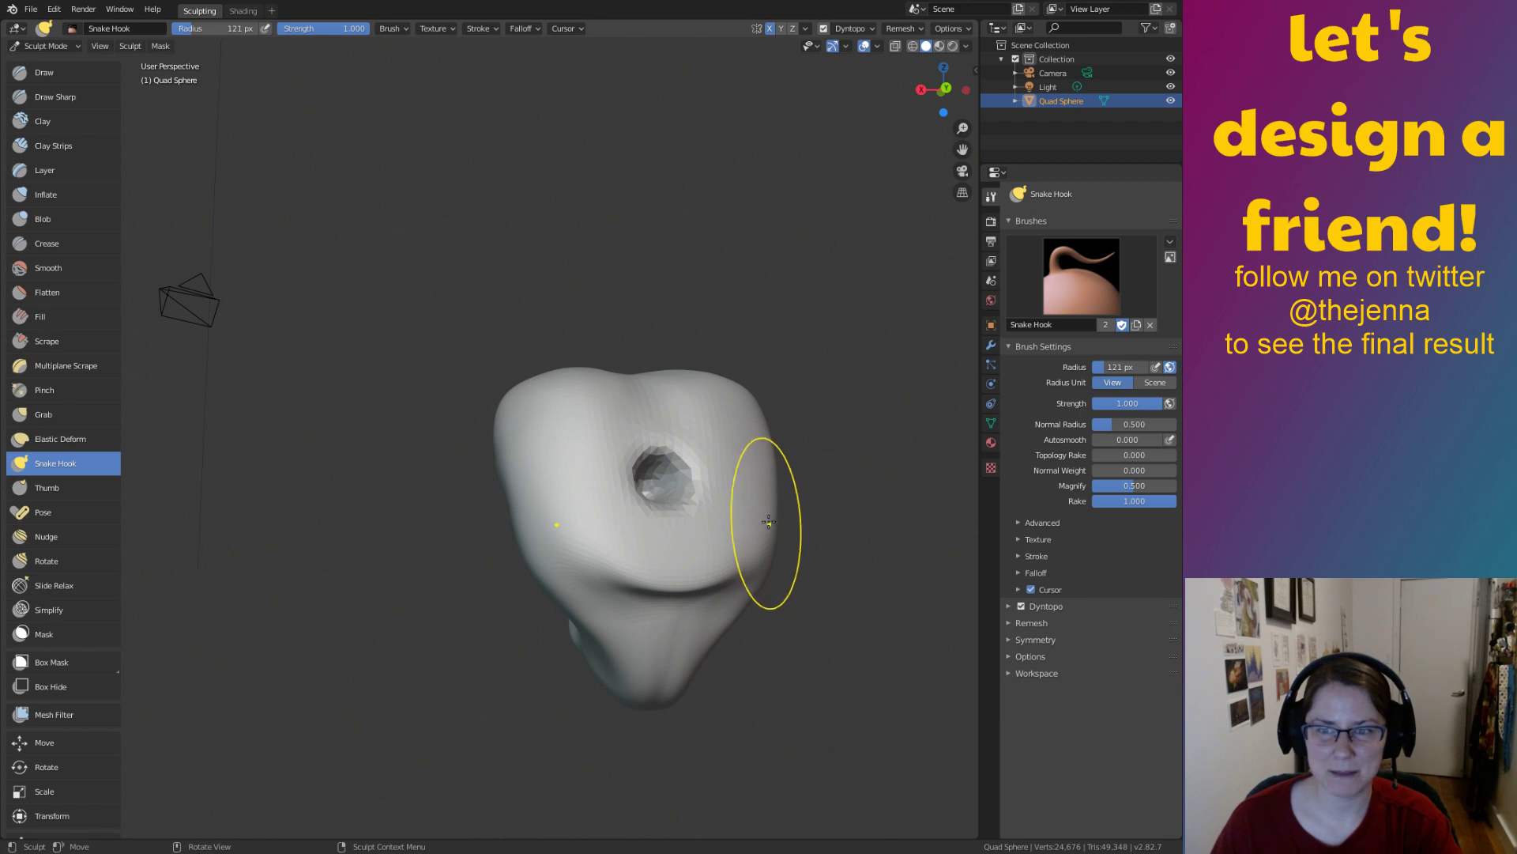
mouse_move(768, 522)
middle_down()
mouse_move(695, 515)
mouse_move(730, 517)
mouse_move(747, 491)
middle_up()
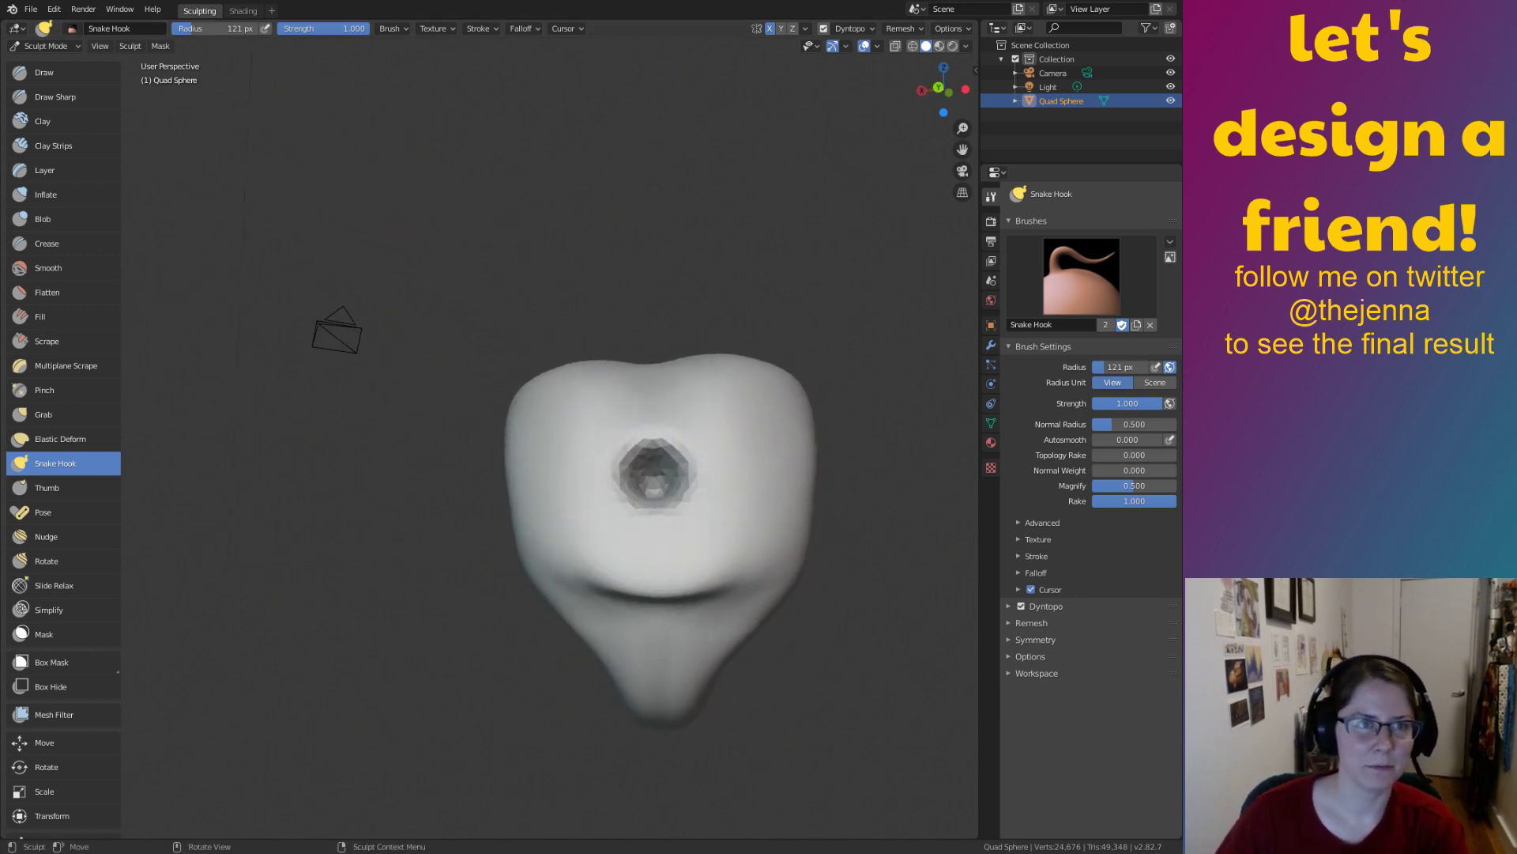
Add the general Modeling workspace, clear the selection, and bring the front of the head's mesh into view in Edit Mode
click(272, 12)
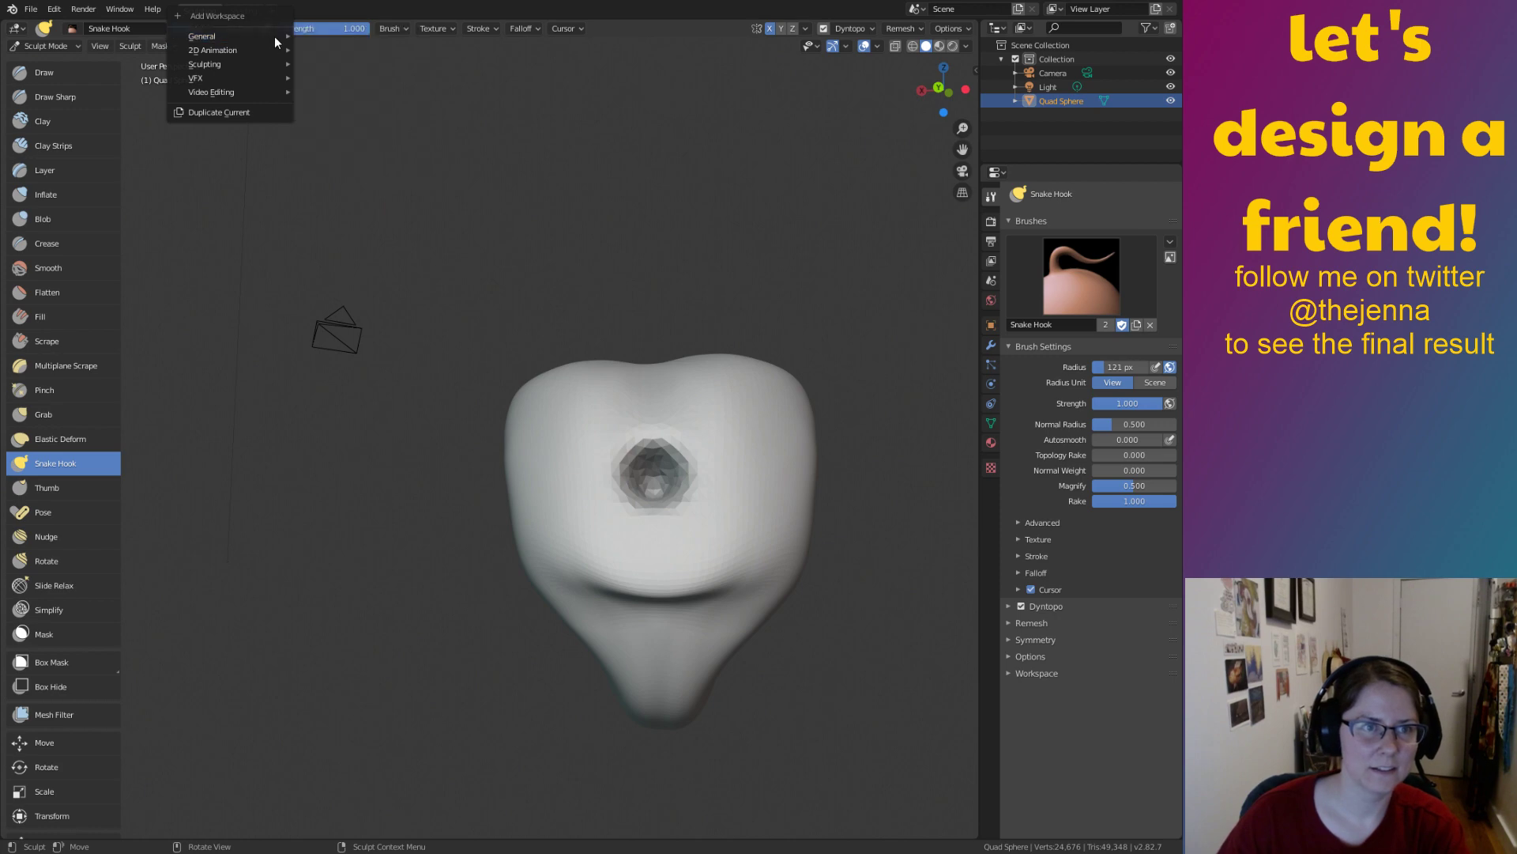
mouse_move(278, 35)
click(328, 77)
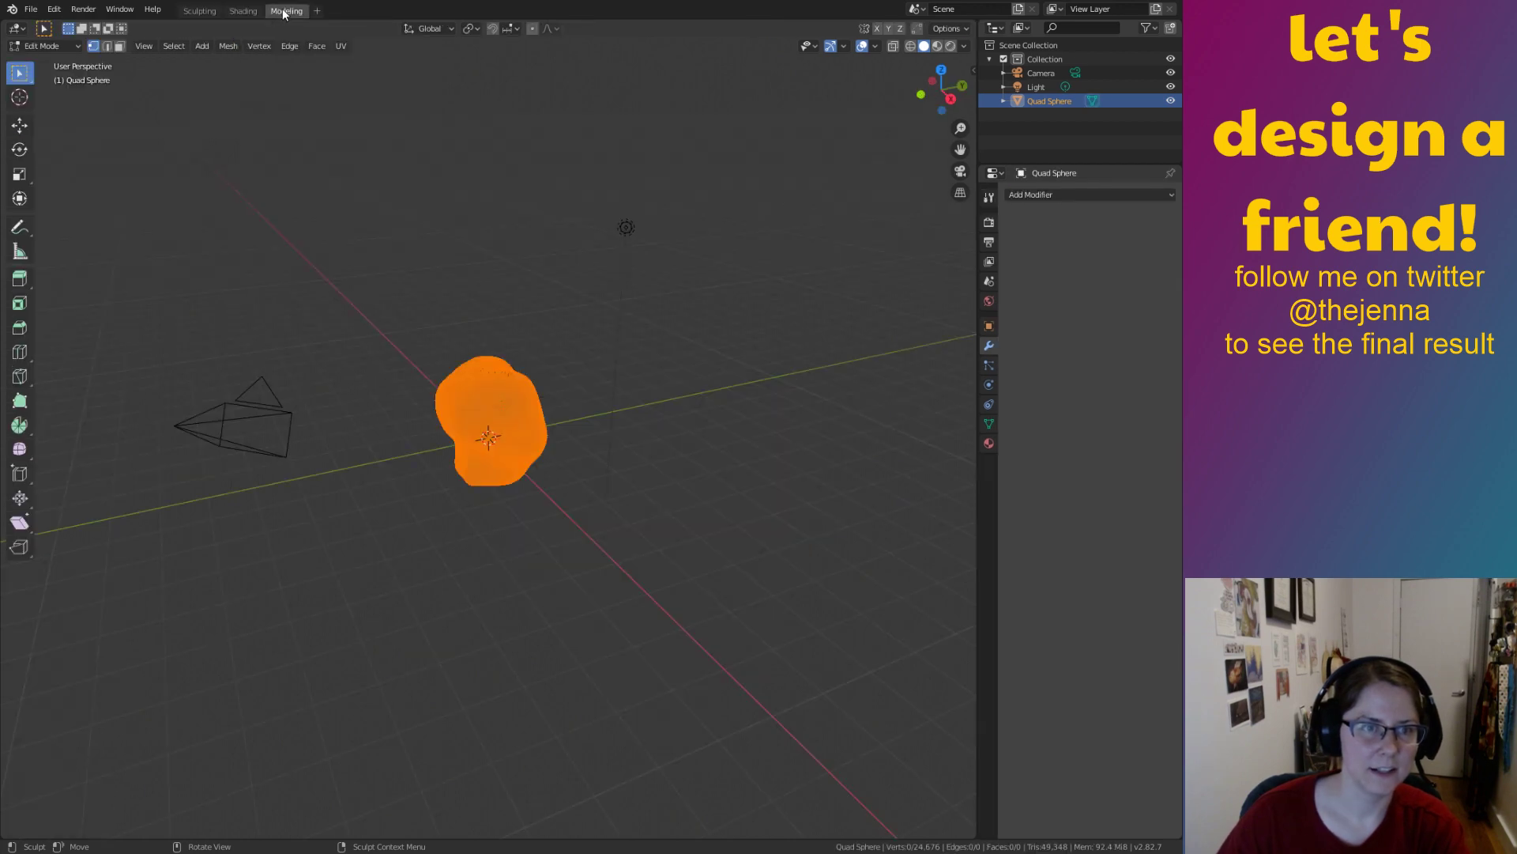
click(688, 560)
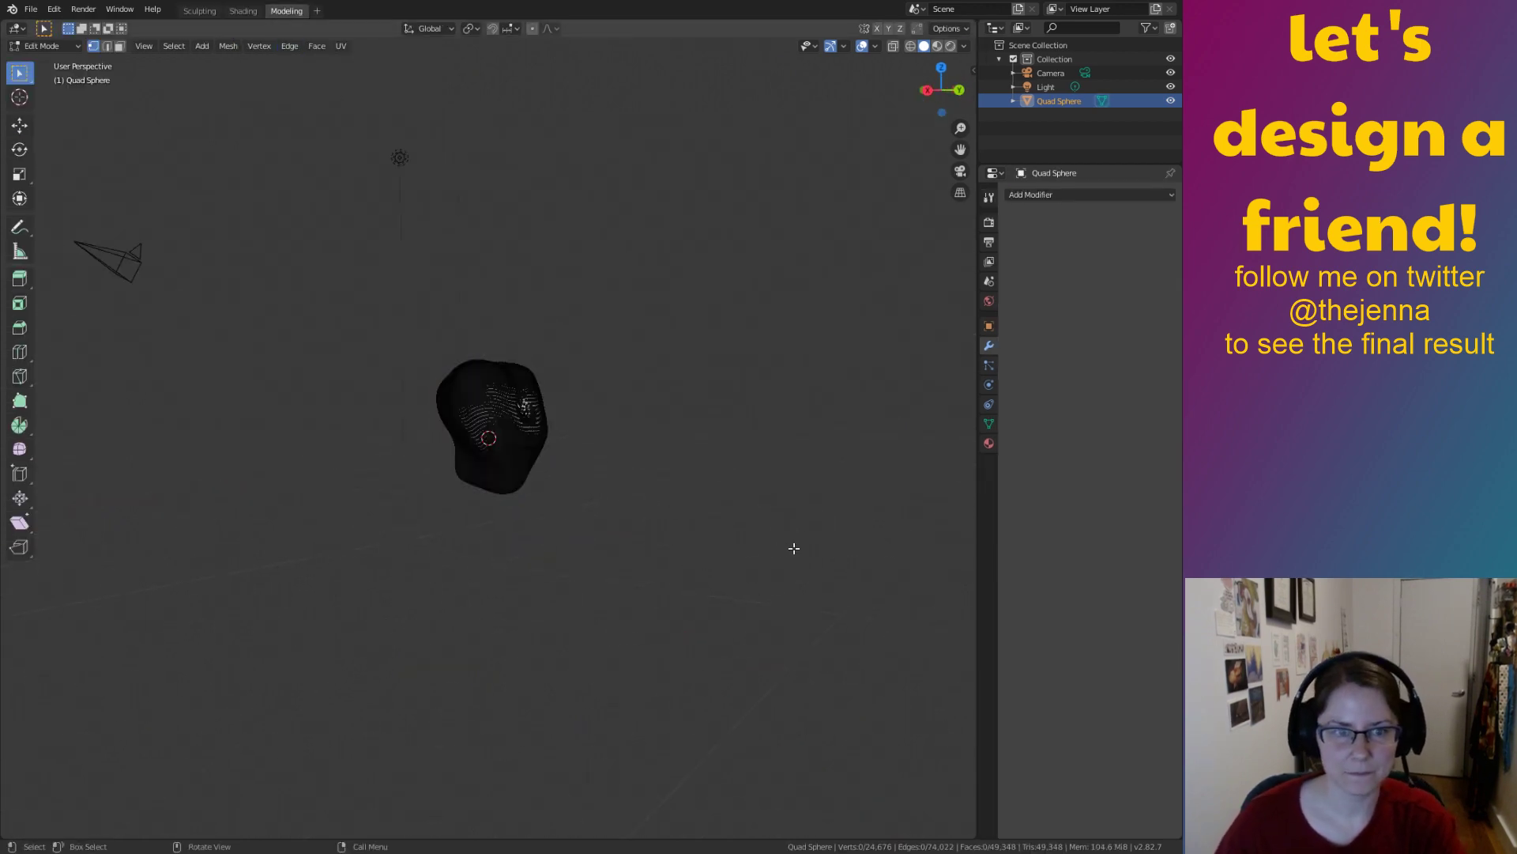
middle_drag(796, 549, 718, 559)
scroll(741, 514, up, 5)
shift+middle_drag(659, 422, 721, 532)
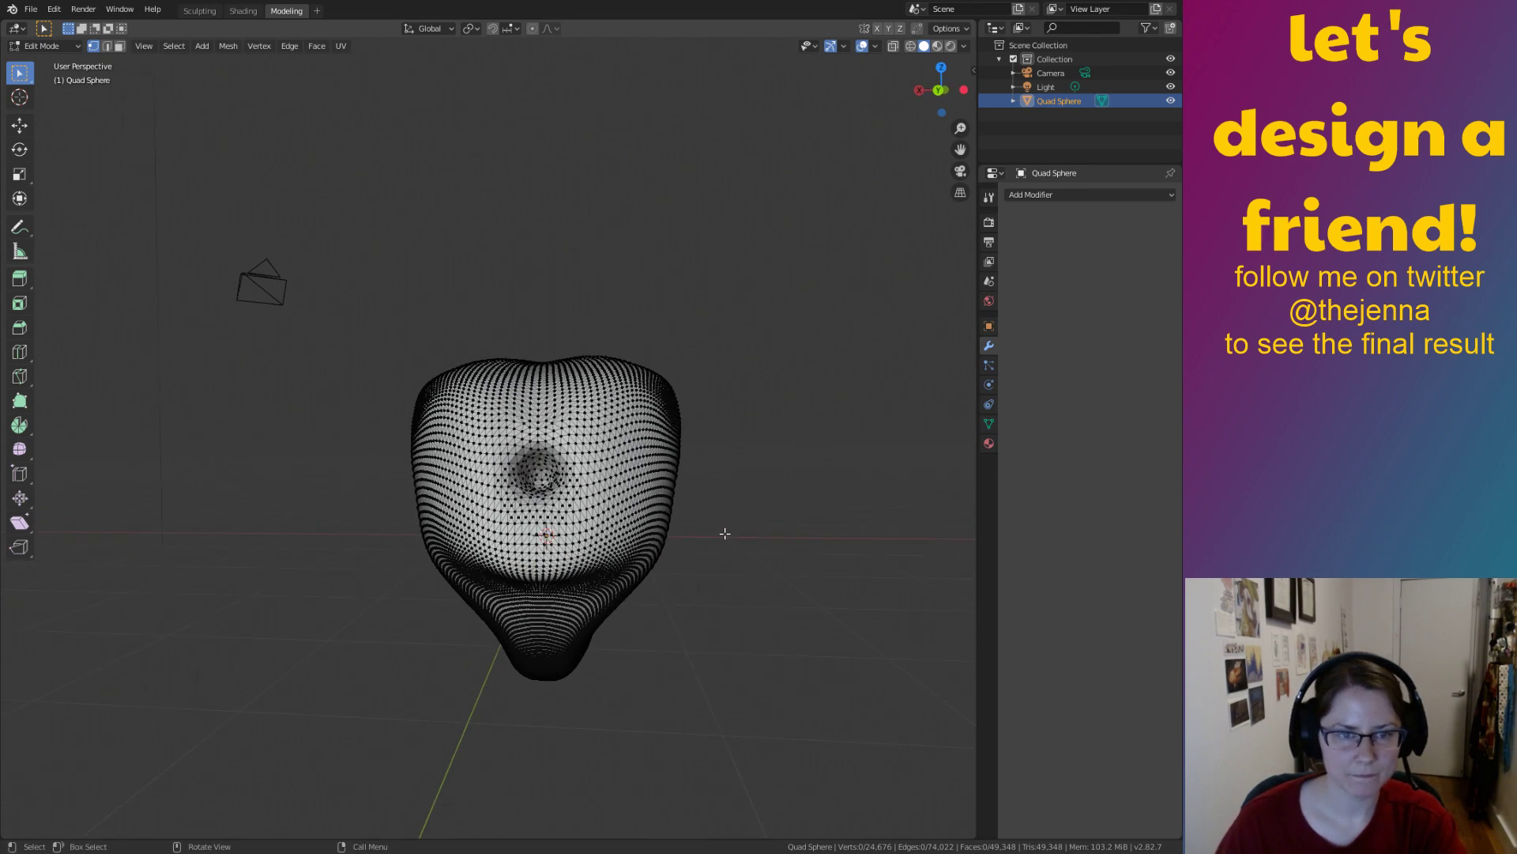
key(Tab)
key(Tab)
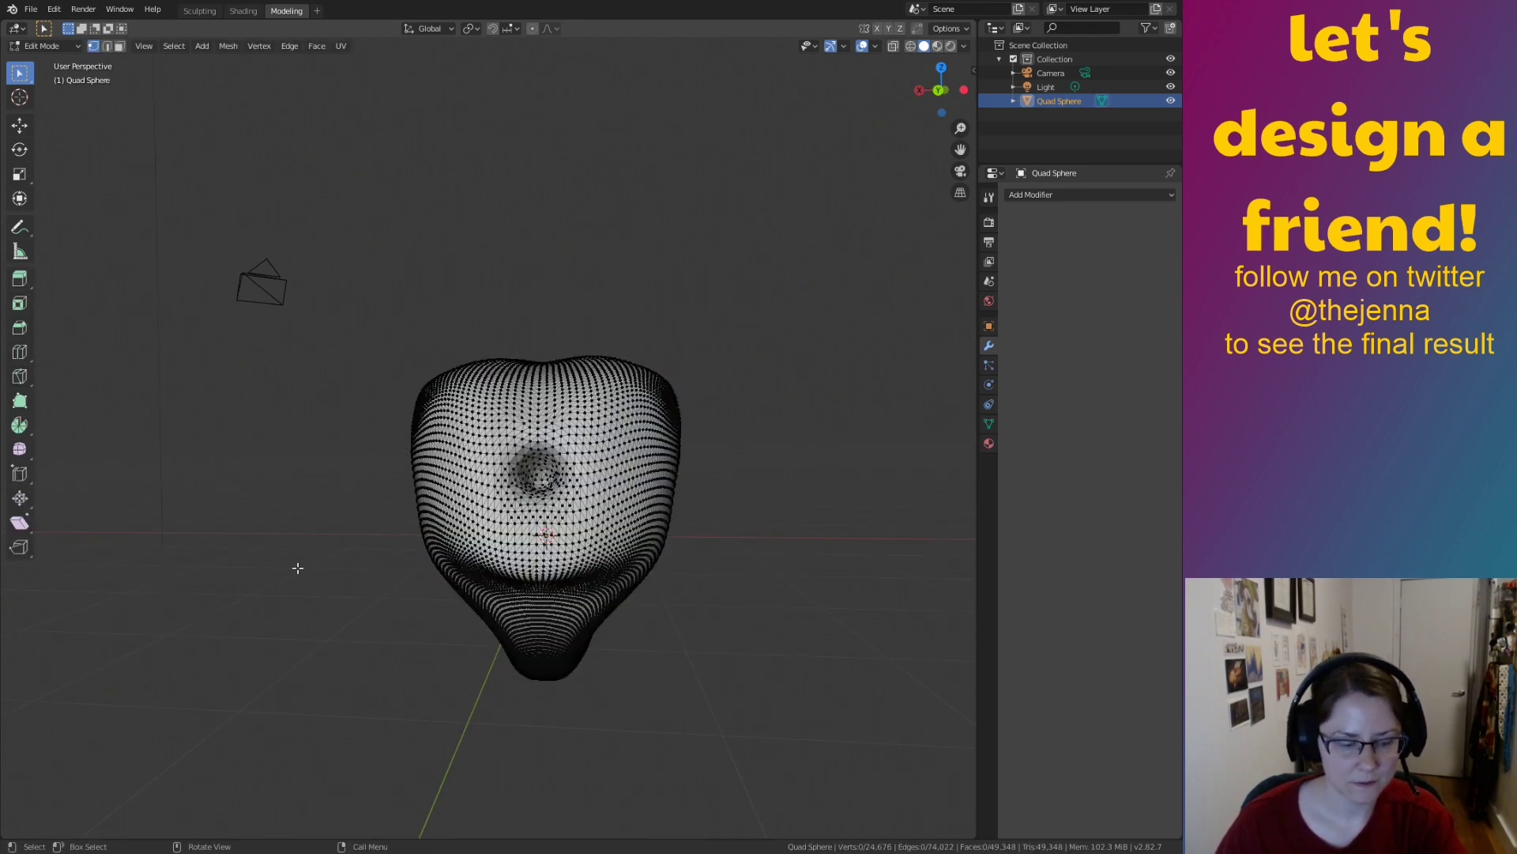
Add a UV sphere to the head's mesh and move it out in front of the face
key(shift+a)
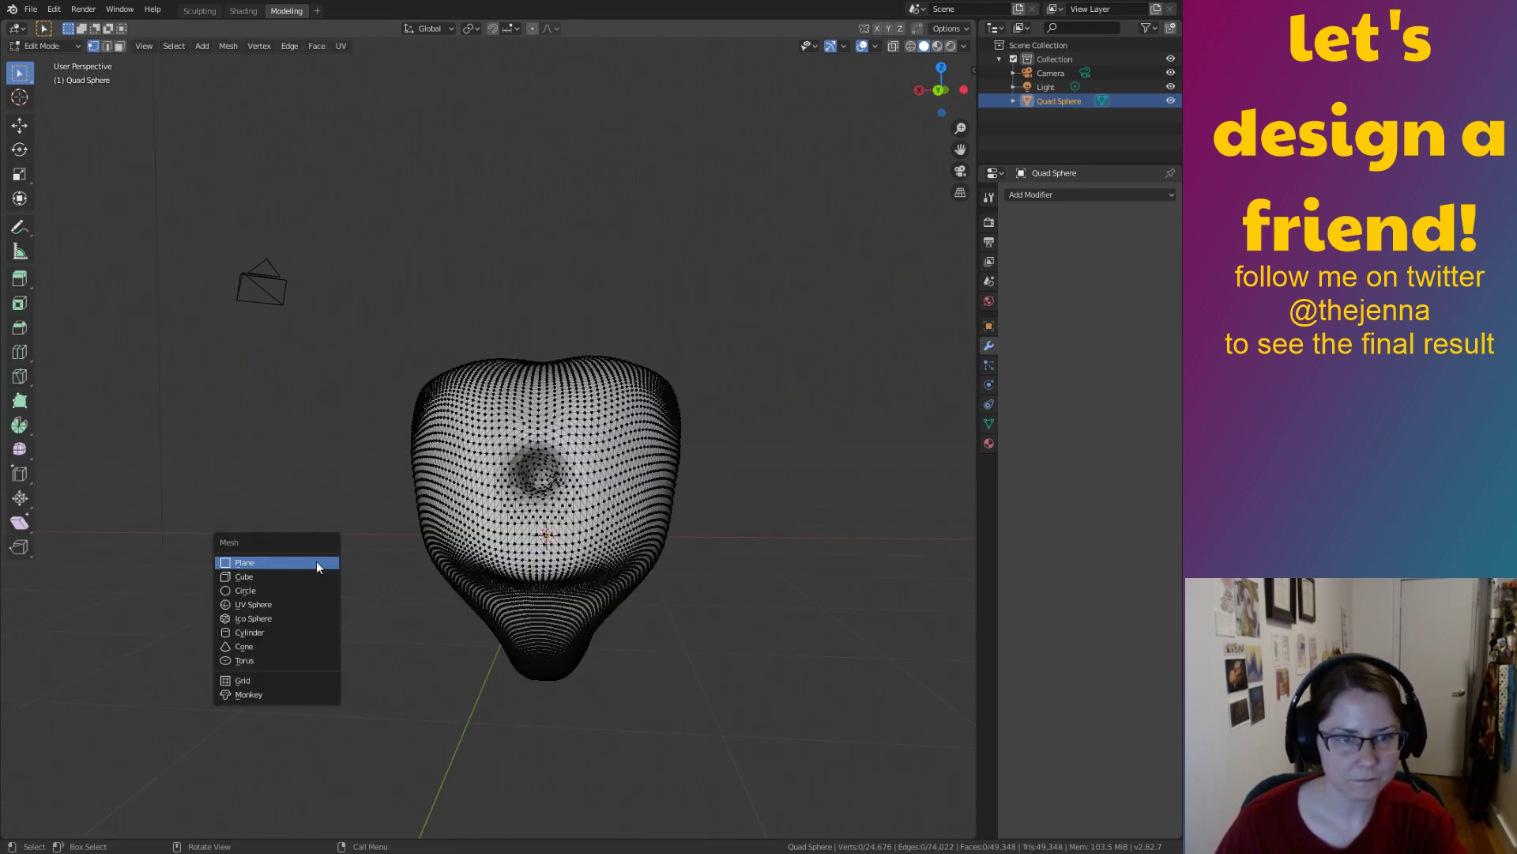
click(308, 604)
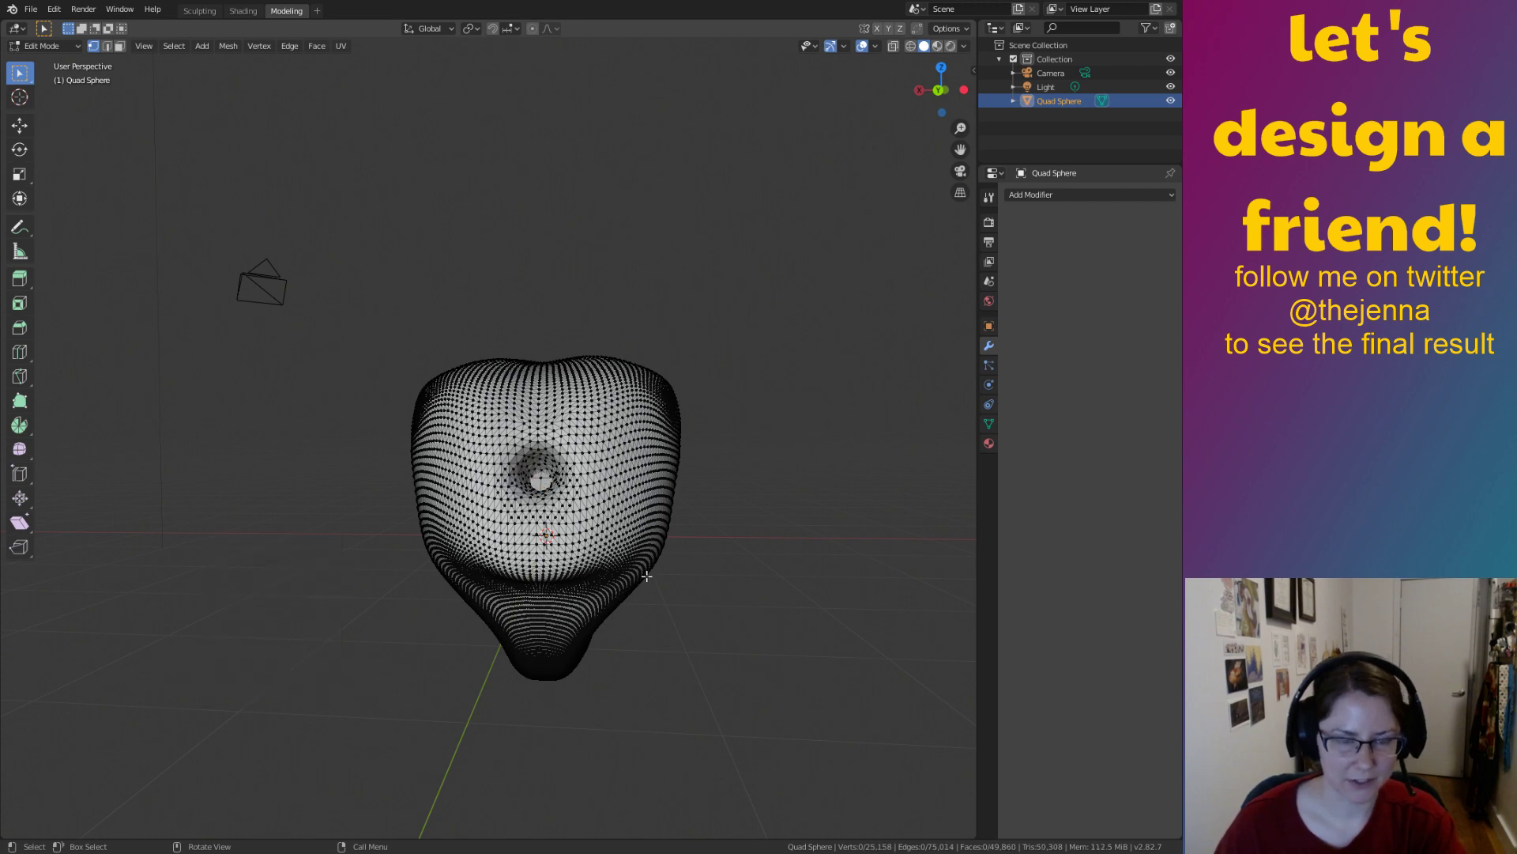
middle_drag(538, 593, 761, 548)
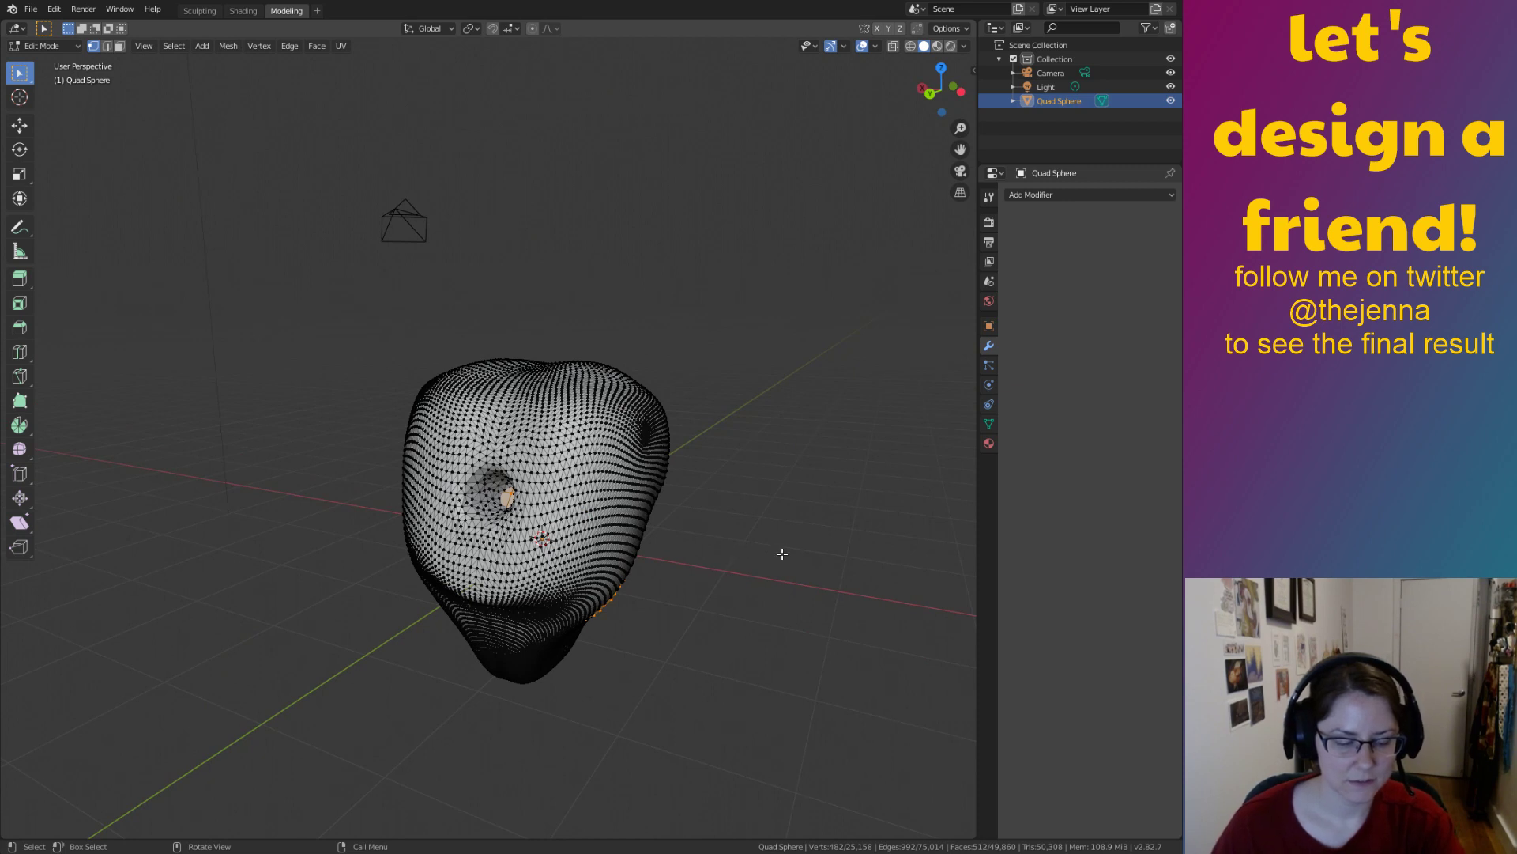
key(g)
click(579, 660)
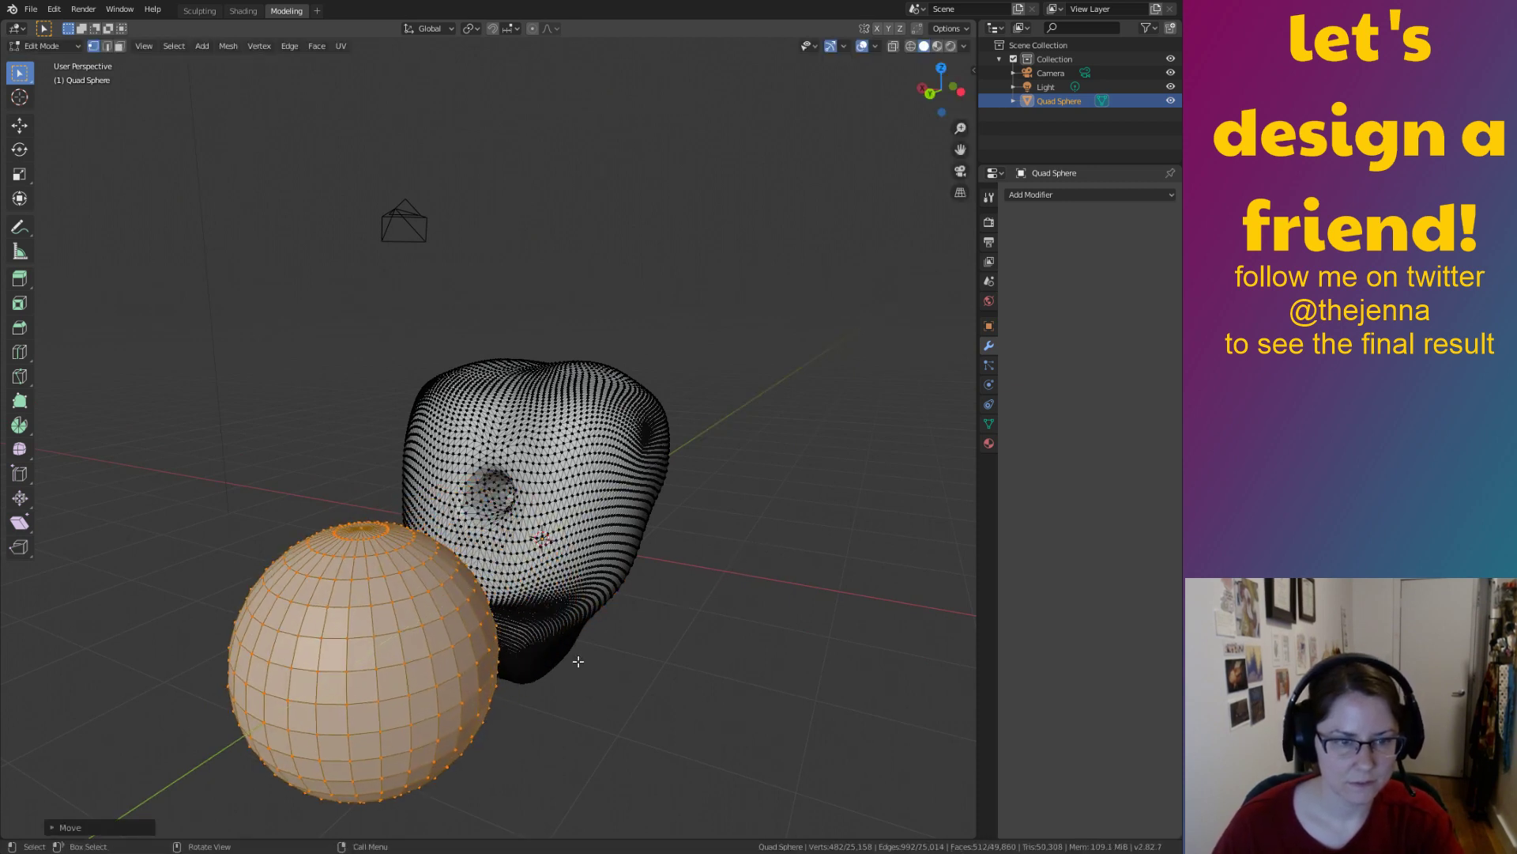
Scale the UV sphere down to about 0.2 and raise it along Z to the height of the eye socket
key(s)
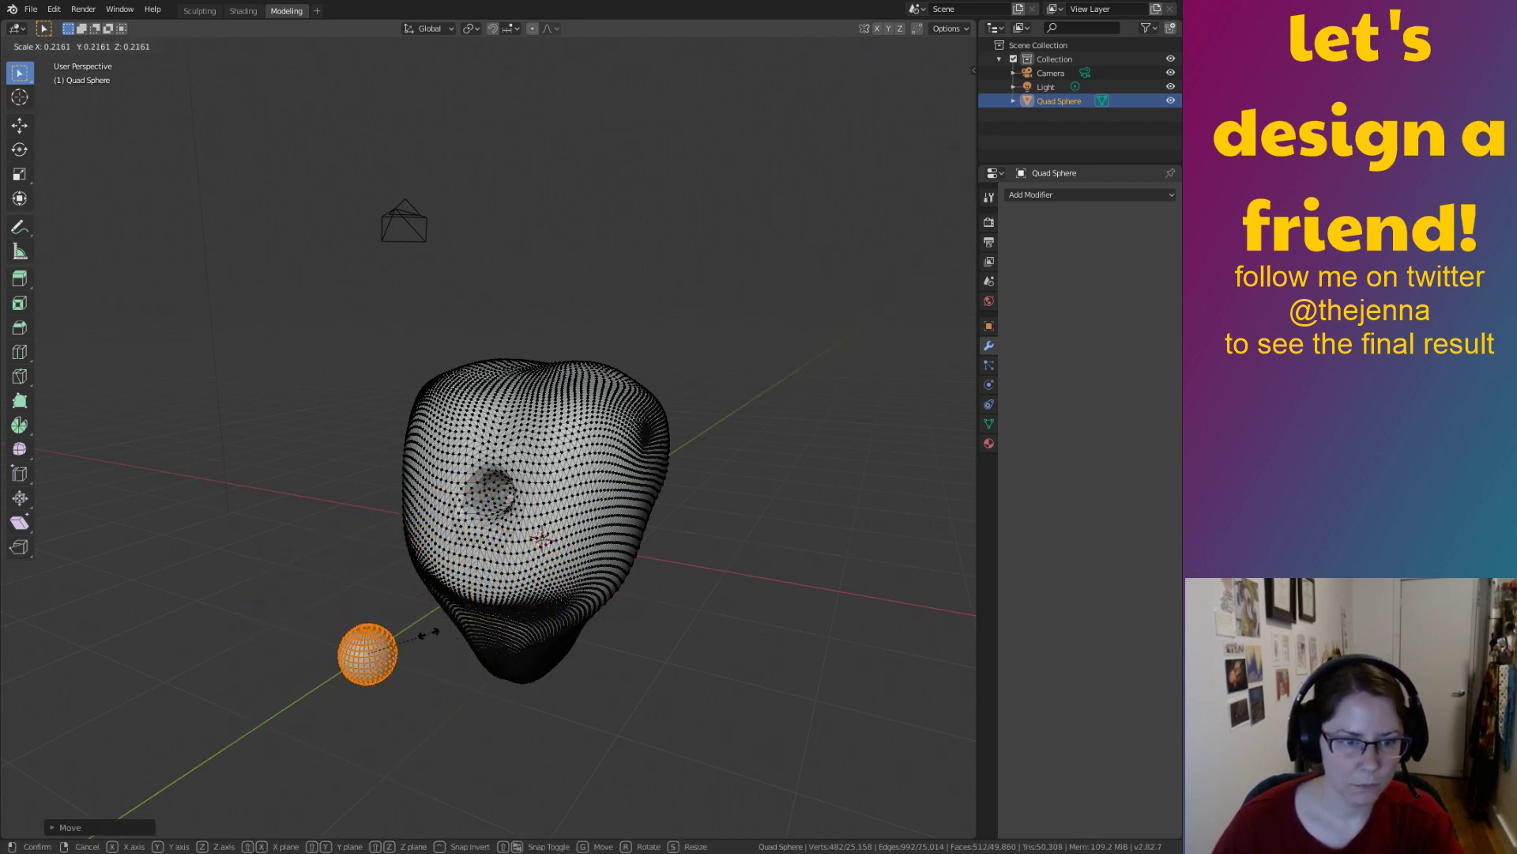
click(426, 641)
key(g)
key(z)
click(467, 527)
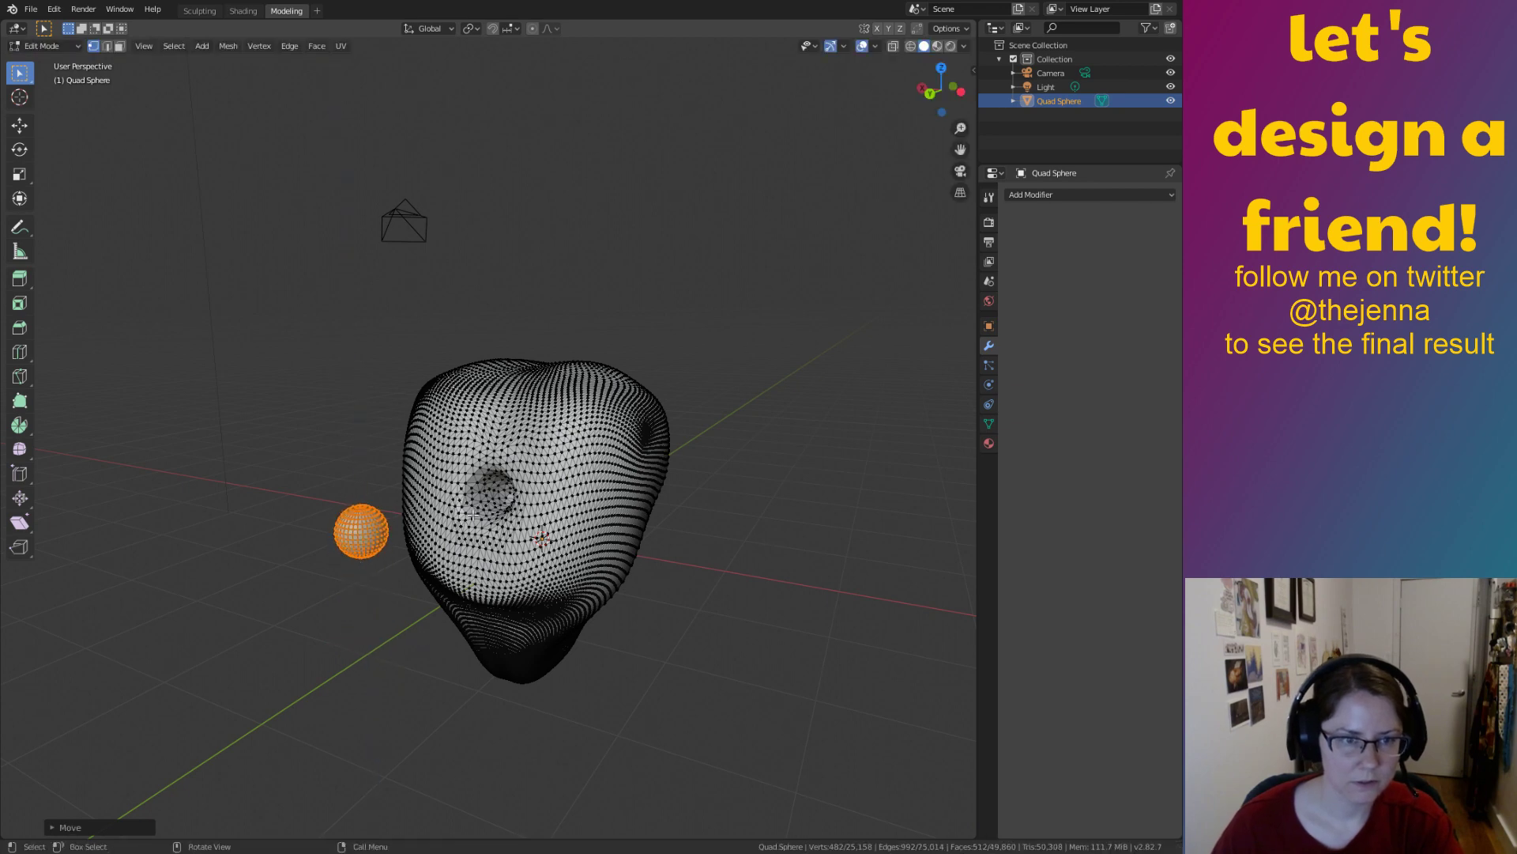
Seat the small sphere in the eye socket as an eyeball and adjust its scale from a side view
middle_drag(466, 527, 588, 517)
key(s)
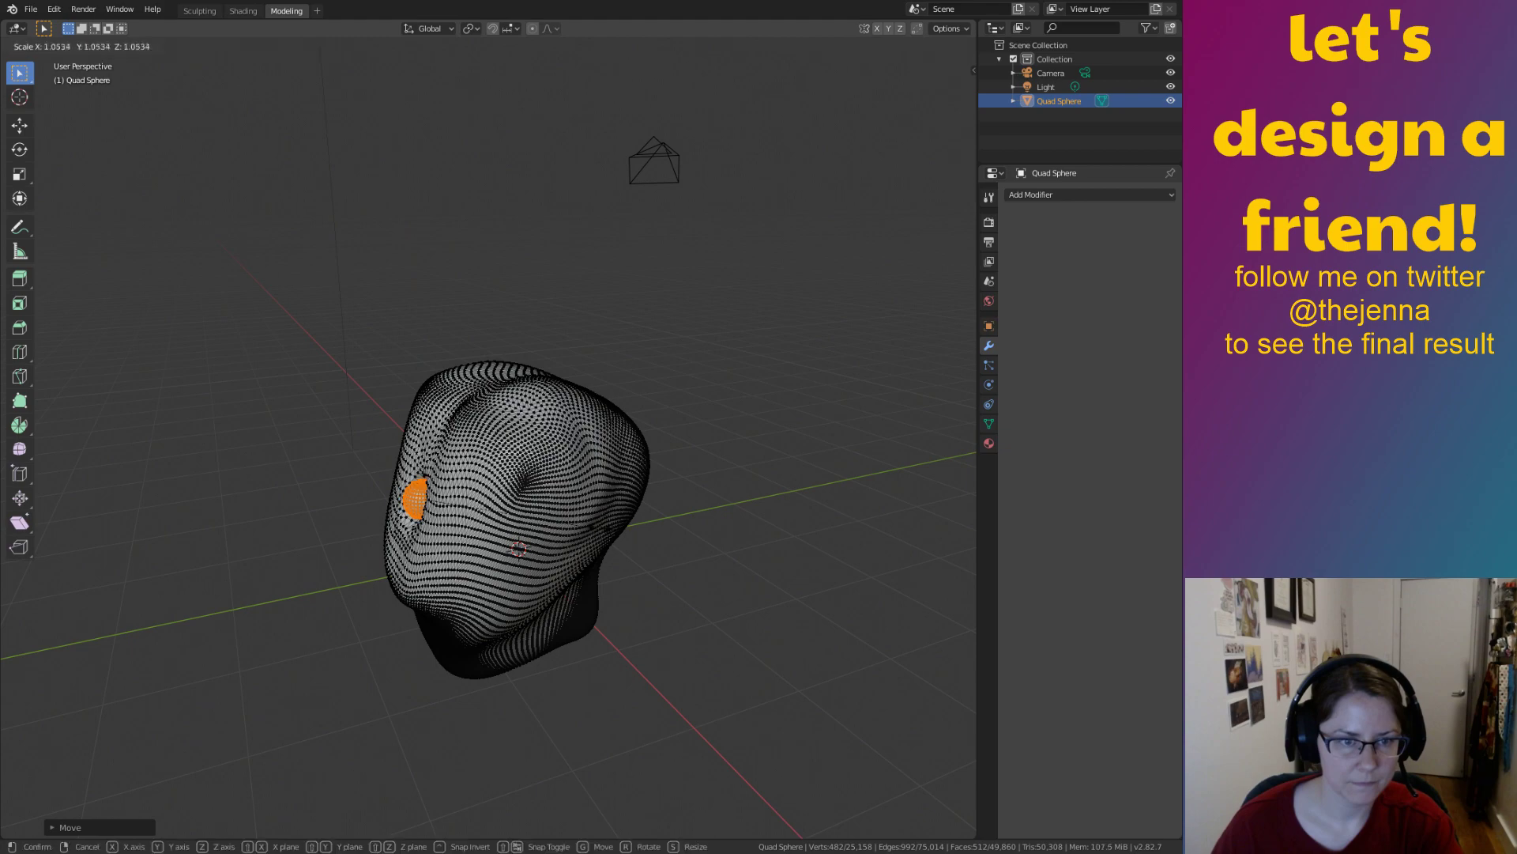
click(671, 517)
middle_drag(672, 517, 729, 550)
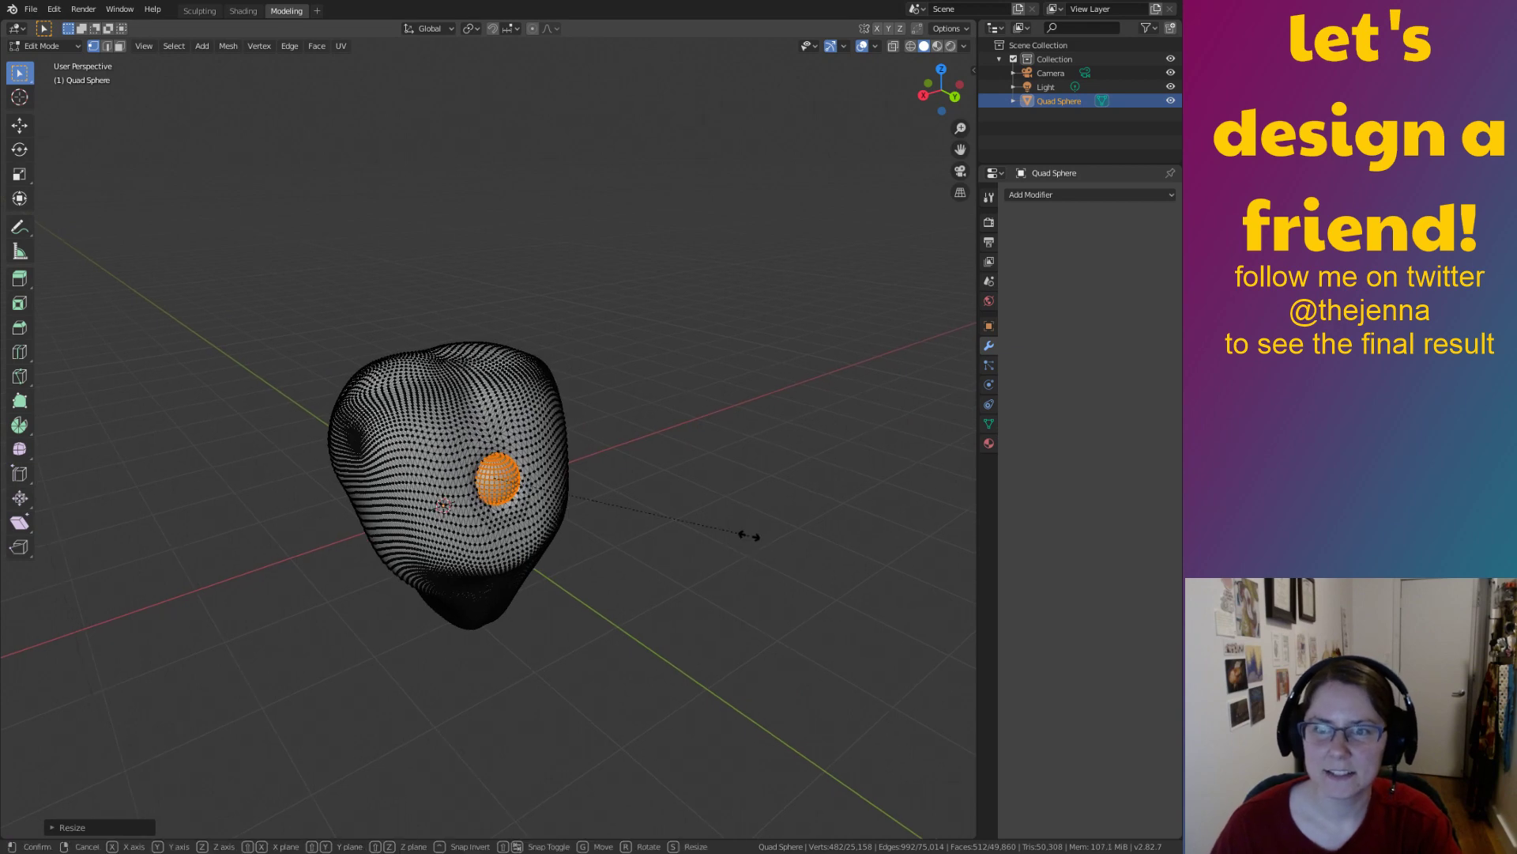
Refine the eyeball's scale to fit the socket opening and adjust its depth along the global Y axis
key(s)
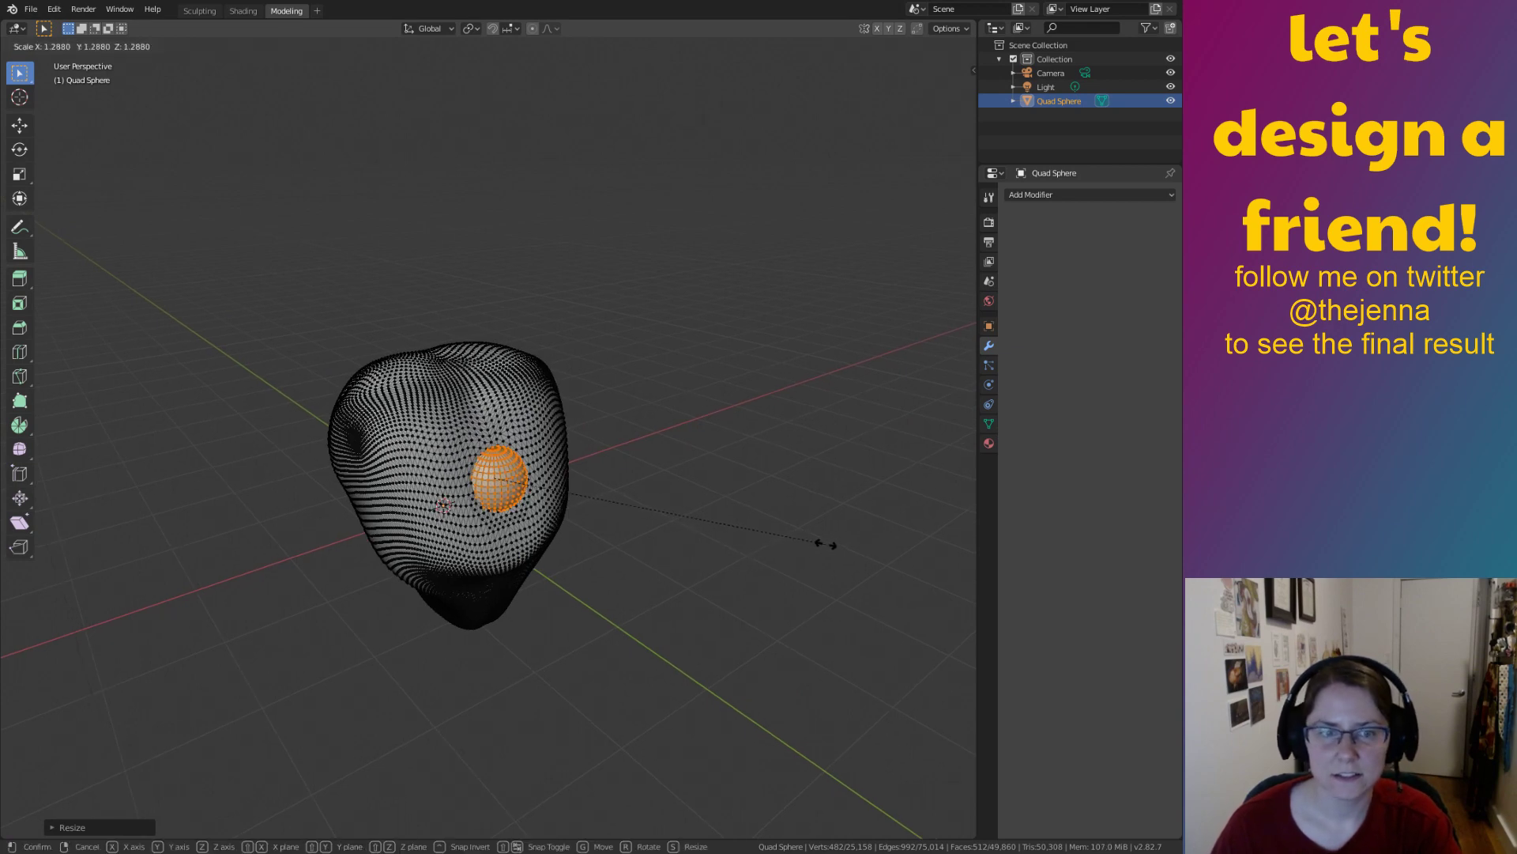
click(728, 538)
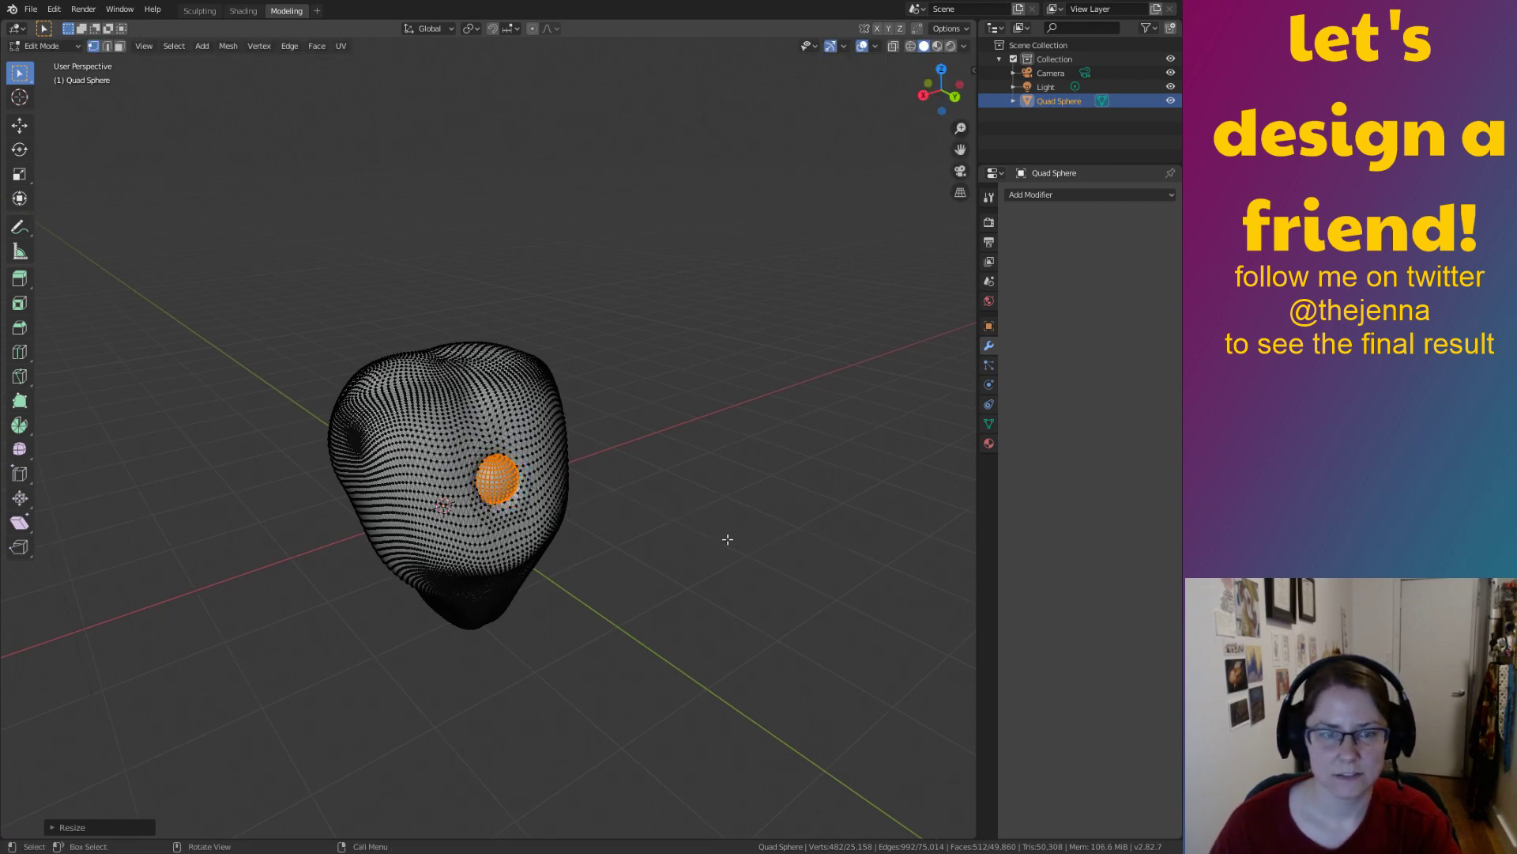
key(g)
key(y)
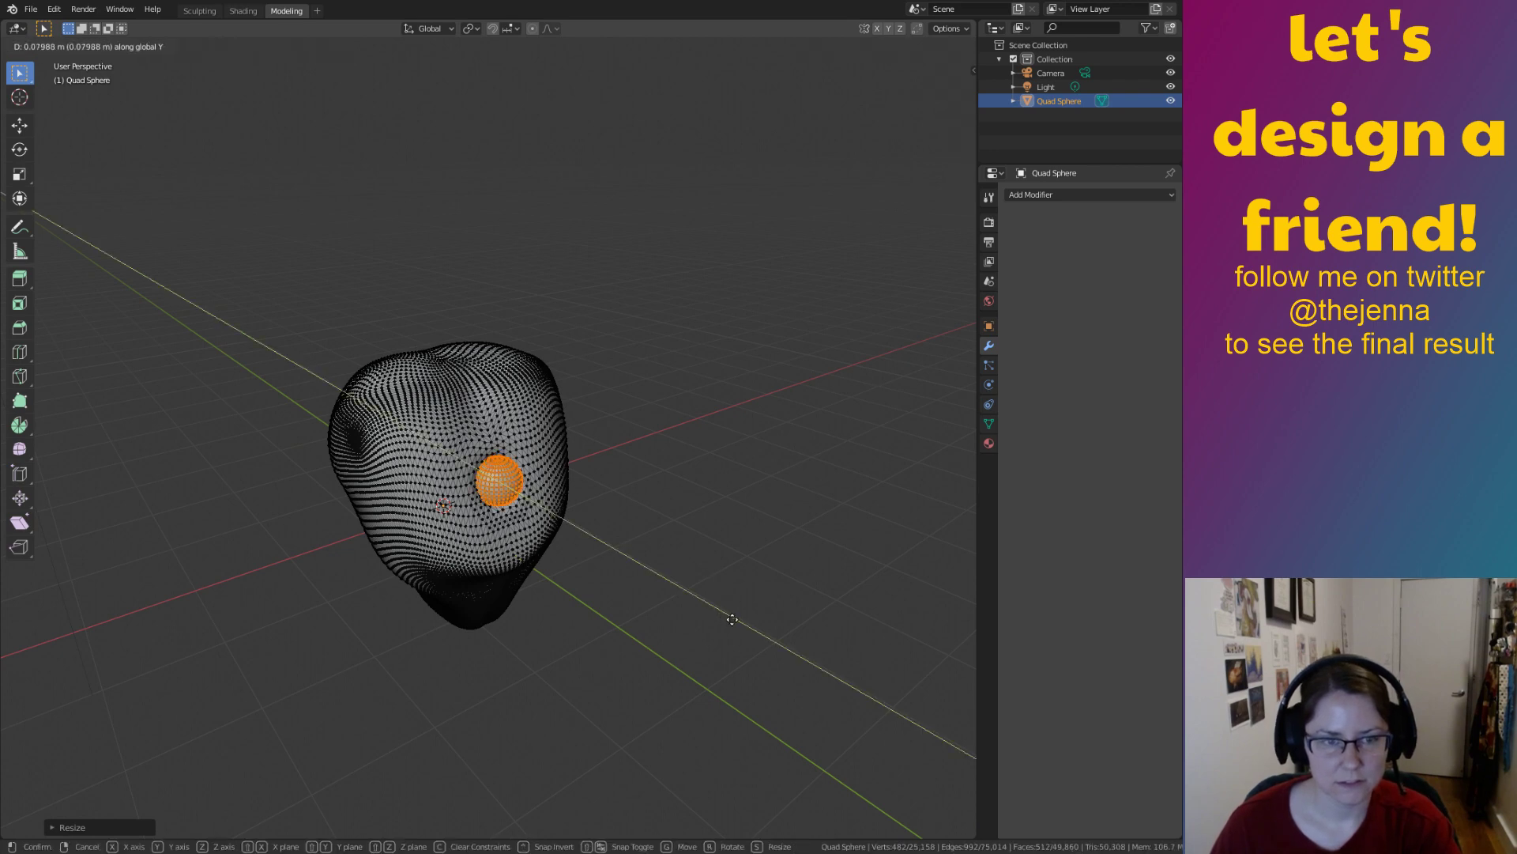
click(715, 622)
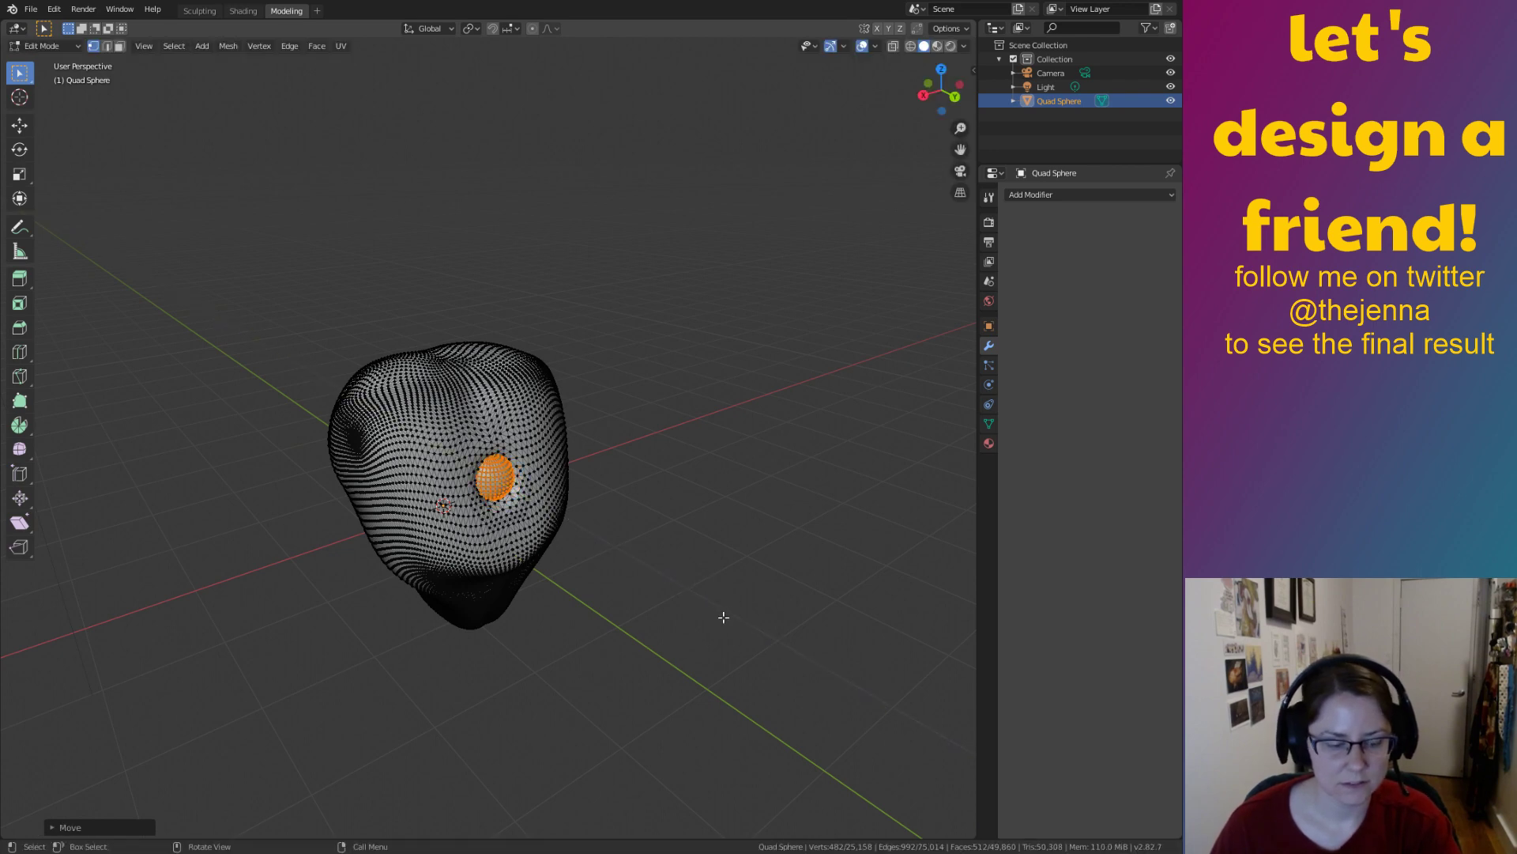
Scale the eyeball up to about 1.05 times its size and clear the selection
key(s)
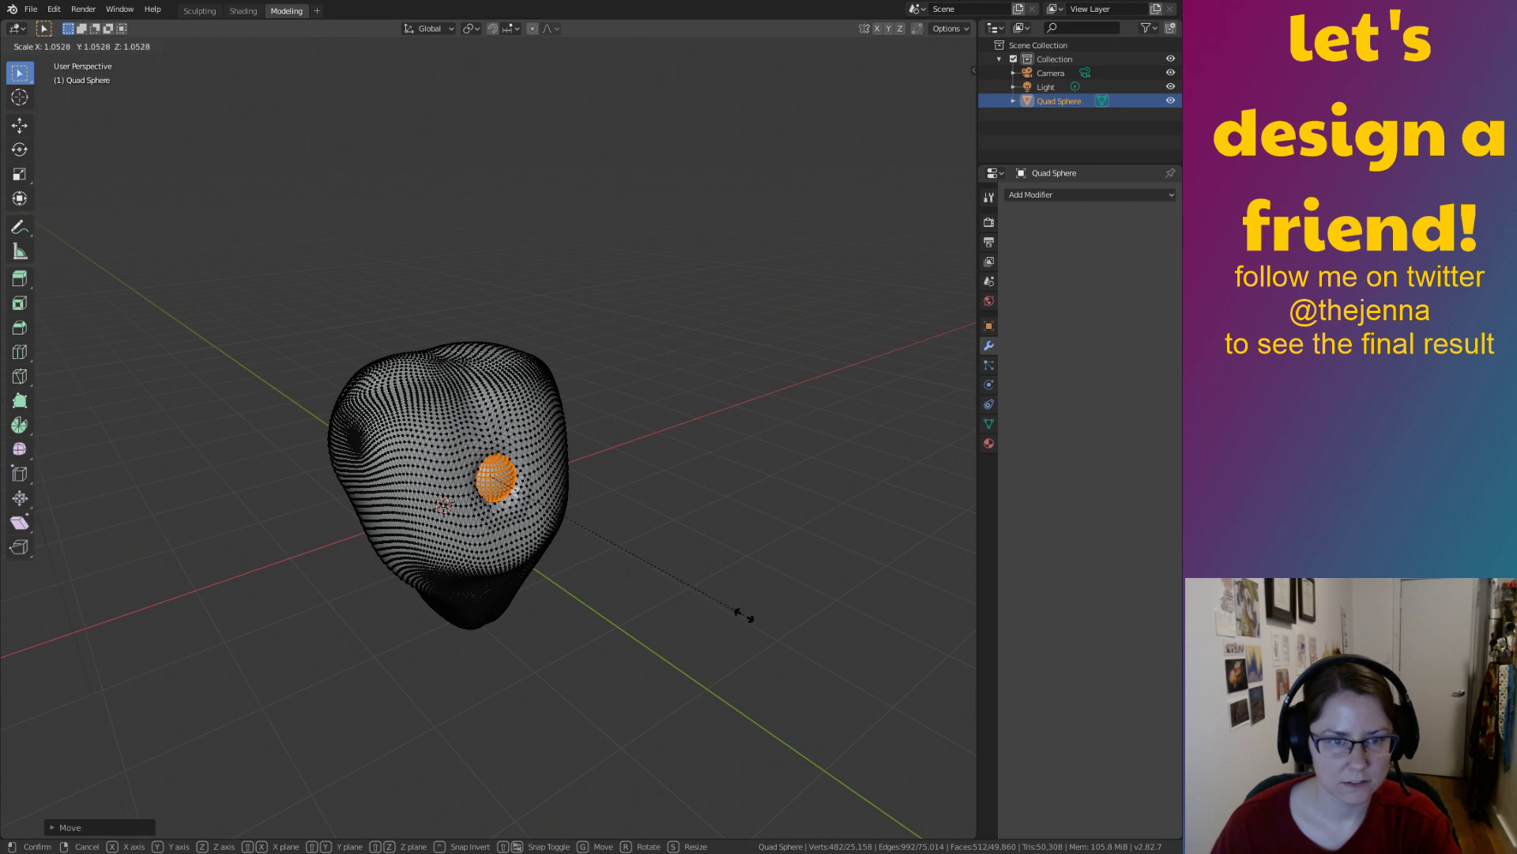
click(743, 615)
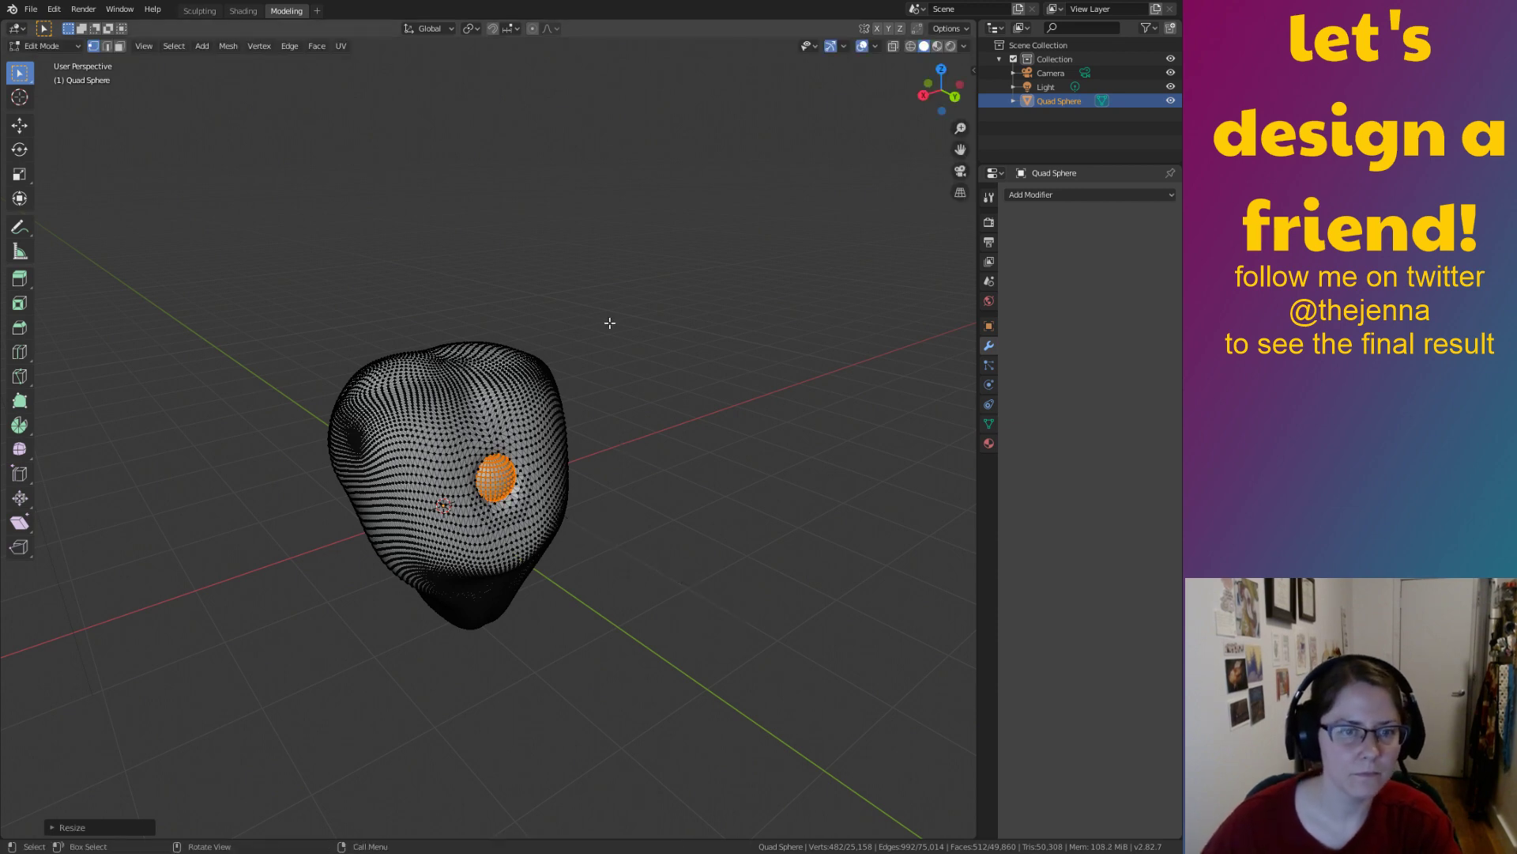
key(alt+a)
Leave Edit Mode and open the head in the Sculpting workspace, viewed from the front at an angle
key(Tab)
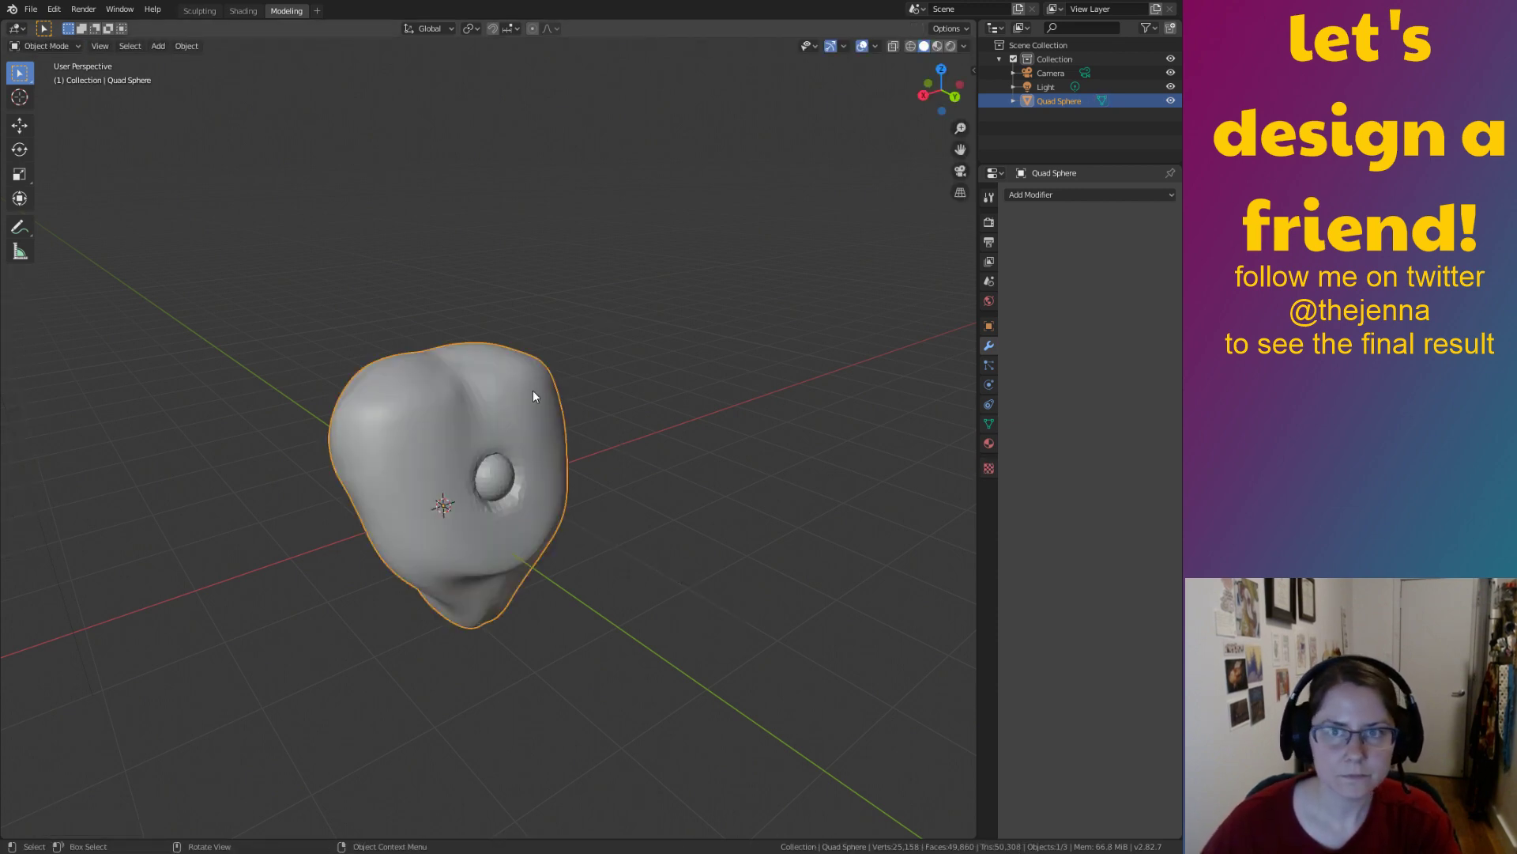
key(Tab)
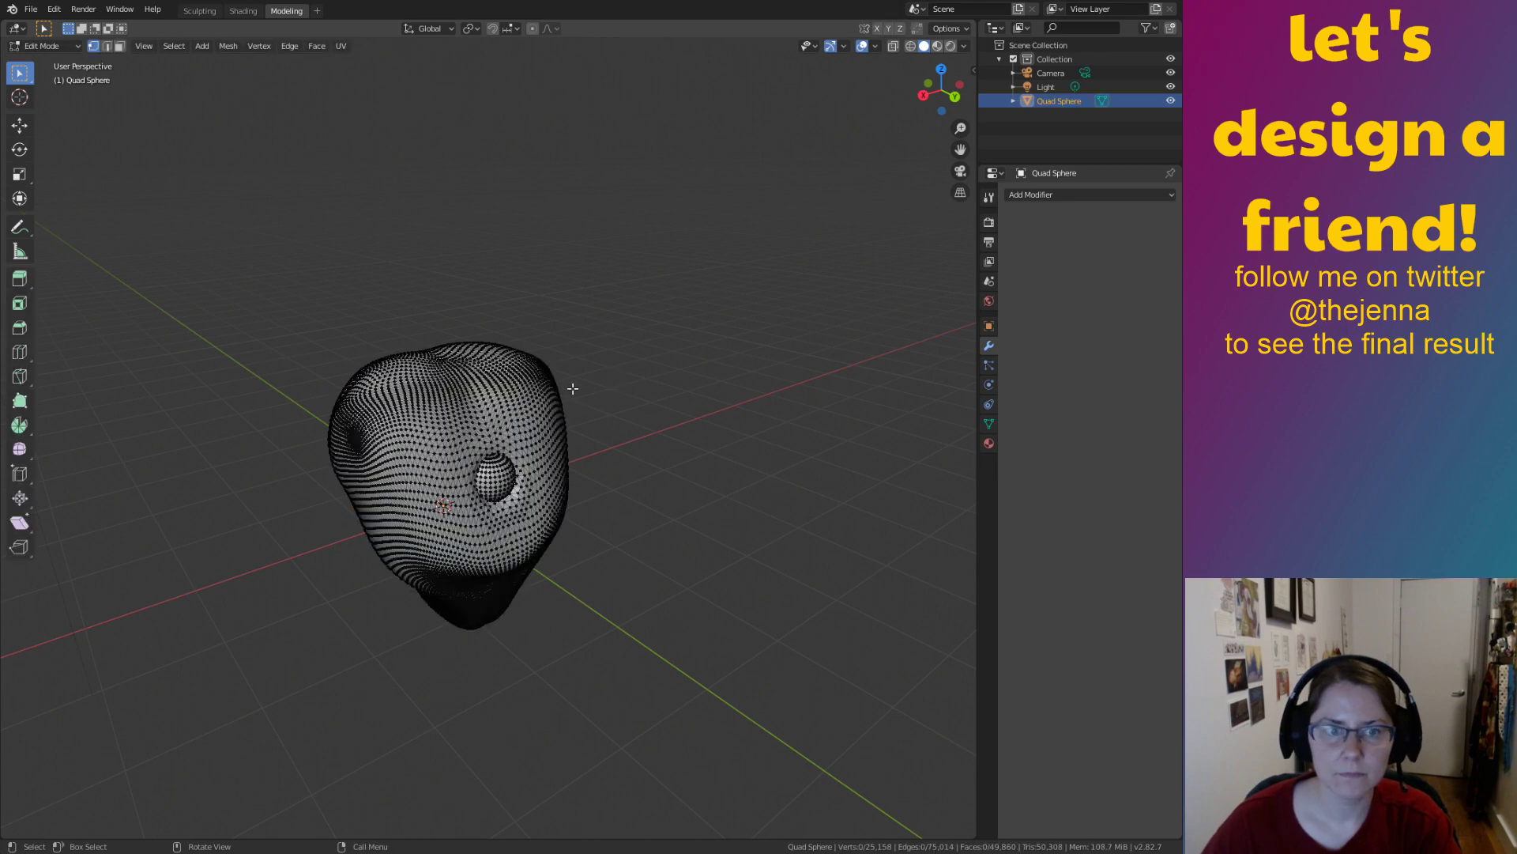
middle_drag(573, 388, 493, 404)
key(Tab)
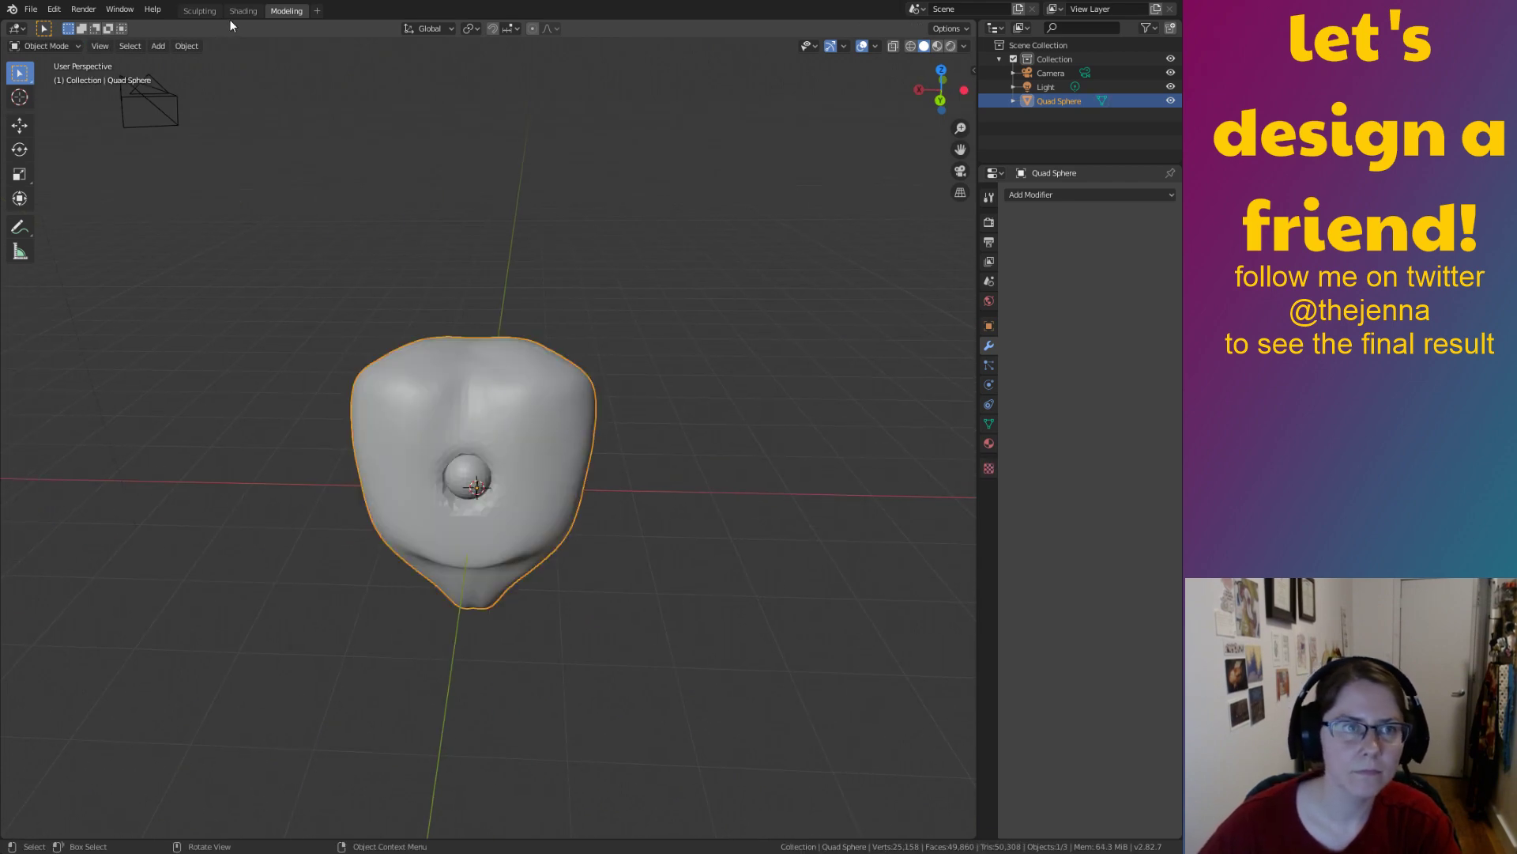
click(199, 10)
middle_drag(847, 553, 785, 588)
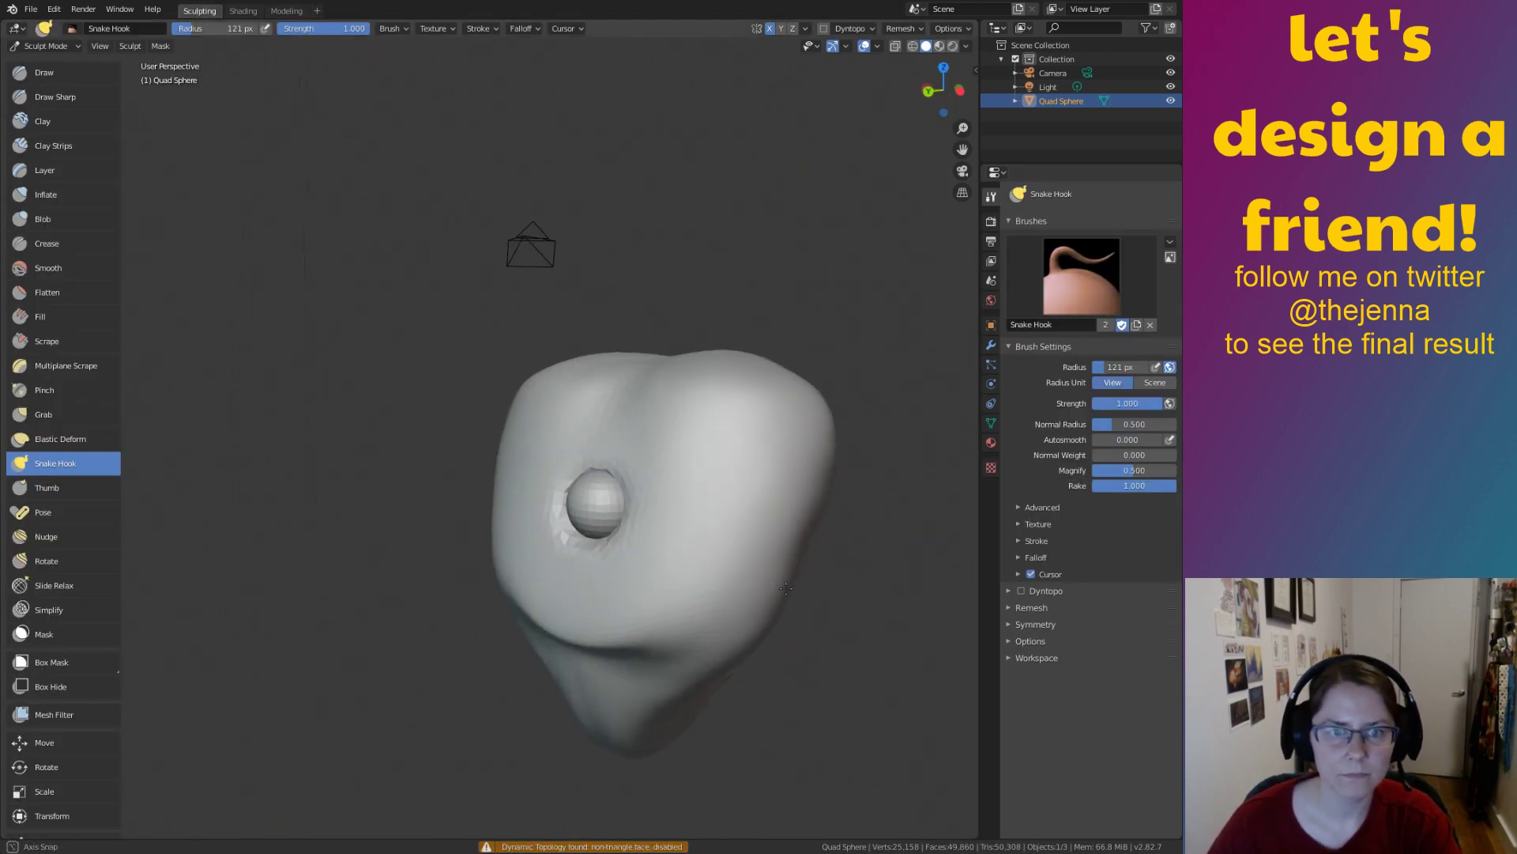
Try pulling the area around the eyeball downward with the Snake Hook brush, undoing each stroke
mouse_move(576, 501)
mouse_down()
mouse_move(601, 506)
mouse_move(625, 613)
mouse_up()
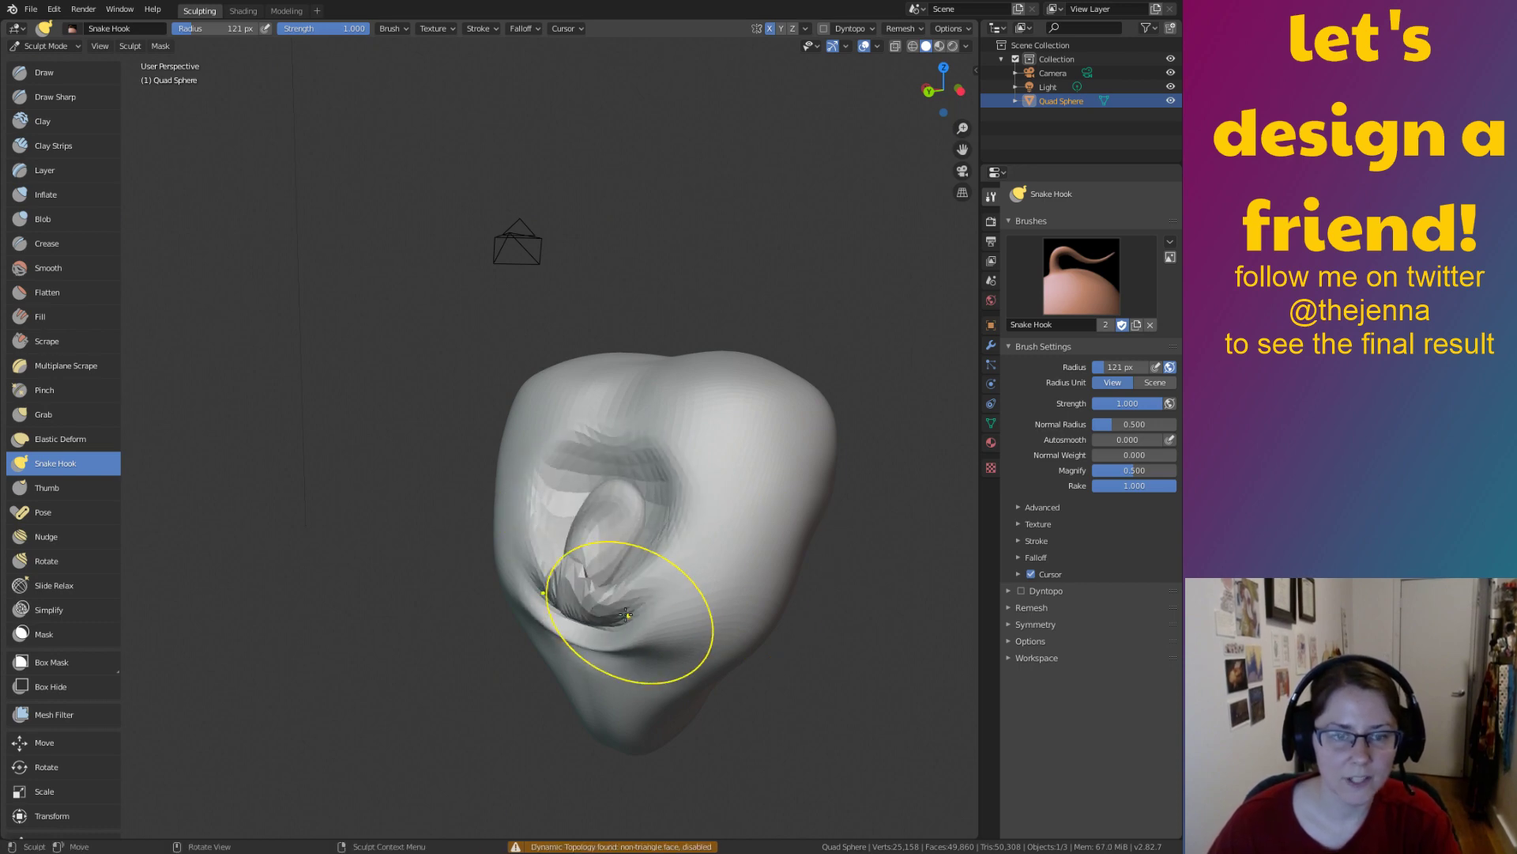
key(ctrl+z)
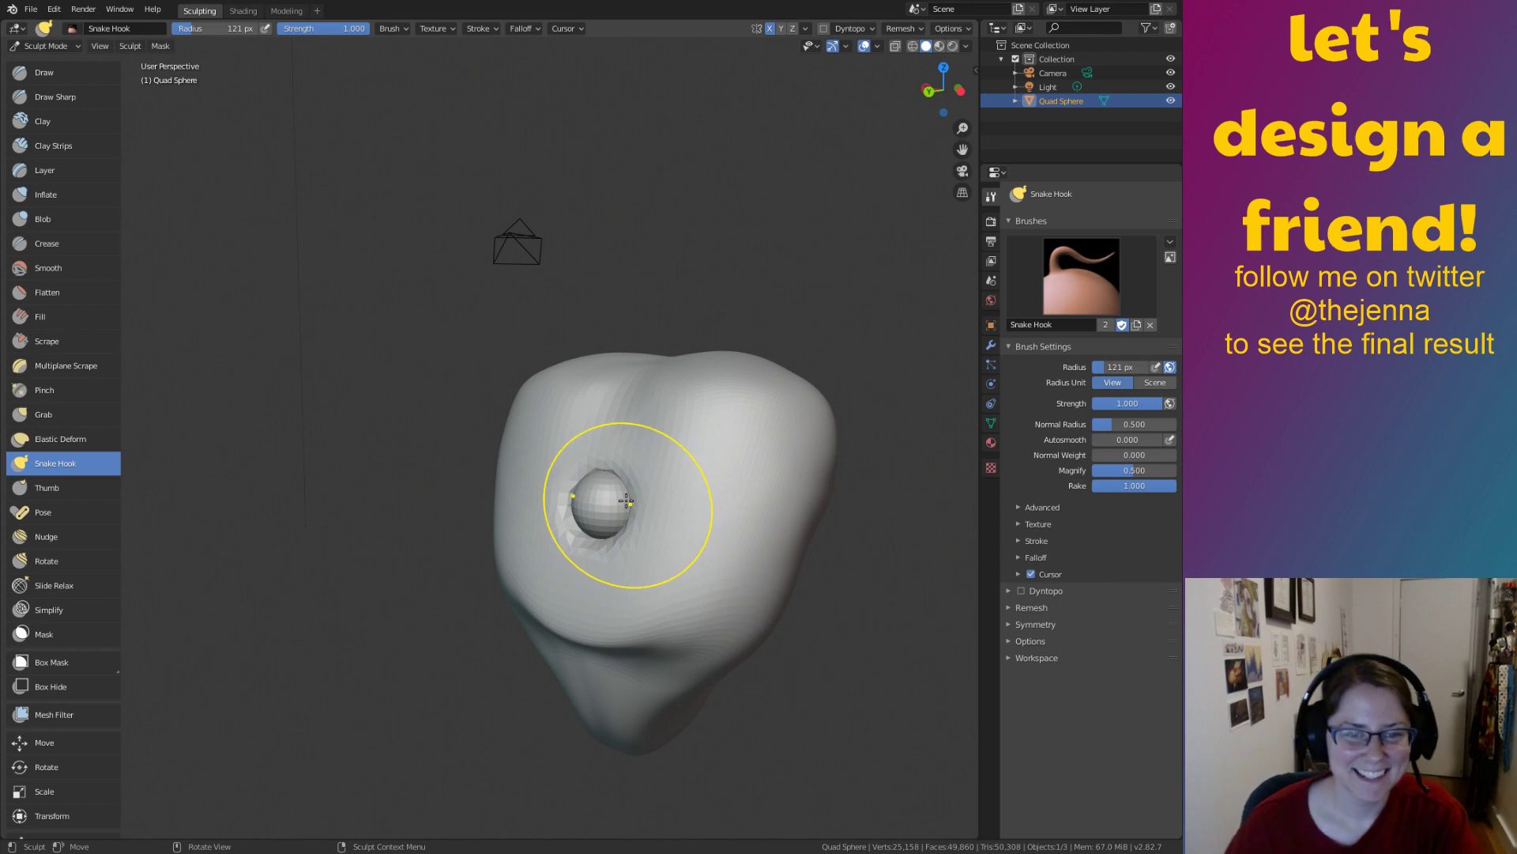
ctrl+middle_drag(746, 603, 755, 538)
shift+middle_drag(759, 550, 670, 445)
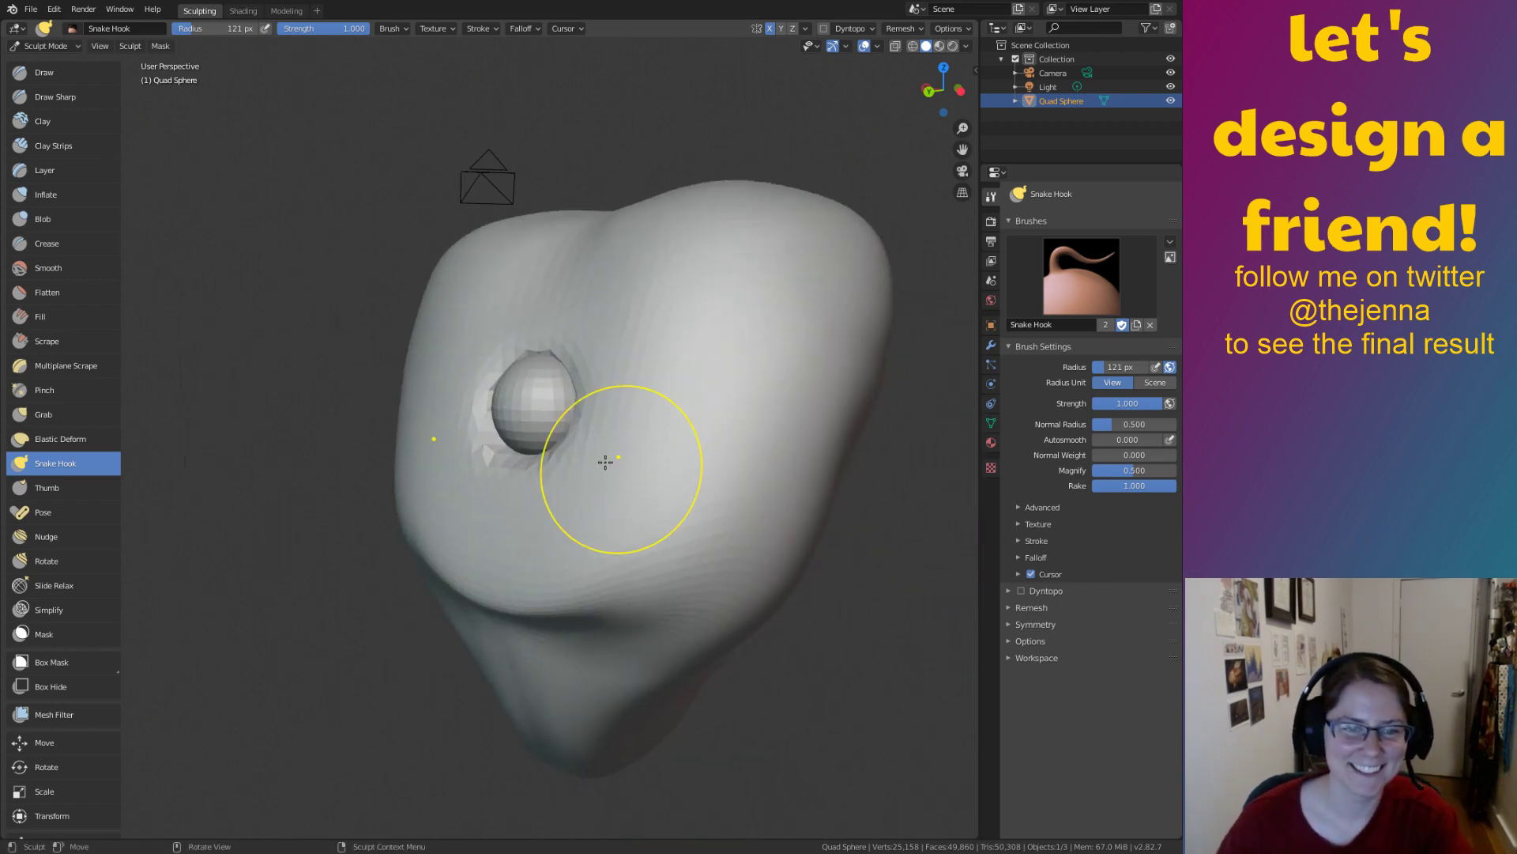
mouse_move(589, 397)
mouse_down()
mouse_move(528, 458)
mouse_move(557, 403)
mouse_move(522, 474)
mouse_move(577, 458)
mouse_up()
middle_drag(703, 488, 802, 531)
key(ctrl+z)
middle_drag(749, 454, 811, 515)
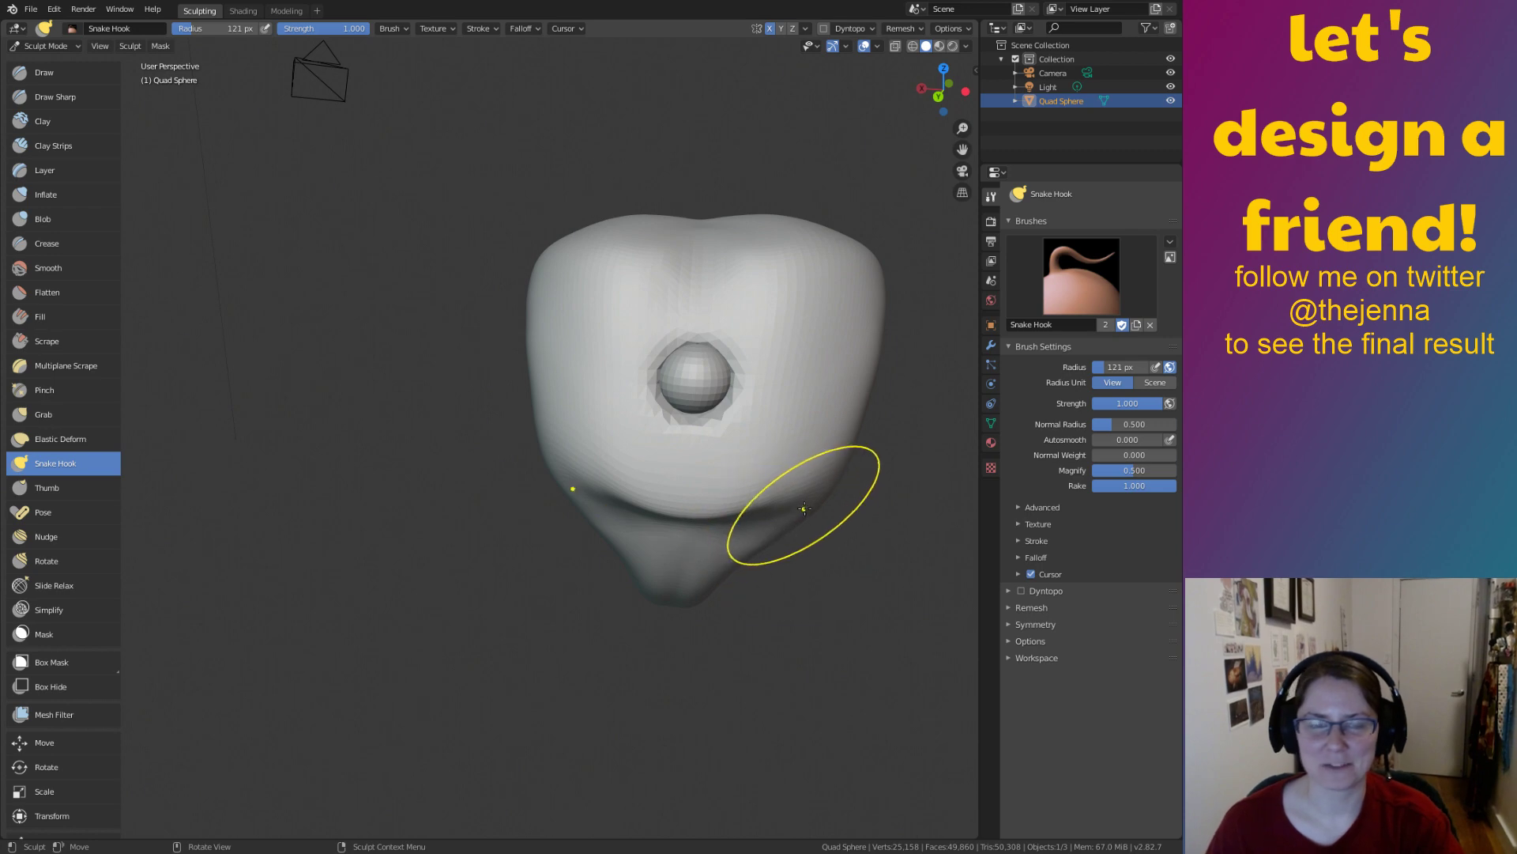
Pull the upper lobes of the head upward and outward with the Grab brush at a 375 px radius
mouse_move(729, 351)
middle_down()
mouse_move(793, 403)
mouse_move(783, 458)
mouse_move(771, 420)
mouse_move(716, 409)
mouse_move(667, 440)
mouse_move(752, 428)
mouse_move(738, 430)
middle_up()
click(83, 415)
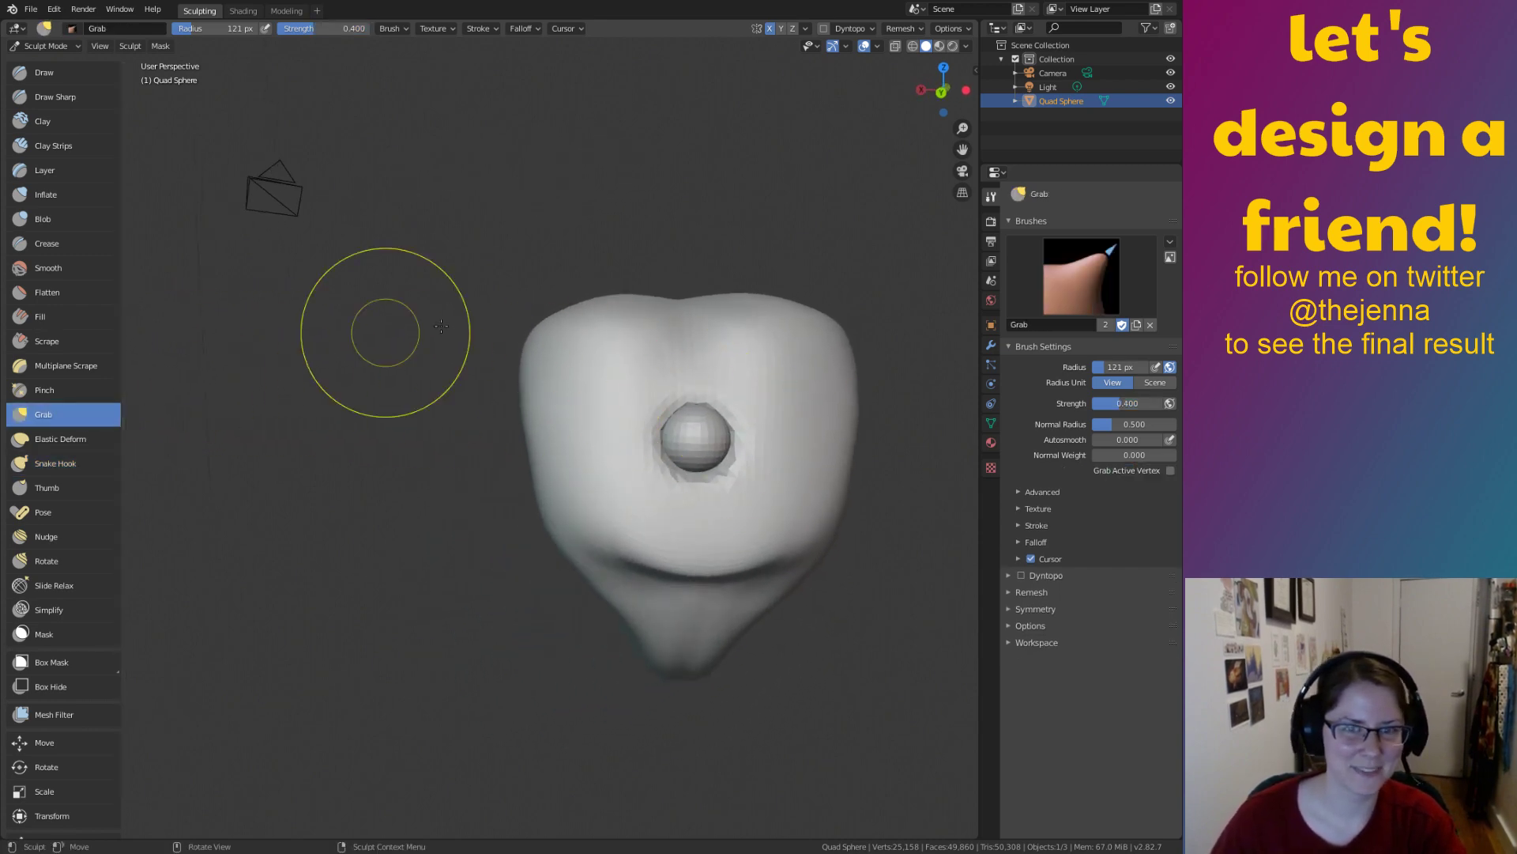
mouse_move(836, 342)
middle_down()
mouse_move(835, 354)
mouse_move(799, 338)
mouse_move(785, 450)
mouse_move(810, 434)
mouse_move(790, 514)
mouse_move(682, 384)
middle_up()
drag(682, 383, 727, 324)
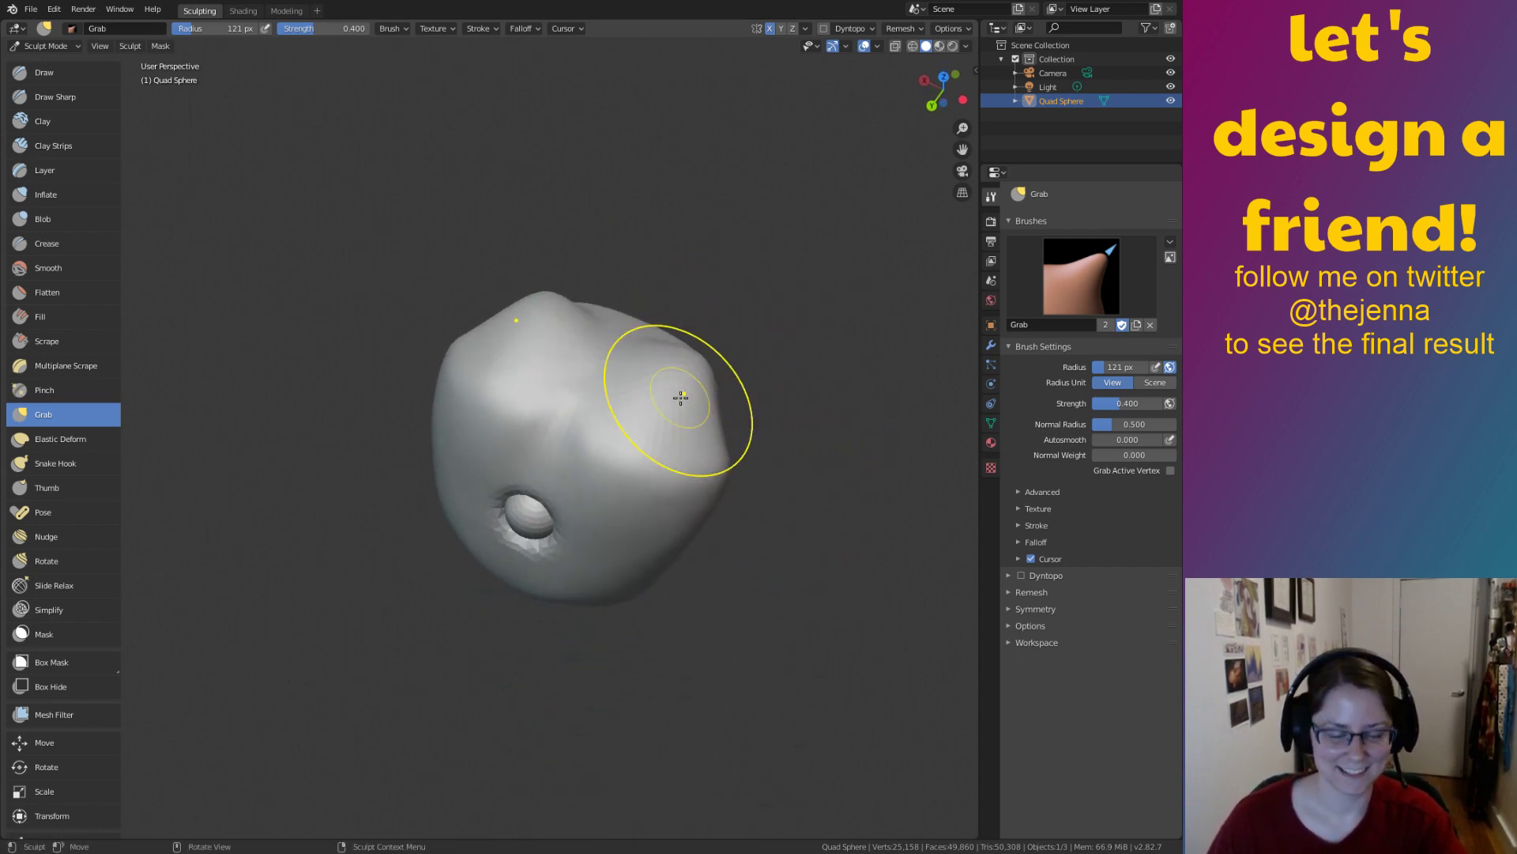
key(ctrl+z)
key(bracketright)
key(bracketright)
key(bracketright)
key(bracketright)
key(bracketright)
key(bracketright)
key(bracketright)
key(bracketright)
key(bracketright)
key(bracketright)
key(bracketright)
drag(675, 387, 715, 350)
Reshape the back and top of the head with large Grab strokes from the rear and side views
middle_drag(735, 358, 577, 309)
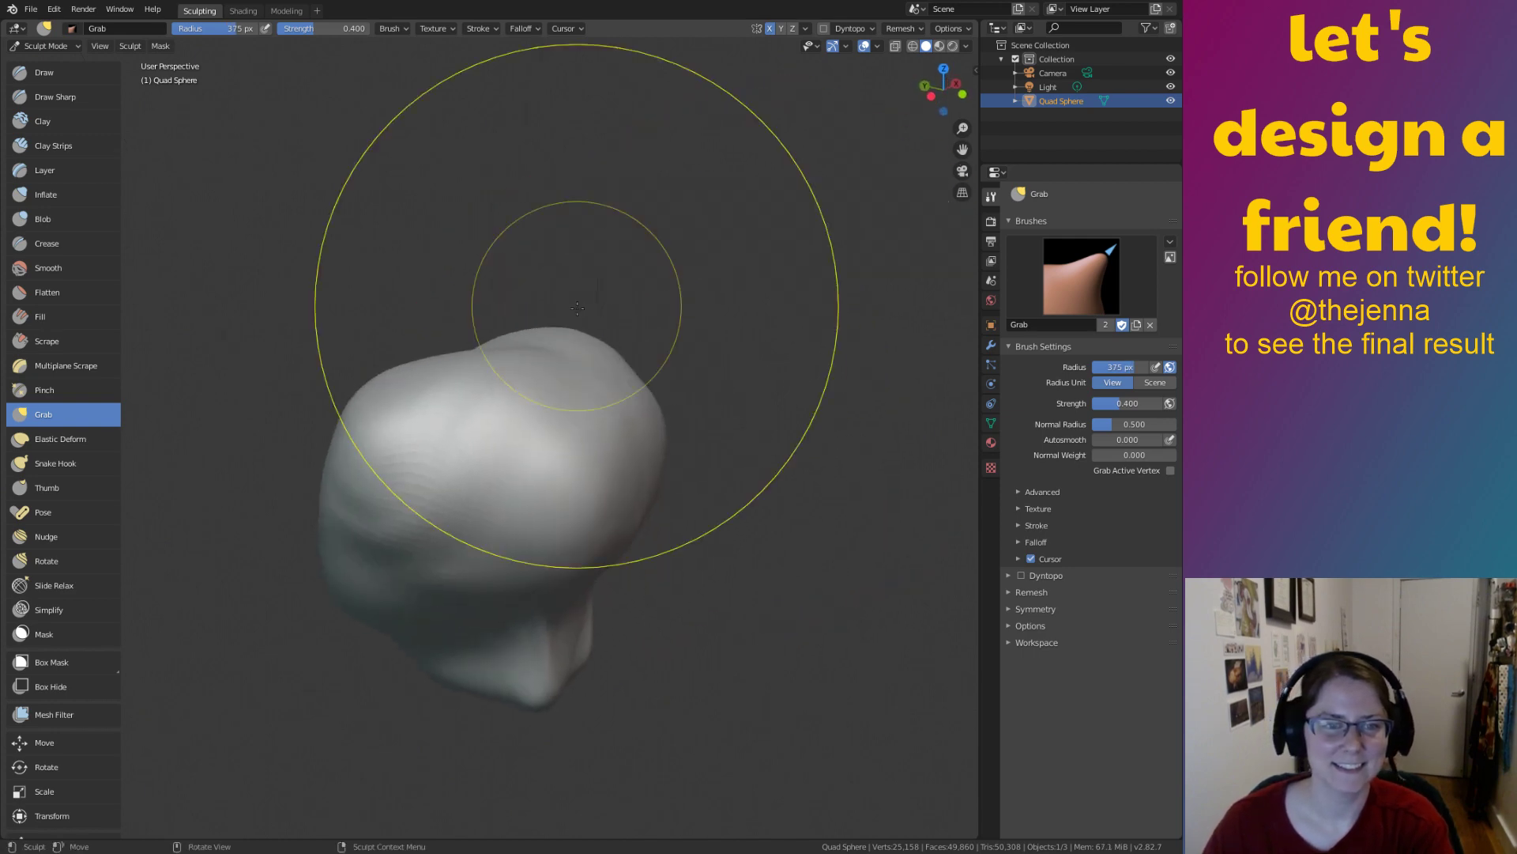
drag(611, 448, 522, 358)
mouse_move(451, 417)
mouse_down()
mouse_move(452, 394)
mouse_move(433, 420)
mouse_up()
mouse_move(494, 434)
middle_down()
mouse_move(709, 421)
mouse_move(664, 426)
mouse_move(624, 371)
middle_up()
mouse_move(627, 372)
mouse_down()
mouse_move(473, 373)
mouse_move(576, 361)
mouse_up()
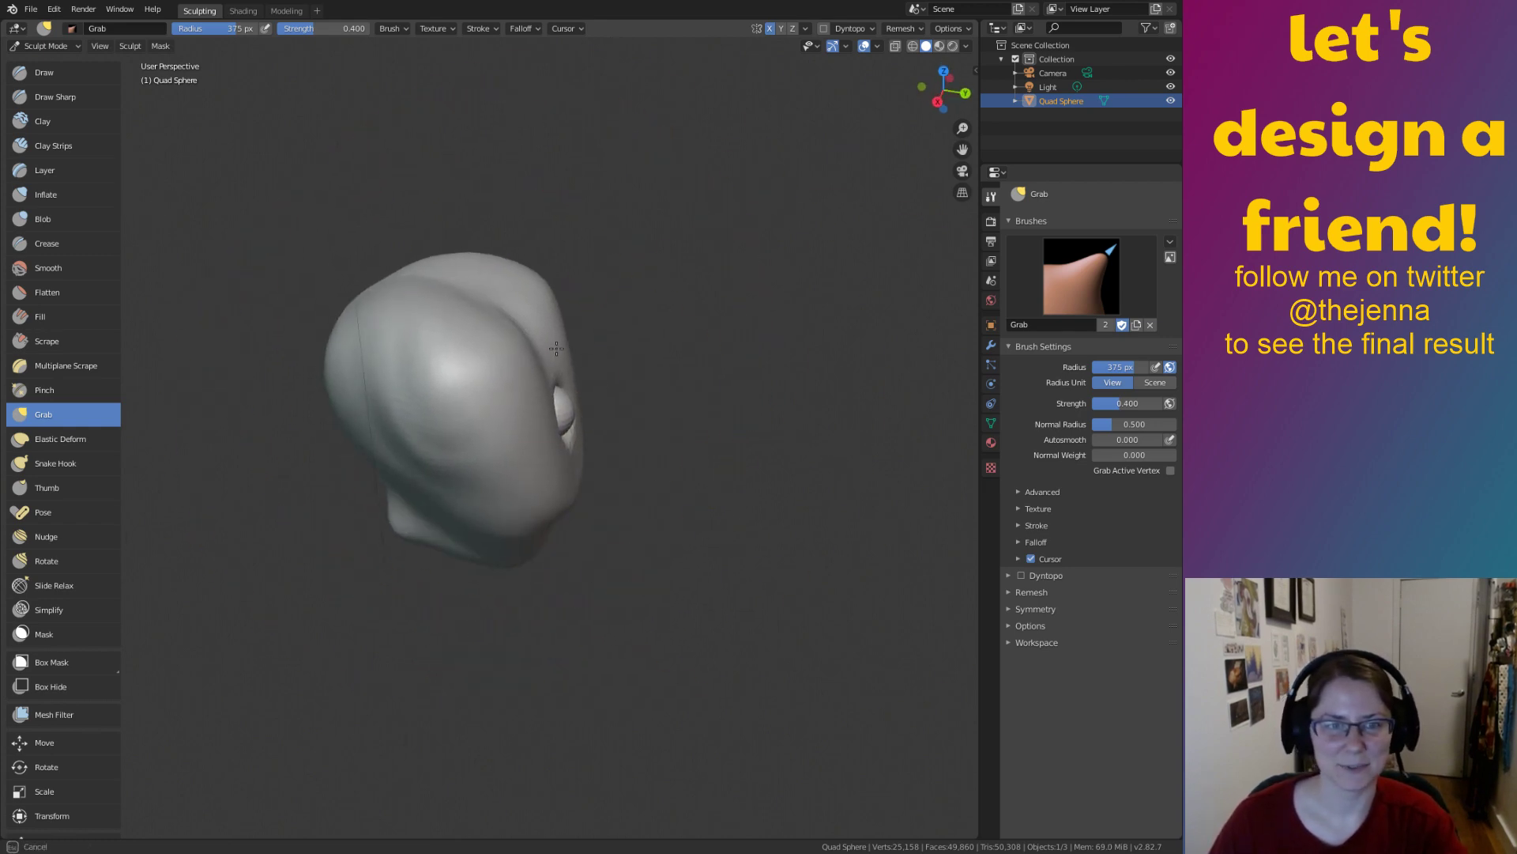
mouse_move(576, 361)
middle_down()
mouse_move(603, 310)
mouse_move(354, 305)
mouse_move(434, 305)
middle_up()
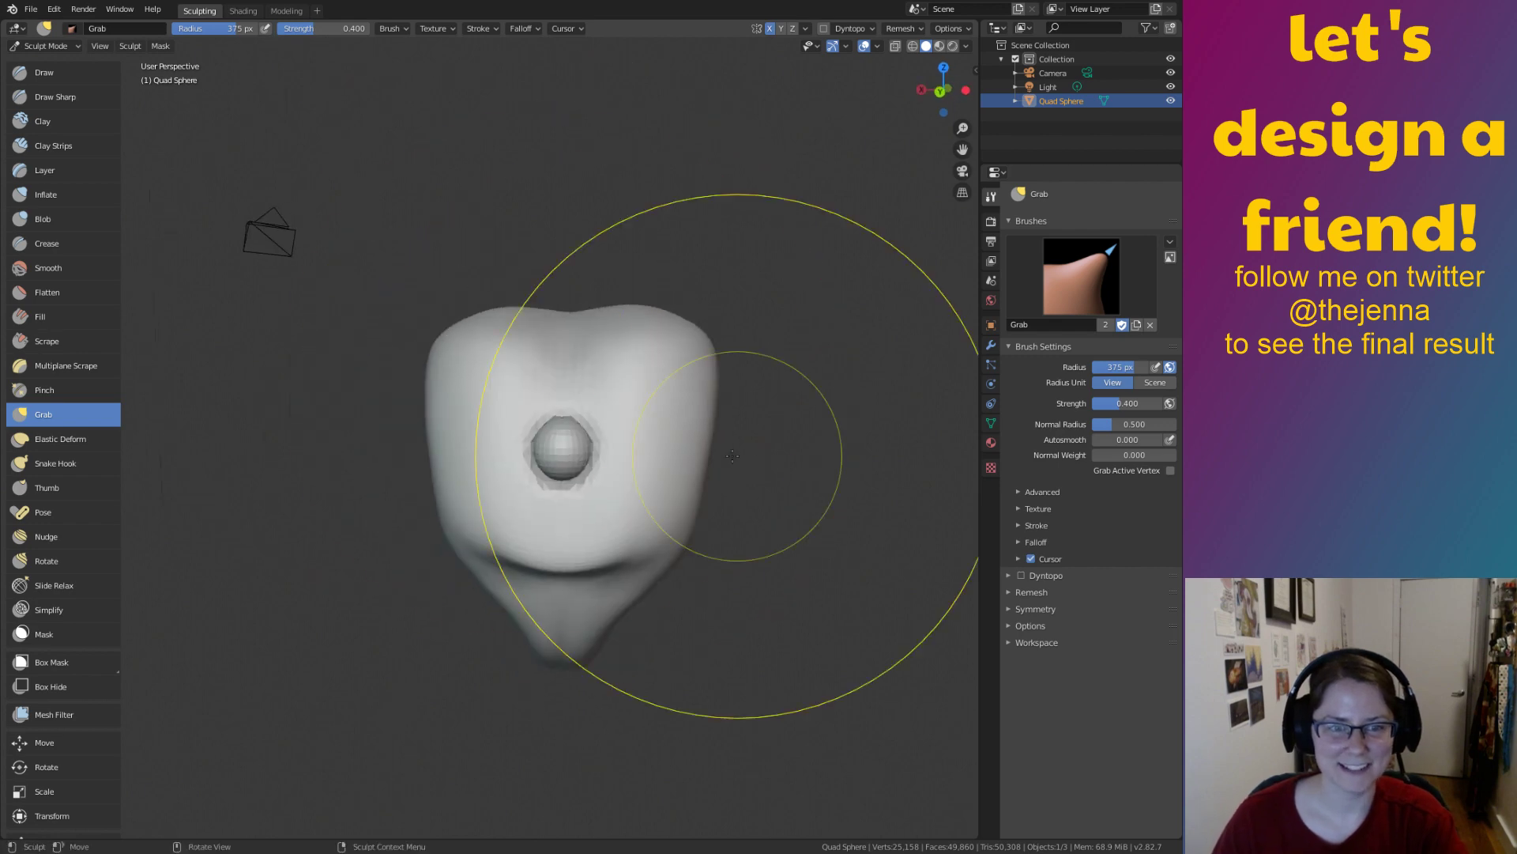
Pick the Draw brush with a 128 px radius and inspect the head from below and from the side
click(78, 68)
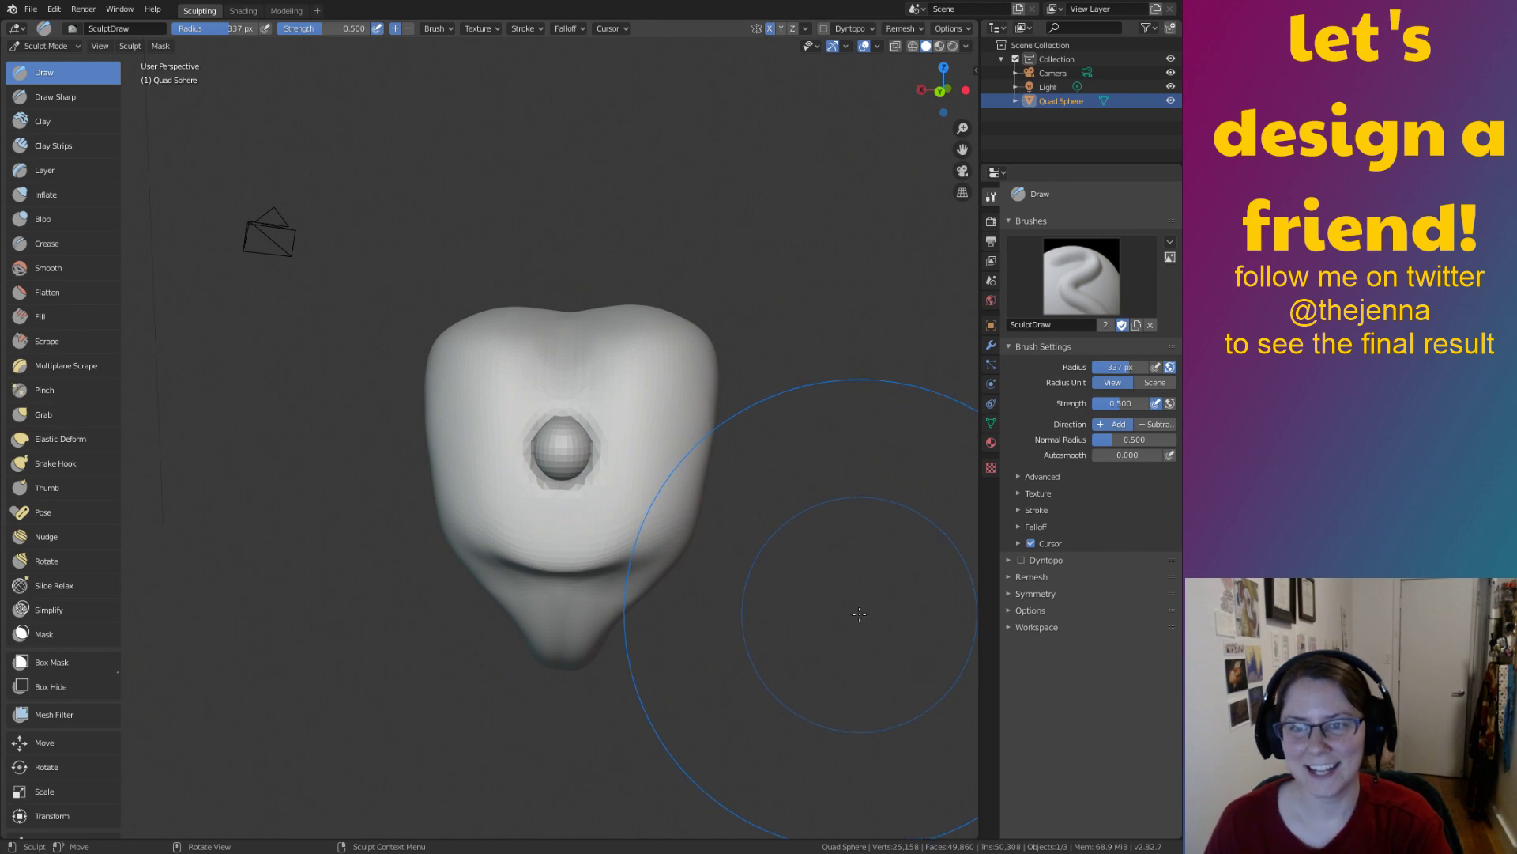
mouse_move(828, 562)
middle_down()
mouse_move(791, 545)
mouse_move(761, 496)
mouse_move(727, 502)
mouse_move(785, 495)
mouse_move(770, 496)
middle_up()
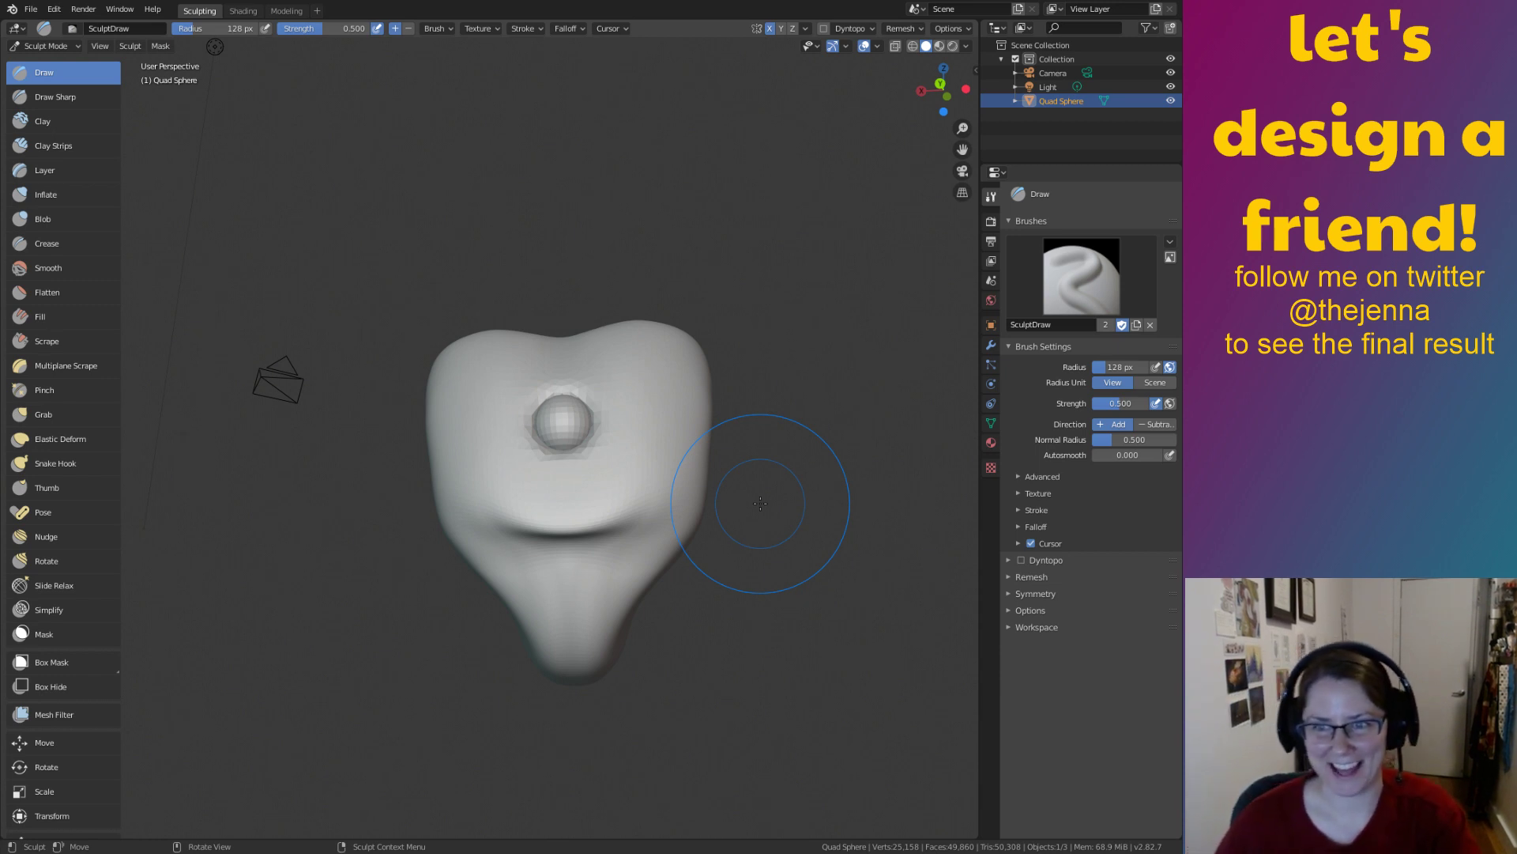
mouse_move(885, 473)
shift+middle_down()
mouse_move(974, 450)
mouse_move(601, 466)
mouse_move(853, 482)
mouse_move(701, 423)
mouse_move(702, 453)
mouse_move(664, 482)
mouse_move(687, 502)
shift+middle_up()
scroll(703, 435, down, 2)
middle_drag(711, 435, 877, 442)
shift+middle_drag(674, 454, 626, 575)
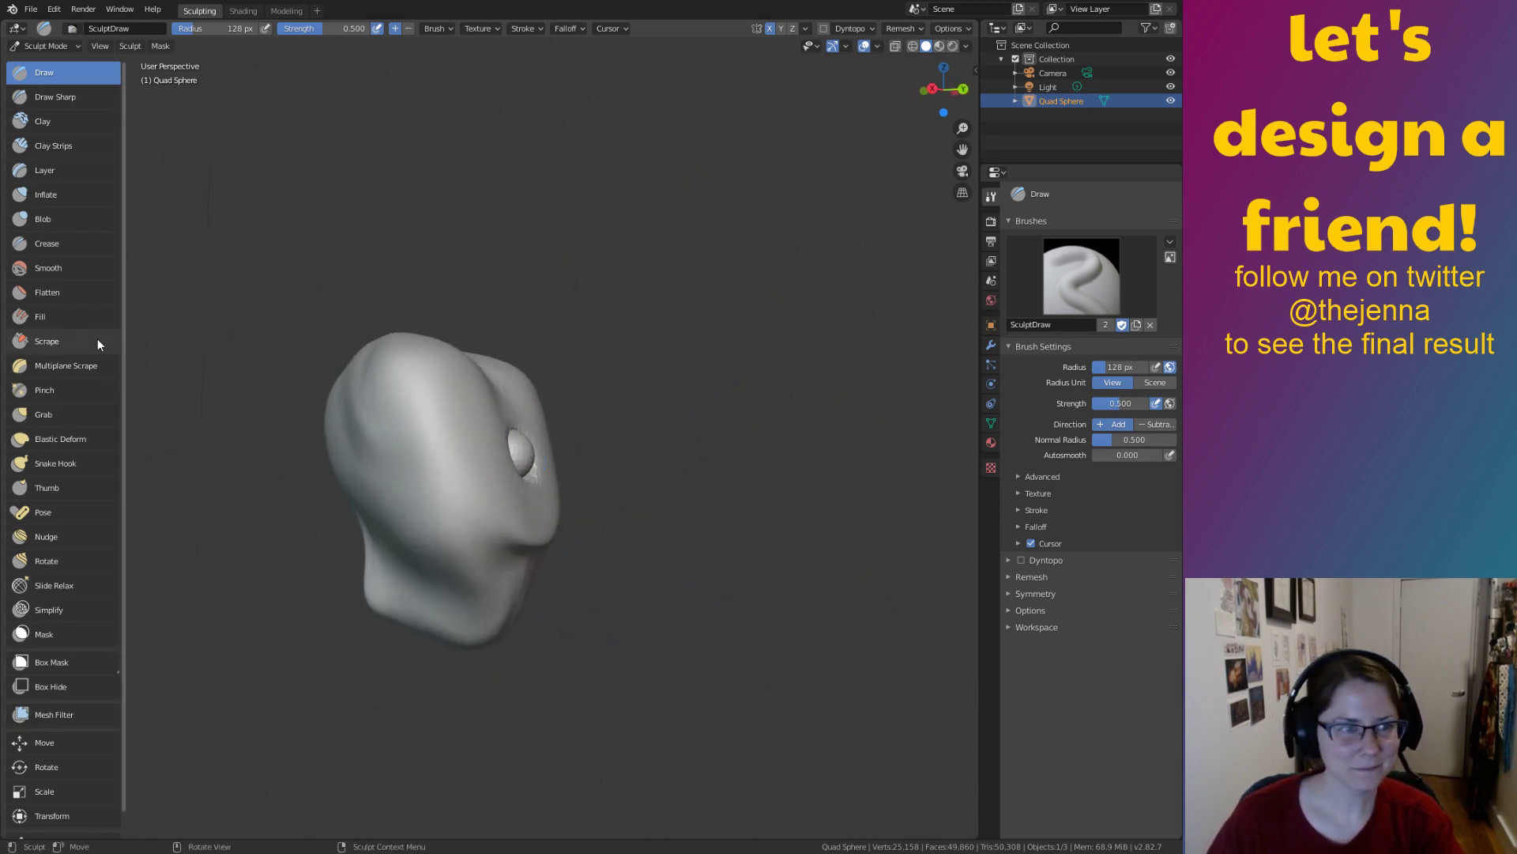
Set the brush radius to 154 px and stroke the Clay Strips brush over the skin around the eye socket
click(63, 417)
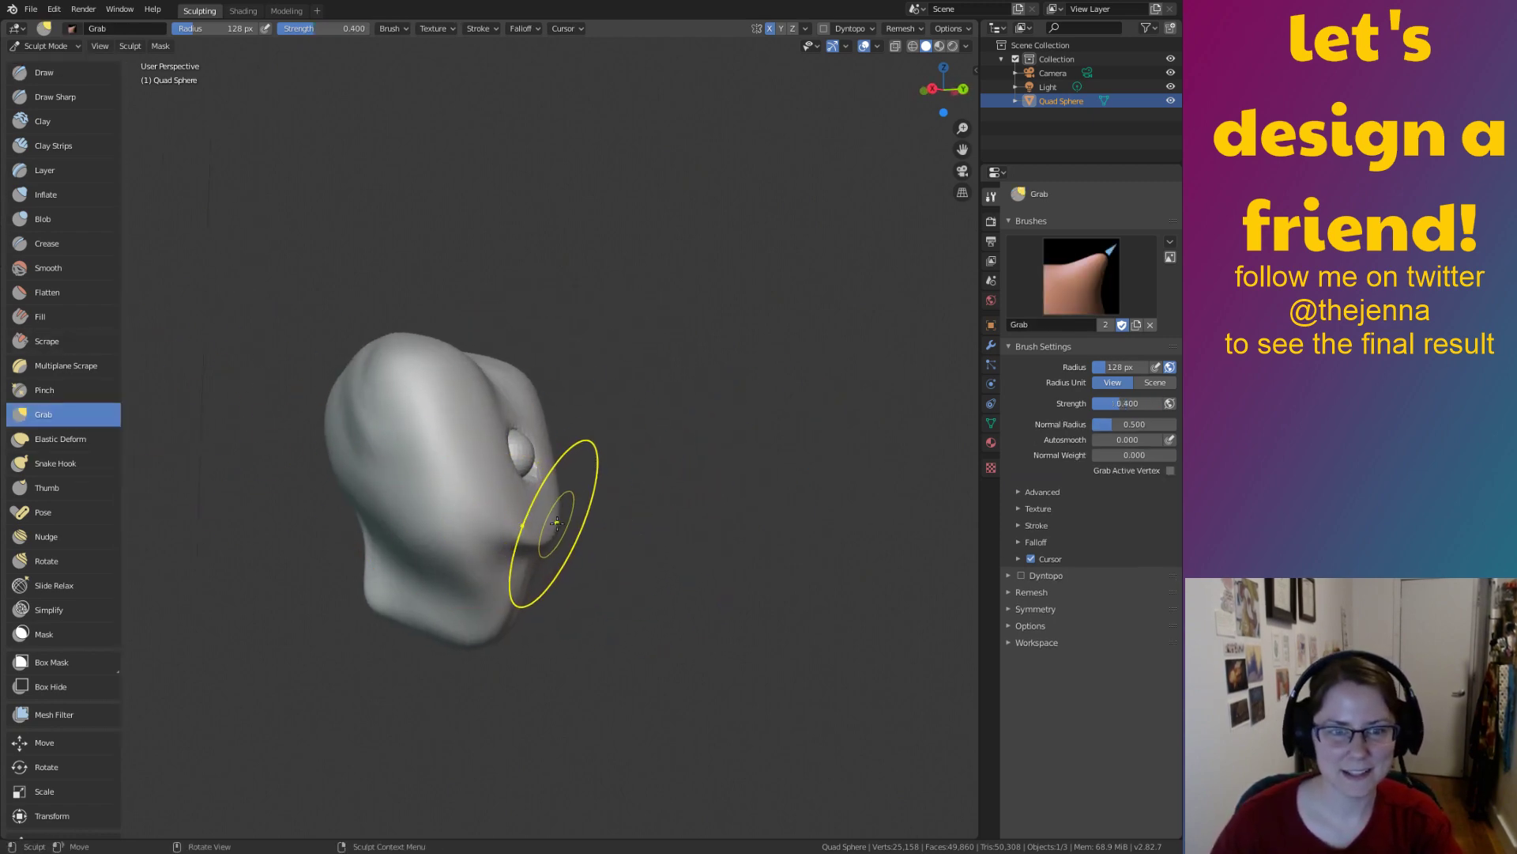
key(f)
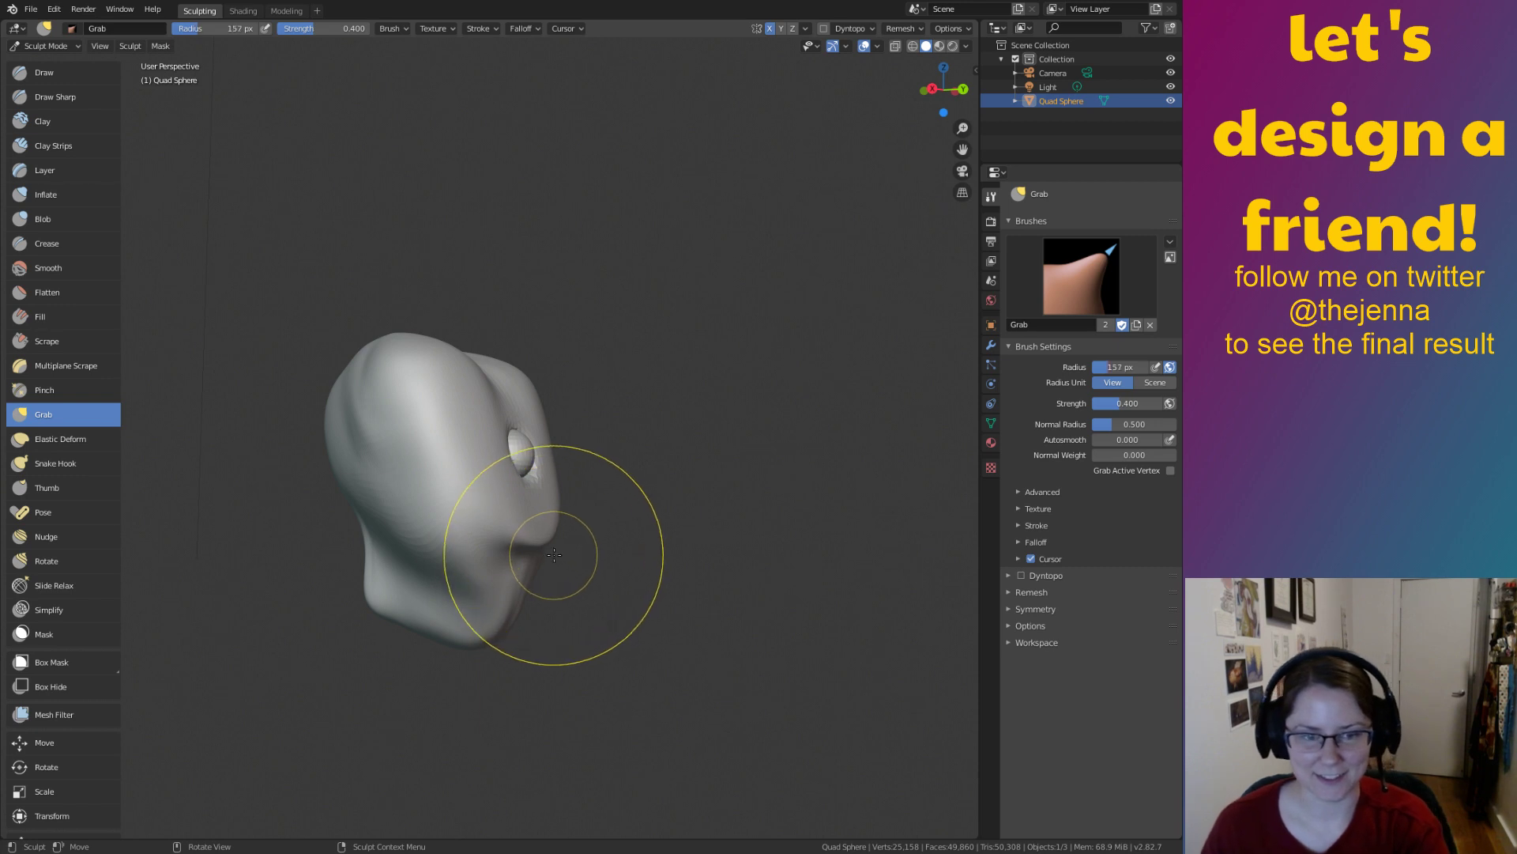
key(bracketleft)
key(bracketleft)
key(bracketleft)
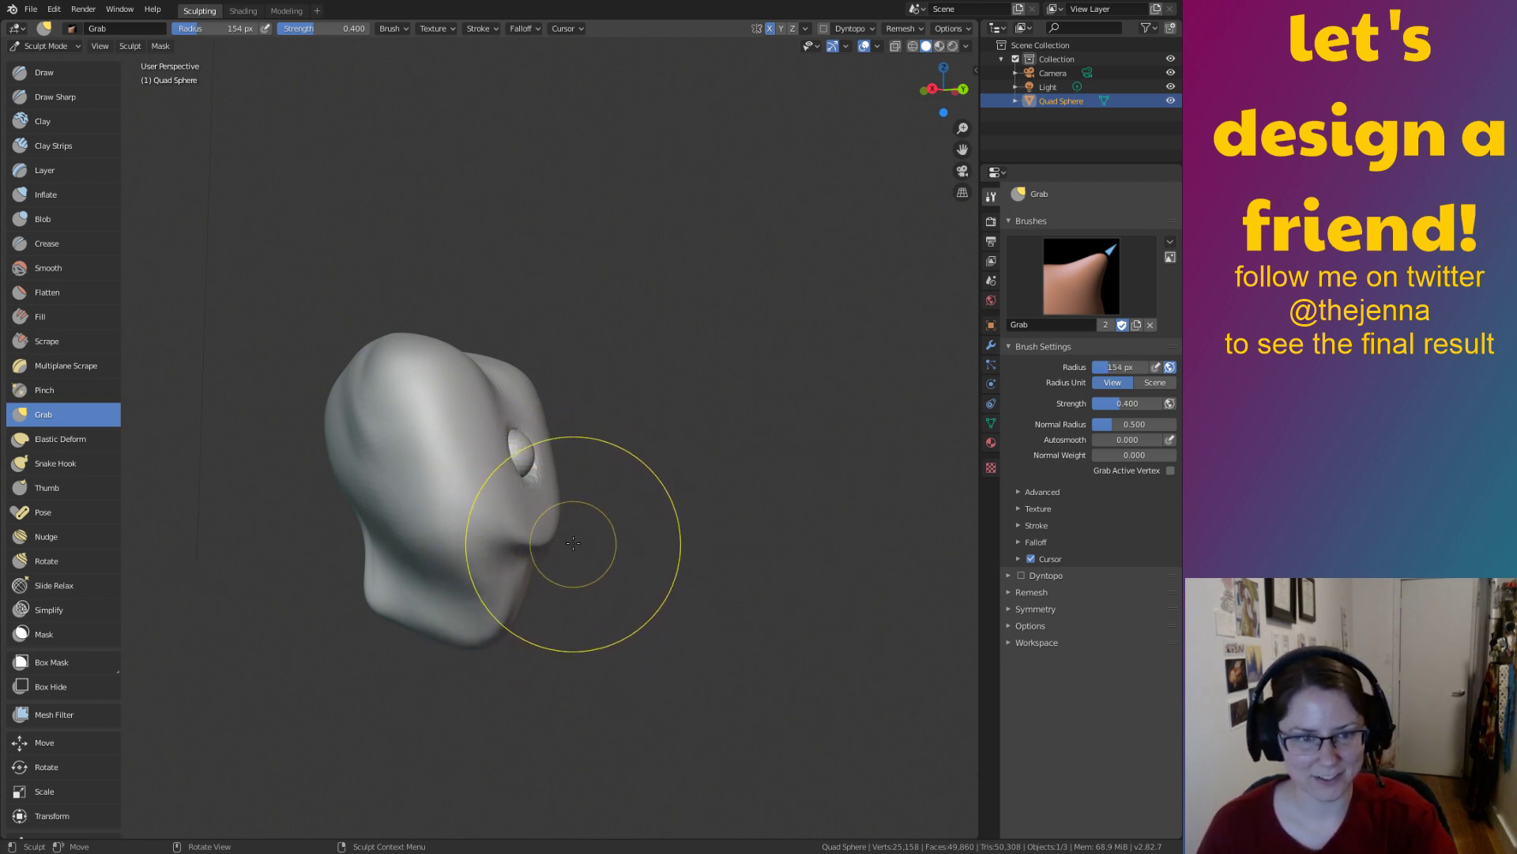
mouse_move(602, 557)
ctrl+middle_down()
mouse_move(612, 549)
mouse_move(553, 472)
mouse_move(664, 517)
mouse_move(619, 542)
mouse_move(626, 649)
ctrl+middle_up()
mouse_move(720, 564)
ctrl+middle_down()
mouse_move(559, 465)
mouse_move(583, 532)
mouse_move(717, 586)
mouse_move(630, 529)
mouse_move(593, 524)
mouse_move(637, 629)
mouse_move(700, 594)
mouse_move(620, 559)
ctrl+middle_up()
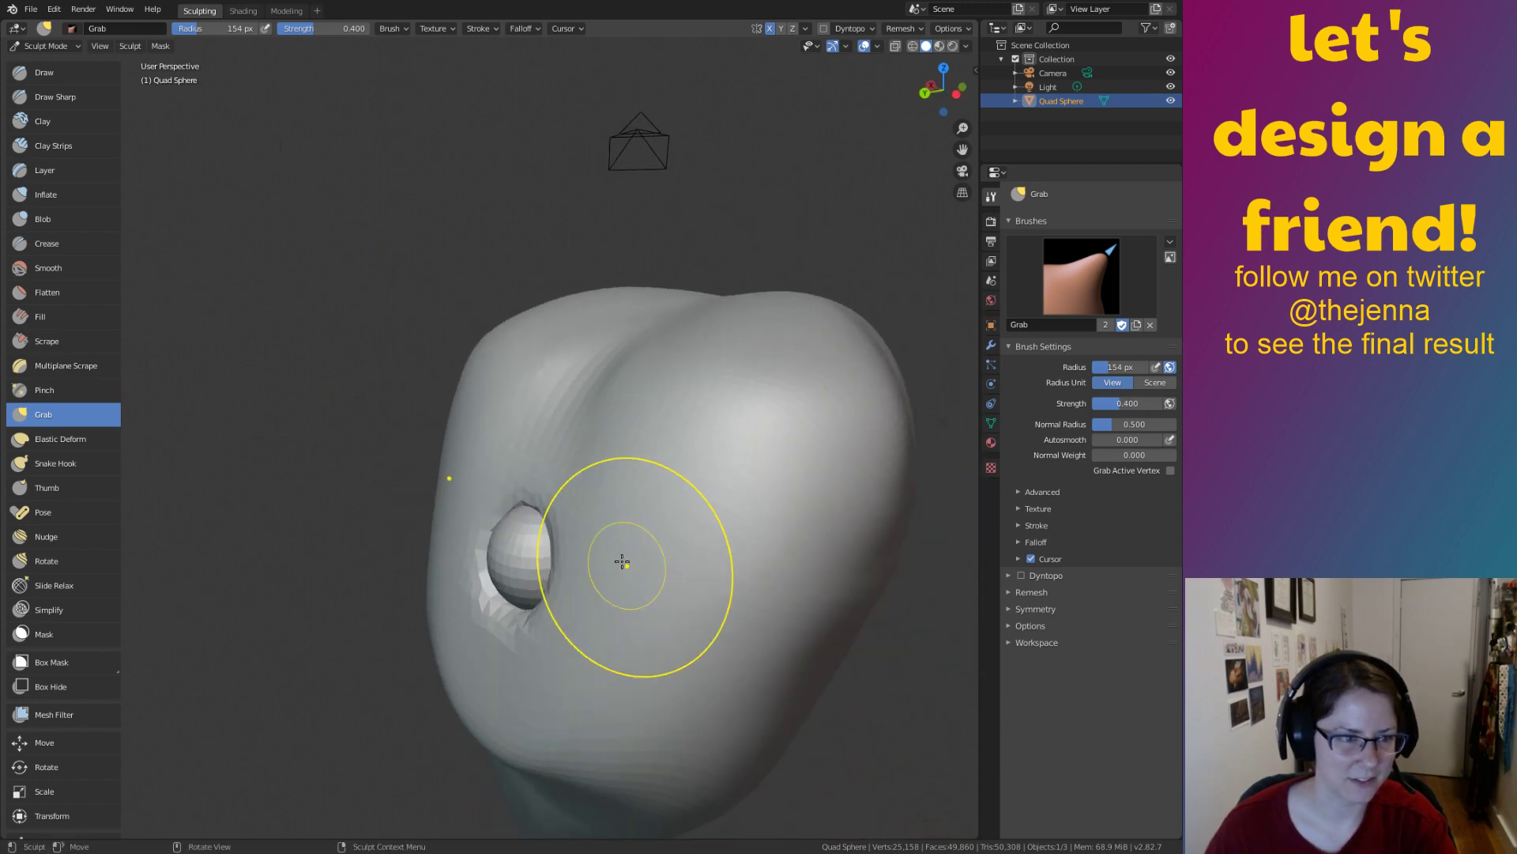
click(53, 146)
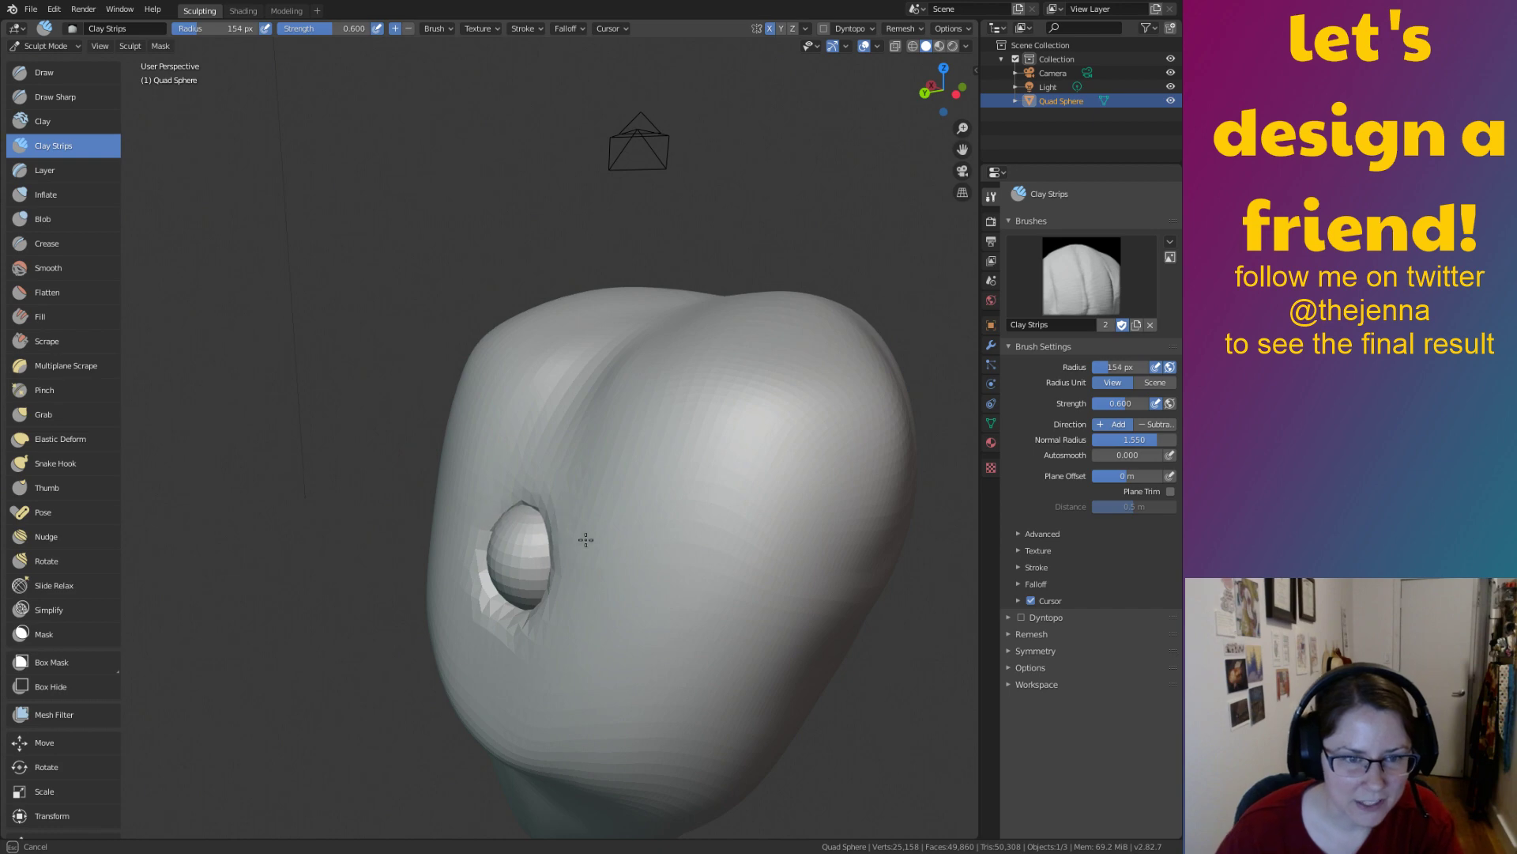
drag(470, 492, 508, 569)
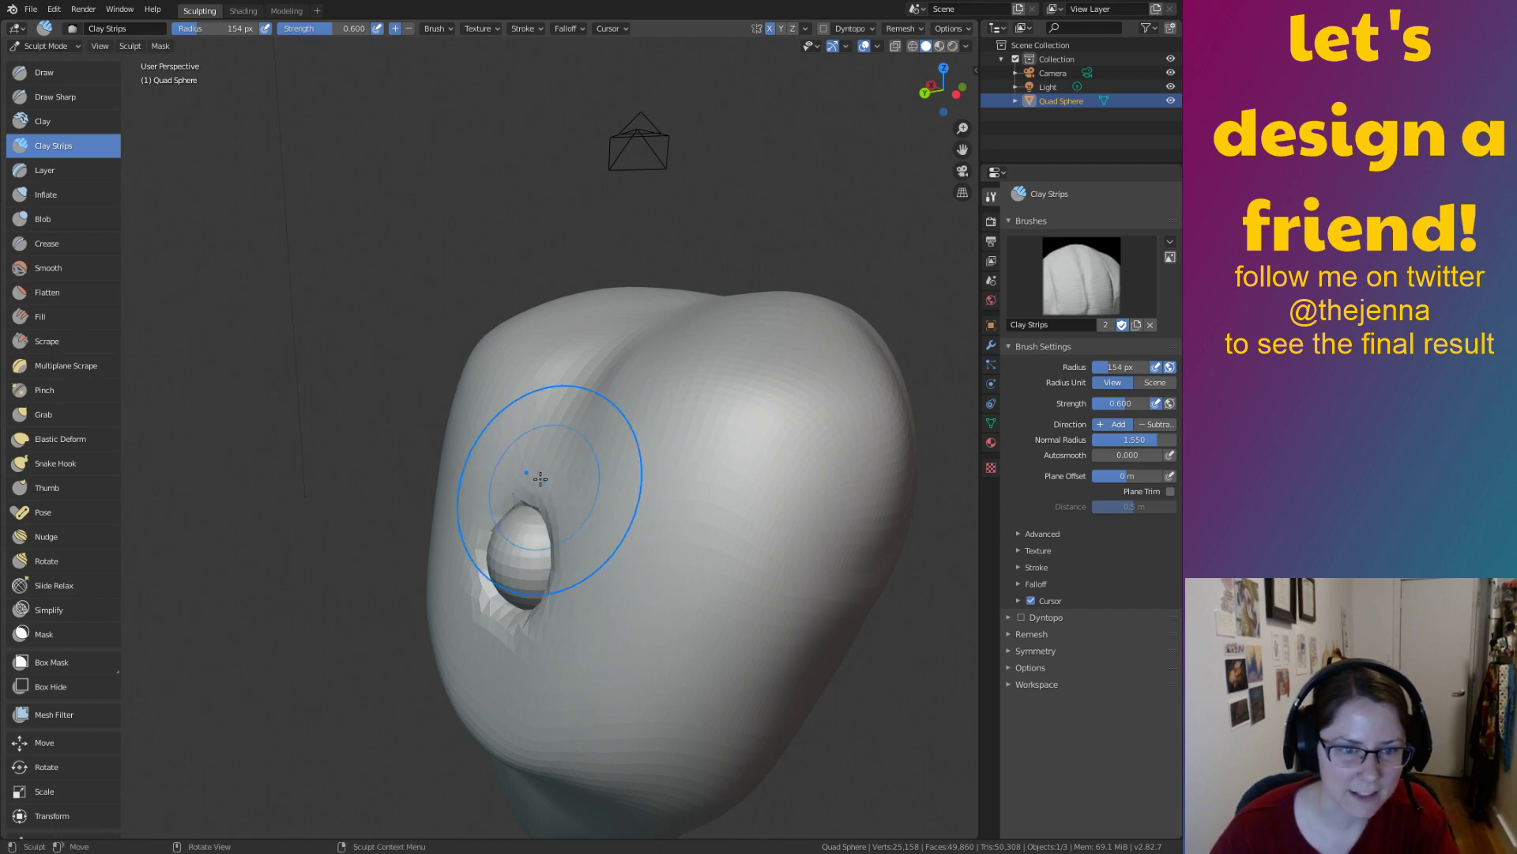
Examine the head and eyeball mesh in the Modeling workspace, comparing Edit Mode with Object Mode
click(284, 11)
key(Tab)
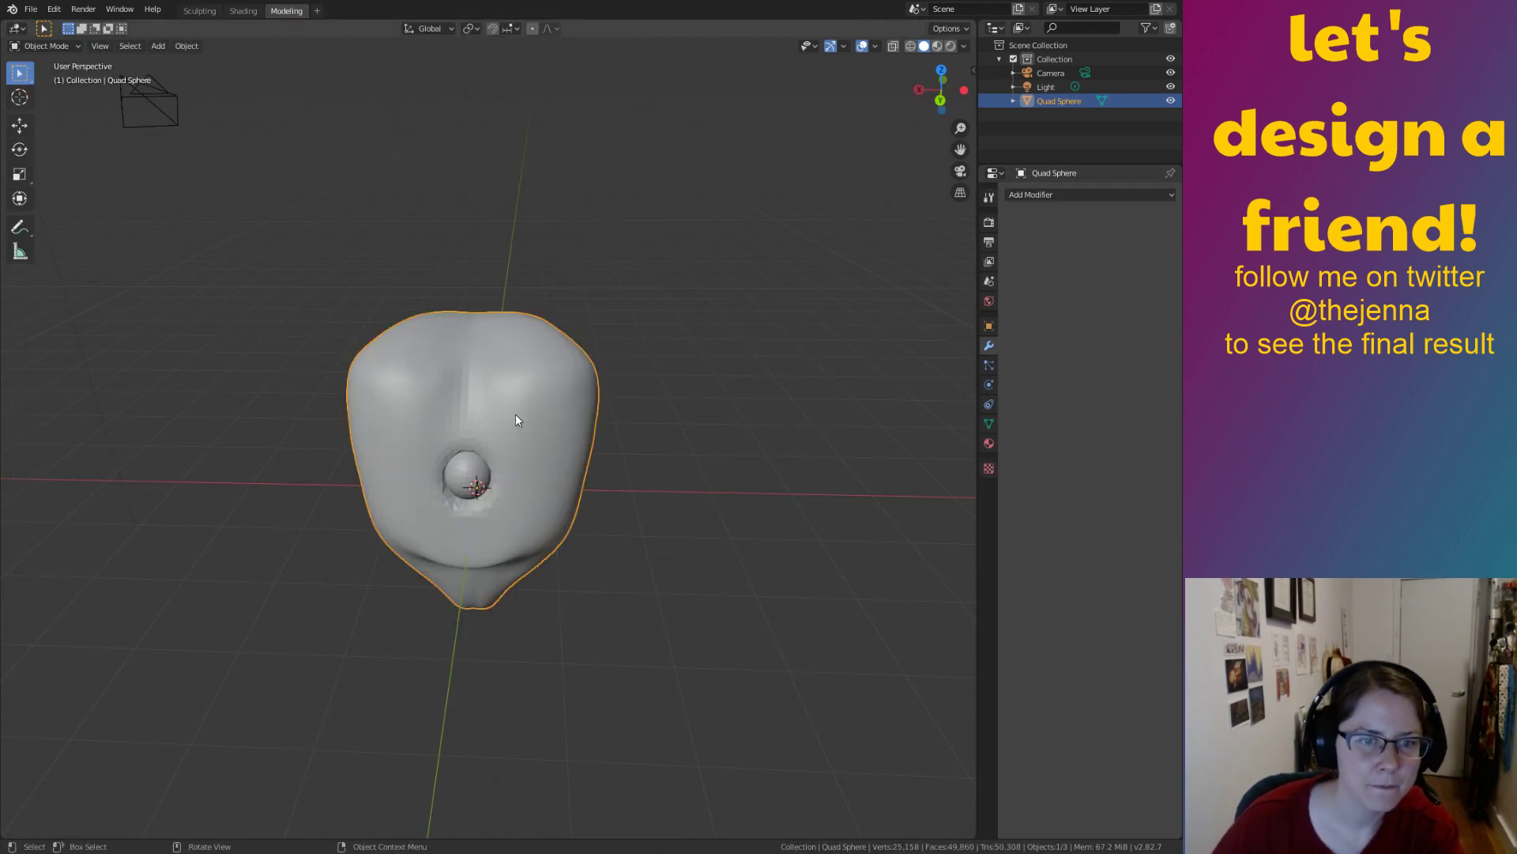
key(Tab)
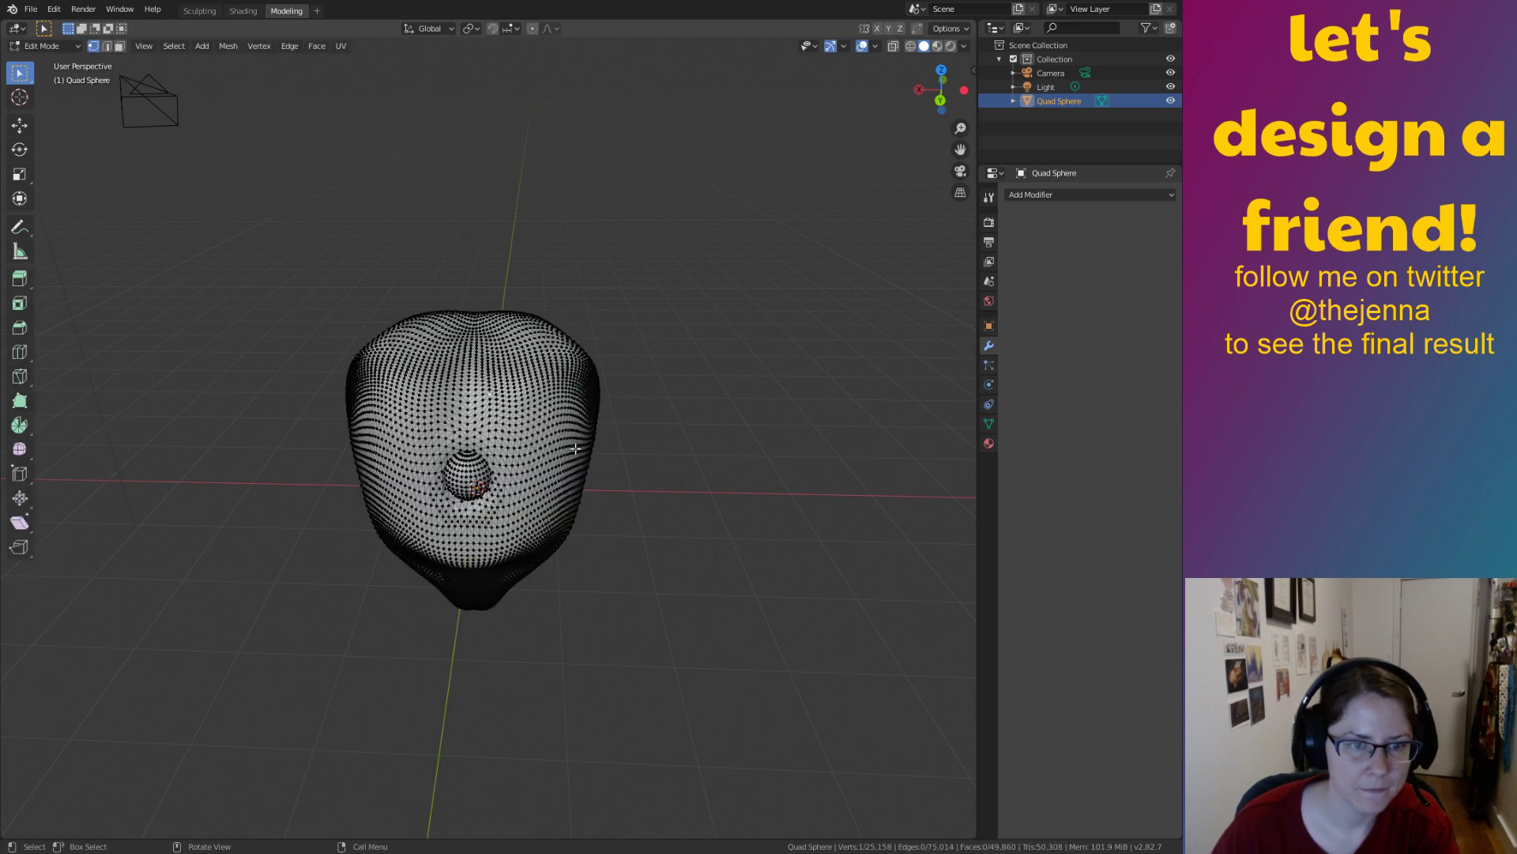
key(a)
key(alt+a)
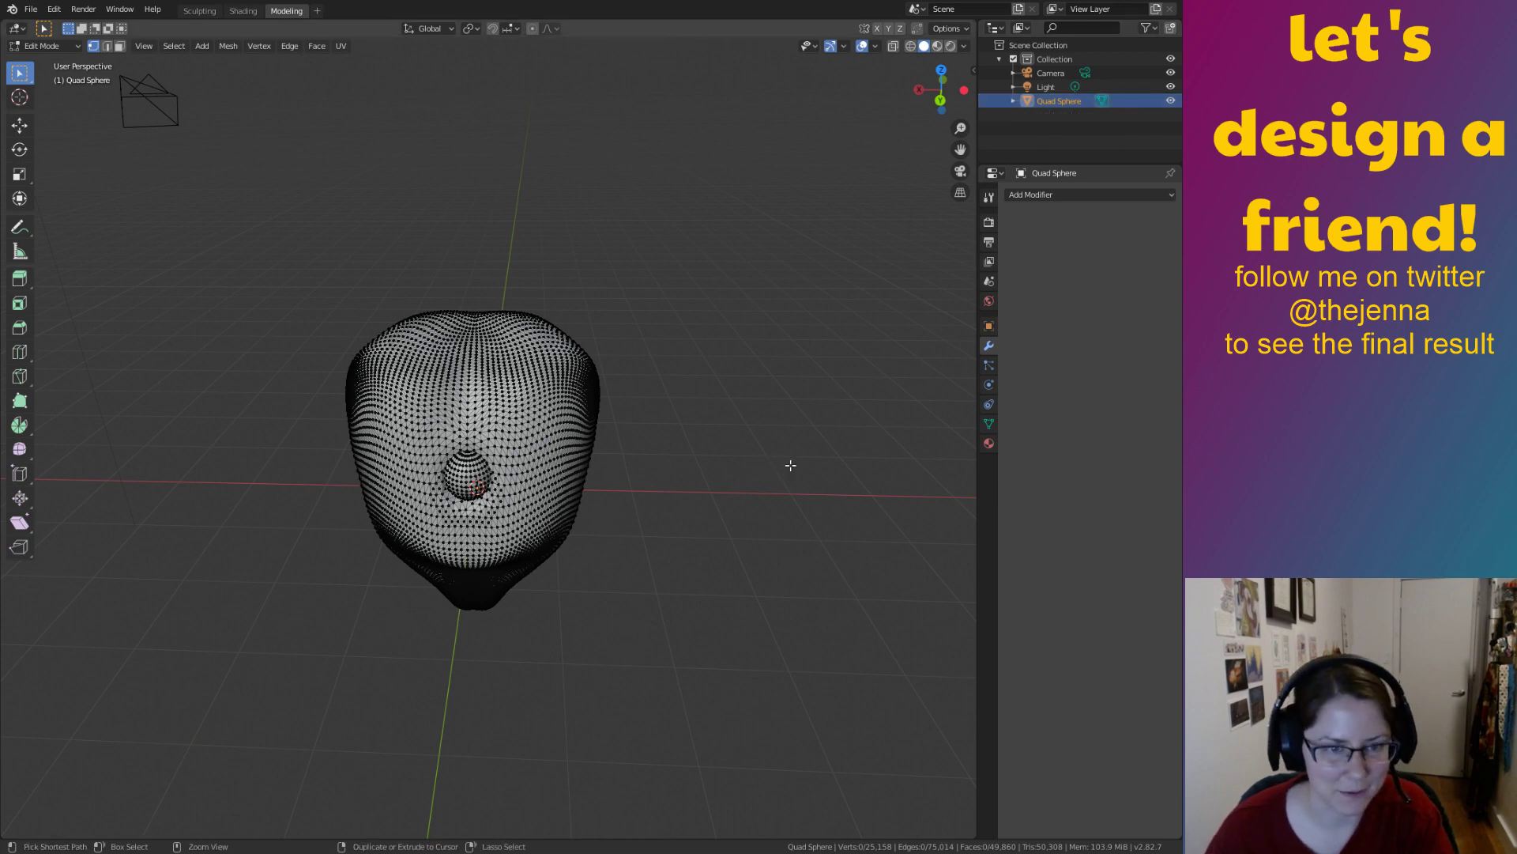
key(a)
key(alt+a)
key(Tab)
key(Tab)
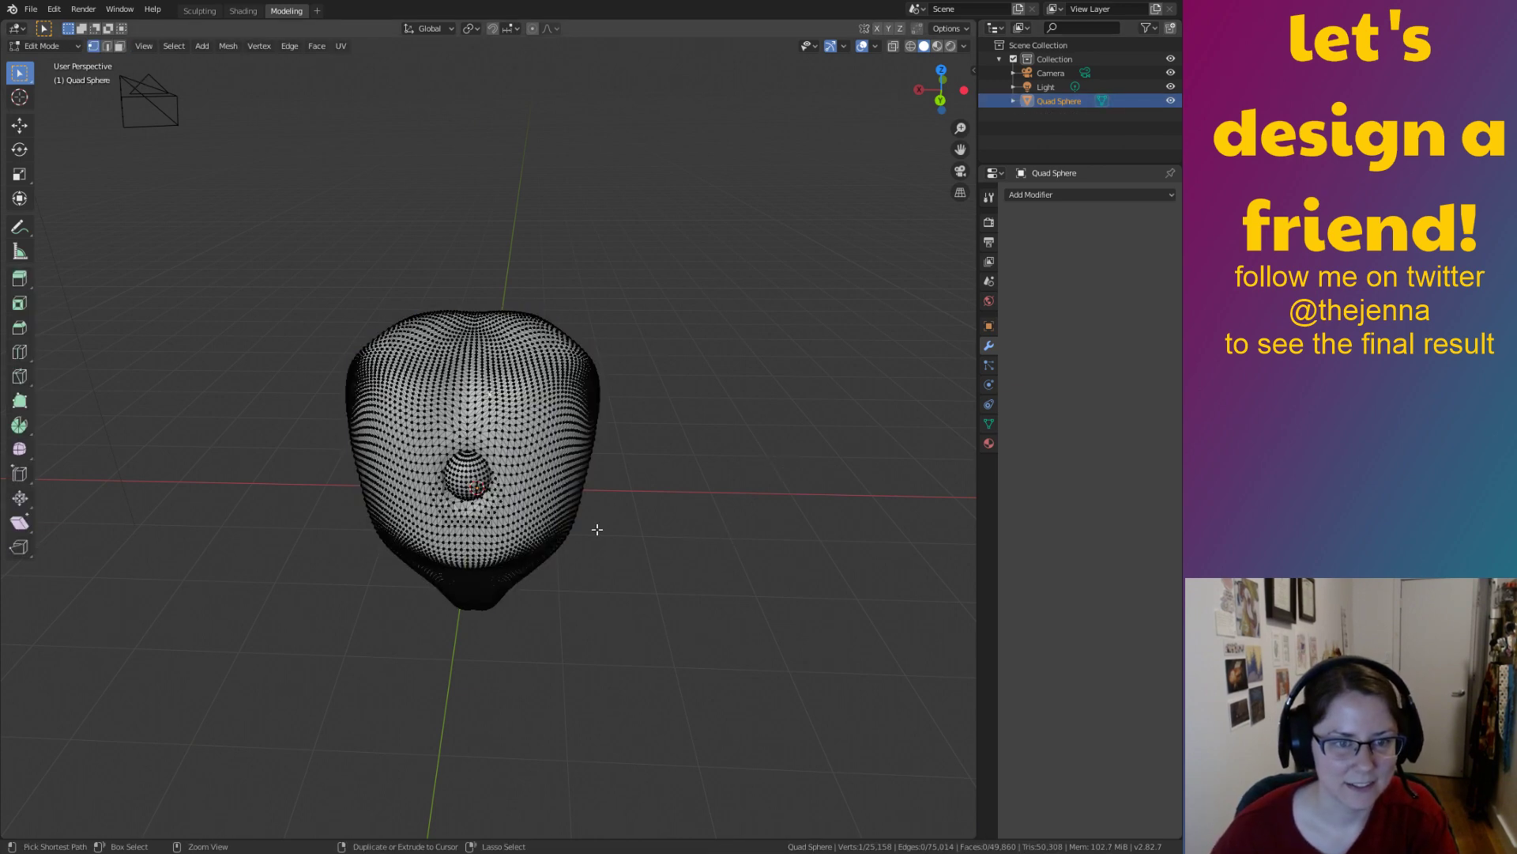
key(Tab)
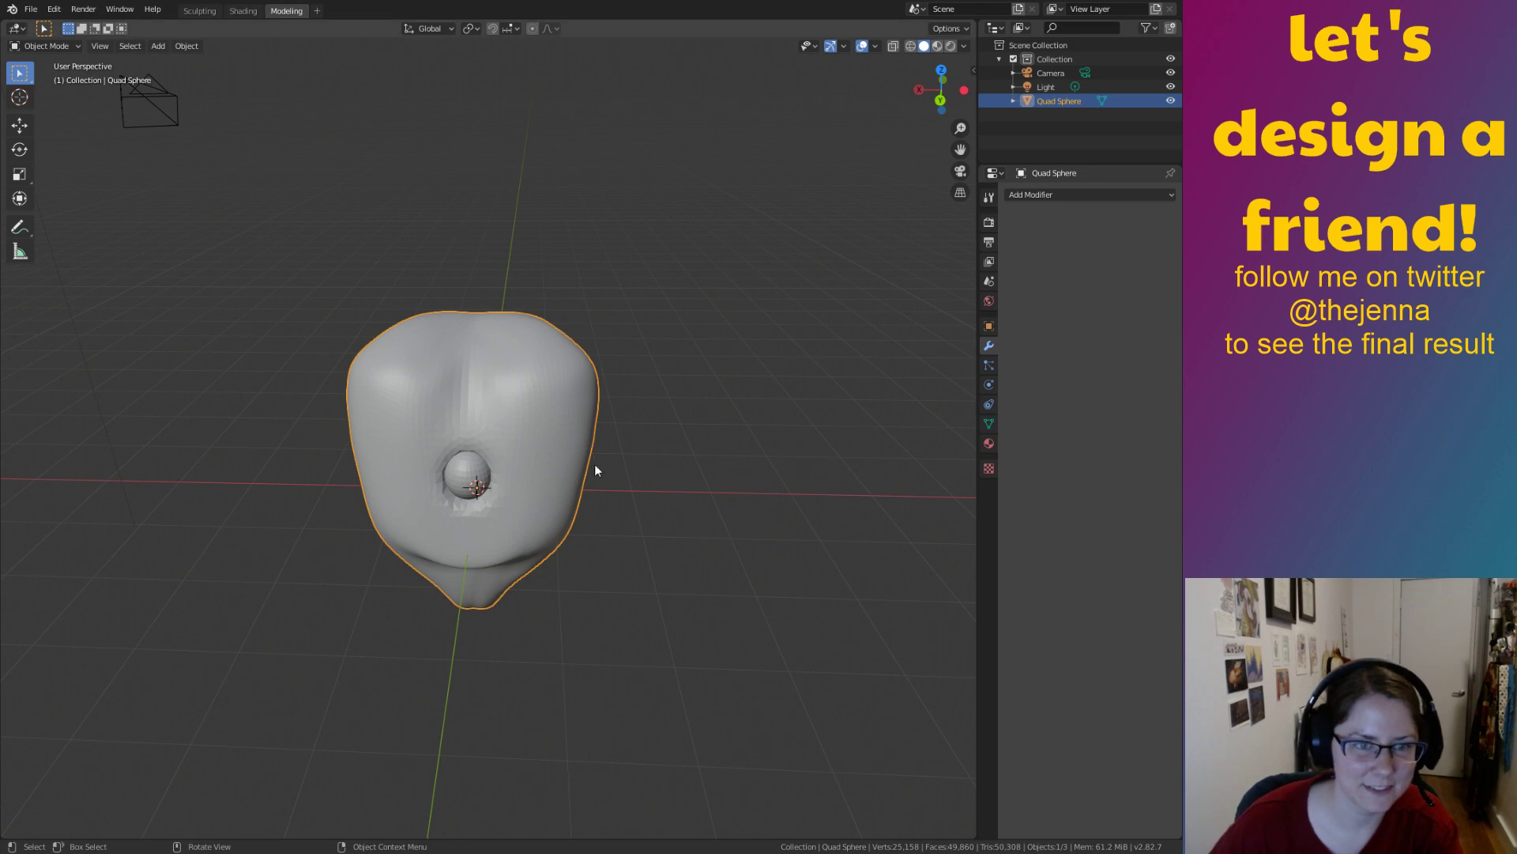
Examine the rim of the eye socket up close in the Sculpting workspace and compare it with the Modeling workspace view
click(204, 13)
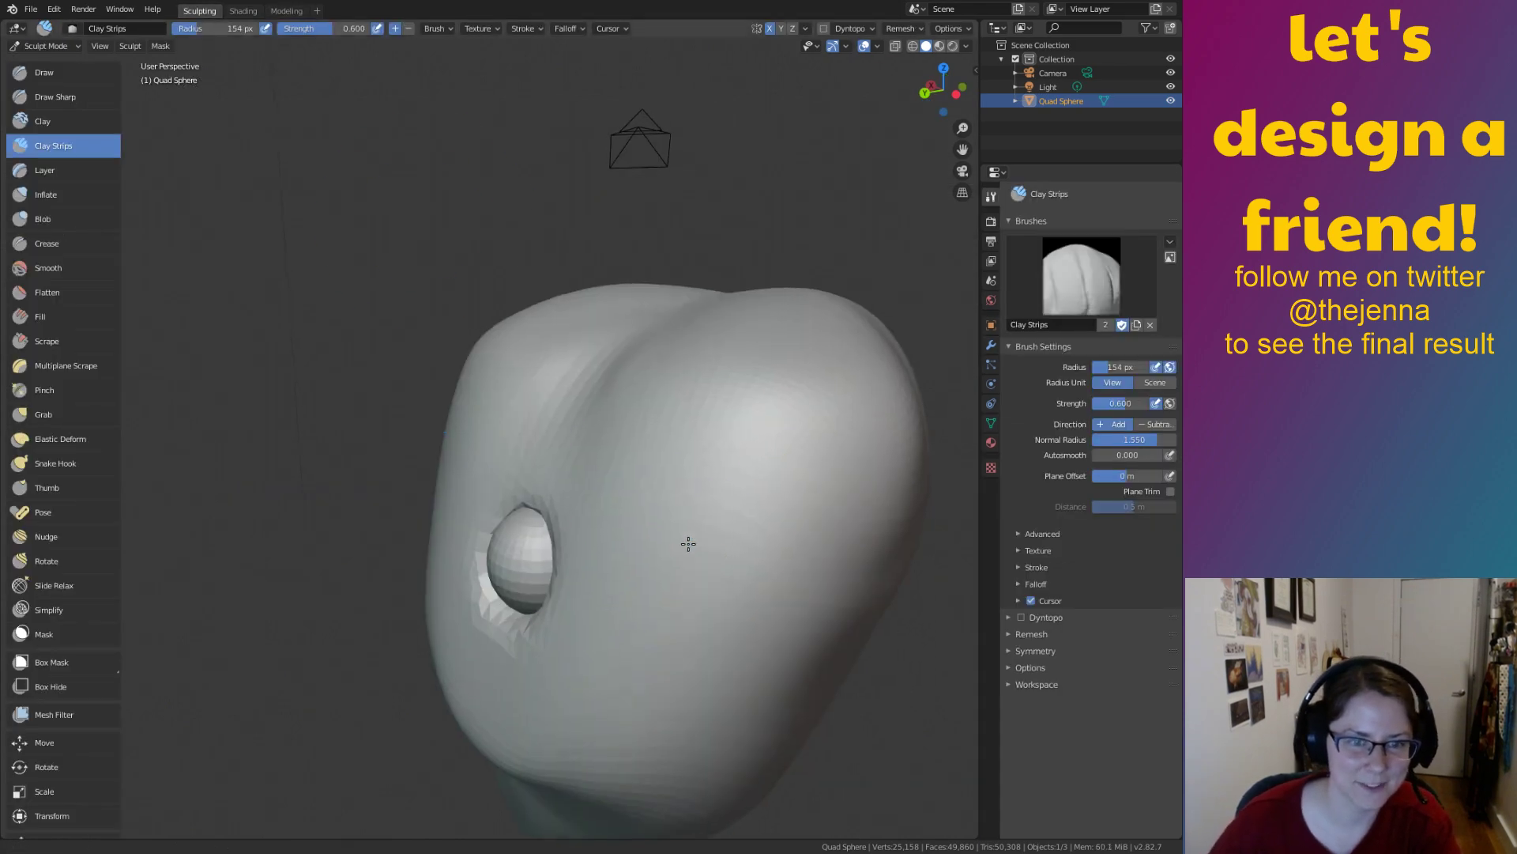
middle_drag(472, 428, 607, 379)
mouse_move(610, 532)
middle_down()
mouse_move(569, 542)
mouse_move(591, 470)
mouse_move(508, 481)
mouse_move(590, 372)
mouse_move(476, 425)
middle_up()
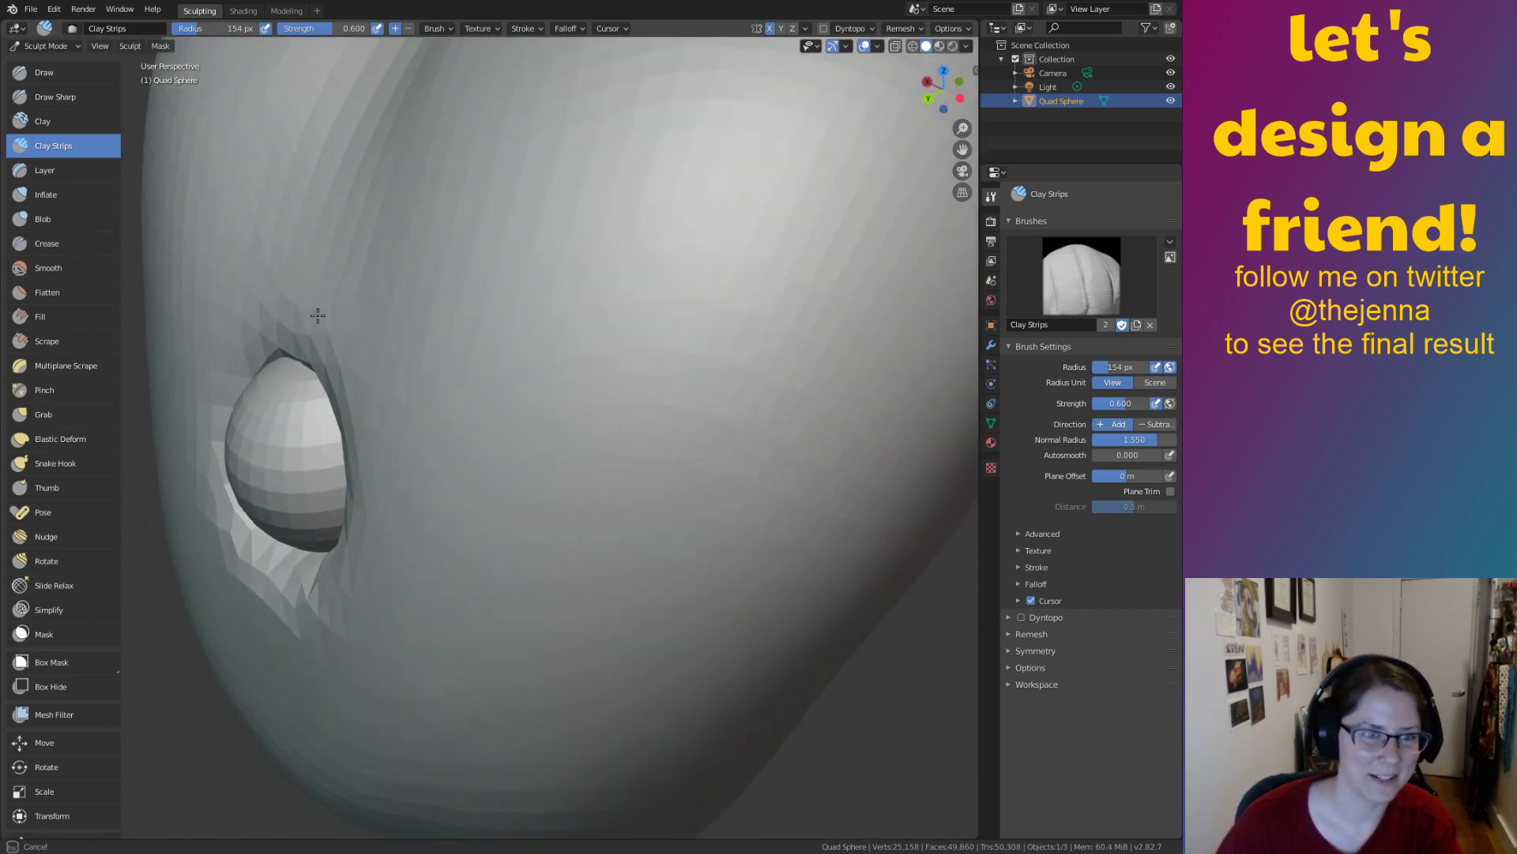
shift+middle_drag(379, 305, 474, 338)
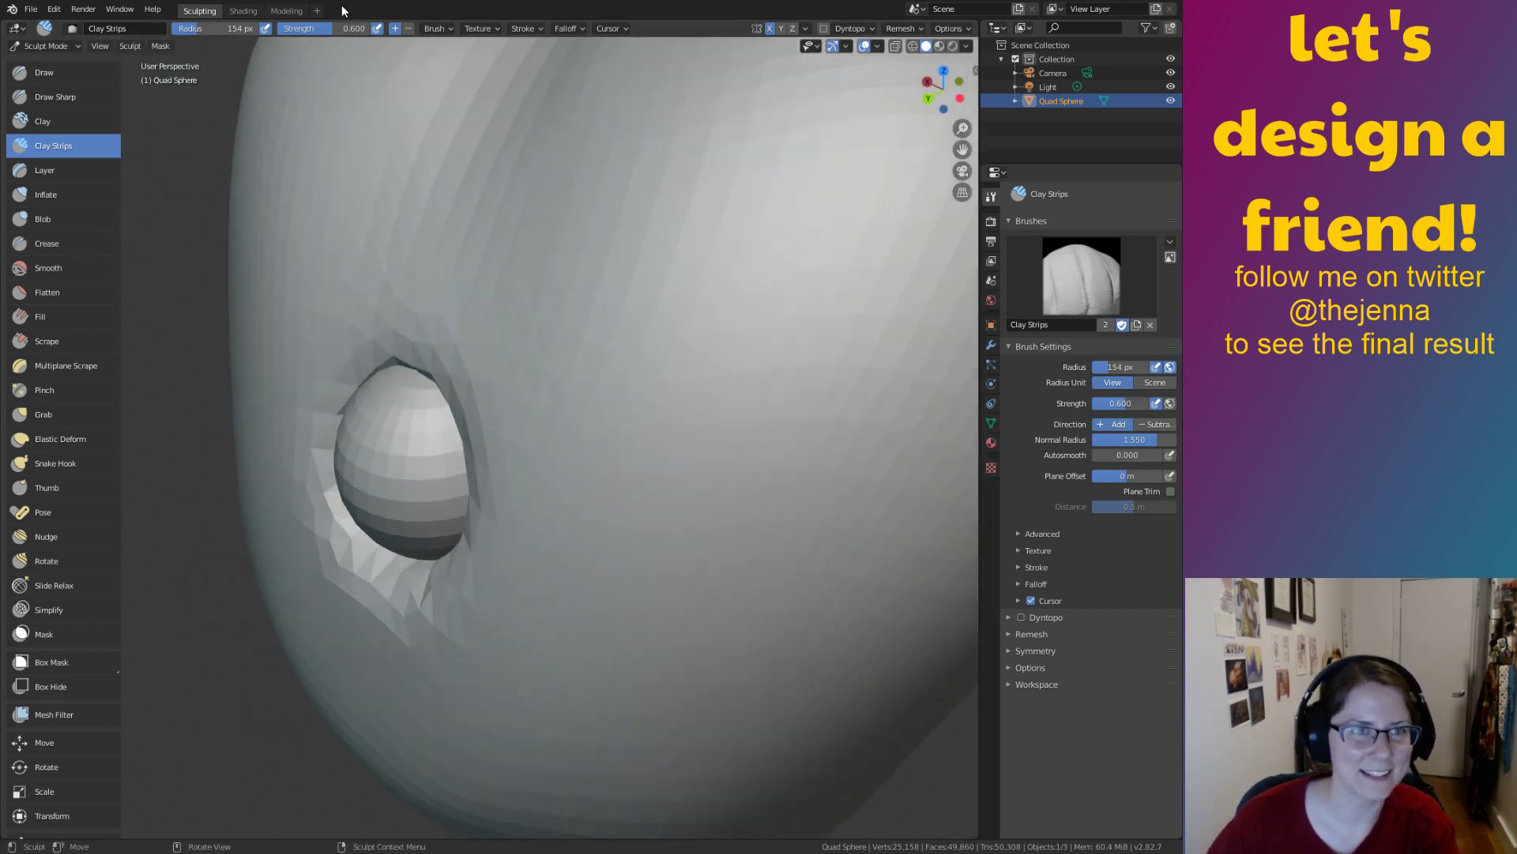
click(286, 11)
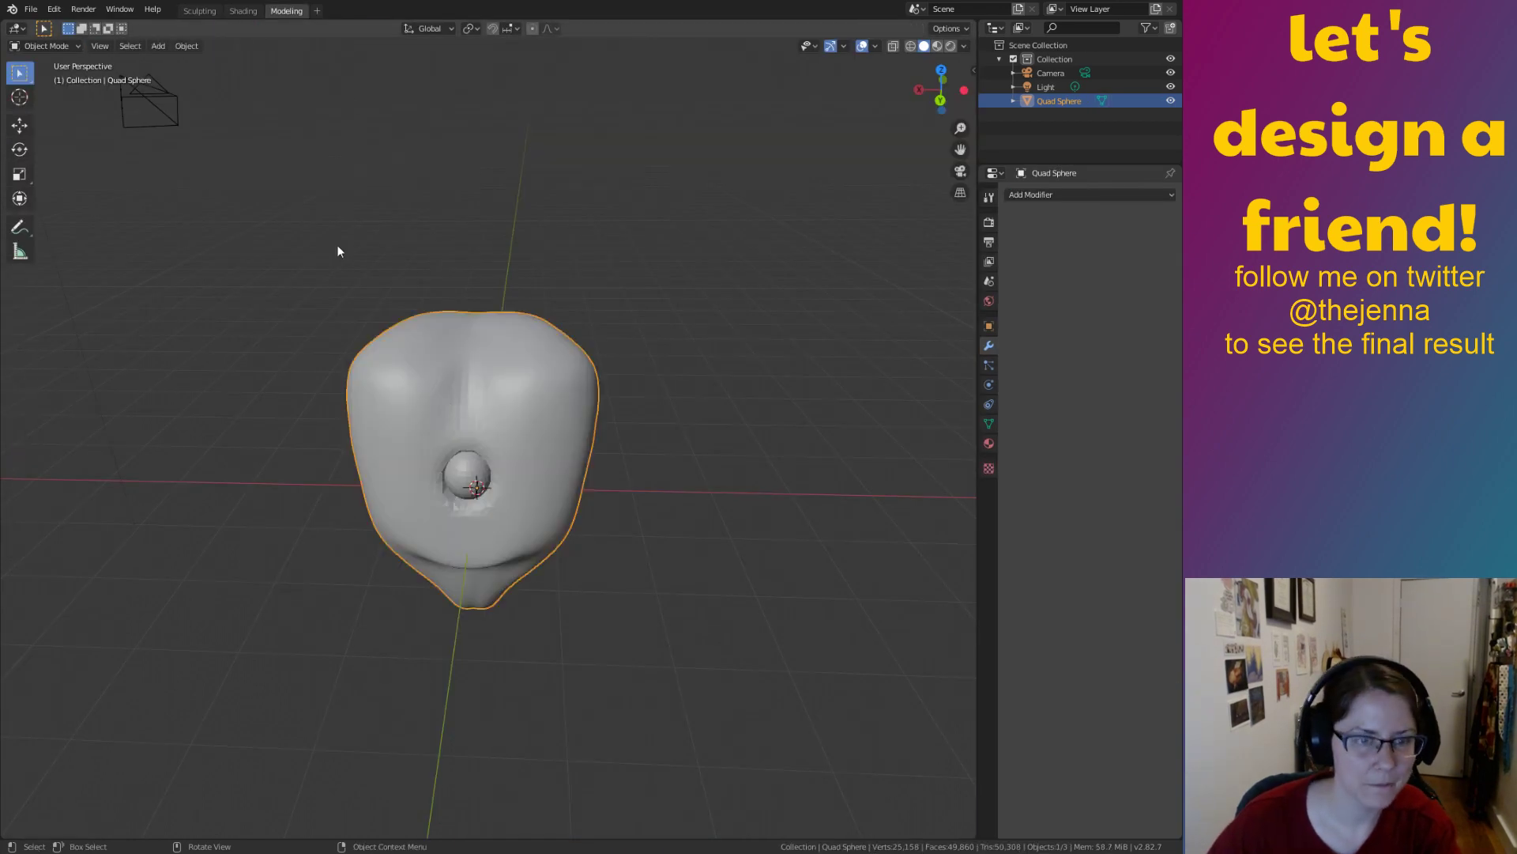
click(199, 11)
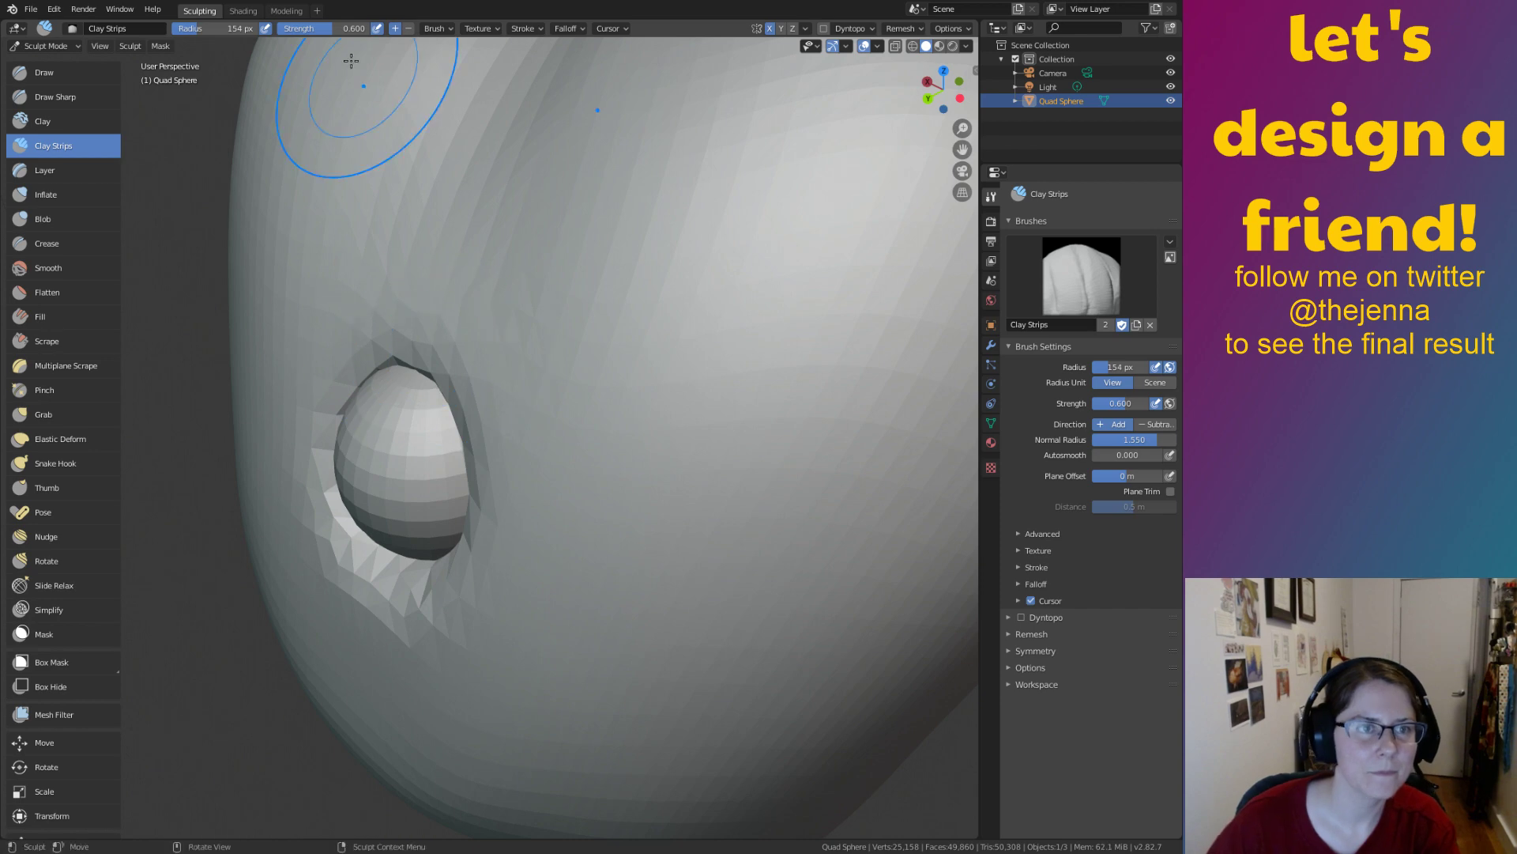
click(286, 10)
key(Tab)
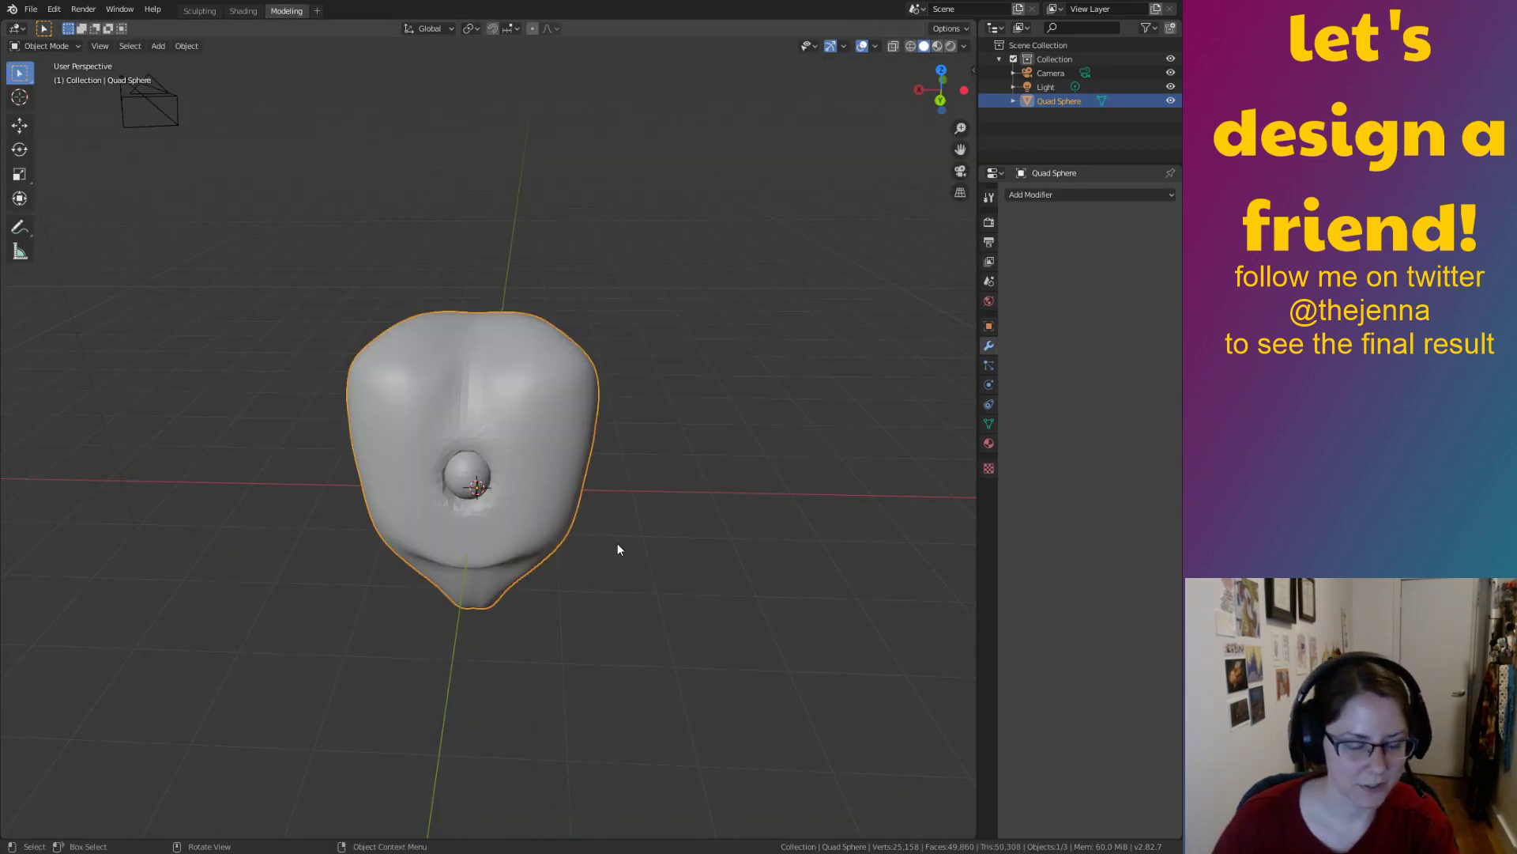
Examine the eyeball and the rim of its socket in the Sculpting workspace, from close up out to the whole head
key(Tab)
key(a)
click(199, 10)
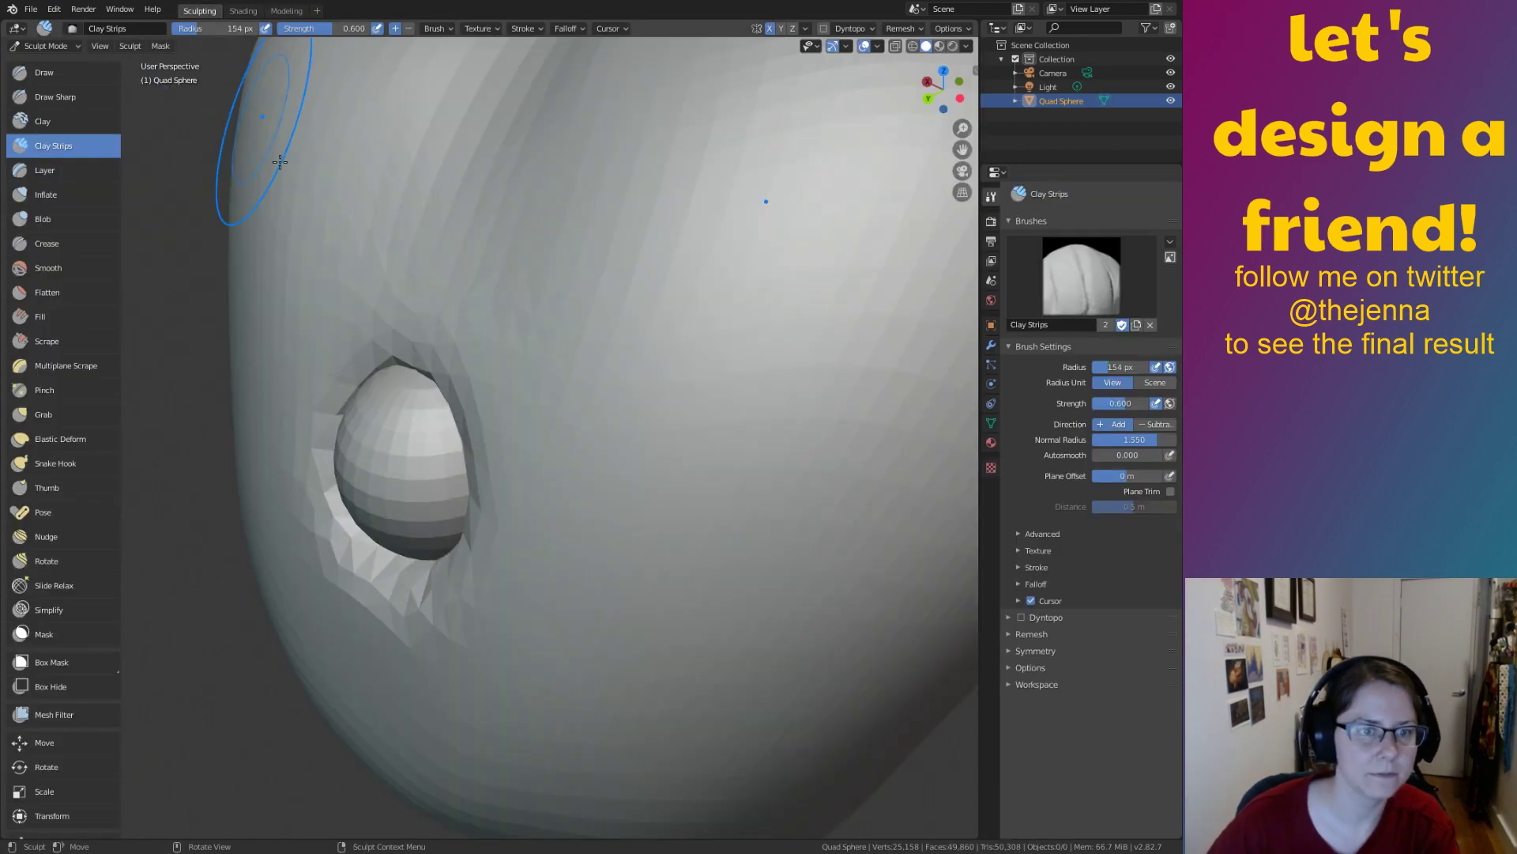
middle_drag(420, 347, 417, 304)
scroll(417, 304, down, 3)
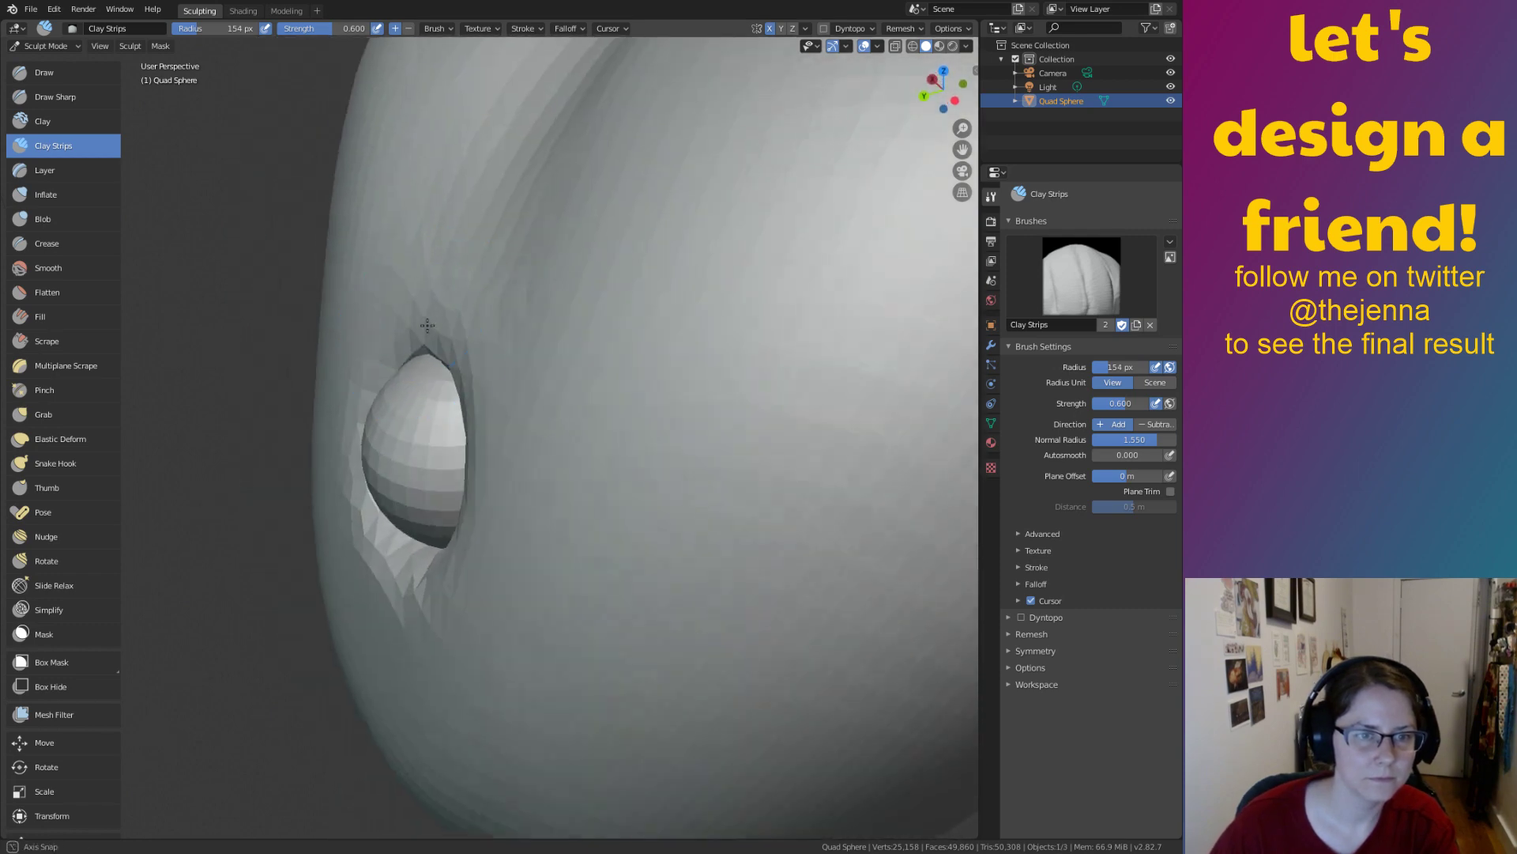
scroll(524, 355, down, 5)
drag(542, 451, 435, 393)
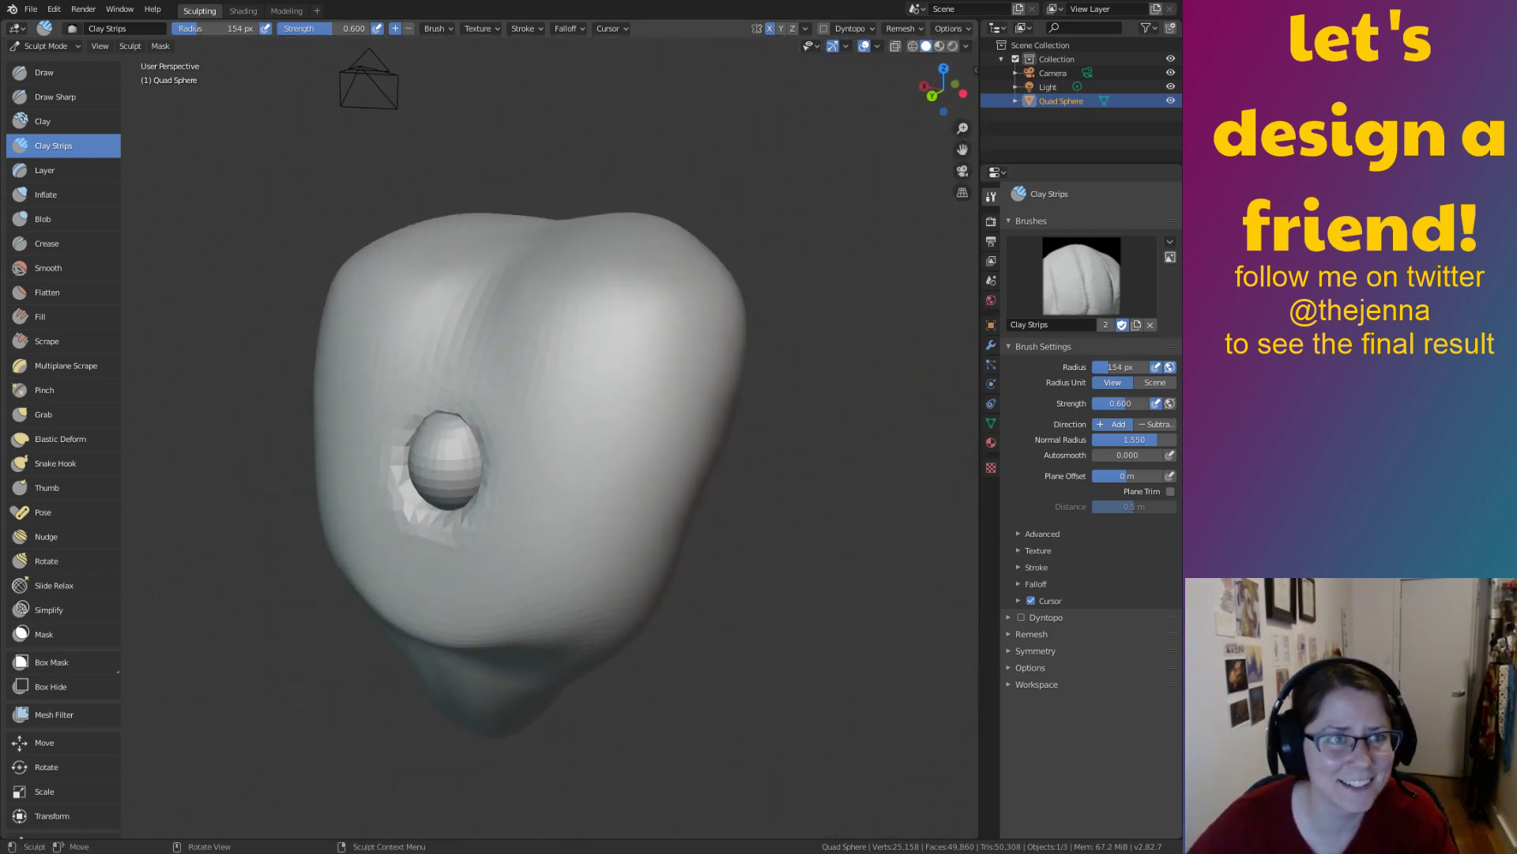
Select the whole head and eyeball mesh in Edit Mode of the Modeling workspace and return to the Sculpting workspace
click(286, 11)
key(Tab)
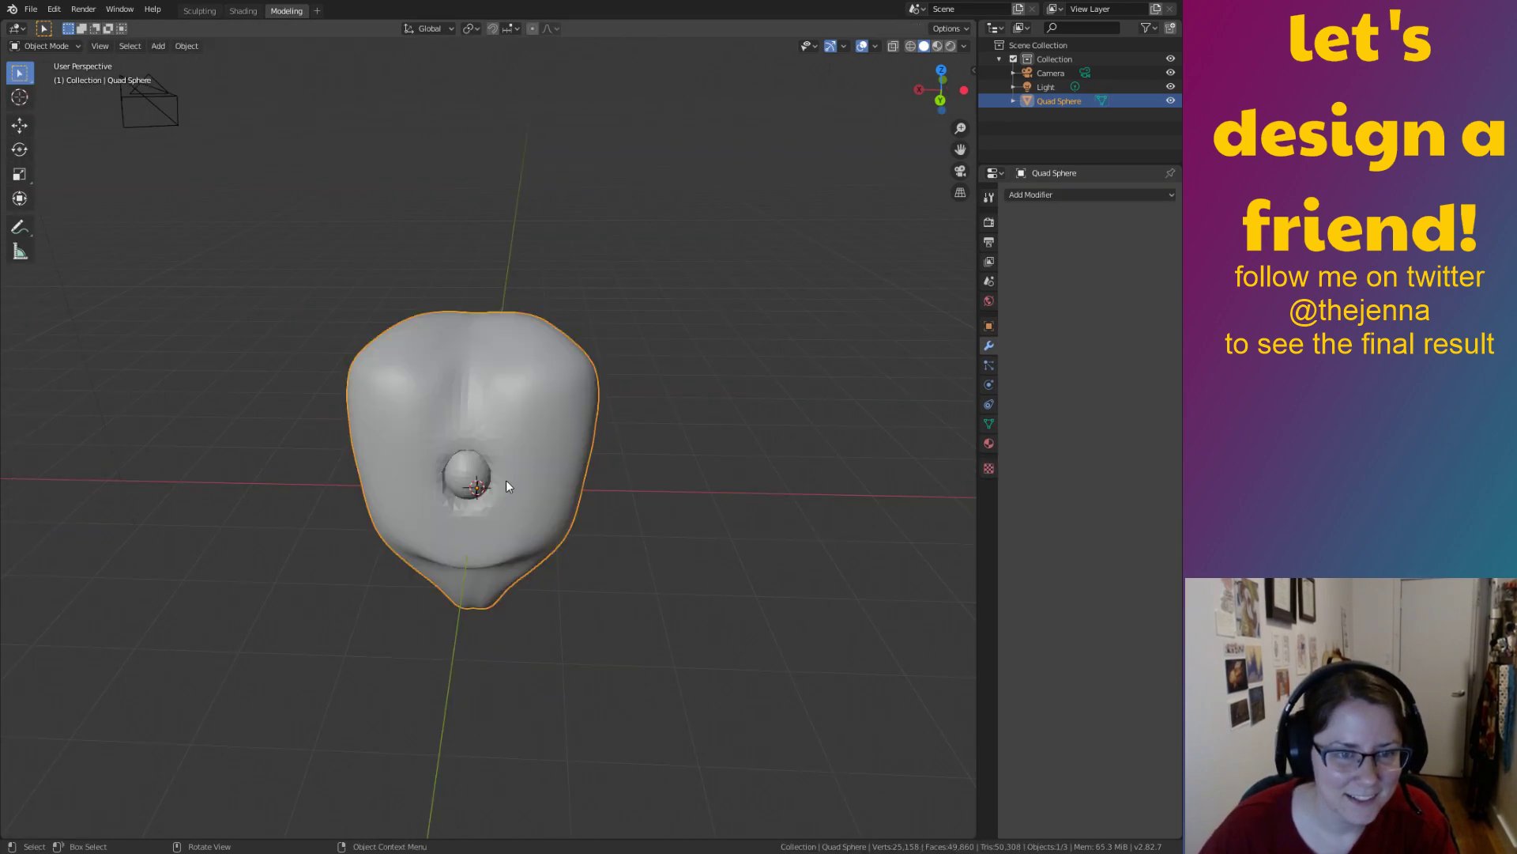
key(Tab)
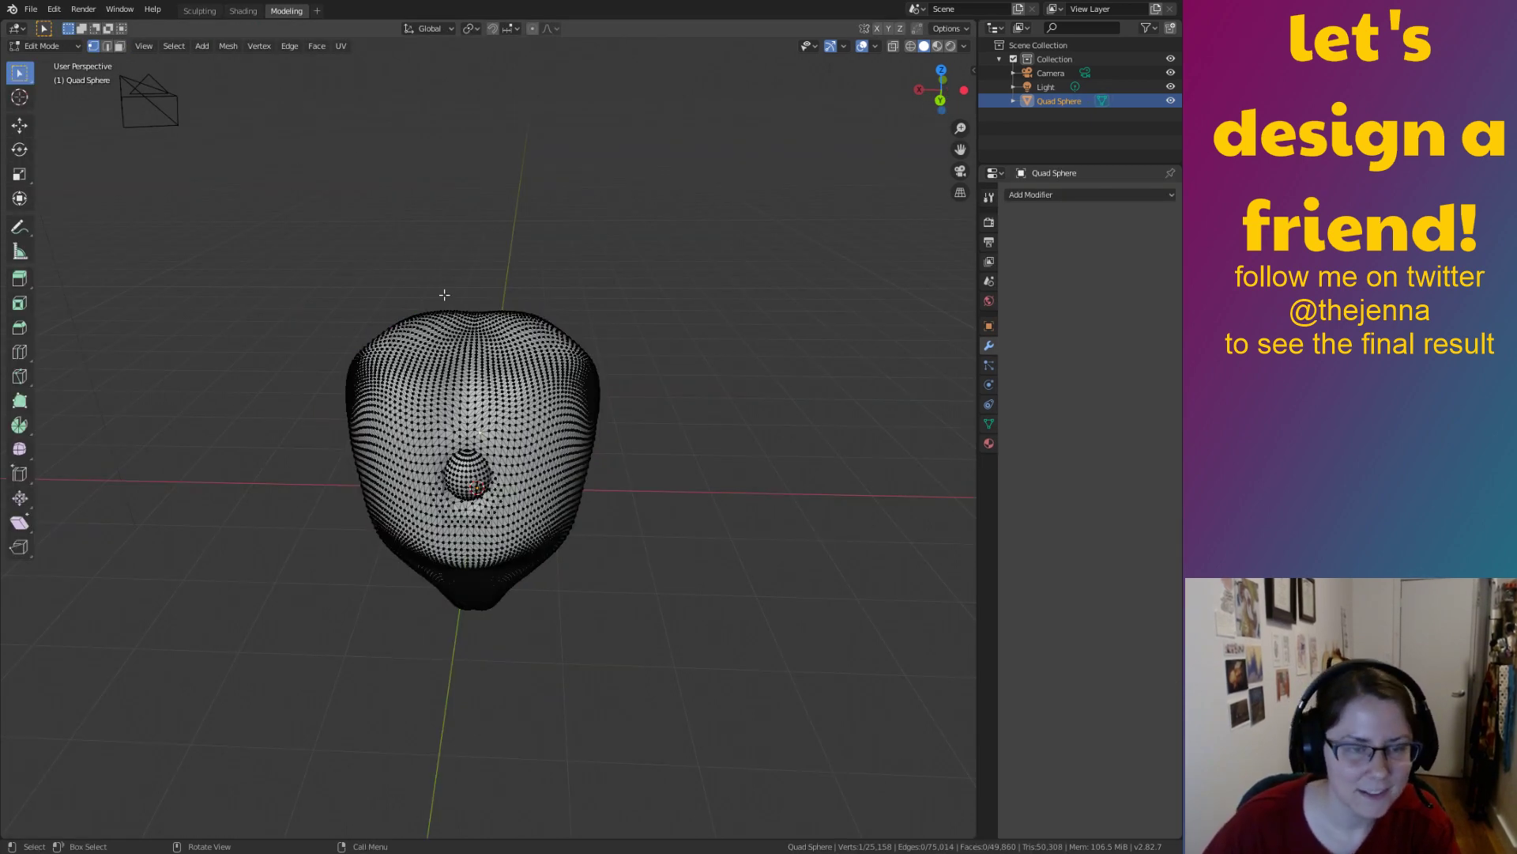
key(a)
key(Tab)
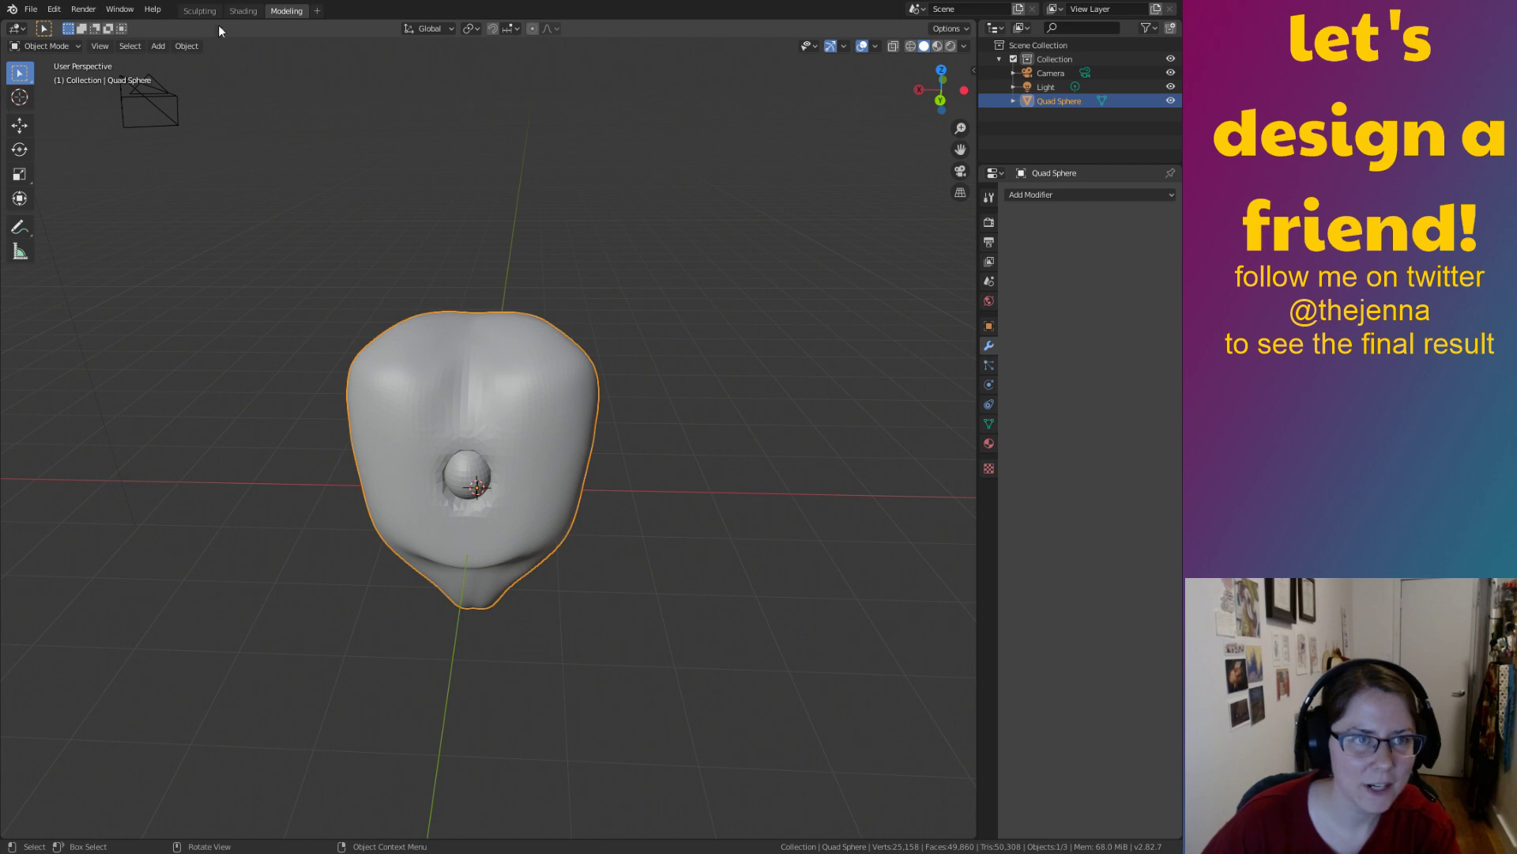
click(199, 11)
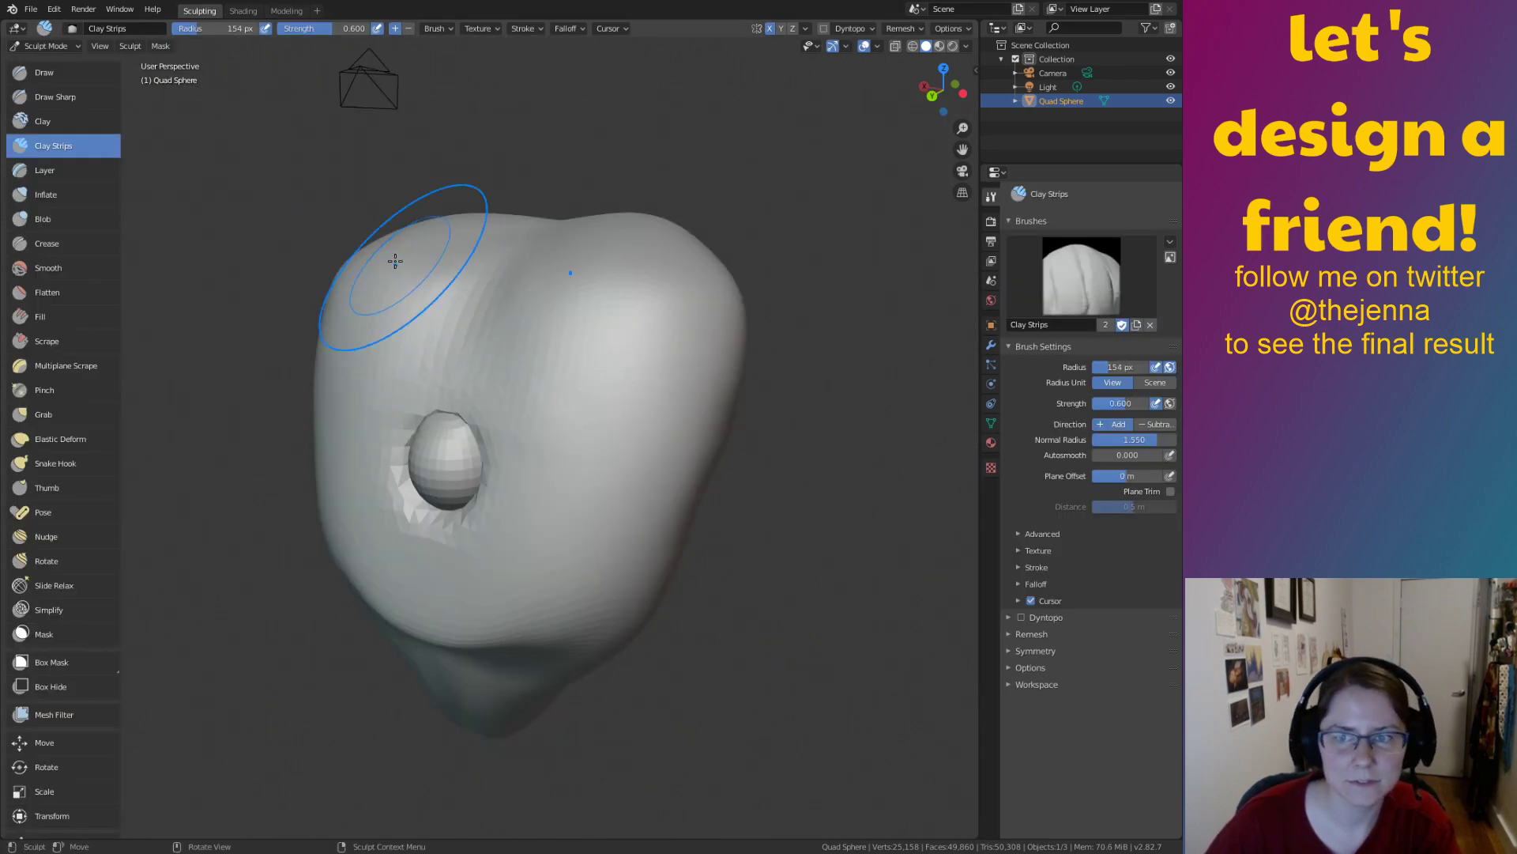
Compare the fully selected mesh with its sculpt view in the Modeling workspace, ending back in the Sculpting workspace
key(Tab)
click(286, 11)
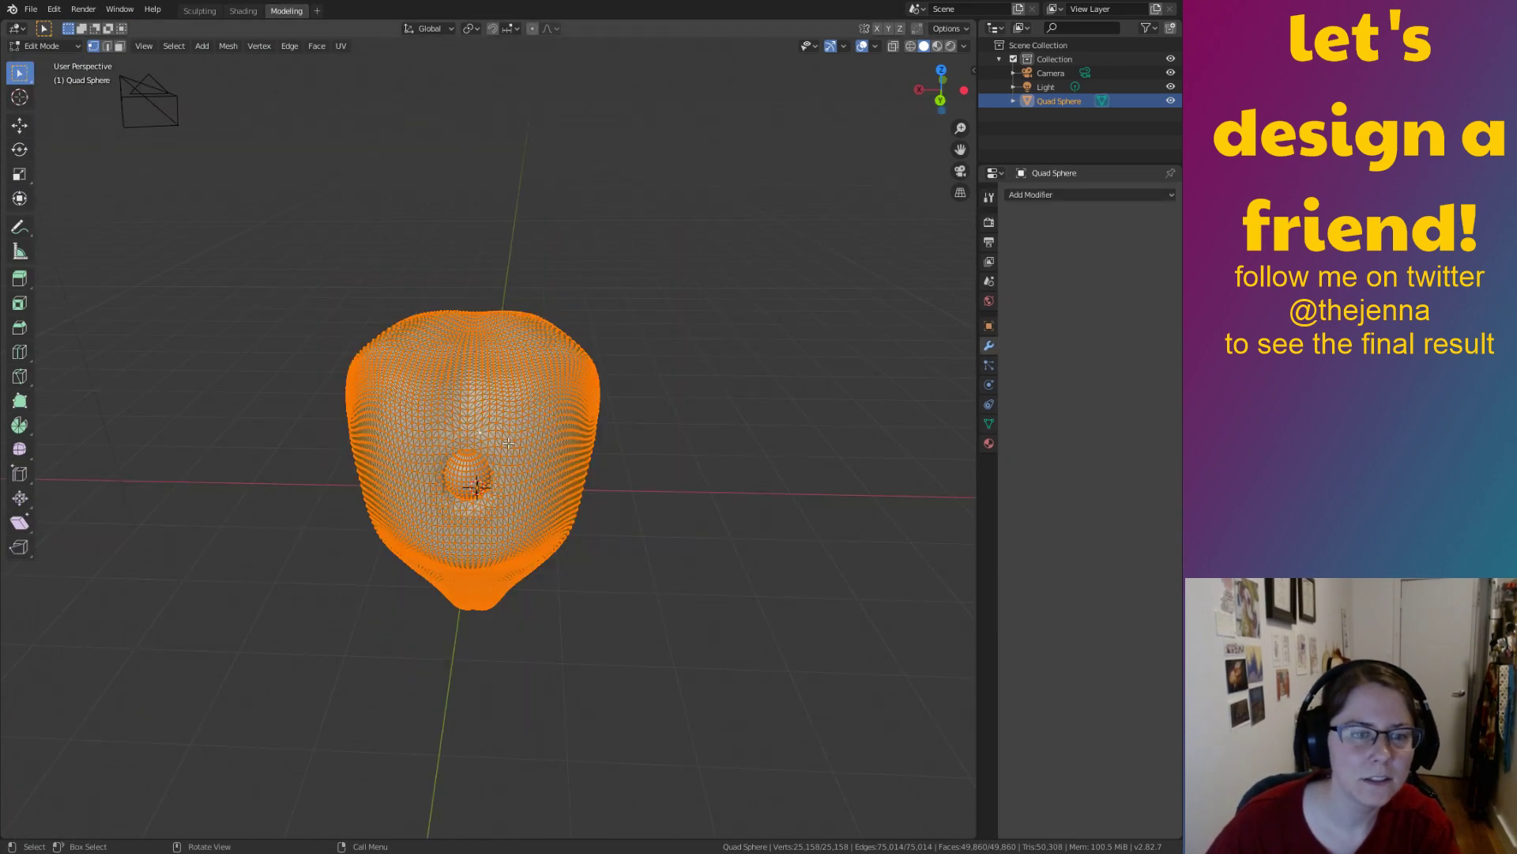
drag(510, 439, 432, 546)
key(Tab)
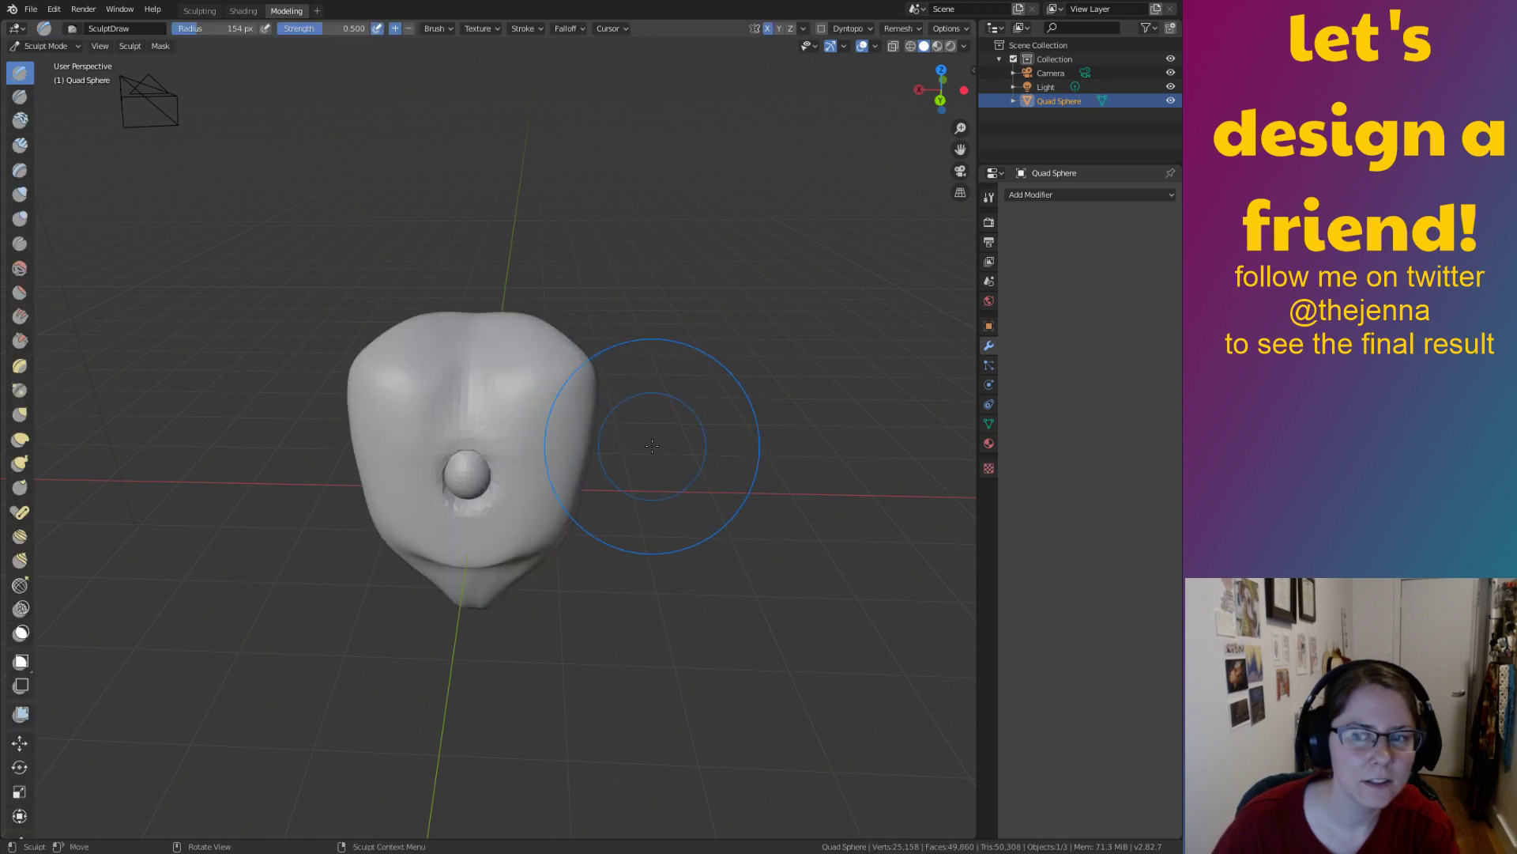
key(Tab)
key(a)
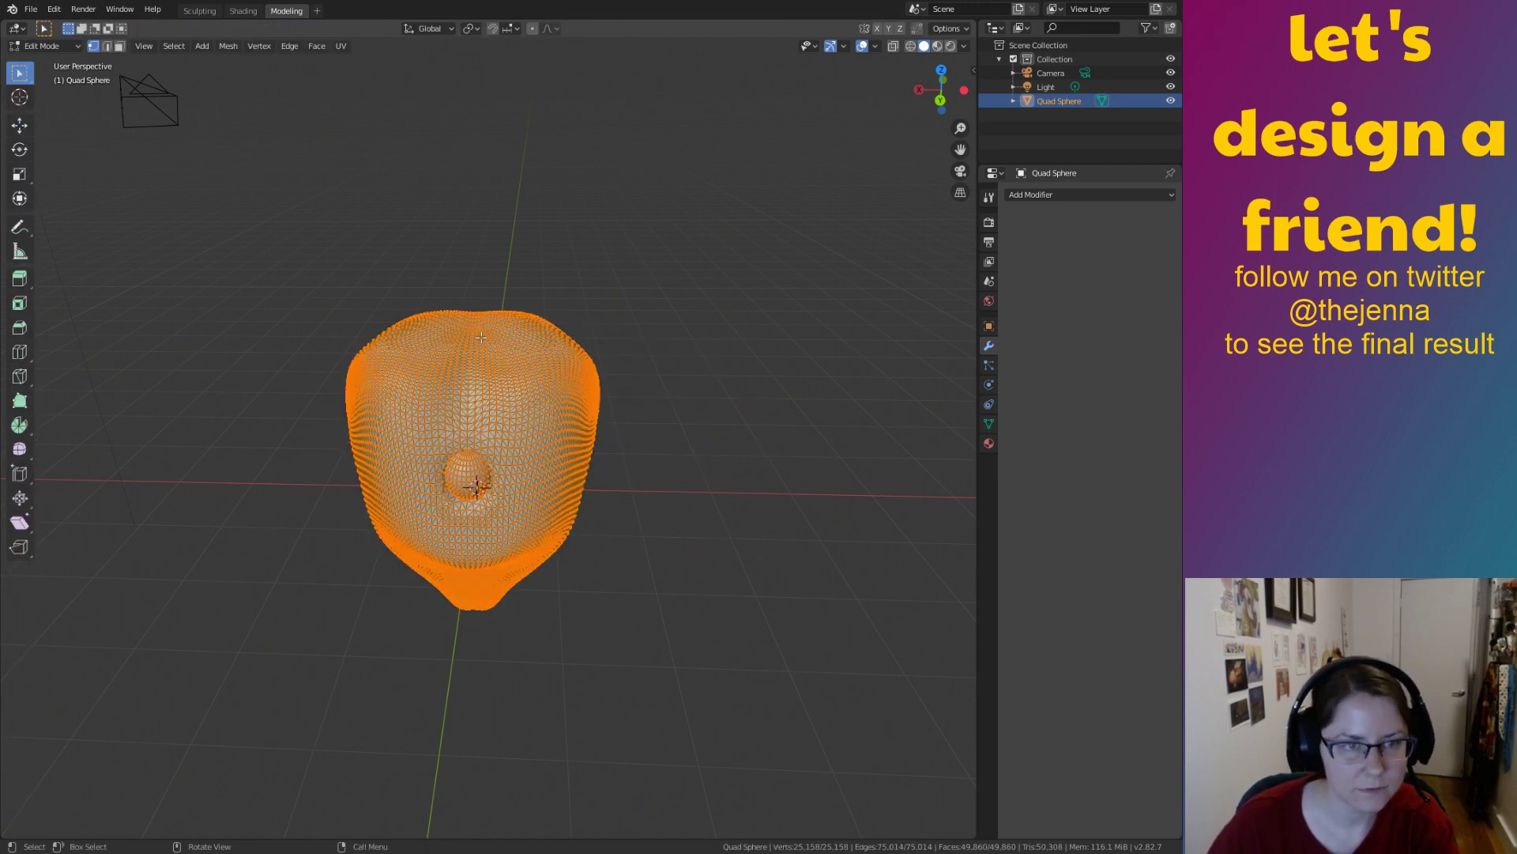
click(199, 10)
Save the file and inspect the head and eye socket from the side and up close
middle_drag(525, 285, 525, 416)
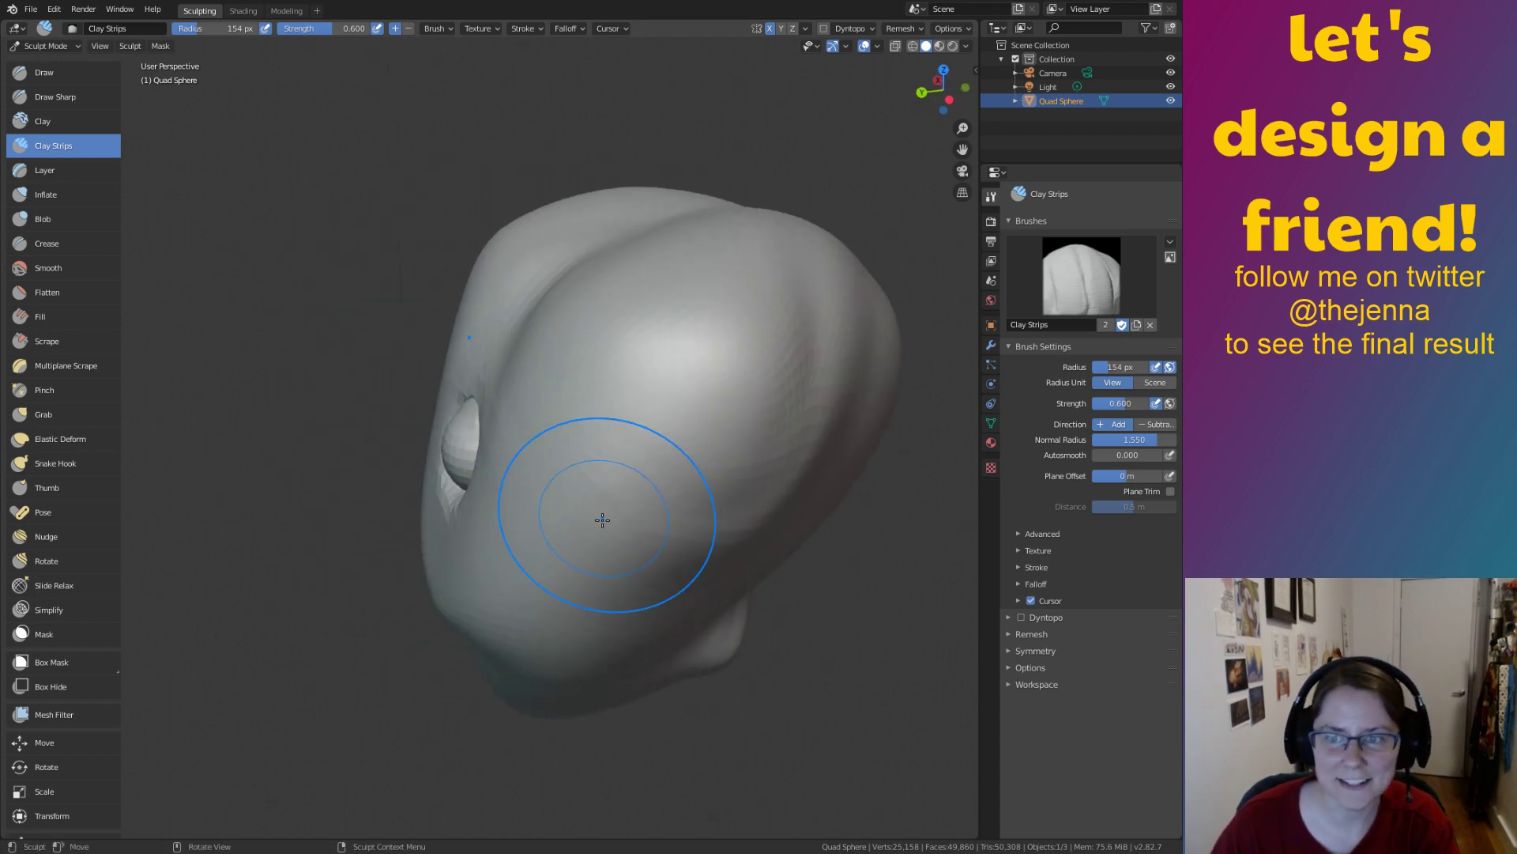
mouse_move(603, 519)
middle_down()
mouse_move(590, 506)
mouse_move(700, 439)
mouse_move(785, 566)
middle_up()
key(ctrl+s)
middle_drag(770, 458, 598, 398)
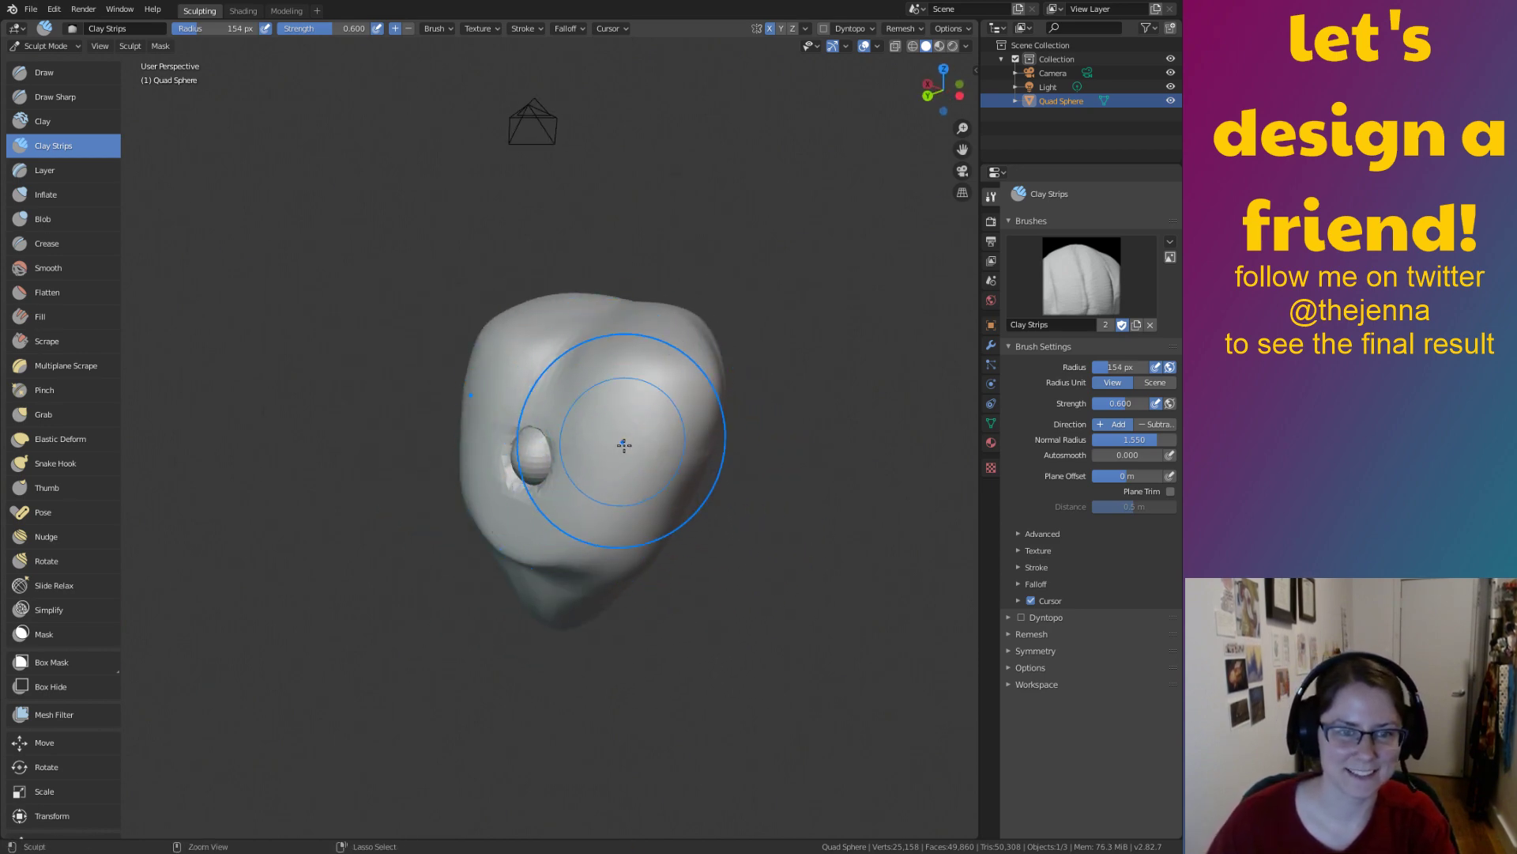
scroll(697, 519, up, 8)
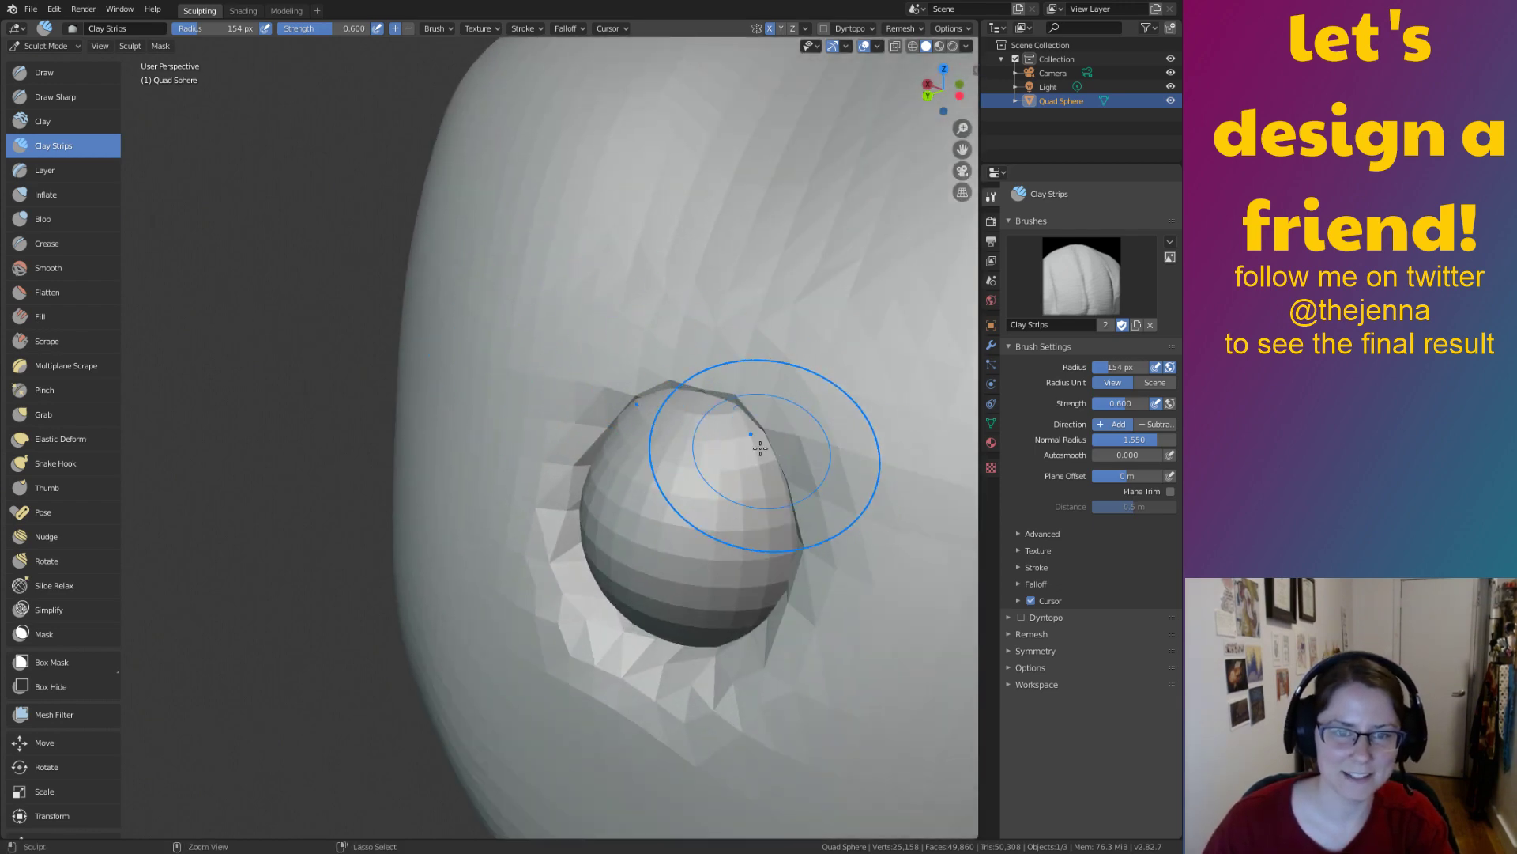
scroll(753, 481, down, 5)
middle_drag(772, 498, 600, 414)
mouse_move(598, 428)
mouse_down()
mouse_move(473, 408)
mouse_move(595, 434)
mouse_move(564, 397)
mouse_up()
middle_drag(565, 397, 458, 356)
Check the mesh density around the eye in Edit Mode, in both the Sculpting and Modeling workspaces
key(Tab)
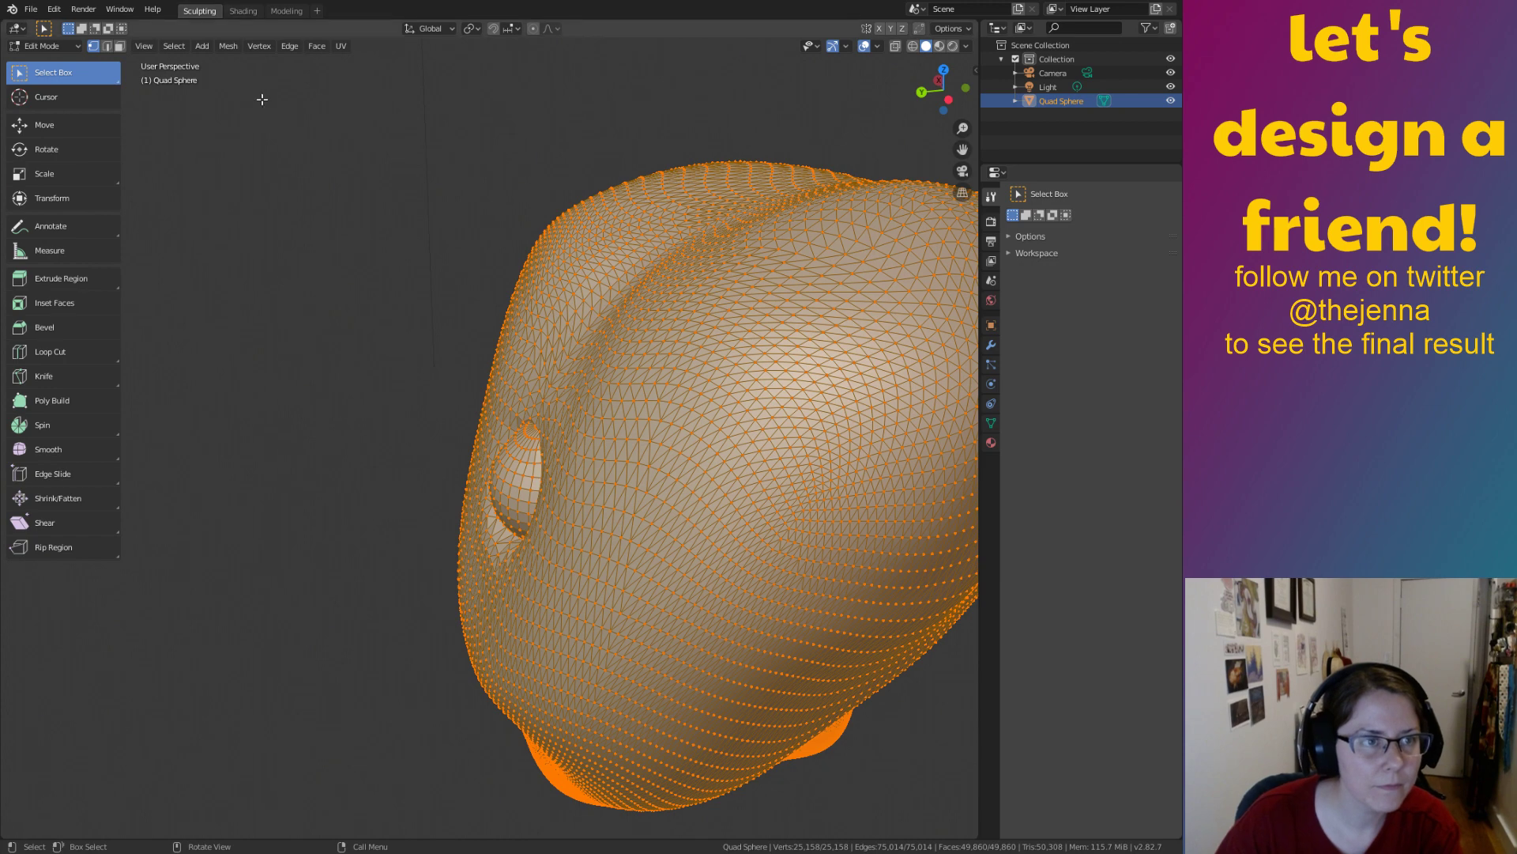
key(Tab)
key(Tab)
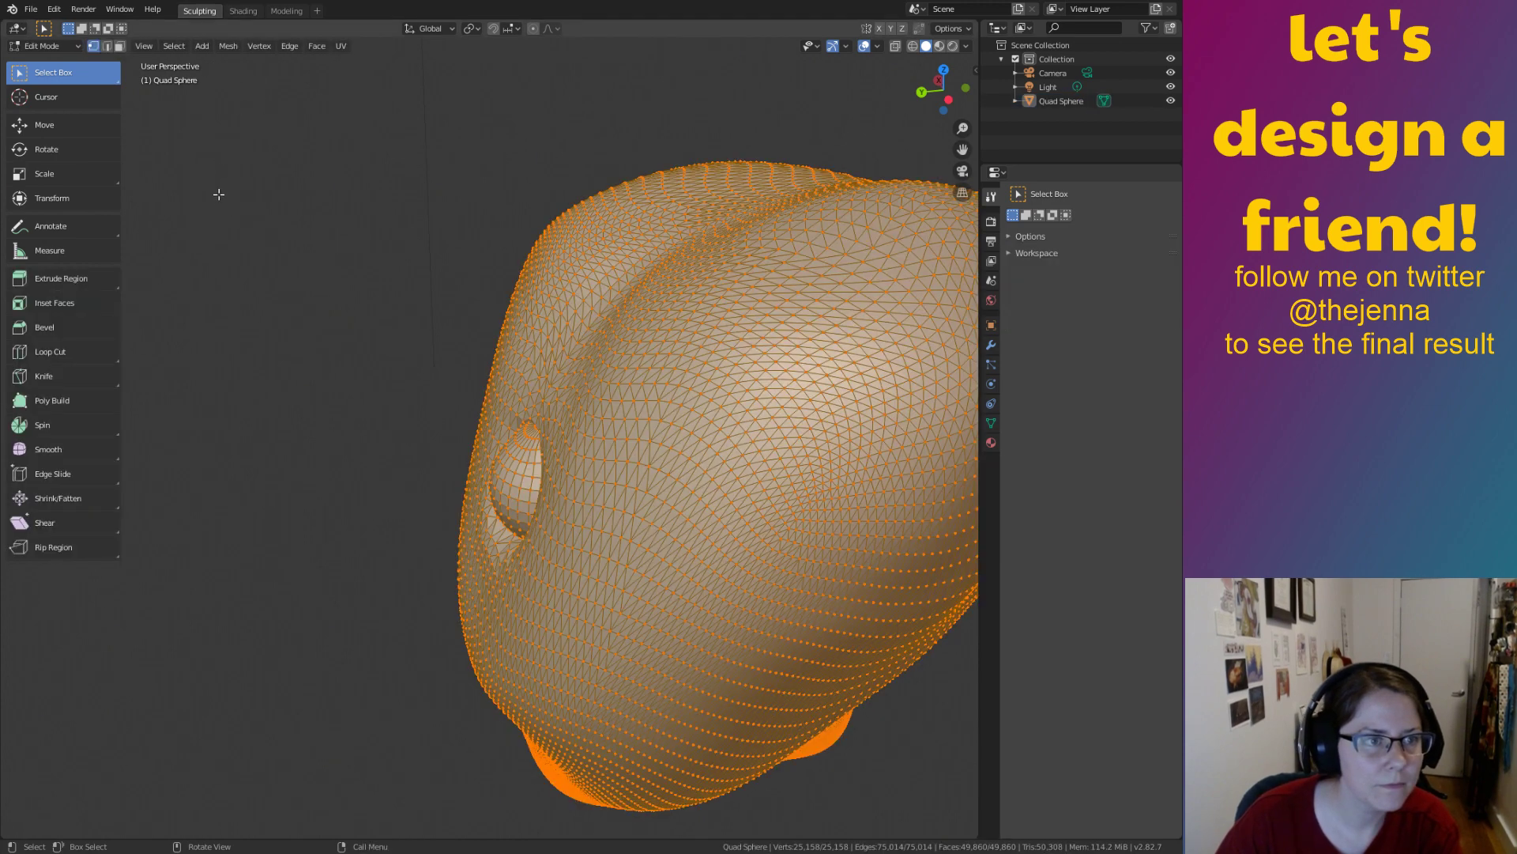
click(287, 11)
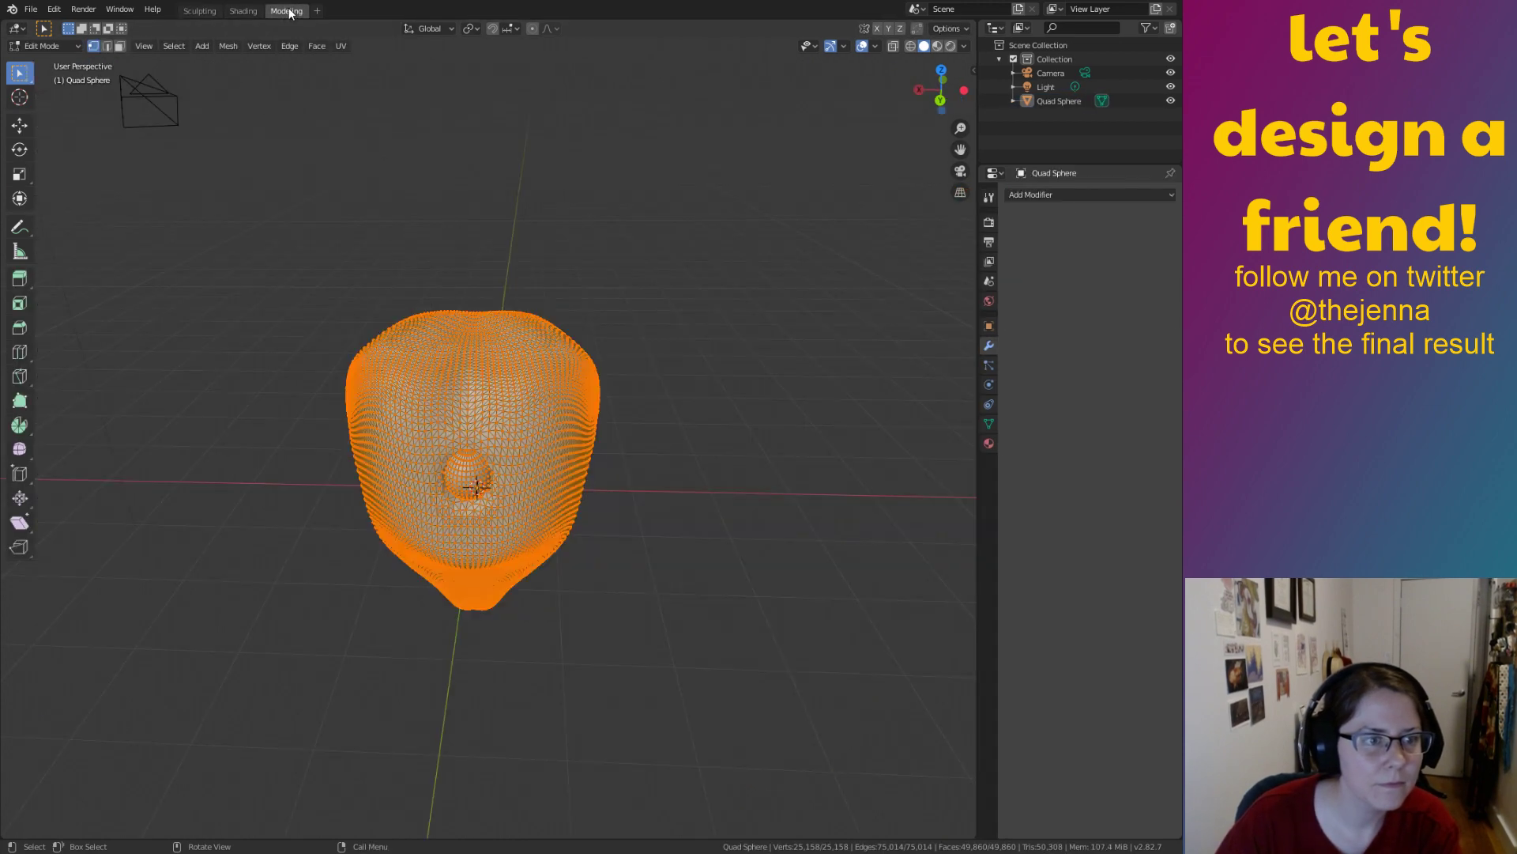
click(199, 12)
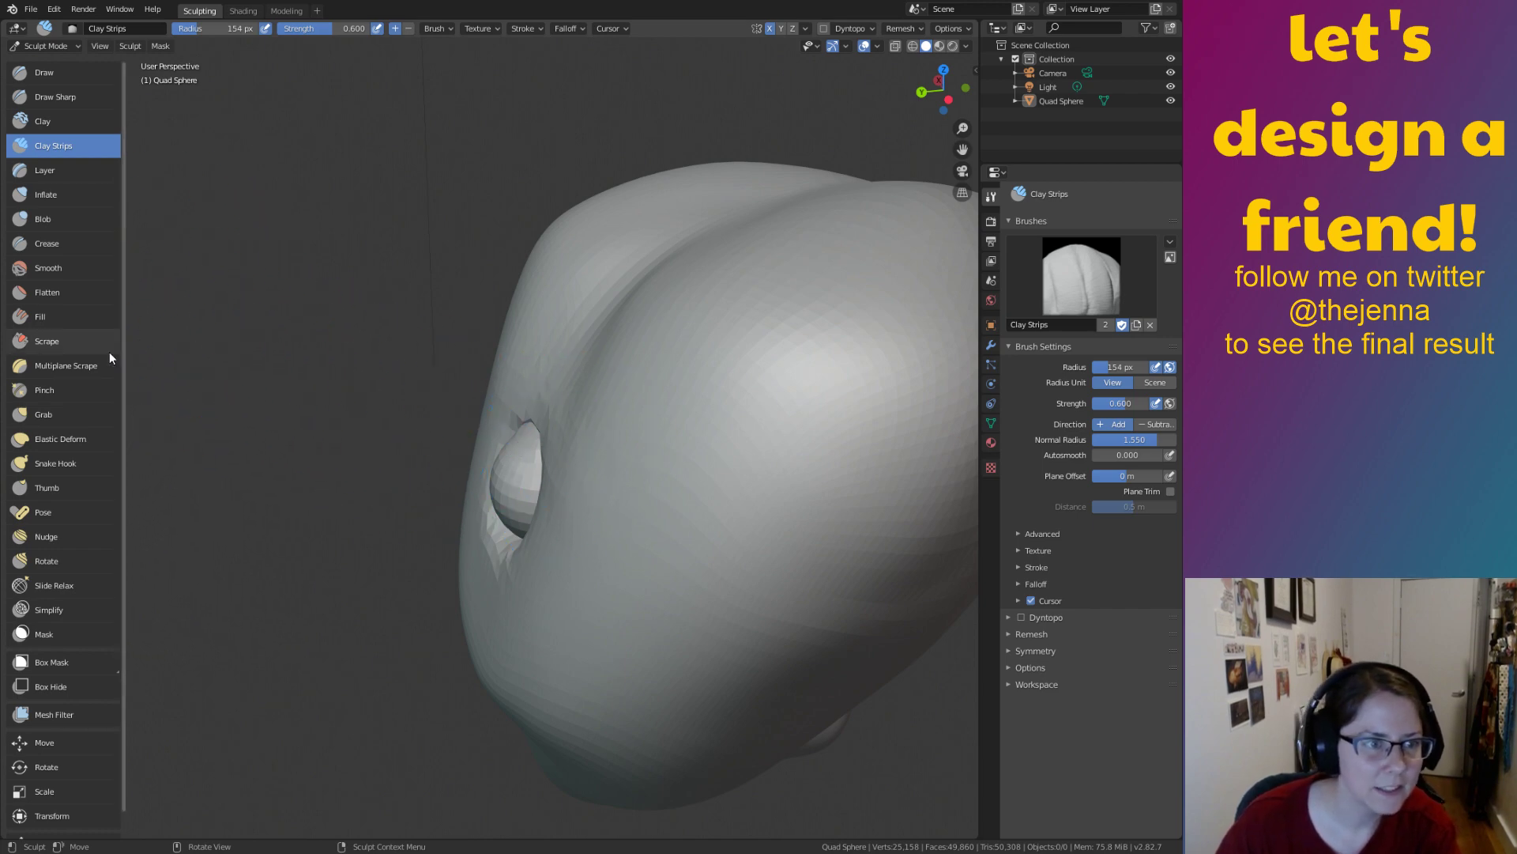
Choose the Grab brush and enable Dyntopo, accepting the vertex data warning
click(72, 414)
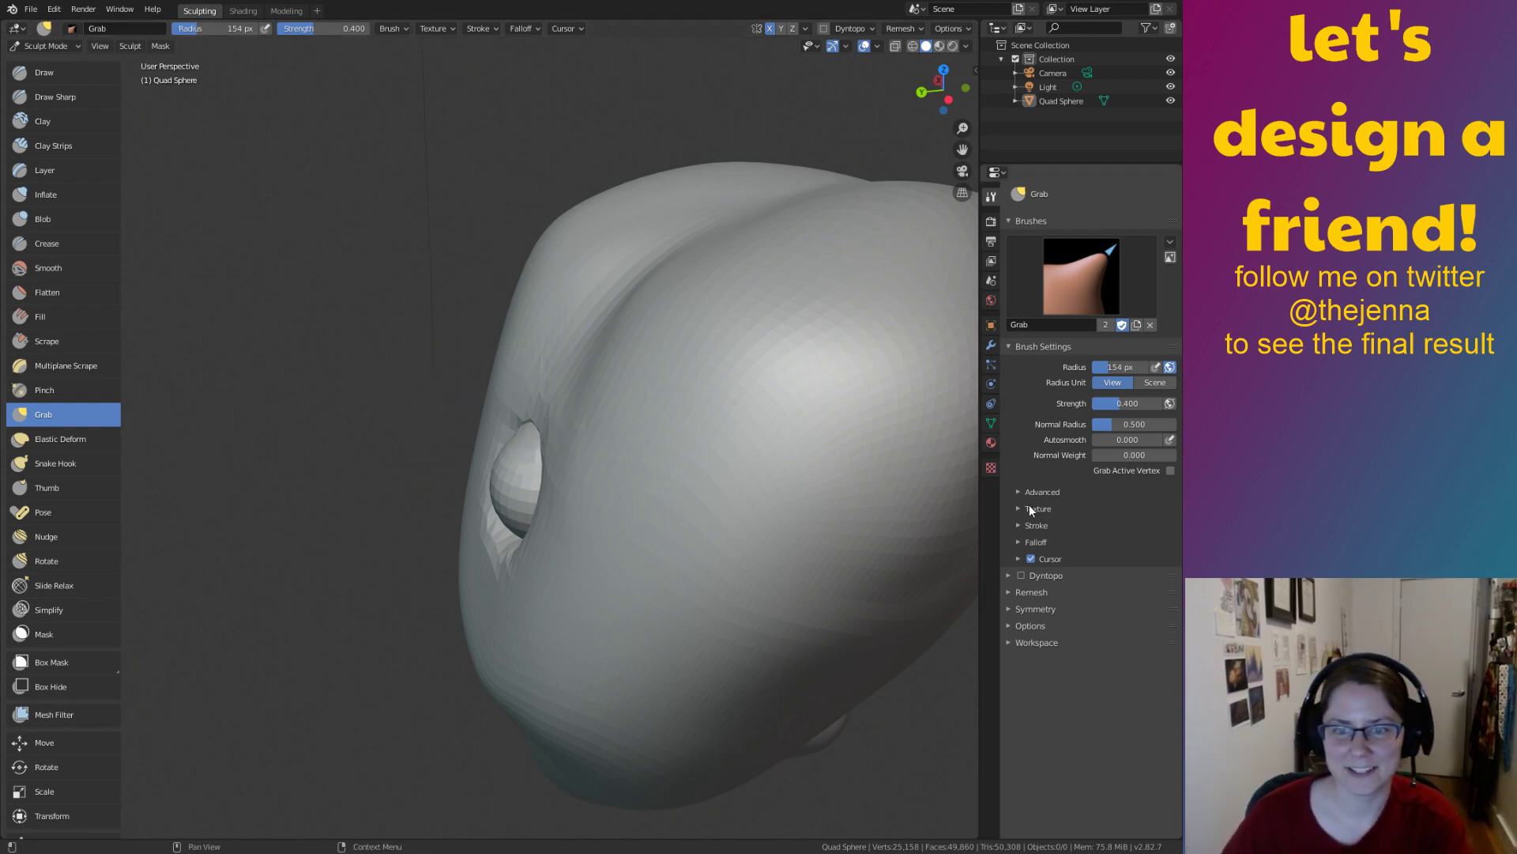
click(1021, 576)
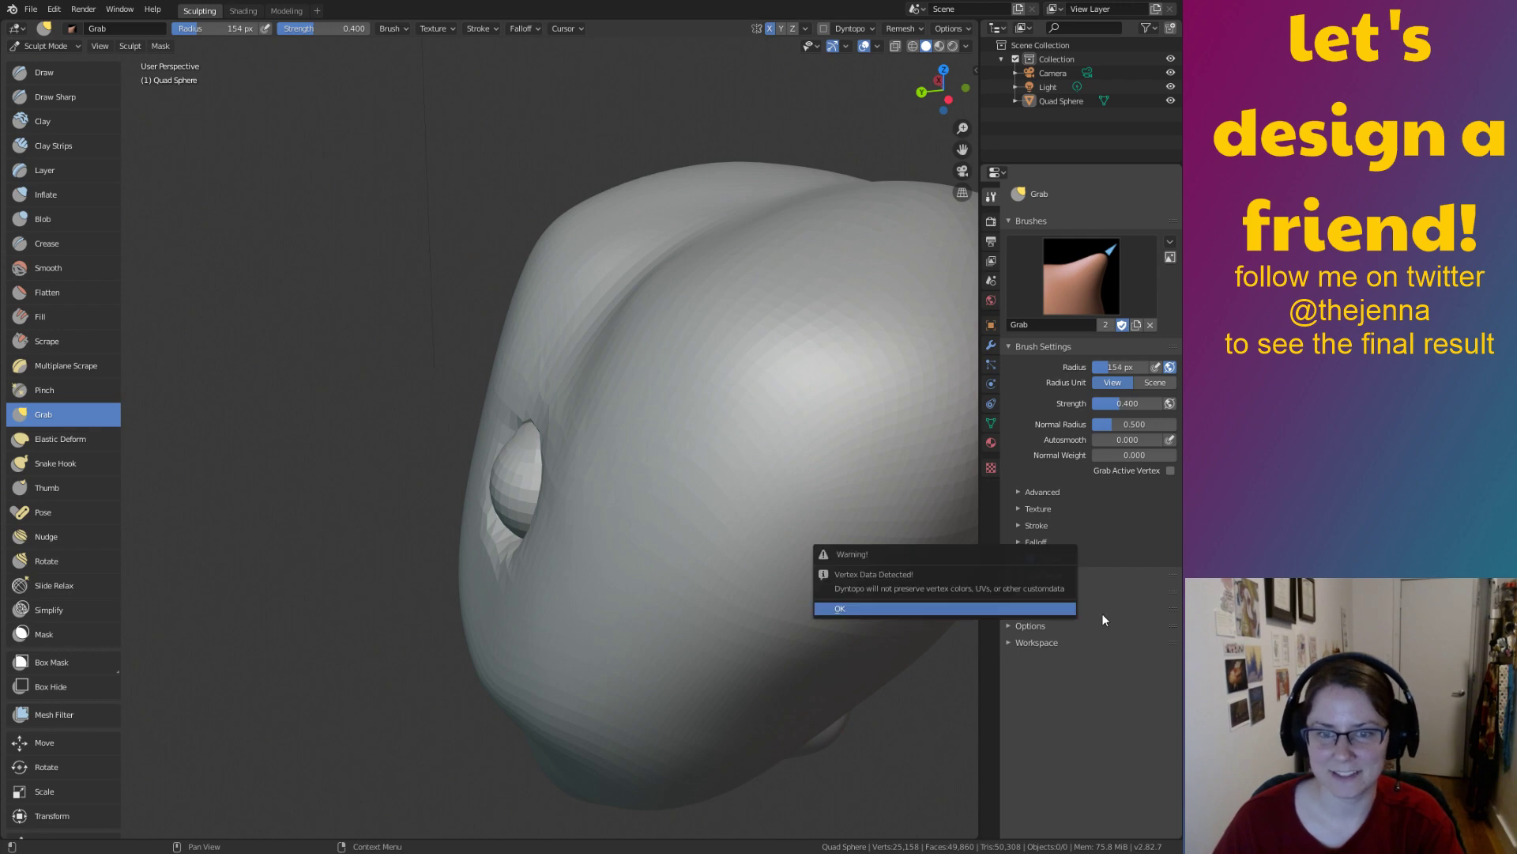
click(1022, 575)
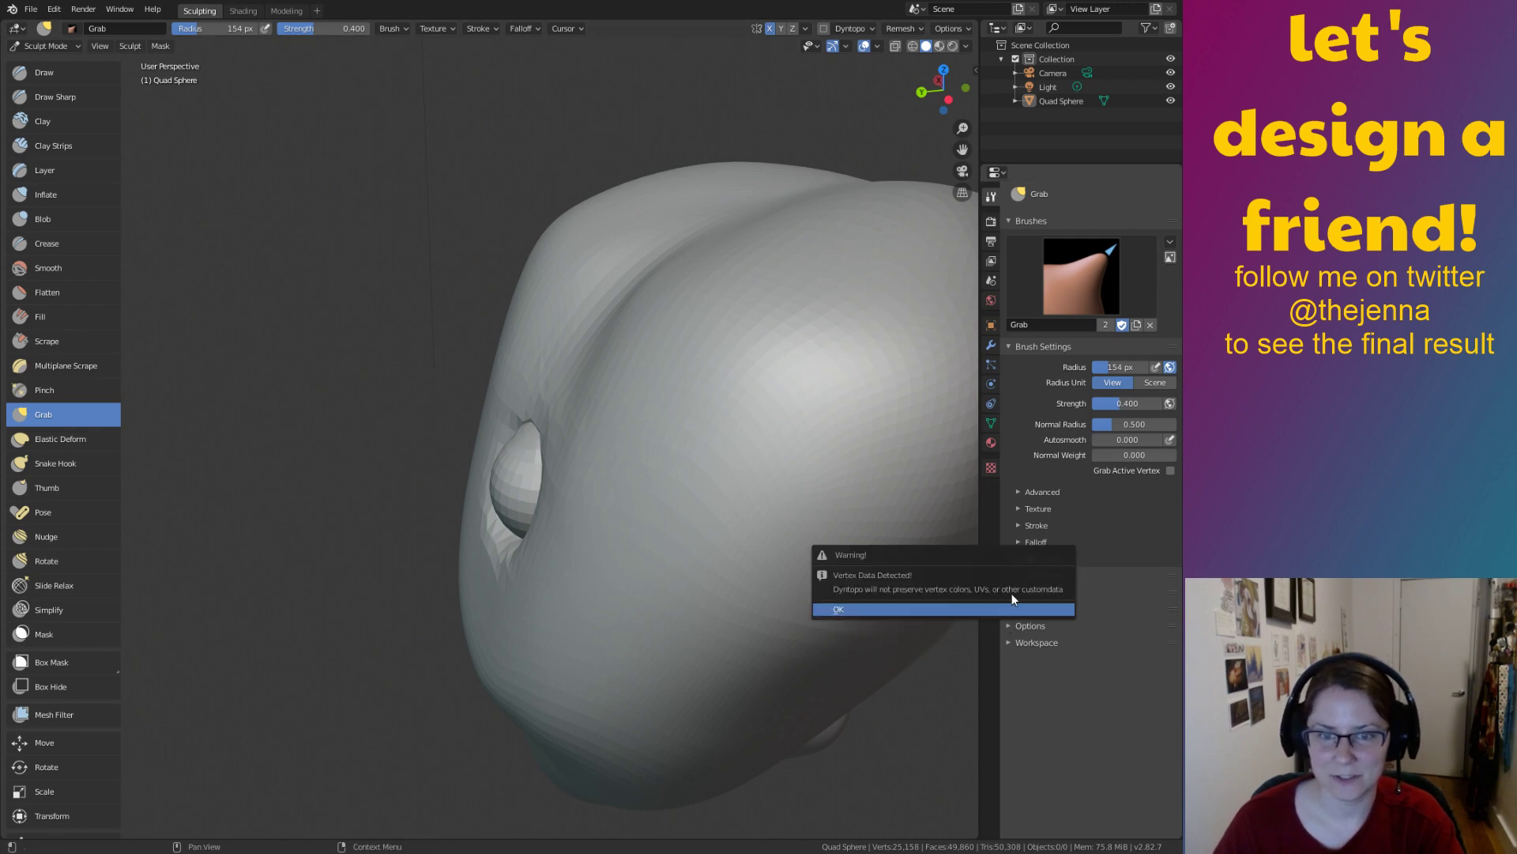
click(979, 609)
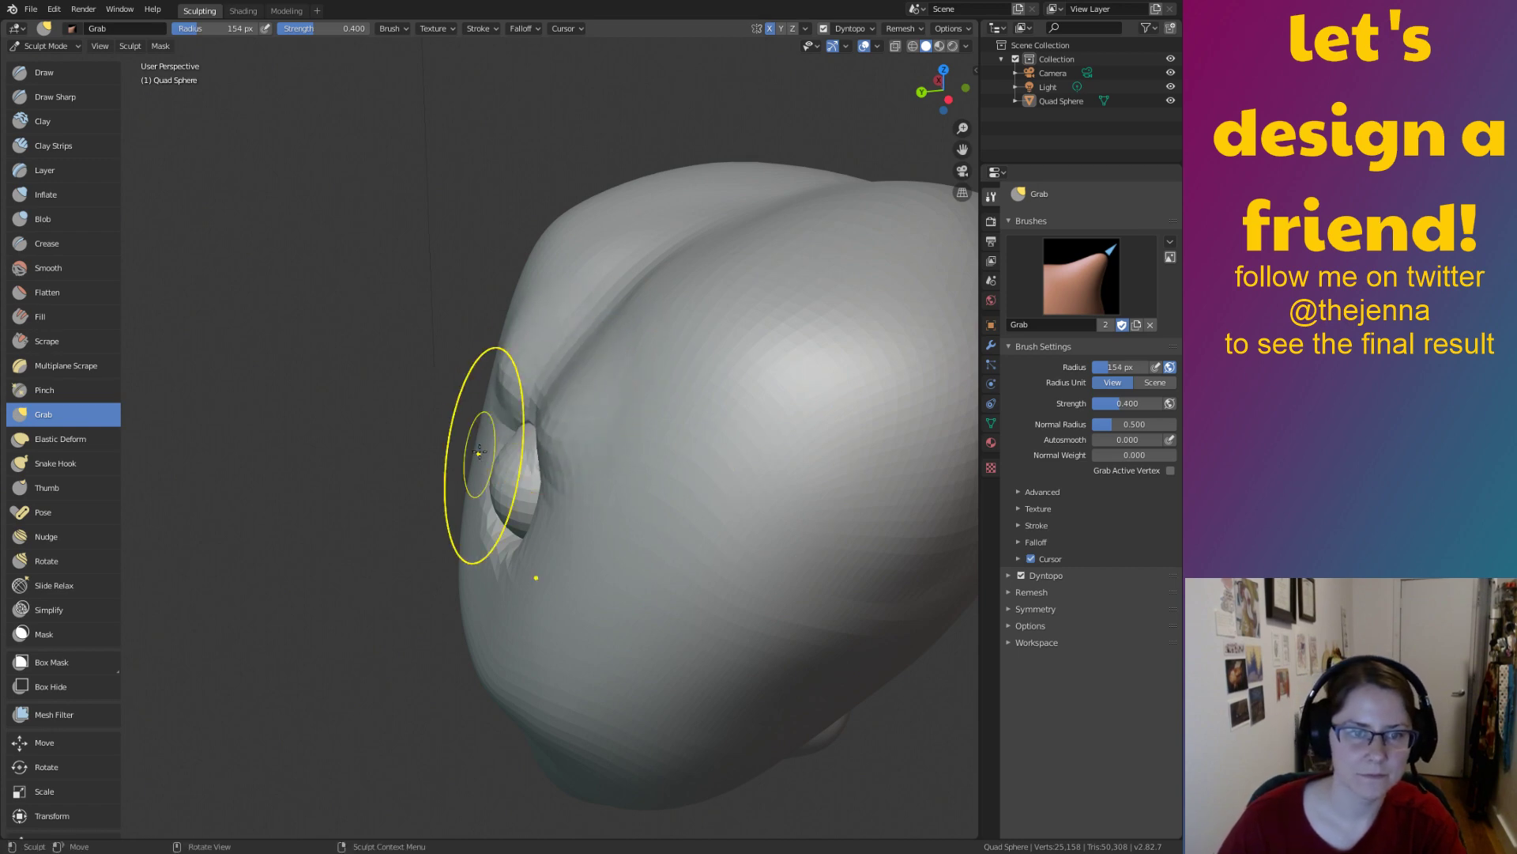
Try to pull the eye socket's upper rim with the 154 px Grab brush and undo the strokes
key(ctrl+z)
drag(531, 418, 511, 418)
key(ctrl+z)
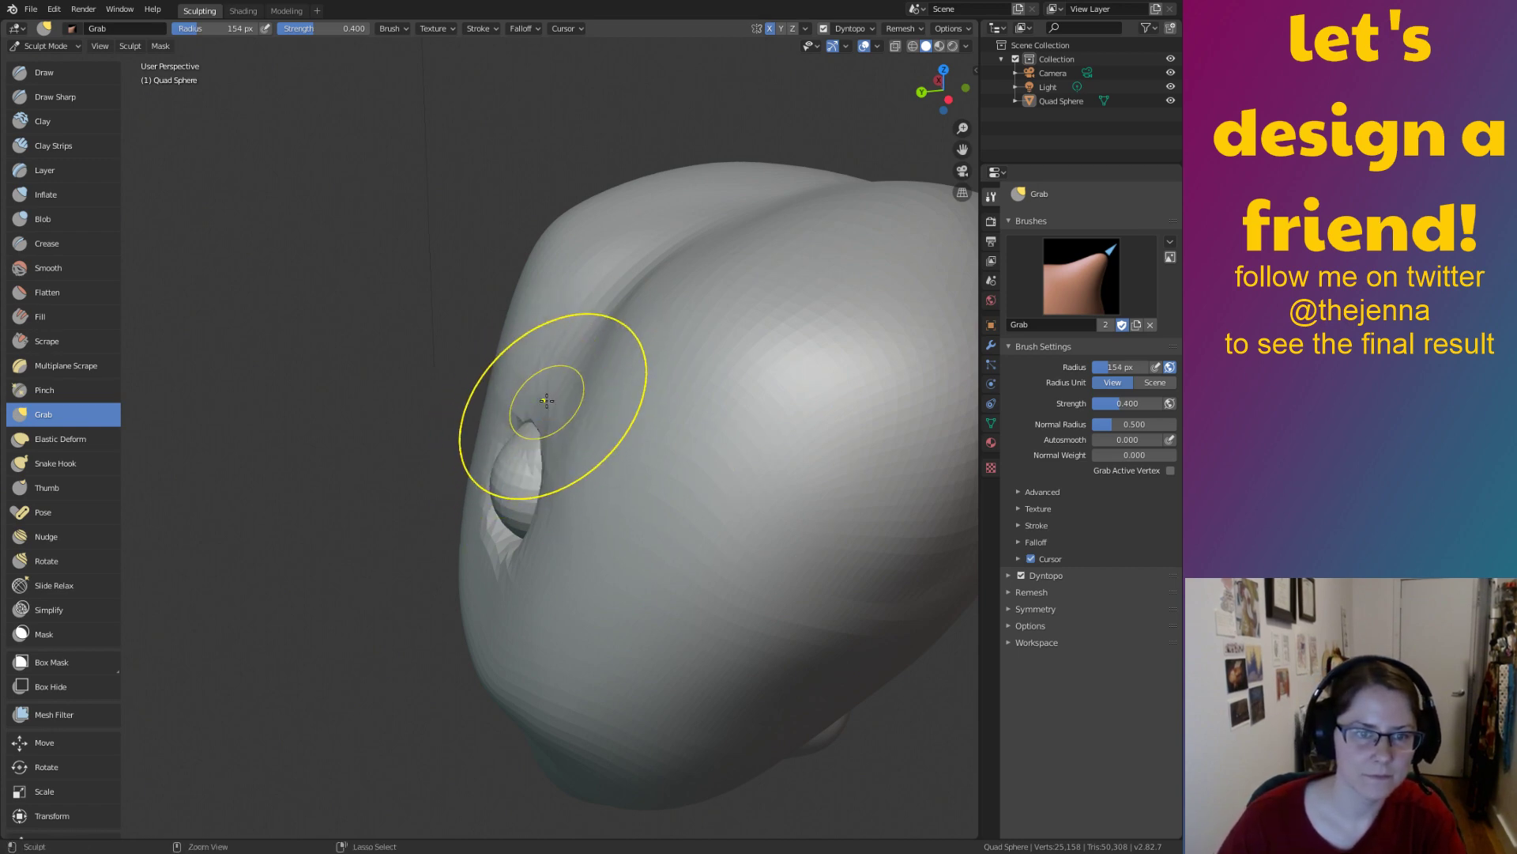
Set the Grab brush to a 61 px radius and a strength of 1.000
key(f)
click(538, 406)
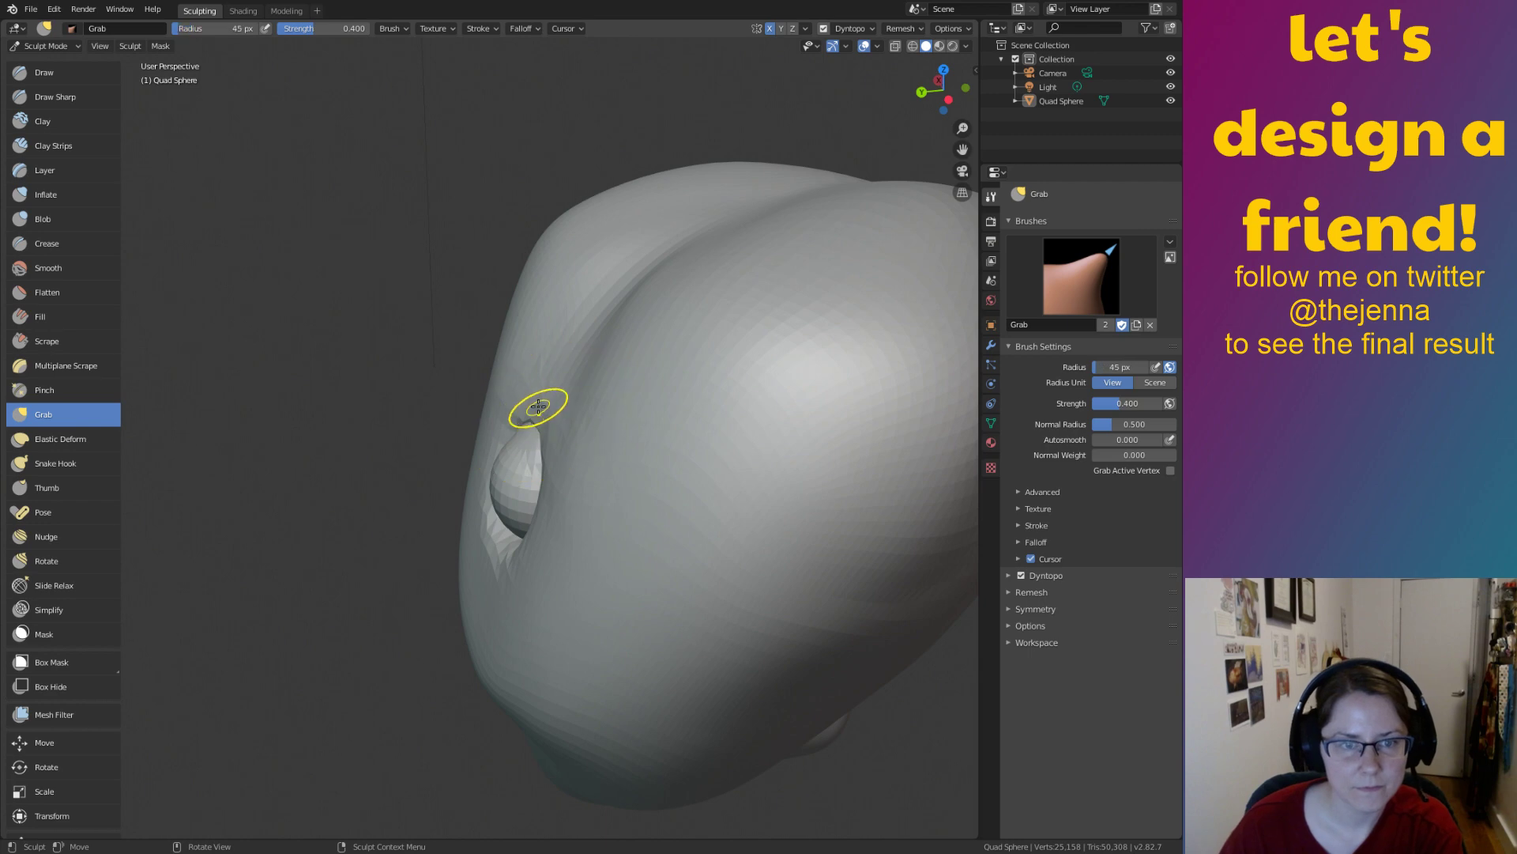
right_click(538, 407)
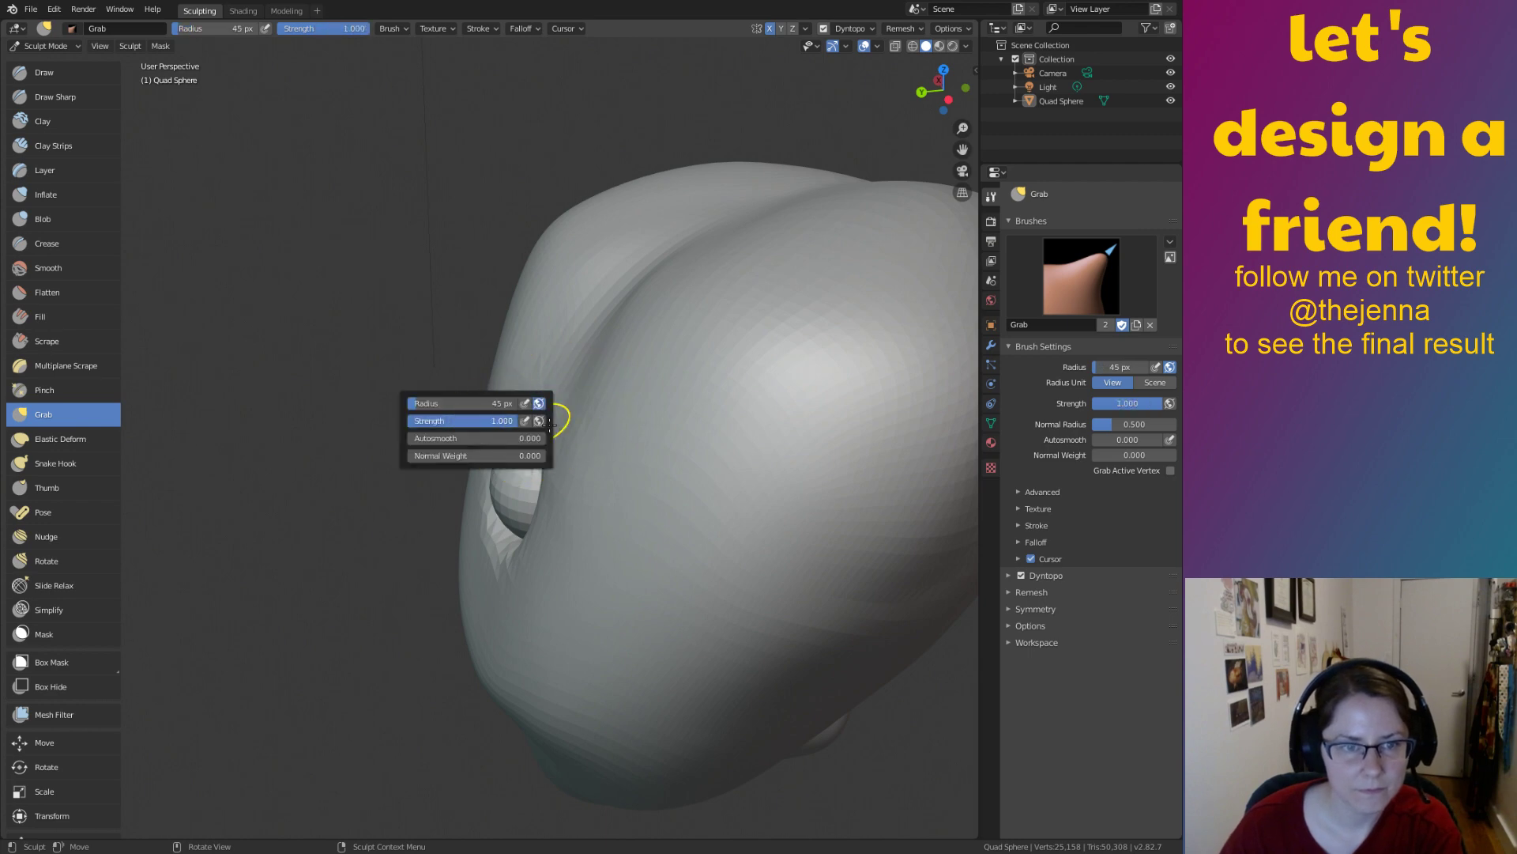
drag(558, 419, 536, 415)
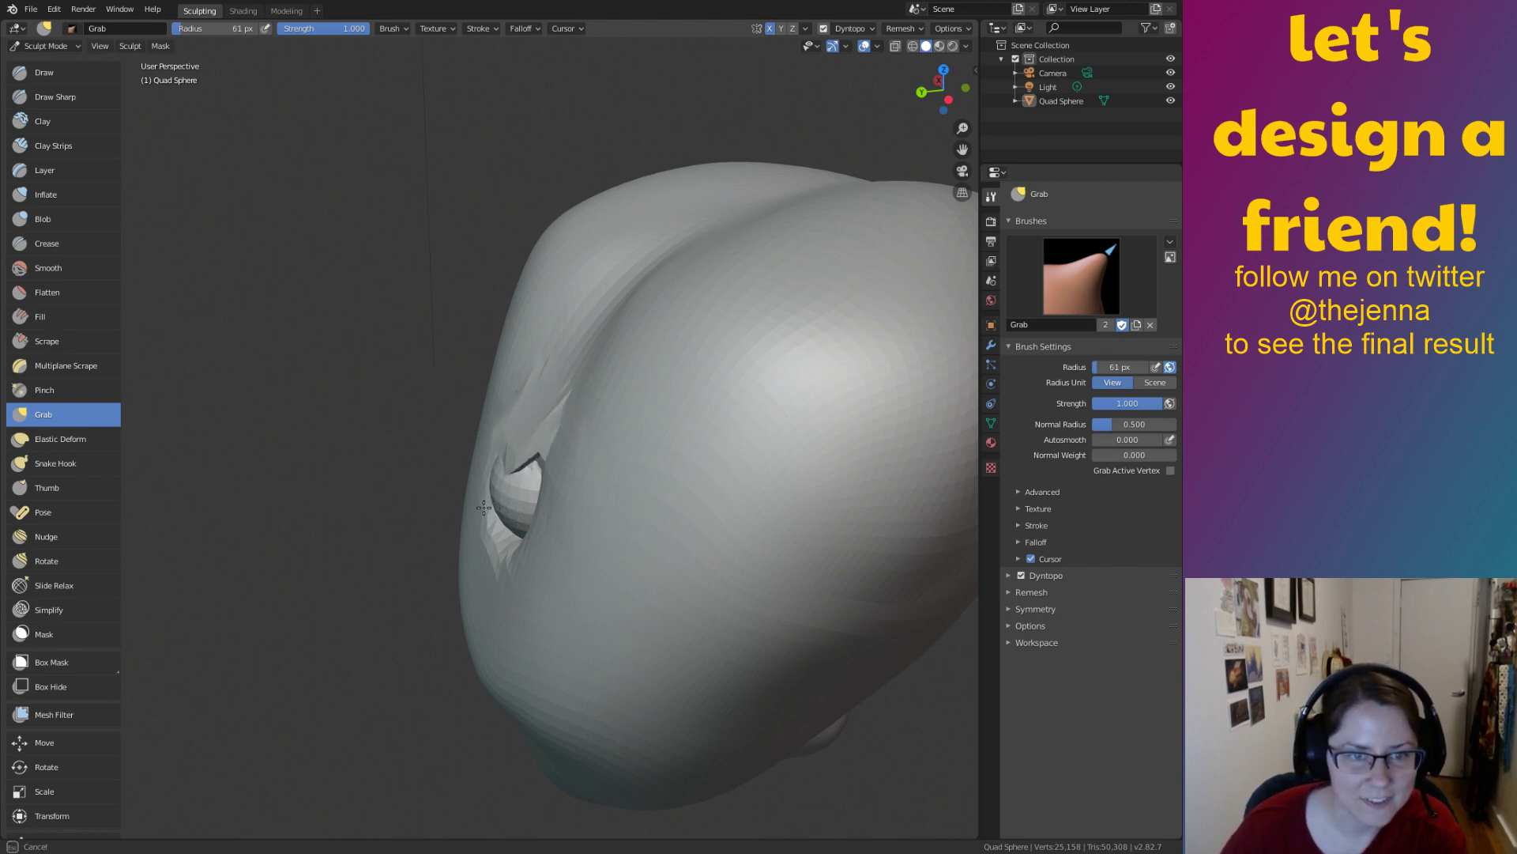
Try to pull the socket's upper rim down over the eyeball with the Grab brush and undo each stroke
drag(471, 518, 474, 525)
middle_drag(474, 525, 694, 467)
key(ctrl+z)
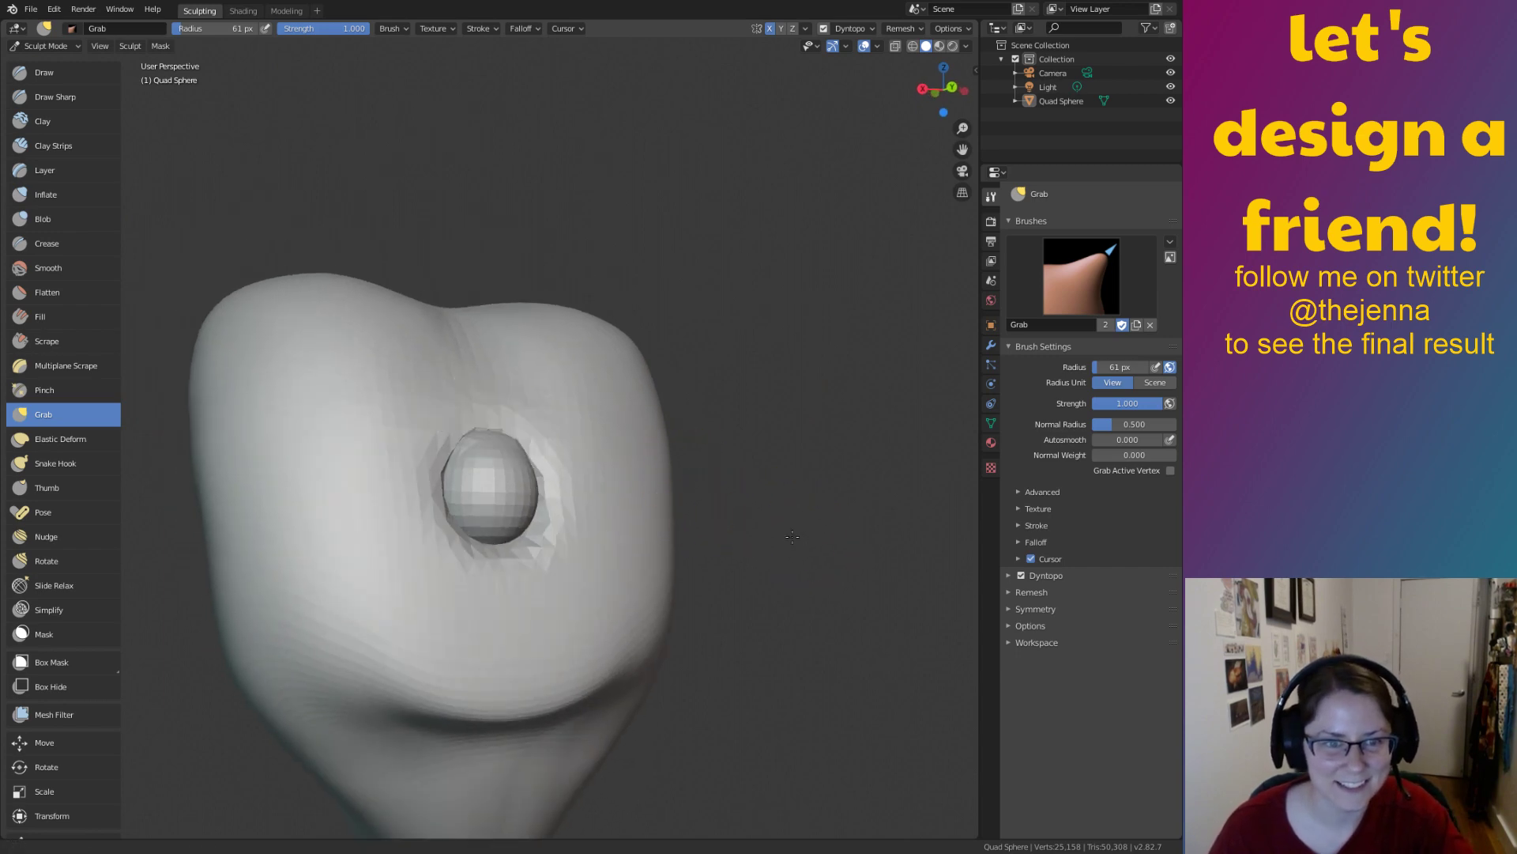
middle_drag(777, 515, 813, 637)
scroll(813, 637, up, 4)
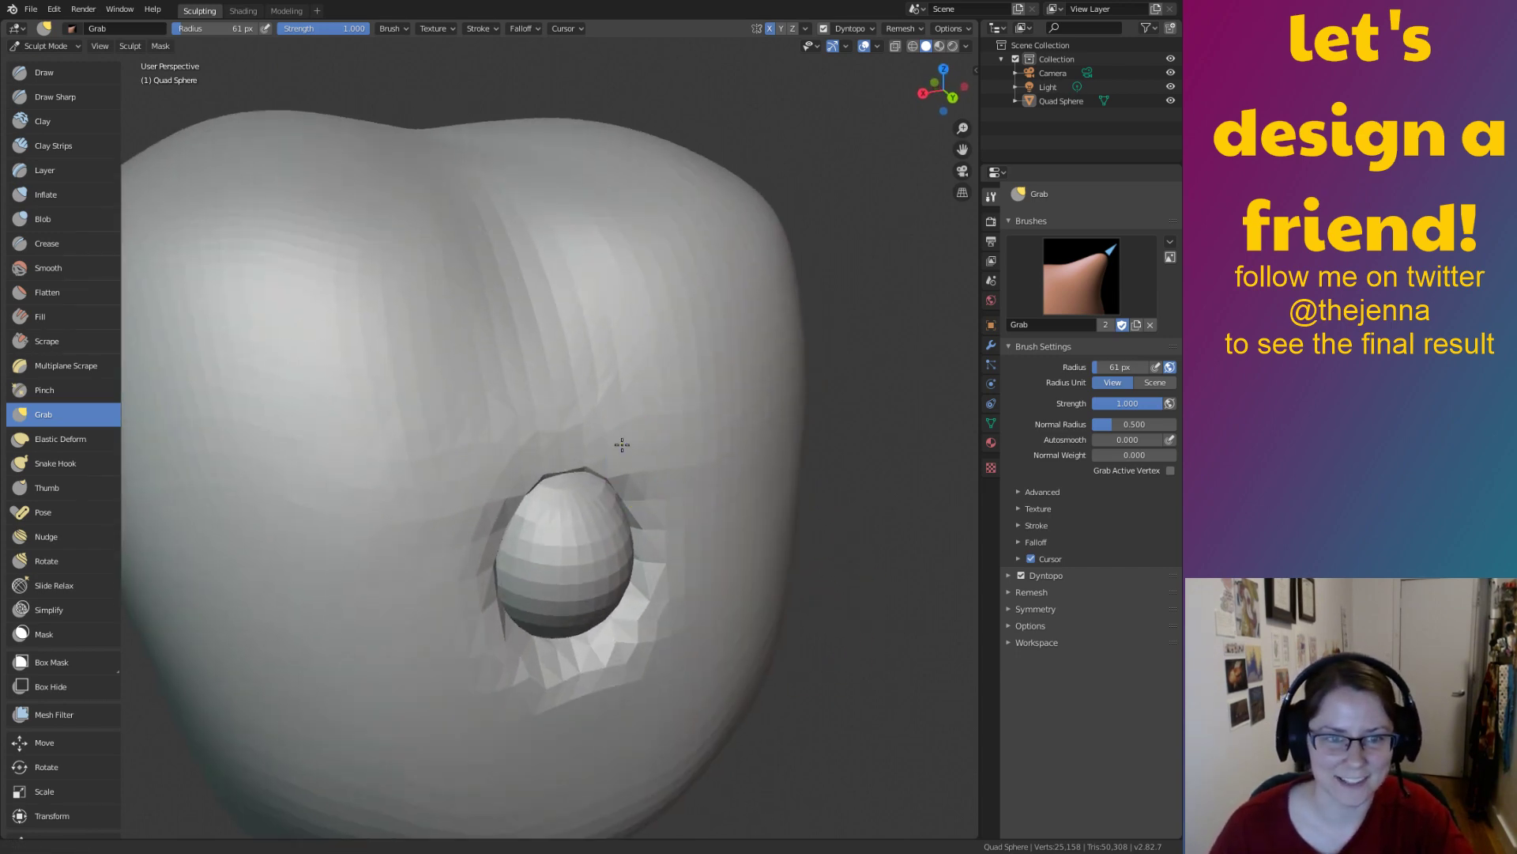
drag(530, 458, 562, 551)
key(ctrl+z)
drag(485, 480, 548, 583)
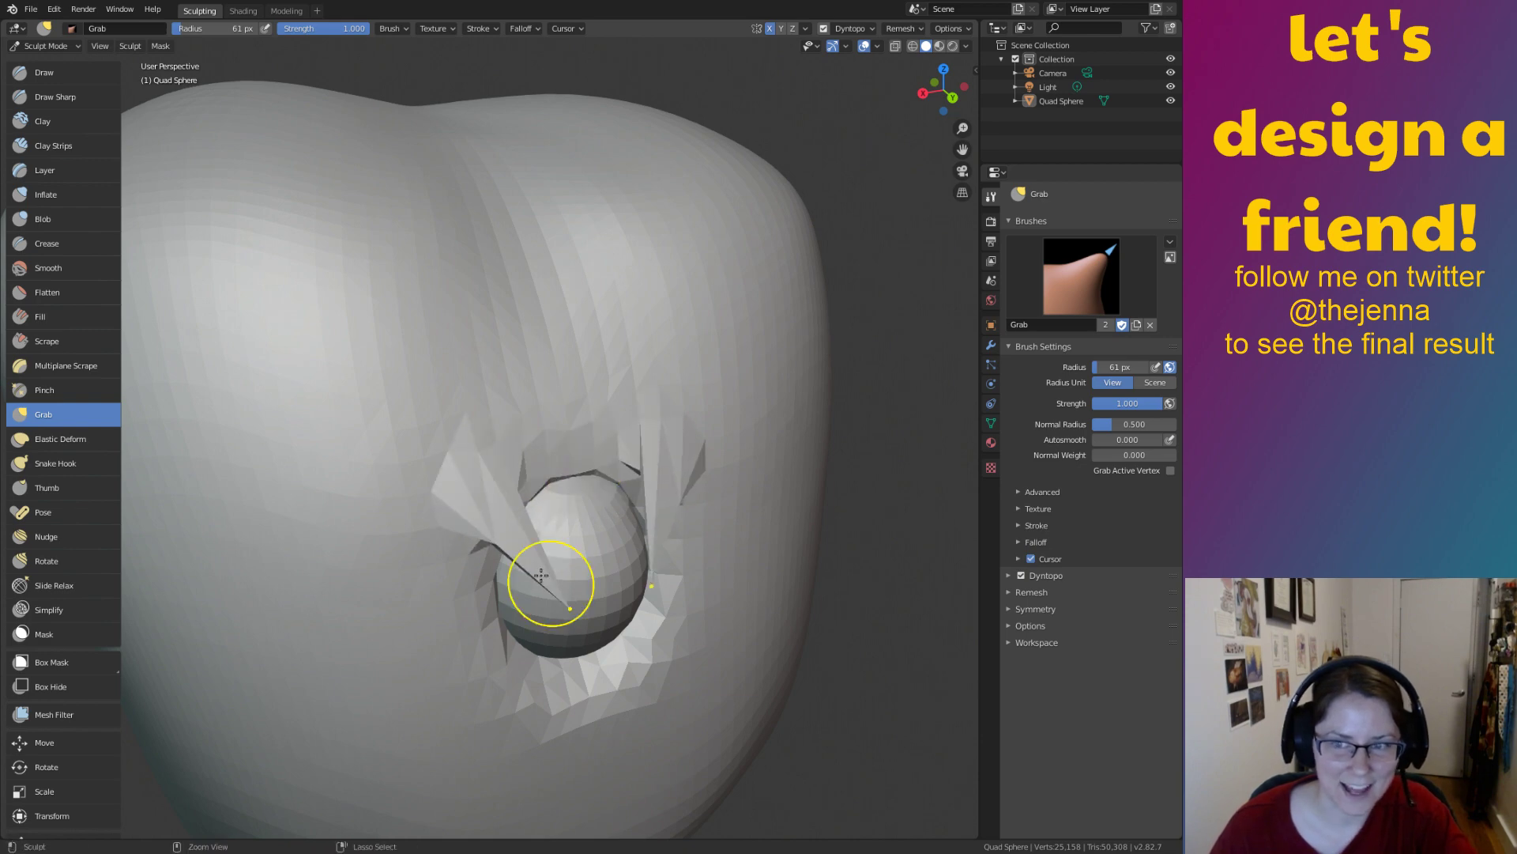
key(ctrl+z)
Enlarge the brush radius to 91 px and build up an upper eyelid over the eyeball with the Inflate brush
key(bracketright)
key(bracketright)
key(bracketright)
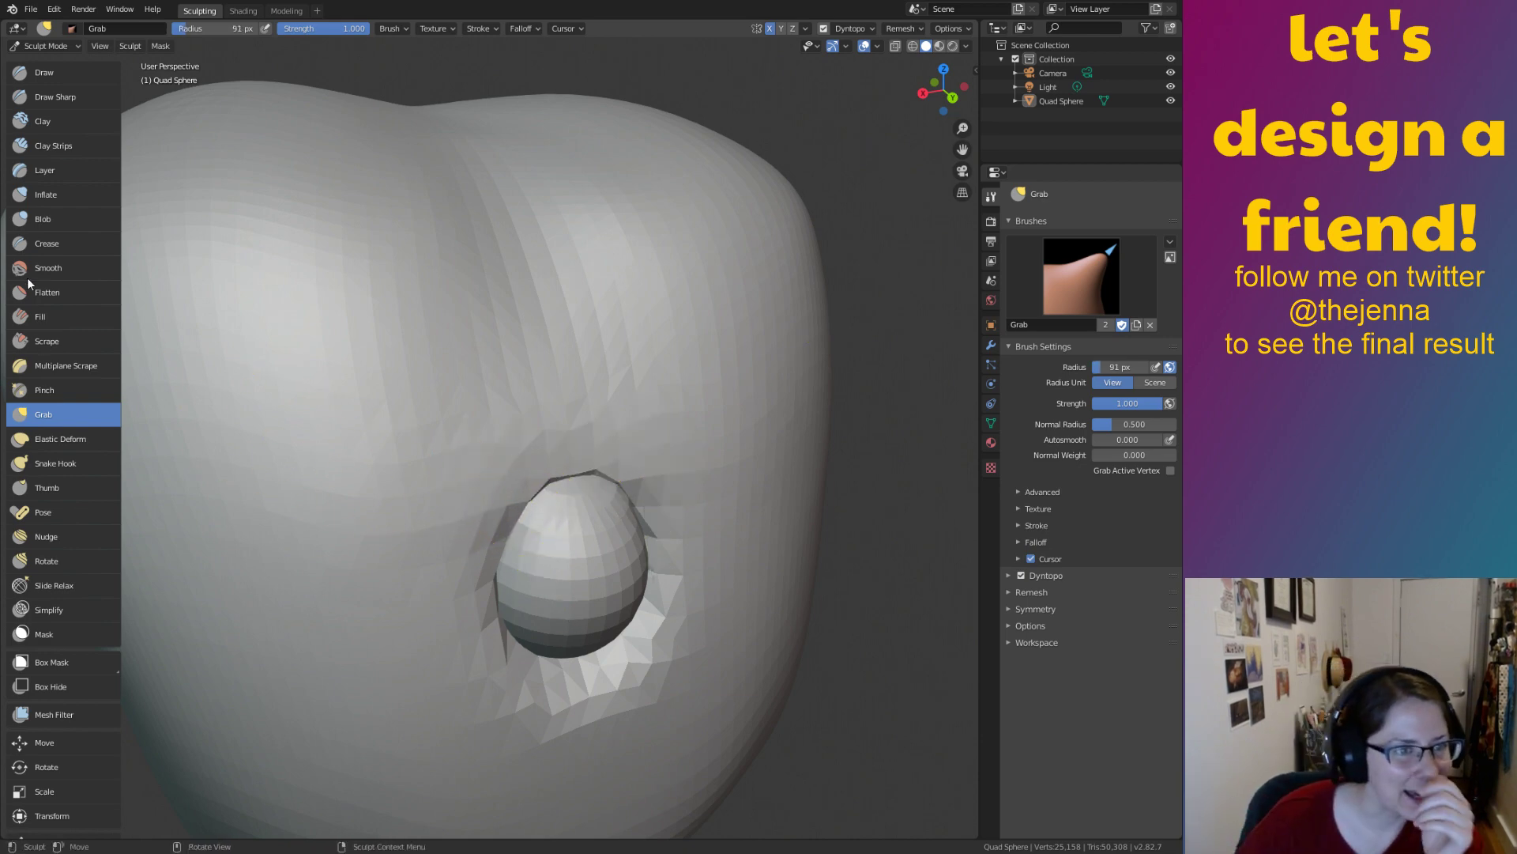
click(49, 194)
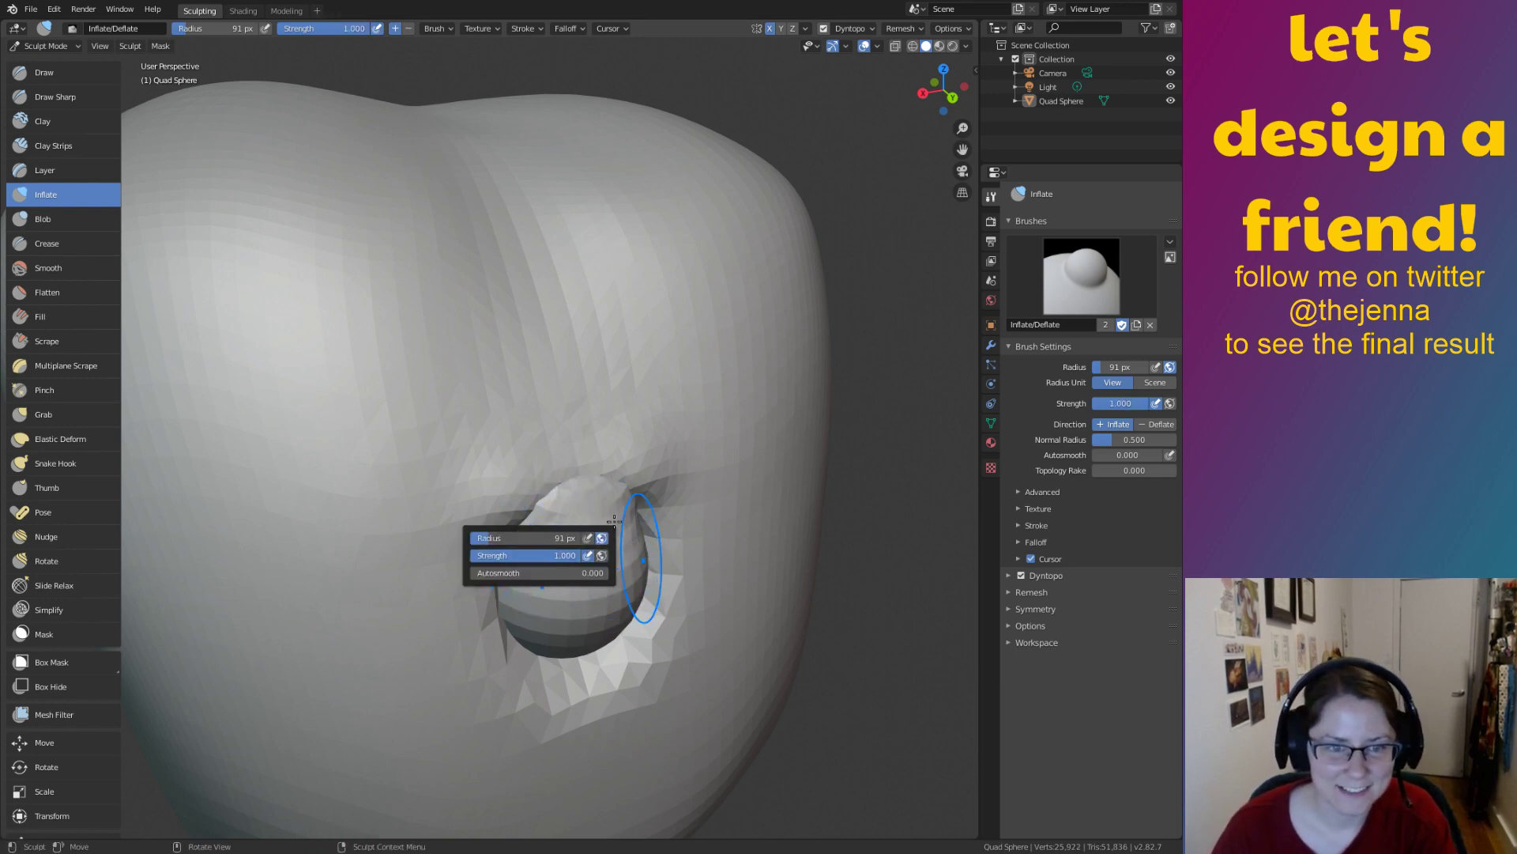
drag(612, 516, 560, 528)
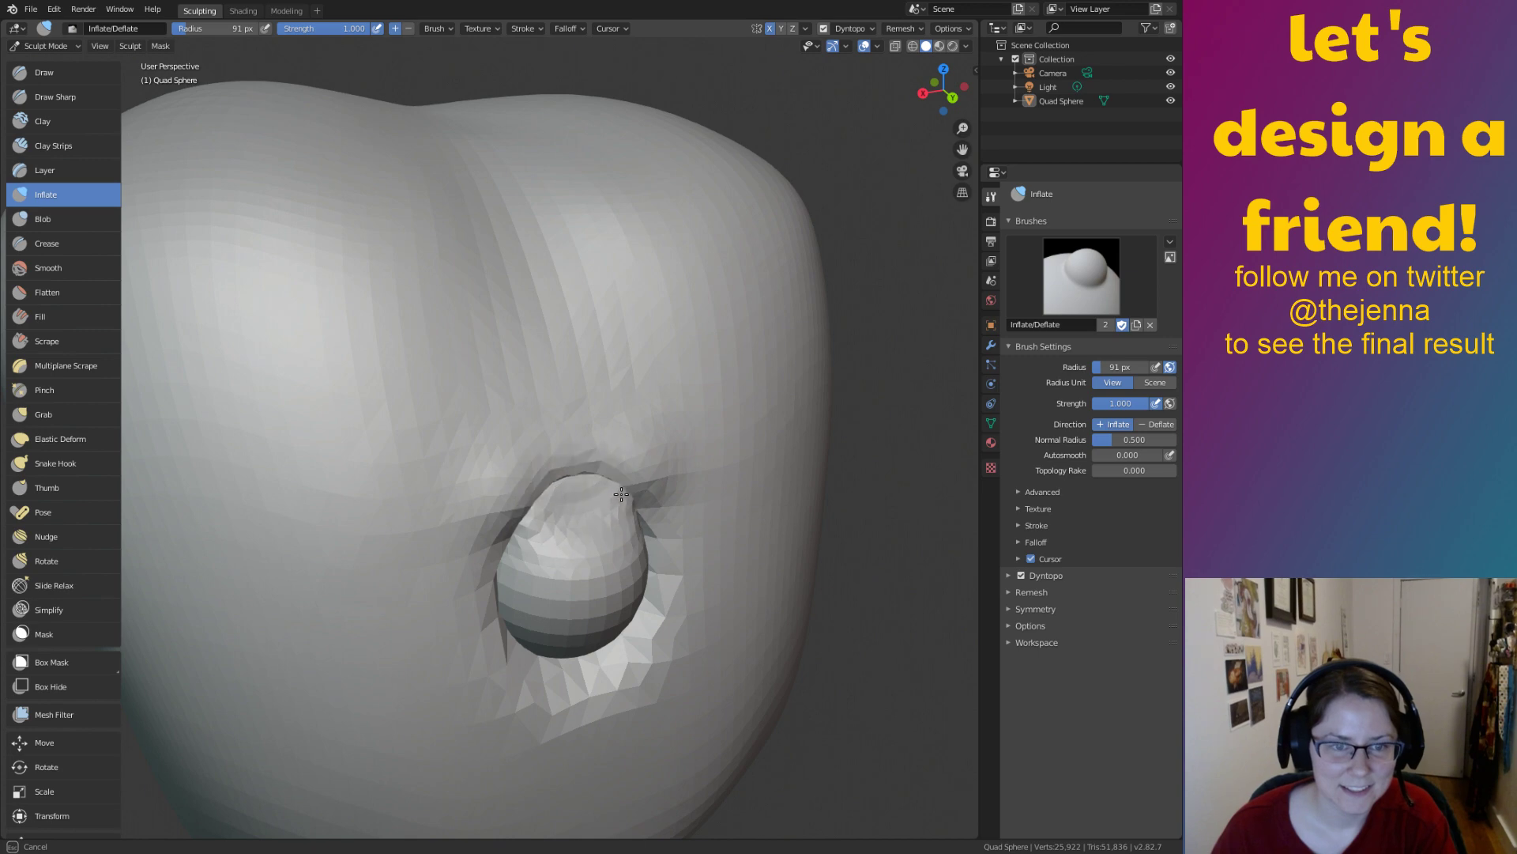
drag(529, 520, 519, 468)
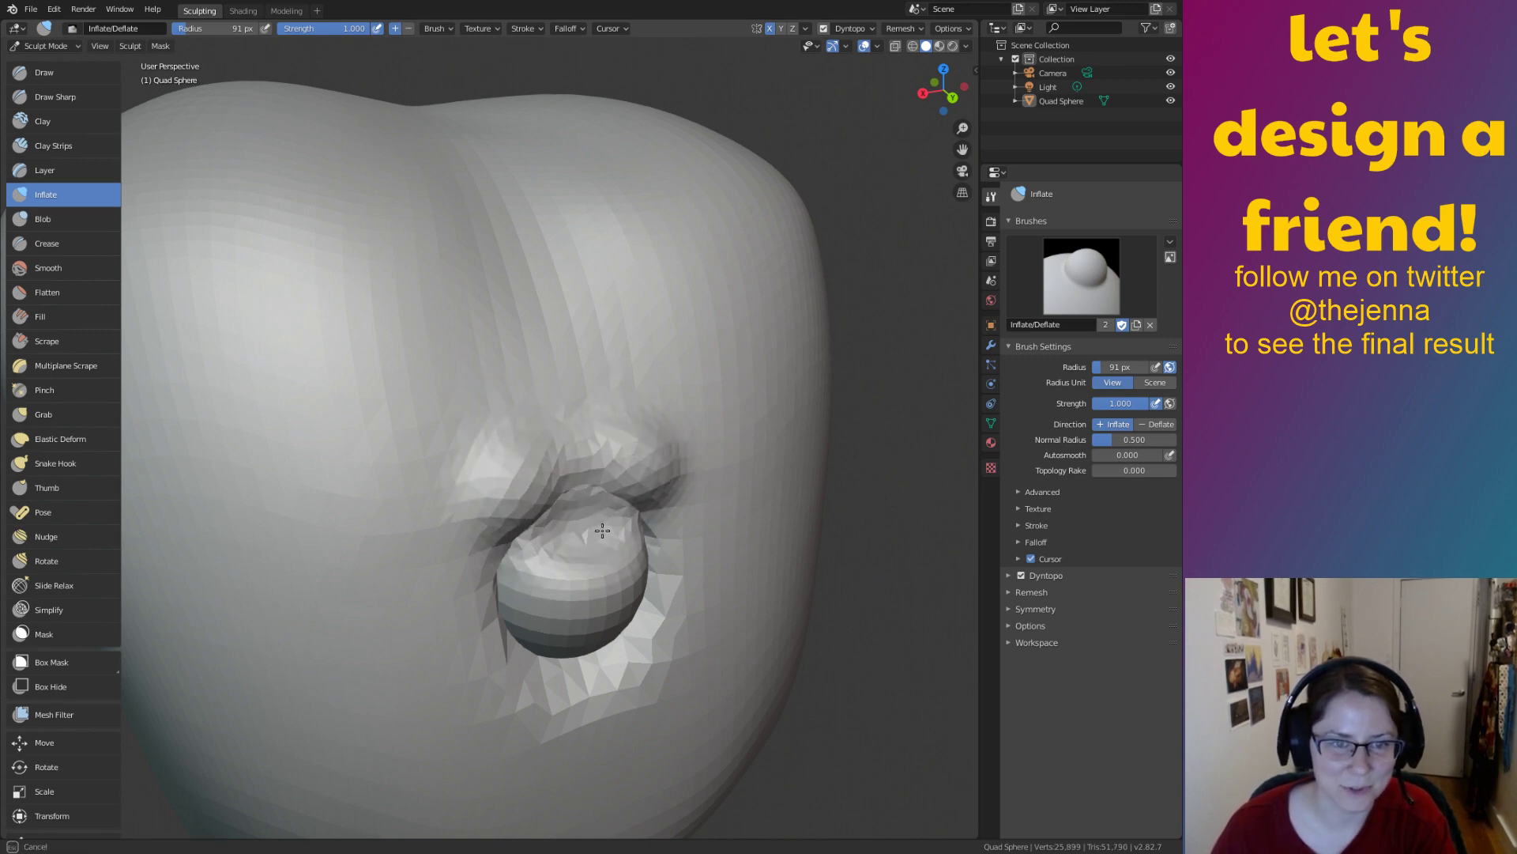
mouse_move(611, 490)
mouse_down()
mouse_move(588, 472)
mouse_move(520, 504)
mouse_up()
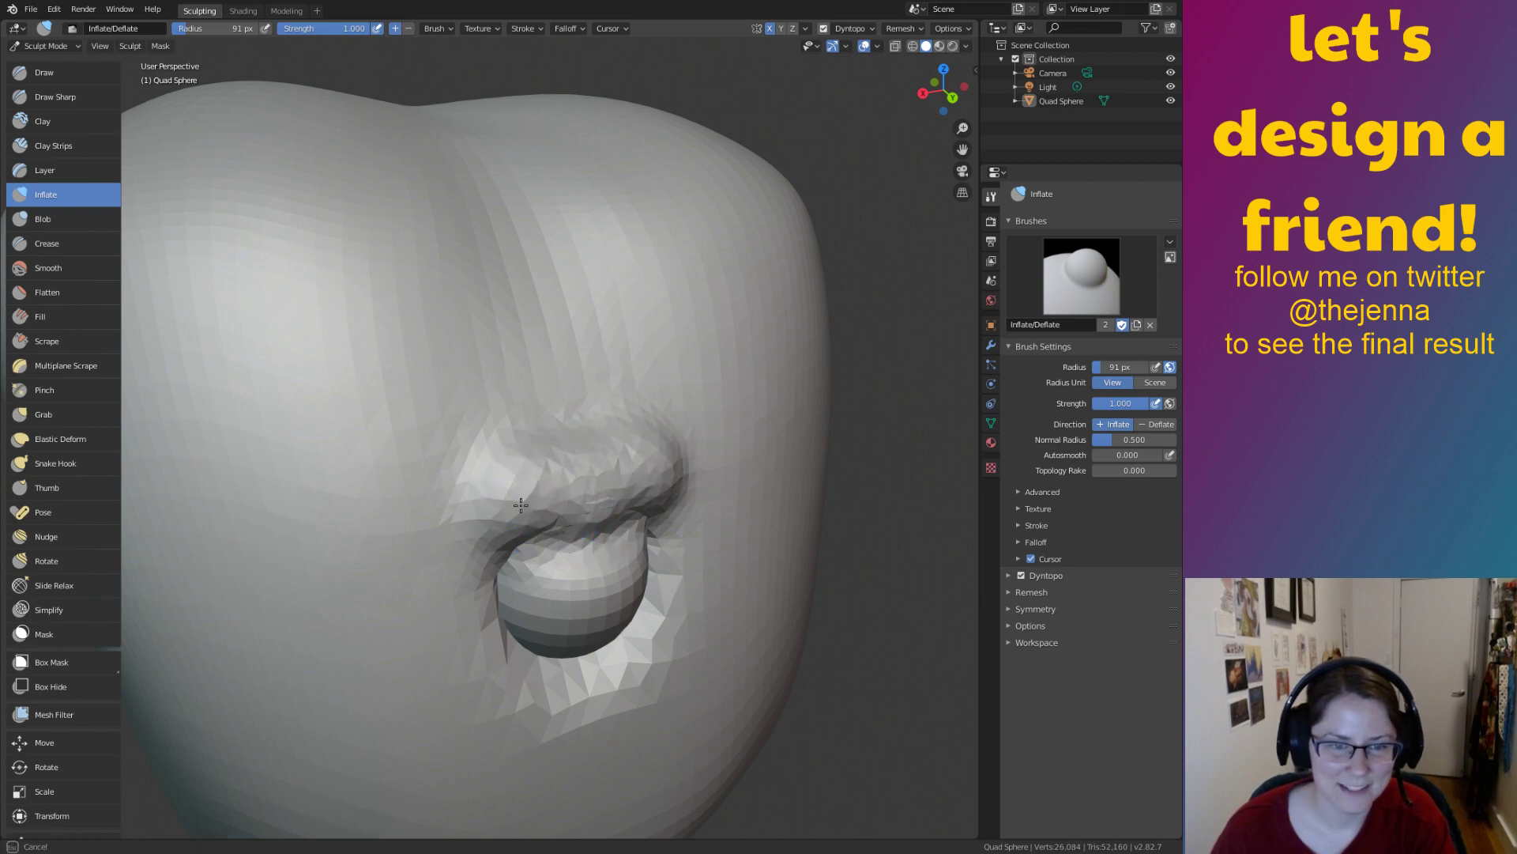
Thicken the upper eyelid from the front and inflate the skin above and beside it
middle_drag(610, 523, 536, 502)
drag(547, 512, 583, 514)
mouse_move(583, 514)
middle_down()
mouse_move(638, 512)
mouse_move(593, 514)
middle_up()
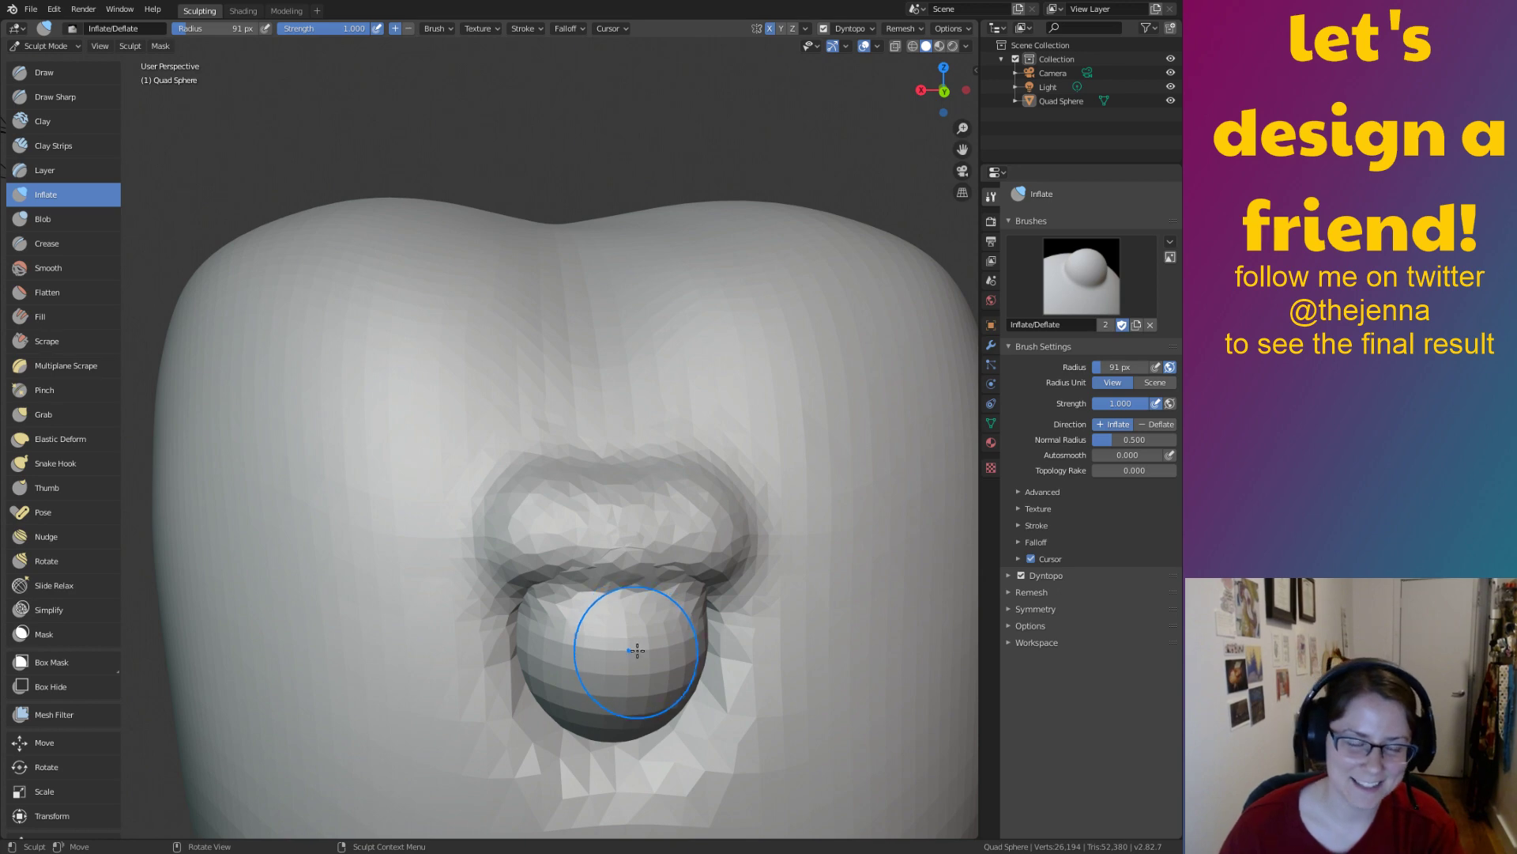
mouse_move(716, 462)
mouse_down()
mouse_move(447, 488)
mouse_move(447, 599)
mouse_up()
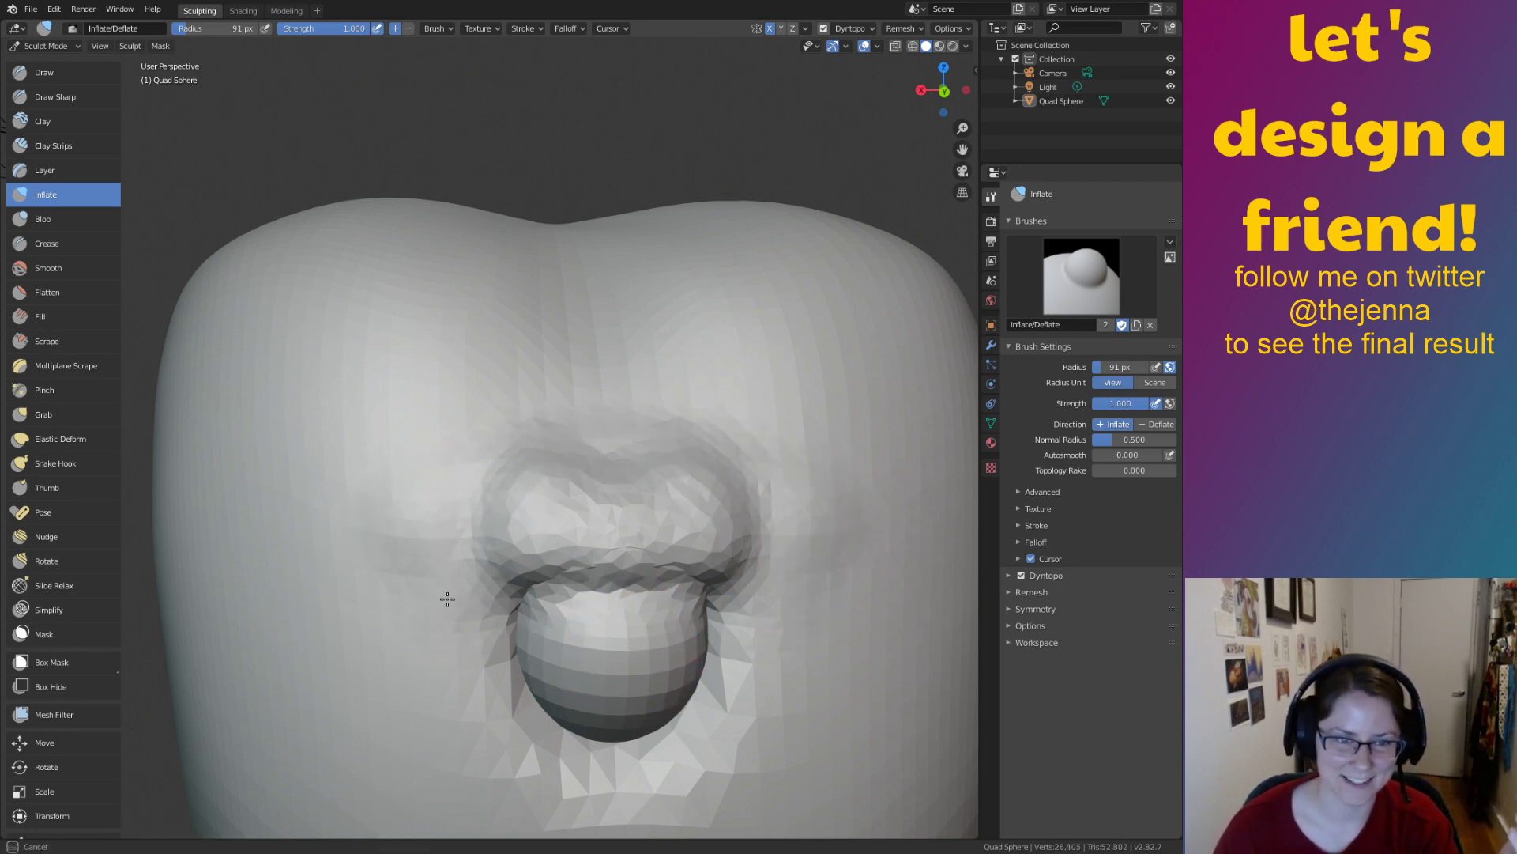
Build up the upper eyelid across its full width above the eyeball with the Inflate brush
mouse_move(523, 515)
mouse_down()
mouse_move(442, 585)
mouse_move(446, 498)
mouse_move(610, 440)
mouse_move(538, 494)
mouse_move(679, 513)
mouse_move(791, 577)
mouse_move(711, 585)
mouse_move(814, 576)
mouse_move(602, 559)
mouse_move(695, 609)
mouse_move(543, 627)
mouse_move(727, 576)
mouse_move(704, 551)
mouse_up()
scroll(704, 551, down, 1)
scroll(704, 551, down, 2)
scroll(680, 569, down, 2)
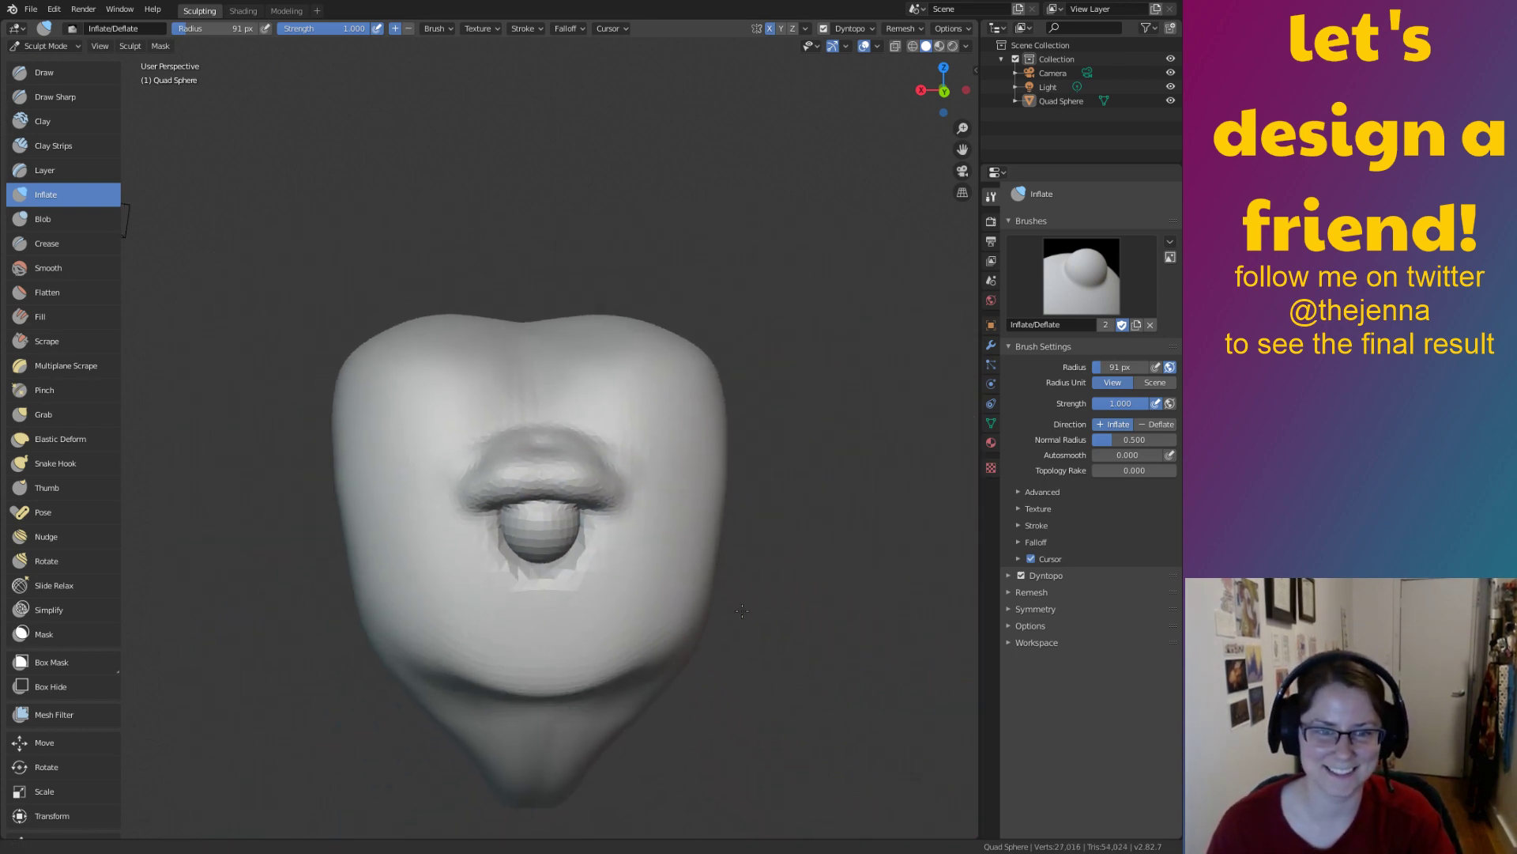
Try an Inflate stroke over the upper eyelid at a distance and undo it
mouse_move(691, 619)
middle_down()
mouse_move(643, 562)
mouse_move(524, 532)
middle_up()
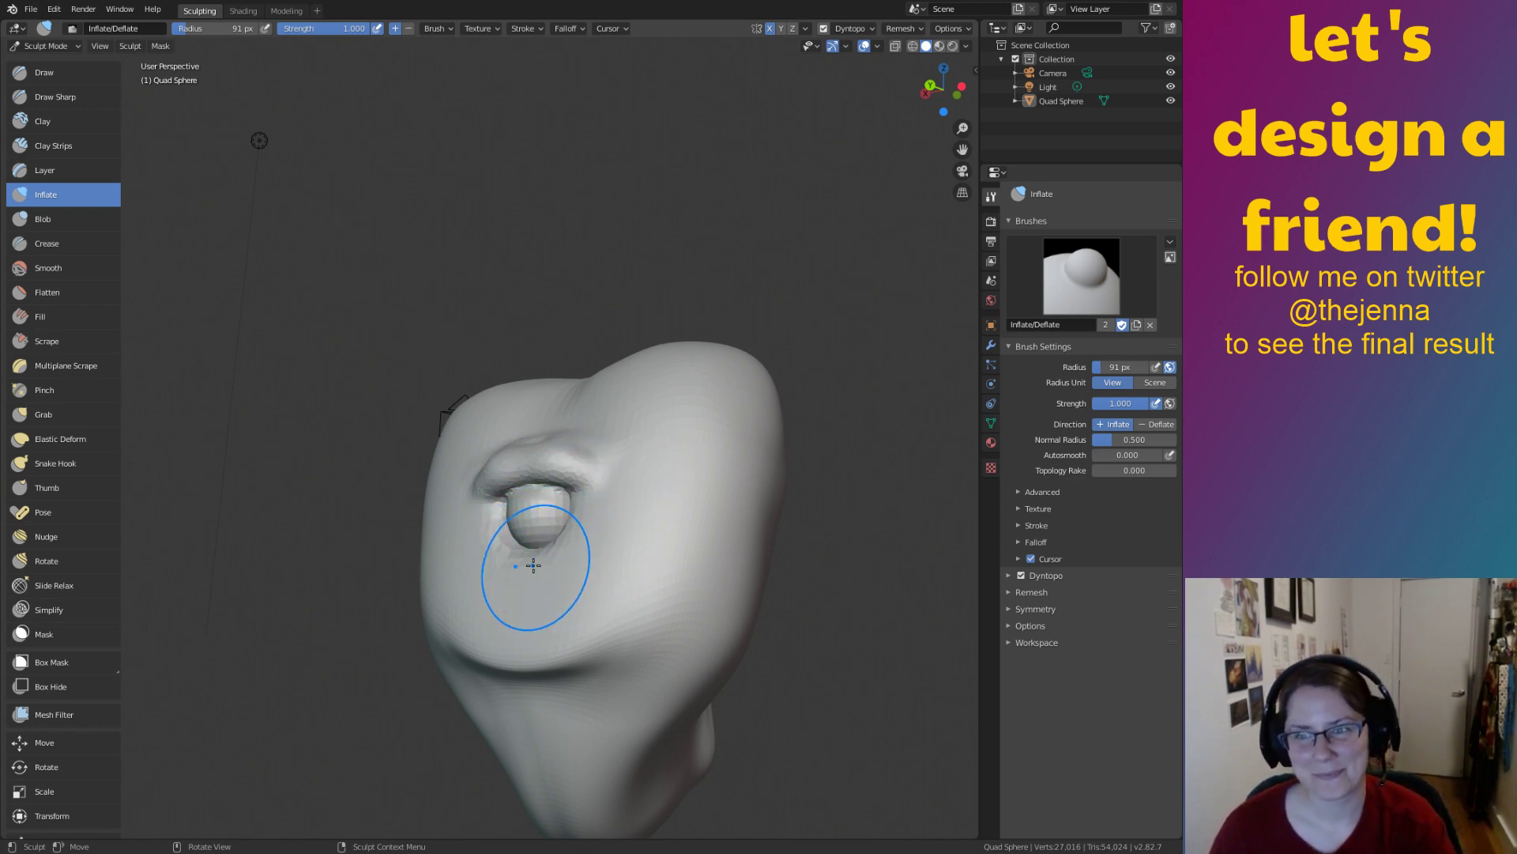
middle_drag(536, 566, 535, 445)
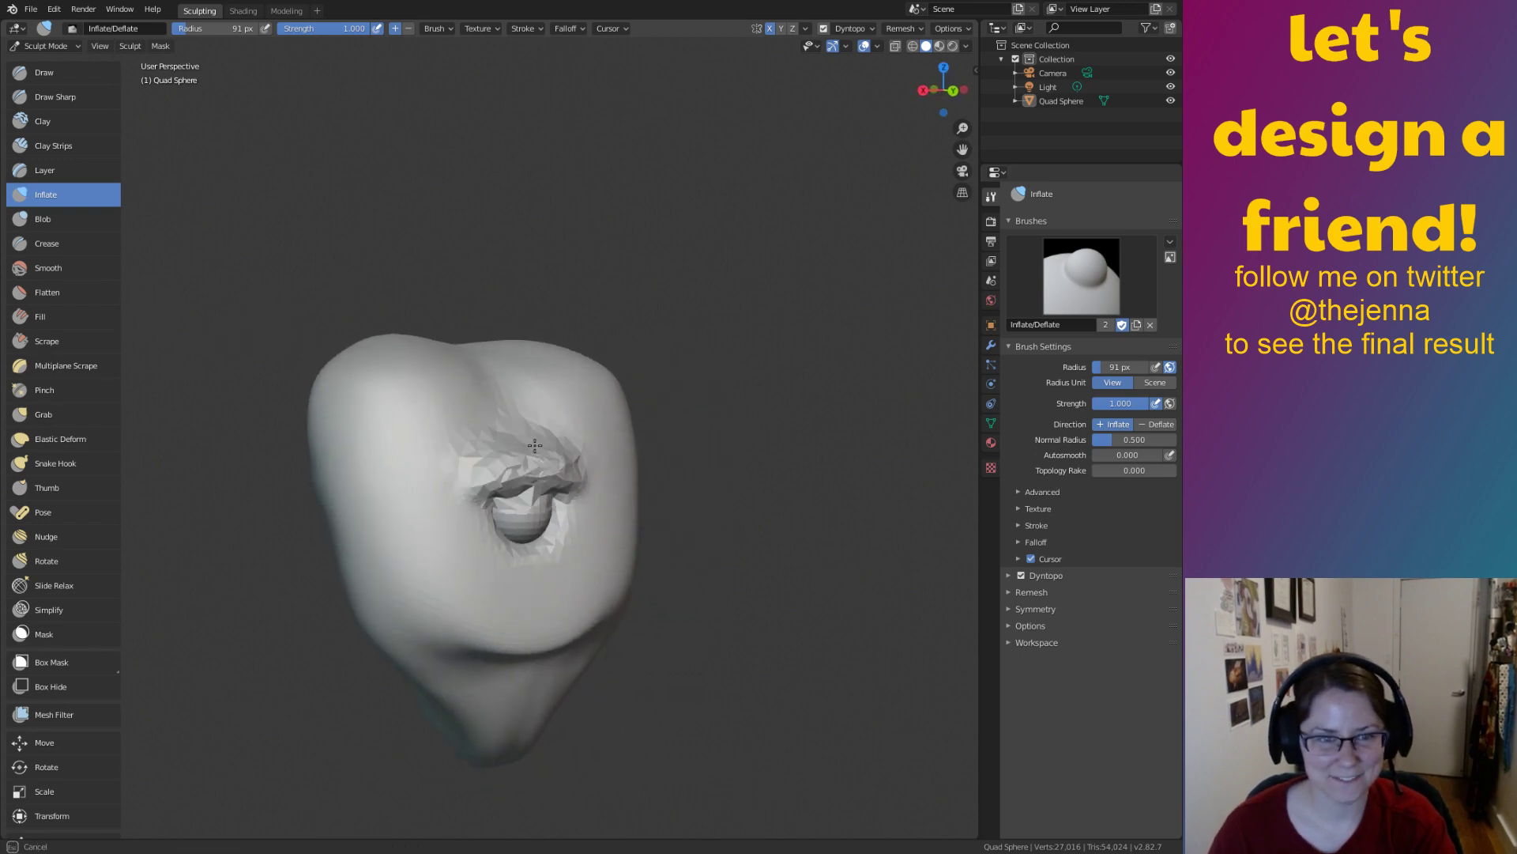
drag(523, 446, 530, 463)
key(ctrl+z)
key(ctrl+z)
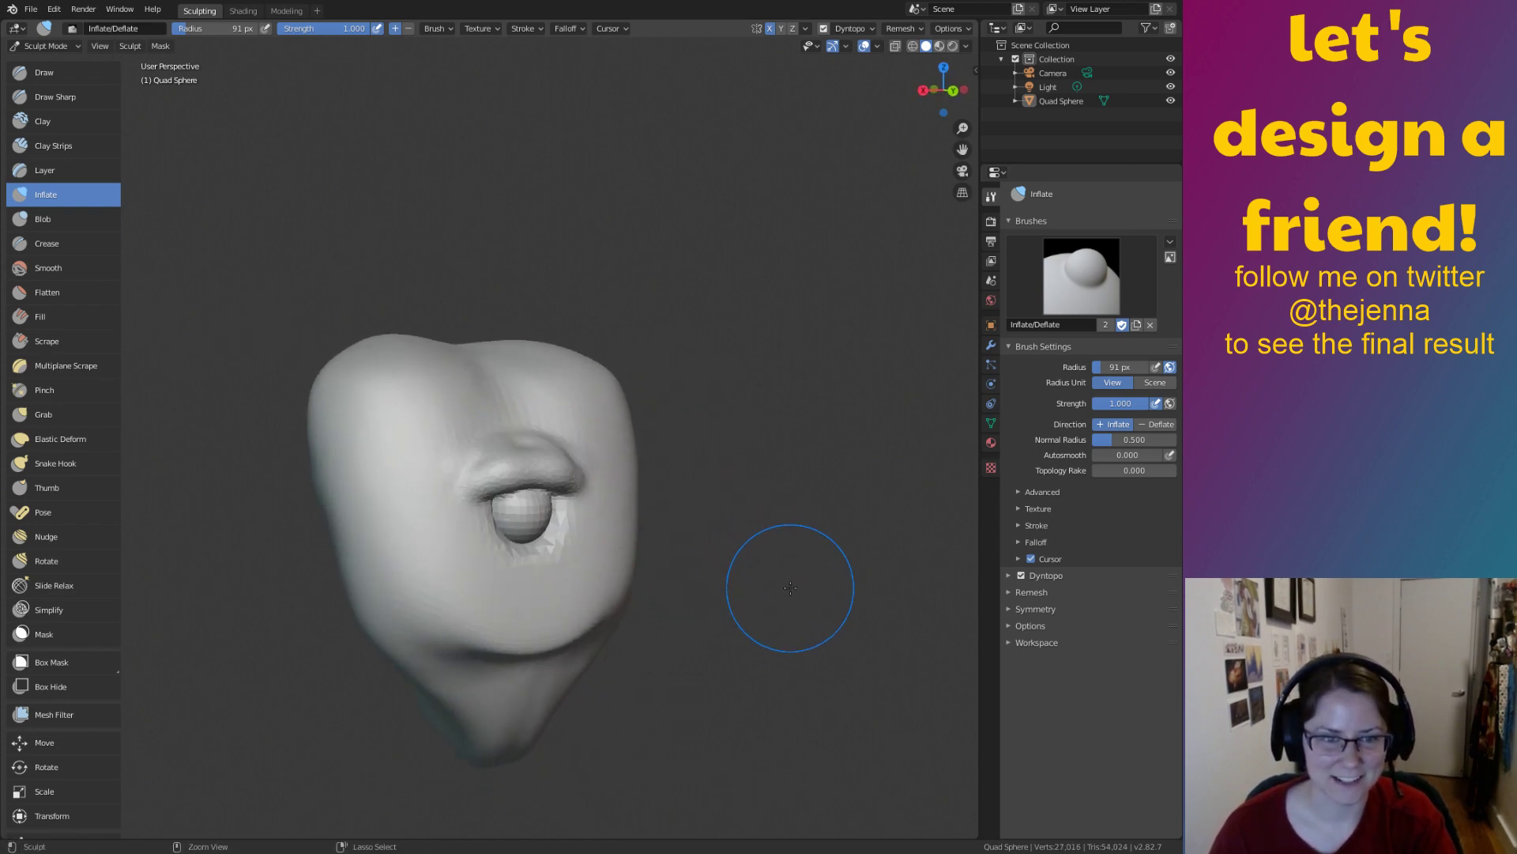
Inflate the upper eyelid from close range into a thick, rounded roll over the eyeball
mouse_move(821, 591)
ctrl+middle_down()
mouse_move(731, 474)
mouse_move(569, 467)
ctrl+middle_up()
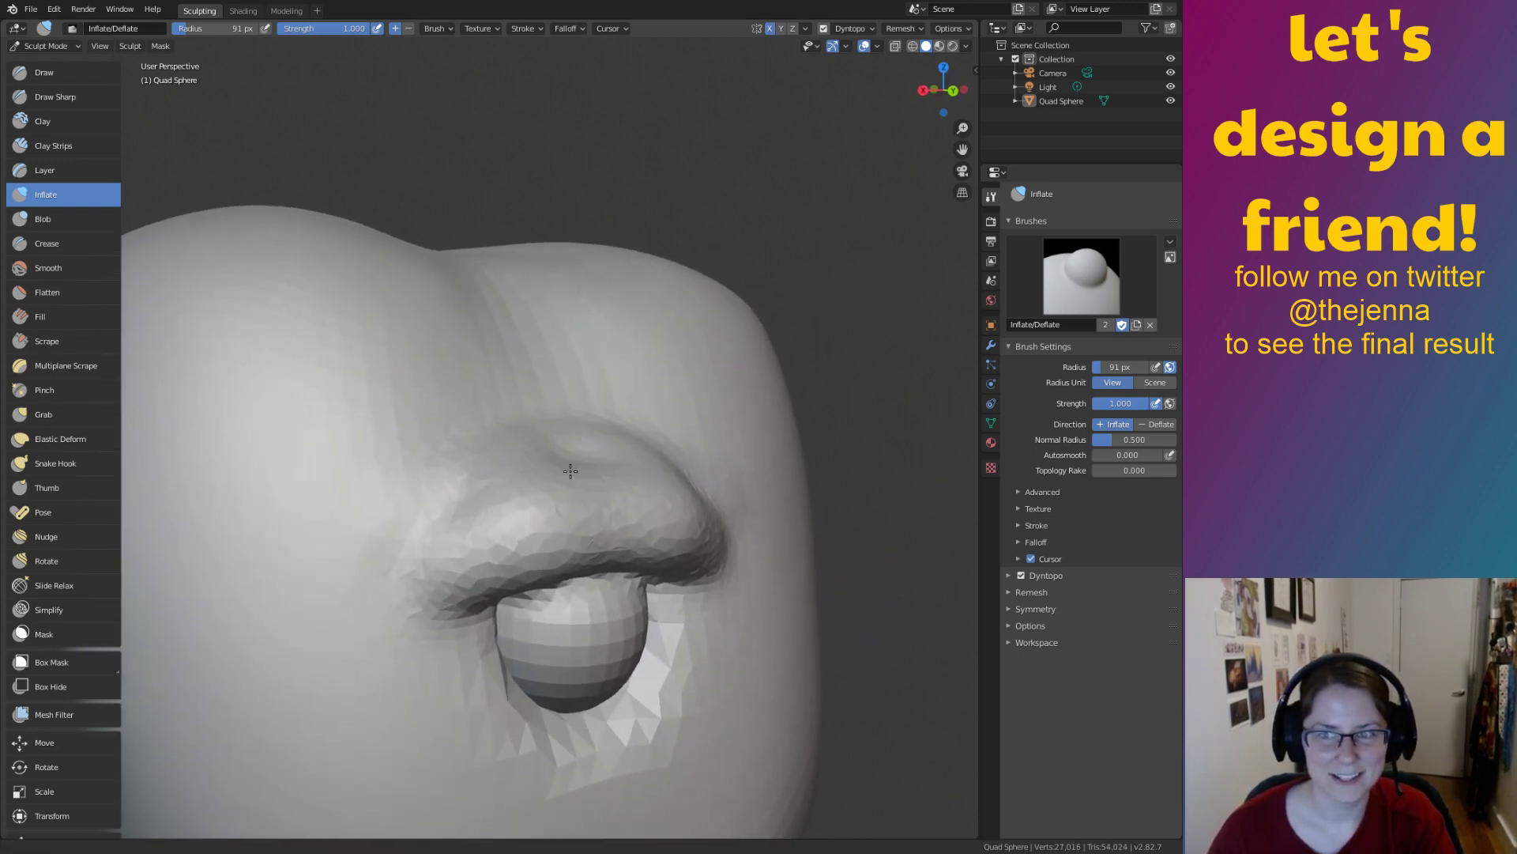
mouse_move(569, 467)
mouse_down()
mouse_move(549, 462)
mouse_move(420, 532)
mouse_move(452, 499)
mouse_move(688, 531)
mouse_move(506, 563)
mouse_move(694, 474)
mouse_move(655, 441)
mouse_up()
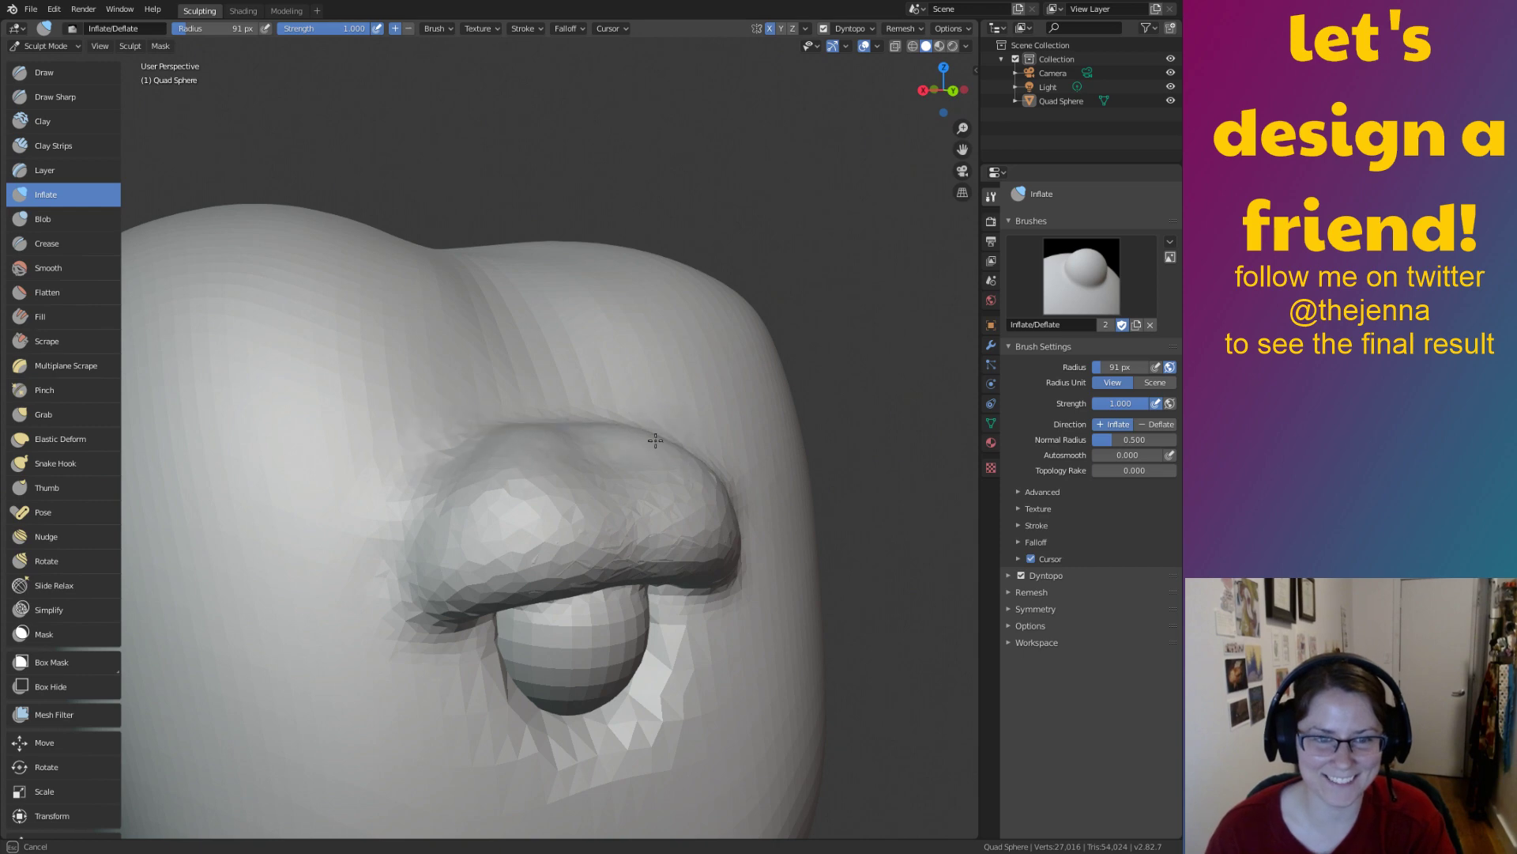
drag(593, 510, 689, 528)
scroll(924, 774, down, 5)
shift+middle_drag(806, 620, 811, 477)
mouse_move(807, 477)
middle_down()
mouse_move(671, 505)
mouse_move(790, 609)
mouse_move(772, 610)
middle_up()
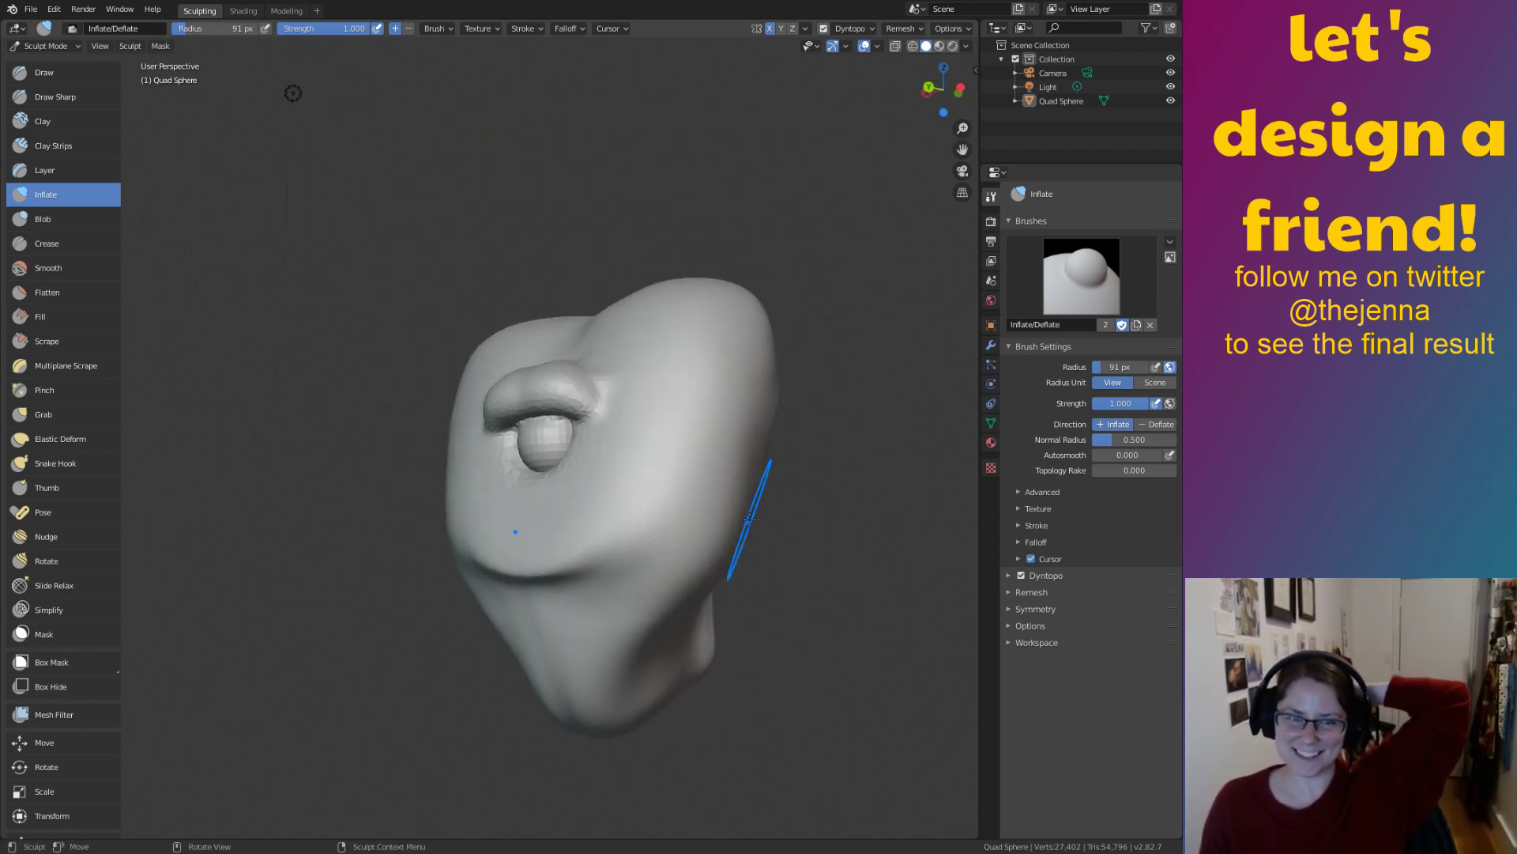
Switch to the Grab brush and enlarge its radius to 124 px
middle_drag(749, 519, 667, 514)
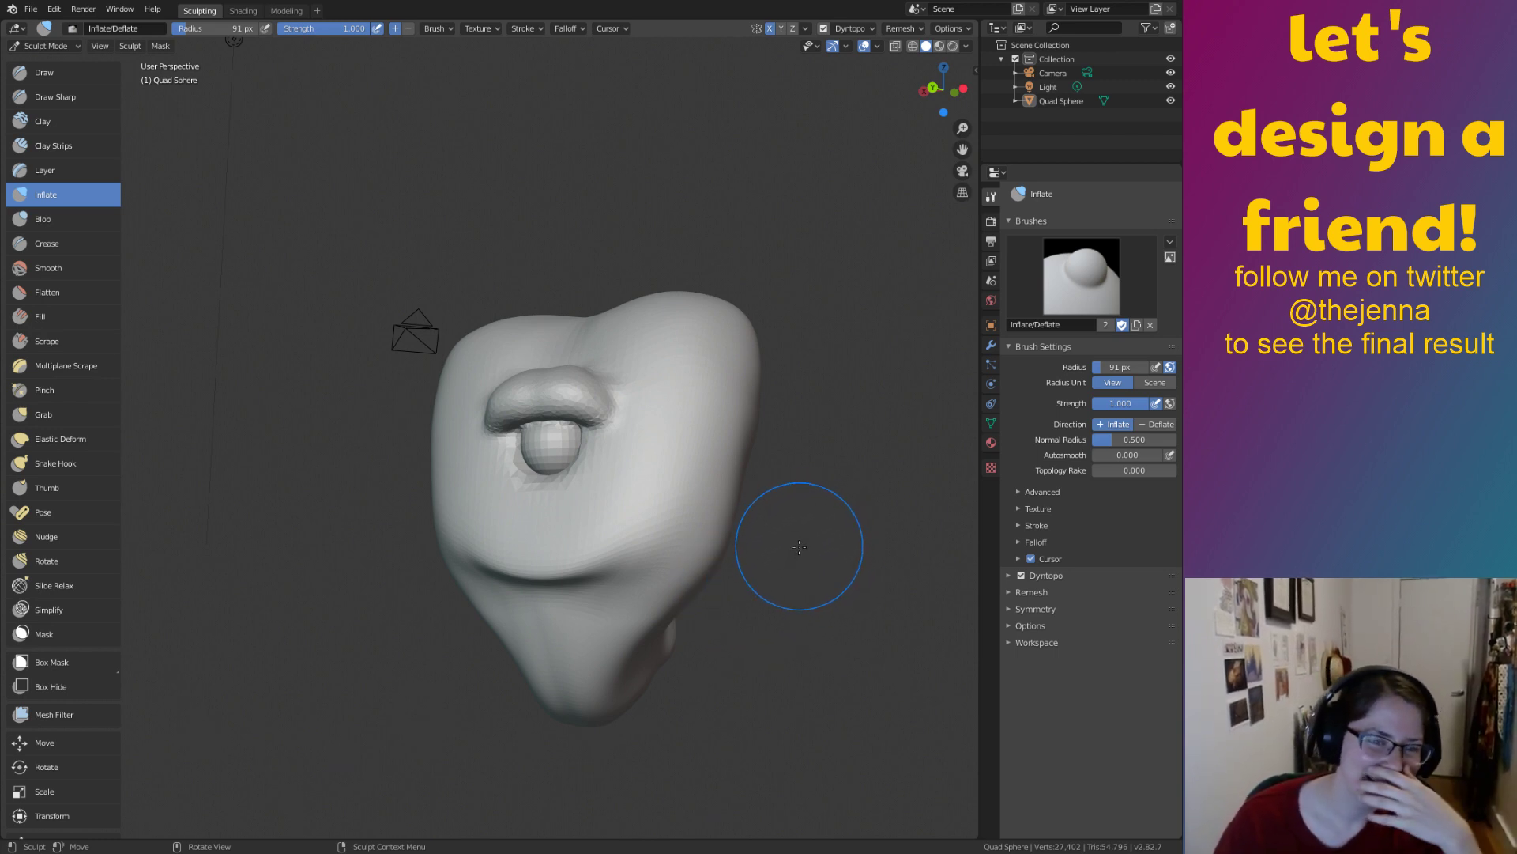
mouse_move(791, 540)
middle_down()
mouse_move(758, 546)
mouse_move(881, 529)
mouse_move(845, 526)
middle_up()
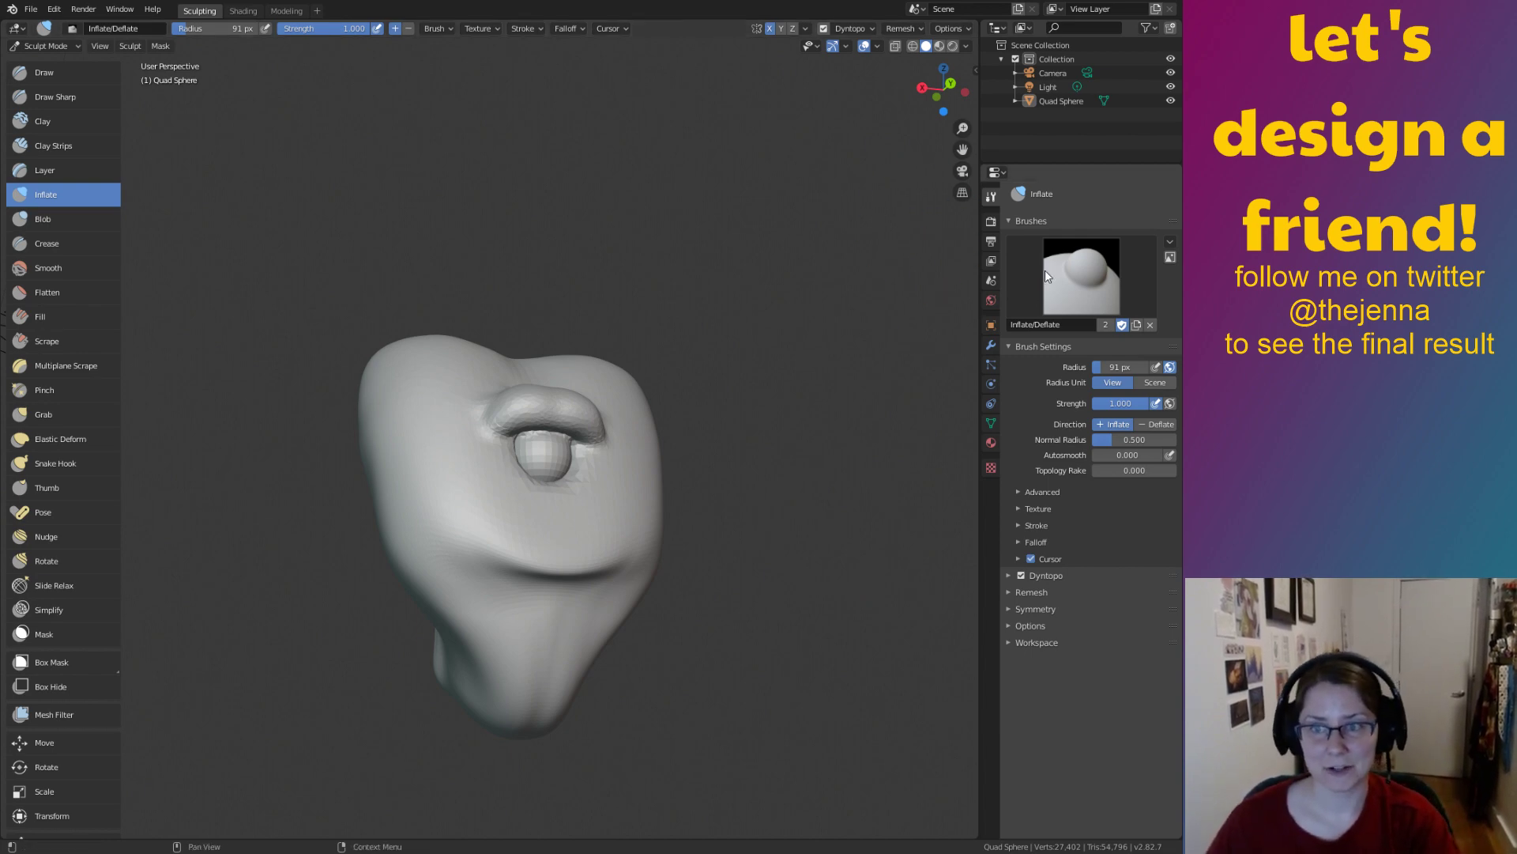
mouse_move(799, 406)
middle_down()
mouse_move(562, 479)
mouse_move(707, 524)
mouse_move(728, 515)
mouse_move(662, 439)
mouse_move(679, 458)
middle_up()
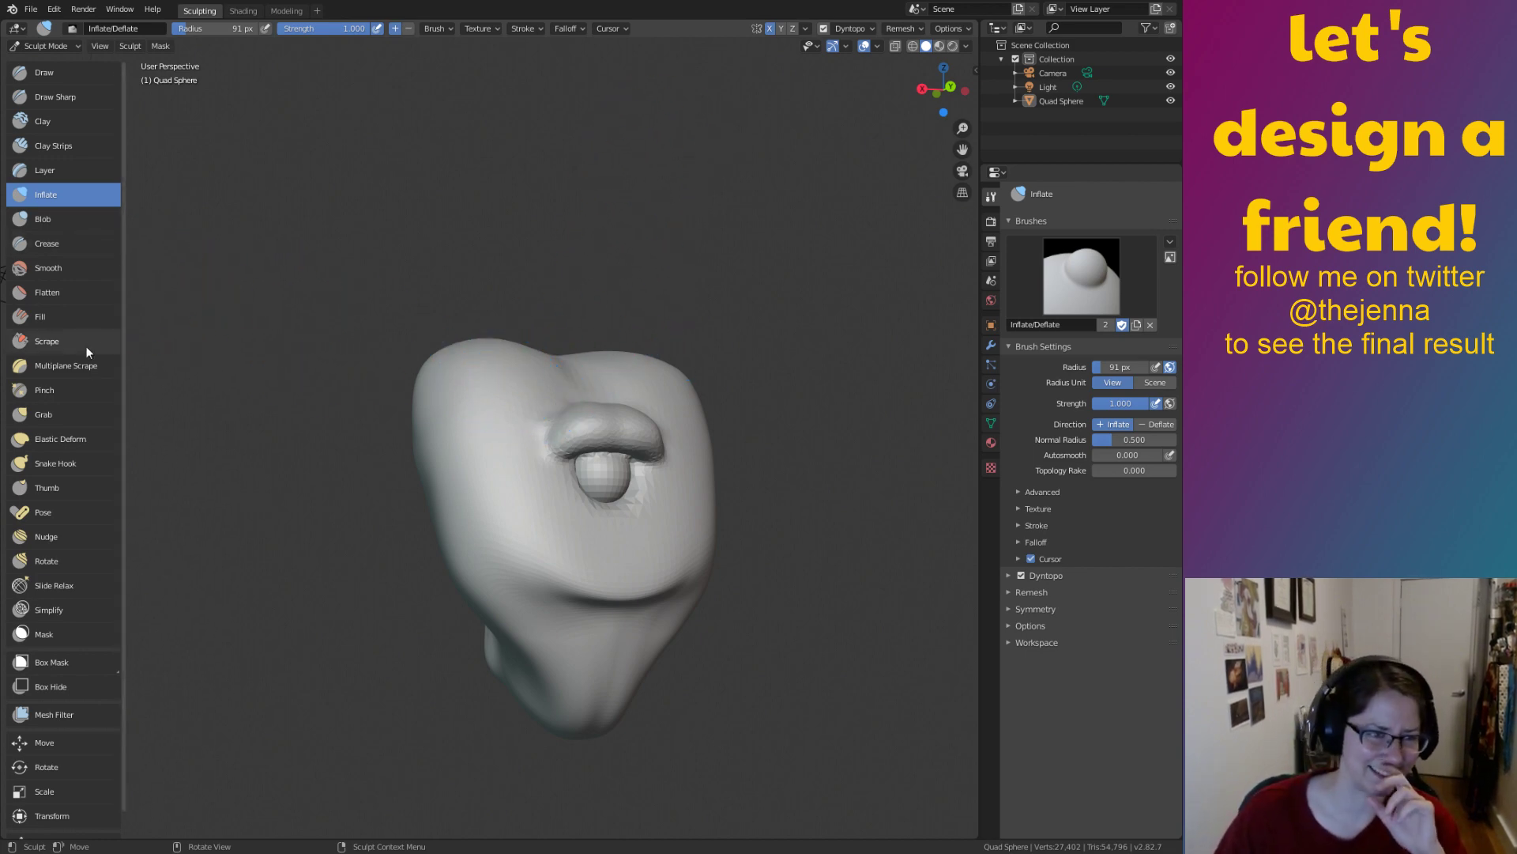
click(68, 390)
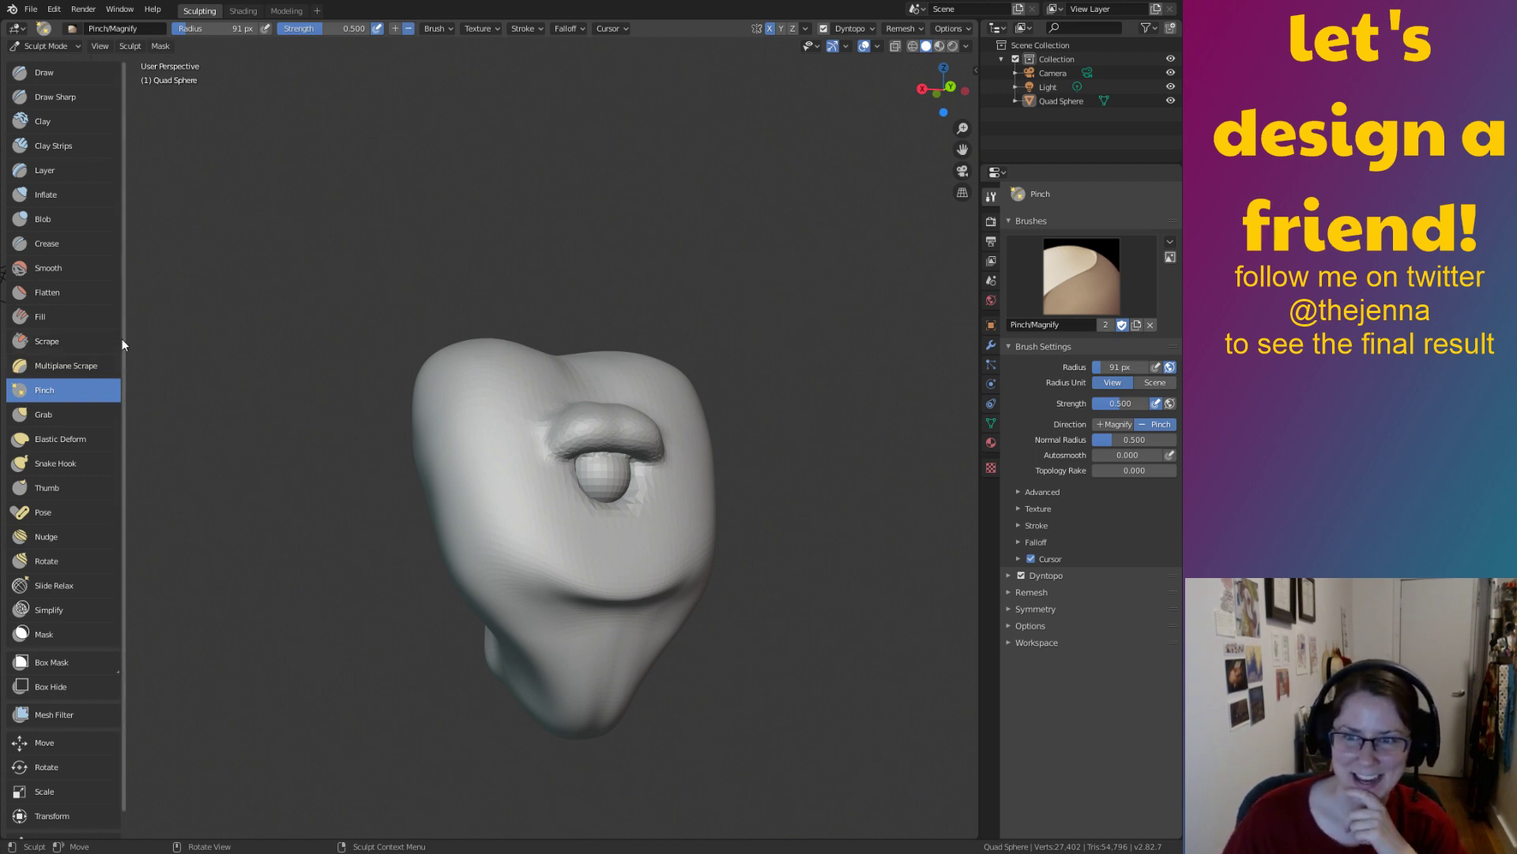
click(63, 459)
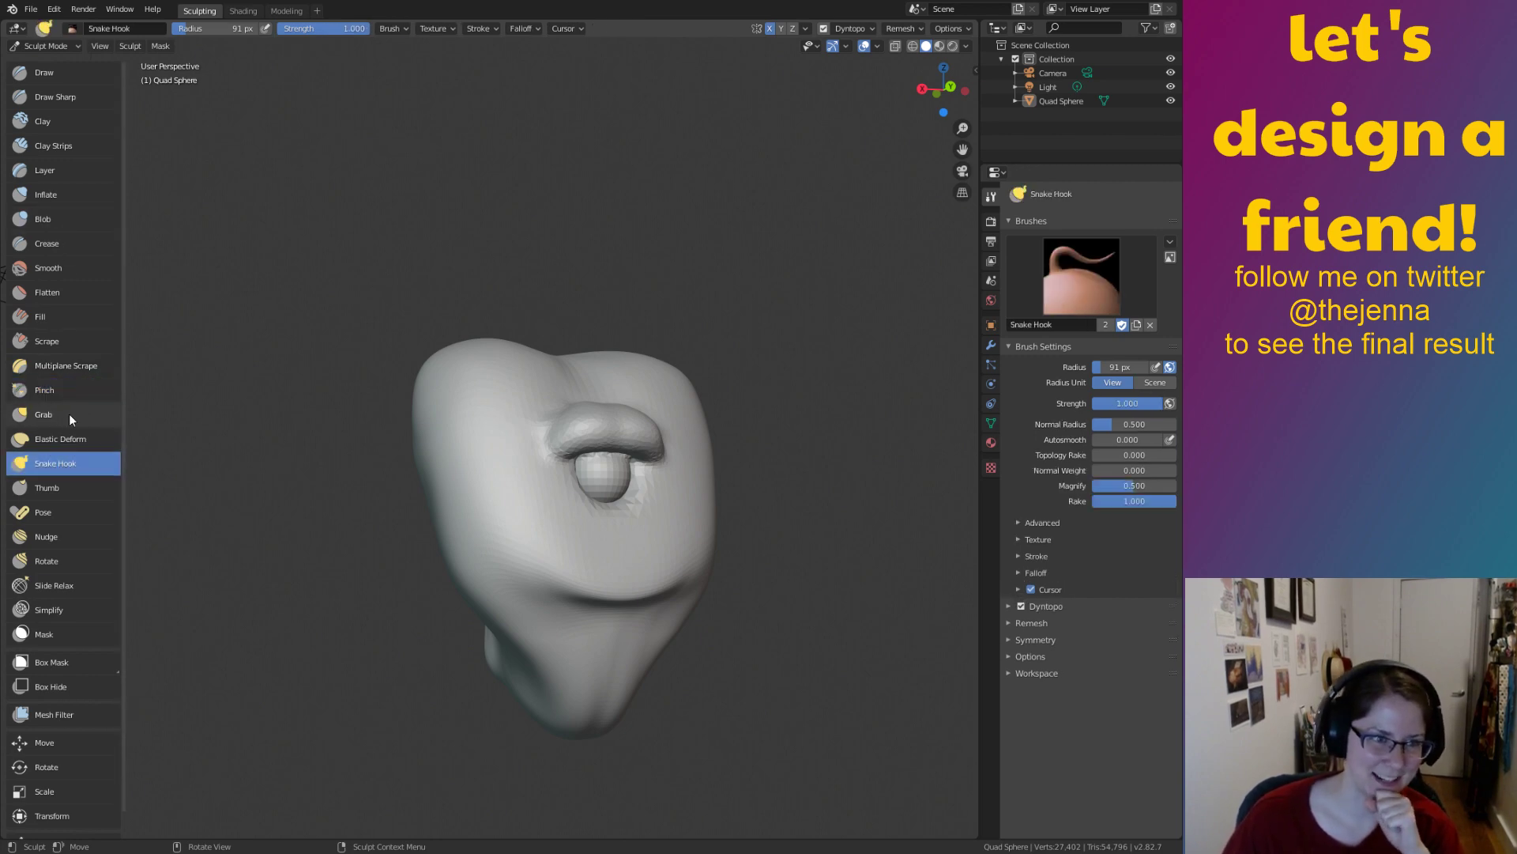
click(60, 415)
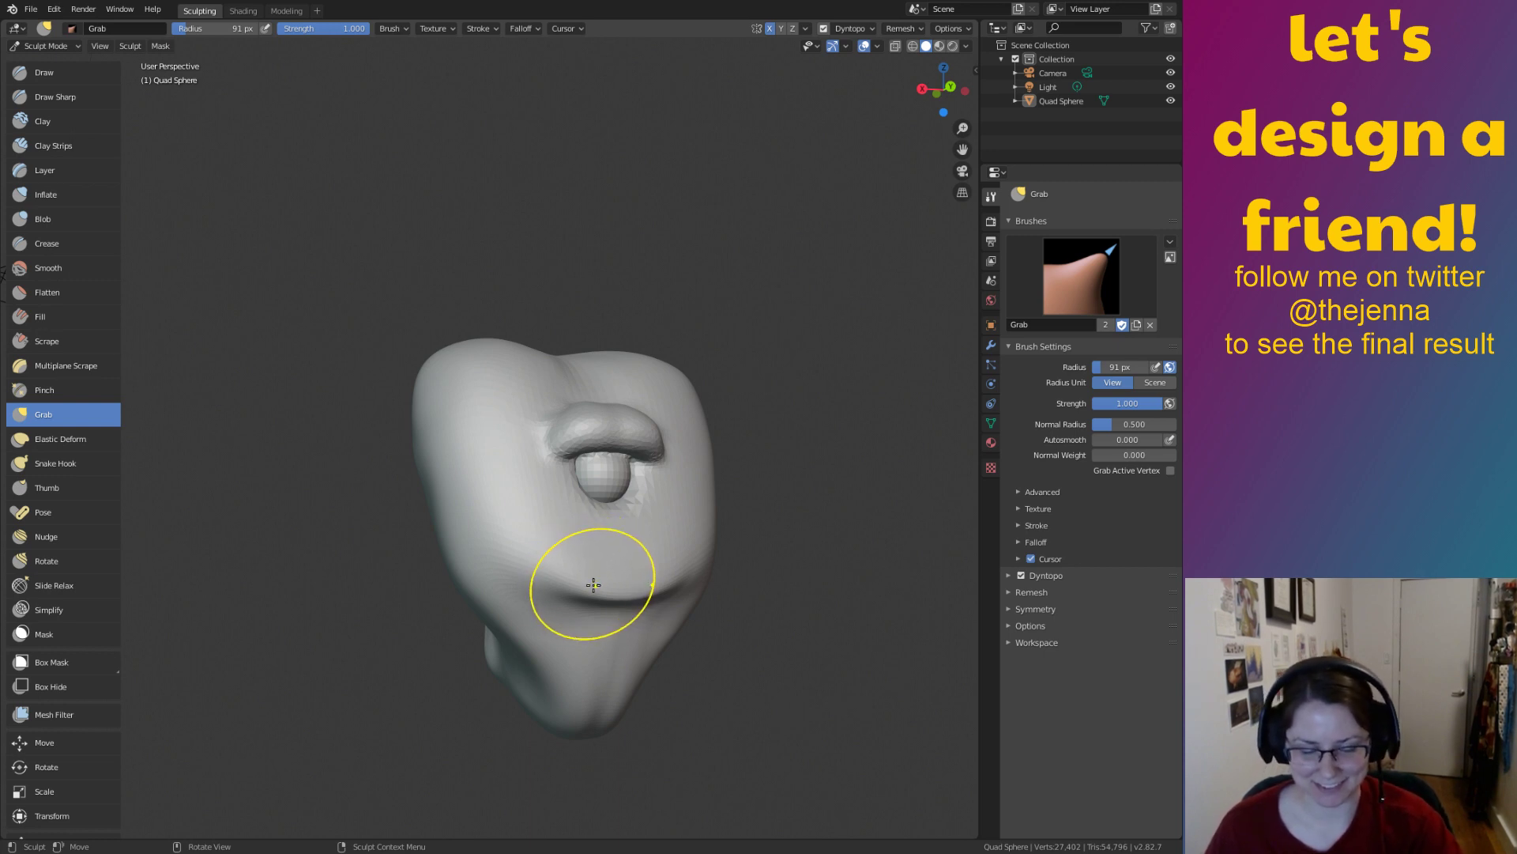
key(bracketright)
key(bracketright)
key(bracketright)
Try to pull the middle of the overhanging ledge below the eye outwards with the Grab brush
mouse_move(813, 671)
ctrl+middle_down()
mouse_move(723, 636)
mouse_move(660, 581)
mouse_move(674, 461)
mouse_move(662, 419)
ctrl+middle_up()
ctrl+middle_drag(691, 539, 662, 527)
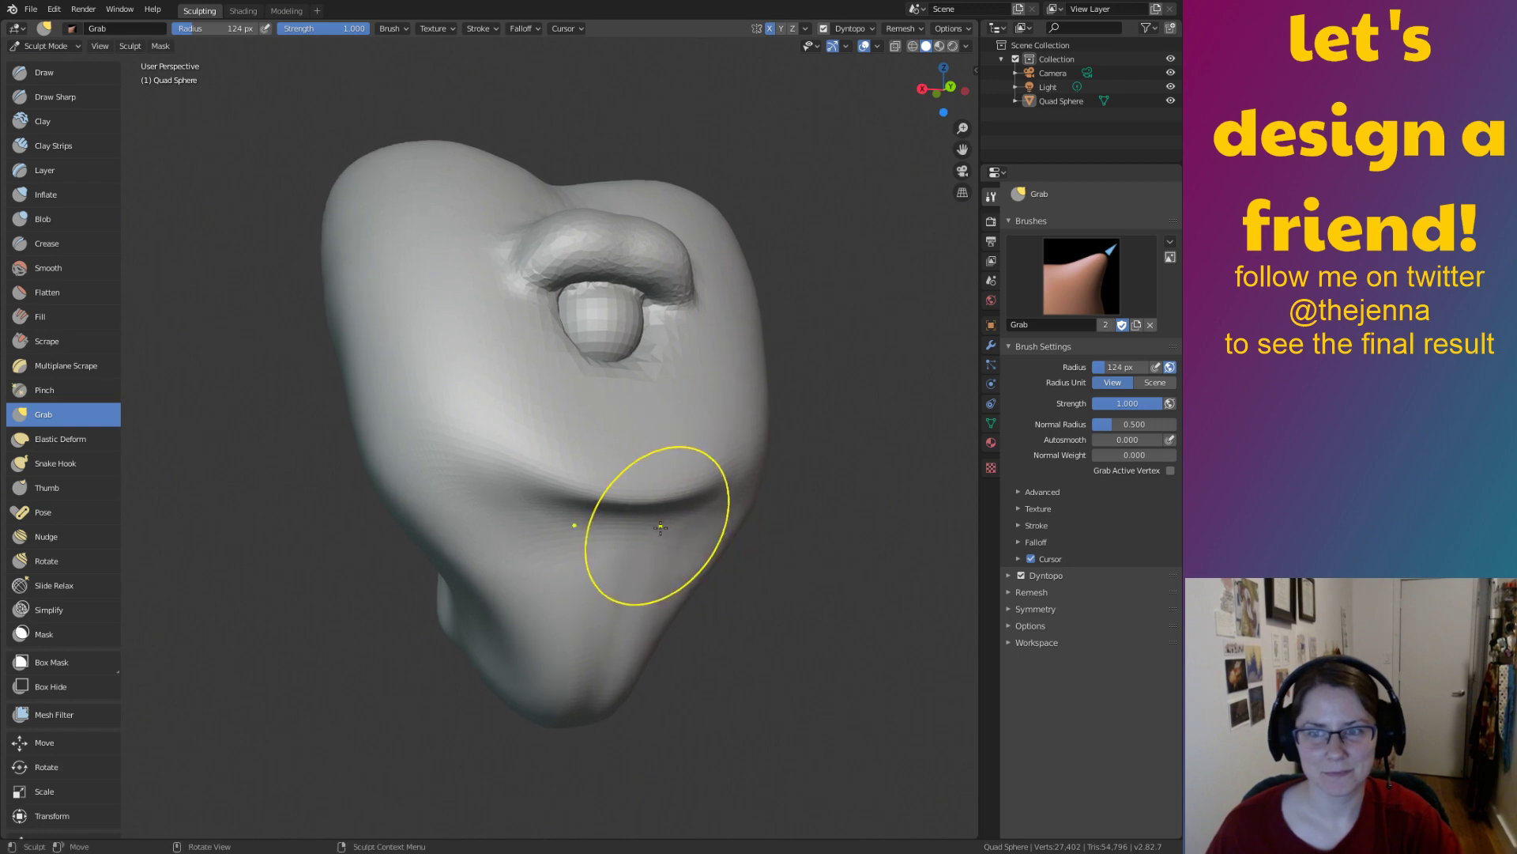
ctrl+middle_drag(685, 460, 705, 524)
drag(578, 463, 565, 469)
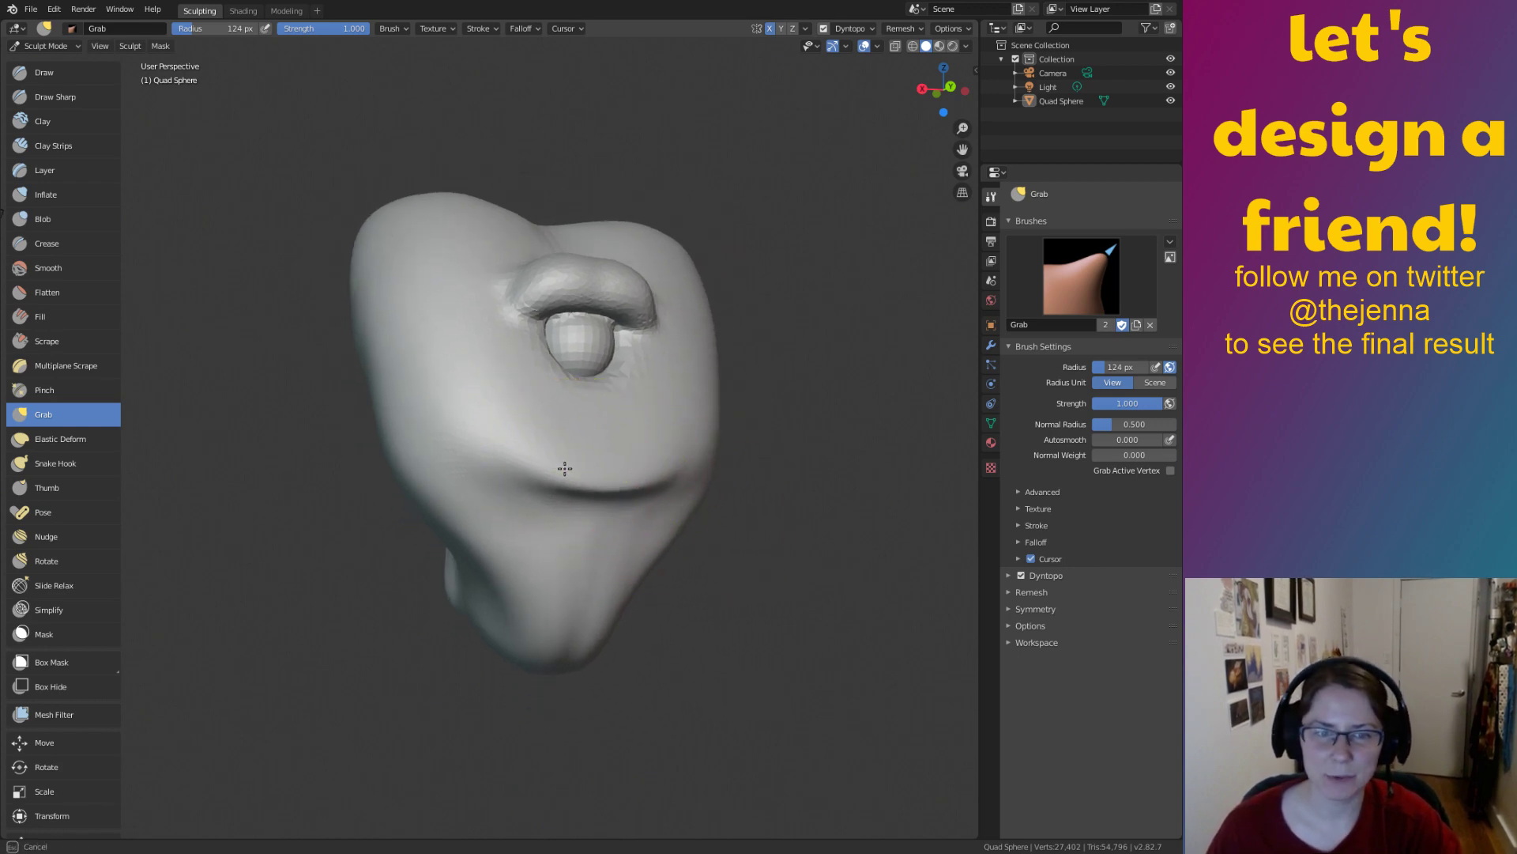
mouse_move(780, 526)
mouse_down()
mouse_move(829, 528)
mouse_move(910, 782)
mouse_move(553, 648)
mouse_move(191, 458)
mouse_move(699, 495)
mouse_up()
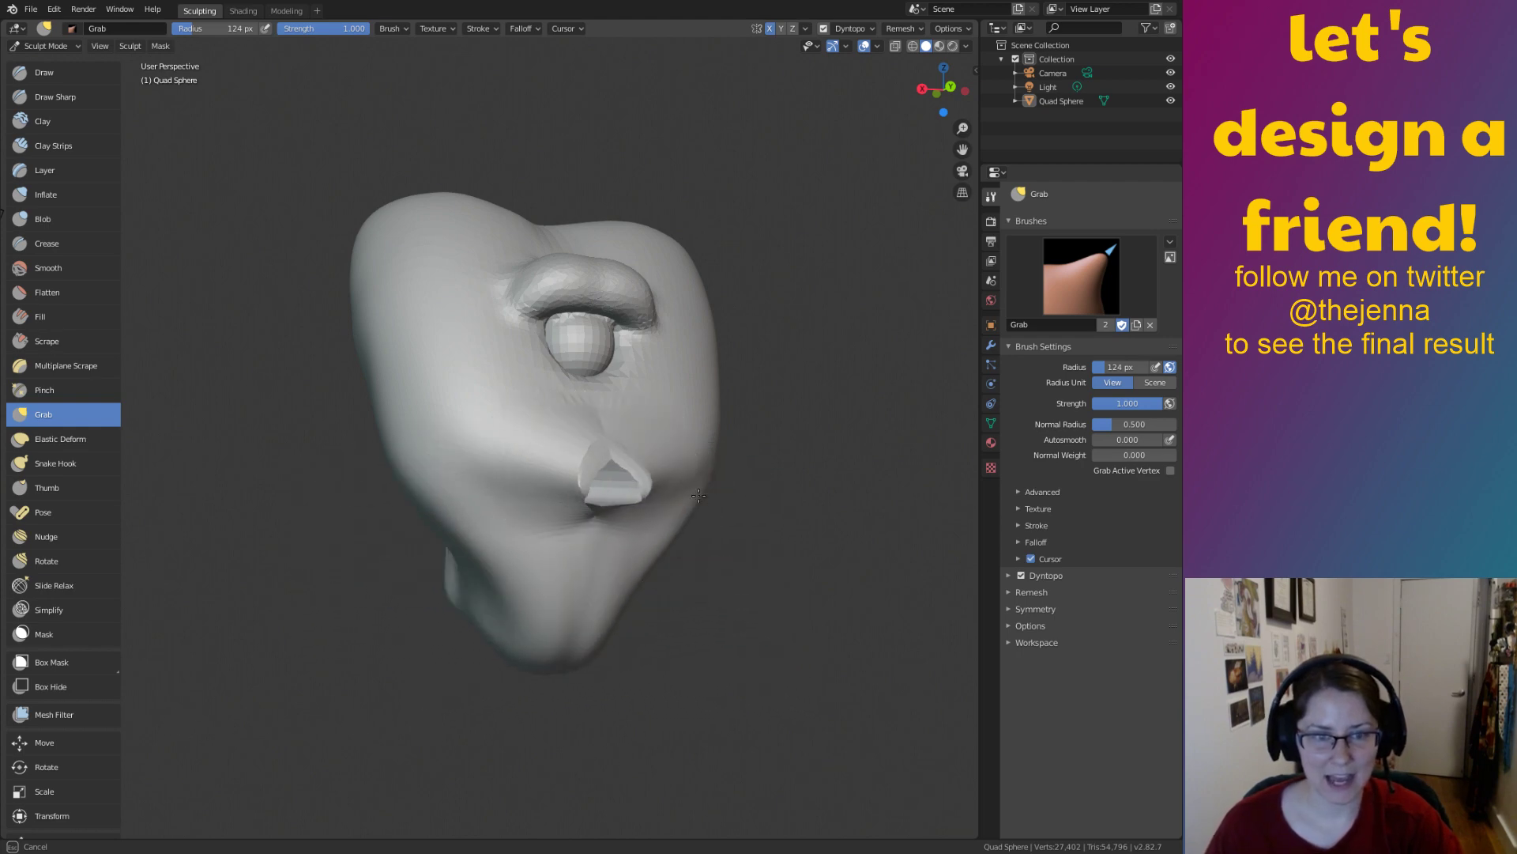
drag(601, 519, 599, 520)
Try to stretch the ledge below the eye forward and down into a pointed, beak-like overhang
middle_drag(478, 522, 535, 528)
mouse_move(538, 461)
mouse_down()
mouse_move(546, 485)
mouse_move(574, 472)
mouse_up()
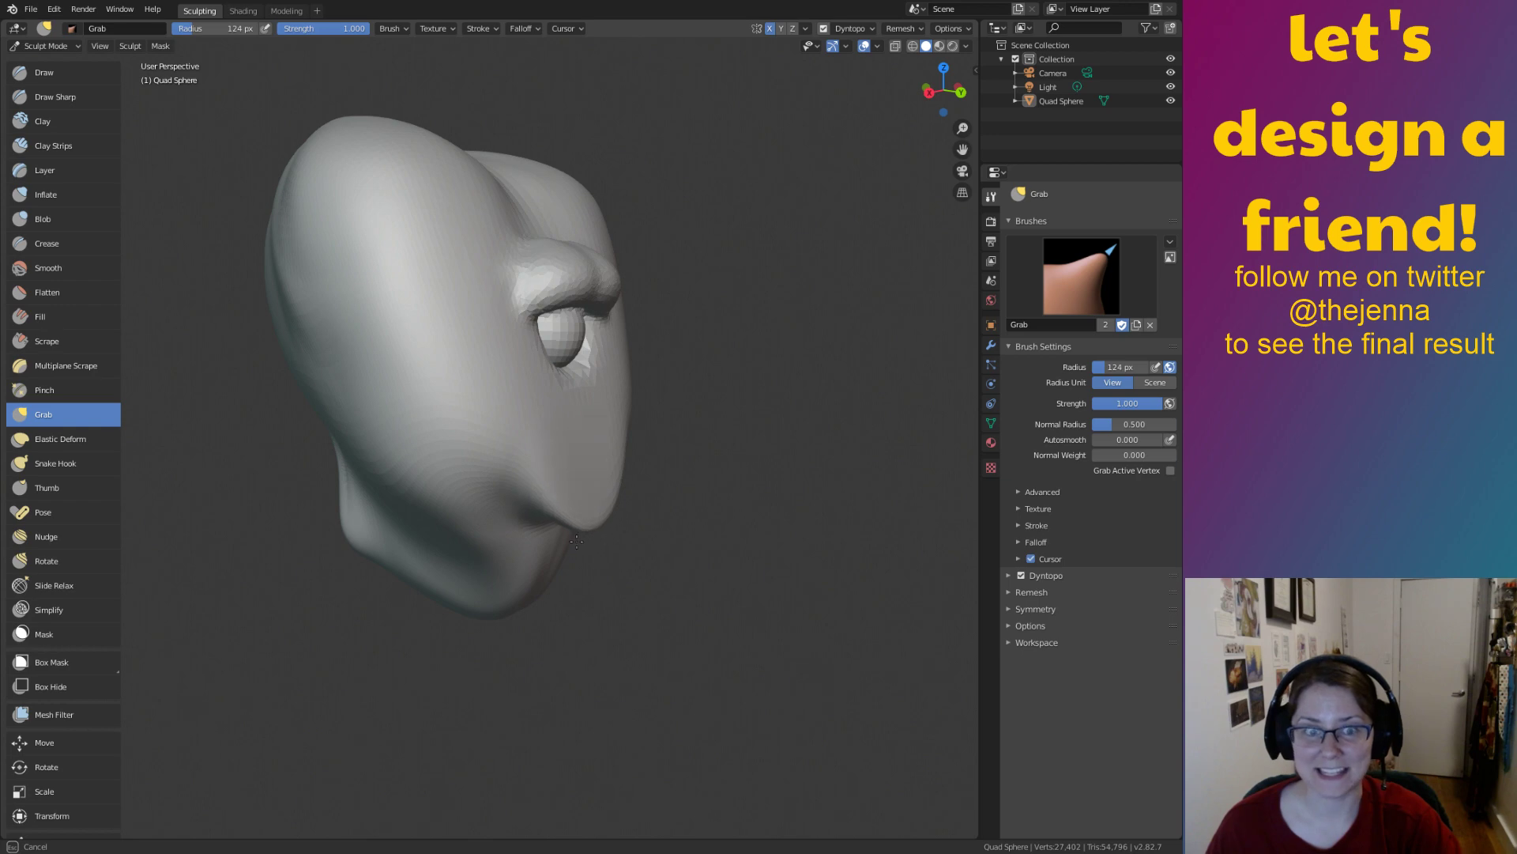
drag(587, 539, 587, 541)
middle_drag(587, 541, 424, 515)
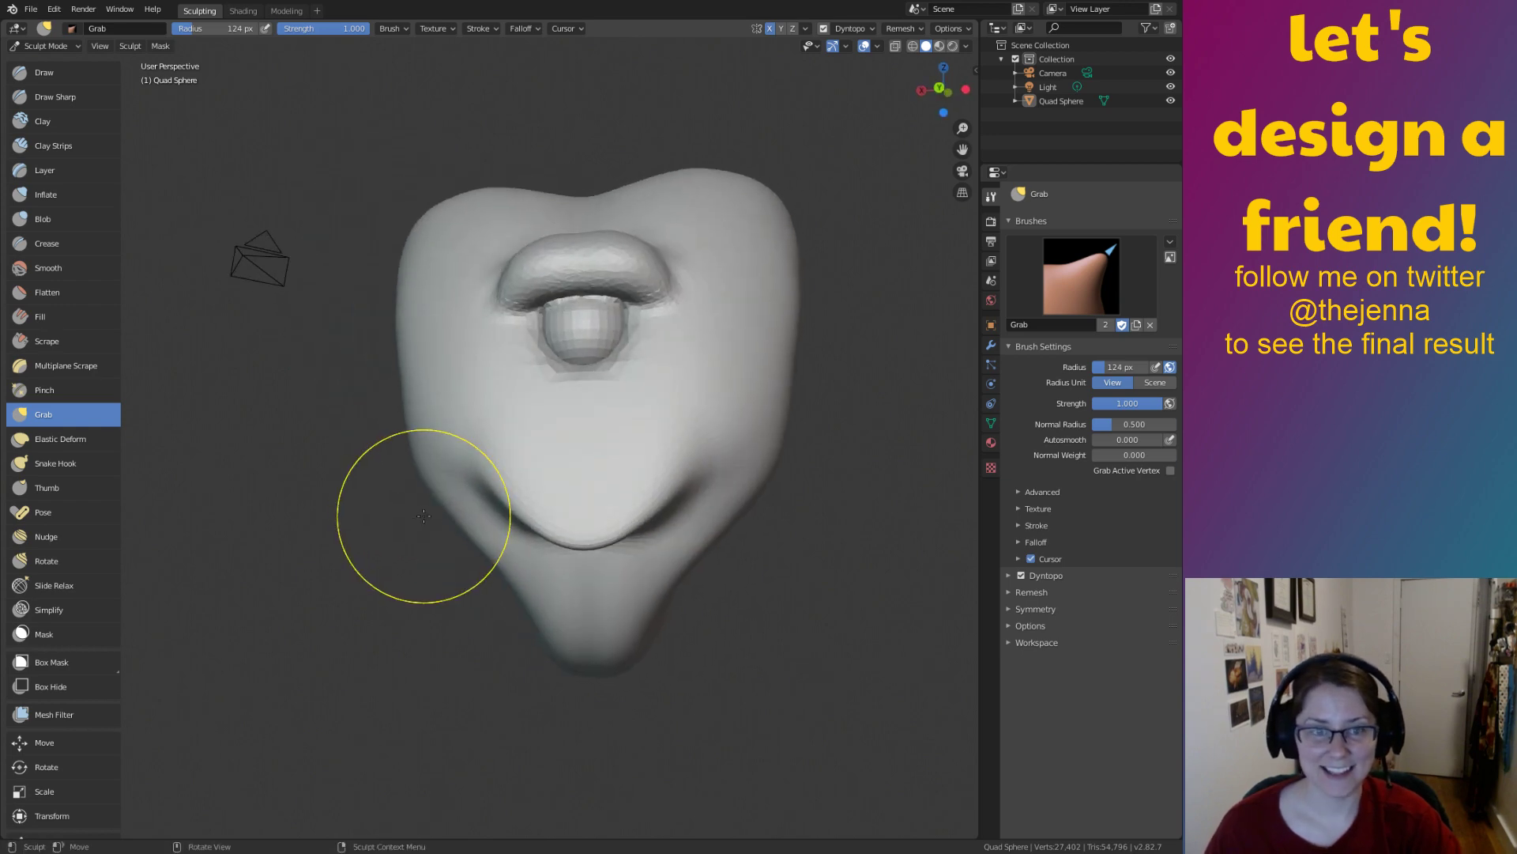
drag(641, 505, 704, 534)
drag(688, 484, 754, 468)
middle_drag(755, 468, 654, 482)
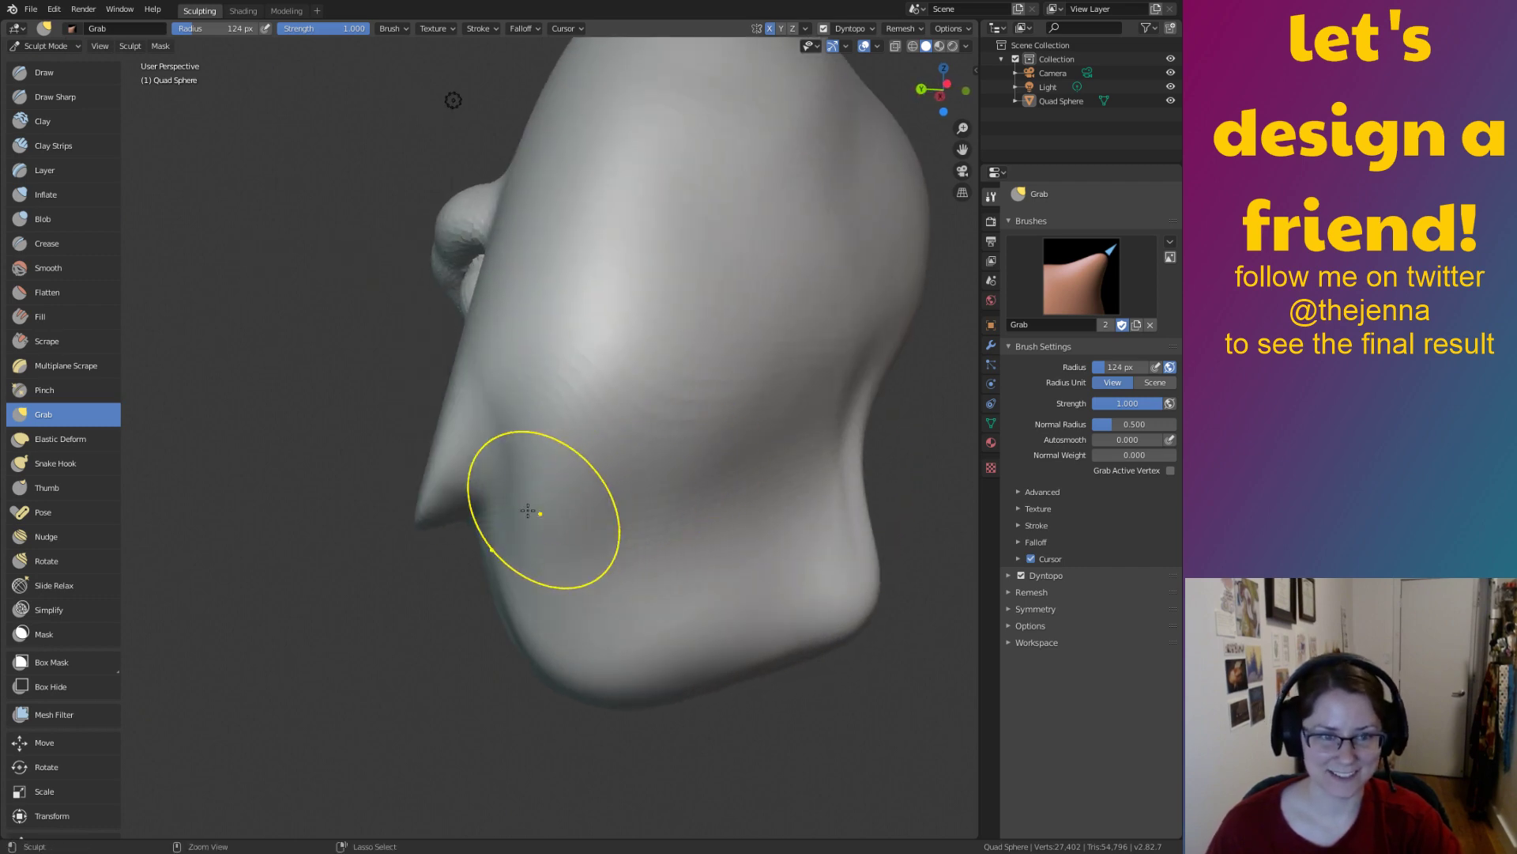
middle_drag(528, 511, 660, 542)
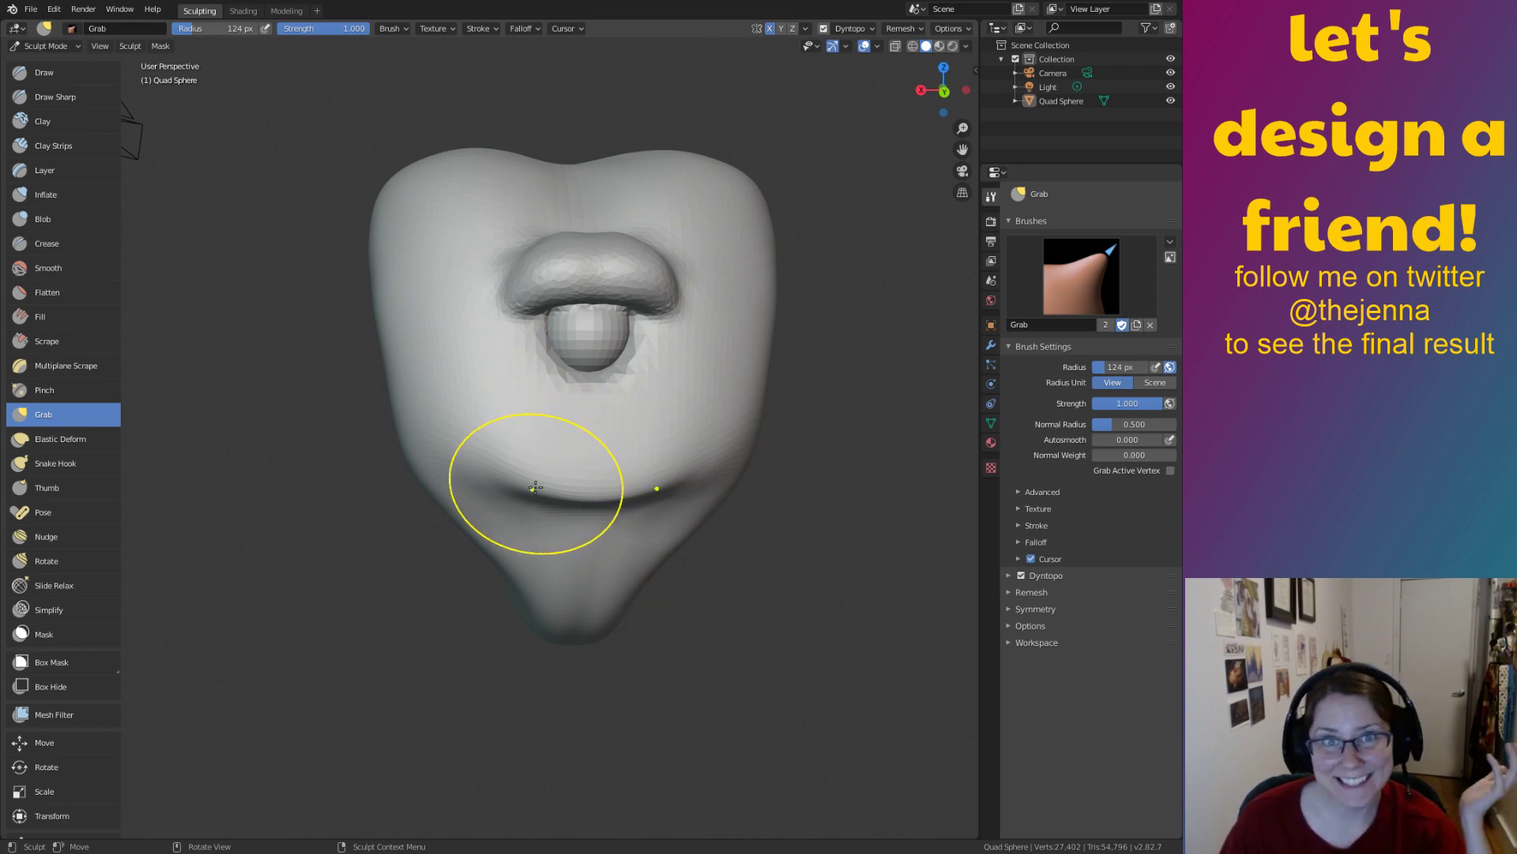
Try different mouth shapes by moving the ledge's lower edge up, down and sideways, and undo the change
mouse_move(534, 487)
mouse_down()
mouse_move(548, 471)
mouse_move(489, 502)
mouse_move(450, 587)
mouse_up()
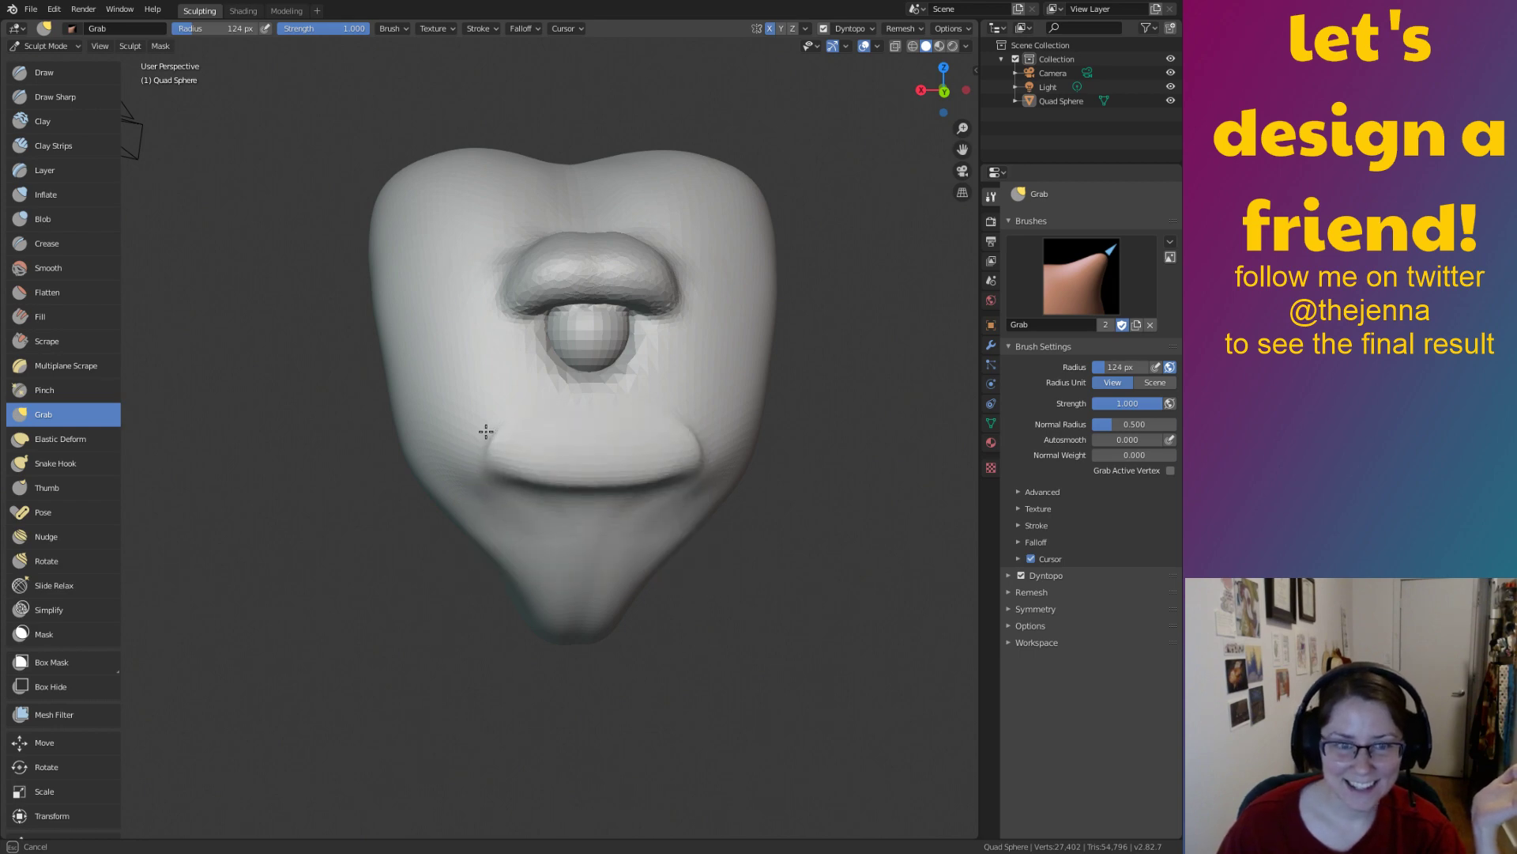
mouse_move(486, 431)
mouse_down()
mouse_move(501, 353)
mouse_move(513, 415)
mouse_up()
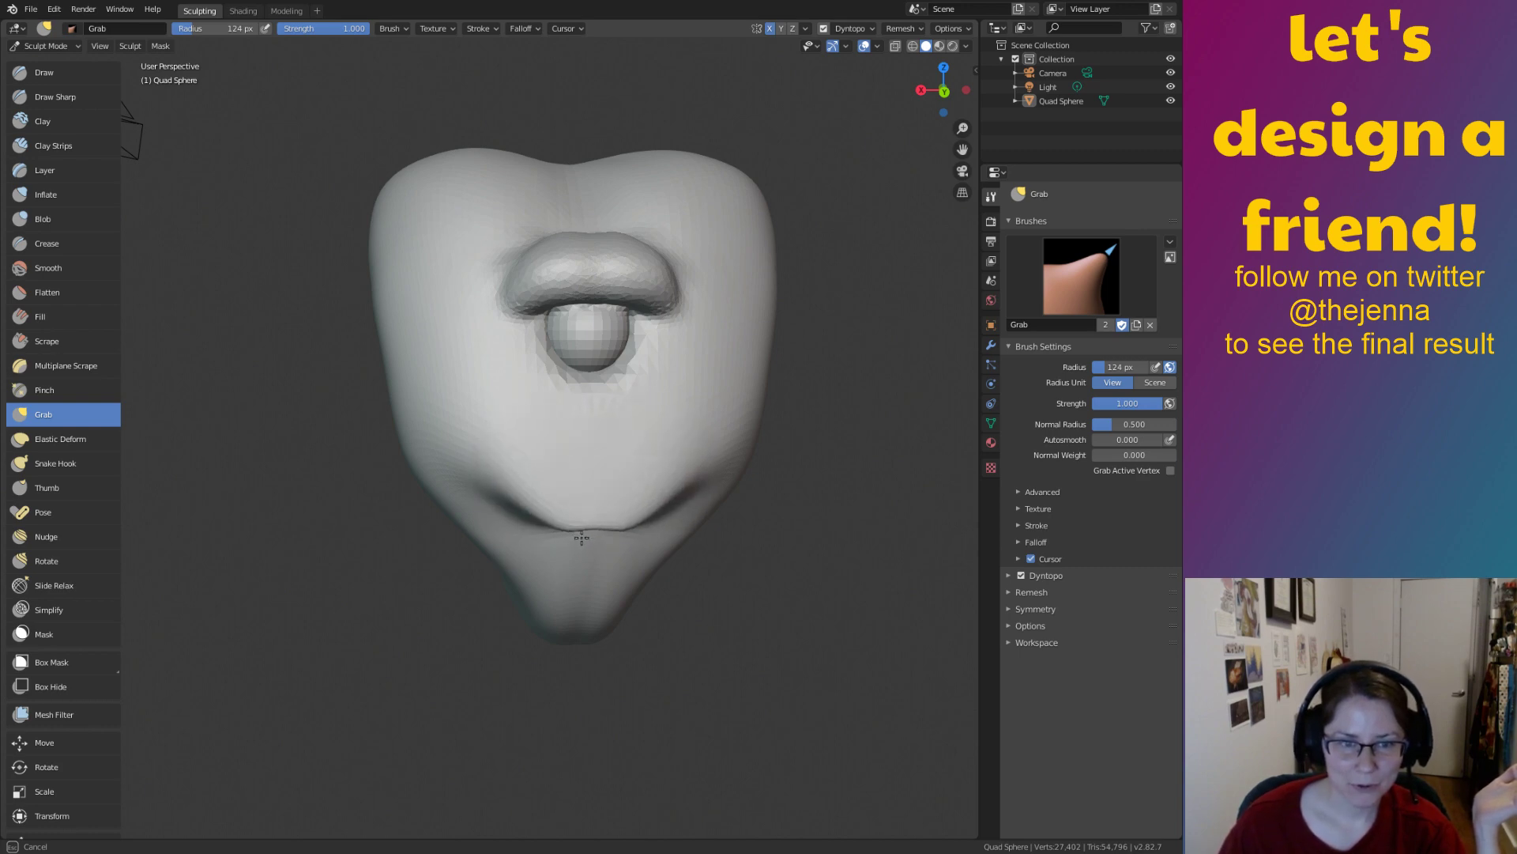
mouse_move(582, 538)
mouse_down()
mouse_move(427, 356)
mouse_move(440, 403)
mouse_up()
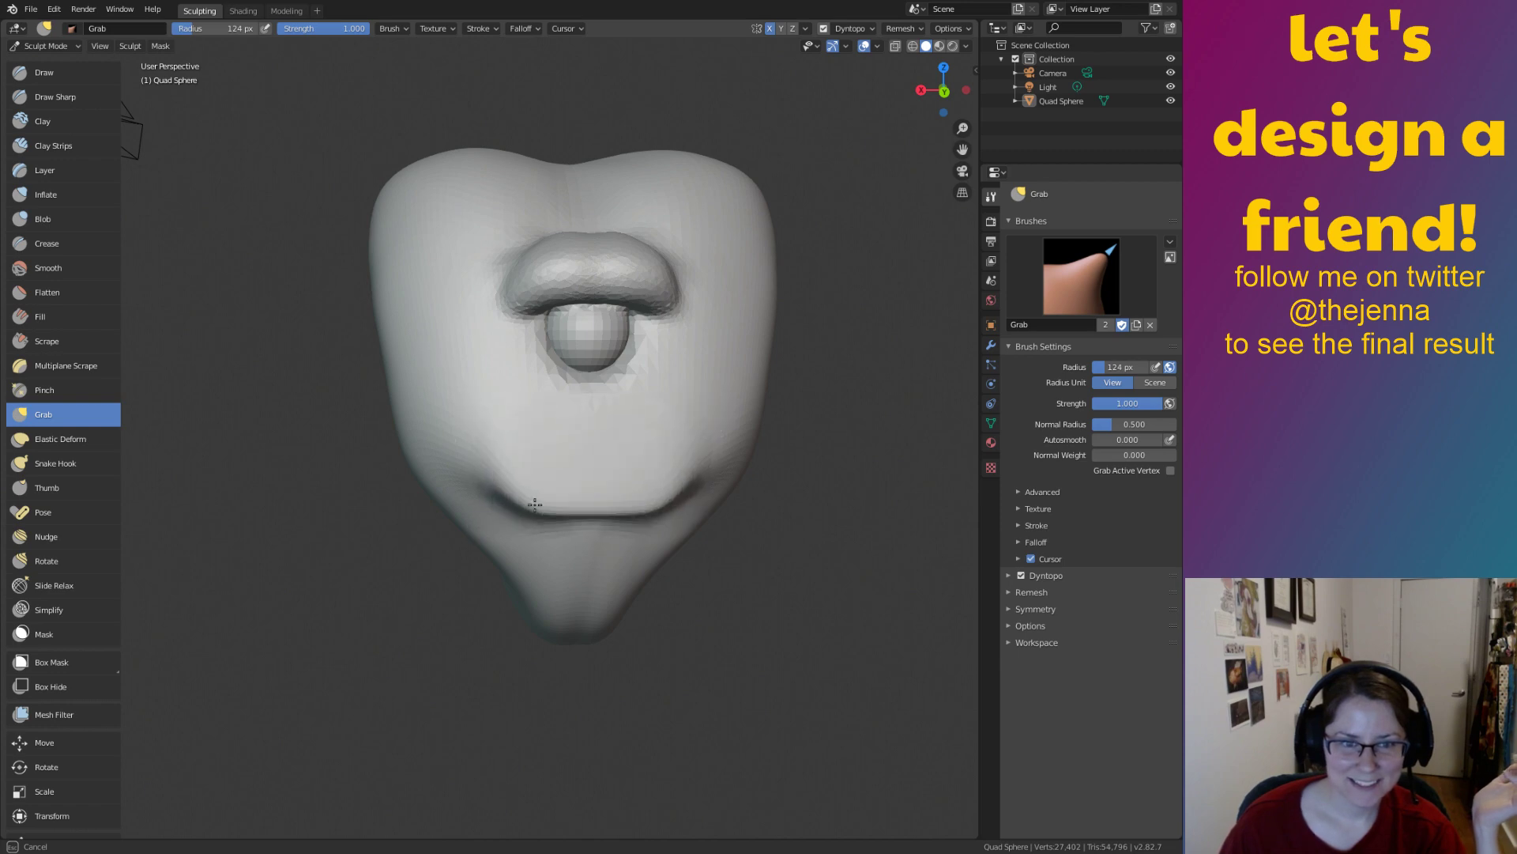
drag(499, 484, 525, 518)
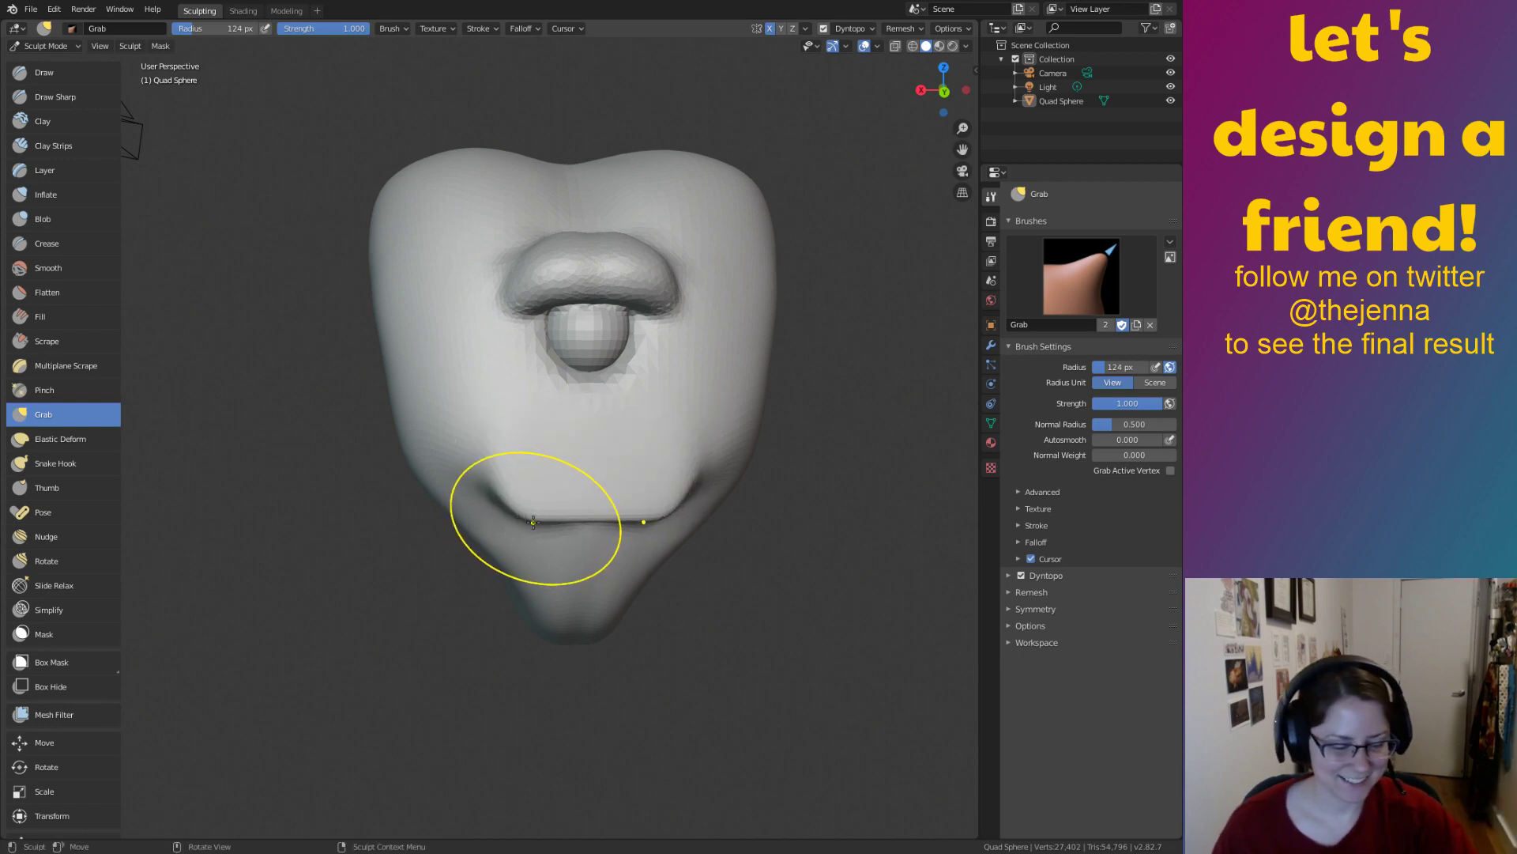
mouse_move(561, 483)
middle_down()
mouse_move(609, 424)
mouse_move(777, 505)
mouse_move(694, 474)
mouse_move(705, 508)
mouse_move(686, 518)
middle_up()
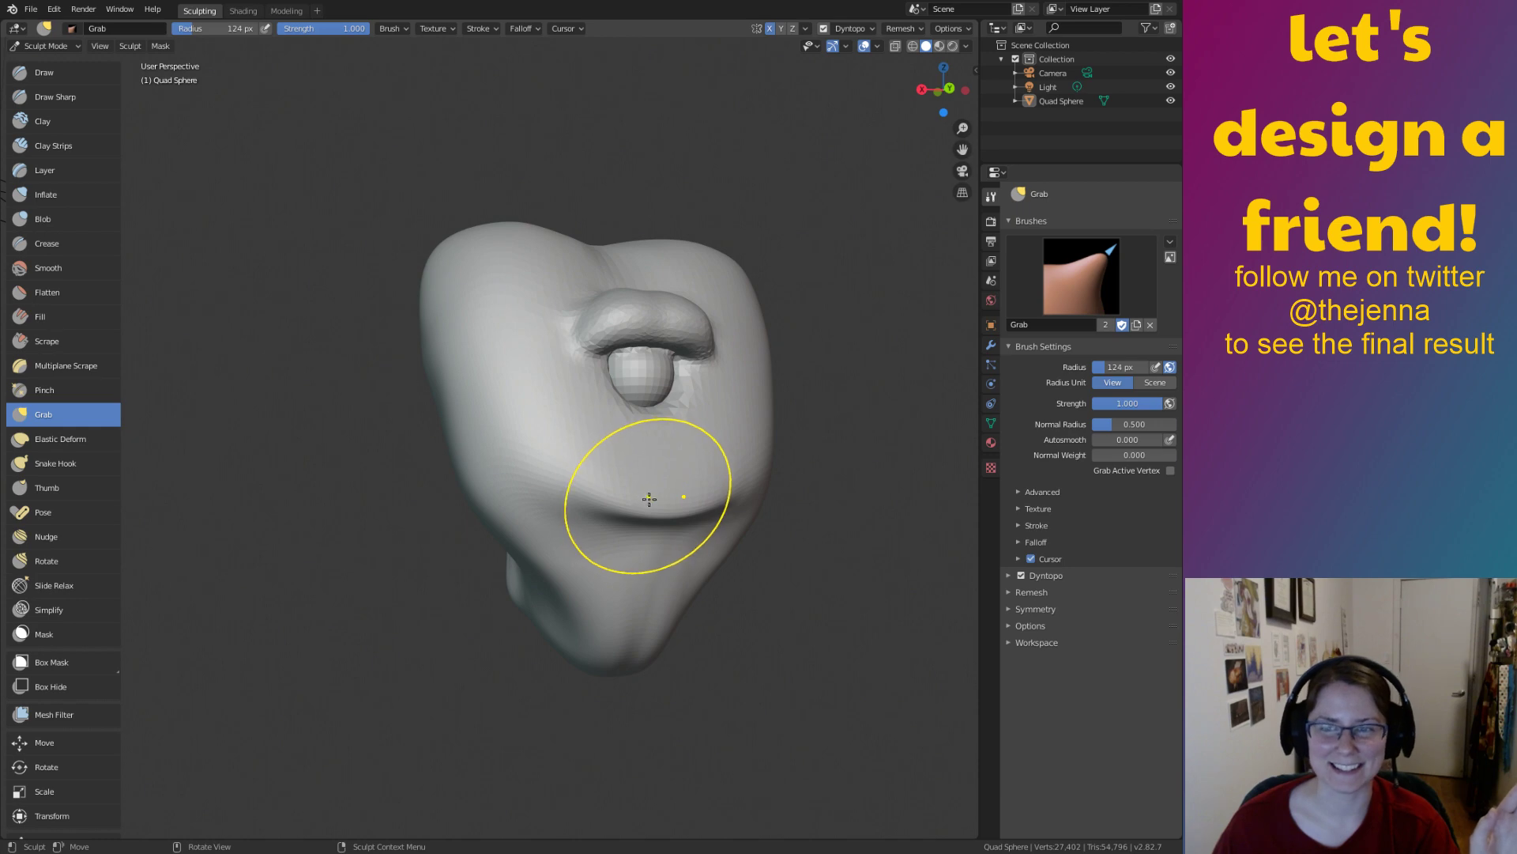
mouse_move(633, 508)
middle_down()
mouse_move(670, 474)
mouse_move(636, 486)
mouse_move(619, 468)
mouse_move(619, 492)
mouse_move(593, 491)
mouse_move(595, 477)
middle_up()
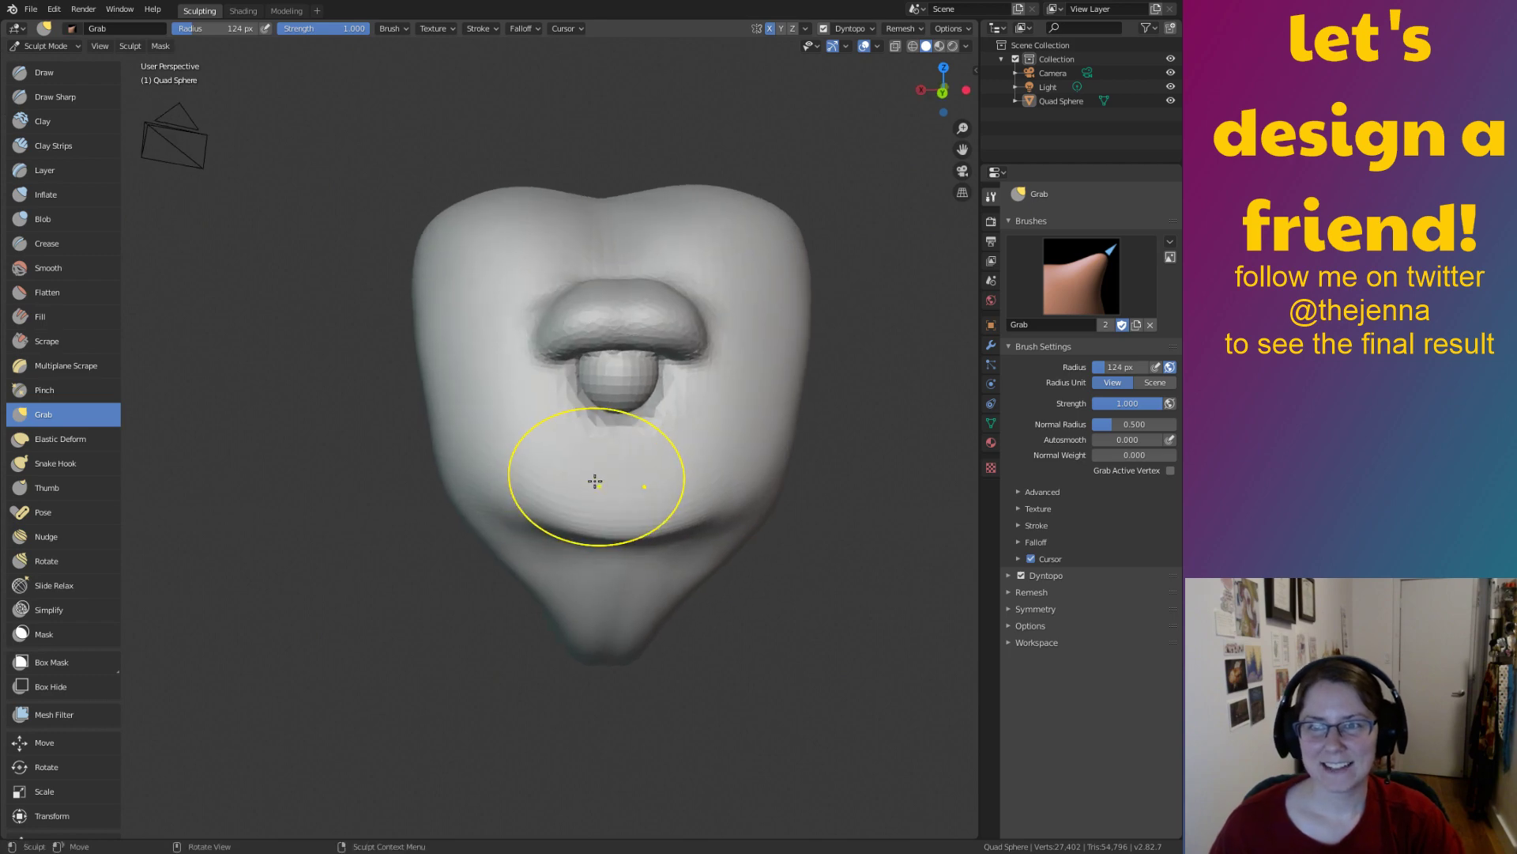
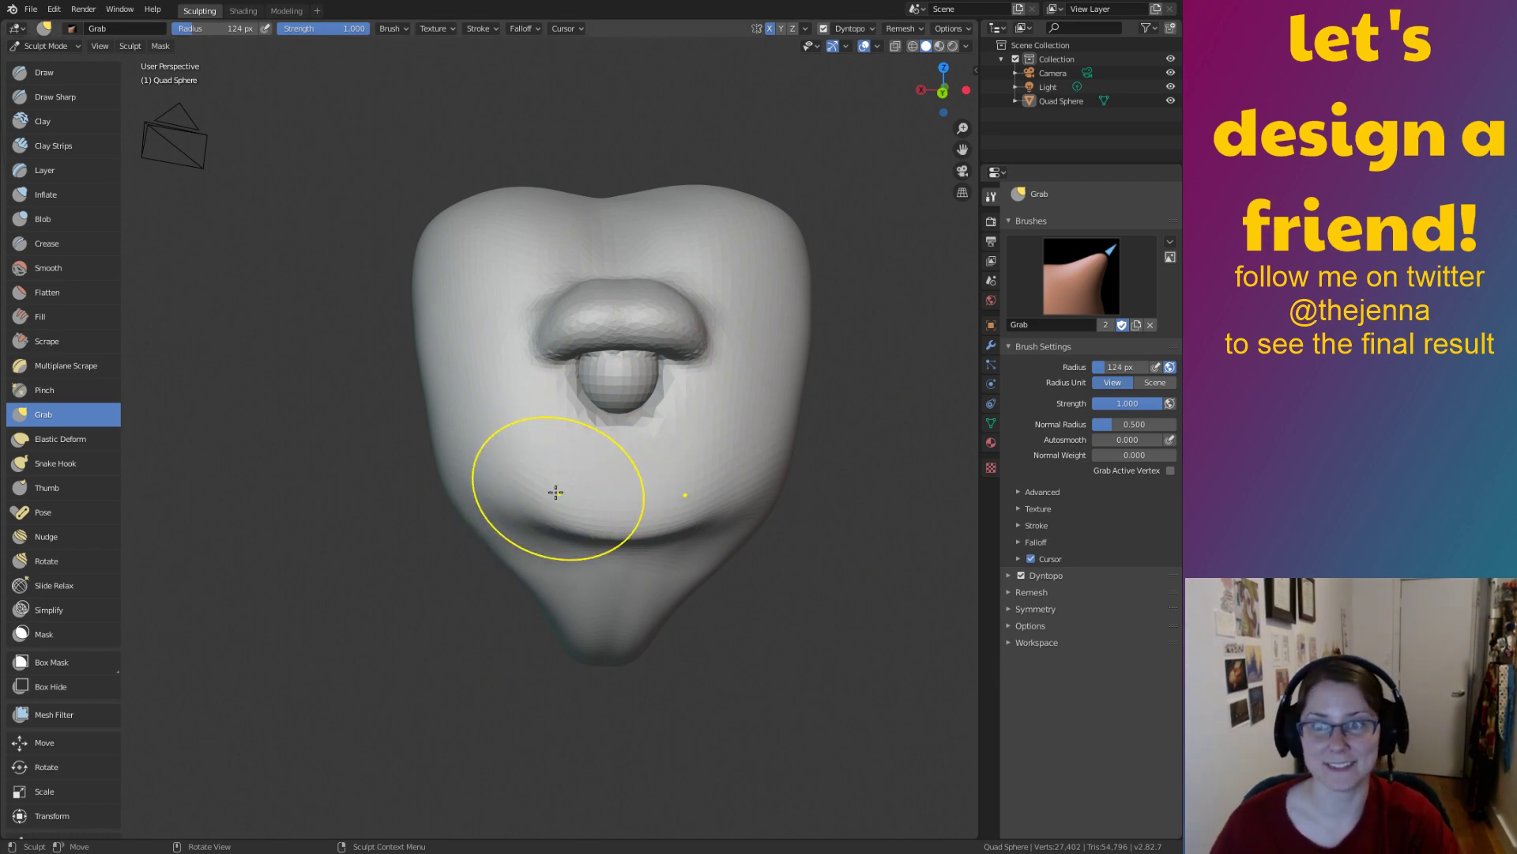
Pull the ledge below the eye down and forward with the Grab brush to form a protruding upper lip
mouse_move(552, 465)
middle_down()
mouse_move(603, 440)
mouse_move(558, 451)
mouse_move(575, 463)
middle_up()
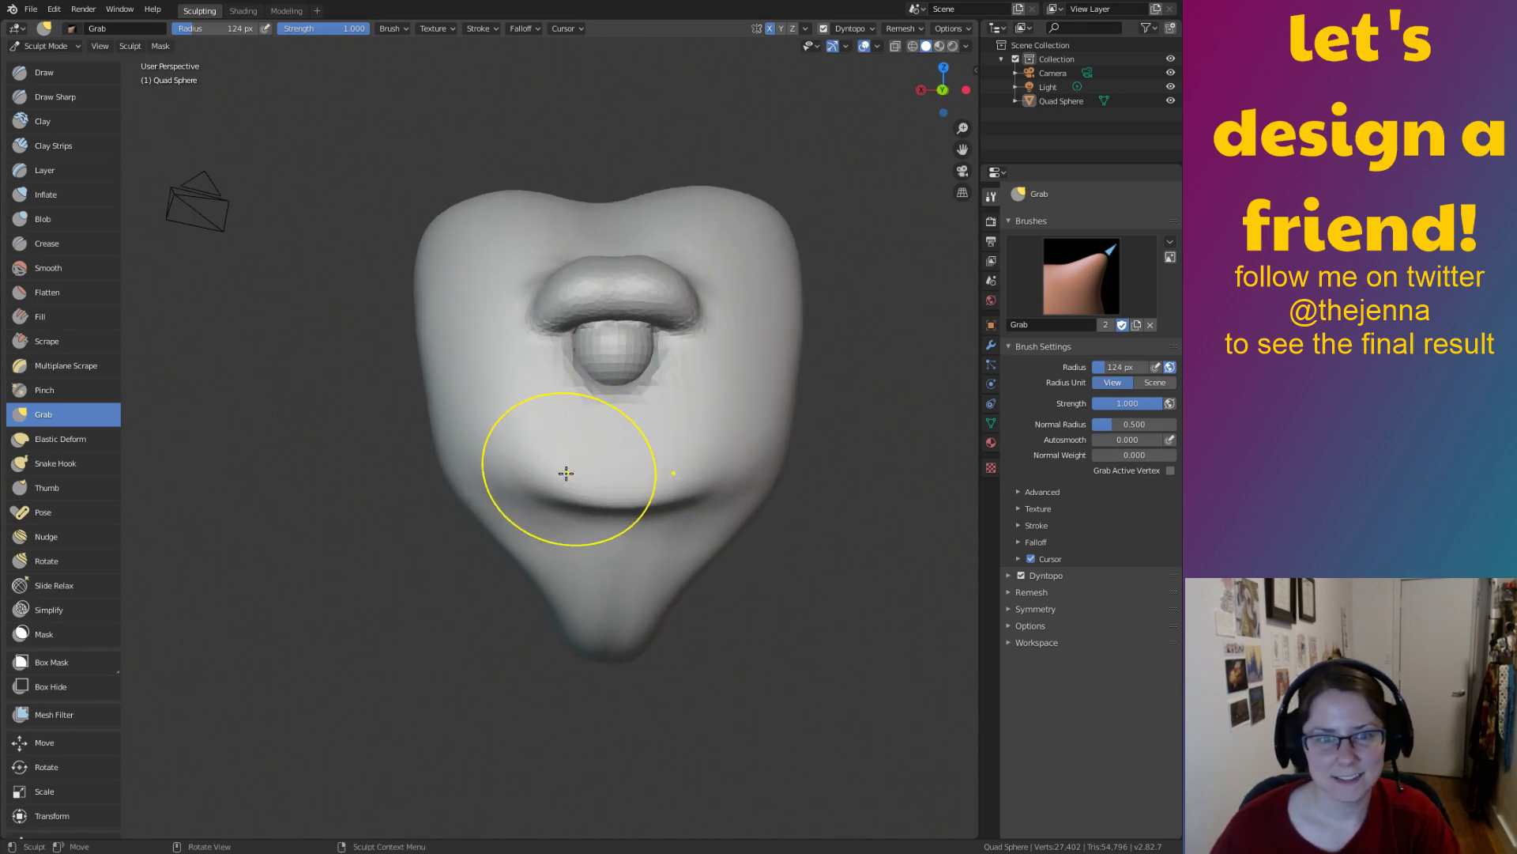
middle_drag(562, 475, 616, 484)
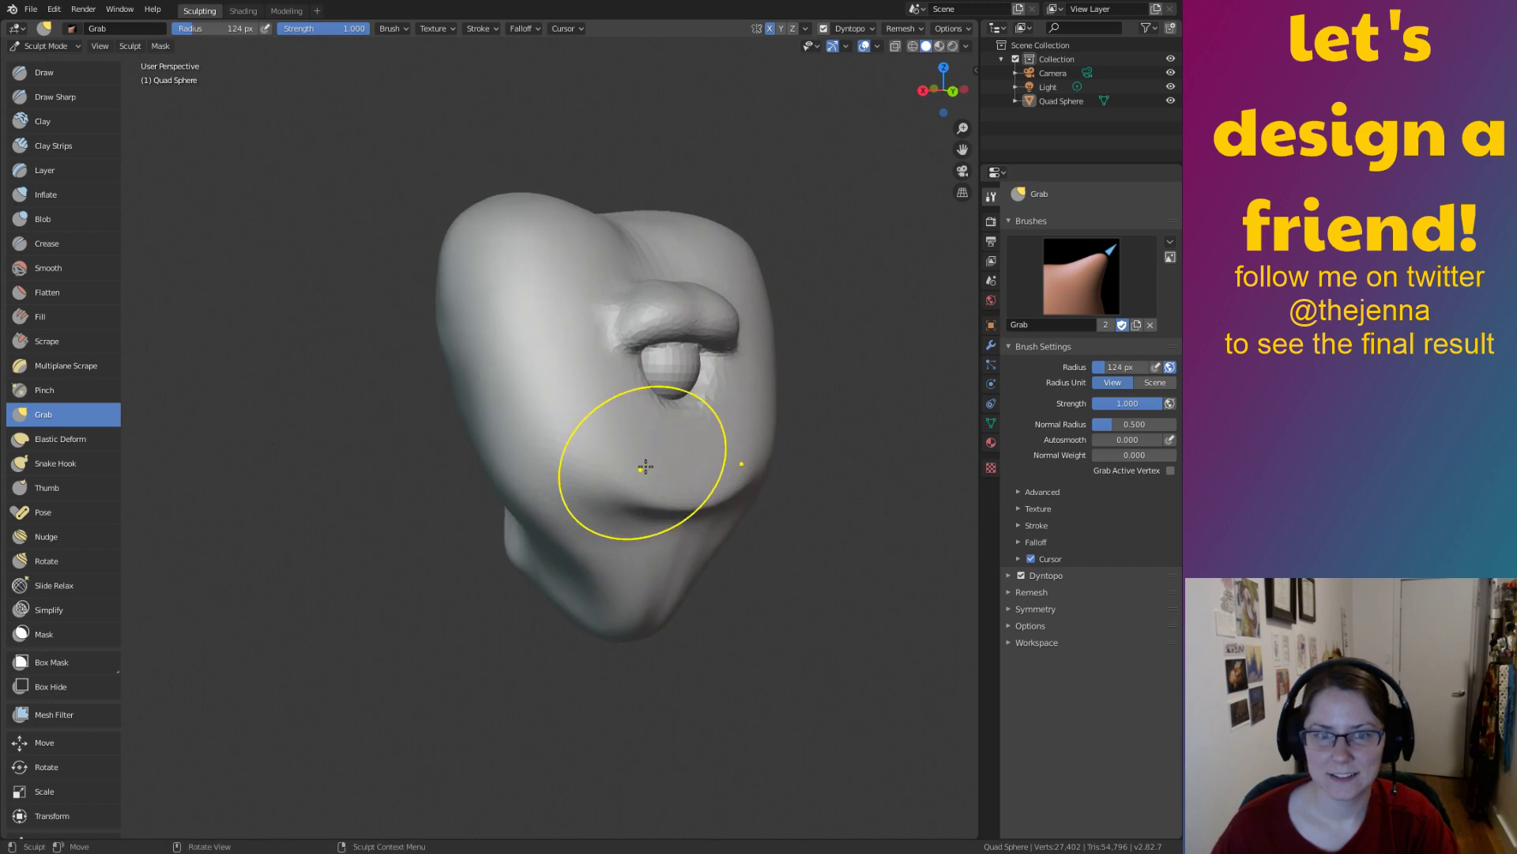
mouse_move(654, 466)
mouse_down()
mouse_move(676, 474)
mouse_move(675, 509)
mouse_move(709, 530)
mouse_up()
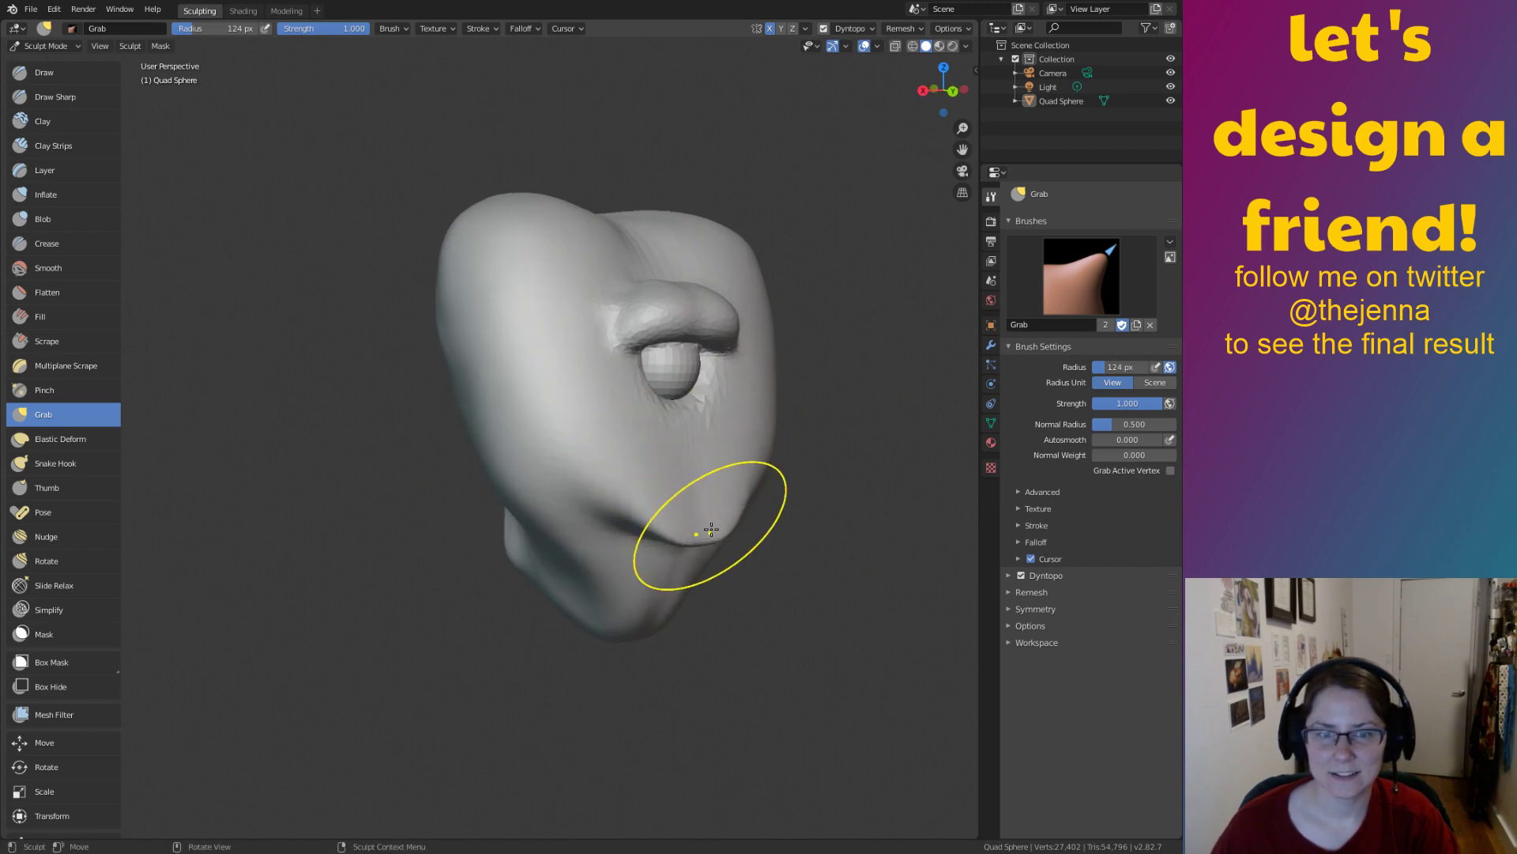
middle_drag(700, 504, 718, 498)
drag(710, 490, 732, 486)
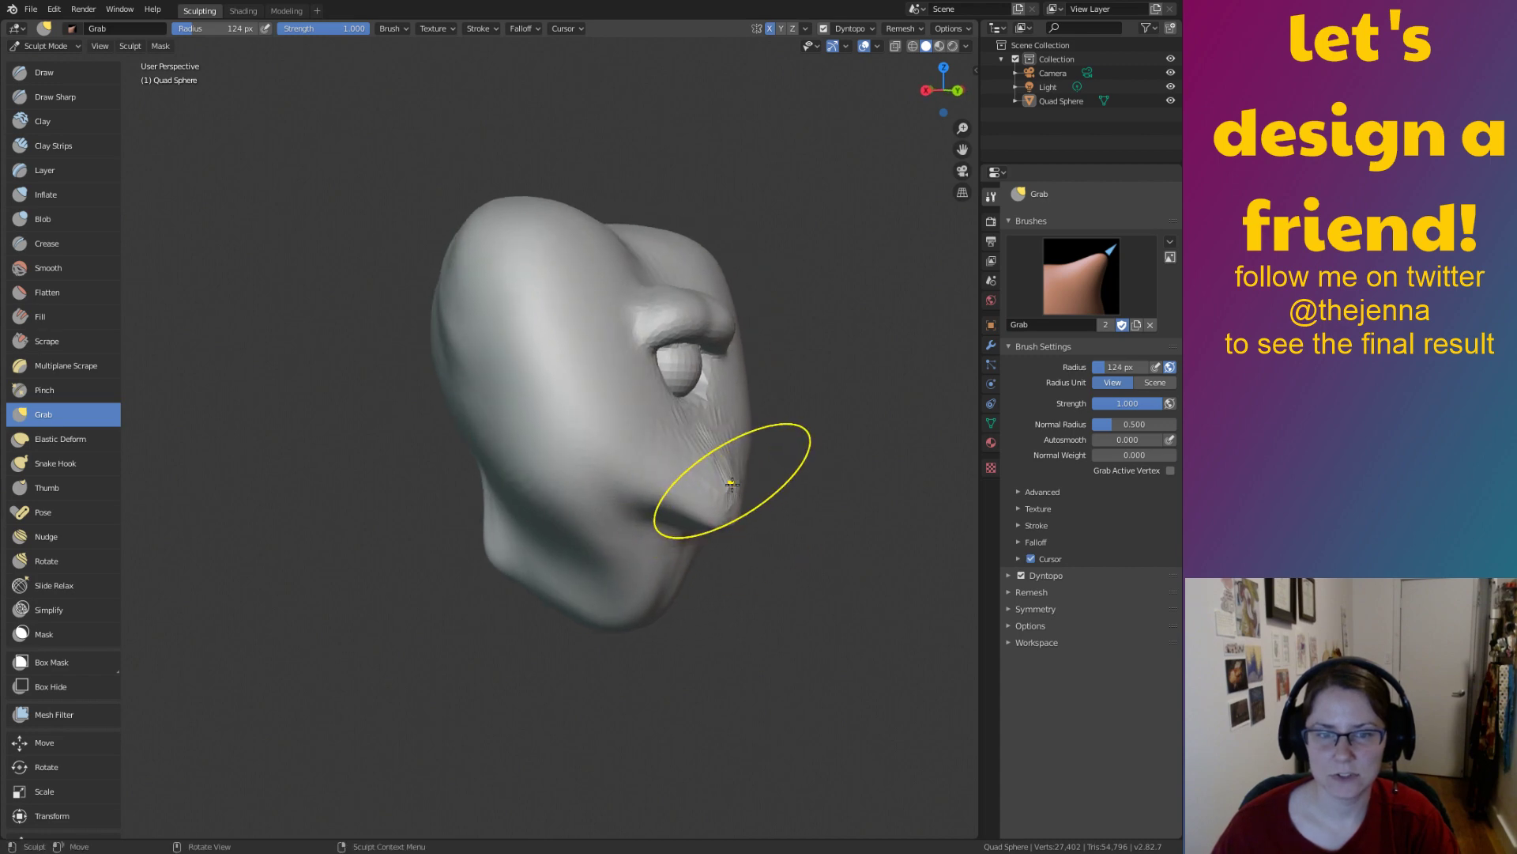
Pull the sides of the upper lip down and outwards to widen it with the Grab brush
middle_drag(677, 467, 508, 532)
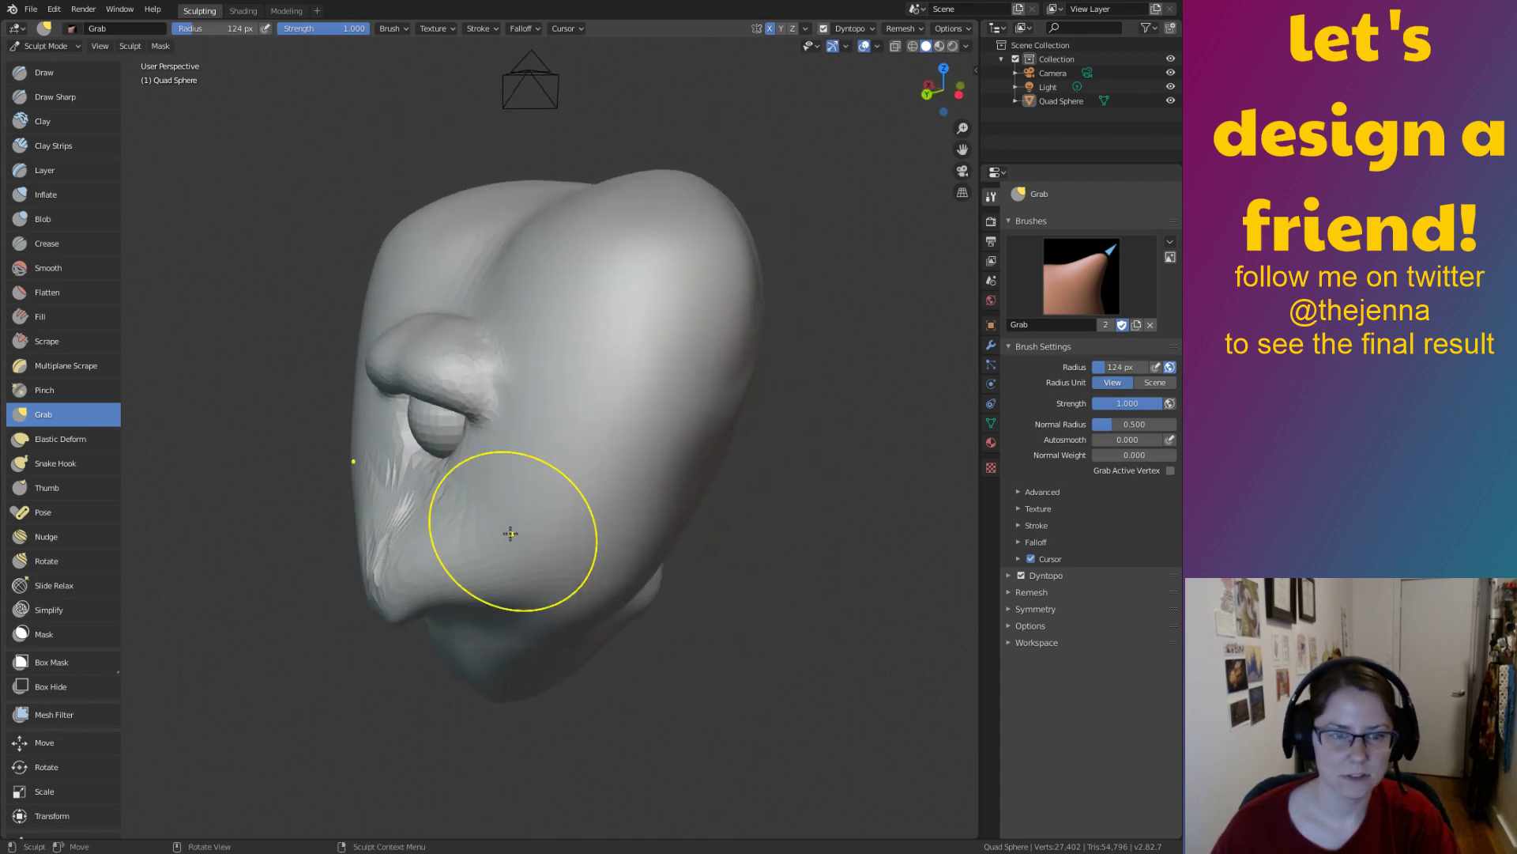
mouse_move(508, 532)
mouse_down()
mouse_move(434, 569)
mouse_move(423, 609)
mouse_up()
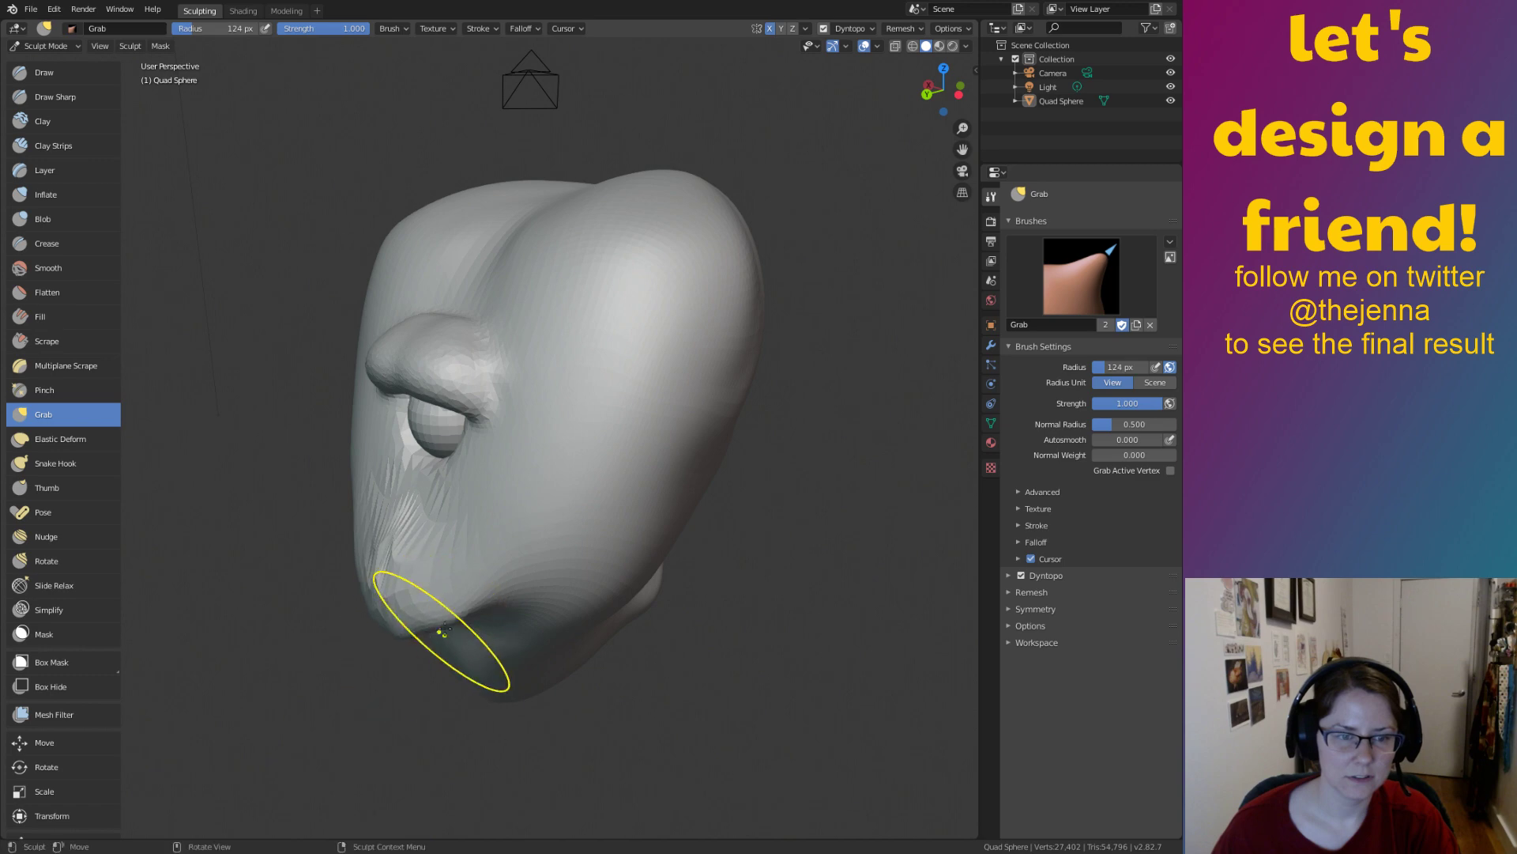
middle_drag(440, 630, 549, 458)
drag(549, 457, 635, 452)
mouse_move(636, 453)
middle_down()
mouse_move(743, 455)
mouse_move(636, 453)
mouse_move(582, 498)
mouse_move(608, 508)
mouse_move(644, 491)
mouse_move(644, 559)
middle_up()
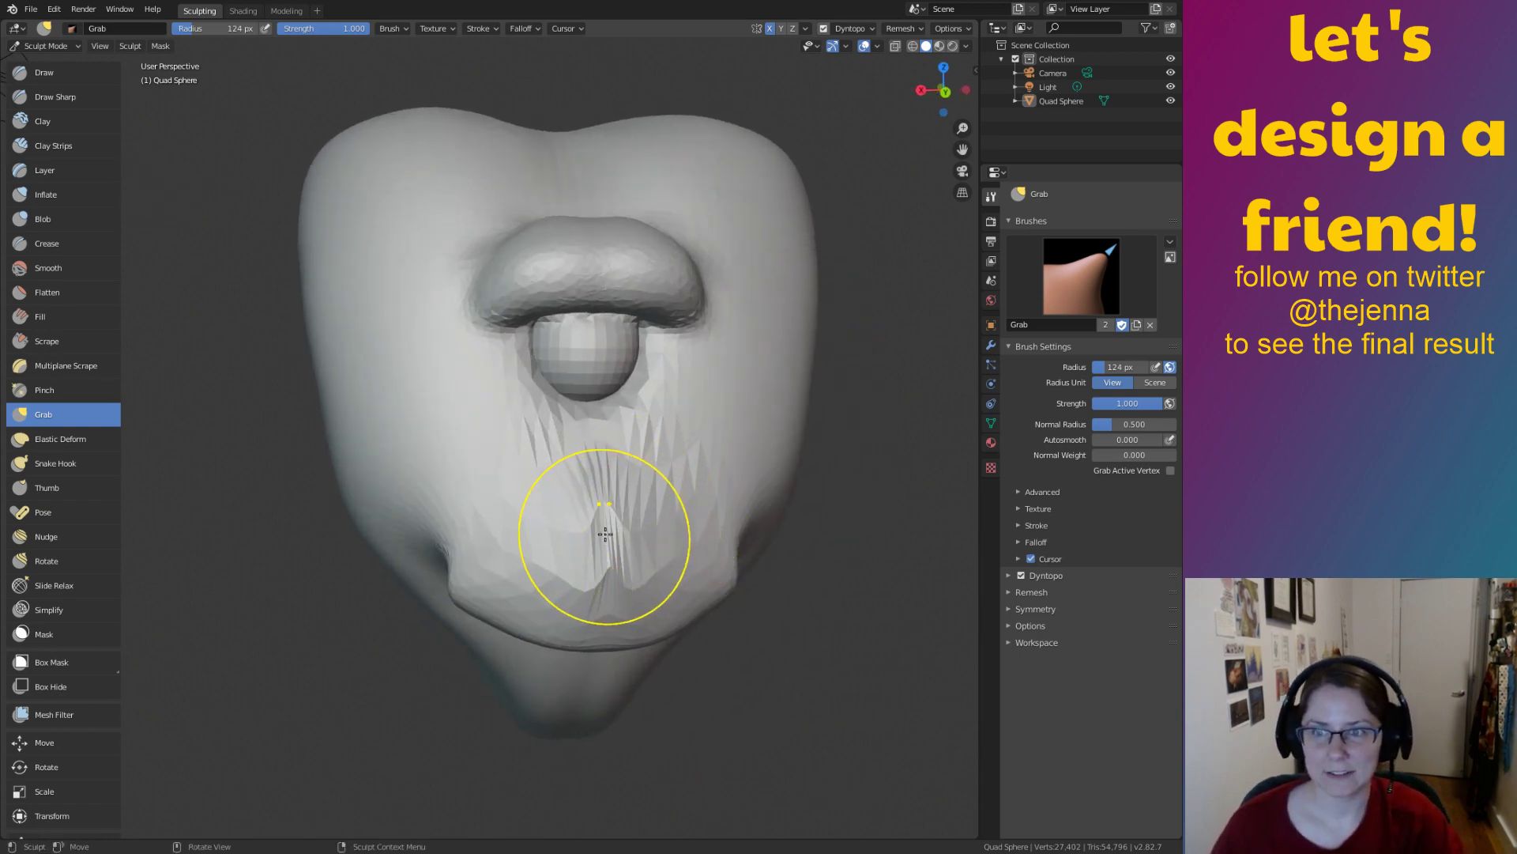
middle_drag(580, 551, 695, 535)
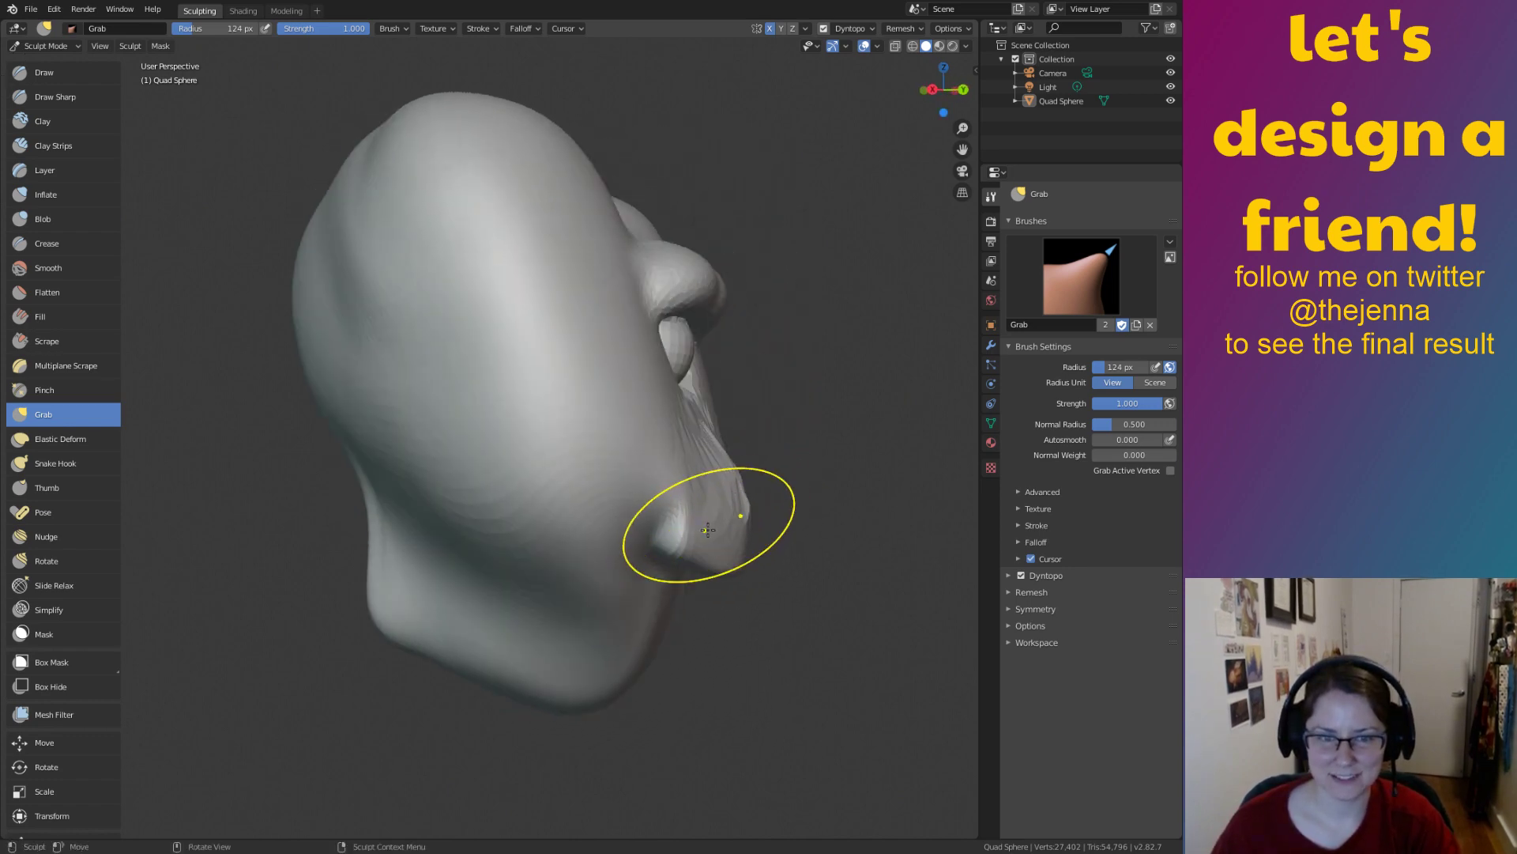
Undo the recent Grab strokes that pulled out and widened the upper lip
drag(708, 529, 749, 504)
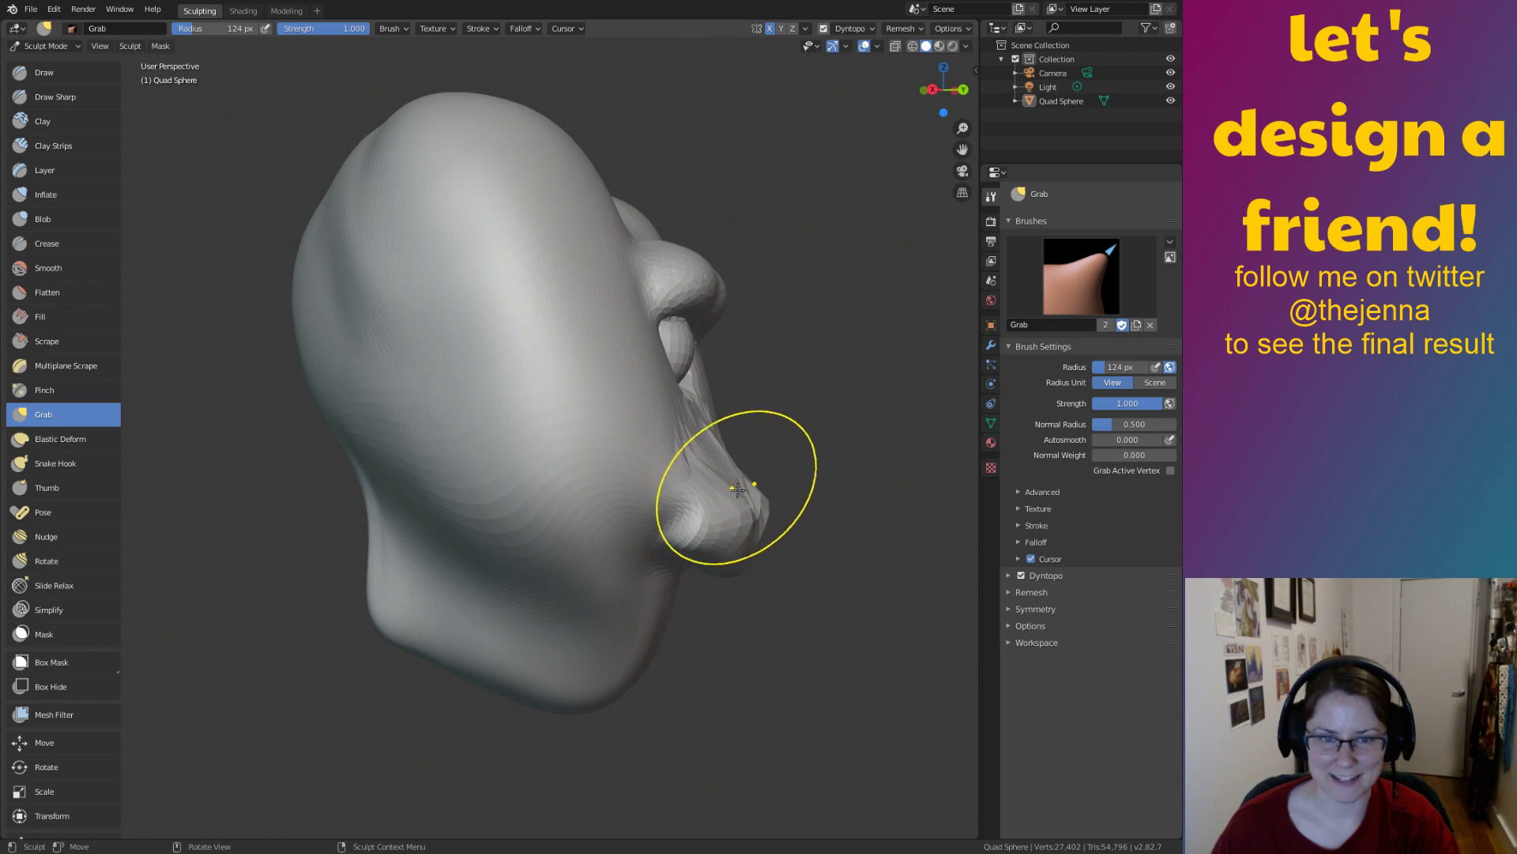
mouse_move(695, 509)
middle_down()
mouse_move(583, 508)
mouse_move(706, 527)
middle_up()
key(ctrl+z)
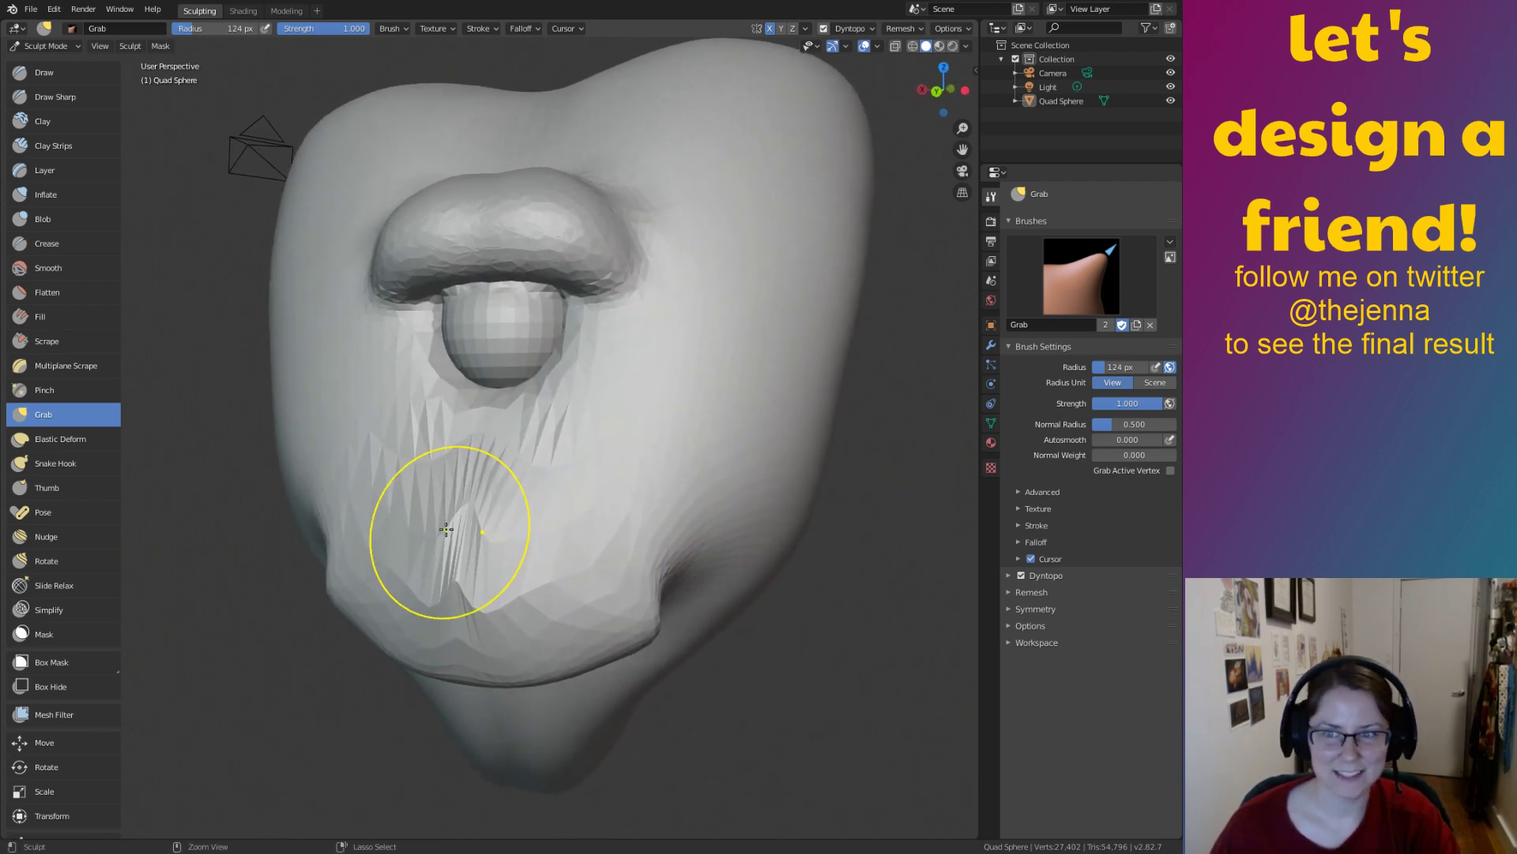
key(ctrl+z)
key(ctrl+z)
mouse_move(789, 626)
middle_down()
mouse_move(695, 603)
mouse_move(757, 629)
middle_up()
scroll(756, 630, down, 2)
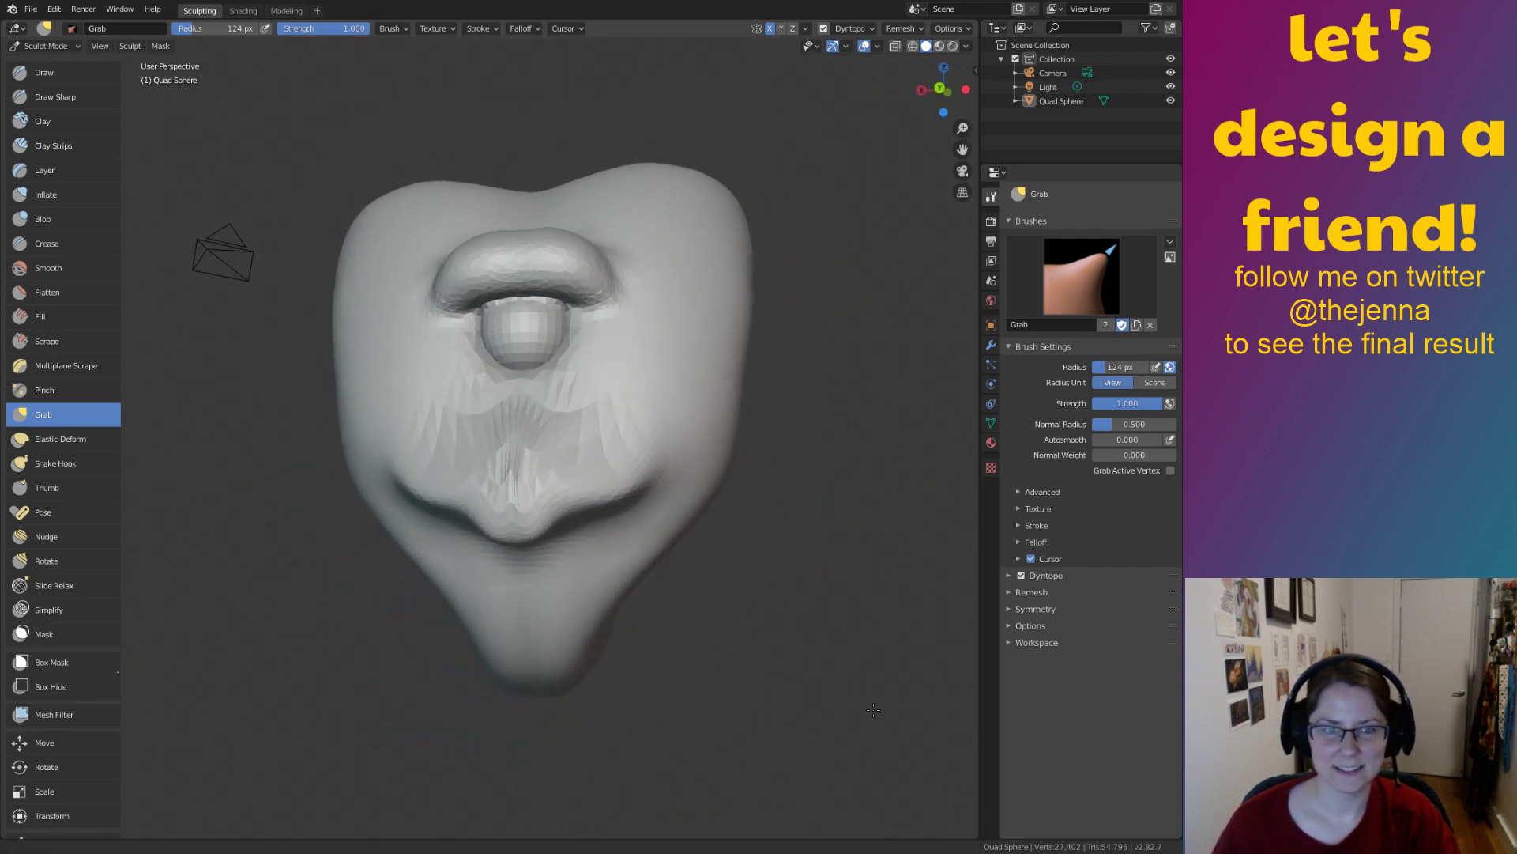
Pull the centre of the upper lip down into a long, narrow beak with the Grab brush
middle_drag(596, 600, 561, 512)
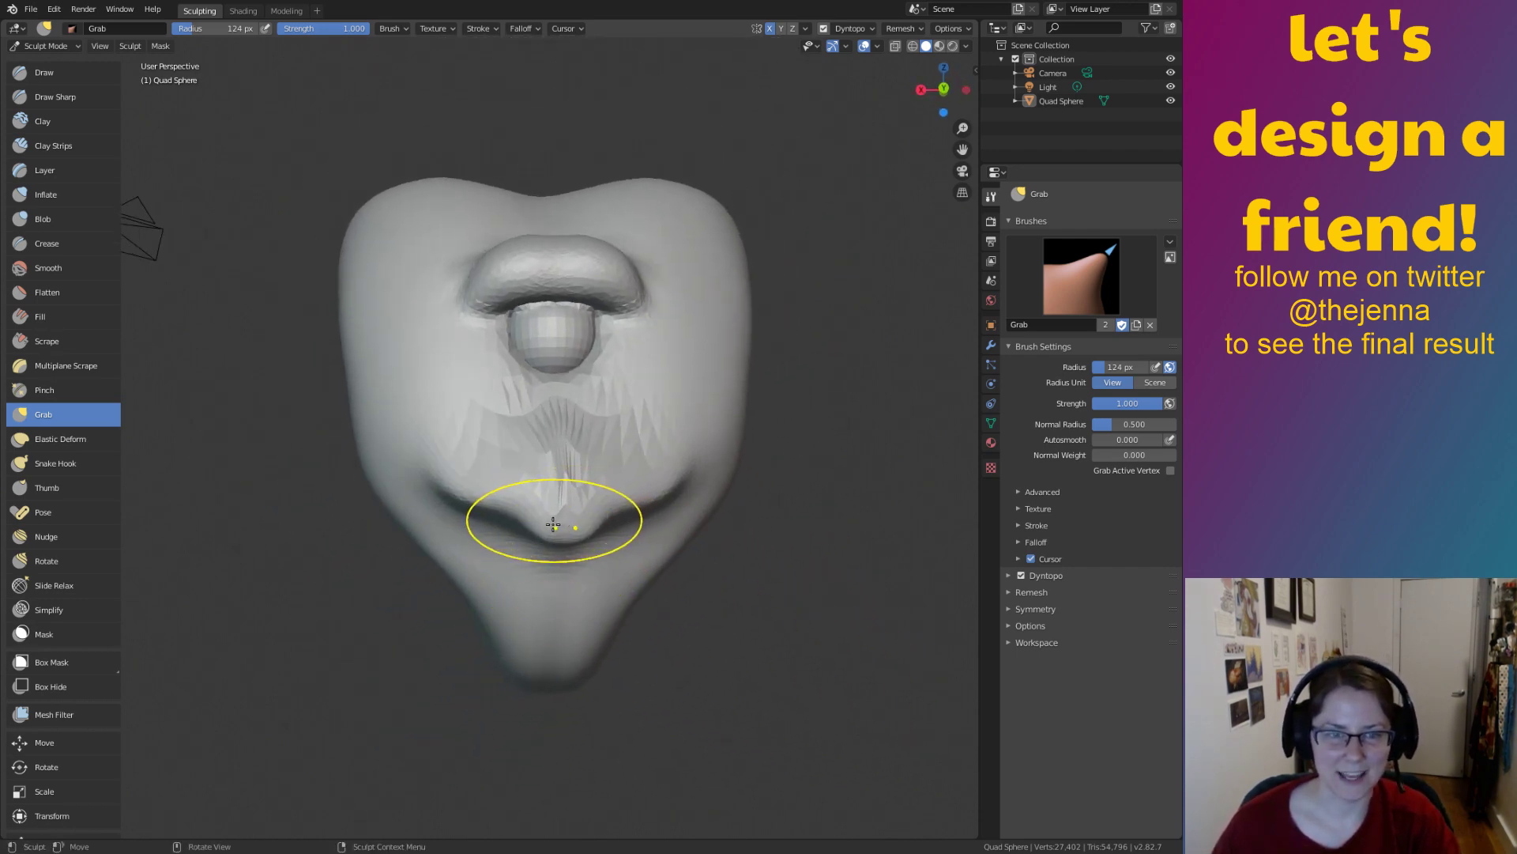
drag(553, 524, 553, 569)
mouse_move(610, 516)
mouse_down()
mouse_move(599, 490)
mouse_move(650, 475)
mouse_move(586, 456)
mouse_up()
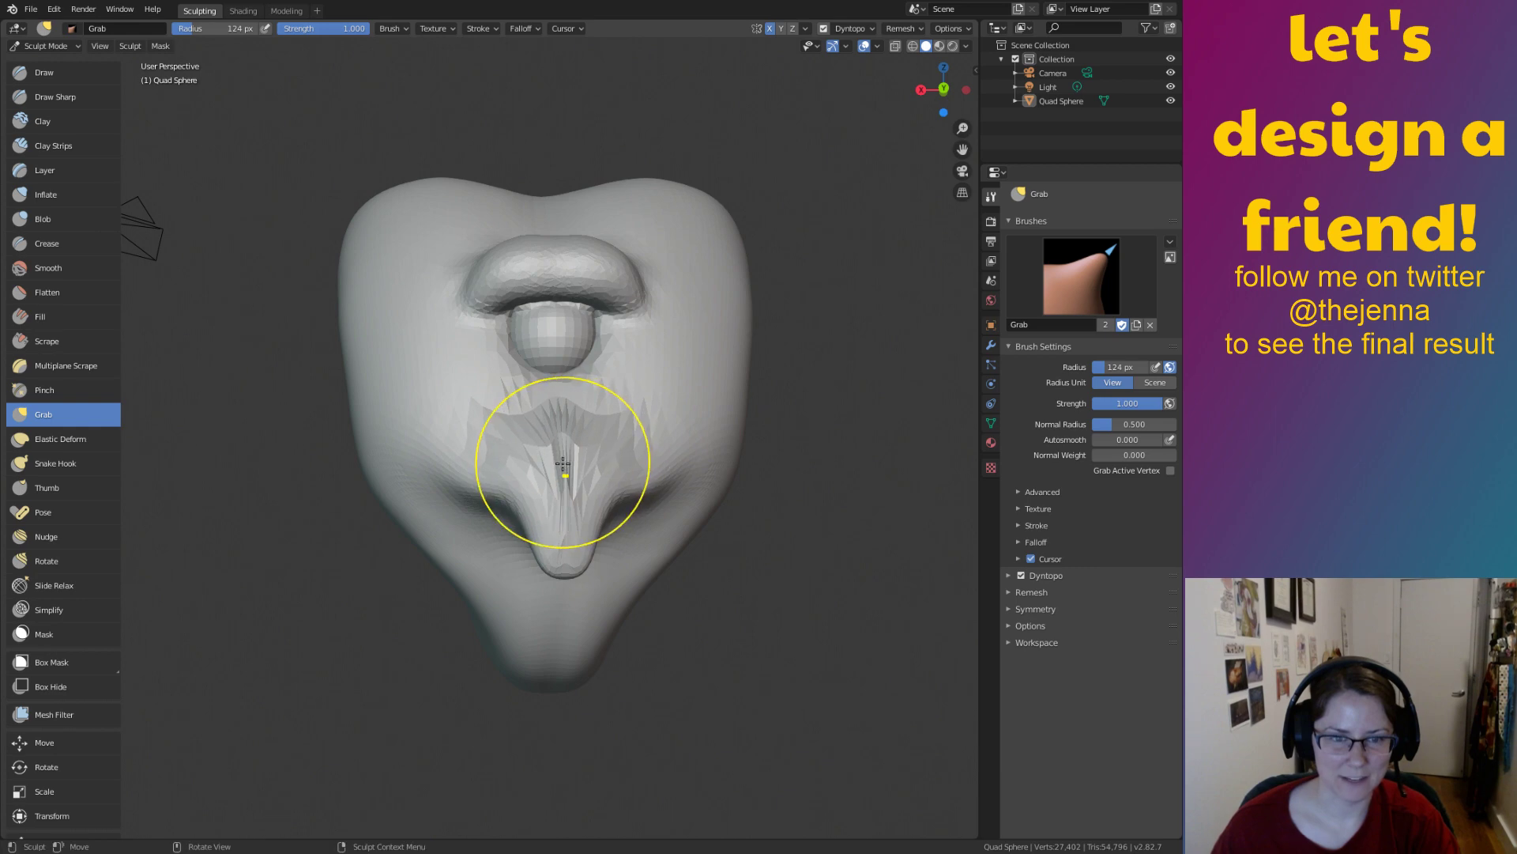
mouse_move(661, 508)
middle_down()
mouse_move(585, 442)
mouse_move(553, 458)
mouse_move(607, 475)
middle_up()
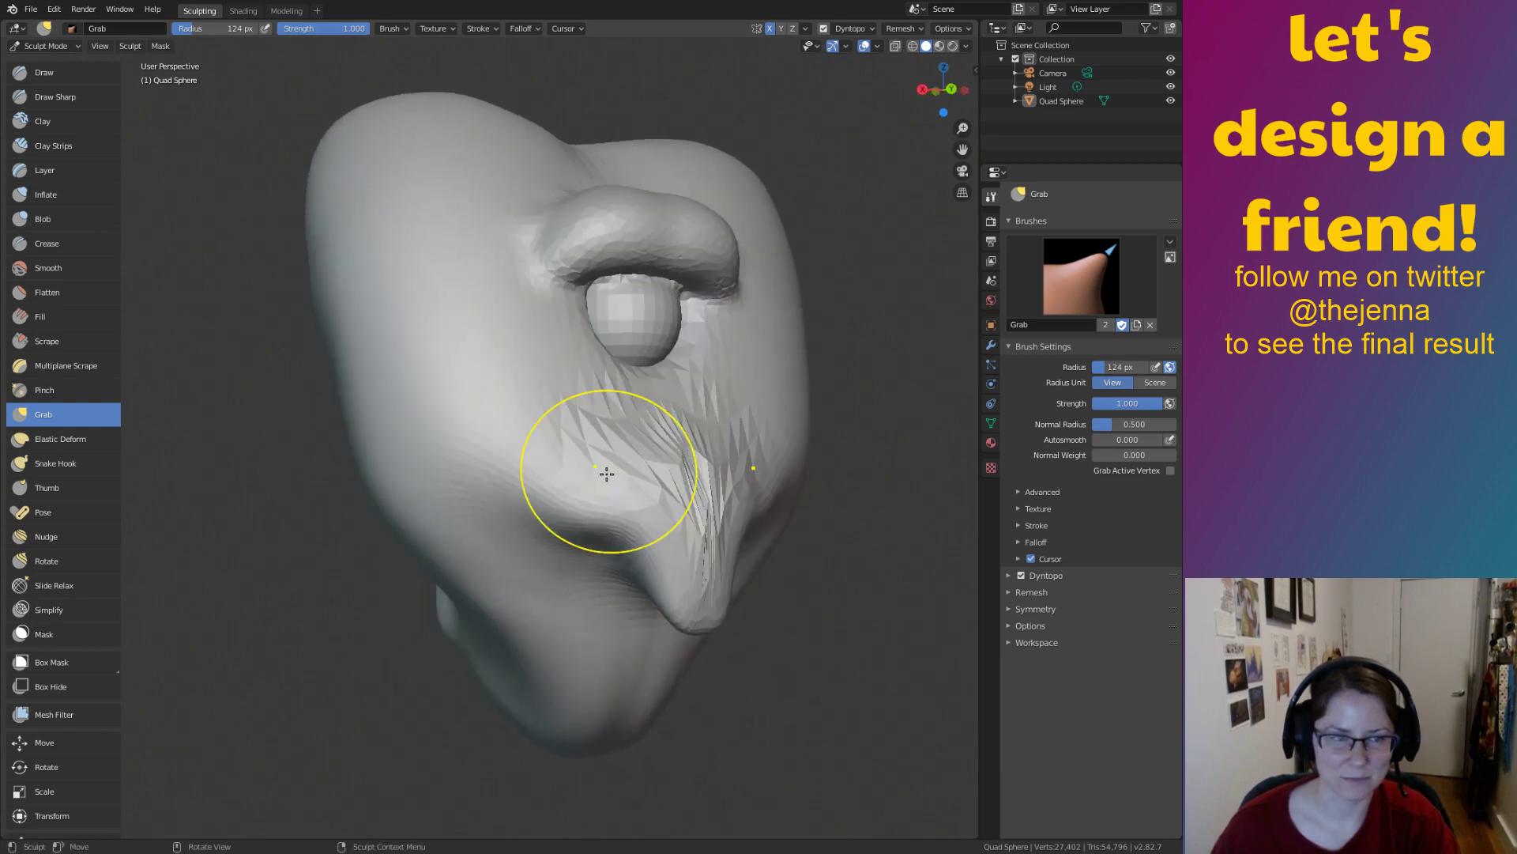
click(69, 266)
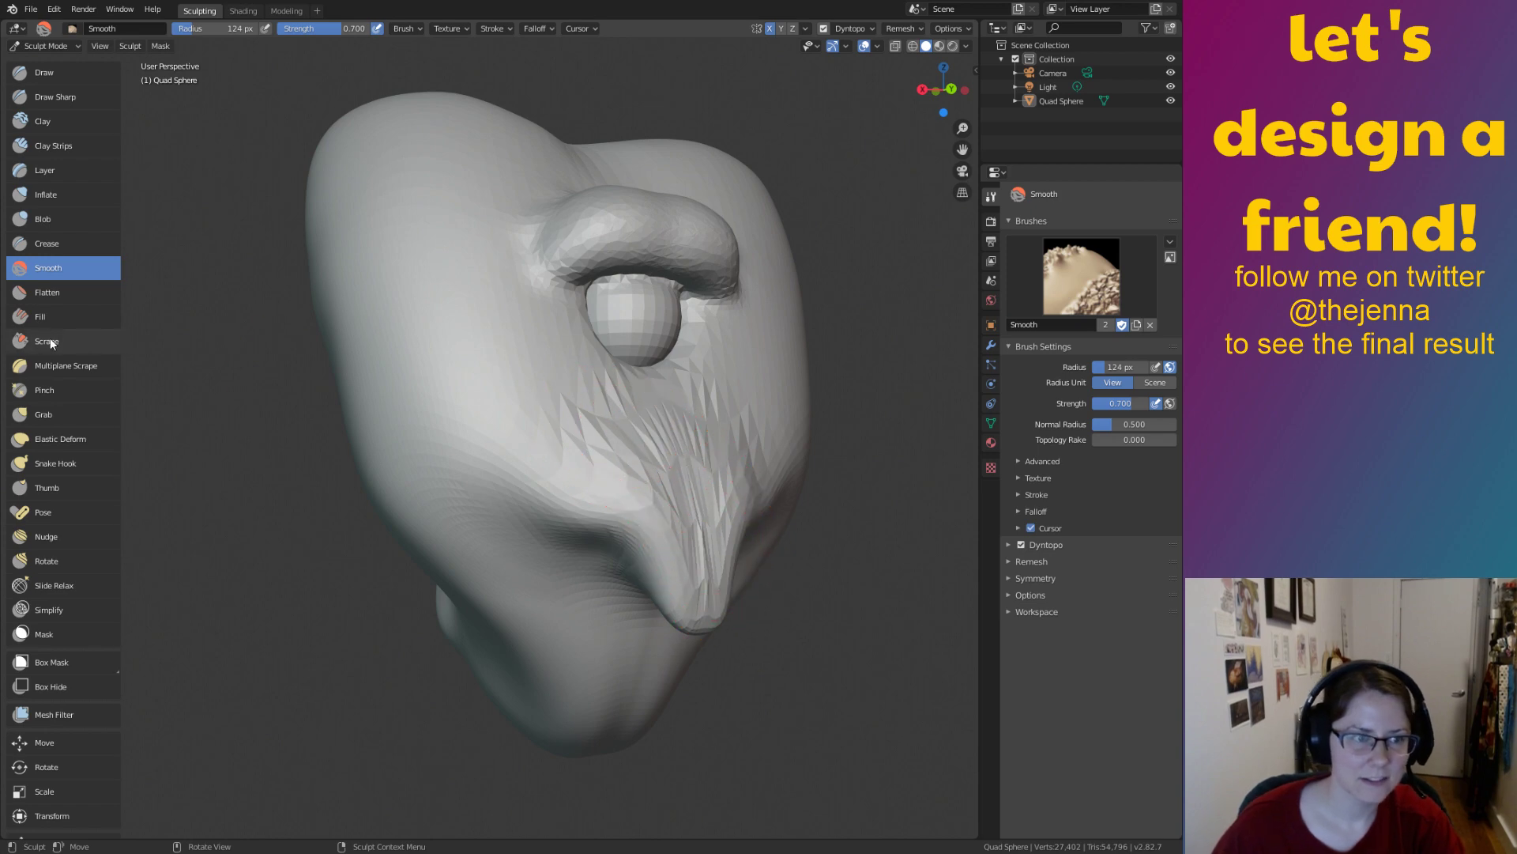
click(48, 414)
drag(700, 558, 711, 591)
drag(701, 526, 703, 572)
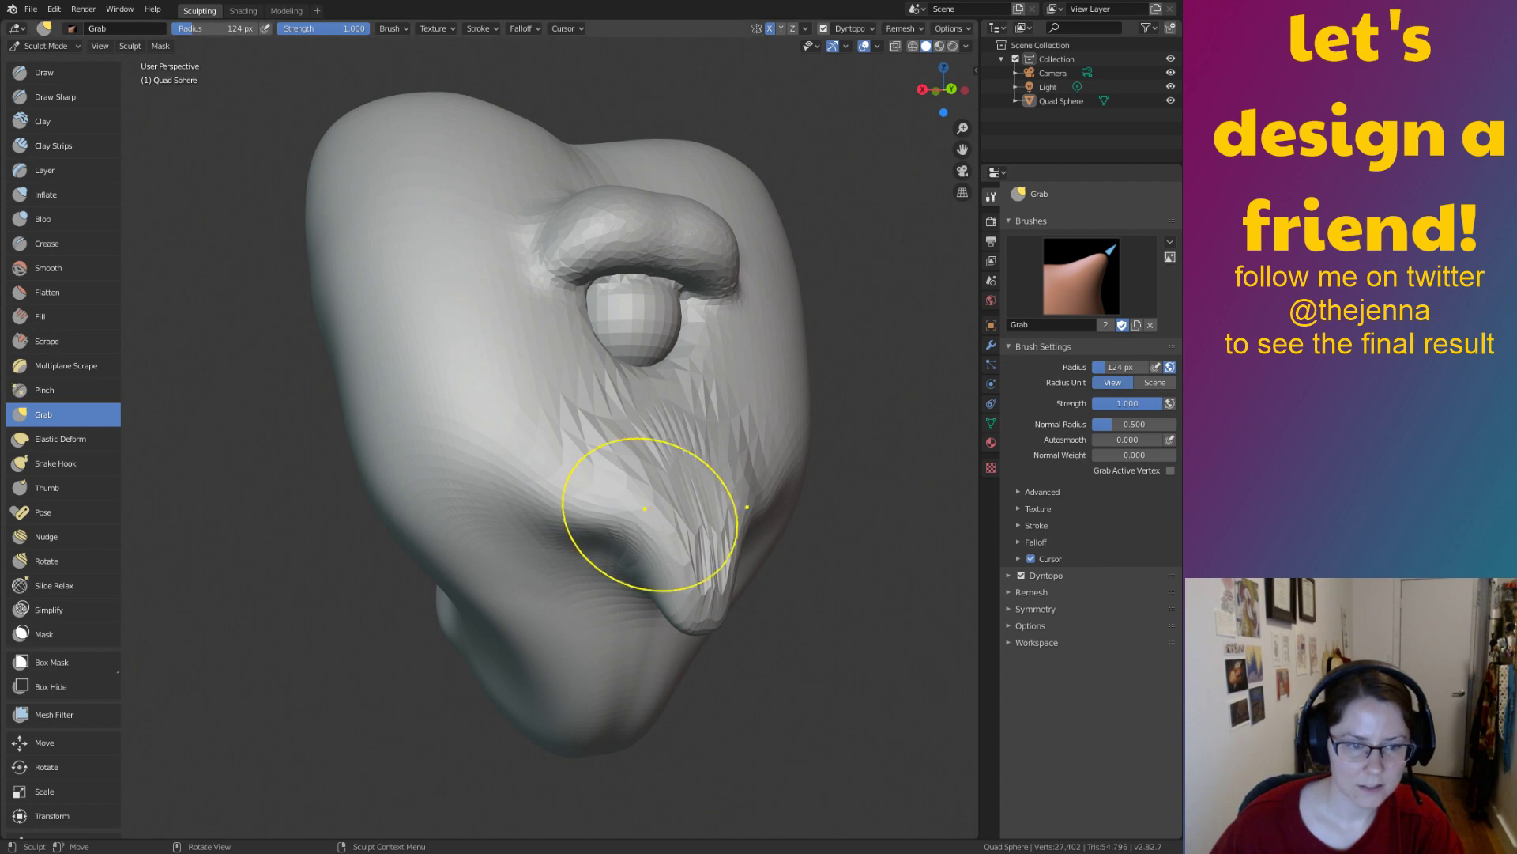
Widen the sides of the beak and taper its tip from the front with the Grab brush
middle_drag(711, 559, 637, 588)
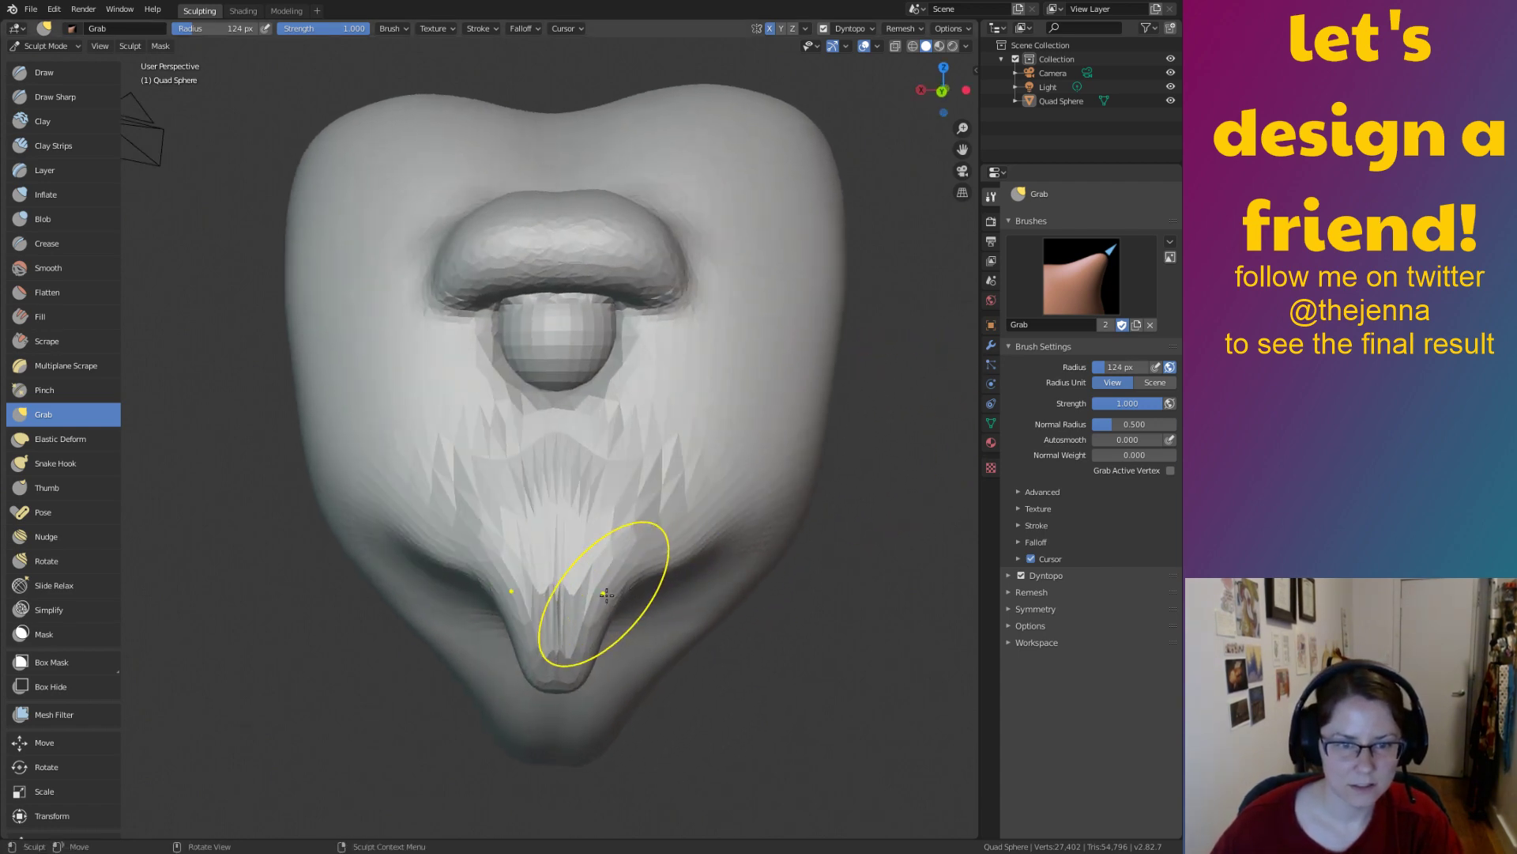
drag(603, 594, 628, 592)
drag(581, 676, 571, 680)
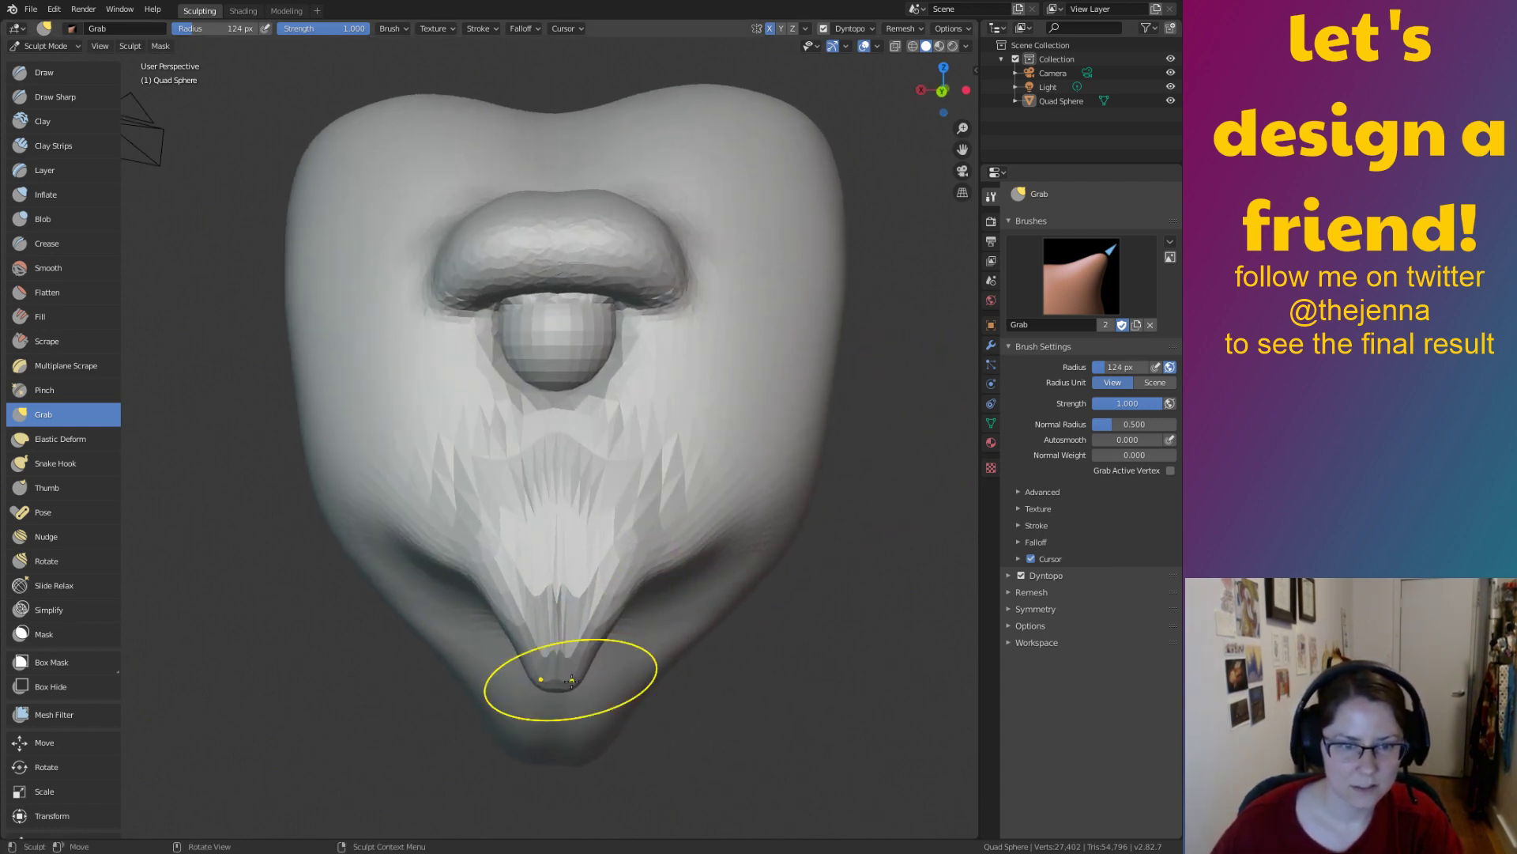
drag(604, 603, 617, 612)
mouse_move(583, 671)
mouse_down()
mouse_move(589, 685)
mouse_move(592, 672)
mouse_up()
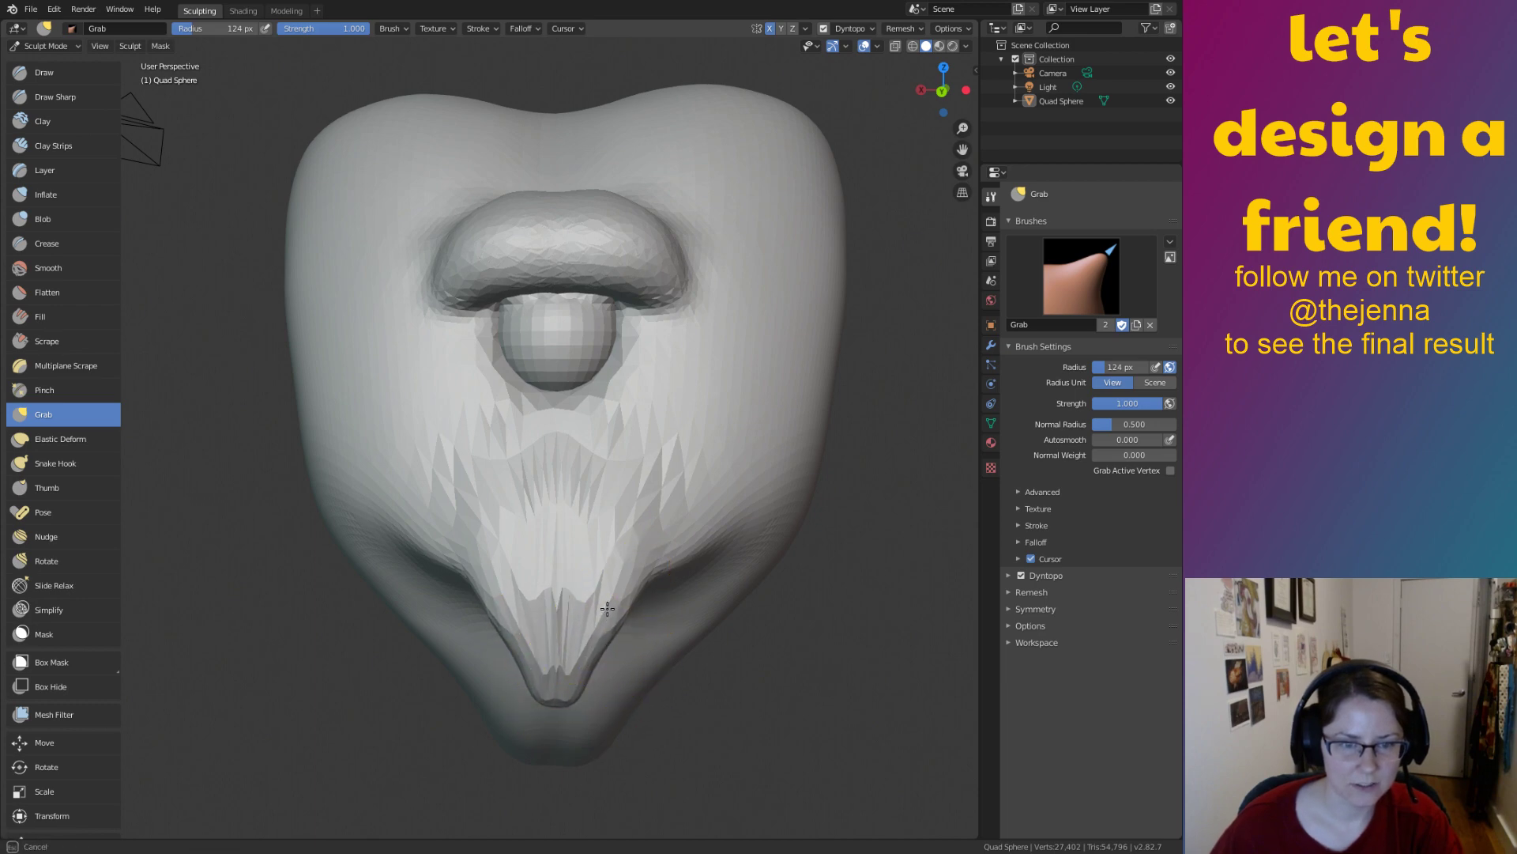
mouse_move(607, 609)
mouse_down()
mouse_move(620, 618)
mouse_move(627, 575)
mouse_up()
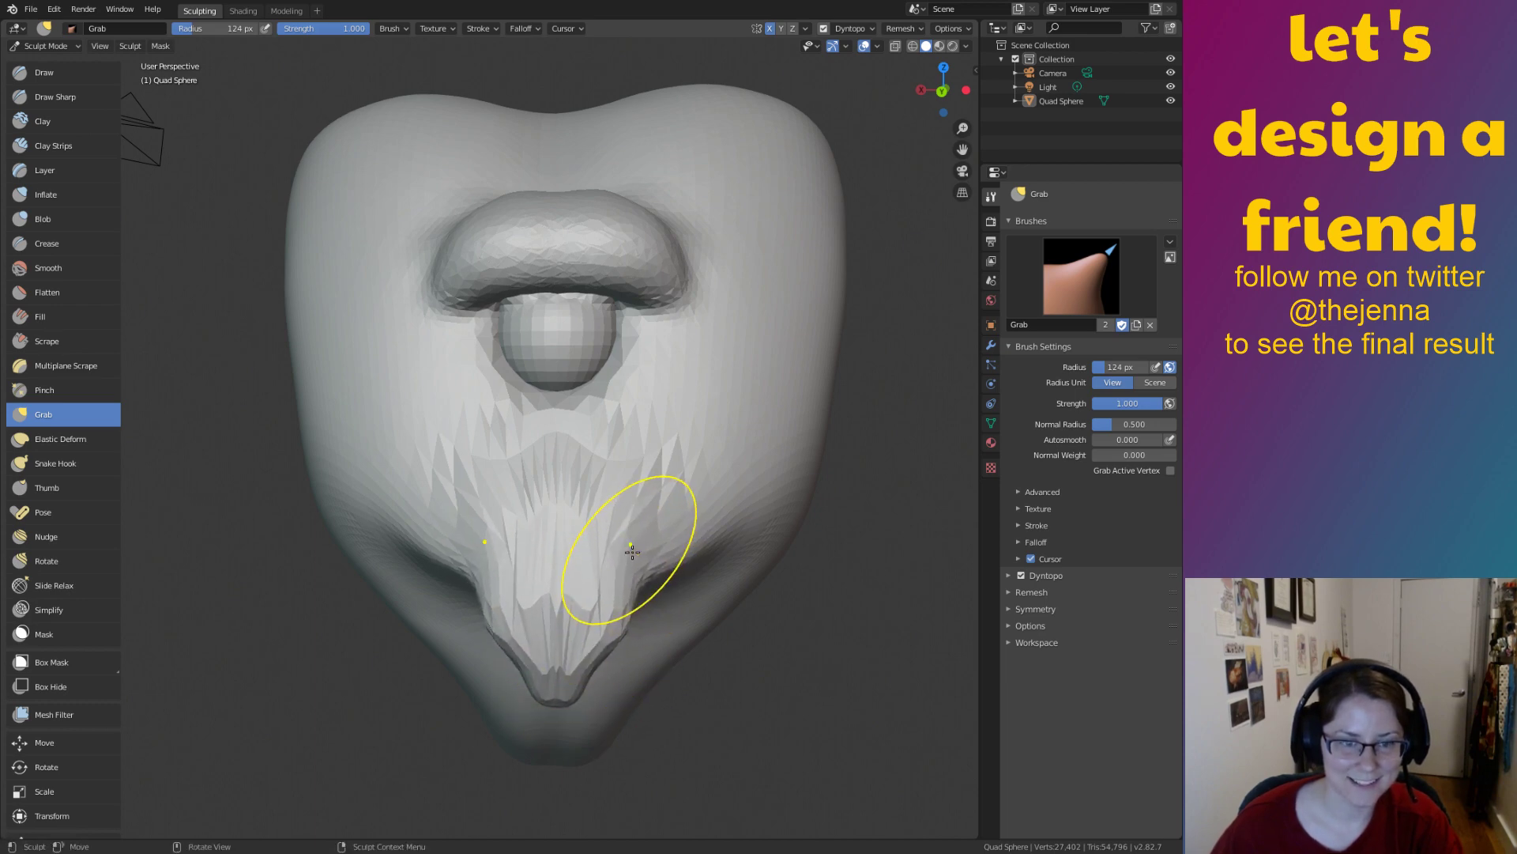
Reshape the front of the beak from both sides with the Grab brush, pushing the ridge back and pulling the side forward
middle_drag(627, 542, 705, 511)
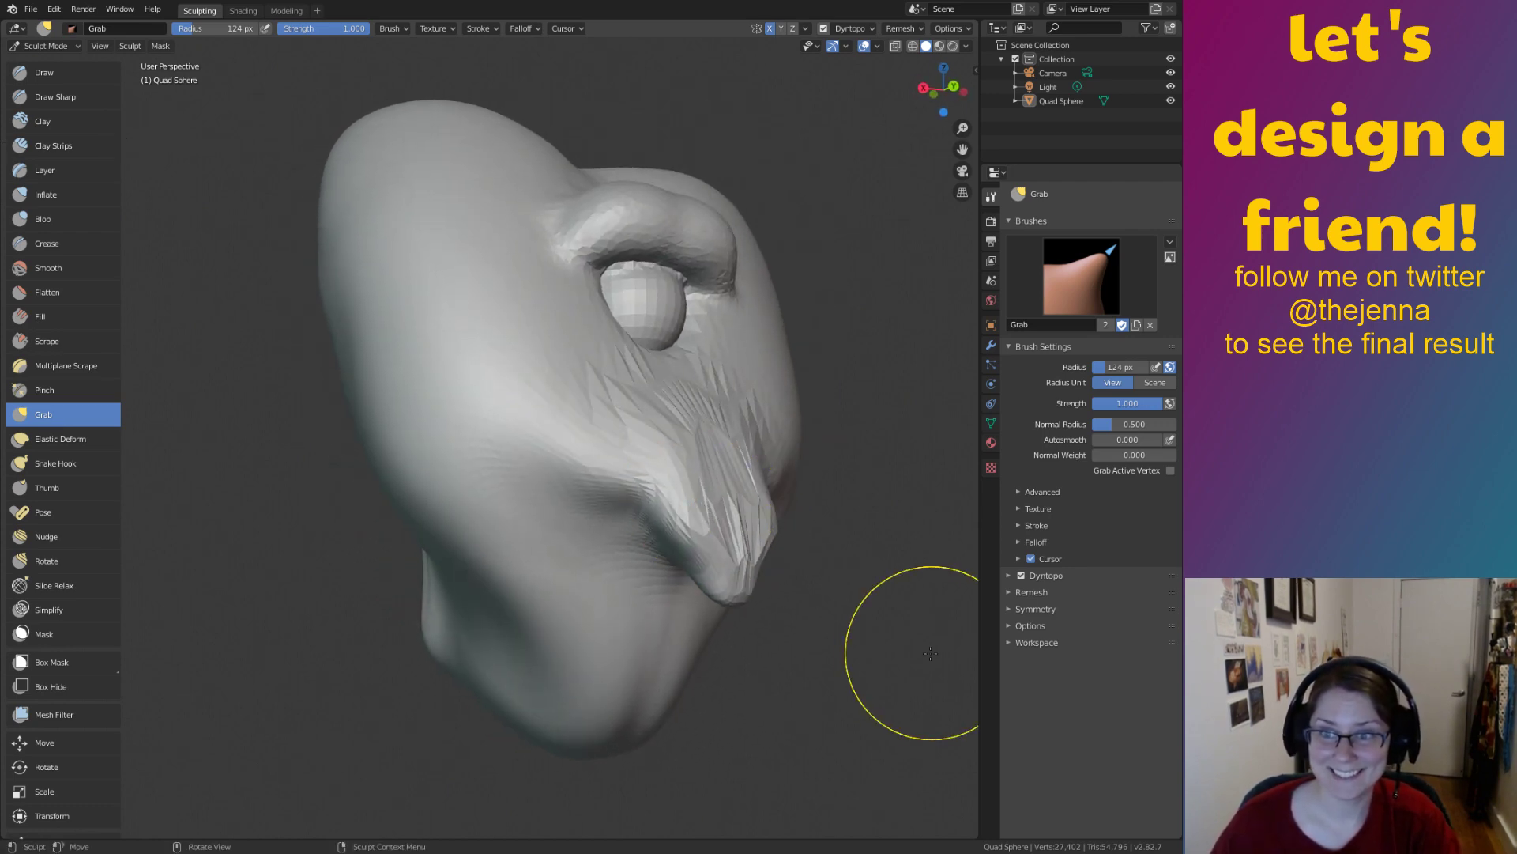
scroll(840, 626, up, 4)
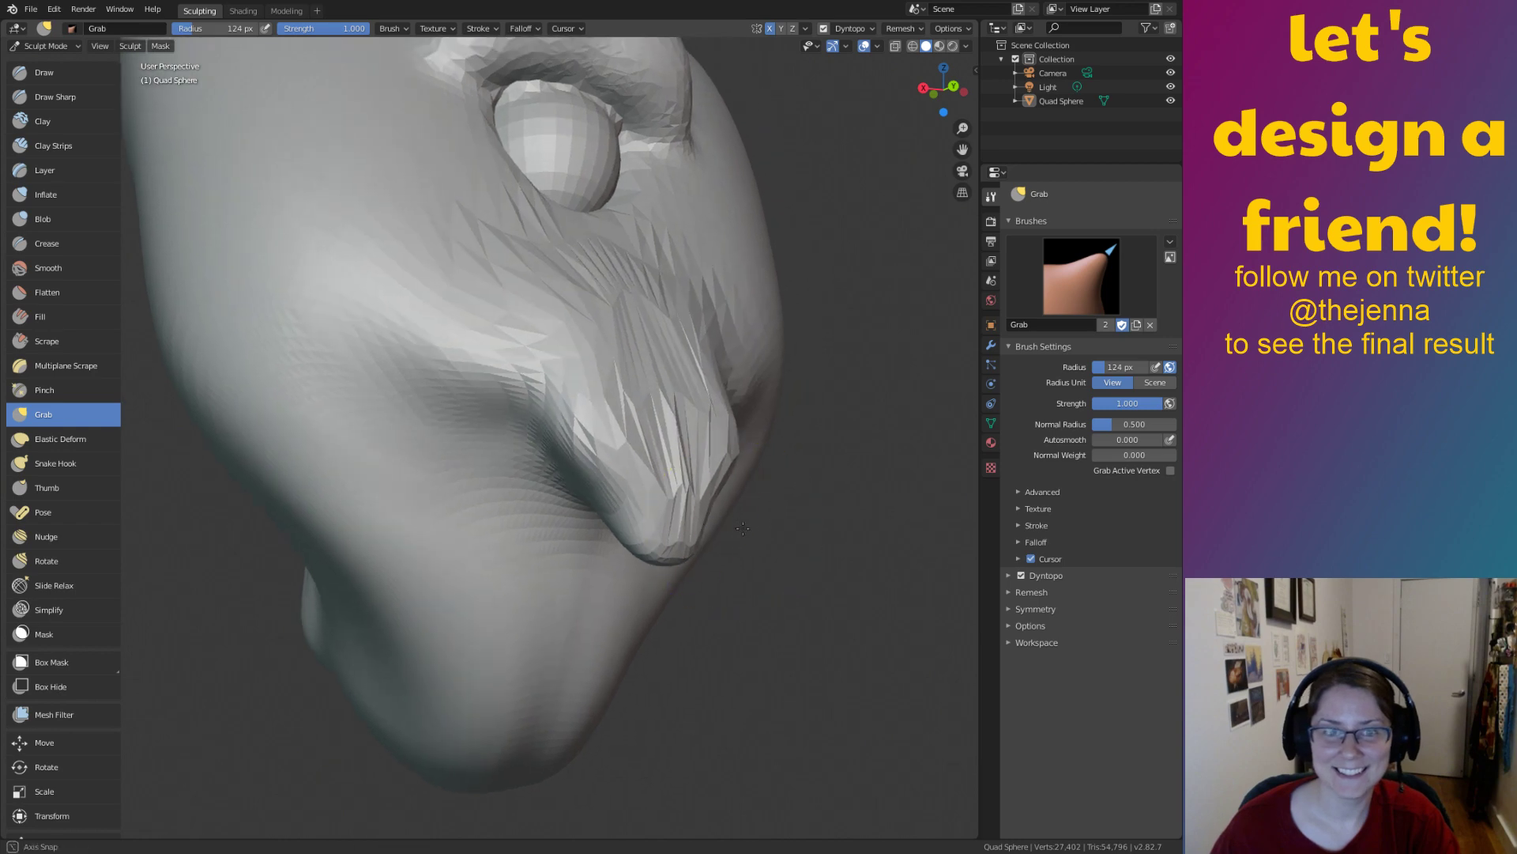
mouse_move(743, 528)
middle_down()
mouse_move(766, 507)
mouse_move(729, 536)
middle_up()
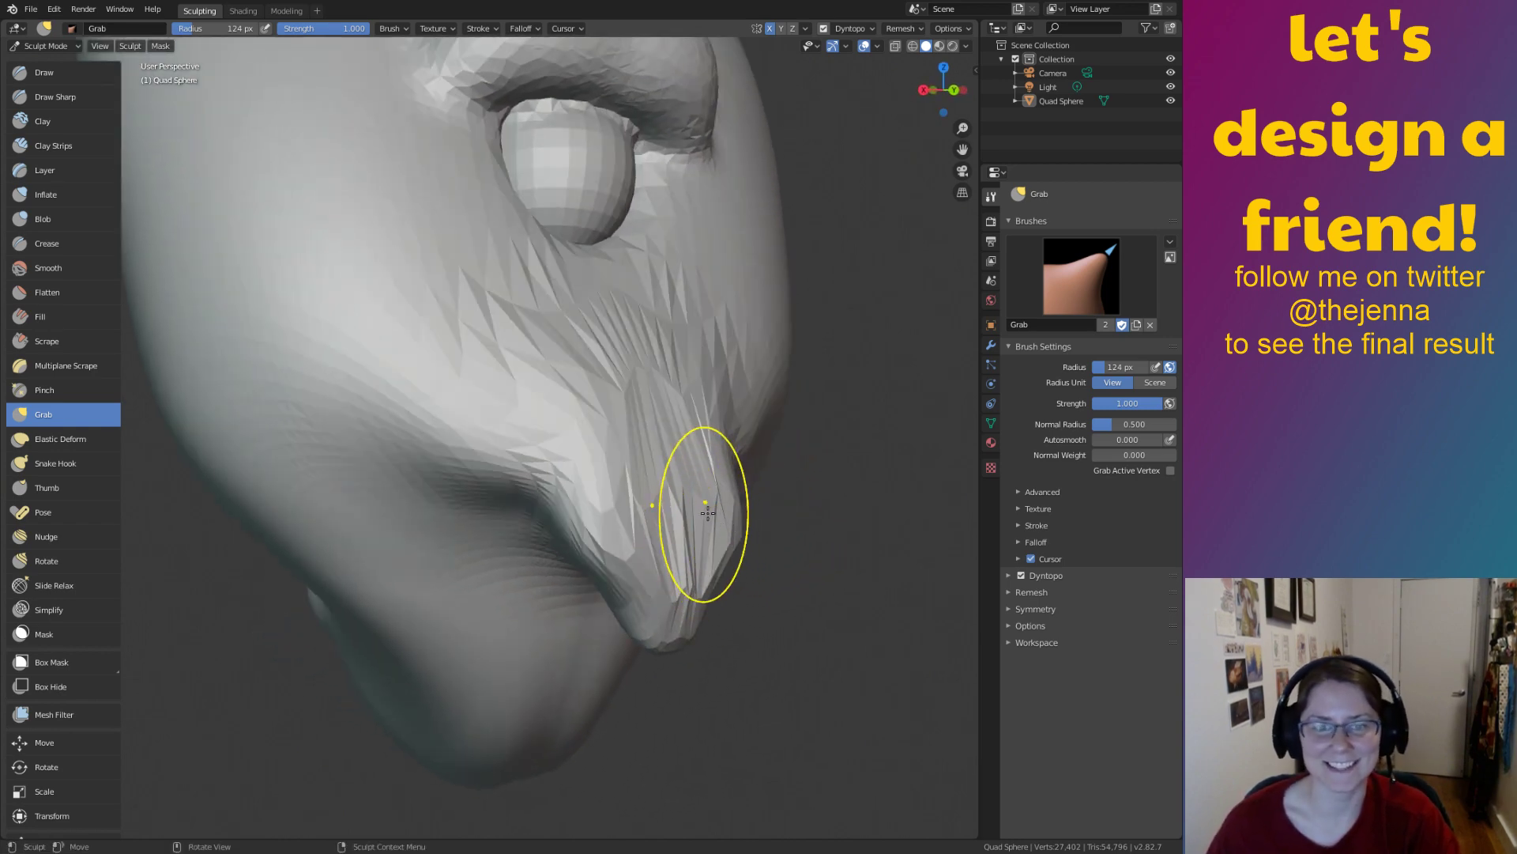
mouse_move(715, 535)
mouse_down()
mouse_move(694, 549)
mouse_move(671, 508)
mouse_move(653, 532)
mouse_move(666, 542)
mouse_up()
mouse_move(666, 542)
middle_down()
mouse_move(582, 525)
mouse_move(795, 518)
mouse_move(715, 523)
middle_up()
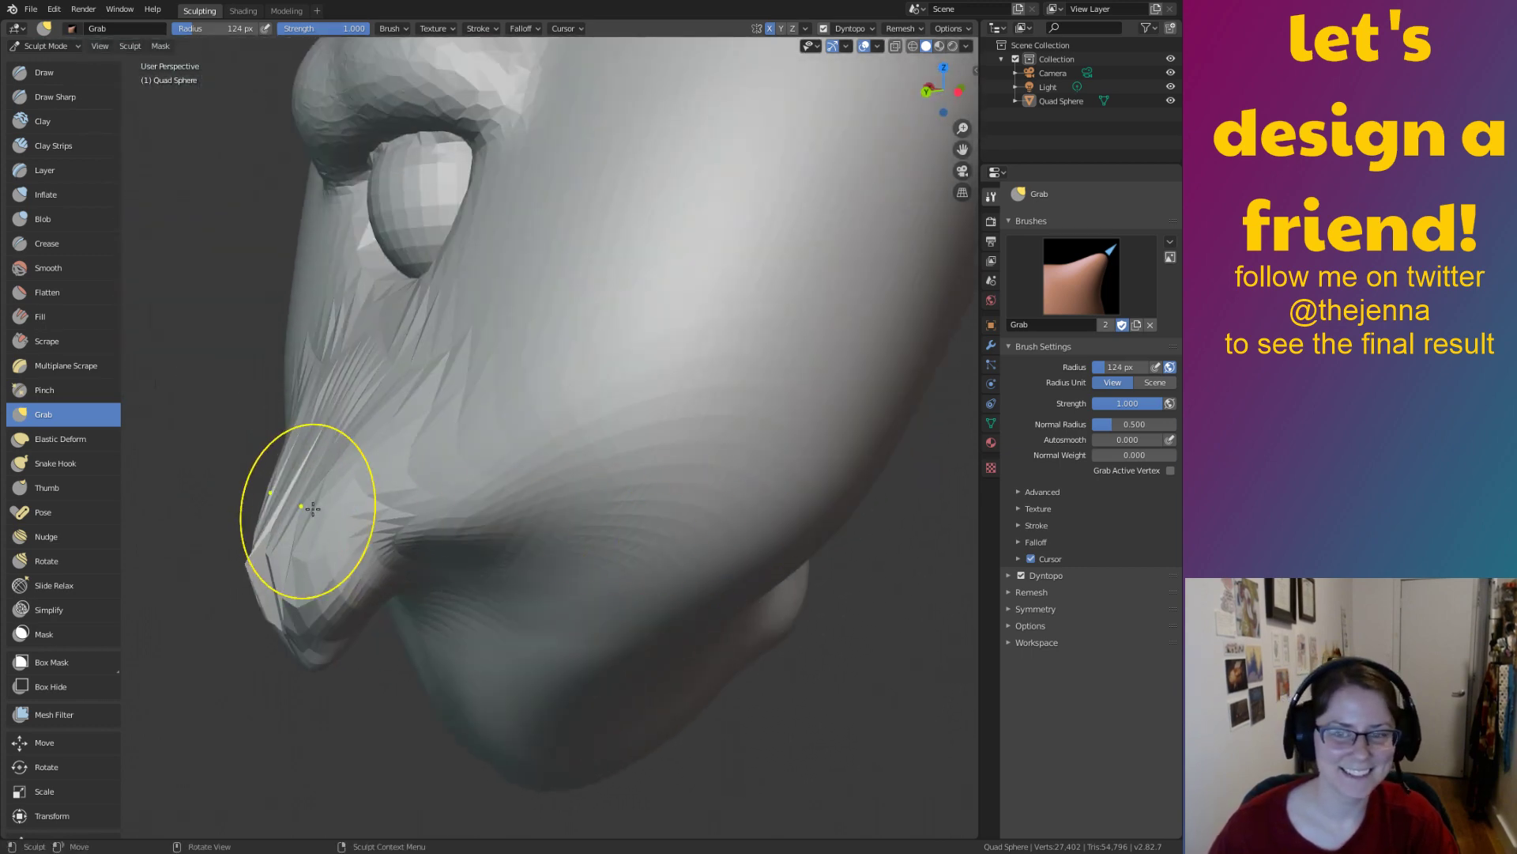
middle_drag(481, 509, 537, 500)
shift+middle_drag(648, 555, 545, 446)
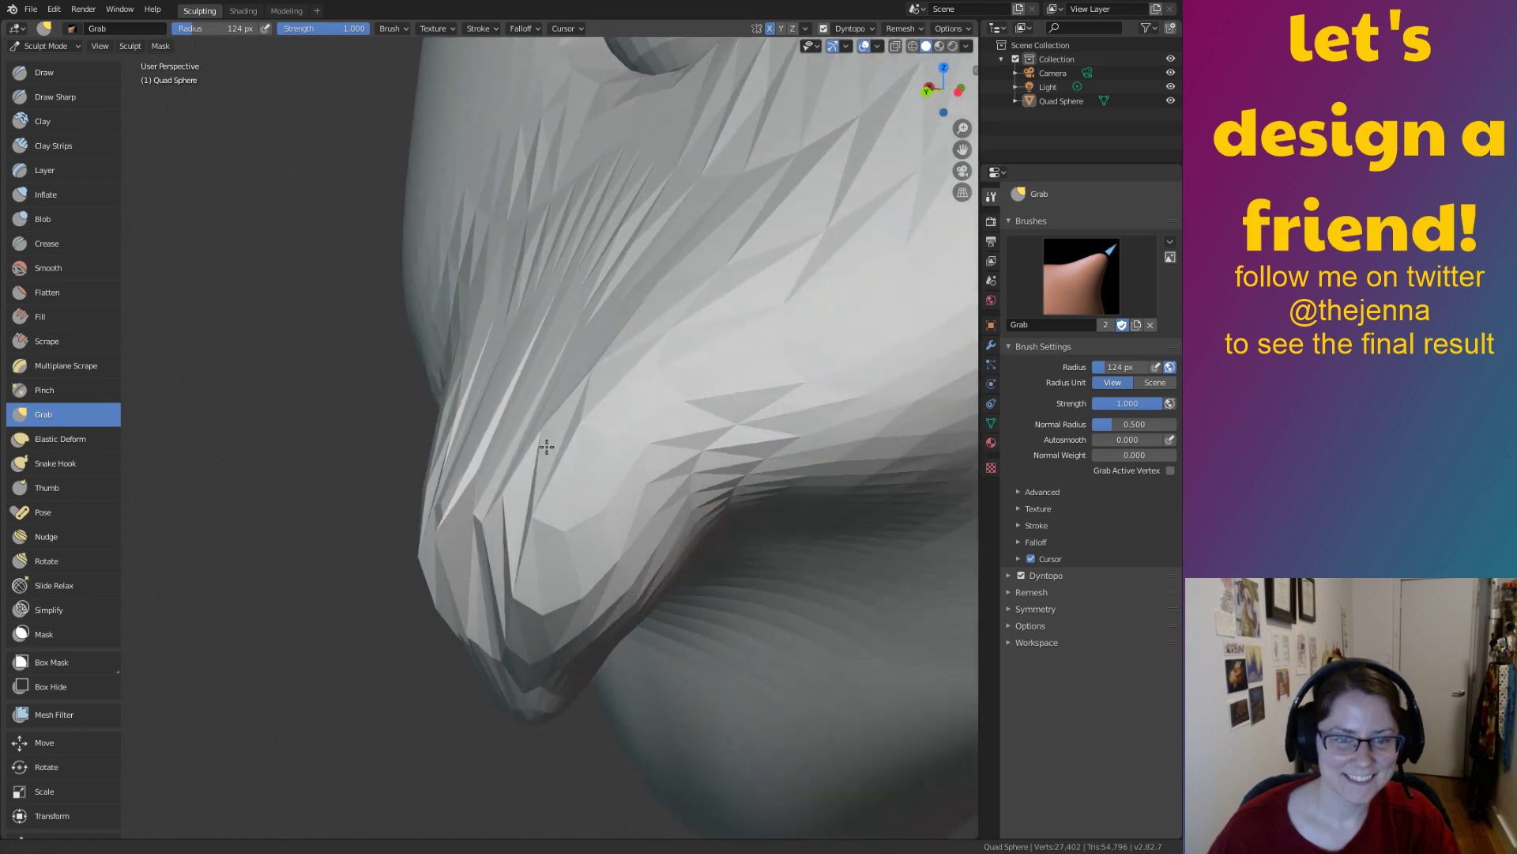
drag(545, 444, 471, 514)
middle_drag(443, 531, 490, 521)
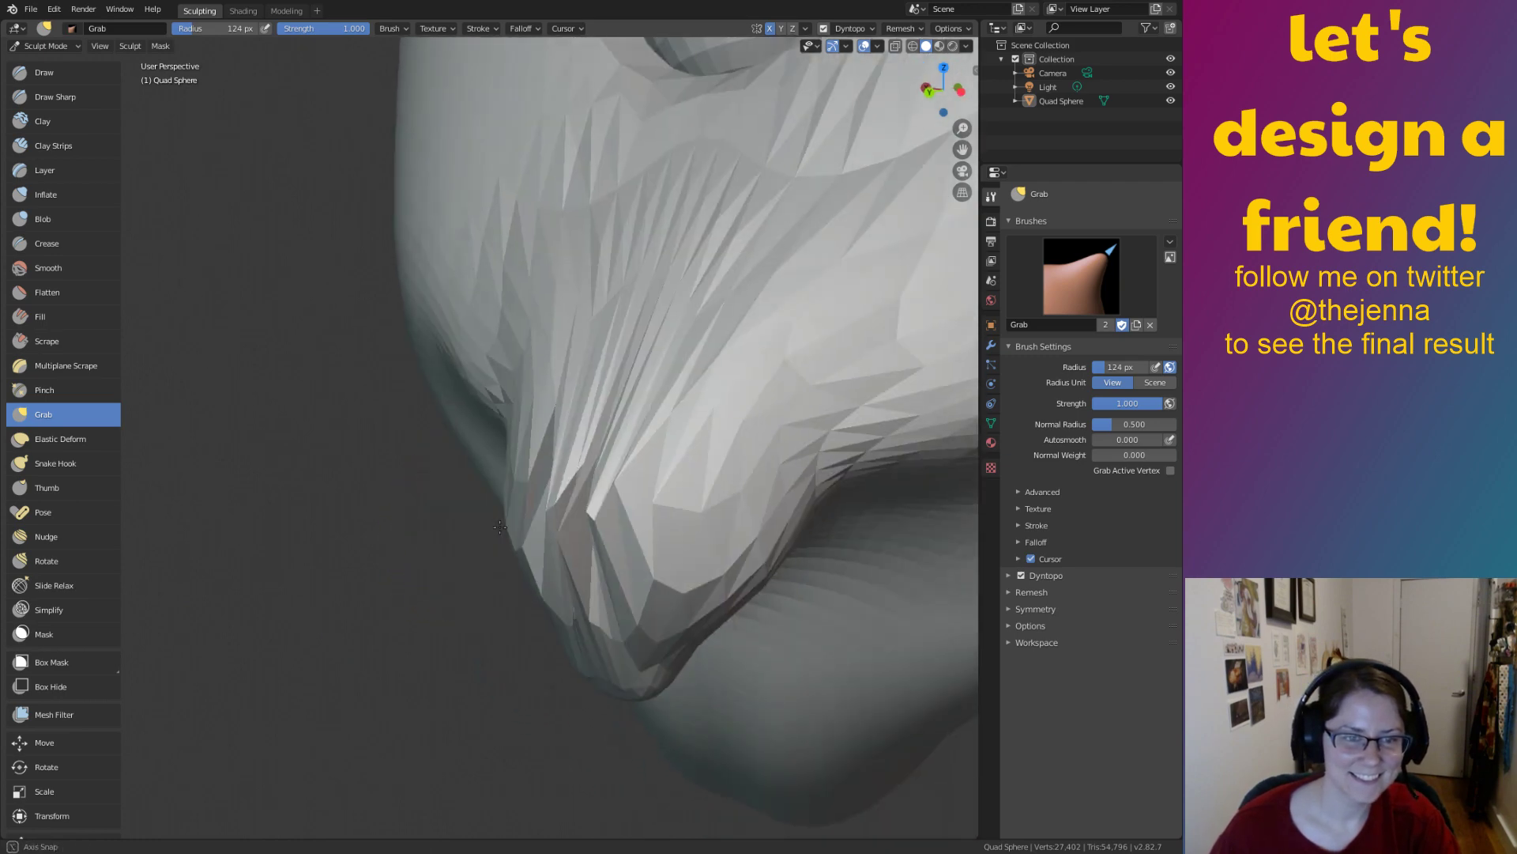
Thicken the beak's front, tip and sides into a rounded, bulging form with the Inflate brush
click(106, 196)
mouse_move(576, 571)
mouse_down()
mouse_move(573, 525)
mouse_move(561, 569)
mouse_move(608, 646)
mouse_move(575, 553)
mouse_move(646, 435)
mouse_move(650, 466)
mouse_up()
mouse_move(667, 521)
mouse_down()
mouse_move(674, 436)
mouse_move(686, 470)
mouse_move(671, 444)
mouse_move(661, 484)
mouse_move(674, 492)
mouse_move(676, 462)
mouse_move(597, 696)
mouse_up()
middle_drag(597, 695, 578, 652)
mouse_move(474, 545)
mouse_down()
mouse_move(498, 491)
mouse_move(464, 491)
mouse_move(468, 511)
mouse_up()
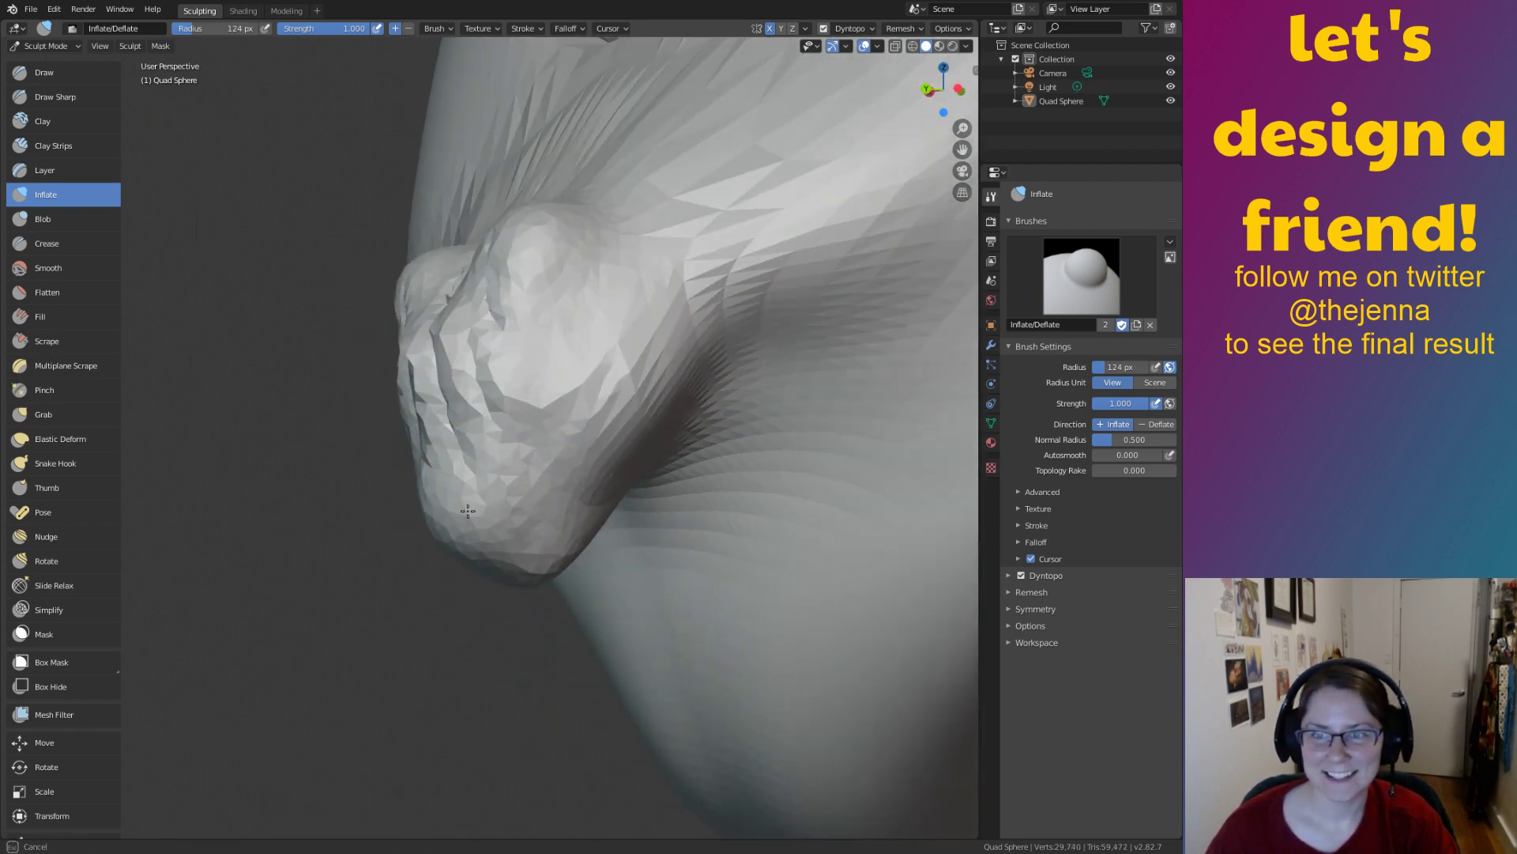
mouse_move(513, 426)
mouse_down()
mouse_move(497, 439)
mouse_move(508, 380)
mouse_move(437, 407)
mouse_move(461, 514)
mouse_up()
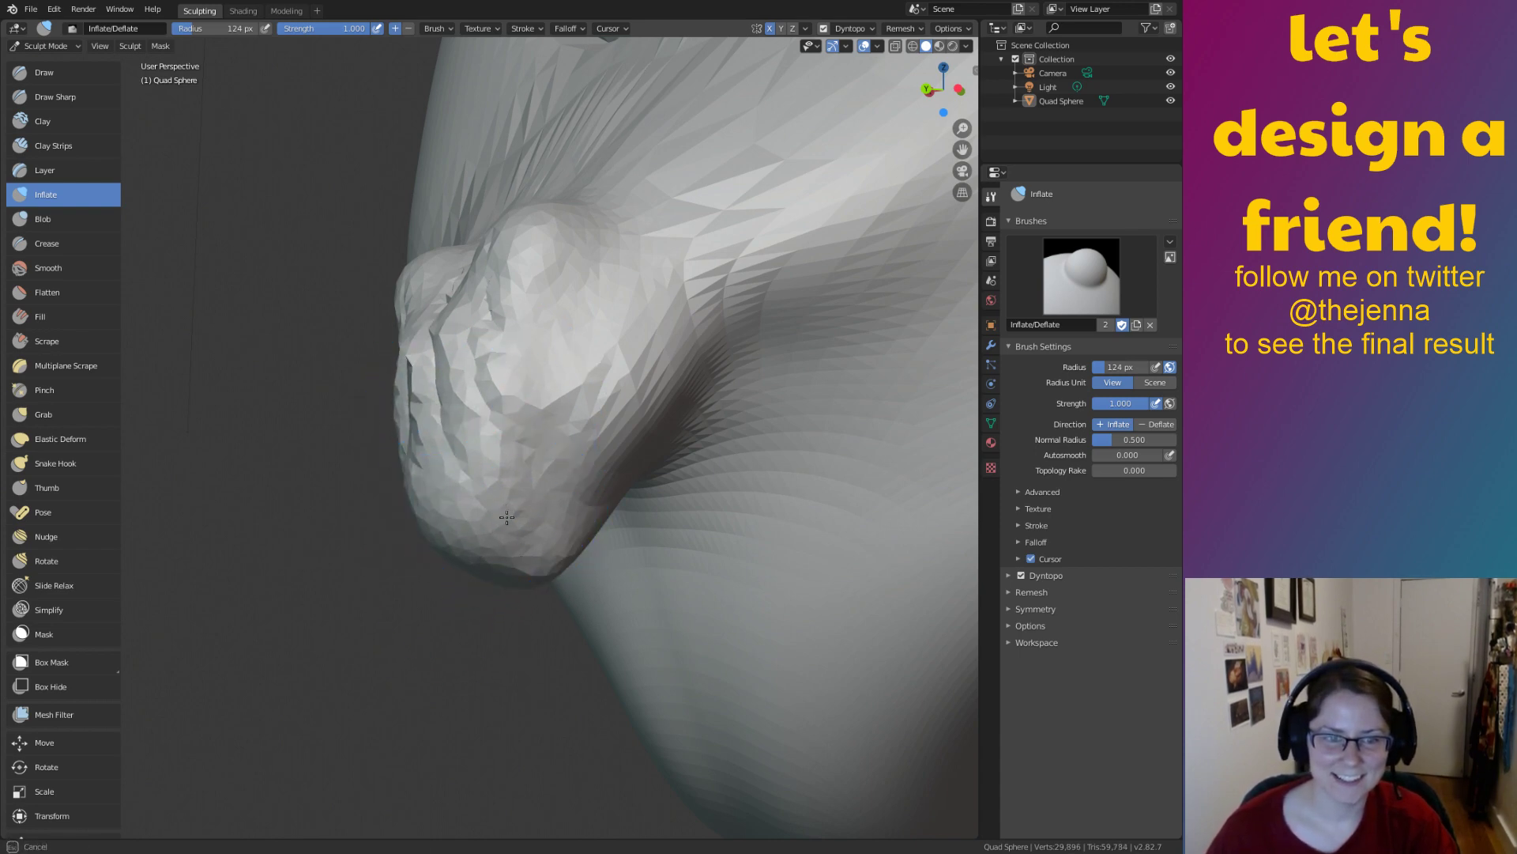
mouse_move(467, 585)
middle_down()
mouse_move(616, 525)
mouse_move(738, 400)
middle_up()
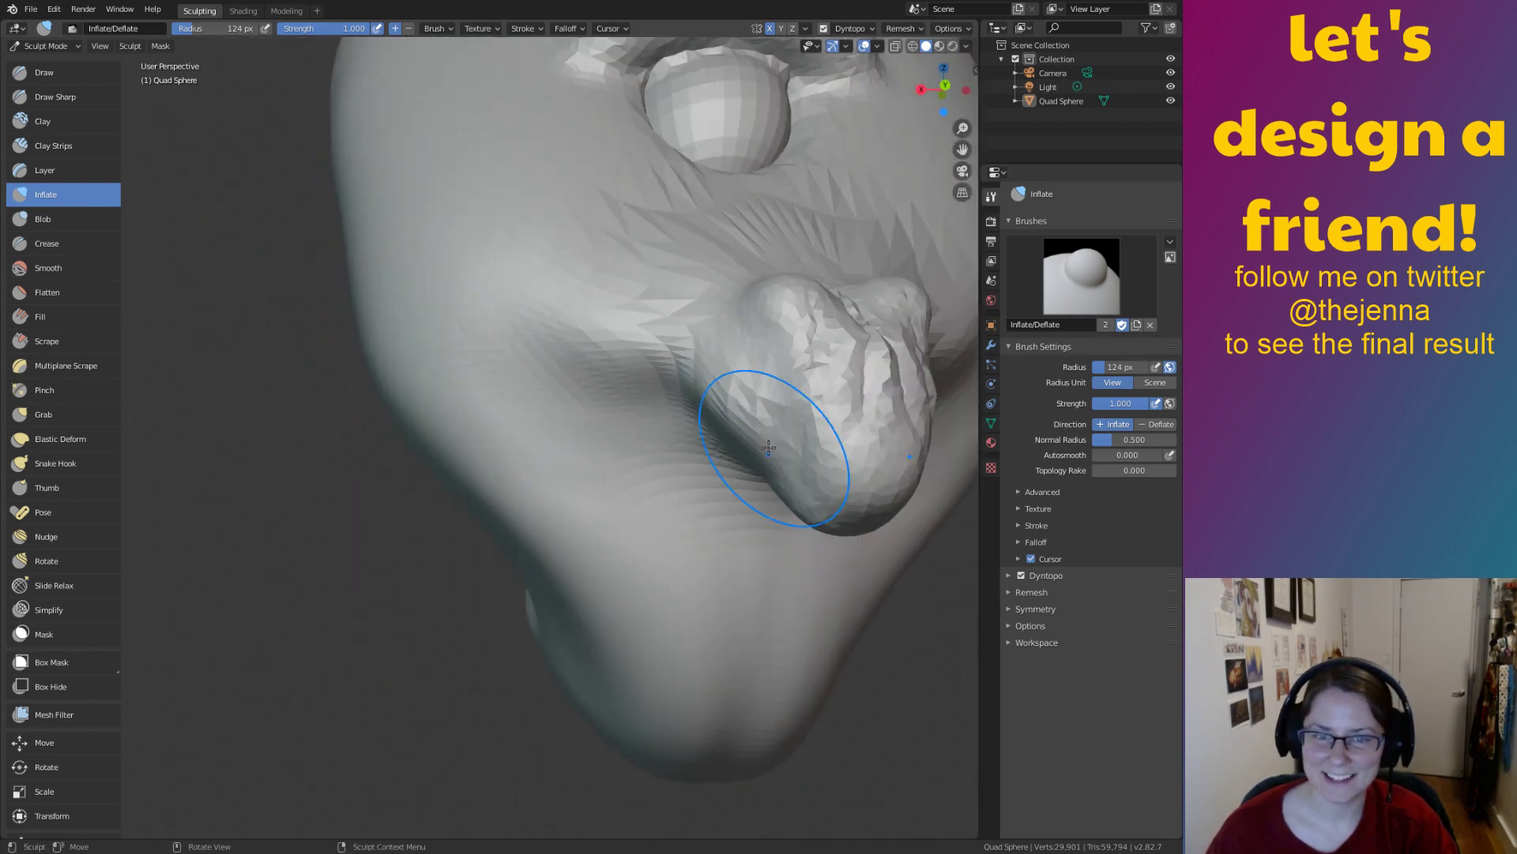
drag(738, 400, 807, 502)
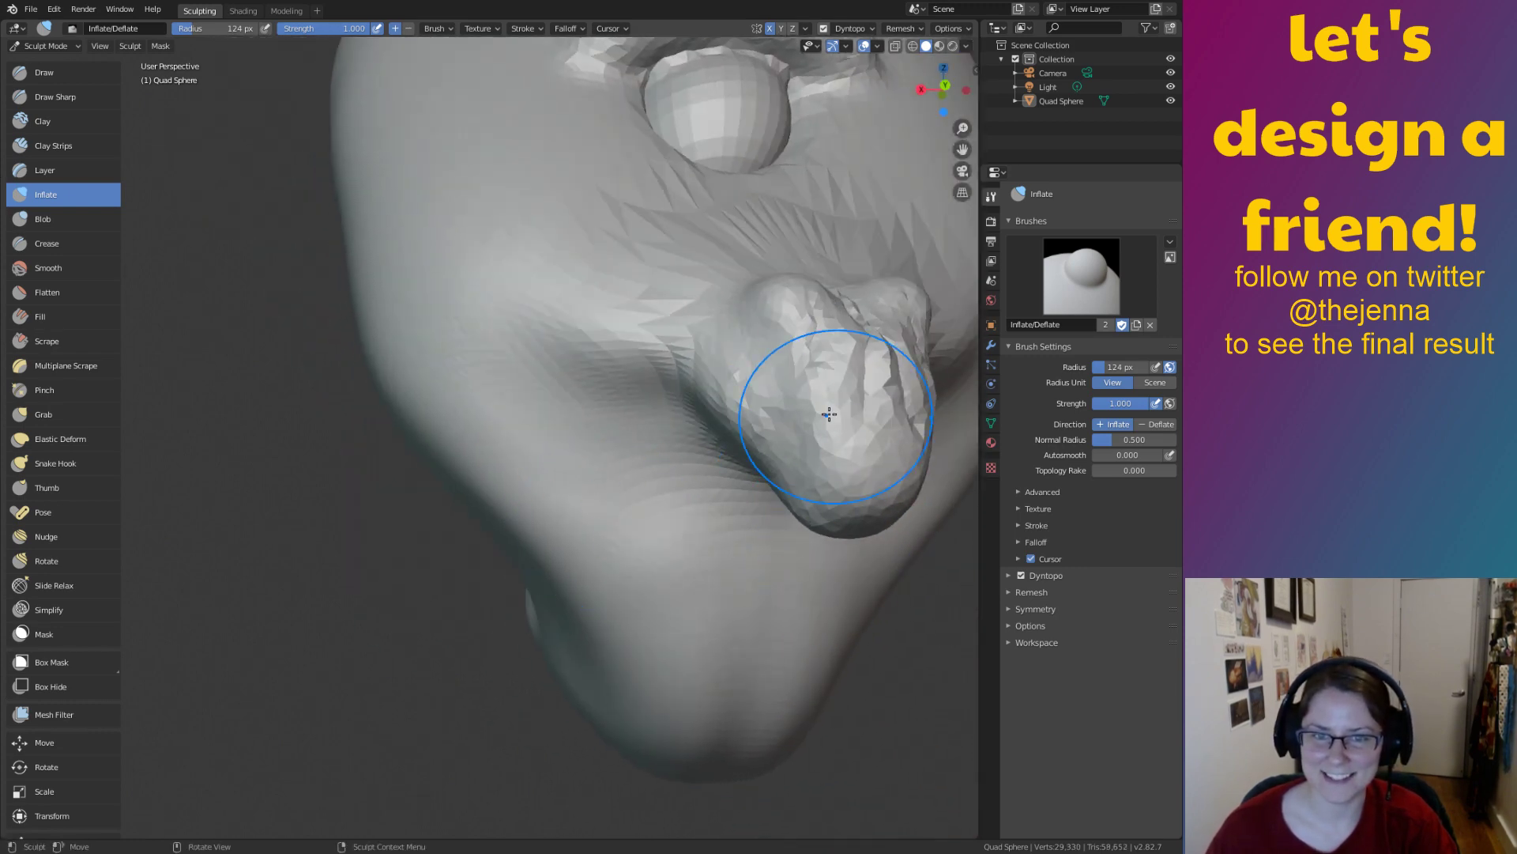
drag(829, 414, 838, 381)
middle_drag(838, 381, 743, 399)
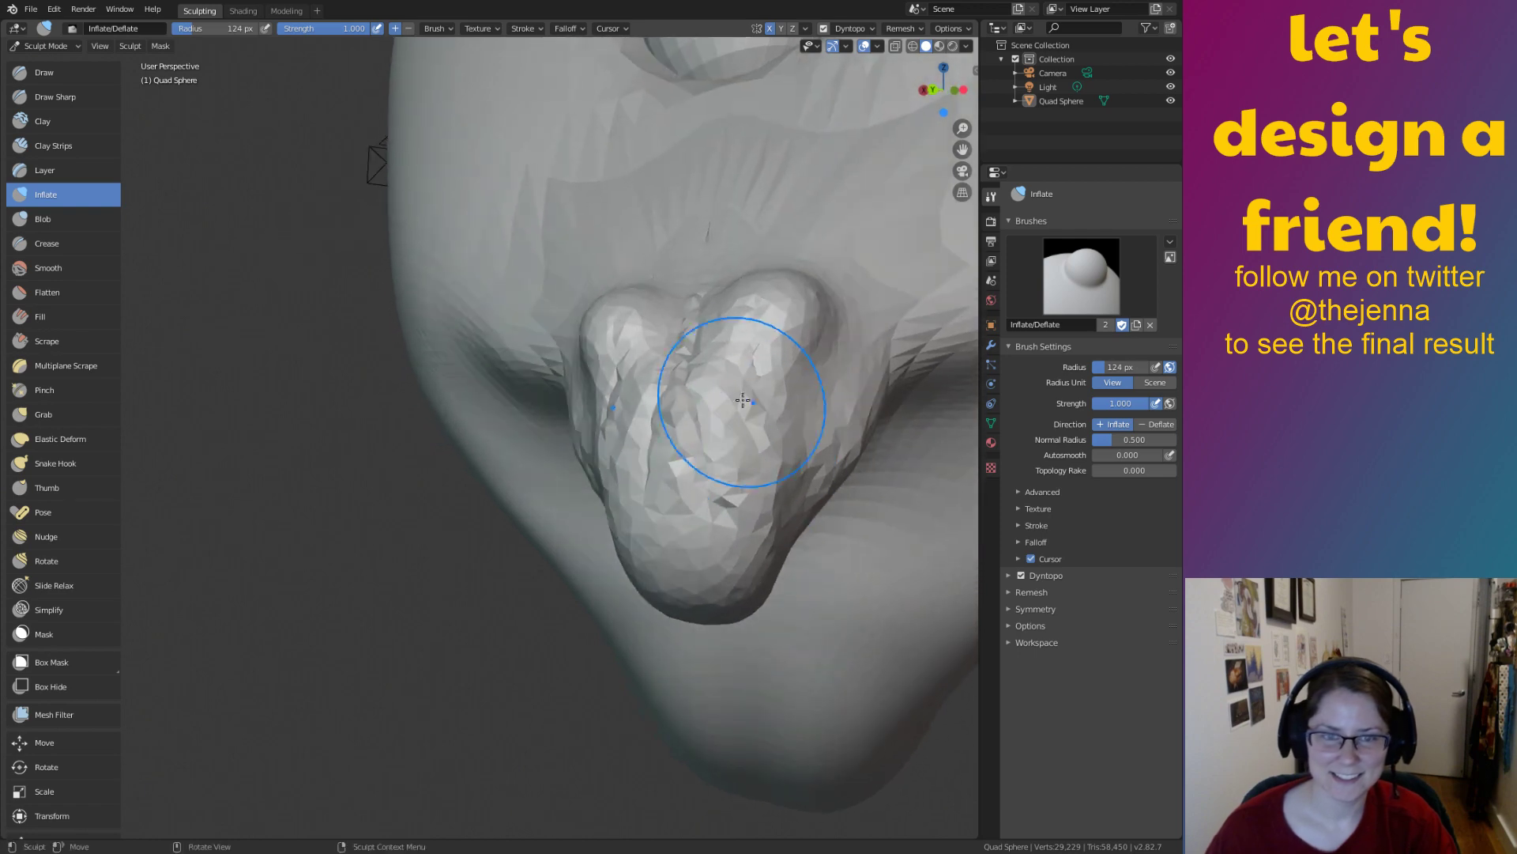
Smooth away the rough surface and the groove down the middle of the beak with the Smooth brush
click(63, 268)
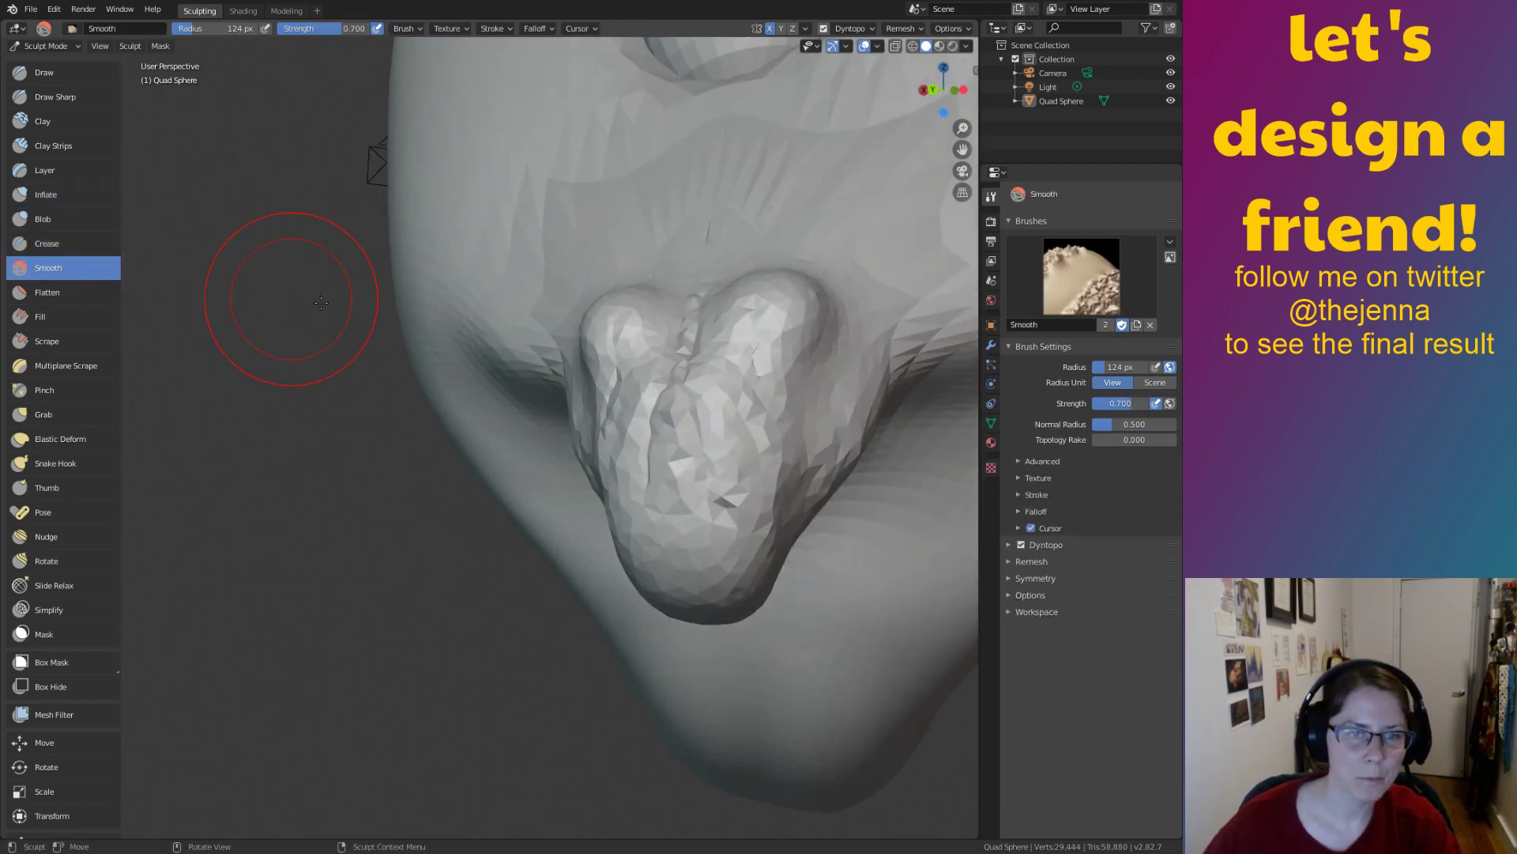
mouse_move(715, 427)
mouse_down()
mouse_move(727, 440)
mouse_move(686, 469)
mouse_up()
drag(680, 371, 696, 498)
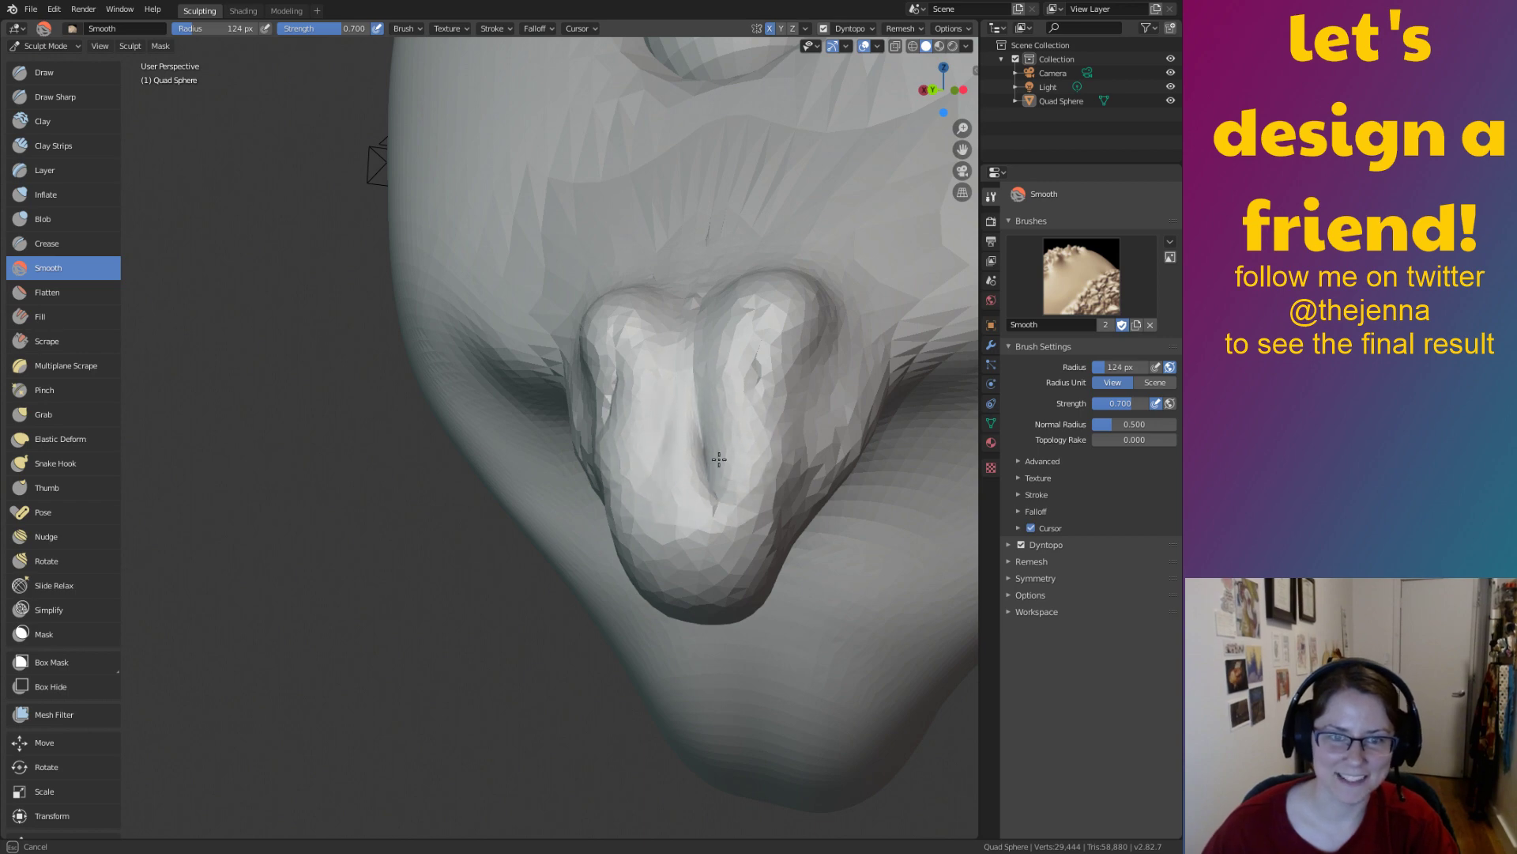
drag(678, 456, 685, 479)
middle_drag(686, 481, 723, 476)
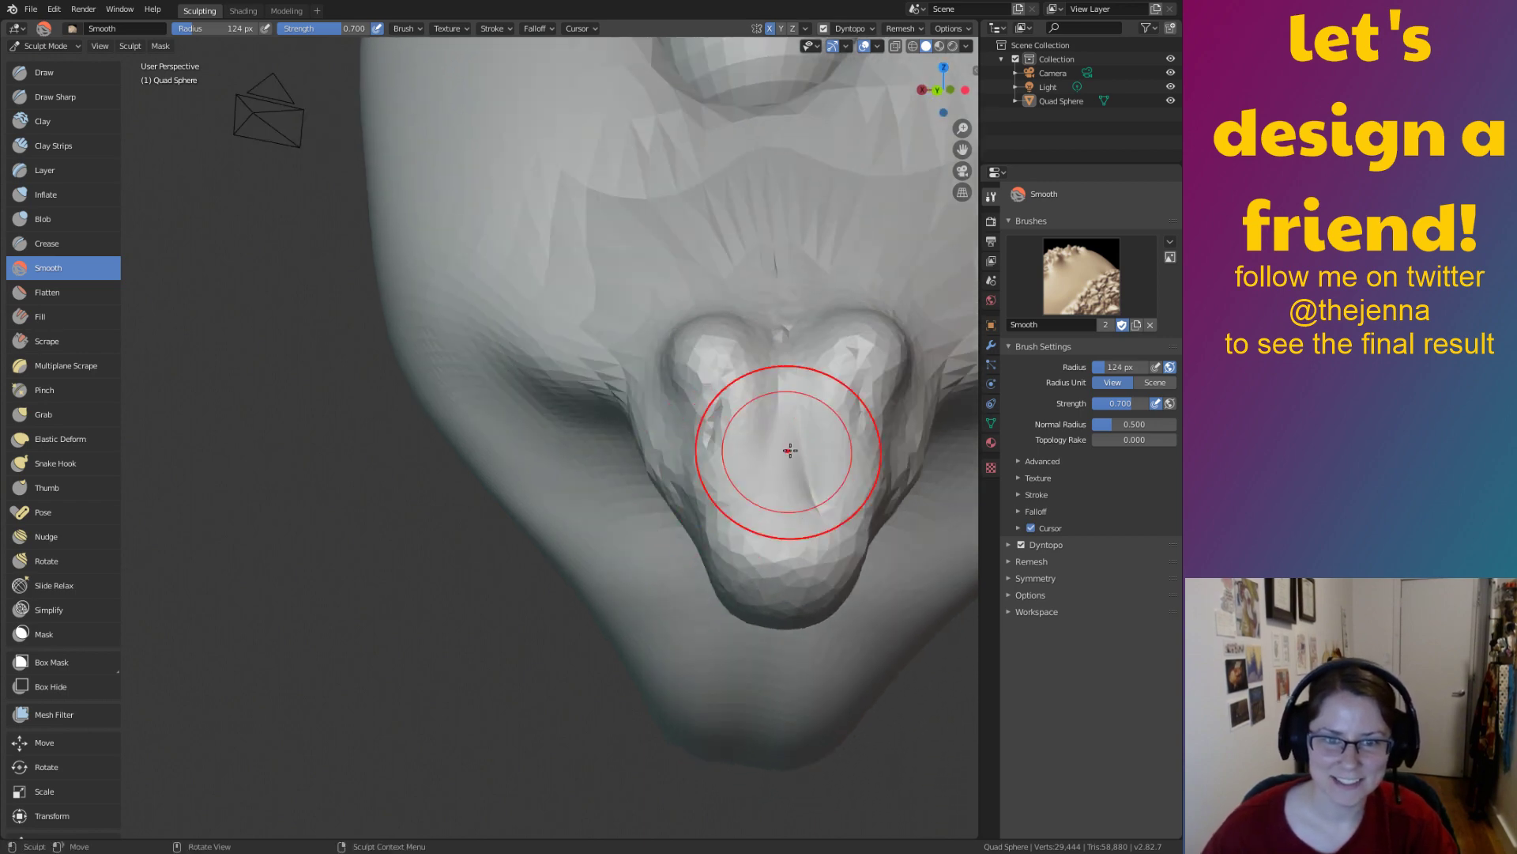
mouse_move(791, 455)
mouse_down()
mouse_move(823, 495)
mouse_move(790, 501)
mouse_up()
mouse_move(787, 503)
middle_down()
mouse_move(874, 514)
mouse_move(841, 479)
mouse_move(735, 484)
middle_up()
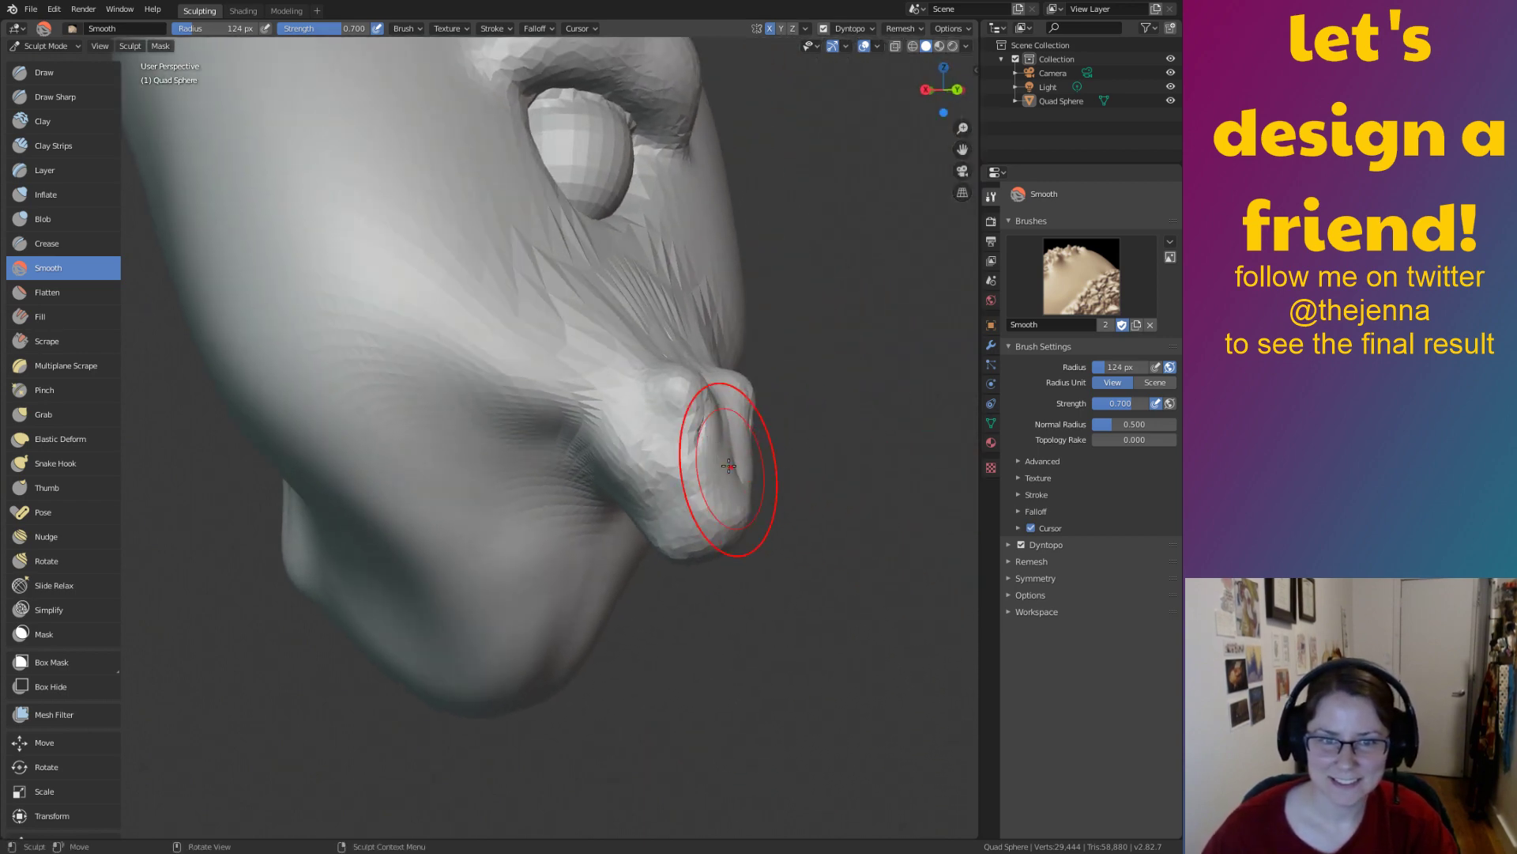
drag(724, 464, 696, 462)
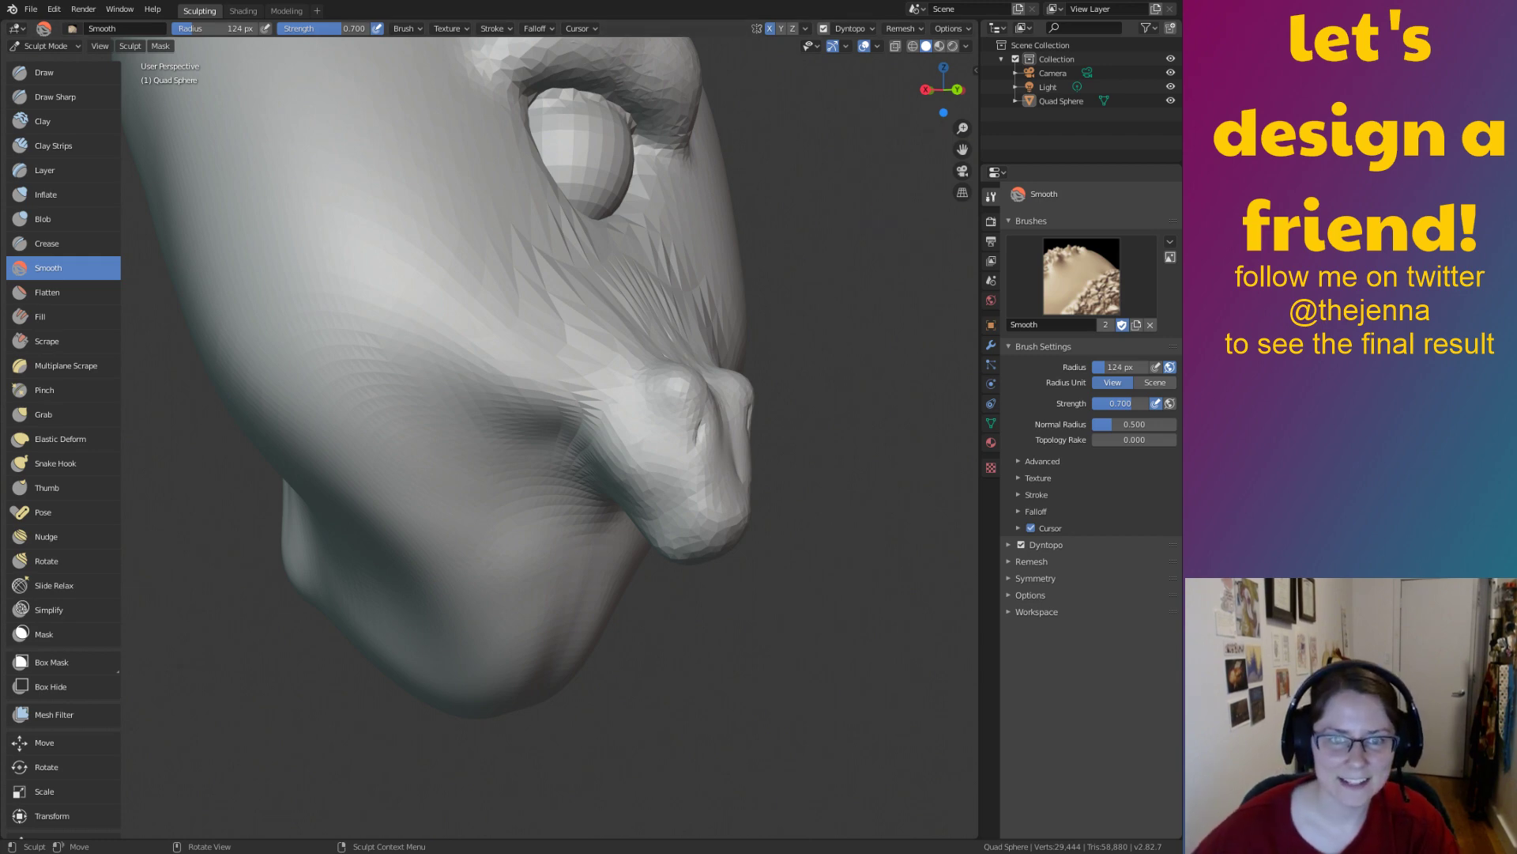
Smooth out the remaining dents and creases on the upper part and sides of the beak
mouse_move(694, 474)
middle_down()
mouse_move(627, 558)
mouse_move(645, 434)
middle_up()
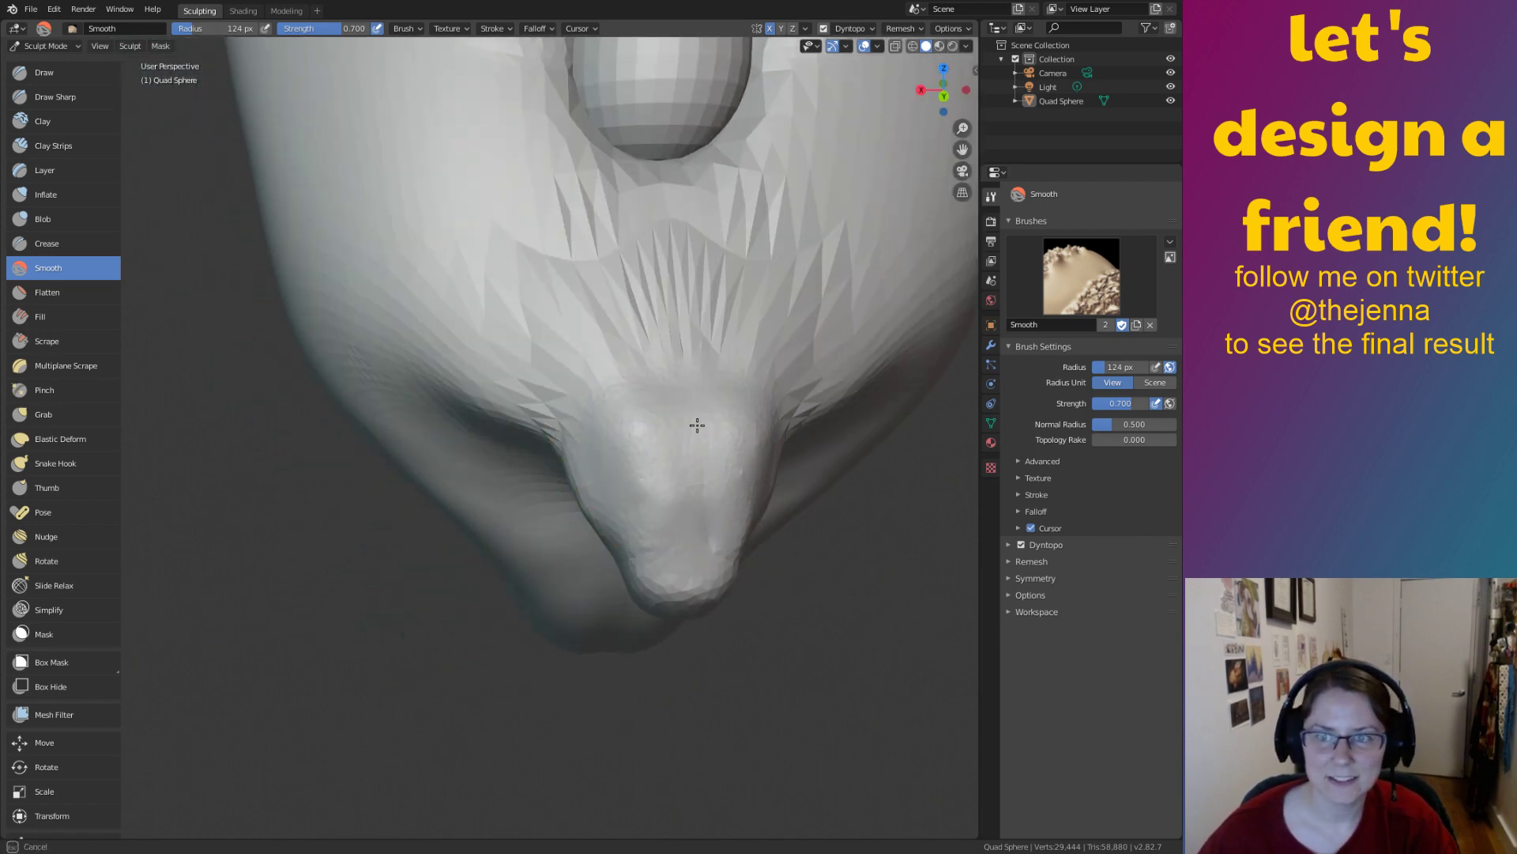
middle_drag(712, 543, 650, 512)
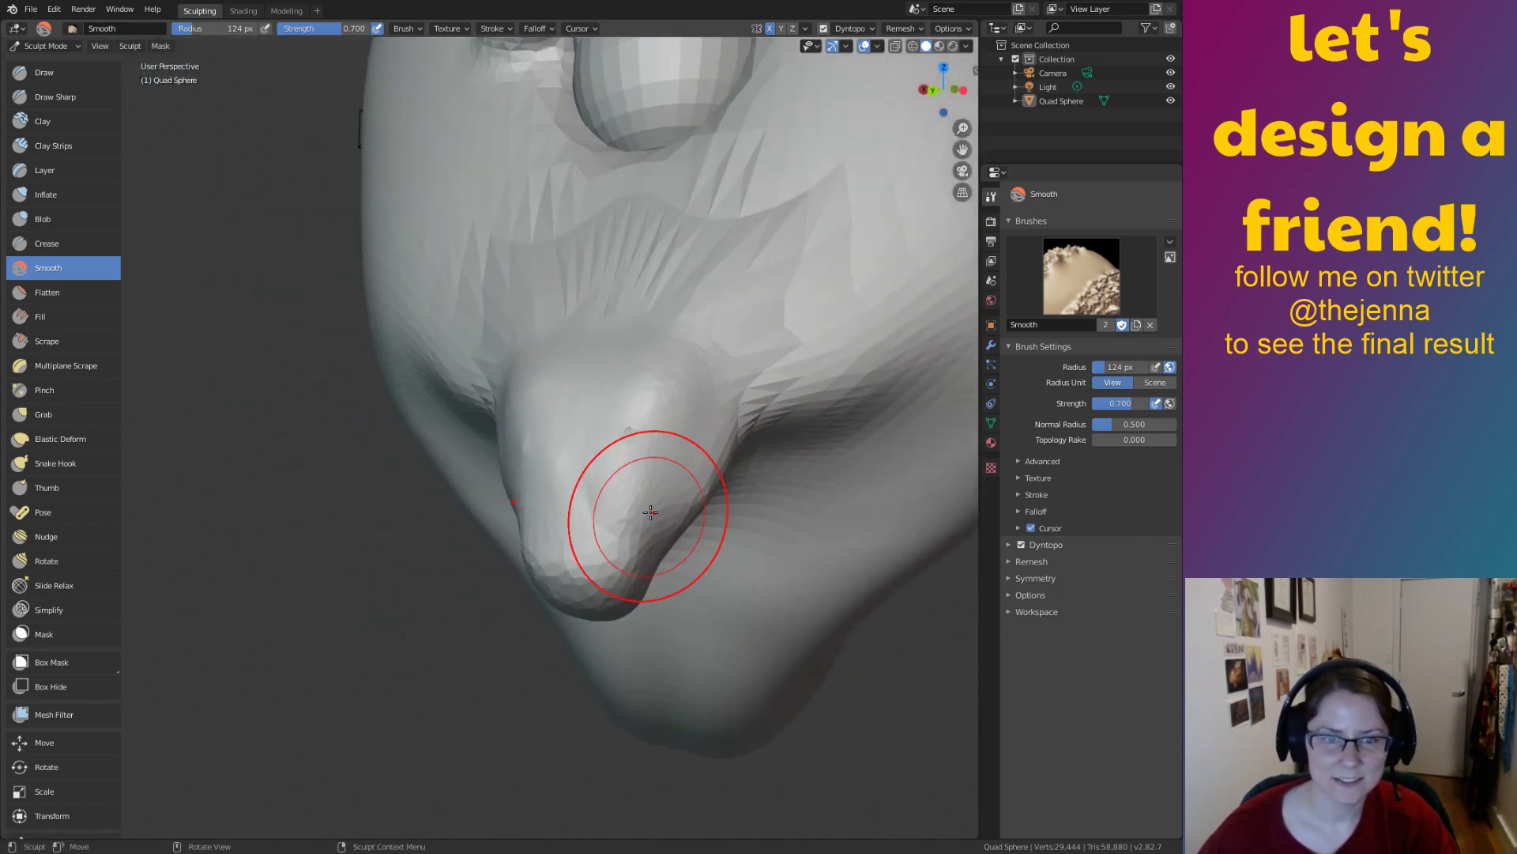
drag(630, 435, 623, 434)
ctrl+middle_drag(666, 452, 611, 376)
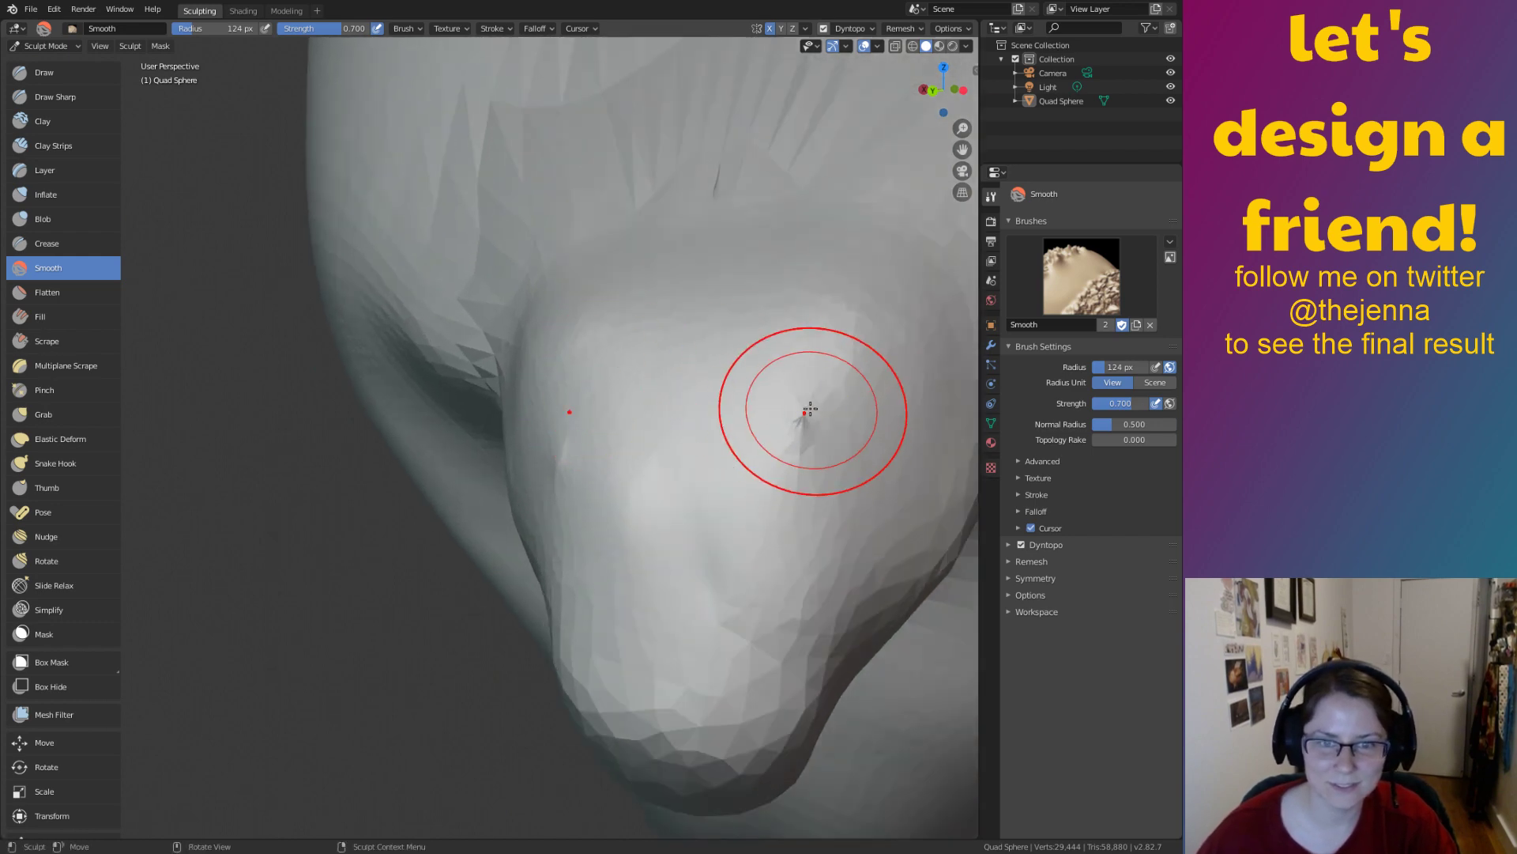
drag(814, 413, 815, 425)
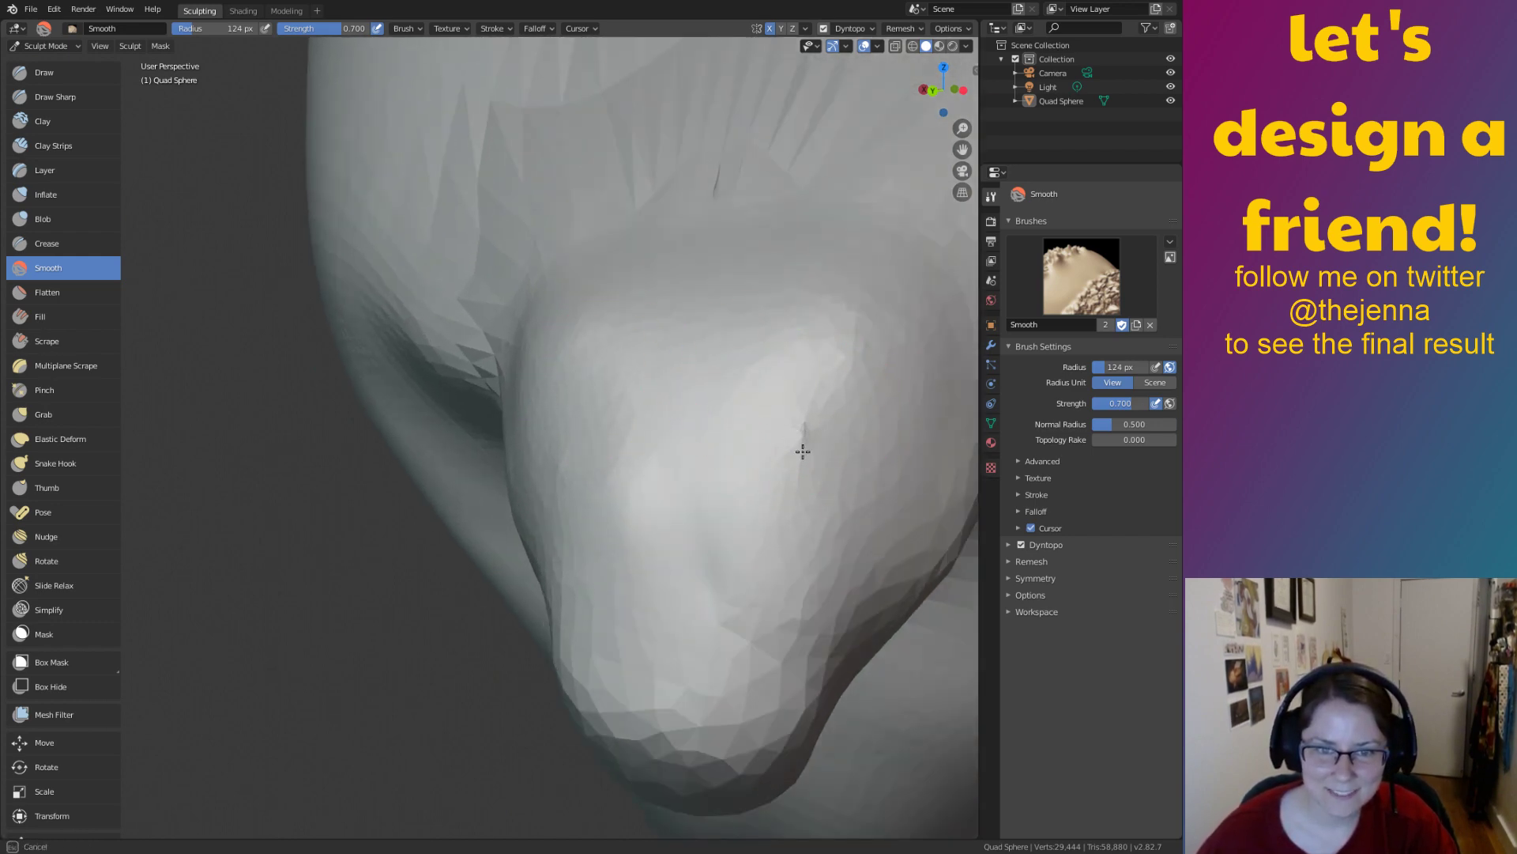
drag(810, 434, 791, 437)
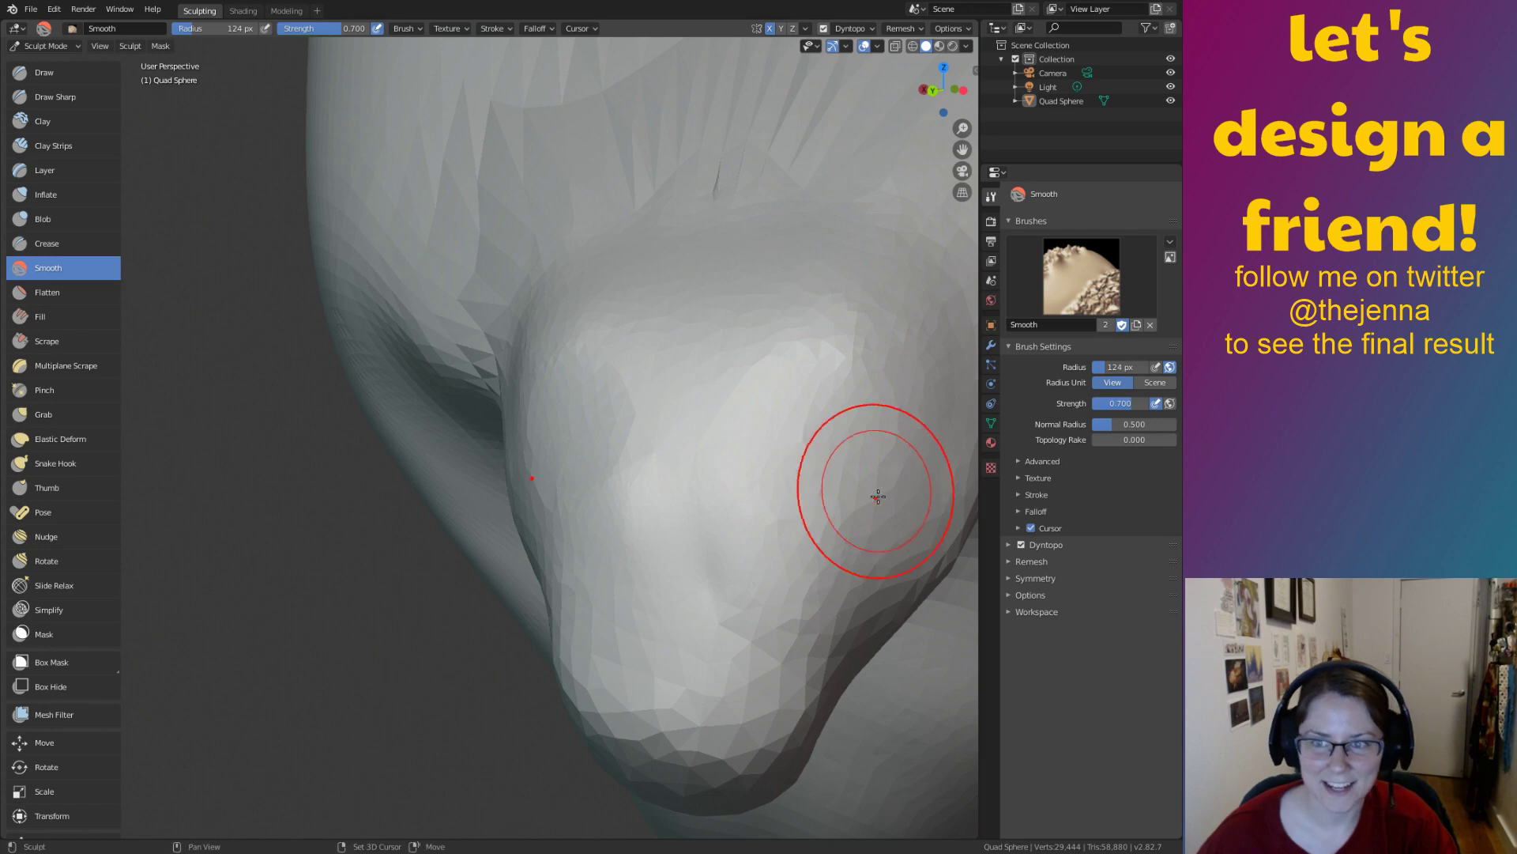
mouse_move(877, 498)
shift+middle_down()
mouse_move(738, 463)
mouse_move(705, 487)
mouse_move(812, 493)
shift+middle_up()
drag(766, 423, 703, 307)
drag(783, 443, 688, 441)
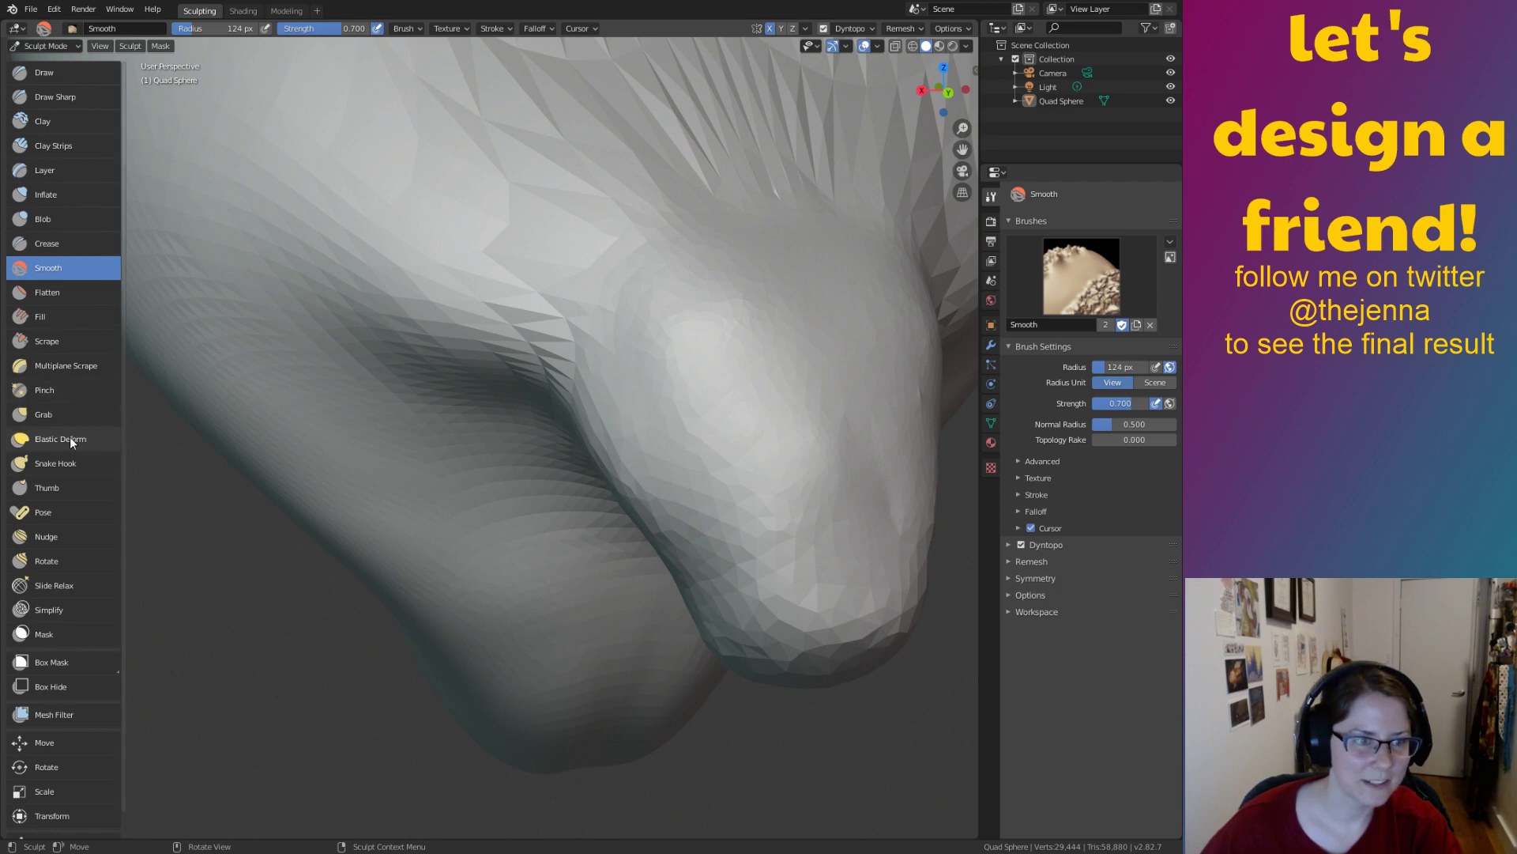
Pull a small rounded knob out of each side of the beak's upper part with the Snake Hook brush
click(63, 463)
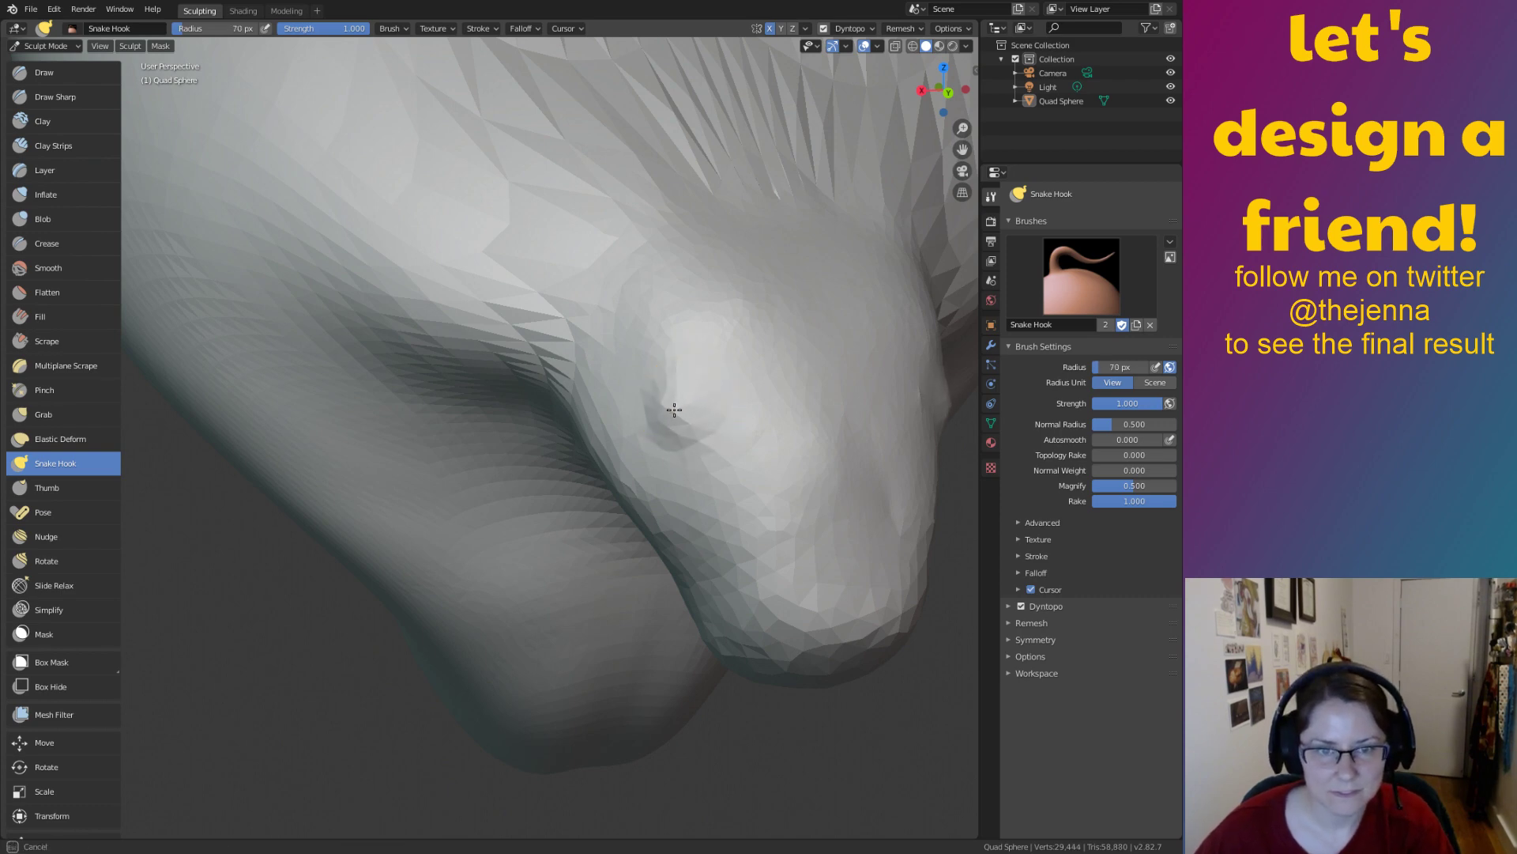
middle_drag(670, 414, 620, 416)
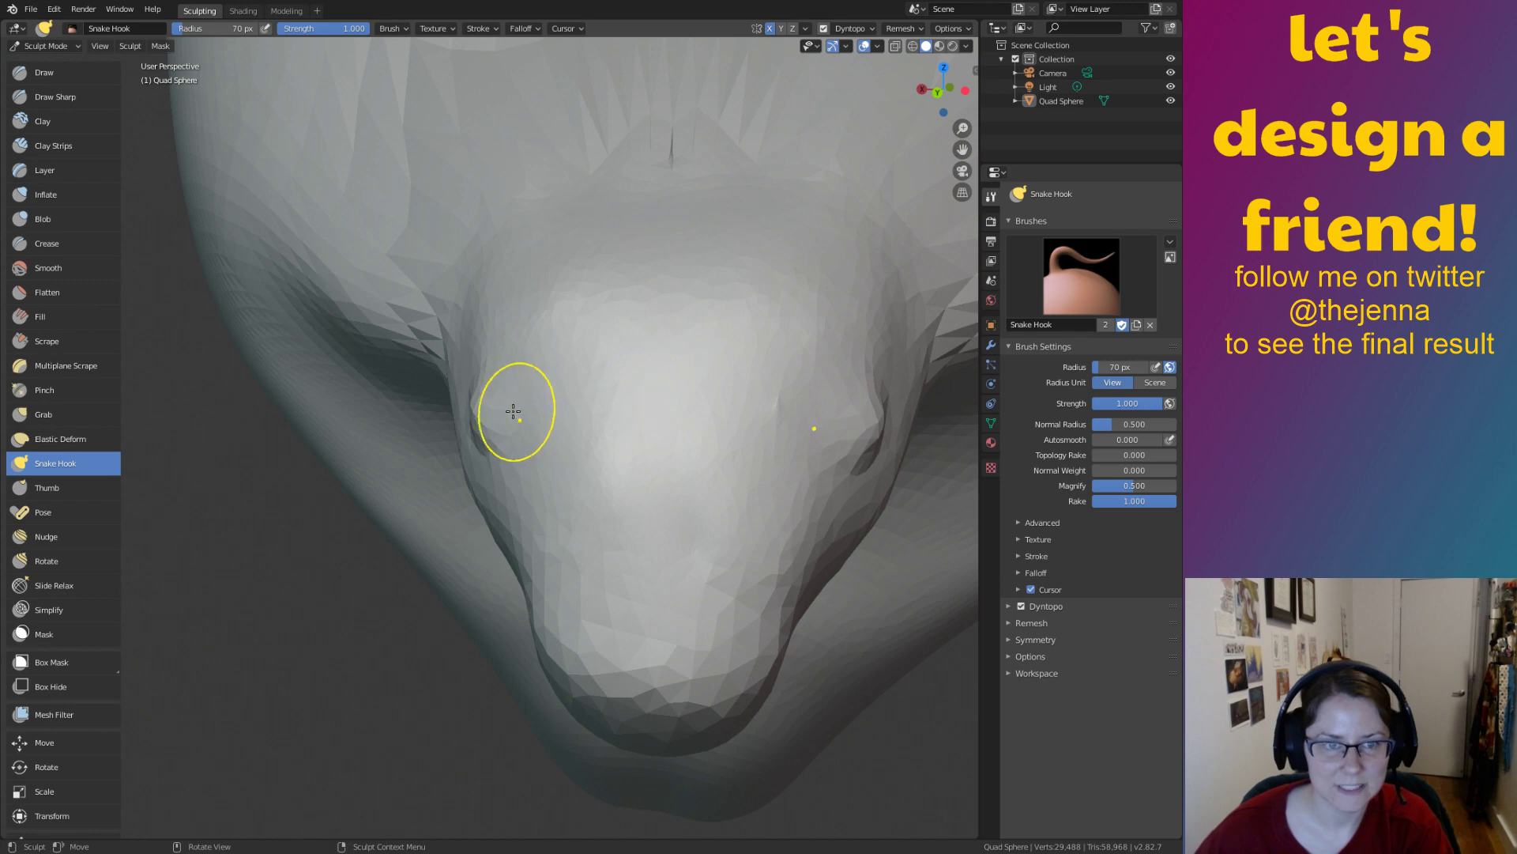
drag(512, 411, 487, 408)
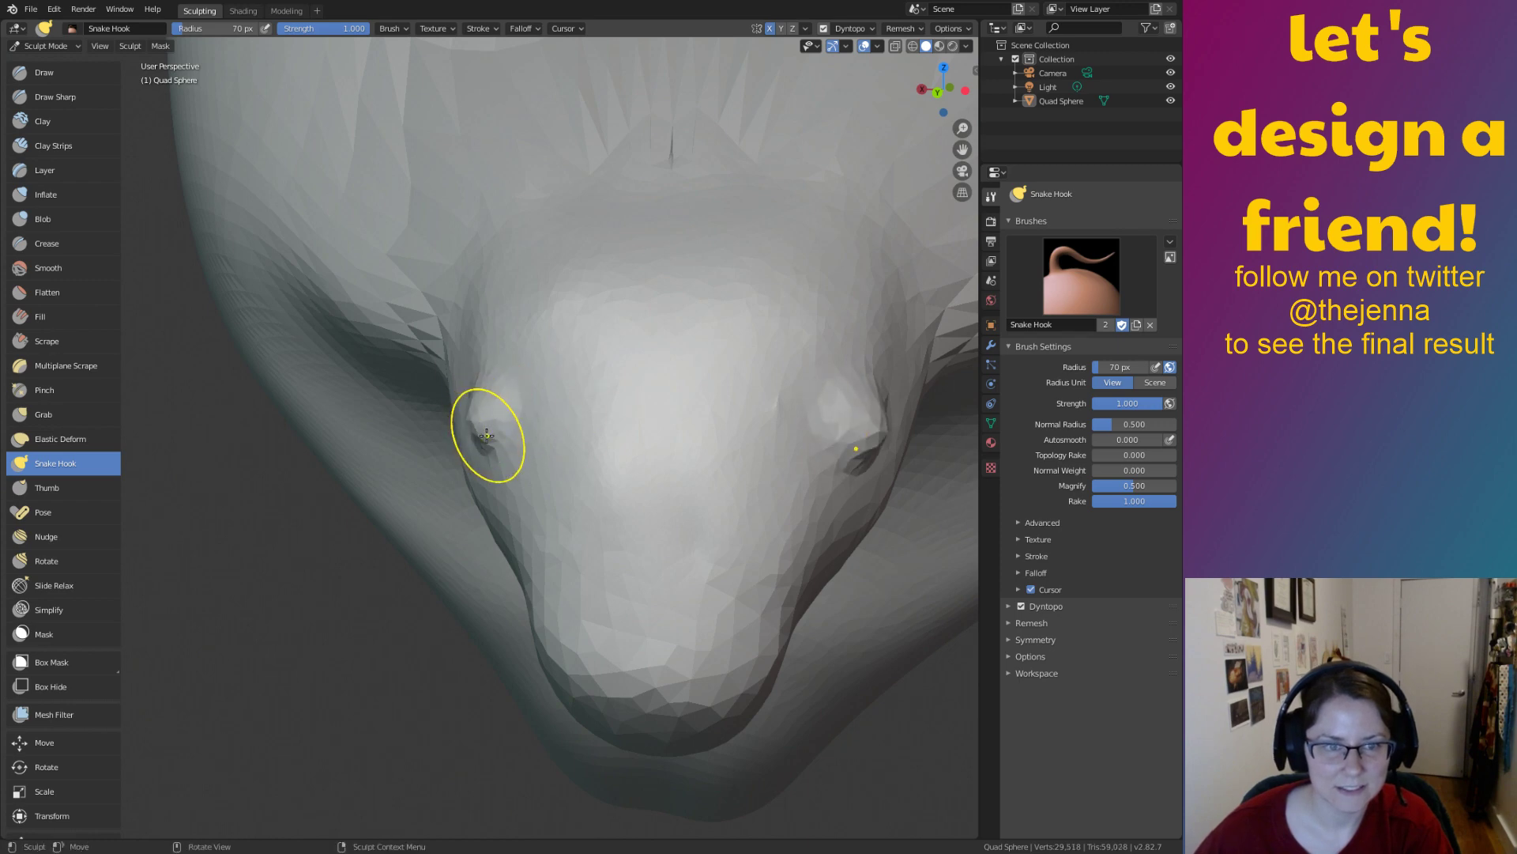
click(487, 434)
middle_drag(485, 433, 778, 375)
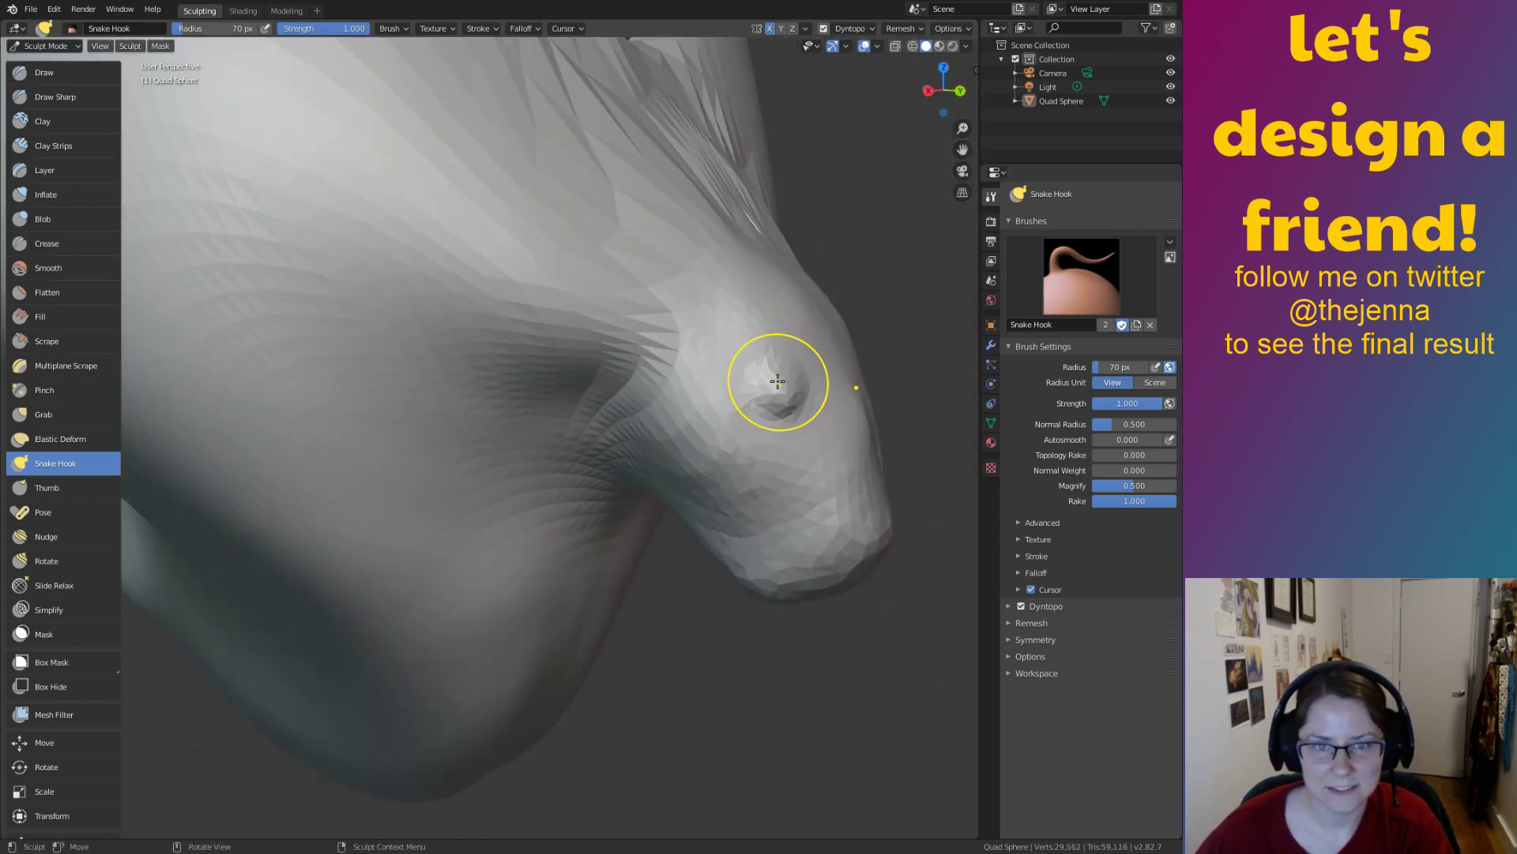
drag(777, 382, 791, 384)
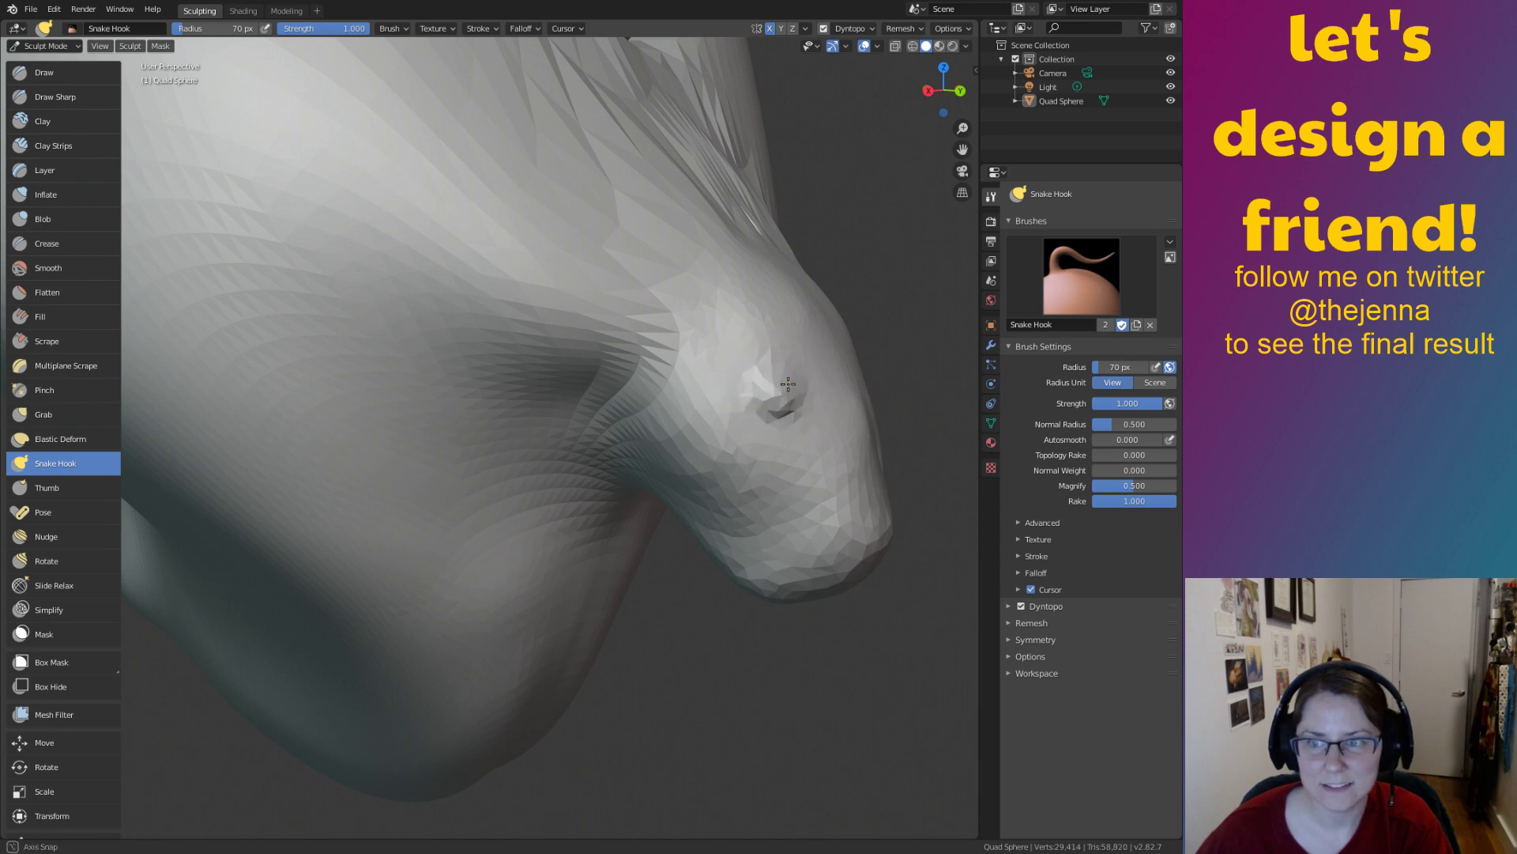
middle_drag(790, 384, 655, 383)
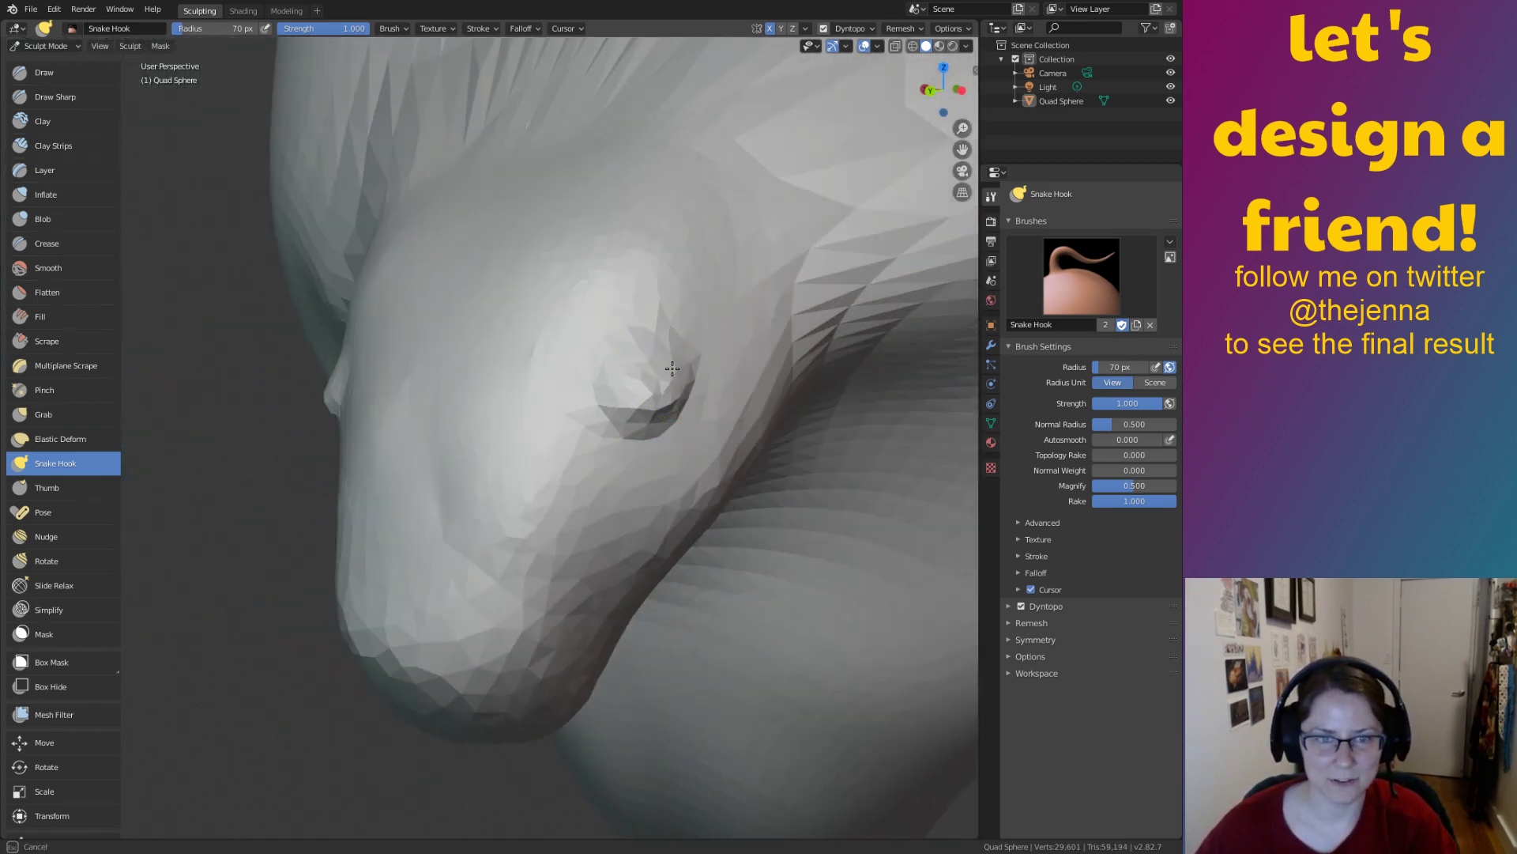
drag(640, 390, 678, 398)
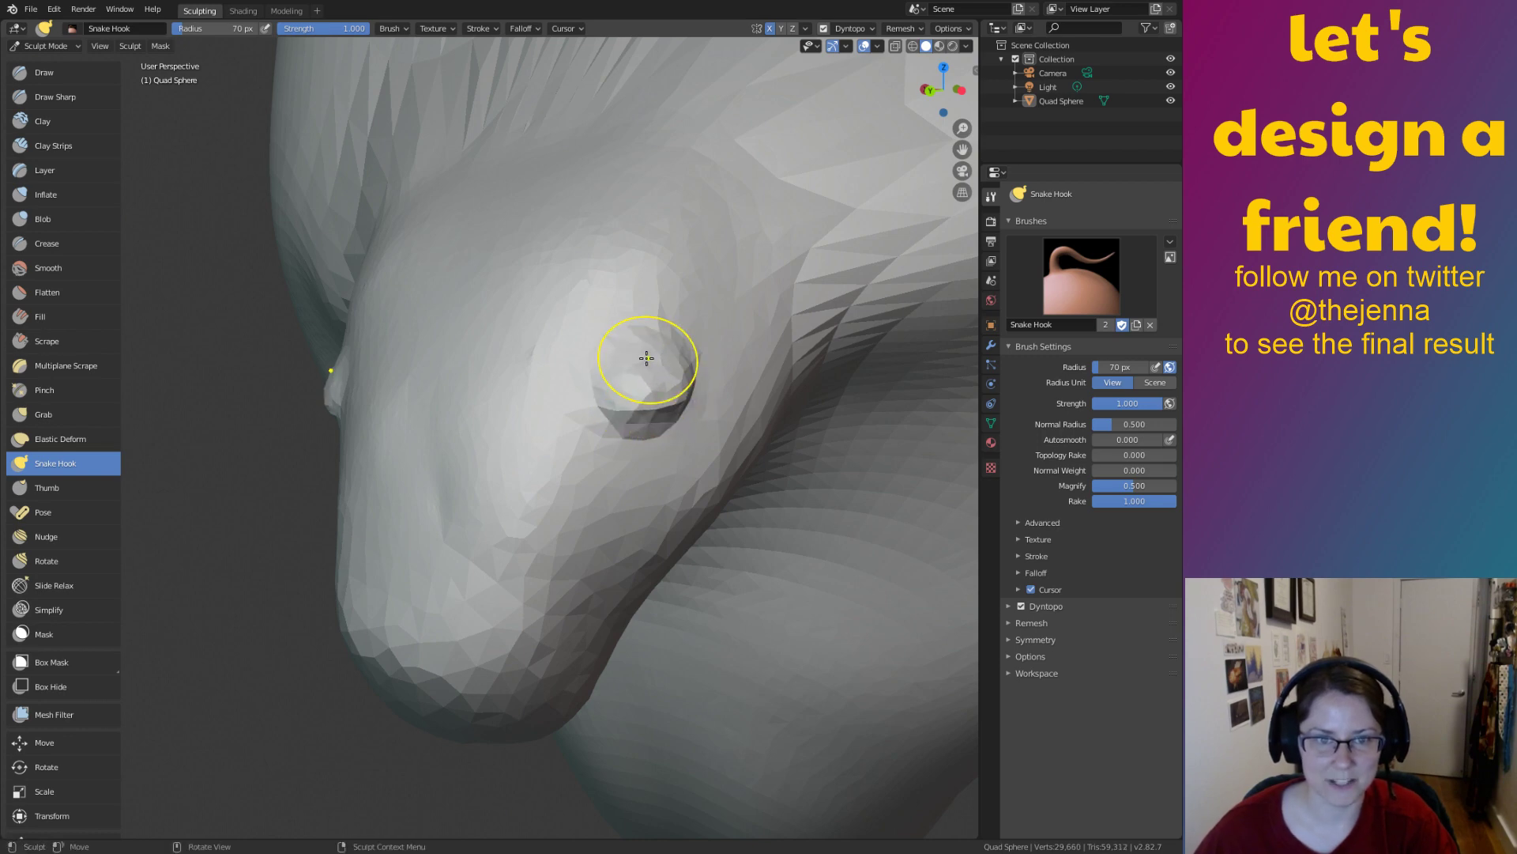
mouse_move(657, 384)
middle_down()
mouse_move(643, 400)
mouse_move(647, 305)
mouse_move(717, 546)
middle_up()
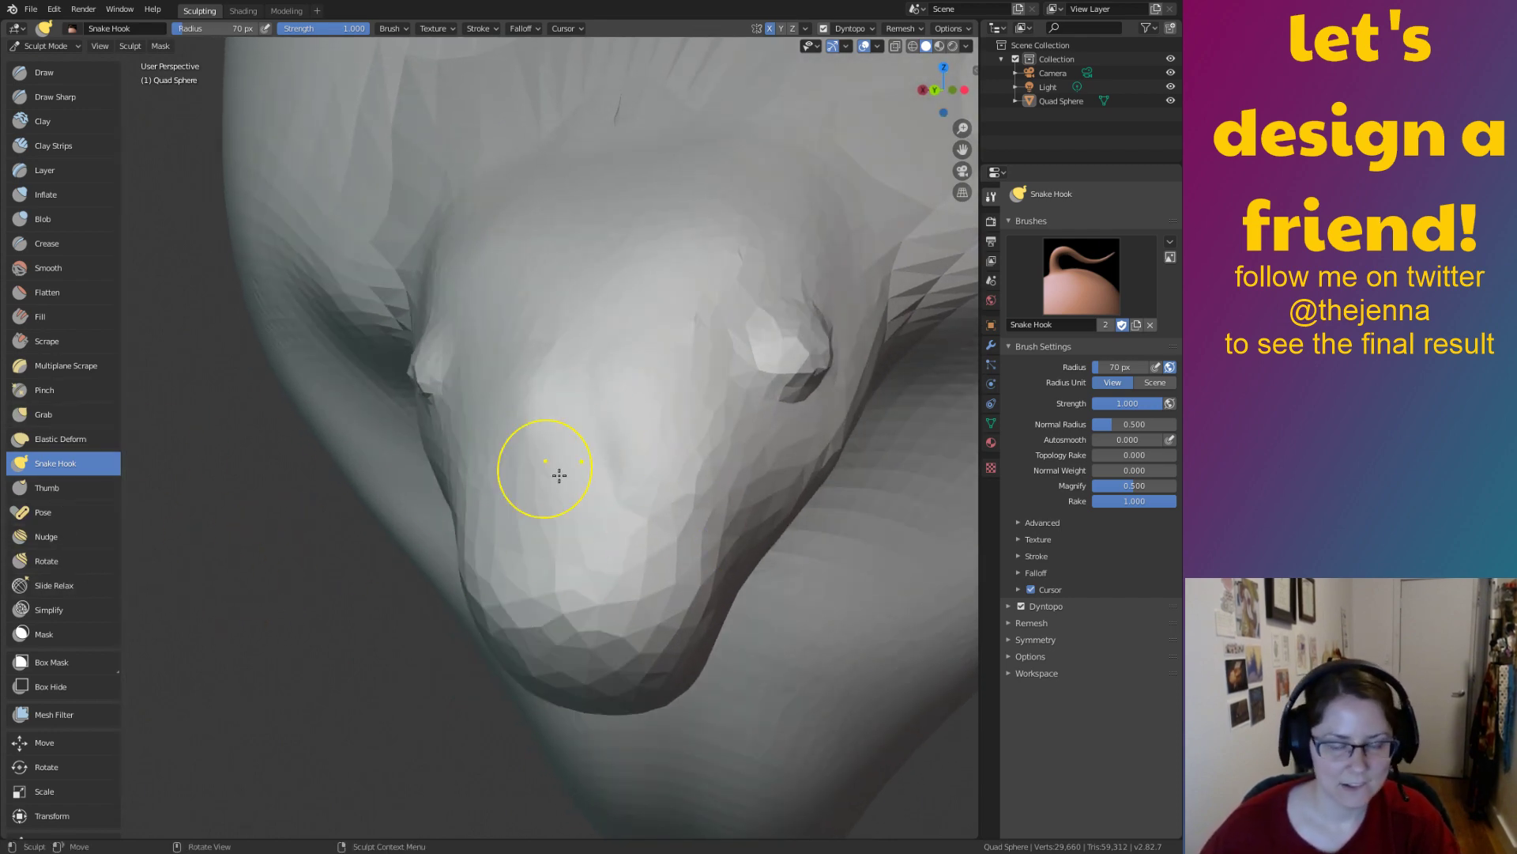
In solid shading, lengthen the beak's tip and widen its sides with the Grab brush, enlarging the radius to 262 px
key(g)
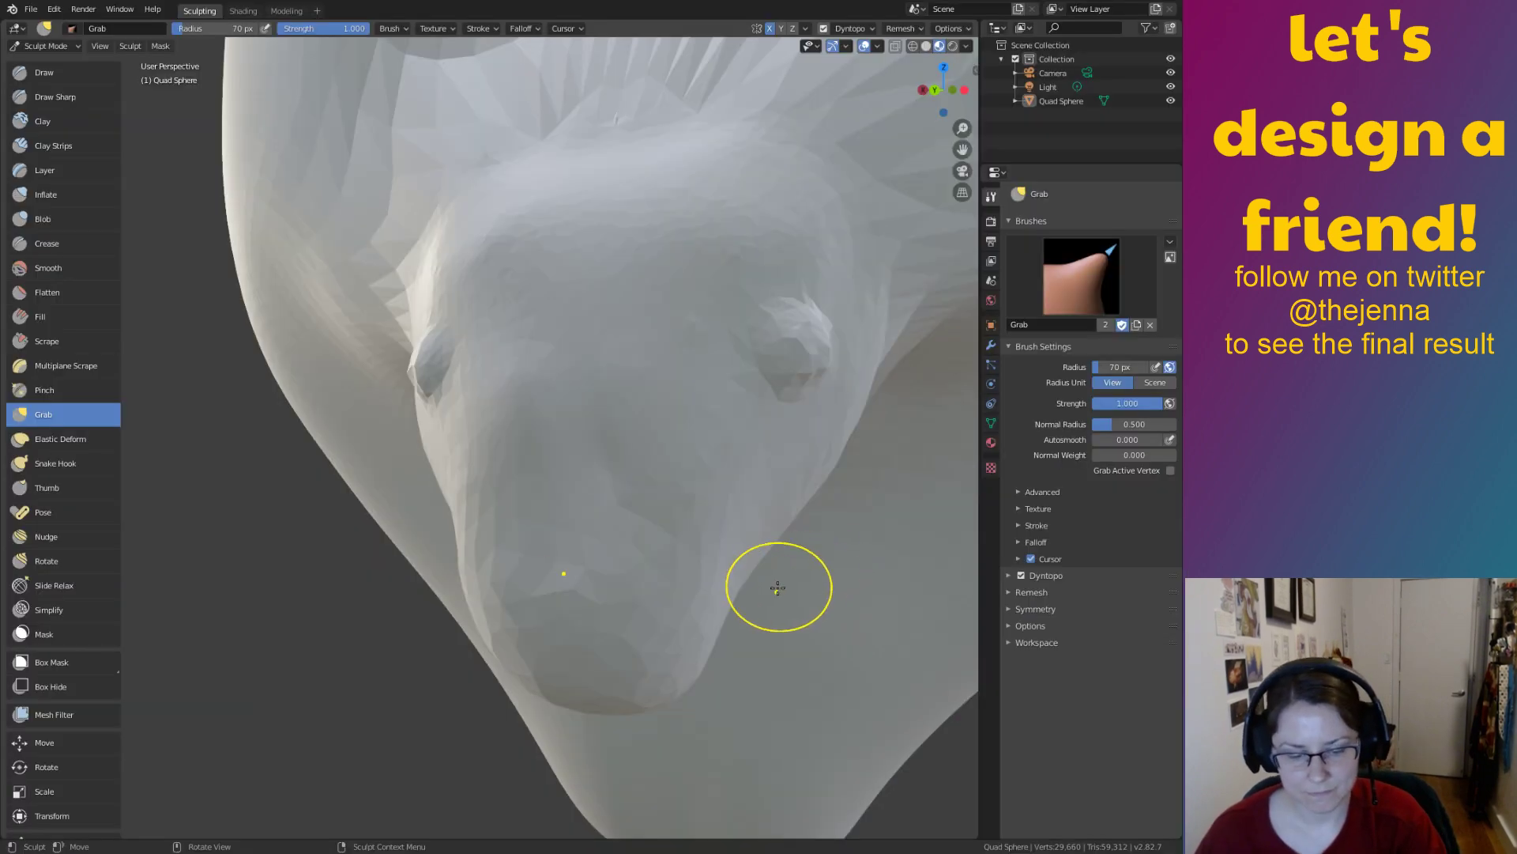
click(926, 47)
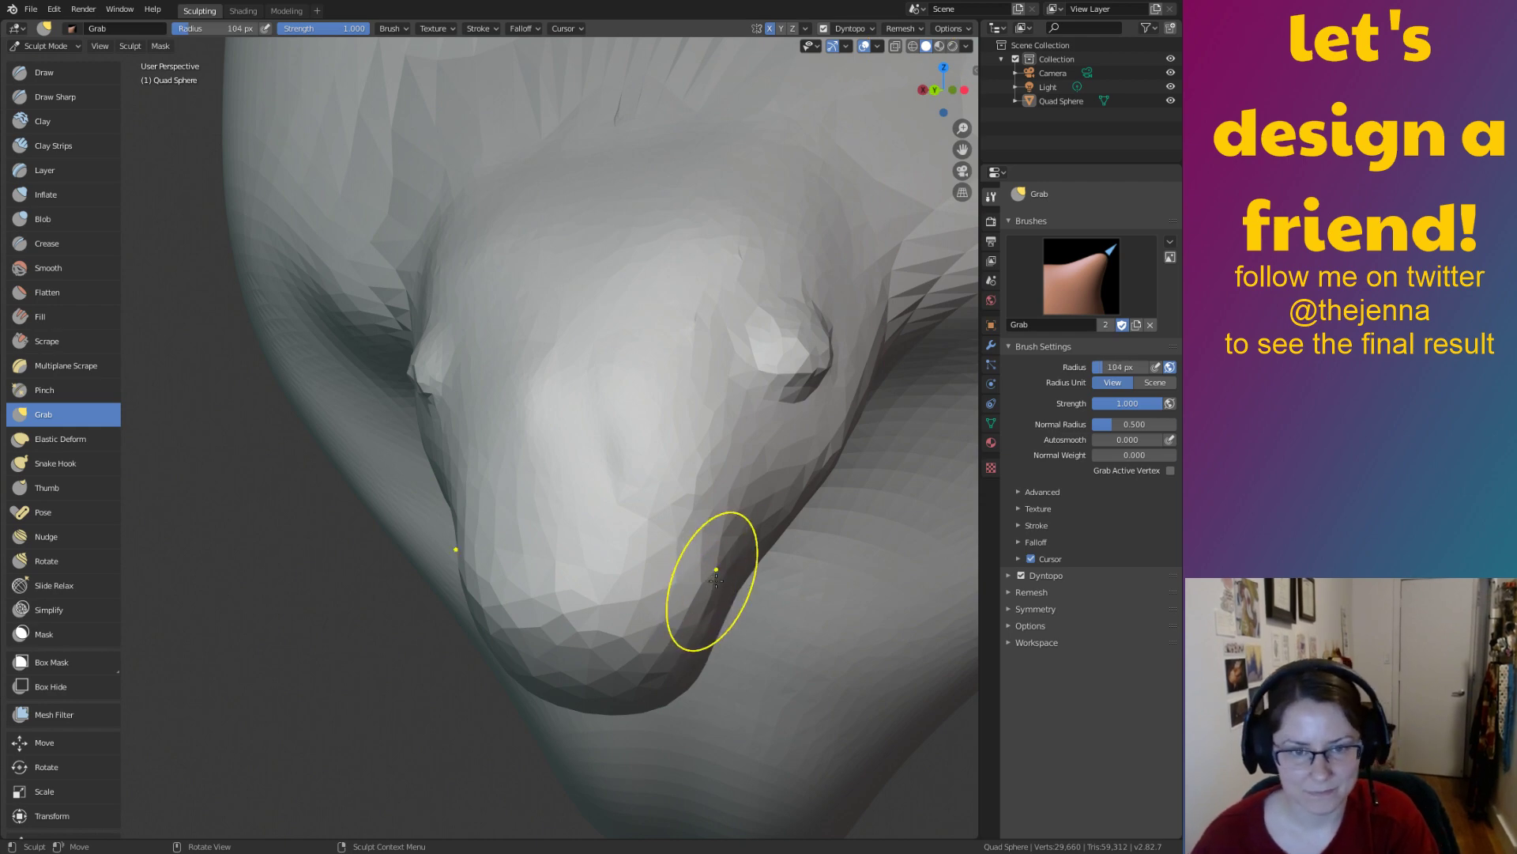
drag(716, 581, 741, 602)
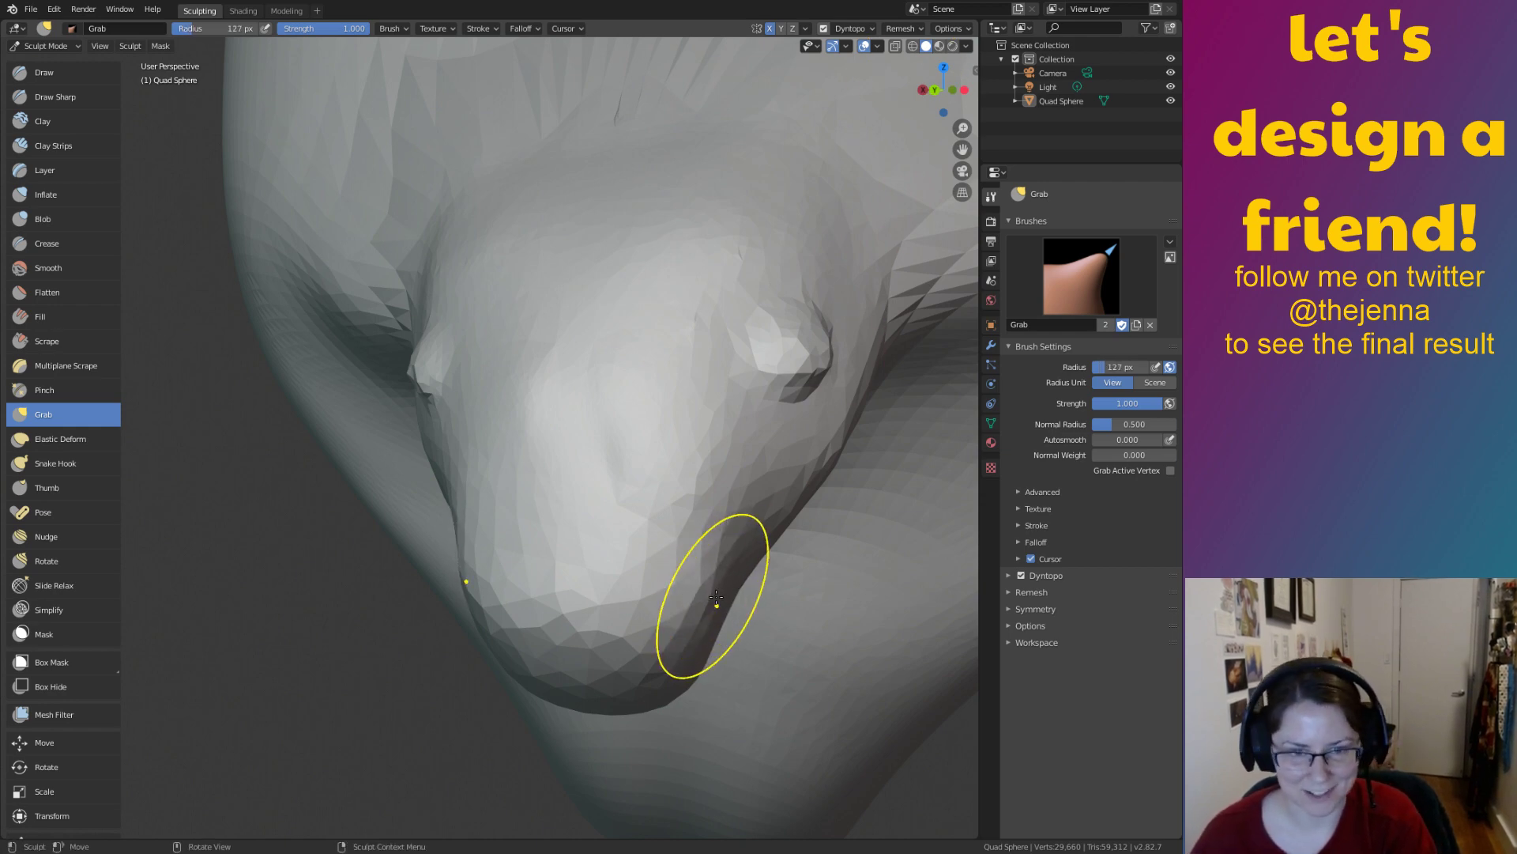
key(bracketright)
key(bracketright)
key(bracketright)
key(bracketright)
drag(725, 570, 738, 598)
mouse_move(705, 653)
mouse_down()
mouse_move(688, 694)
mouse_move(696, 743)
mouse_up()
drag(585, 699, 572, 738)
drag(695, 671, 707, 678)
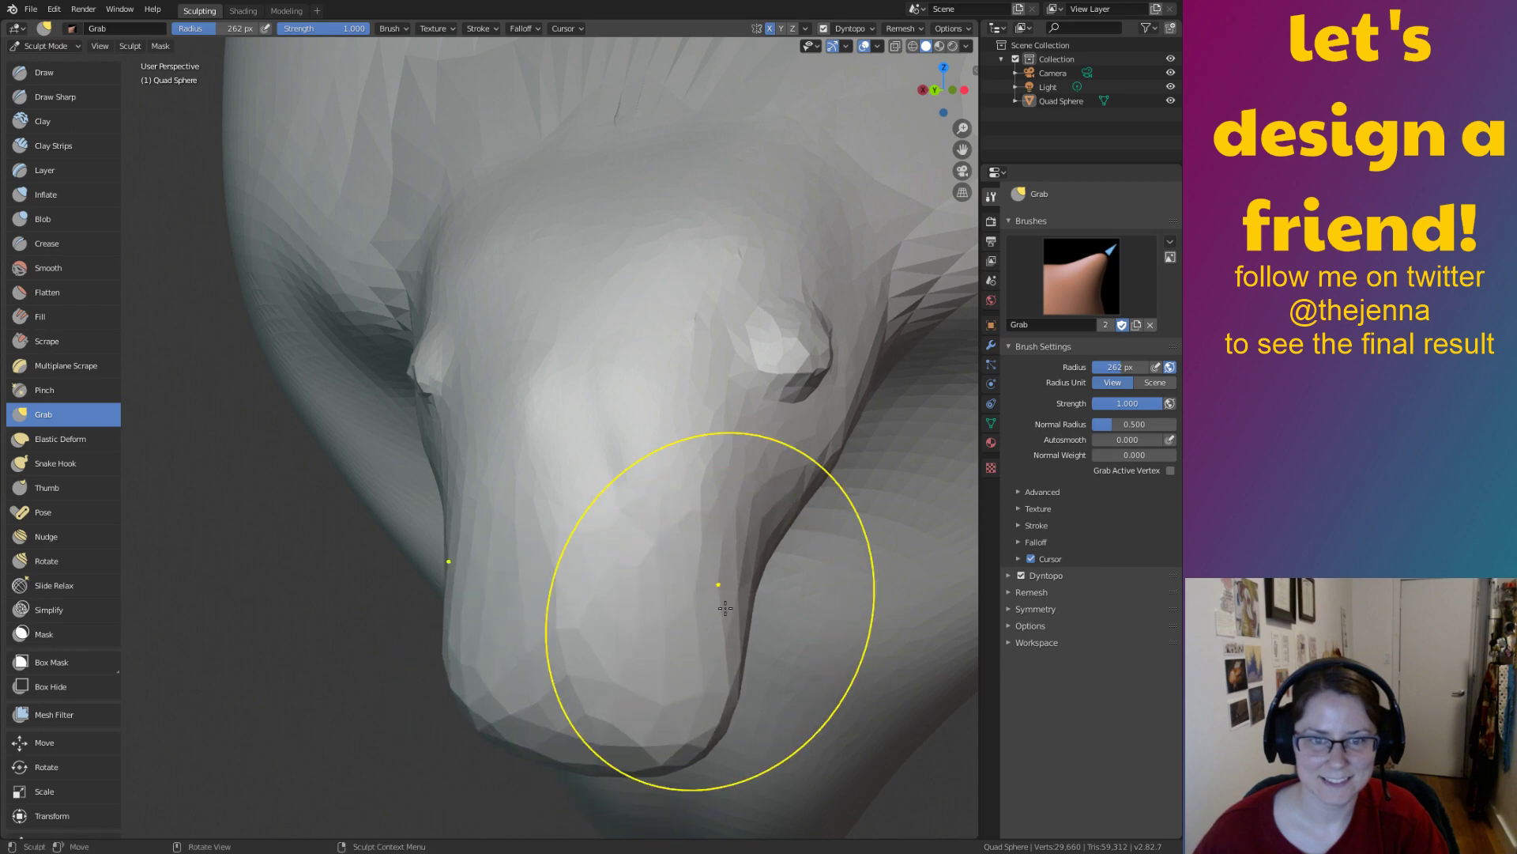
drag(723, 587, 738, 588)
Pull the sides and lower corners of the beak's tip slightly inward and shorten the tip
mouse_move(738, 588)
middle_down()
mouse_move(706, 587)
mouse_move(704, 535)
mouse_move(803, 515)
mouse_move(789, 518)
middle_up()
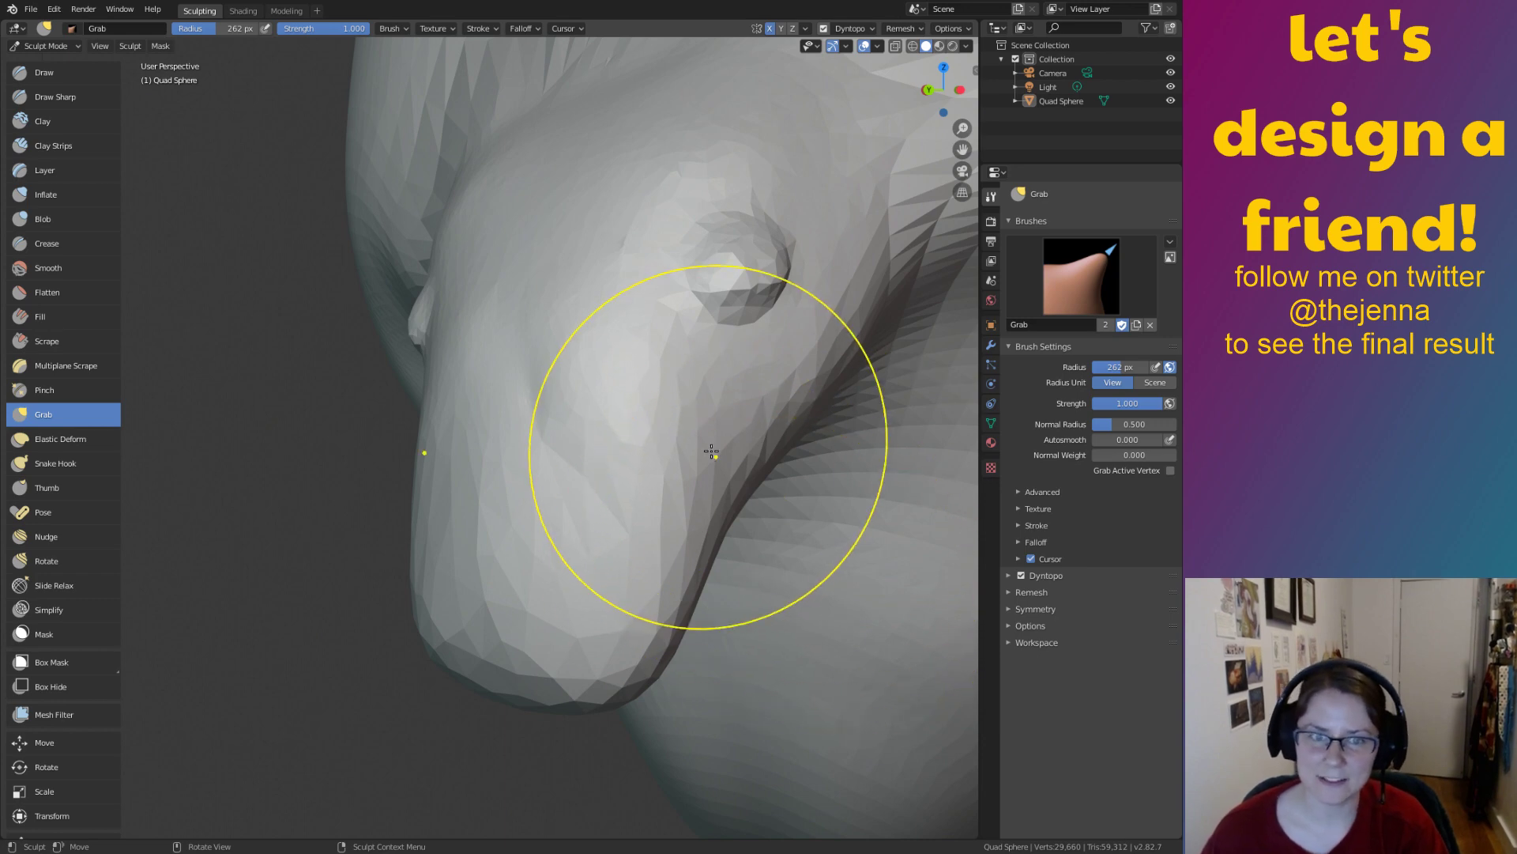
mouse_move(655, 435)
middle_down()
mouse_move(775, 501)
mouse_move(843, 474)
mouse_move(728, 502)
mouse_move(743, 506)
mouse_move(715, 489)
mouse_move(734, 530)
middle_up()
drag(733, 529, 728, 530)
drag(714, 663, 704, 668)
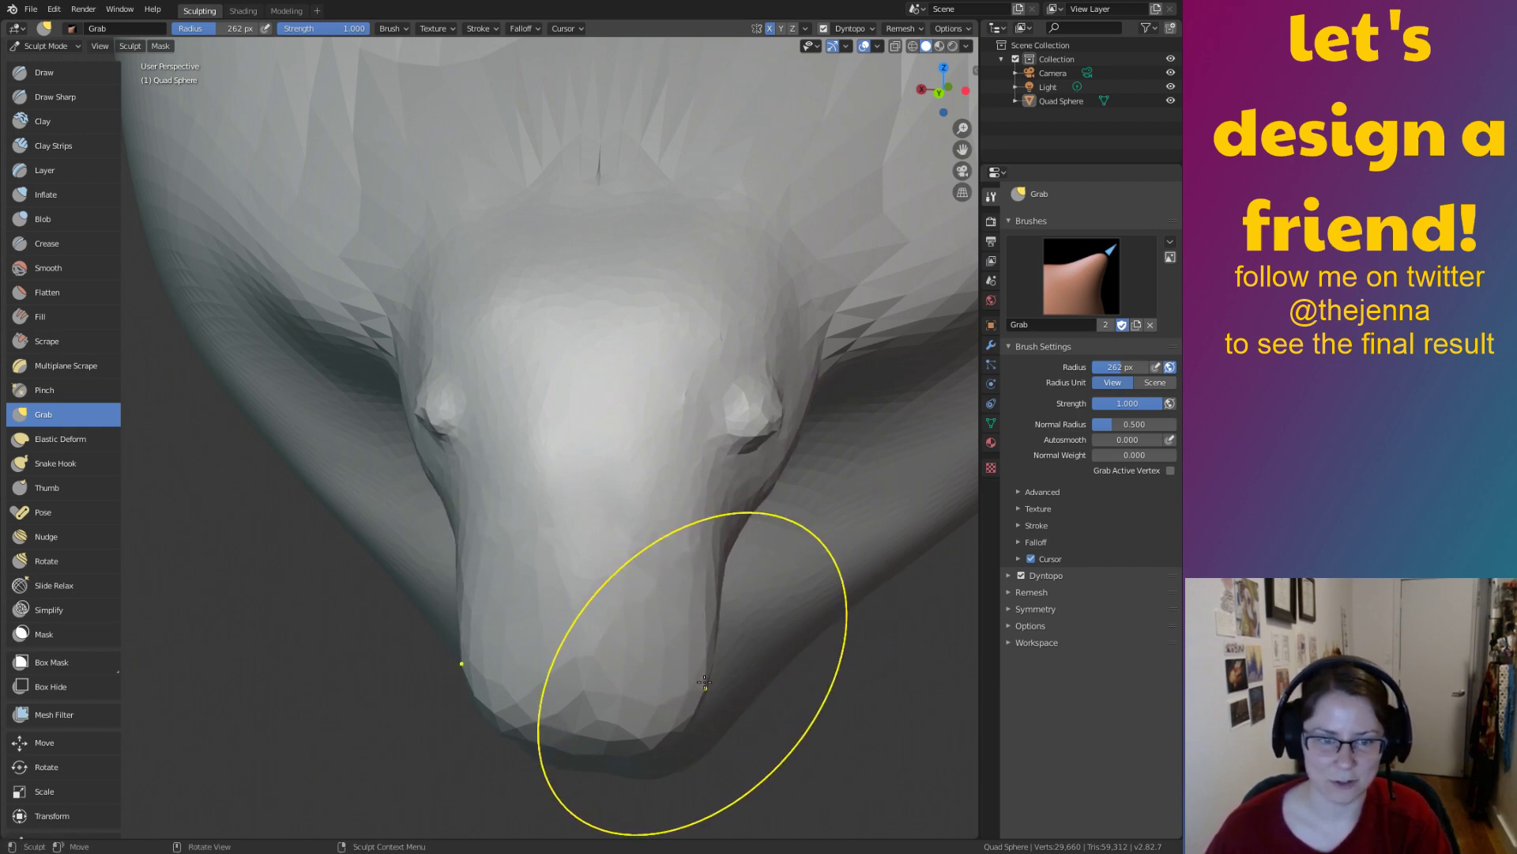
drag(690, 720, 668, 672)
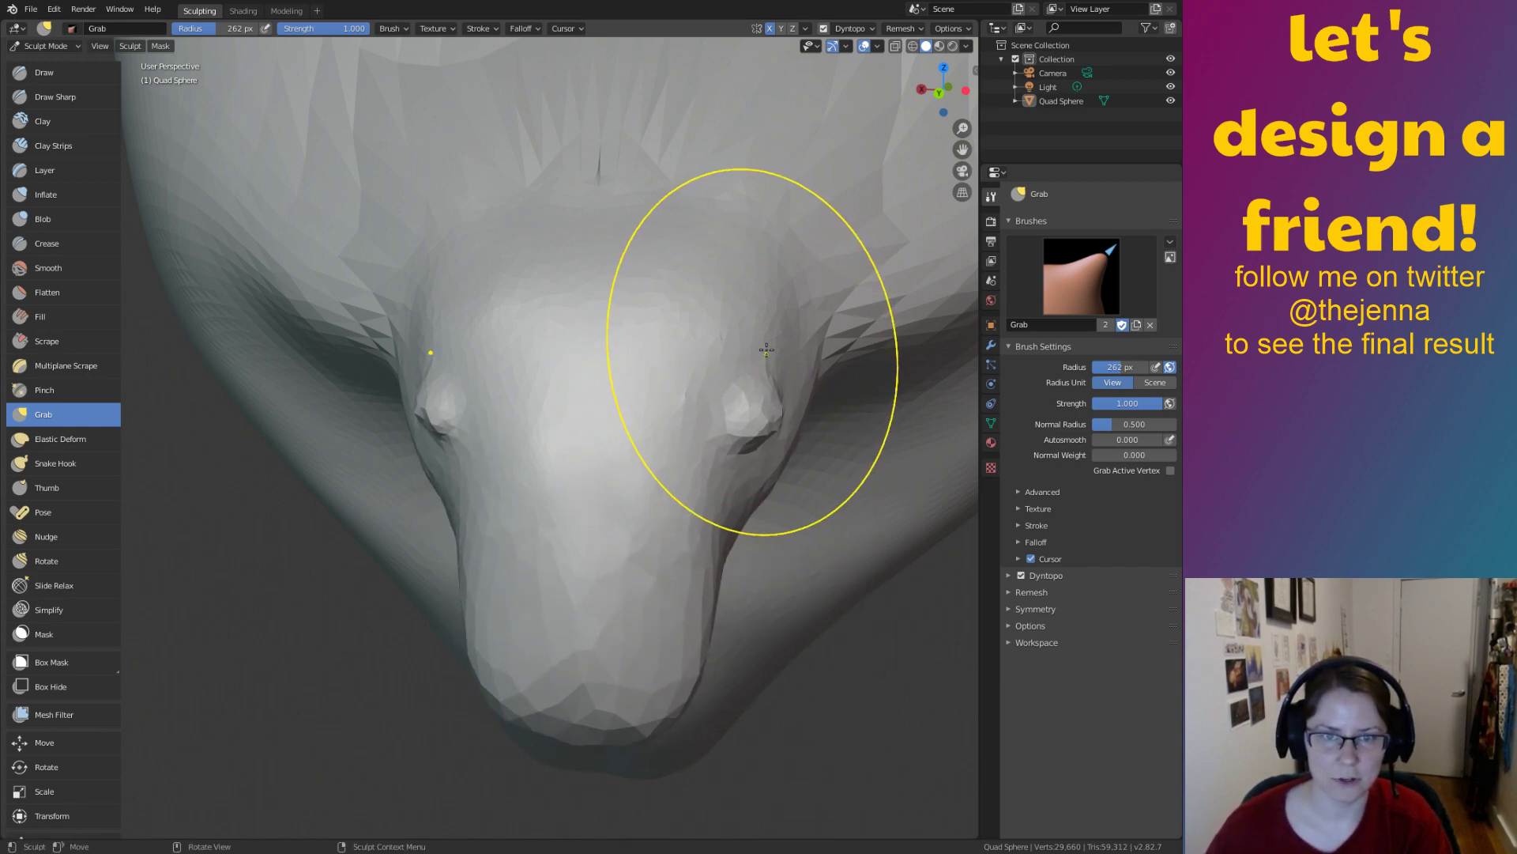
Pull the beak's upper sides outward around the two knobs to widen its base
drag(754, 370, 779, 346)
middle_drag(780, 346, 700, 329)
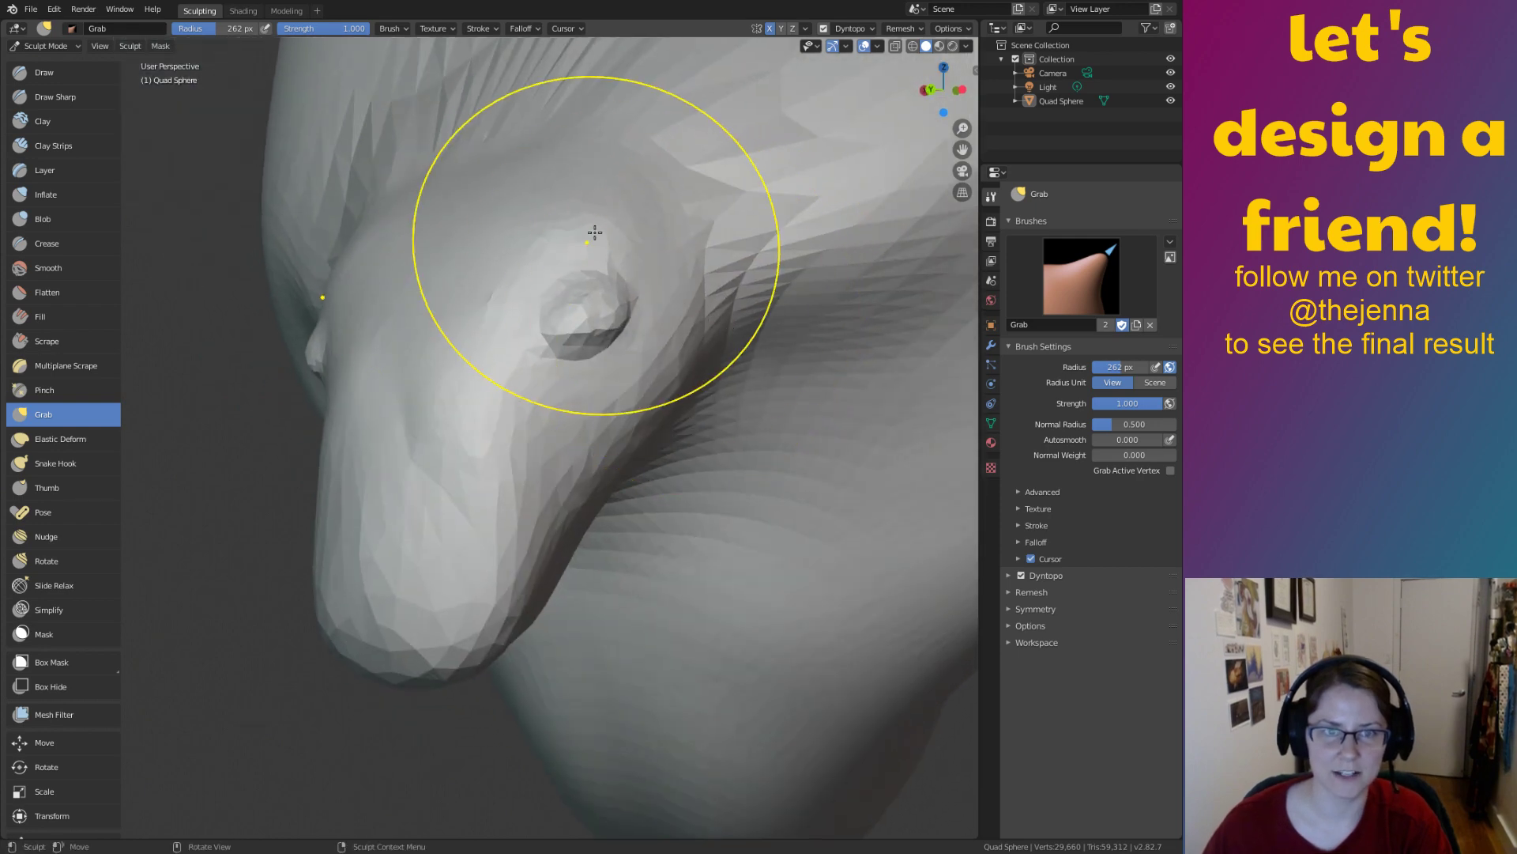
drag(593, 234, 602, 230)
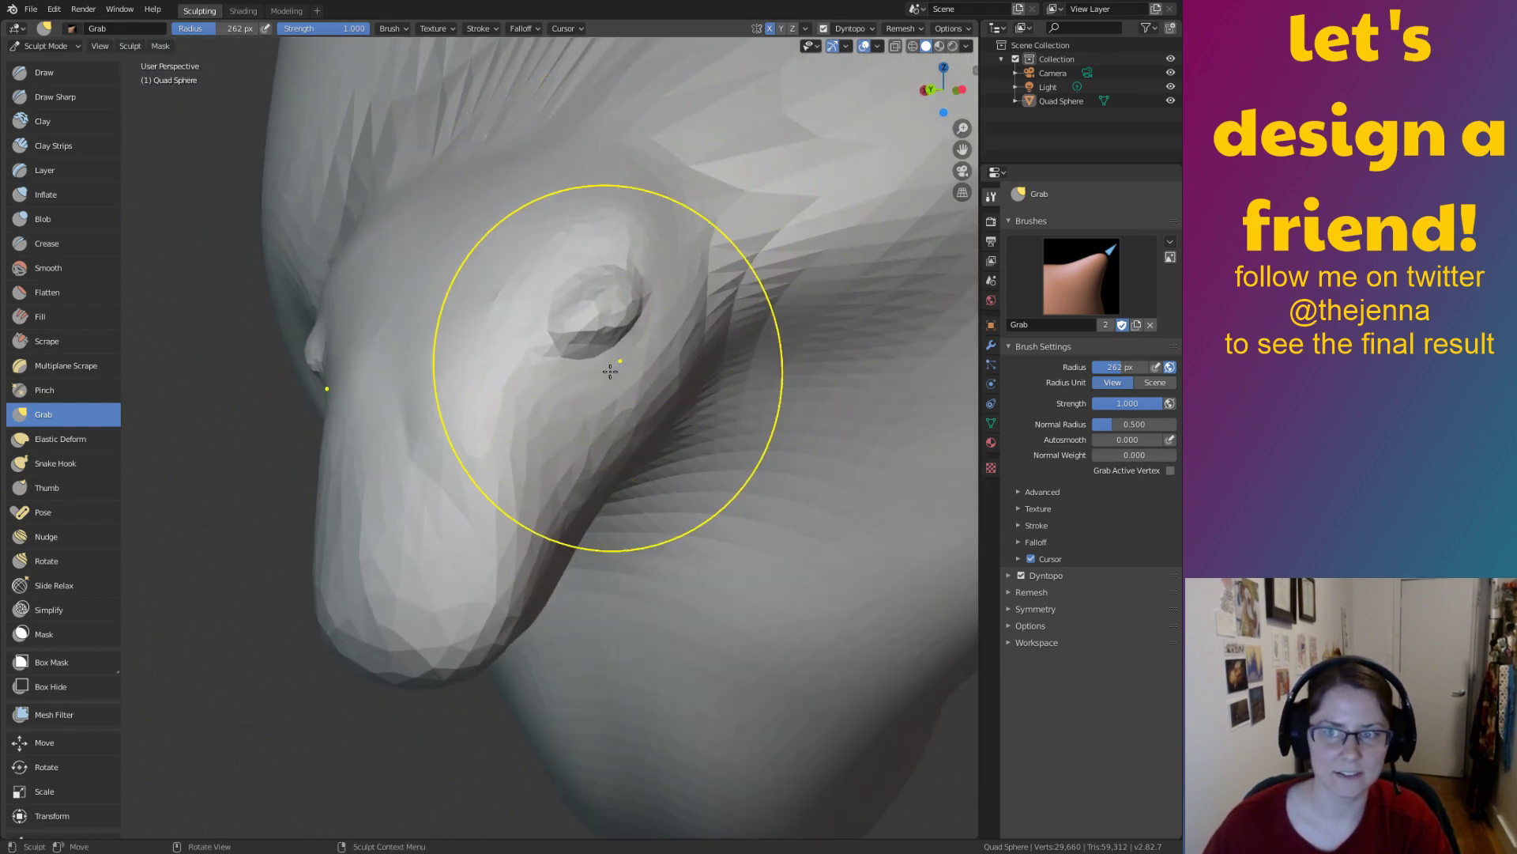
Push in the underside of the beak near its tip and reduce the Grab brush radius to 99 px
mouse_move(532, 355)
middle_down()
mouse_move(514, 385)
mouse_move(694, 463)
mouse_move(726, 382)
mouse_move(627, 450)
middle_up()
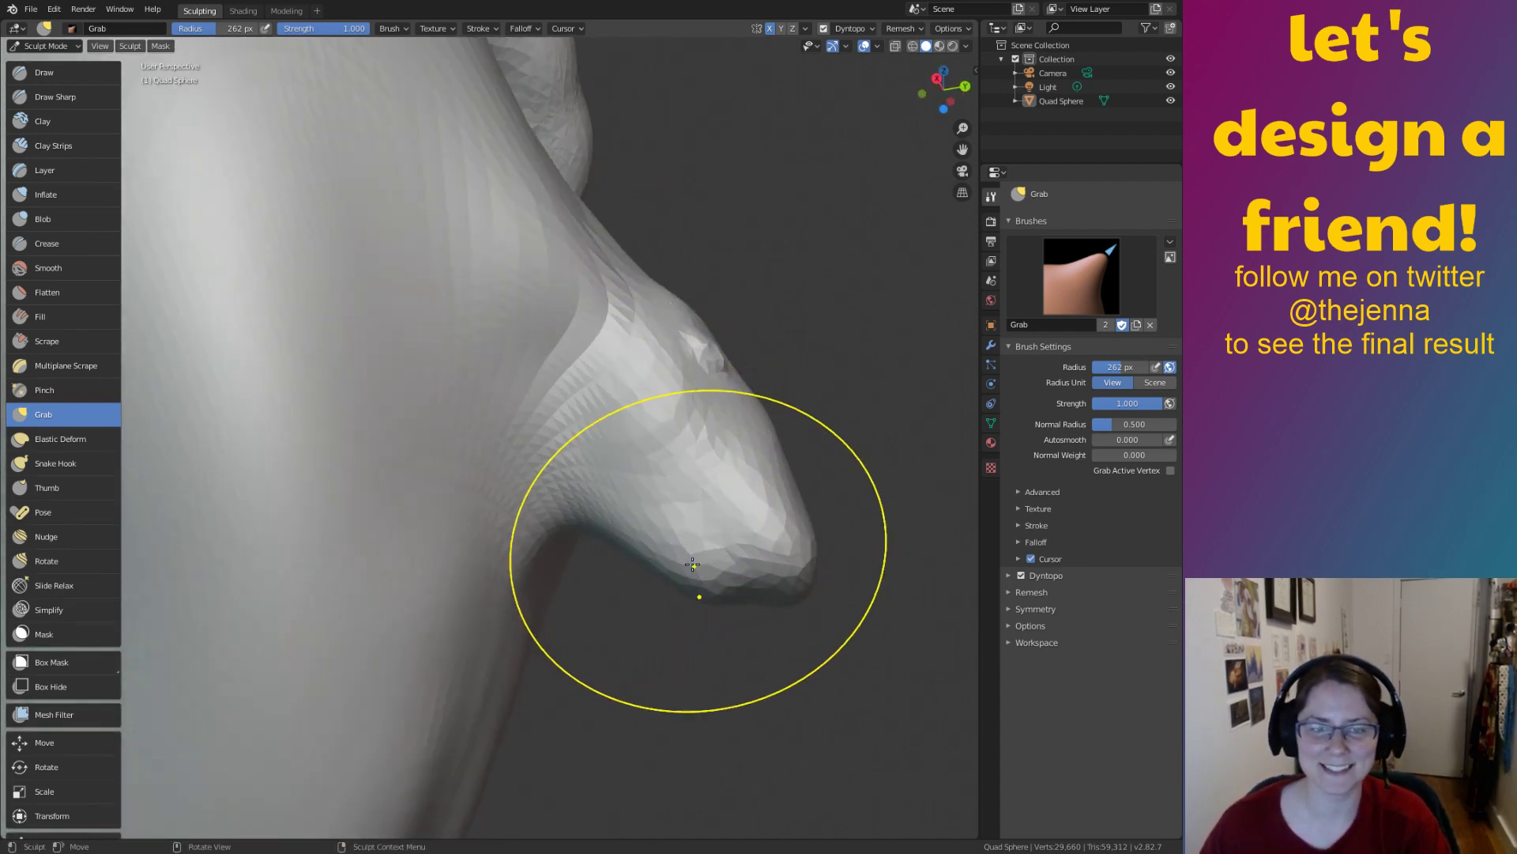
drag(704, 574, 718, 571)
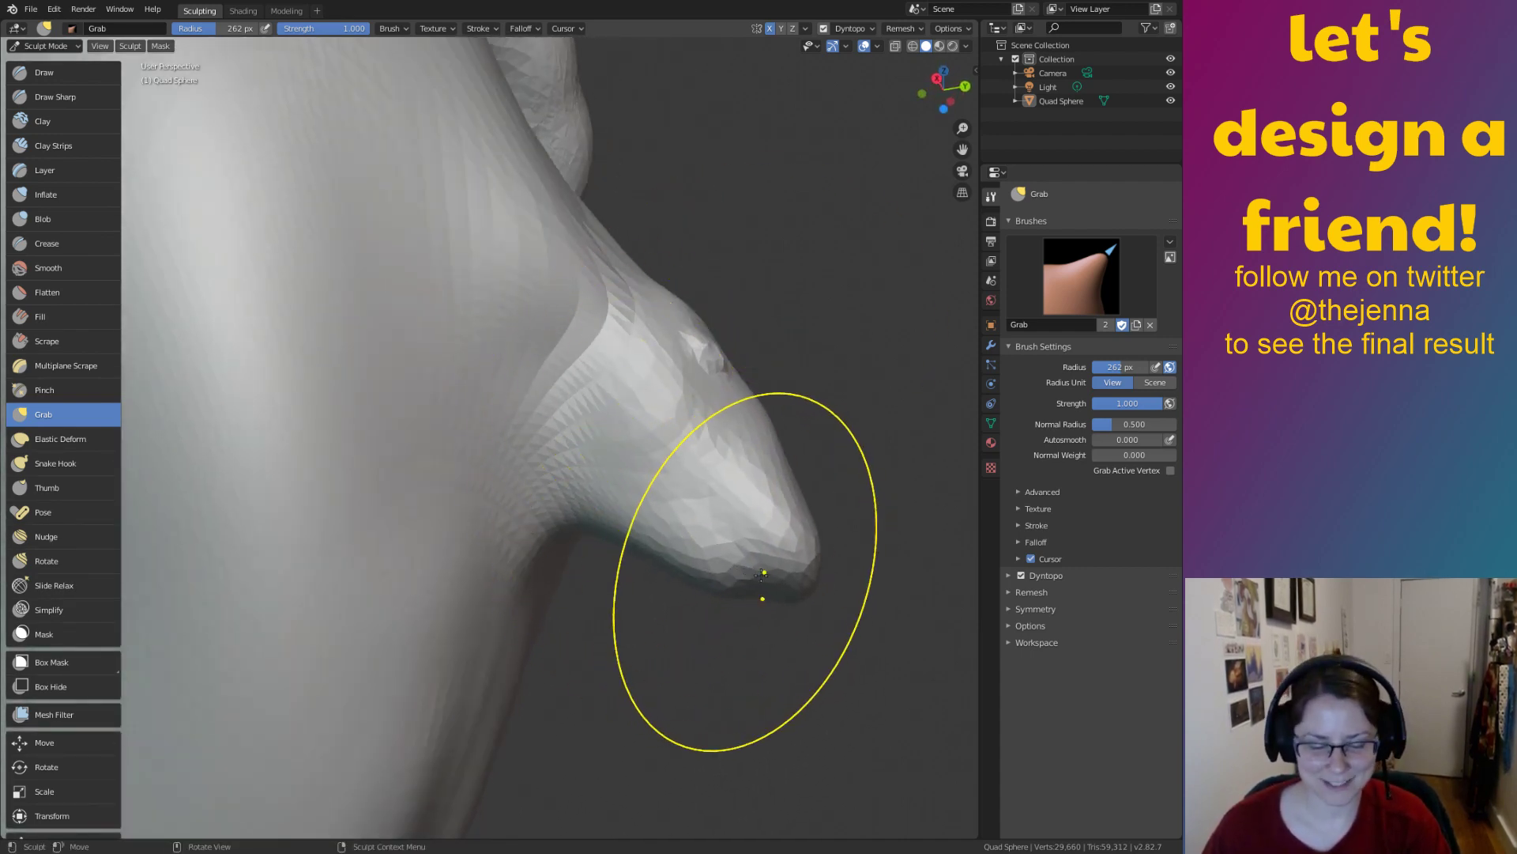
key(bracketleft)
key(bracketleft)
key(bracketleft)
key(bracketleft)
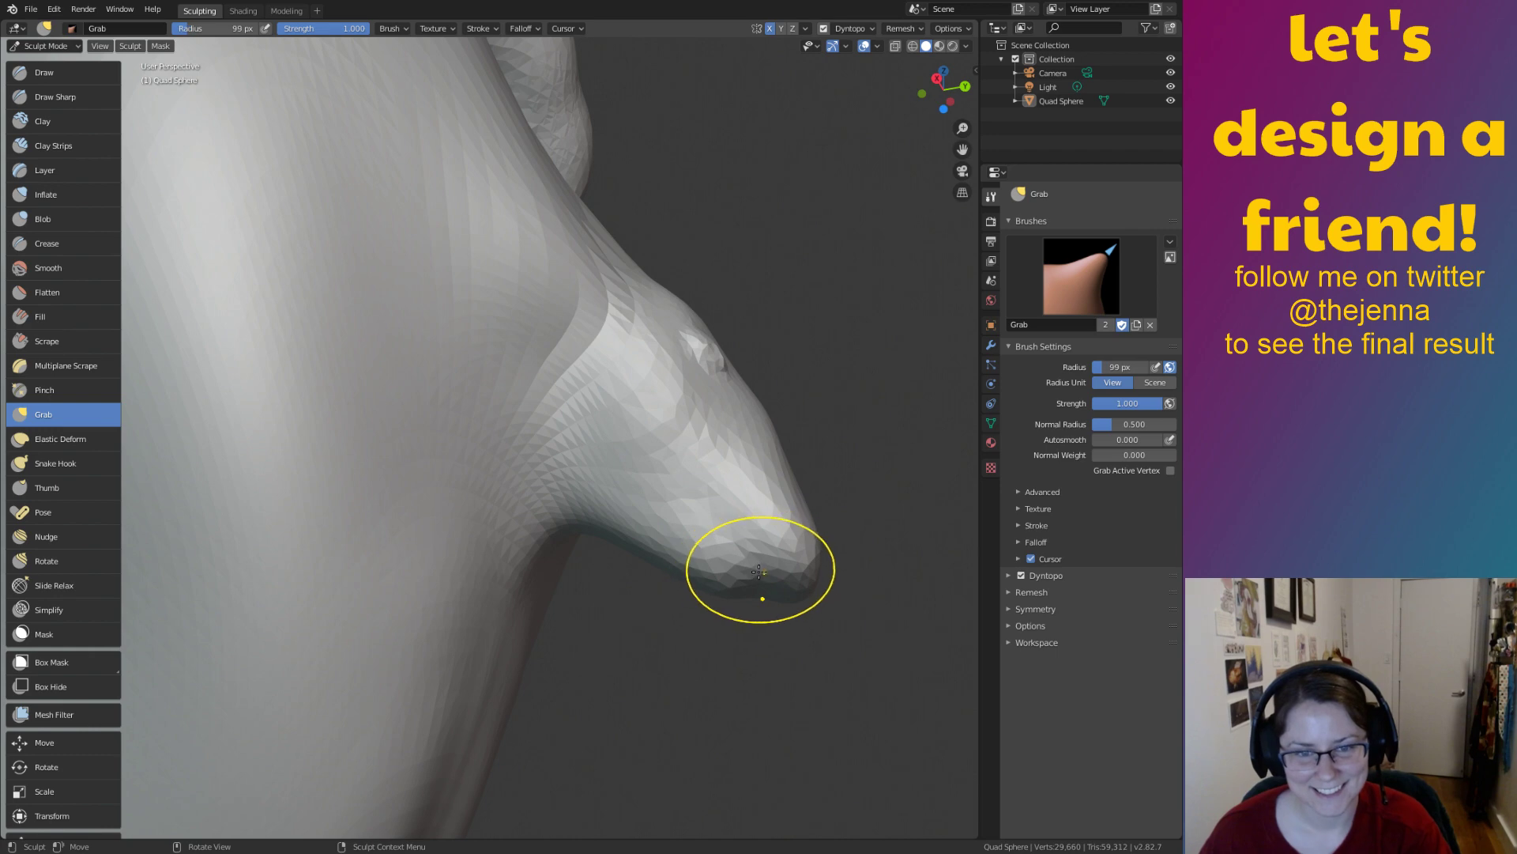
Examine the beak and the whole head from the front, from below and from a distance
mouse_move(740, 586)
middle_down()
mouse_move(816, 508)
mouse_move(803, 500)
mouse_move(841, 415)
mouse_move(707, 577)
middle_up()
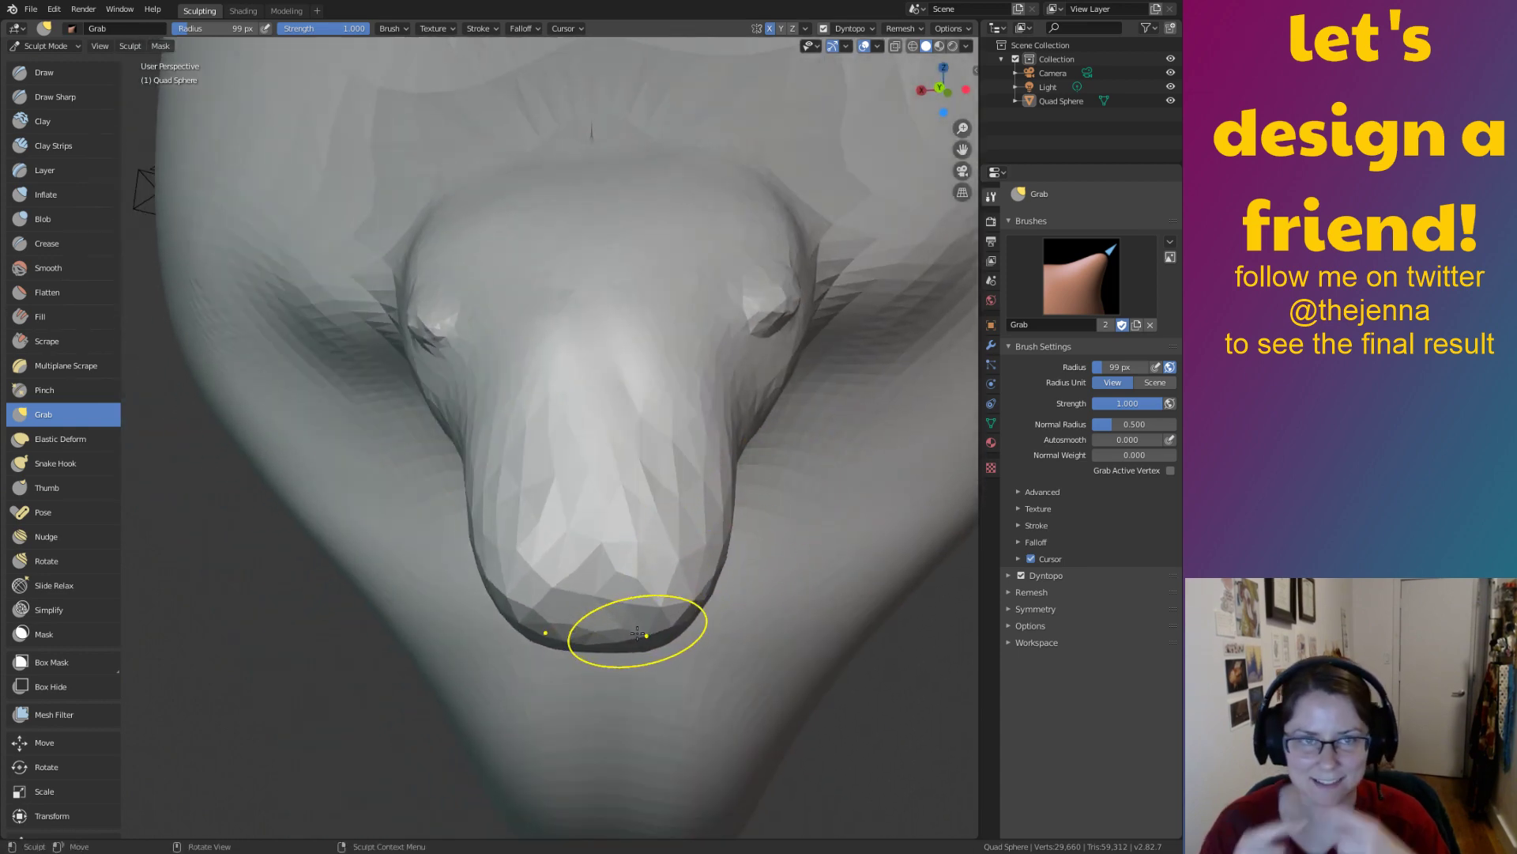
middle_drag(695, 474, 932, 715)
scroll(820, 583, down, 5)
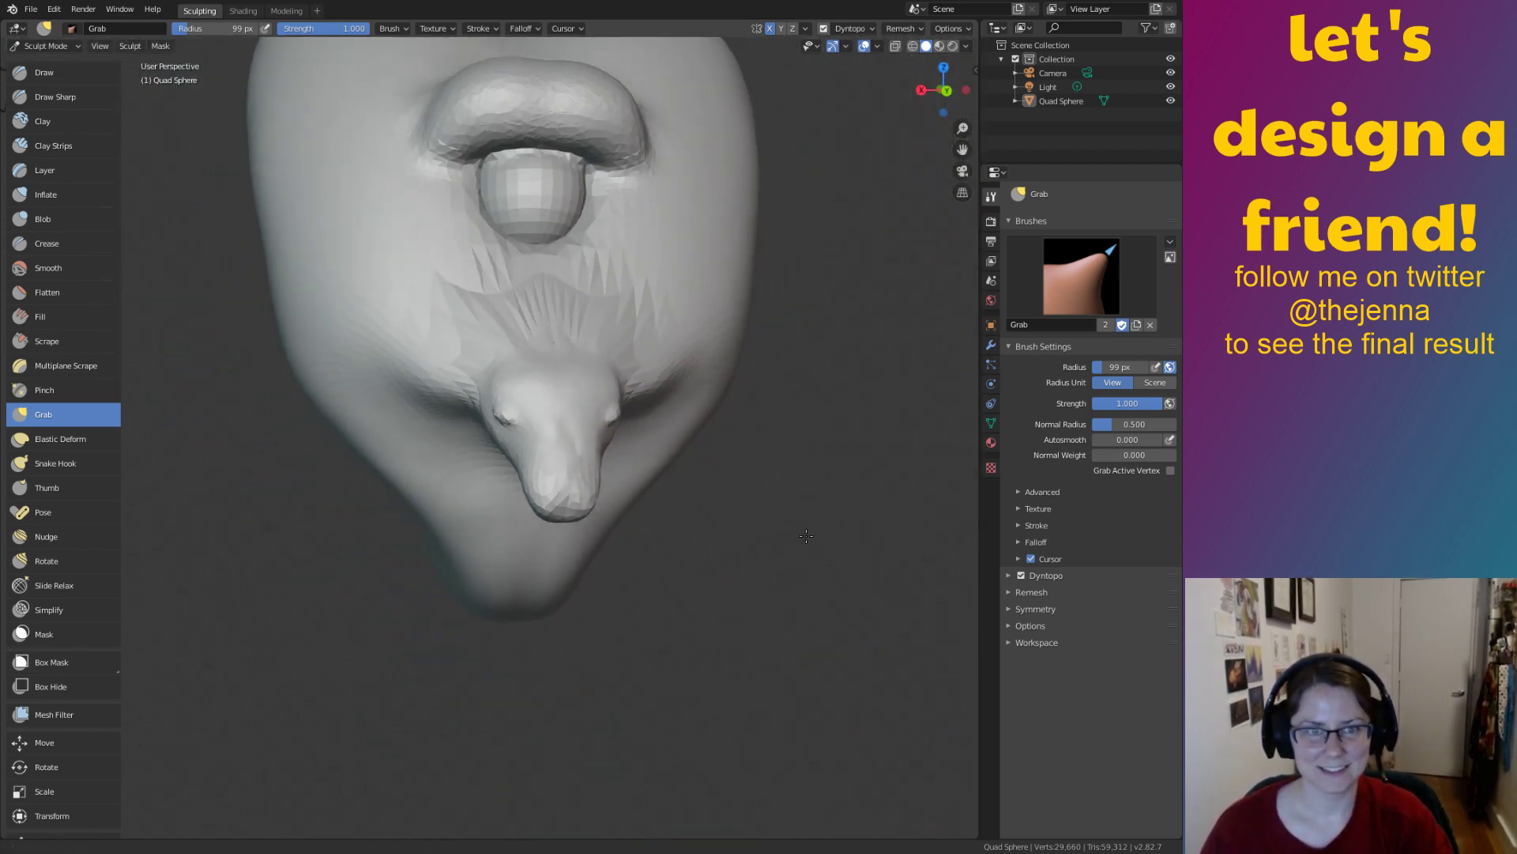
mouse_move(761, 530)
middle_down()
mouse_move(738, 501)
mouse_move(680, 567)
middle_up()
scroll(688, 529, up, 2)
mouse_move(616, 478)
middle_down()
mouse_move(582, 485)
mouse_move(624, 494)
mouse_move(651, 473)
middle_up()
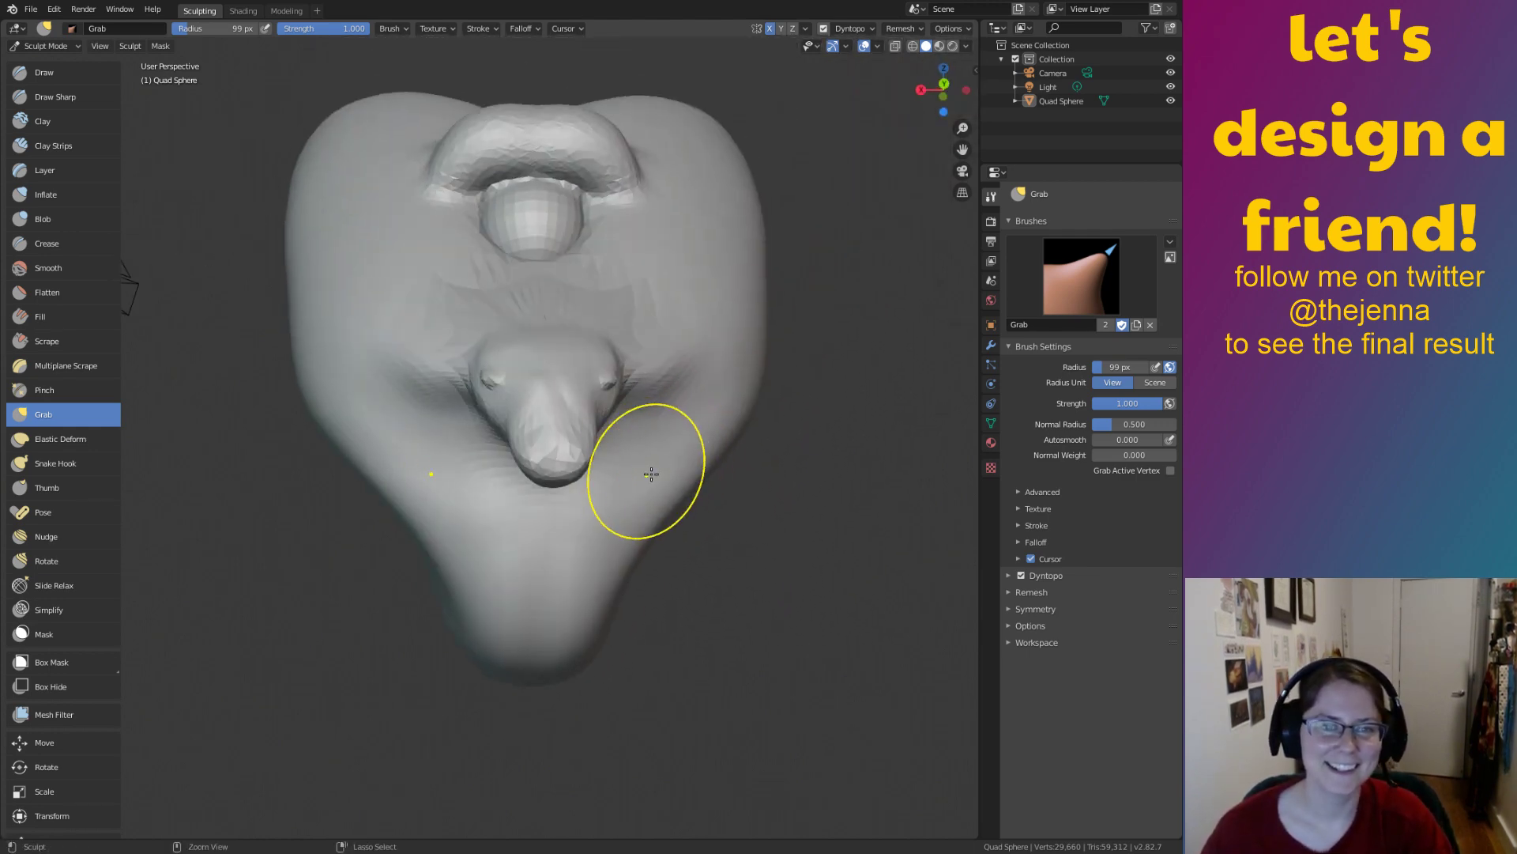
scroll(651, 473, down, 2)
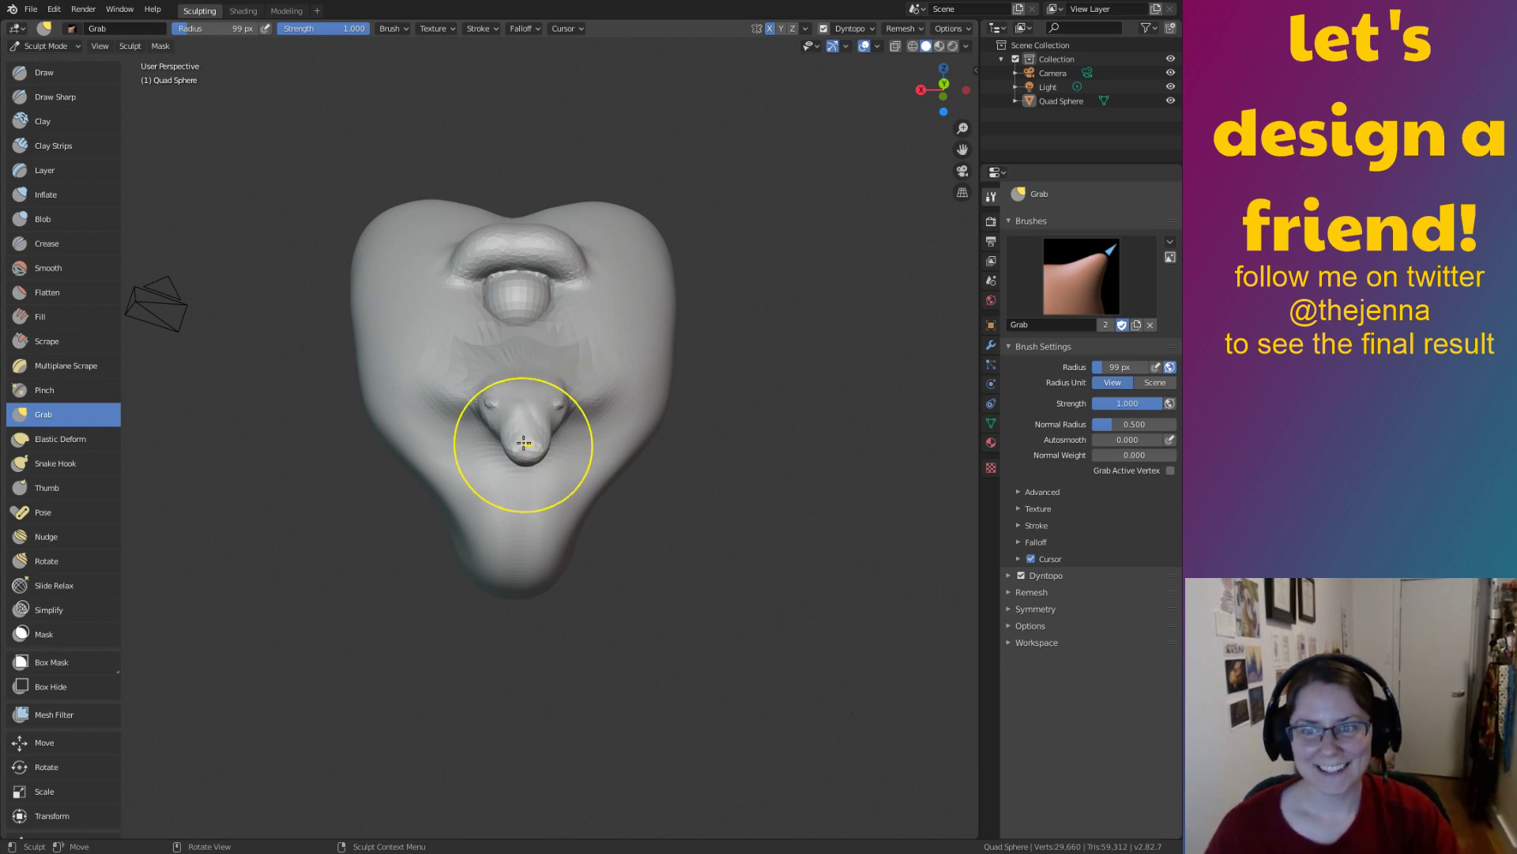
mouse_move(523, 443)
ctrl+middle_down()
mouse_move(523, 506)
mouse_move(525, 388)
mouse_move(631, 463)
mouse_move(765, 507)
mouse_move(612, 471)
mouse_move(557, 472)
mouse_move(549, 497)
mouse_move(689, 494)
mouse_move(674, 515)
ctrl+middle_up()
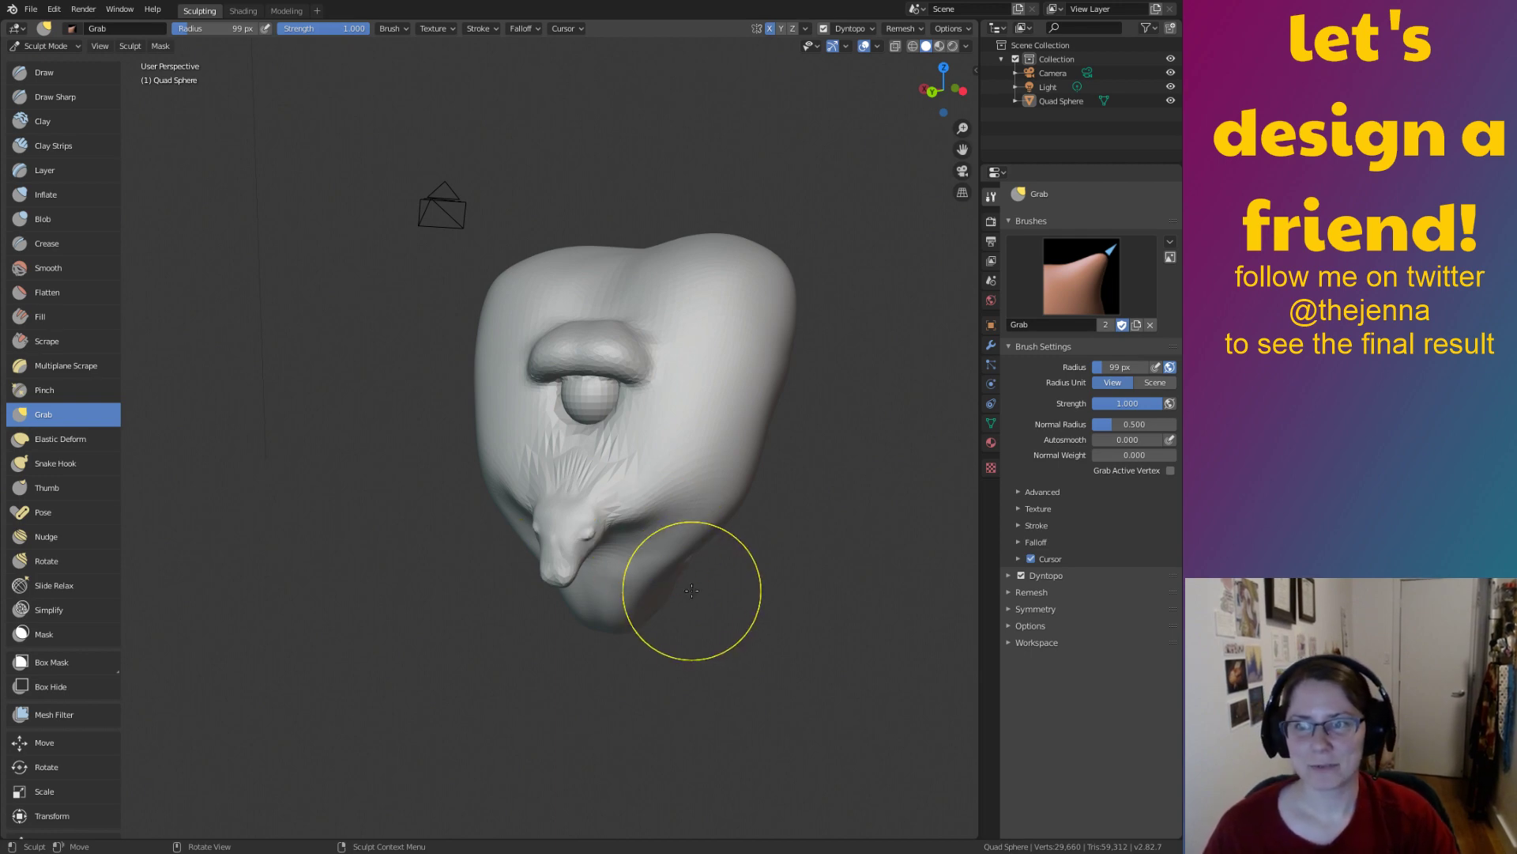
Pull the front of the beak's tip away from the centre line with the Grab brush to form a notch
scroll(691, 590, up, 5)
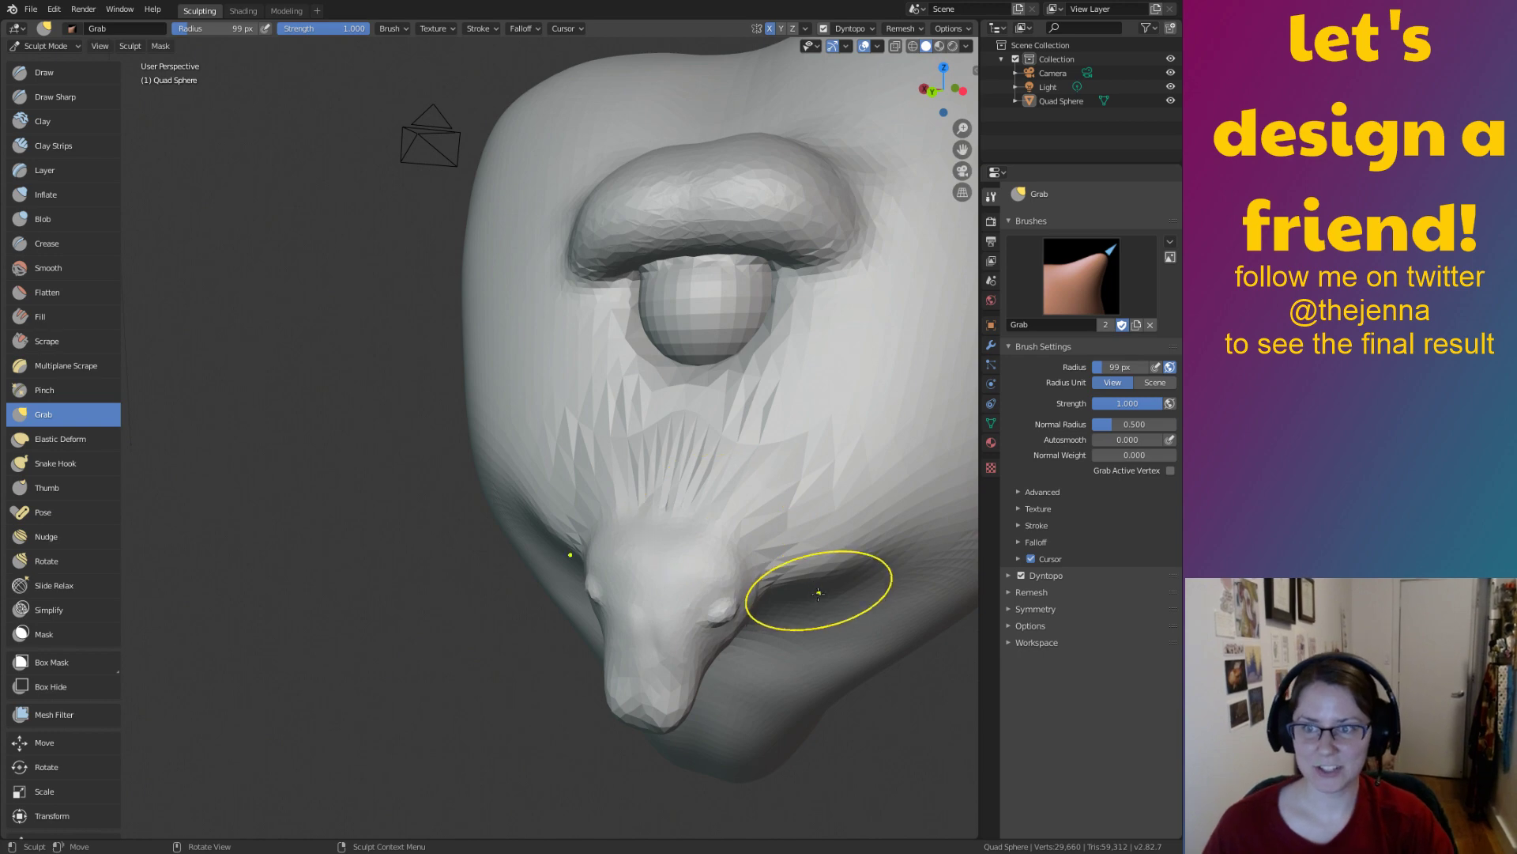
mouse_move(779, 545)
shift+middle_down()
mouse_move(825, 474)
mouse_move(754, 463)
shift+middle_up()
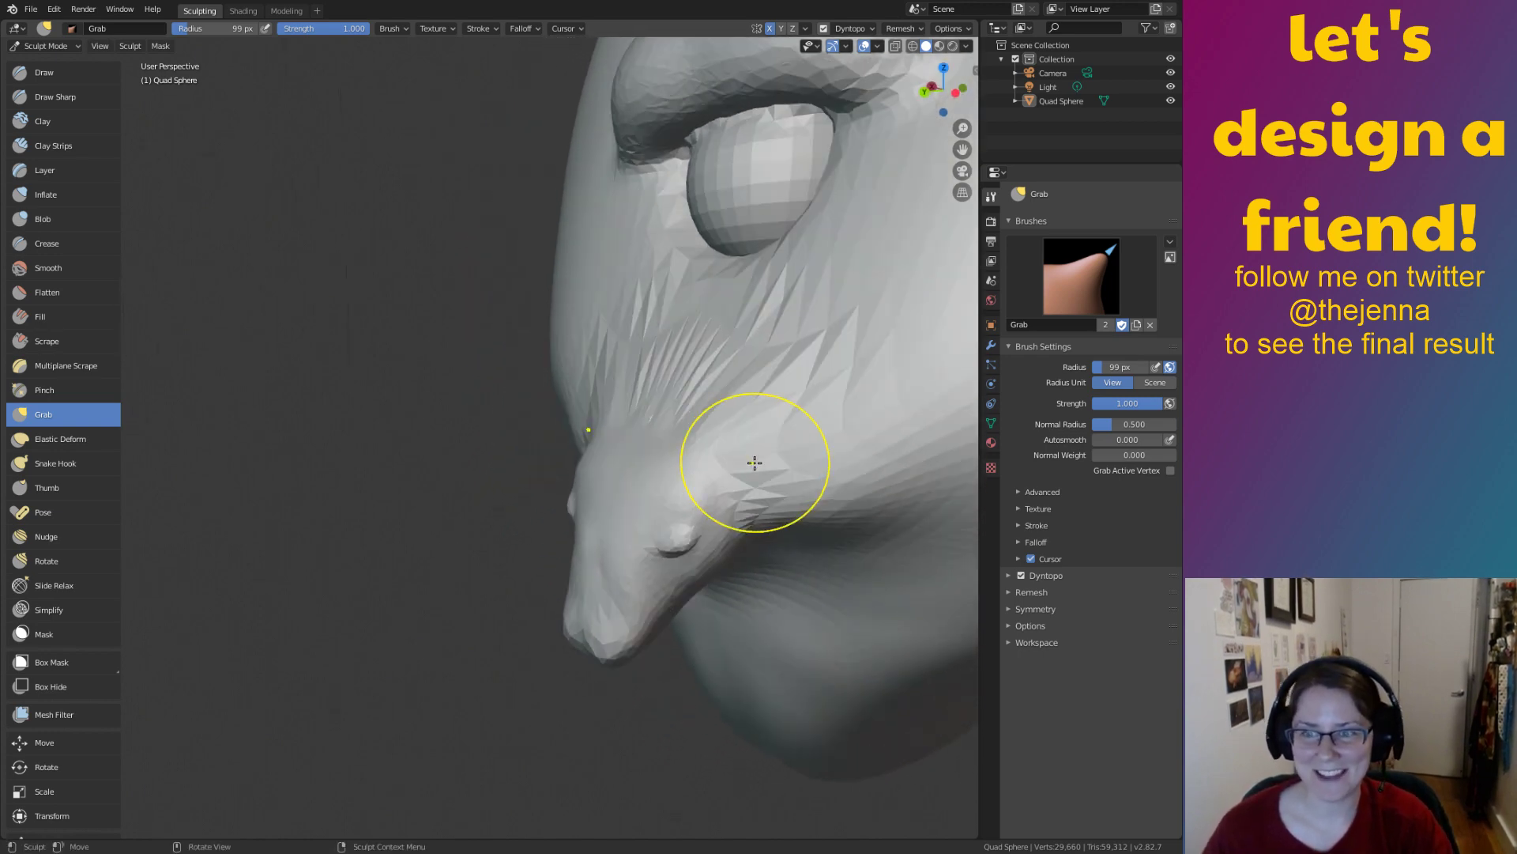
scroll(643, 549, up, 3)
shift+middle_drag(769, 553, 697, 455)
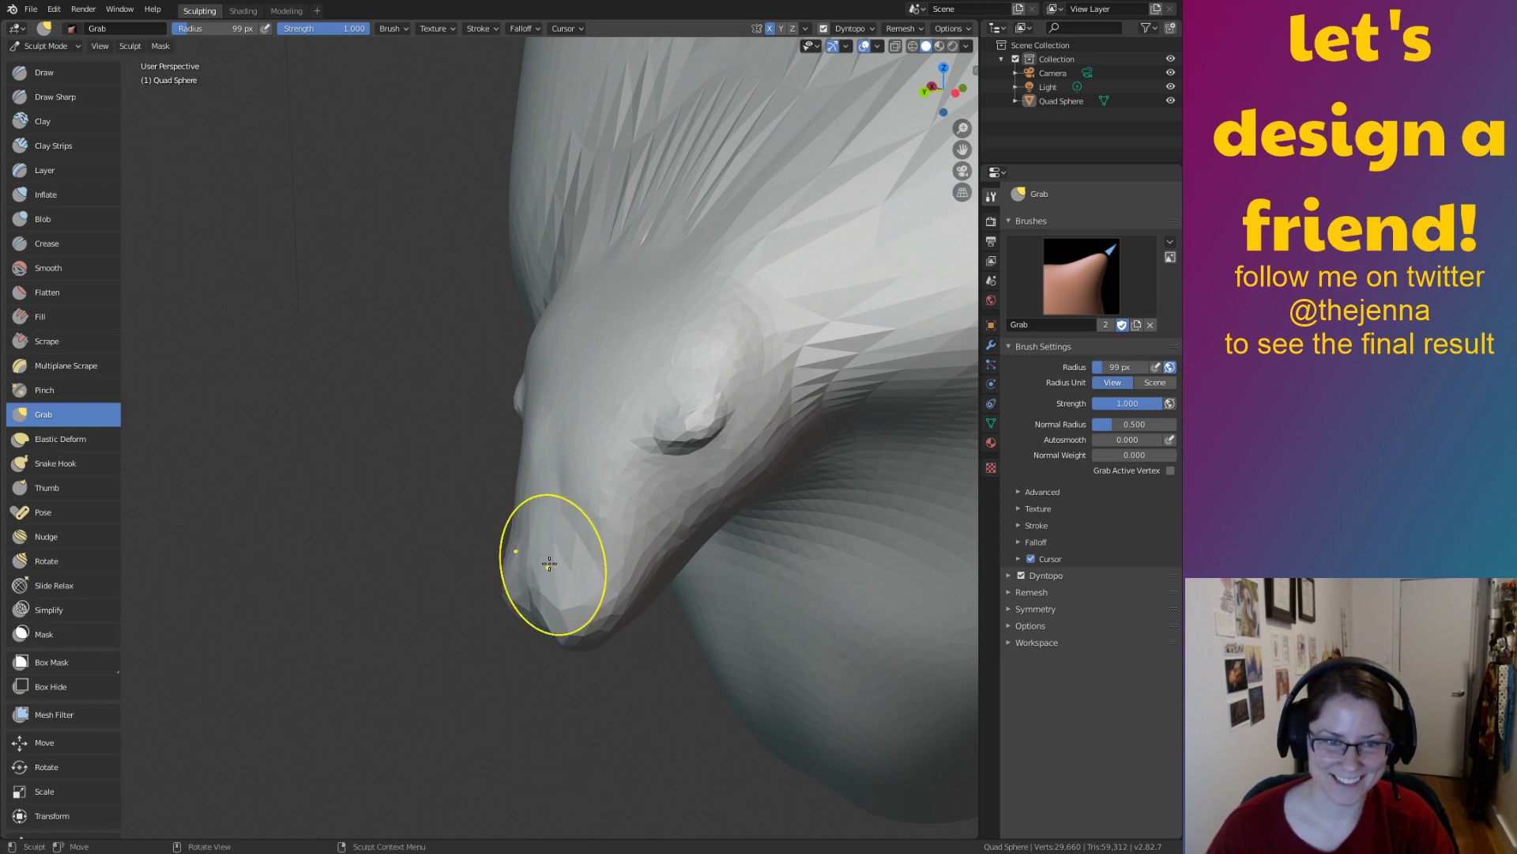
mouse_move(543, 567)
mouse_down()
mouse_move(544, 598)
mouse_move(564, 571)
mouse_up()
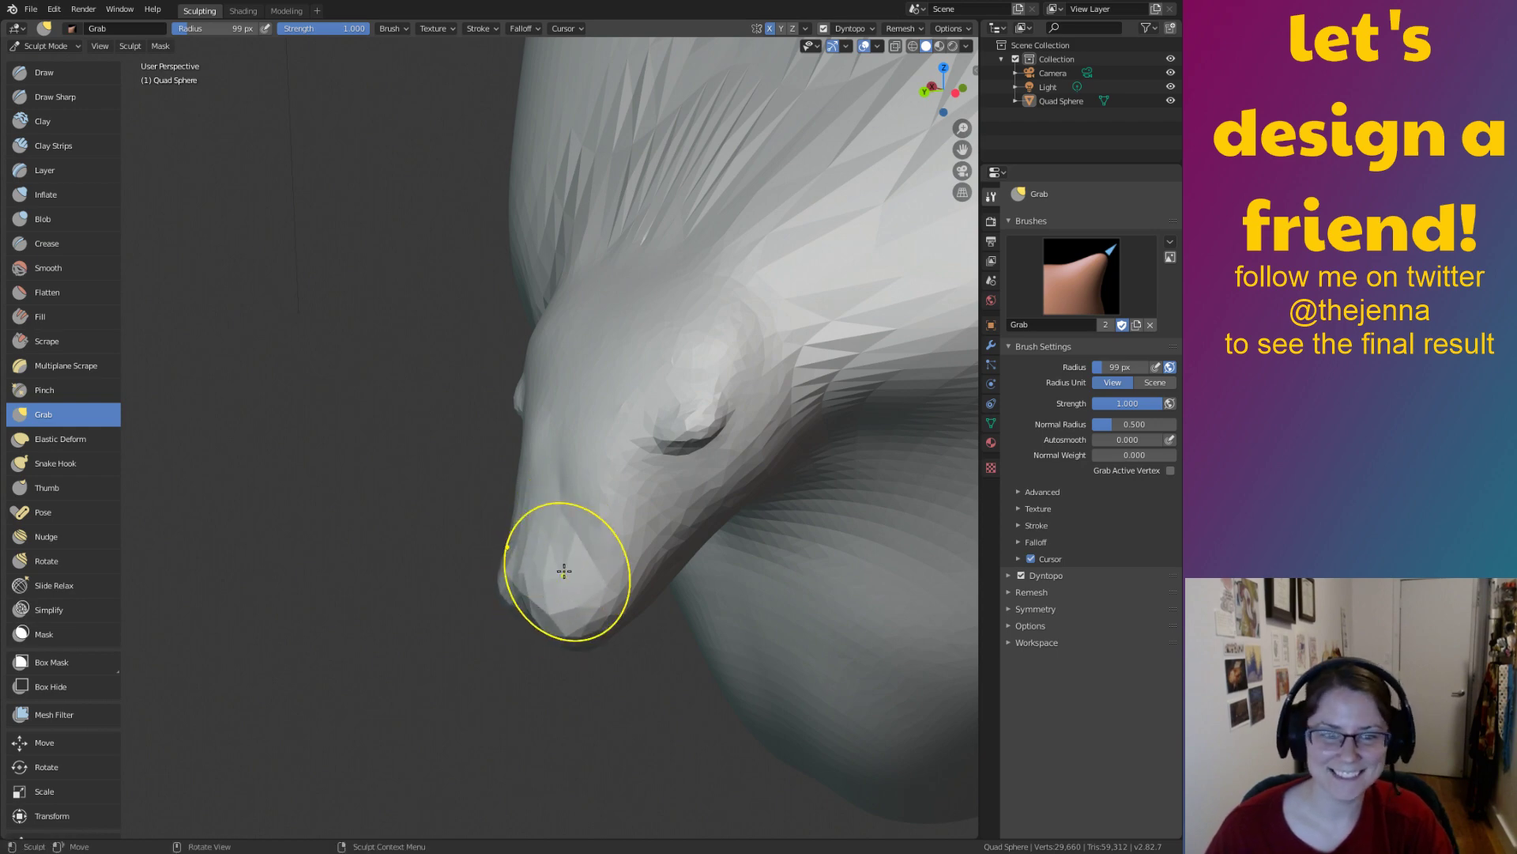
middle_drag(583, 519, 538, 499)
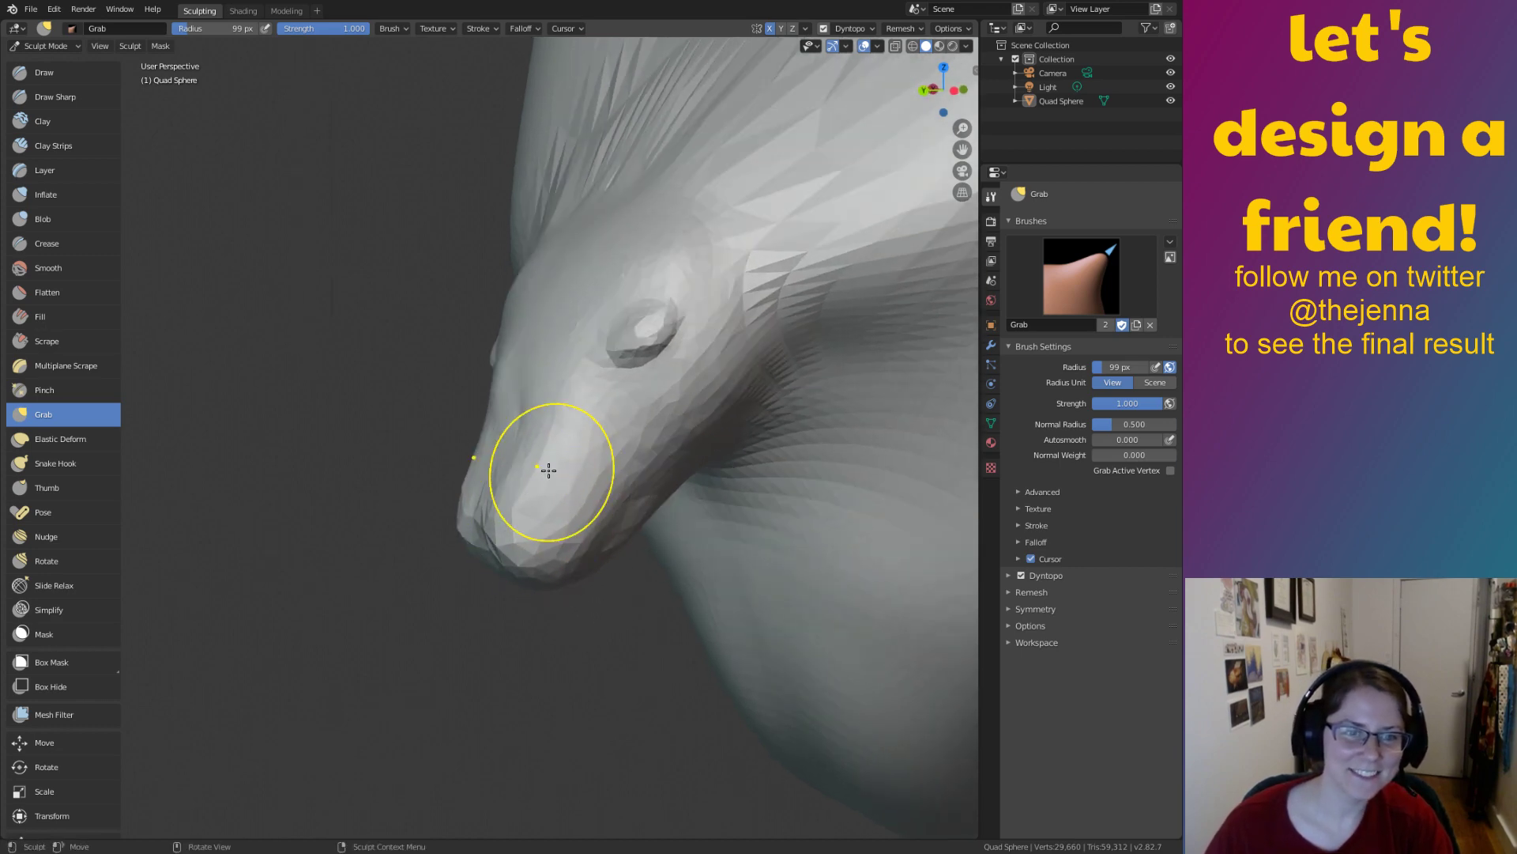
Reshape the bridge between the knobs with the Grab brush at a 226 px radius, pulling it down toward the beak's tip
mouse_move(583, 446)
middle_down()
mouse_move(664, 464)
mouse_move(712, 450)
middle_up()
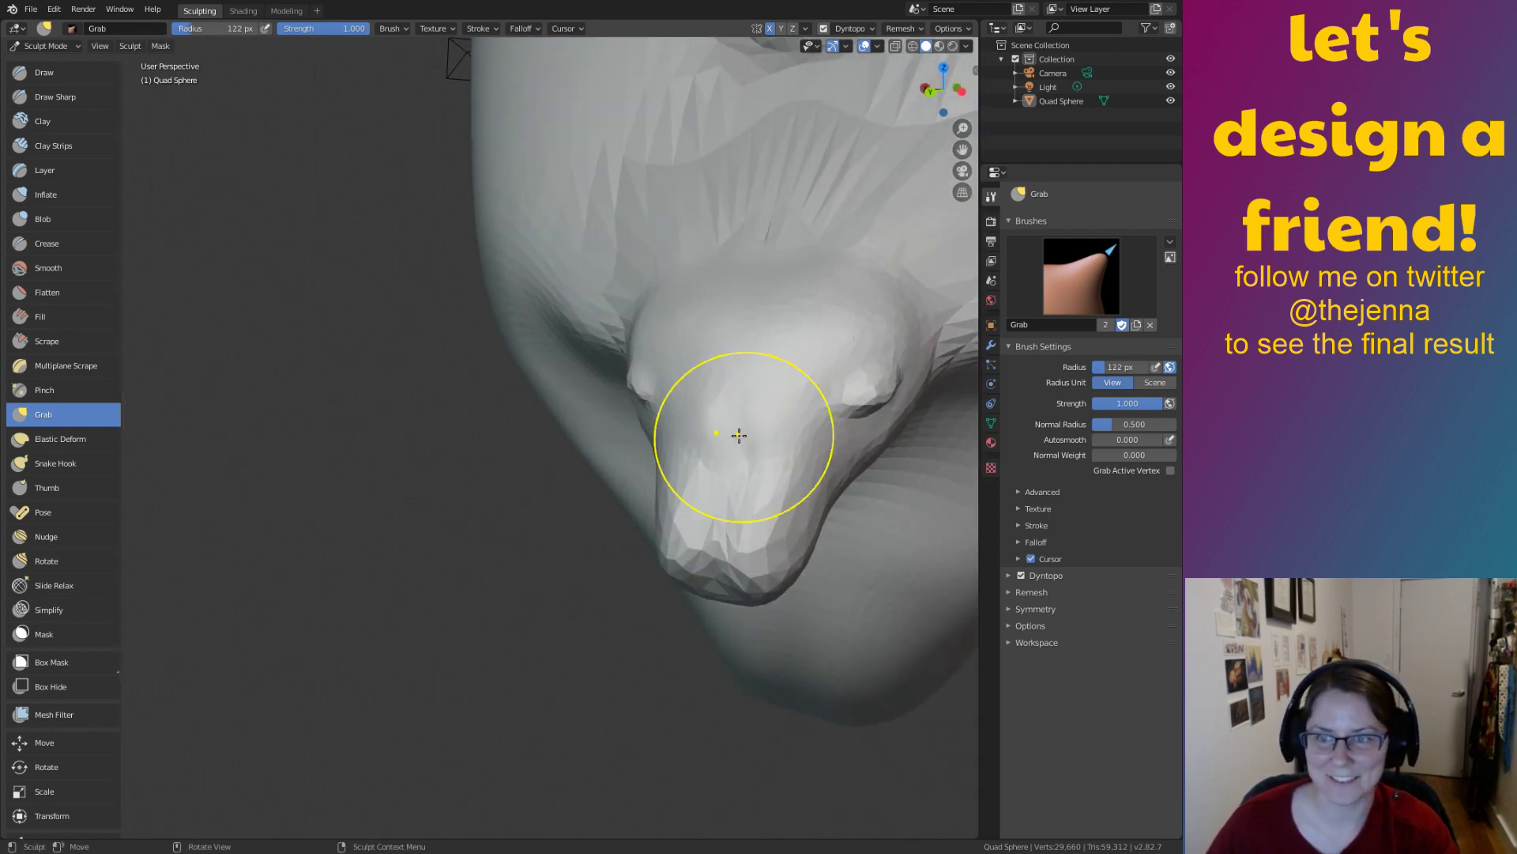
key(bracketright)
key(bracketright)
key(bracketright)
key(bracketright)
key(bracketright)
key(bracketright)
drag(813, 369, 741, 380)
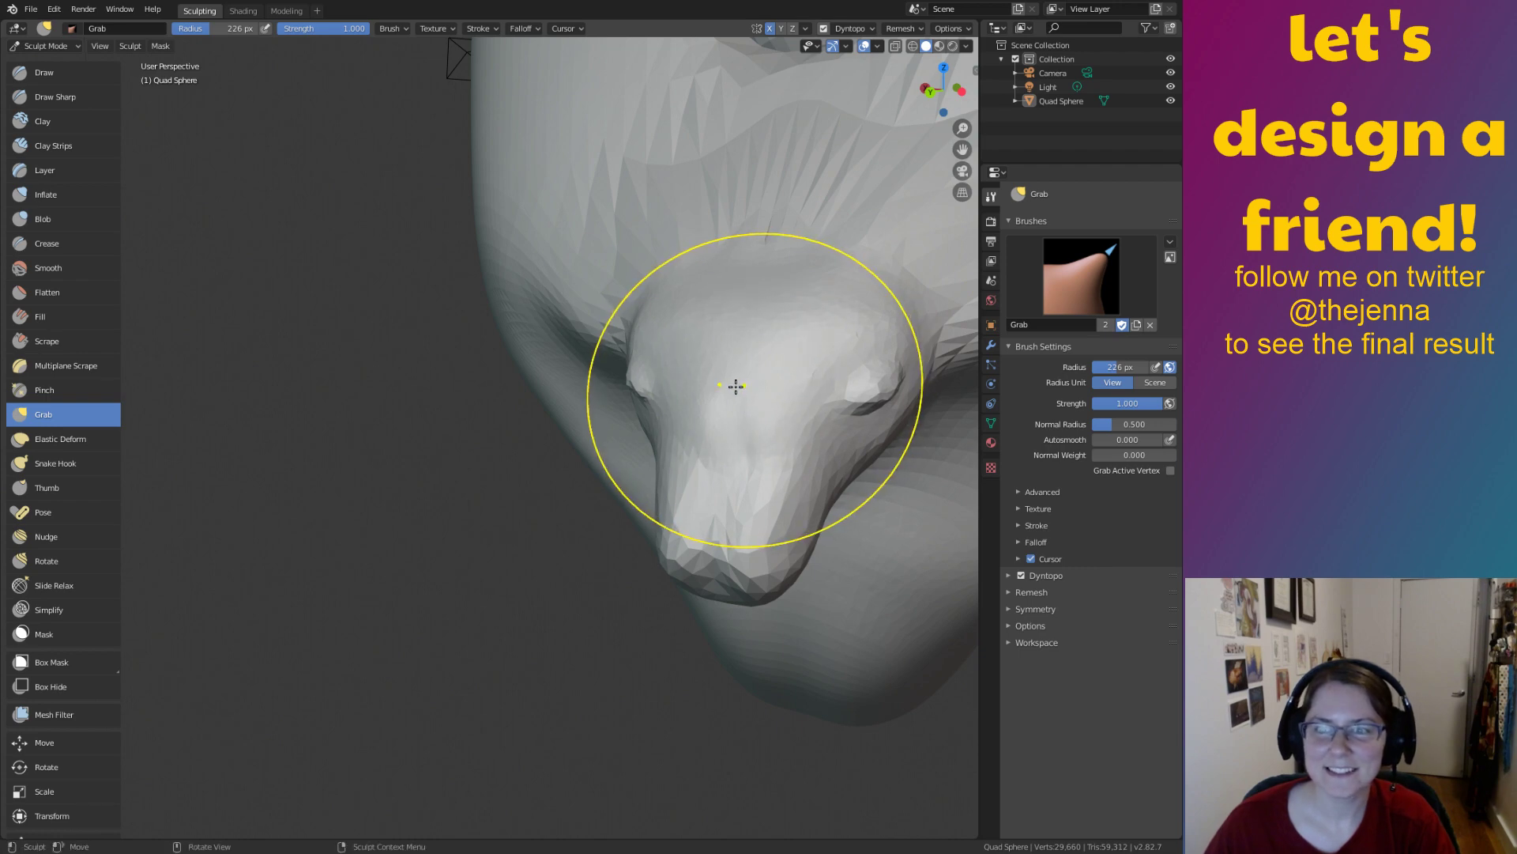
middle_drag(736, 385, 740, 424)
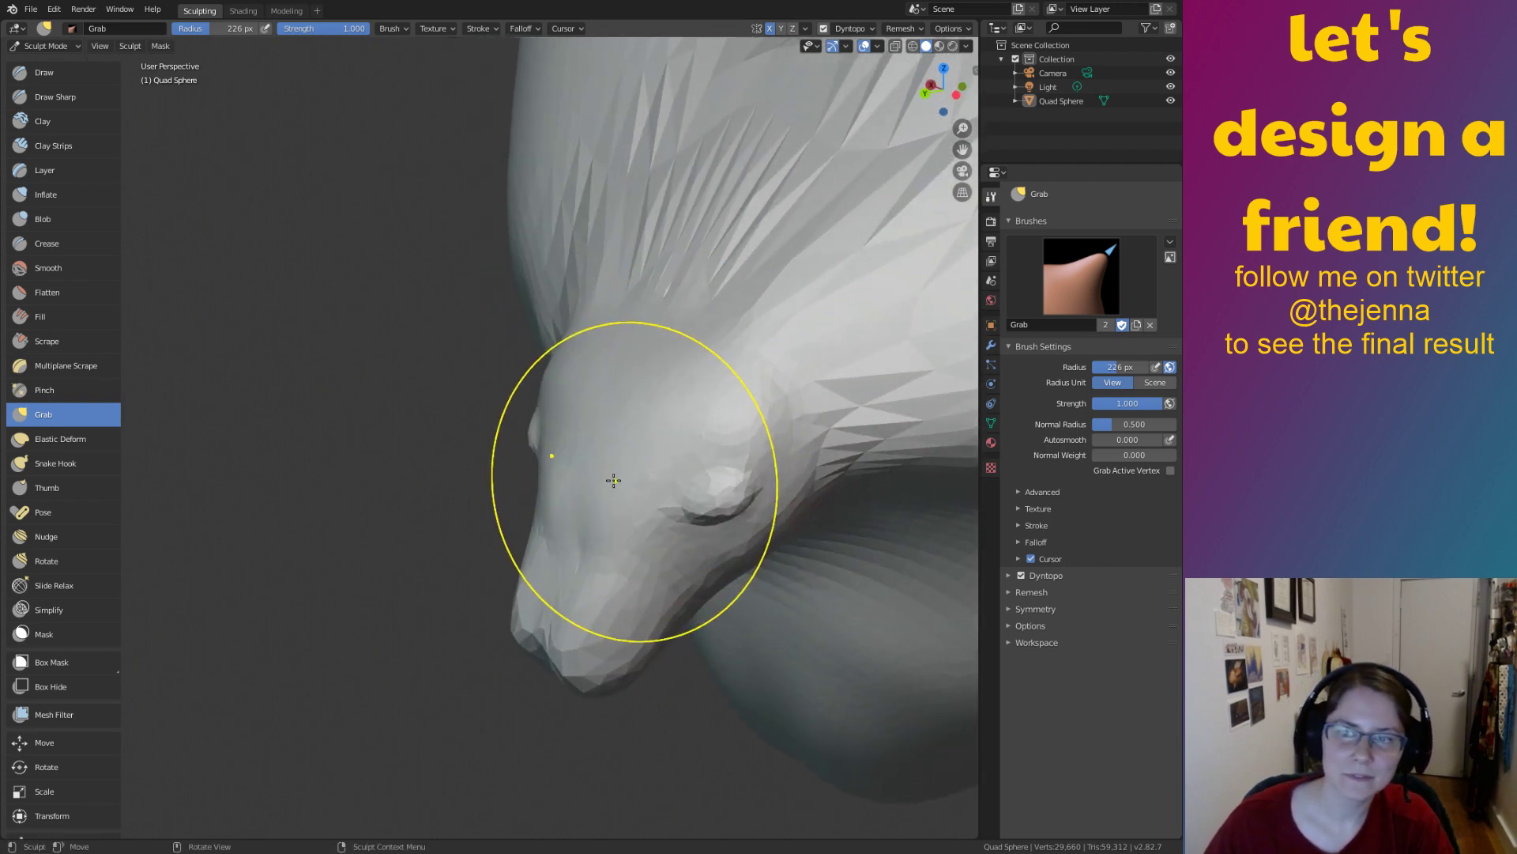
drag(619, 496, 601, 543)
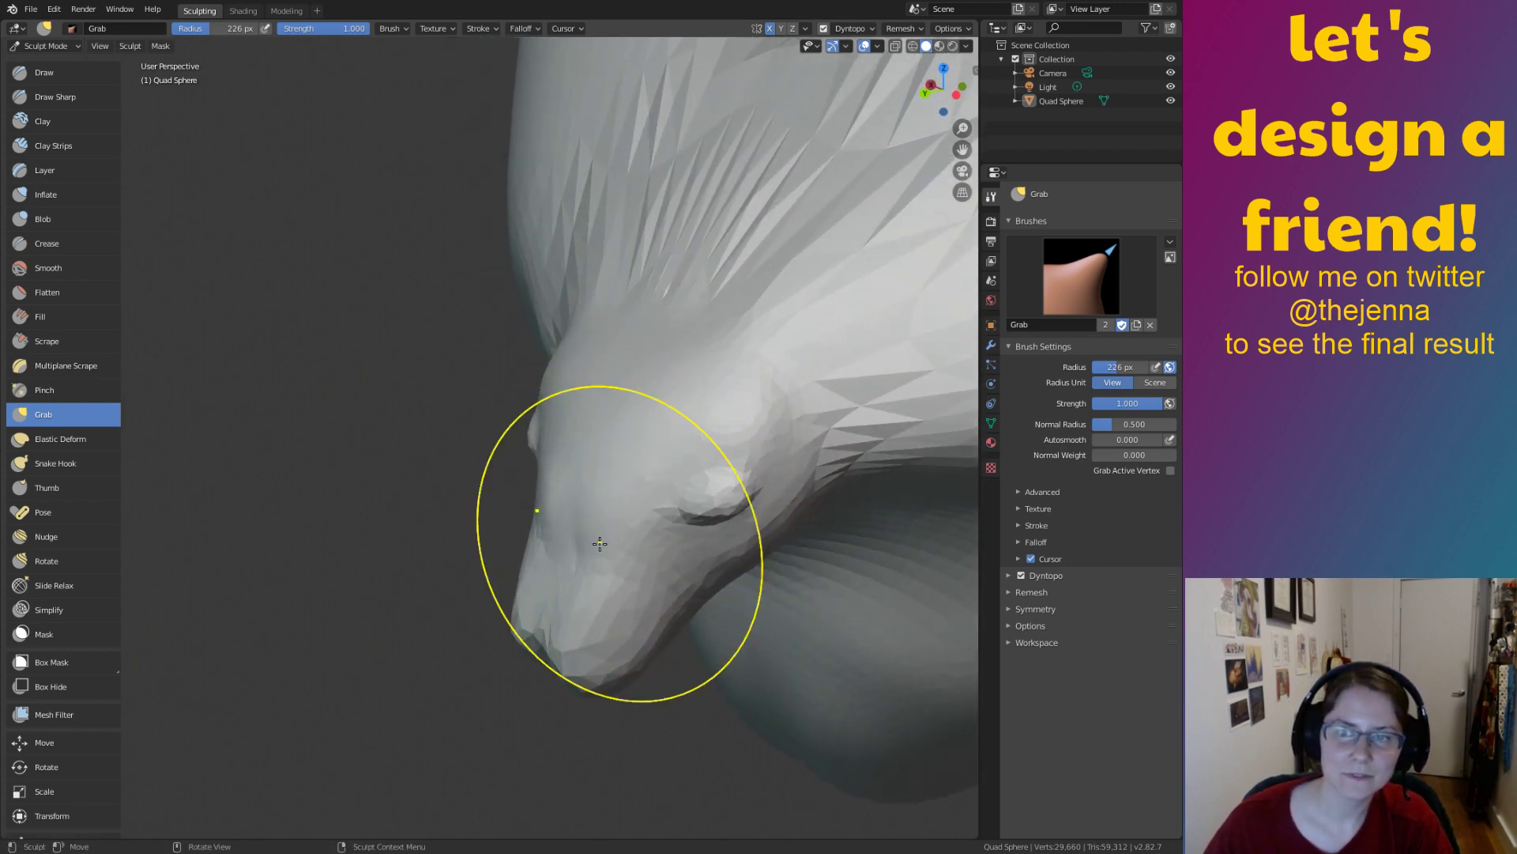
middle_drag(600, 542, 514, 526)
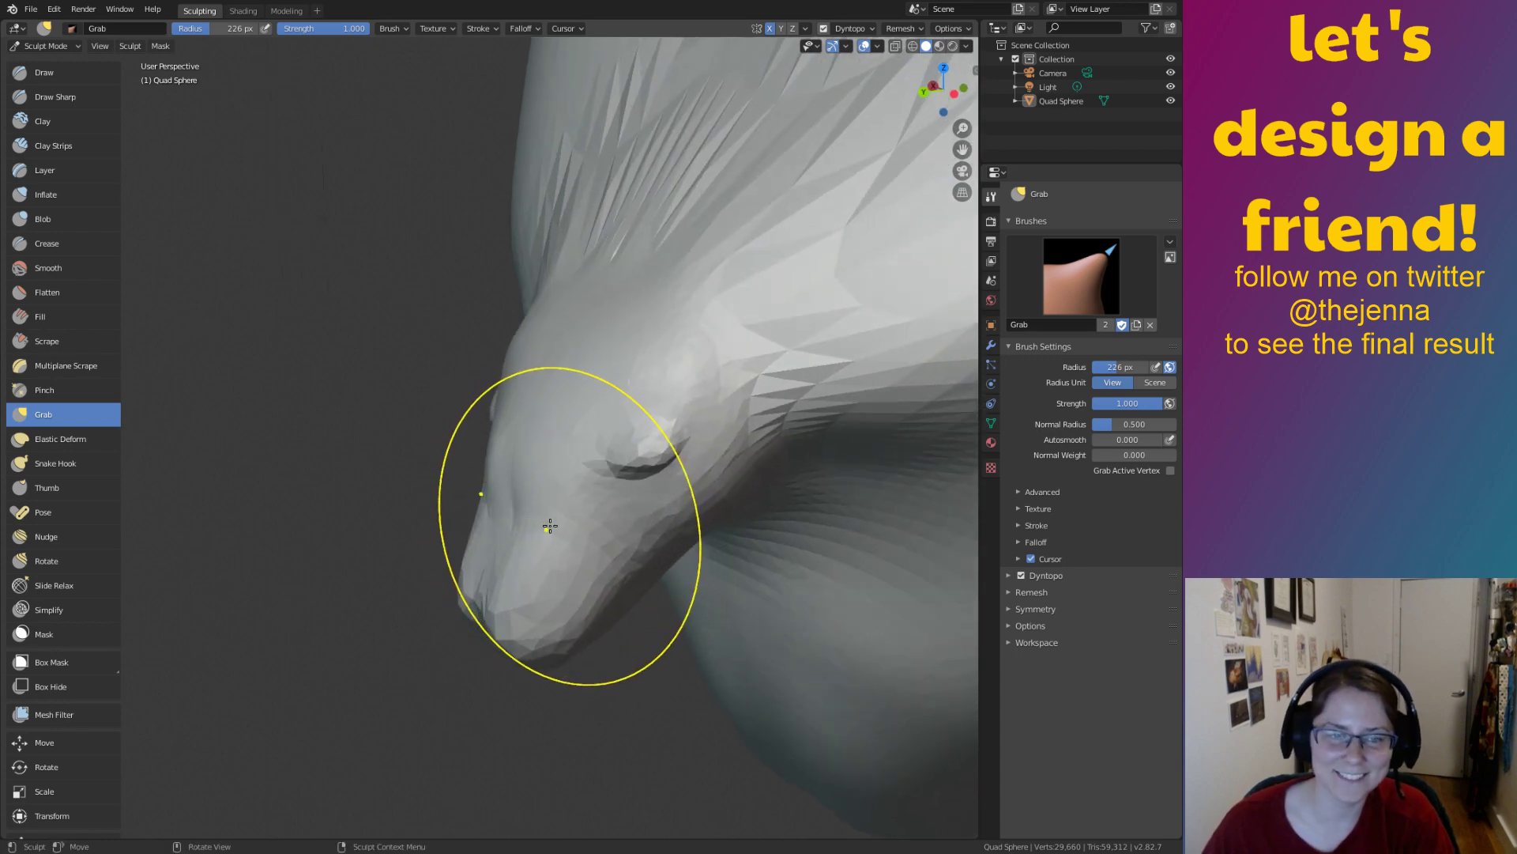
Refine the front surface of the beak below the knobs with short Grab brush strokes at a 226 px radius
drag(531, 534, 520, 535)
drag(522, 548, 521, 585)
drag(516, 521, 534, 503)
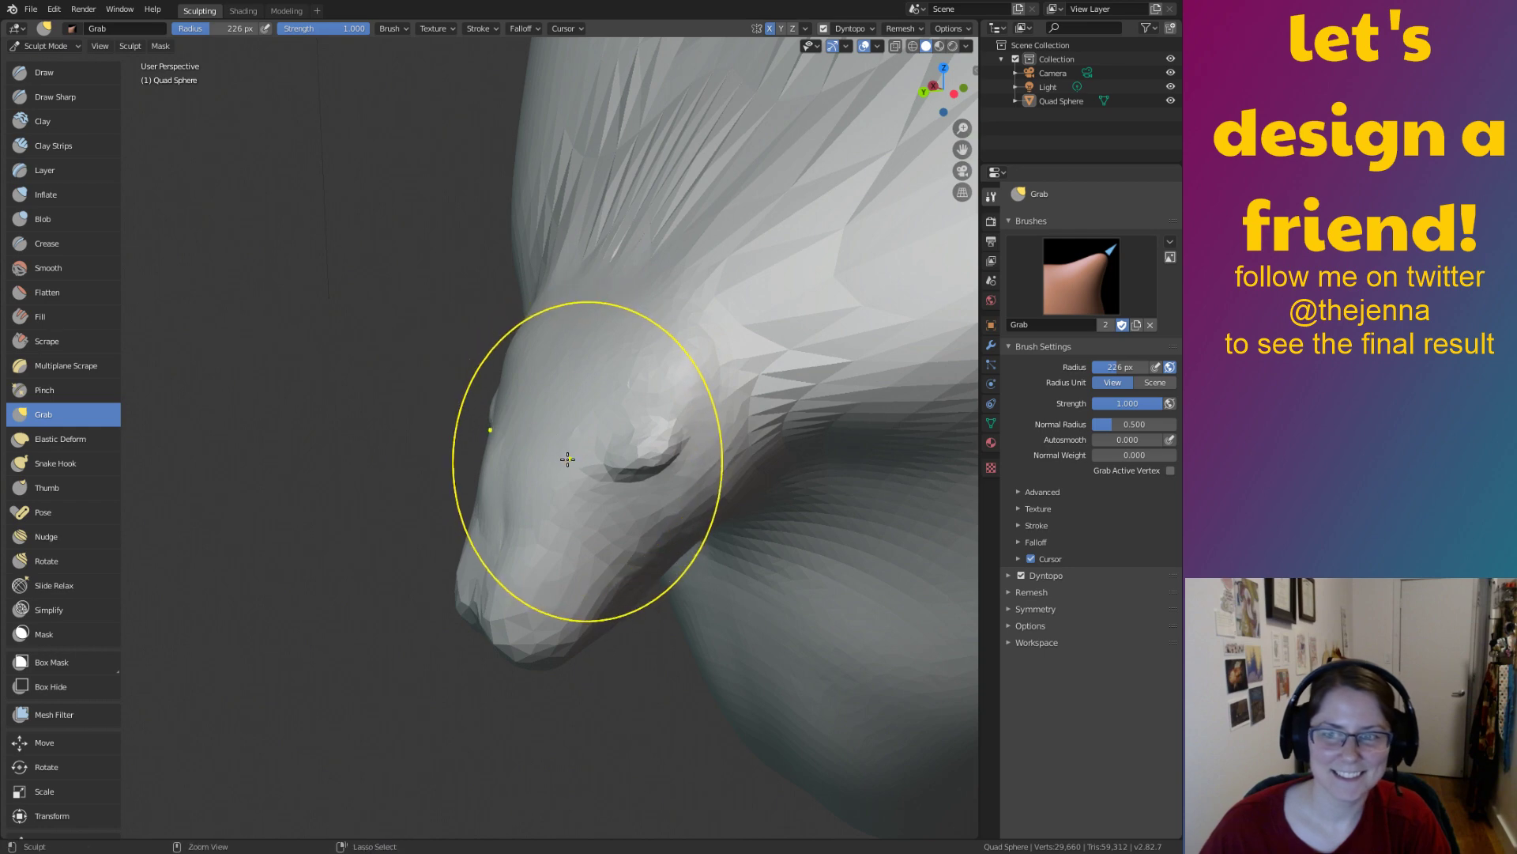
Even out the jagged ridges between the eyeball and the beak with the Inflate brush and the Smooth brush at 226 px radius
mouse_move(569, 542)
middle_down()
mouse_move(807, 692)
mouse_move(676, 597)
mouse_move(703, 592)
middle_up()
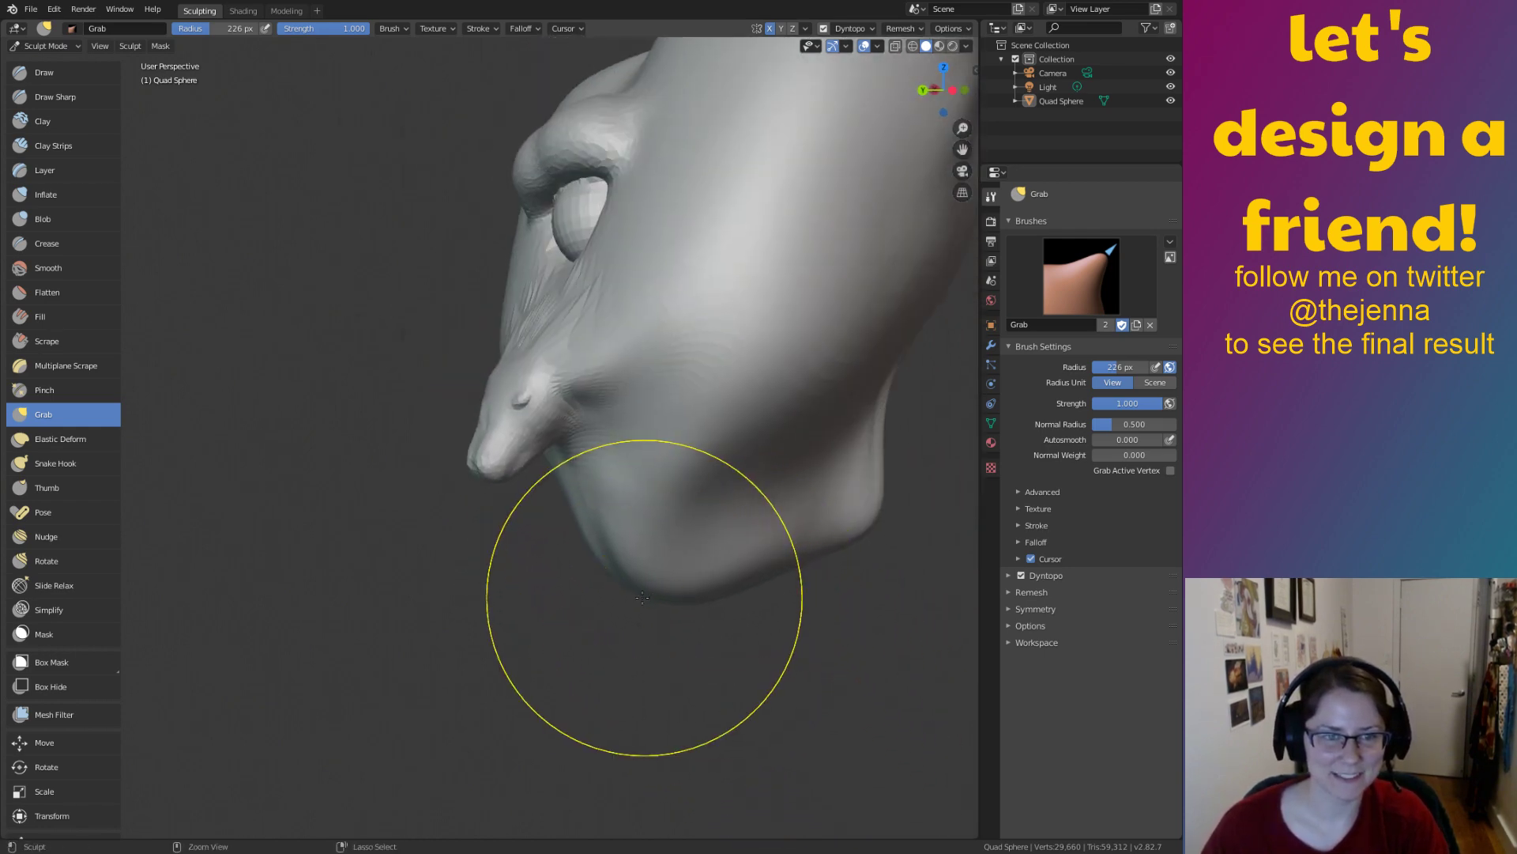
mouse_move(629, 598)
middle_down()
mouse_move(596, 589)
mouse_move(749, 601)
mouse_move(689, 625)
mouse_move(796, 576)
middle_up()
scroll(795, 576, up, 6)
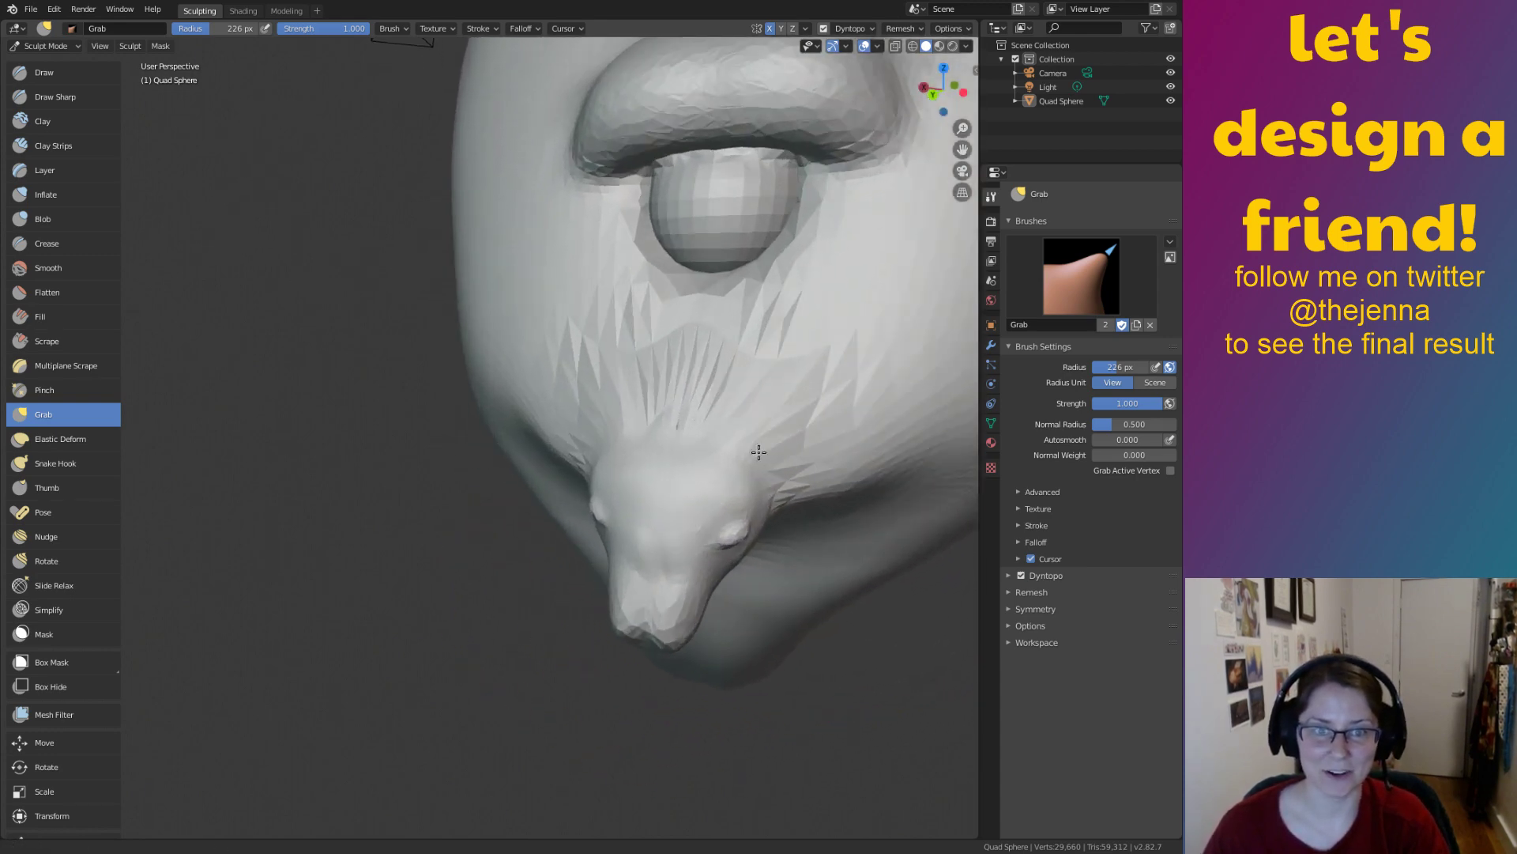
ctrl+middle_drag(694, 516, 772, 509)
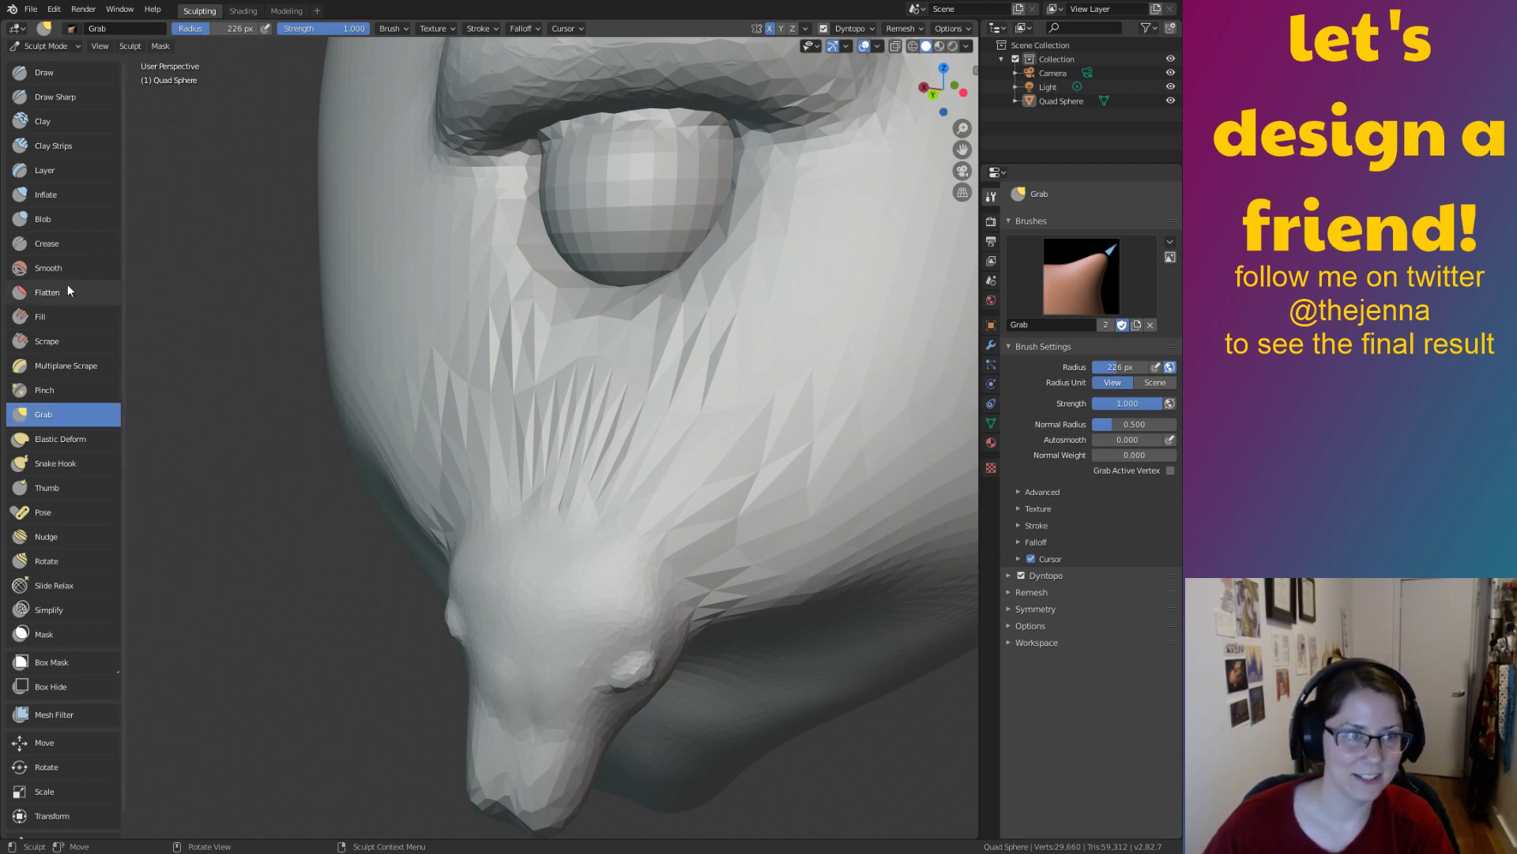
click(66, 203)
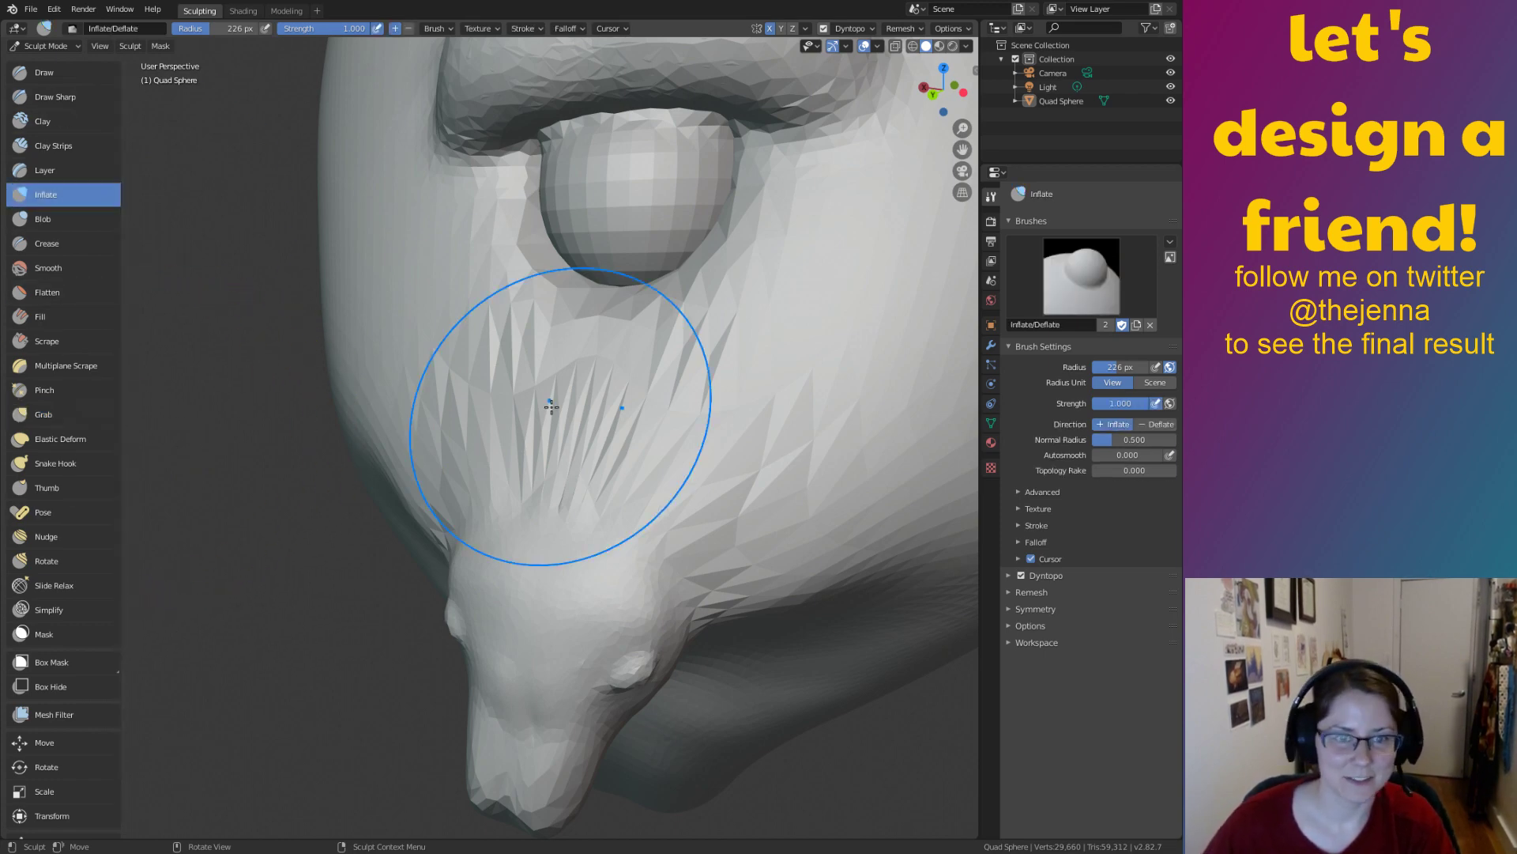
scroll(799, 515, up, 3)
mouse_move(726, 477)
shift+middle_down()
mouse_move(553, 426)
mouse_move(375, 341)
shift+middle_up()
mouse_move(453, 382)
mouse_down()
mouse_move(617, 505)
mouse_move(443, 260)
mouse_move(411, 257)
mouse_up()
click(72, 261)
drag(277, 281, 322, 360)
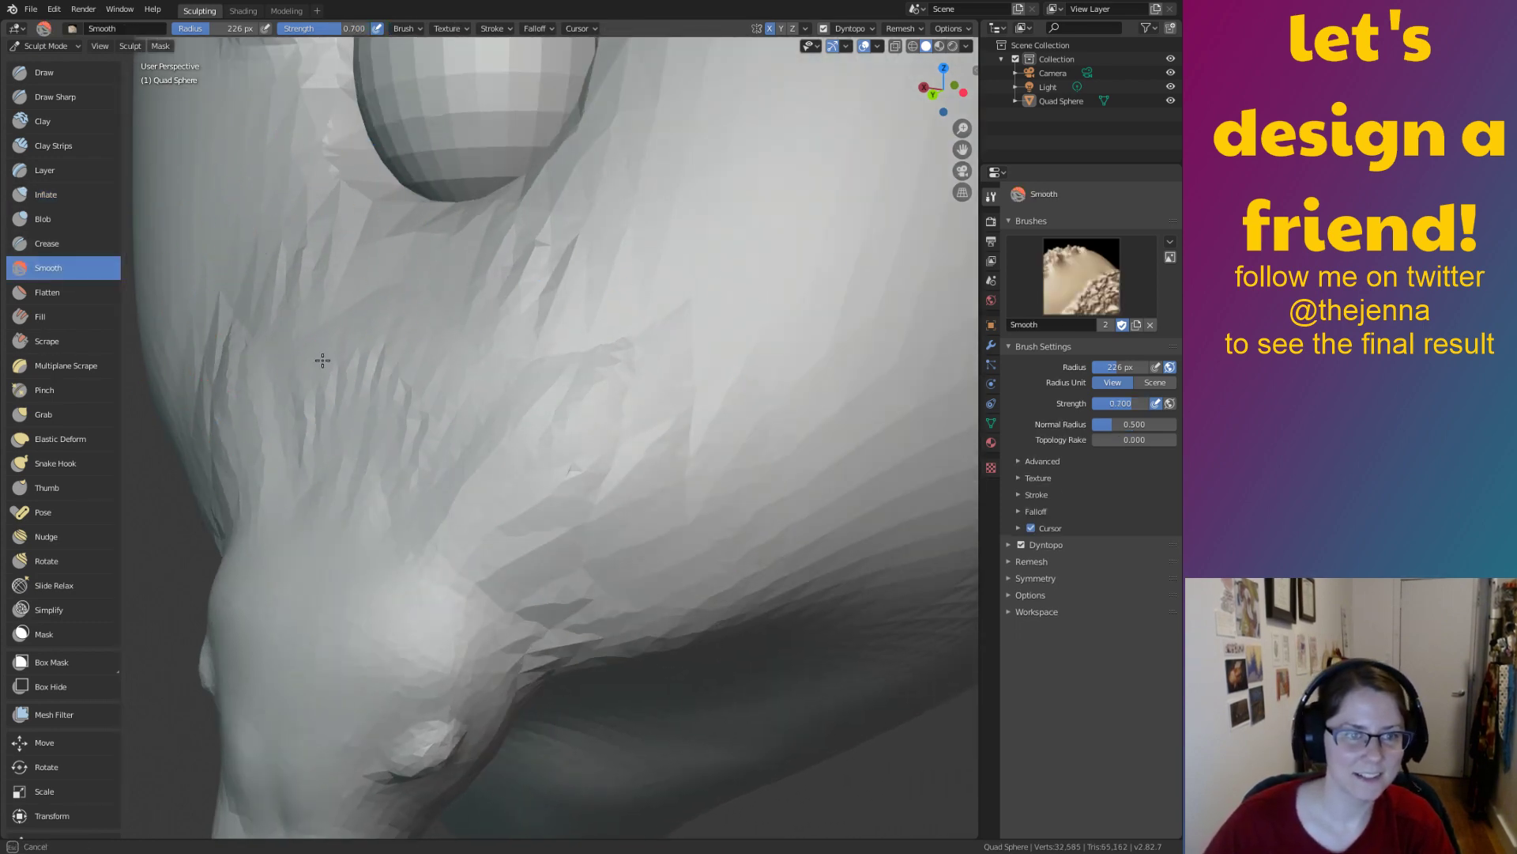
Examine the smoothed beak and the whole head from the front, from the side and from a distance
scroll(678, 639, down, 4)
middle_drag(613, 631, 708, 586)
scroll(556, 478, down, 5)
mouse_move(556, 478)
middle_down()
mouse_move(573, 479)
mouse_move(578, 505)
mouse_move(529, 518)
middle_up()
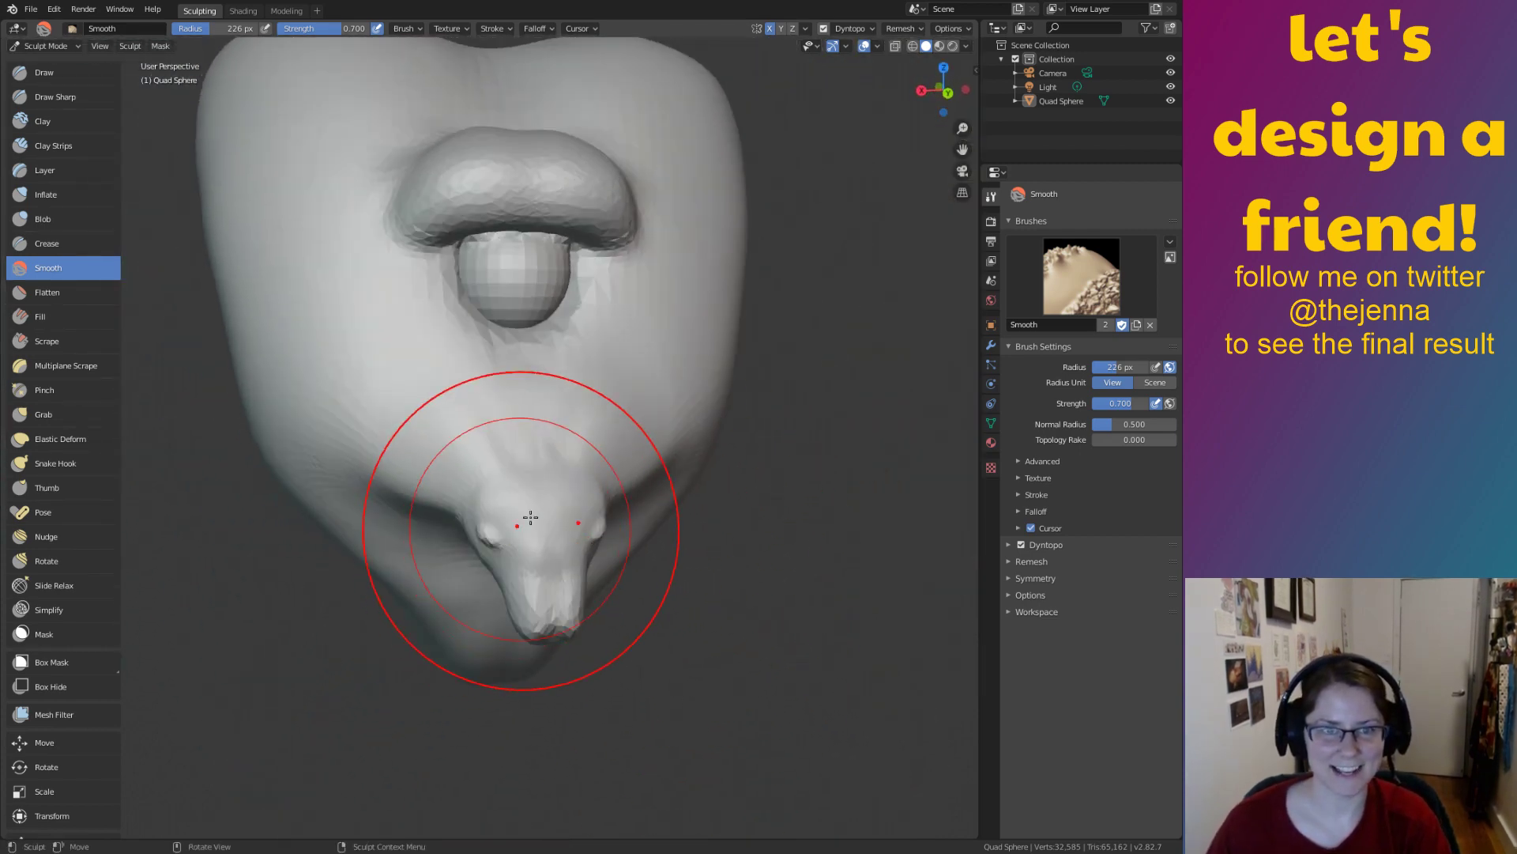
scroll(603, 458, down, 2)
shift+middle_drag(651, 506, 696, 566)
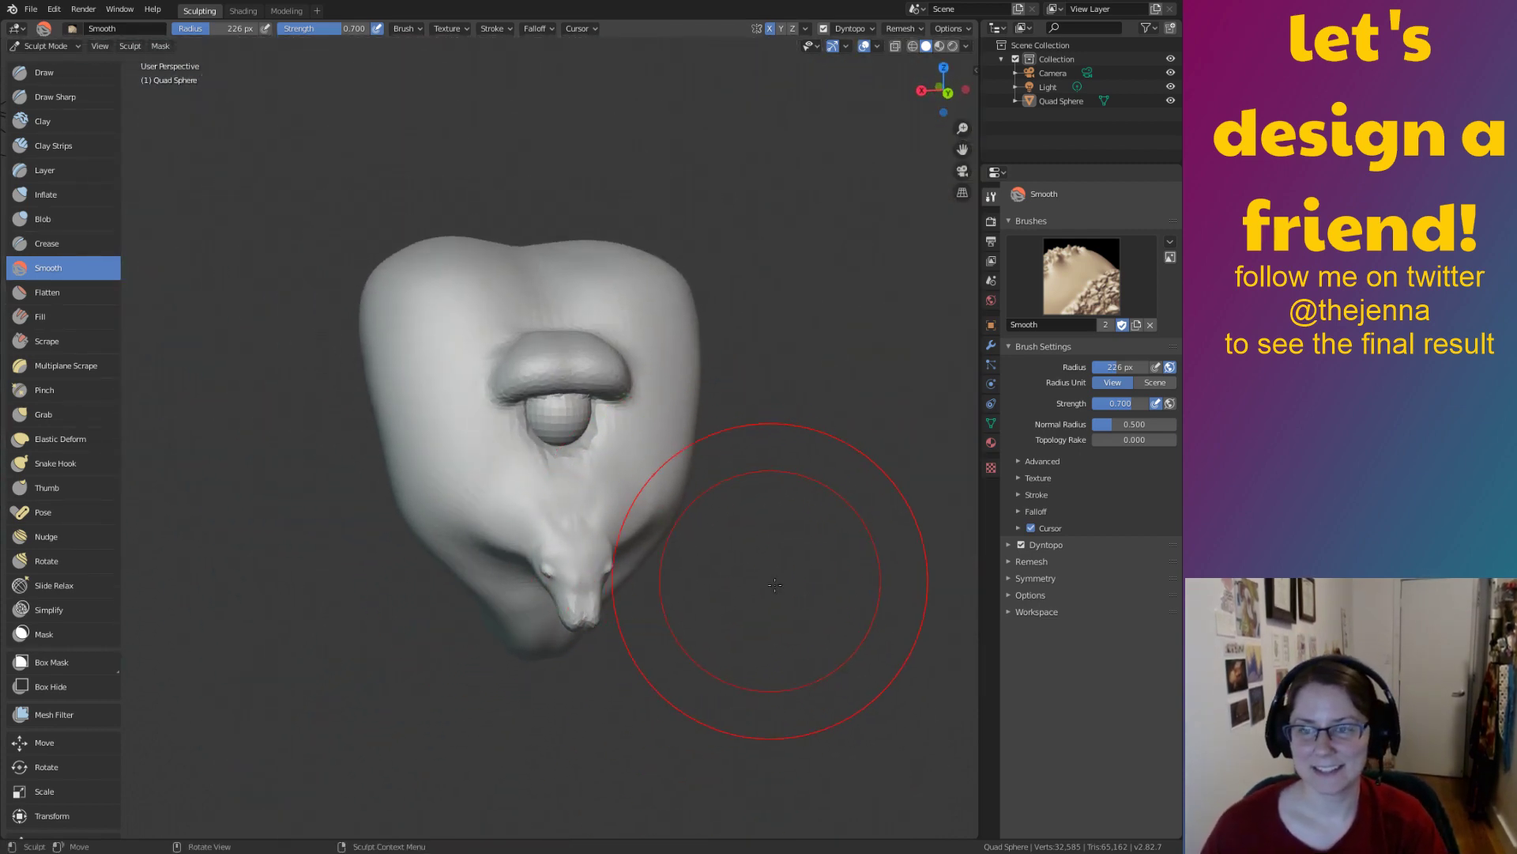
scroll(712, 600, up, 1)
shift+middle_drag(811, 450, 923, 401)
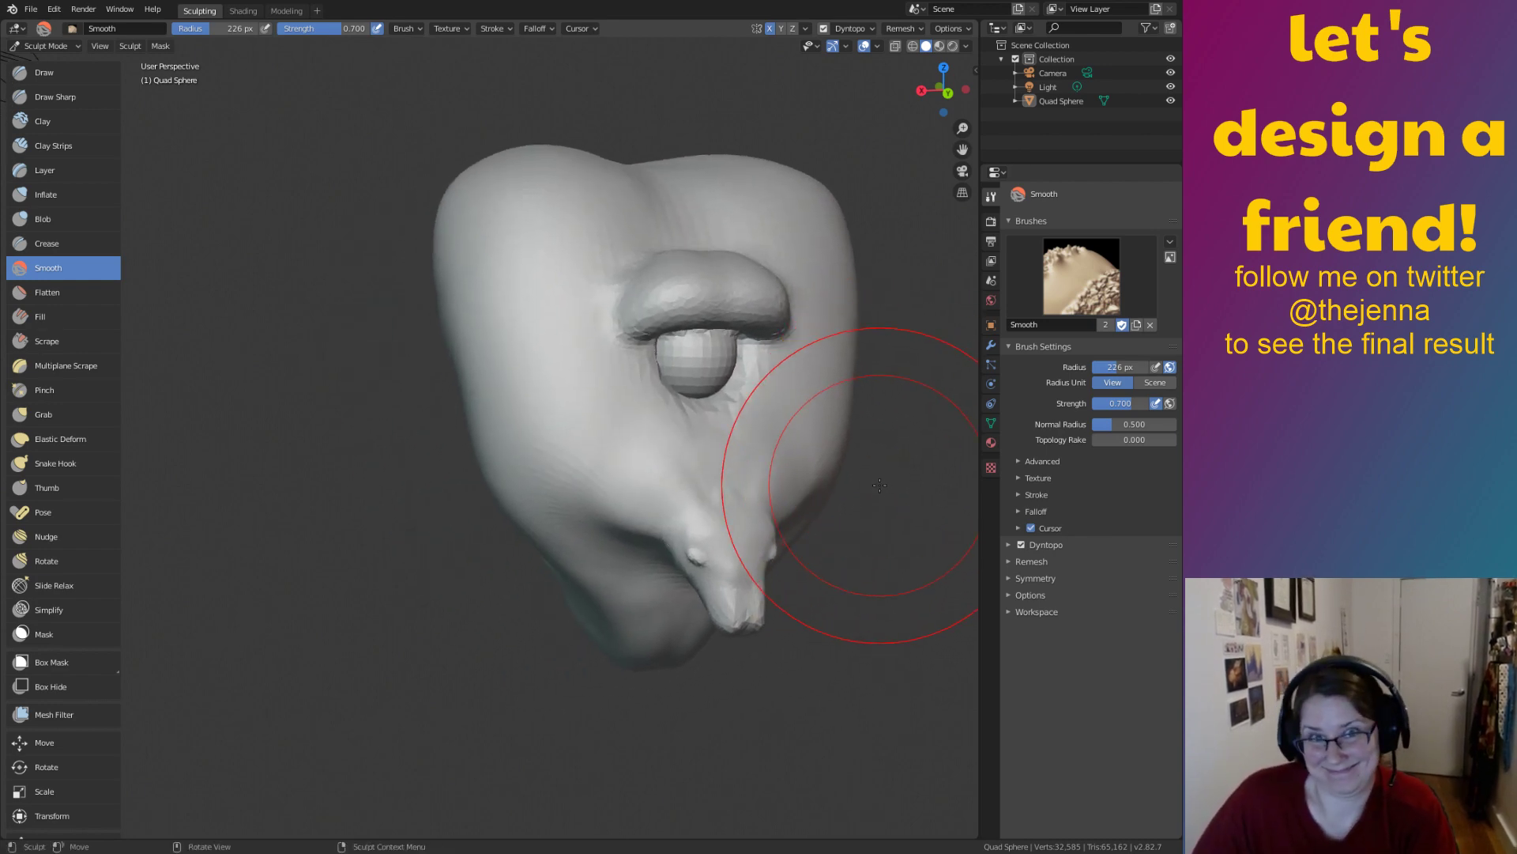
mouse_move(857, 498)
middle_down()
mouse_move(701, 487)
mouse_move(738, 477)
mouse_move(717, 464)
mouse_move(779, 506)
mouse_move(739, 531)
mouse_move(779, 566)
mouse_move(722, 552)
mouse_move(538, 617)
middle_up()
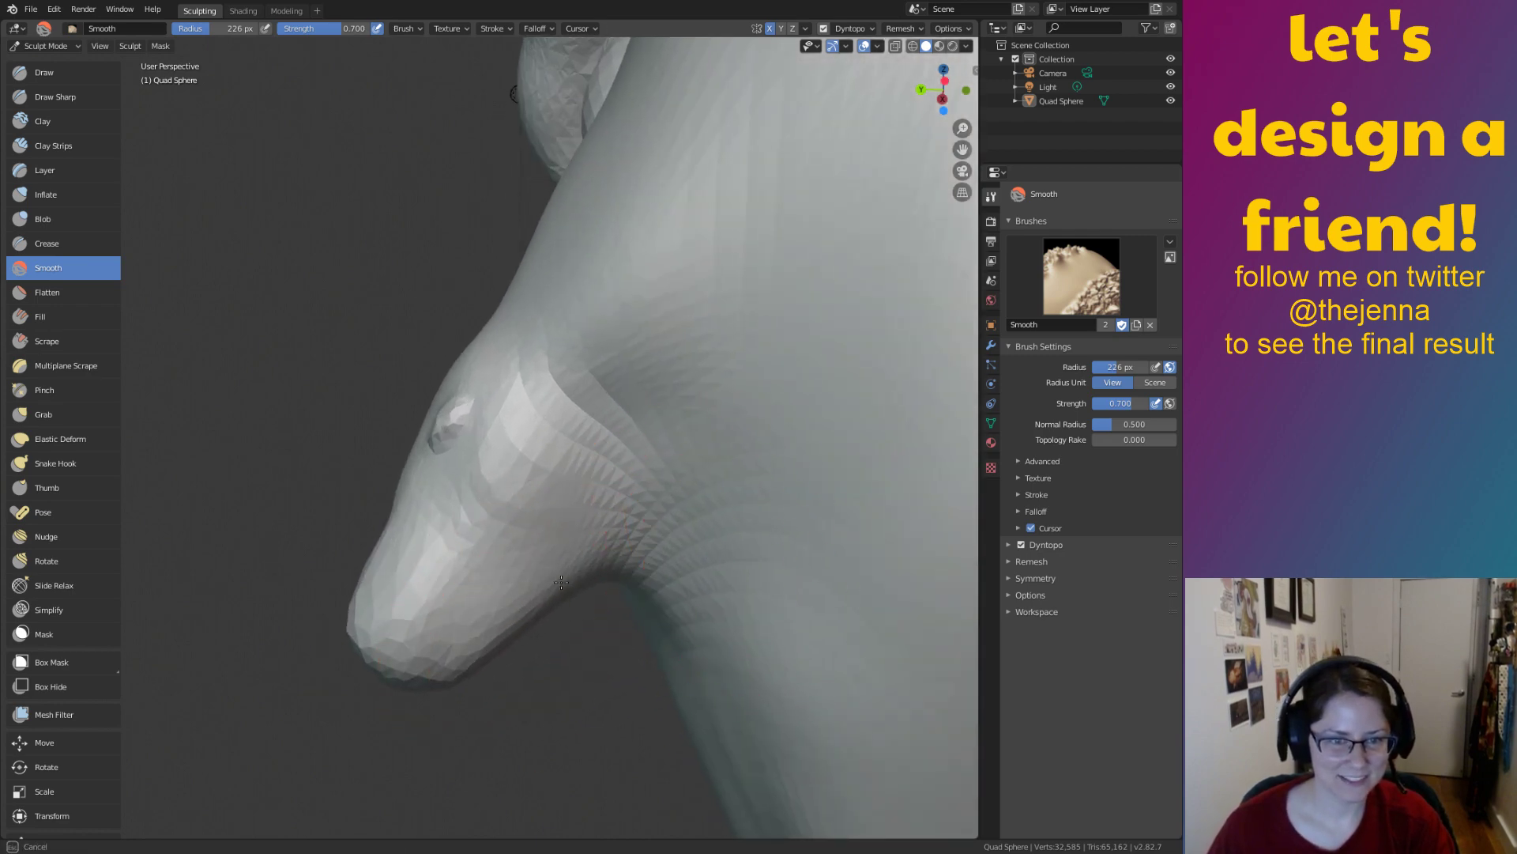
middle_drag(471, 655, 554, 658)
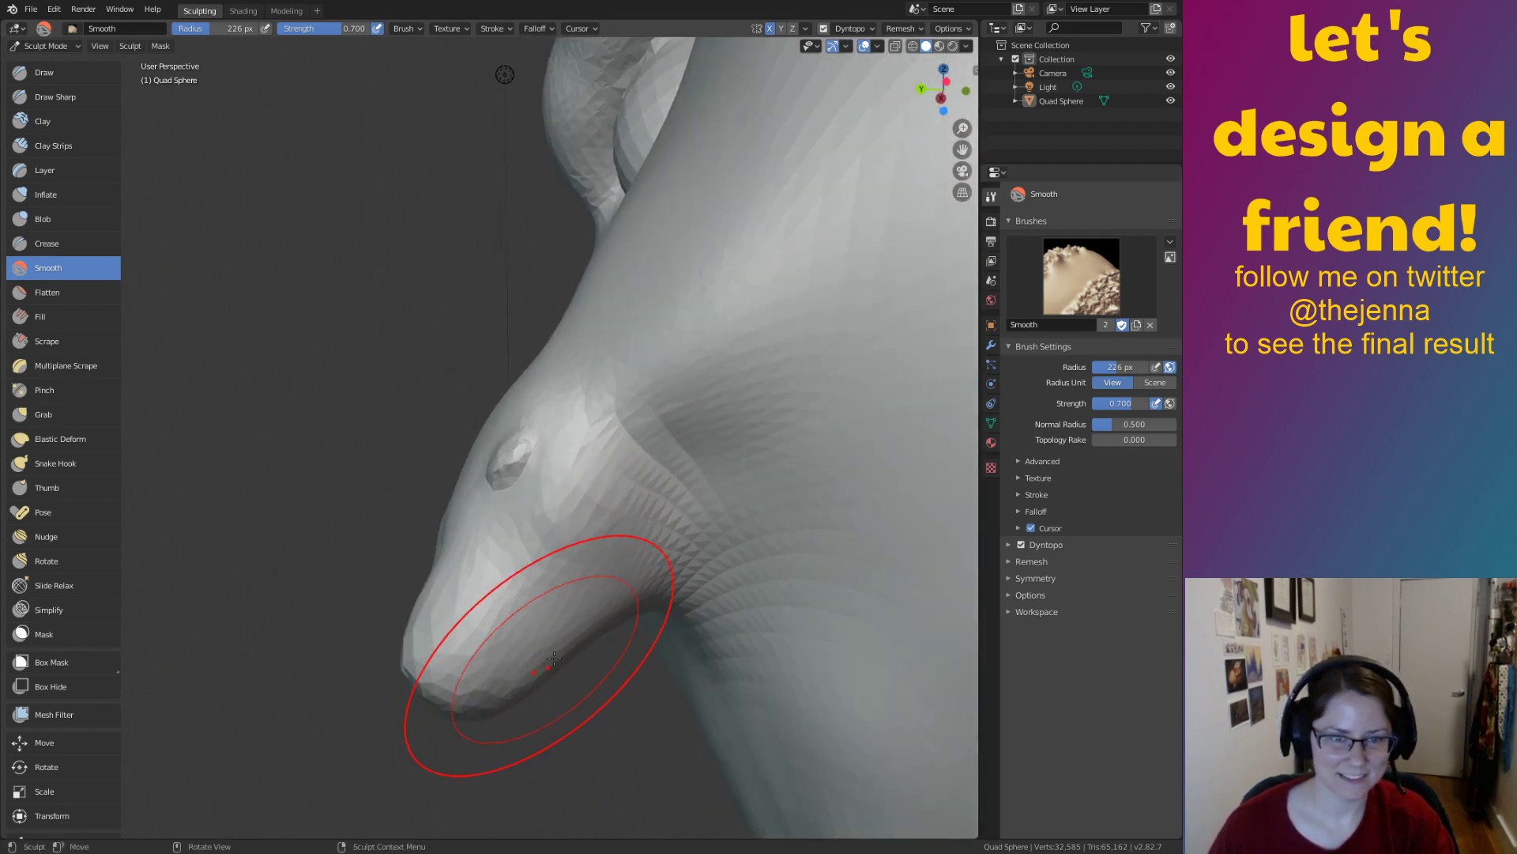
mouse_move(697, 611)
middle_down()
mouse_move(738, 661)
mouse_move(734, 554)
mouse_move(715, 532)
middle_up()
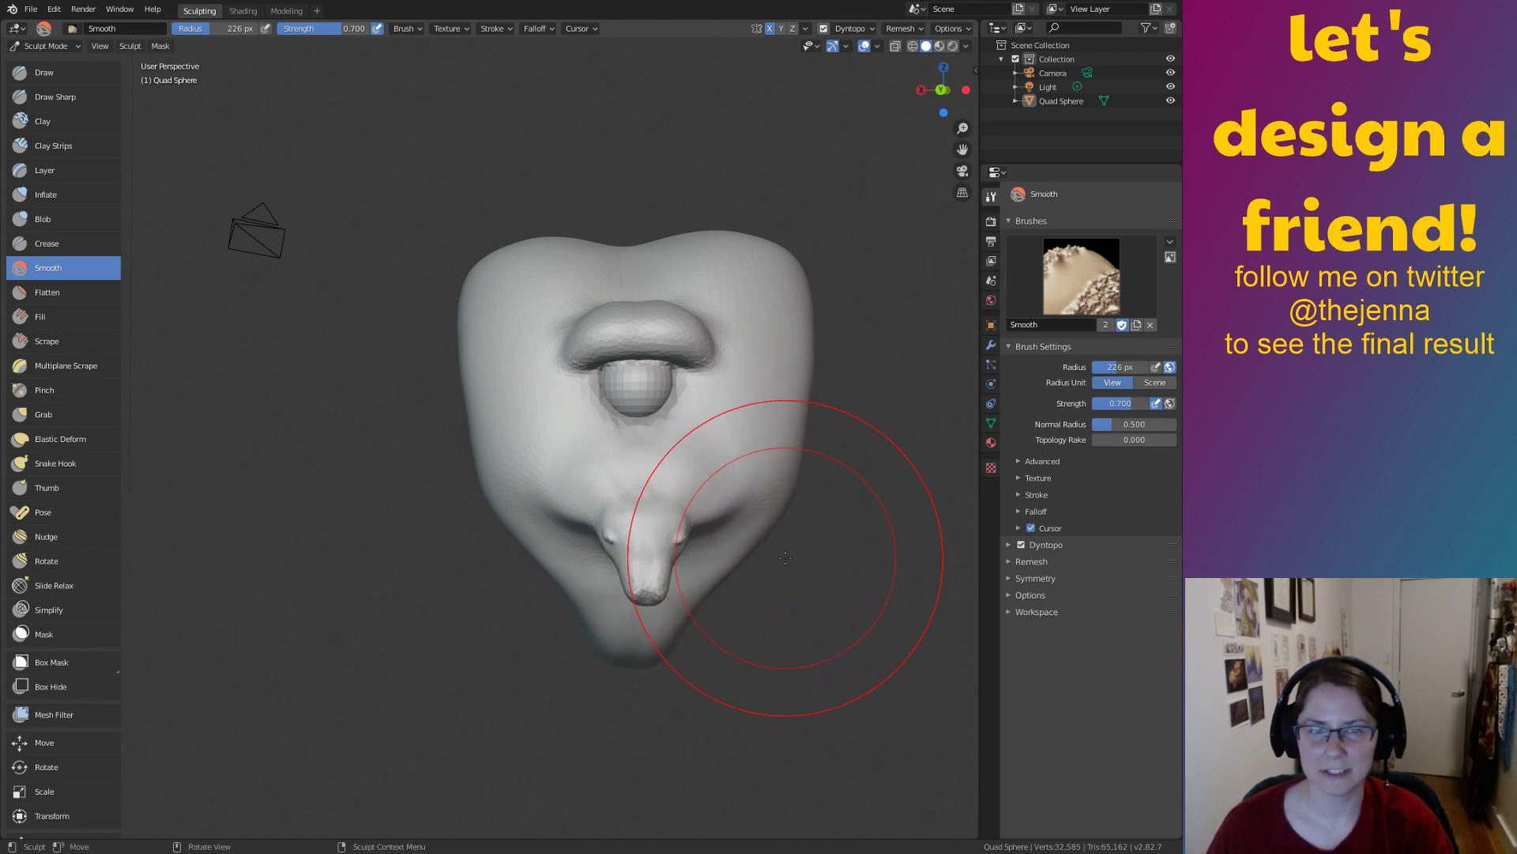
mouse_move(786, 558)
middle_down()
mouse_move(644, 620)
mouse_move(707, 512)
mouse_move(704, 485)
mouse_move(802, 553)
middle_up()
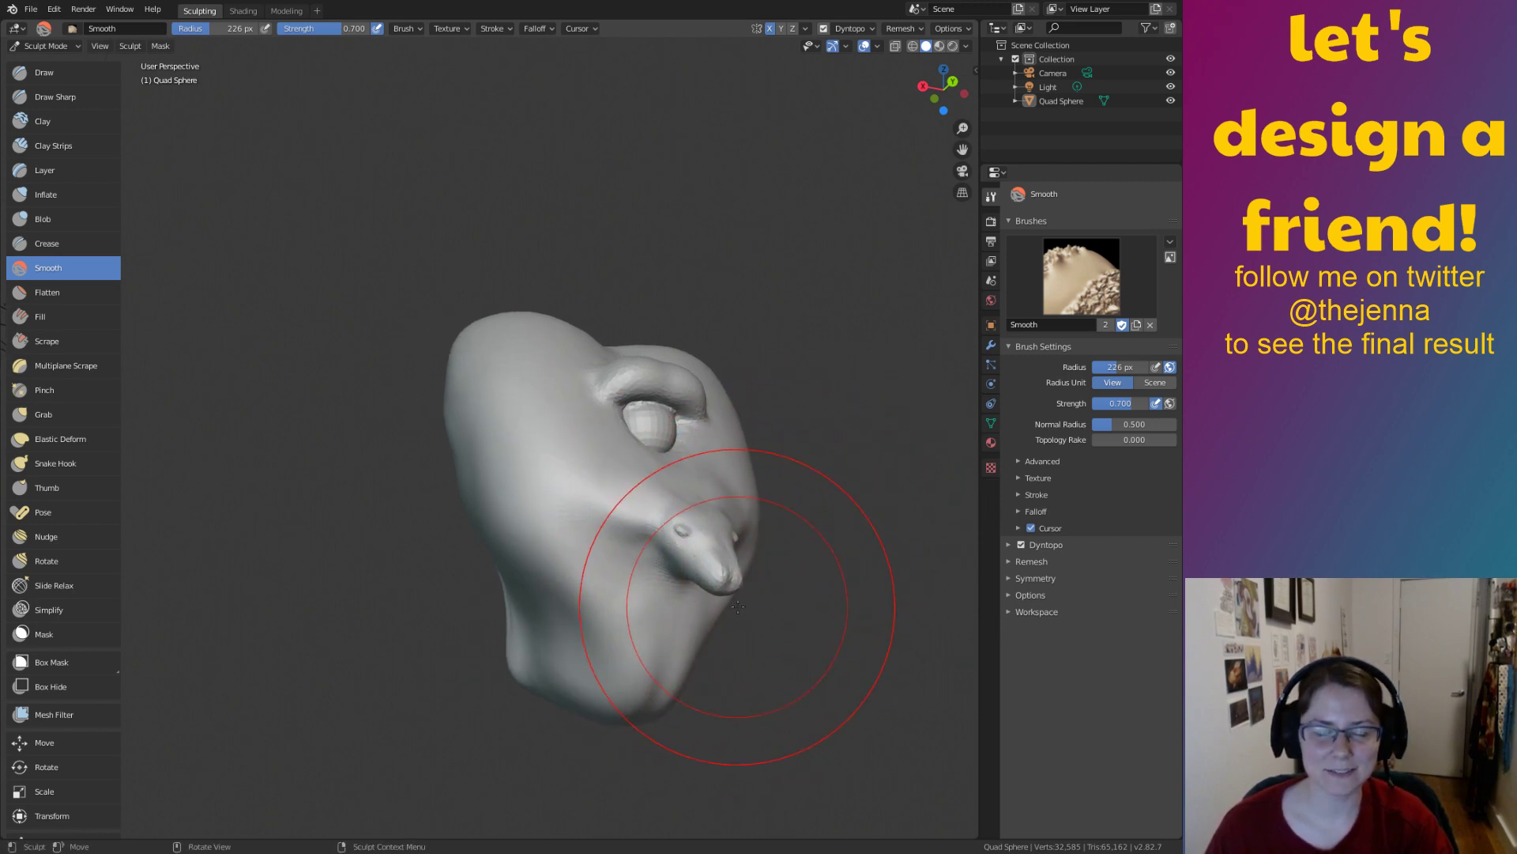
Pull the front of the chin outward beneath the muzzle with the Grab brush
middle_drag(817, 622, 733, 495)
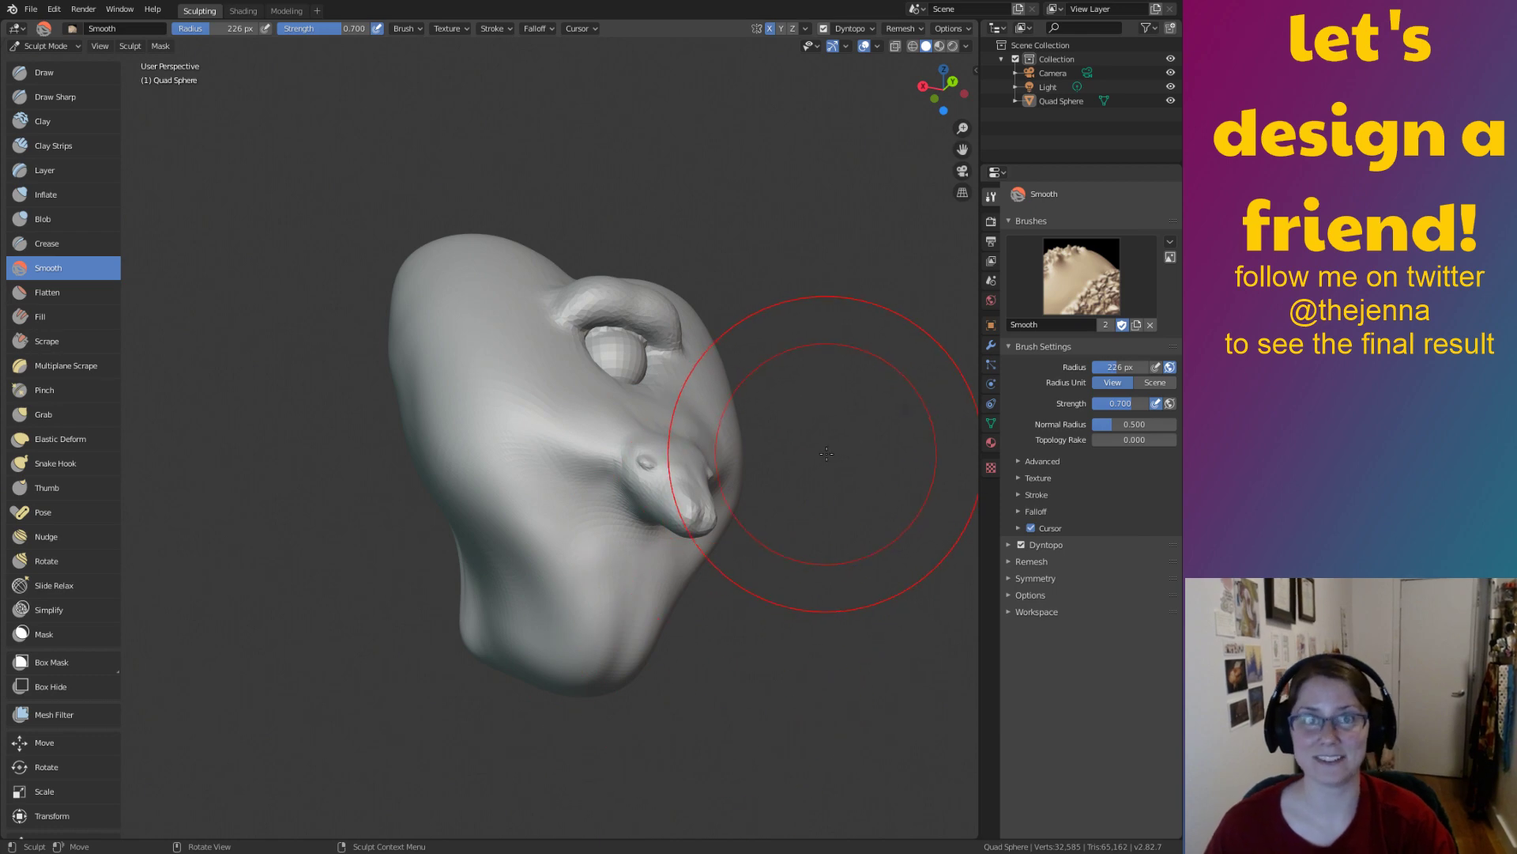
mouse_move(805, 668)
middle_down()
mouse_move(705, 535)
mouse_move(721, 535)
mouse_move(722, 498)
mouse_move(696, 640)
mouse_move(635, 603)
mouse_move(578, 599)
middle_up()
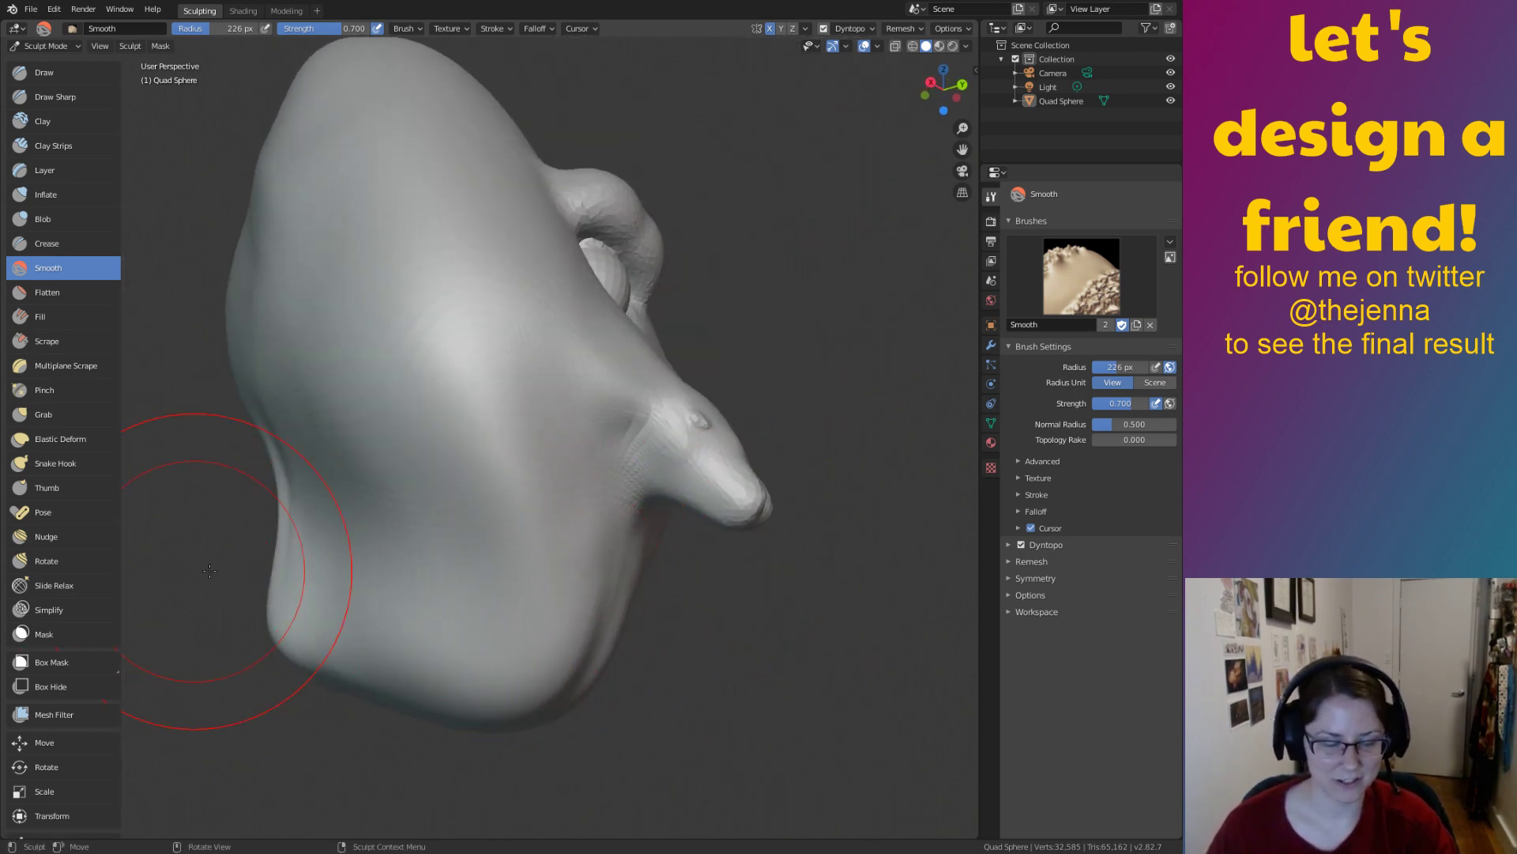
key(g)
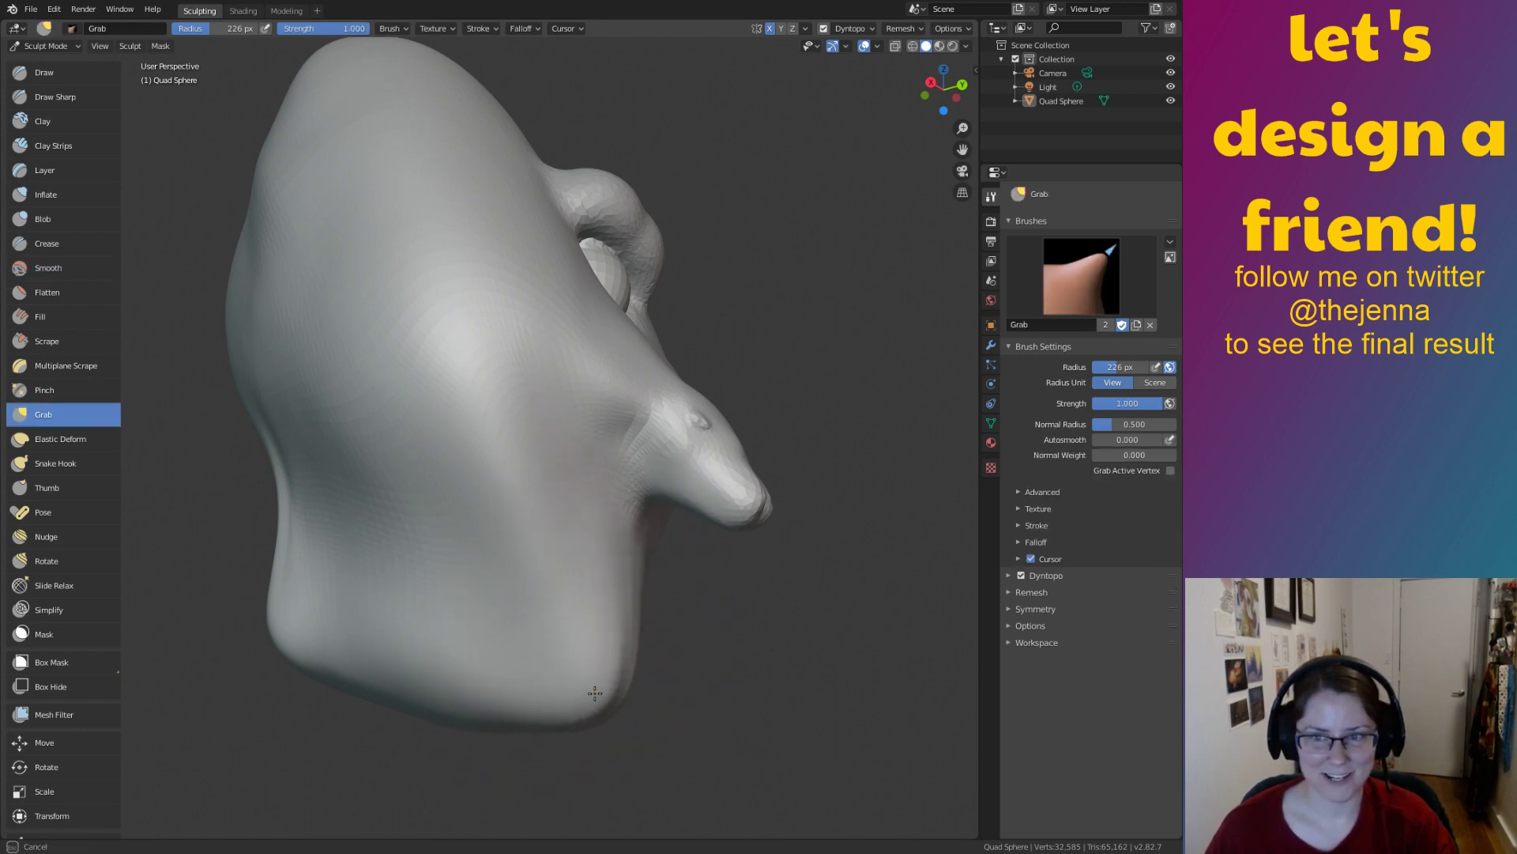
middle_drag(594, 693, 694, 649)
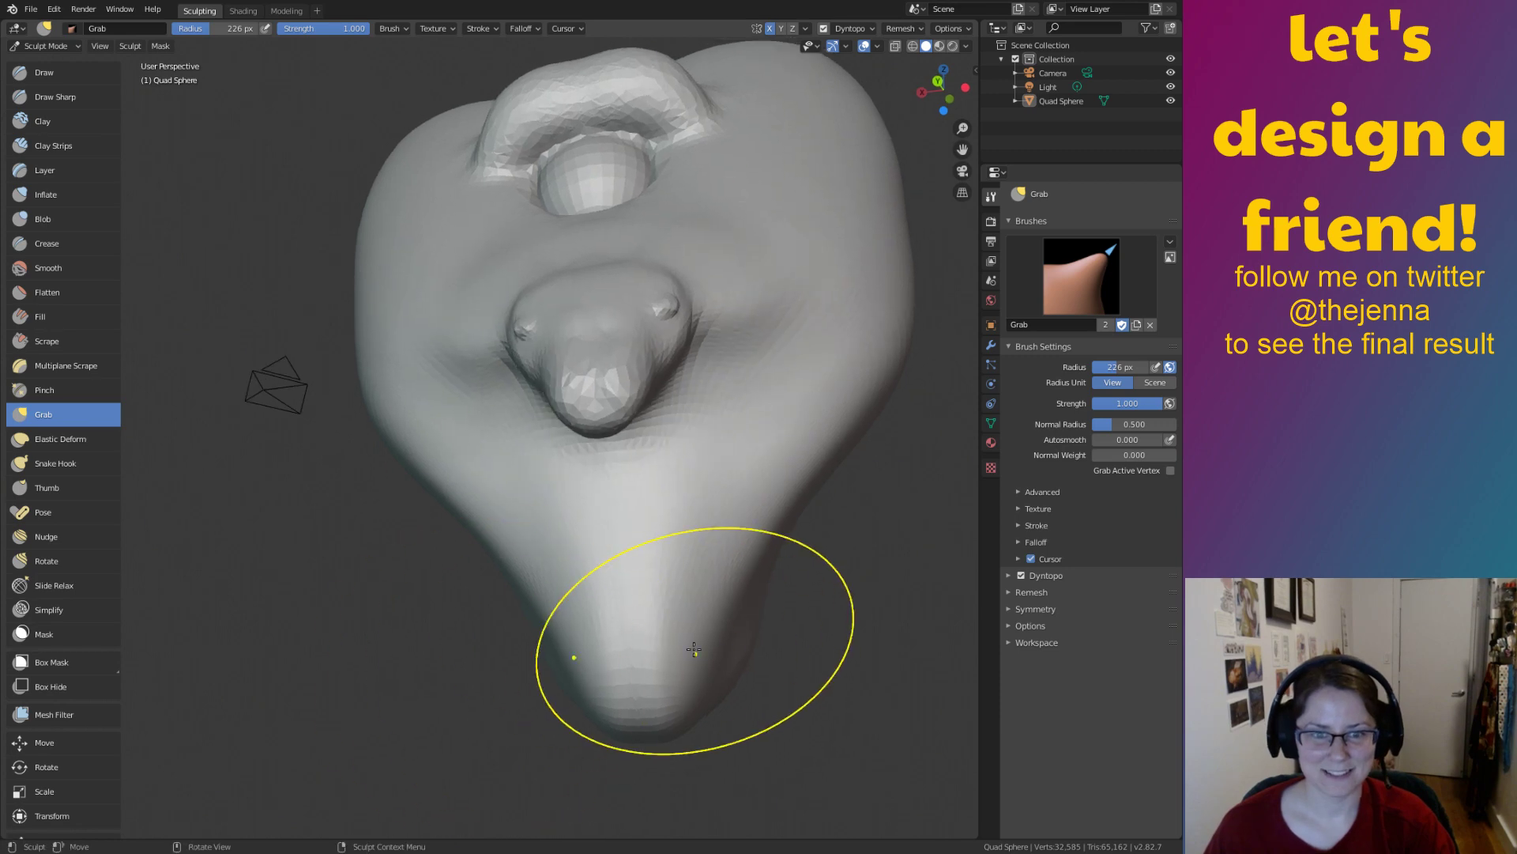
mouse_move(698, 542)
middle_down()
mouse_move(721, 578)
mouse_move(653, 580)
mouse_move(707, 579)
mouse_move(680, 580)
mouse_move(786, 627)
mouse_move(756, 572)
mouse_move(756, 525)
mouse_move(754, 538)
middle_up()
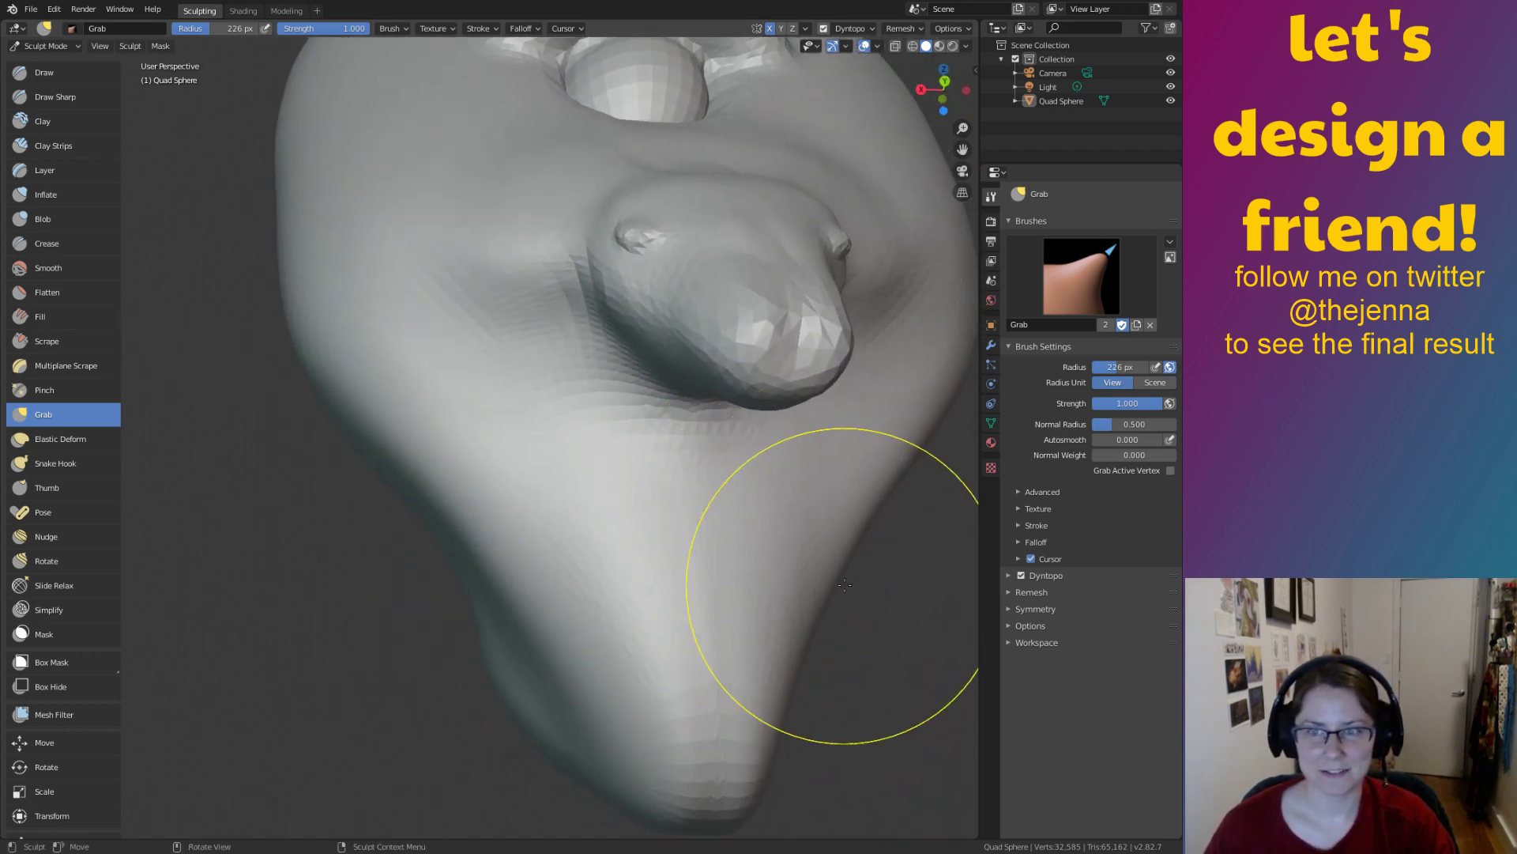
Examine the muzzle, jaw and tapered chin up close from the front and the side
ctrl+middle_drag(846, 663, 836, 620)
drag(839, 618, 848, 611)
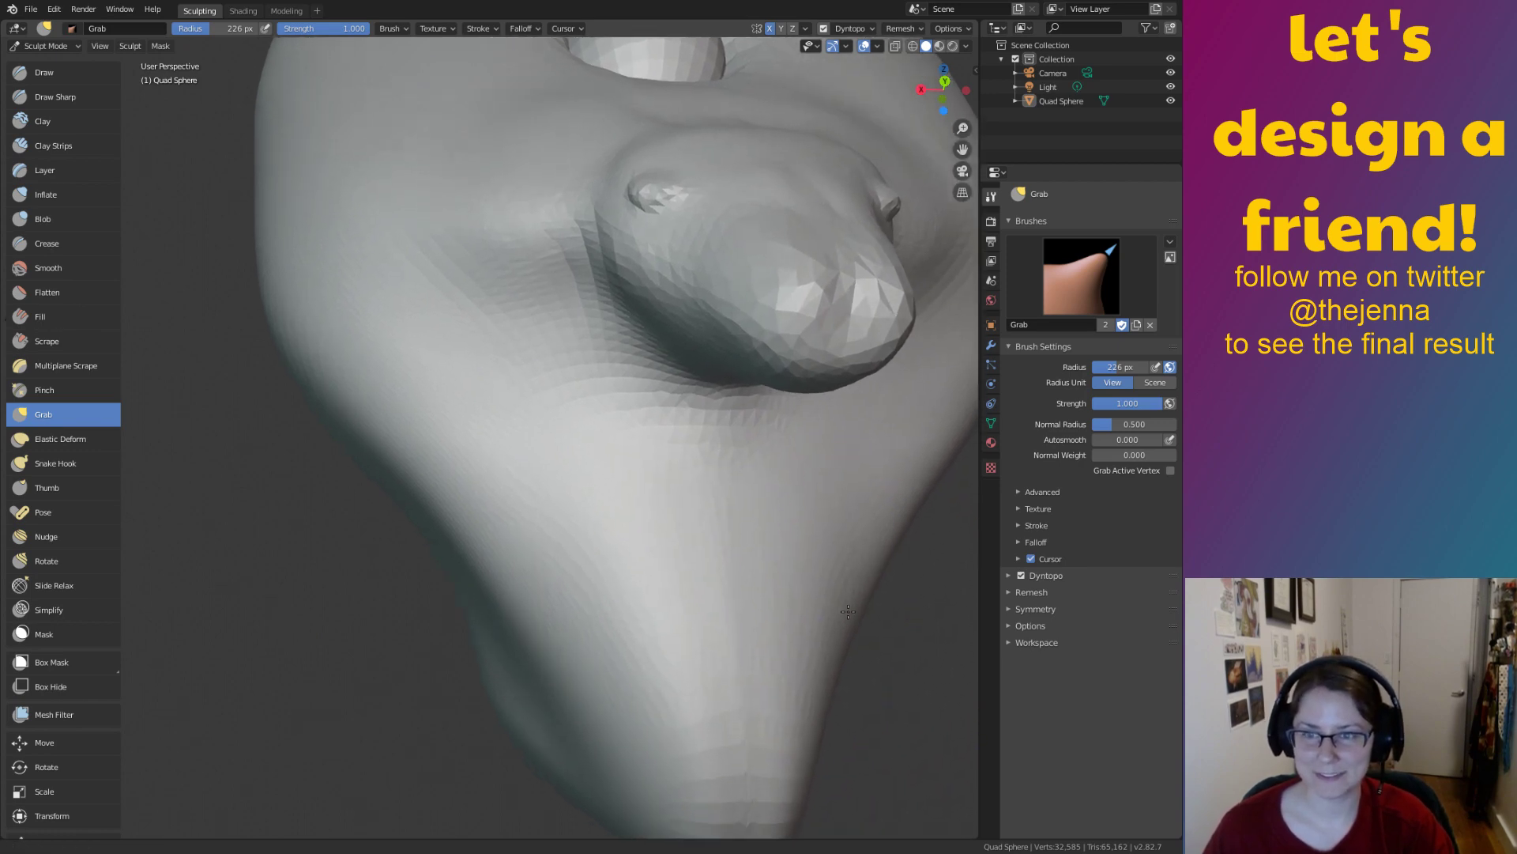
shift+middle_drag(848, 612, 808, 569)
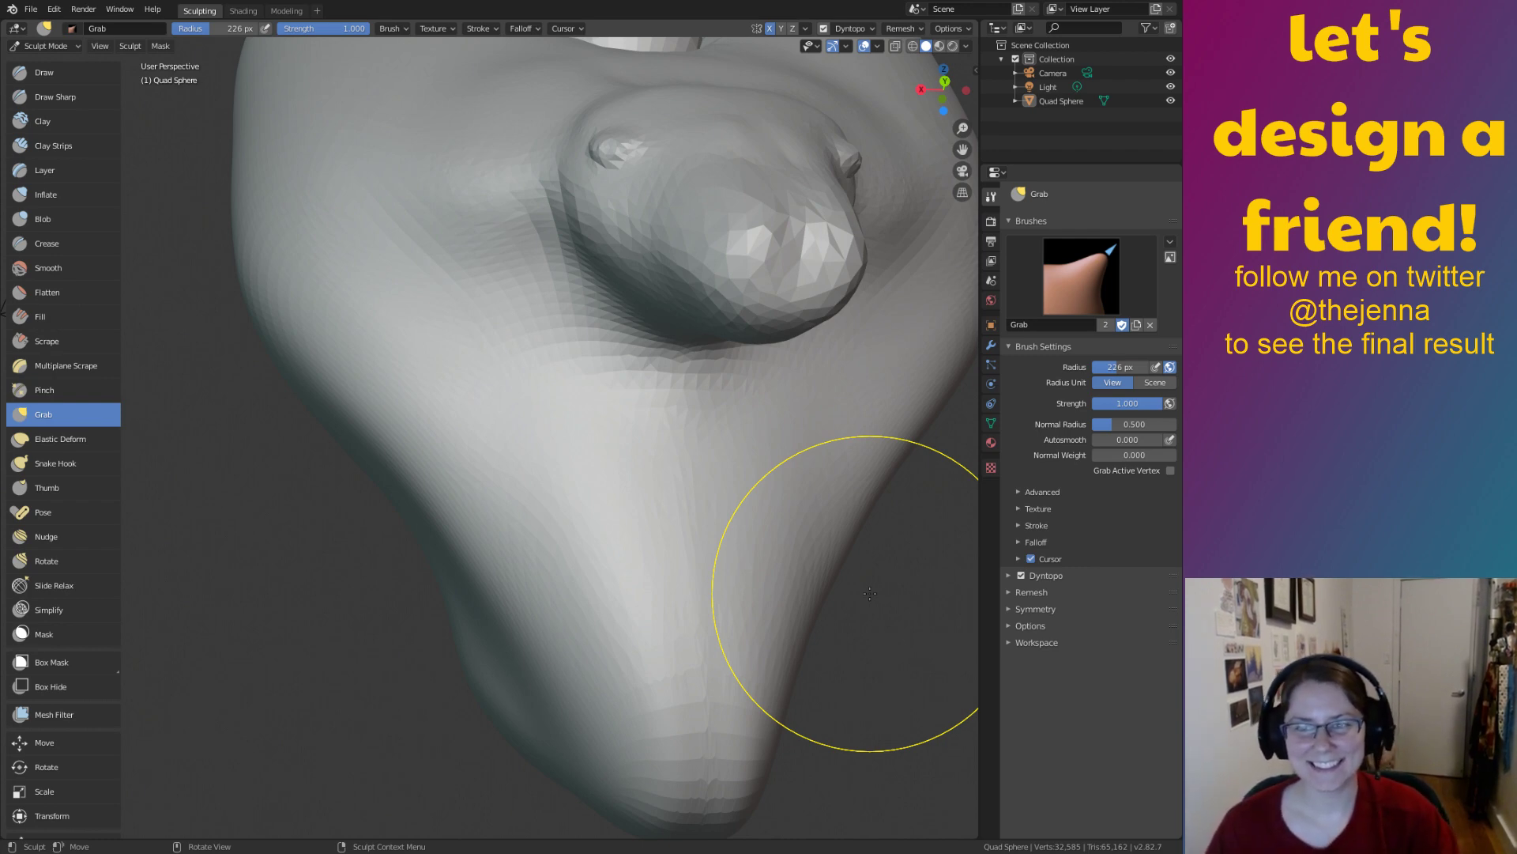
mouse_move(799, 328)
ctrl+middle_down()
mouse_move(799, 468)
mouse_move(771, 462)
mouse_move(743, 425)
mouse_move(757, 479)
mouse_move(735, 506)
mouse_move(781, 522)
mouse_move(757, 516)
mouse_move(806, 487)
ctrl+middle_up()
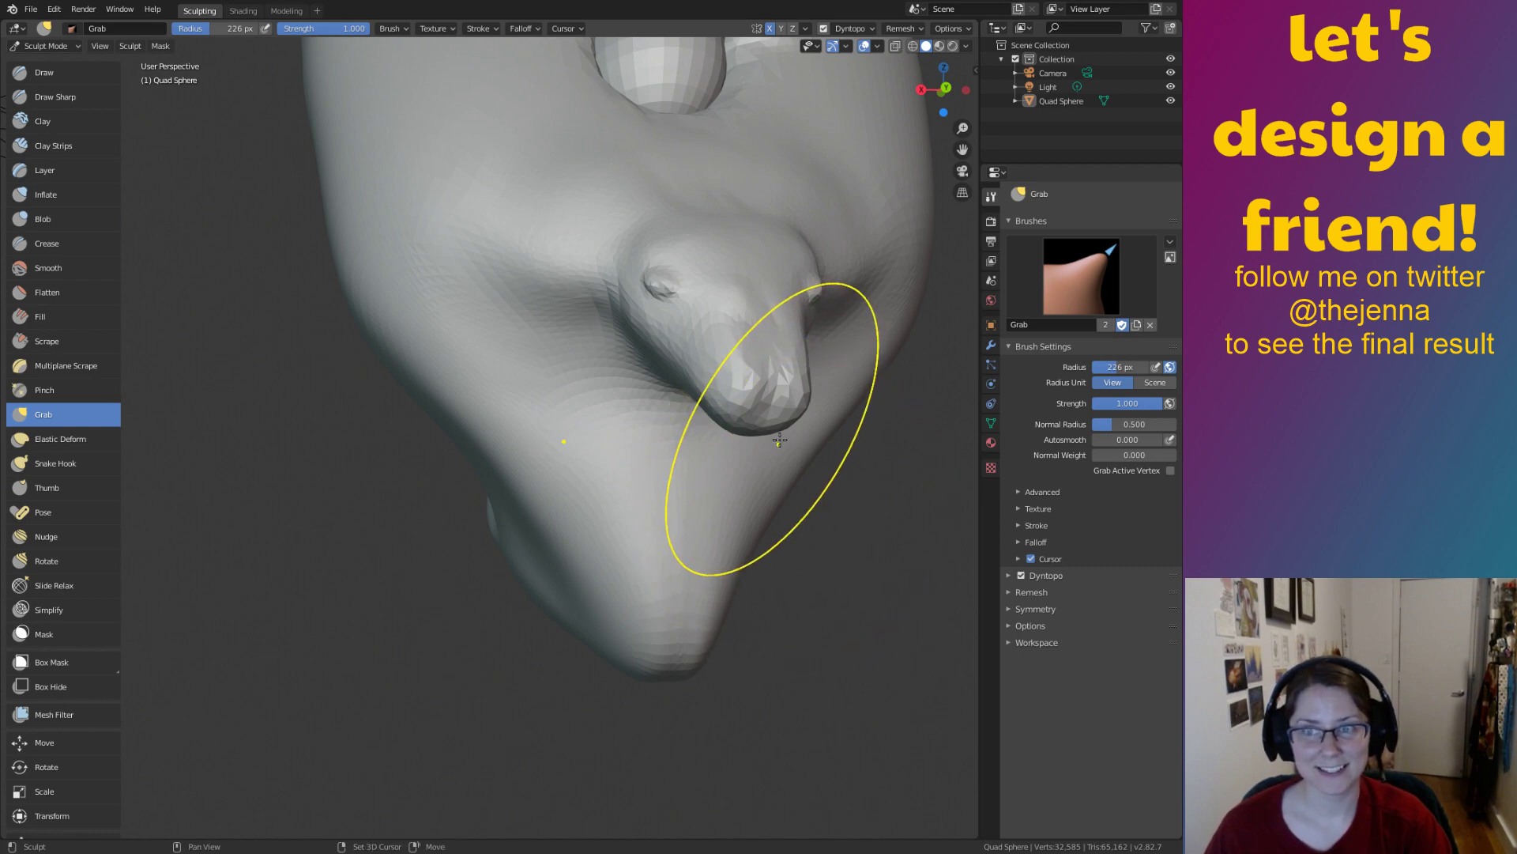
shift+middle_drag(790, 457, 792, 509)
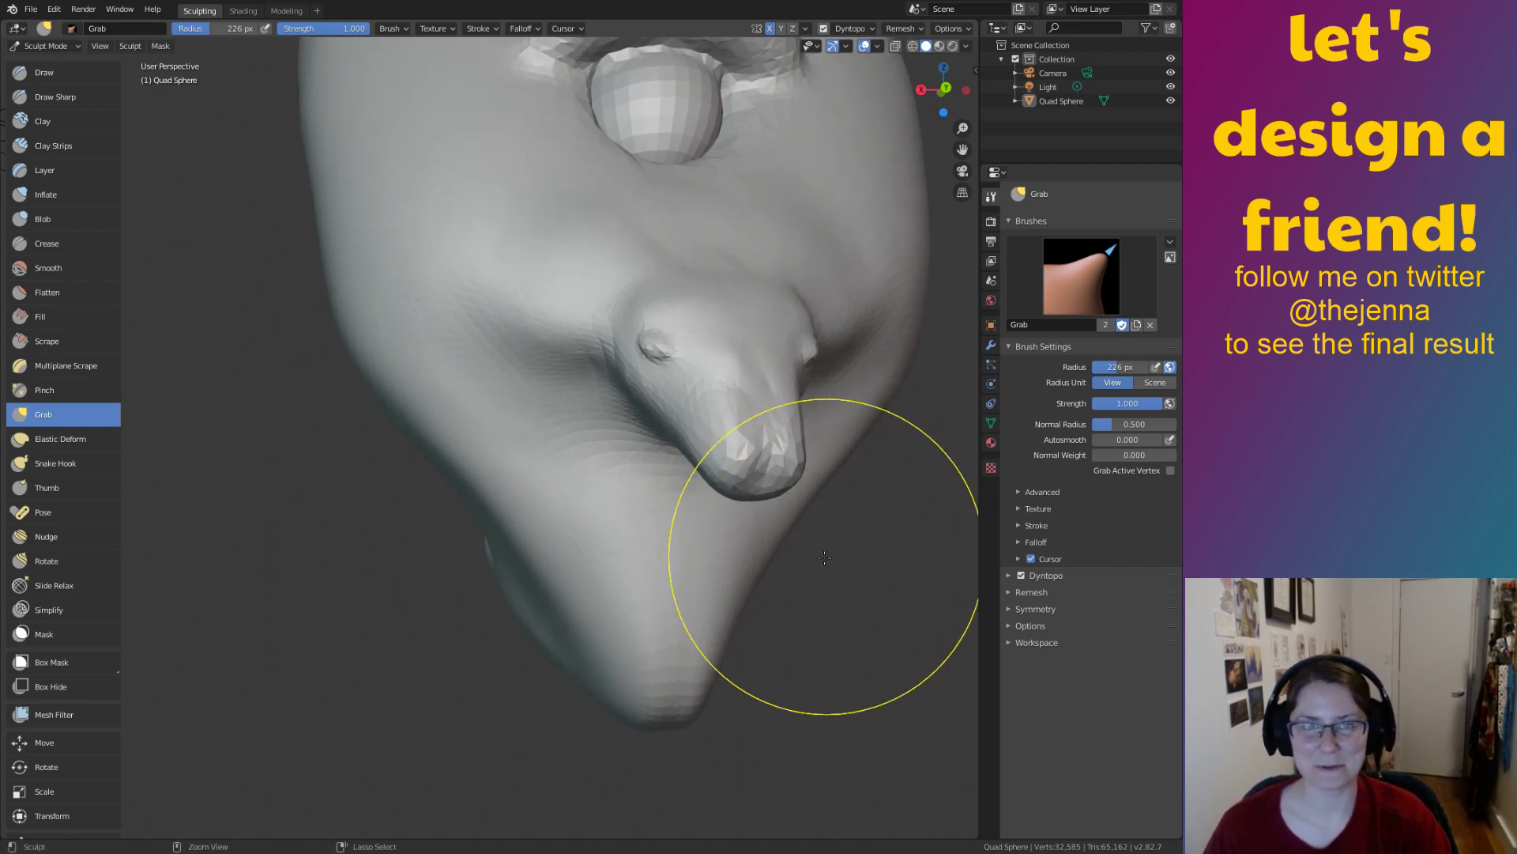
mouse_move(827, 557)
ctrl+middle_down()
mouse_move(727, 508)
mouse_move(735, 447)
mouse_move(799, 505)
mouse_move(734, 521)
ctrl+middle_up()
shift+middle_drag(685, 431, 753, 548)
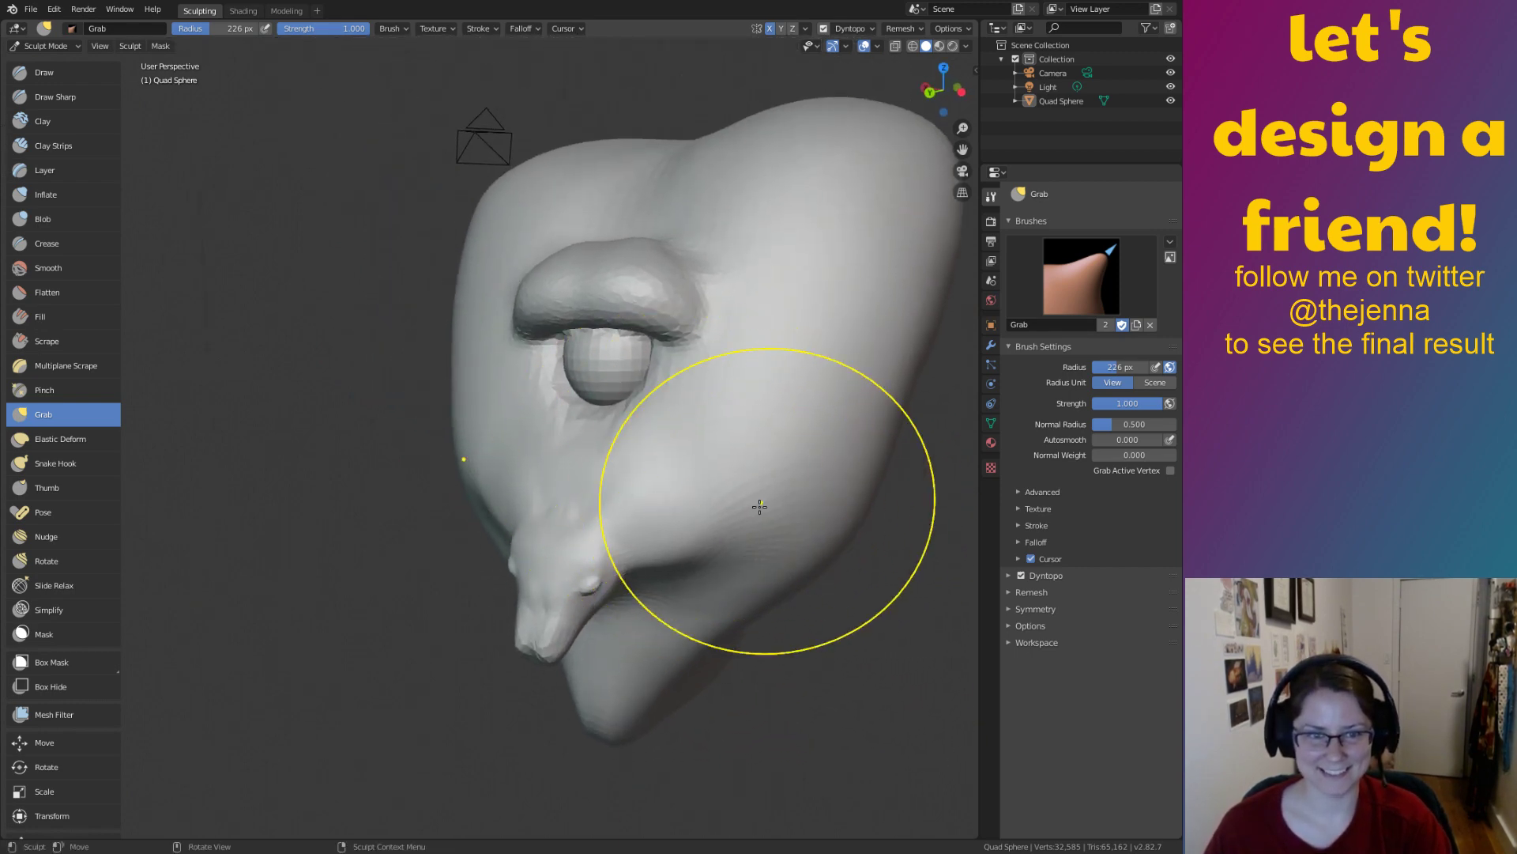
mouse_move(703, 487)
shift+middle_down()
mouse_move(731, 535)
mouse_move(742, 434)
mouse_move(725, 522)
mouse_move(695, 443)
mouse_move(822, 405)
mouse_move(795, 463)
mouse_move(796, 559)
shift+middle_up()
Pull small bumps out of both ends of the brow ridge with the Snake Hook brush at a 105 px radius
scroll(853, 445, up, 1)
scroll(853, 446, up, 5)
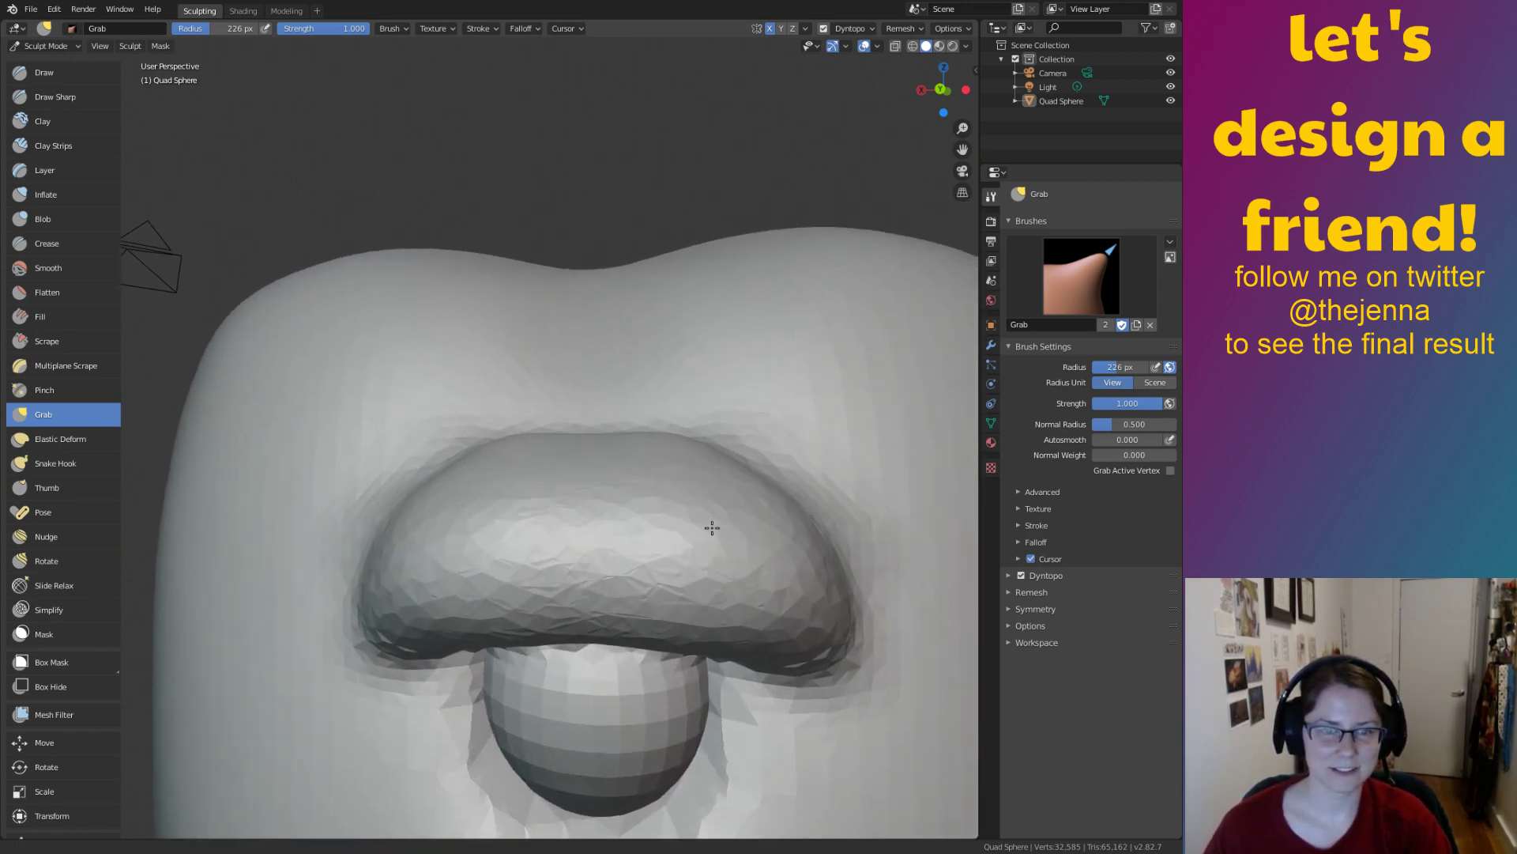
middle_drag(712, 527, 354, 480)
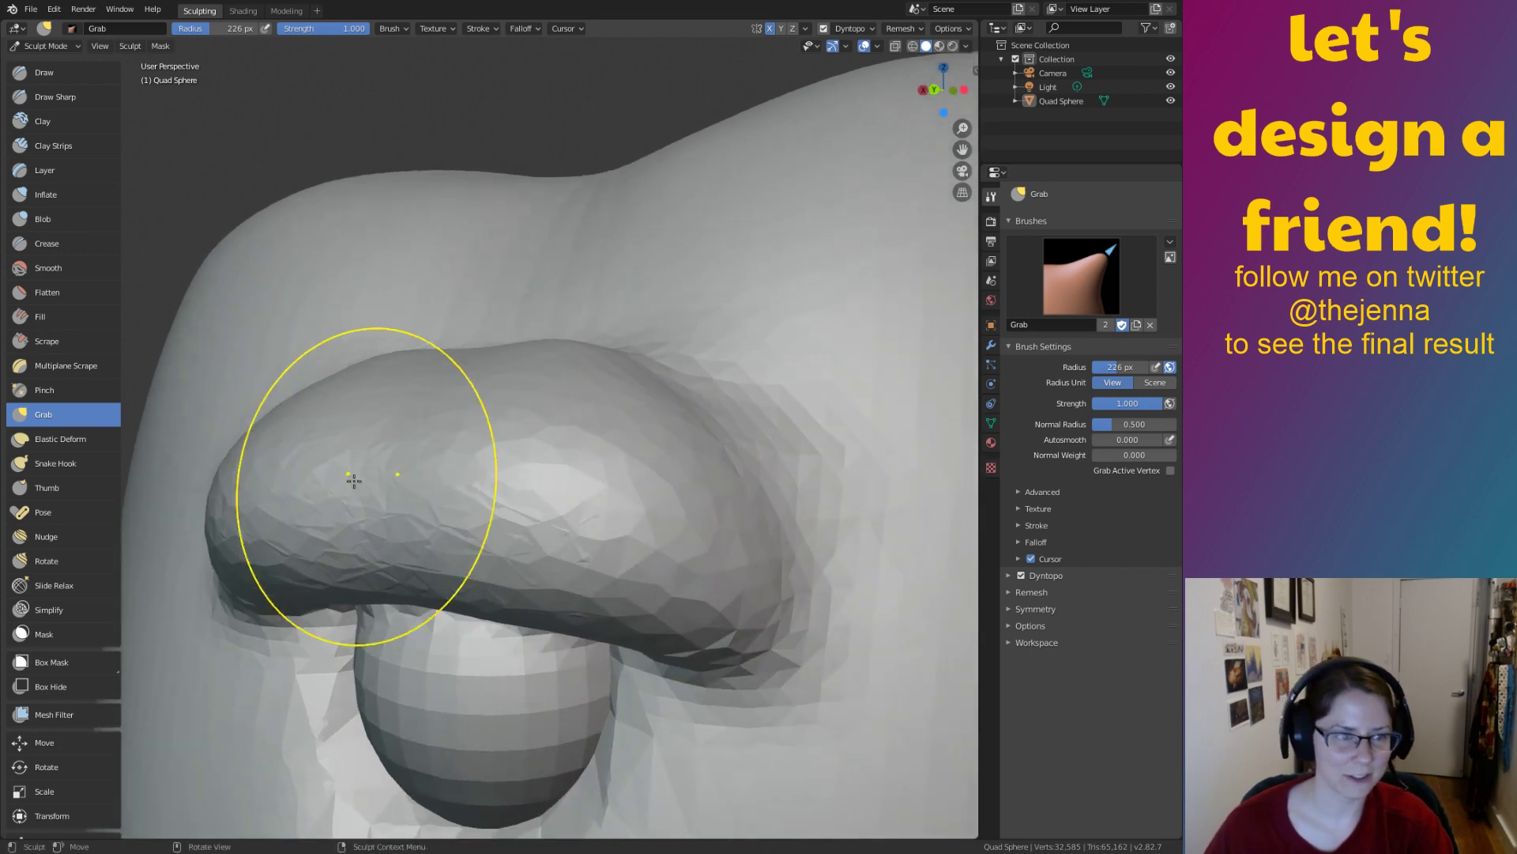
click(97, 486)
click(97, 460)
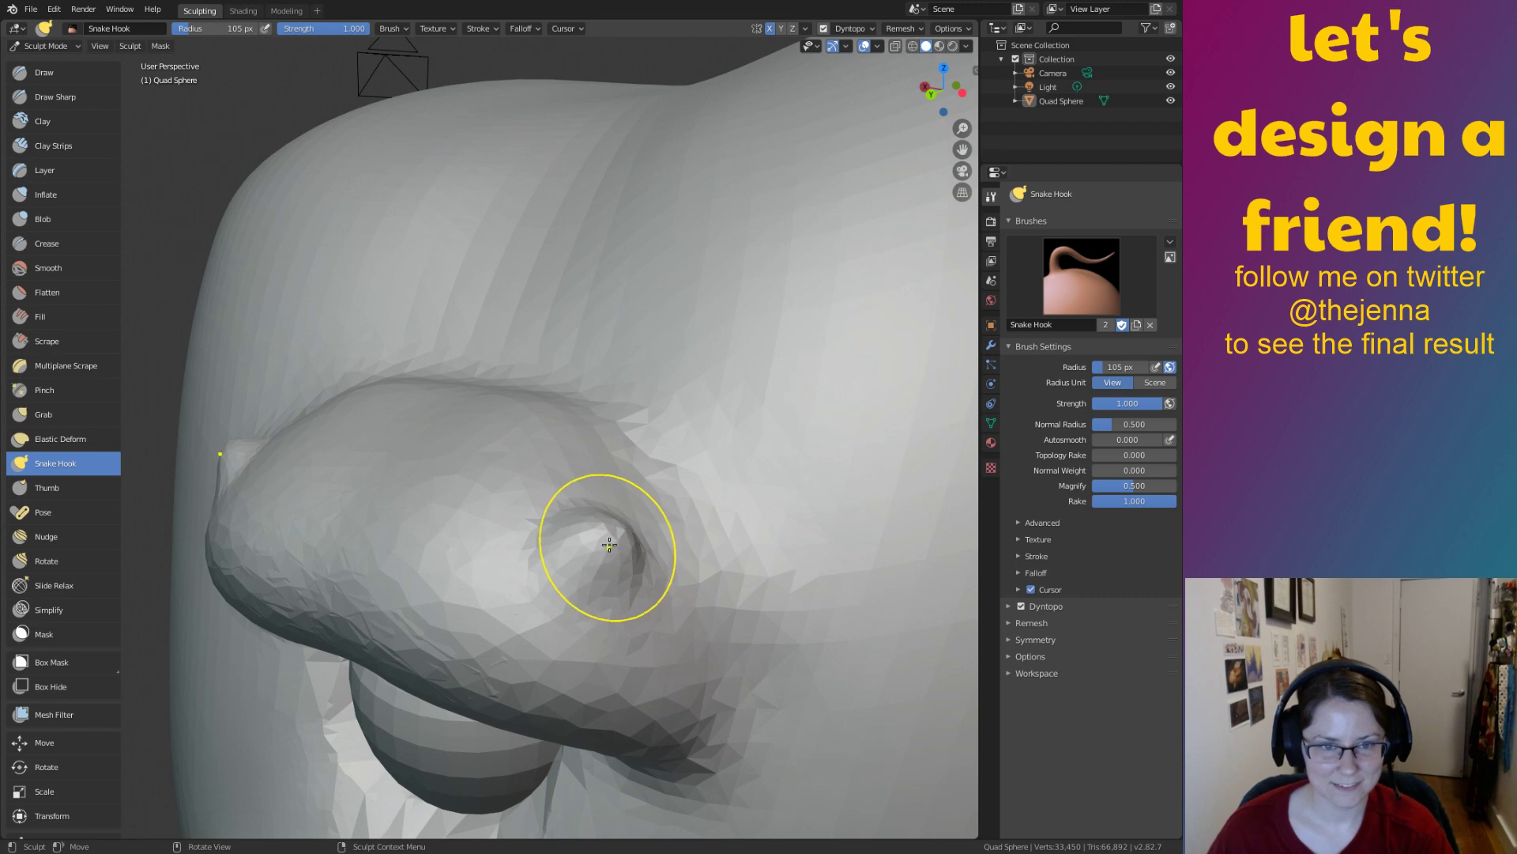
mouse_move(598, 565)
middle_down()
mouse_move(653, 518)
mouse_move(791, 680)
mouse_move(786, 633)
mouse_move(833, 596)
mouse_move(861, 596)
mouse_move(737, 518)
mouse_move(723, 455)
middle_up()
scroll(790, 545, down, 3)
mouse_move(691, 516)
middle_down()
mouse_move(643, 501)
mouse_move(612, 393)
middle_up()
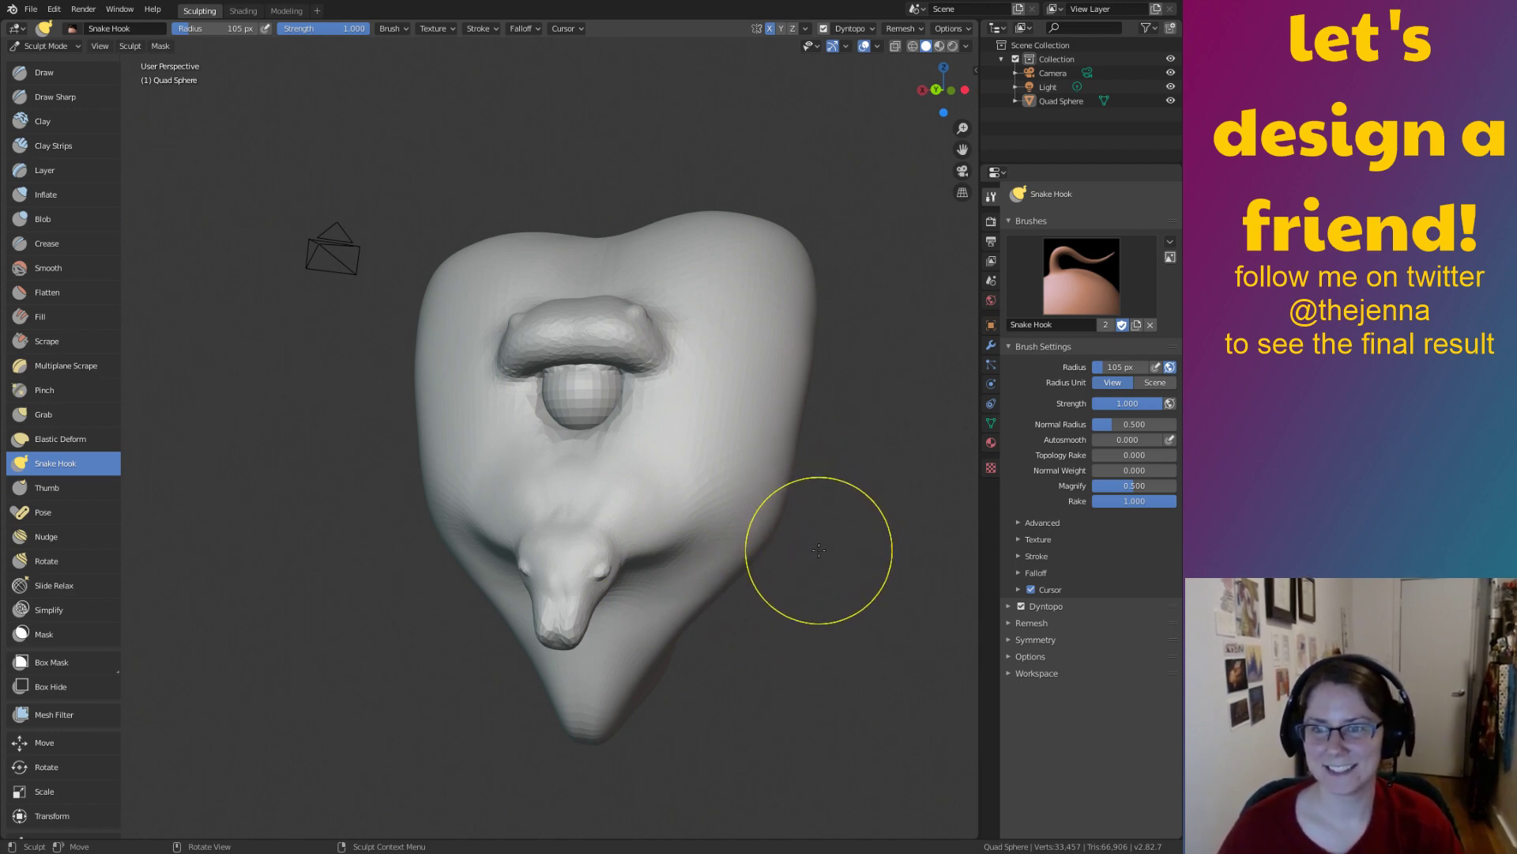
Examine the whole head and the chin area below the muzzle from the front, sides and underneath
mouse_move(819, 549)
middle_down()
mouse_move(895, 555)
mouse_move(870, 566)
middle_up()
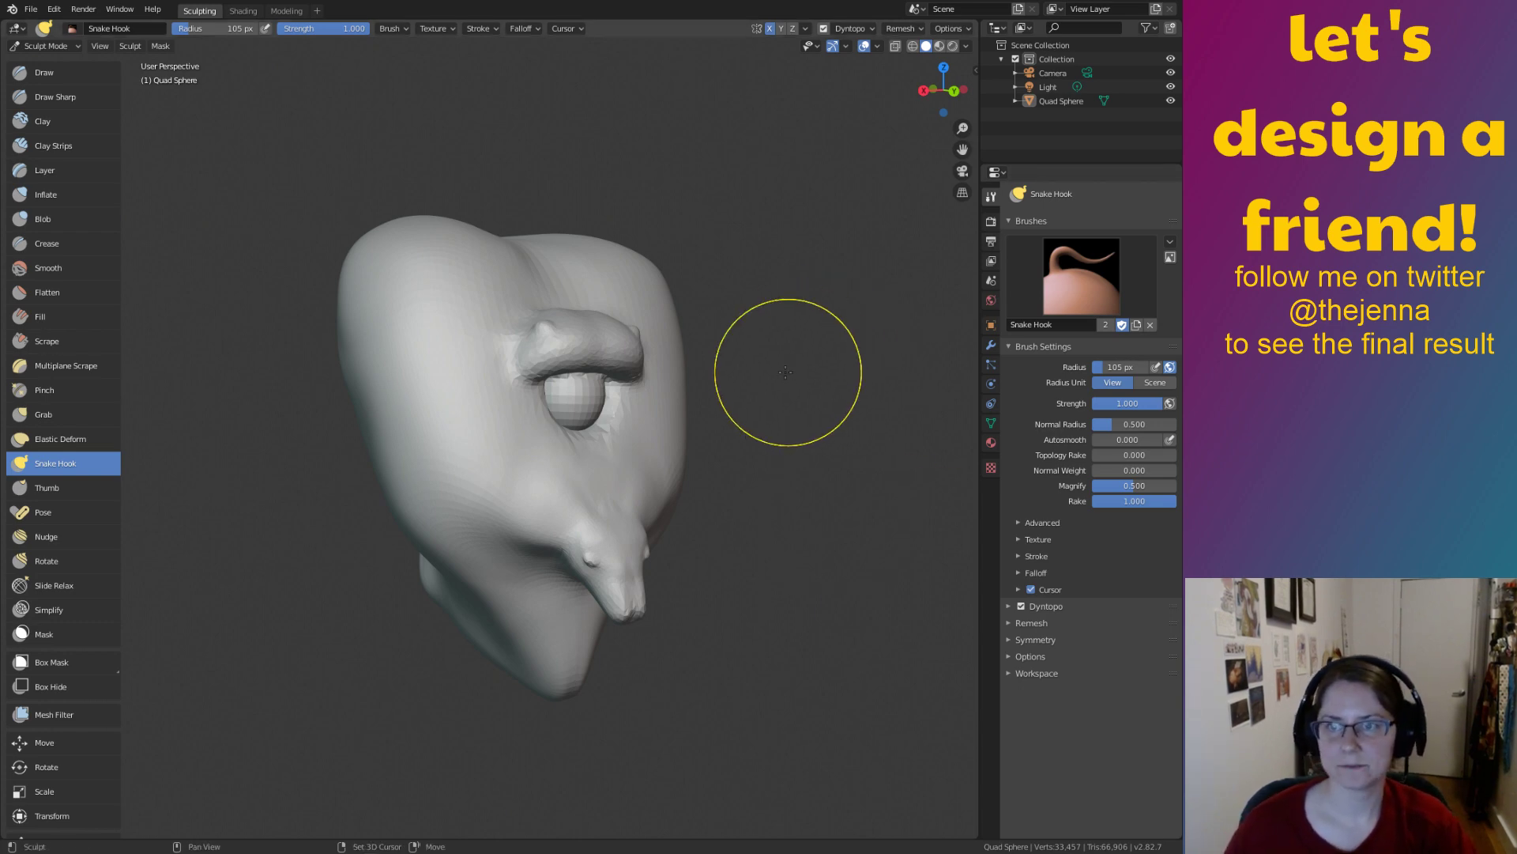
shift+middle_drag(785, 366, 830, 406)
mouse_move(757, 440)
ctrl+middle_down()
mouse_move(798, 546)
mouse_move(641, 542)
mouse_move(791, 543)
mouse_move(637, 532)
mouse_move(772, 480)
mouse_move(800, 387)
ctrl+middle_up()
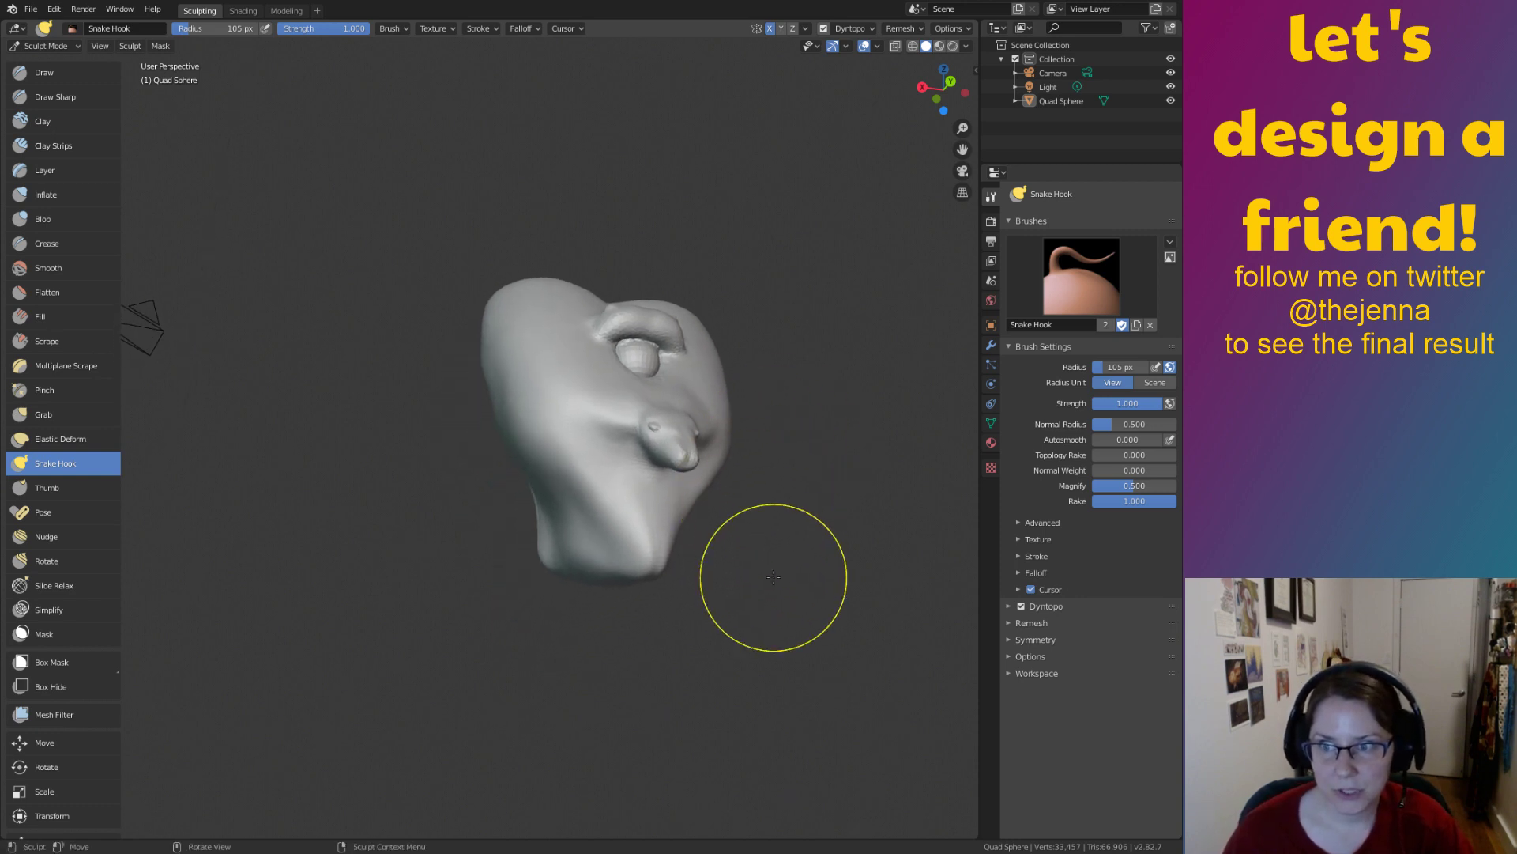
ctrl+middle_drag(708, 588, 702, 460)
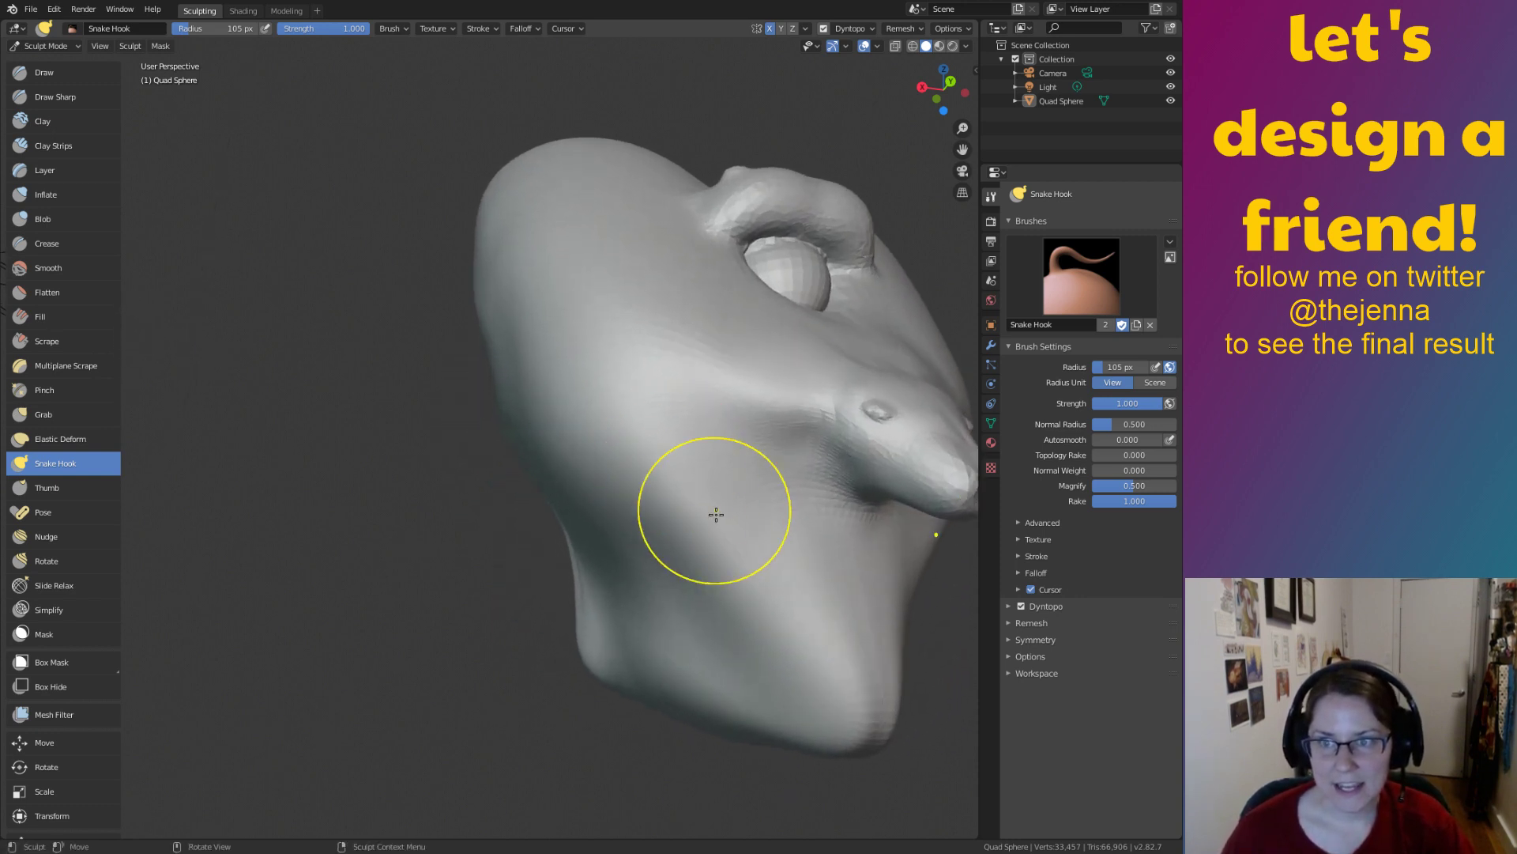
shift+middle_drag(766, 550, 784, 431)
mouse_move(806, 508)
middle_down()
mouse_move(722, 508)
mouse_move(793, 501)
mouse_move(721, 532)
mouse_move(701, 524)
mouse_move(830, 561)
mouse_move(863, 630)
mouse_move(818, 586)
middle_up()
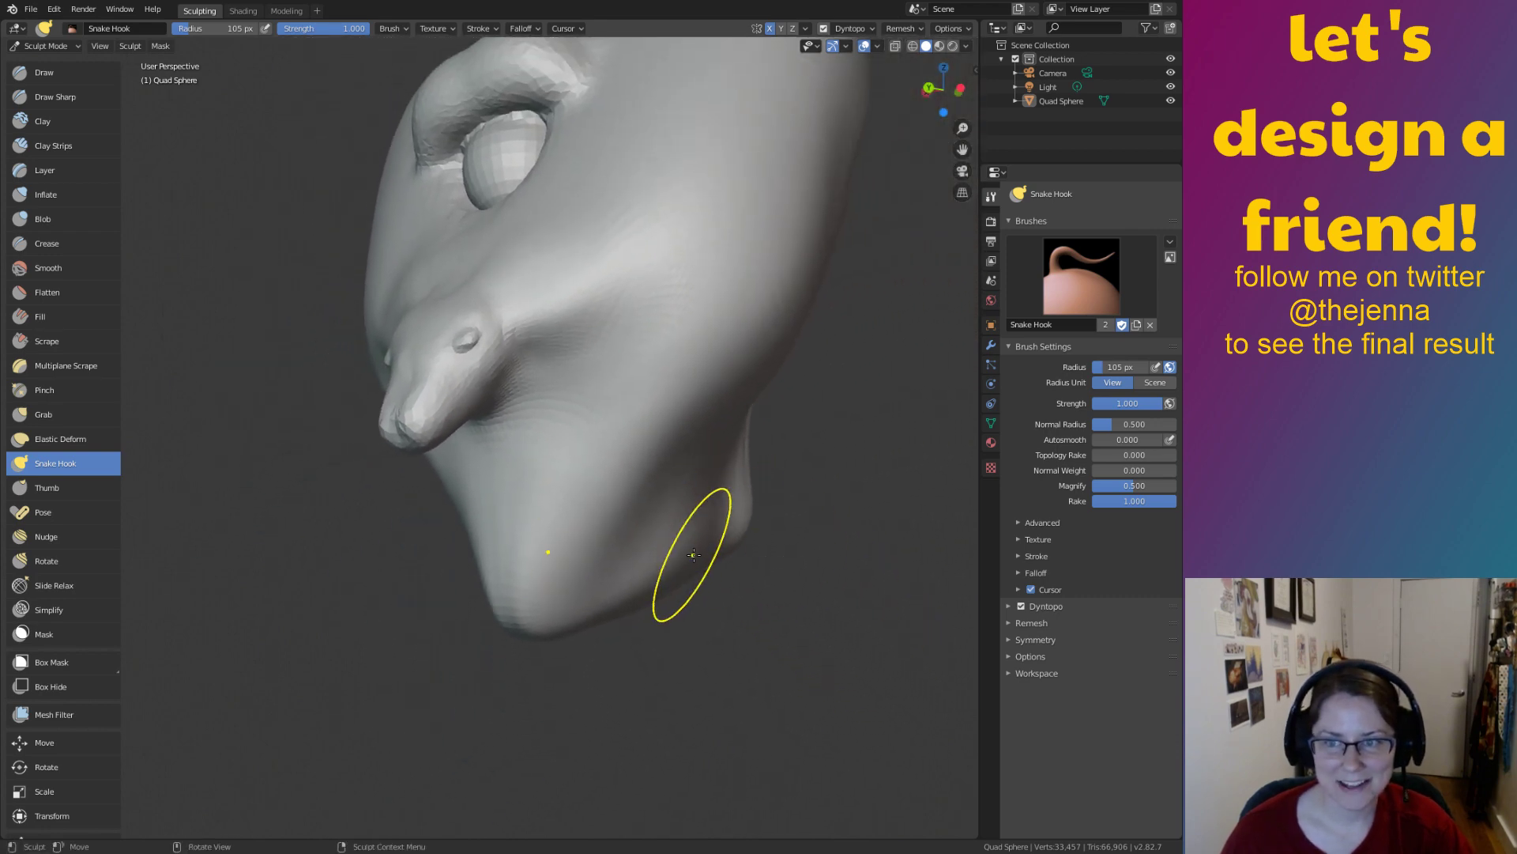
mouse_move(712, 543)
middle_down()
mouse_move(721, 478)
mouse_move(767, 539)
mouse_move(601, 621)
middle_up()
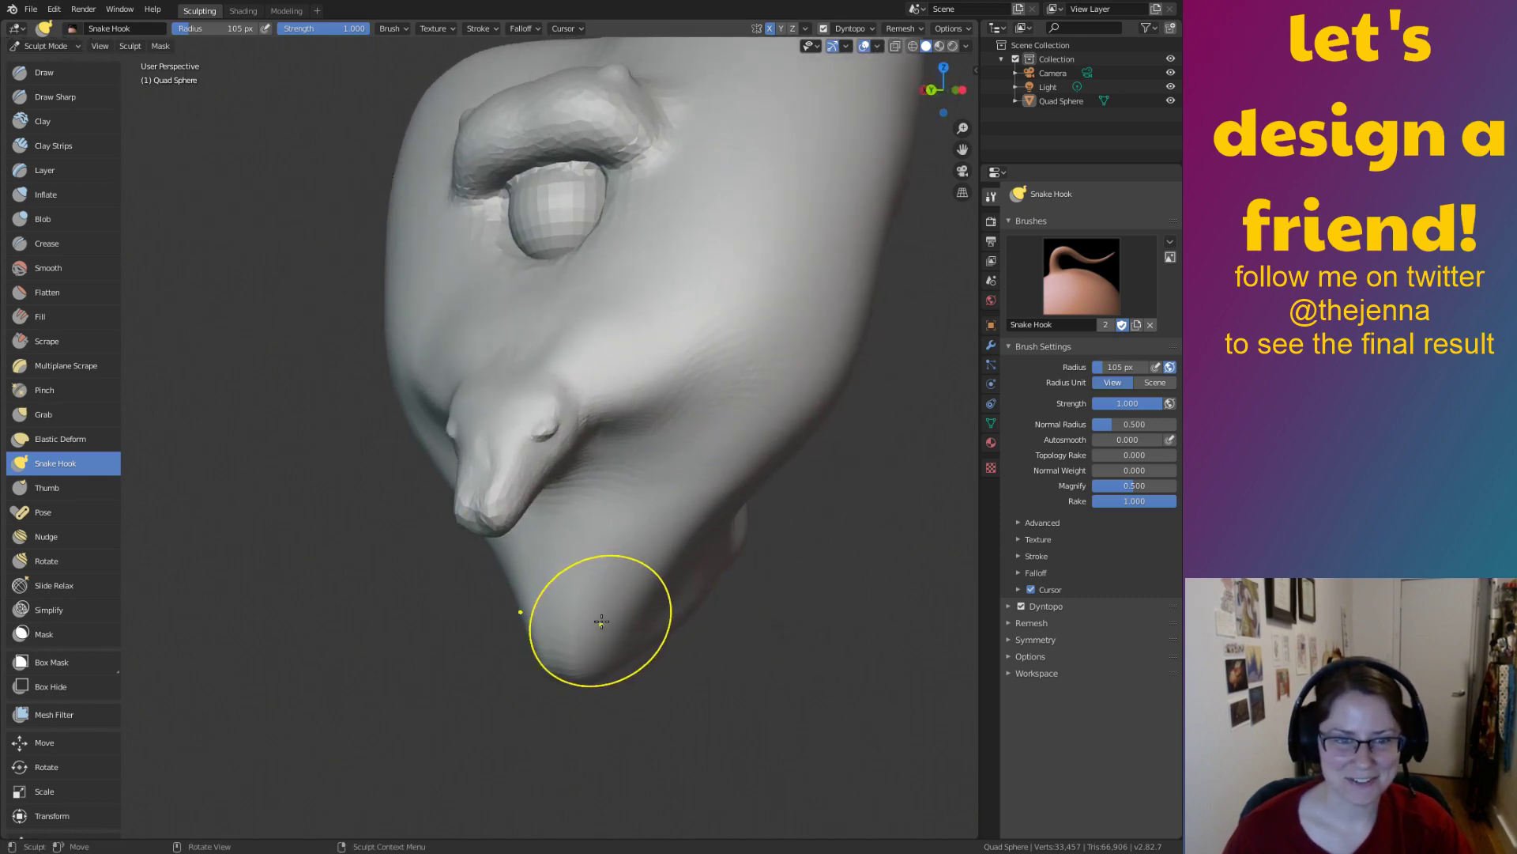
Try to pull a mouth shape out of the chin's front below the muzzle with the Snake Hook brush
mouse_move(710, 633)
middle_down()
mouse_move(617, 543)
mouse_move(616, 519)
mouse_move(661, 486)
middle_up()
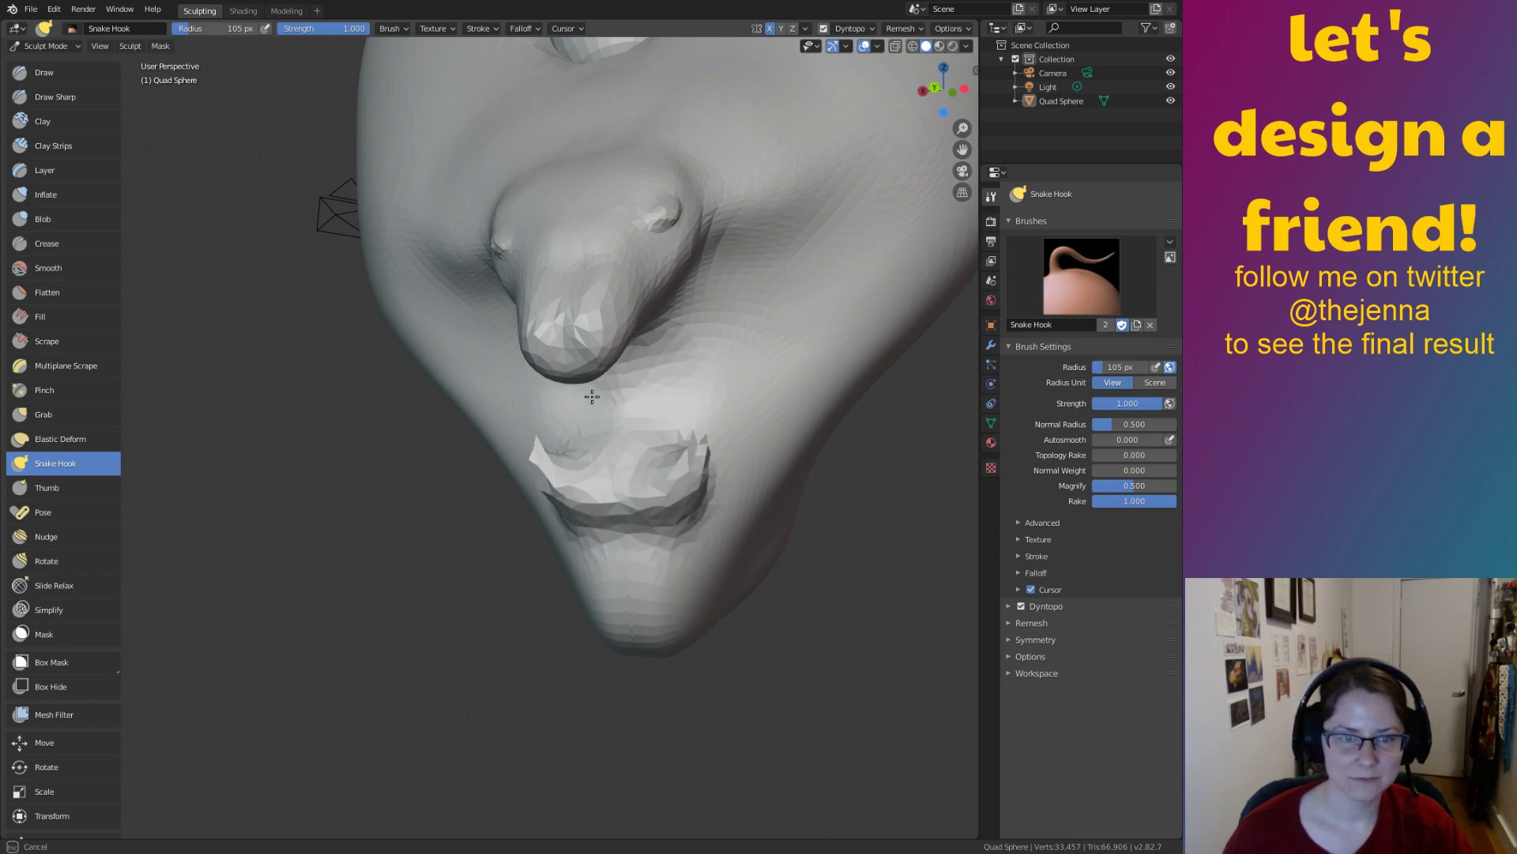
key(ctrl+z)
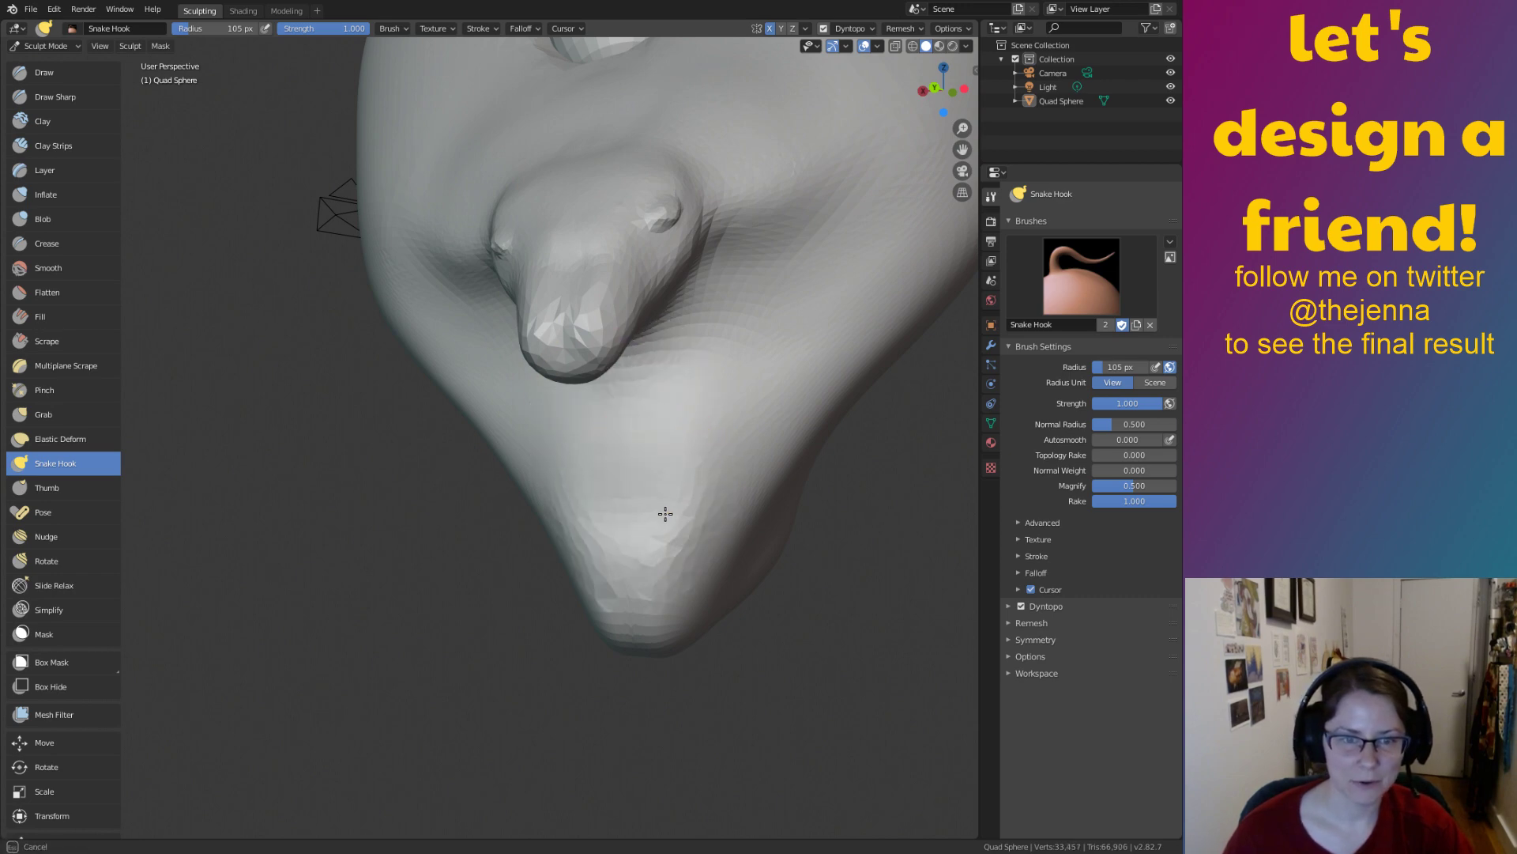
mouse_move(666, 514)
middle_down()
mouse_move(633, 525)
mouse_move(838, 518)
mouse_move(780, 503)
middle_up()
scroll(786, 508, down, 3)
scroll(783, 501, up, 3)
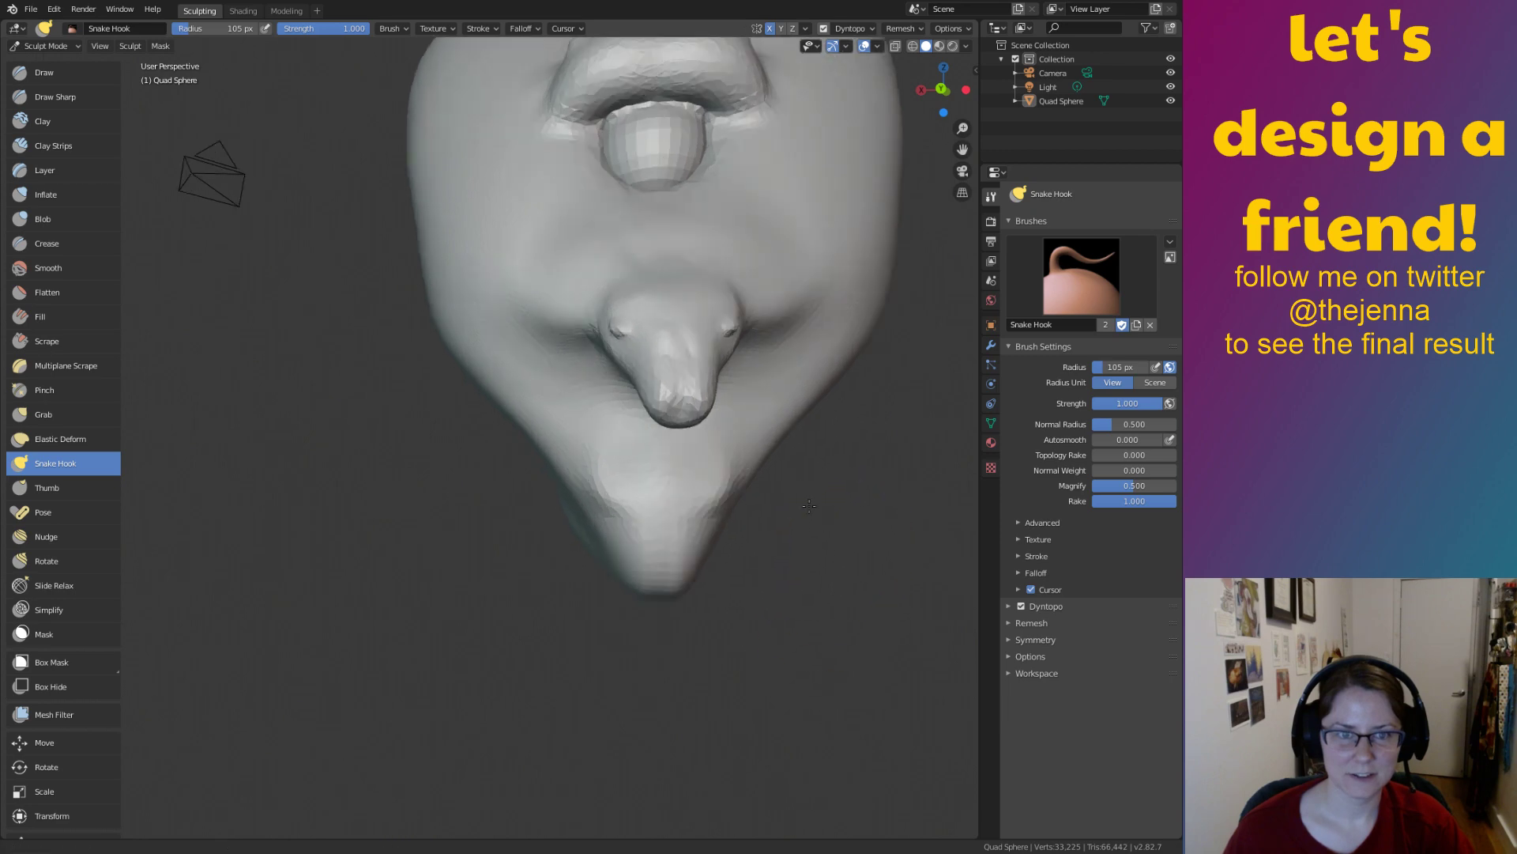
key(ctrl+z)
drag(752, 478, 799, 433)
middle_drag(799, 434, 701, 464)
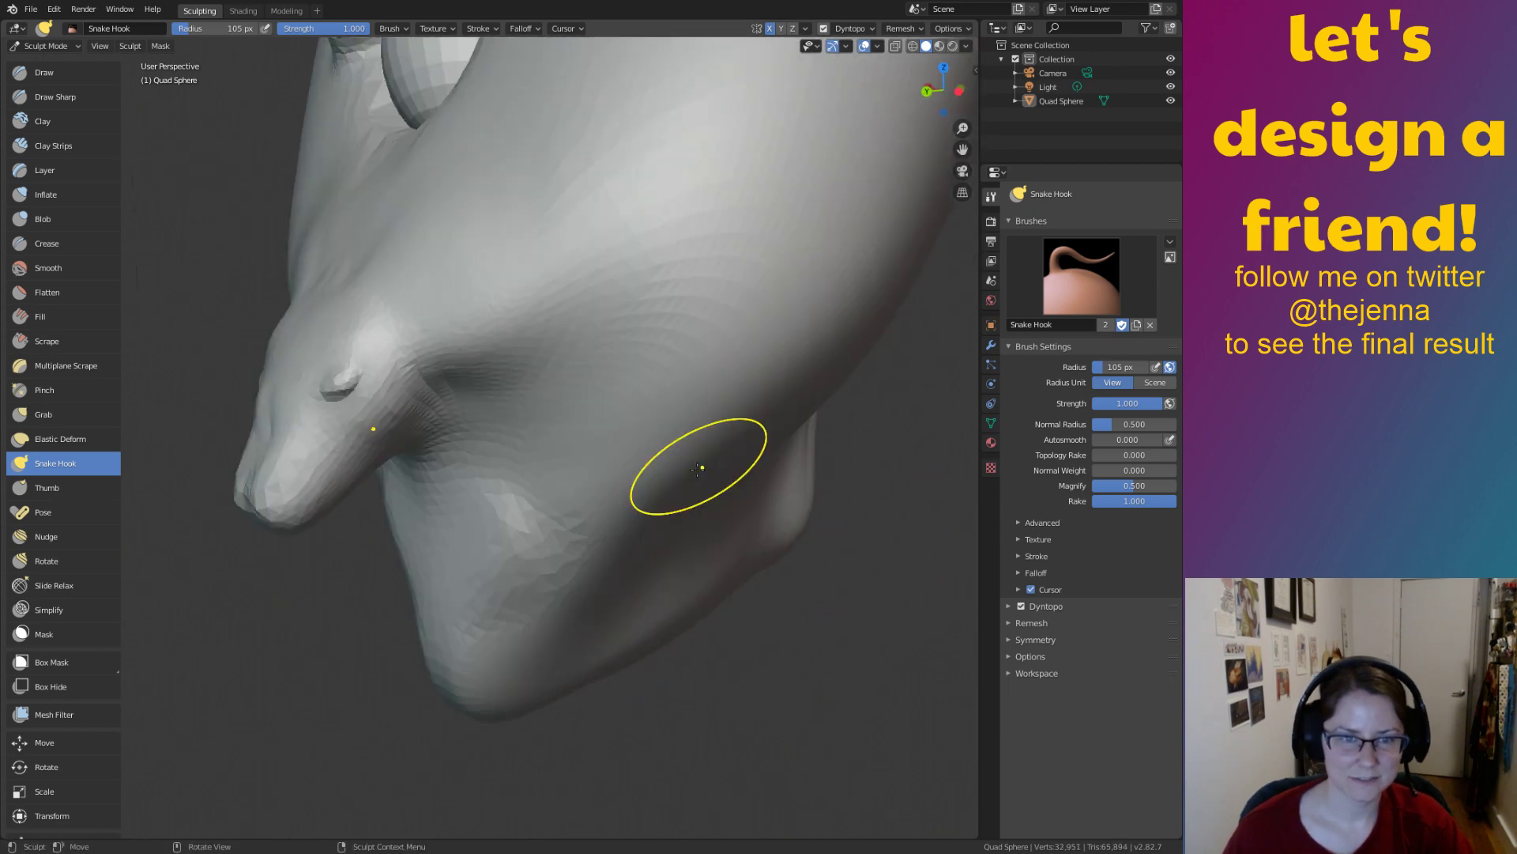
scroll(535, 553, up, 6)
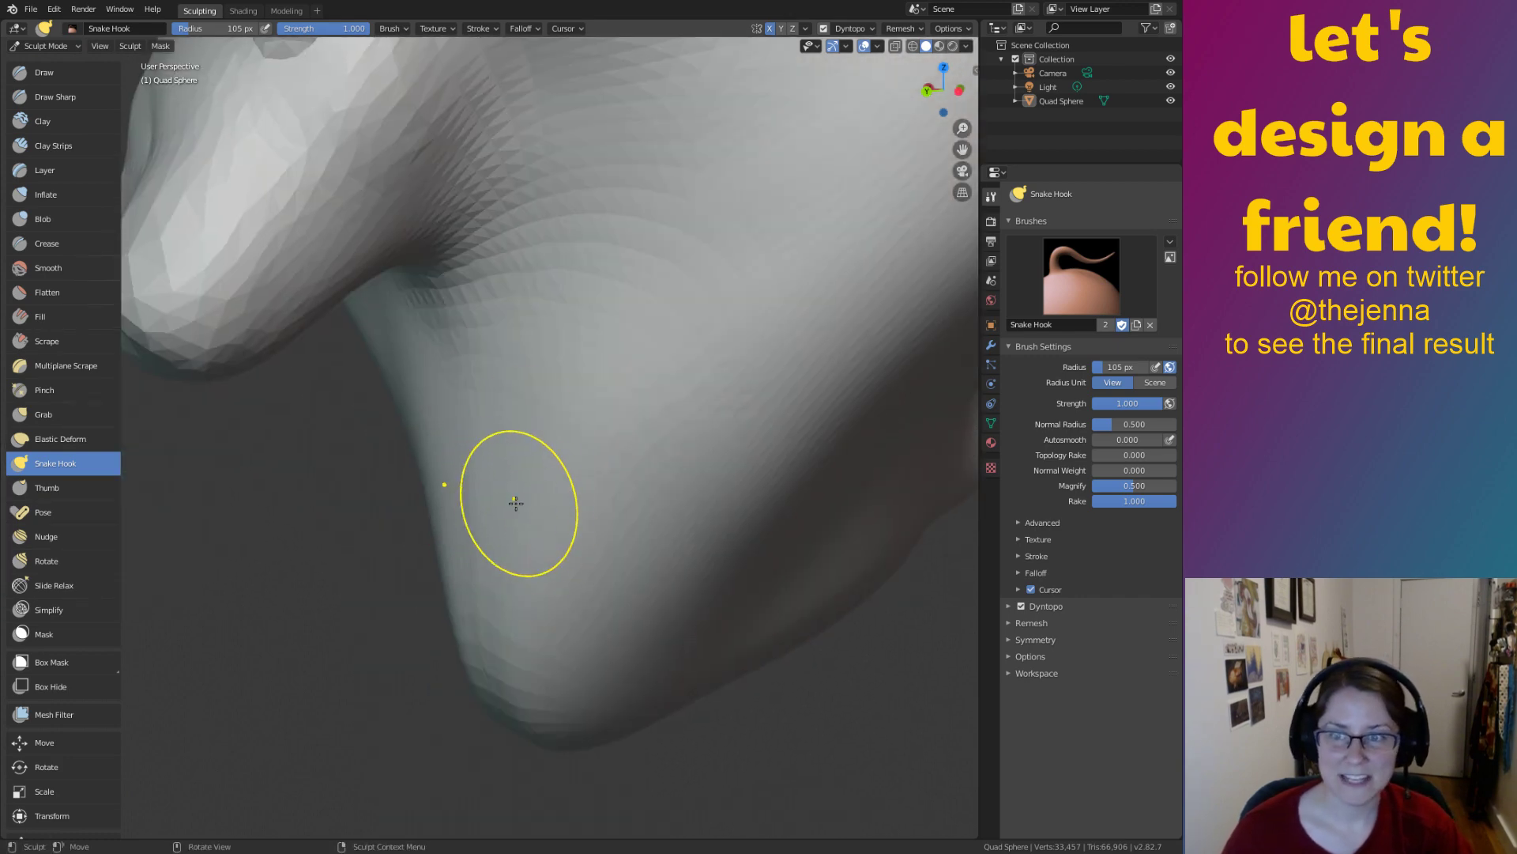
Try to form a lip fold from the side of the chin with the Snake Hook brush at a 105 px radius
ctrl+middle_drag(520, 489, 539, 535)
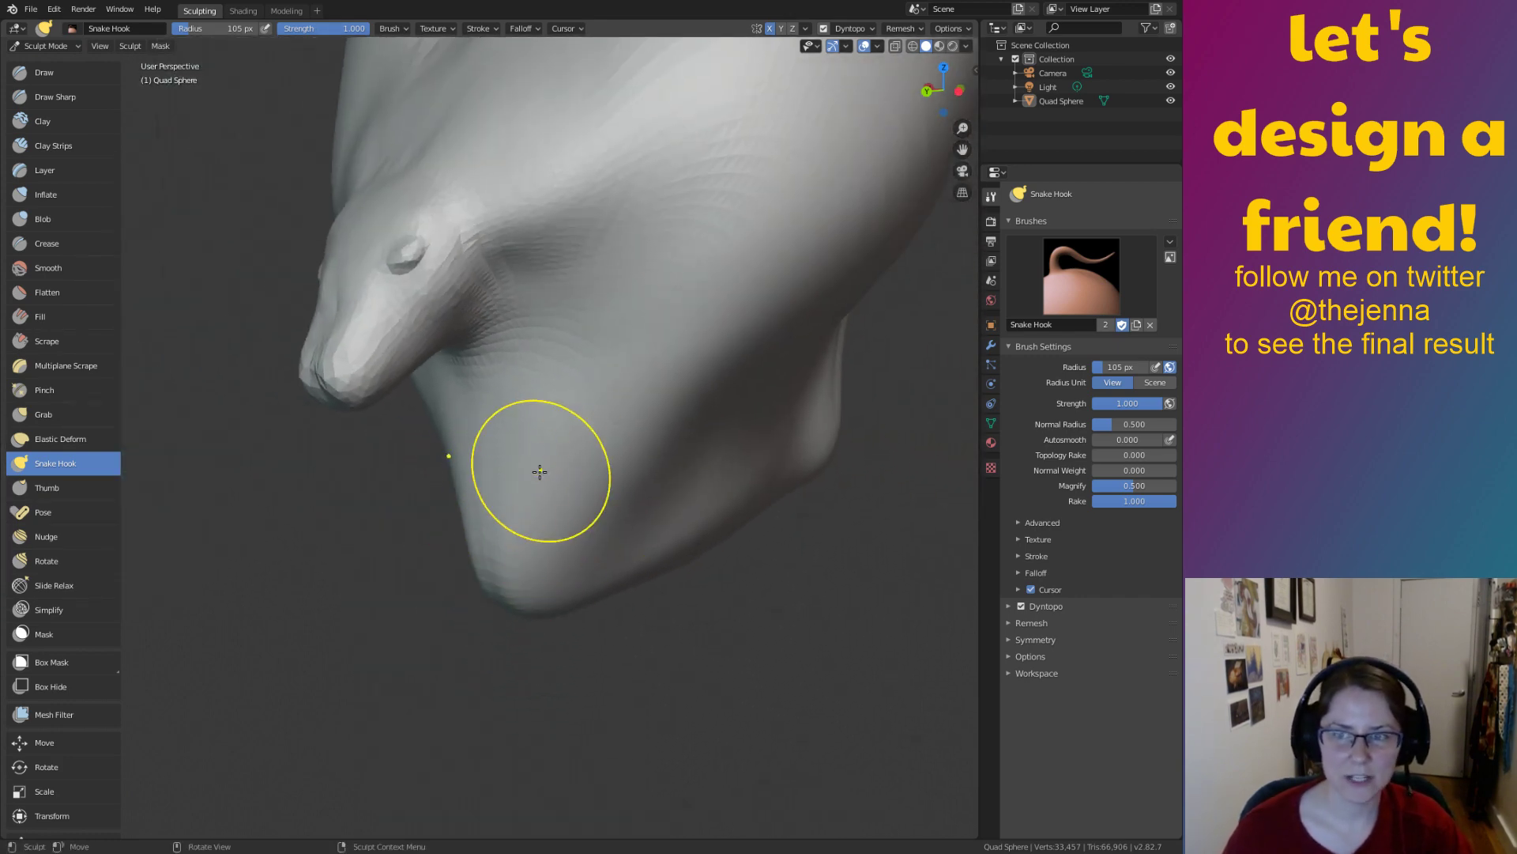
middle_drag(538, 471, 548, 487)
mouse_move(501, 484)
mouse_down()
mouse_move(571, 471)
mouse_move(495, 494)
mouse_move(508, 474)
mouse_move(501, 496)
mouse_up()
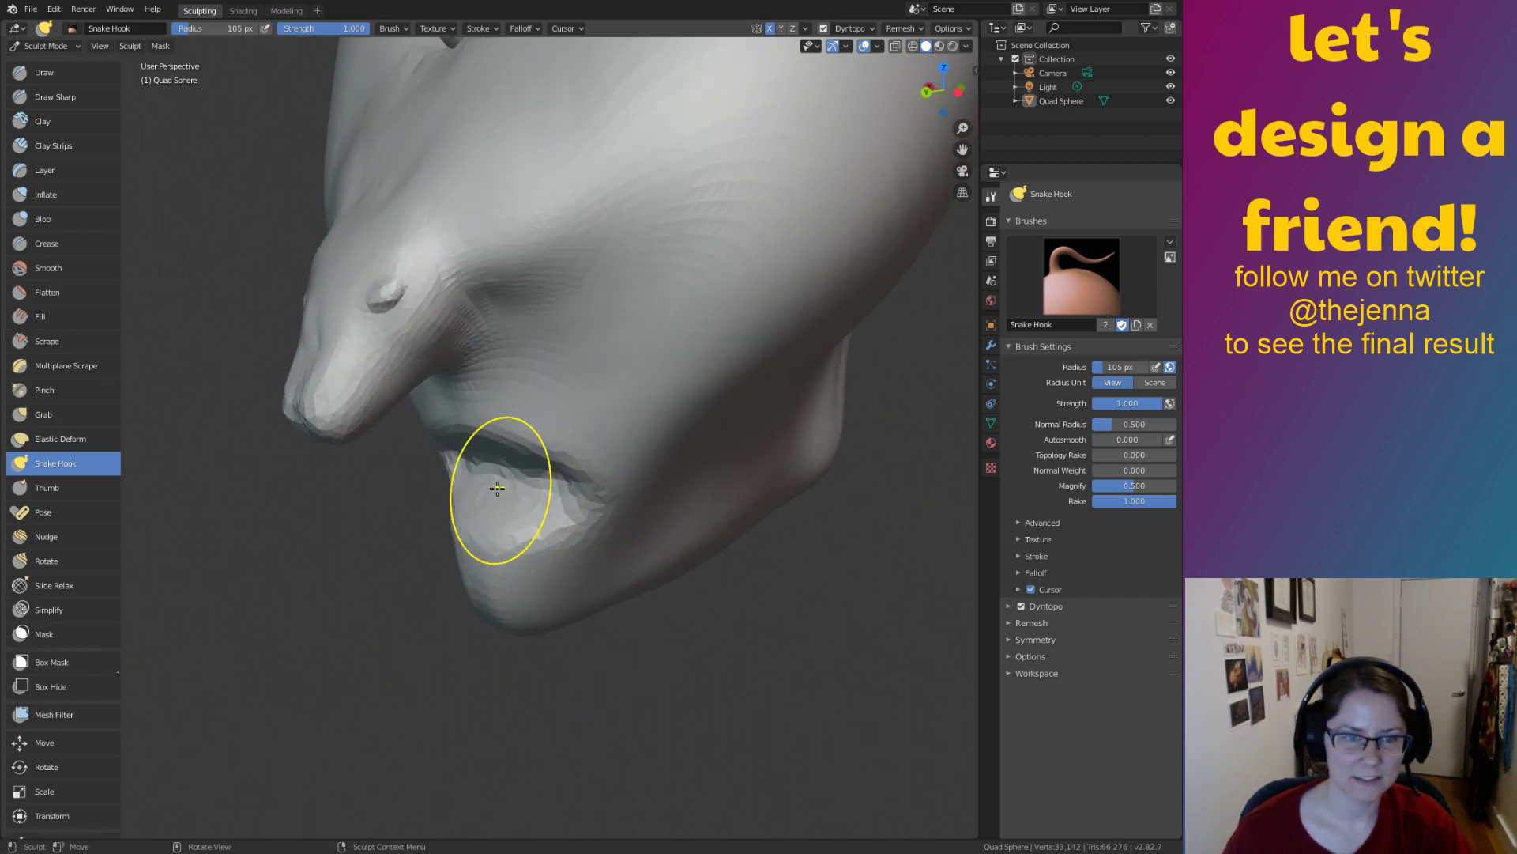
middle_drag(501, 496, 610, 480)
key(ctrl+z)
key(ctrl+z)
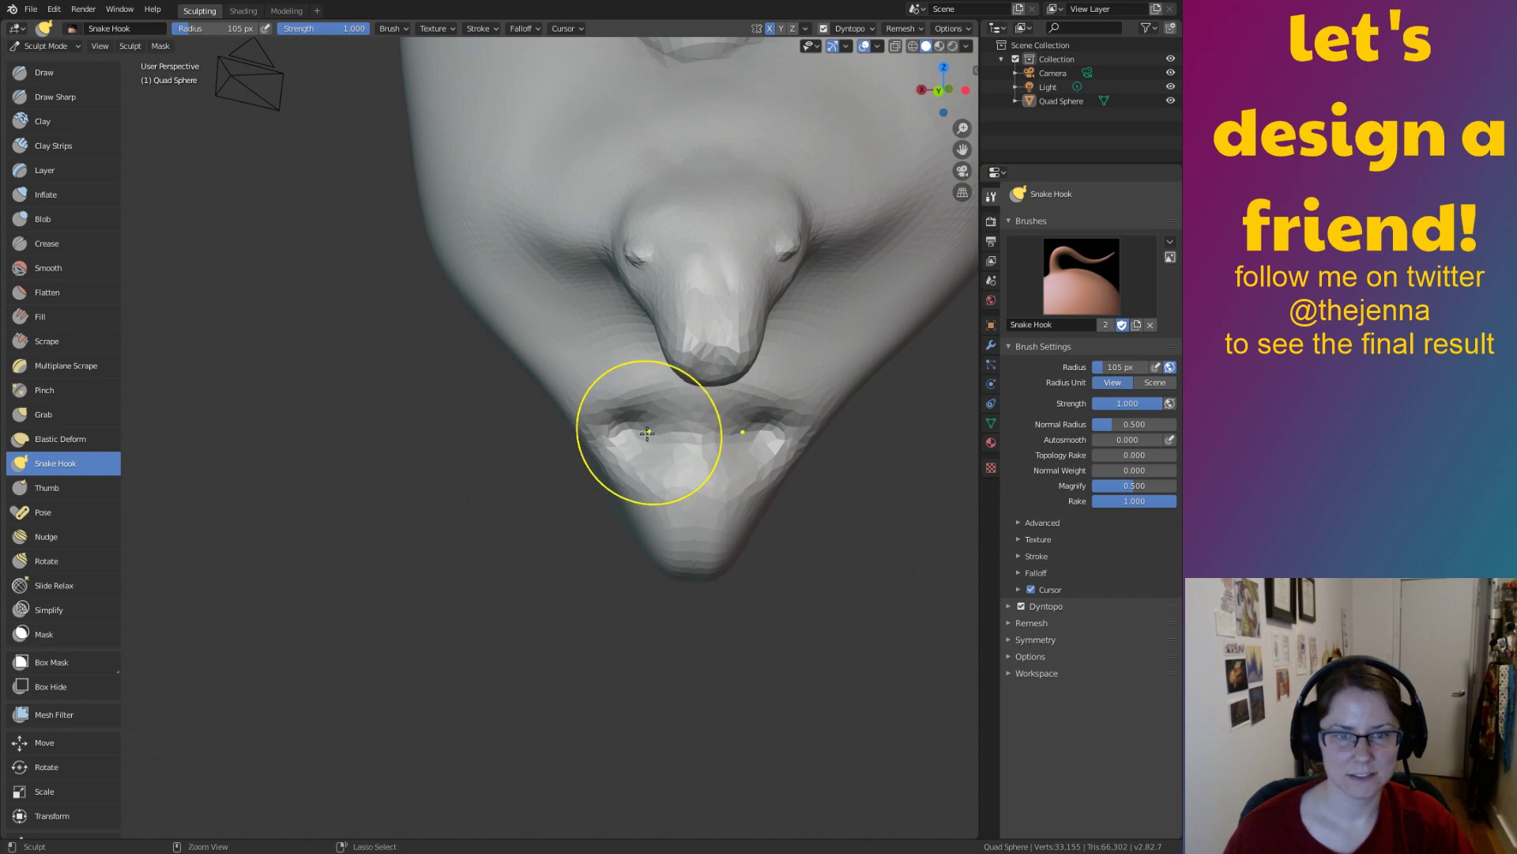
key(ctrl+z)
mouse_move(616, 420)
middle_down()
mouse_move(714, 468)
mouse_move(643, 474)
mouse_move(657, 557)
mouse_move(636, 650)
mouse_move(684, 623)
mouse_move(662, 602)
middle_up()
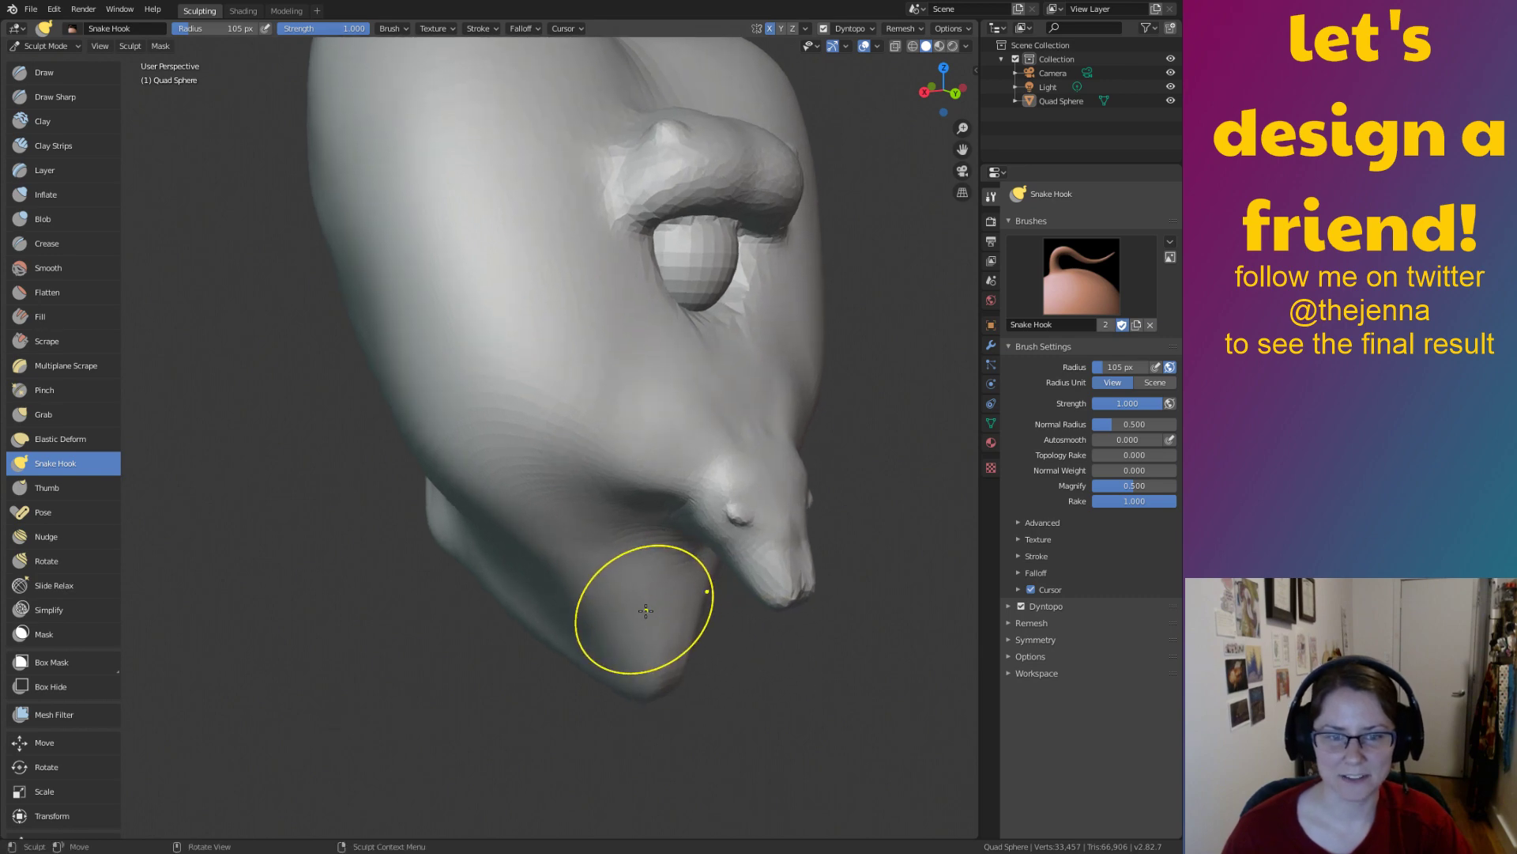
mouse_move(646, 606)
mouse_down()
mouse_move(614, 590)
mouse_move(673, 599)
mouse_move(638, 591)
mouse_up()
key(ctrl+z)
Reduce the Snake Hook radius to 54 px and pull a mouth crease across the chin below the muzzle
key(bracketleft)
key(bracketleft)
key(bracketleft)
key(bracketleft)
key(bracketleft)
key(bracketleft)
drag(668, 608, 674, 592)
mouse_move(646, 598)
middle_down()
mouse_move(533, 575)
mouse_move(520, 595)
middle_up()
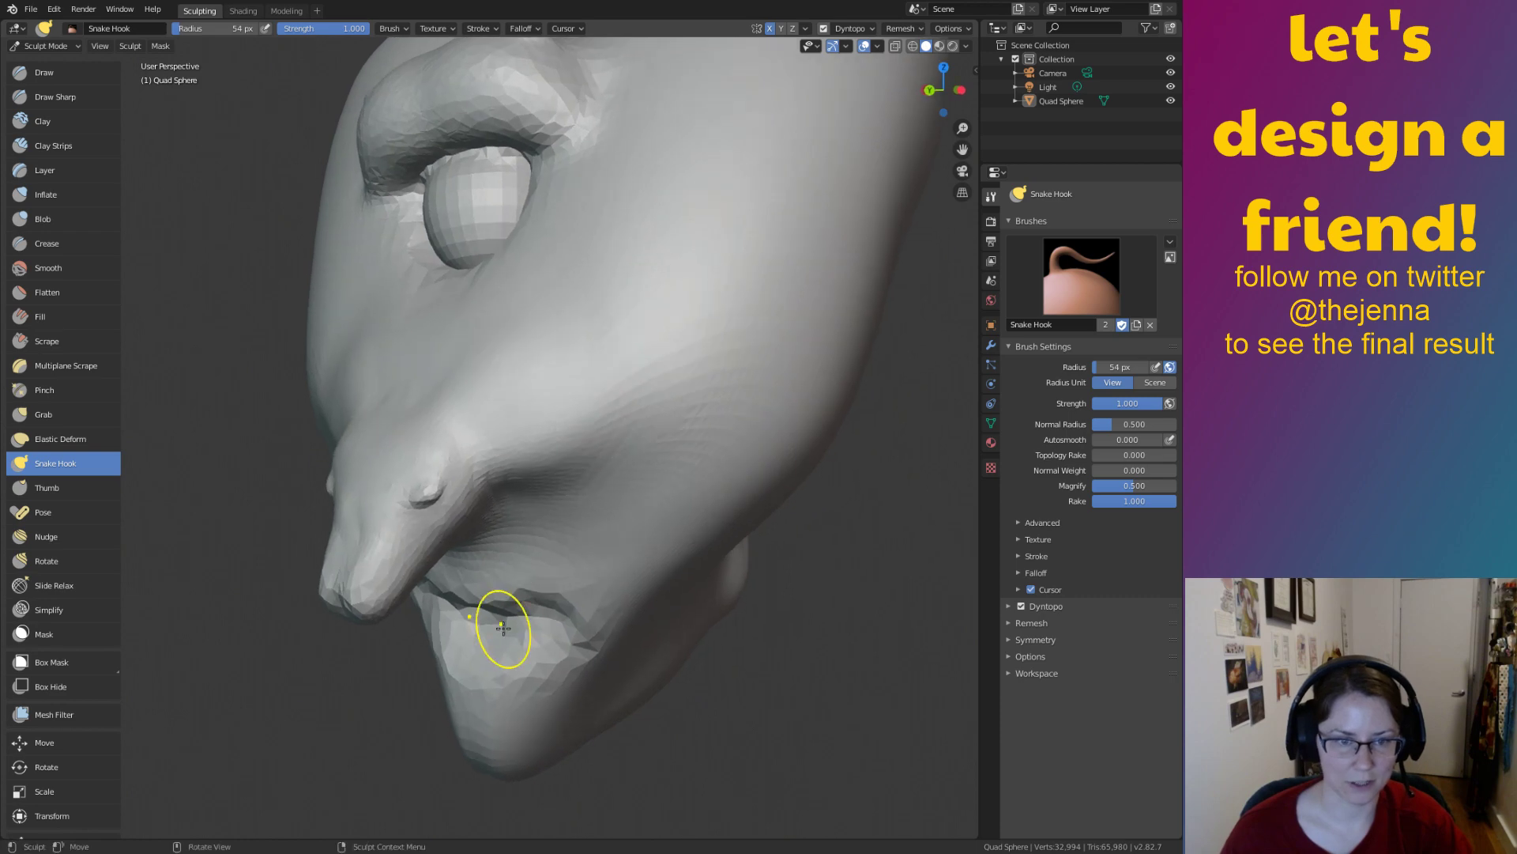
mouse_move(517, 631)
mouse_down()
mouse_move(528, 614)
mouse_move(569, 620)
mouse_move(586, 603)
mouse_move(514, 620)
mouse_up()
Hollow out the corners of the mouth crease with Snake Hook strokes from both sides of the head
middle_drag(514, 620, 398, 607)
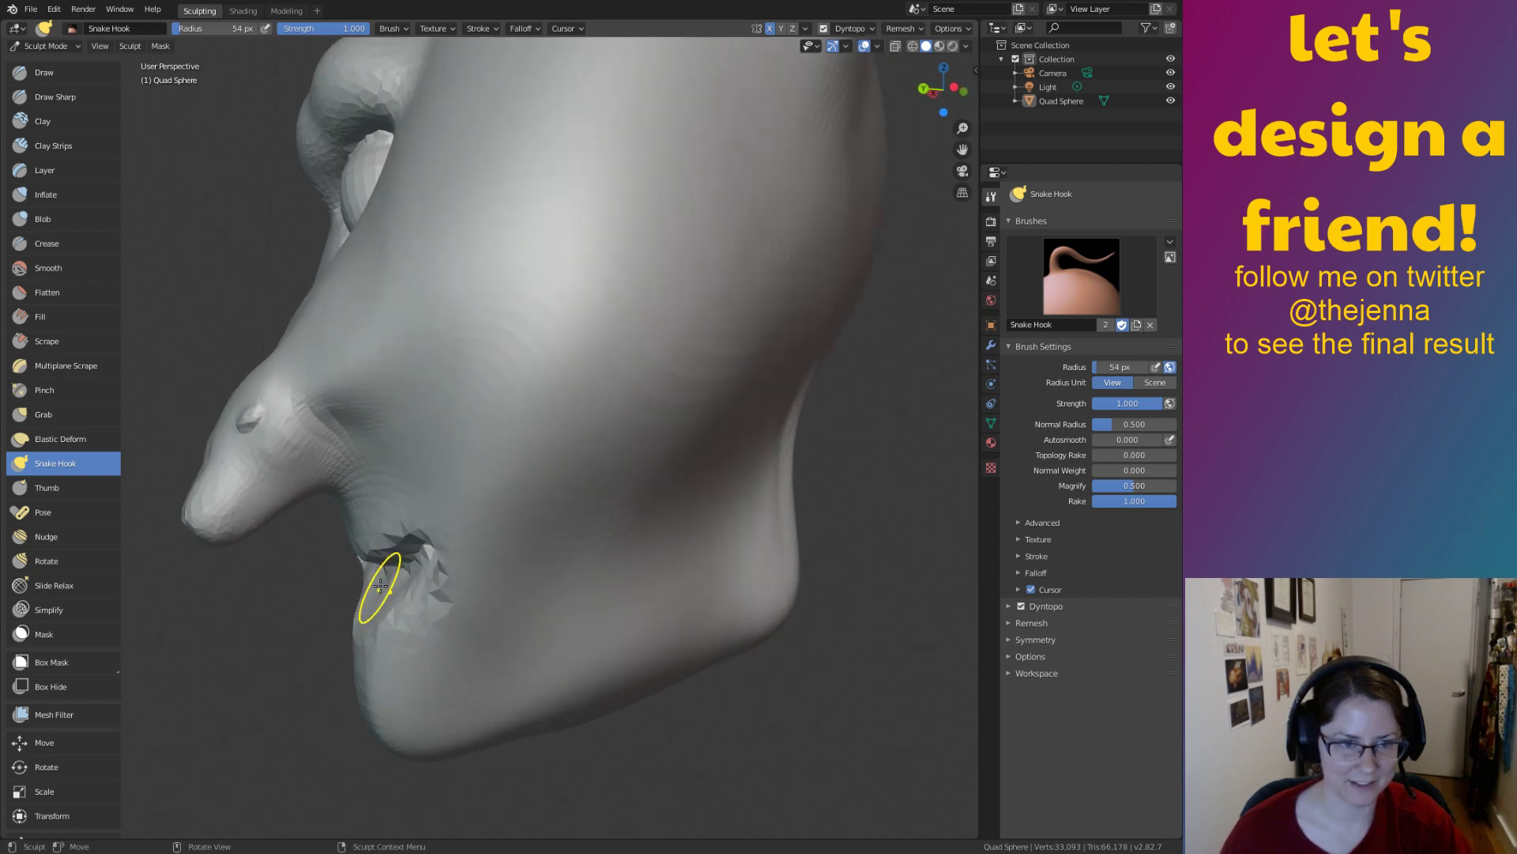
mouse_move(380, 586)
mouse_down()
mouse_move(398, 576)
mouse_move(384, 604)
mouse_move(421, 598)
mouse_move(426, 581)
mouse_up()
middle_drag(420, 585, 646, 590)
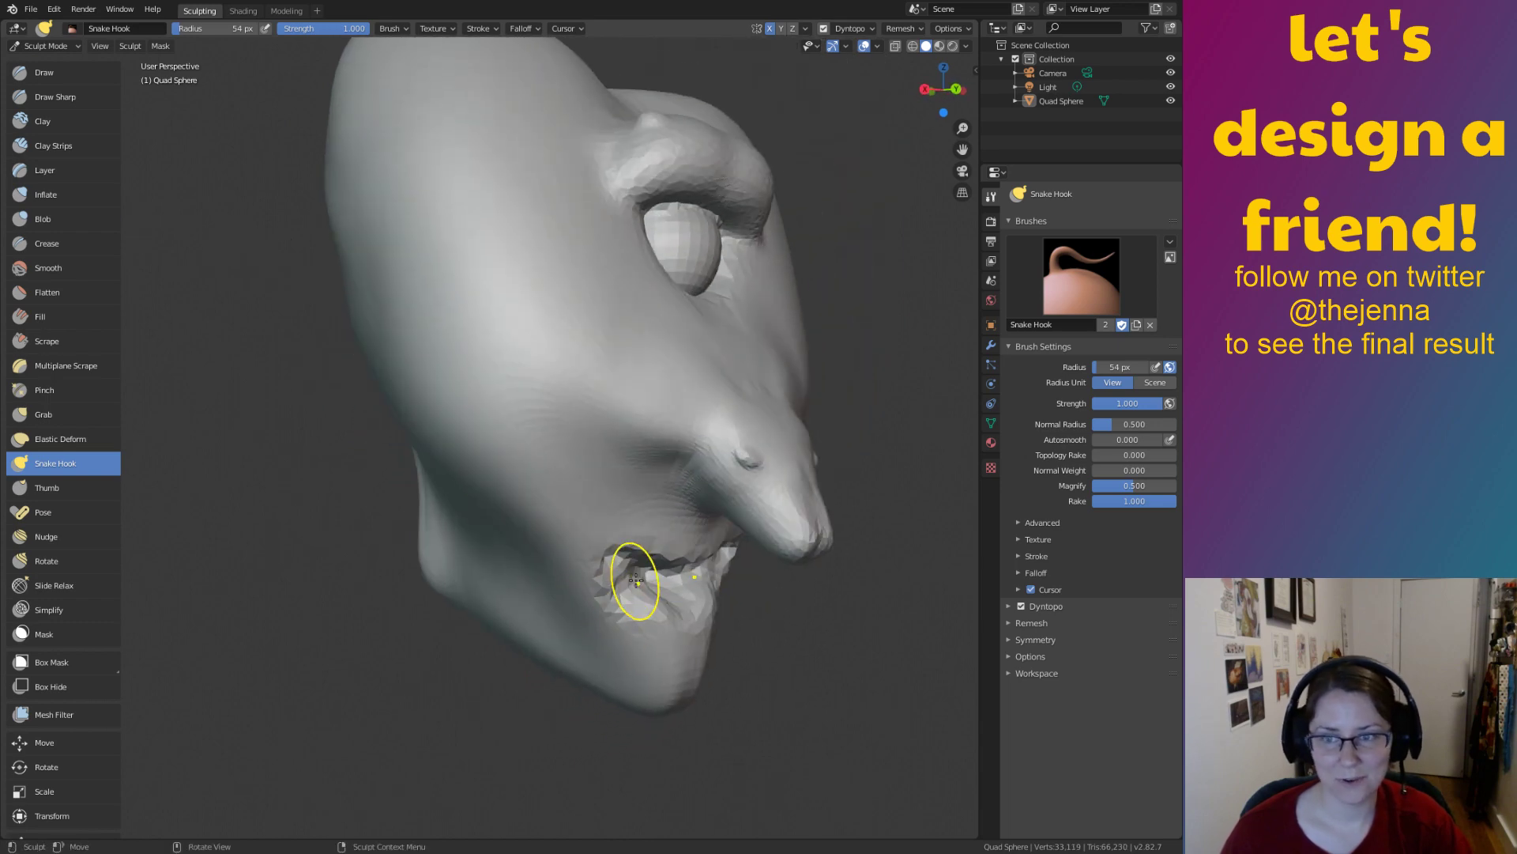
drag(636, 581, 638, 583)
middle_drag(639, 584, 623, 588)
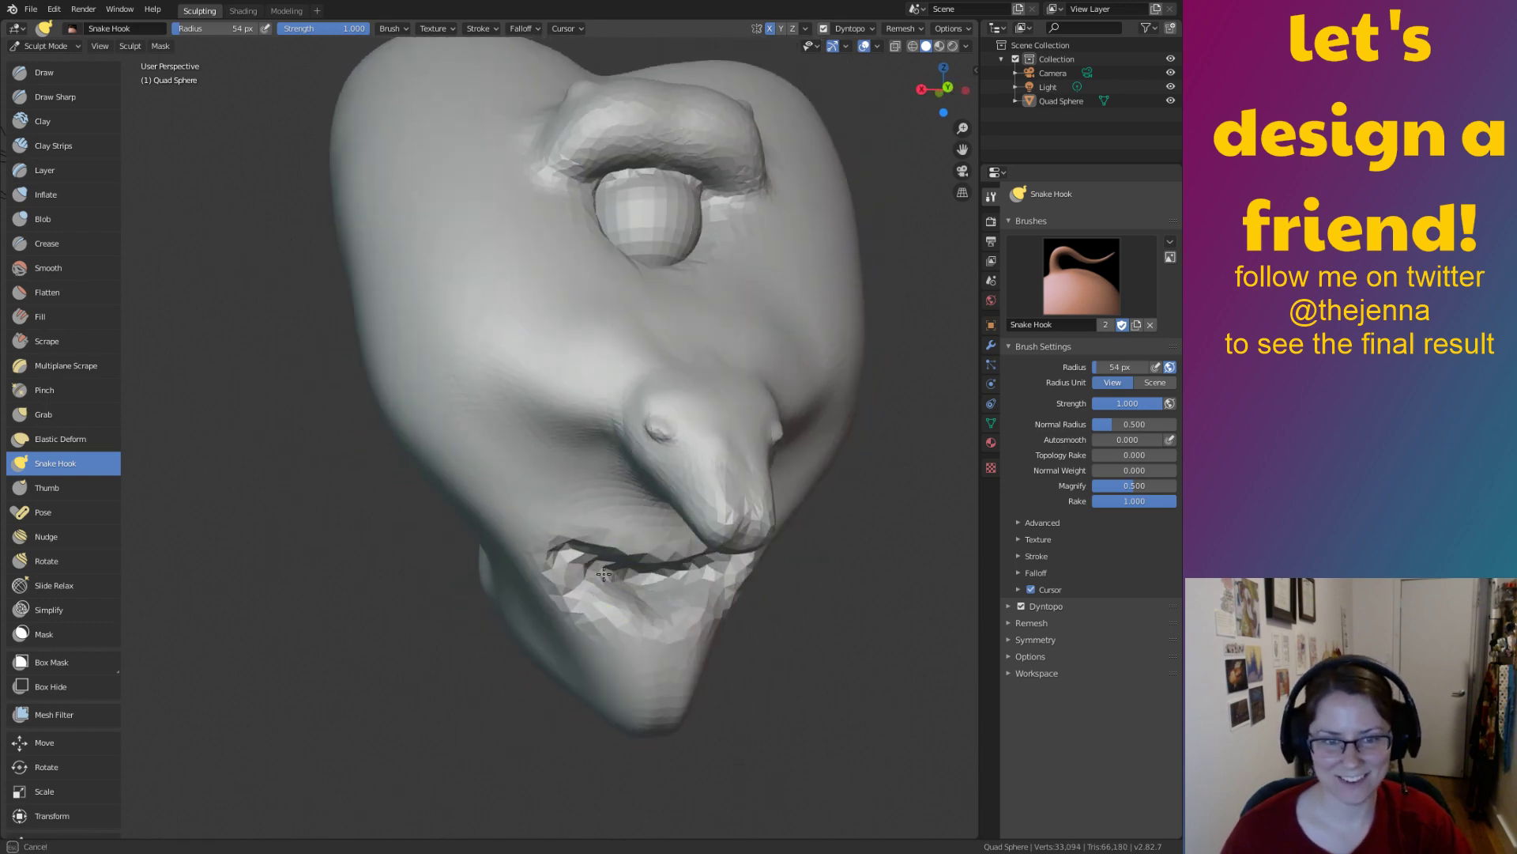
Open the mouth wider toward its outer corners with further short Snake Hook strokes
drag(604, 574, 605, 572)
drag(605, 580, 570, 557)
mouse_move(569, 558)
middle_down()
mouse_move(482, 584)
mouse_move(460, 609)
middle_up()
drag(473, 605, 483, 602)
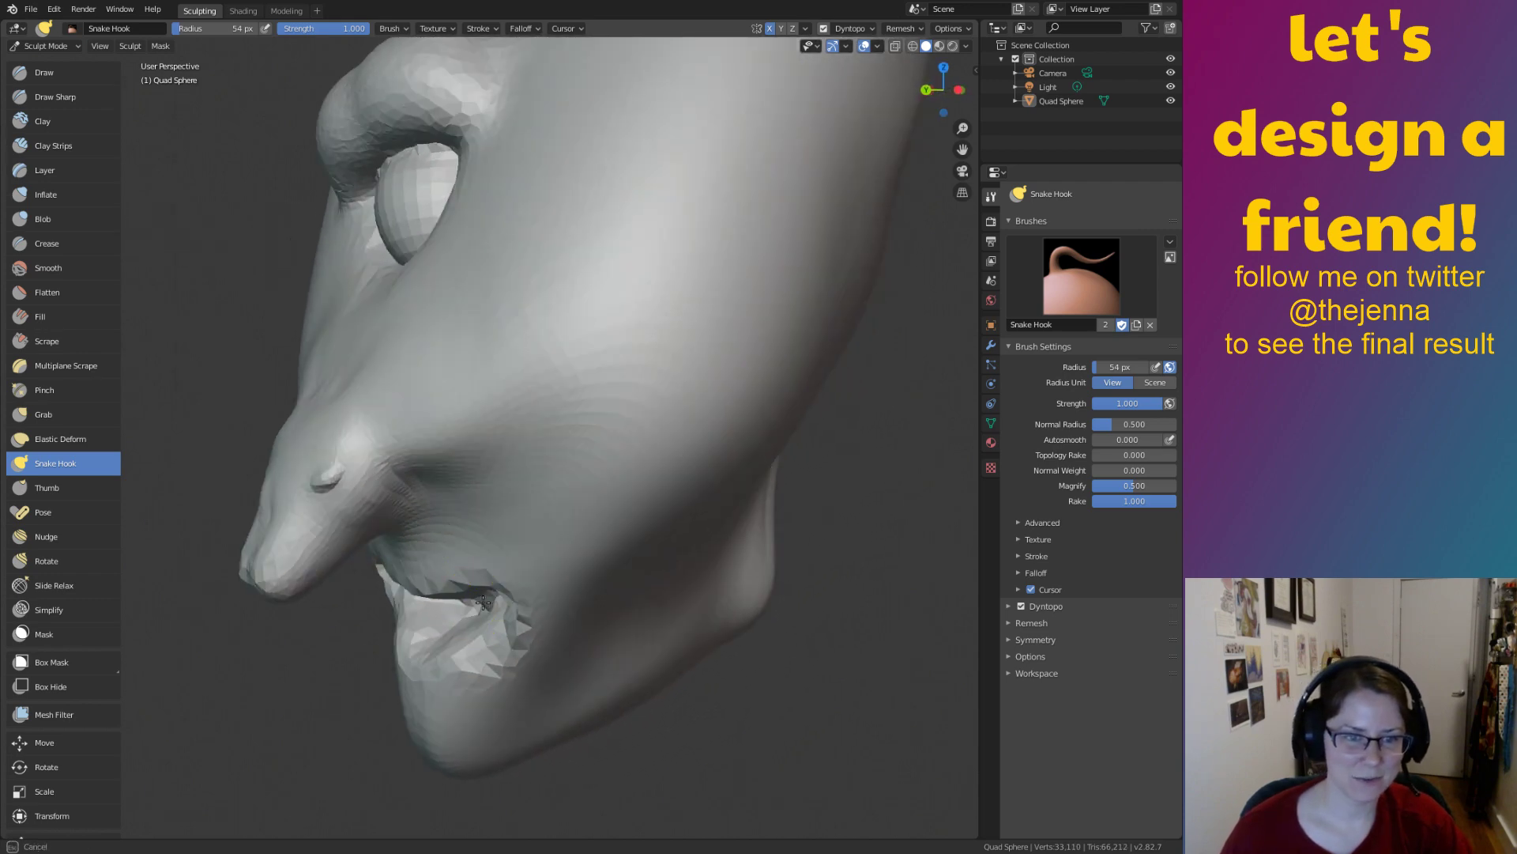
middle_drag(483, 604, 517, 585)
Reshape the lower lip's inner edge up to the mouth corner with the Snake Hook brush at a 54 px radius
ctrl+middle_drag(647, 580, 484, 454)
shift+middle_drag(627, 544, 585, 363)
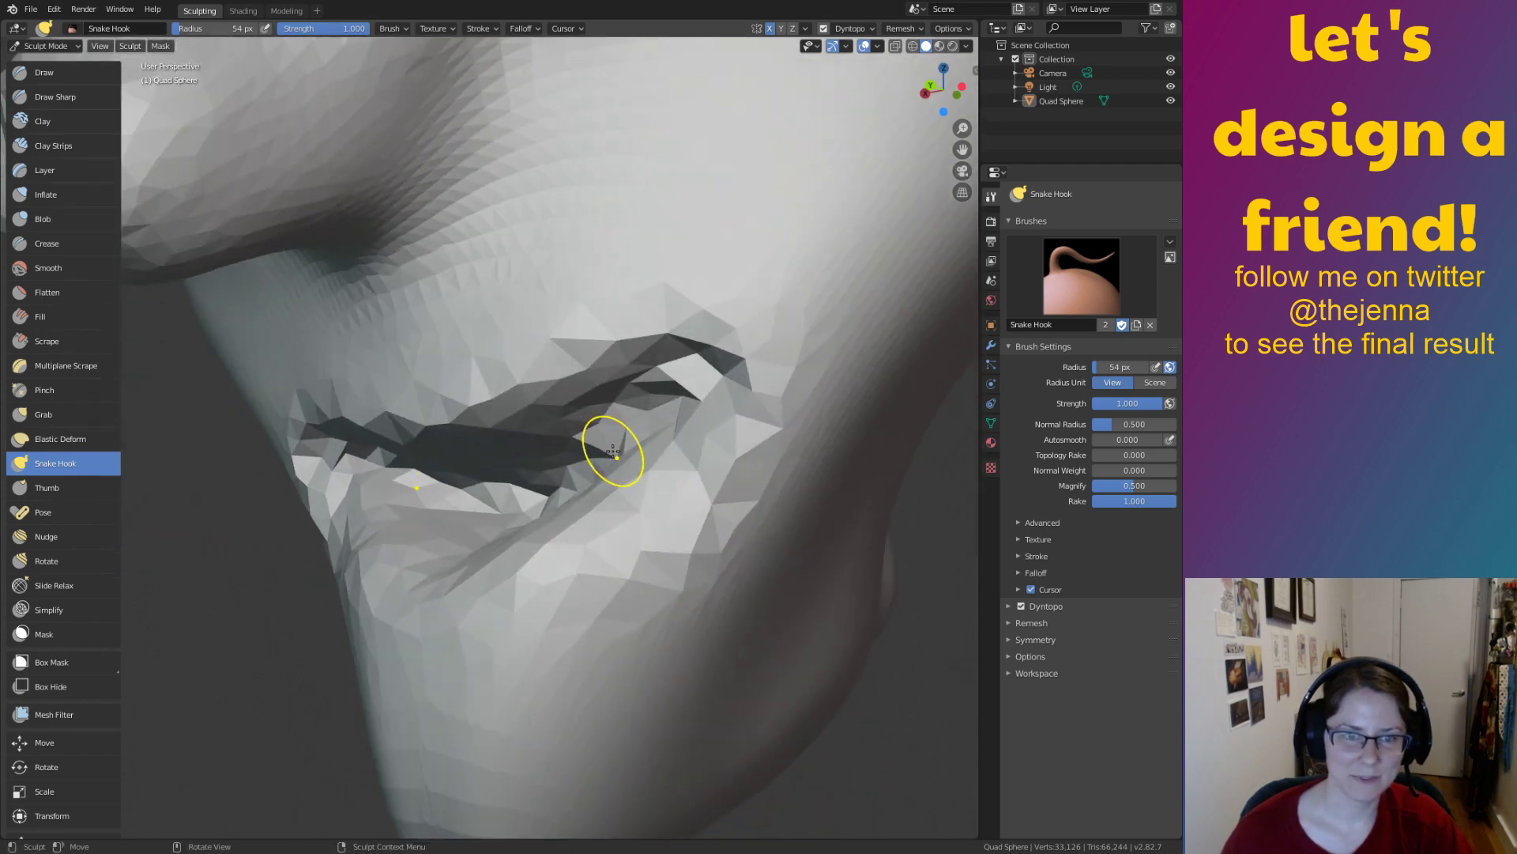
drag(613, 452, 628, 448)
drag(560, 482, 685, 398)
middle_drag(648, 453, 664, 460)
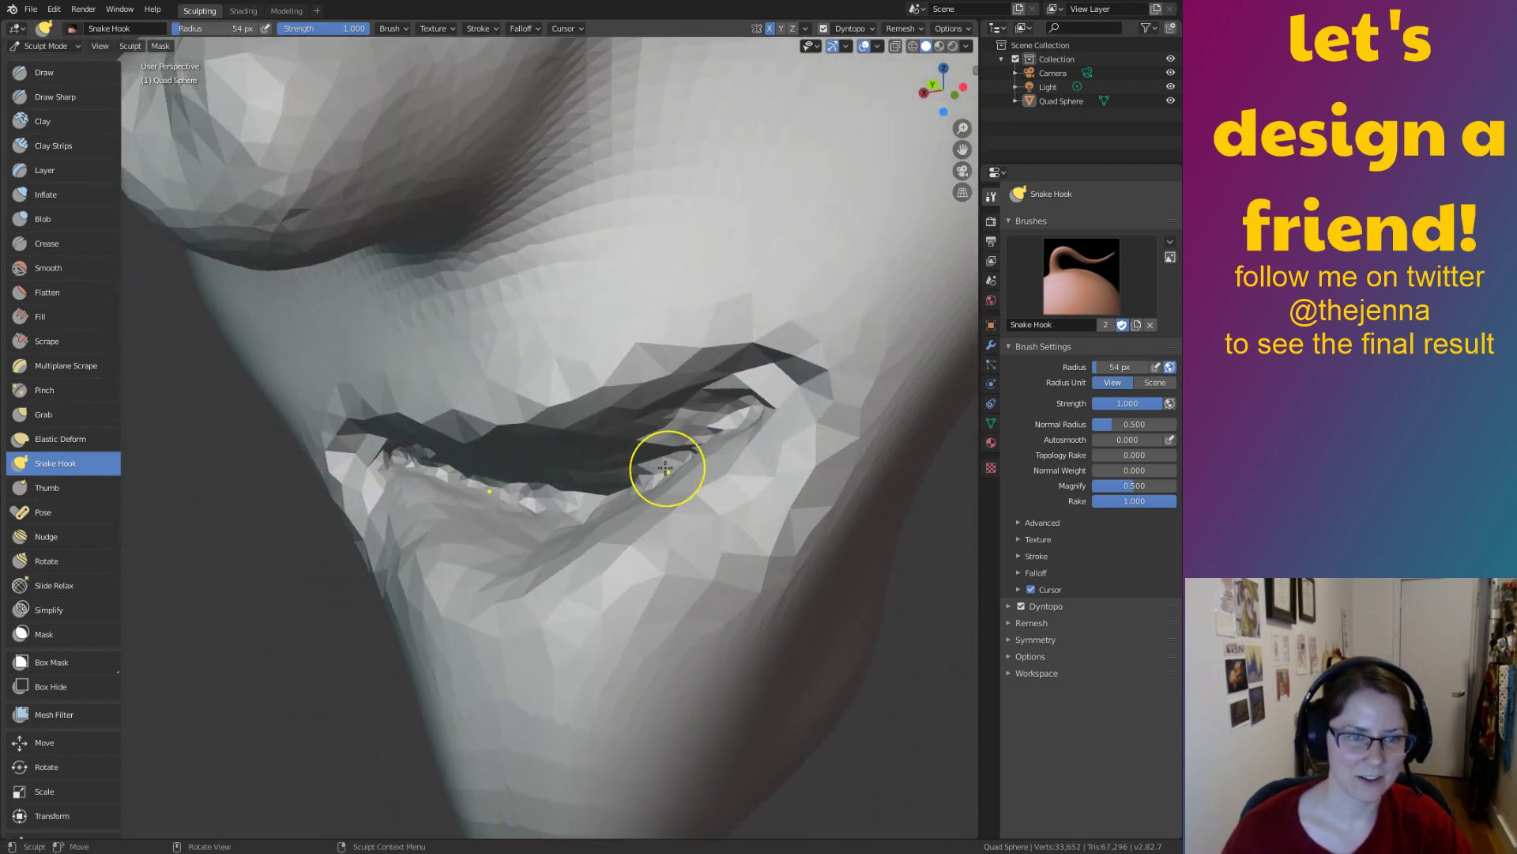
Pull the lower lip's inner edge up toward the mouth corner with two more Snake Hook strokes
mouse_move(390, 349)
middle_down()
mouse_move(623, 498)
mouse_move(772, 569)
mouse_move(705, 440)
middle_up()
mouse_move(704, 441)
mouse_down()
mouse_move(784, 356)
mouse_move(763, 385)
mouse_move(776, 377)
mouse_up()
mouse_move(644, 443)
mouse_down()
mouse_move(652, 429)
mouse_move(549, 474)
mouse_move(715, 392)
mouse_up()
Smooth the mouth cavity, the jagged lower lip edge and the mouth corners with the Smooth brush at 0.700 strength
mouse_move(702, 398)
middle_down()
mouse_move(663, 372)
mouse_move(637, 420)
mouse_move(735, 413)
mouse_move(211, 320)
middle_up()
click(69, 268)
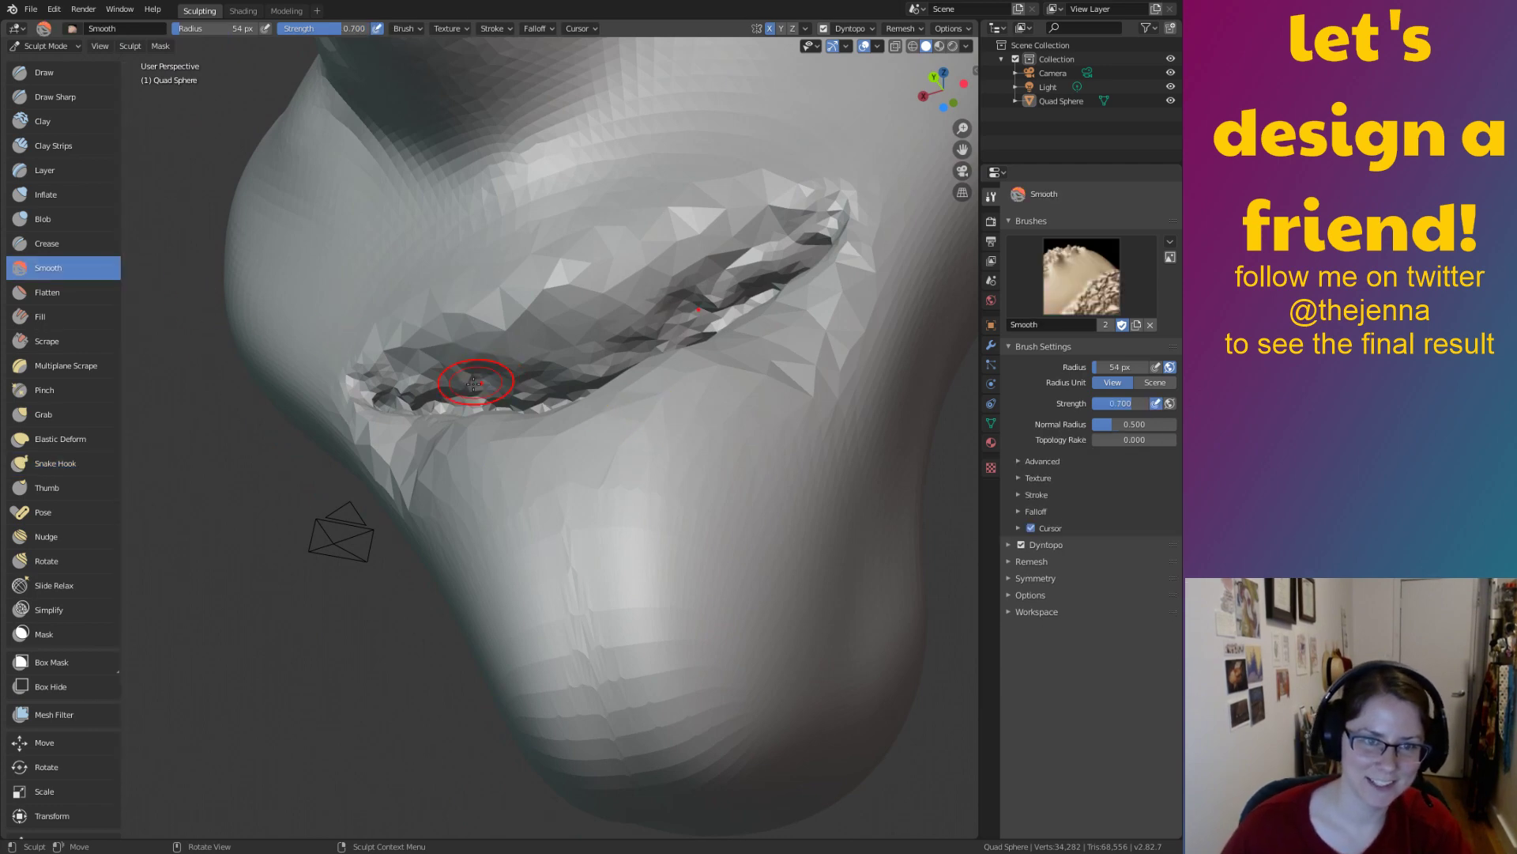
mouse_move(474, 383)
mouse_down()
mouse_move(633, 348)
mouse_move(537, 380)
mouse_move(790, 261)
mouse_move(732, 315)
mouse_up()
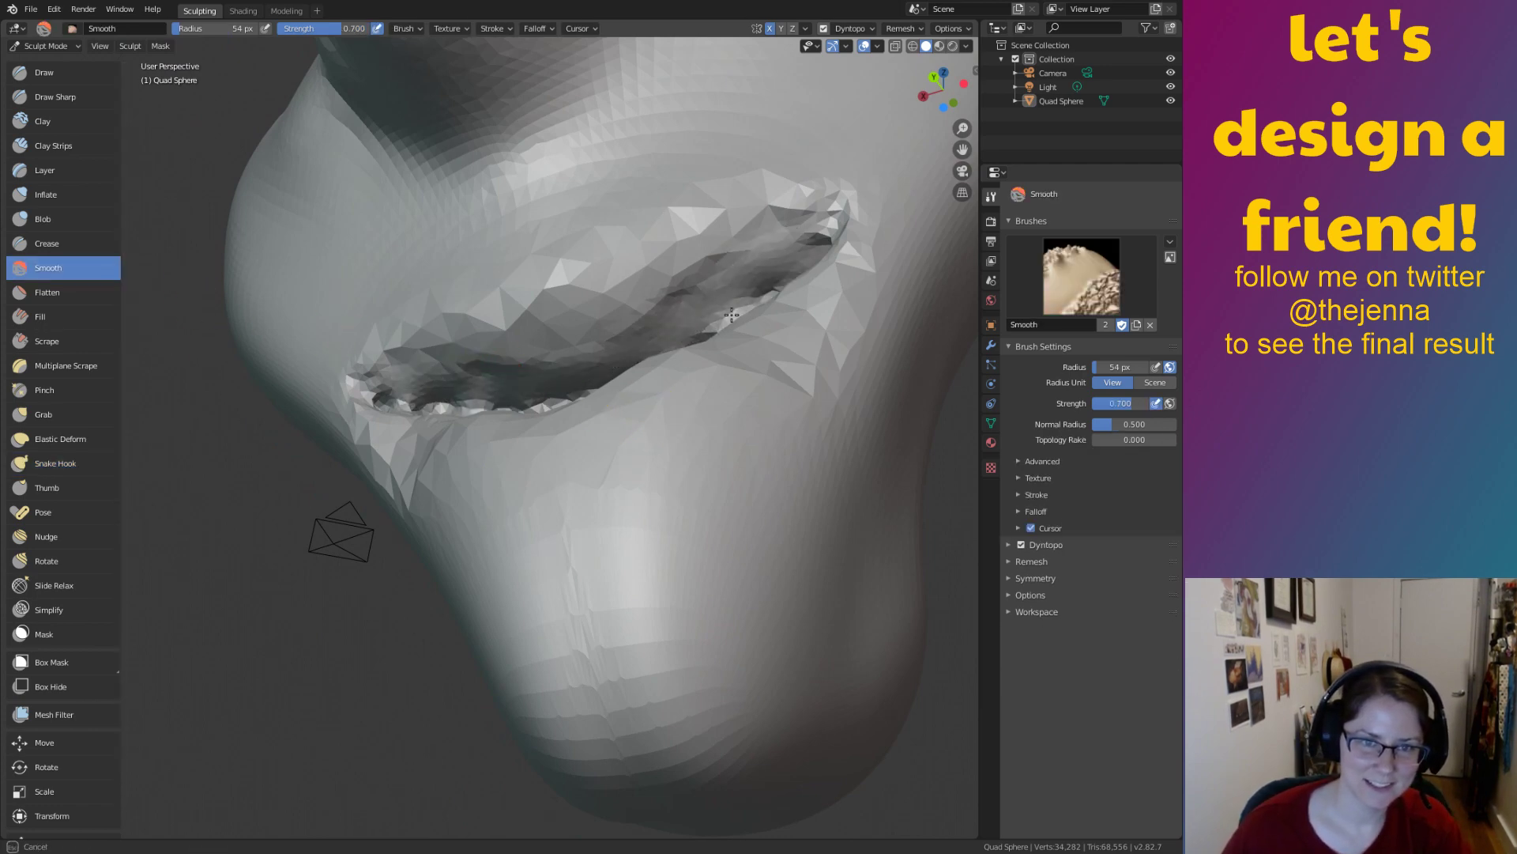
middle_drag(491, 366, 557, 414)
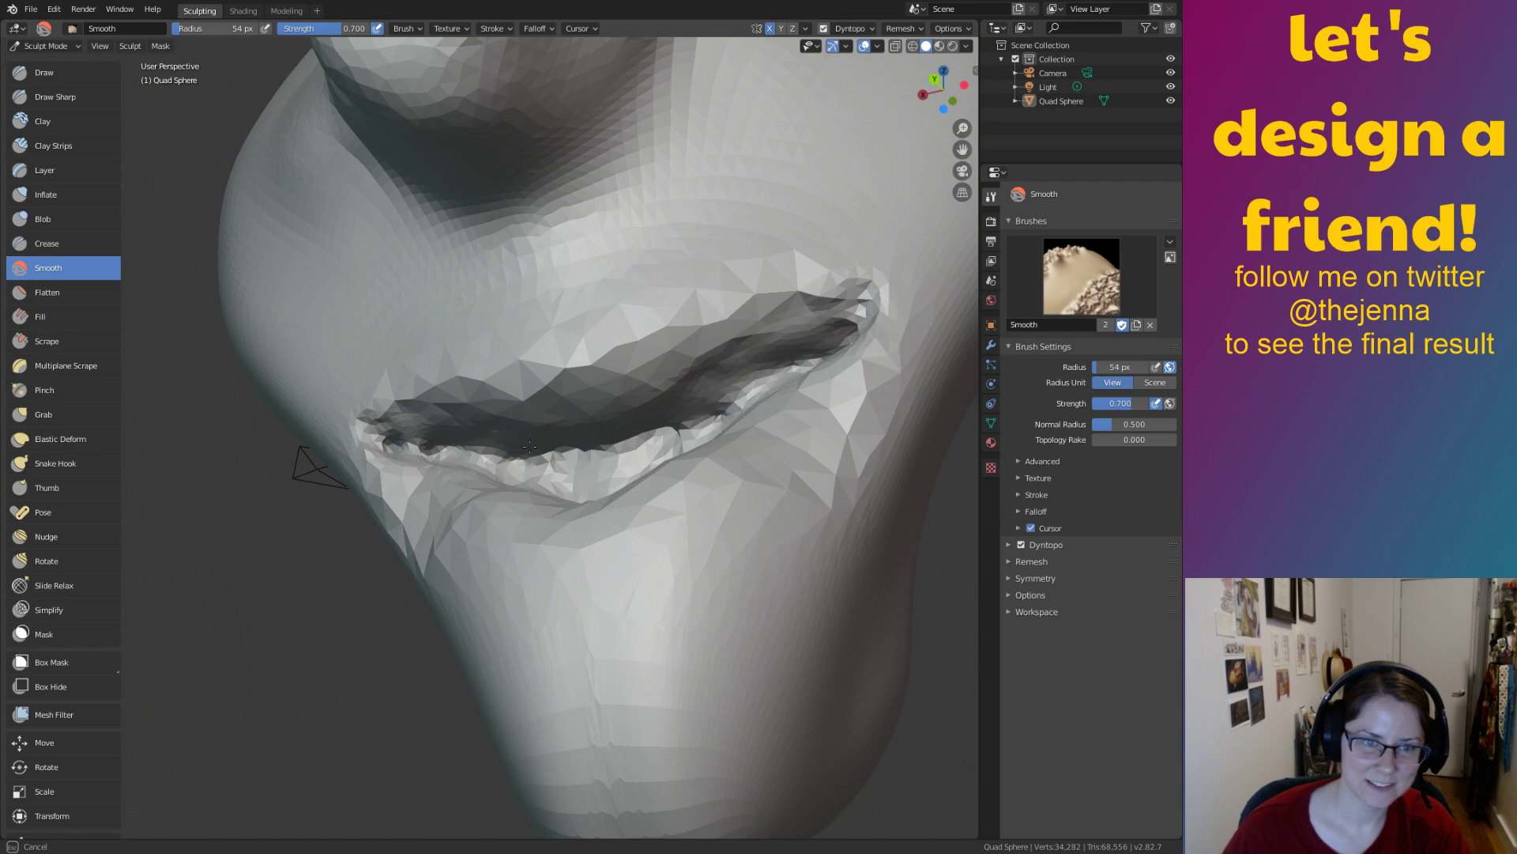
mouse_move(529, 447)
mouse_down()
mouse_move(735, 395)
mouse_move(830, 352)
mouse_move(561, 444)
mouse_up()
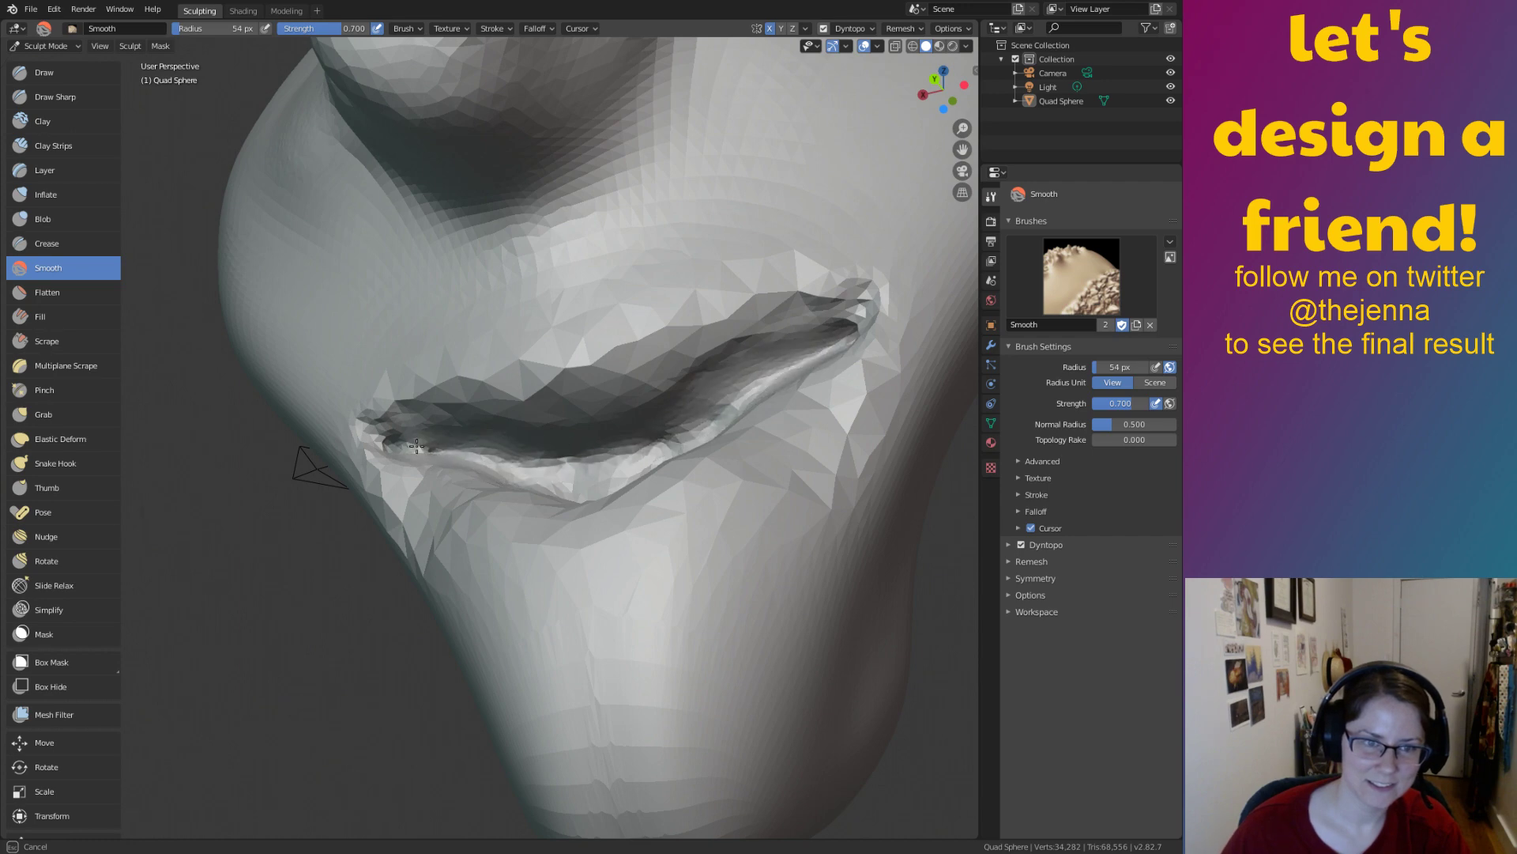
drag(417, 445, 607, 445)
middle_drag(583, 423, 556, 448)
mouse_move(686, 385)
mouse_down()
mouse_move(731, 396)
mouse_move(650, 556)
mouse_move(500, 632)
mouse_move(455, 636)
mouse_up()
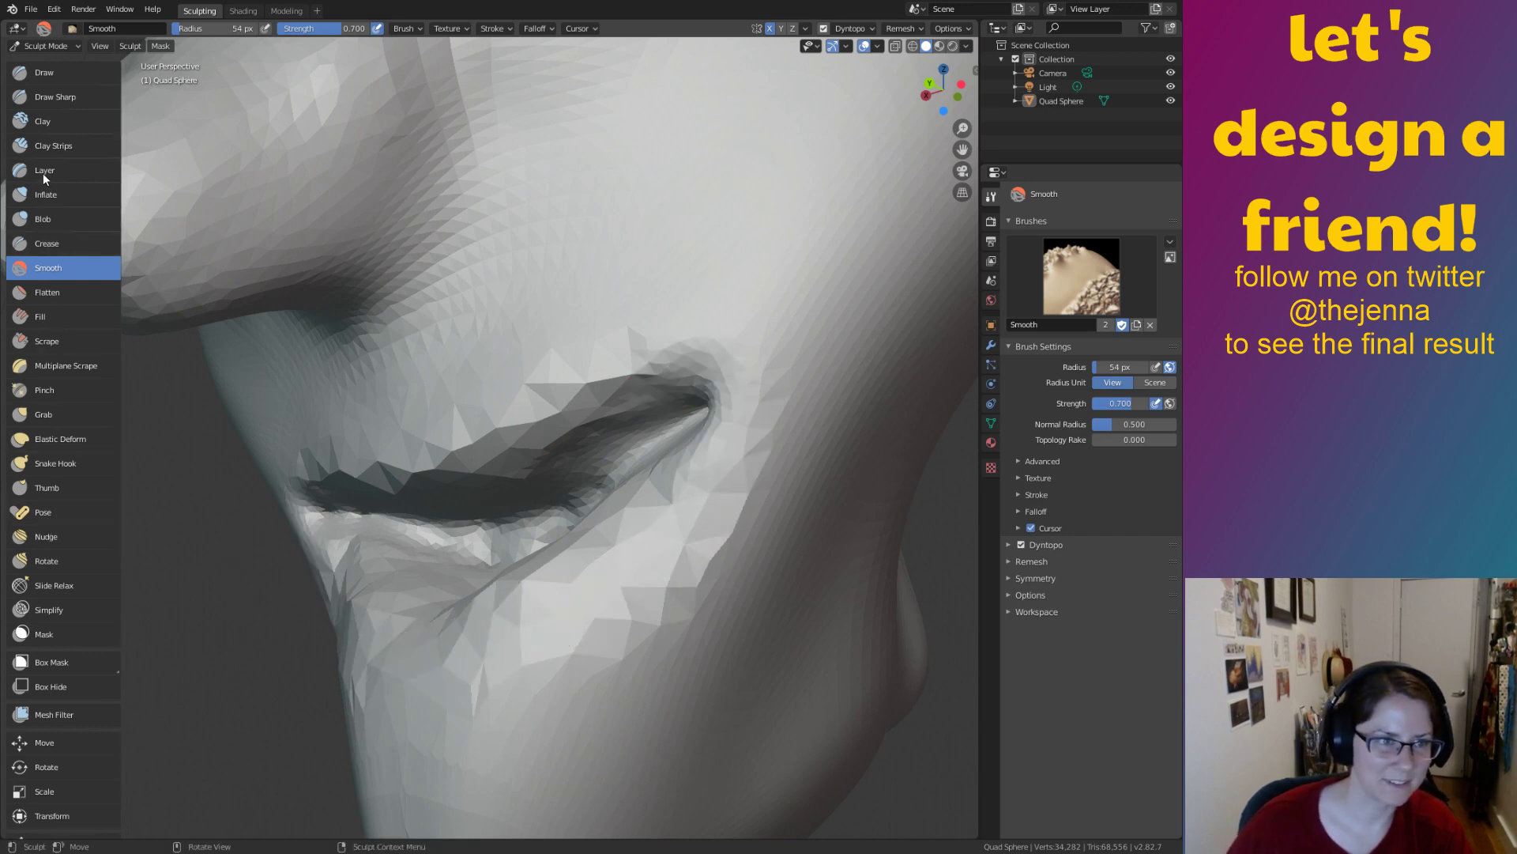
Build up the outer rim of the lower lip from its center to the mouth corner with the Inflate brush
click(47, 196)
drag(504, 602, 396, 607)
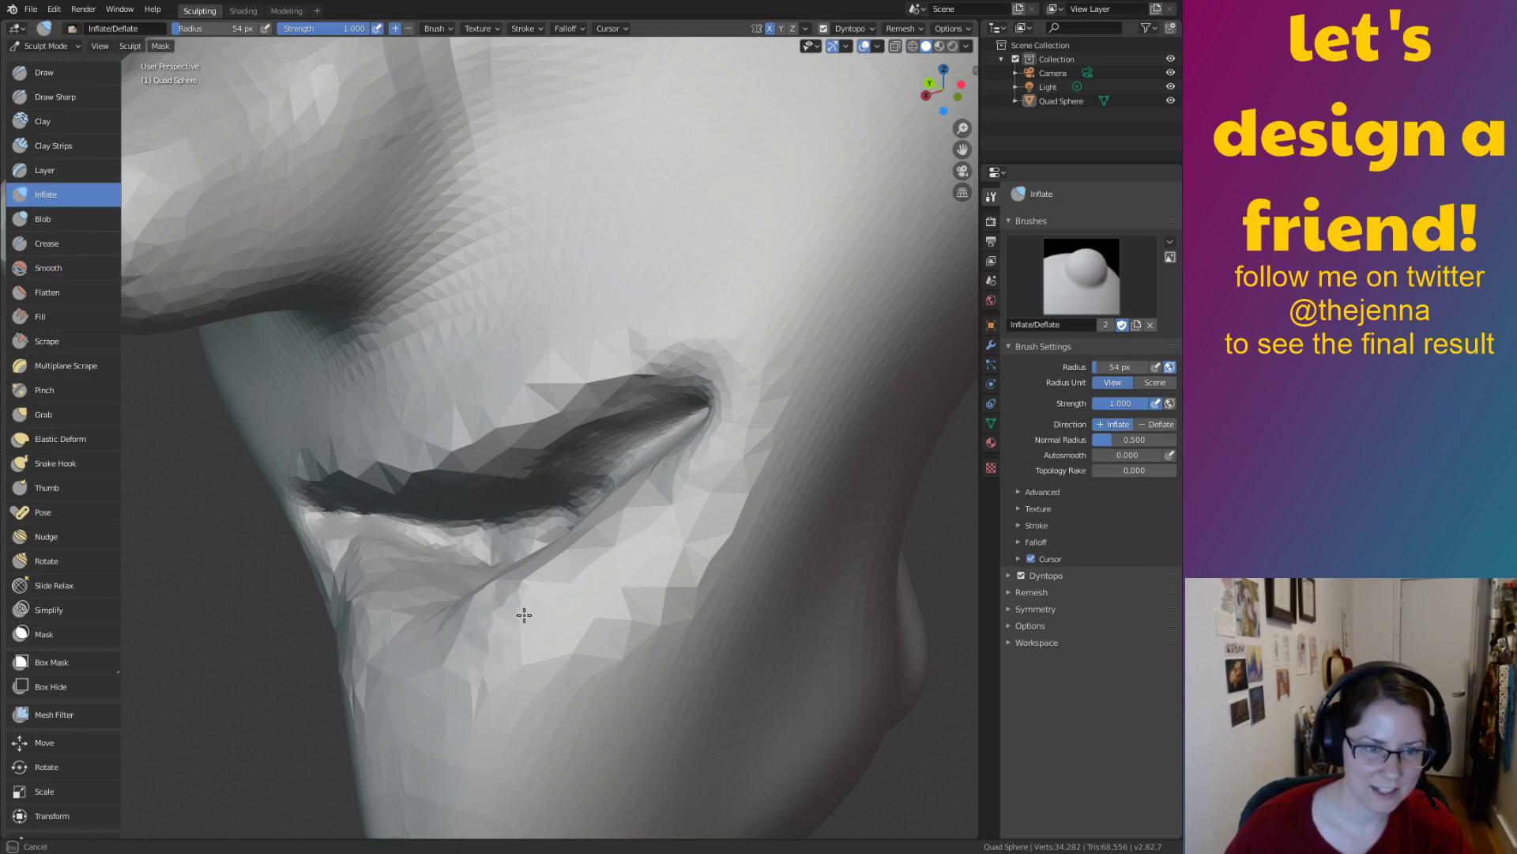
drag(662, 510, 550, 582)
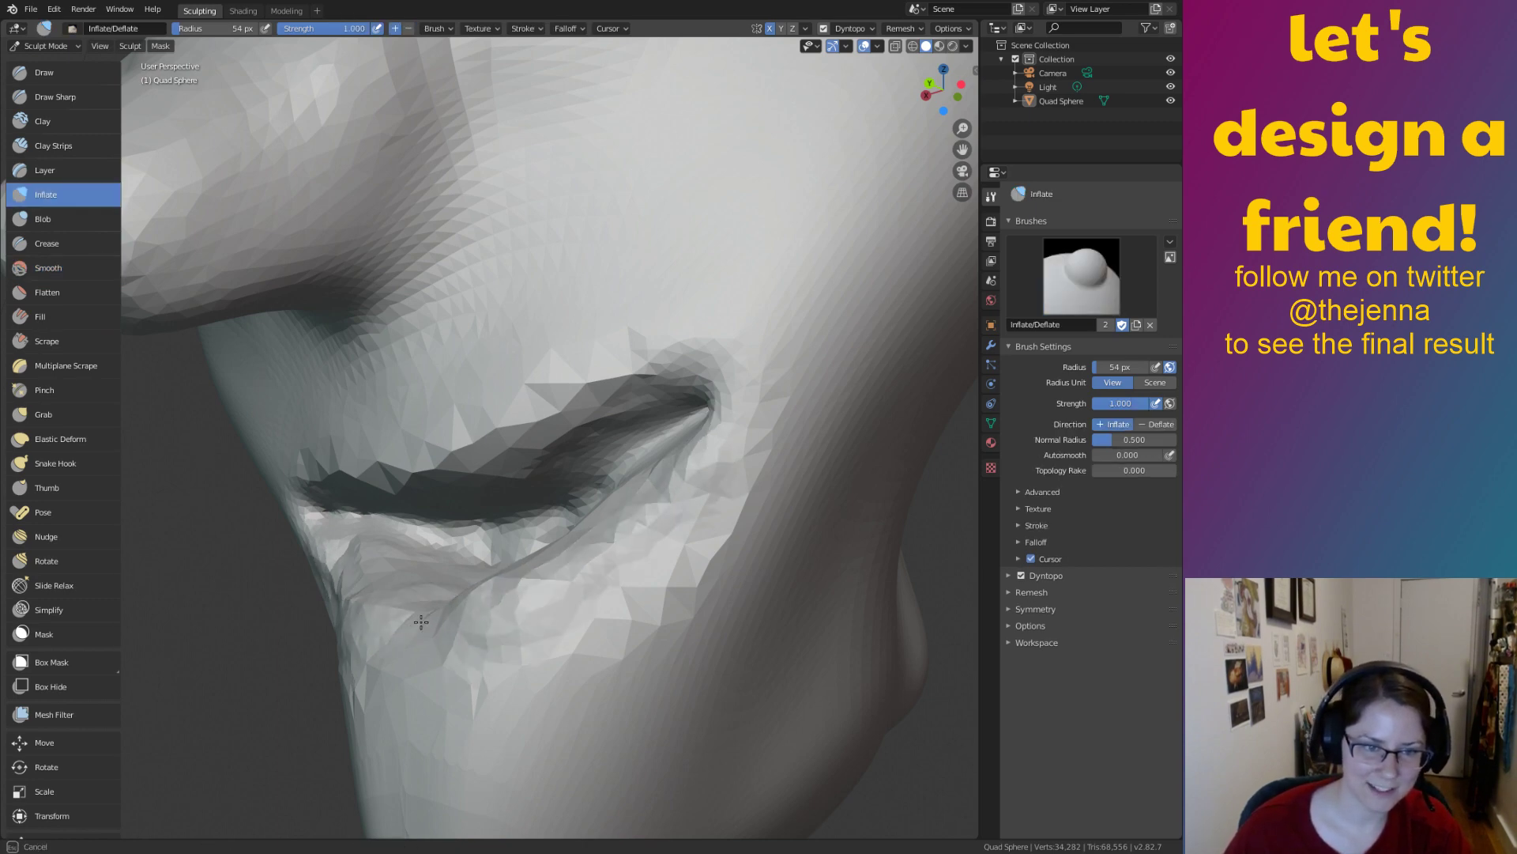
mouse_move(444, 629)
mouse_down()
mouse_move(417, 440)
mouse_move(514, 438)
mouse_move(695, 387)
mouse_move(666, 503)
mouse_up()
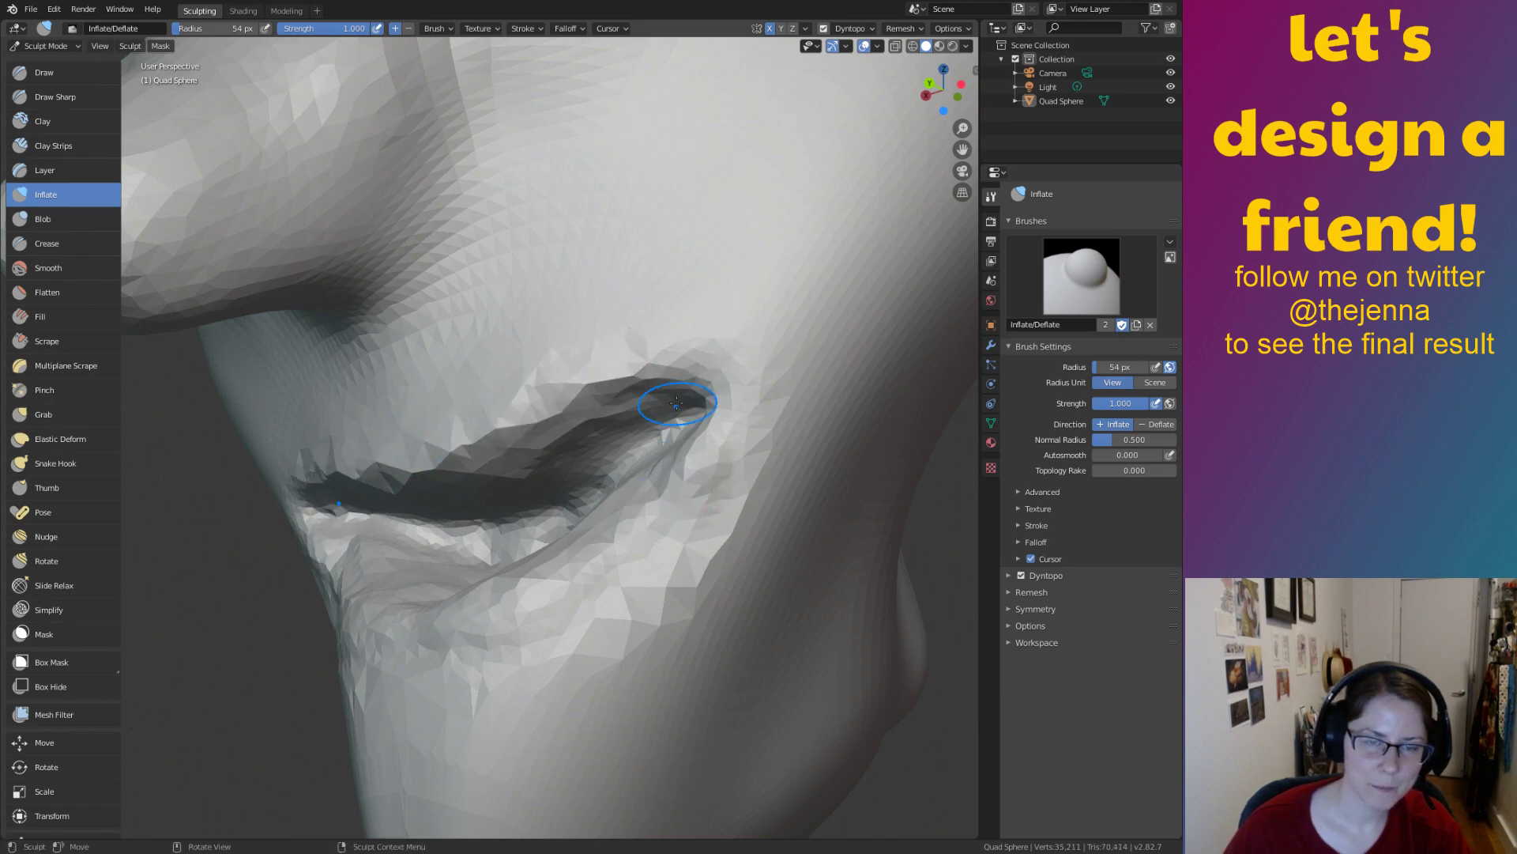
Inflate the upper lip along the mouth opening and thicken the lower lip's rim, undoing the last stroke
drag(676, 404, 479, 402)
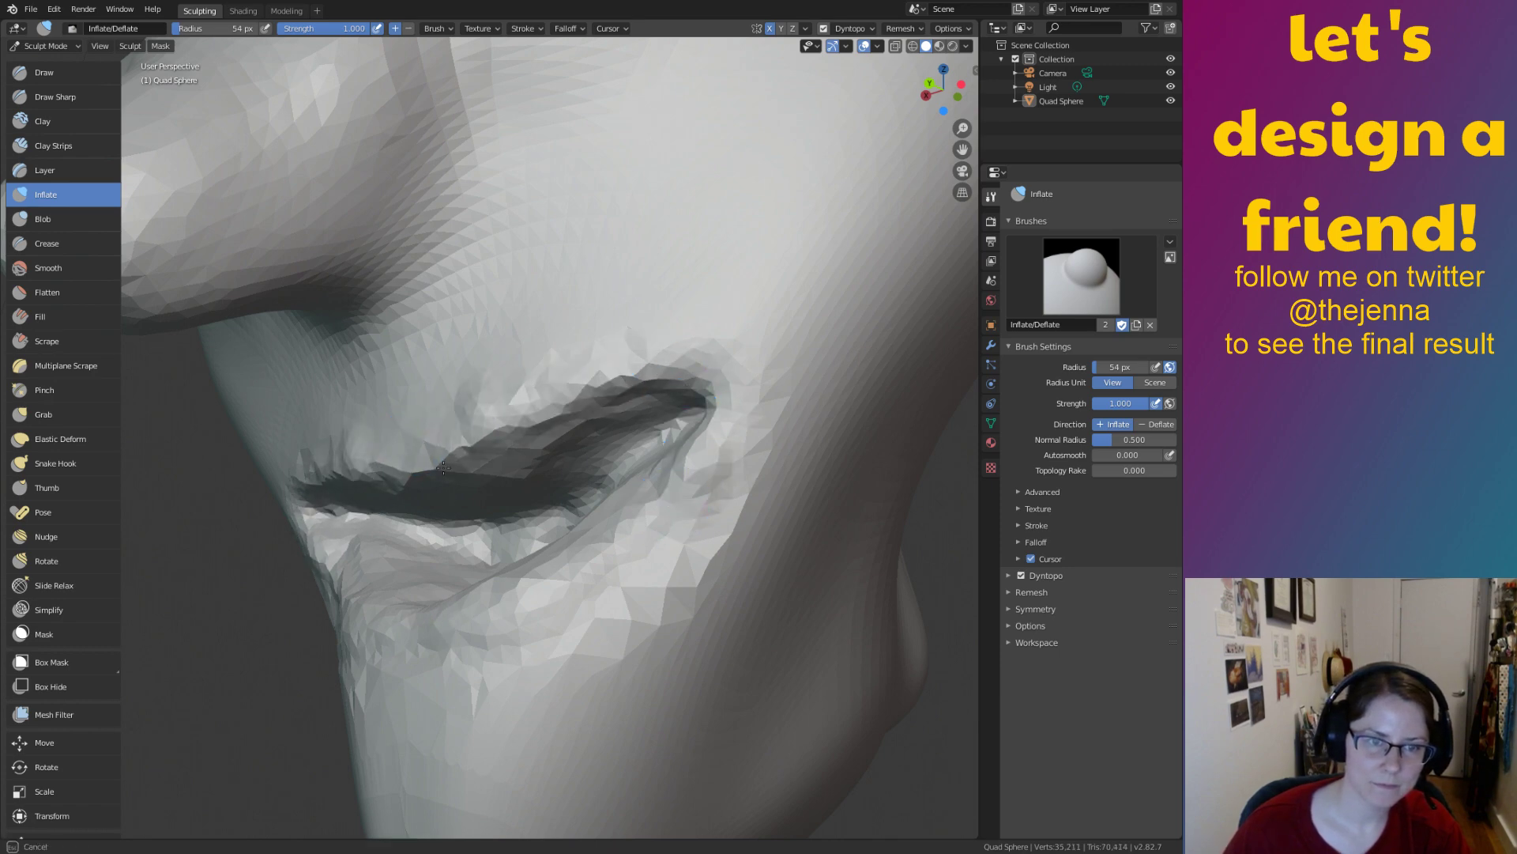
middle_drag(477, 467, 525, 460)
drag(541, 441, 543, 436)
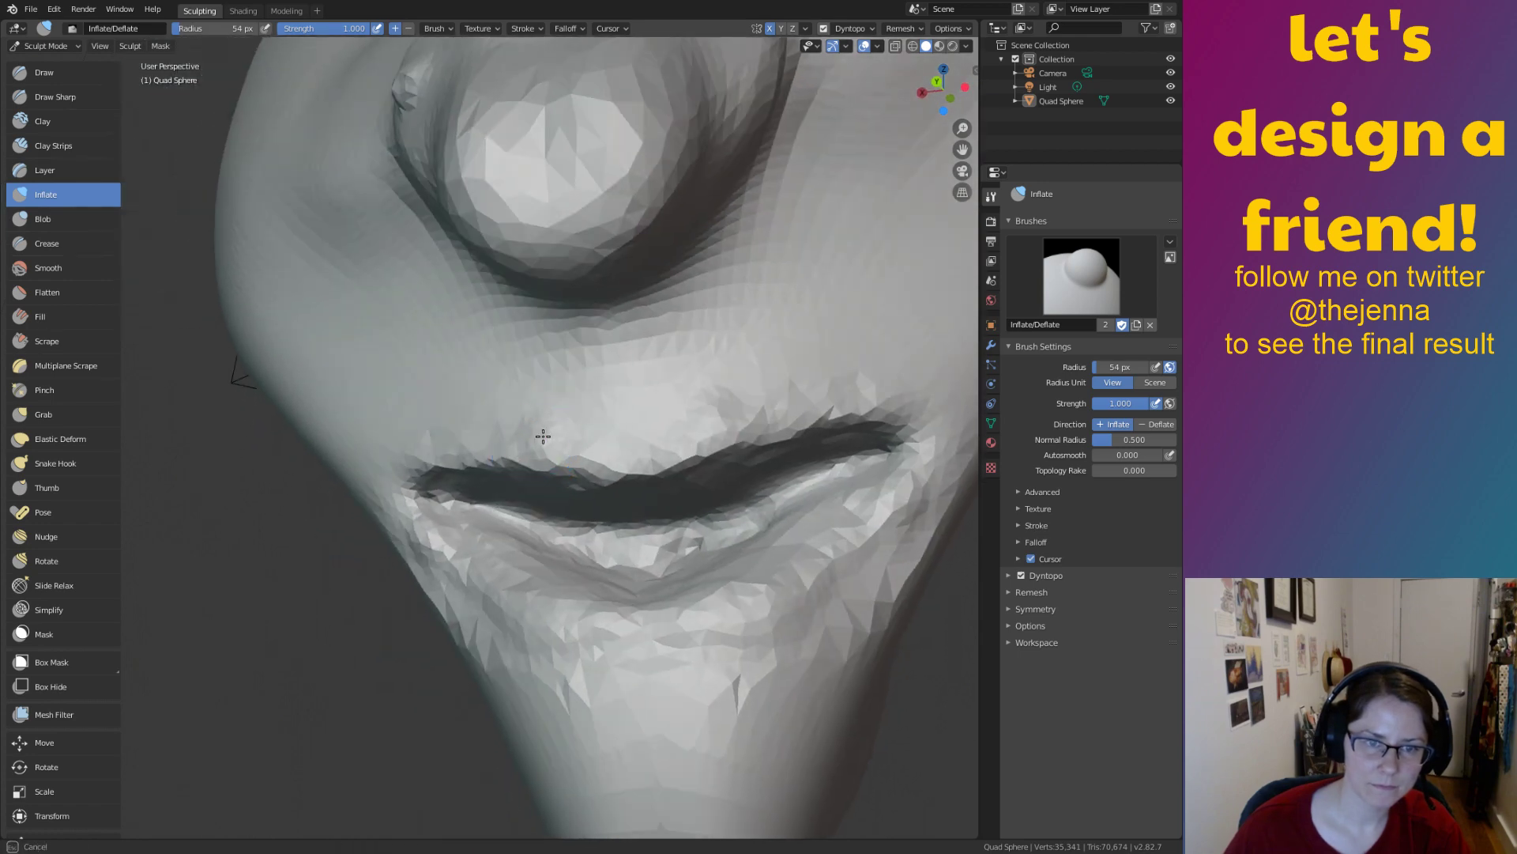
drag(618, 474, 500, 445)
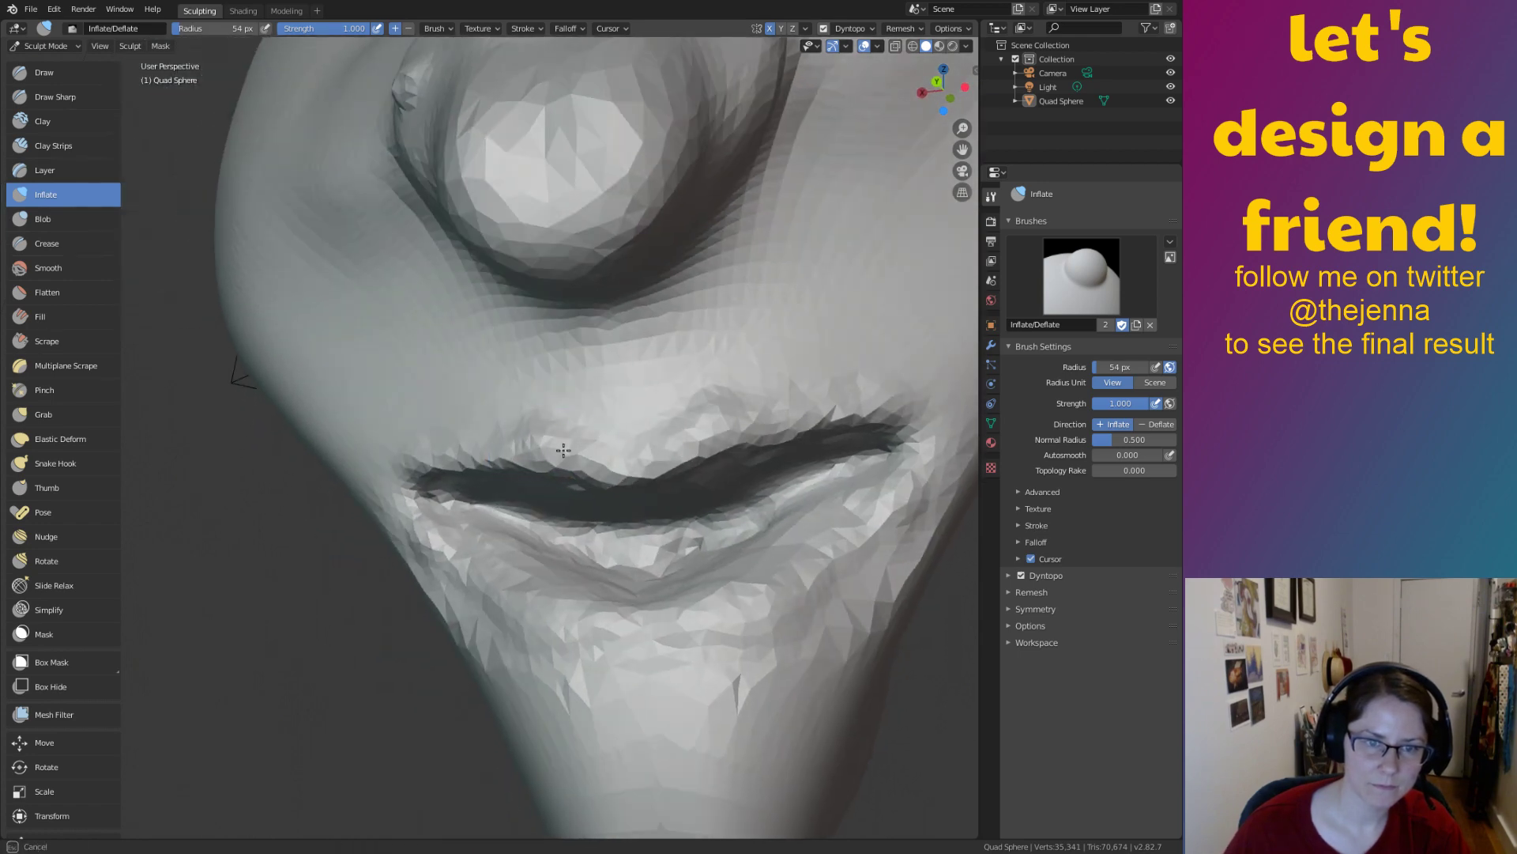
drag(546, 459, 704, 435)
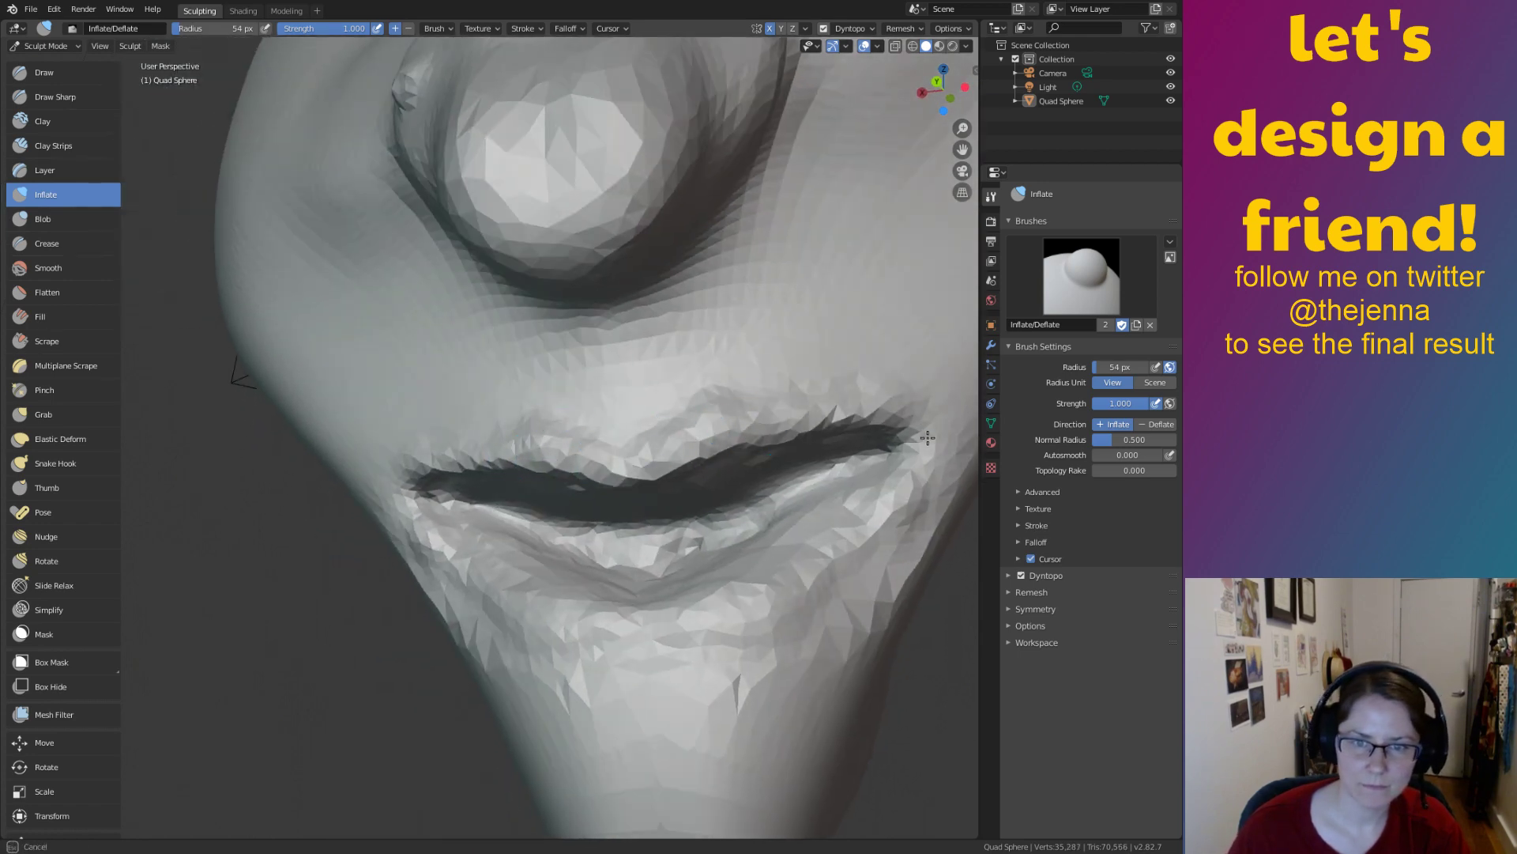
mouse_move(617, 595)
mouse_down()
mouse_move(678, 613)
mouse_move(544, 617)
mouse_move(396, 511)
mouse_up()
key(ctrl+z)
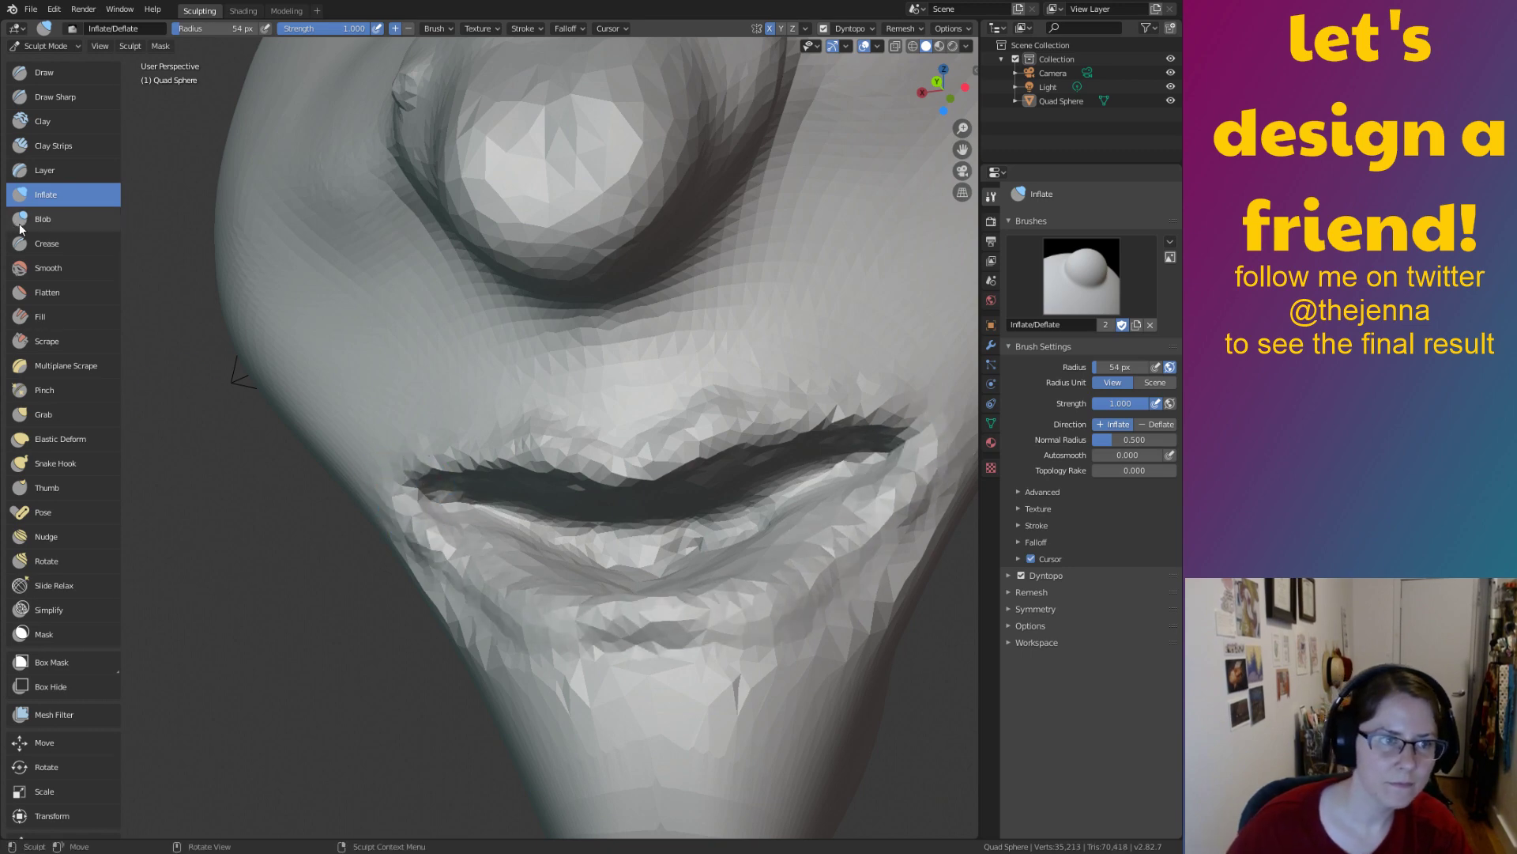
Smooth the skin around the mouth corners and beside the lower lip with the Smooth brush
click(56, 269)
drag(402, 483, 463, 624)
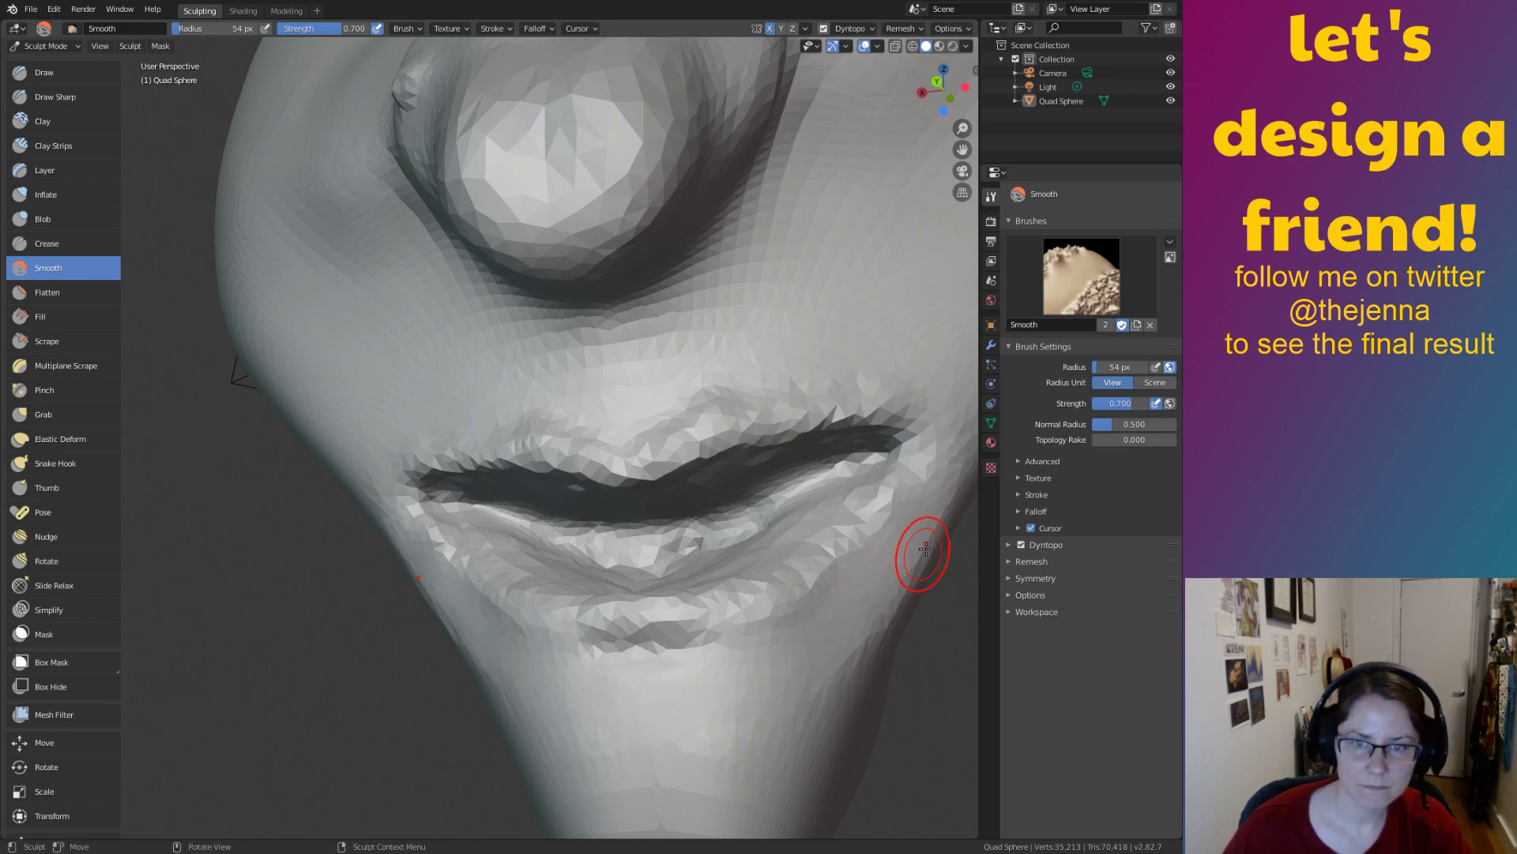
drag(930, 437, 938, 435)
mouse_move(853, 519)
middle_down()
mouse_move(792, 531)
mouse_move(890, 535)
mouse_move(712, 508)
mouse_move(640, 563)
mouse_move(541, 505)
middle_up()
drag(373, 432, 339, 430)
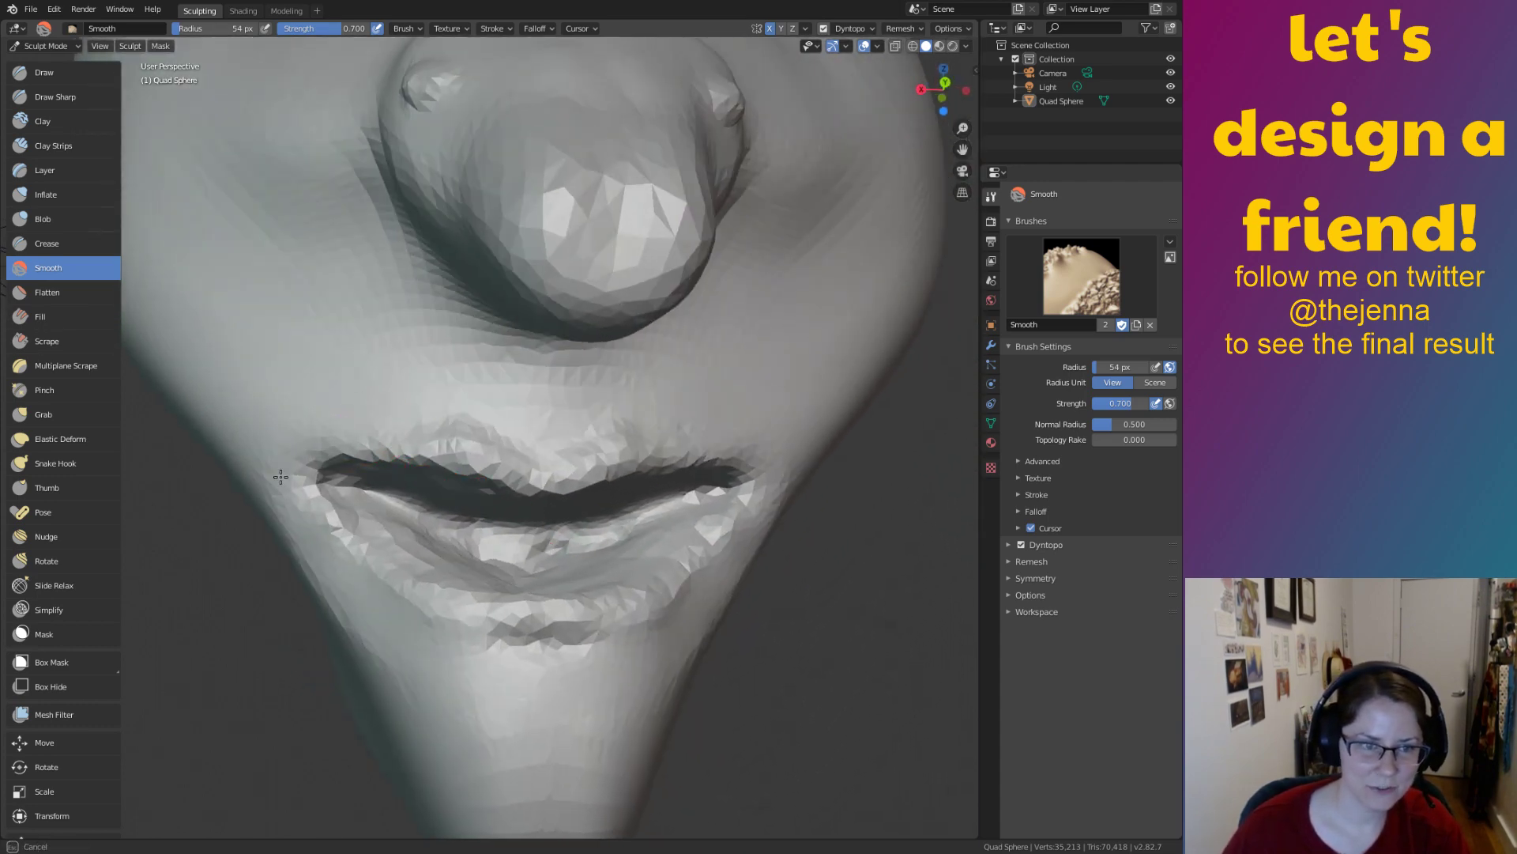
Set the Smooth brush strength to 0.381, try it along the upper lip and undo the last smoothing stroke
scroll(482, 570, up, 3)
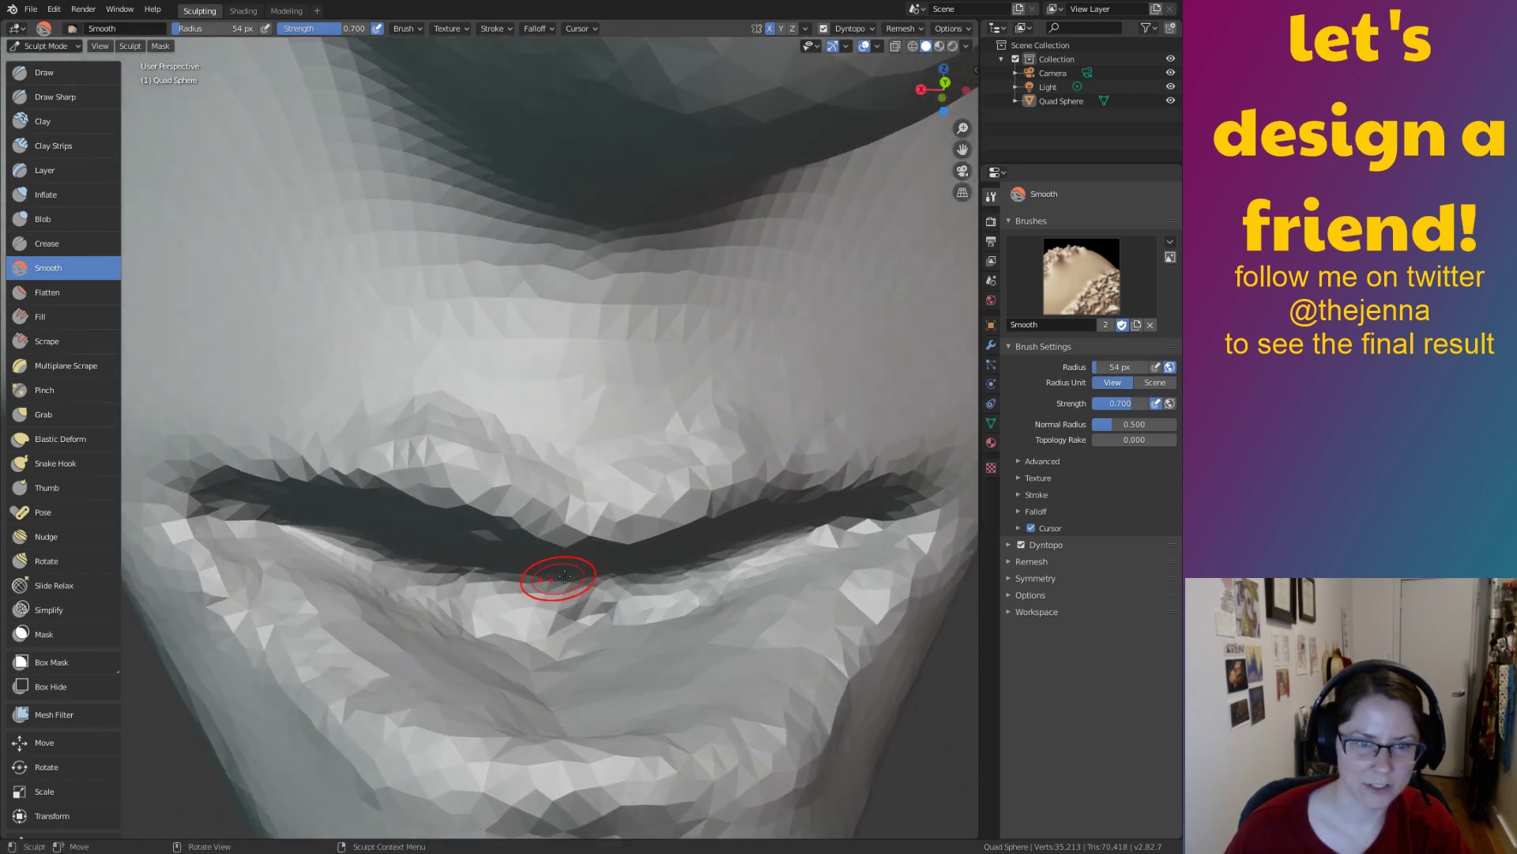
middle_drag(559, 576, 603, 519)
right_click(616, 452)
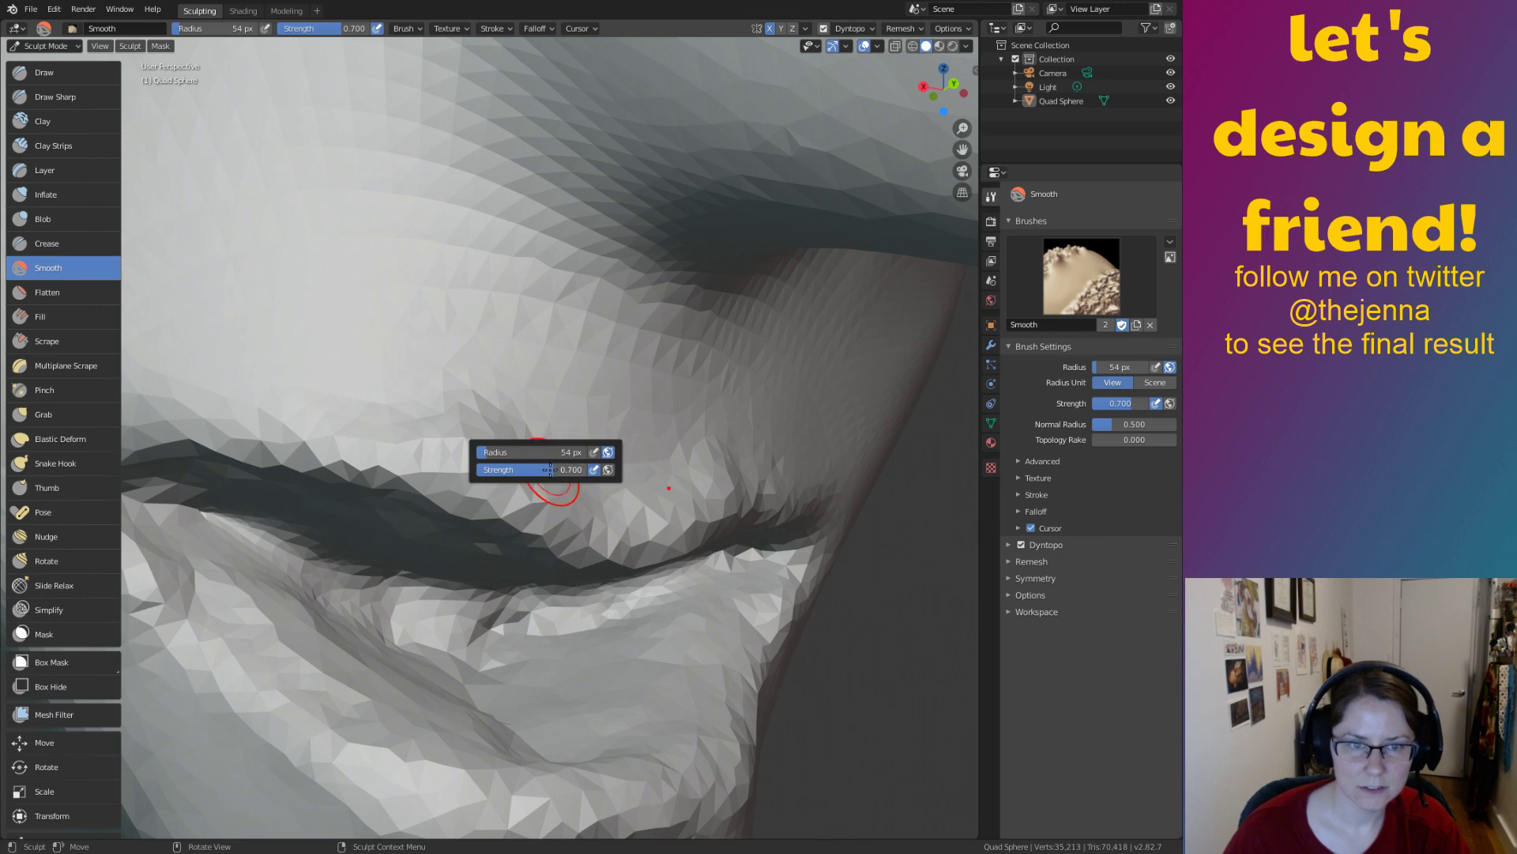
drag(671, 474, 729, 452)
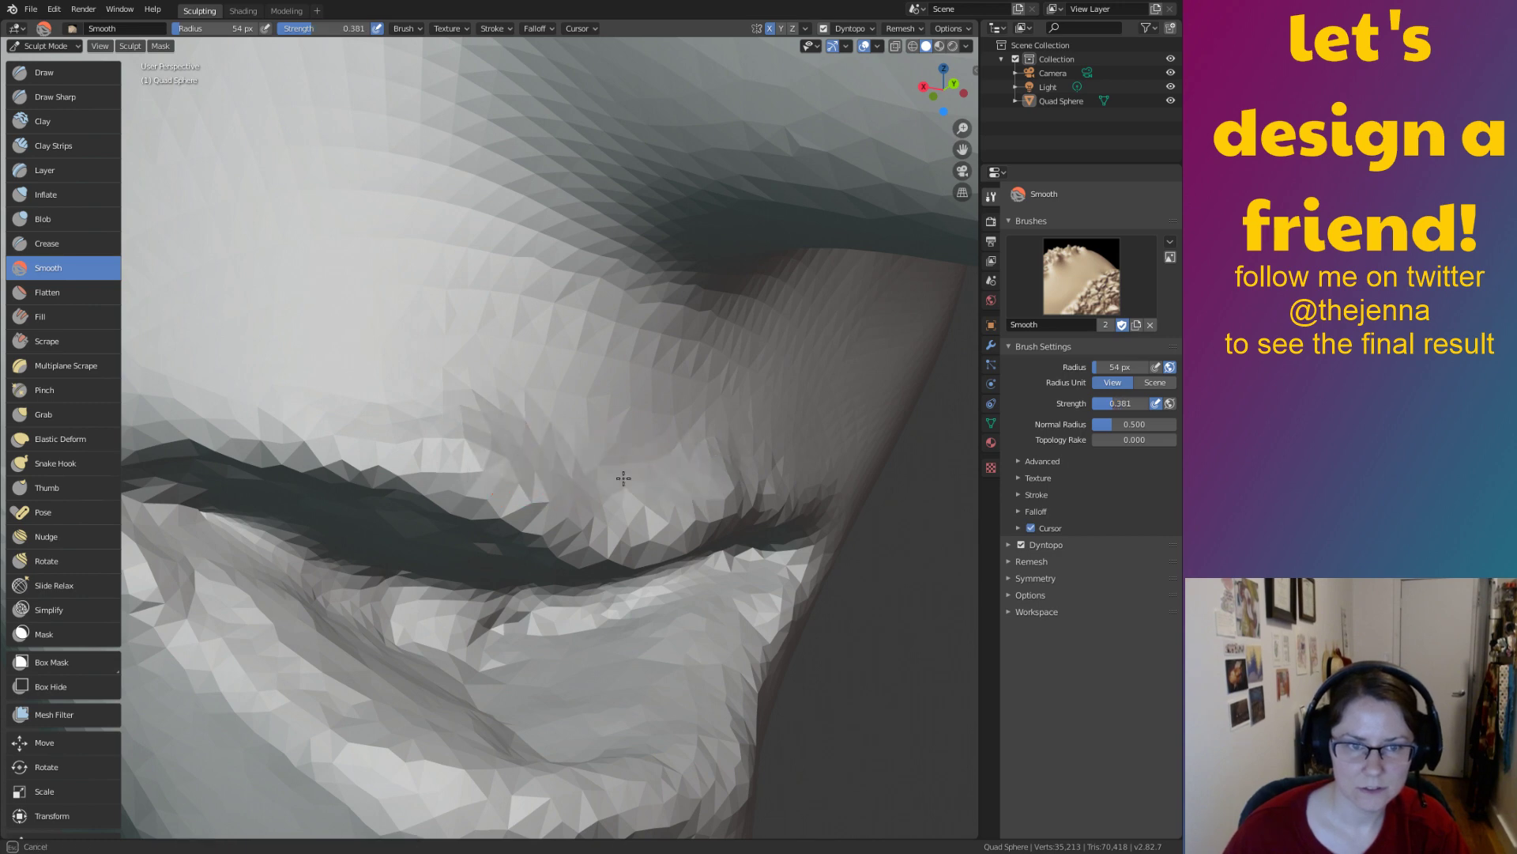
mouse_move(385, 442)
mouse_down()
mouse_move(594, 558)
mouse_move(488, 518)
mouse_up()
key(ctrl+z)
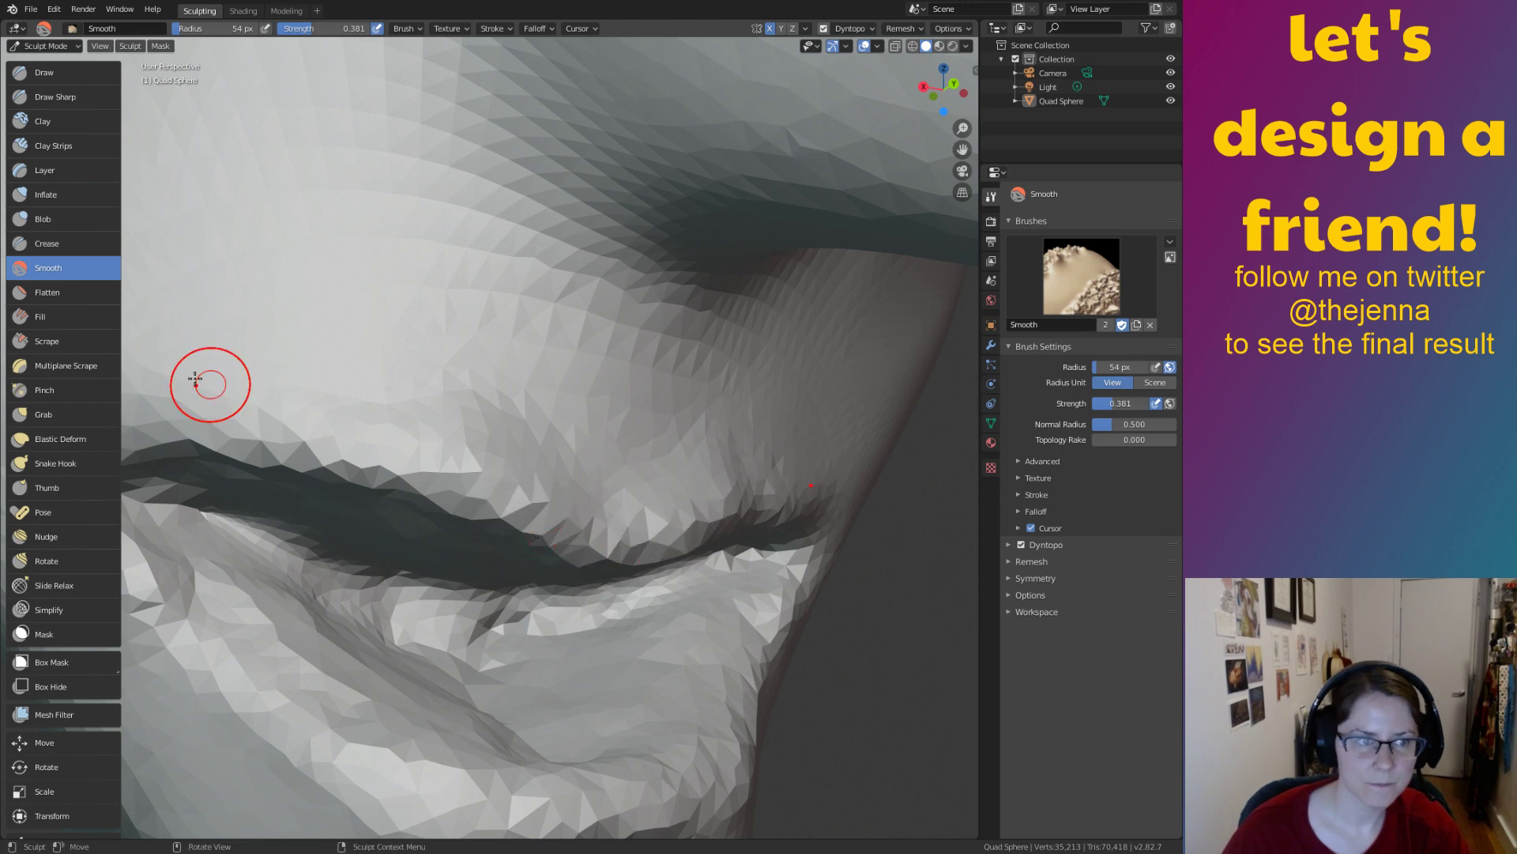
Inflate the upper lip's edge and the lower lip's bottom rim at full strength, working from both sides of the mouth
click(77, 195)
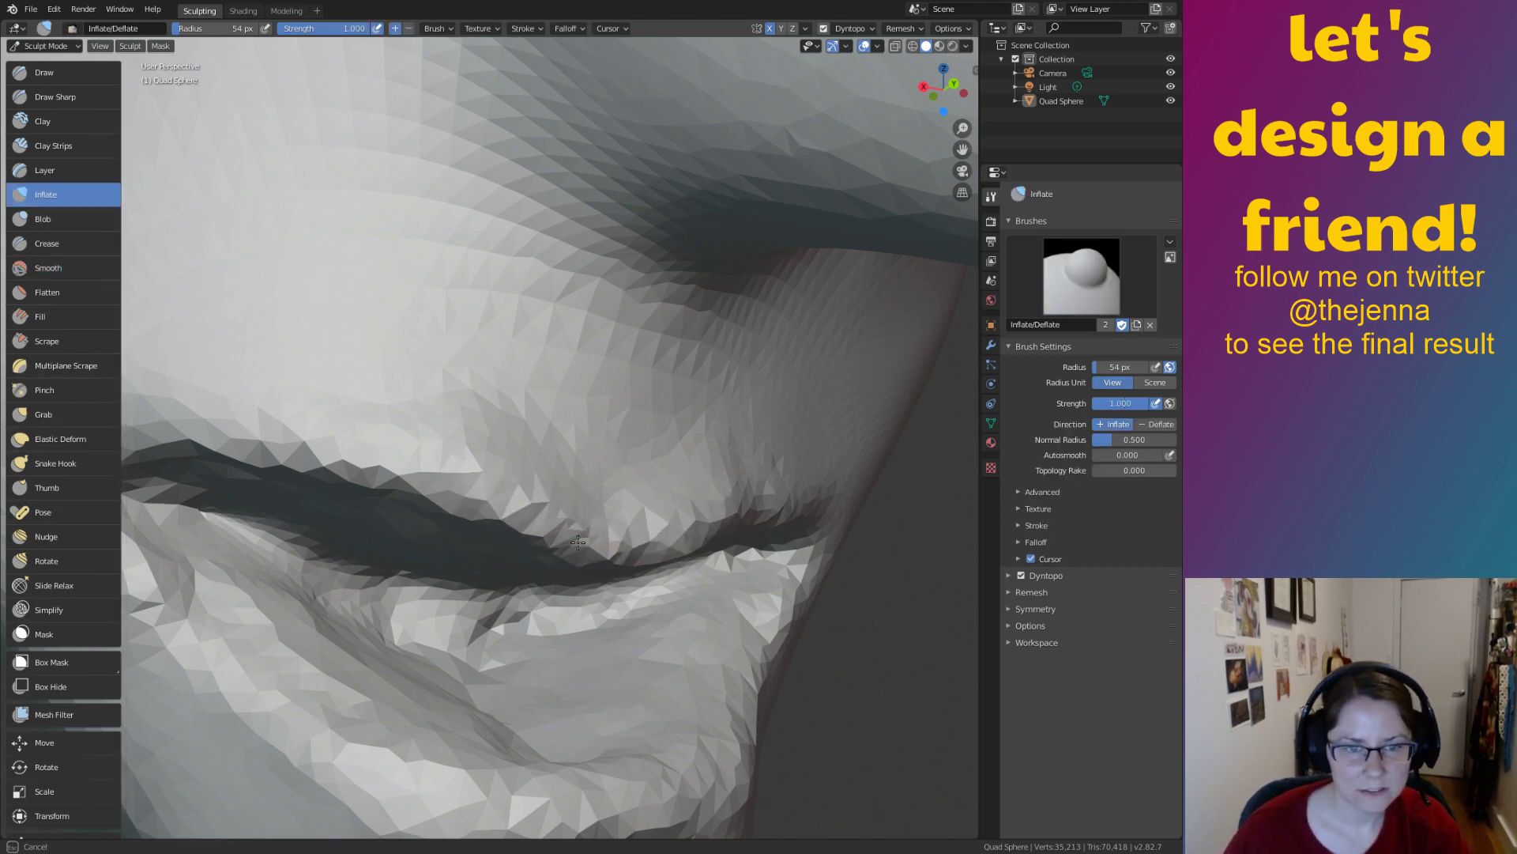
drag(358, 457, 289, 451)
mouse_move(471, 539)
middle_down()
mouse_move(525, 603)
mouse_move(413, 546)
middle_up()
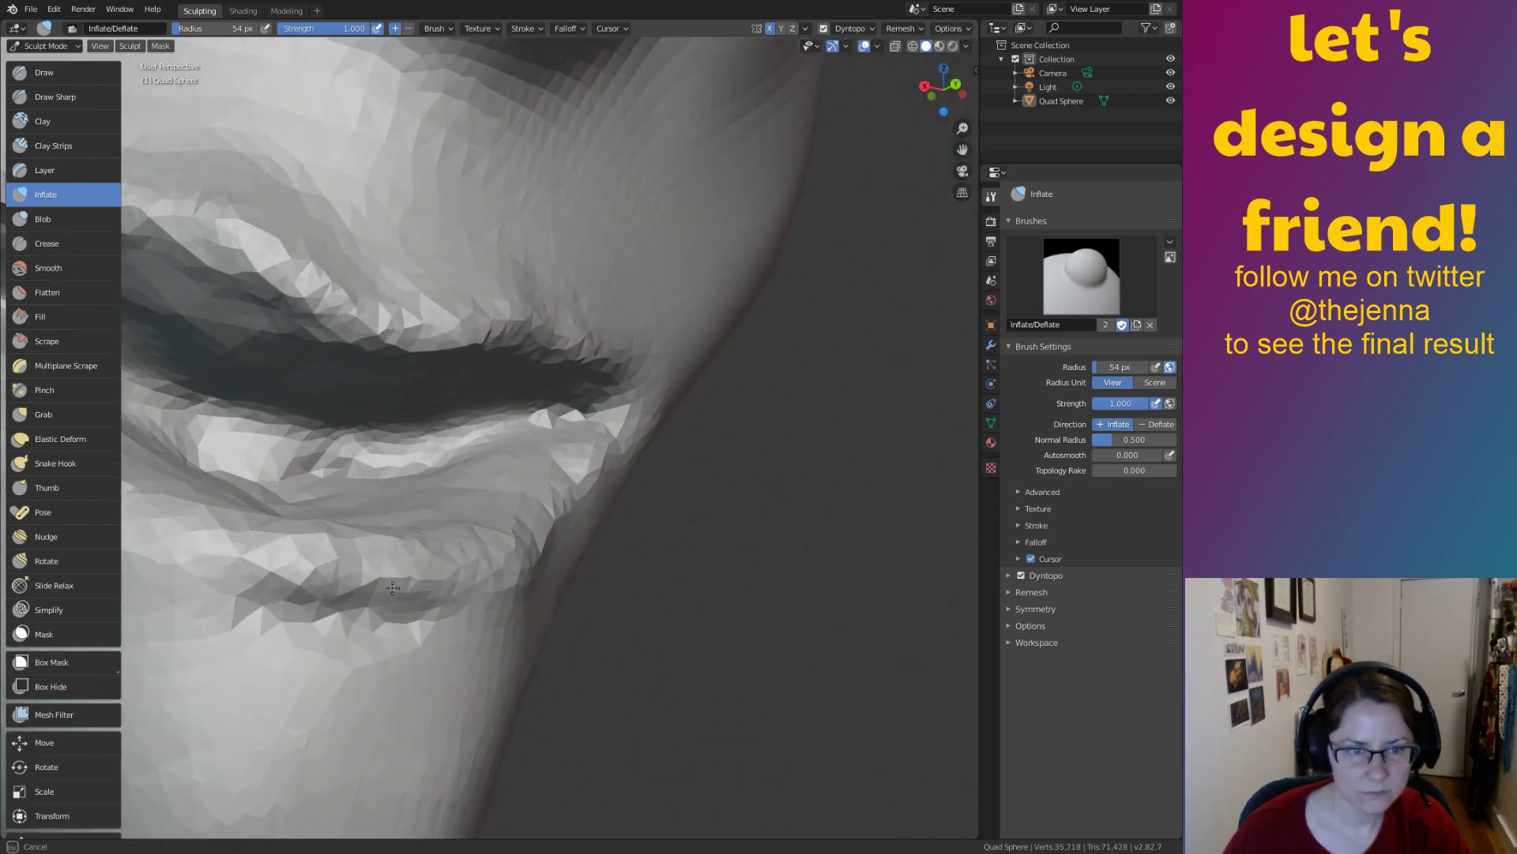
drag(392, 587, 380, 585)
mouse_move(522, 544)
middle_down()
mouse_move(452, 552)
mouse_move(627, 525)
mouse_move(559, 559)
middle_up()
drag(380, 602, 374, 604)
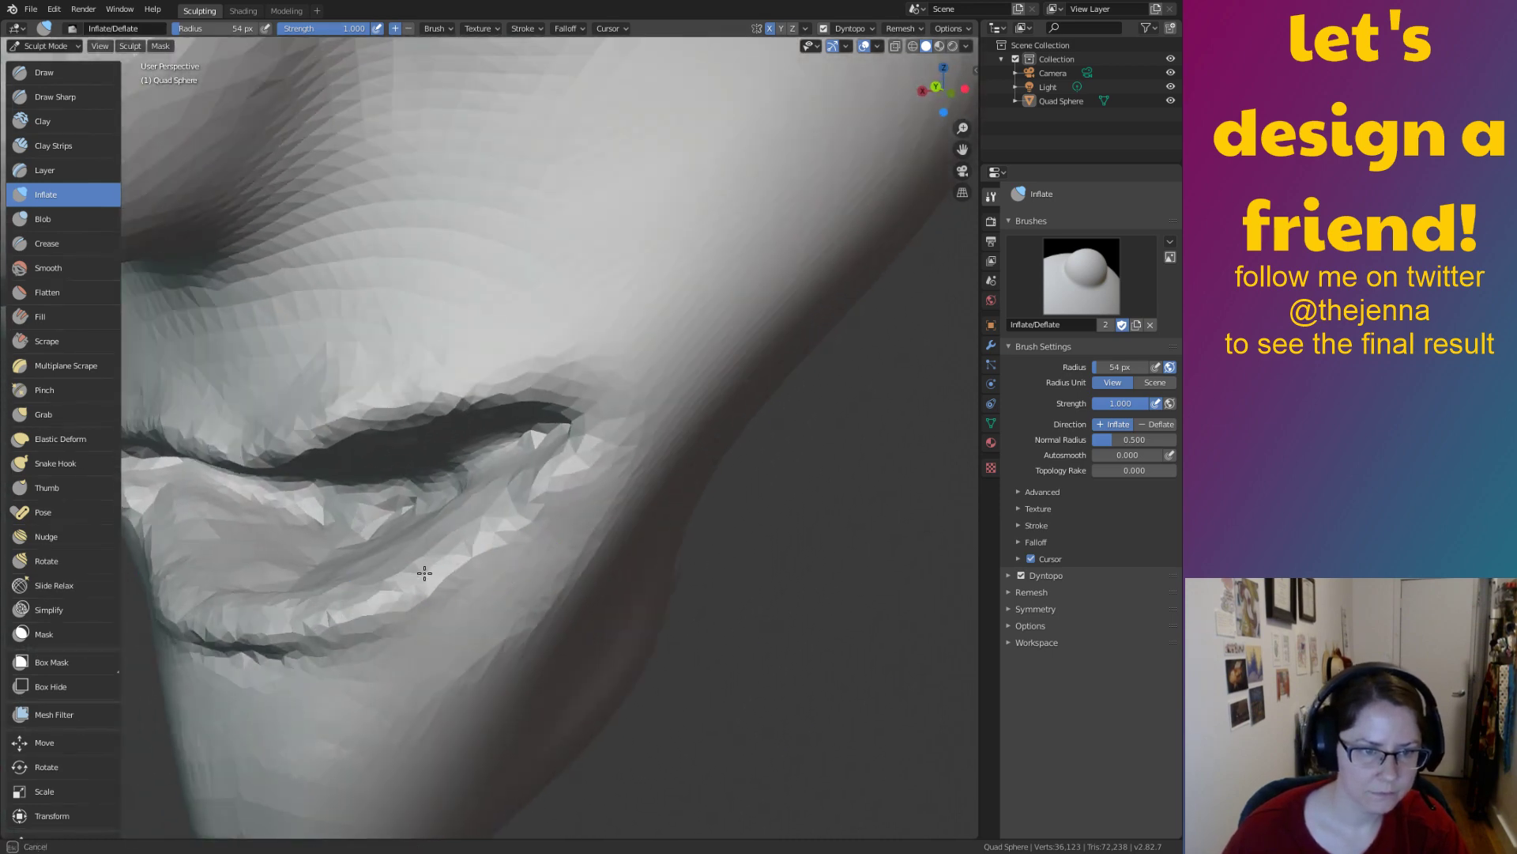
middle_drag(385, 604, 552, 605)
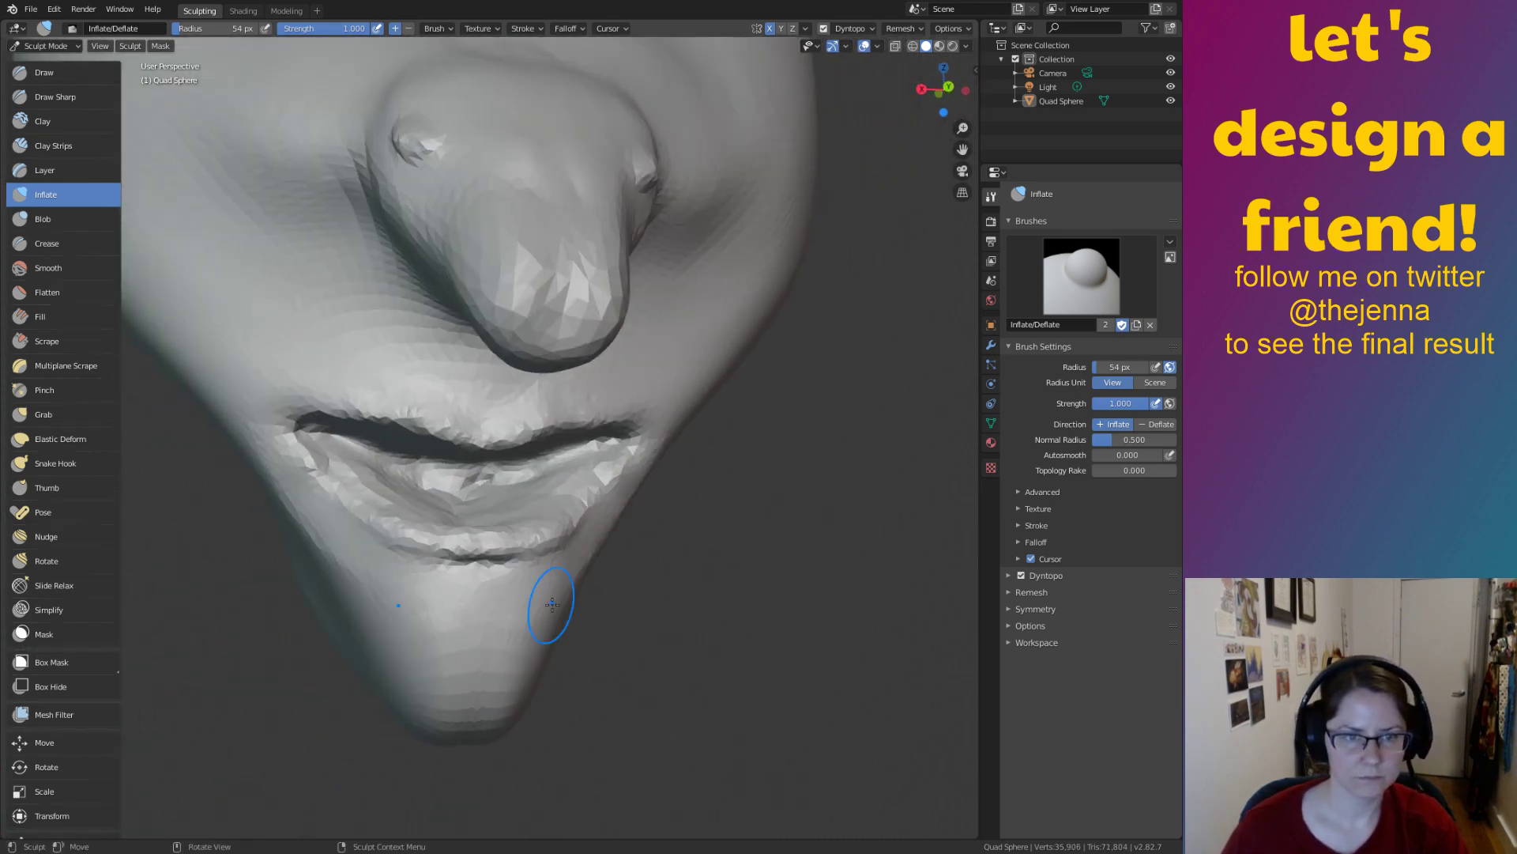
Puff up the peaks of the upper lip and the outer side of the lower lip with further Inflate strokes
drag(429, 409, 446, 436)
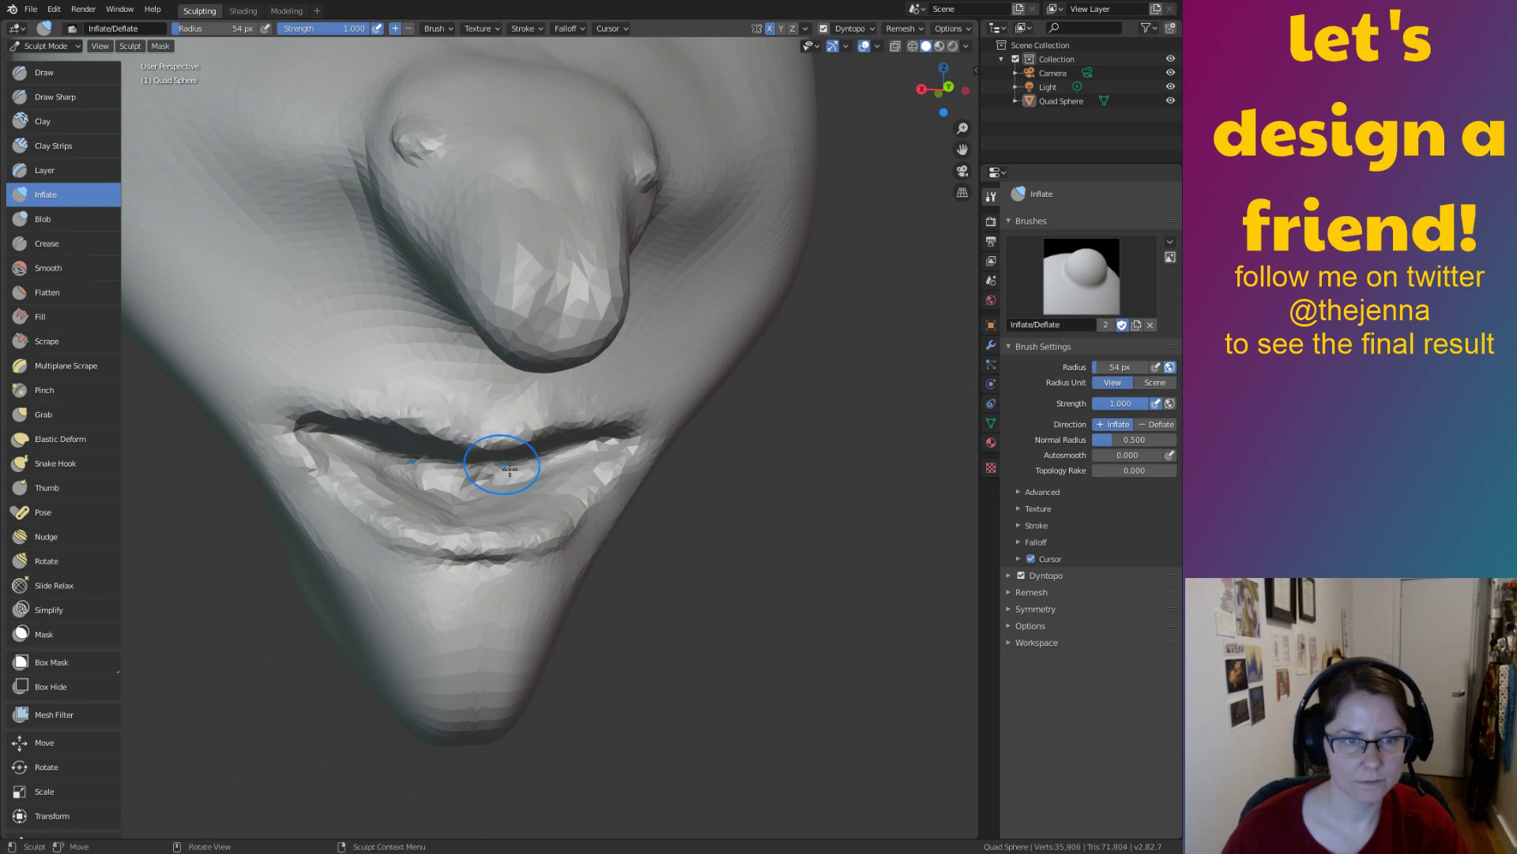
scroll(501, 462, up, 5)
mouse_move(346, 414)
mouse_down()
mouse_move(358, 420)
mouse_move(215, 348)
mouse_move(508, 428)
mouse_up()
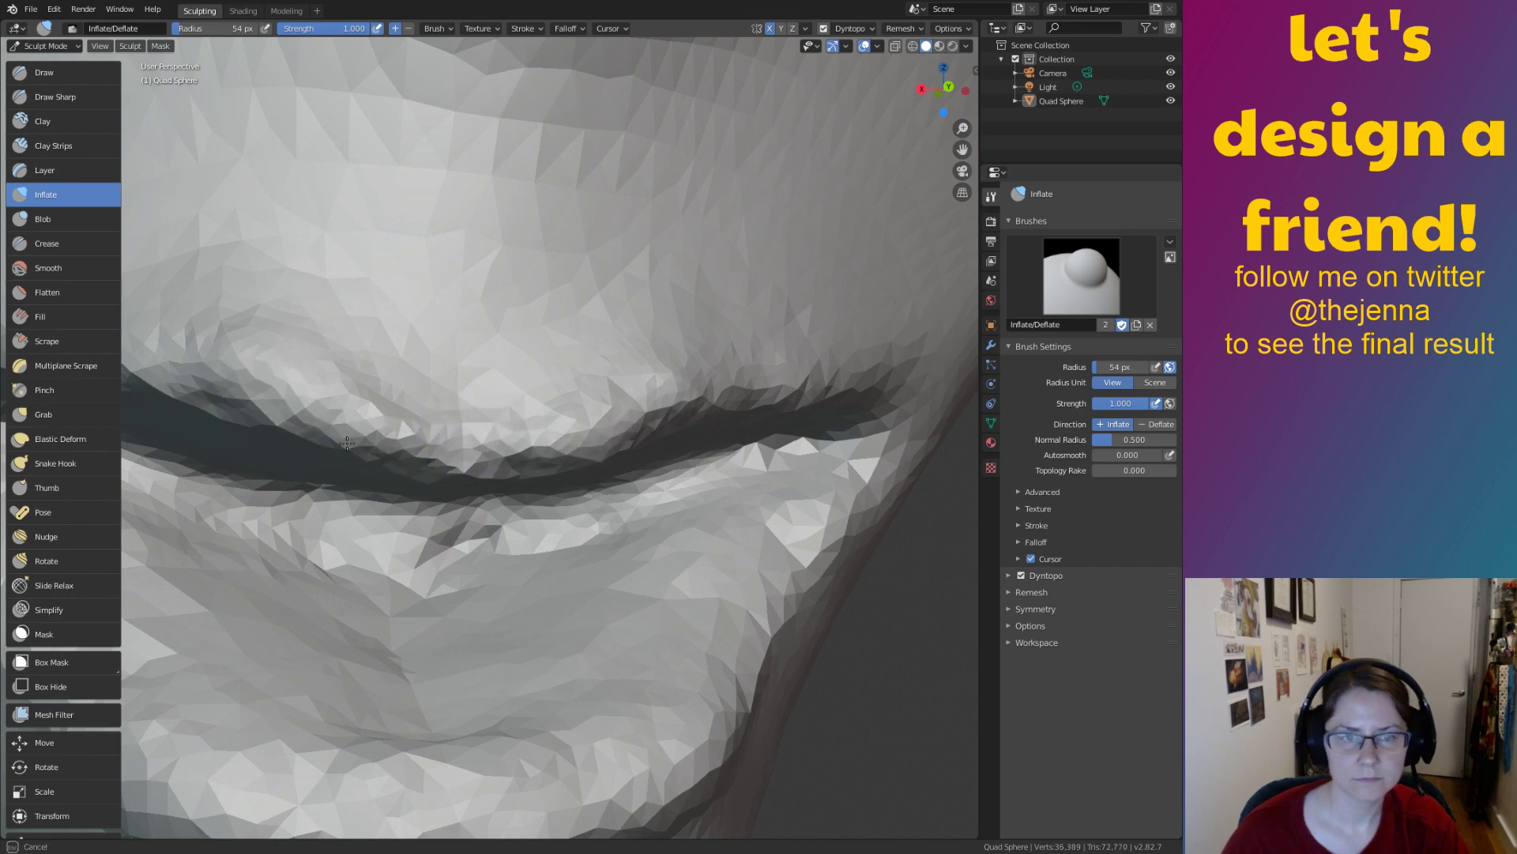
drag(321, 360, 345, 420)
scroll(396, 456, down, 3)
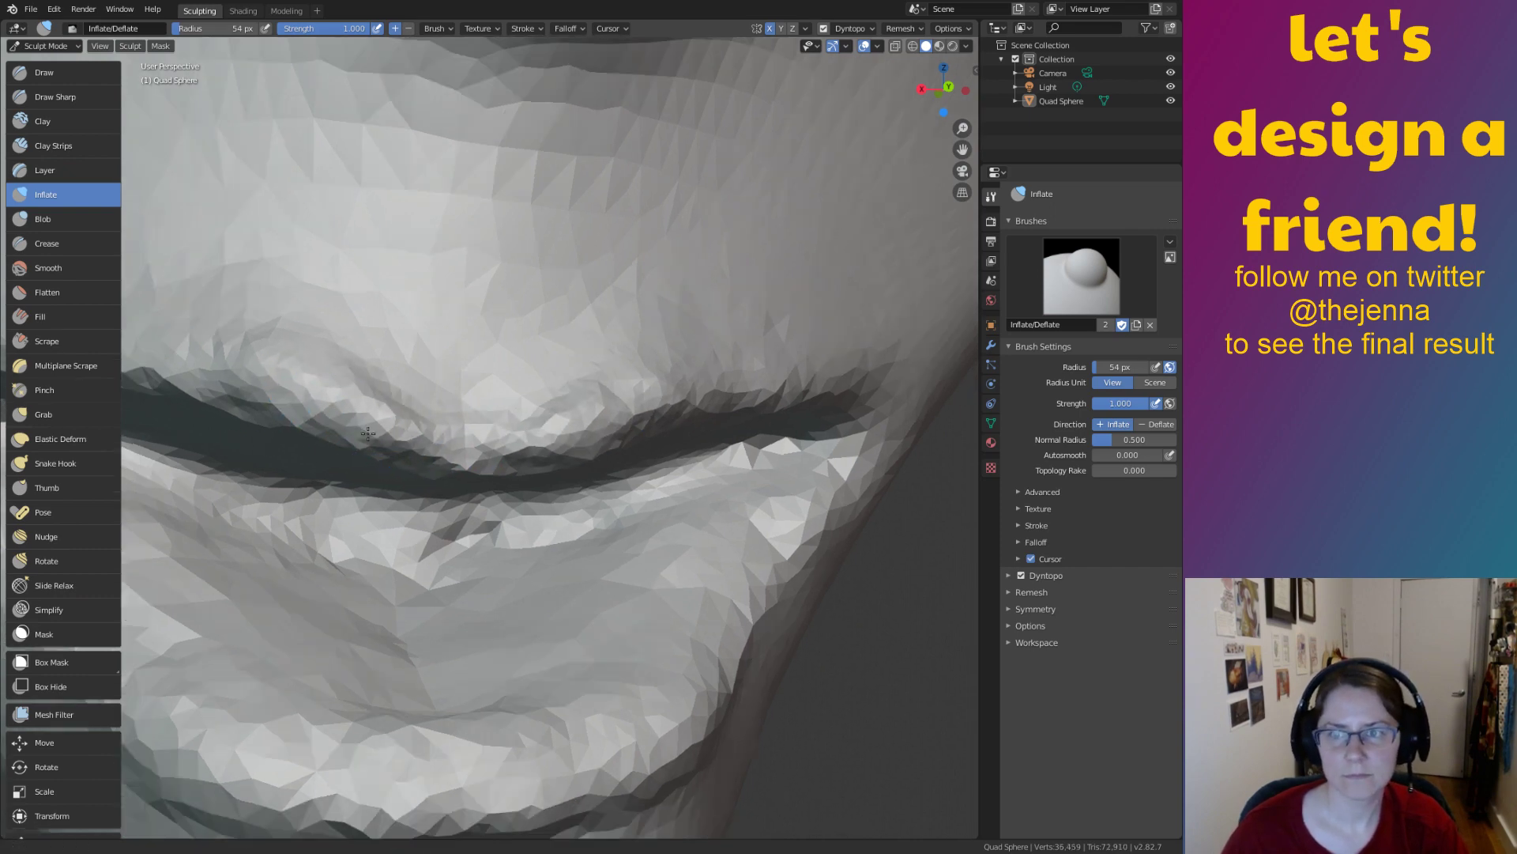
middle_drag(397, 456, 446, 467)
drag(596, 433, 510, 408)
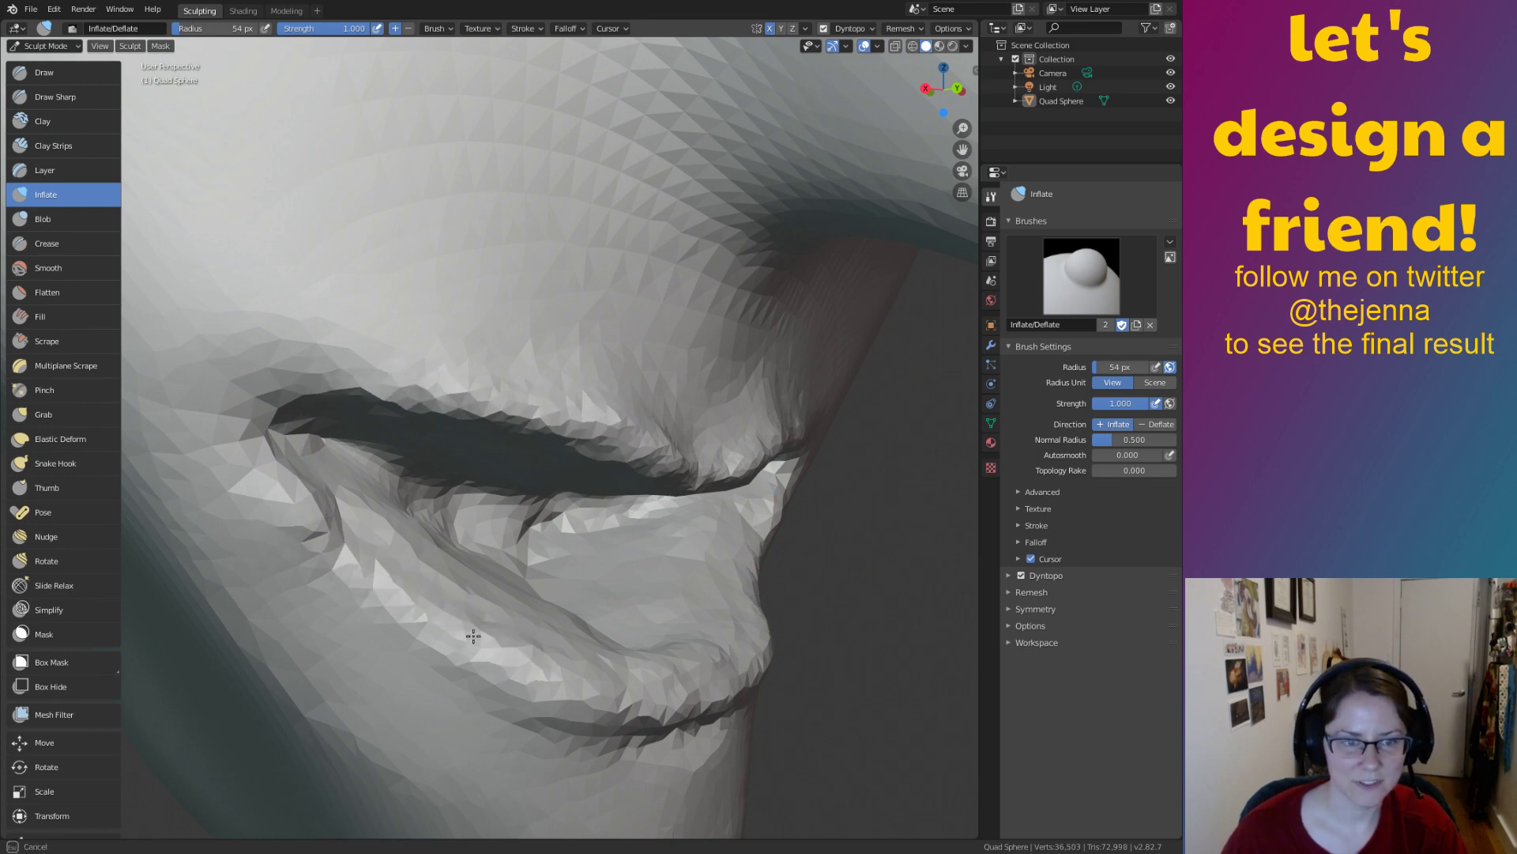
mouse_move(355, 561)
mouse_down()
mouse_move(321, 525)
mouse_move(341, 560)
mouse_up()
Smooth the lower lip's outer corner and inner surface with the Smooth brush at 0.381 strength
click(59, 269)
drag(285, 497, 469, 516)
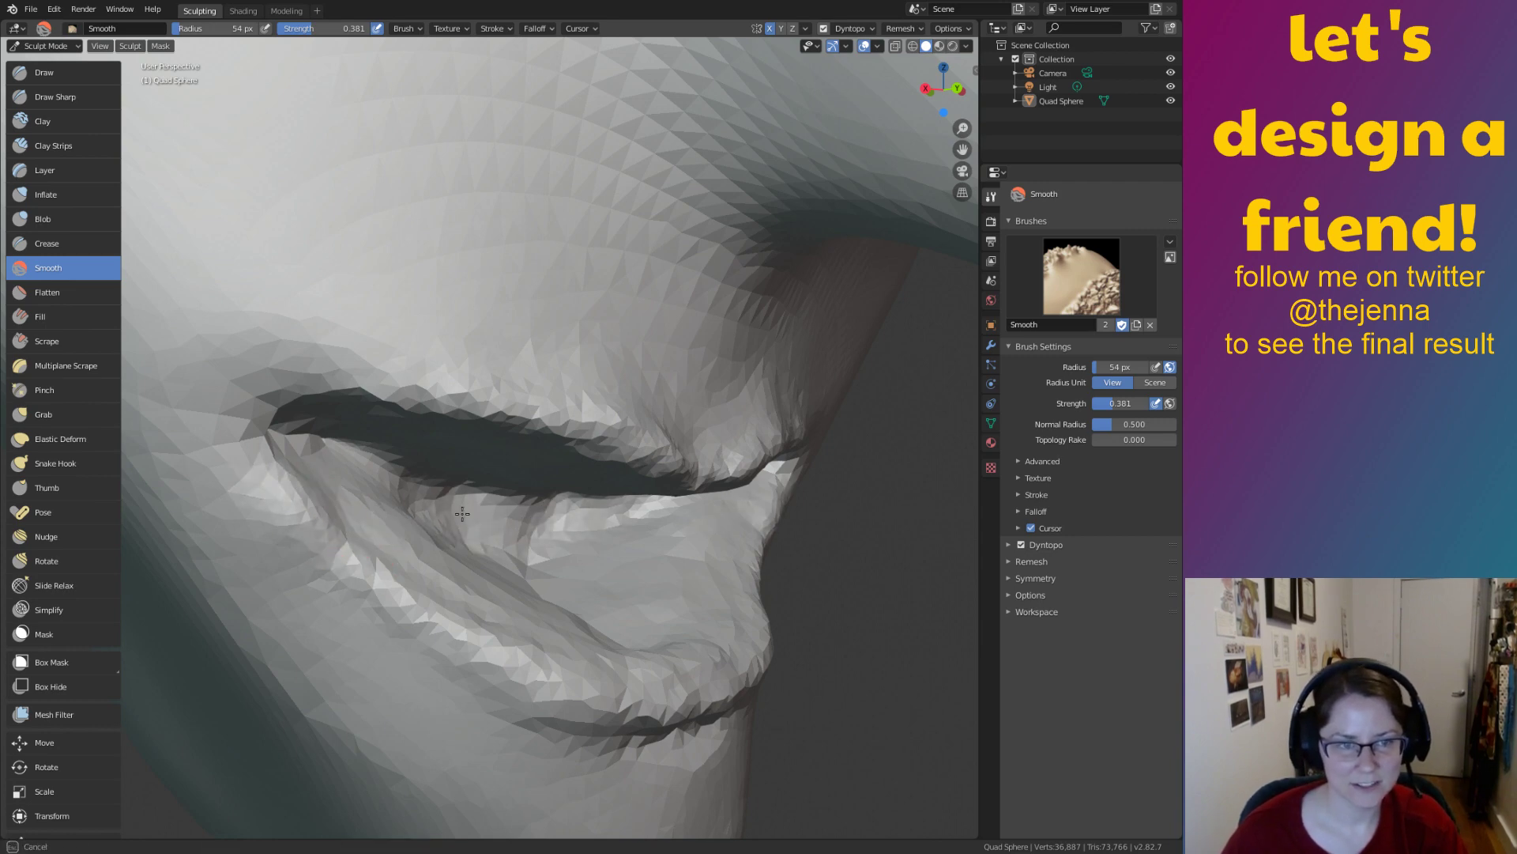
mouse_move(431, 502)
middle_down()
mouse_move(334, 480)
mouse_move(417, 492)
mouse_move(445, 519)
middle_up()
drag(445, 521, 542, 488)
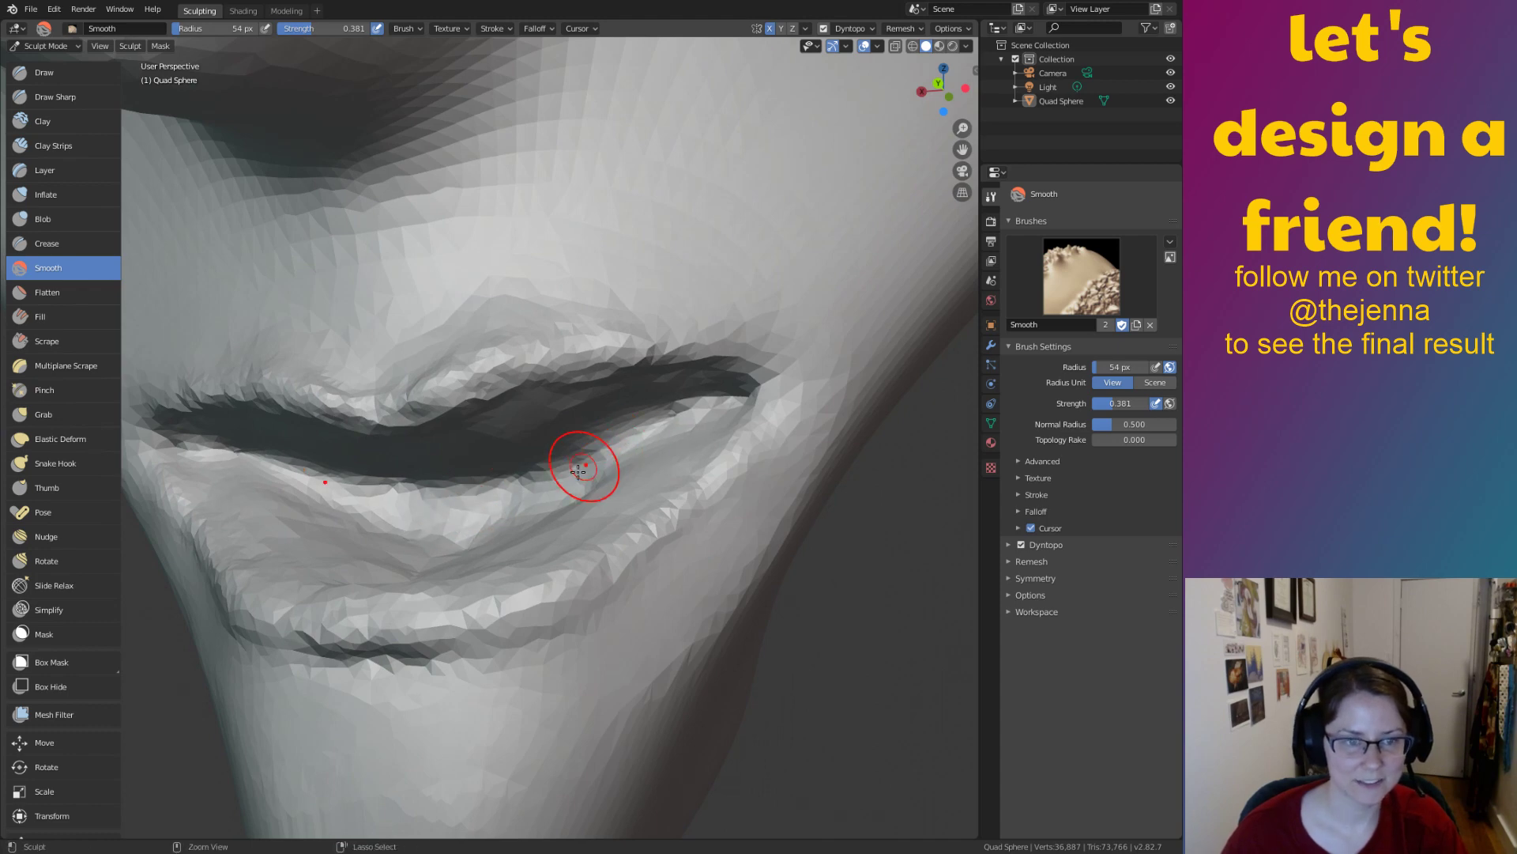
Inflate the lower lip's rim from the center of the chin up to the mouth corner
ctrl+middle_drag(578, 472, 815, 742)
ctrl+middle_drag(539, 490, 577, 546)
ctrl+middle_drag(577, 546, 506, 395)
mouse_move(528, 490)
shift+middle_down()
mouse_move(535, 363)
mouse_move(525, 487)
shift+middle_up()
middle_drag(690, 550, 623, 566)
shift+middle_drag(623, 565, 822, 579)
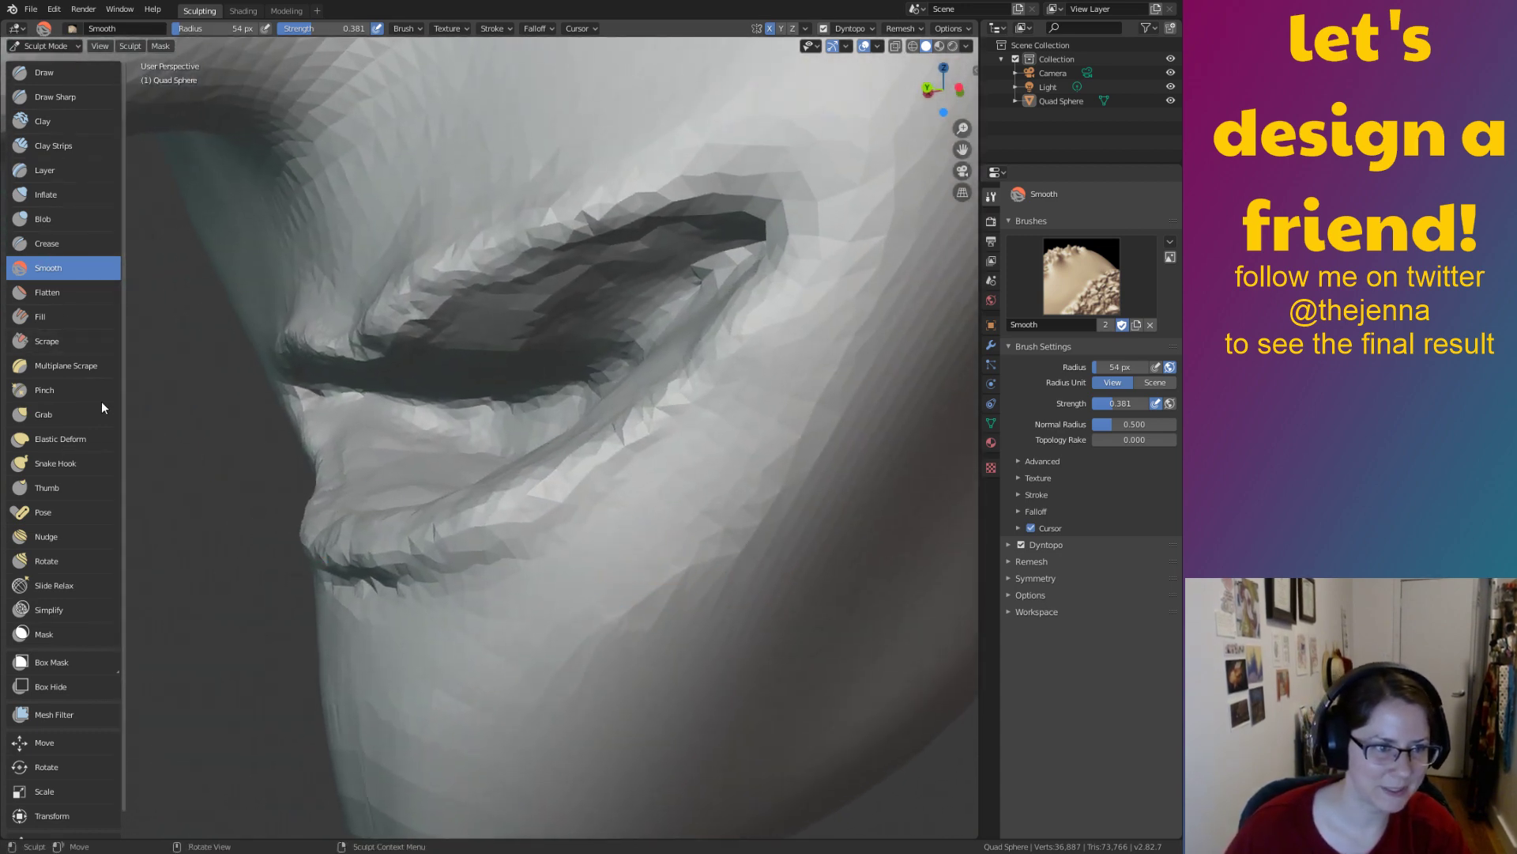
click(54, 193)
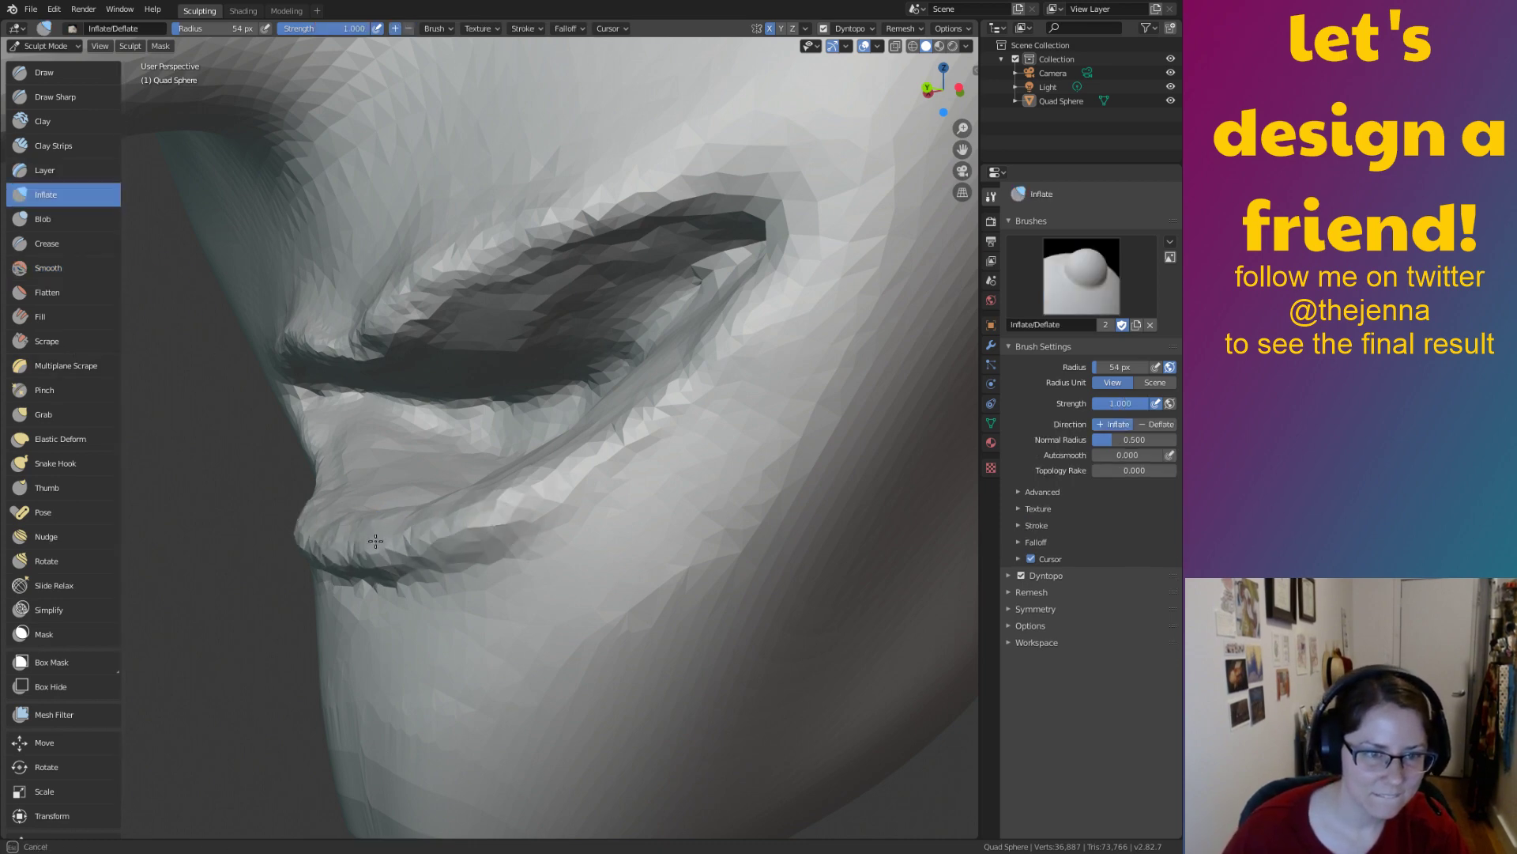
middle_drag(368, 556, 434, 550)
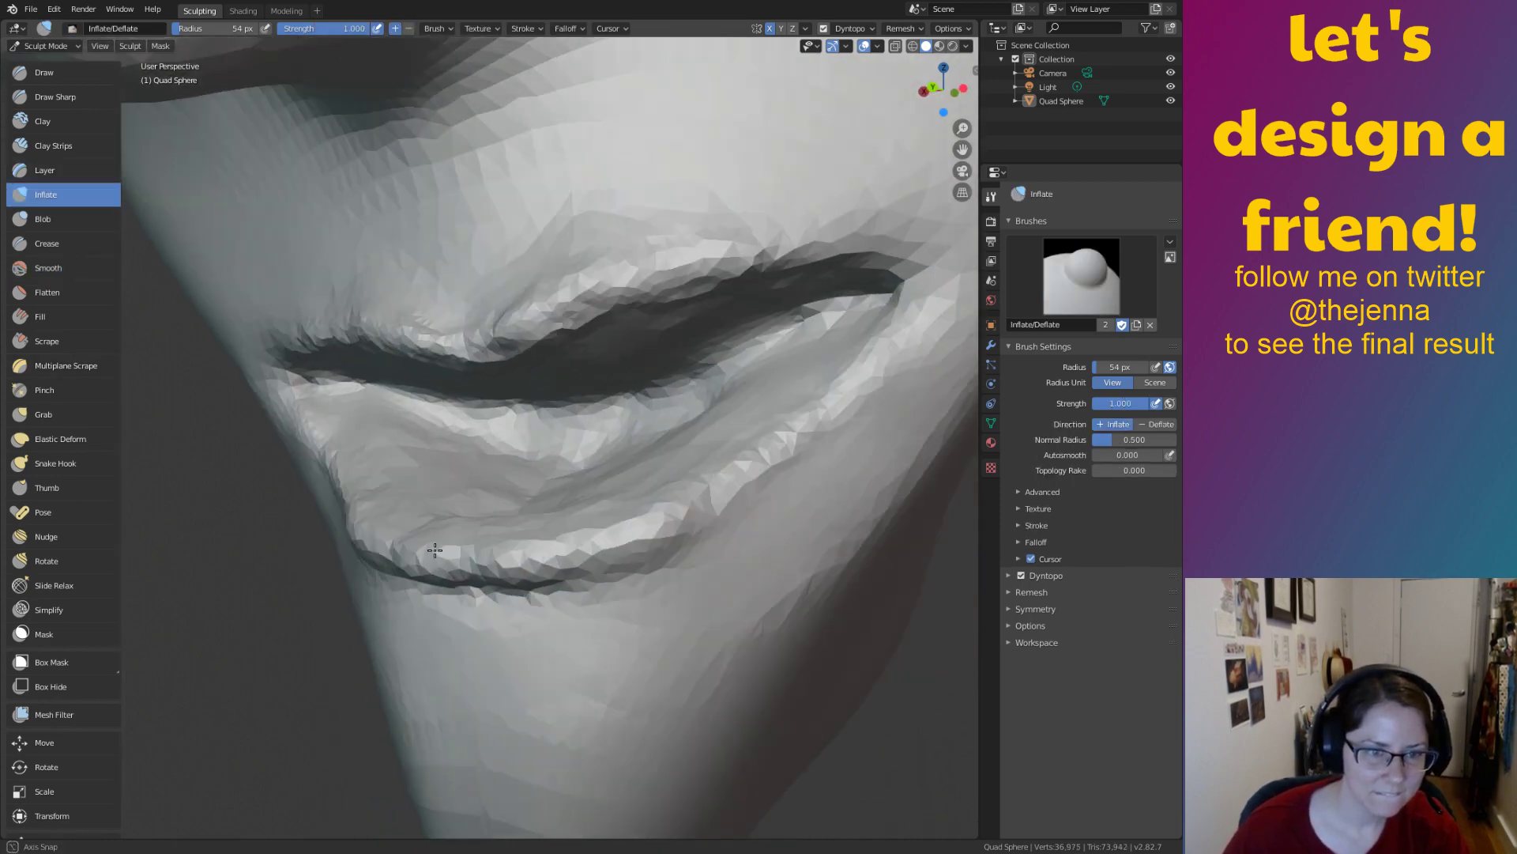
mouse_move(662, 517)
mouse_down()
mouse_move(617, 545)
mouse_move(442, 534)
mouse_move(553, 553)
mouse_move(795, 454)
mouse_move(889, 344)
mouse_up()
Smooth the chin surface just below the lower lip with the Smooth brush
click(50, 265)
ctrl+middle_drag(640, 505, 691, 640)
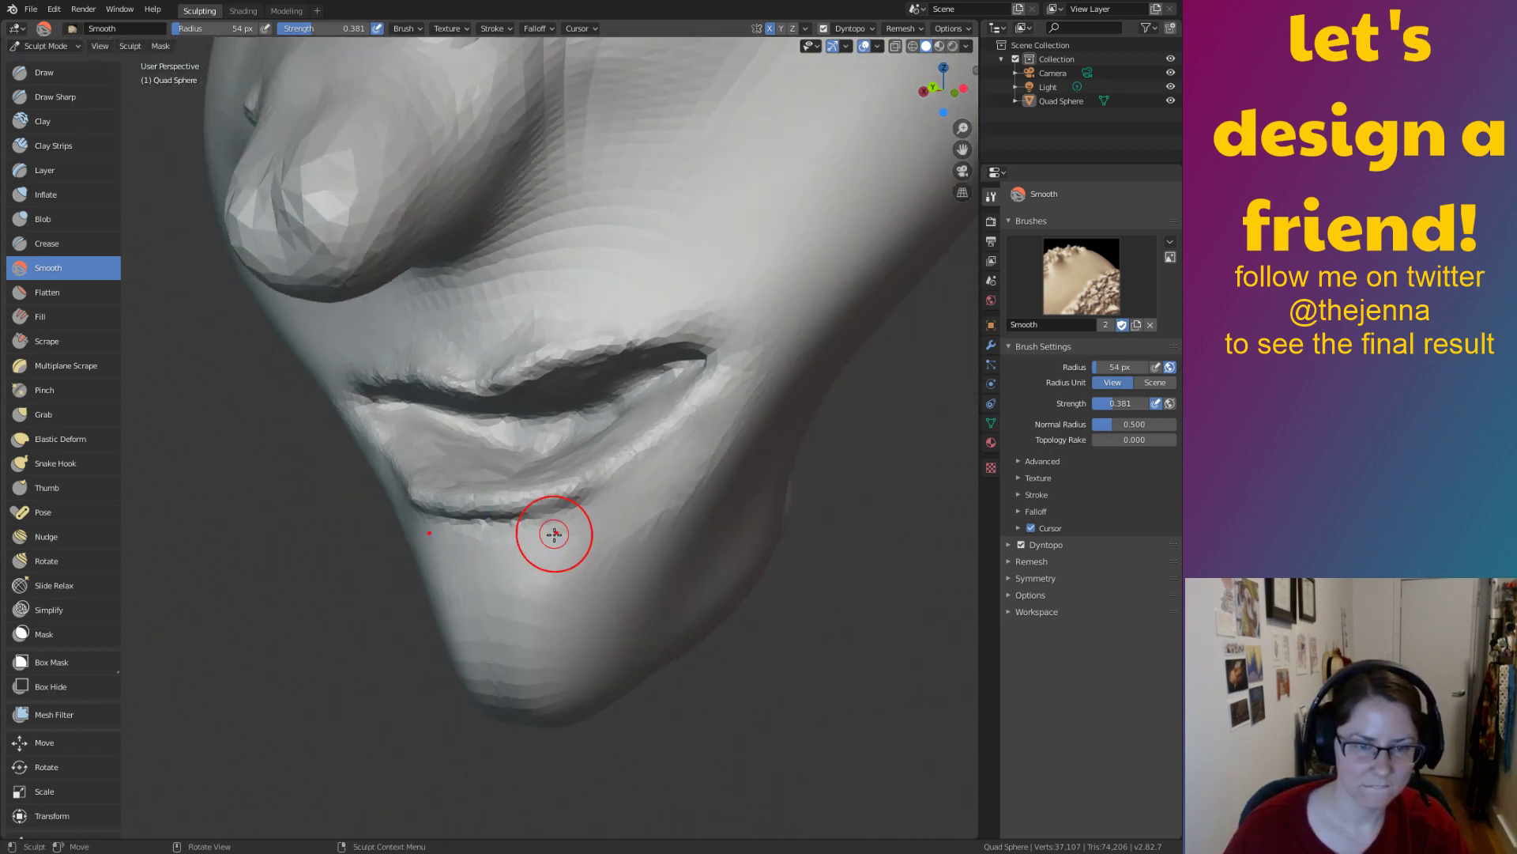
ctrl+middle_drag(619, 602, 610, 573)
drag(615, 556, 615, 561)
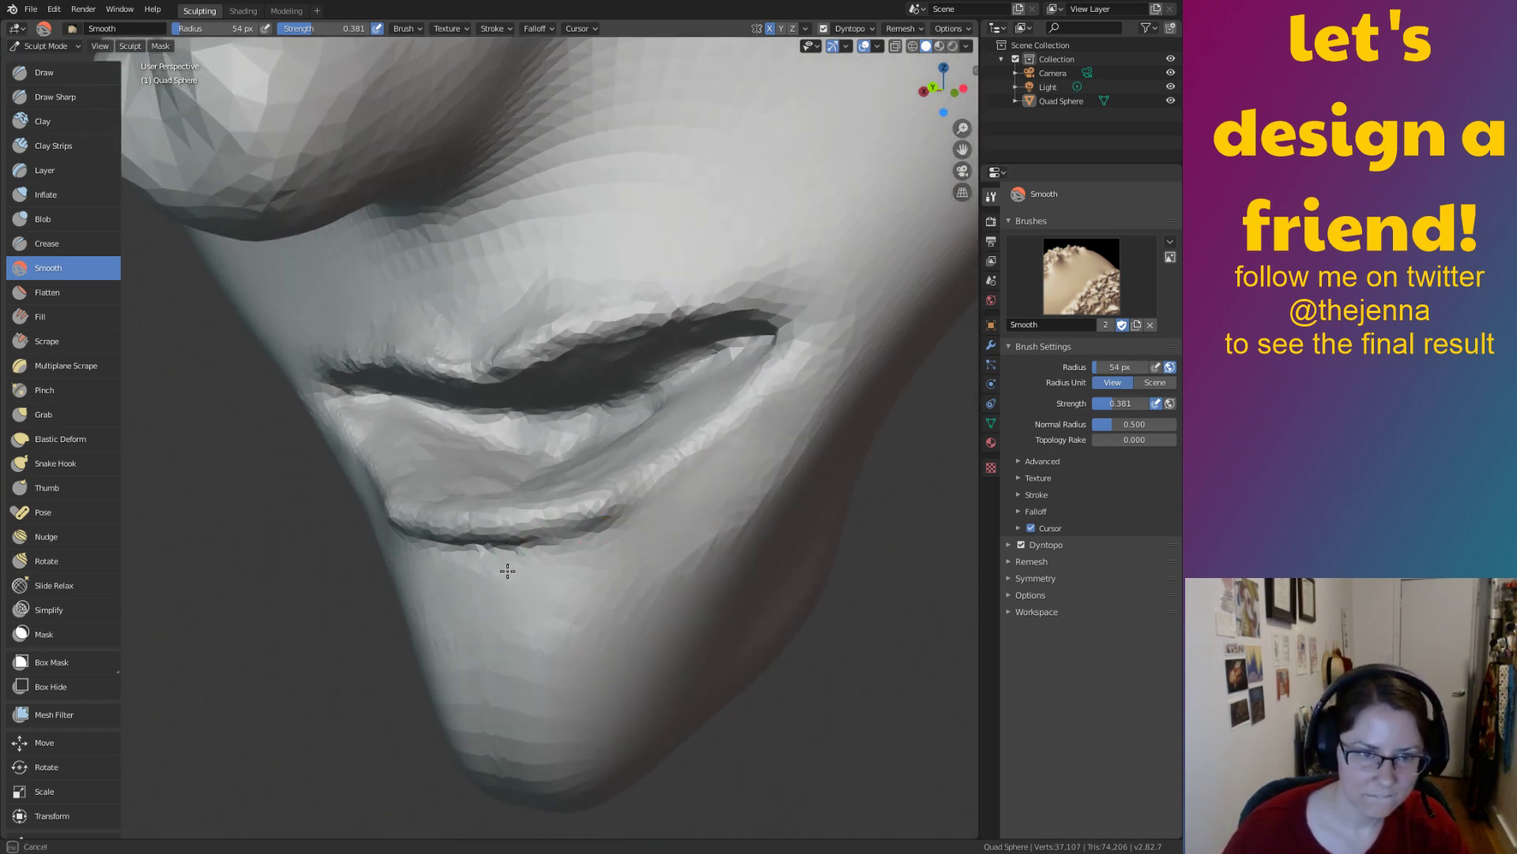
middle_drag(413, 605, 559, 583)
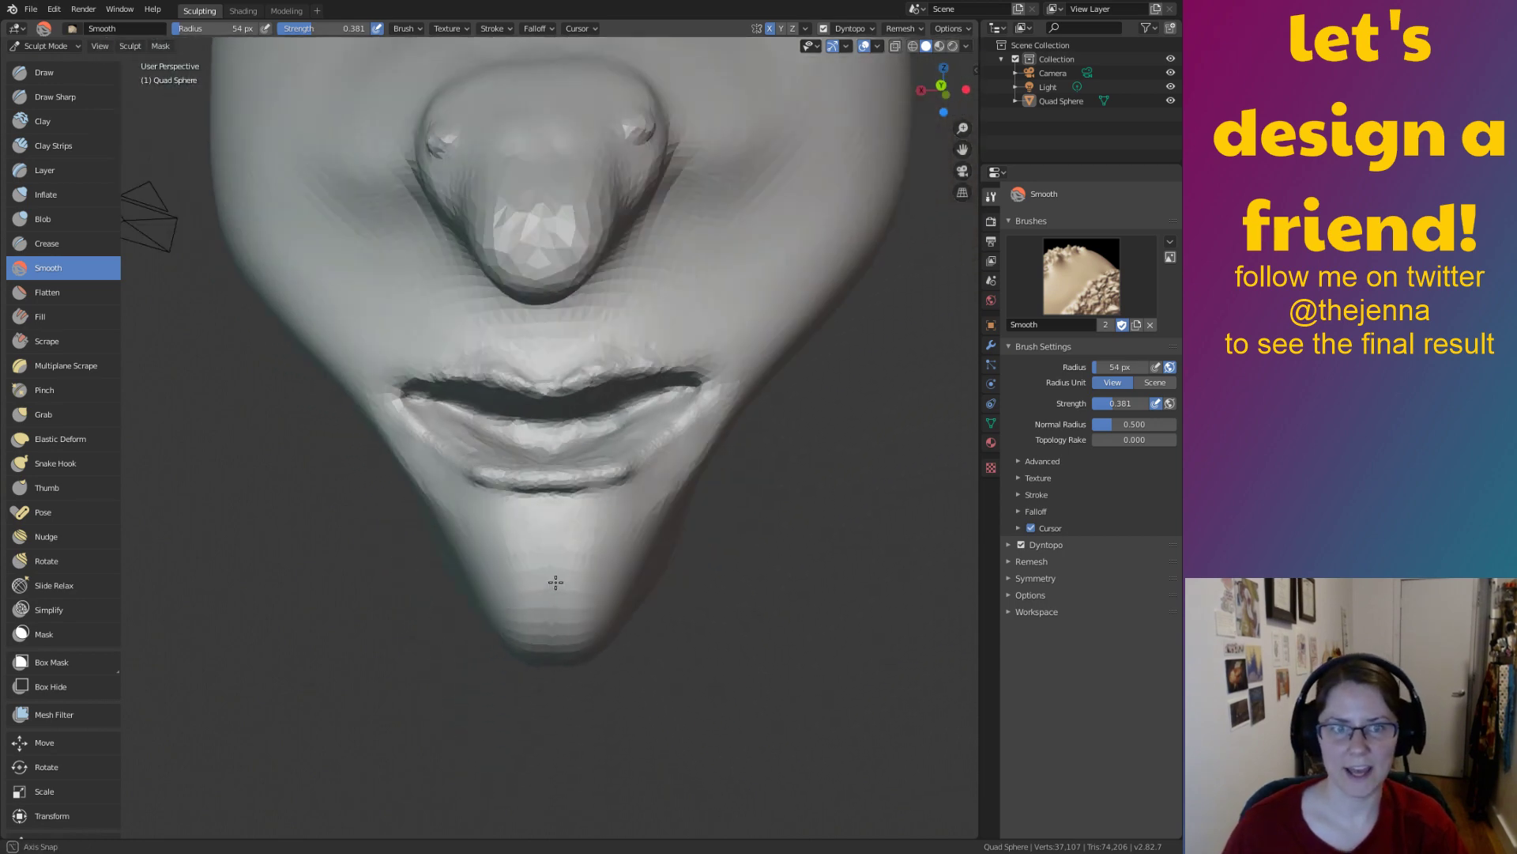
Examine the sculpted lips up close and the whole head from several angles, comparing Material Preview with Solid shading
scroll(559, 585, up, 5)
scroll(684, 365, up, 5)
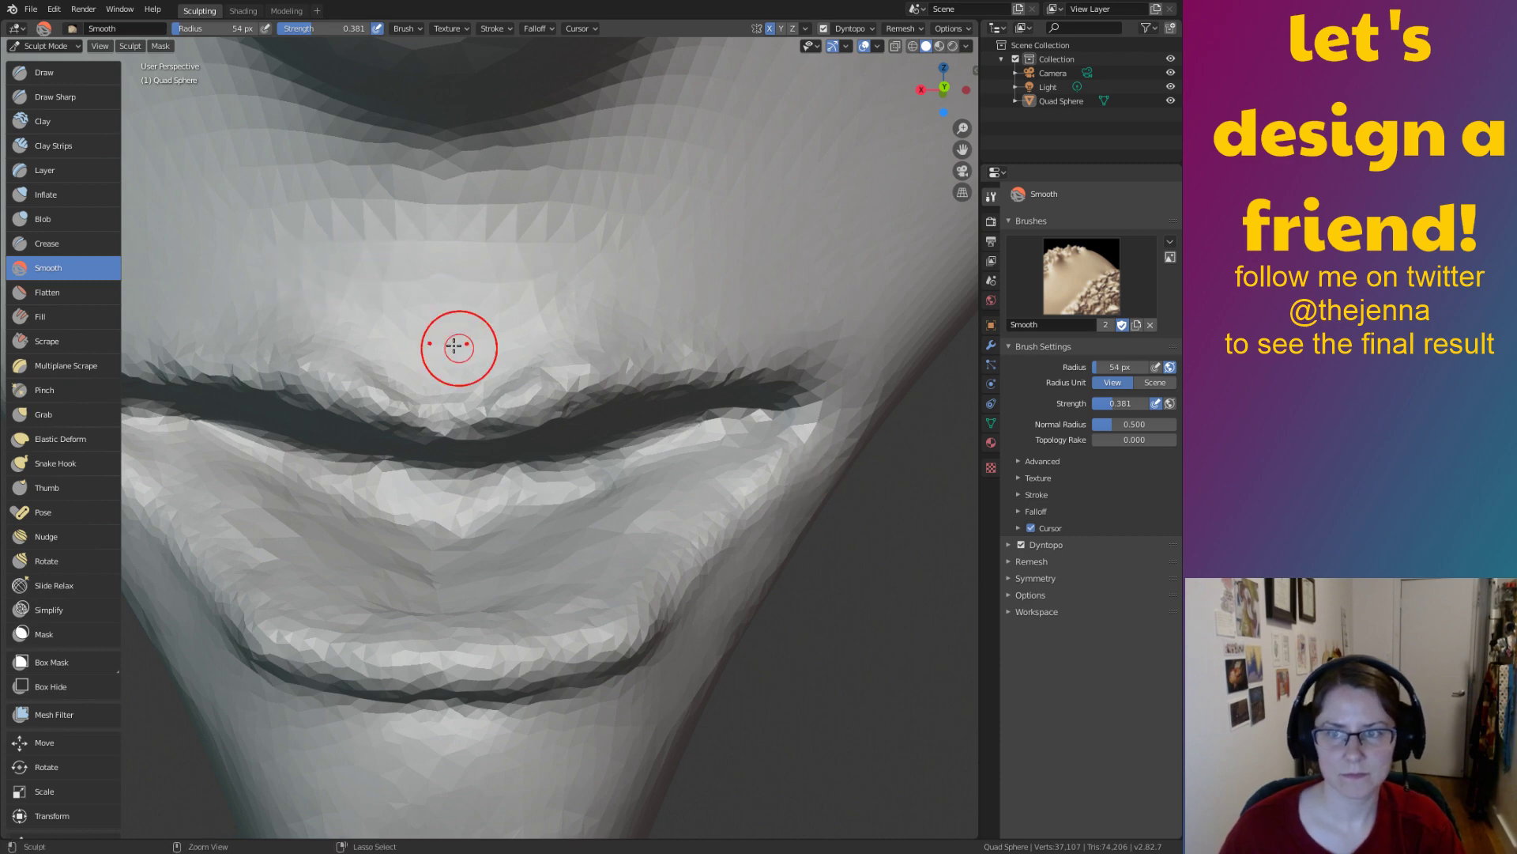
scroll(788, 605, down, 6)
scroll(464, 386, down, 5)
middle_drag(644, 542, 676, 411)
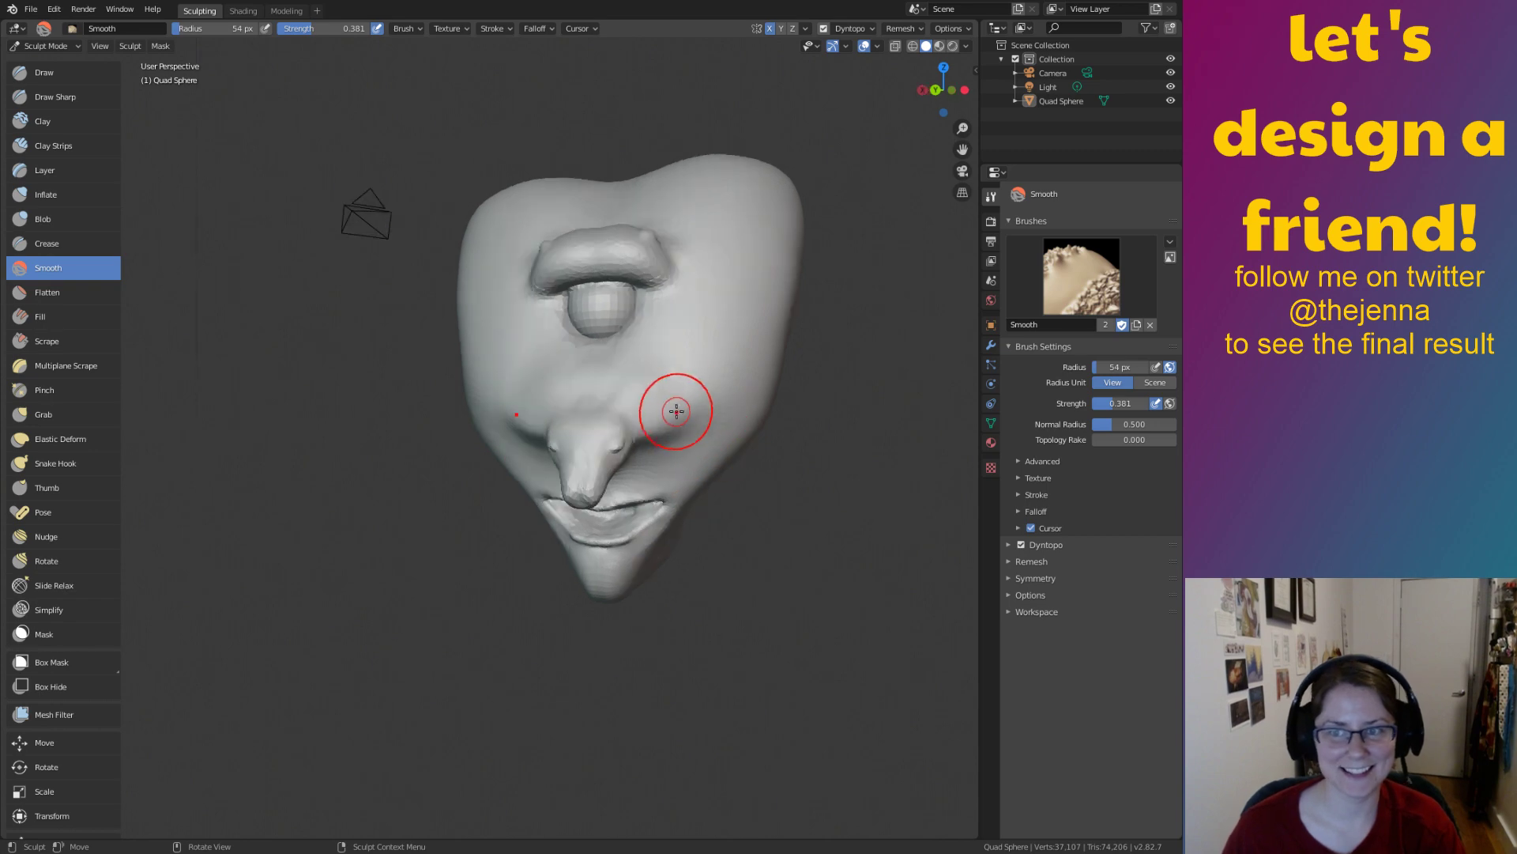
mouse_move(706, 544)
middle_down()
mouse_move(764, 512)
mouse_move(789, 535)
mouse_move(662, 540)
mouse_move(752, 525)
mouse_move(814, 237)
middle_up()
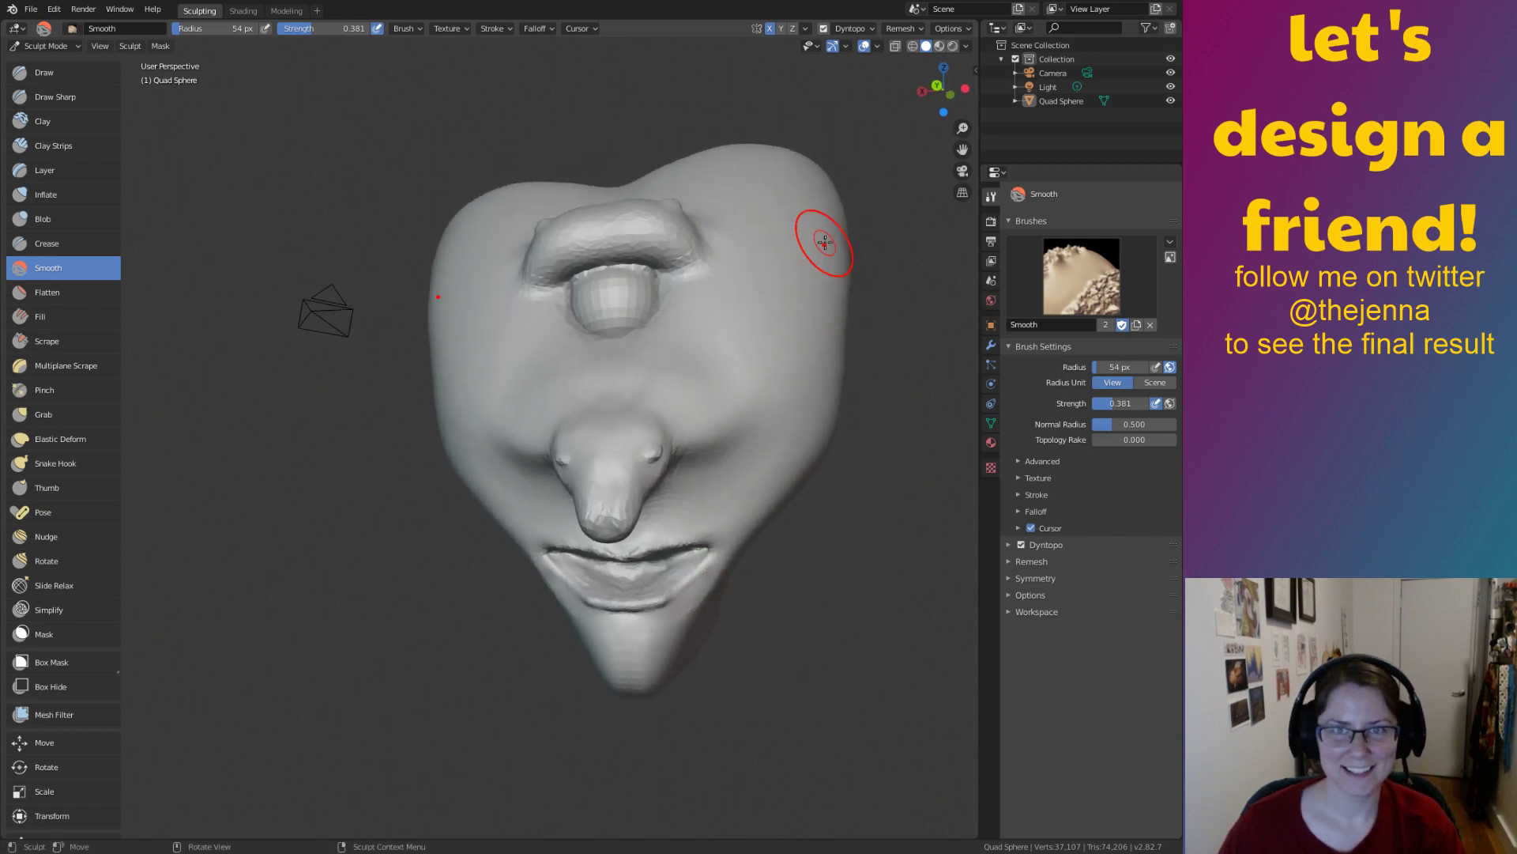
click(940, 46)
mouse_move(890, 364)
middle_down()
mouse_move(972, 396)
mouse_move(846, 440)
middle_up()
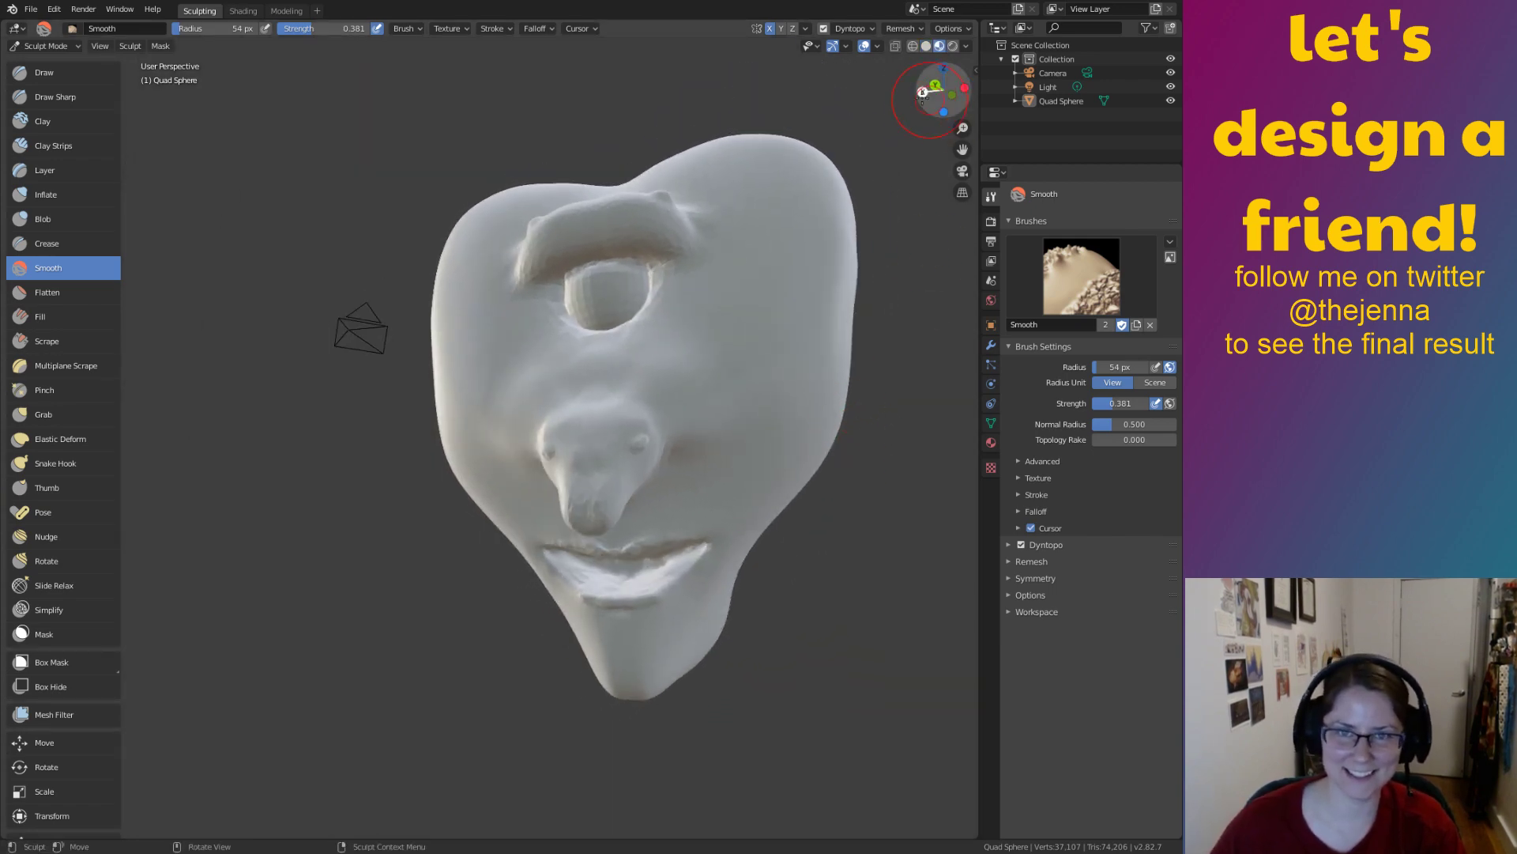
click(927, 45)
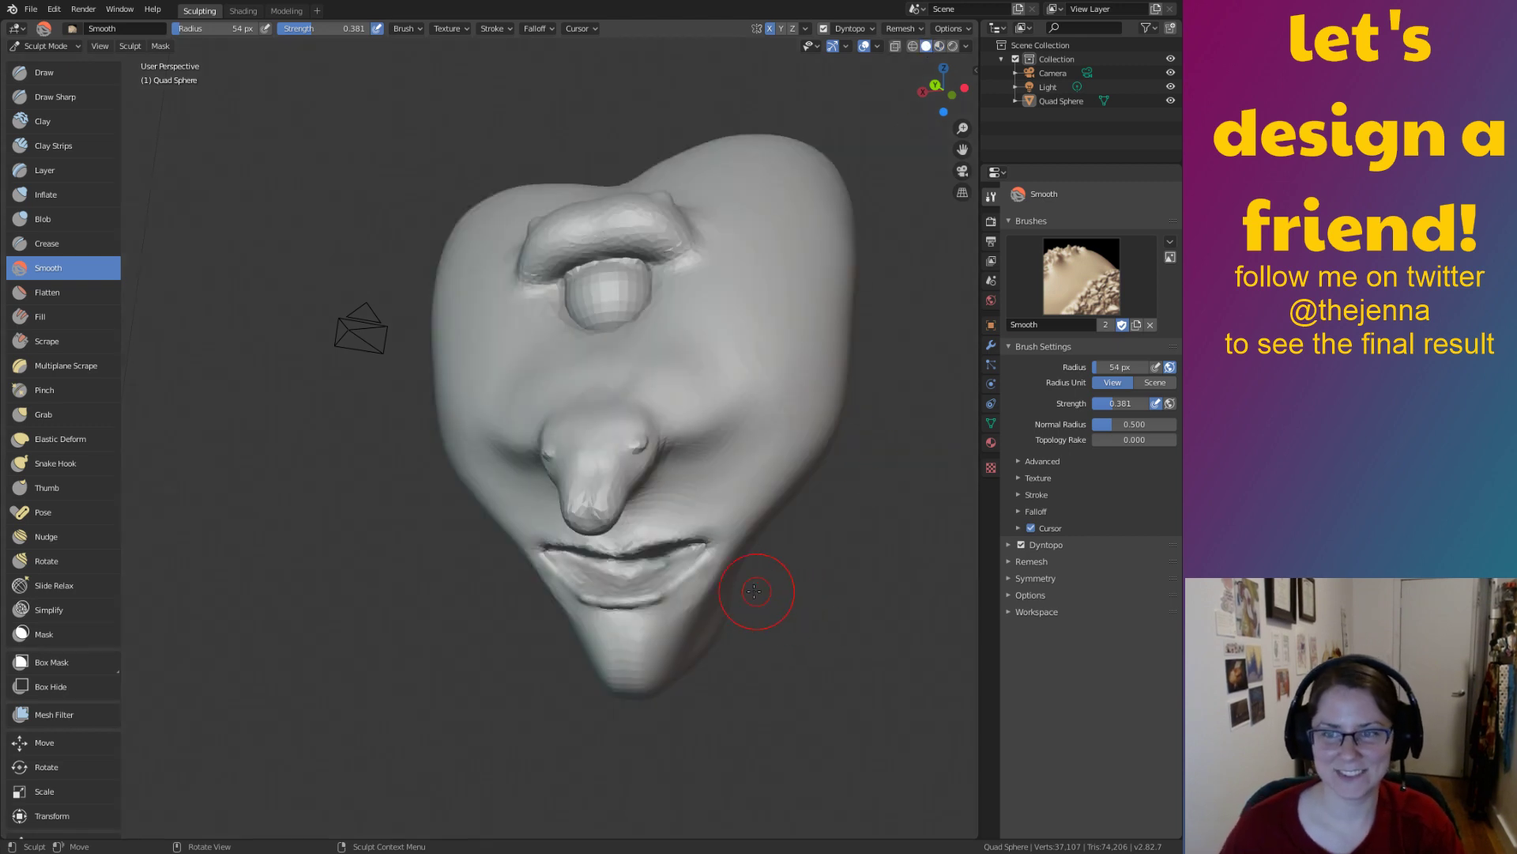
mouse_move(710, 618)
middle_down()
mouse_move(657, 681)
mouse_move(695, 626)
mouse_move(762, 627)
mouse_move(821, 519)
mouse_move(845, 514)
mouse_move(810, 523)
middle_up()
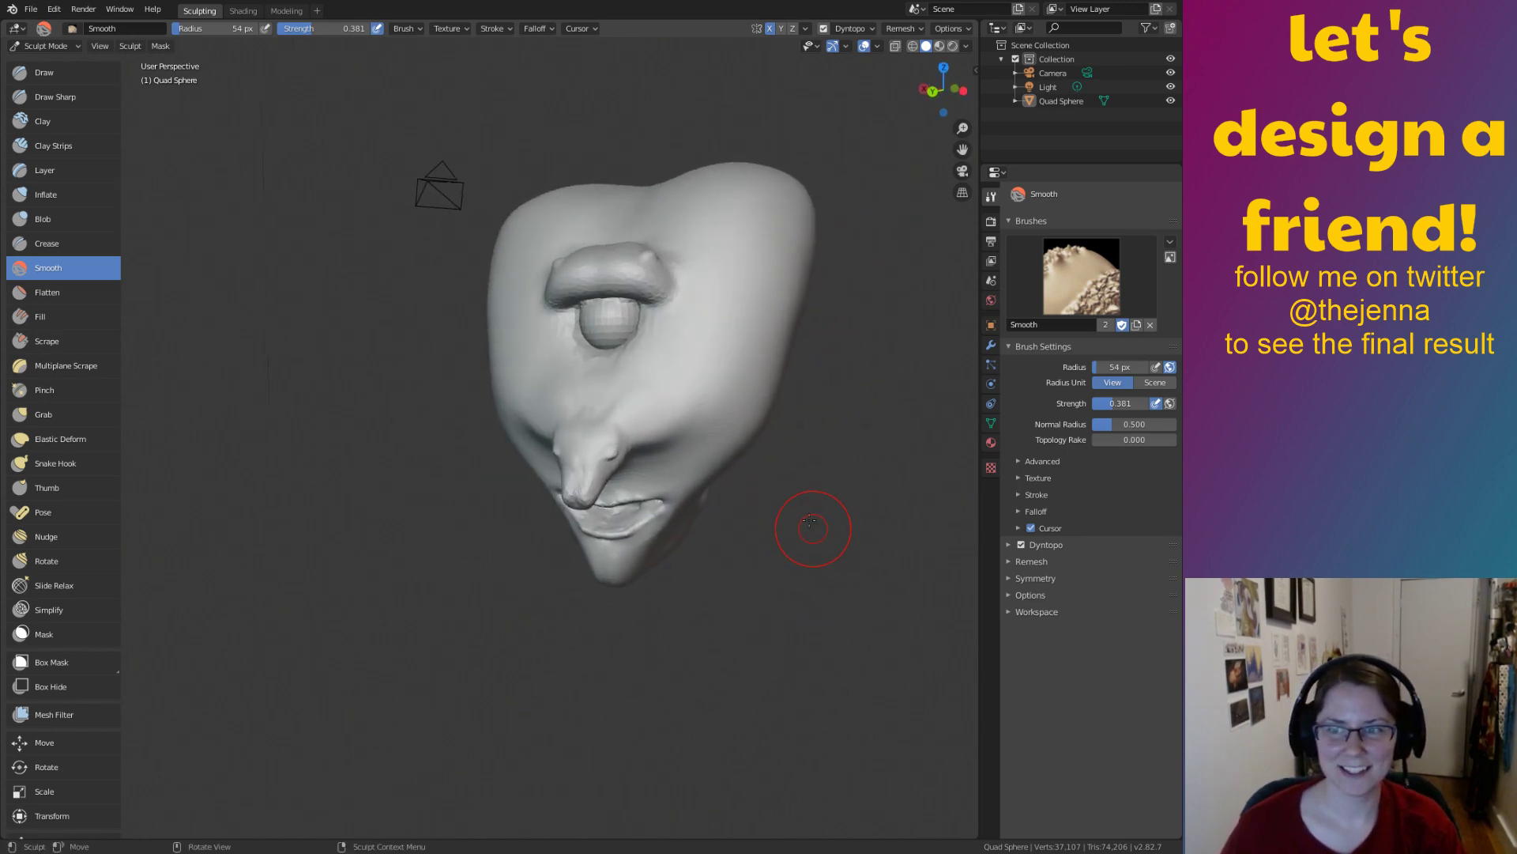
Switch to the Modeling workspace with the head in Object Mode
click(287, 11)
key(Tab)
middle_drag(662, 619, 773, 767)
middle_drag(707, 500, 600, 558)
scroll(599, 558, up, 2)
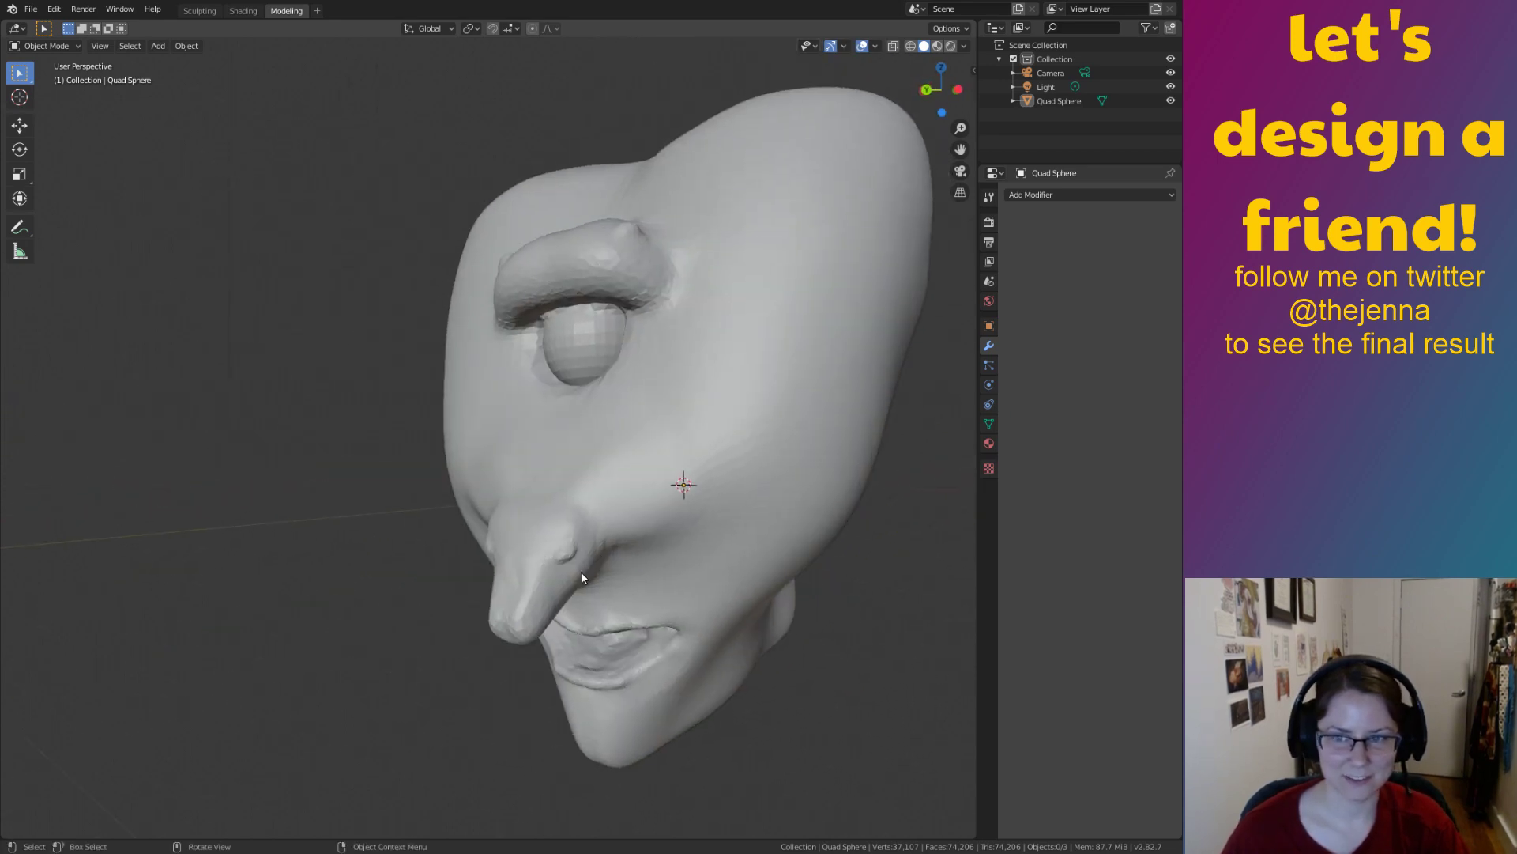
Add a metaball capsule to the scene at the world origin as the base for the body
ctrl+middle_drag(551, 461, 577, 506)
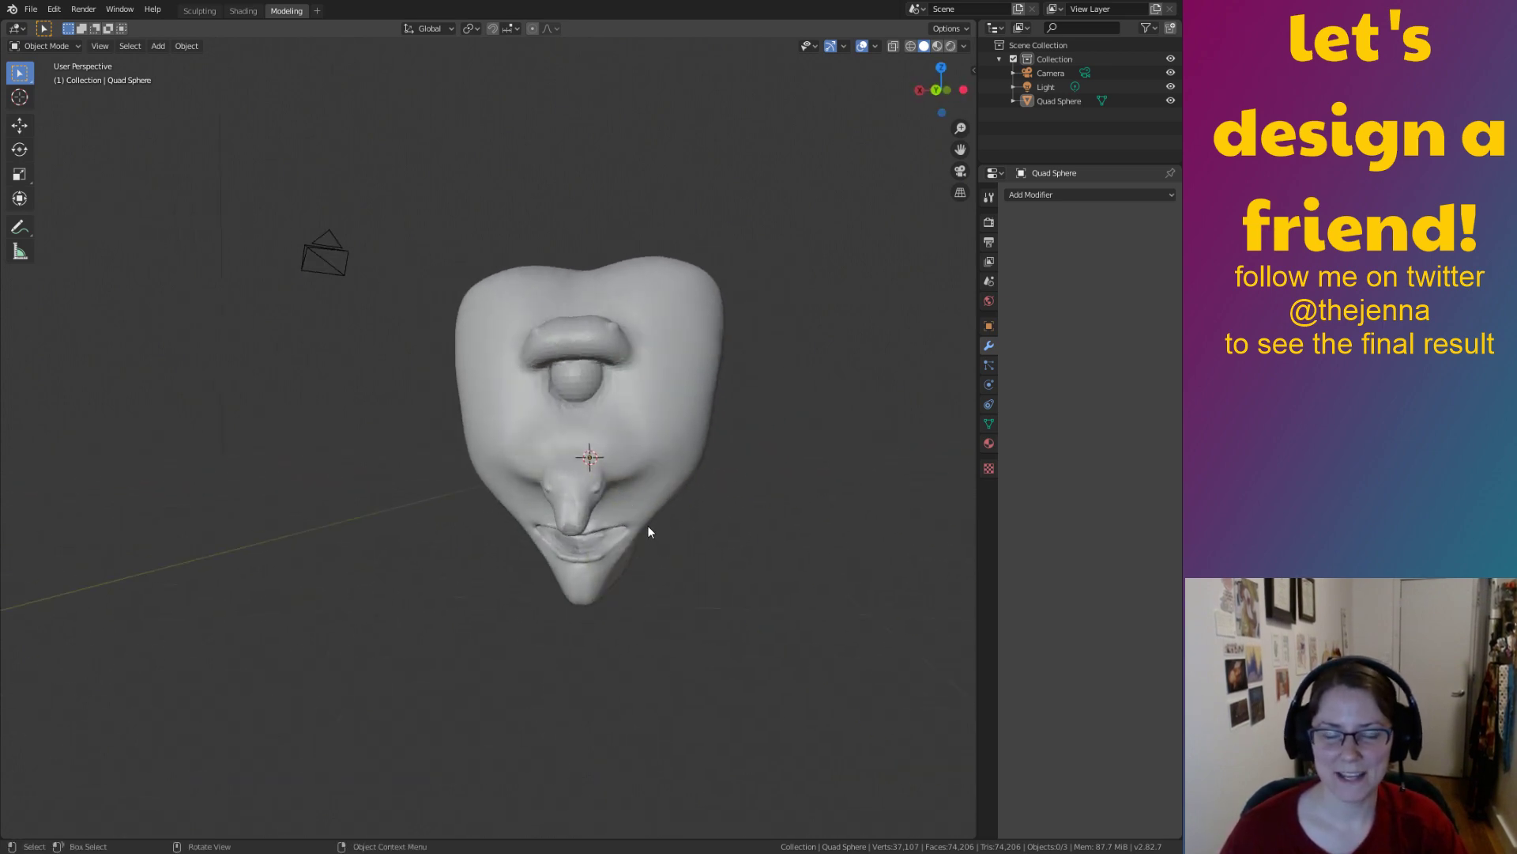
middle_drag(734, 639, 637, 506)
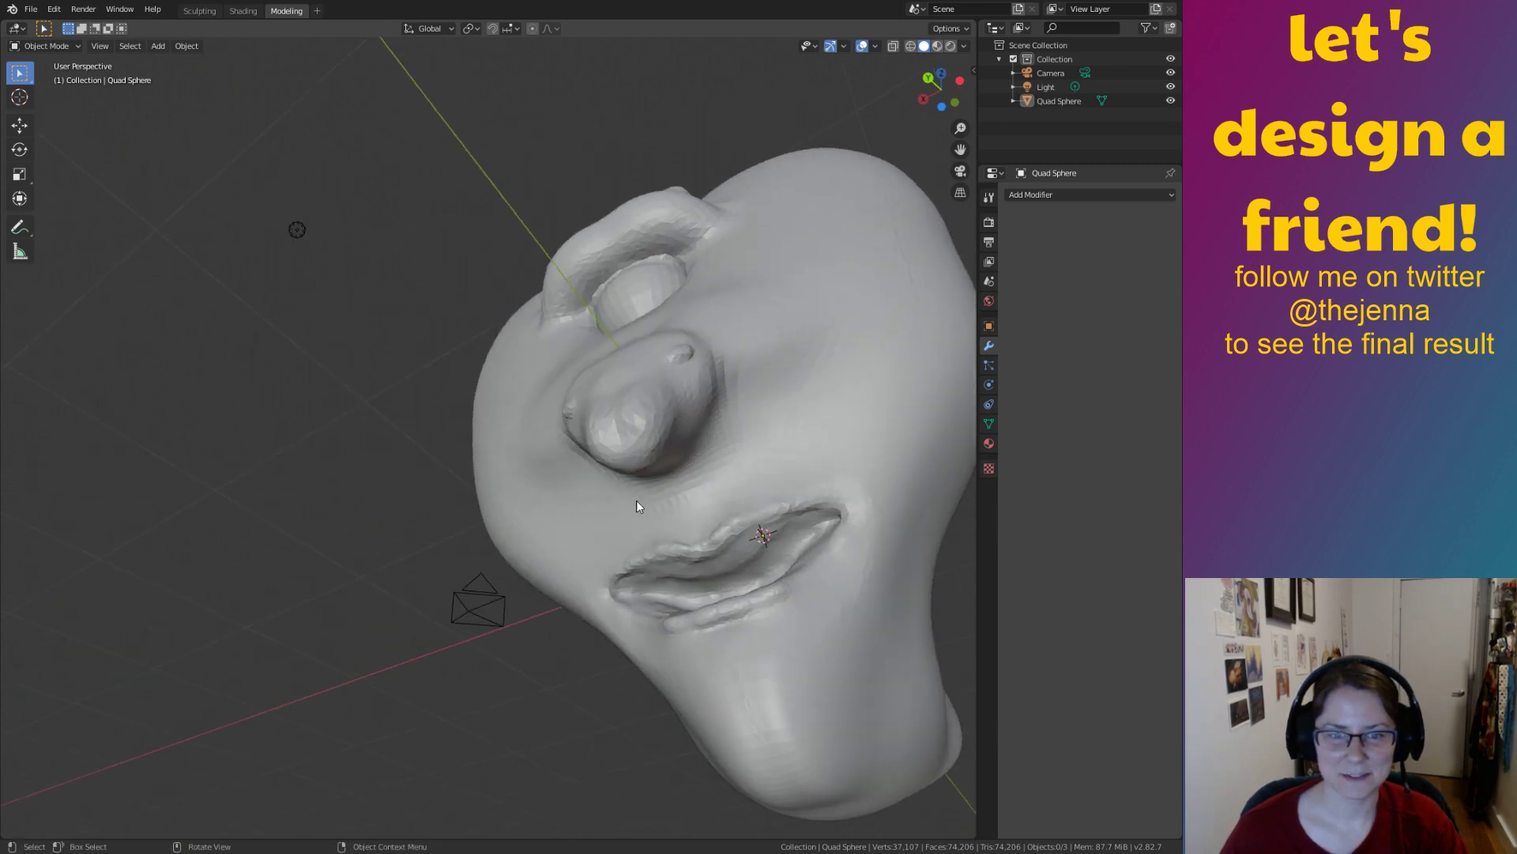
mouse_move(699, 544)
middle_down()
mouse_move(650, 576)
mouse_move(715, 610)
mouse_move(640, 556)
mouse_move(689, 610)
mouse_move(608, 520)
mouse_move(703, 552)
middle_up()
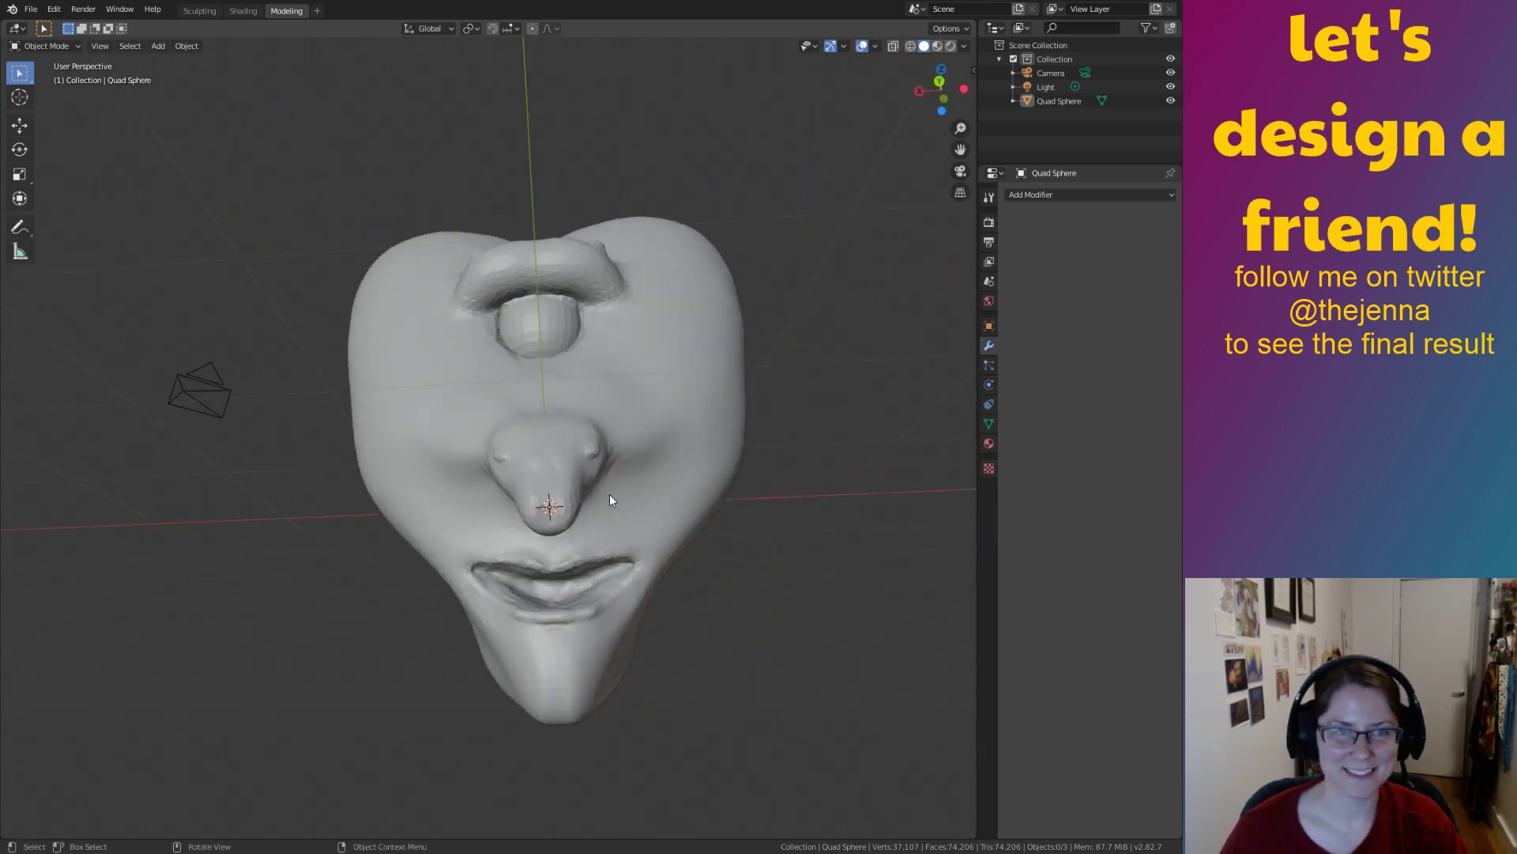
middle_drag(609, 498, 655, 519)
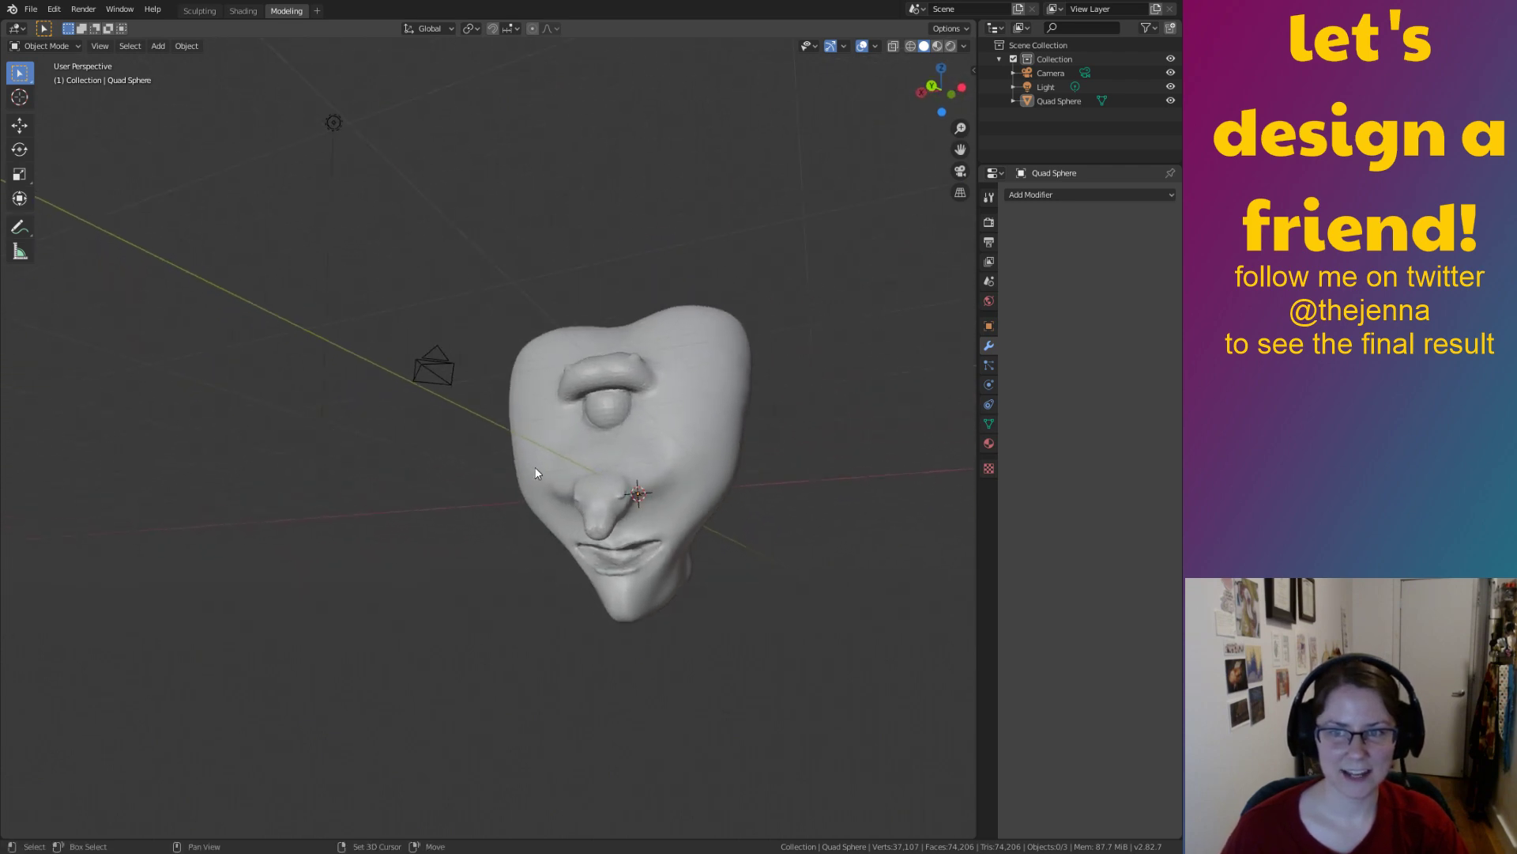
middle_drag(519, 473, 625, 537)
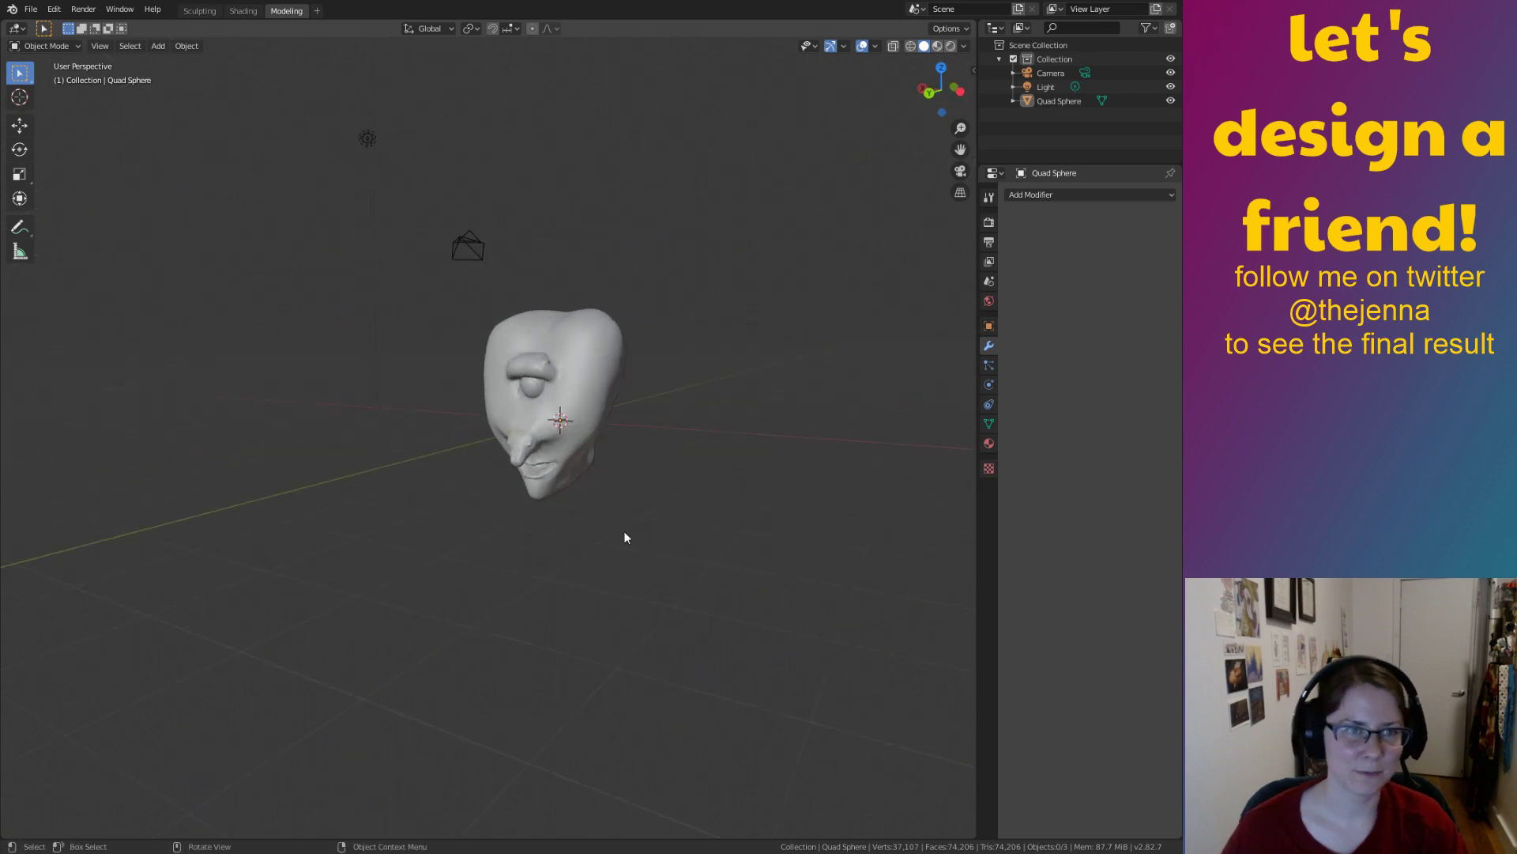
key(shift+a)
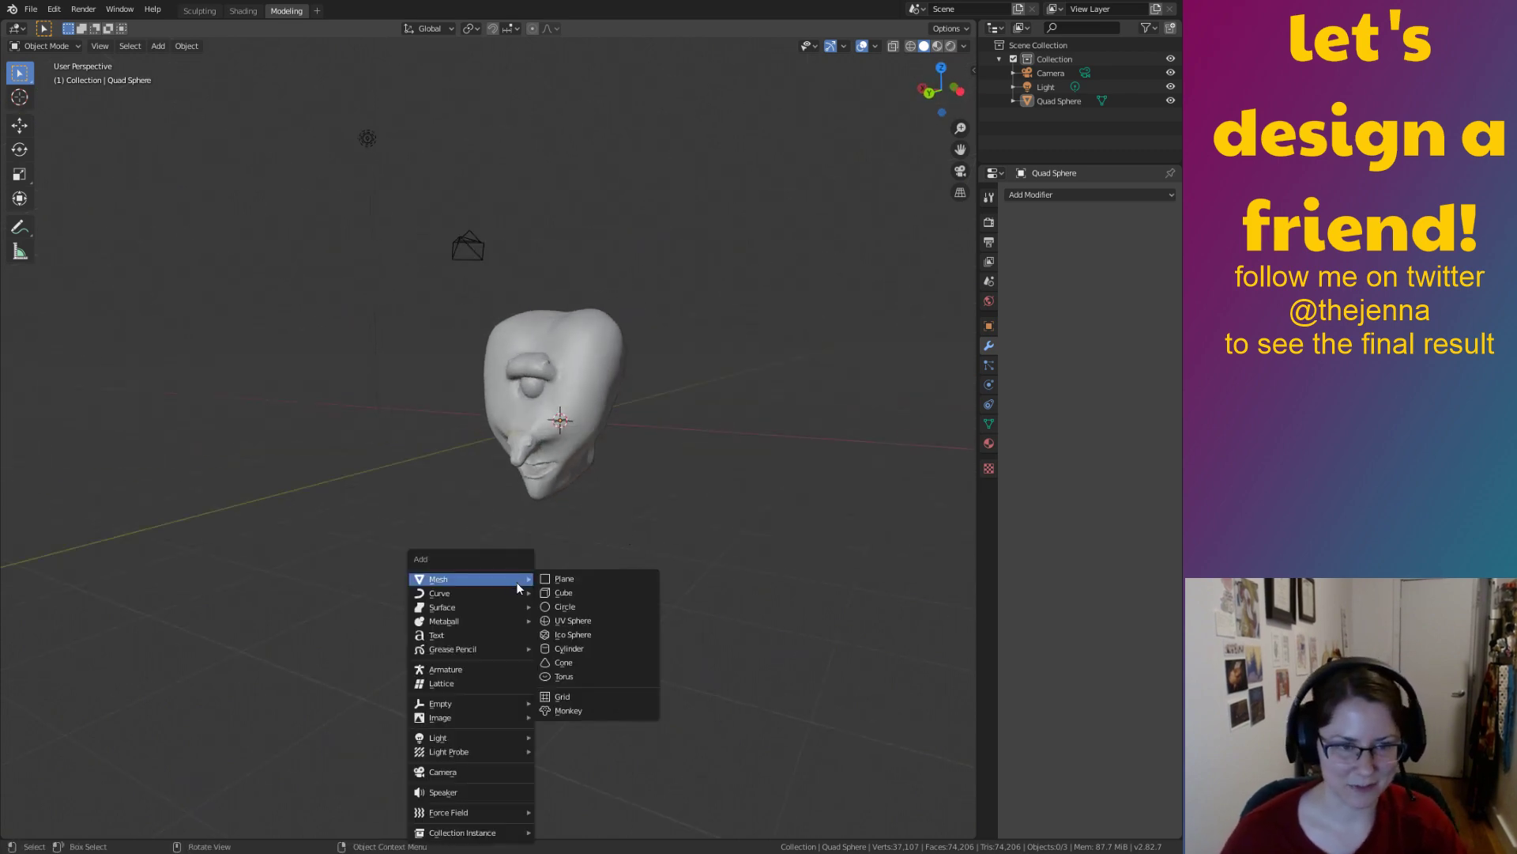
mouse_move(513, 622)
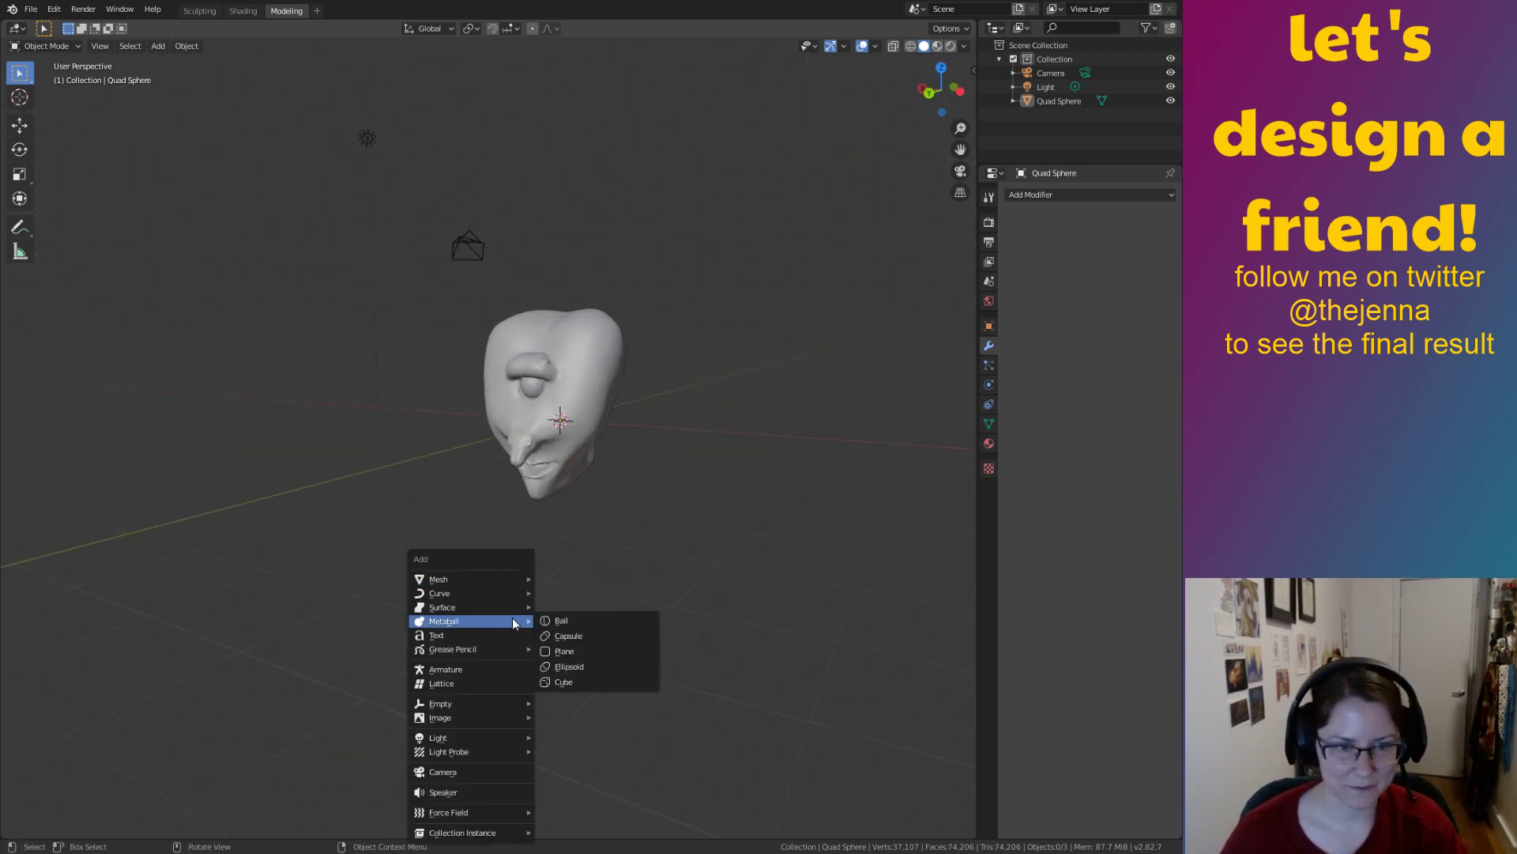
click(604, 633)
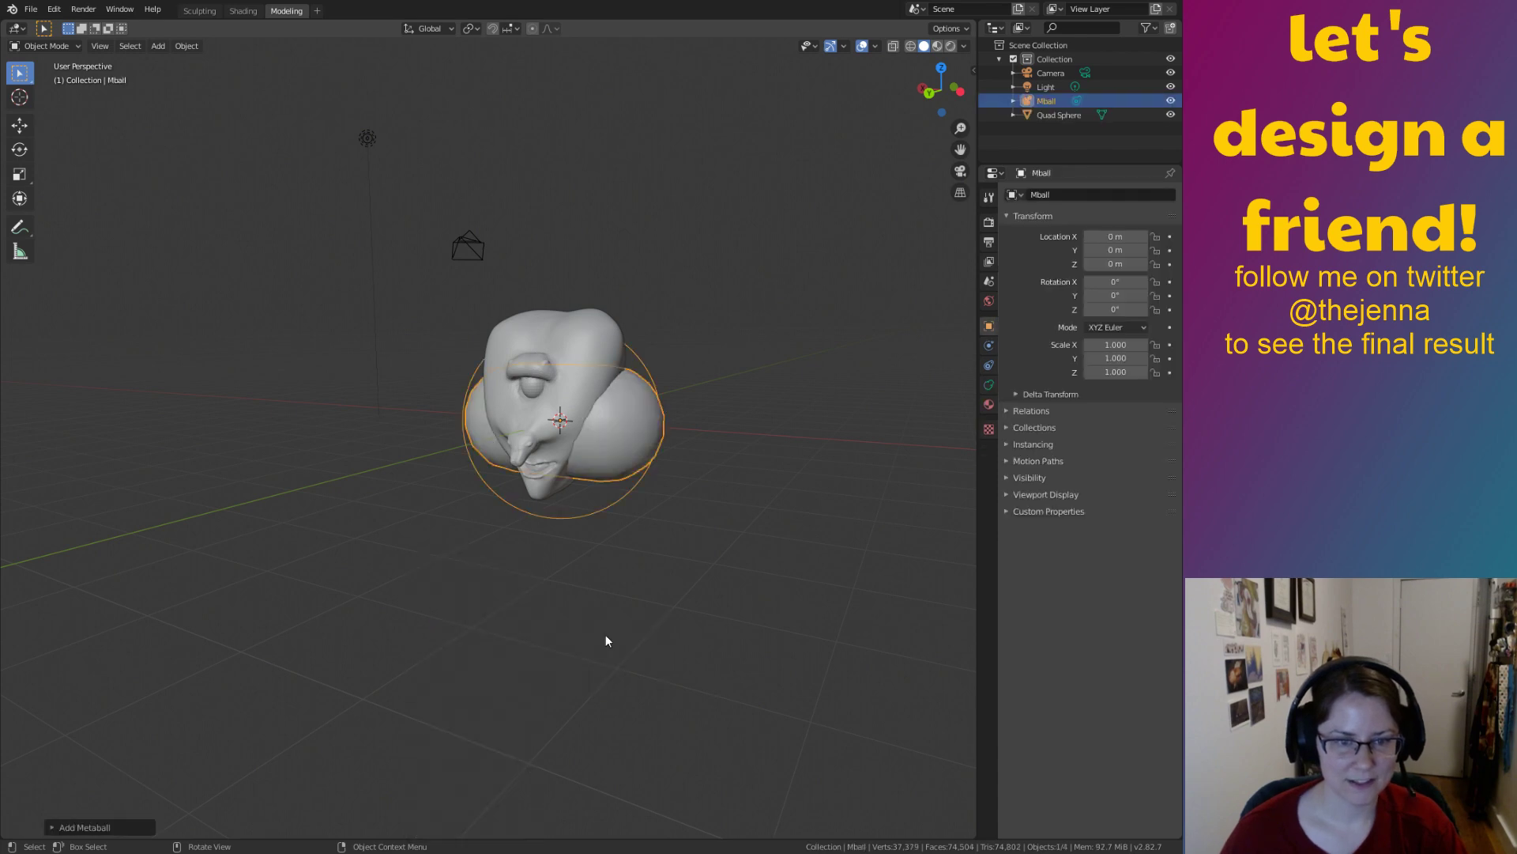
Move the capsule down along the global Z axis to about -3.66 m, below the head
middle_drag(657, 618, 590, 624)
shift+middle_drag(605, 537, 656, 608)
ctrl+middle_drag(596, 543, 718, 743)
key(g)
key(z)
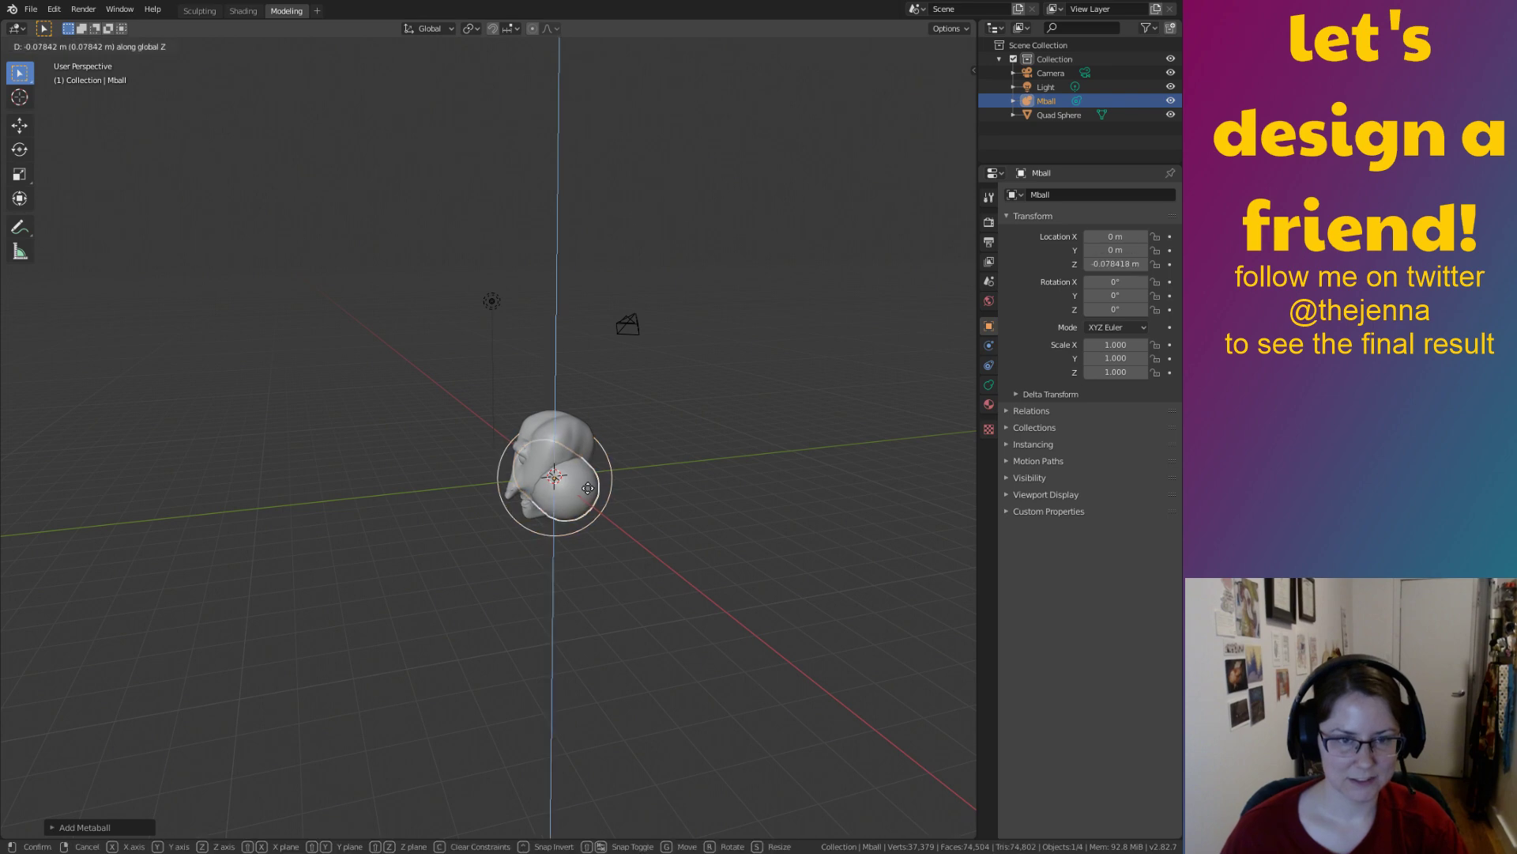
click(605, 582)
middle_drag(604, 582, 683, 554)
key(r)
key(z)
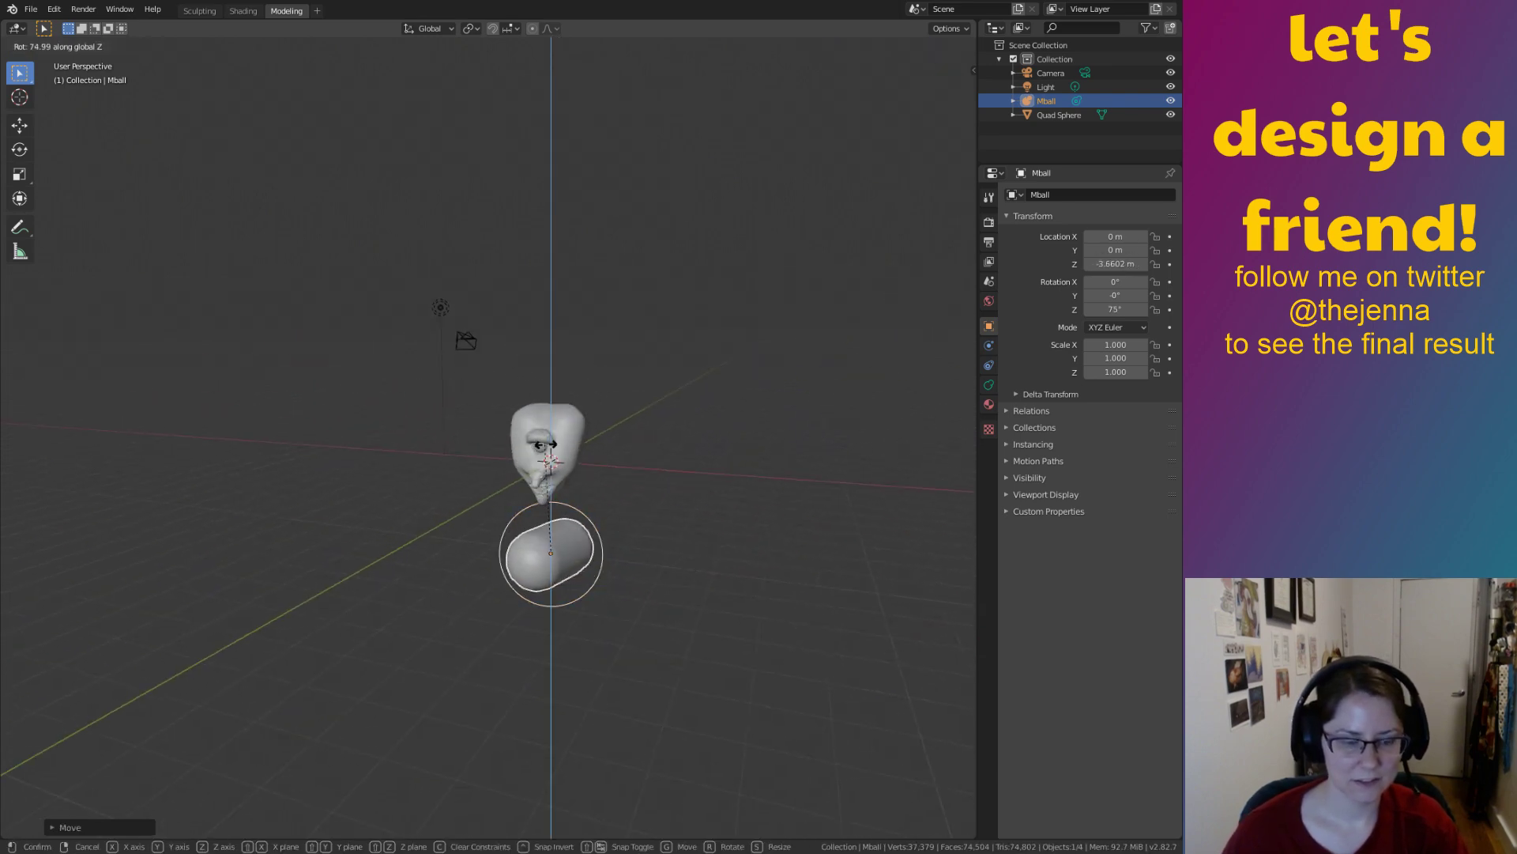
key(y)
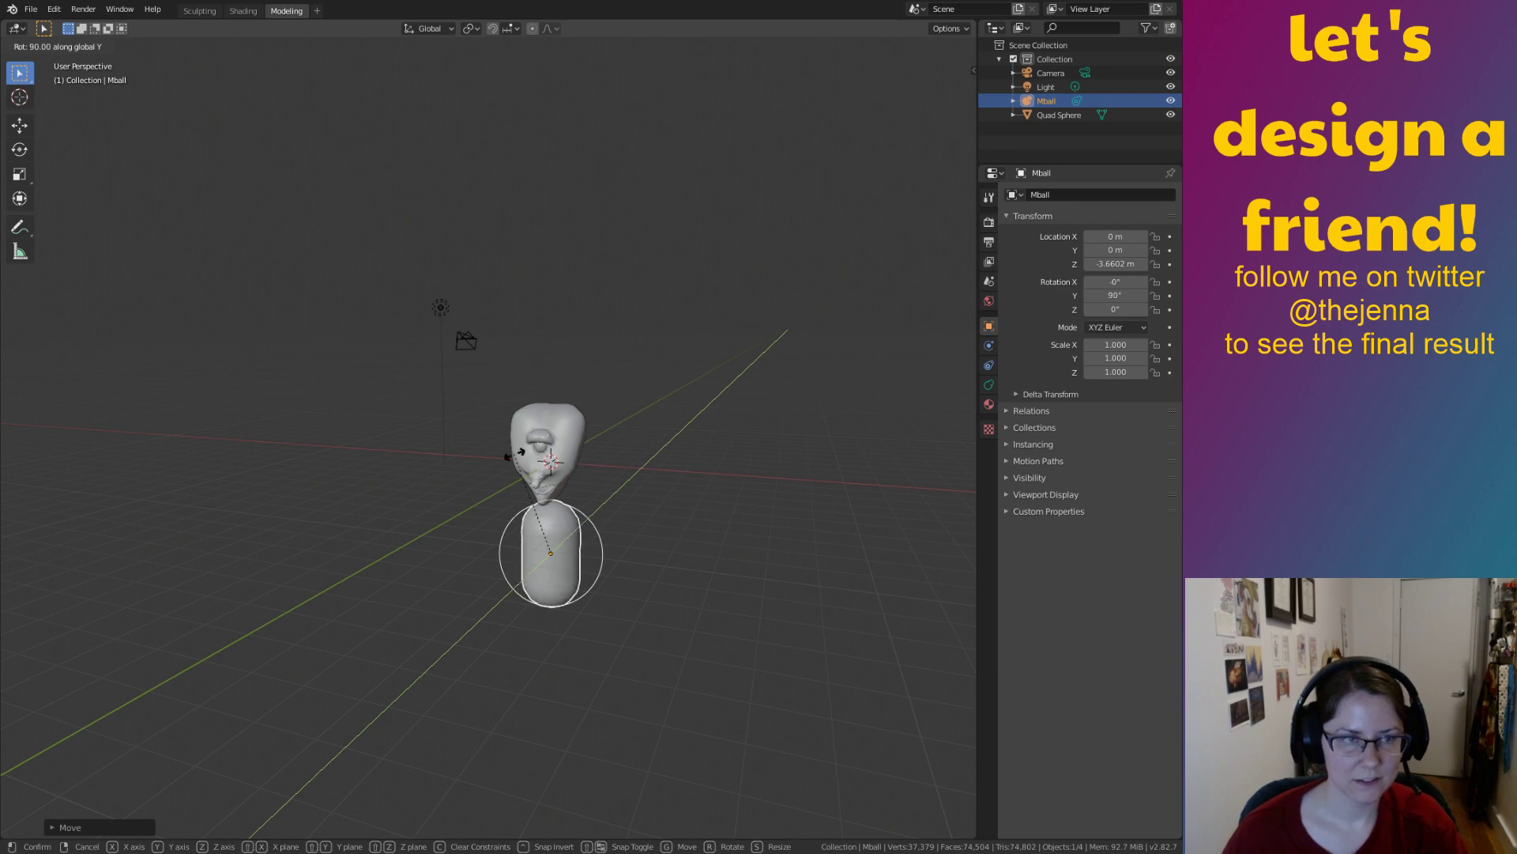
key(Escape)
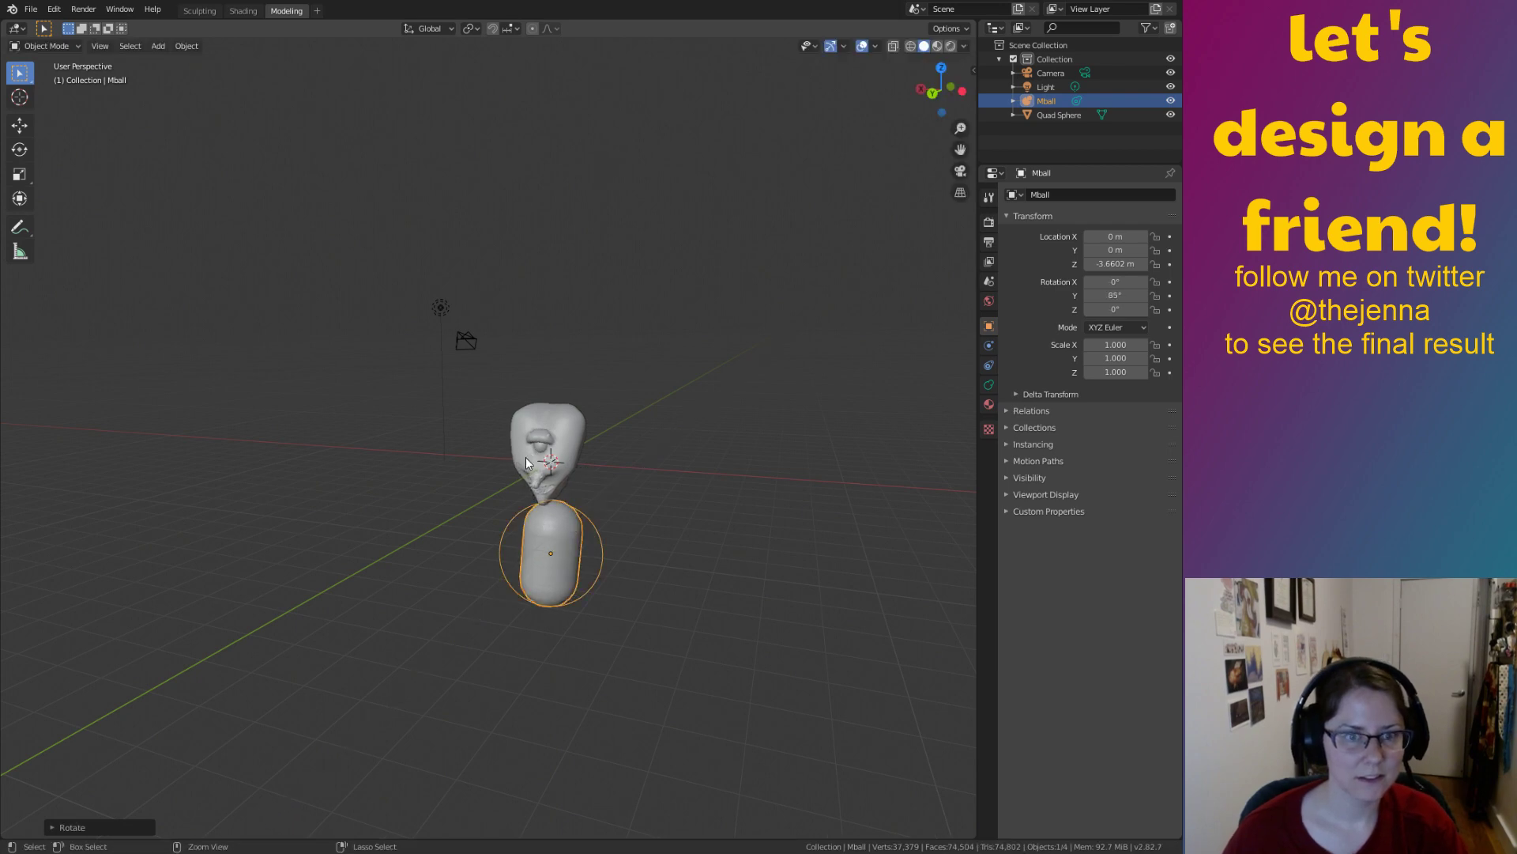
key(r)
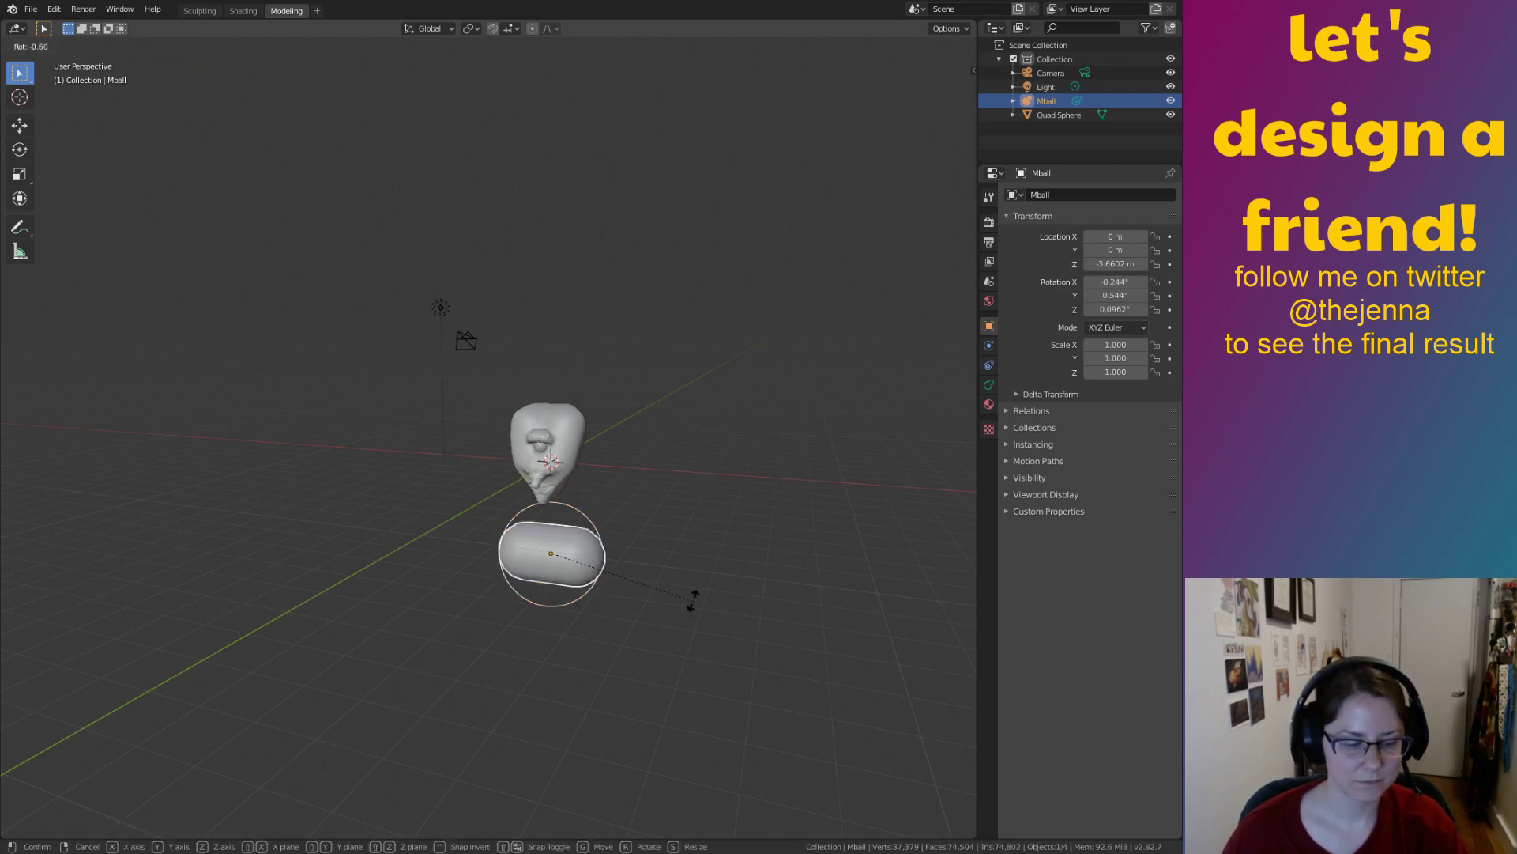
key(y)
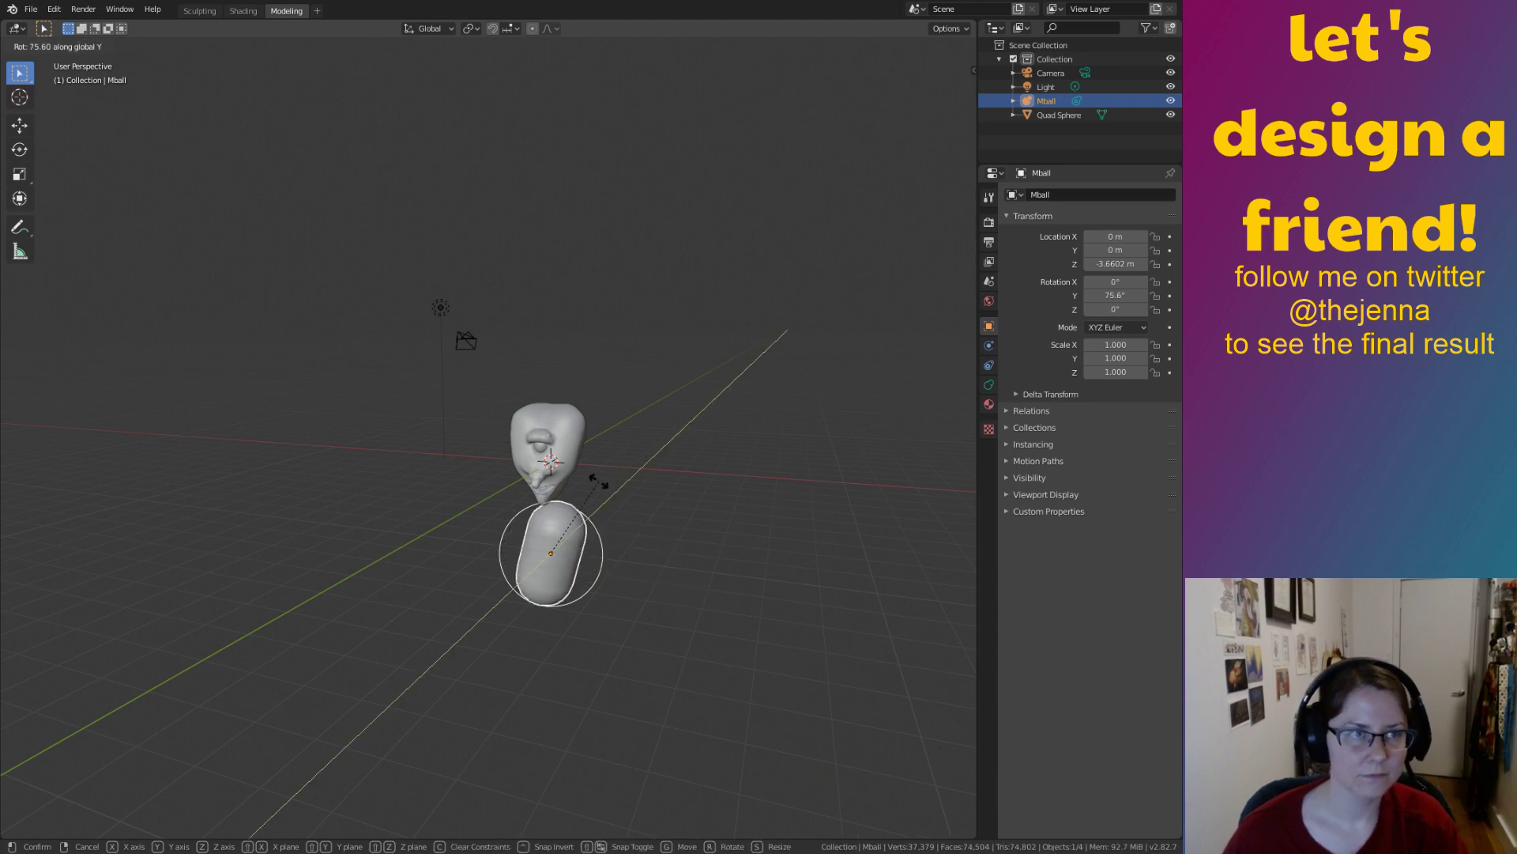
key(Escape)
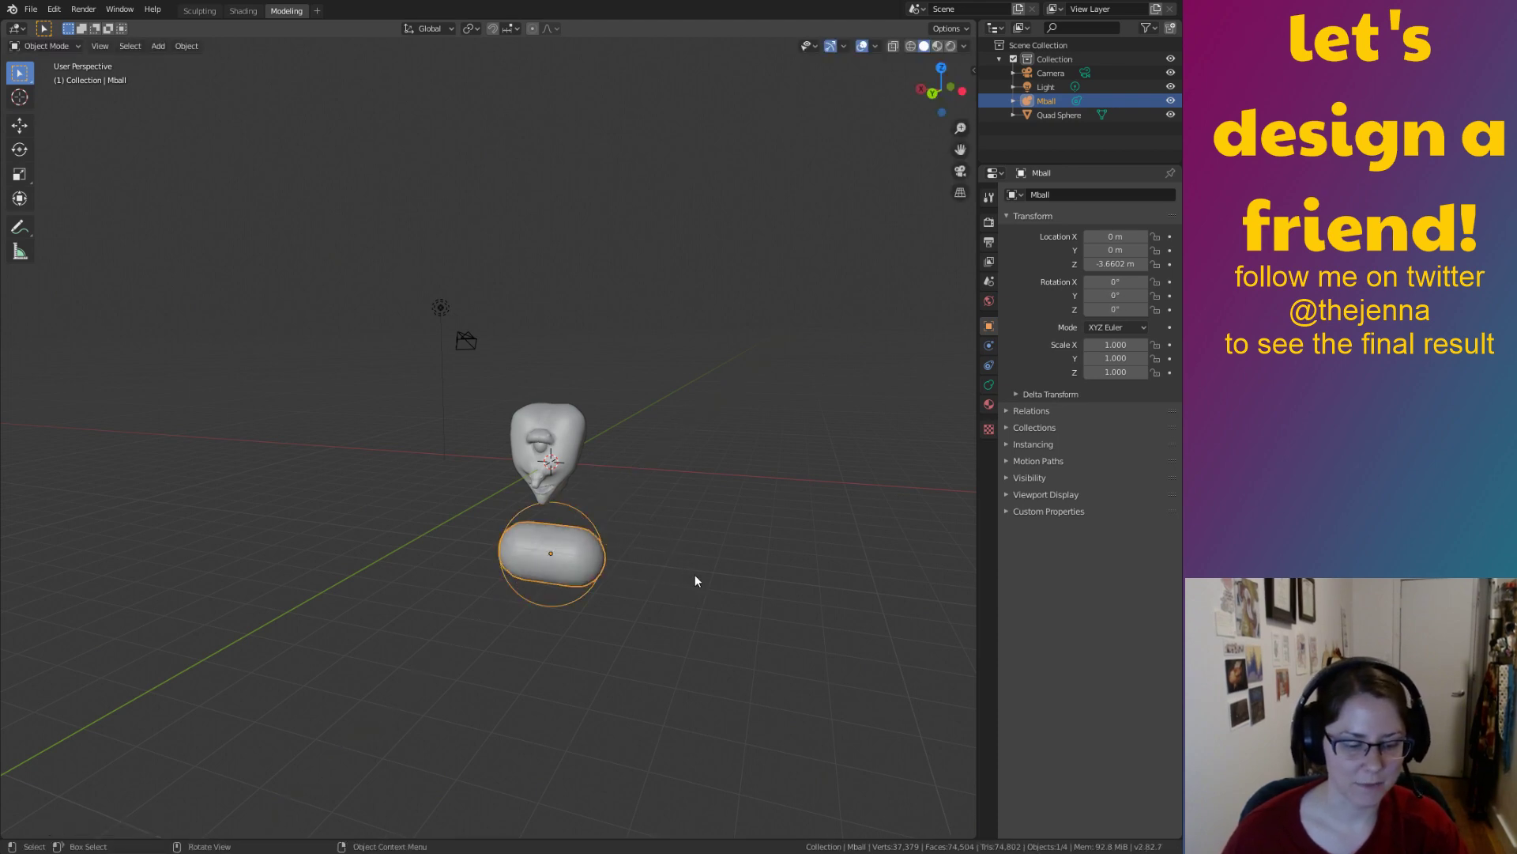
key(r)
key(y)
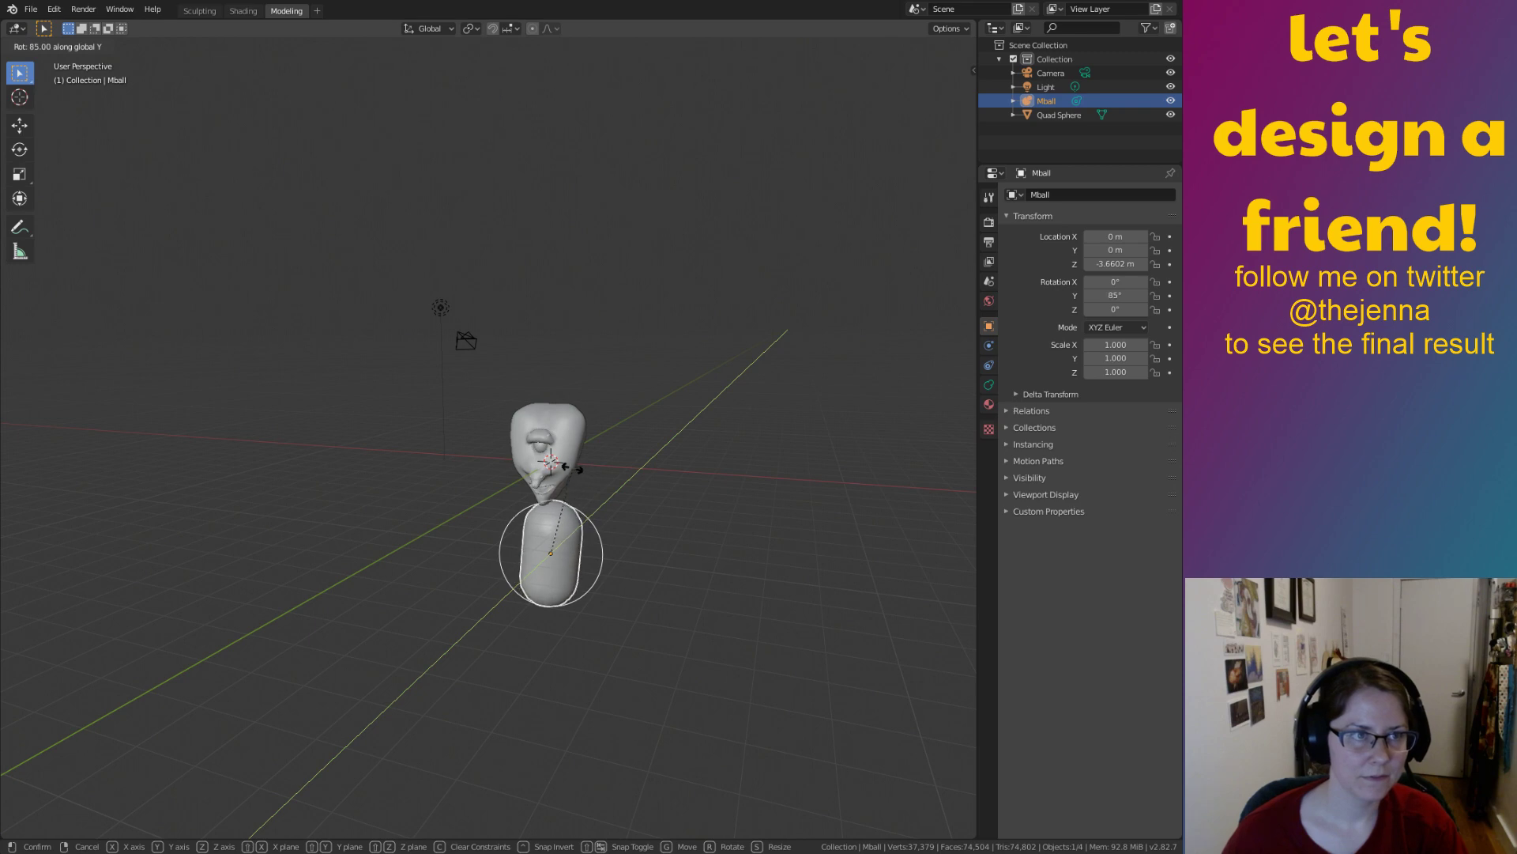
click(570, 473)
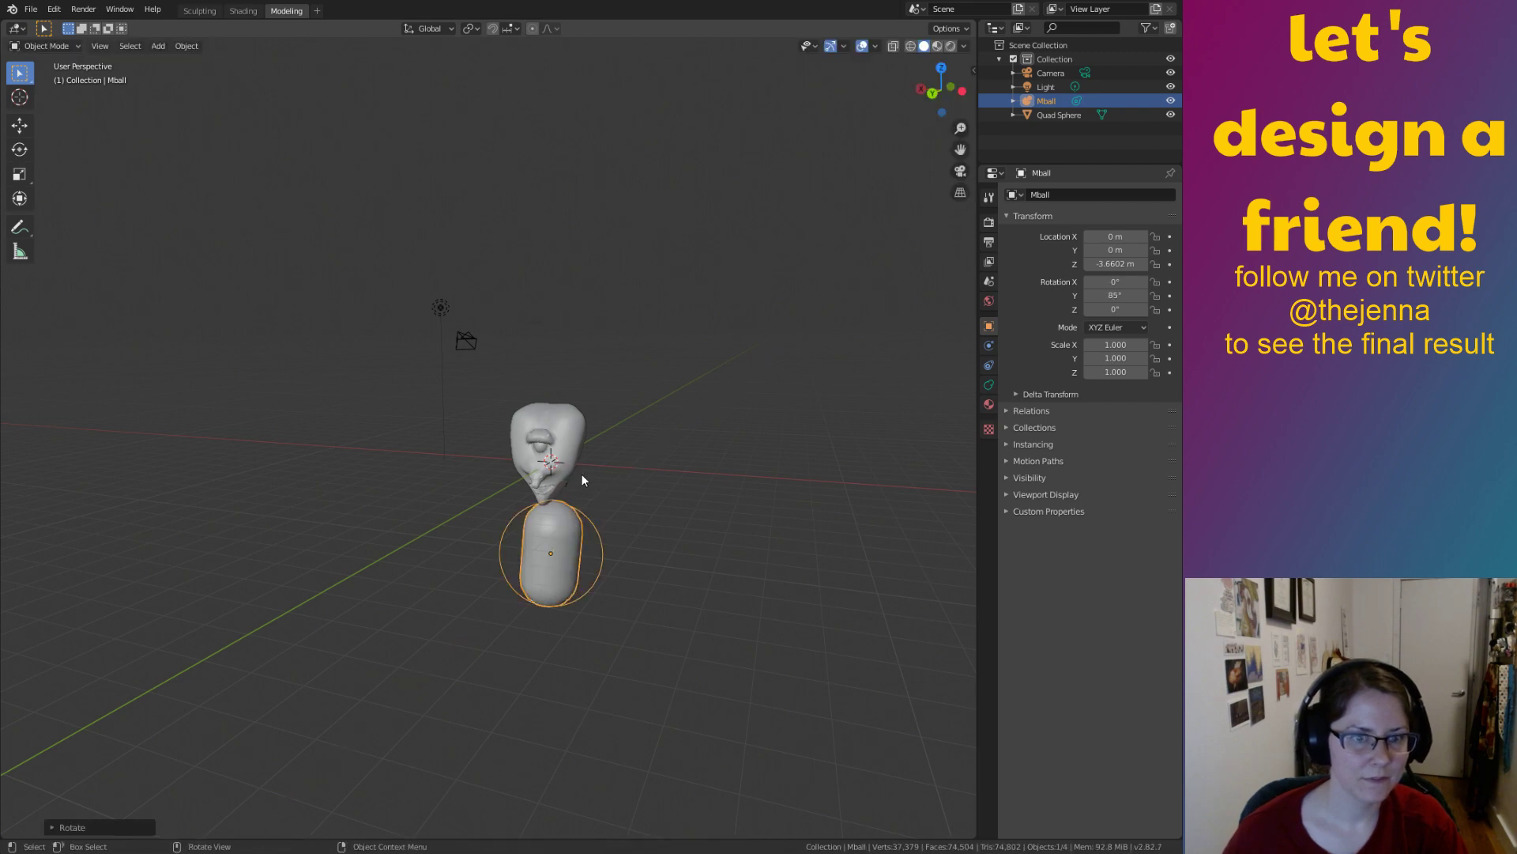
Rotate the capsule 90° about the global Y axis so it stands upright under the head
key(r)
key(y)
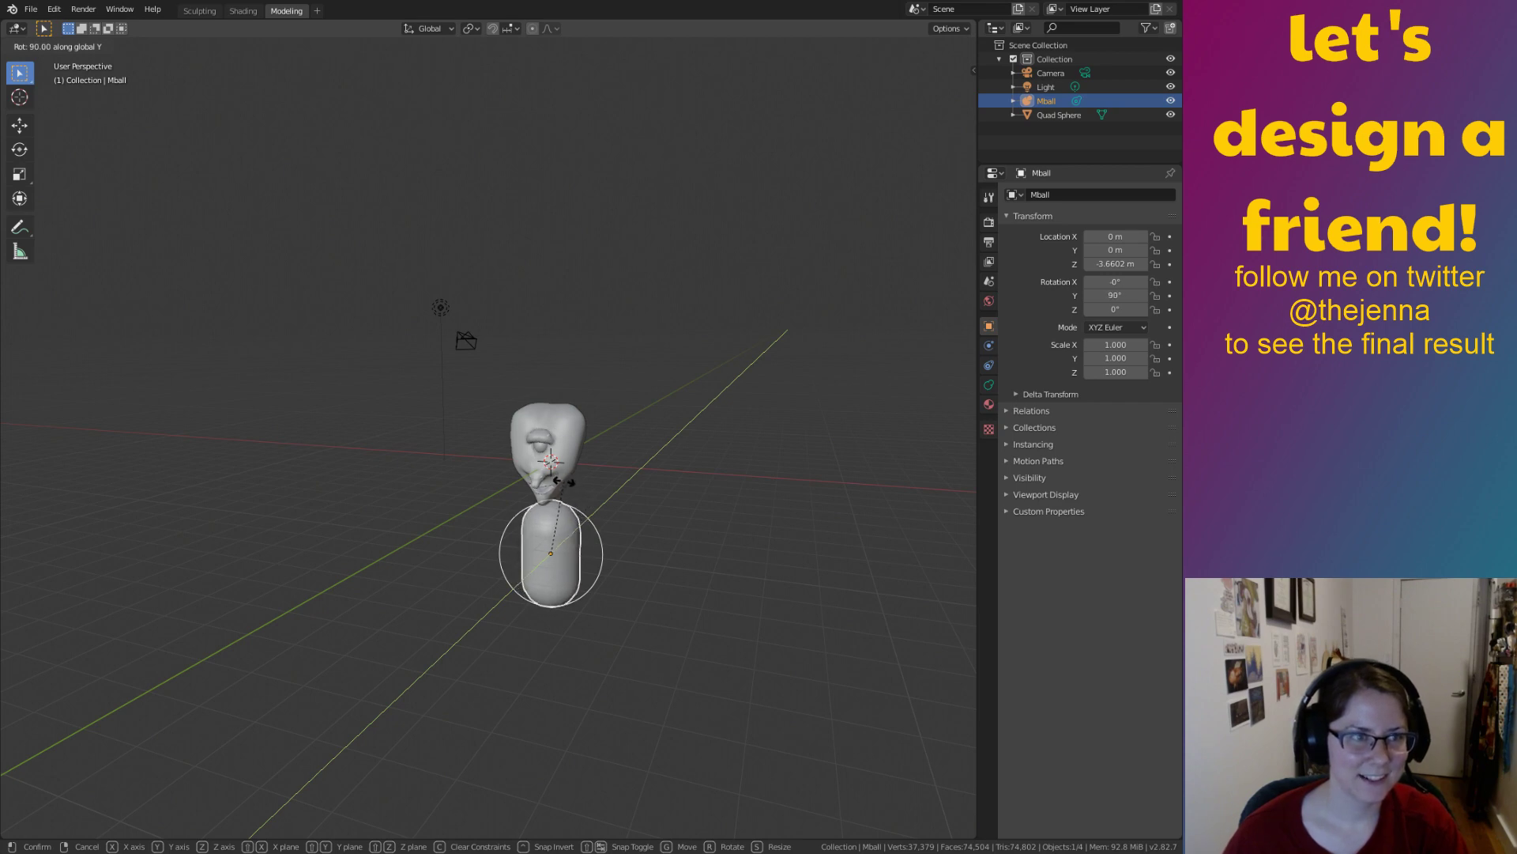
click(564, 479)
Narrow the upright capsule to a scale of about 0.63 along global Y and about 0.65 along global X
middle_drag(565, 481, 472, 514)
key(s)
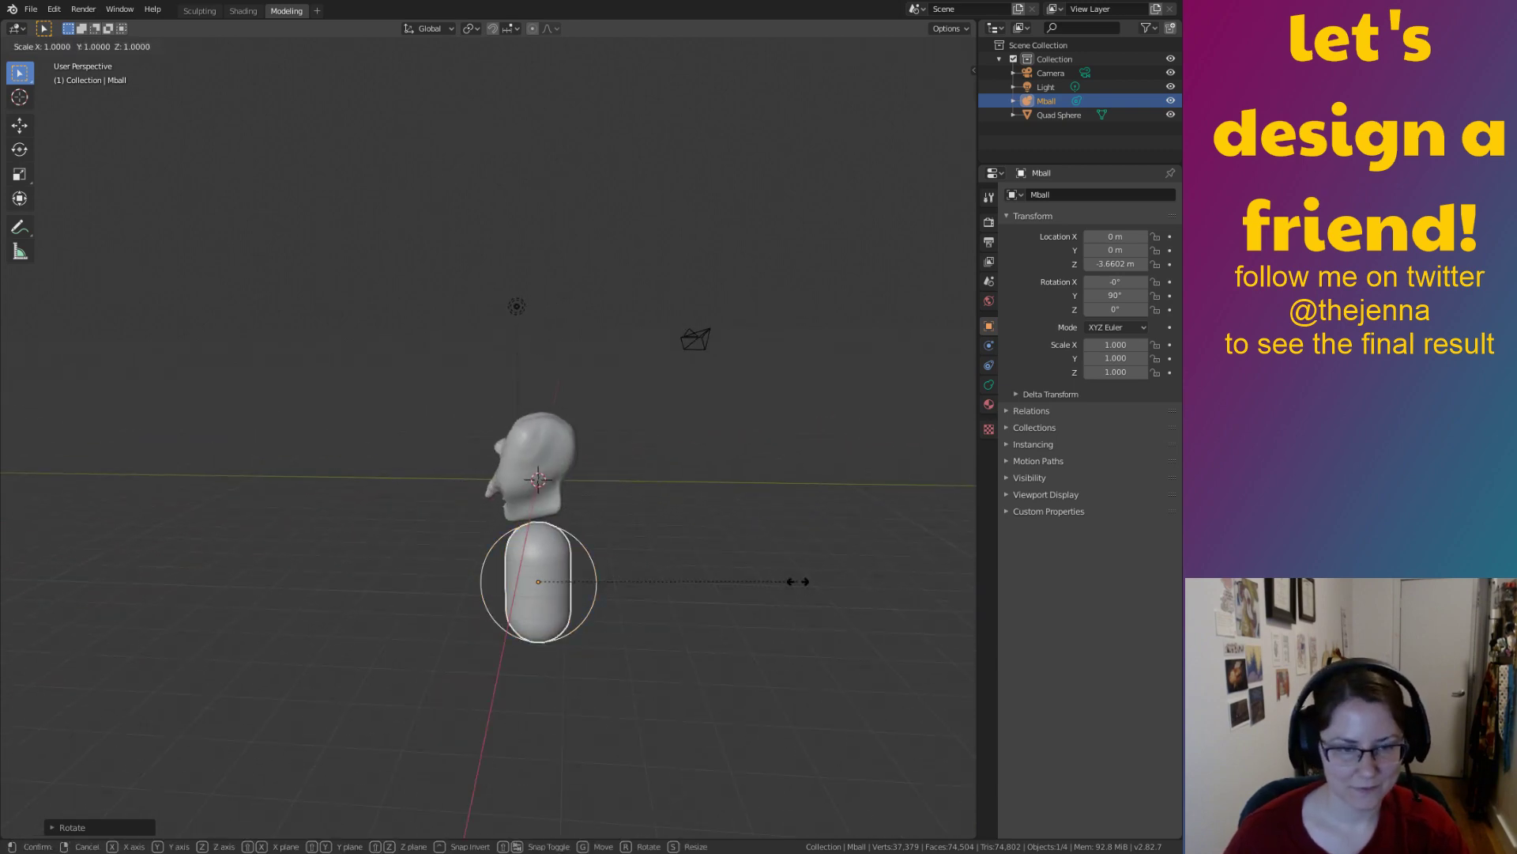
key(y)
click(698, 561)
middle_drag(631, 513, 493, 539)
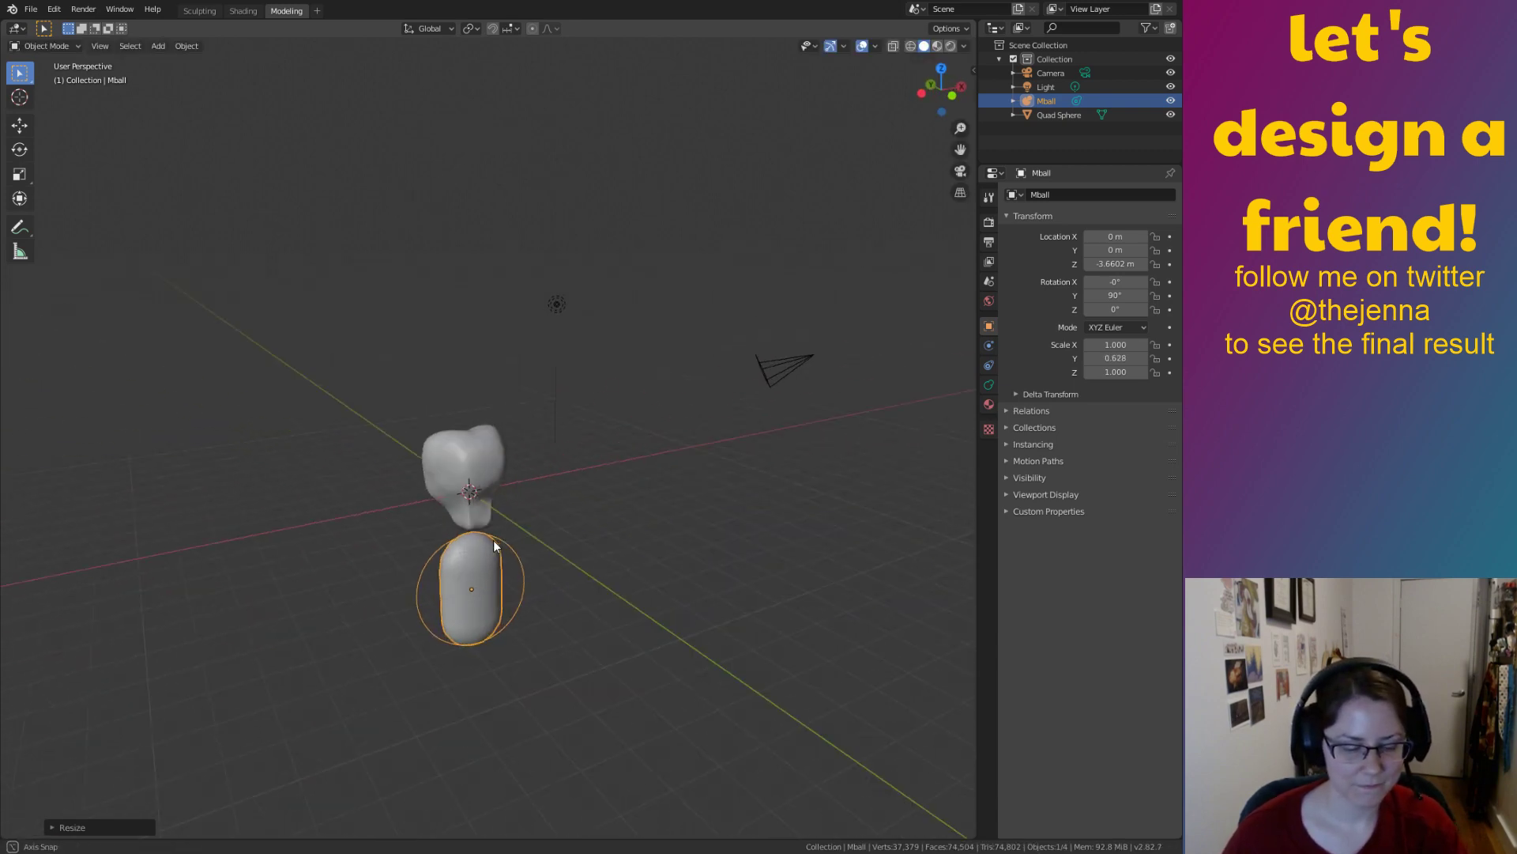
key(s)
key(x)
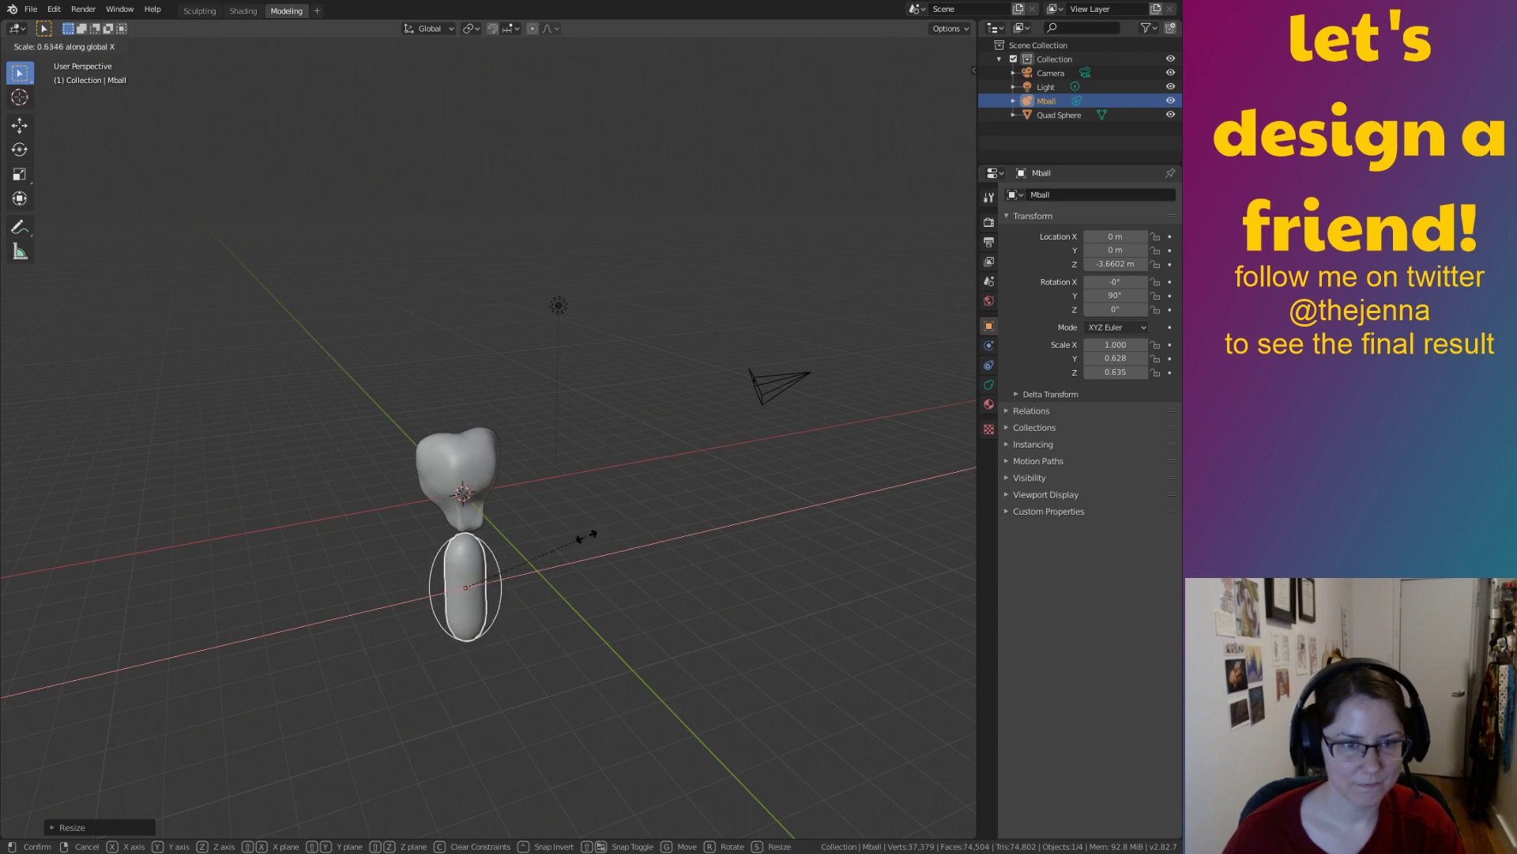
click(588, 535)
Stretch the capsule along the global Z axis to about 2.0 times its original length
middle_drag(593, 535, 766, 427)
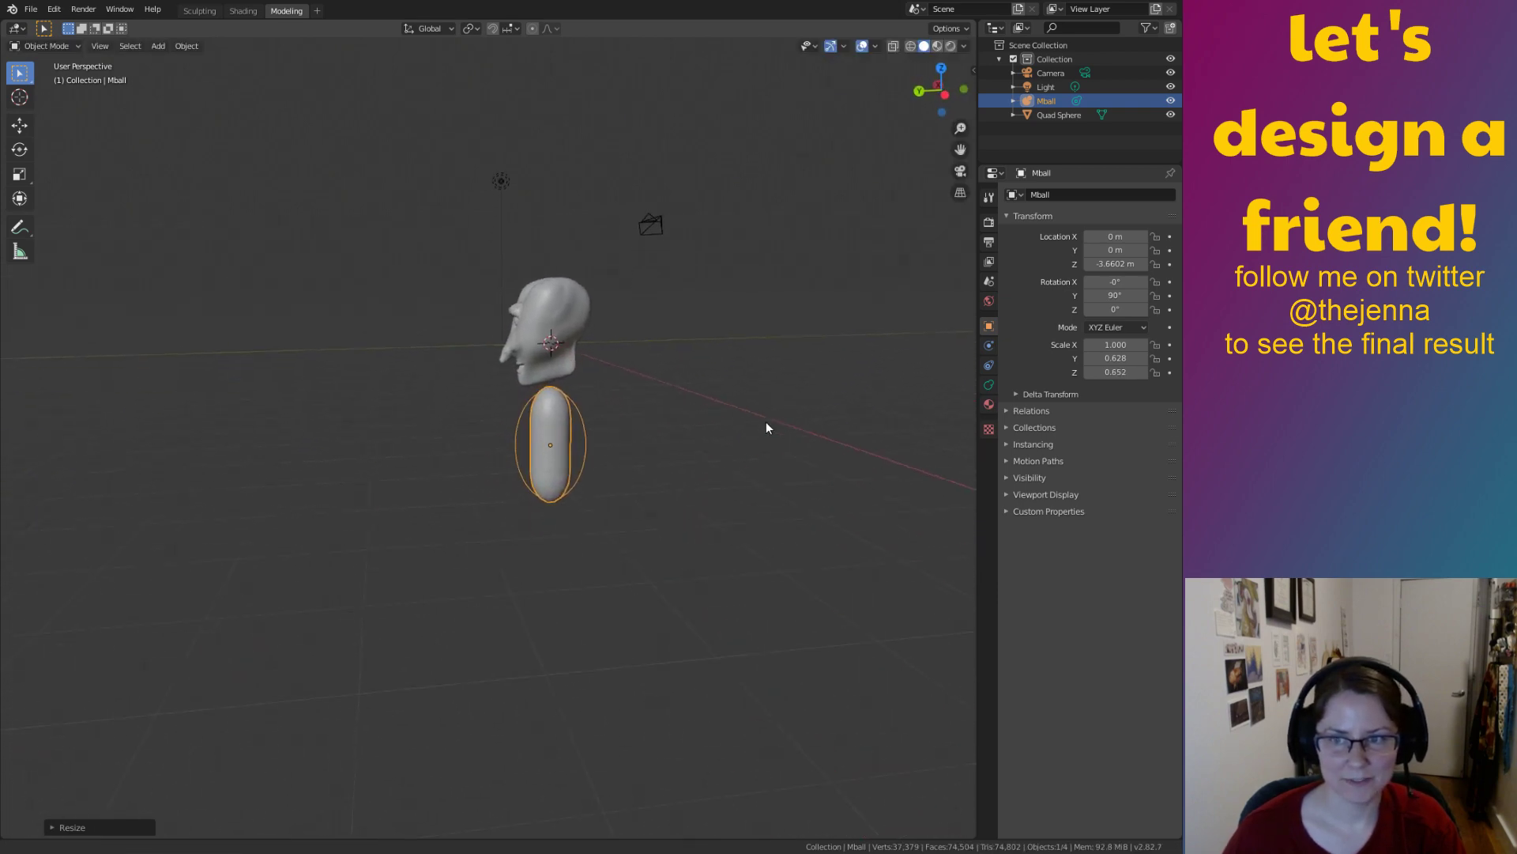
scroll(735, 490, down, 4)
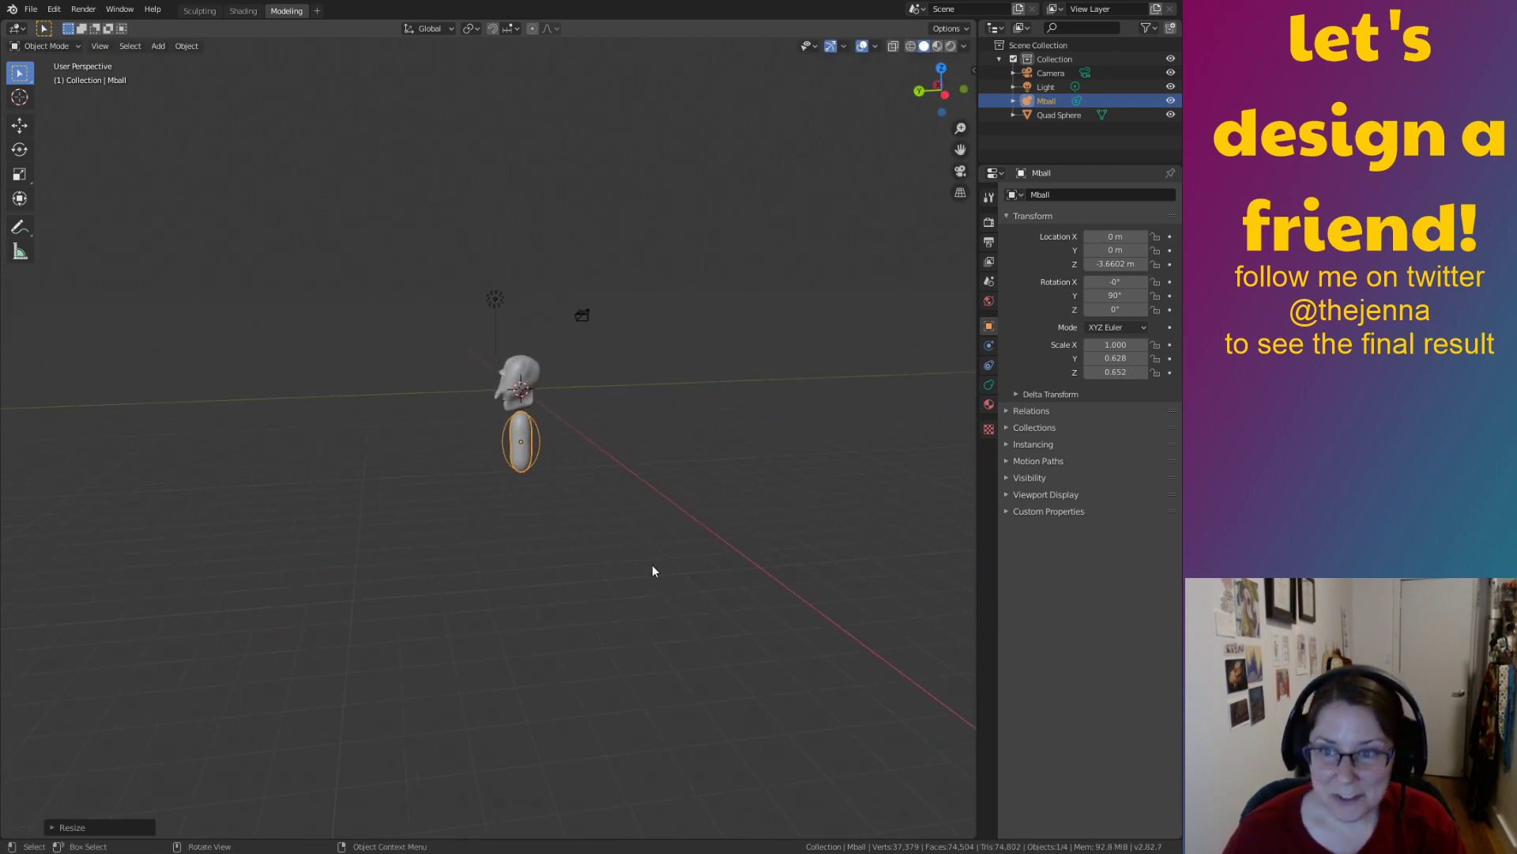
key(s)
key(z)
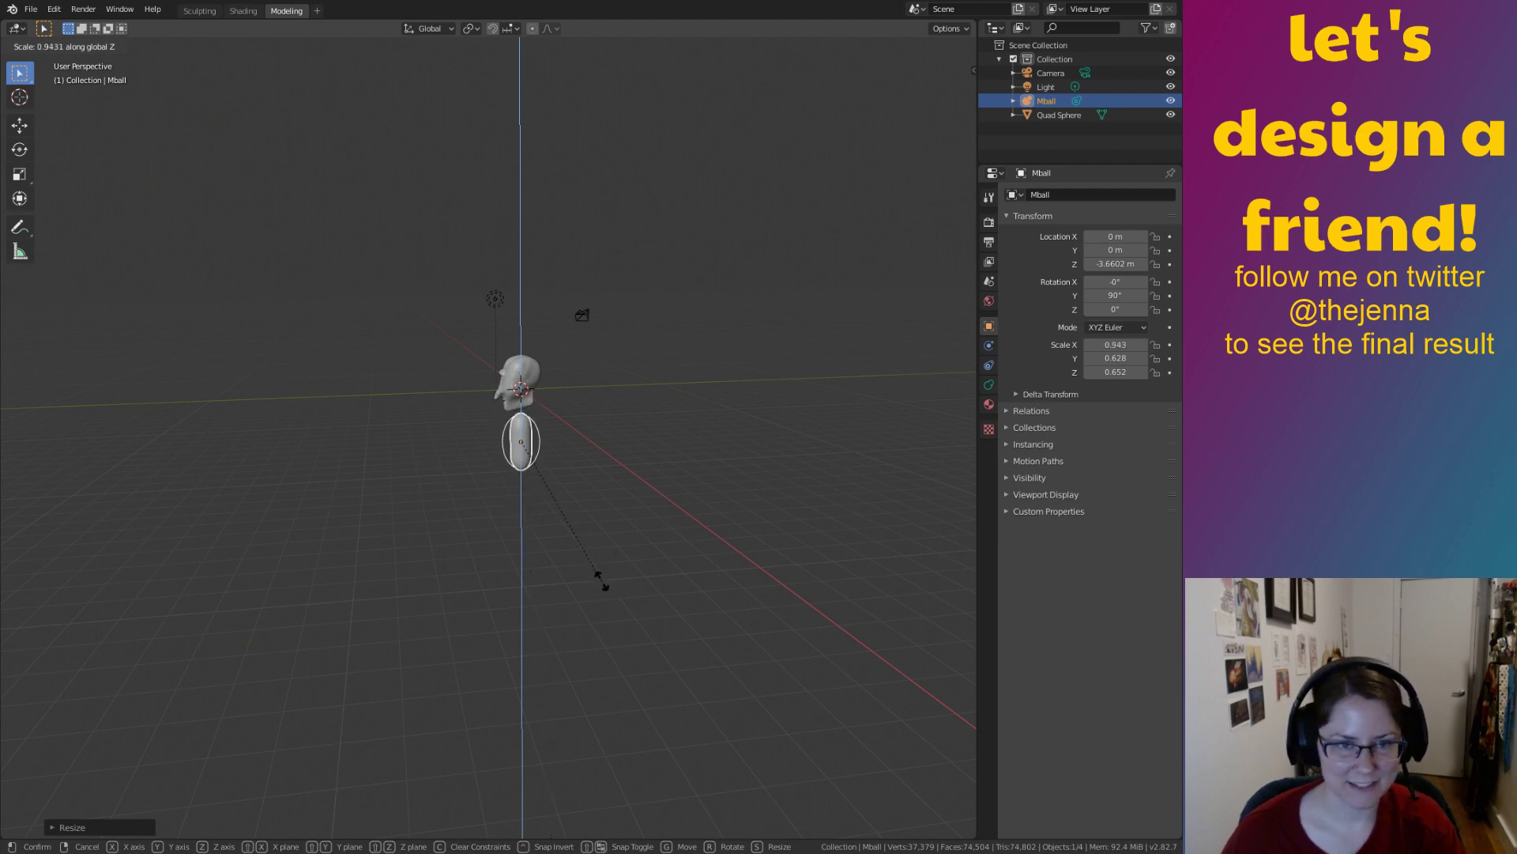
click(582, 745)
key(s)
key(z)
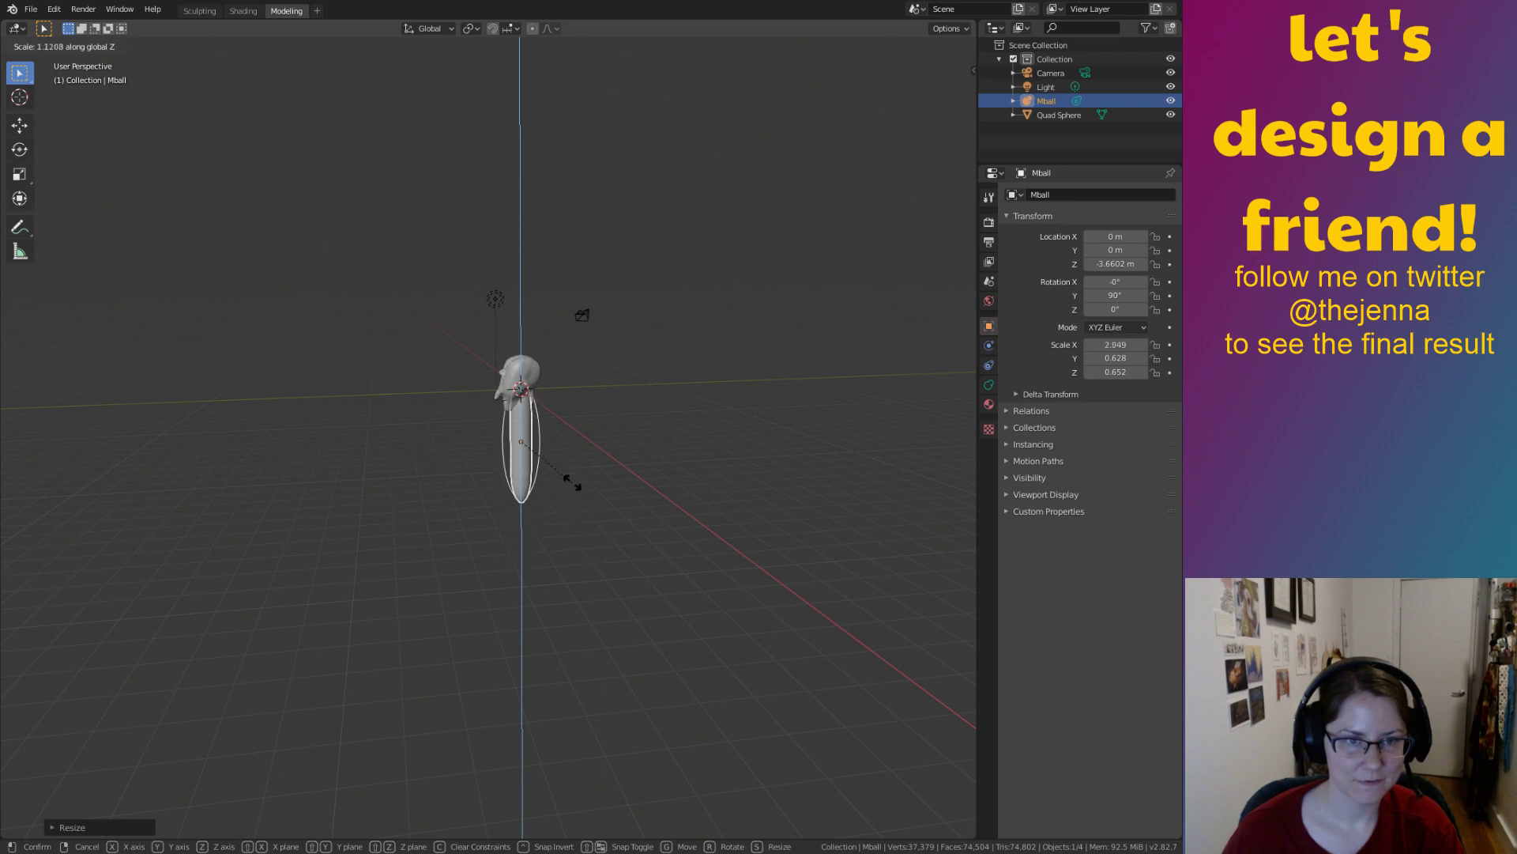
click(561, 493)
Move the capsule along the global Y axis to about -0.42 m, toward the back of the head
middle_drag(561, 493, 600, 535)
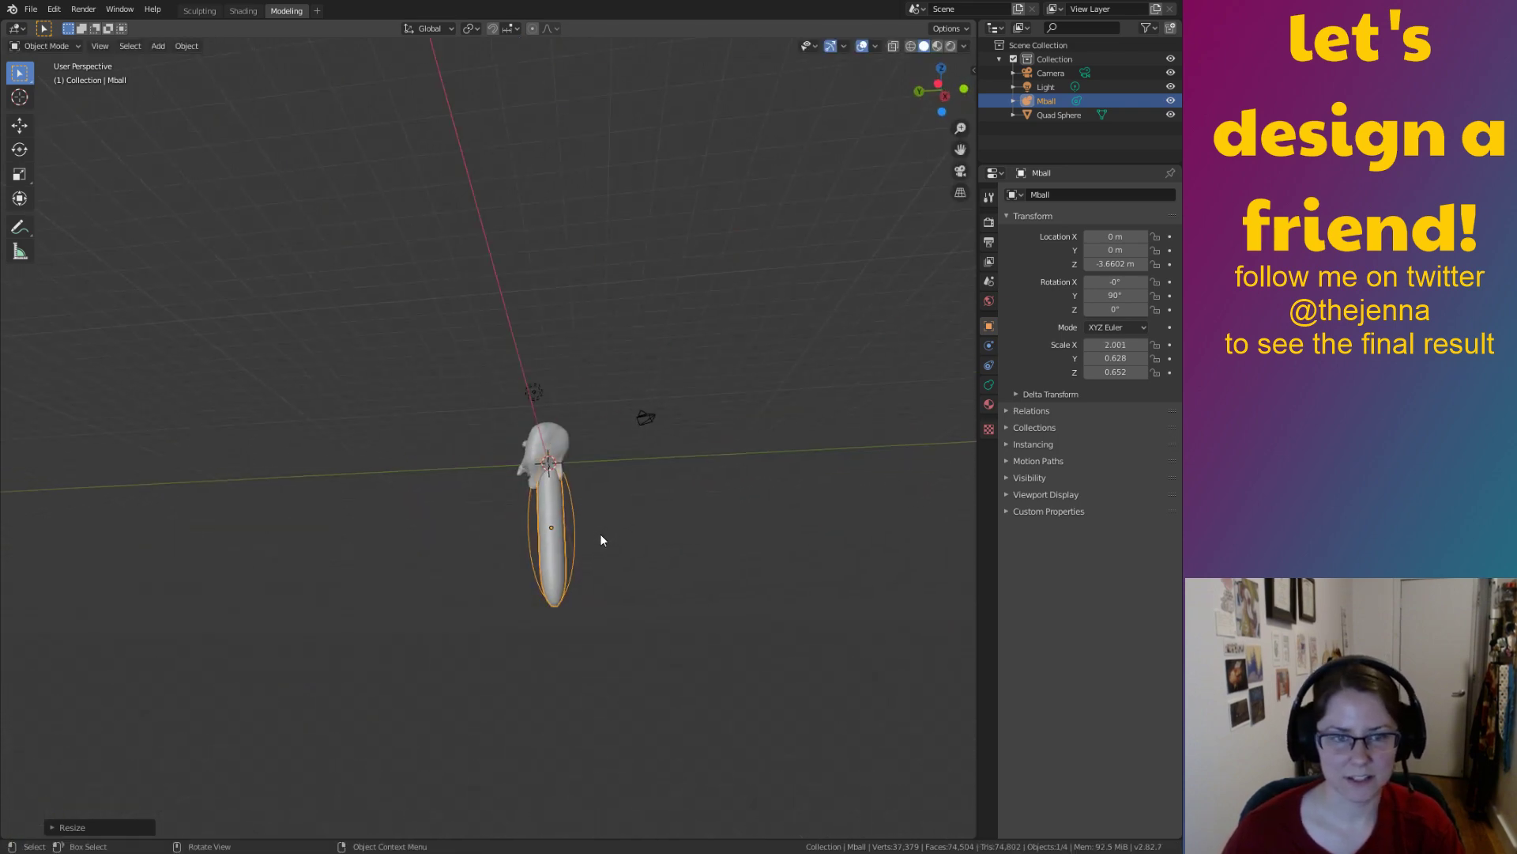
middle_drag(662, 593, 572, 652)
key(g)
key(y)
click(454, 586)
Shrink the upright capsule uniformly to a length scale of about 1.45 and cross-section scales of about 0.46 and 0.47
key(s)
key(z)
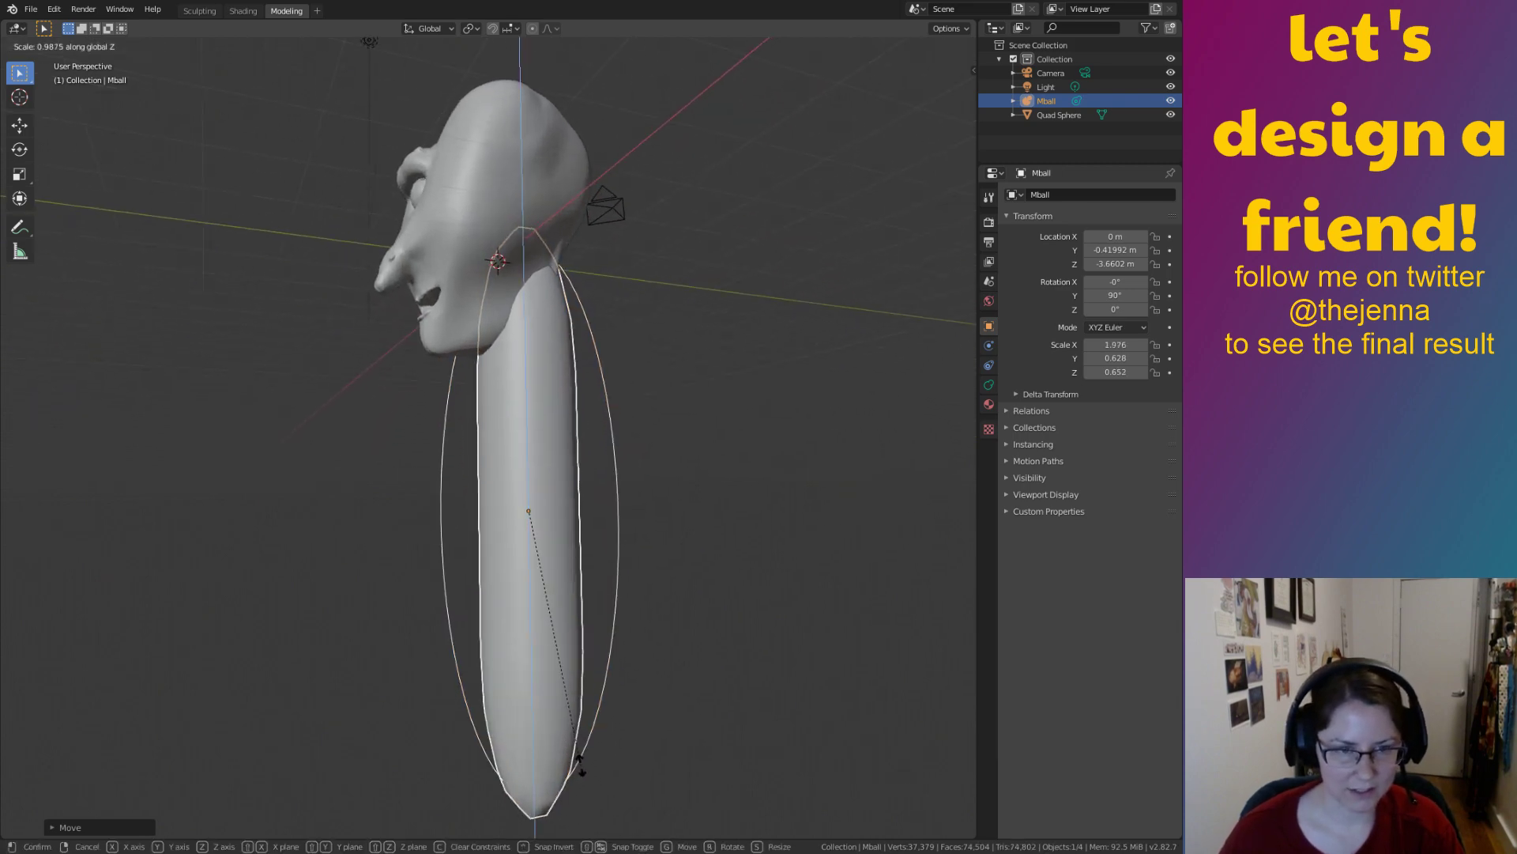
click(554, 693)
Try to shorten the capsule along the global Z axis and undo the change
key(s)
key(z)
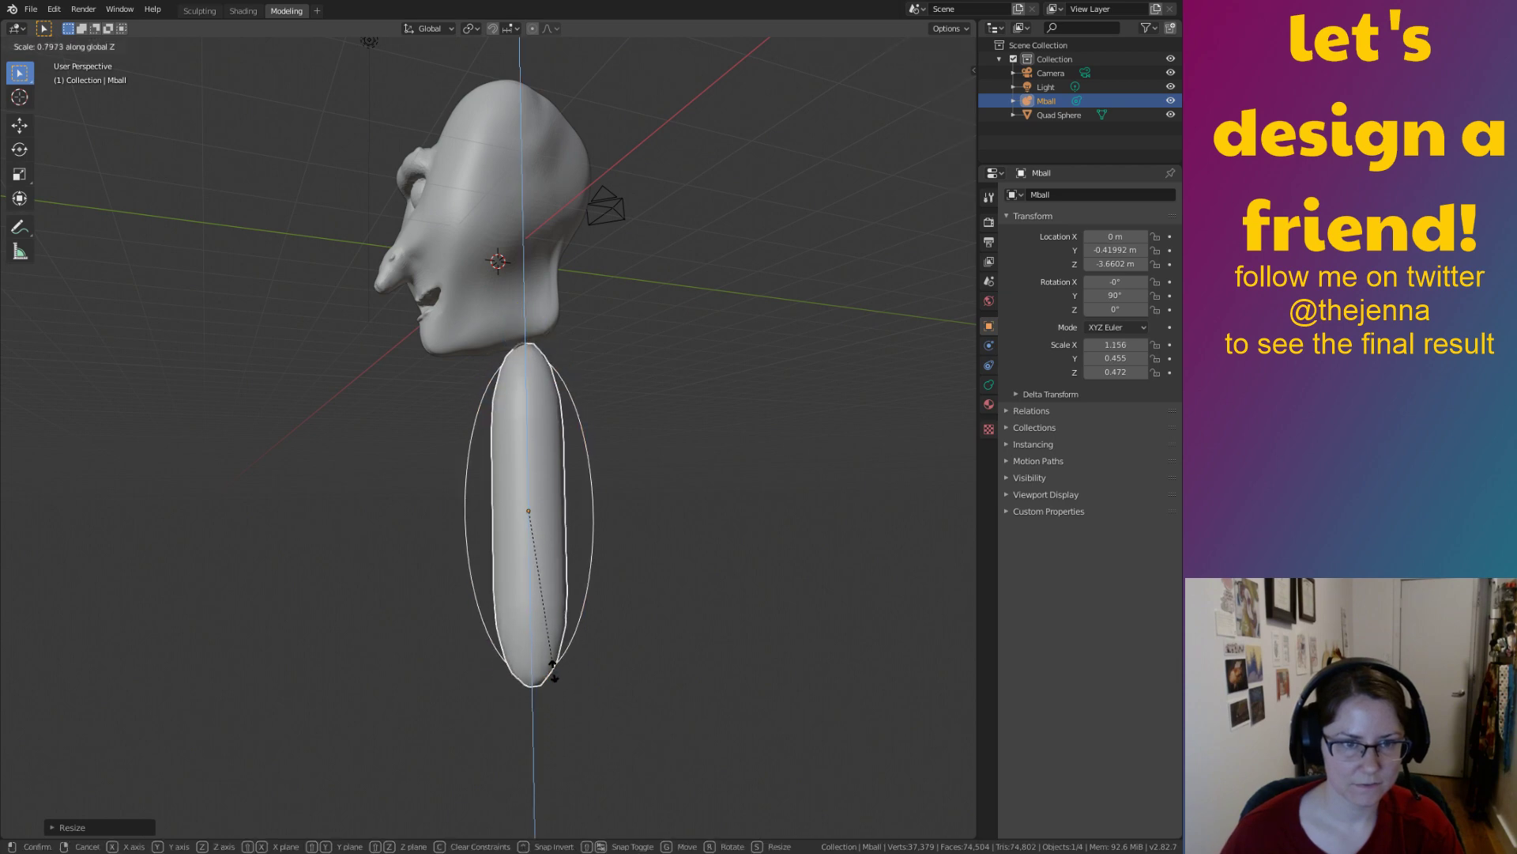
click(552, 672)
key(ctrl+z)
Raise the capsule to a Z location of about -3.57 m and shift it along global X to about 1.77 m
key(s)
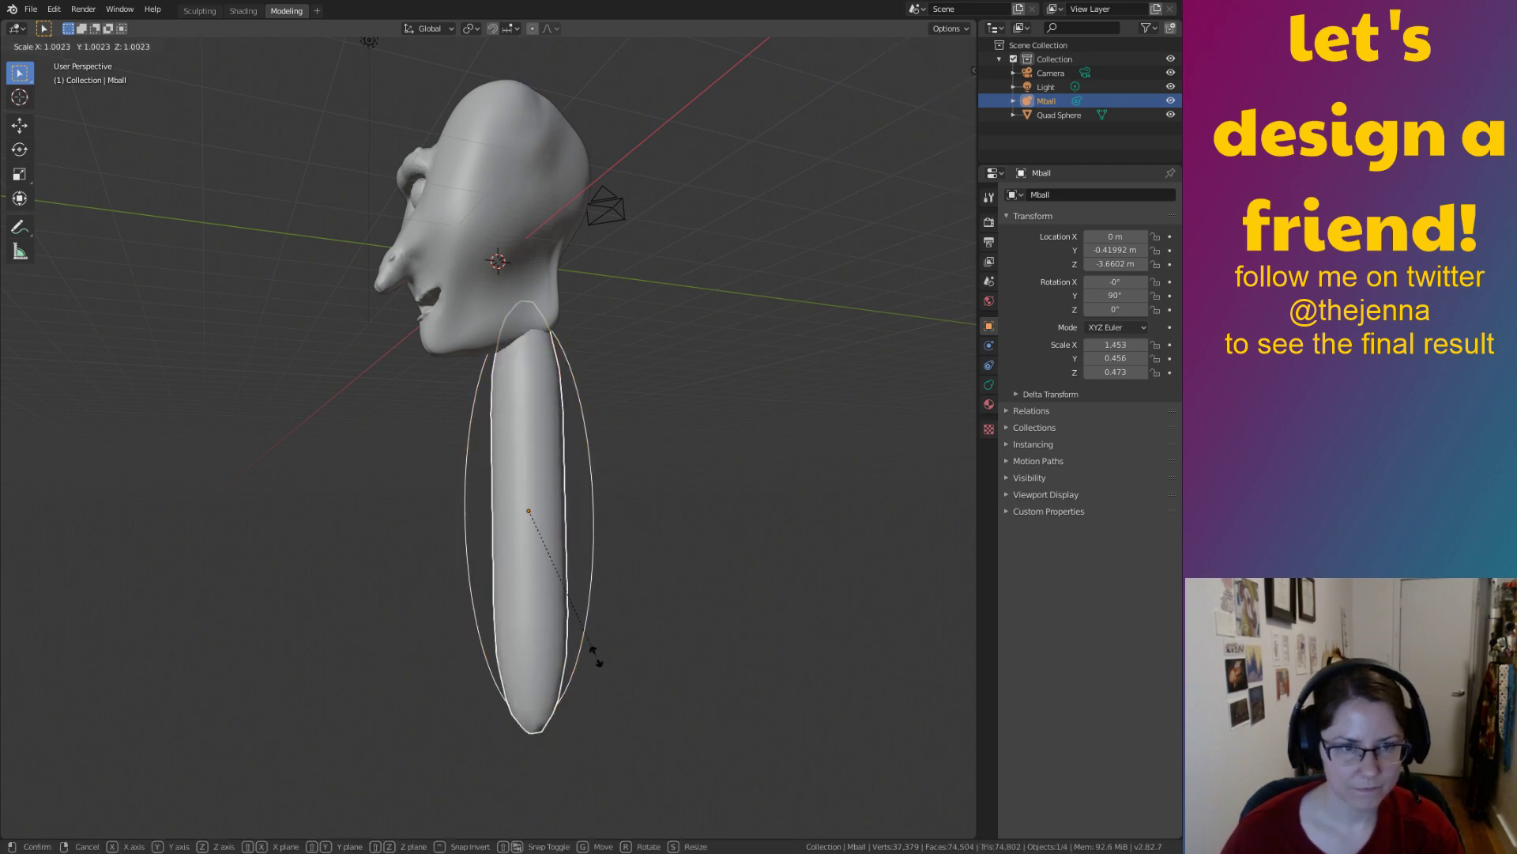
key(g)
click(599, 656)
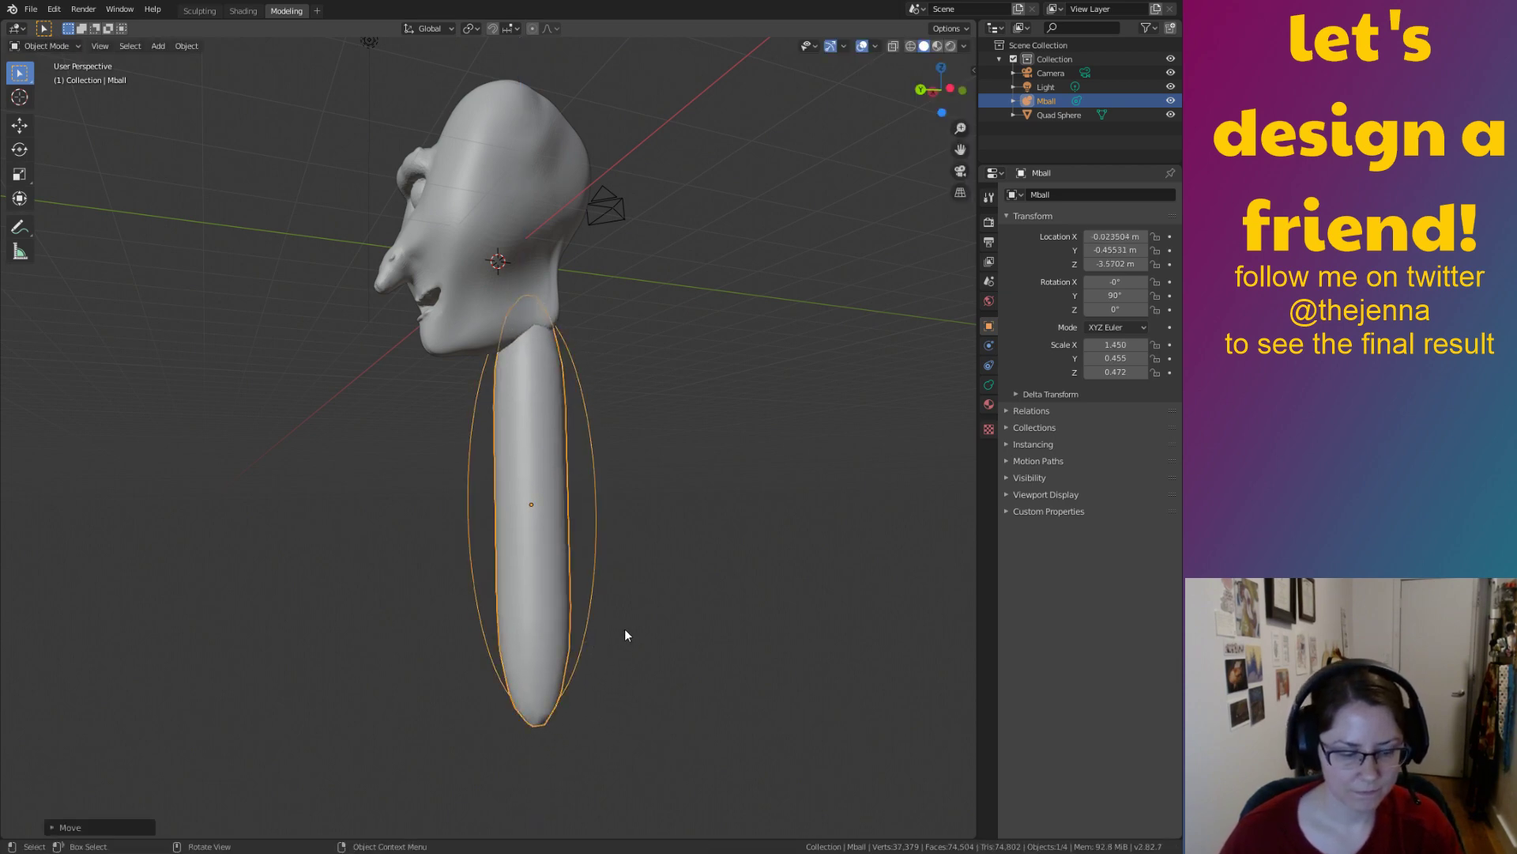
key(g)
key(z)
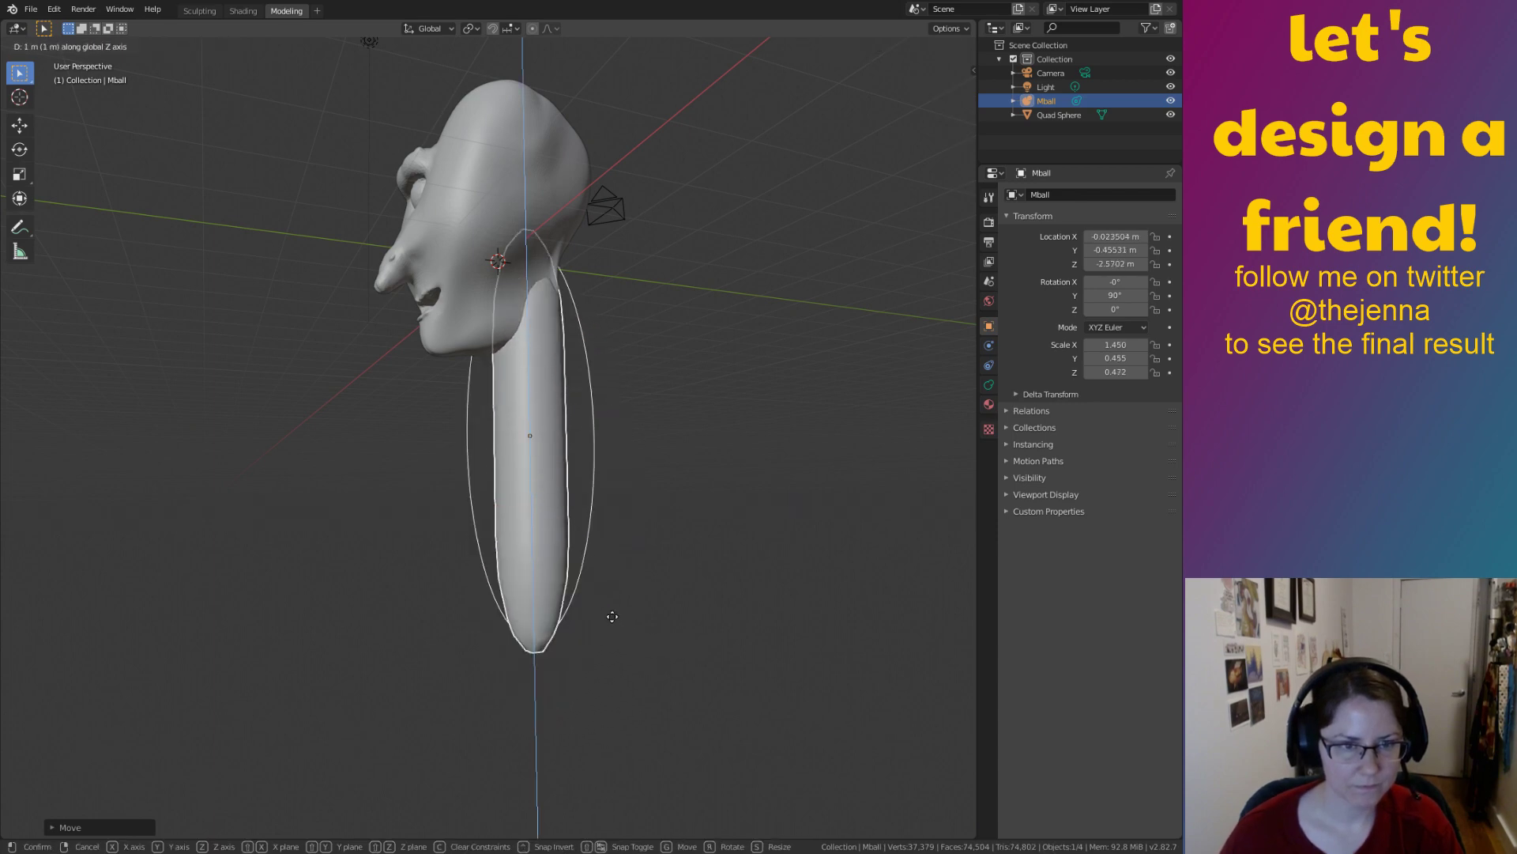
key(x)
click(605, 639)
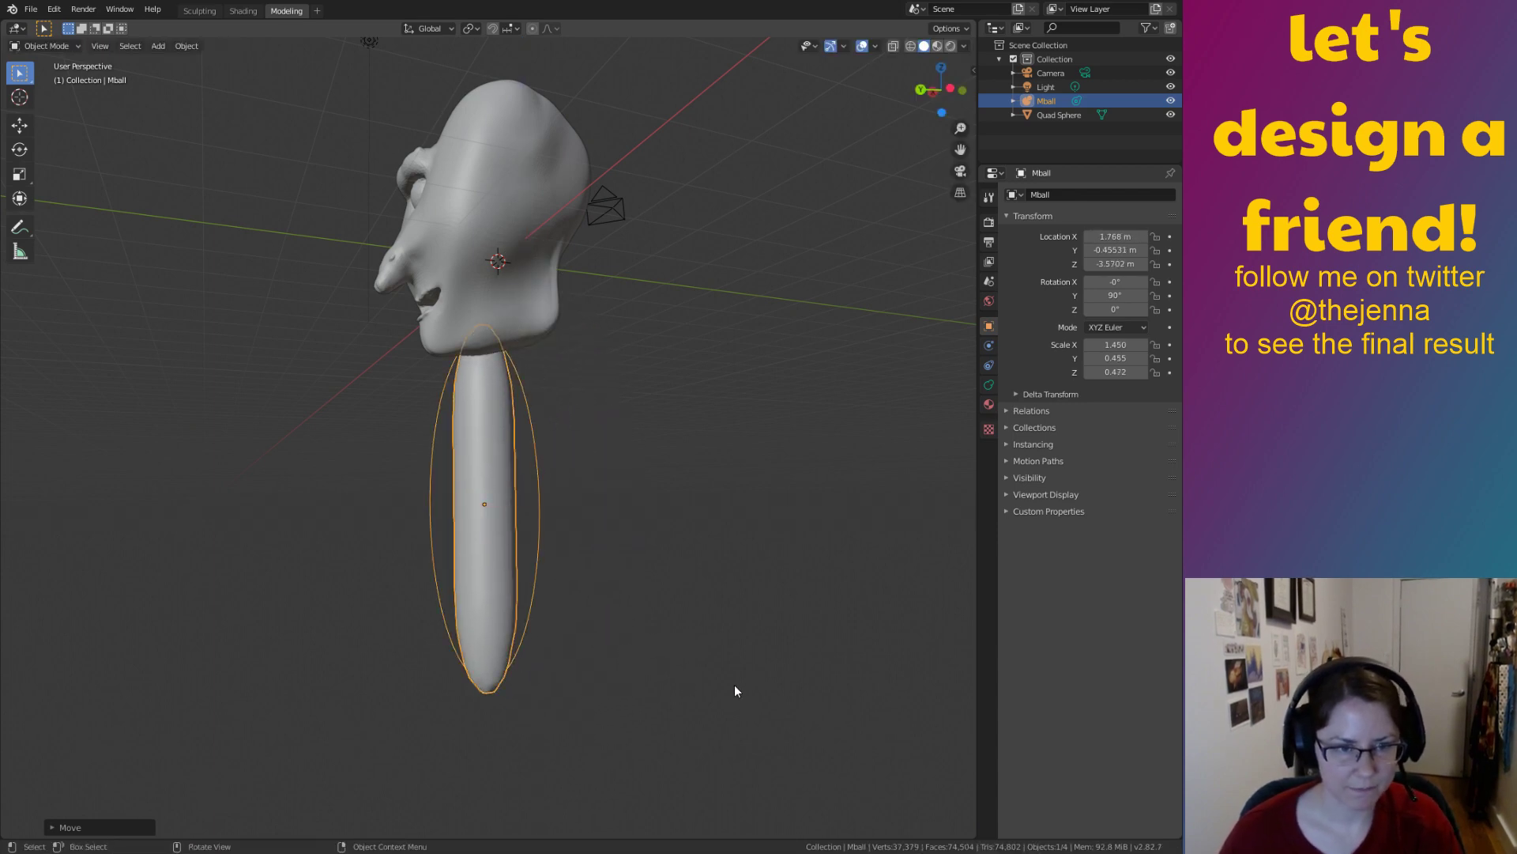
Move the capsule along global Y to about 2.33 m and along global X to about -0.46 m
middle_drag(733, 642, 547, 680)
scroll(681, 653, down, 2)
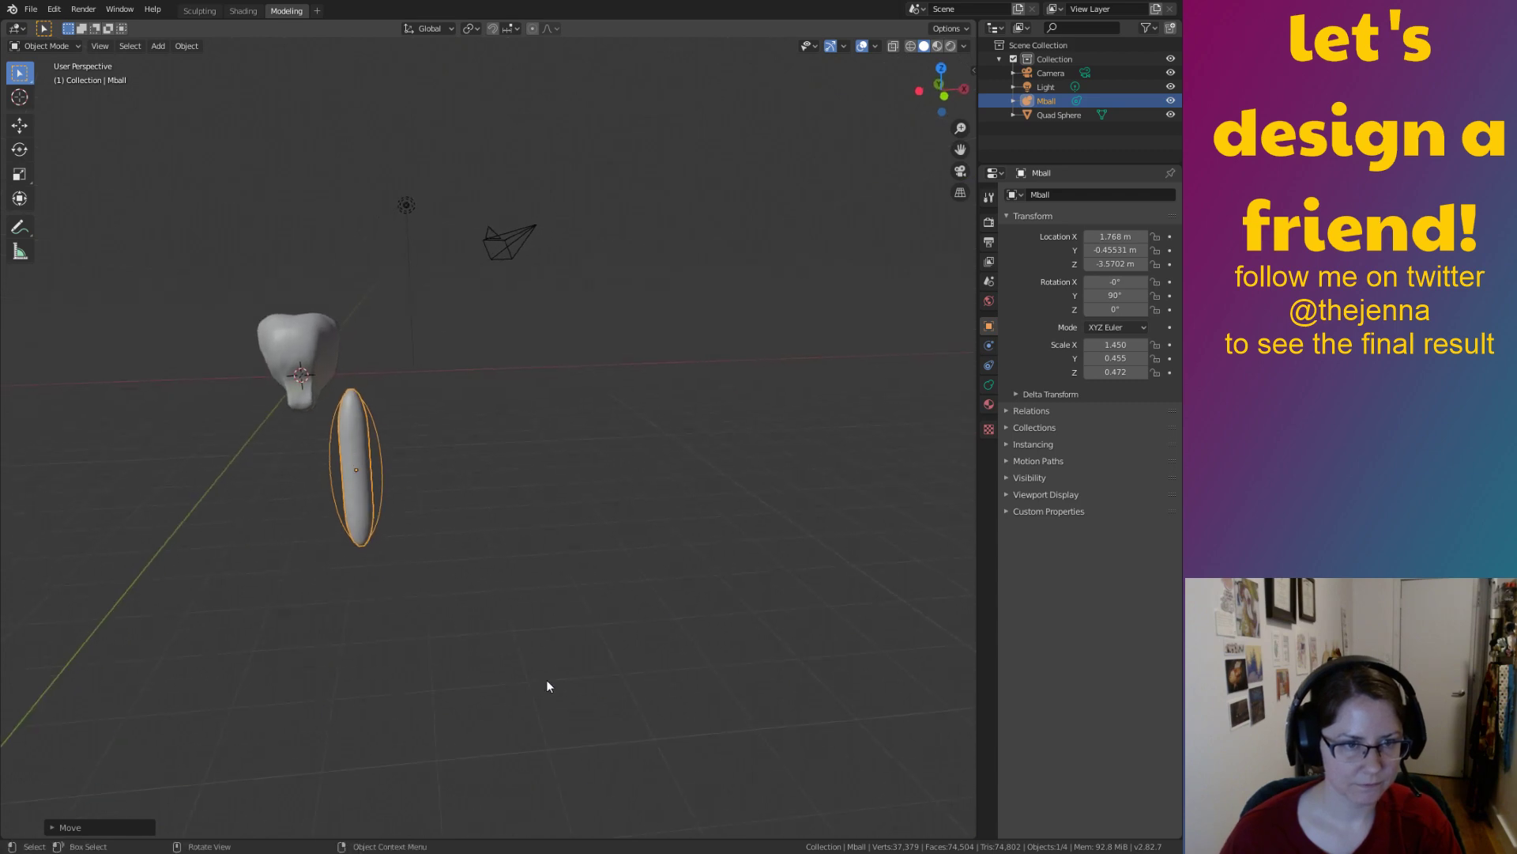
key(g)
key(y)
click(461, 531)
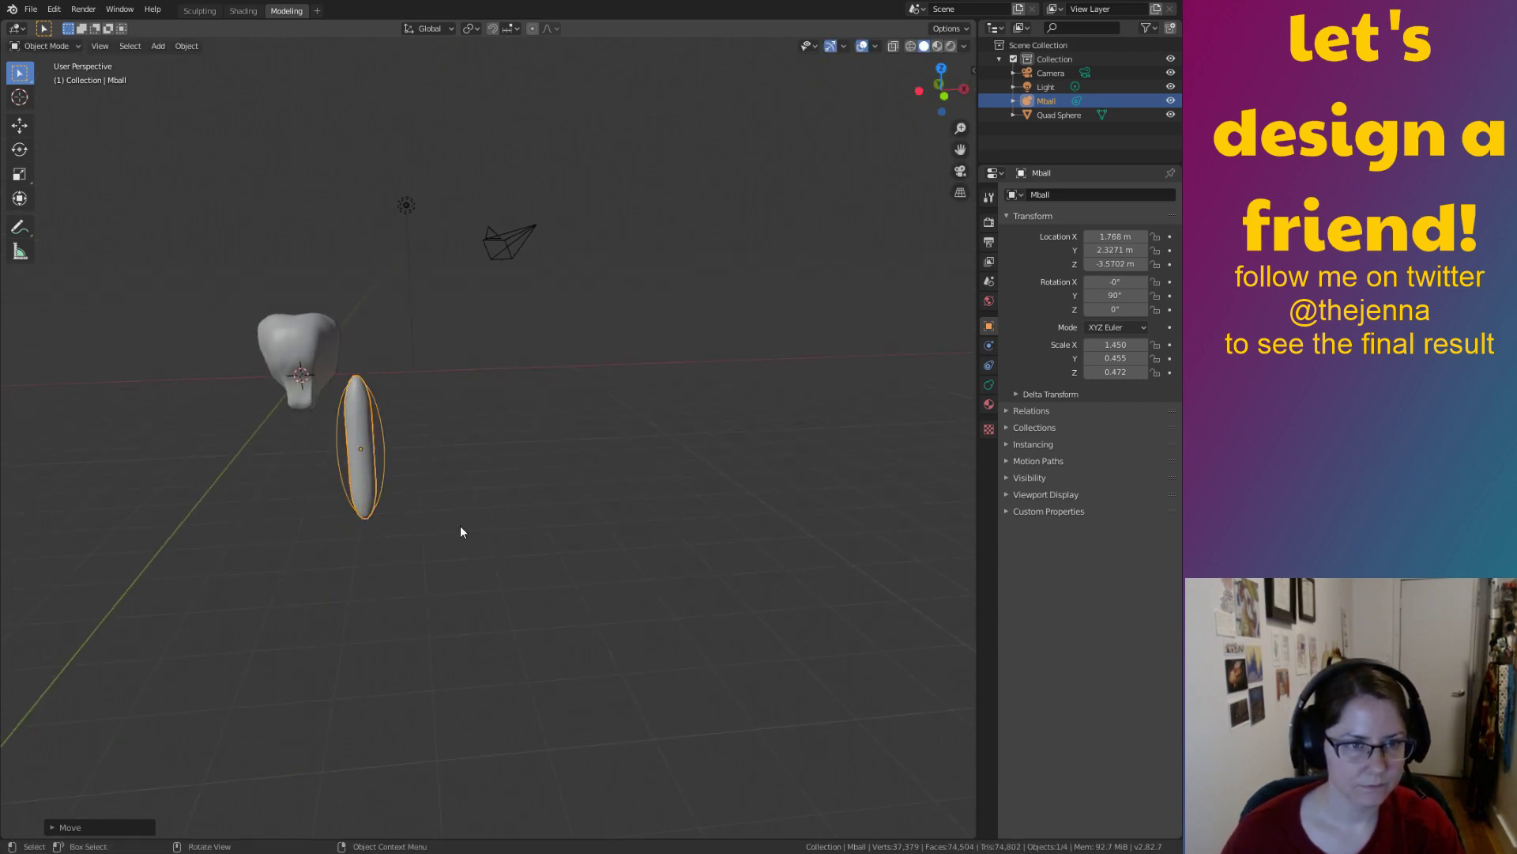
key(x)
click(439, 539)
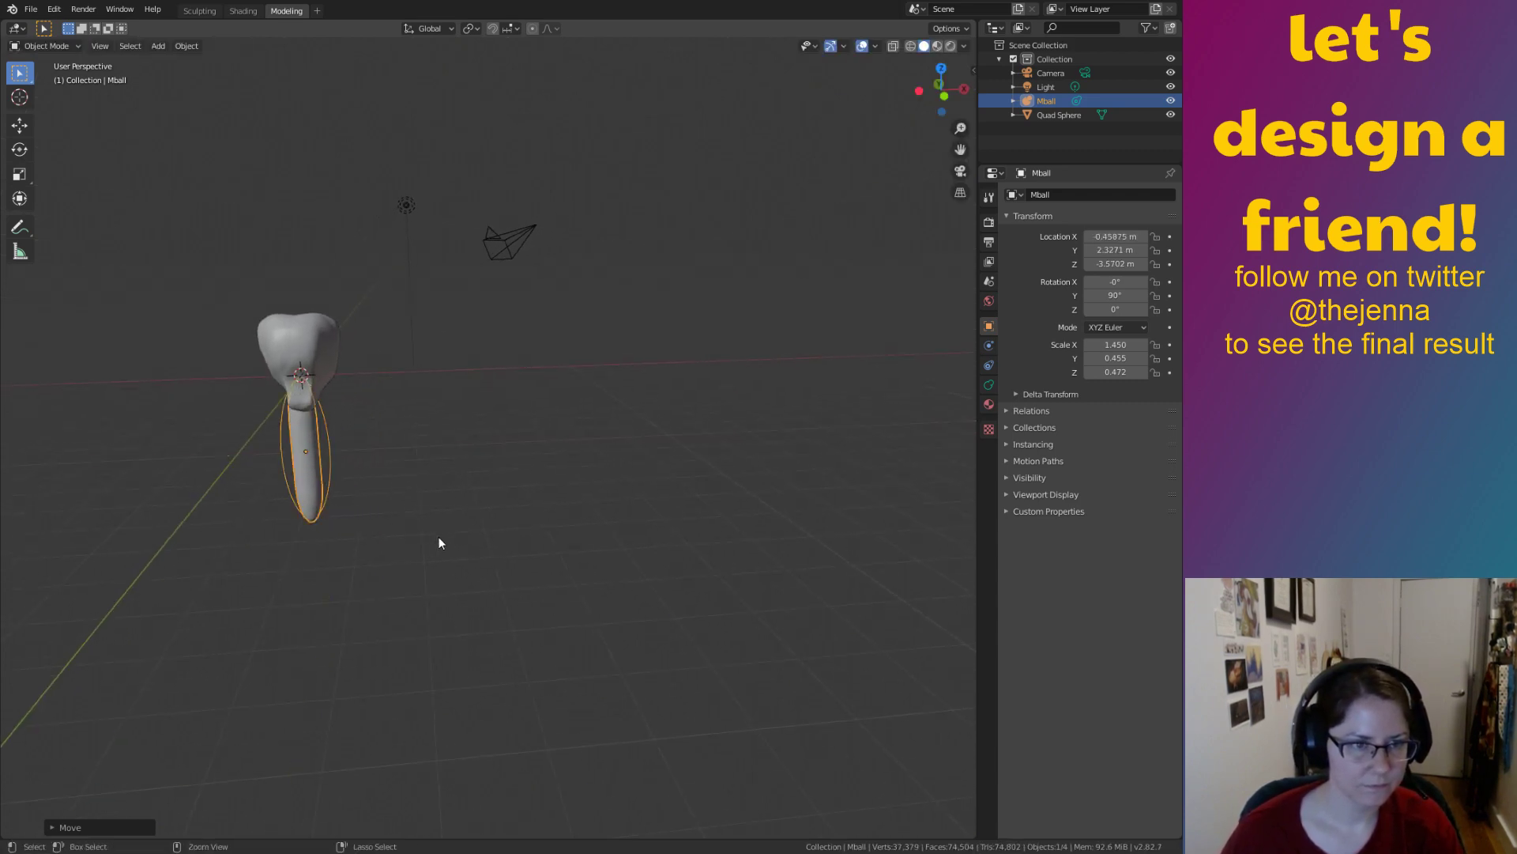
Move the capsule along the global Y axis to about -0.26 m, so it sits below the neck in side view
middle_drag(439, 539, 595, 633)
scroll(595, 628, up, 5)
middle_drag(292, 414, 468, 429)
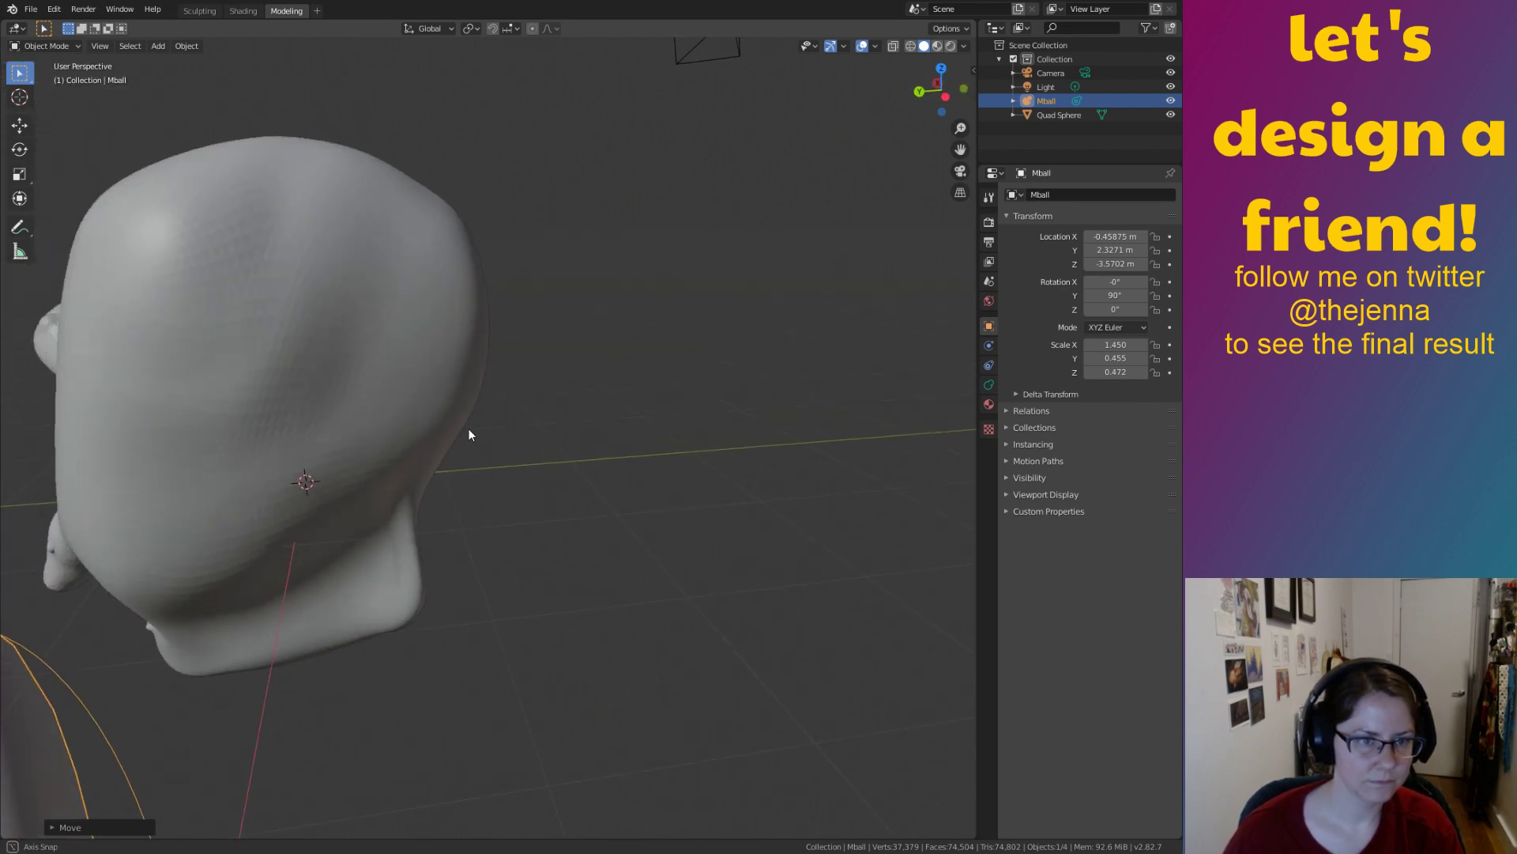
scroll(496, 414, up, 5)
scroll(498, 419, down, 6)
key(g)
key(y)
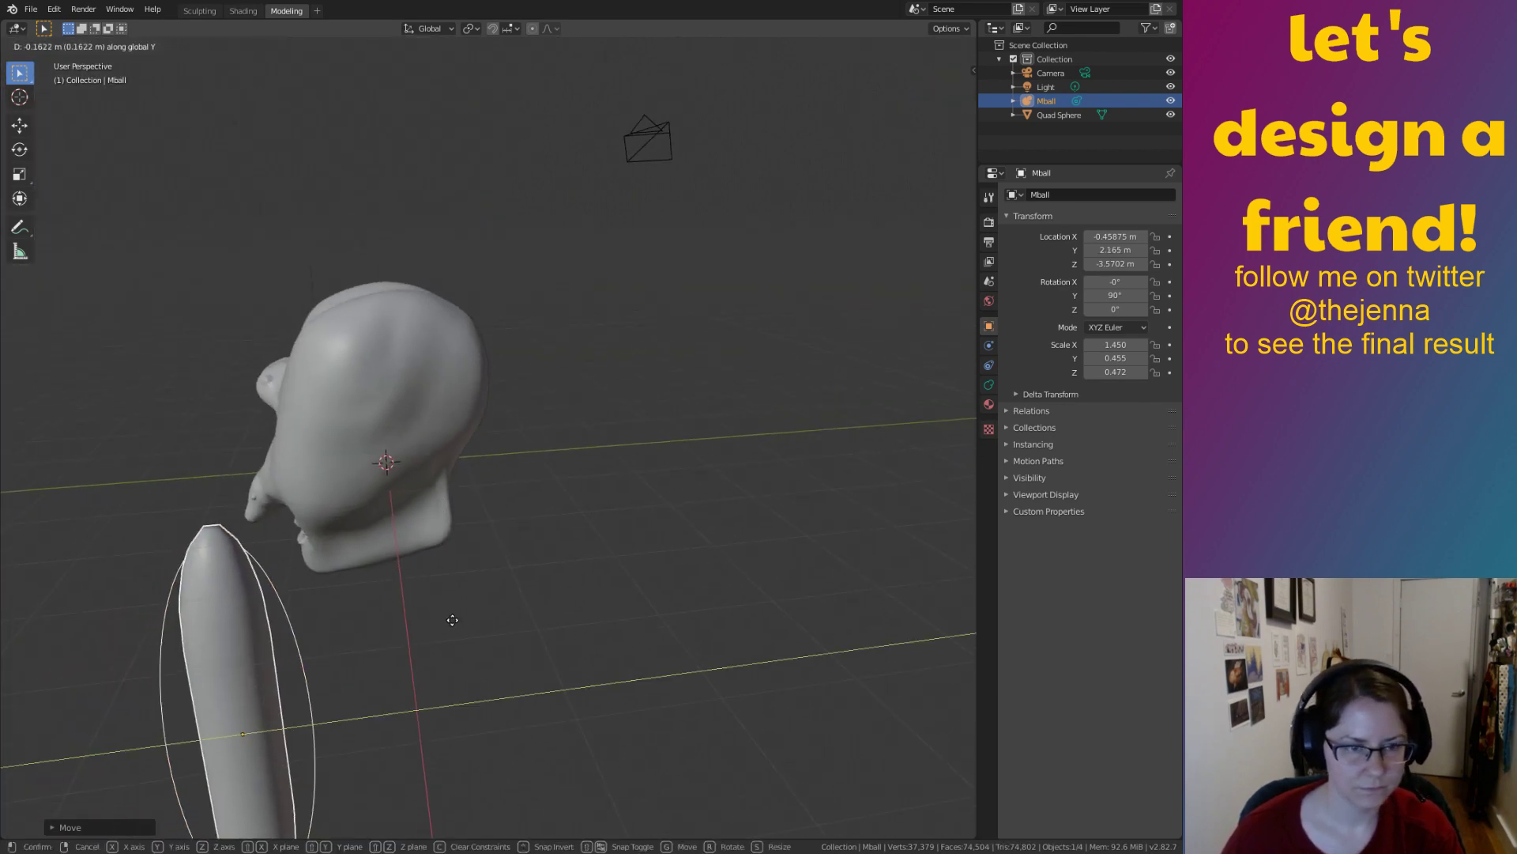
click(585, 623)
key(g)
key(y)
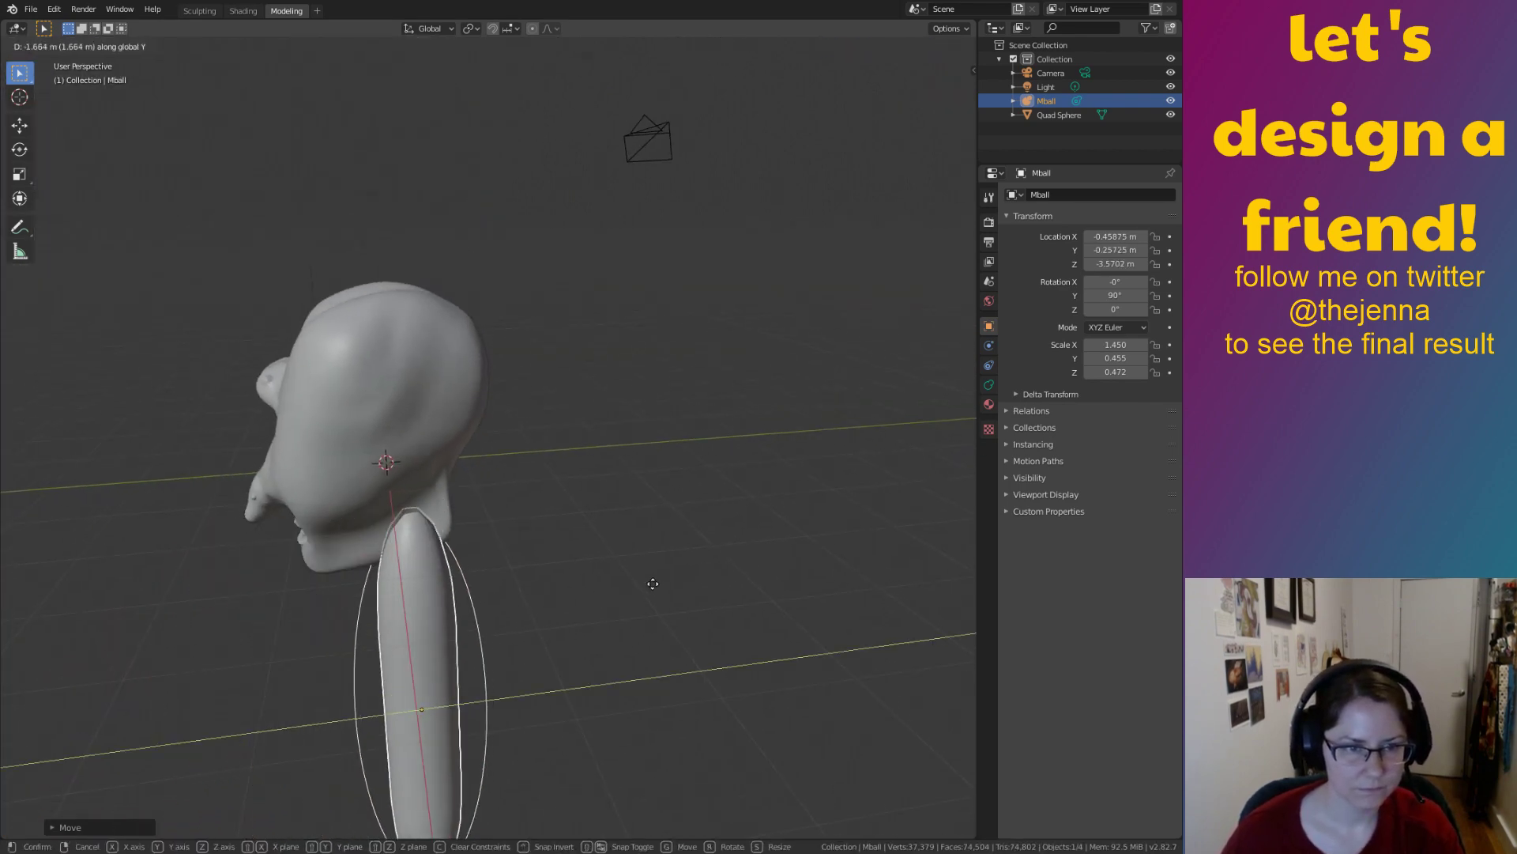
click(654, 587)
Center the capsule under the neck by moving it along the global X axis to about 0.13 m
middle_drag(654, 587, 362, 580)
key(g)
key(x)
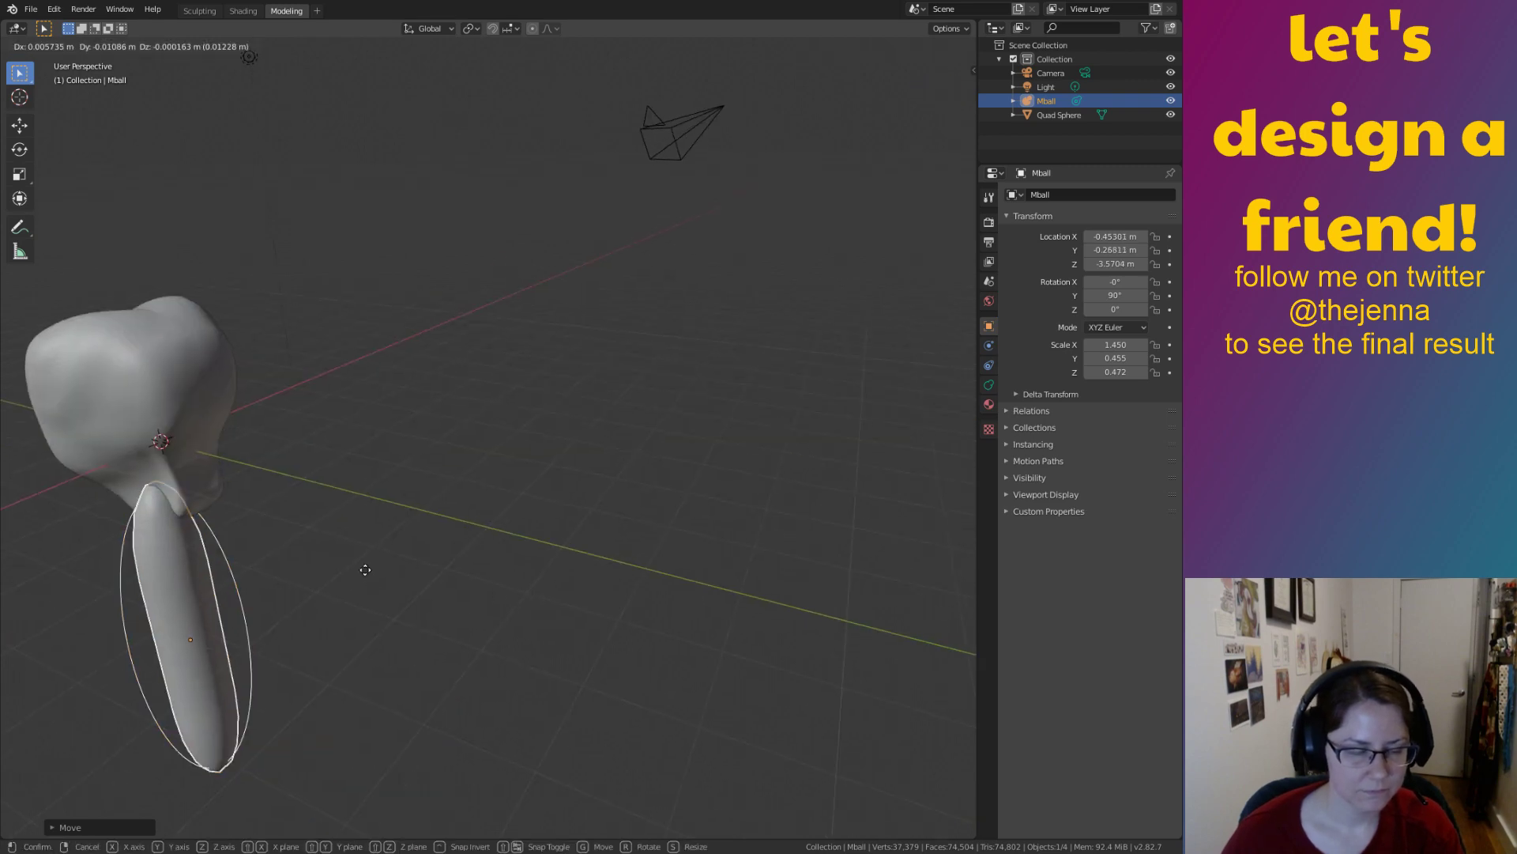
click(384, 592)
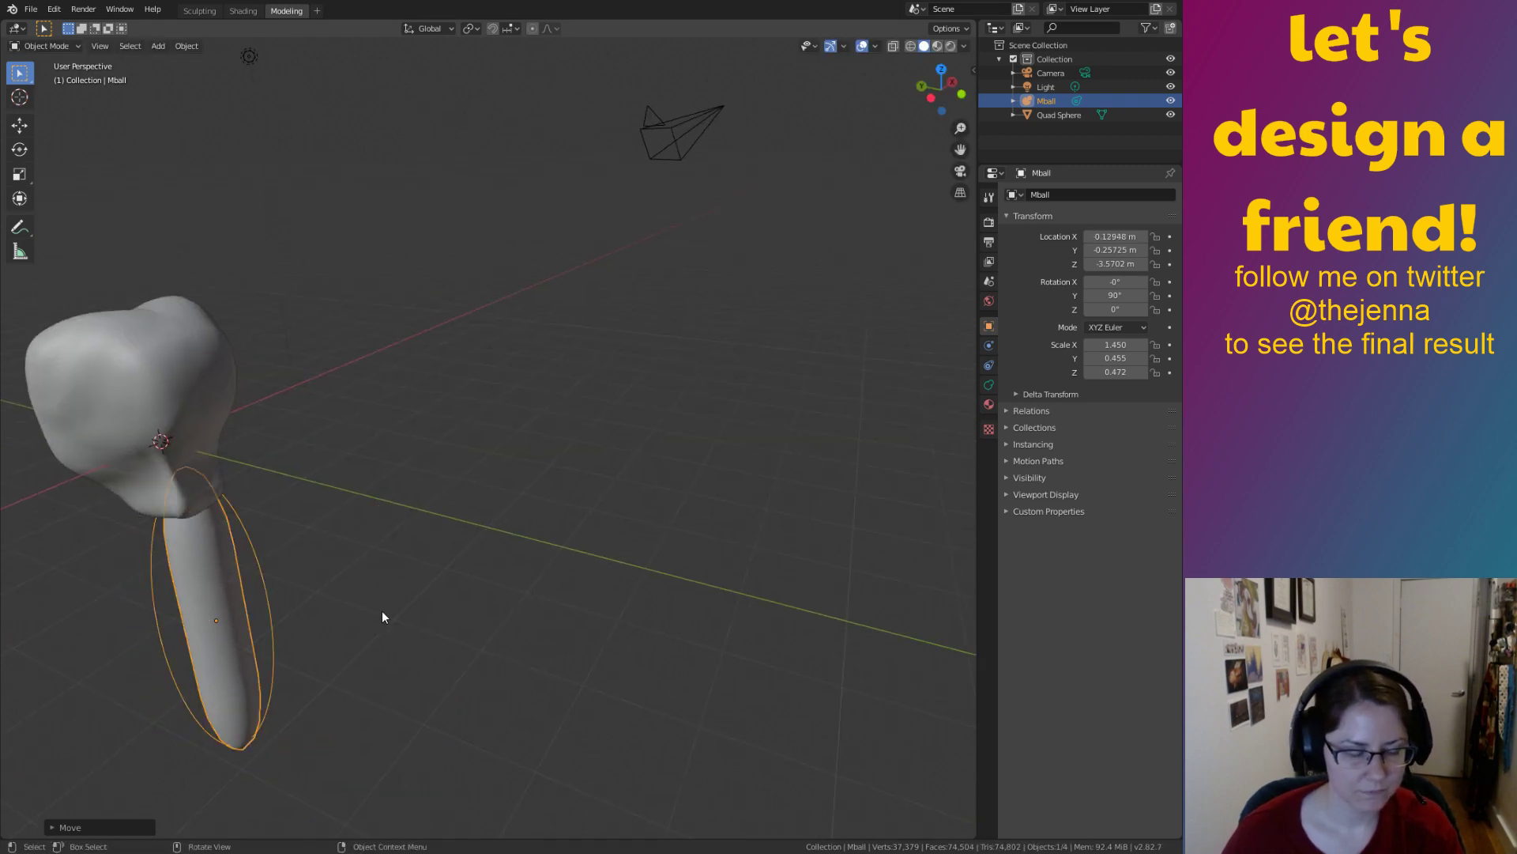
Thicken the capsule to a scale of about 0.87 along global Y and about 0.67 along global X
key(s)
key(y)
click(492, 637)
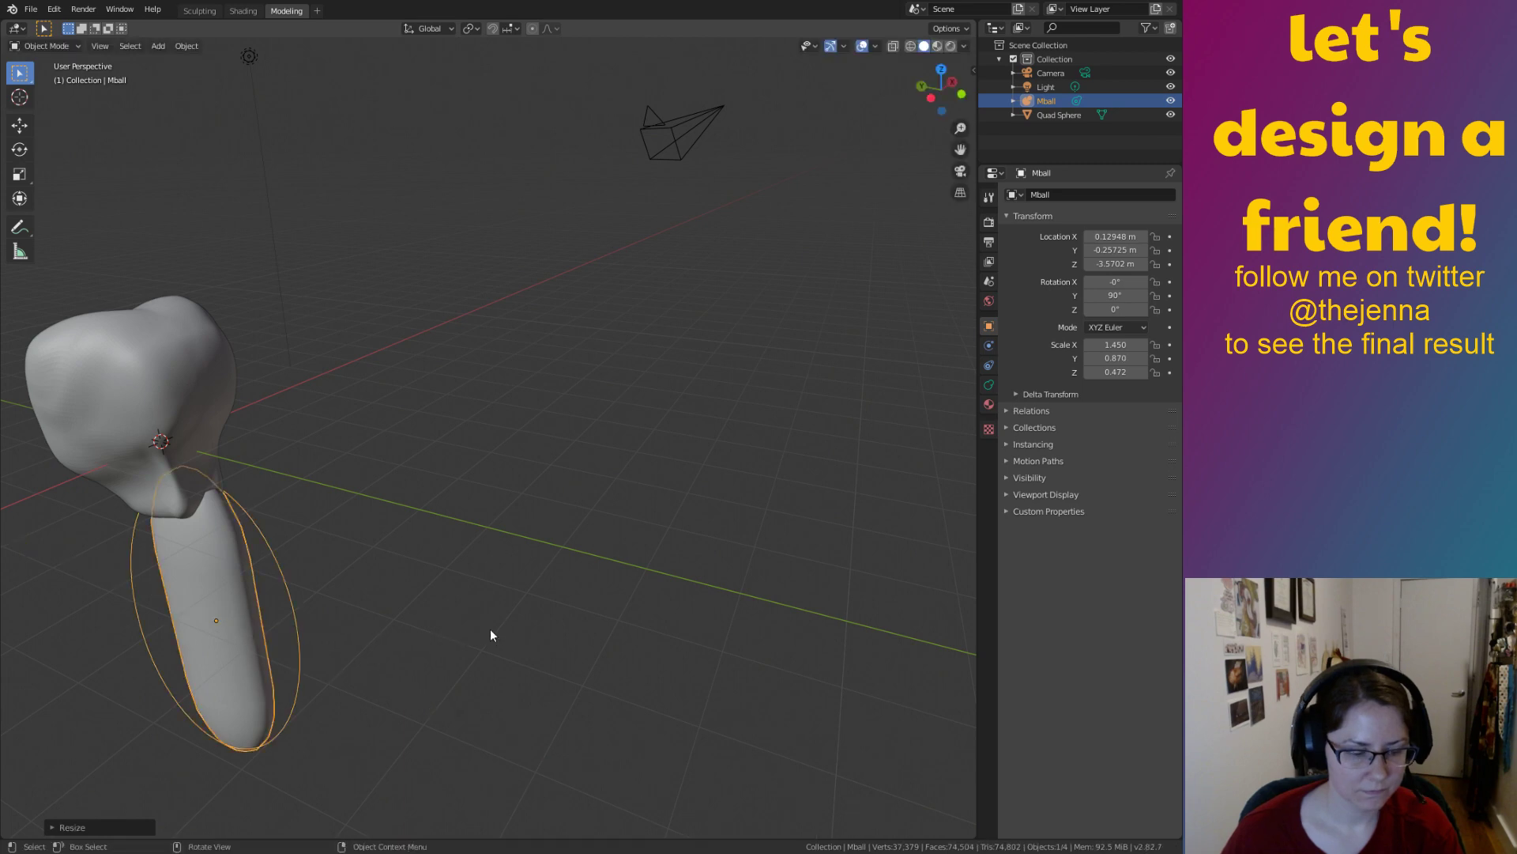
key(s)
key(x)
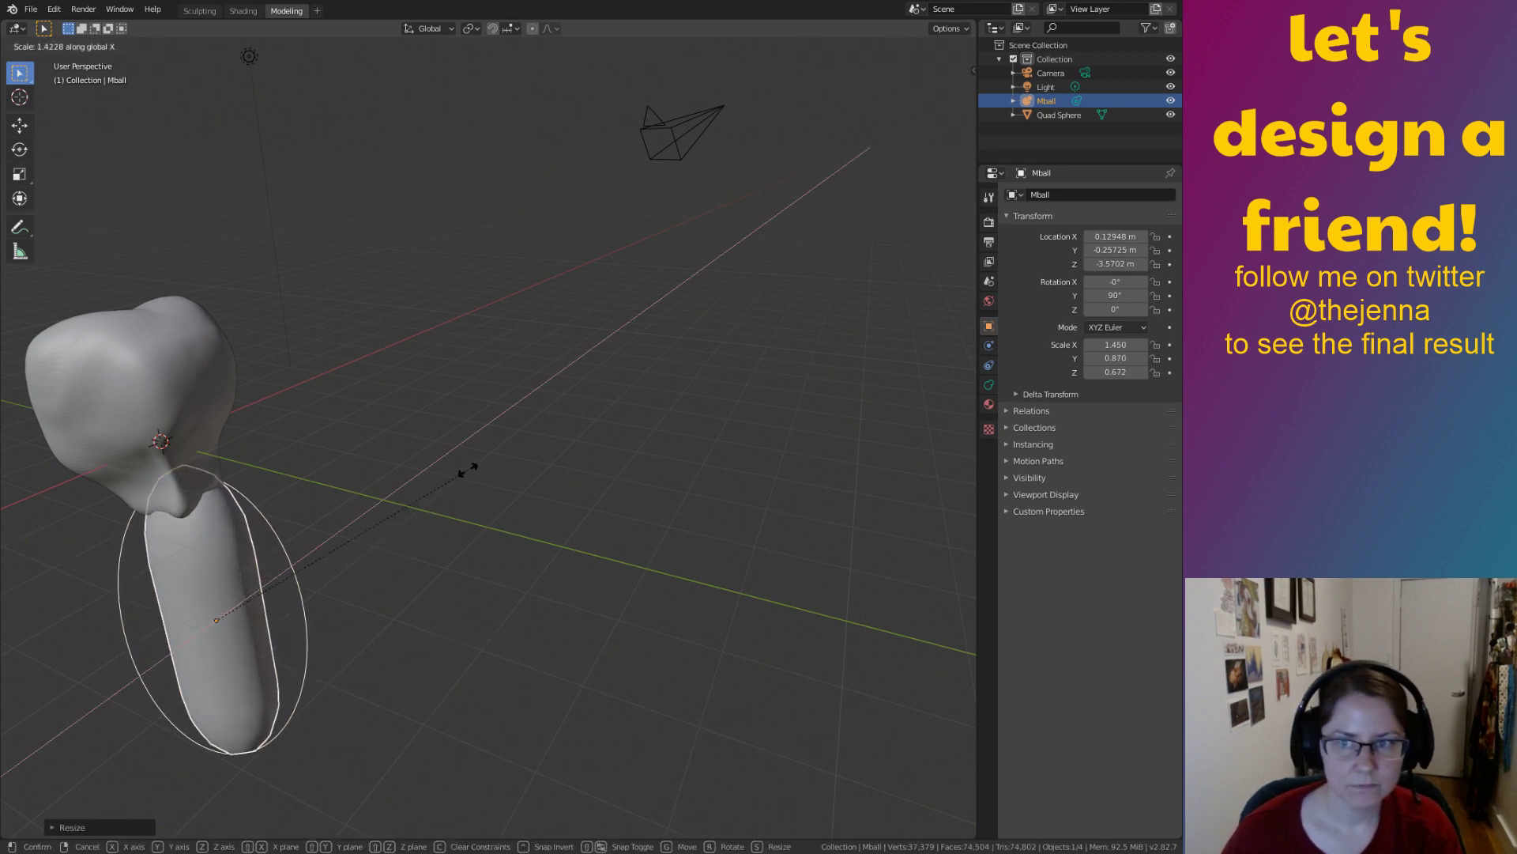
click(468, 470)
Slim the capsule to a scale of about 0.70 along the global Y axis
middle_drag(468, 469, 680, 557)
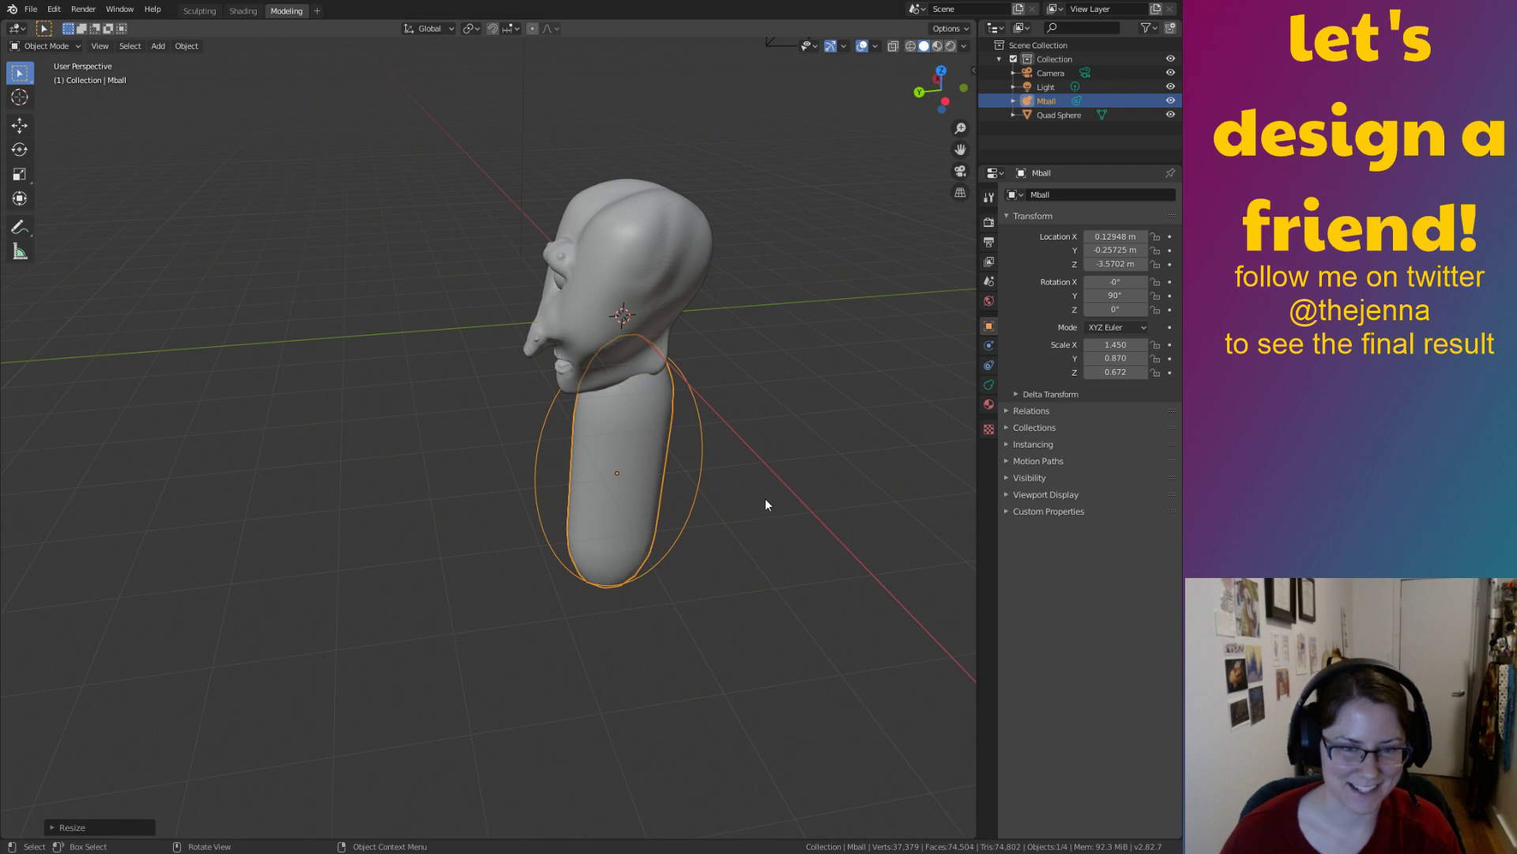
key(s)
key(y)
click(748, 484)
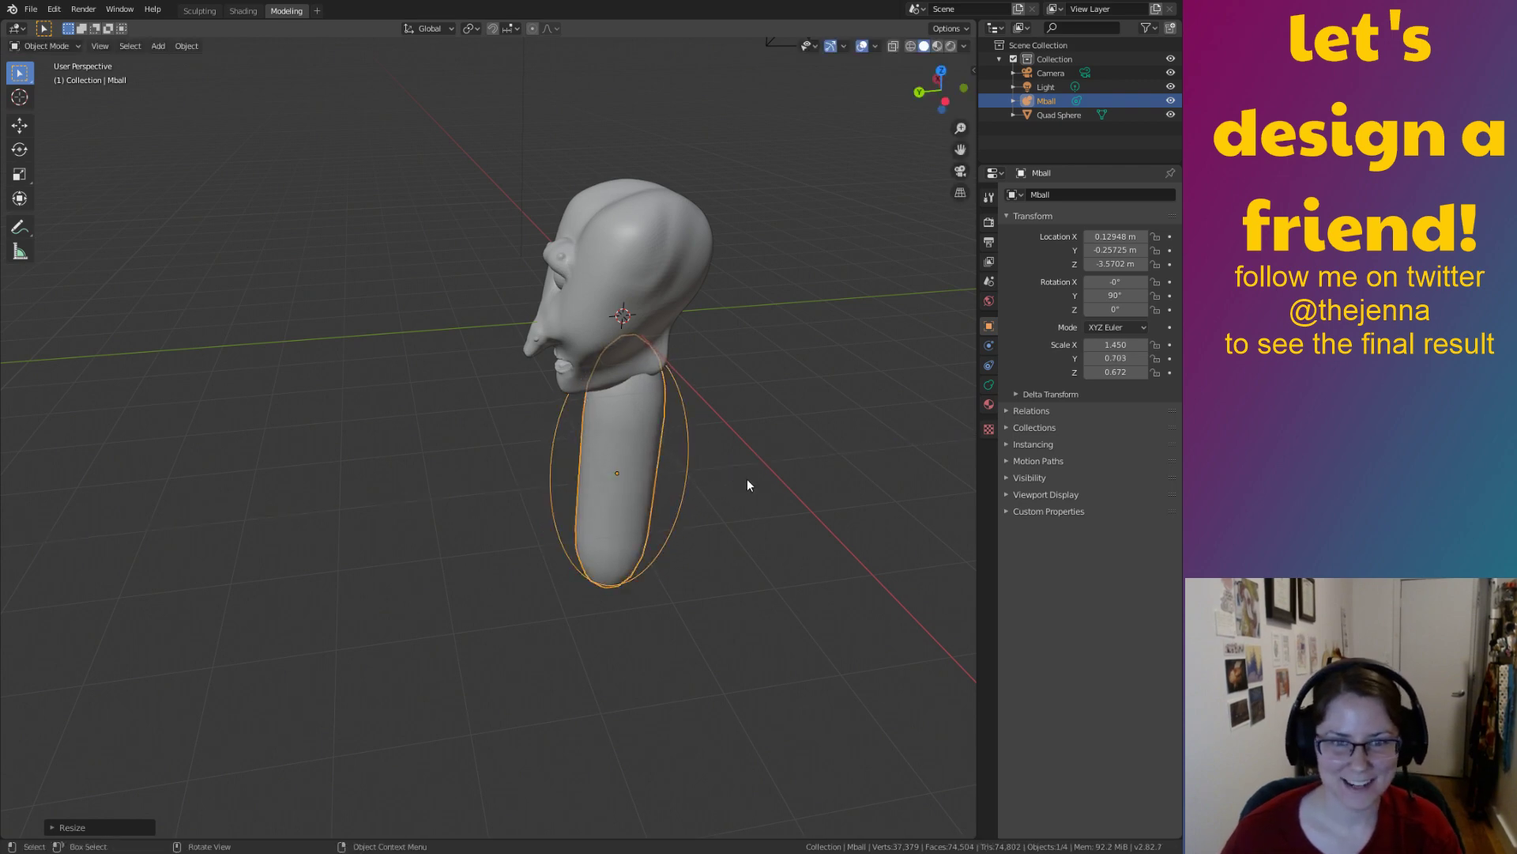
Shrink the capsule uniformly to about 0.92 of its size and shorten it along global Z to a length scale of about 1.14
middle_drag(748, 480, 713, 507)
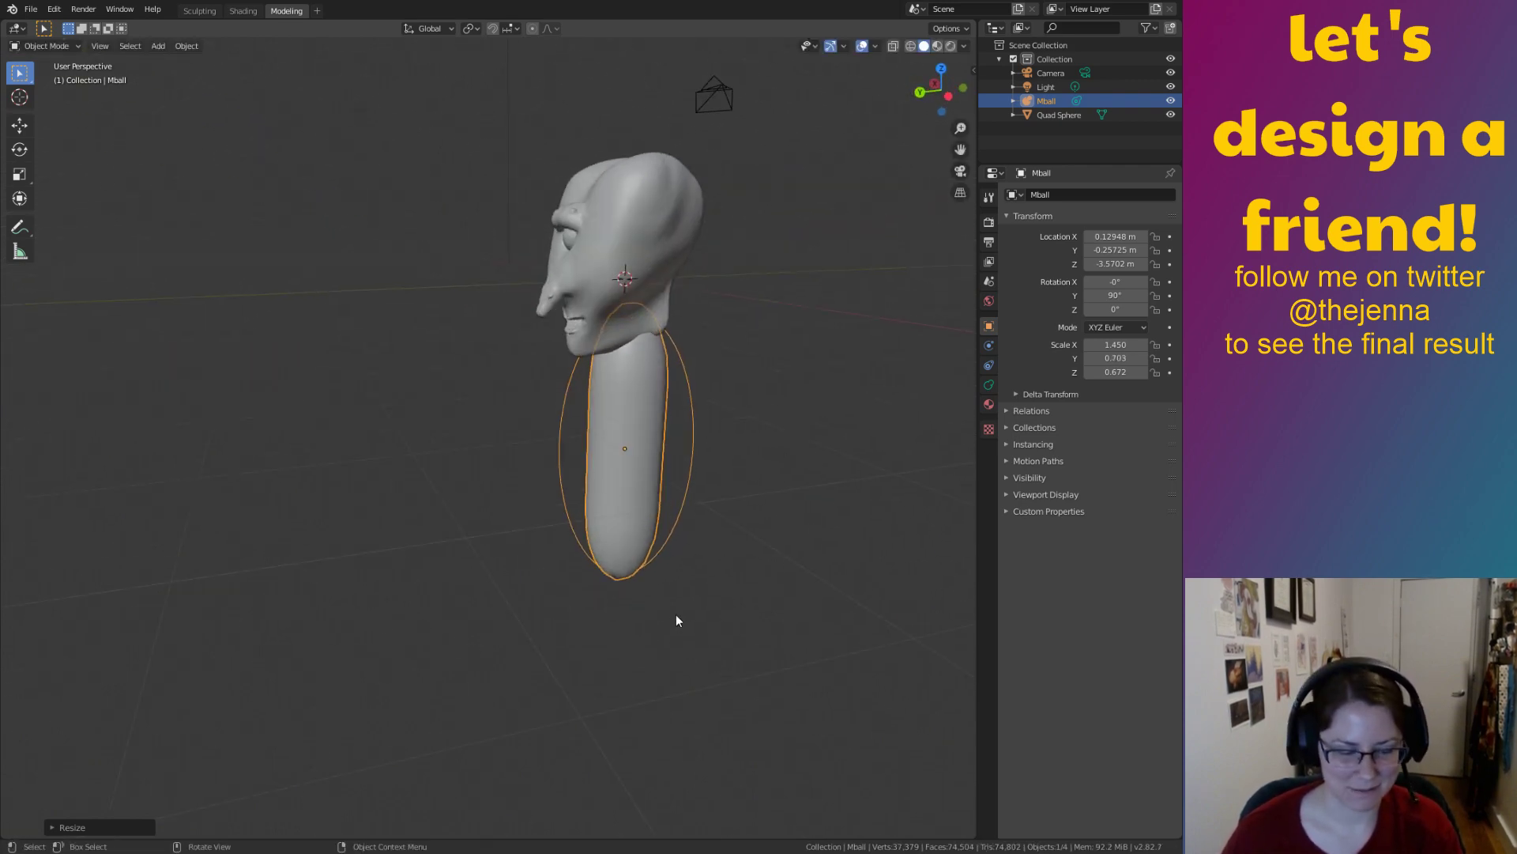
key(s)
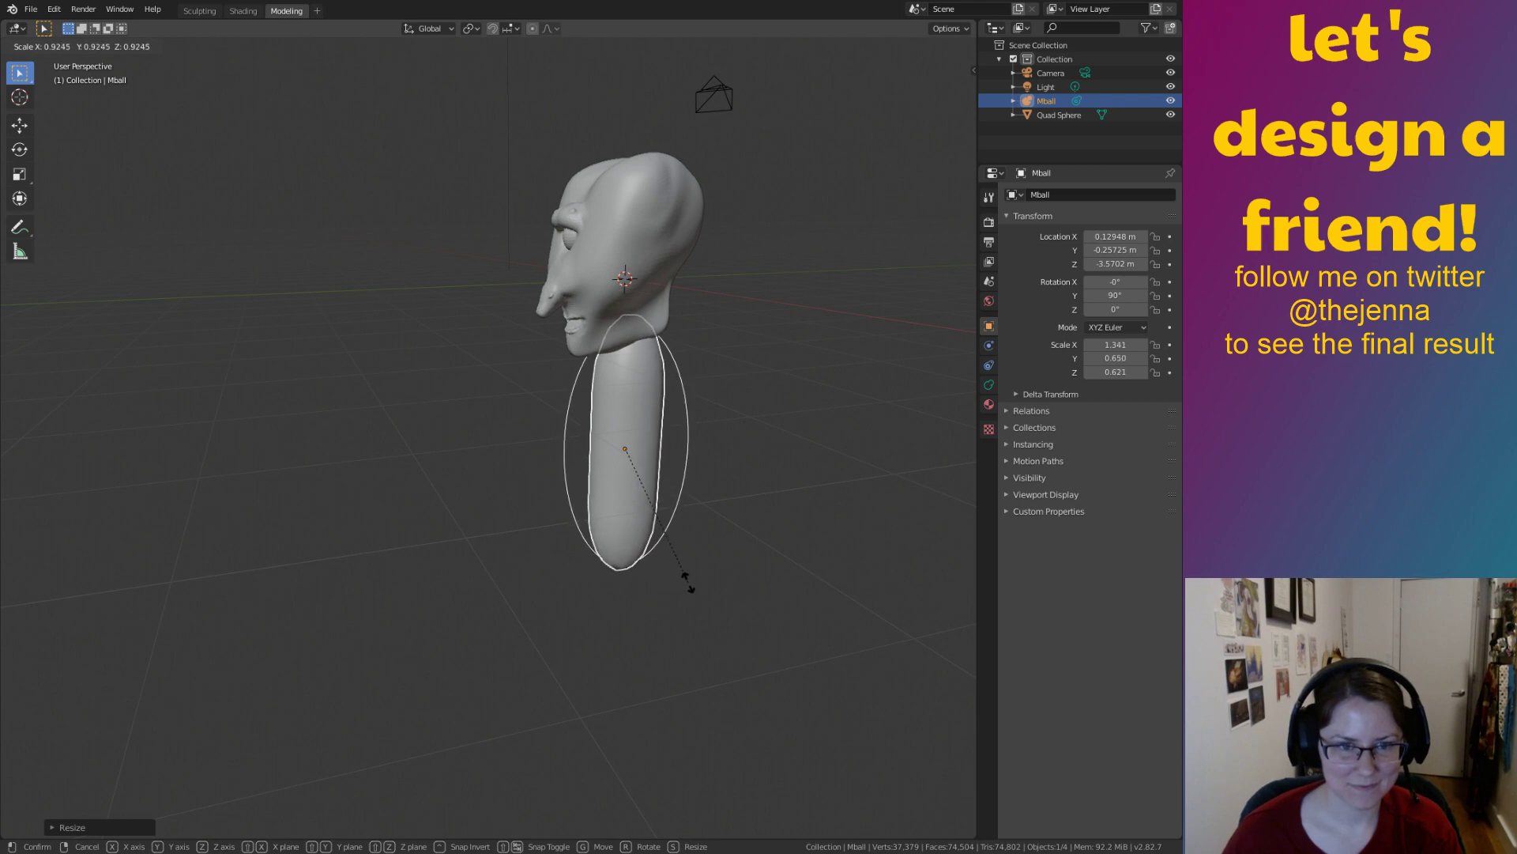
key(Escape)
key(s)
key(z)
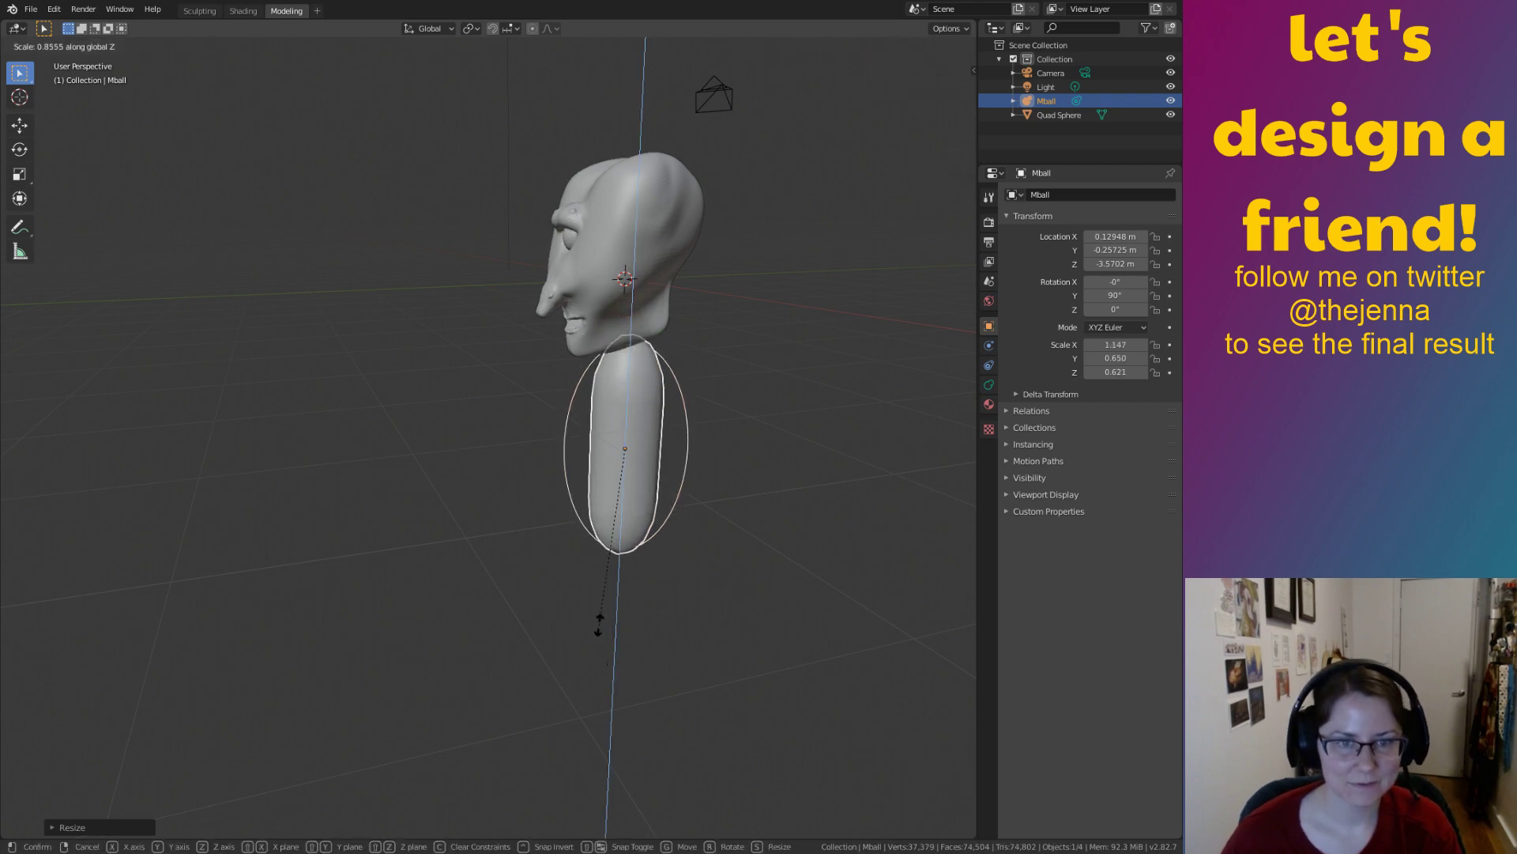
key(Escape)
Raise the capsule along the global Z axis to about -3.06 m so its upper end tucks into the neck
key(g)
key(z)
click(606, 584)
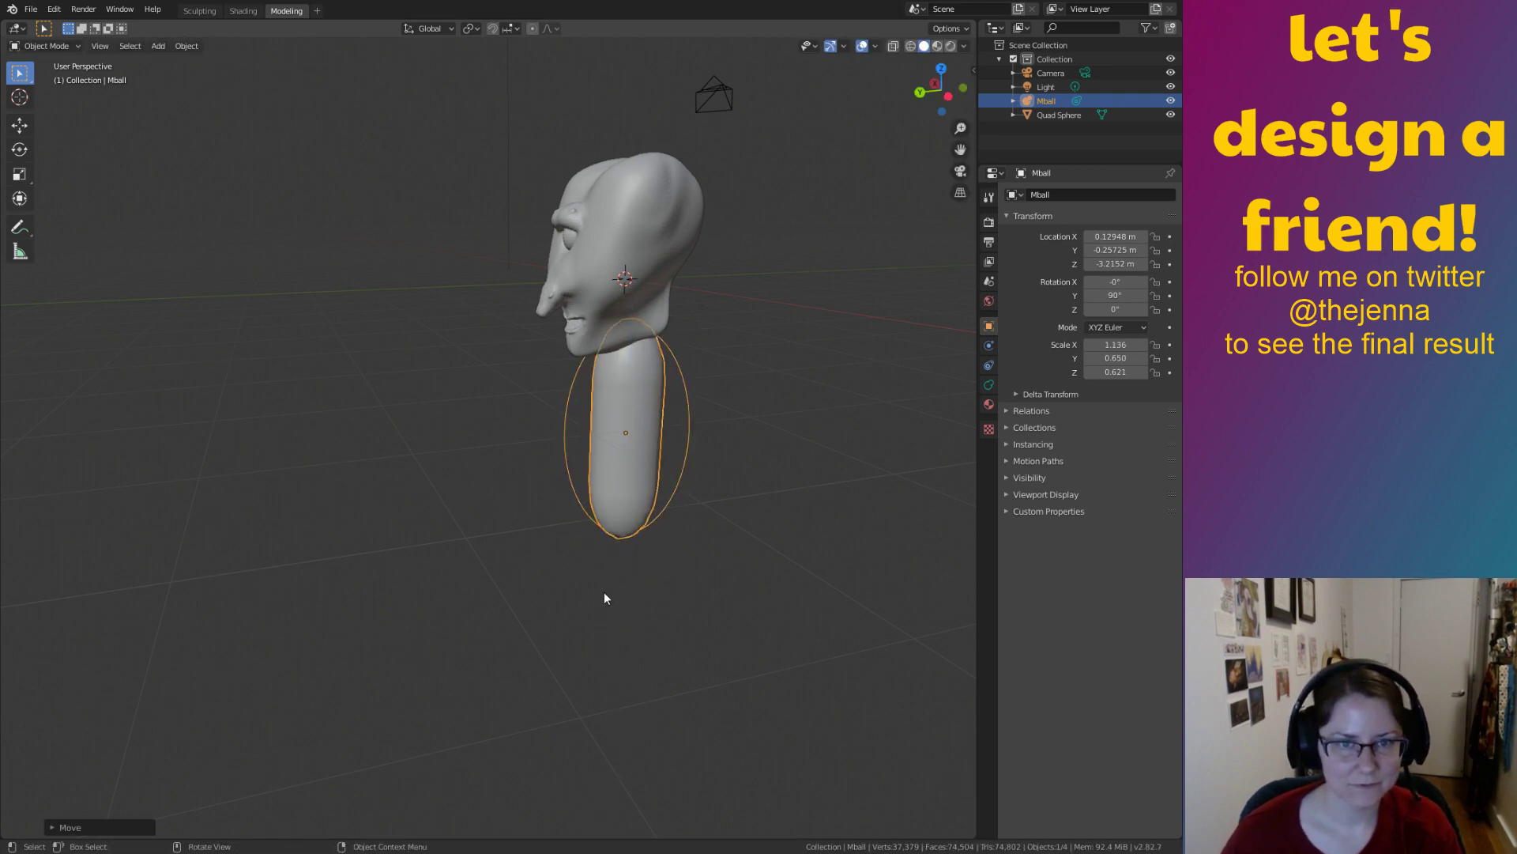
key(g)
key(z)
click(588, 577)
Duplicate the capsule behind the body and rotate the copy about 80° around the global X axis
middle_drag(589, 577, 579, 656)
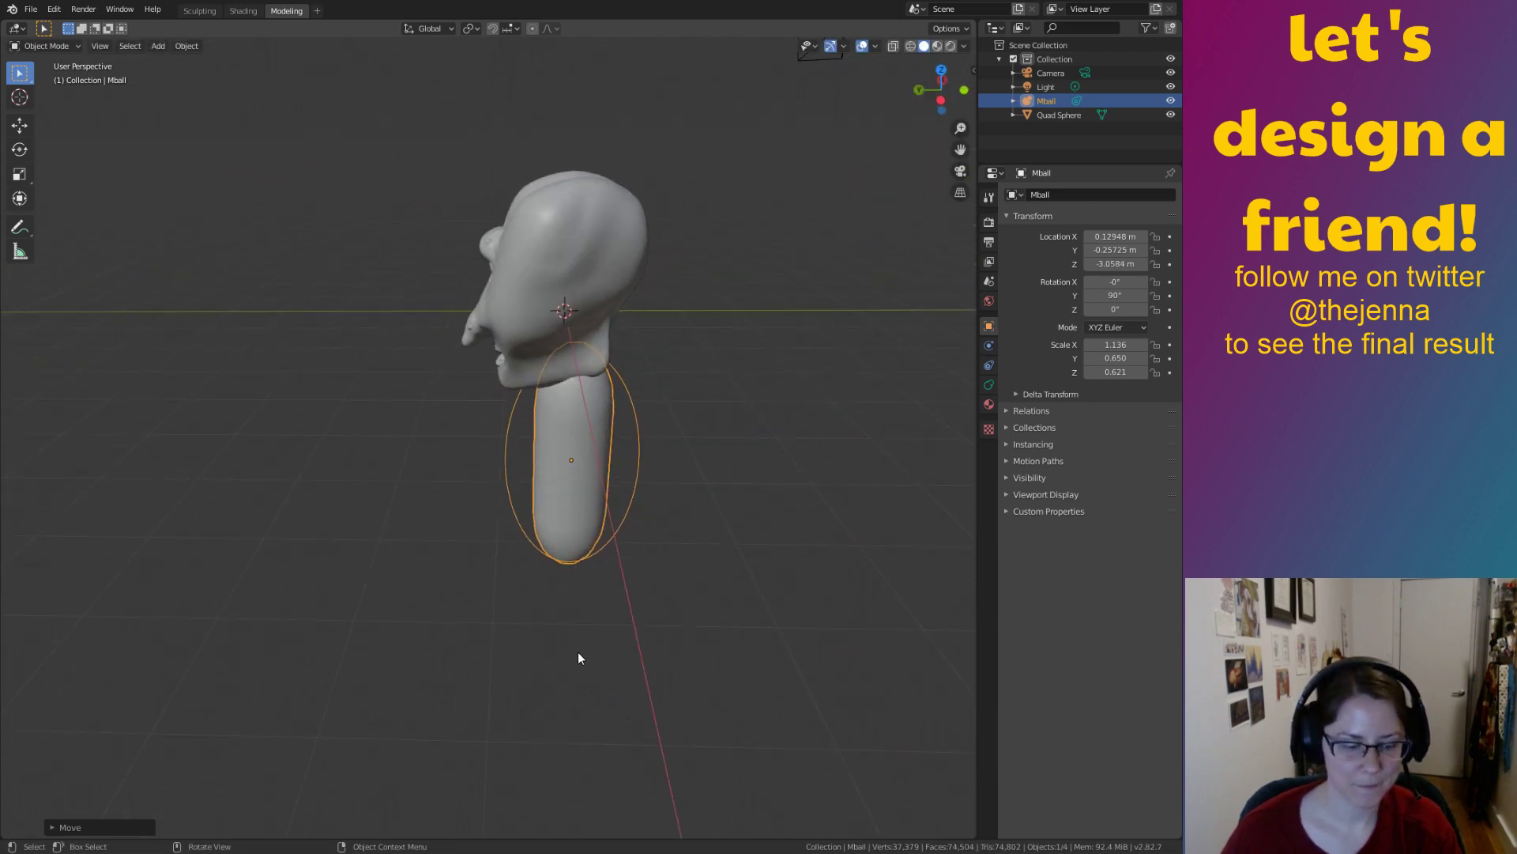
key(shift+d)
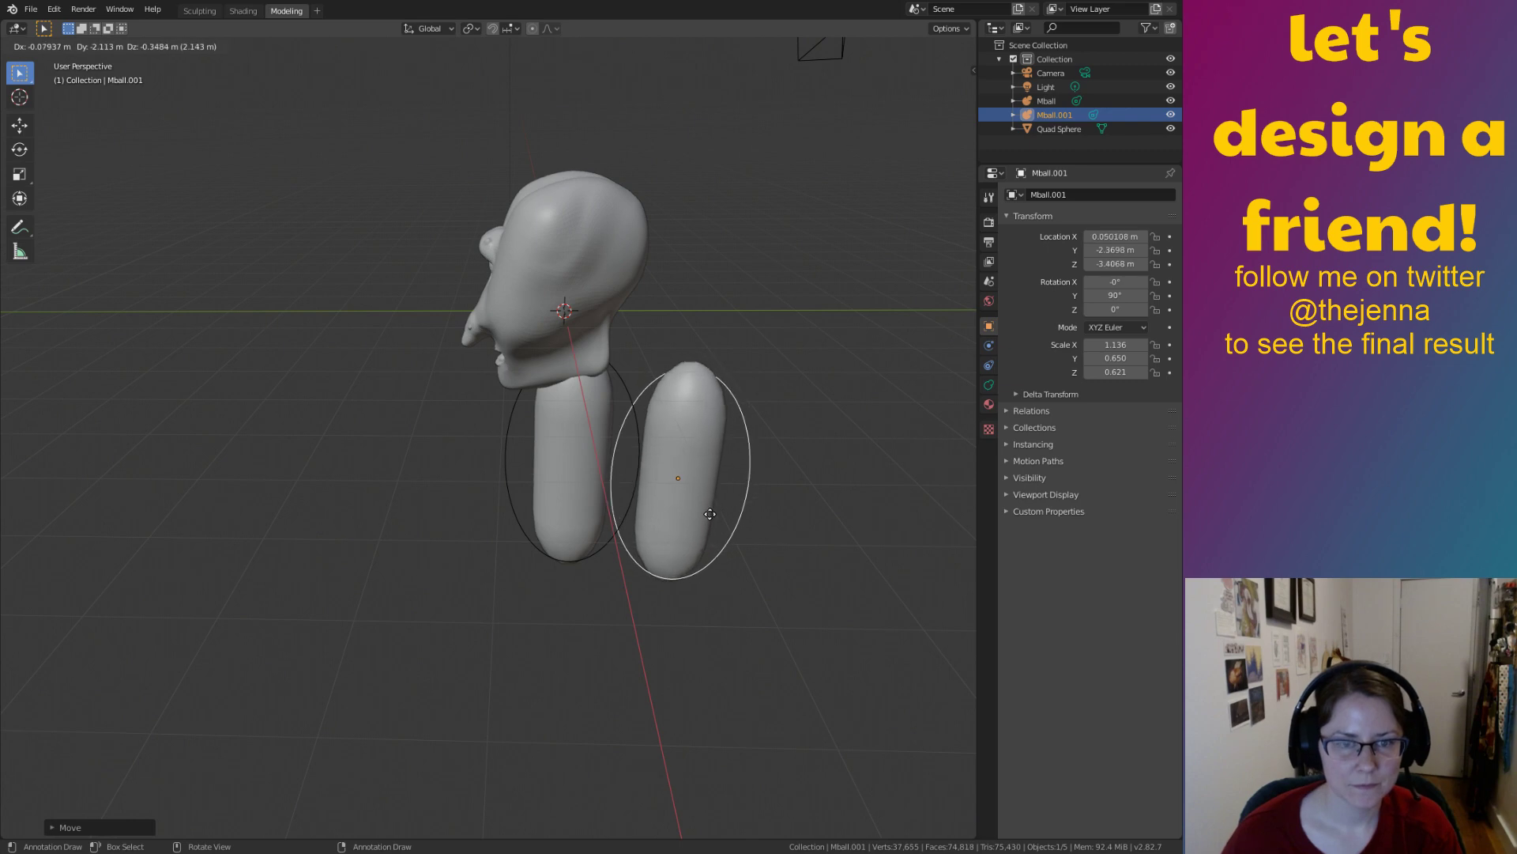
click(780, 454)
key(r)
key(x)
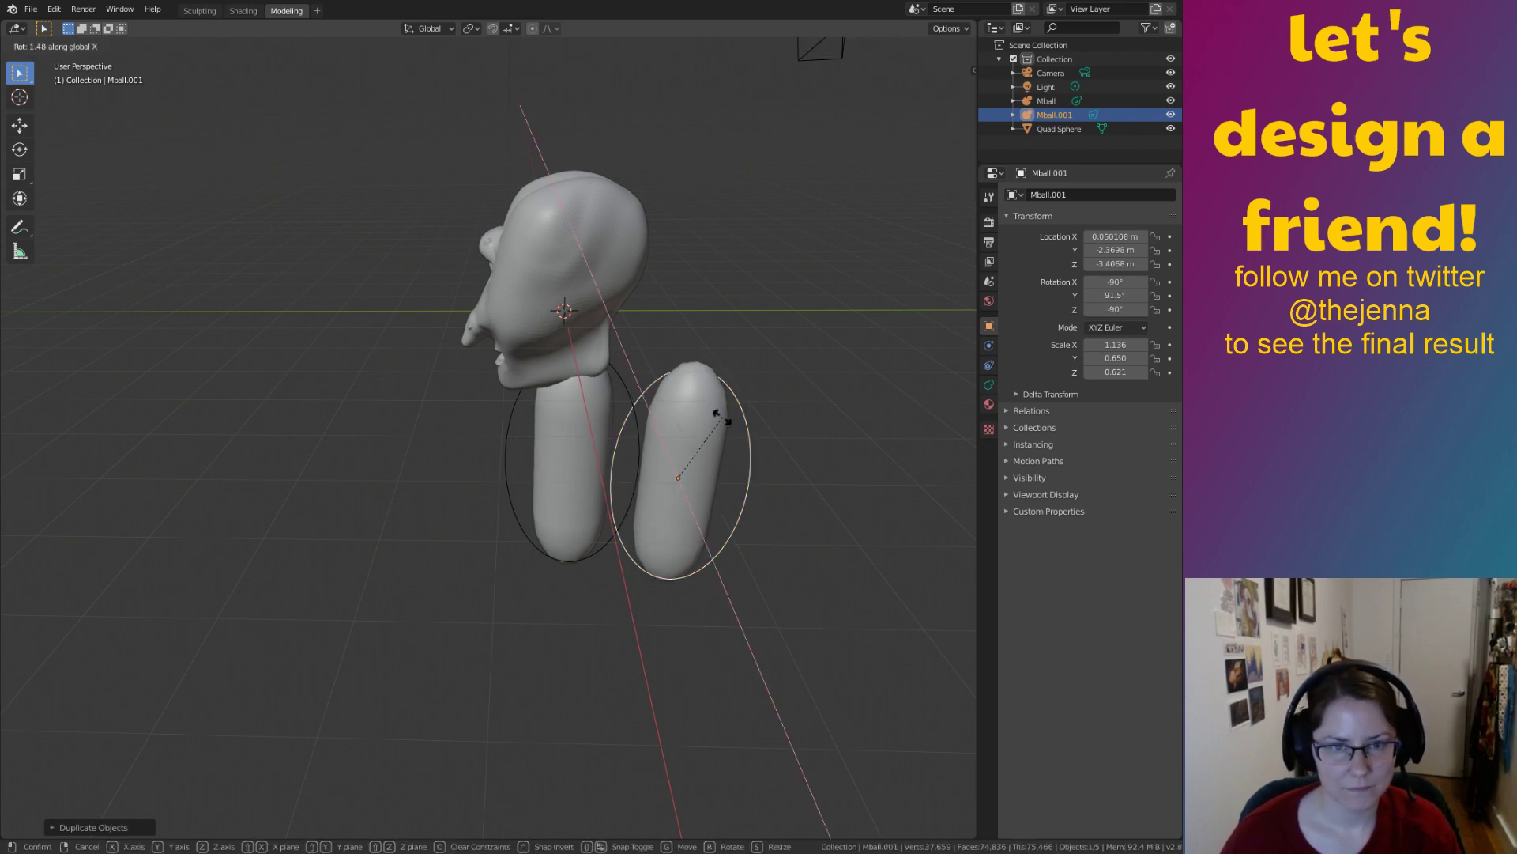
click(822, 539)
Lower the duplicated capsule along the global Z axis to about -4.40 m, level with the body's lower end
middle_drag(822, 539, 679, 553)
key(g)
key(z)
click(721, 523)
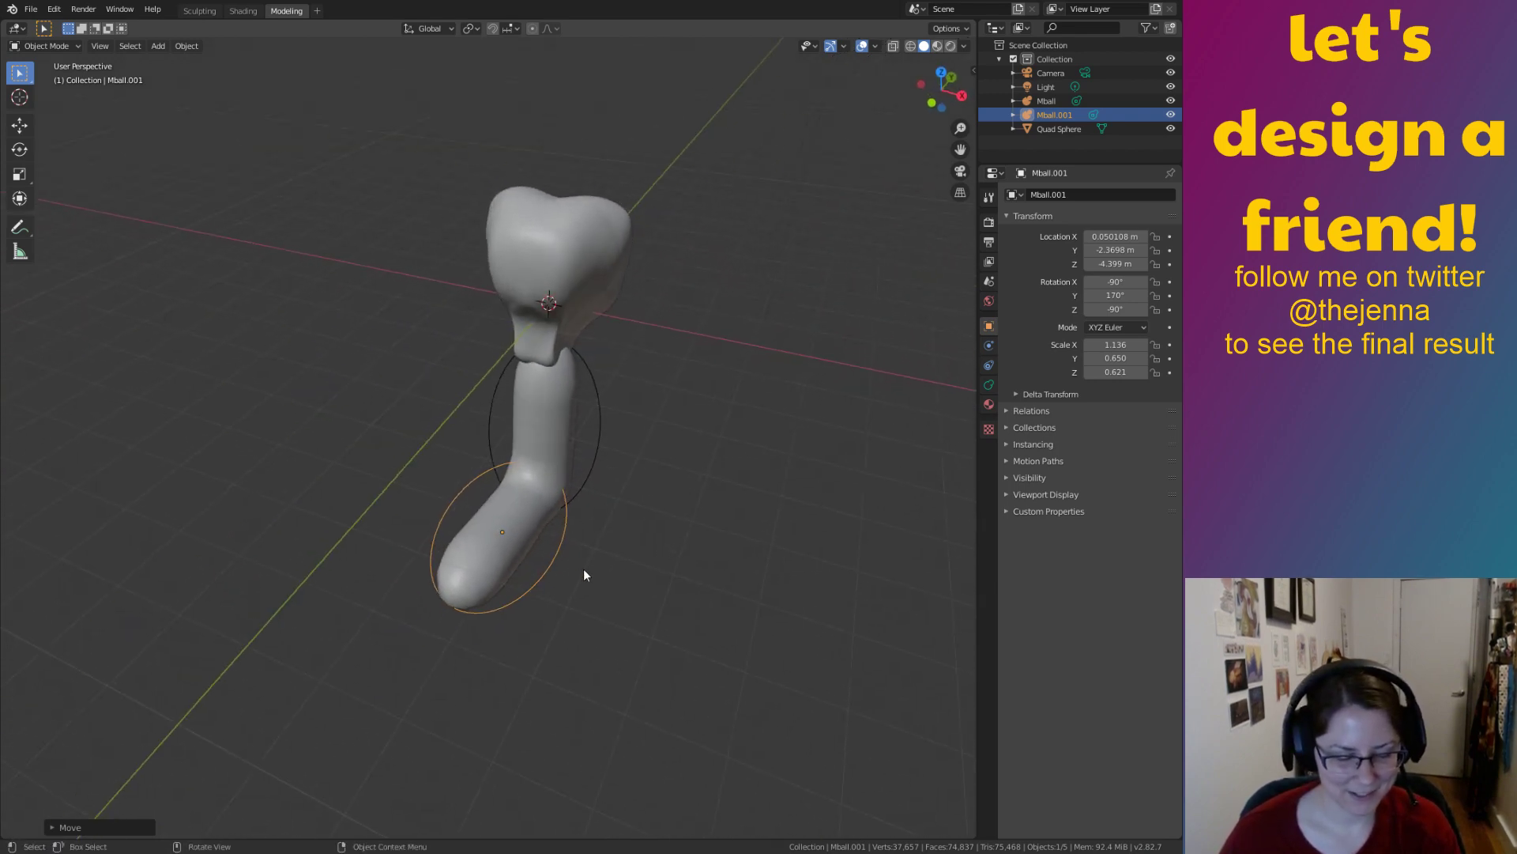
Rotate the lower capsule about 23° around global Z and move it along global X to about 0.75 m
key(r)
key(x)
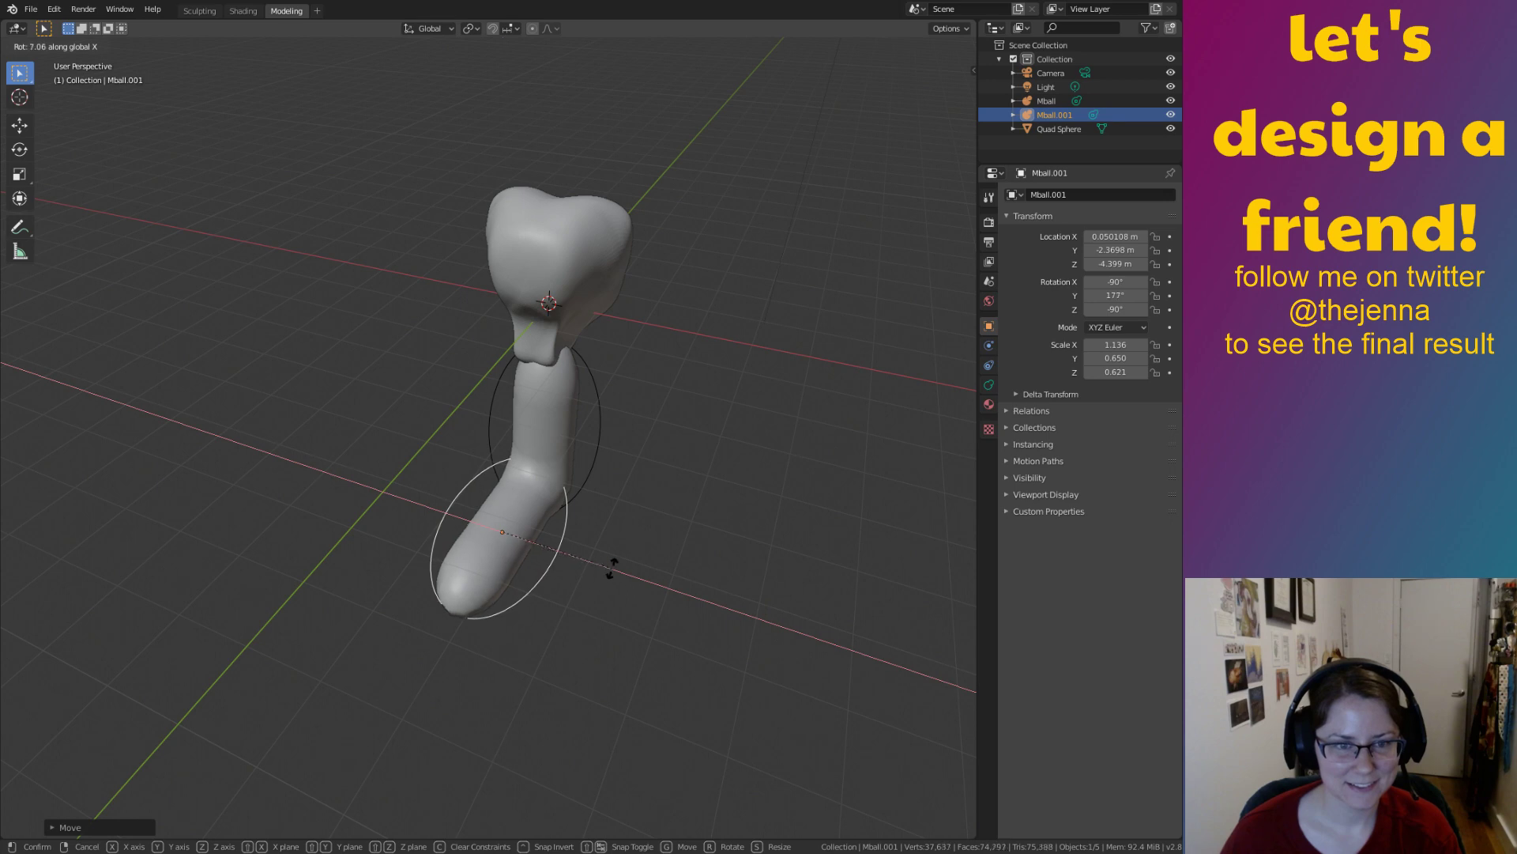
key(z)
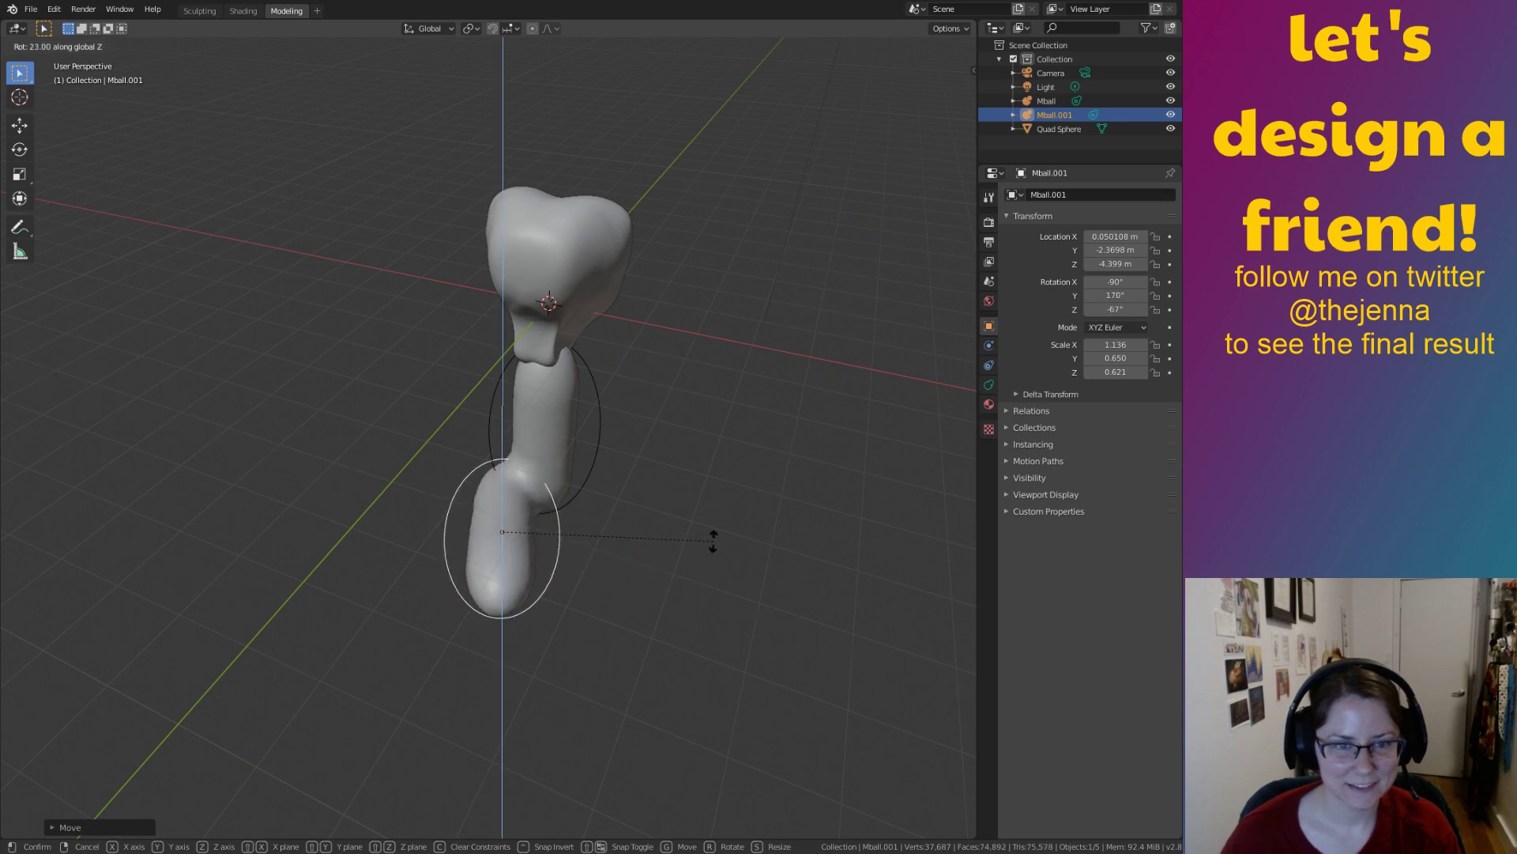
click(706, 533)
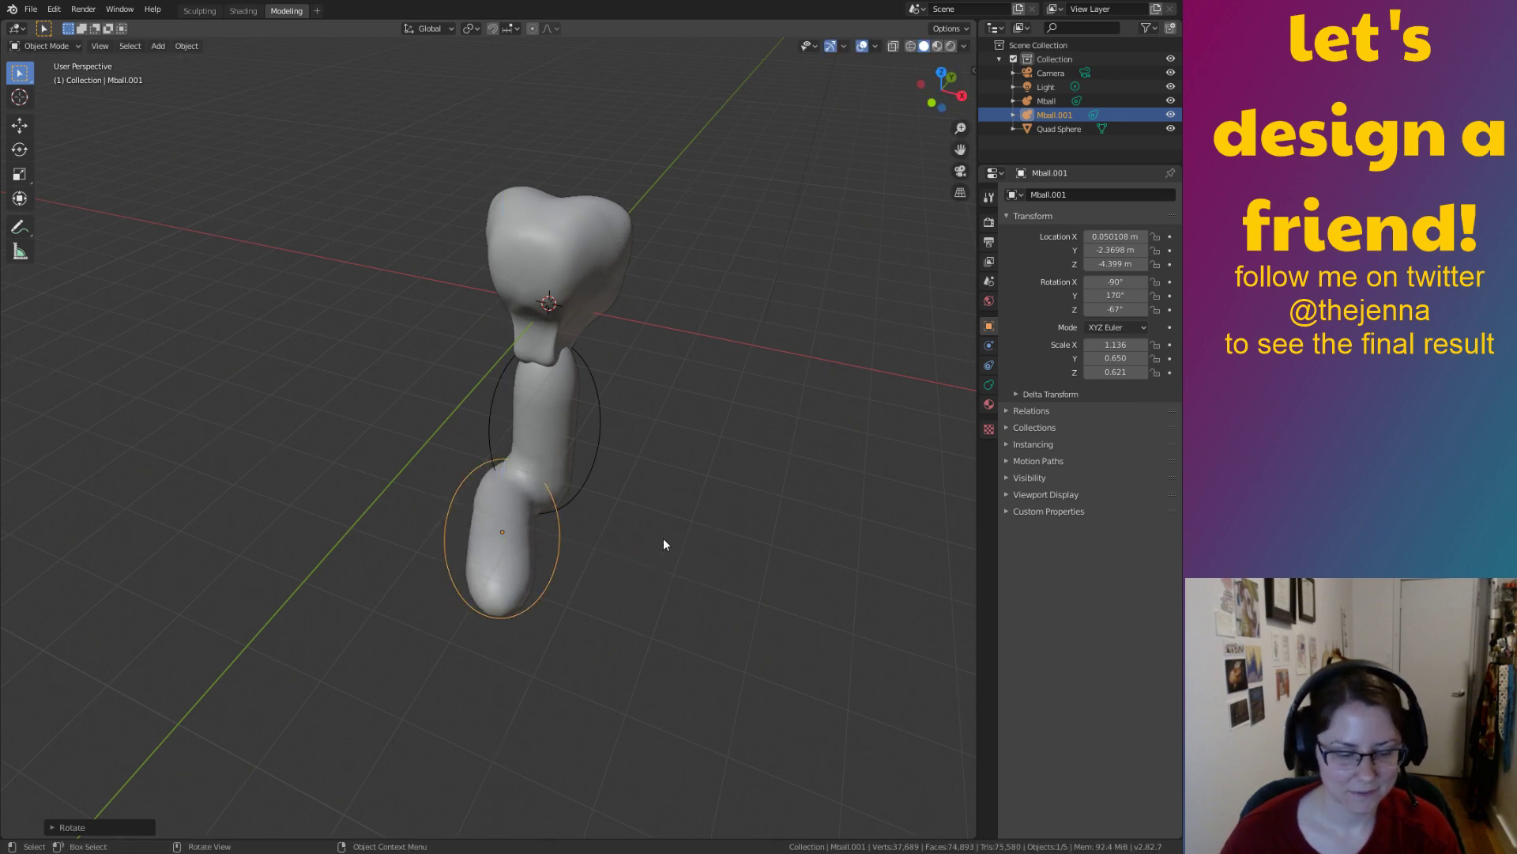
key(g)
key(x)
click(694, 545)
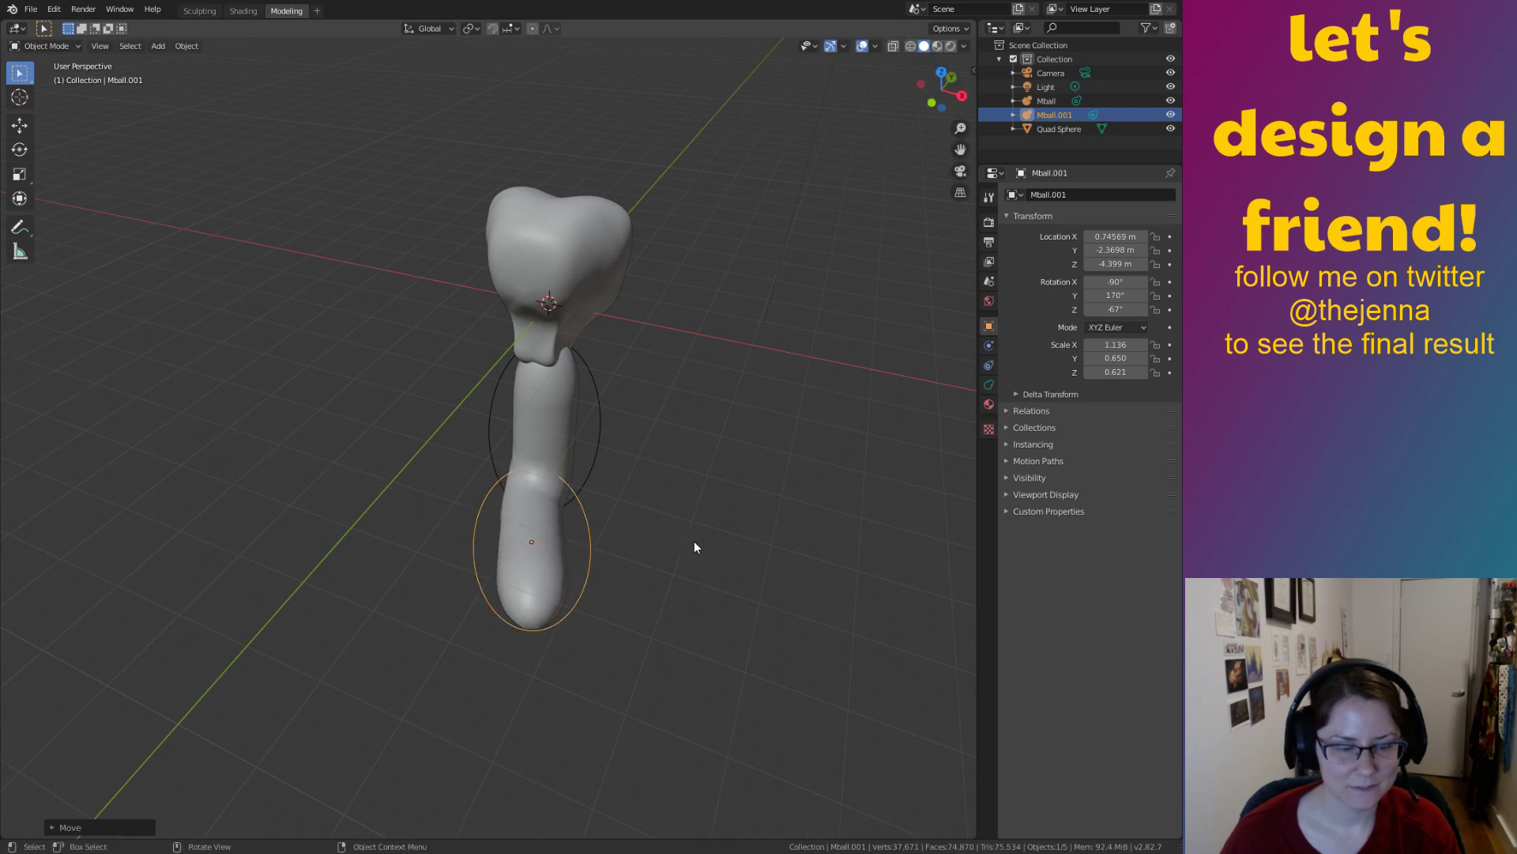
Turn the lower capsule further around the global Z axis to a Z rotation of about -49.8°
key(r)
key(z)
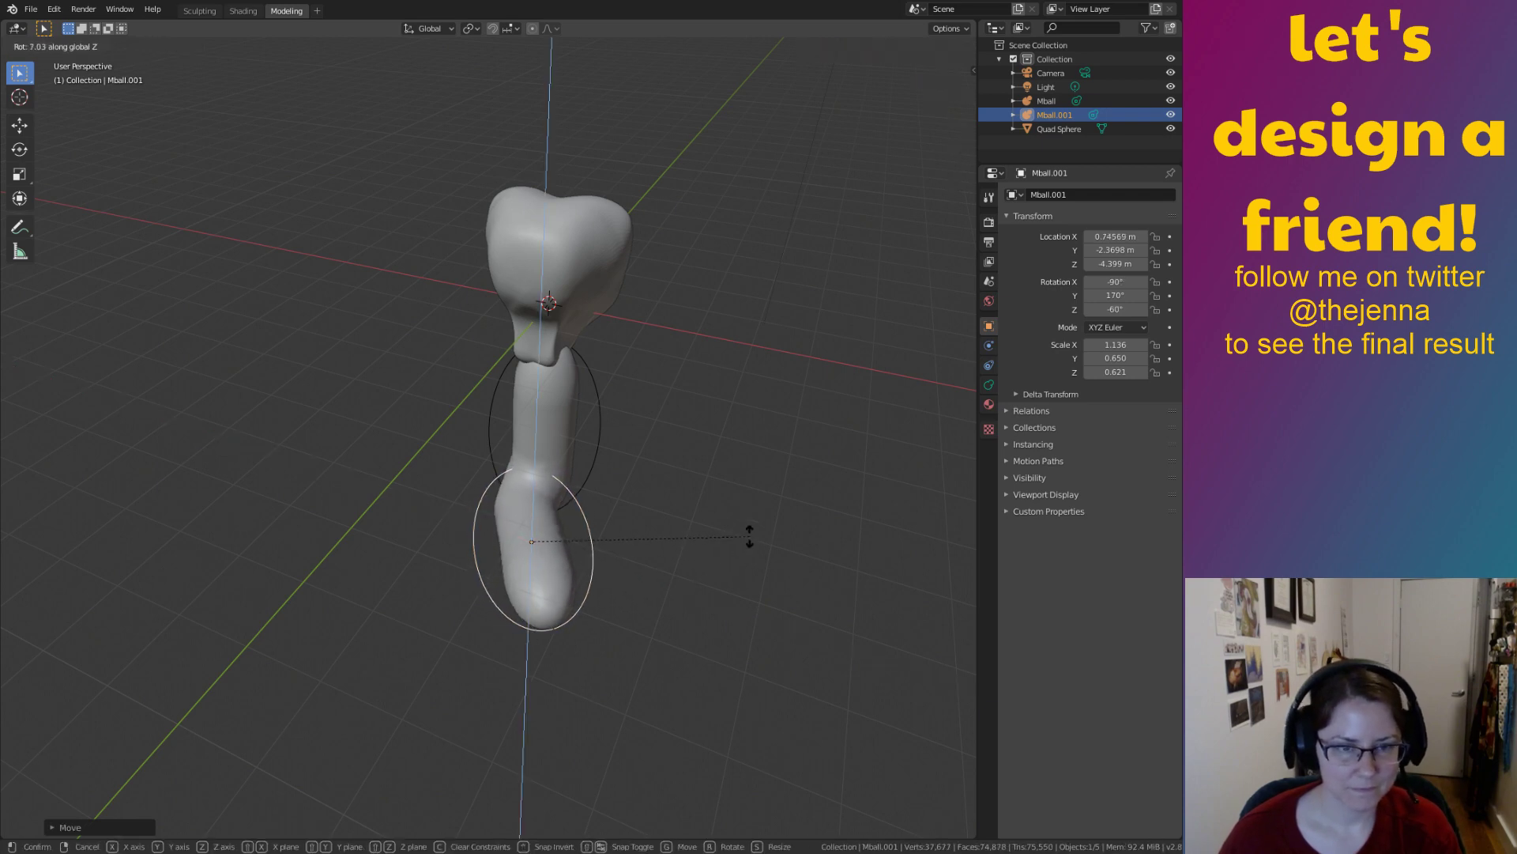
click(778, 491)
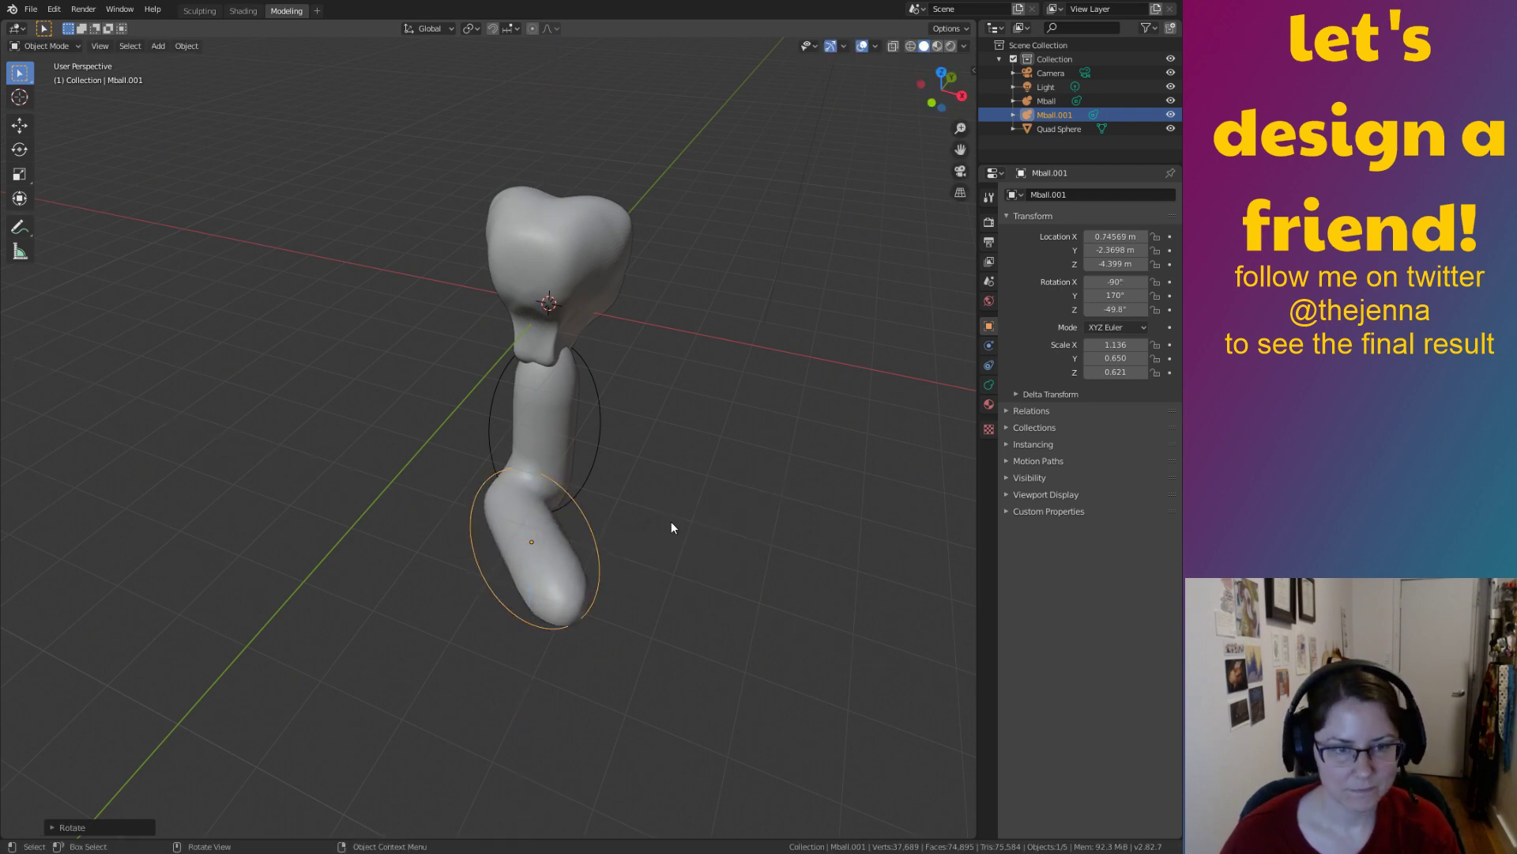
Move the lower capsule along global X to about 1.32 m and along global Y to about -1.96 m, joining it to the body
key(g)
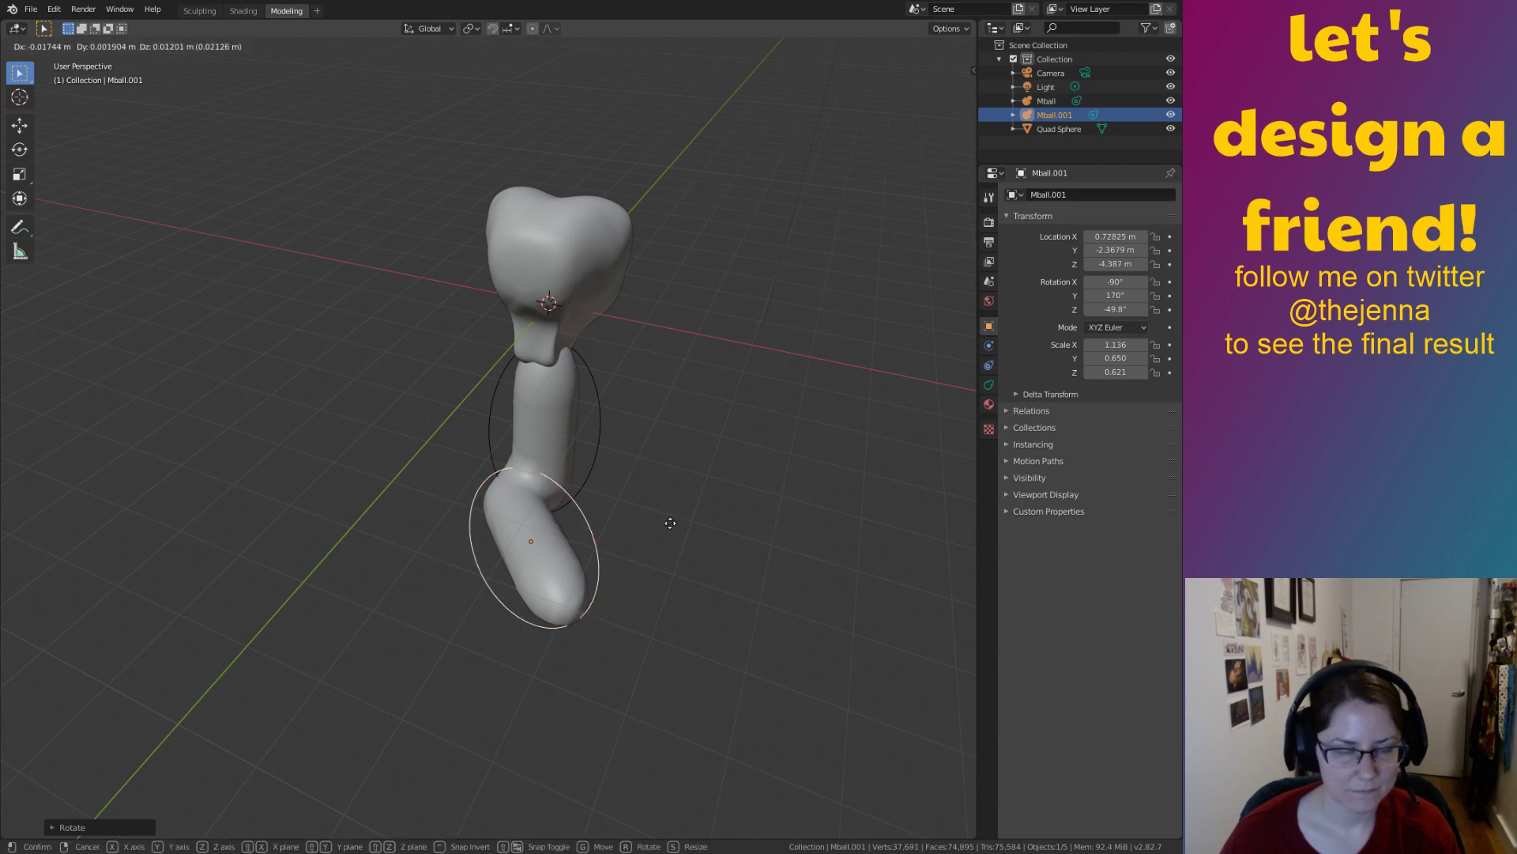
key(x)
click(698, 522)
key(g)
key(y)
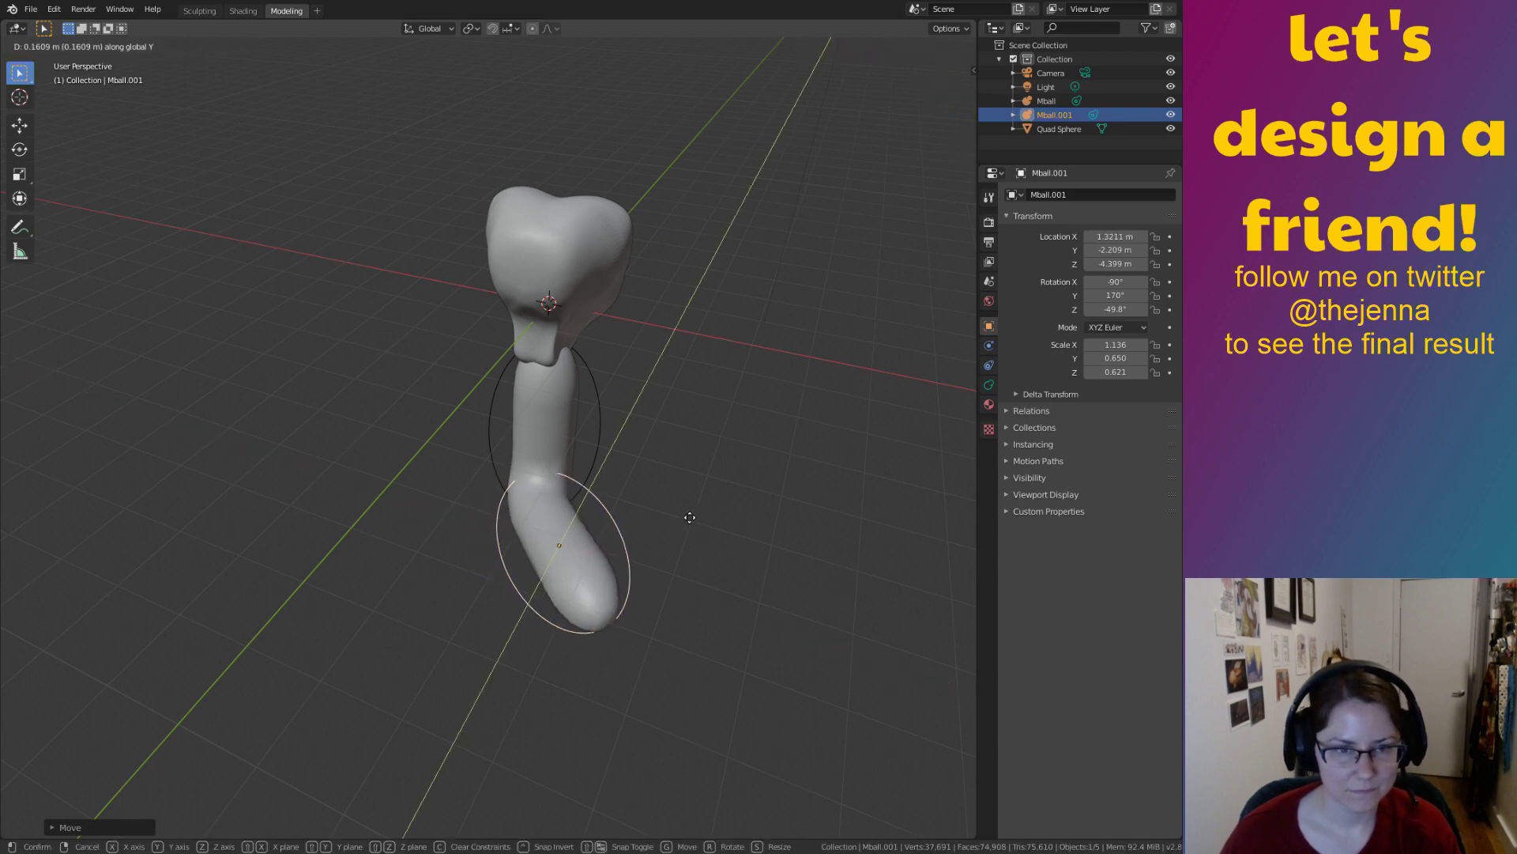
click(687, 515)
middle_drag(680, 522, 724, 528)
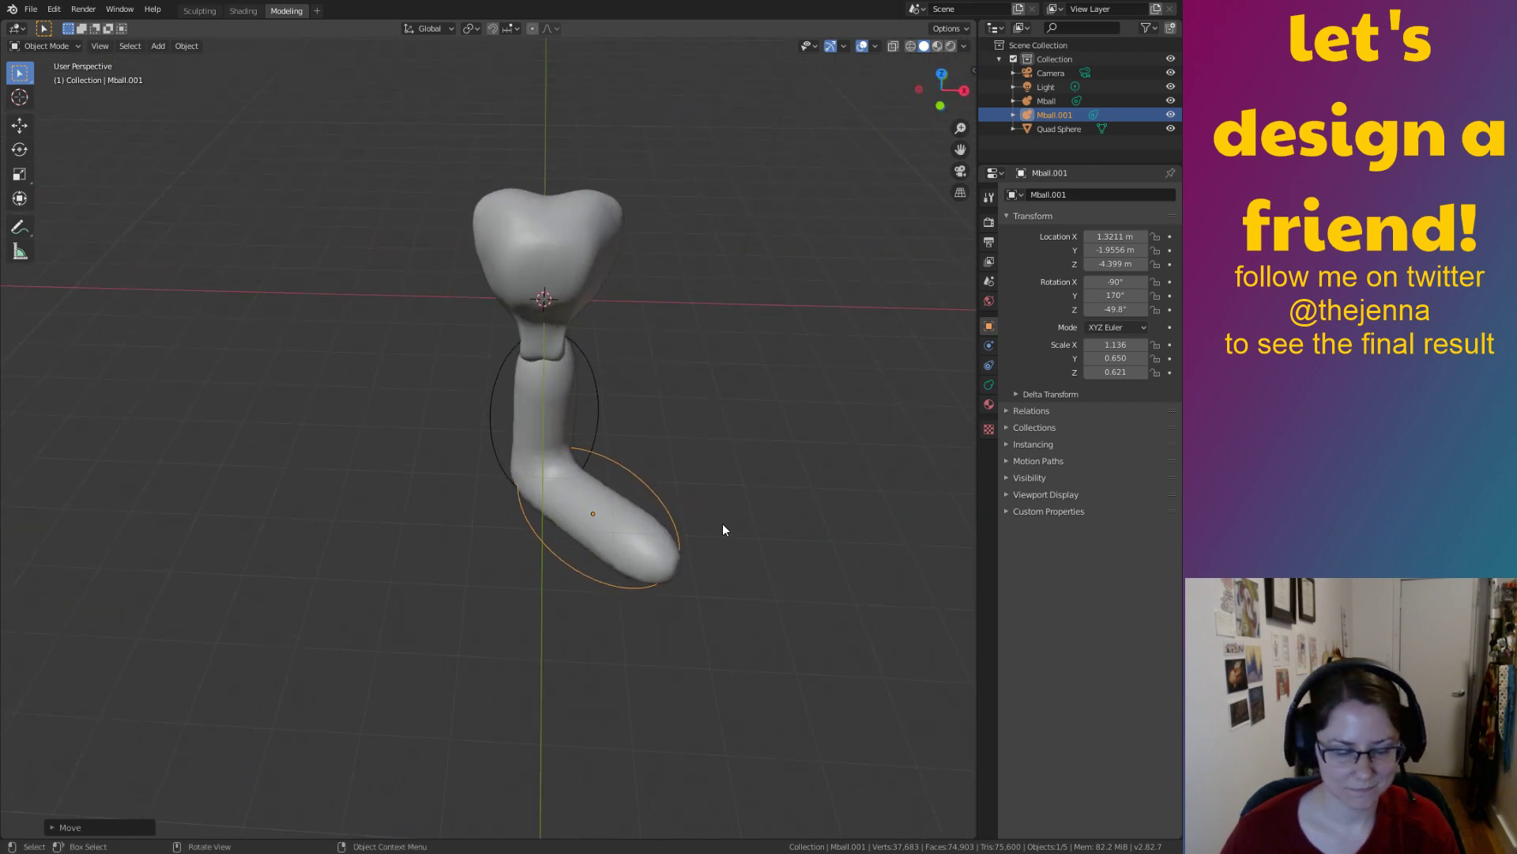
Duplicate the lower capsule and place the copy beneath it at about X 0.12 m, Y -3.43 m, Z -5.85 m
click(655, 554)
click(778, 564)
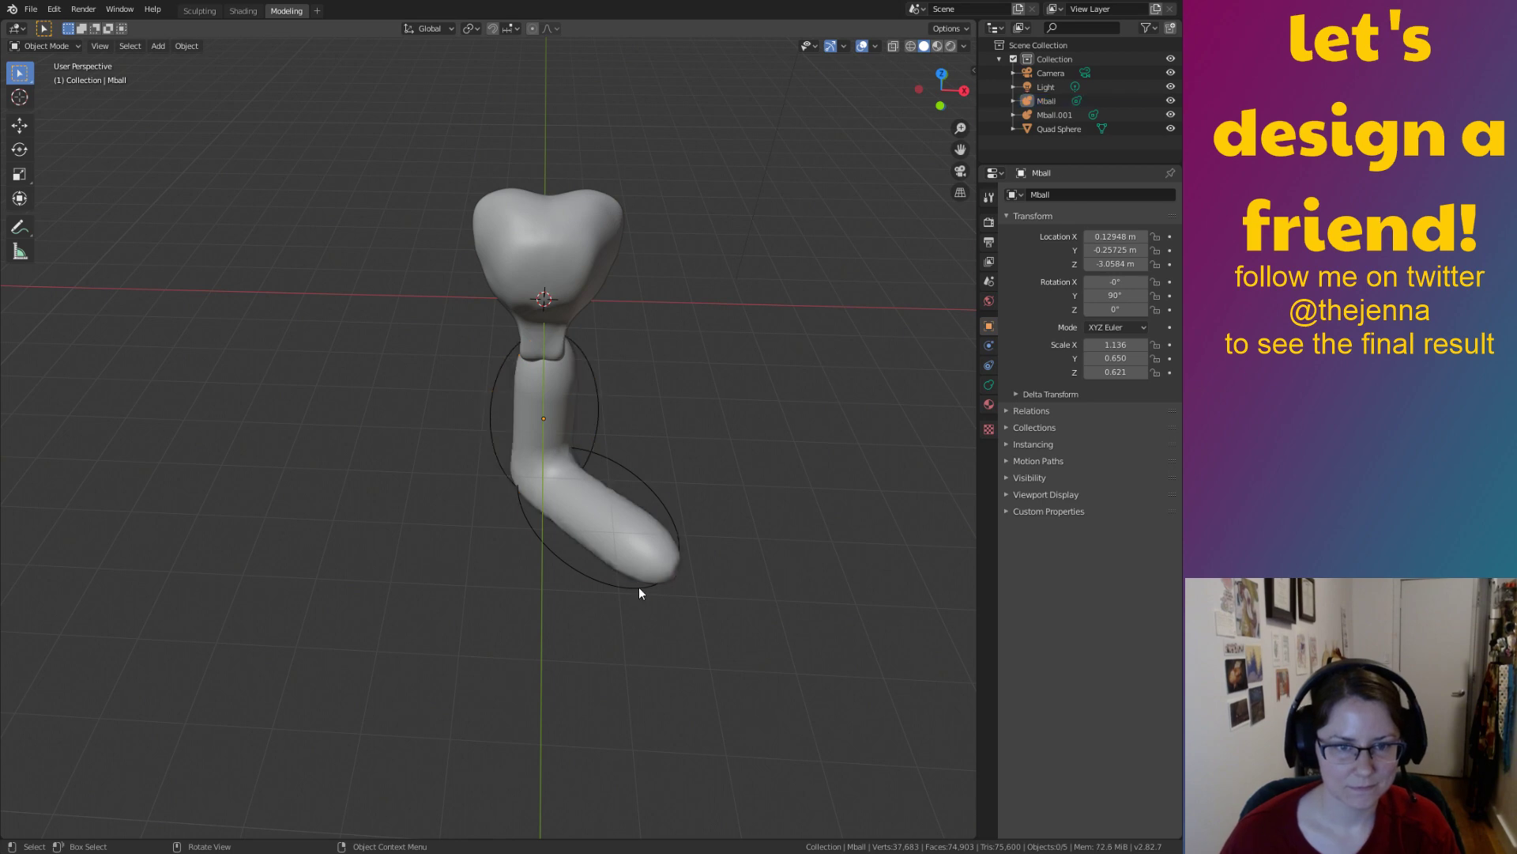
click(638, 586)
key(shift+d)
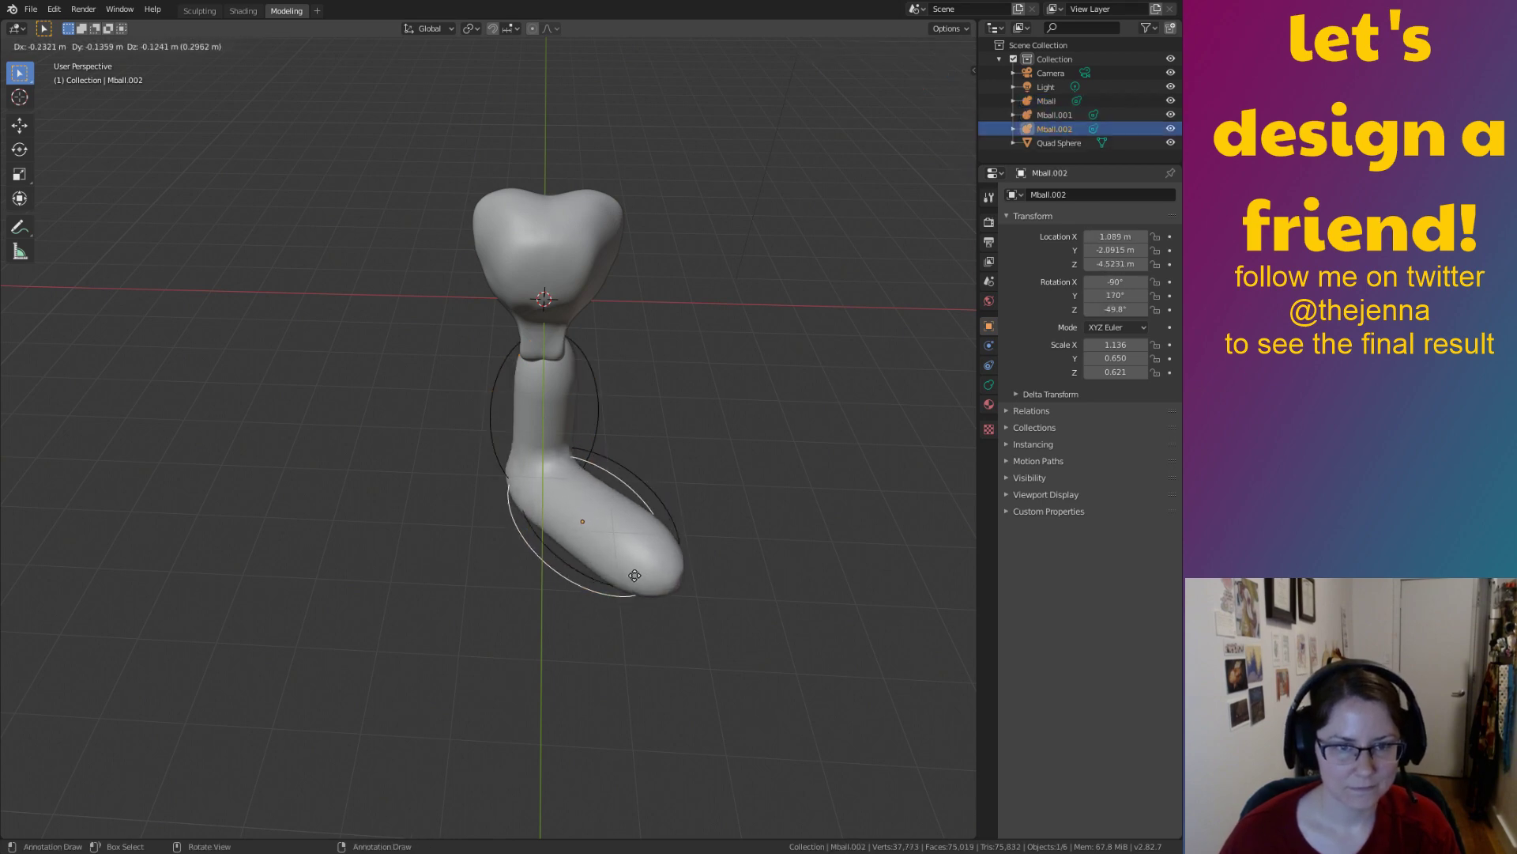
click(587, 671)
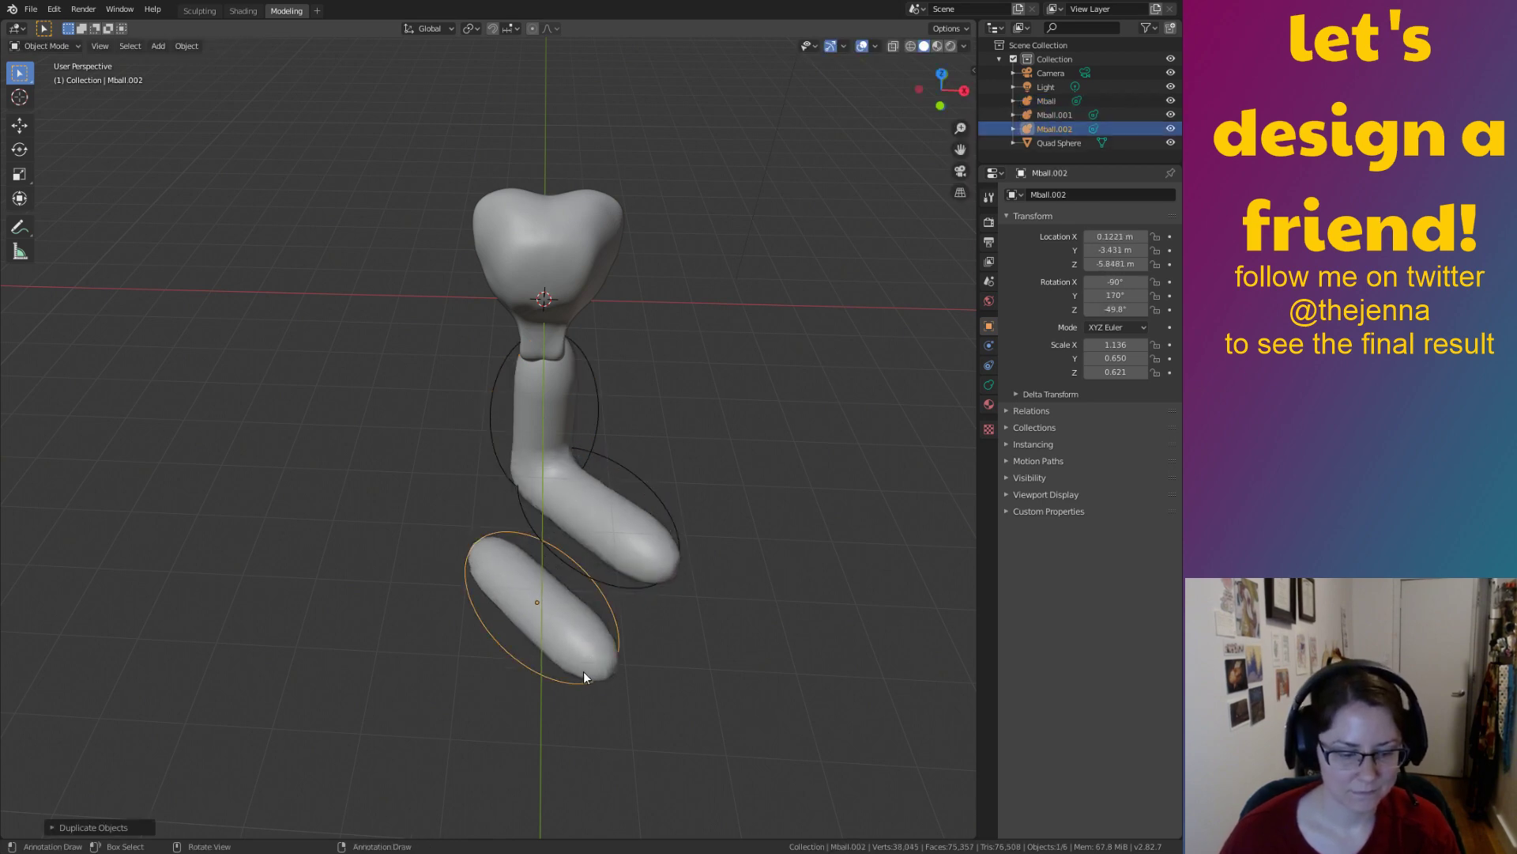
Rotate the new capsule around global Z to a Z rotation of about -148°
key(r)
key(z)
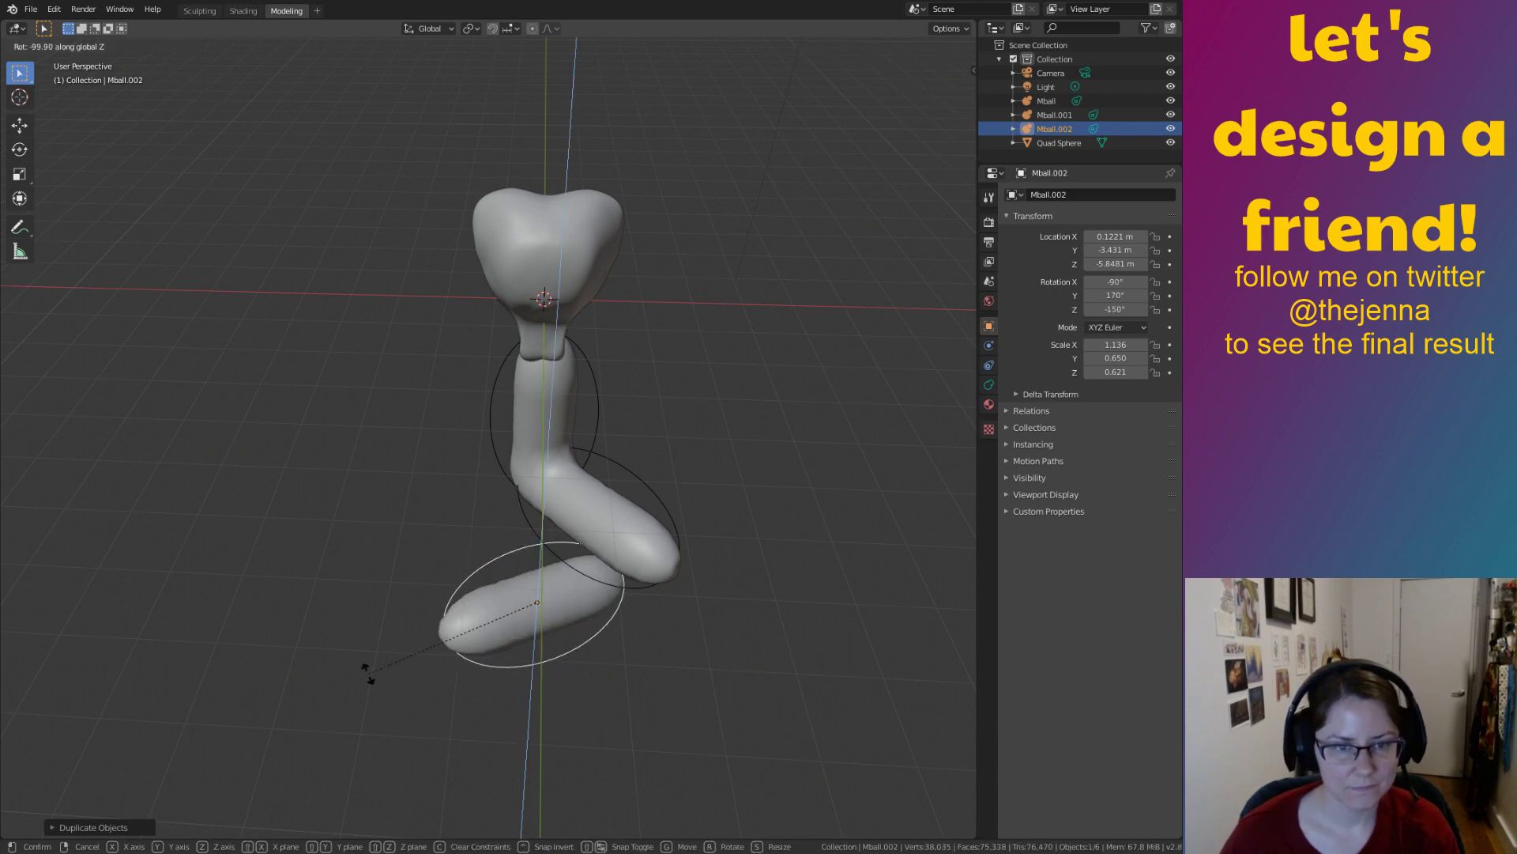
click(403, 664)
Move the new capsule along the global axes to about X 1.15 m, Y -3.38 m, Z -4.13 m, against the segment above
key(g)
key(y)
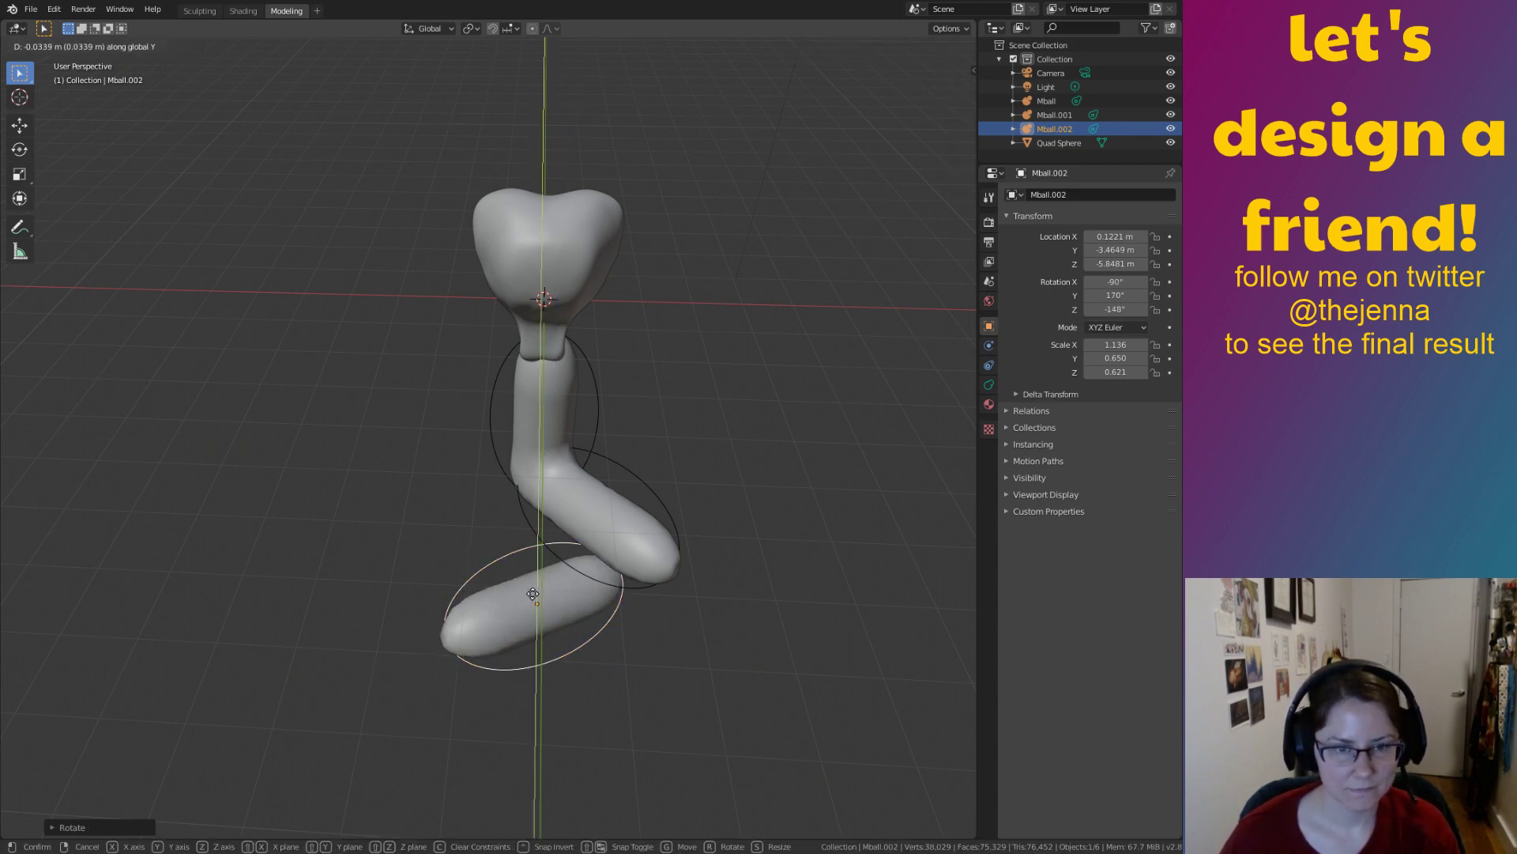
click(566, 598)
key(g)
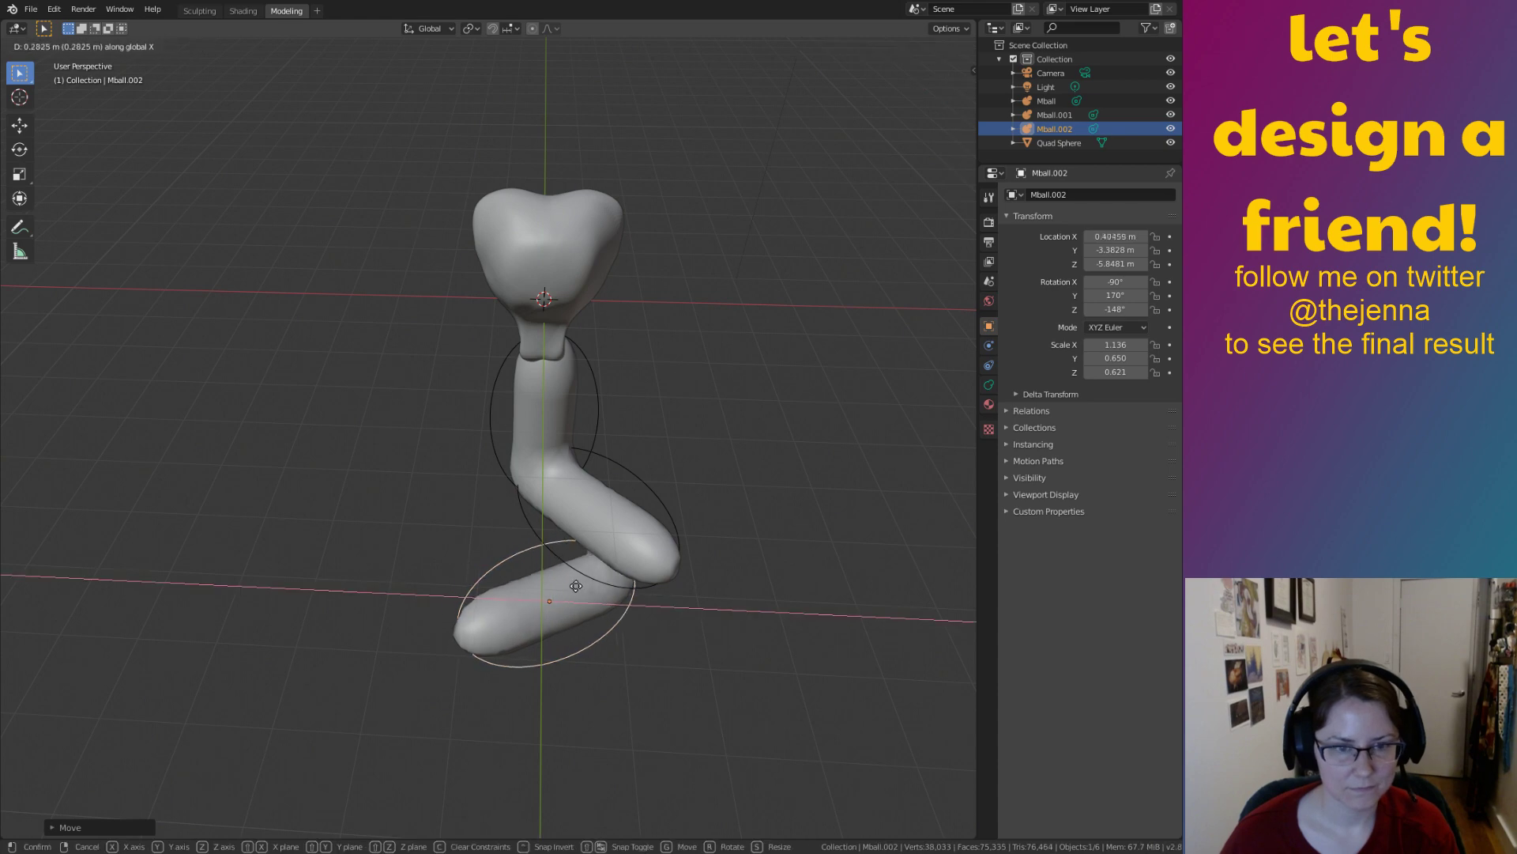
key(z)
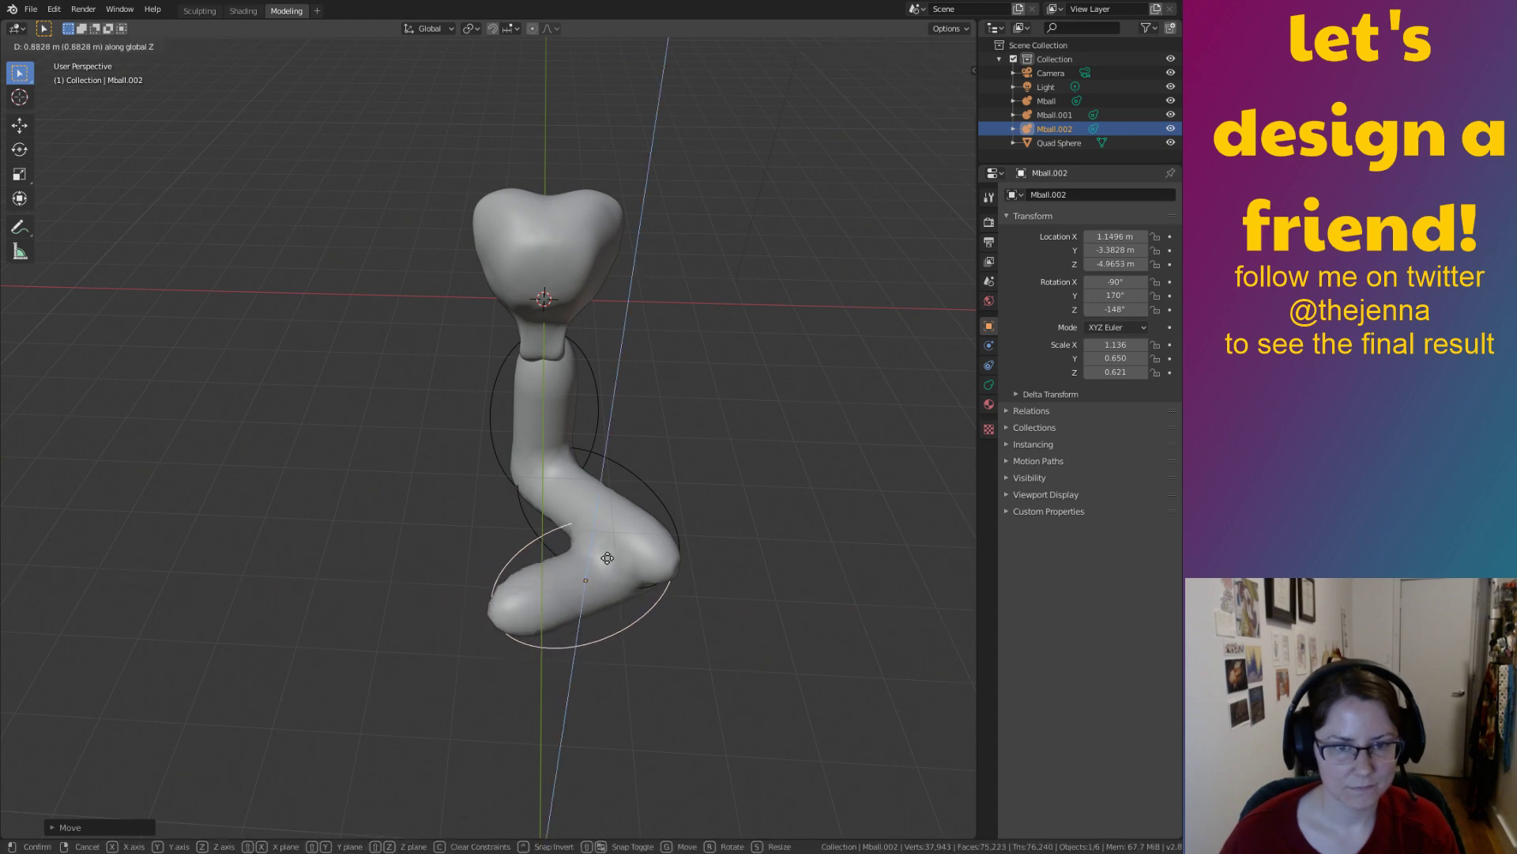
click(614, 550)
middle_drag(614, 549, 528, 647)
key(ctrl+z)
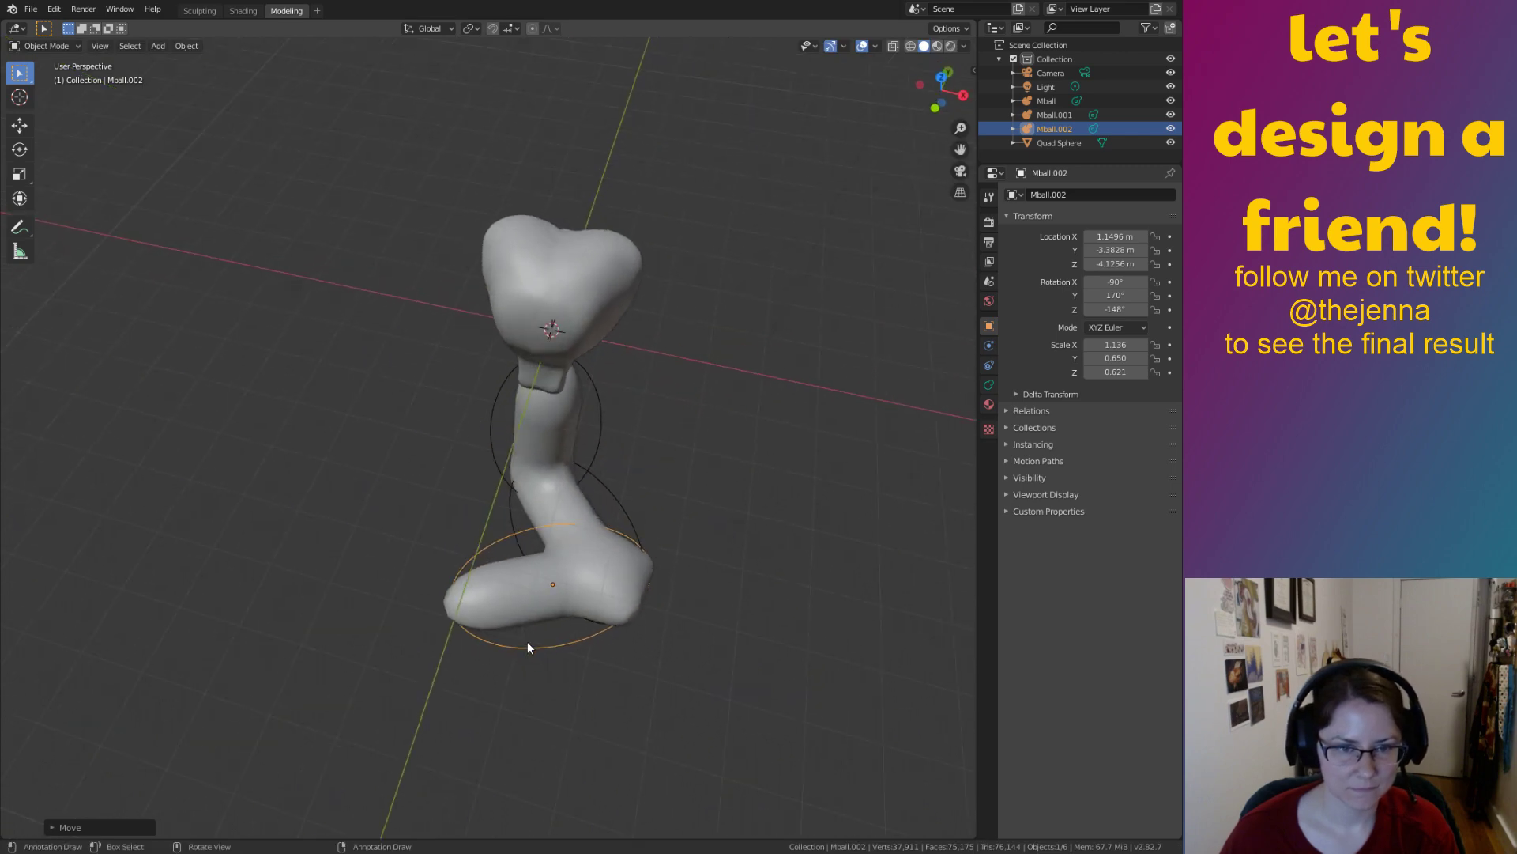
Shift the end capsule along global Y and X to about X 0.18 m, Y -5.08 m
key(g)
key(y)
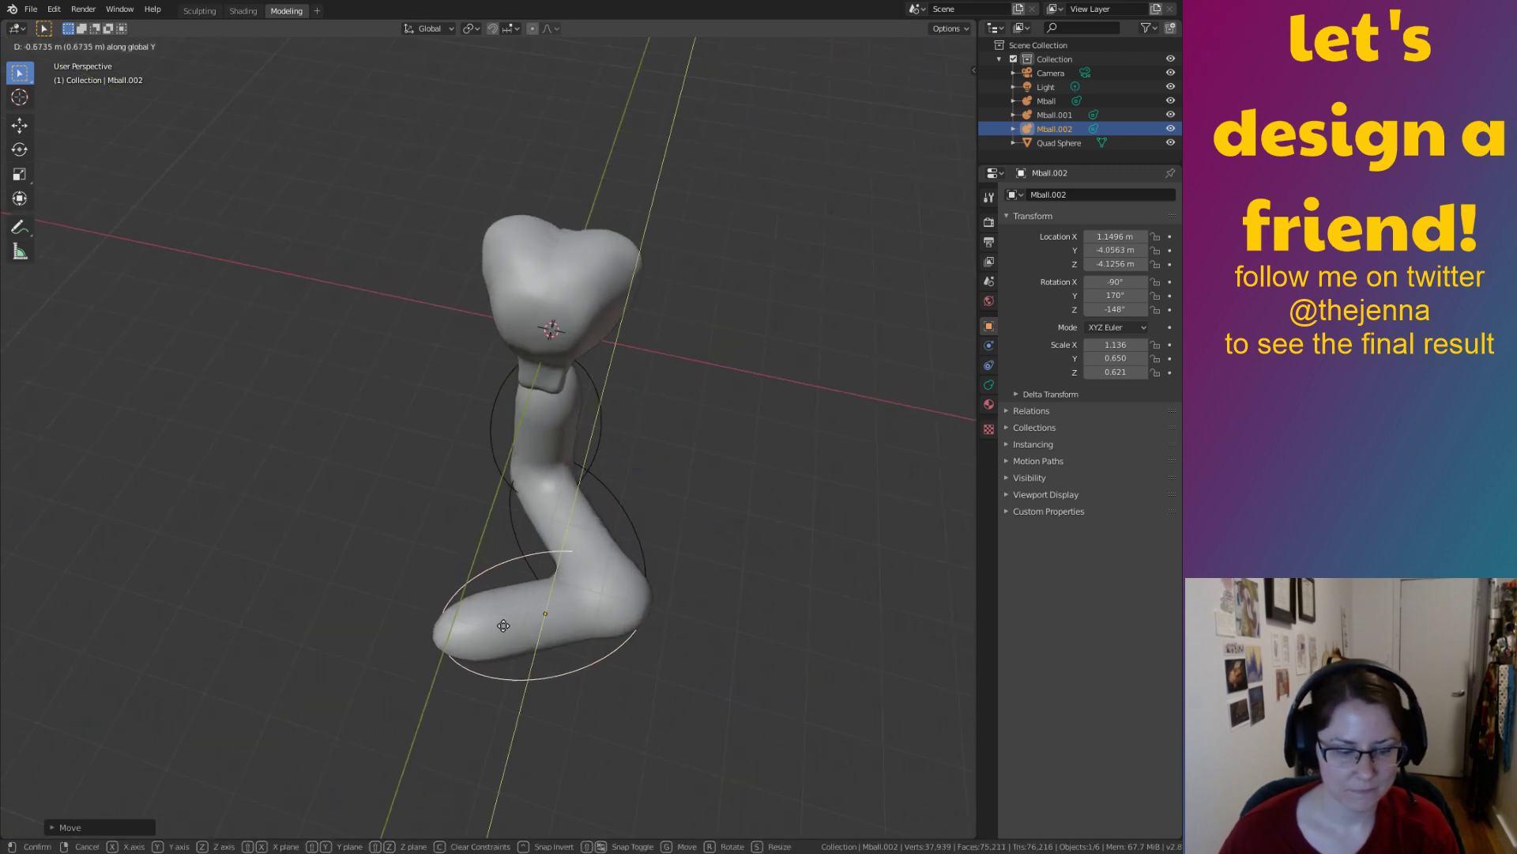
click(519, 607)
key(g)
key(x)
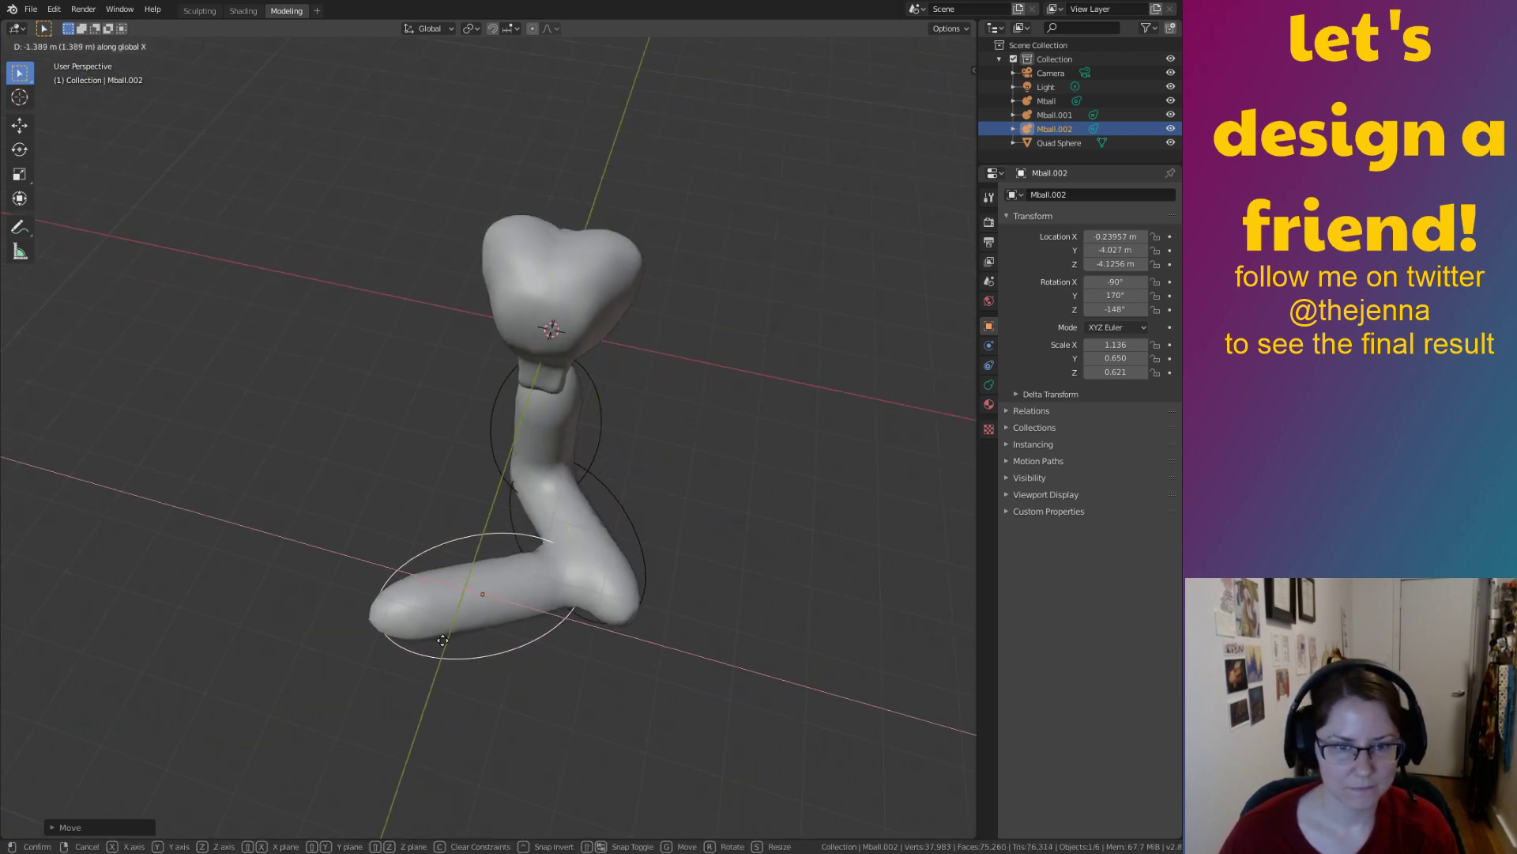
key(y)
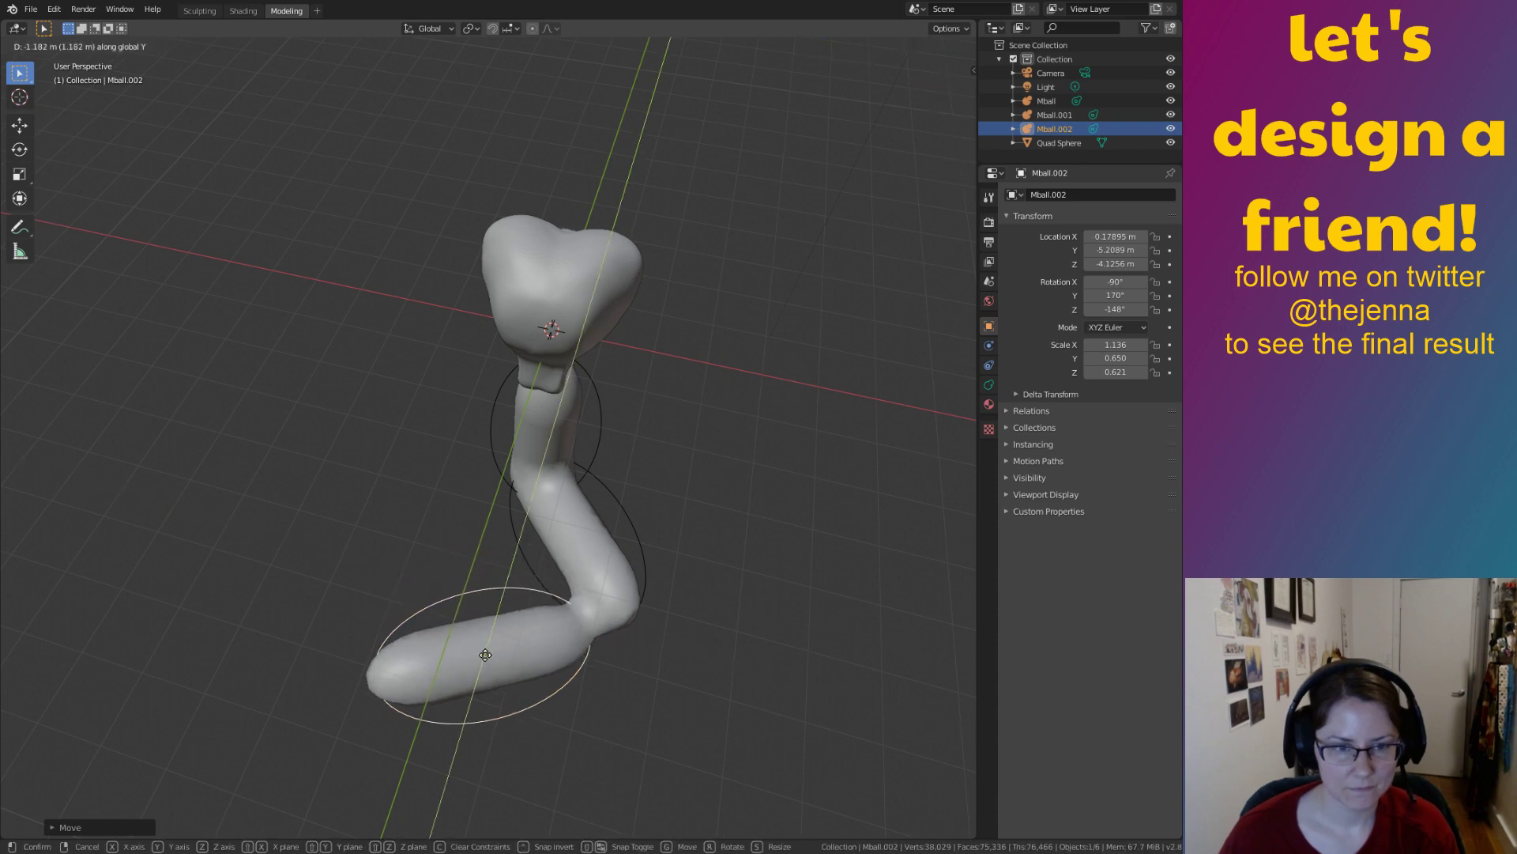
click(486, 647)
Move the end capsule back along global X and Y to about X 0.74 m, Y -4.48 m, closing the bend
key(g)
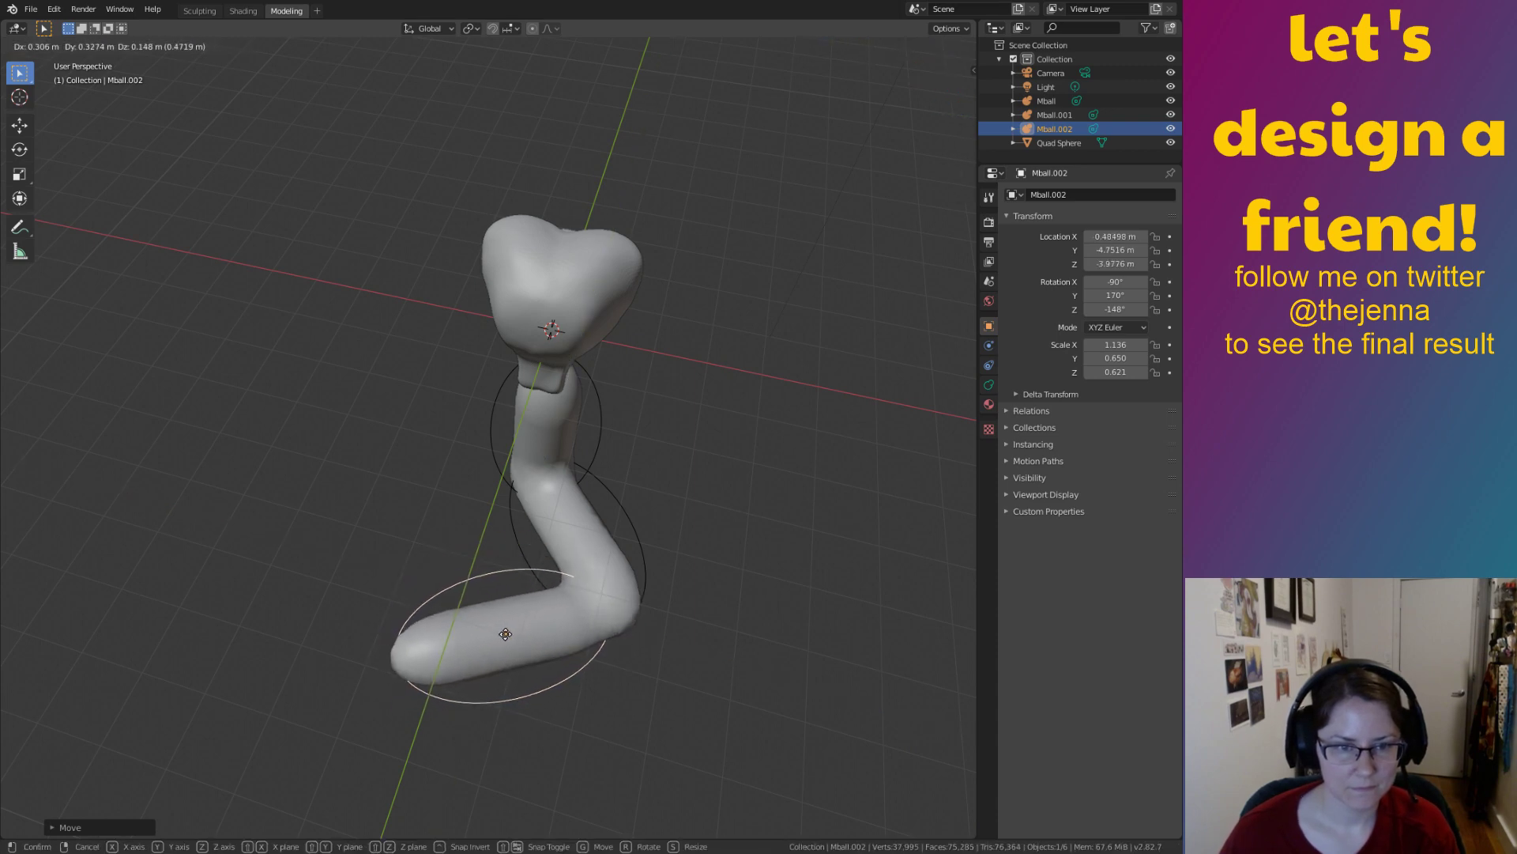
key(x)
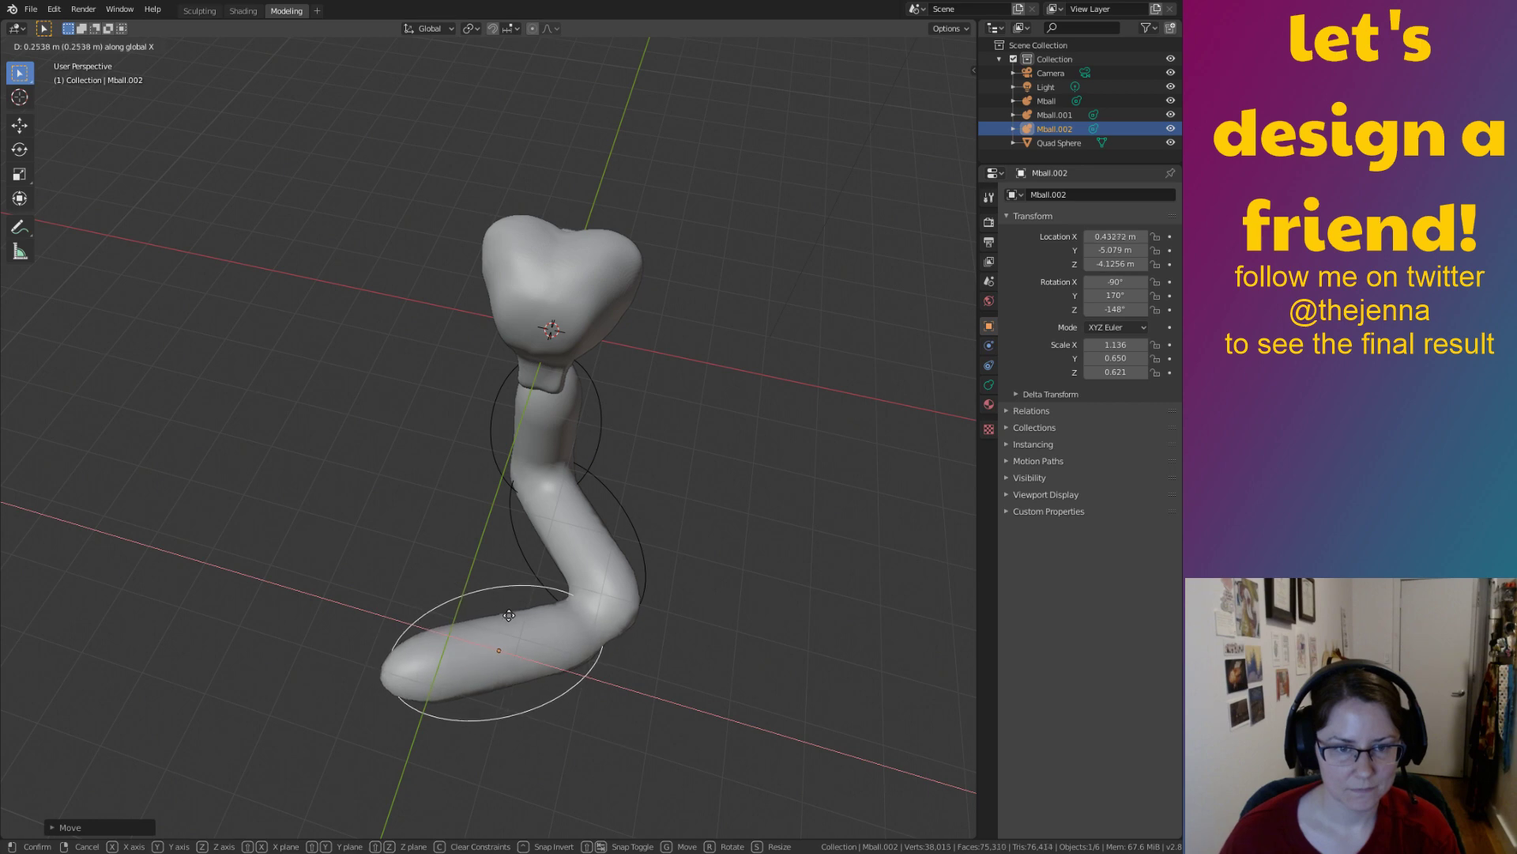
key(y)
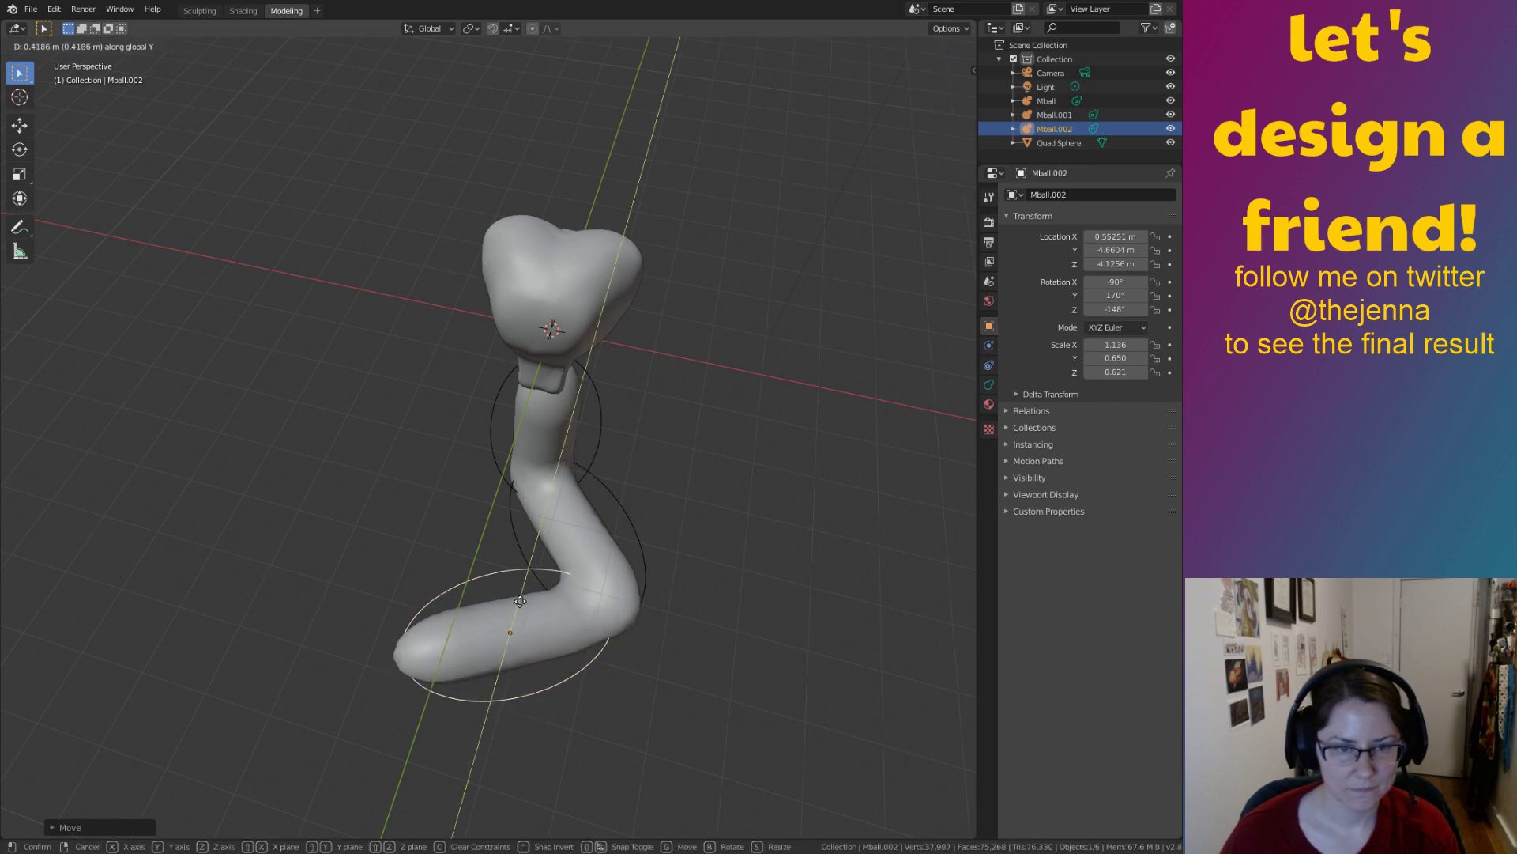
click(520, 600)
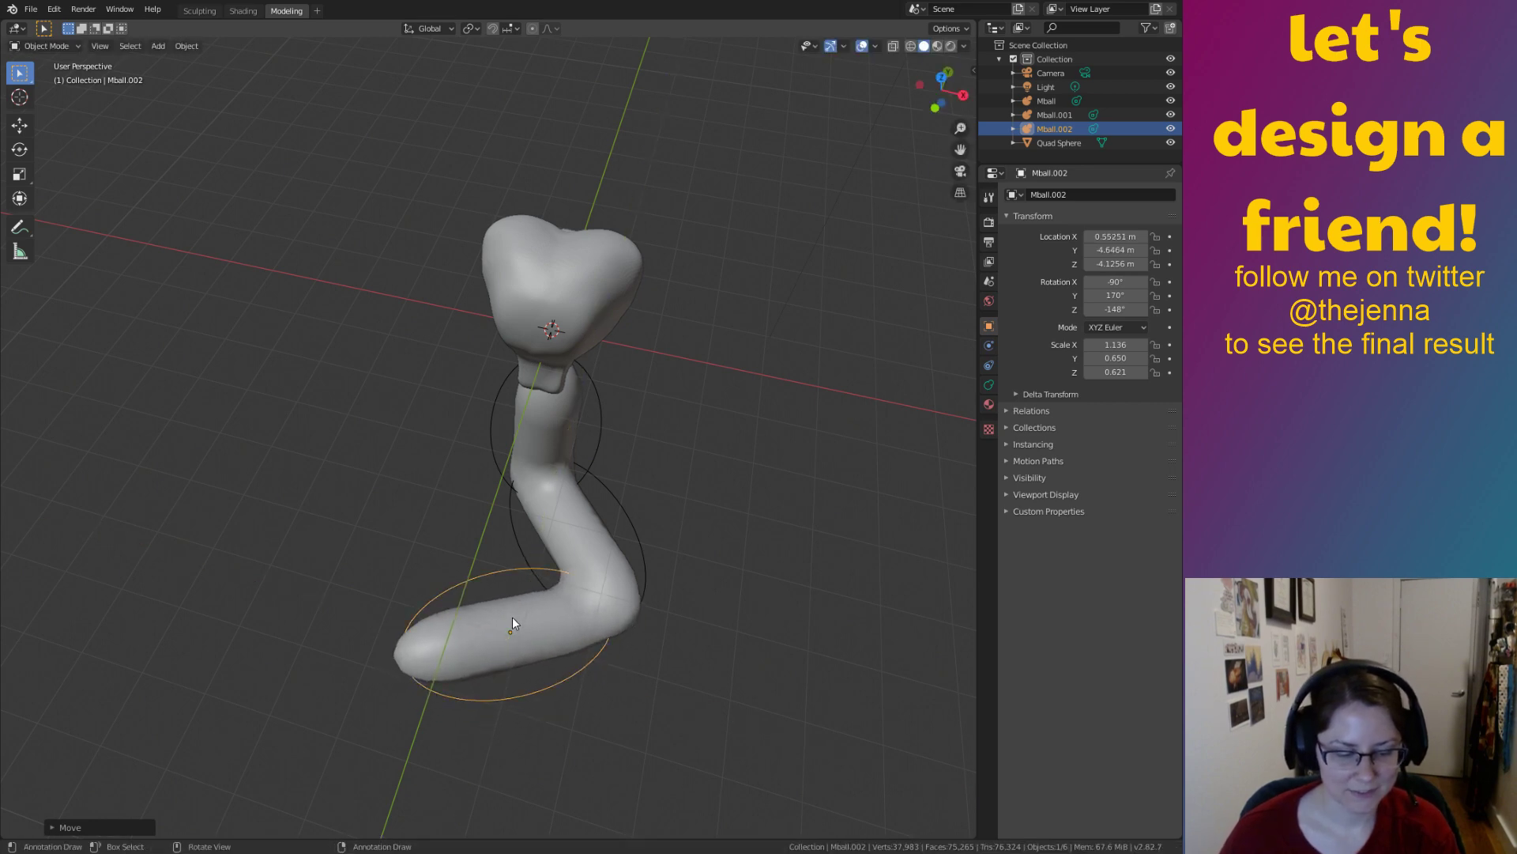
key(g)
key(y)
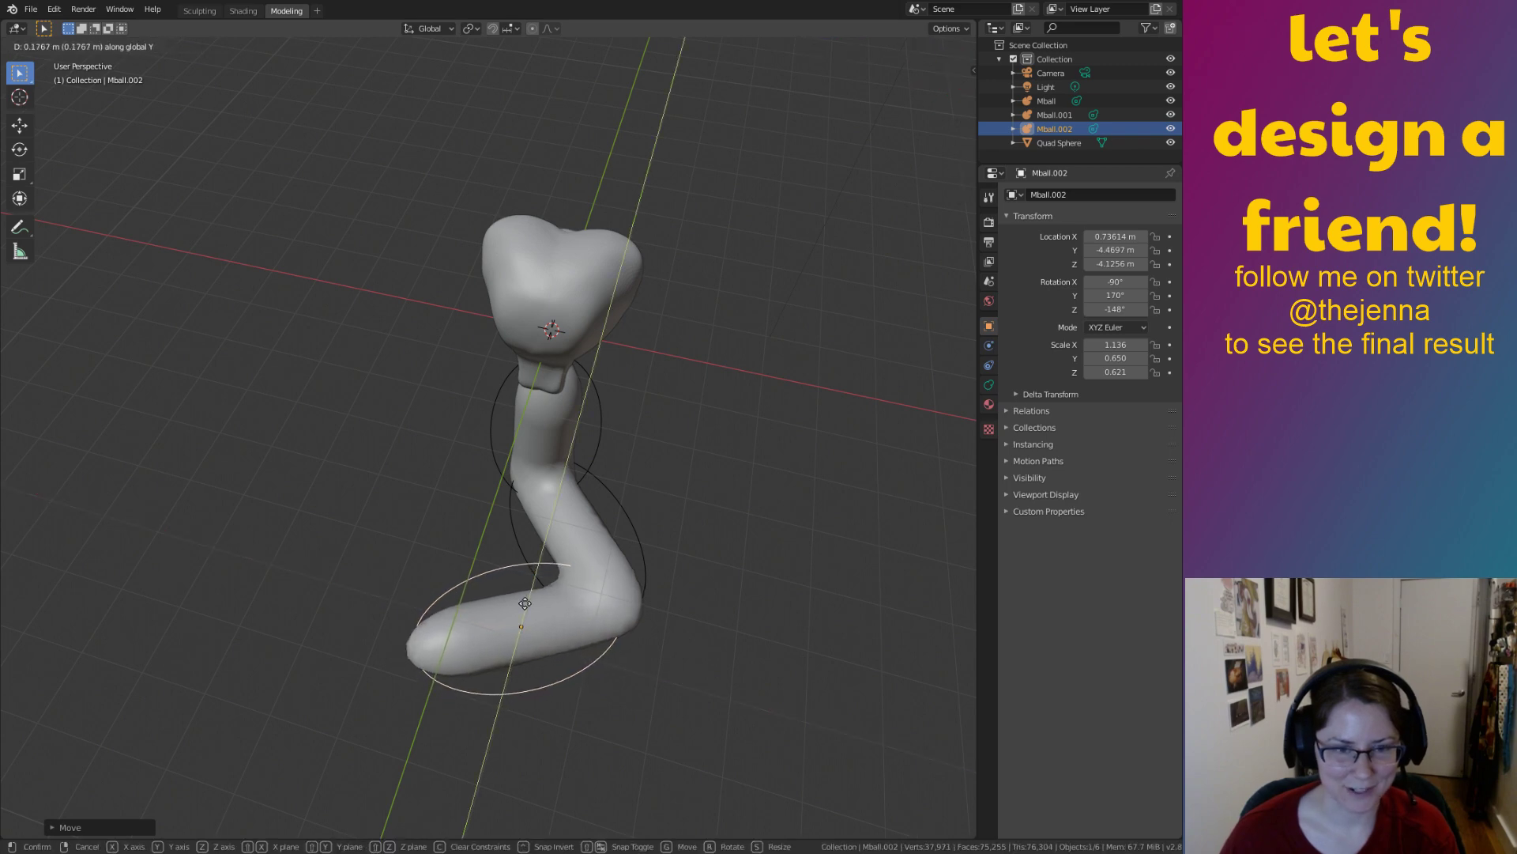
click(524, 604)
Try to move all three body capsules together below the head
middle_drag(599, 597, 694, 465)
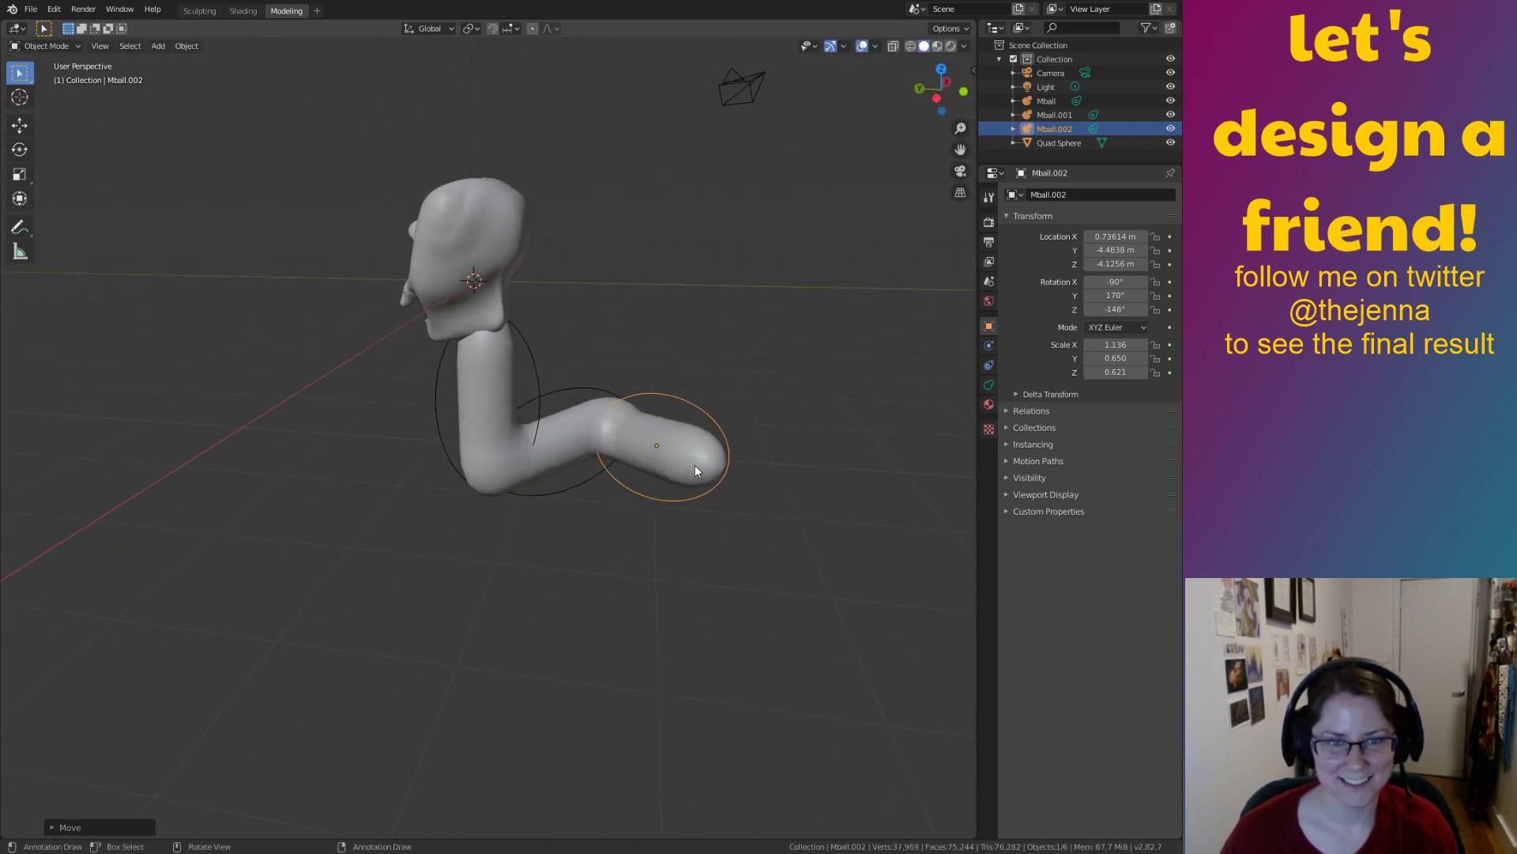
shift+click(597, 435)
shift+drag(676, 348, 619, 466)
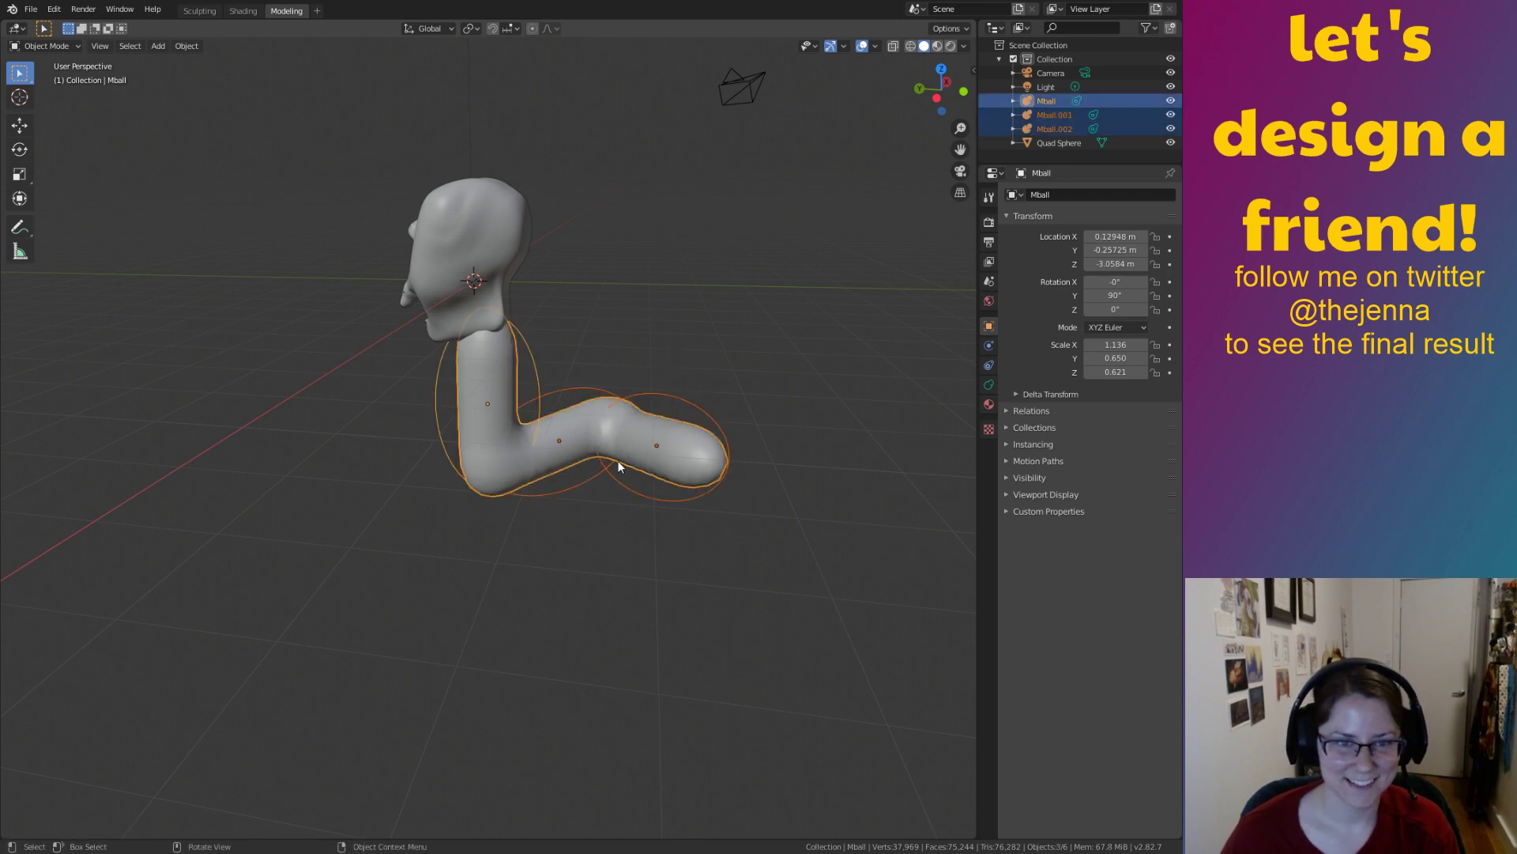
key(g)
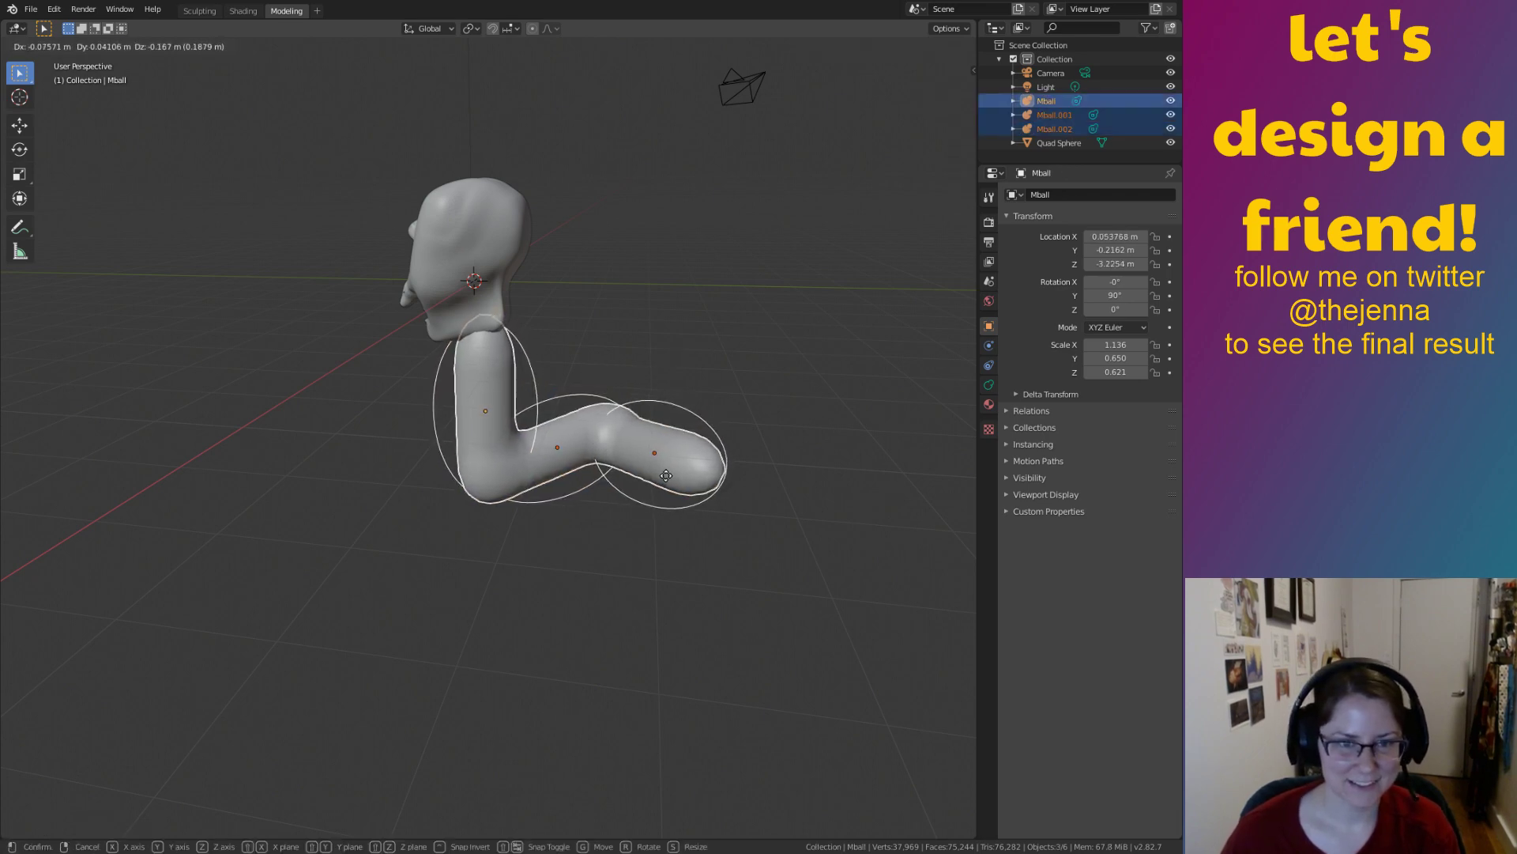
click(665, 472)
key(ctrl+z)
click(698, 545)
Lower the two lower capsules together along global Z, bringing the end capsule to about -4.54 m
middle_drag(698, 545, 629, 509)
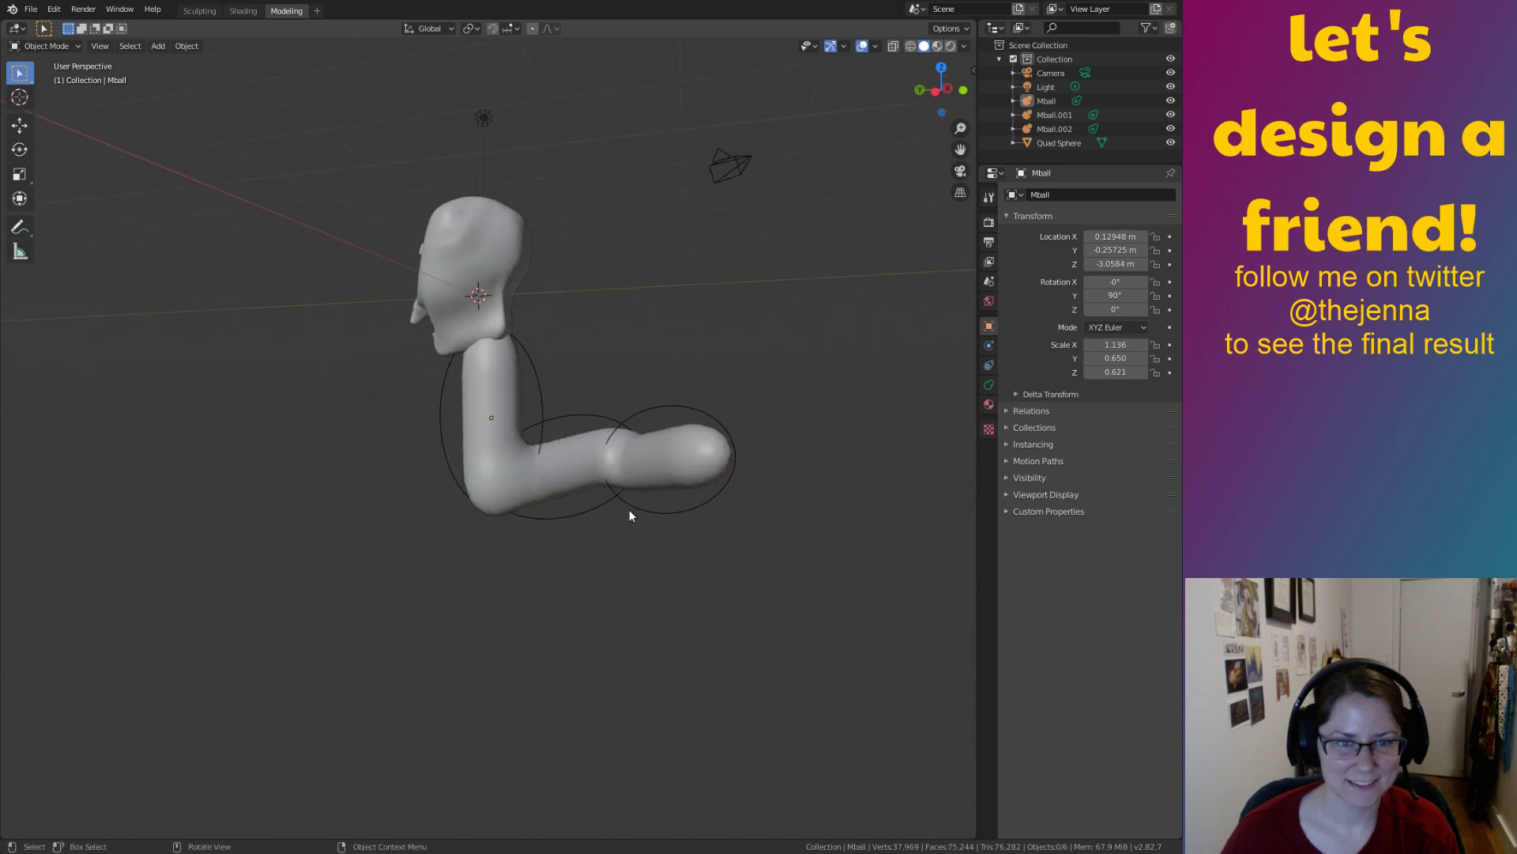
click(580, 510)
shift+click(640, 500)
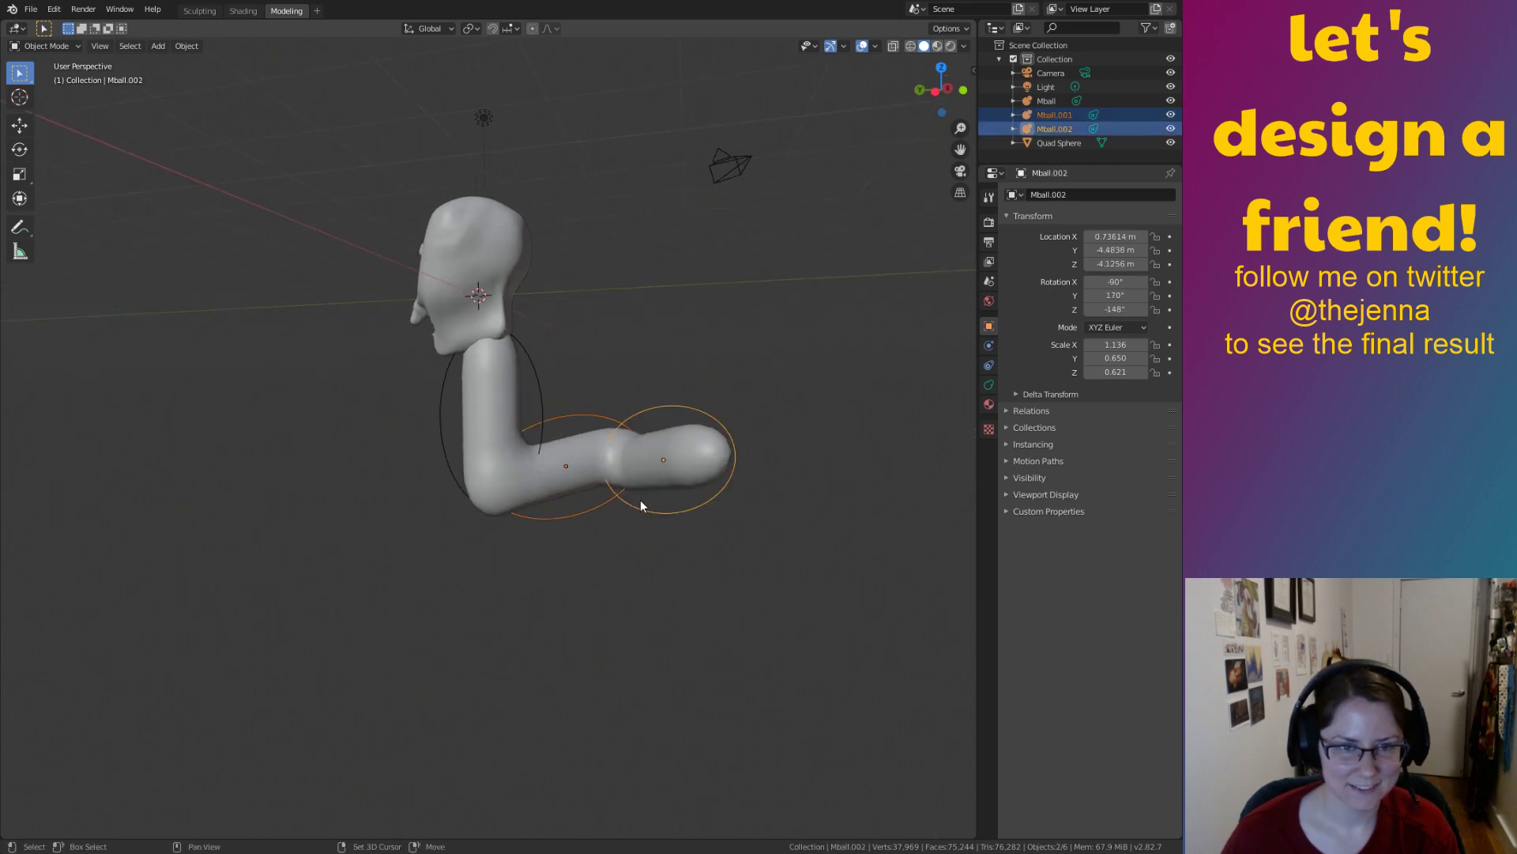
key(g)
key(z)
click(636, 516)
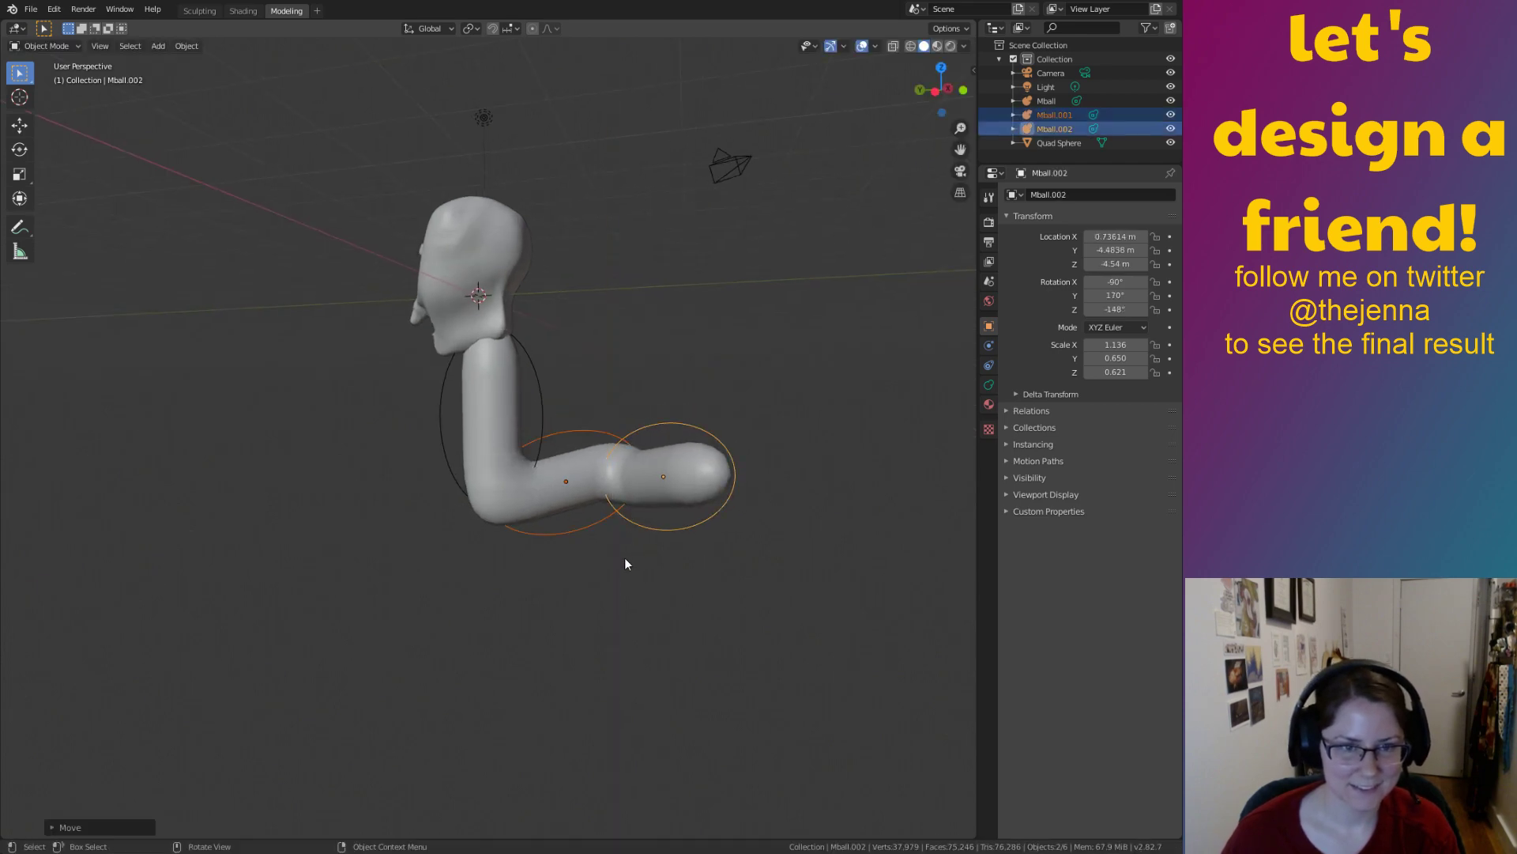
Lower the middle capsule along global Z to about -4.85 m and tilt it freely to about X -90.3°, Y 184°, Z -56.7°
click(625, 557)
click(596, 519)
key(g)
key(z)
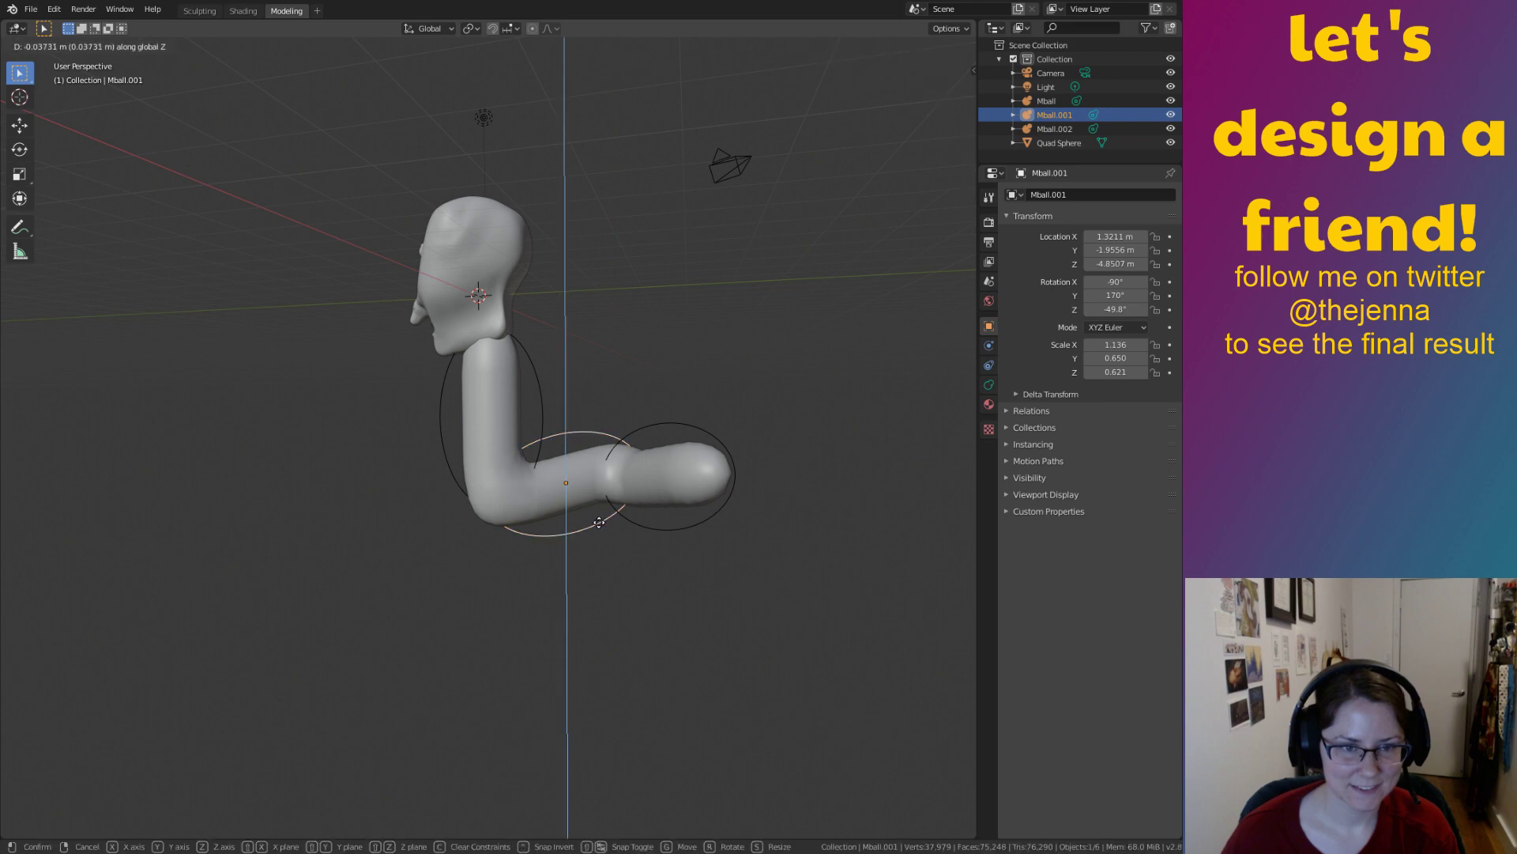
click(599, 522)
key(r)
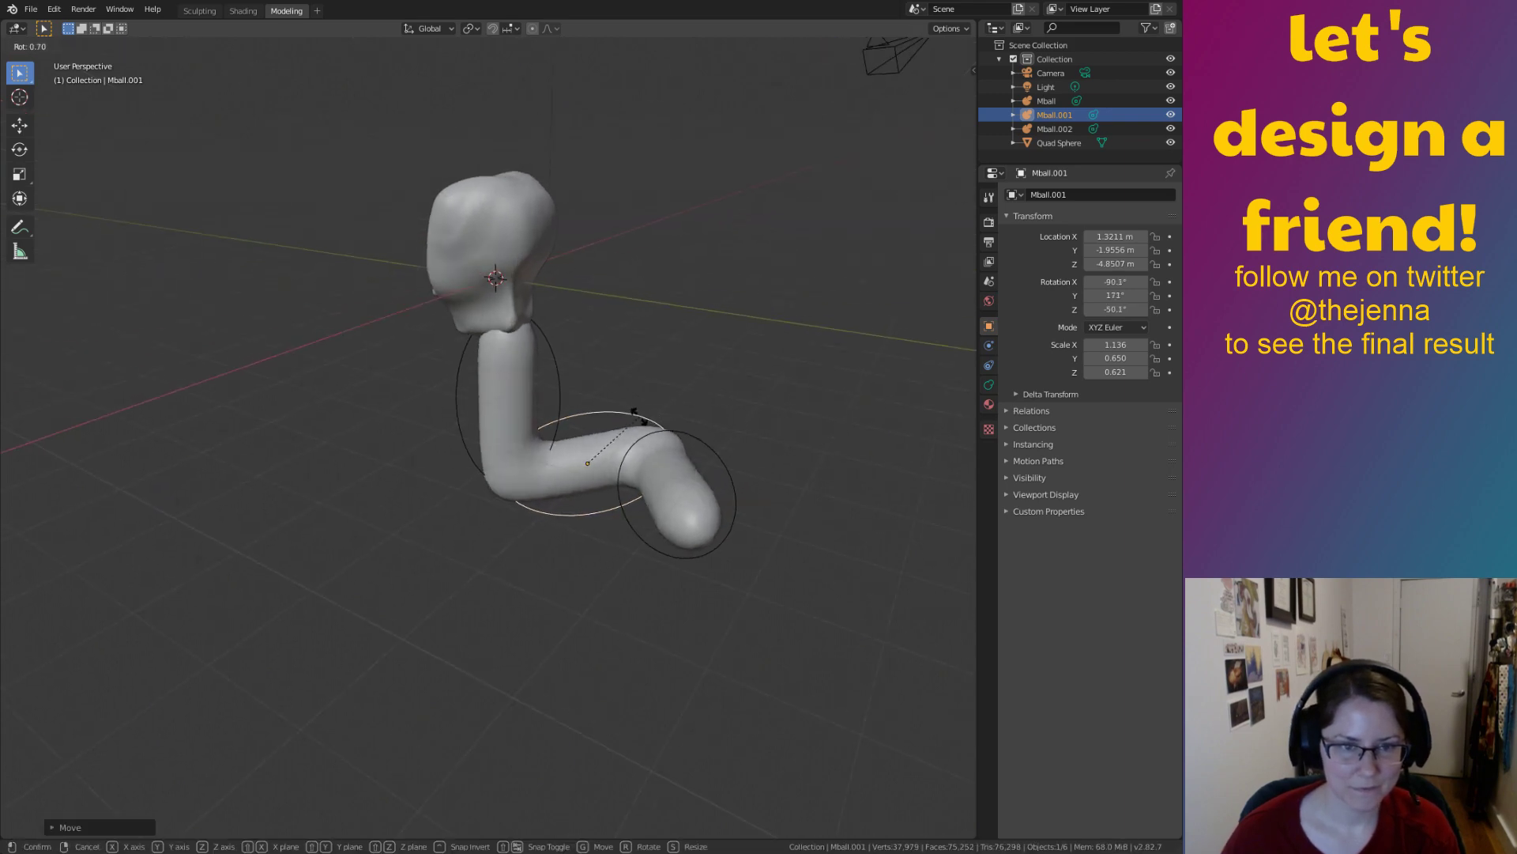
click(637, 435)
middle_drag(637, 434, 684, 441)
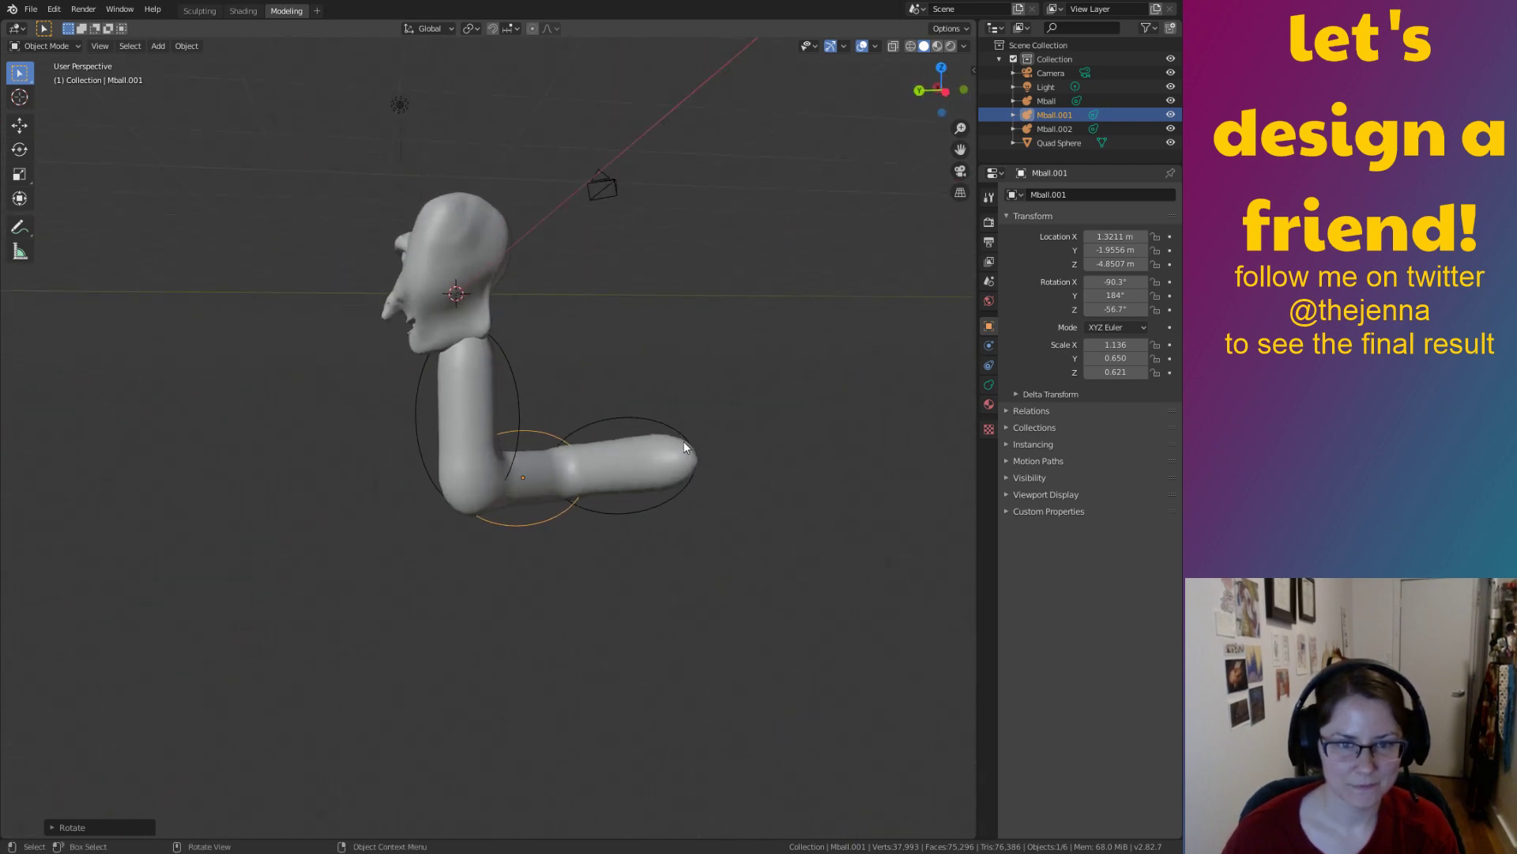
click(671, 448)
key(r)
right_click(674, 454)
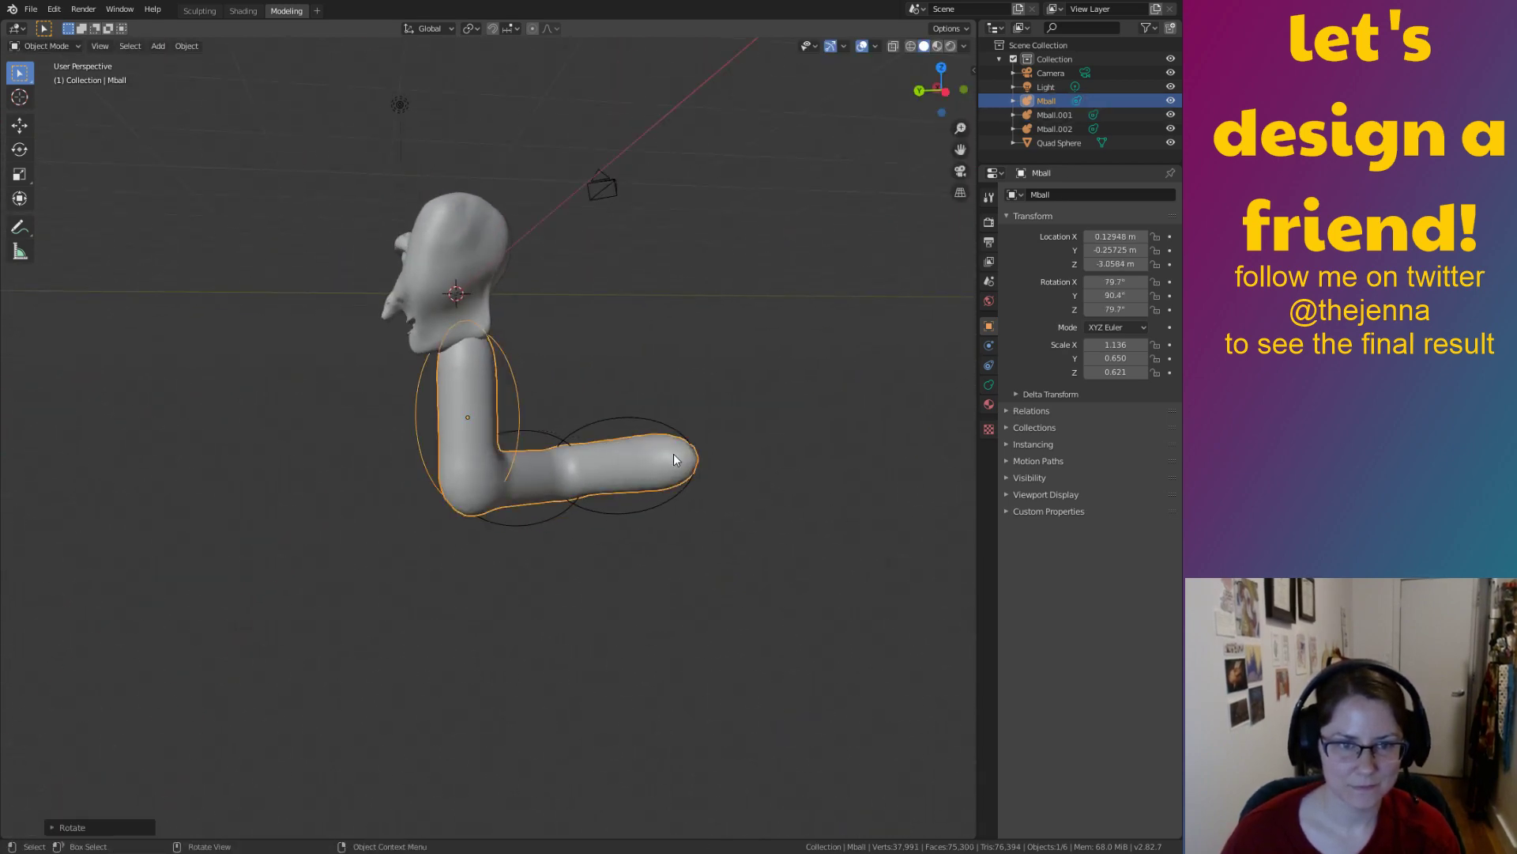
Tilt the end capsule to about X -86.1°, Y 174° and lower it along global Z to about -4.89 m
click(686, 442)
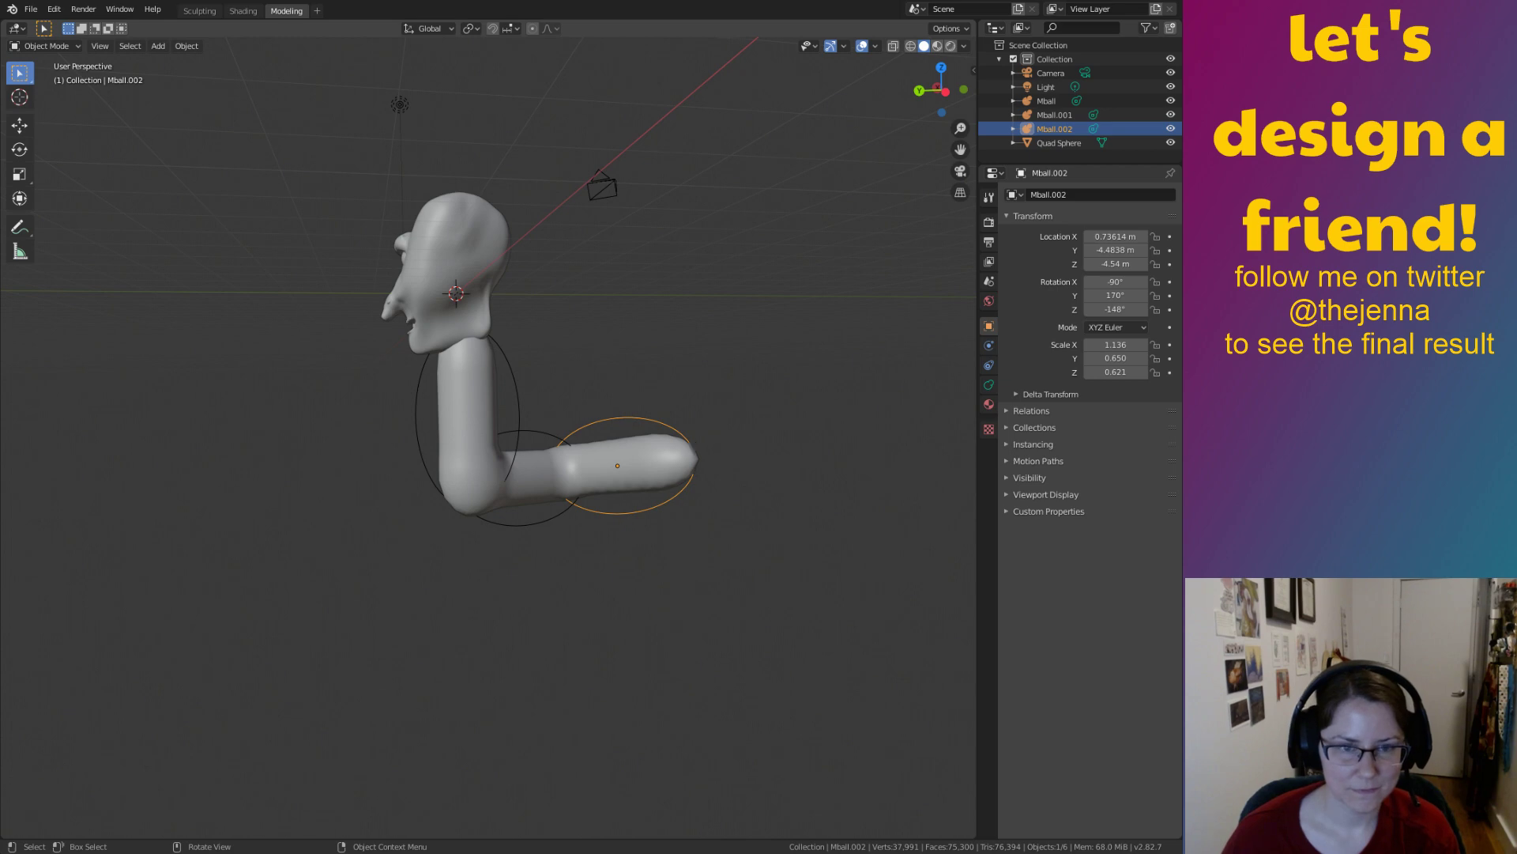
key(r)
click(690, 449)
key(g)
key(z)
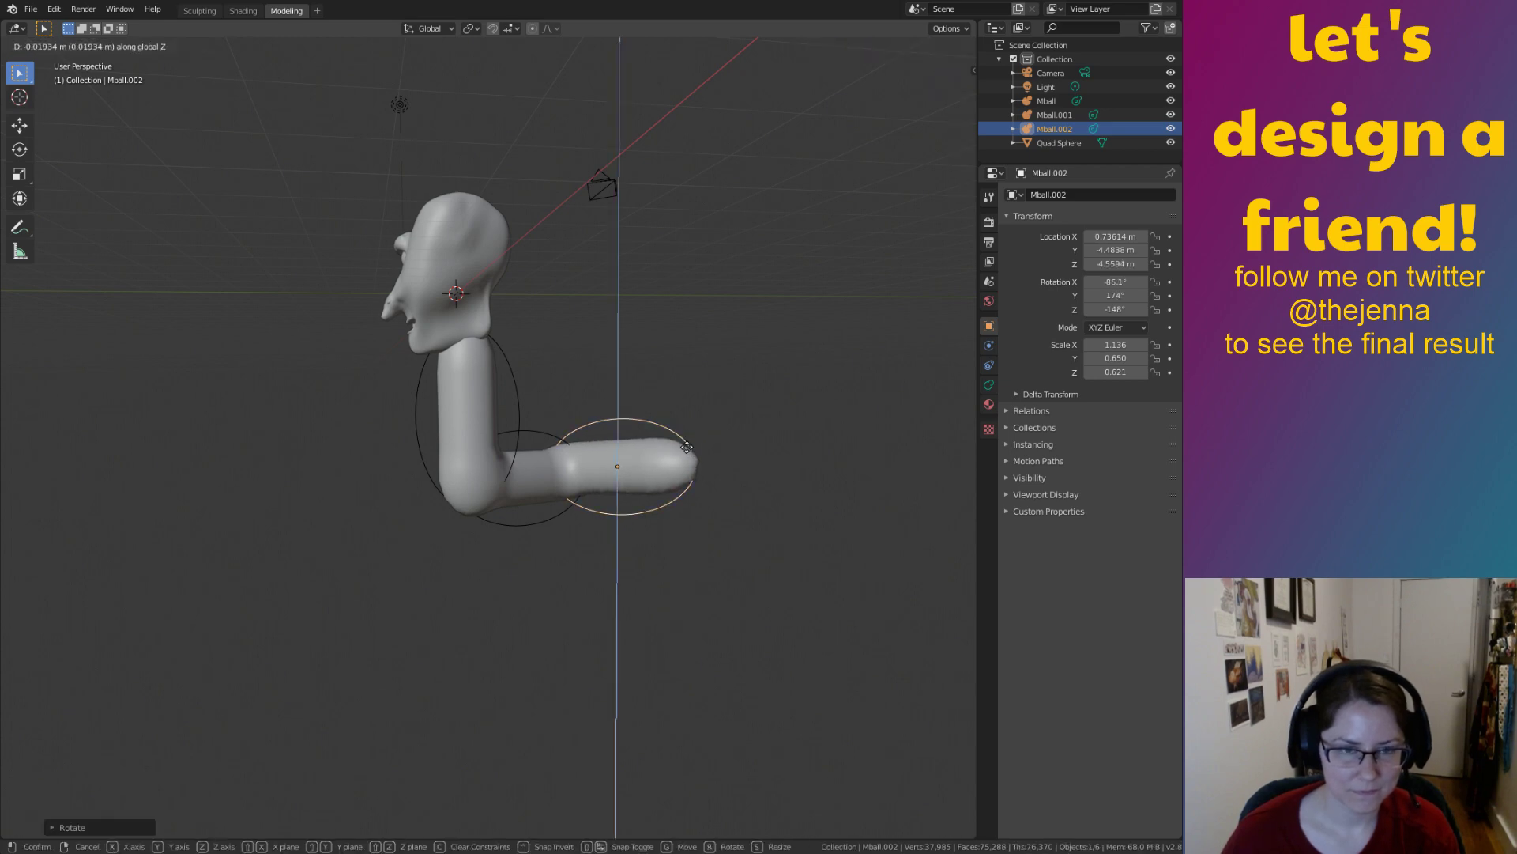
click(686, 458)
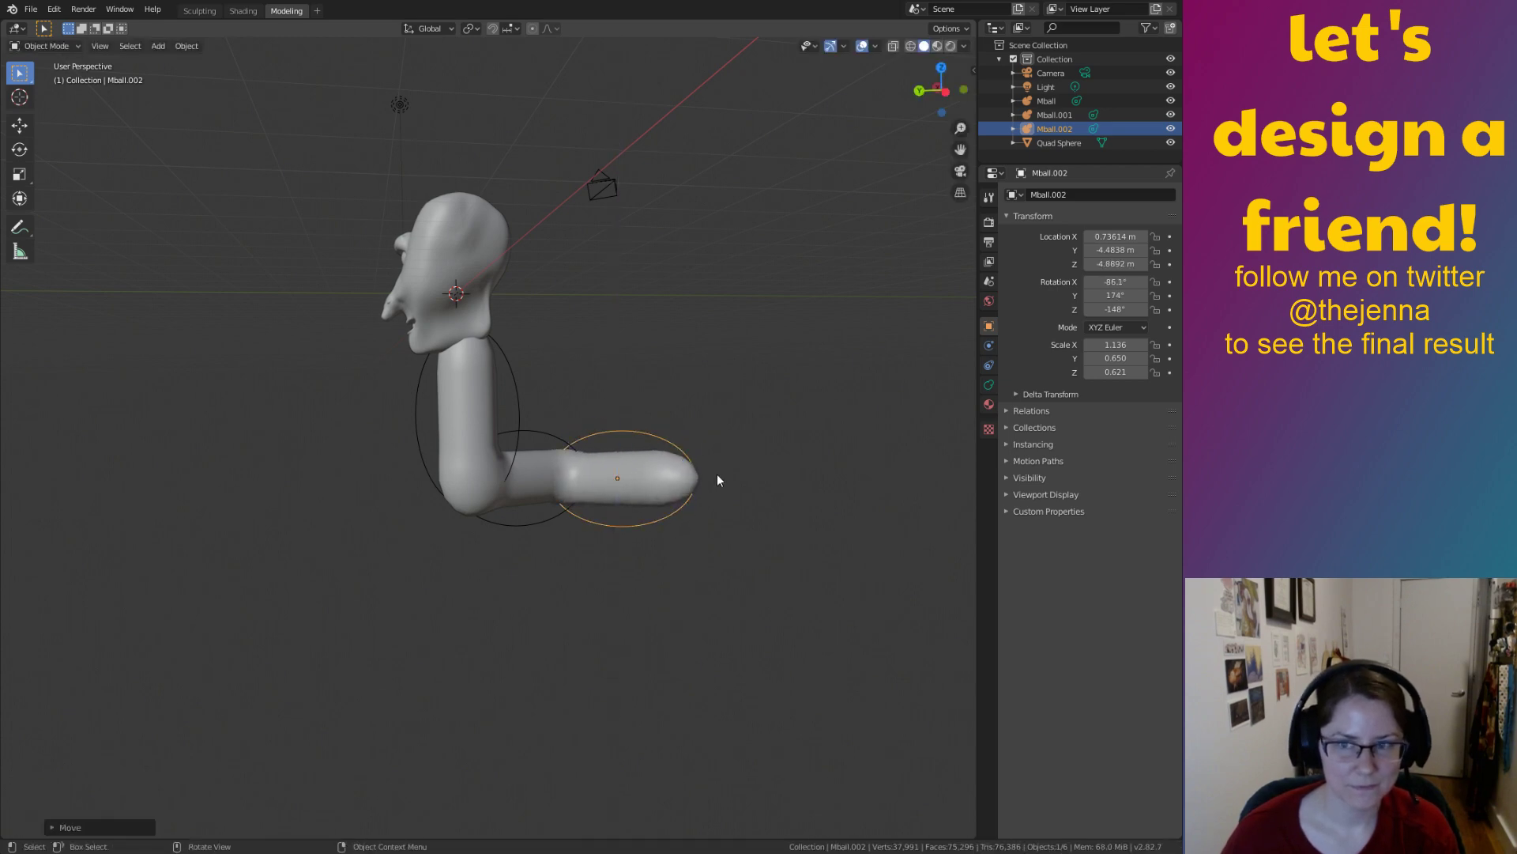
Duplicate the end capsule and place the copy beside it at about X -2.47 m, Y -4.61 m, Z -5.58 m
middle_drag(718, 472, 706, 591)
click(724, 619)
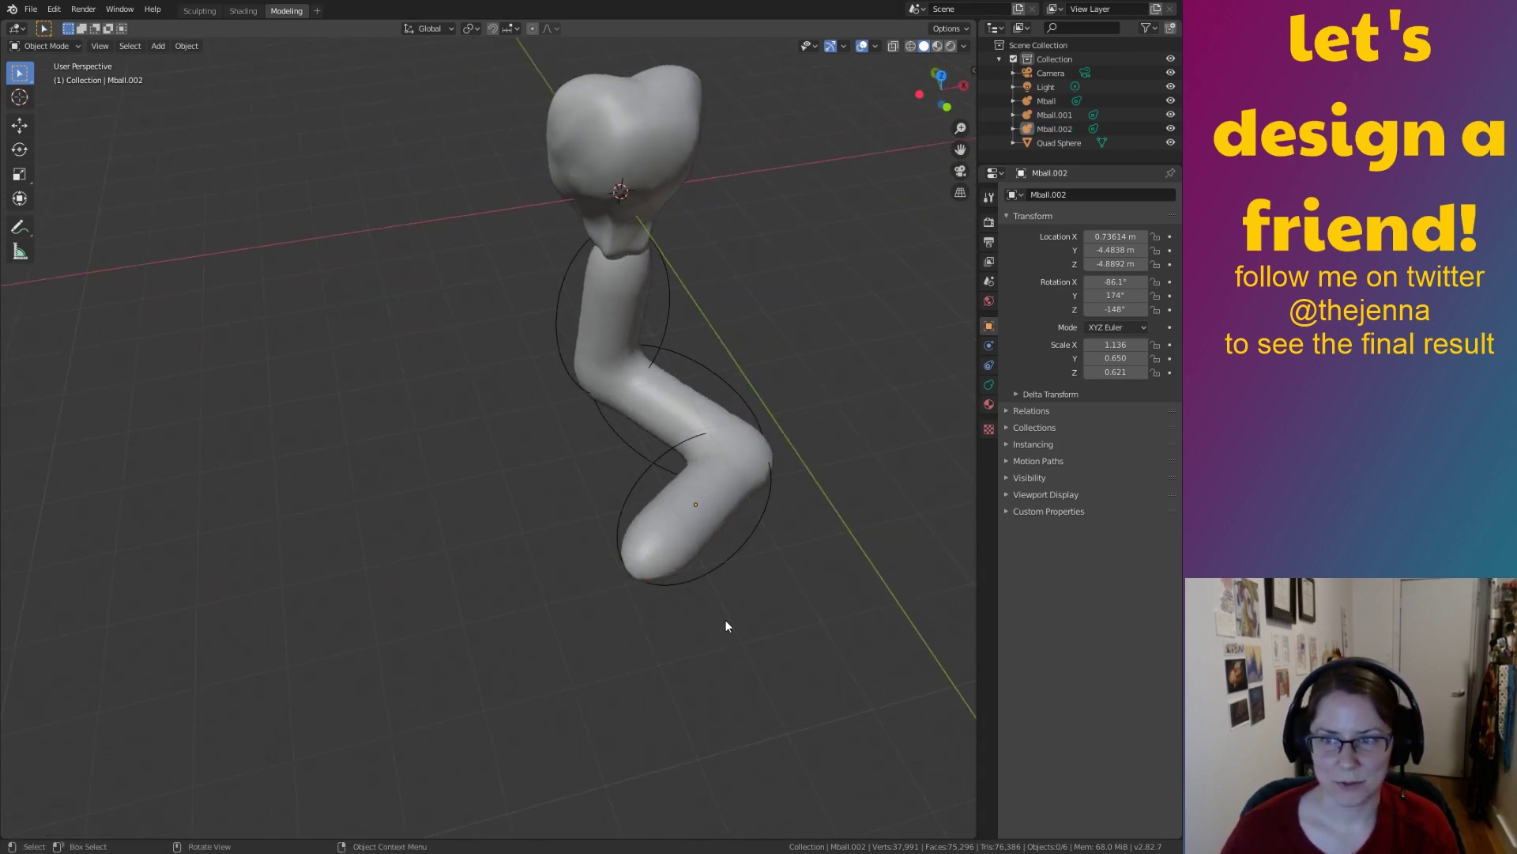
click(687, 551)
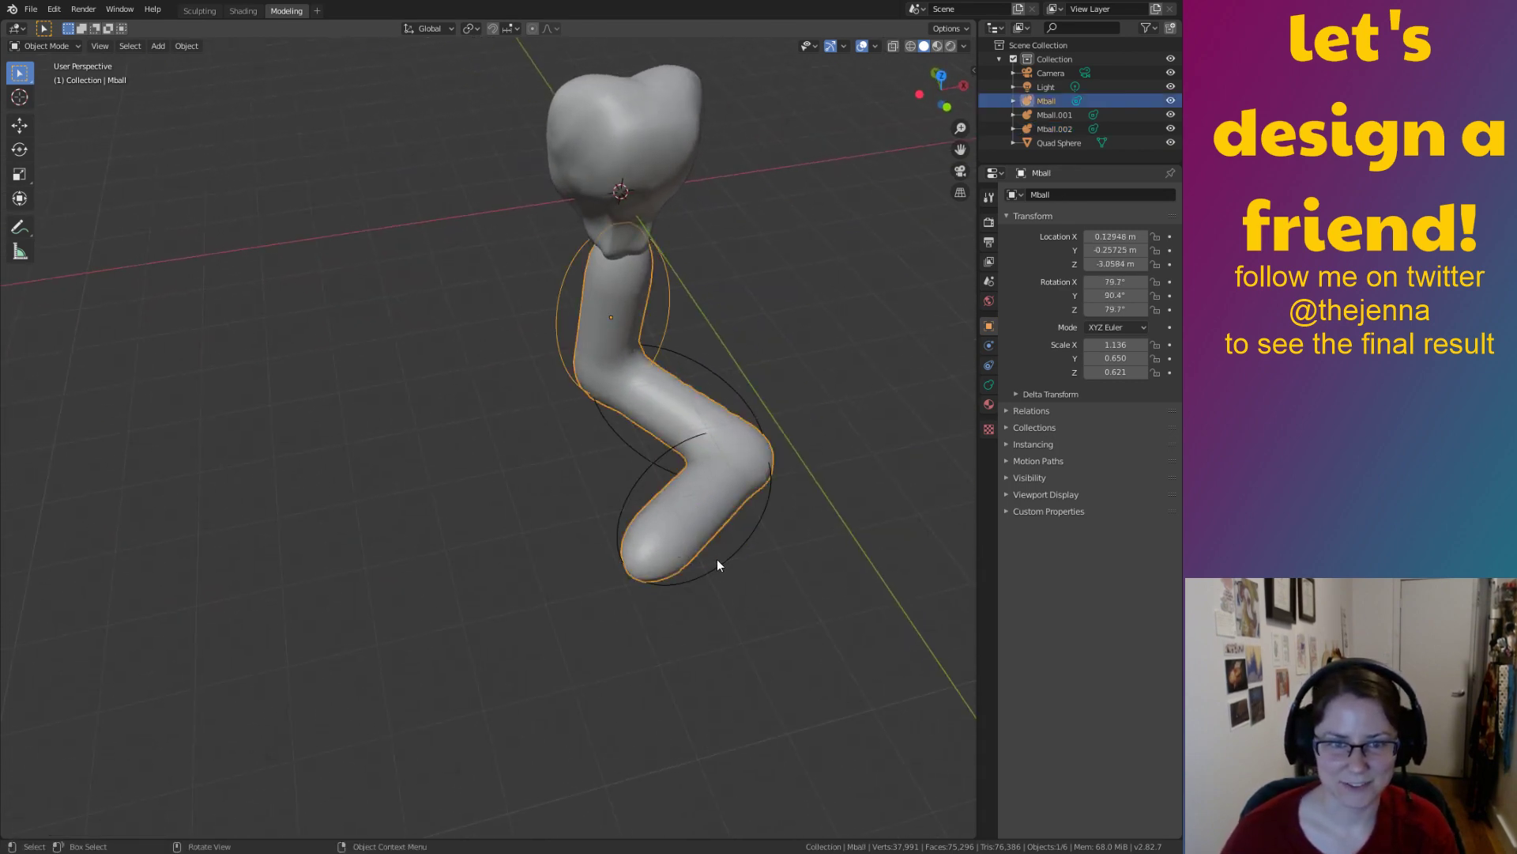
click(722, 563)
key(shift+d)
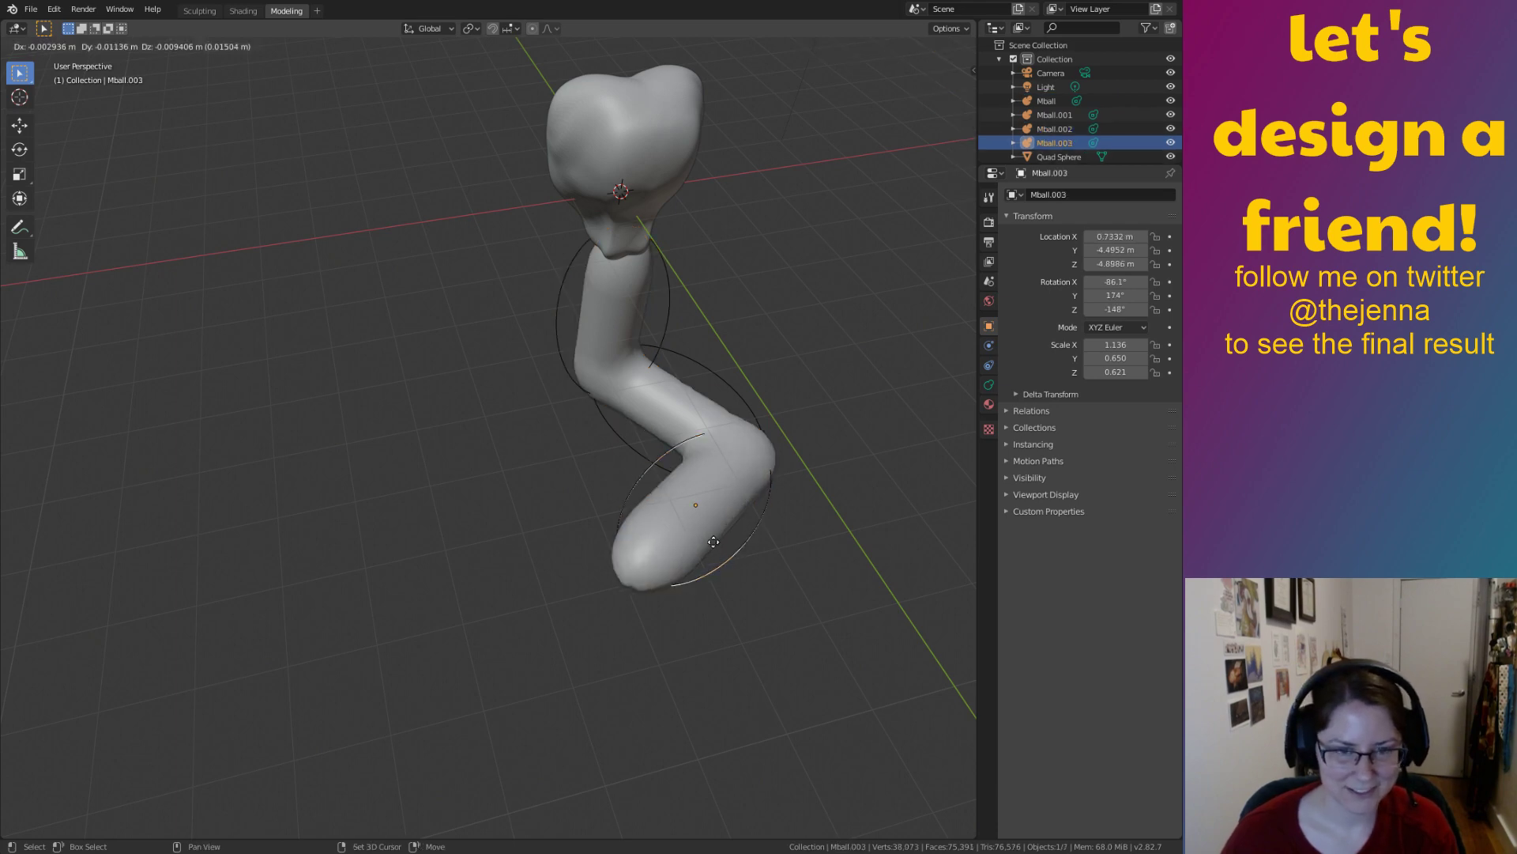
click(590, 618)
Rotate the new capsule around global Z to a Z rotation of about -140° and raise it along global Z to about -4.88 m
middle_drag(590, 618, 797, 524)
key(r)
key(z)
click(683, 476)
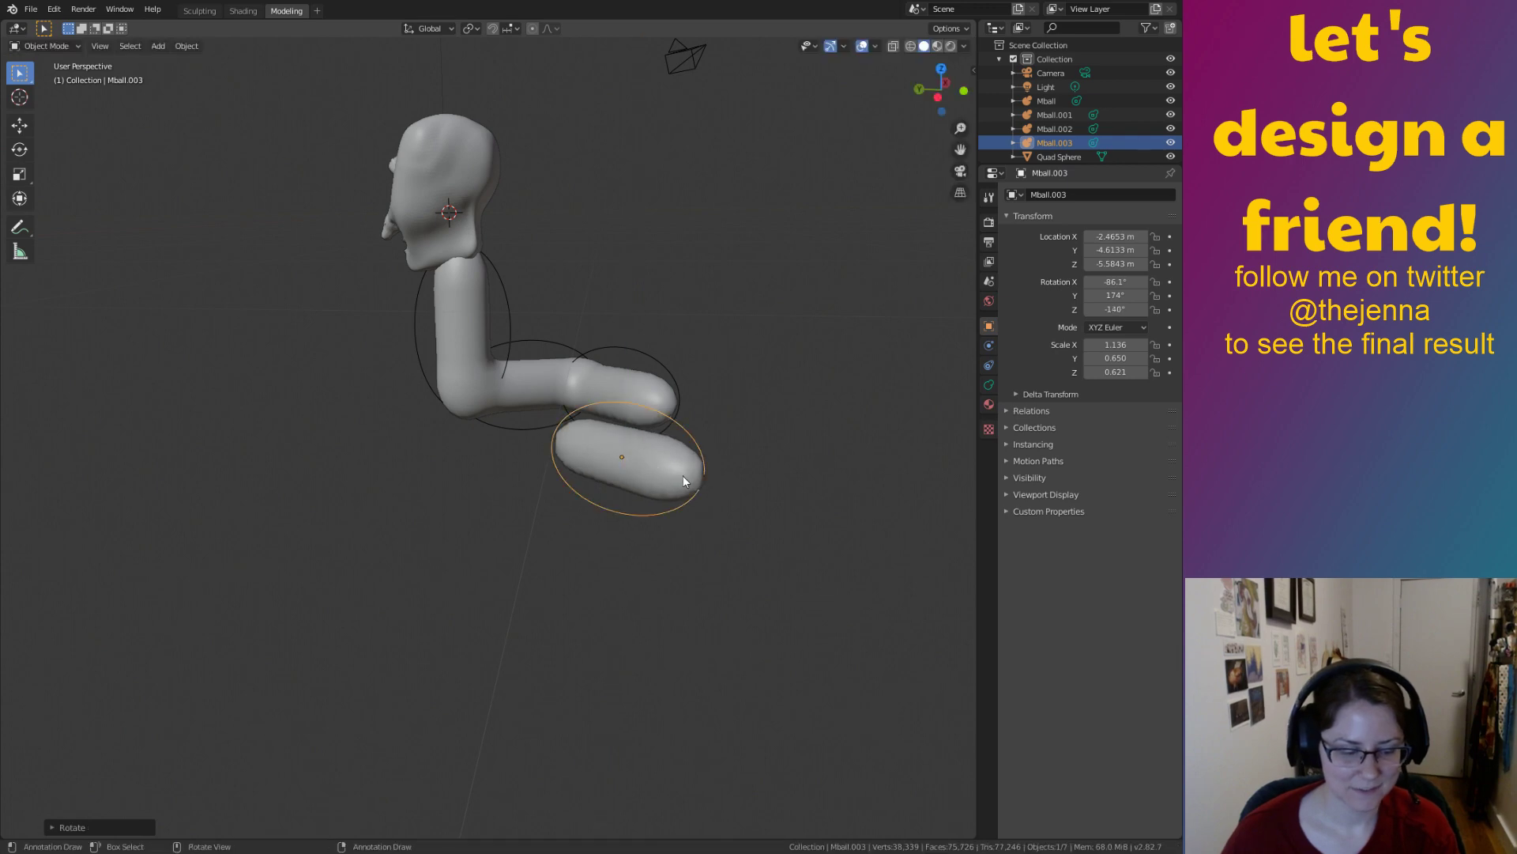
key(g)
key(z)
click(694, 462)
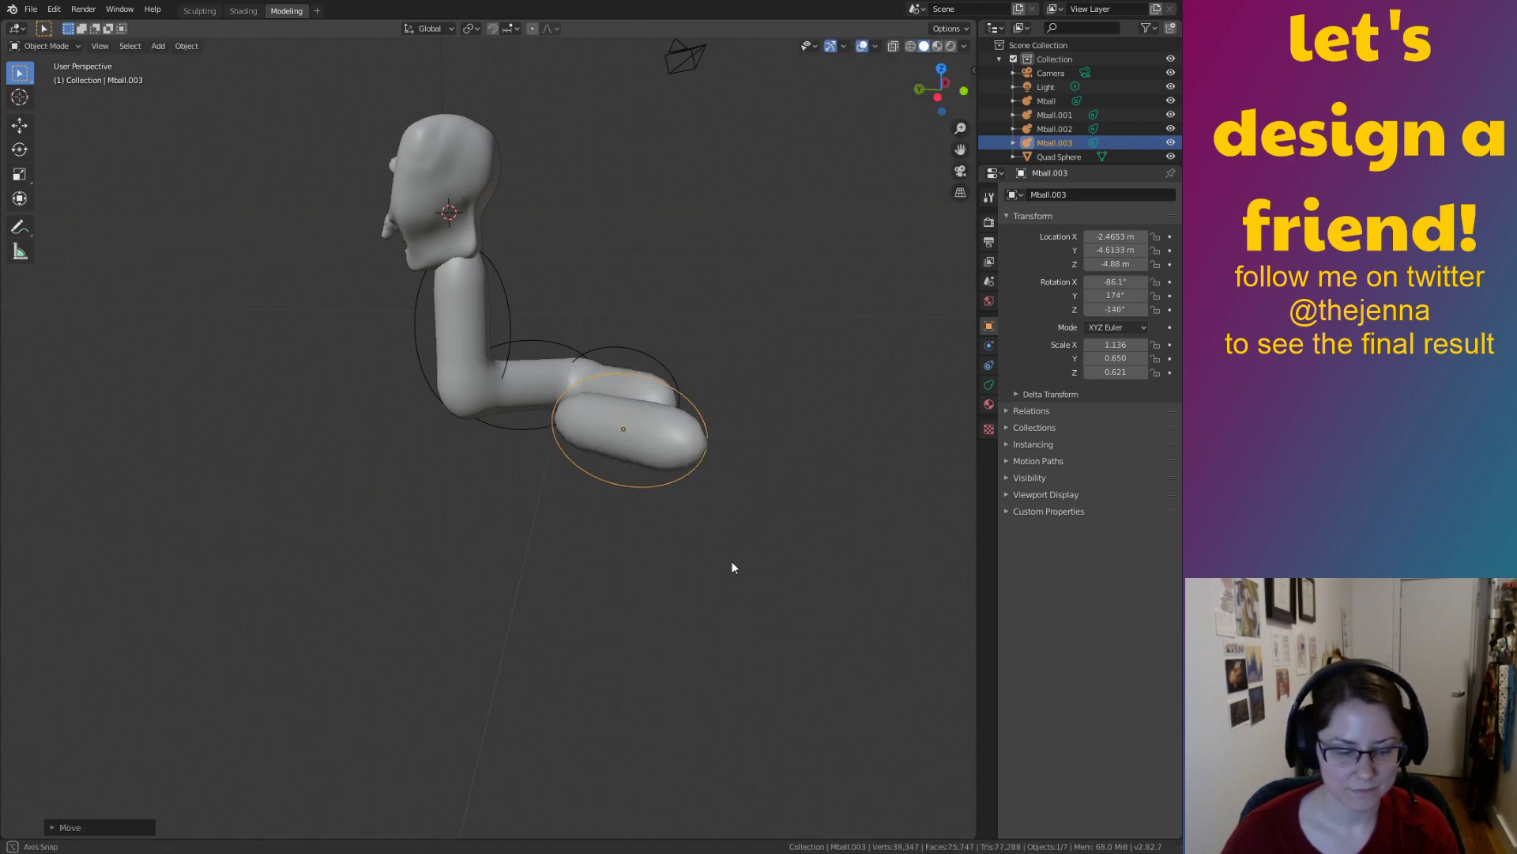
Rotate the end capsule around global Z to a Z rotation of about -217°
middle_drag(732, 568, 664, 667)
key(r)
key(x)
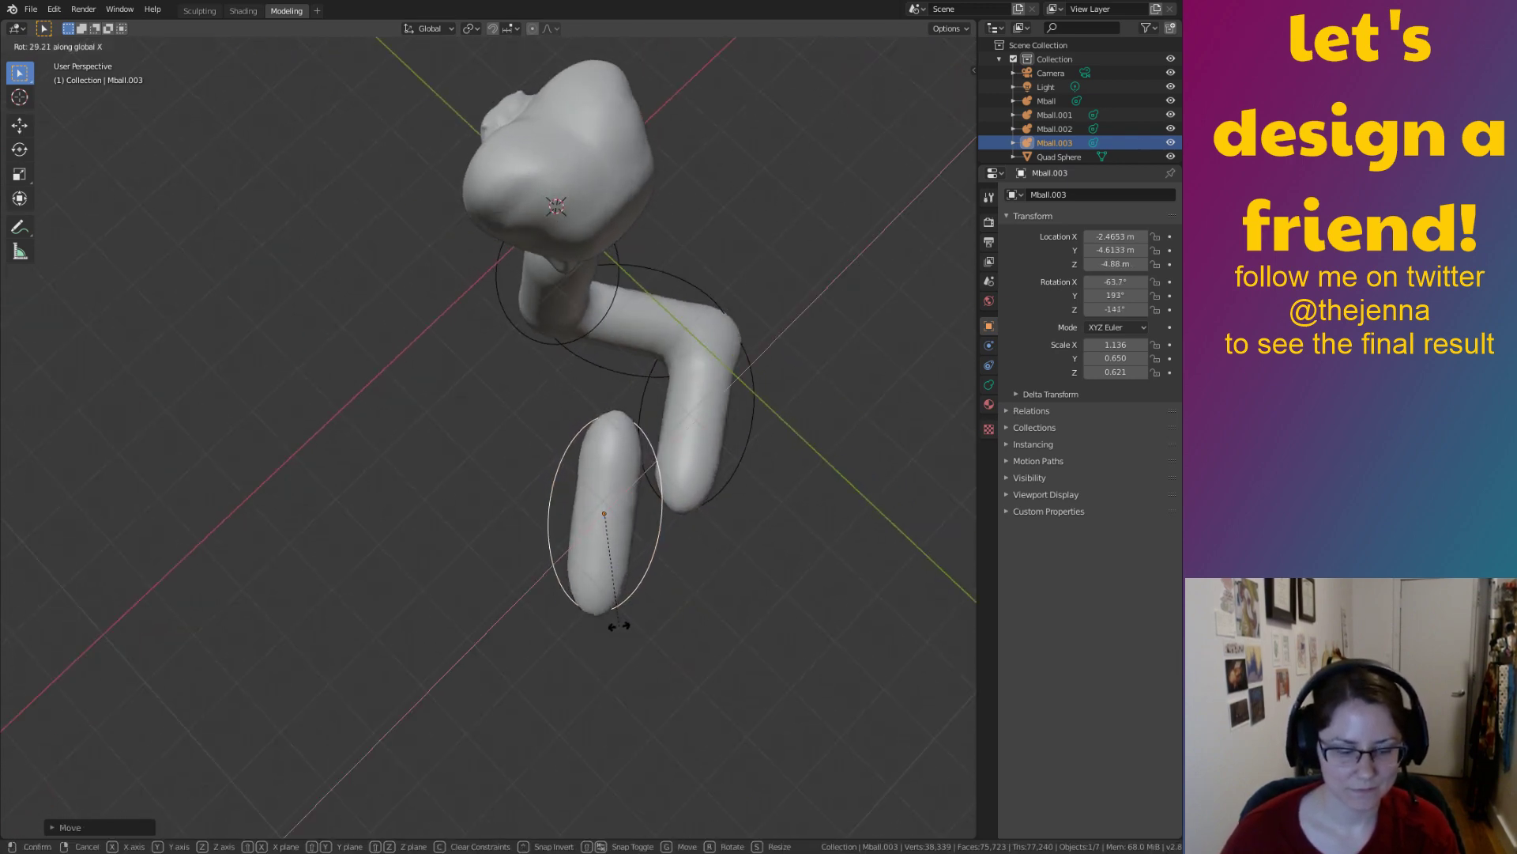
key(z)
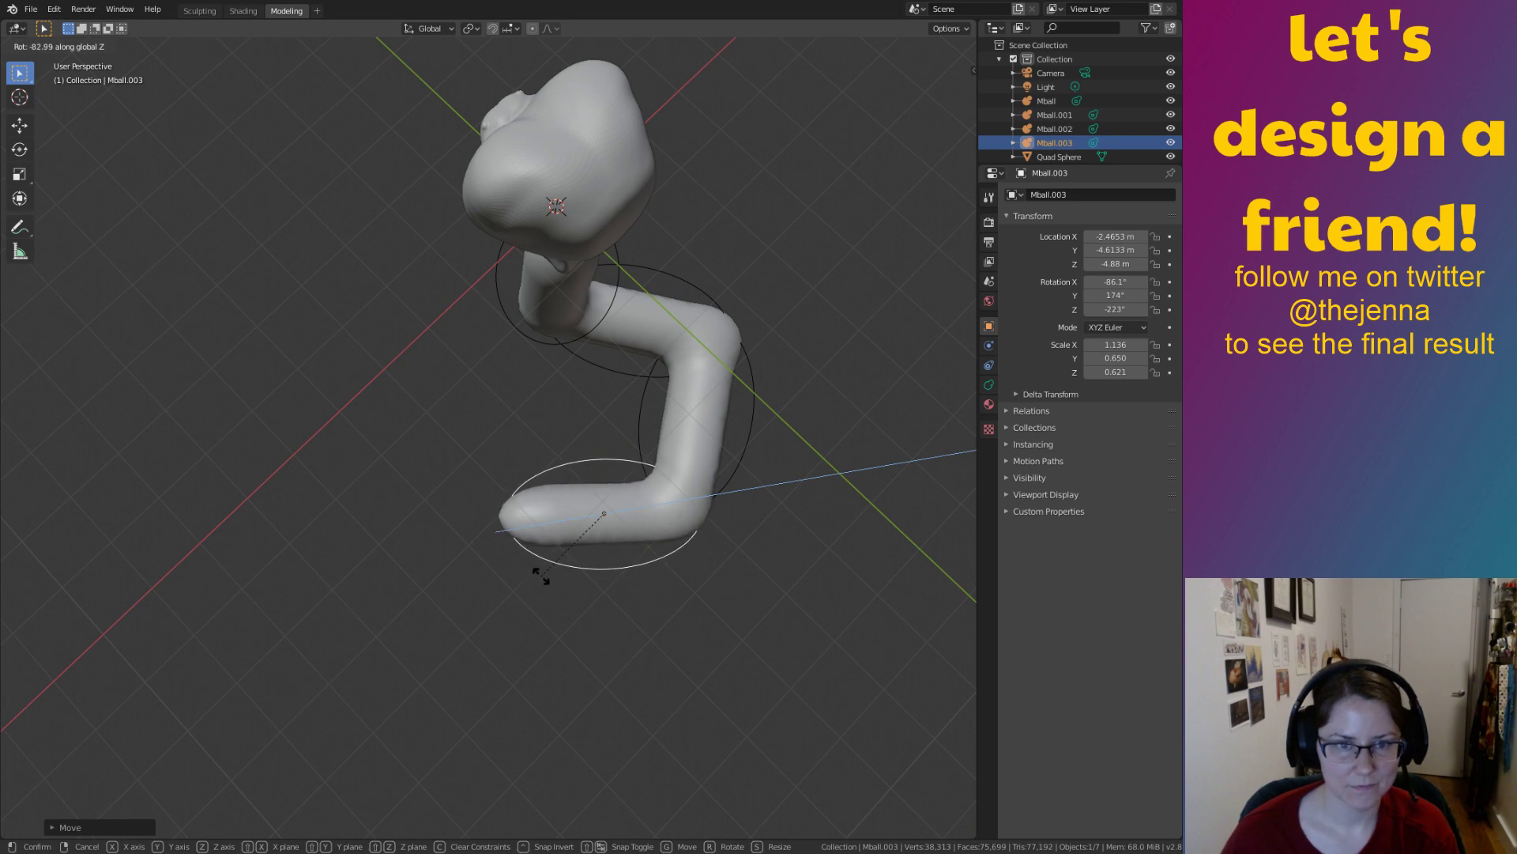
click(539, 577)
middle_drag(542, 545, 540, 439)
key(r)
key(z)
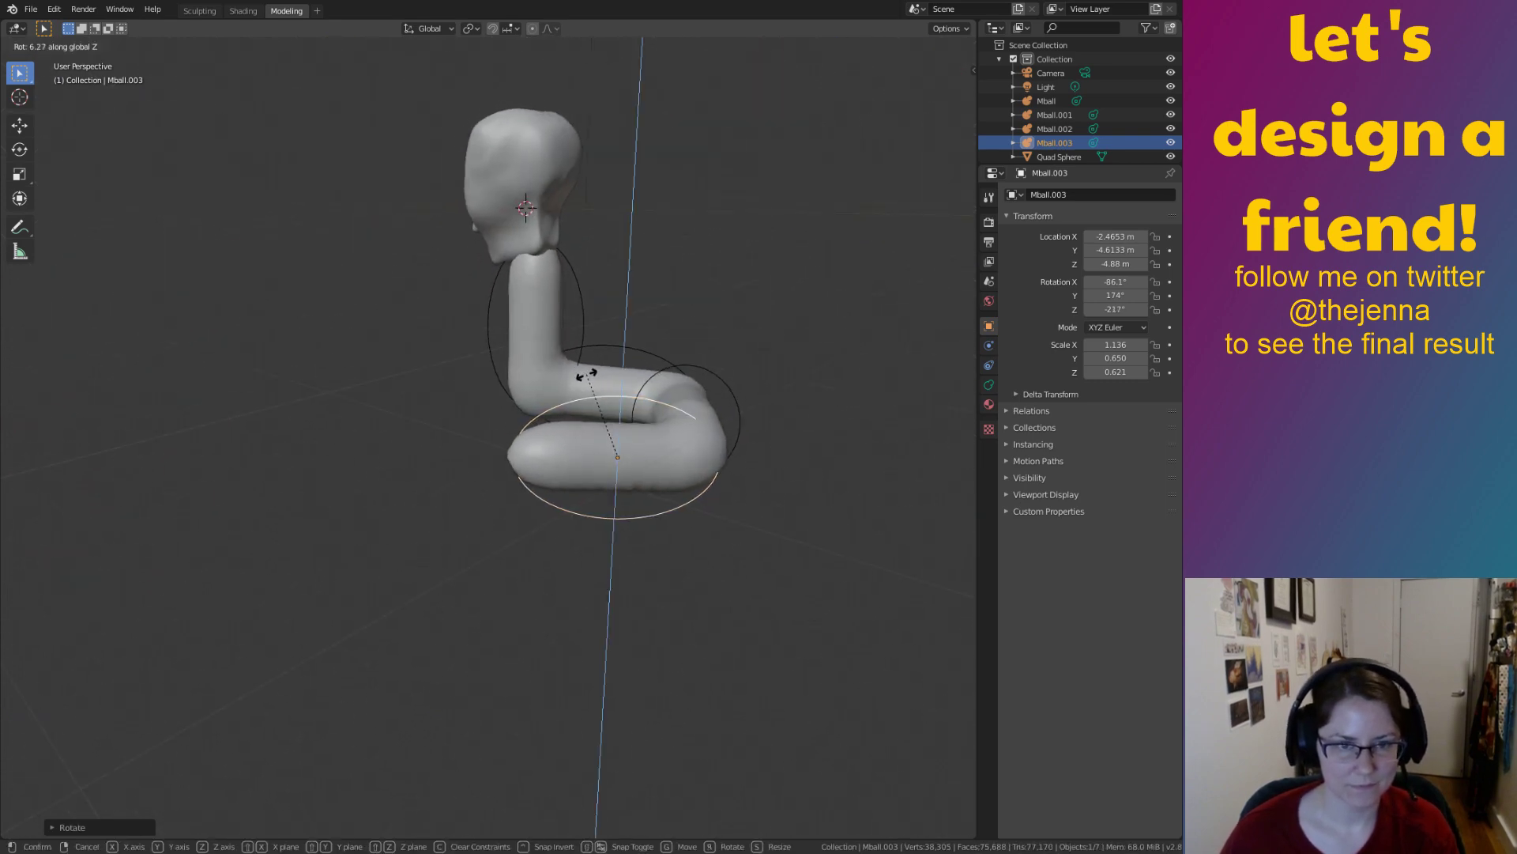
click(593, 378)
Tilt the end capsule freely to about X -85.3°, Y 178°, Z -213°
mouse_move(594, 380)
middle_down()
mouse_move(604, 368)
mouse_move(575, 377)
middle_up()
key(r)
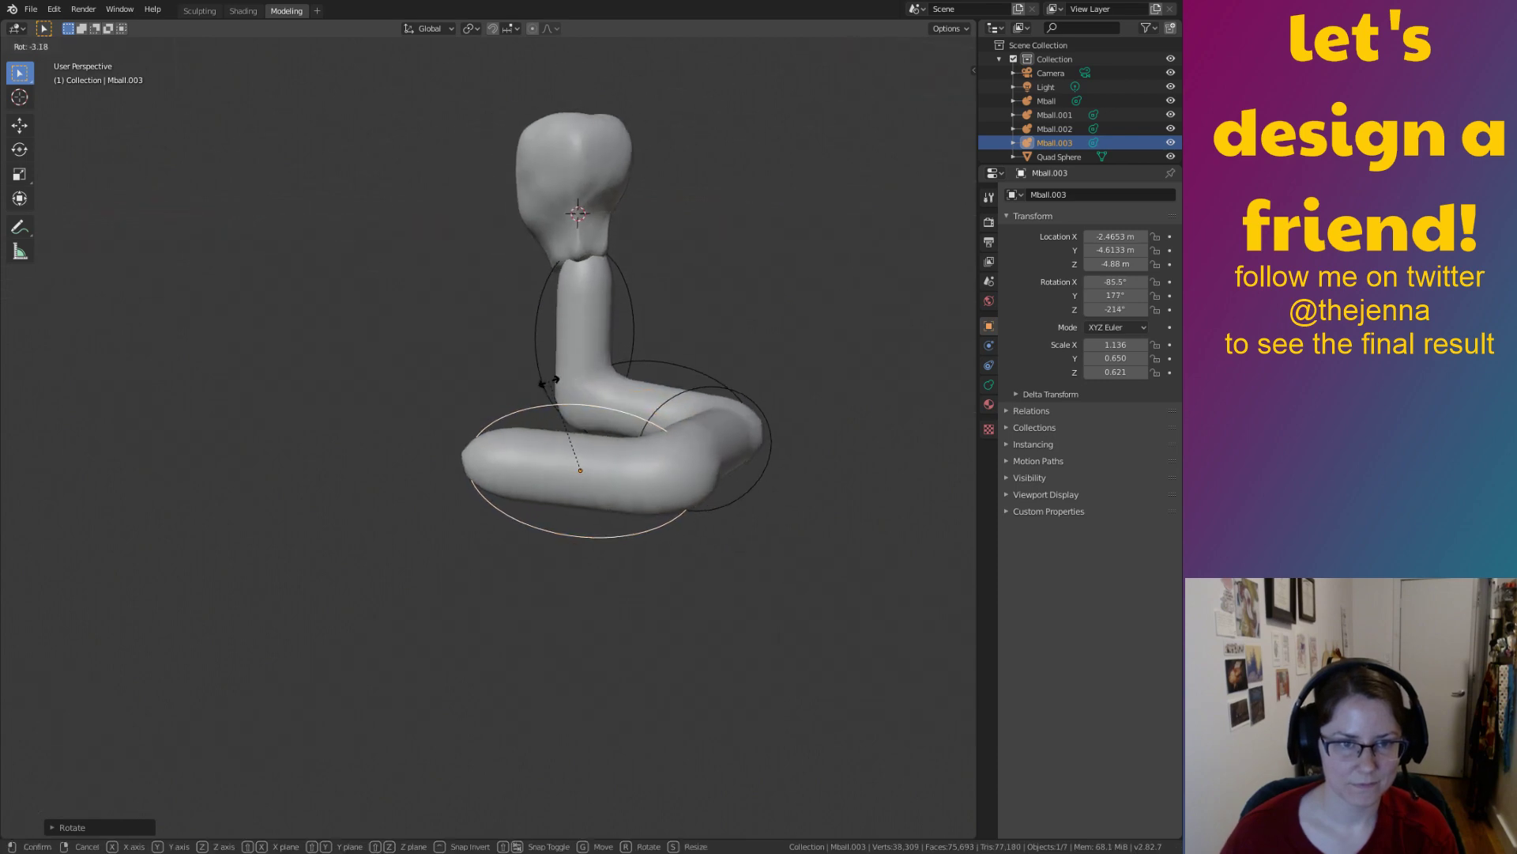
click(539, 388)
key(r)
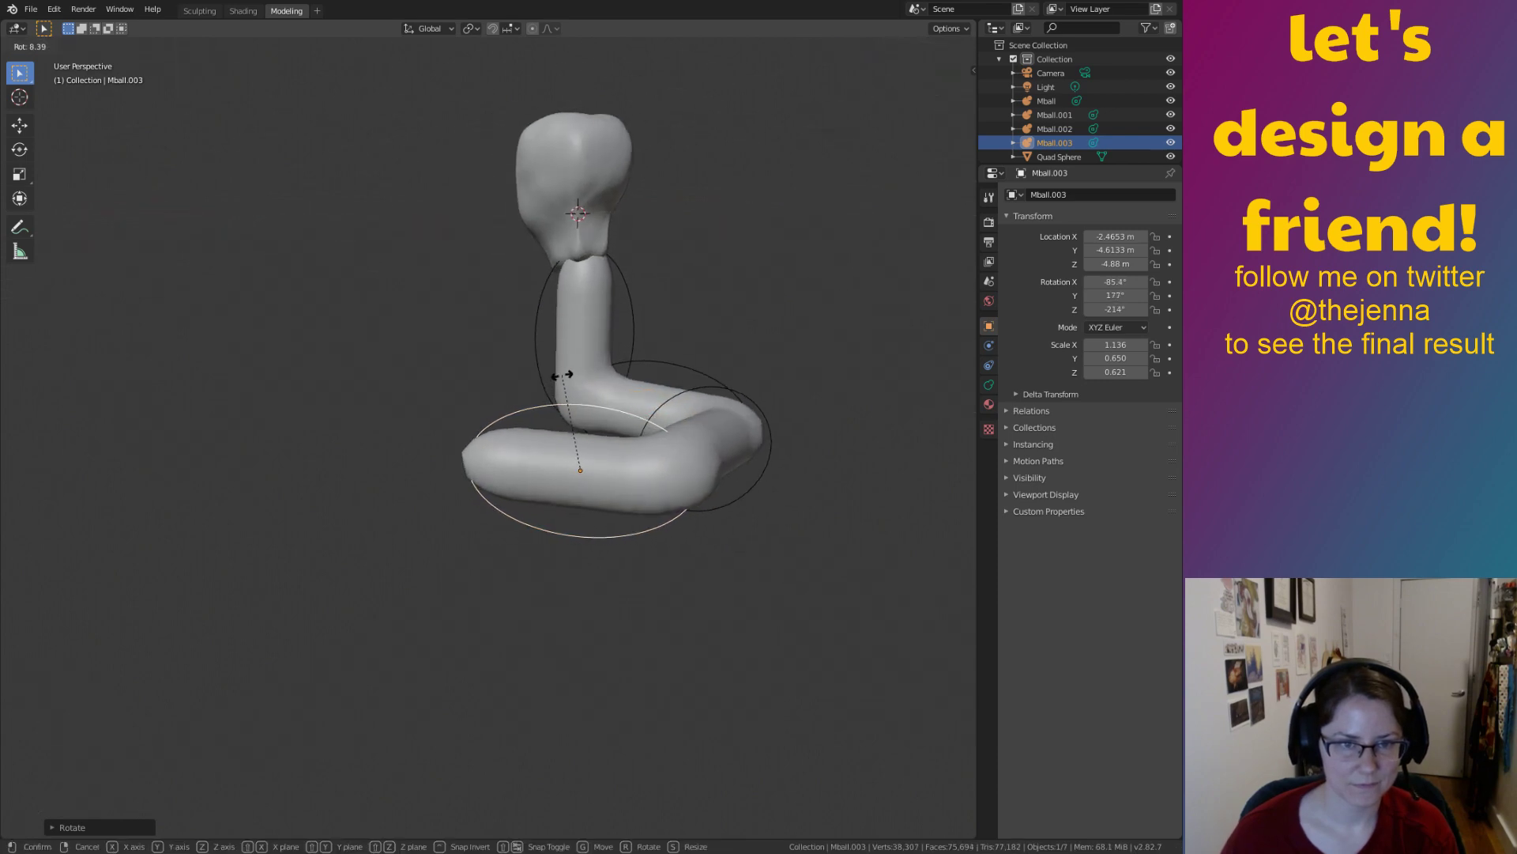
click(560, 376)
Duplicate the end capsule and move the copy along global Y and X to about X -5.74 m, Y -2.39 m
middle_drag(559, 382, 648, 455)
key(shift+d)
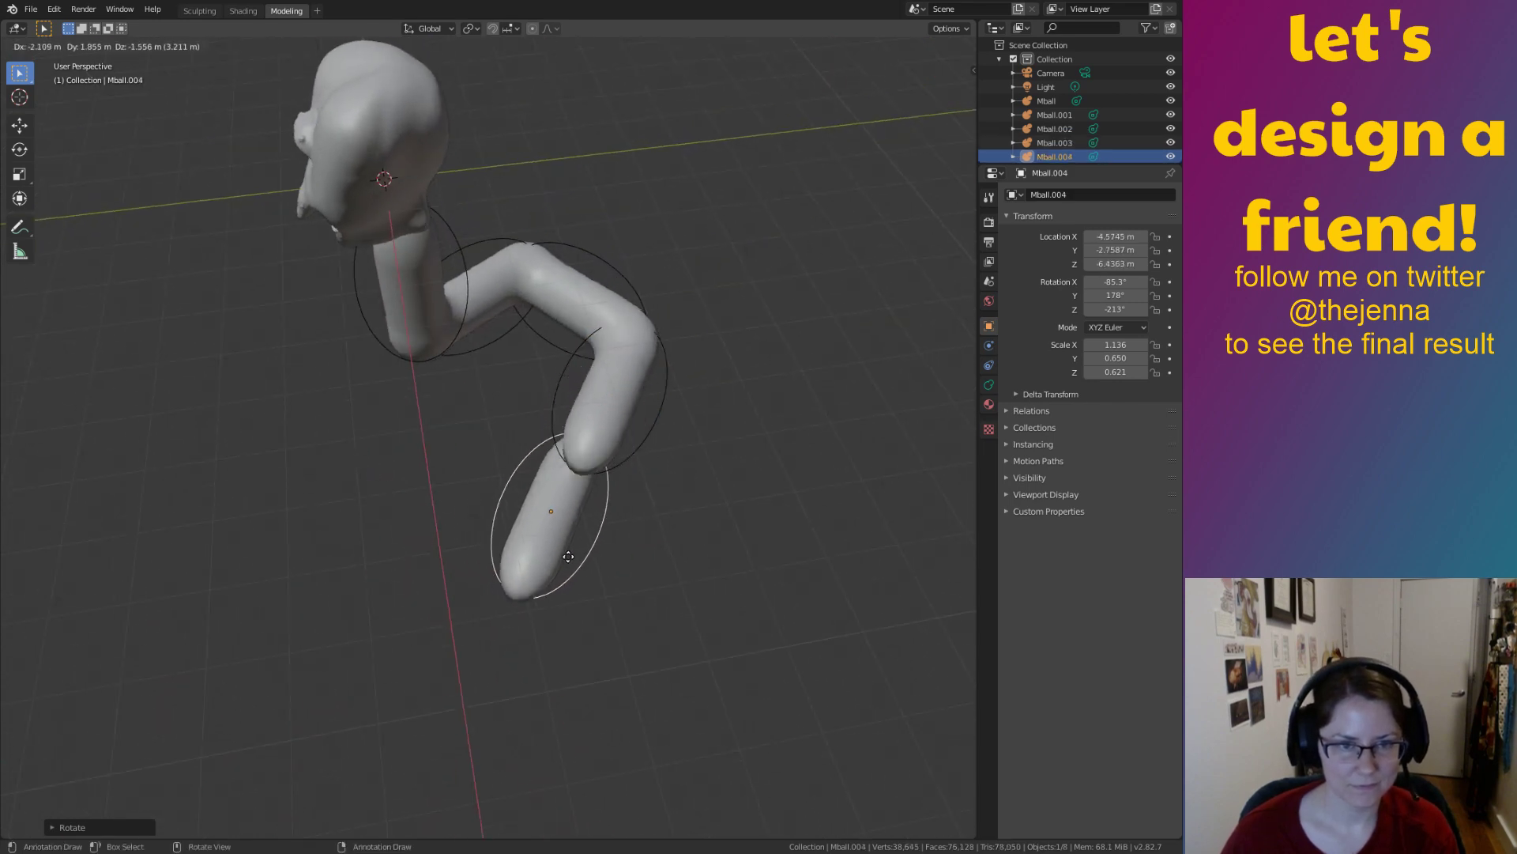
key(y)
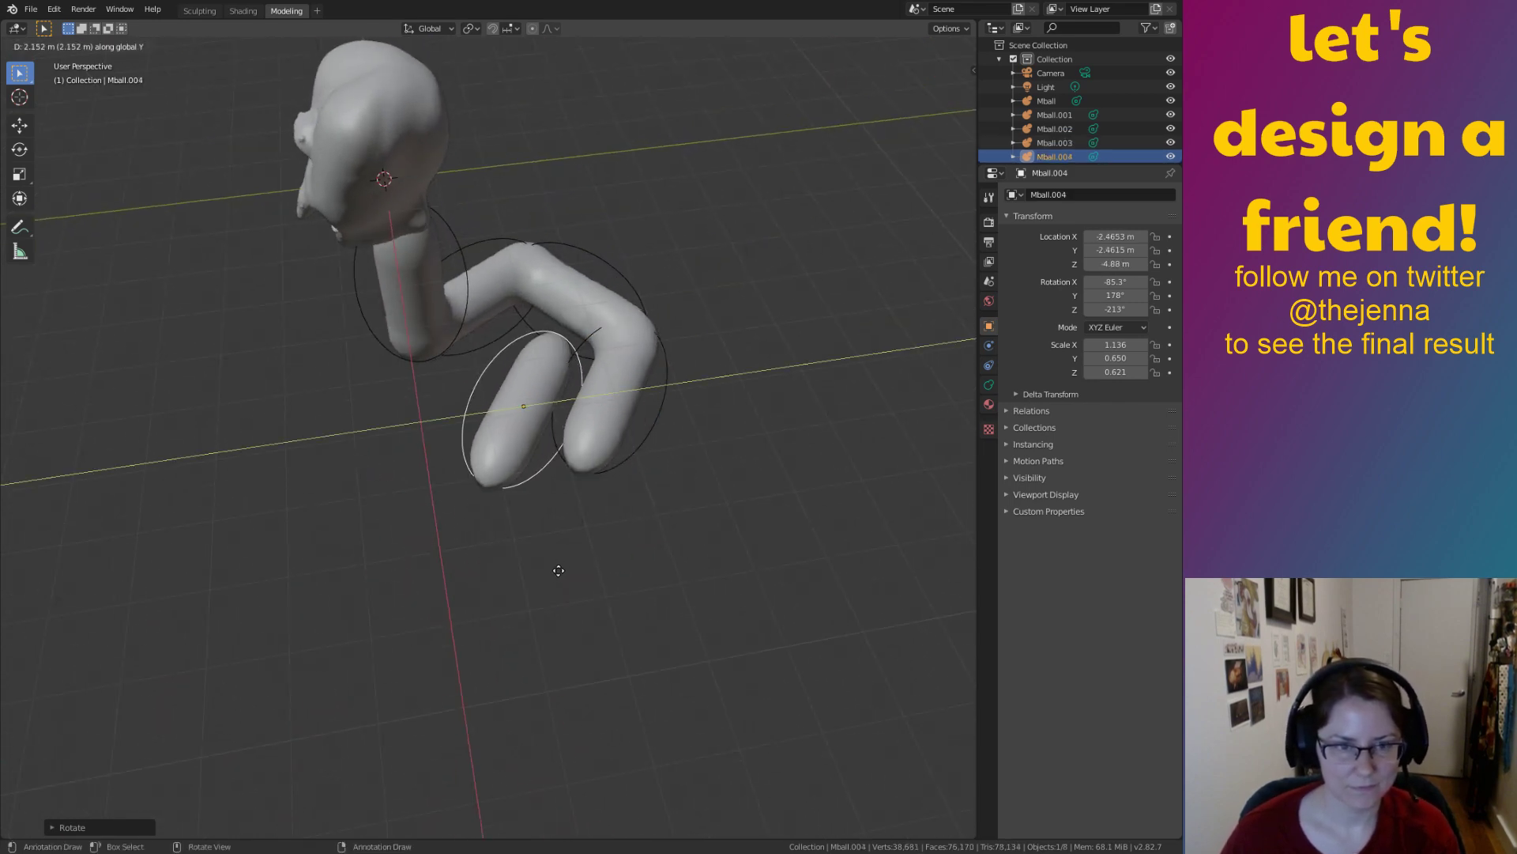
click(556, 581)
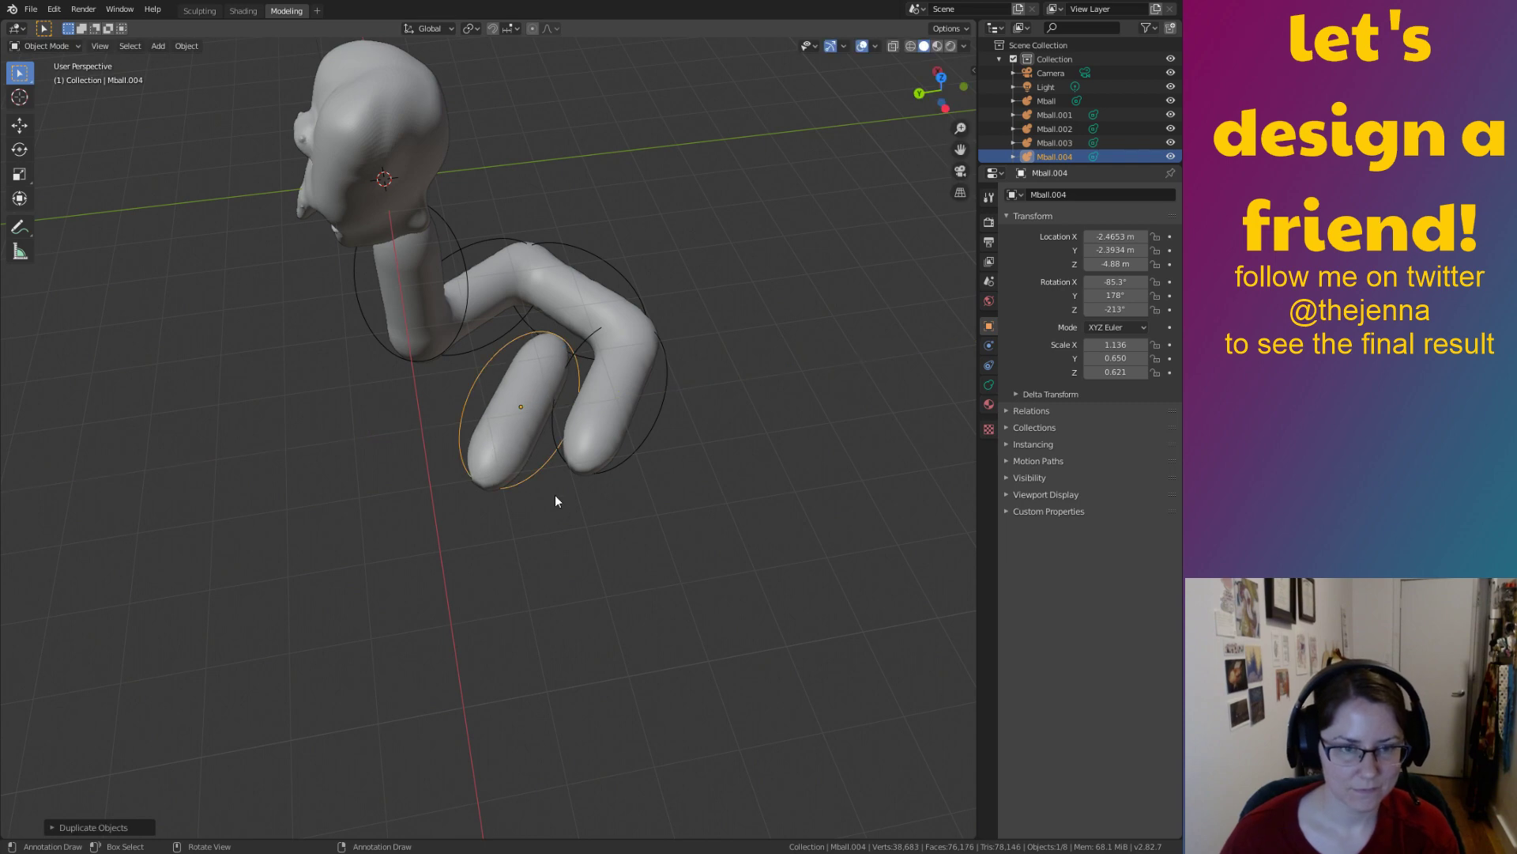
key(g)
key(x)
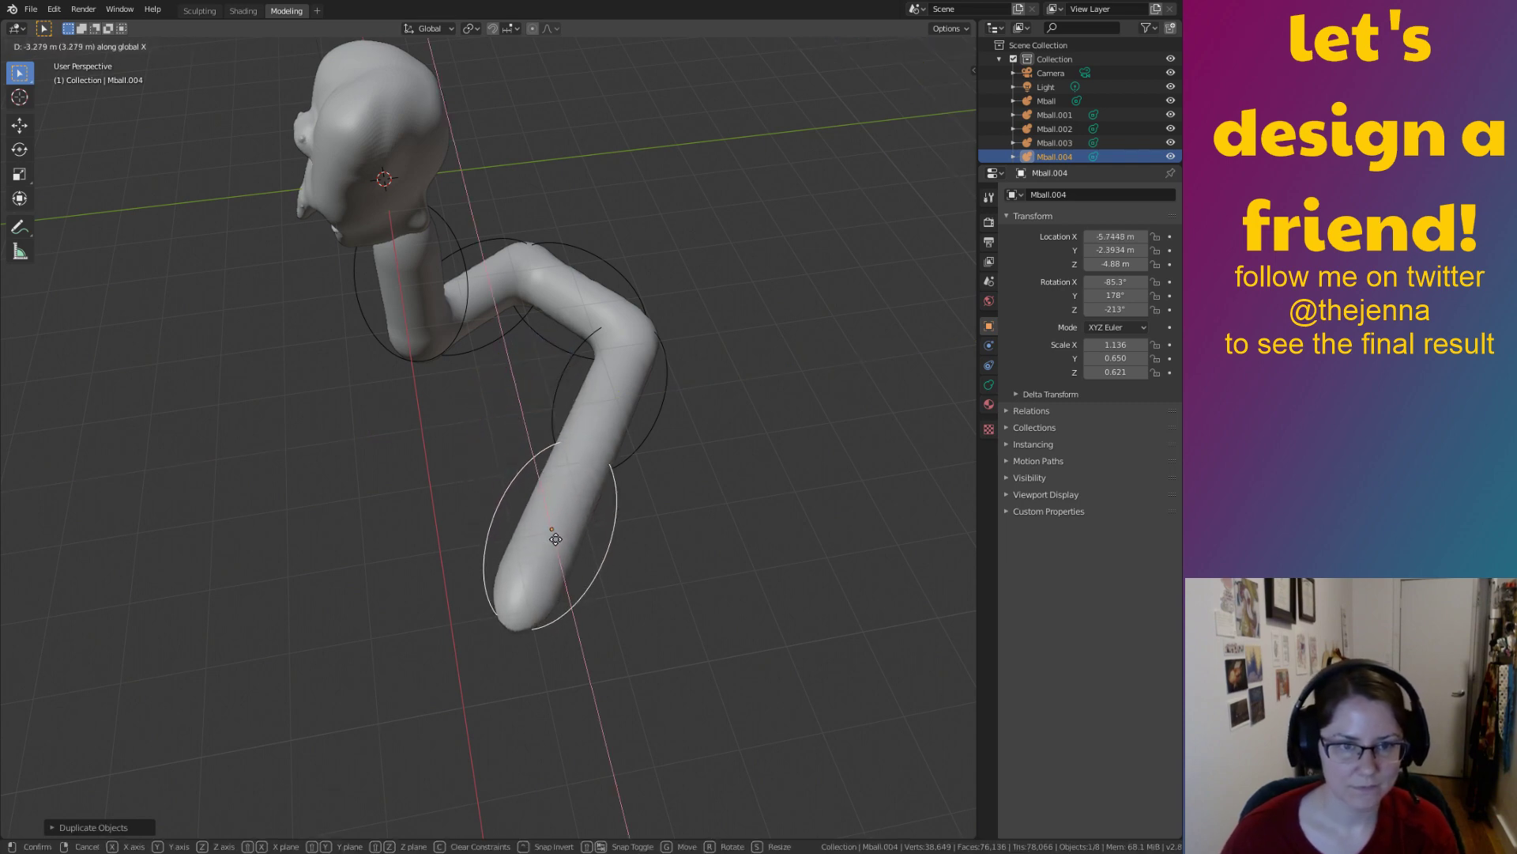
click(555, 537)
Rotate the new end capsule around global Z to a Z rotation of about -252°
middle_drag(556, 538, 689, 506)
key(r)
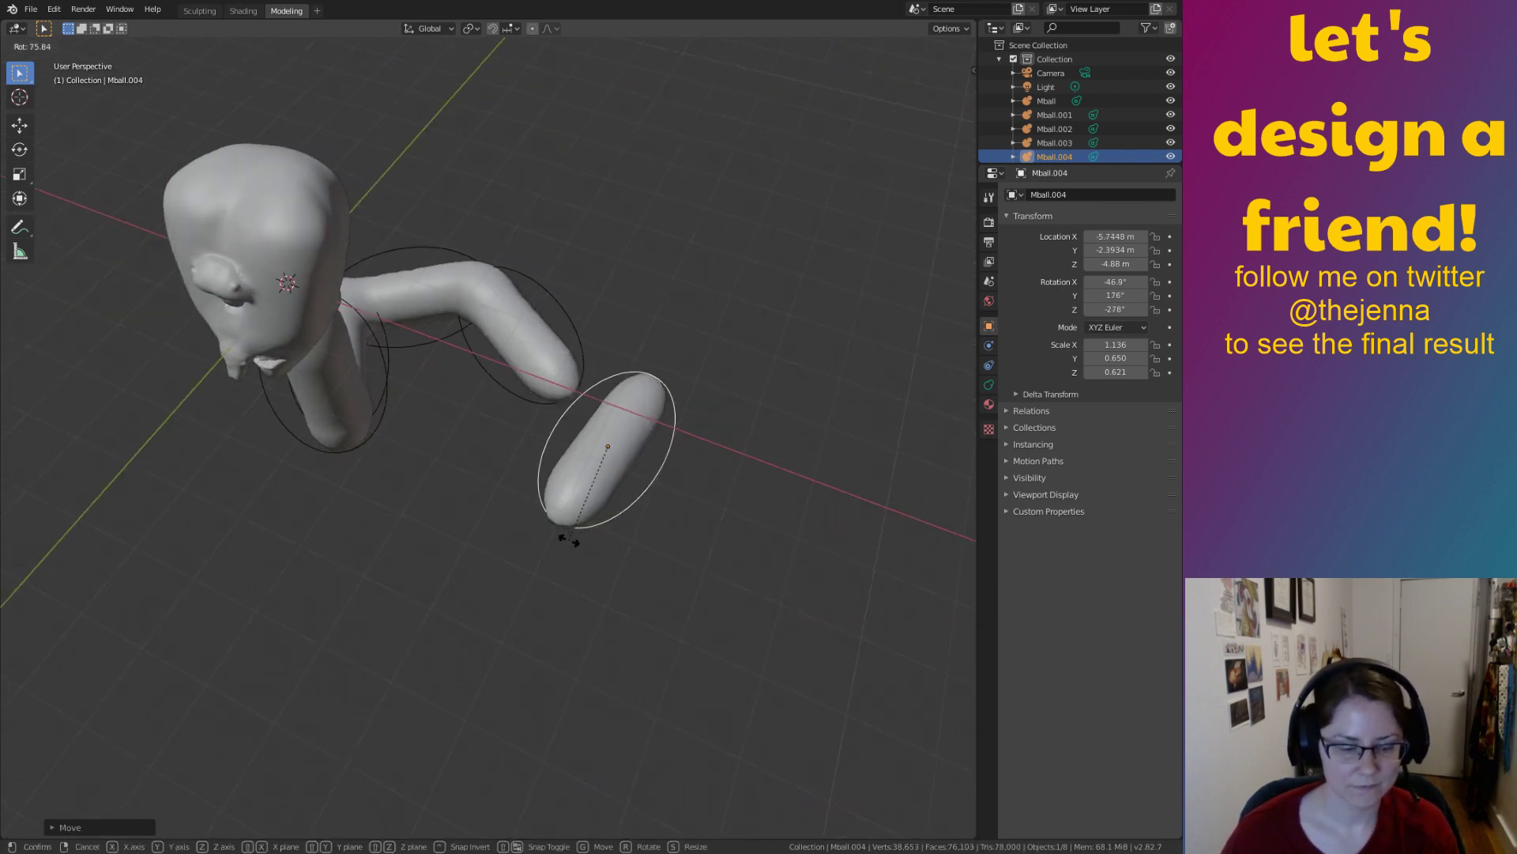
key(z)
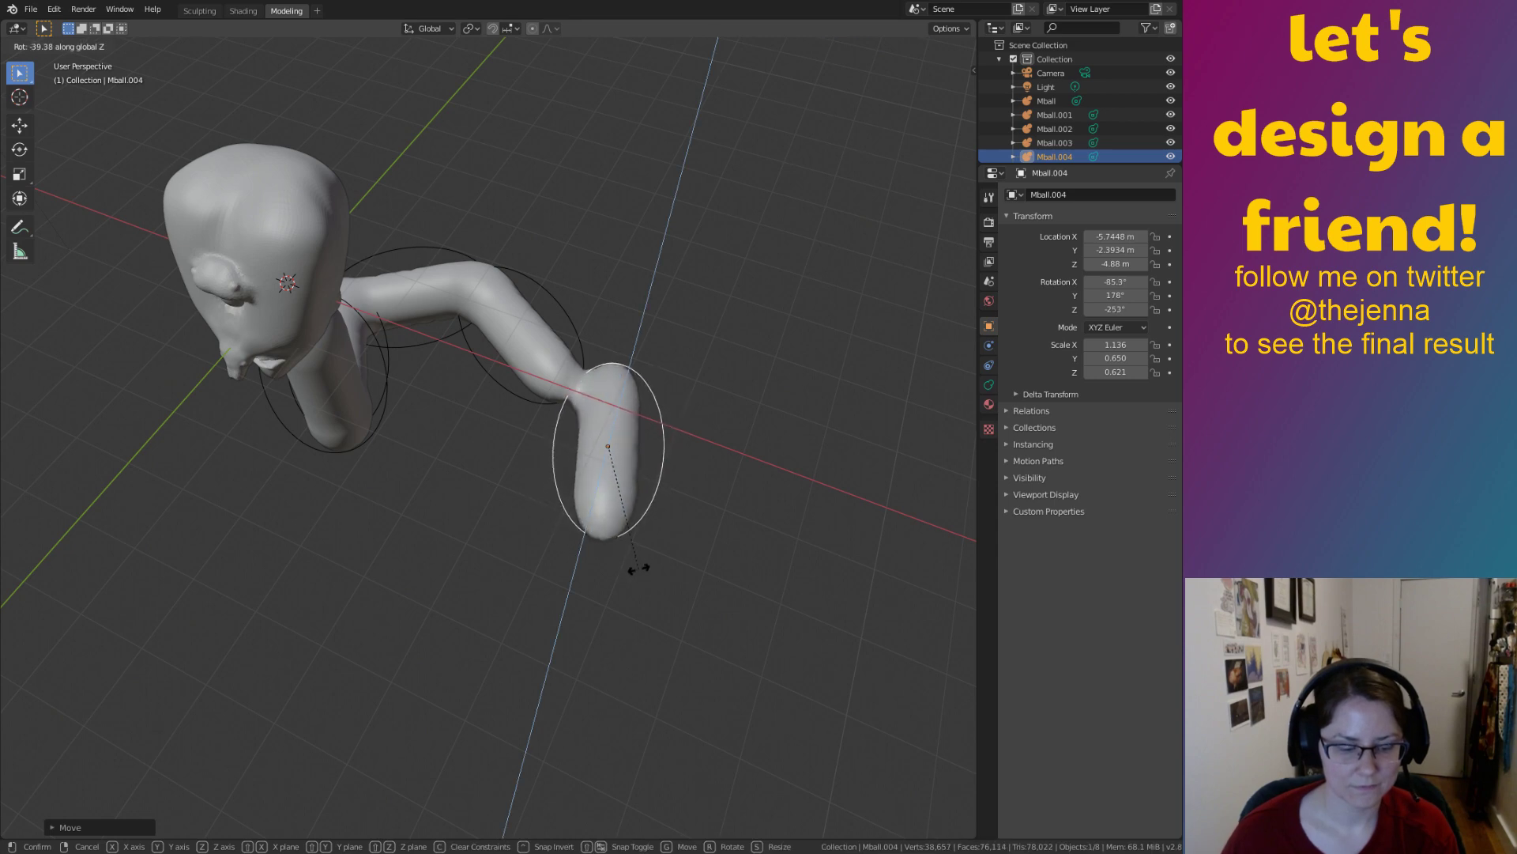
click(638, 568)
Move the new end capsule along global Y and X to about X -4.66 m, Y -1.82 m so it joins the body
key(g)
key(y)
click(590, 472)
key(g)
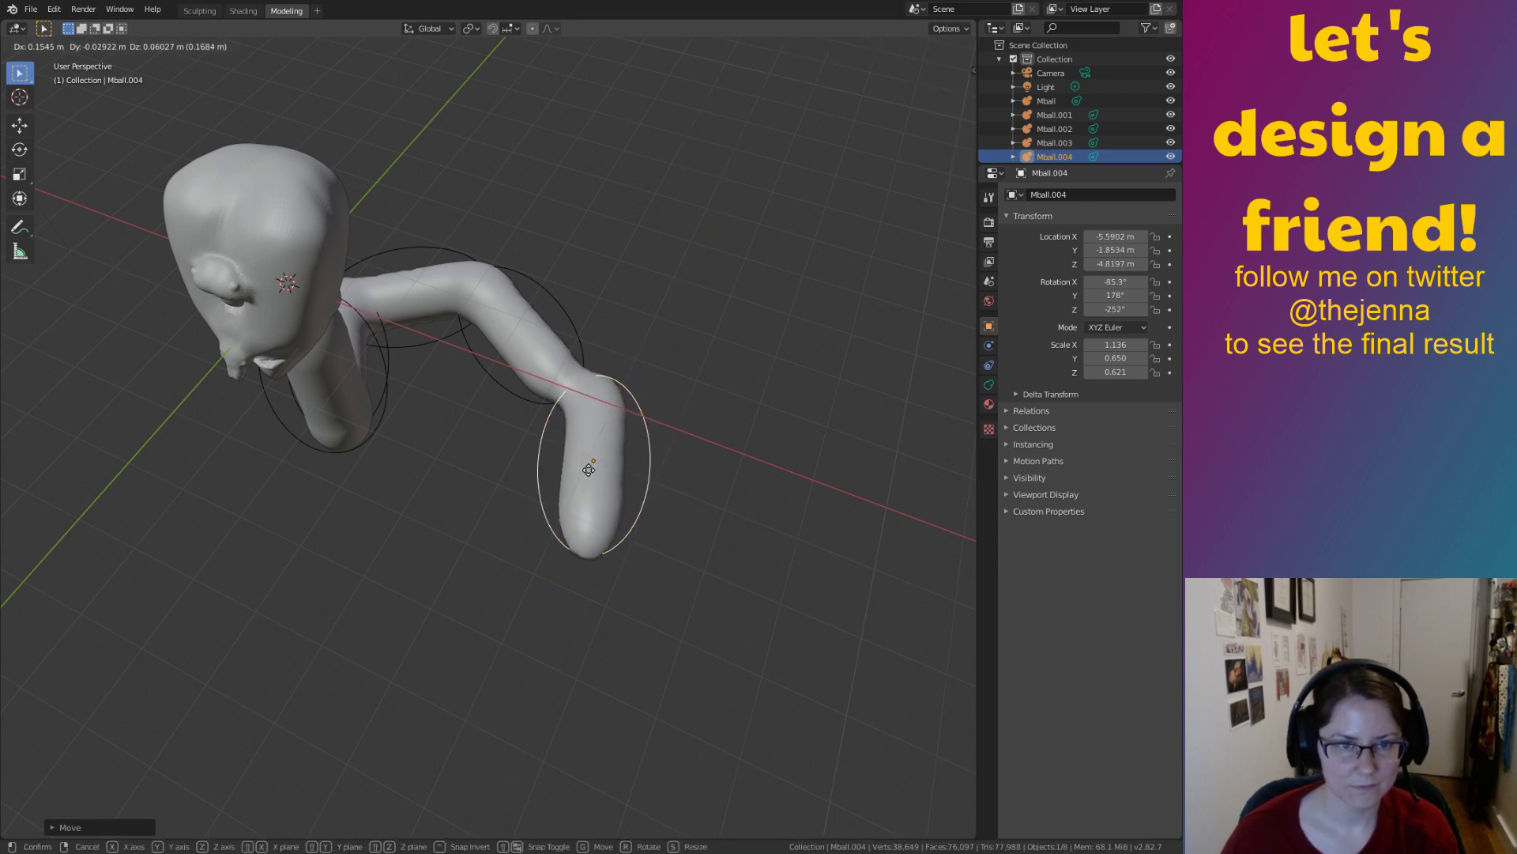
click(543, 522)
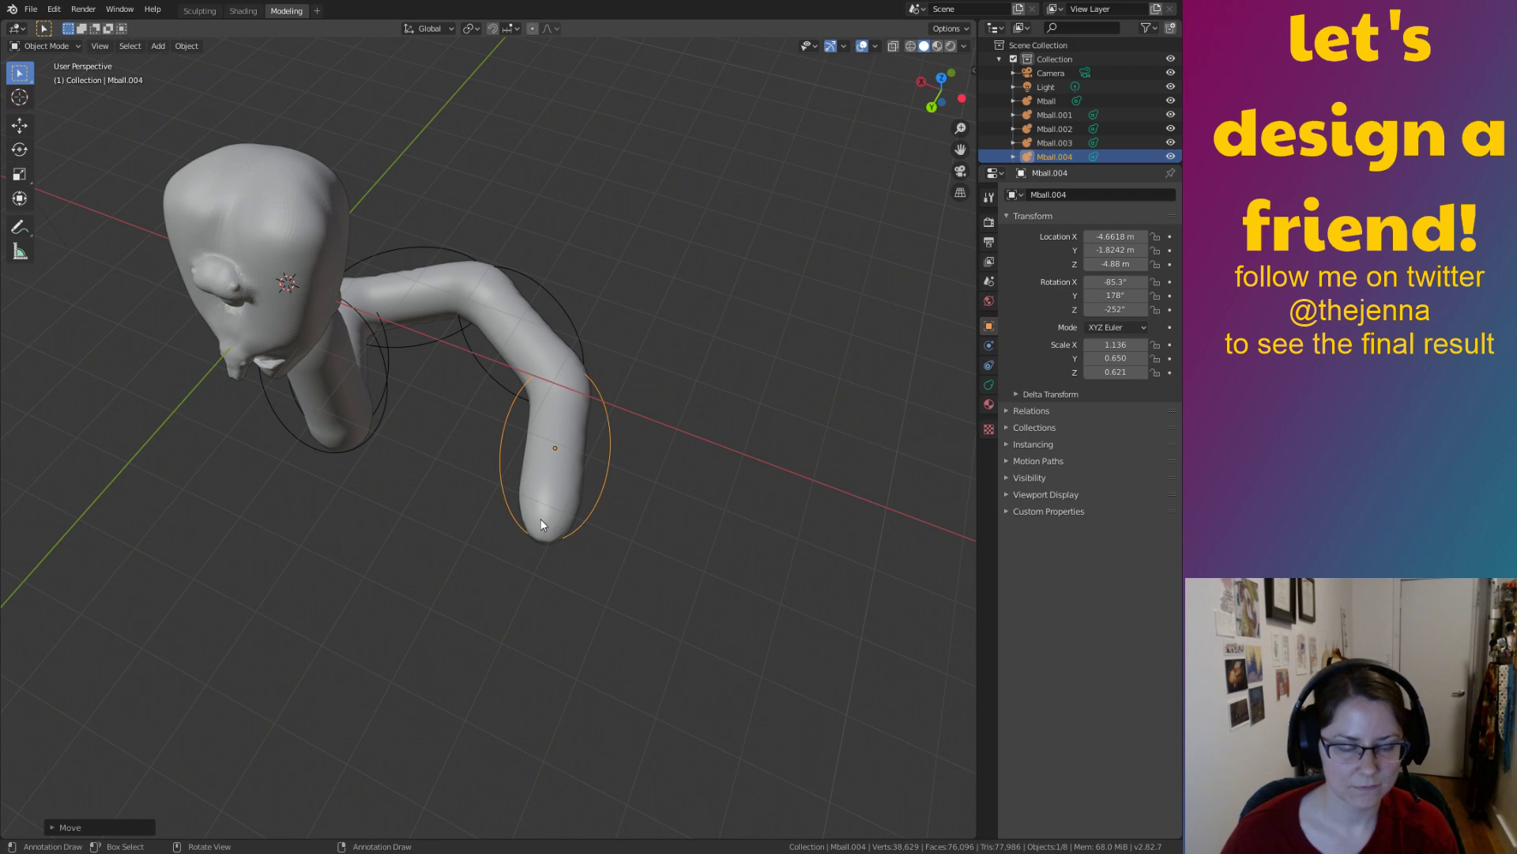
Rotate the end capsule freely to about Y 168°, Z -288° and shift it along global X to about -3.75 m
key(r)
click(542, 469)
key(g)
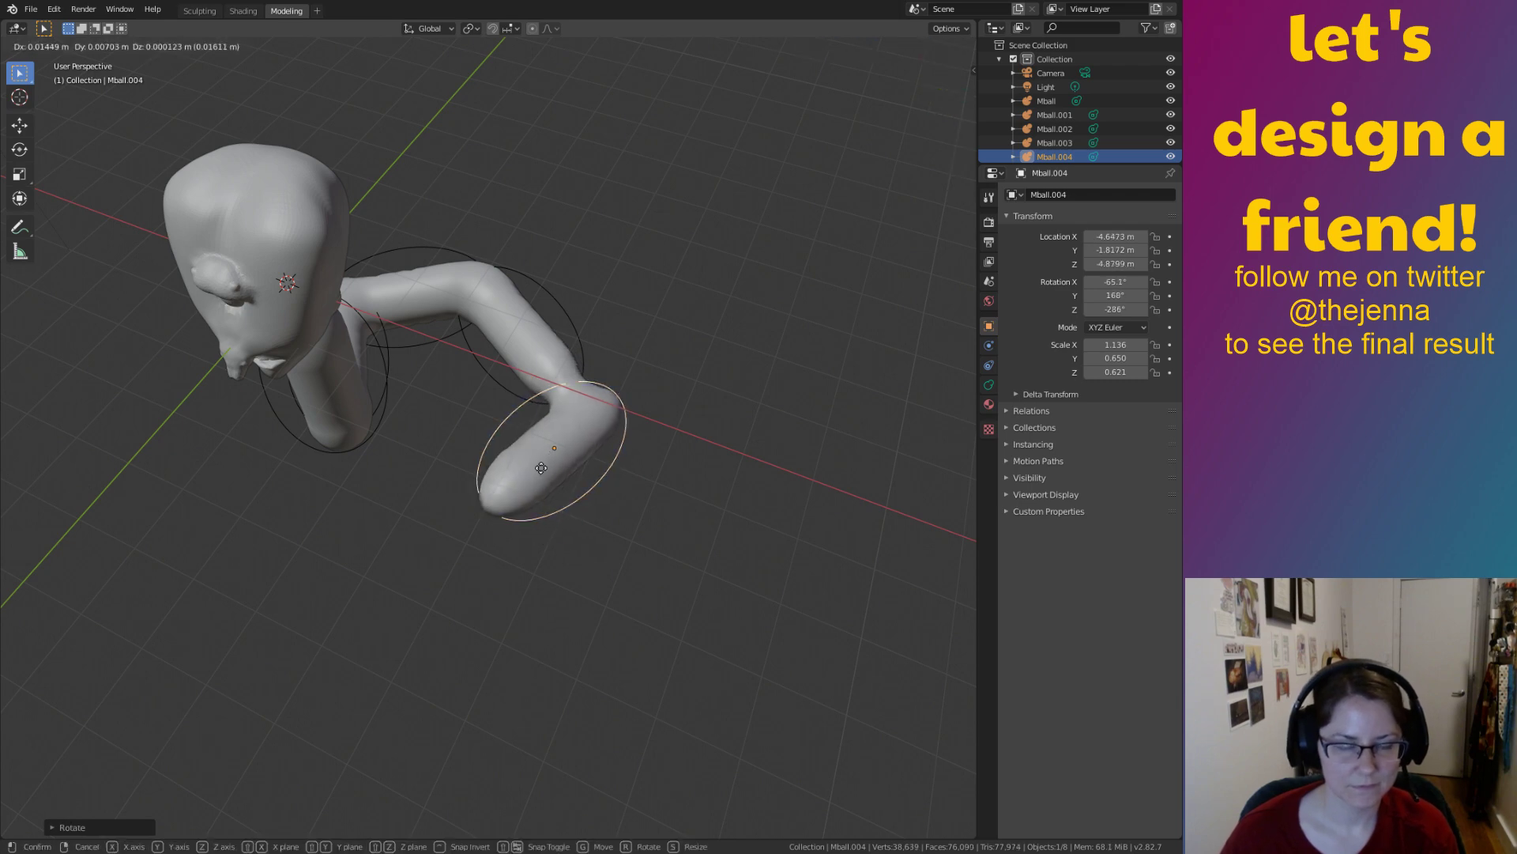
key(x)
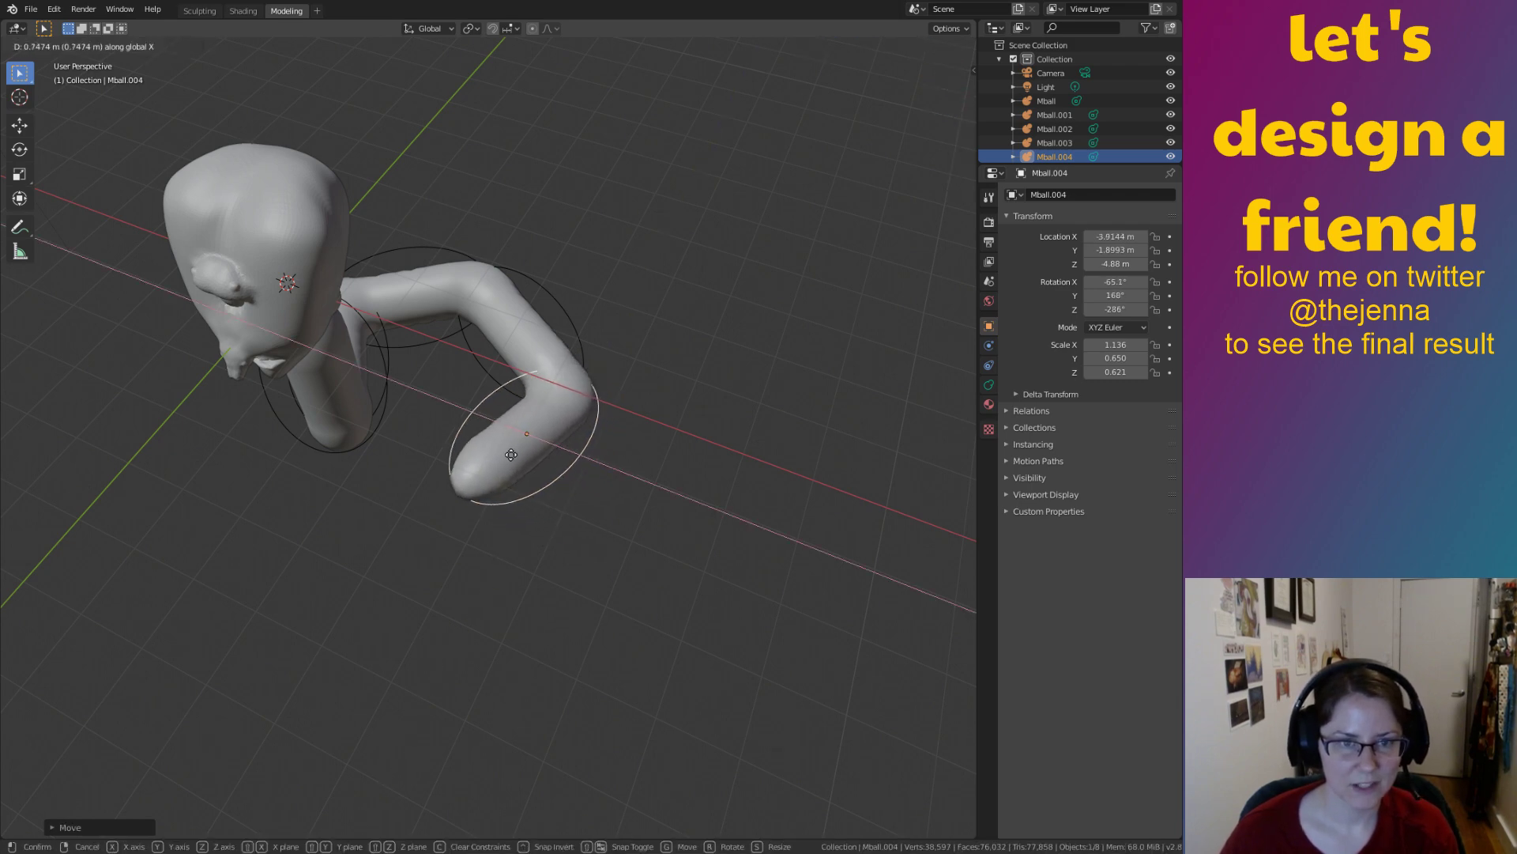
click(522, 472)
Rotate the end capsule to about Y 178°, Z -283° and move it along global Y and X to about X -3.50 m, Y -1.47 m
middle_drag(521, 472, 490, 474)
key(r)
click(418, 387)
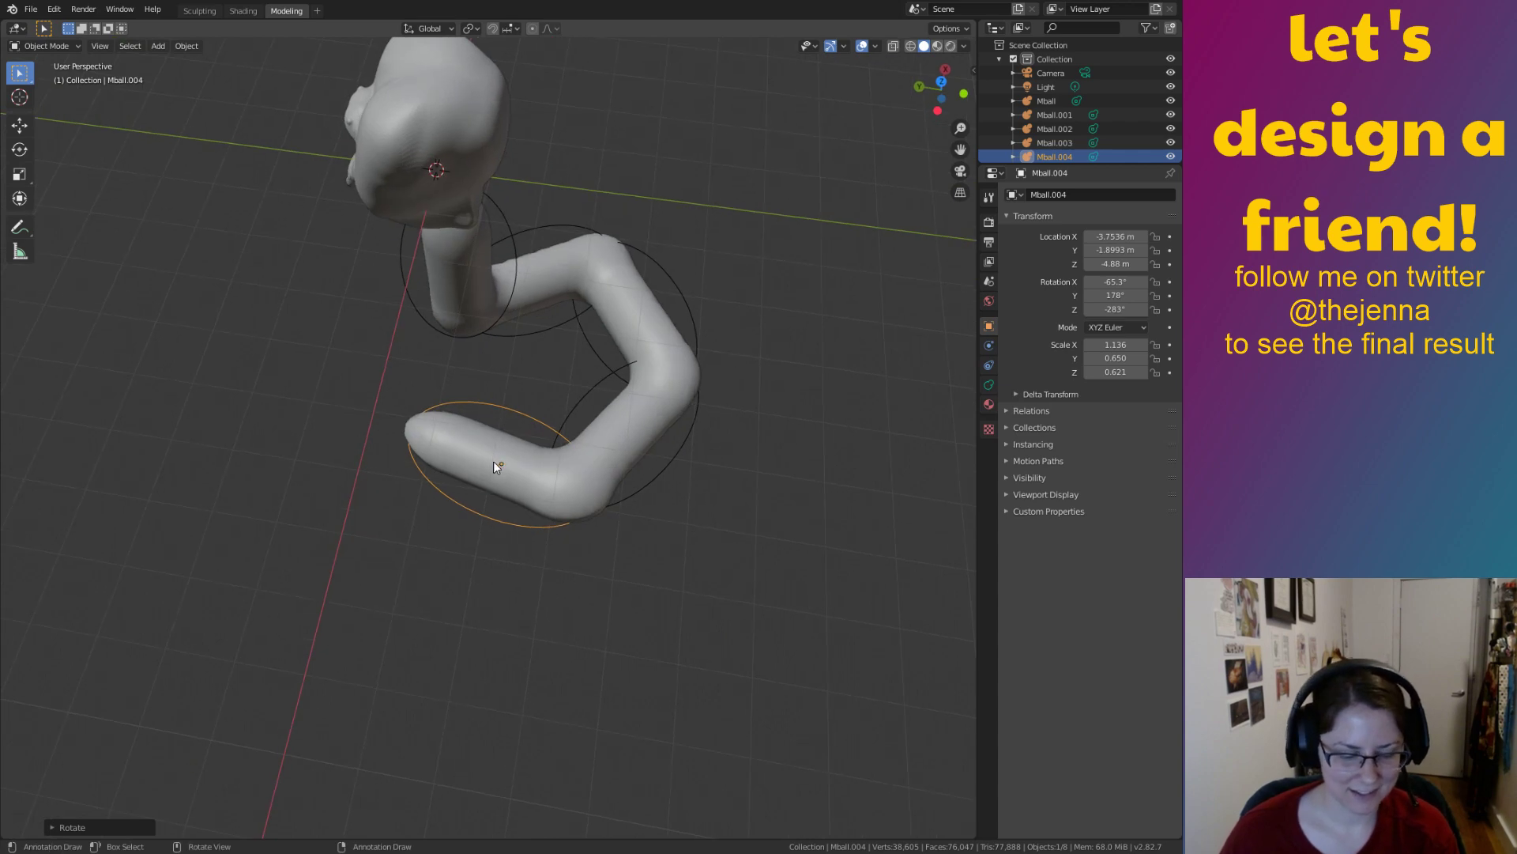
key(g)
key(y)
click(478, 452)
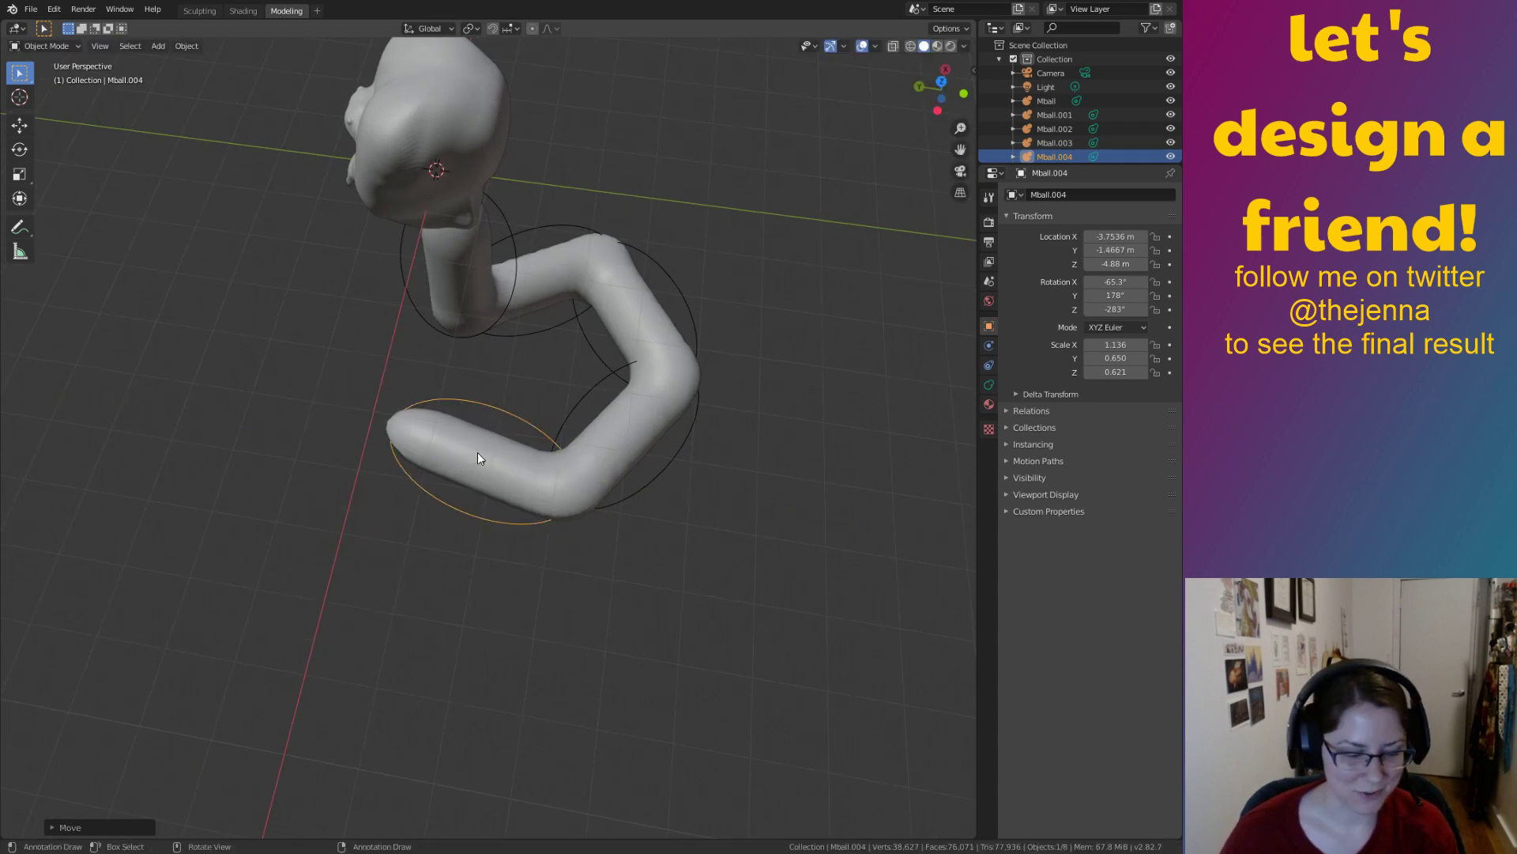
key(g)
key(x)
click(489, 447)
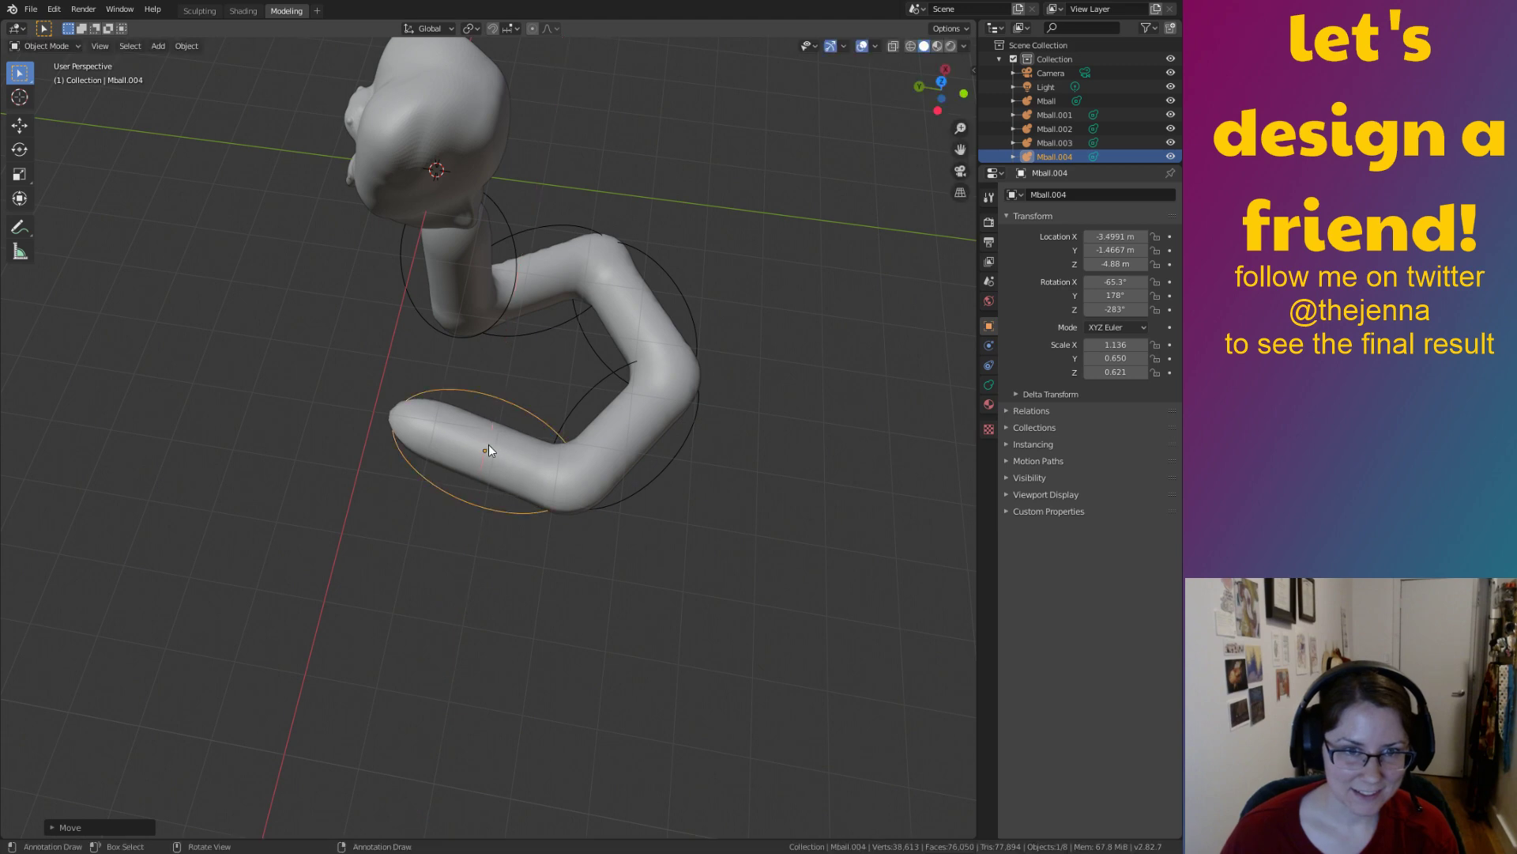
Select all five body capsules and raise them along global Z, bringing the neck capsule to about Z -2.61 m
middle_drag(488, 444, 727, 506)
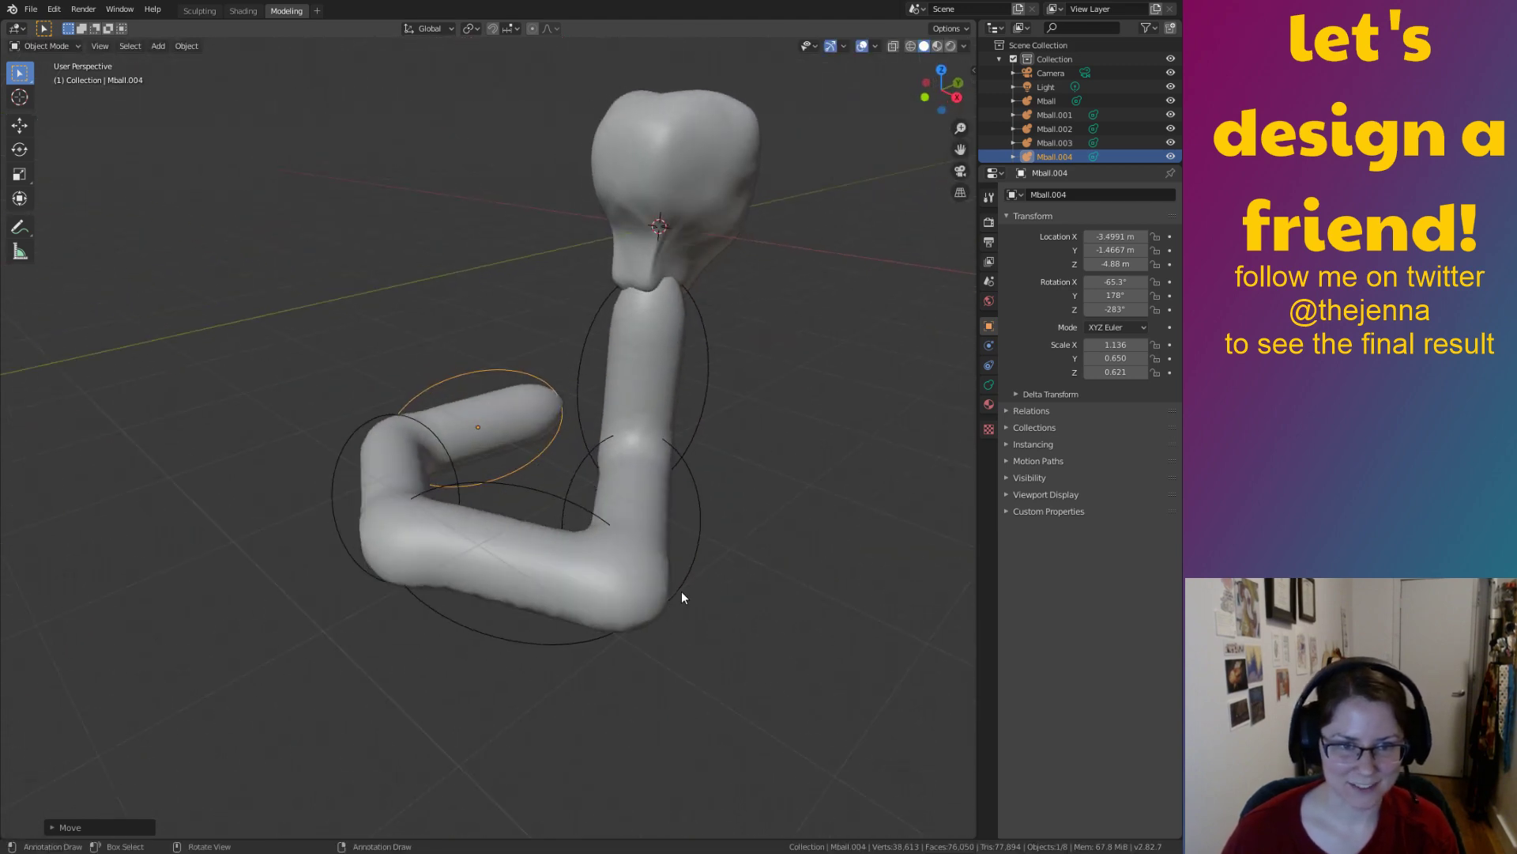
click(616, 591)
middle_drag(495, 570, 466, 609)
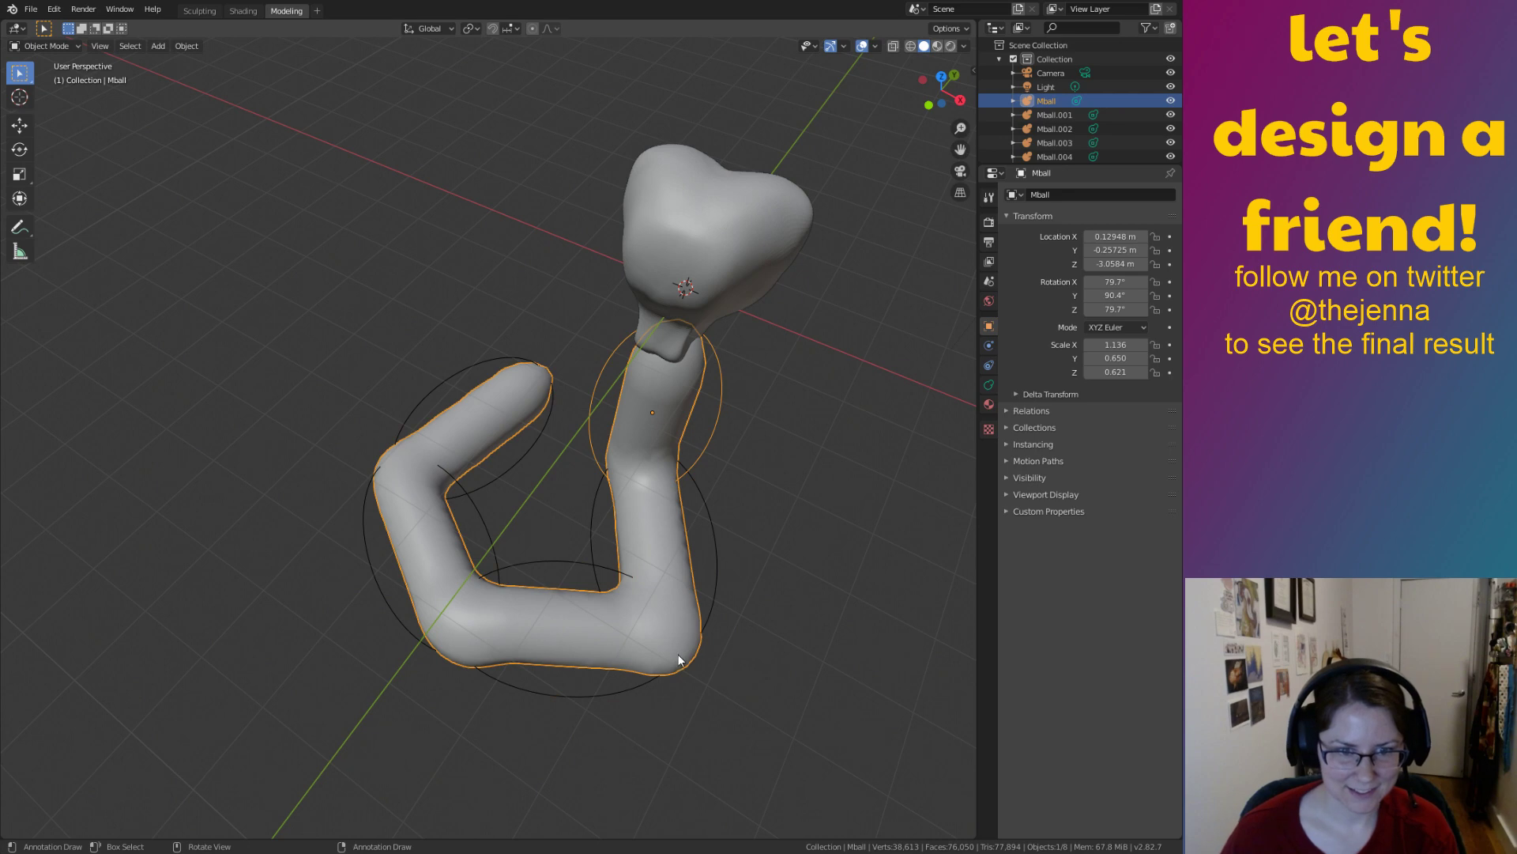
middle_drag(658, 614, 761, 640)
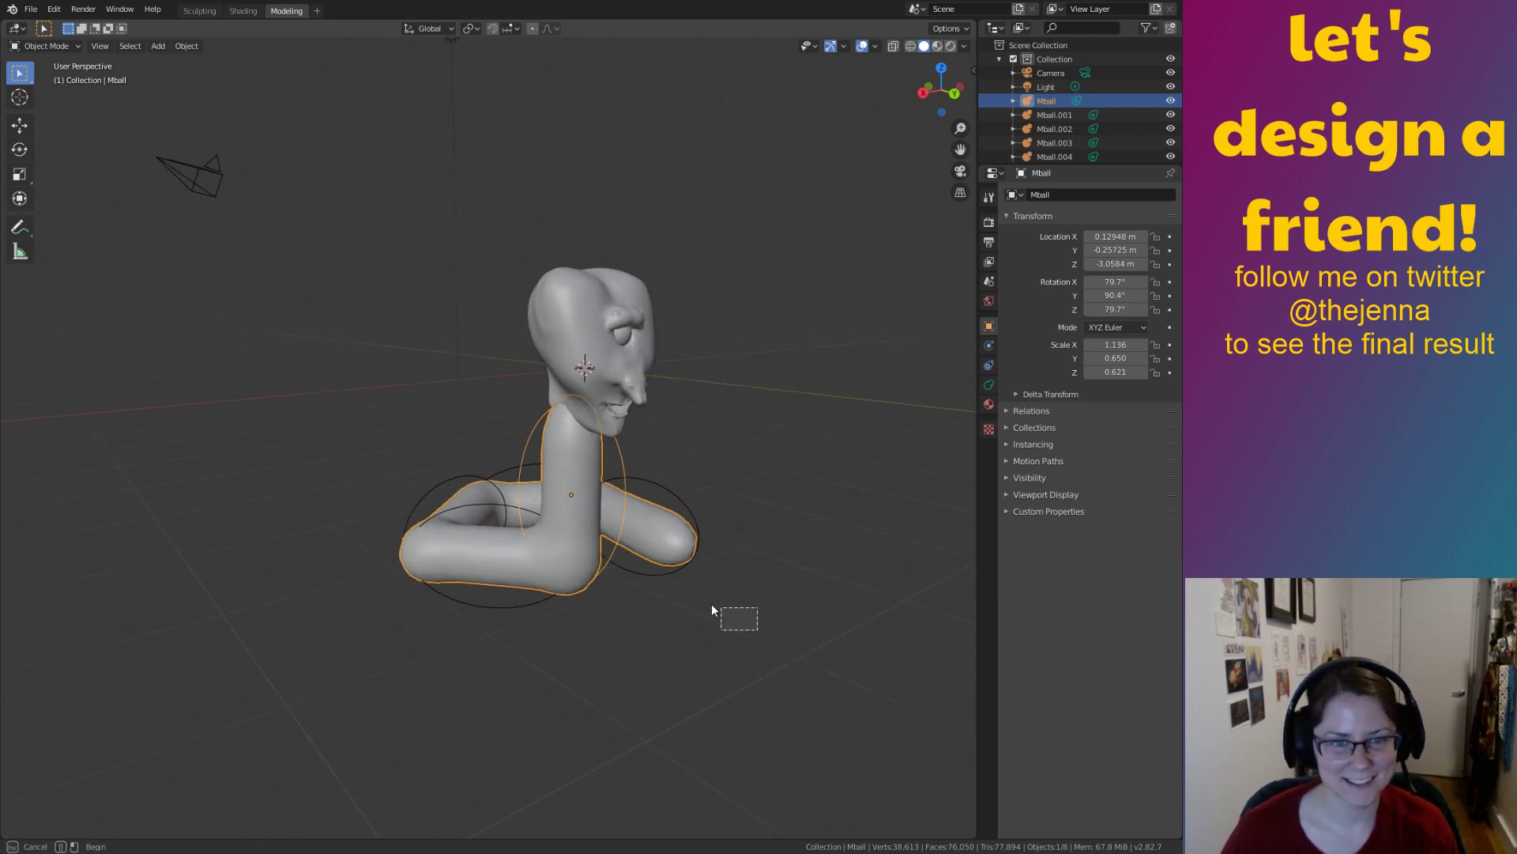
drag(712, 610, 378, 477)
key(g)
key(z)
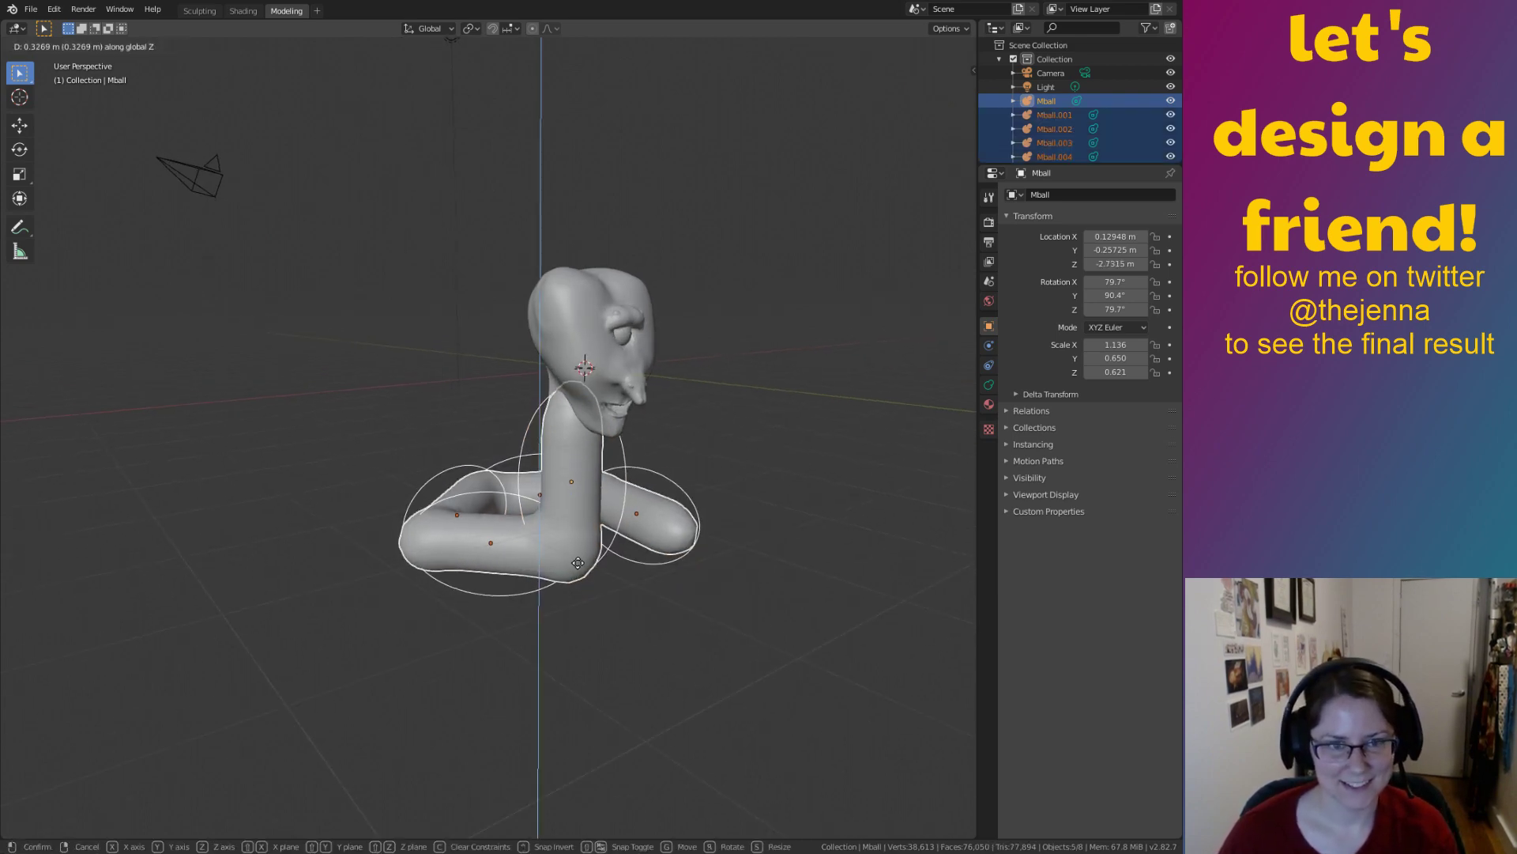
click(651, 618)
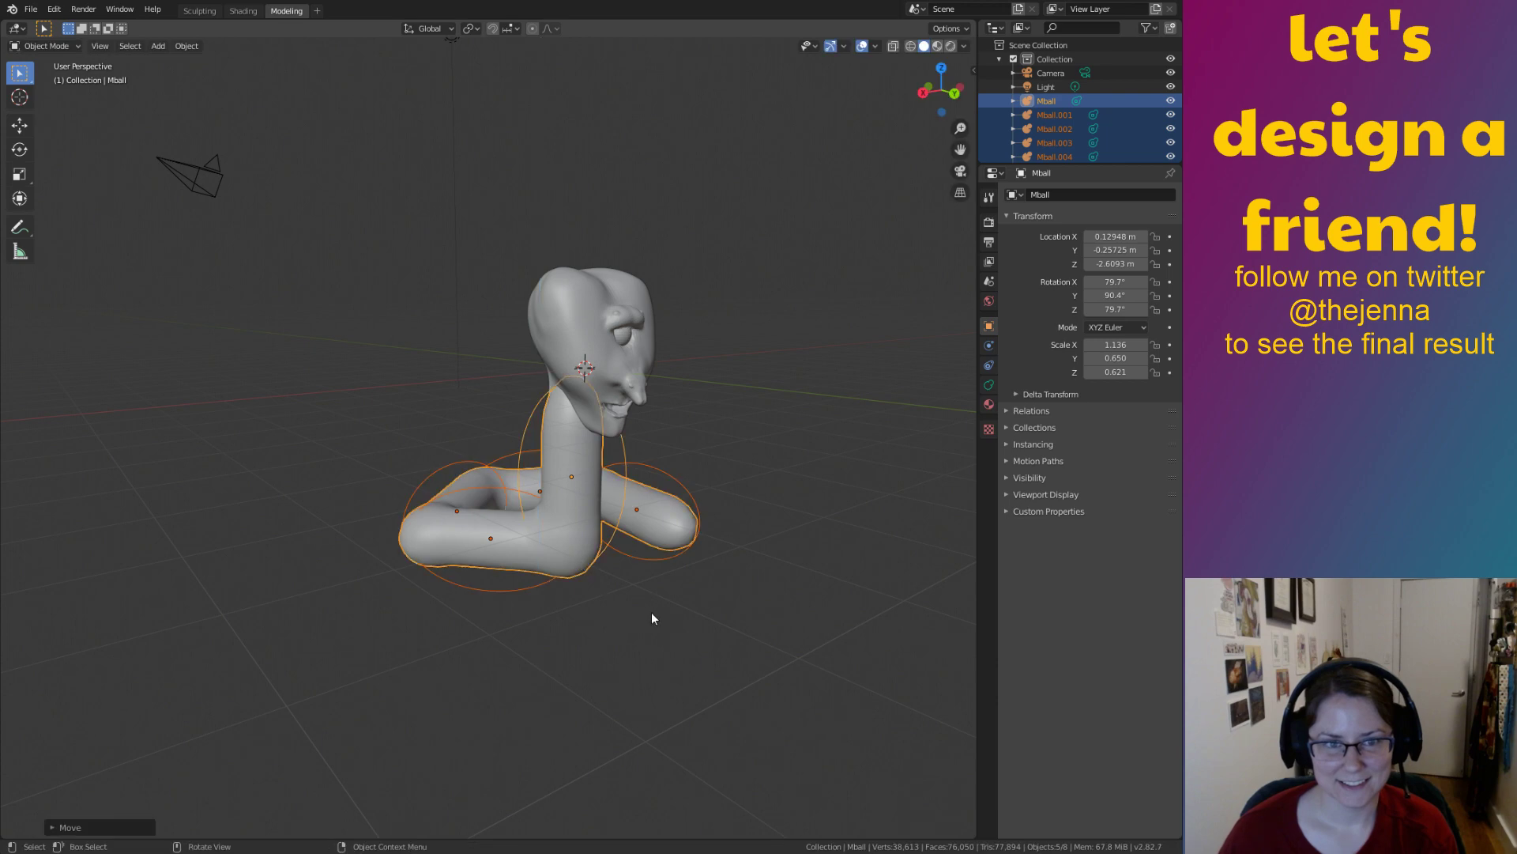
Select only the neck capsule and scale it down to about 1.063, 0.608, 0.581
click(653, 618)
click(607, 451)
middle_drag(610, 517, 784, 545)
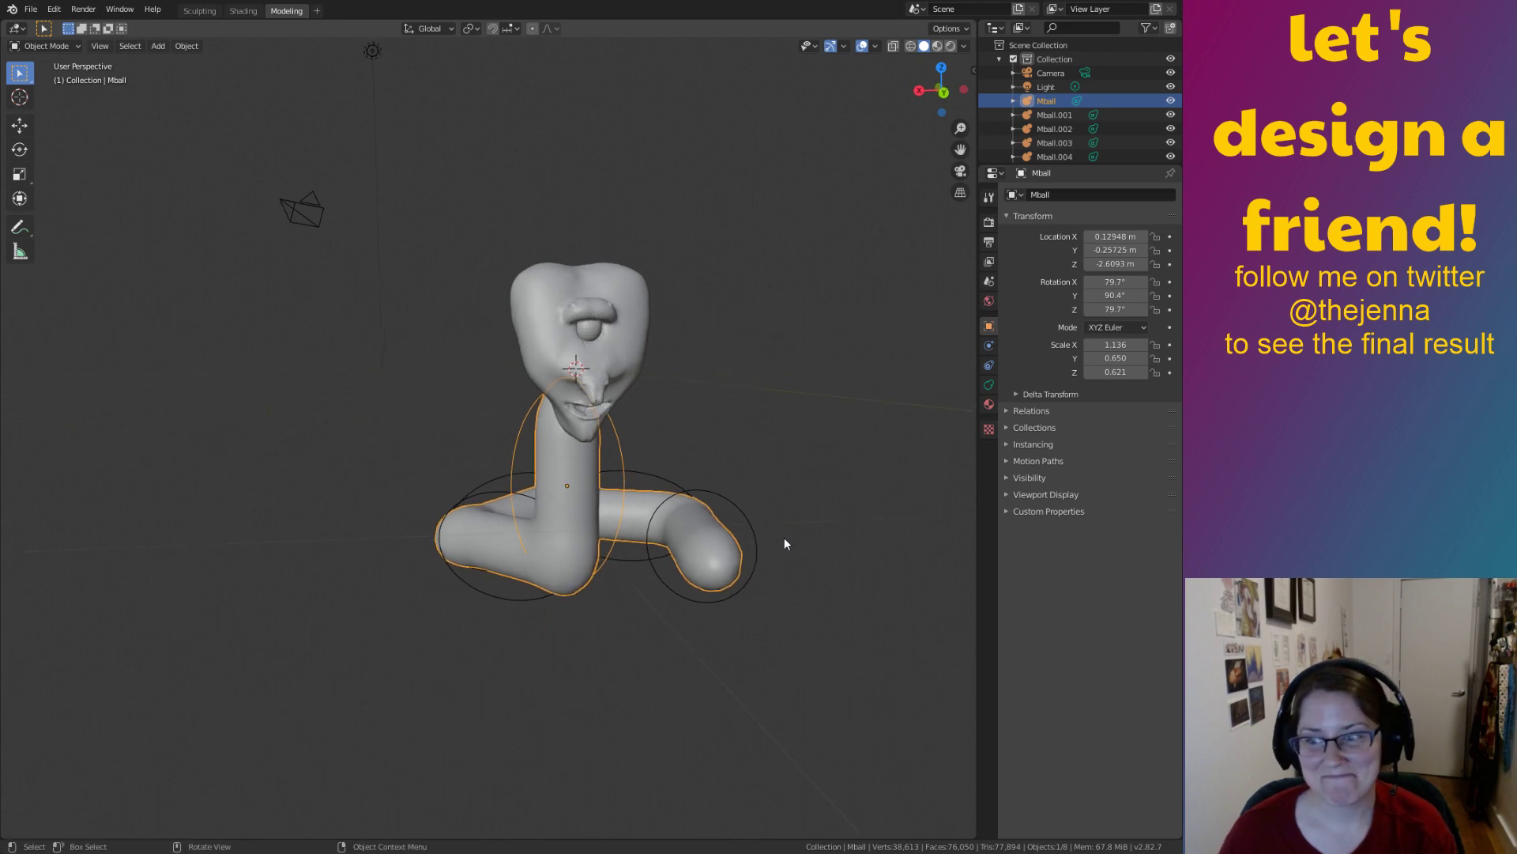
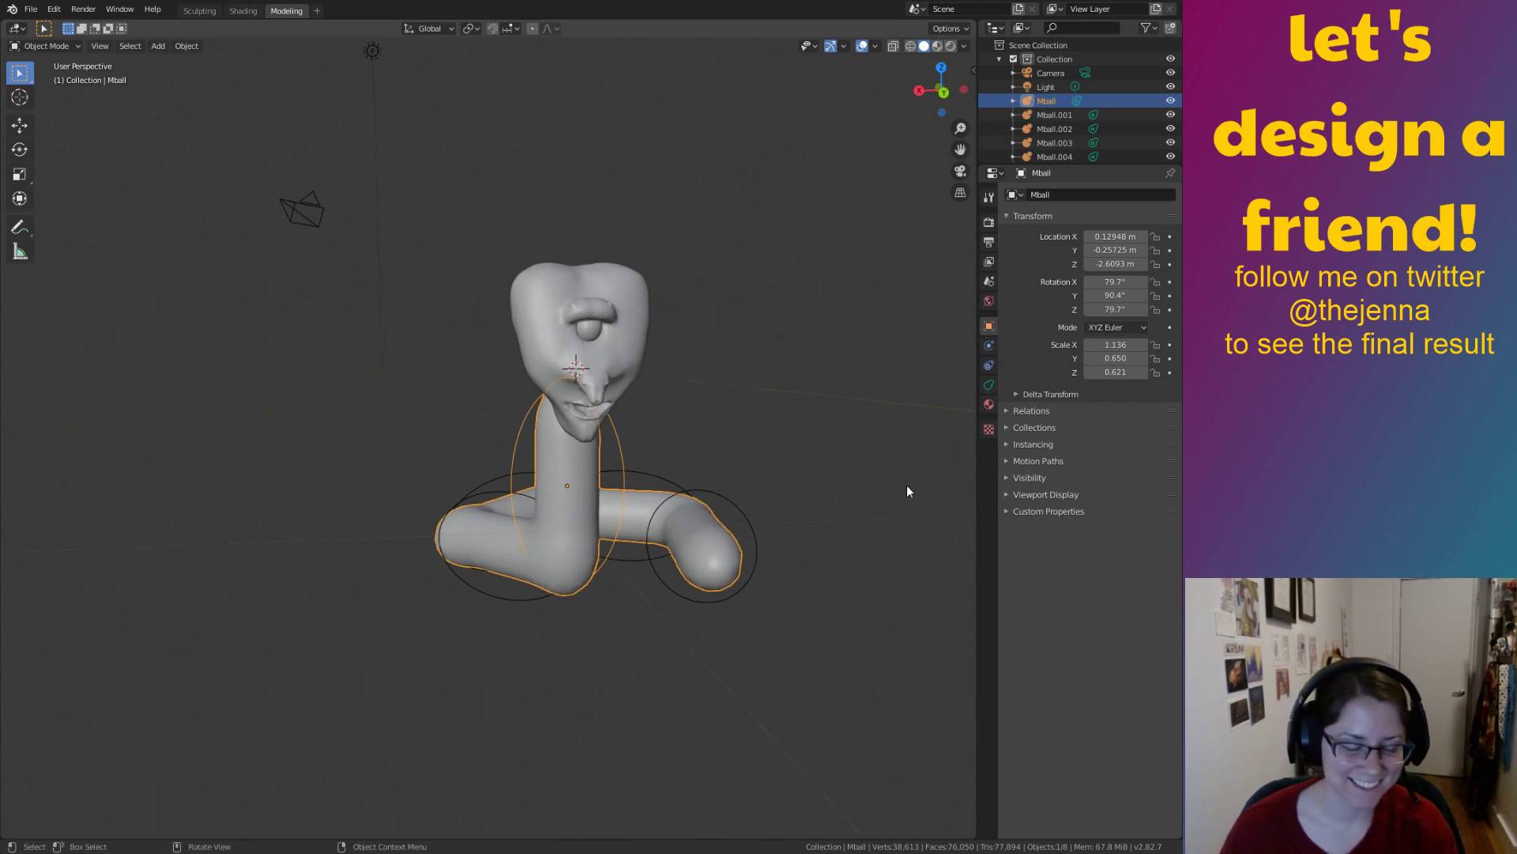
click(801, 443)
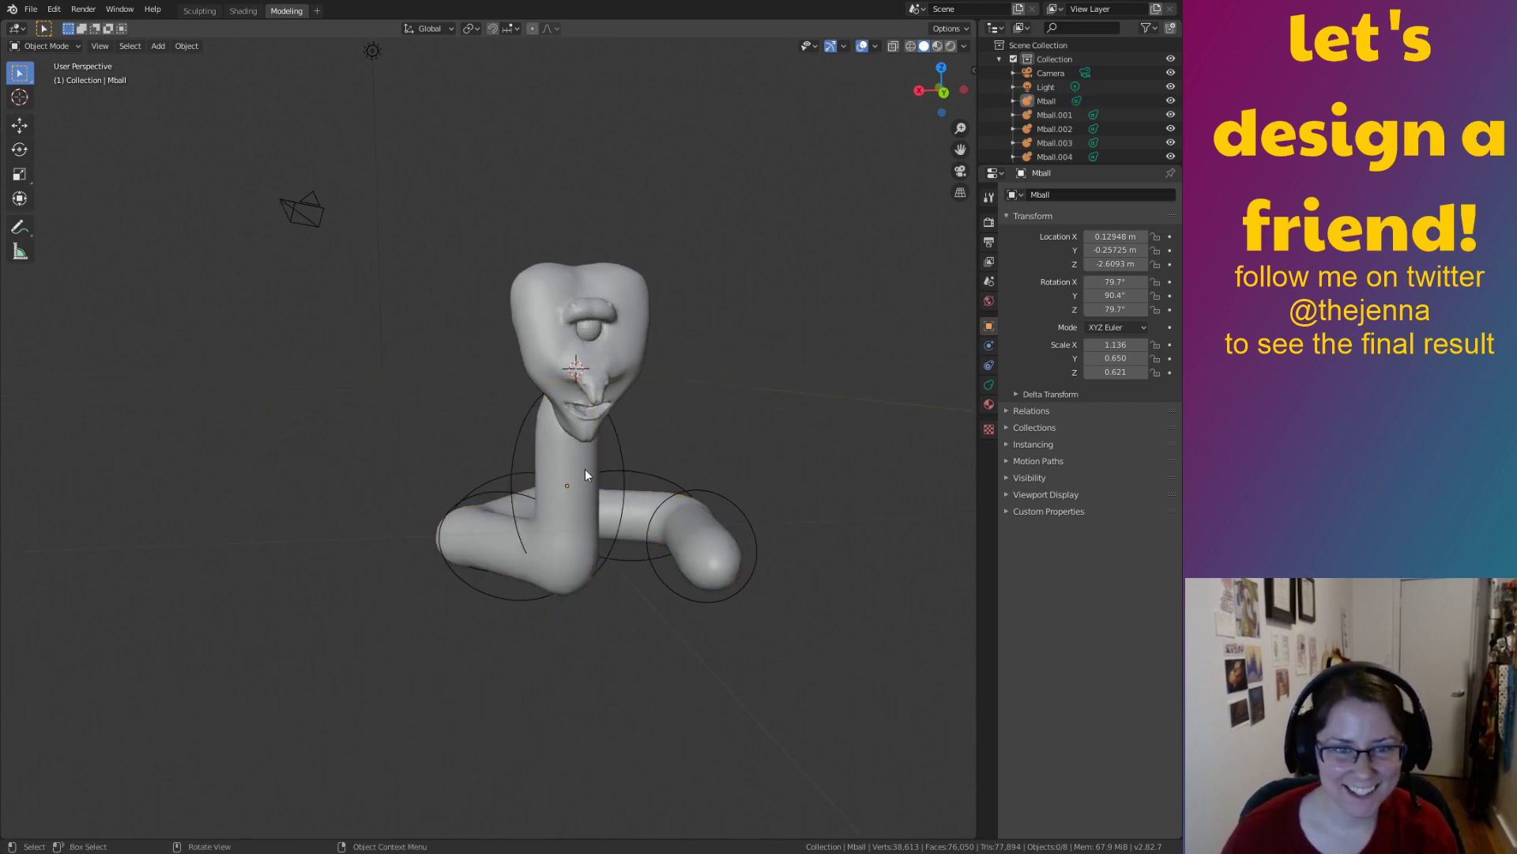
click(586, 467)
key(s)
click(804, 401)
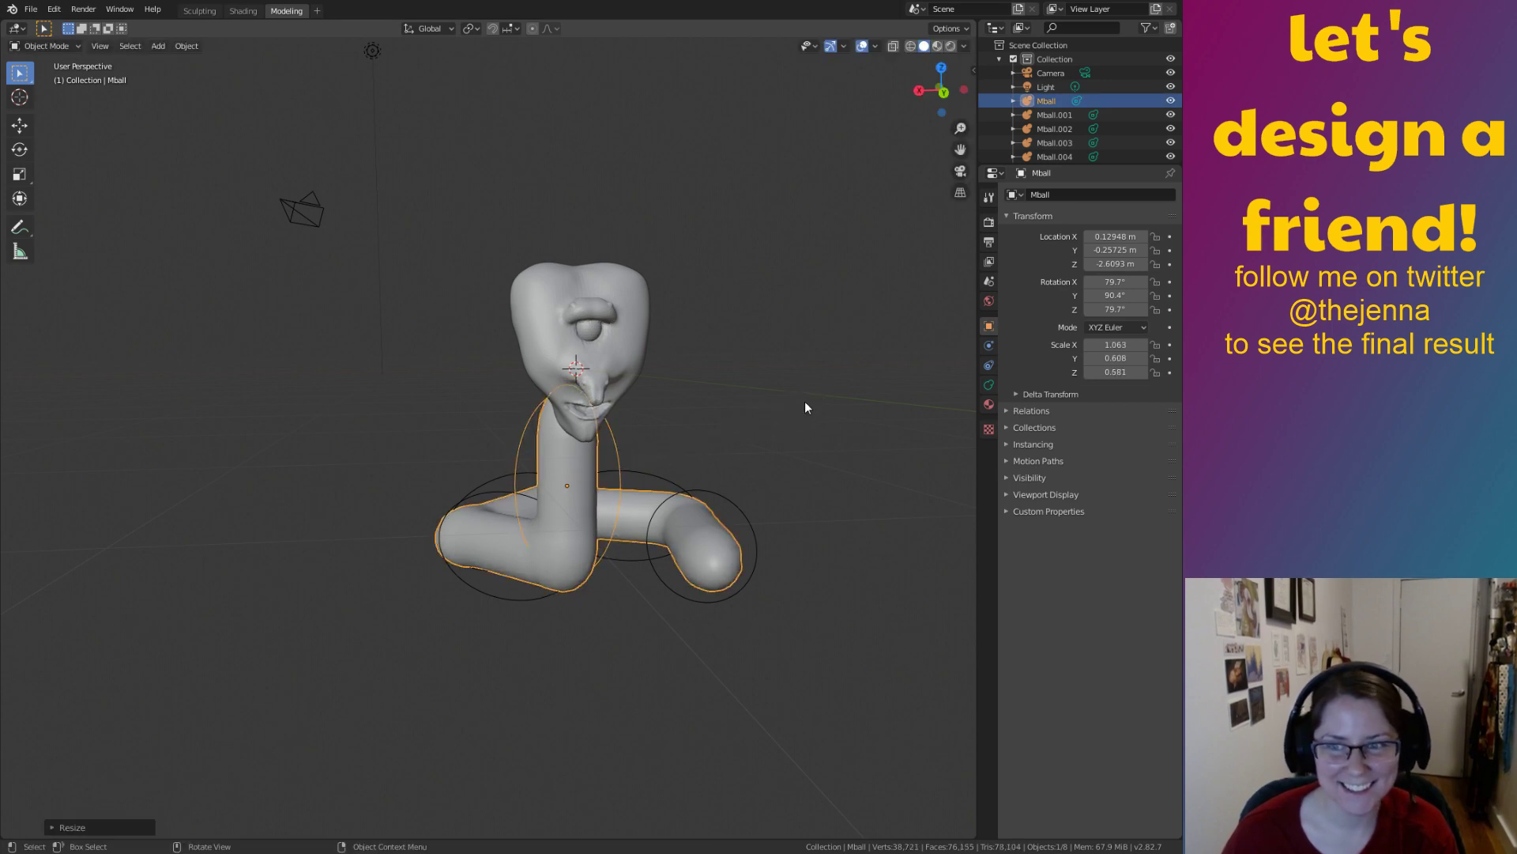
middle_drag(775, 454, 566, 545)
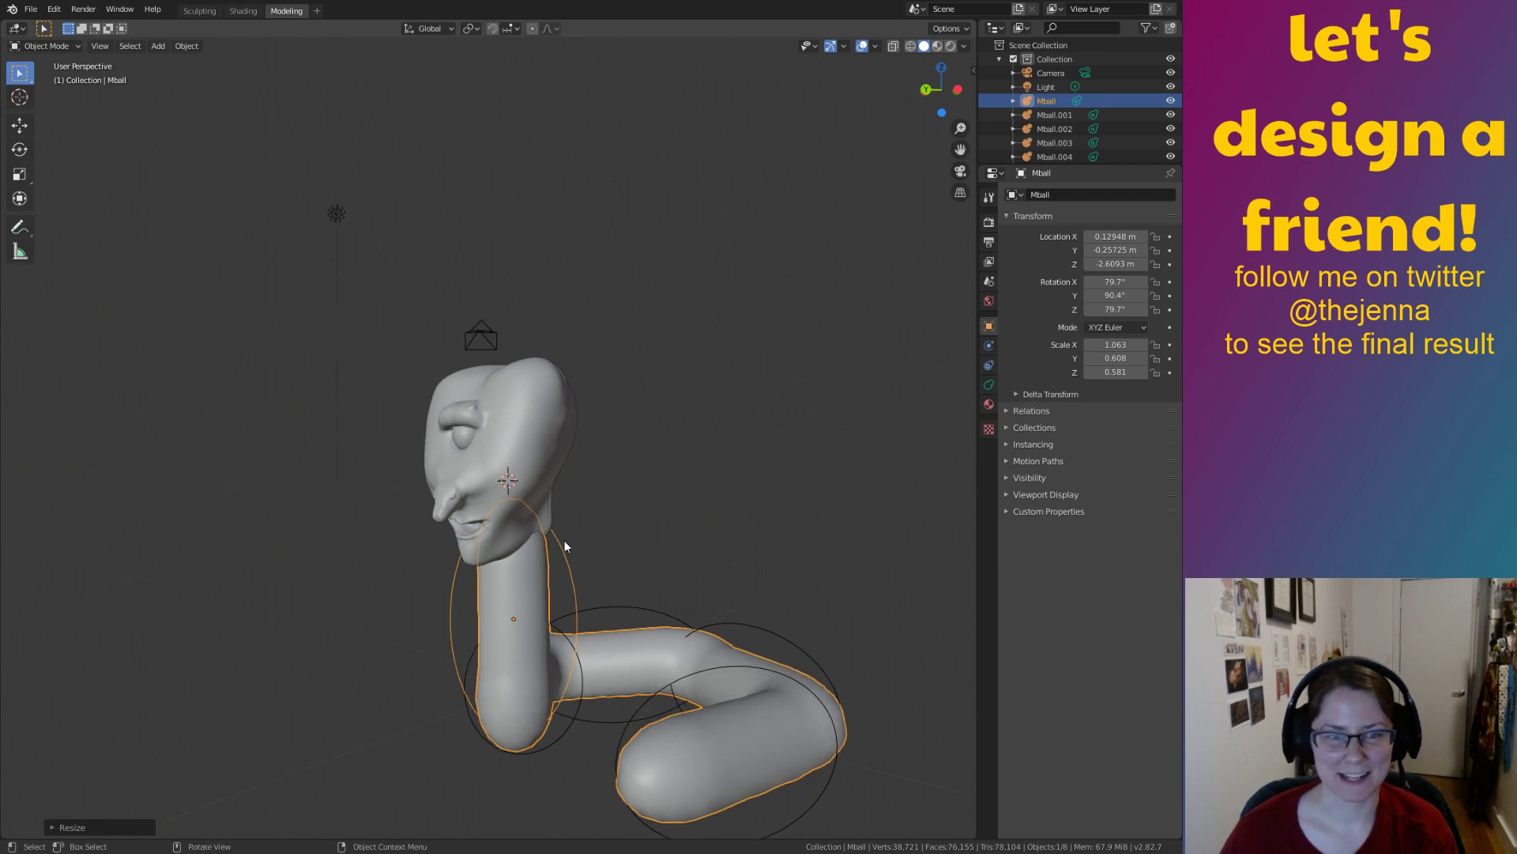
click(547, 562)
click(587, 538)
click(549, 575)
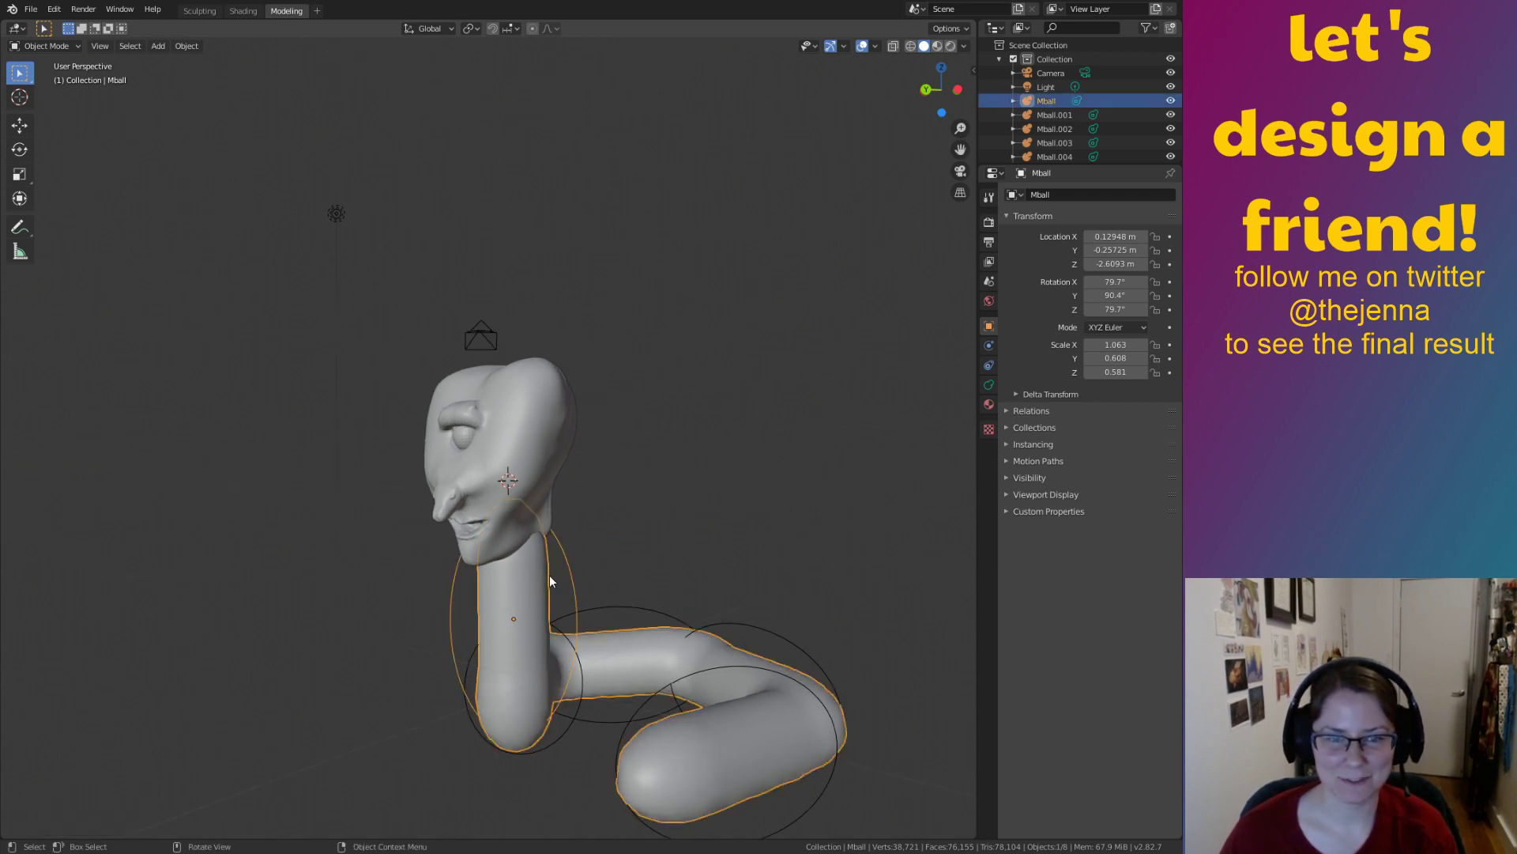
middle_drag(623, 553, 653, 568)
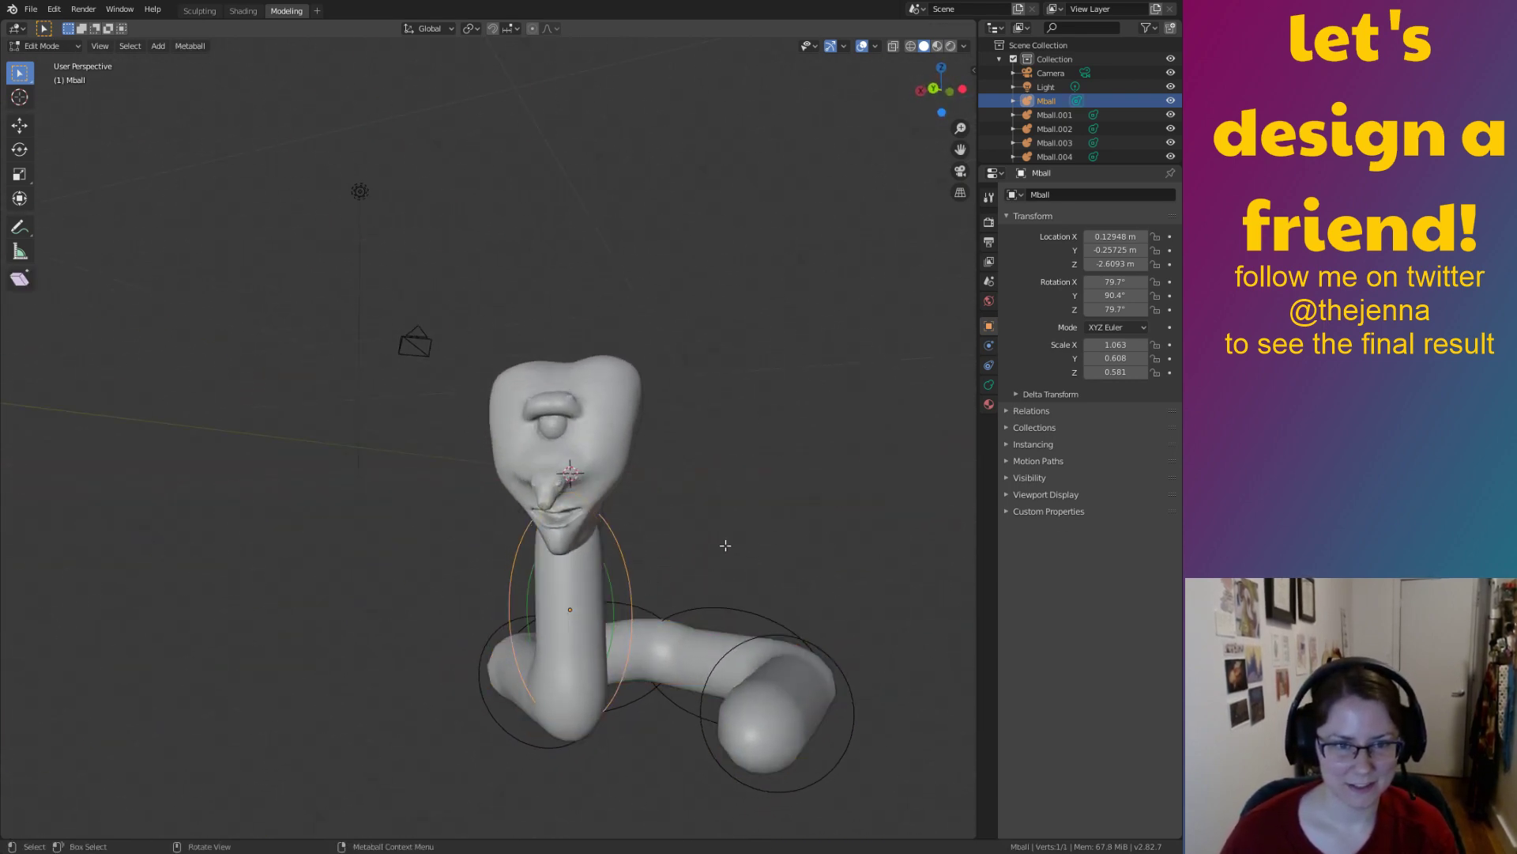
click(211, 13)
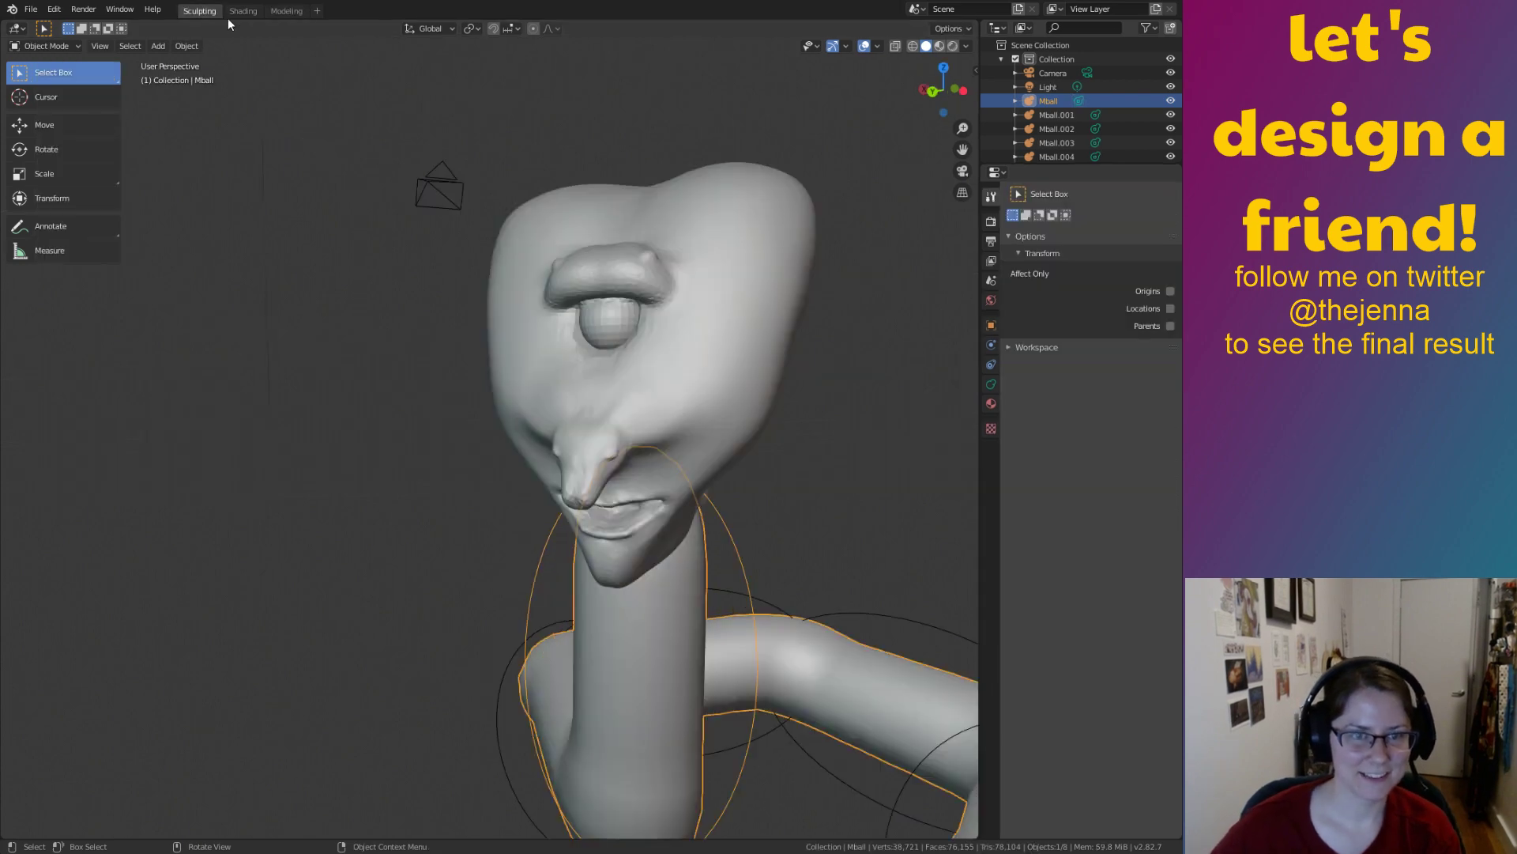
click(286, 11)
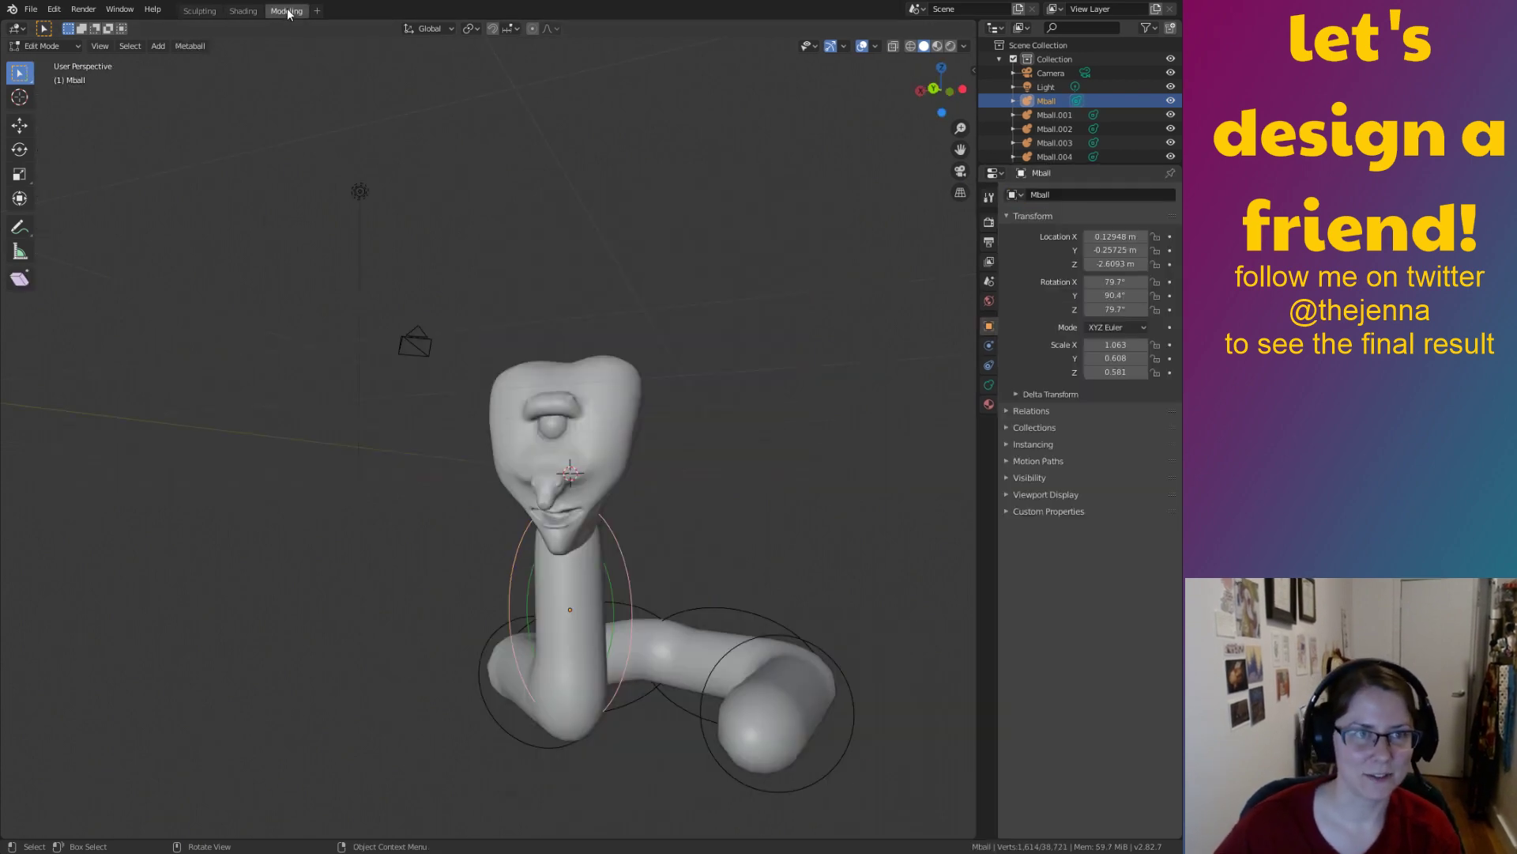
middle_drag(794, 572, 633, 553)
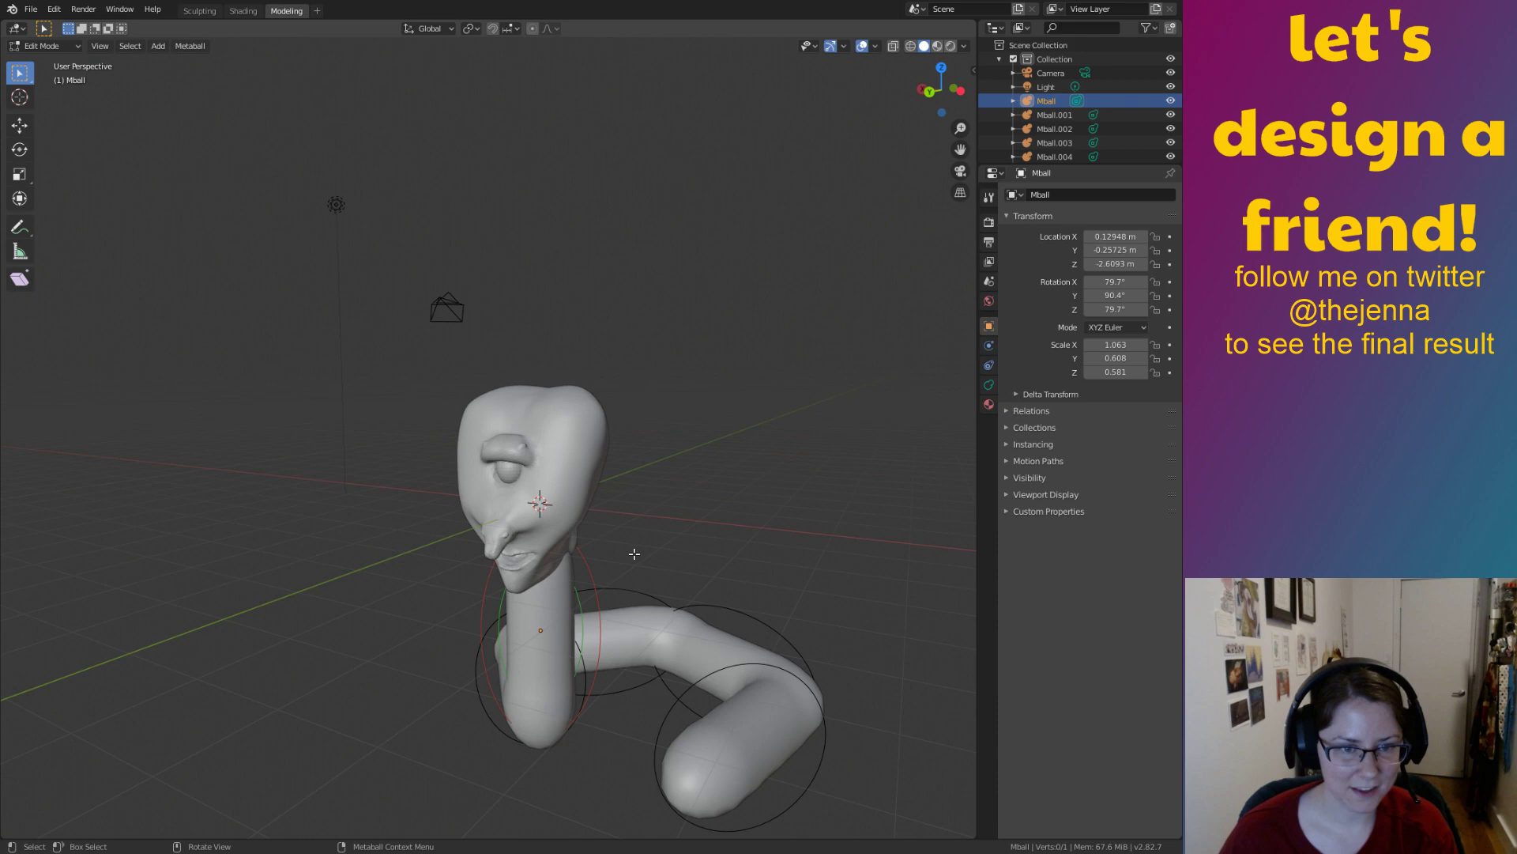
key(Tab)
Leave Edit Mode, try an ellipsoid metaball beside the head and delete it
click(405, 627)
key(shift+s)
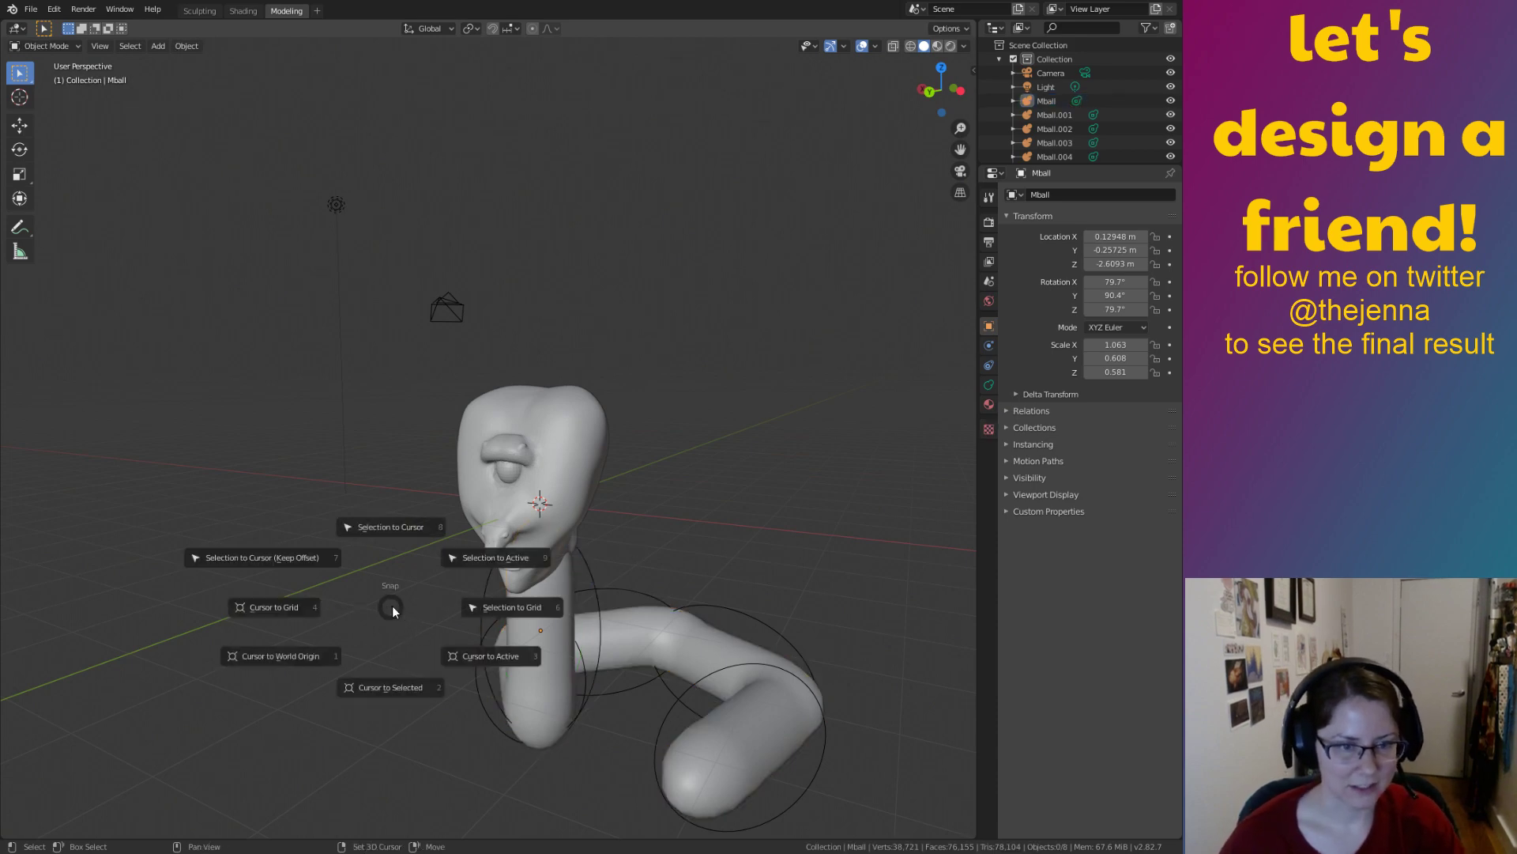
key(Escape)
key(shift+a)
mouse_move(381, 615)
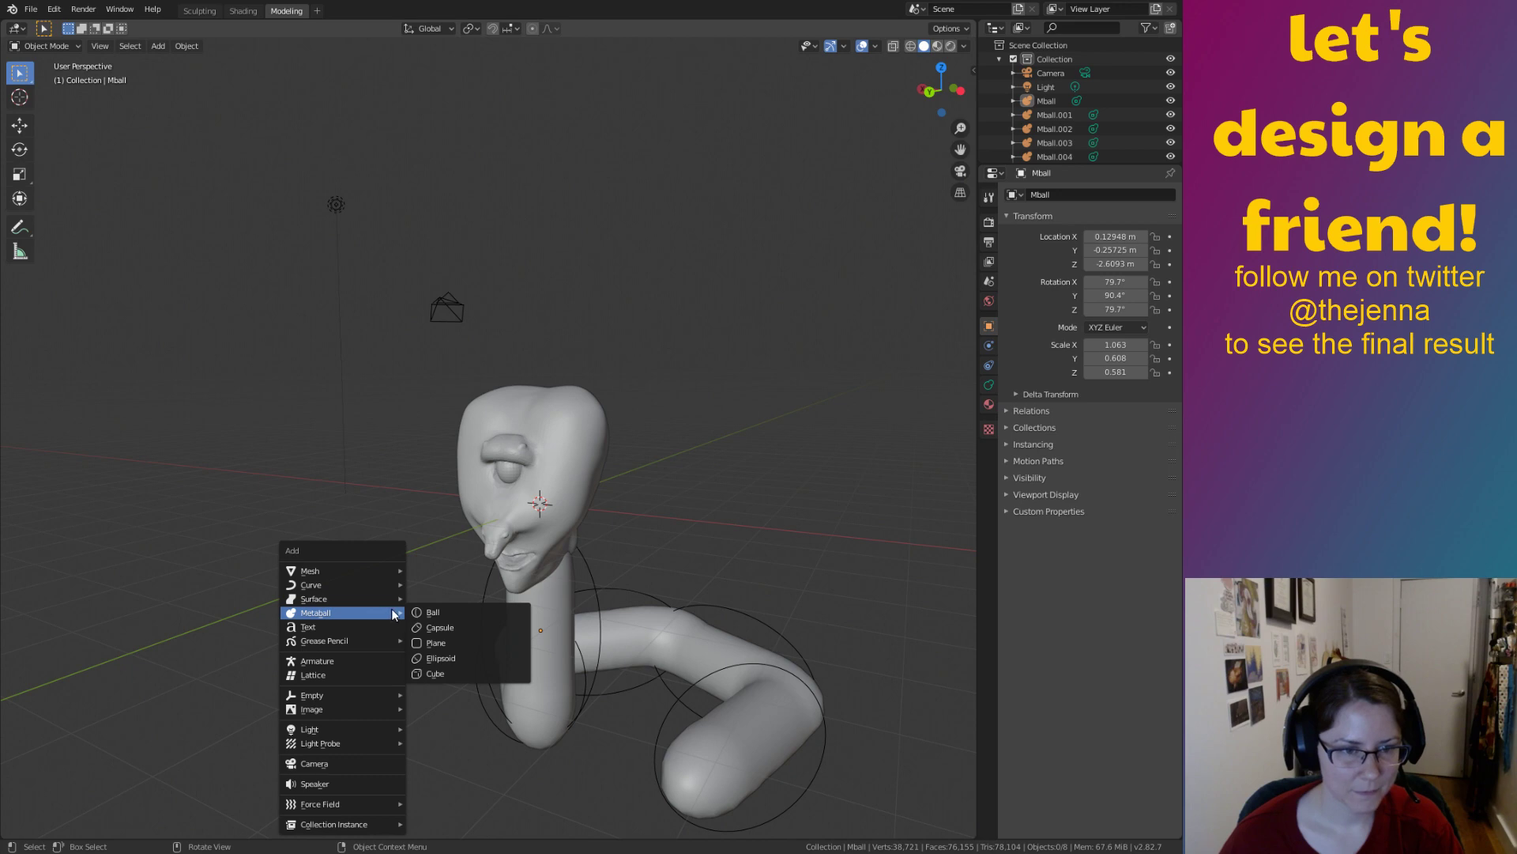
click(434, 656)
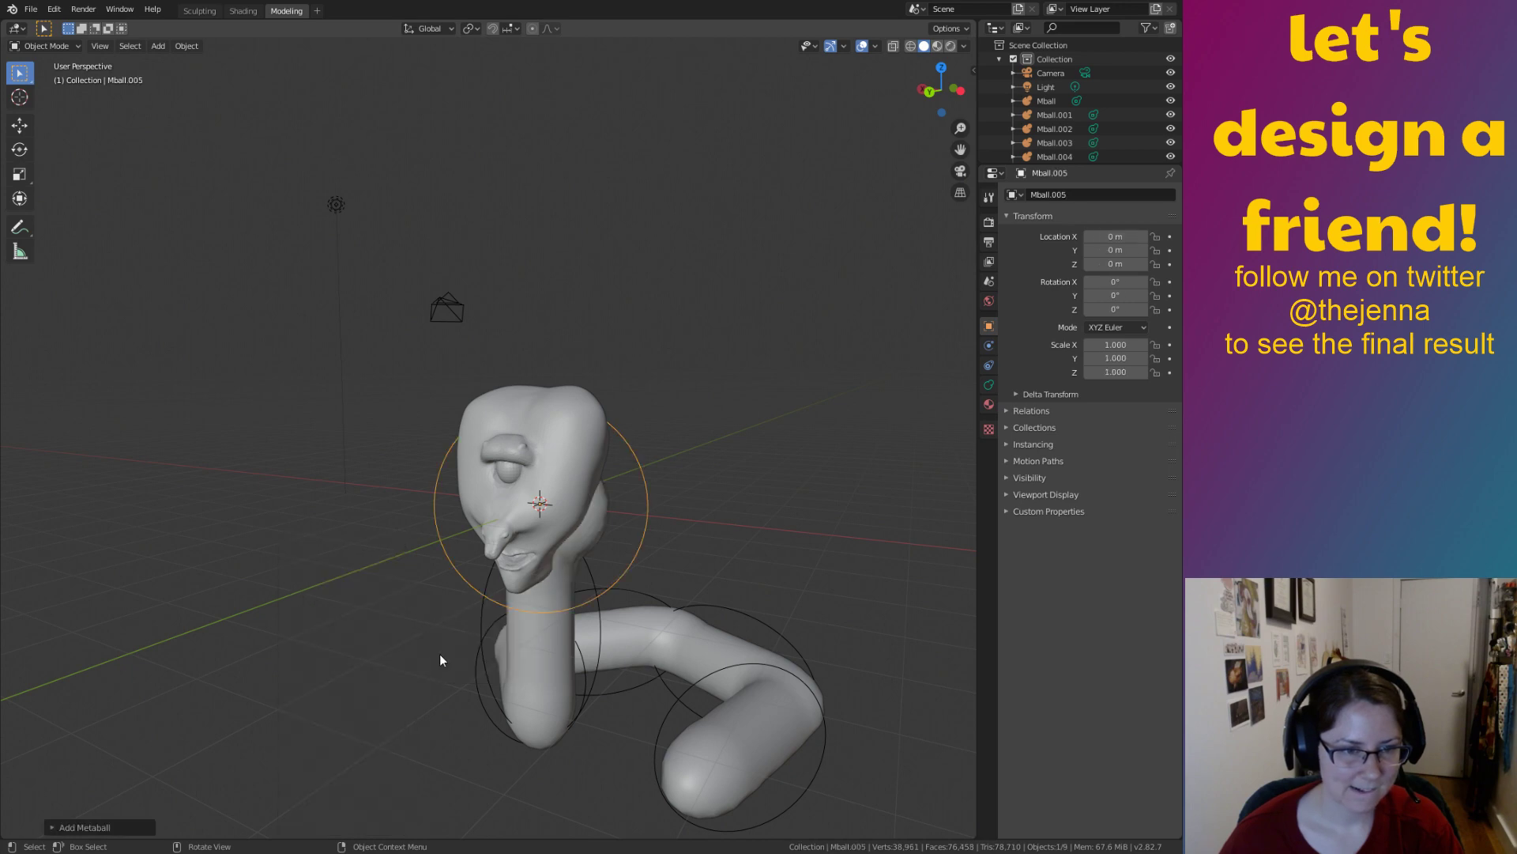
key(g)
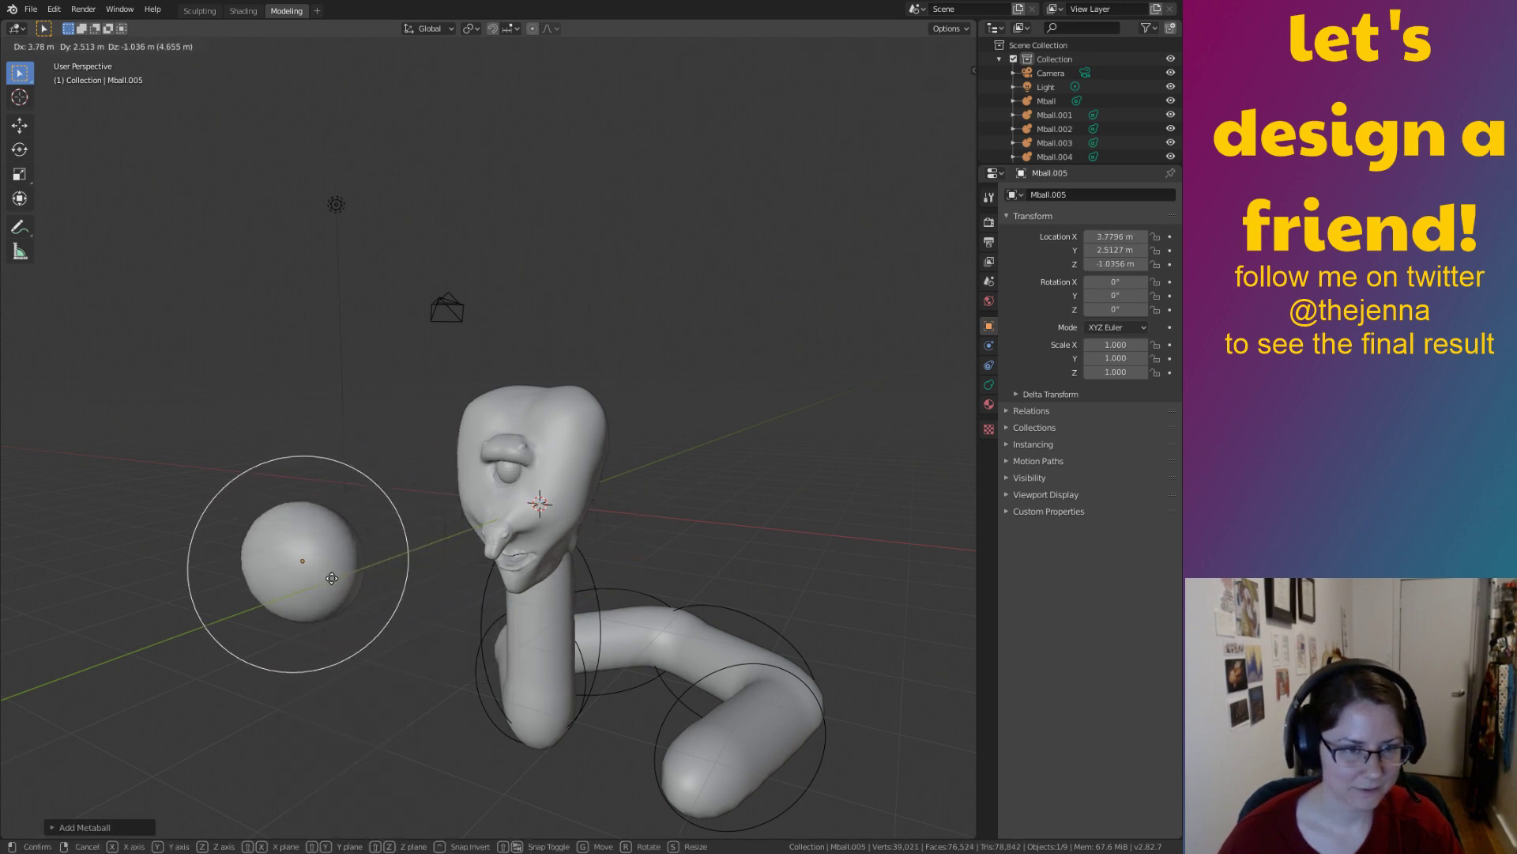
click(310, 587)
key(x)
click(325, 568)
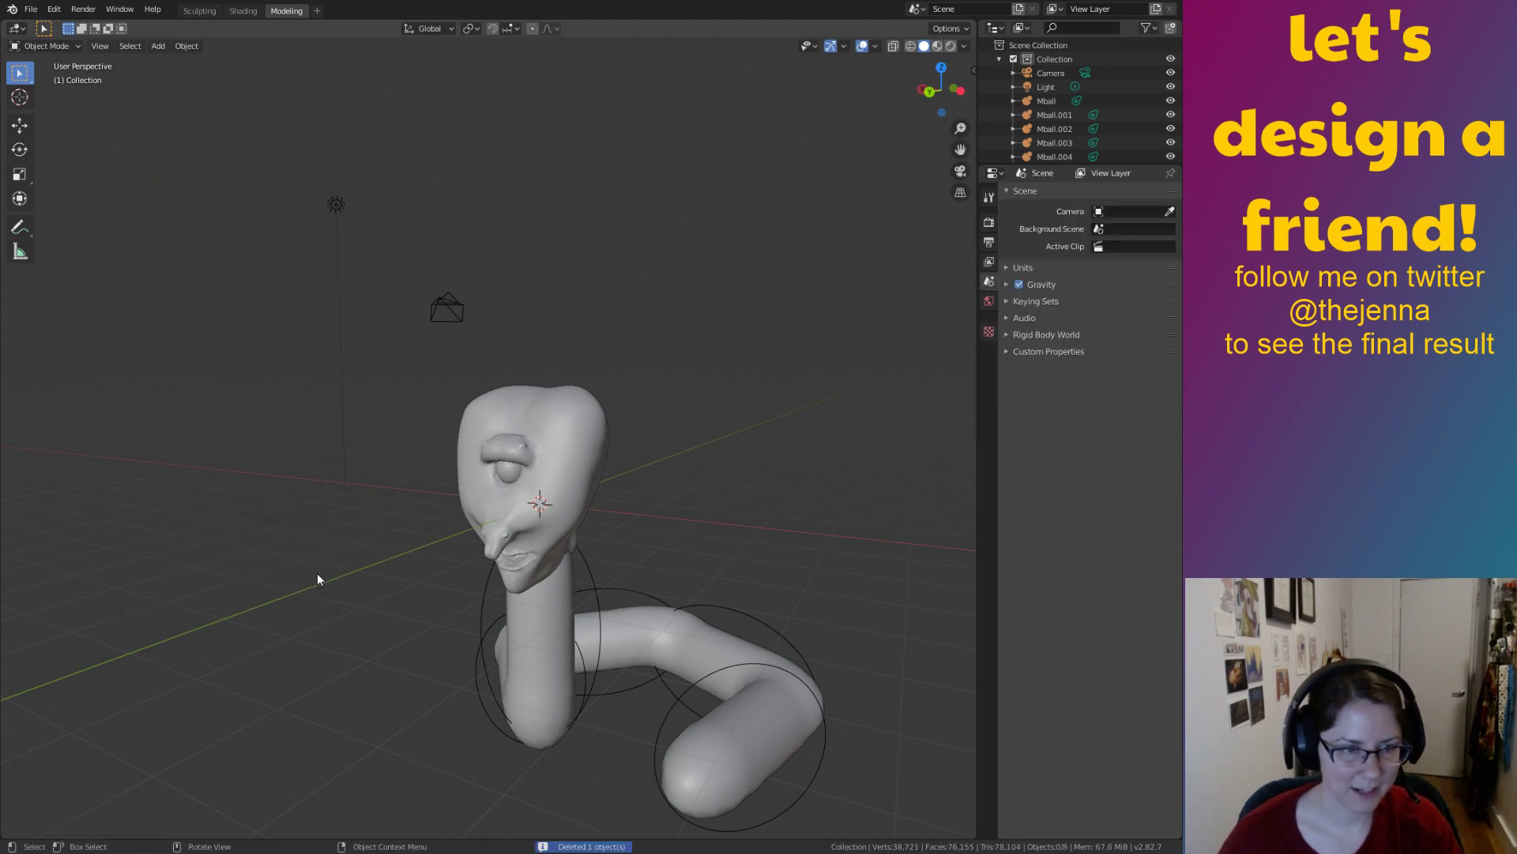
Try adding a Bezier curve to the scene and delete it
key(shift+a)
mouse_move(320, 580)
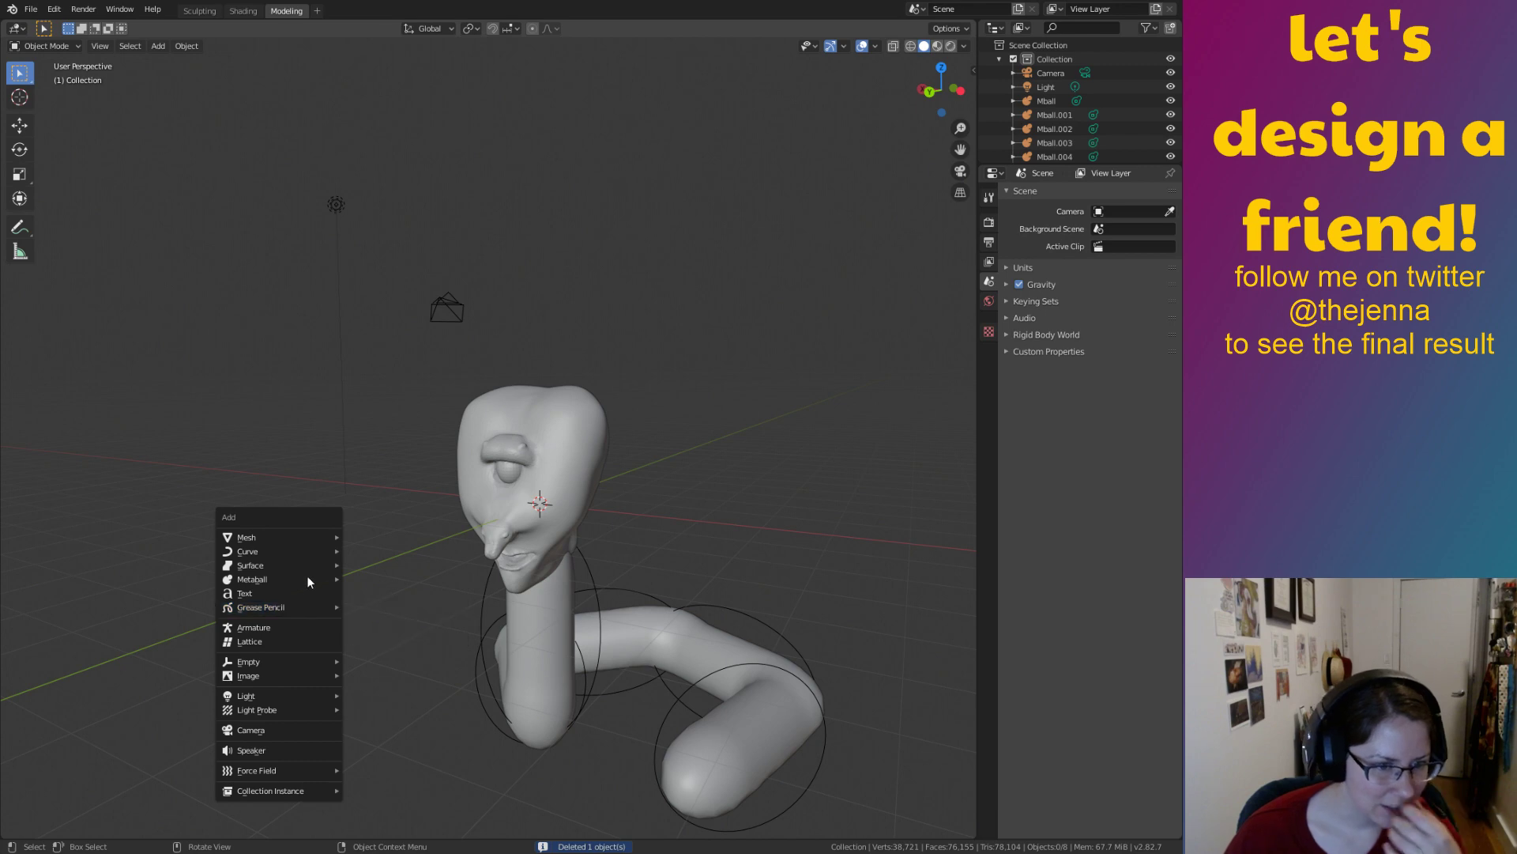
mouse_move(311, 554)
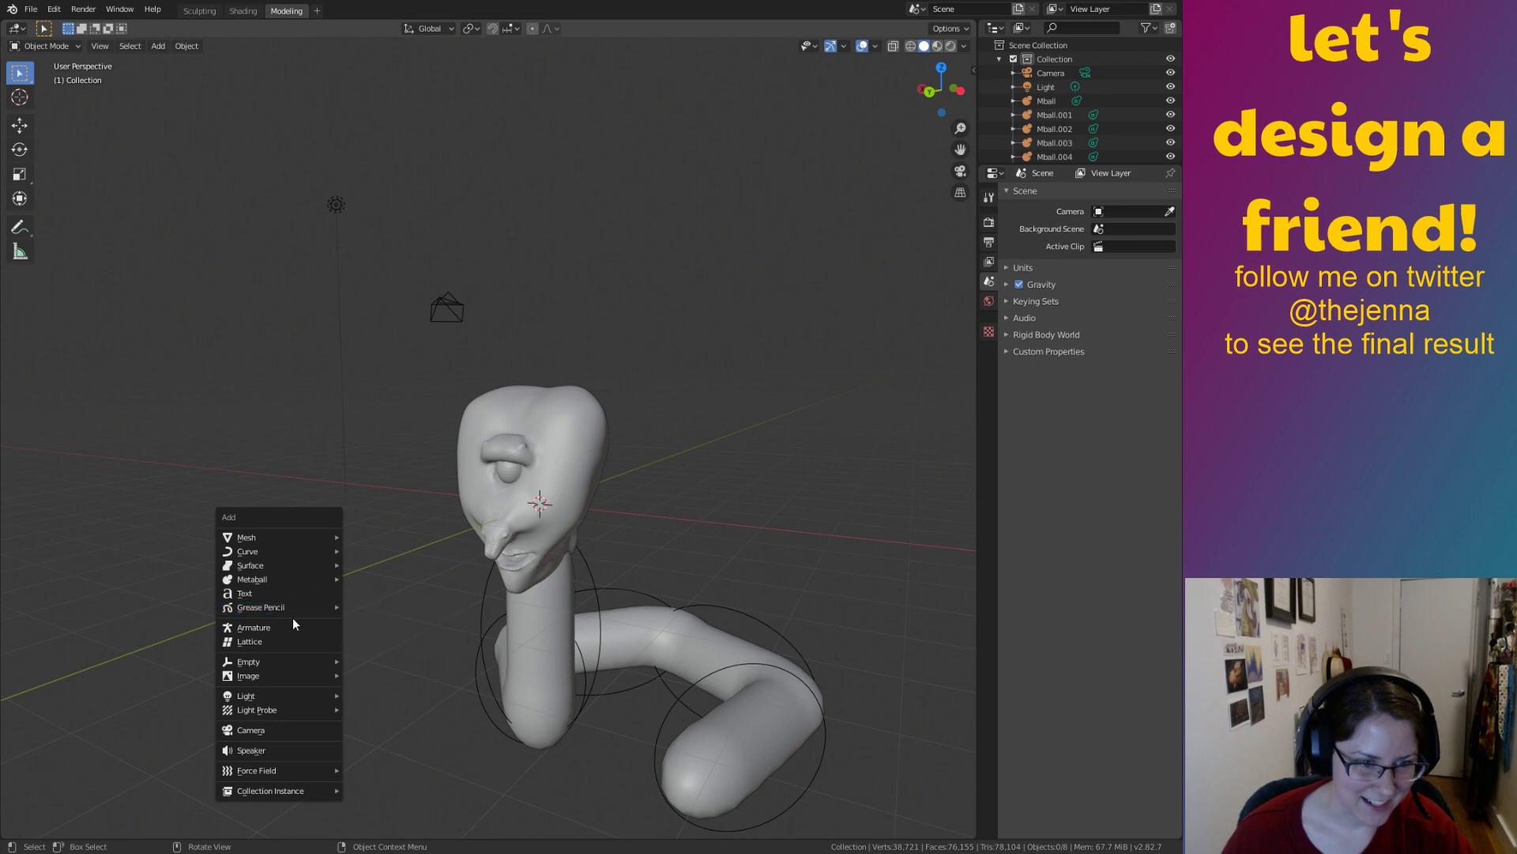
mouse_move(283, 668)
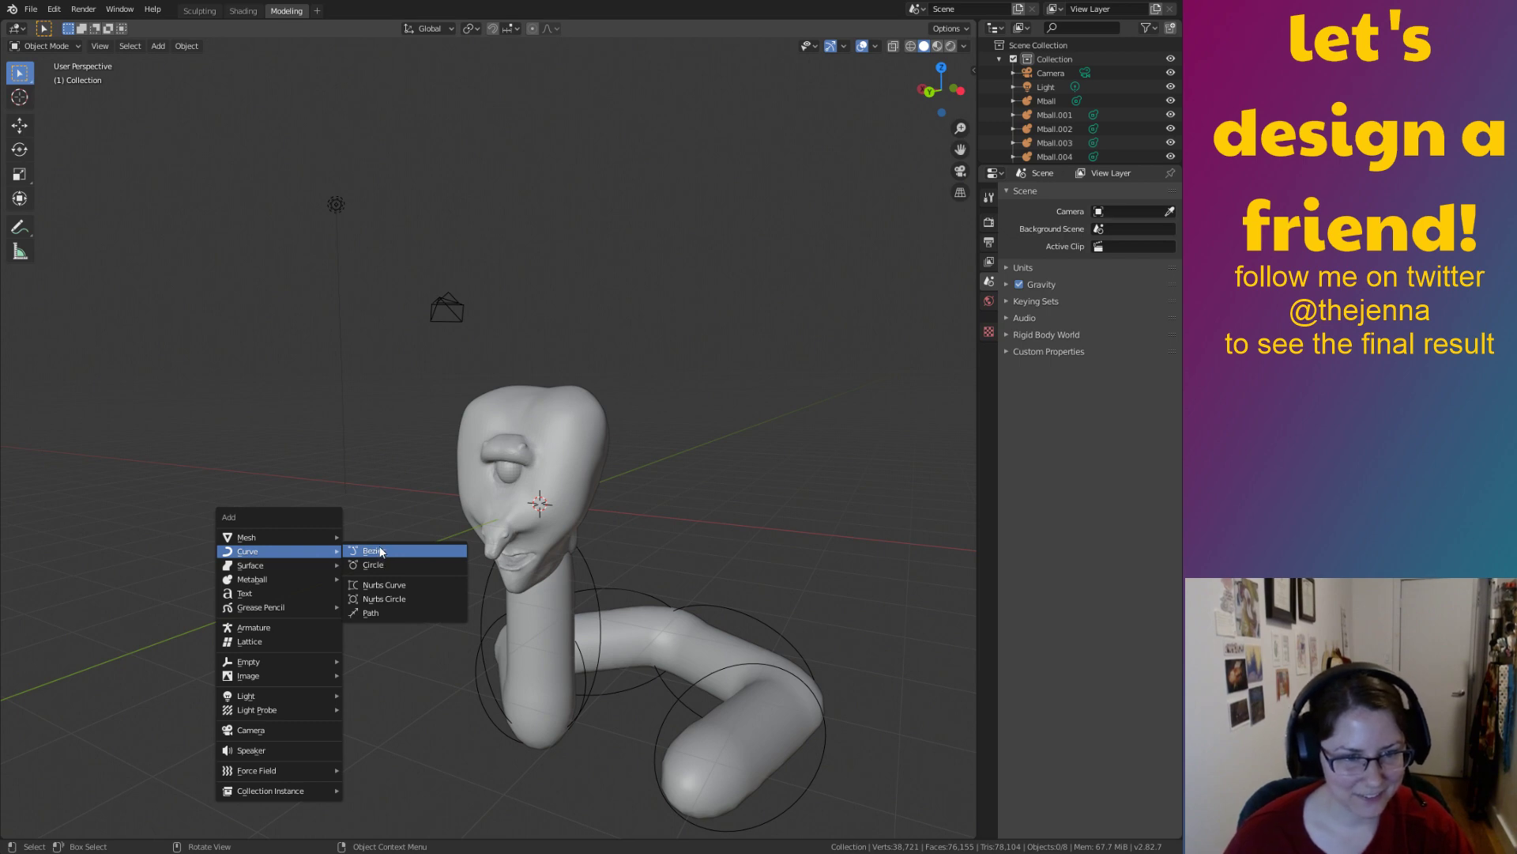
click(381, 551)
middle_drag(365, 569, 463, 593)
middle_drag(570, 633, 488, 618)
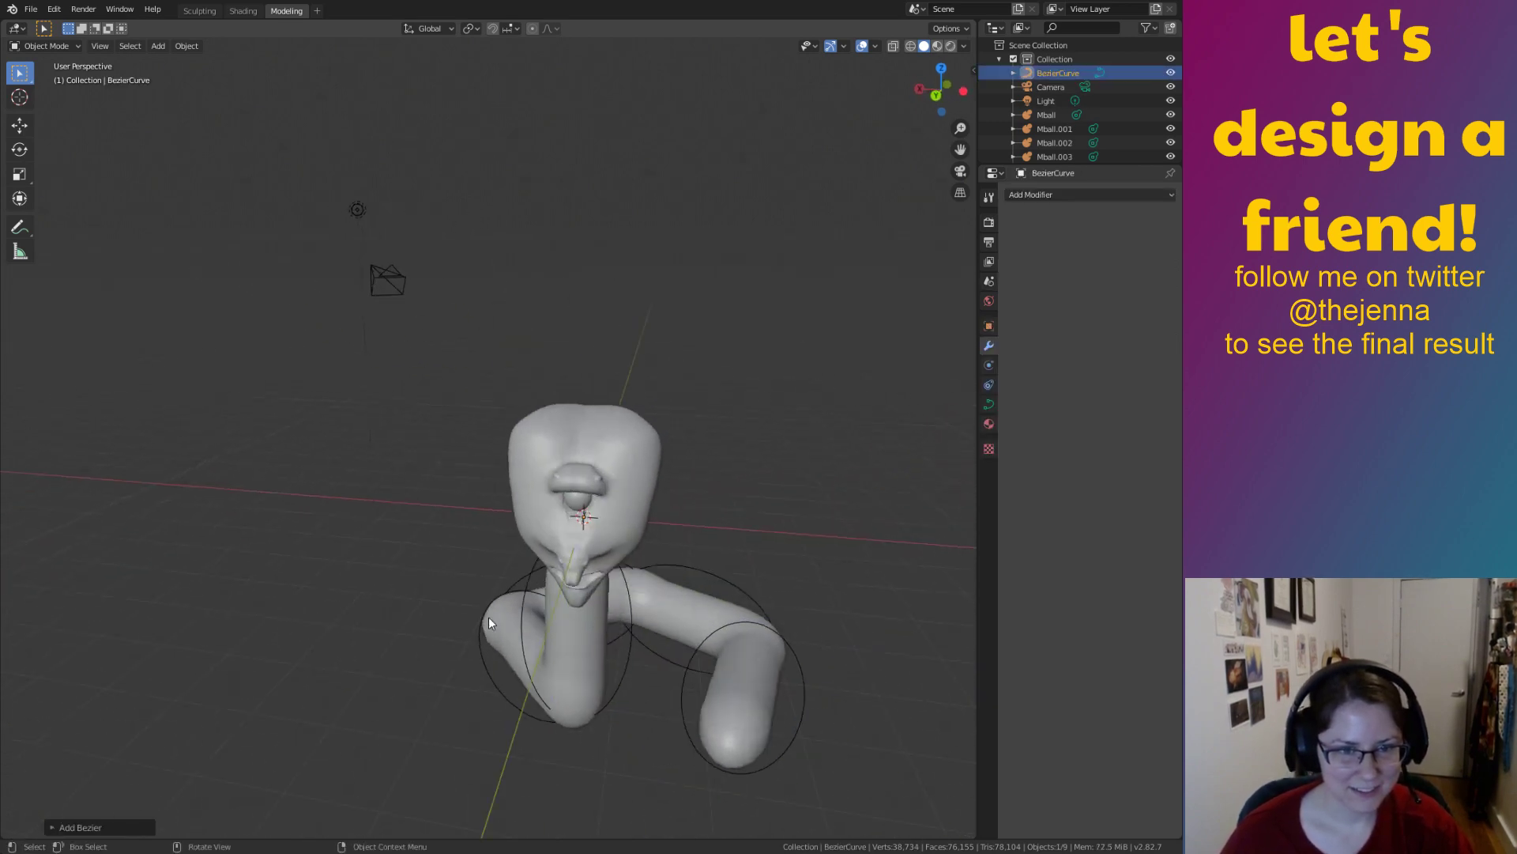
key(Delete)
middle_drag(606, 577, 685, 531)
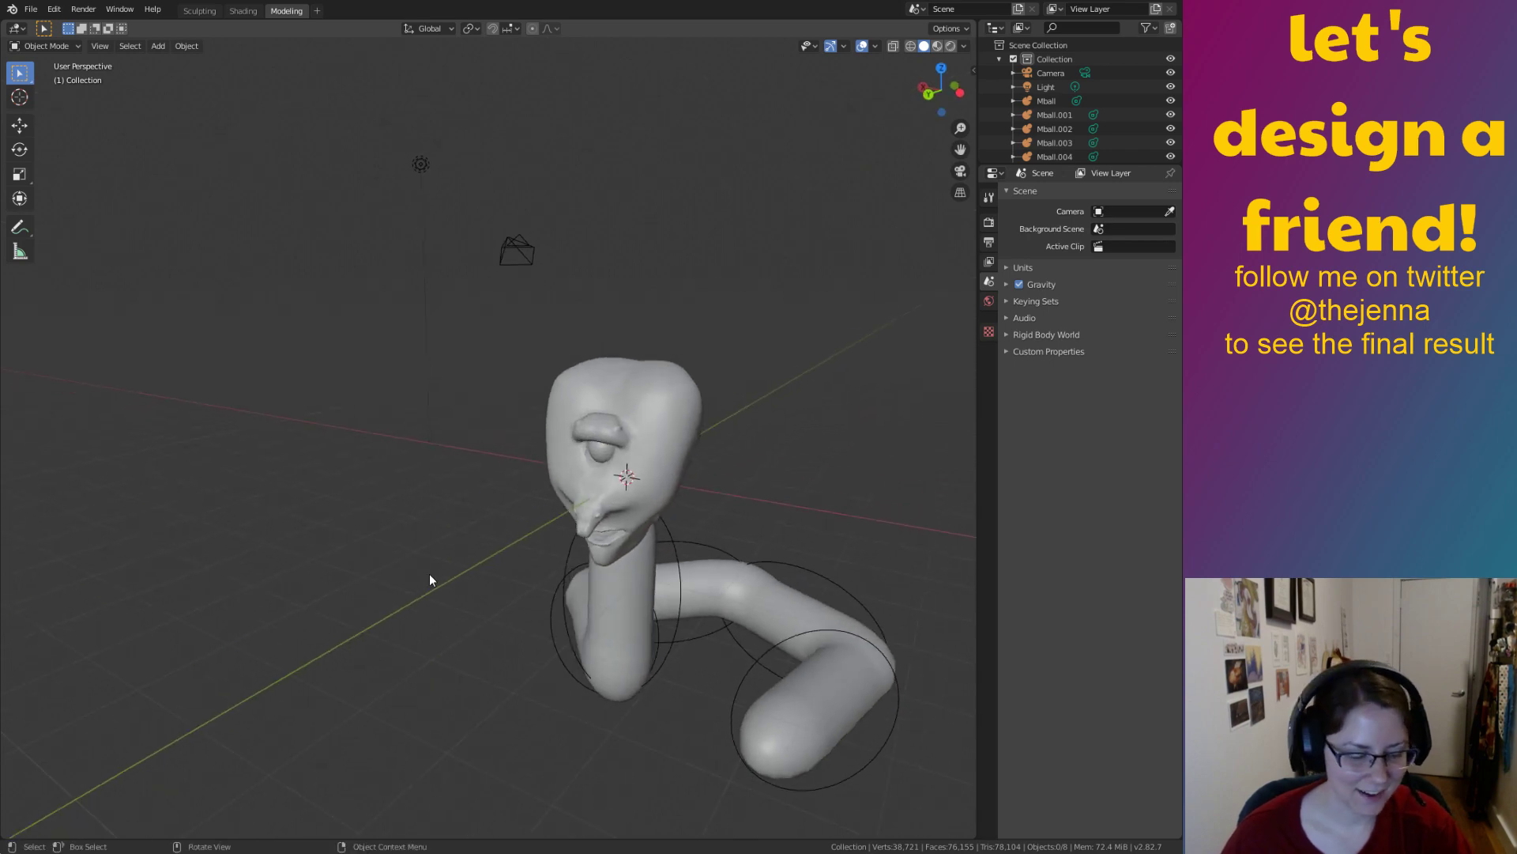
Add a metaball capsule at about X 4.25 m, Y 3.21 m, Z -0.61 m and scale it uniformly to about 0.515
key(shift+a)
mouse_move(430, 589)
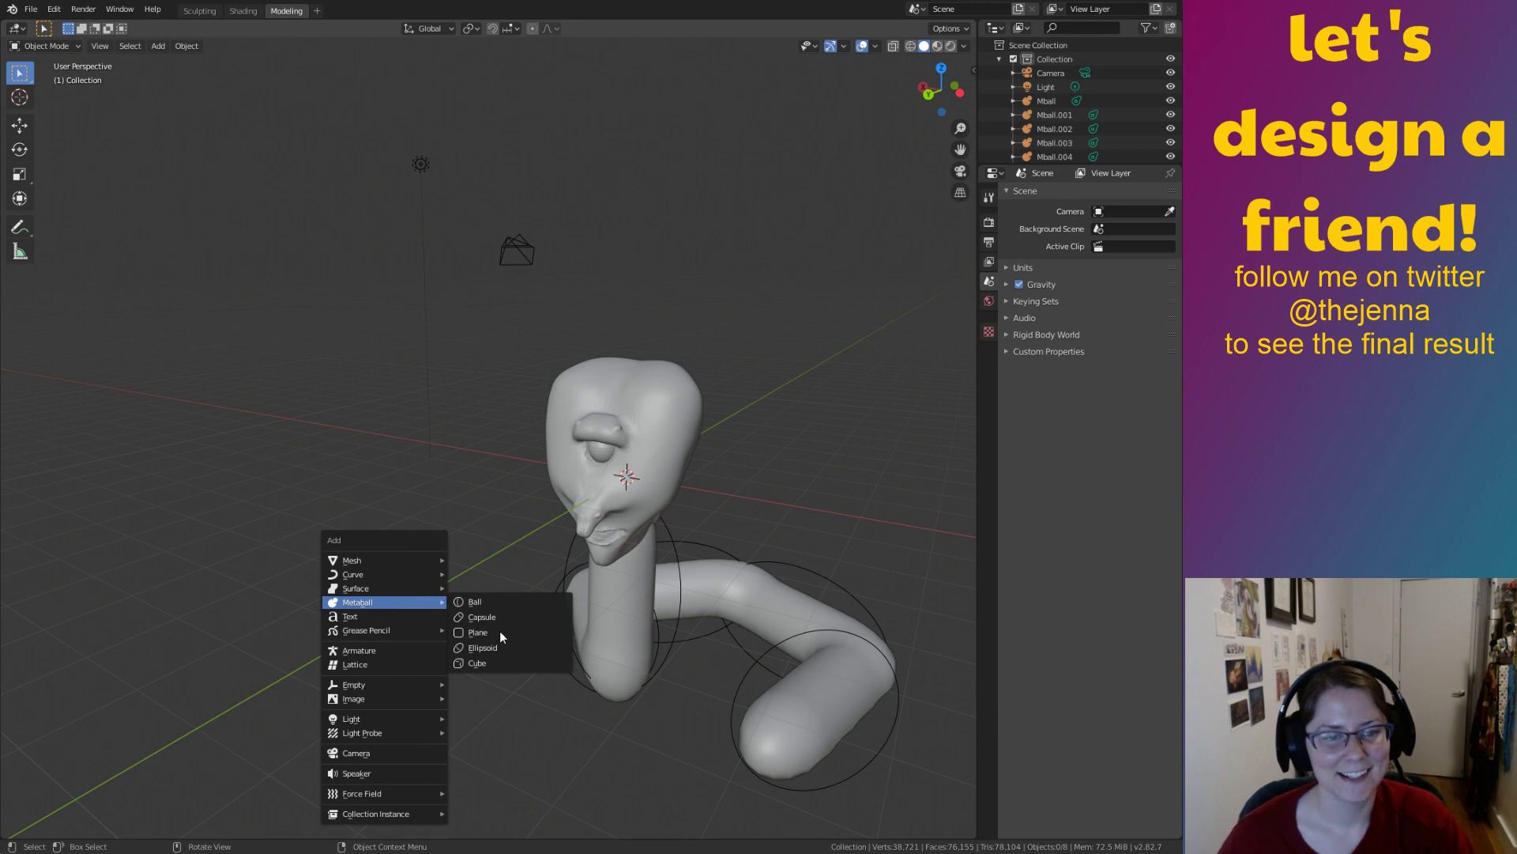
click(482, 616)
key(g)
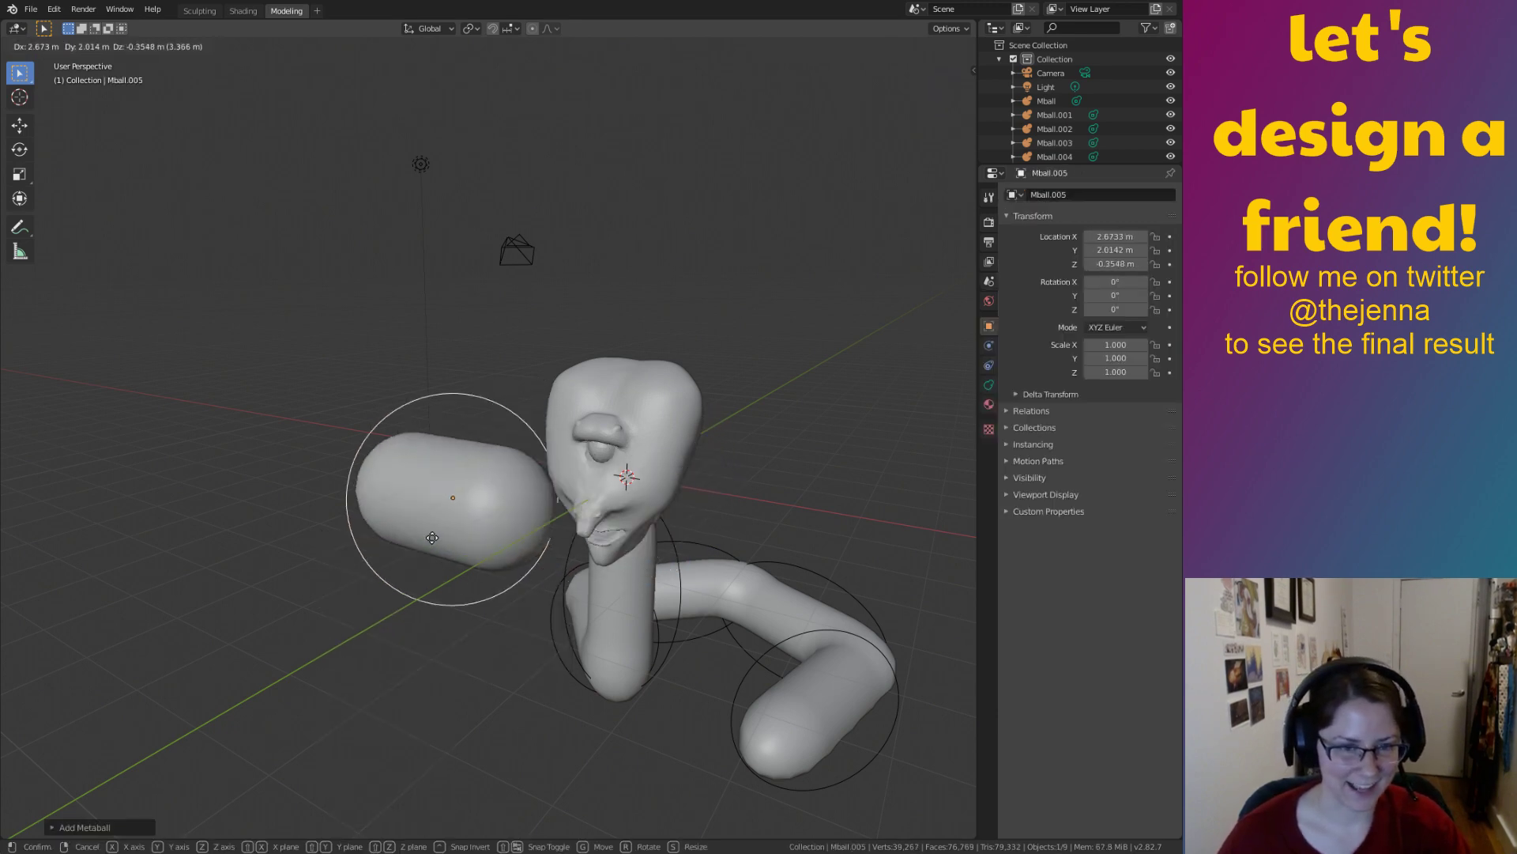
click(358, 533)
key(s)
click(390, 481)
key(s)
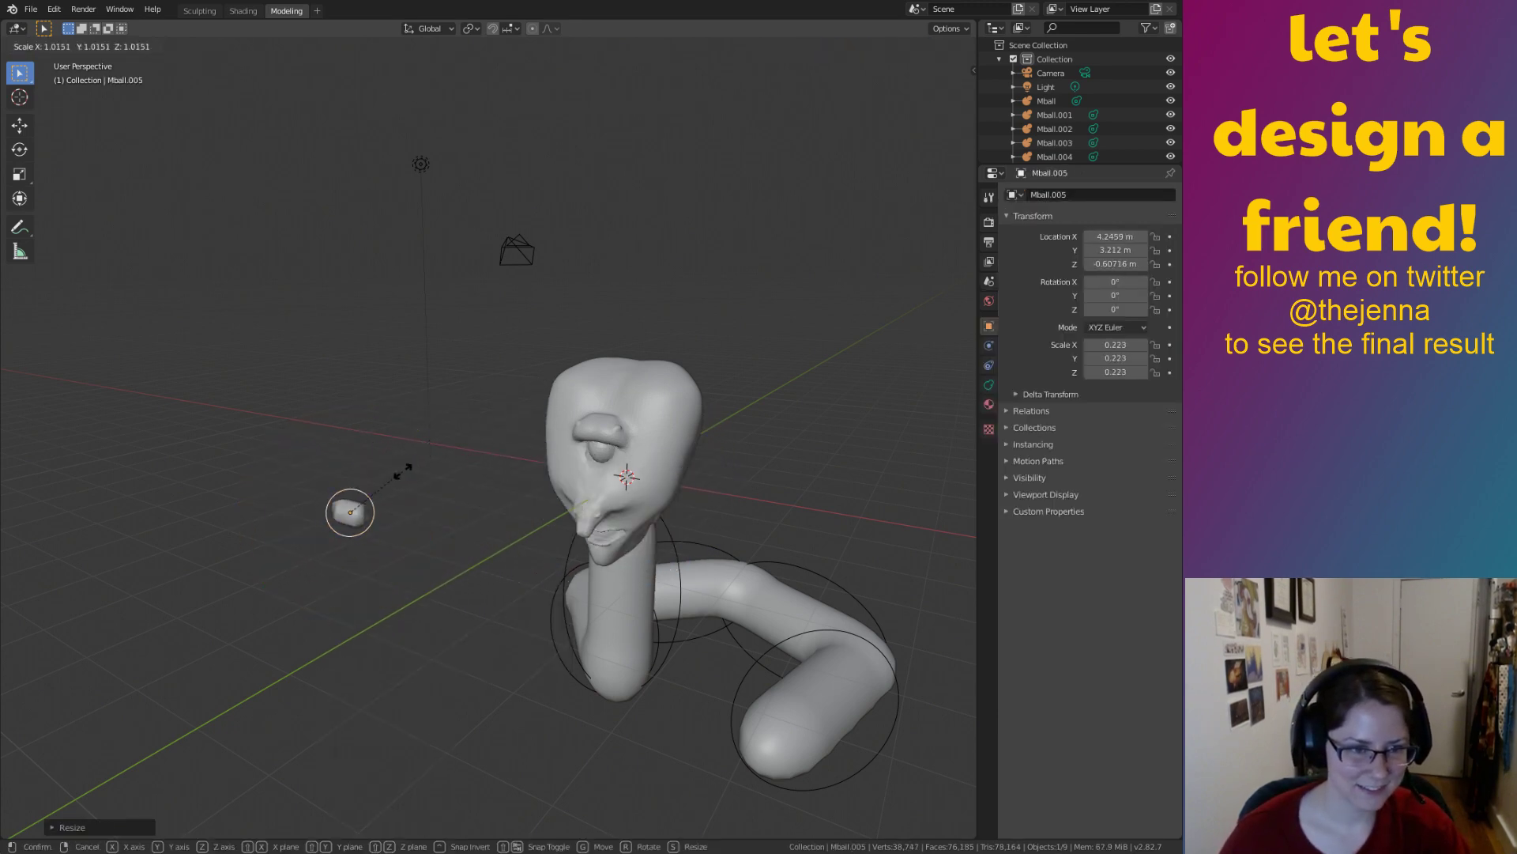
click(477, 430)
Flatten the new capsule along global Y and Z to scales of about 0.183 and 0.110
key(s)
key(y)
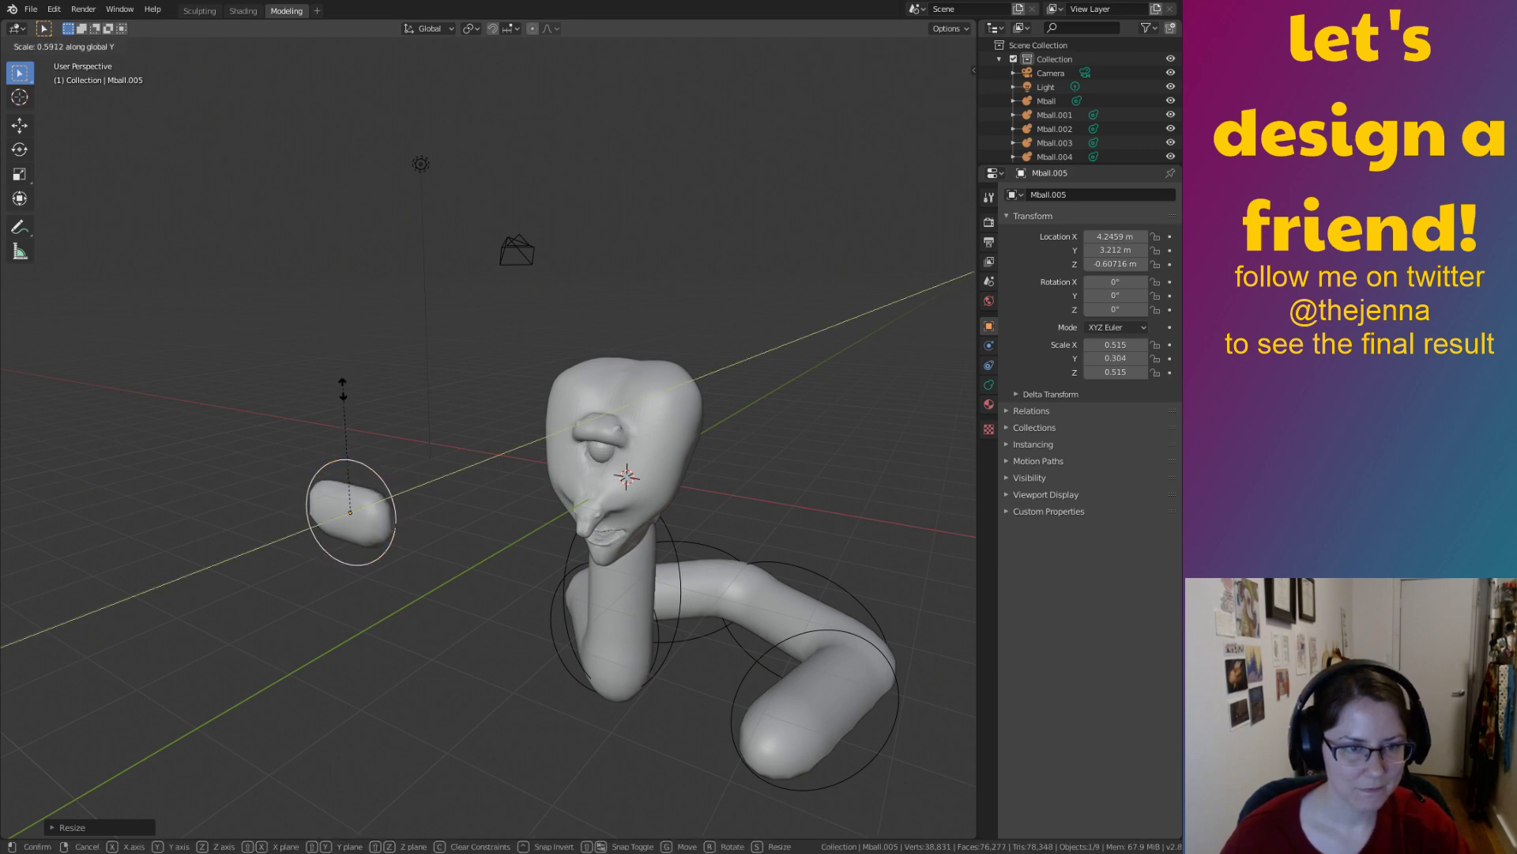
click(352, 431)
key(s)
key(z)
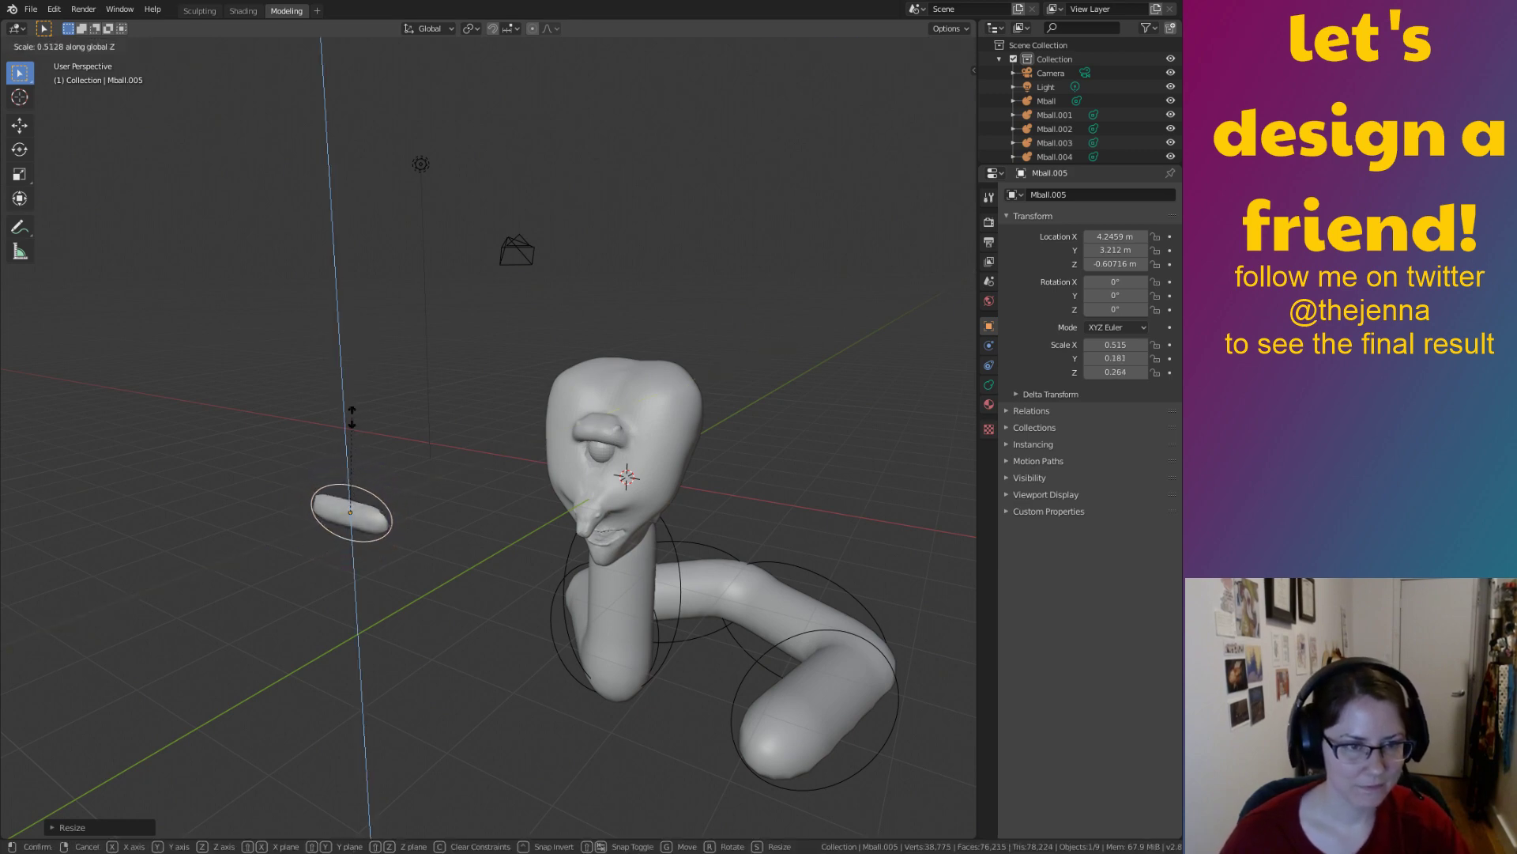
click(363, 479)
Enlarge the flattened capsule uniformly to a scale of about 0.726, 0.256, 0.155
middle_drag(364, 478, 616, 549)
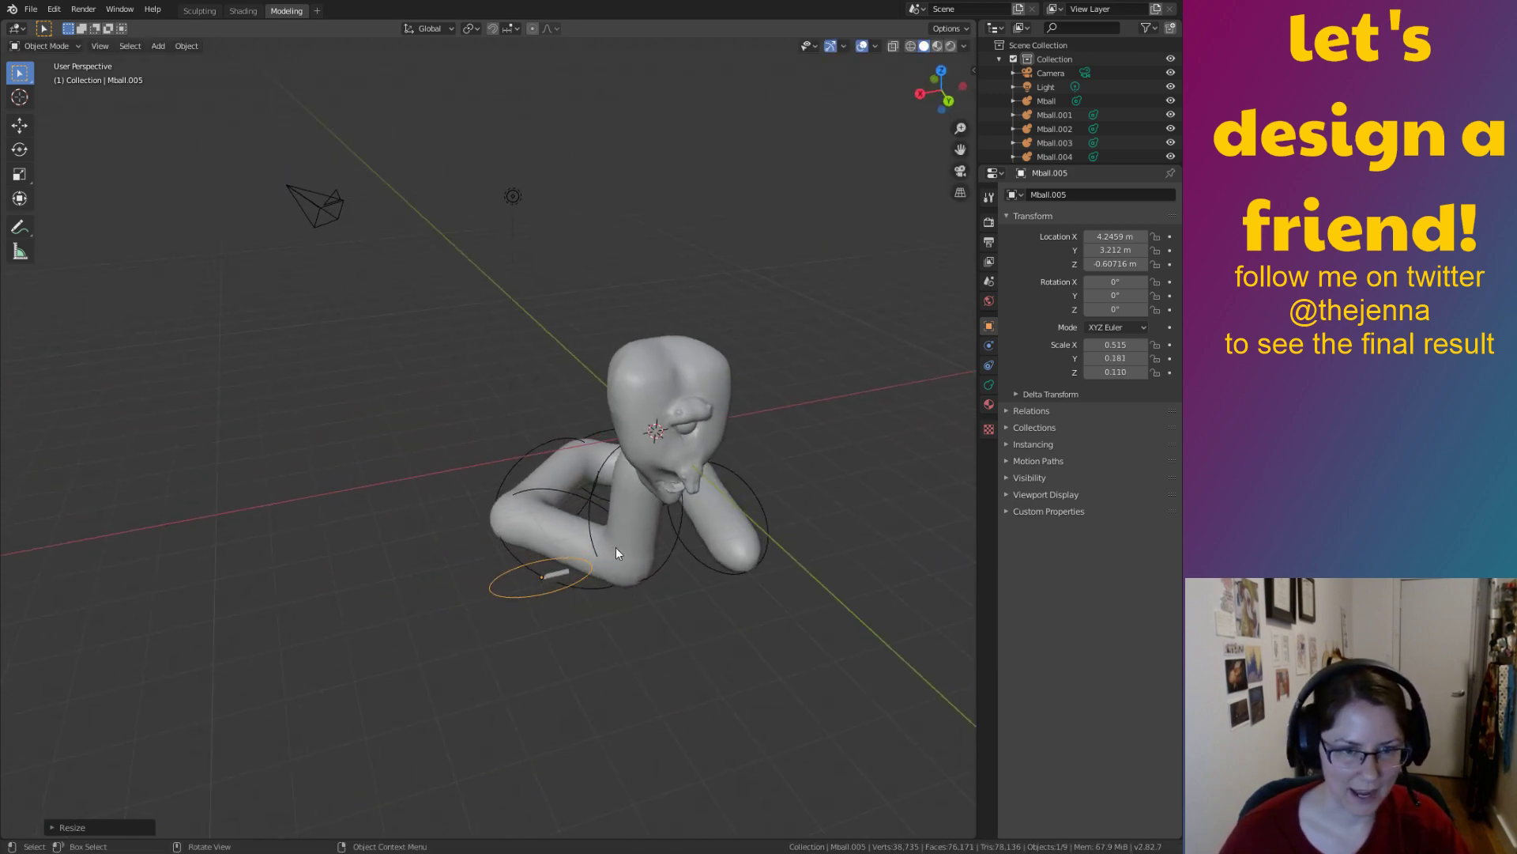
key(s)
click(735, 553)
middle_drag(735, 553, 746, 481)
key(s)
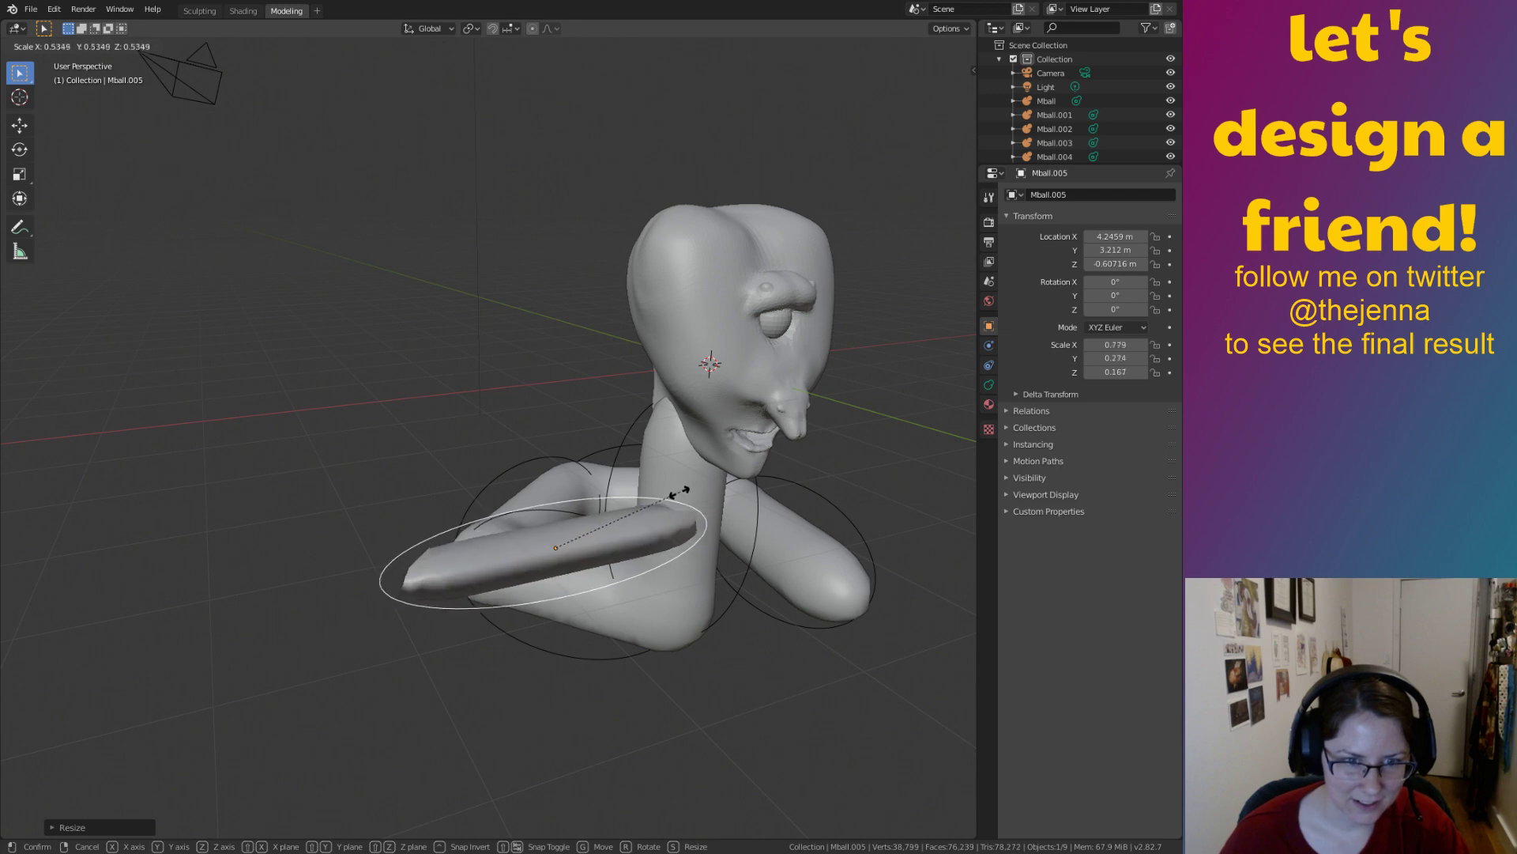
click(674, 506)
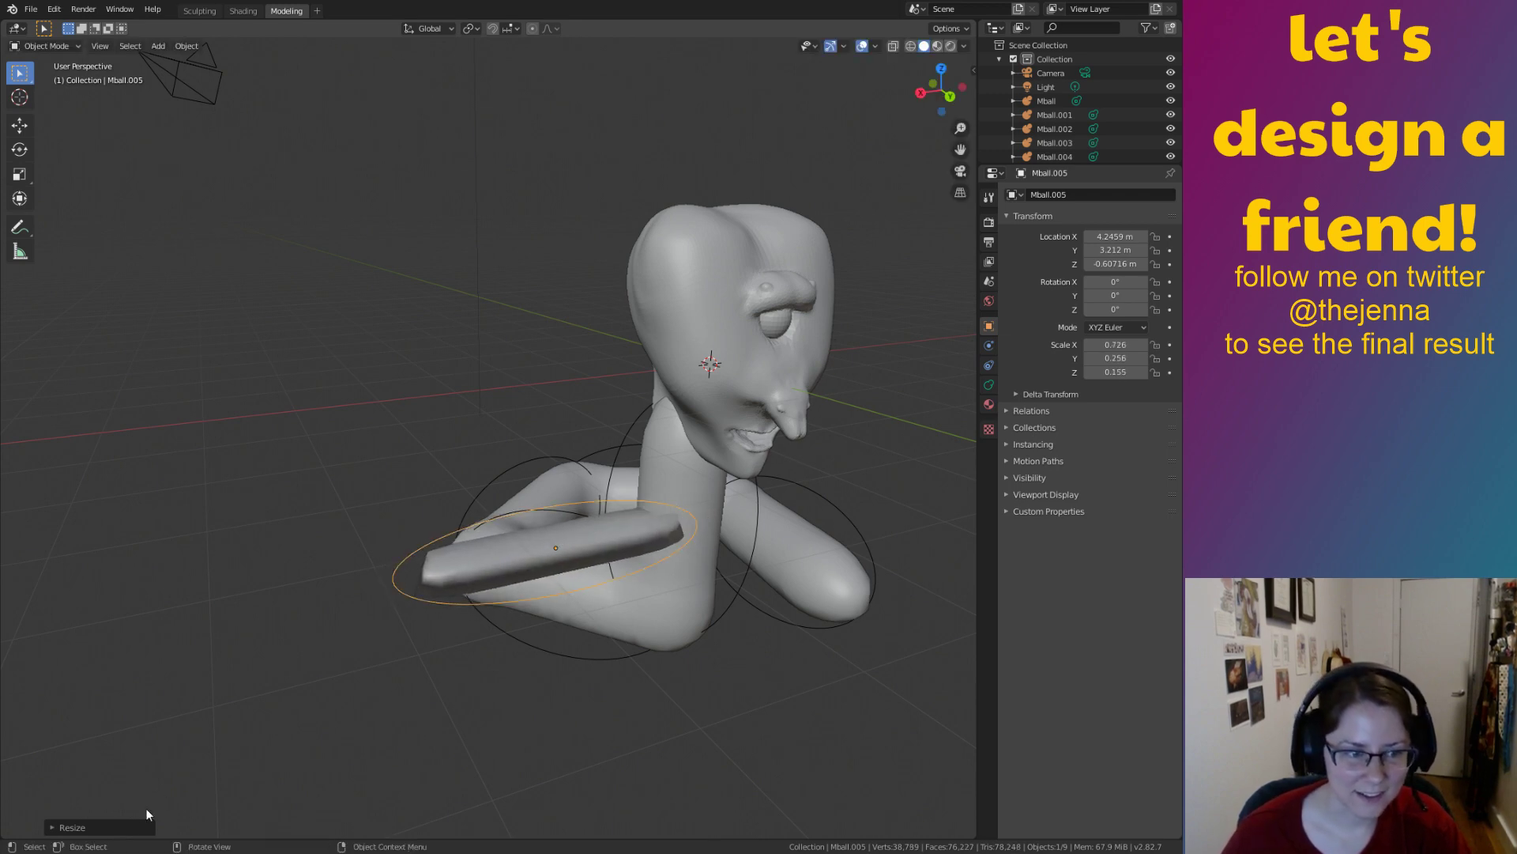
Set the metaball resolution to 0.05 m for the viewport and 0.42 m for rendering
middle_drag(403, 684, 706, 561)
click(988, 386)
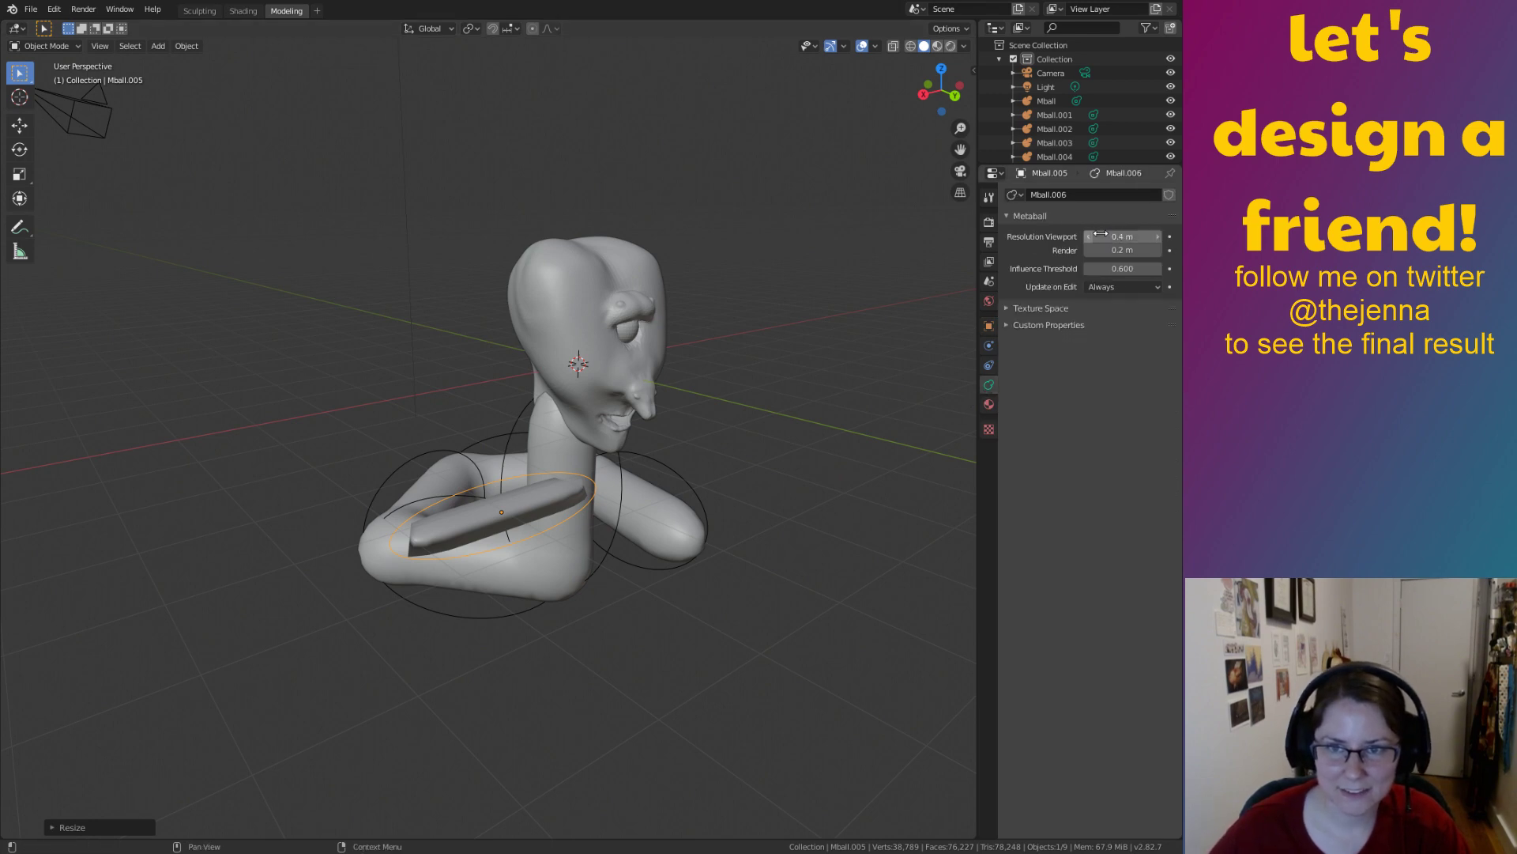
drag(1100, 235, 1103, 269)
key(ctrl+z)
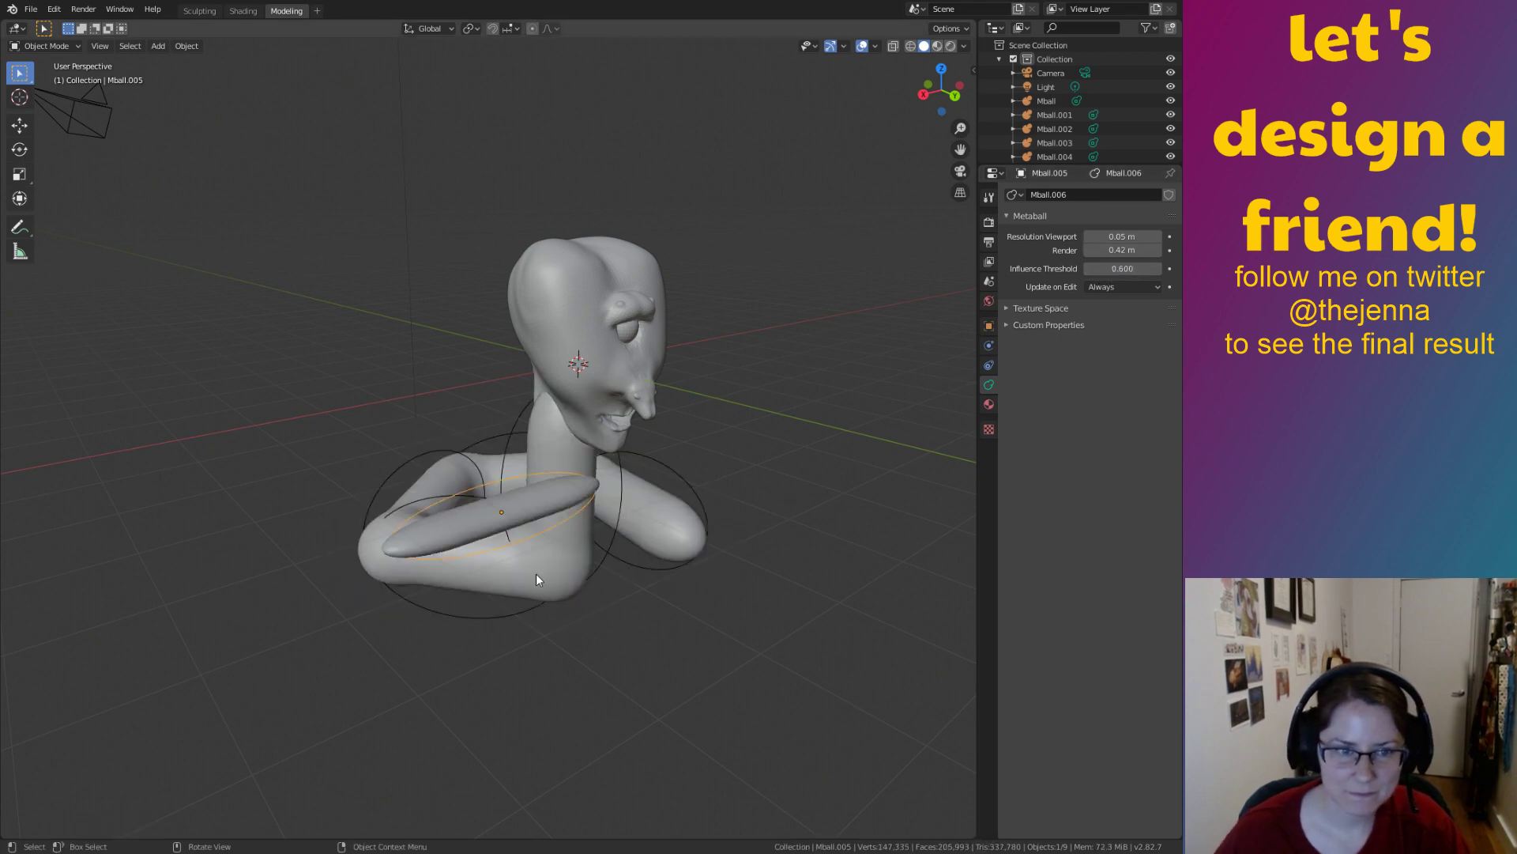
Select the neck metaball, try lowering its influence threshold to 0 and undo the change
click(530, 531)
click(958, 316)
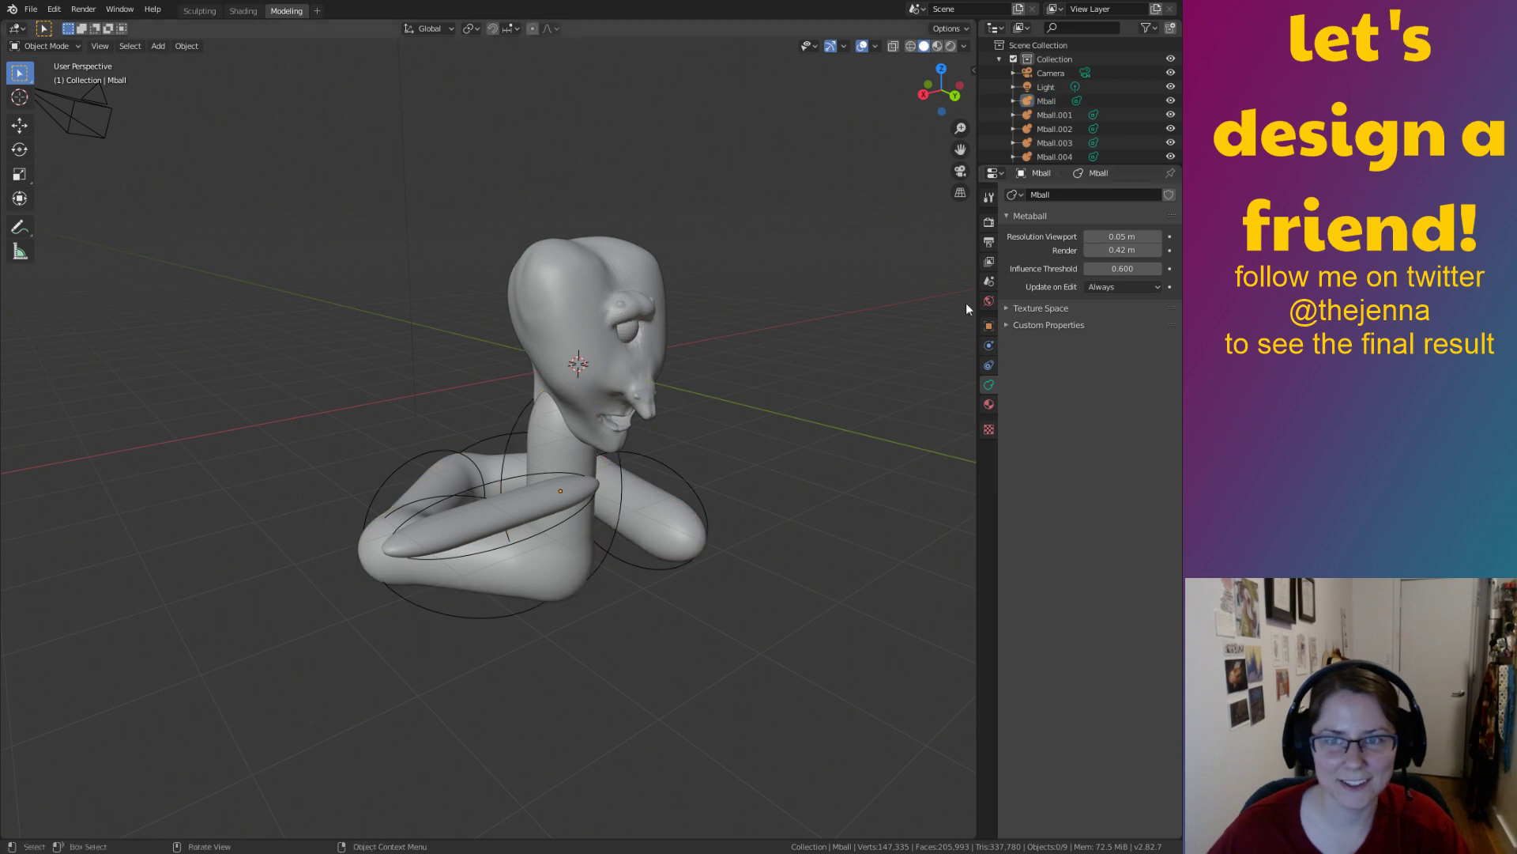
mouse_move(1123, 269)
mouse_down()
mouse_move(1147, 271)
mouse_move(1097, 270)
mouse_up()
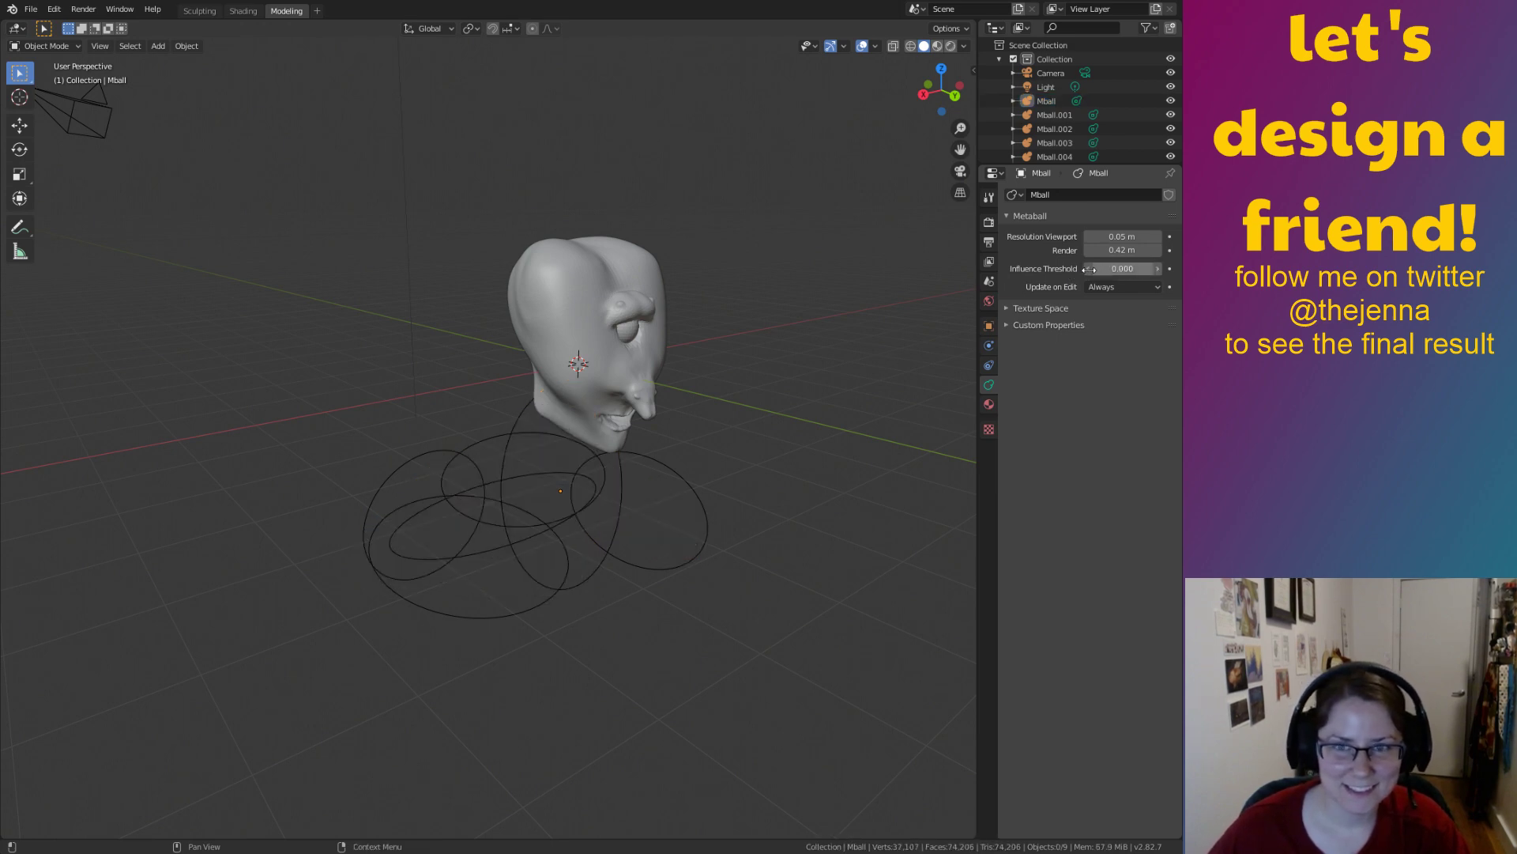
key(ctrl+z)
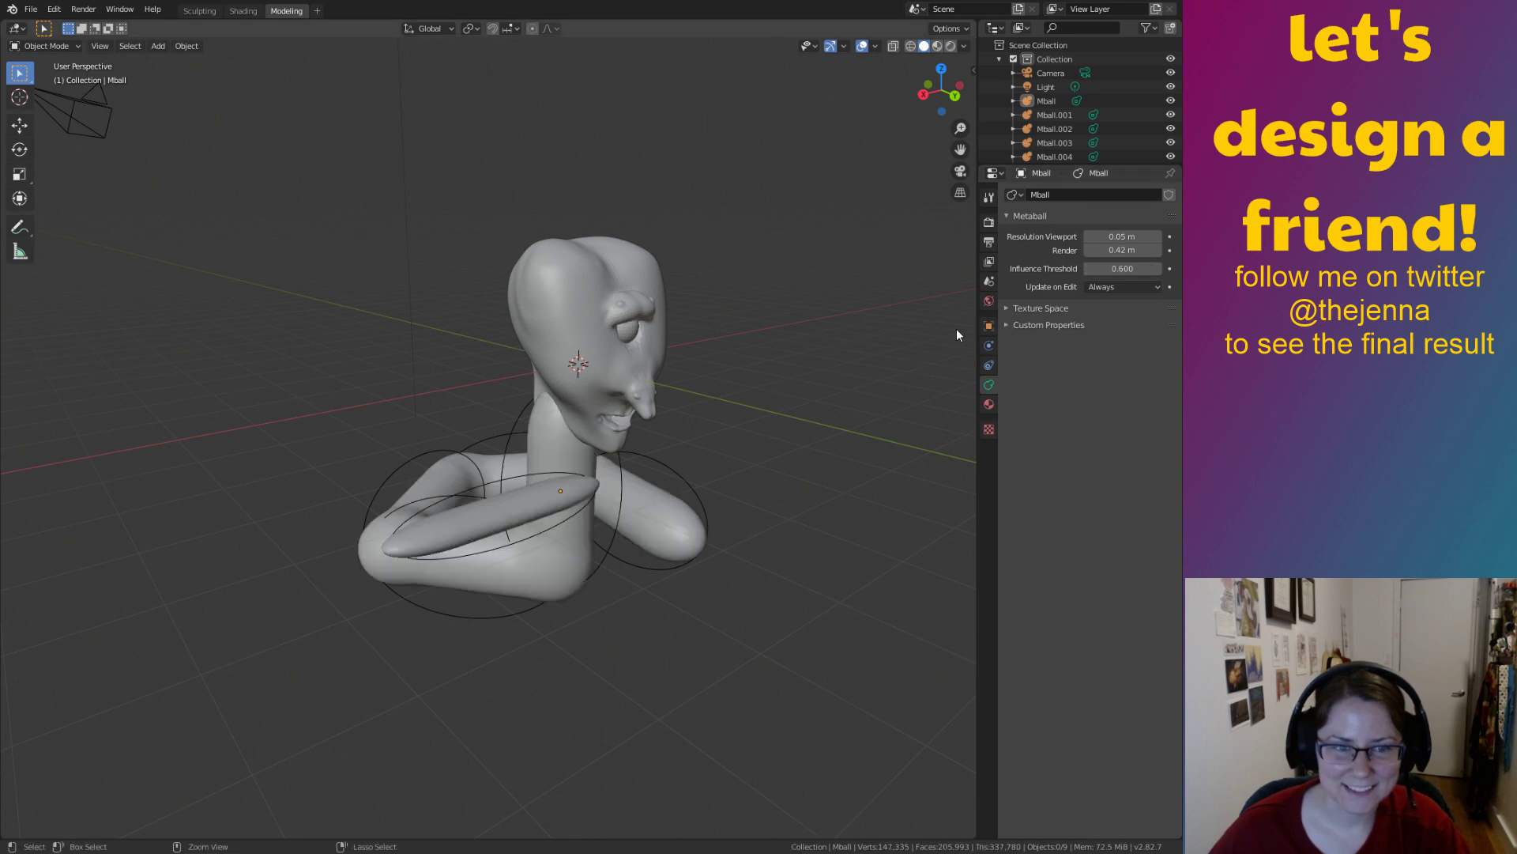
drag(1136, 265, 1122, 269)
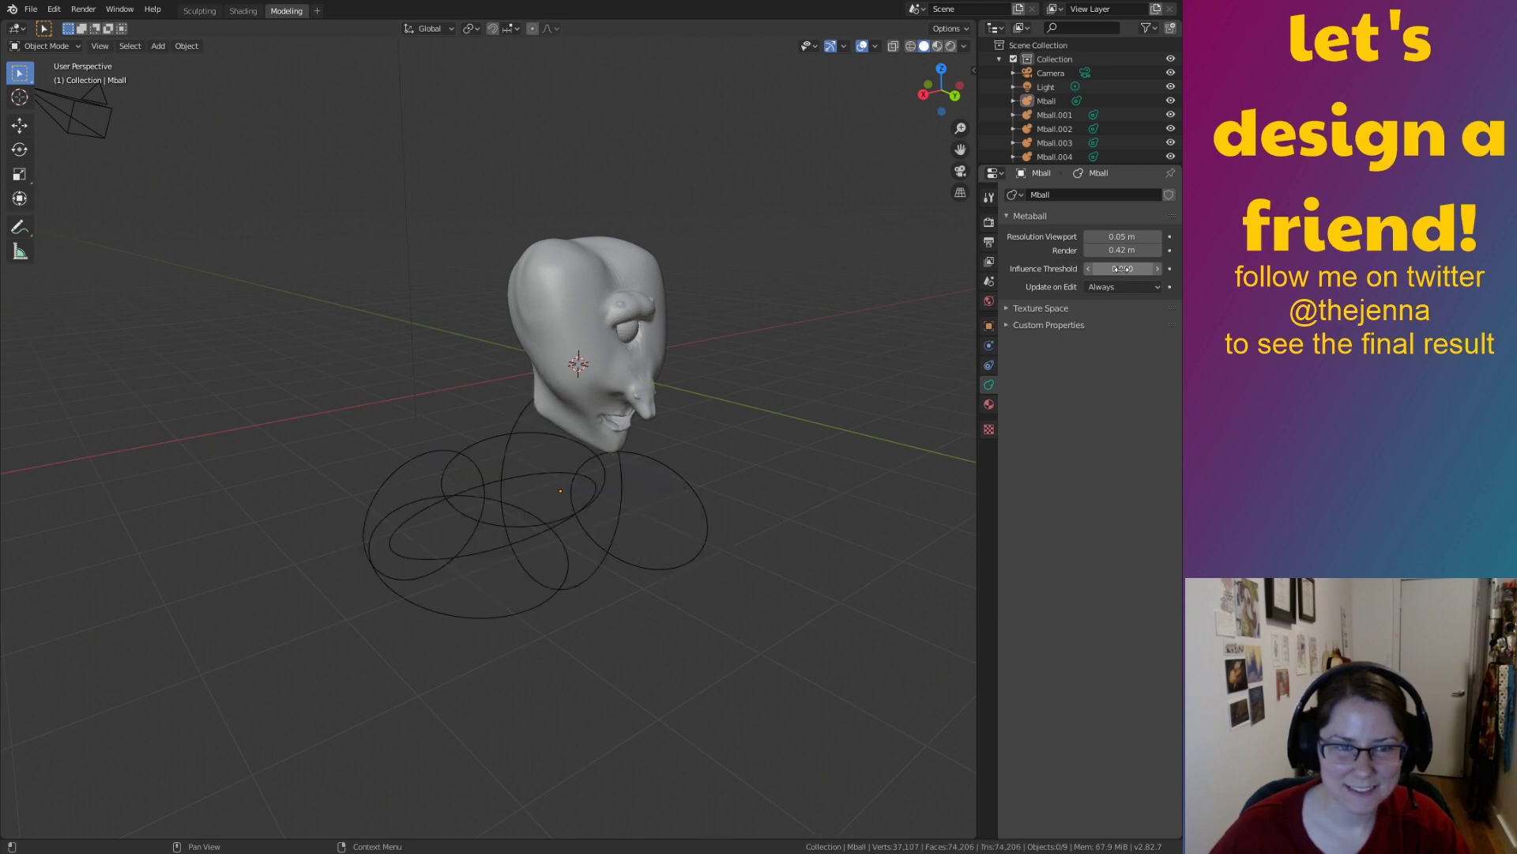
key(ctrl+z)
Try to box-select and delete the slim capsule lying beside the body
middle_drag(788, 555, 699, 584)
click(433, 532)
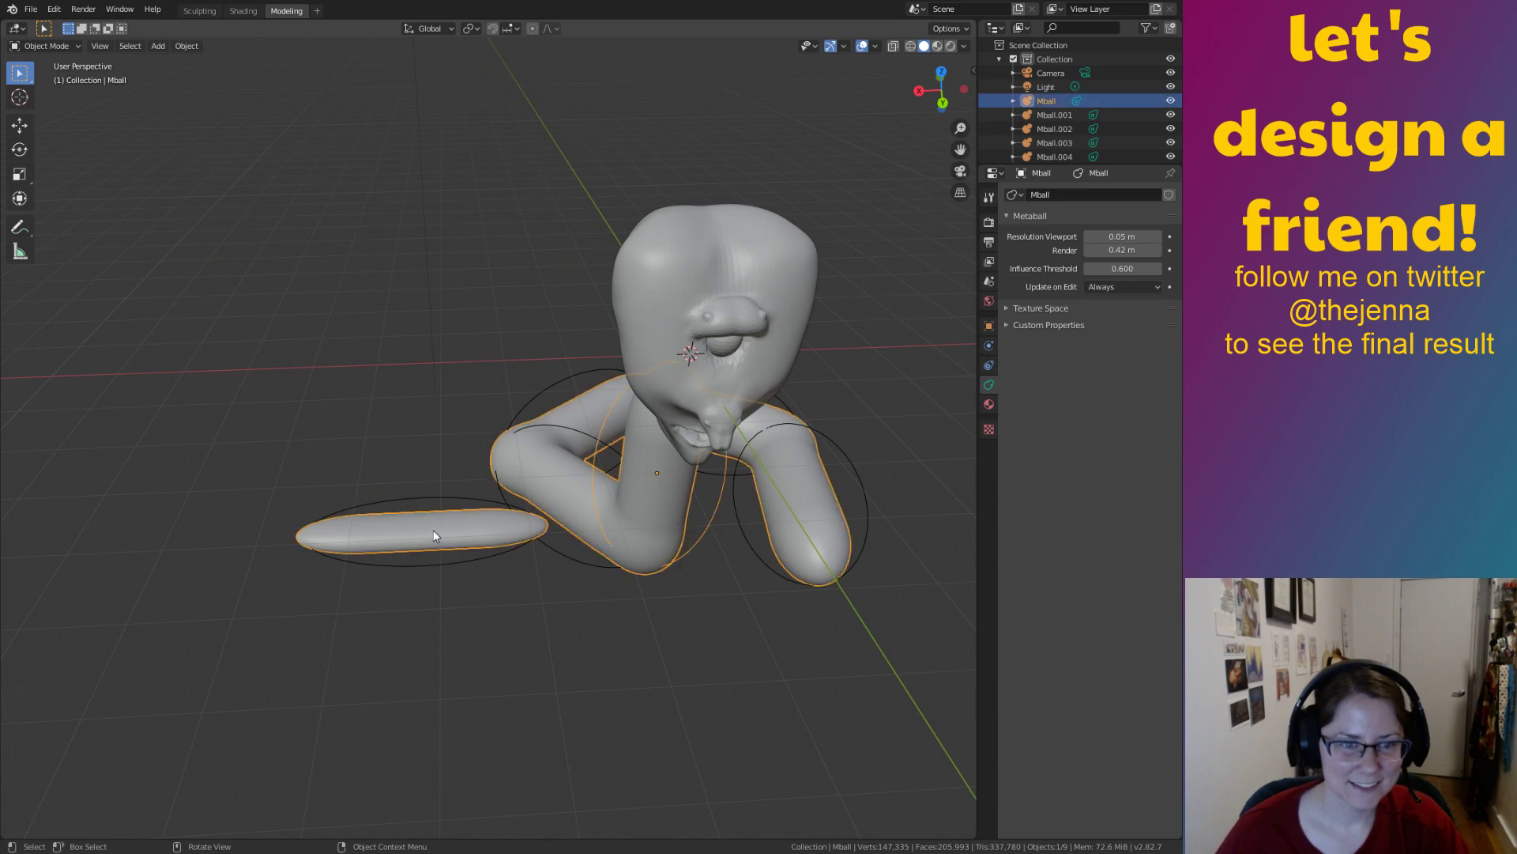
click(357, 448)
click(348, 503)
drag(318, 468, 439, 622)
key(x)
click(411, 532)
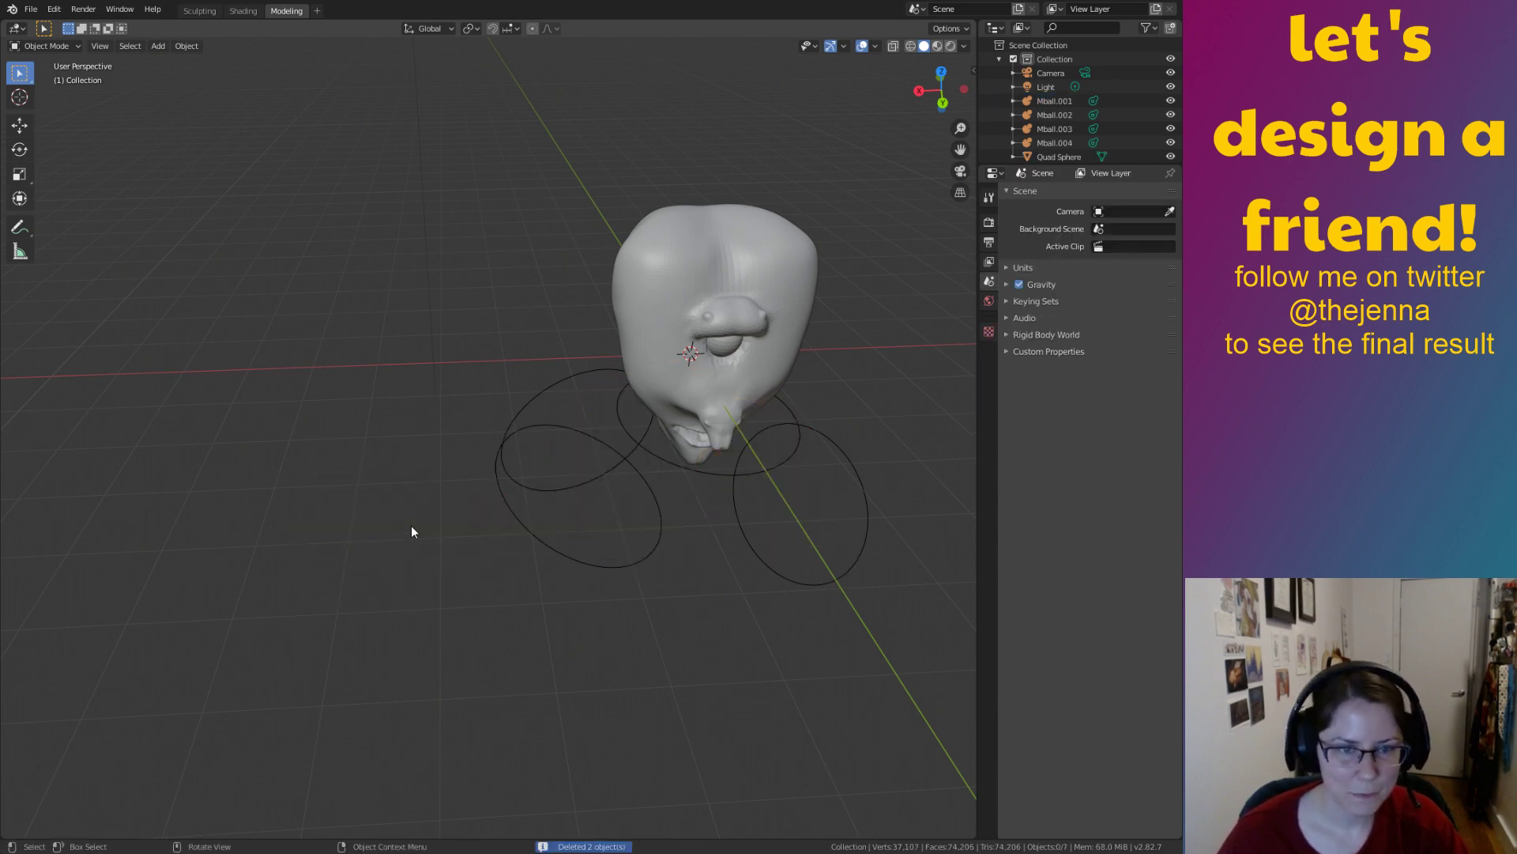
Undo the recent deletion, resolution changes and capsule edits back to before the extra capsule was added
key(ctrl+z)
key(ctrl+z)
key(ctrl+z)
key(ctrl+z)
key(ctrl+z)
key(ctrl+z)
key(ctrl+z)
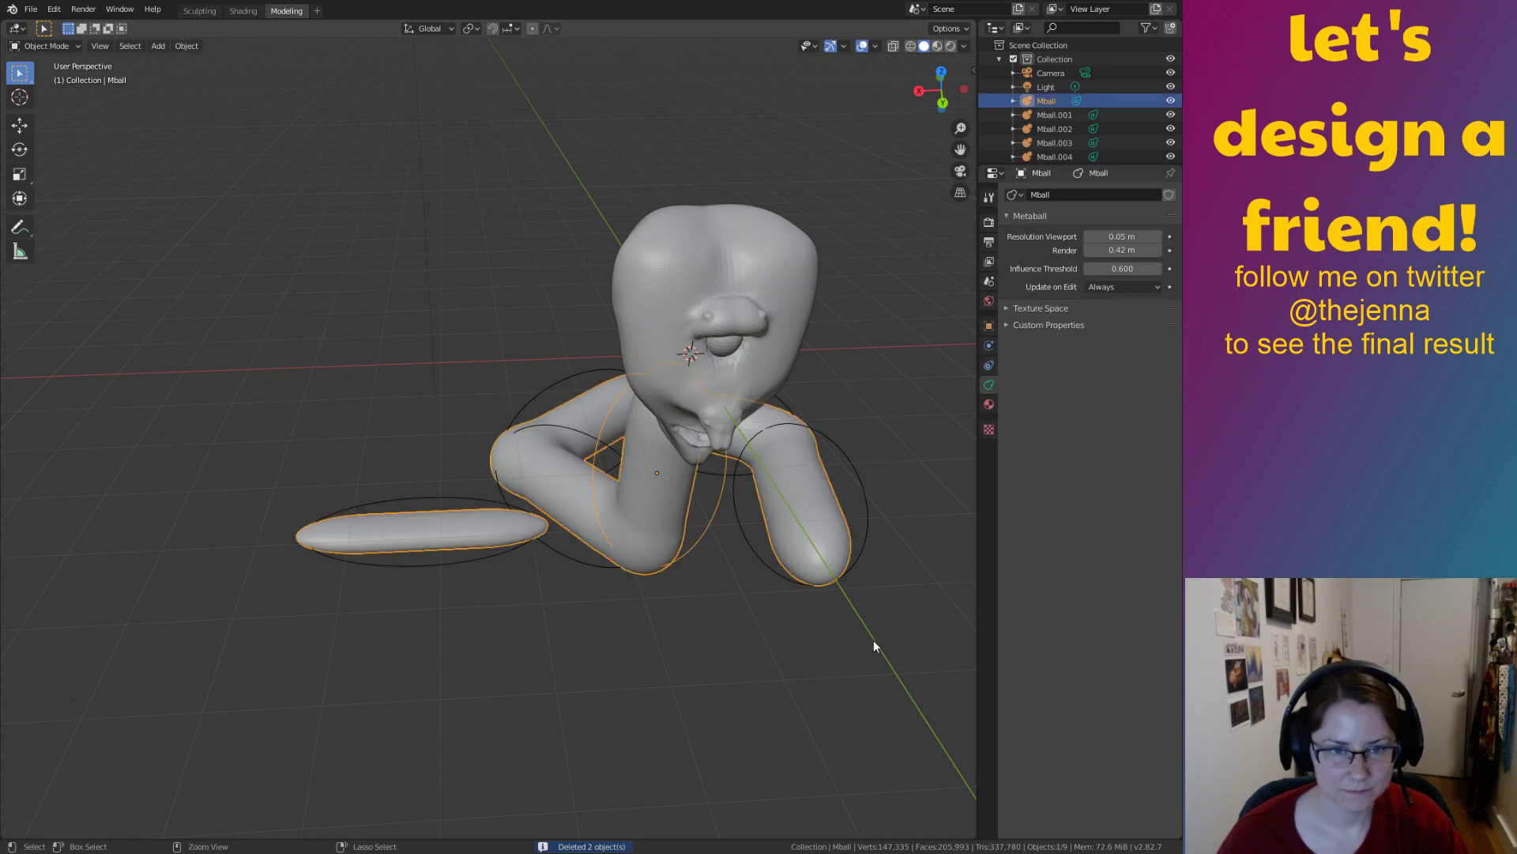
key(ctrl+z)
key(ctrl+z)
key(ctrl+z)
key(ctrl+z)
key(ctrl+z)
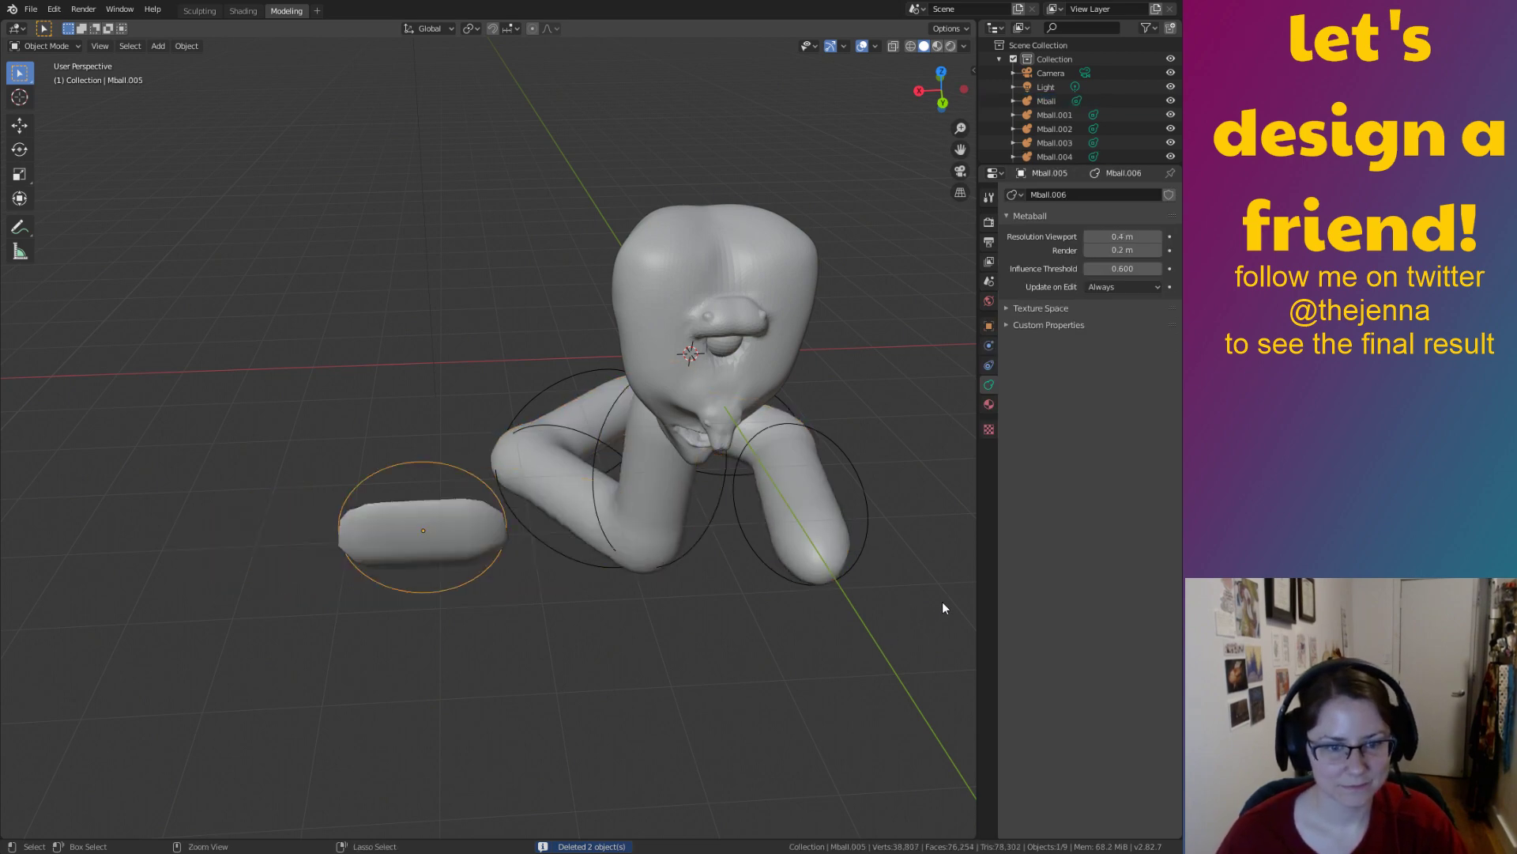
key(ctrl+z)
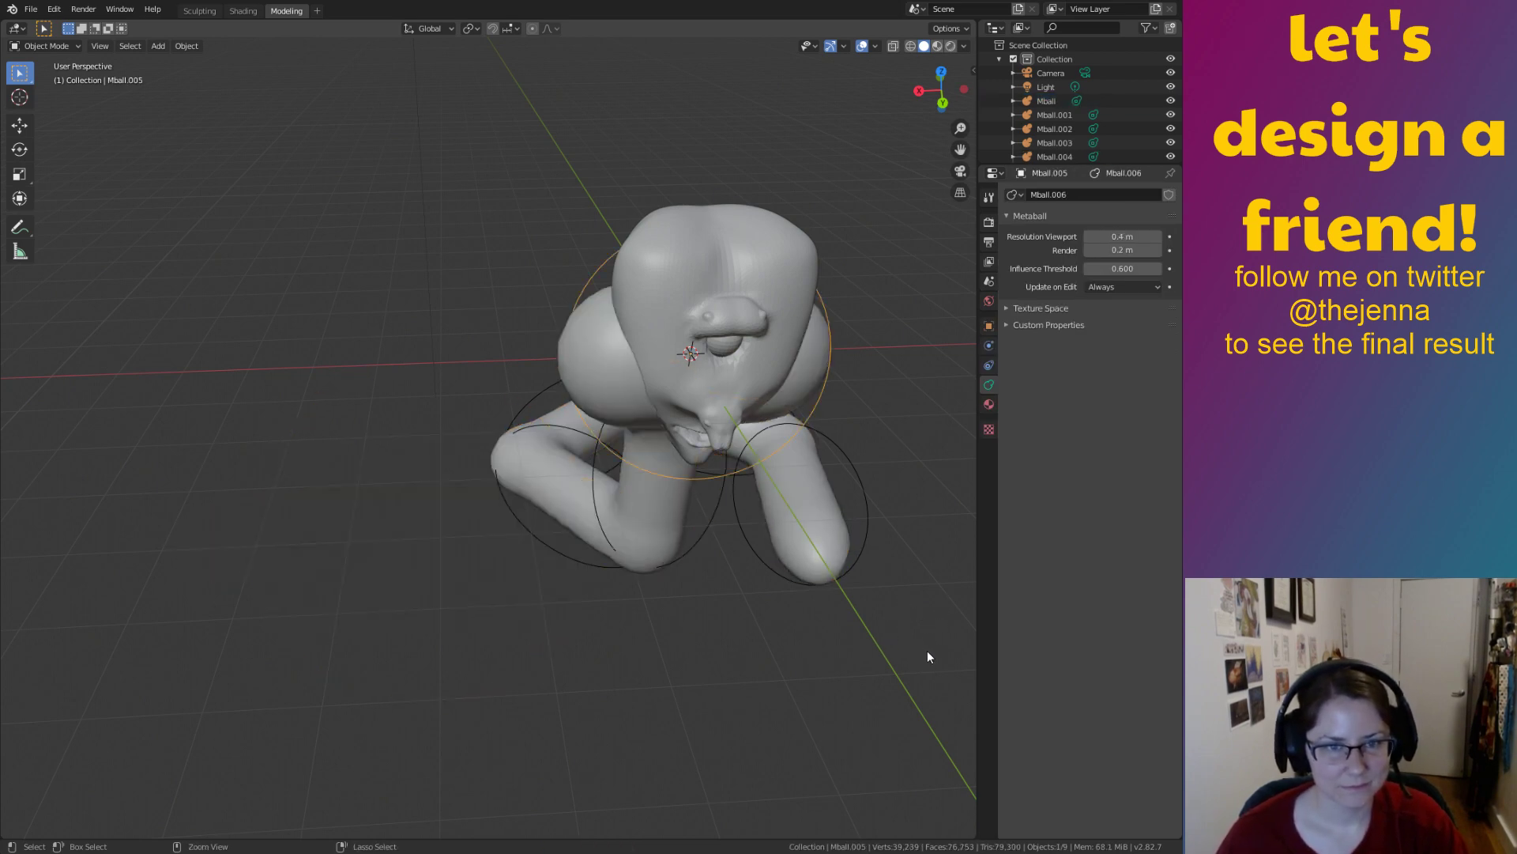
key(ctrl+z)
Inspect the neck joint from behind, select the neck capsule and switch to the Sculpting workspace
middle_drag(940, 651, 876, 521)
middle_drag(875, 522, 673, 441)
middle_drag(673, 441, 928, 505)
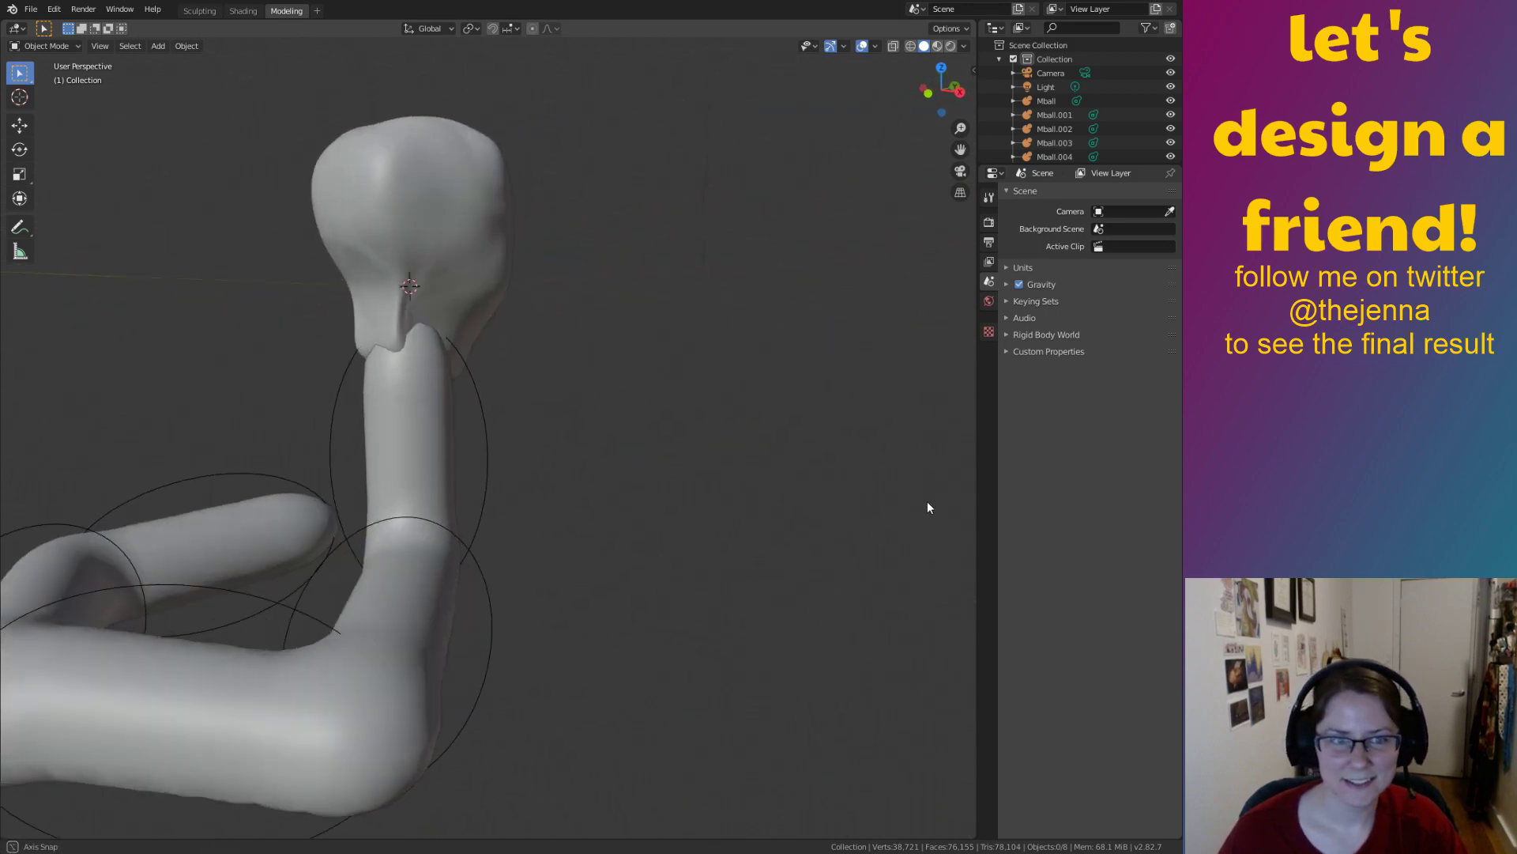
click(451, 402)
middle_drag(450, 401, 421, 44)
click(199, 10)
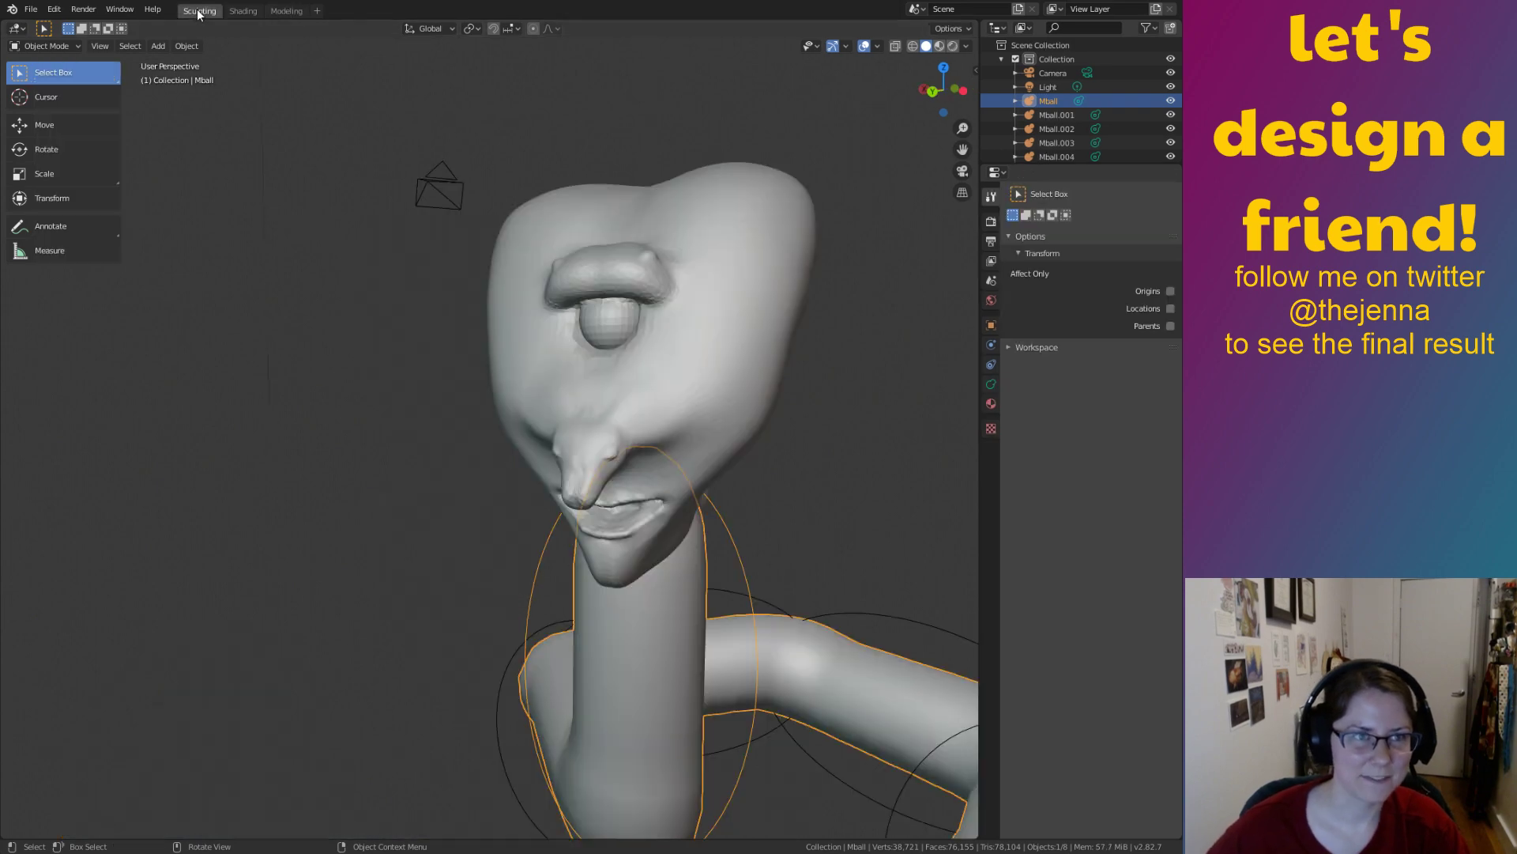
Select the head and try shifting it along global Y and X over the neck, undoing the moves
mouse_move(827, 525)
middle_down()
mouse_move(573, 603)
mouse_move(596, 518)
mouse_move(505, 482)
mouse_move(664, 448)
mouse_move(514, 434)
mouse_move(566, 464)
mouse_move(455, 387)
middle_up()
click(487, 444)
key(g)
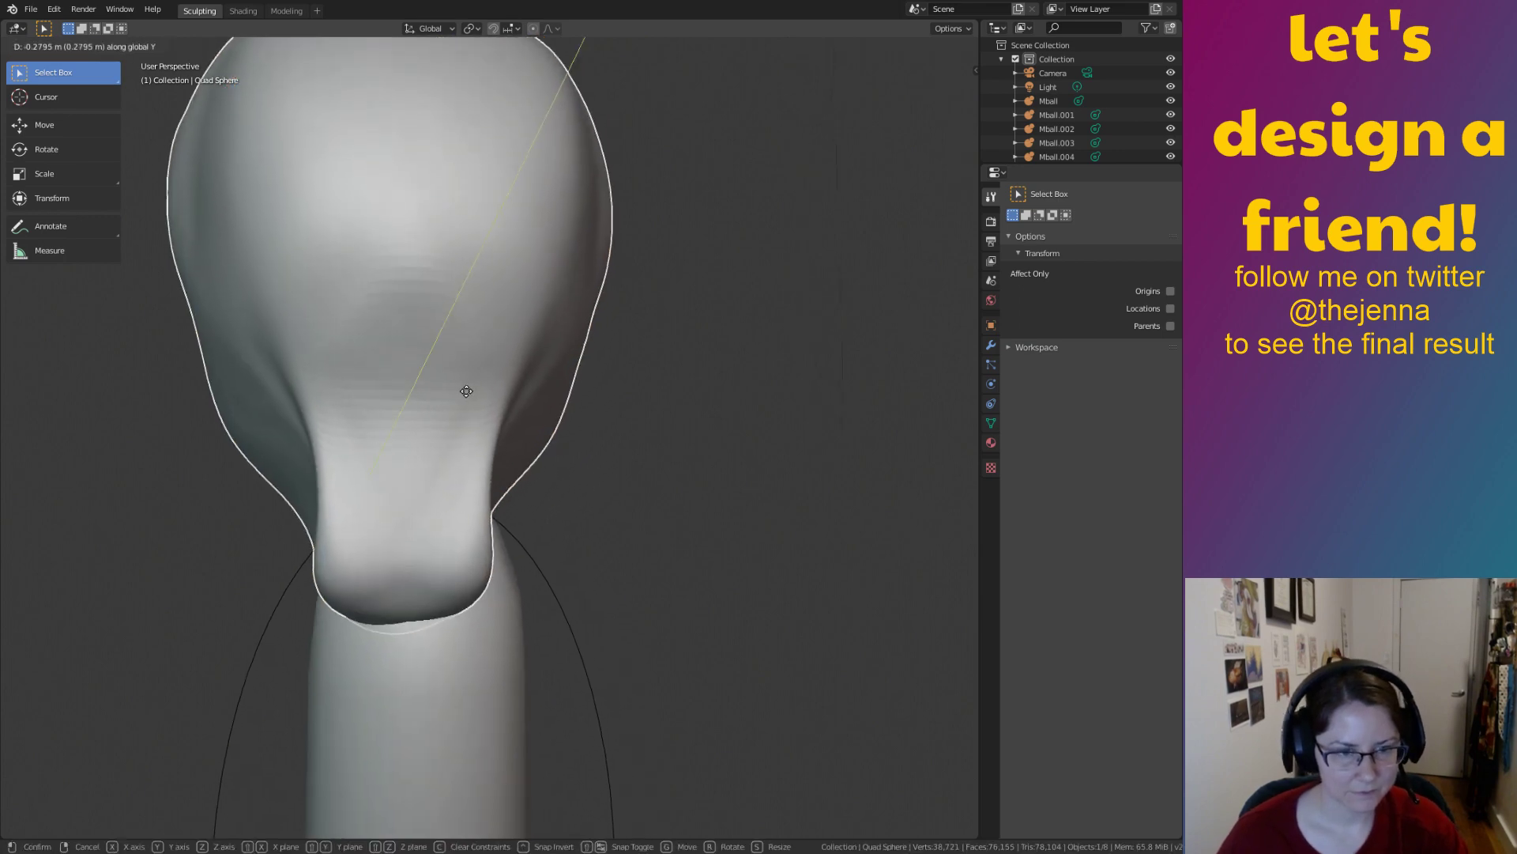
key(x)
click(485, 395)
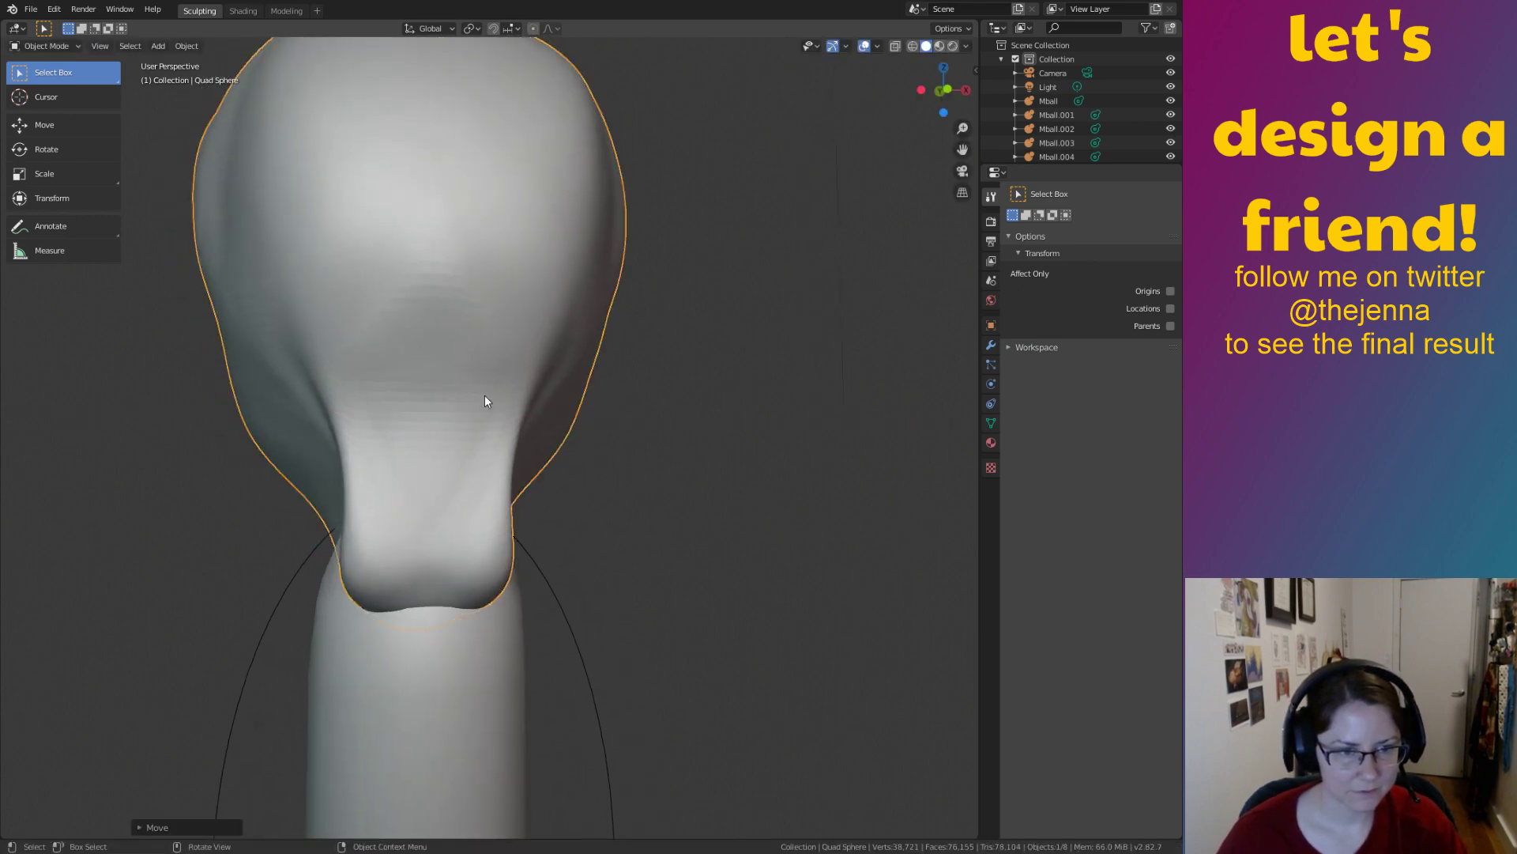
key(g)
key(x)
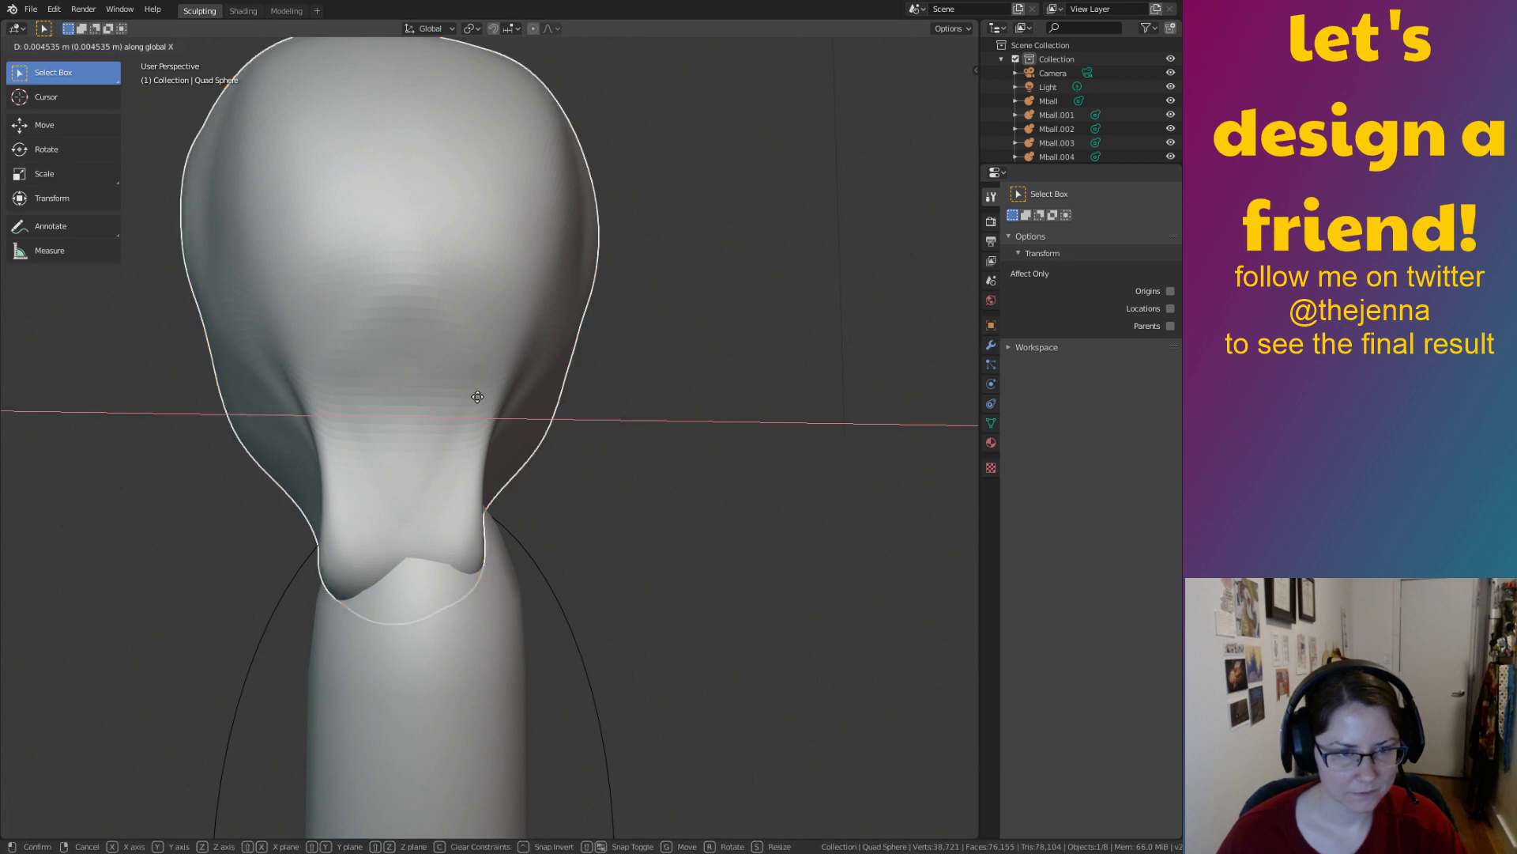
click(495, 396)
key(ctrl+z)
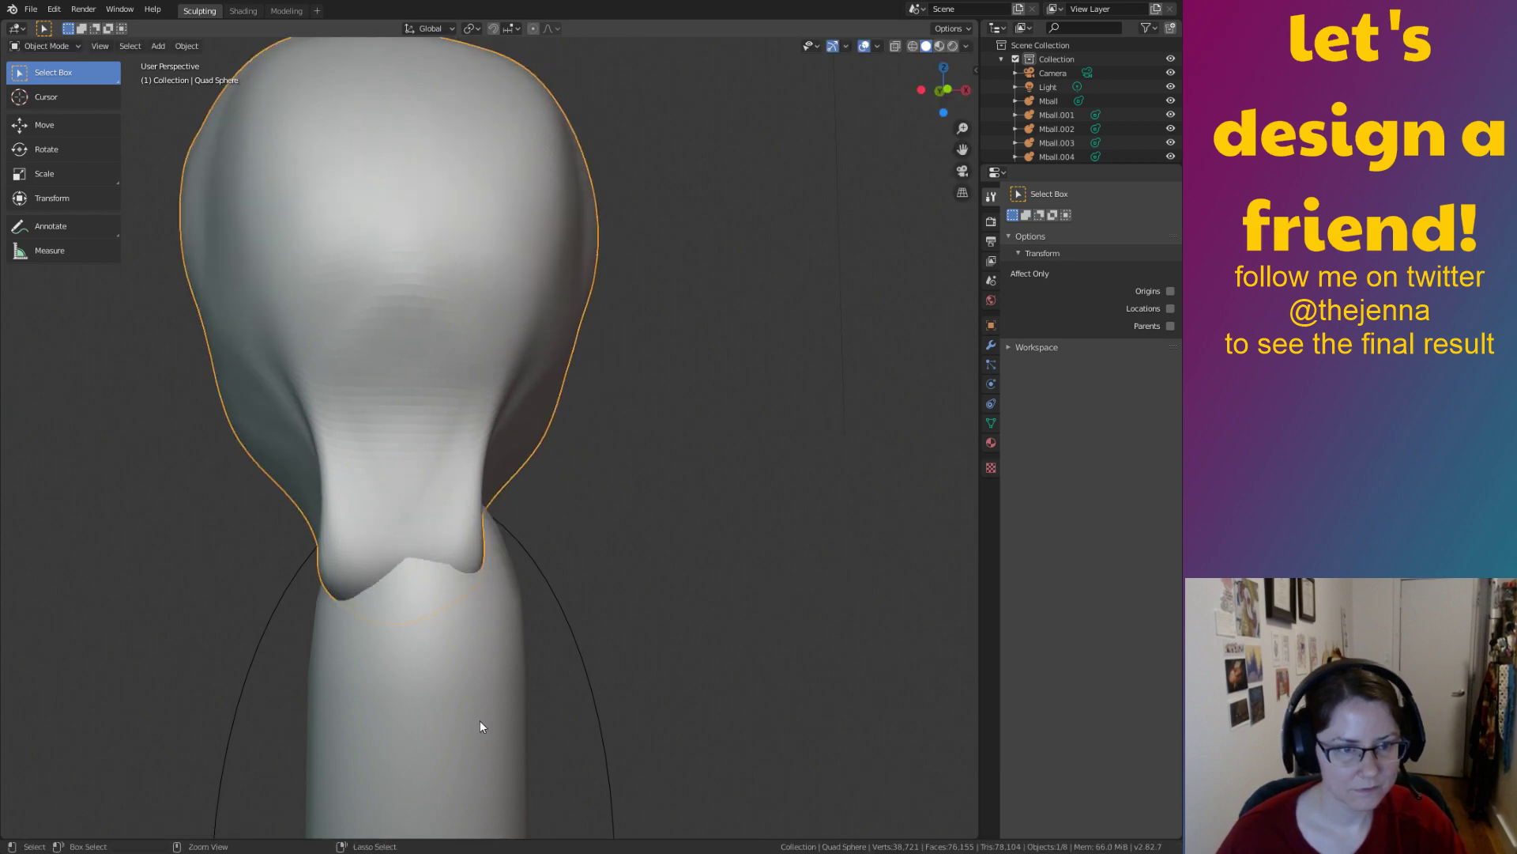
Switch to the Modeling workspace, leave Edit Mode, select the neck metaball and shift it along global Y
click(286, 11)
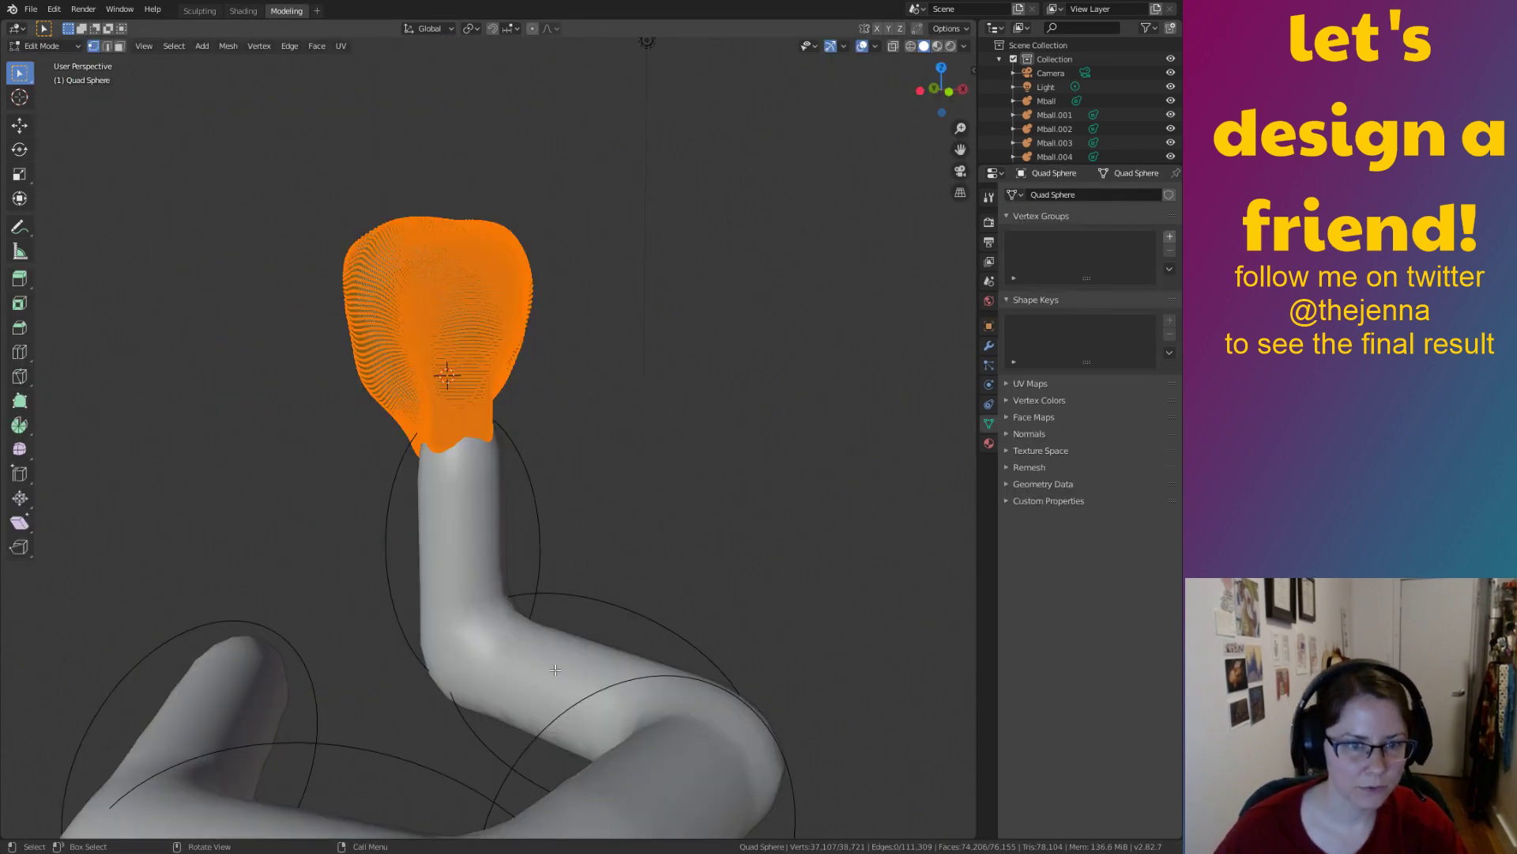
key(alt+a)
key(Tab)
click(566, 670)
key(g)
key(y)
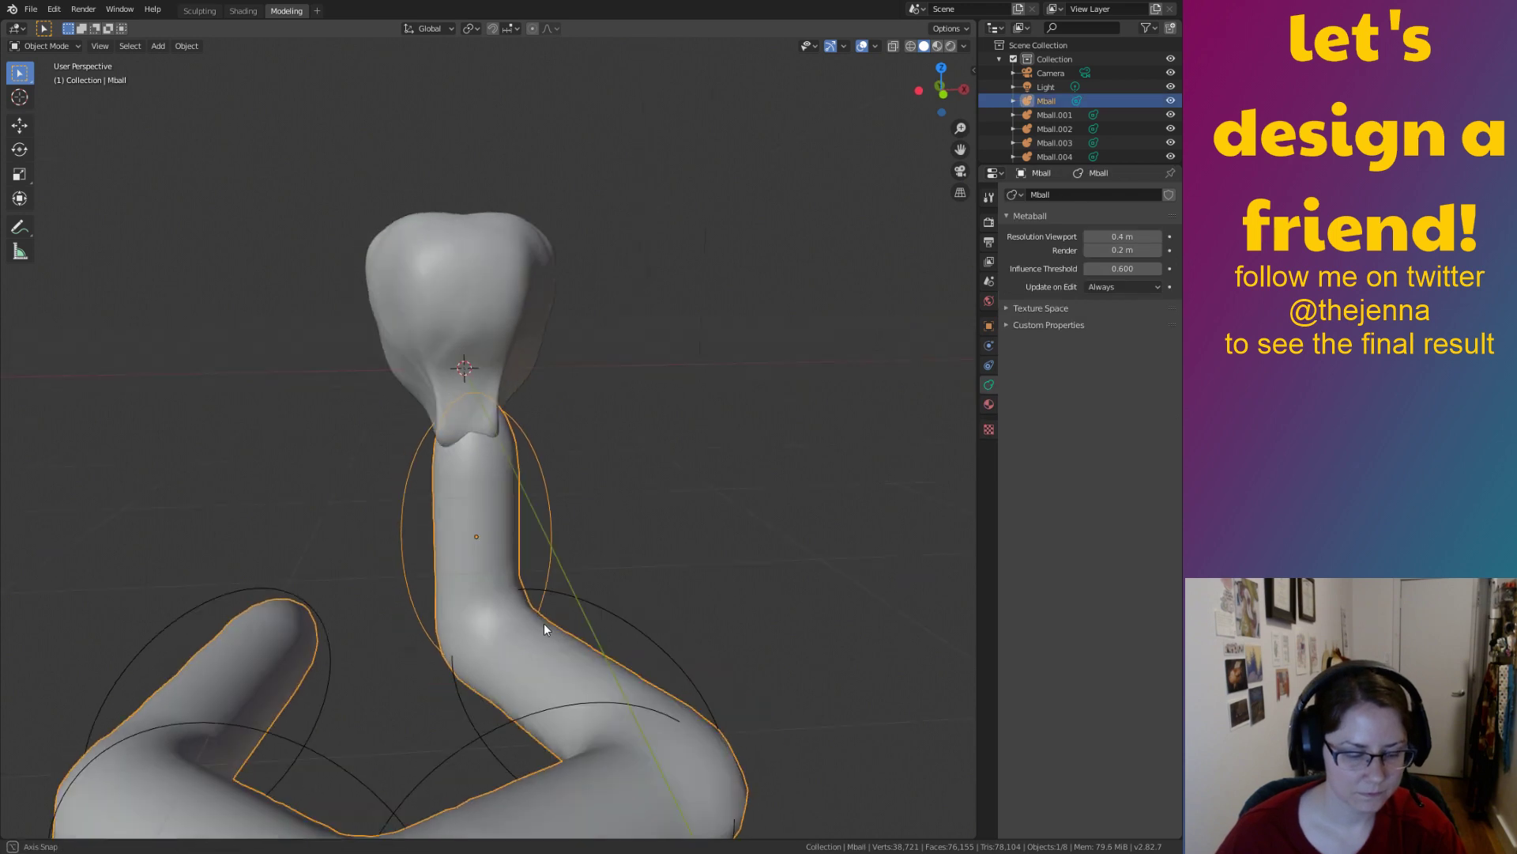
click(544, 622)
Centre the neck metaball beneath the head by shifting it along negative global X with a small final adjustment
scroll(596, 542, up, 5)
key(g)
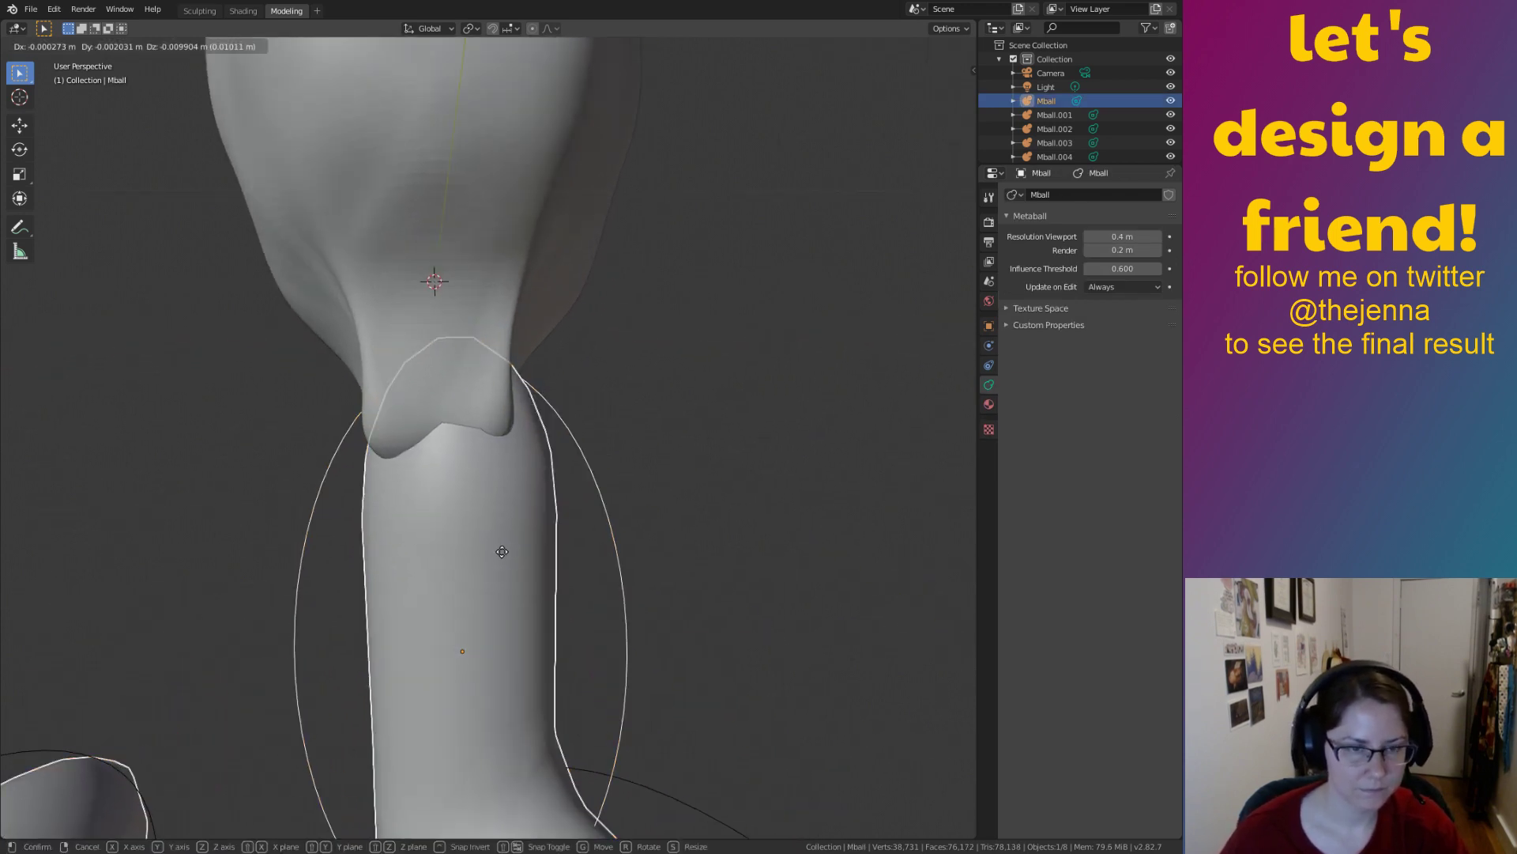
key(x)
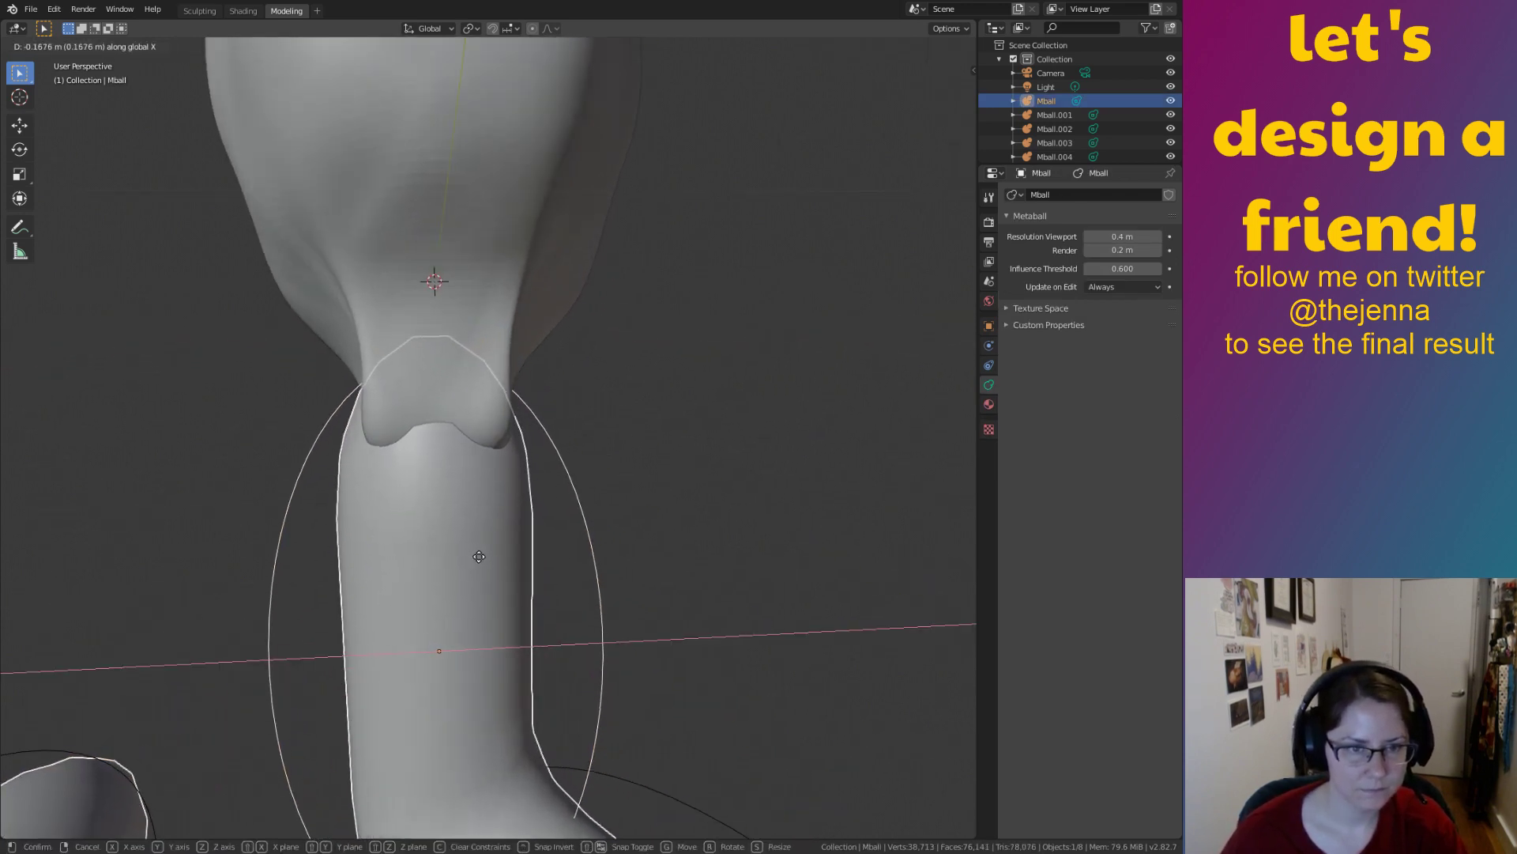
click(482, 558)
key(g)
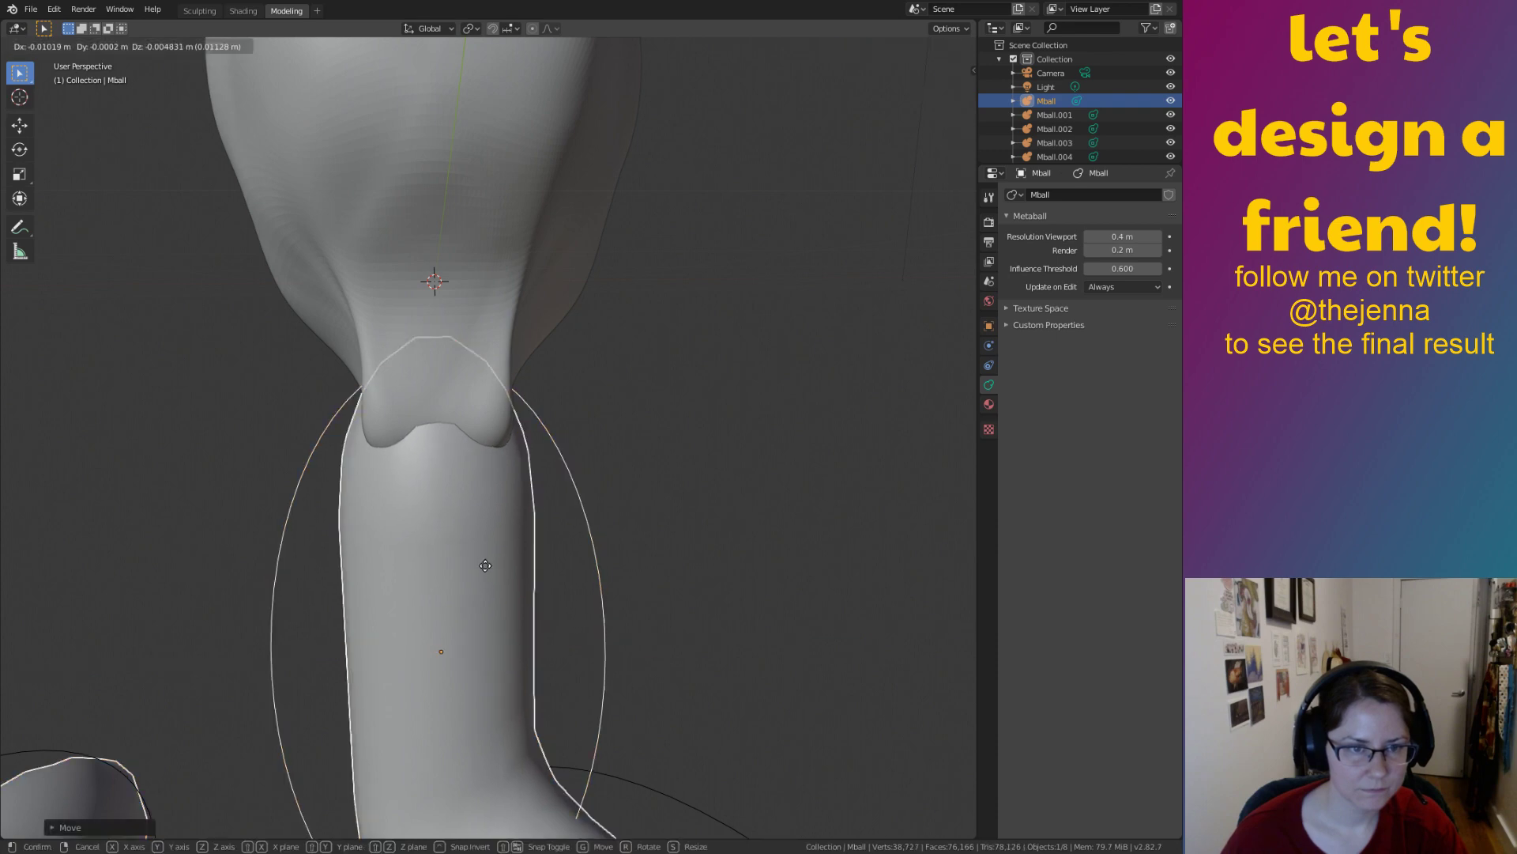
key(x)
click(484, 564)
Check the neck joint from the side, select the head and return to the Sculpting workspace
middle_drag(484, 564, 689, 415)
click(743, 325)
middle_drag(743, 326, 770, 472)
scroll(771, 472, down, 5)
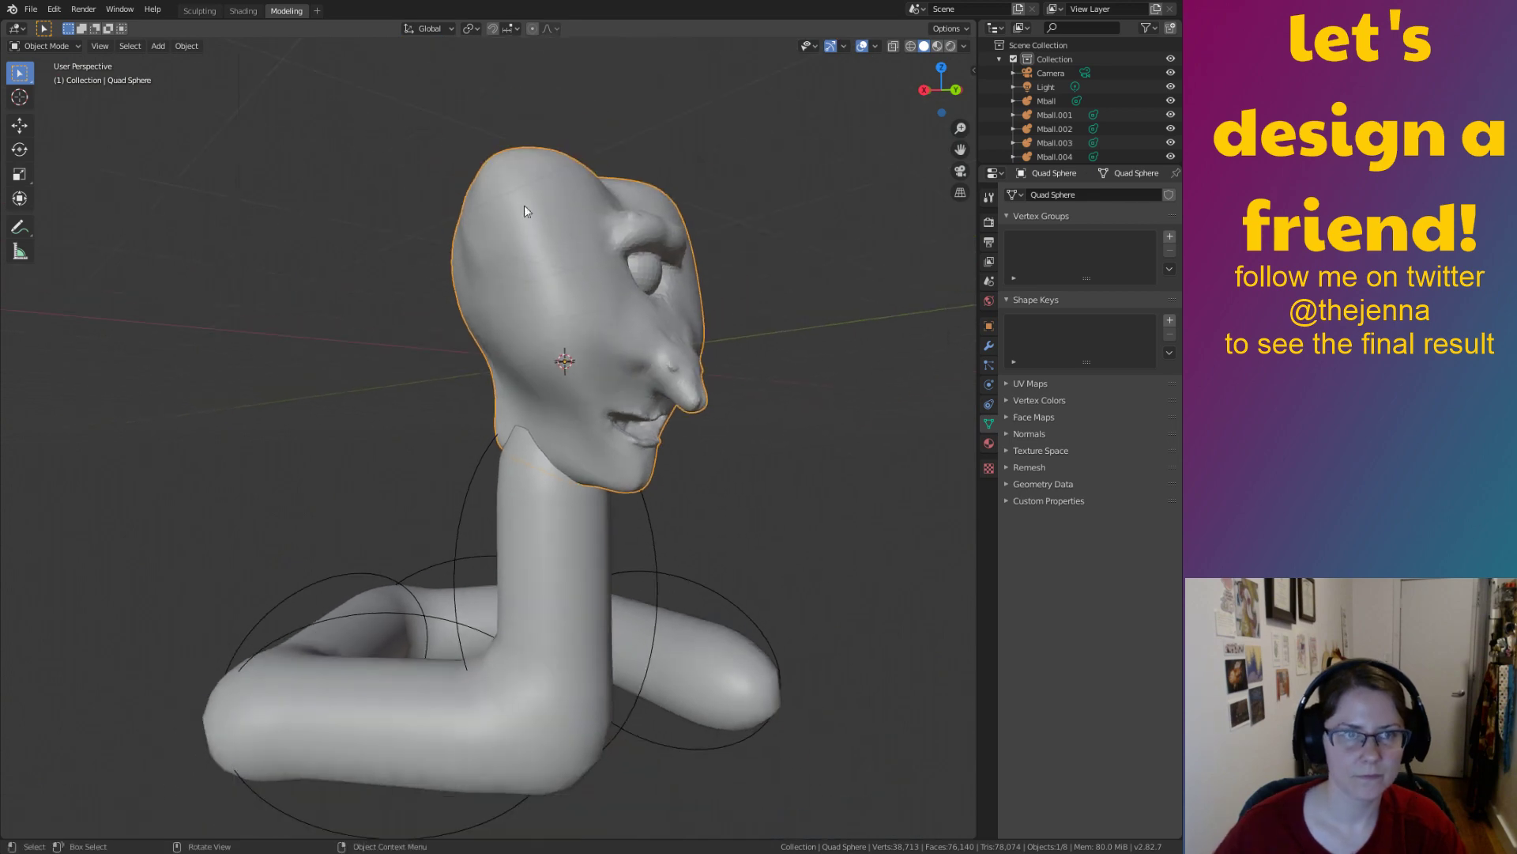
click(199, 11)
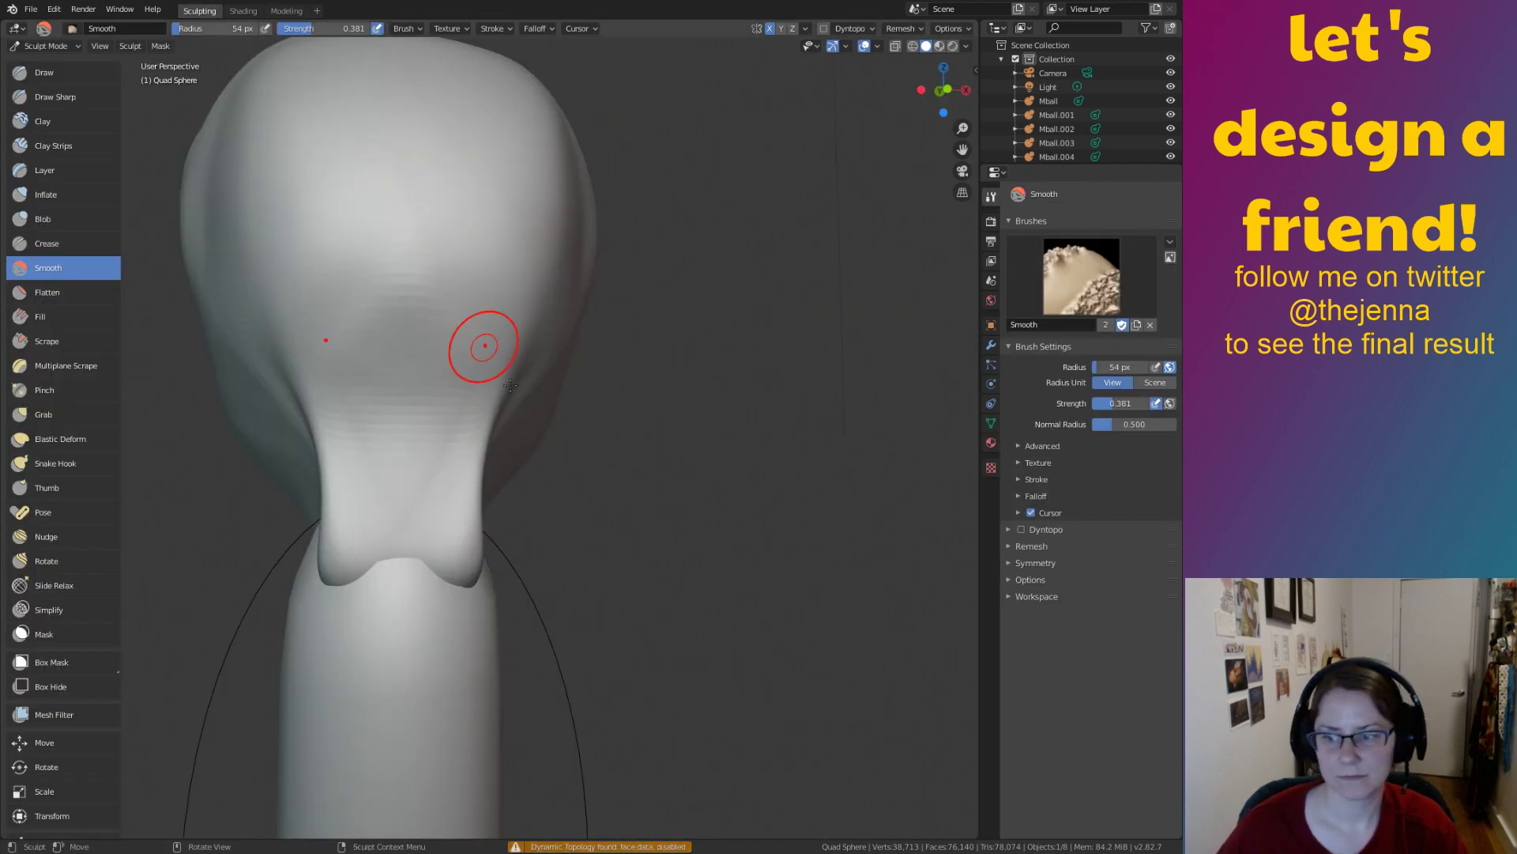
mouse_move(485, 346)
middle_down()
mouse_move(794, 451)
mouse_move(798, 477)
middle_up()
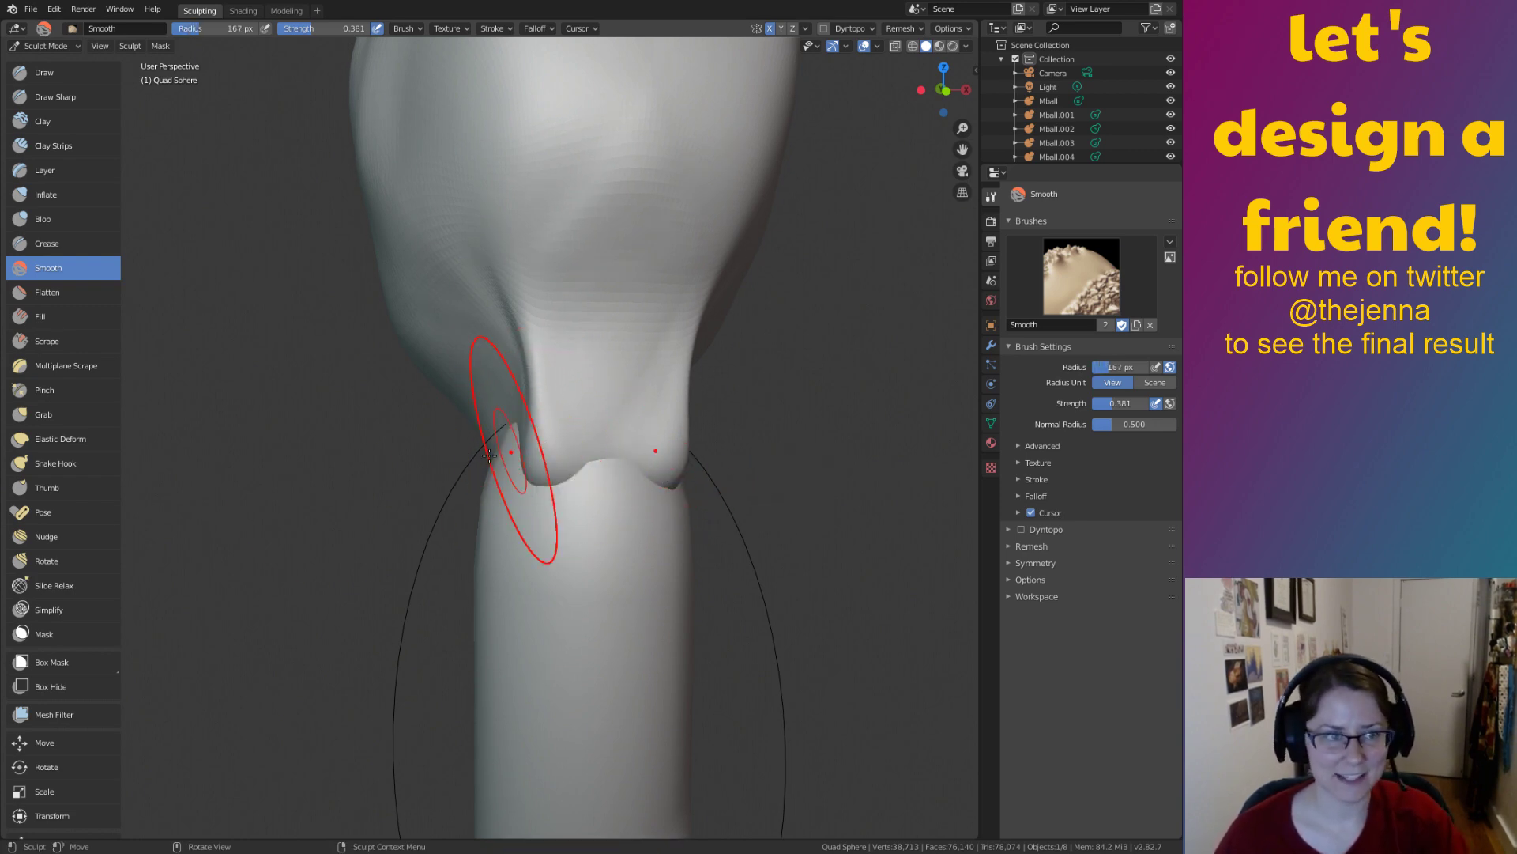
Pull the uneven lower edge at the back of the head down over the neck using the Grab brush at 167 px
click(47, 414)
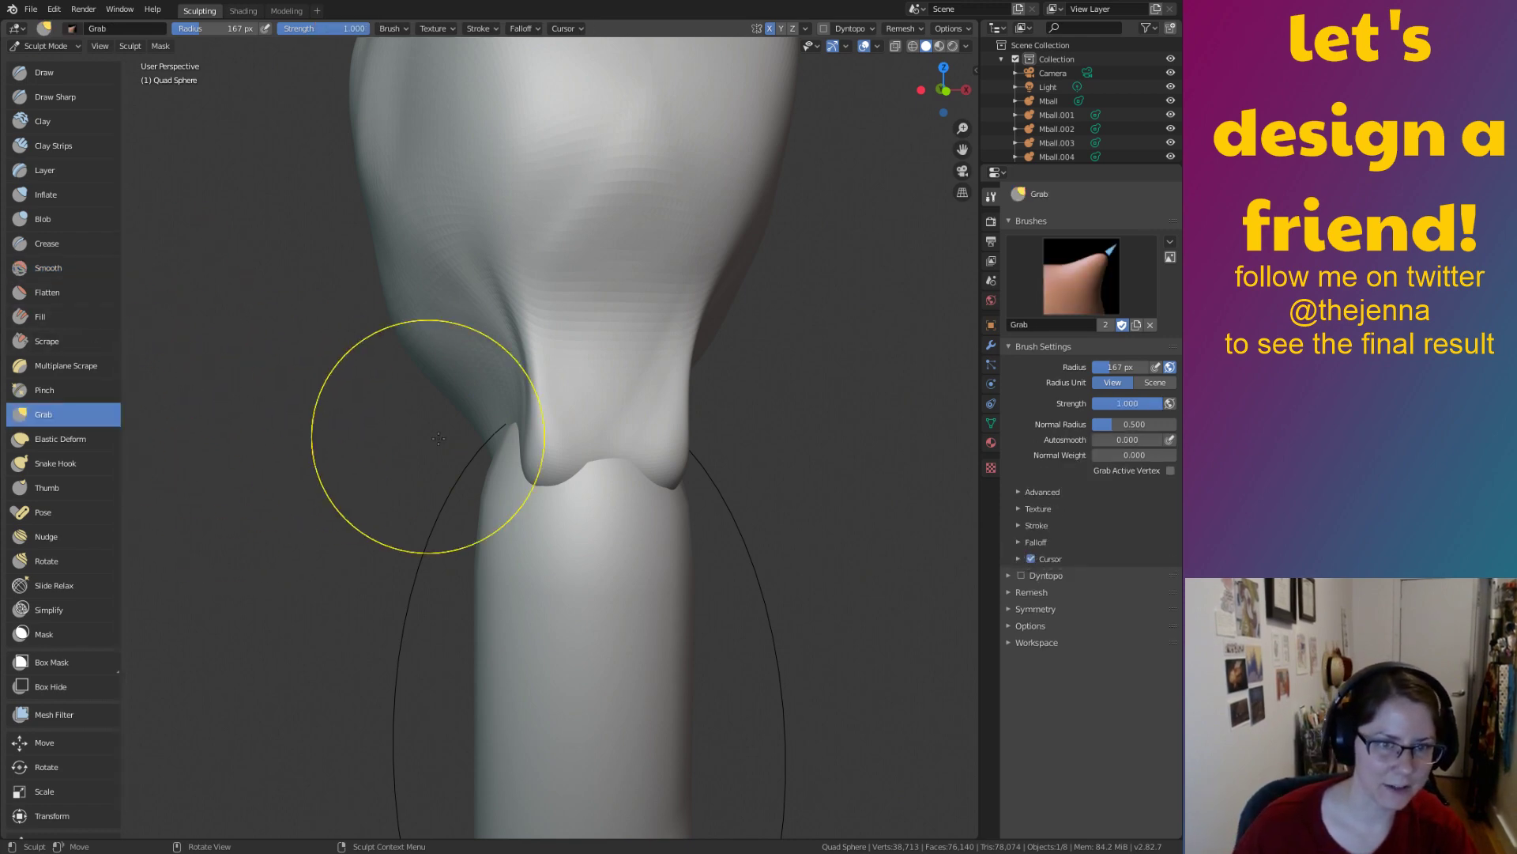
drag(542, 425, 527, 443)
middle_drag(553, 444, 704, 444)
mouse_move(704, 444)
mouse_down()
mouse_move(663, 496)
mouse_move(636, 496)
mouse_move(726, 510)
mouse_move(706, 506)
mouse_up()
middle_drag(706, 504, 594, 506)
drag(500, 569, 503, 631)
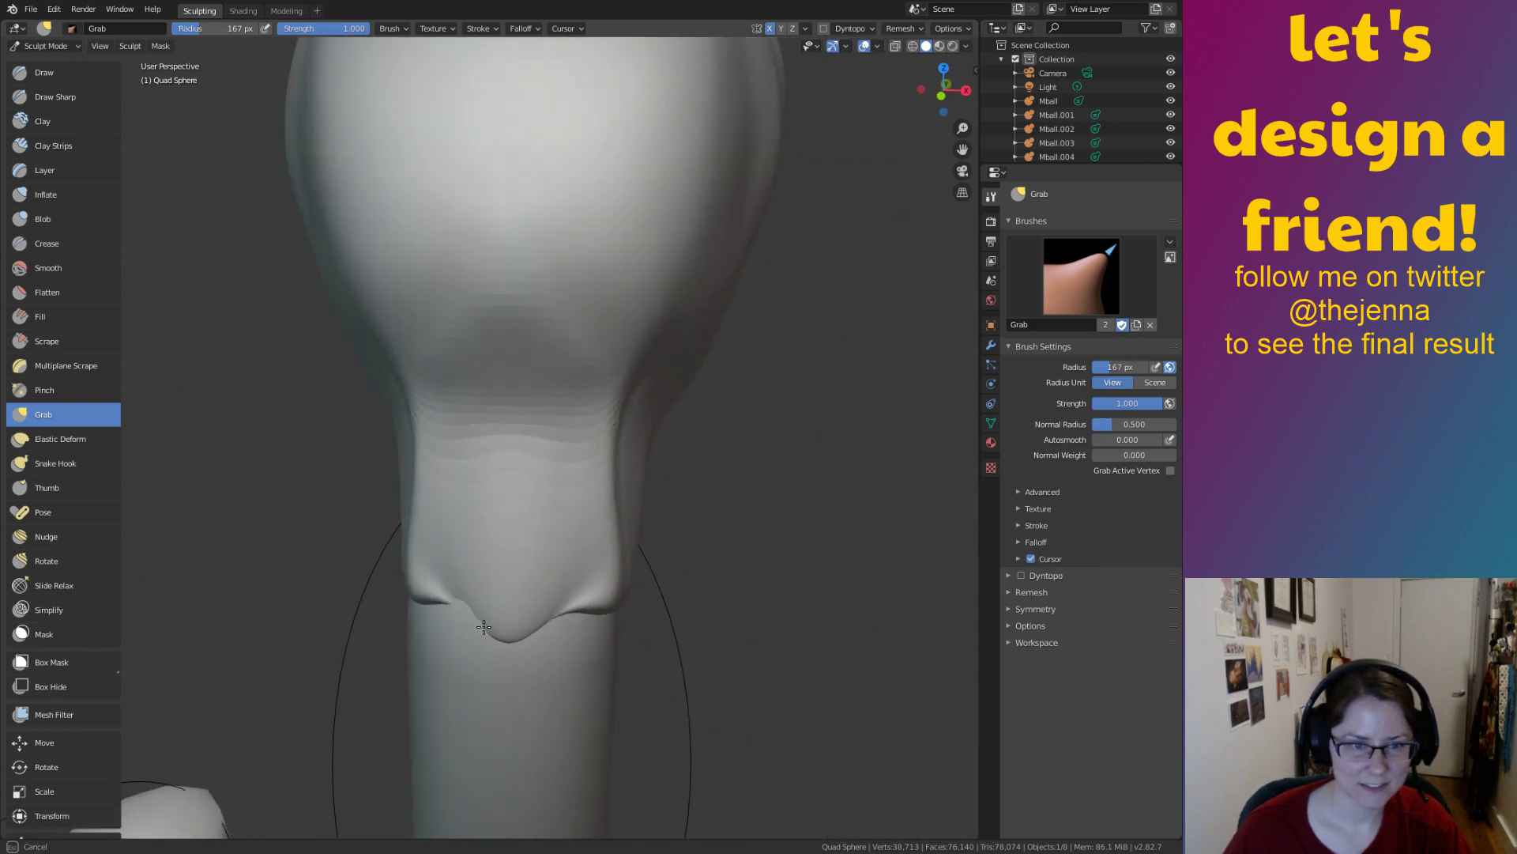
drag(444, 586, 446, 616)
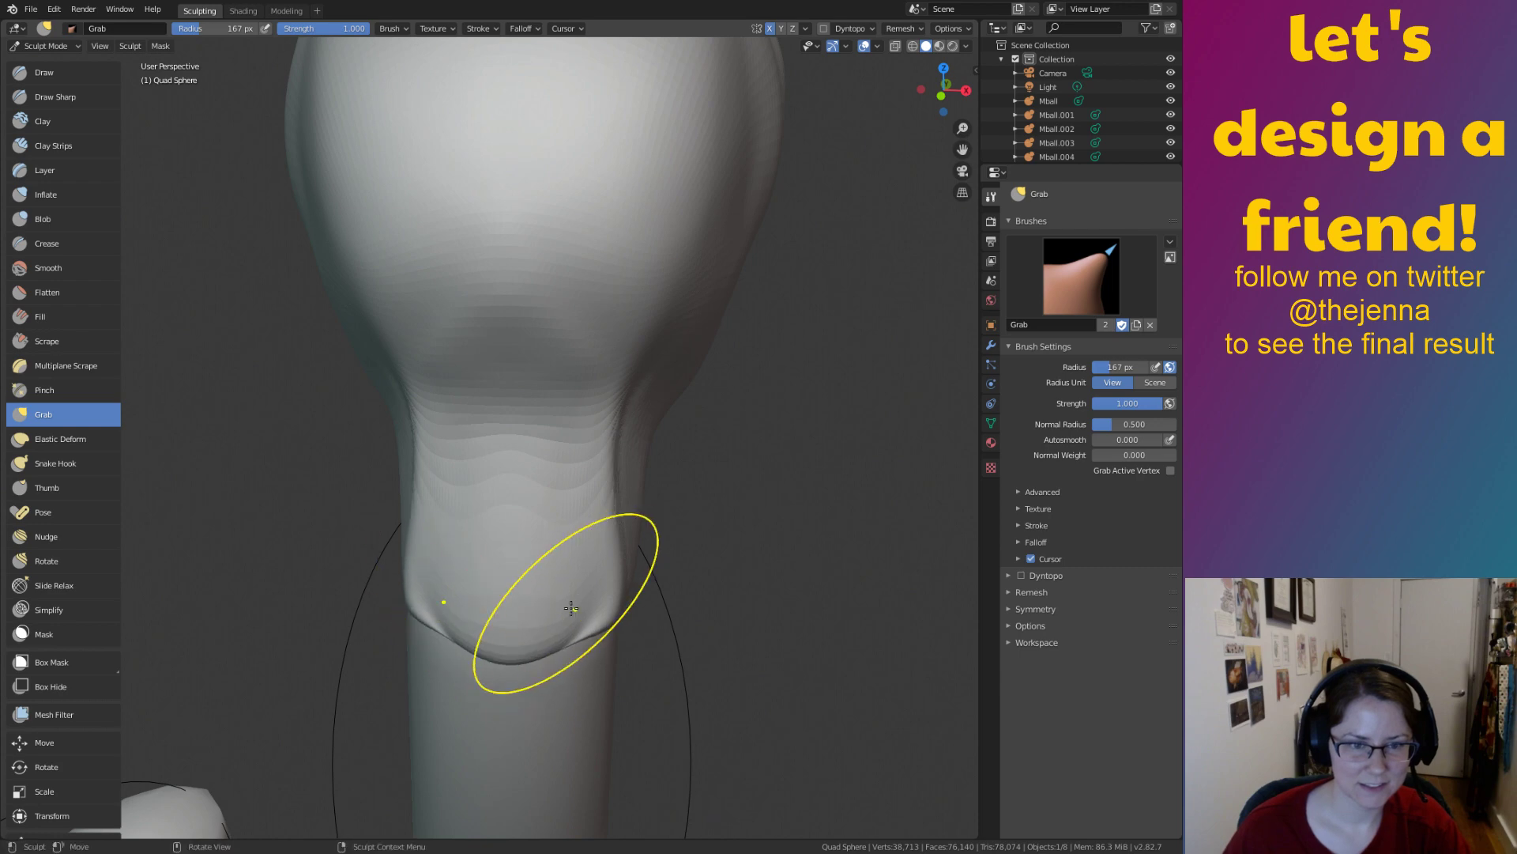
Smooth the creased lower edge of the head around the neck using a 67 px Smooth brush at 0.500 strength
mouse_move(572, 607)
middle_down()
mouse_move(389, 600)
mouse_move(357, 477)
mouse_move(370, 458)
mouse_move(433, 480)
middle_up()
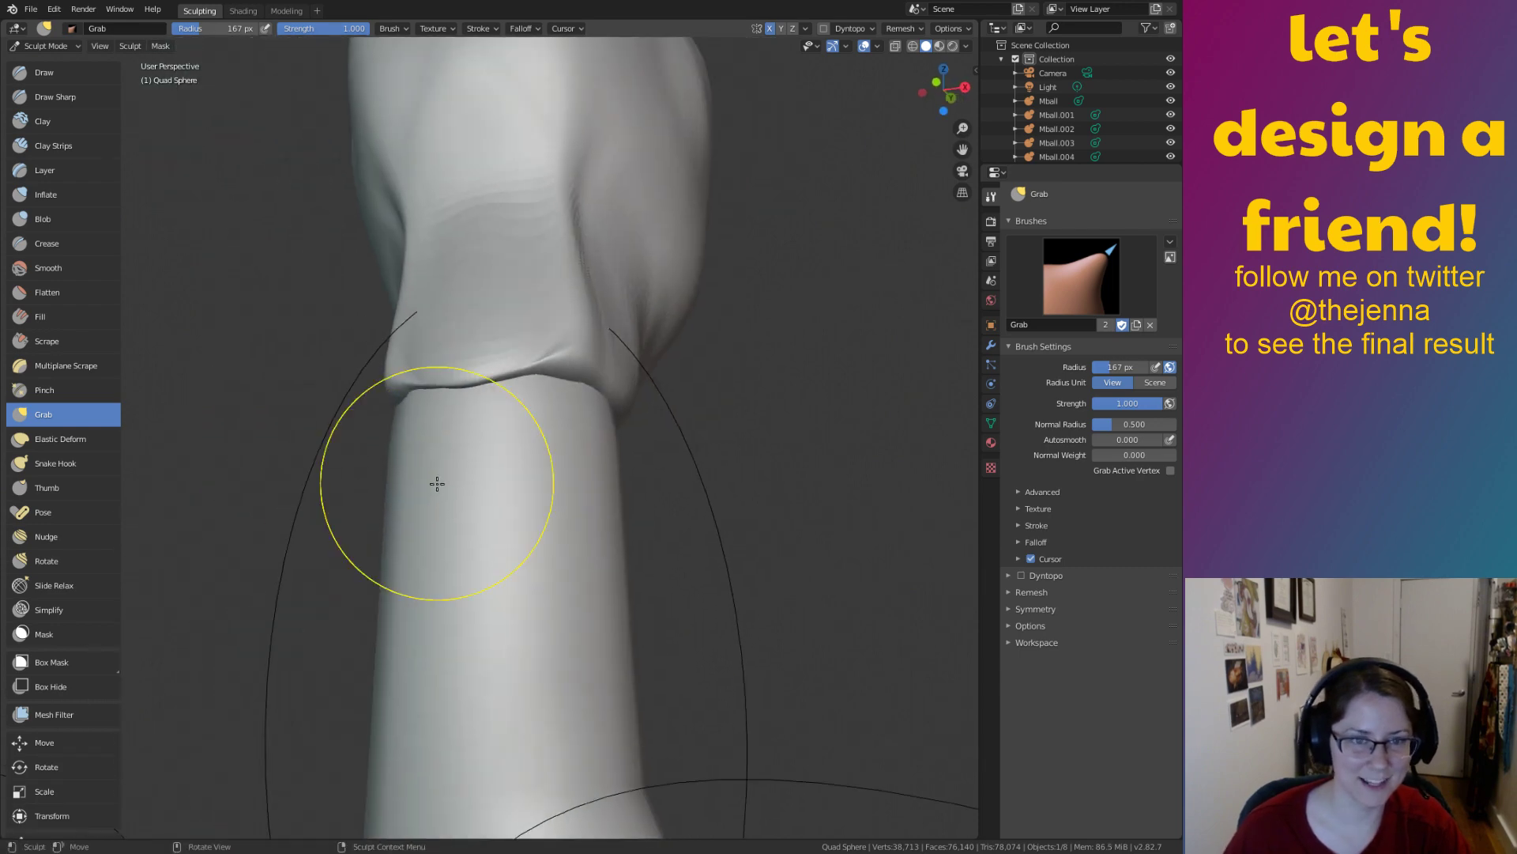
click(58, 261)
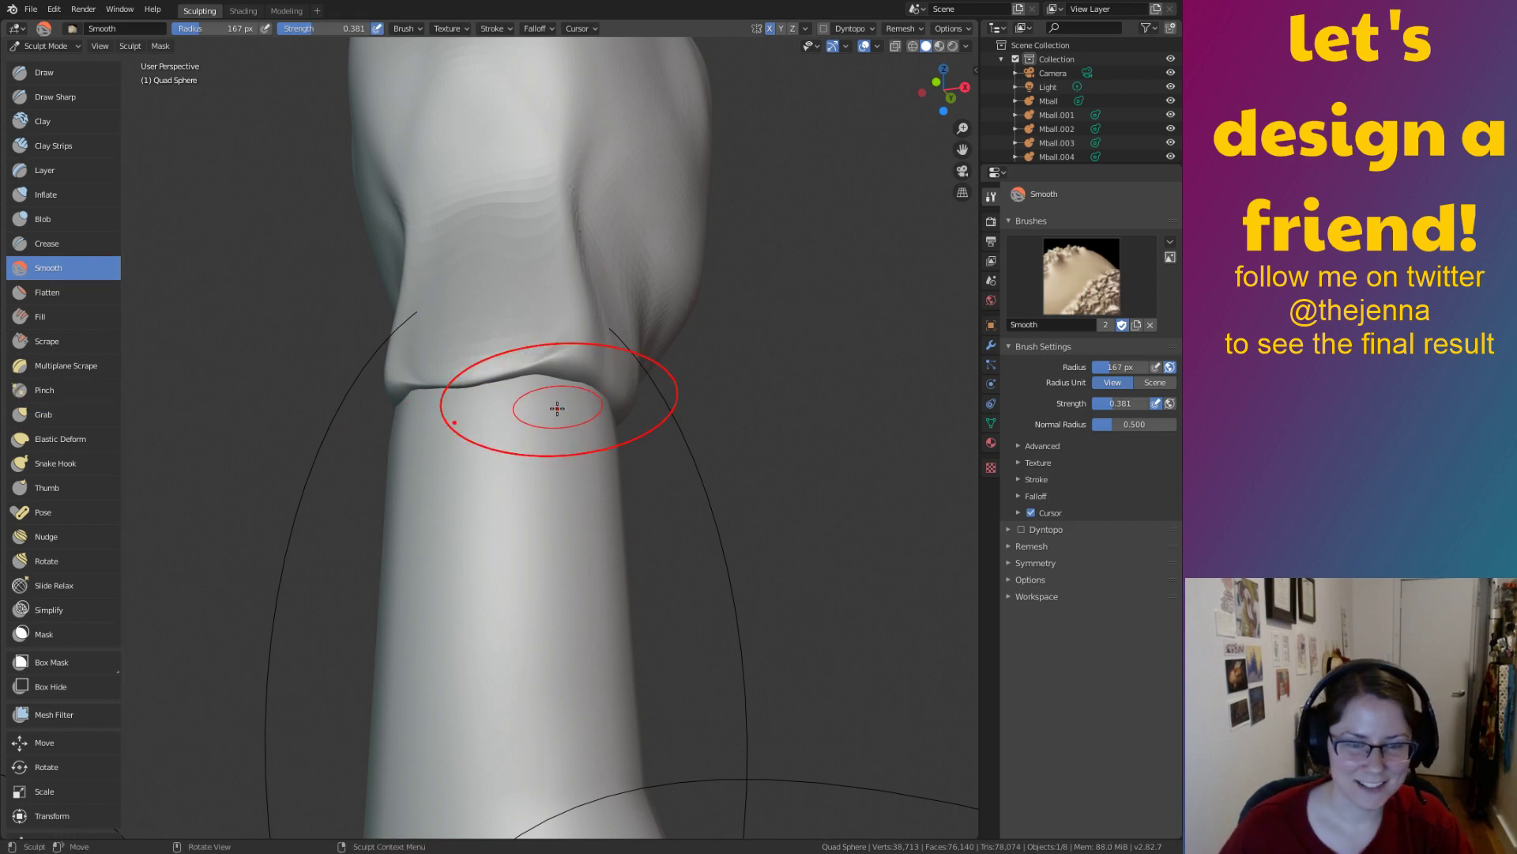
key(f)
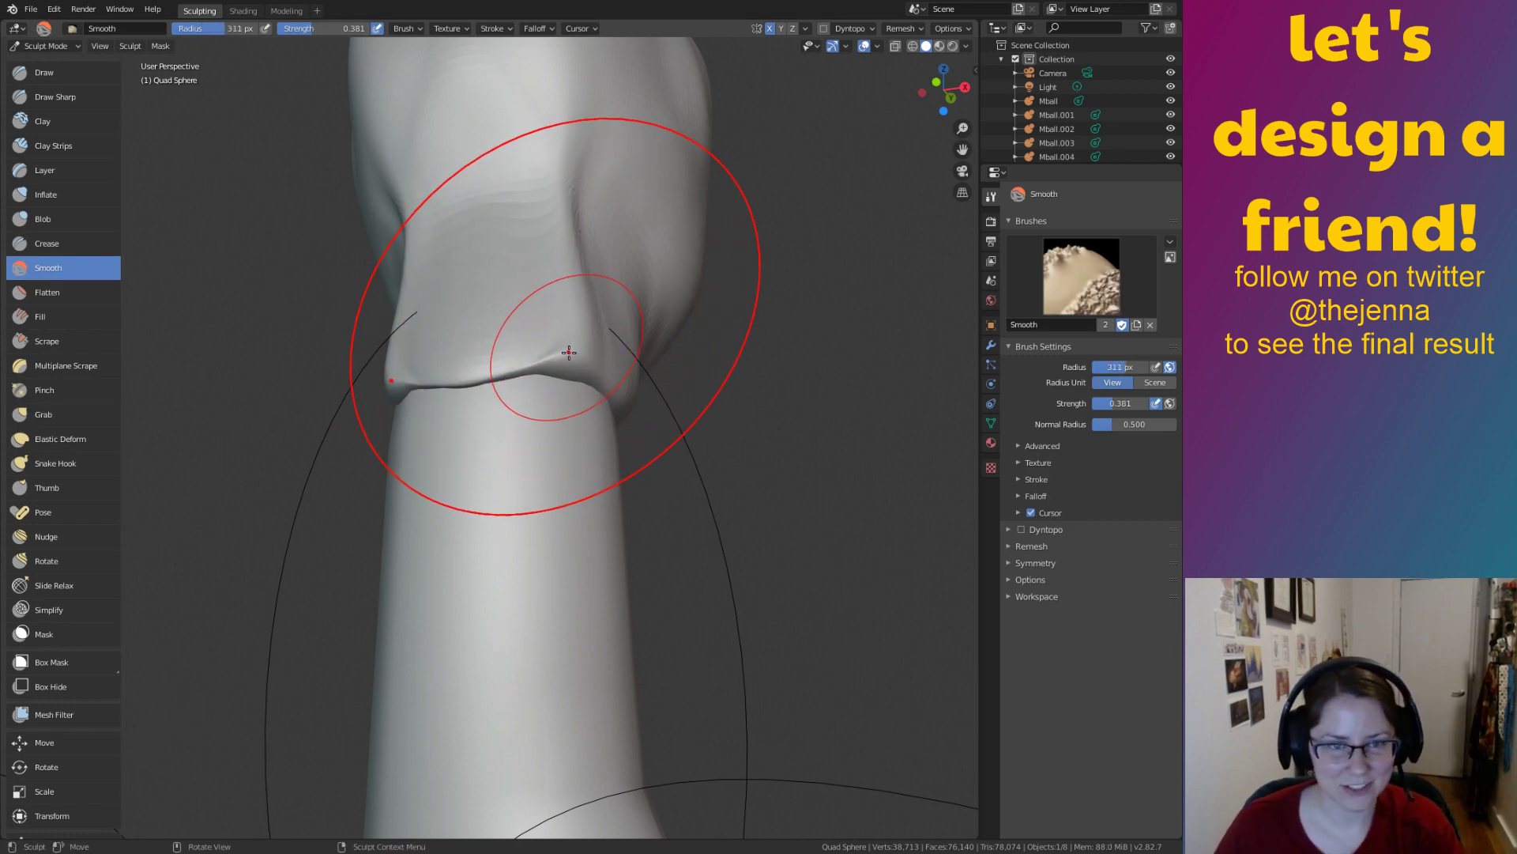
click(569, 354)
key(bracketleft)
key(bracketleft)
key(bracketleft)
key(bracketleft)
key(bracketleft)
key(bracketleft)
key(bracketleft)
key(bracketleft)
key(bracketleft)
key(bracketleft)
key(bracketleft)
key(bracketleft)
key(bracketleft)
right_click(562, 347)
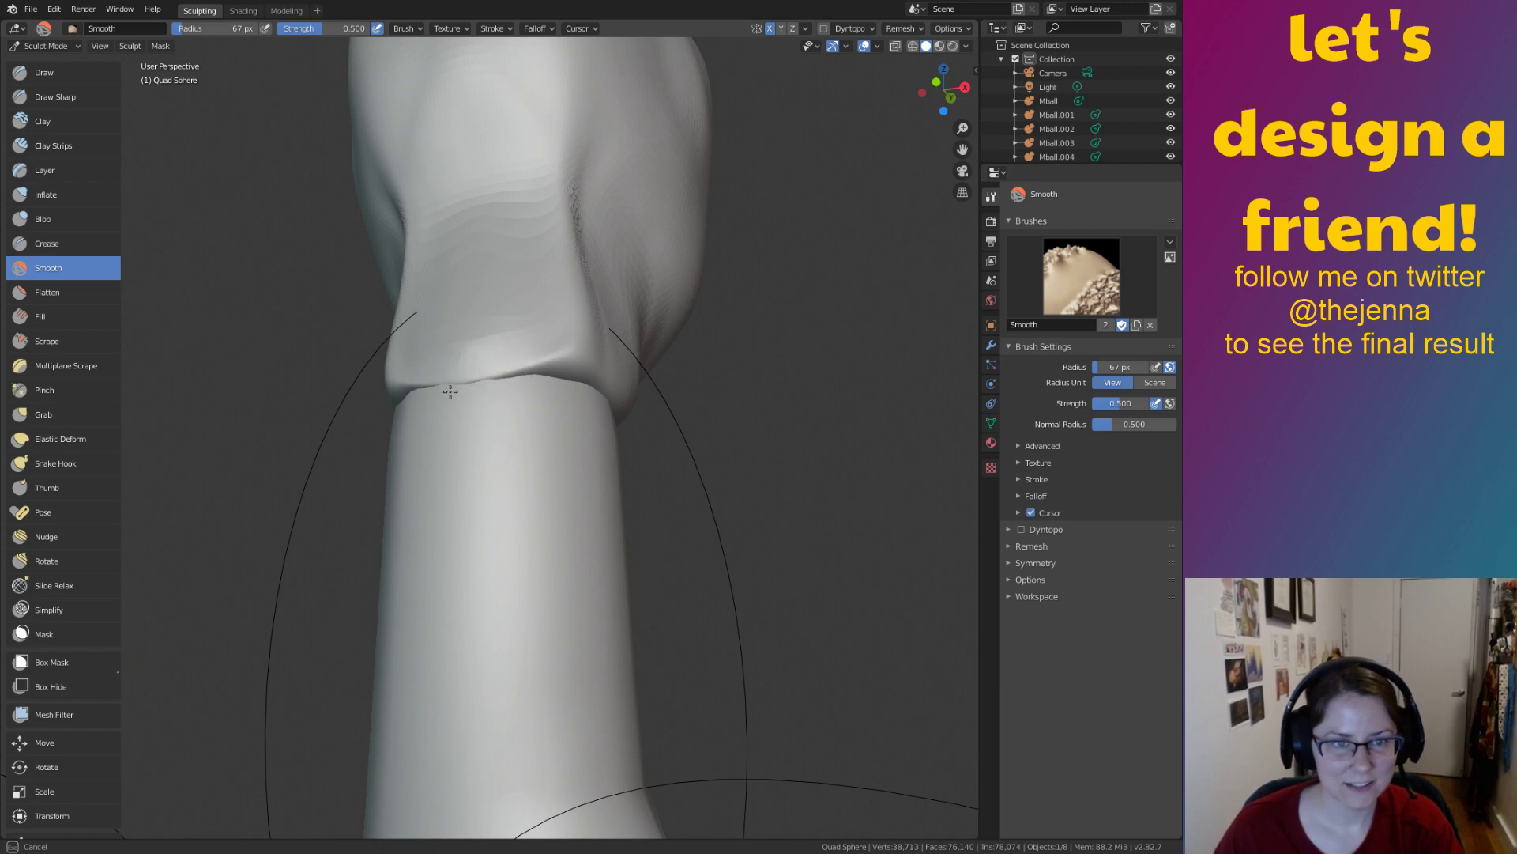
mouse_move(554, 391)
middle_down()
mouse_move(587, 360)
mouse_move(559, 410)
mouse_move(413, 420)
middle_up()
mouse_move(260, 402)
middle_down()
mouse_move(480, 356)
mouse_move(654, 289)
middle_up()
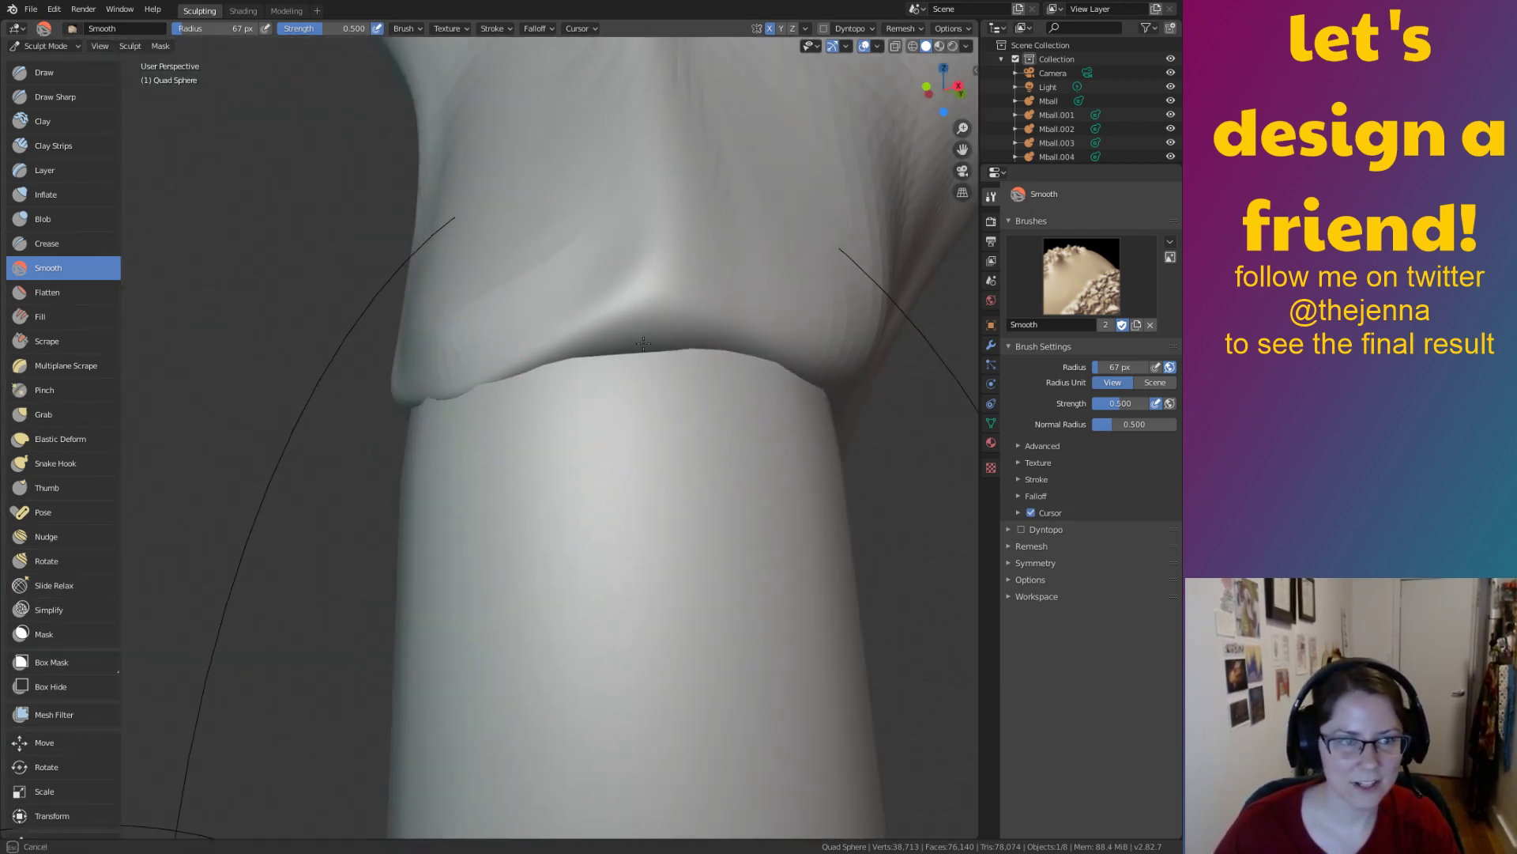
Pull the raised middle of the head's lower edge down over the neck with the Grab brush enlarged to 345 px
click(64, 409)
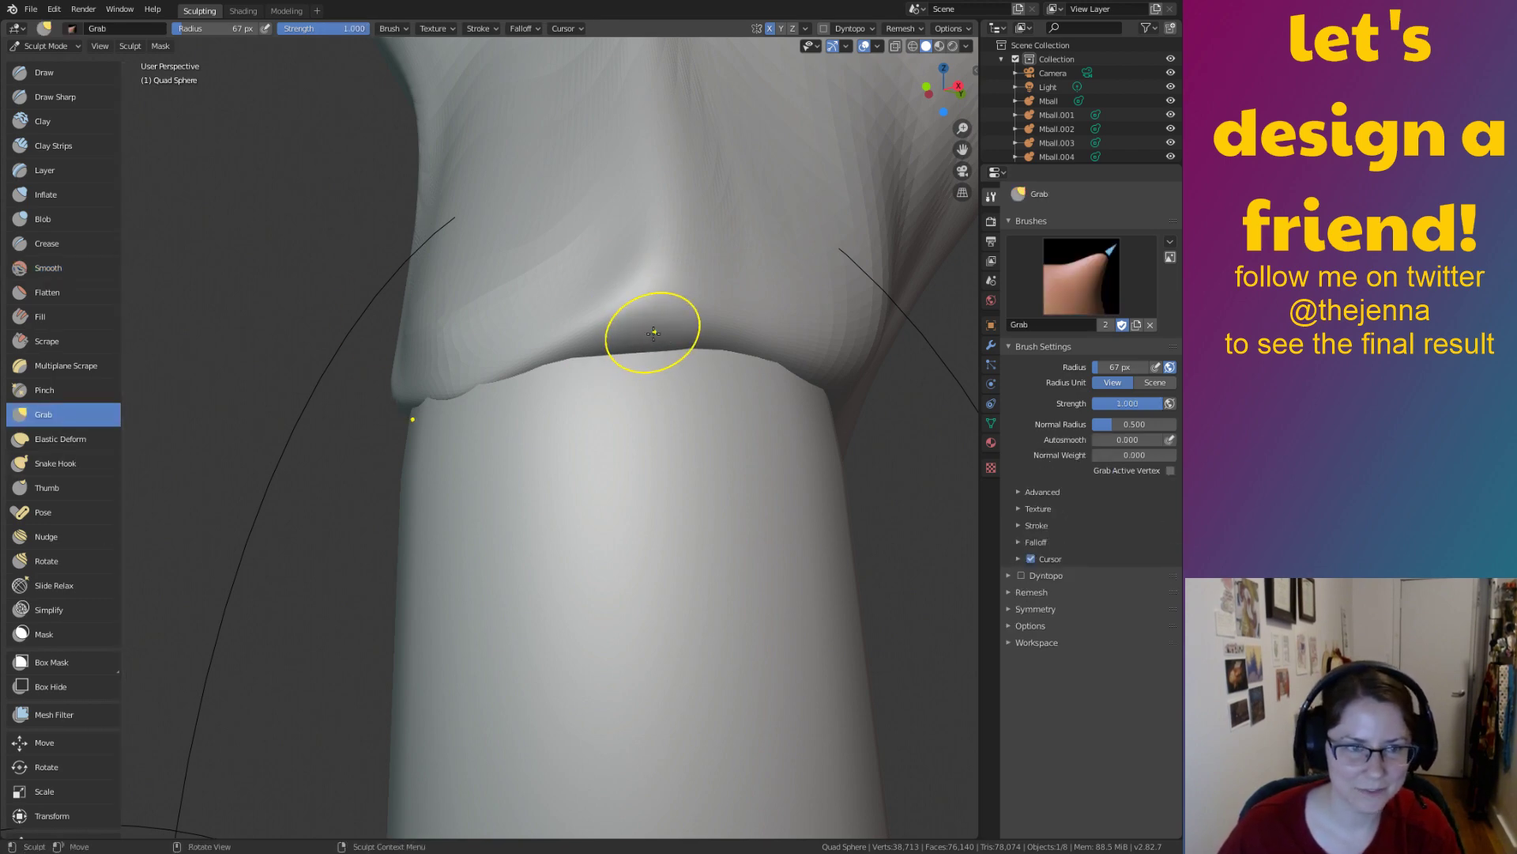
key(bracketright)
key(bracketright)
key(bracketright)
key(bracketright)
key(bracketright)
key(bracketright)
key(bracketright)
drag(655, 338, 637, 362)
key(bracketright)
key(bracketright)
key(bracketright)
drag(745, 358, 744, 369)
drag(669, 334, 667, 346)
Shape the rest of the head's lower edge around the back and sides of the neck with the Grab brush
mouse_move(666, 346)
middle_down()
mouse_move(755, 366)
mouse_move(861, 440)
middle_up()
mouse_move(642, 476)
mouse_down()
mouse_move(640, 492)
mouse_move(694, 489)
mouse_up()
middle_drag(814, 510, 748, 528)
drag(732, 478, 731, 495)
drag(686, 501, 683, 514)
middle_drag(680, 518, 782, 528)
drag(834, 547, 834, 563)
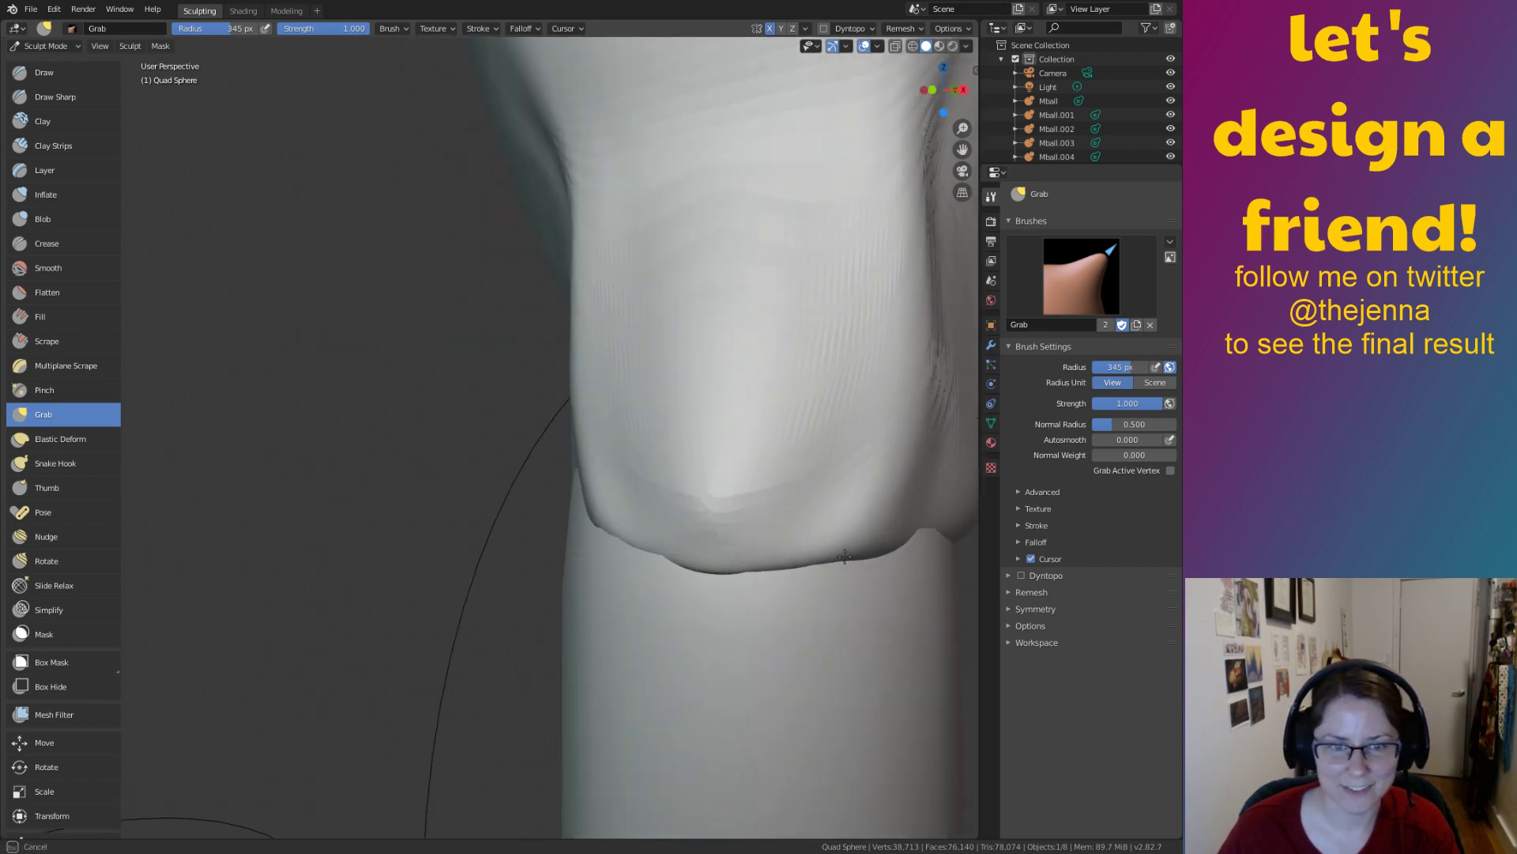
middle_drag(814, 559, 636, 547)
mouse_move(388, 523)
middle_down()
mouse_move(647, 484)
mouse_move(667, 514)
mouse_move(486, 492)
mouse_move(624, 443)
mouse_move(558, 440)
middle_up()
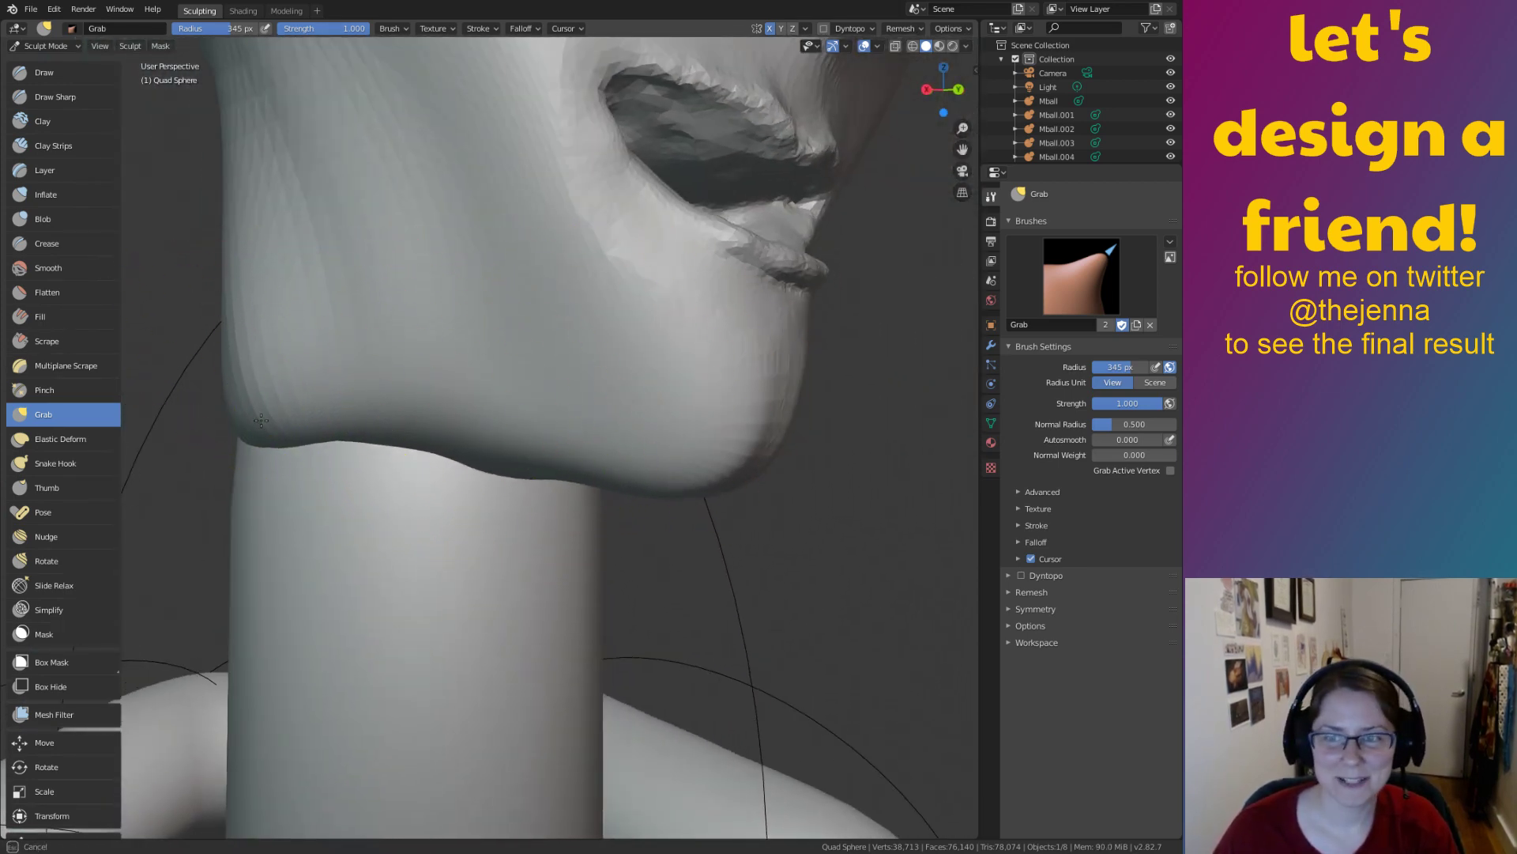
drag(260, 420, 326, 417)
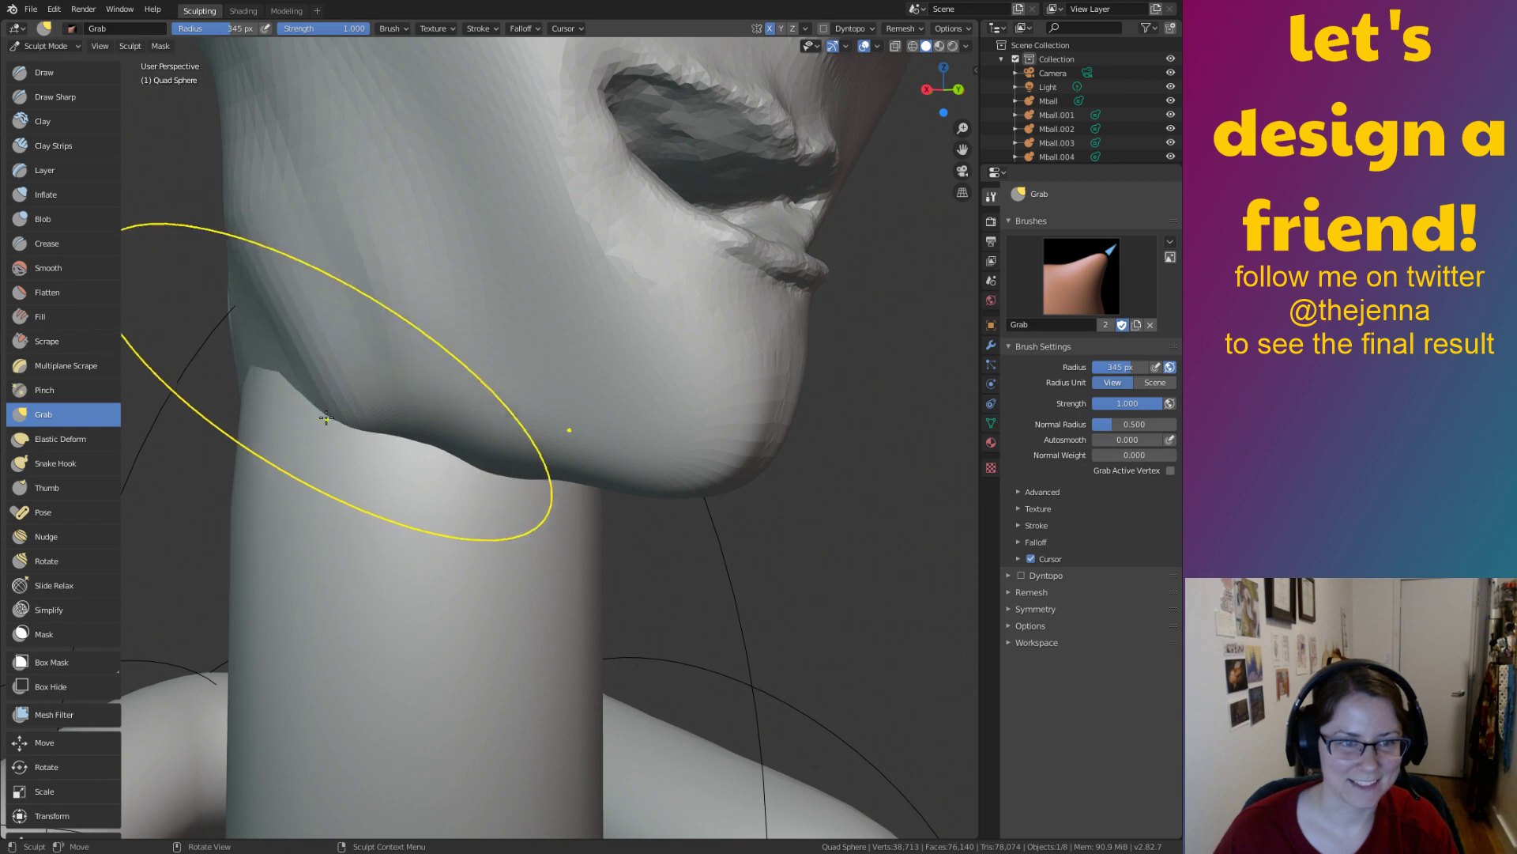
Switch to the Modeling workspace, leave Edit Mode and select all five body metaballs without the head
scroll(348, 438, down, 8)
mouse_move(498, 535)
middle_down()
mouse_move(396, 539)
mouse_move(562, 569)
mouse_move(509, 627)
middle_up()
key(Tab)
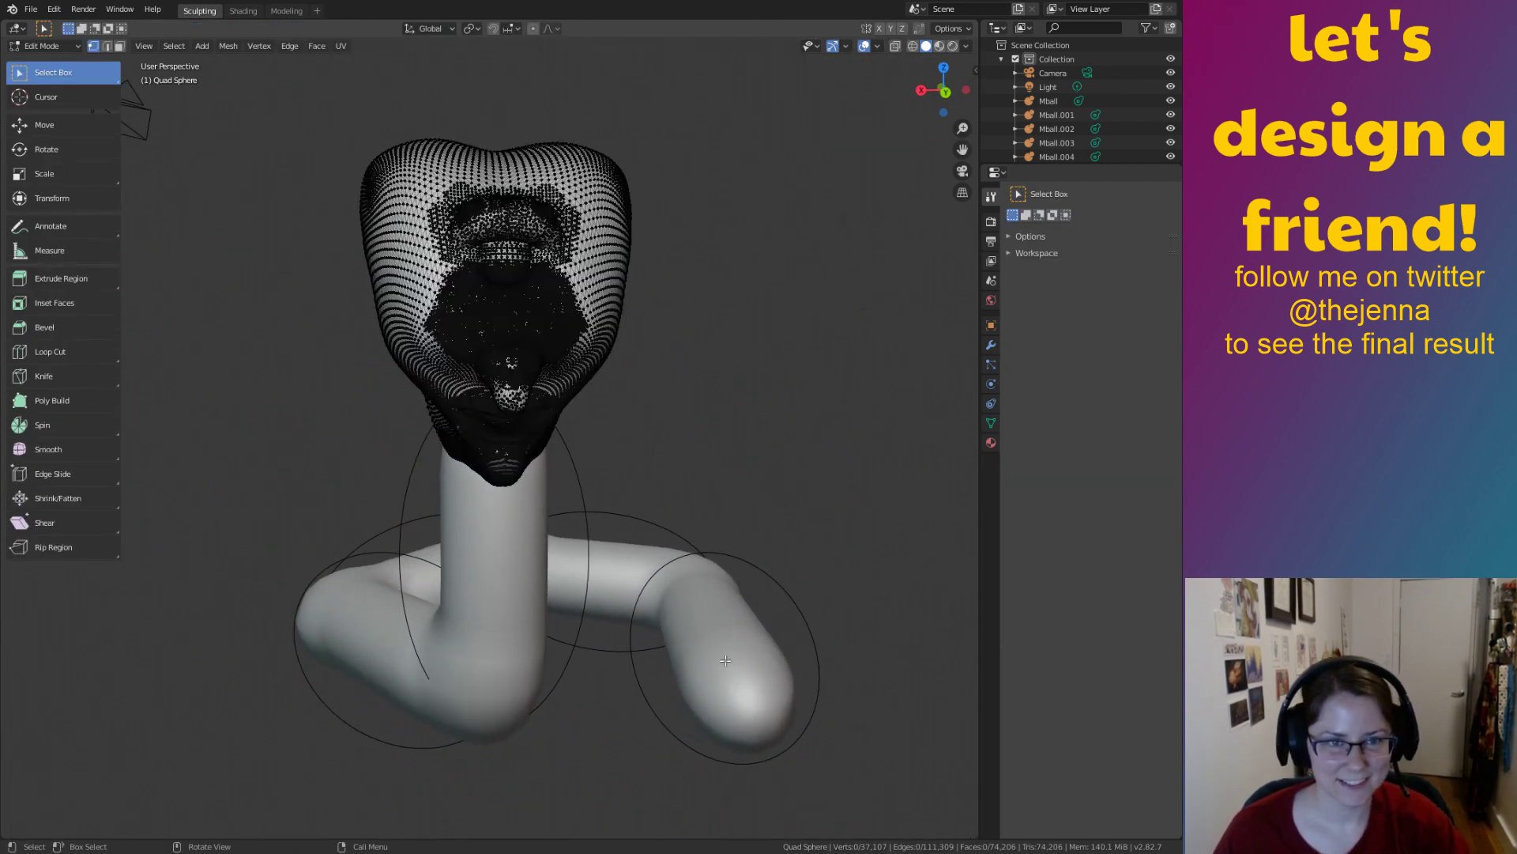
key(Tab)
click(286, 10)
drag(628, 523, 648, 627)
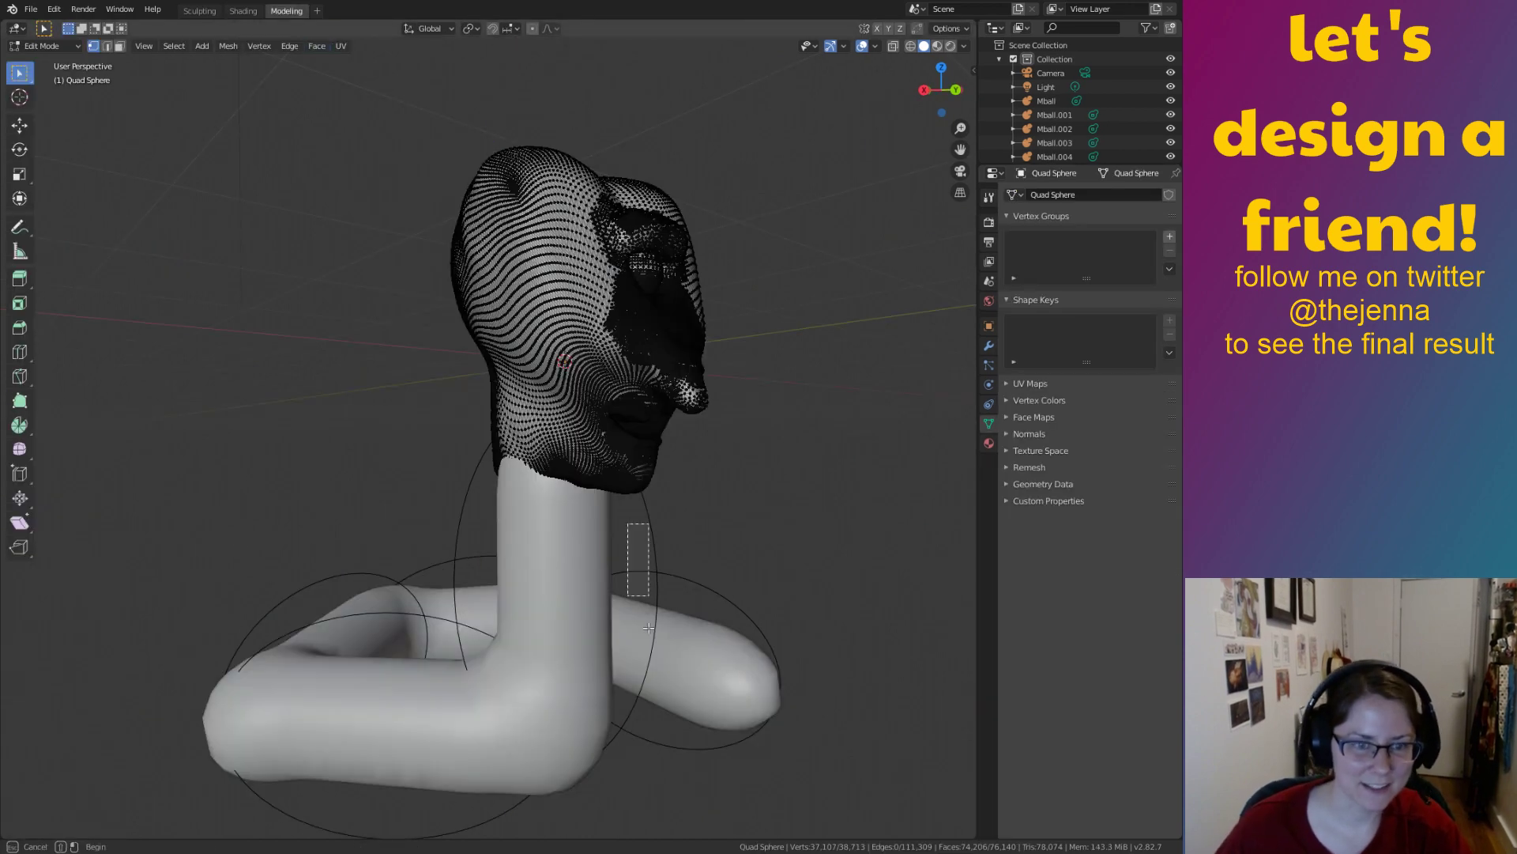
key(Tab)
click(550, 684)
drag(891, 718, 386, 615)
shift+middle_drag(737, 628, 889, 478)
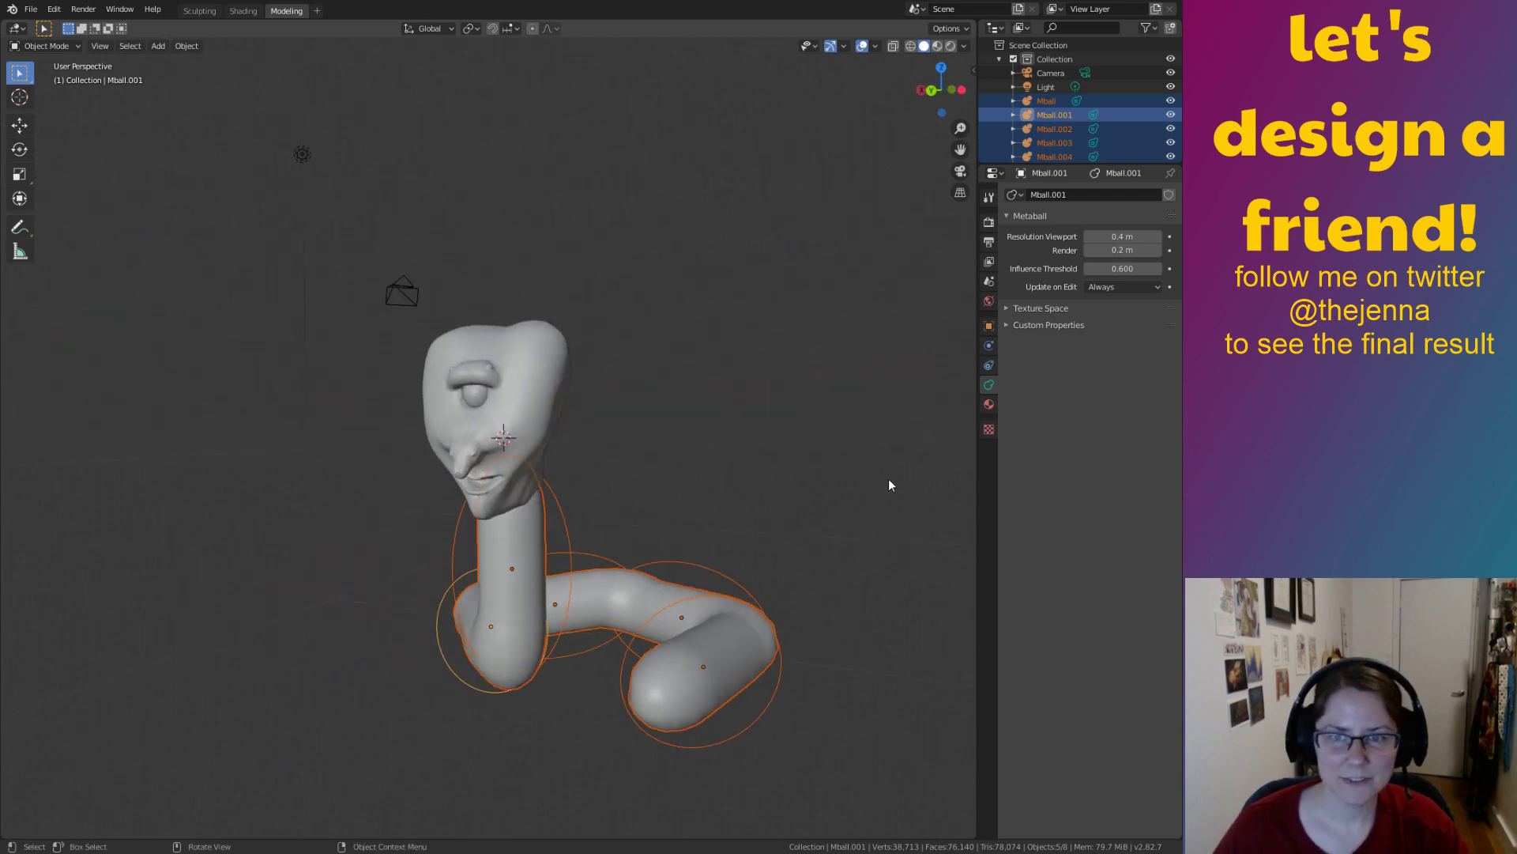
click(1005, 309)
click(1004, 308)
click(1008, 326)
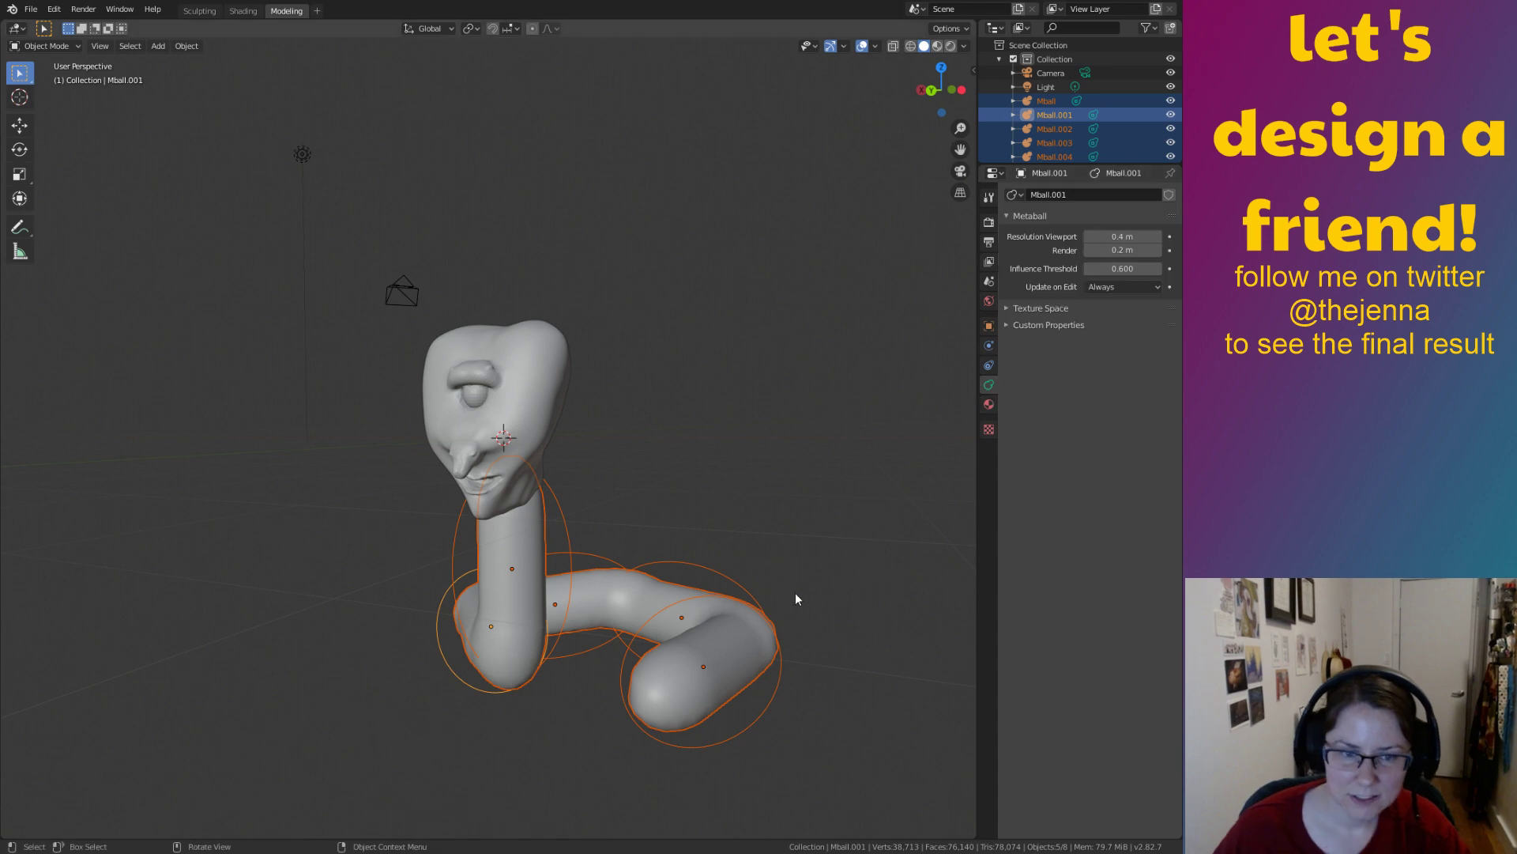
Try scaling the five selected body metaballs uniformly
key(s)
click(828, 616)
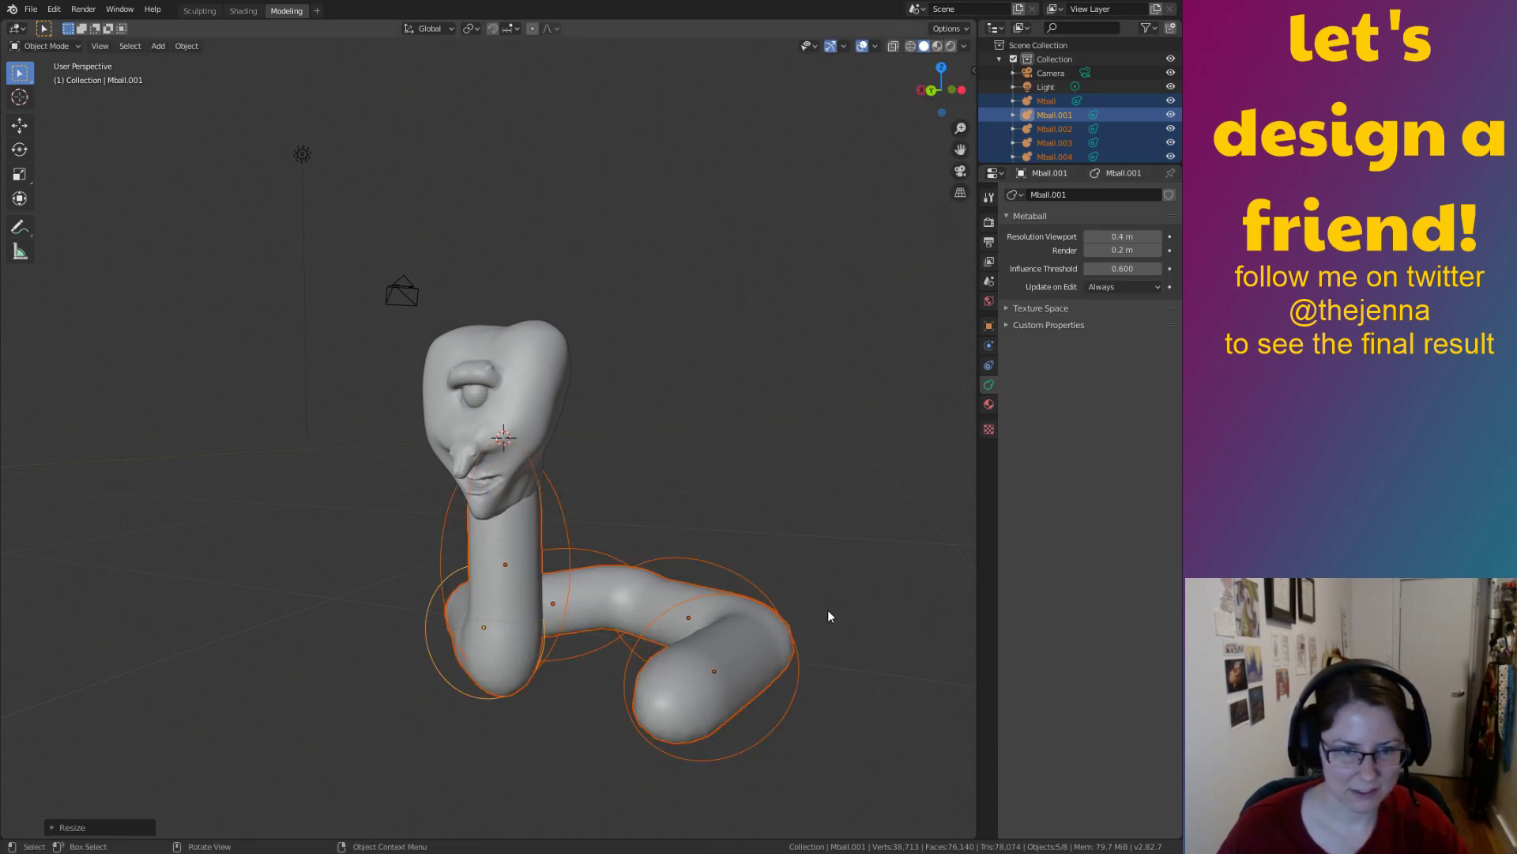
key(s)
click(852, 623)
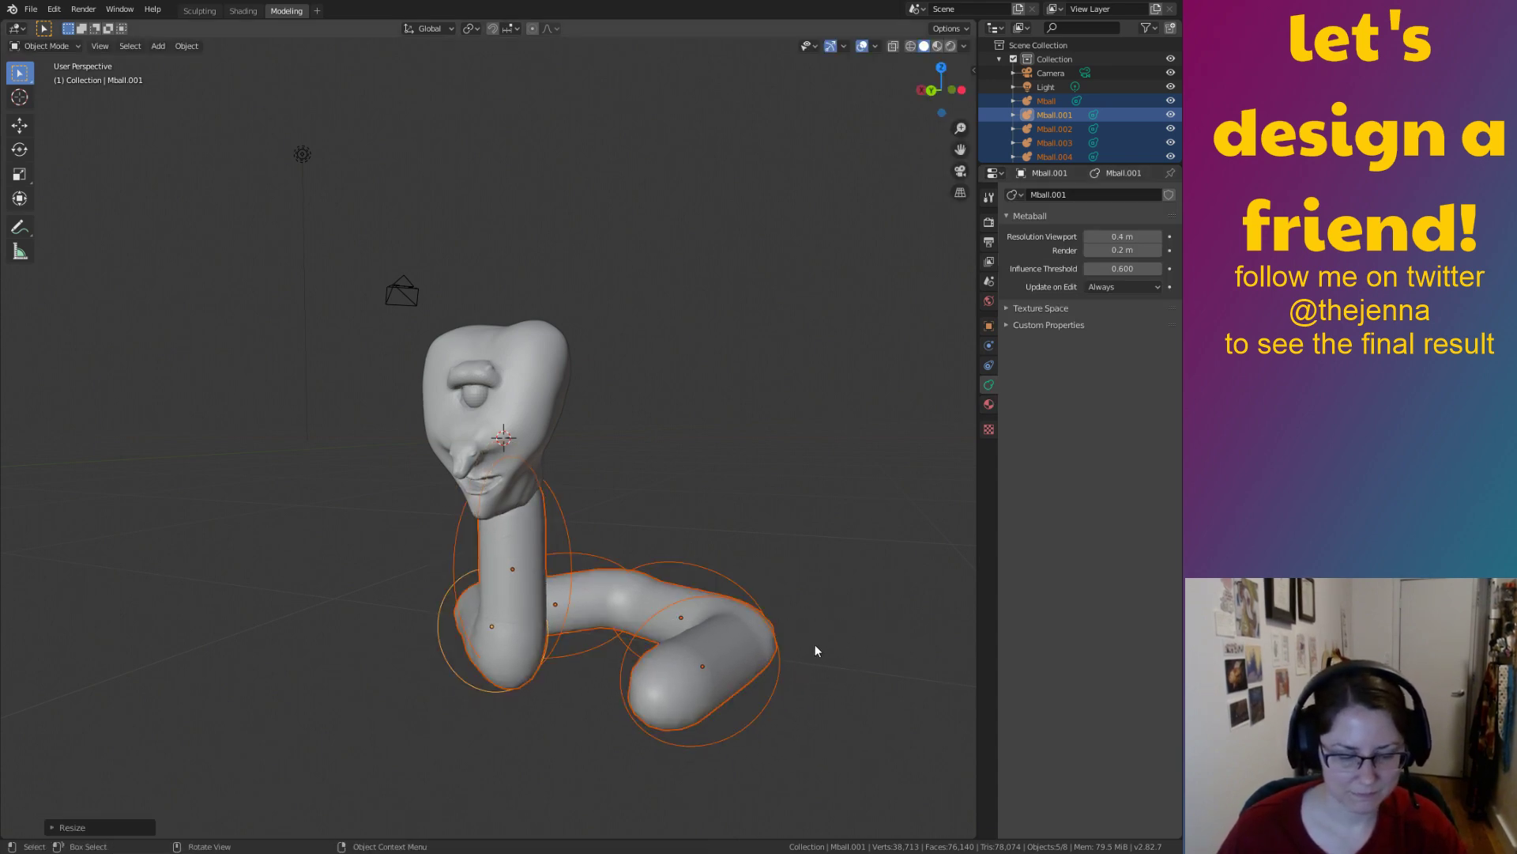
Enlarge the selected body metaballs in several scaling passes, starting with about 1.13 along global Y and continuing along global X
middle_drag(814, 643, 852, 644)
key(s)
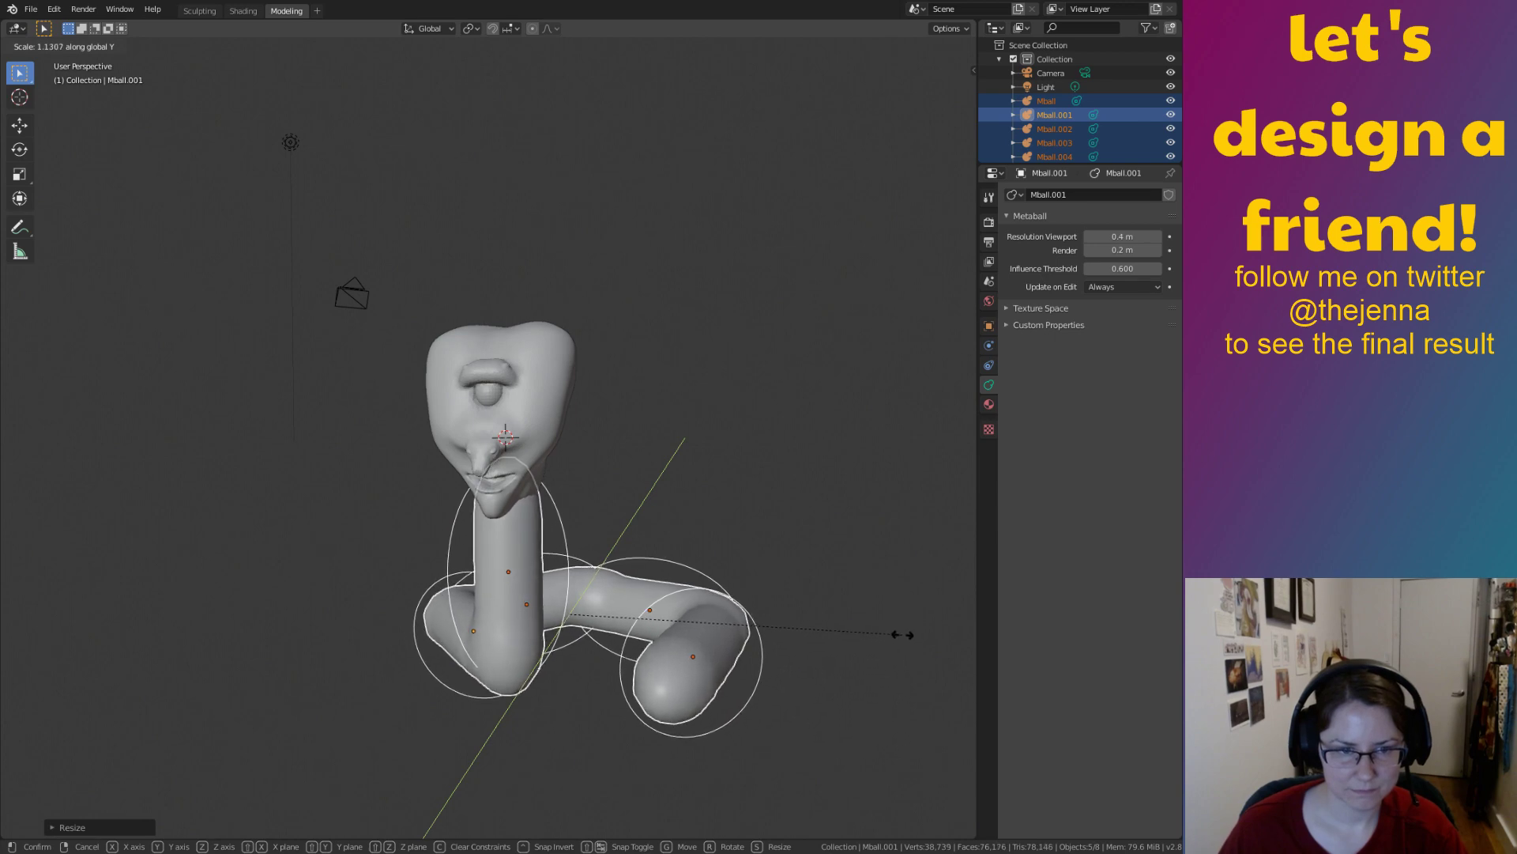
click(905, 638)
key(s)
key(x)
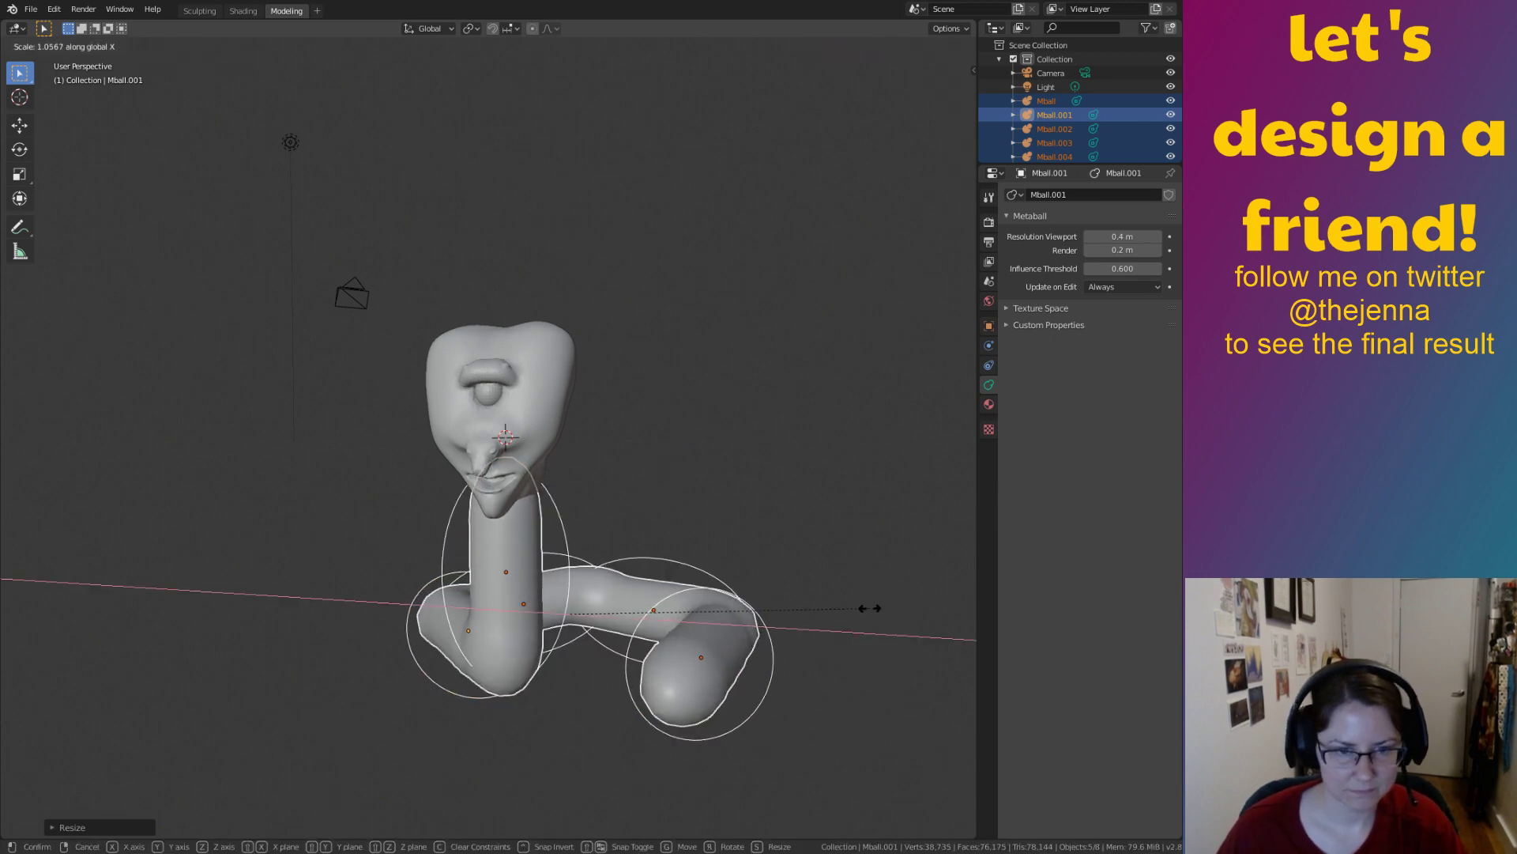
click(887, 609)
key(s)
key(x)
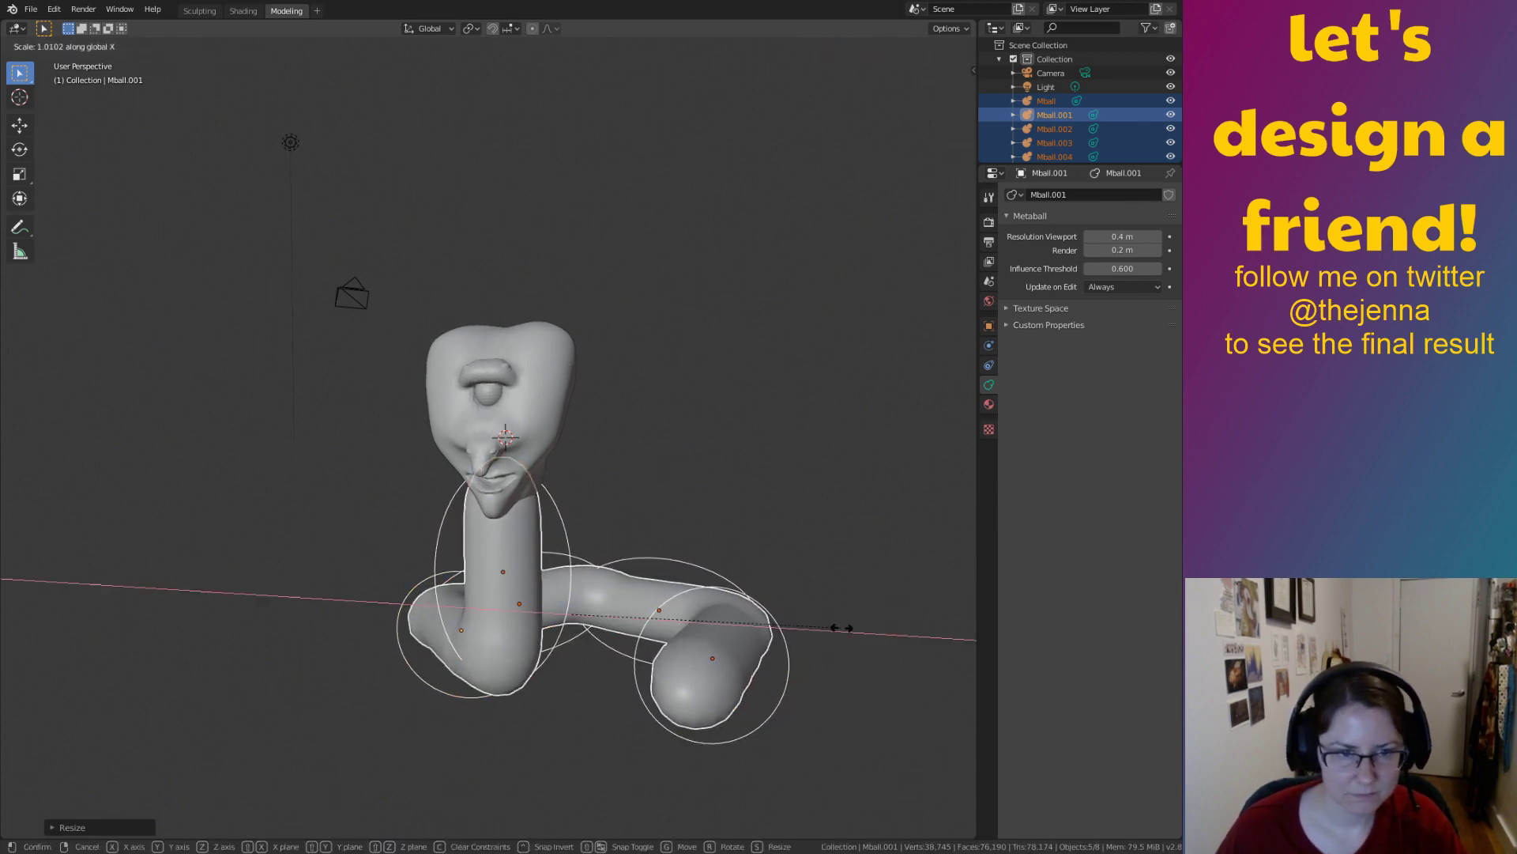
click(874, 620)
middle_drag(875, 620, 754, 613)
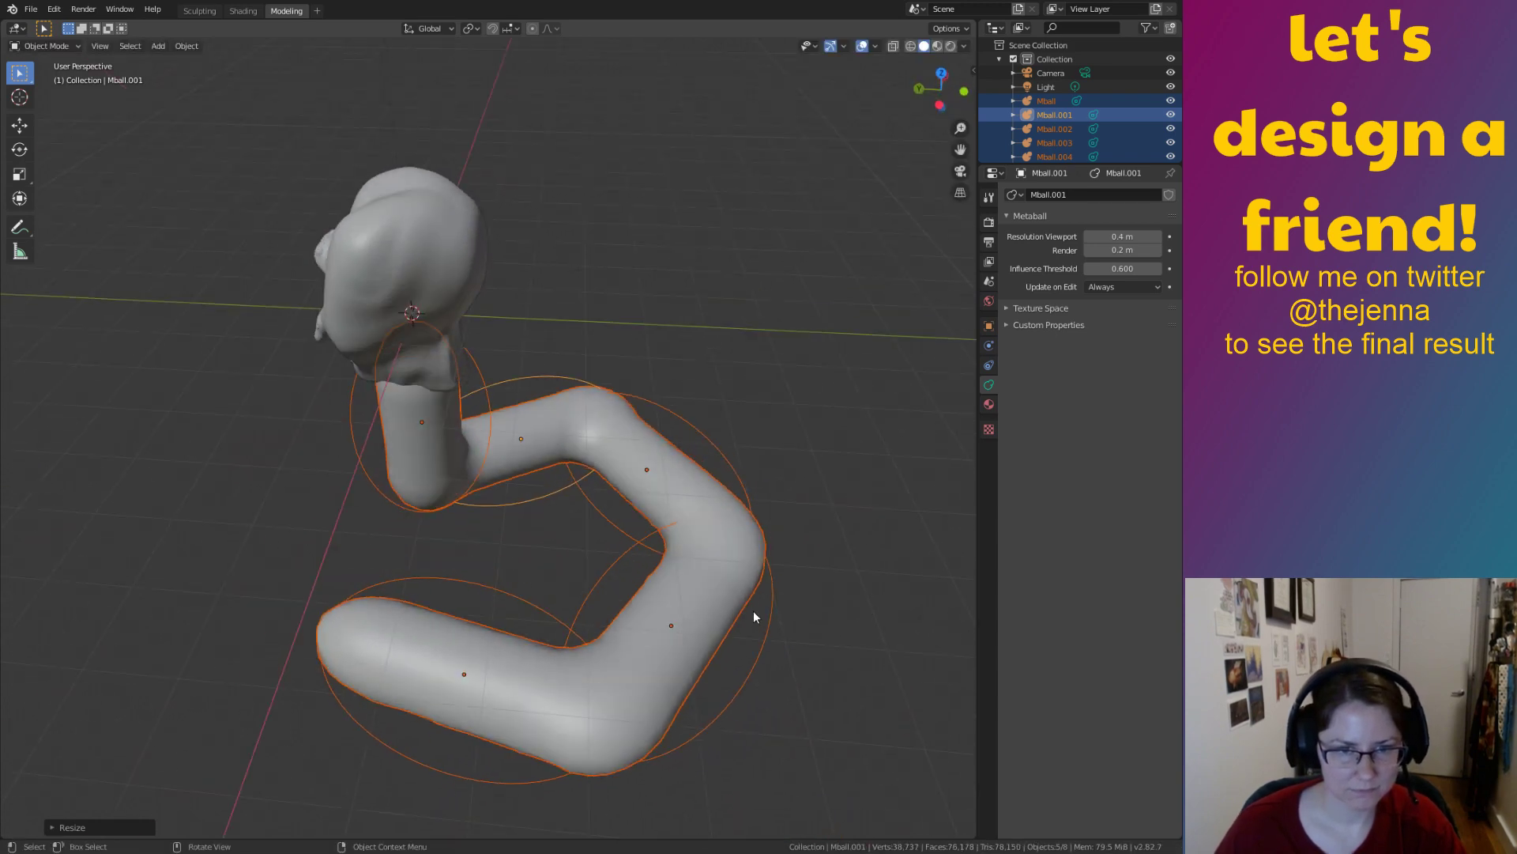
key(s)
click(833, 615)
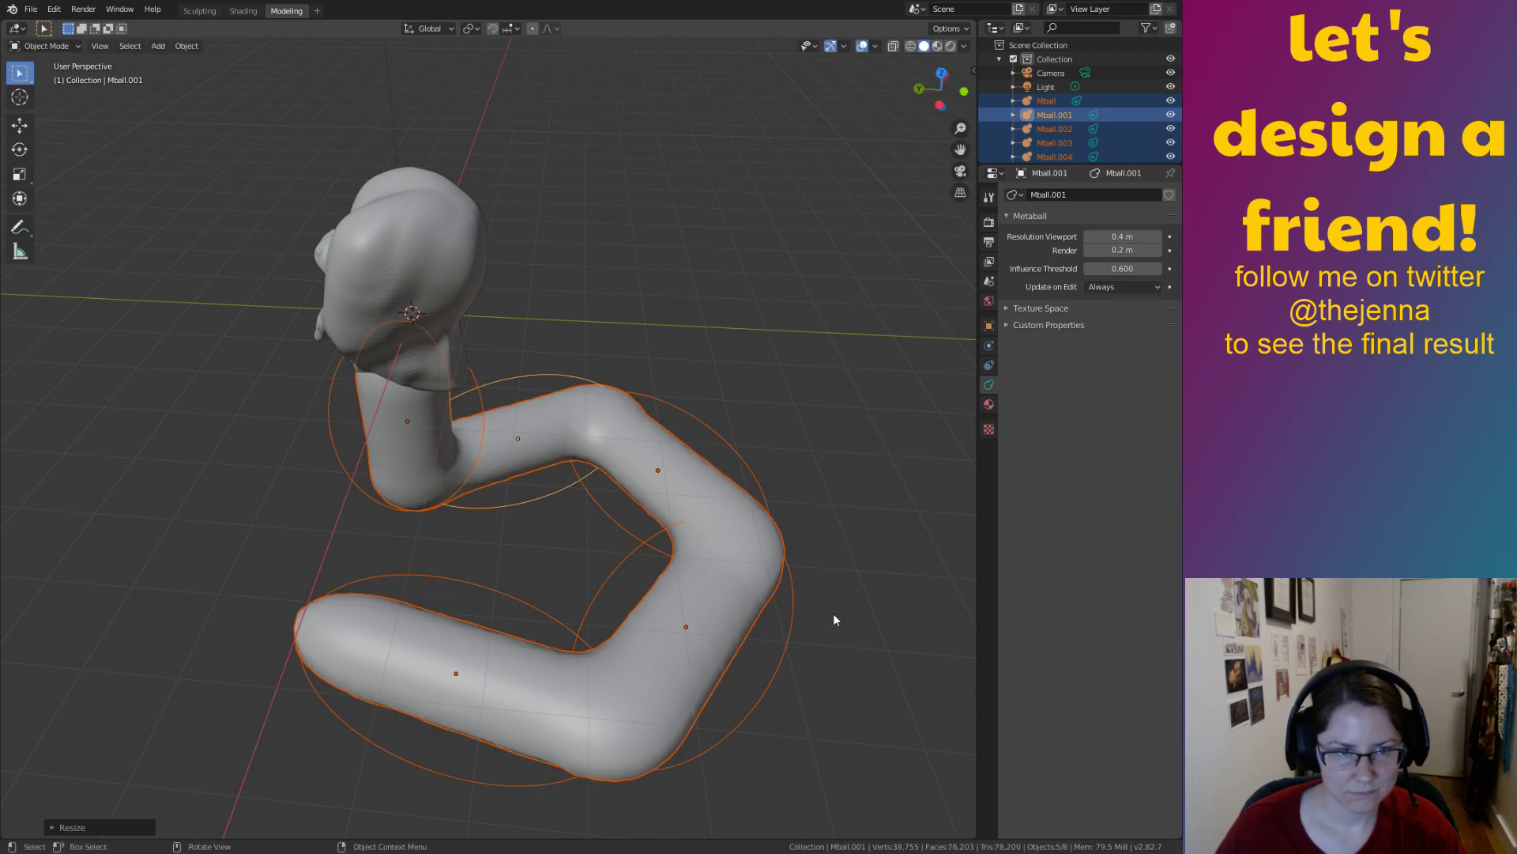
Reposition the enlarged body so the neck sits under the head by moving it along global Z, X and Y
middle_drag(833, 620, 743, 577)
key(g)
key(z)
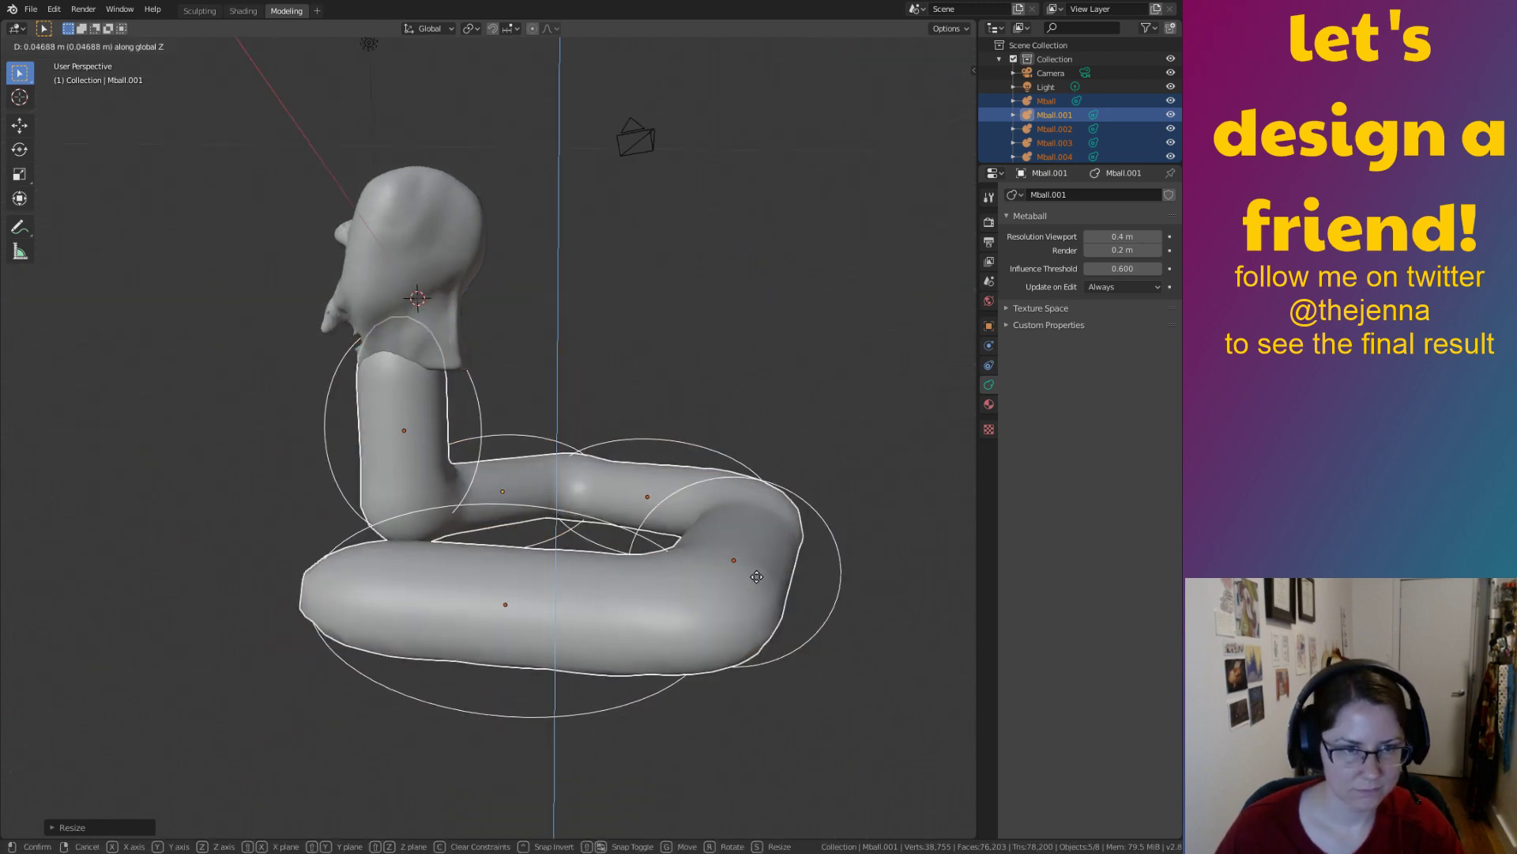
click(755, 581)
key(g)
key(x)
click(784, 582)
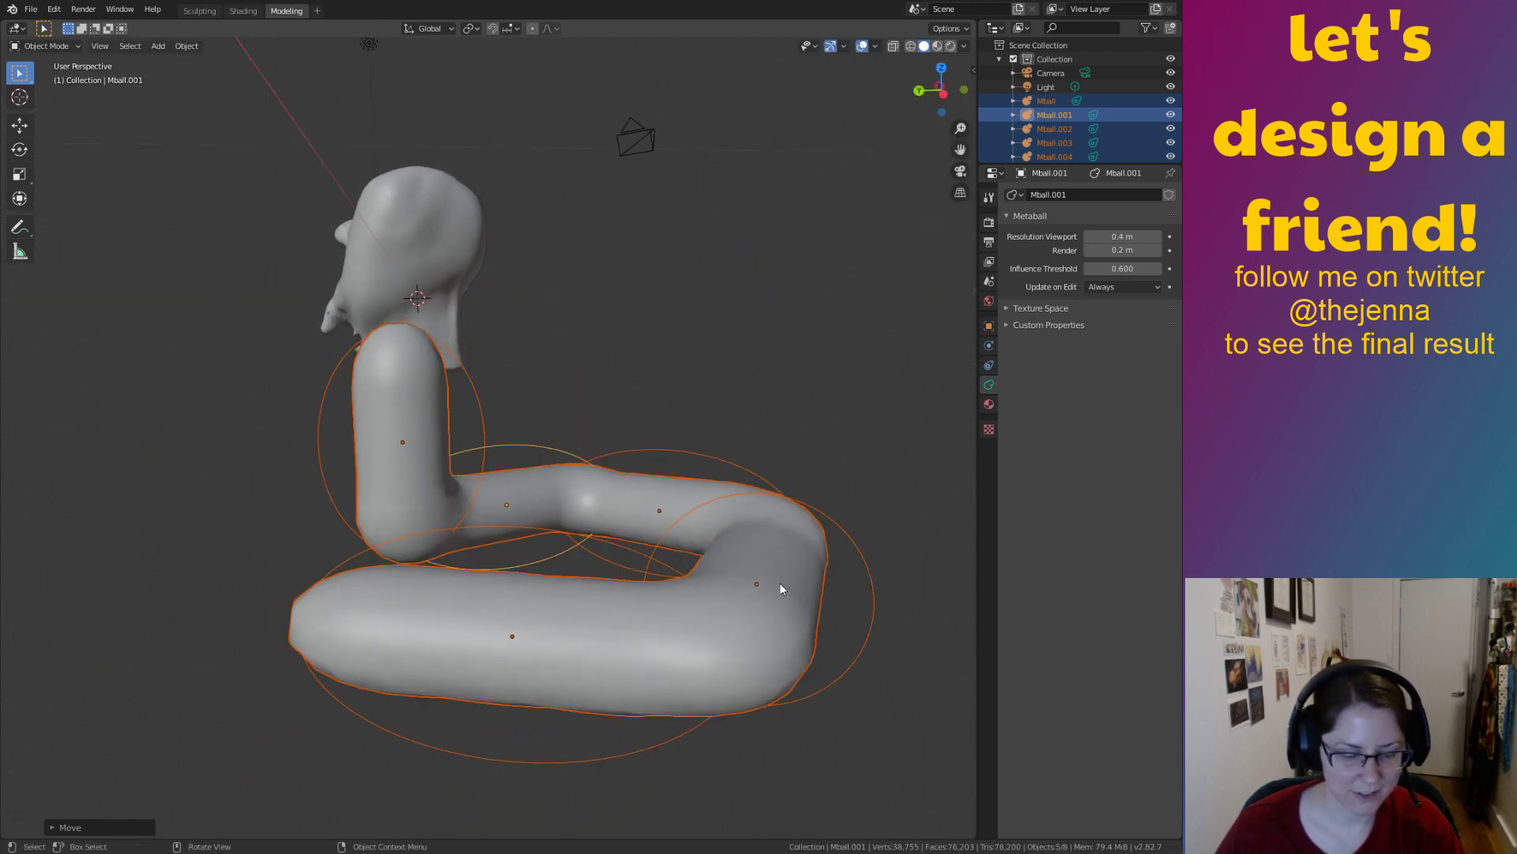
key(g)
key(y)
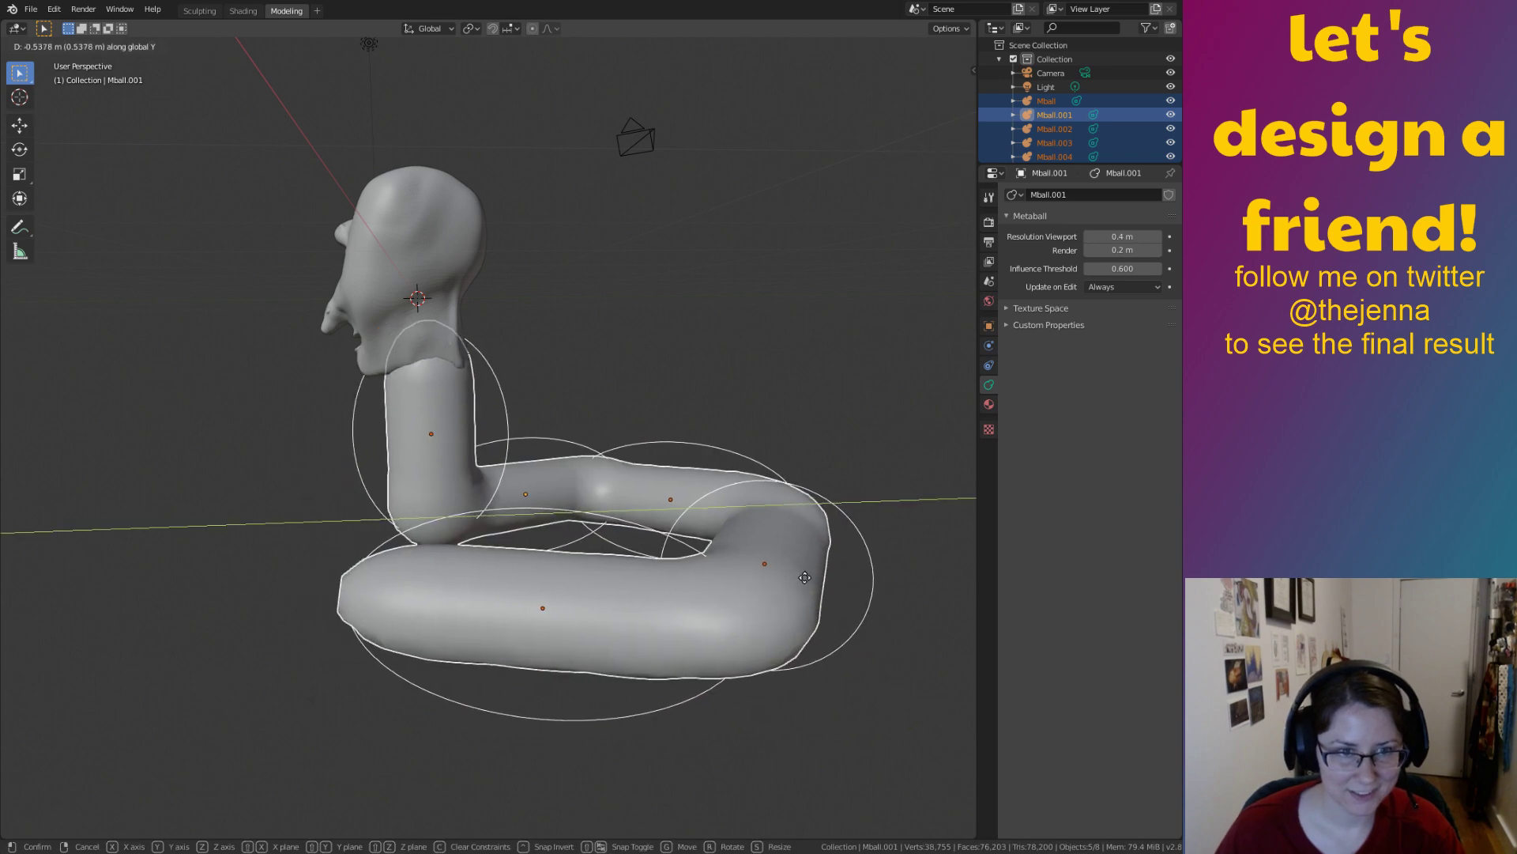
click(770, 591)
Examine how the repositioned neck fits under the head from behind and from the front
click(562, 723)
middle_drag(562, 723, 885, 701)
middle_drag(708, 677, 818, 660)
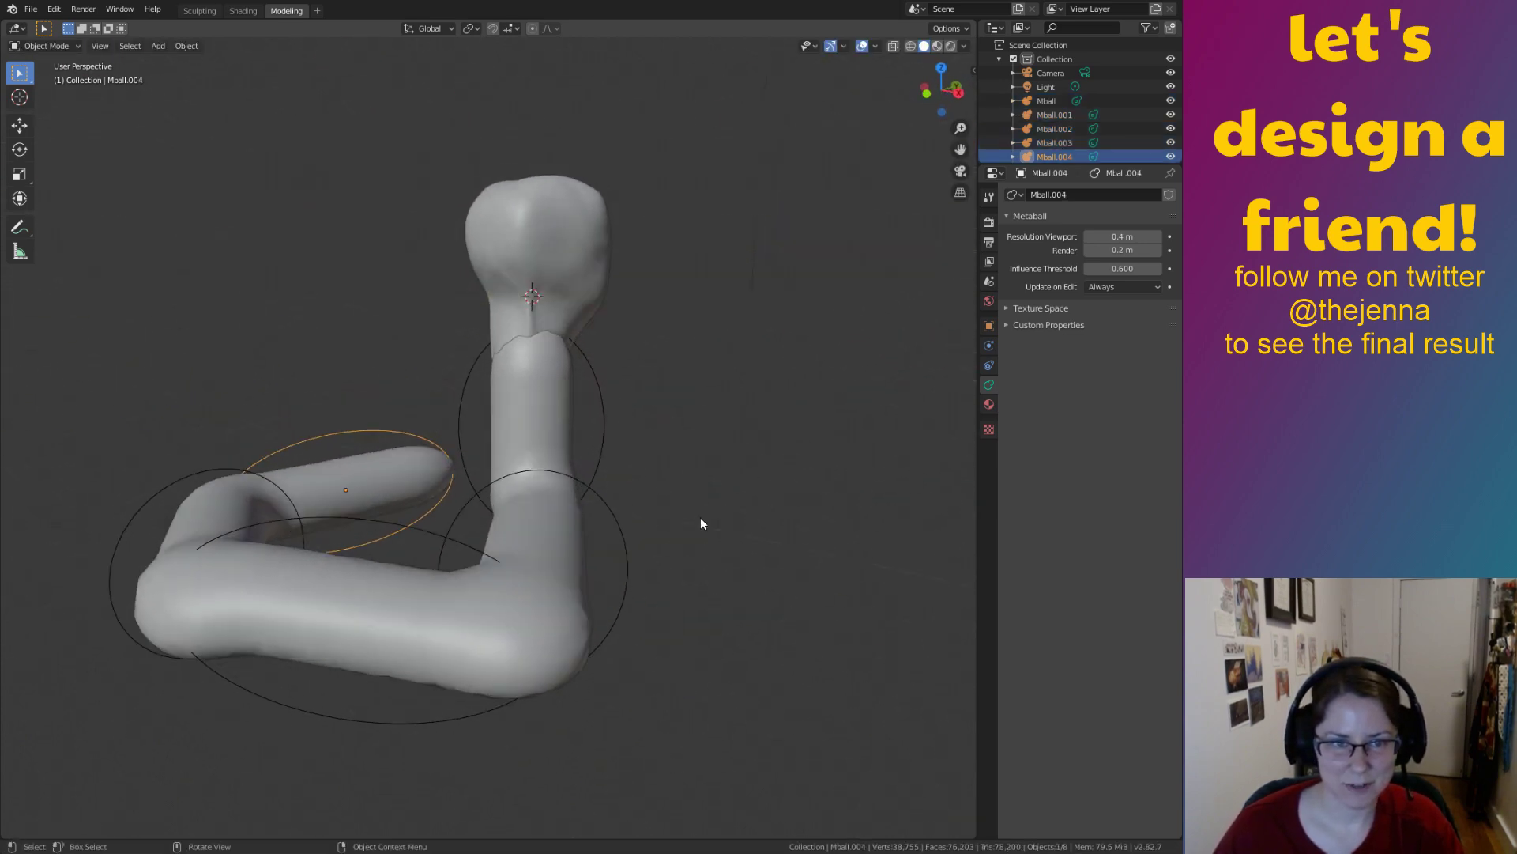
click(559, 397)
shift+middle_drag(686, 361, 778, 528)
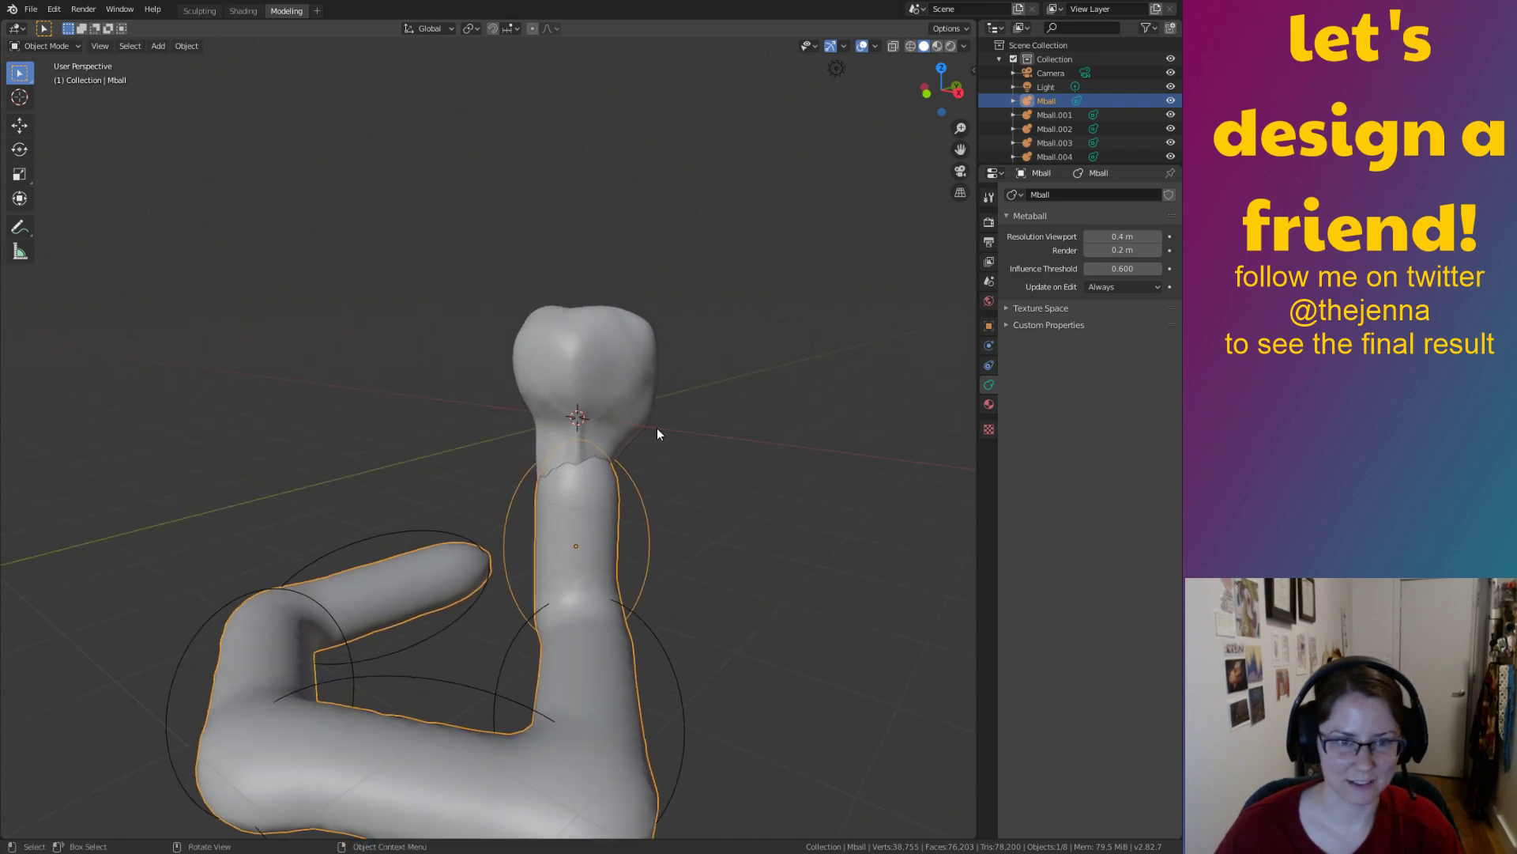
middle_drag(656, 429, 564, 705)
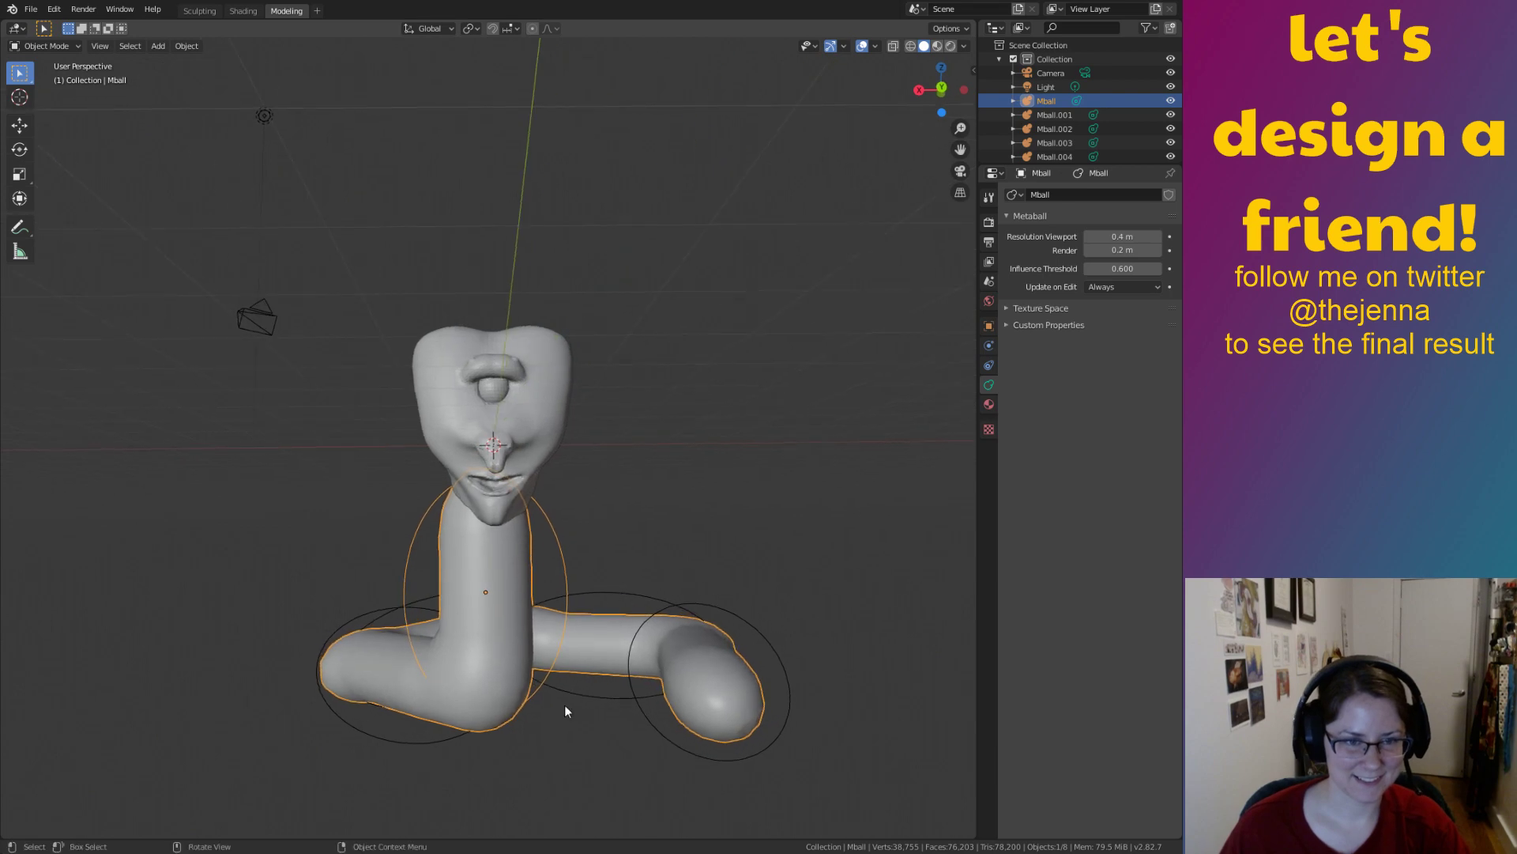
click(564, 704)
click(481, 623)
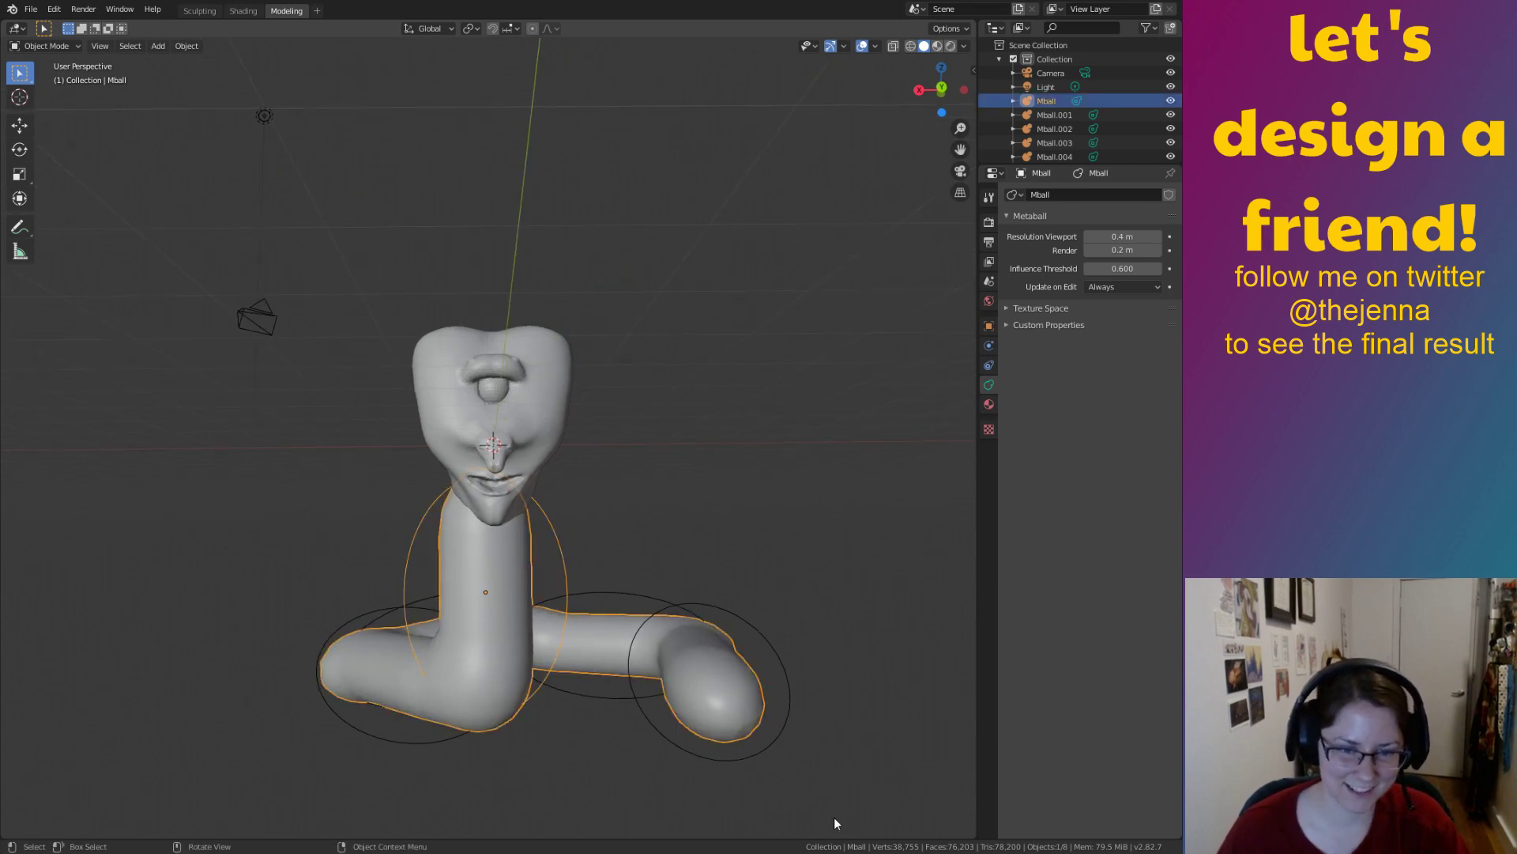
Select all five body metaballs and shift them slightly sideways to centre the neck under the chin
drag(849, 761, 343, 586)
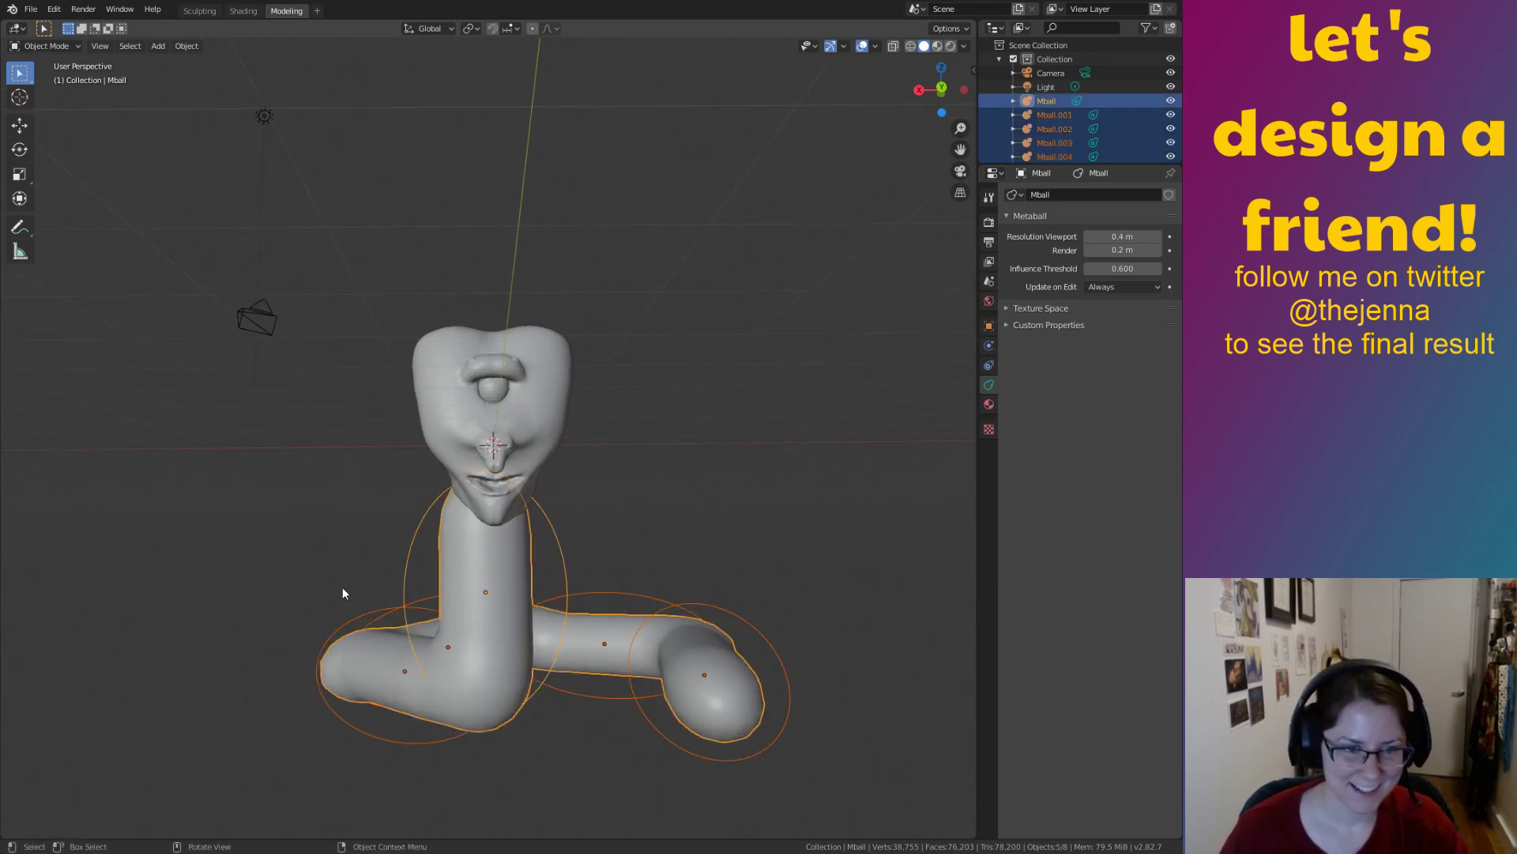
key(g)
click(462, 567)
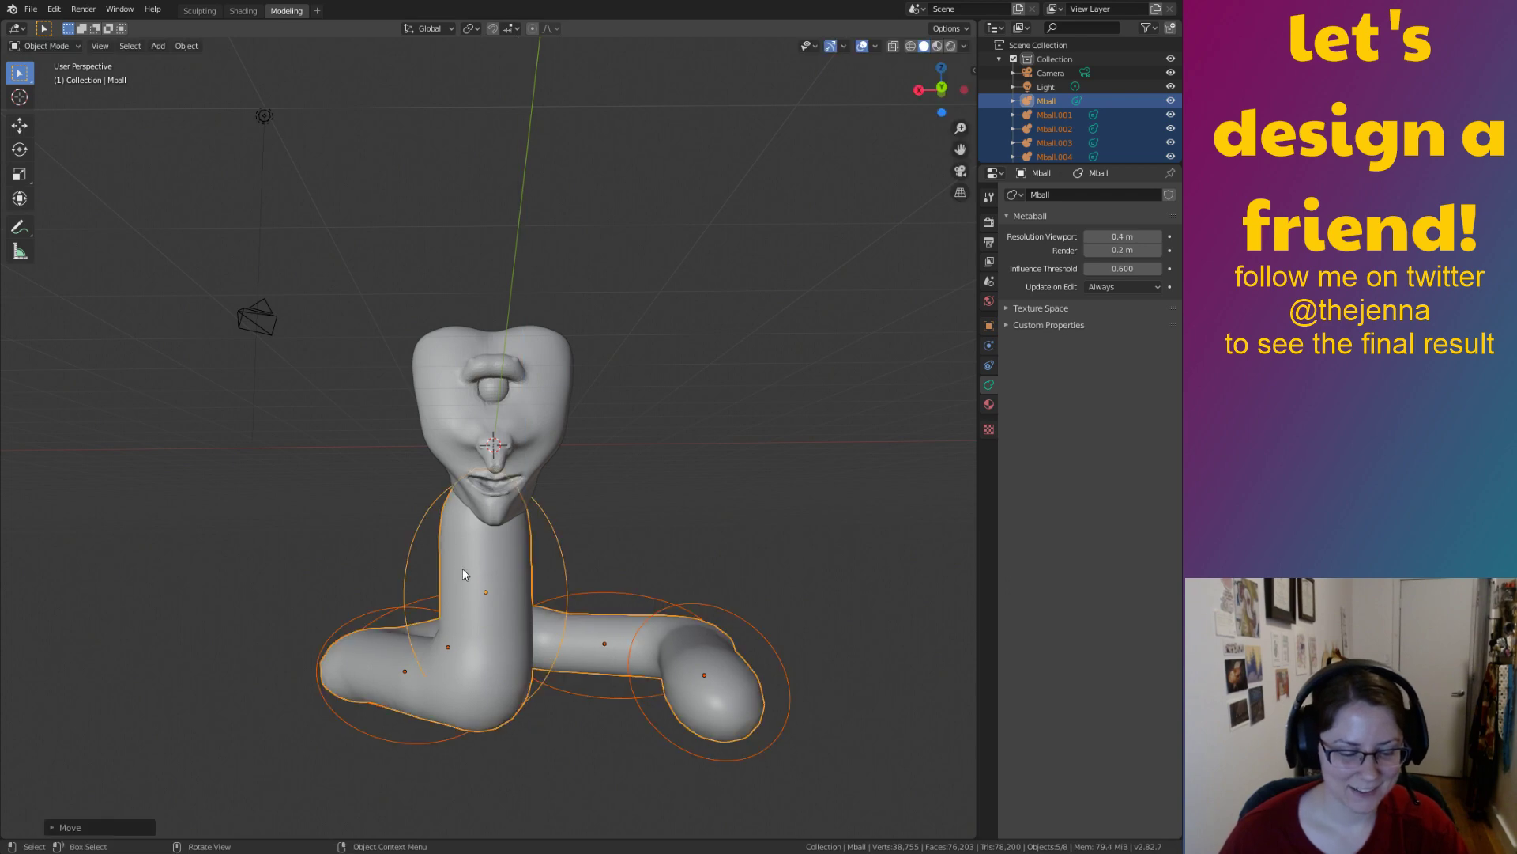
key(g)
click(467, 585)
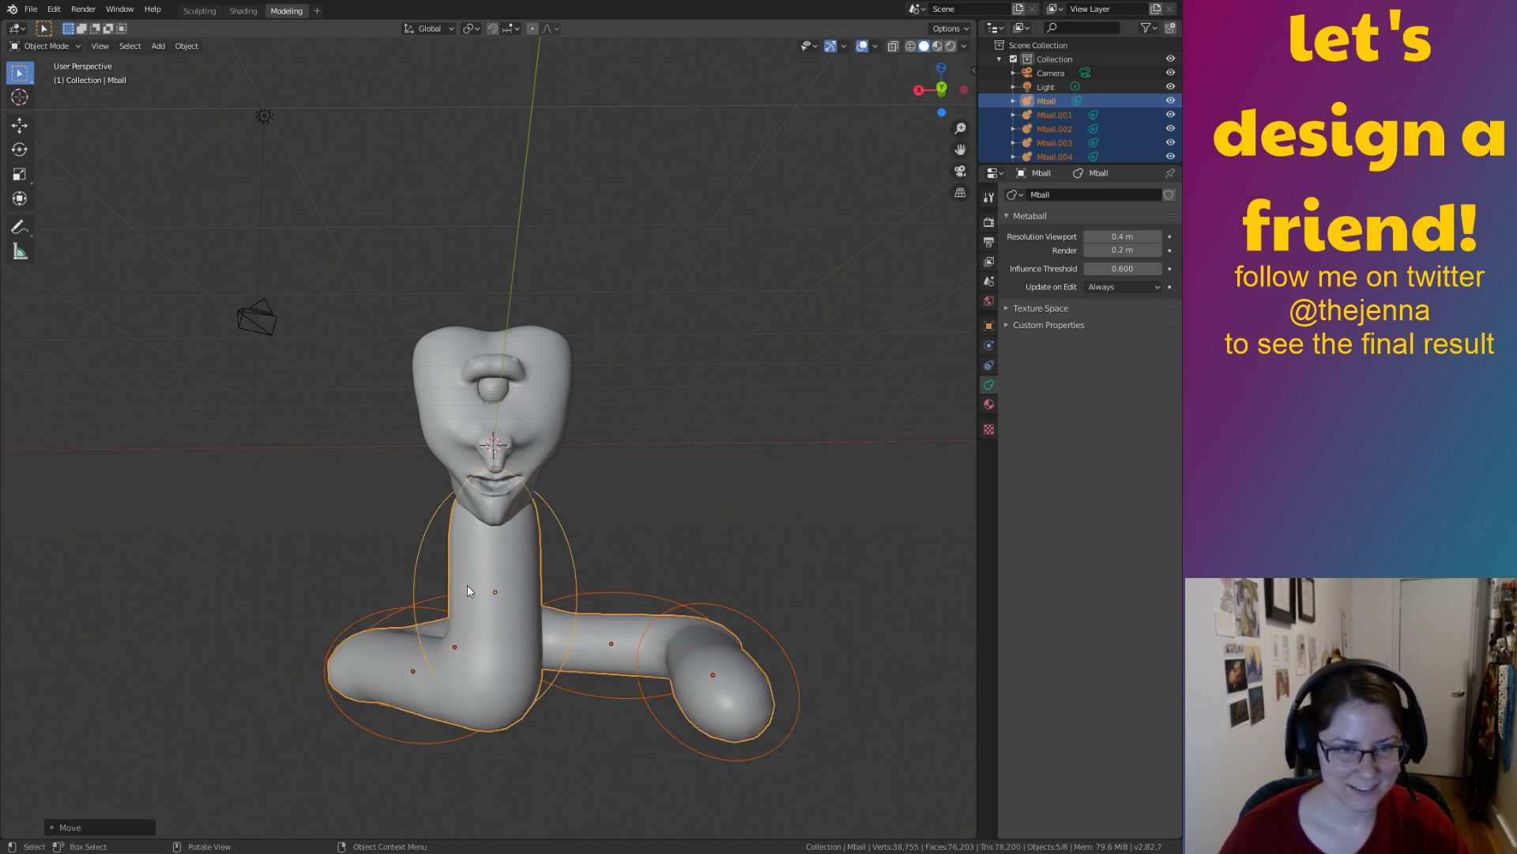
middle_drag(467, 585, 632, 490)
click(725, 675)
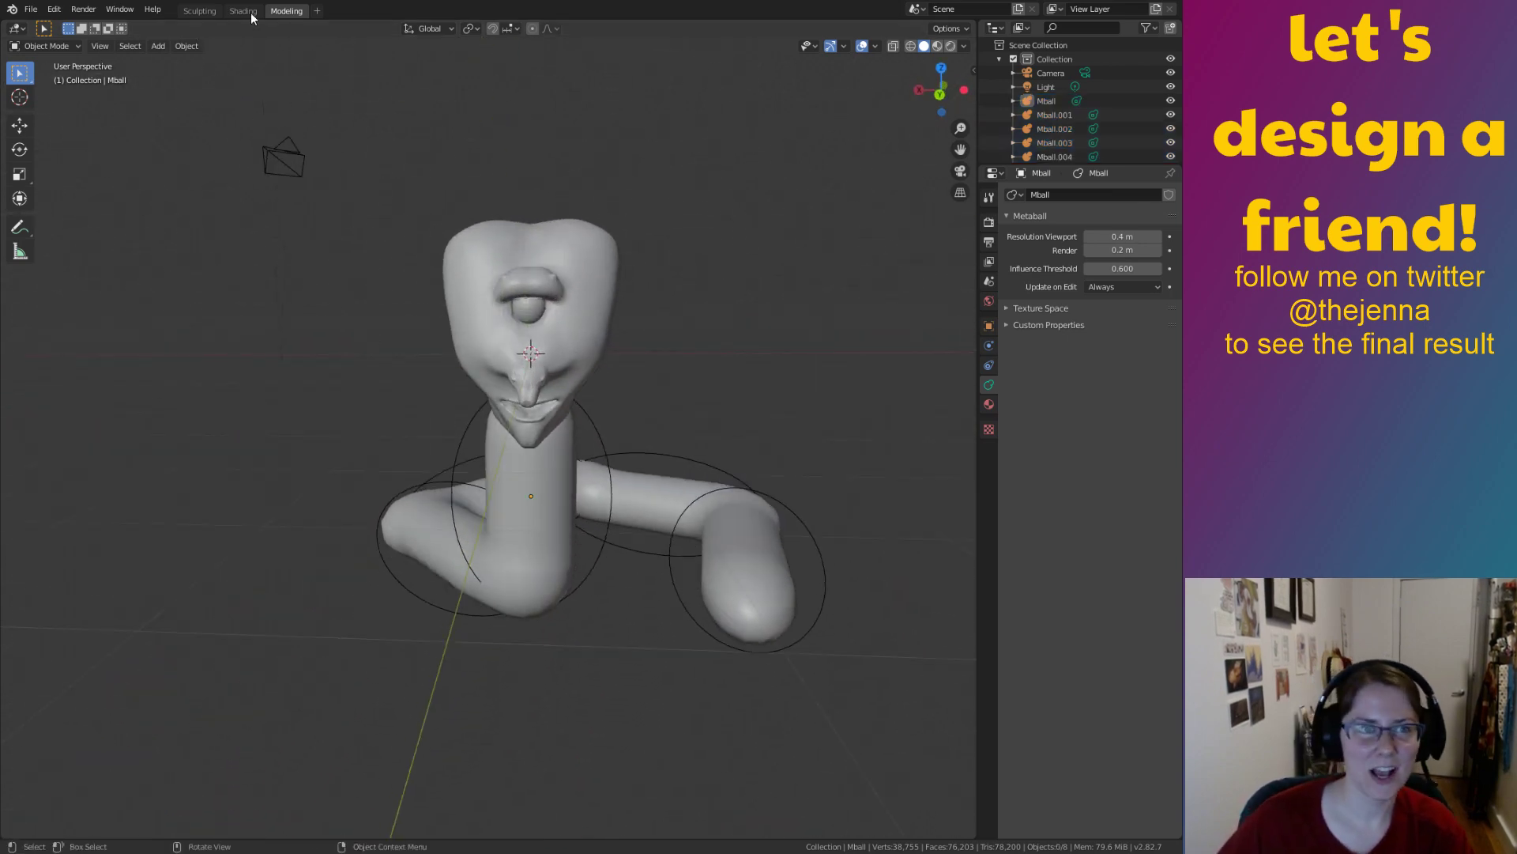
click(199, 12)
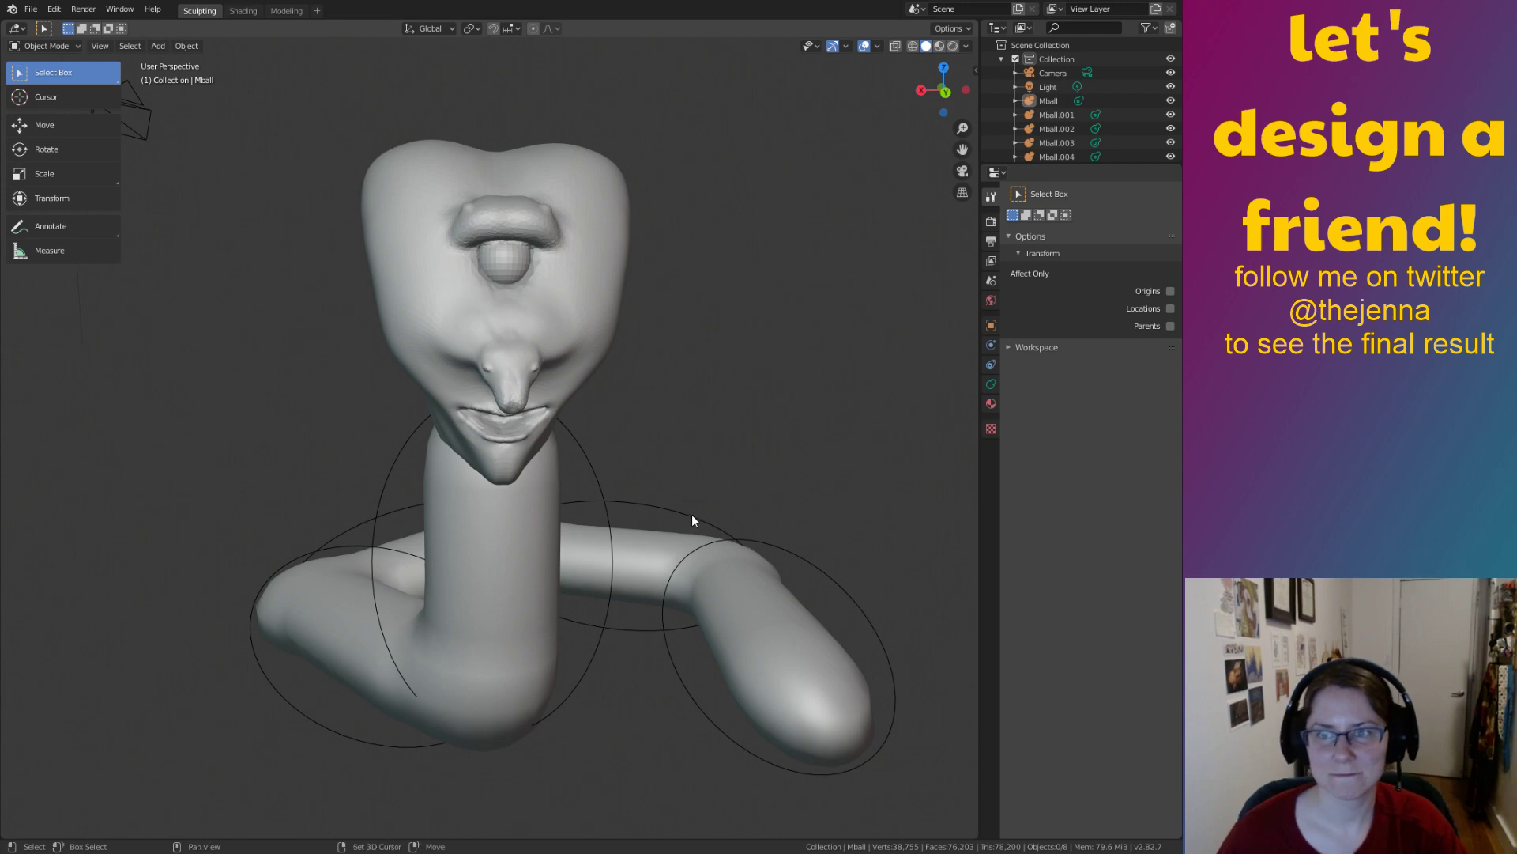
middle_drag(692, 520, 785, 427)
shift+middle_drag(739, 162, 776, 533)
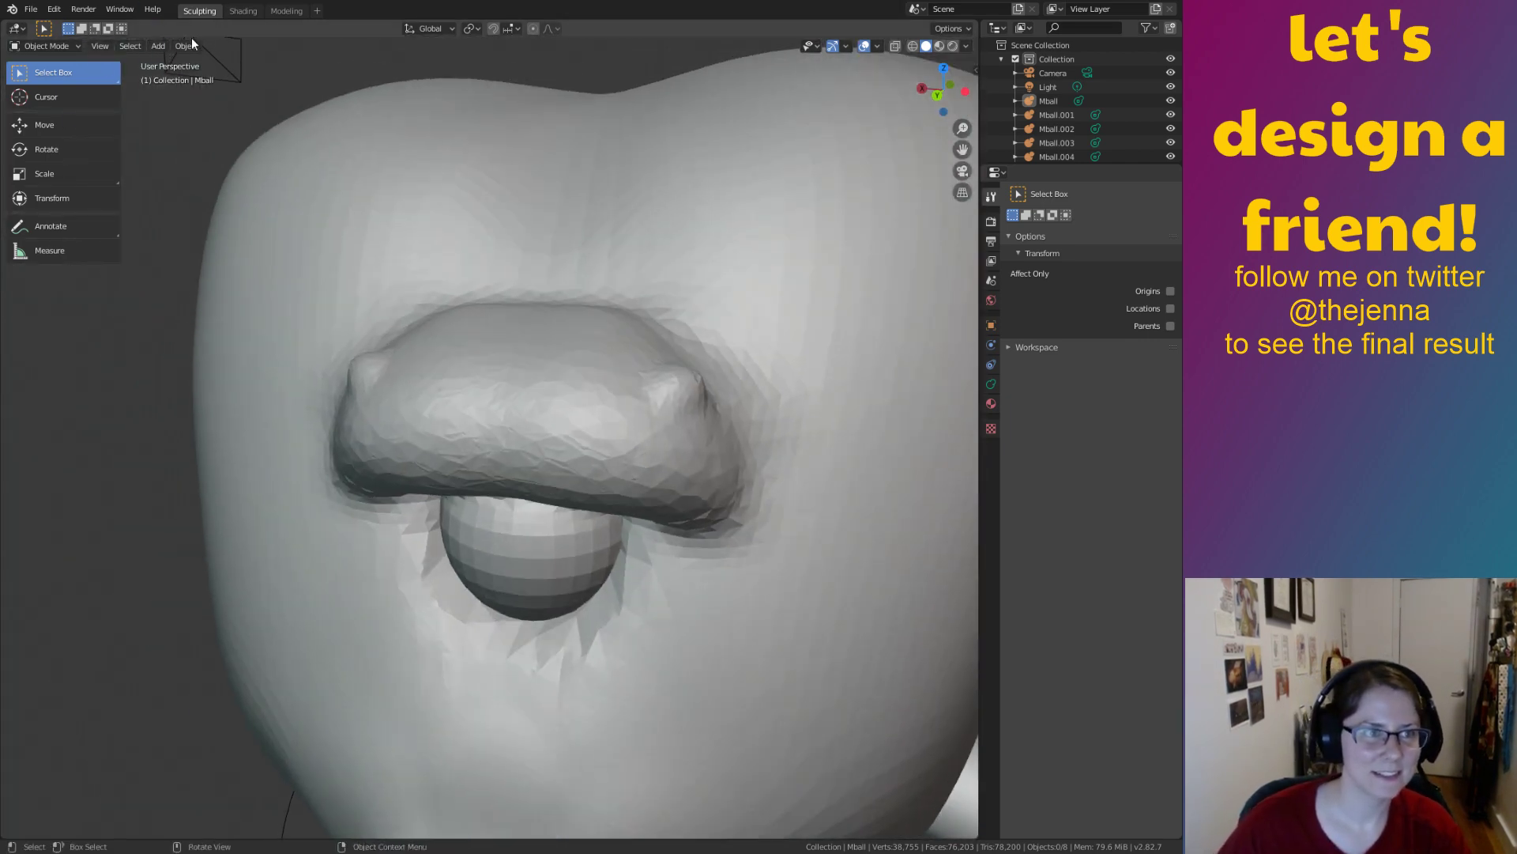
key(Tab)
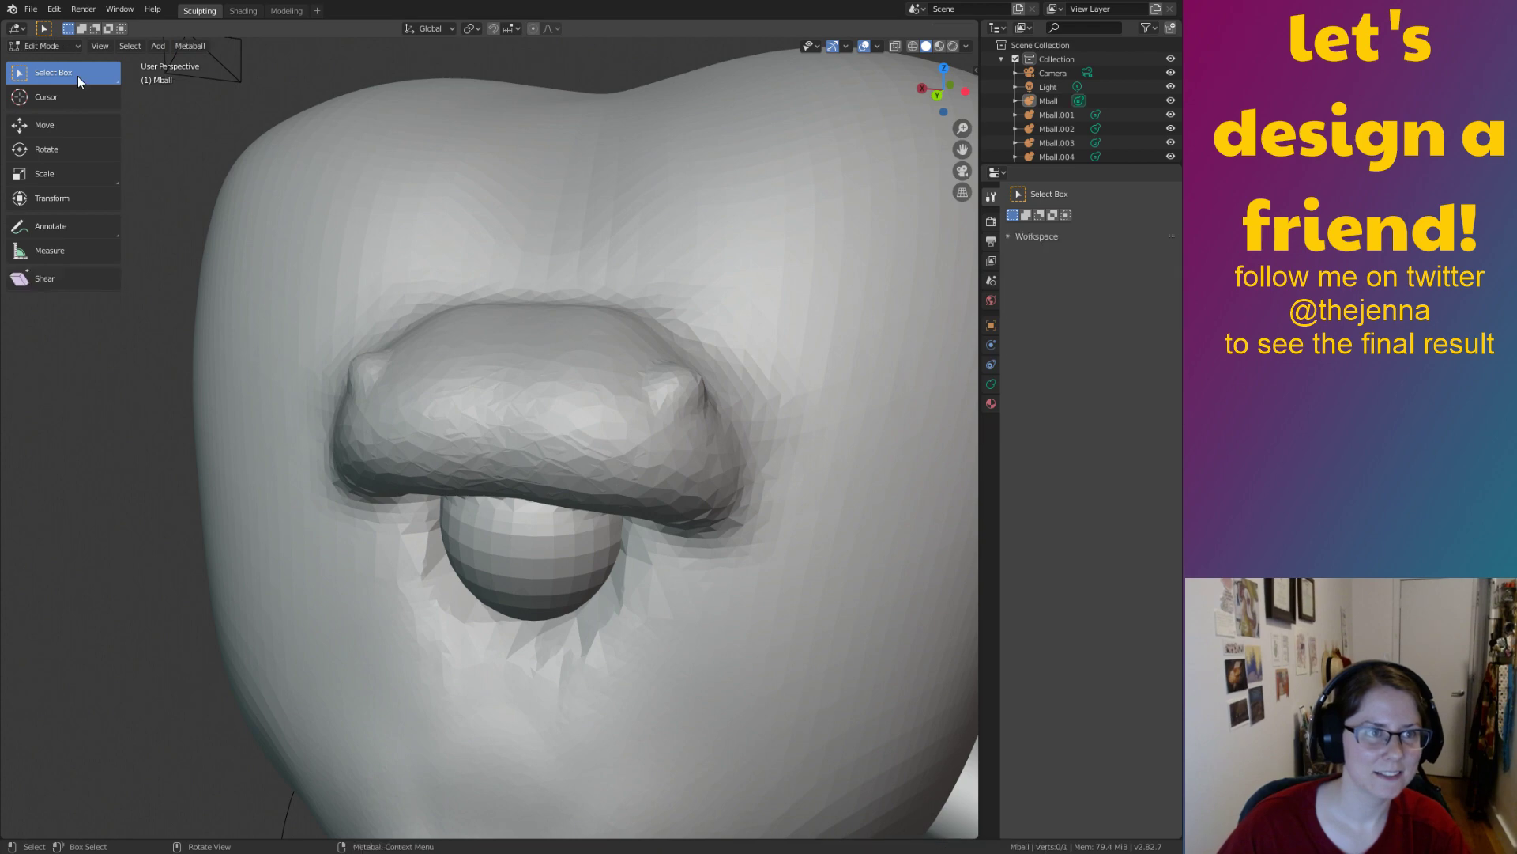
click(285, 11)
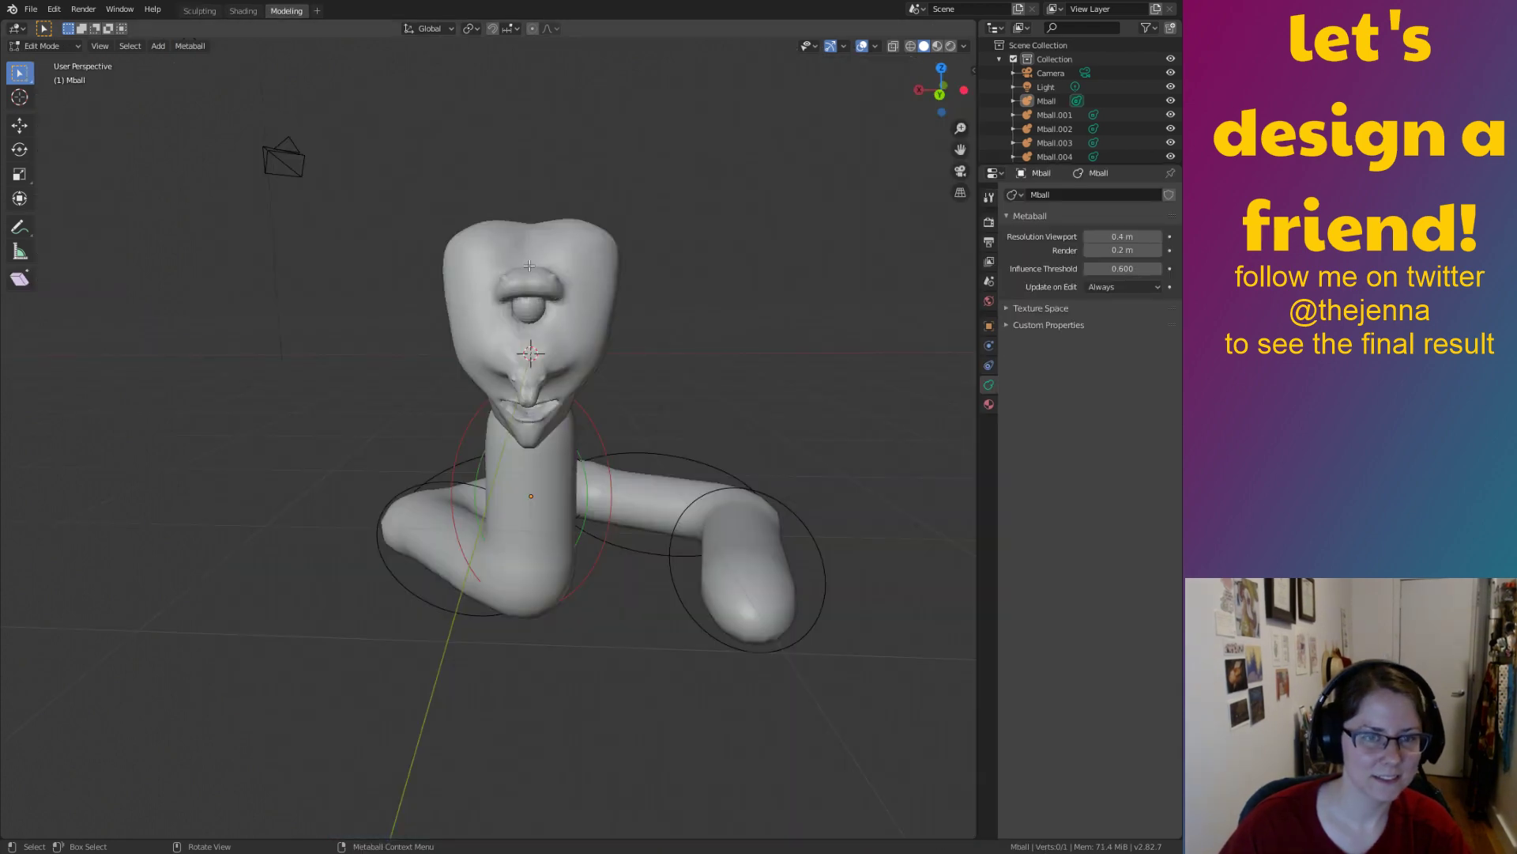
key(Tab)
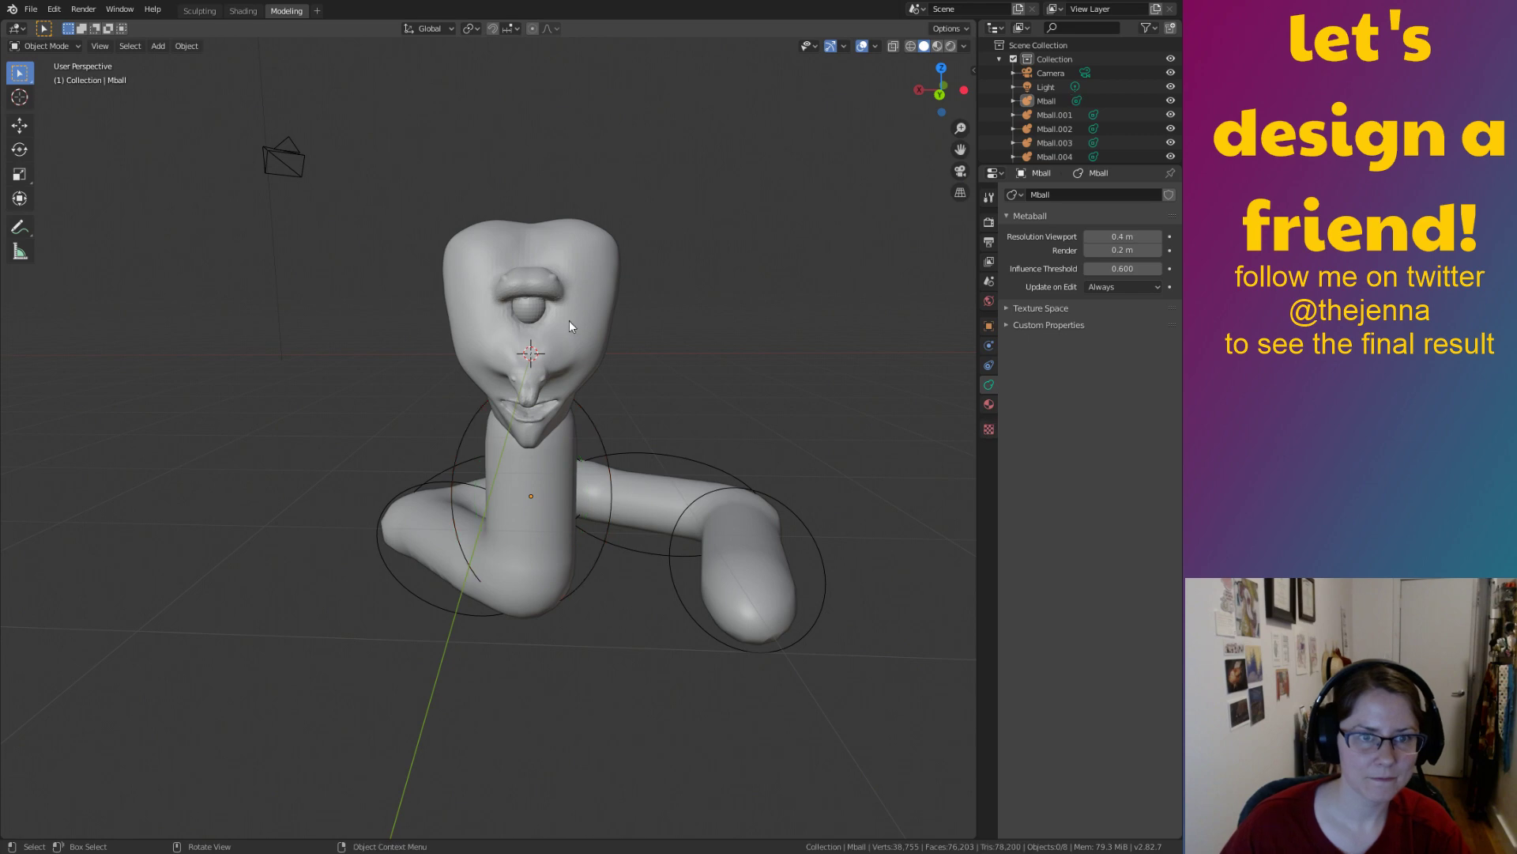
Select the head, return to the Sculpting workspace and smooth the pointed bumps on the brow with the Smooth brush at 54 px radius
click(574, 304)
click(201, 11)
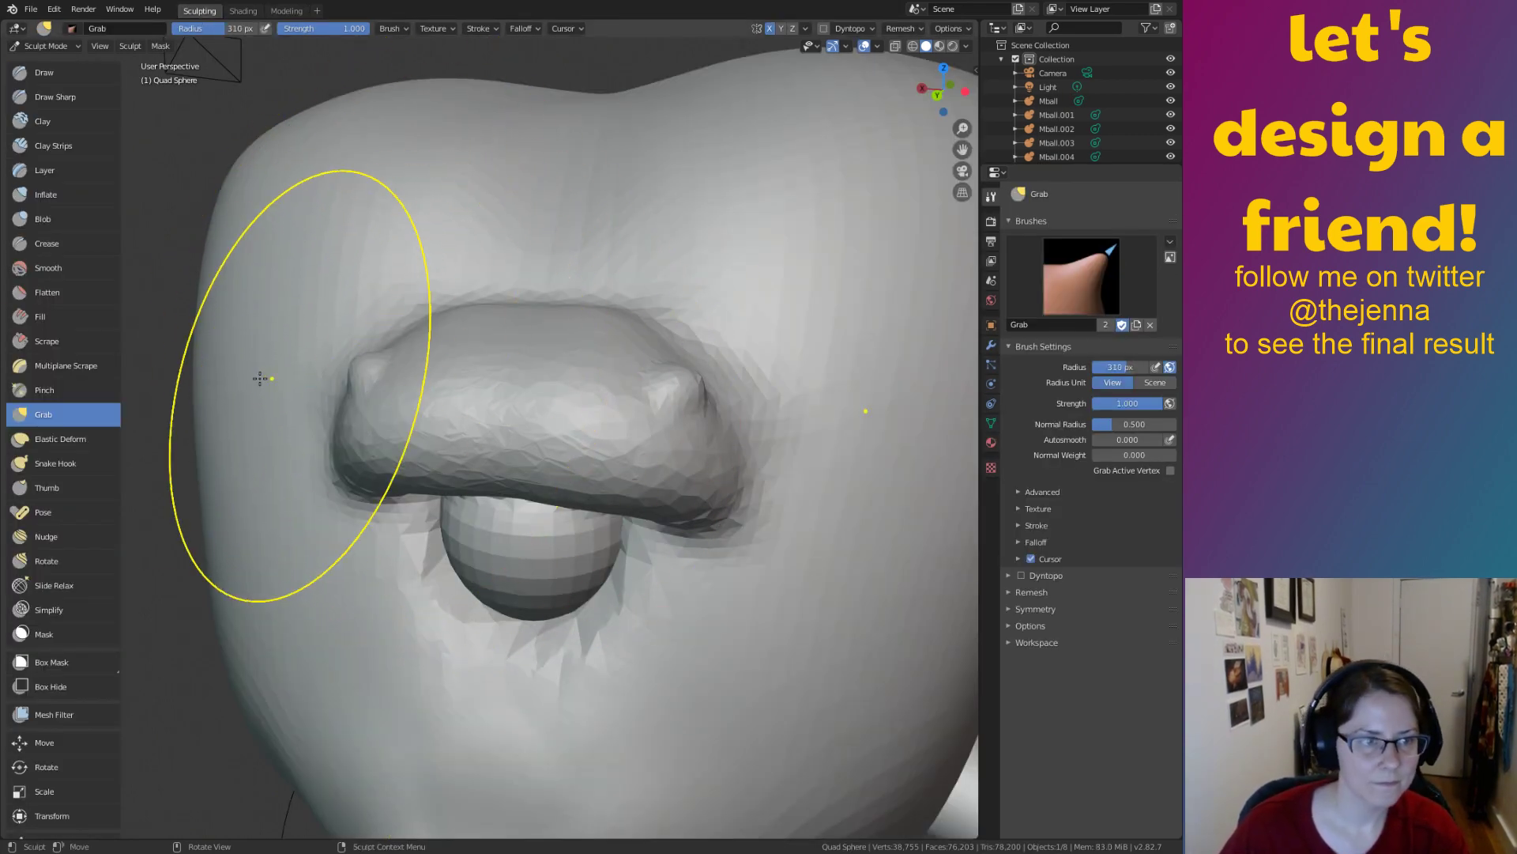
key(f)
click(87, 316)
click(68, 268)
drag(362, 349, 364, 384)
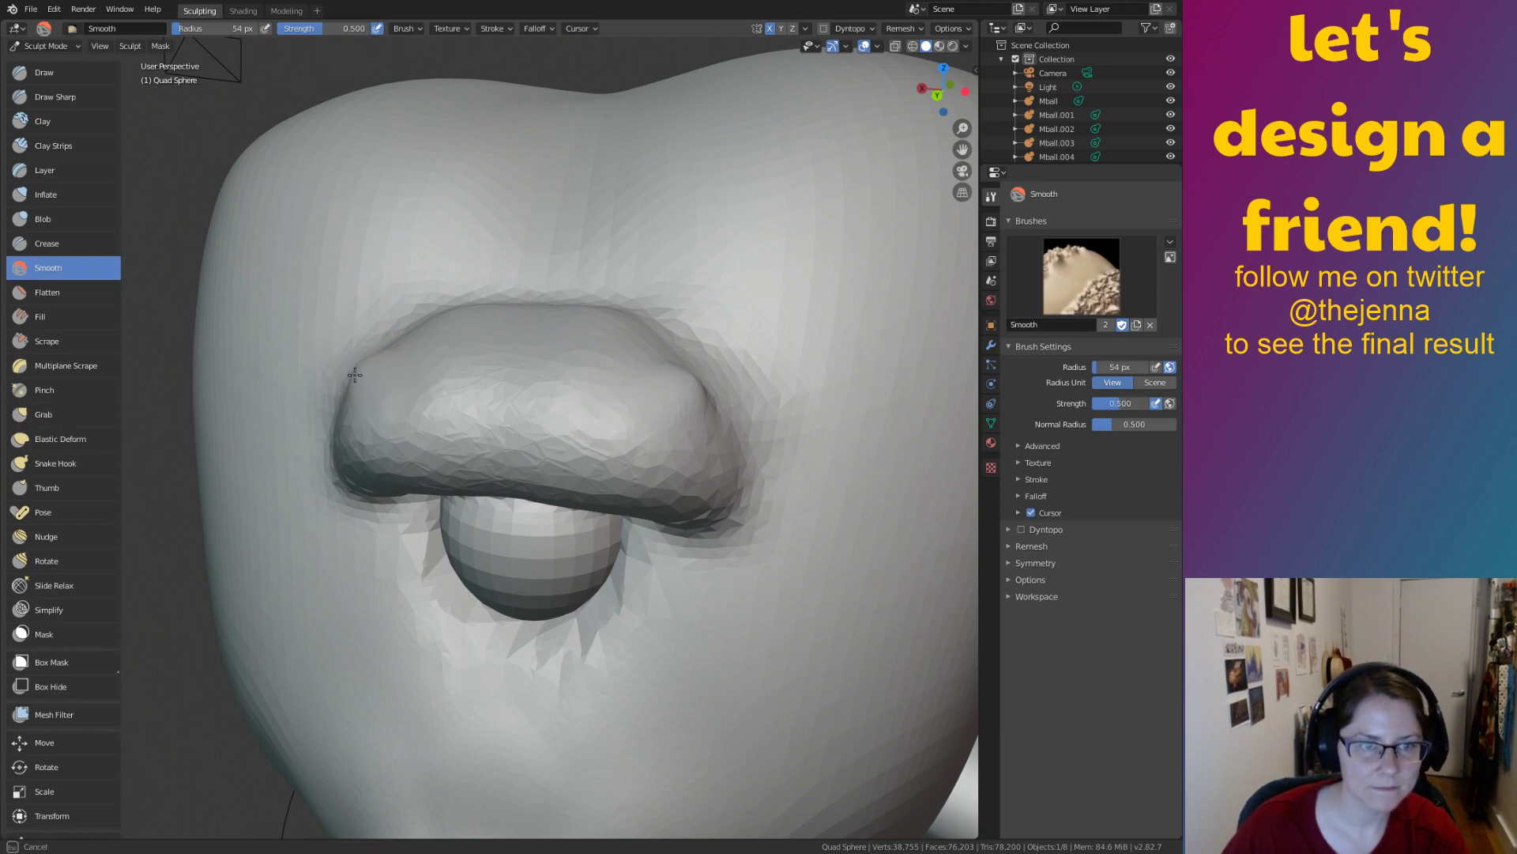
middle_drag(362, 385, 545, 418)
mouse_move(816, 511)
middle_down()
mouse_move(793, 485)
mouse_move(735, 490)
middle_up()
drag(833, 514, 845, 616)
mouse_move(850, 568)
shift+middle_down()
mouse_move(794, 524)
mouse_move(687, 505)
shift+middle_up()
mouse_move(687, 505)
mouse_down()
mouse_move(569, 475)
mouse_move(413, 474)
mouse_move(639, 512)
mouse_up()
Examine the face from the front and the mouth, lips and chin up close
mouse_move(639, 512)
middle_down()
mouse_move(620, 583)
mouse_move(779, 506)
mouse_move(556, 538)
mouse_move(662, 516)
mouse_move(491, 596)
mouse_move(662, 584)
mouse_move(730, 560)
mouse_move(712, 627)
mouse_move(705, 588)
middle_up()
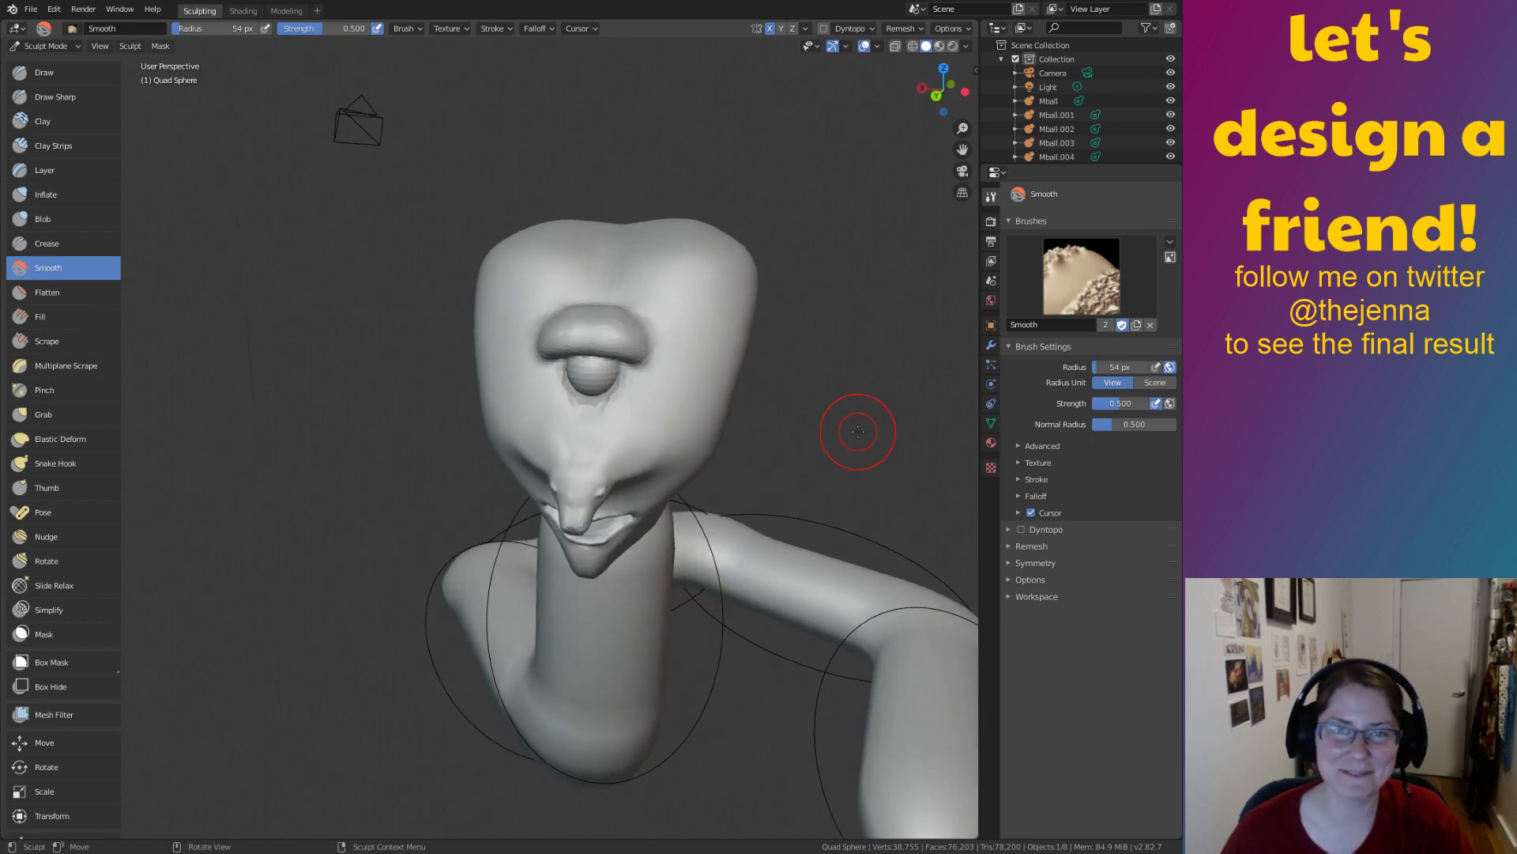
mouse_move(681, 493)
middle_down()
mouse_move(553, 509)
mouse_move(816, 537)
mouse_move(633, 535)
middle_up()
scroll(759, 474, up, 6)
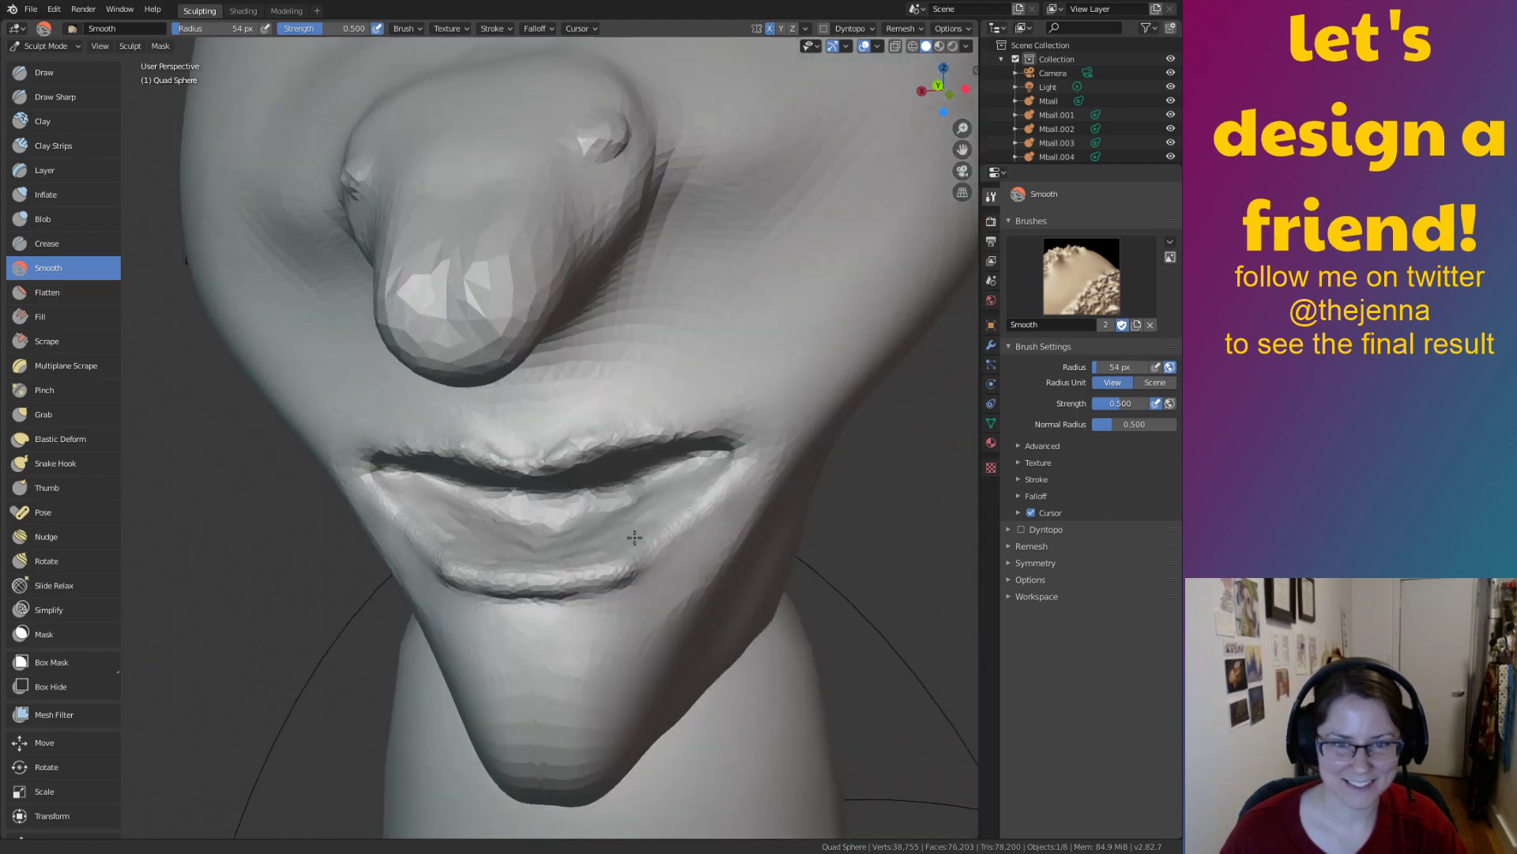
scroll(728, 546, up, 5)
scroll(684, 506, down, 6)
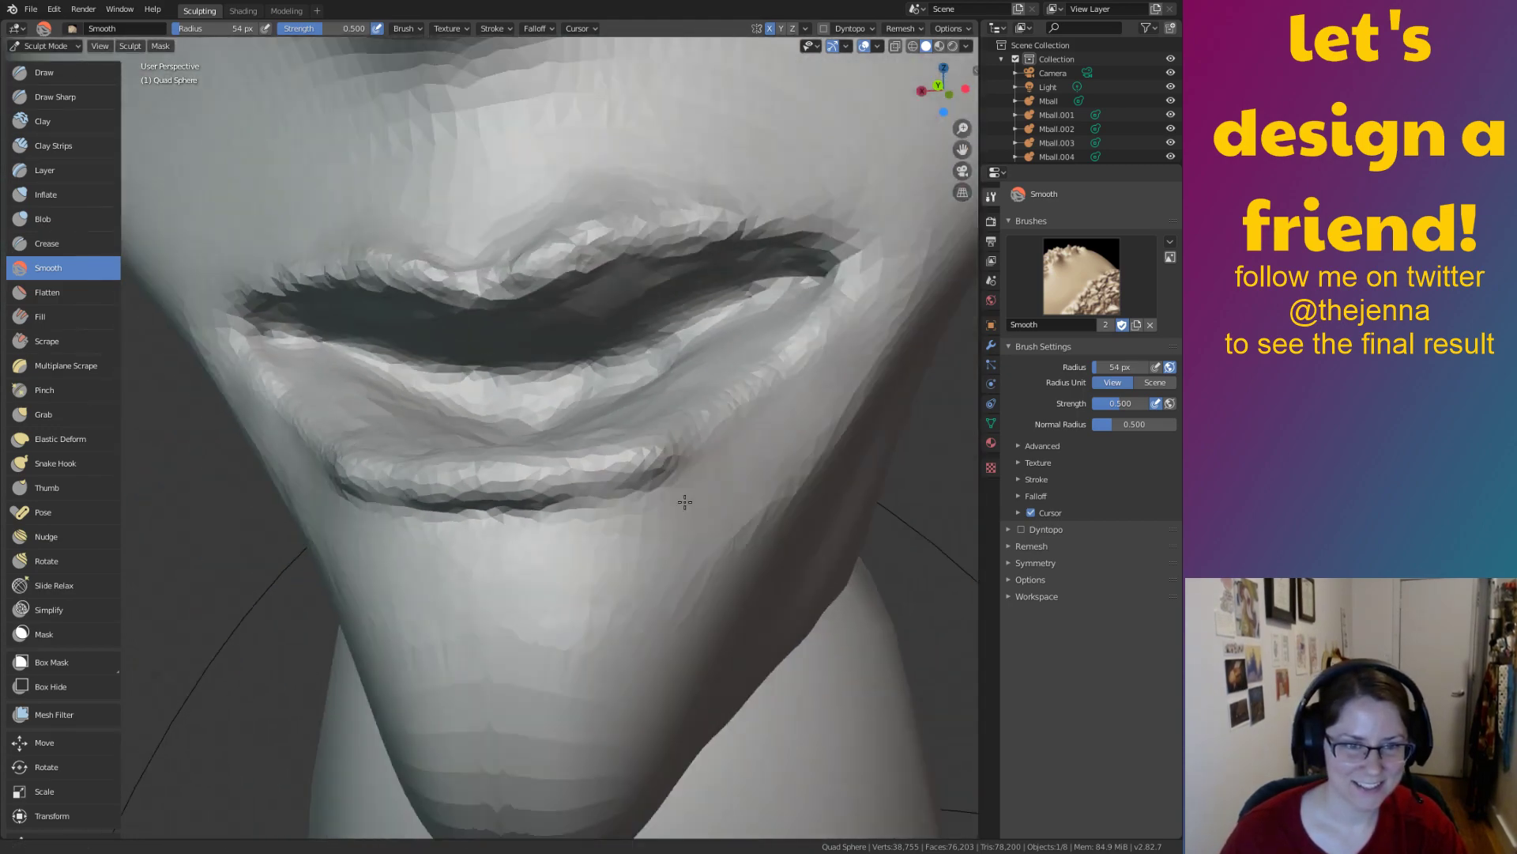
scroll(630, 462, down, 2)
scroll(667, 508, up, 9)
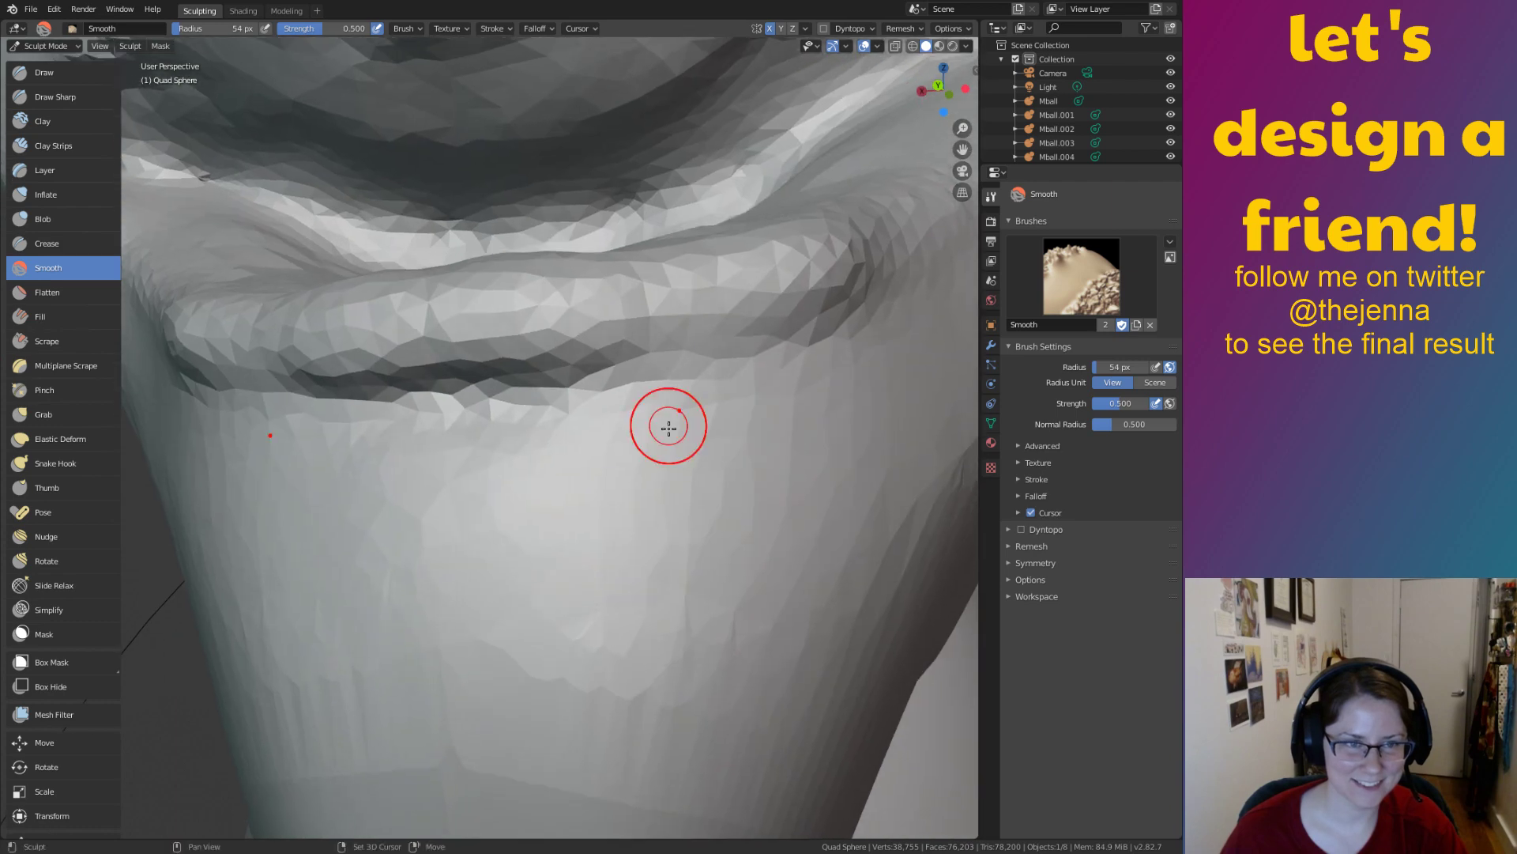
scroll(679, 466, up, 5)
scroll(686, 484, down, 9)
mouse_move(718, 486)
middle_down()
mouse_move(624, 513)
mouse_move(621, 490)
mouse_move(727, 497)
mouse_move(694, 490)
middle_up()
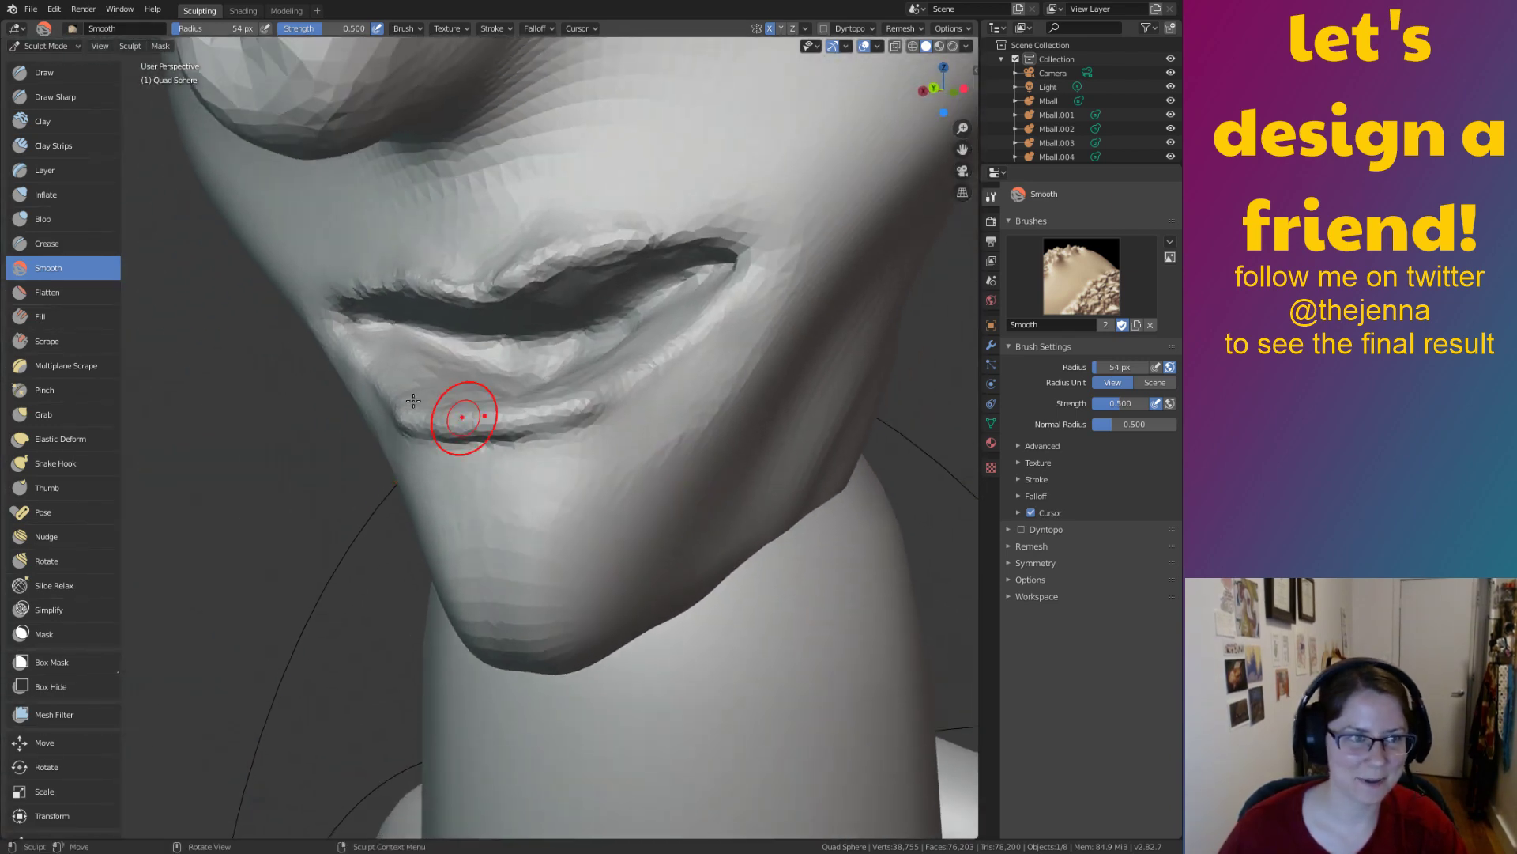
Plump the rim of the lower lip with the Inflate brush at 54 px radius and strength 1.000
click(63, 195)
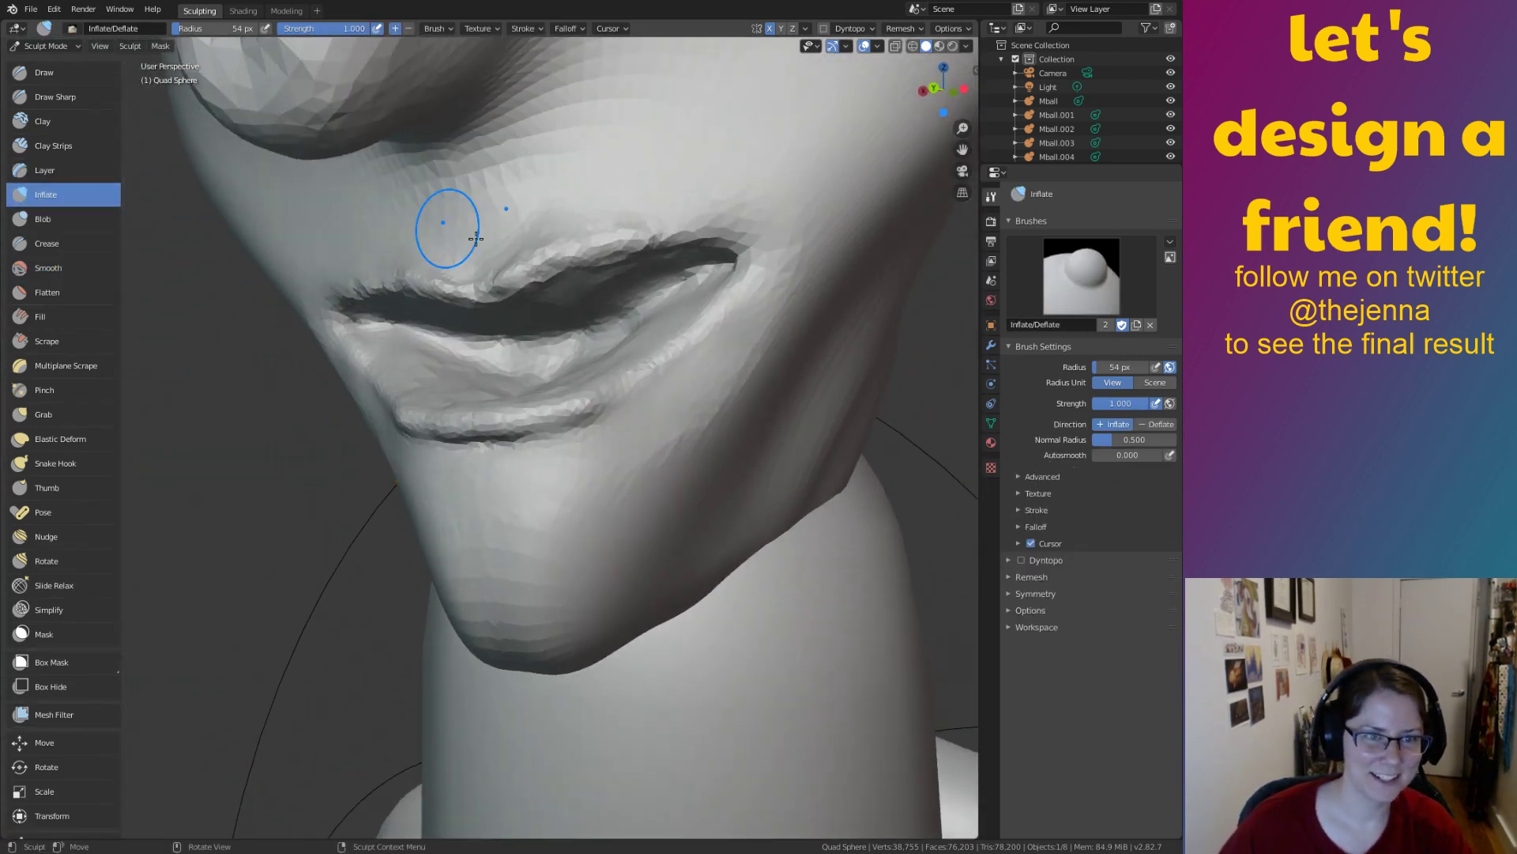
scroll(727, 309, up, 5)
scroll(689, 320, down, 5)
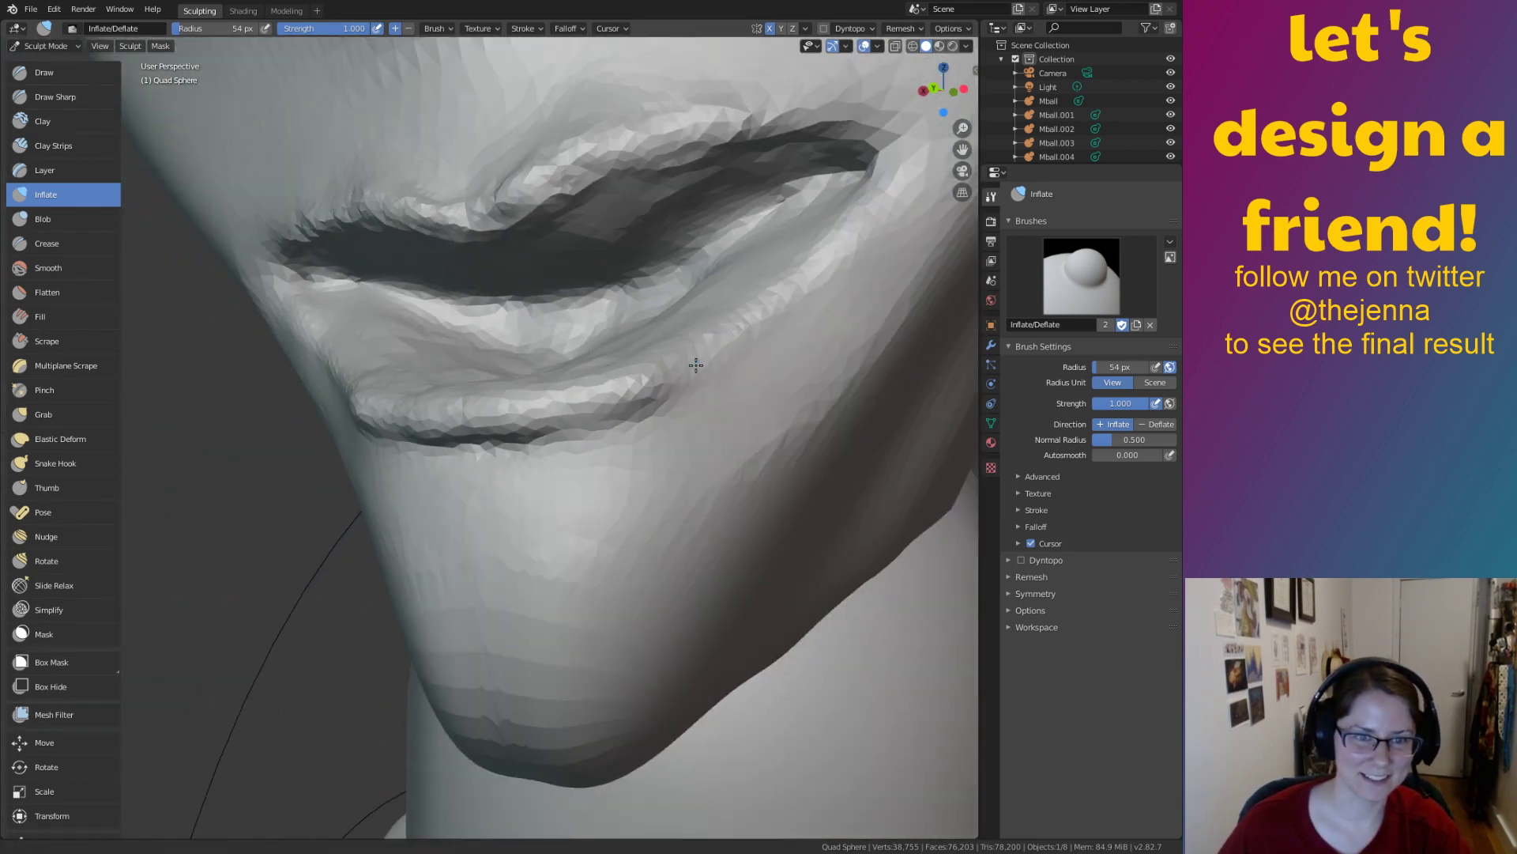
shift+middle_drag(698, 363, 693, 432)
mouse_move(578, 520)
mouse_down()
mouse_move(537, 553)
mouse_move(442, 563)
mouse_move(672, 483)
mouse_move(437, 560)
mouse_up()
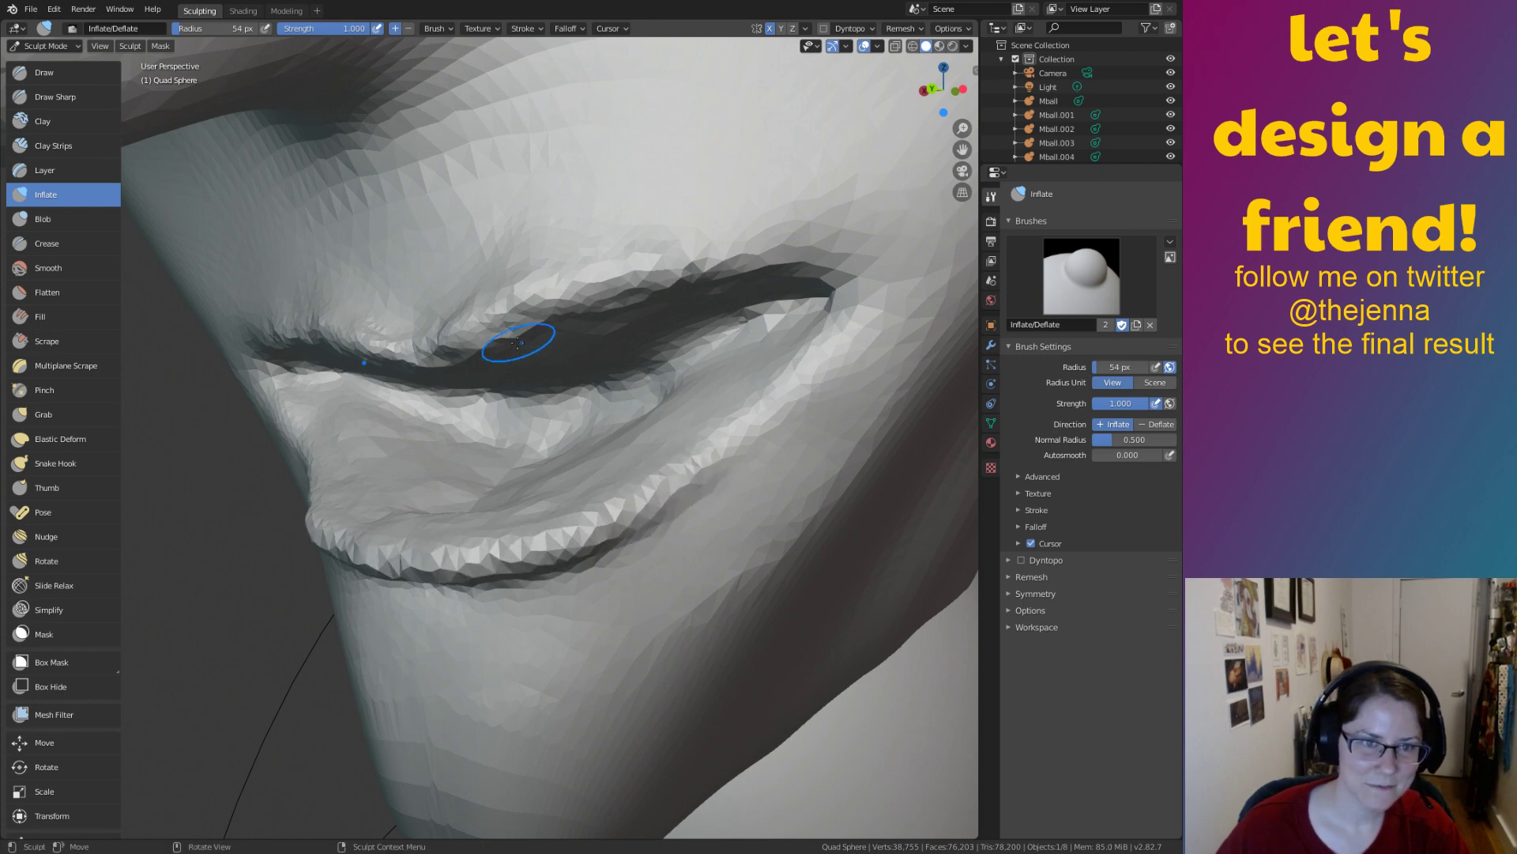
Inflate the upper lip along its whole edge, working from both sides of the mouth
mouse_move(479, 338)
mouse_down()
mouse_move(708, 262)
mouse_move(482, 343)
mouse_move(336, 340)
mouse_move(349, 339)
mouse_up()
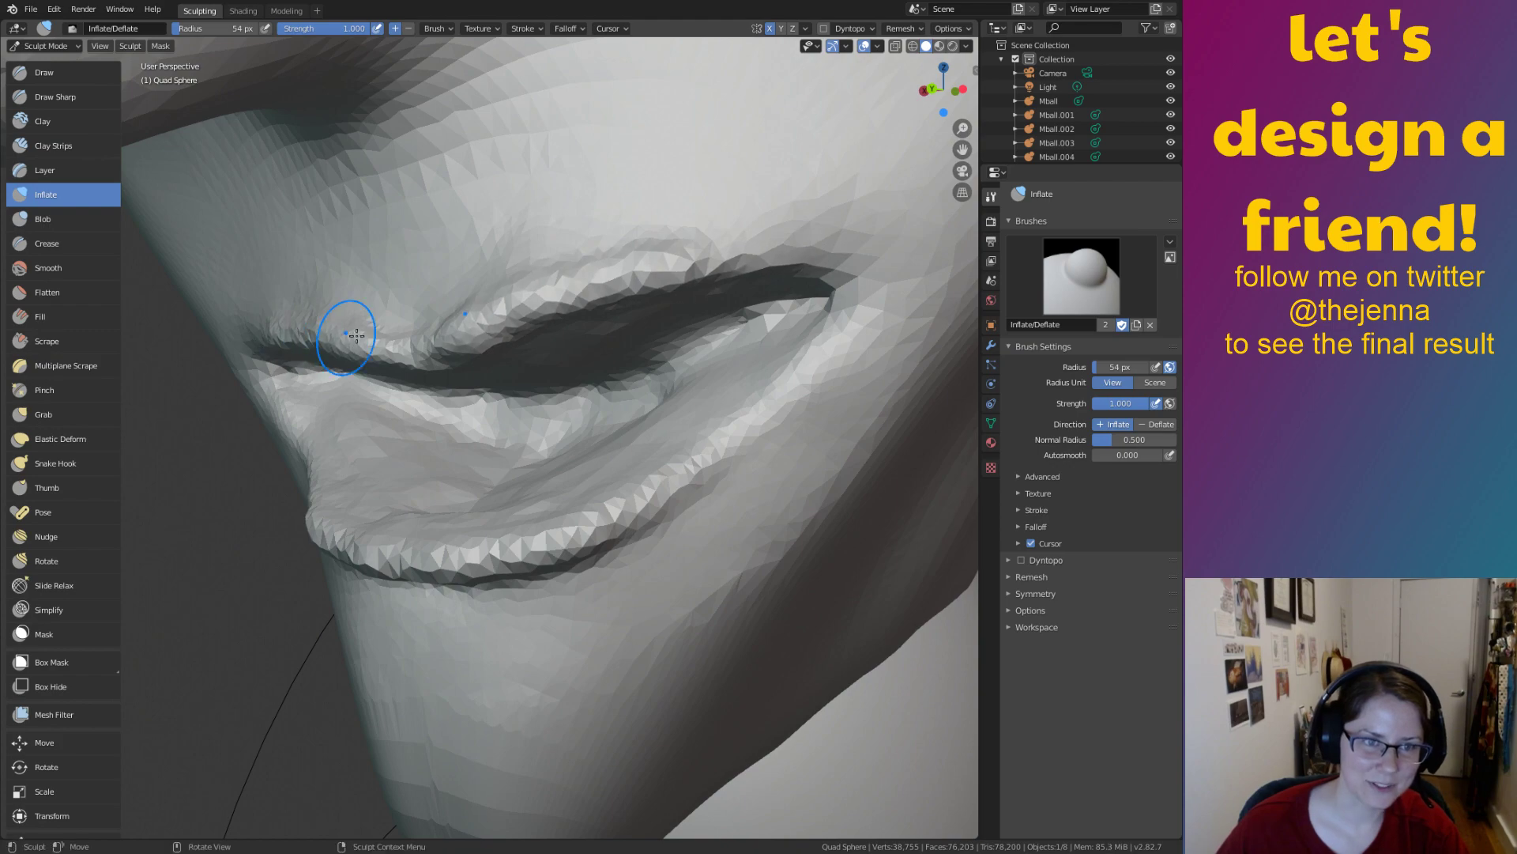
middle_drag(348, 339, 445, 358)
drag(435, 367, 468, 376)
mouse_move(658, 472)
ctrl+middle_down()
mouse_move(581, 396)
mouse_move(475, 372)
mouse_move(593, 399)
mouse_move(435, 304)
mouse_move(382, 342)
ctrl+middle_up()
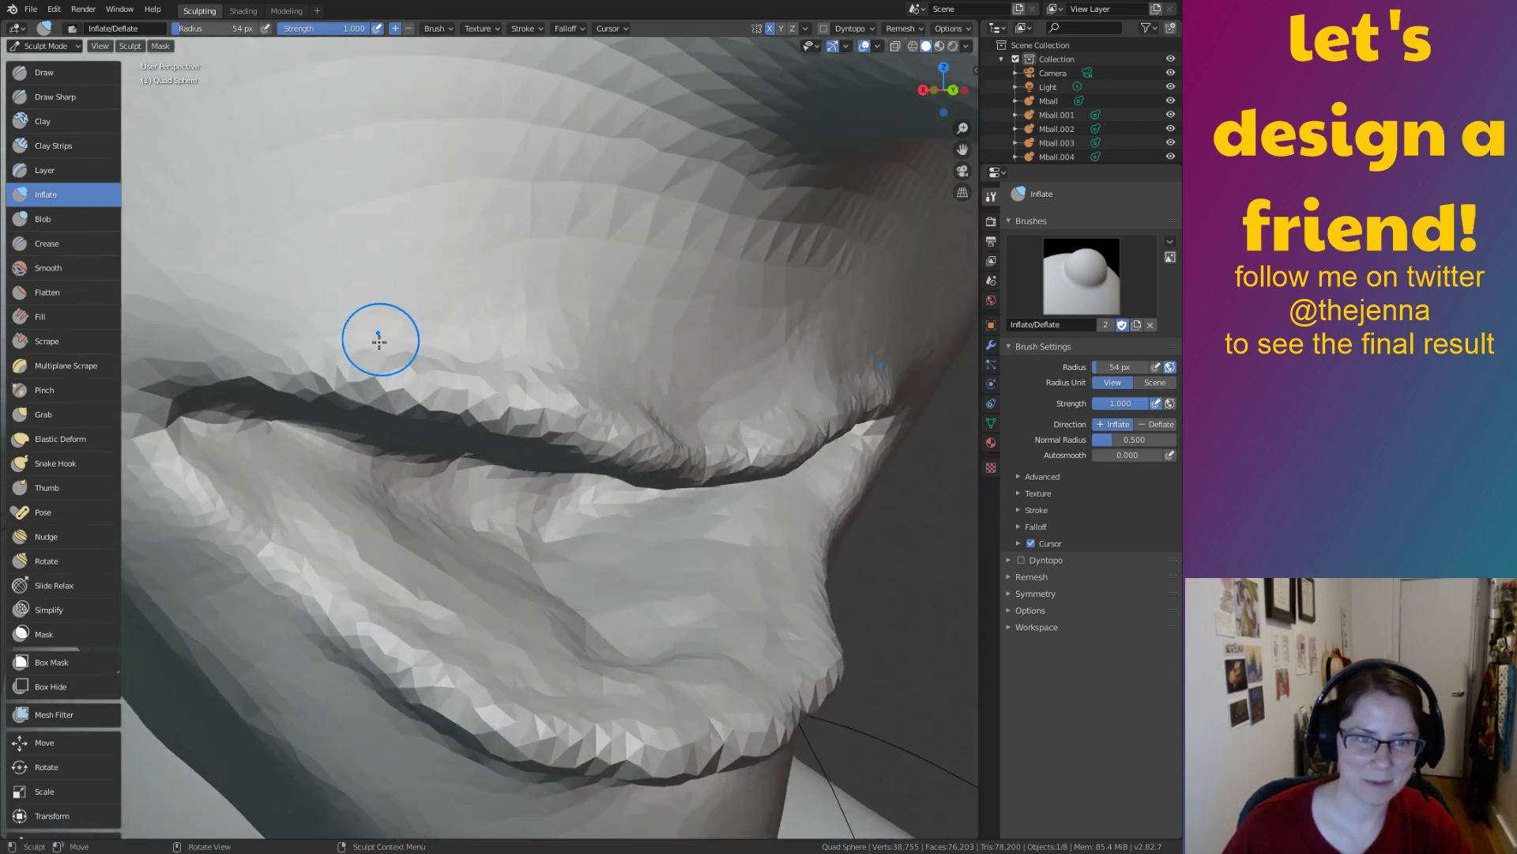
mouse_move(382, 343)
mouse_down()
mouse_move(419, 407)
mouse_move(539, 416)
mouse_move(482, 419)
mouse_move(525, 406)
mouse_up()
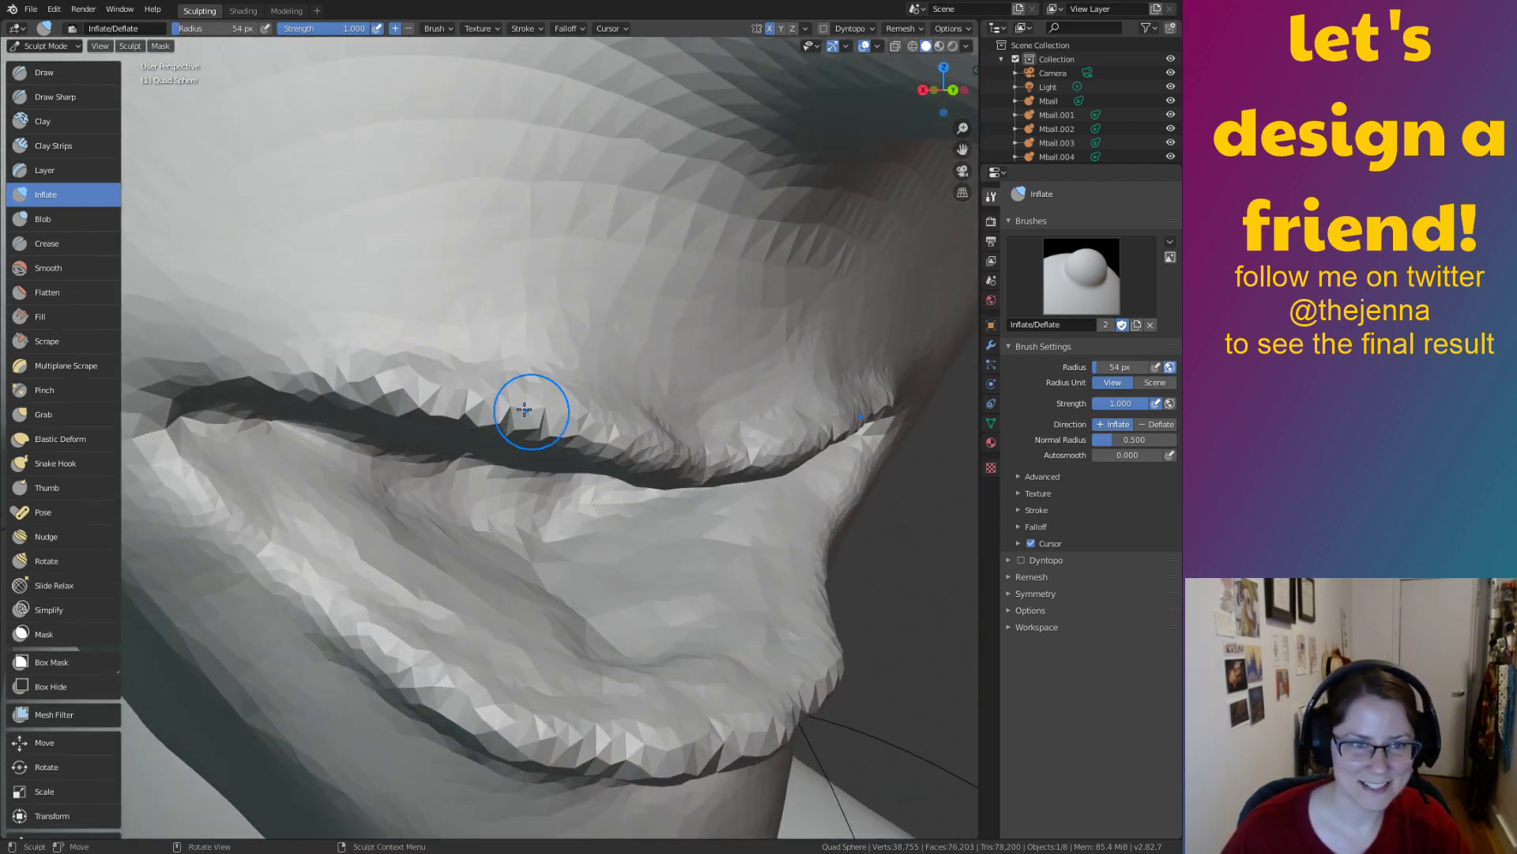
Smooth the jagged surface of the upper lip with the Smooth brush at strength 0.500
click(65, 270)
mouse_move(305, 366)
mouse_down()
mouse_move(660, 465)
mouse_move(791, 443)
mouse_move(766, 404)
mouse_up()
mouse_move(587, 390)
mouse_down()
mouse_move(352, 353)
mouse_move(317, 379)
mouse_up()
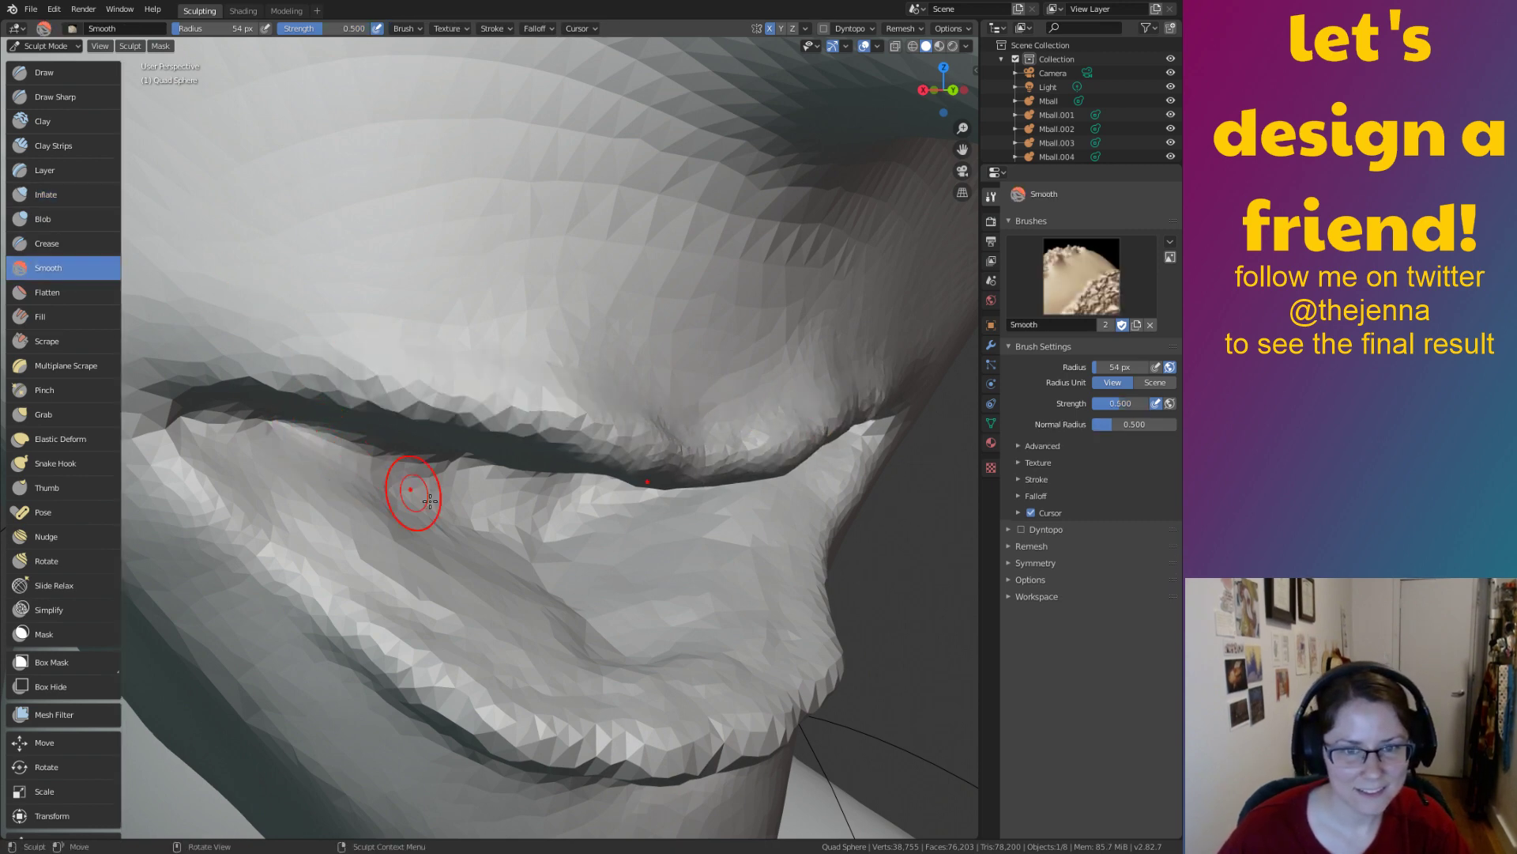
Smooth the underside and rim of the inflated lower lip from the side and the front
mouse_move(415, 689)
mouse_down()
mouse_move(431, 707)
mouse_move(434, 671)
mouse_move(260, 565)
mouse_move(334, 642)
mouse_up()
drag(636, 814, 677, 778)
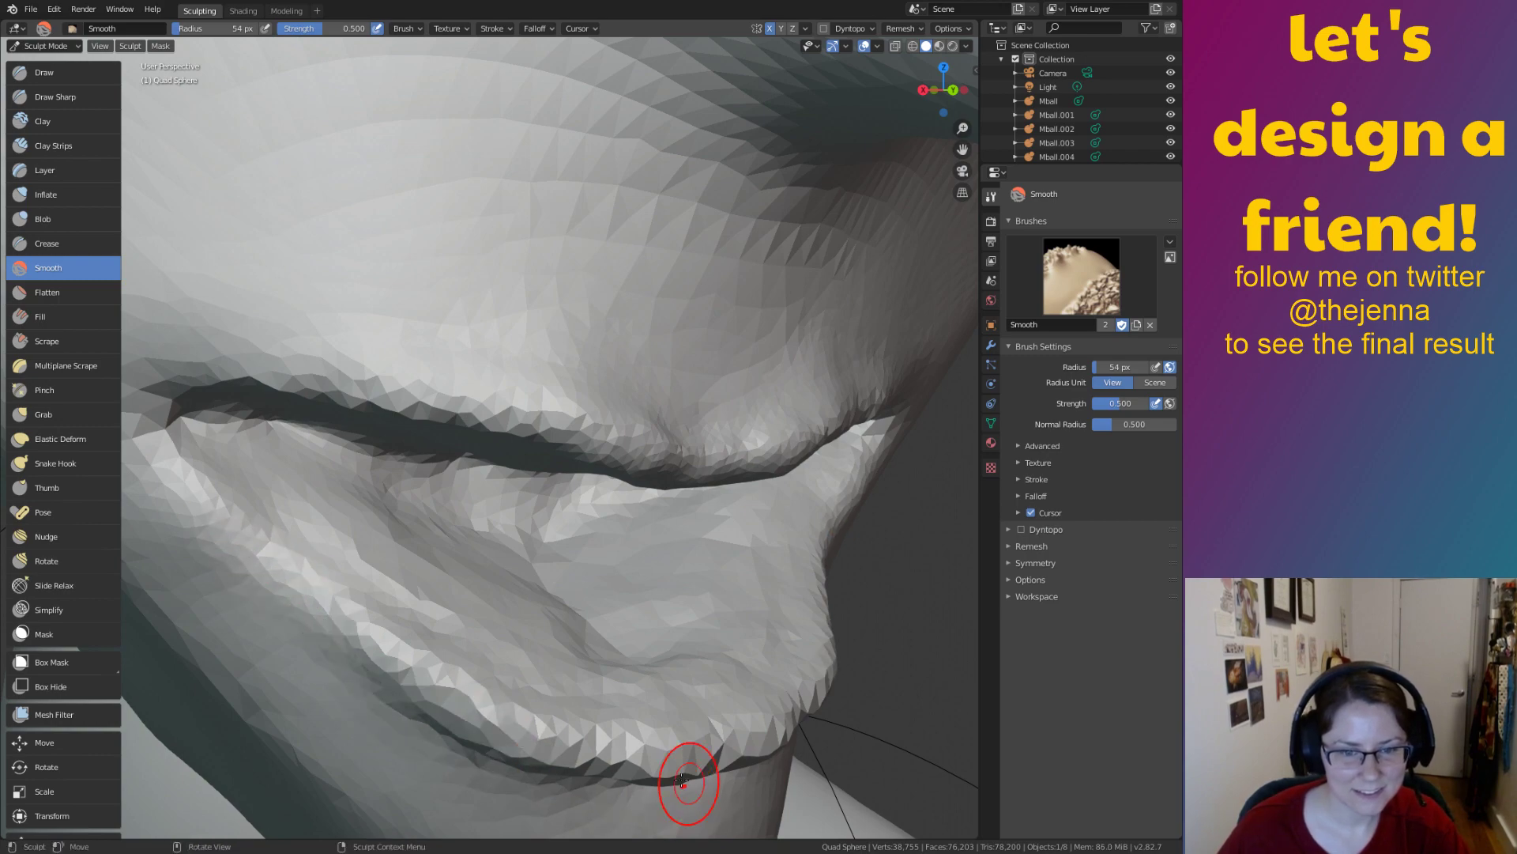
mouse_move(677, 778)
middle_down()
mouse_move(592, 728)
mouse_move(671, 688)
mouse_move(818, 778)
mouse_move(814, 701)
mouse_move(735, 575)
mouse_move(763, 639)
mouse_move(779, 534)
middle_up()
drag(865, 429, 623, 470)
mouse_move(620, 472)
mouse_down()
mouse_move(760, 447)
mouse_move(538, 468)
mouse_up()
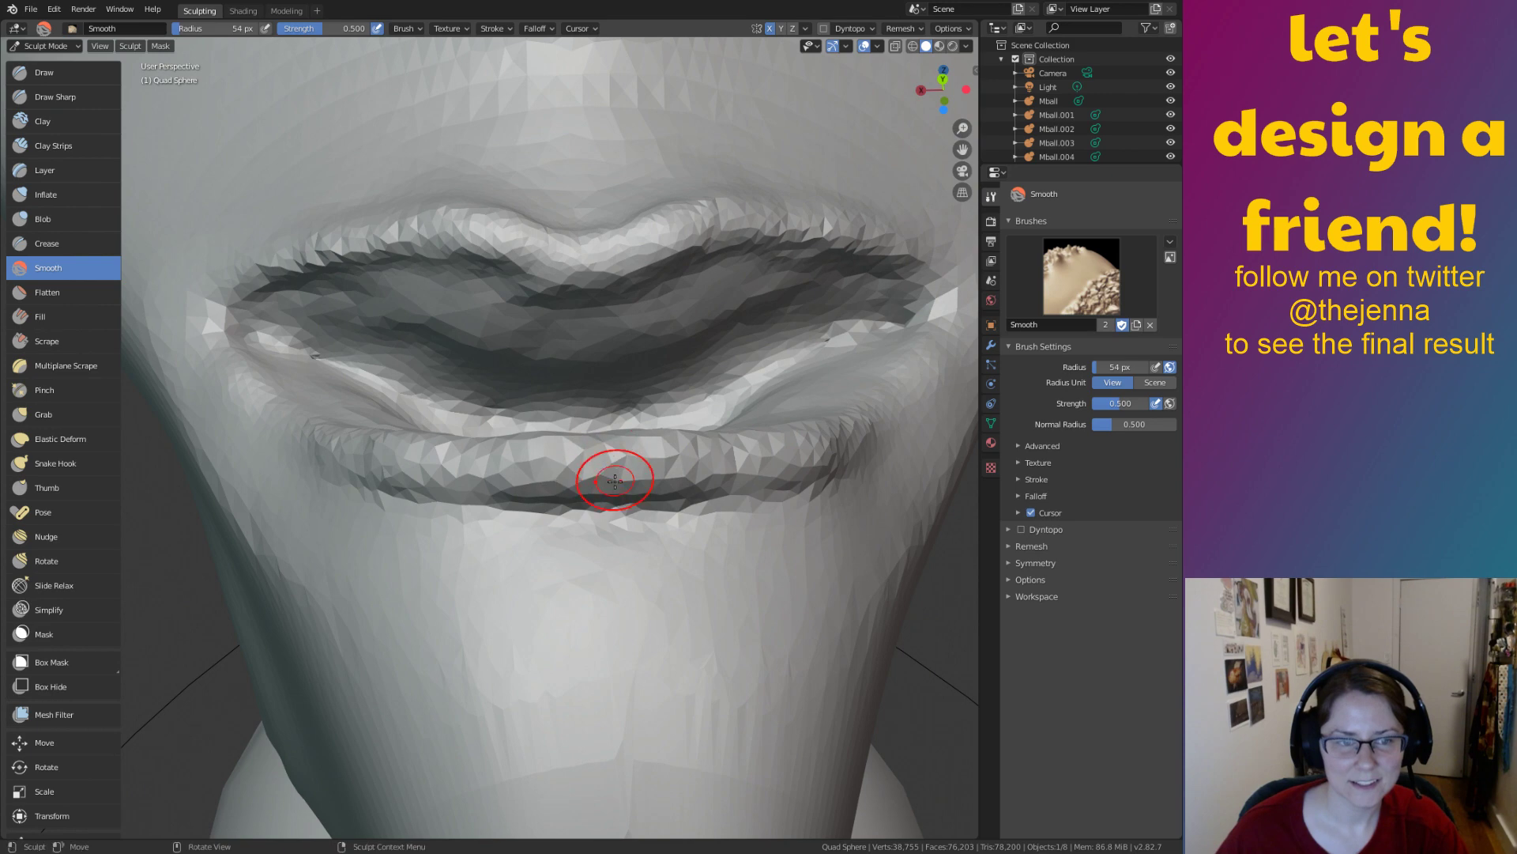
Examine the reshaped mouth, the whole head and the body beneath it from several angles
middle_drag(613, 477, 606, 519)
mouse_move(608, 581)
middle_down()
mouse_move(633, 609)
mouse_move(642, 674)
mouse_move(620, 630)
middle_up()
mouse_move(602, 550)
ctrl+middle_down()
mouse_move(711, 712)
mouse_move(830, 794)
mouse_move(843, 781)
ctrl+middle_up()
mouse_move(714, 524)
ctrl+middle_down()
mouse_move(773, 596)
mouse_move(787, 568)
ctrl+middle_up()
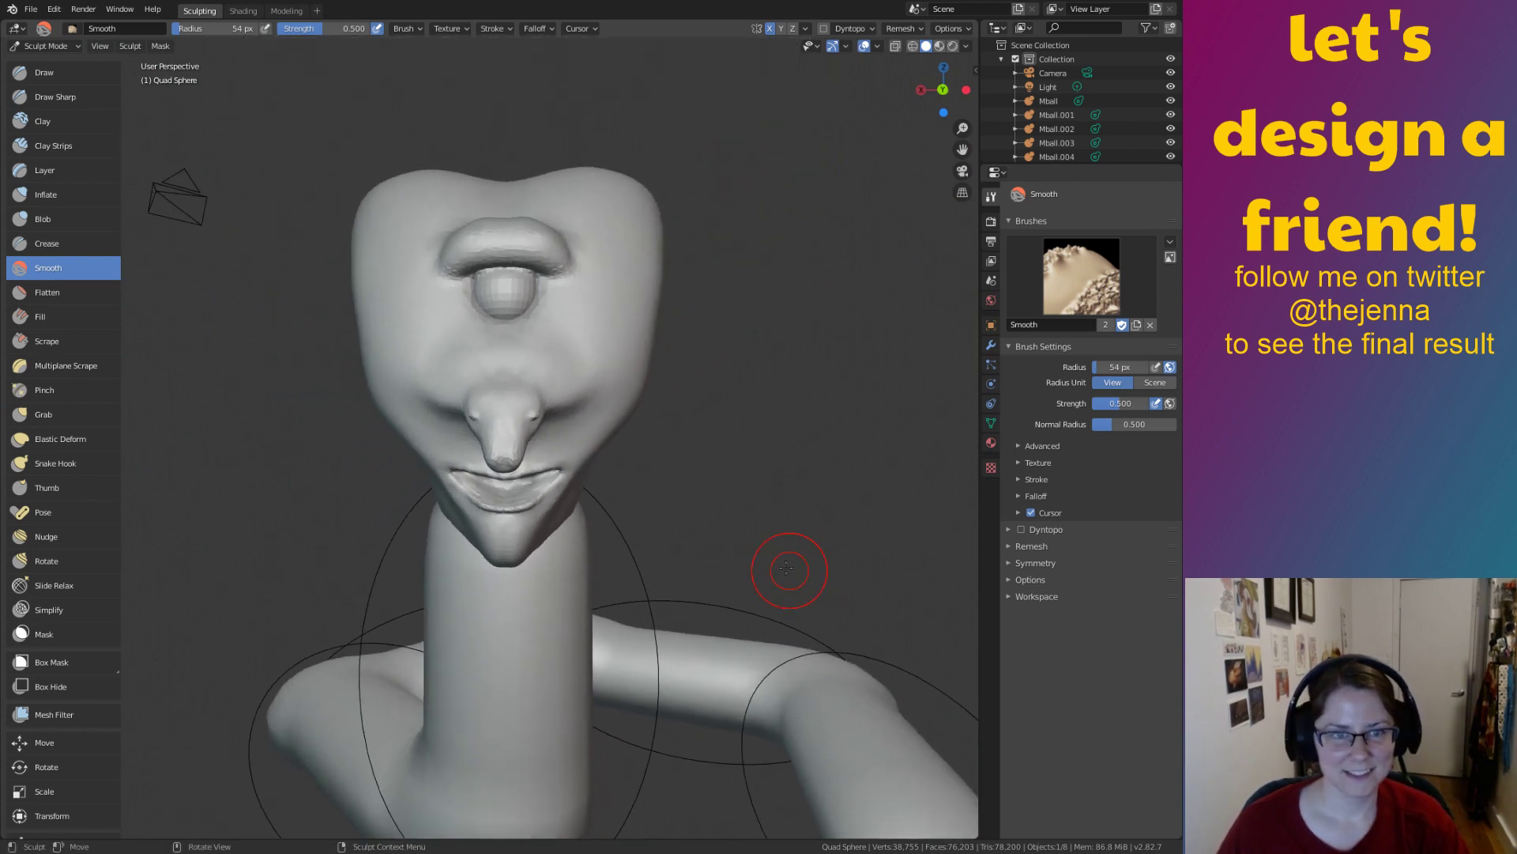
mouse_move(770, 493)
middle_down()
mouse_move(544, 523)
mouse_move(616, 497)
mouse_move(711, 498)
mouse_move(726, 475)
middle_up()
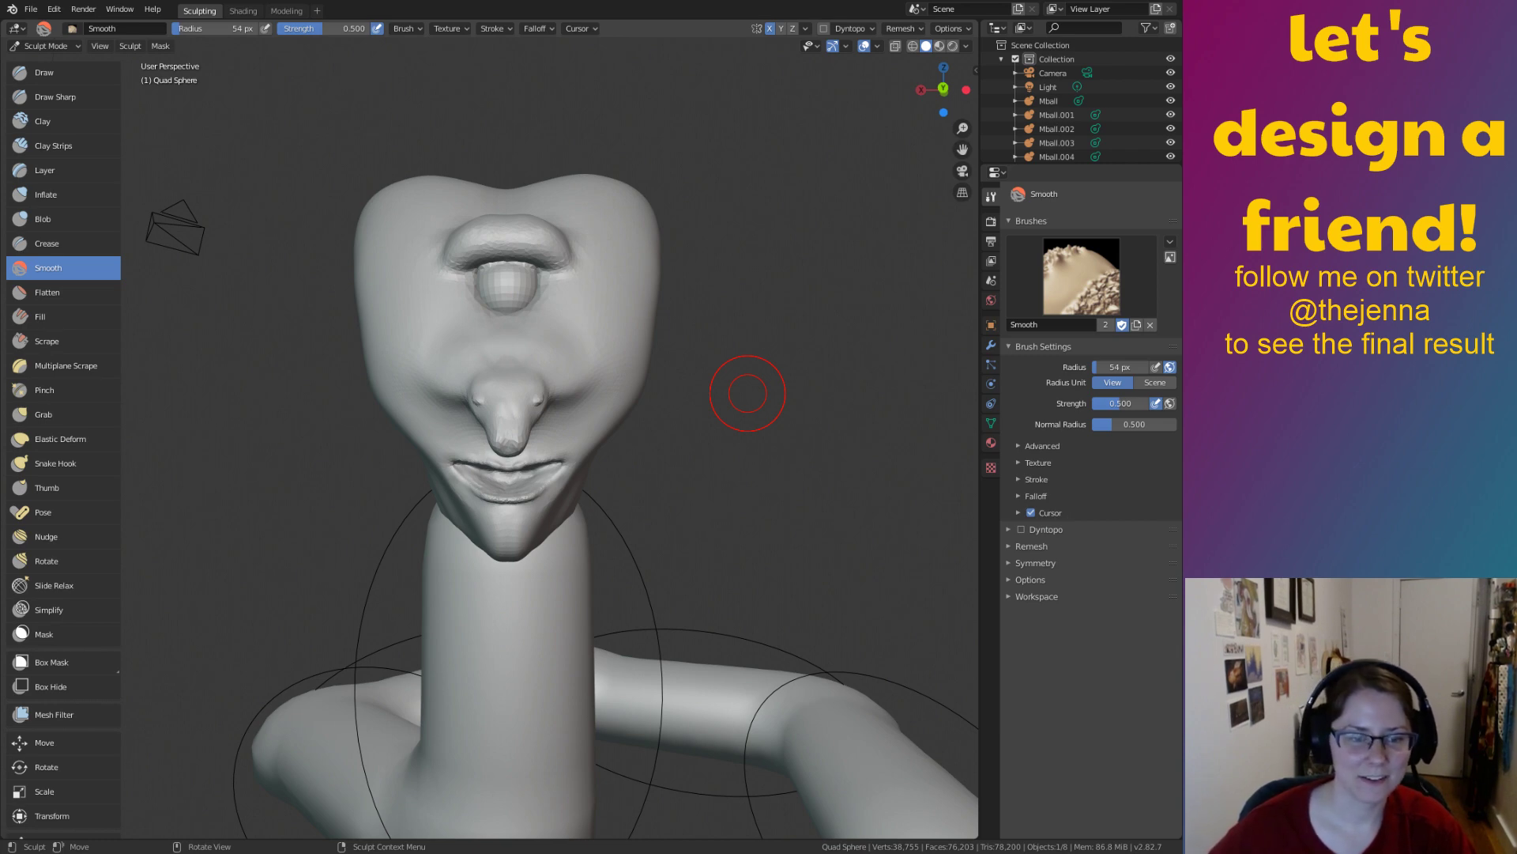
mouse_move(653, 531)
middle_down()
mouse_move(701, 474)
mouse_move(755, 543)
middle_up()
scroll(755, 542, up, 1)
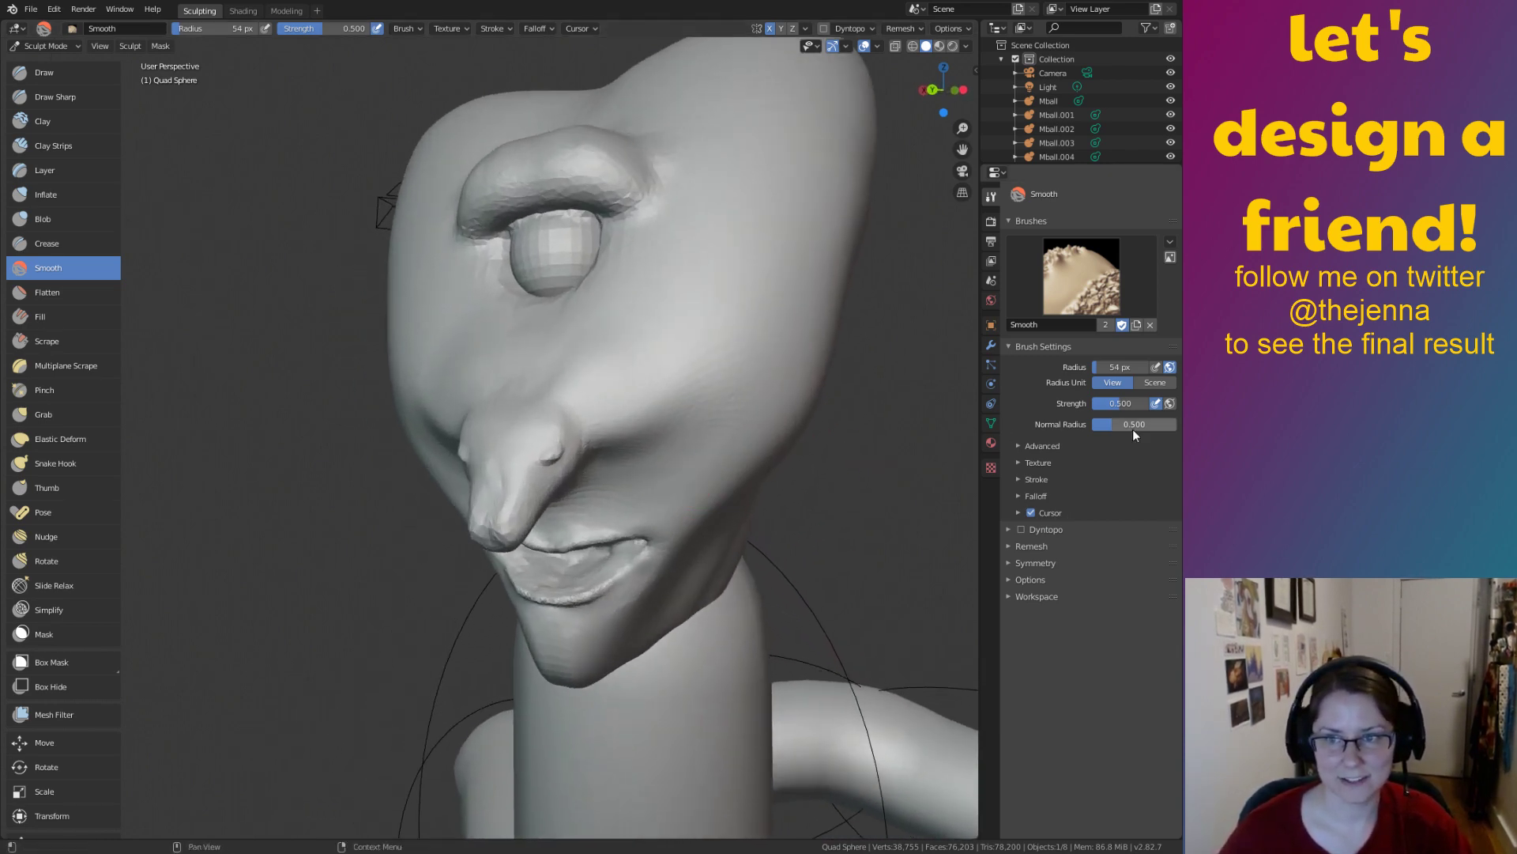
mouse_move(852, 579)
shift+middle_down()
mouse_move(820, 526)
mouse_move(786, 508)
mouse_move(742, 517)
shift+middle_up()
mouse_move(624, 523)
middle_down()
mouse_move(588, 526)
mouse_move(854, 529)
mouse_move(562, 539)
mouse_move(486, 518)
middle_up()
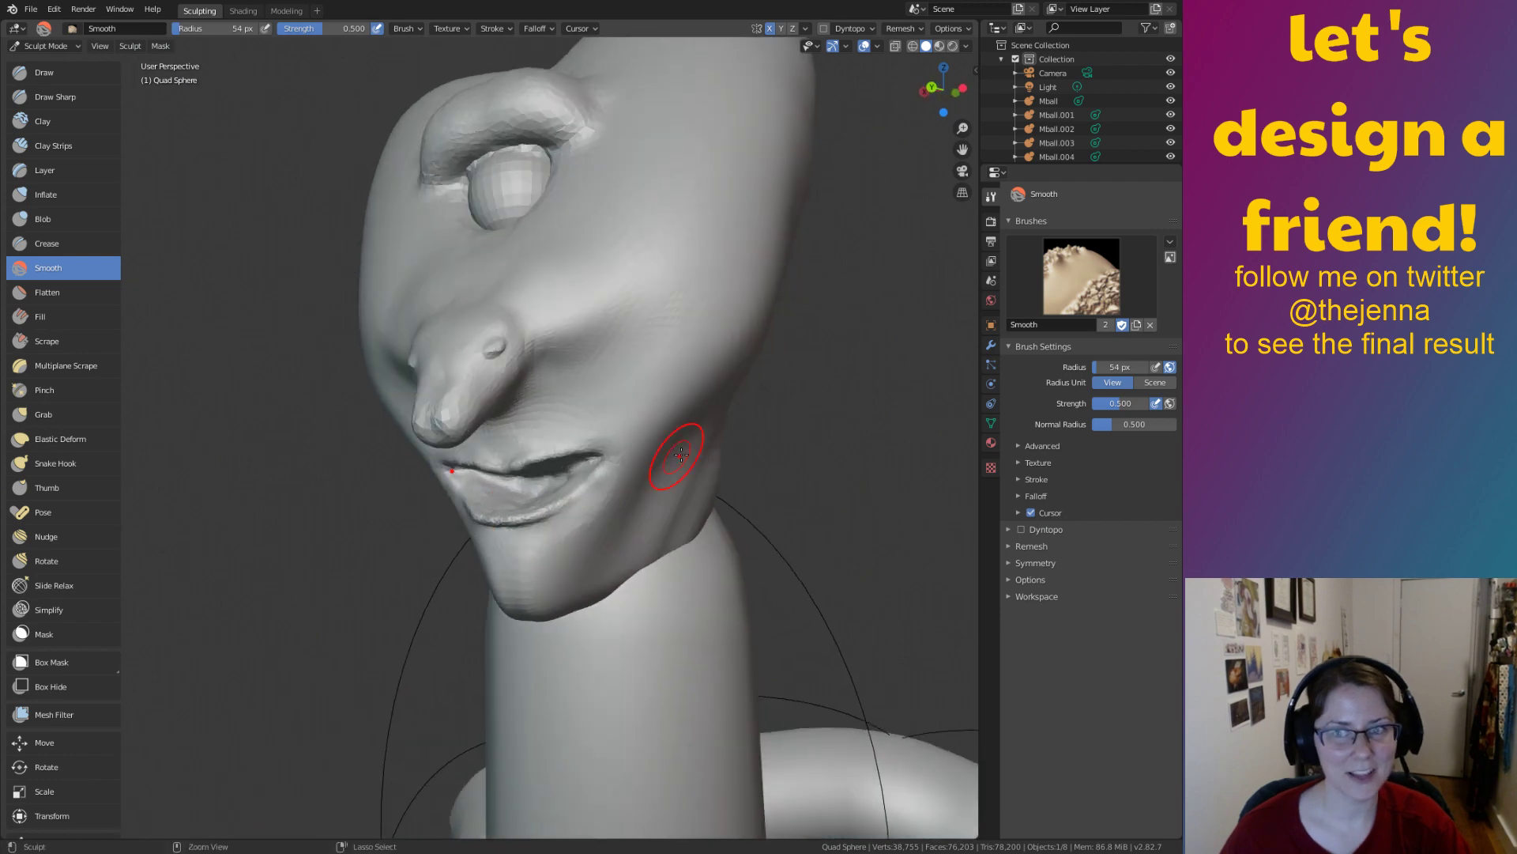
ctrl+middle_drag(677, 454, 832, 701)
mouse_move(738, 545)
shift+middle_down()
mouse_move(672, 451)
mouse_move(703, 508)
mouse_move(788, 497)
mouse_move(728, 510)
mouse_move(796, 489)
mouse_move(750, 482)
mouse_move(785, 430)
mouse_move(787, 480)
mouse_move(774, 467)
mouse_move(803, 444)
shift+middle_up()
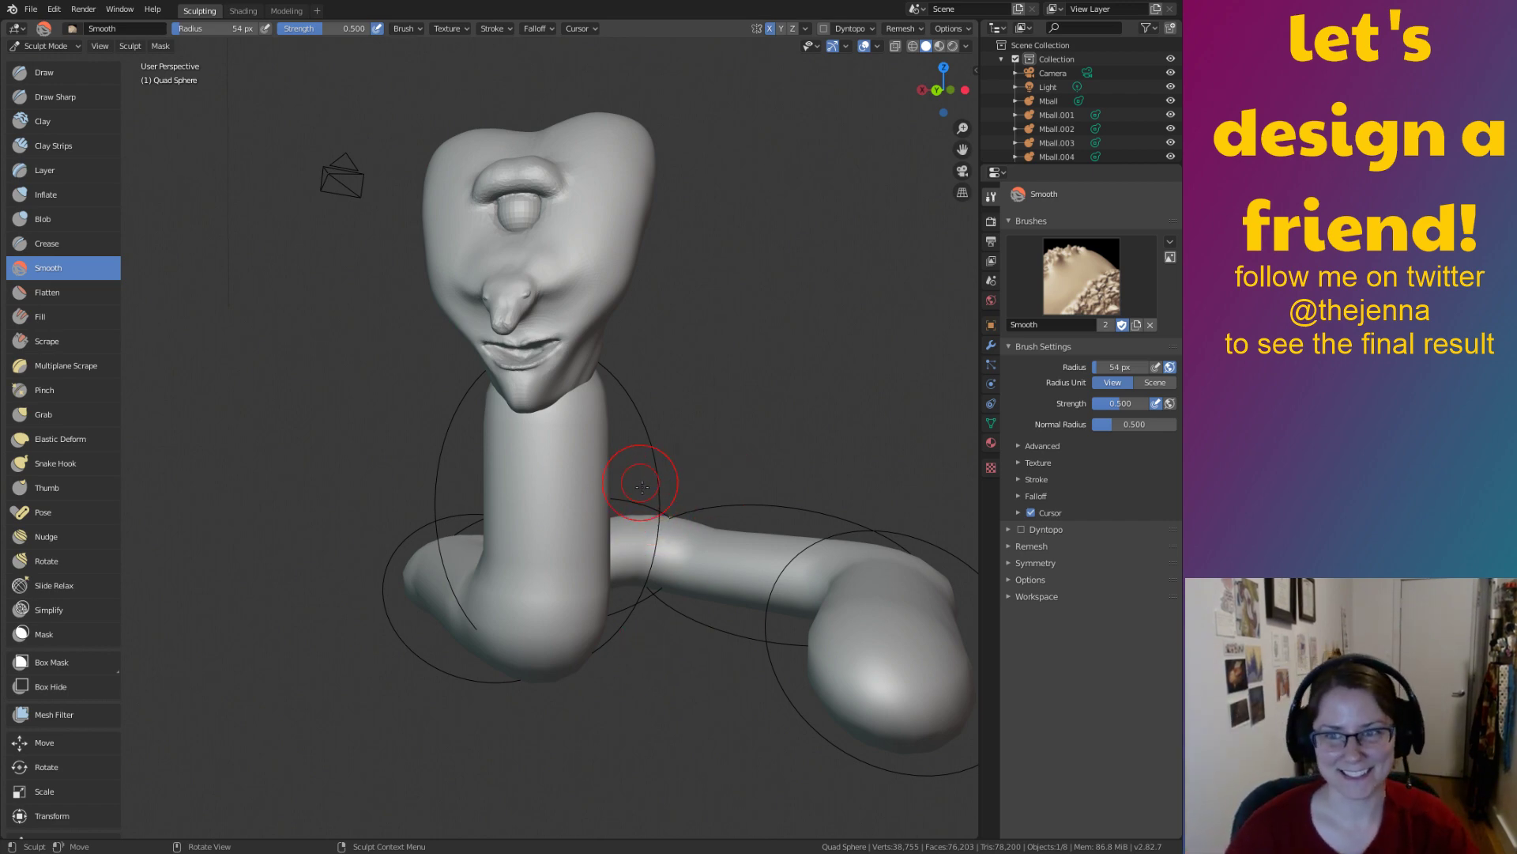
middle_drag(648, 434, 600, 442)
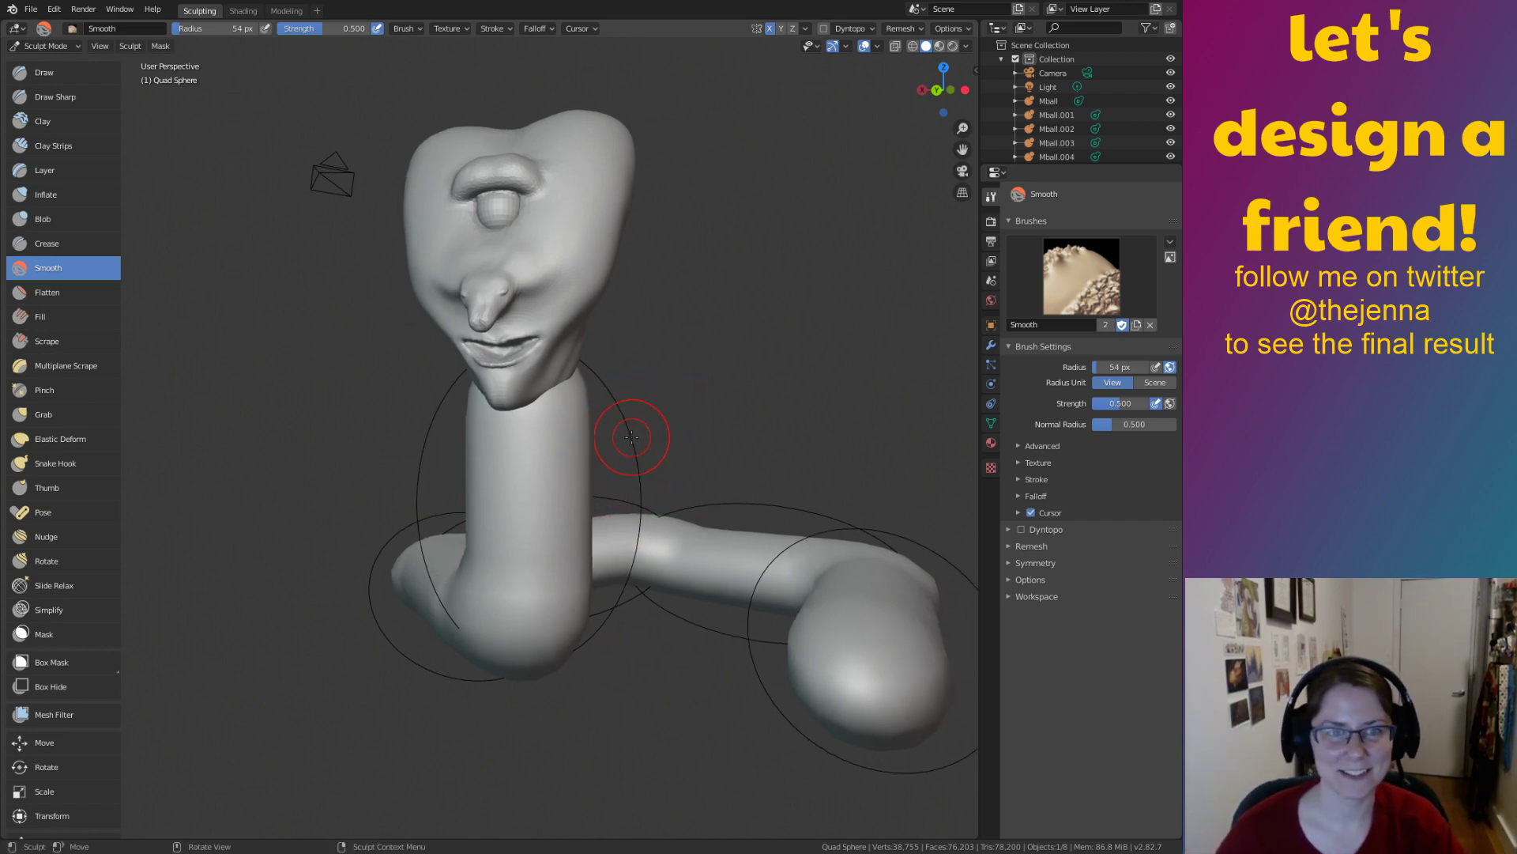
mouse_move(641, 337)
middle_down()
mouse_move(678, 365)
mouse_move(785, 588)
middle_up()
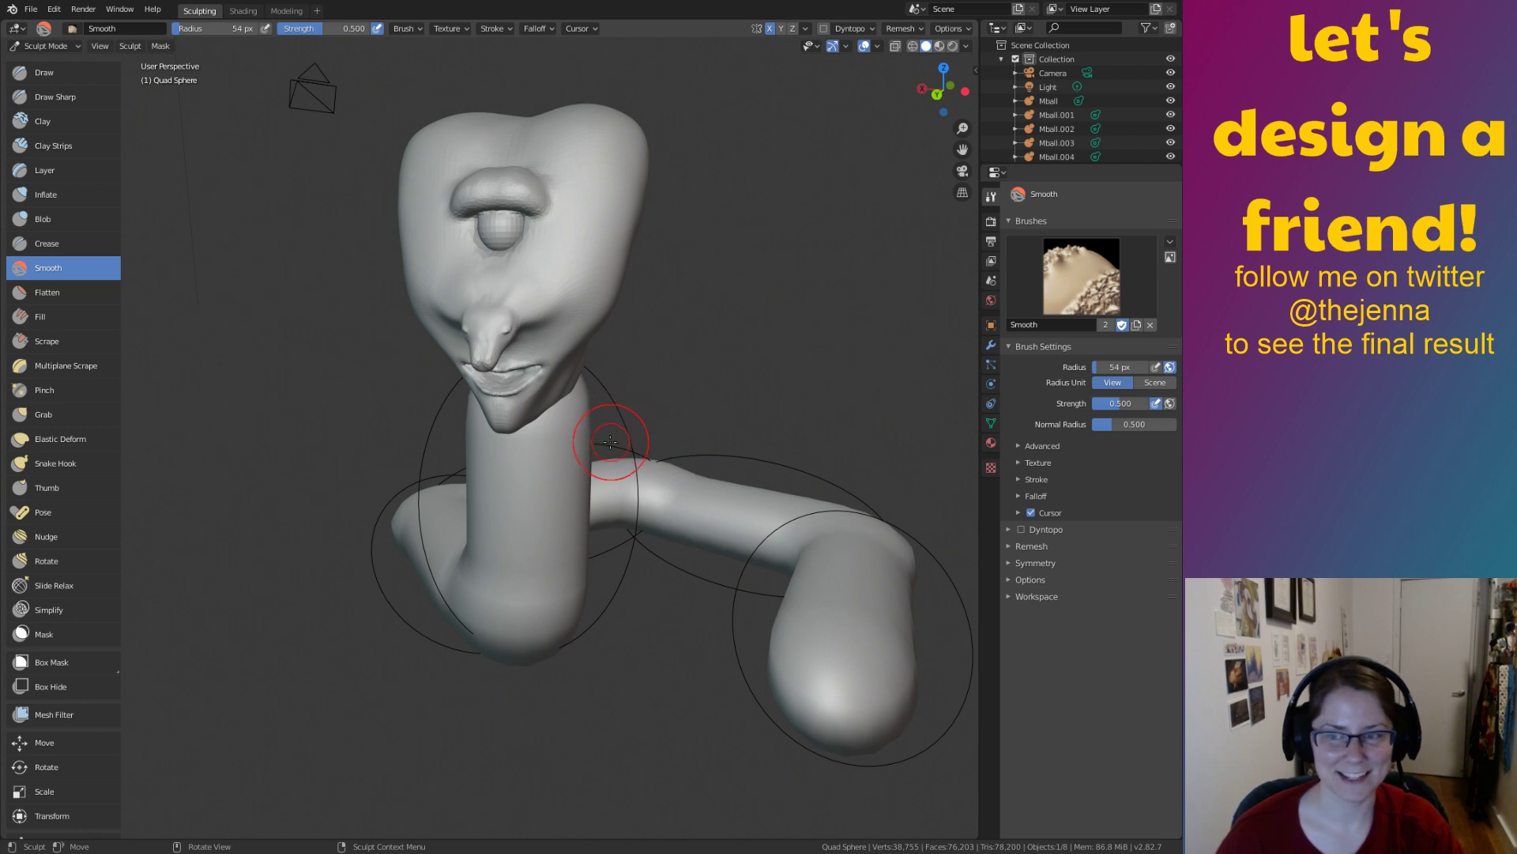
mouse_move(555, 449)
middle_down()
mouse_move(498, 452)
mouse_move(605, 467)
middle_up()
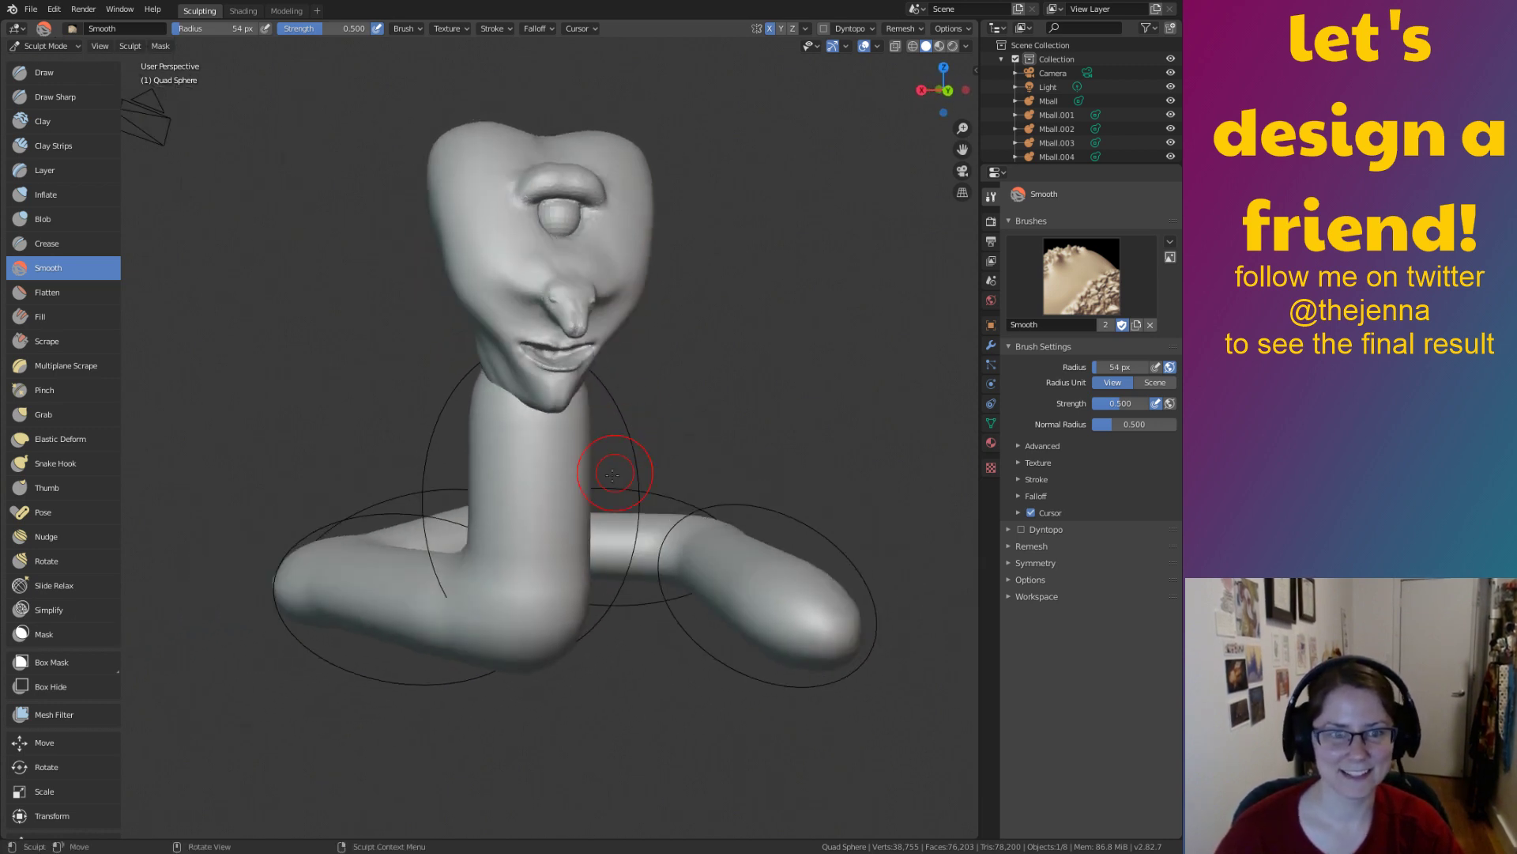
ctrl+middle_drag(468, 146, 521, 206)
ctrl+drag(702, 230, 728, 286)
mouse_move(727, 286)
ctrl+middle_down()
mouse_move(751, 320)
mouse_move(703, 332)
ctrl+middle_up()
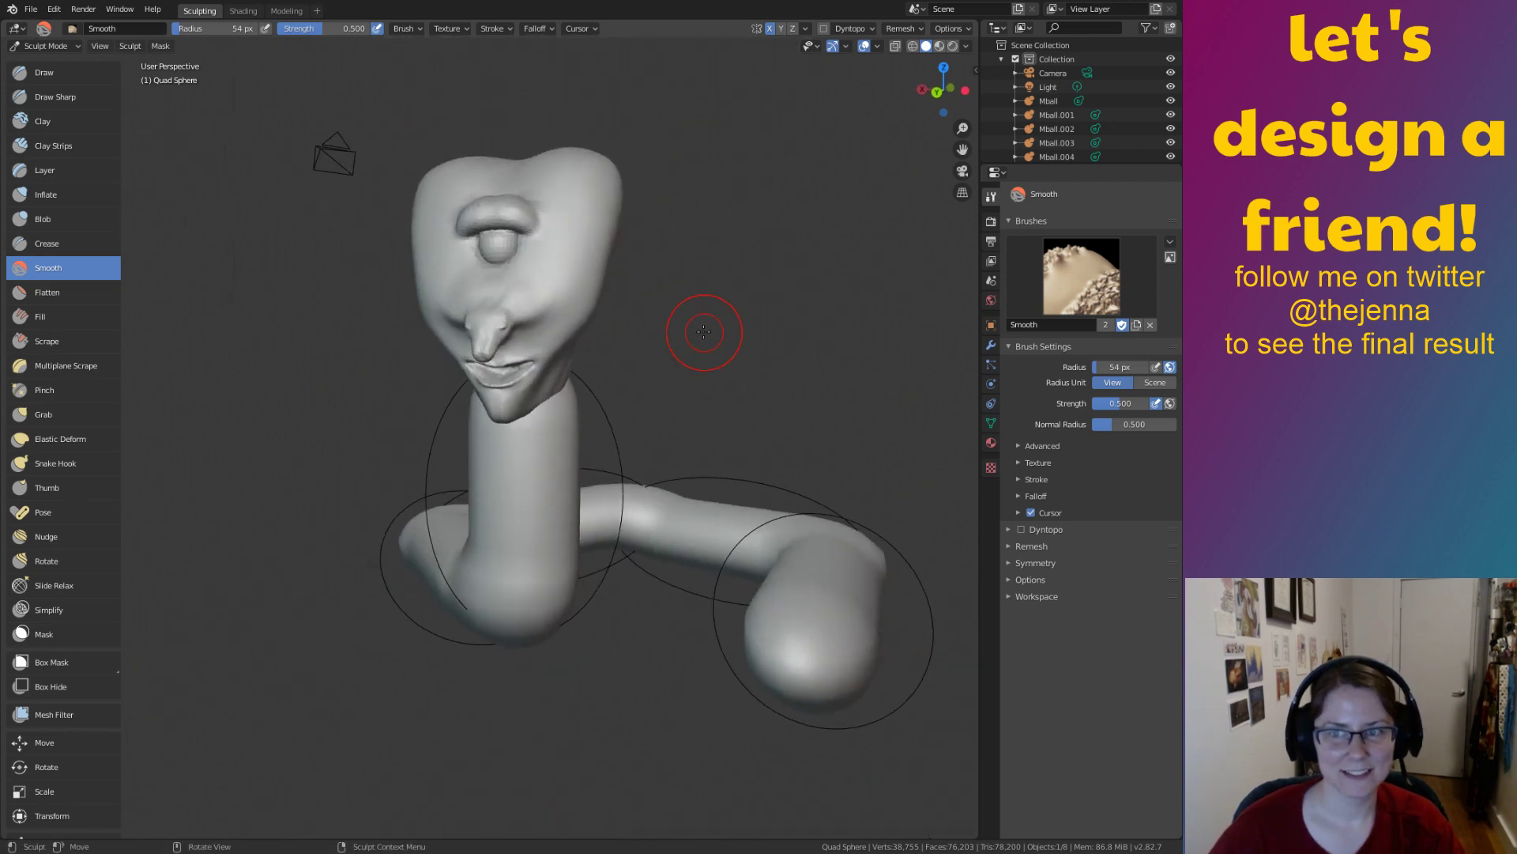
Switch to the Modeling workspace and return the head from Edit Mode to Object Mode
click(243, 11)
click(284, 10)
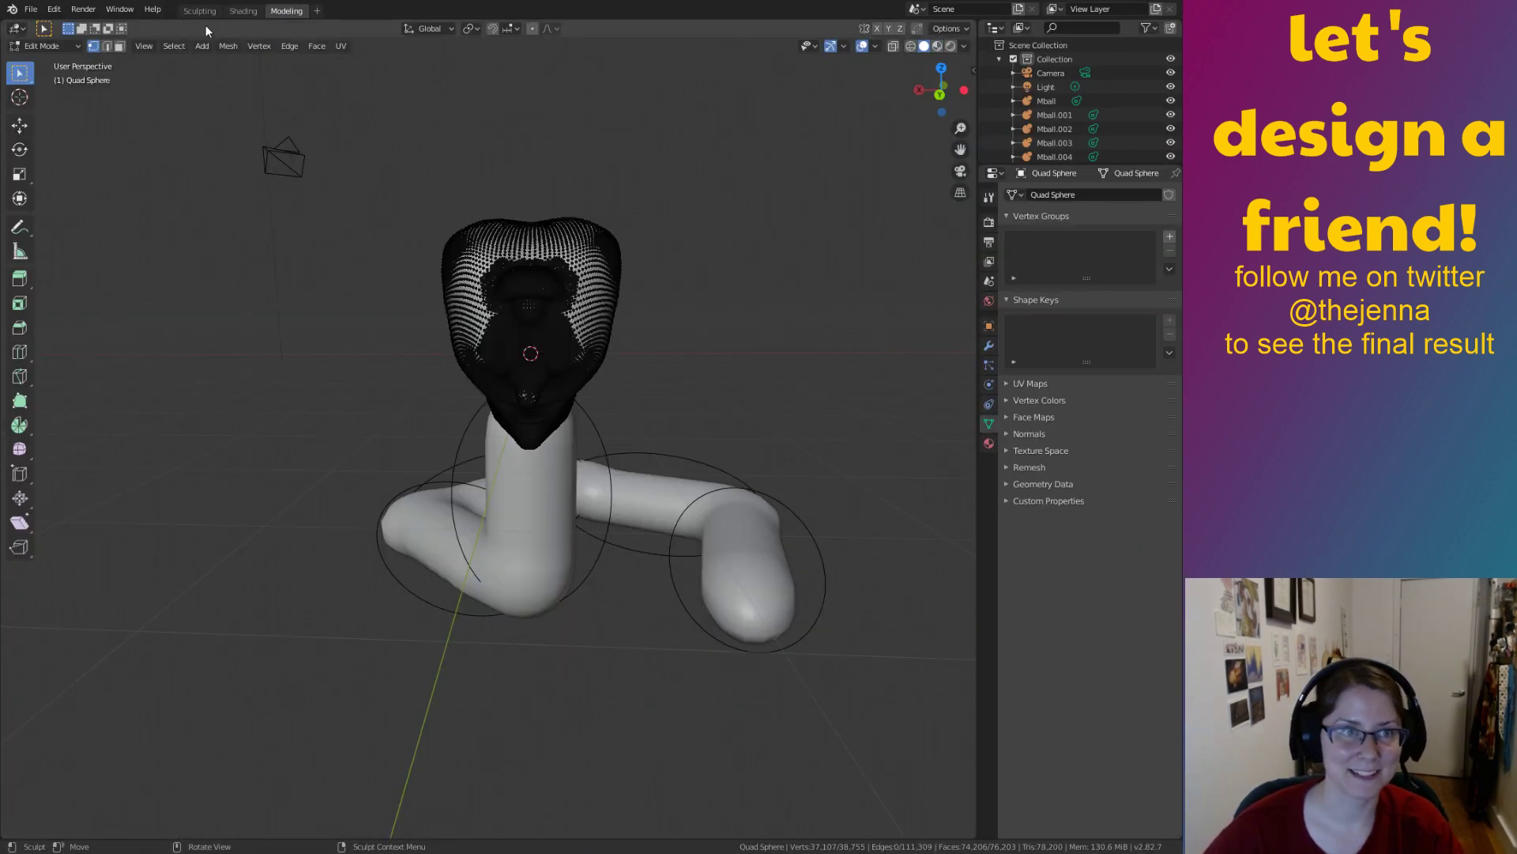
key(Tab)
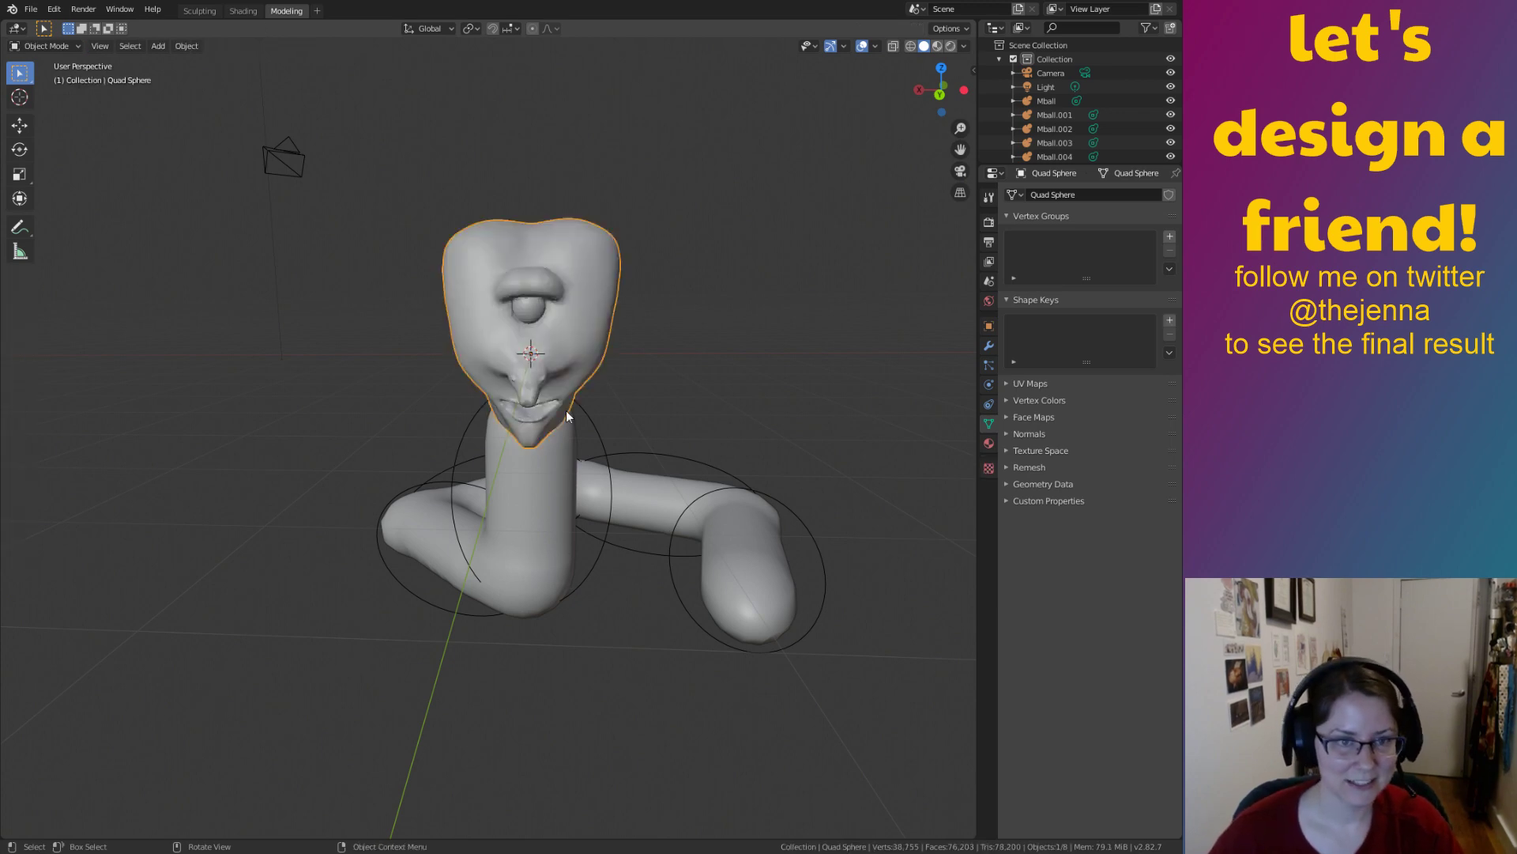
Select all five metaball pieces of the coiled body and convert them into a mesh
click(759, 592)
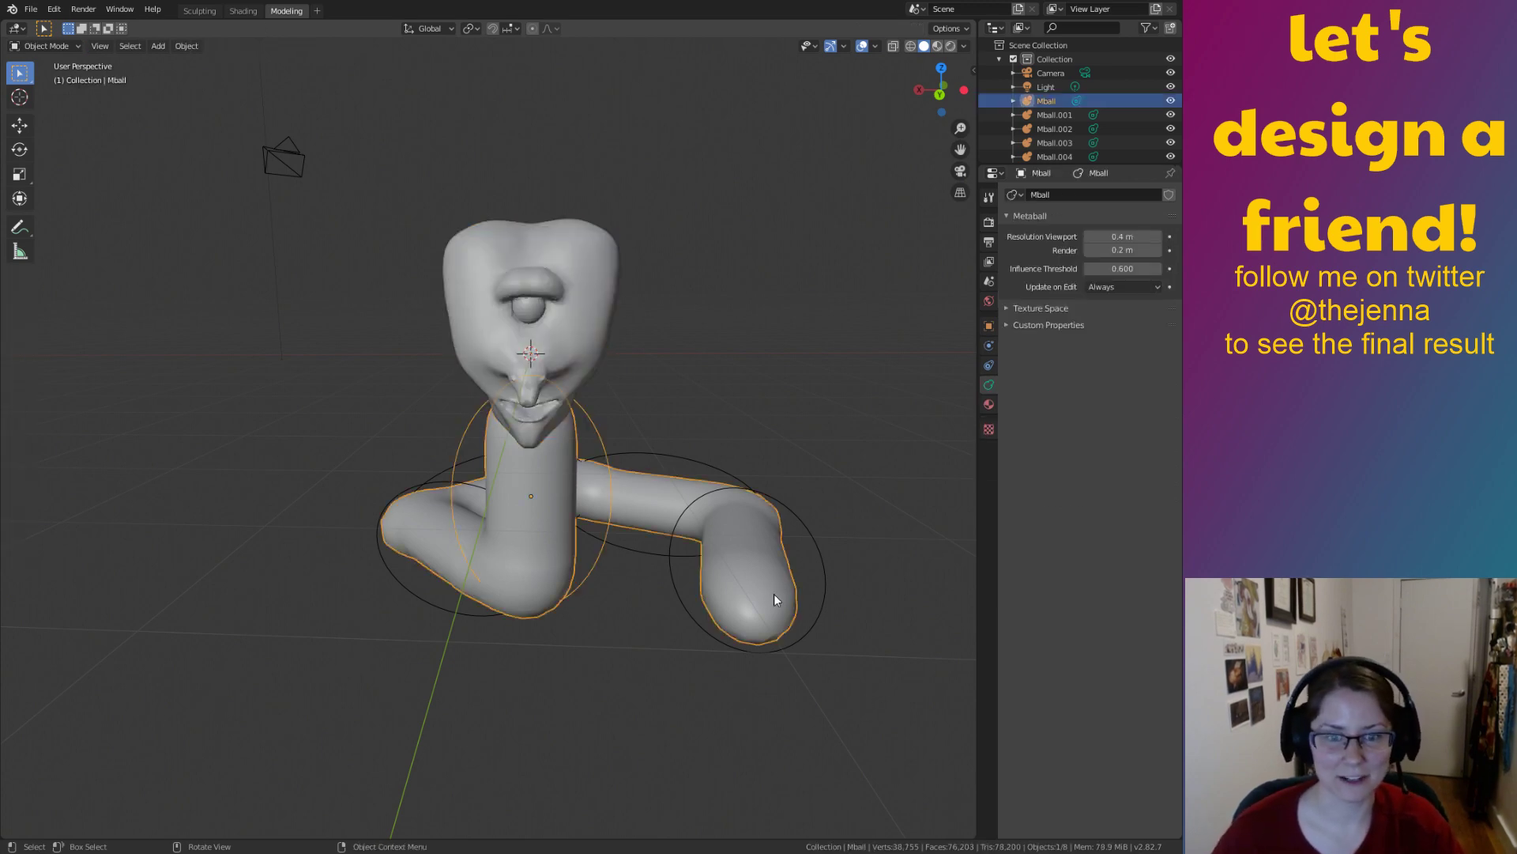
right_click(742, 585)
click(772, 591)
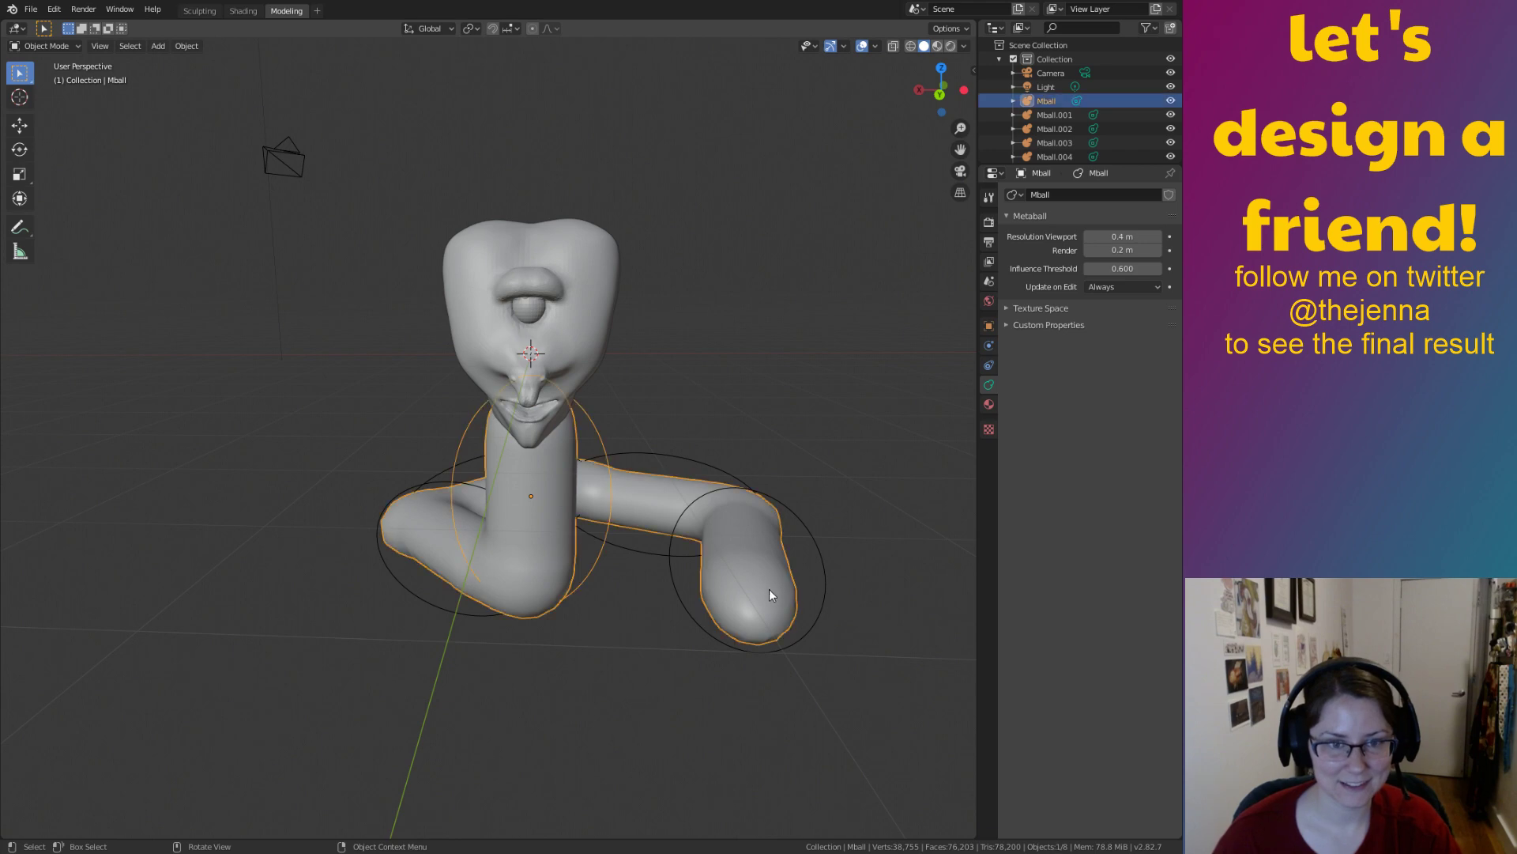
middle_drag(770, 590, 728, 614)
right_click(729, 615)
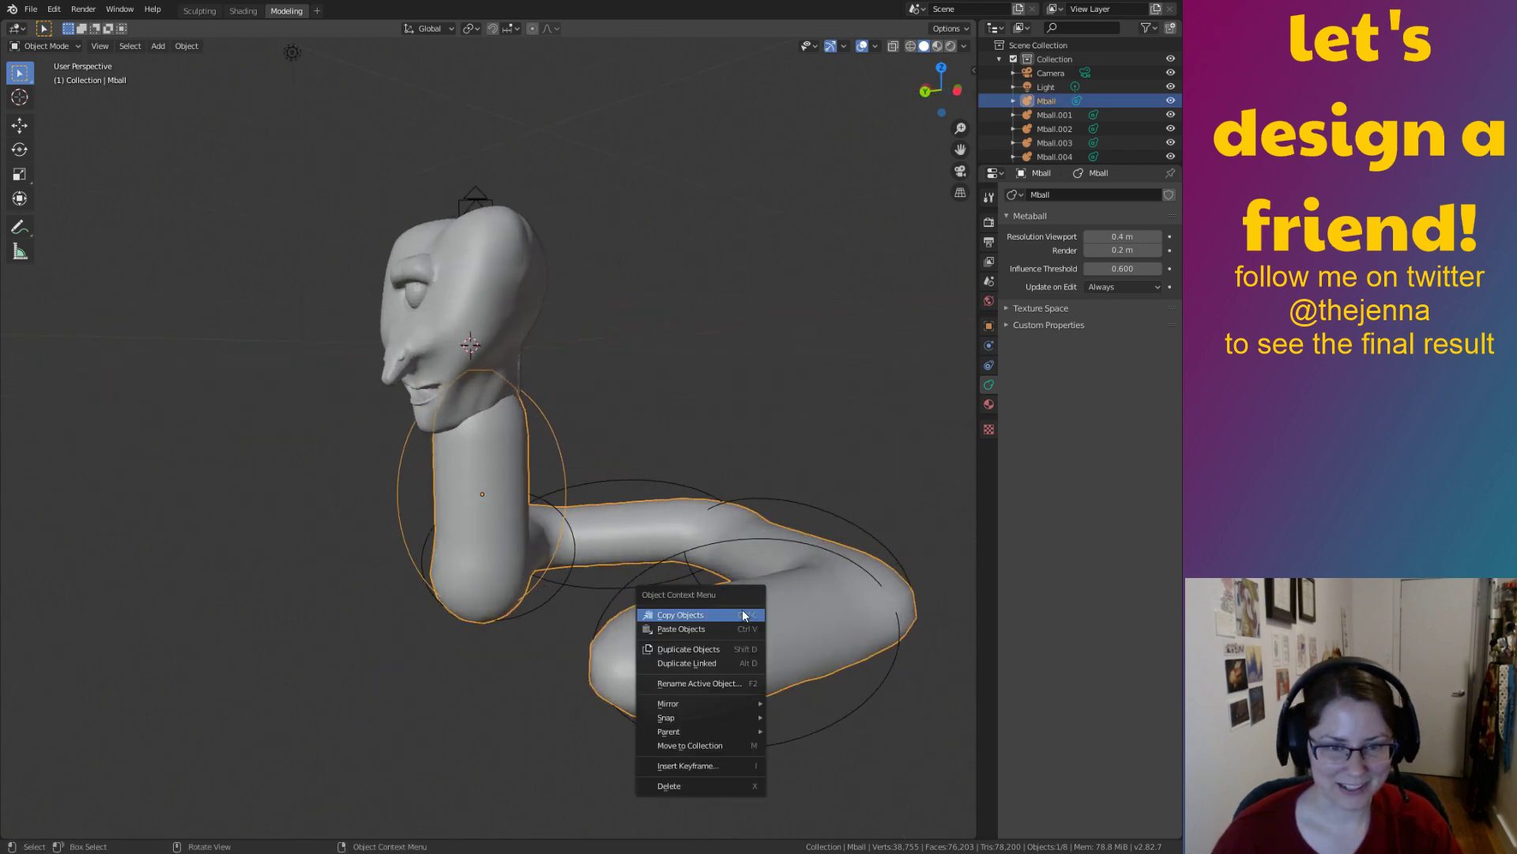
drag(939, 743, 496, 528)
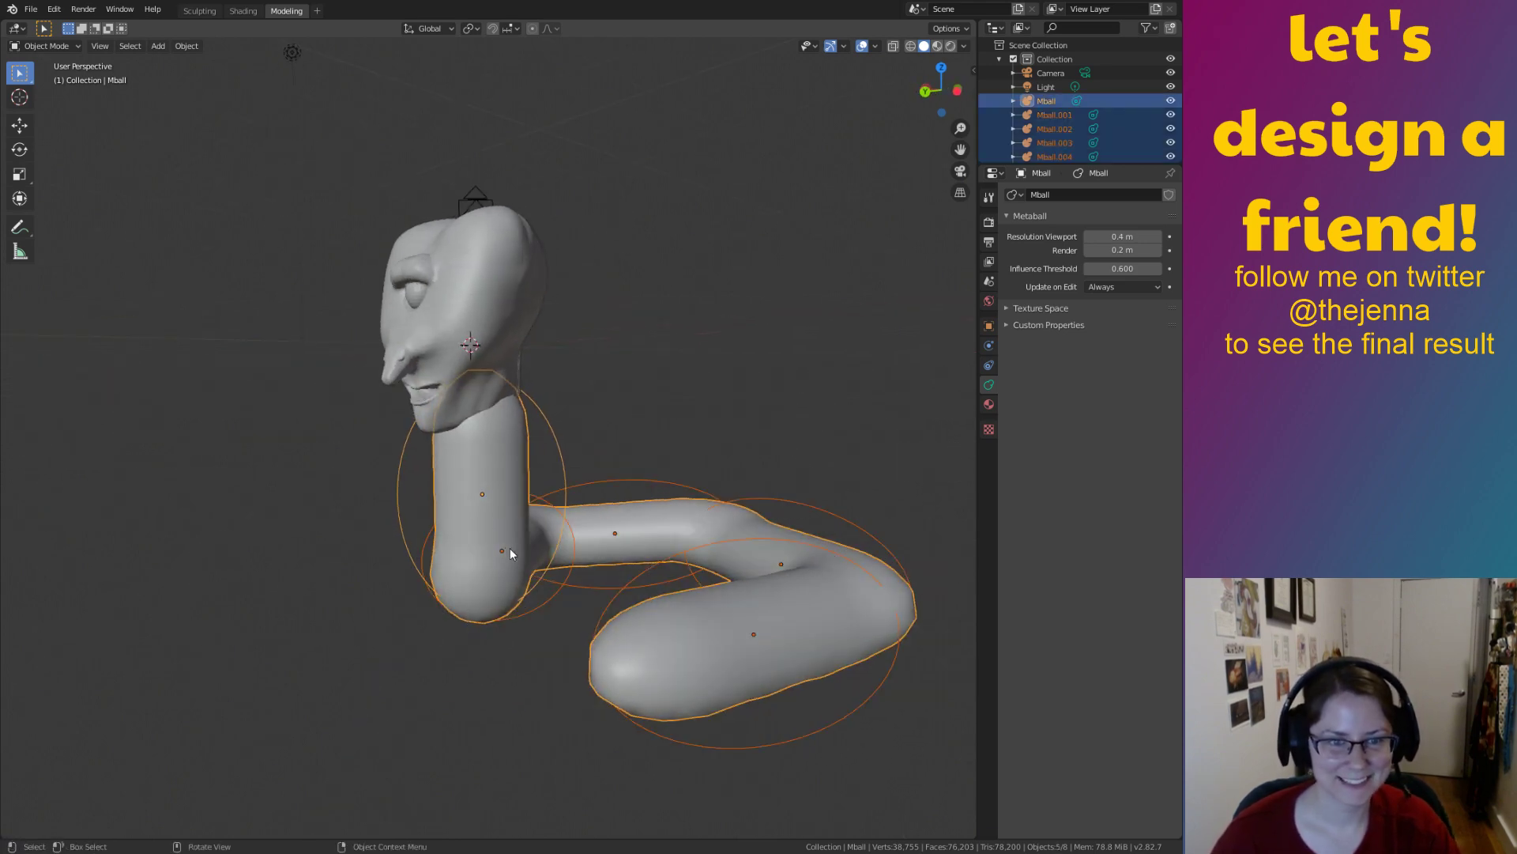
click(188, 47)
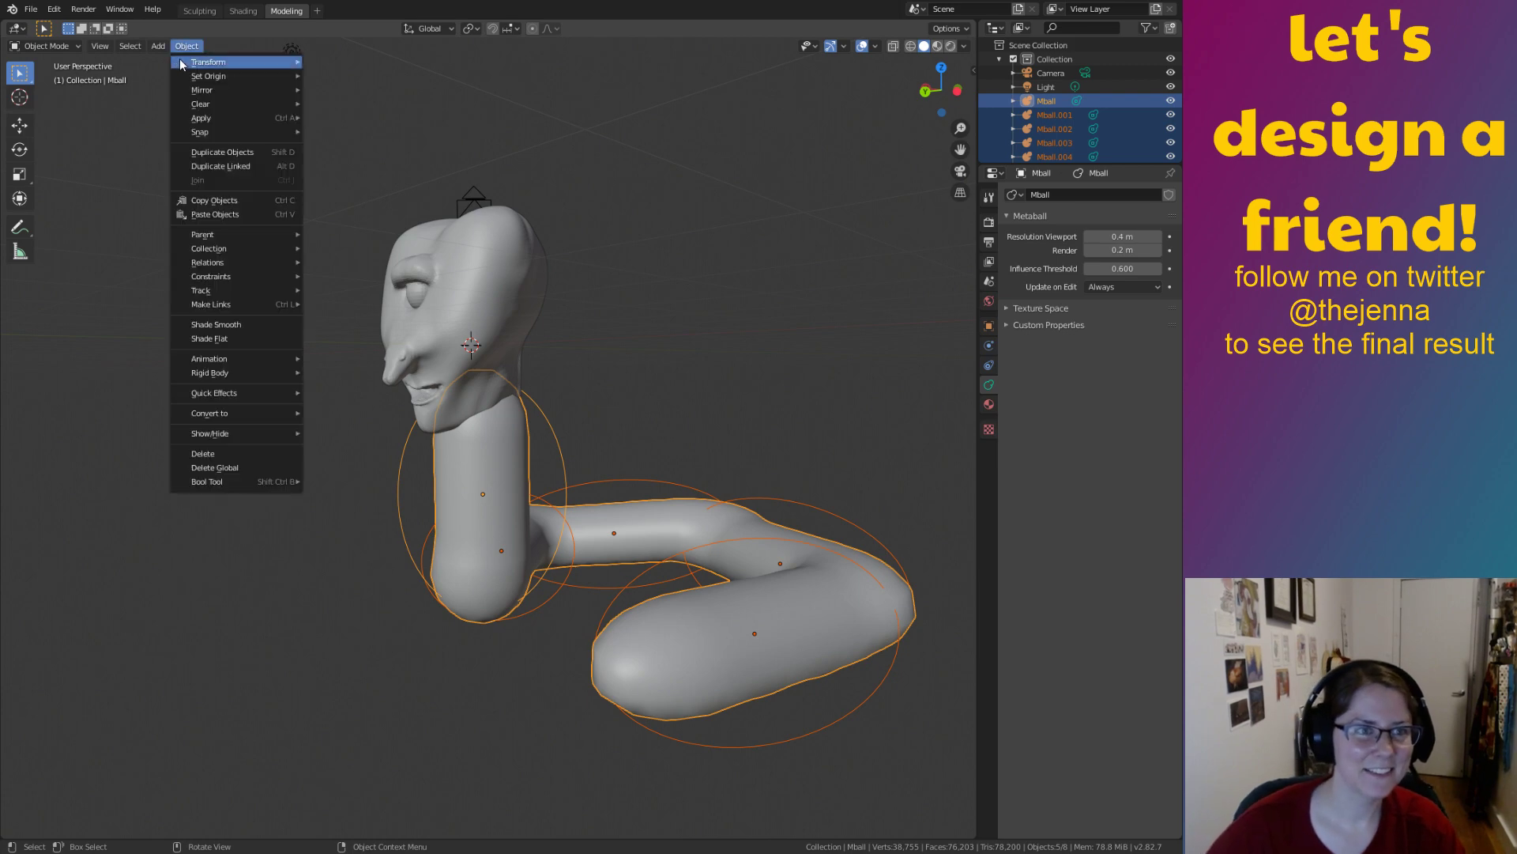
mouse_move(194, 65)
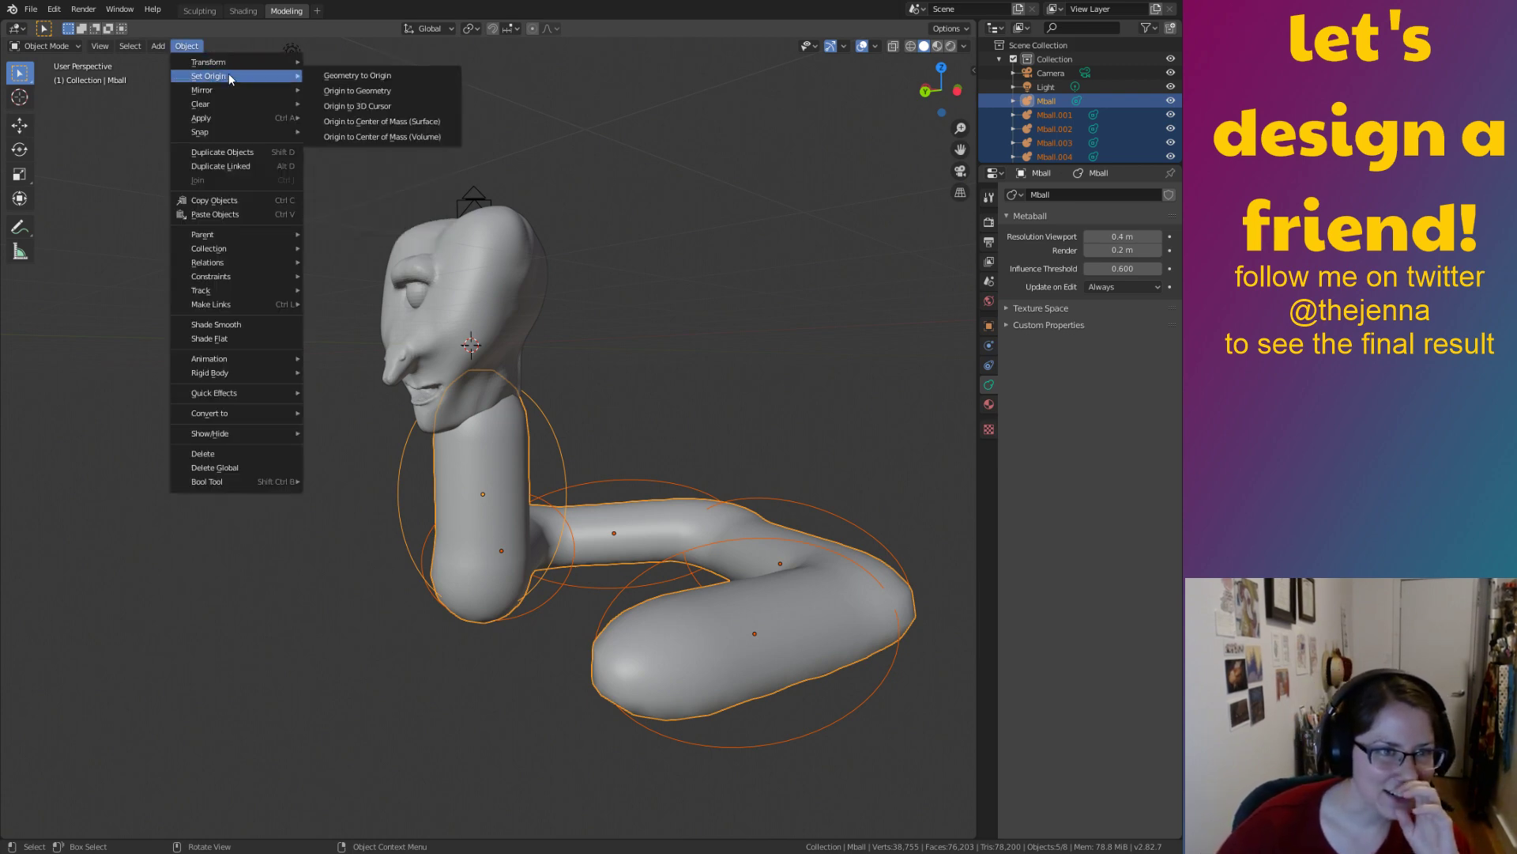
mouse_move(226, 119)
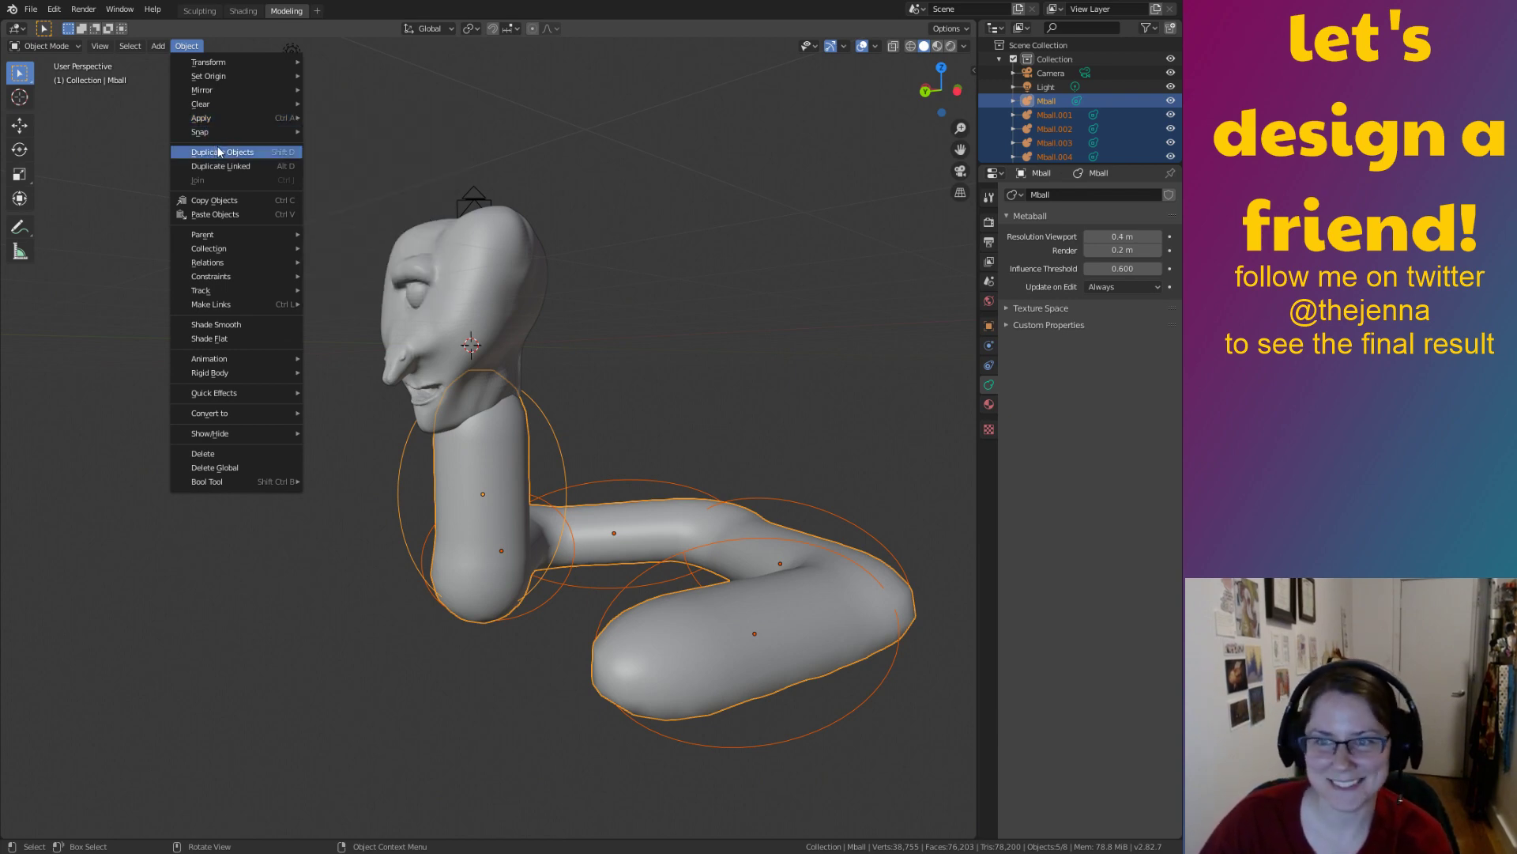
mouse_move(269, 249)
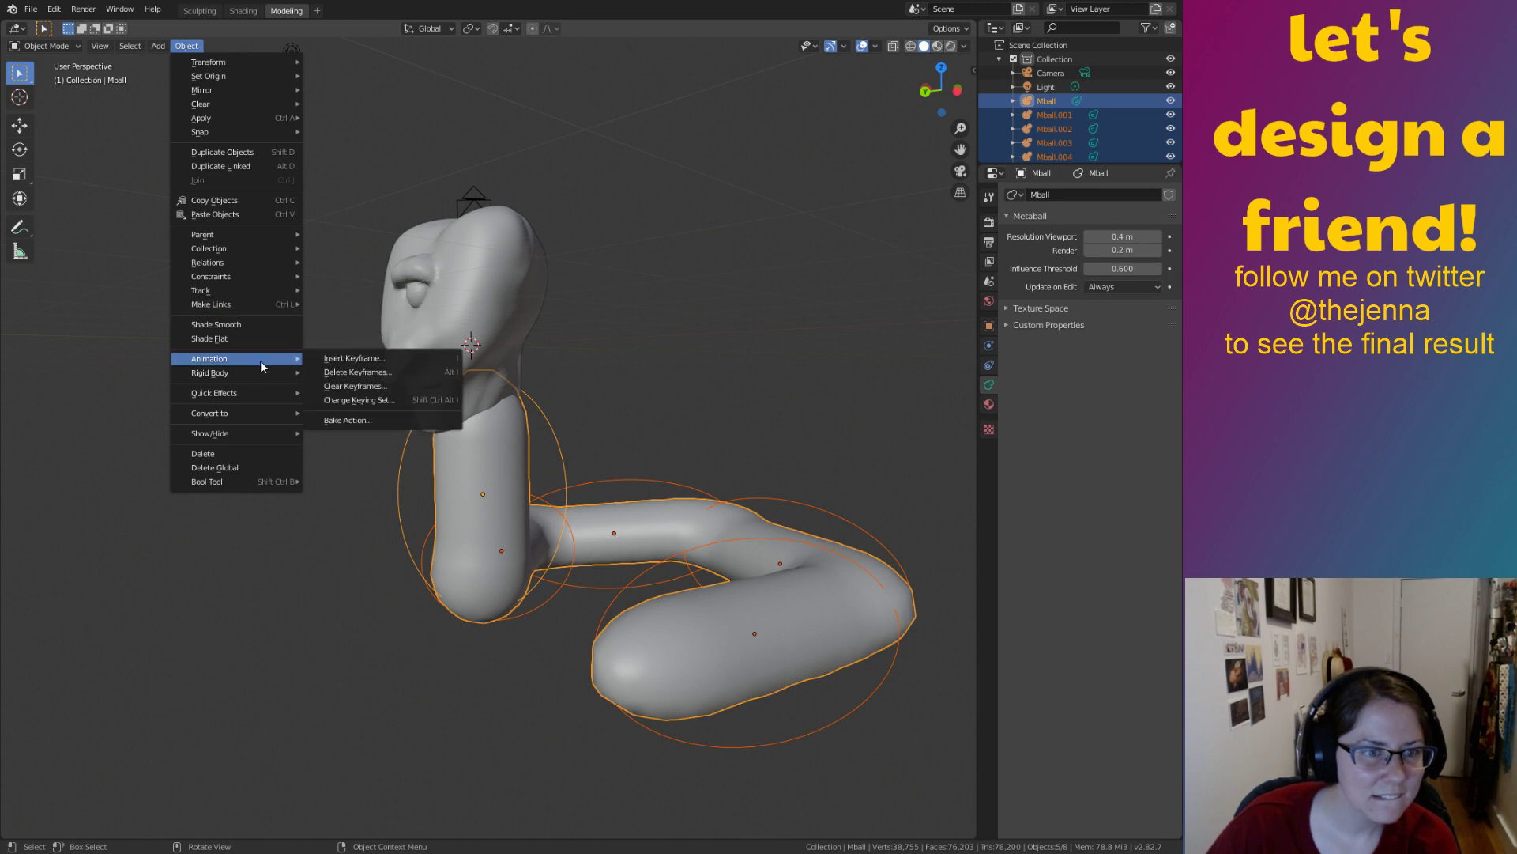
mouse_move(296, 407)
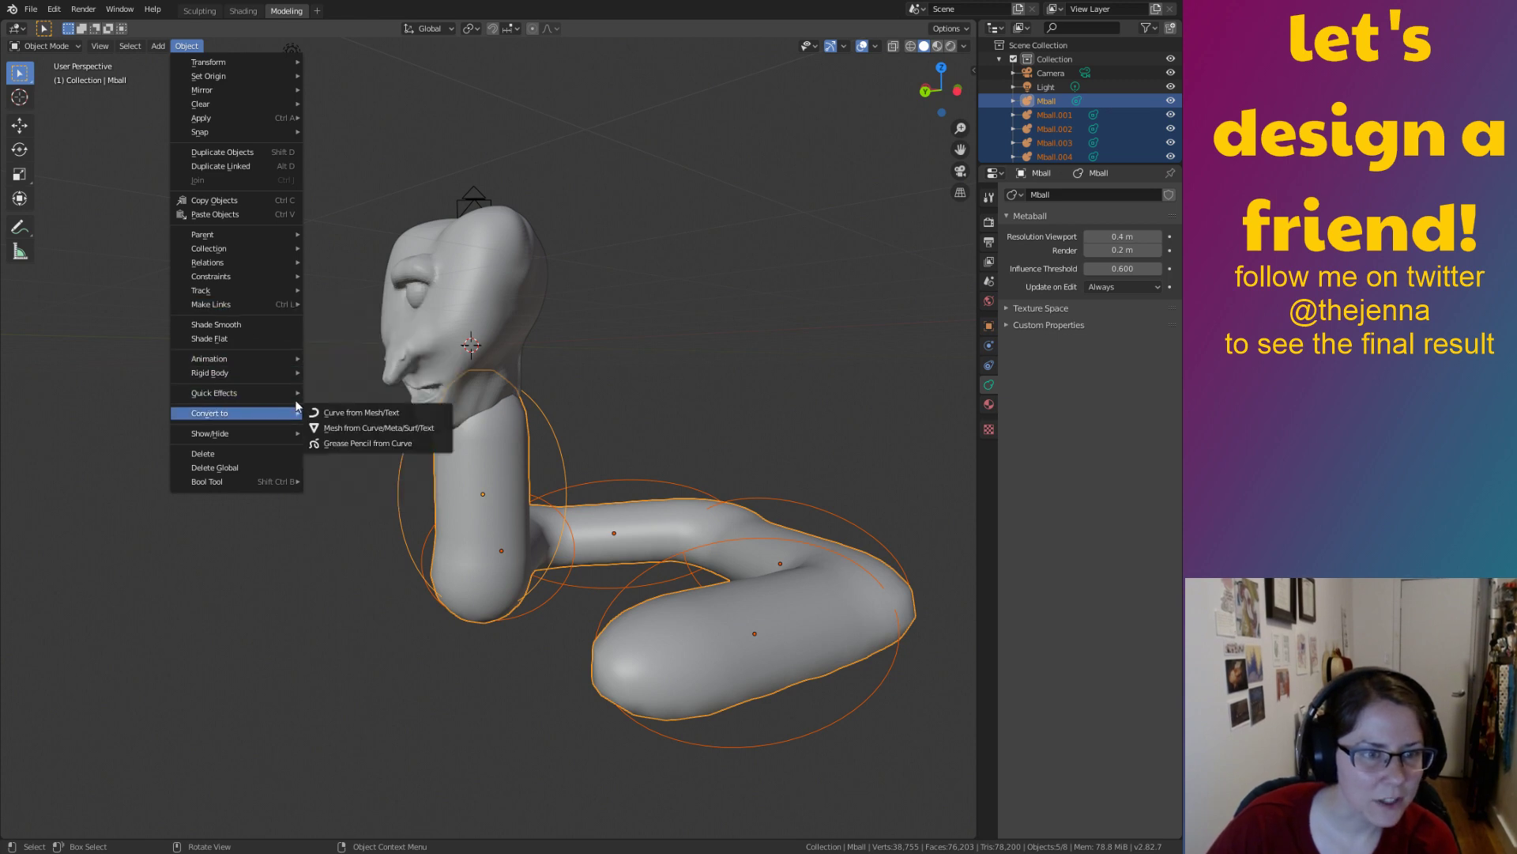
click(438, 427)
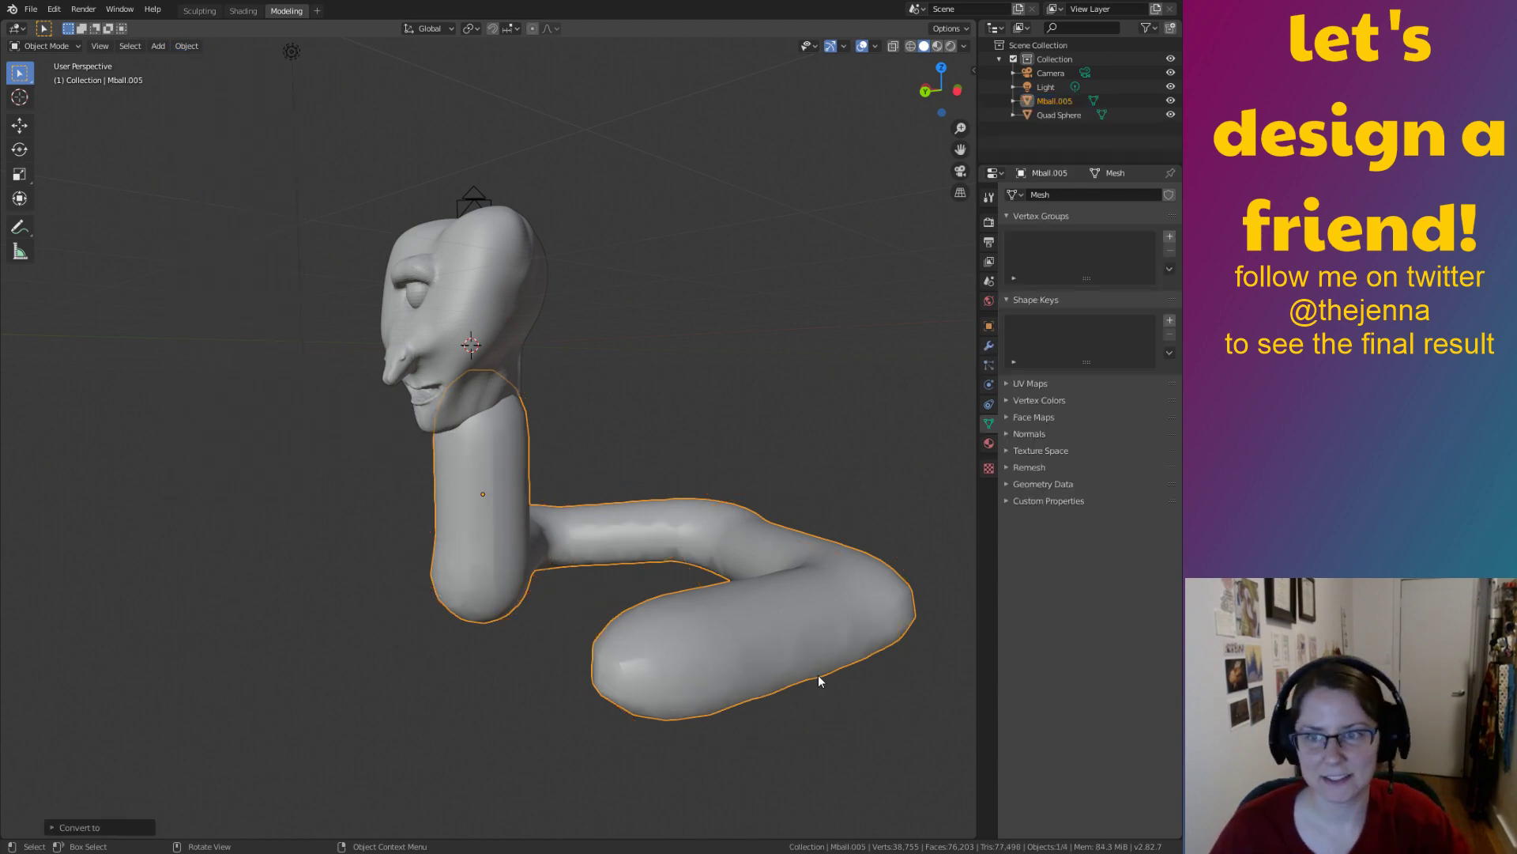
Switch to sculpting and shape the blunt tail end of the snake body into a tapered tip with the Smooth brush
click(199, 11)
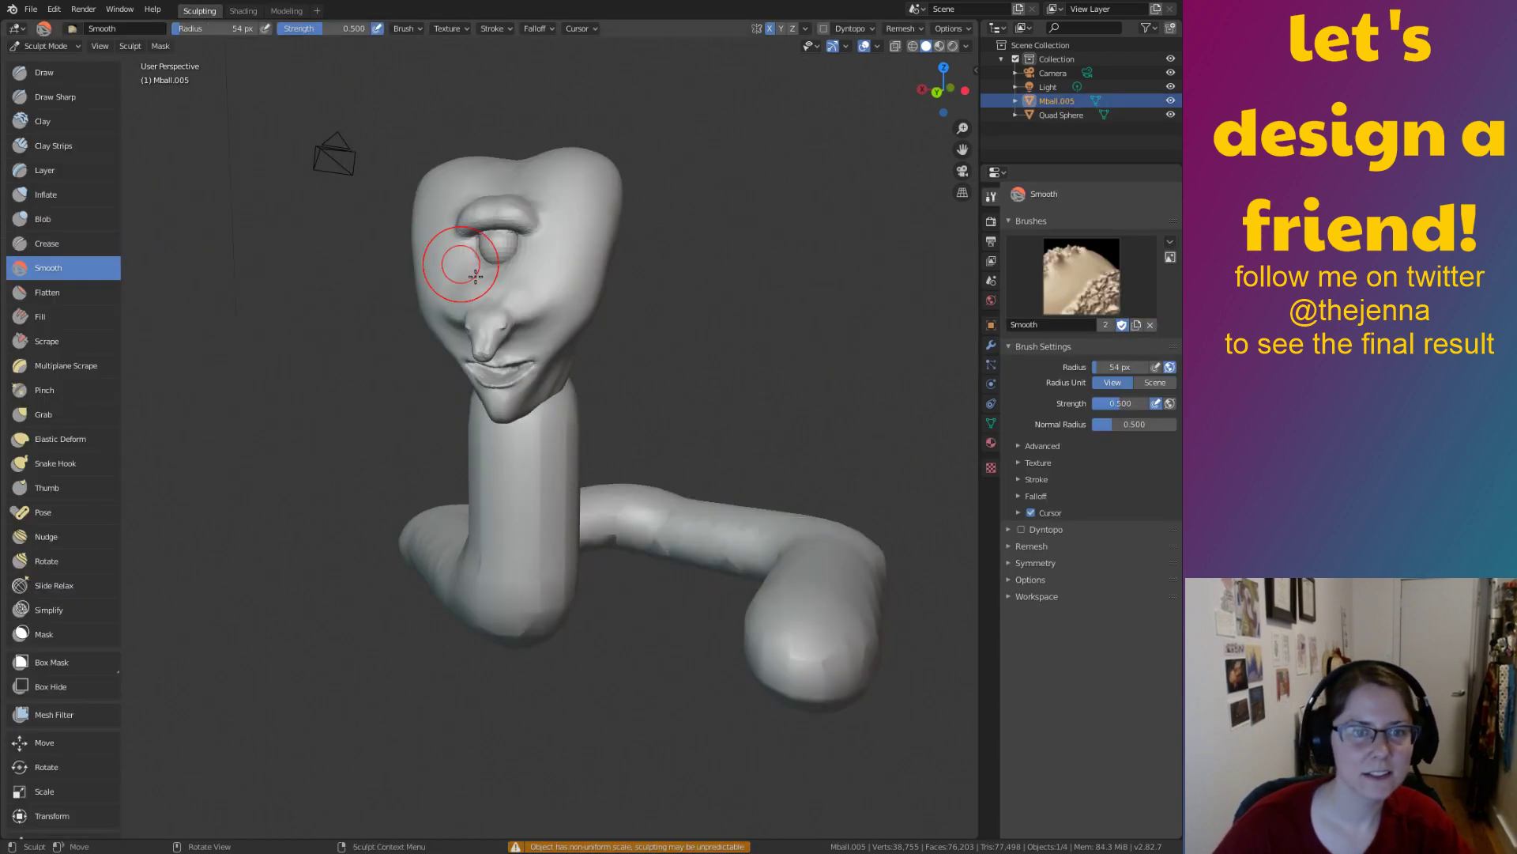
middle_drag(803, 633, 814, 721)
mouse_move(807, 665)
mouse_down()
mouse_move(813, 630)
mouse_move(797, 673)
mouse_move(814, 655)
mouse_move(772, 704)
mouse_move(833, 619)
mouse_move(728, 689)
mouse_up()
drag(716, 608, 735, 672)
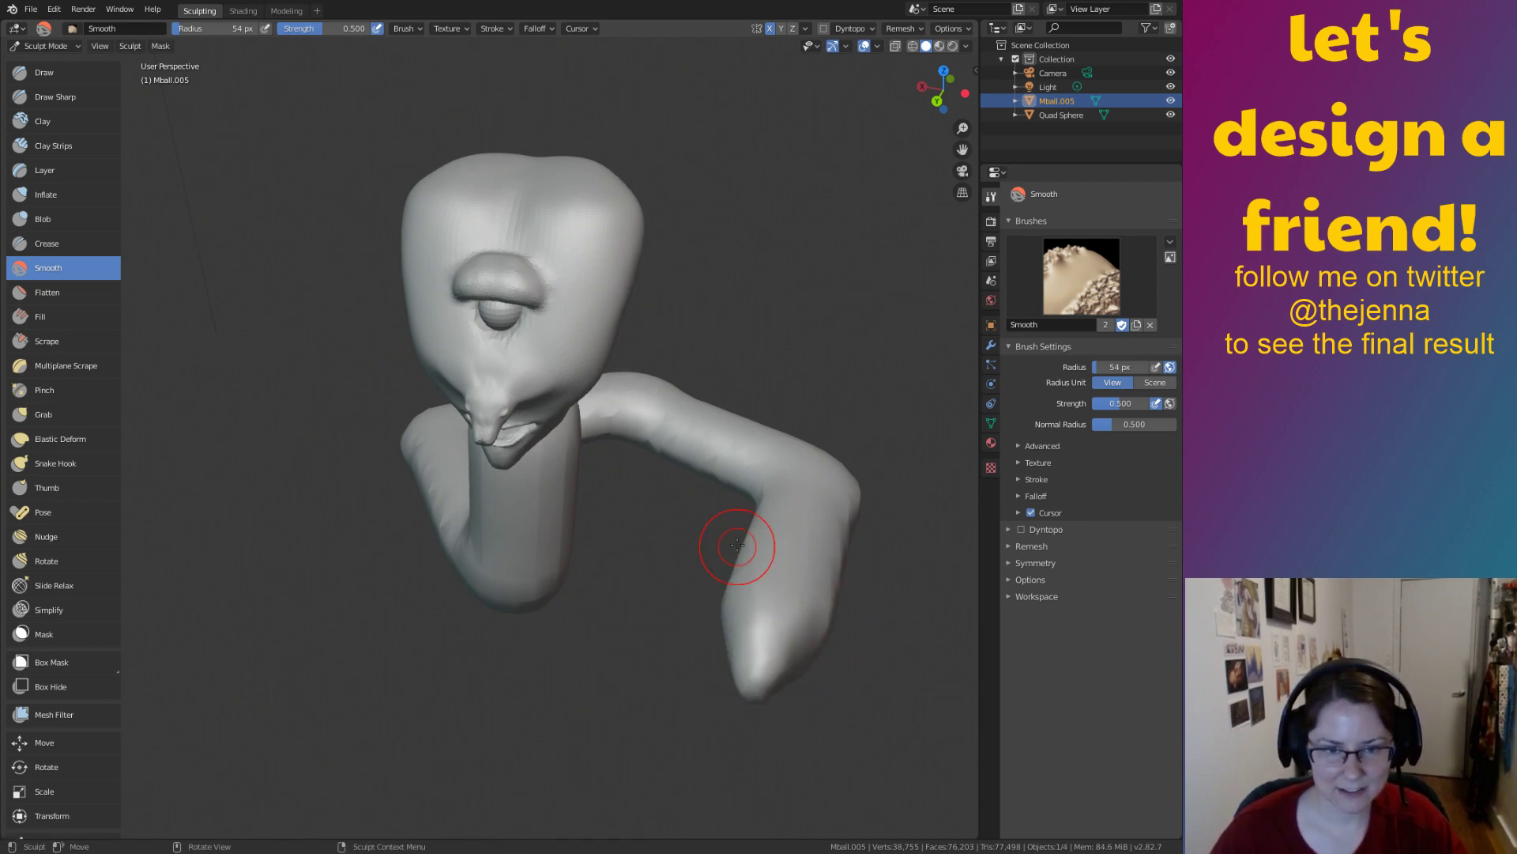
drag(753, 535, 735, 646)
mouse_move(766, 700)
mouse_down()
mouse_move(815, 621)
mouse_move(782, 660)
mouse_up()
middle_drag(798, 644, 749, 539)
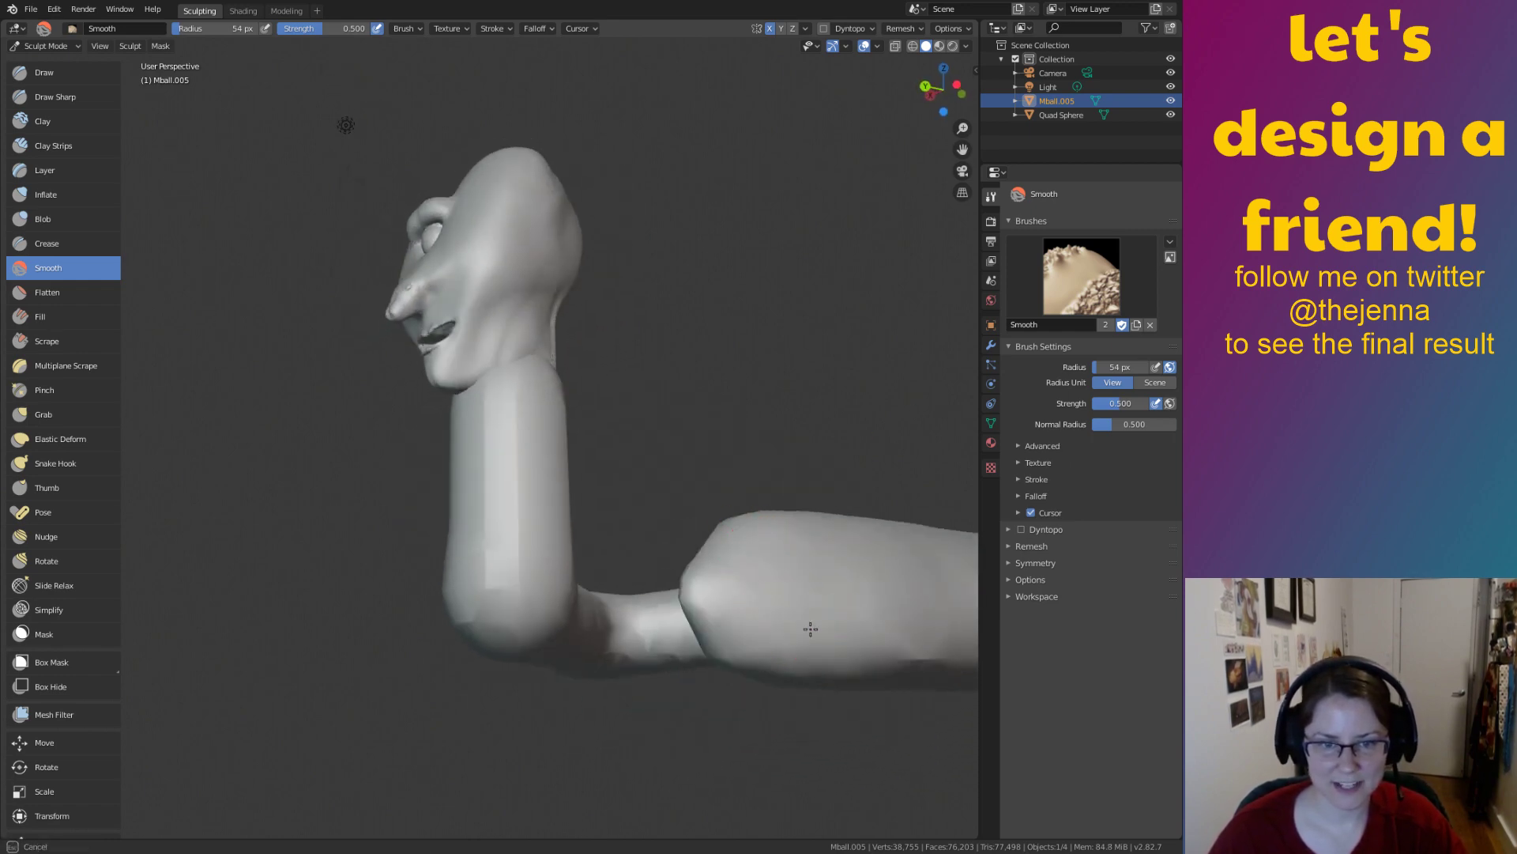
drag(806, 630, 889, 696)
drag(713, 658, 823, 660)
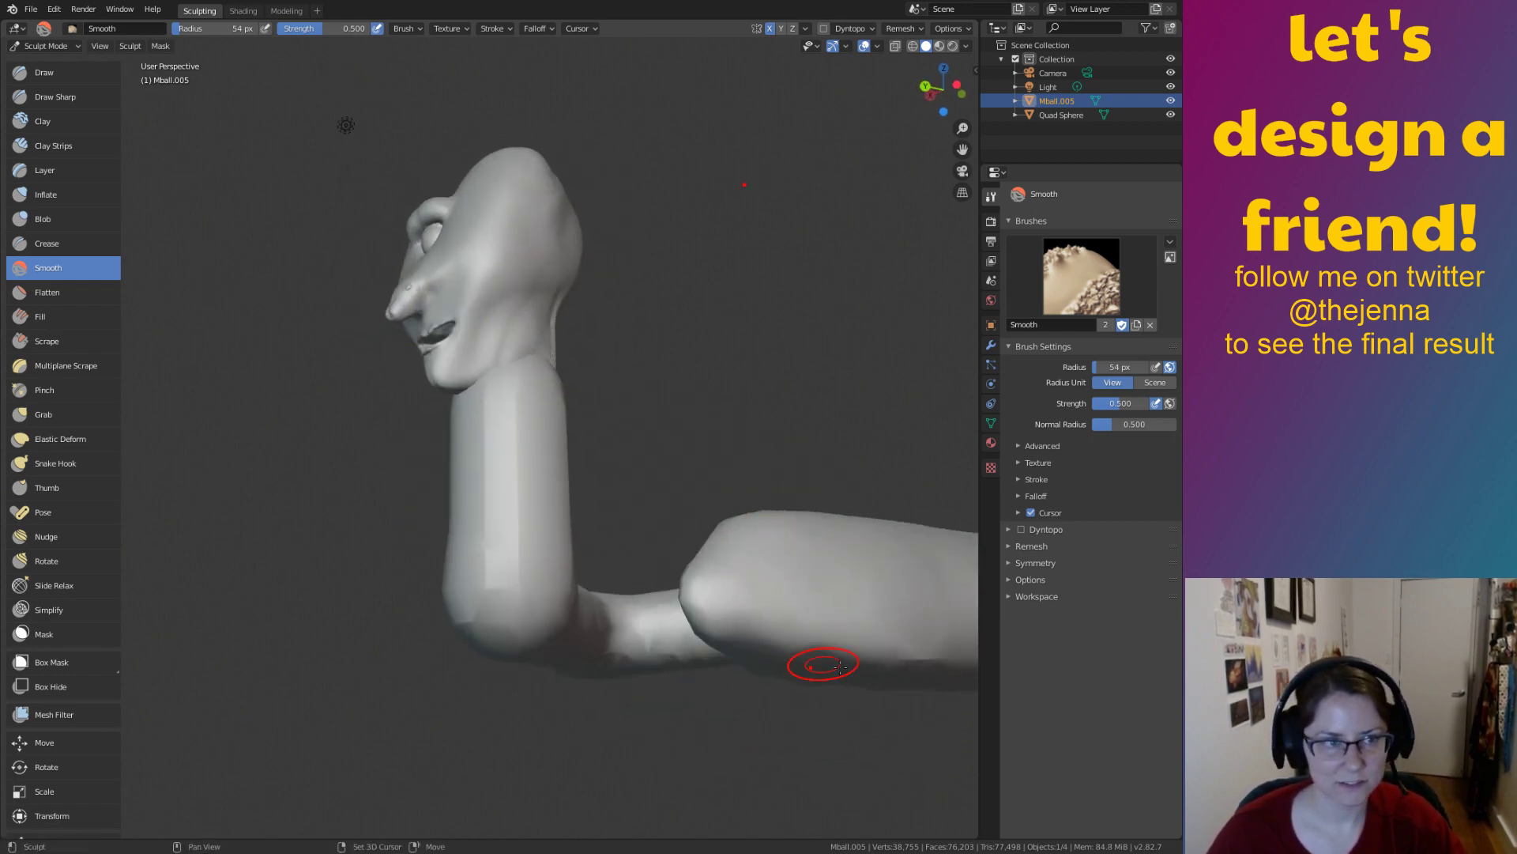
Smooth the tail section of the snake body from above and below, blending the pointed tip into the first bend
middle_drag(822, 661, 547, 626)
drag(513, 620, 779, 618)
mouse_move(603, 579)
middle_down()
mouse_move(632, 604)
mouse_move(686, 723)
mouse_move(603, 569)
middle_up()
mouse_move(603, 569)
mouse_down()
mouse_move(566, 620)
mouse_move(536, 628)
mouse_move(635, 611)
mouse_up()
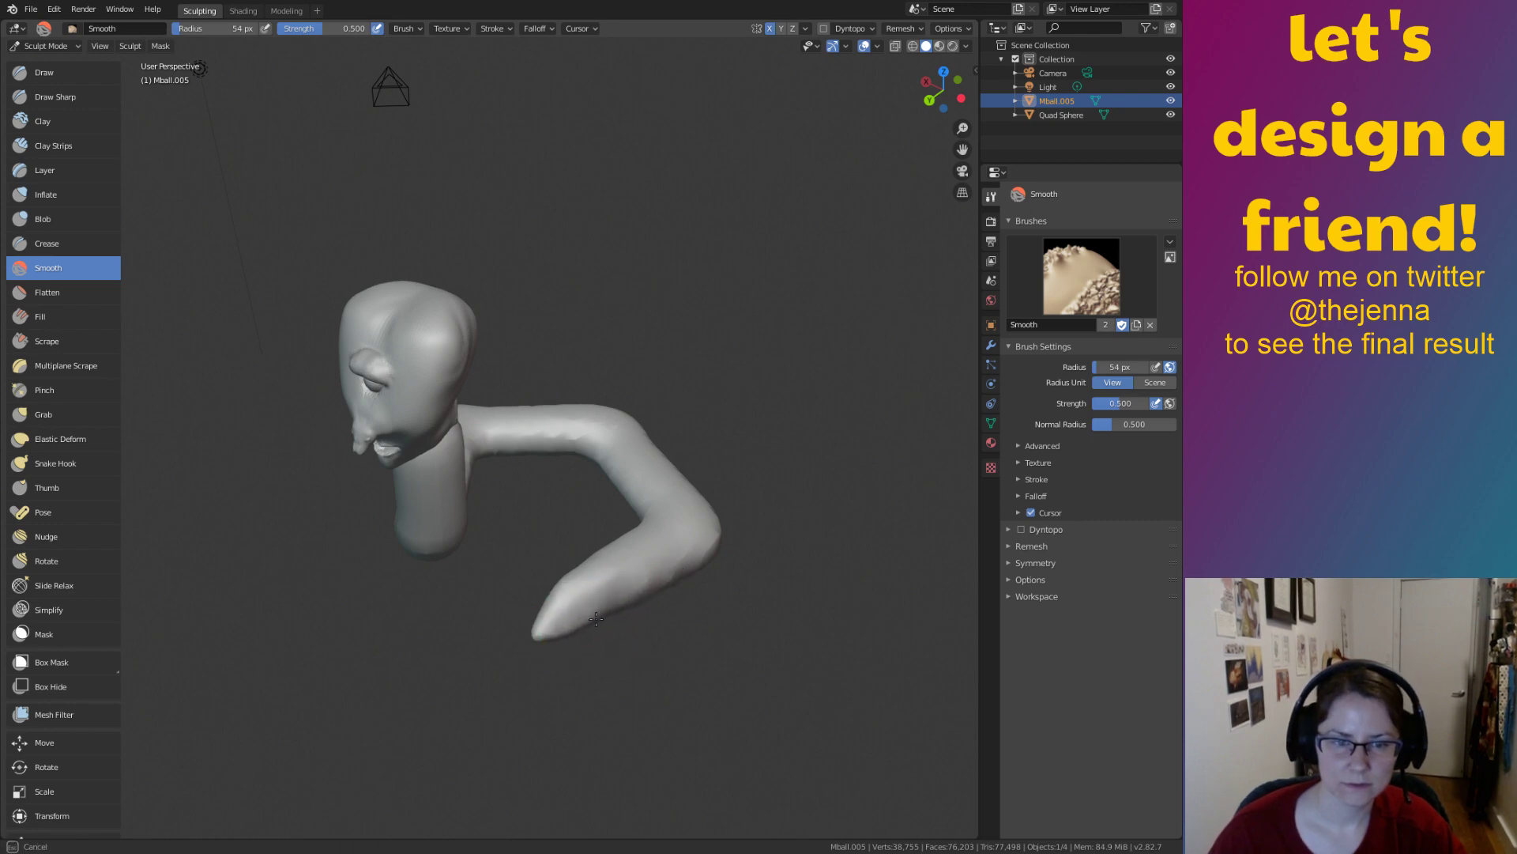
middle_drag(597, 618, 579, 528)
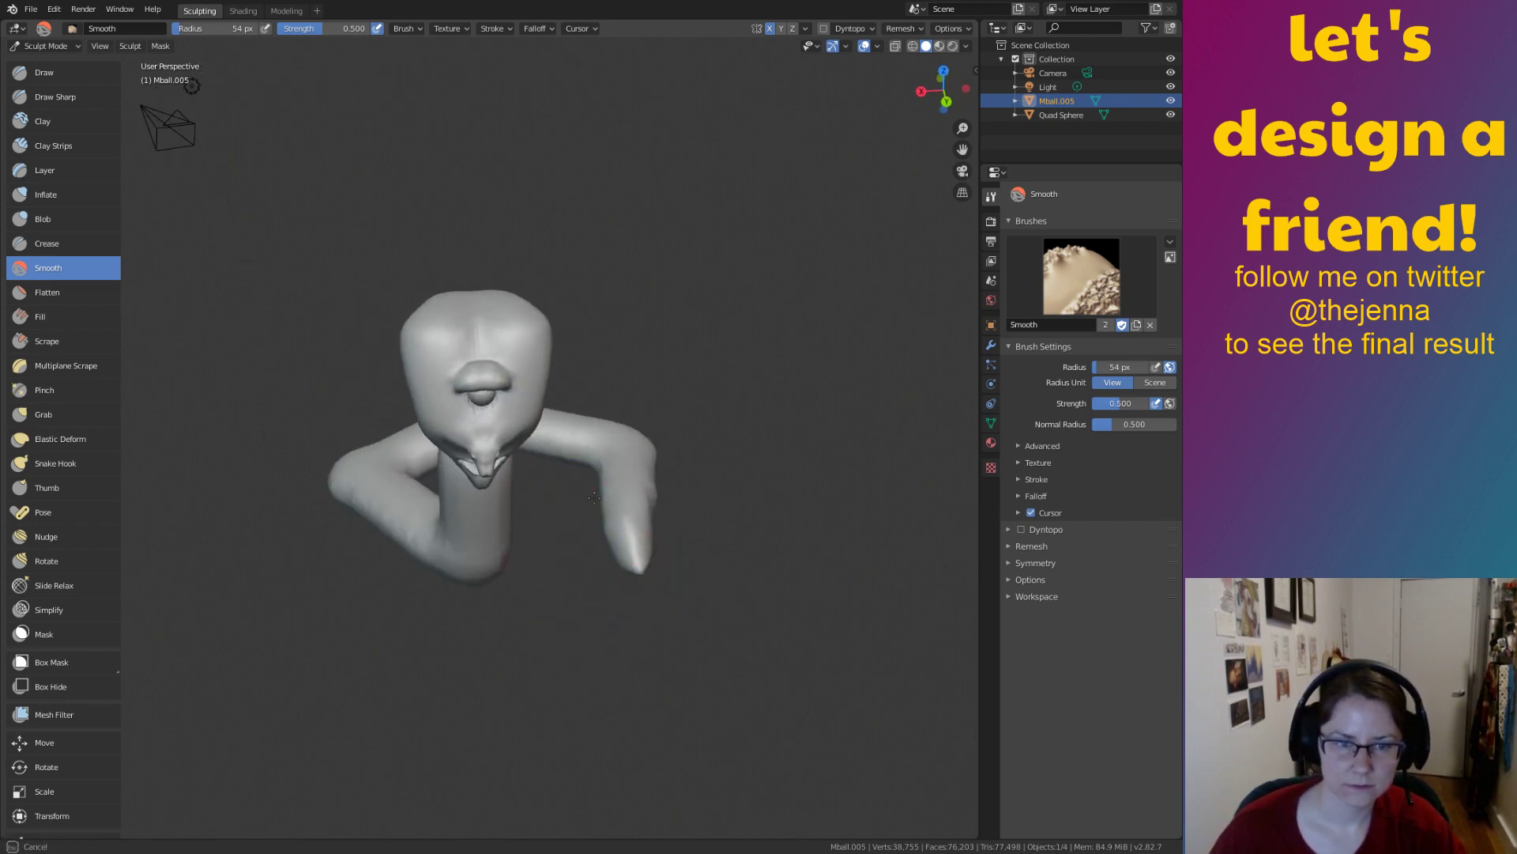
middle_drag(652, 584, 610, 598)
mouse_move(541, 619)
mouse_down()
mouse_move(596, 598)
mouse_move(498, 677)
mouse_up()
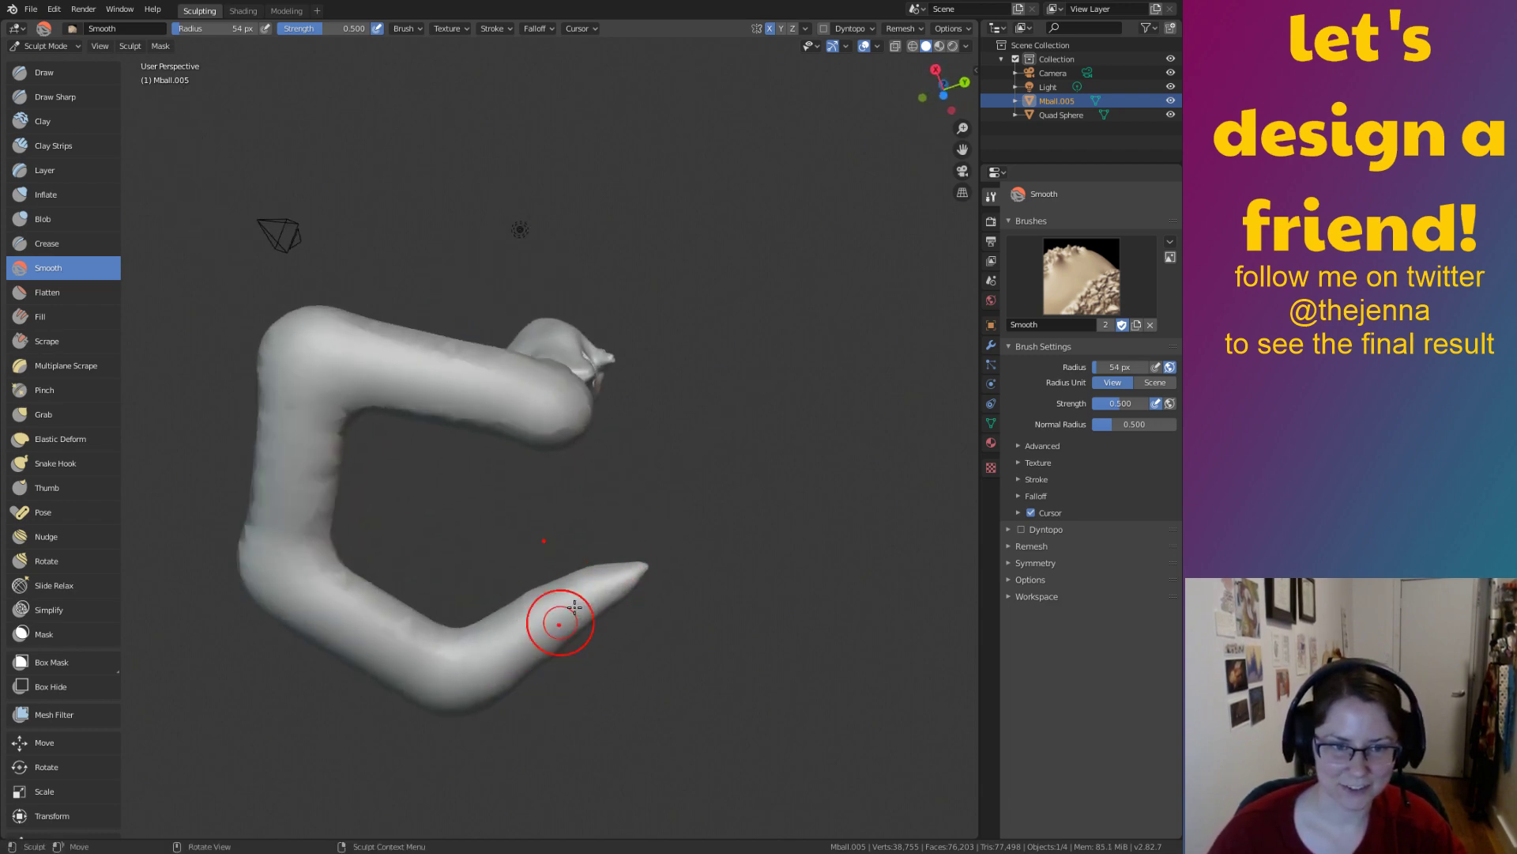
mouse_move(559, 619)
middle_down()
mouse_move(682, 542)
mouse_move(611, 653)
middle_up()
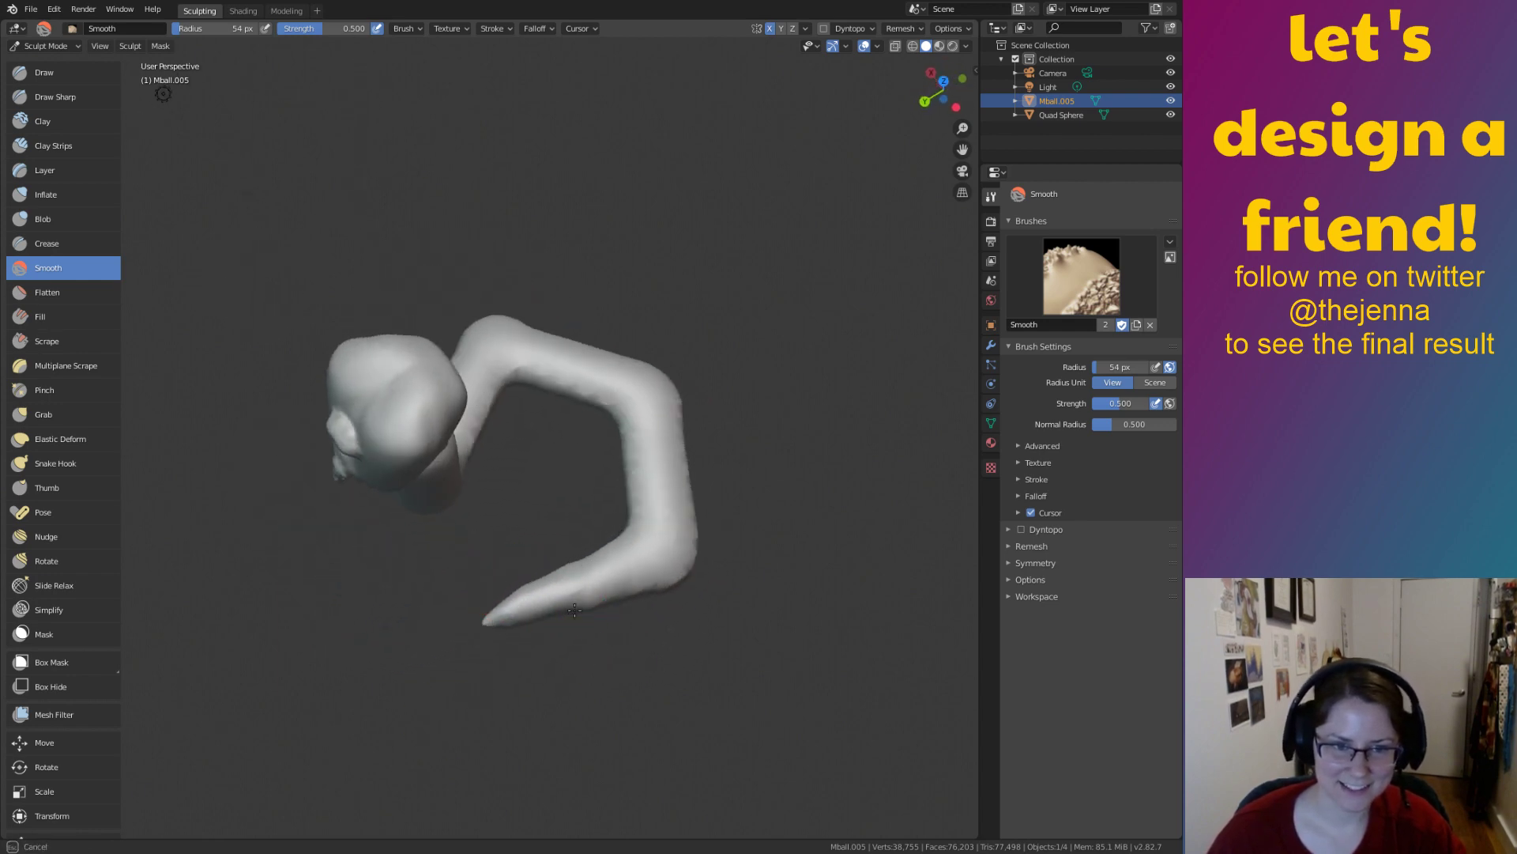
drag(574, 609, 701, 566)
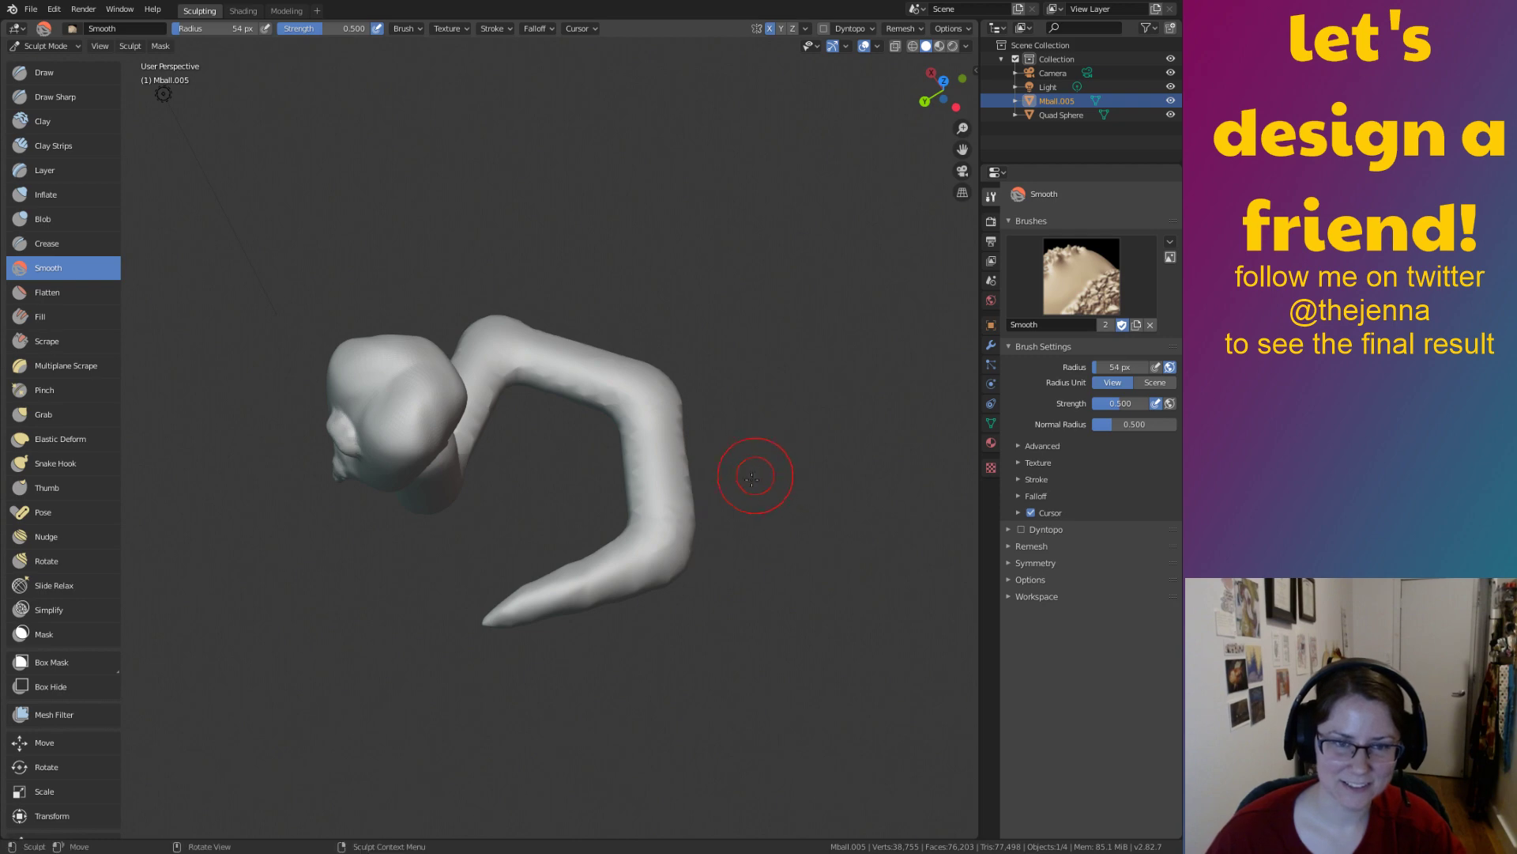
Smooth the top surface and inner edges of the snake body's rear coil, softening its angular bends
middle_drag(752, 478, 559, 643)
mouse_move(559, 643)
mouse_down()
mouse_move(589, 601)
mouse_move(574, 558)
mouse_up()
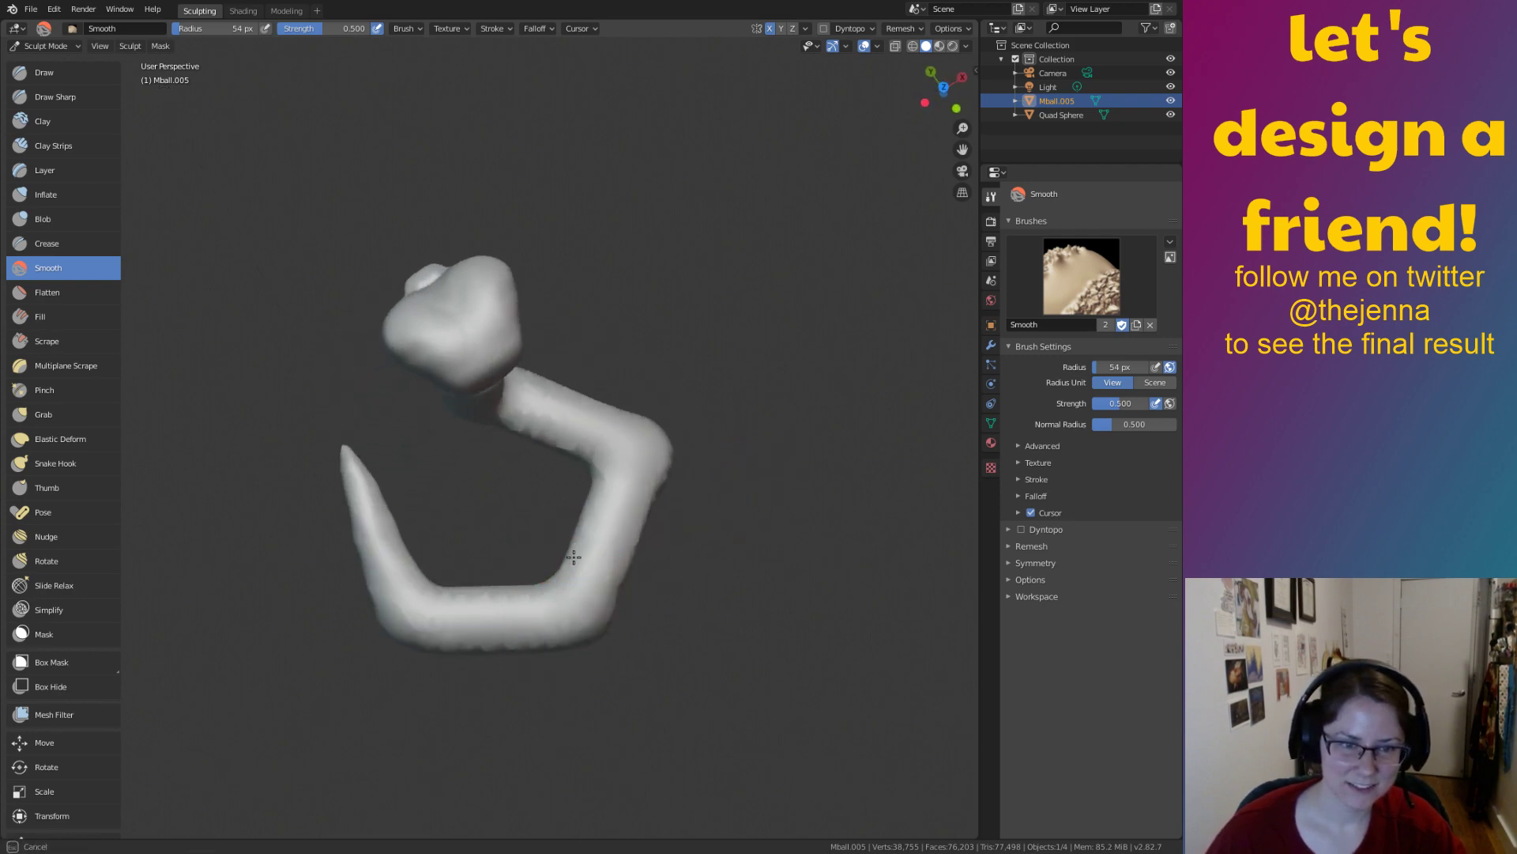
mouse_move(491, 606)
mouse_down()
mouse_move(521, 600)
mouse_move(440, 585)
mouse_move(567, 632)
mouse_move(589, 615)
mouse_up()
middle_drag(593, 624, 609, 462)
mouse_move(639, 556)
mouse_down()
mouse_move(556, 567)
mouse_move(363, 539)
mouse_move(360, 523)
mouse_up()
middle_drag(457, 520, 586, 596)
drag(602, 651, 703, 640)
middle_drag(702, 640, 467, 652)
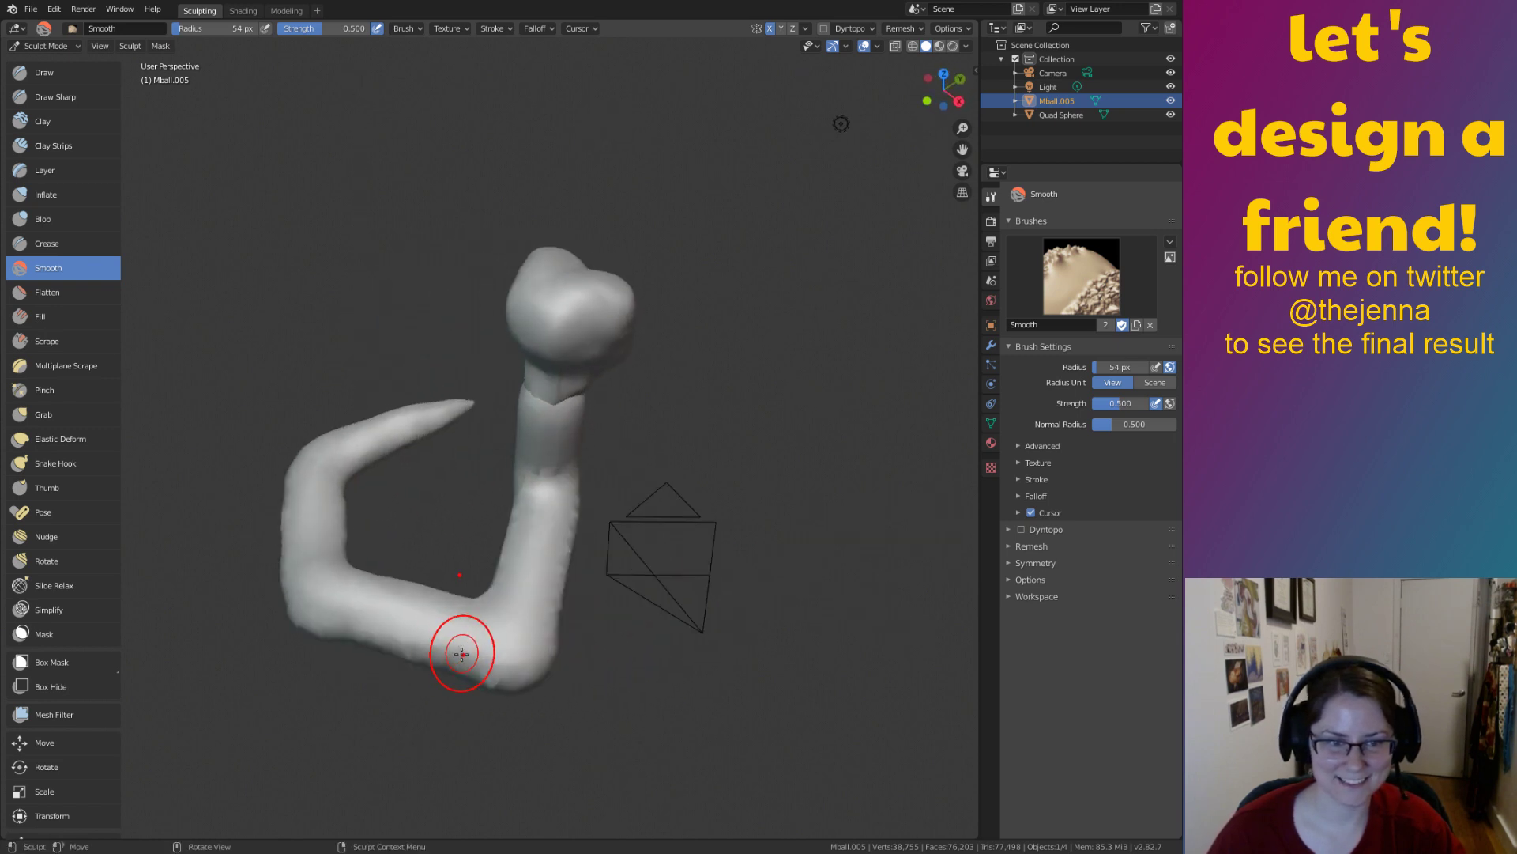
Round off the corner of the coil behind the neck and even out the adjoining body segments with the Smooth brush
mouse_move(464, 650)
mouse_down()
mouse_move(528, 651)
mouse_move(519, 597)
mouse_up()
mouse_move(517, 594)
middle_down()
mouse_move(540, 621)
mouse_move(671, 569)
middle_up()
drag(671, 569, 545, 476)
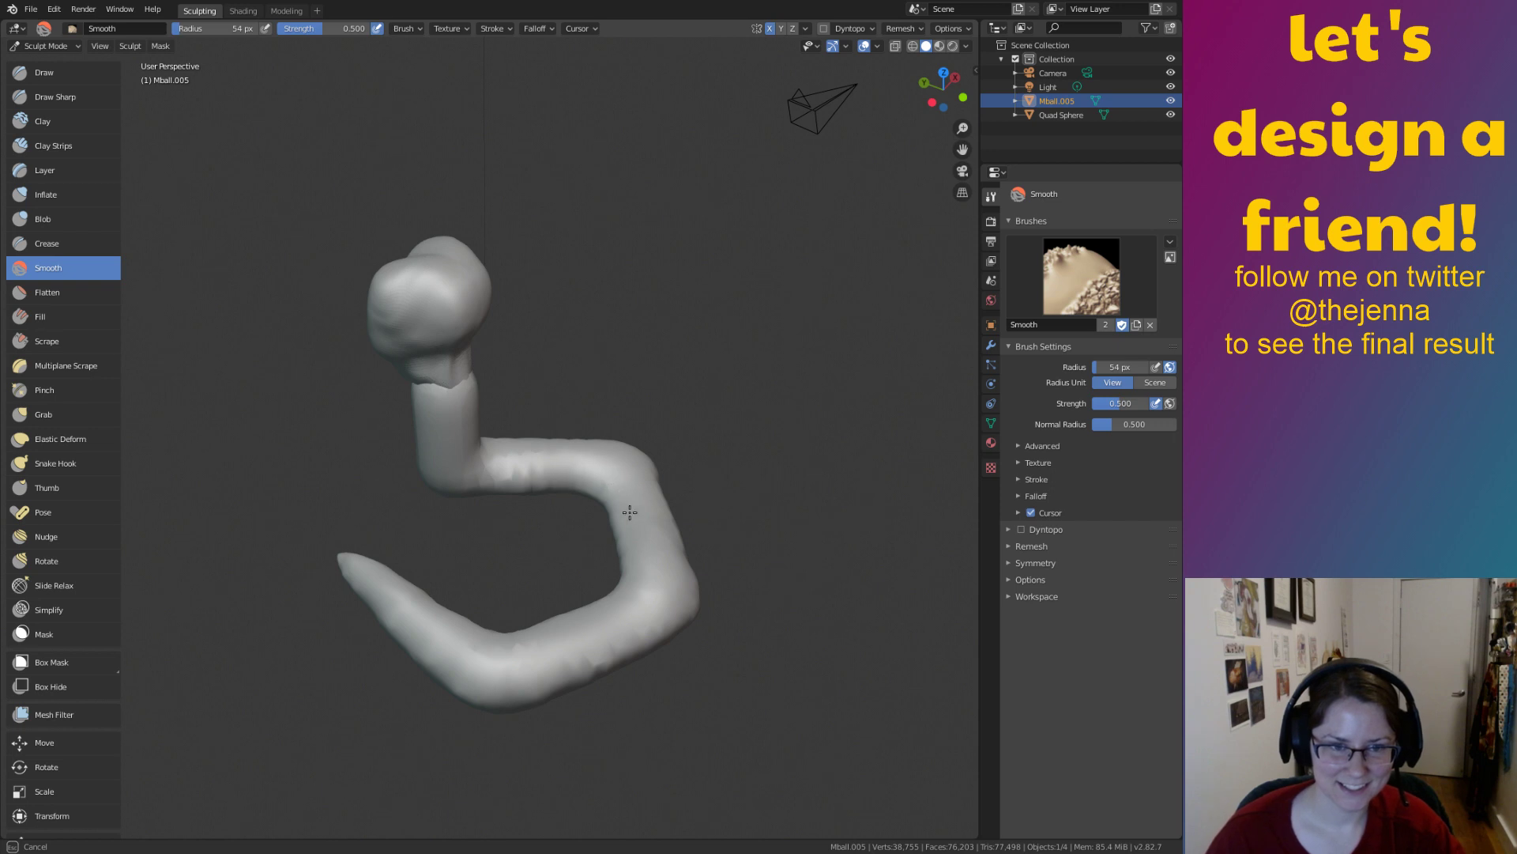
drag(491, 485, 644, 508)
middle_drag(643, 508, 452, 607)
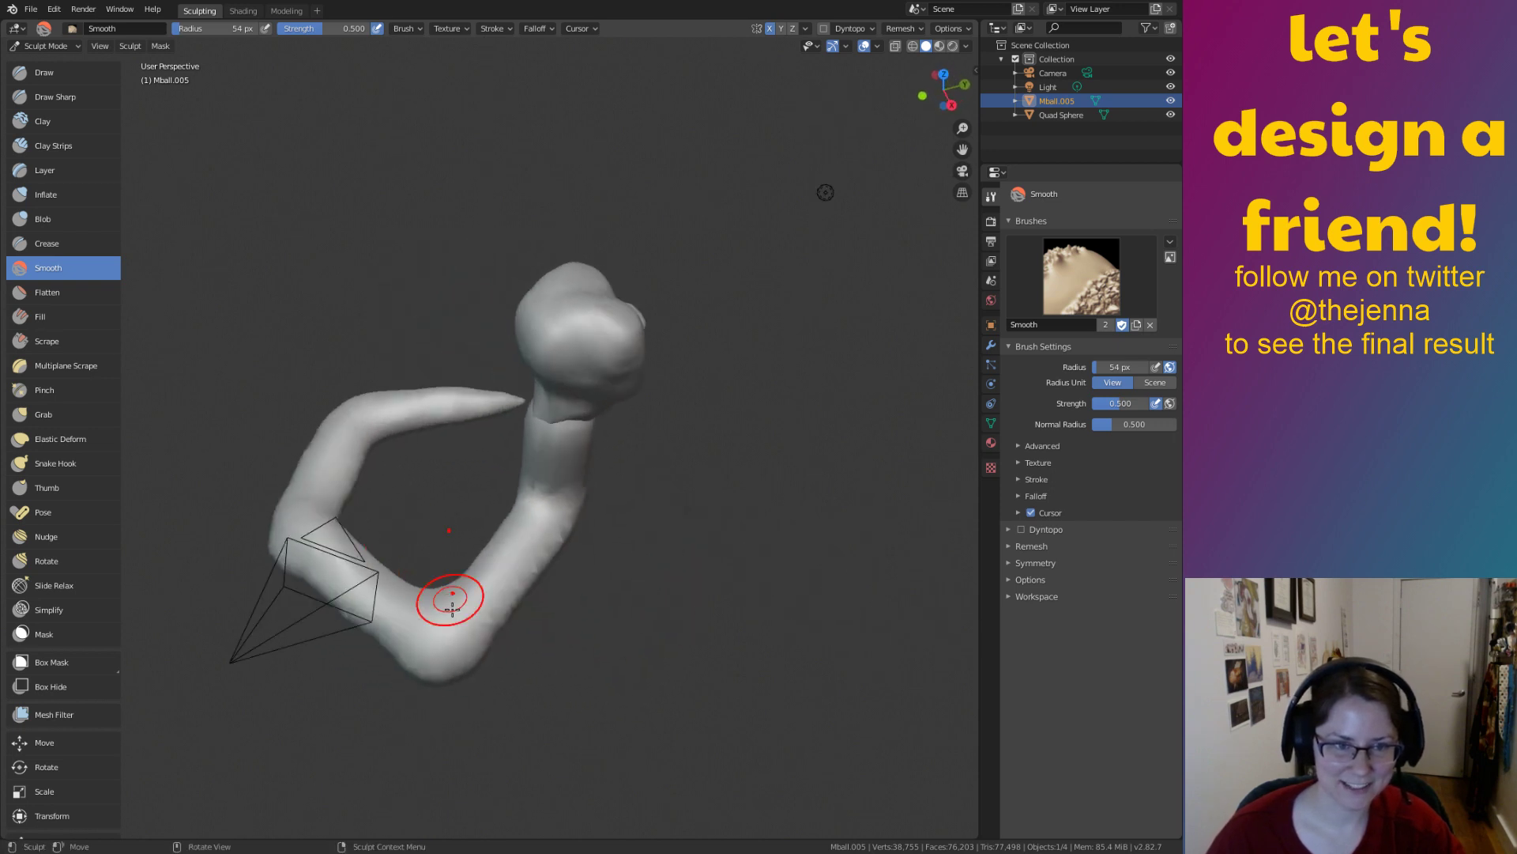
drag(383, 616, 487, 633)
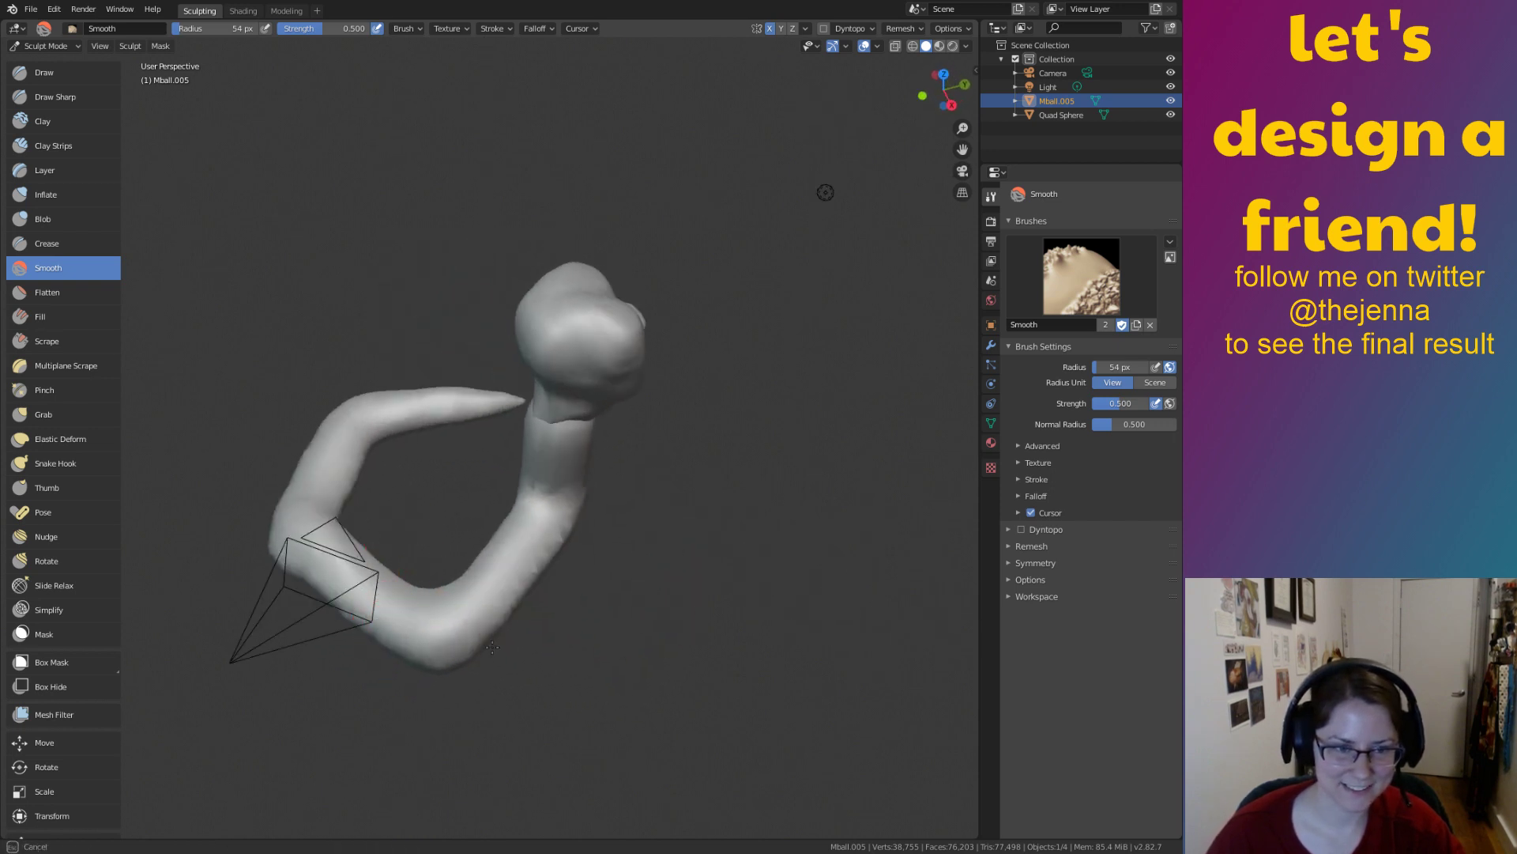
Smooth the back and sides of the upright neck and its transition into the horizontal body
middle_drag(615, 502, 478, 458)
drag(477, 458, 491, 501)
middle_drag(491, 501, 557, 449)
drag(557, 449, 547, 442)
mouse_move(547, 443)
middle_down()
mouse_move(629, 373)
mouse_move(651, 410)
middle_up()
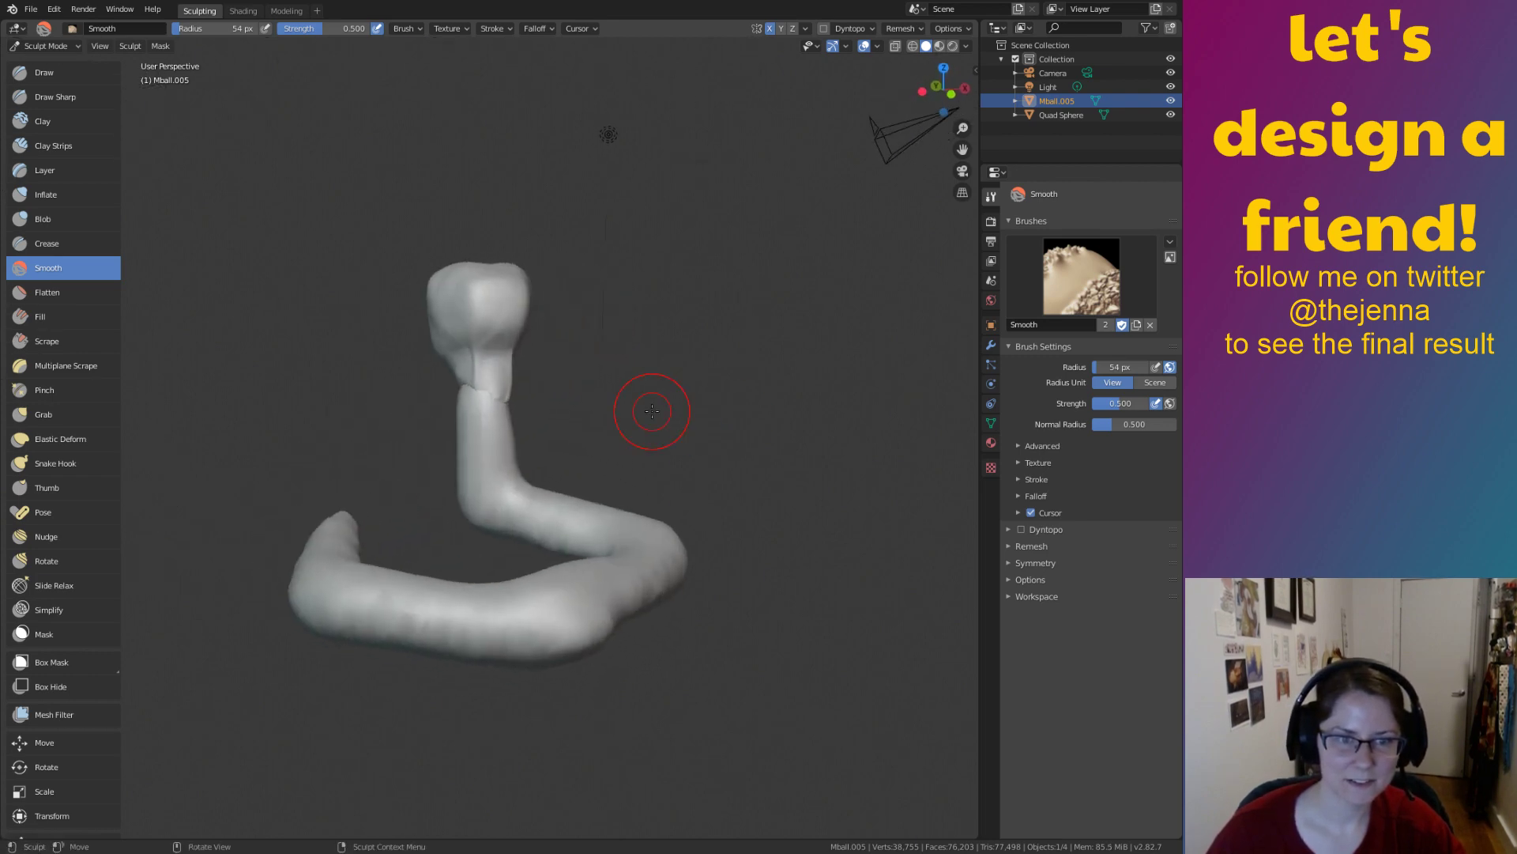
mouse_move(503, 387)
mouse_down()
mouse_move(484, 405)
mouse_move(497, 439)
mouse_up()
middle_drag(496, 440, 711, 422)
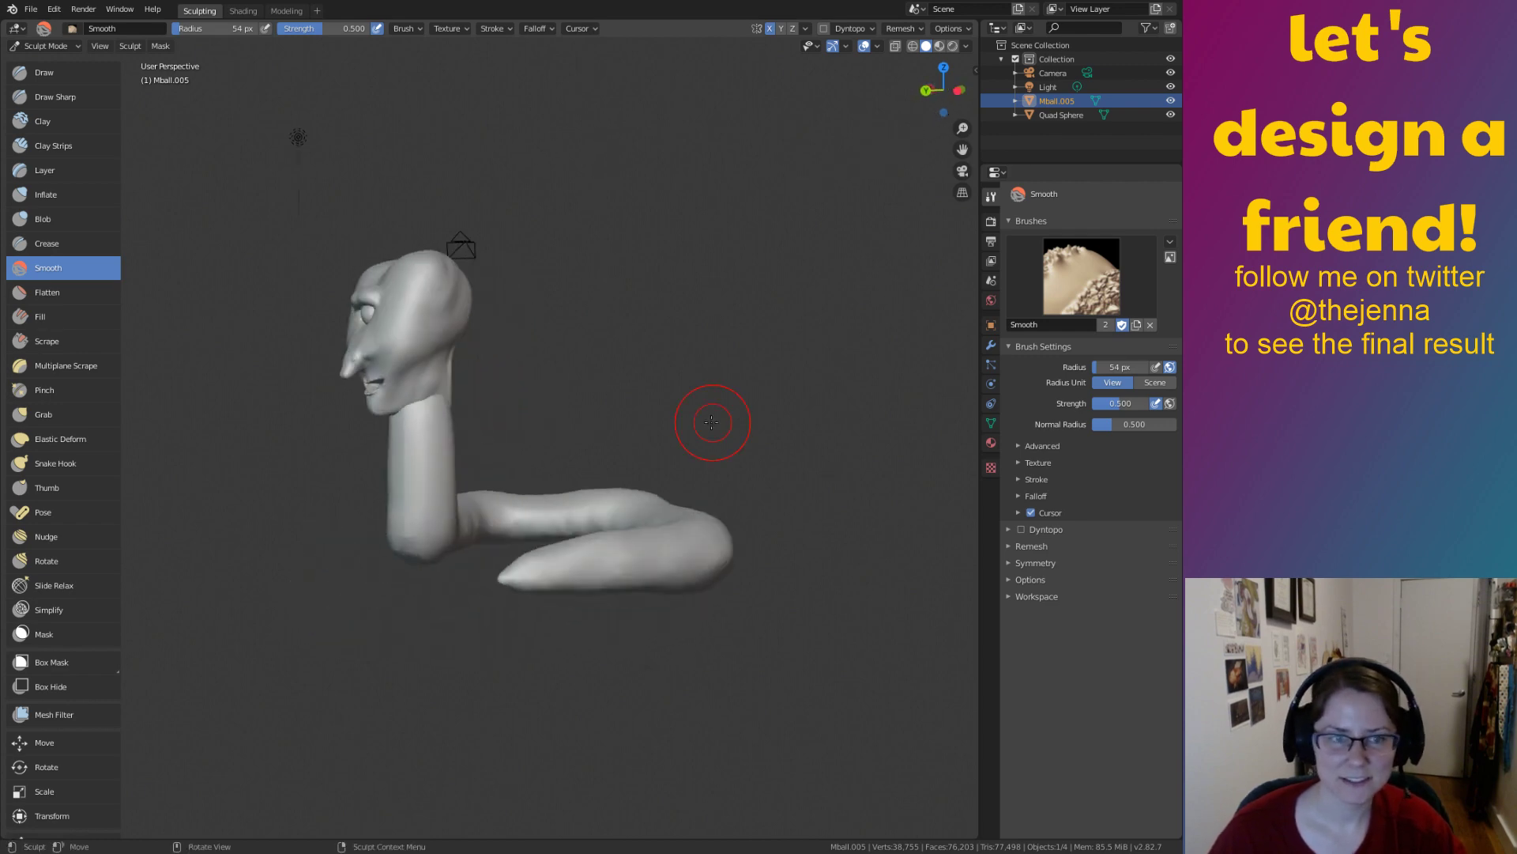
drag(448, 395, 430, 433)
middle_drag(430, 433, 485, 441)
mouse_move(485, 441)
mouse_down()
mouse_move(488, 484)
mouse_move(457, 477)
mouse_up()
mouse_move(474, 488)
middle_down()
mouse_move(508, 498)
mouse_move(557, 469)
middle_up()
drag(557, 470, 553, 454)
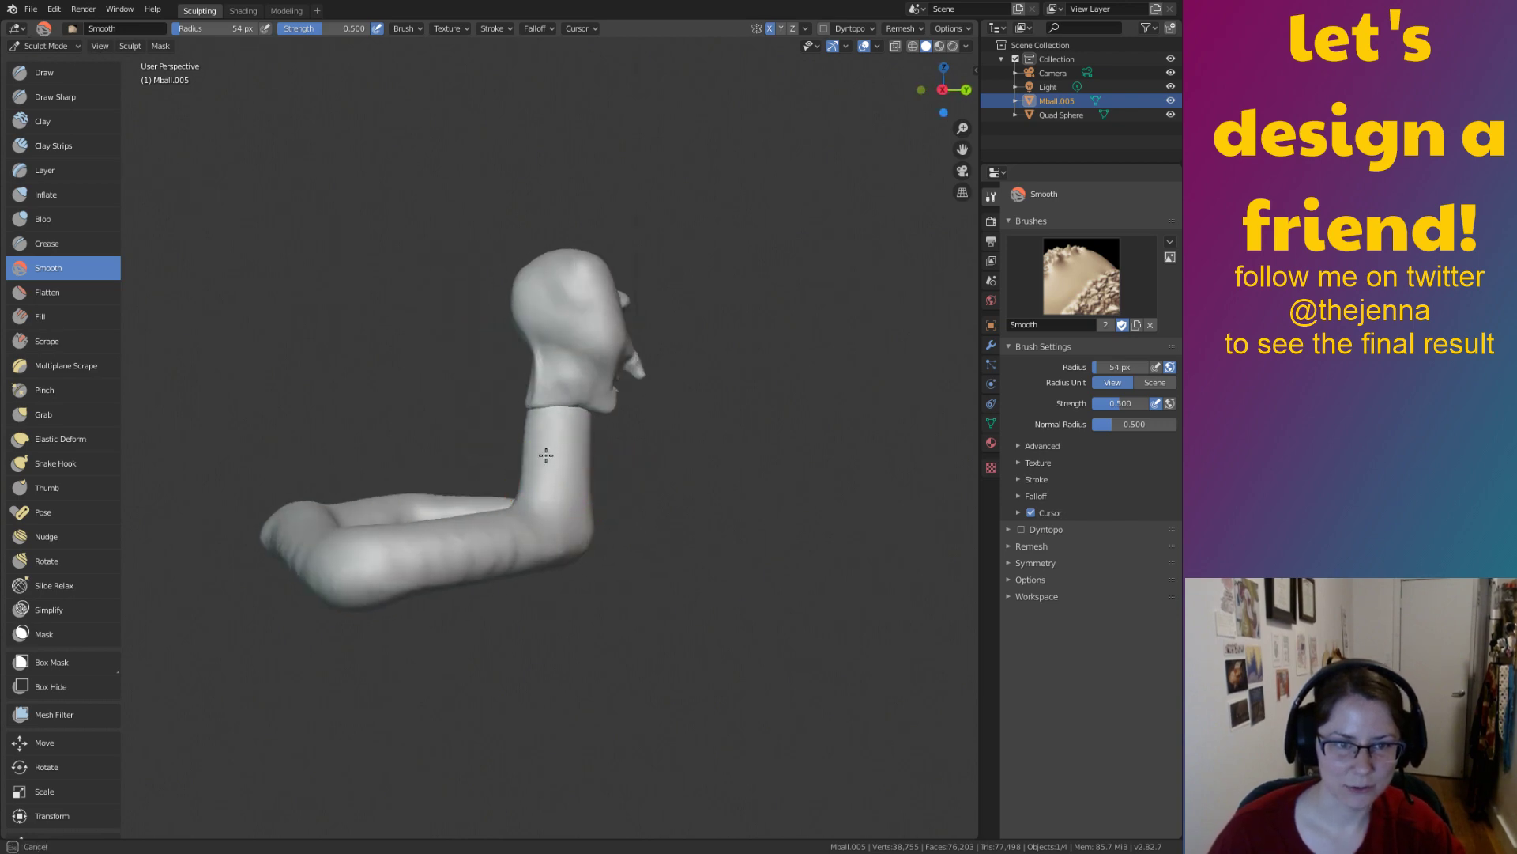
Smooth the underside of the snake body, including the neck base and the outer bend of the coil
middle_drag(604, 483, 498, 680)
mouse_move(498, 680)
mouse_down()
mouse_move(441, 696)
mouse_move(494, 672)
mouse_up()
middle_drag(506, 663, 509, 502)
drag(514, 349, 501, 323)
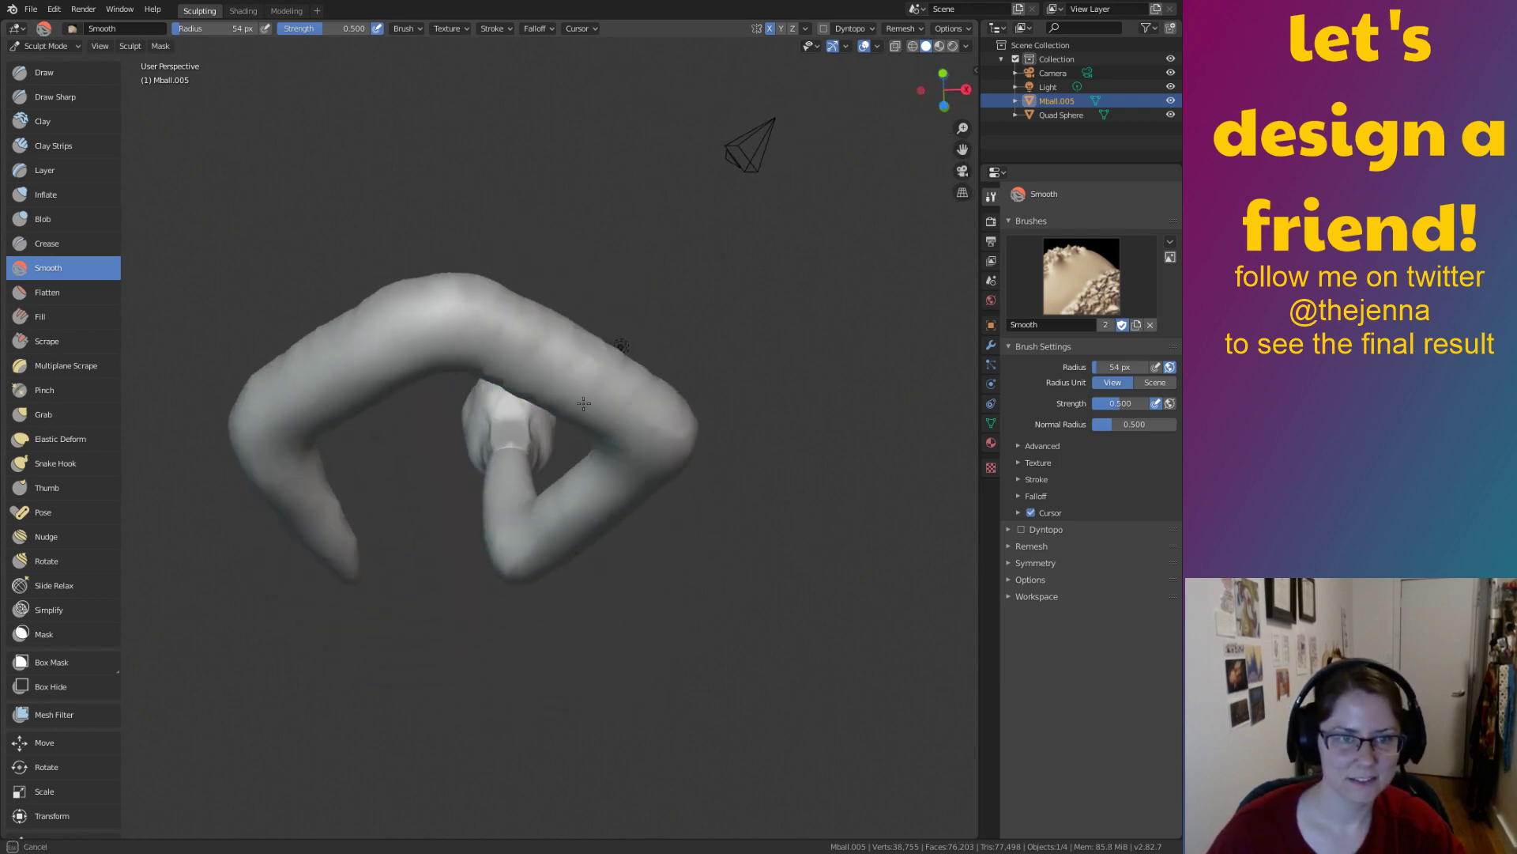
drag(638, 466, 686, 457)
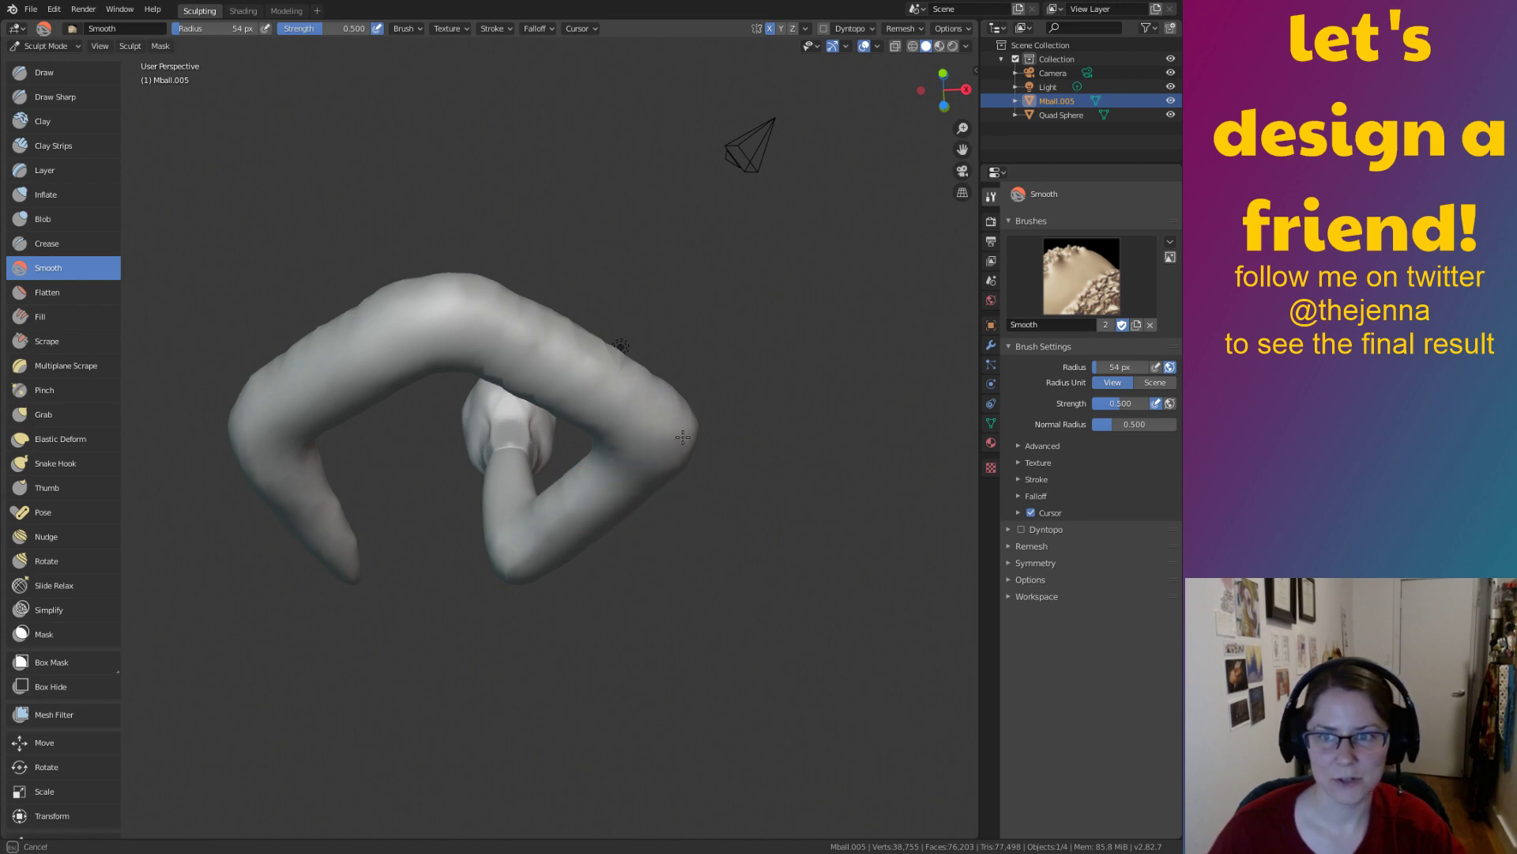
Smooth the remaining lumps on the rear bend and on the body segment just behind the neck
mouse_move(682, 437)
middle_down()
mouse_move(643, 258)
mouse_move(593, 498)
mouse_move(362, 485)
mouse_move(484, 542)
mouse_move(467, 609)
mouse_move(714, 544)
mouse_move(589, 596)
middle_up()
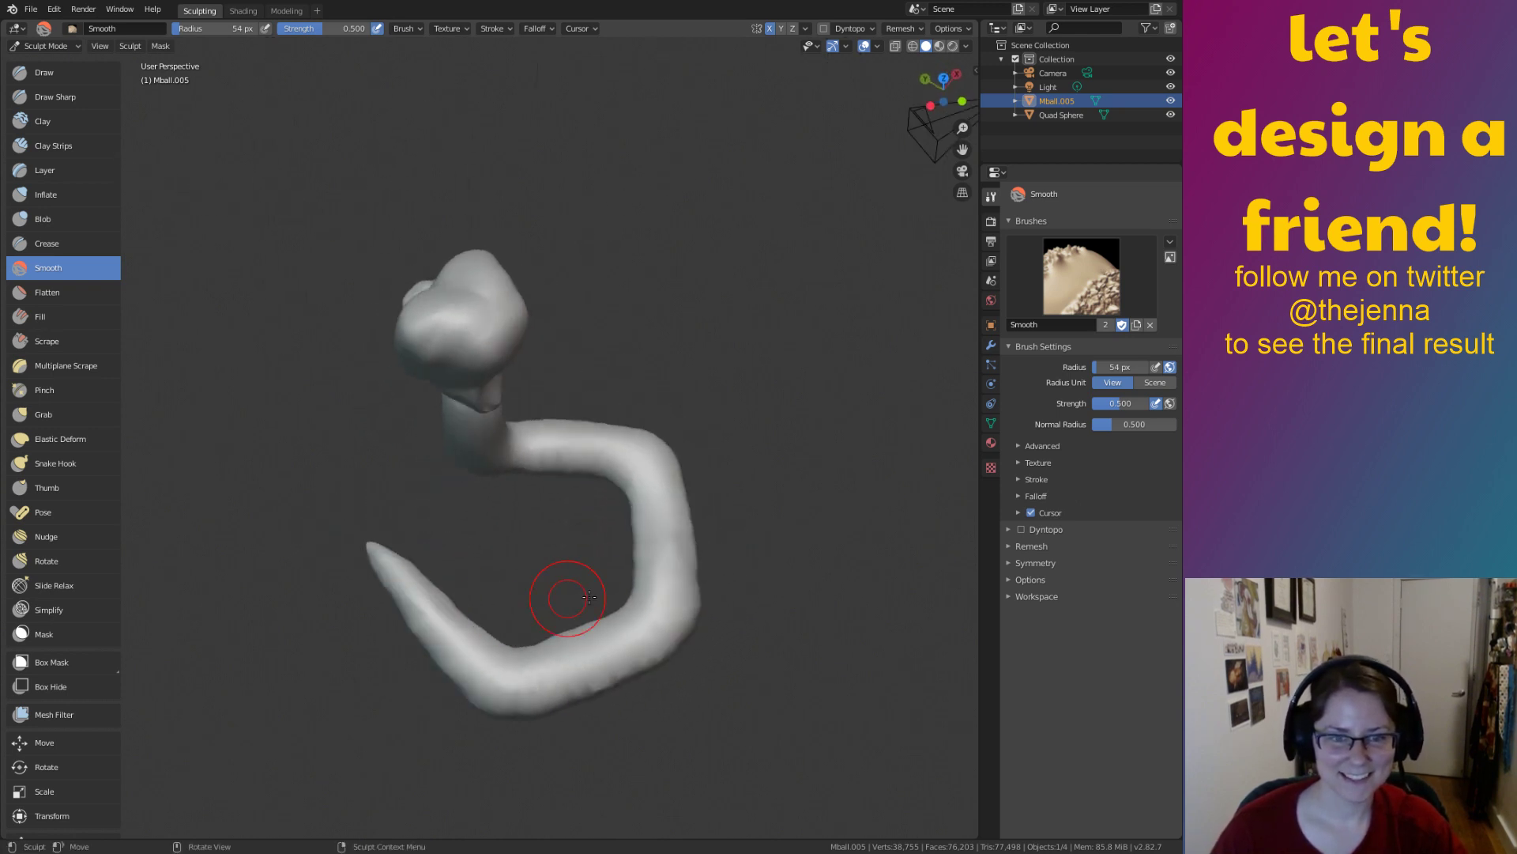
middle_drag(643, 647, 671, 622)
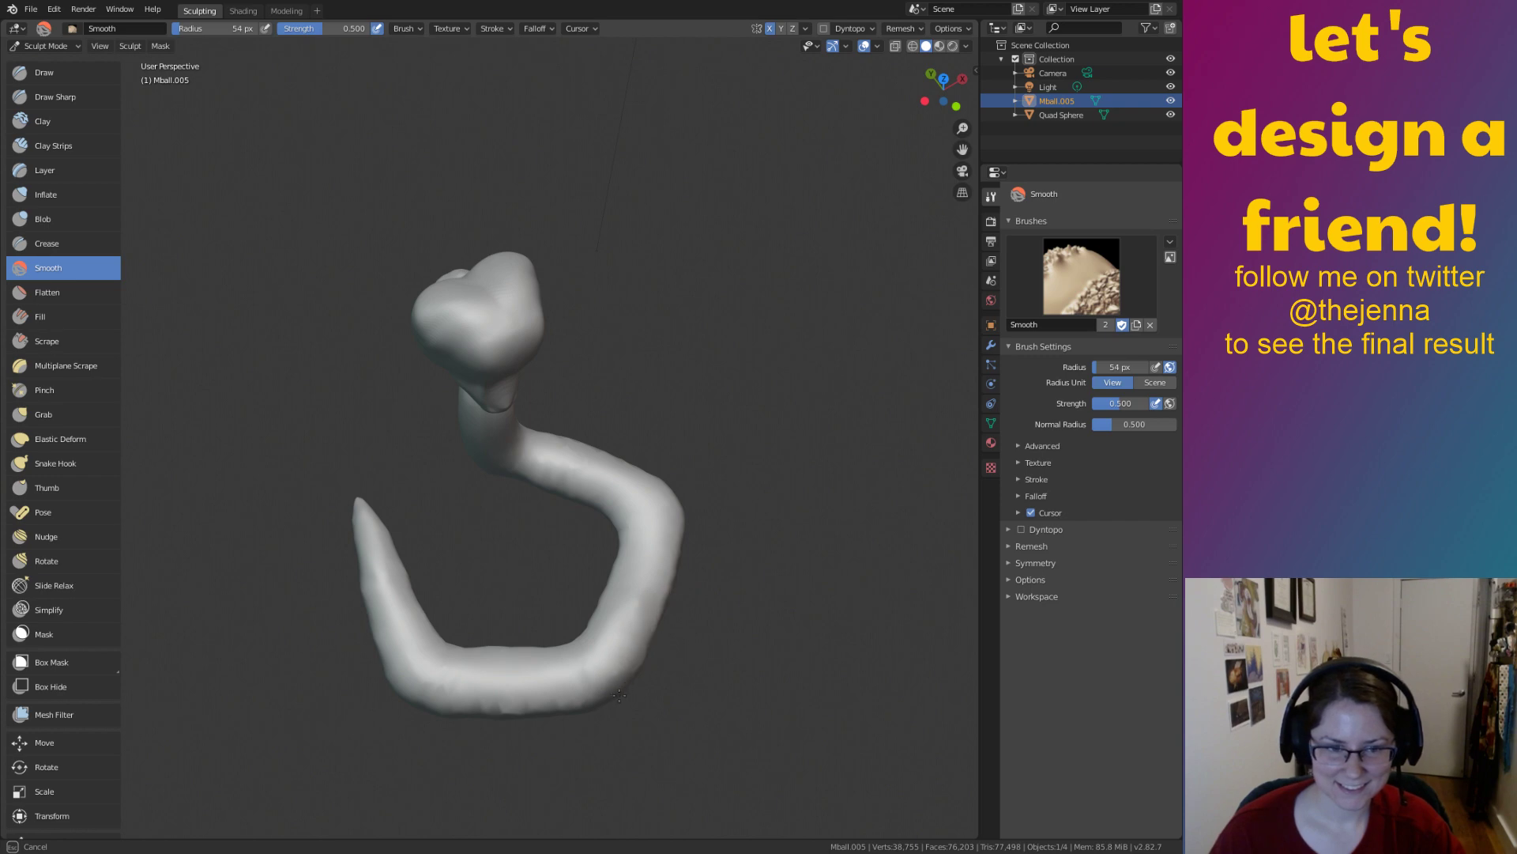
mouse_move(474, 633)
middle_down()
mouse_move(603, 569)
mouse_move(593, 592)
middle_up()
drag(558, 444, 588, 460)
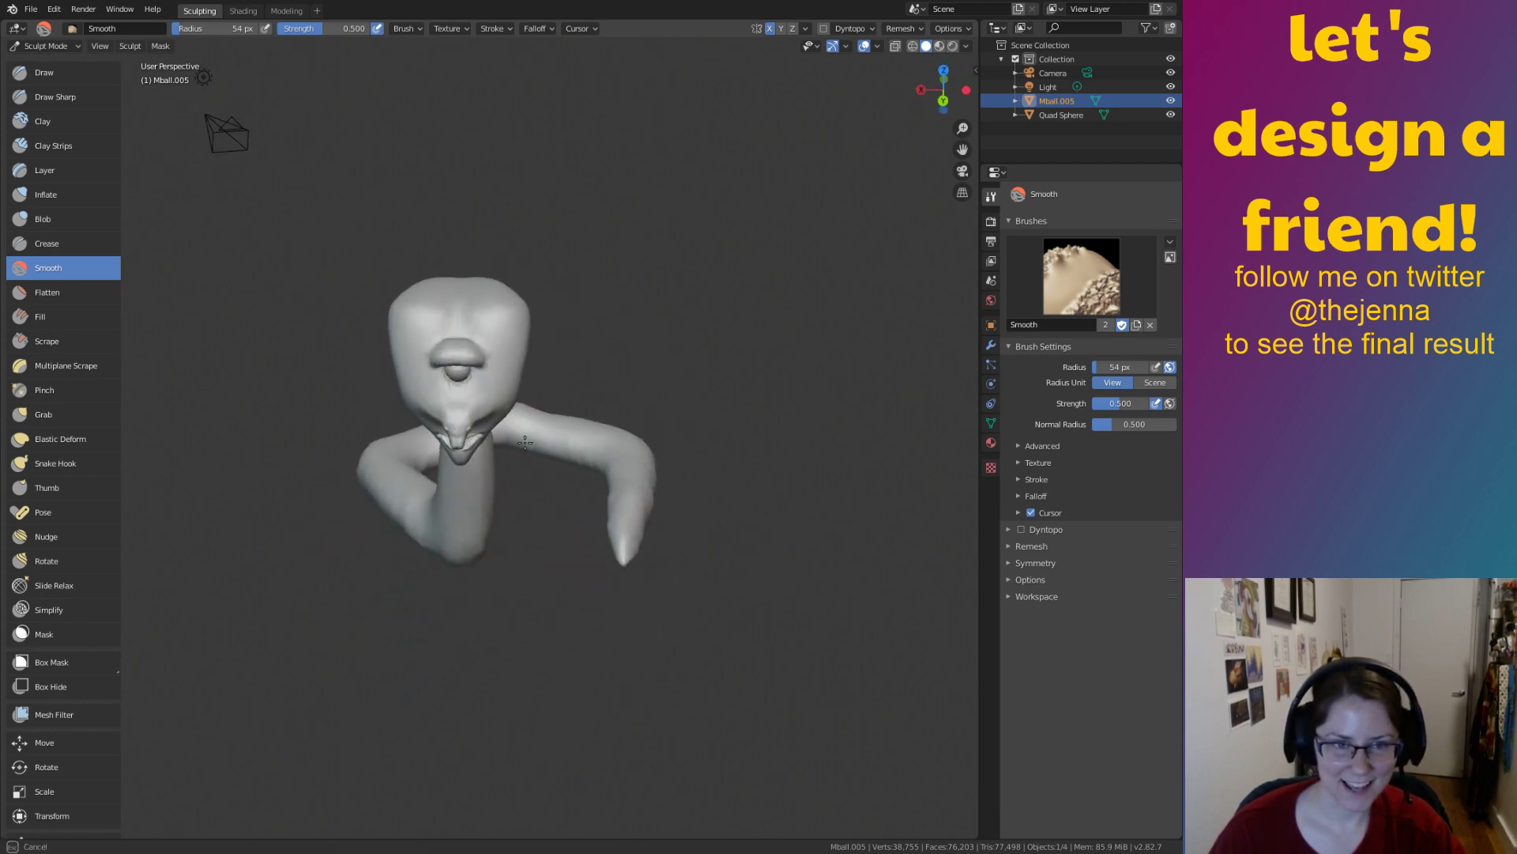
middle_drag(553, 469, 261, 91)
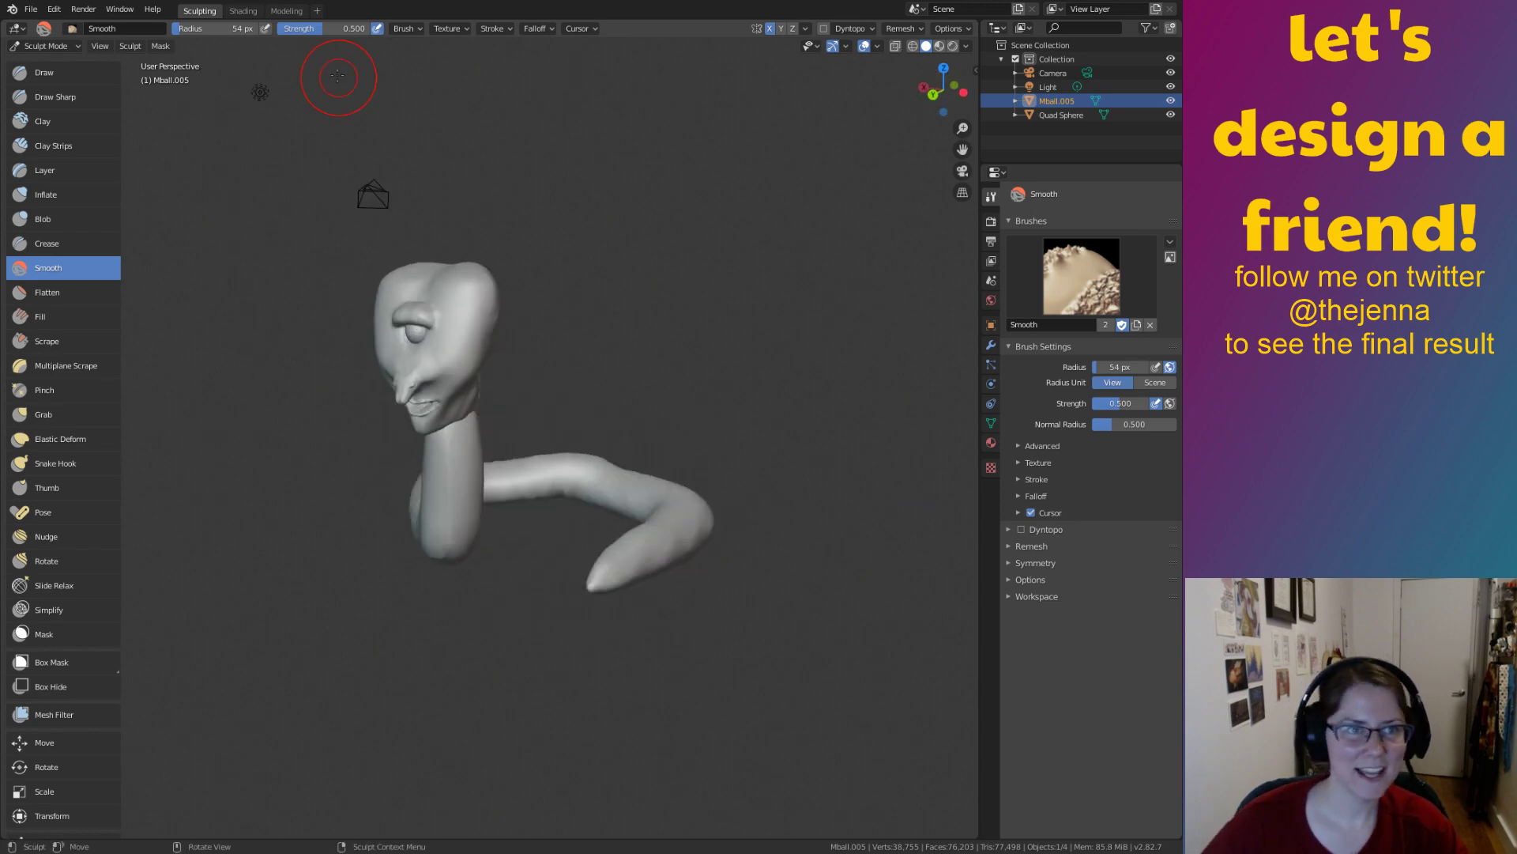
Return to modeling in Object Mode and scale the snake body down slightly relative to the head
click(273, 14)
key(Tab)
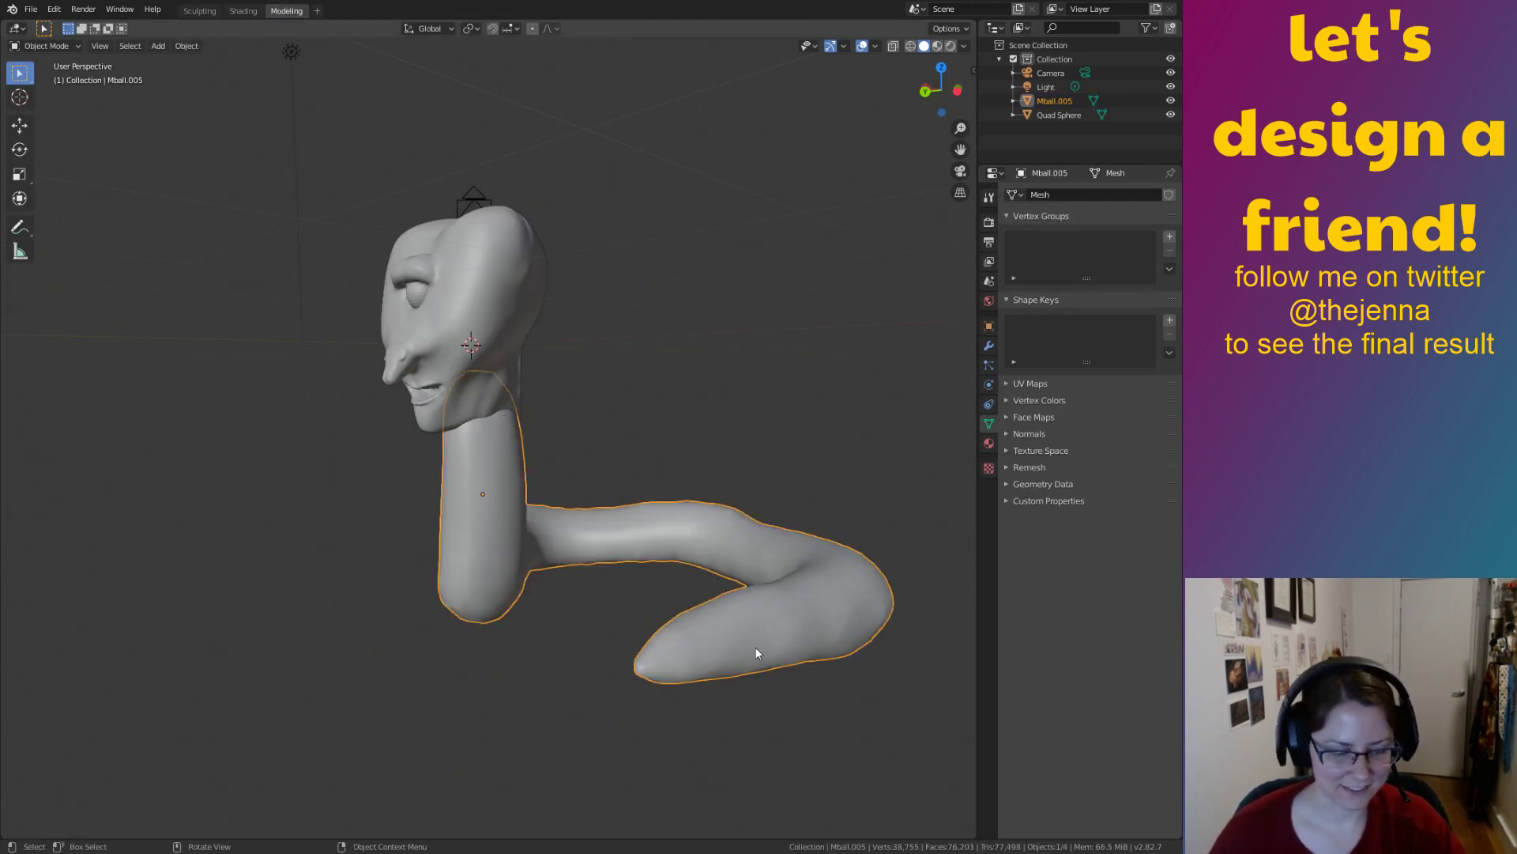
middle_drag(746, 658, 703, 577)
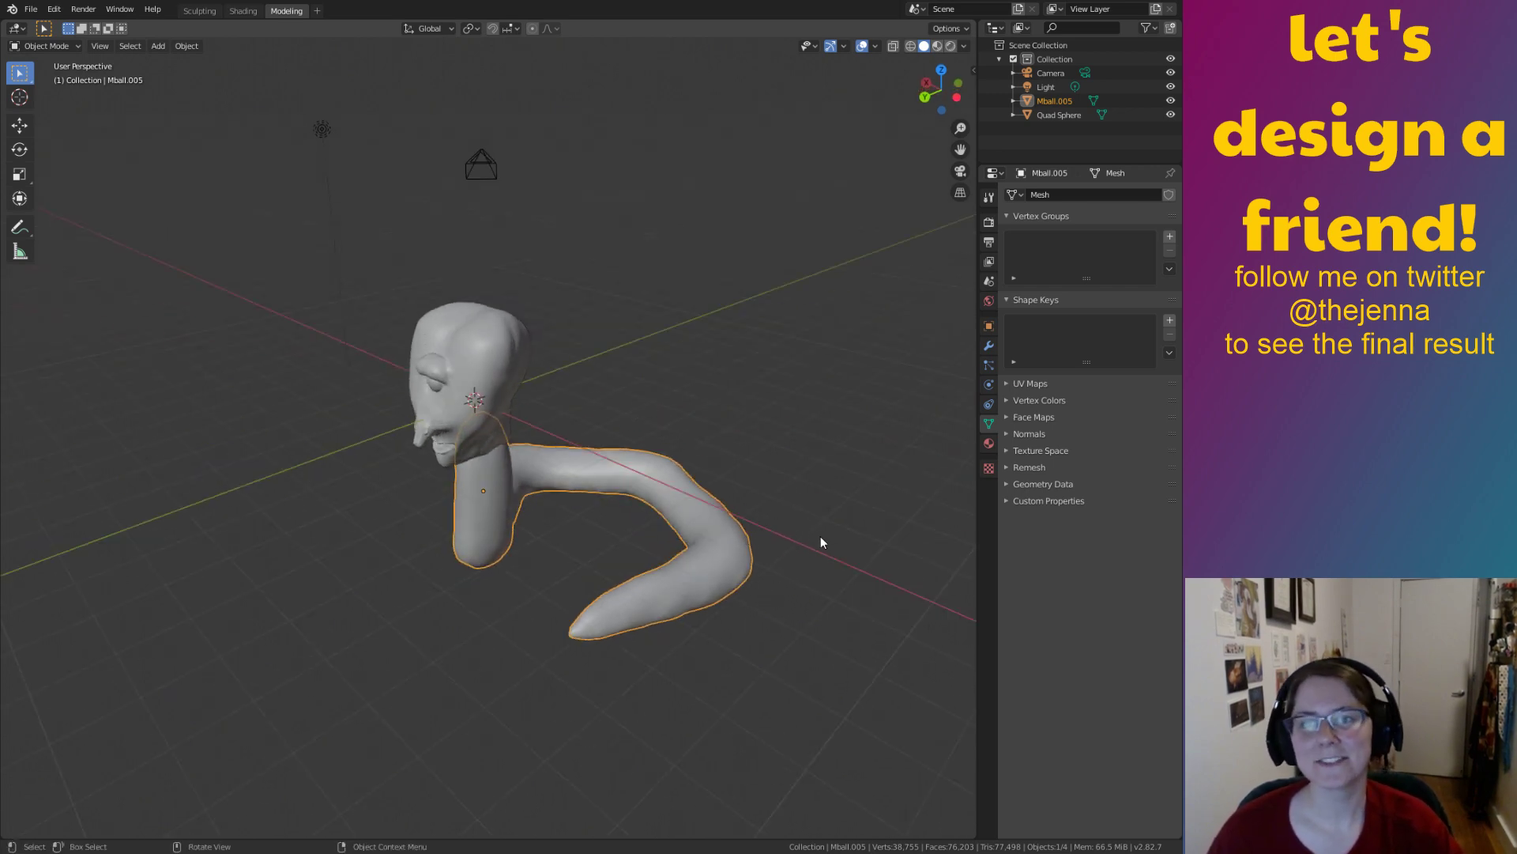
key(s)
click(764, 559)
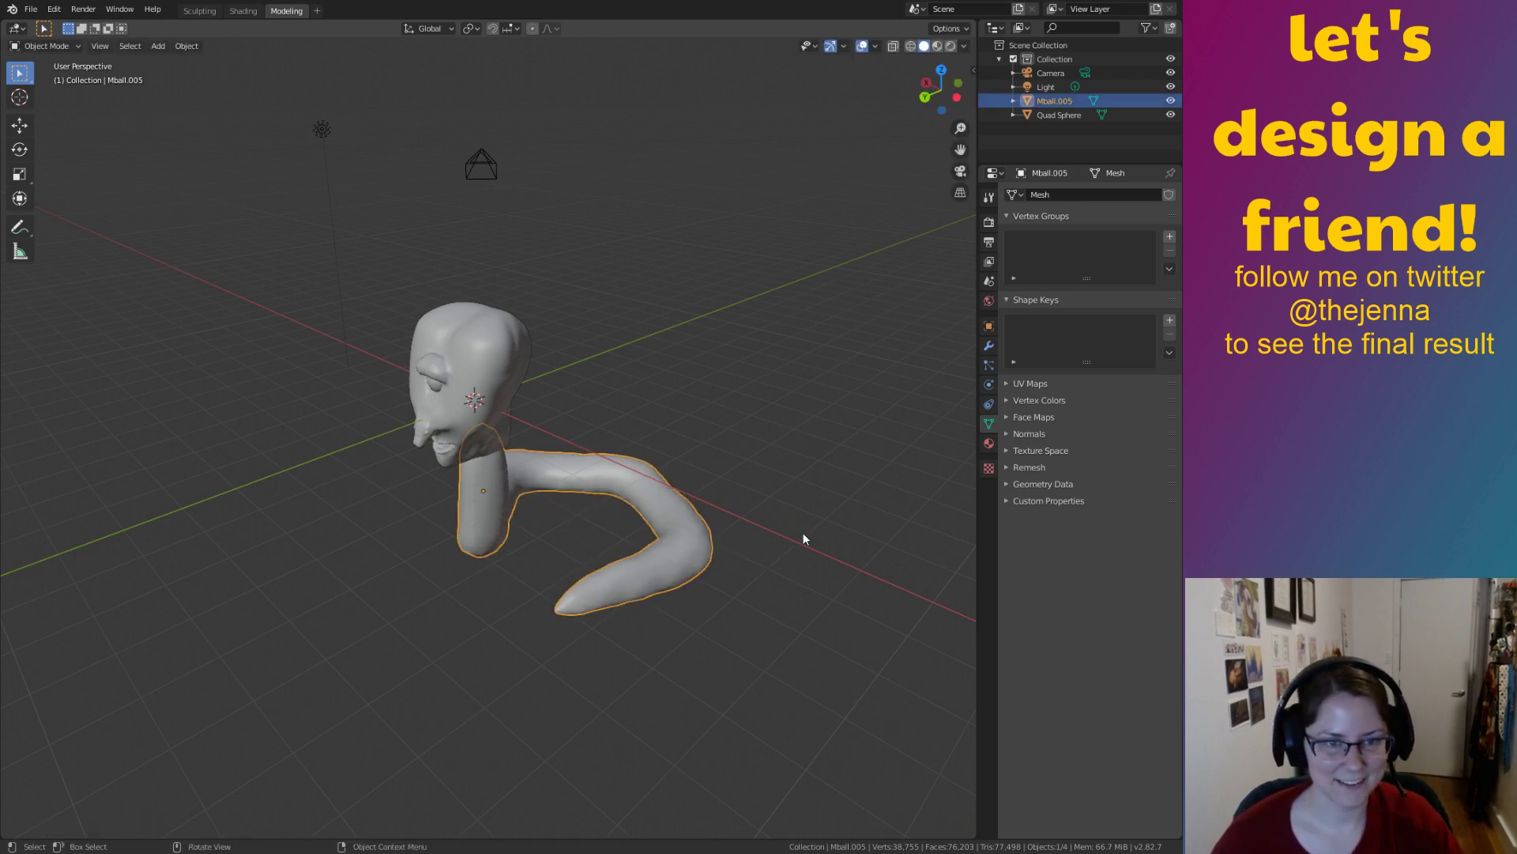
Scale the snake body up uniformly by about 1.2
middle_drag(805, 542, 701, 473)
middle_drag(789, 551, 867, 560)
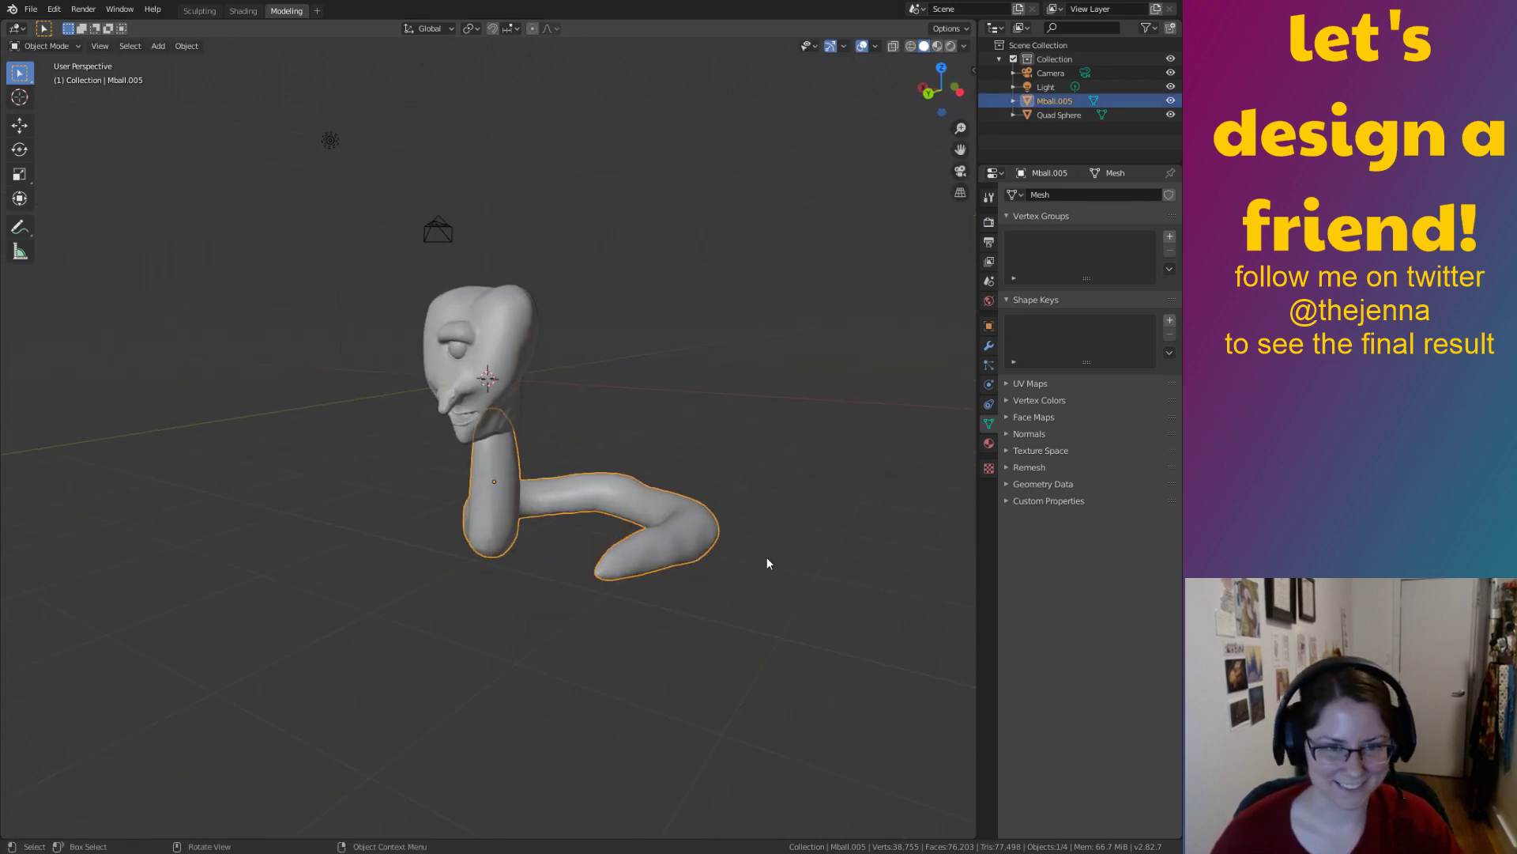
key(s)
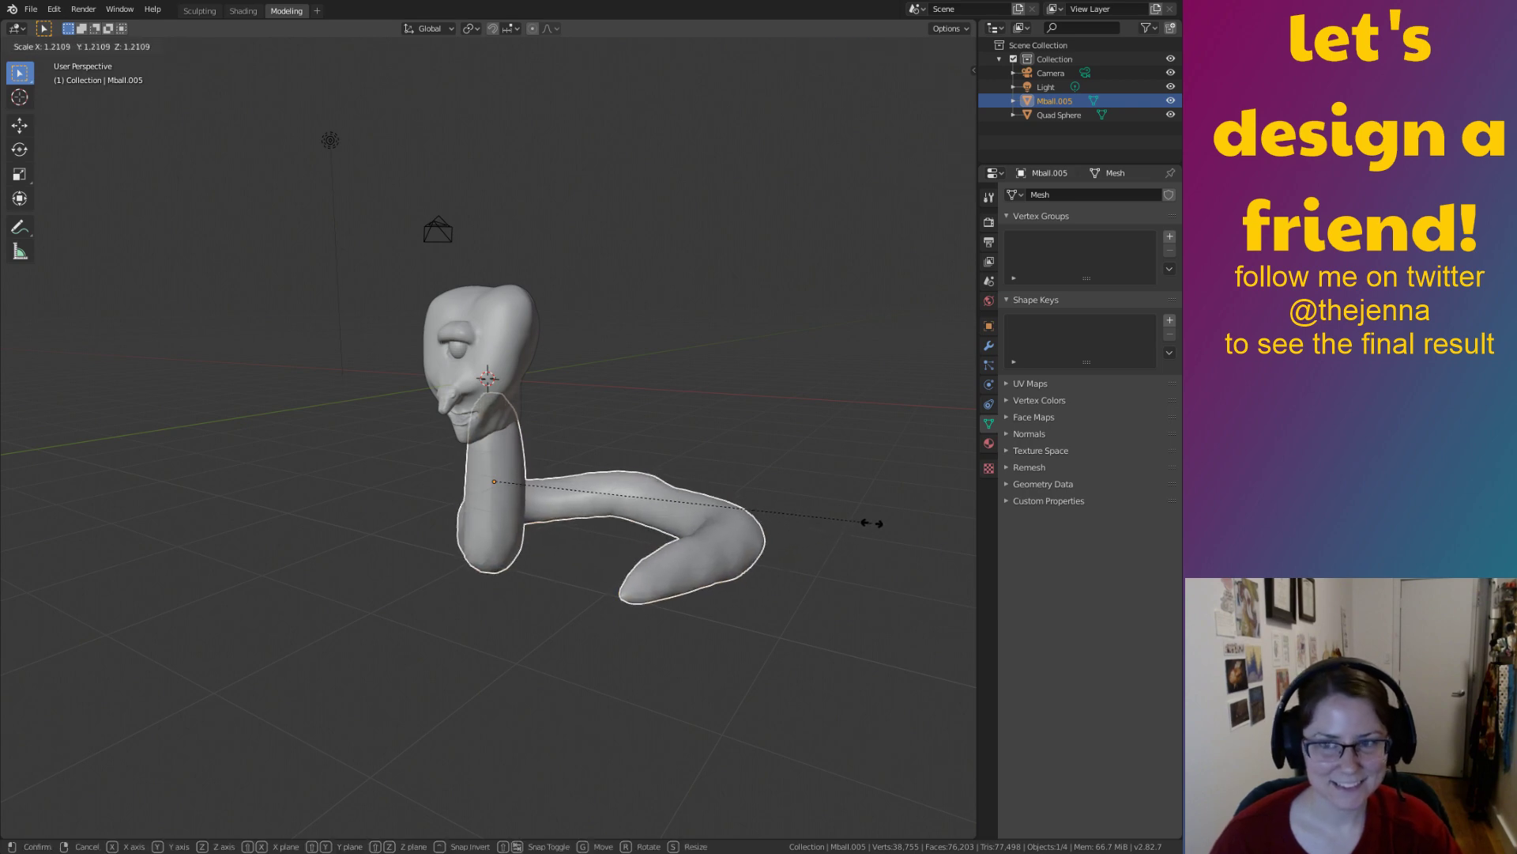
click(864, 525)
middle_drag(864, 525, 765, 574)
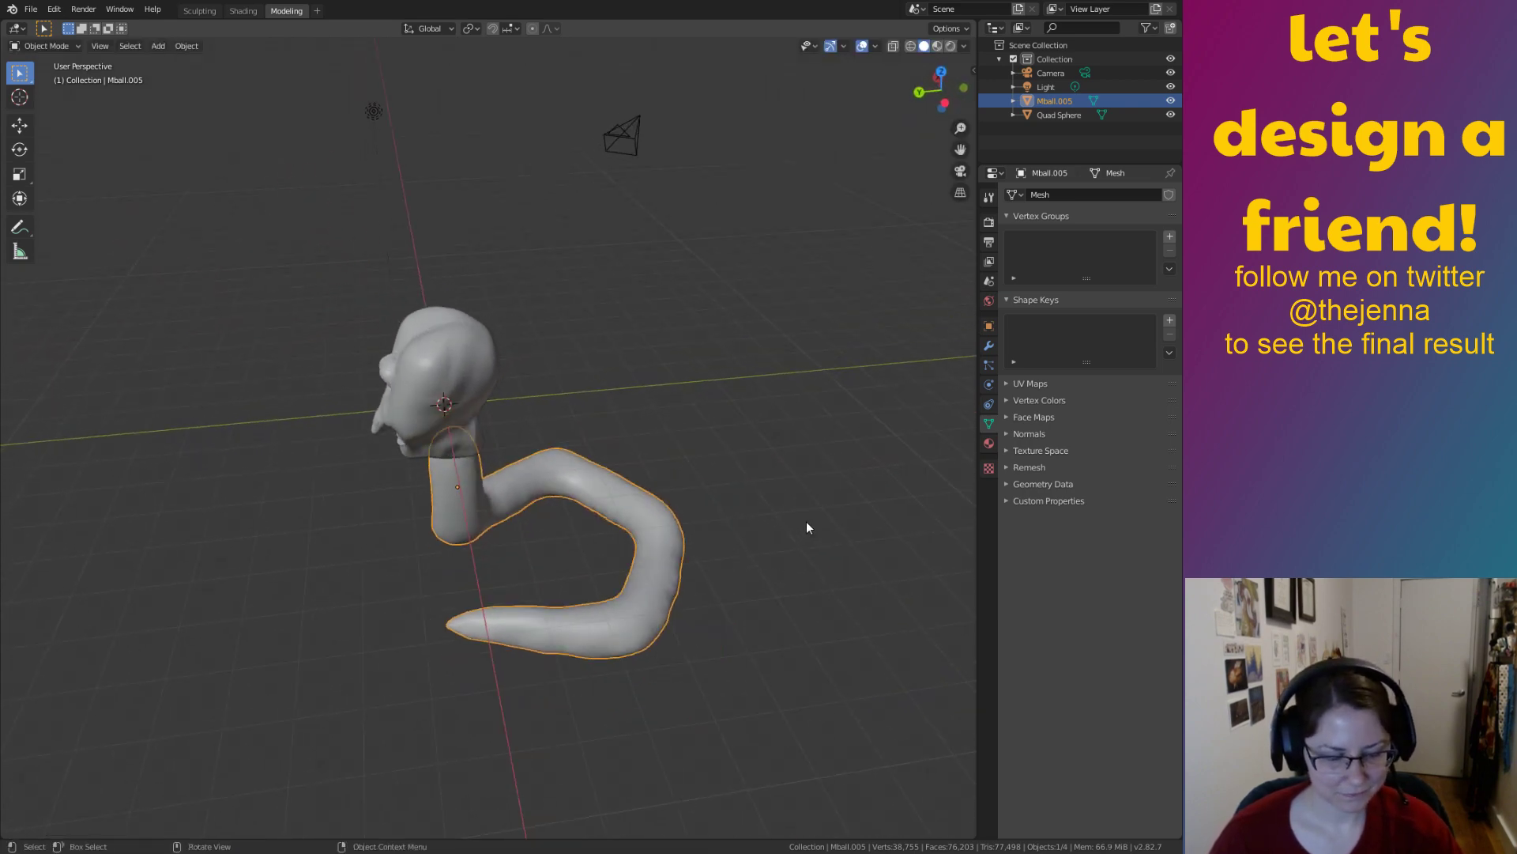
Scale the snake body separately along the X and Y axes, making the coil more compact in both directions
key(s)
key(y)
click(833, 520)
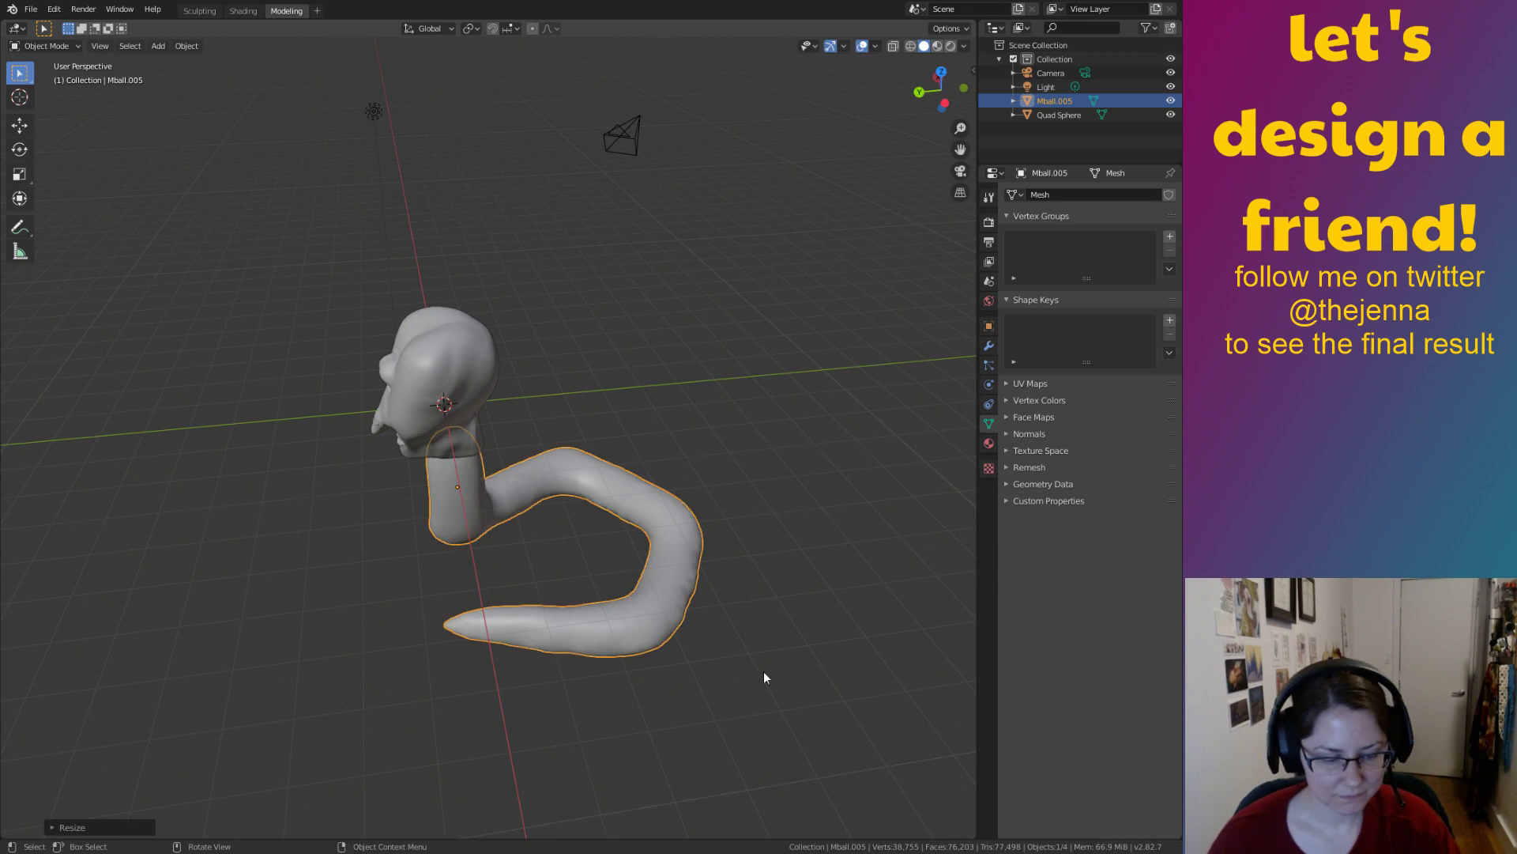
key(s)
key(x)
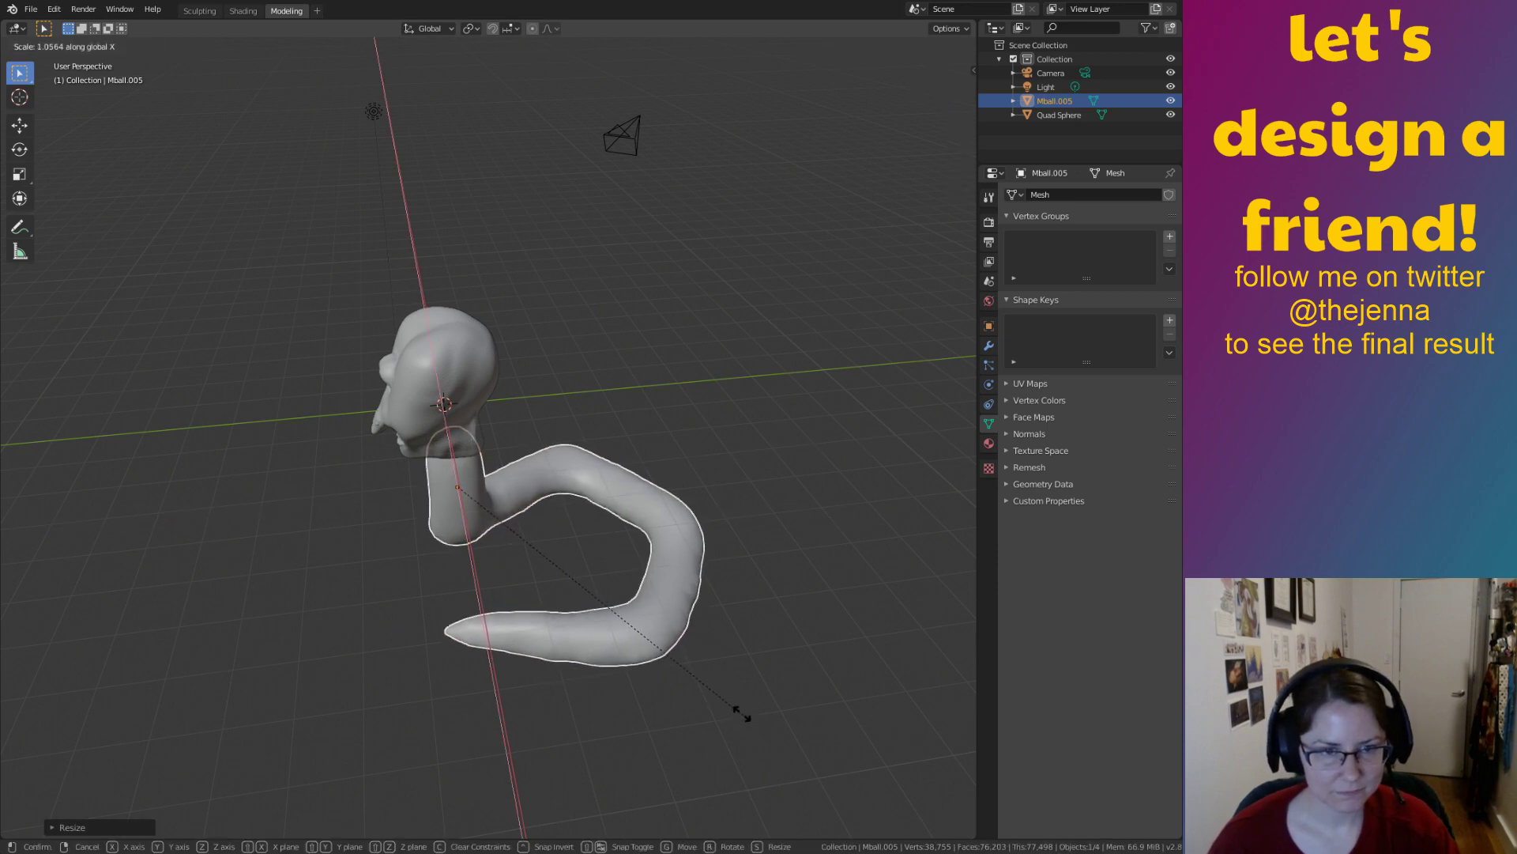
click(661, 630)
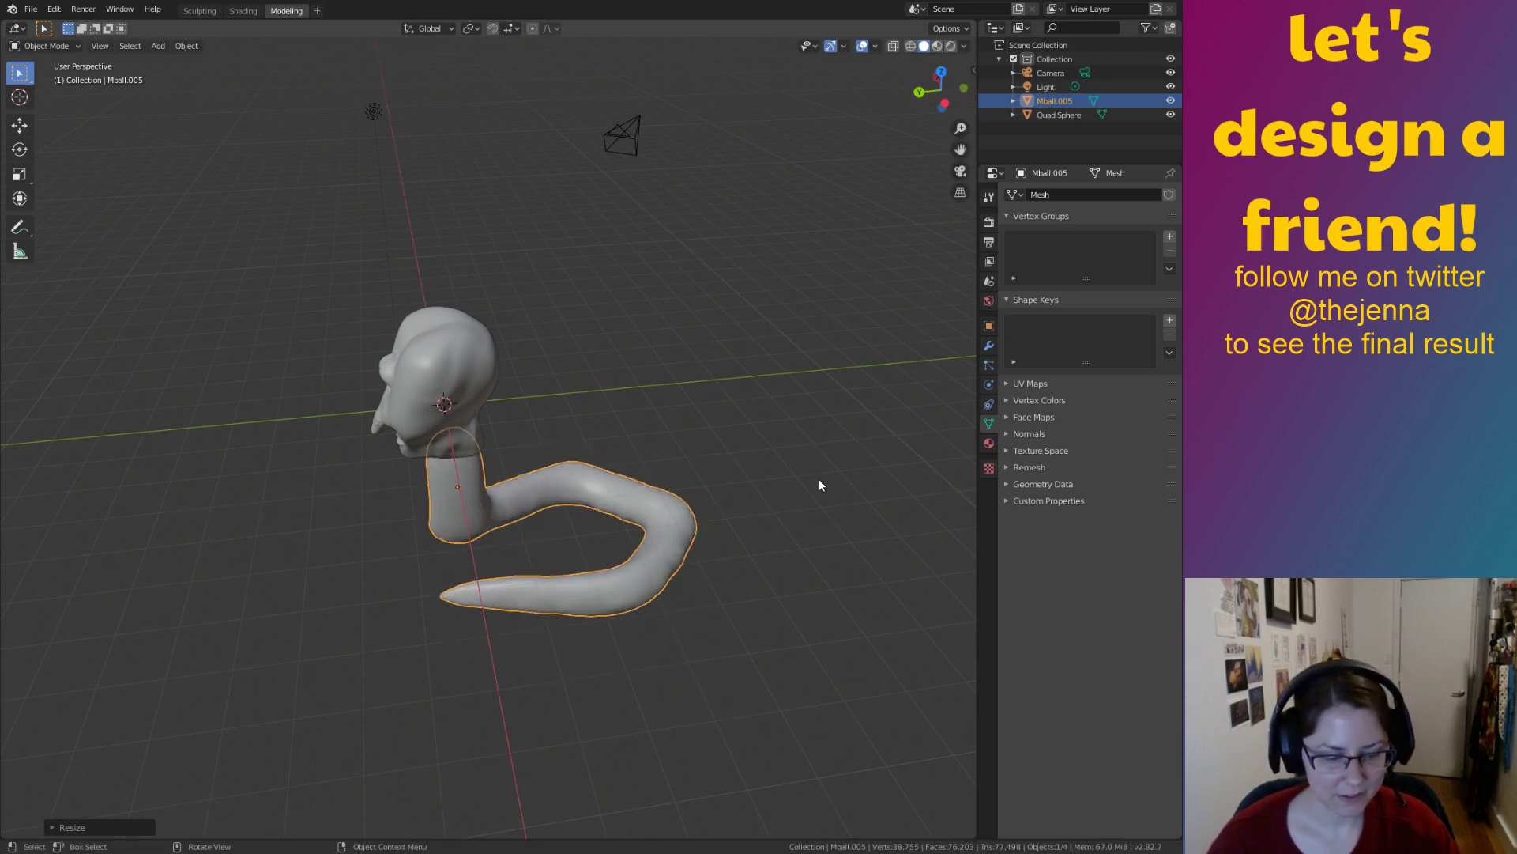
key(s)
key(x)
click(707, 501)
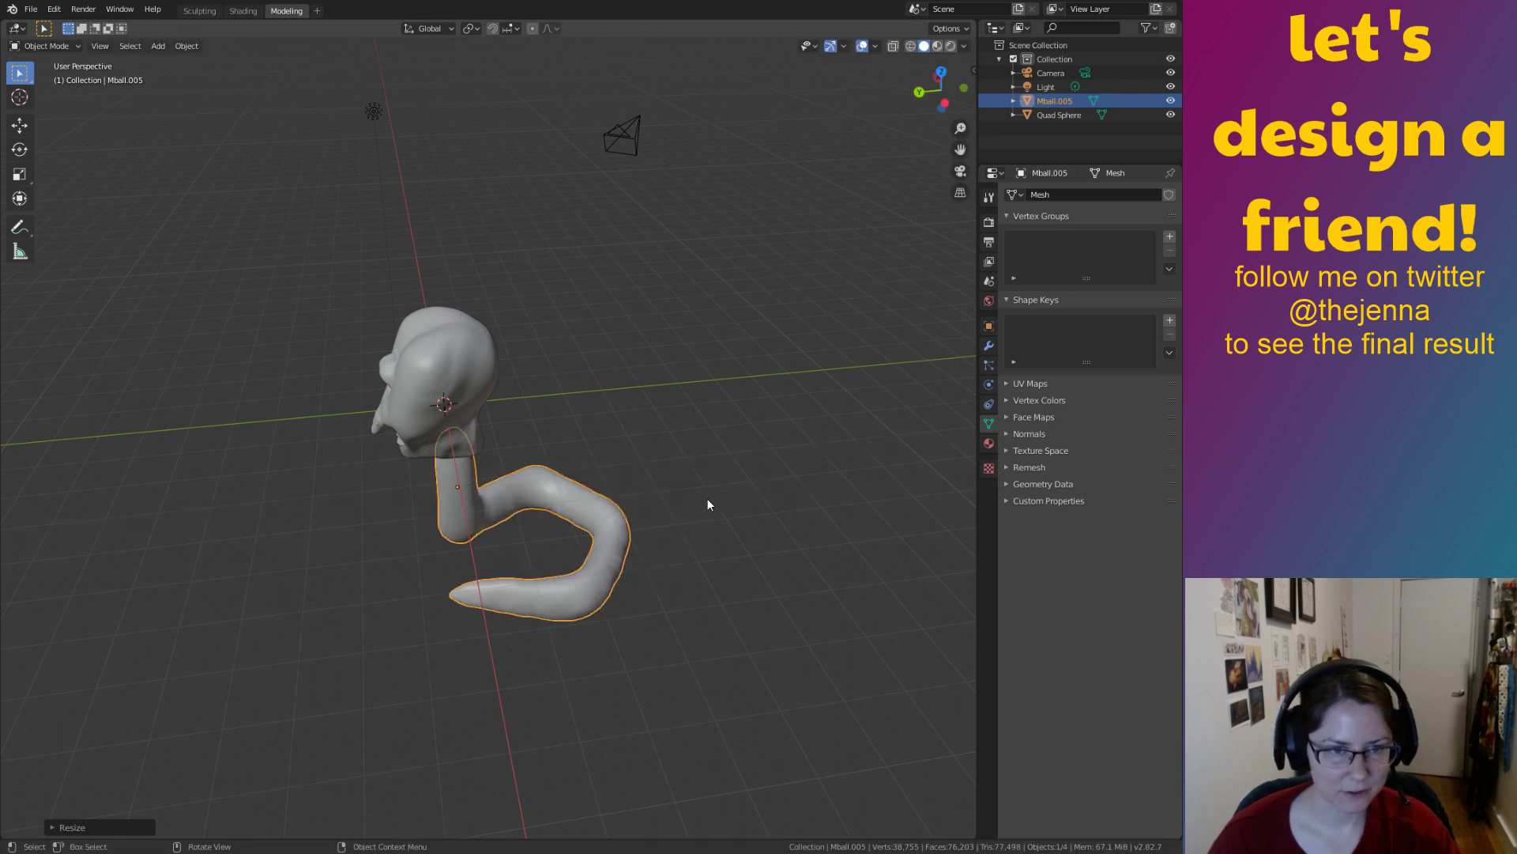
Enlarge the compacted snake body uniformly so its neck better fits the head, and go back to sculpting
middle_drag(721, 679, 822, 644)
key(s)
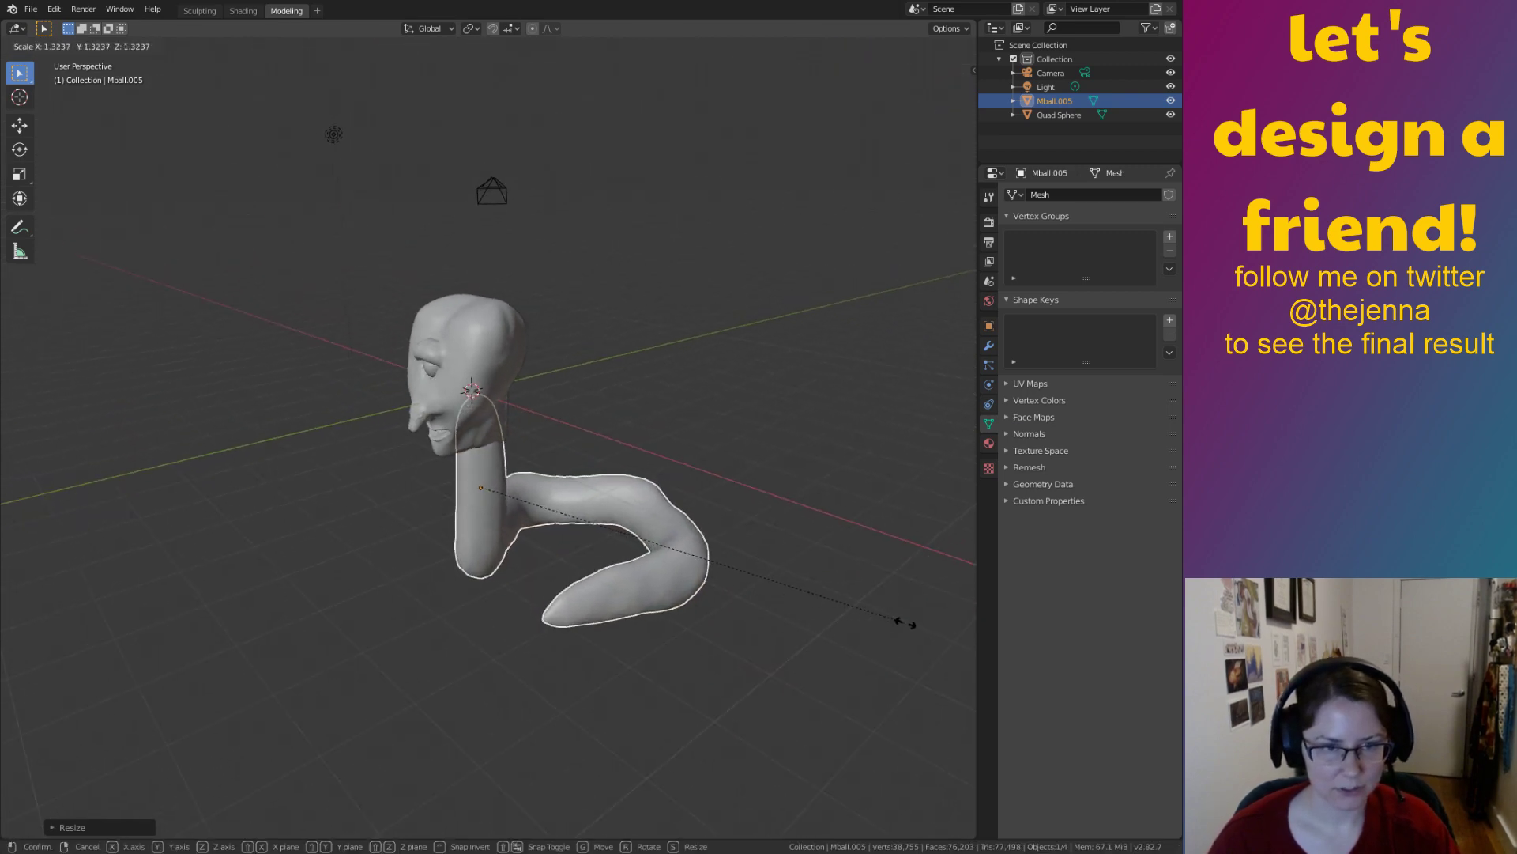
click(941, 629)
middle_drag(936, 631, 789, 545)
click(199, 10)
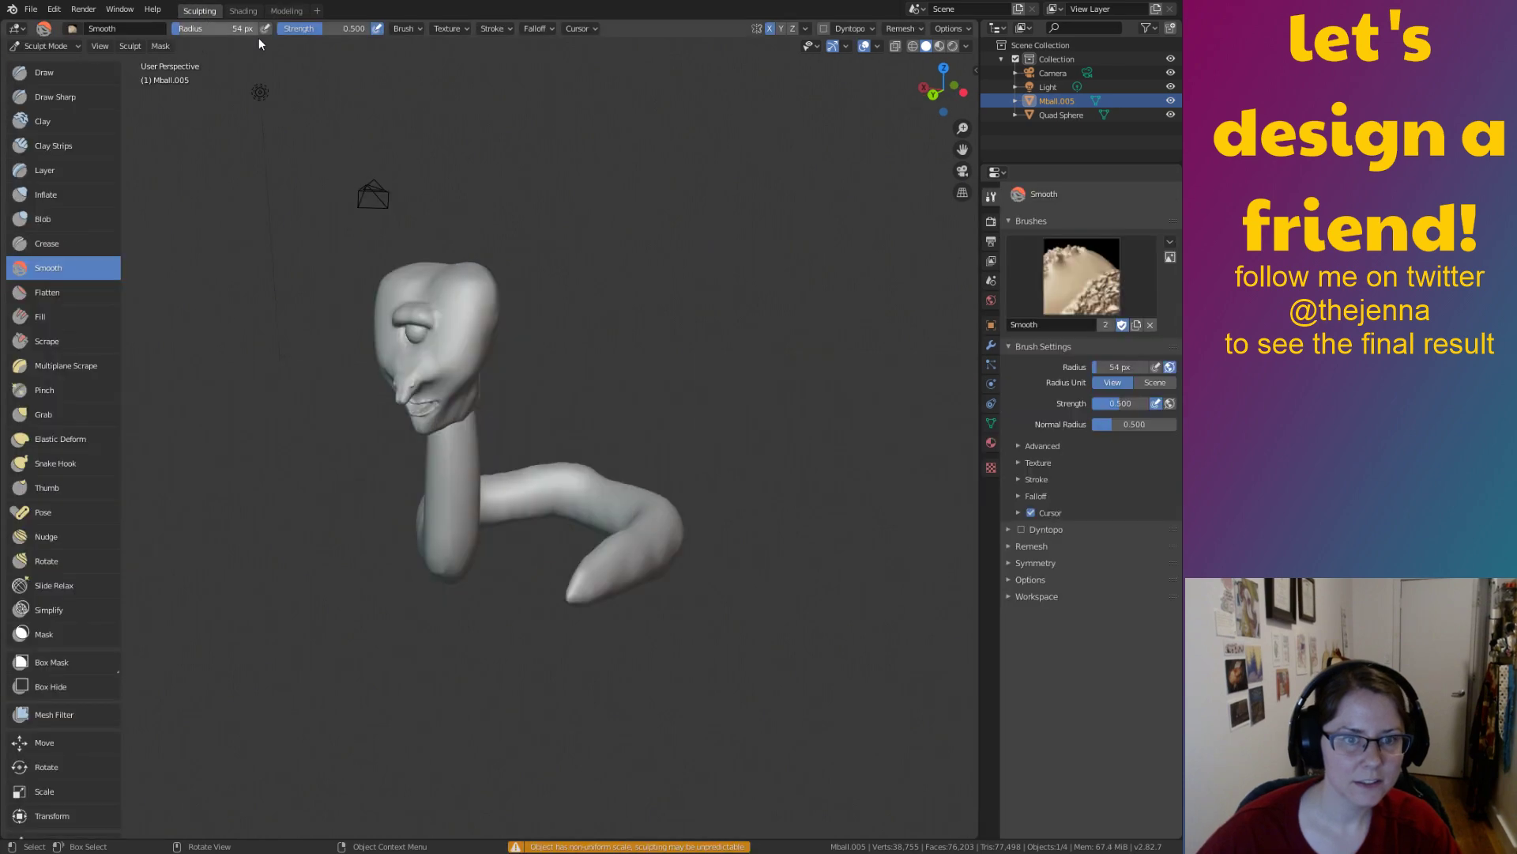
Smooth the snake's neck, its lower bend and the tail with the Smooth brush, working around the body
scroll(697, 419, up, 4)
middle_drag(697, 418, 686, 468)
mouse_move(704, 357)
mouse_down()
mouse_move(666, 342)
mouse_move(716, 376)
mouse_up()
middle_drag(774, 419, 833, 364)
mouse_move(593, 471)
mouse_down()
mouse_move(557, 464)
mouse_move(648, 458)
mouse_move(644, 476)
mouse_up()
middle_drag(643, 476, 363, 506)
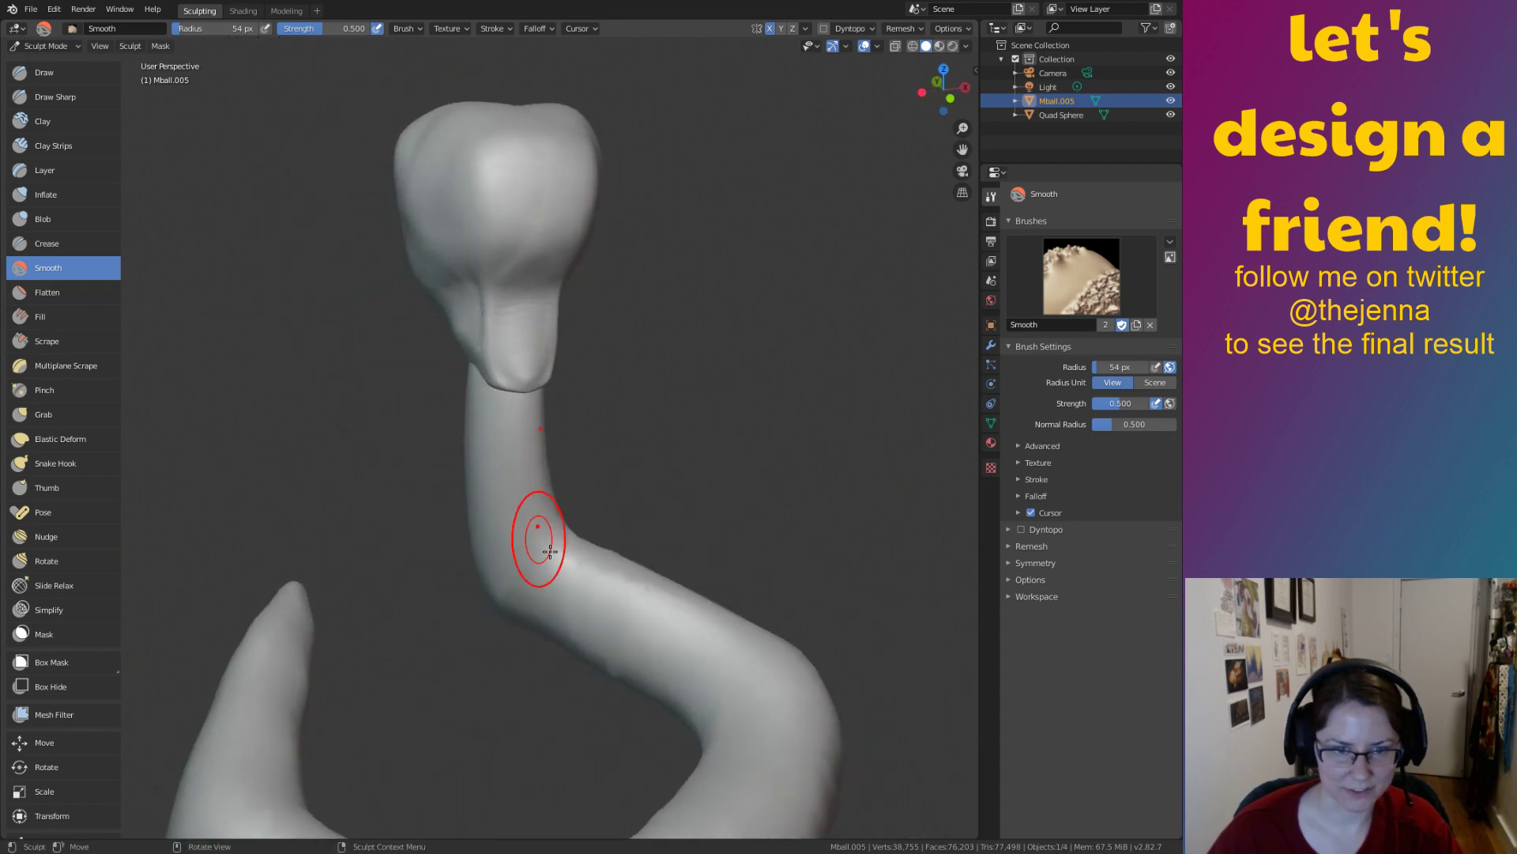
shift+middle_drag(535, 543, 517, 426)
mouse_move(517, 443)
middle_down()
mouse_move(508, 400)
mouse_move(498, 423)
middle_up()
drag(331, 540, 340, 536)
ctrl+middle_drag(506, 506, 620, 644)
mouse_move(431, 526)
middle_down()
mouse_move(758, 505)
mouse_move(677, 508)
middle_up()
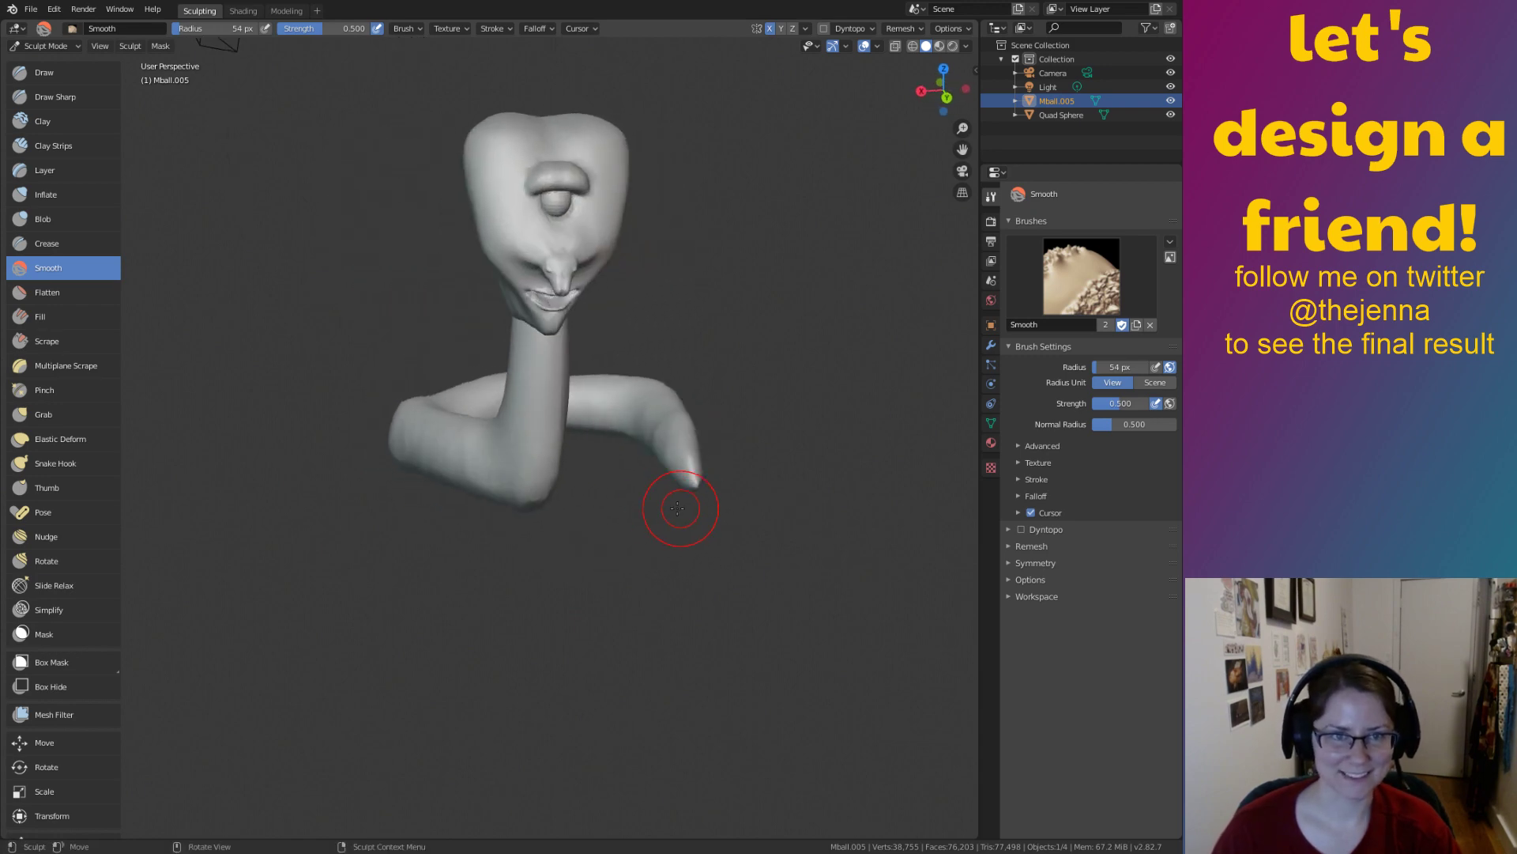
Return to modeling in Object Mode and select the snake's head instead of the body
key(Tab)
key(Tab)
click(286, 10)
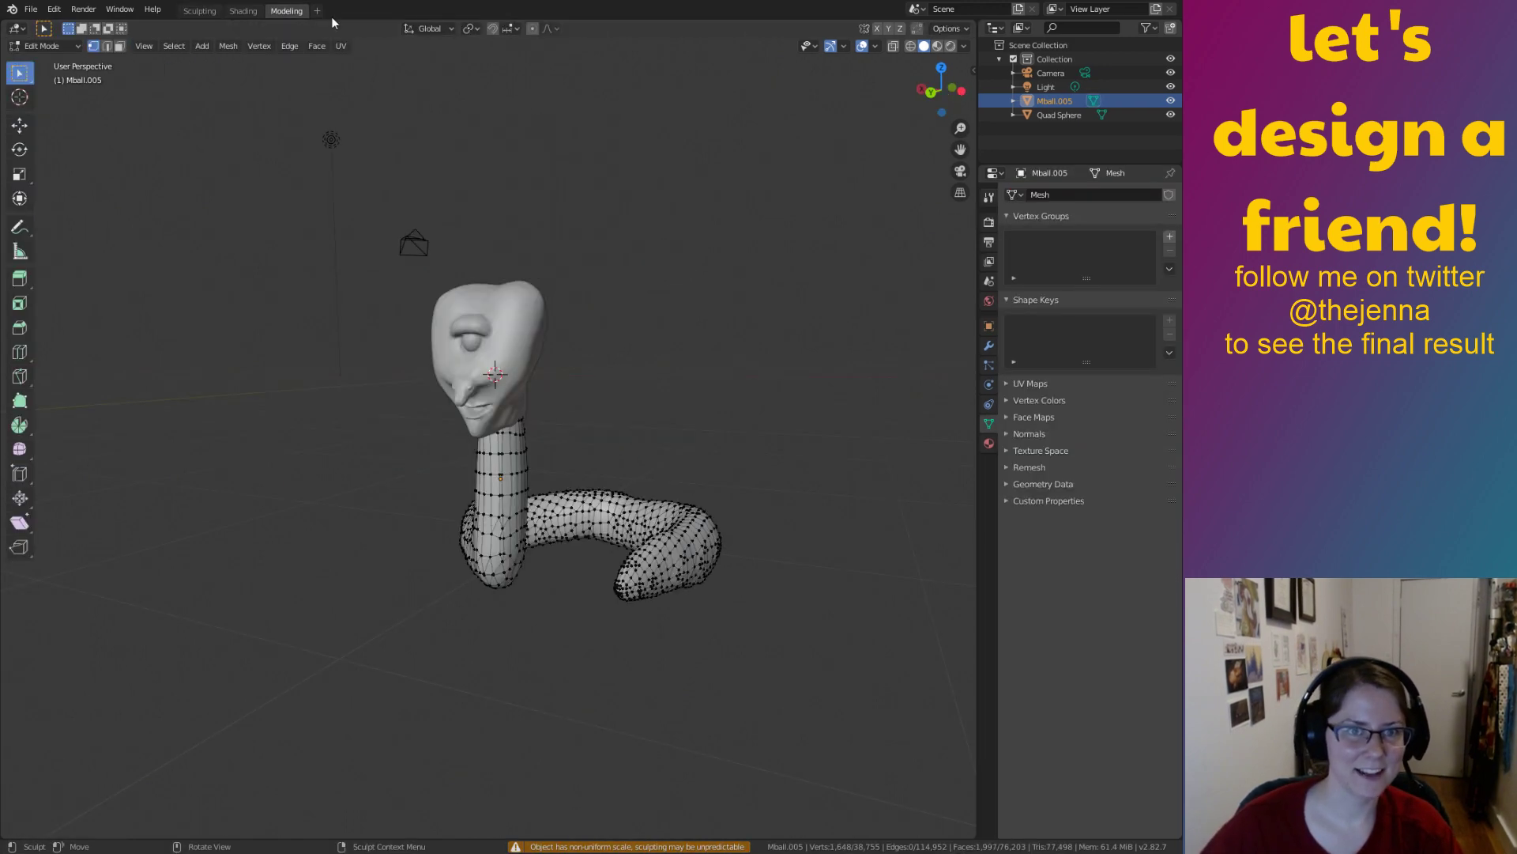
key(Tab)
drag(610, 246, 415, 391)
click(618, 290)
click(472, 338)
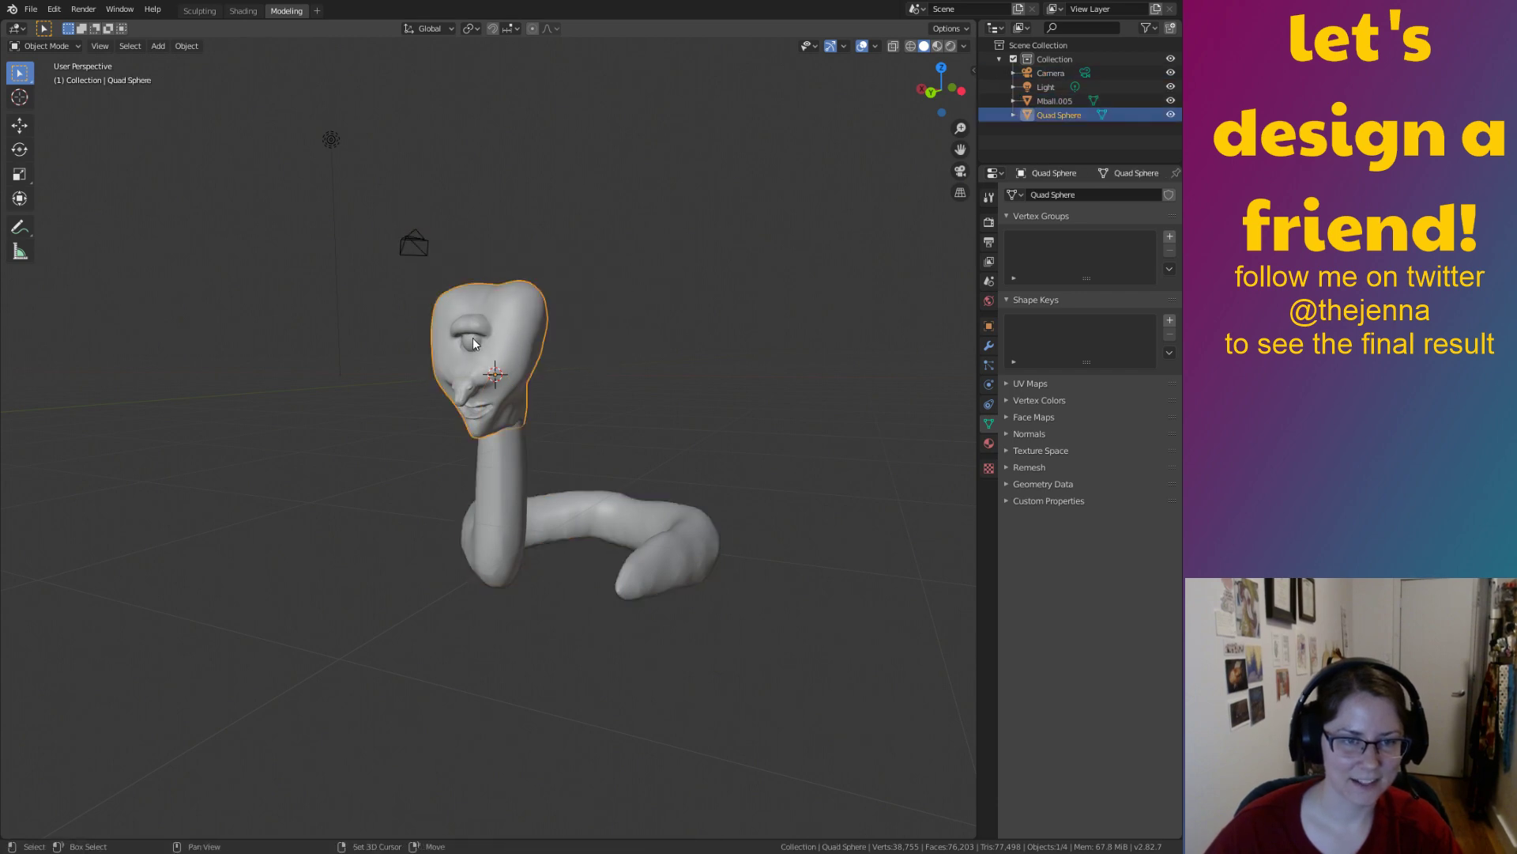
click(473, 342)
click(495, 321)
key(Tab)
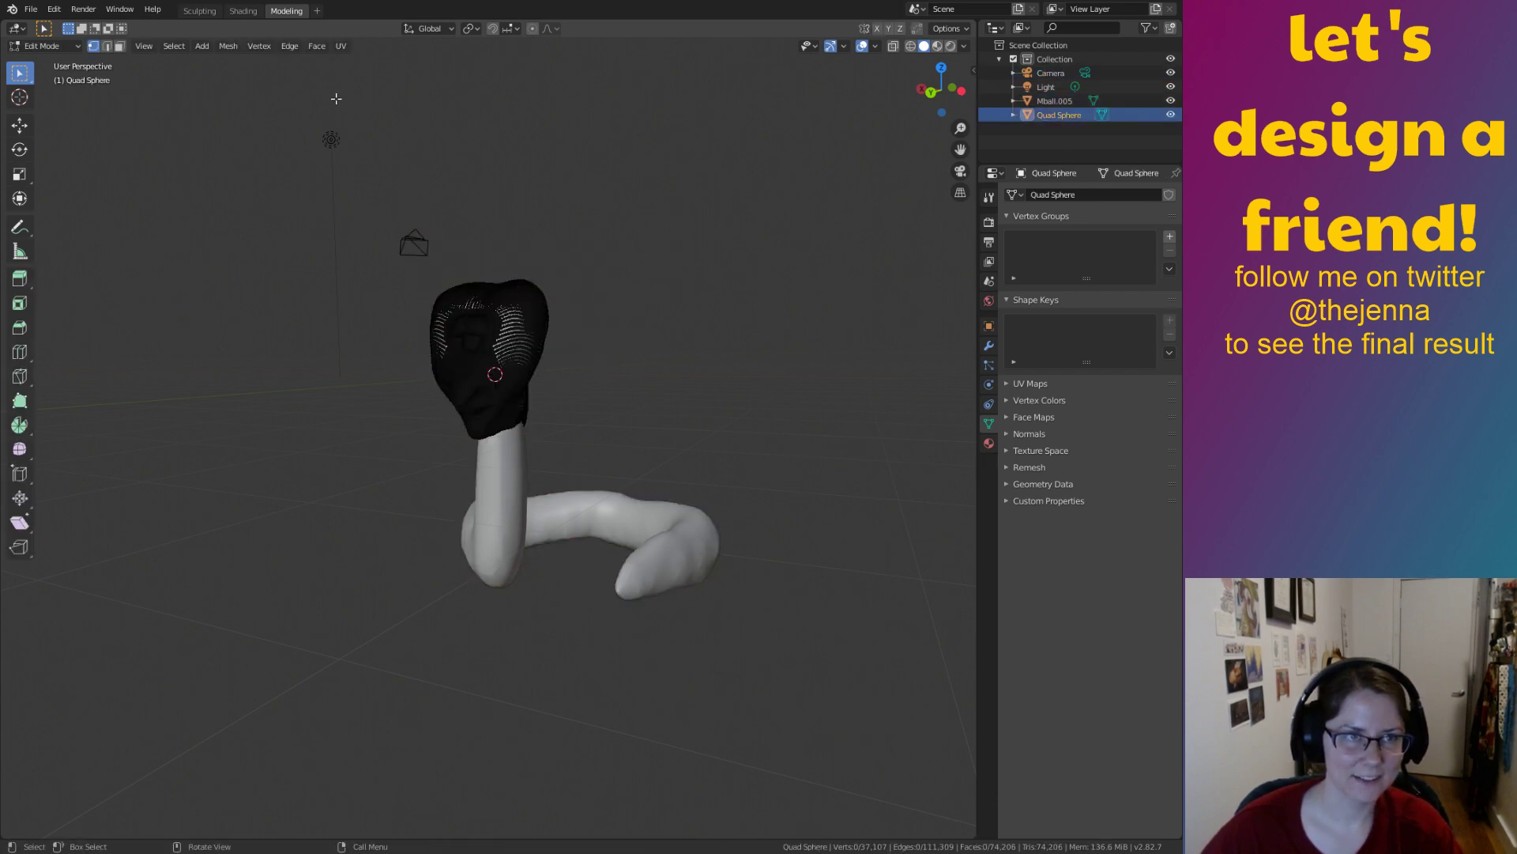
key(Tab)
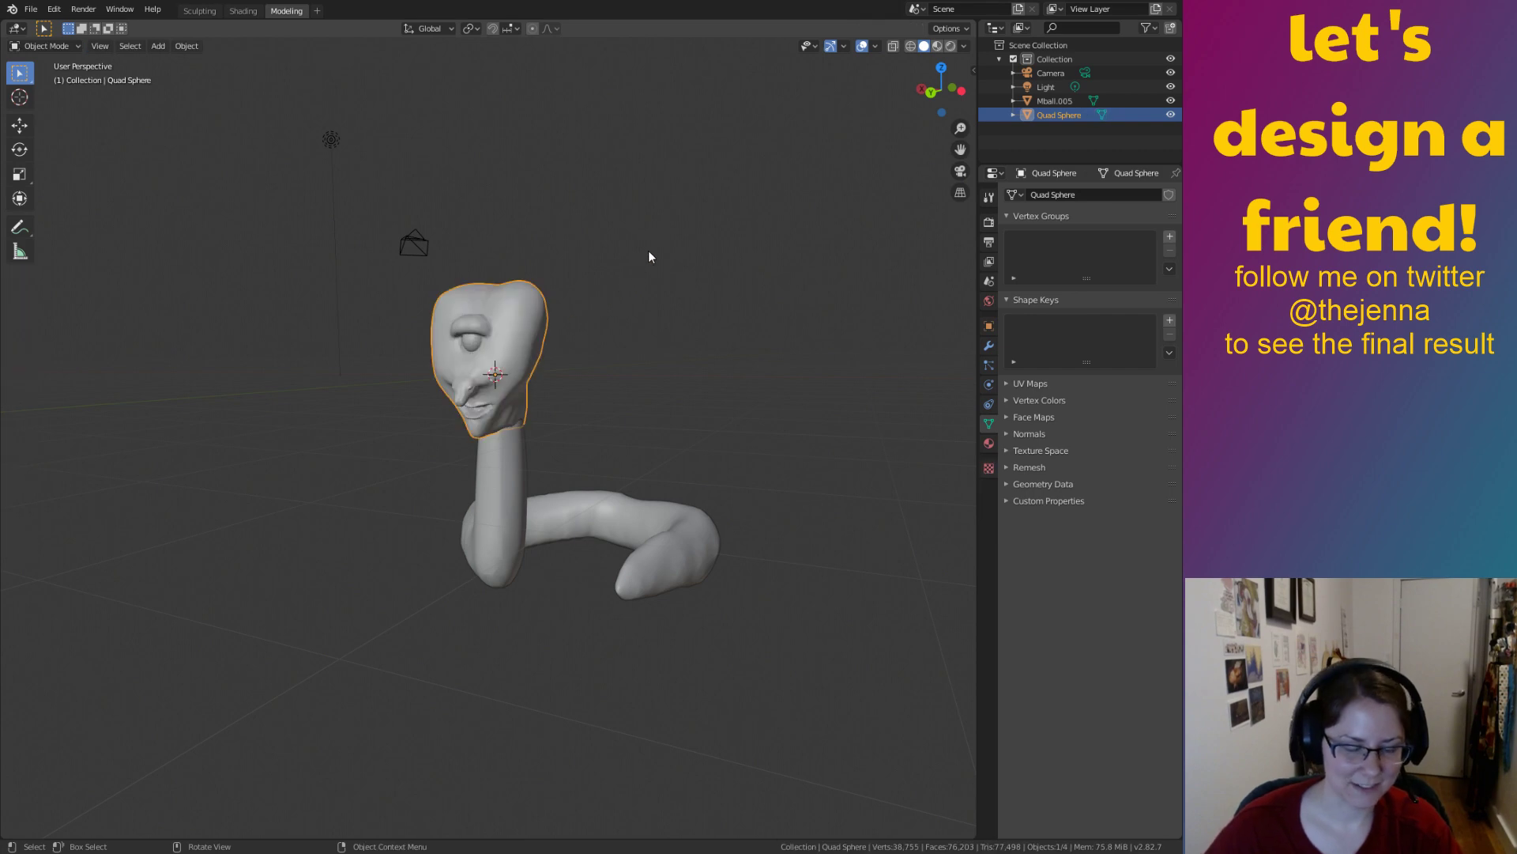
Scale the head down uniformly in two small passes so it better fits the neck
key(s)
middle_drag(625, 288, 683, 271)
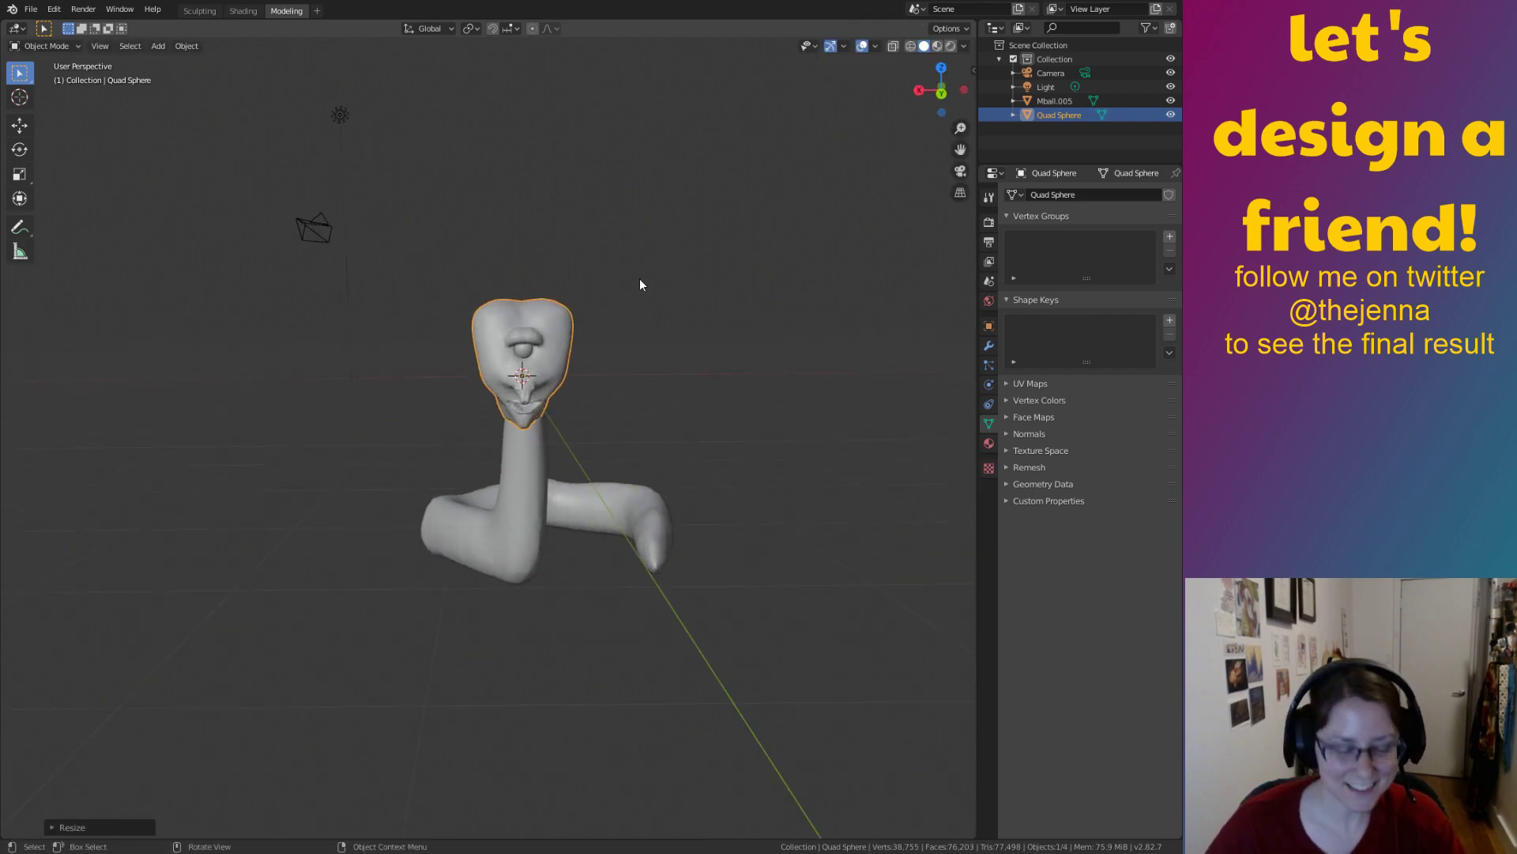
key(s)
click(705, 297)
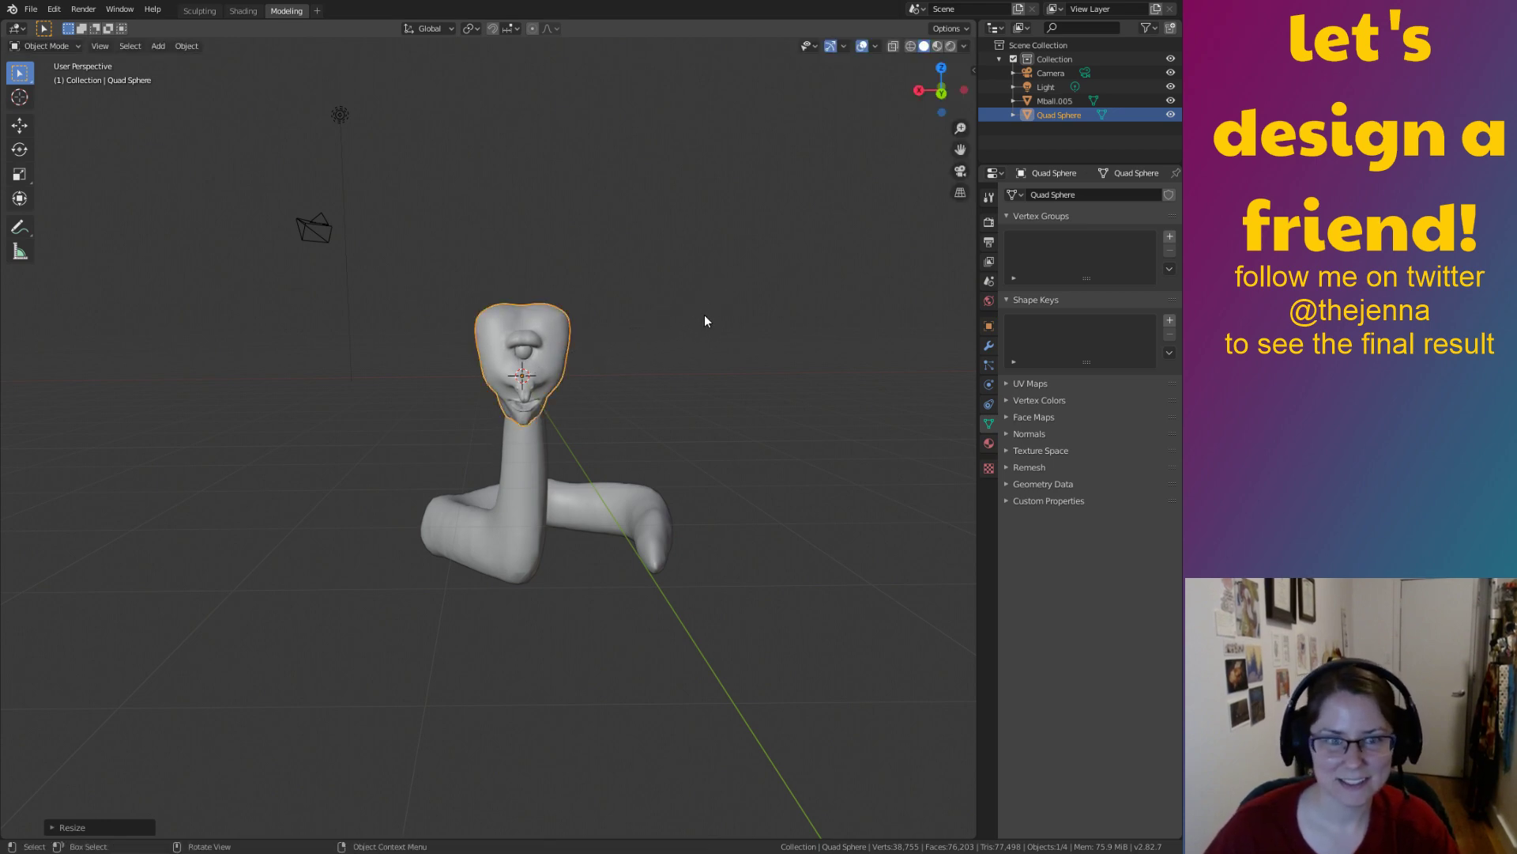
middle_drag(706, 317, 610, 349)
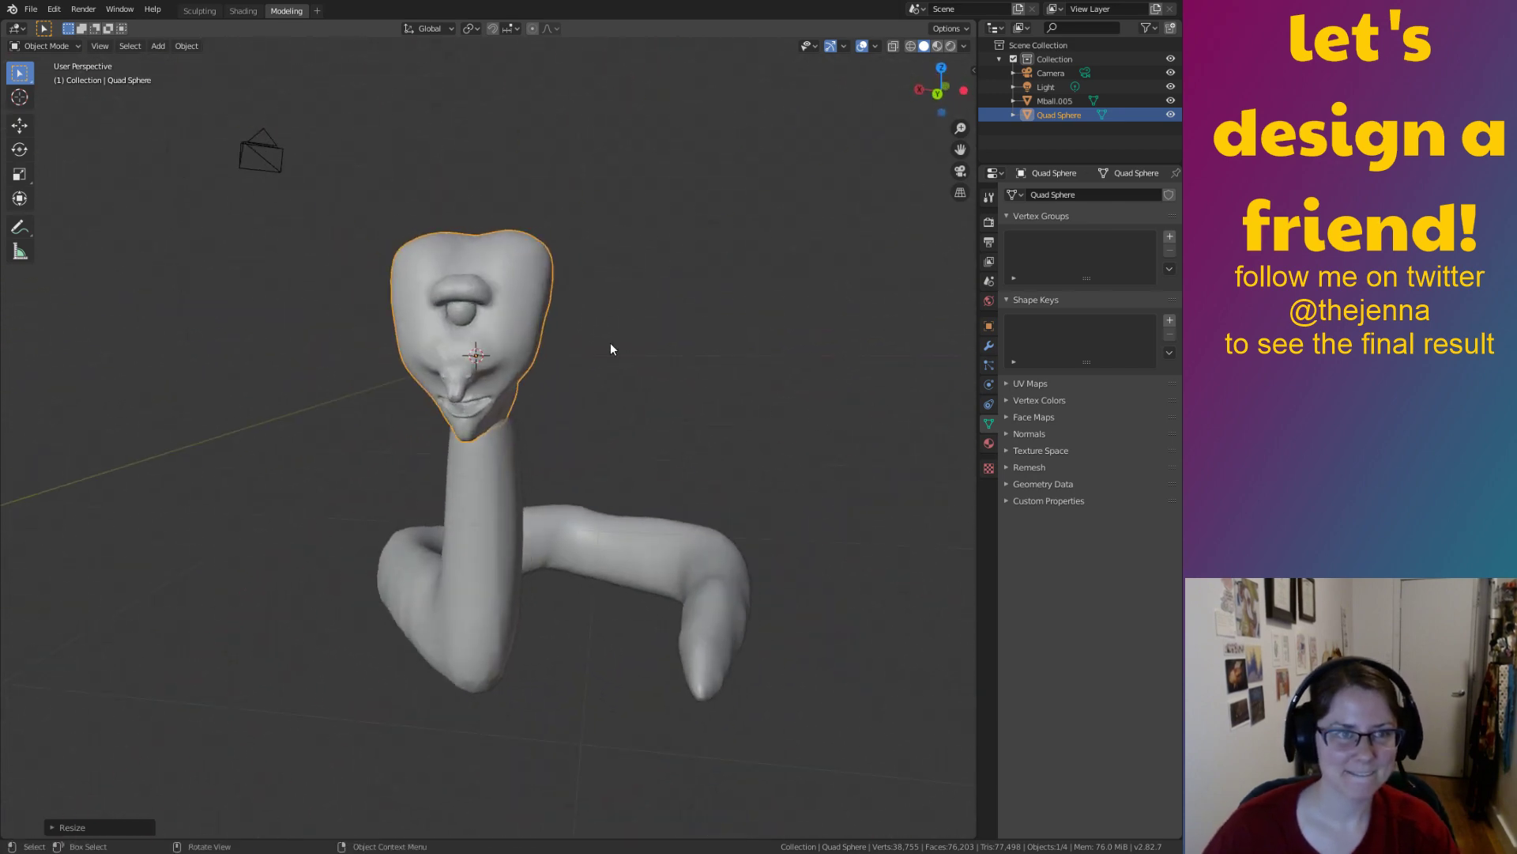
Go back to sculpting with the Inflate brush and try to thicken the bend of the coil
click(200, 11)
mouse_move(366, 142)
middle_down()
mouse_move(466, 332)
mouse_move(566, 457)
mouse_move(205, 170)
middle_up()
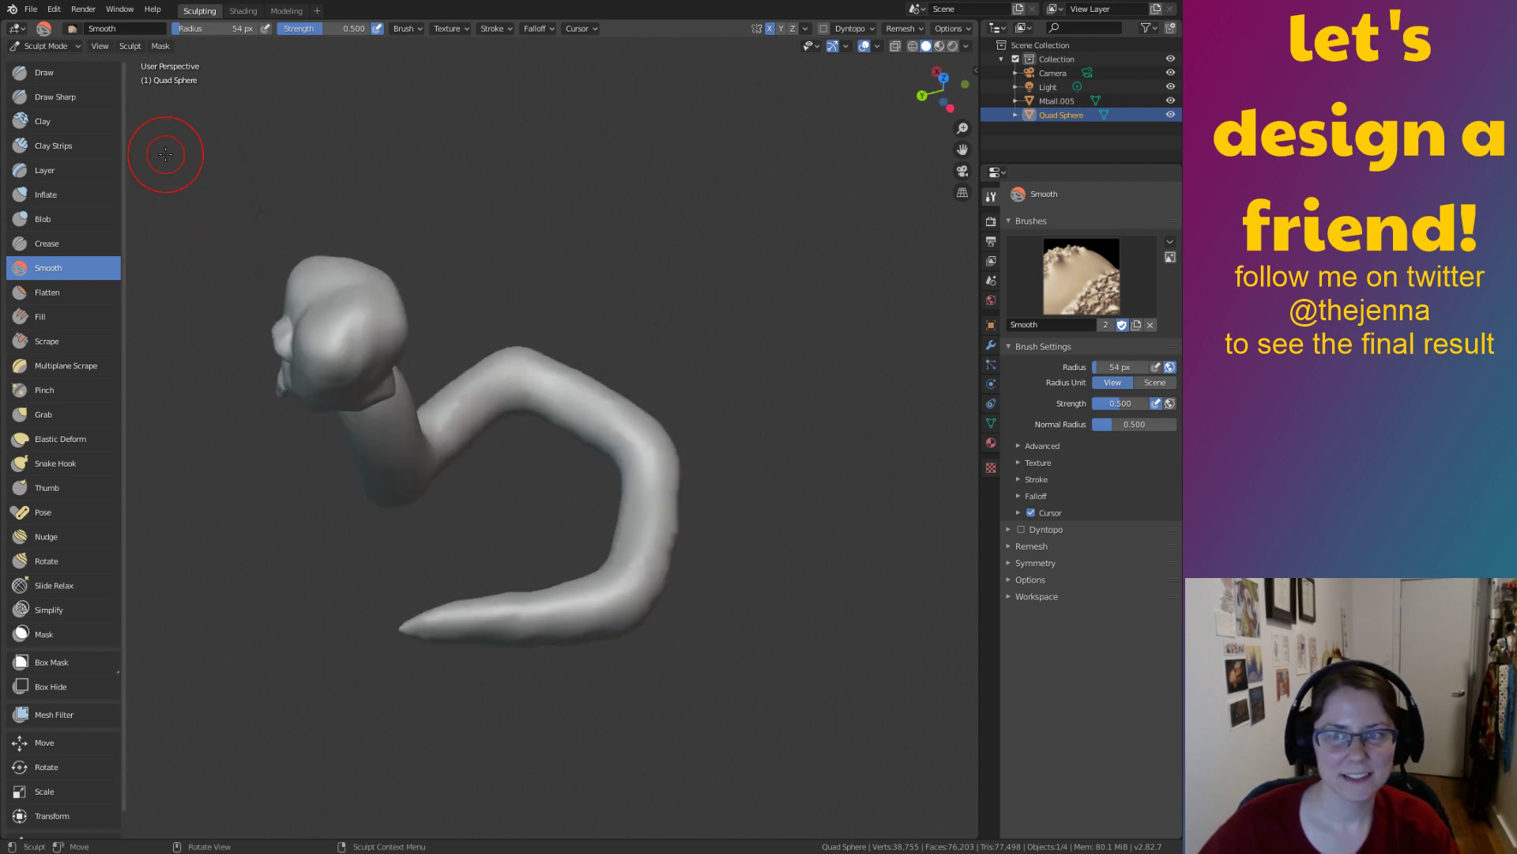
click(71, 194)
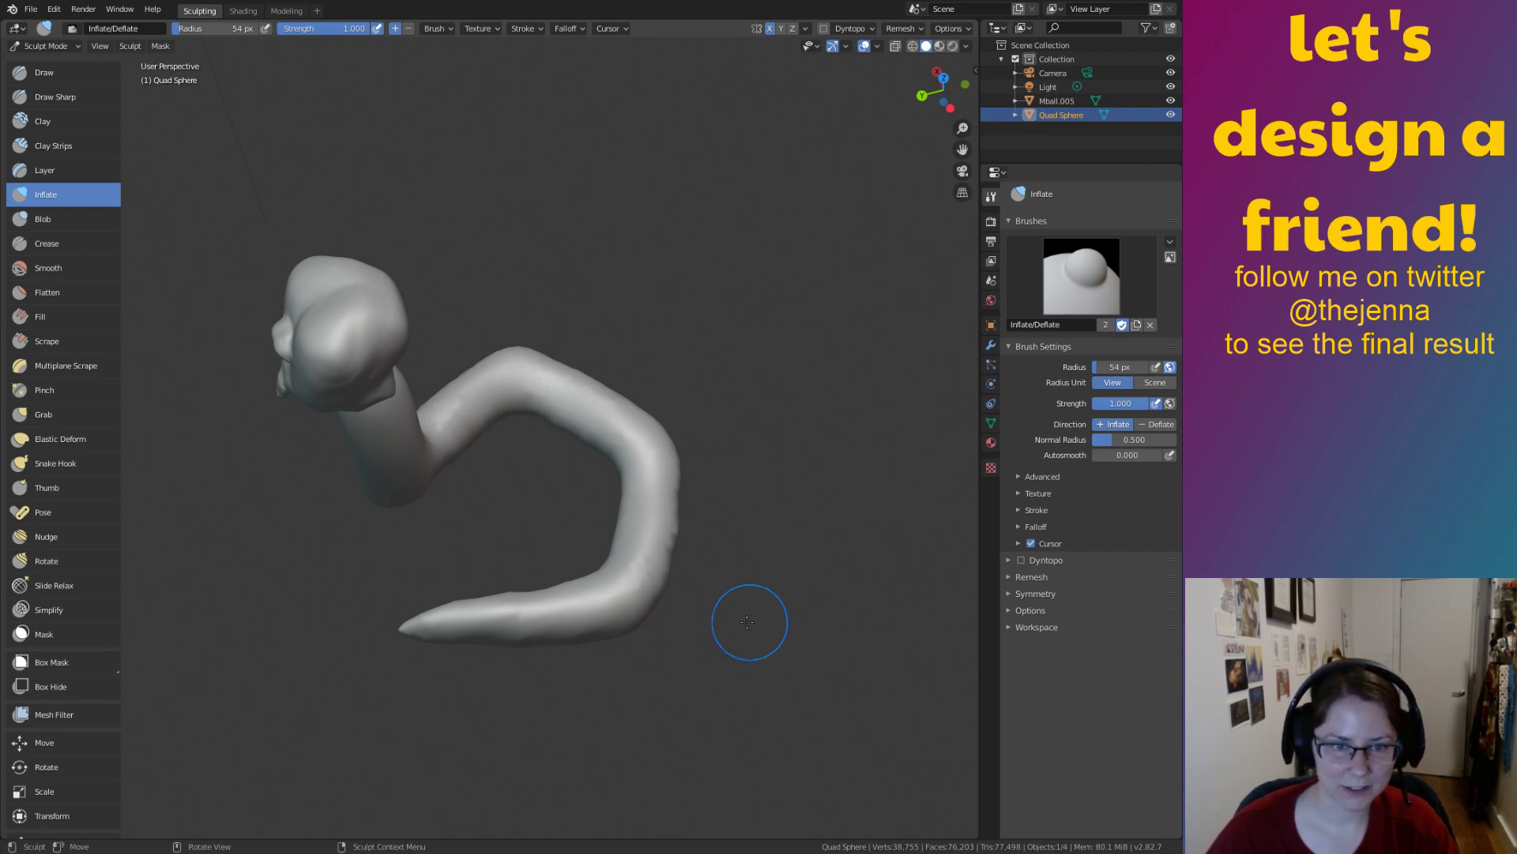
scroll(752, 623, up, 5)
drag(645, 408, 618, 461)
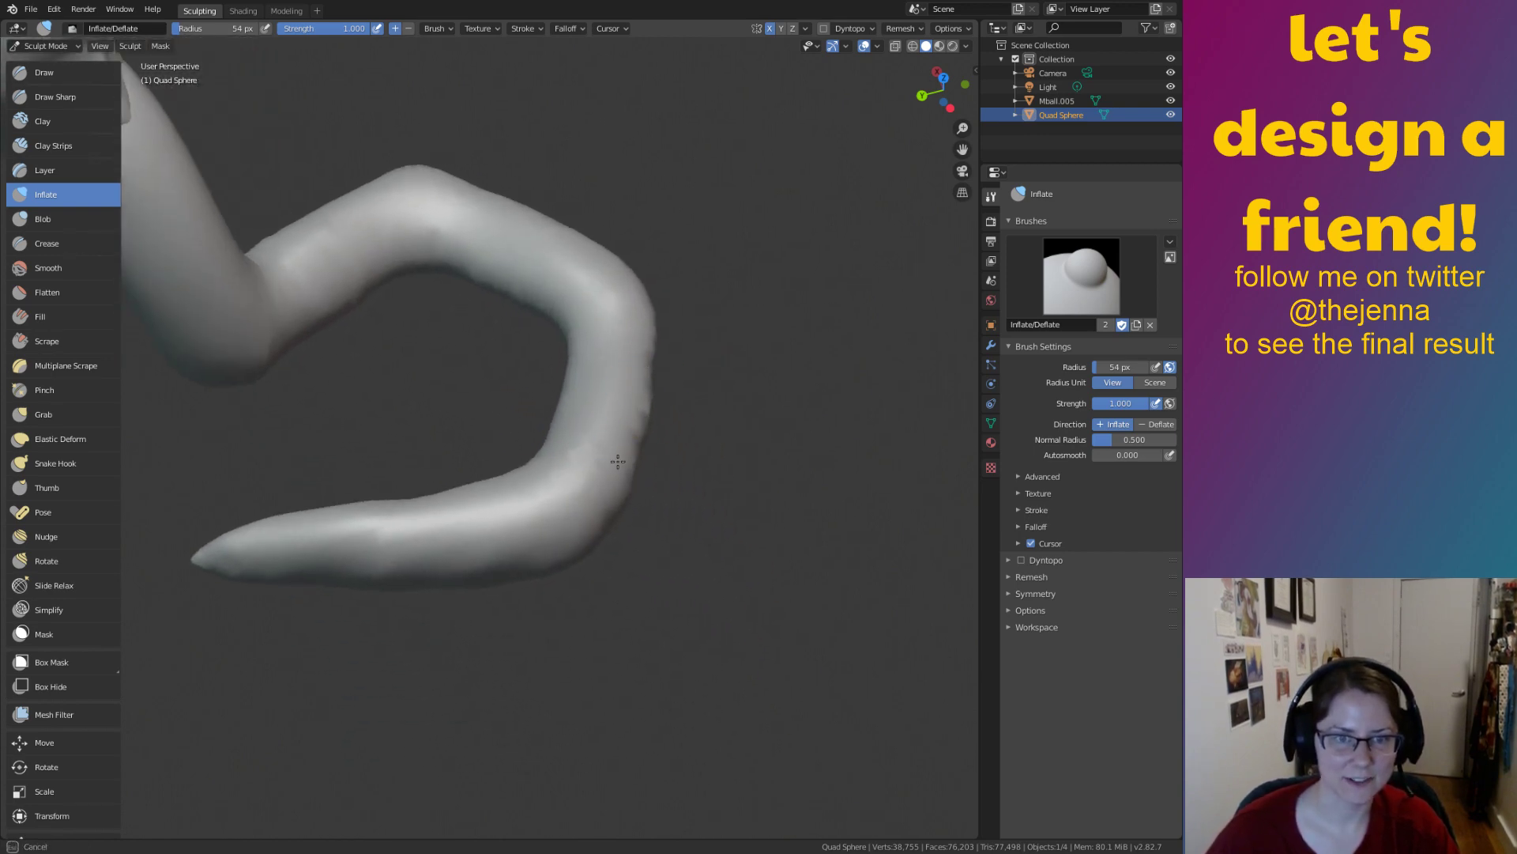
middle_drag(618, 449, 485, 403)
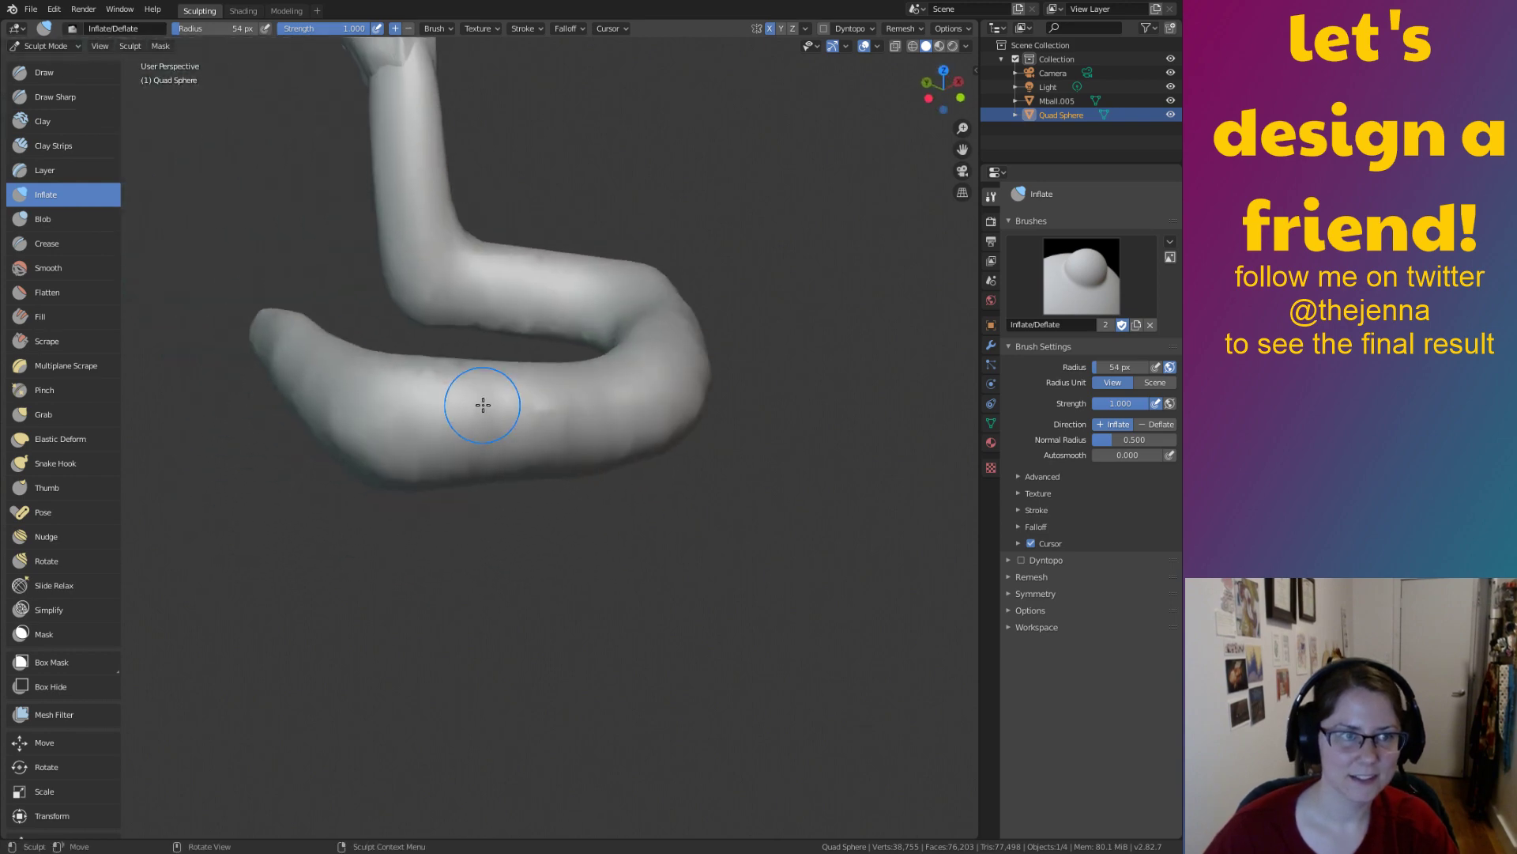
Make the snake body the active object in place of the head and resume sculpting
click(288, 11)
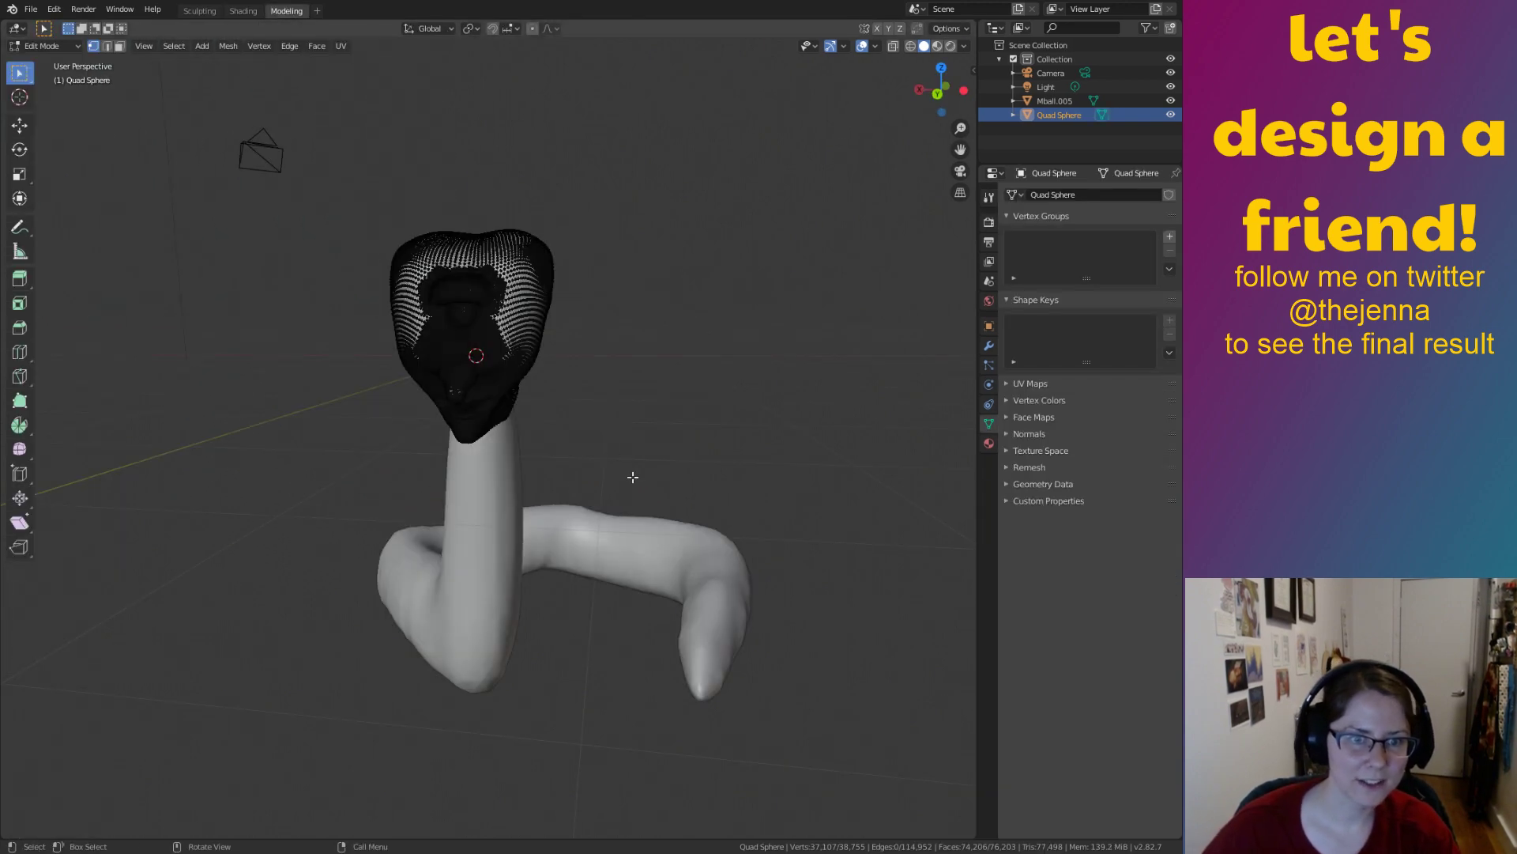
click(515, 547)
click(199, 13)
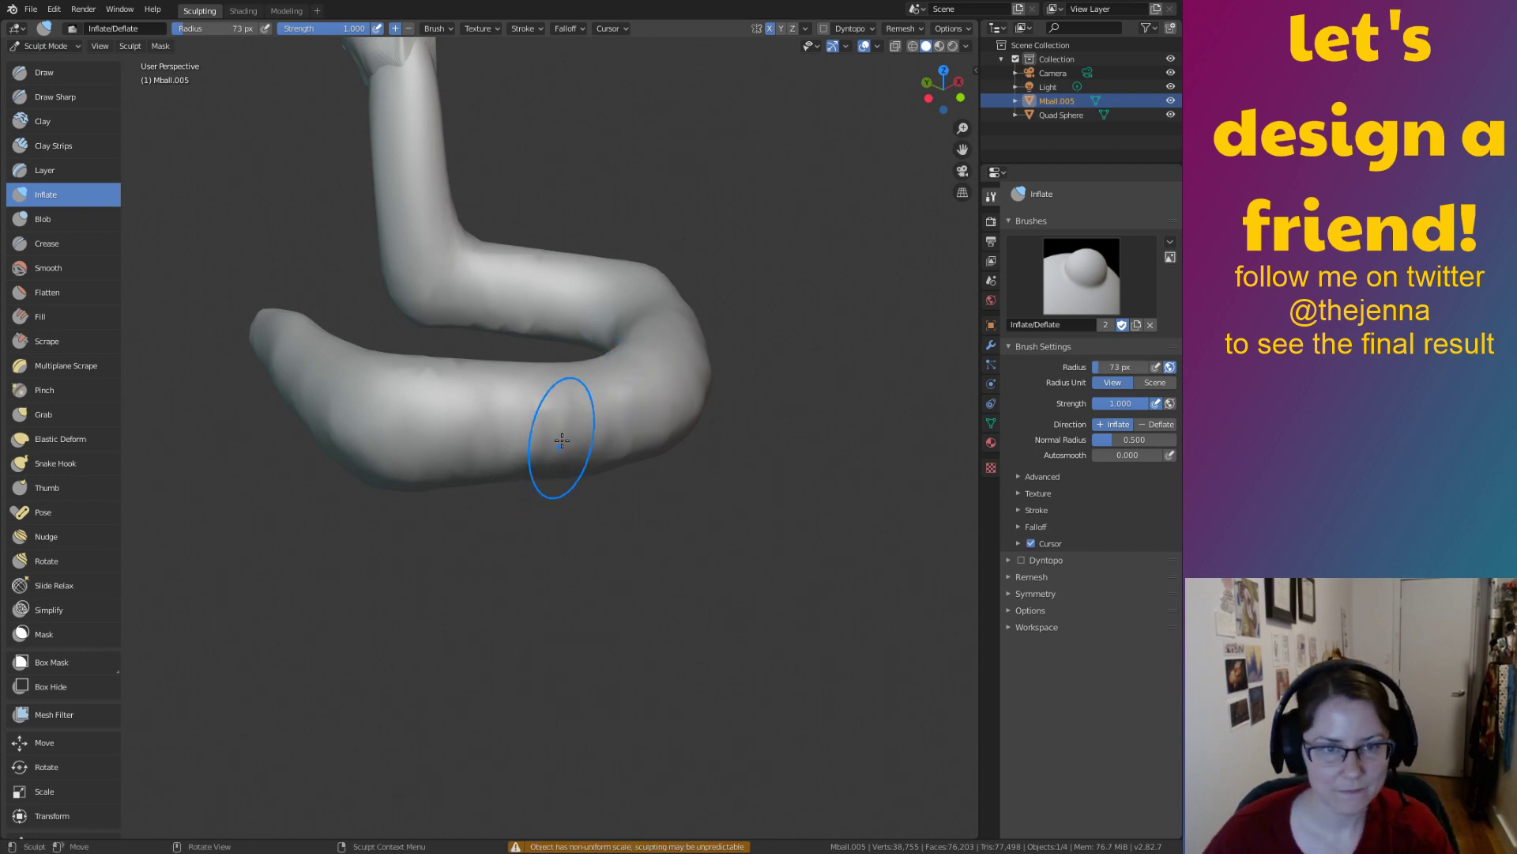
Thicken the outer and inner sides of the coil with the Inflate brush at a 73 px radius
mouse_move(561, 440)
mouse_down()
mouse_move(462, 438)
mouse_move(632, 434)
mouse_move(362, 406)
mouse_move(598, 441)
mouse_move(427, 456)
mouse_up()
middle_drag(427, 457, 624, 456)
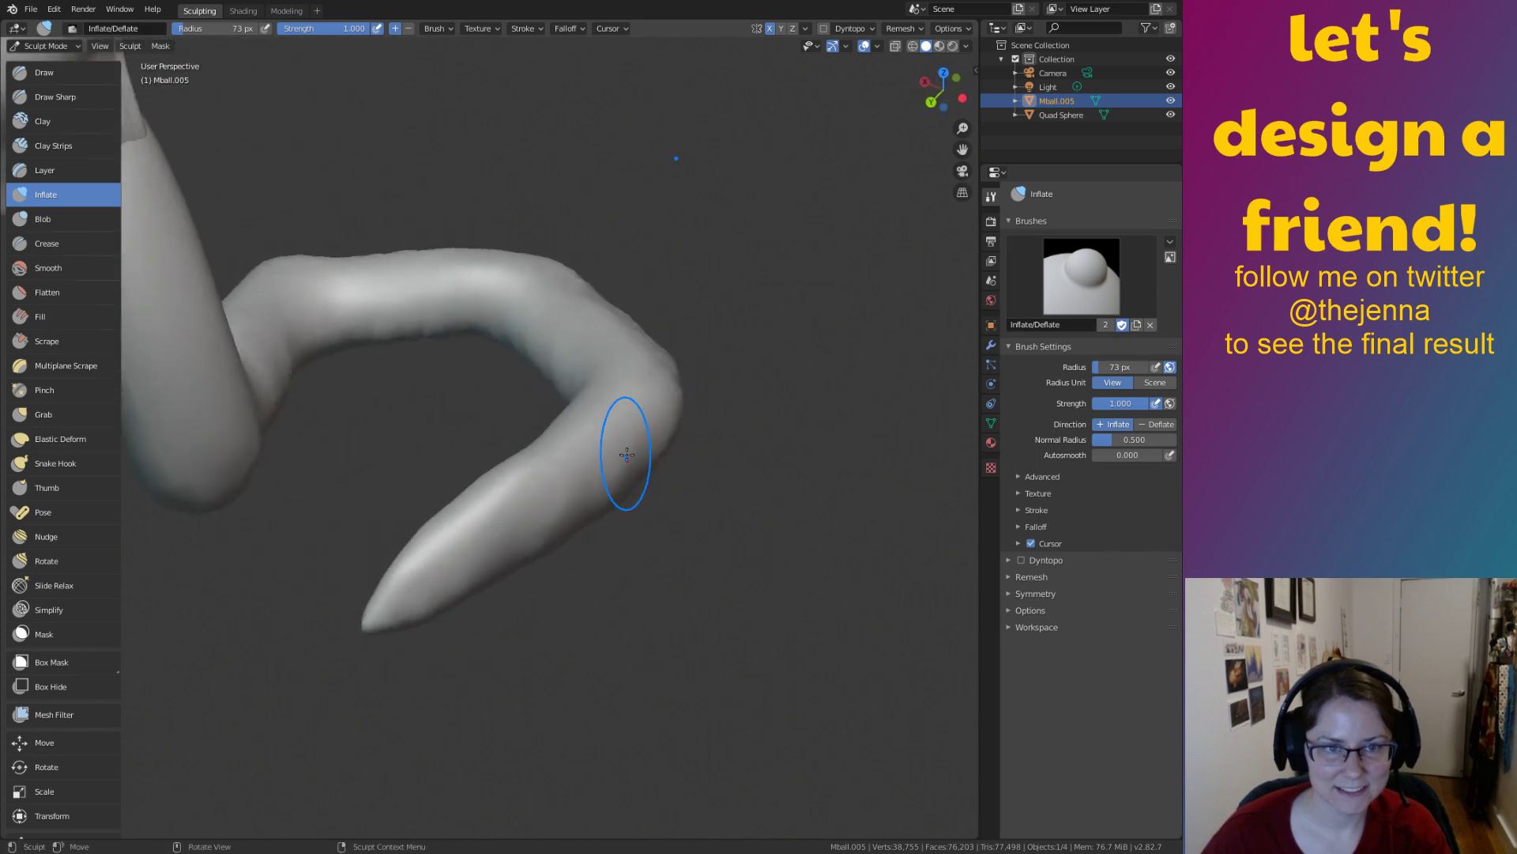
middle_drag(515, 513, 667, 443)
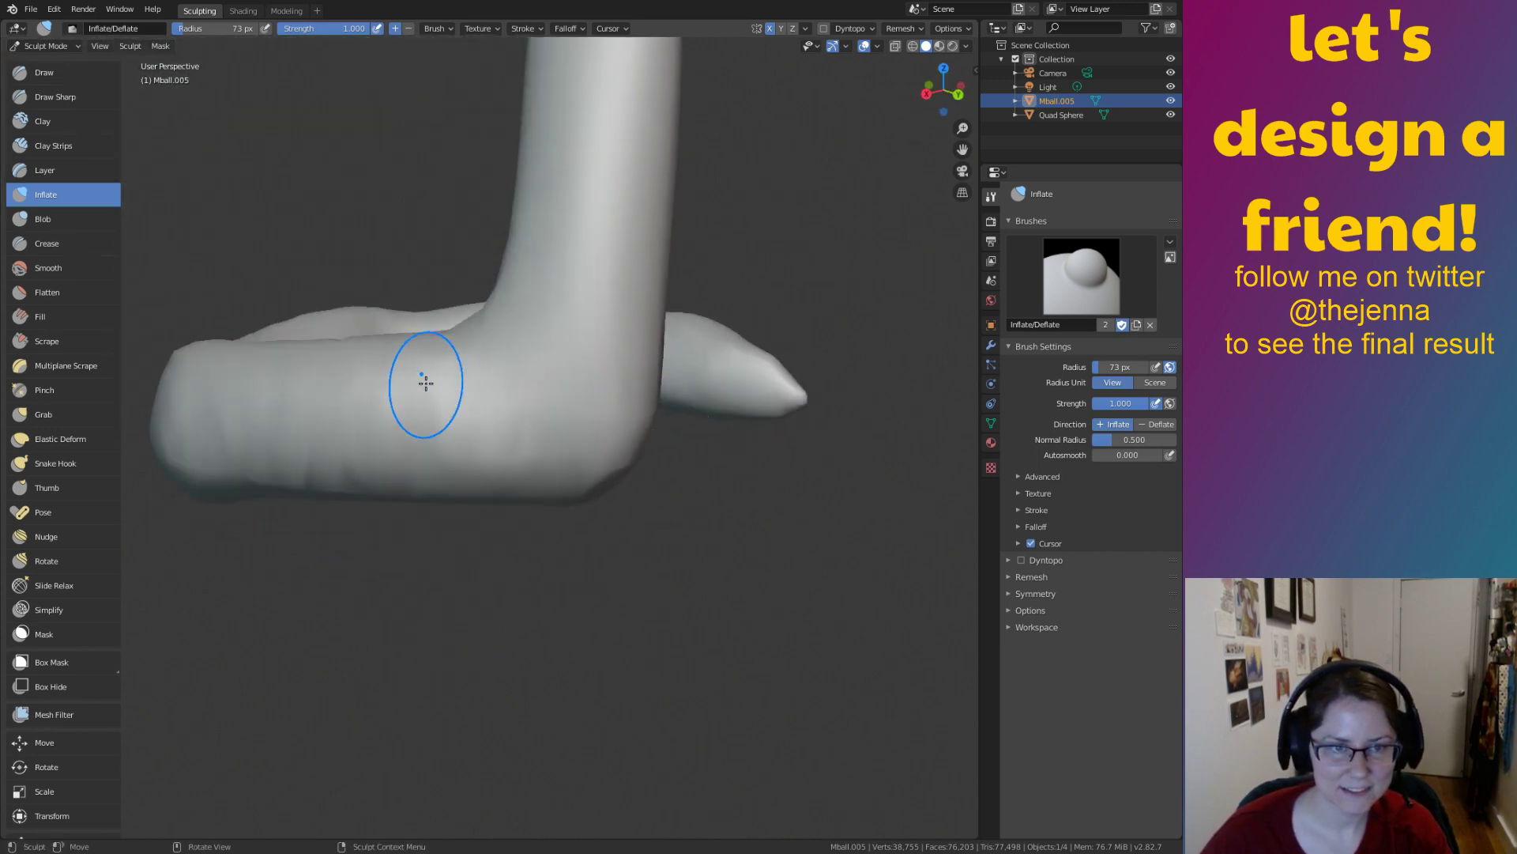
middle_drag(424, 380, 474, 462)
drag(453, 305, 366, 373)
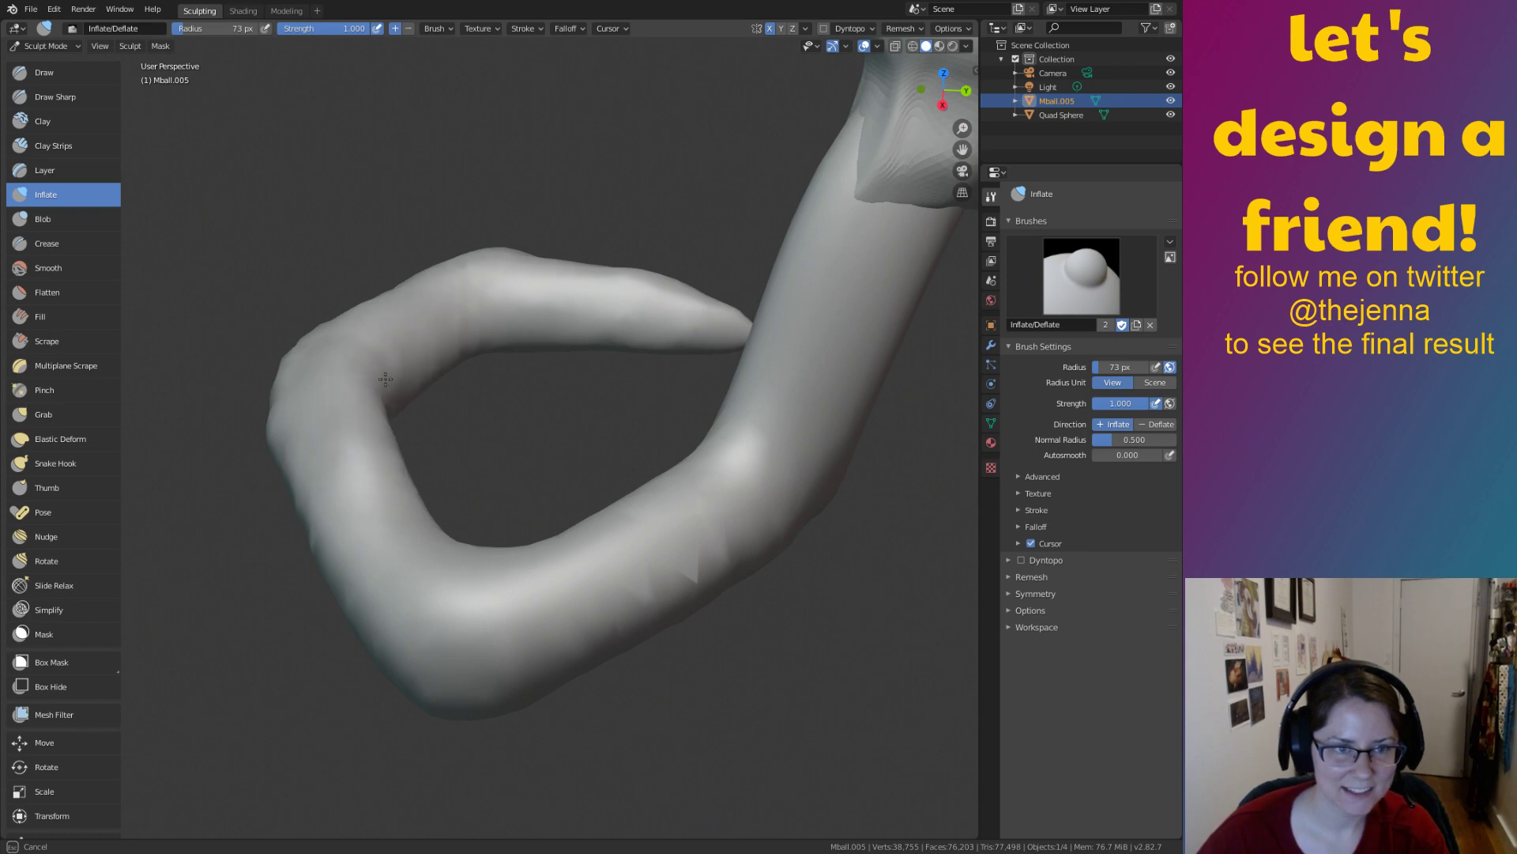
mouse_move(570, 319)
mouse_down()
mouse_move(474, 348)
mouse_move(430, 384)
mouse_move(467, 552)
mouse_up()
middle_drag(467, 552, 243, 462)
middle_drag(515, 322, 439, 326)
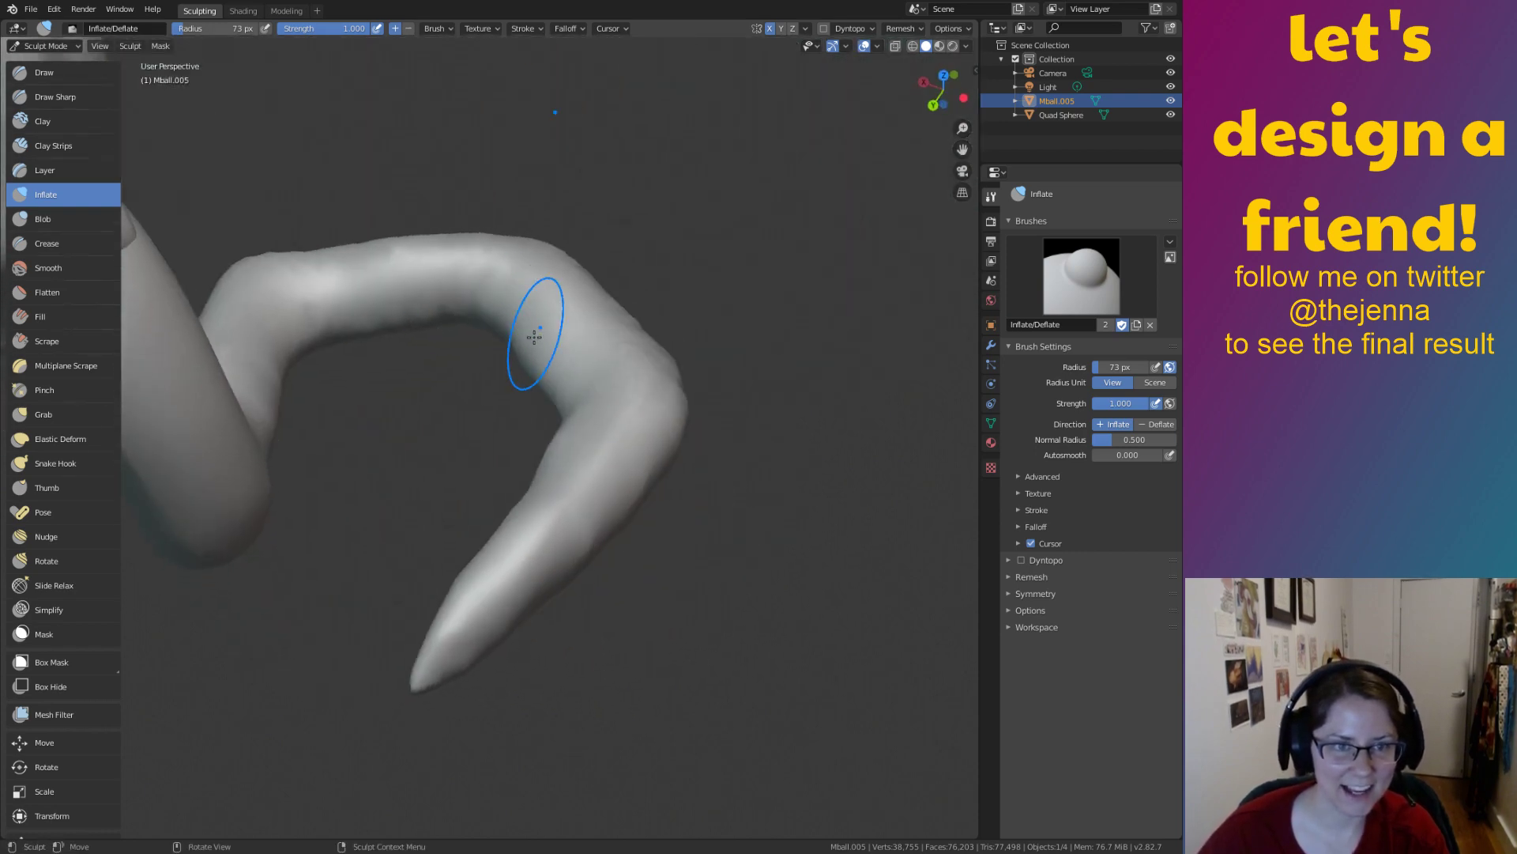
mouse_move(545, 332)
mouse_down()
mouse_move(466, 283)
mouse_move(290, 418)
mouse_up()
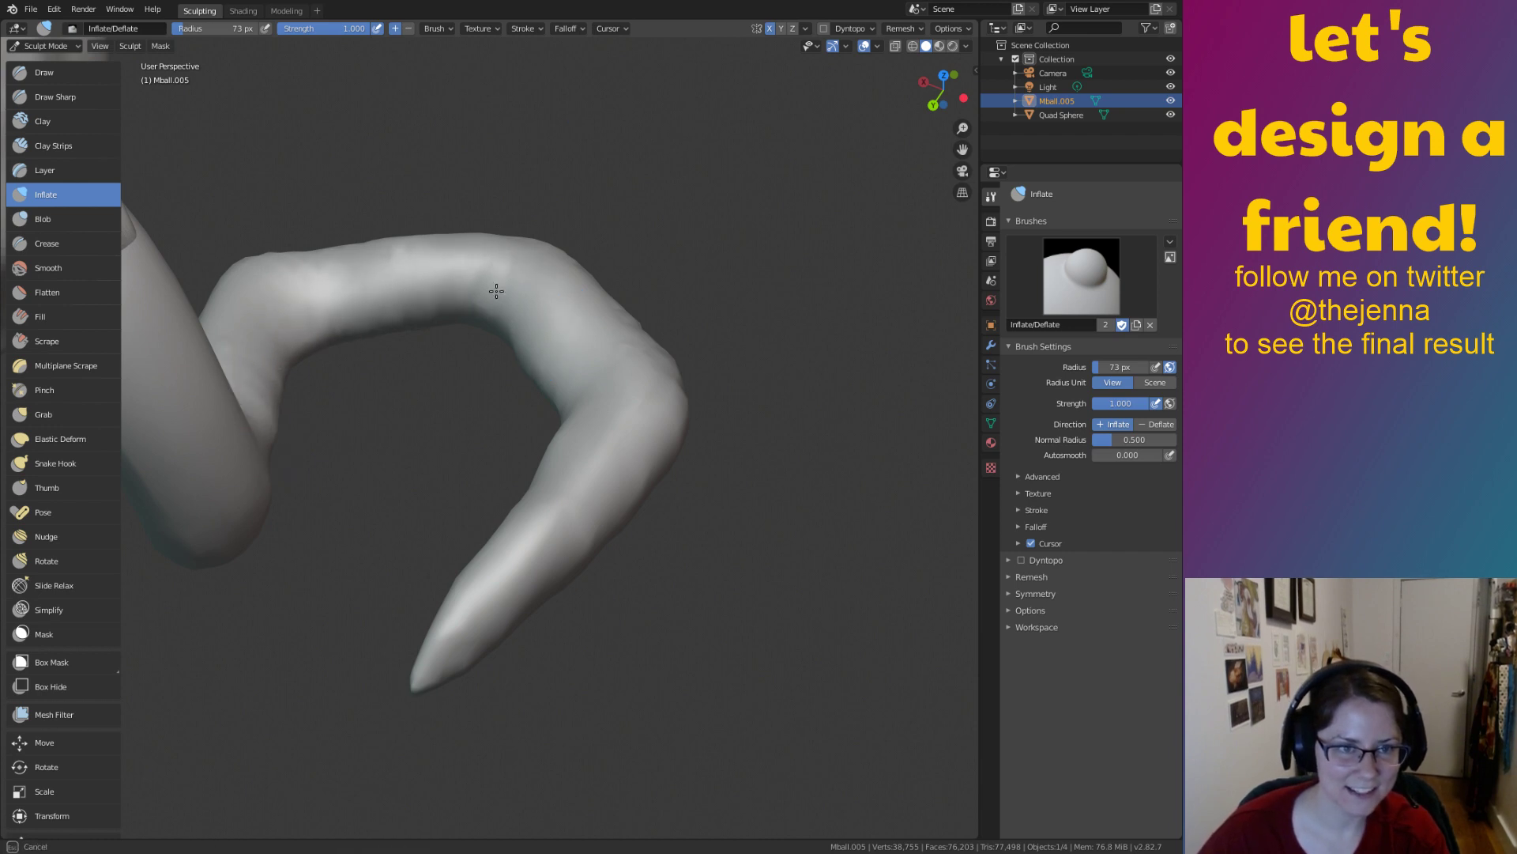
Inflate the coil further toward the tail and along its outer rear side
mouse_move(343, 366)
middle_down()
mouse_move(372, 363)
mouse_move(315, 271)
mouse_move(458, 451)
middle_up()
mouse_move(458, 450)
mouse_down()
mouse_move(644, 533)
mouse_move(562, 501)
mouse_up()
middle_drag(560, 501, 659, 466)
mouse_move(769, 410)
middle_down()
mouse_move(783, 452)
mouse_move(643, 352)
middle_up()
mouse_move(739, 461)
middle_down()
mouse_move(754, 449)
mouse_move(728, 406)
middle_up()
mouse_move(728, 406)
mouse_down()
mouse_move(475, 458)
mouse_move(667, 477)
mouse_up()
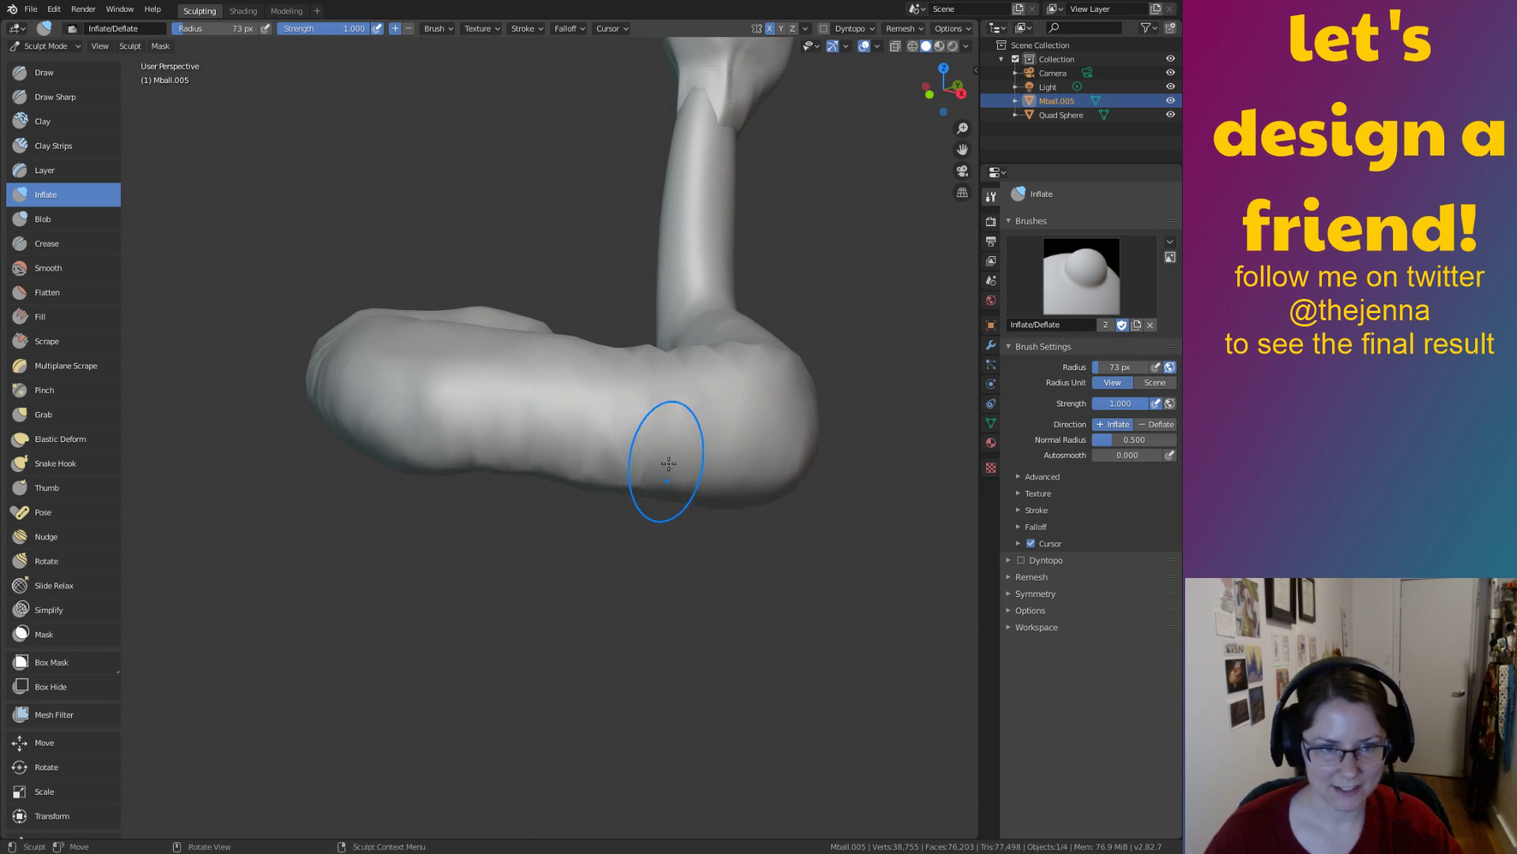
Inflate the underside of the coil and the bend leading into the tail
mouse_move(670, 387)
middle_down()
mouse_move(688, 345)
mouse_move(671, 291)
middle_up()
drag(671, 291, 461, 320)
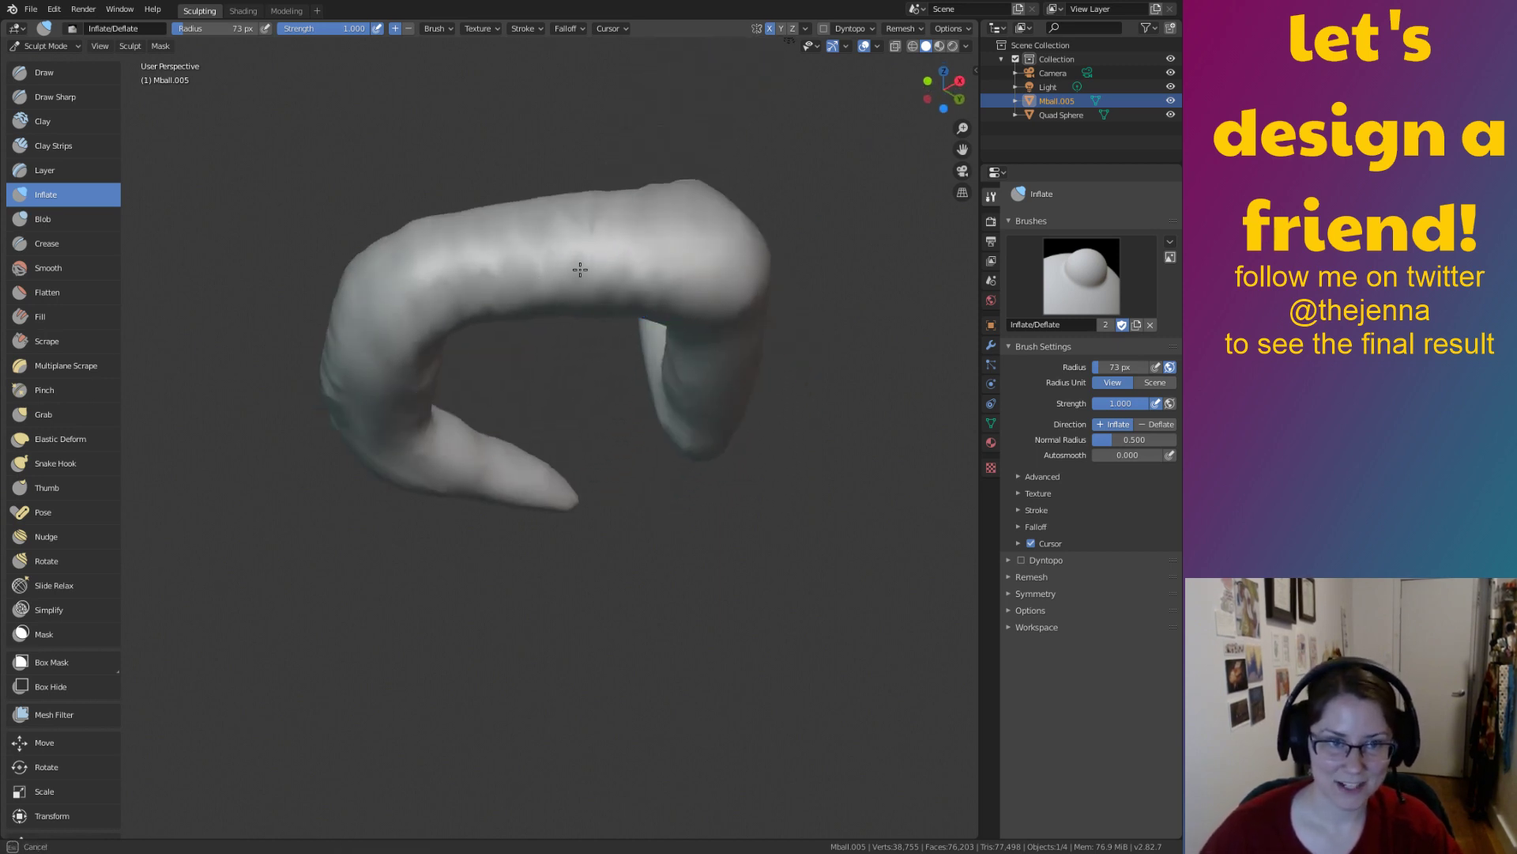
drag(440, 313, 474, 276)
mouse_move(492, 264)
middle_down()
mouse_move(488, 390)
mouse_move(427, 442)
middle_up()
drag(354, 409, 316, 396)
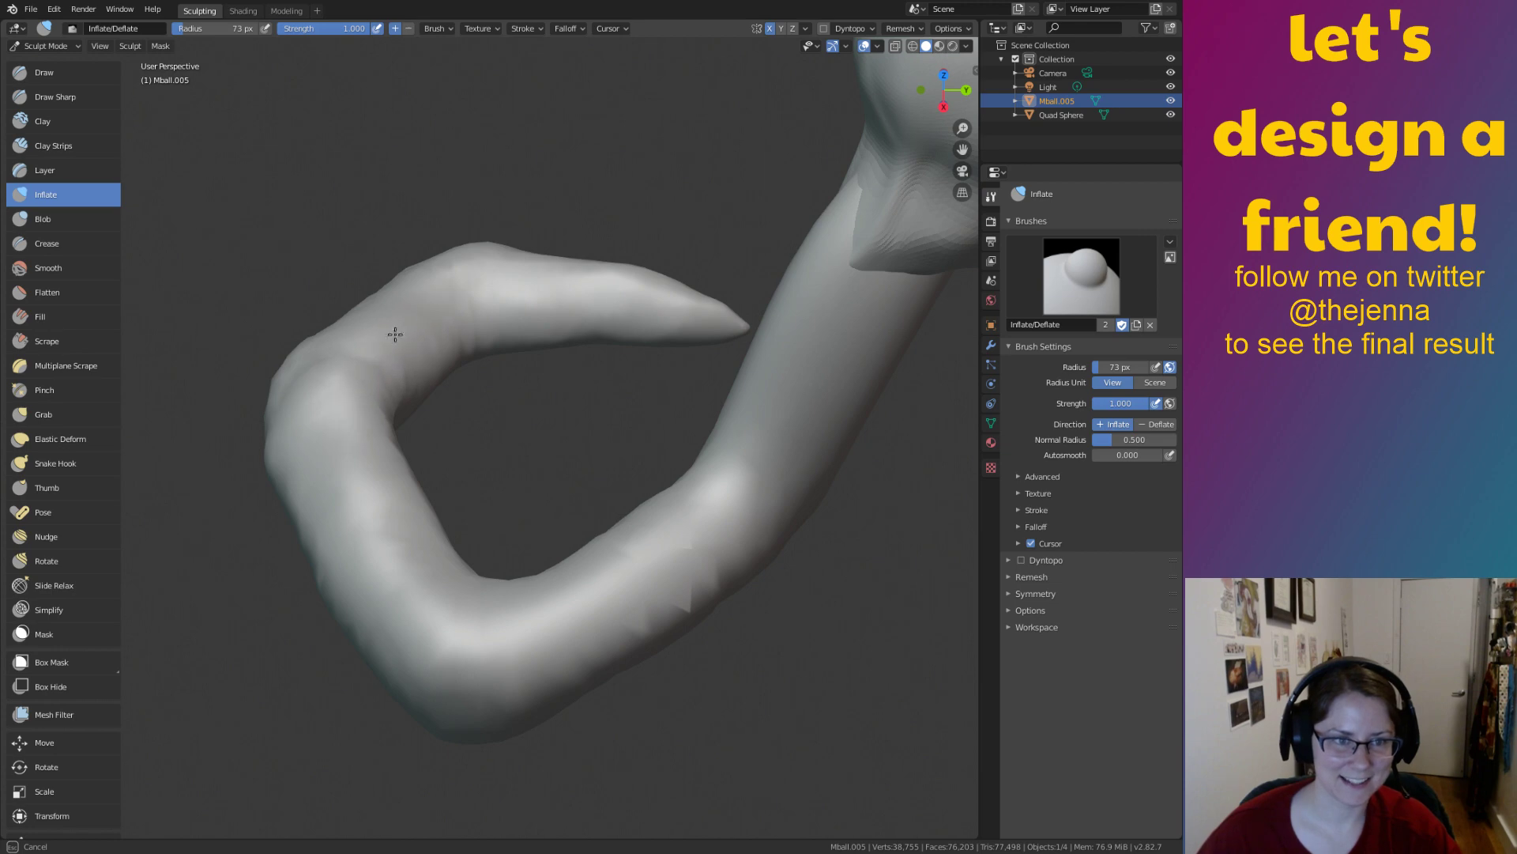
drag(395, 335, 353, 386)
Build up volume along the coil section that runs toward the base of the neck
mouse_move(352, 387)
middle_down()
mouse_move(688, 396)
mouse_move(526, 404)
middle_up()
drag(462, 519, 772, 590)
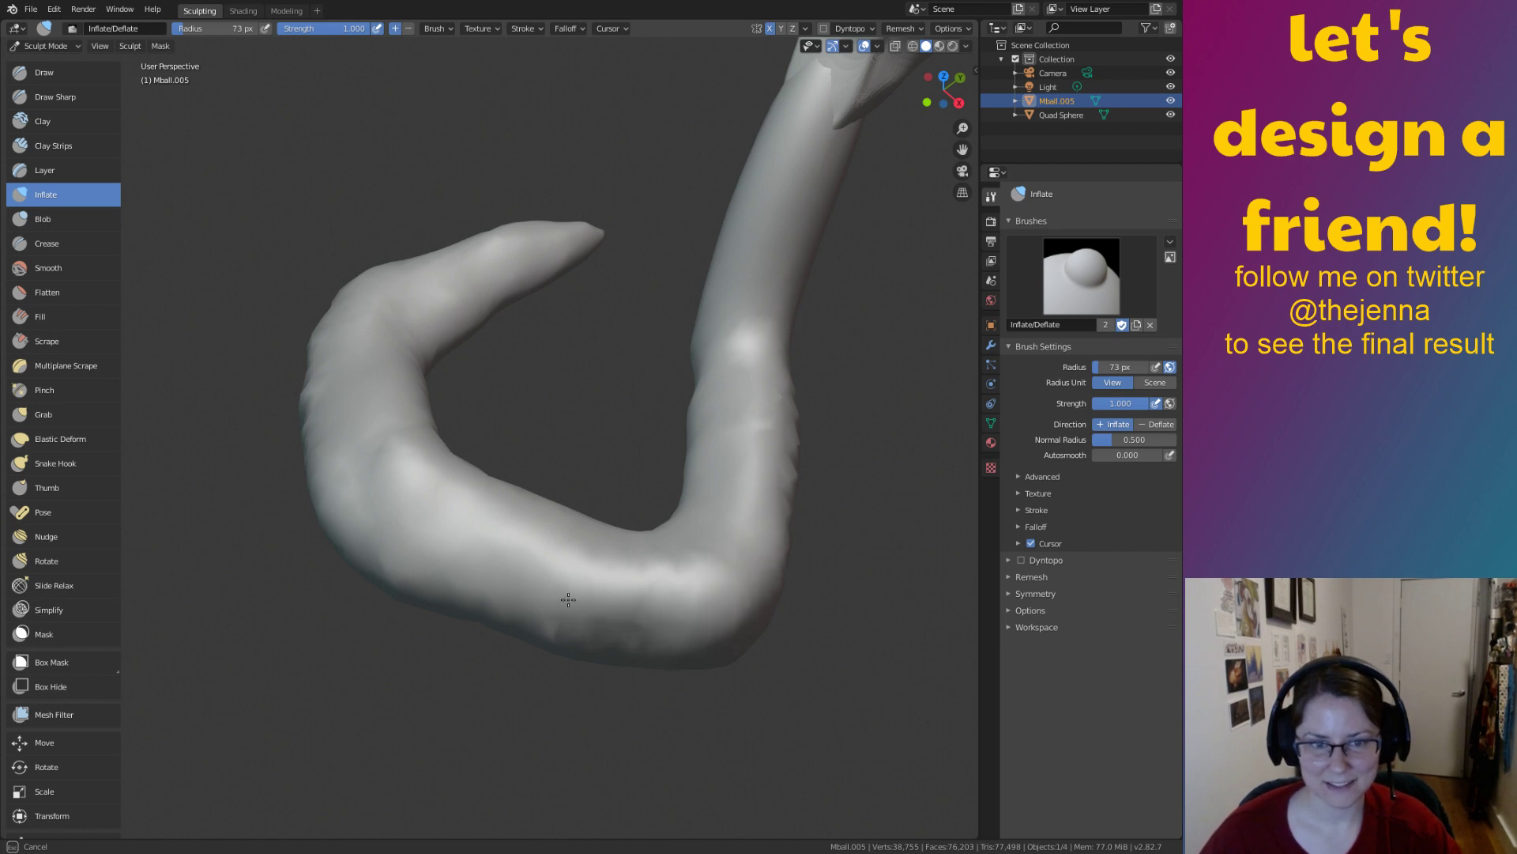
drag(568, 599, 715, 582)
Thicken the back of the neck with the Inflate brush, from its base up to the head
mouse_move(714, 583)
middle_down()
mouse_move(816, 559)
mouse_move(630, 501)
mouse_move(726, 571)
mouse_move(590, 356)
middle_up()
drag(590, 355, 521, 385)
mouse_move(616, 394)
mouse_down()
mouse_move(443, 393)
mouse_move(441, 340)
mouse_up()
middle_drag(441, 340, 308, 361)
drag(615, 294, 625, 360)
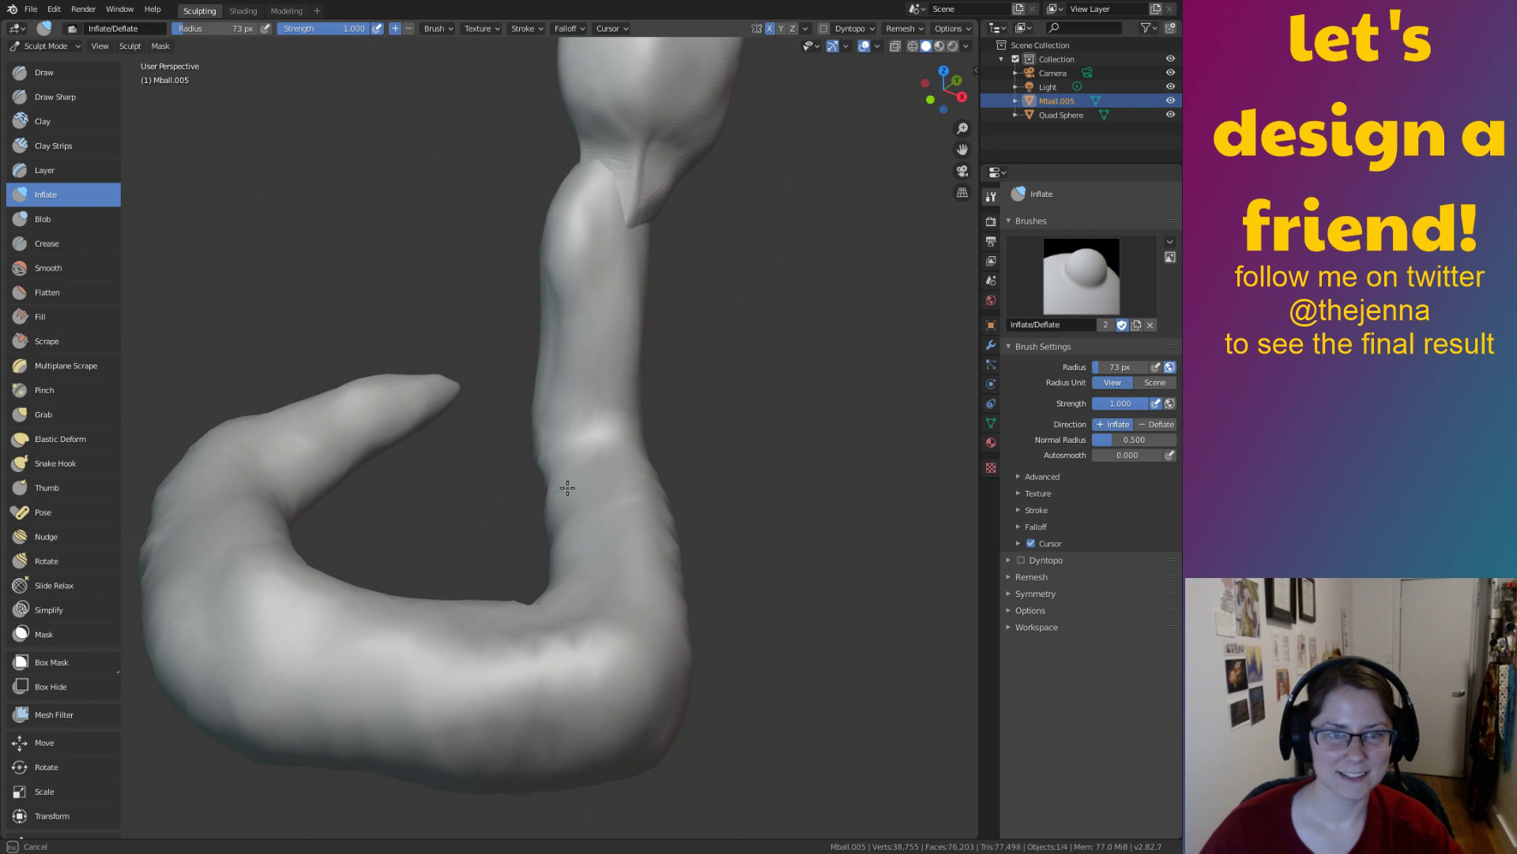
middle_drag(568, 488, 482, 341)
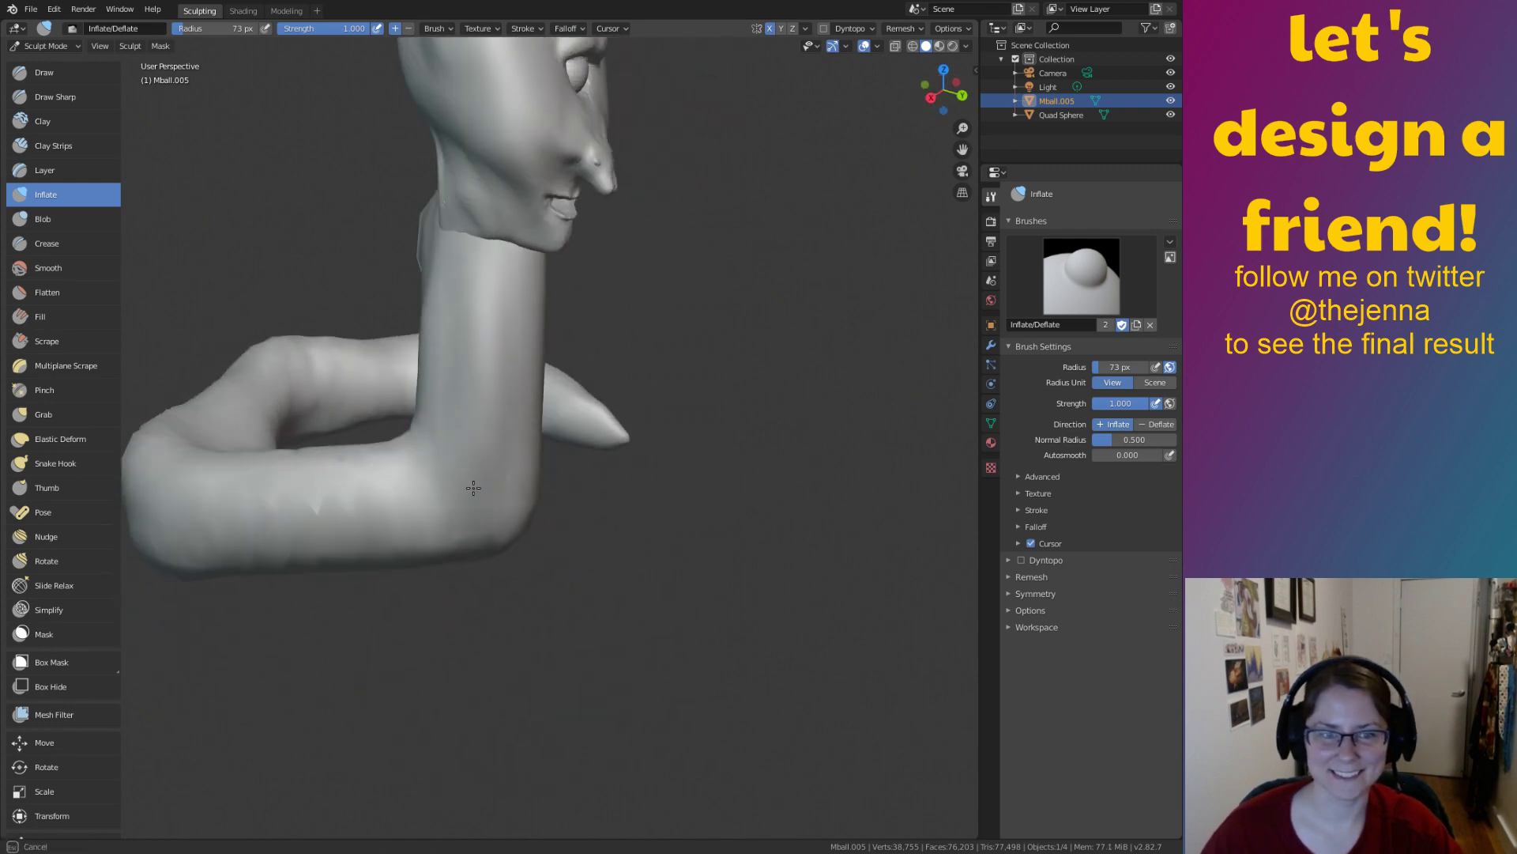
Inflate the side of the bend where the neck meets the coil and check the fuller body all around
drag(349, 538, 360, 523)
middle_drag(385, 494, 431, 498)
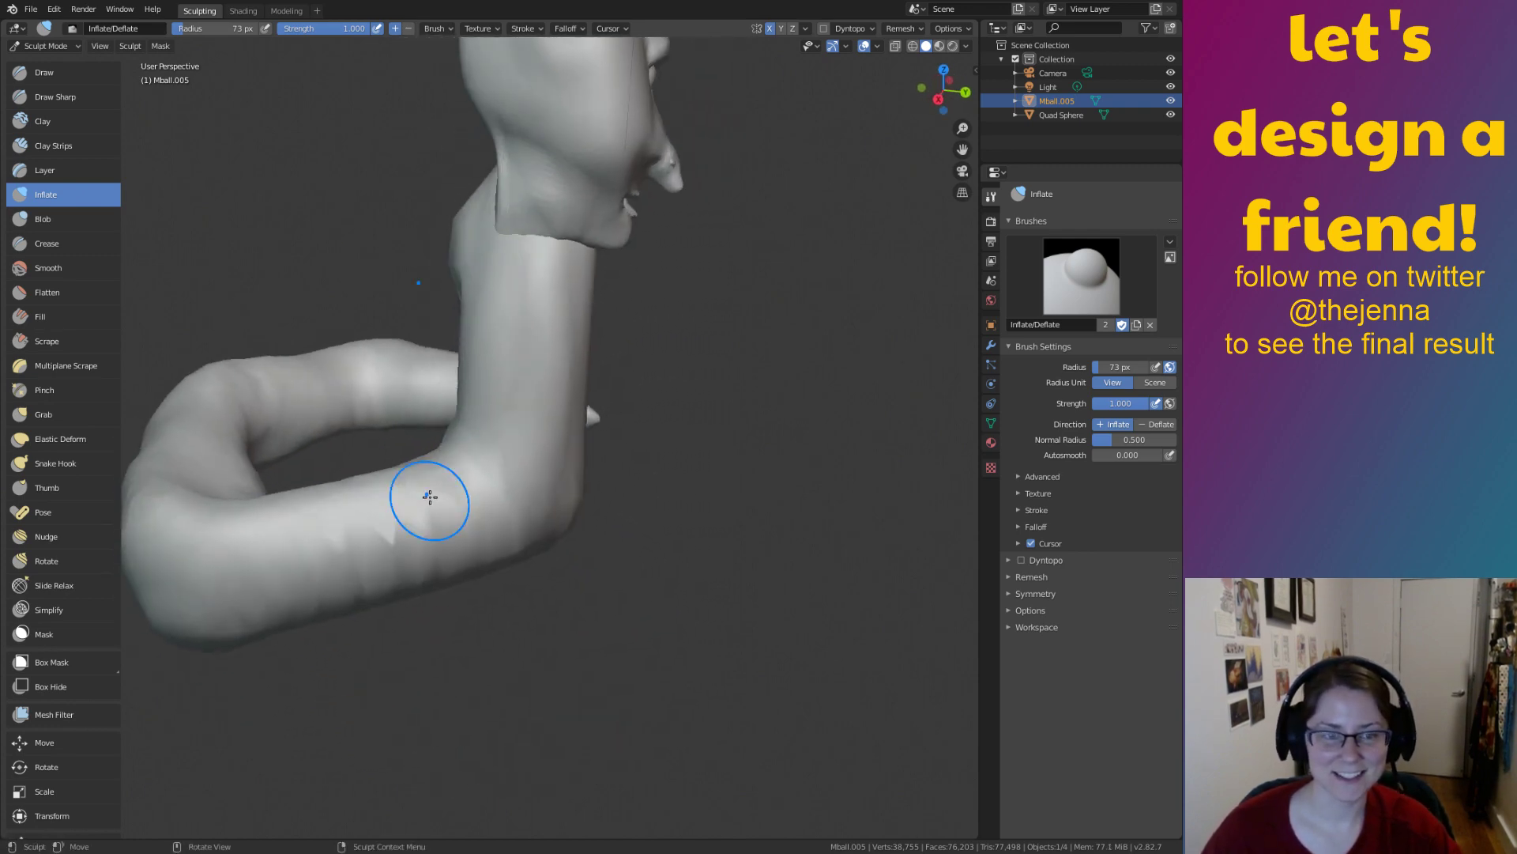
mouse_move(475, 467)
mouse_down()
mouse_move(441, 501)
mouse_move(497, 474)
mouse_up()
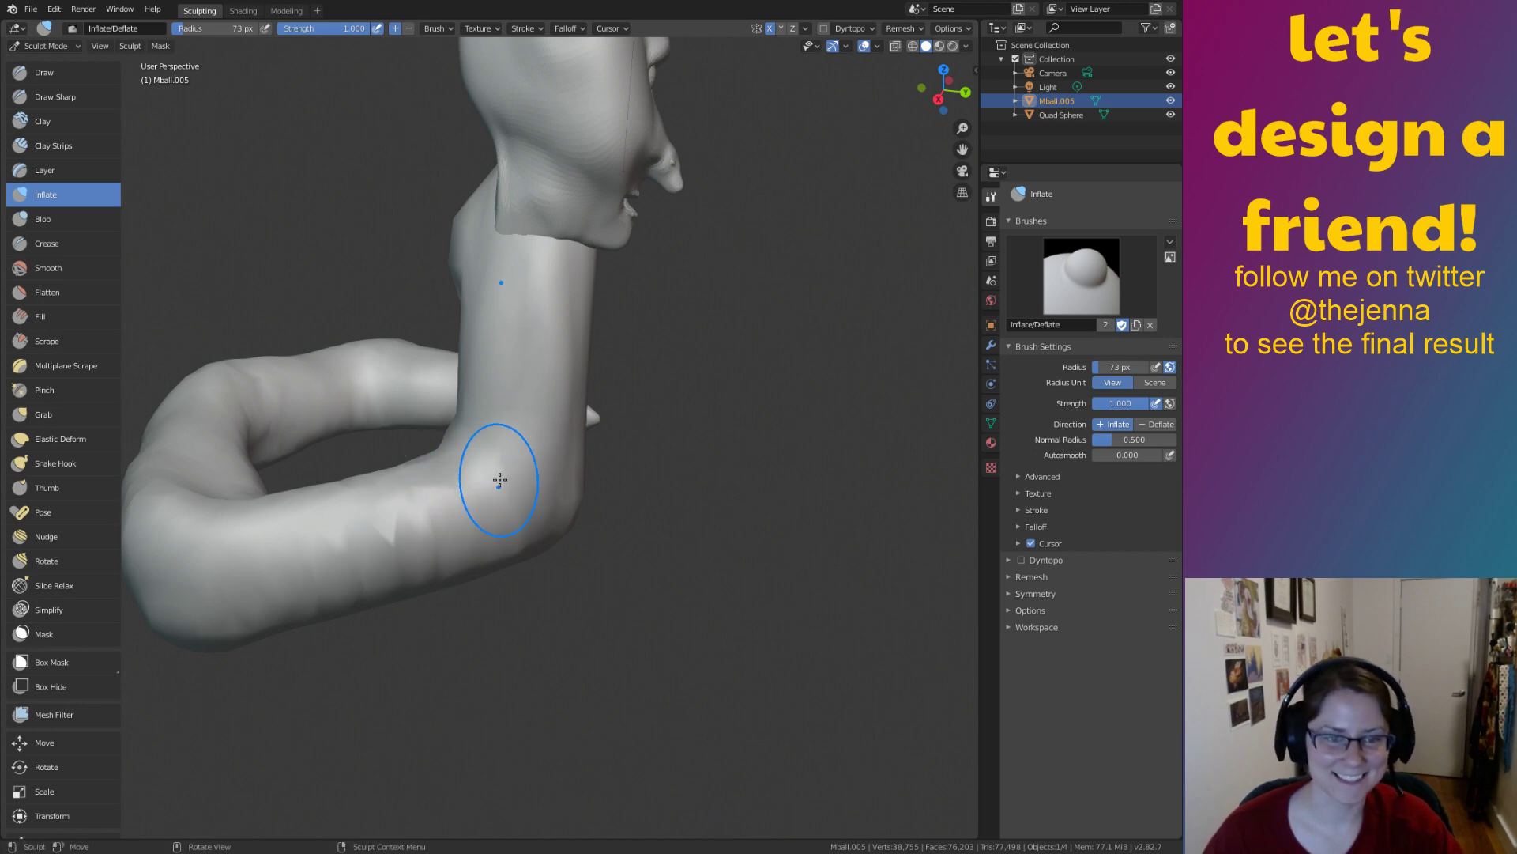
drag(381, 554, 442, 554)
mouse_move(423, 549)
middle_down()
mouse_move(559, 542)
mouse_move(620, 616)
mouse_move(643, 586)
middle_up()
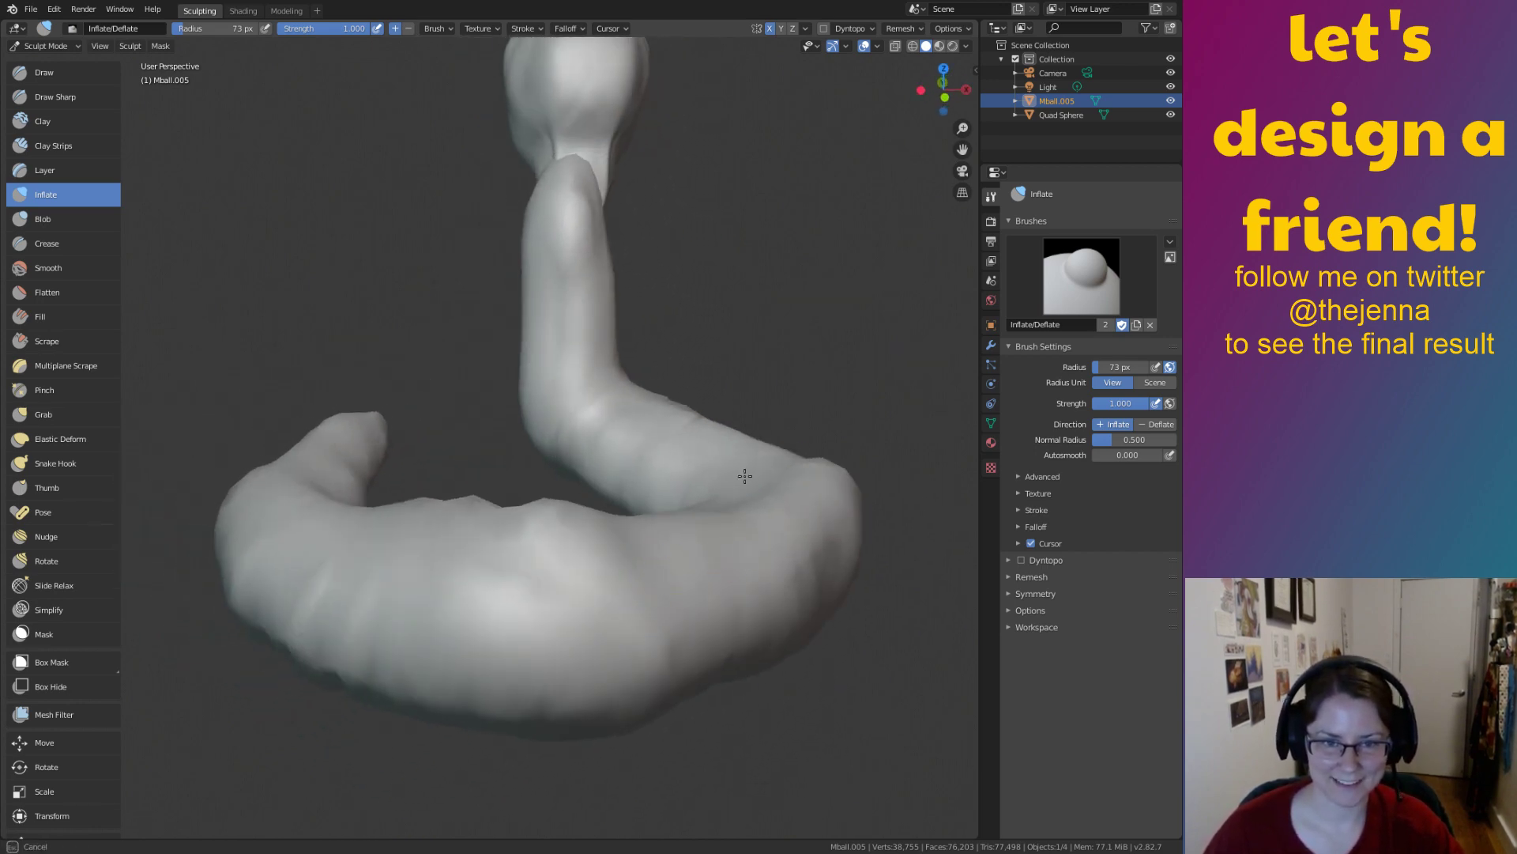
middle_drag(770, 498, 548, 593)
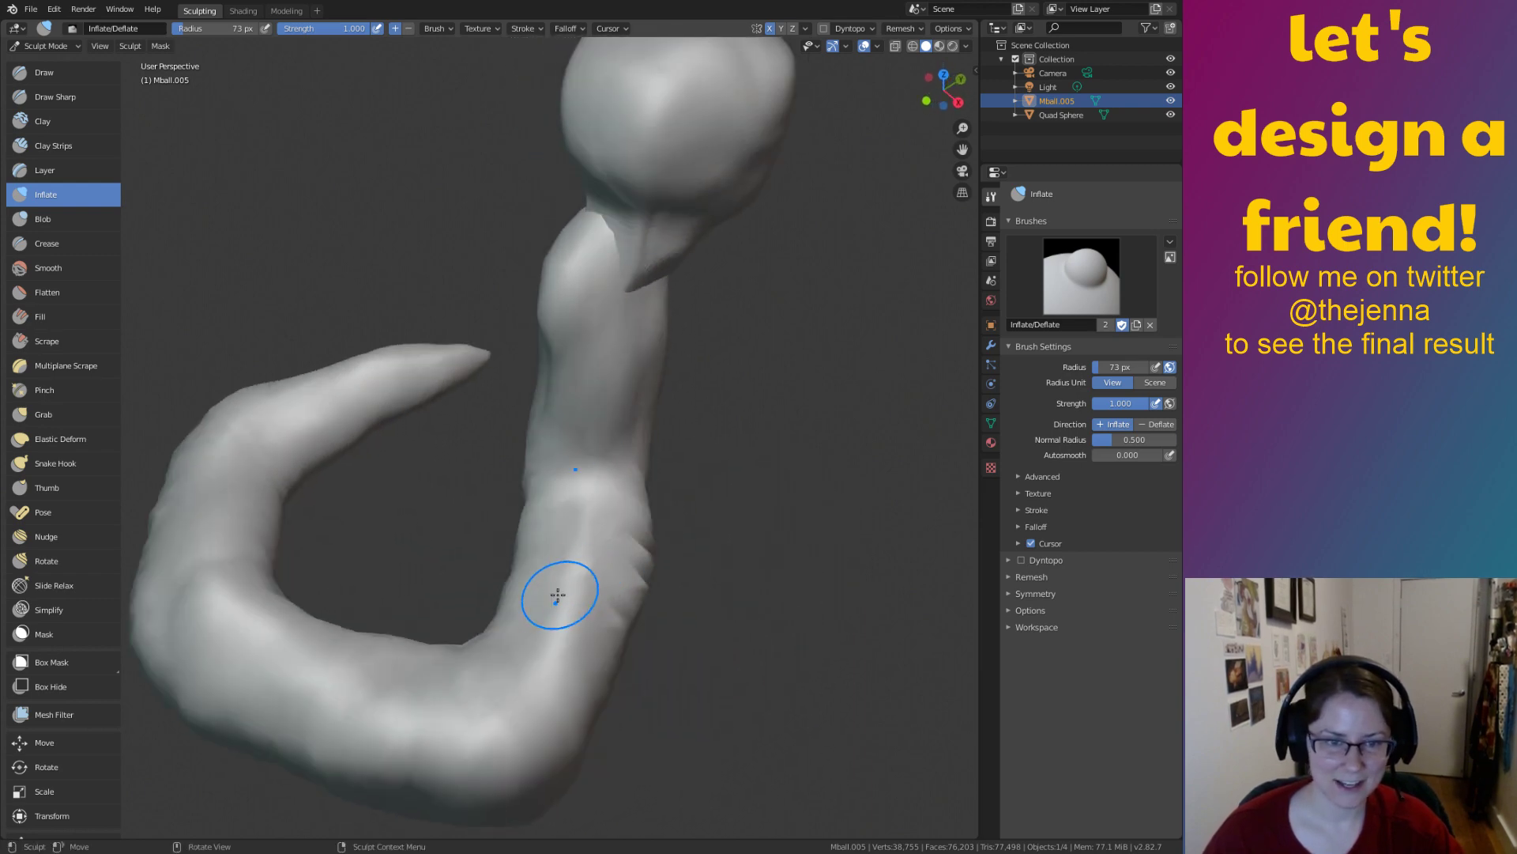
middle_drag(467, 683, 645, 569)
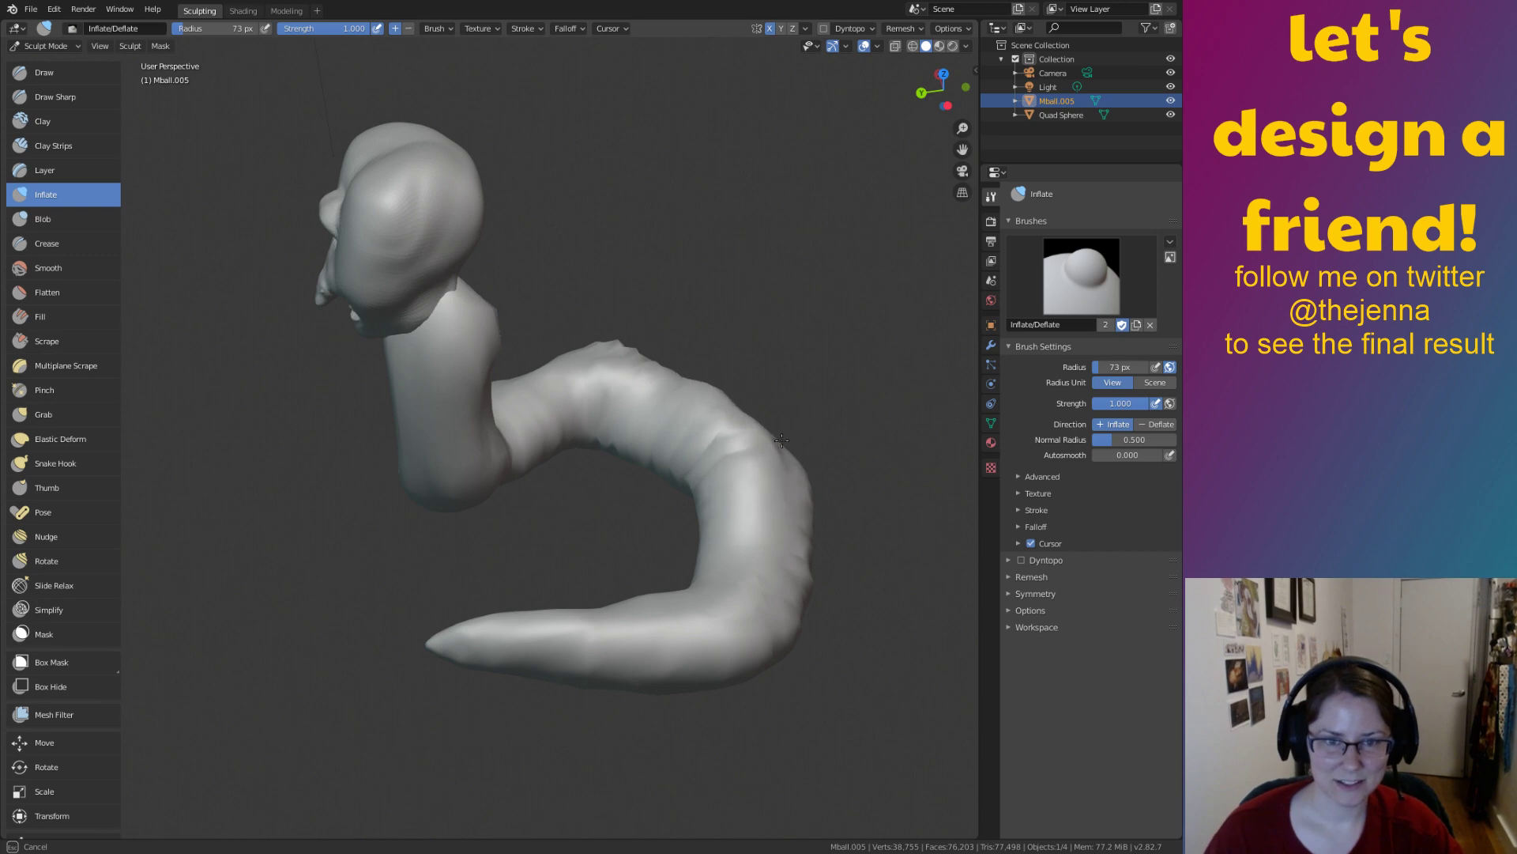
Smooth the lumps along the outer curve of the coil and the back of the bend toward the tail
mouse_move(782, 441)
shift+mouse_down()
mouse_move(678, 621)
mouse_move(759, 587)
mouse_move(703, 623)
shift+mouse_up()
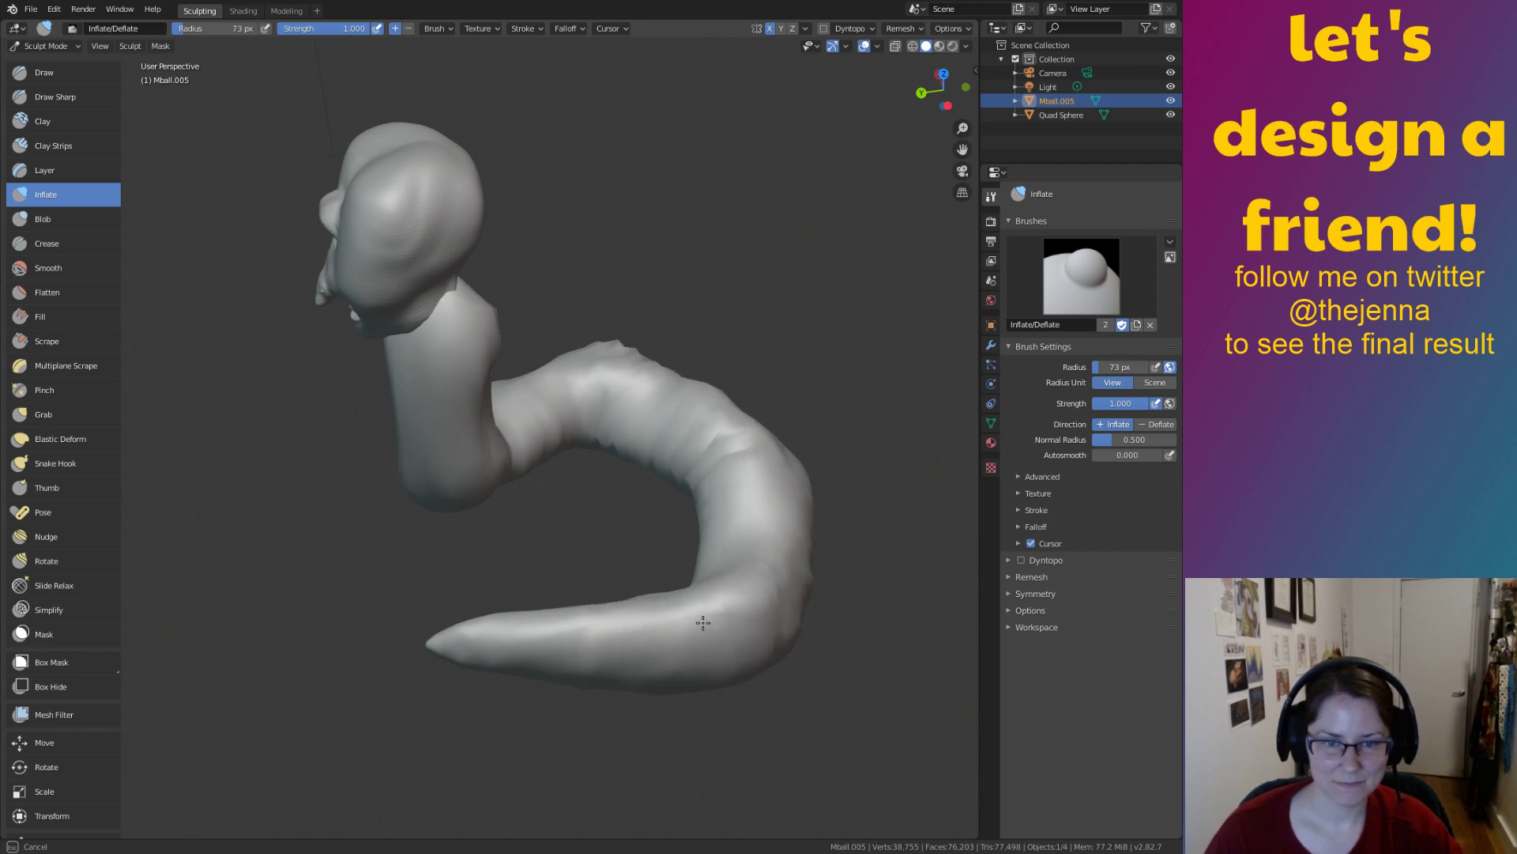
mouse_move(703, 623)
middle_down()
mouse_move(680, 585)
mouse_move(569, 501)
mouse_move(678, 381)
middle_up()
mouse_move(613, 432)
ctrl+middle_down()
mouse_move(588, 538)
mouse_move(633, 597)
ctrl+middle_up()
shift+drag(586, 553, 560, 549)
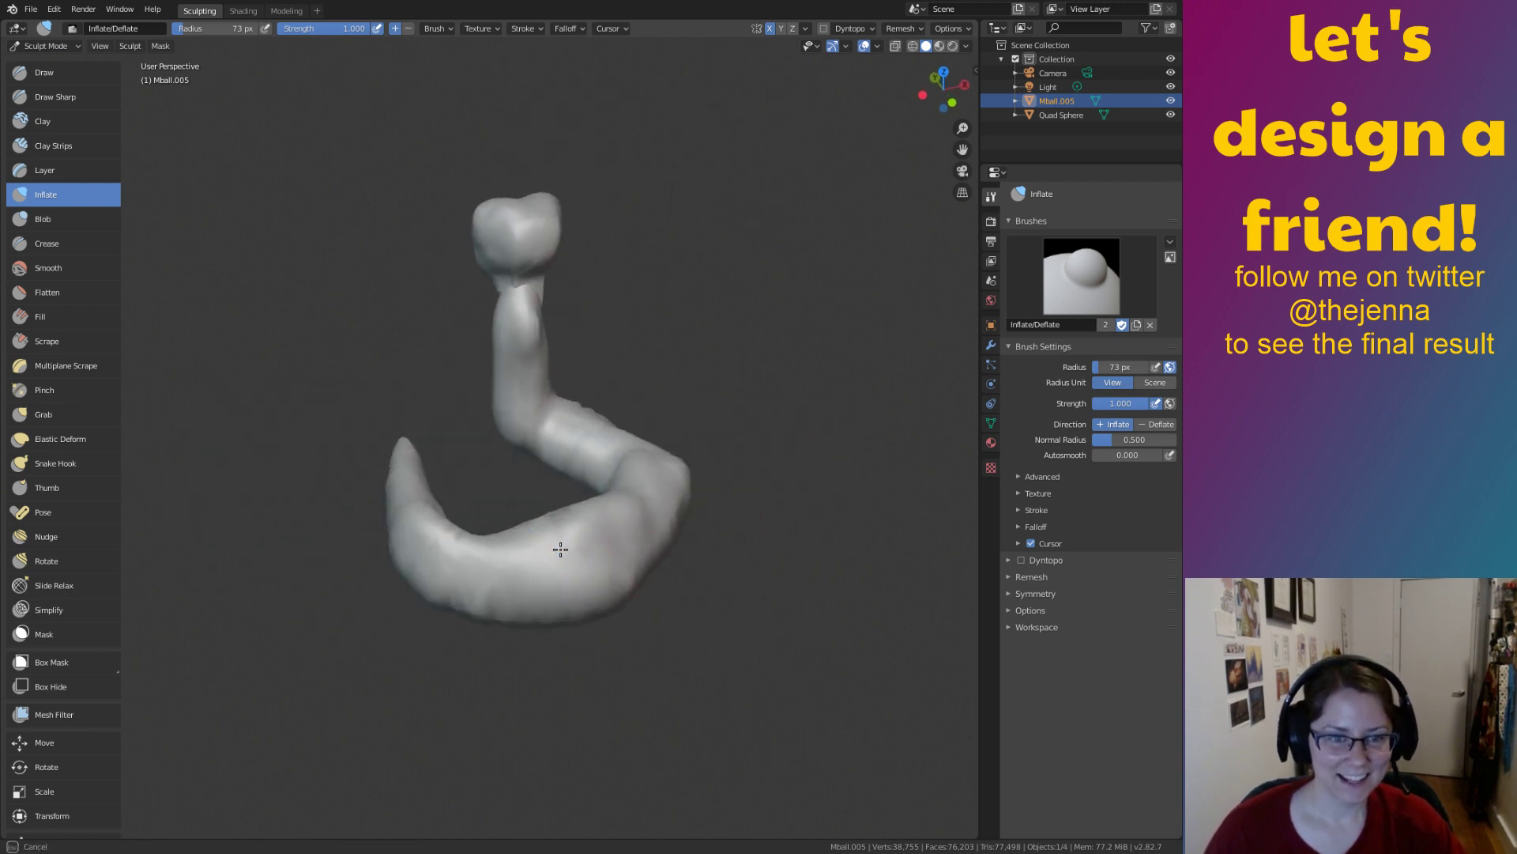
middle_drag(461, 555, 281, 353)
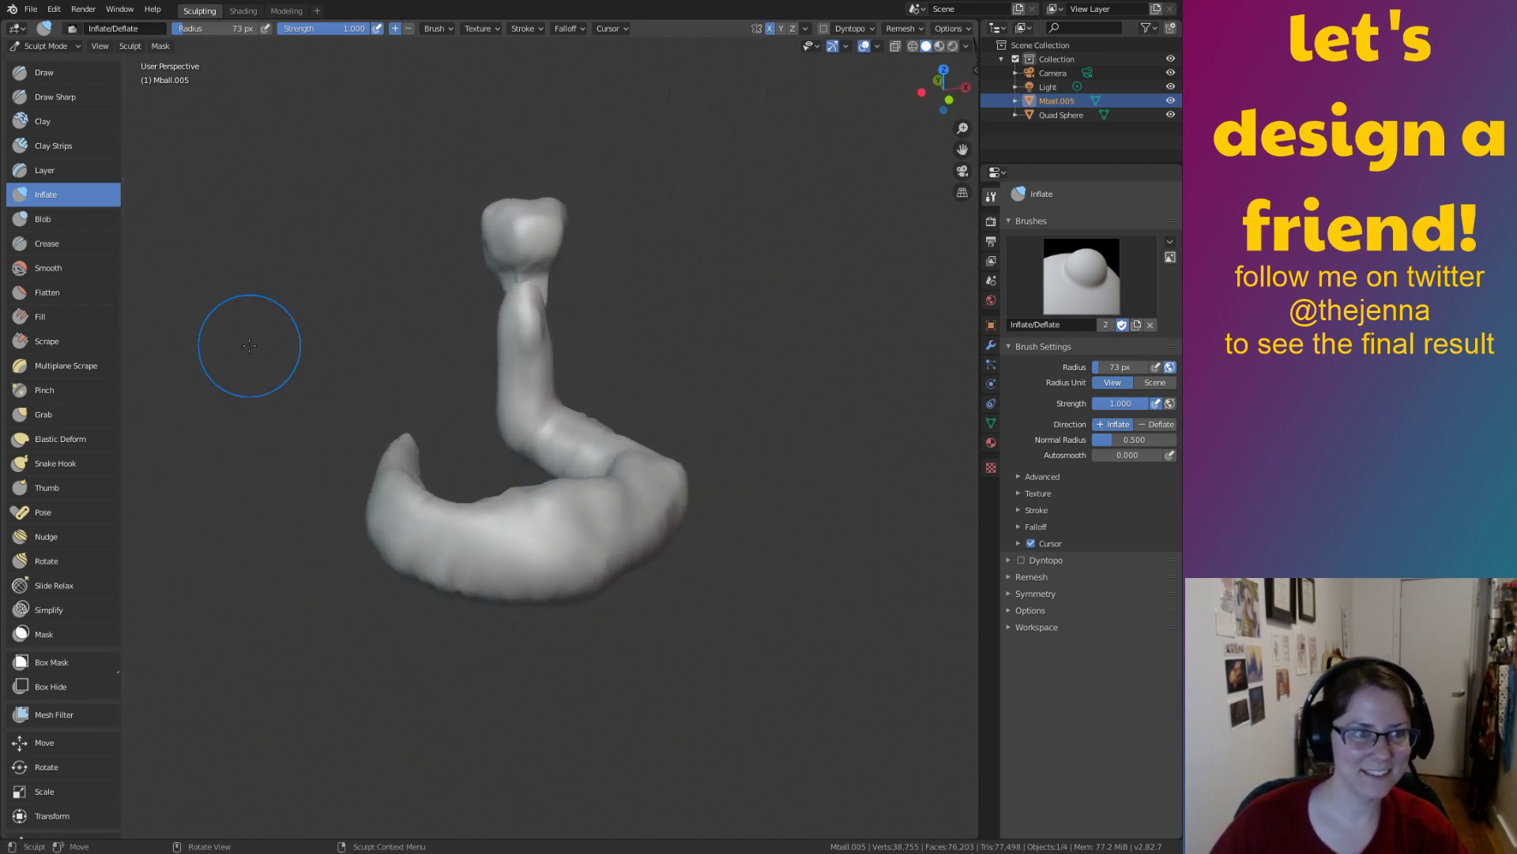
Even out the upper side and inner edge of the rear coil section with the Smooth brush
click(51, 270)
middle_drag(466, 522, 455, 490)
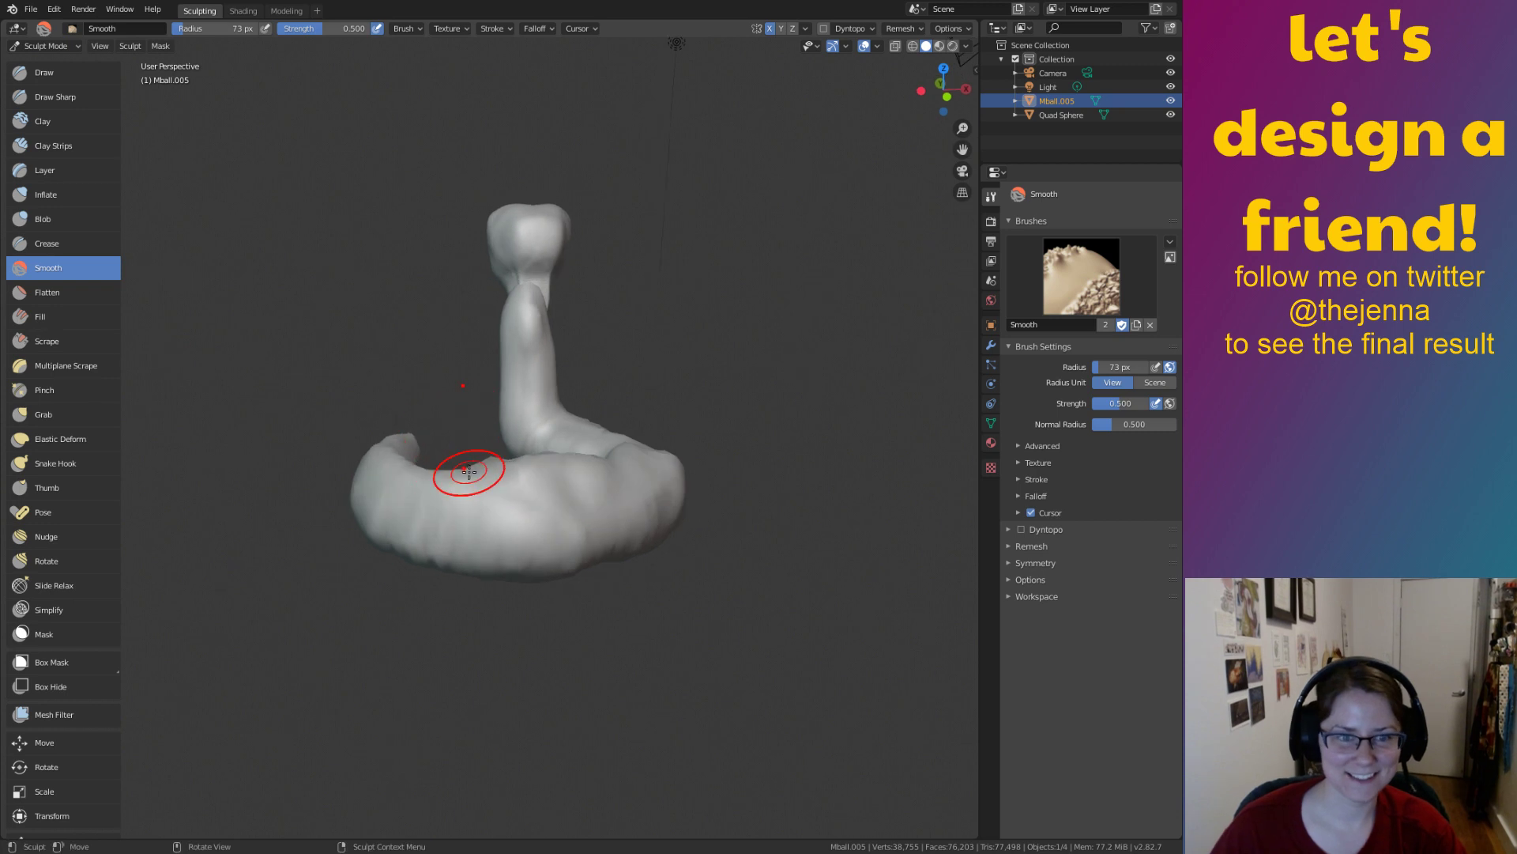
drag(442, 487, 524, 479)
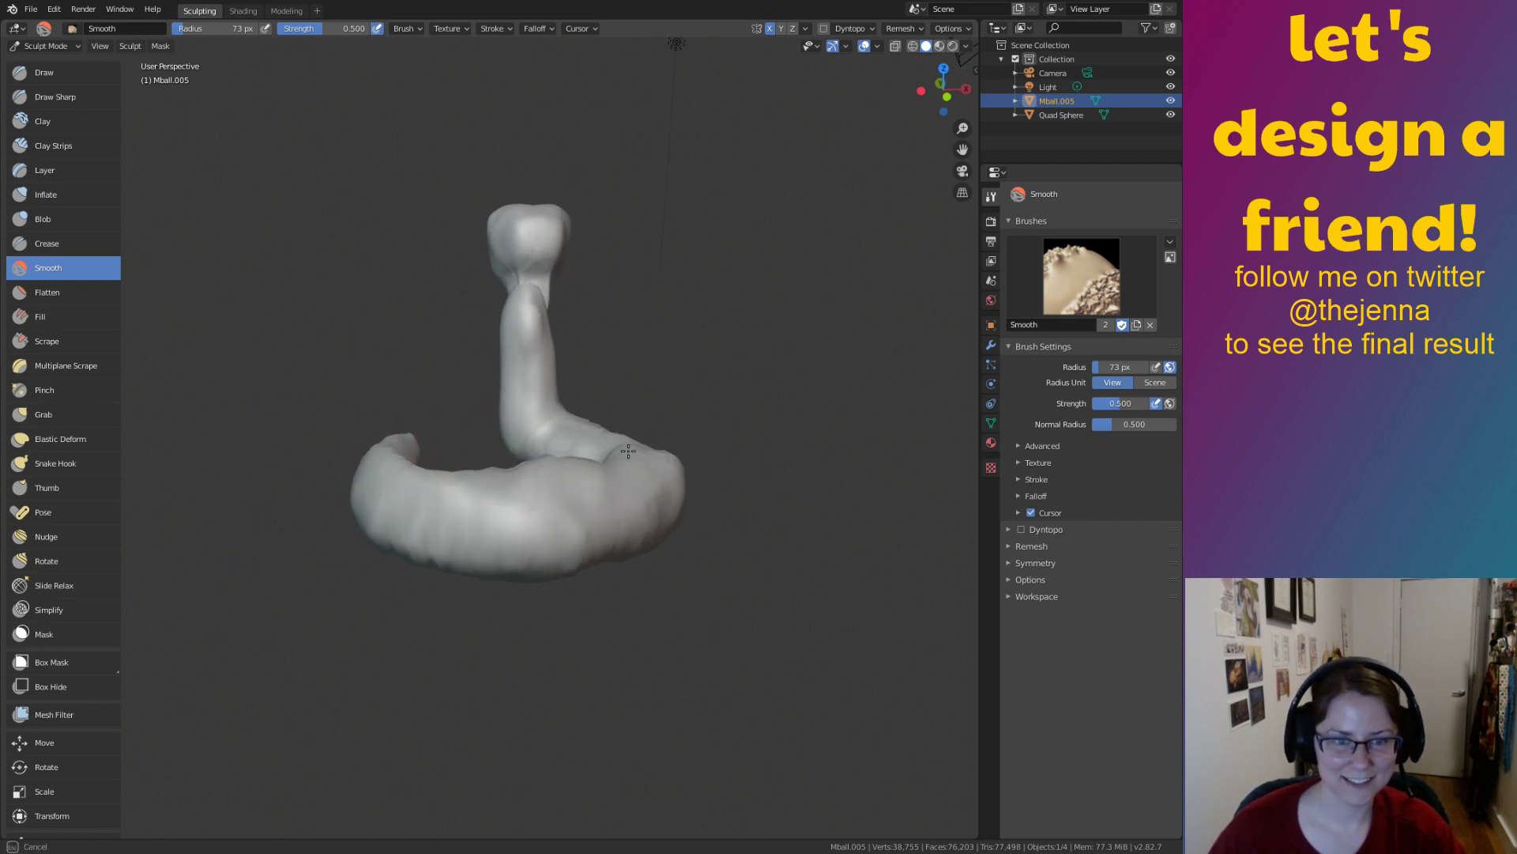
middle_drag(417, 467, 536, 575)
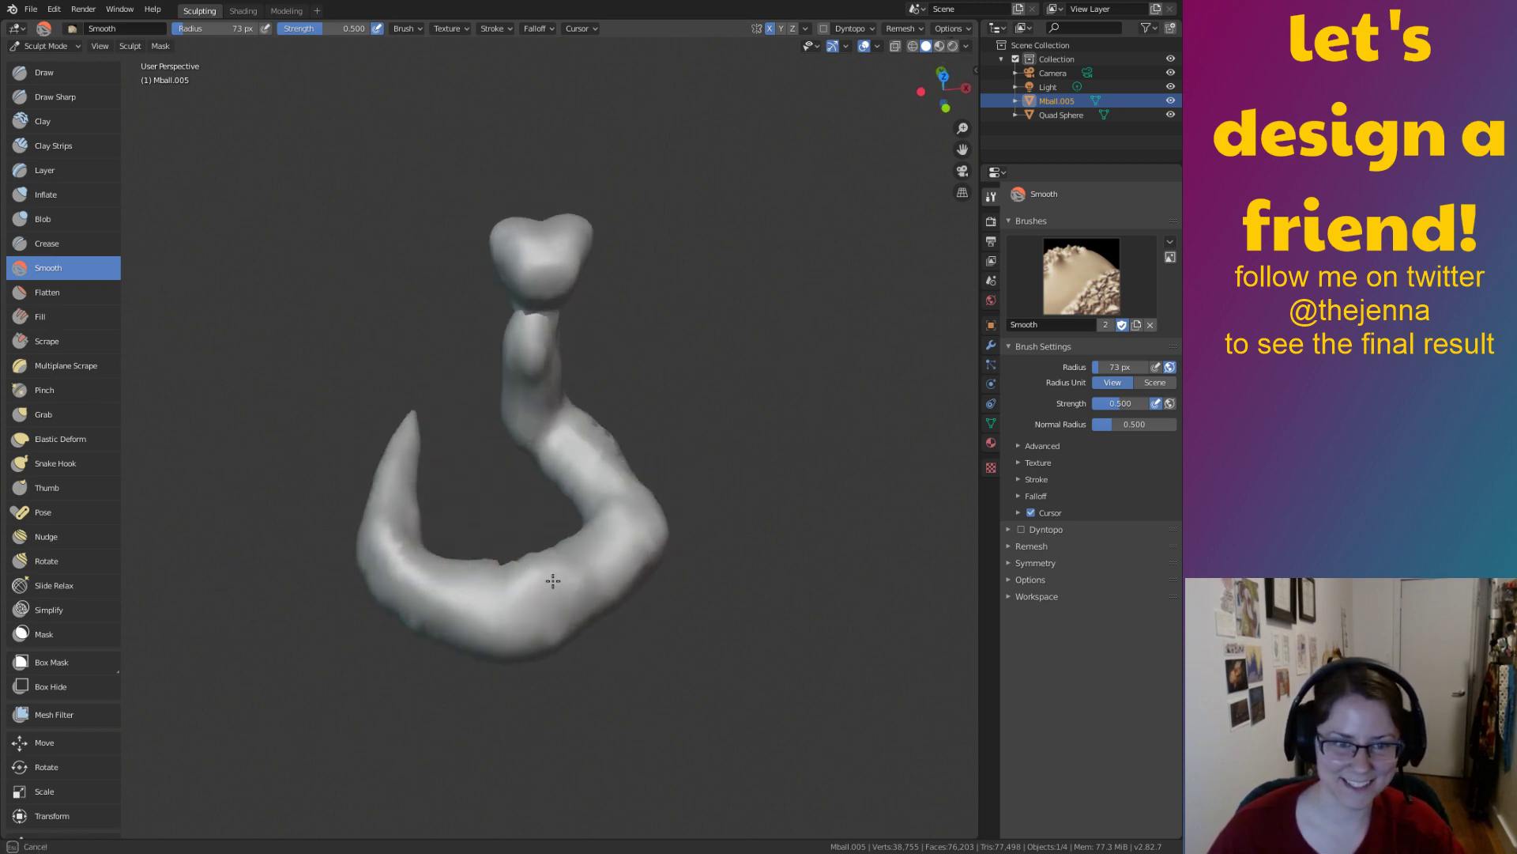
drag(553, 581, 460, 611)
Smooth the ridges on the coil between the neck base and the first bend, working from both sides
mouse_move(501, 600)
middle_down()
mouse_move(774, 587)
mouse_move(808, 569)
middle_up()
mouse_move(576, 491)
shift+middle_down()
mouse_move(648, 637)
mouse_move(610, 576)
shift+middle_up()
mouse_move(609, 576)
mouse_down()
mouse_move(593, 542)
mouse_move(643, 544)
mouse_up()
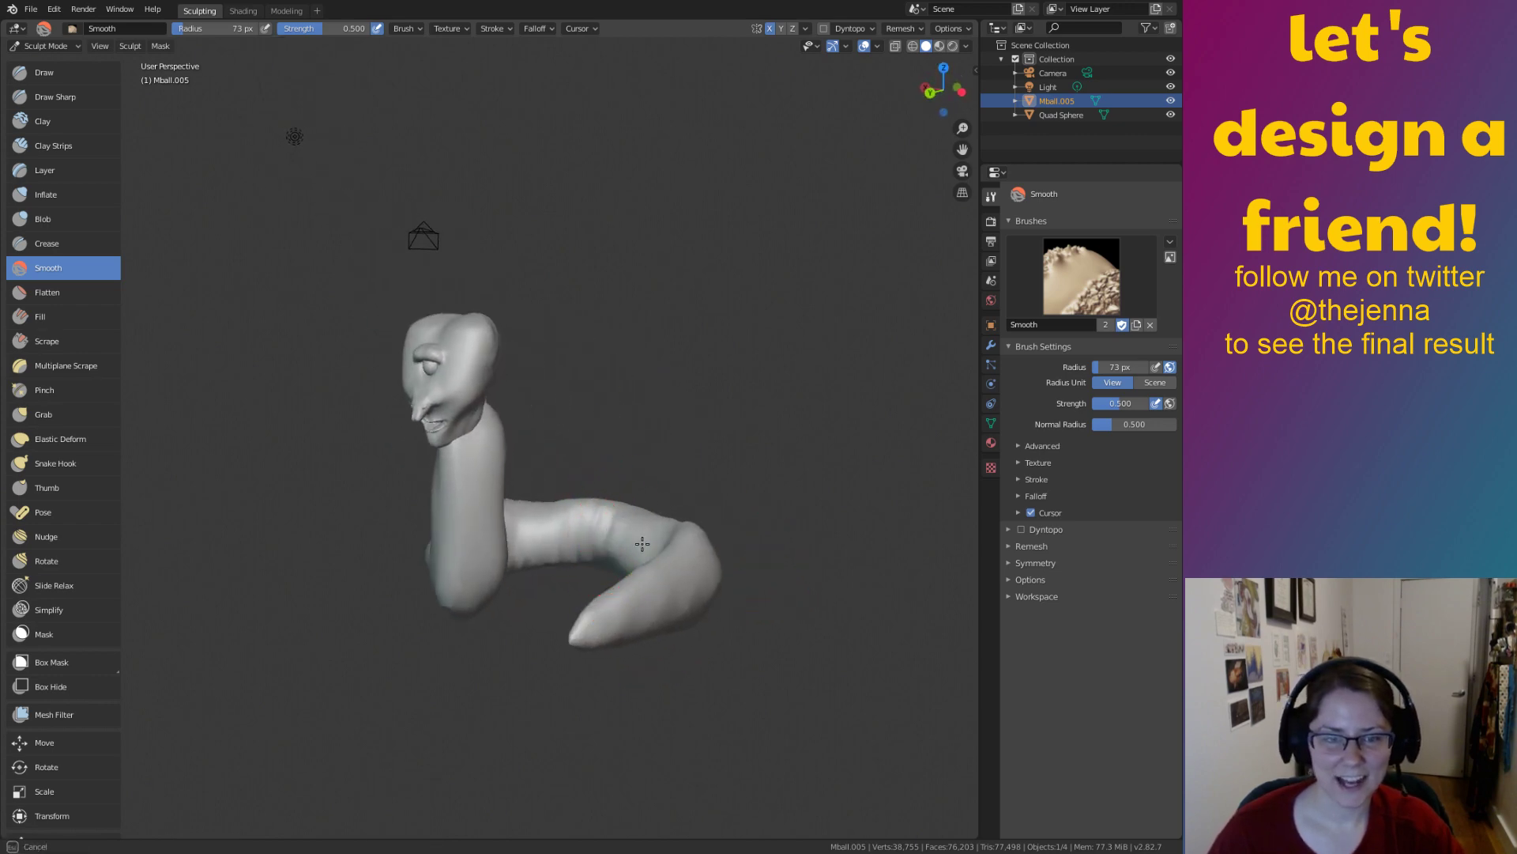
middle_drag(678, 532, 423, 525)
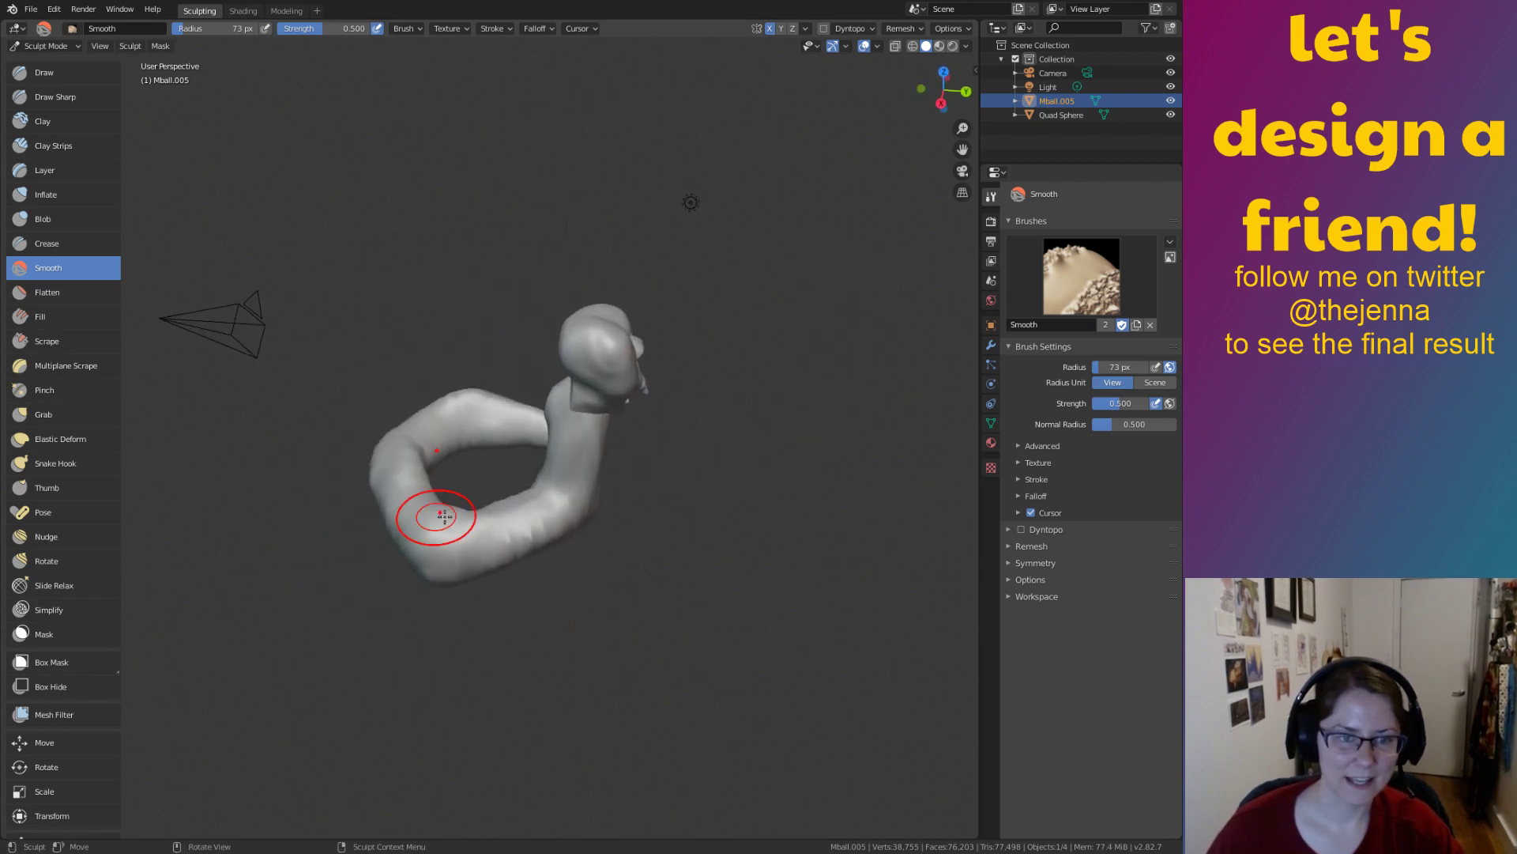
mouse_move(460, 578)
middle_down()
mouse_move(430, 542)
mouse_move(376, 551)
mouse_move(434, 545)
middle_up()
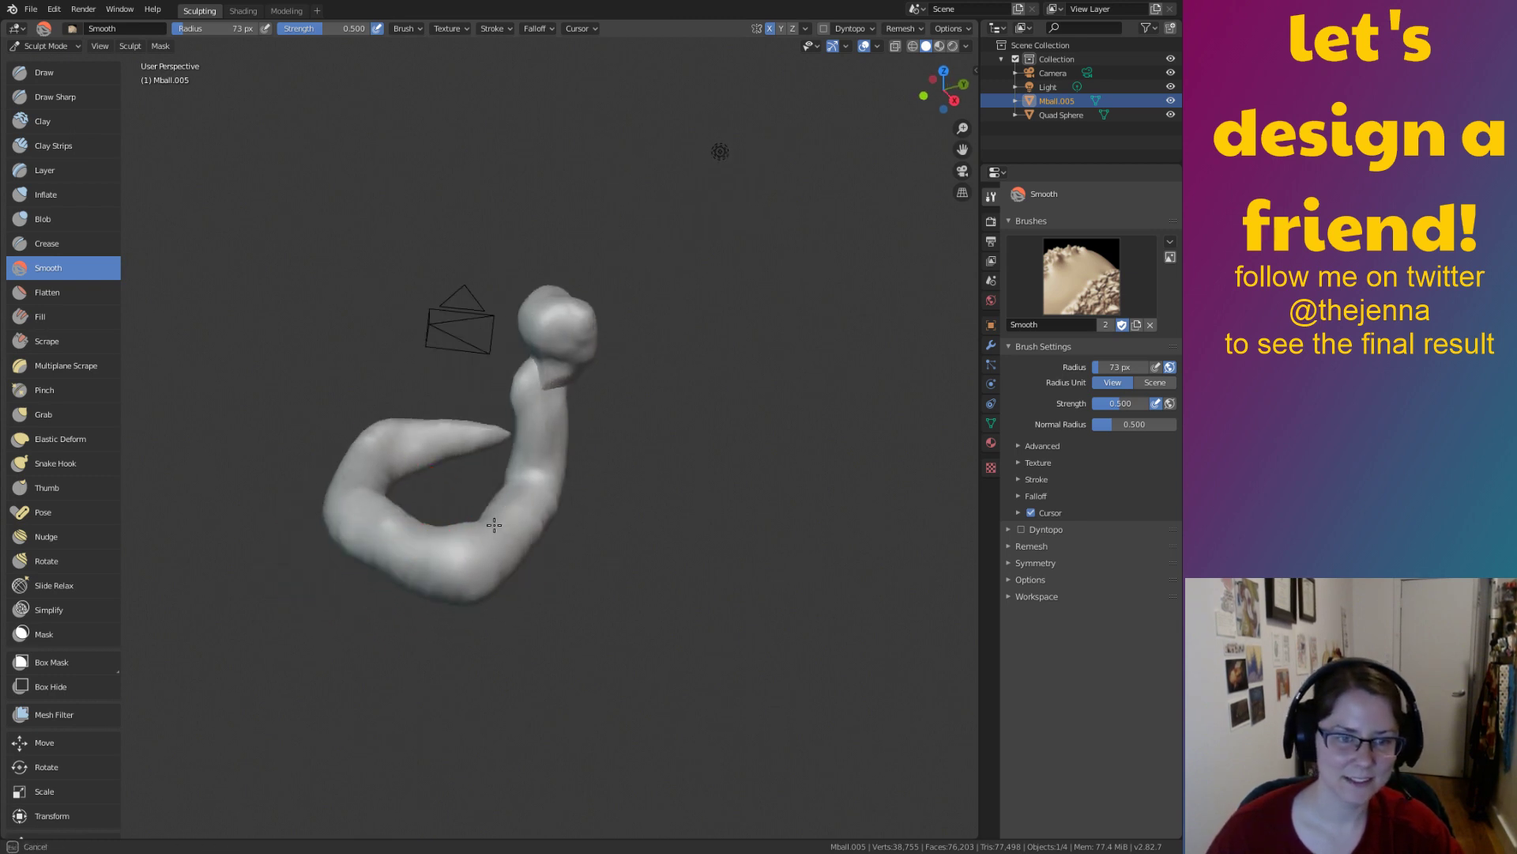
Smooth the remaining bumps around the coil's outer bends and the start of the tail
mouse_move(515, 487)
middle_down()
mouse_move(718, 486)
mouse_move(691, 460)
middle_up()
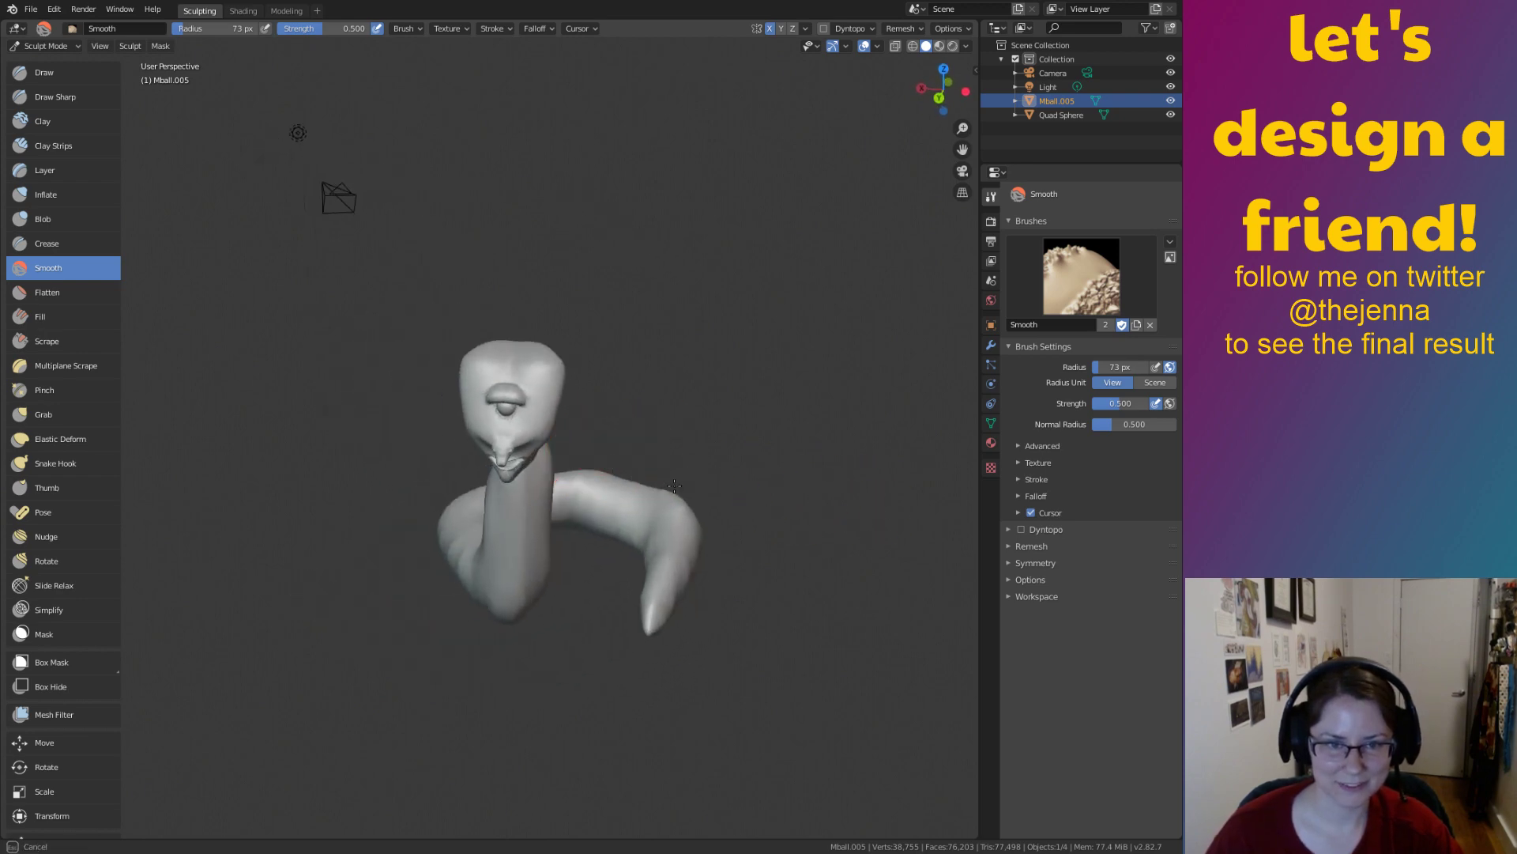
middle_drag(633, 518, 457, 559)
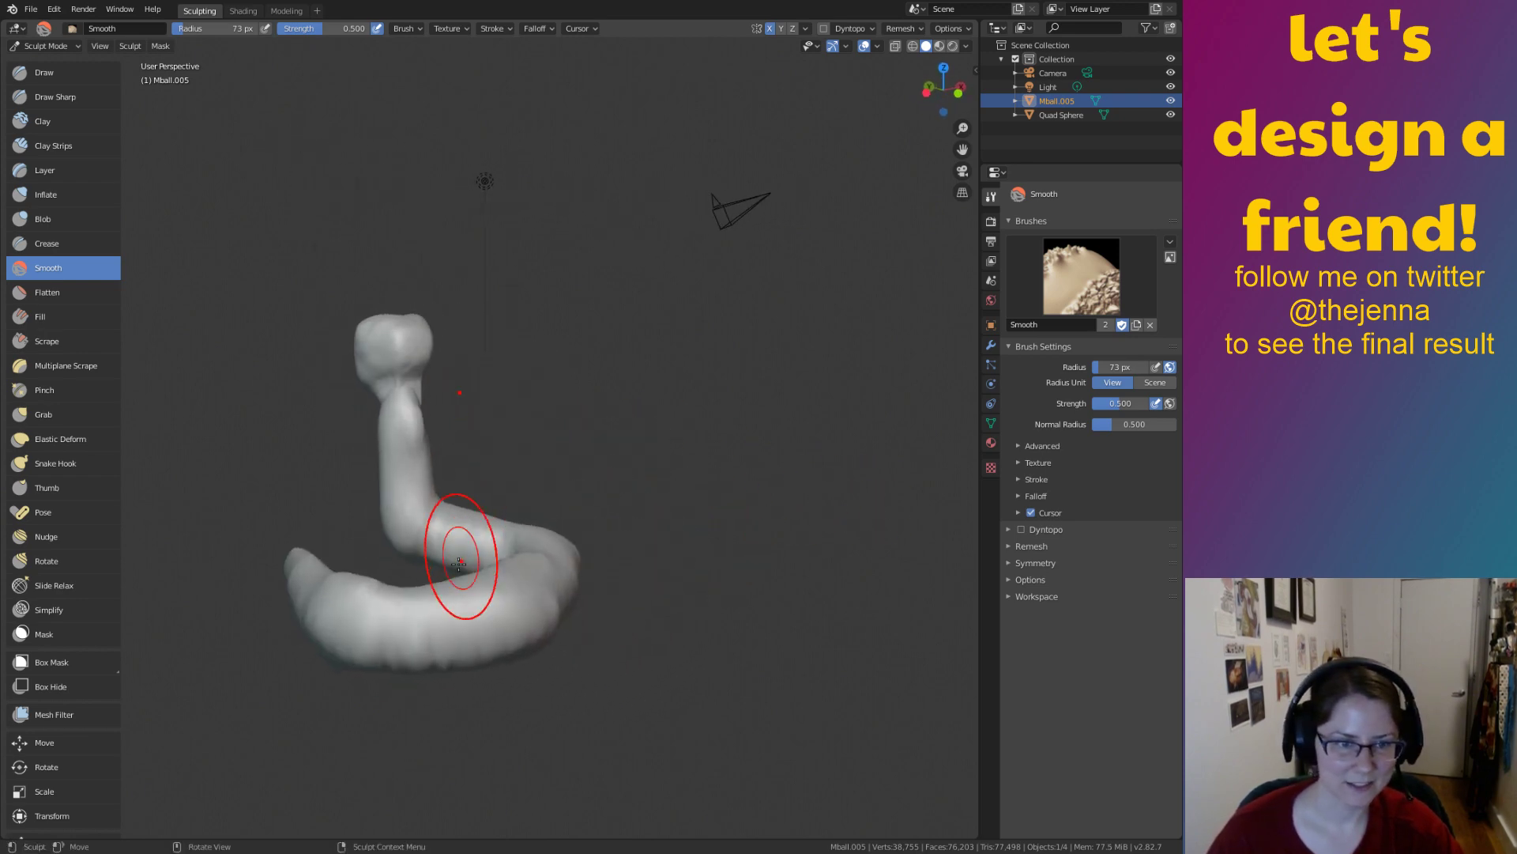
mouse_move(342, 578)
middle_down()
mouse_move(481, 582)
mouse_move(532, 569)
mouse_move(514, 542)
middle_up()
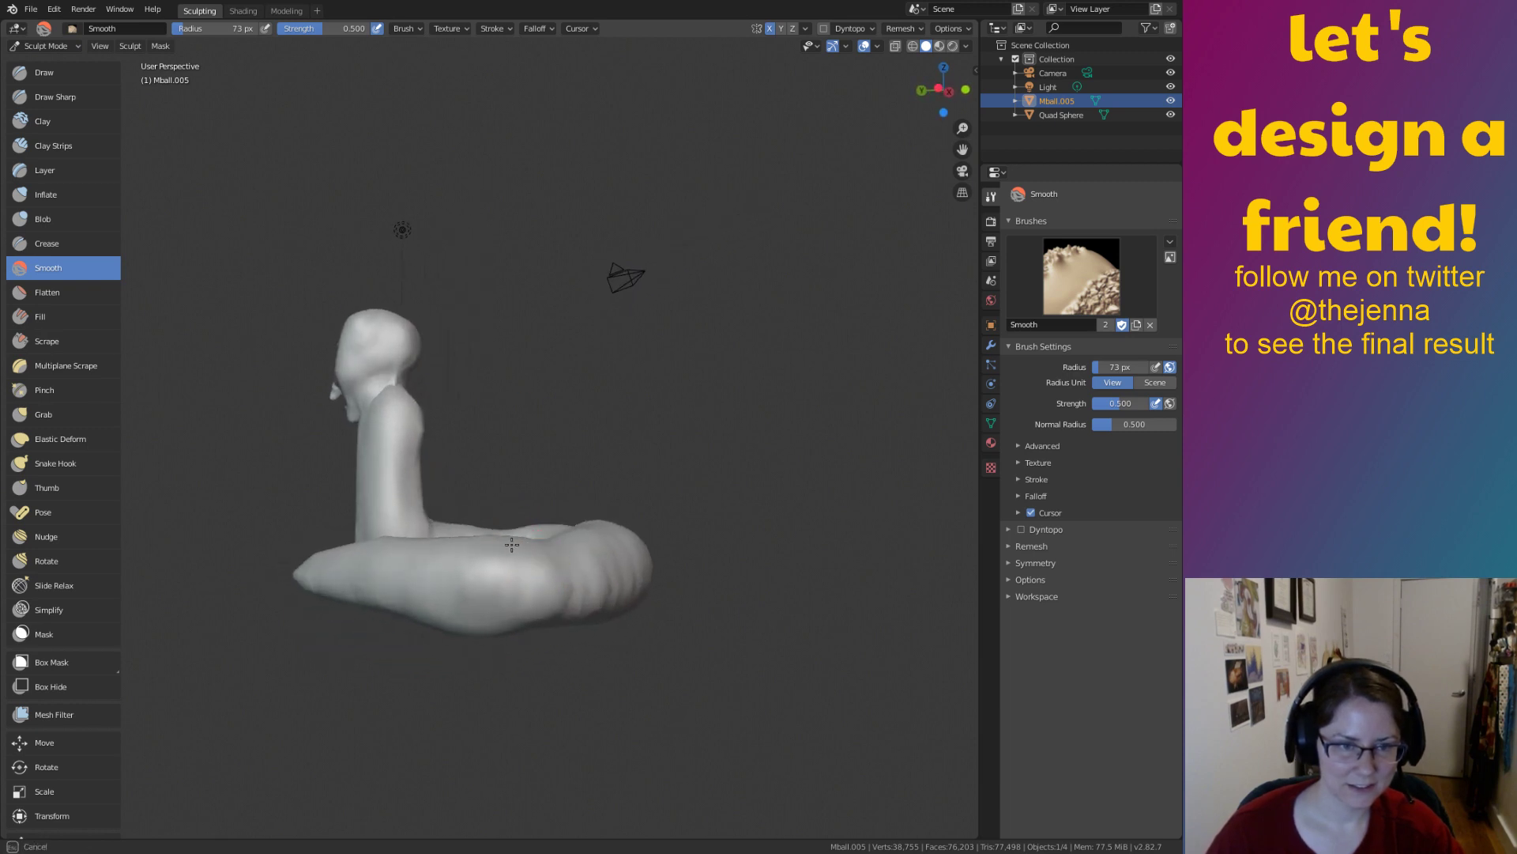
middle_drag(568, 553, 557, 559)
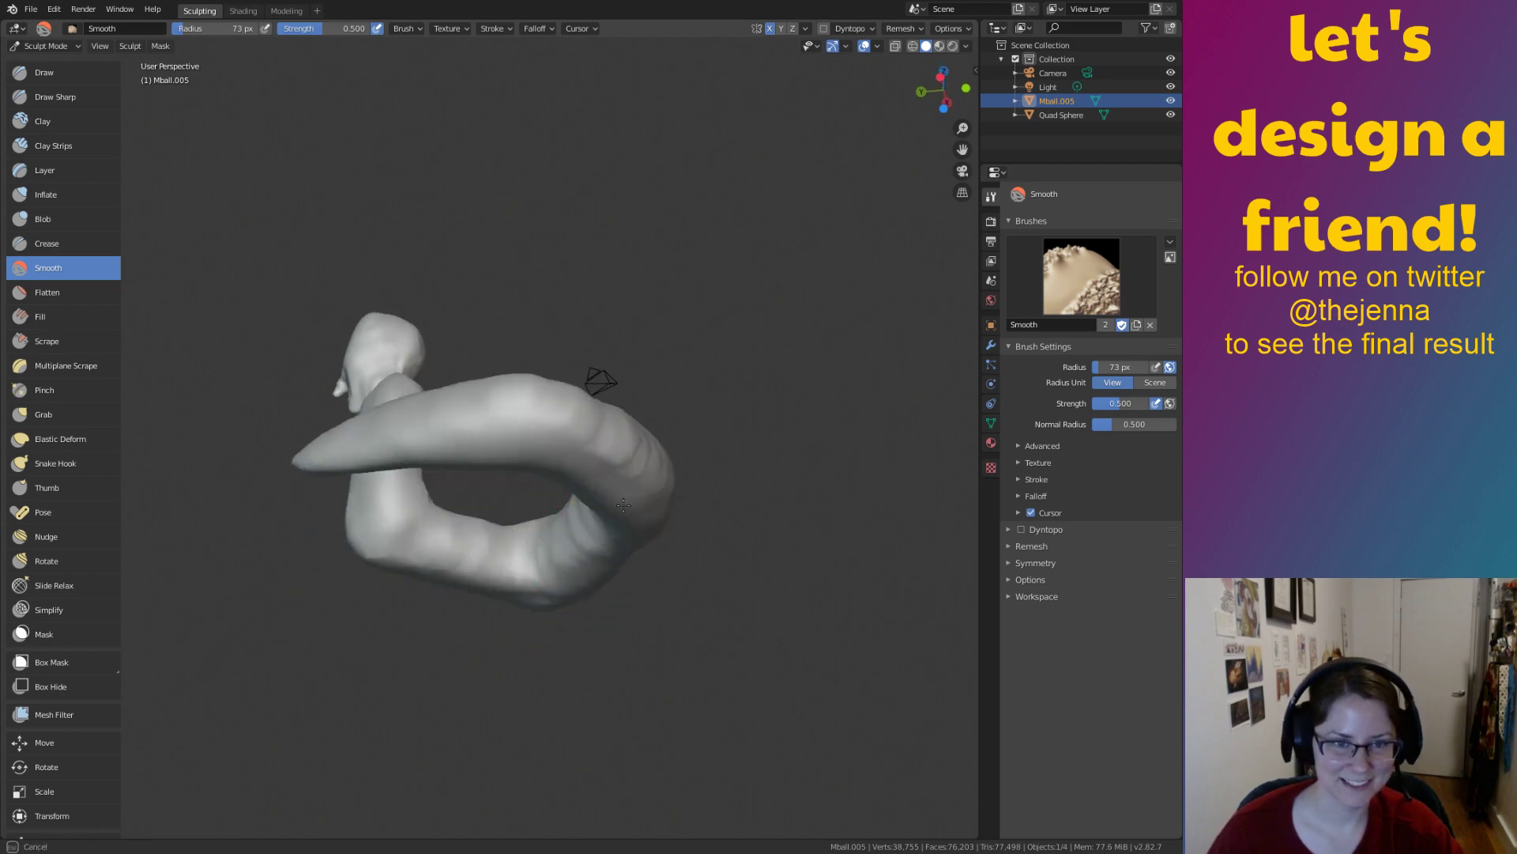
middle_drag(346, 561, 413, 582)
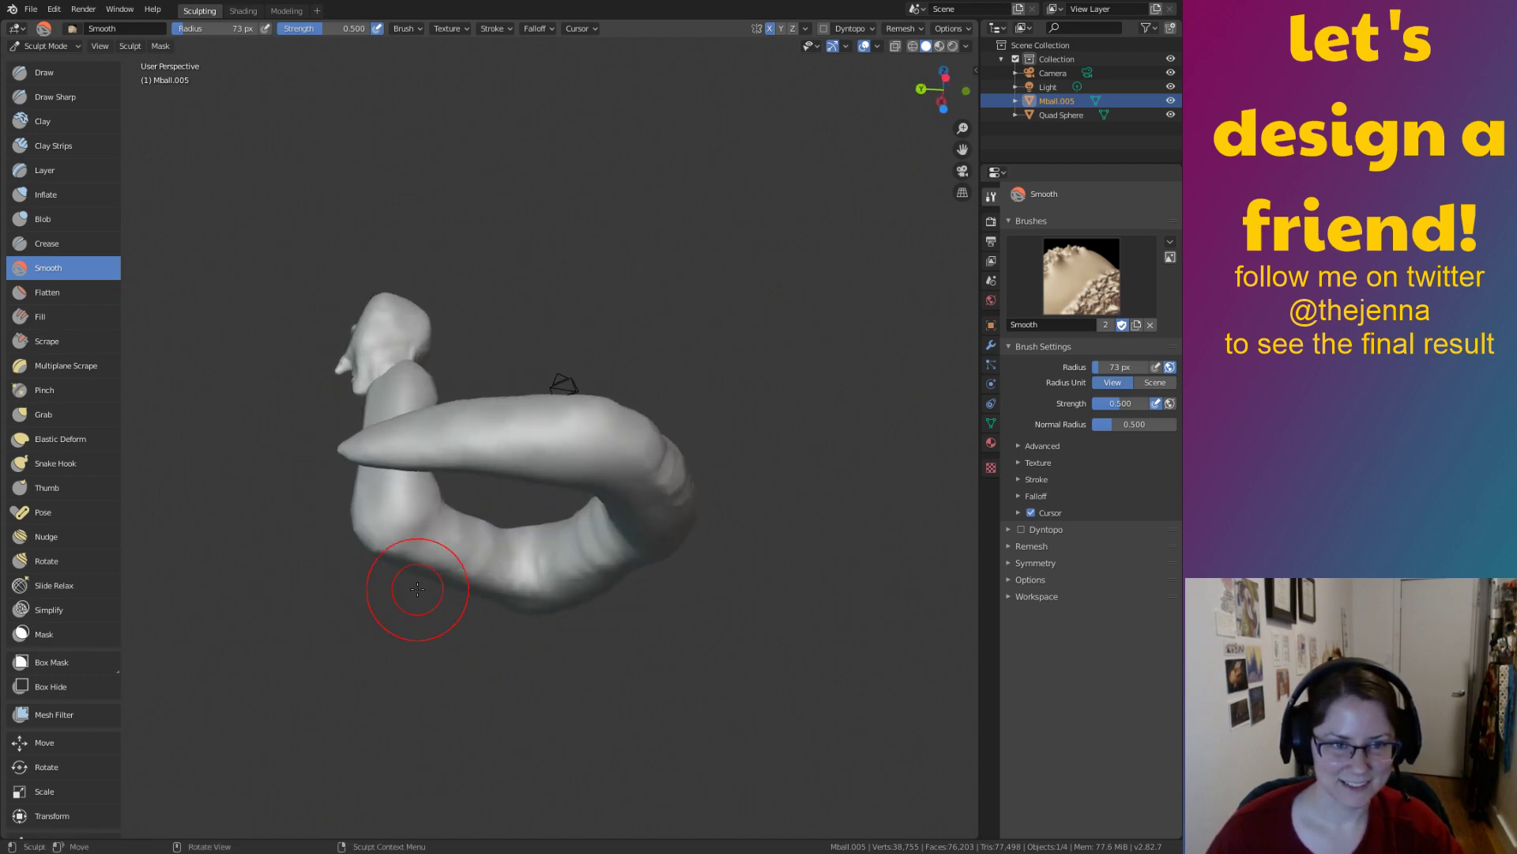
Smooth the underside of the coil from the neck base around to the tail
mouse_move(389, 508)
middle_down()
mouse_move(522, 433)
mouse_move(542, 210)
middle_up()
mouse_move(542, 210)
mouse_down()
mouse_move(620, 227)
mouse_move(487, 232)
mouse_up()
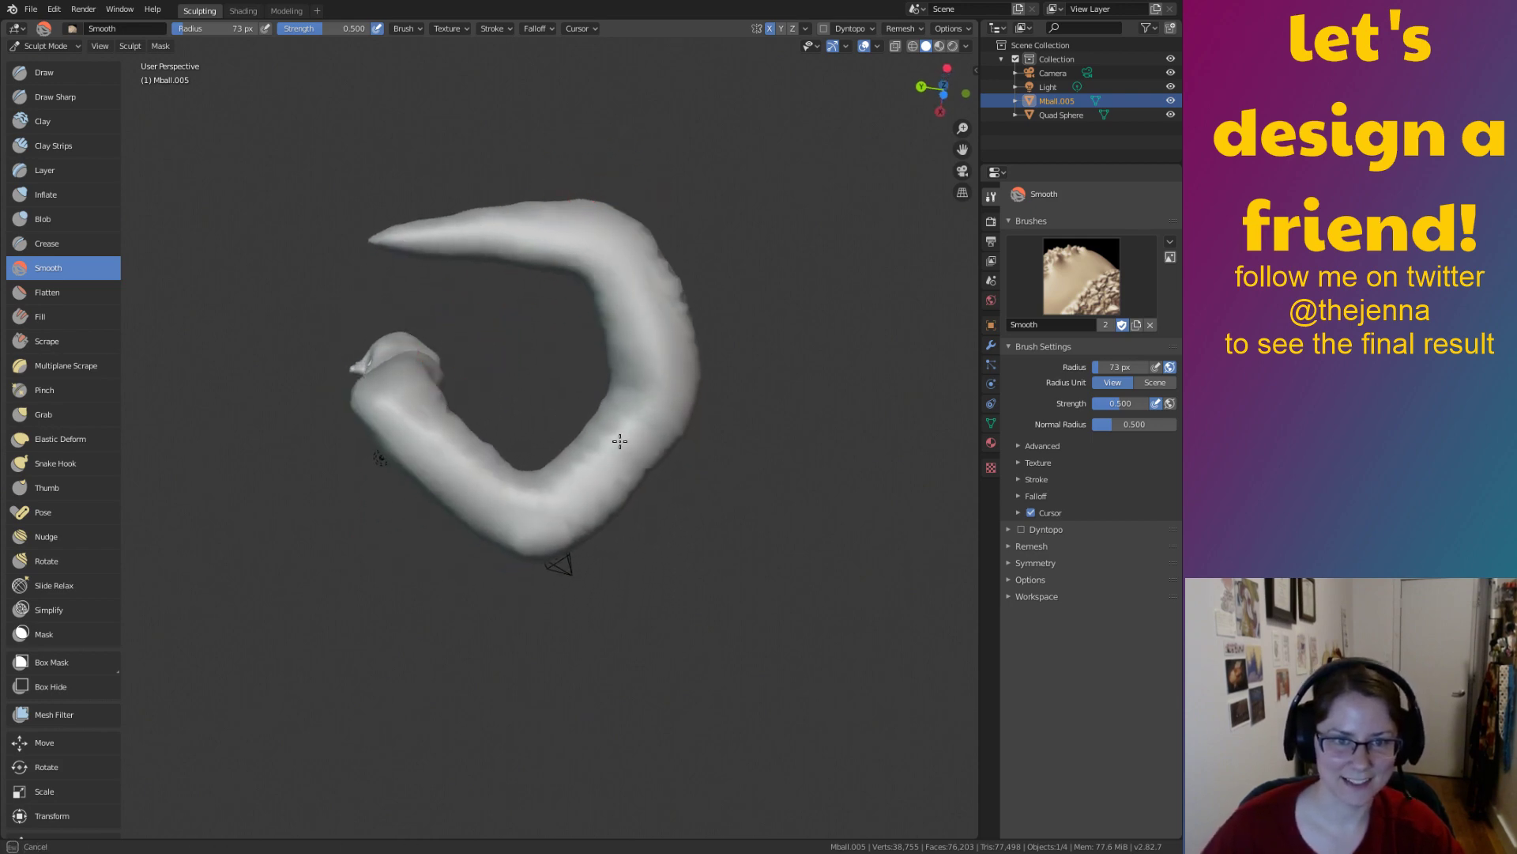
drag(620, 441, 649, 331)
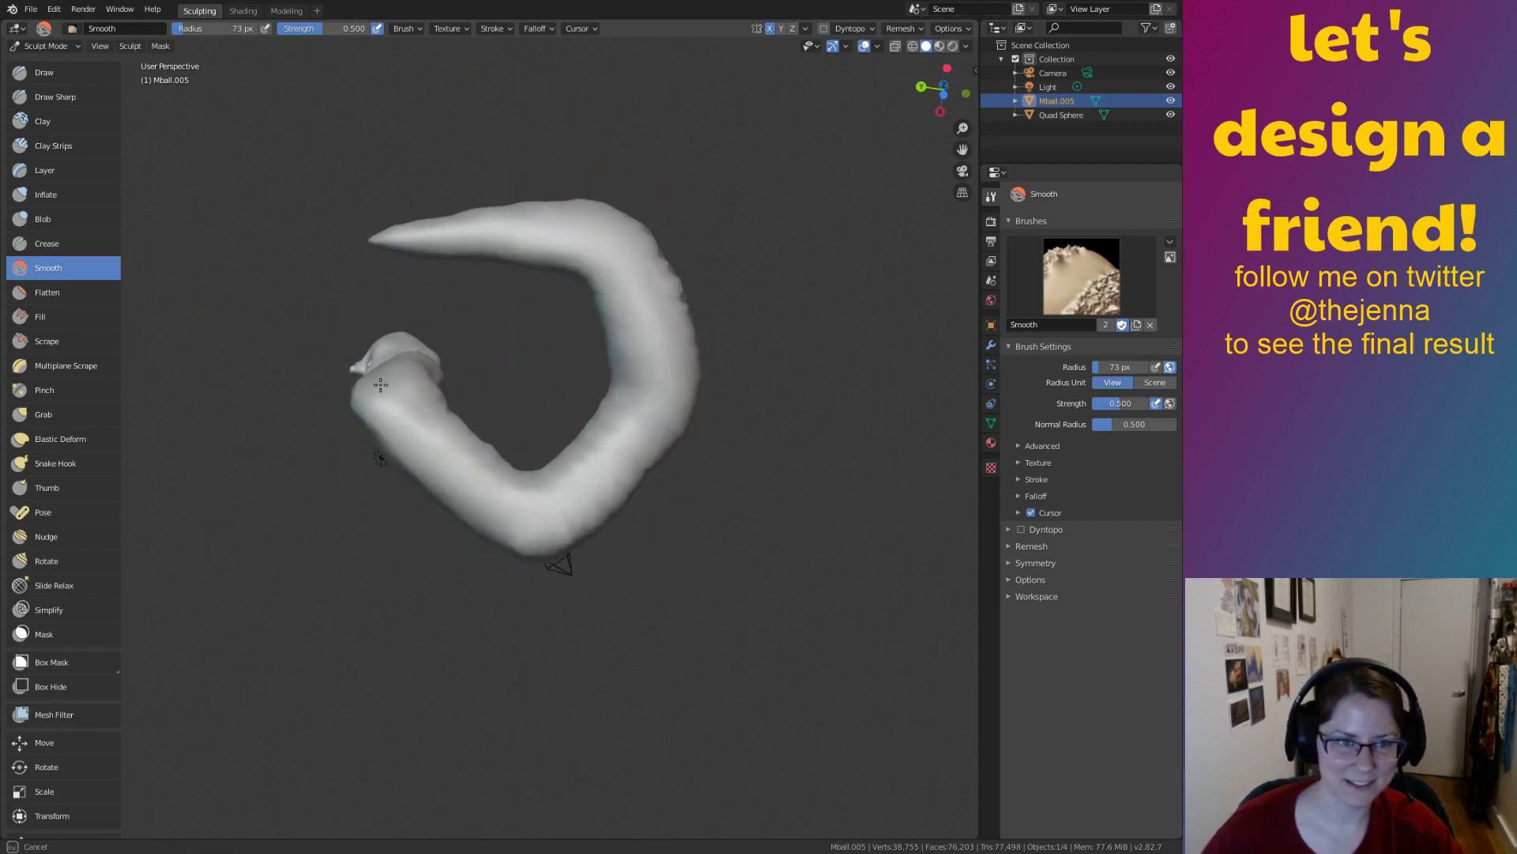
mouse_move(610, 262)
middle_down()
mouse_move(490, 504)
mouse_move(531, 593)
mouse_move(491, 576)
mouse_move(471, 640)
middle_up()
mouse_move(455, 690)
mouse_down()
mouse_move(431, 711)
mouse_move(593, 643)
mouse_move(564, 671)
mouse_up()
Soften the ridges on the outer side of the coil leading up to the base of the neck
mouse_move(491, 661)
middle_down()
mouse_move(546, 679)
mouse_move(575, 715)
mouse_move(316, 695)
middle_up()
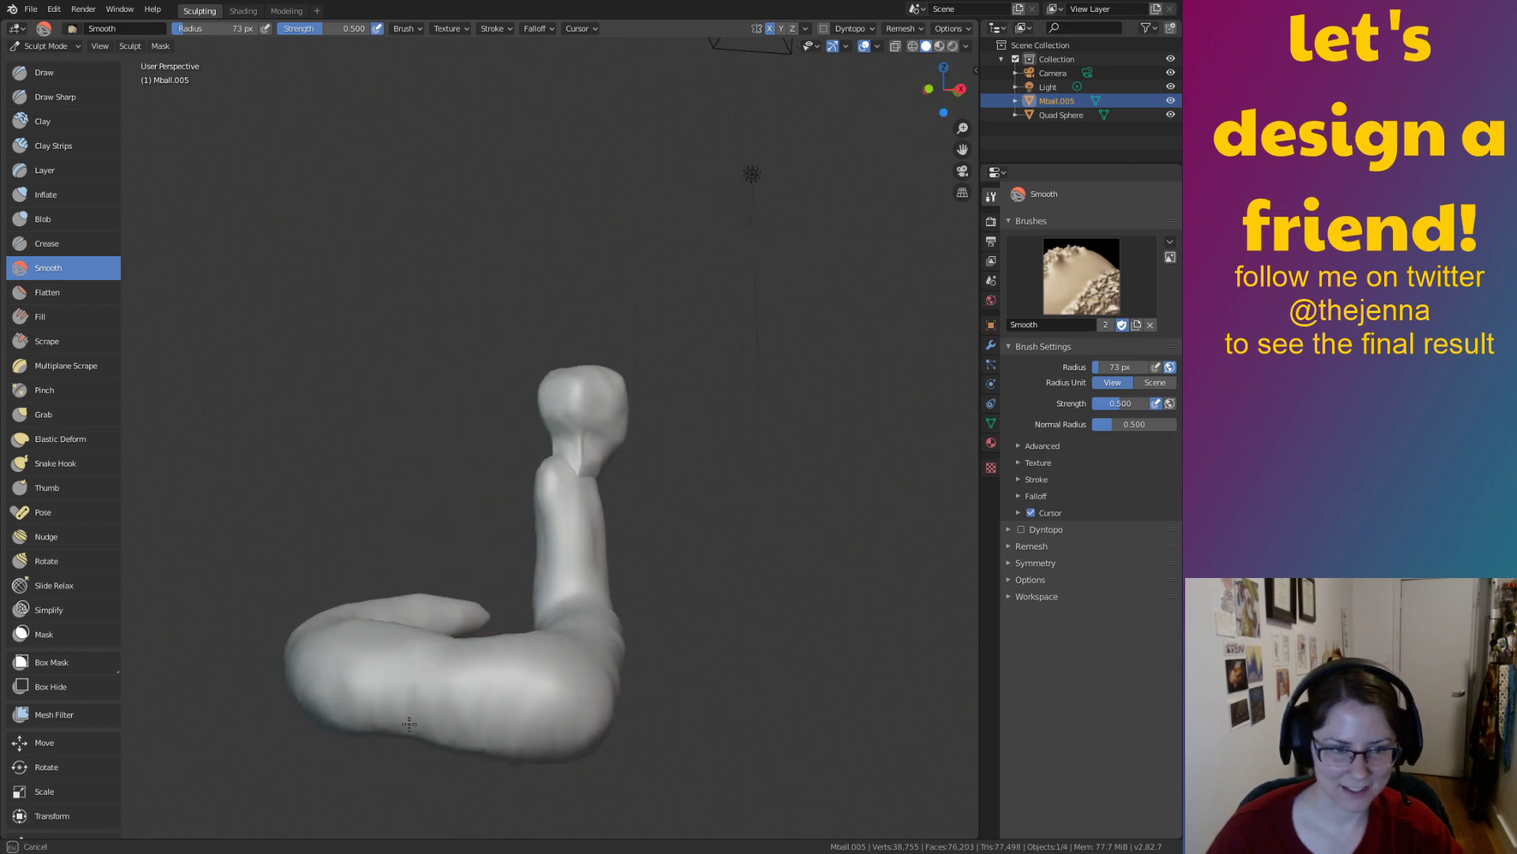
middle_drag(603, 694, 364, 705)
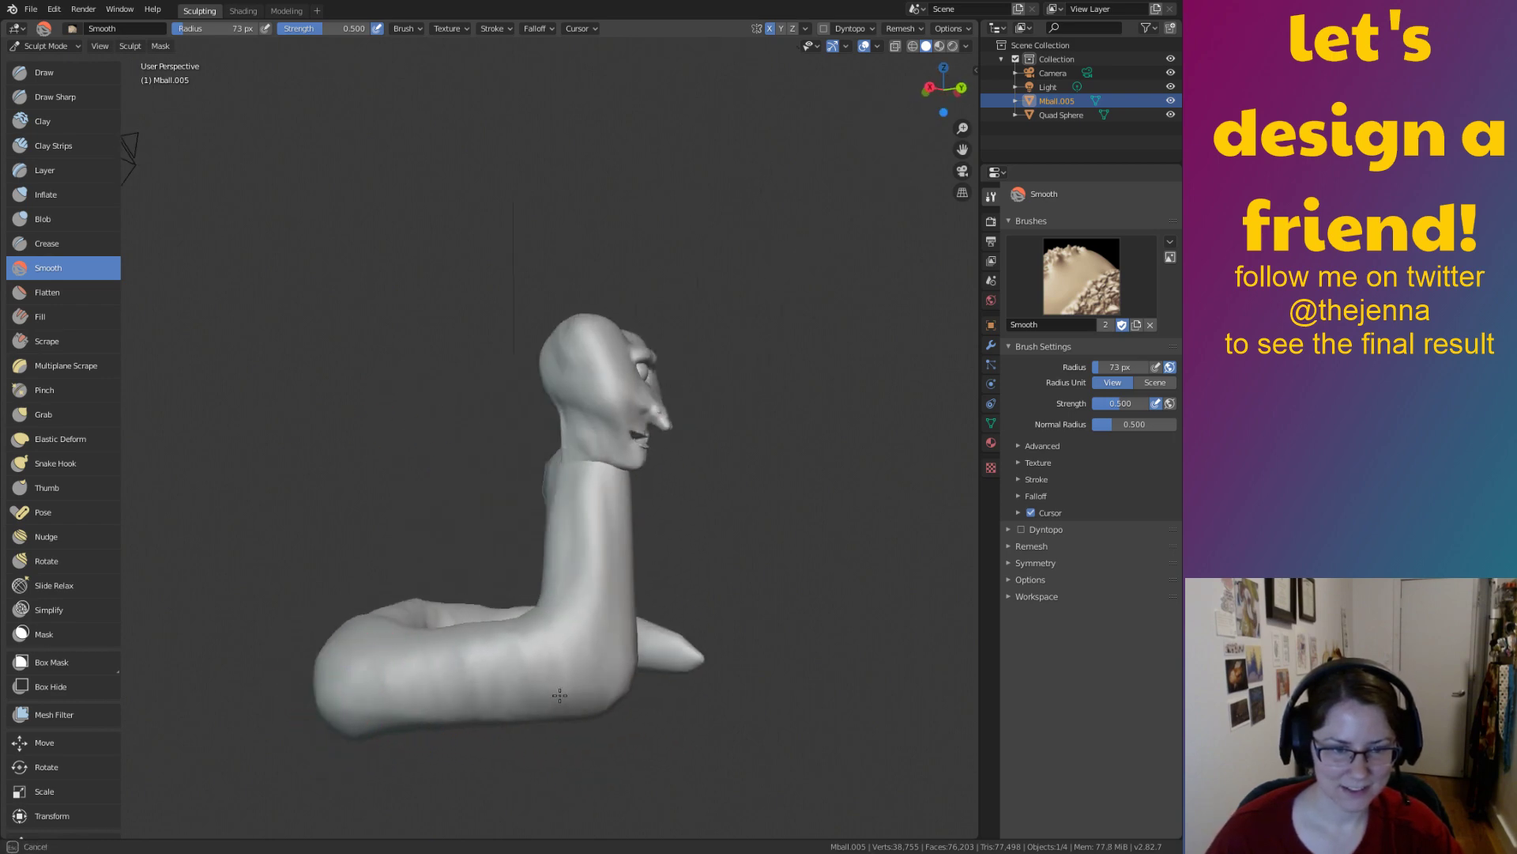
middle_drag(560, 695, 375, 395)
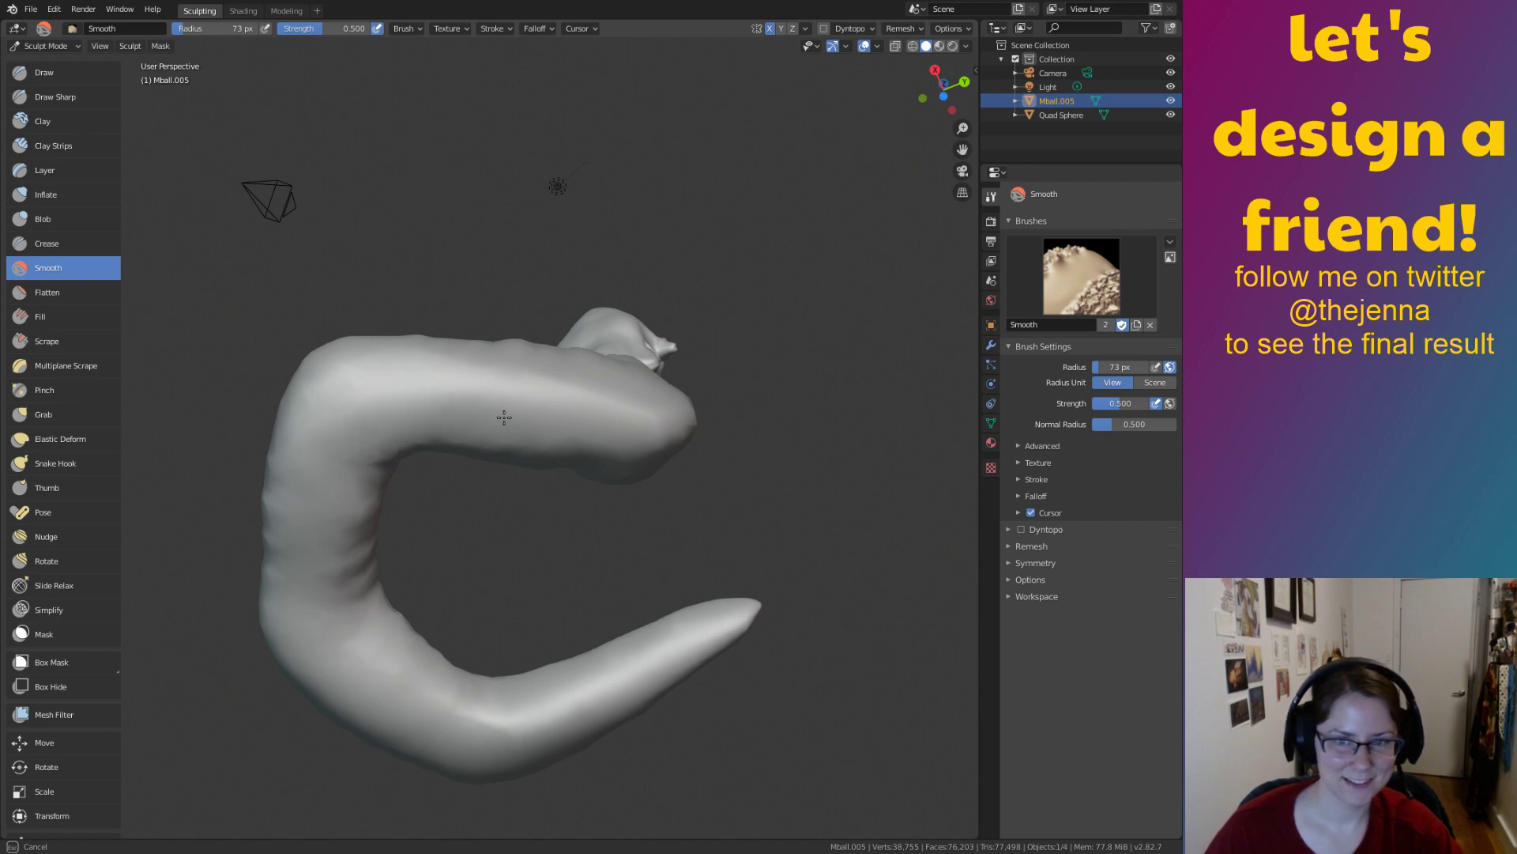
mouse_move(352, 467)
middle_down()
mouse_move(474, 513)
mouse_move(525, 553)
mouse_move(625, 476)
mouse_move(603, 450)
mouse_move(586, 592)
mouse_move(688, 467)
mouse_move(858, 510)
mouse_move(732, 509)
mouse_move(490, 460)
mouse_move(636, 440)
mouse_move(803, 532)
mouse_move(624, 560)
middle_up()
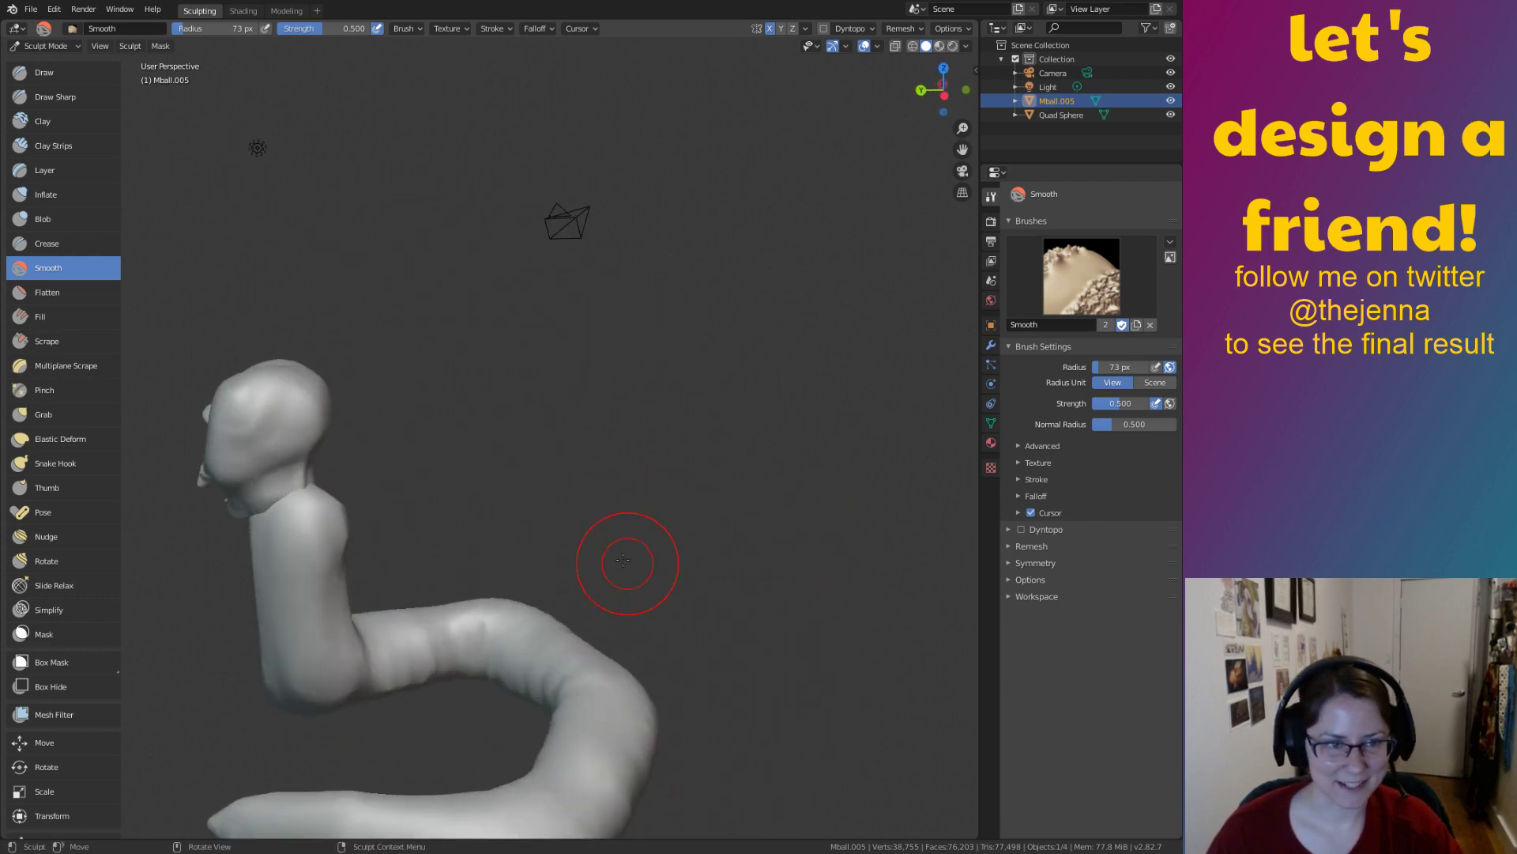
Smooth down the bulge at the upper back of the neck and blend it toward the base
drag(357, 553, 326, 537)
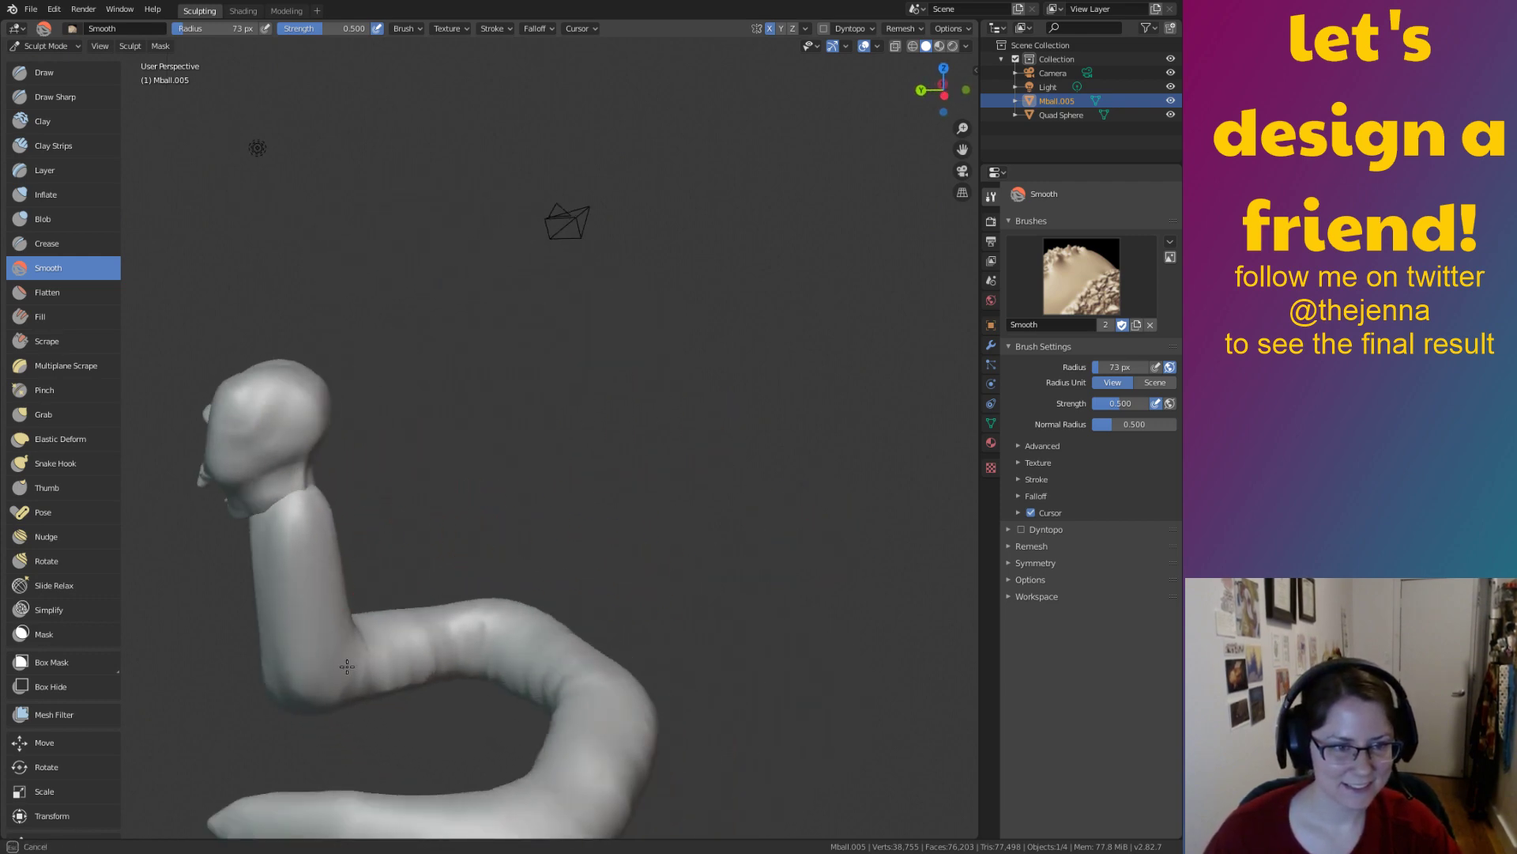
mouse_move(347, 666)
mouse_down()
mouse_move(285, 596)
mouse_move(287, 565)
mouse_up()
mouse_move(306, 514)
mouse_down()
mouse_move(315, 501)
mouse_move(295, 541)
mouse_up()
mouse_move(352, 515)
middle_down()
mouse_move(516, 516)
mouse_move(667, 485)
middle_up()
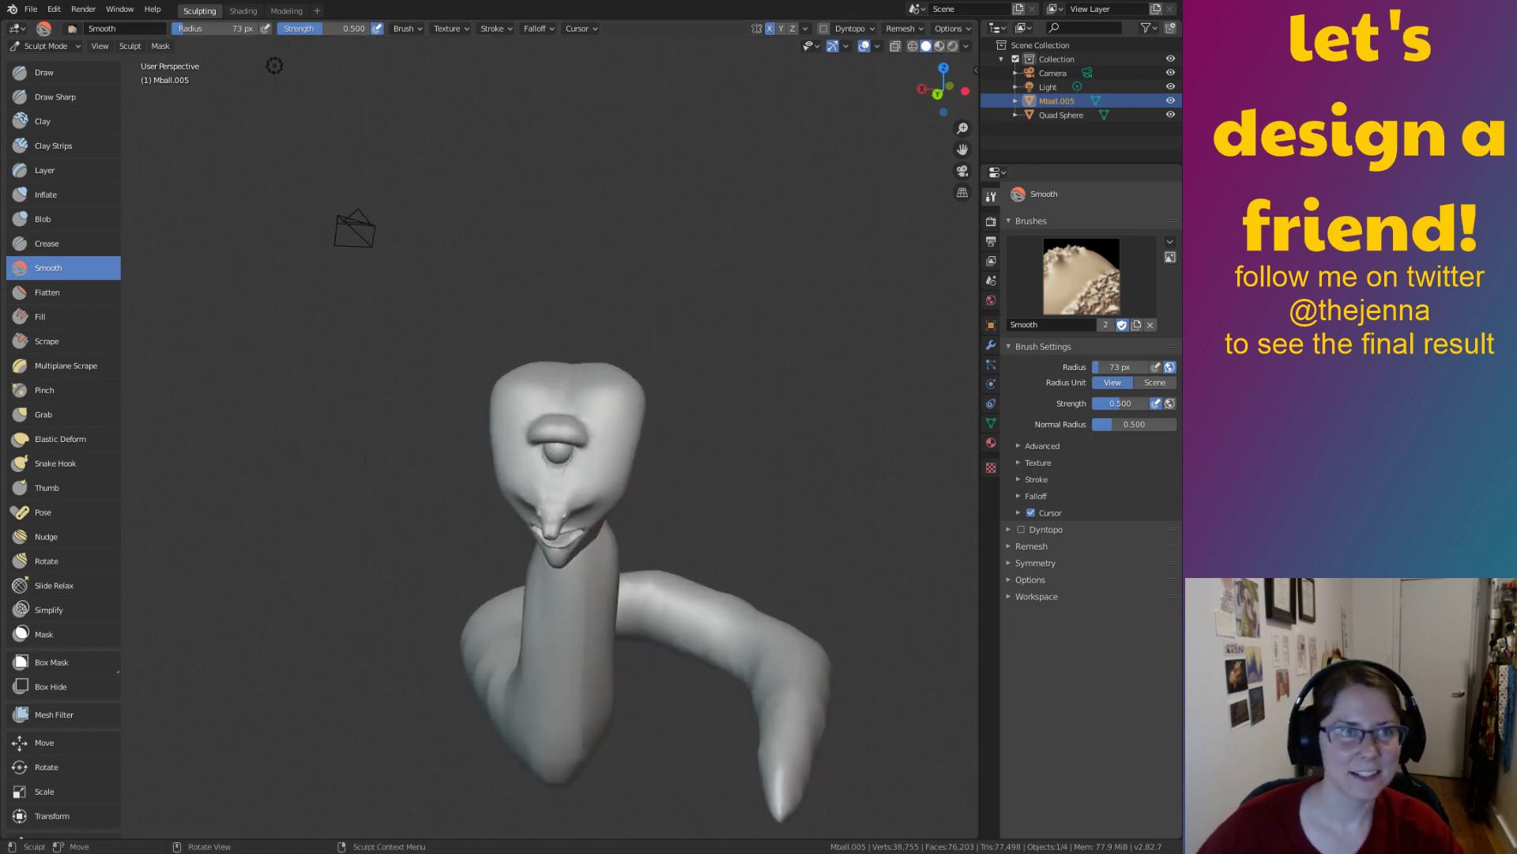
In Object Mode of the Modeling workspace, move the body along the global X axis to line the neck up beneath the head
click(286, 10)
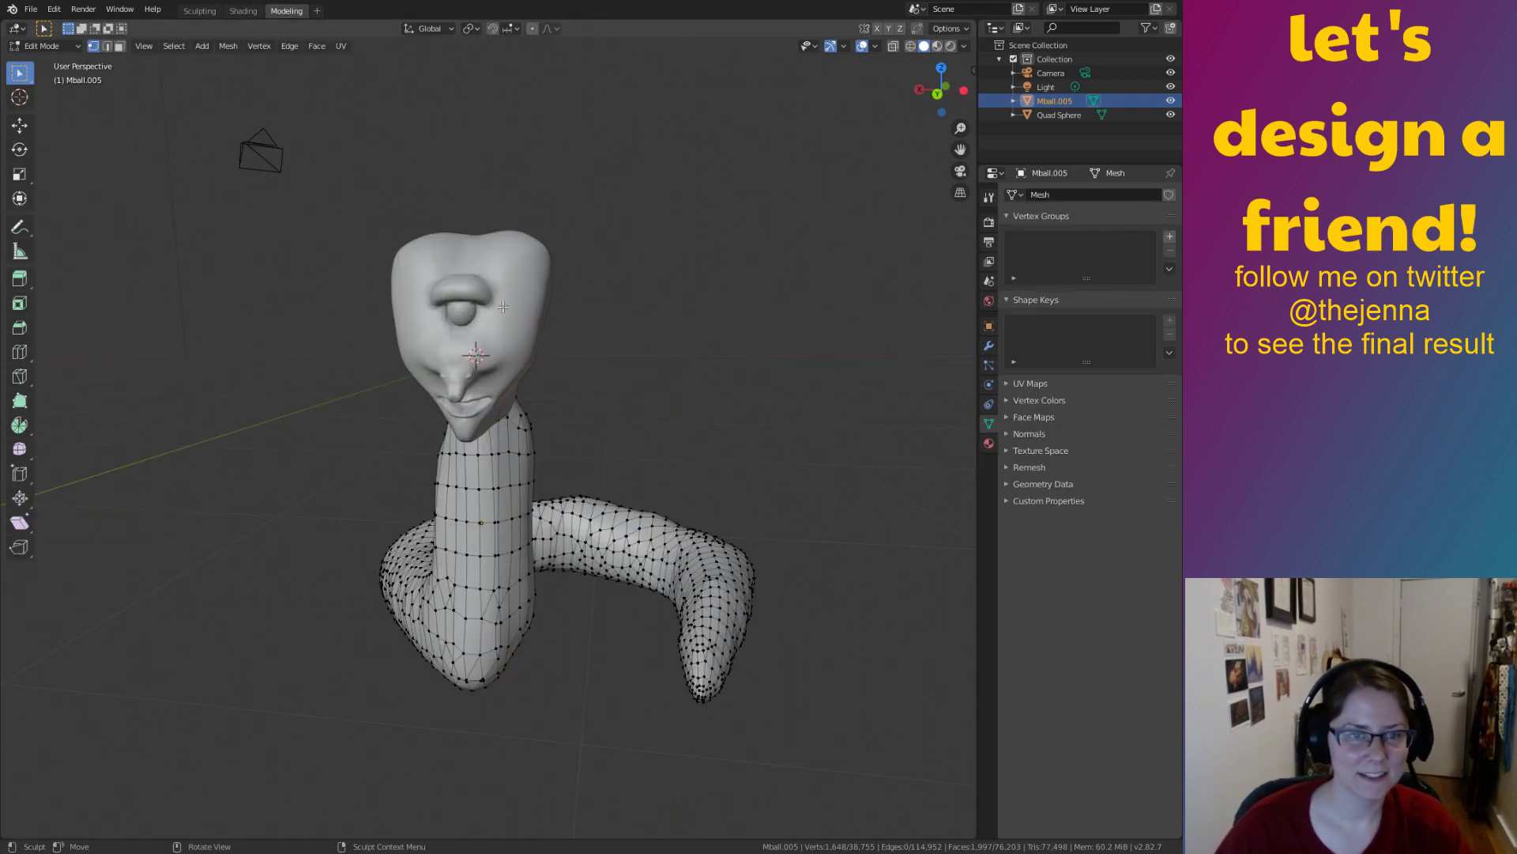
key(Tab)
click(524, 273)
middle_drag(659, 314, 377, 307)
click(475, 528)
mouse_move(476, 528)
middle_down()
mouse_move(430, 540)
mouse_move(462, 544)
middle_up()
key(g)
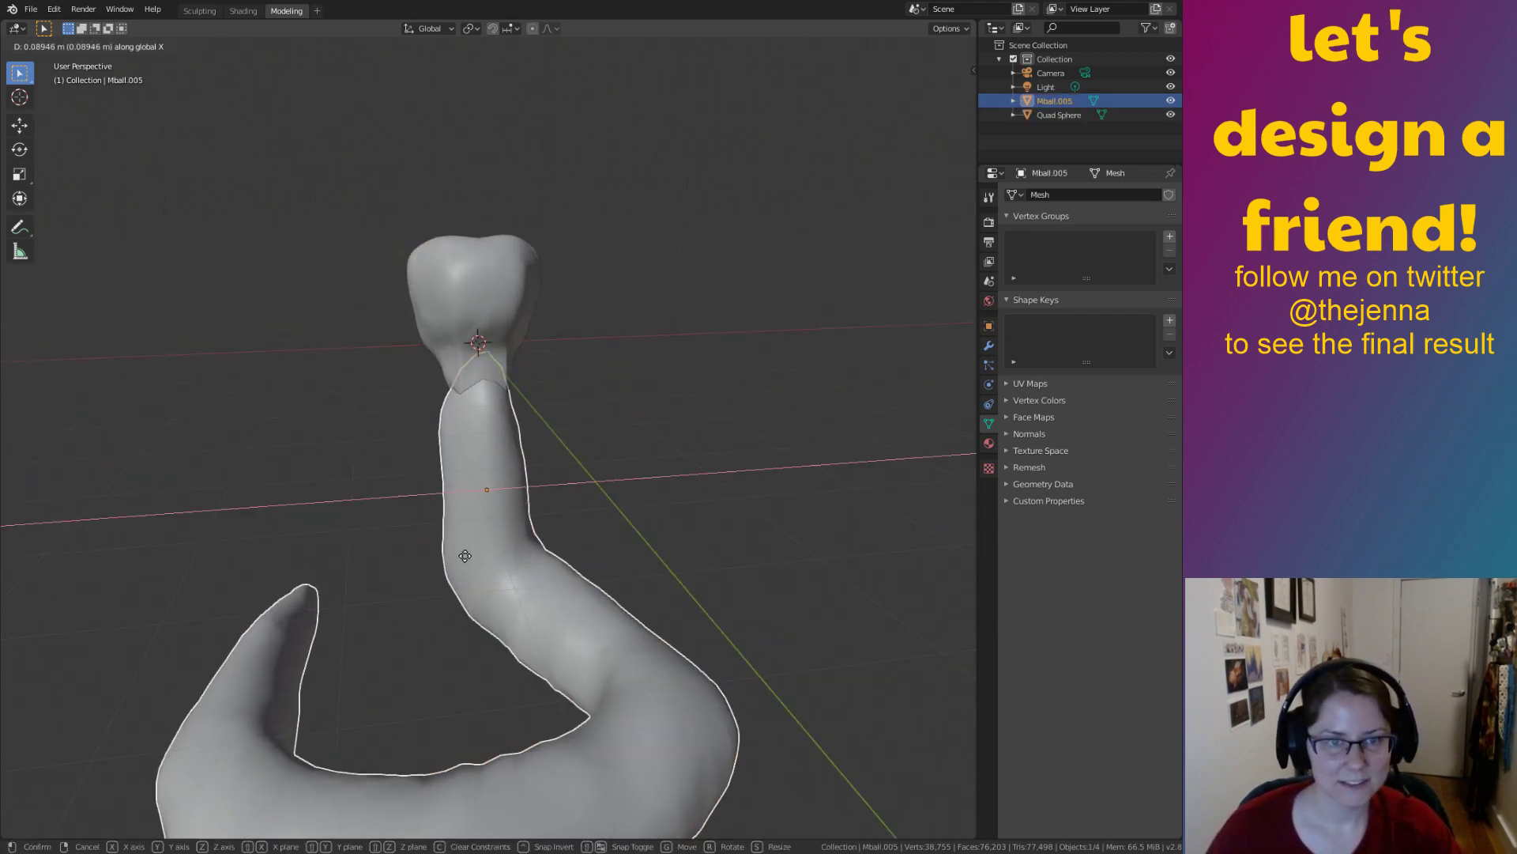
click(467, 554)
middle_drag(468, 561, 607, 470)
key(g)
click(466, 512)
Scale the head up slightly to balance it against the thicker body
click(556, 286)
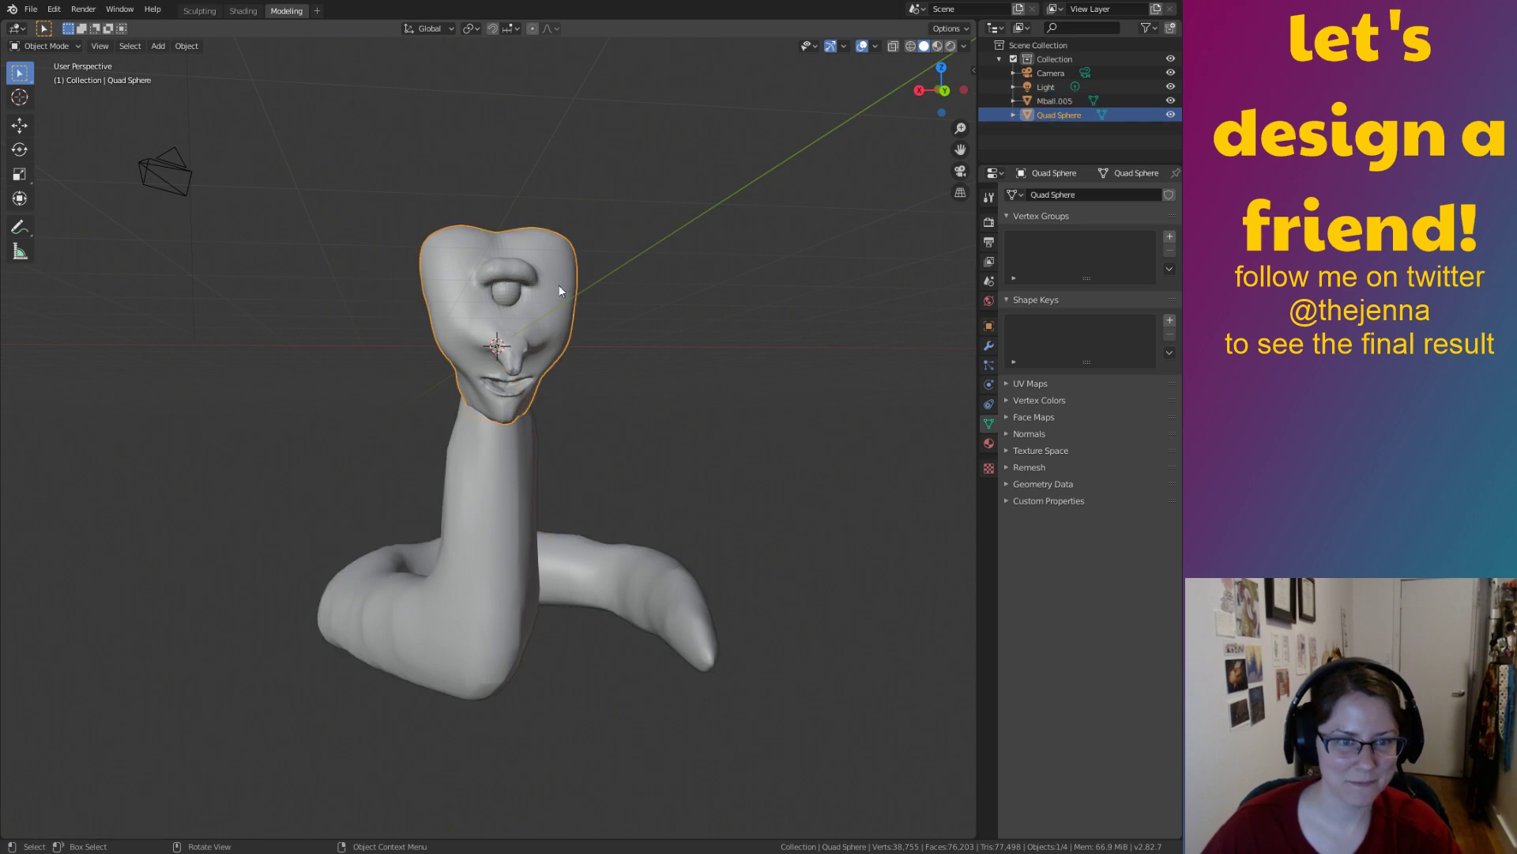
key(s)
click(585, 267)
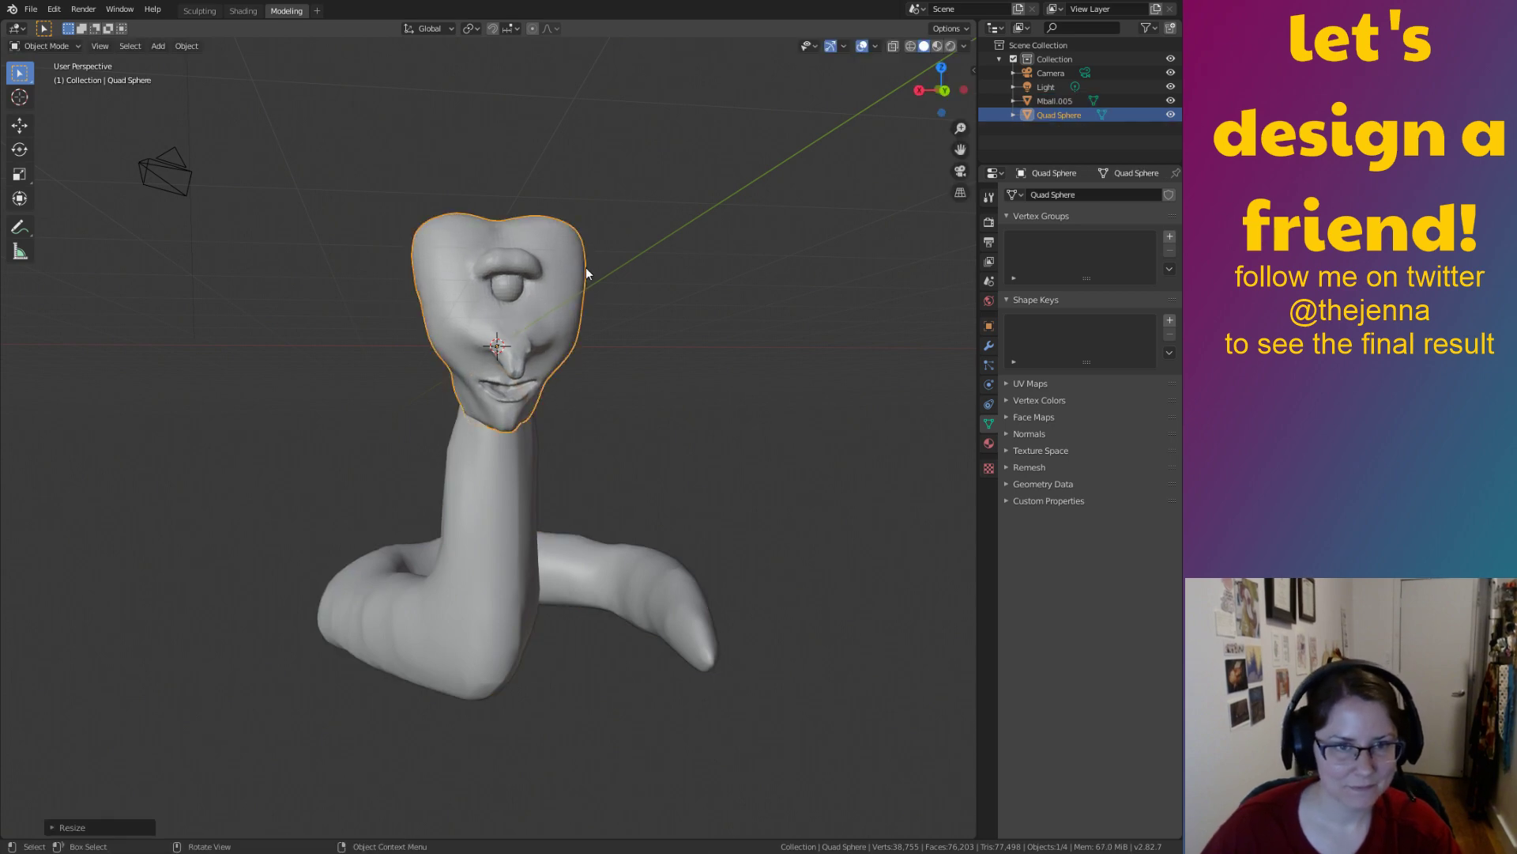
key(s)
click(584, 270)
key(s)
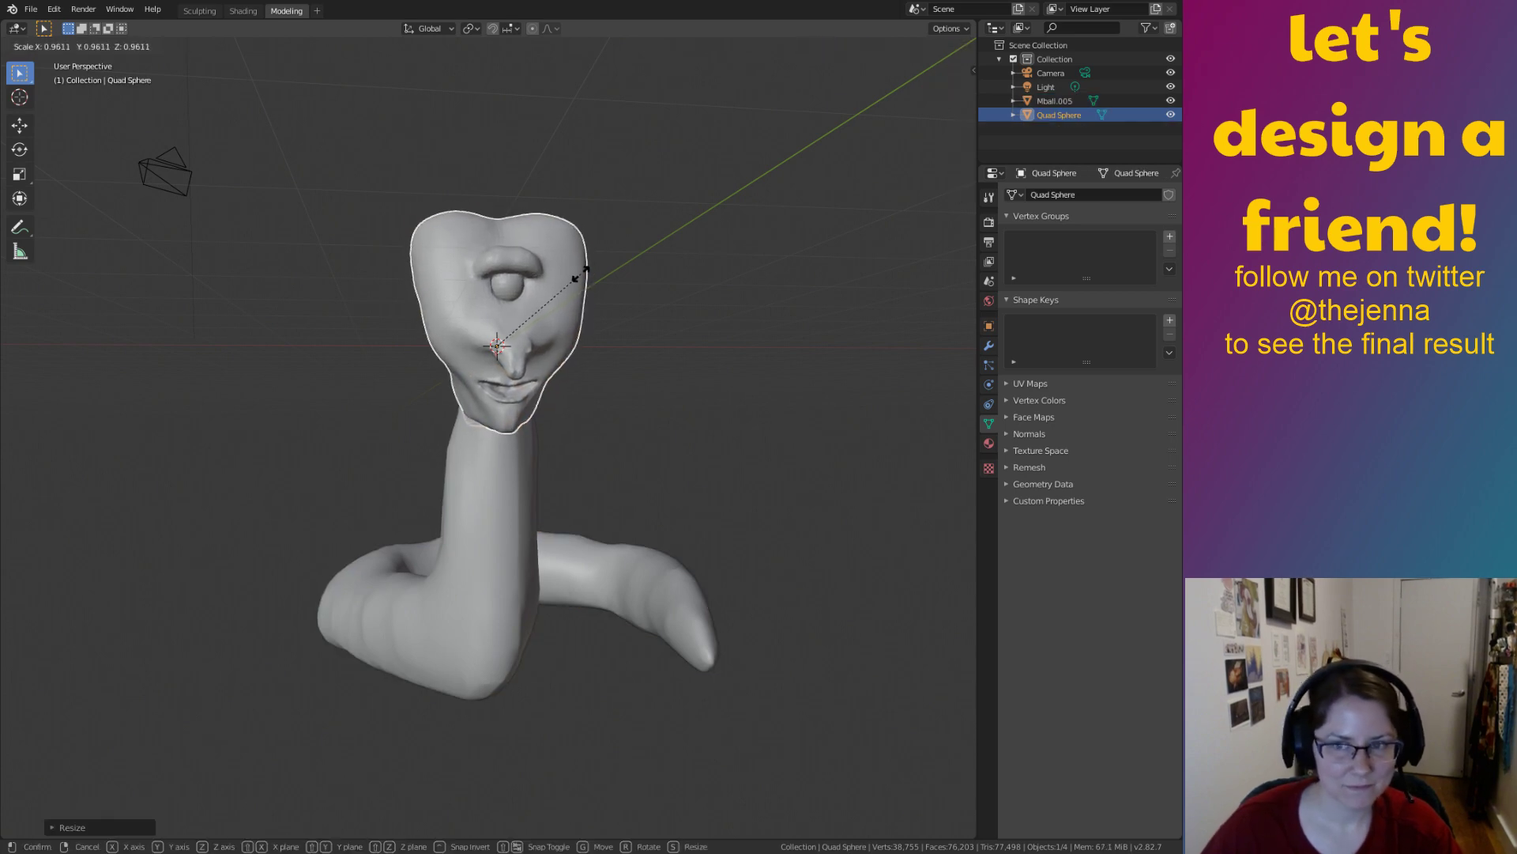
click(578, 271)
mouse_move(579, 271)
middle_down()
mouse_move(466, 272)
mouse_move(581, 283)
middle_up()
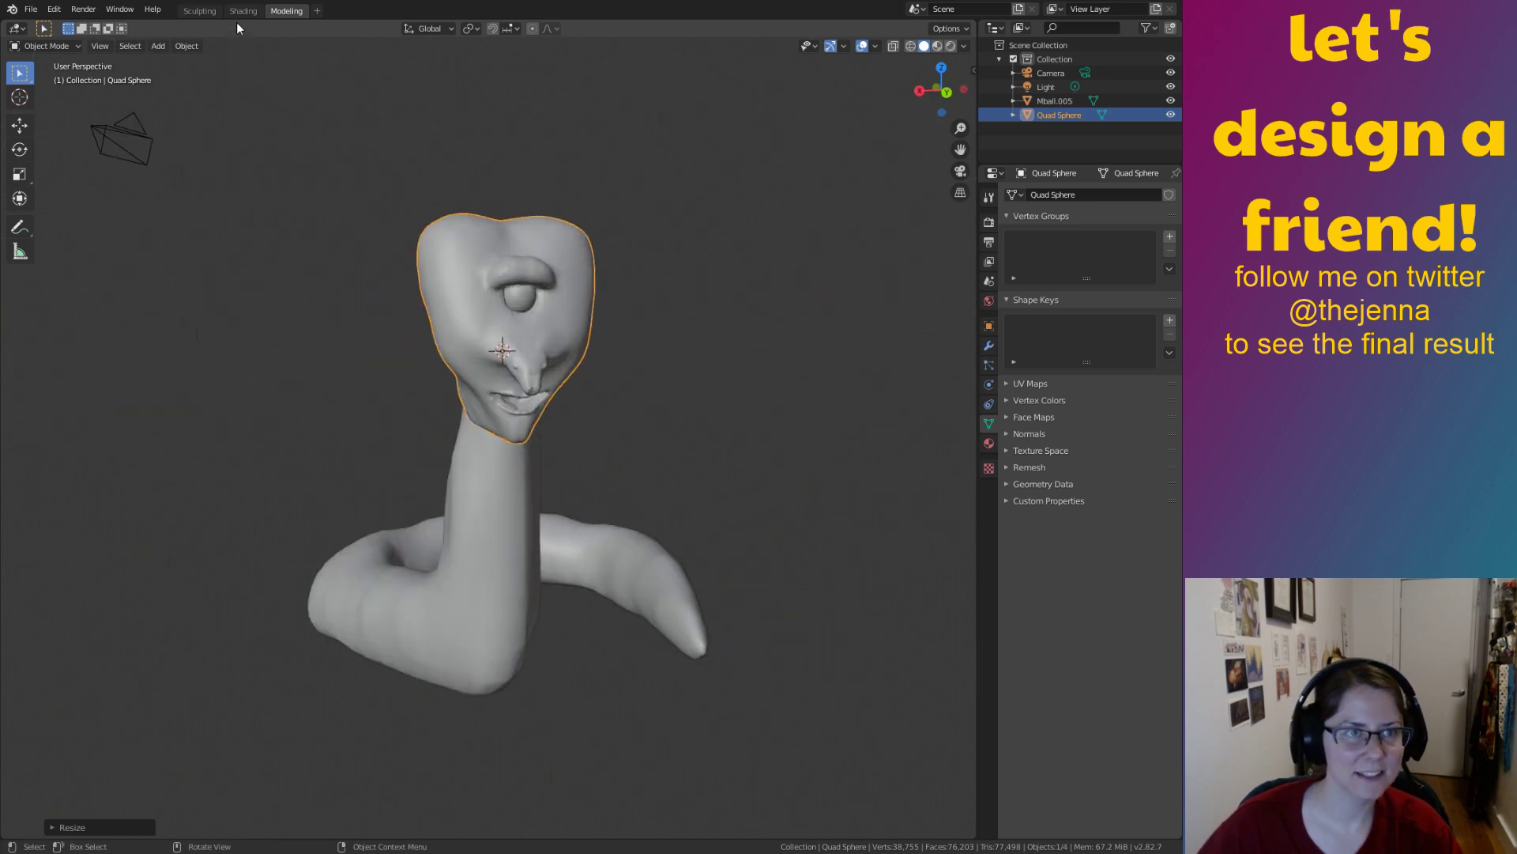
Back in the Sculpting workspace, inflate the head's lower rim at the nape, where it overlaps the neck
click(201, 12)
mouse_move(627, 363)
middle_down()
mouse_move(567, 534)
mouse_move(580, 546)
middle_up()
scroll(630, 545, up, 3)
shift+middle_drag(324, 463, 551, 667)
scroll(514, 645, up, 2)
shift+middle_drag(438, 608, 541, 442)
shift+middle_drag(708, 679, 649, 591)
scroll(585, 545, up, 3)
shift+middle_drag(545, 532, 569, 437)
middle_drag(632, 482, 579, 547)
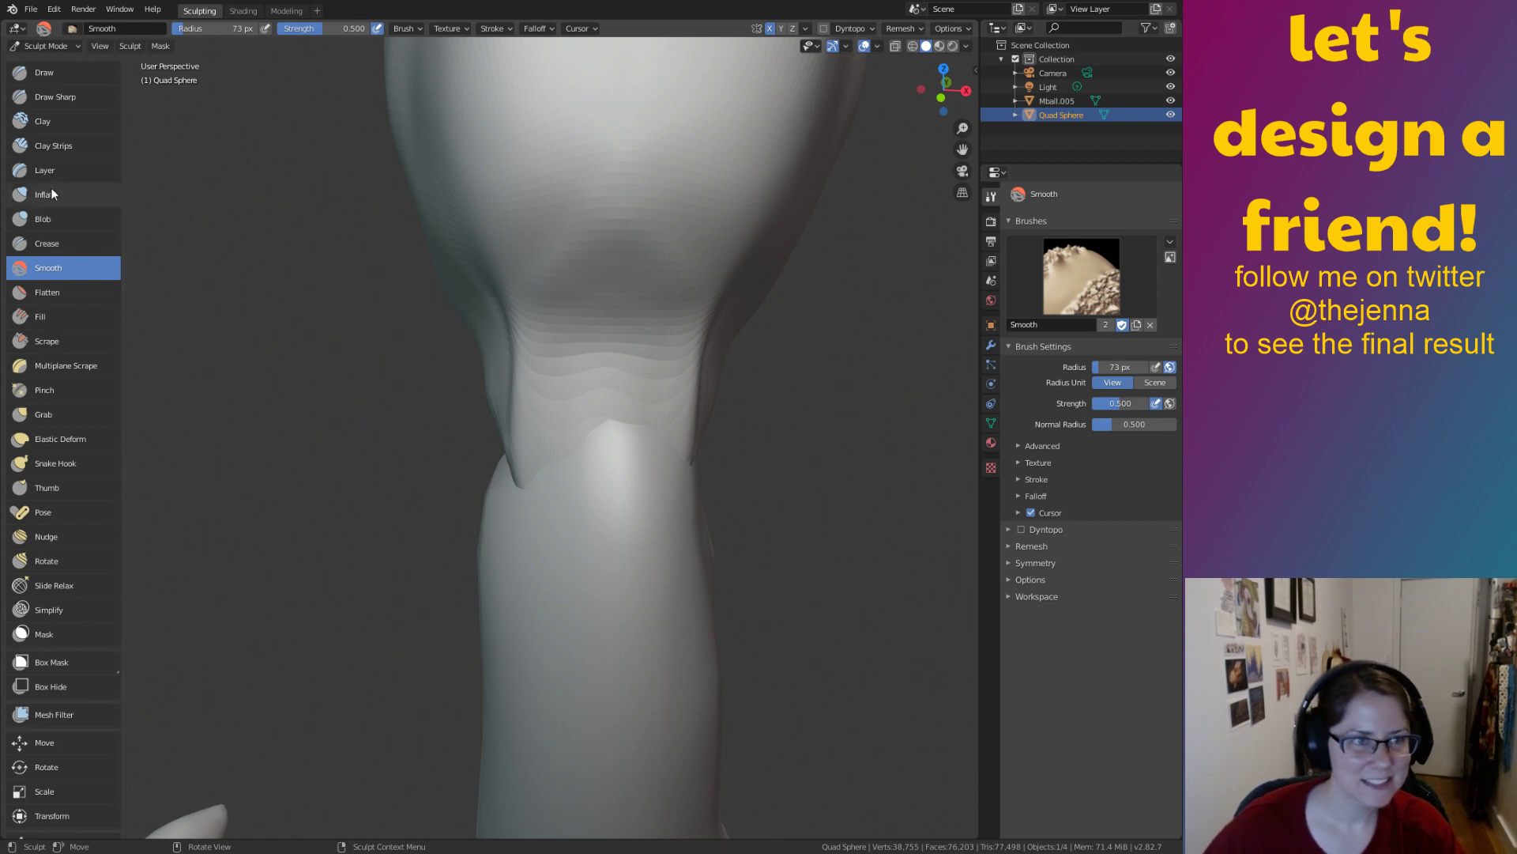
click(70, 196)
mouse_move(566, 395)
mouse_down()
mouse_move(628, 465)
mouse_move(603, 433)
mouse_move(655, 452)
mouse_move(601, 468)
mouse_move(613, 485)
mouse_move(542, 462)
mouse_up()
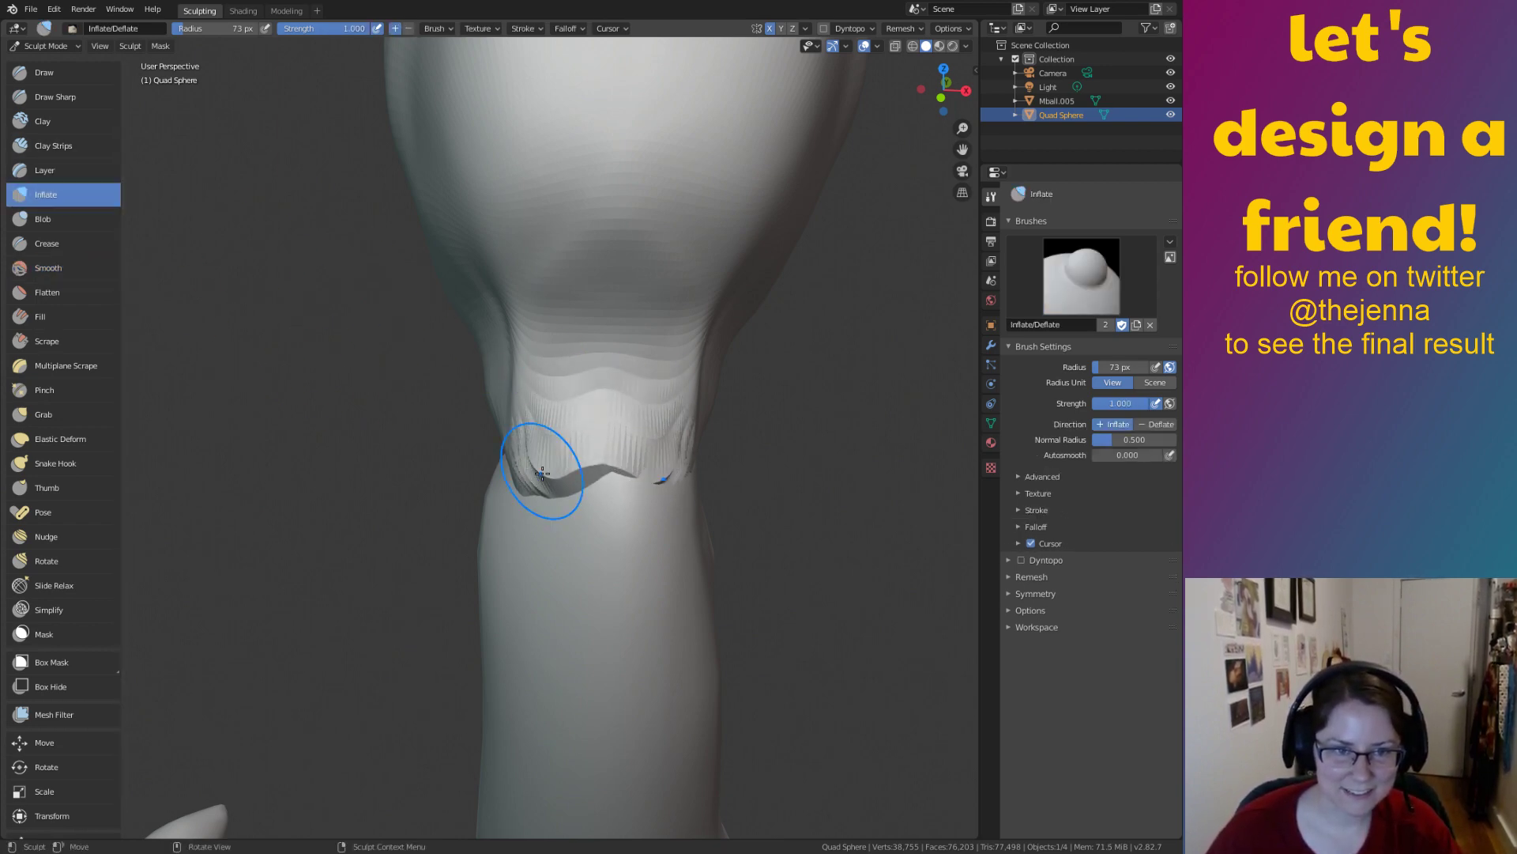
Inflate the head's lower rim around the side of the neck, from the nape toward the jaw
mouse_move(542, 463)
middle_down()
mouse_move(630, 478)
mouse_move(593, 488)
middle_up()
mouse_move(492, 592)
middle_down()
mouse_move(484, 603)
mouse_move(569, 644)
mouse_move(518, 586)
middle_up()
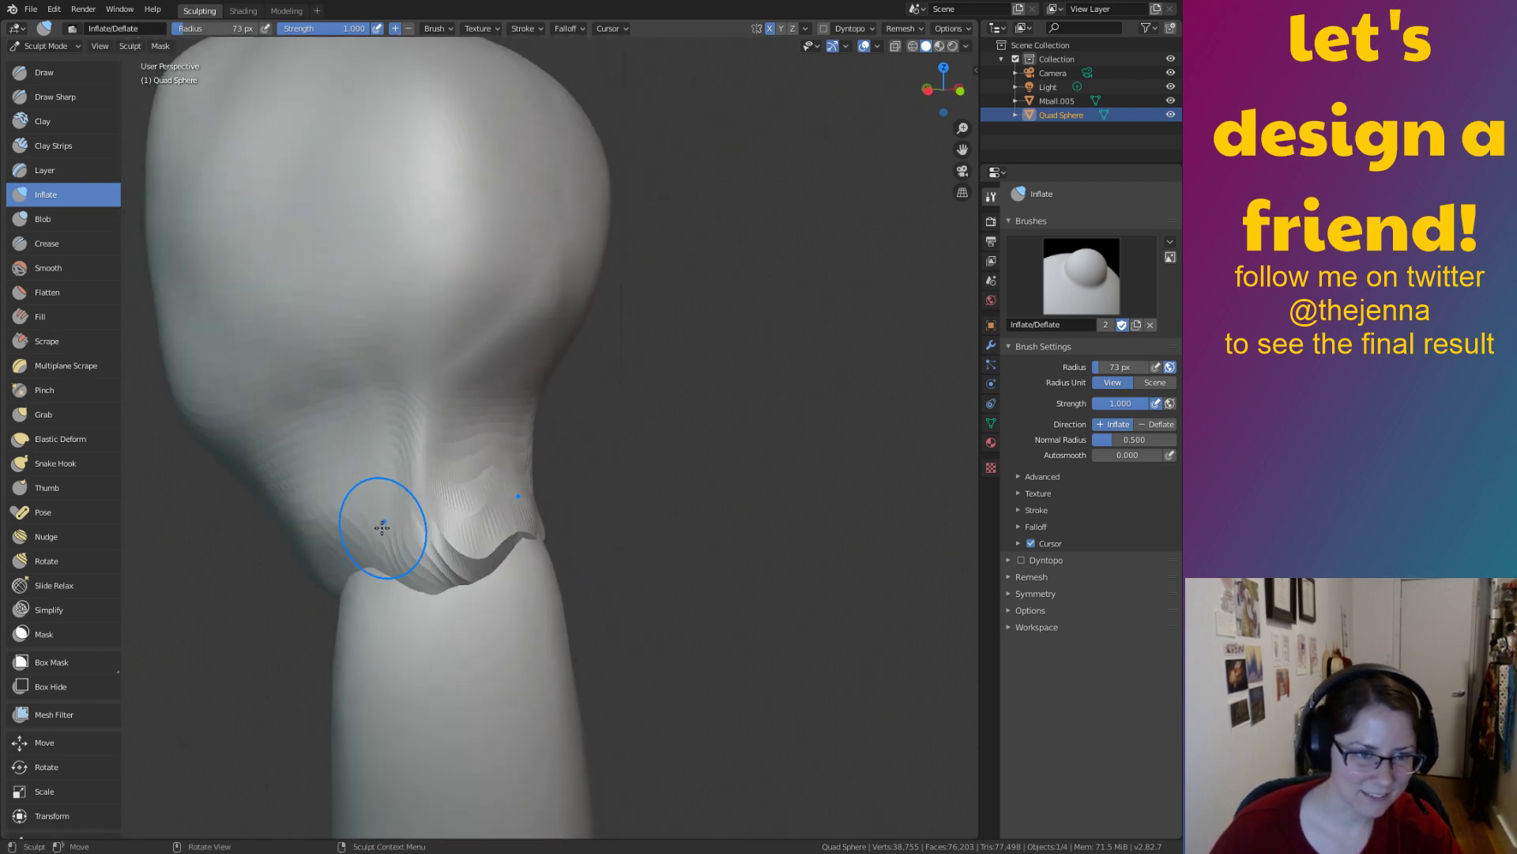
mouse_move(386, 559)
mouse_down()
mouse_move(356, 586)
mouse_move(373, 614)
mouse_move(355, 624)
mouse_move(494, 569)
mouse_move(478, 612)
mouse_up()
middle_drag(478, 611, 380, 613)
mouse_move(715, 632)
middle_down()
mouse_move(684, 643)
mouse_move(609, 589)
mouse_move(545, 595)
middle_up()
mouse_move(593, 604)
mouse_down()
mouse_move(836, 676)
mouse_move(581, 570)
mouse_move(545, 600)
mouse_move(633, 630)
mouse_up()
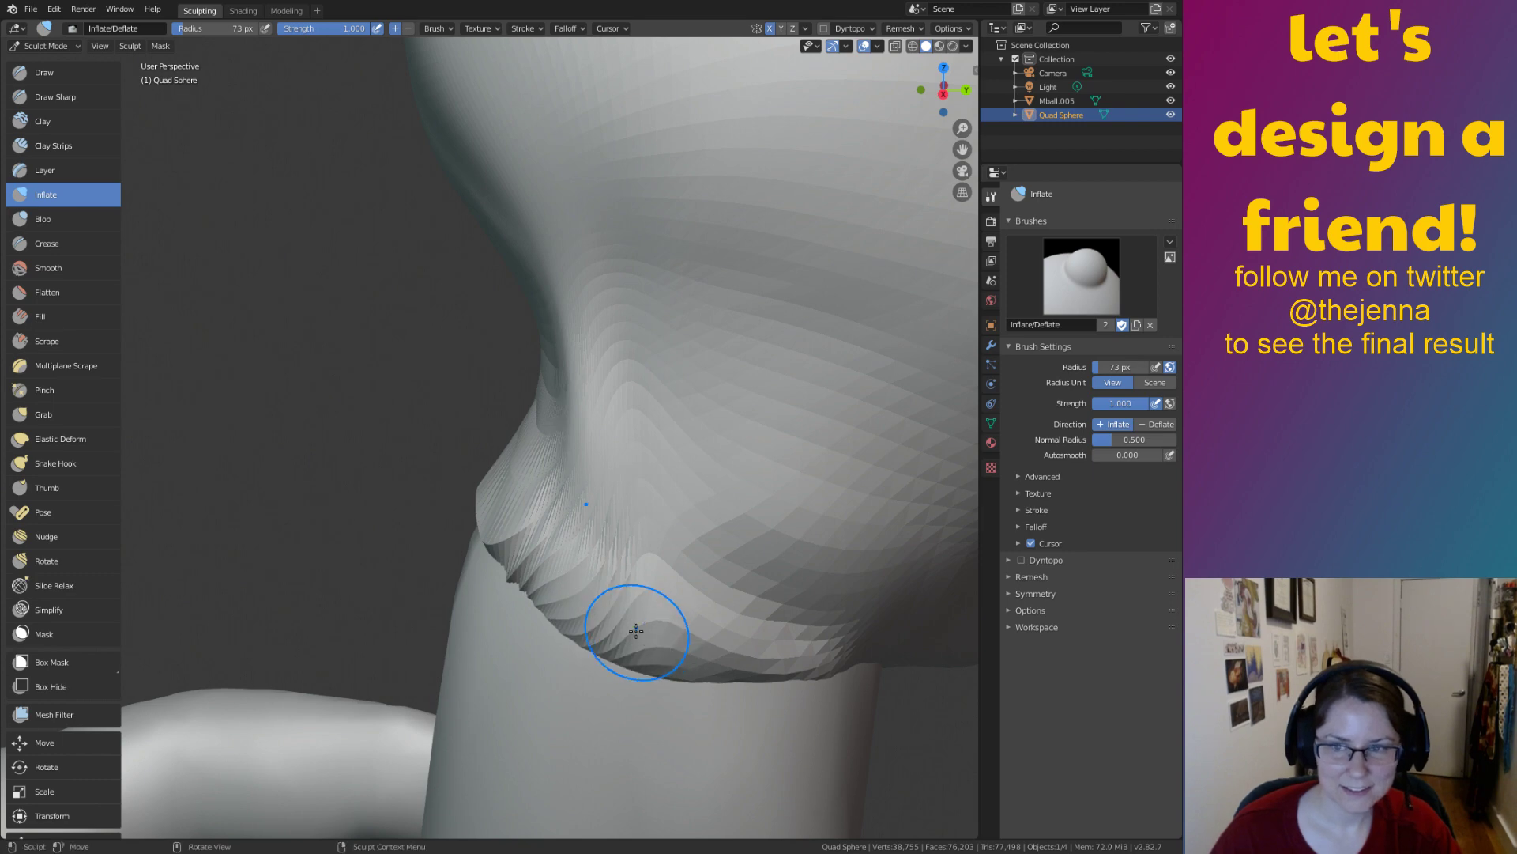
mouse_move(633, 629)
middle_down()
mouse_move(669, 593)
mouse_move(475, 395)
middle_up()
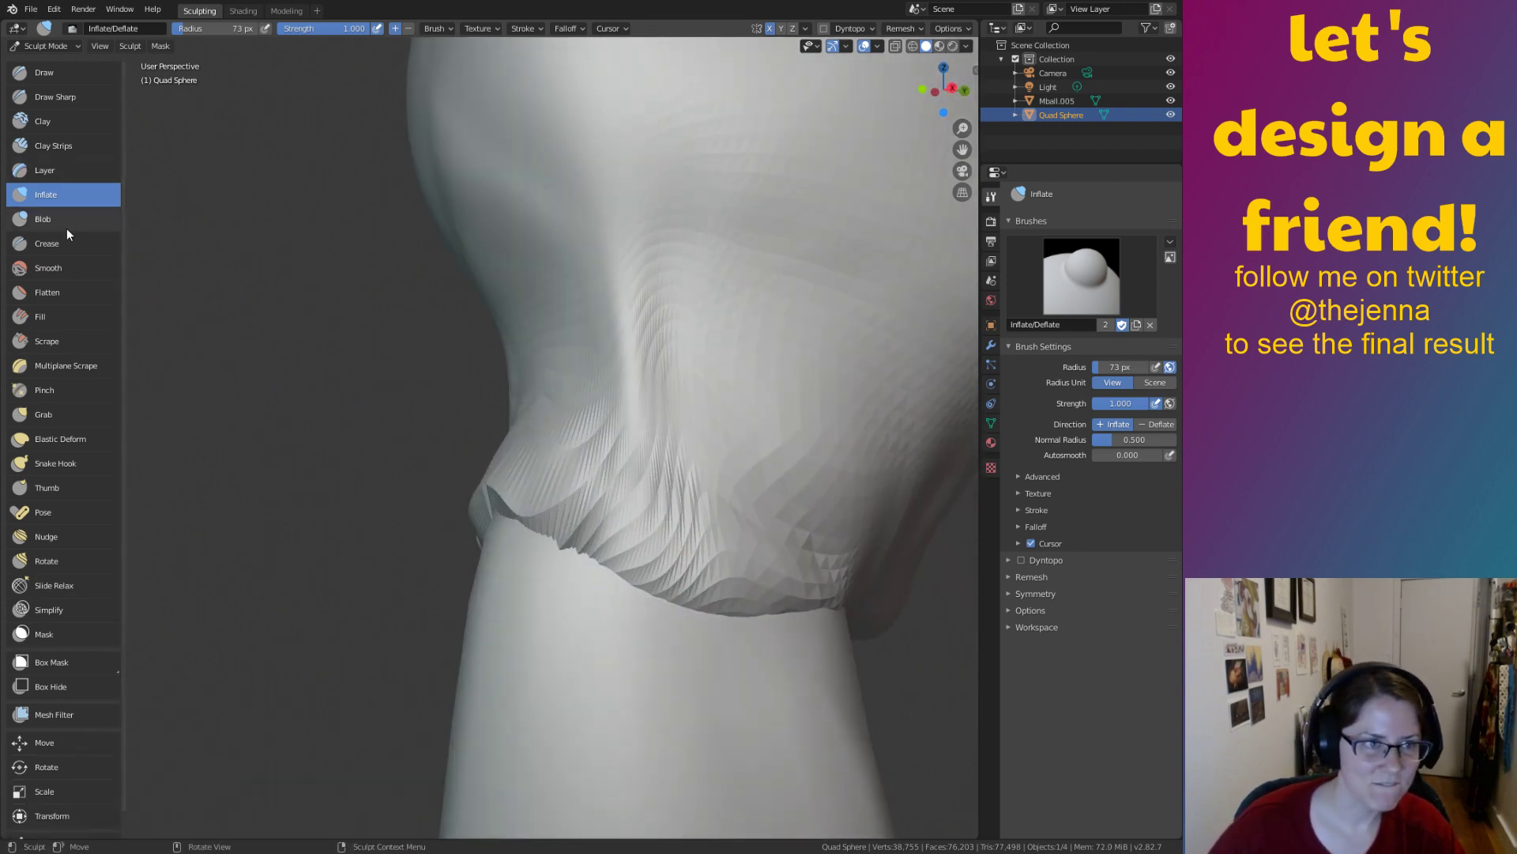
Smooth the inflated ridges along the head's lower rim with the Smooth brush, from the nape around the sides of the neck
click(47, 268)
mouse_move(485, 441)
mouse_down()
mouse_move(545, 506)
mouse_move(830, 637)
mouse_move(671, 585)
mouse_up()
mouse_move(524, 558)
middle_down()
mouse_move(357, 602)
mouse_move(467, 480)
middle_up()
mouse_move(467, 479)
mouse_down()
mouse_move(321, 576)
mouse_move(396, 603)
mouse_move(455, 531)
mouse_up()
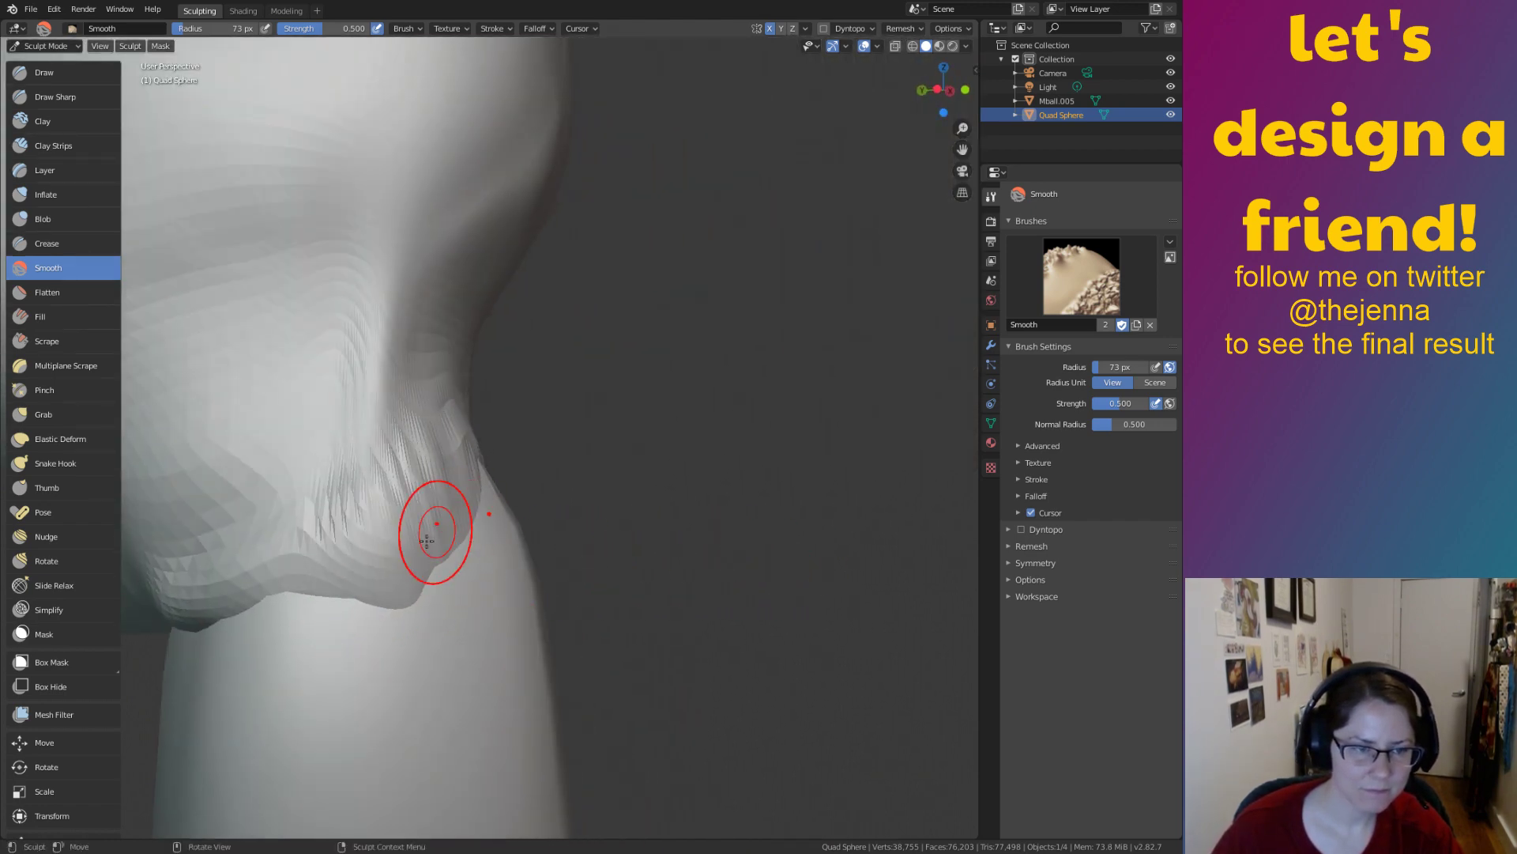
mouse_move(328, 589)
mouse_down()
mouse_move(229, 620)
mouse_move(292, 593)
mouse_up()
mouse_move(257, 615)
middle_down()
mouse_move(613, 514)
mouse_move(850, 399)
mouse_move(799, 390)
mouse_move(831, 395)
middle_up()
mouse_move(744, 446)
middle_down()
mouse_move(678, 495)
mouse_move(752, 451)
mouse_move(851, 525)
mouse_move(630, 545)
middle_up()
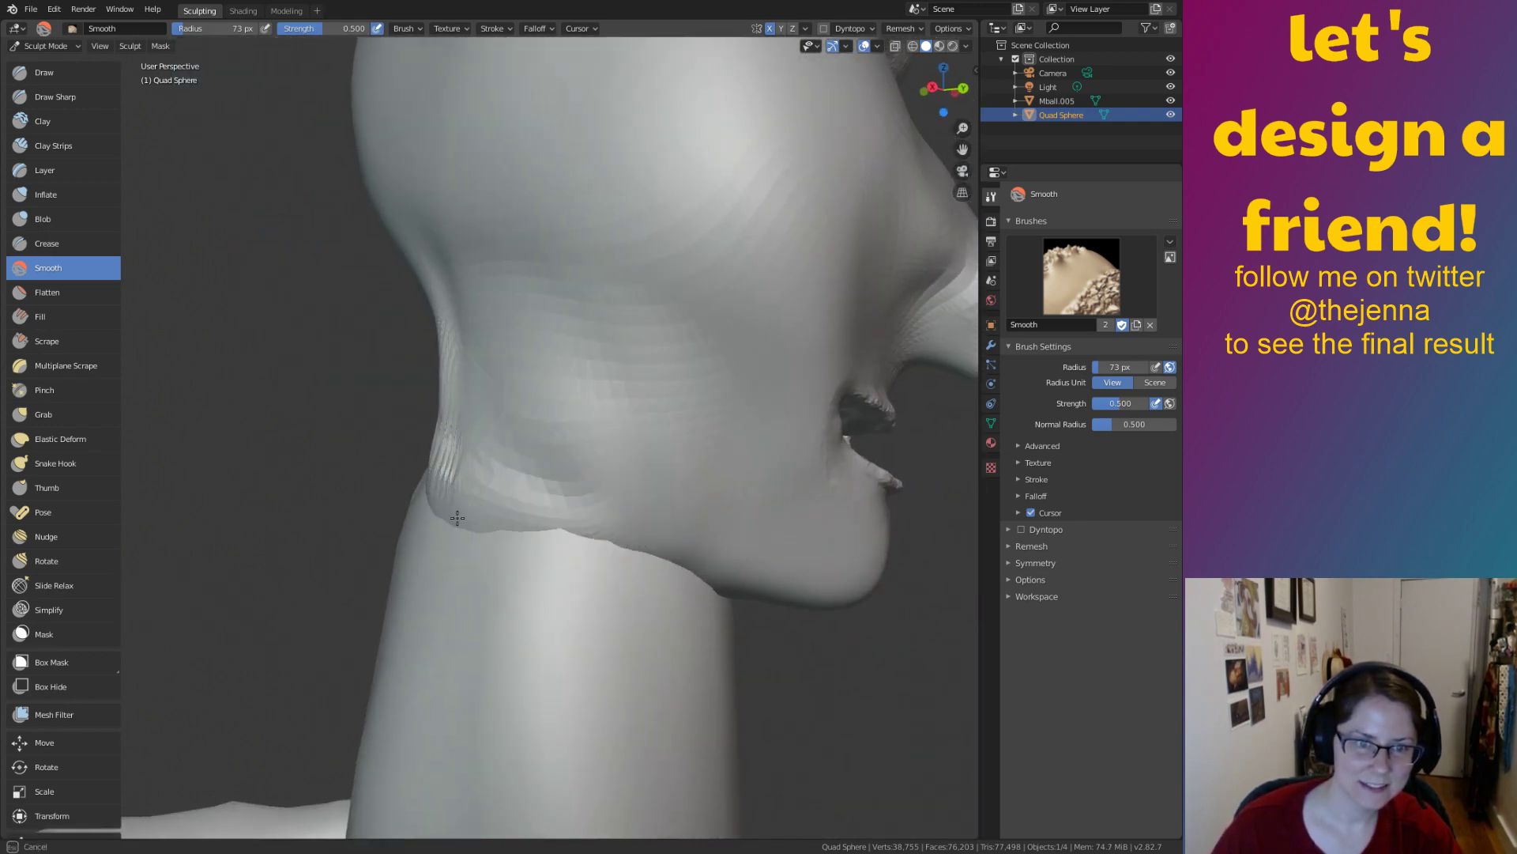
mouse_move(501, 575)
middle_down()
mouse_move(593, 558)
mouse_move(477, 665)
mouse_move(621, 672)
middle_up()
mouse_move(497, 507)
mouse_down()
mouse_move(379, 457)
mouse_move(490, 553)
mouse_move(372, 602)
mouse_move(203, 625)
mouse_up()
mouse_move(195, 632)
middle_down()
mouse_move(519, 643)
mouse_move(643, 739)
mouse_move(579, 677)
mouse_move(672, 700)
middle_up()
key(Tab)
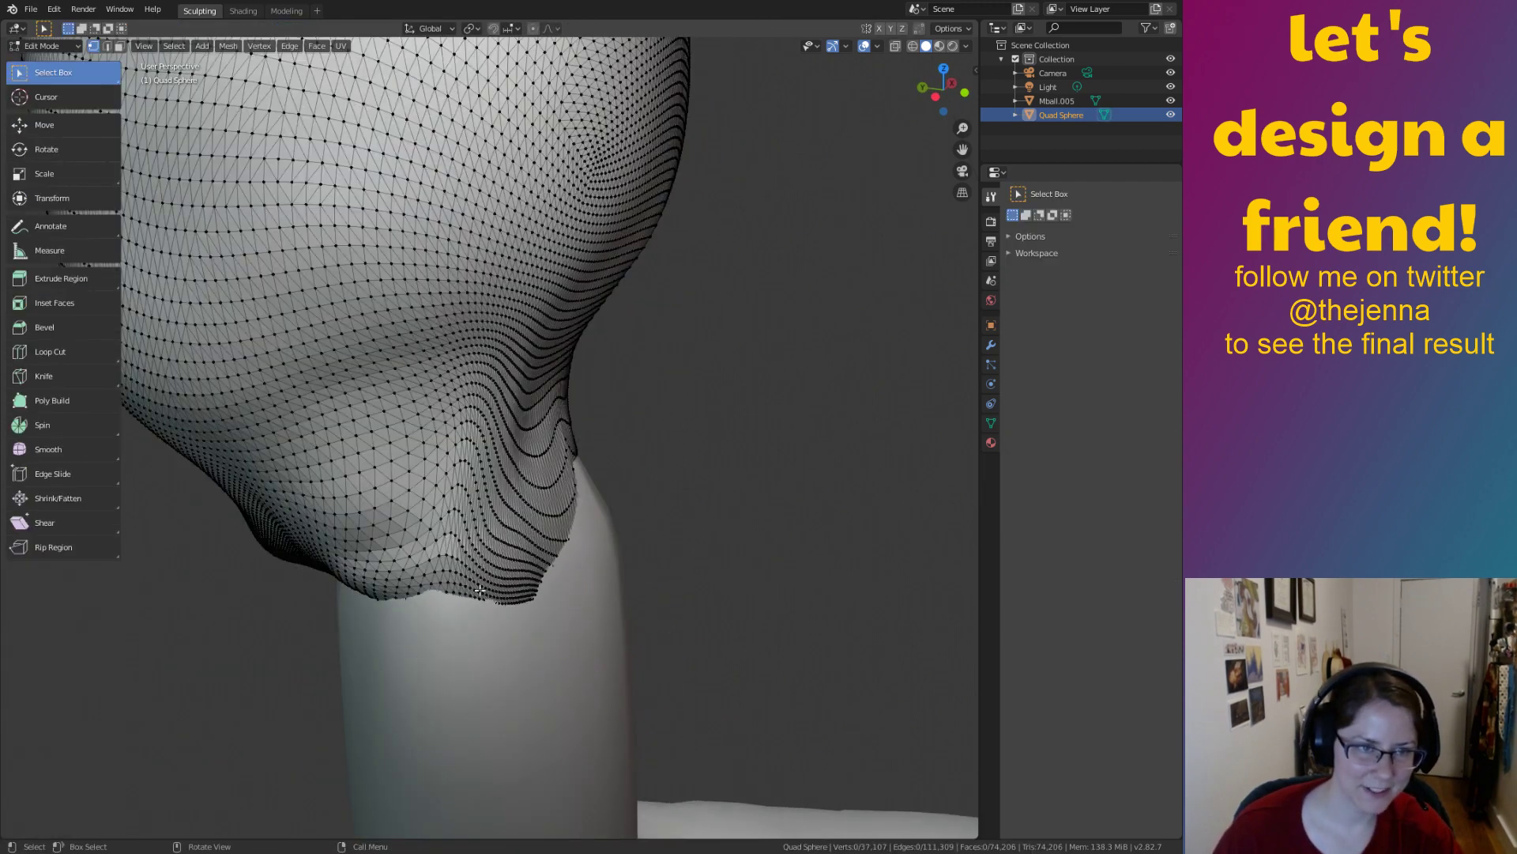
click(286, 11)
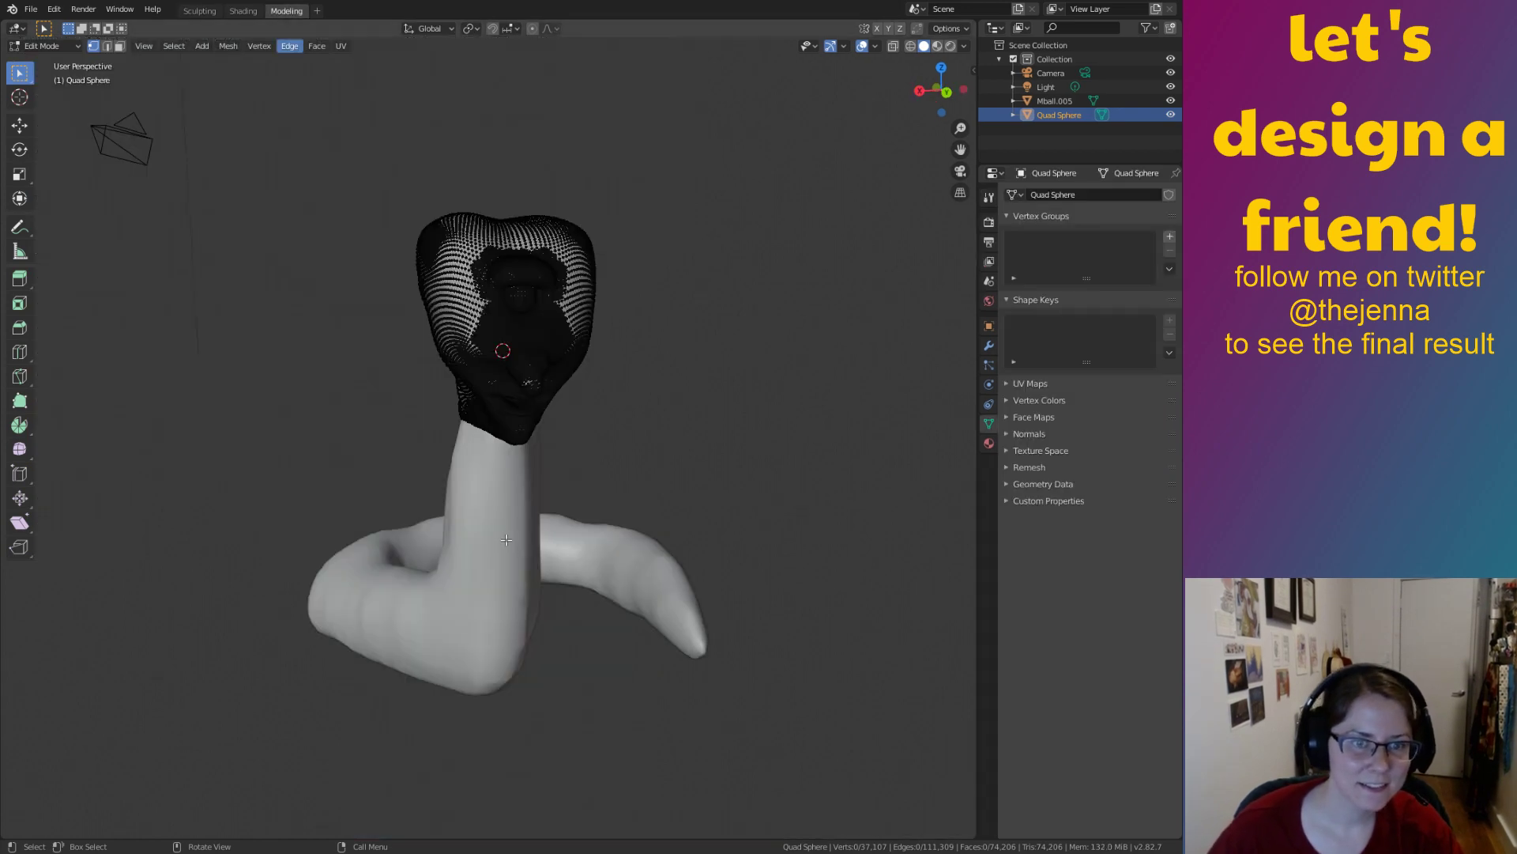
key(Tab)
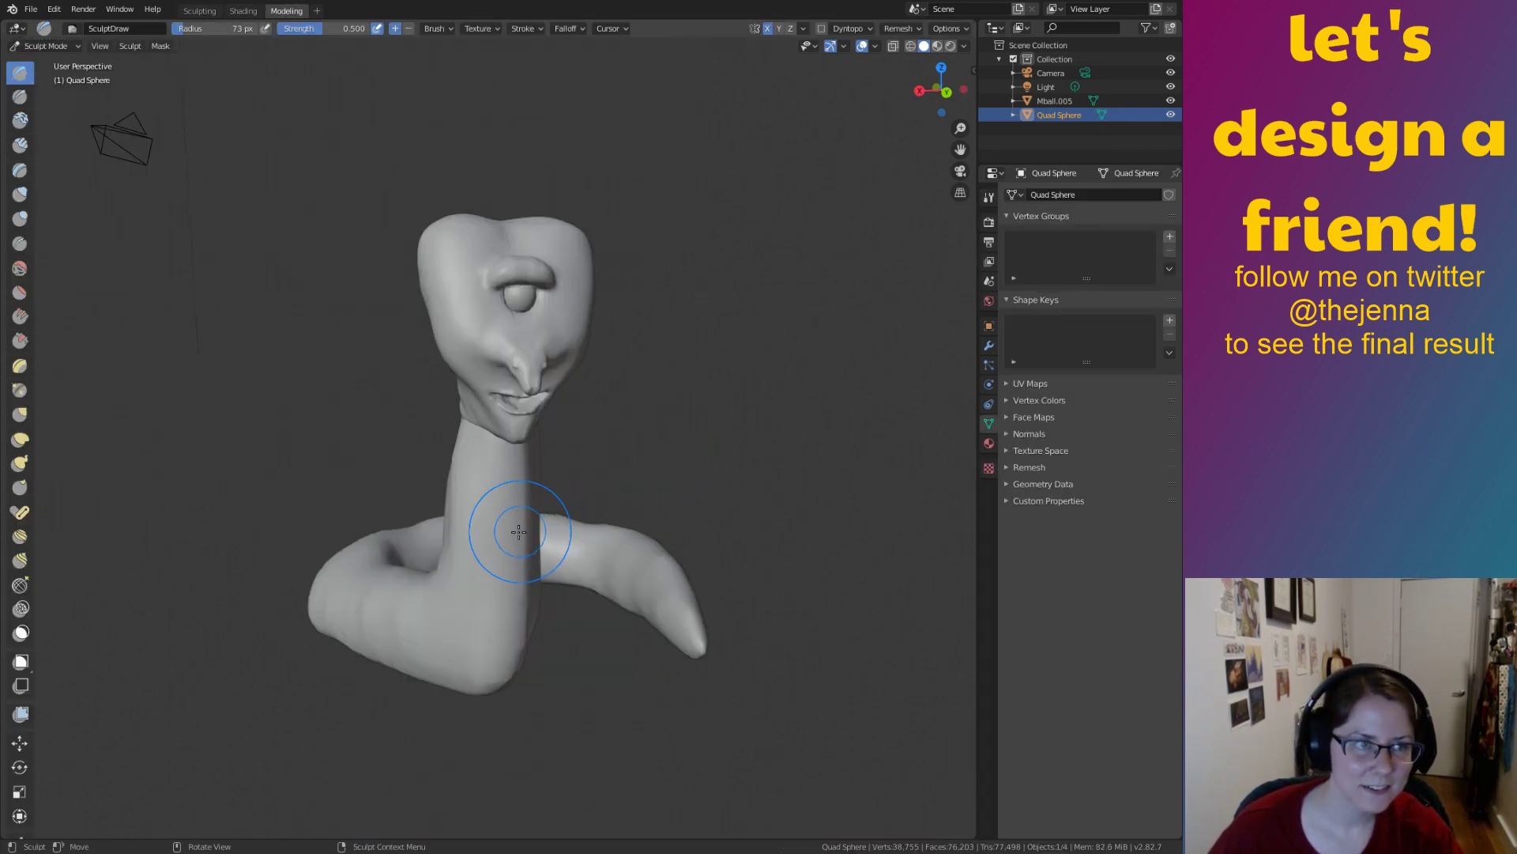
key(Tab)
key(Tab)
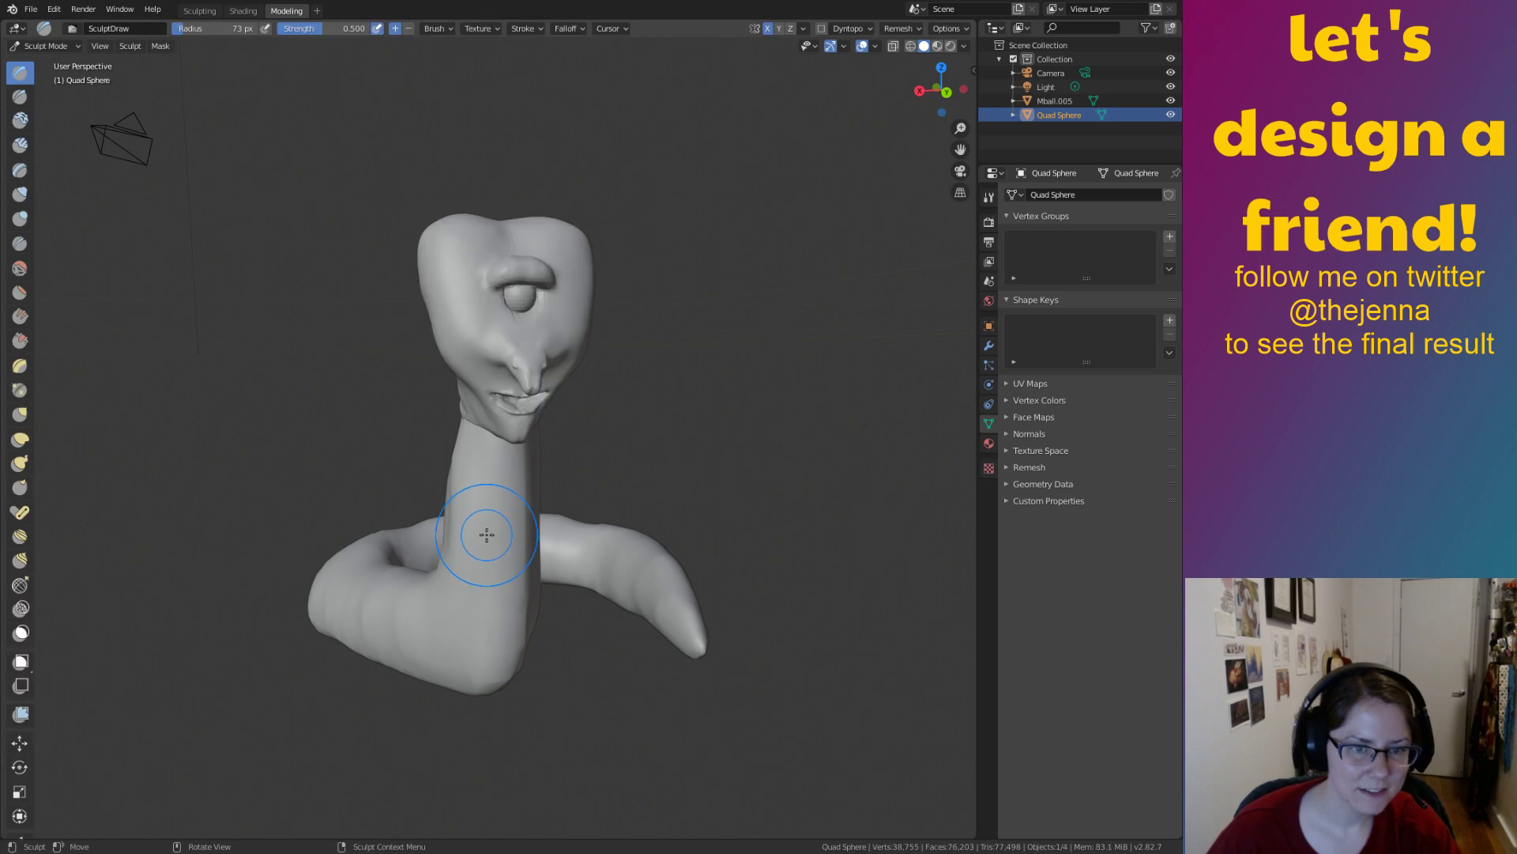
key(Tab)
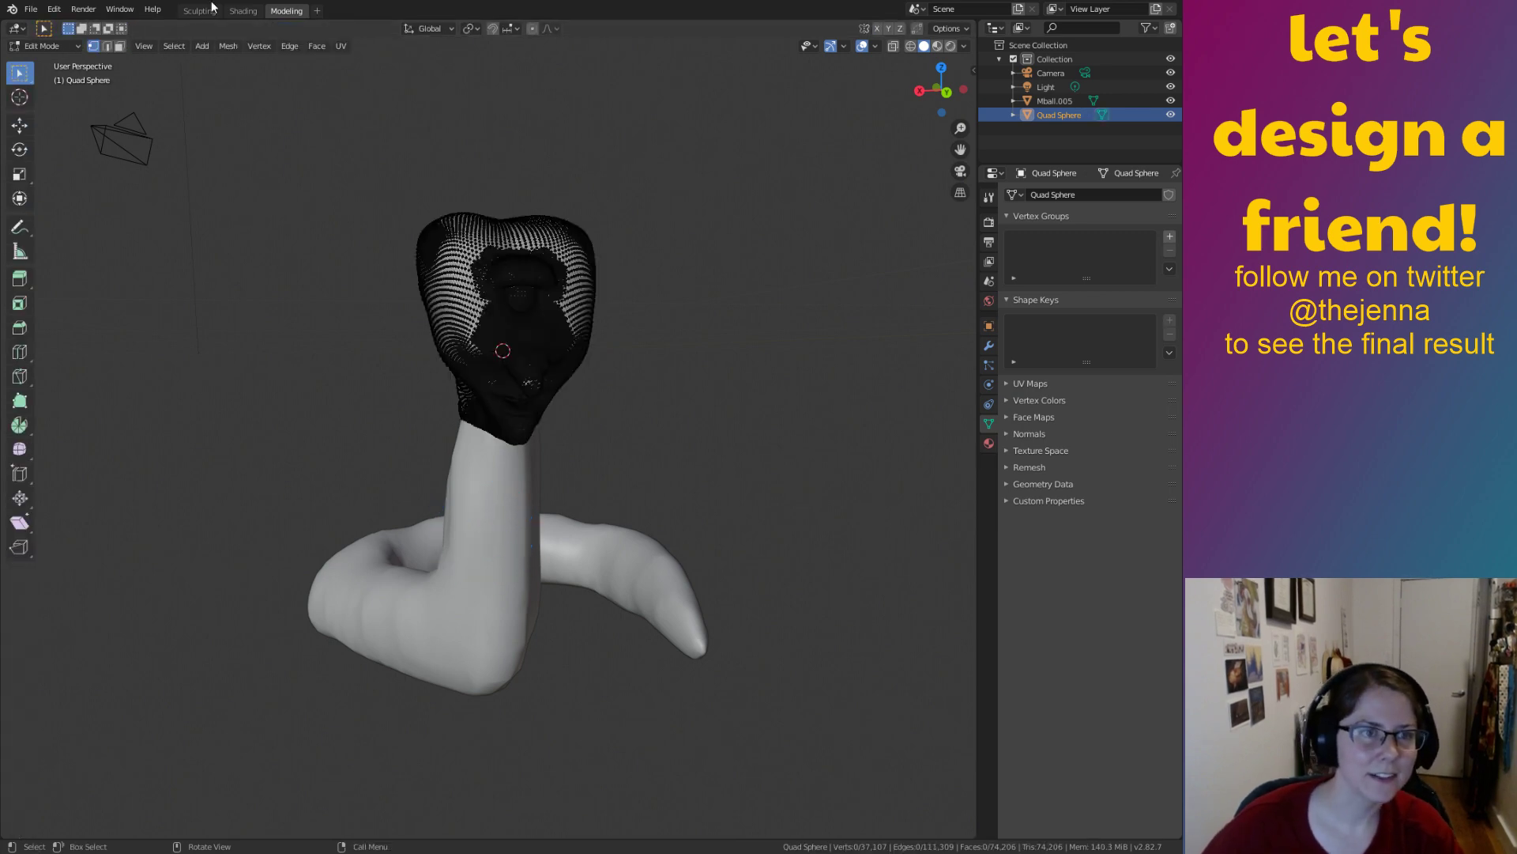
click(205, 11)
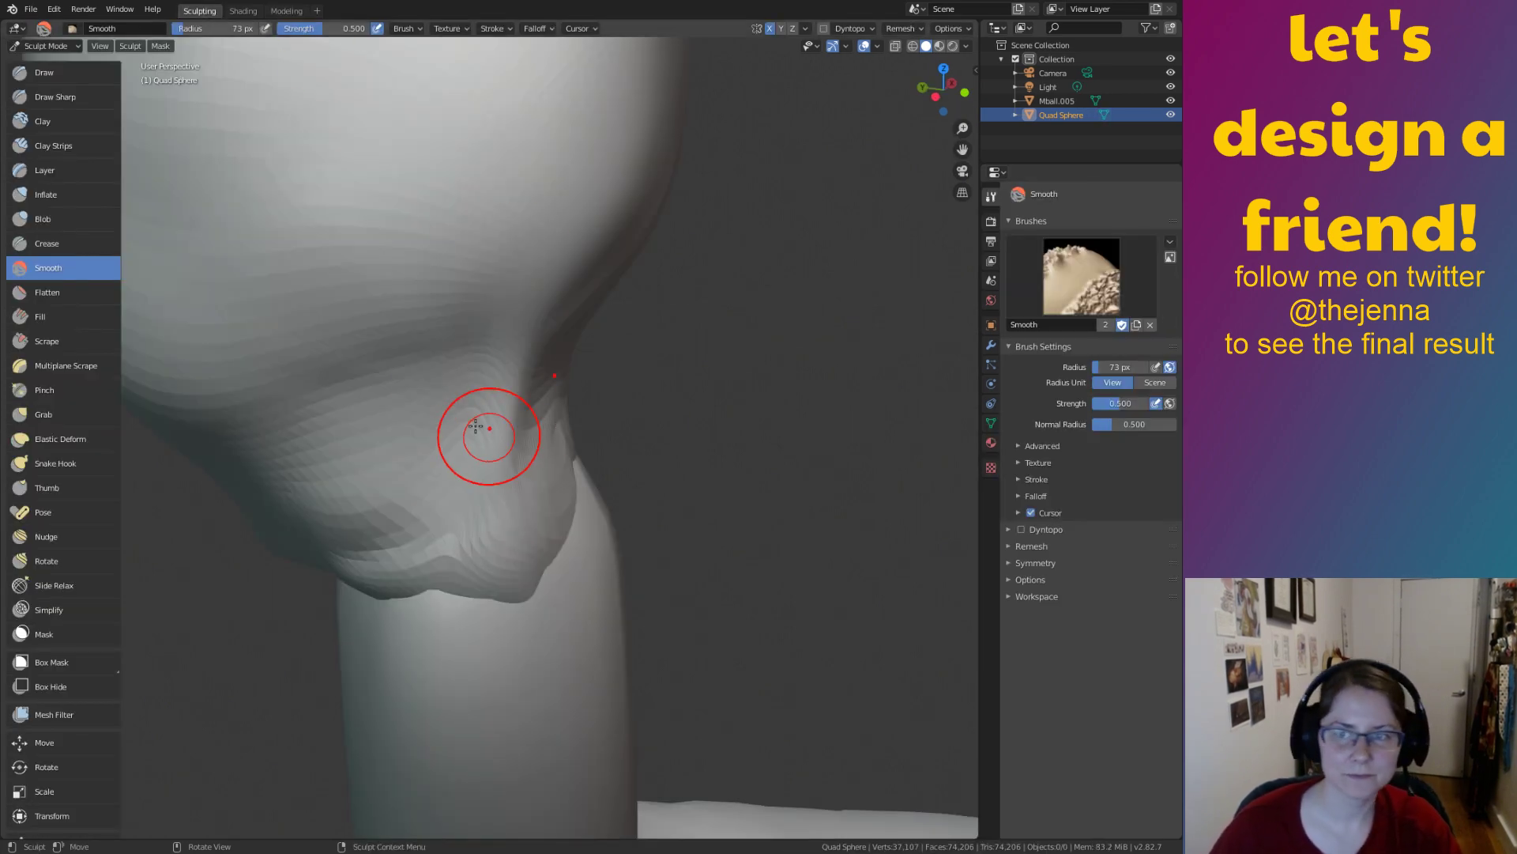
scroll(490, 429, down, 5)
middle_drag(695, 618, 686, 553)
middle_drag(830, 704, 758, 727)
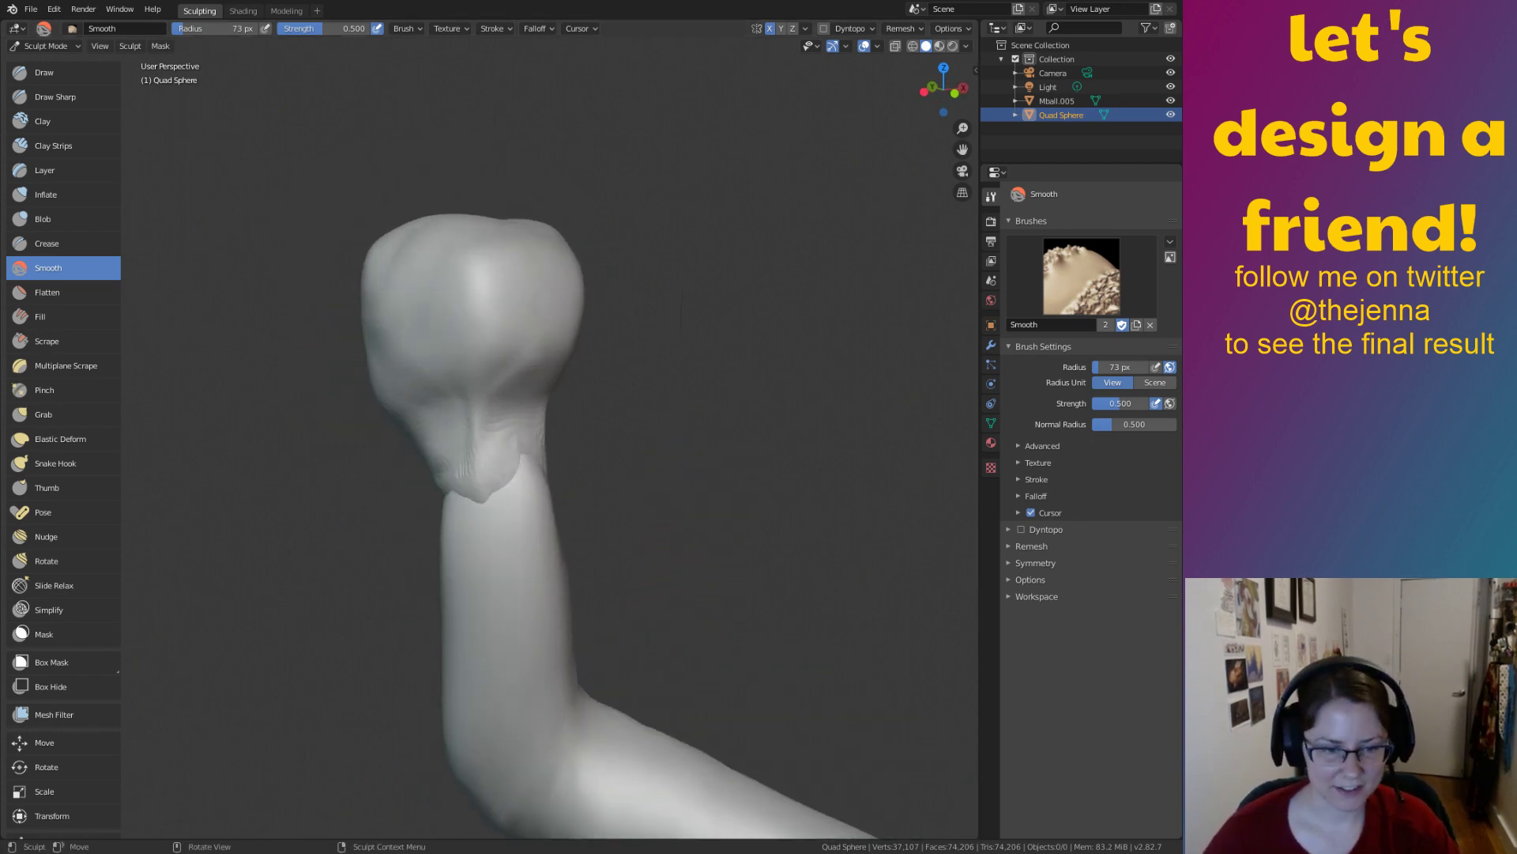
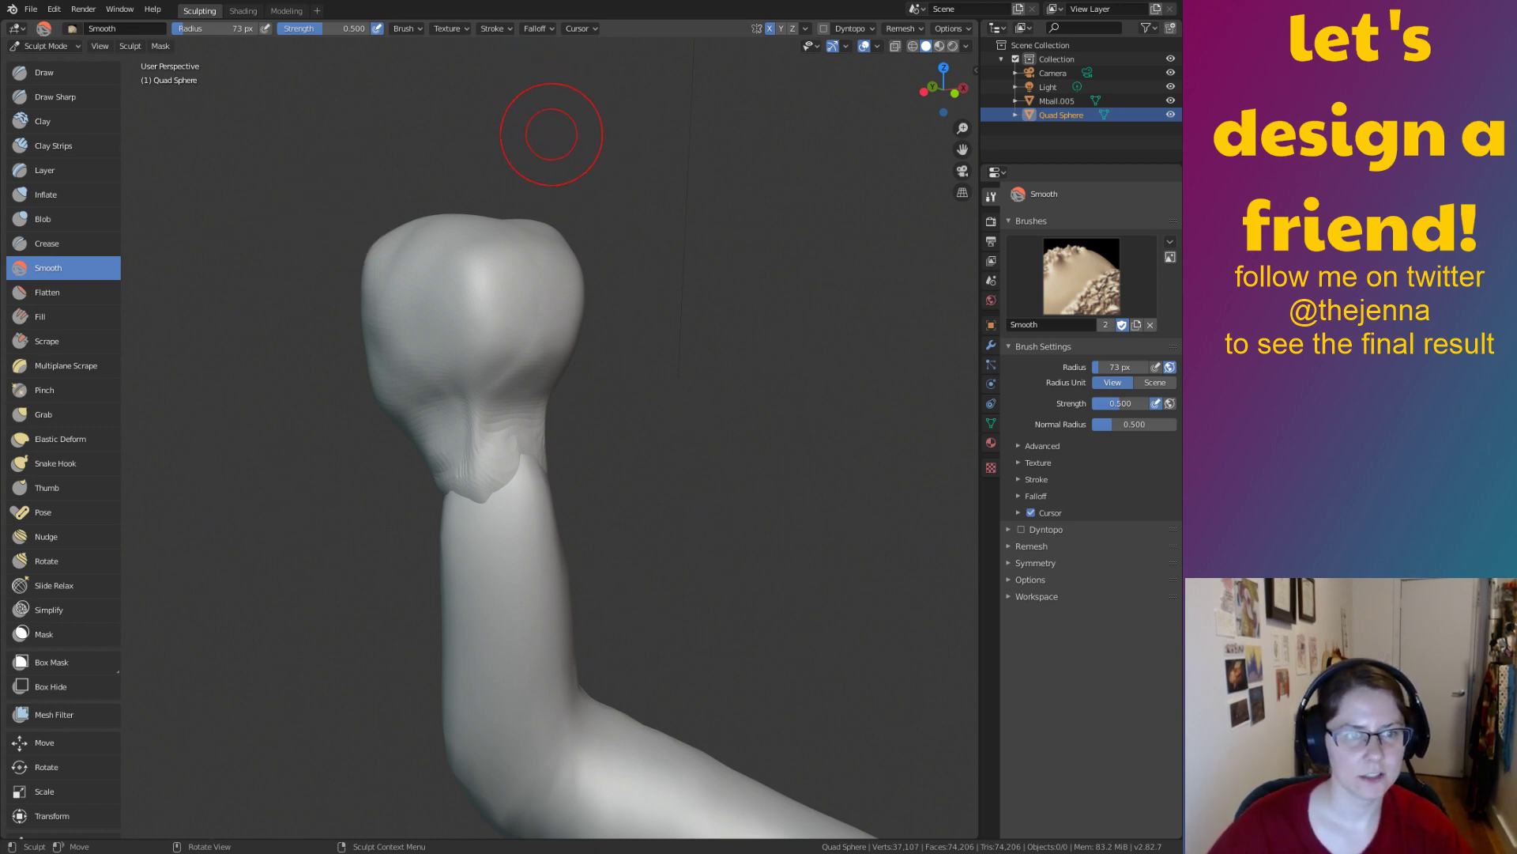
In the Modeling workspace, select both the head and the body in Object Mode and open them together in Edit Mode
key(Tab)
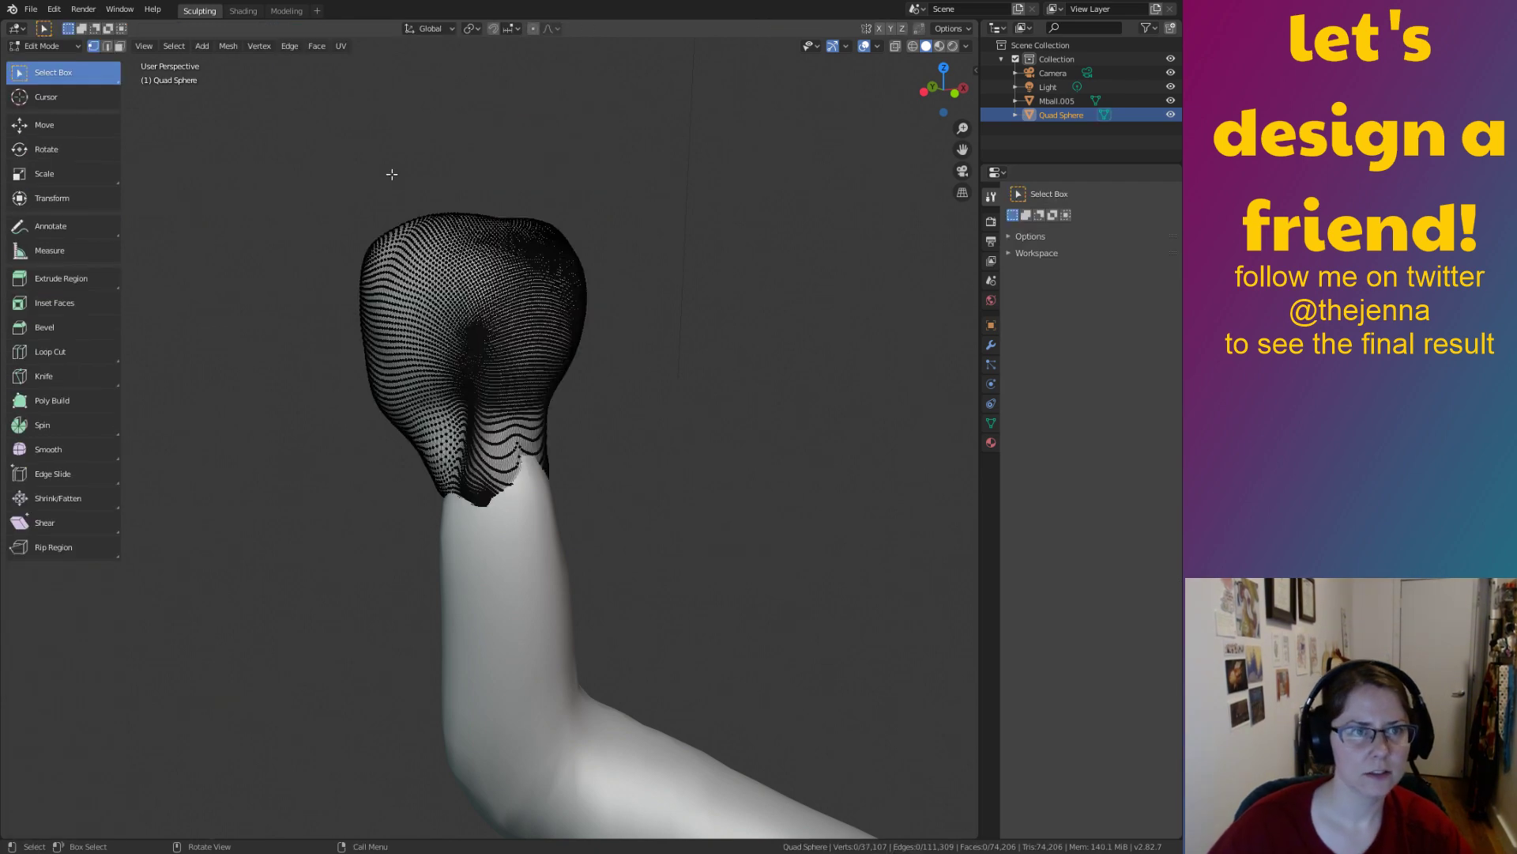
click(287, 11)
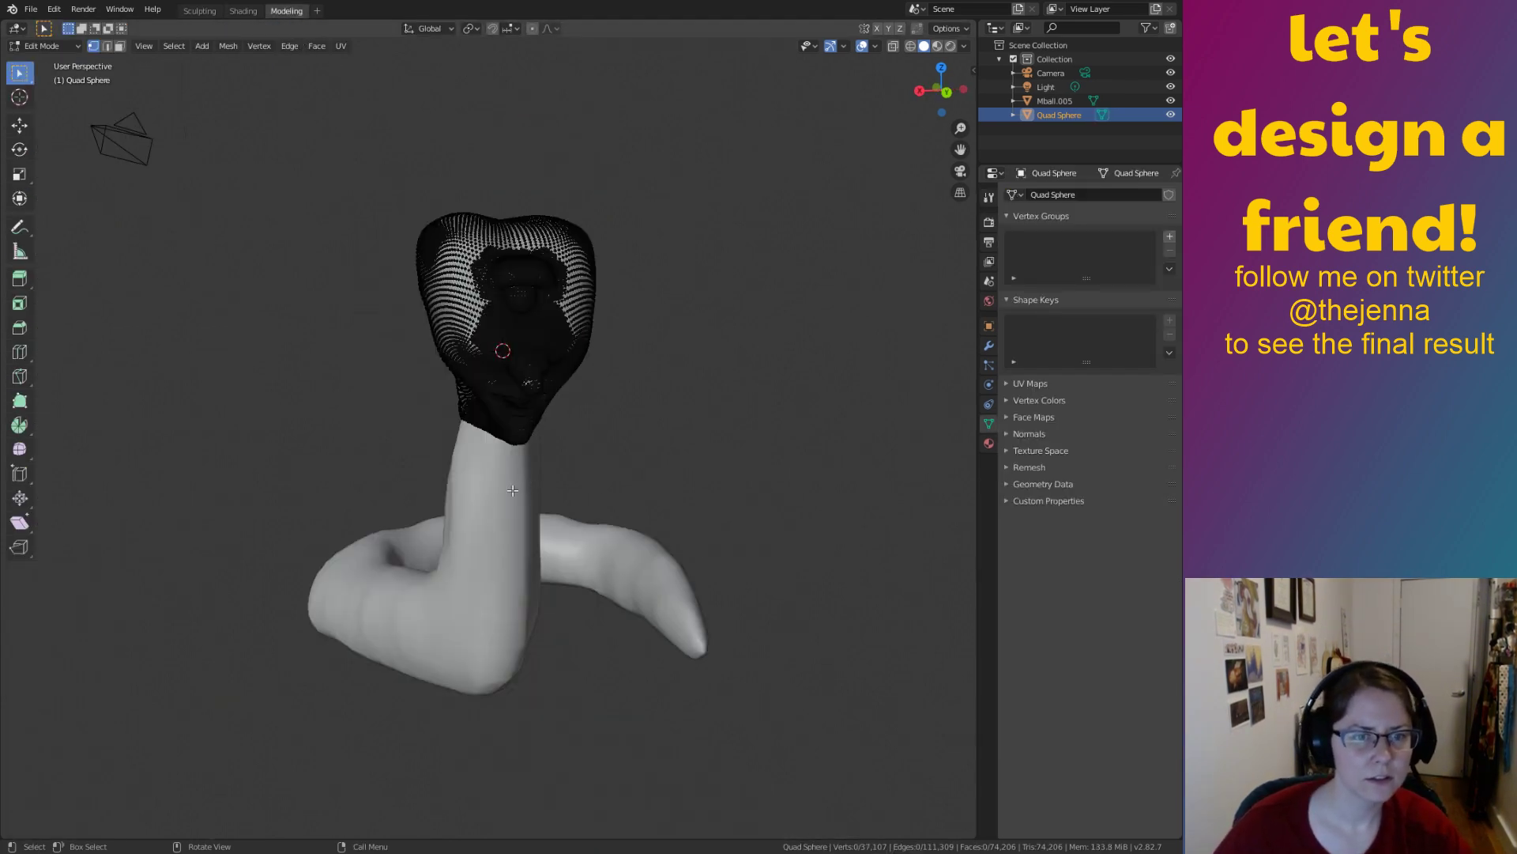
key(Tab)
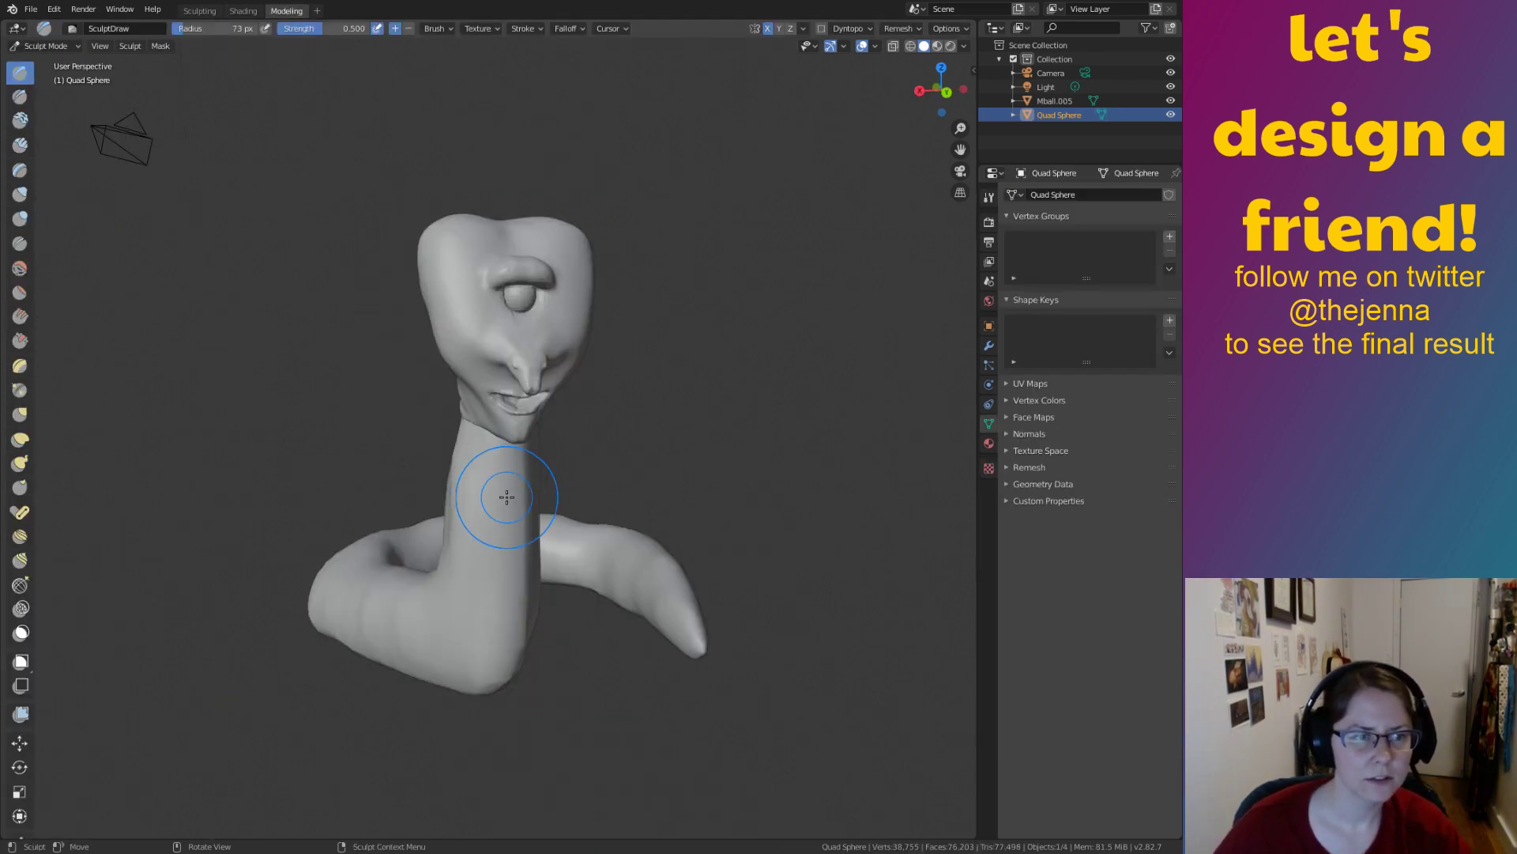
click(48, 46)
click(61, 66)
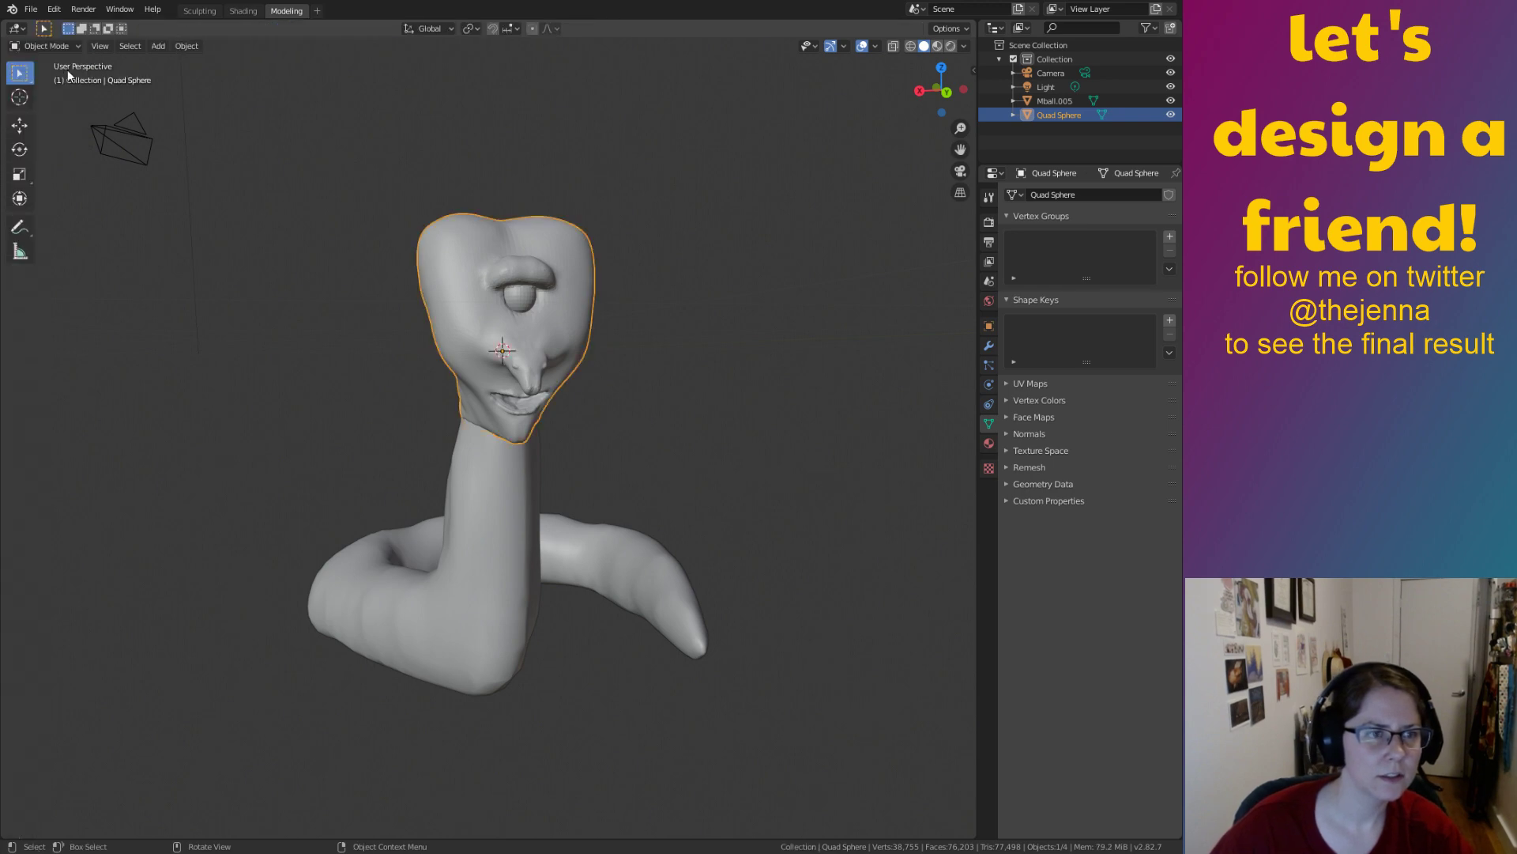
click(501, 465)
drag(631, 316, 440, 533)
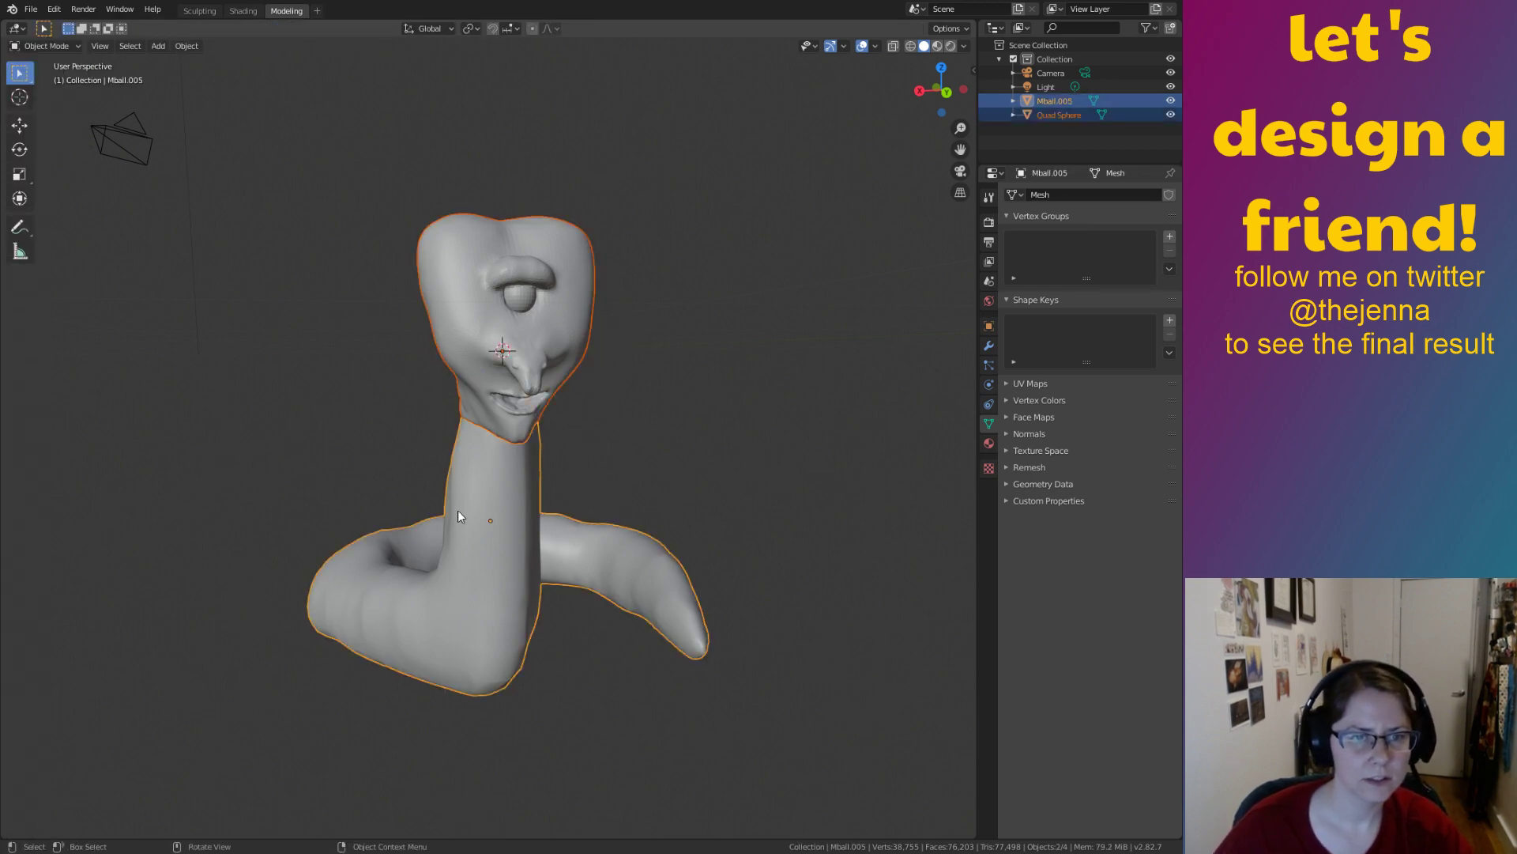
middle_drag(457, 510, 340, 300)
key(Tab)
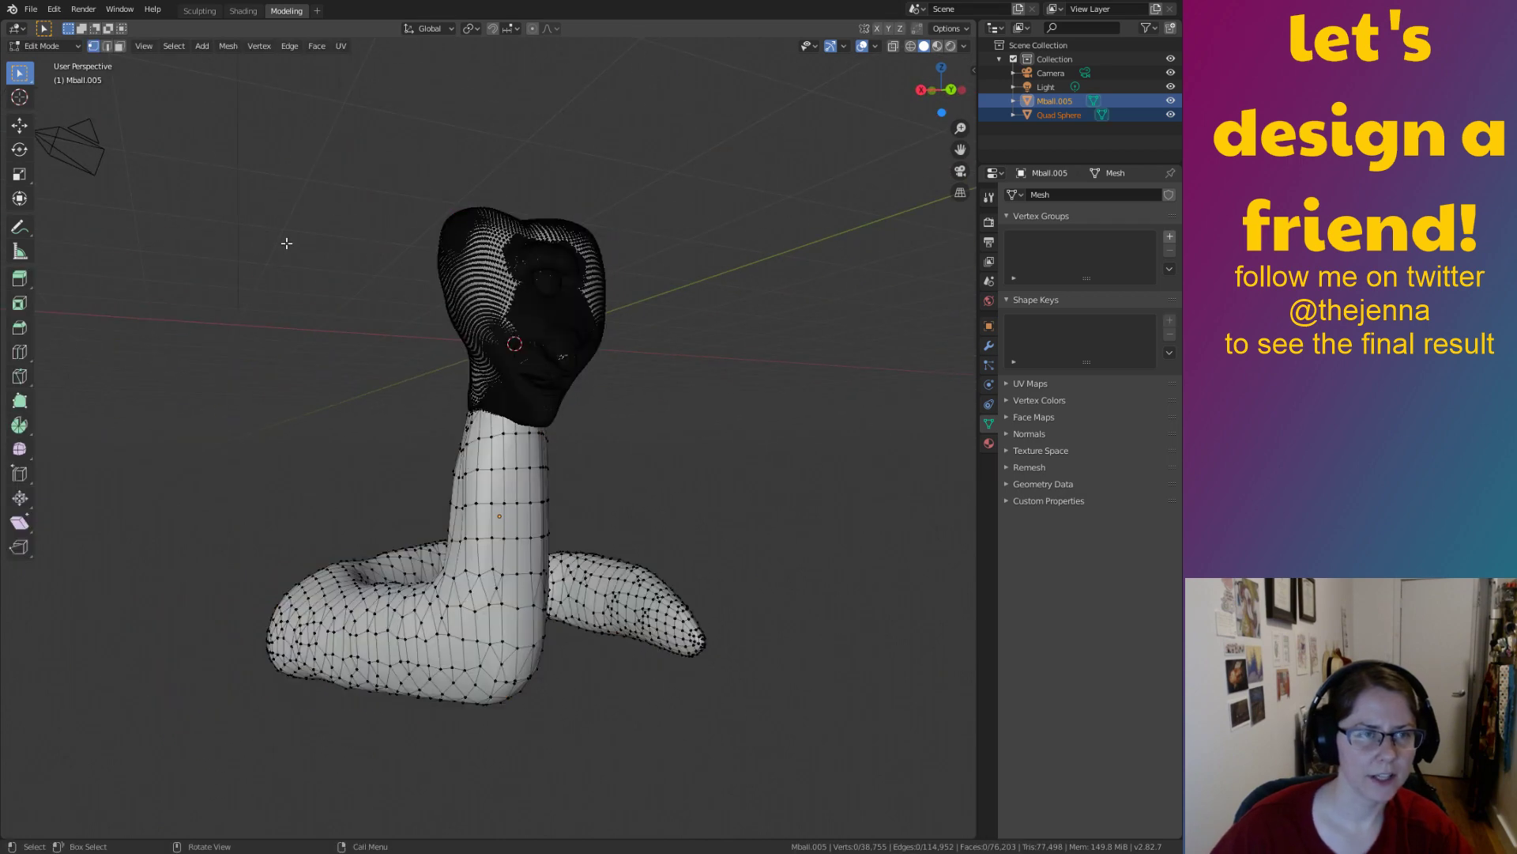
Try merging the normals of the head and body meshes, and undo the merge
click(228, 46)
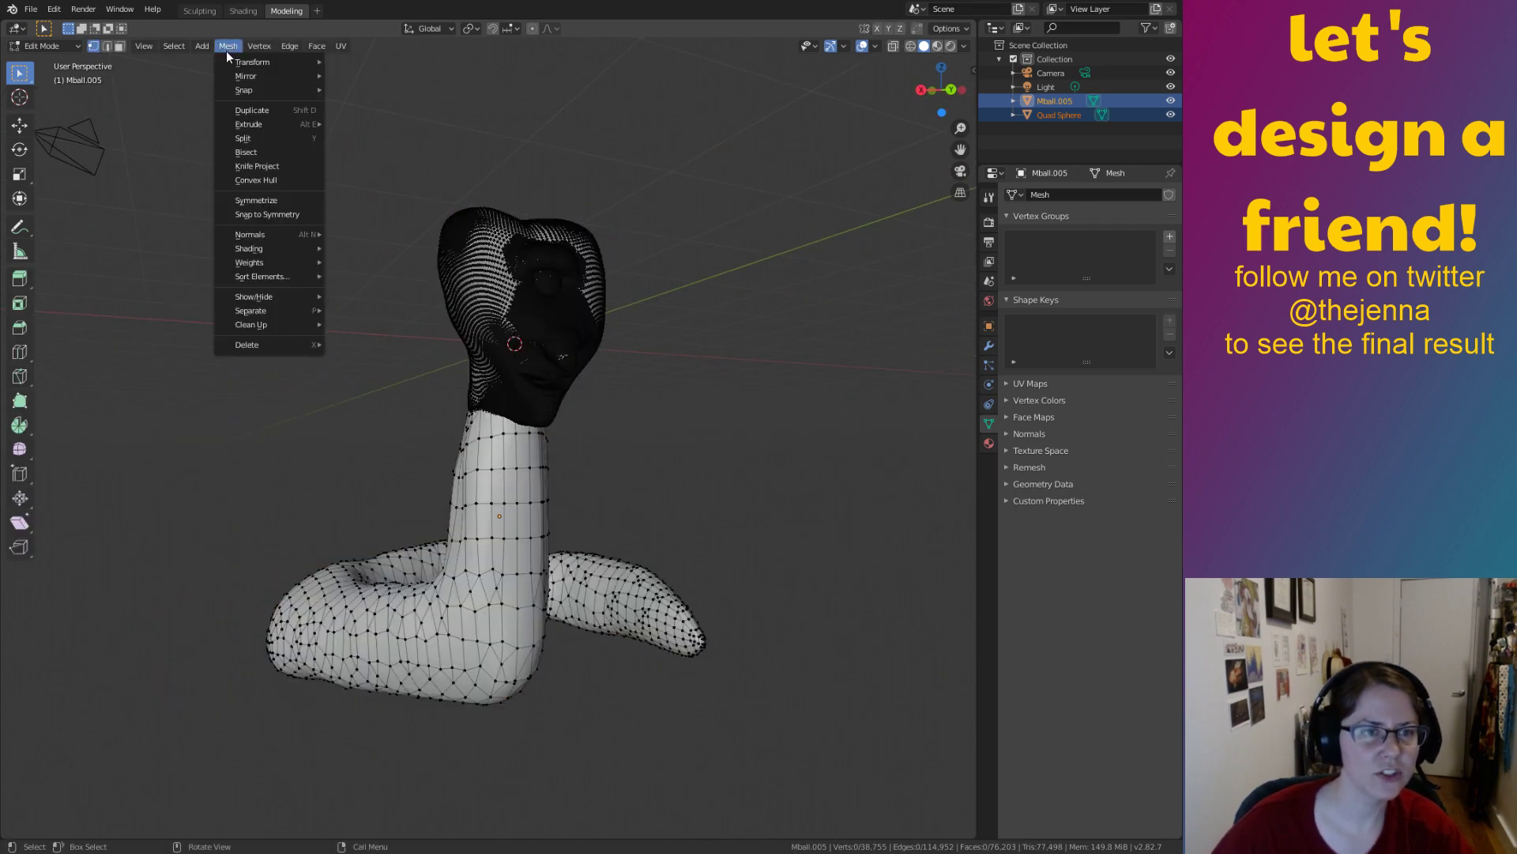
mouse_move(229, 67)
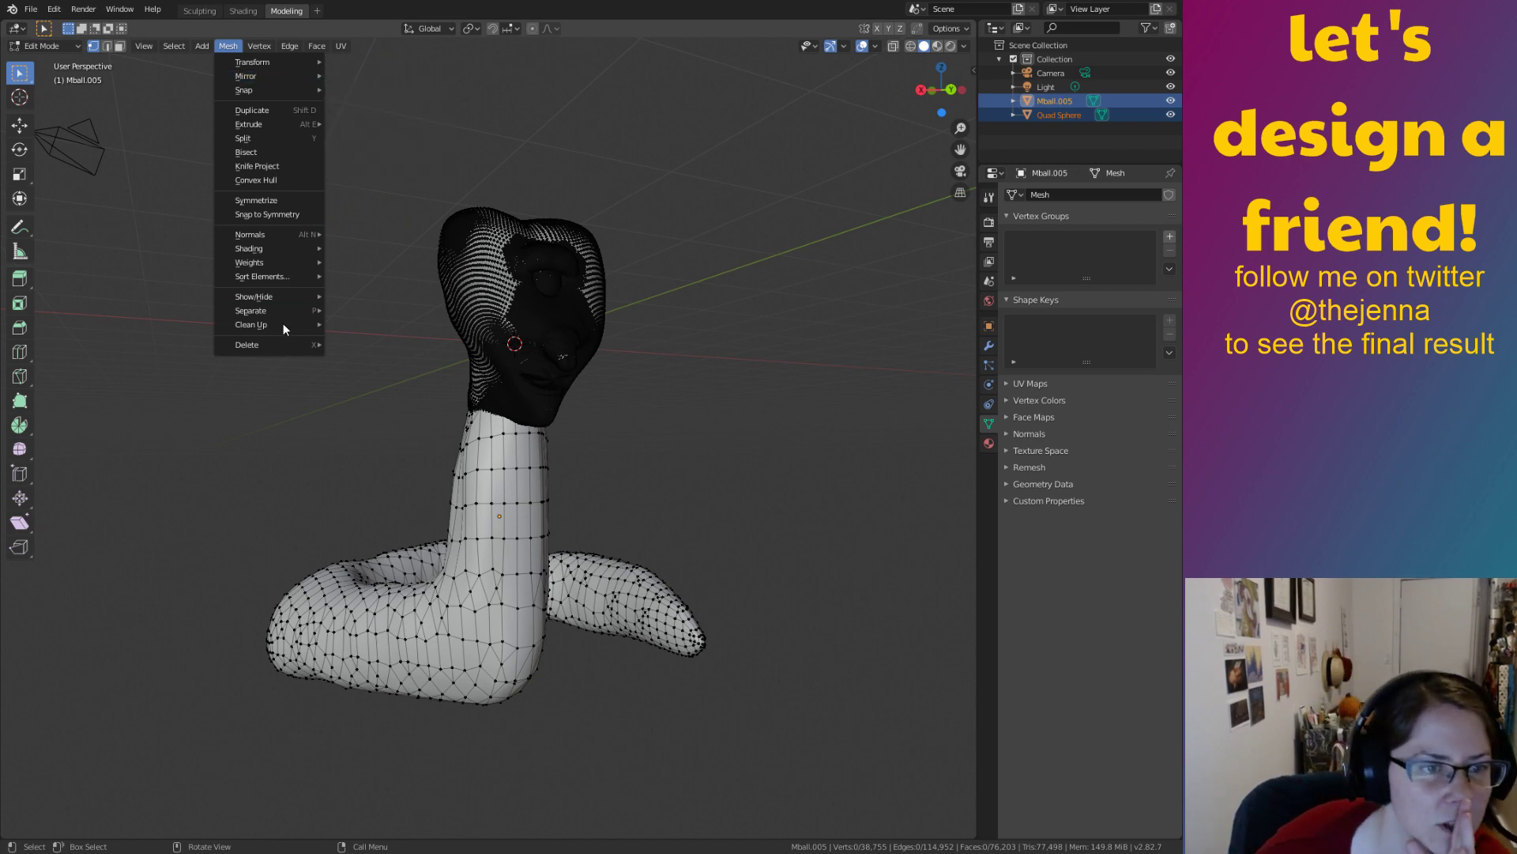
mouse_move(283, 324)
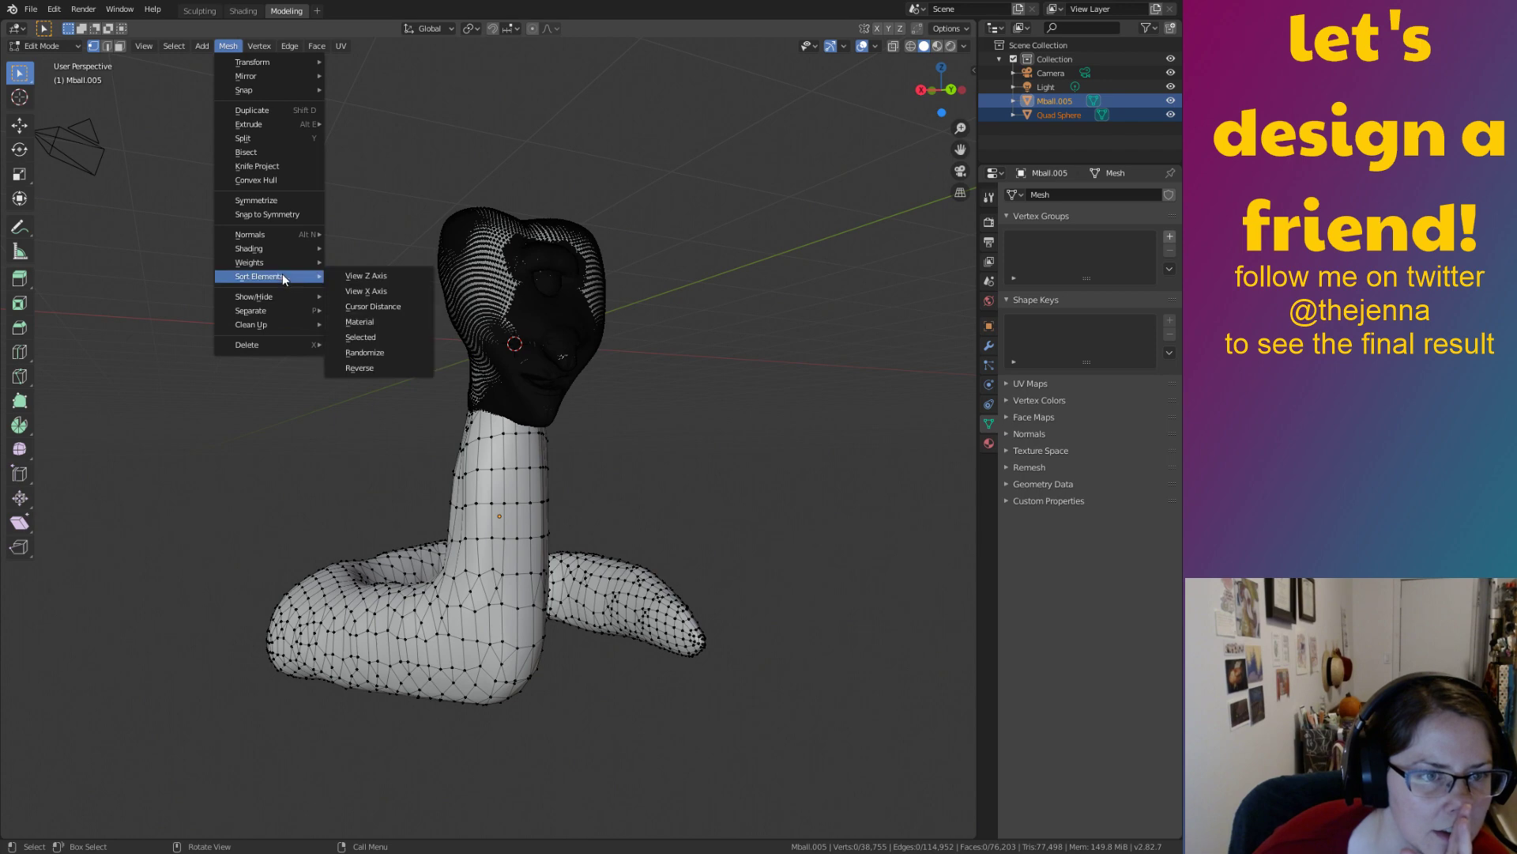
click(229, 45)
mouse_move(235, 62)
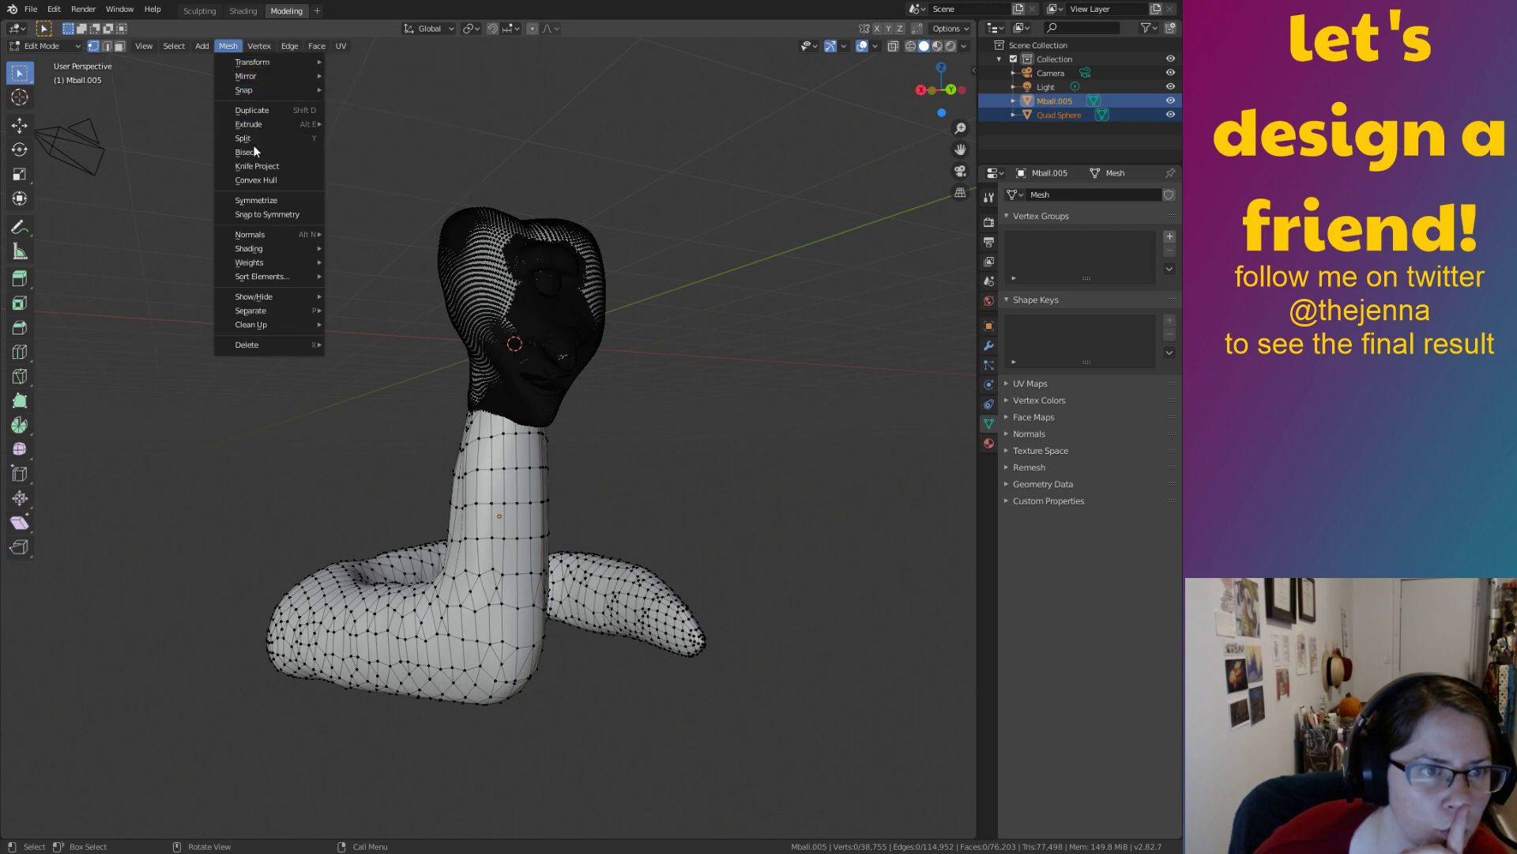
mouse_move(287, 235)
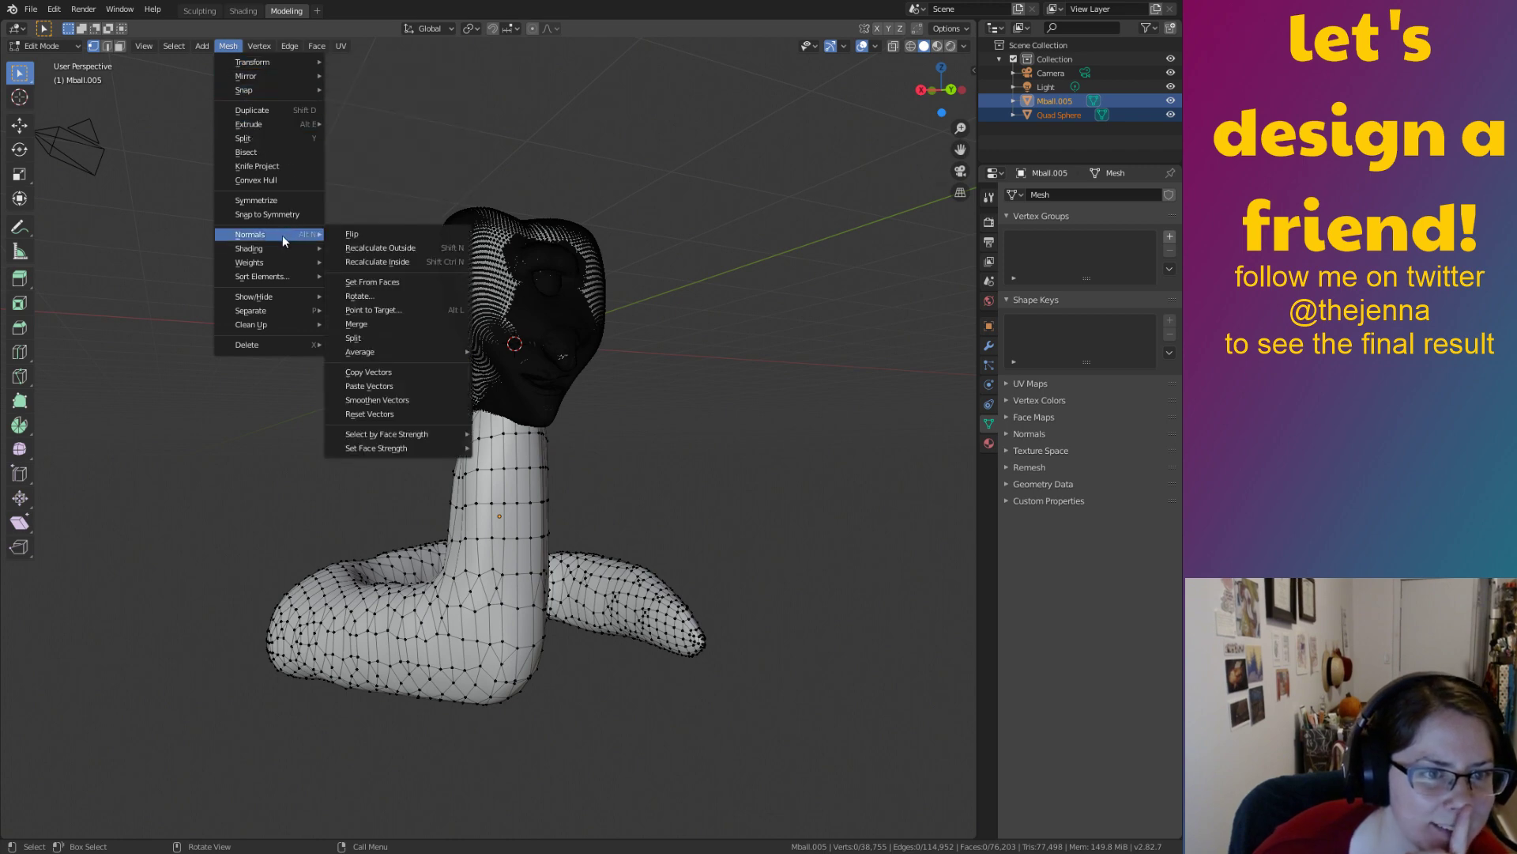
click(372, 325)
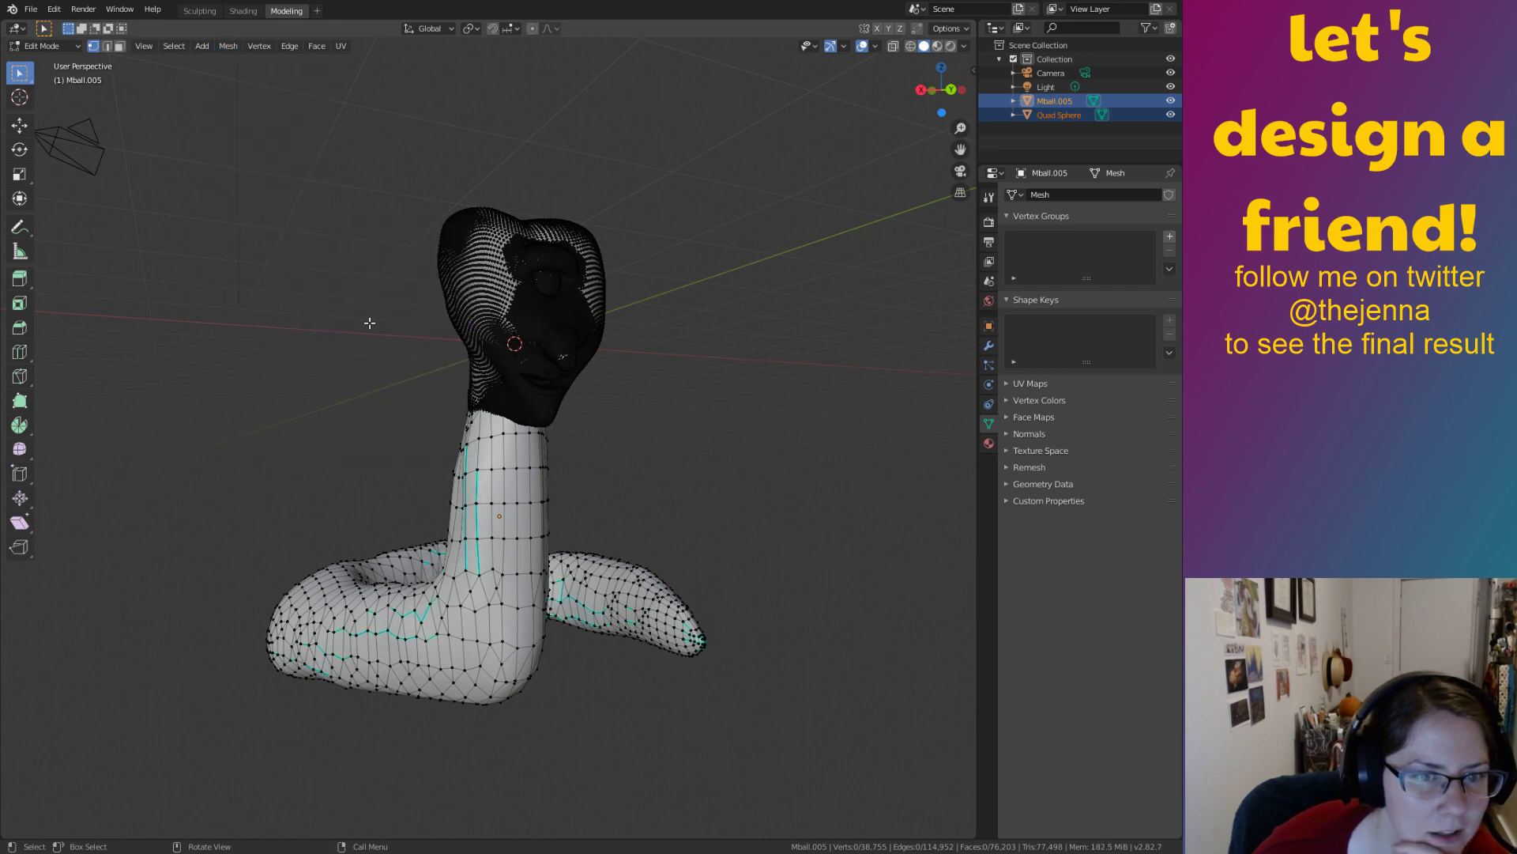
middle_drag(613, 468, 339, 501)
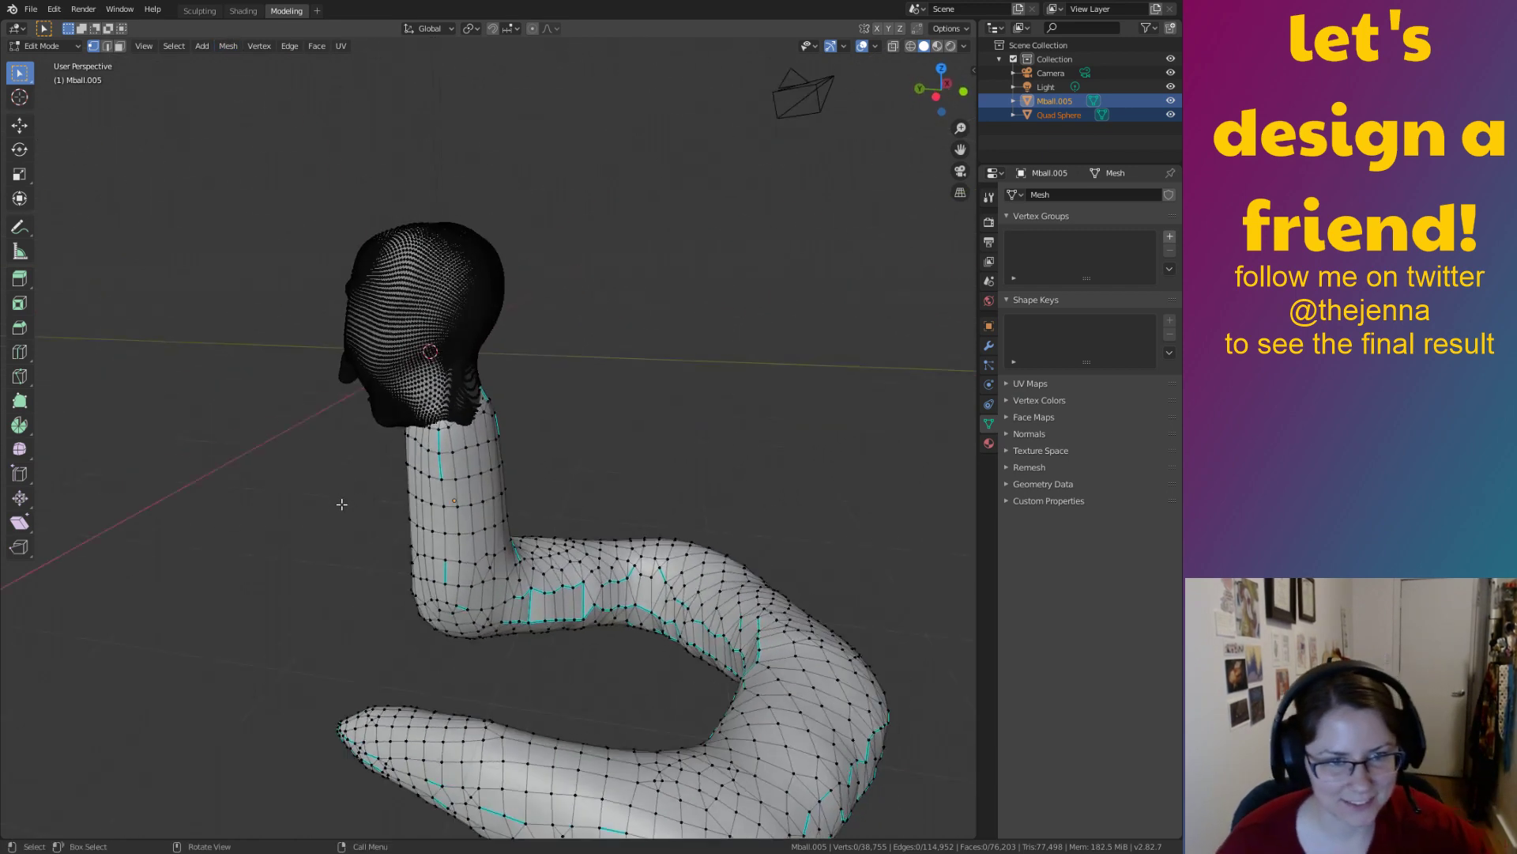
key(ctrl+z)
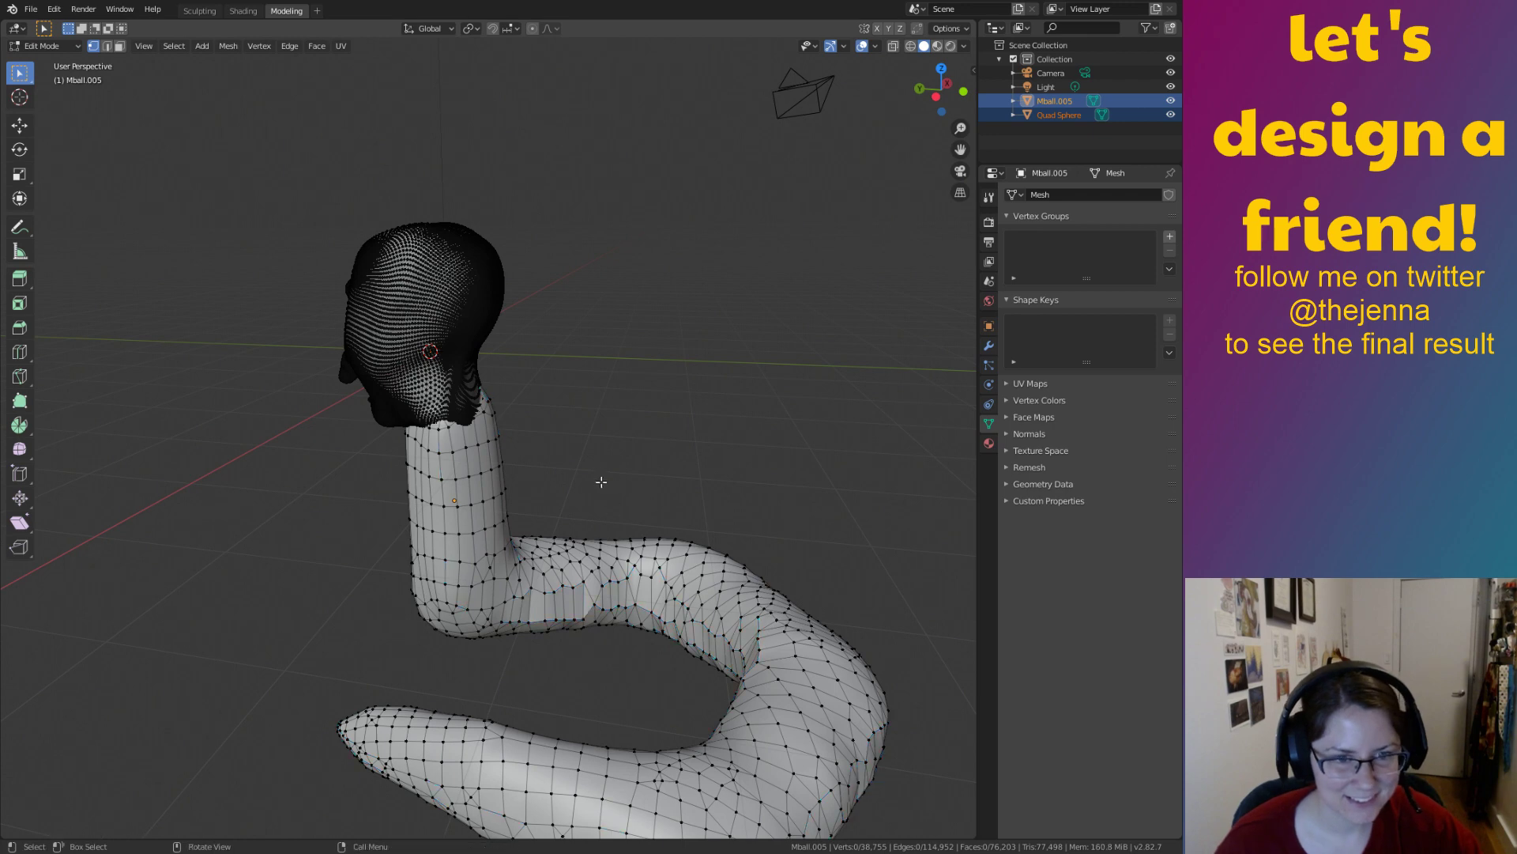
key(Tab)
middle_drag(518, 368, 388, 211)
right_click(388, 342)
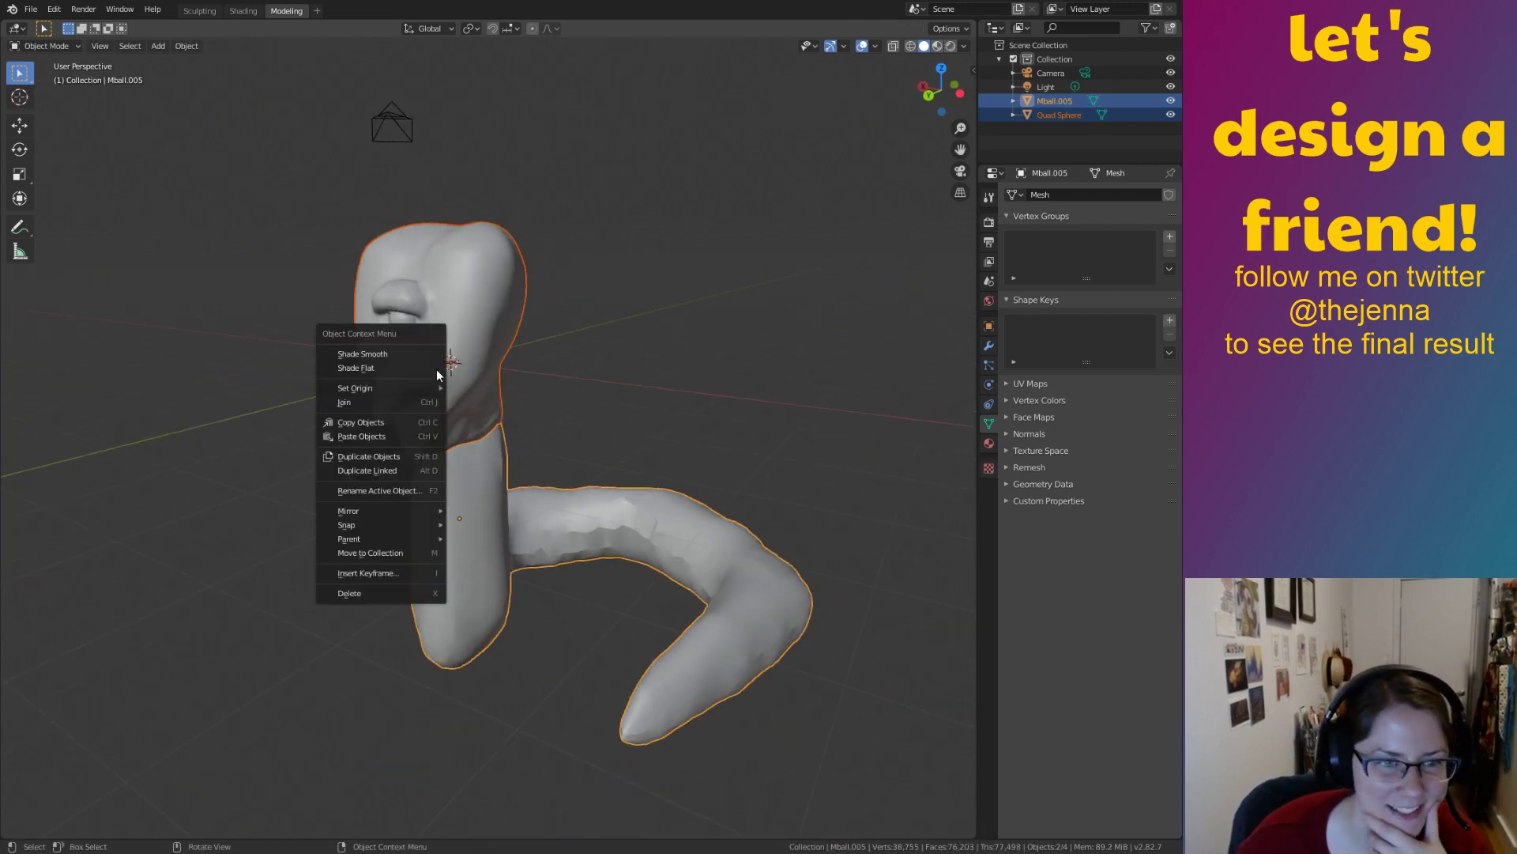
click(535, 353)
drag(576, 323, 384, 491)
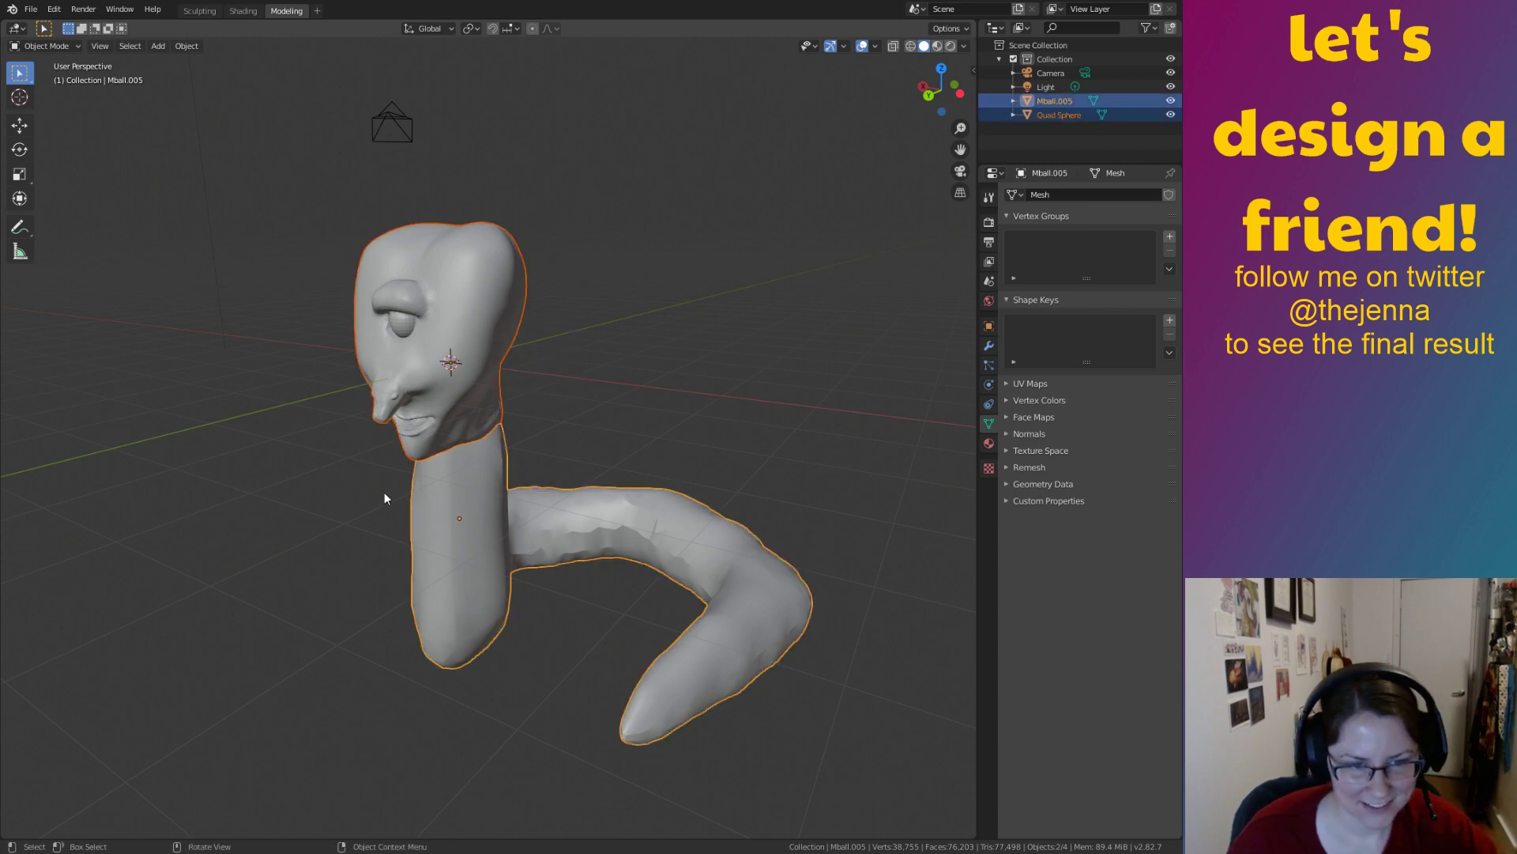
key(m)
click(290, 362)
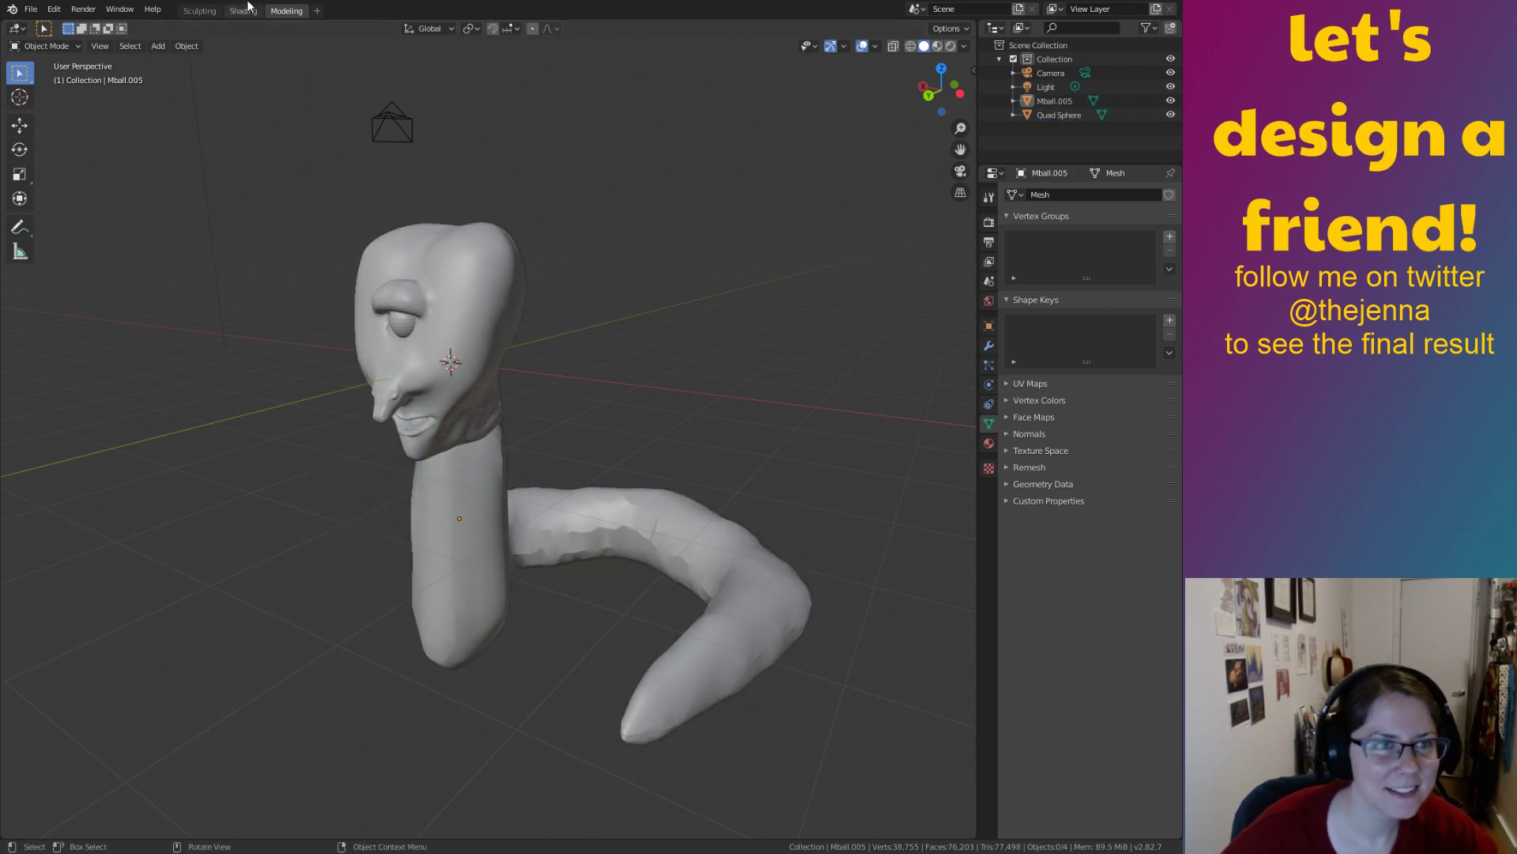
Select the head and body again, edit both in Edit Mode, and merge their normals
key(a)
key(Tab)
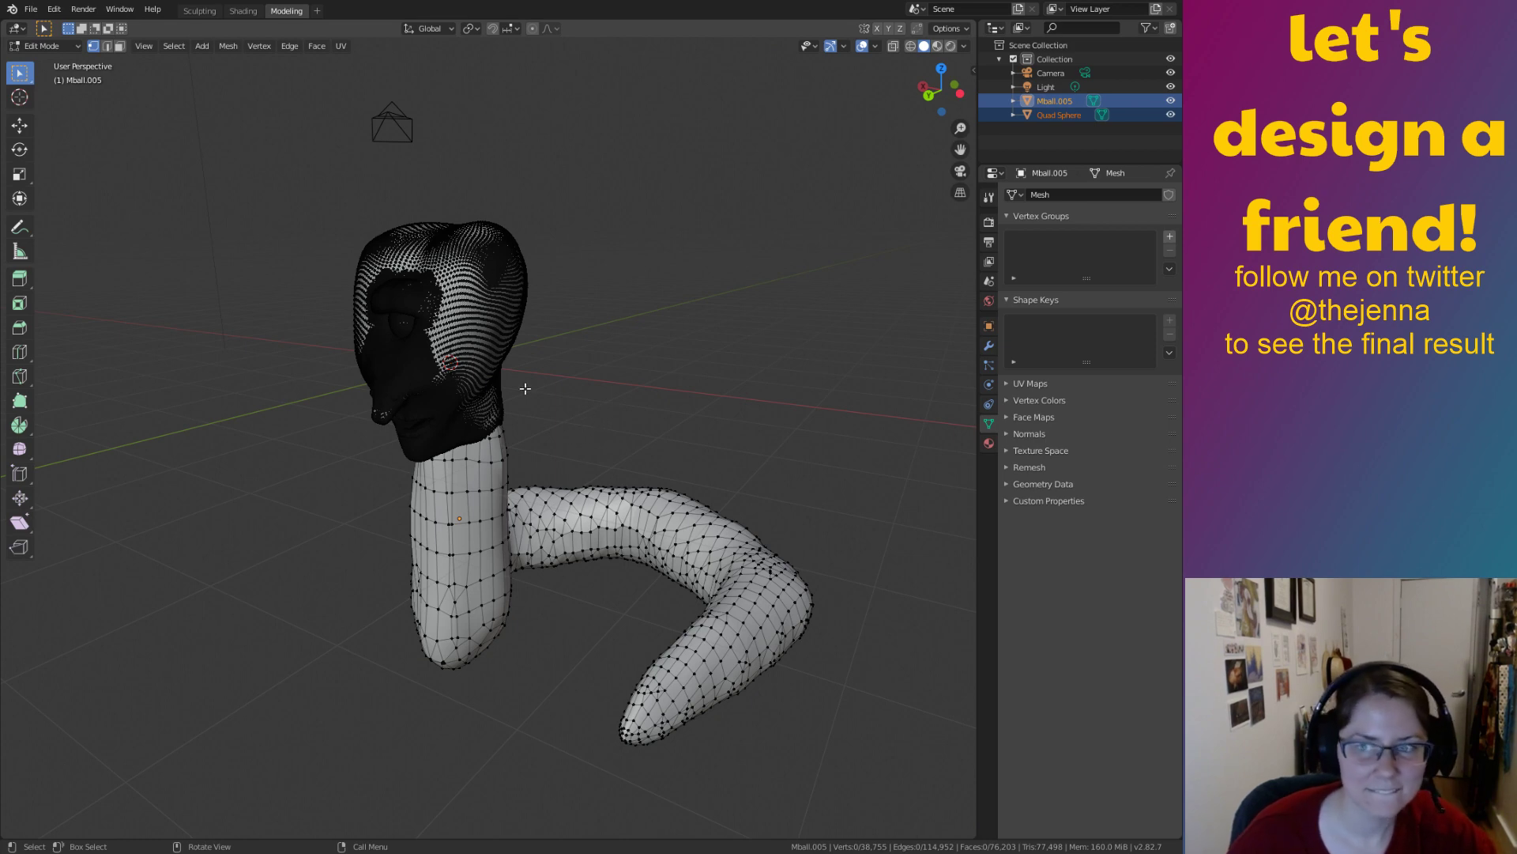
click(227, 47)
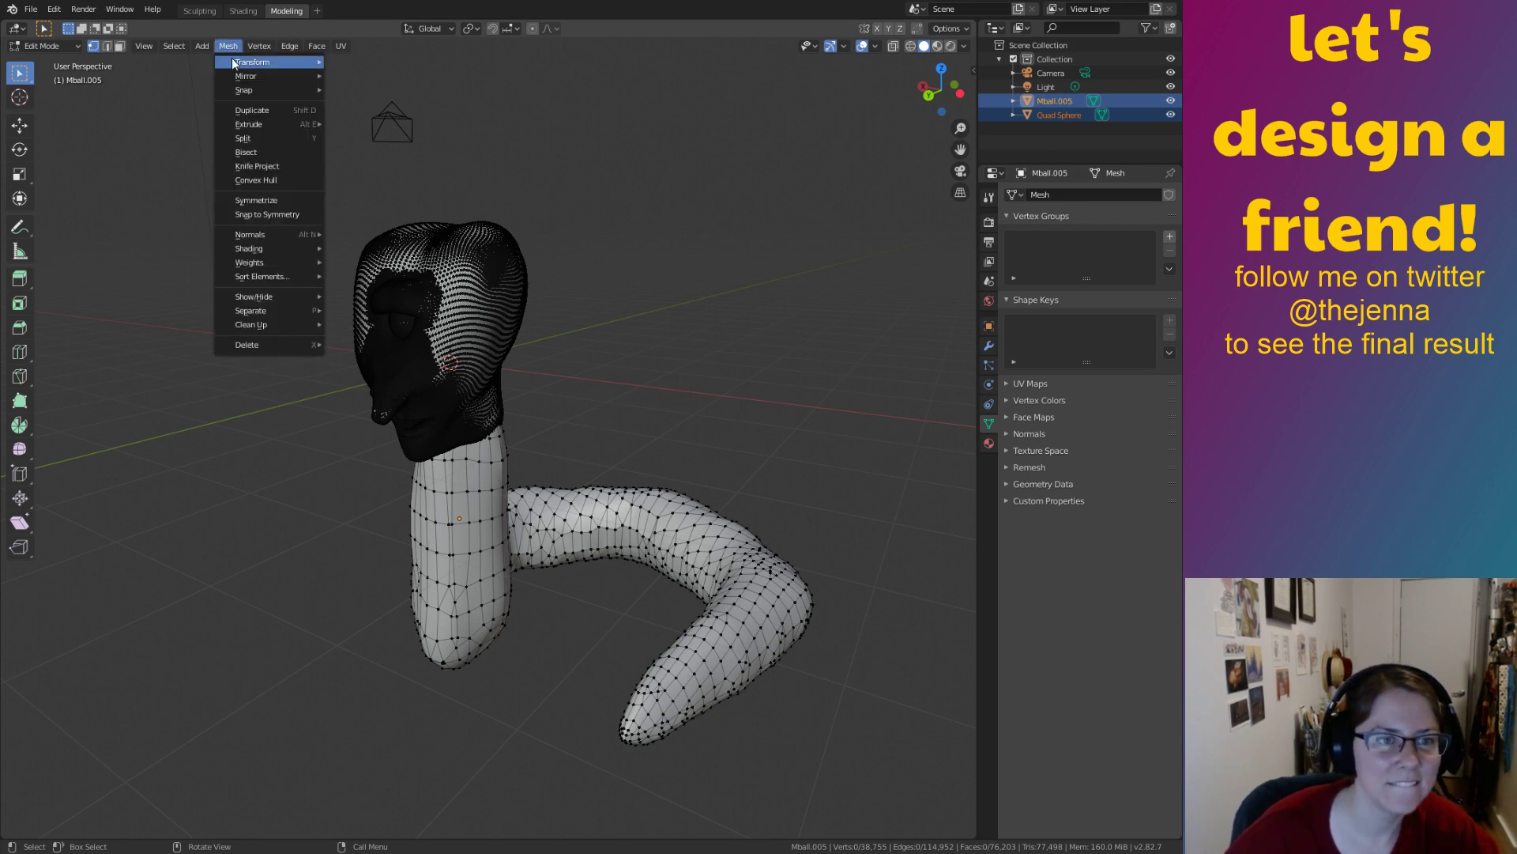
mouse_move(290, 239)
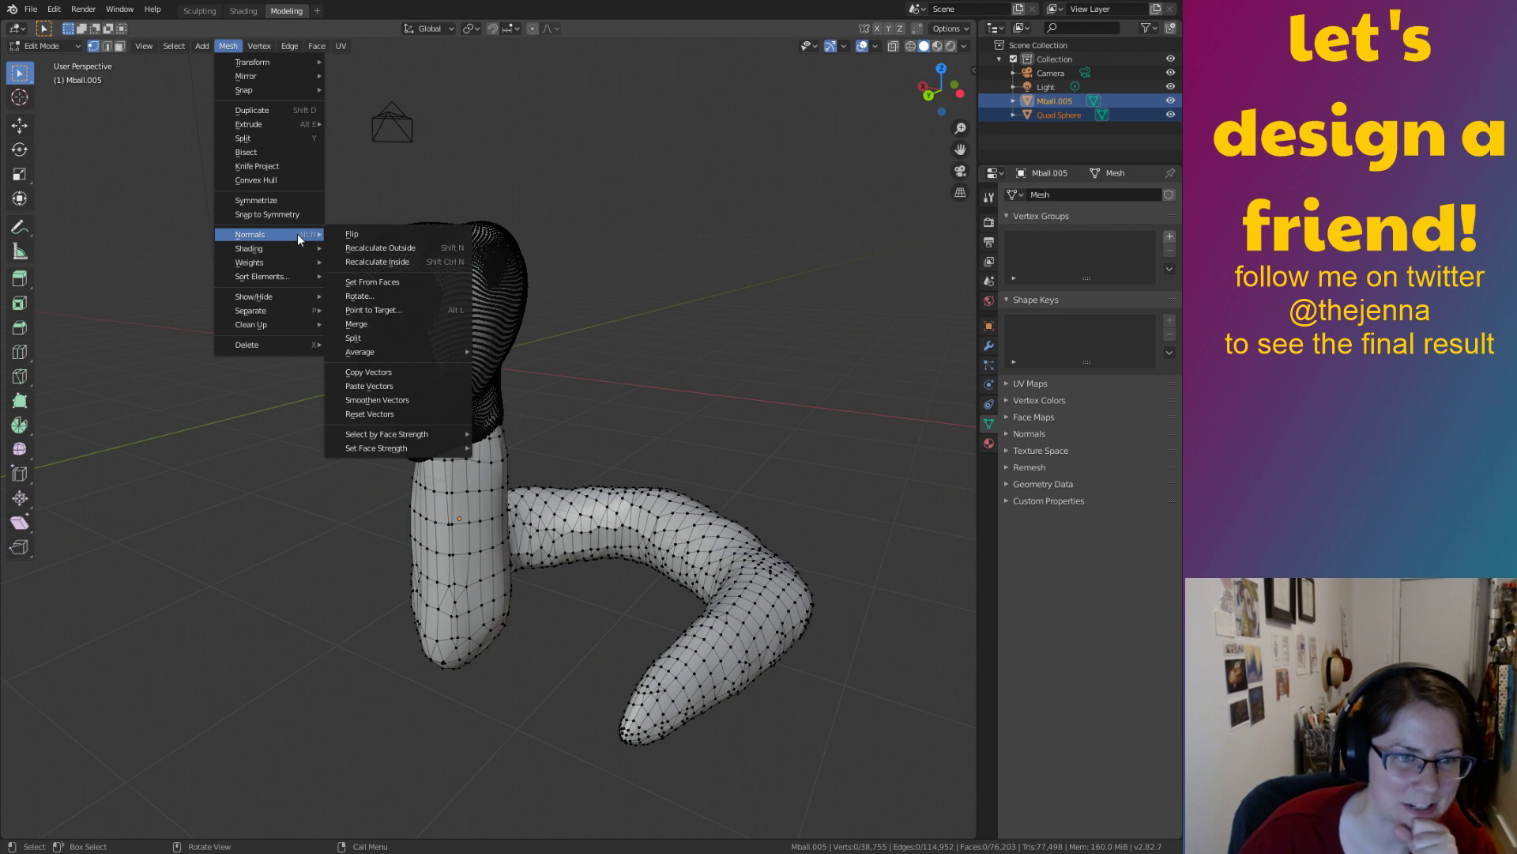
click(409, 322)
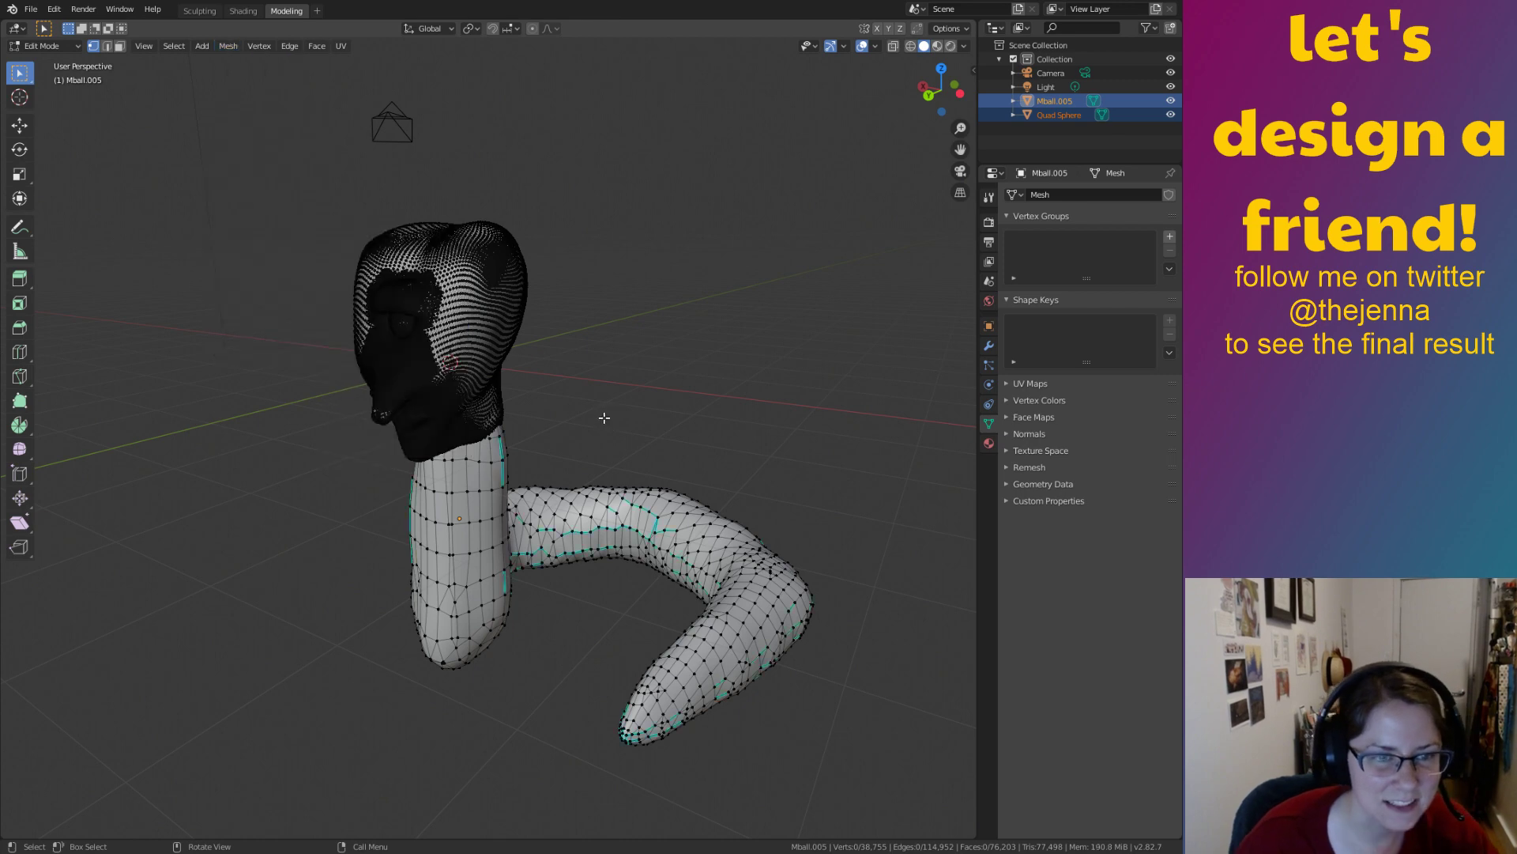
Select the vertices around the neck seam on both the head and body meshes, adding the ones at the back
middle_drag(576, 459, 498, 373)
drag(502, 374, 370, 456)
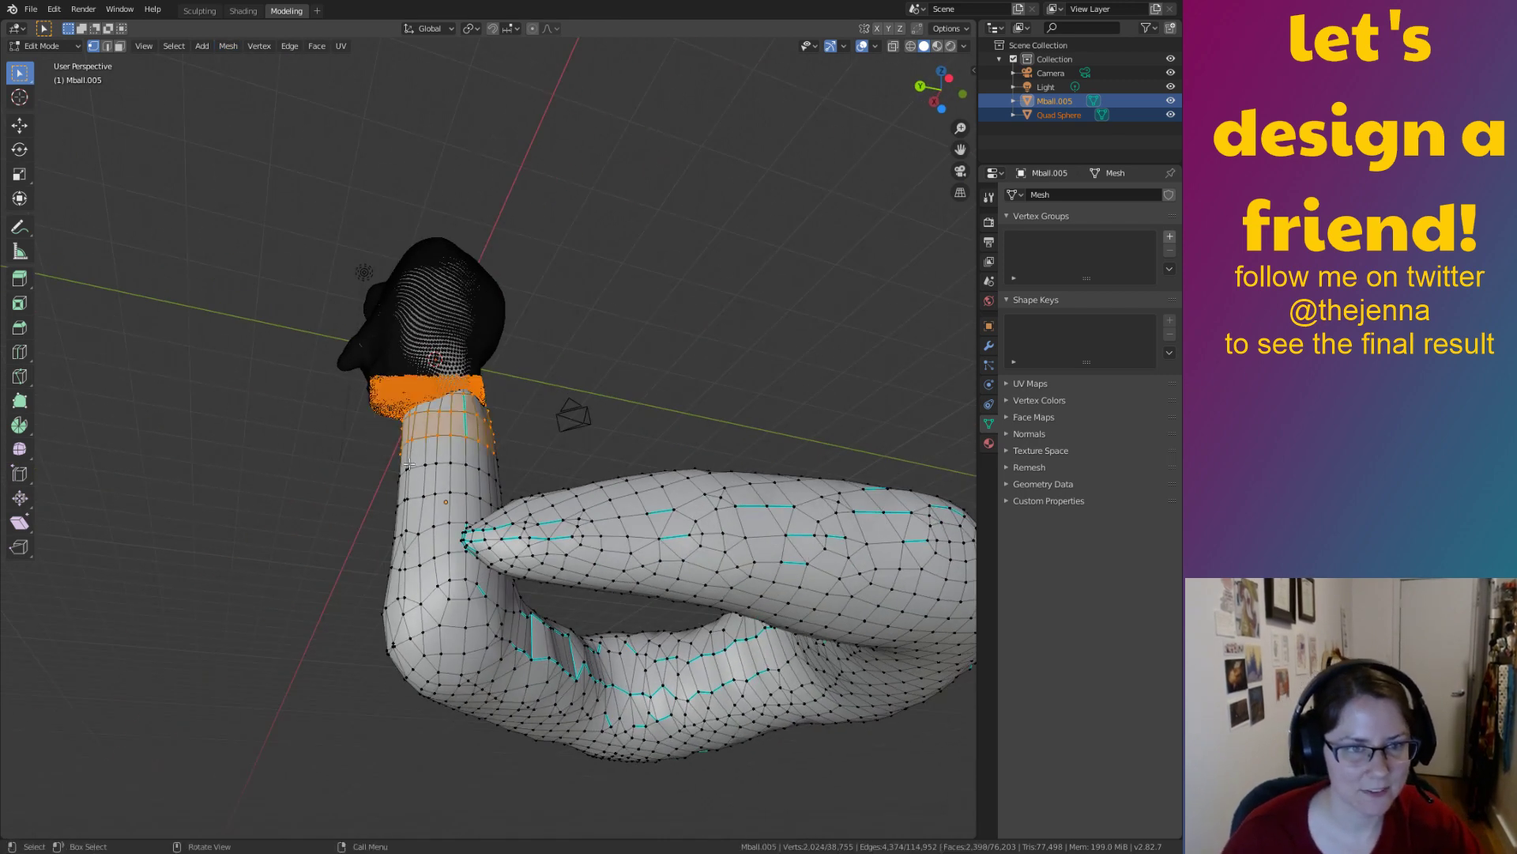
middle_drag(410, 464, 666, 470)
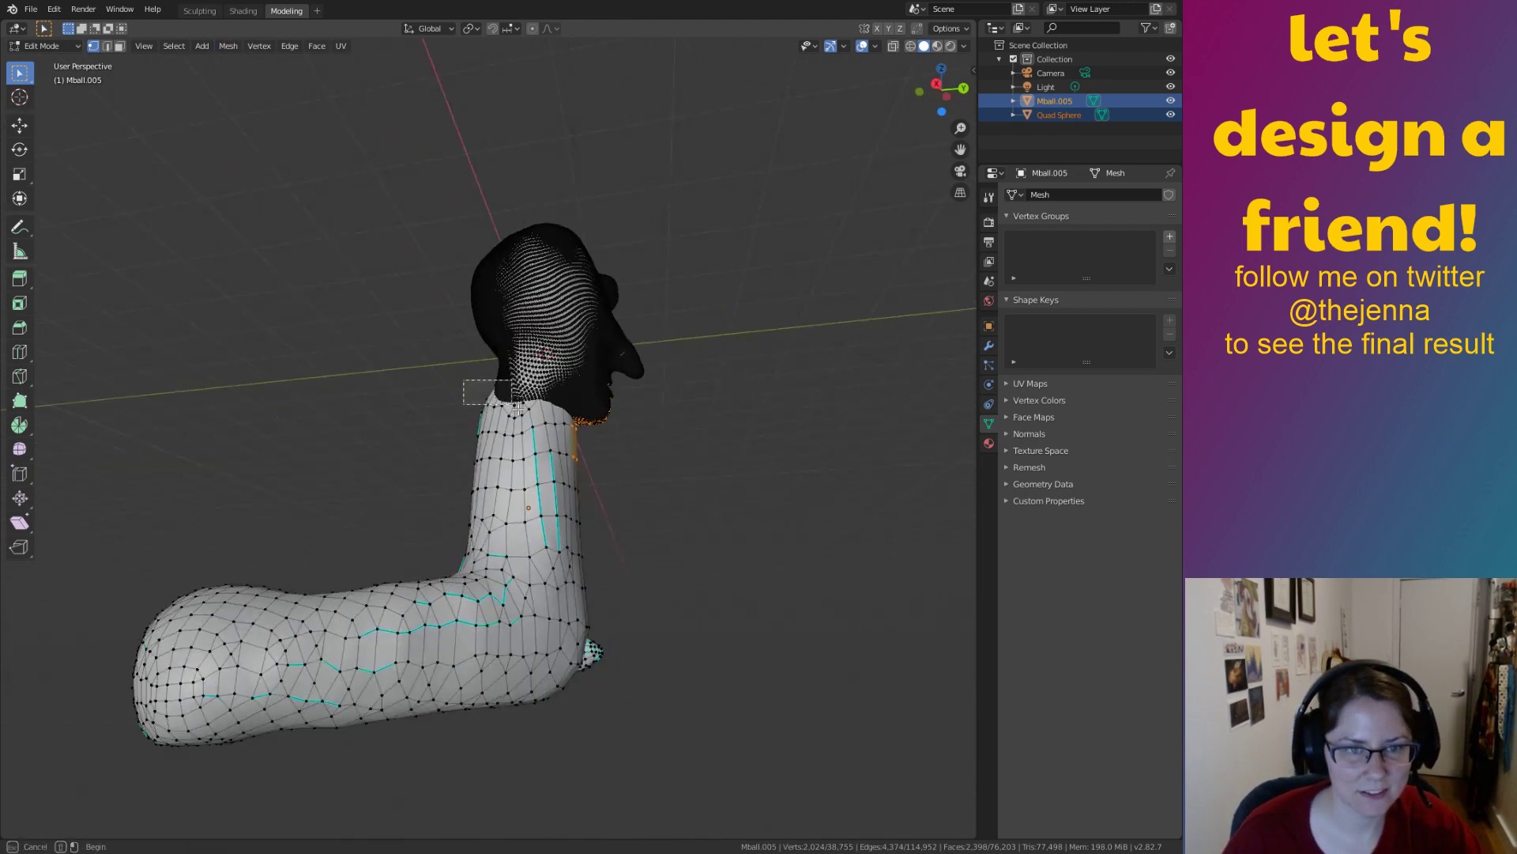
key(ctrl+KP_Add)
middle_drag(485, 361, 713, 500)
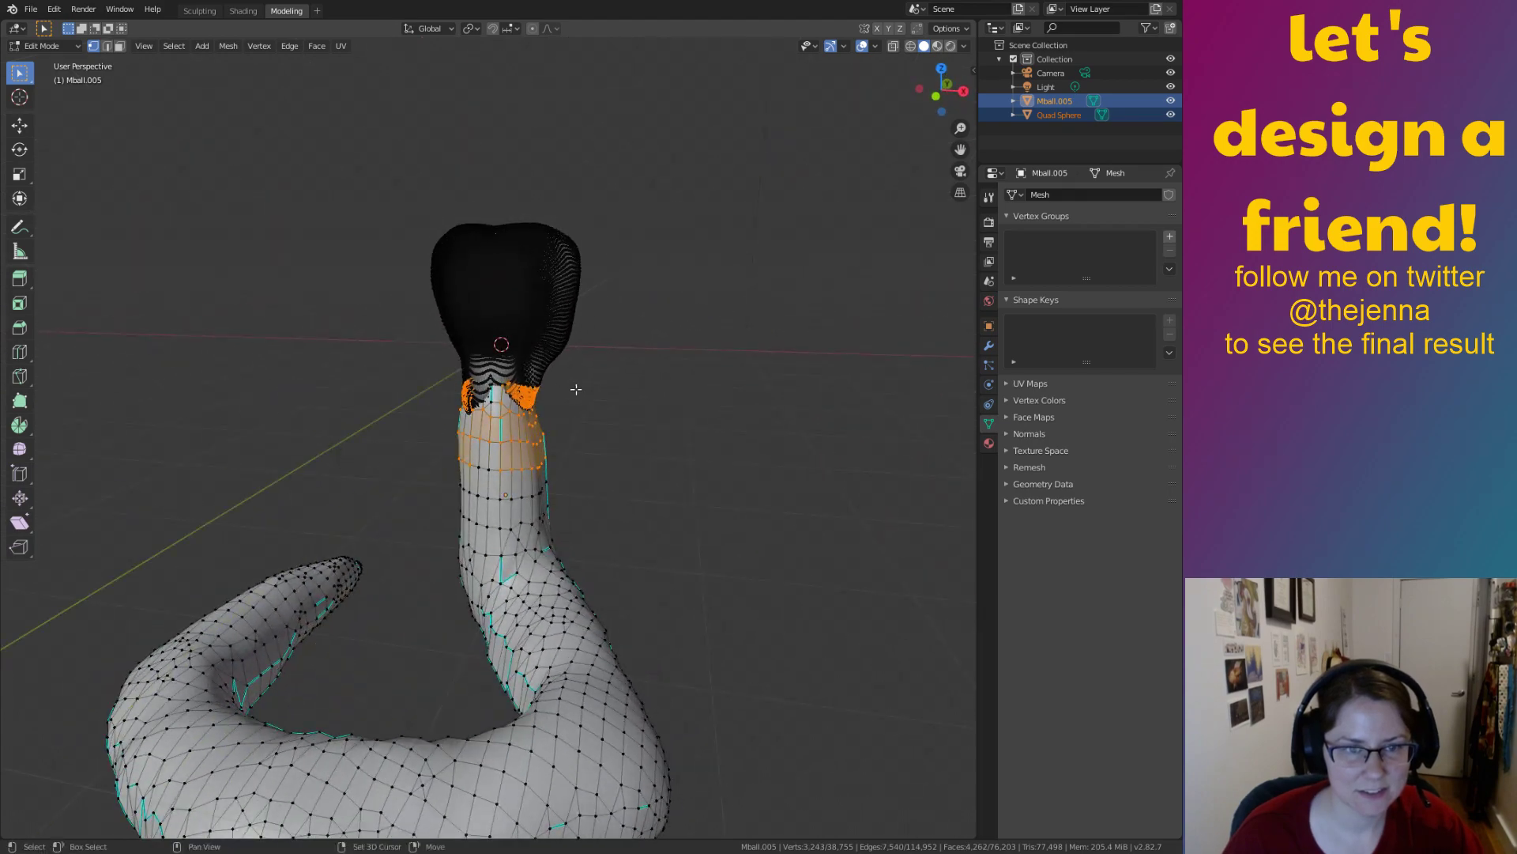
shift+drag(539, 364, 428, 456)
shift+middle_drag(481, 461, 695, 475)
click(228, 46)
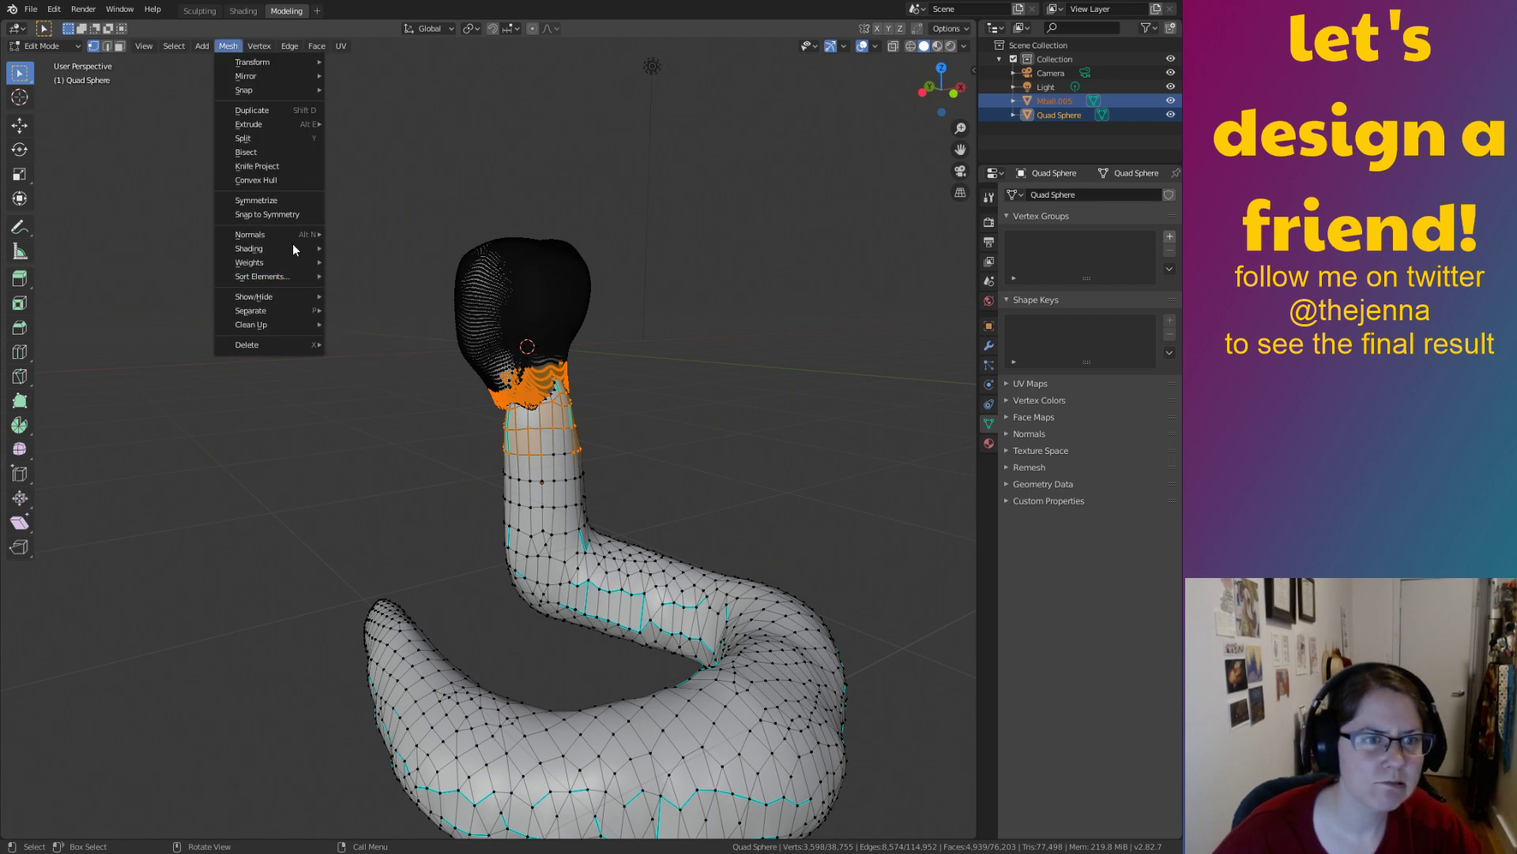
click(376, 324)
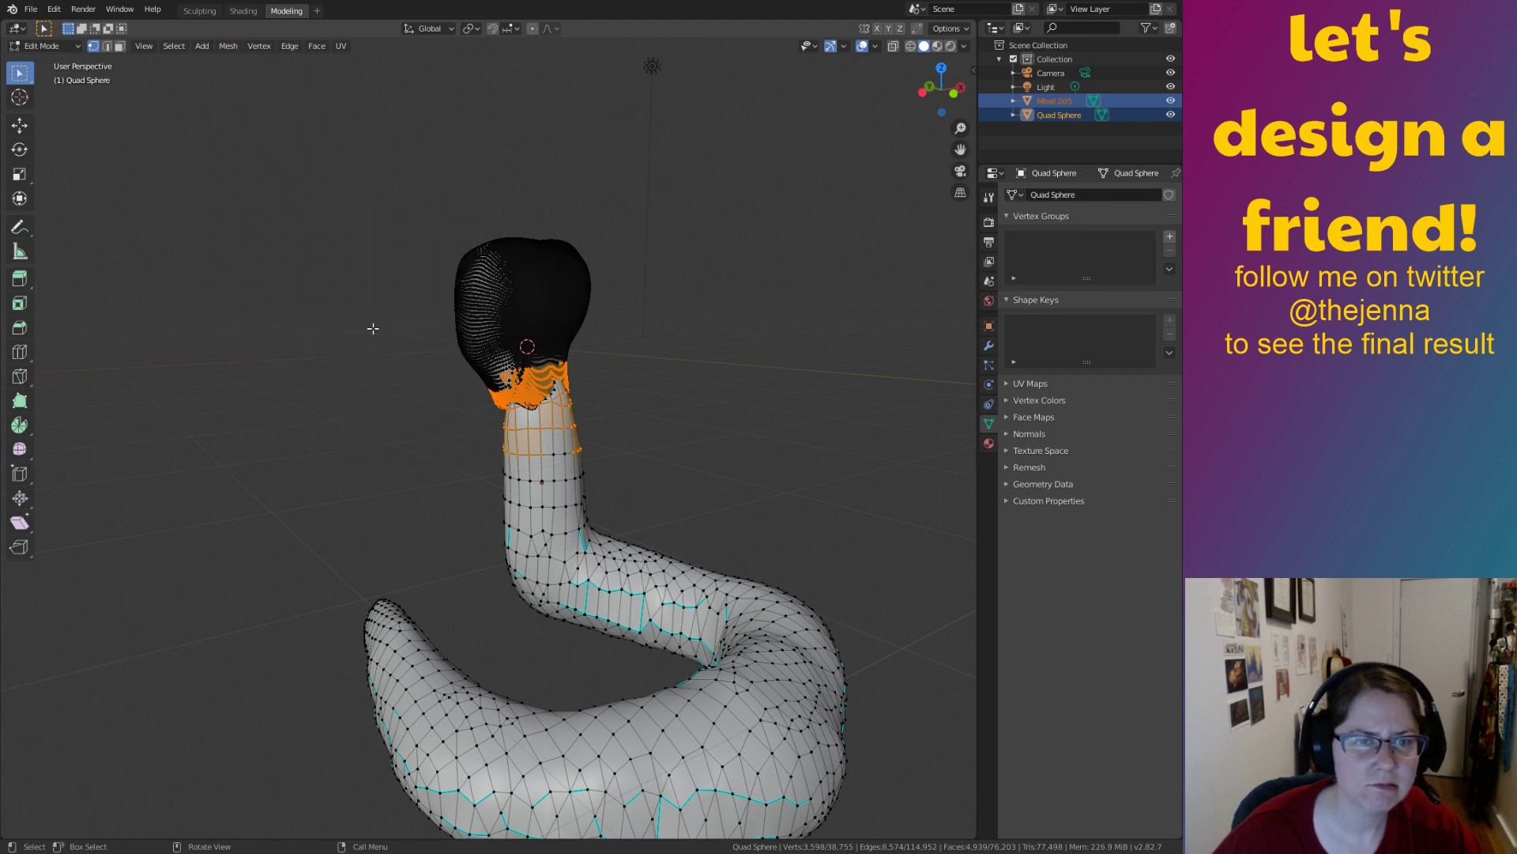
Return to Object Mode with nothing selected and save the file
middle_drag(373, 328, 380, 365)
key(Tab)
click(343, 557)
middle_drag(343, 556, 470, 490)
key(ctrl+s)
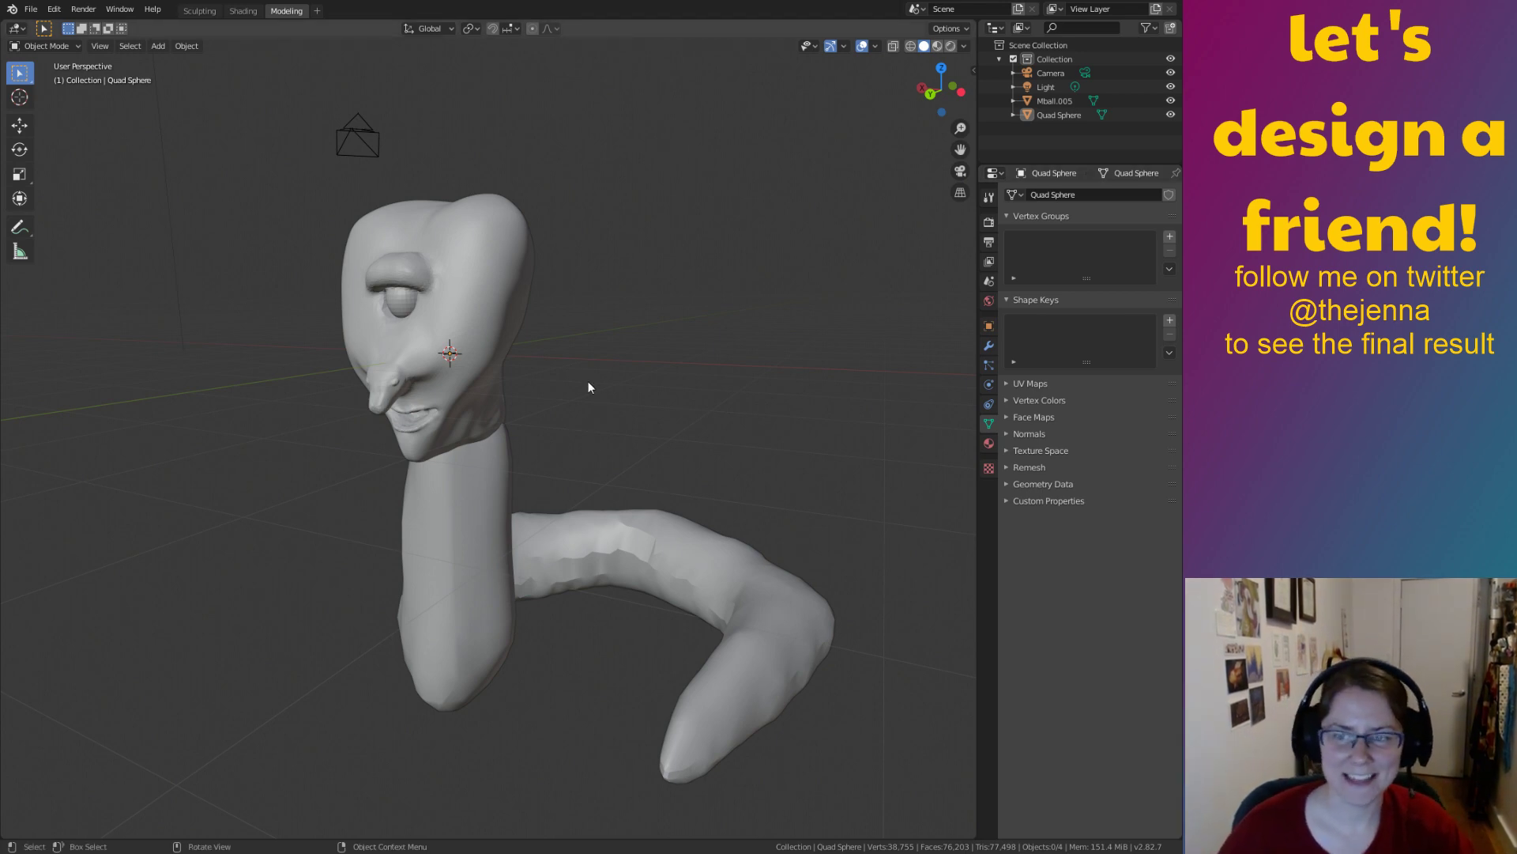
Examine the whole character from the front, side and back, including the seam where the head meets the neck
middle_drag(620, 411, 733, 462)
scroll(686, 490, down, 4)
middle_drag(742, 410, 486, 505)
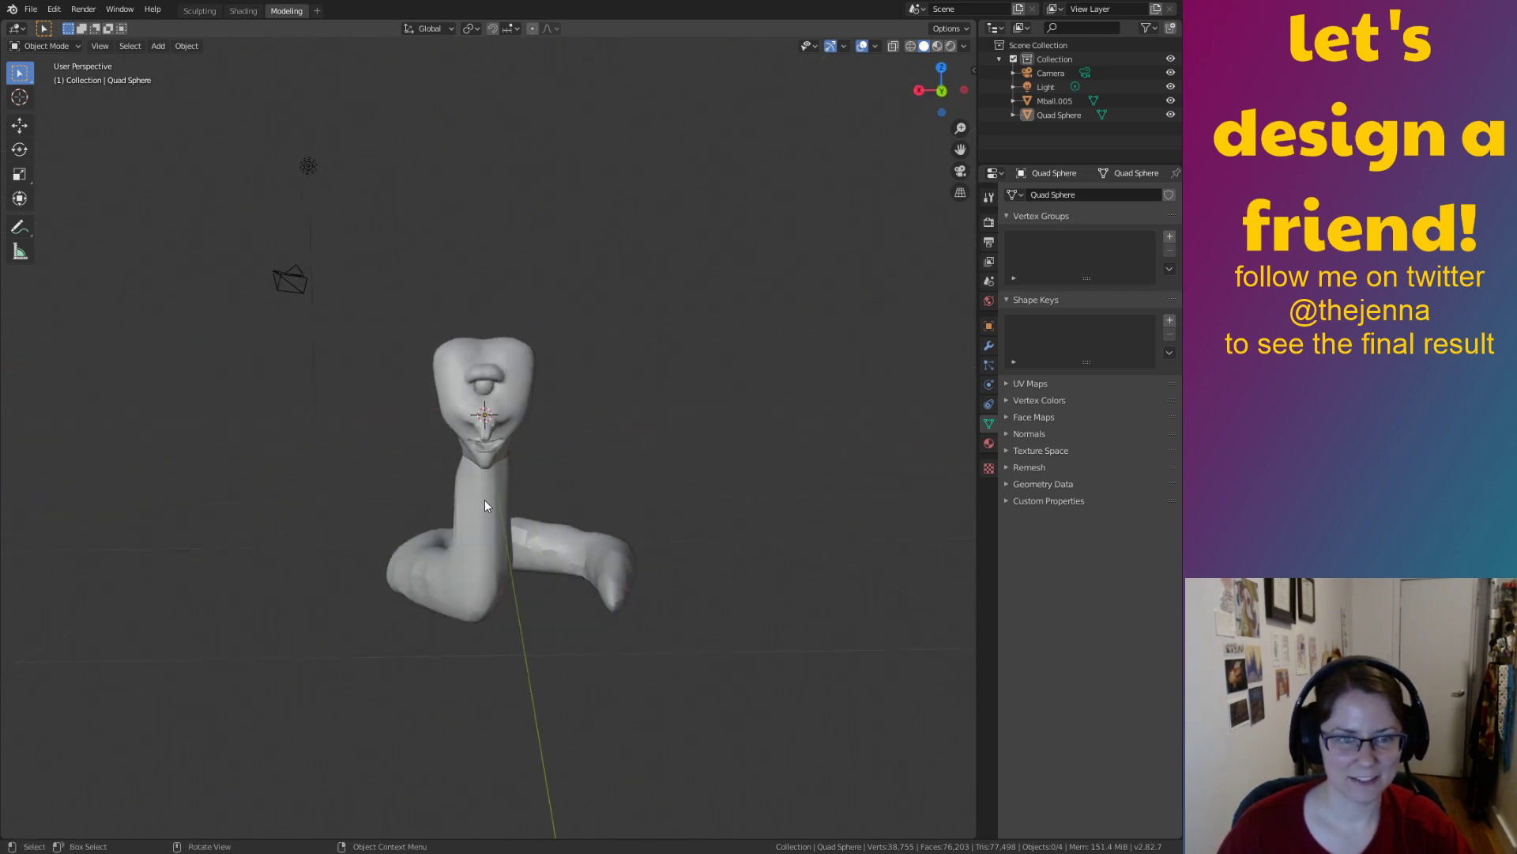
middle_drag(628, 492, 751, 474)
scroll(764, 556, up, 4)
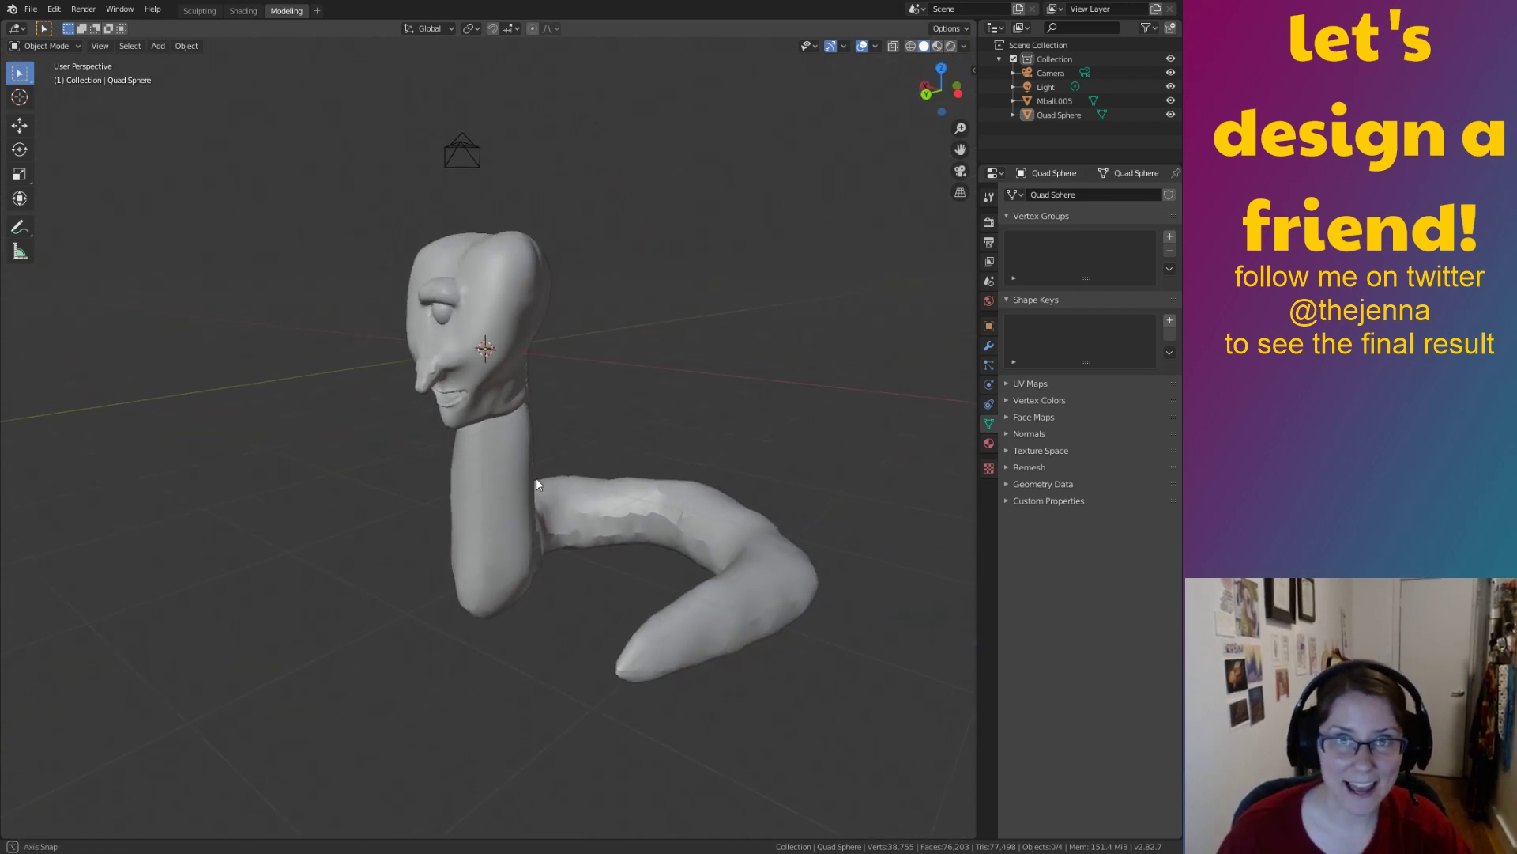
mouse_move(536, 478)
middle_down()
mouse_move(693, 496)
mouse_move(695, 474)
mouse_move(762, 450)
mouse_move(694, 475)
mouse_move(469, 451)
mouse_move(615, 453)
mouse_move(464, 432)
mouse_move(352, 444)
mouse_move(574, 469)
mouse_move(553, 467)
middle_up()
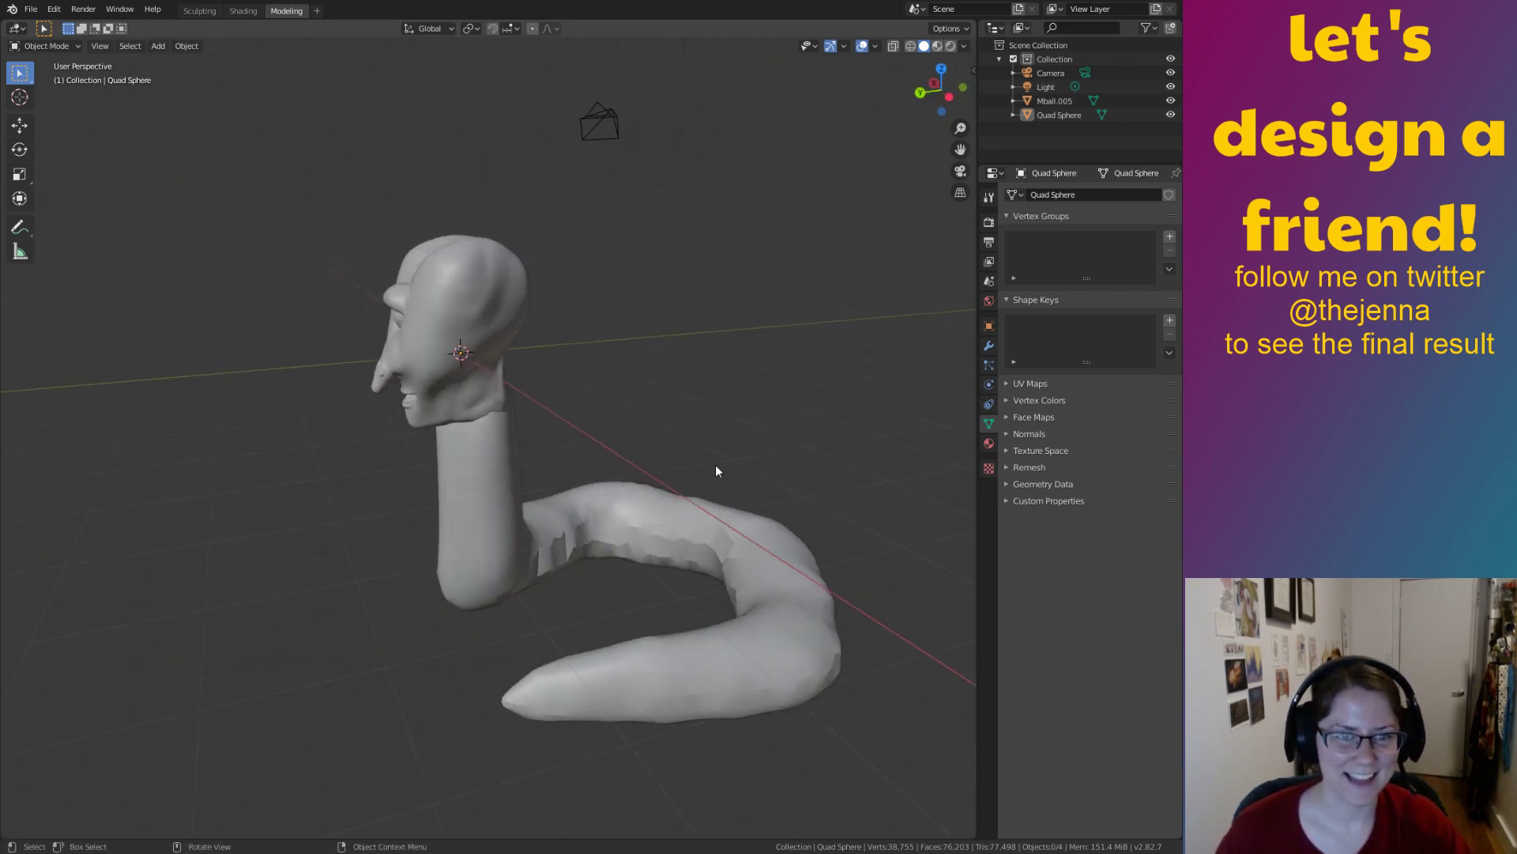
middle_drag(716, 471, 468, 162)
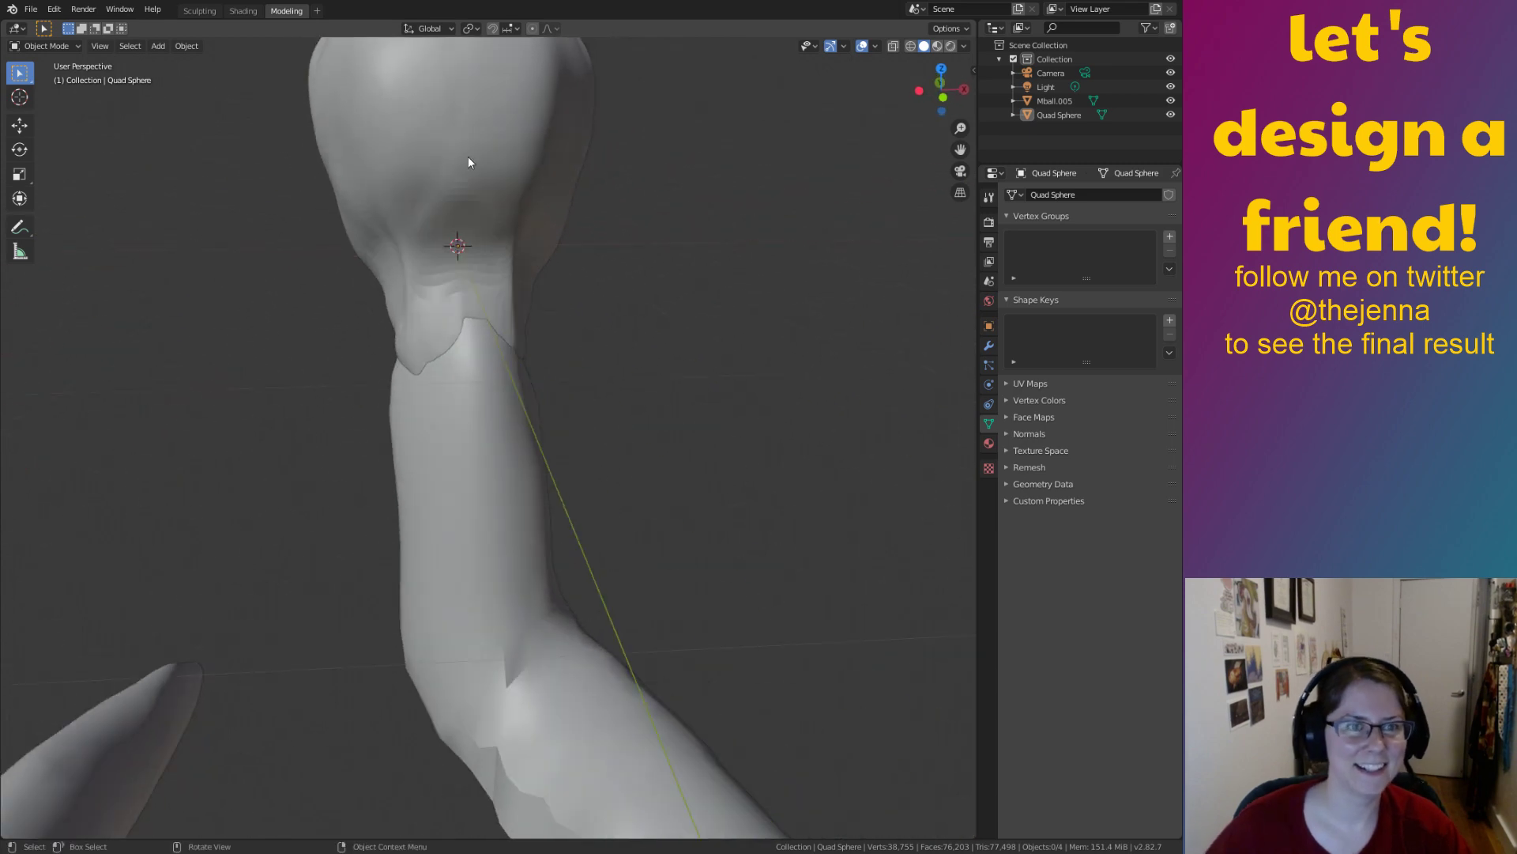
In the Sculpting workspace, smooth the head's rim at the nape, and switch the sculpted object to the body
click(197, 11)
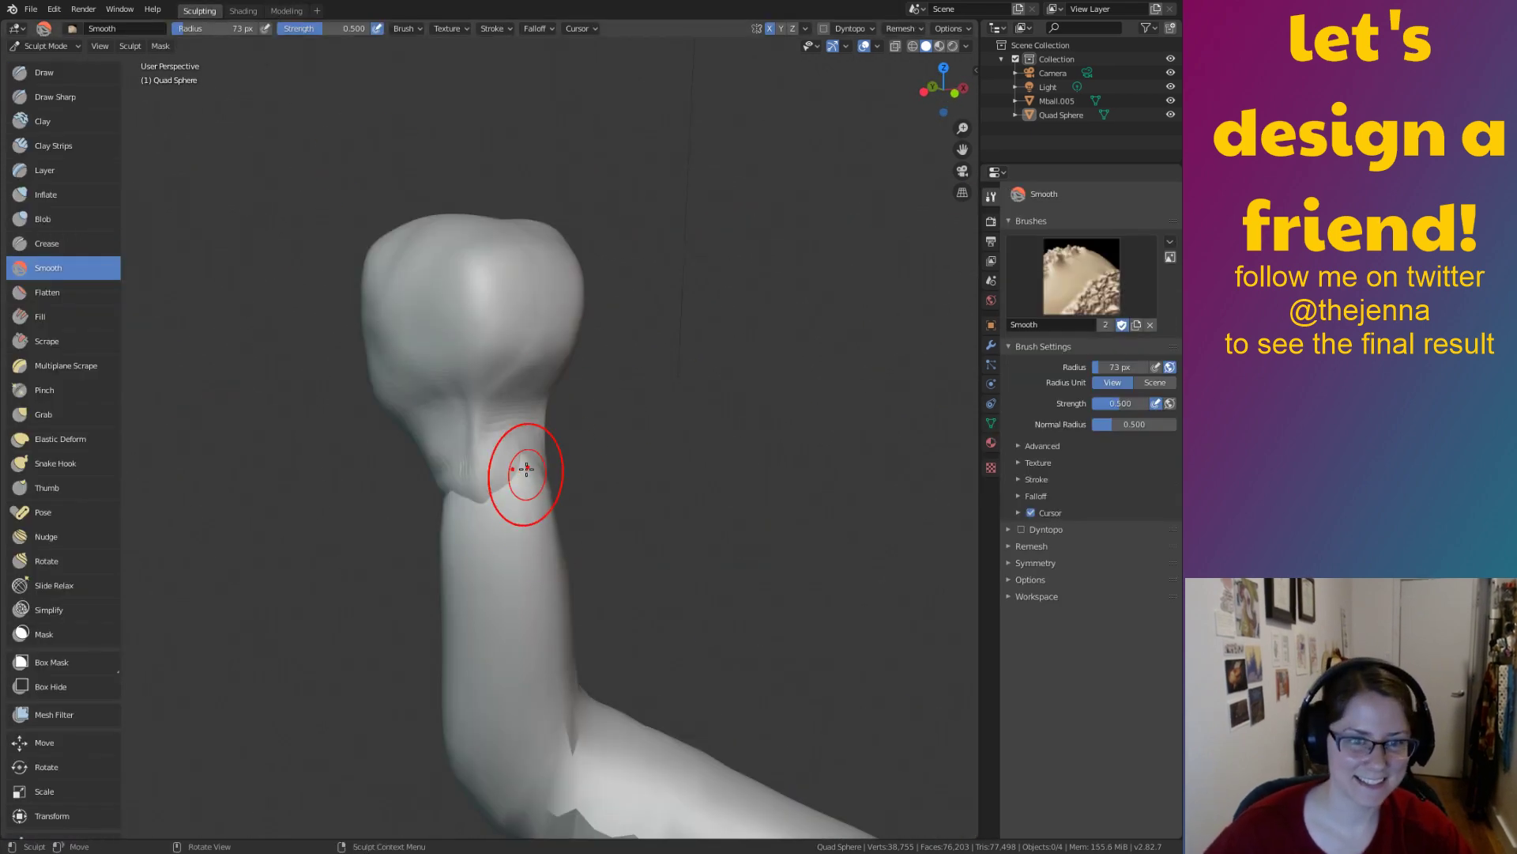
drag(526, 494, 533, 517)
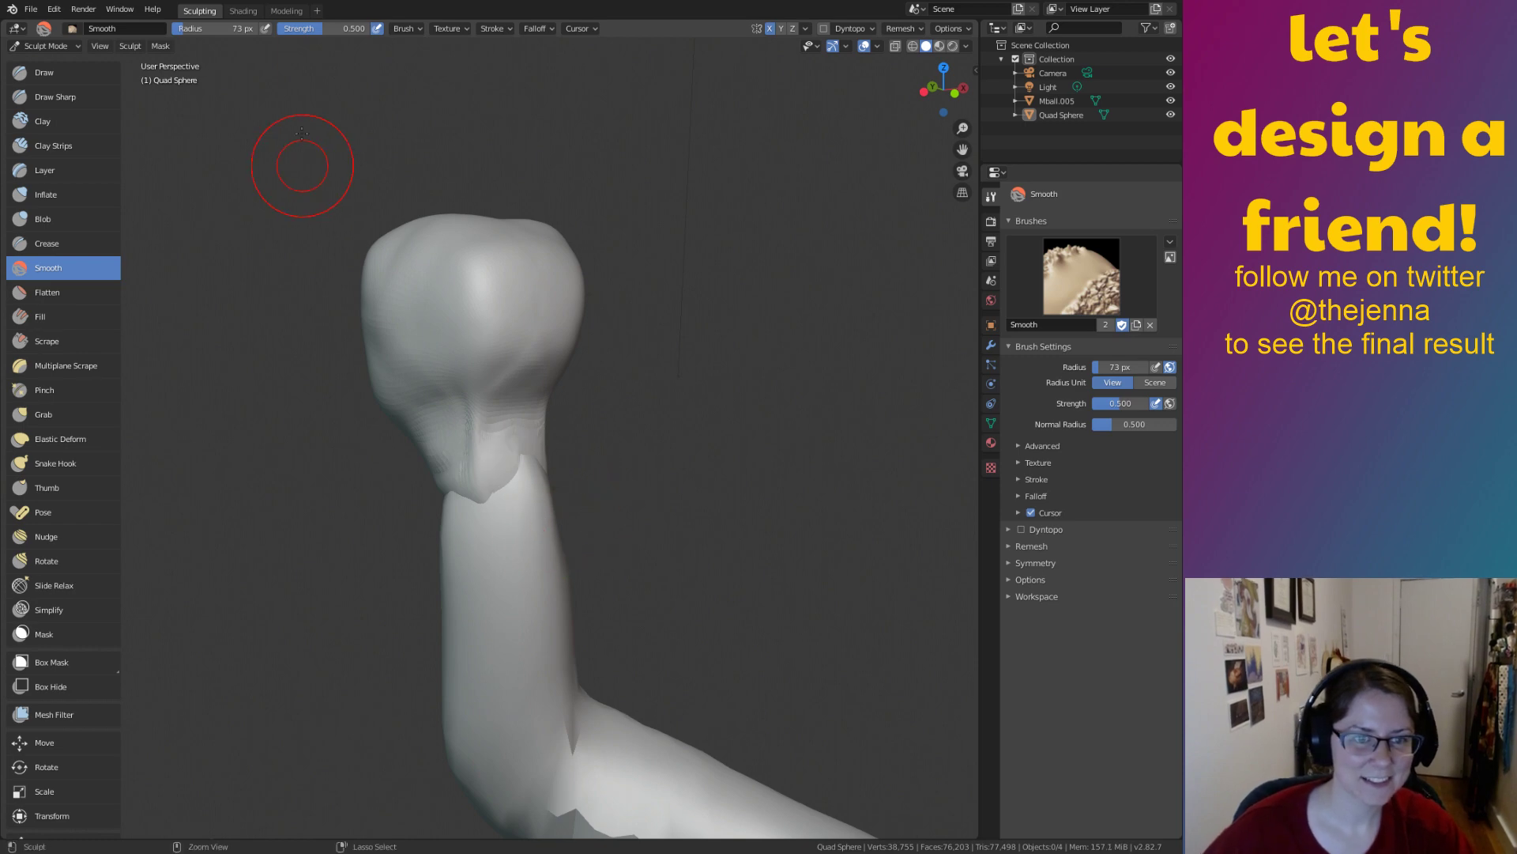
click(287, 11)
key(Tab)
click(483, 468)
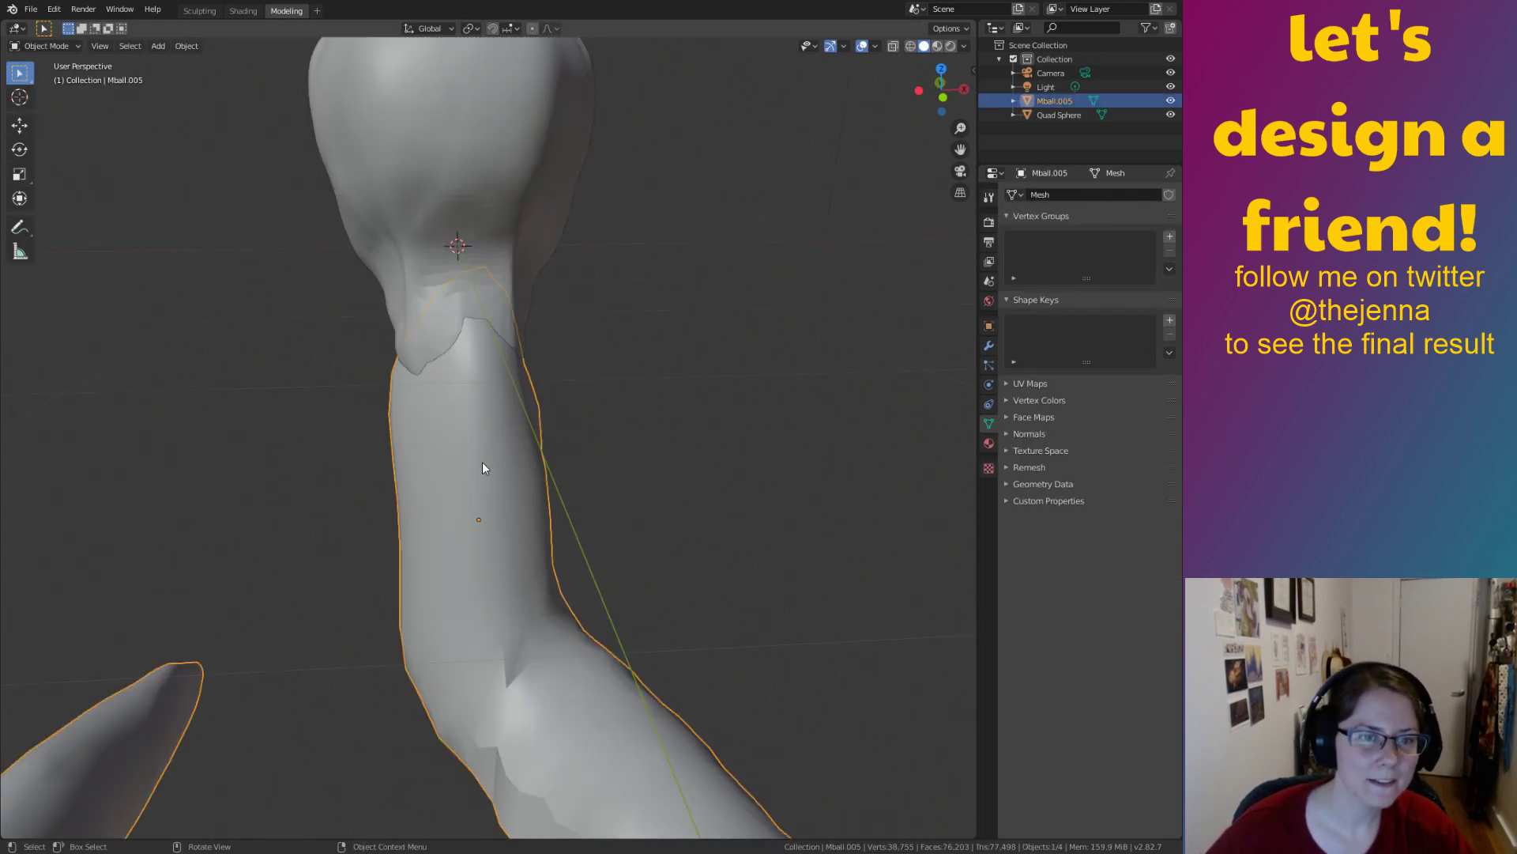
click(200, 11)
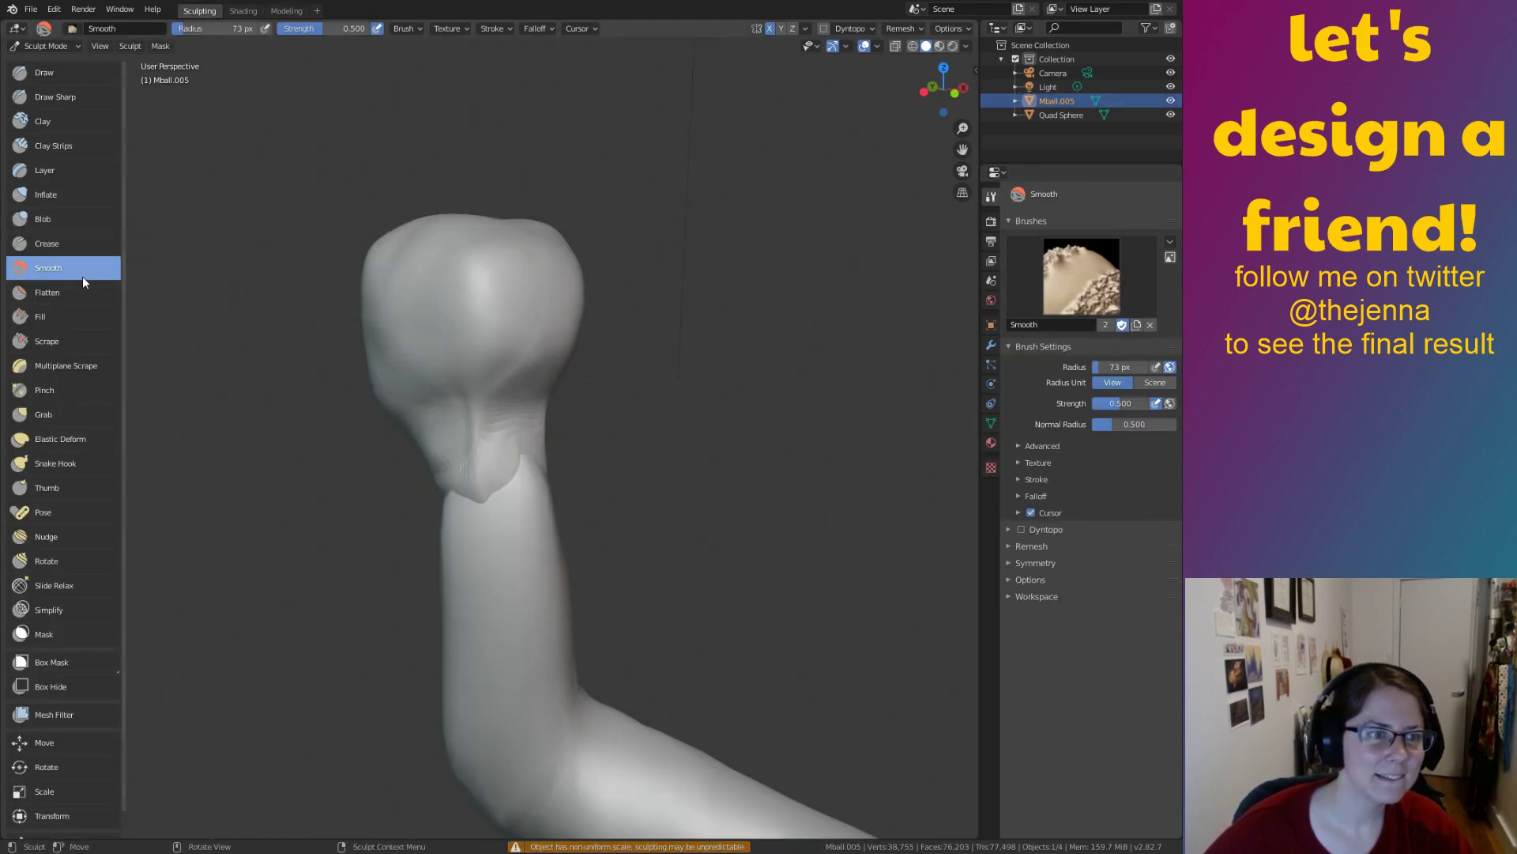
Smooth the body's upper neck below the head with the Smooth brush, working around the back and both sides
middle_drag(632, 561, 543, 592)
mouse_move(677, 637)
middle_down()
mouse_move(543, 626)
mouse_move(605, 575)
mouse_move(570, 512)
middle_up()
drag(555, 491, 543, 620)
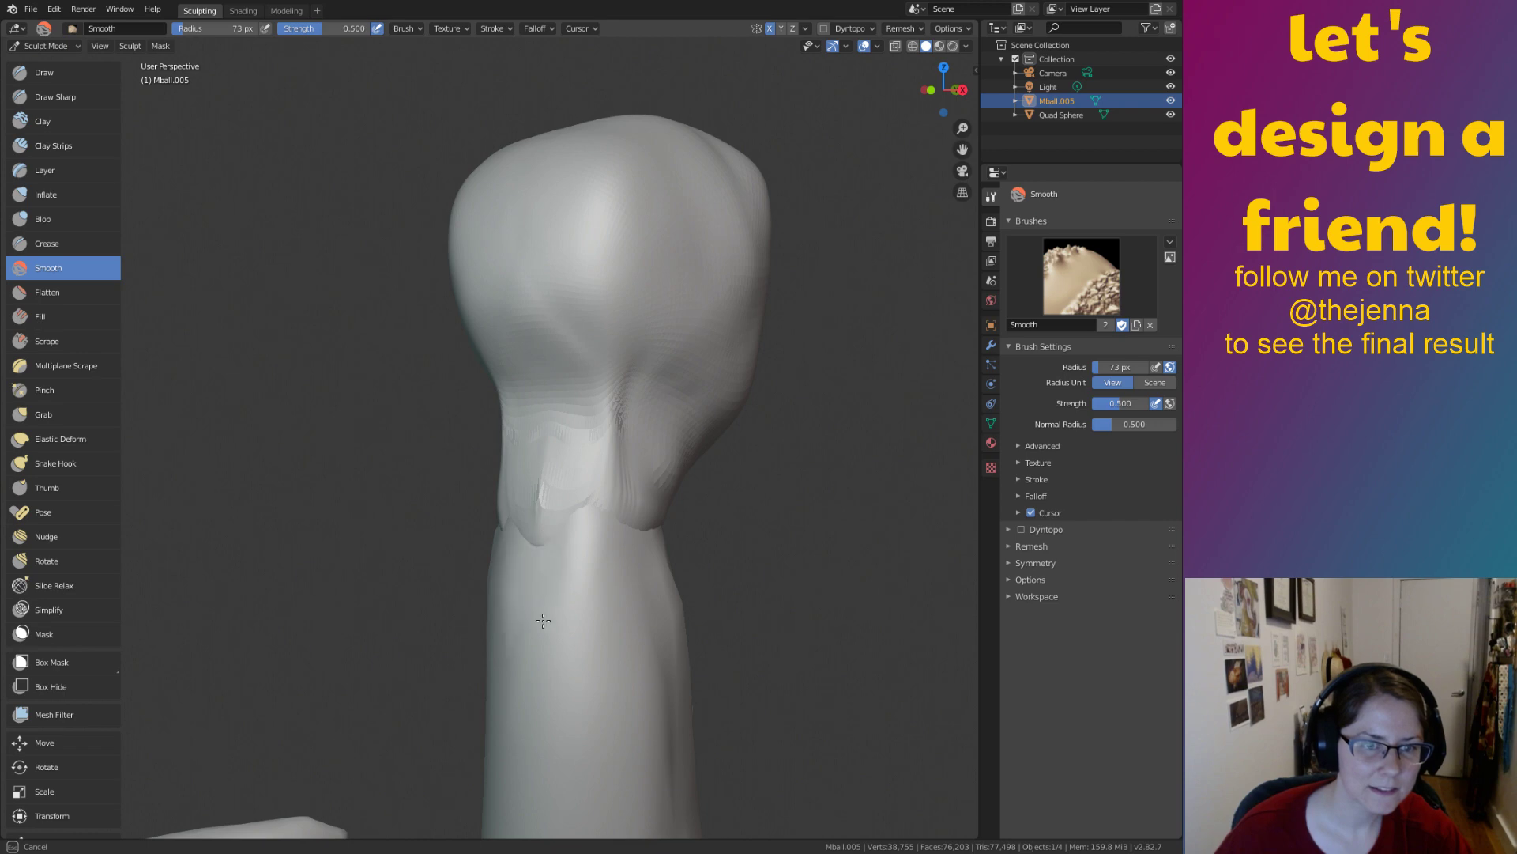
drag(534, 766, 541, 723)
mouse_move(545, 716)
middle_down()
mouse_move(614, 704)
mouse_move(667, 671)
middle_up()
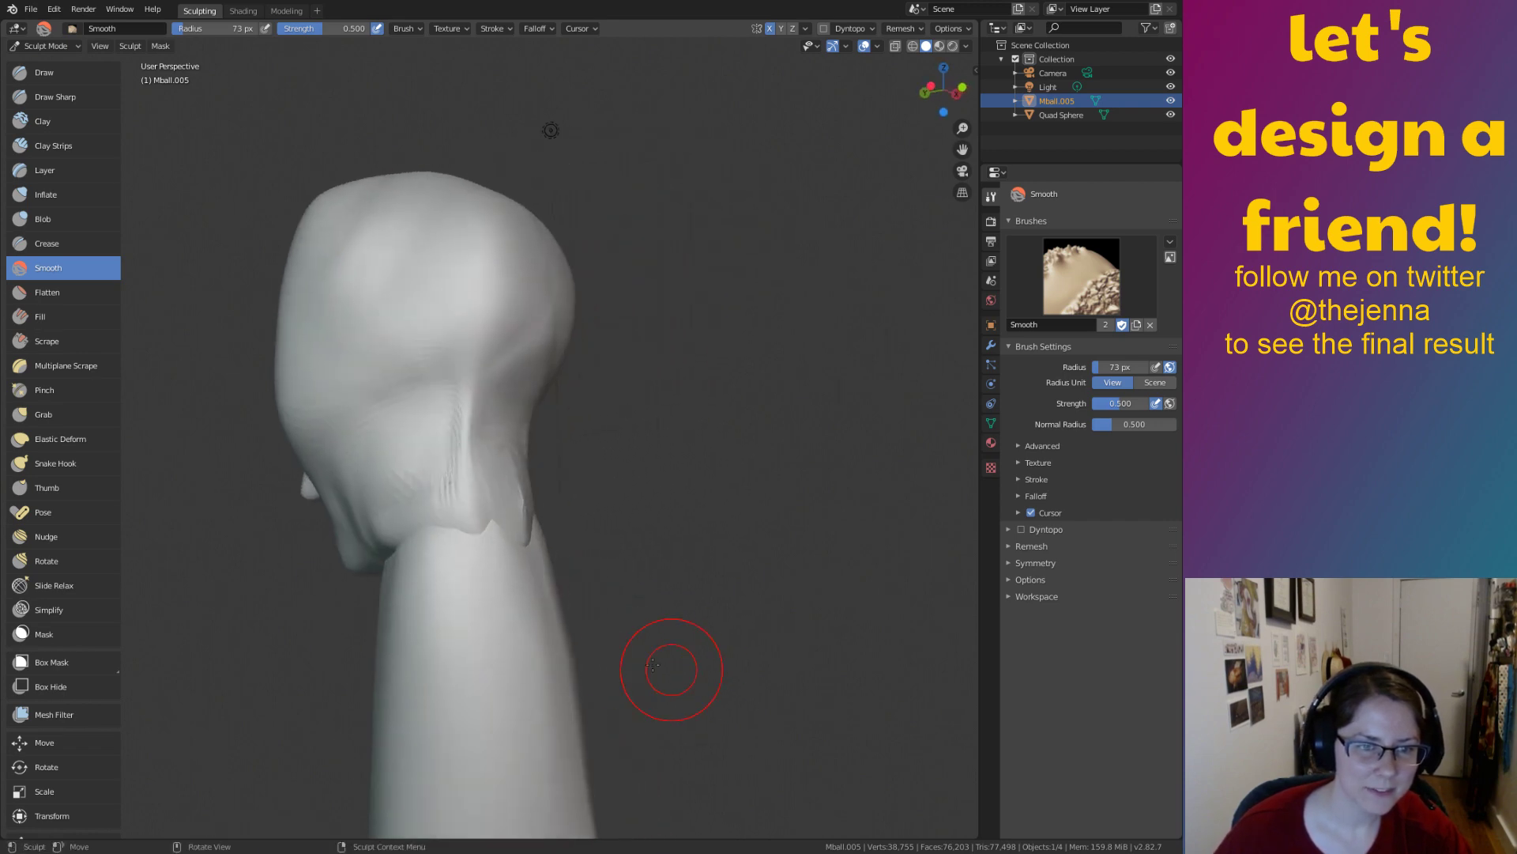
drag(400, 504, 448, 512)
middle_drag(616, 528, 490, 532)
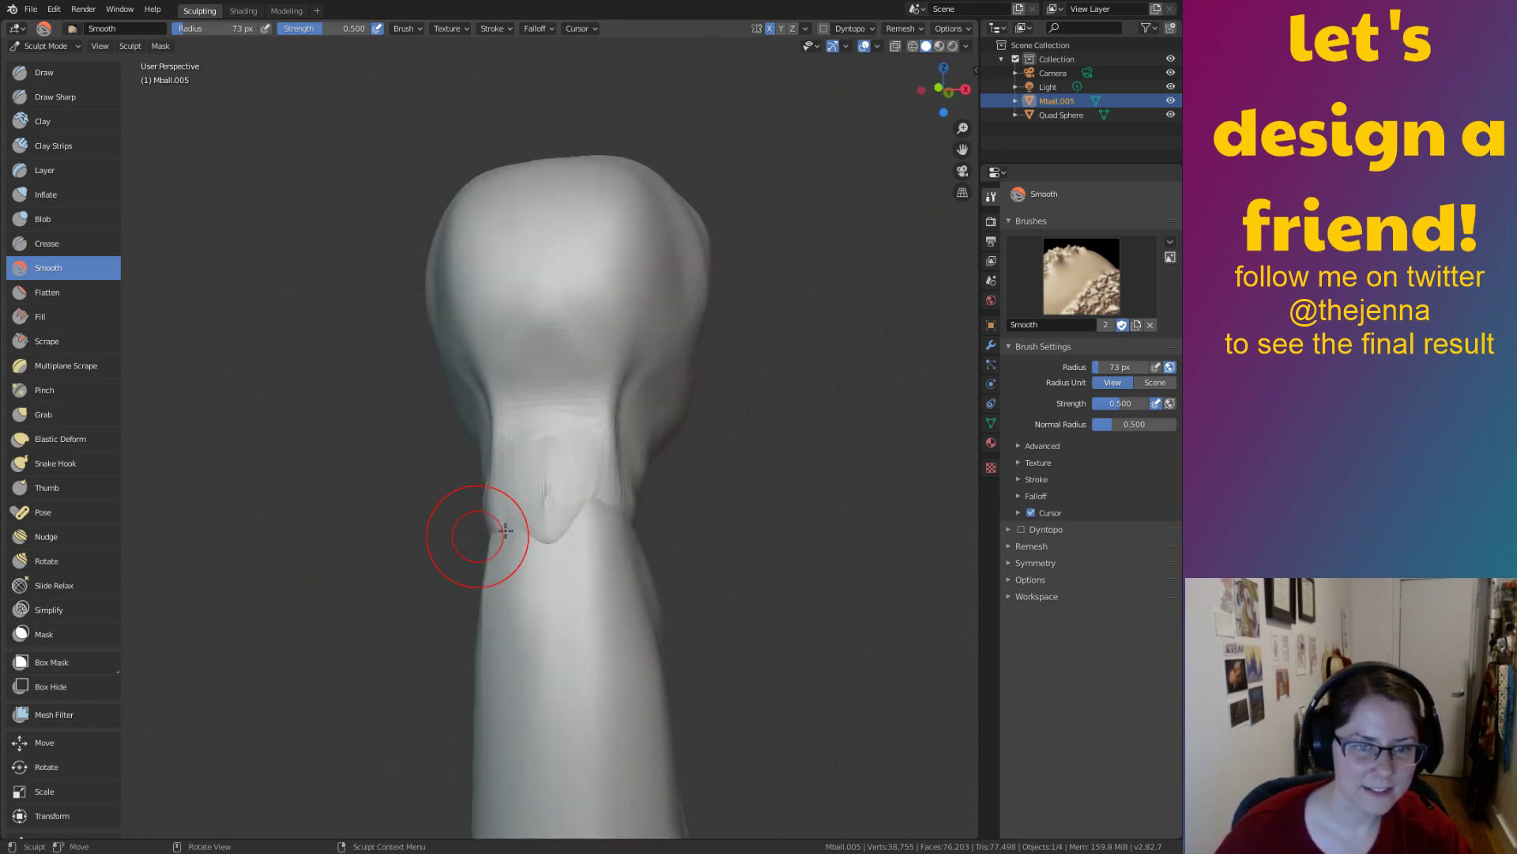
drag(636, 506, 615, 739)
middle_drag(608, 695, 479, 650)
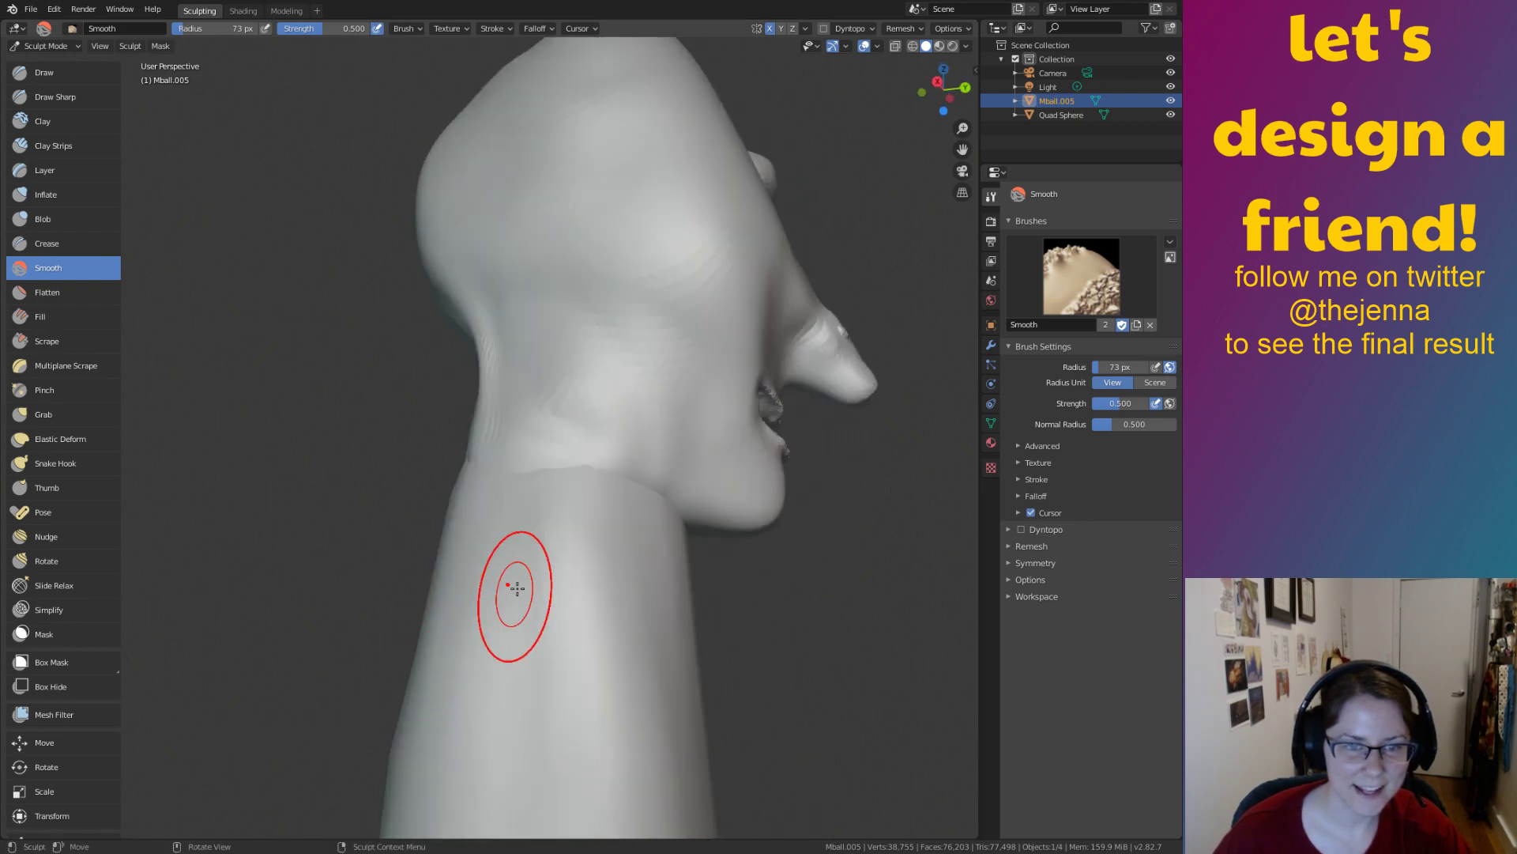
drag(515, 592, 562, 584)
drag(545, 461, 525, 677)
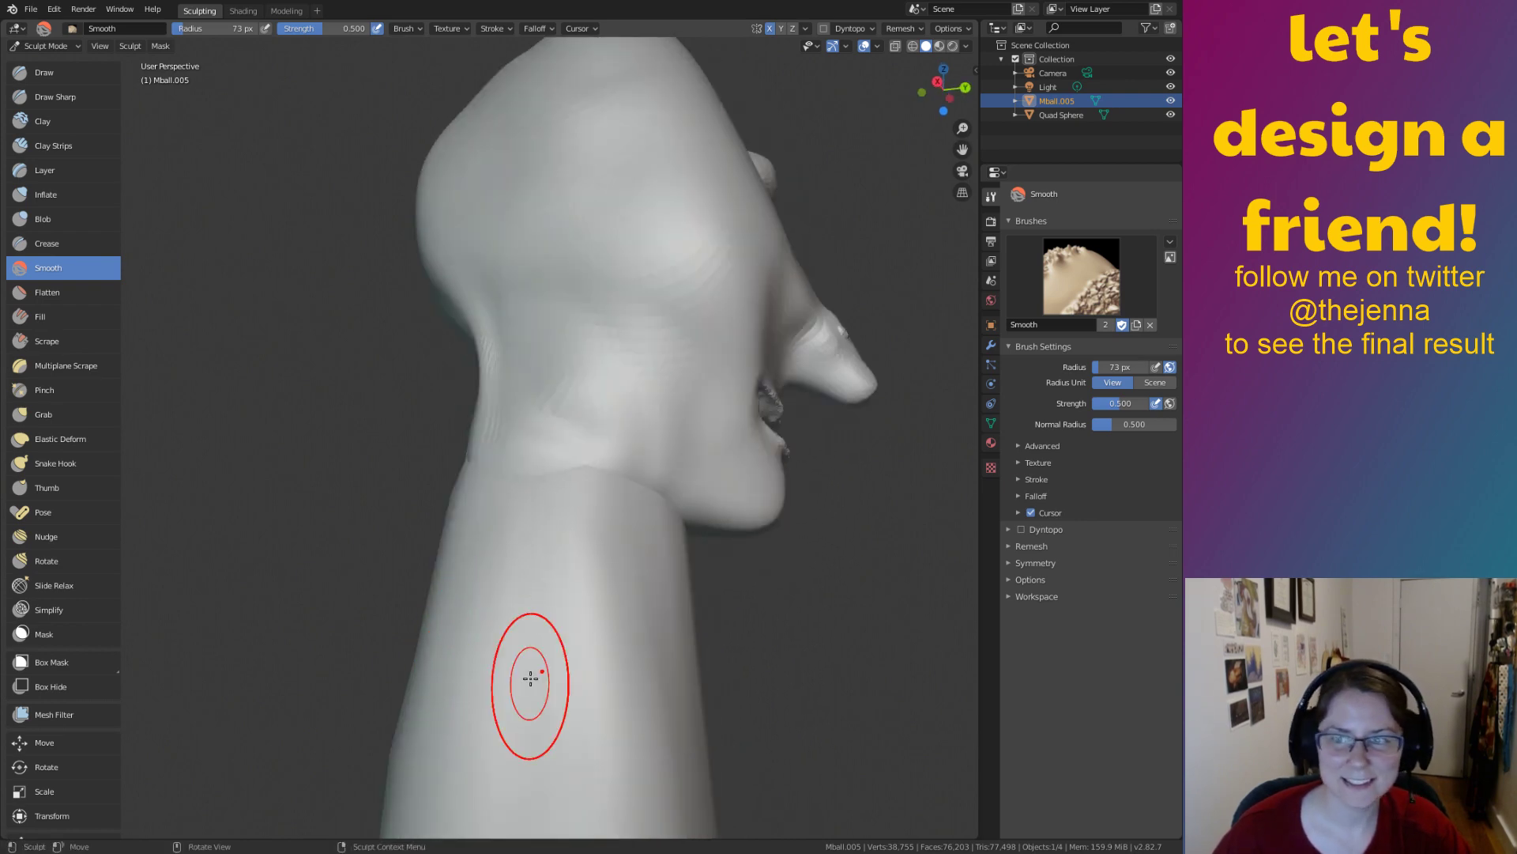
middle_drag(525, 678, 684, 666)
Select the entire body mesh in Edit Mode and return to Sculpt Mode
key(Tab)
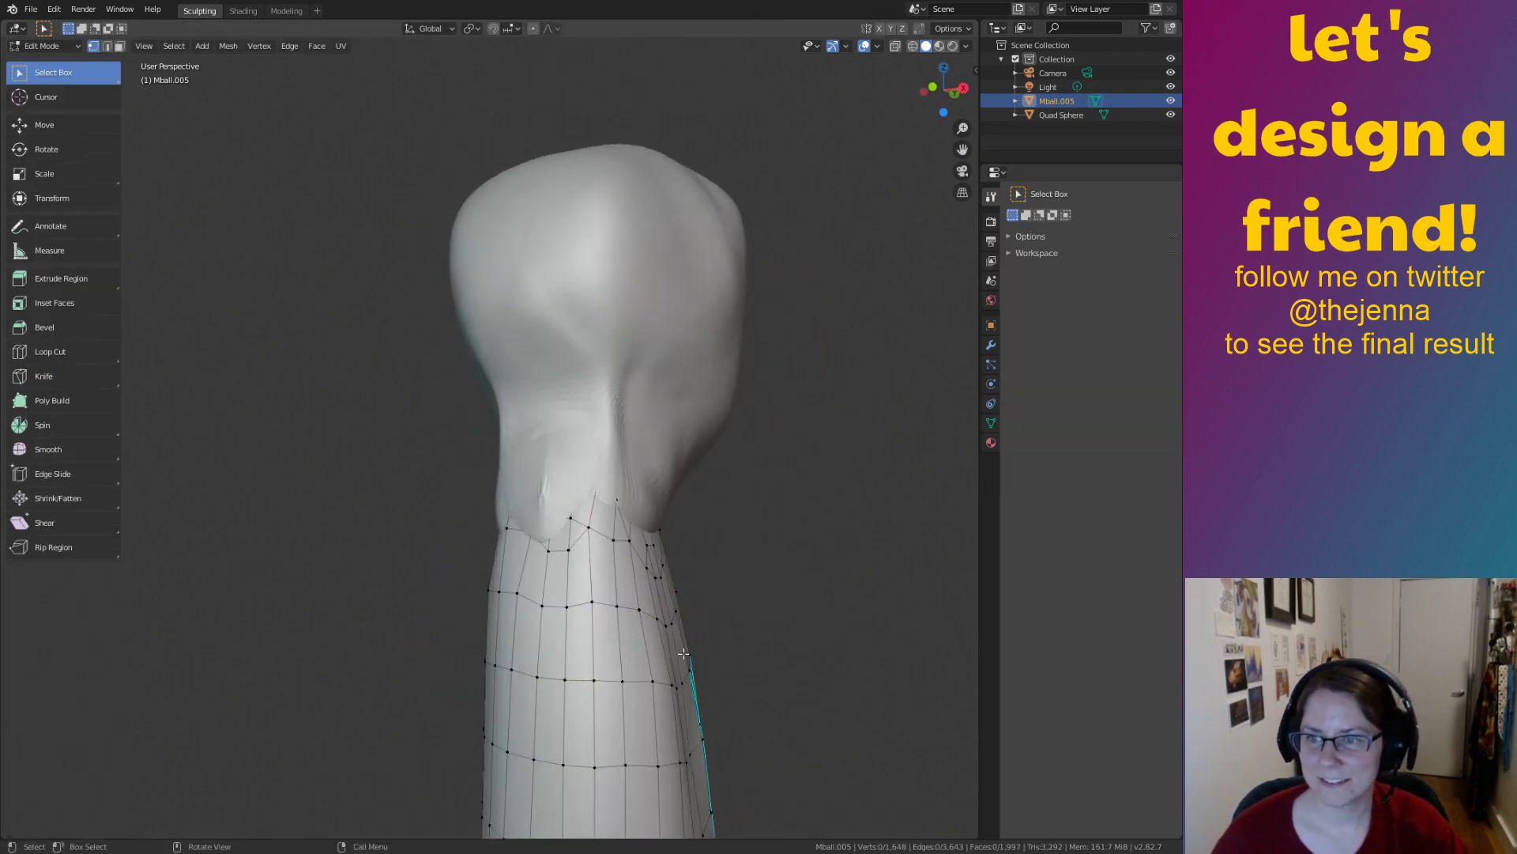
key(a)
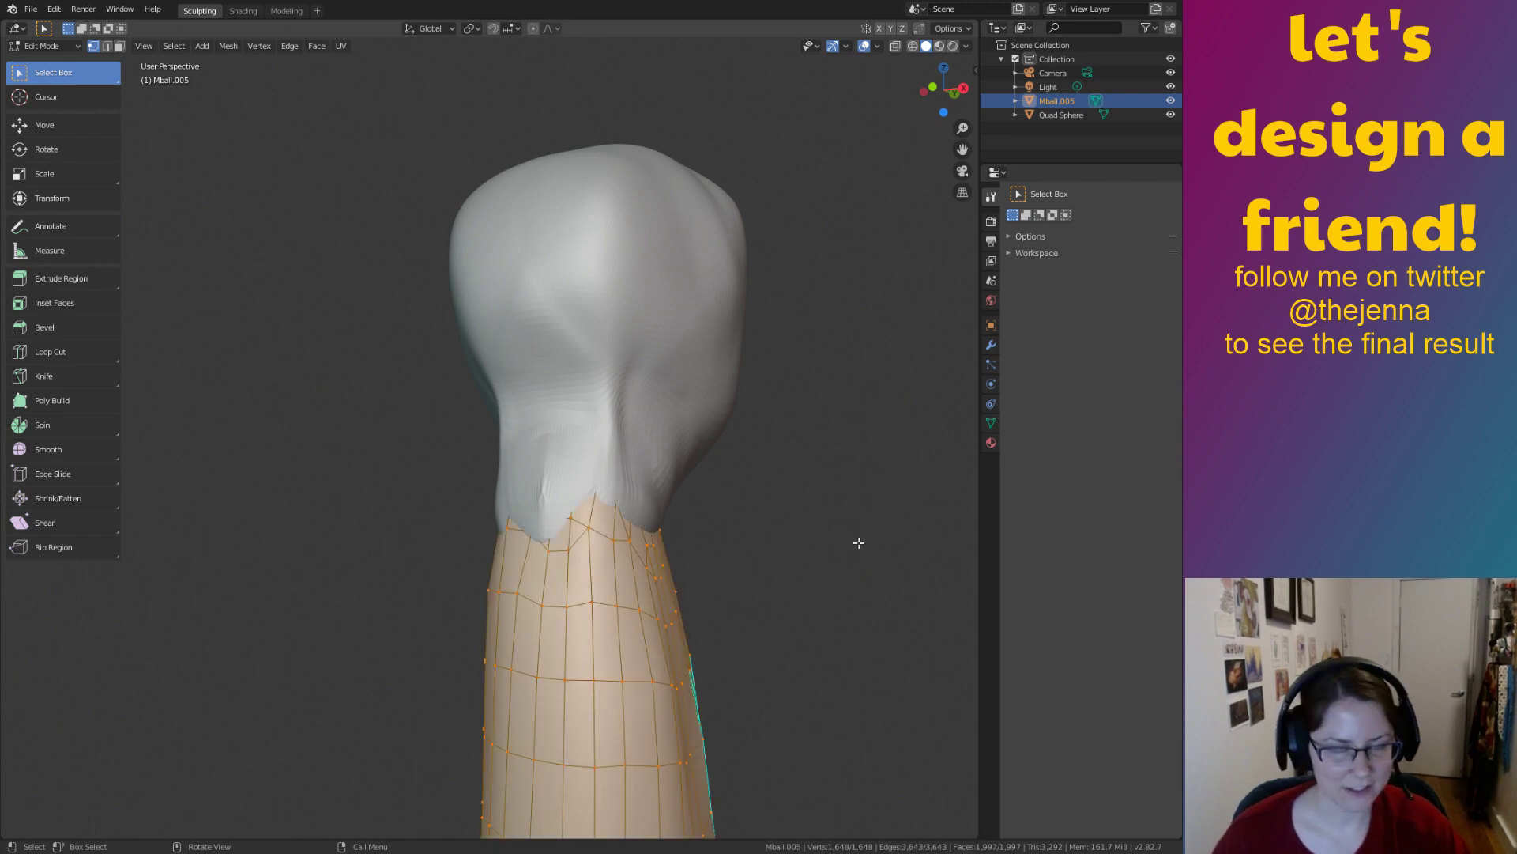
key(Tab)
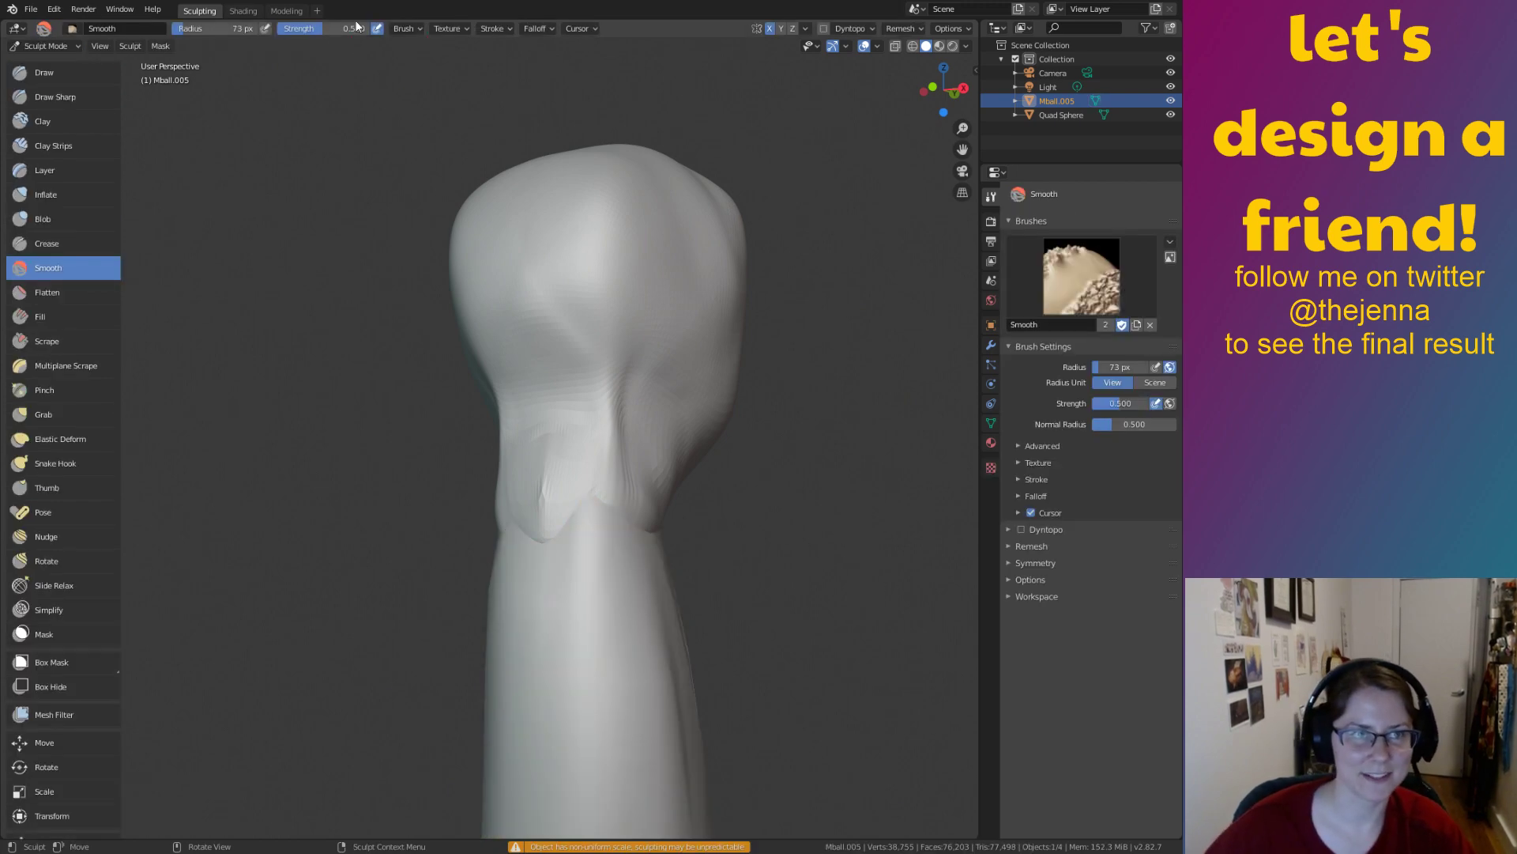
In the Modeling workspace, clear the object selection and select only the head
click(286, 10)
key(a)
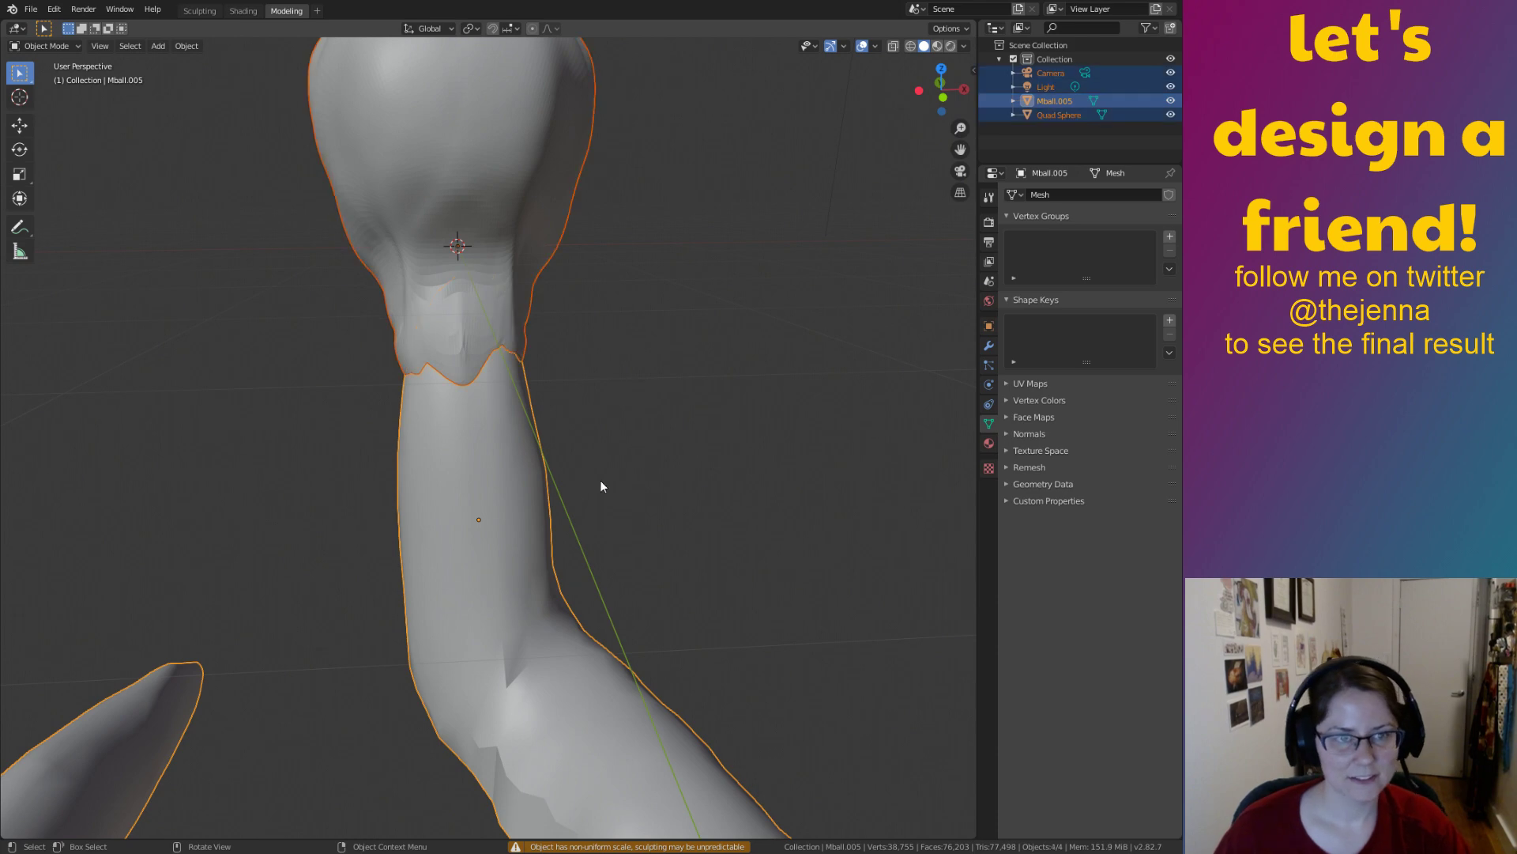
middle_drag(603, 488, 751, 466)
scroll(751, 466, down, 3)
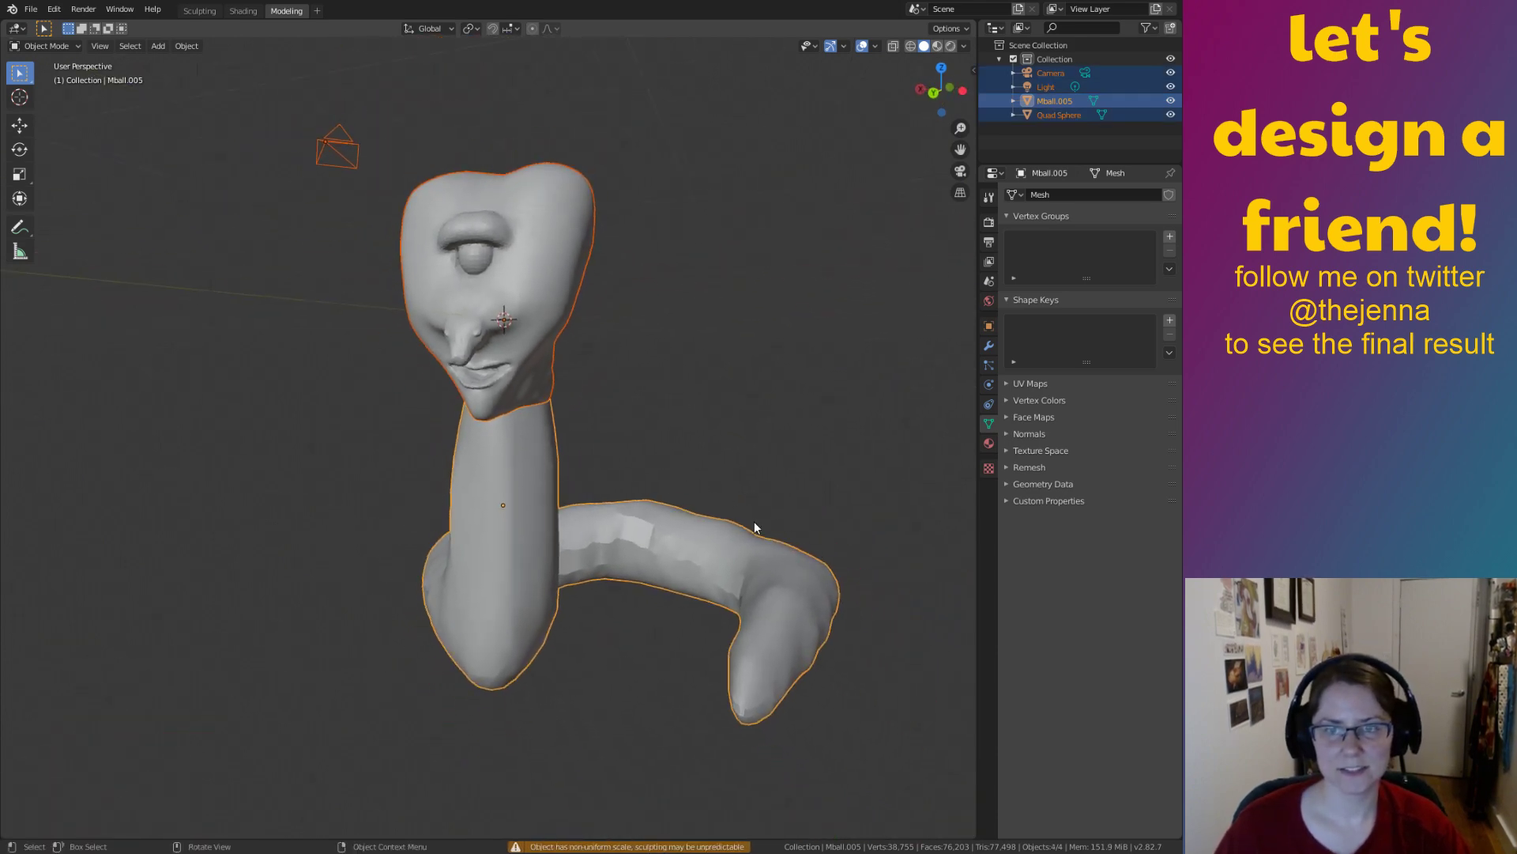
key(alt+a)
click(539, 301)
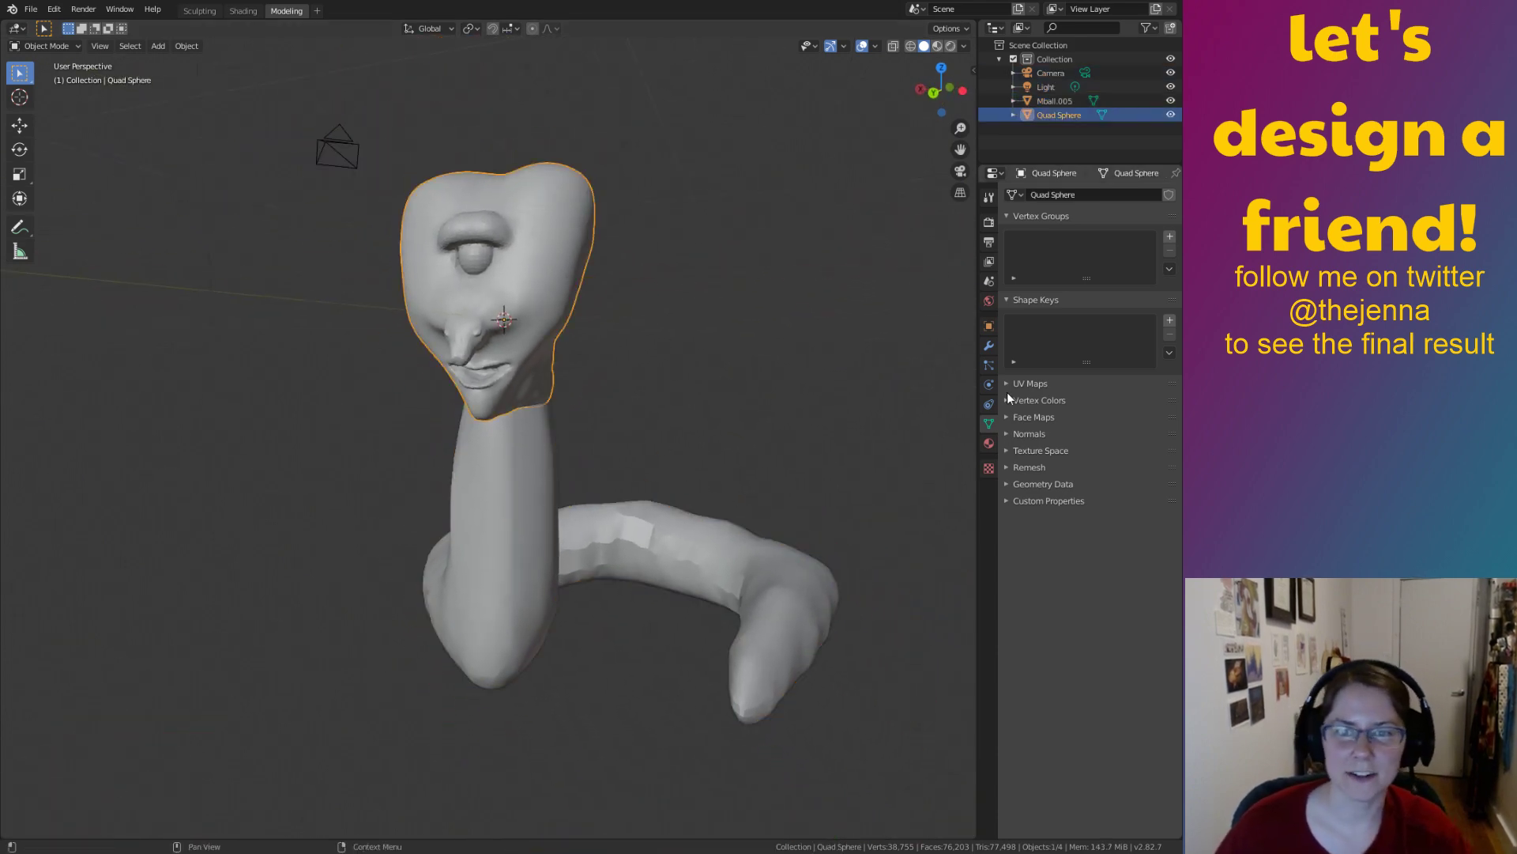
Look through the head's particle, physics, constraint, mesh data, material and texture properties for a way to merge meshes
click(989, 365)
click(988, 385)
click(988, 405)
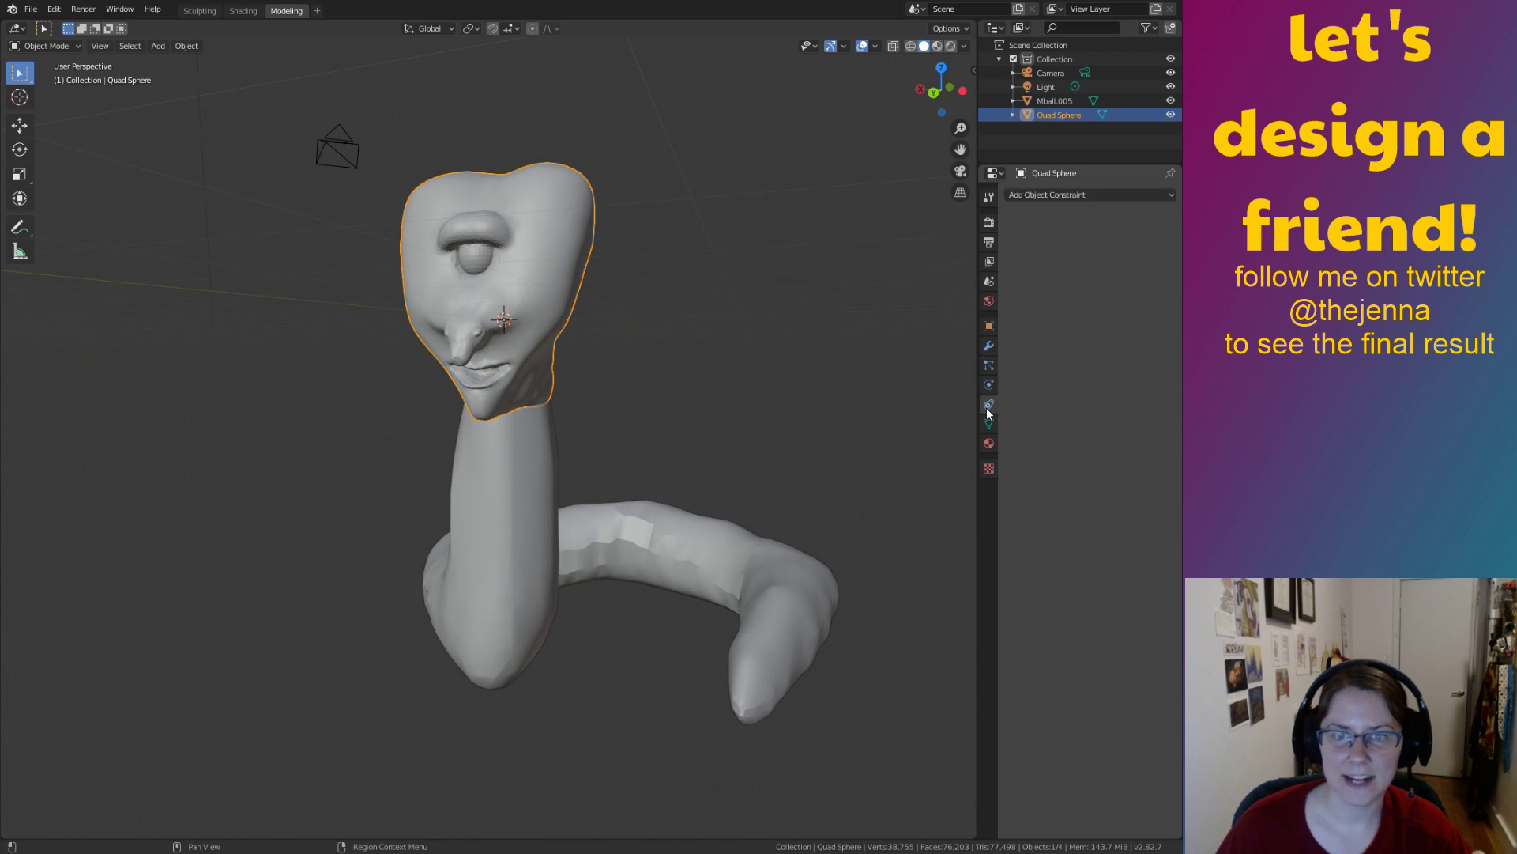
click(989, 426)
click(991, 443)
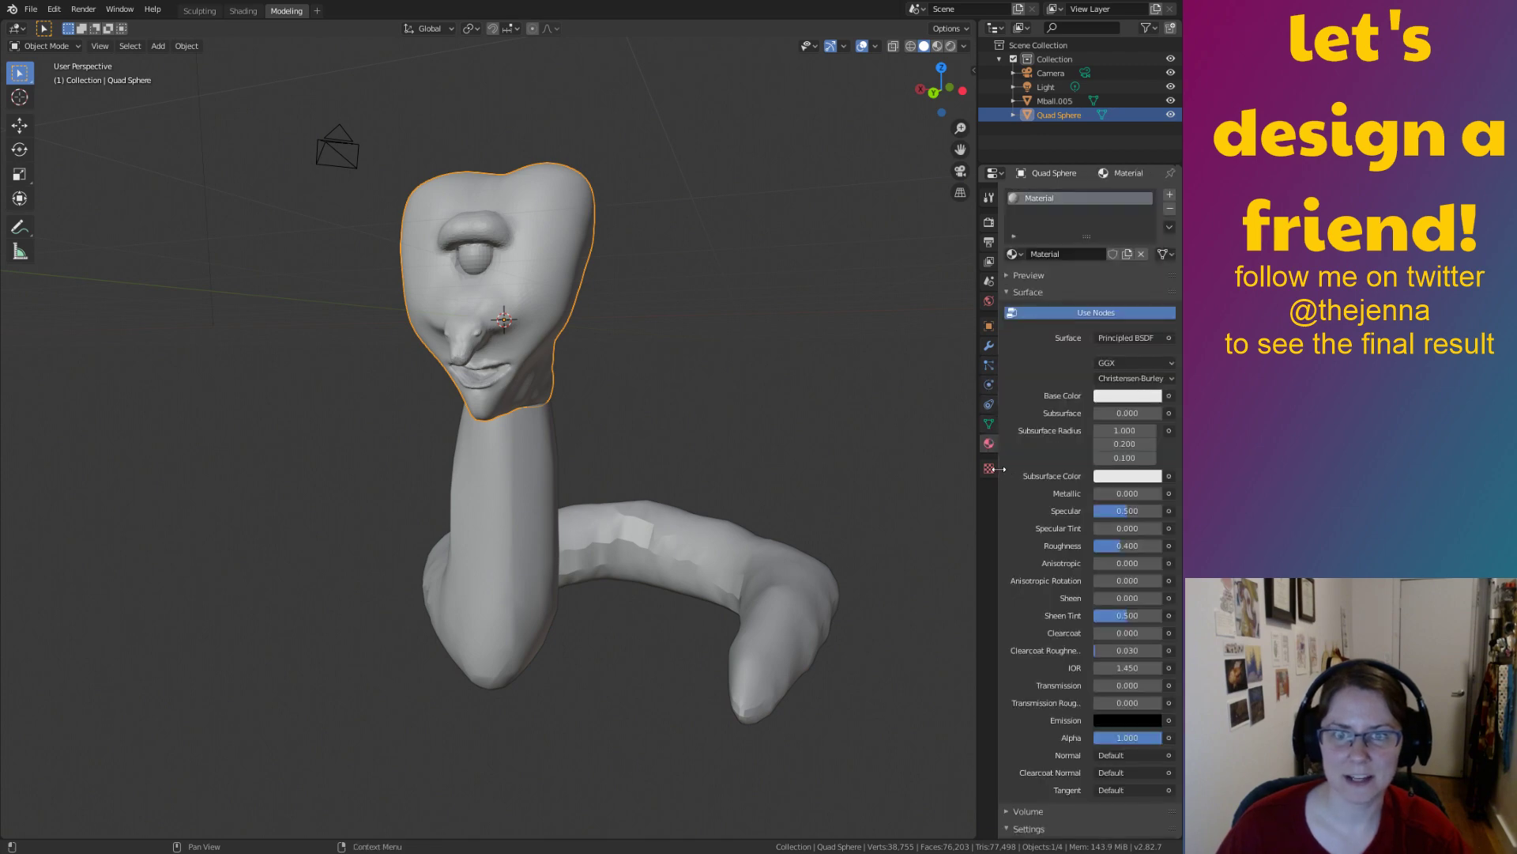
click(990, 469)
click(989, 406)
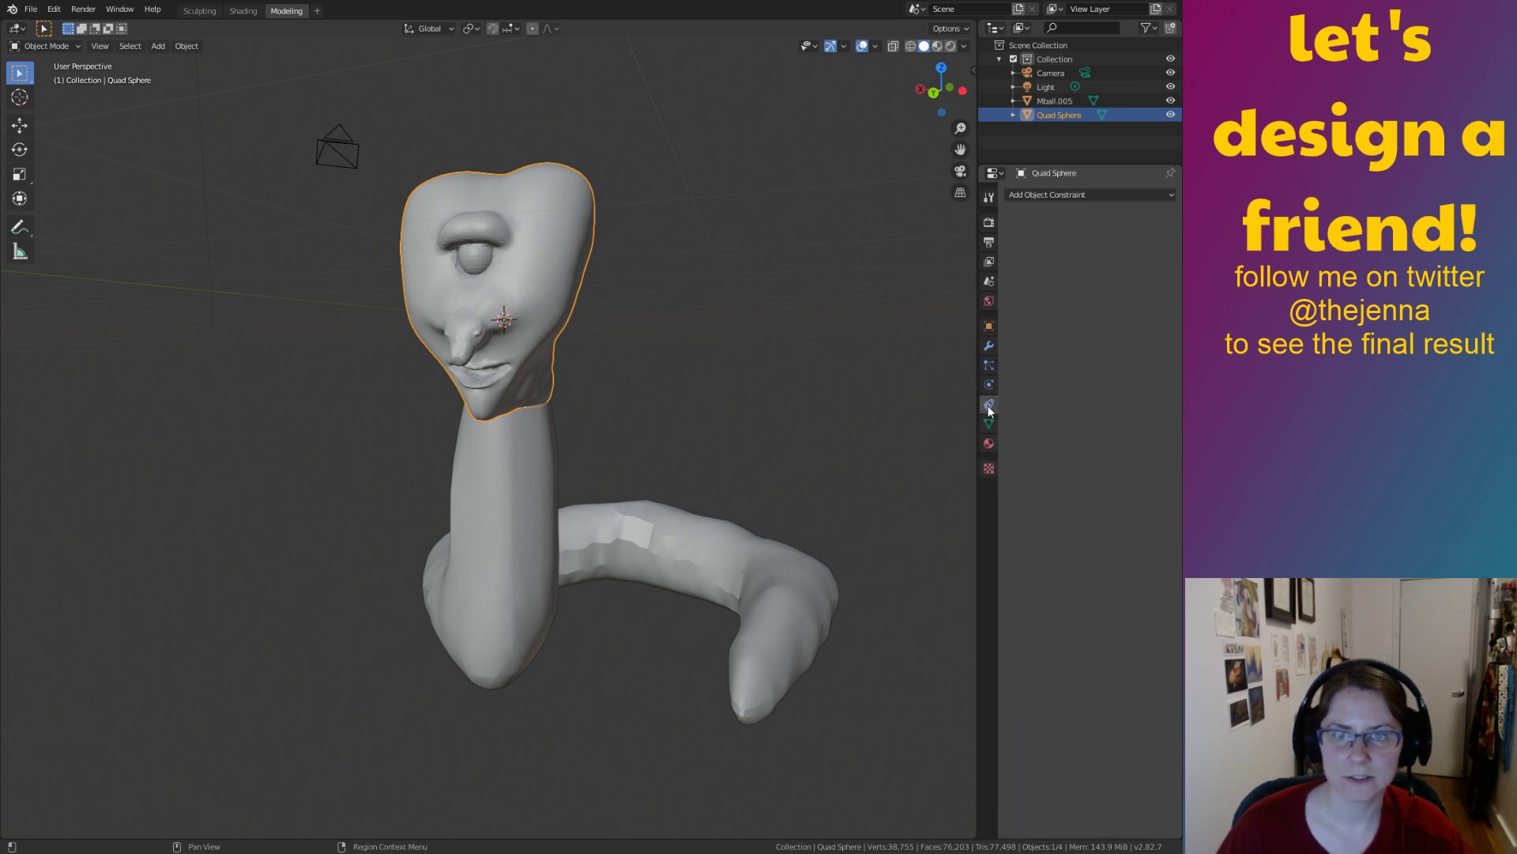
click(988, 384)
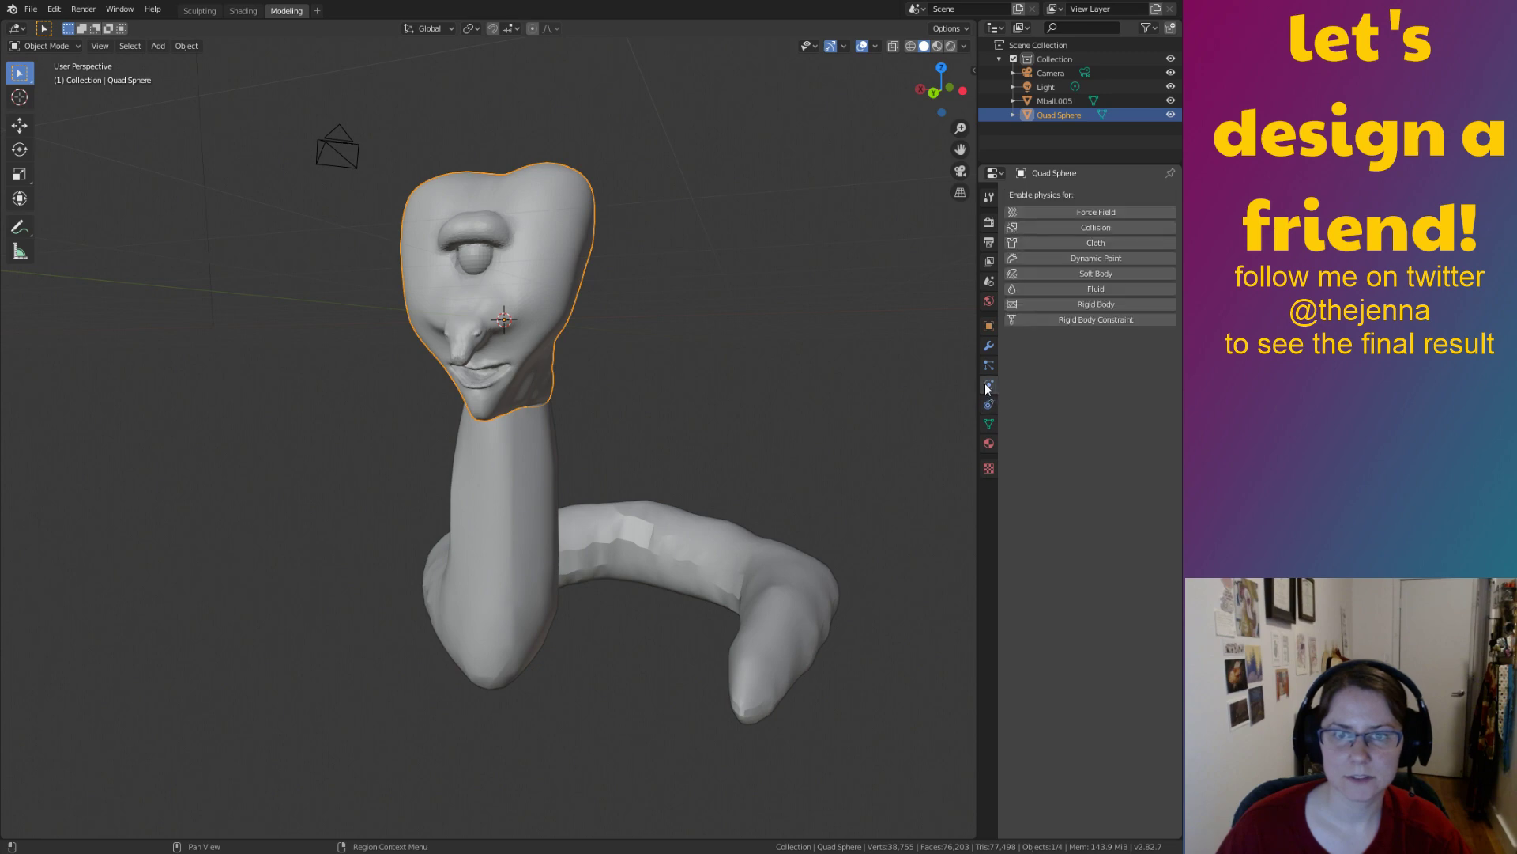
click(988, 367)
Add a Boolean modifier to the head with the body as its object and the operation set to Union
click(989, 345)
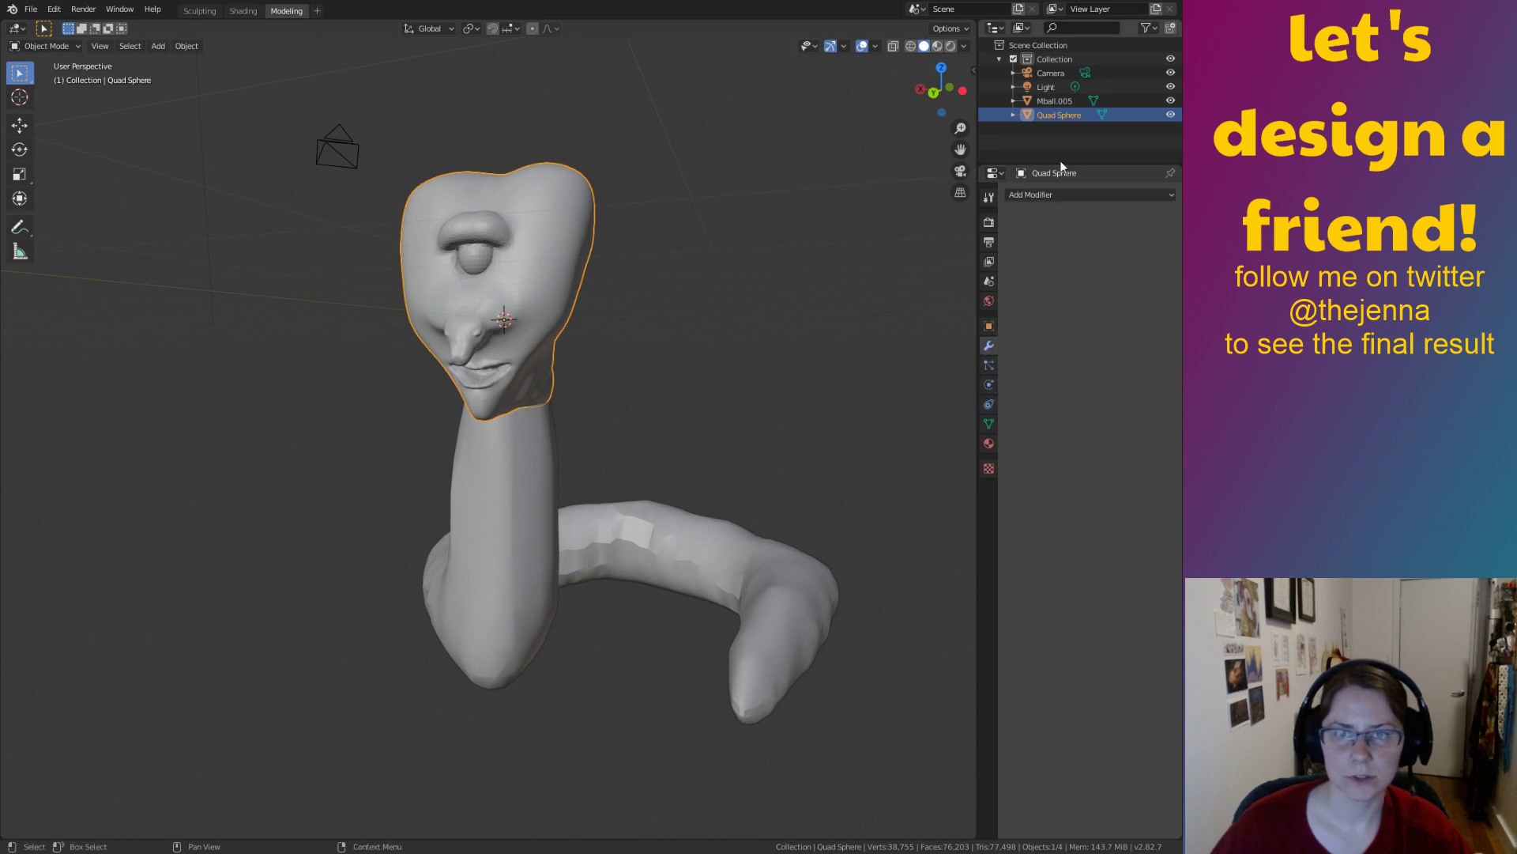
click(1056, 195)
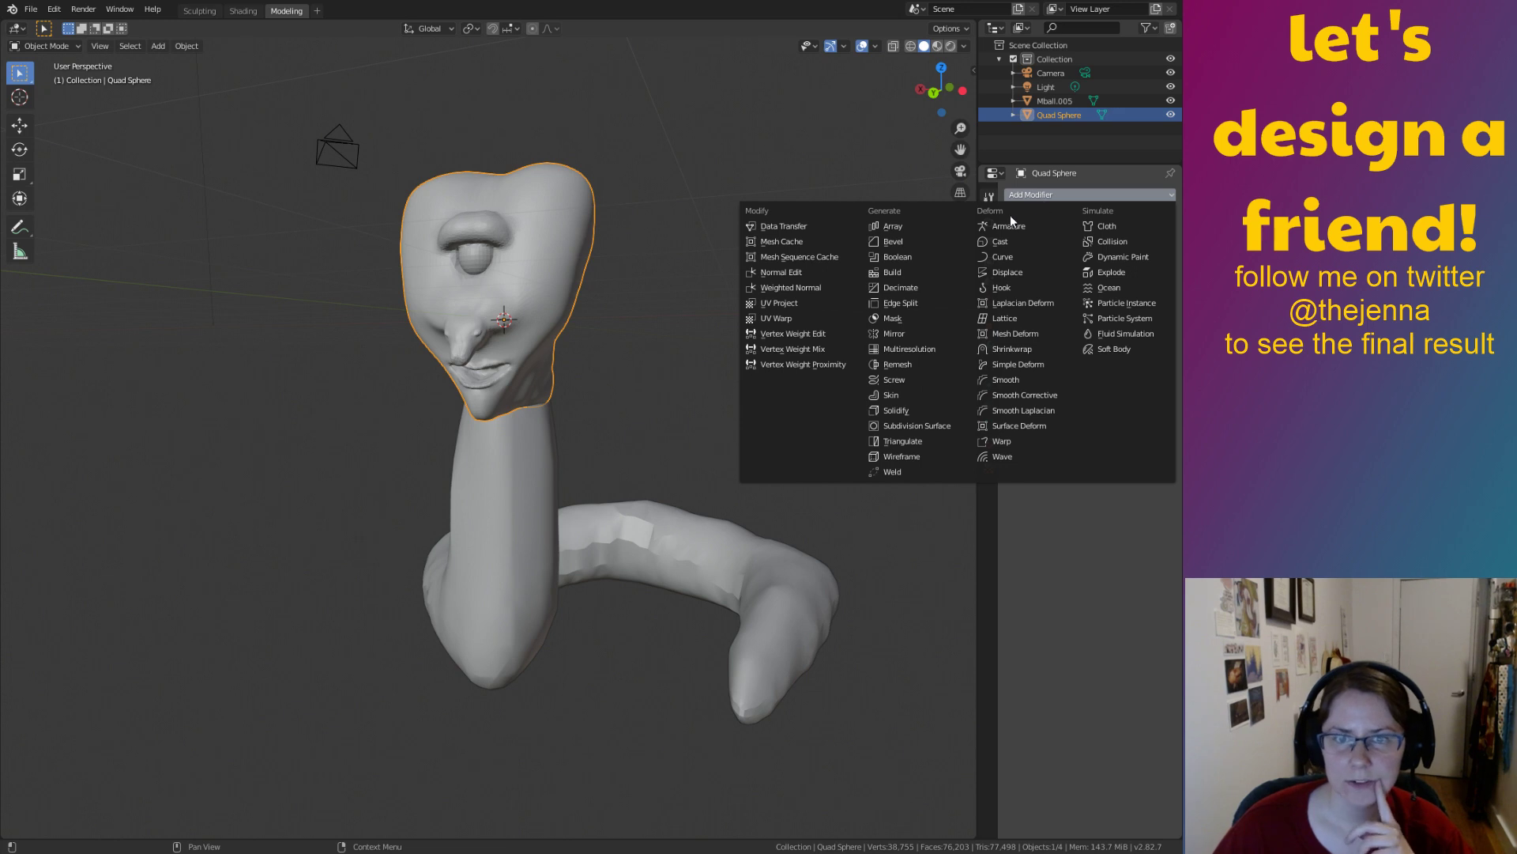
click(917, 256)
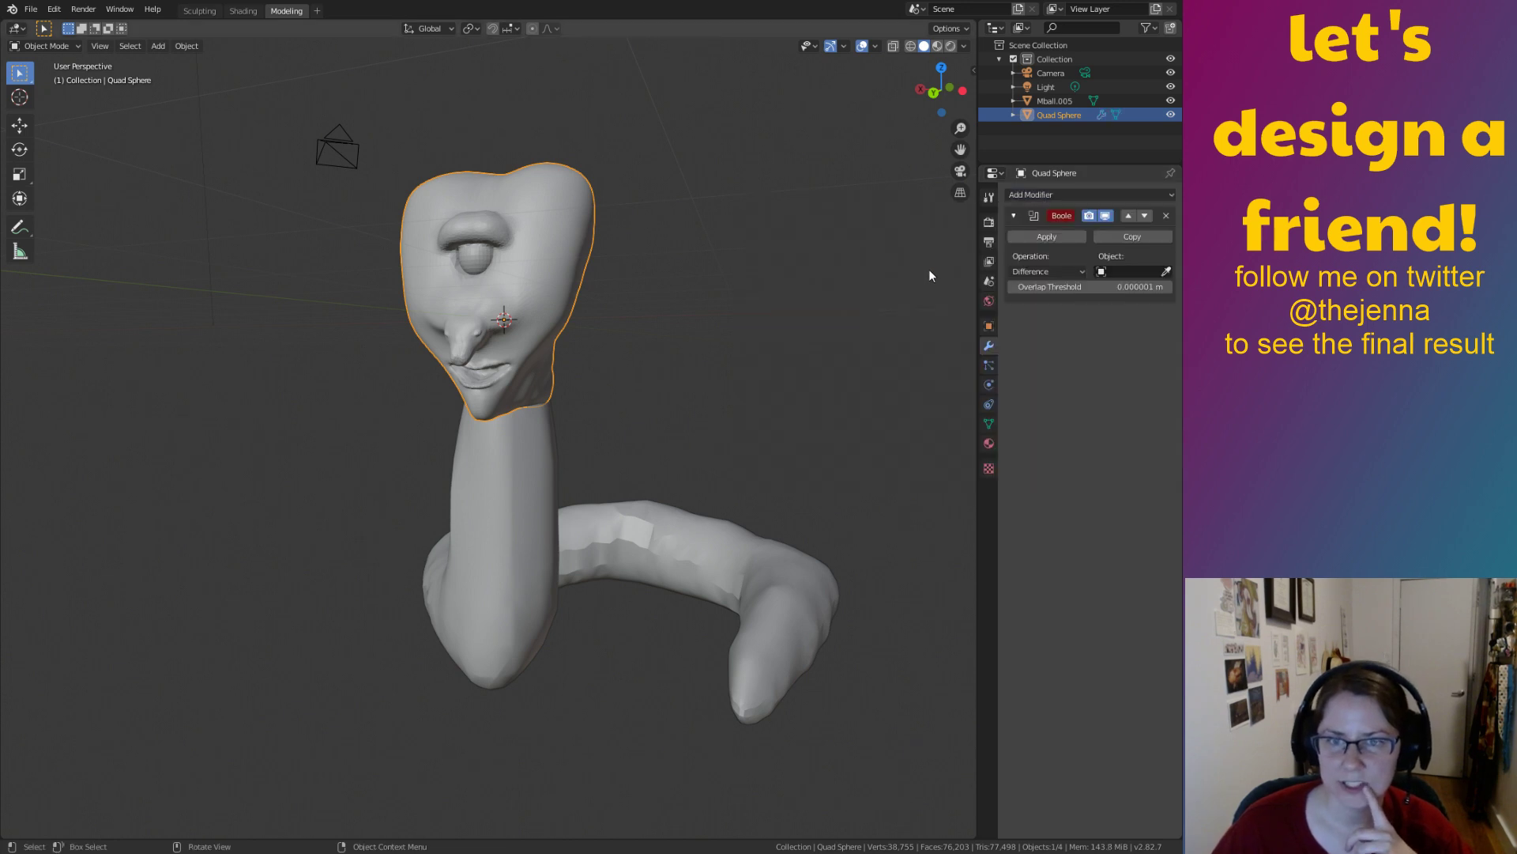
click(1167, 271)
click(535, 440)
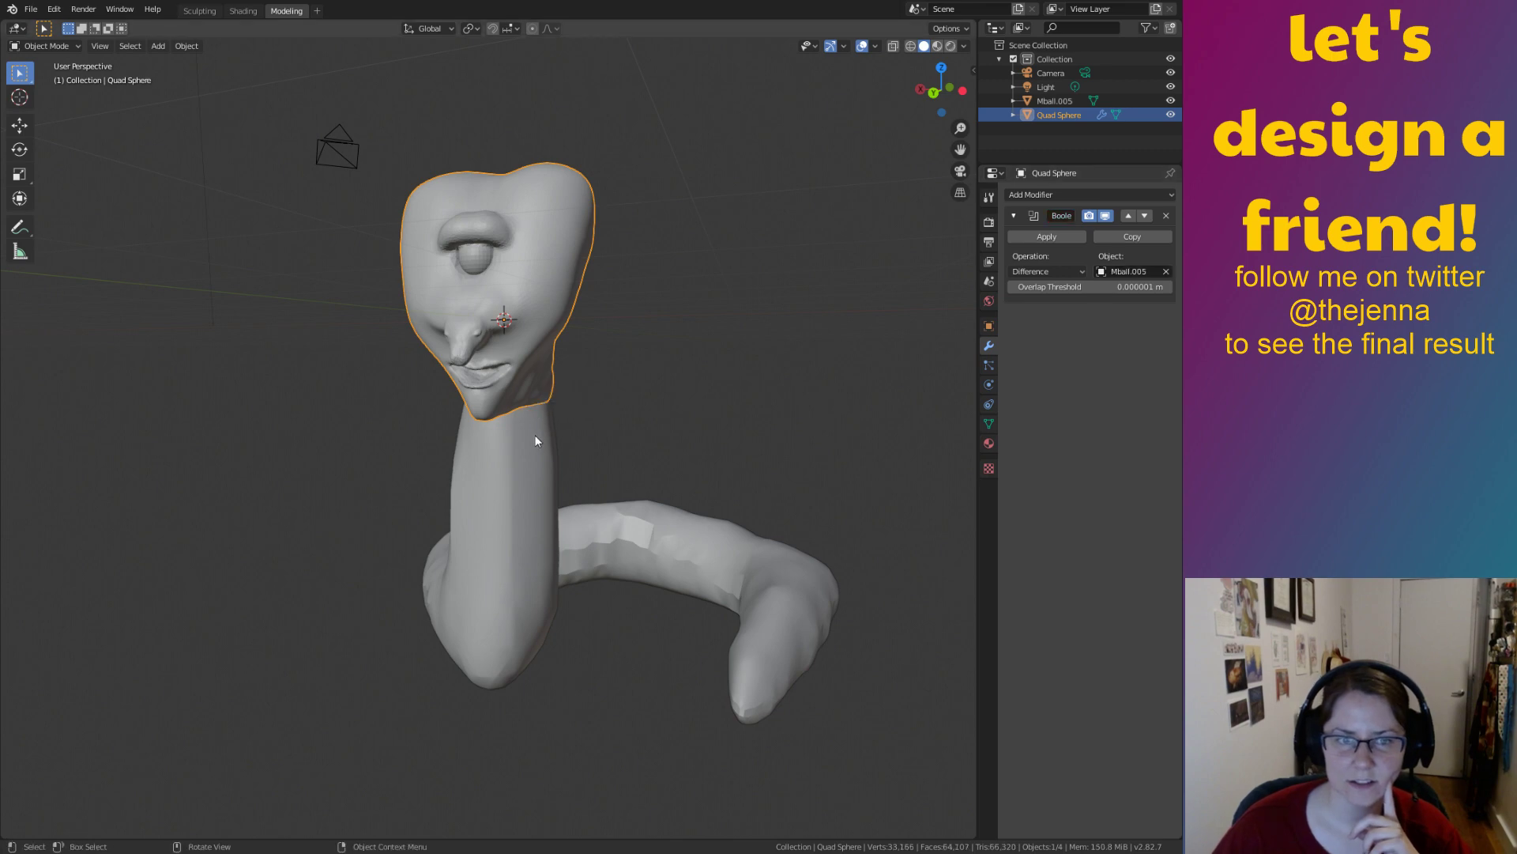
click(1062, 272)
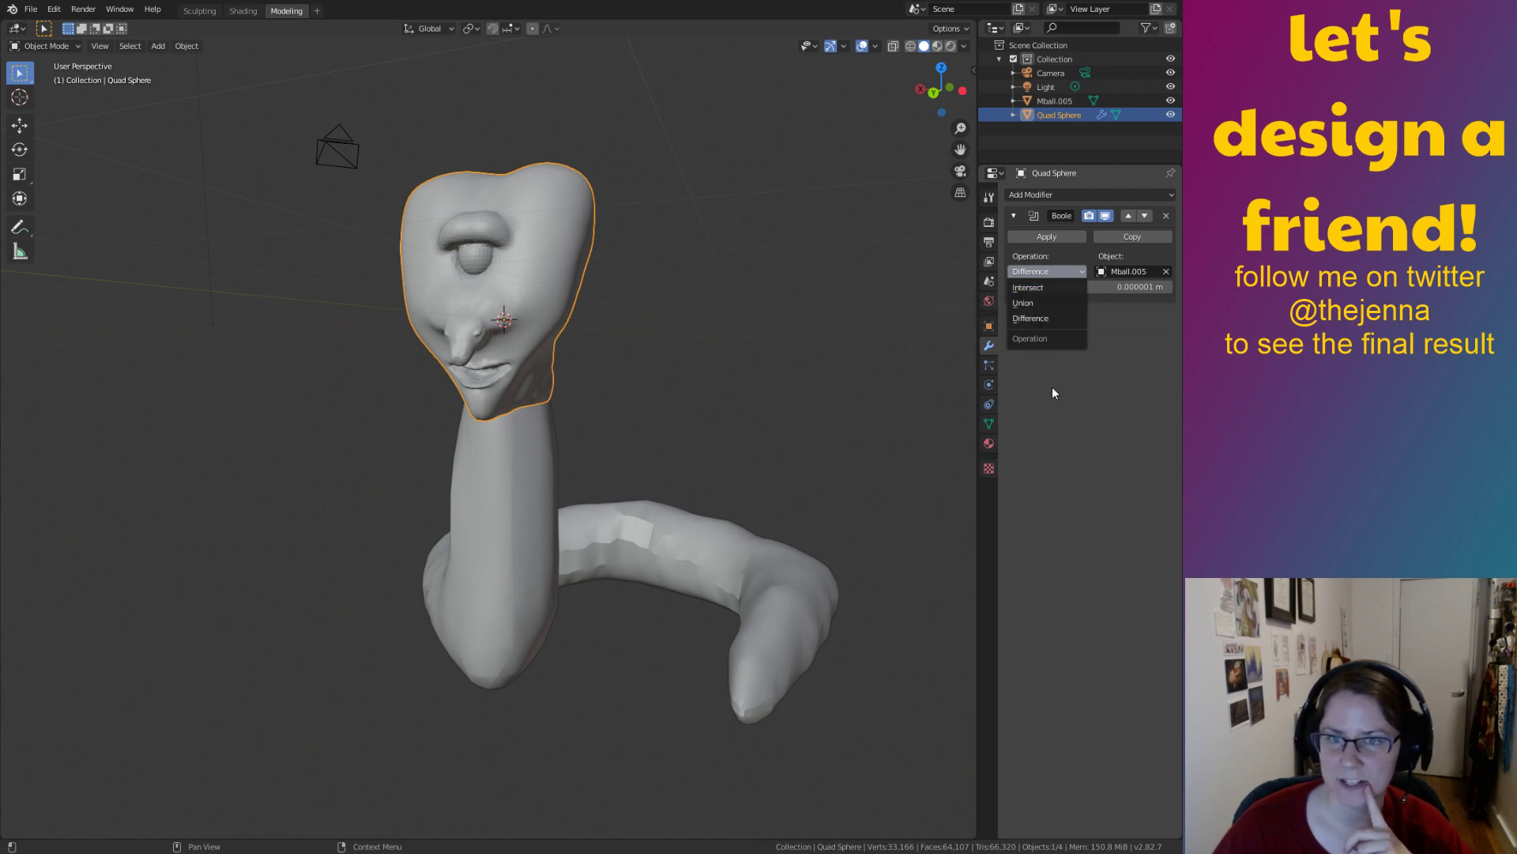
click(1045, 302)
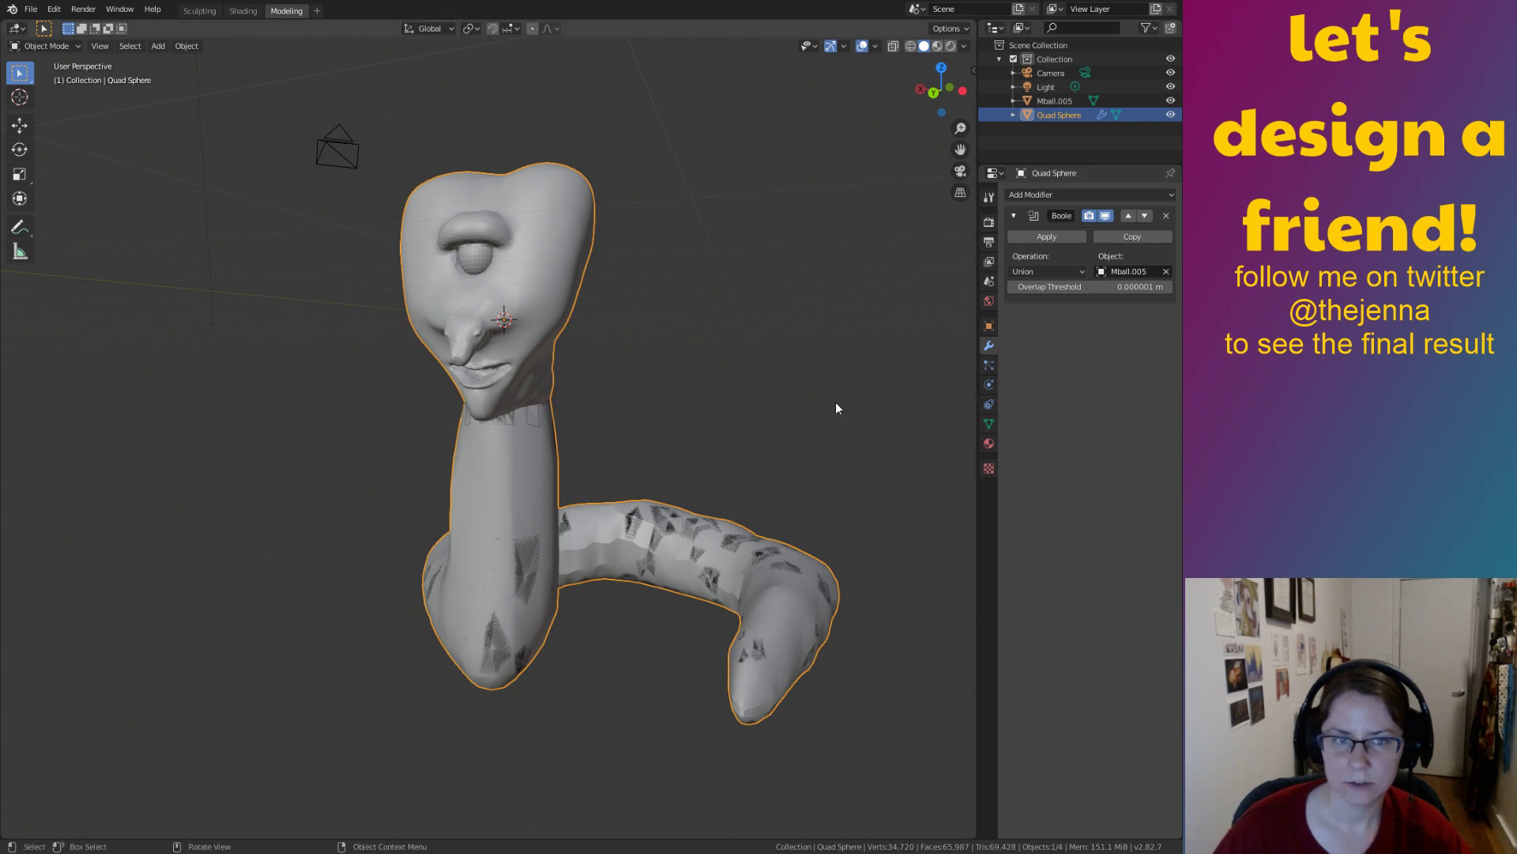
Reassign the body mesh Mball.005 as the head's Boolean union object and apply the modifier
scroll(836, 402, up, 3)
middle_drag(836, 401, 627, 411)
scroll(470, 353, up, 5)
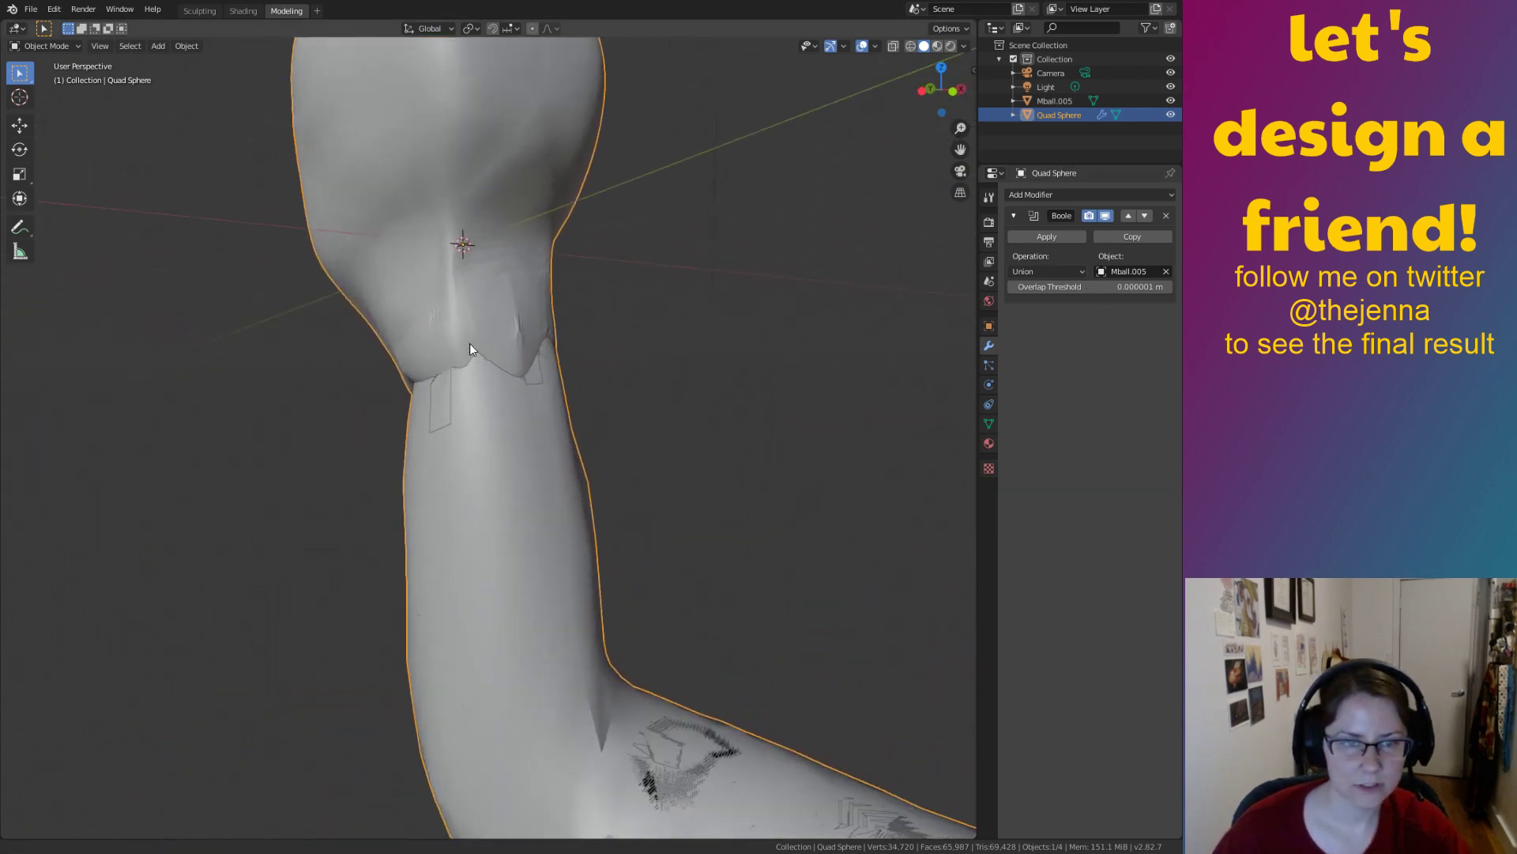
middle_drag(525, 302, 667, 495)
click(1166, 271)
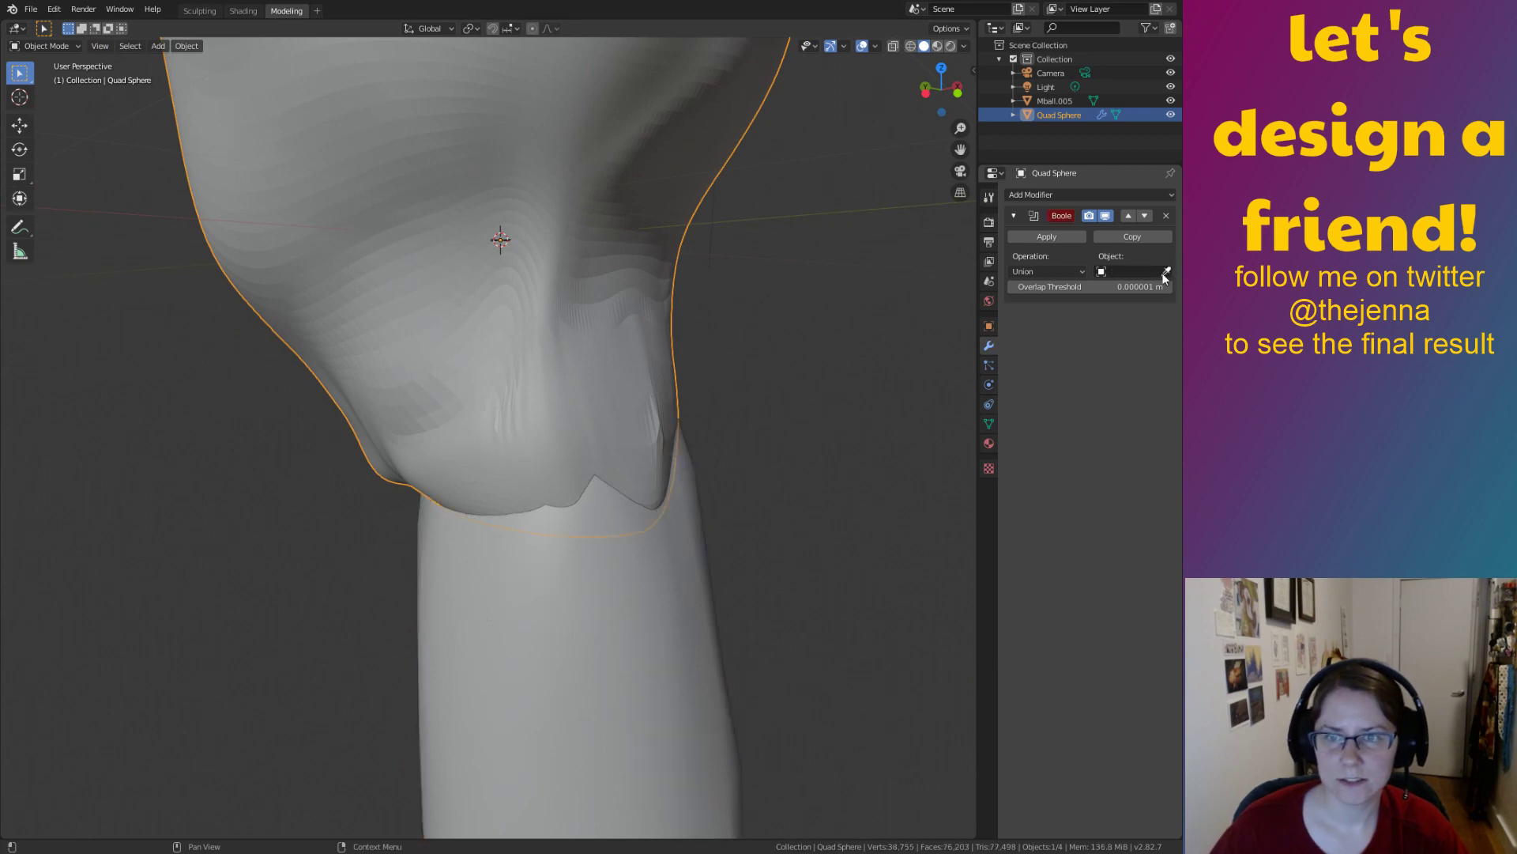
click(1168, 271)
click(632, 594)
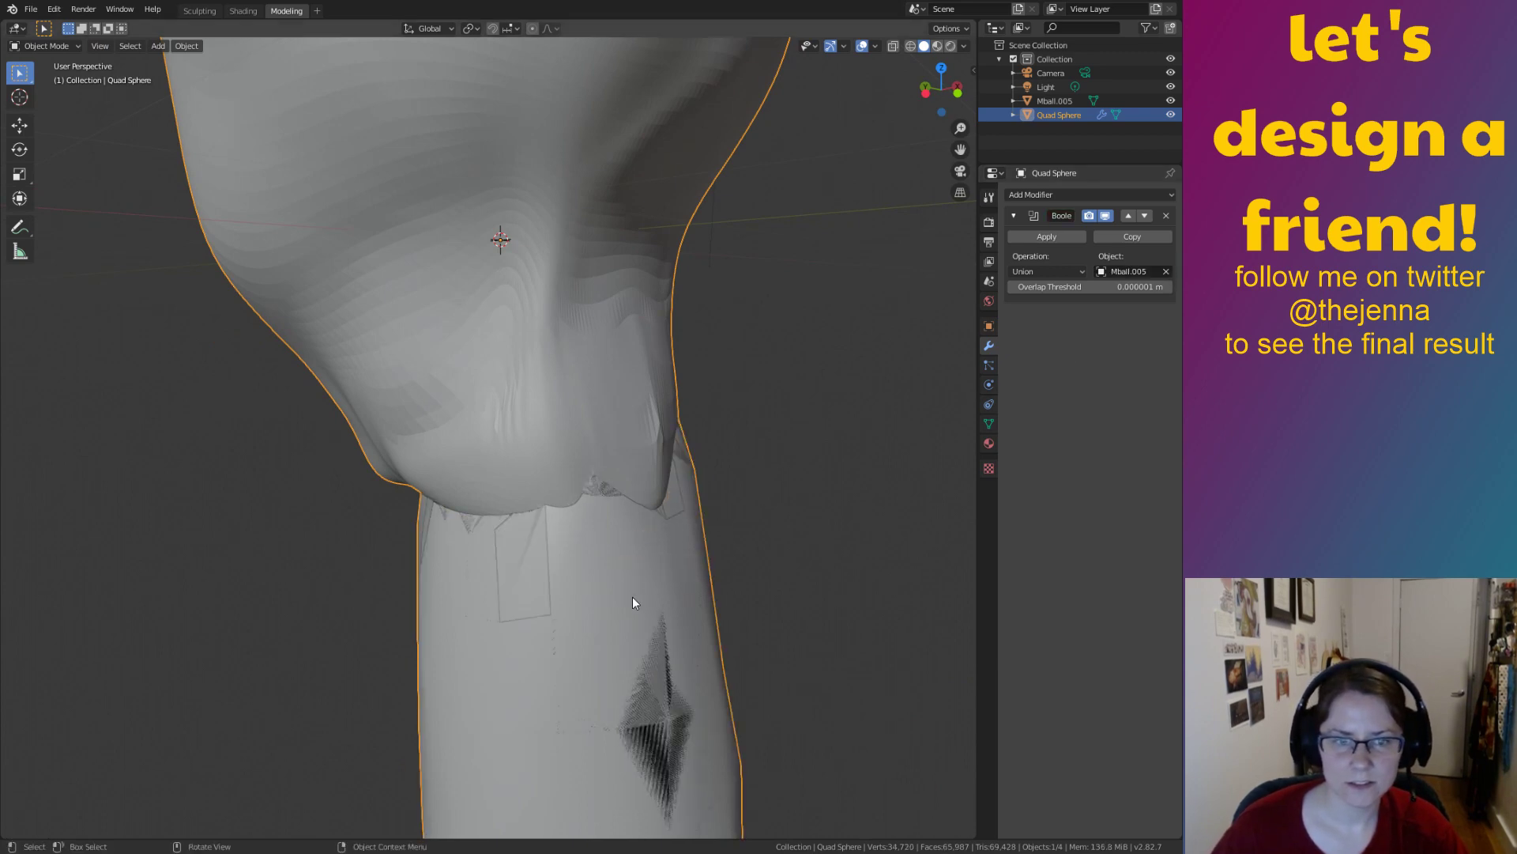
middle_drag(632, 596, 696, 581)
click(1067, 237)
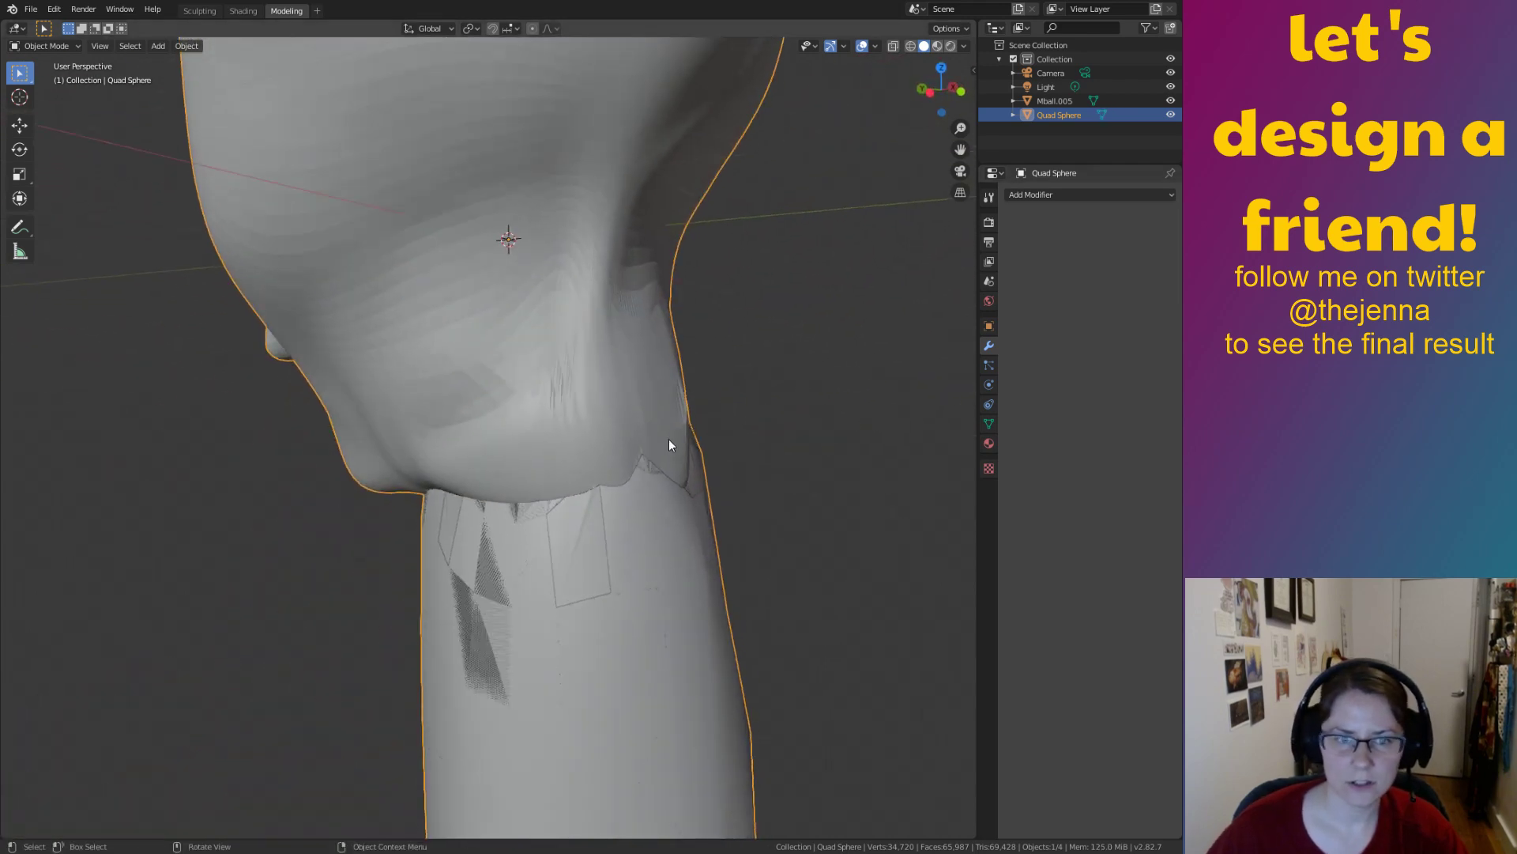
In the Sculpting workspace, smooth the jagged seam across the back of the neck with the Smooth brush
middle_drag(668, 438, 241, 372)
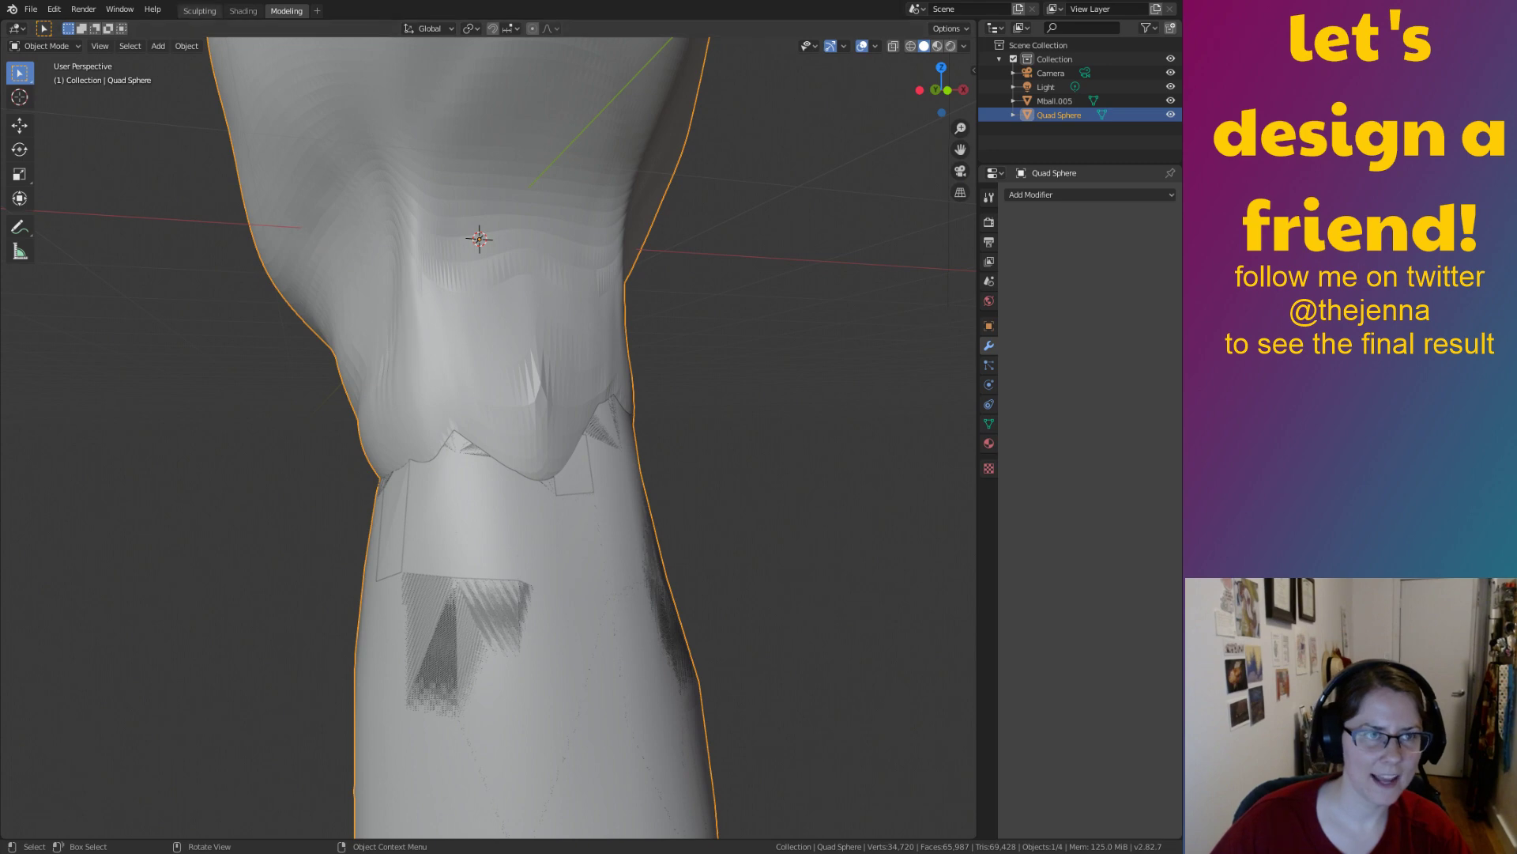
click(199, 10)
mouse_move(711, 612)
ctrl+middle_down()
mouse_move(559, 454)
mouse_move(671, 461)
mouse_move(630, 532)
ctrl+middle_up()
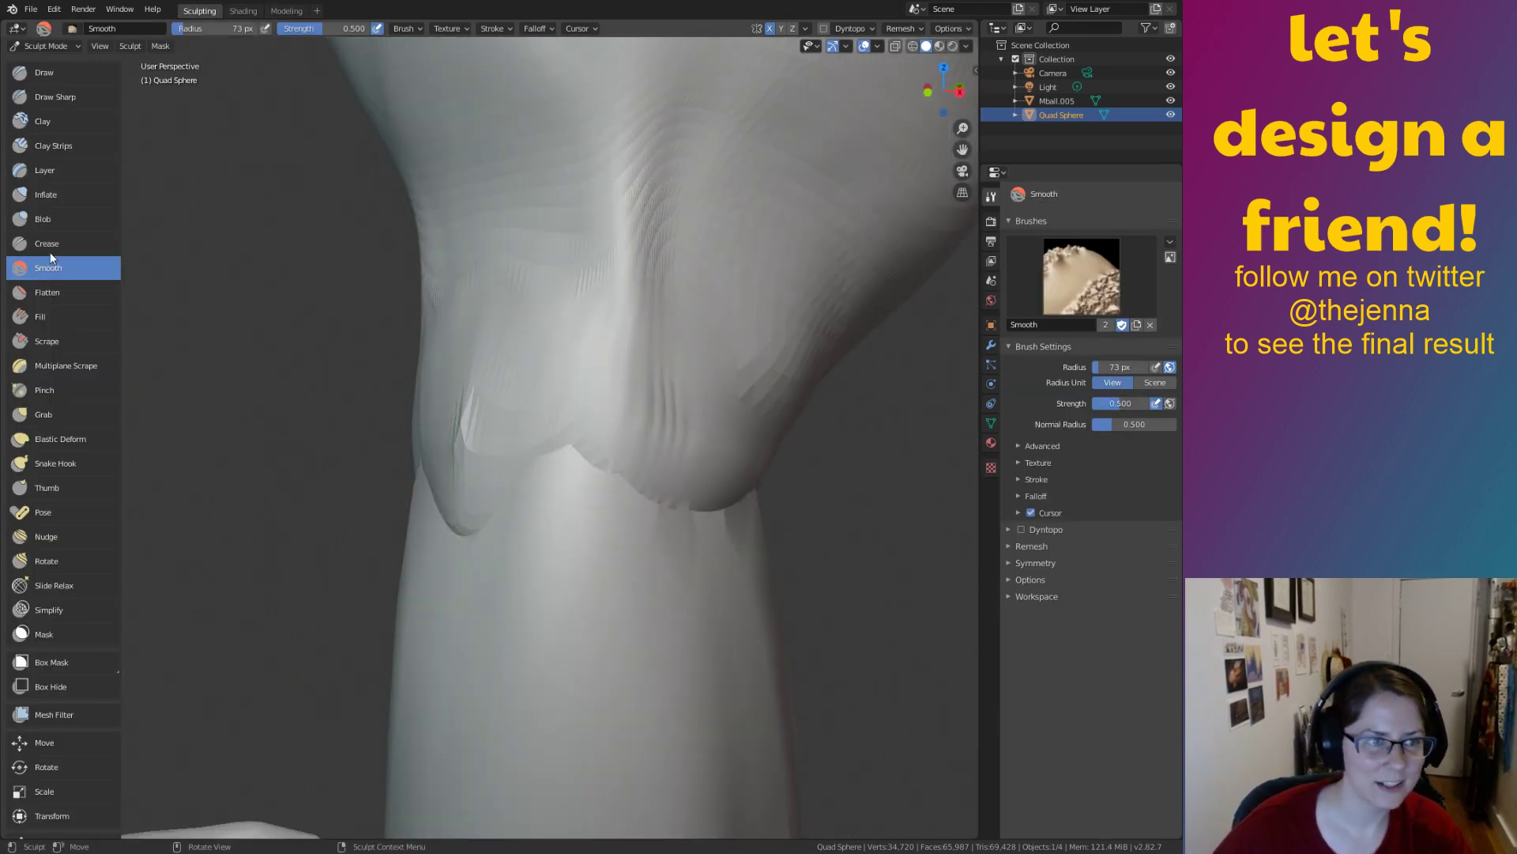
drag(532, 399, 461, 480)
drag(469, 562, 614, 419)
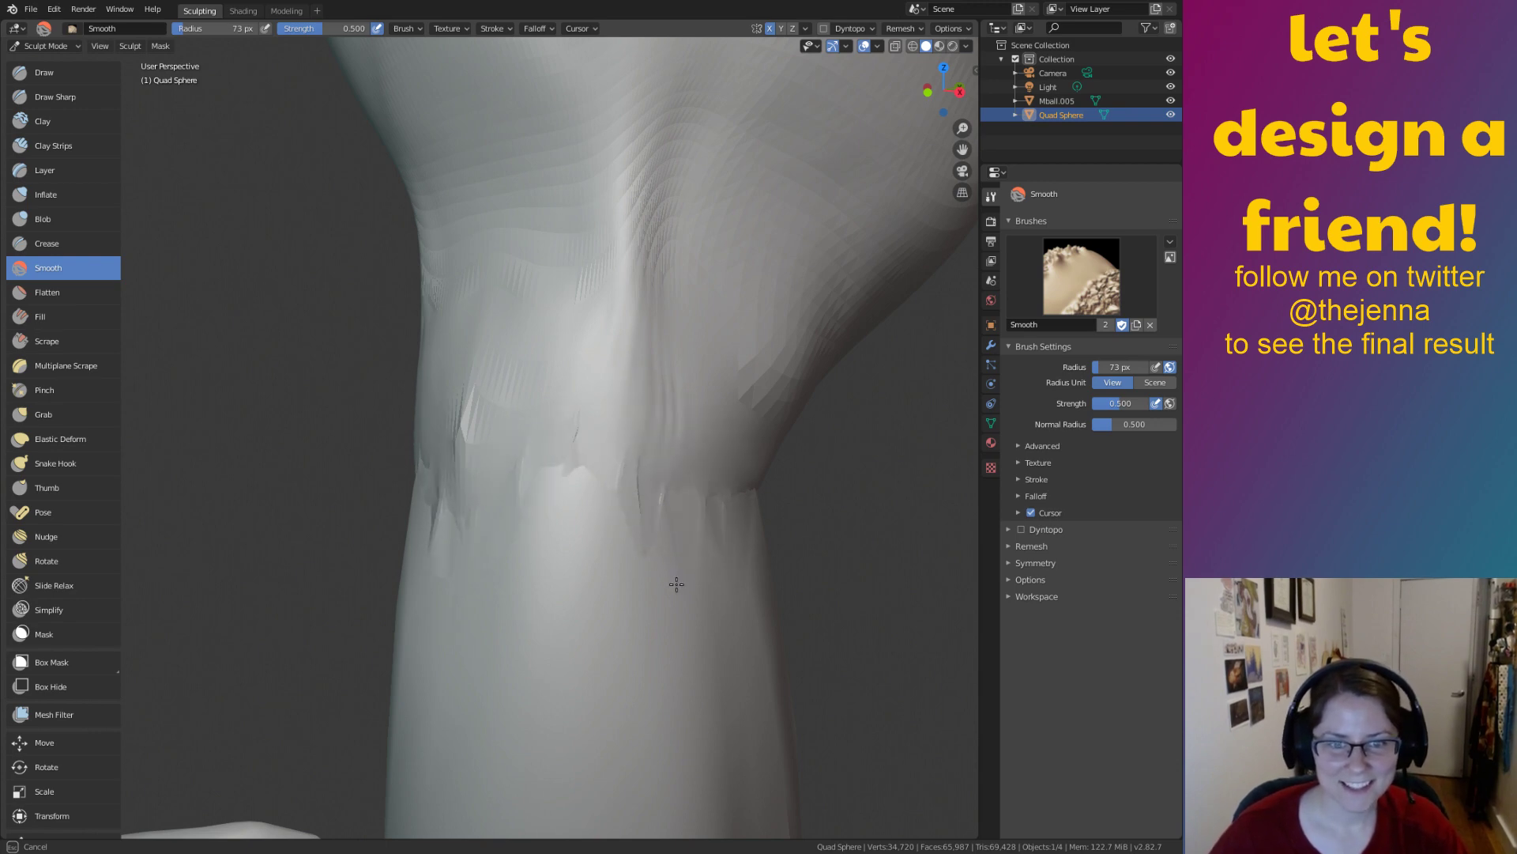
mouse_move(702, 530)
mouse_down()
mouse_move(633, 566)
mouse_move(620, 630)
mouse_move(501, 524)
mouse_move(443, 566)
mouse_up()
Smooth the neck seam along one side of the jaw and around beneath the chin
middle_drag(418, 556, 654, 532)
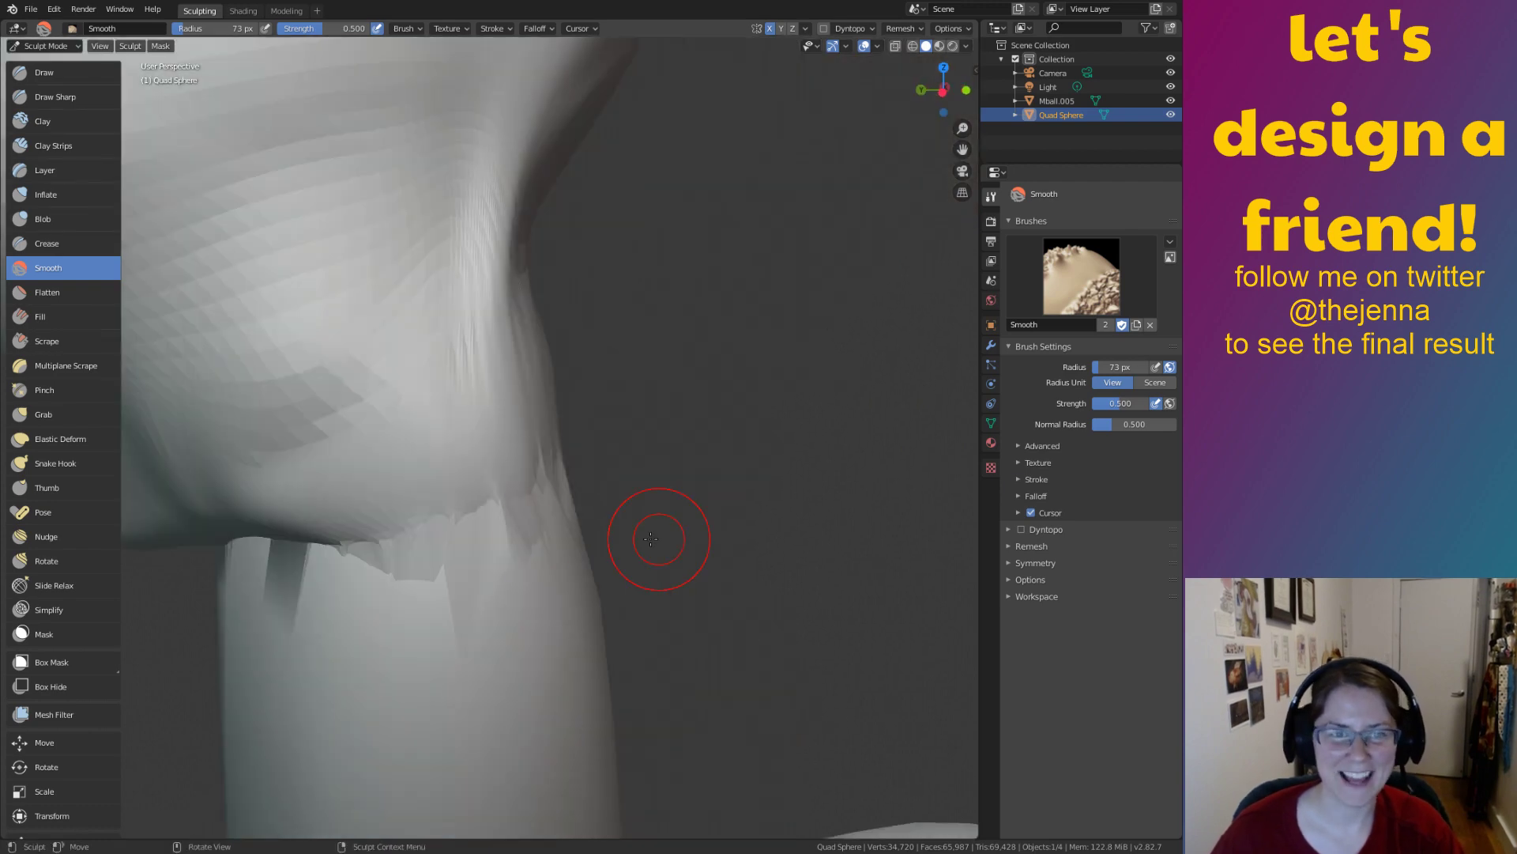
mouse_move(481, 534)
mouse_down()
mouse_move(313, 527)
mouse_move(291, 591)
mouse_up()
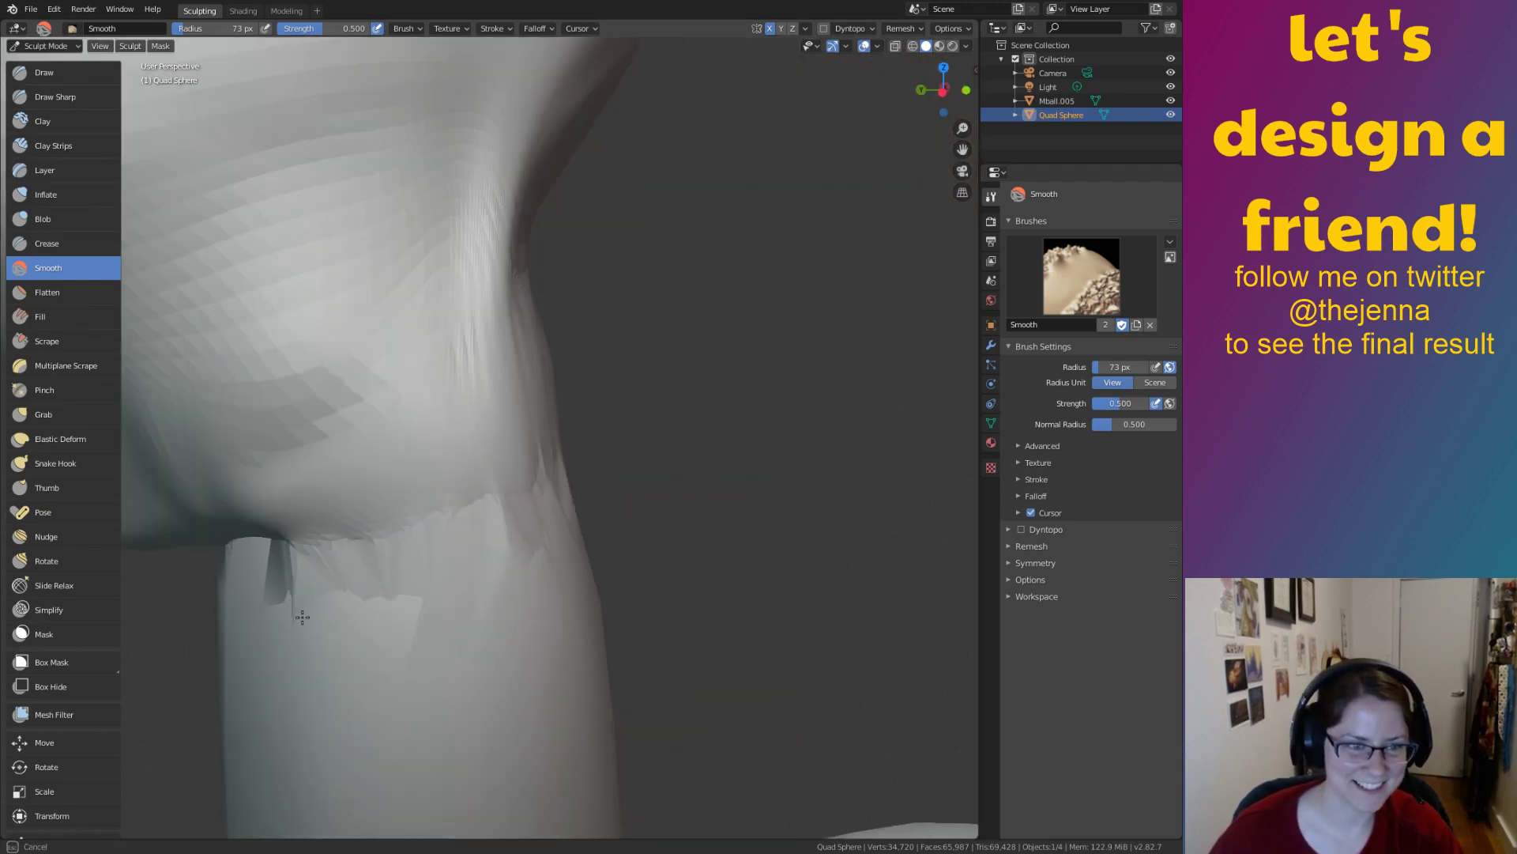
mouse_move(291, 591)
middle_down()
mouse_move(417, 491)
mouse_move(456, 482)
middle_up()
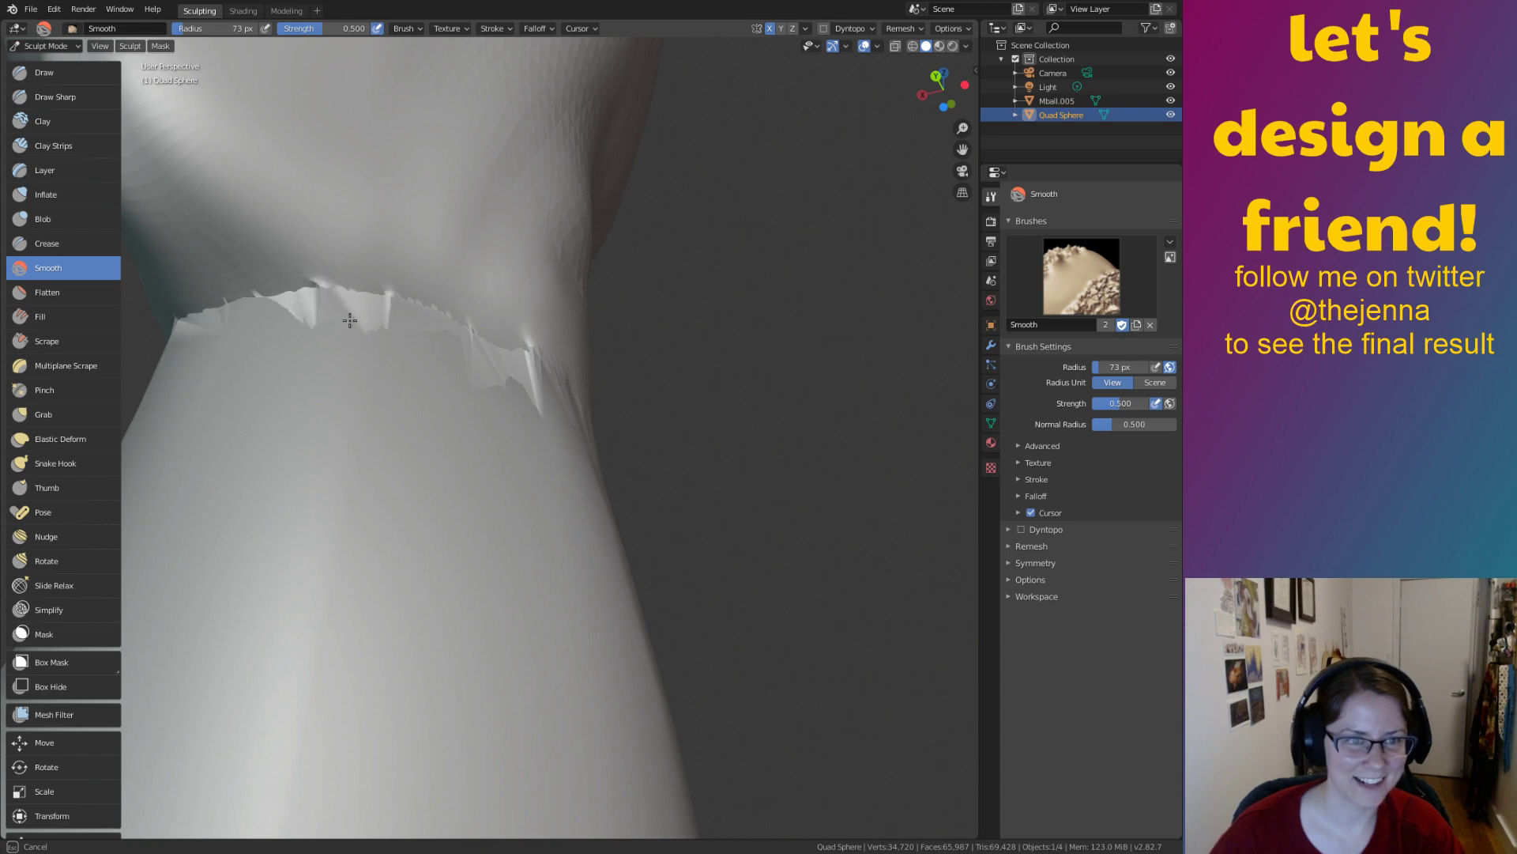
middle_drag(476, 370, 324, 438)
drag(323, 438, 325, 441)
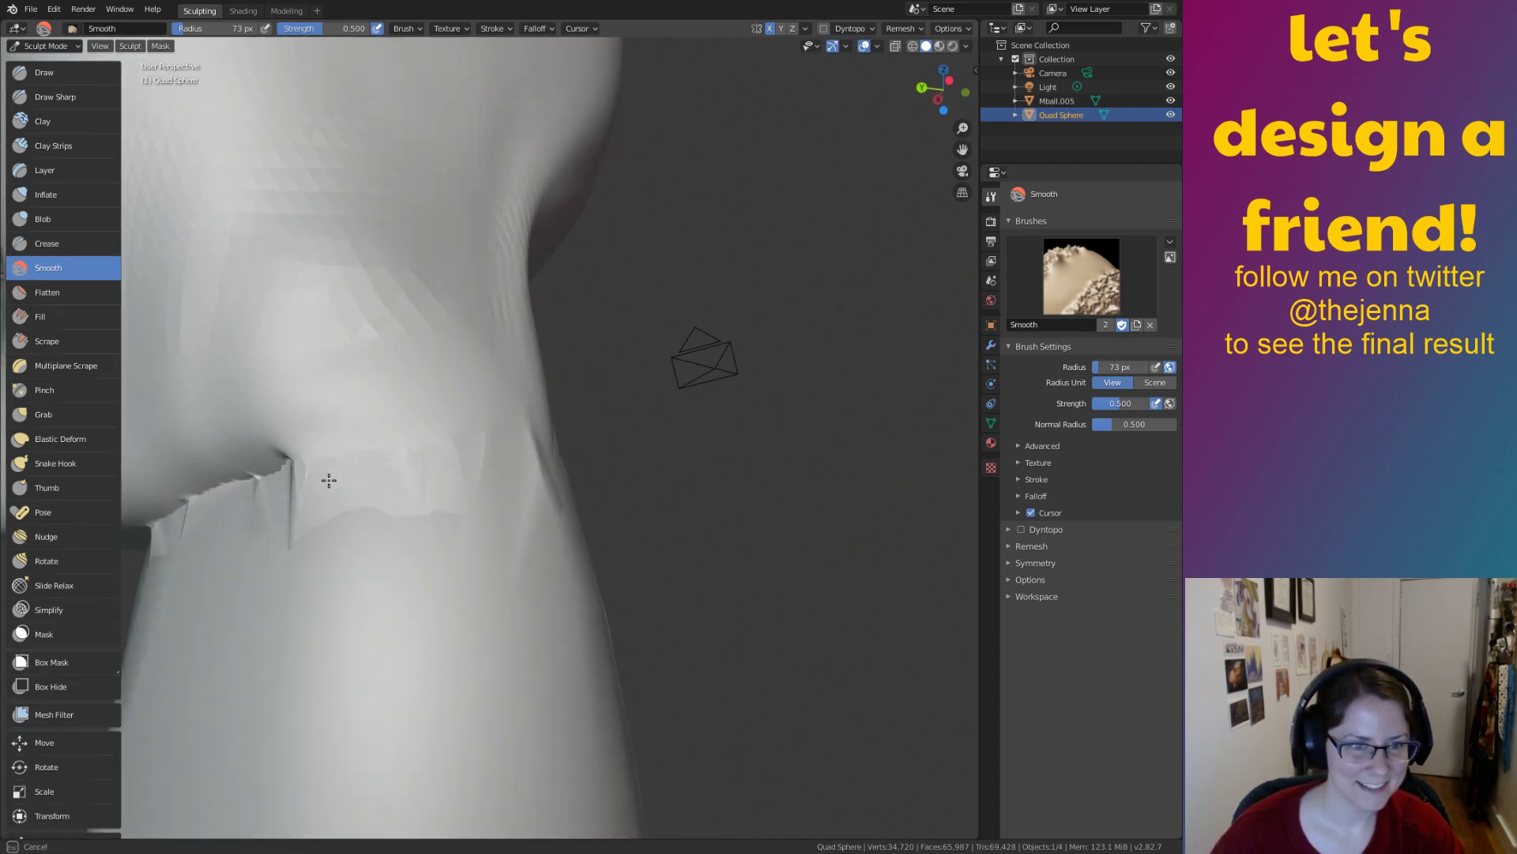
middle_drag(491, 576, 475, 562)
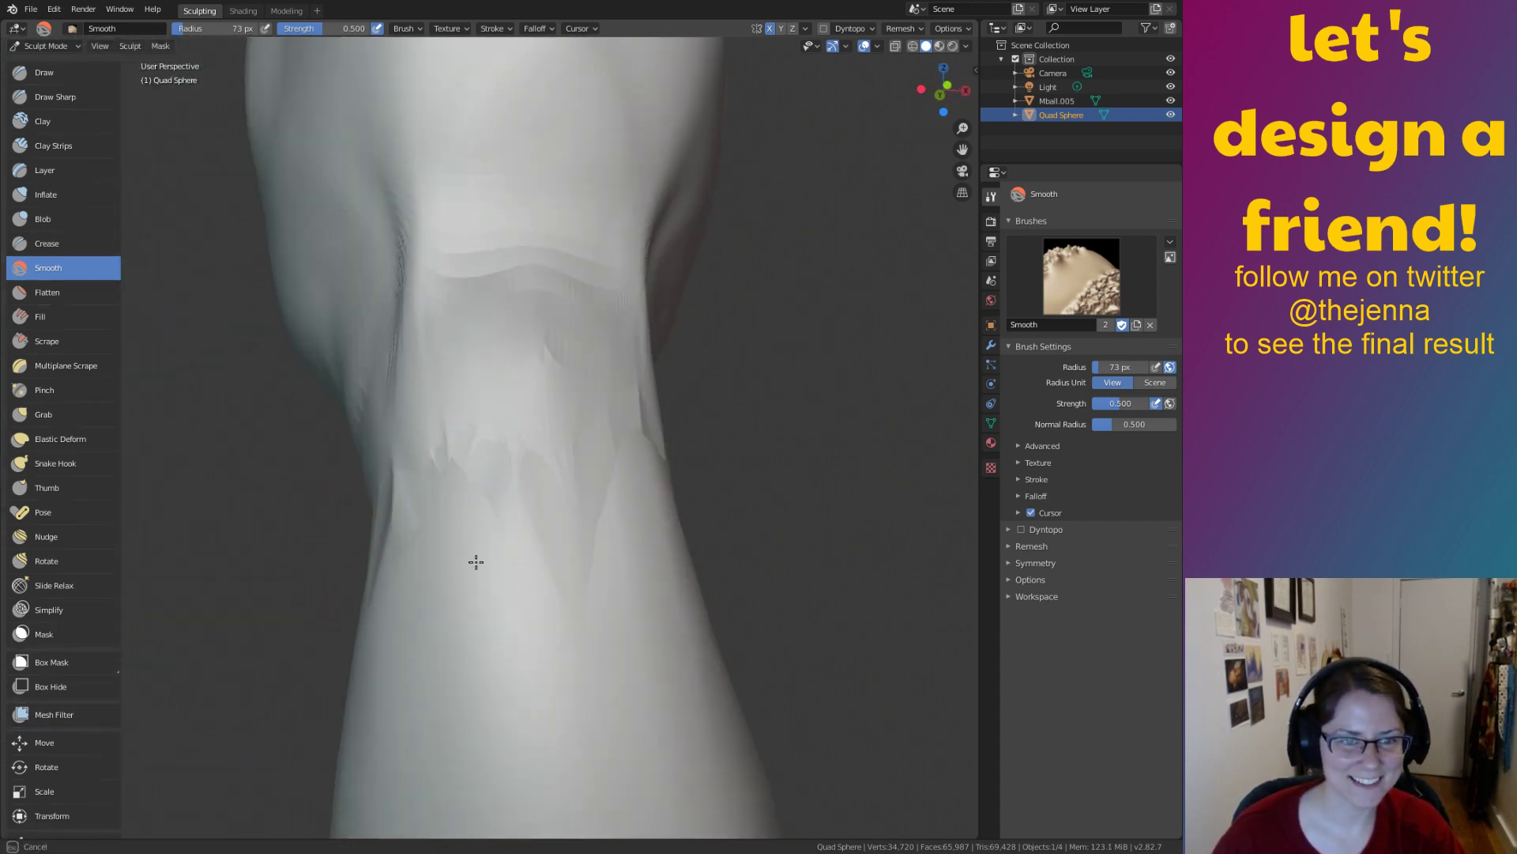
Smooth the back of the neck and the jagged seam under the opposite side of the jaw
mouse_move(648, 554)
middle_down()
mouse_move(512, 586)
mouse_move(541, 384)
middle_up()
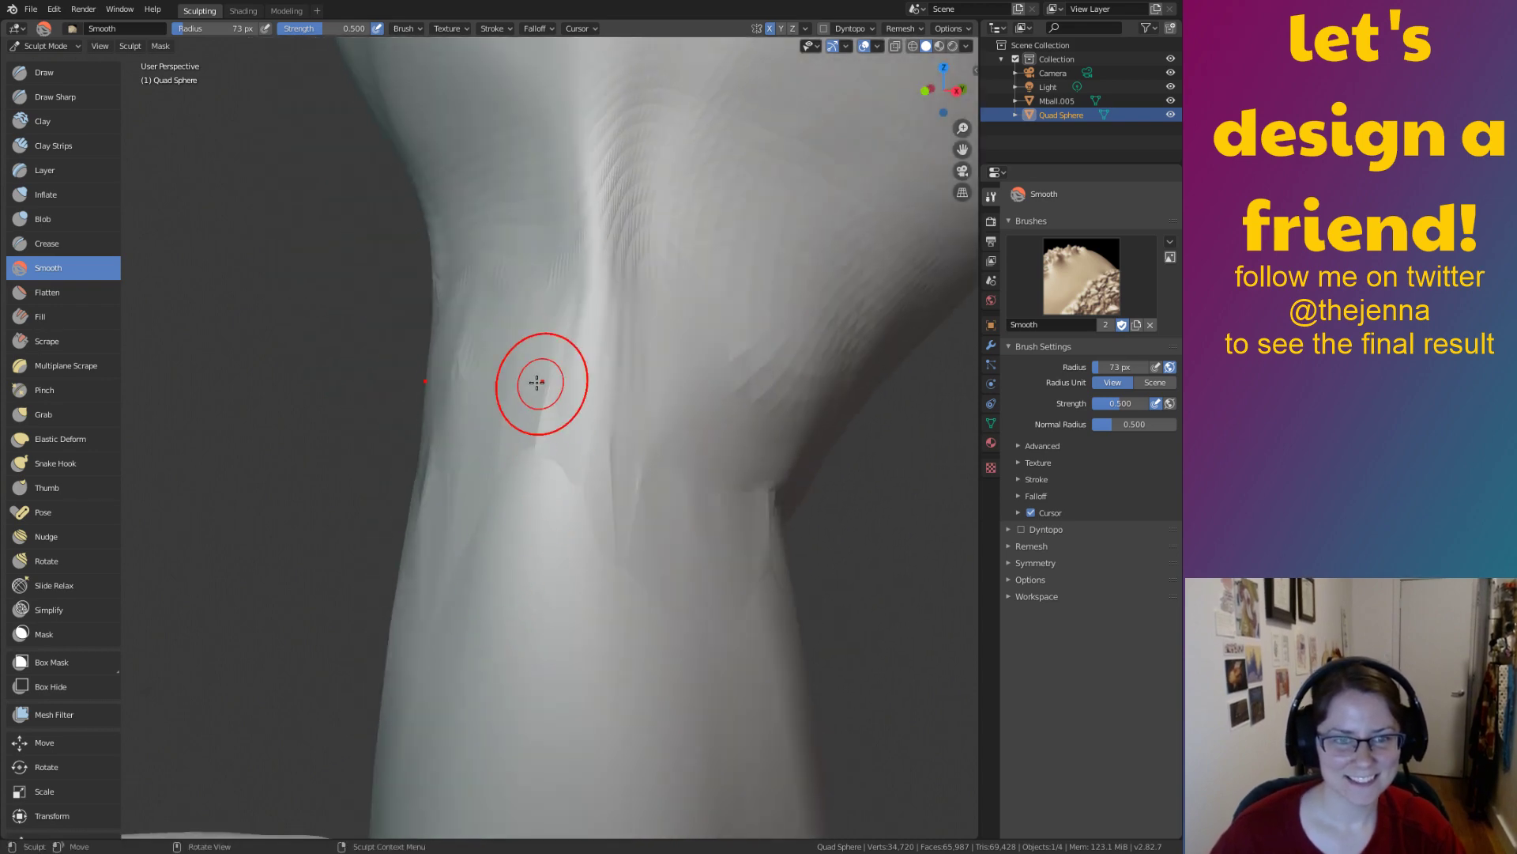
middle_drag(715, 630, 606, 531)
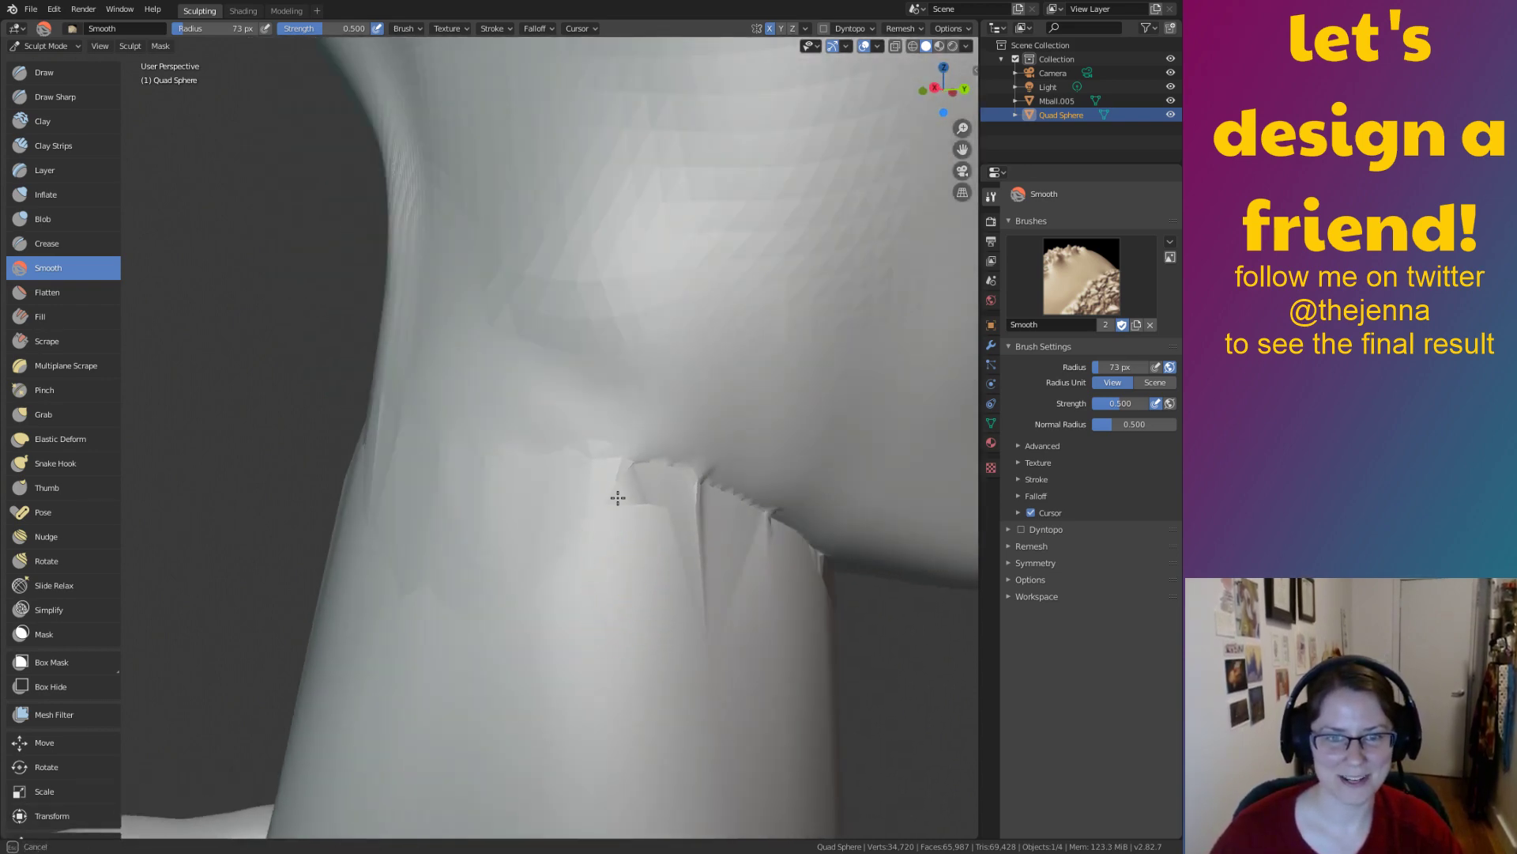
middle_drag(525, 603, 542, 410)
drag(542, 410, 600, 455)
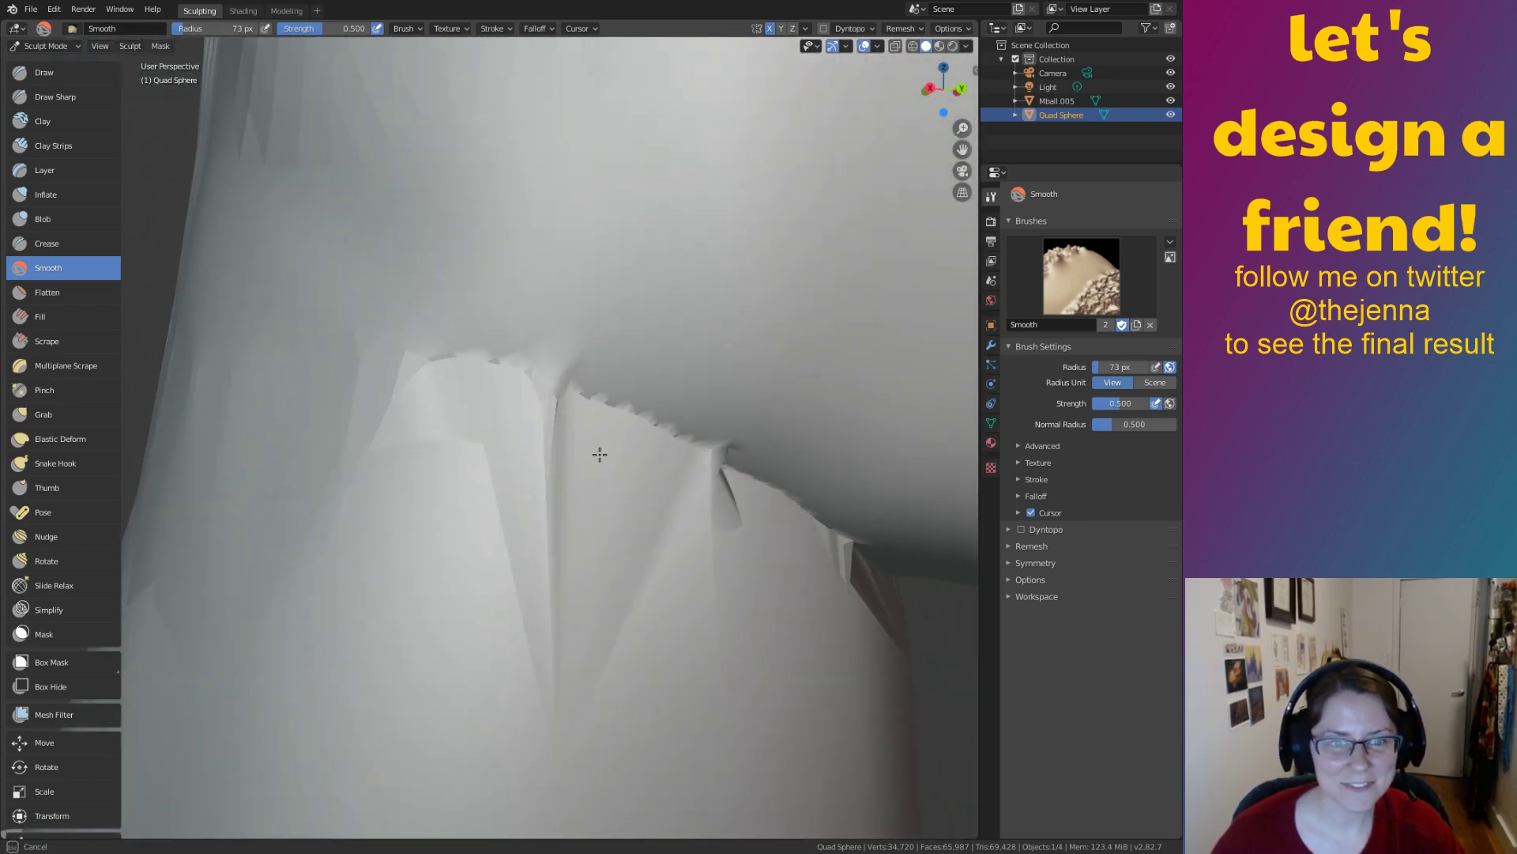
mouse_move(686, 474)
mouse_down()
mouse_move(630, 413)
mouse_move(519, 400)
mouse_move(837, 498)
mouse_move(522, 359)
mouse_move(528, 389)
mouse_up()
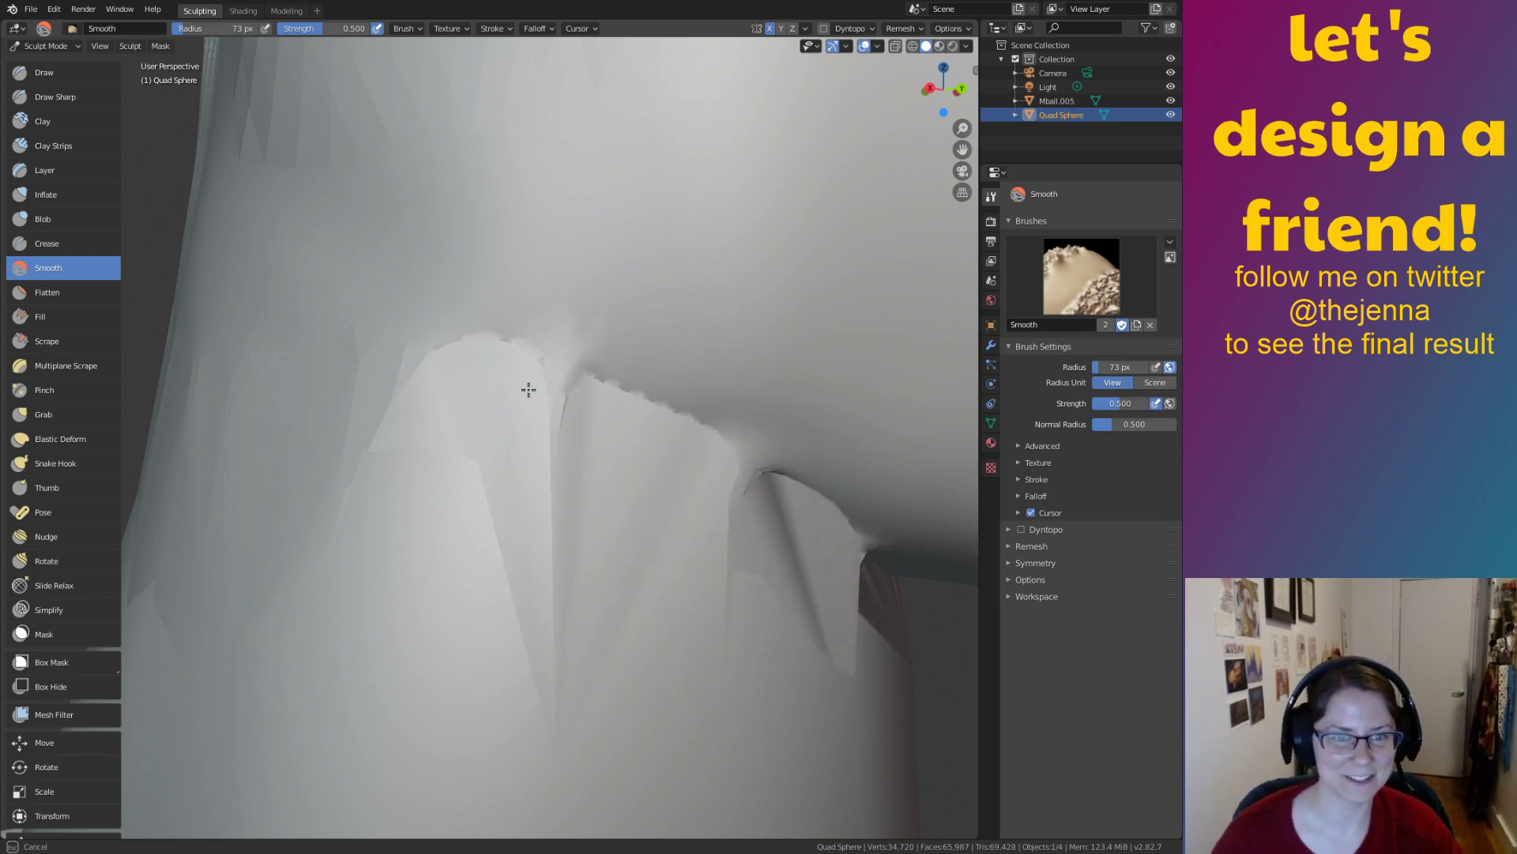
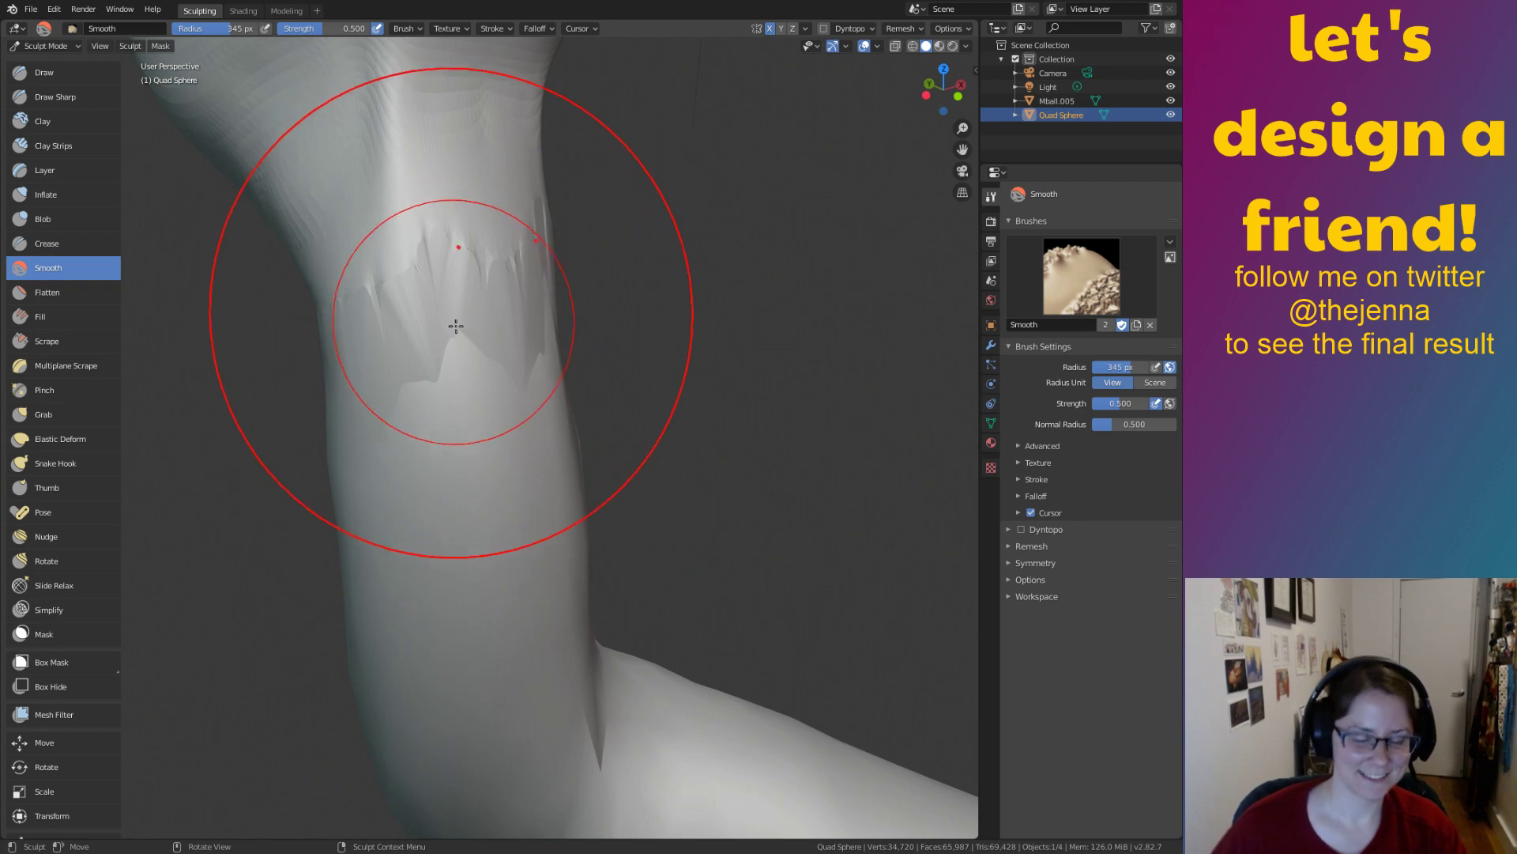
Set the Smooth brush to a 117 px radius and 0.800 strength, and smooth the back and side of the upper neck
key(bracketleft)
key(bracketleft)
key(bracketleft)
key(bracketleft)
key(bracketleft)
key(bracketleft)
key(bracketleft)
key(bracketleft)
key(bracketleft)
key(bracketleft)
right_click(415, 287)
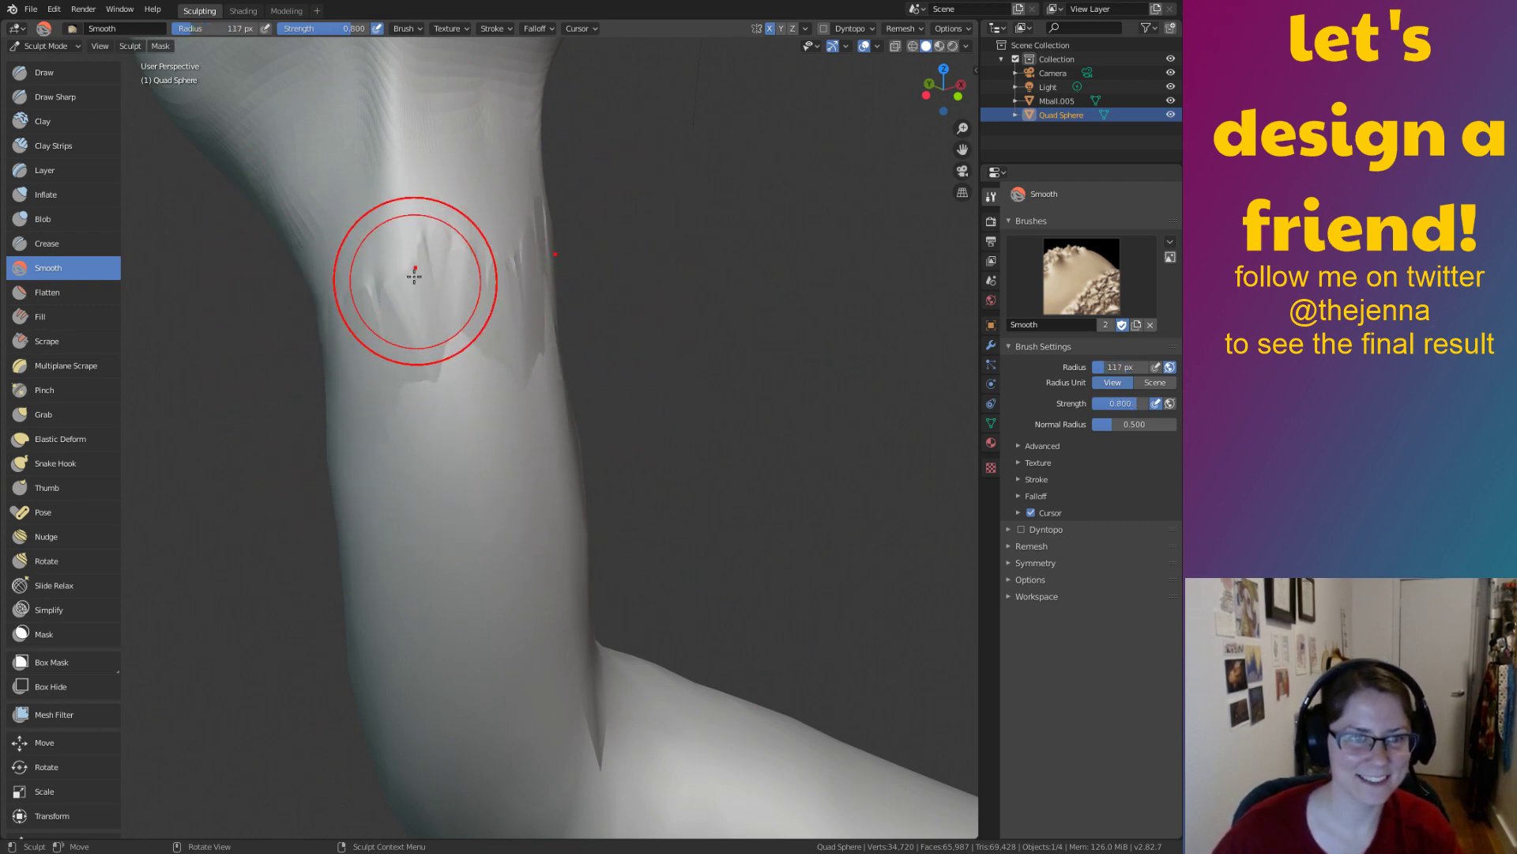
mouse_move(414, 280)
middle_down()
mouse_move(395, 275)
mouse_move(410, 298)
middle_up()
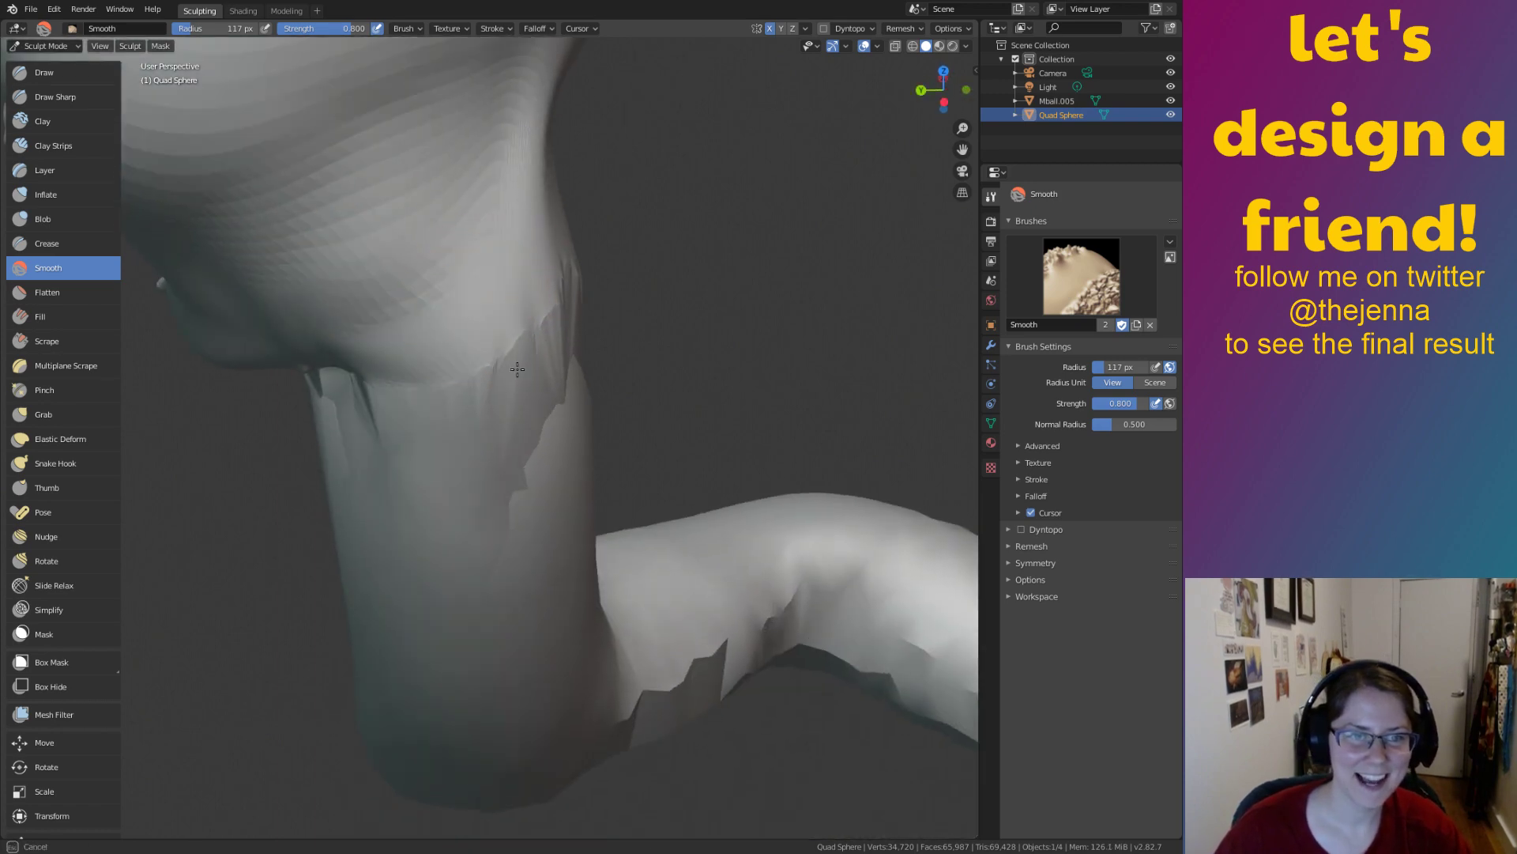
drag(431, 409, 461, 528)
middle_drag(552, 375, 296, 407)
Smooth the length of the neck column from the body up to the jaw, working from both sides
scroll(522, 392, down, 5)
mouse_move(735, 695)
middle_down()
mouse_move(466, 609)
mouse_move(352, 594)
middle_up()
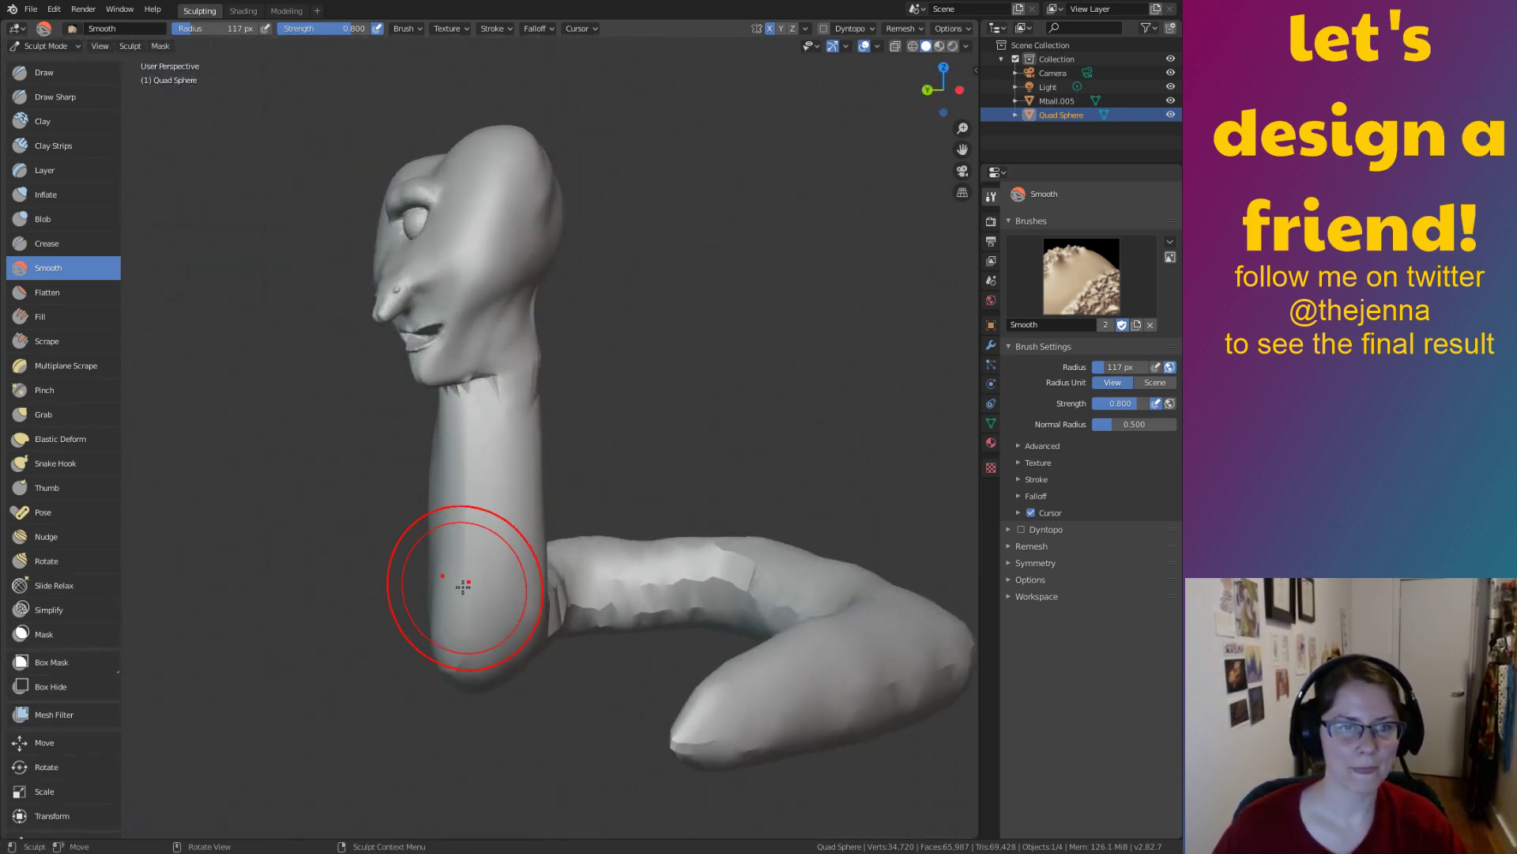
middle_drag(464, 583, 664, 569)
drag(479, 552, 483, 528)
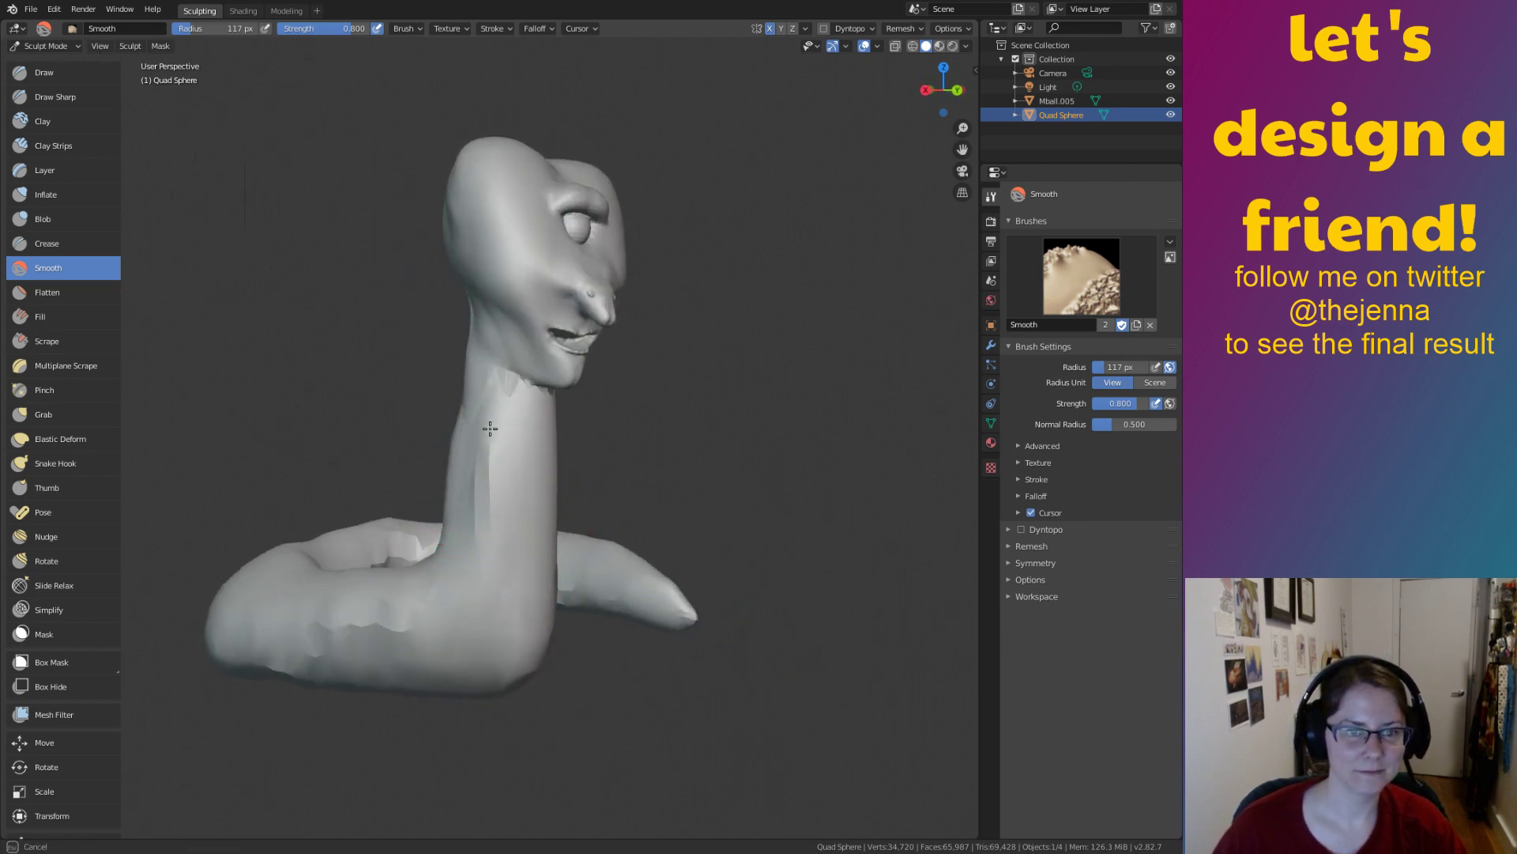
drag(488, 452, 493, 502)
middle_drag(545, 509, 297, 496)
drag(508, 470, 513, 351)
drag(521, 407, 522, 387)
Smooth the neck seam below the back of the head and the bend where the neck meets the body
mouse_move(541, 399)
middle_down()
mouse_move(447, 434)
mouse_move(309, 438)
middle_up()
middle_drag(487, 414, 304, 395)
drag(464, 387, 459, 363)
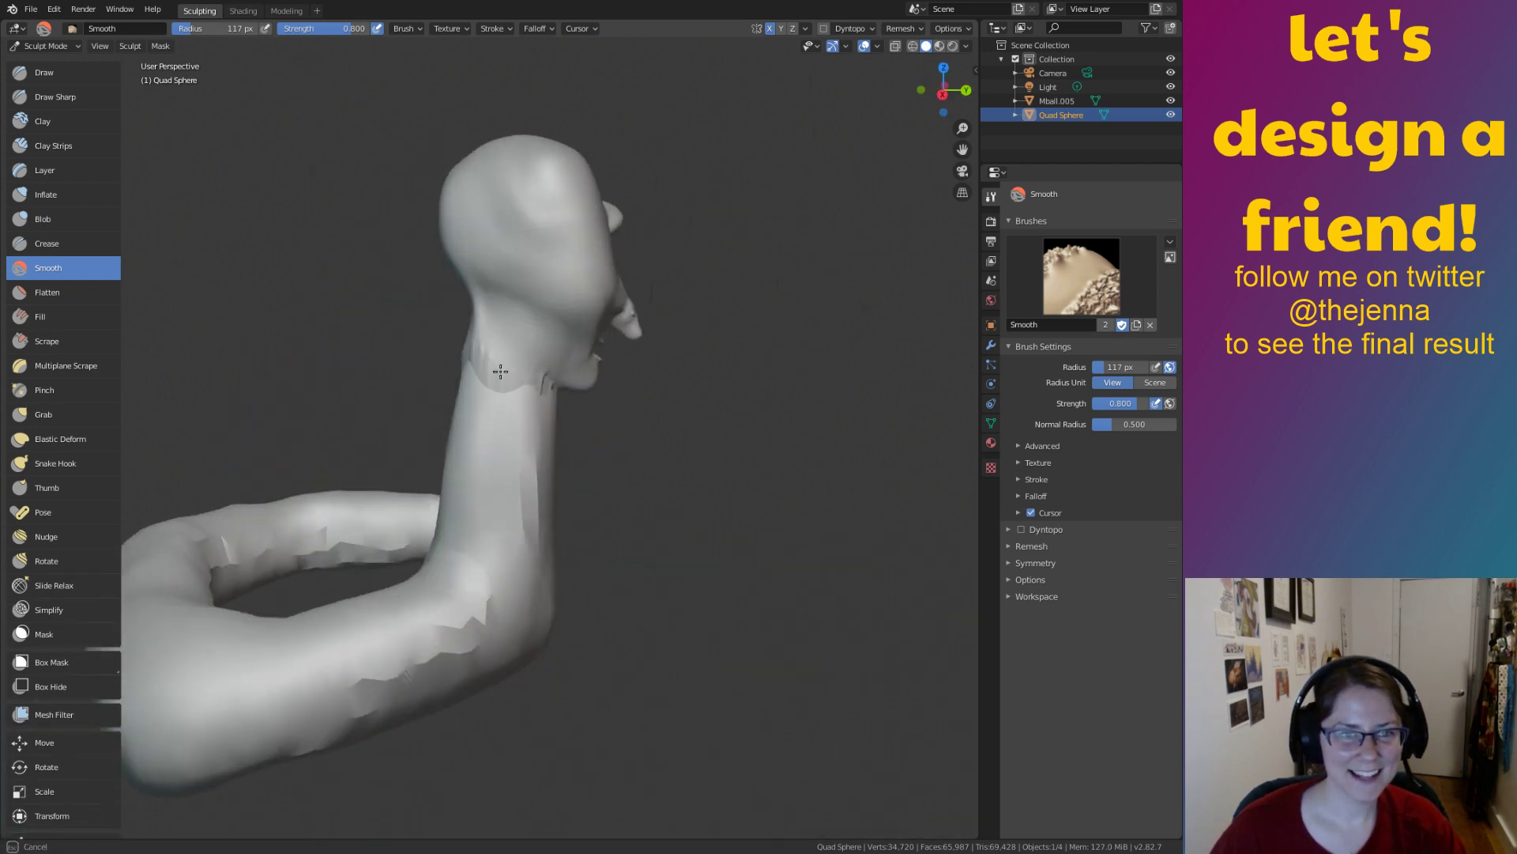
middle_drag(466, 438, 612, 489)
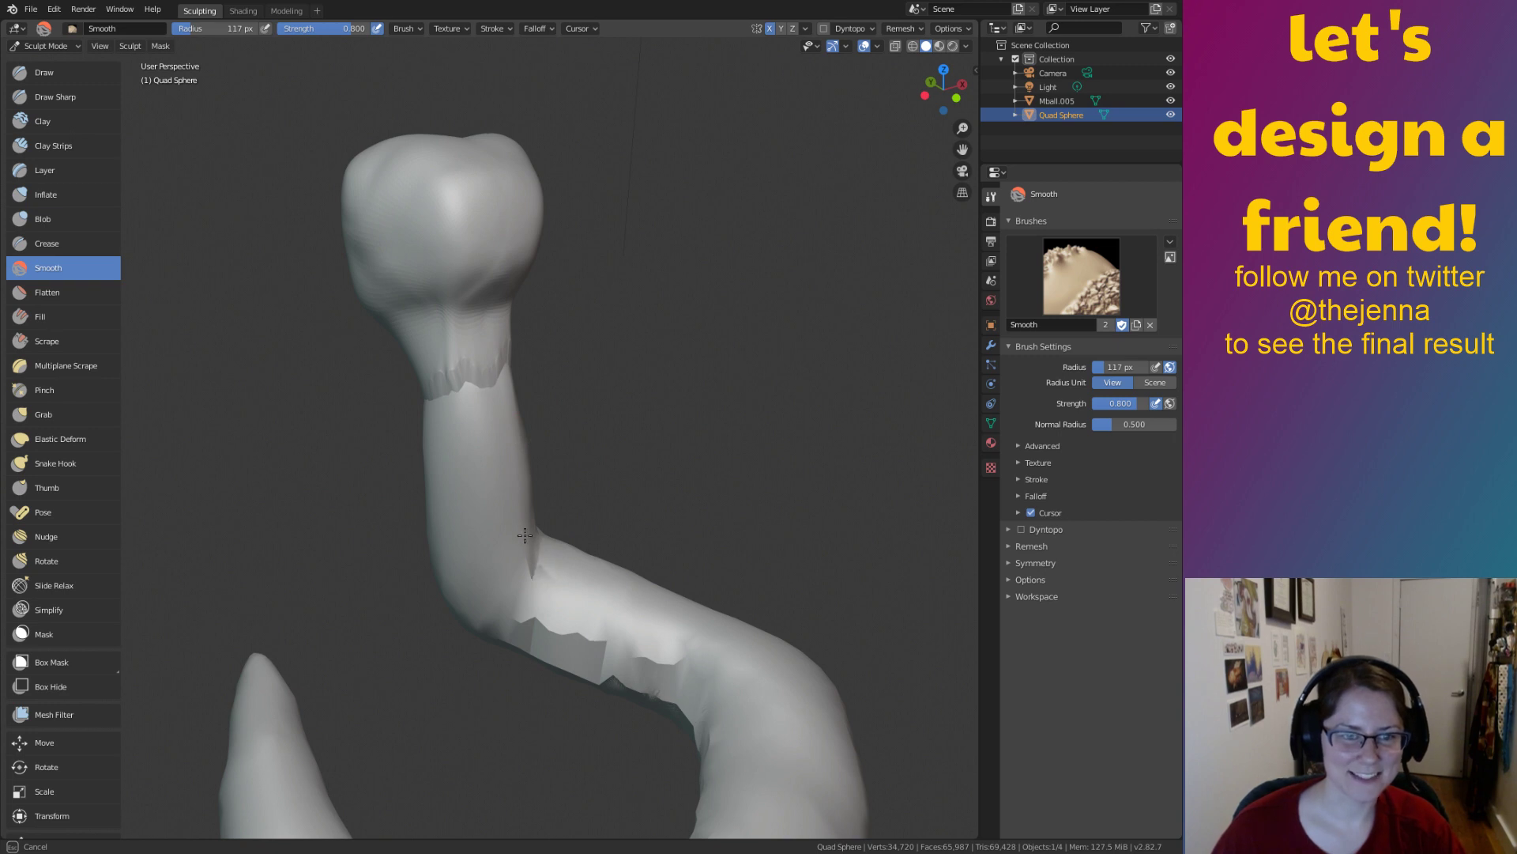
middle_drag(477, 426, 729, 431)
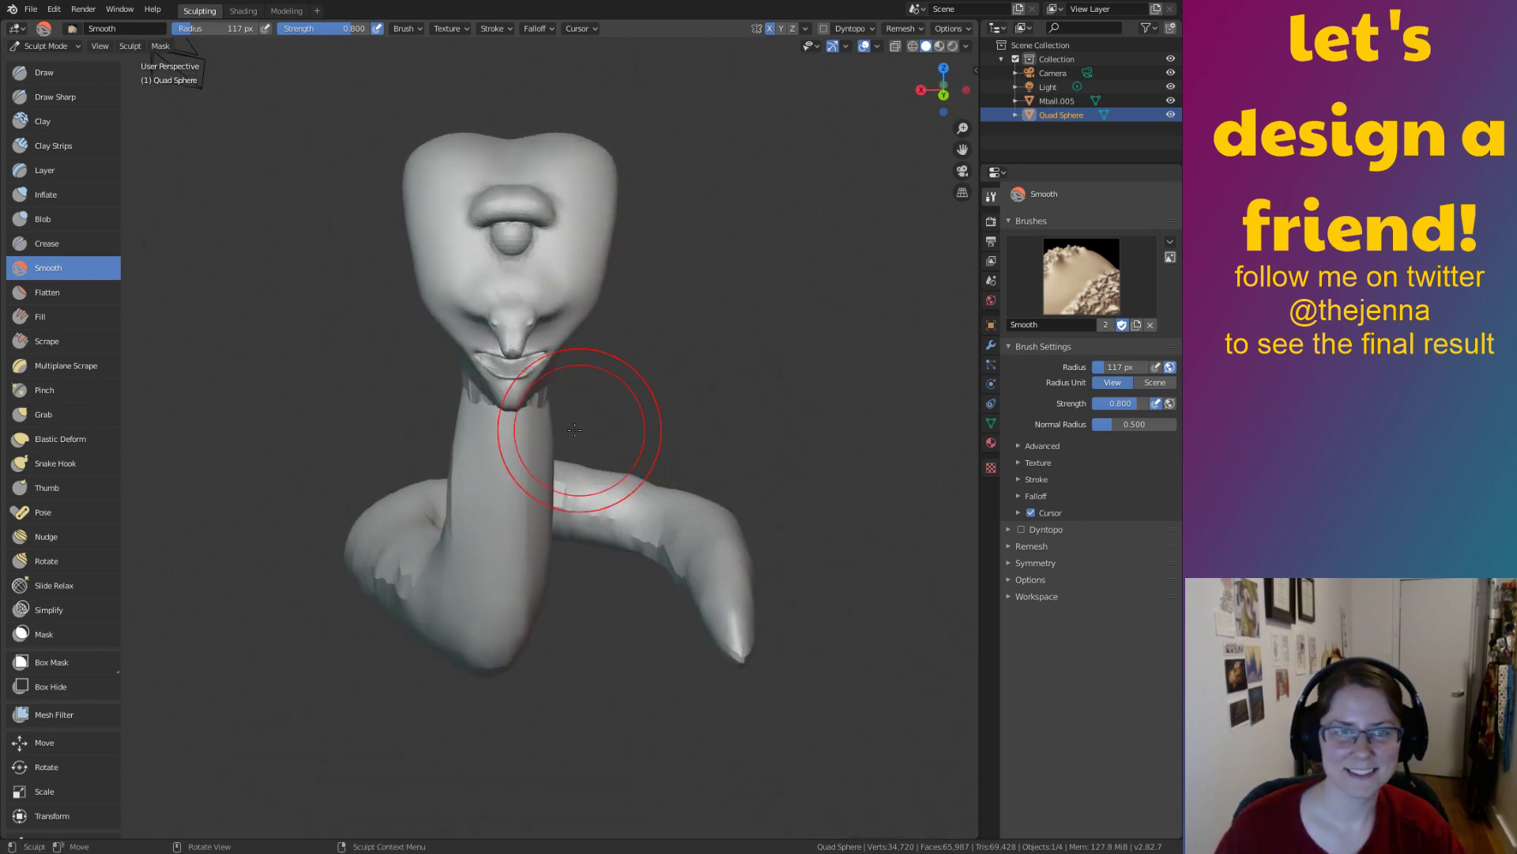
Examine the head and neck in Material Preview shading, and return the viewport to Solid shading
middle_drag(574, 429, 567, 447)
click(939, 47)
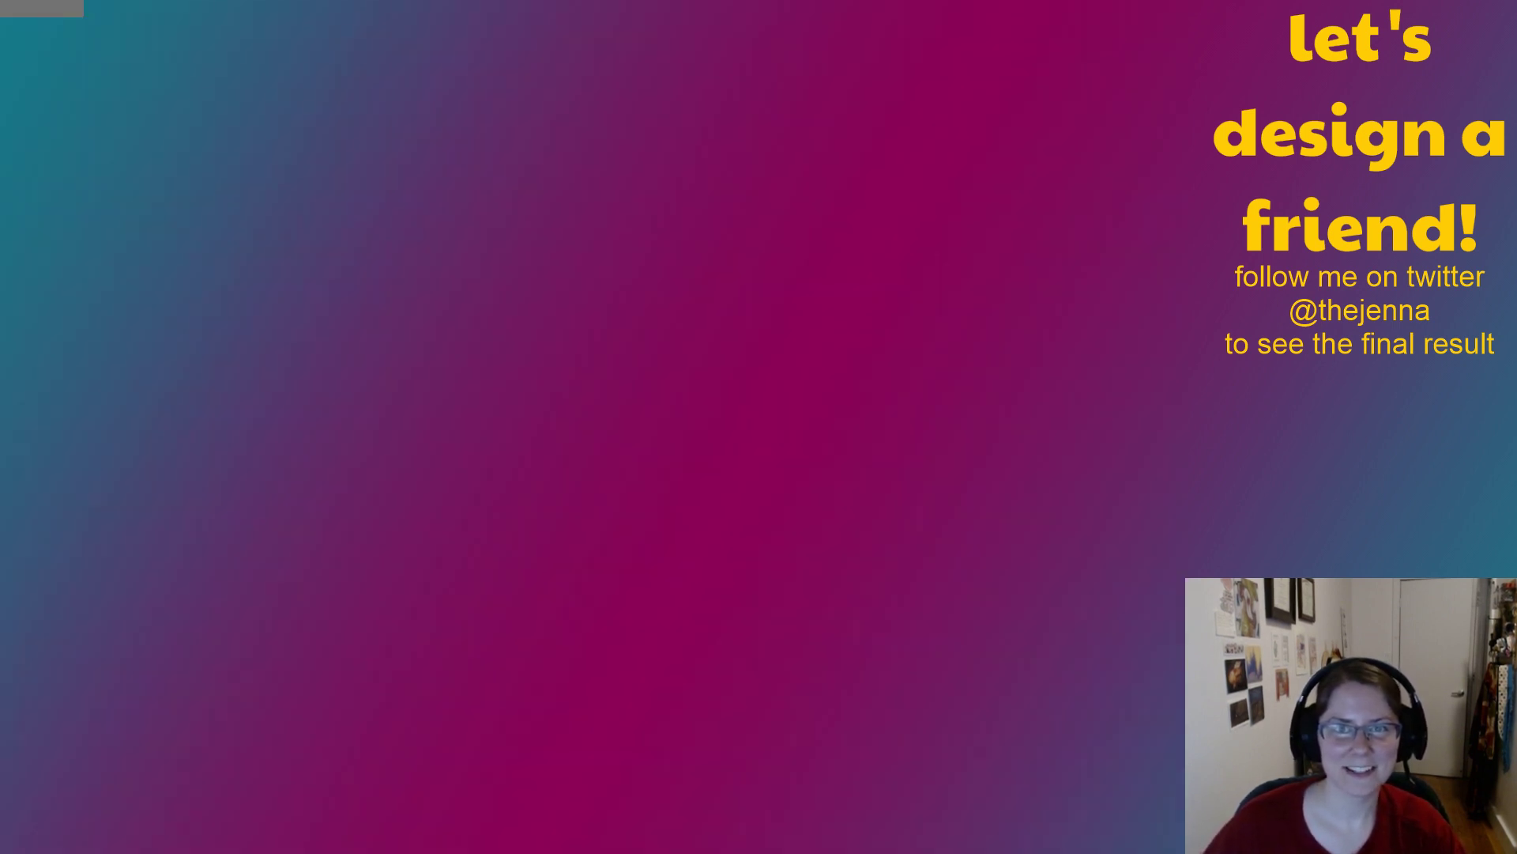
mouse_move(774, 333)
middle_down()
mouse_move(647, 293)
mouse_move(389, 338)
mouse_move(789, 496)
middle_up()
scroll(789, 496, up, 5)
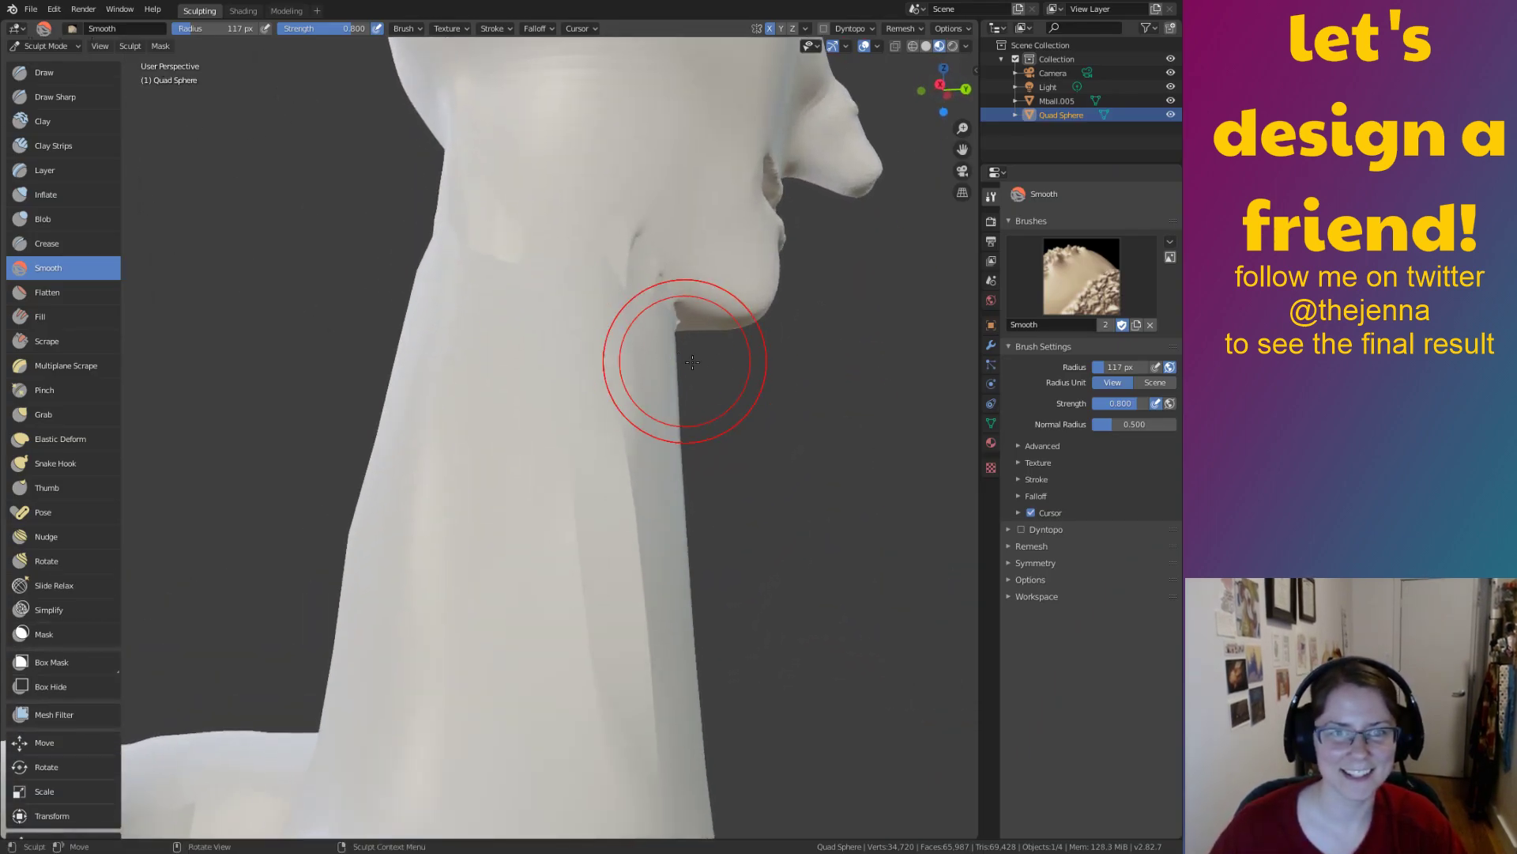
shift+middle_drag(744, 359, 775, 434)
scroll(716, 393, down, 2)
mouse_move(763, 506)
middle_down()
mouse_move(705, 515)
mouse_move(715, 506)
middle_up()
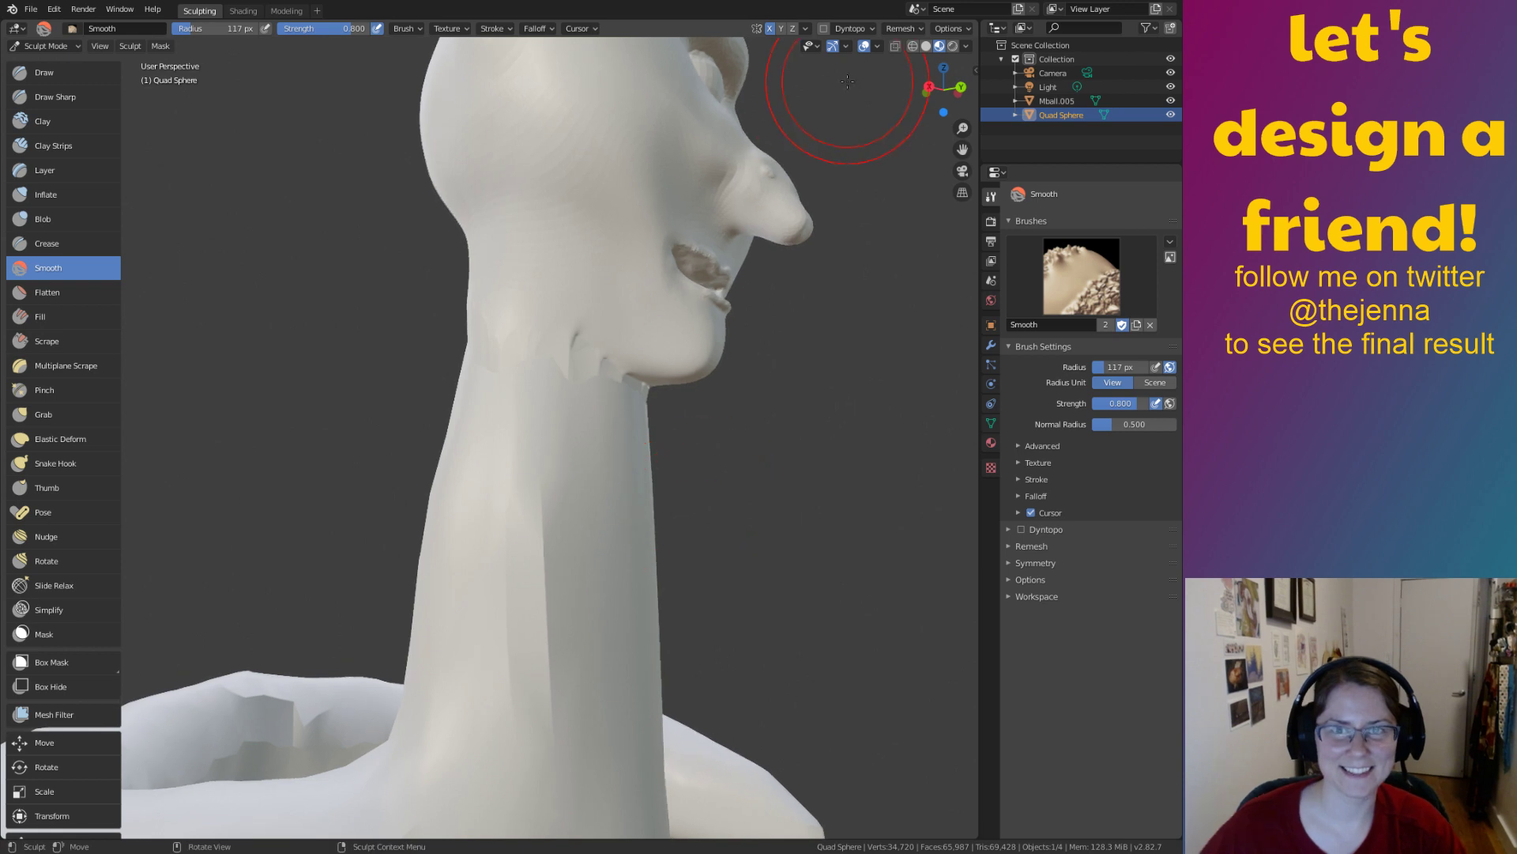
click(926, 45)
Smooth the scalloped seam where the underside of the chin meets the neck
mouse_move(830, 406)
middle_down()
mouse_move(803, 447)
mouse_move(717, 421)
middle_up()
scroll(715, 411, up, 3)
mouse_move(708, 370)
shift+middle_down()
mouse_move(703, 602)
mouse_move(693, 559)
shift+middle_up()
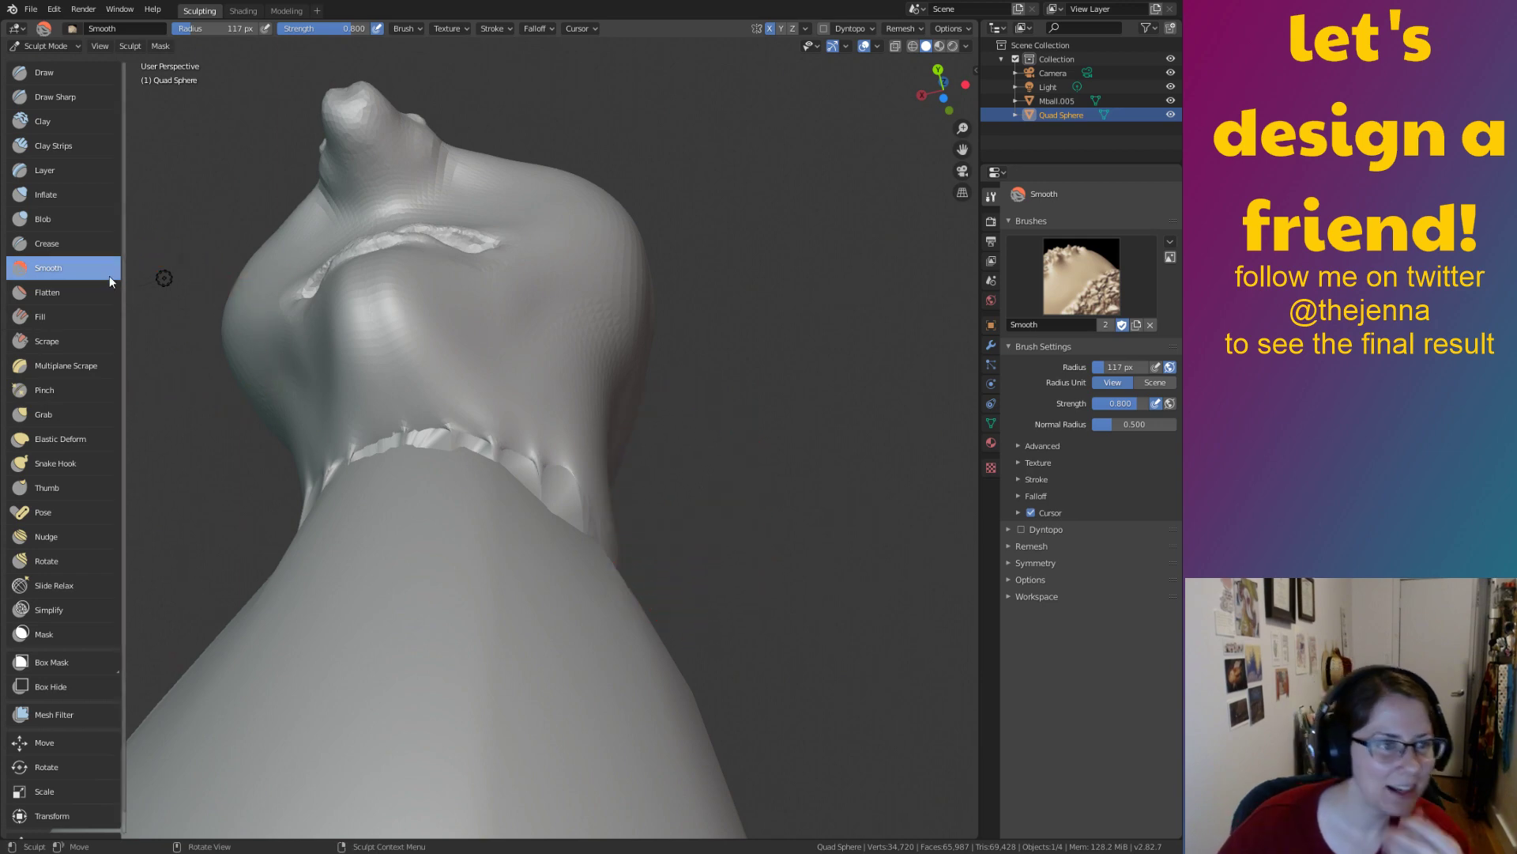
drag(535, 477, 576, 501)
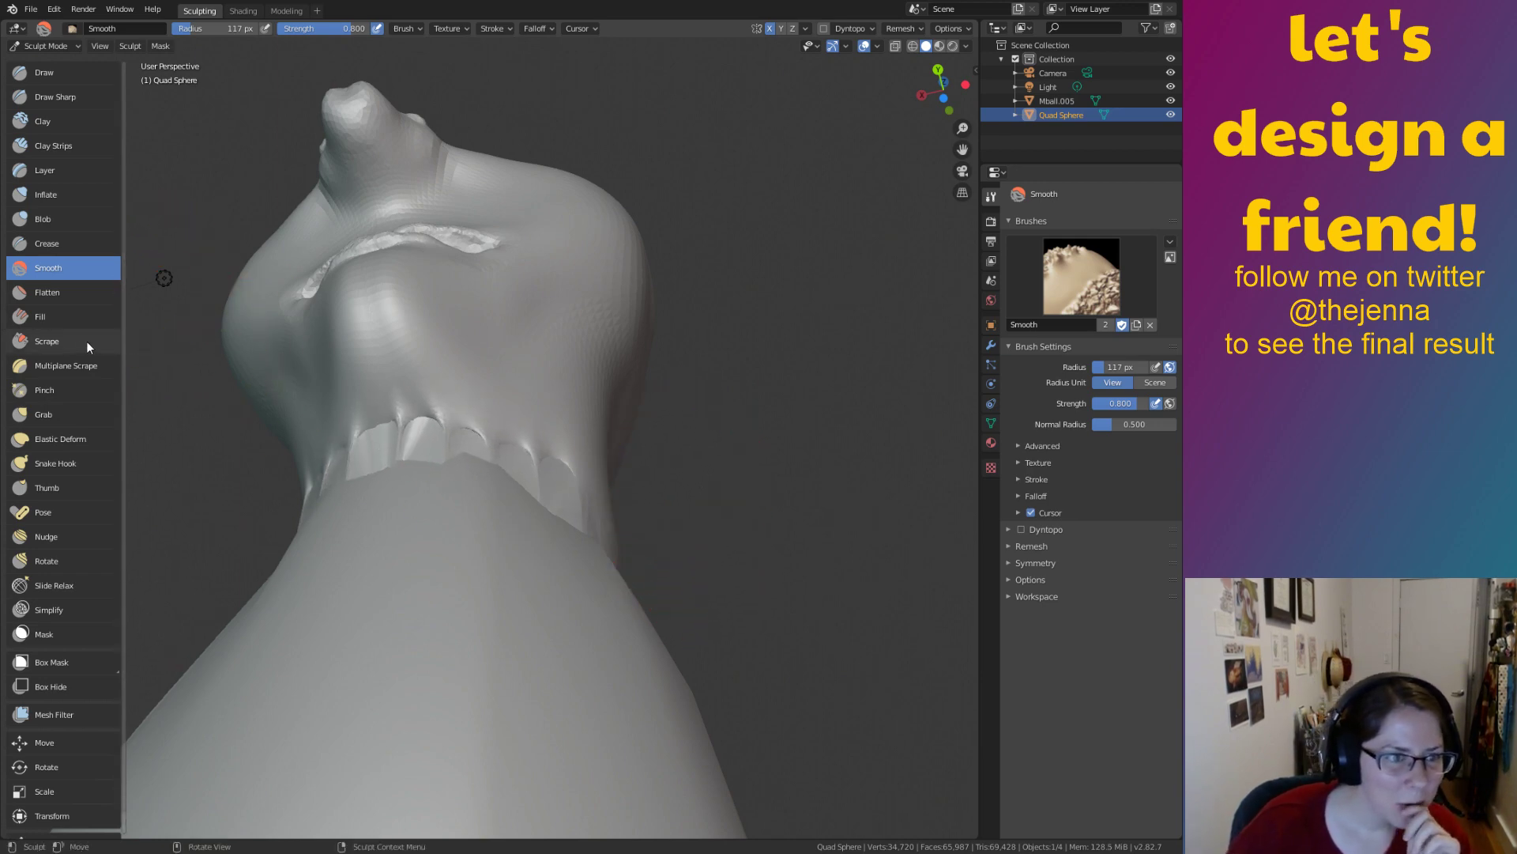
Use the Crease brush at 0.250 strength to tighten the ragged seam under the chin
click(57, 199)
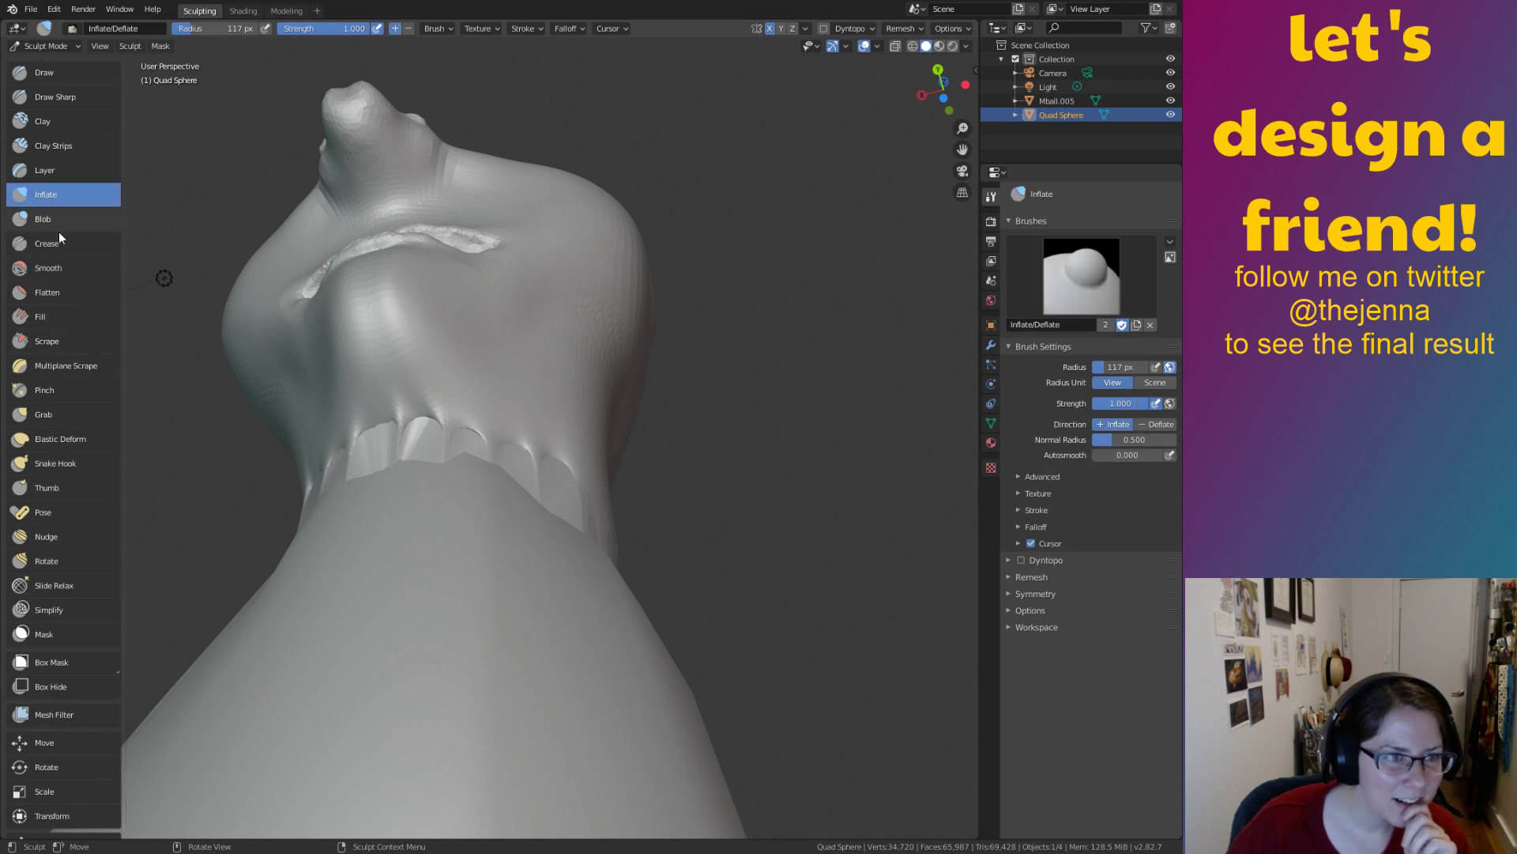
click(59, 238)
drag(529, 449, 534, 460)
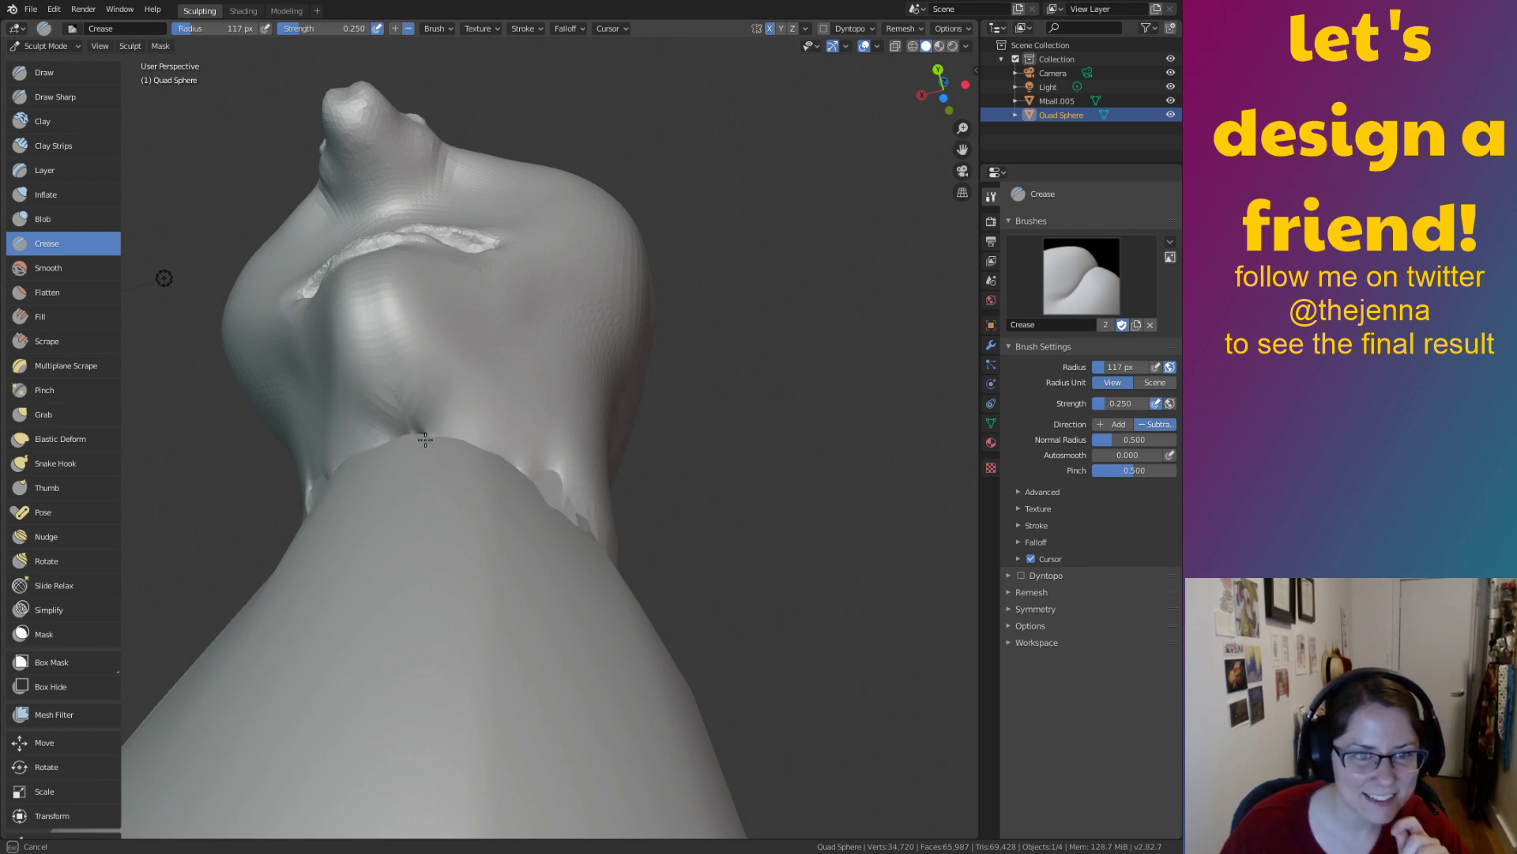
middle_drag(425, 439, 501, 485)
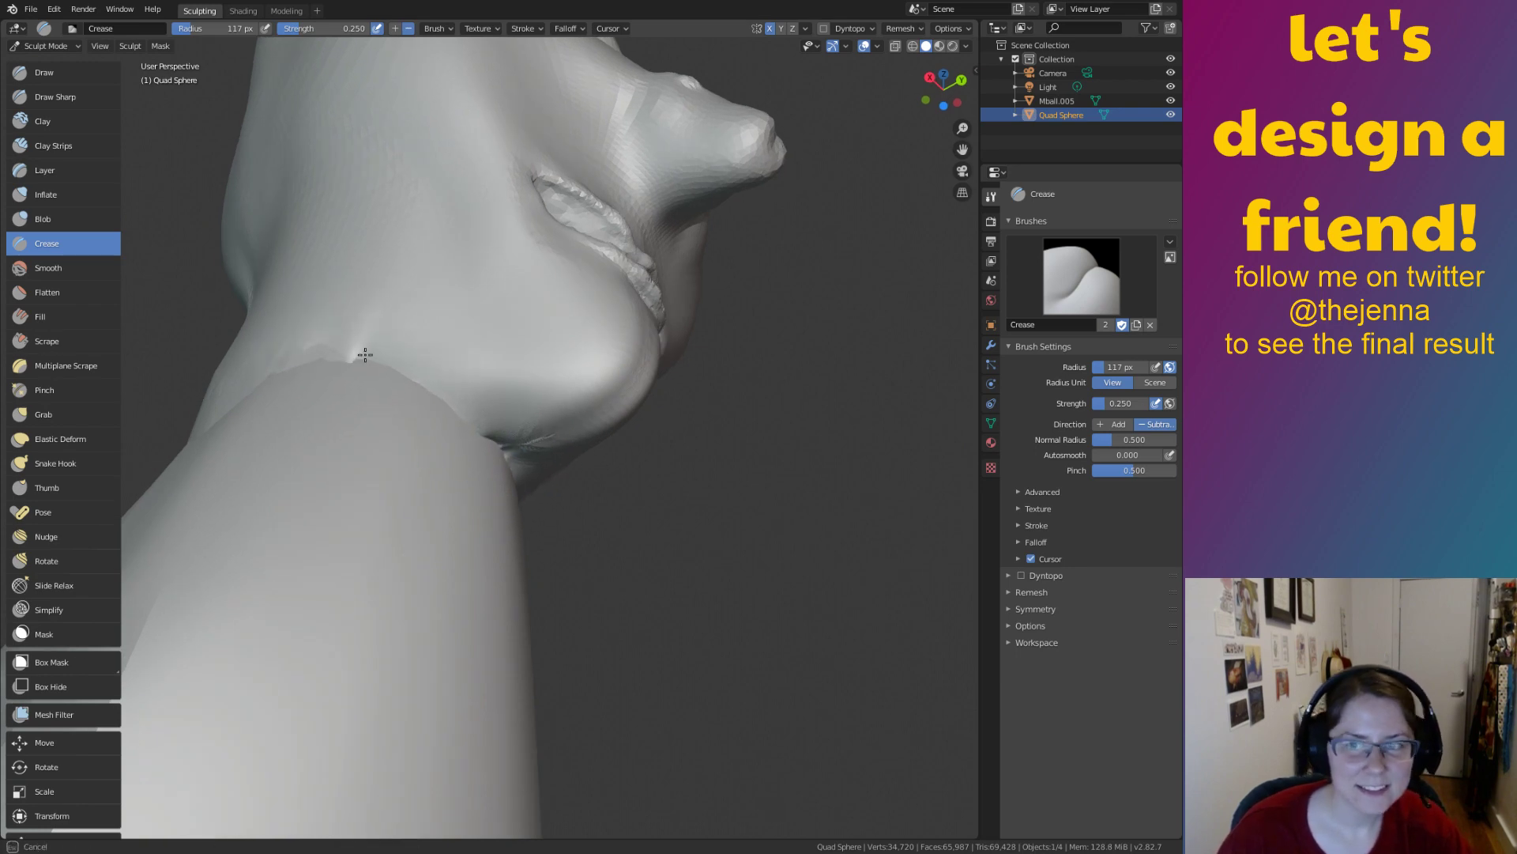
Use the Crease brush to tighten the ragged seam where the sides and back of the head meet the neck
mouse_move(365, 355)
middle_down()
mouse_move(348, 391)
mouse_move(397, 370)
middle_up()
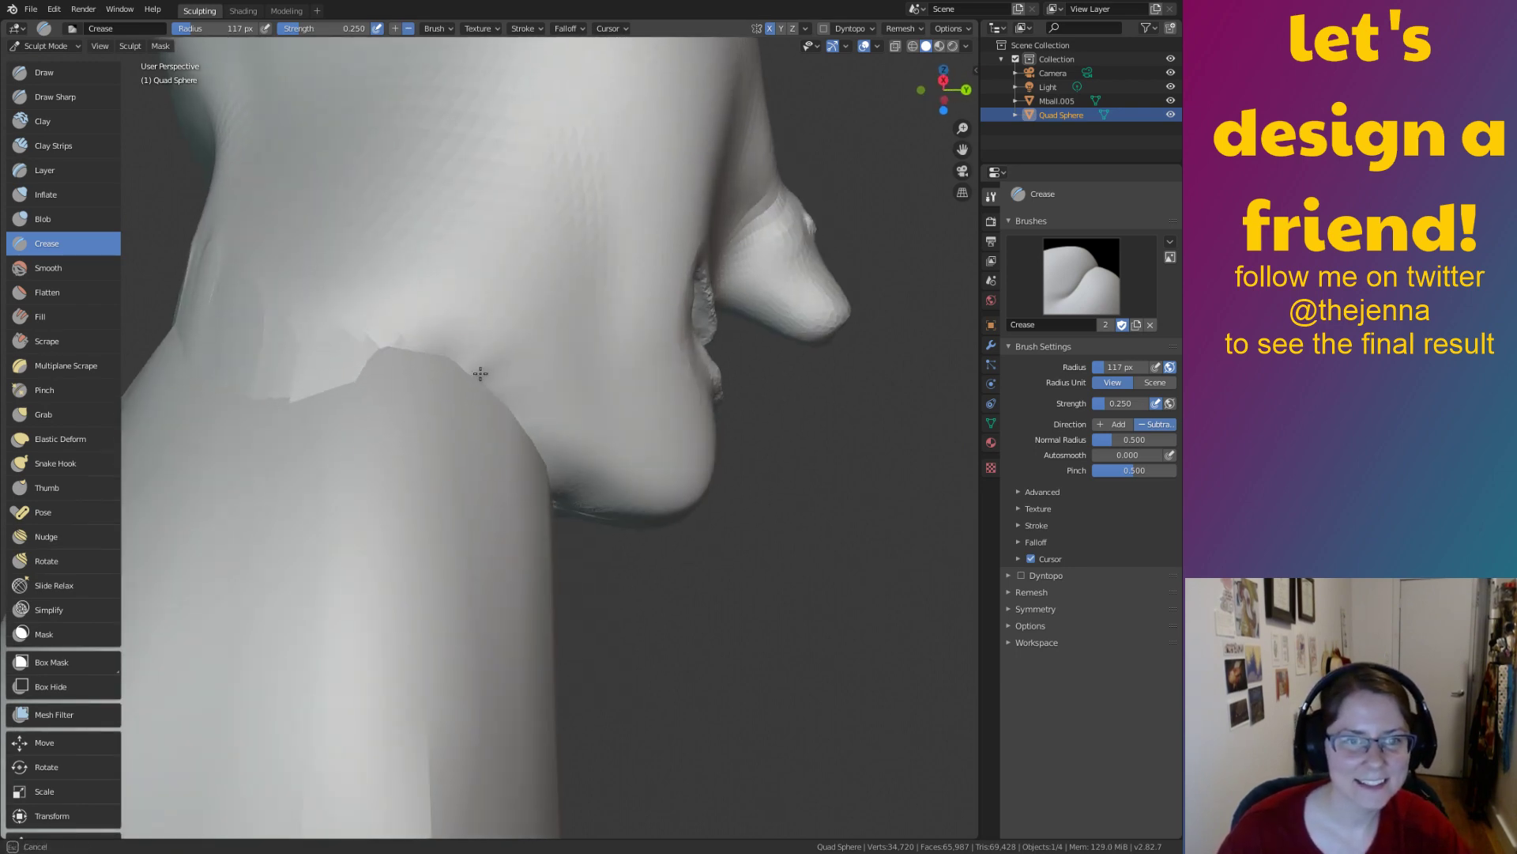
drag(379, 392, 348, 402)
middle_drag(553, 506, 394, 454)
drag(395, 459, 537, 521)
mouse_move(545, 523)
middle_down()
mouse_move(471, 535)
mouse_move(468, 563)
mouse_move(579, 535)
middle_up()
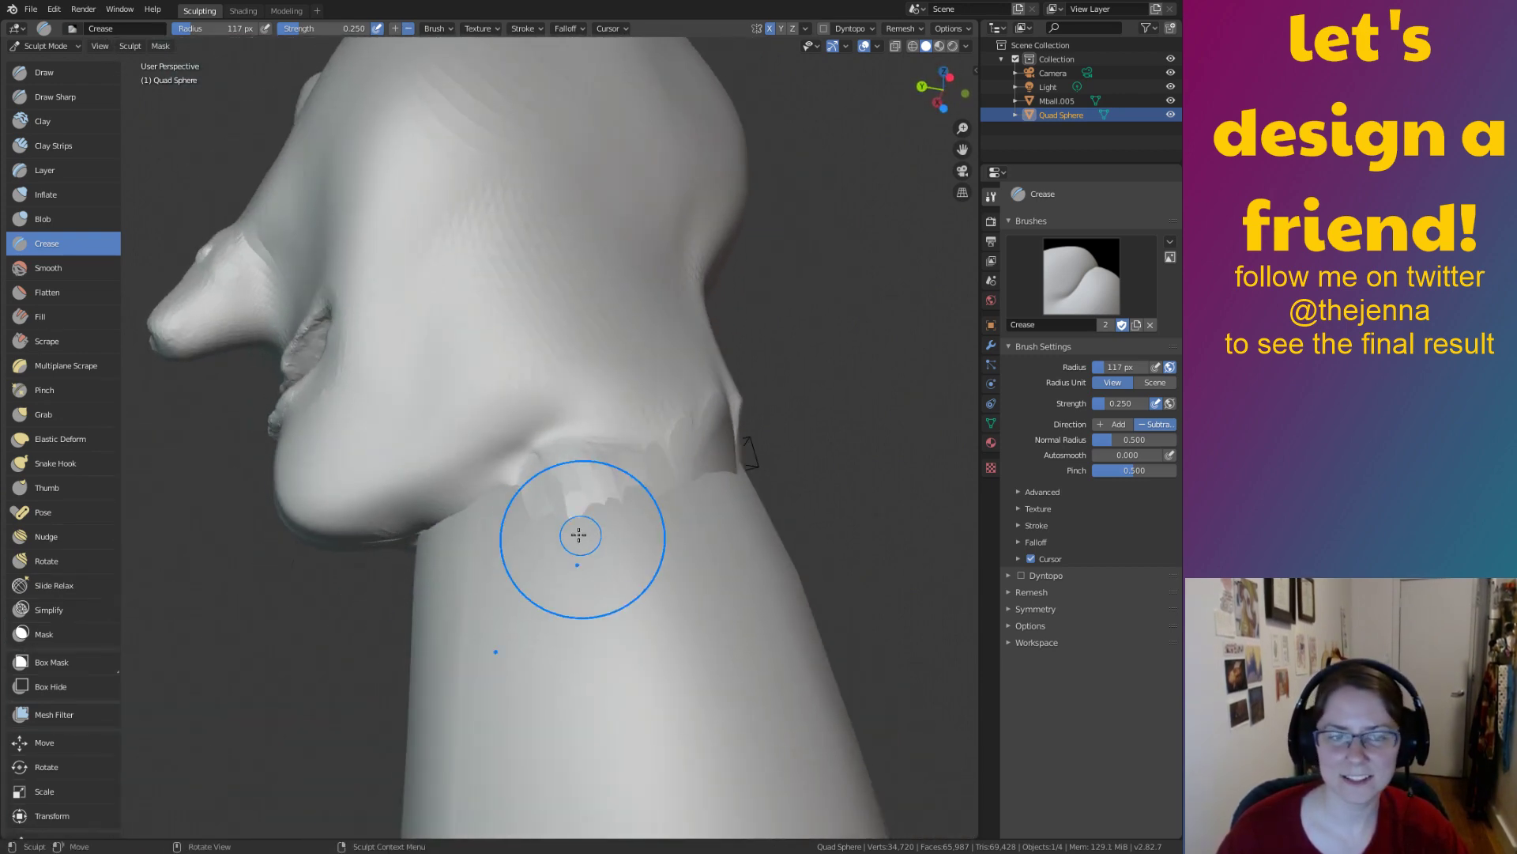
drag(520, 503, 630, 501)
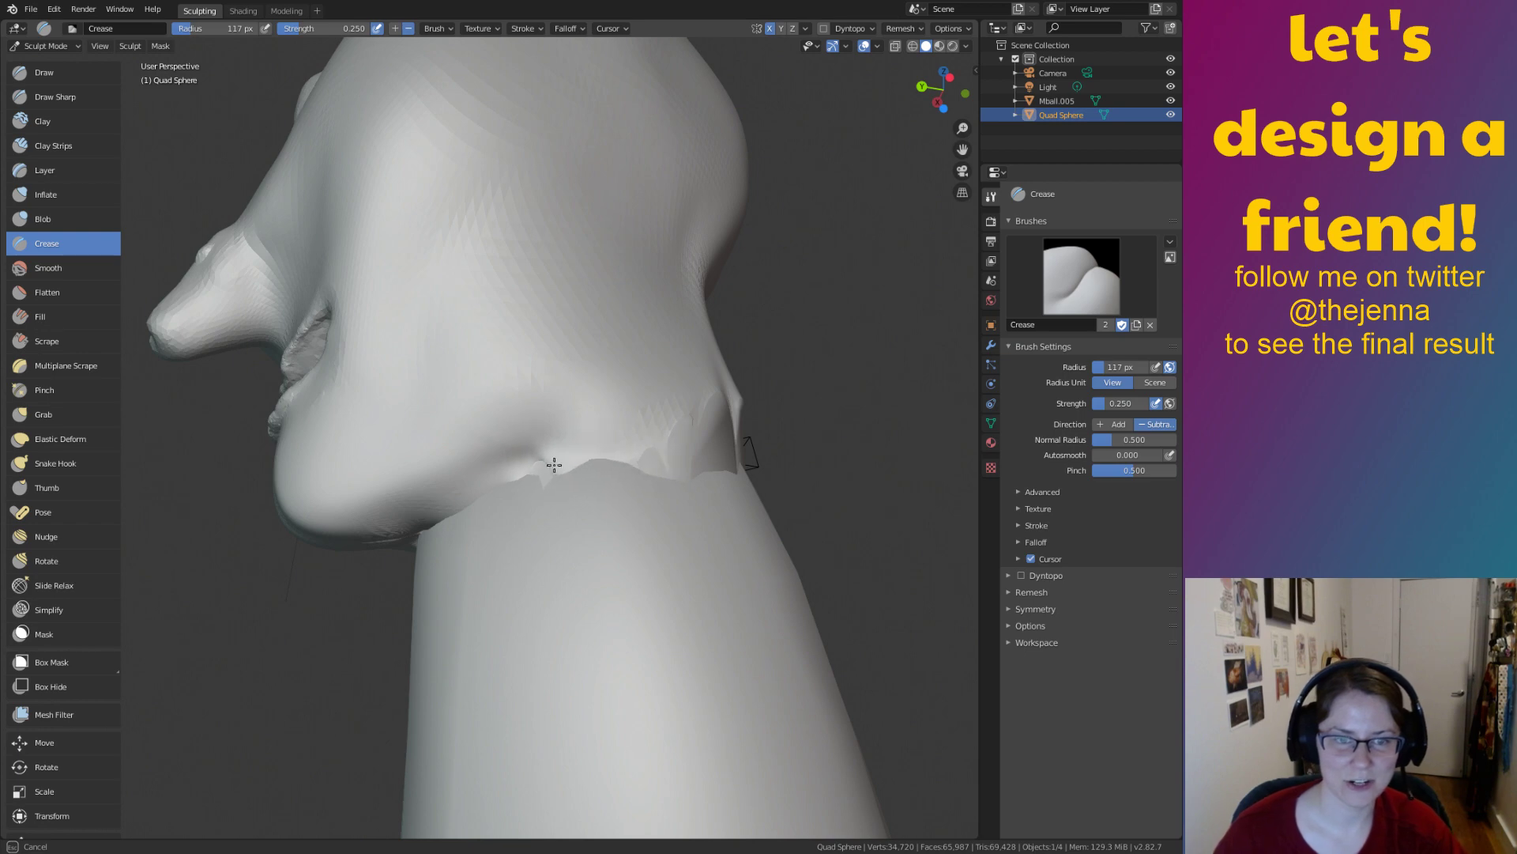
drag(706, 471, 718, 476)
Raise the Crease brush strength to 0.731 and crease the seam at the back of the neck
middle_drag(697, 512, 582, 553)
scroll(578, 469, down, 5)
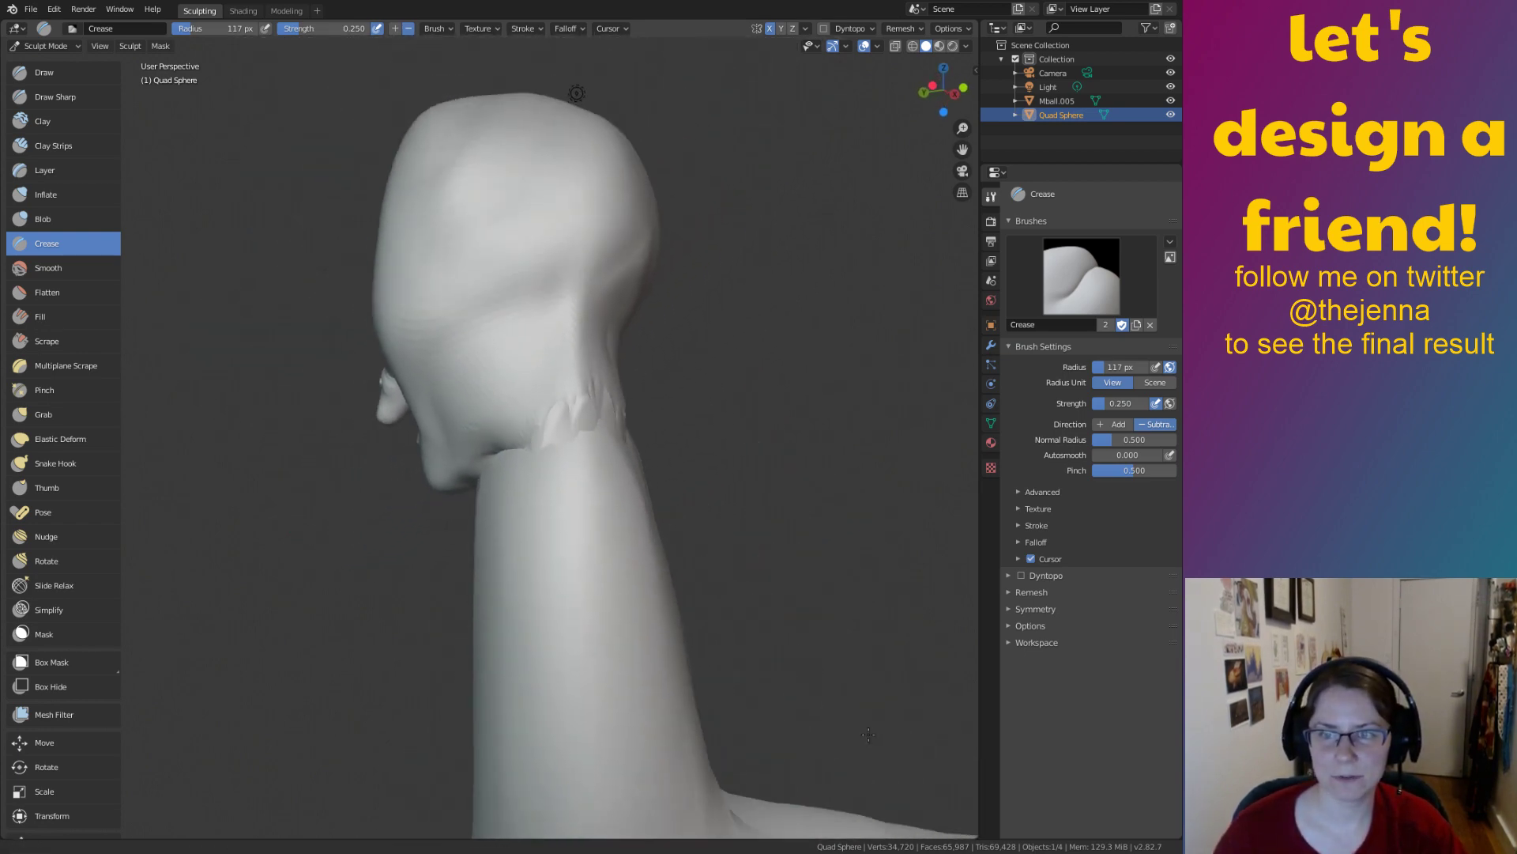
scroll(769, 712, down, 4)
mouse_move(769, 711)
middle_down()
mouse_move(615, 588)
mouse_move(662, 589)
mouse_move(620, 553)
middle_up()
middle_drag(716, 559, 711, 600)
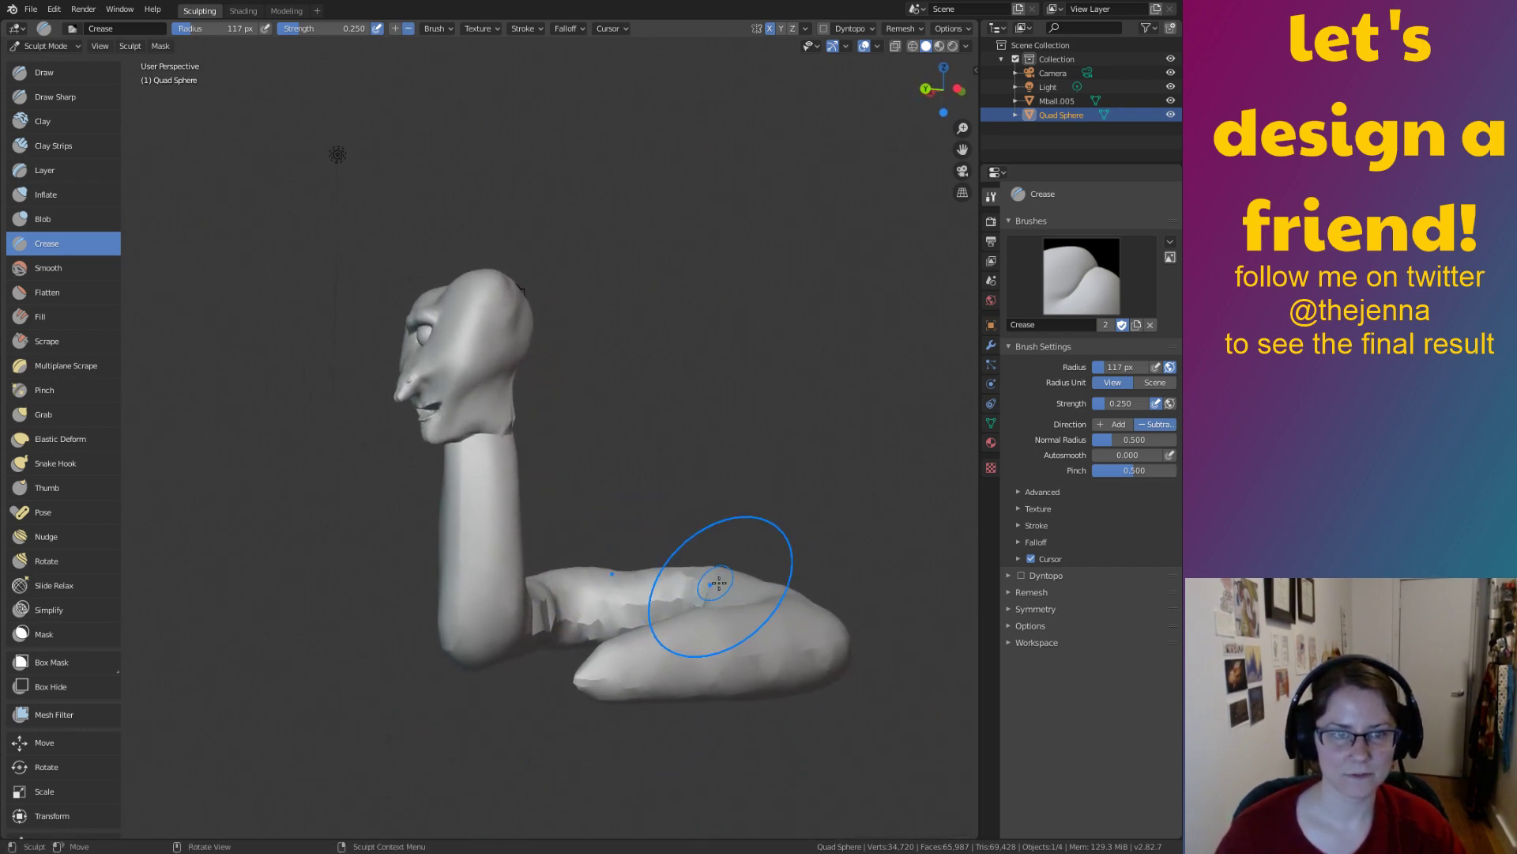
scroll(679, 539, up, 5)
middle_drag(678, 538, 623, 516)
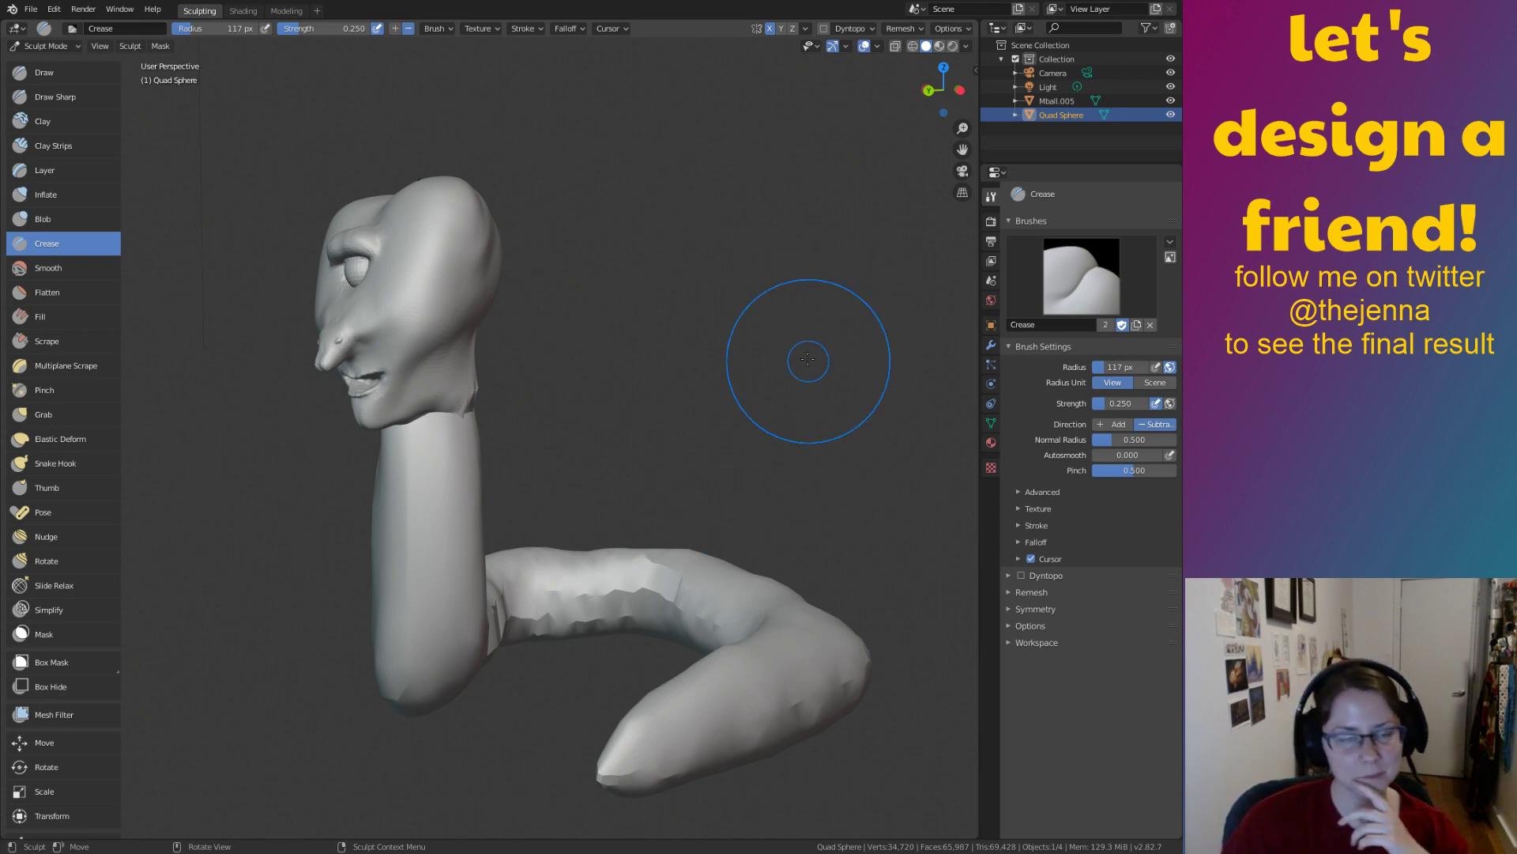
right_click(499, 451)
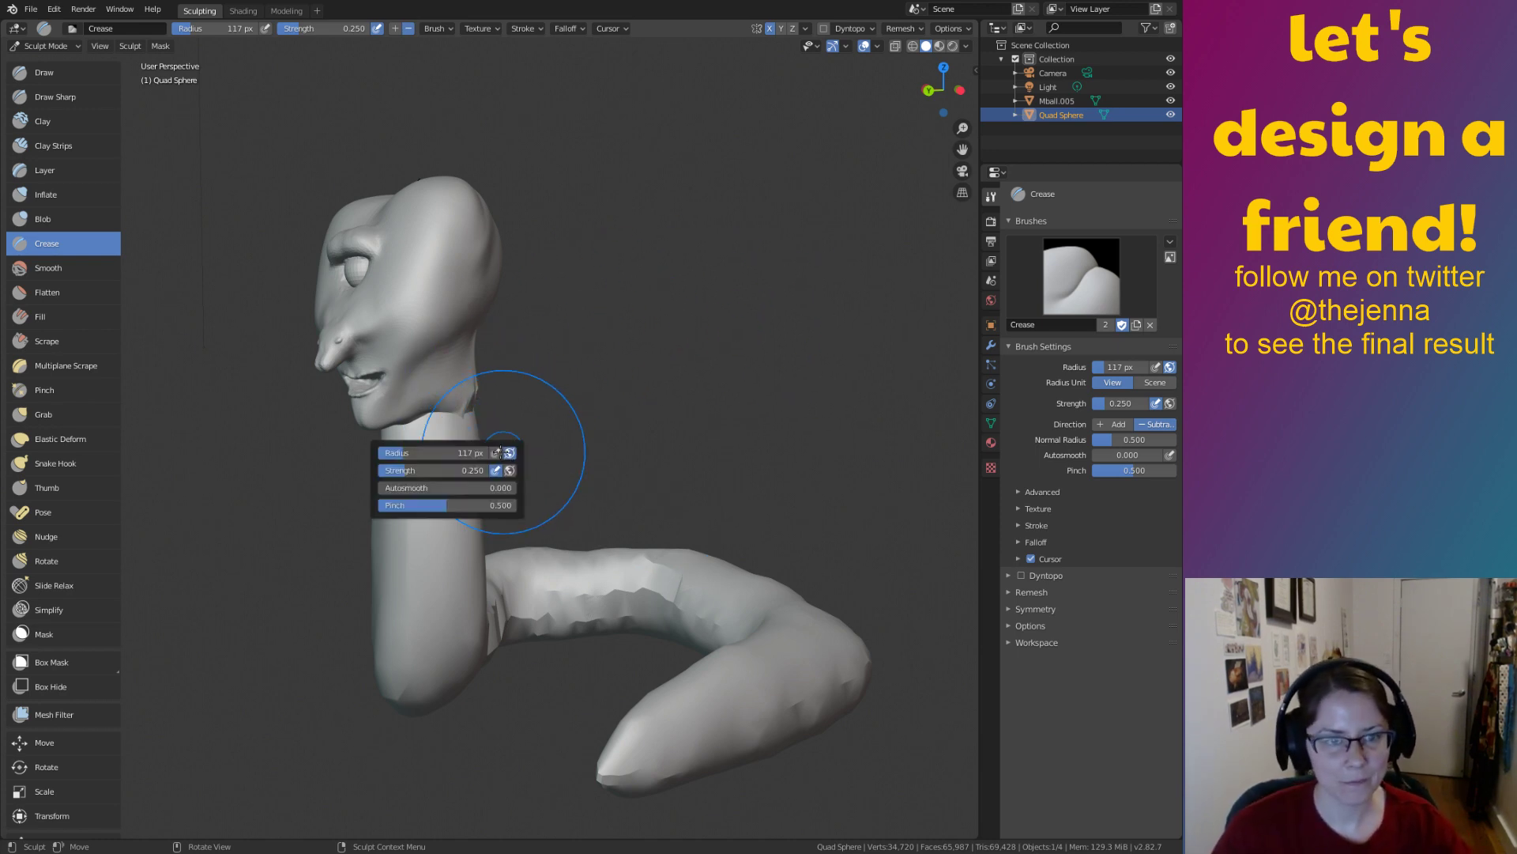
drag(427, 470, 498, 472)
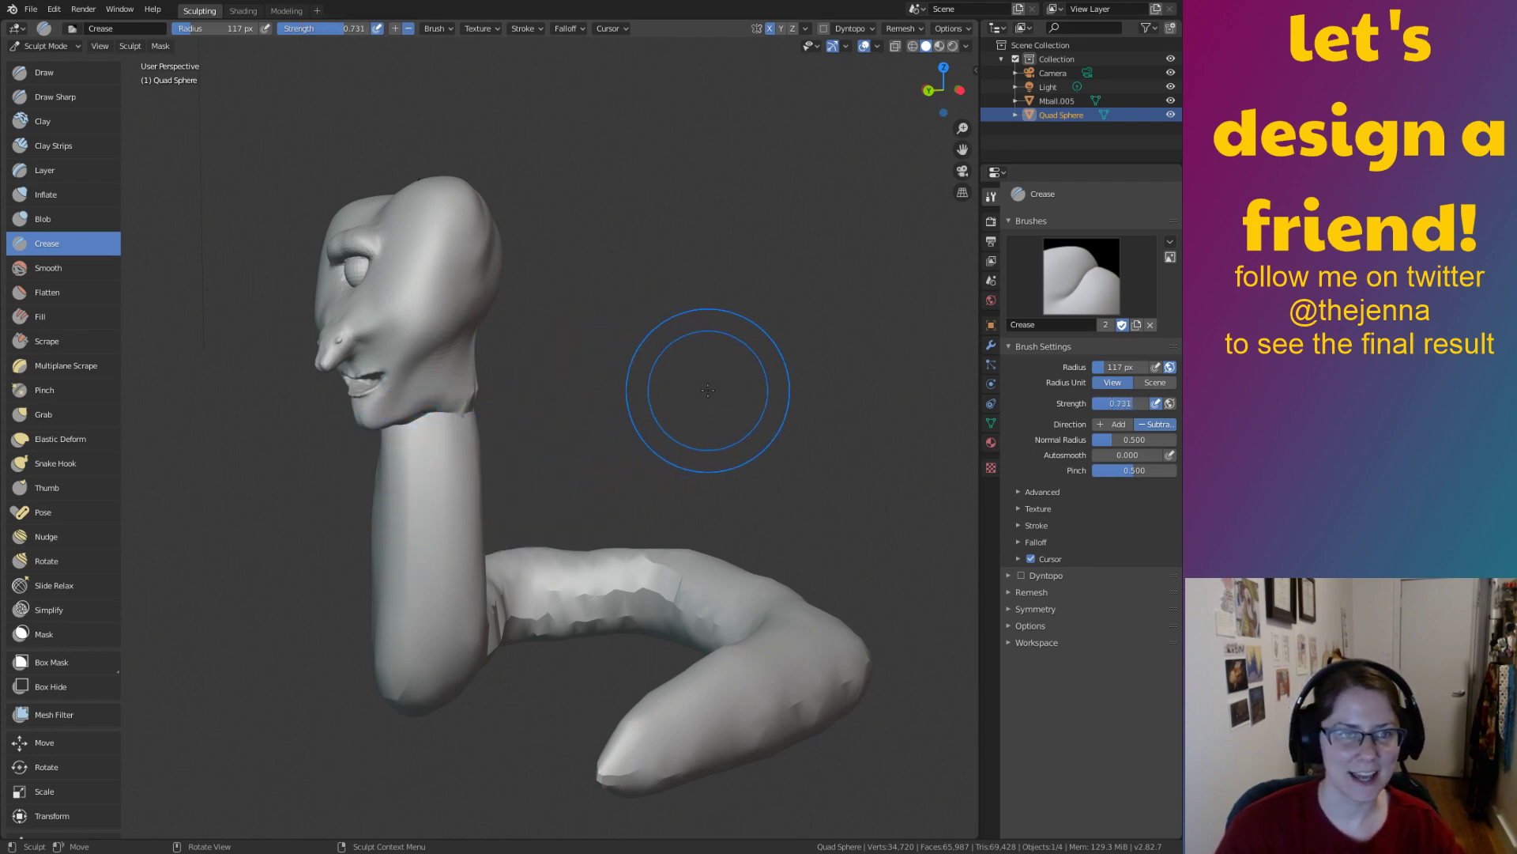
drag(469, 396, 465, 405)
middle_drag(680, 403, 510, 383)
drag(509, 383, 534, 393)
middle_drag(715, 395, 446, 414)
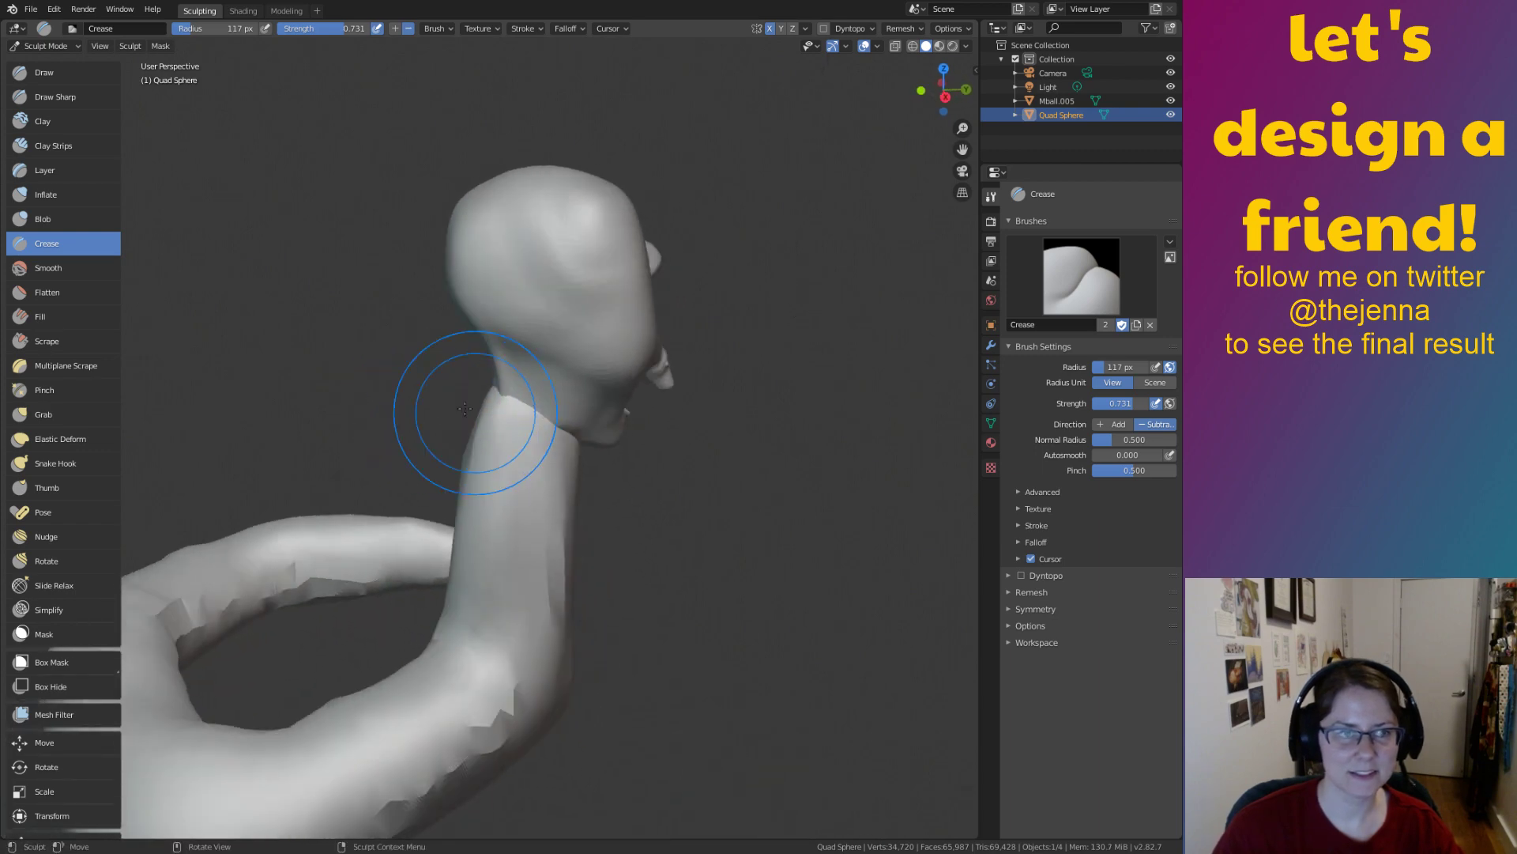
Switch to the Modeling workspace and examine how the head and body meshes meet at the neck in Edit Mode
key(Tab)
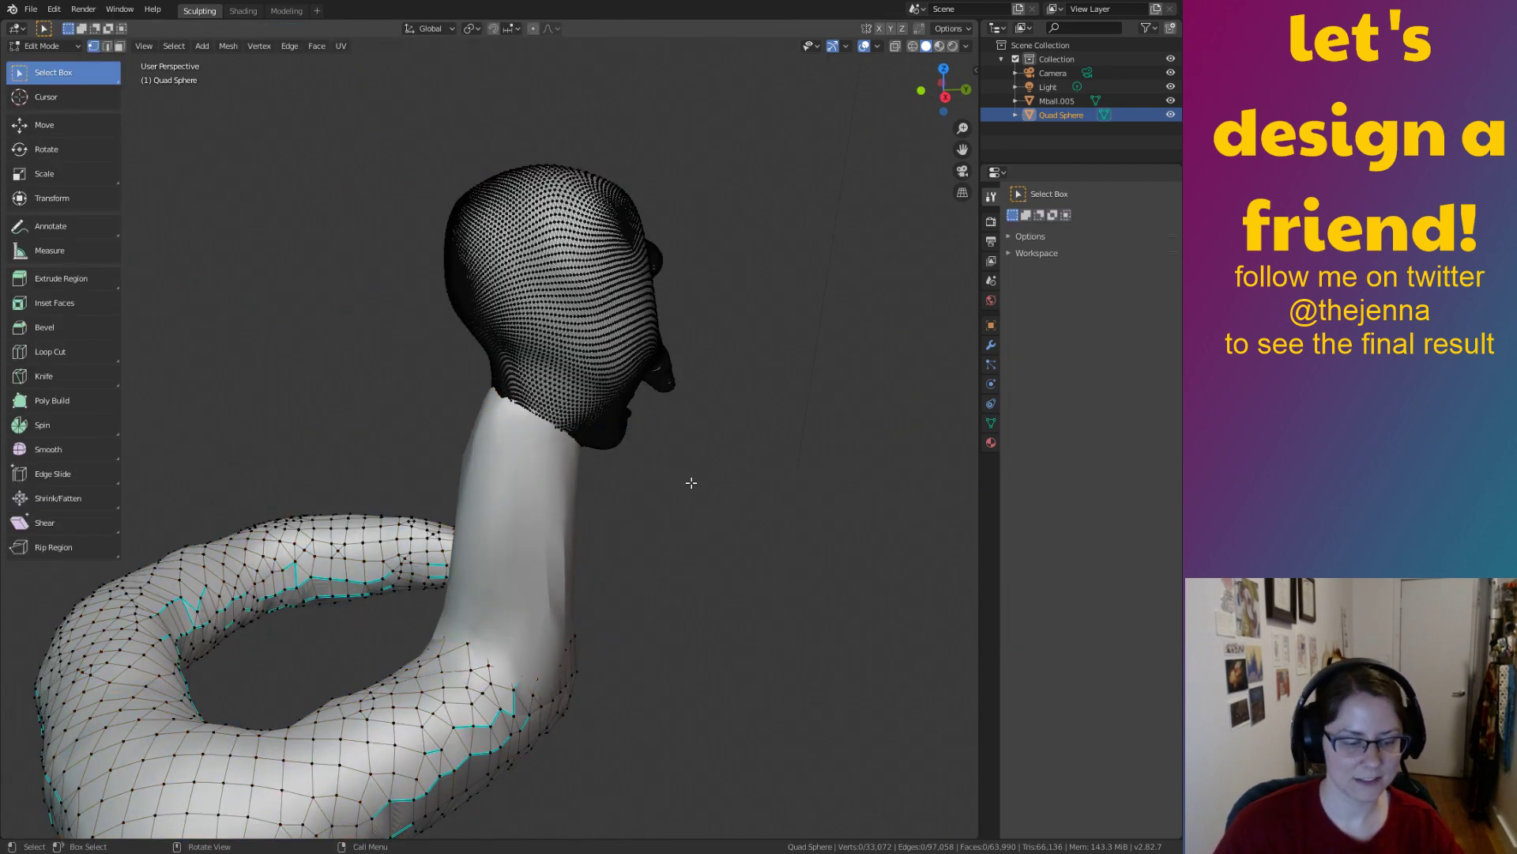
key(a)
click(286, 11)
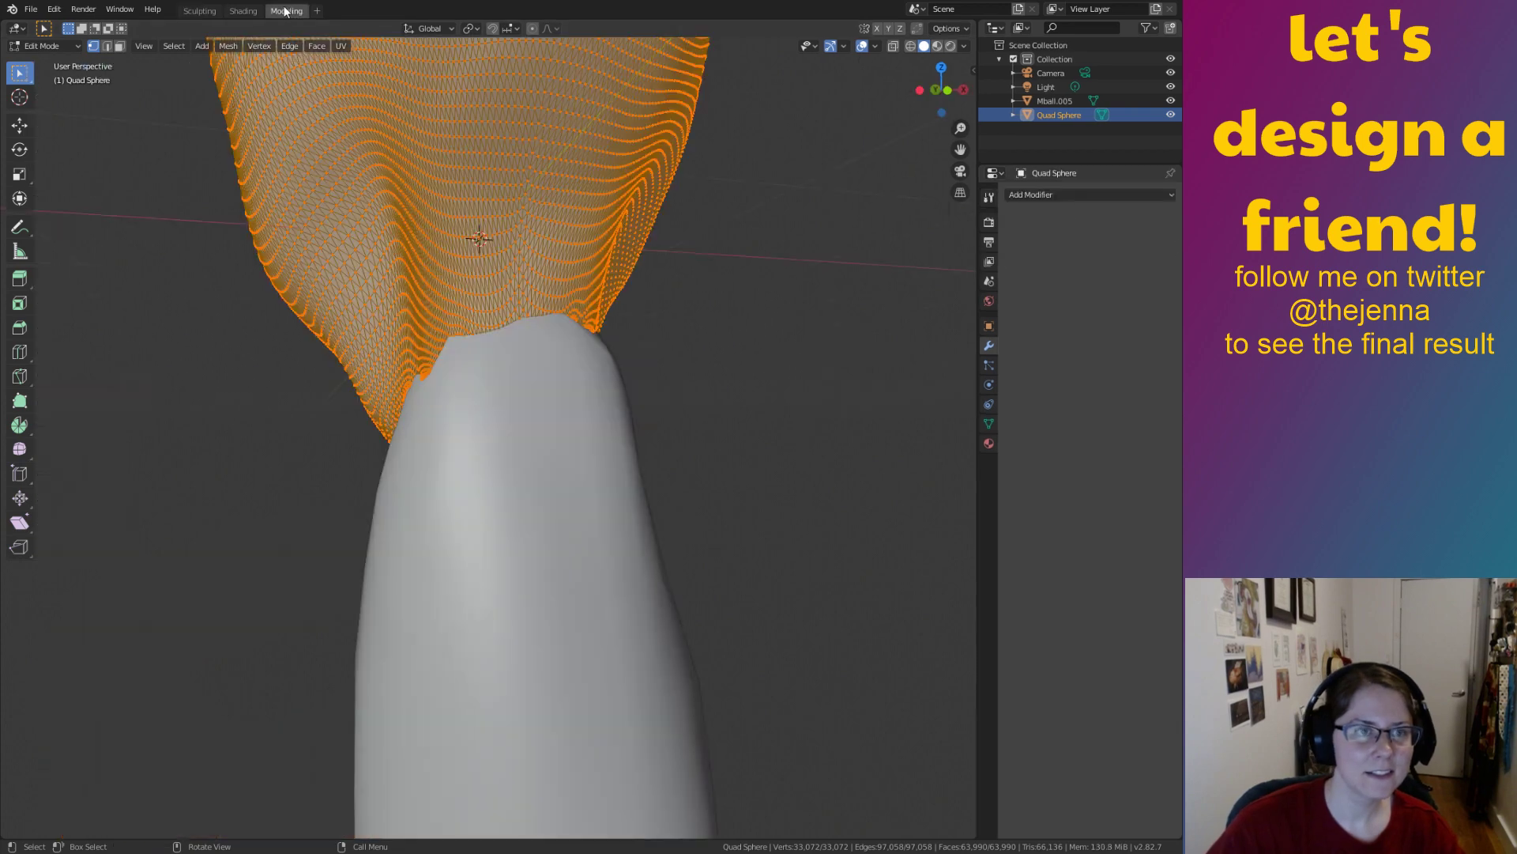
click(782, 413)
key(Tab)
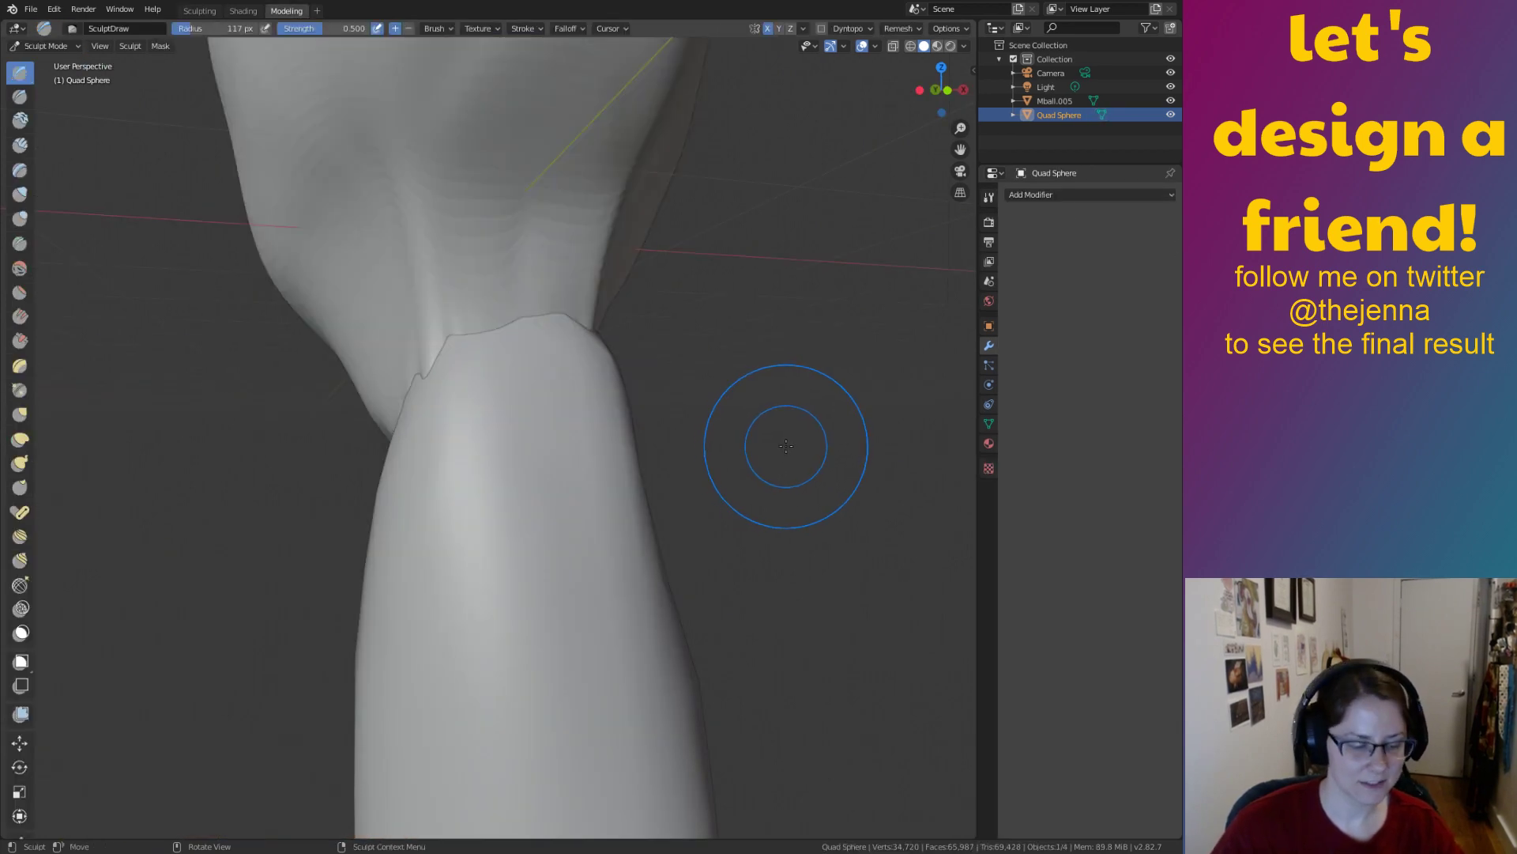
mouse_move(664, 407)
middle_down()
mouse_move(838, 630)
mouse_move(885, 621)
mouse_move(826, 582)
mouse_move(842, 604)
mouse_move(879, 618)
mouse_move(711, 474)
mouse_move(780, 449)
mouse_move(632, 466)
mouse_move(699, 457)
middle_up()
key(Tab)
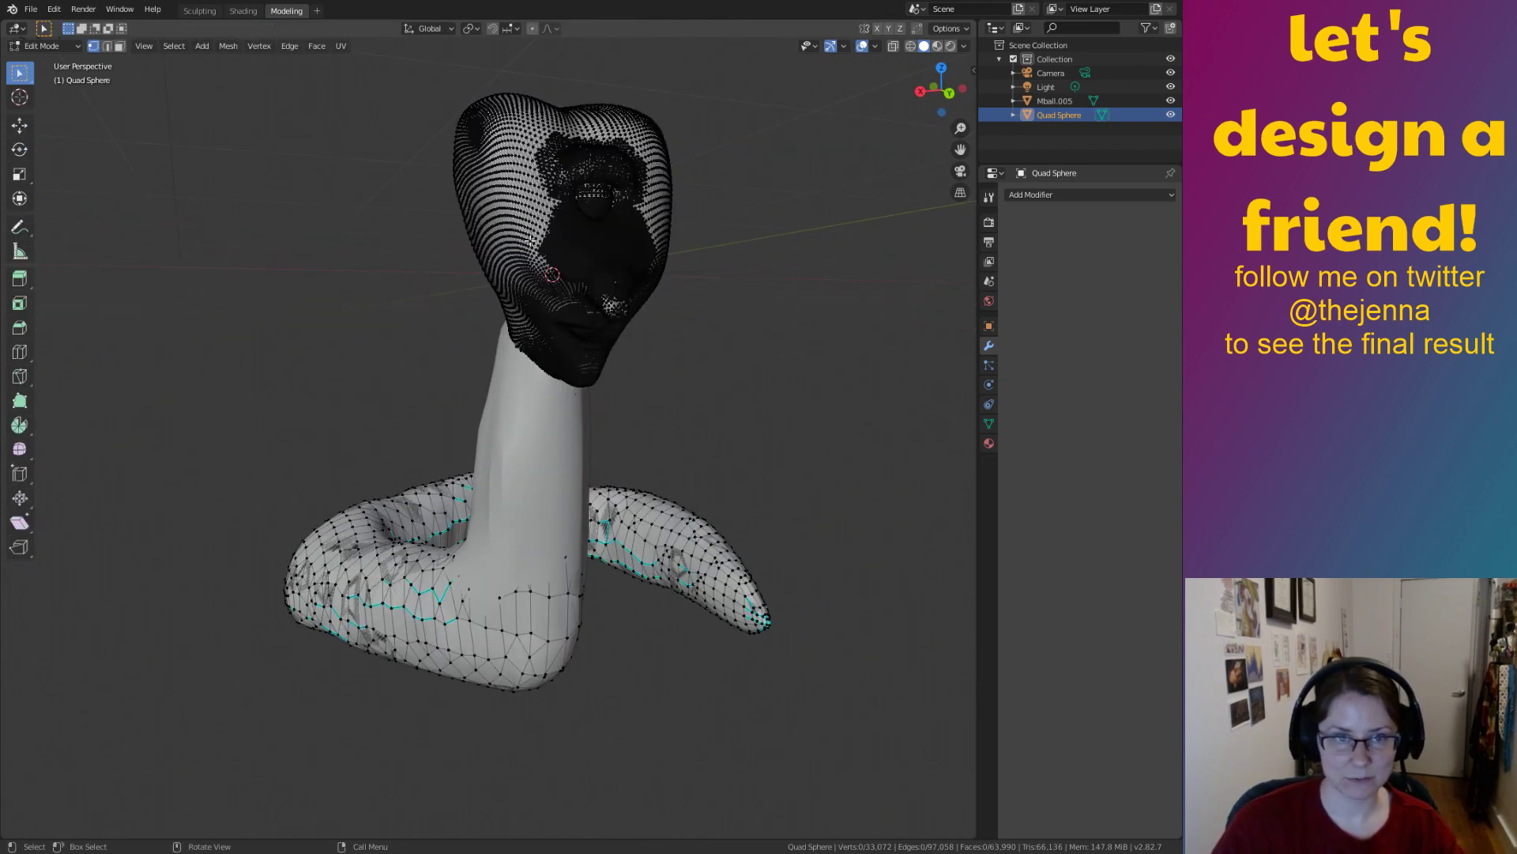
key(Tab)
key(grave)
key(Escape)
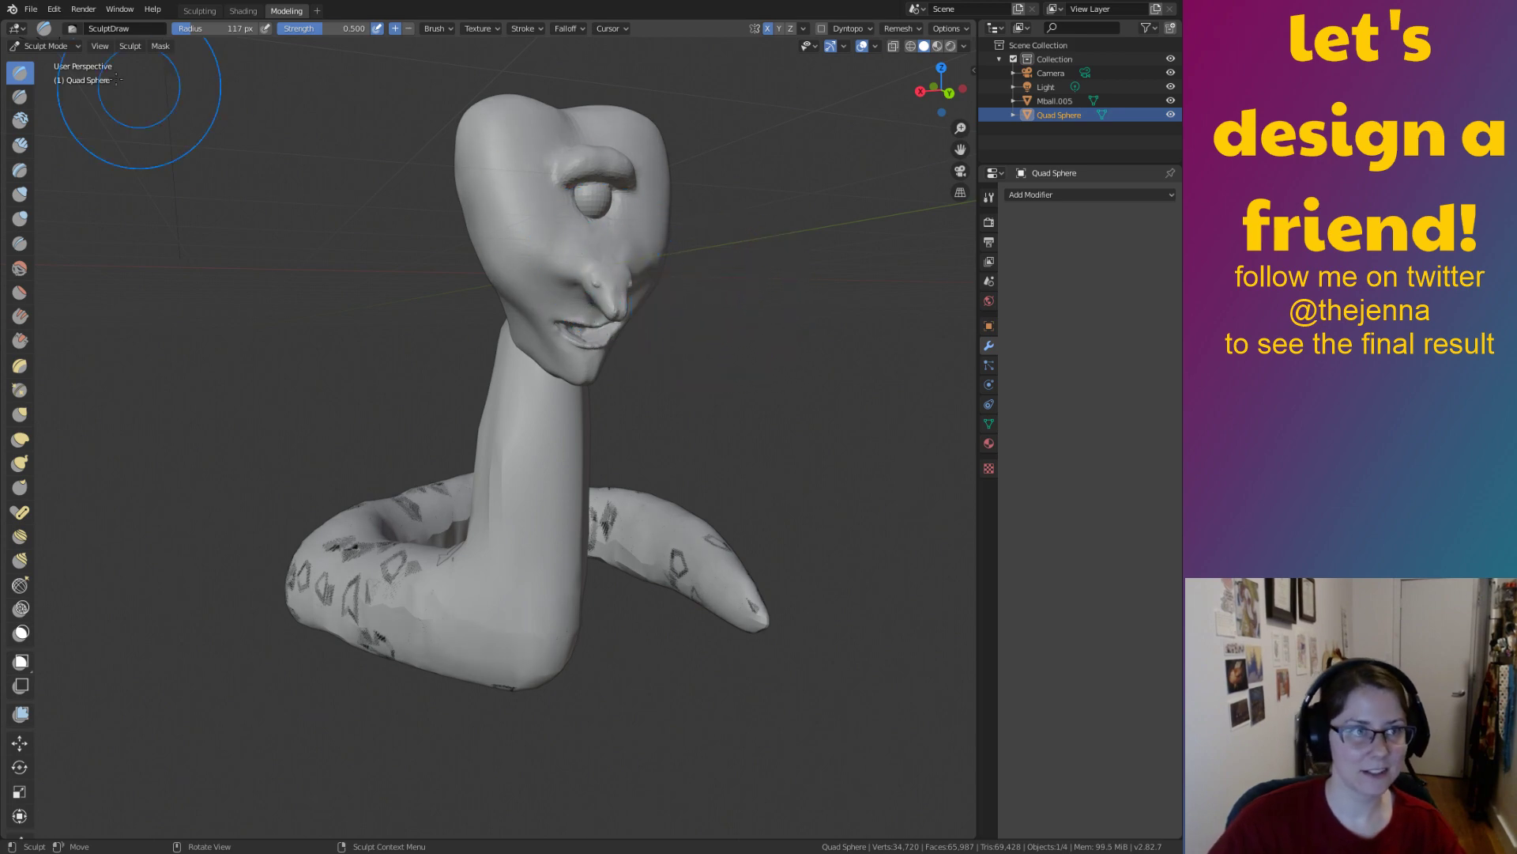
Switch to Object Mode and select only the head object
click(47, 45)
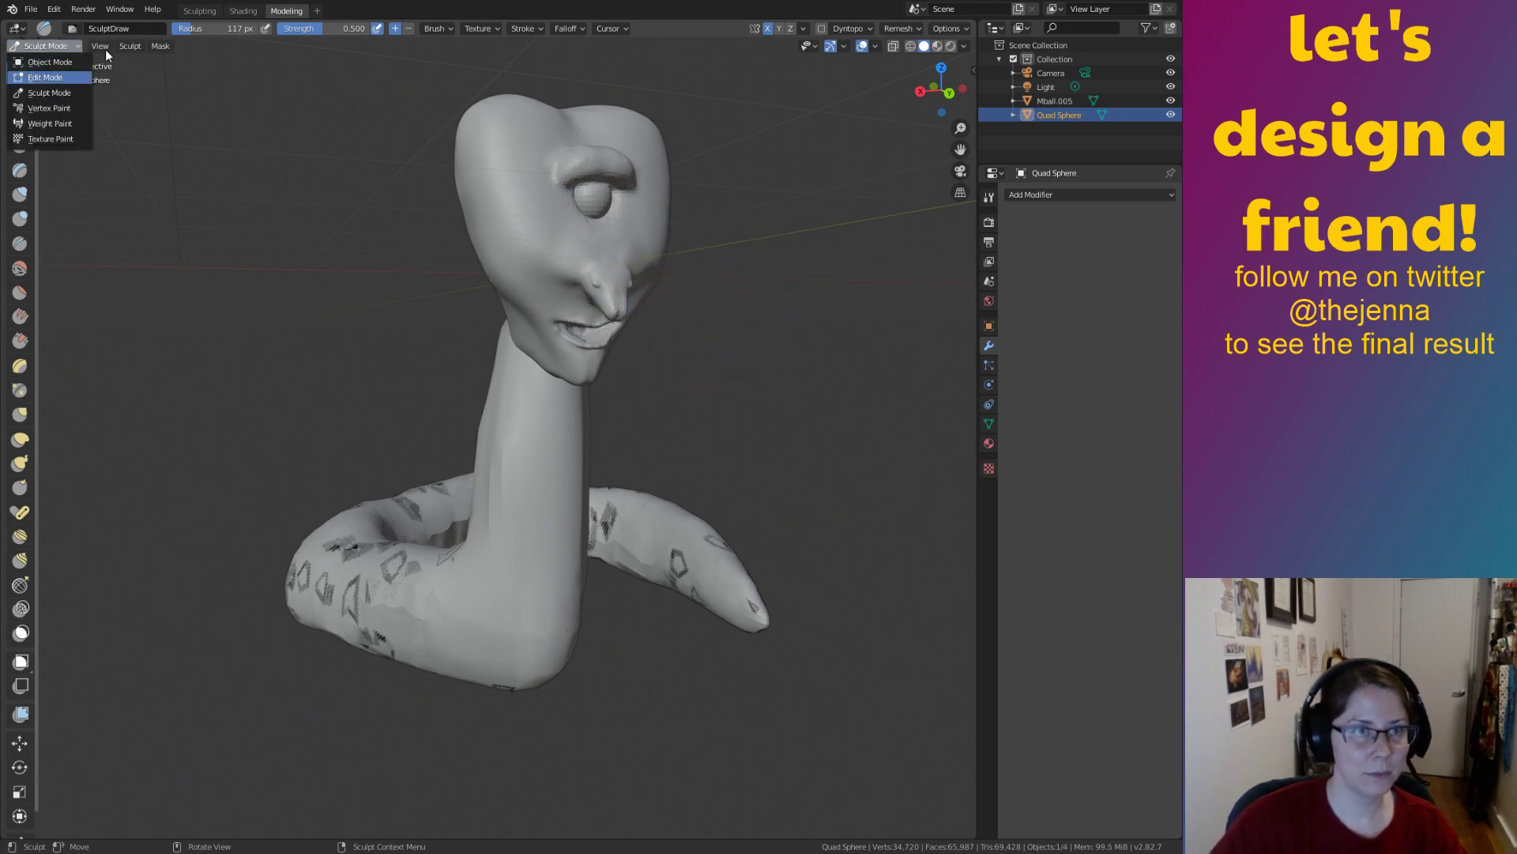
click(46, 77)
click(49, 47)
click(50, 60)
middle_drag(666, 420, 507, 481)
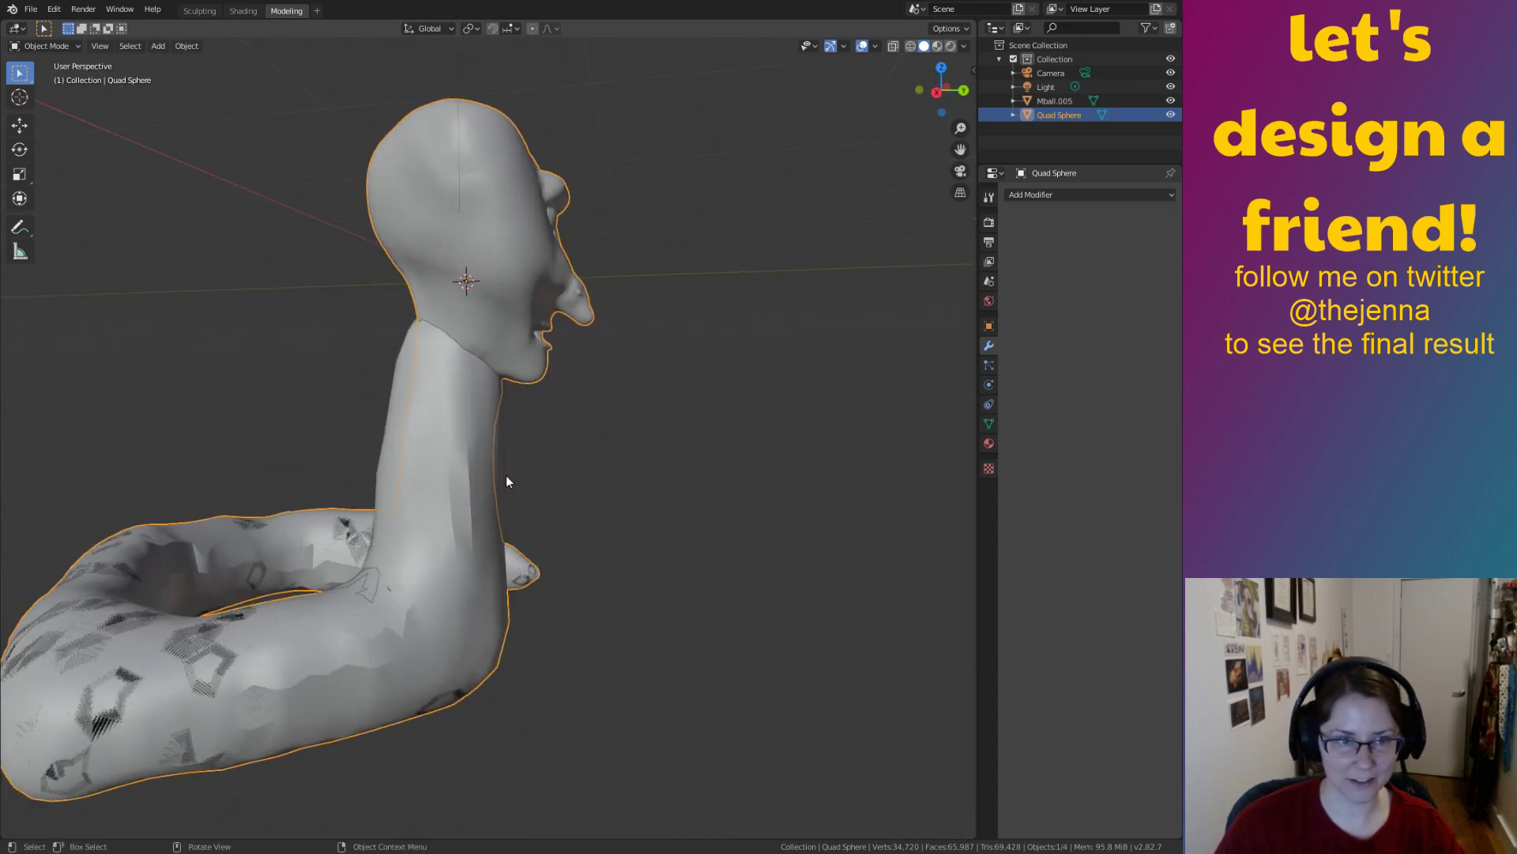
click(572, 453)
click(457, 461)
shift+click(433, 211)
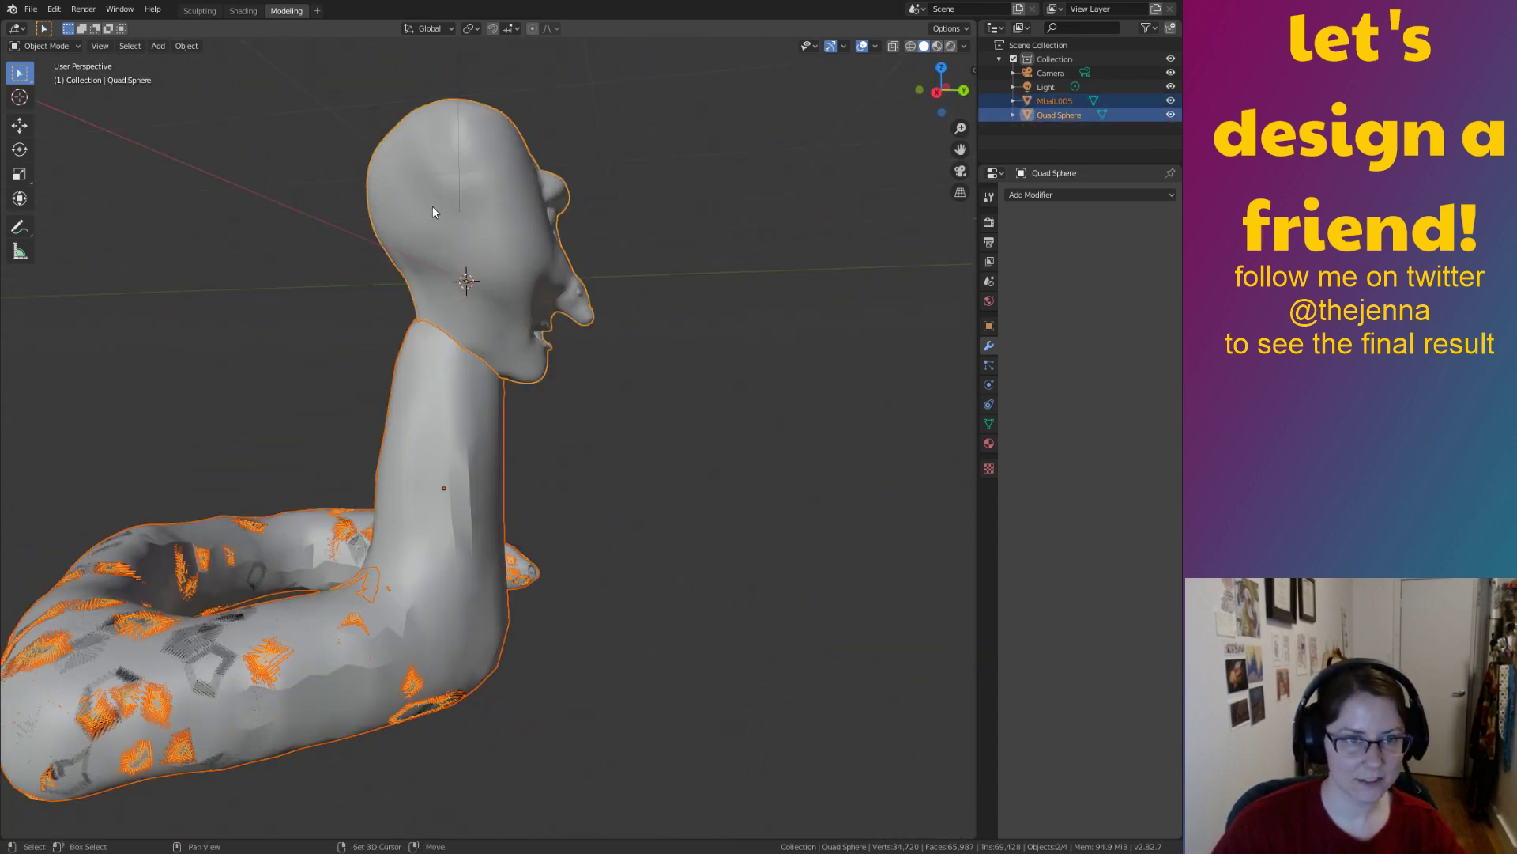
click(480, 220)
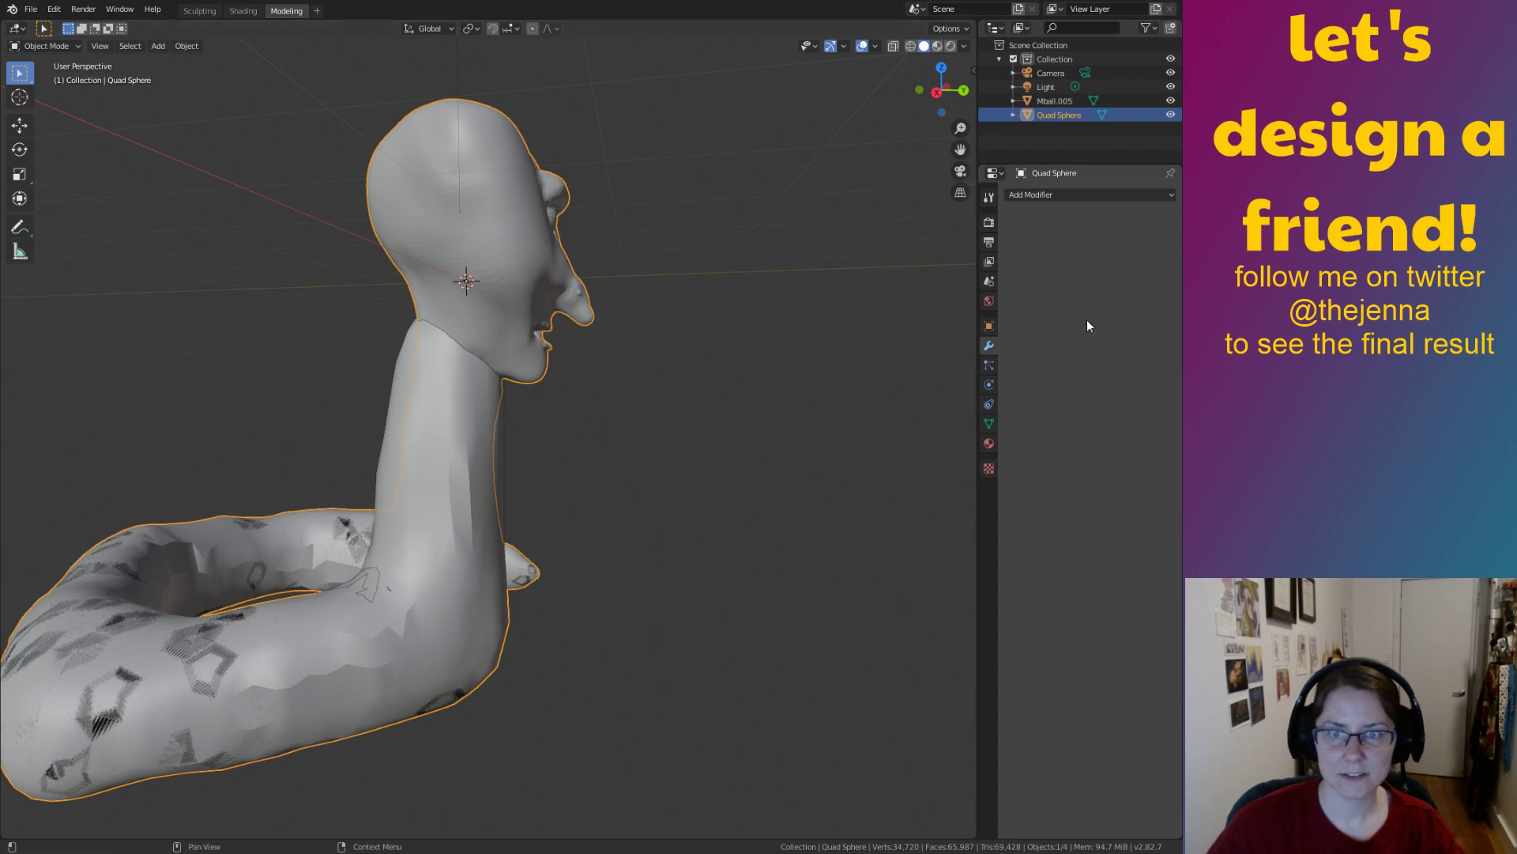
click(465, 411)
click(540, 261)
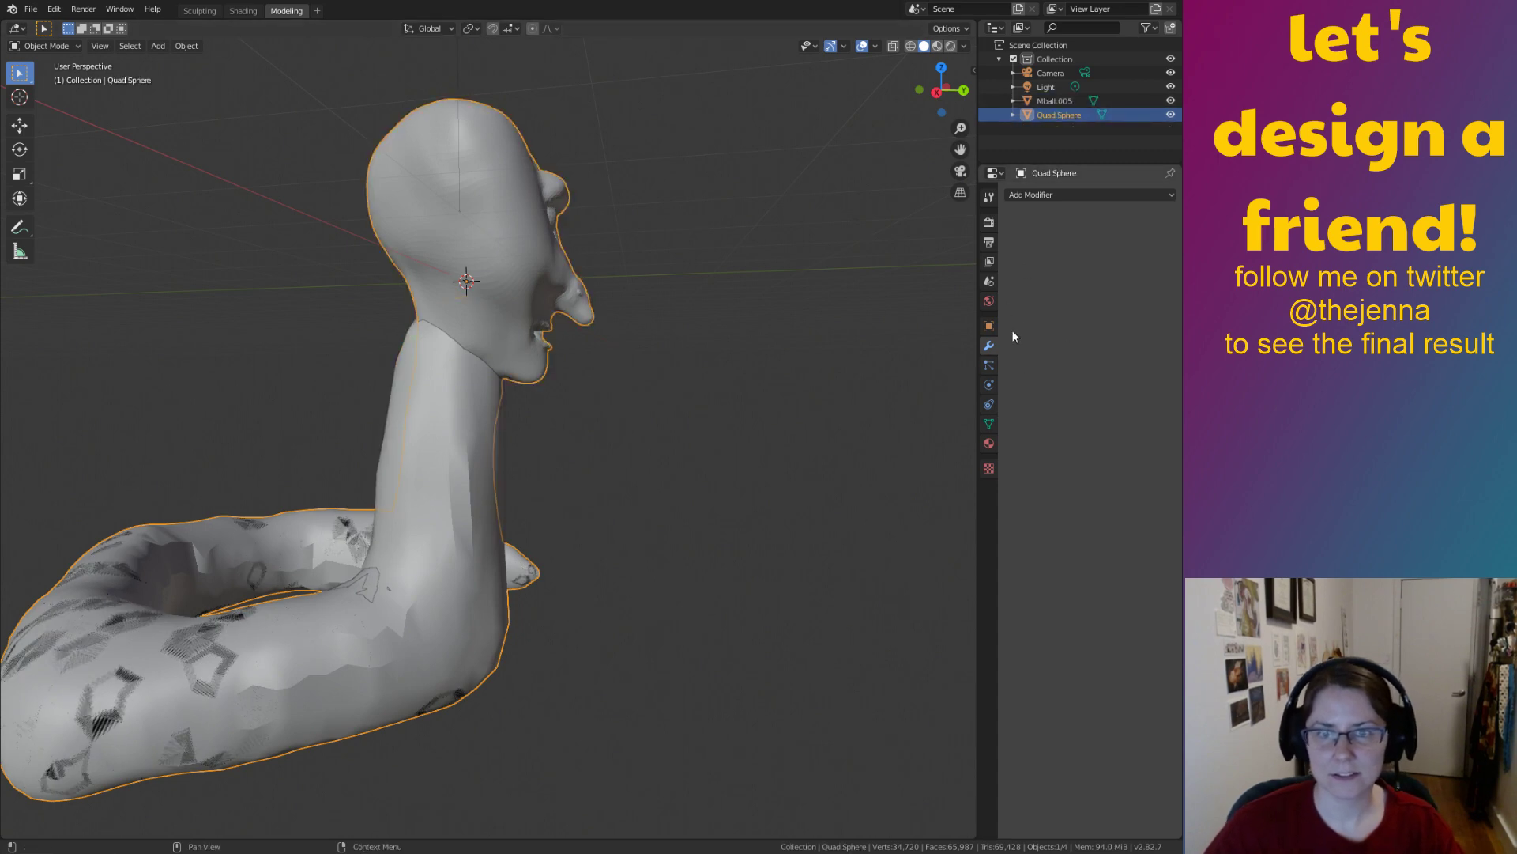
Add a Boolean modifier to the head set to Union with Mball.005, apply it, and return to the Sculpting workspace
click(1044, 194)
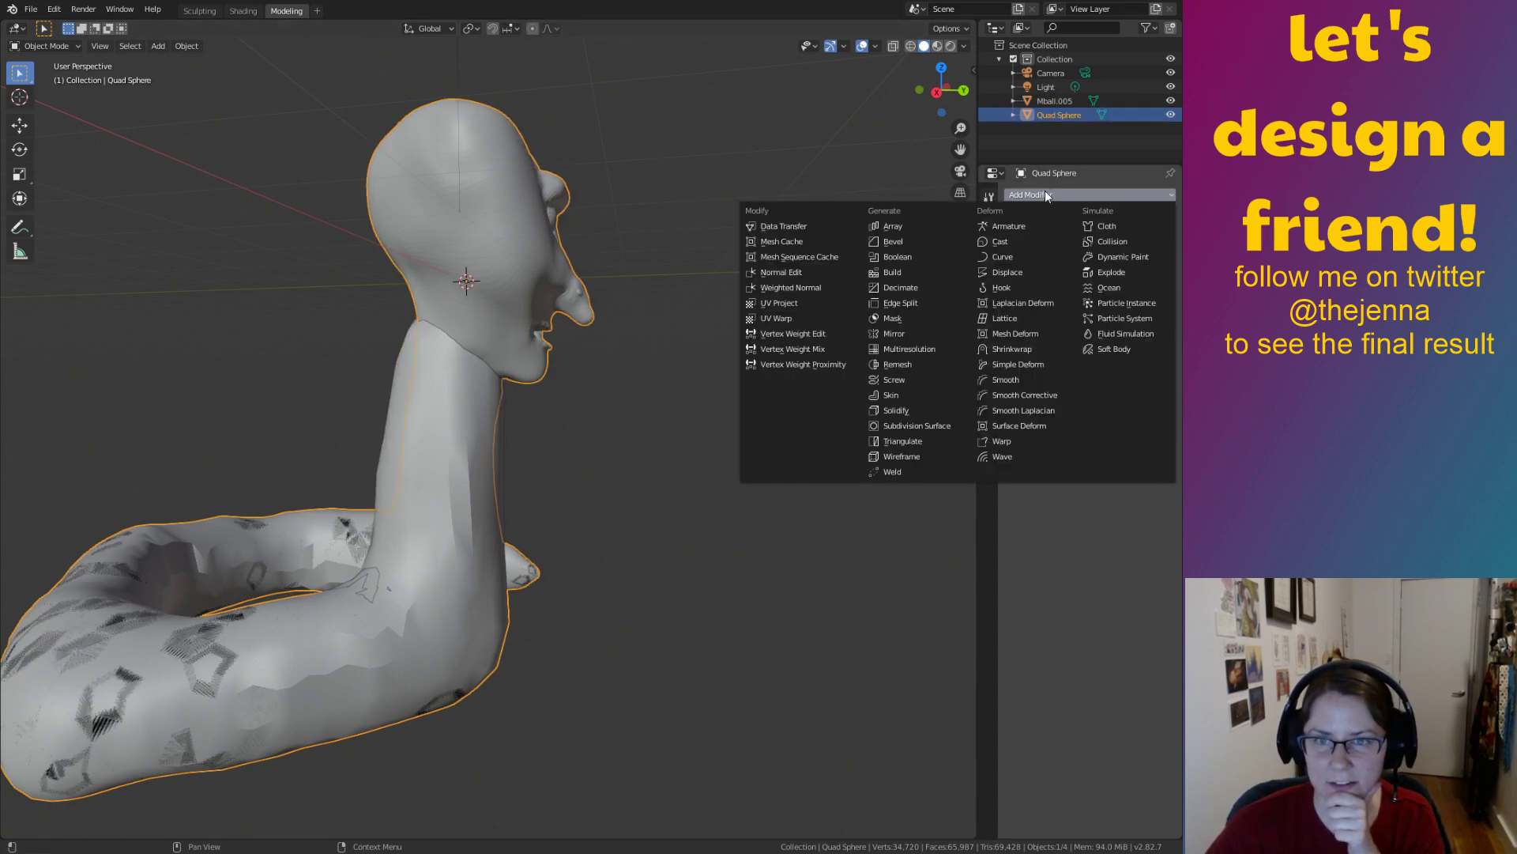
click(913, 255)
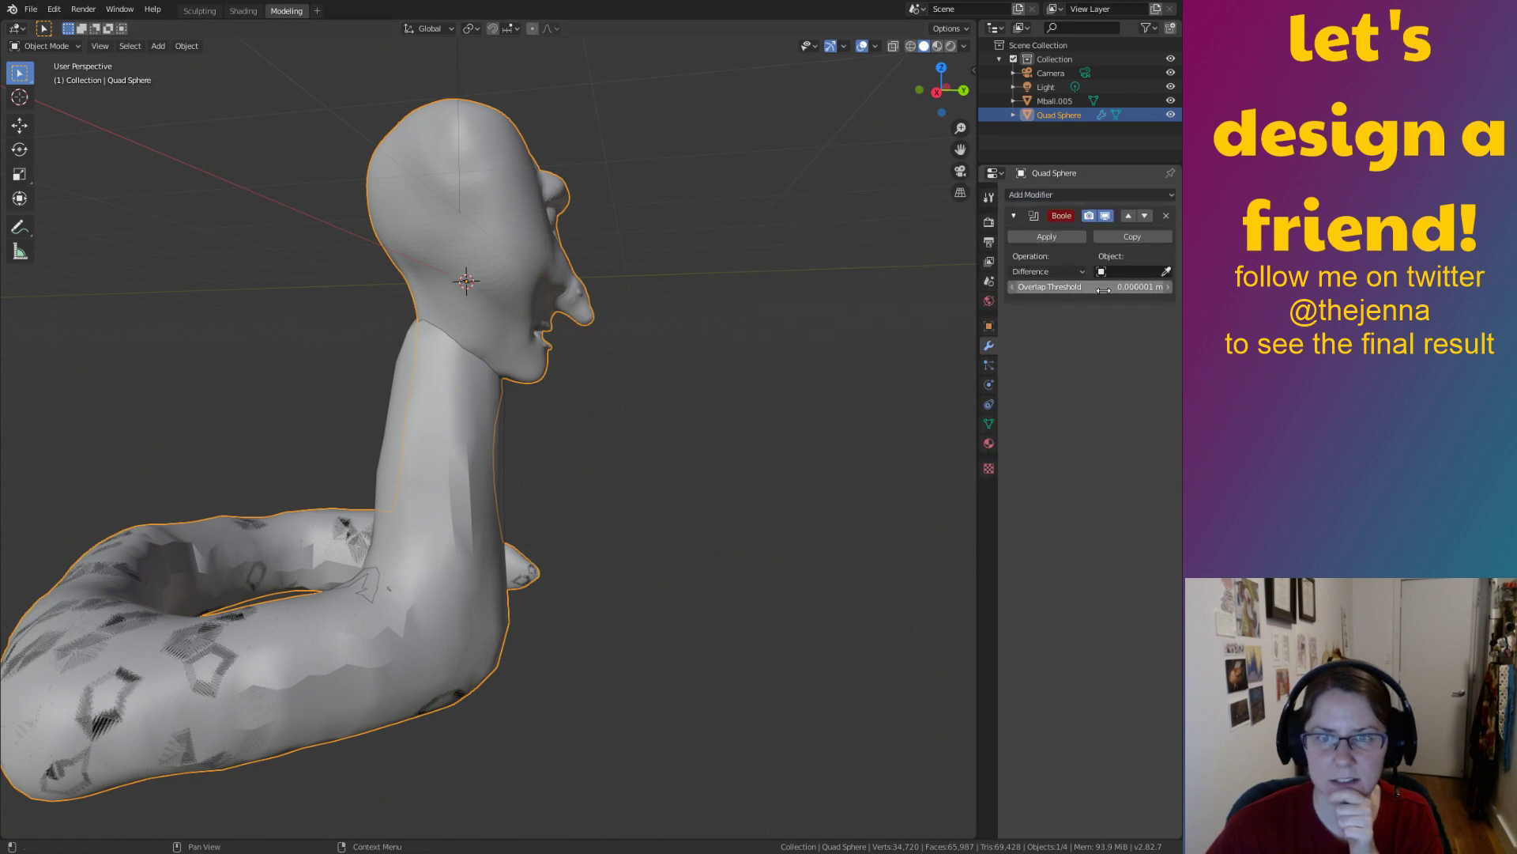
click(1059, 271)
click(1040, 299)
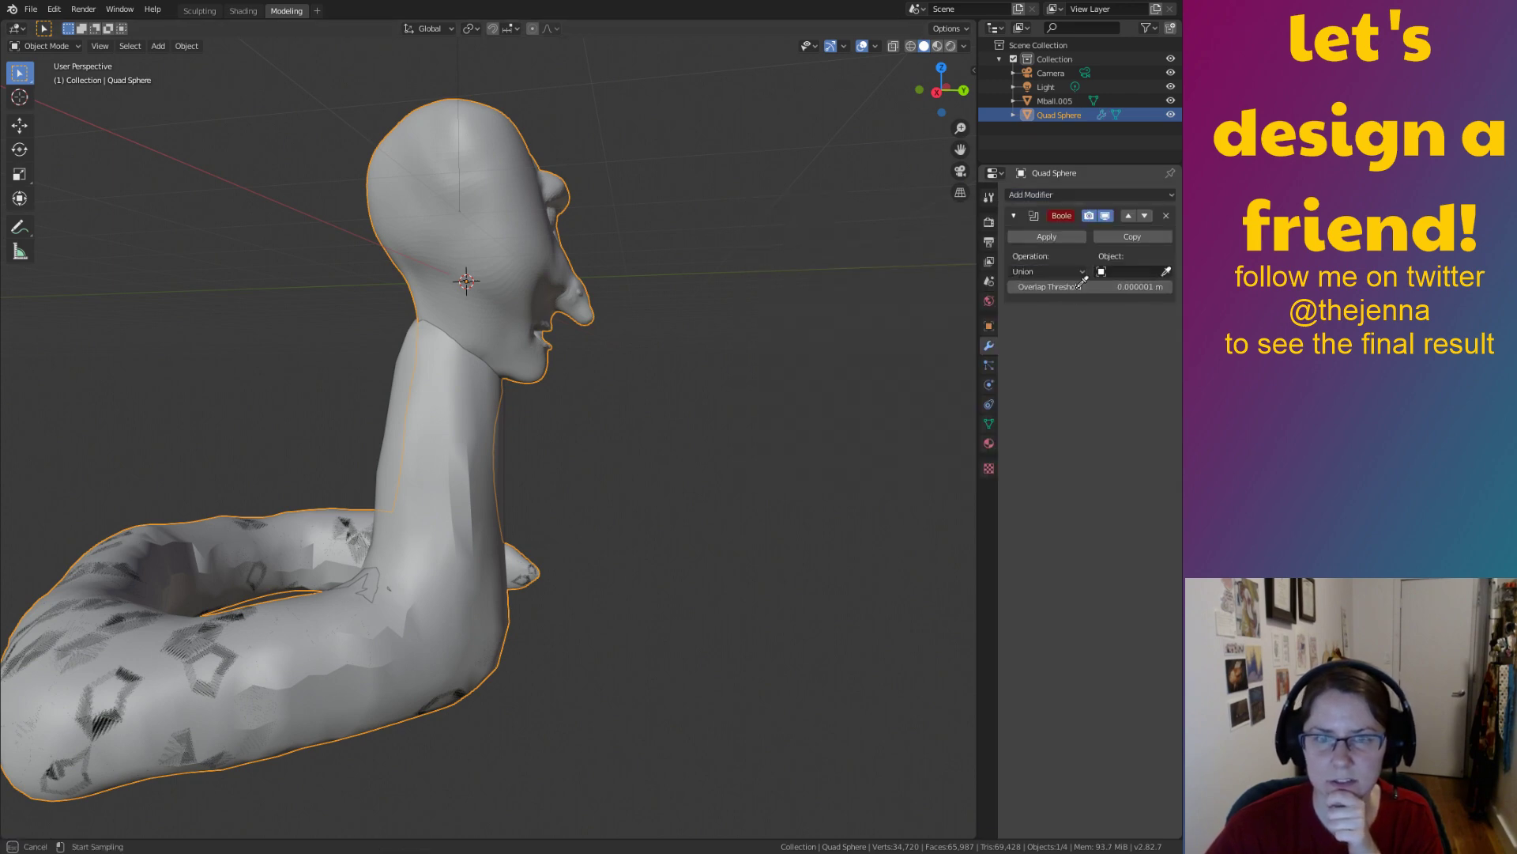
click(471, 413)
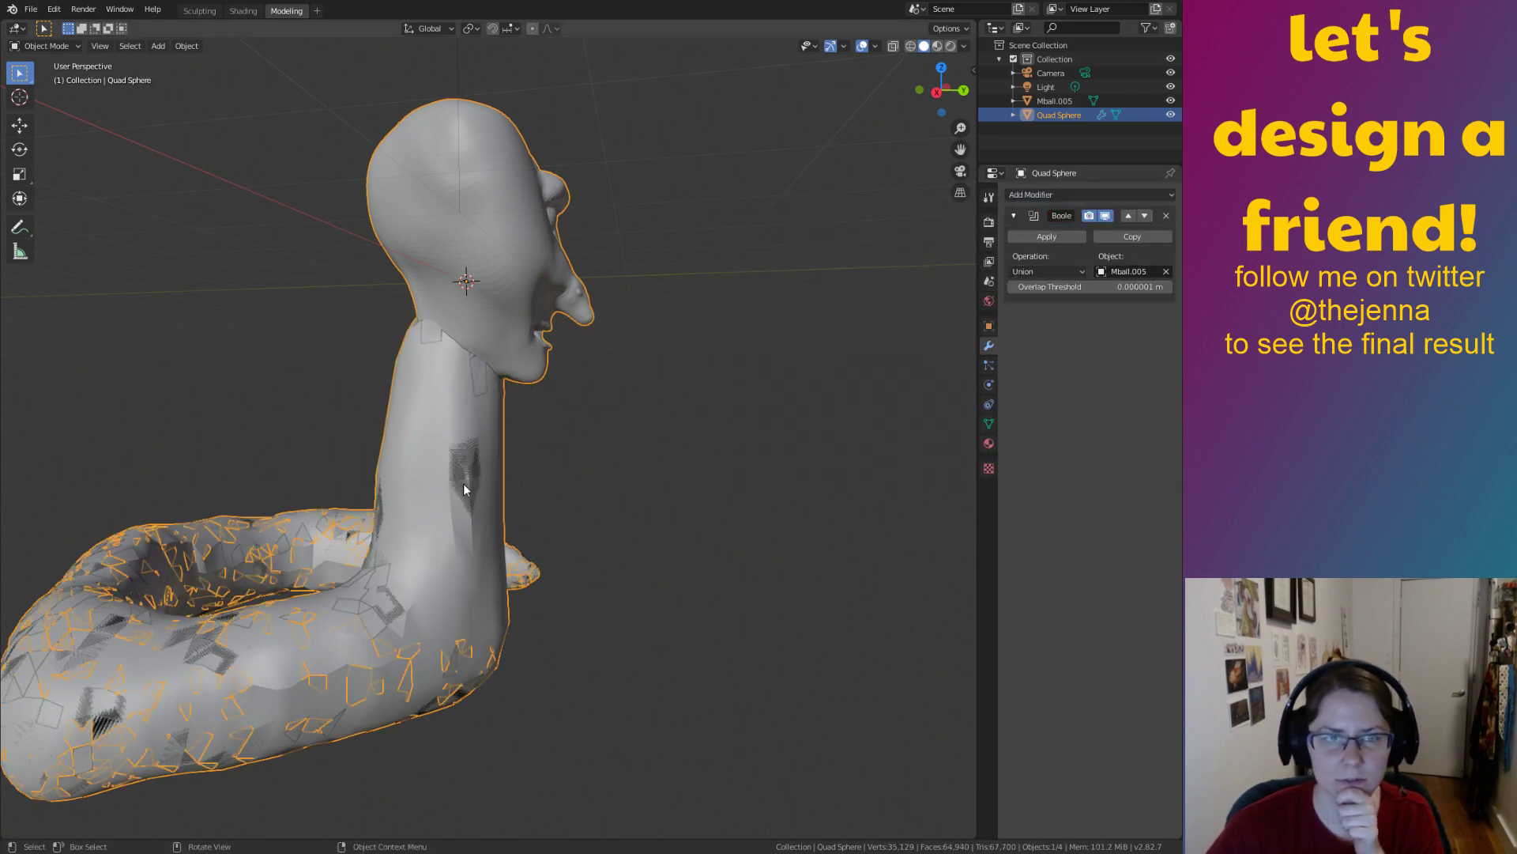
middle_drag(463, 482, 783, 474)
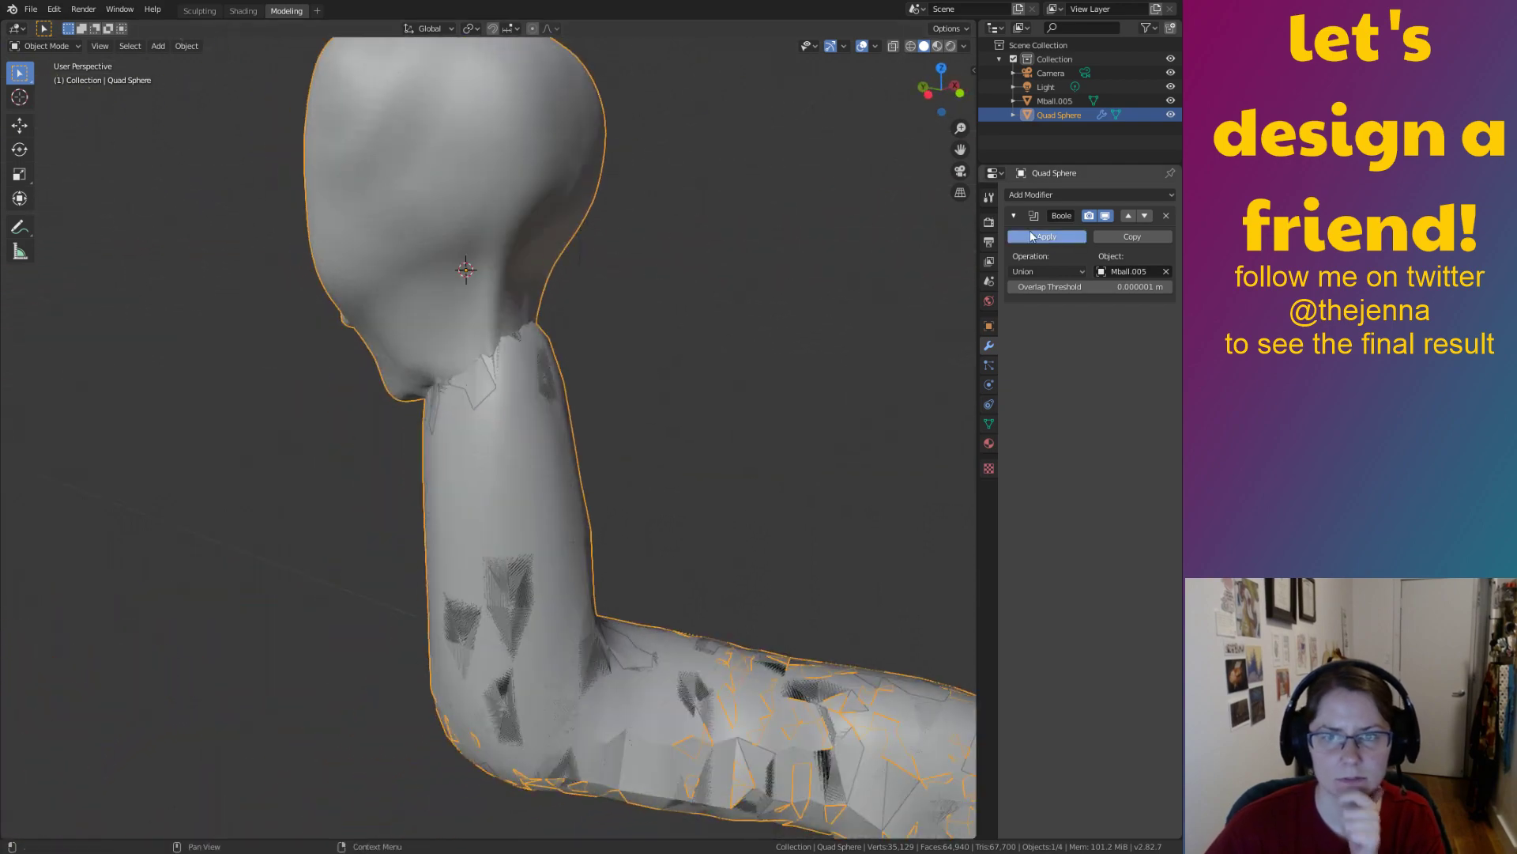
click(1032, 236)
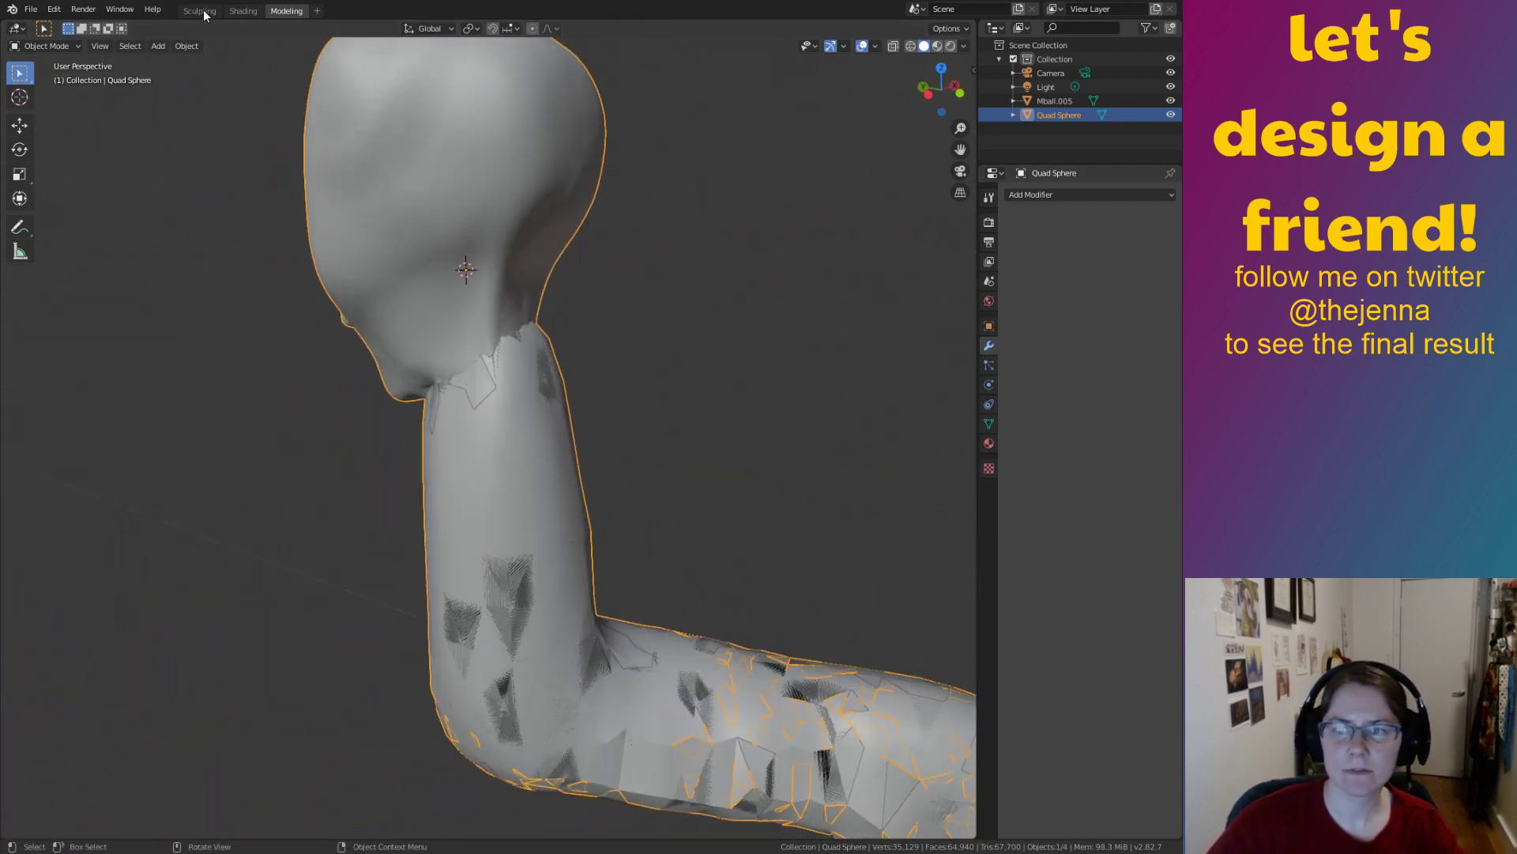
middle_drag(743, 411, 800, 430)
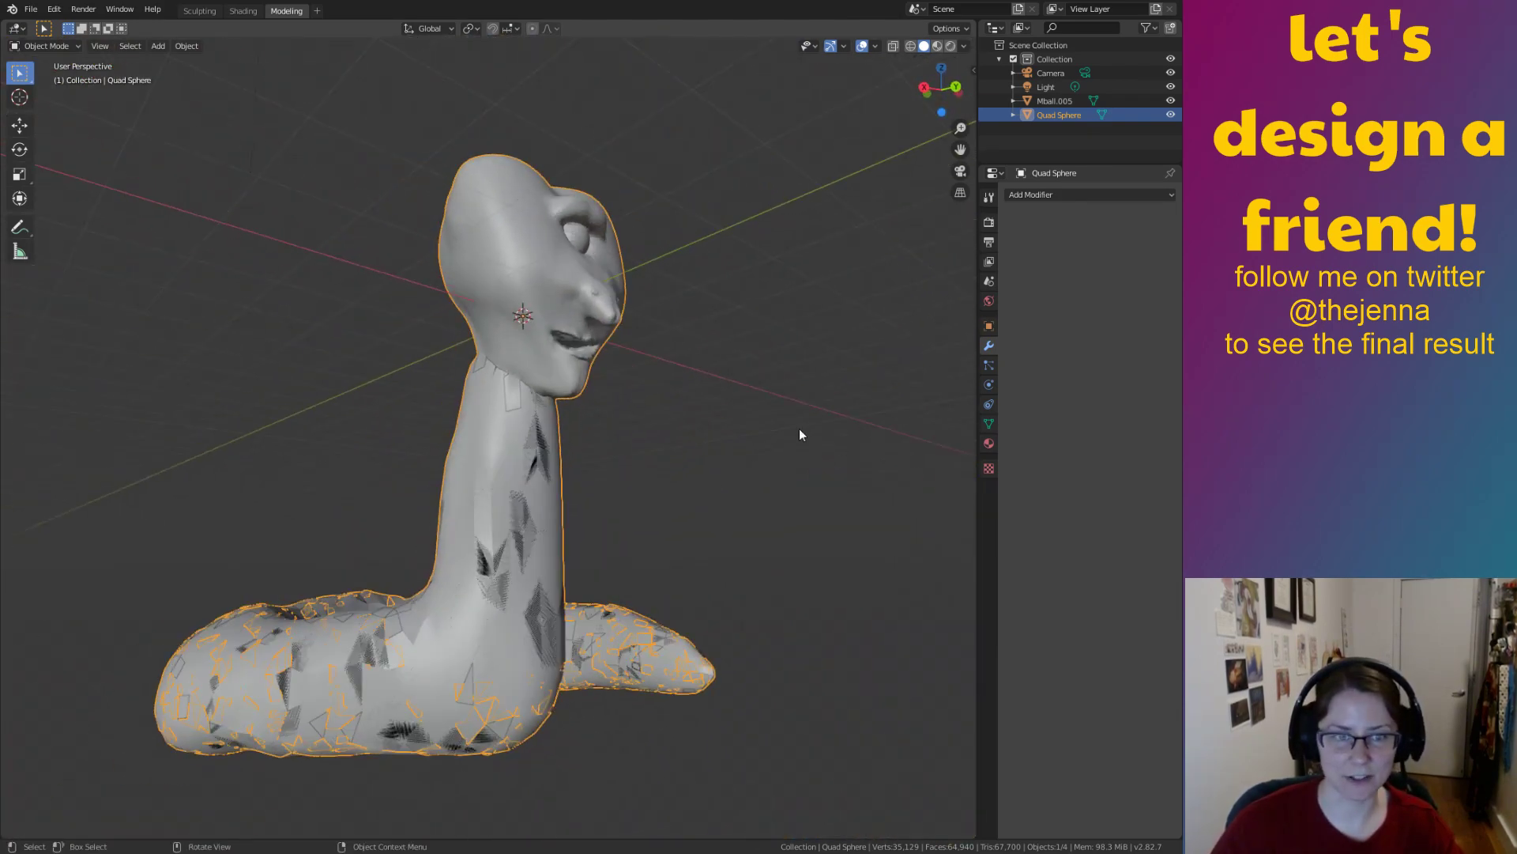
click(199, 10)
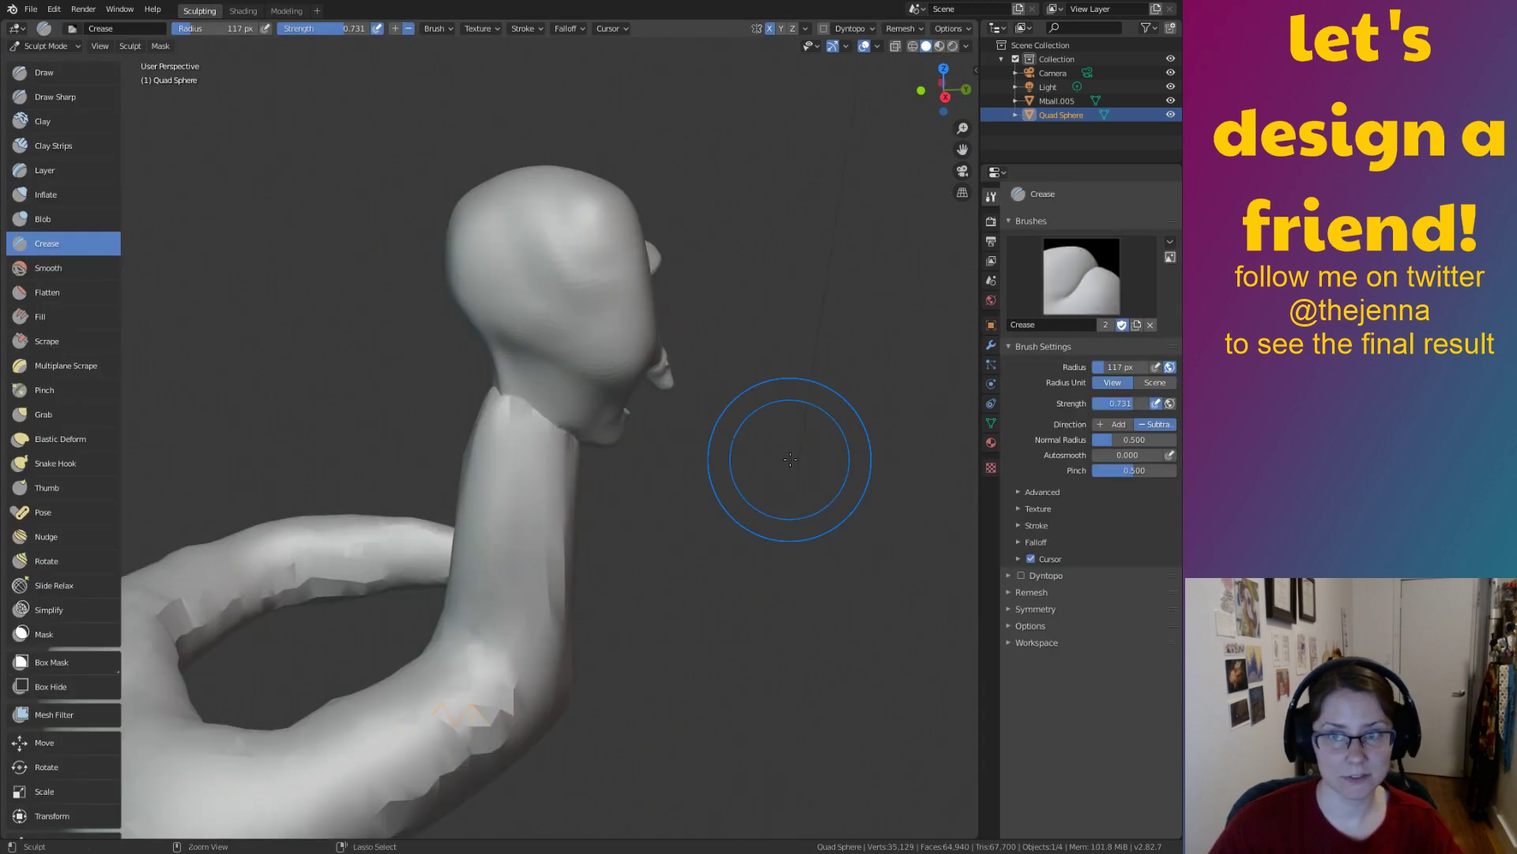
Try a Crease stroke across the seam at the back of the neck and undo it
scroll(696, 363, up, 3)
middle_drag(639, 411, 670, 381)
mouse_move(606, 277)
mouse_down()
mouse_move(590, 362)
mouse_move(617, 298)
mouse_move(596, 311)
mouse_move(589, 387)
mouse_up()
key(ctrl+z)
Try to build up the seam around the back and side of the neck with the Inflate brush
click(62, 189)
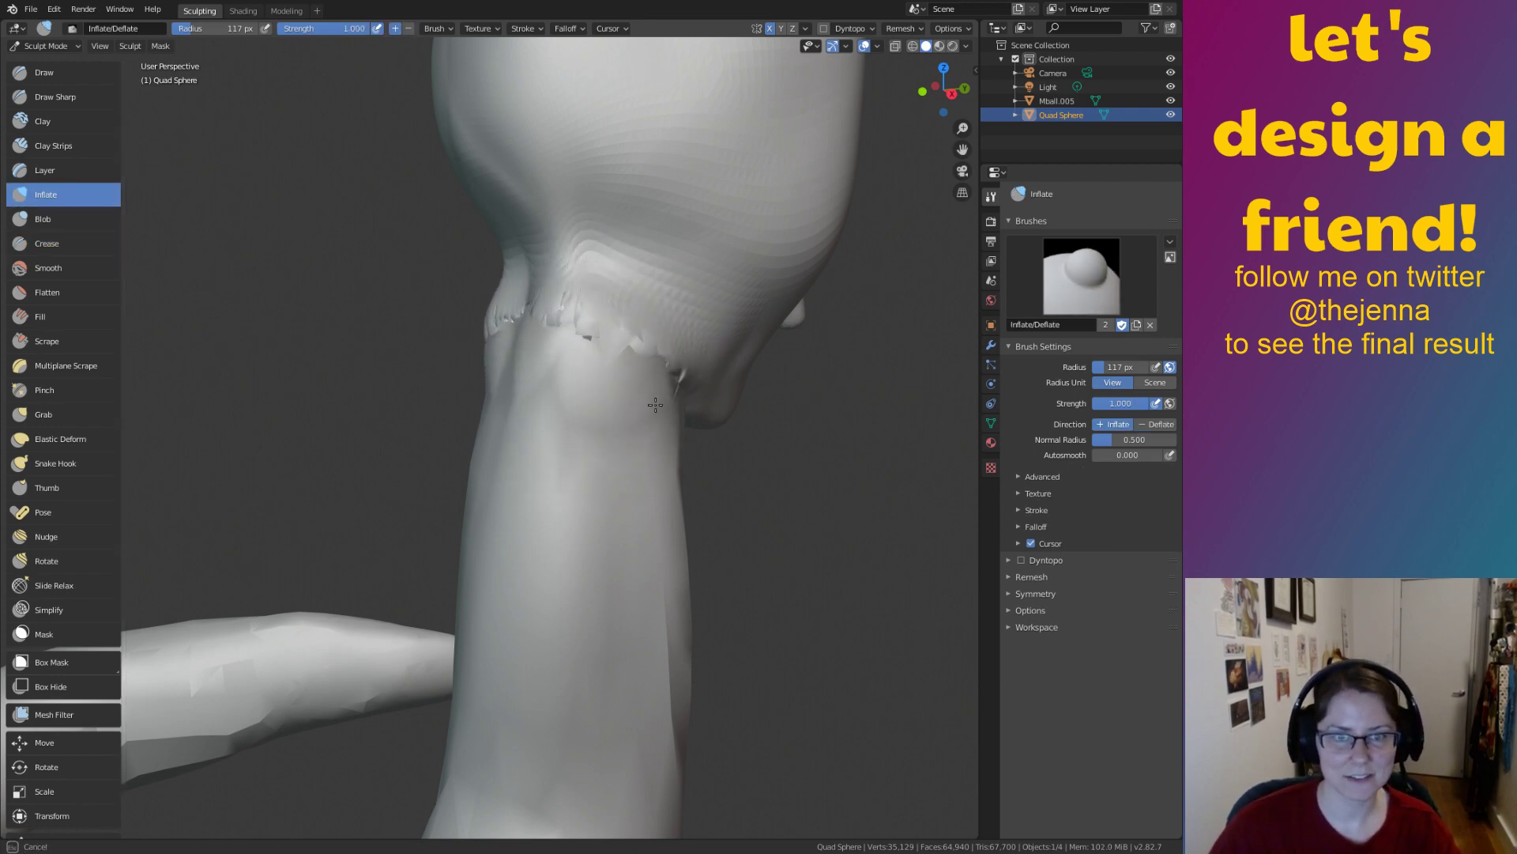
mouse_move(508, 495)
mouse_down()
mouse_move(594, 457)
mouse_move(530, 291)
mouse_up()
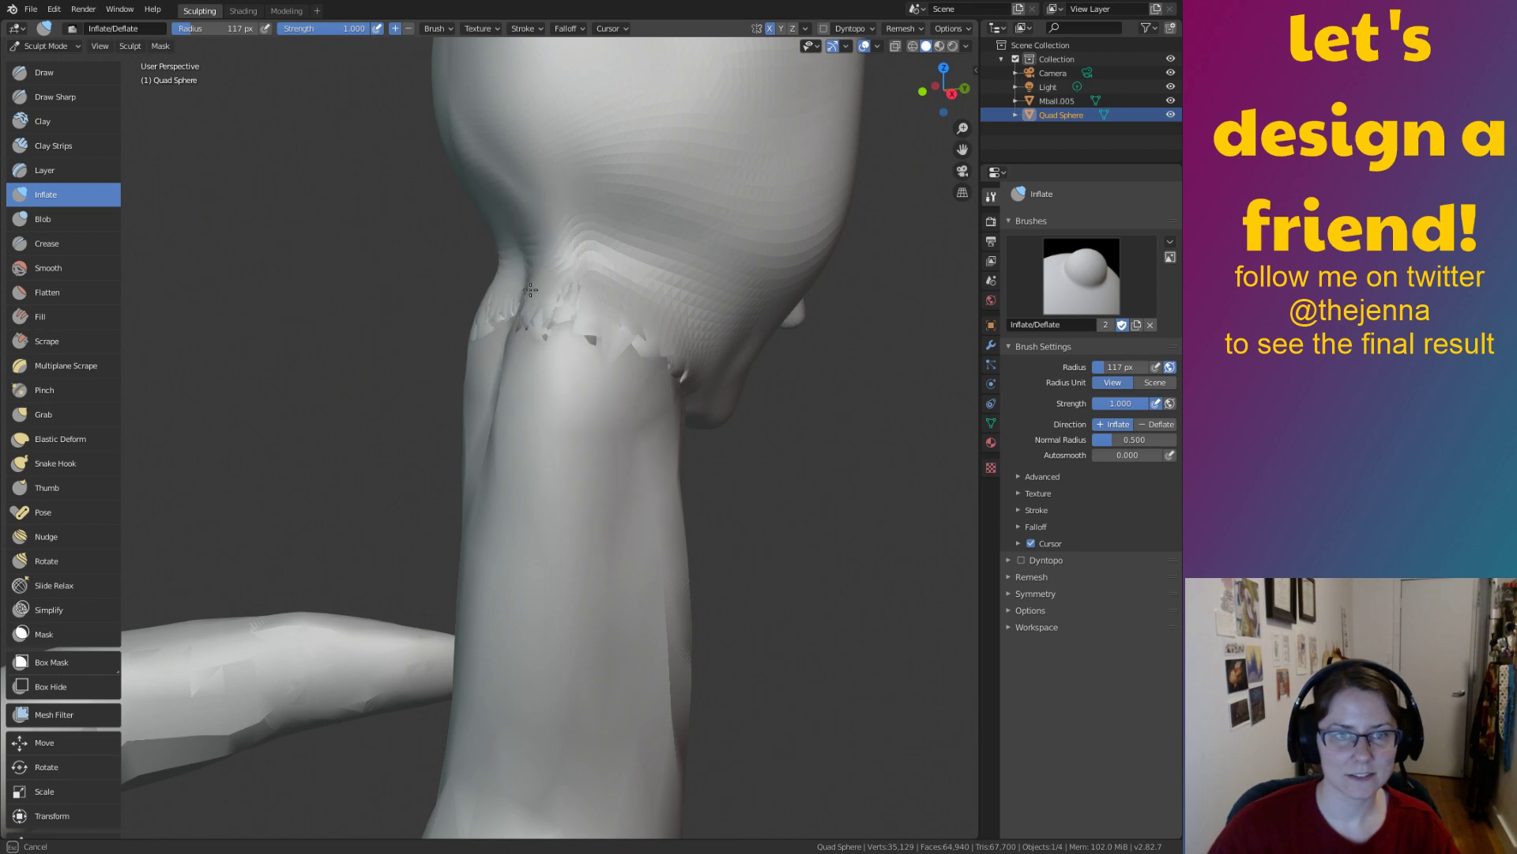
mouse_move(502, 326)
middle_down()
mouse_move(569, 416)
mouse_move(754, 394)
middle_up()
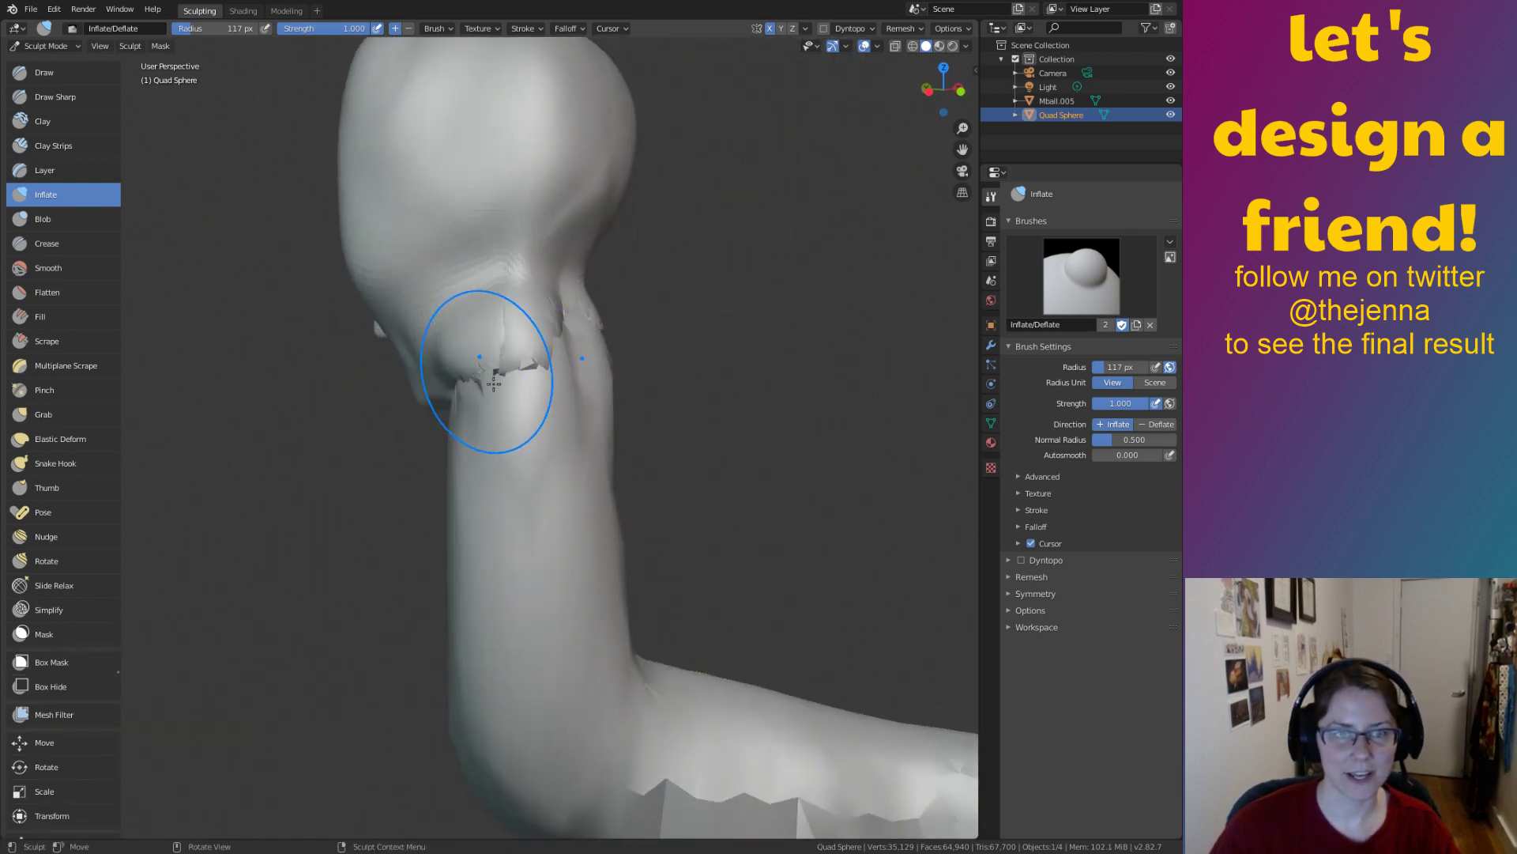
middle_drag(493, 383, 671, 451)
scroll(671, 451, up, 3)
middle_drag(608, 304, 554, 354)
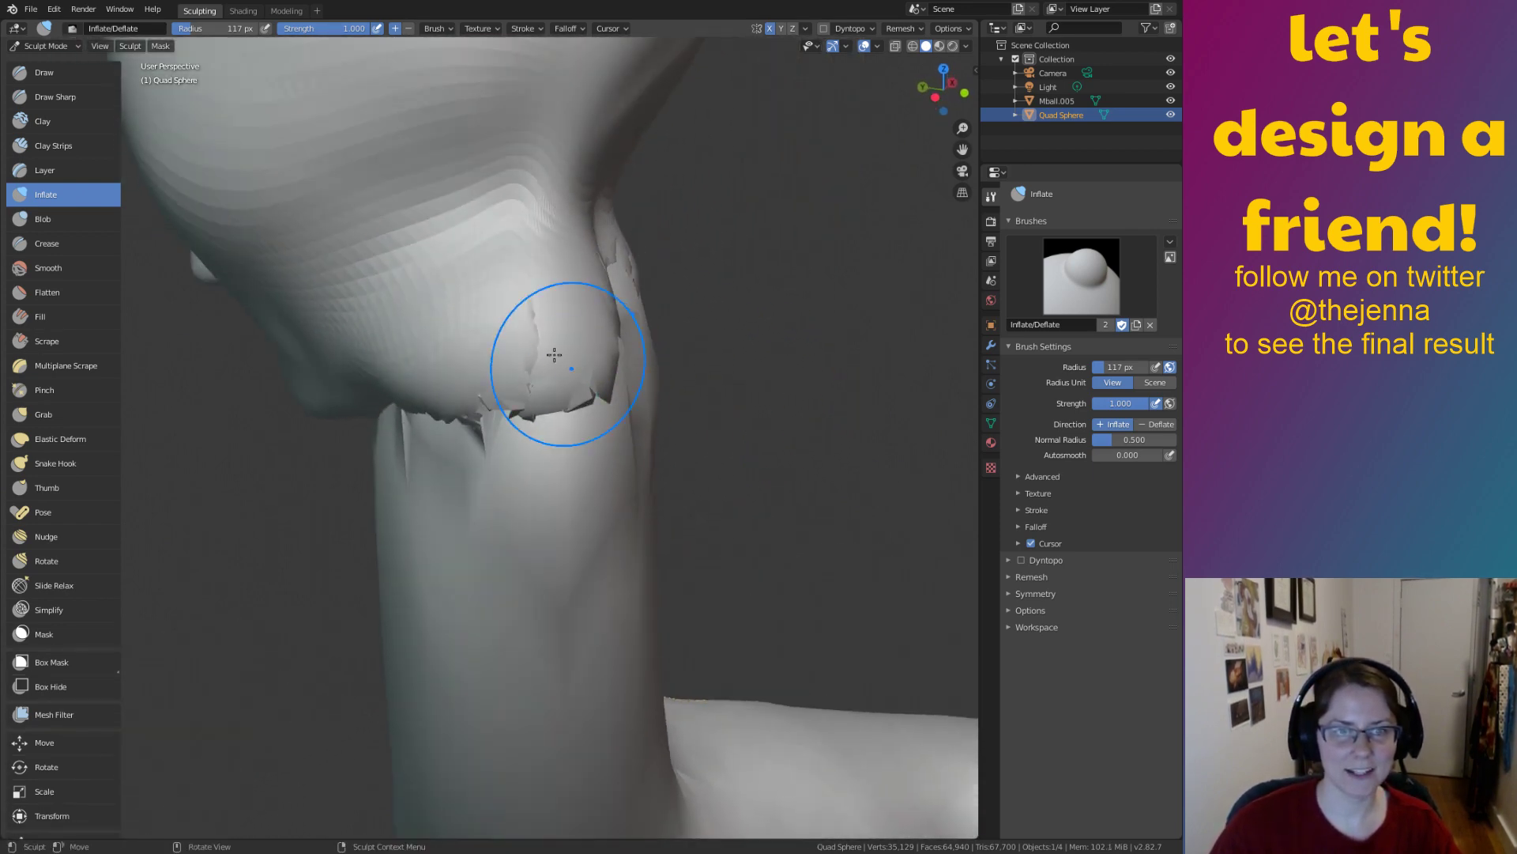
mouse_move(554, 355)
mouse_down()
mouse_move(514, 464)
mouse_move(577, 403)
mouse_move(474, 411)
mouse_move(442, 395)
mouse_move(535, 409)
mouse_move(581, 368)
mouse_move(537, 378)
mouse_up()
Try the Smooth brush on the inflated neck seam, and undo the recent Smooth and Inflate strokes
click(47, 268)
mouse_move(775, 396)
middle_down()
mouse_move(660, 368)
mouse_move(798, 347)
middle_up()
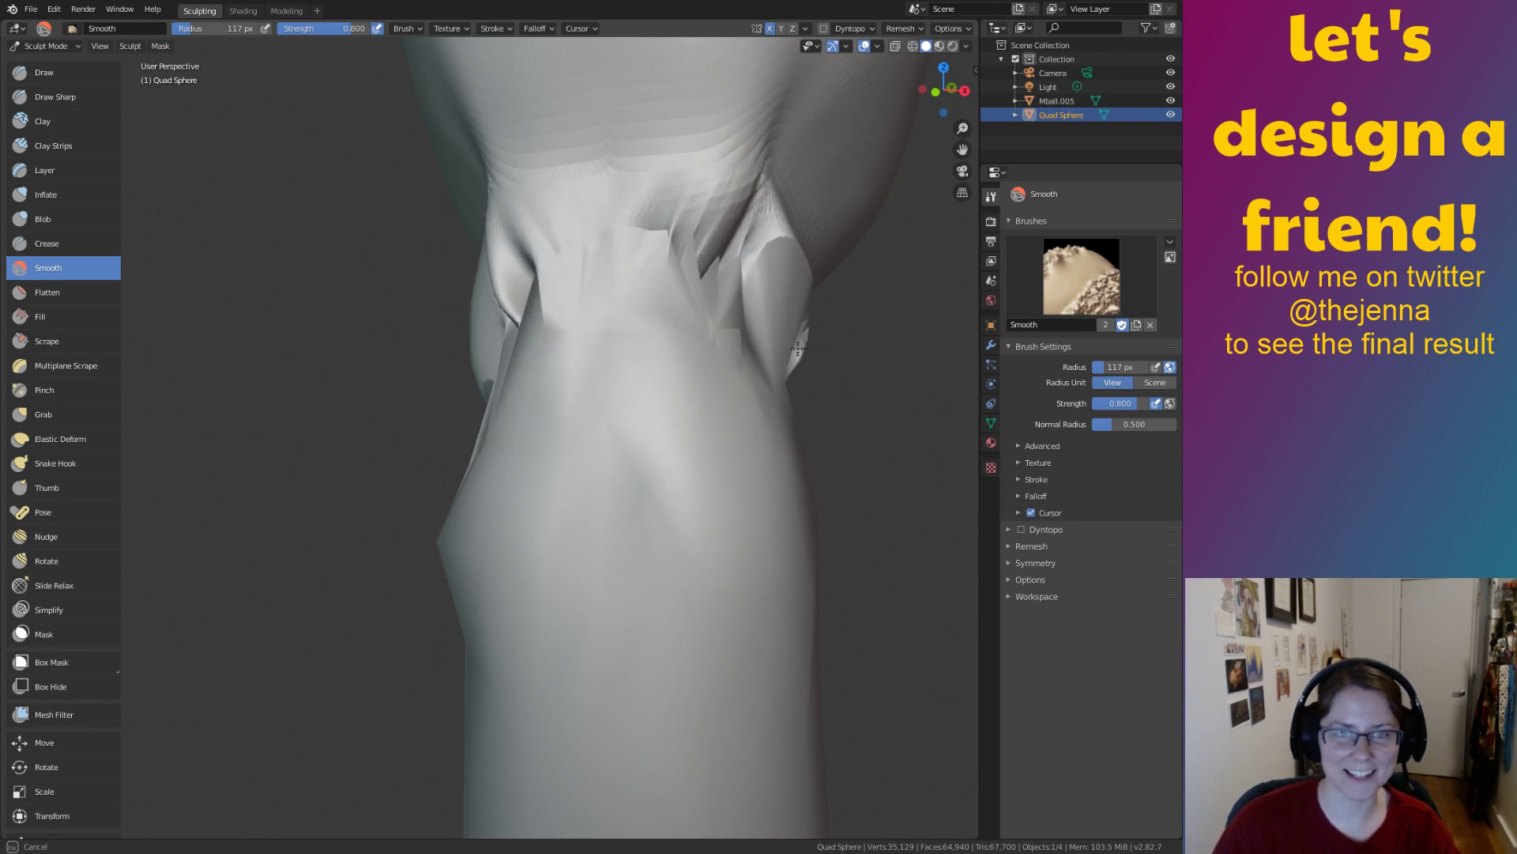
drag(798, 348, 753, 385)
key(ctrl+z)
key(ctrl+z)
key(ctrl+z)
key(ctrl+z)
key(ctrl+z)
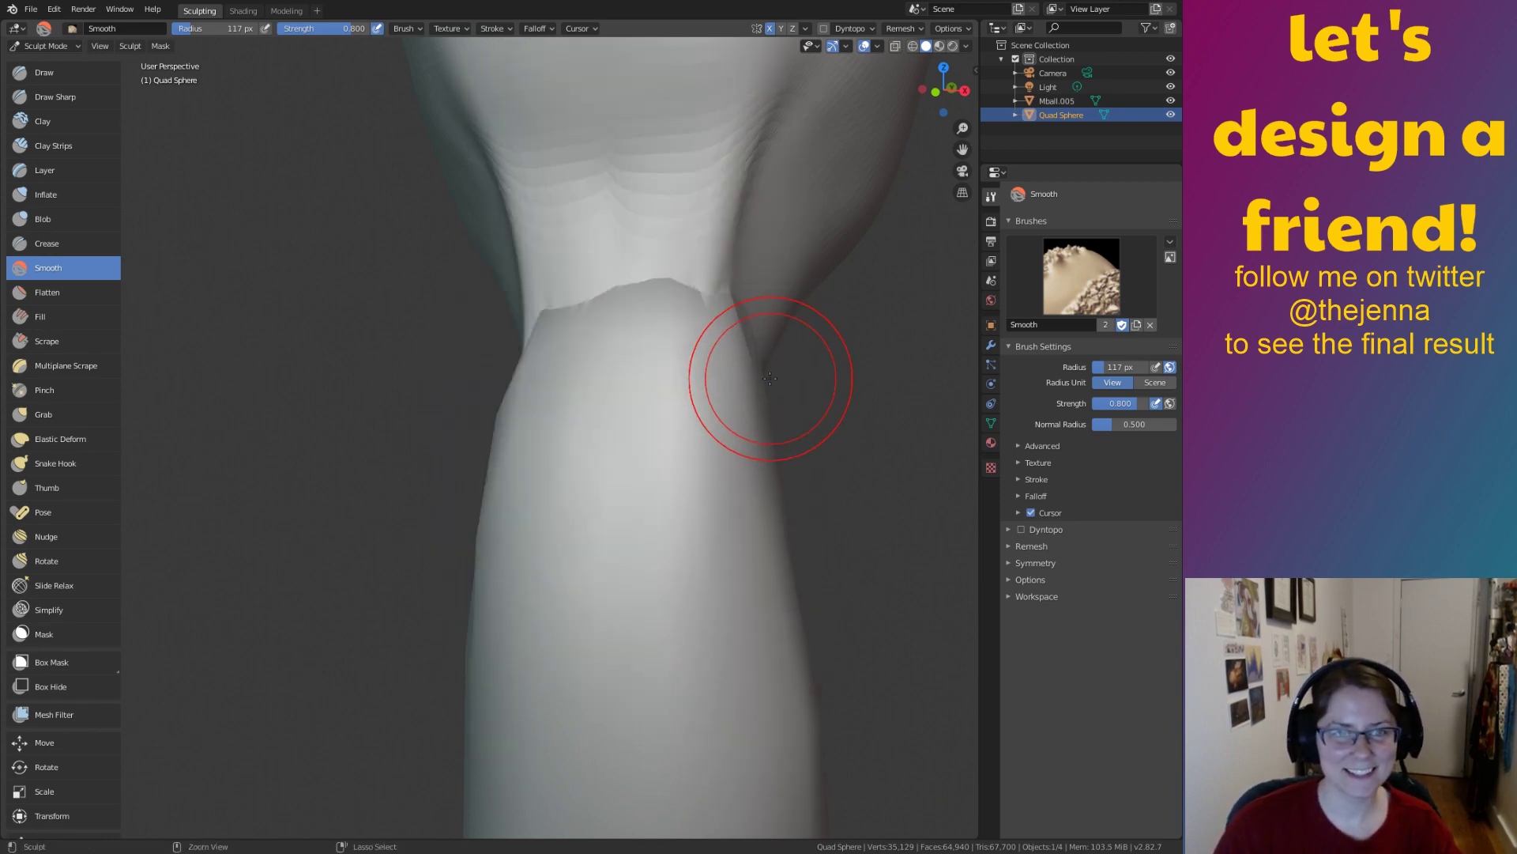
Build up the seam around the back and side of the neck with the Inflate brush at strength 1.000
mouse_move(688, 412)
middle_down()
mouse_move(645, 442)
mouse_move(624, 430)
middle_up()
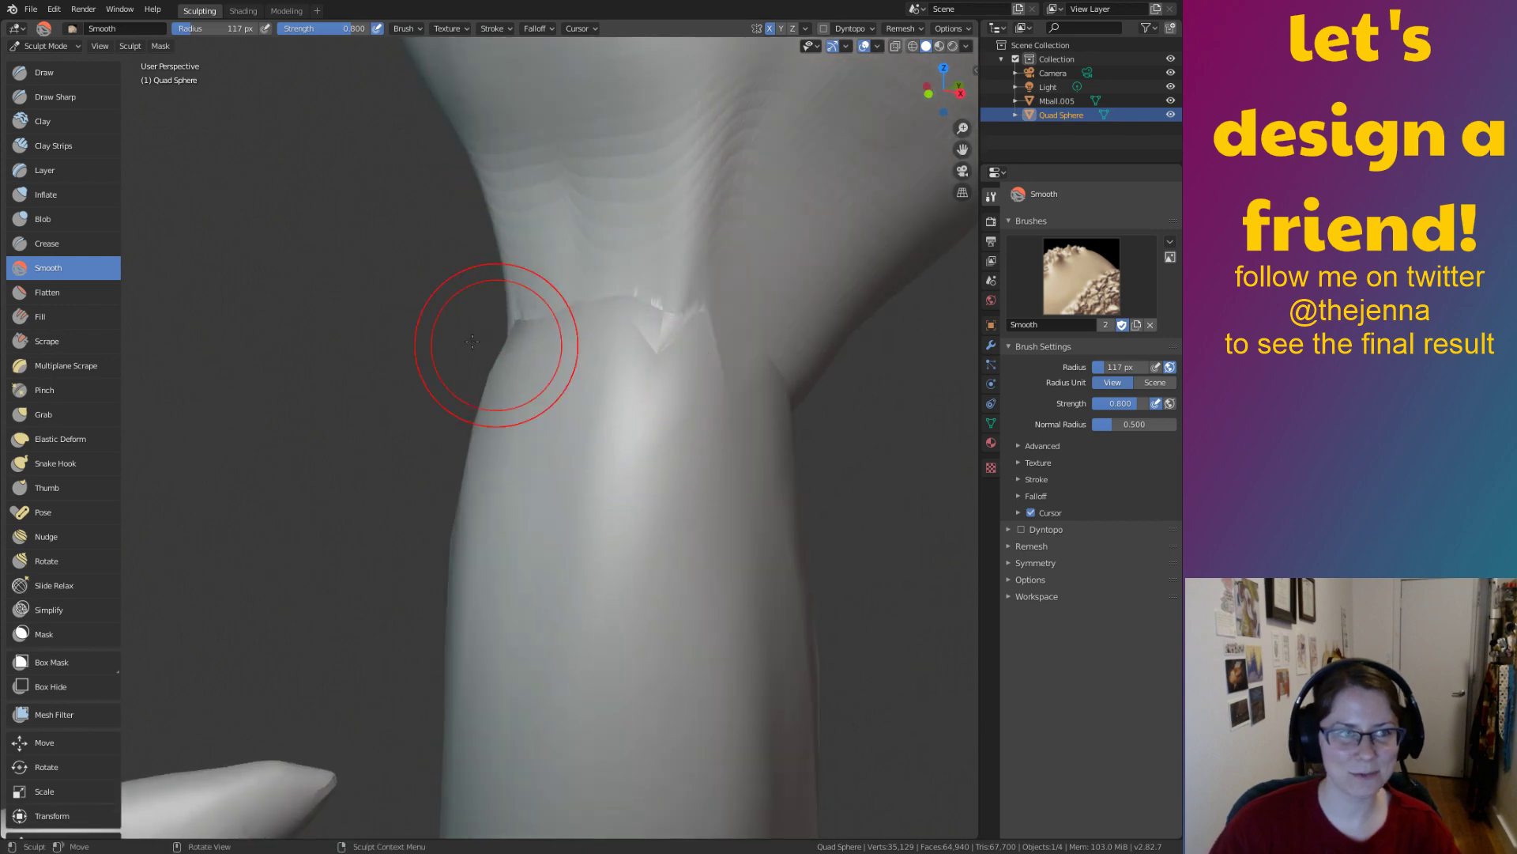
click(60, 196)
mouse_move(525, 310)
mouse_down()
mouse_move(769, 354)
mouse_move(600, 291)
mouse_up()
middle_drag(600, 291, 549, 376)
drag(588, 342, 619, 370)
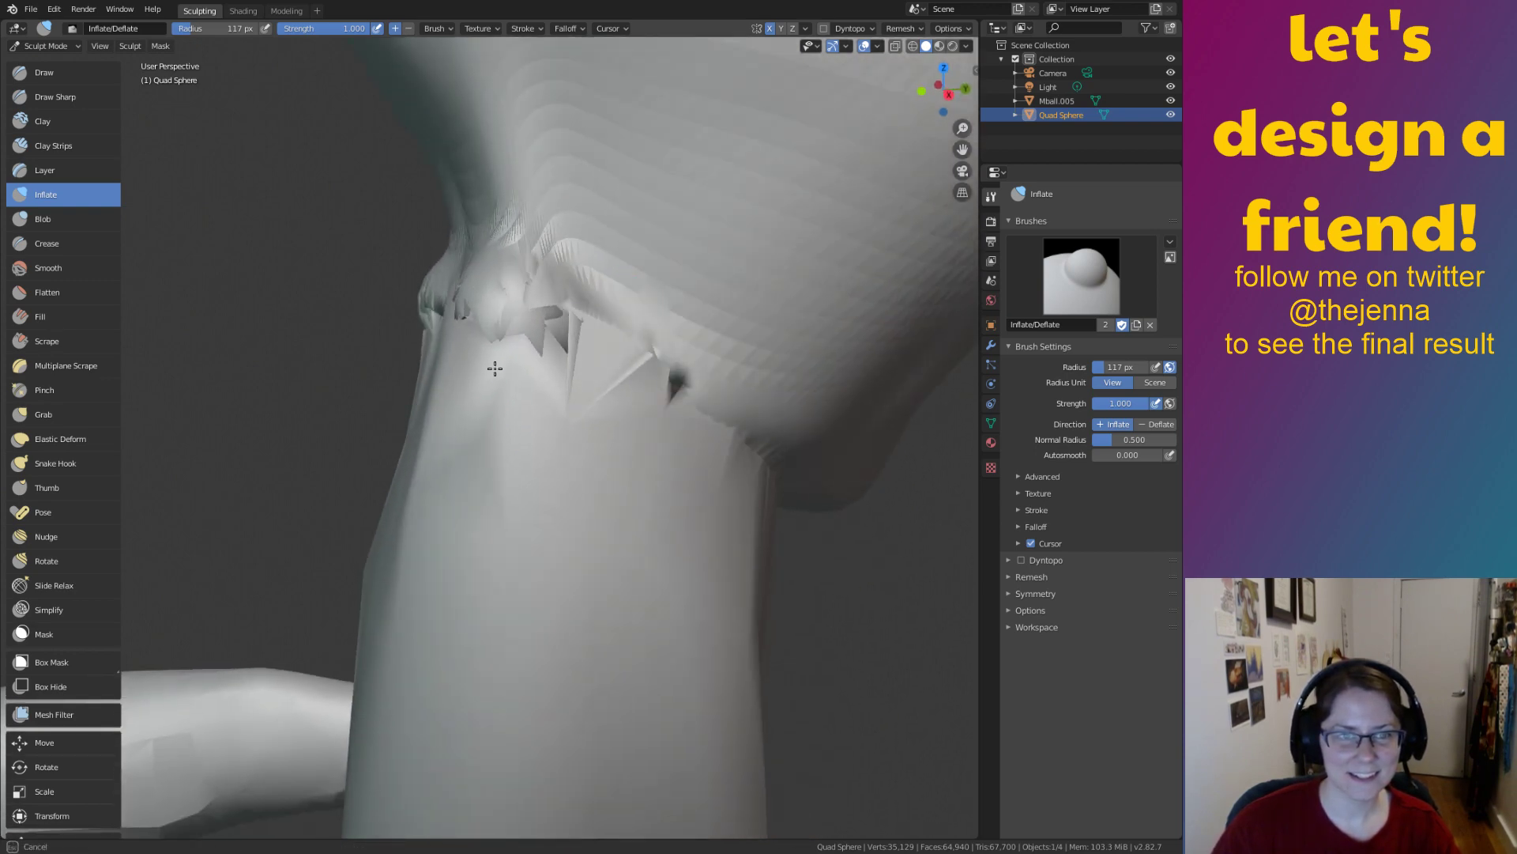
mouse_move(524, 379)
middle_down()
mouse_move(654, 406)
mouse_move(652, 269)
middle_up()
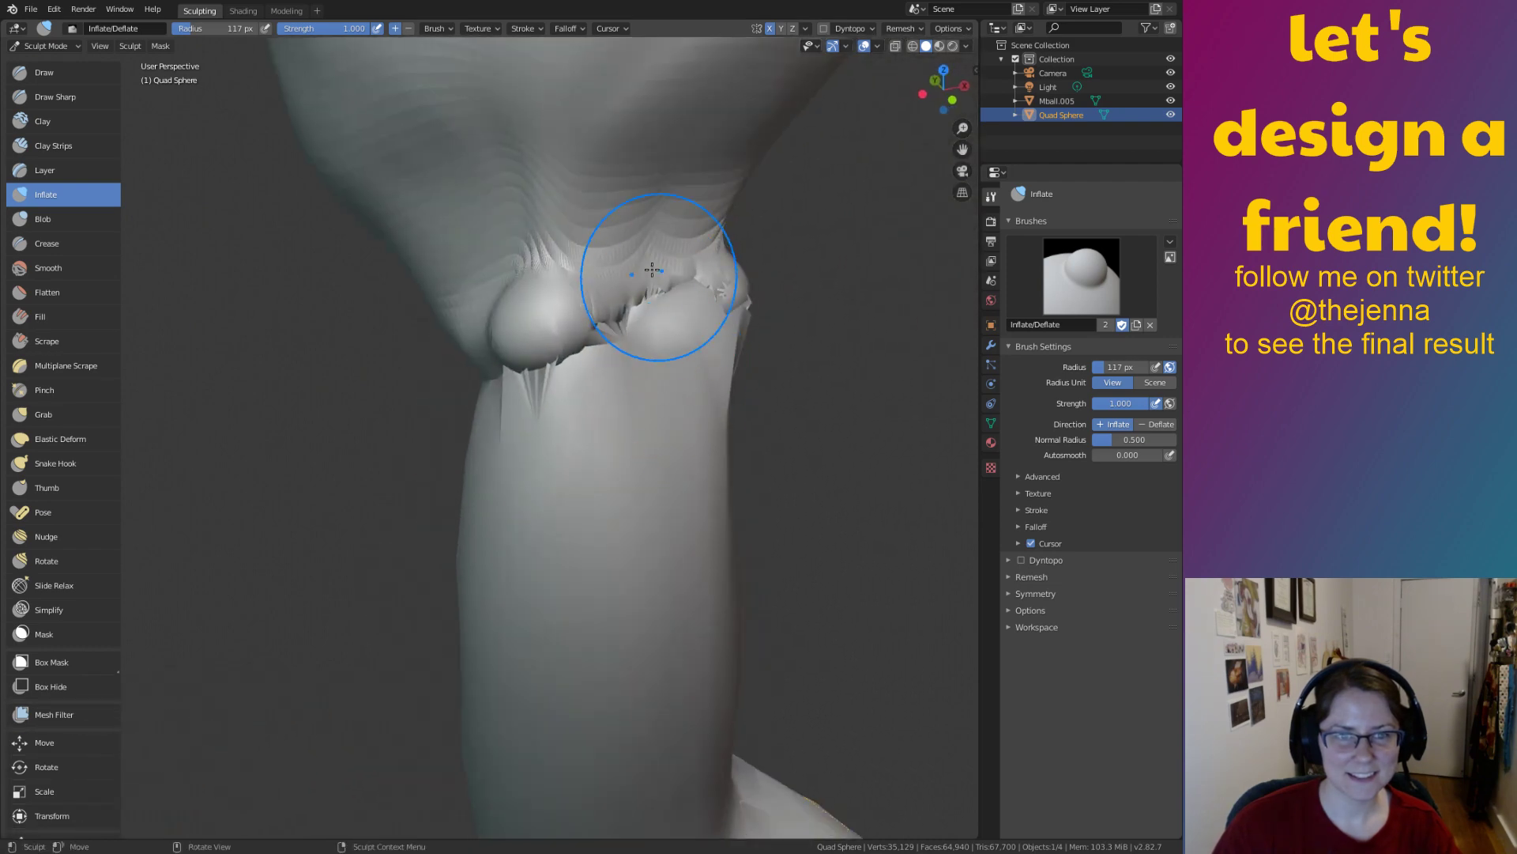
mouse_move(607, 330)
mouse_down()
mouse_move(619, 308)
mouse_move(615, 335)
mouse_up()
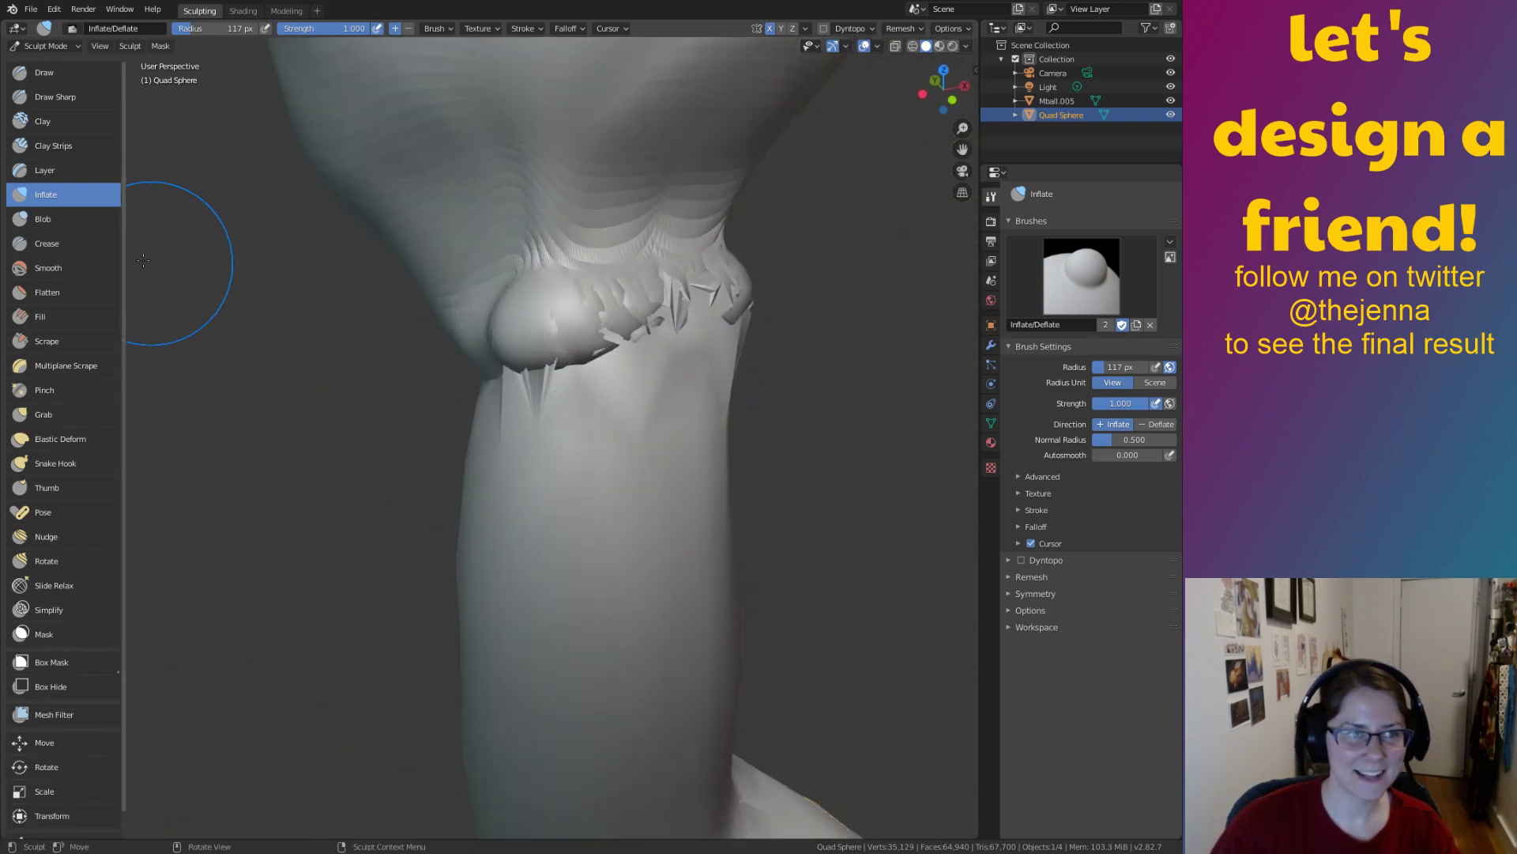
Blend the inflated lumps into the neck around the back and both sides with the Smooth brush at strength 0.800
click(77, 269)
mouse_move(539, 306)
mouse_down()
mouse_move(549, 292)
mouse_move(541, 347)
mouse_move(685, 261)
mouse_up()
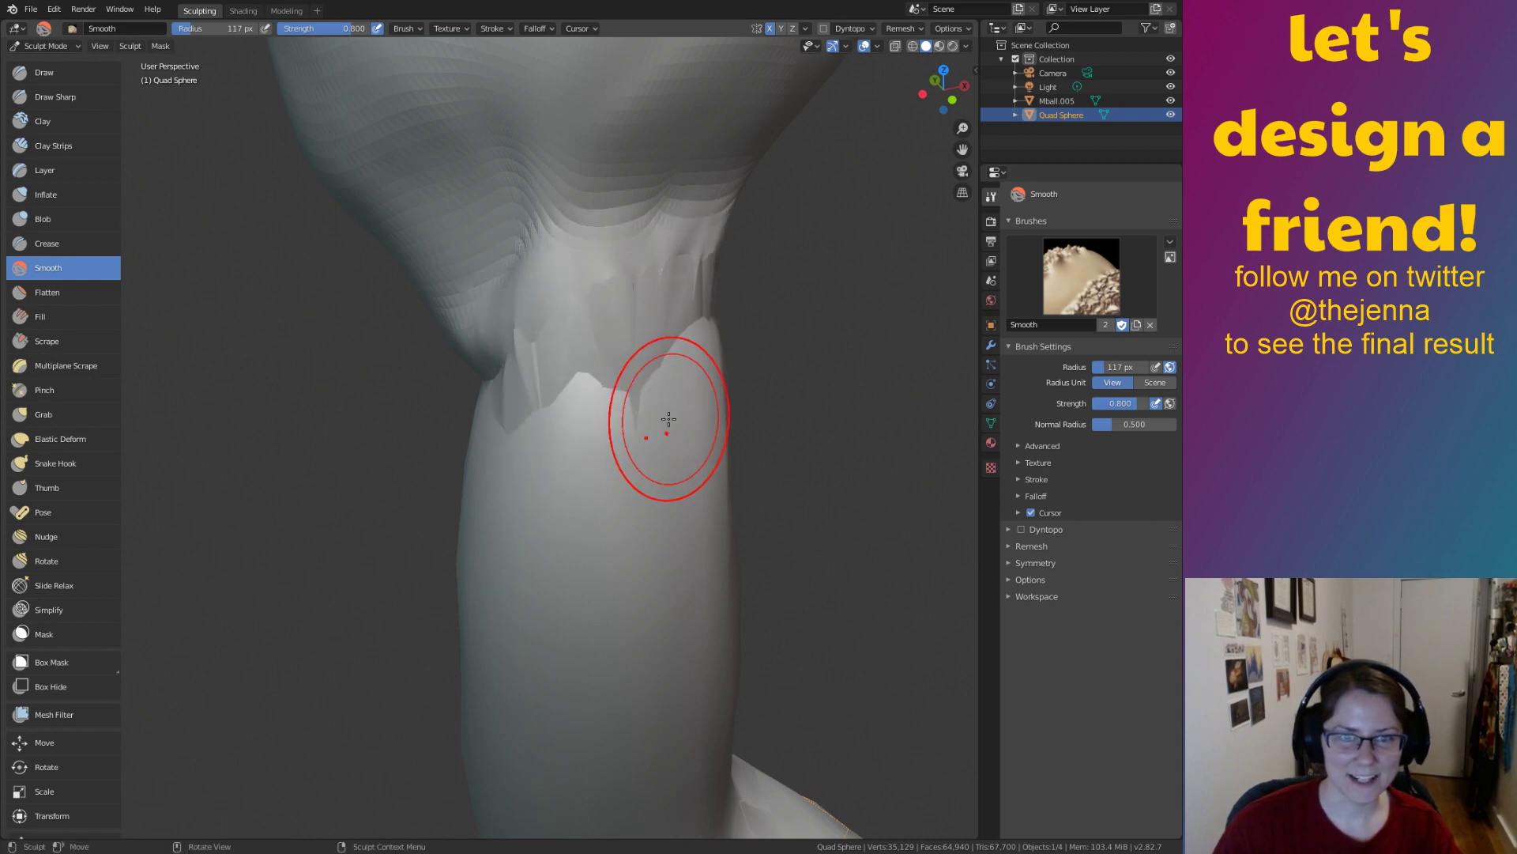
mouse_move(667, 420)
middle_down()
mouse_move(474, 380)
mouse_move(596, 339)
middle_up()
drag(596, 339, 634, 384)
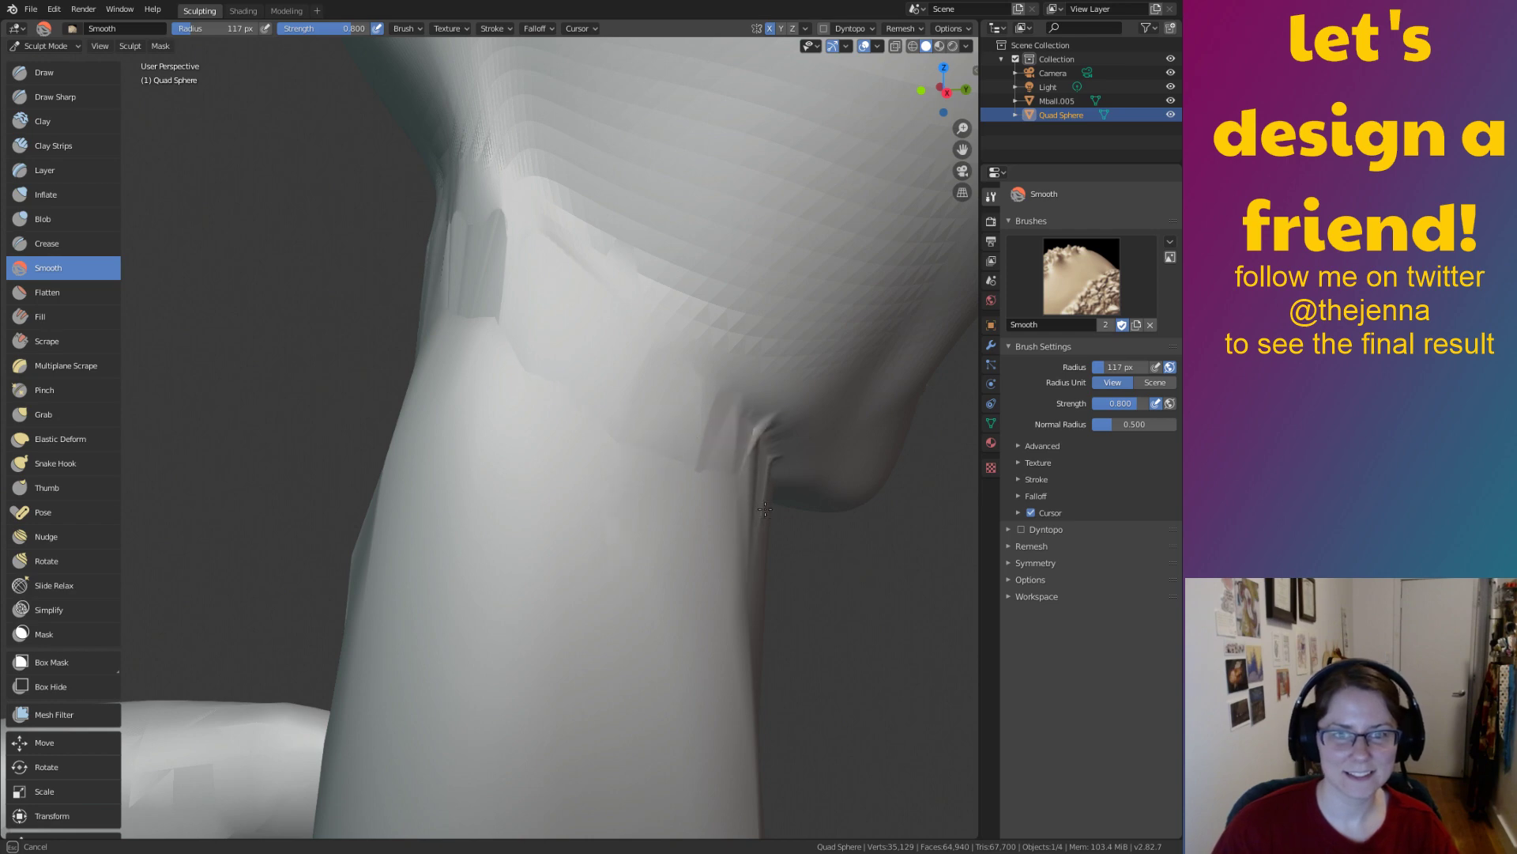
mouse_move(542, 471)
middle_down()
mouse_move(485, 458)
mouse_move(506, 479)
mouse_move(694, 514)
mouse_move(615, 254)
middle_up()
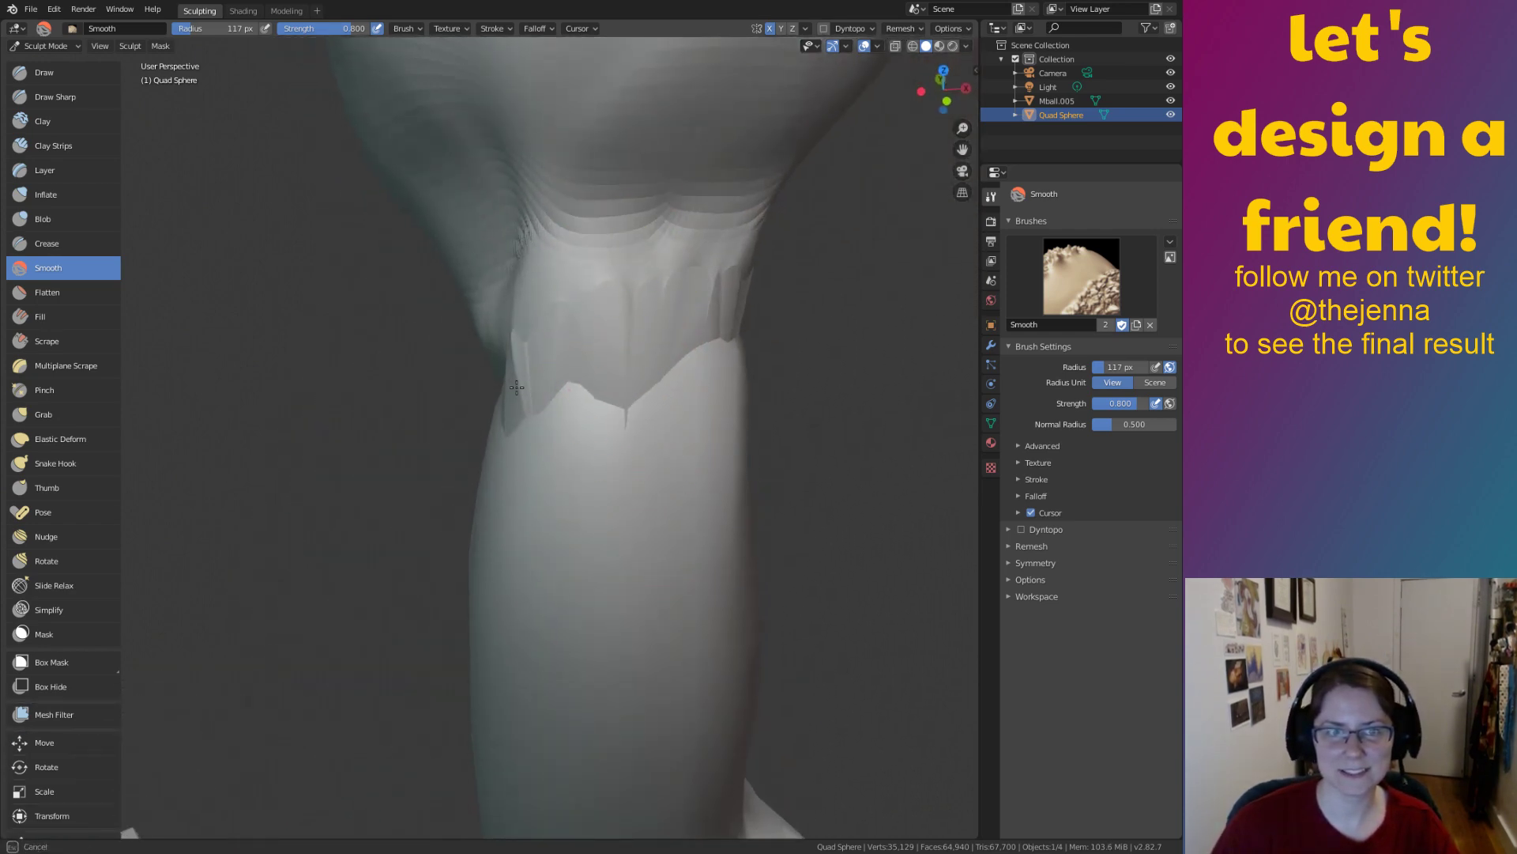
drag(654, 365, 618, 395)
mouse_move(597, 454)
middle_down()
mouse_move(624, 501)
mouse_move(664, 450)
middle_up()
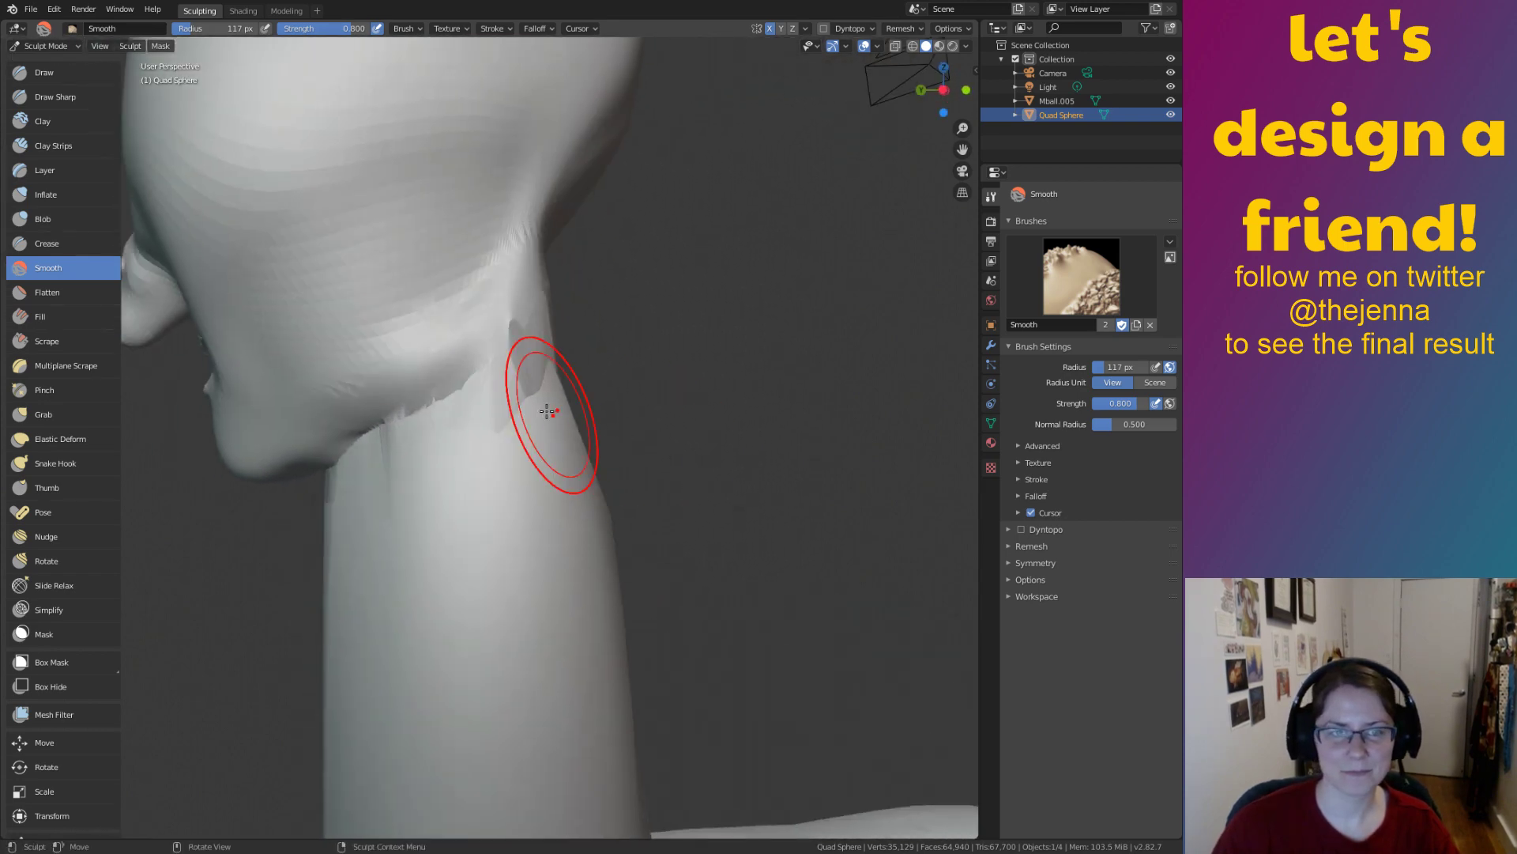
mouse_move(450, 415)
mouse_down()
mouse_move(397, 448)
mouse_move(501, 406)
mouse_move(390, 390)
mouse_move(194, 261)
mouse_up()
Sculpt Crease strokes at strength 0.731 across the side and back of the neck seam
click(79, 243)
drag(406, 406, 491, 377)
middle_drag(564, 365, 508, 390)
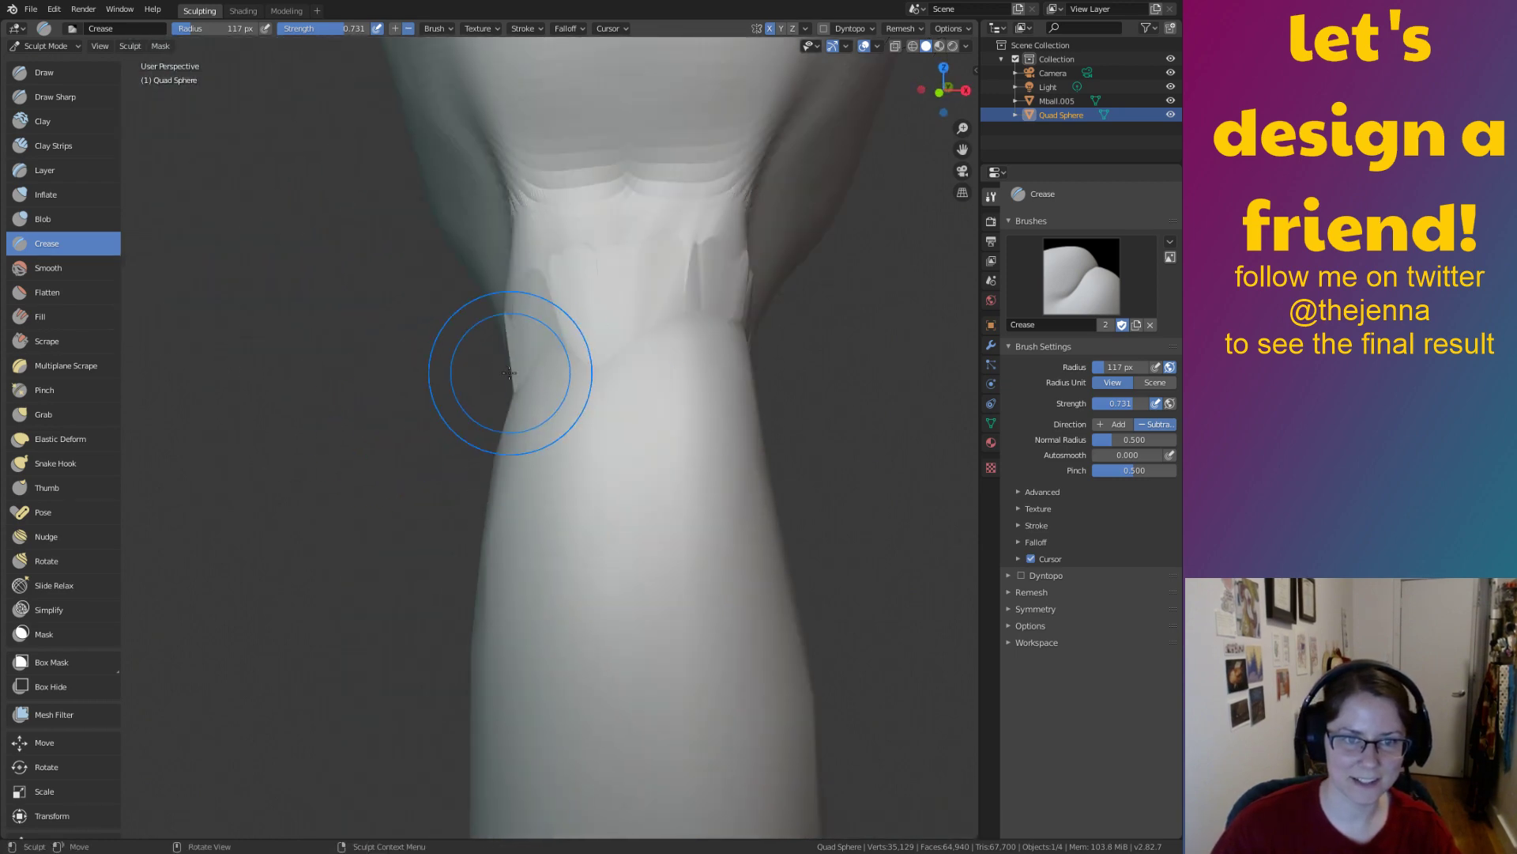
drag(504, 302, 738, 366)
middle_drag(701, 408, 565, 384)
mouse_move(562, 336)
mouse_down()
mouse_move(566, 296)
mouse_move(691, 422)
mouse_move(737, 426)
mouse_up()
Examine the whole character from the front and side, including the face and the chin-to-neck join
middle_drag(505, 571, 628, 543)
mouse_move(395, 439)
ctrl+middle_down()
mouse_move(634, 656)
mouse_move(686, 668)
ctrl+middle_up()
shift+middle_drag(604, 393, 666, 447)
mouse_move(614, 437)
middle_down()
mouse_move(659, 441)
mouse_move(661, 555)
mouse_move(622, 561)
mouse_move(603, 633)
middle_up()
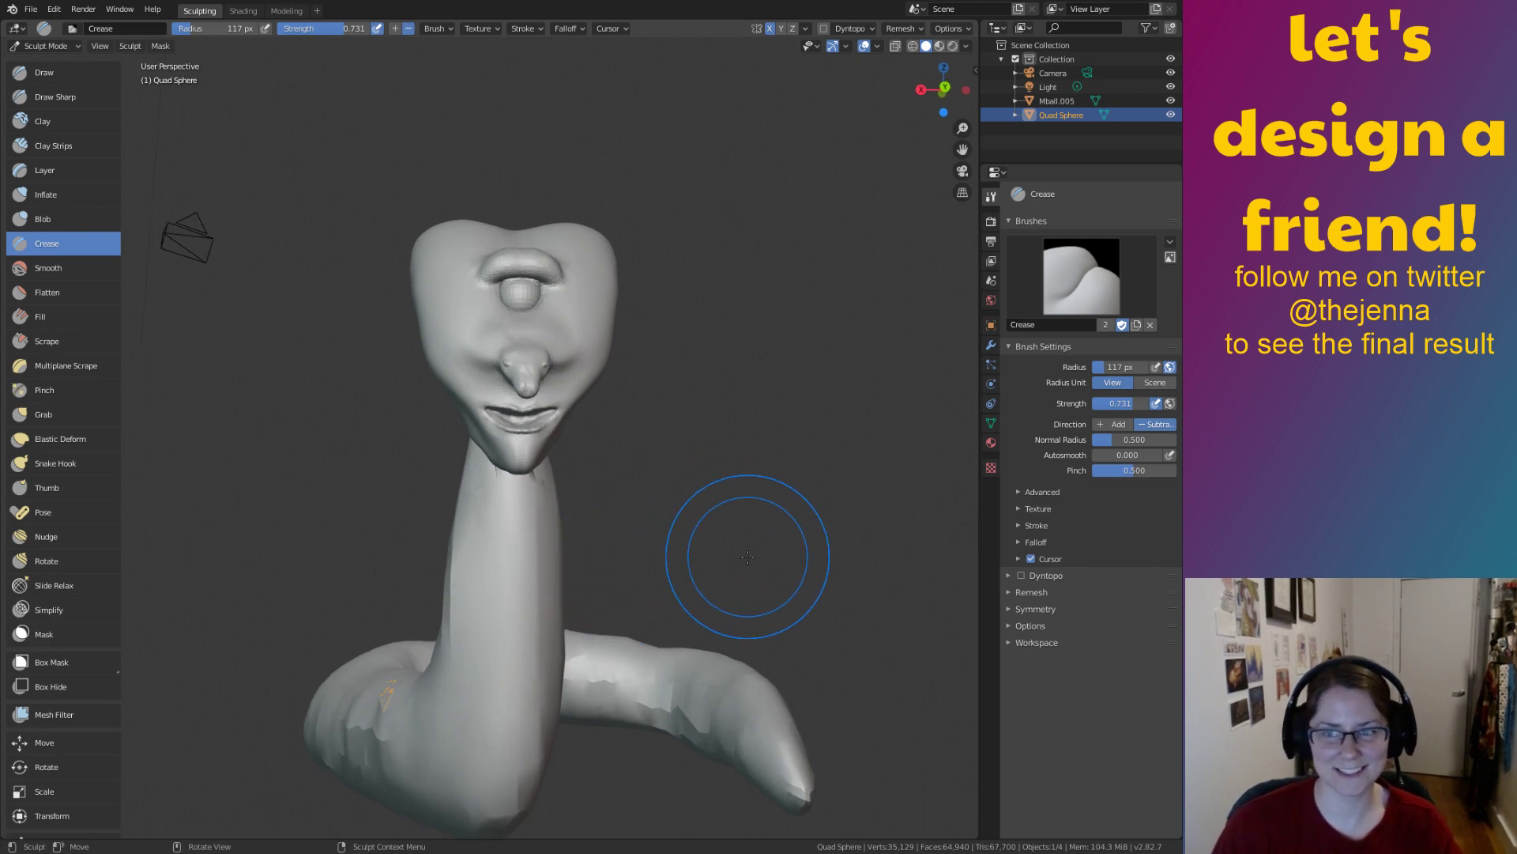
middle_drag(700, 557, 745, 490)
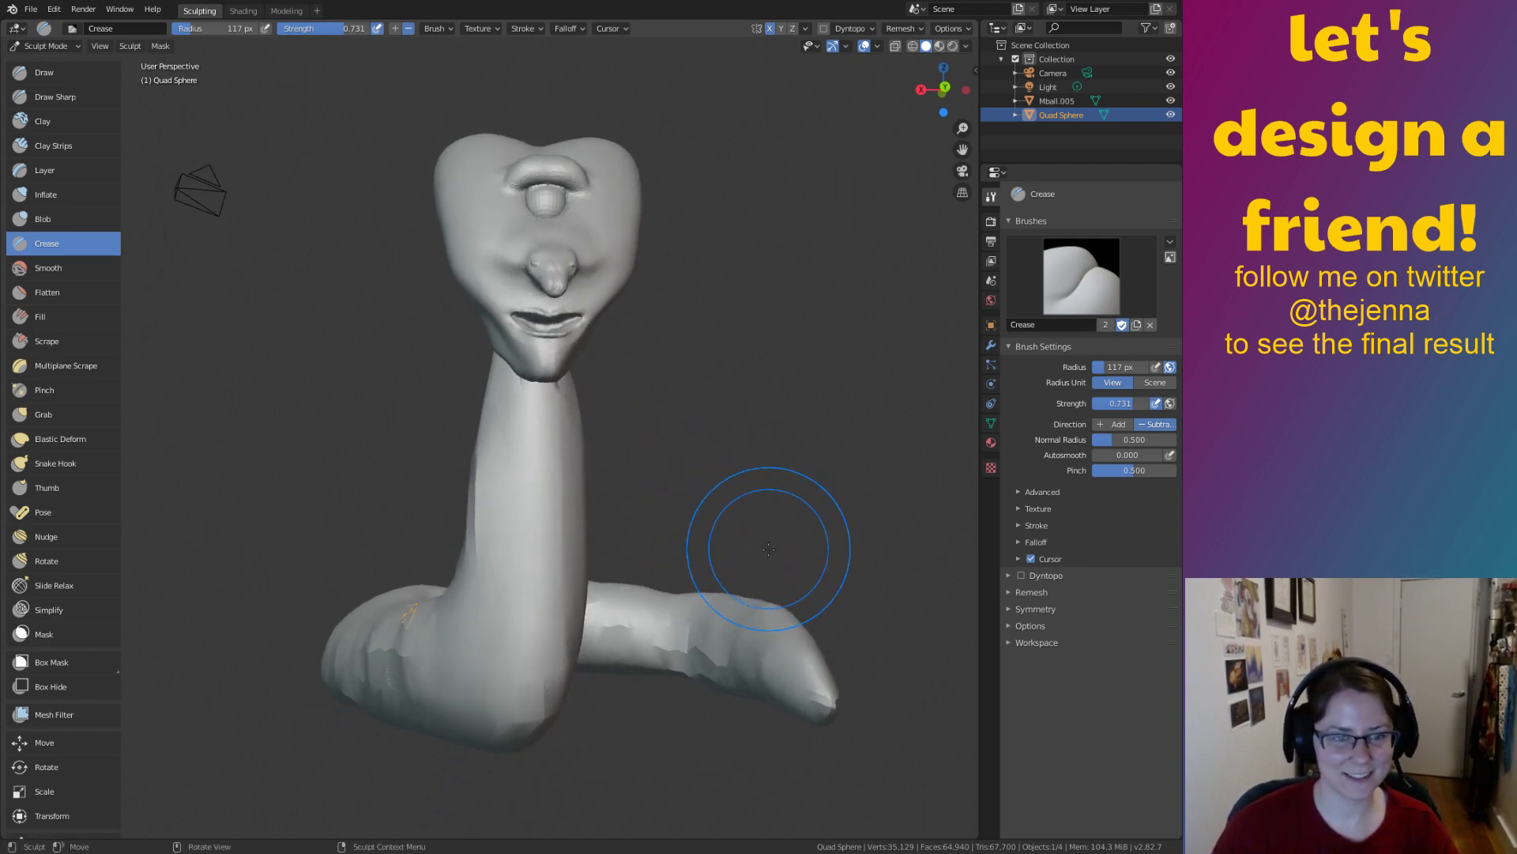
middle_drag(634, 561, 737, 521)
mouse_move(593, 602)
middle_down()
mouse_move(449, 590)
mouse_move(311, 244)
mouse_move(380, 443)
mouse_move(488, 607)
mouse_move(524, 501)
mouse_move(694, 558)
mouse_move(756, 556)
mouse_move(701, 464)
mouse_move(738, 479)
mouse_move(711, 467)
middle_up()
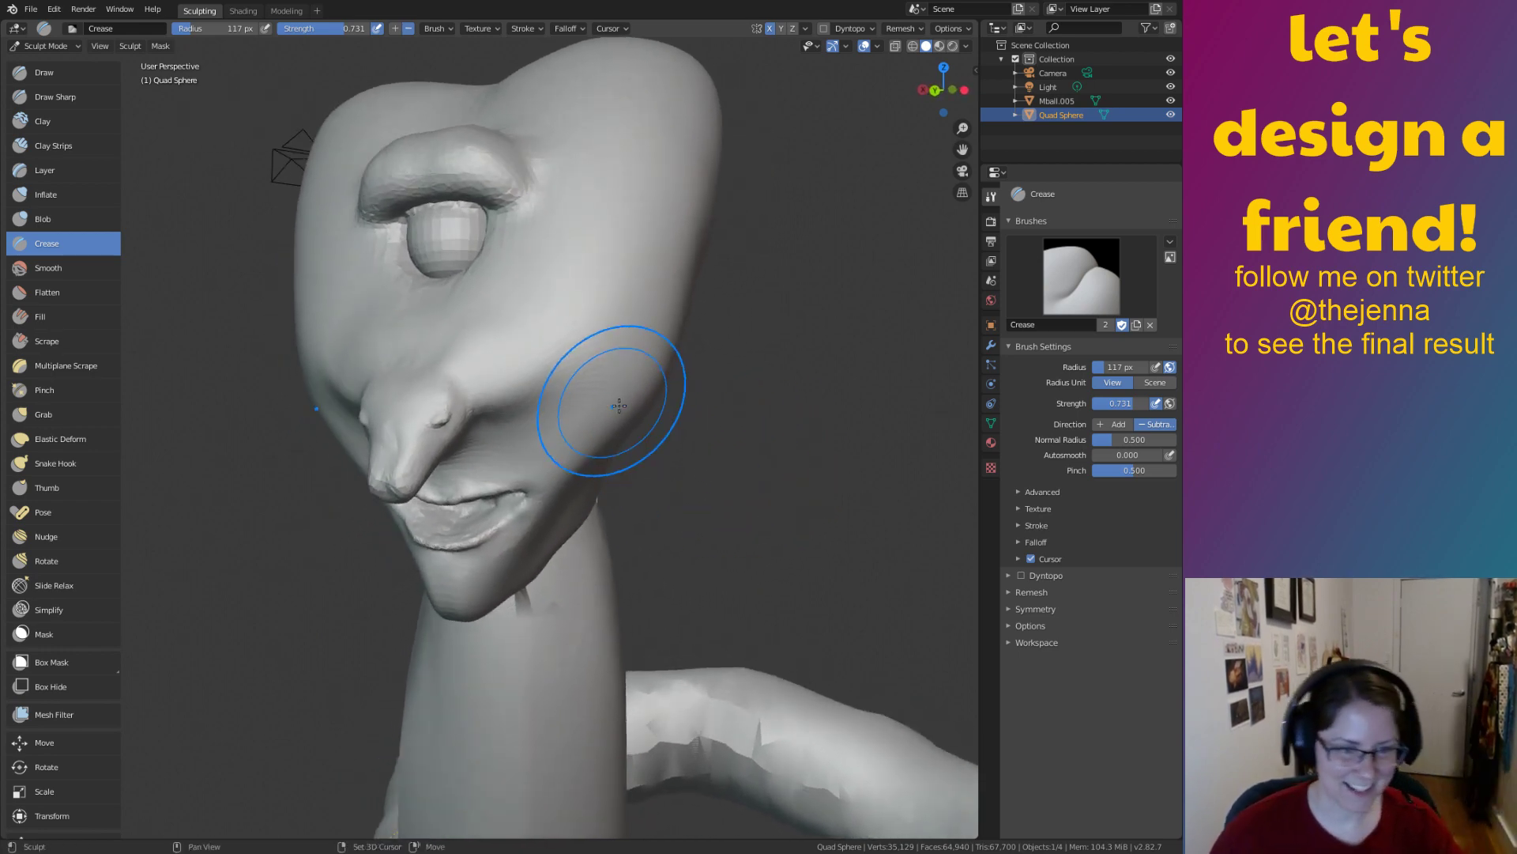
middle_drag(619, 405, 731, 451)
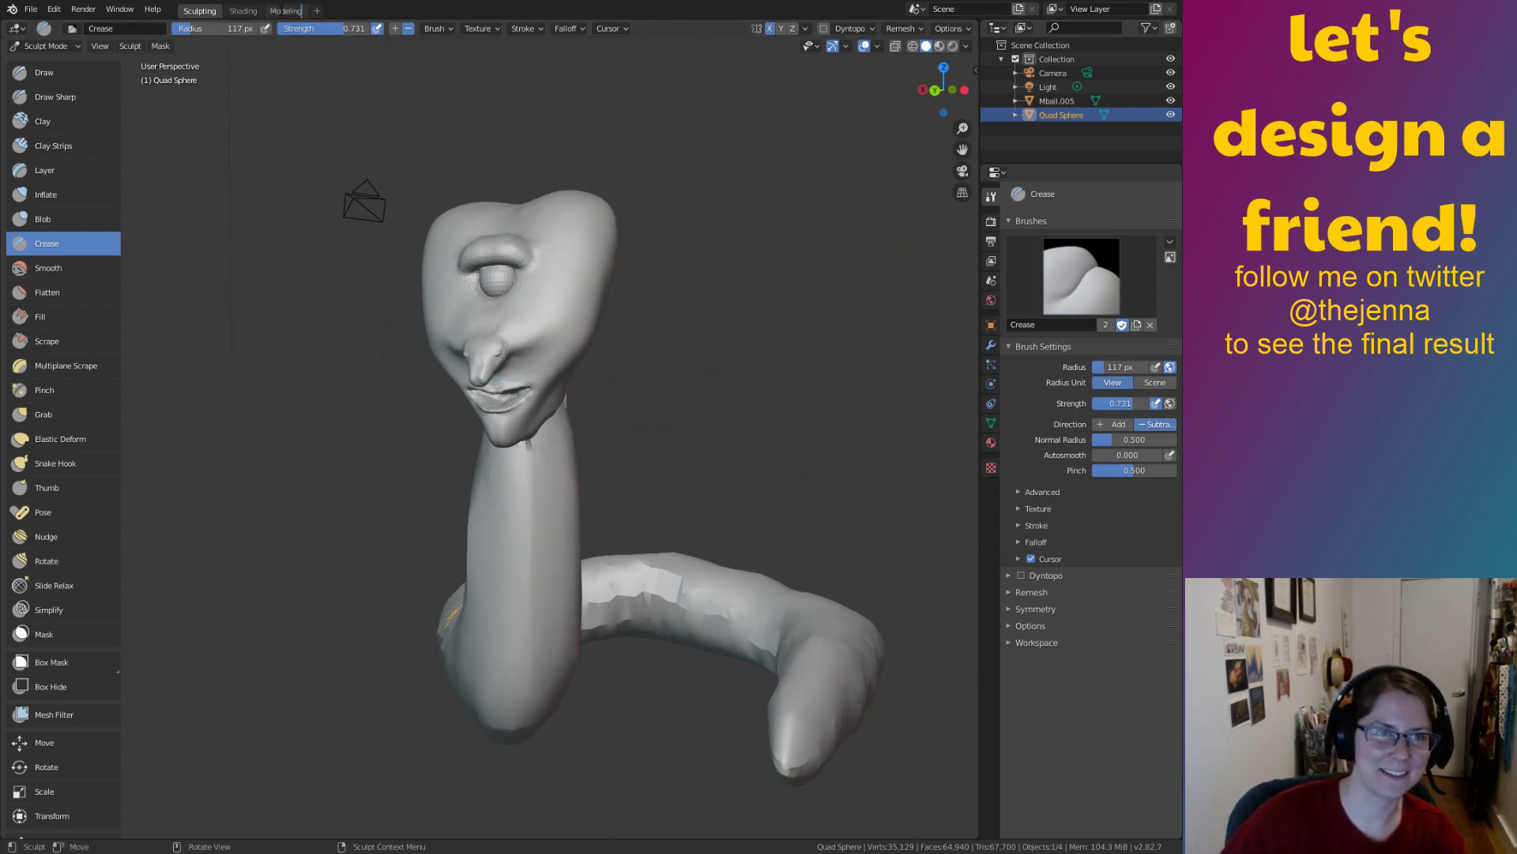
Switch to the Modeling workspace in Object Mode and raise all objects along Z so the body sits on the grid floor
click(286, 11)
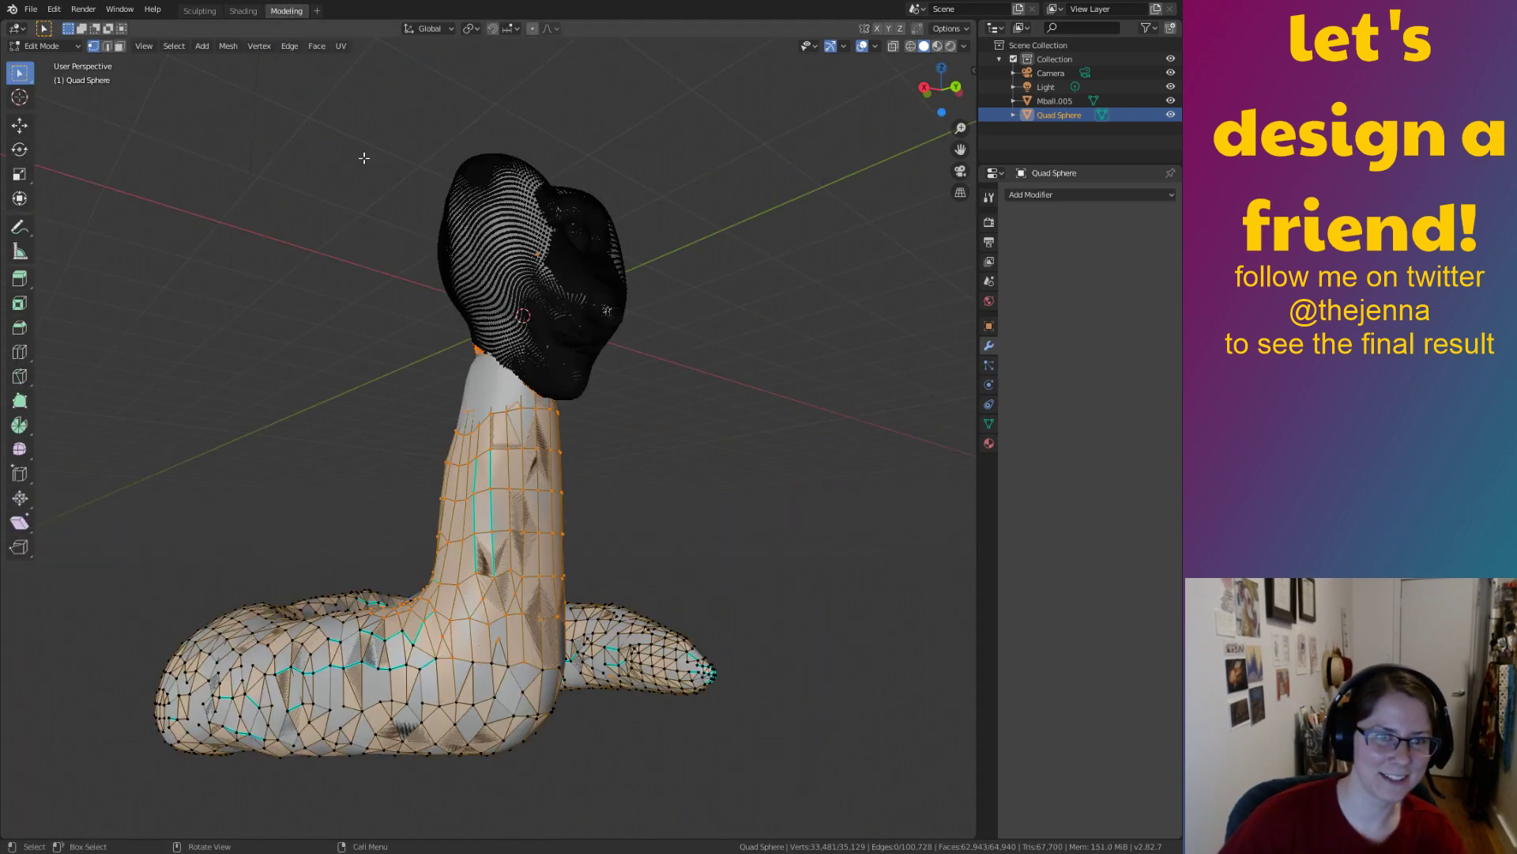
click(724, 496)
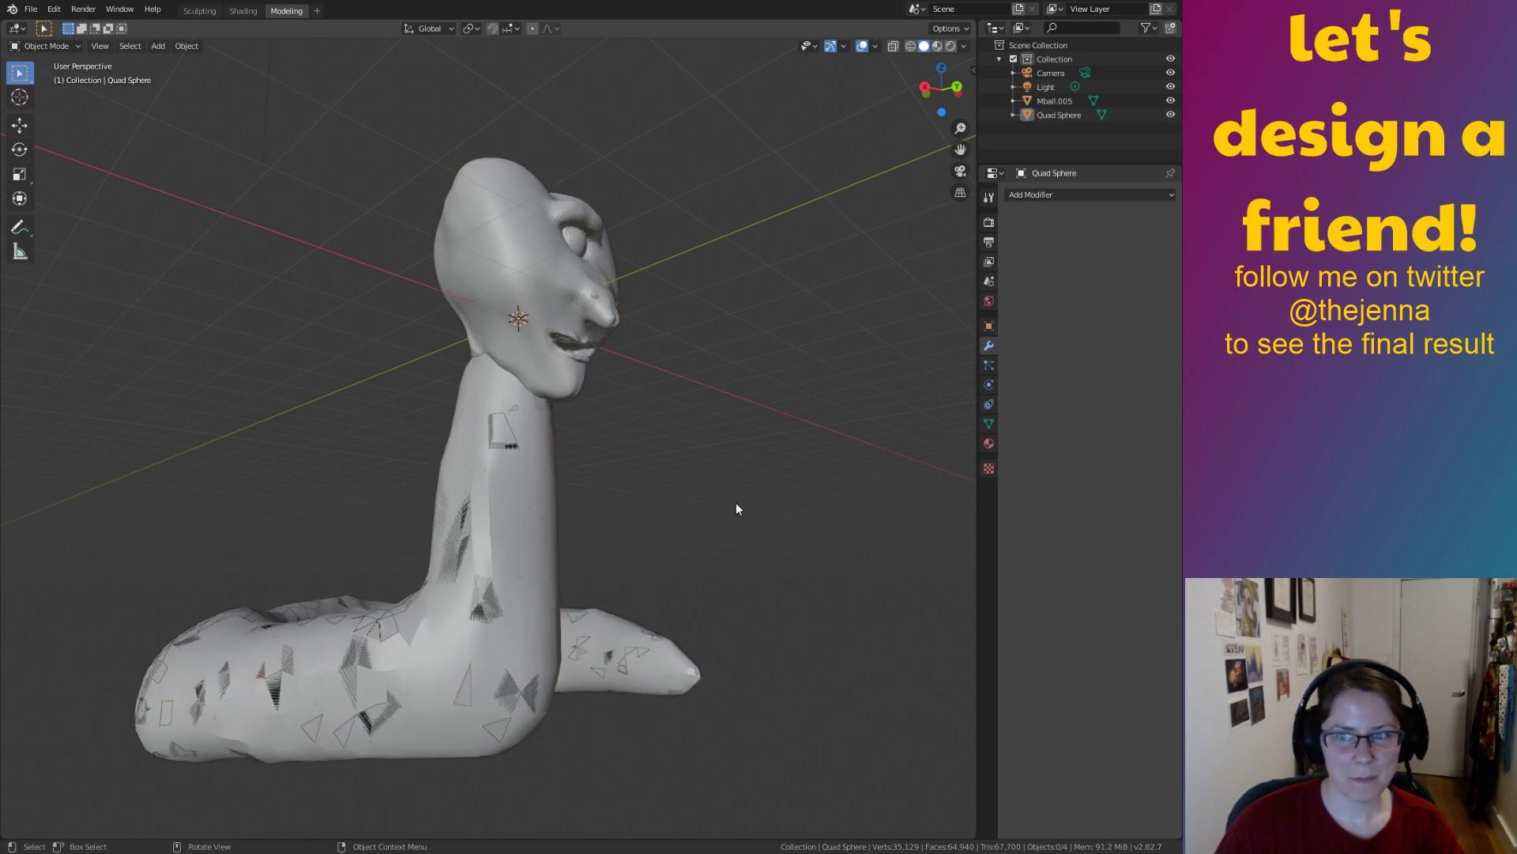
middle_drag(738, 501, 784, 660)
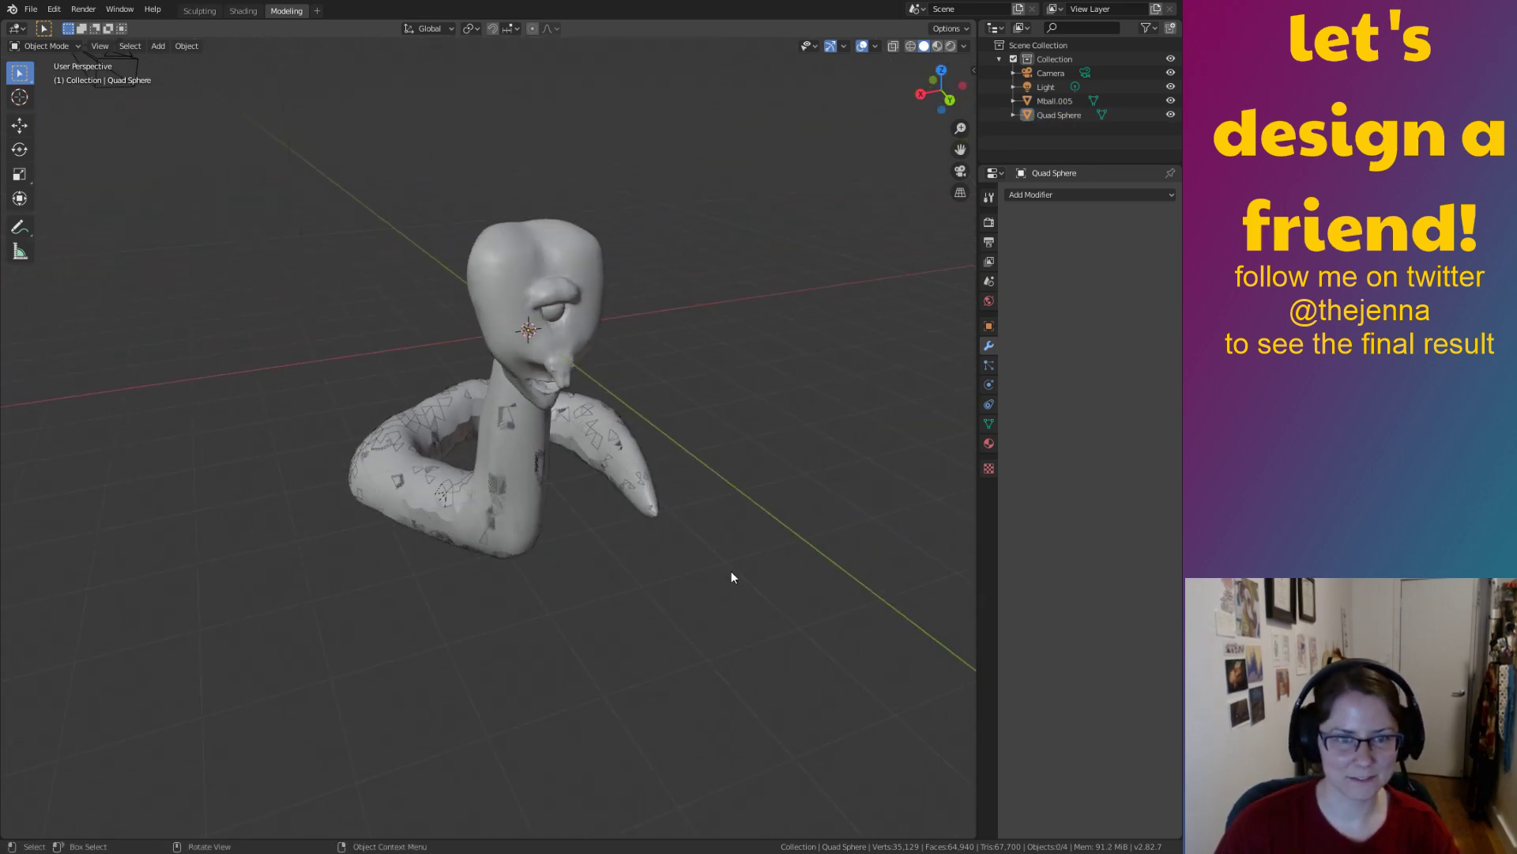
key(a)
key(g)
key(z)
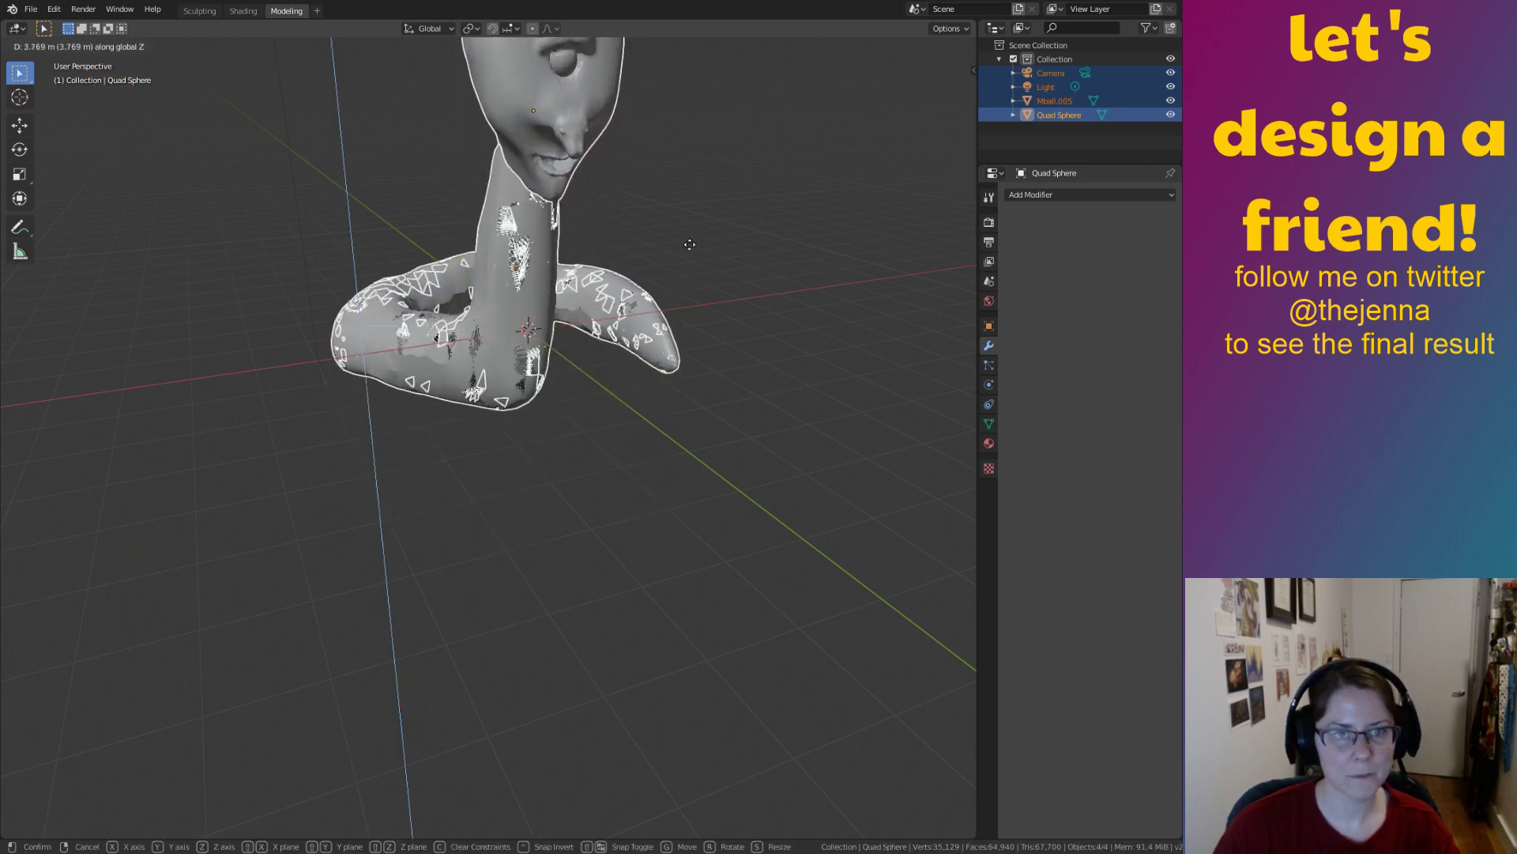
click(707, 162)
Deselect all objects and save the file monster4.blend
middle_drag(675, 238, 710, 336)
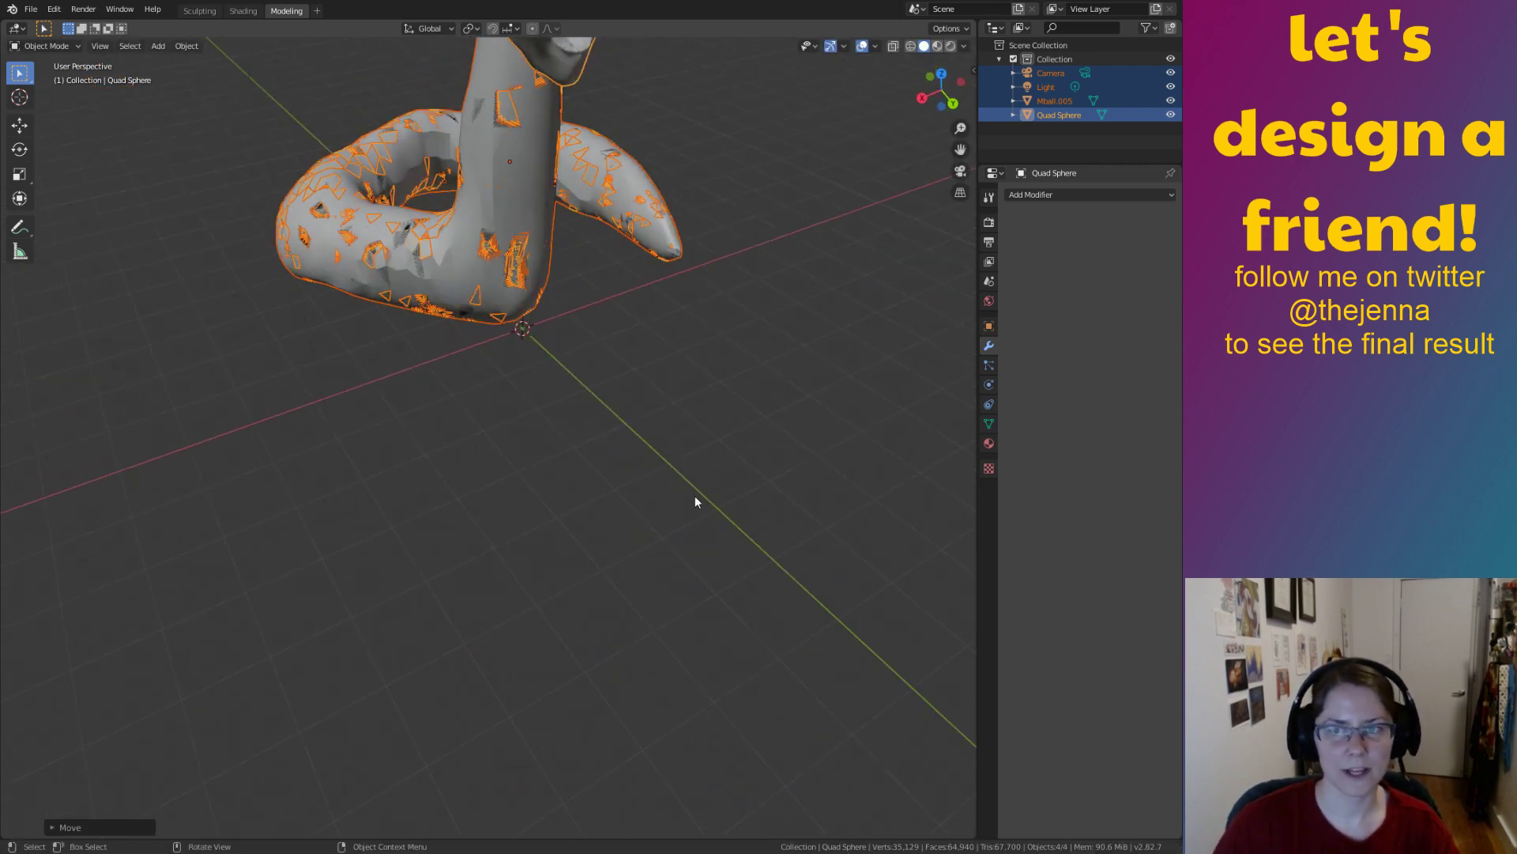
middle_drag(757, 539, 651, 475)
click(668, 545)
right_click(604, 510)
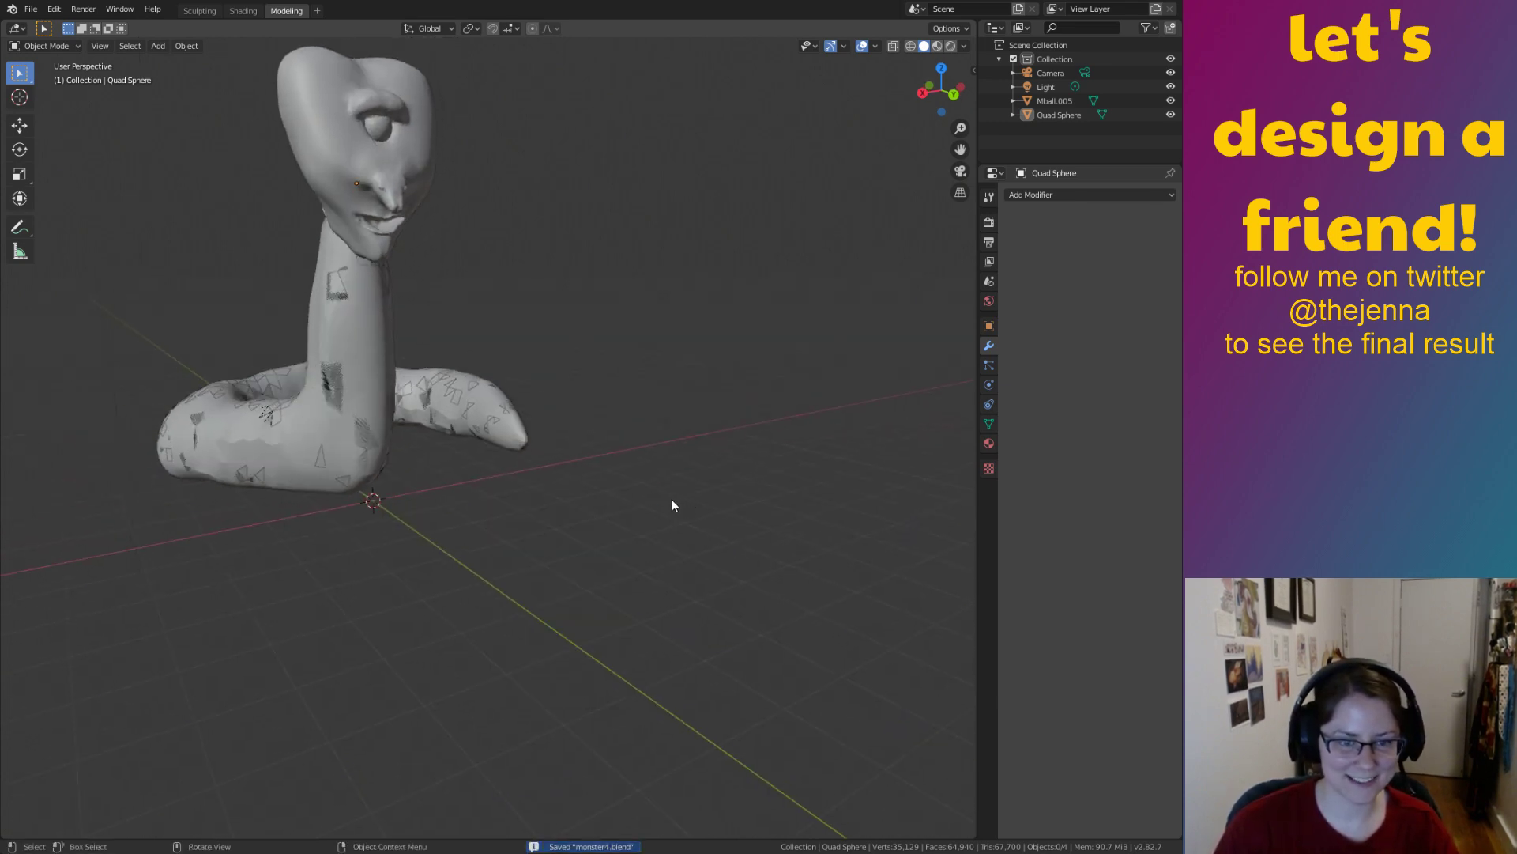
Add a Bezier curve and move it from the origin to the open floor in front of the snake's tail
key(shift+a)
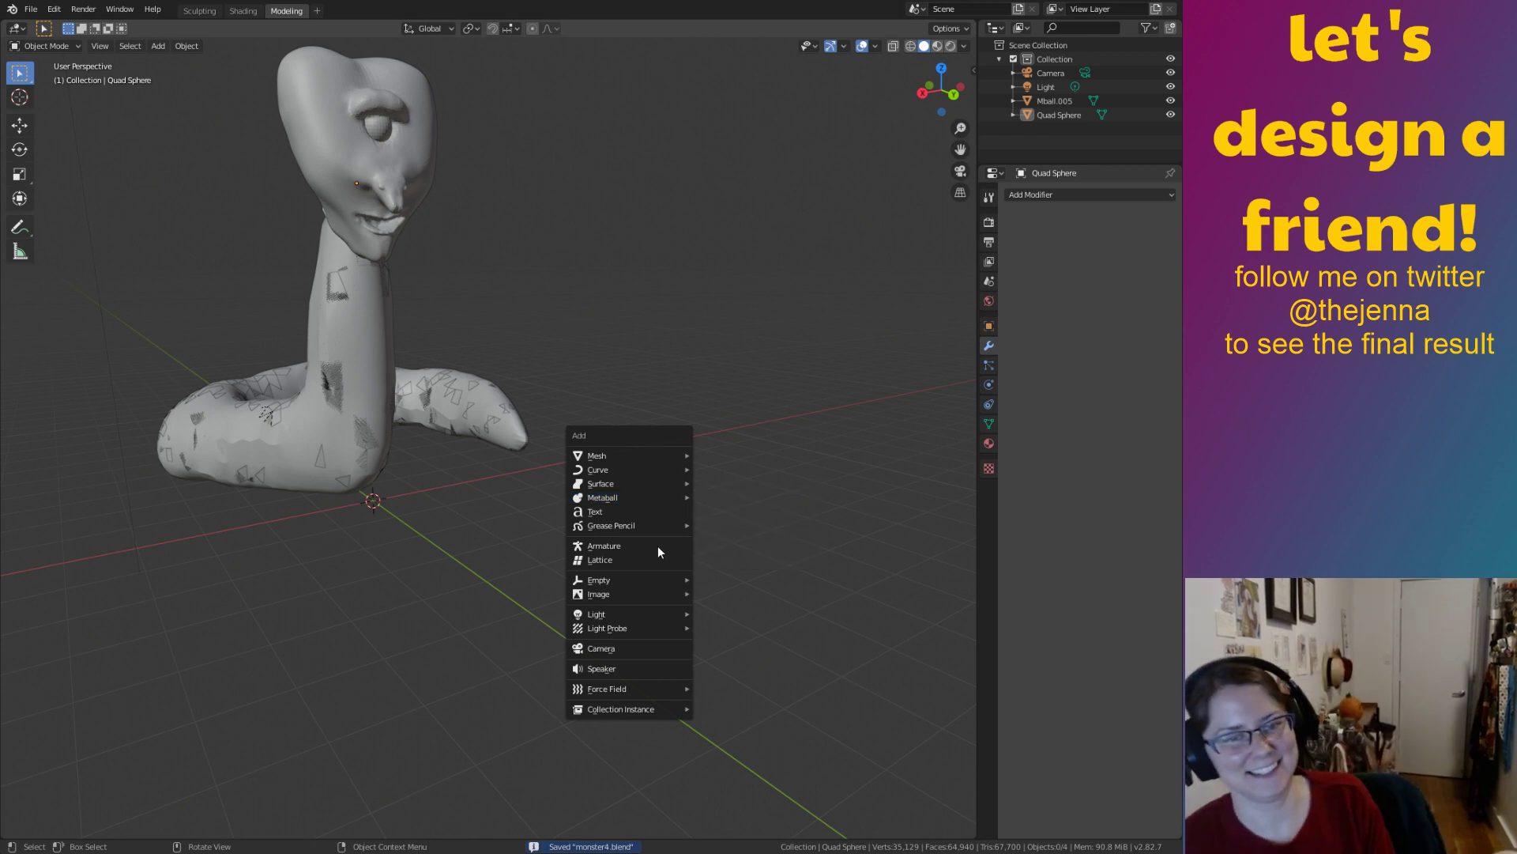
mouse_move(642, 468)
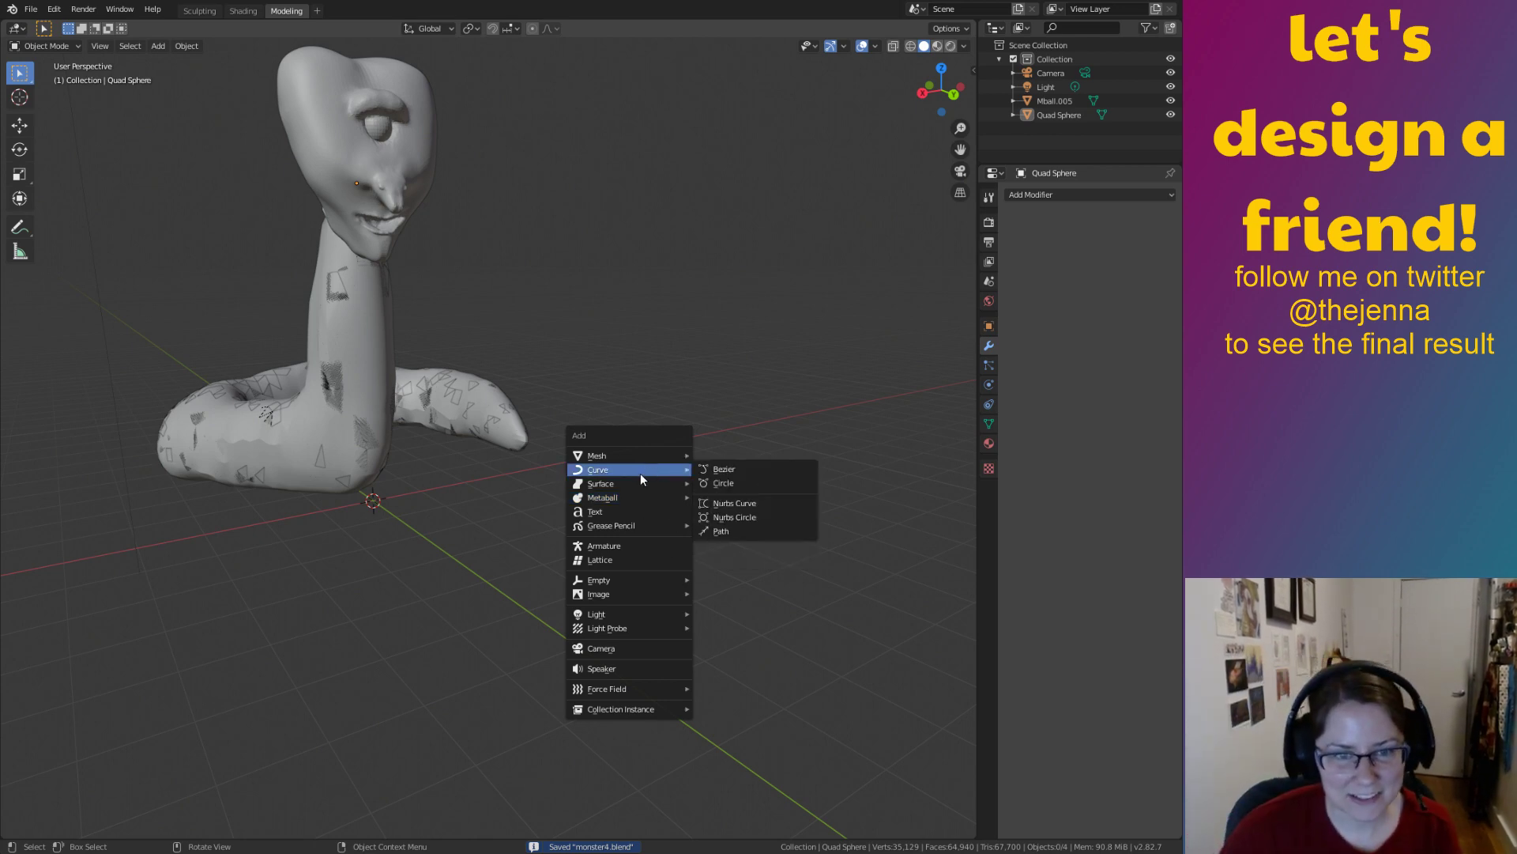
mouse_move(625, 526)
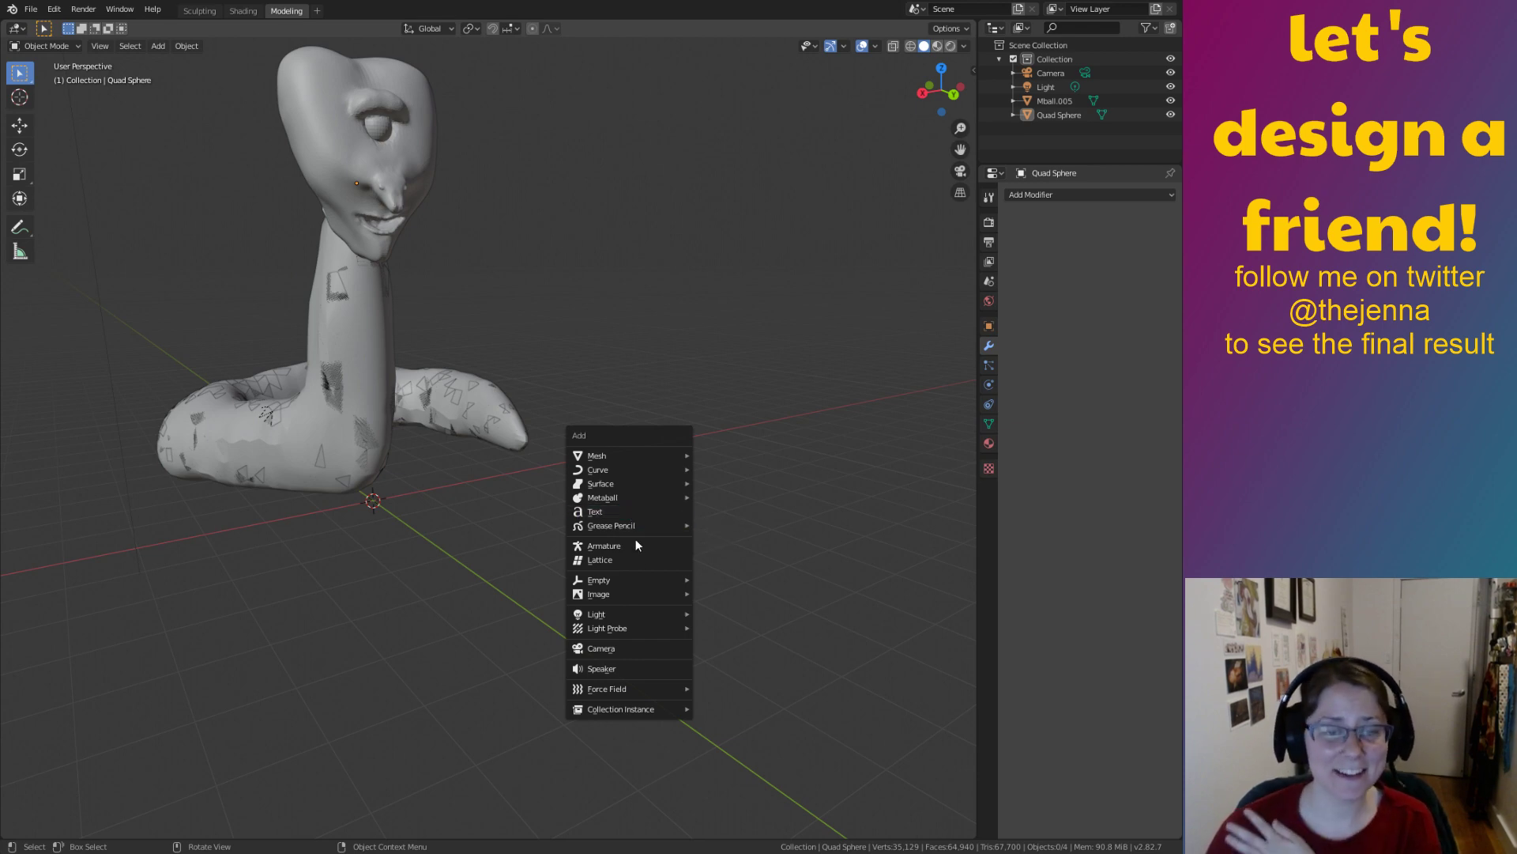
mouse_move(637, 586)
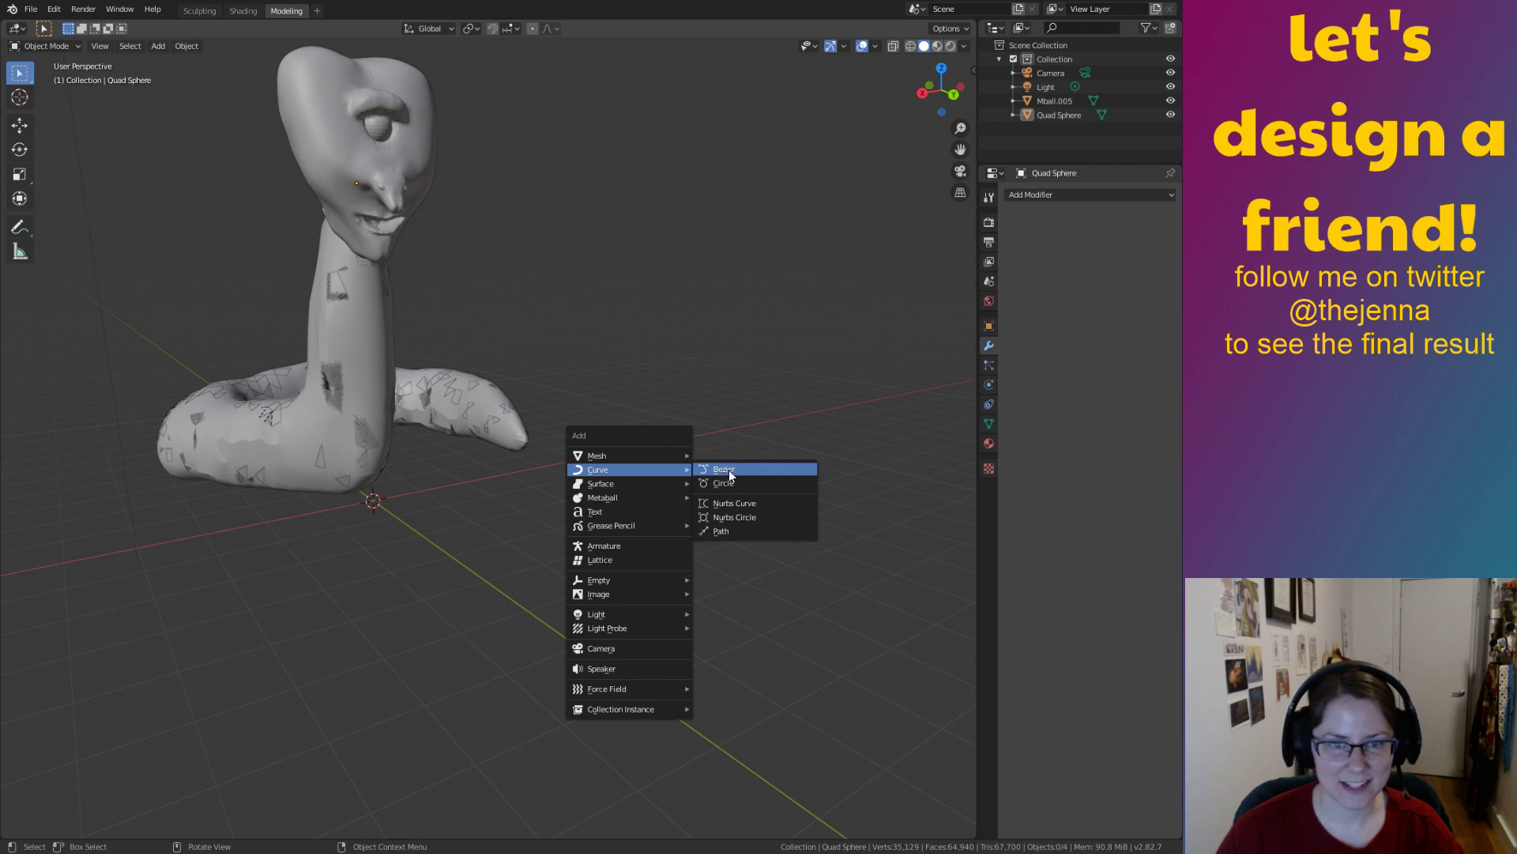
click(732, 470)
middle_drag(671, 478, 600, 519)
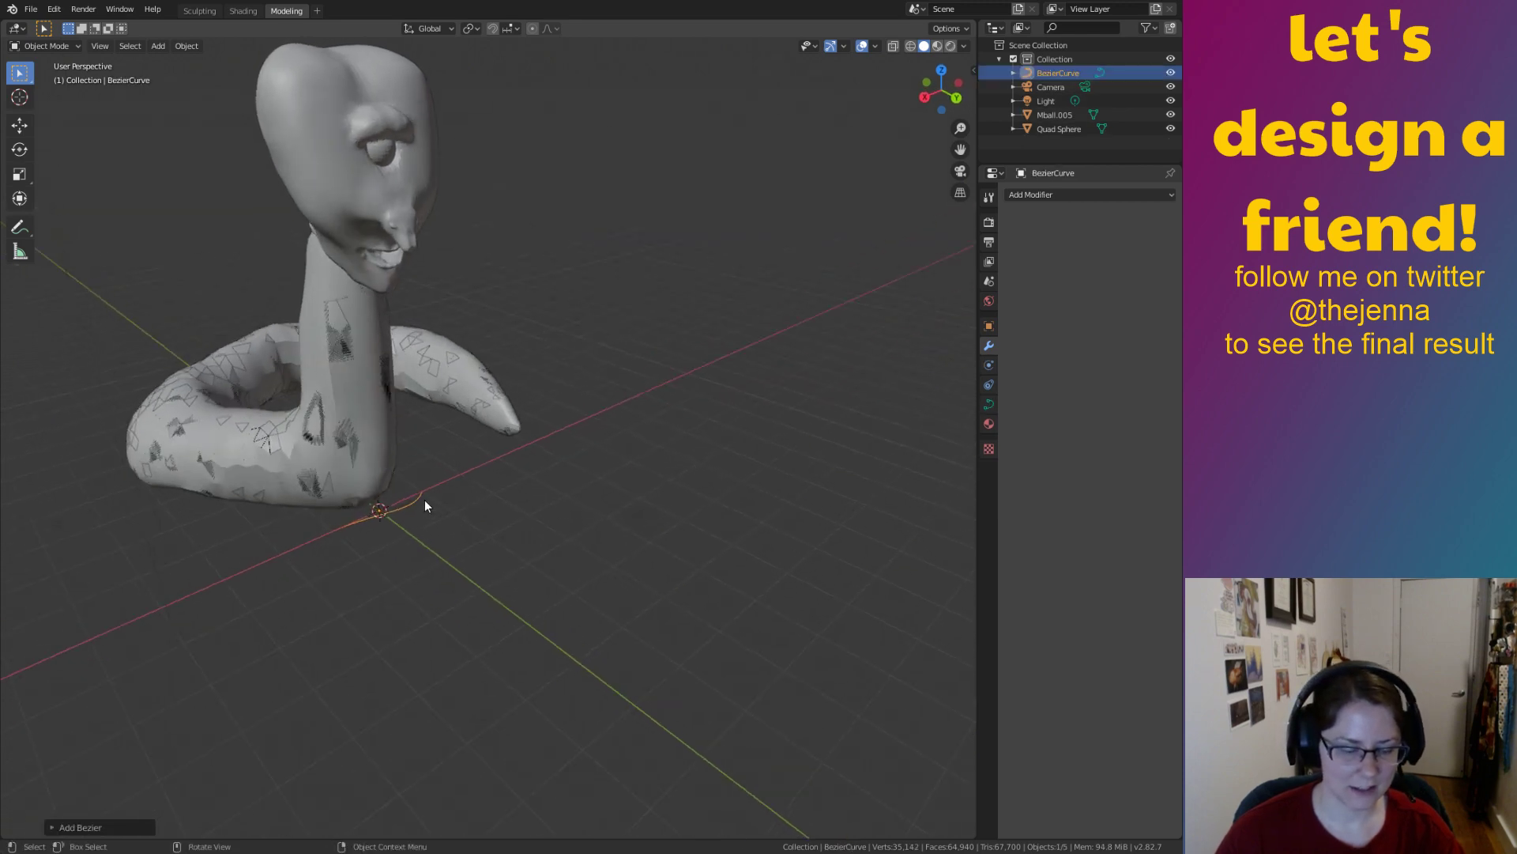
key(g)
click(670, 537)
Scale the Bezier curve up, then shrink it slightly to a moderate length
scroll(658, 466, up, 5)
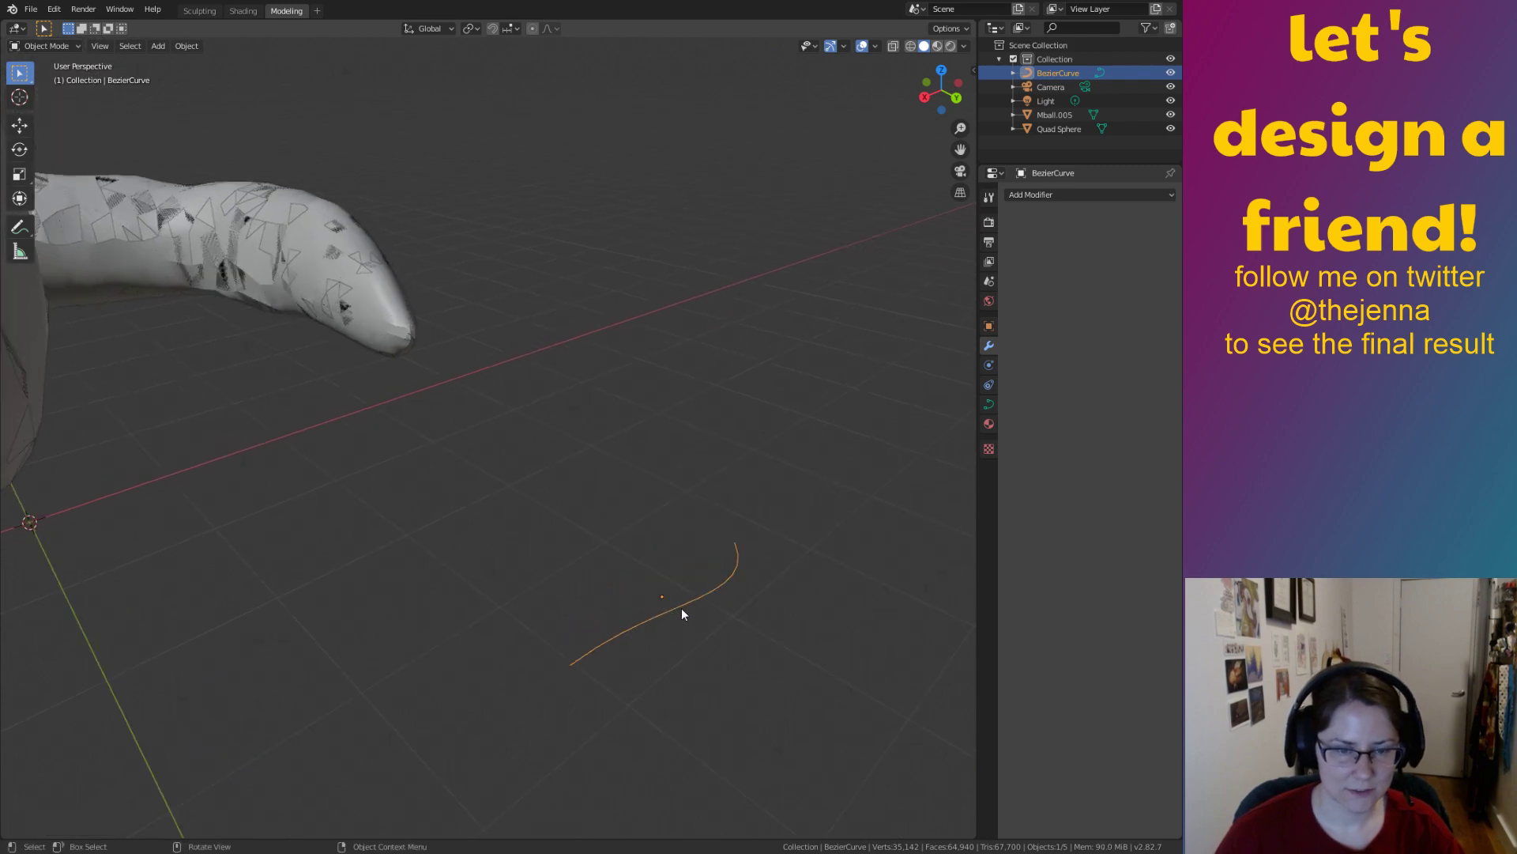
key(s)
click(732, 580)
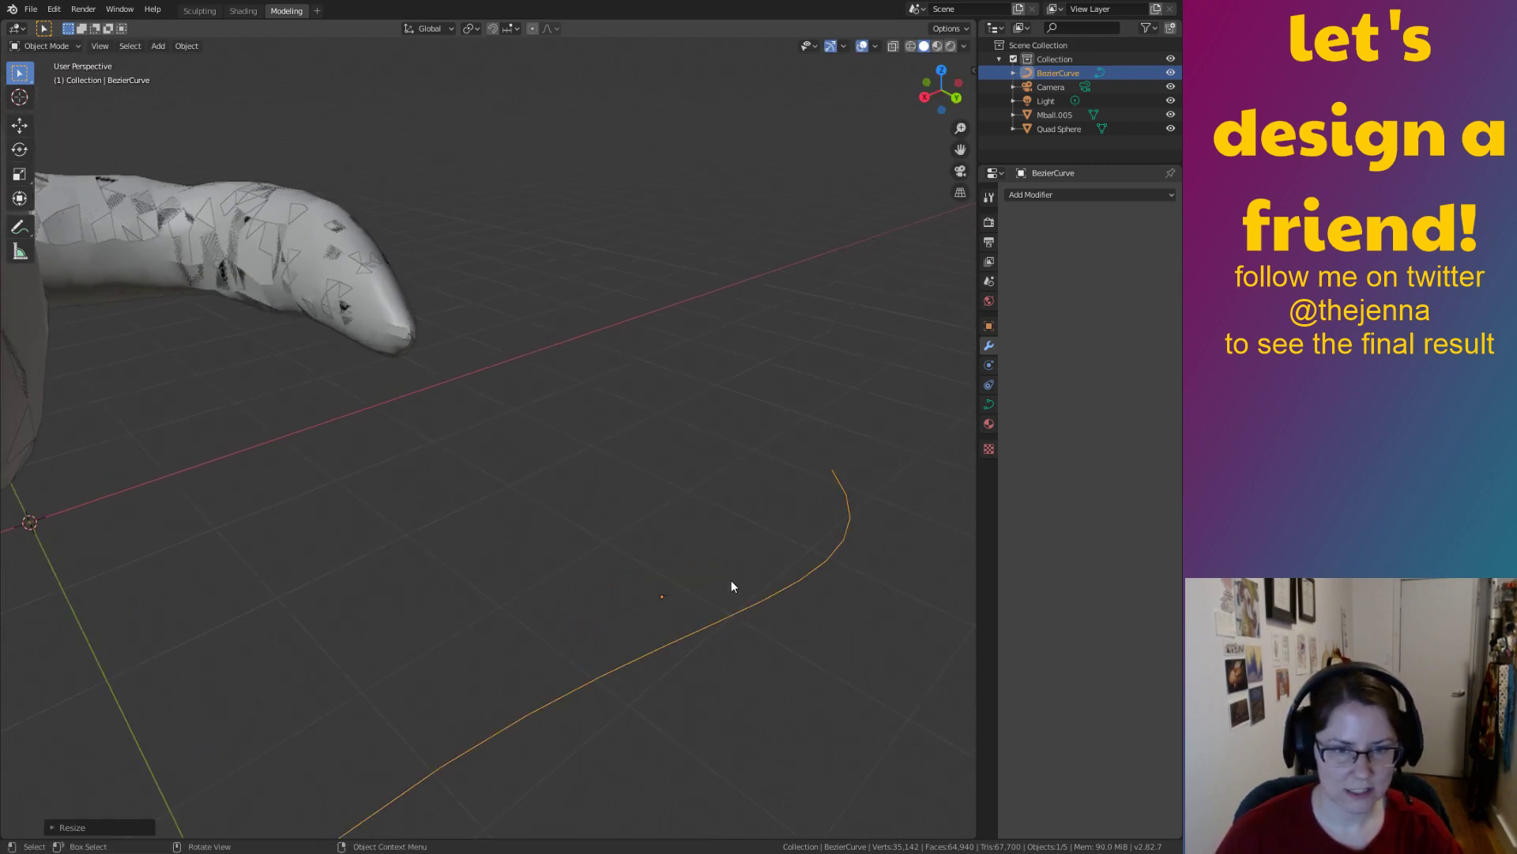
middle_drag(732, 580, 795, 529)
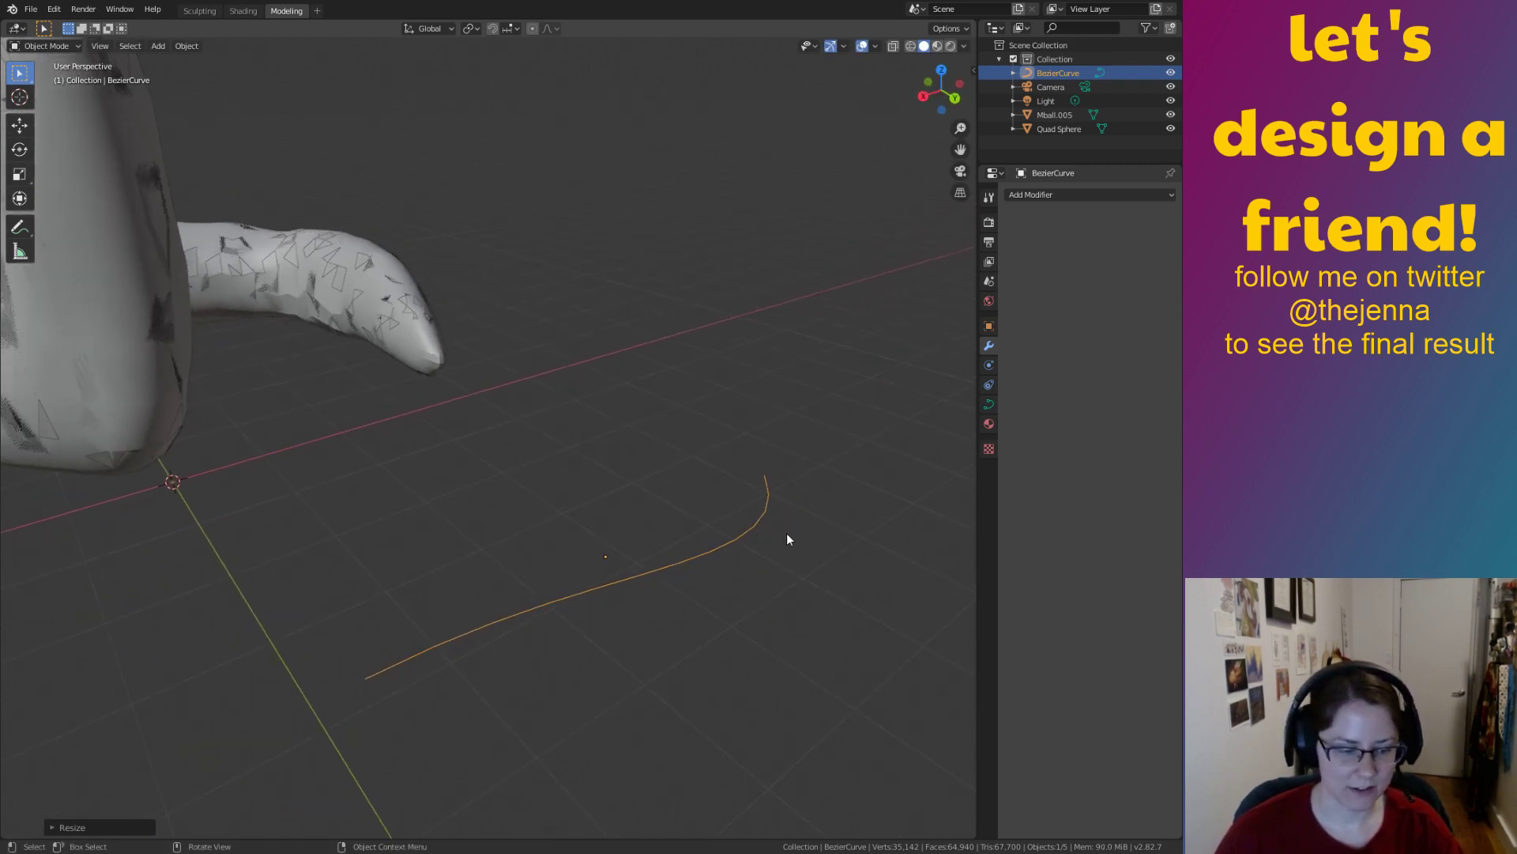
key(s)
click(751, 542)
Enter Edit Mode on the Bezier curve and move its hooked-end control point forward, away from the snake
key(Tab)
middle_drag(686, 558, 657, 568)
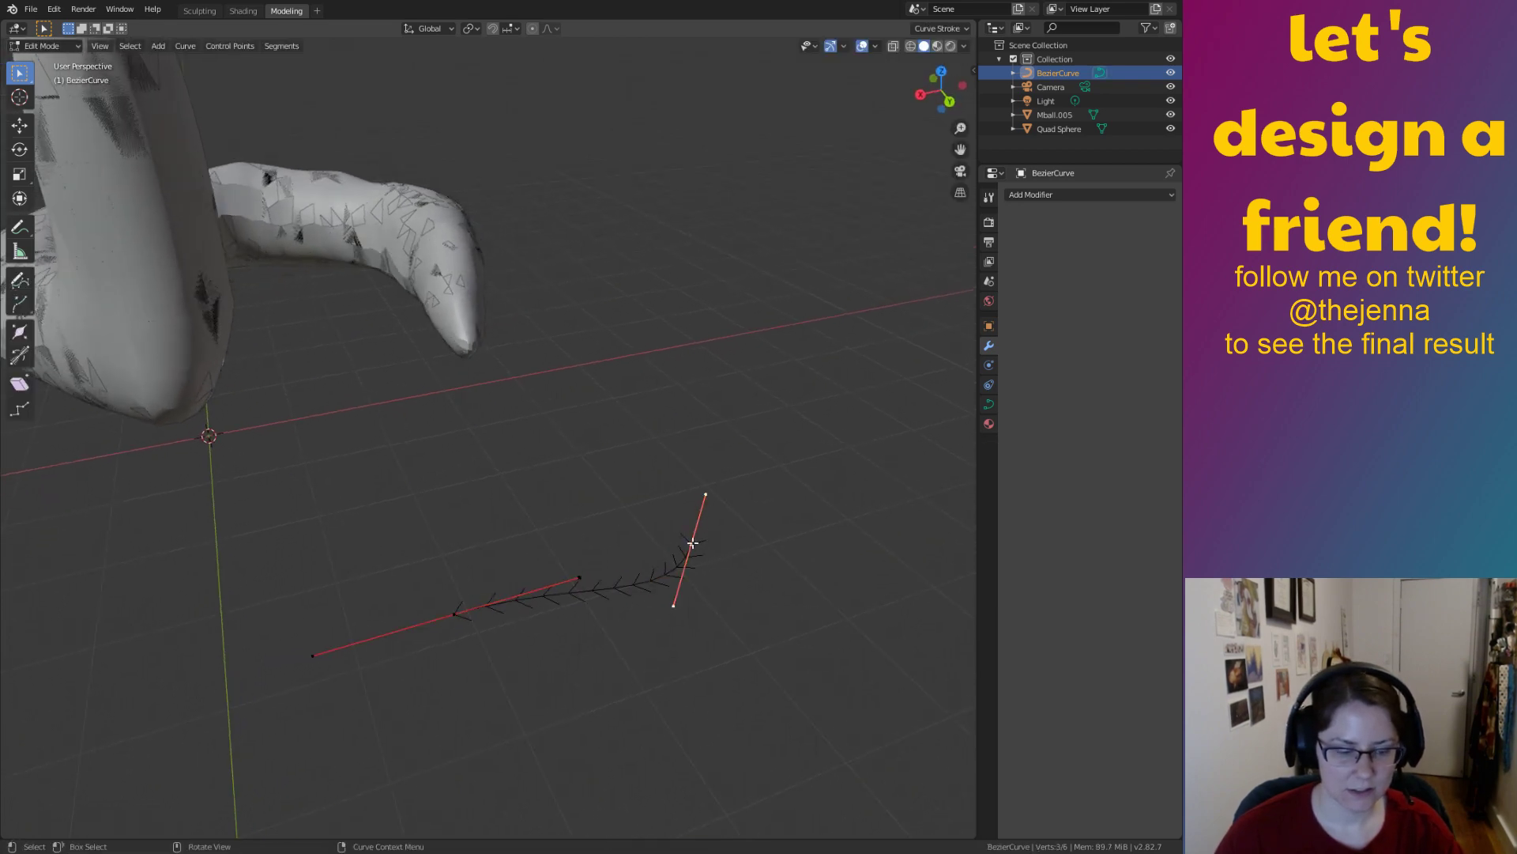
key(g)
click(682, 609)
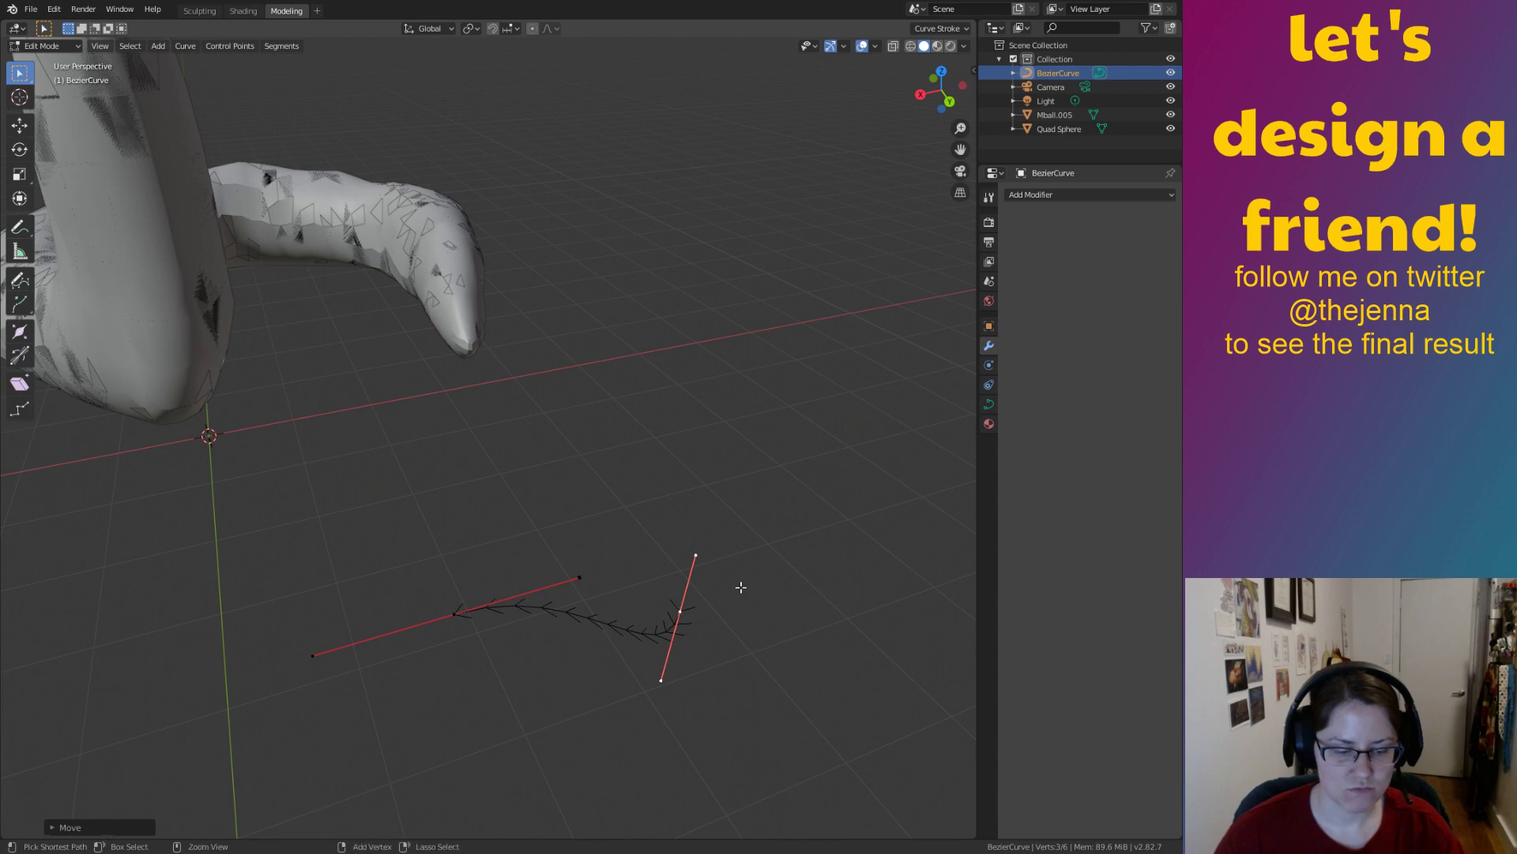
Reposition the curve's far end point closer to its other end and delete the leftover duplicate control point
middle_drag(741, 588, 649, 608)
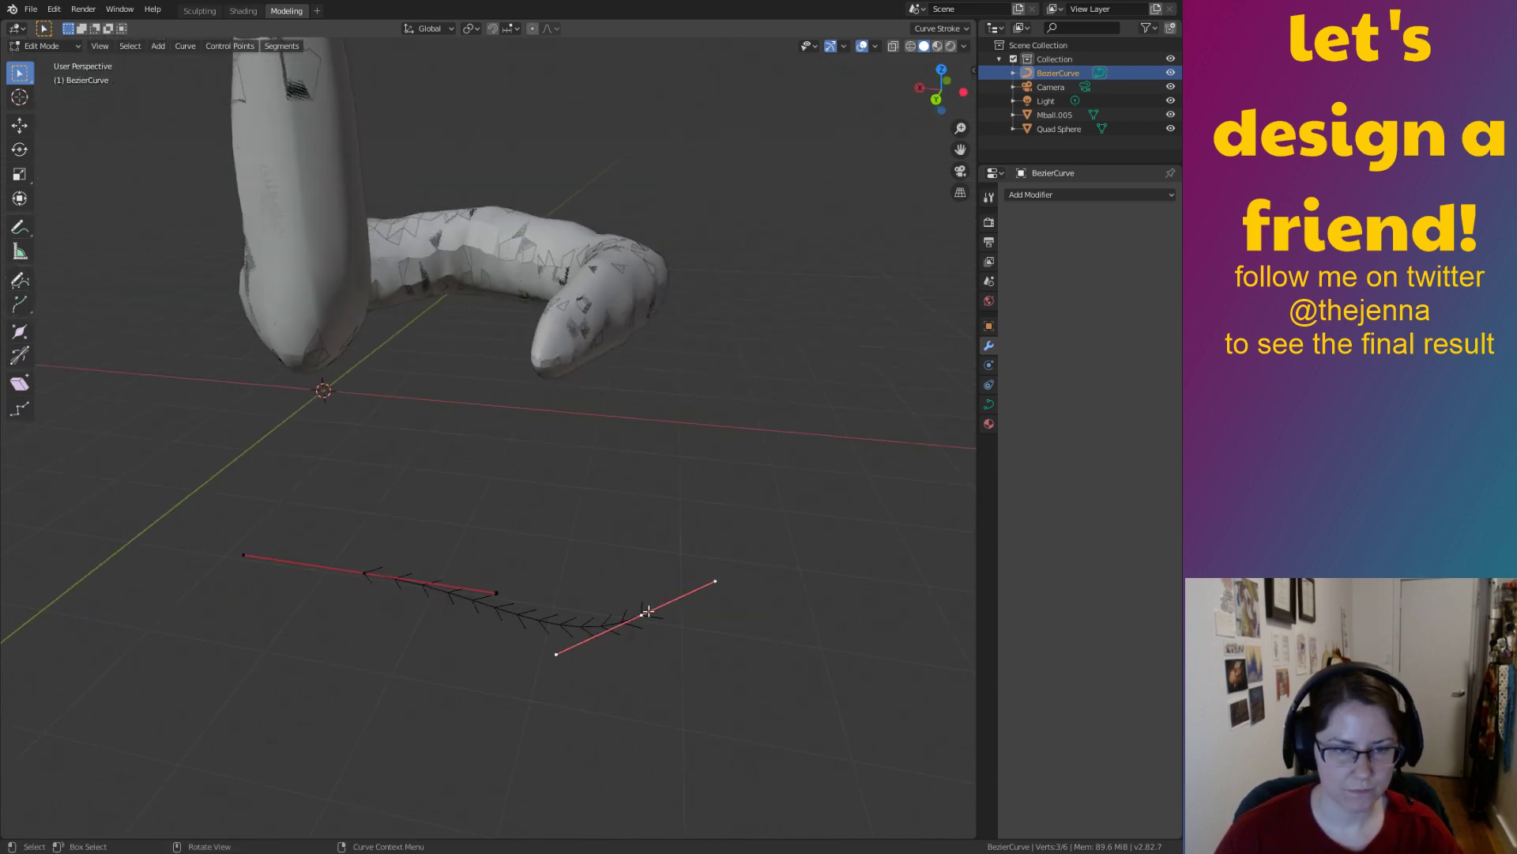
key(x)
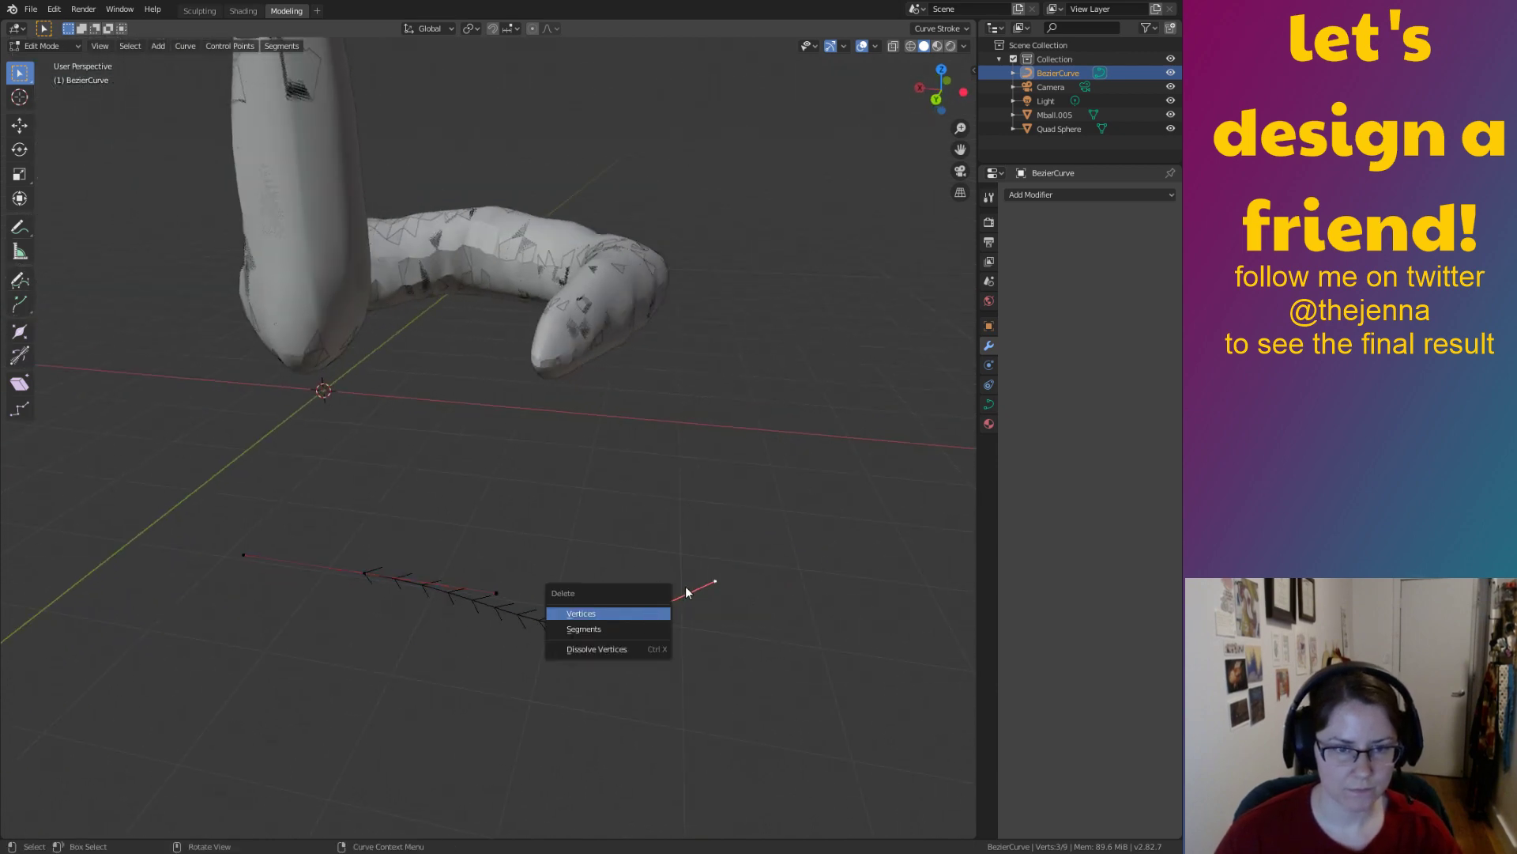
key(Escape)
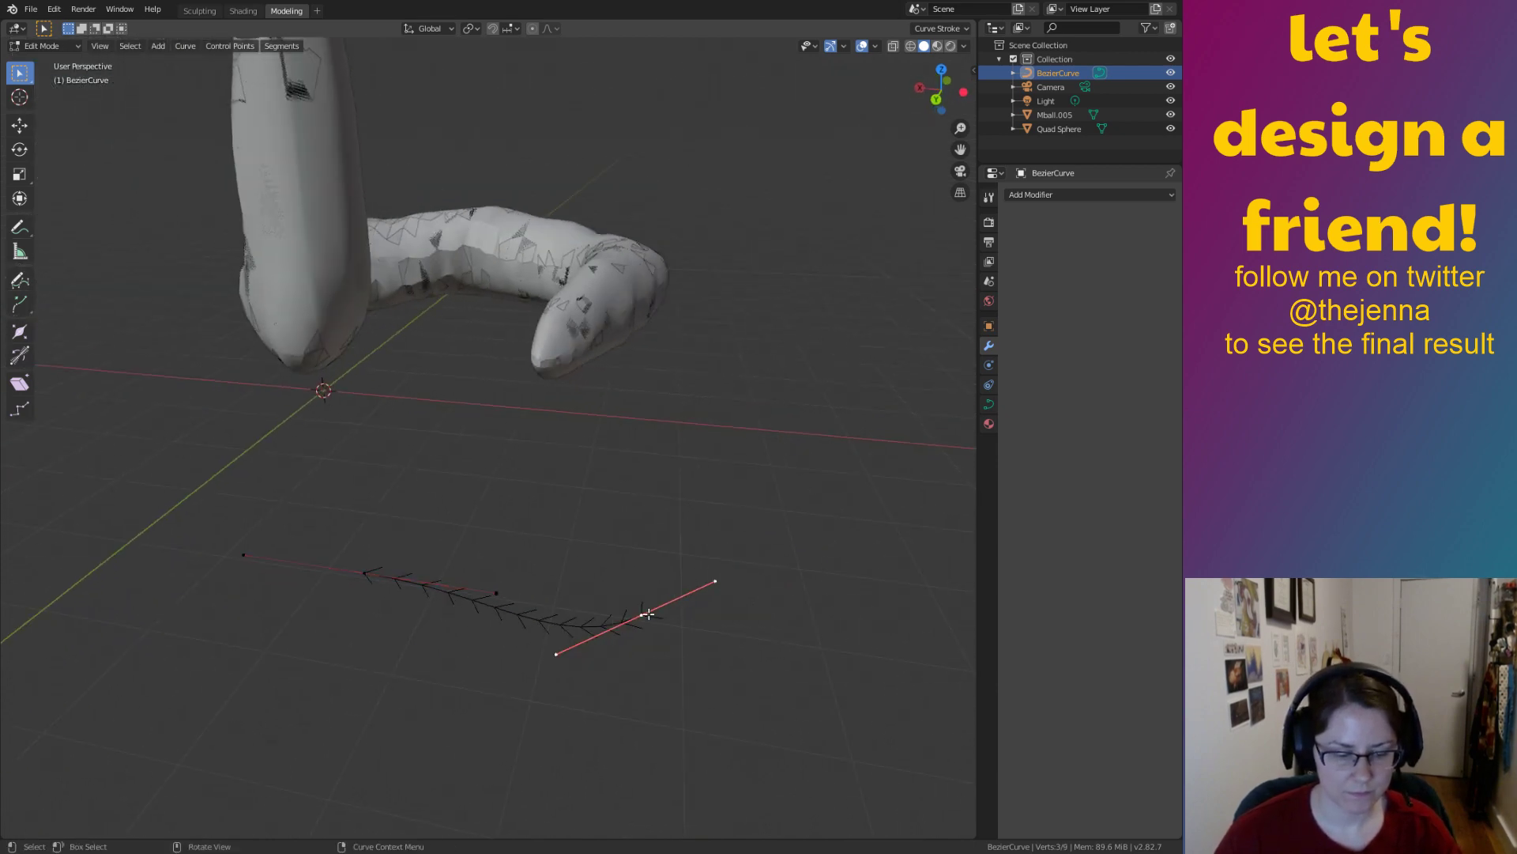
drag(648, 614, 639, 664)
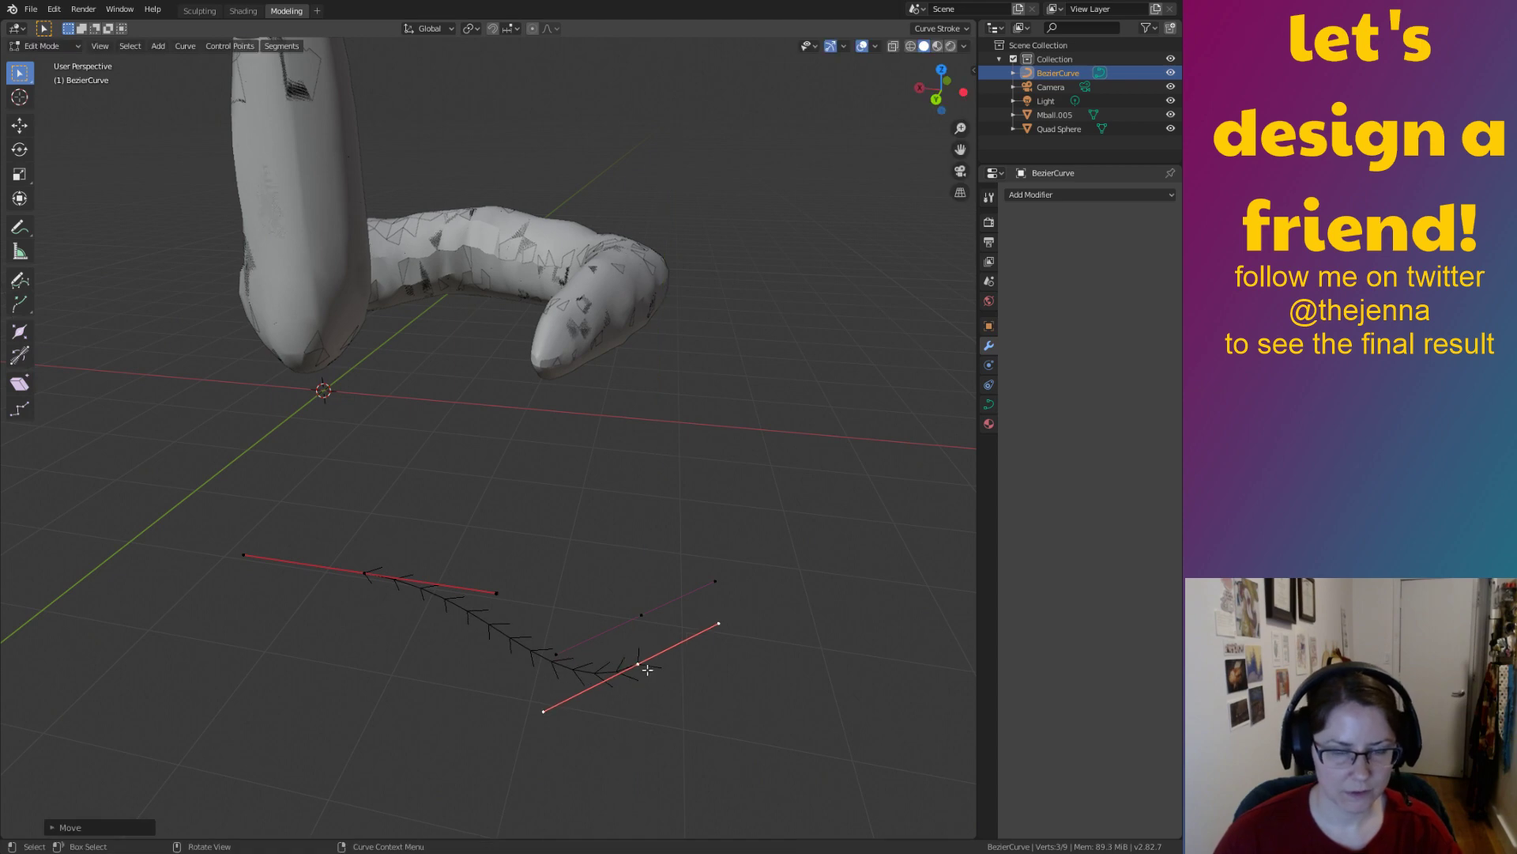
key(g)
key(x)
key(Escape)
key(ctrl+z)
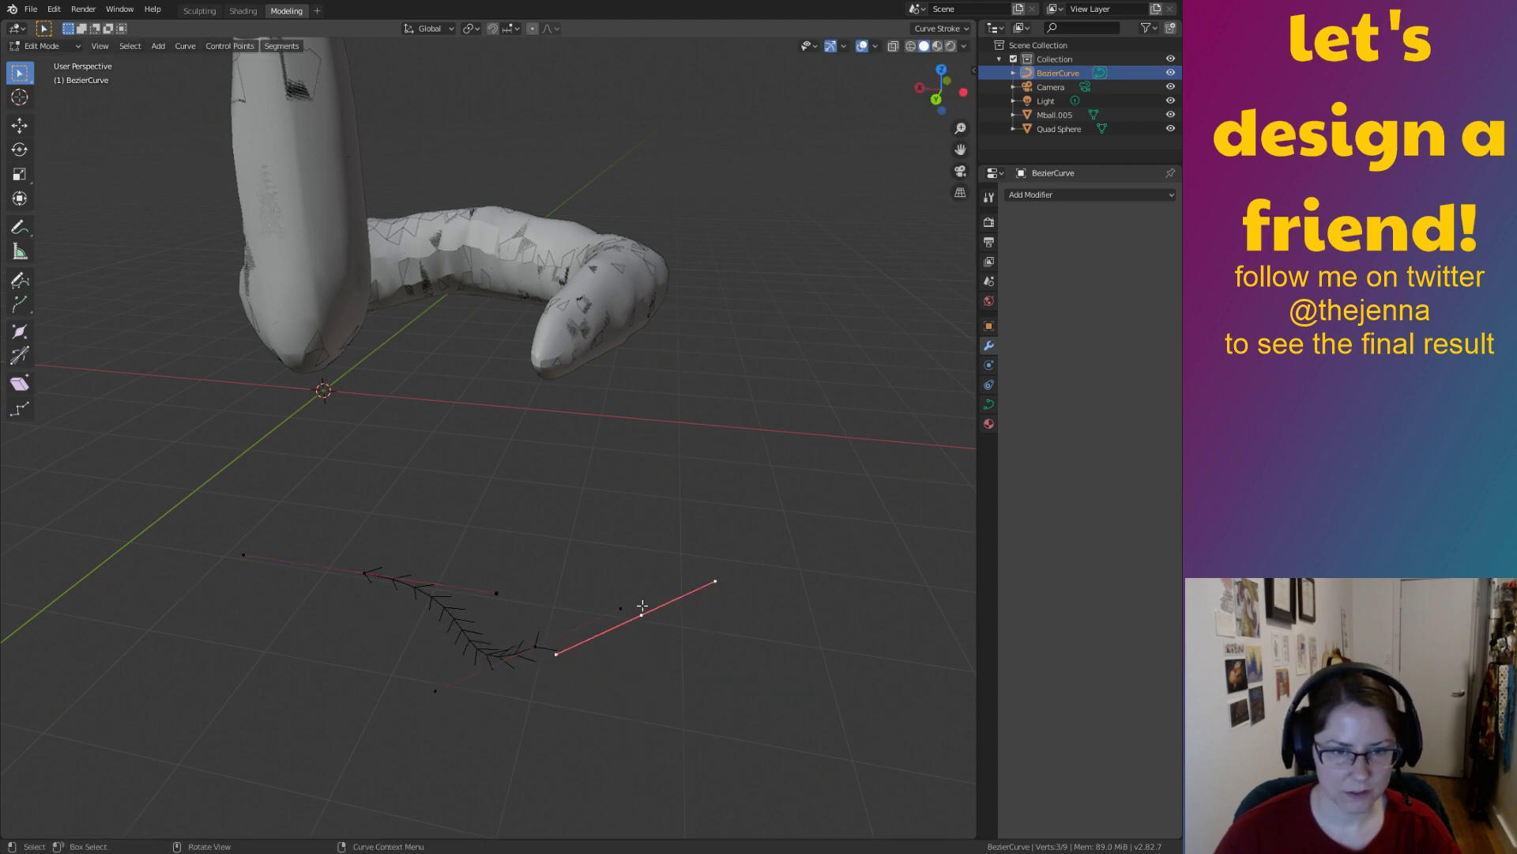
key(x)
click(643, 610)
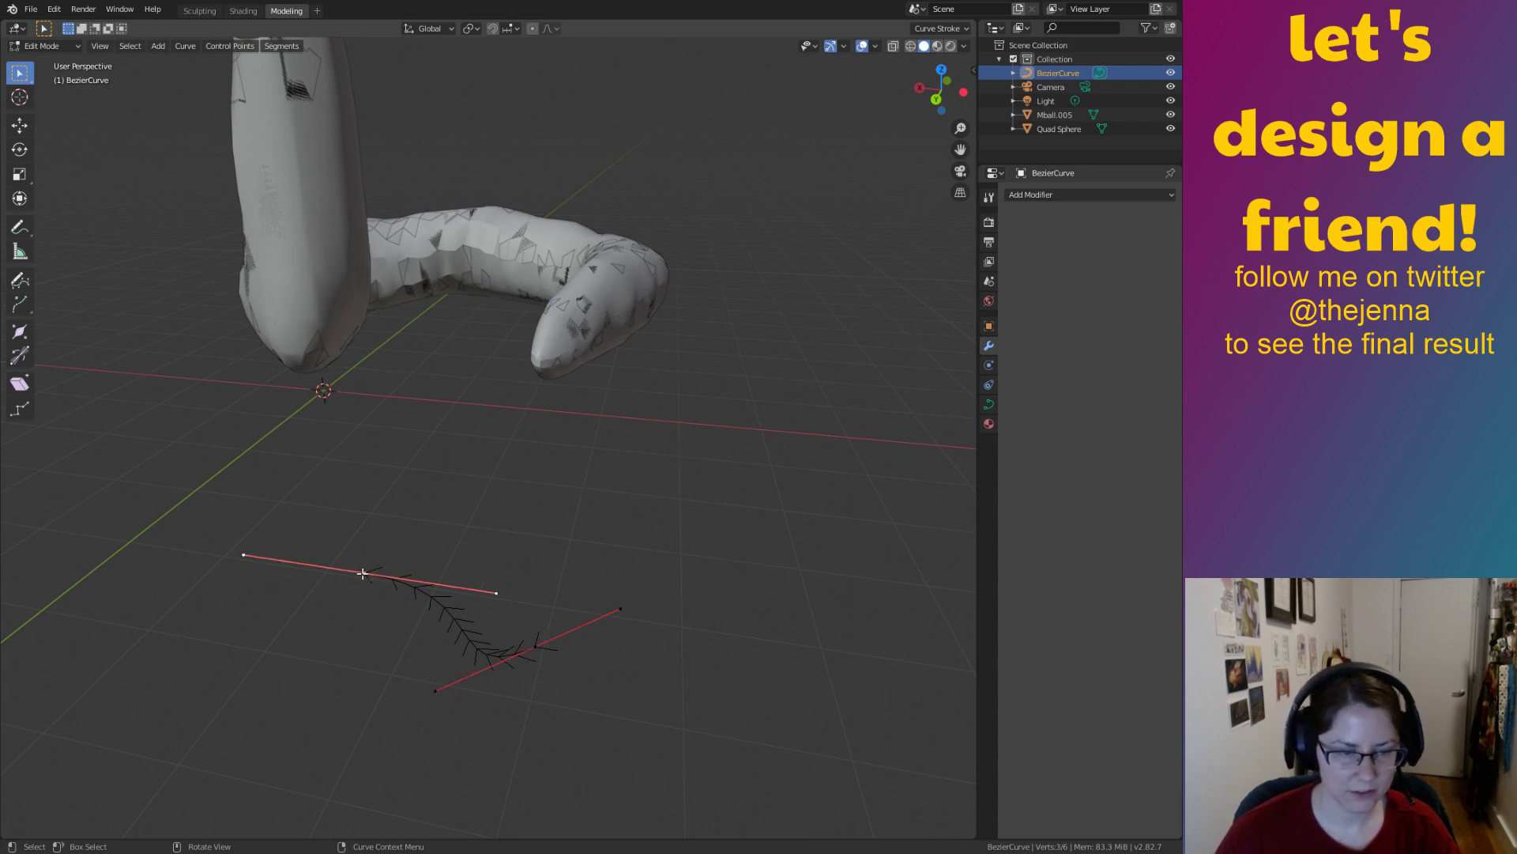
Lengthen the Bezier curve by moving one end point outward along X, and shift the opposite end point slightly toward the snake
key(g)
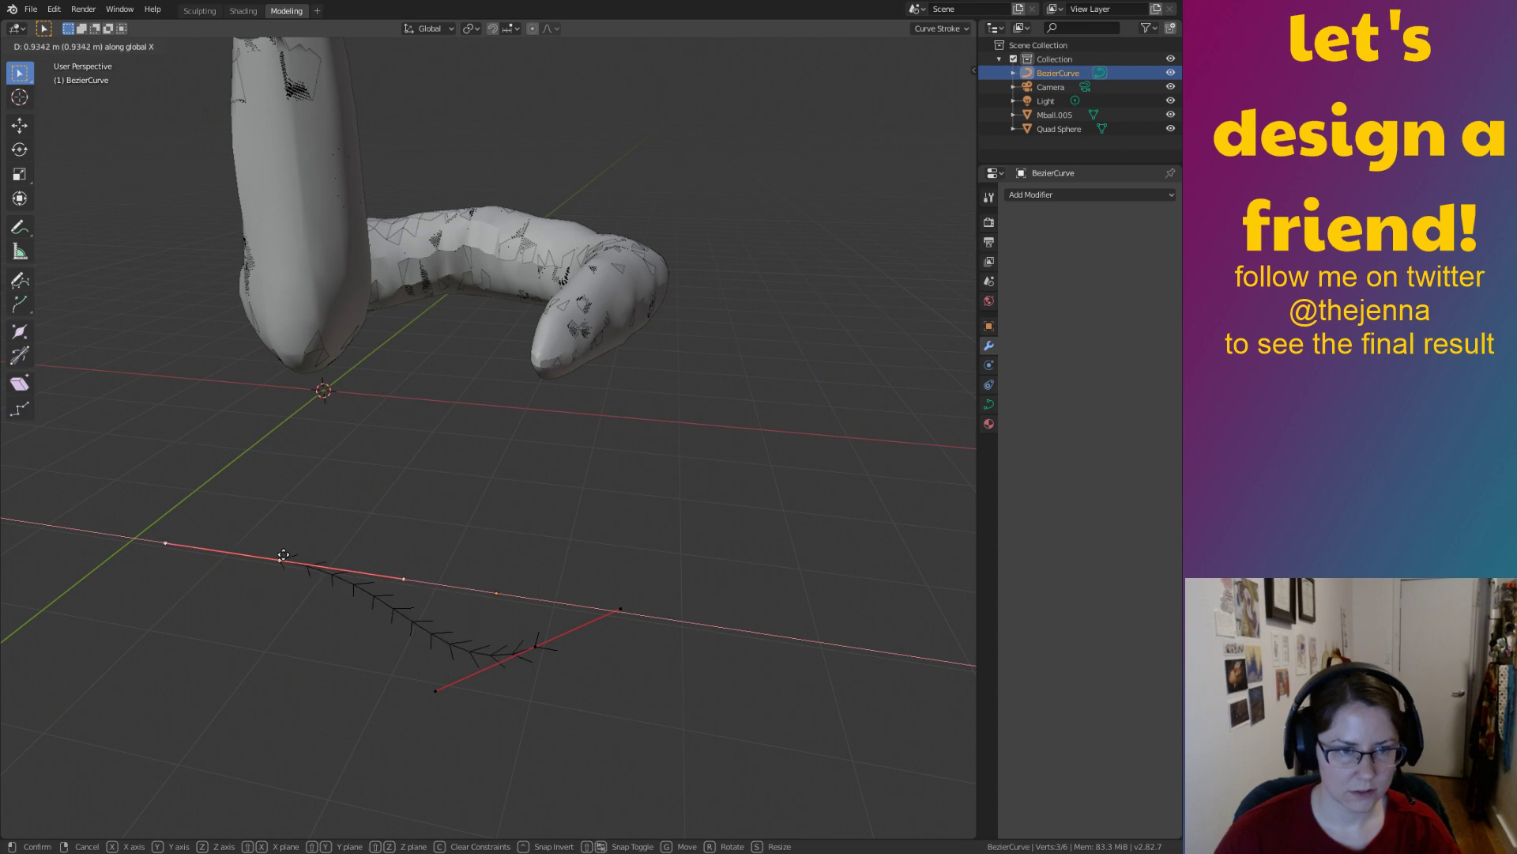
click(283, 559)
click(534, 648)
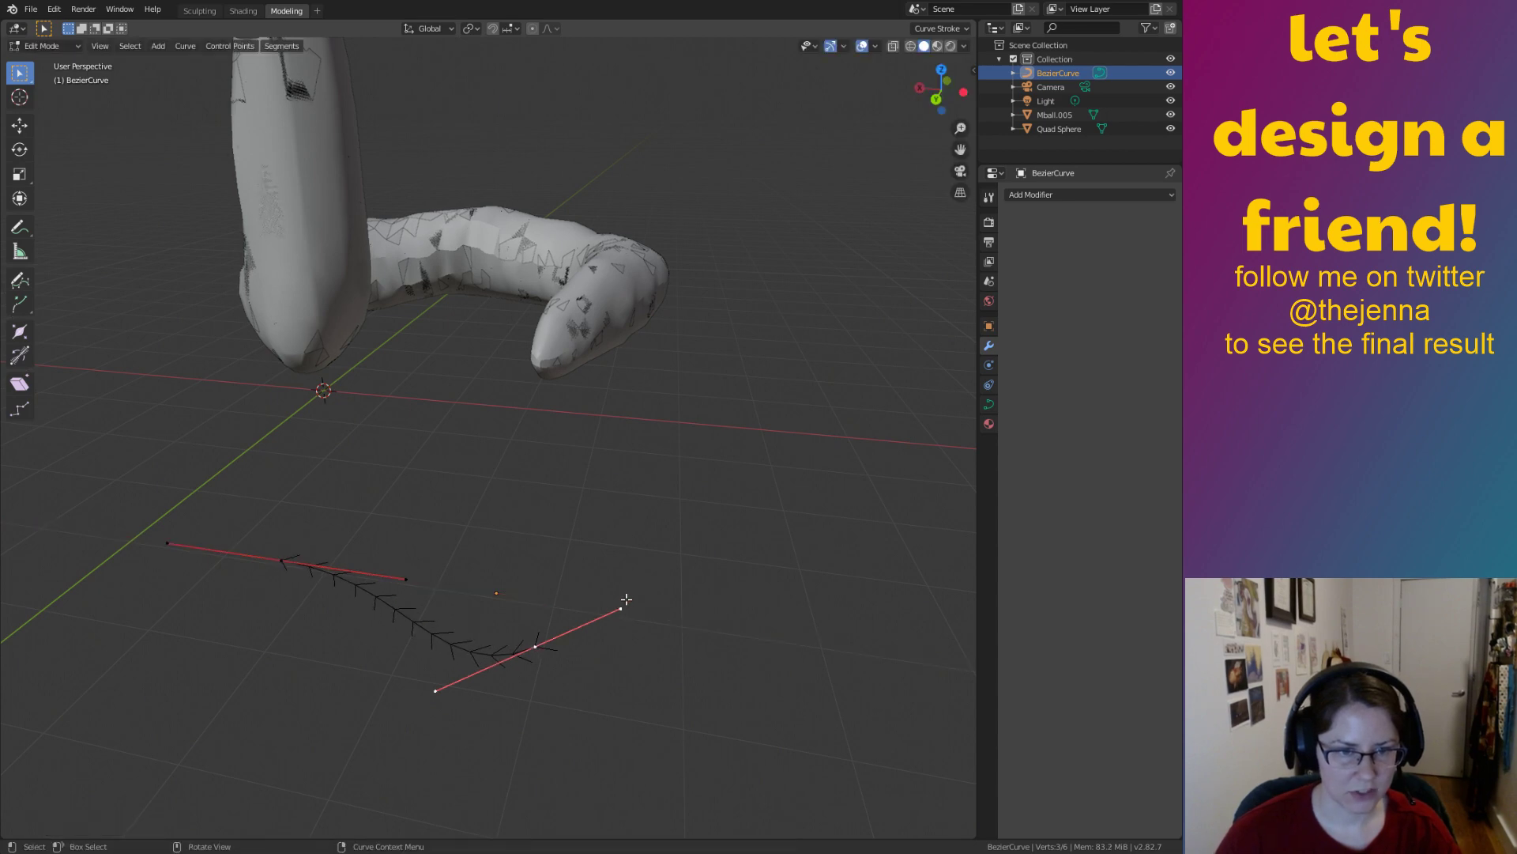
key(g)
click(619, 588)
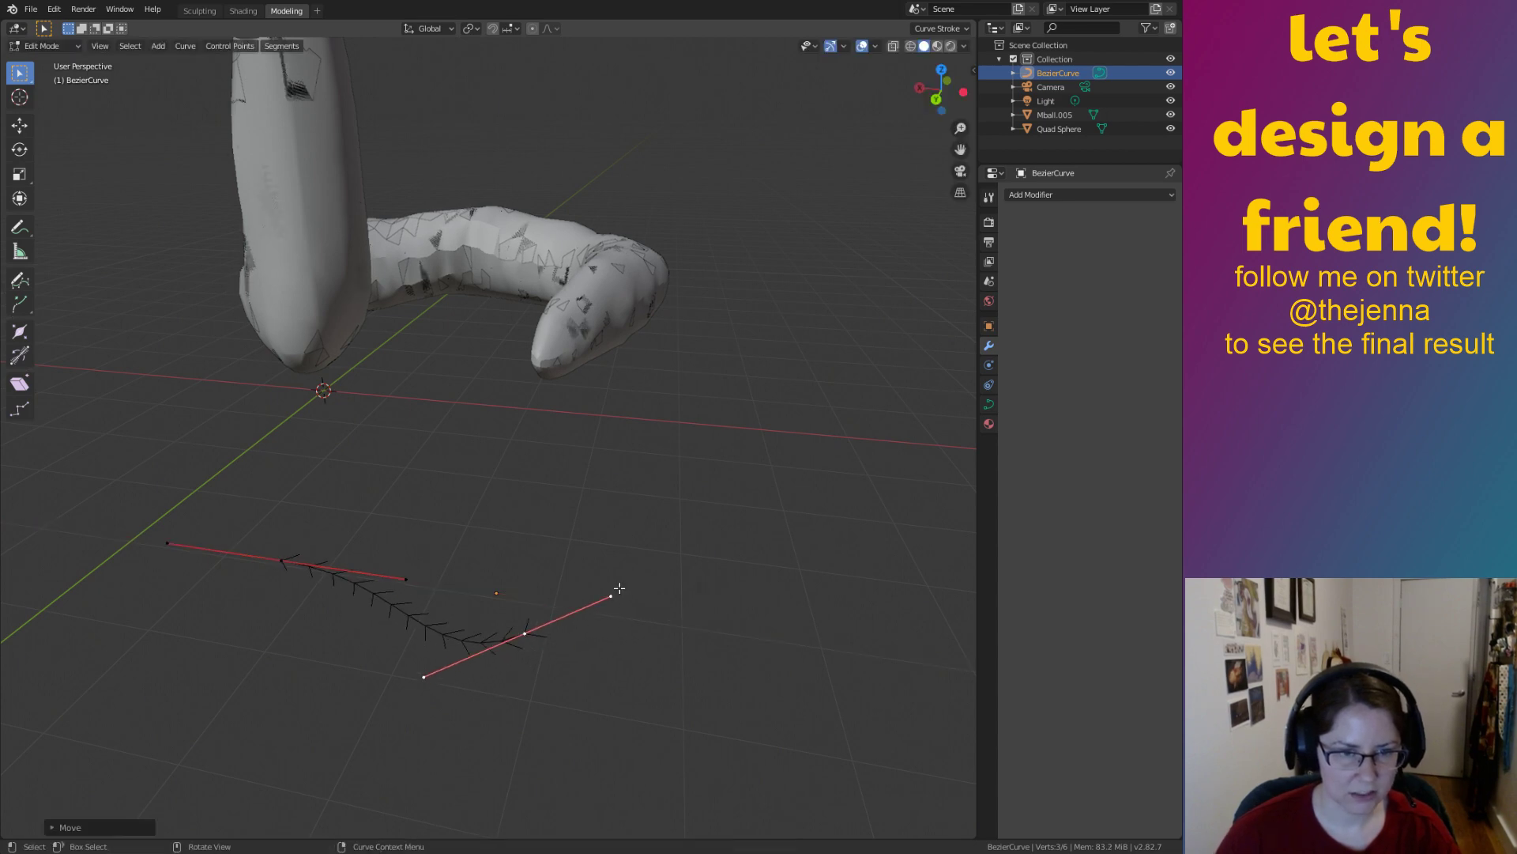
key(g)
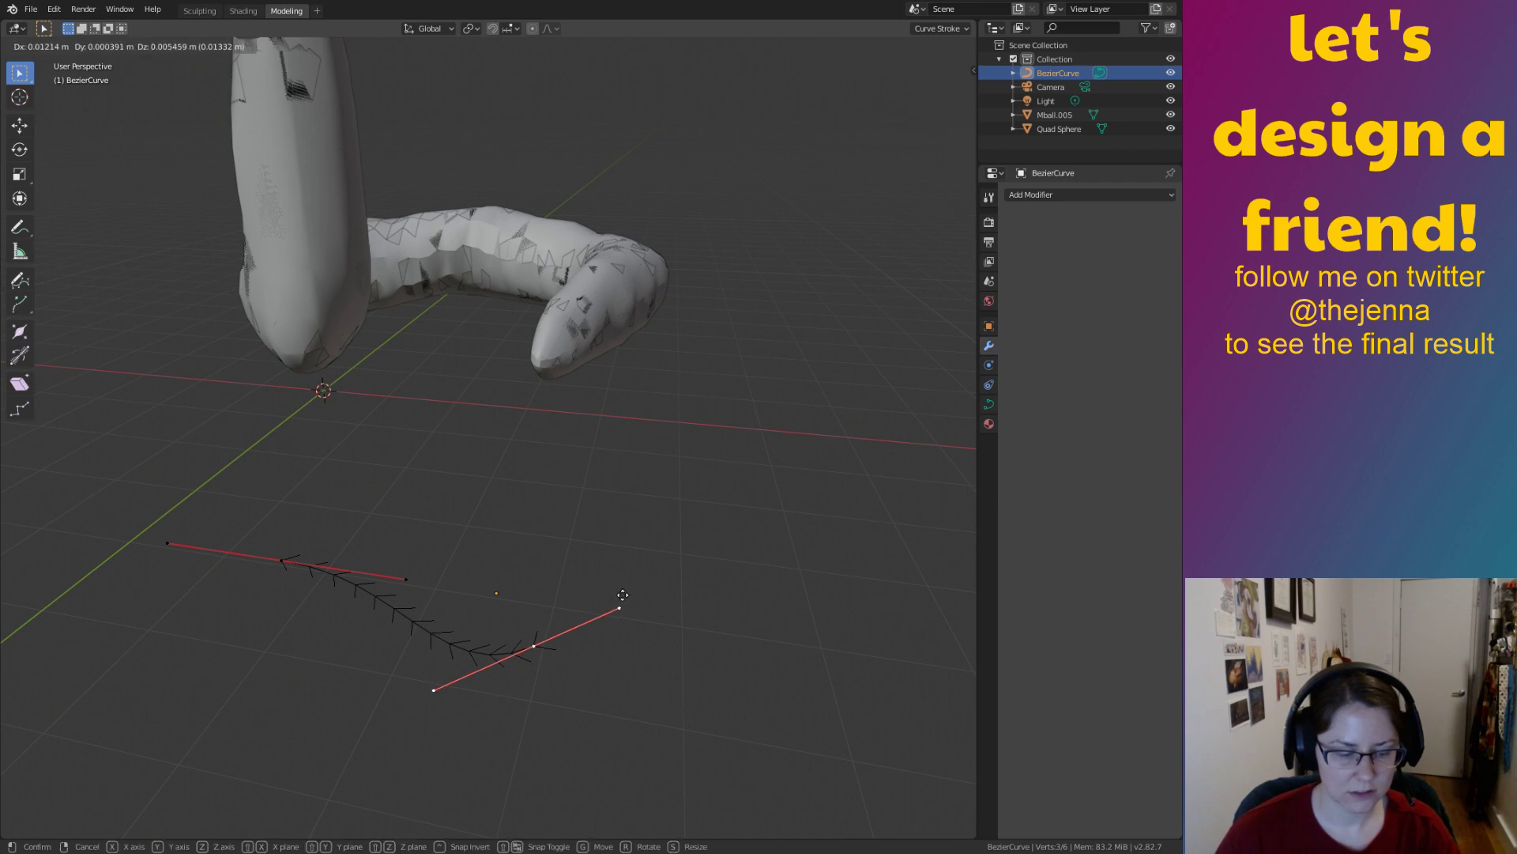
click(605, 591)
Raise the outer handle of the curve's hooked end so the tip bends upward, and return to Object Mode
middle_drag(594, 588, 562, 609)
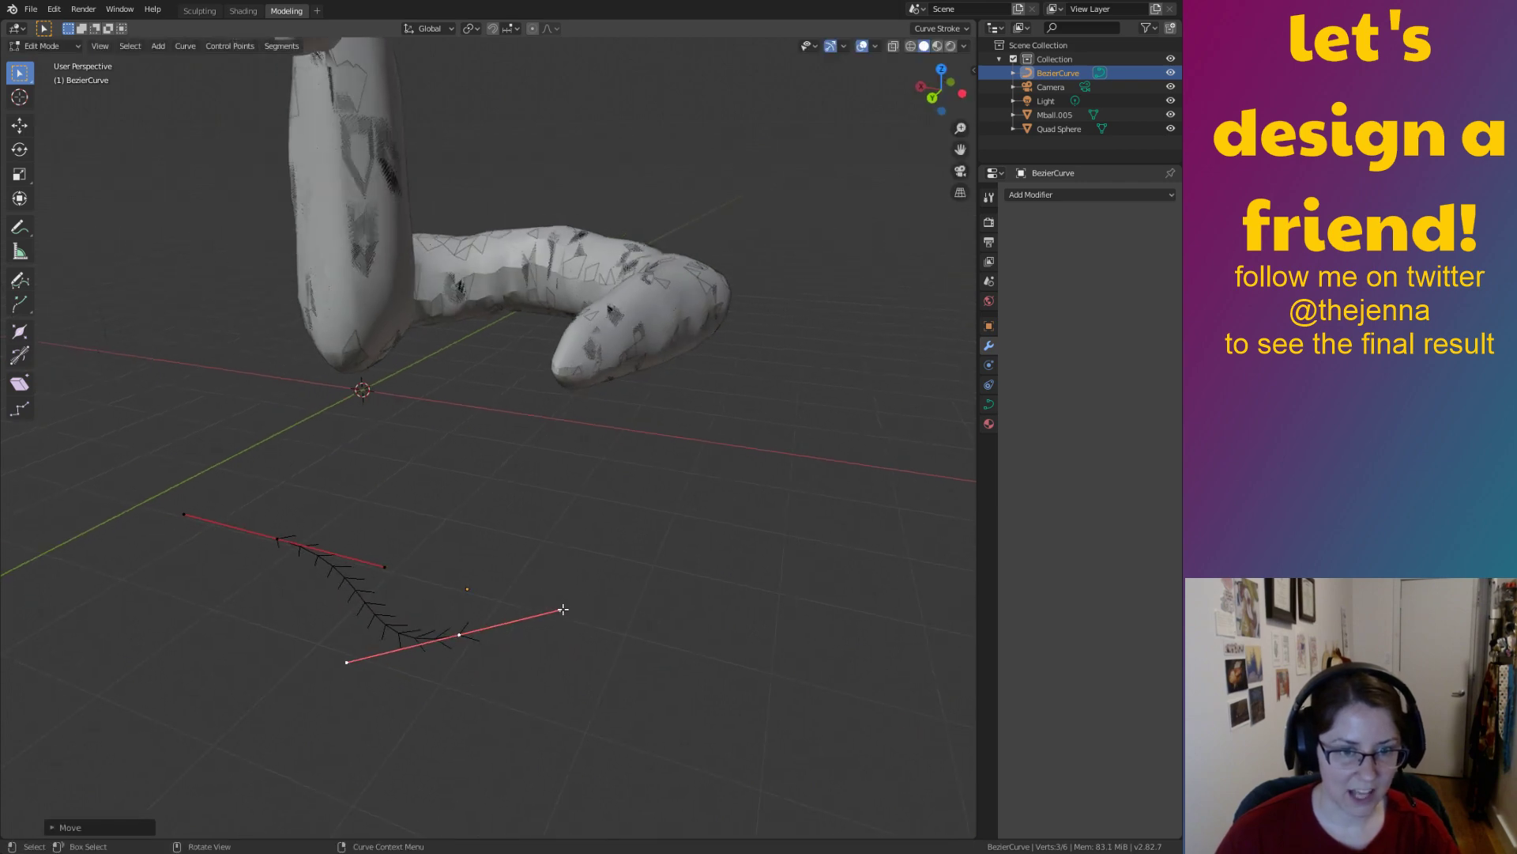
key(g)
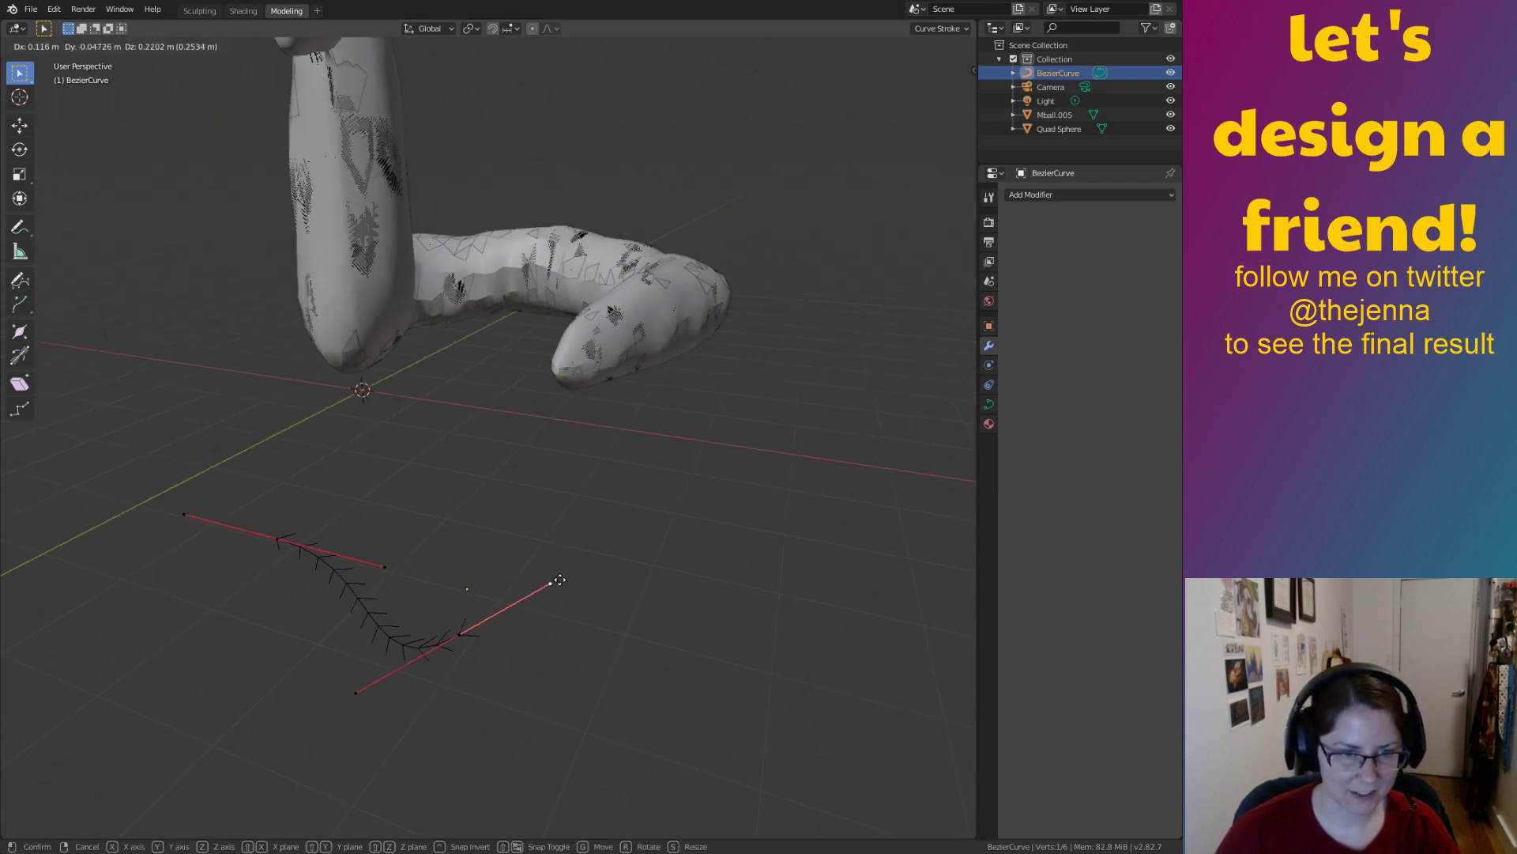
click(567, 575)
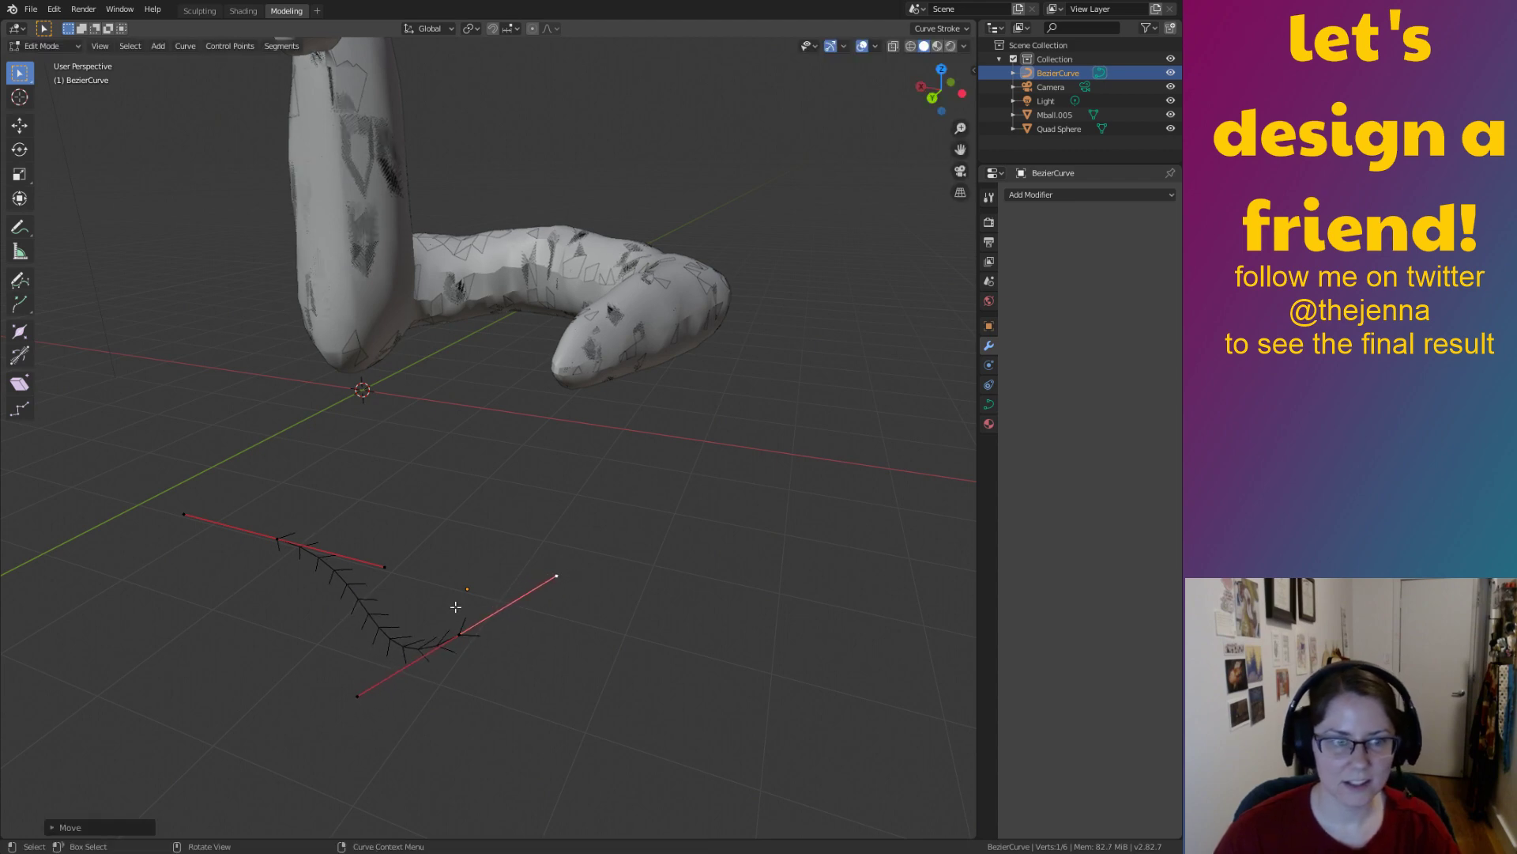
key(Tab)
Lift the Bezier curve off the floor along Z and fine-tune its height
middle_drag(447, 625, 583, 603)
key(g)
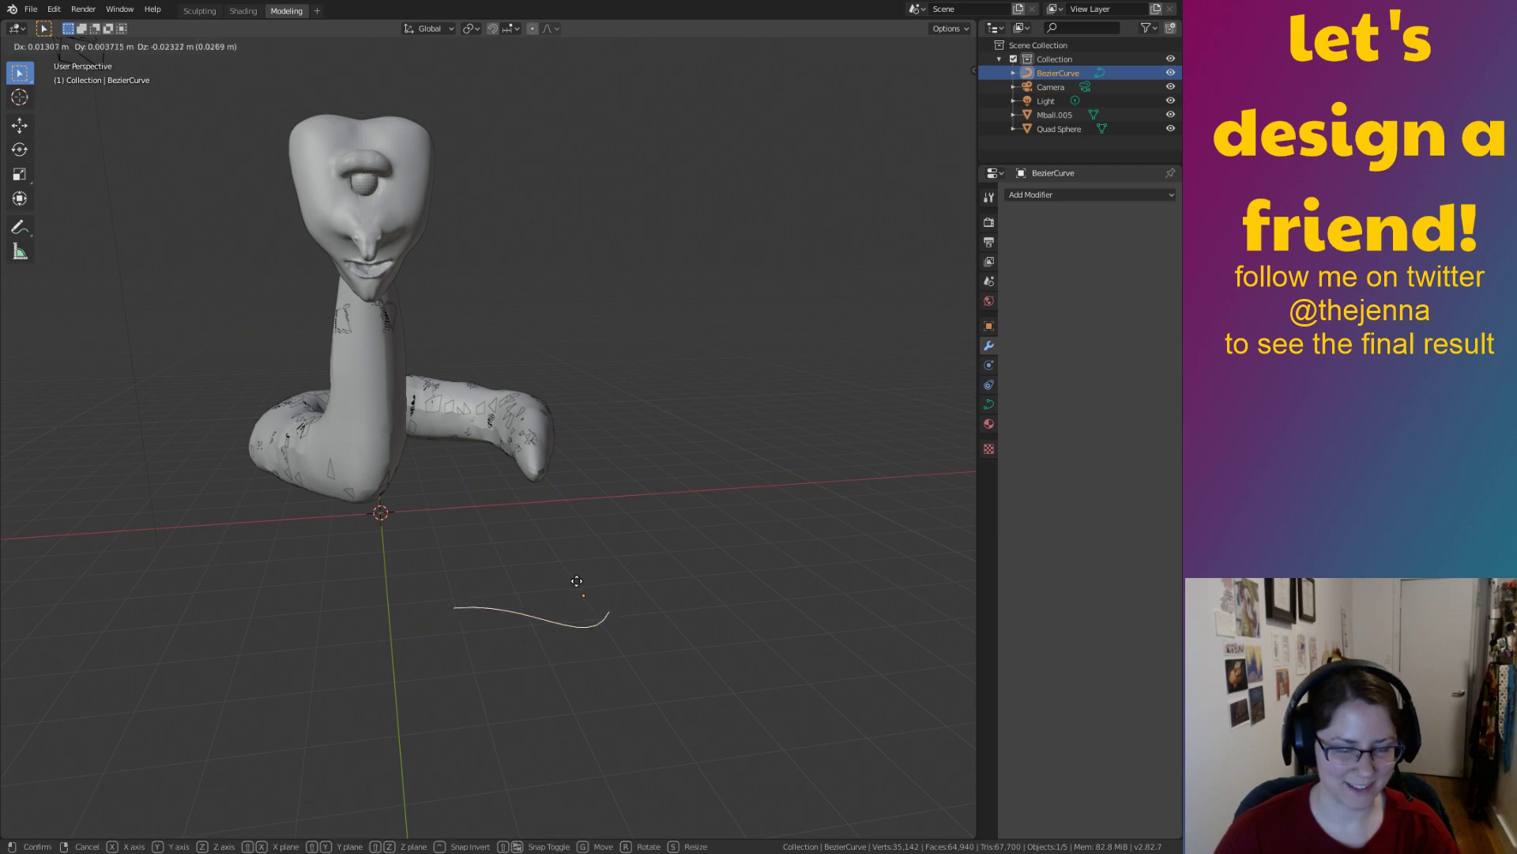
key(z)
click(583, 274)
middle_drag(585, 274, 677, 324)
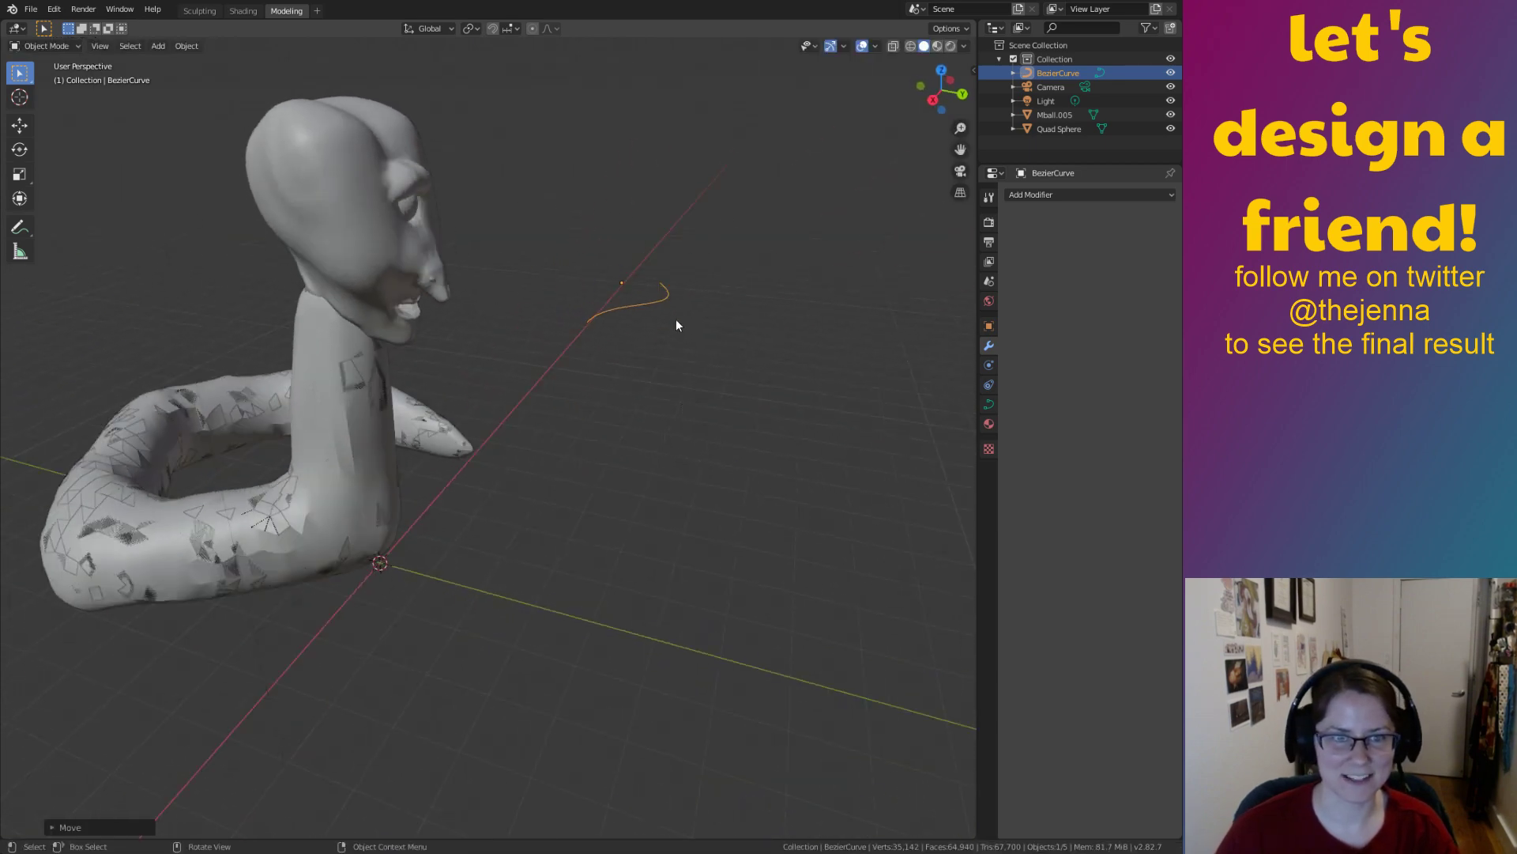
key(g)
key(z)
click(600, 332)
Shift the curve along Y and rotate it about Z so its hooked end points forward, away from the snake
key(g)
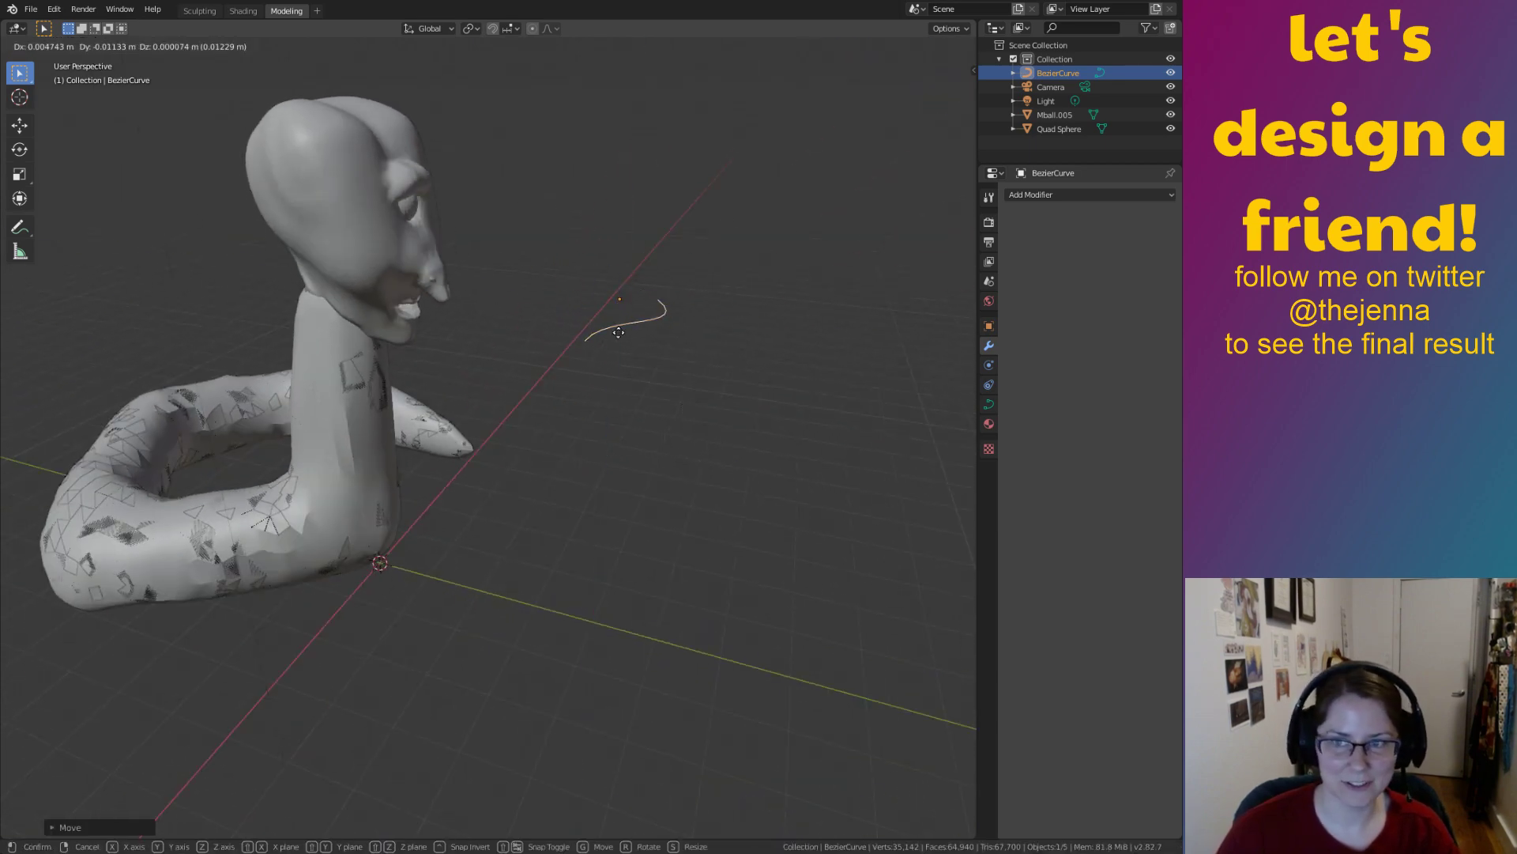
key(y)
click(619, 349)
middle_drag(619, 349, 619, 235)
key(r)
key(z)
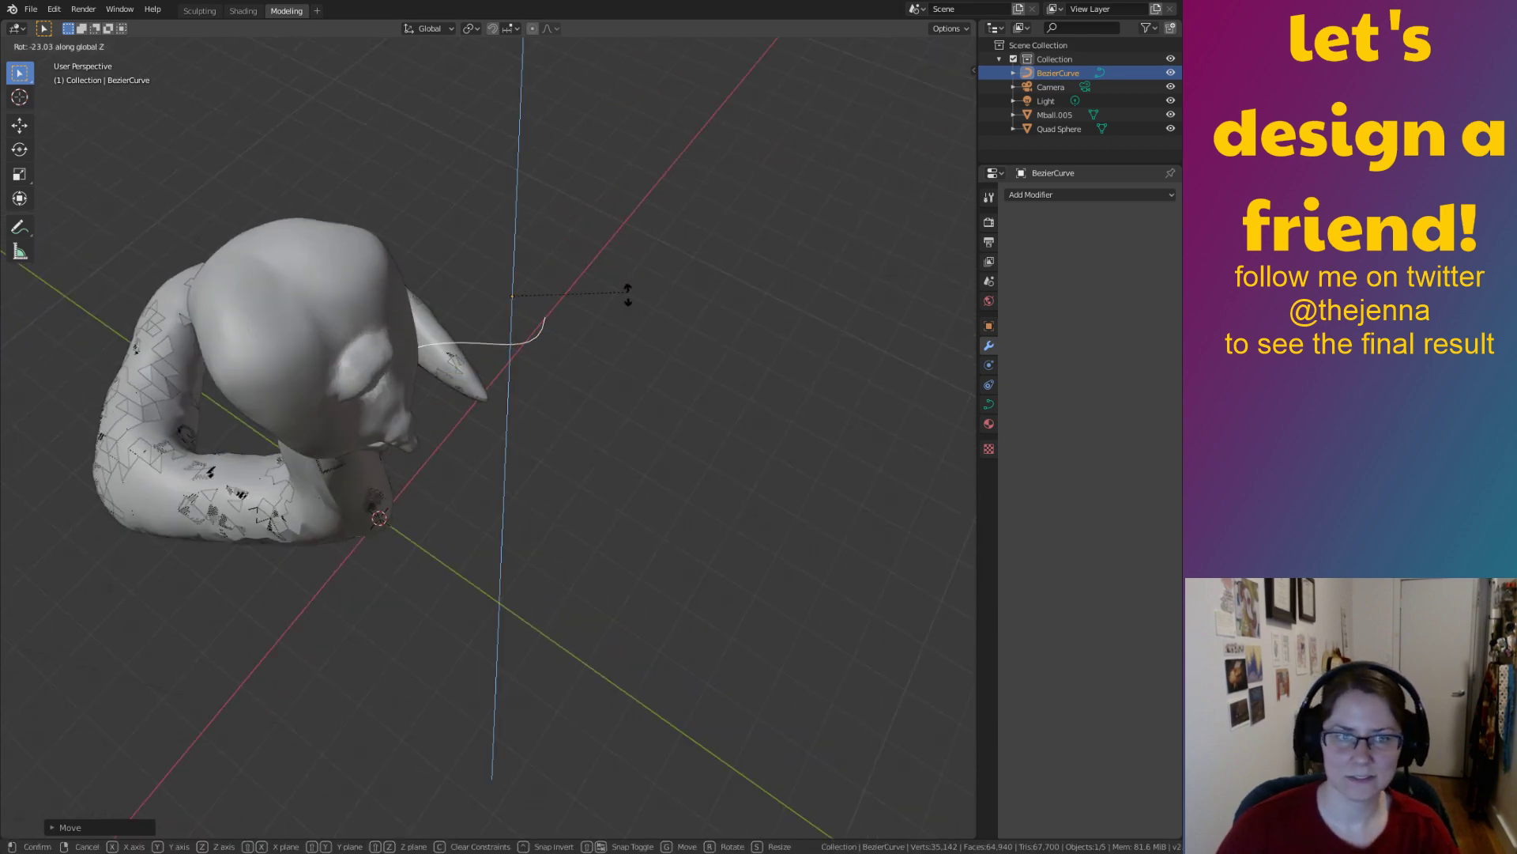
click(596, 389)
Readjust the curve's height along Z and slide it along X across to the snake's head
middle_drag(592, 395, 515, 347)
key(g)
key(z)
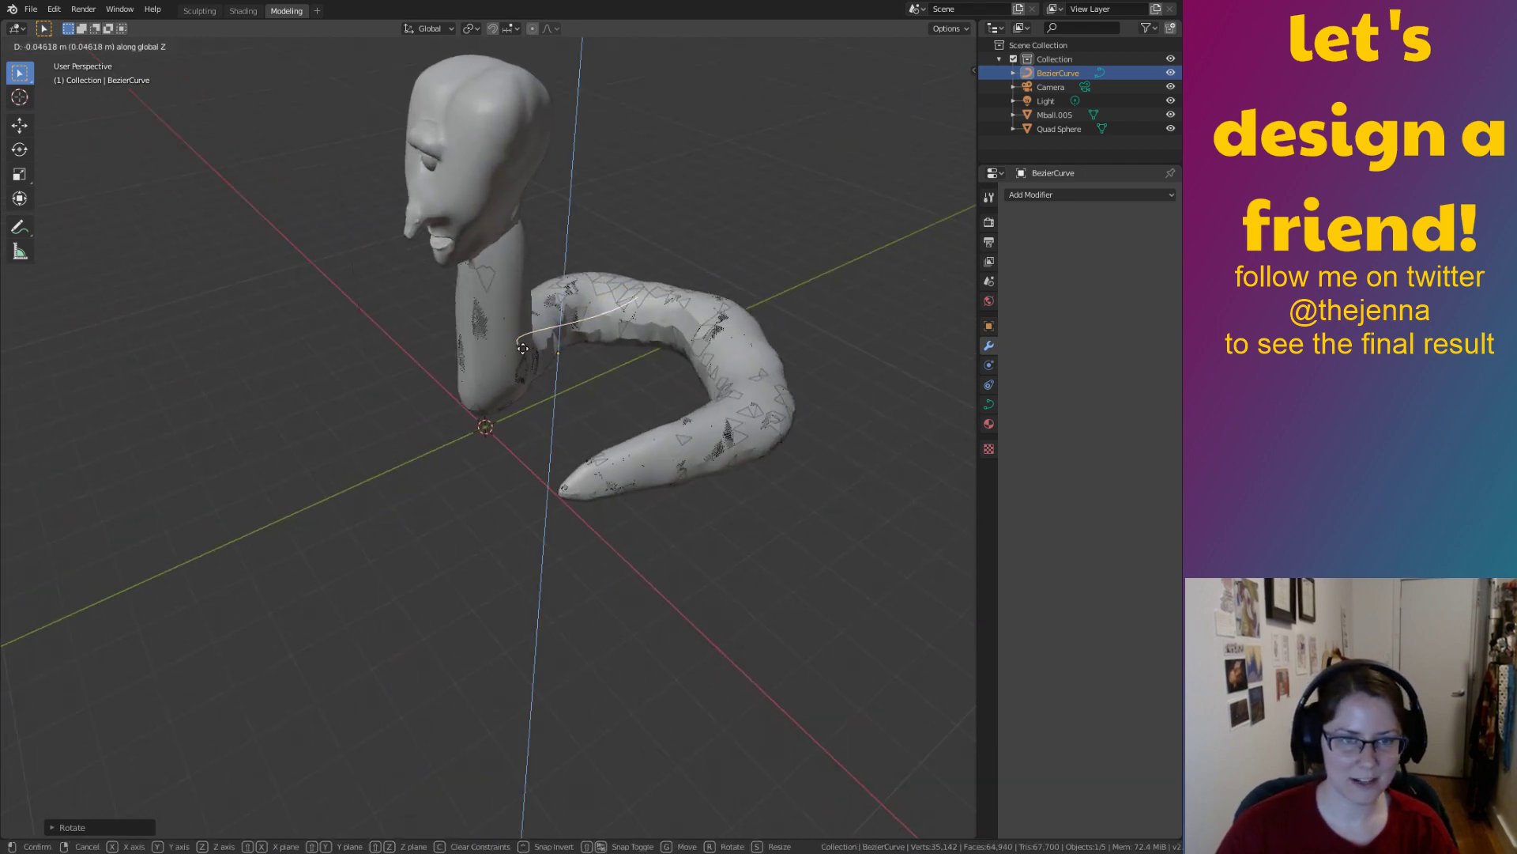
click(530, 351)
key(g)
key(y)
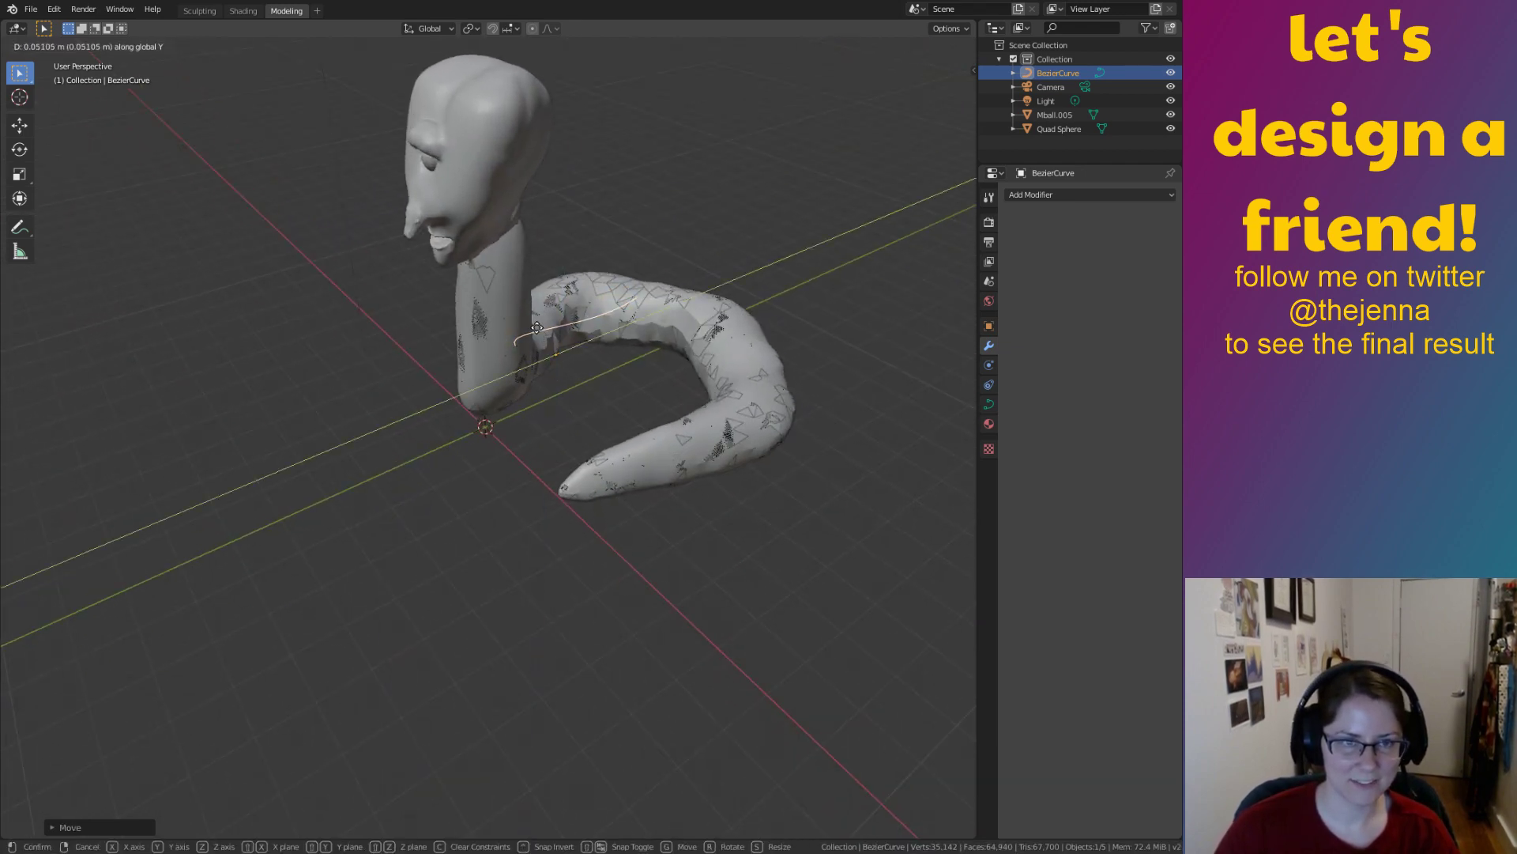
key(x)
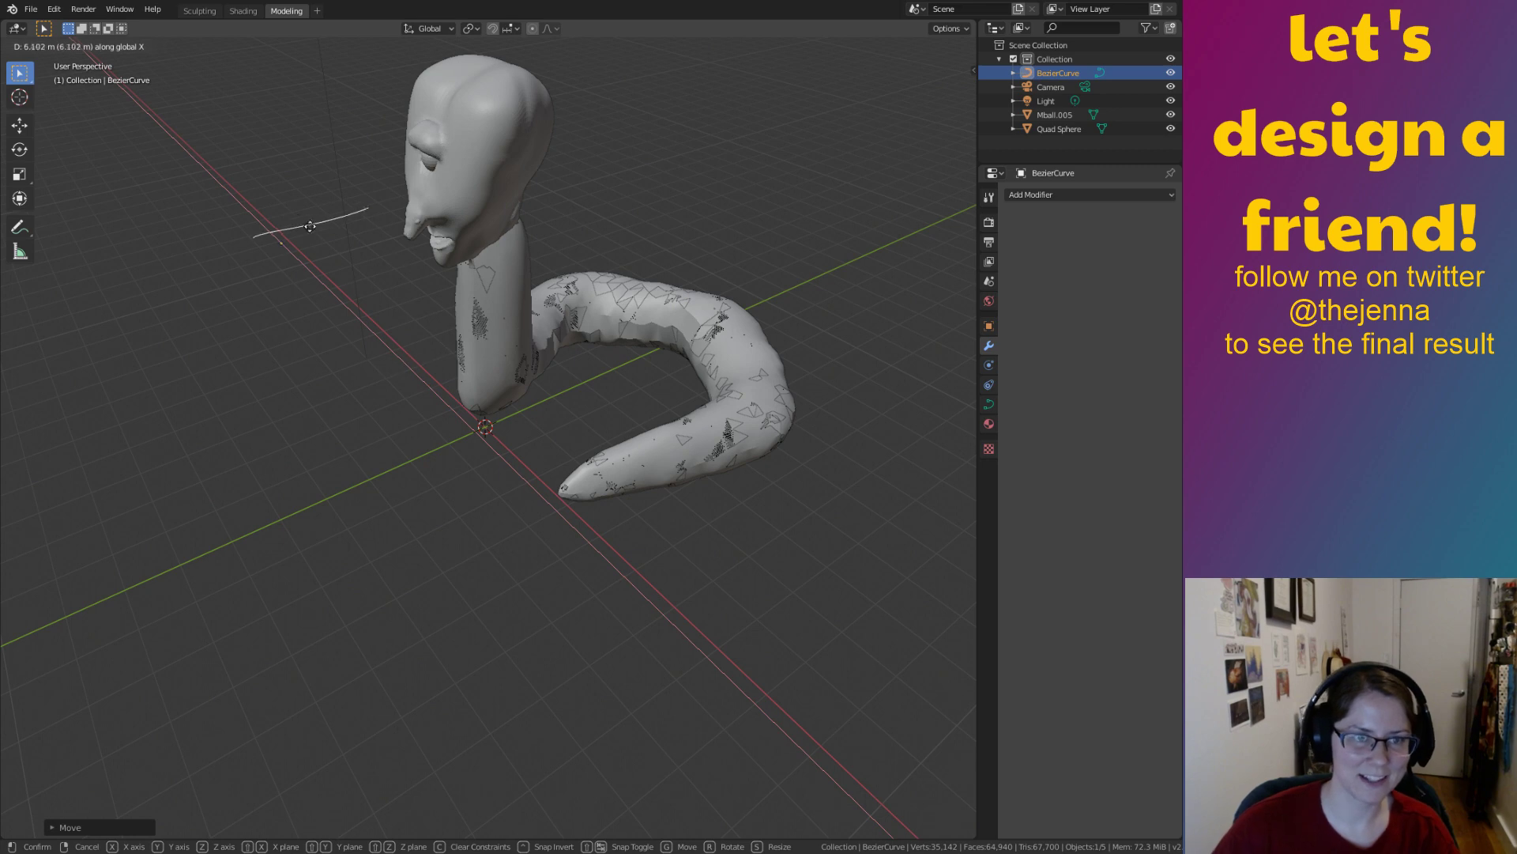
click(347, 262)
Shift the curve along X to line it up with the front of the snake's face
middle_drag(349, 262, 487, 401)
key(g)
key(z)
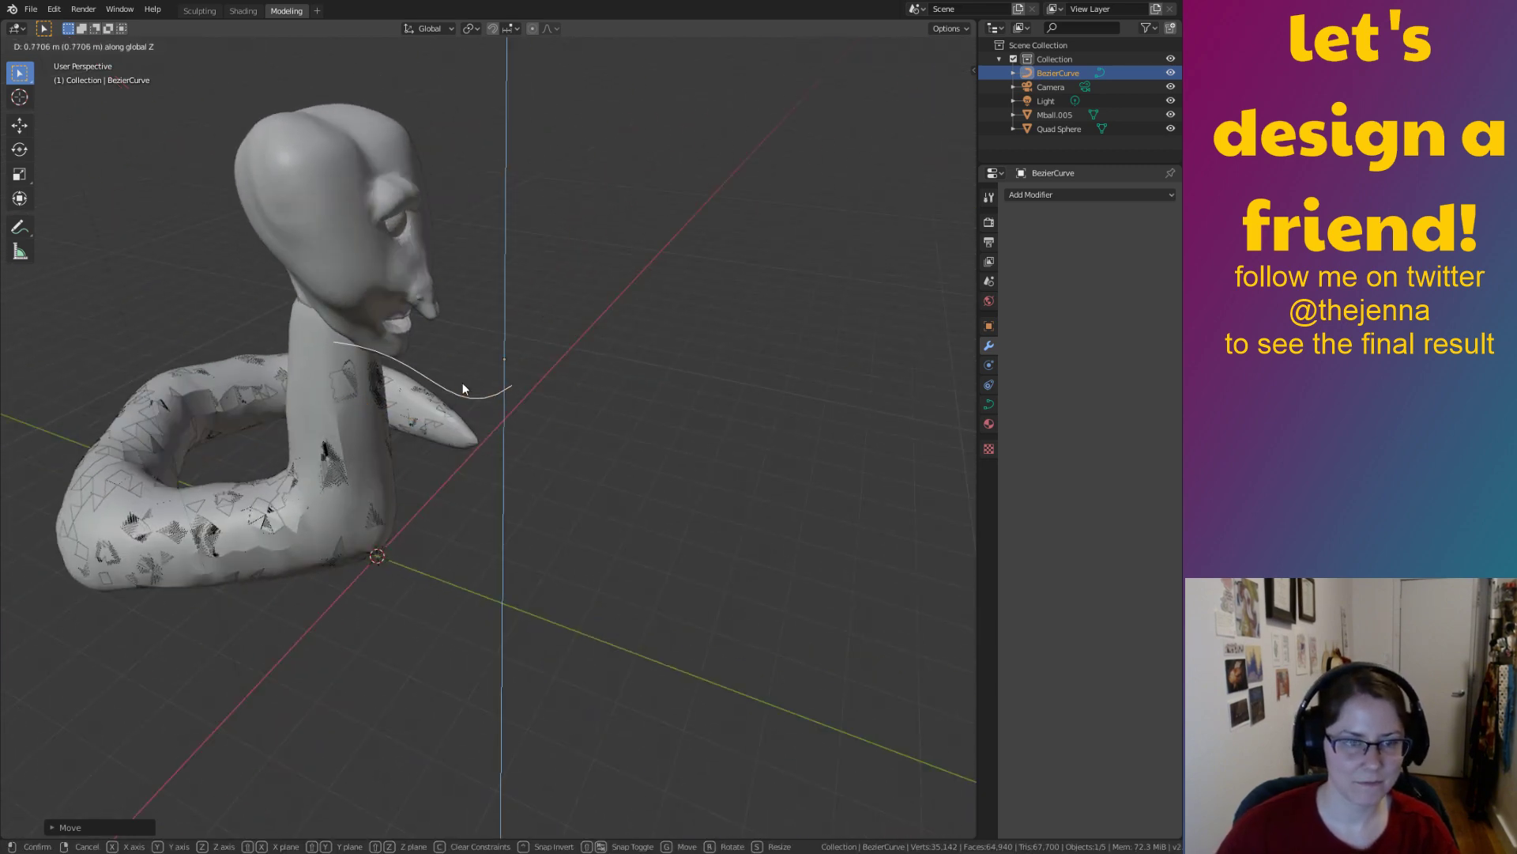
key(y)
key(x)
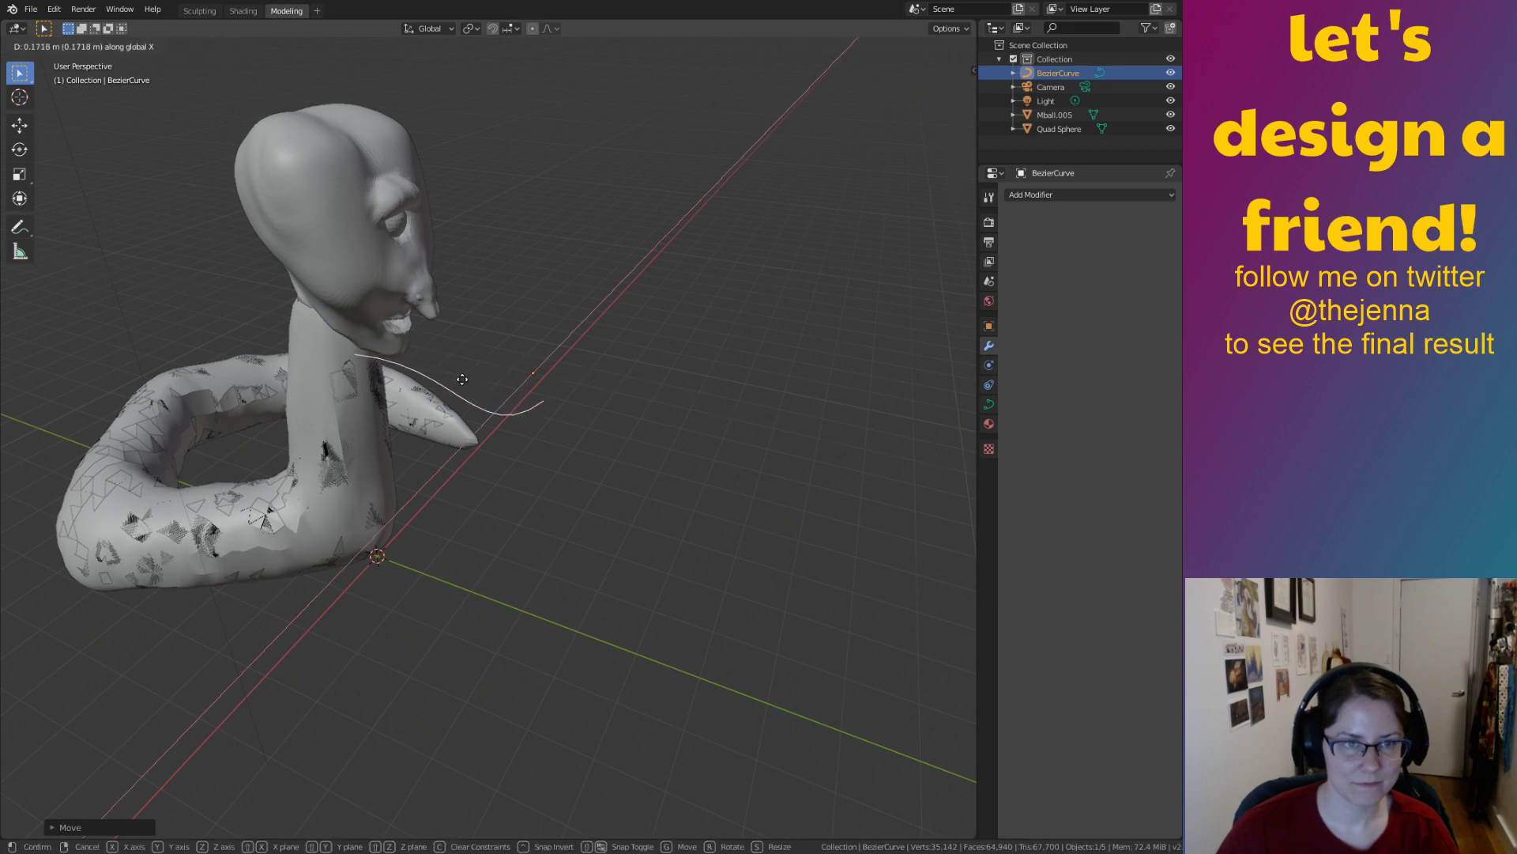
click(487, 353)
Nudge the curve along X and slide it back along Y until its inner end reaches the nose tip
middle_drag(487, 346, 486, 492)
key(g)
key(z)
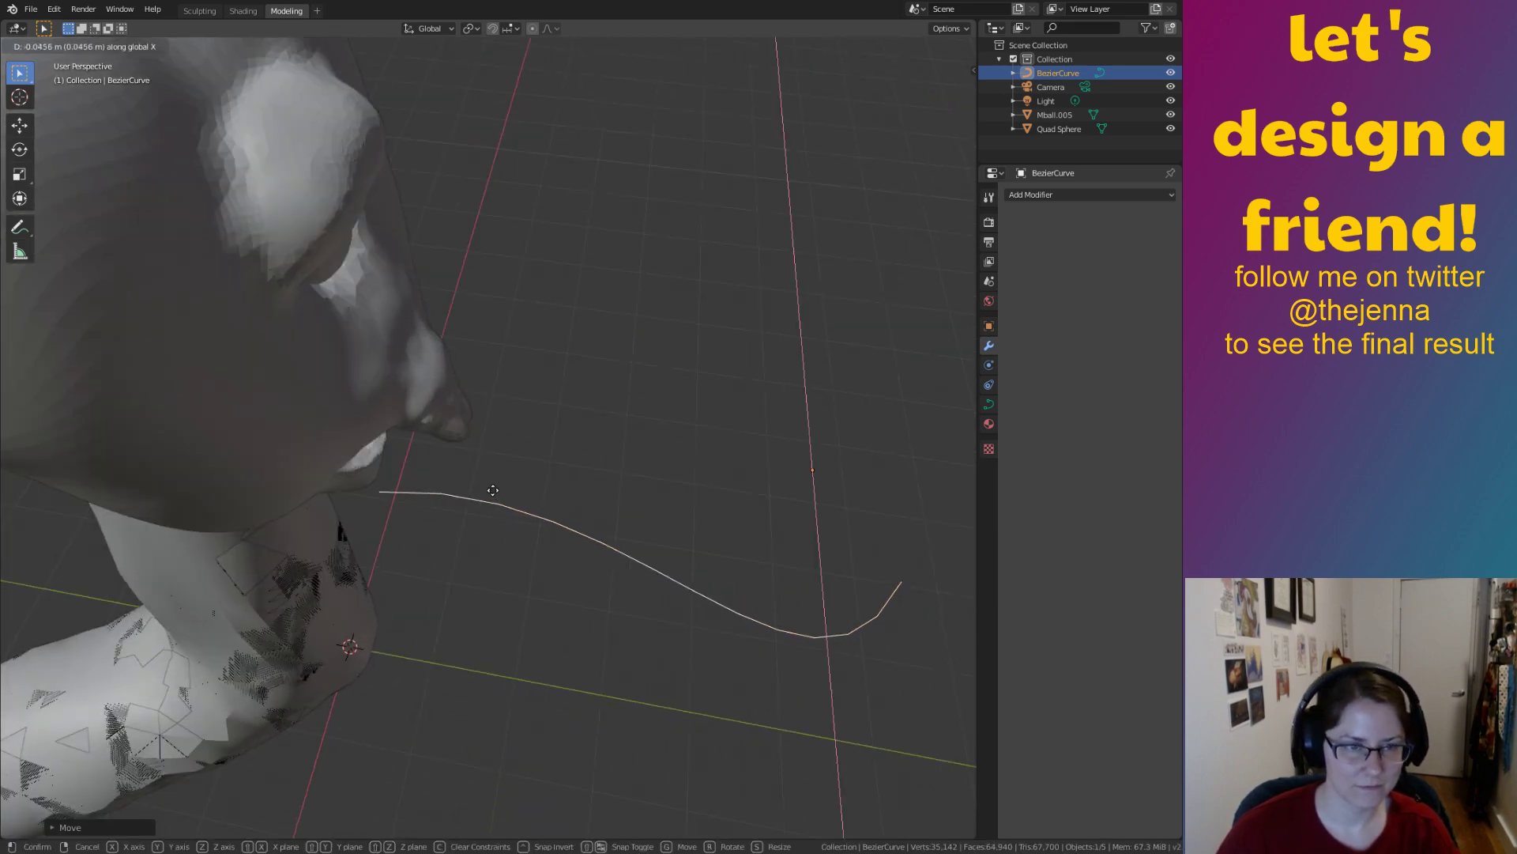
click(522, 427)
key(g)
key(y)
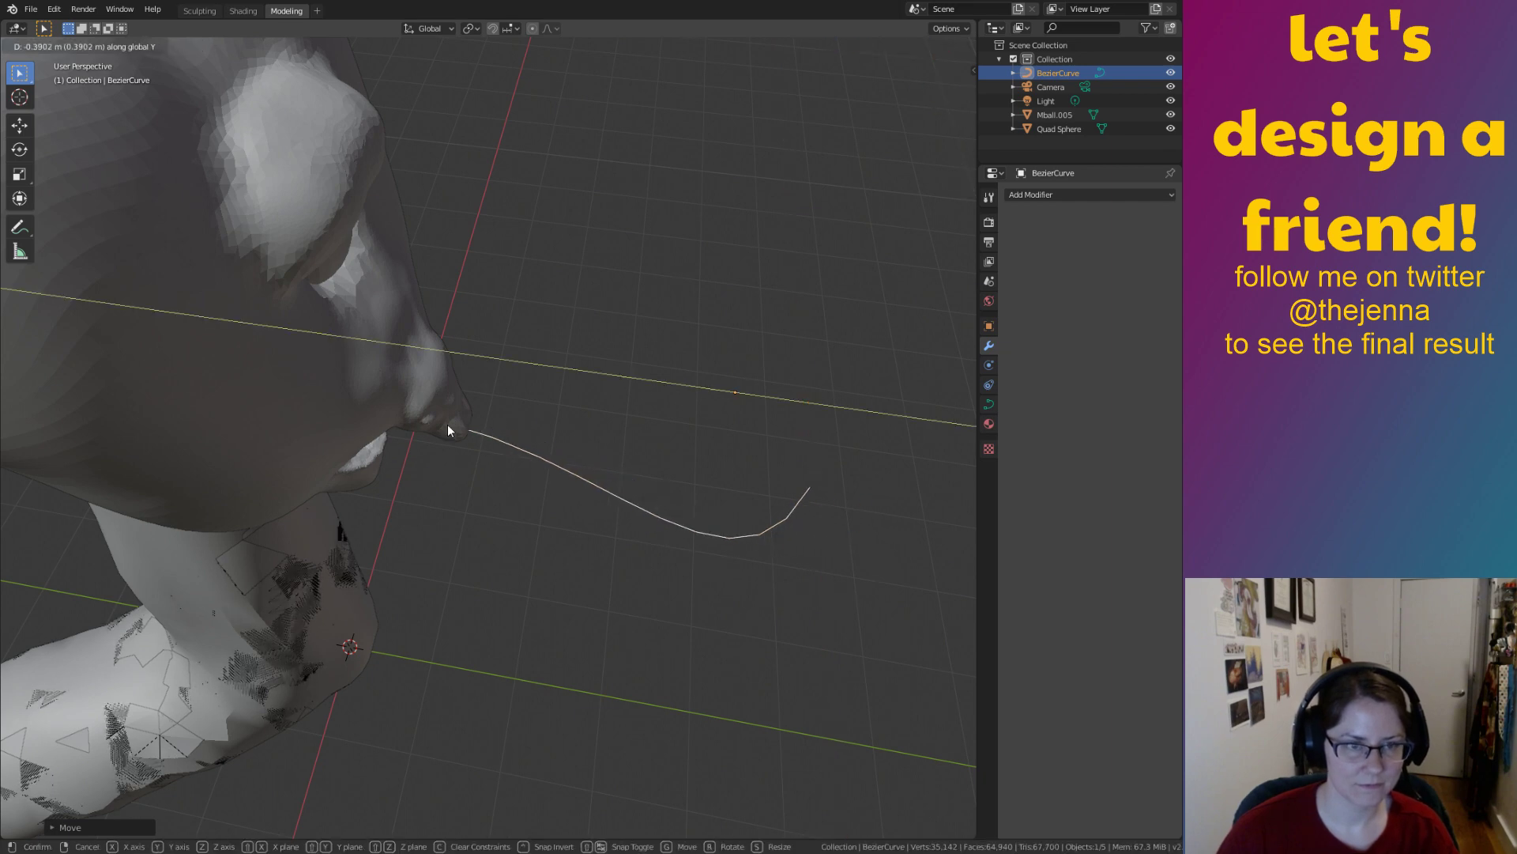
click(447, 423)
Adjust the curve's height along Z so its inner end sits at mouth level
middle_drag(448, 423, 413, 329)
key(g)
key(z)
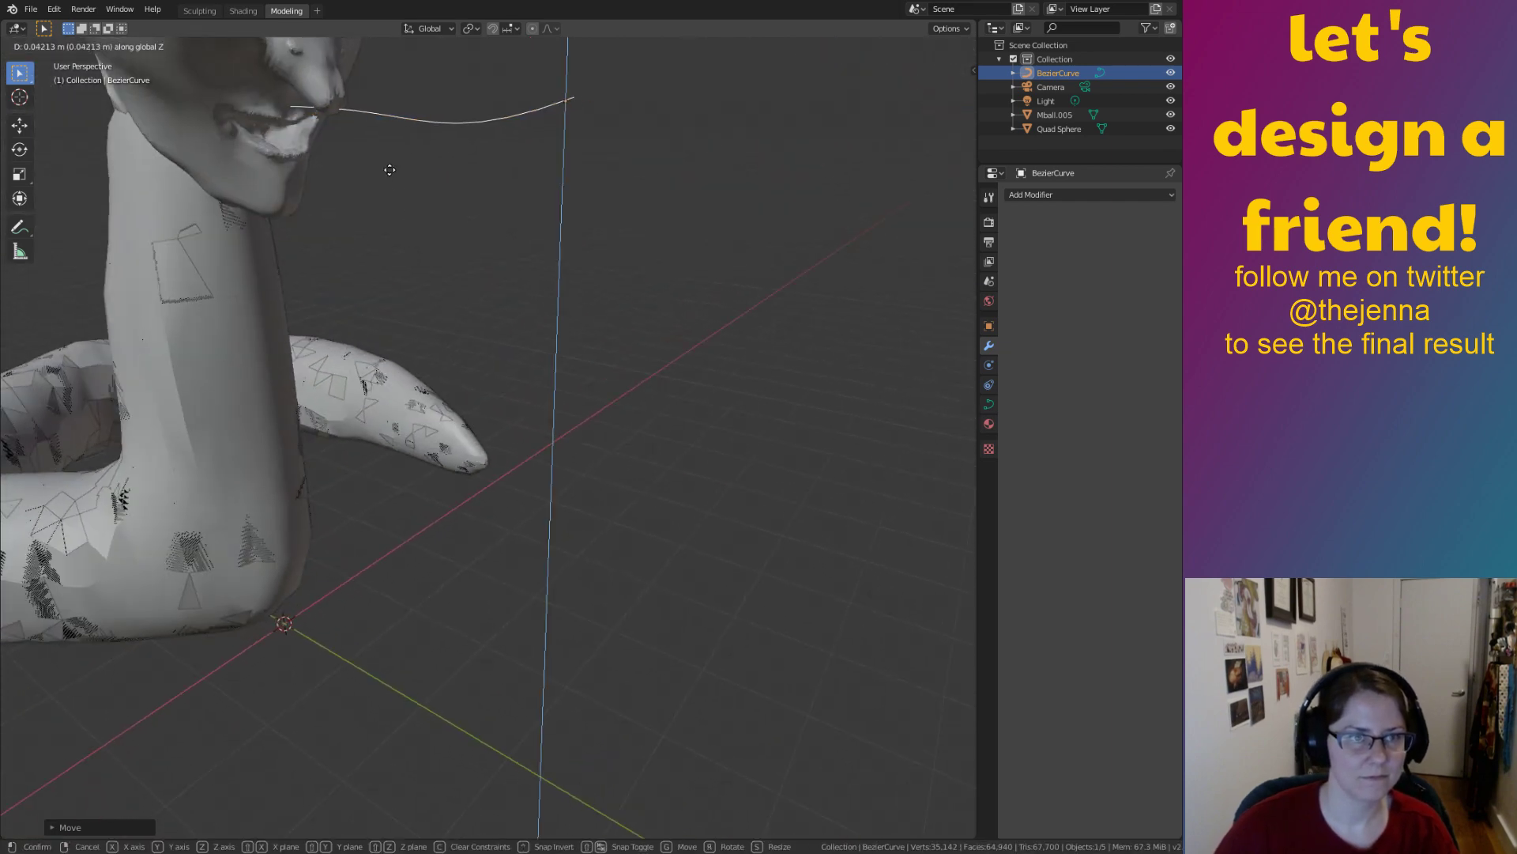
click(390, 205)
Push the curve slightly back along Y so its inner end sits deeper inside the snake's mouth
middle_drag(391, 204, 655, 635)
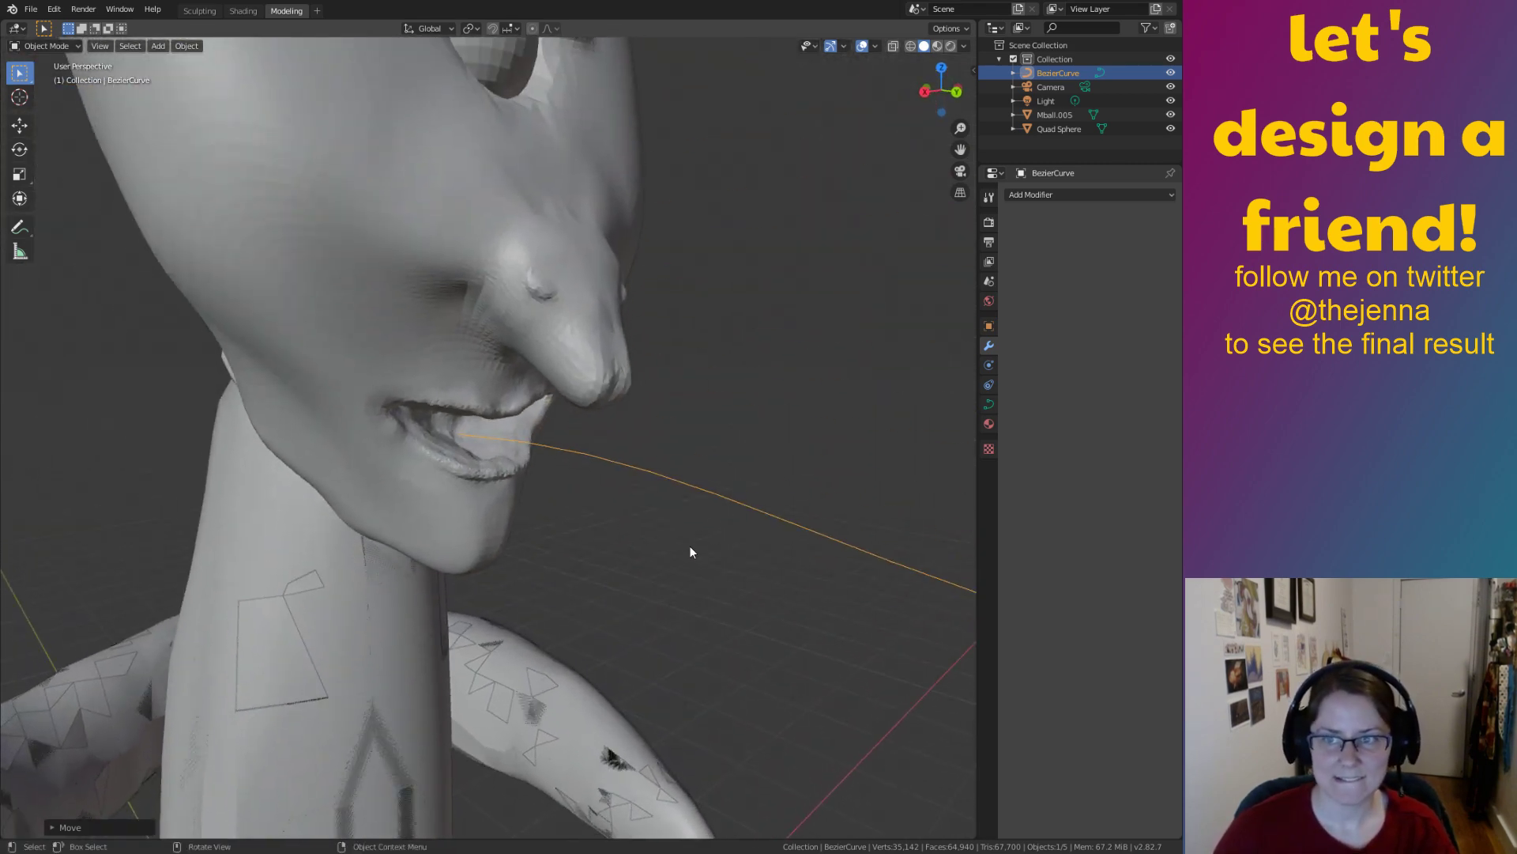
key(g)
key(z)
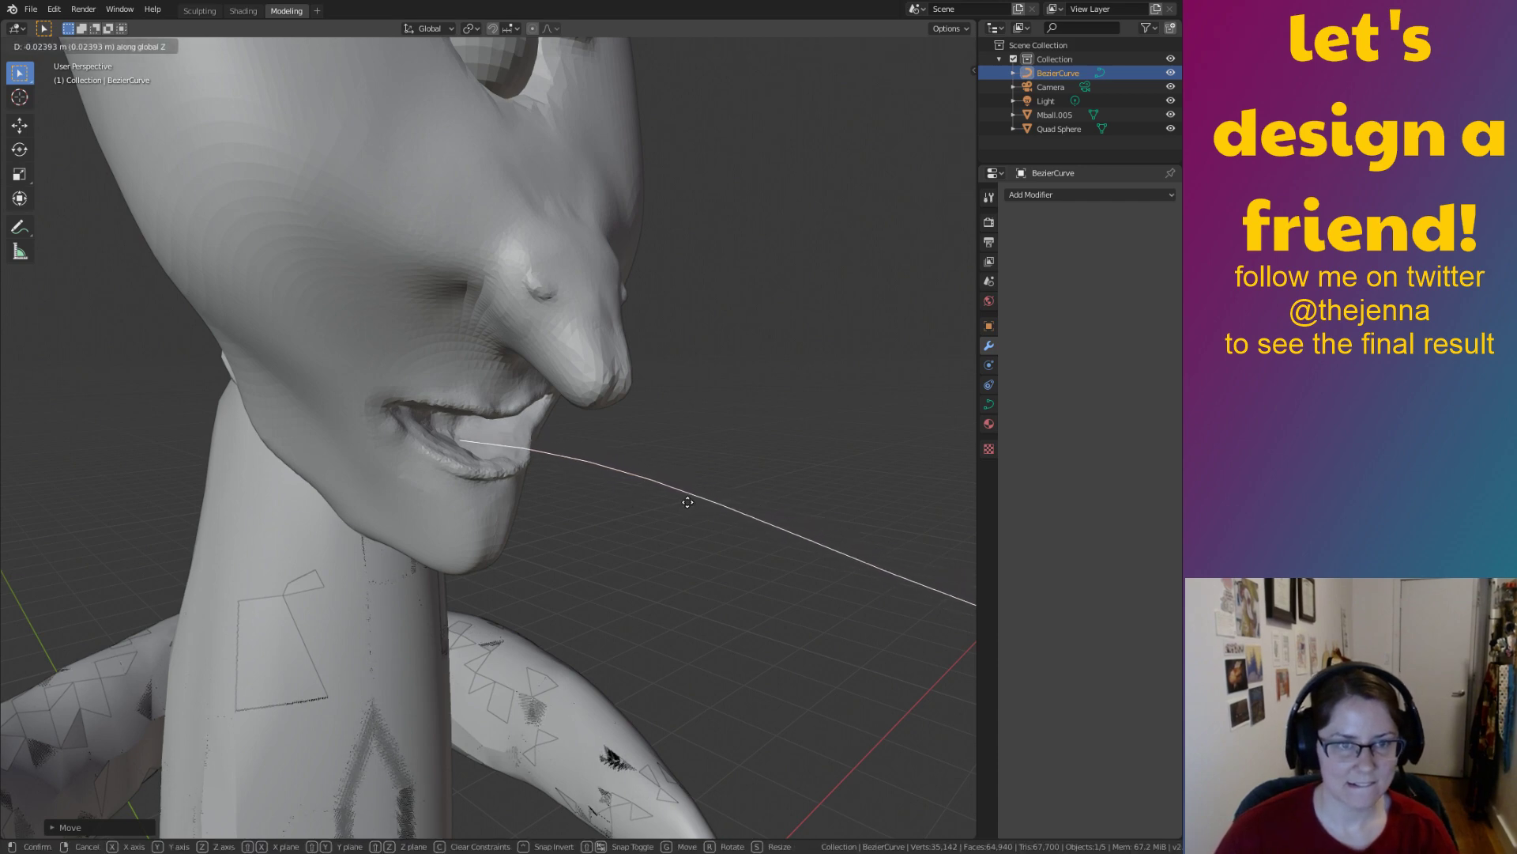
click(687, 506)
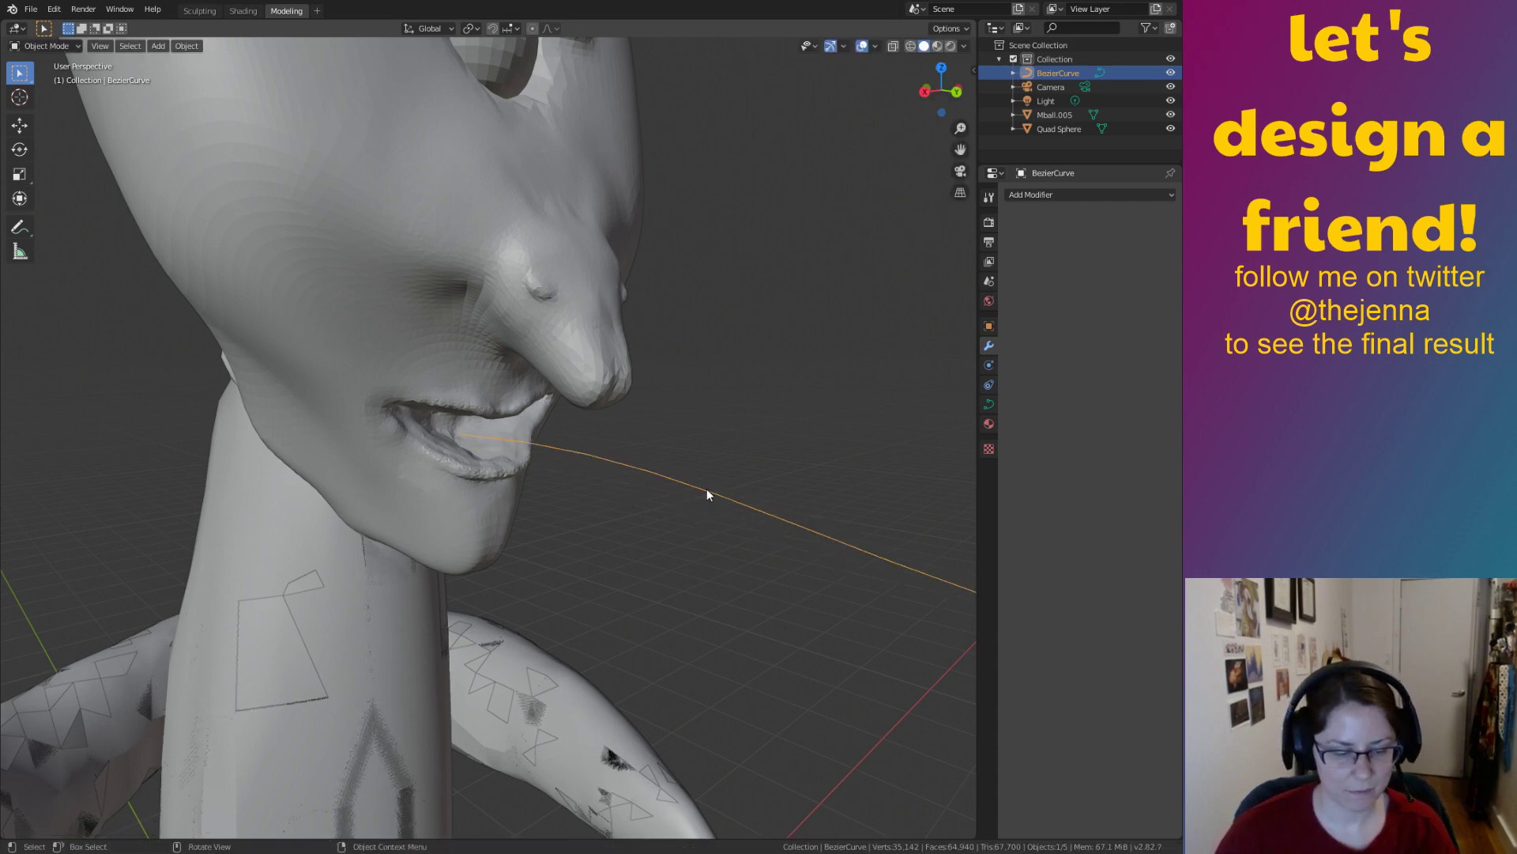
key(g)
key(y)
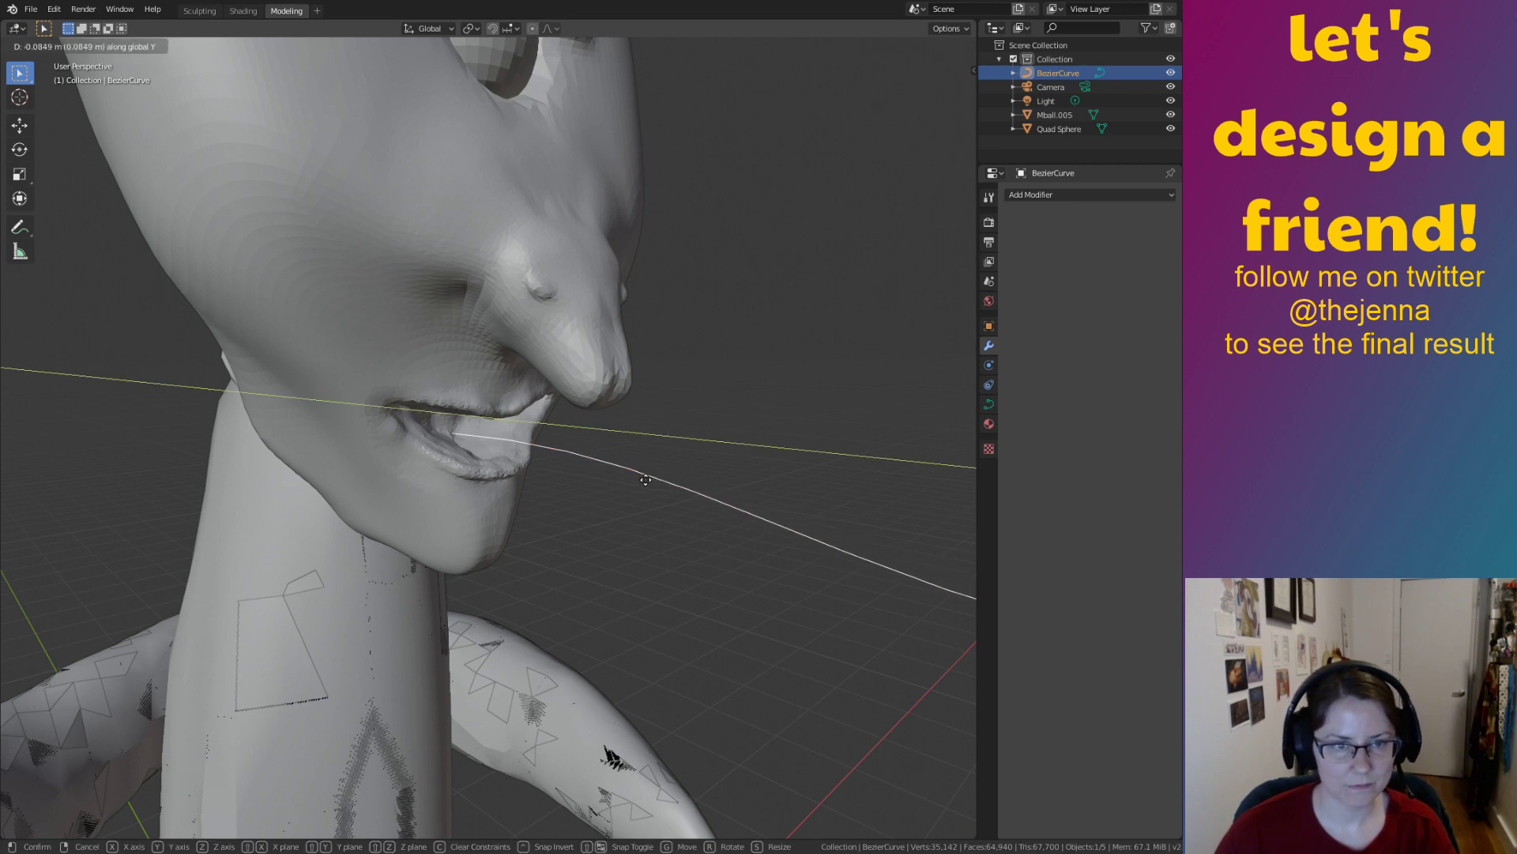
click(624, 472)
middle_drag(641, 496, 625, 619)
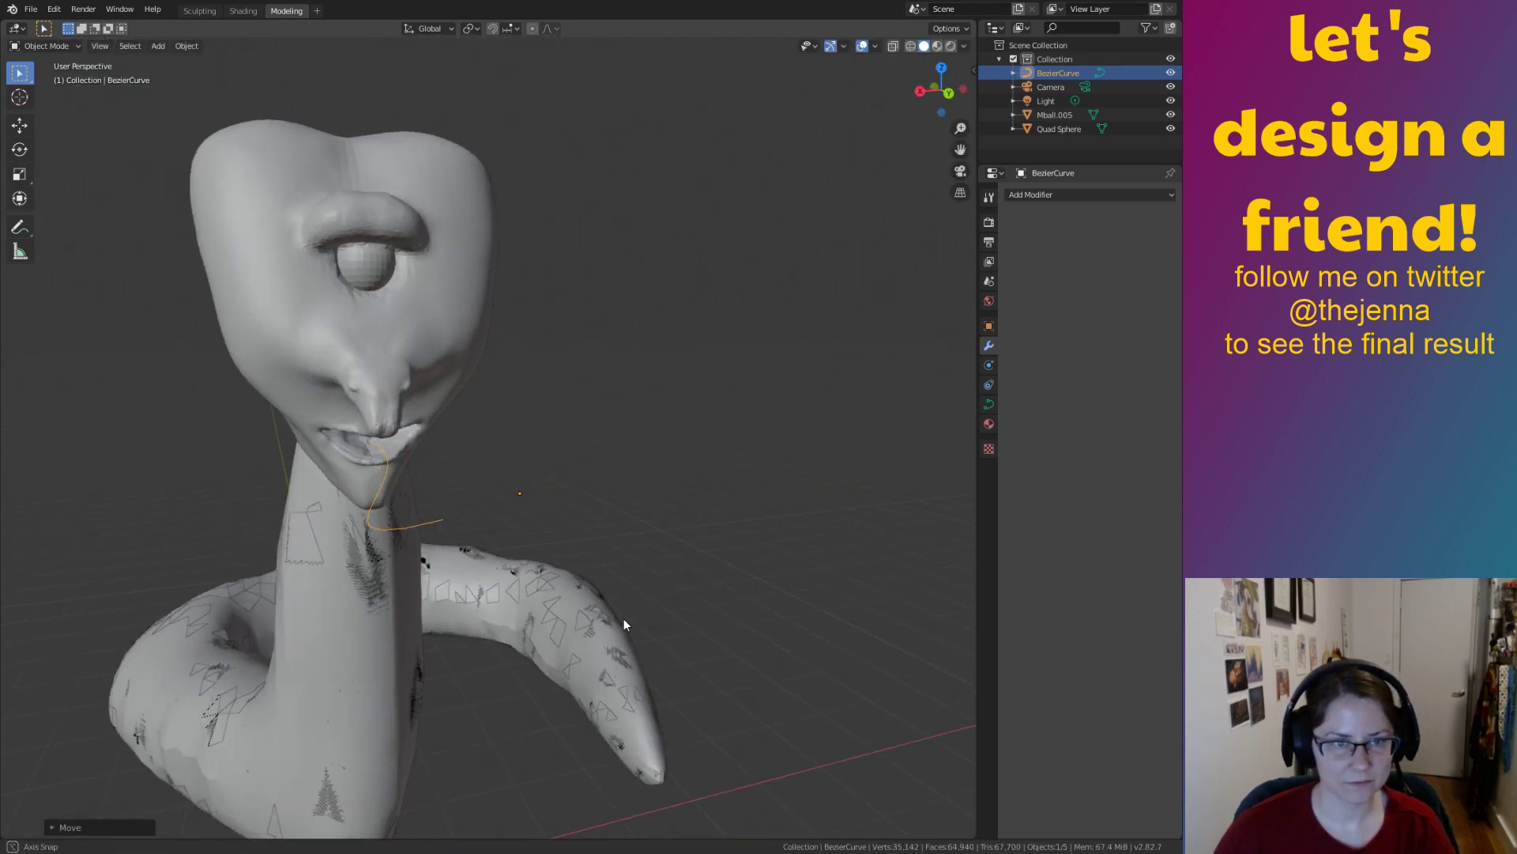
Try a Solidify modifier on the Bezier curve with its thickness increased to 0.08 m, and remove the modifier
click(1082, 195)
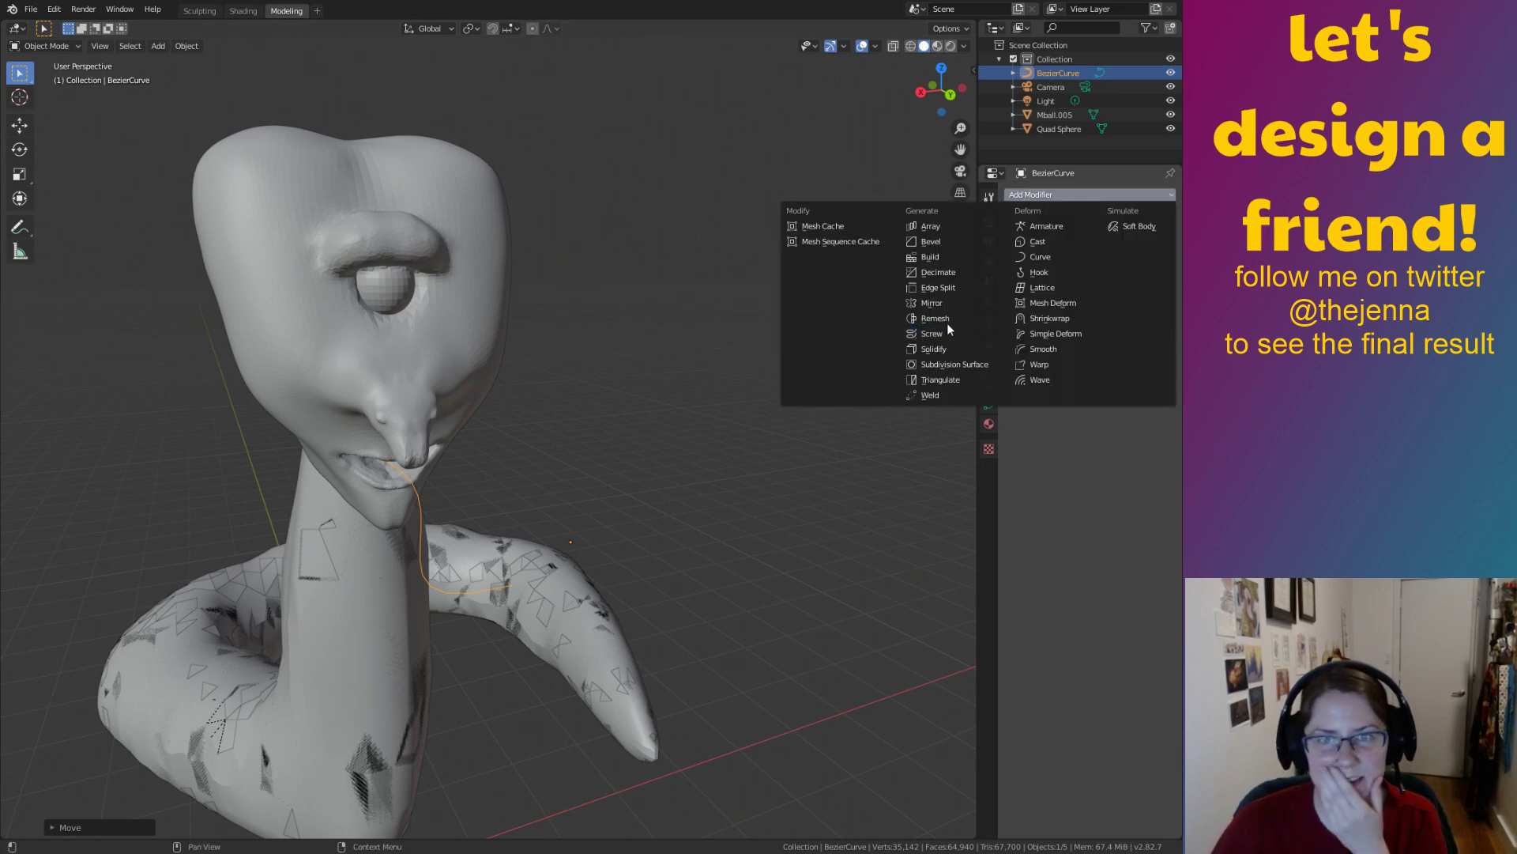
click(945, 349)
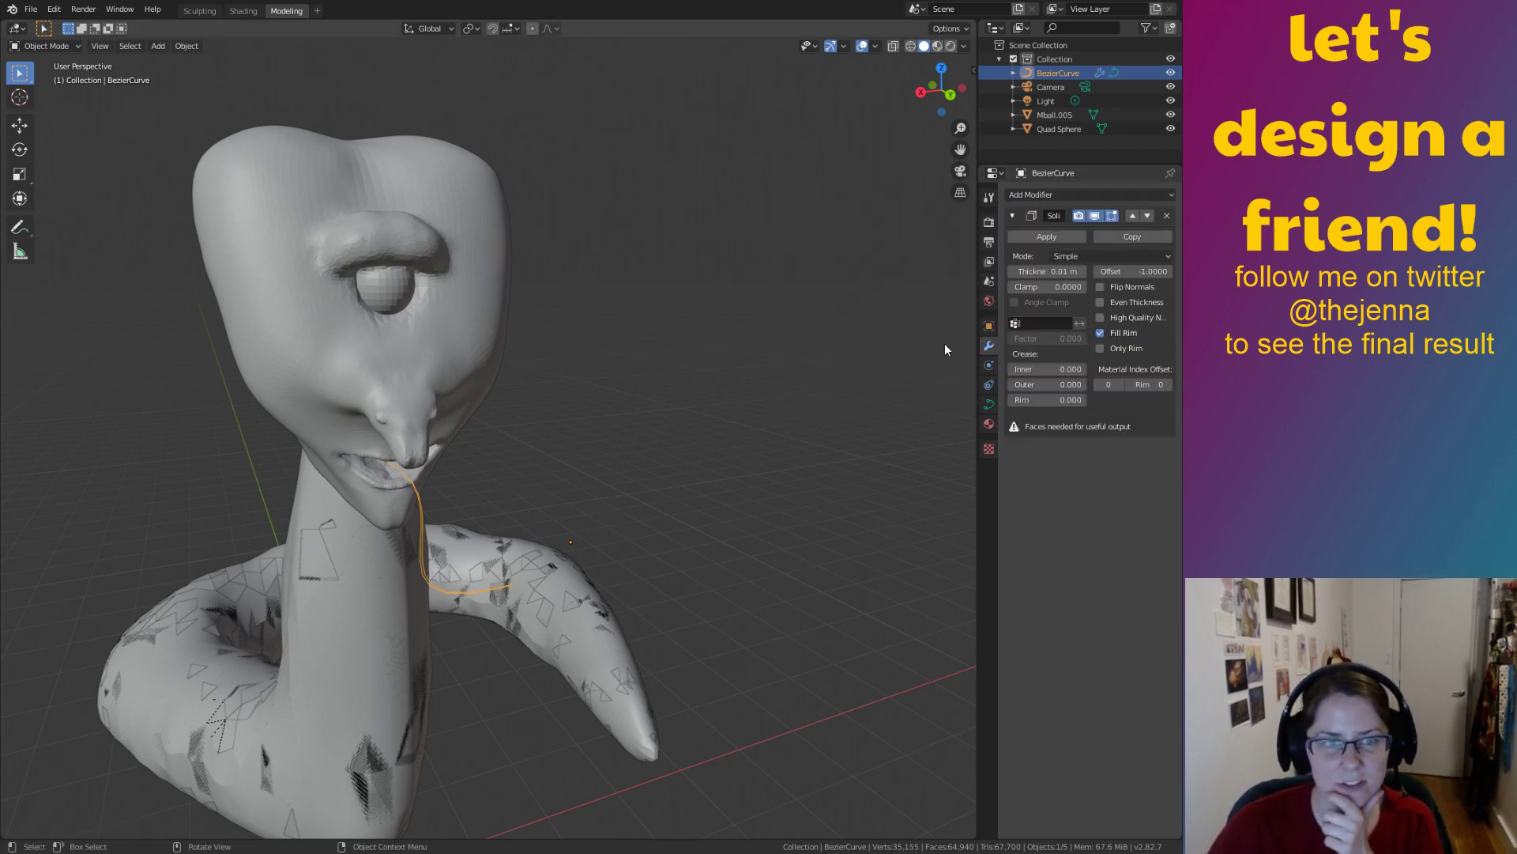
click(1083, 272)
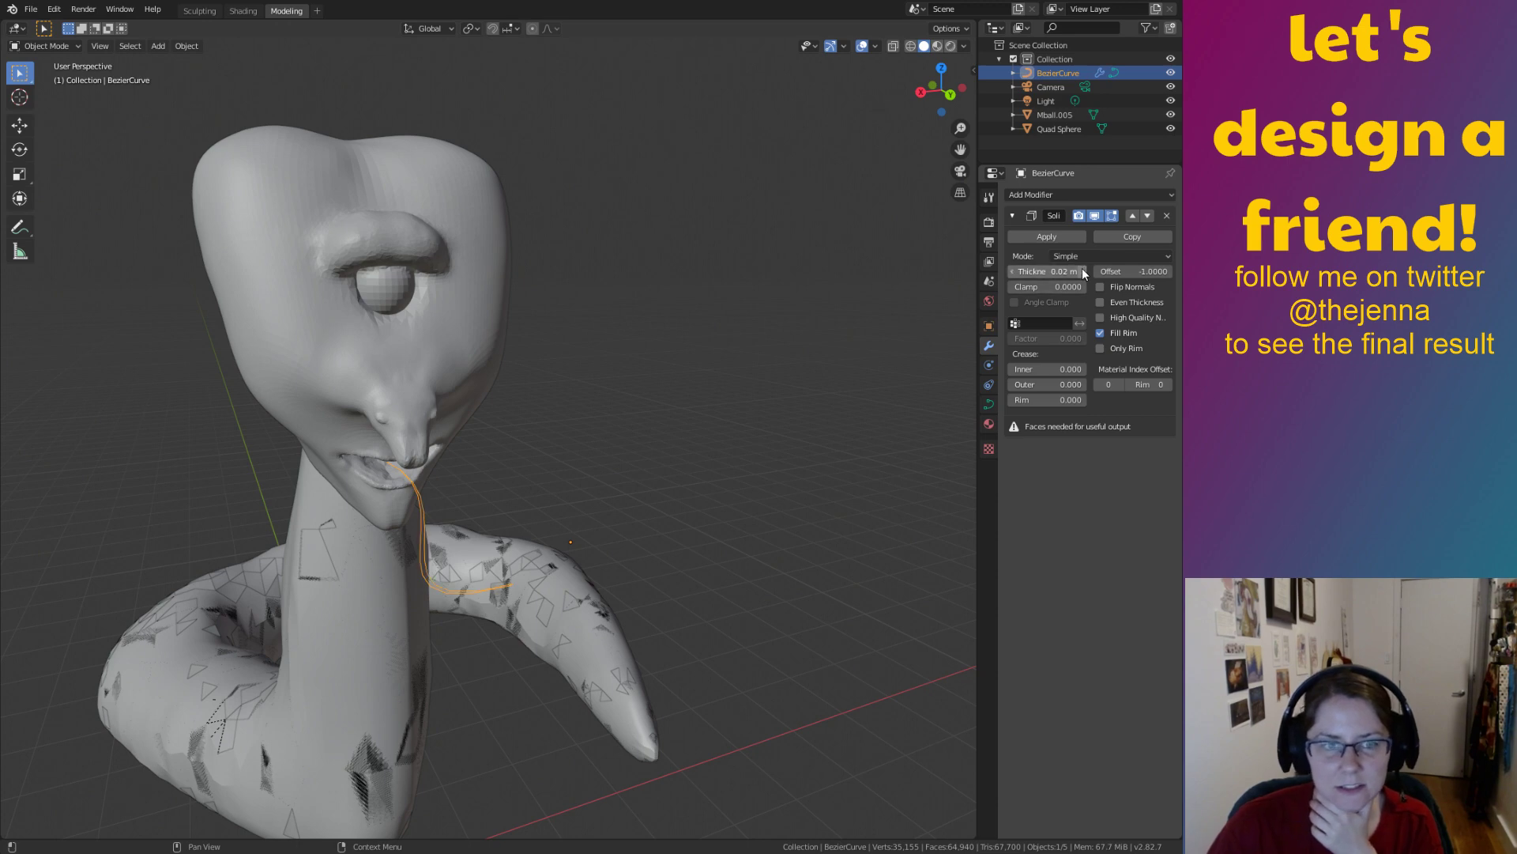
click(1082, 271)
click(1082, 271)
click(1084, 272)
click(1083, 272)
click(1084, 271)
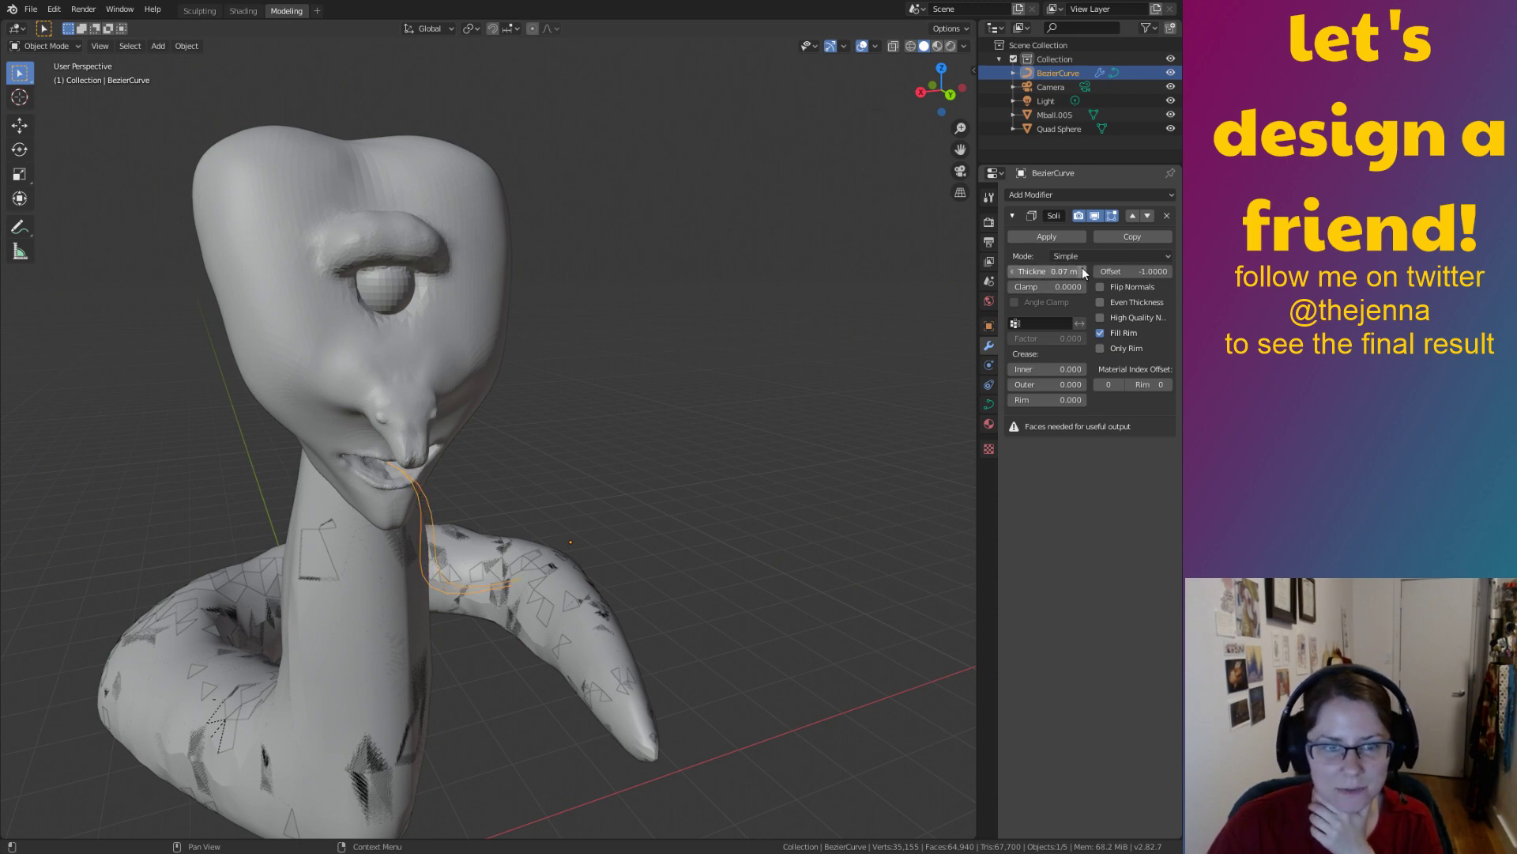
click(1084, 271)
click(1084, 271)
click(1083, 271)
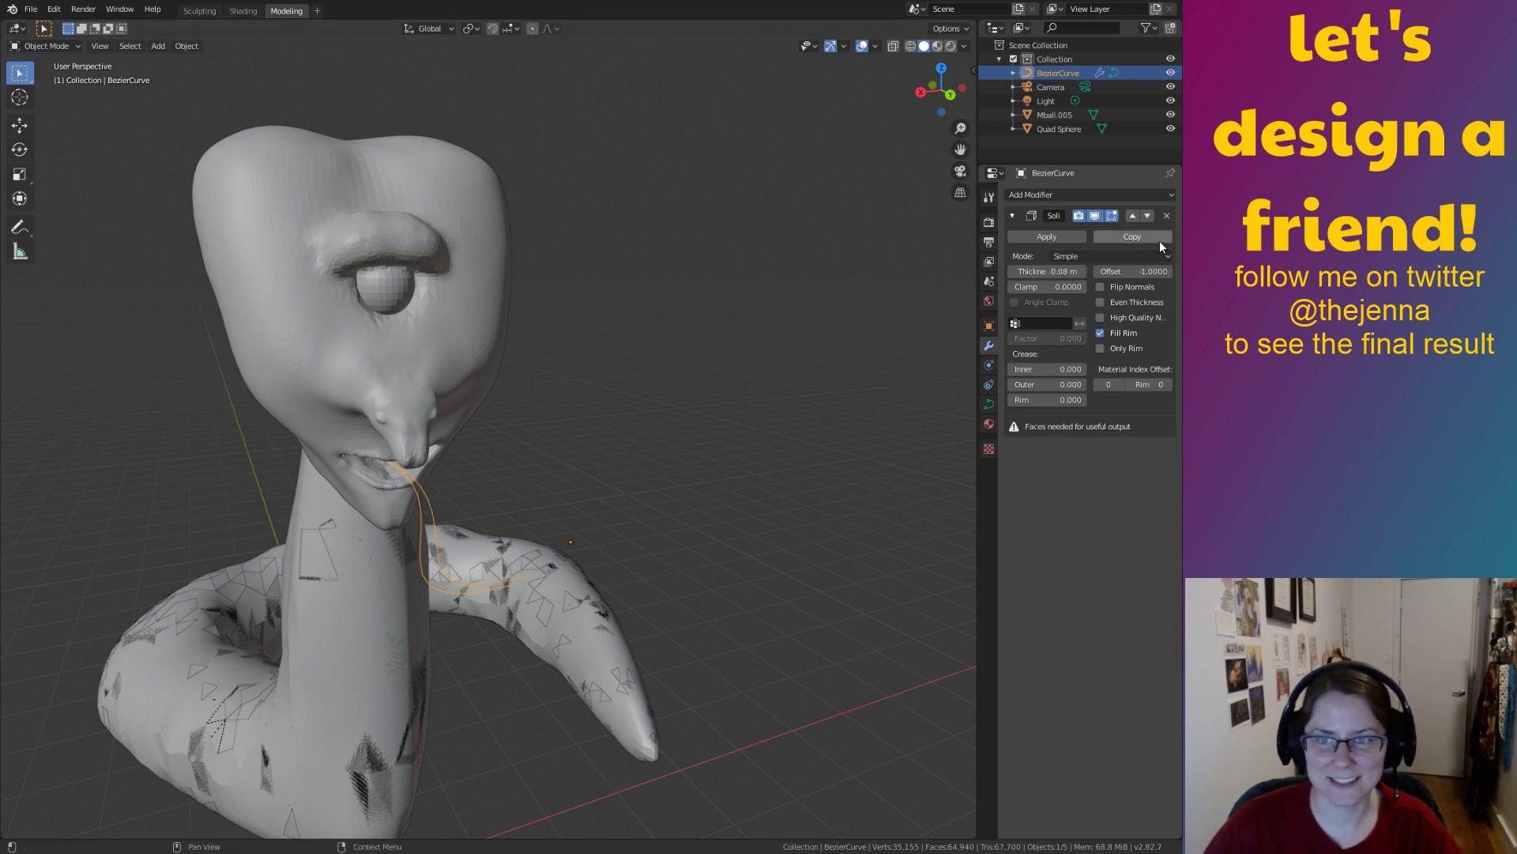
click(1166, 215)
Try a Curve modifier on the Bezier curve and remove it
click(1116, 195)
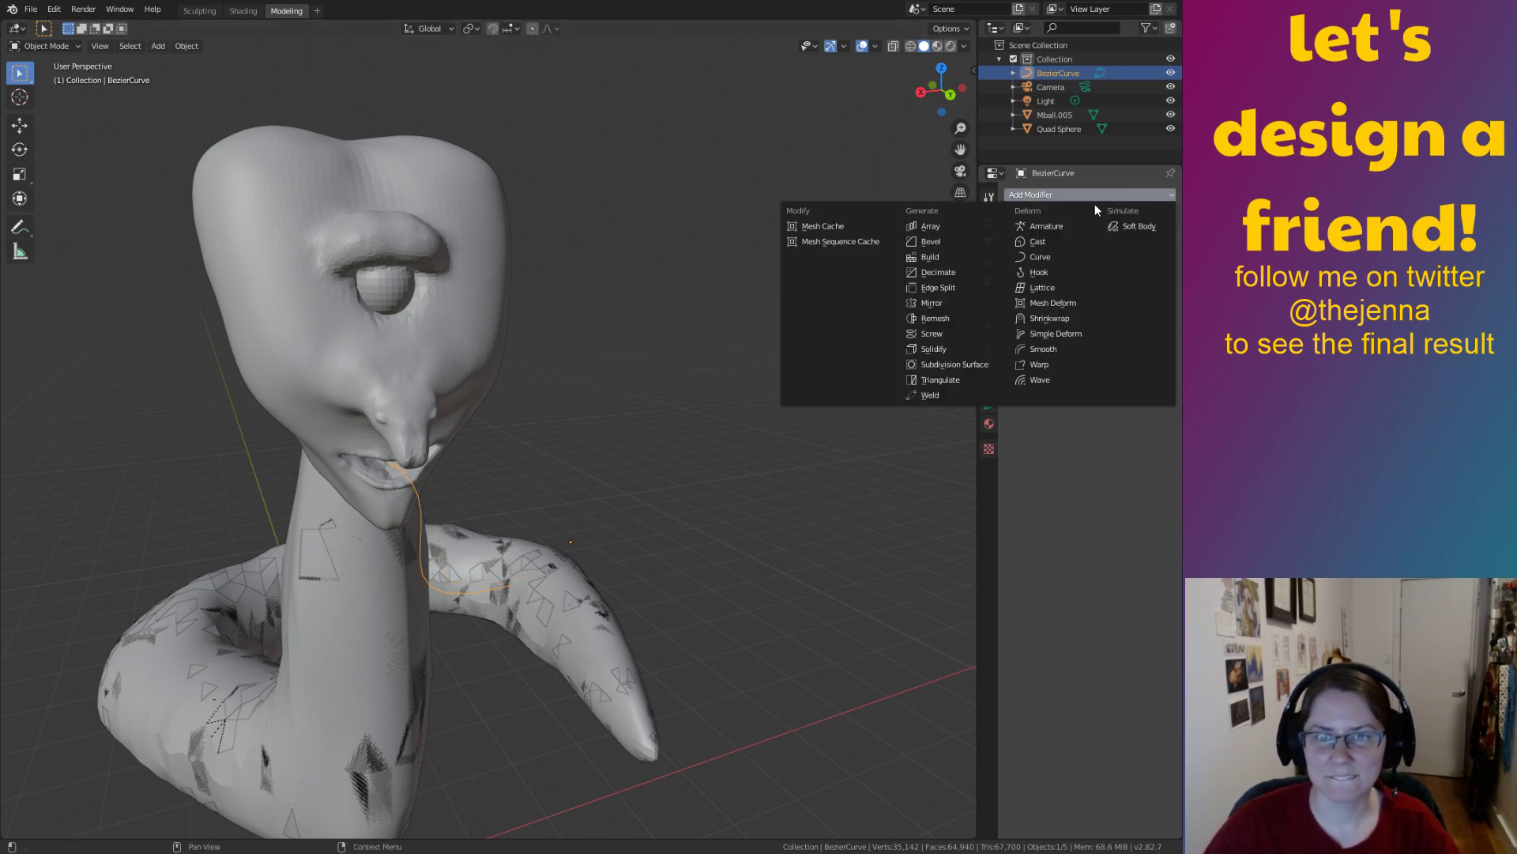
click(1040, 257)
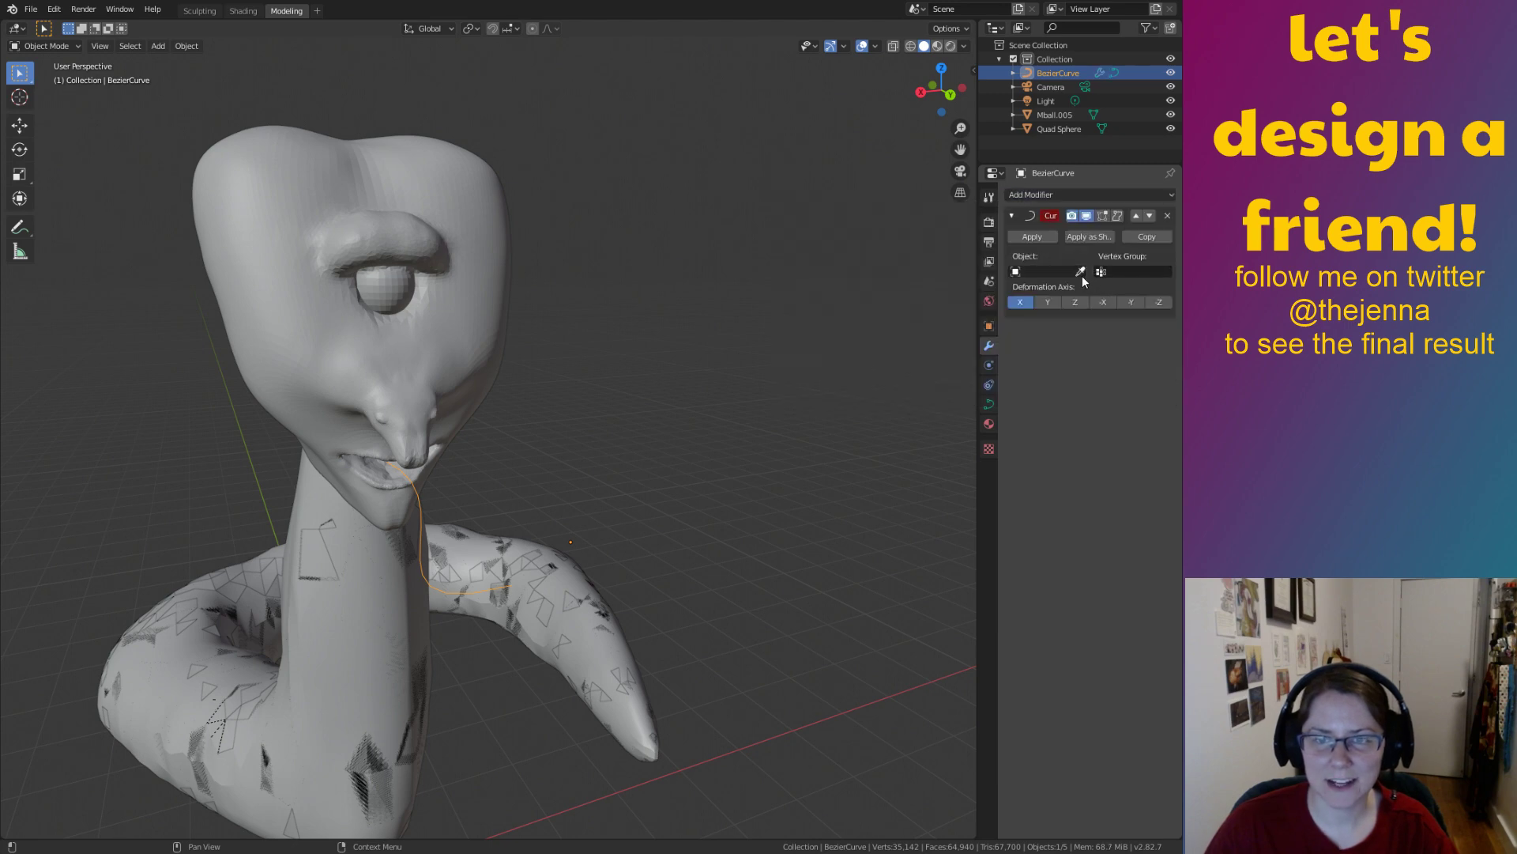
click(1166, 215)
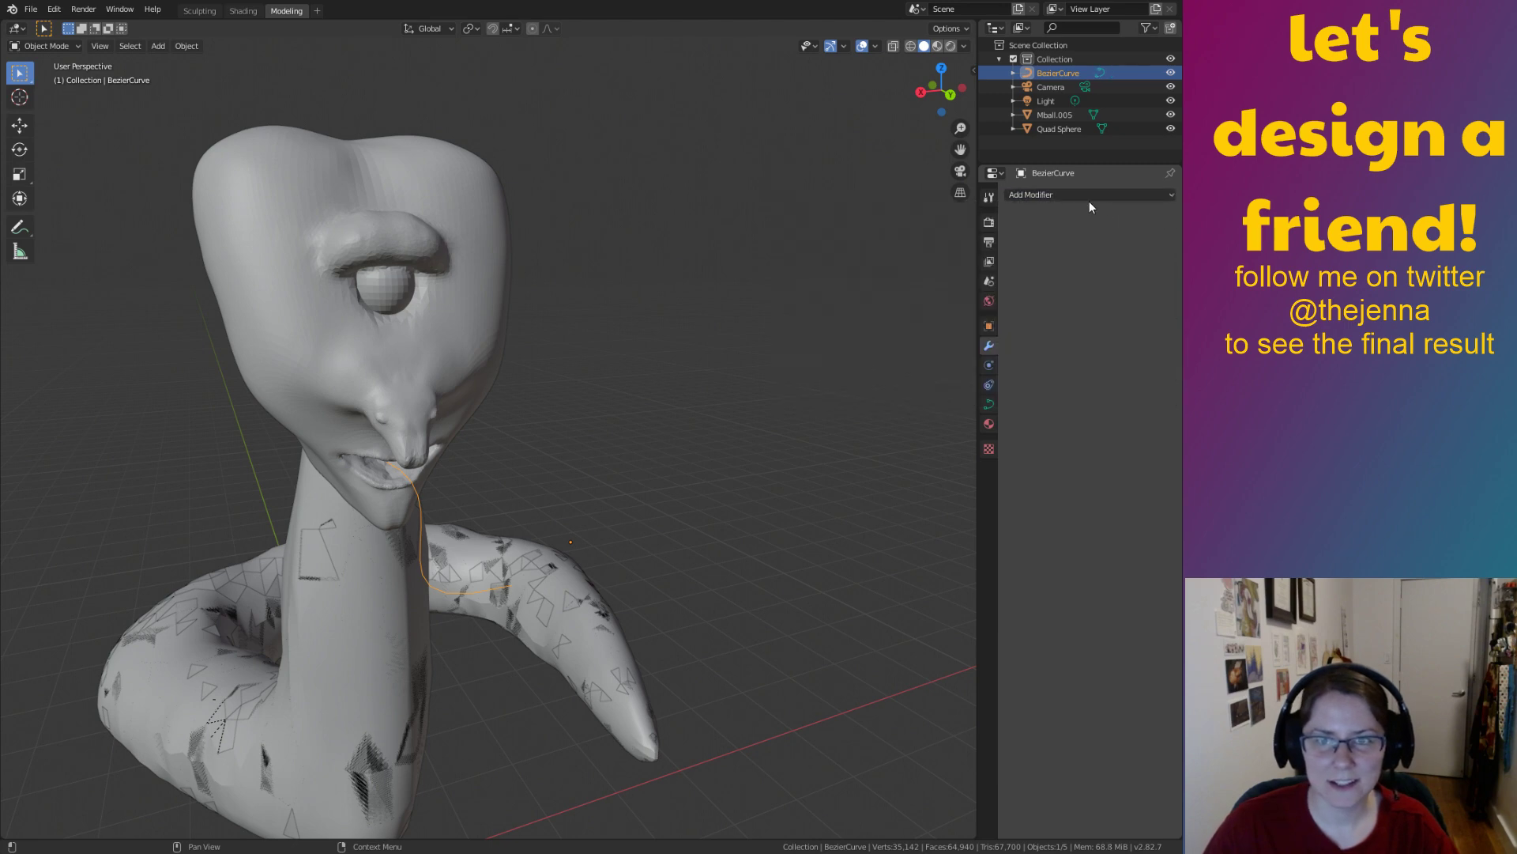
click(1077, 194)
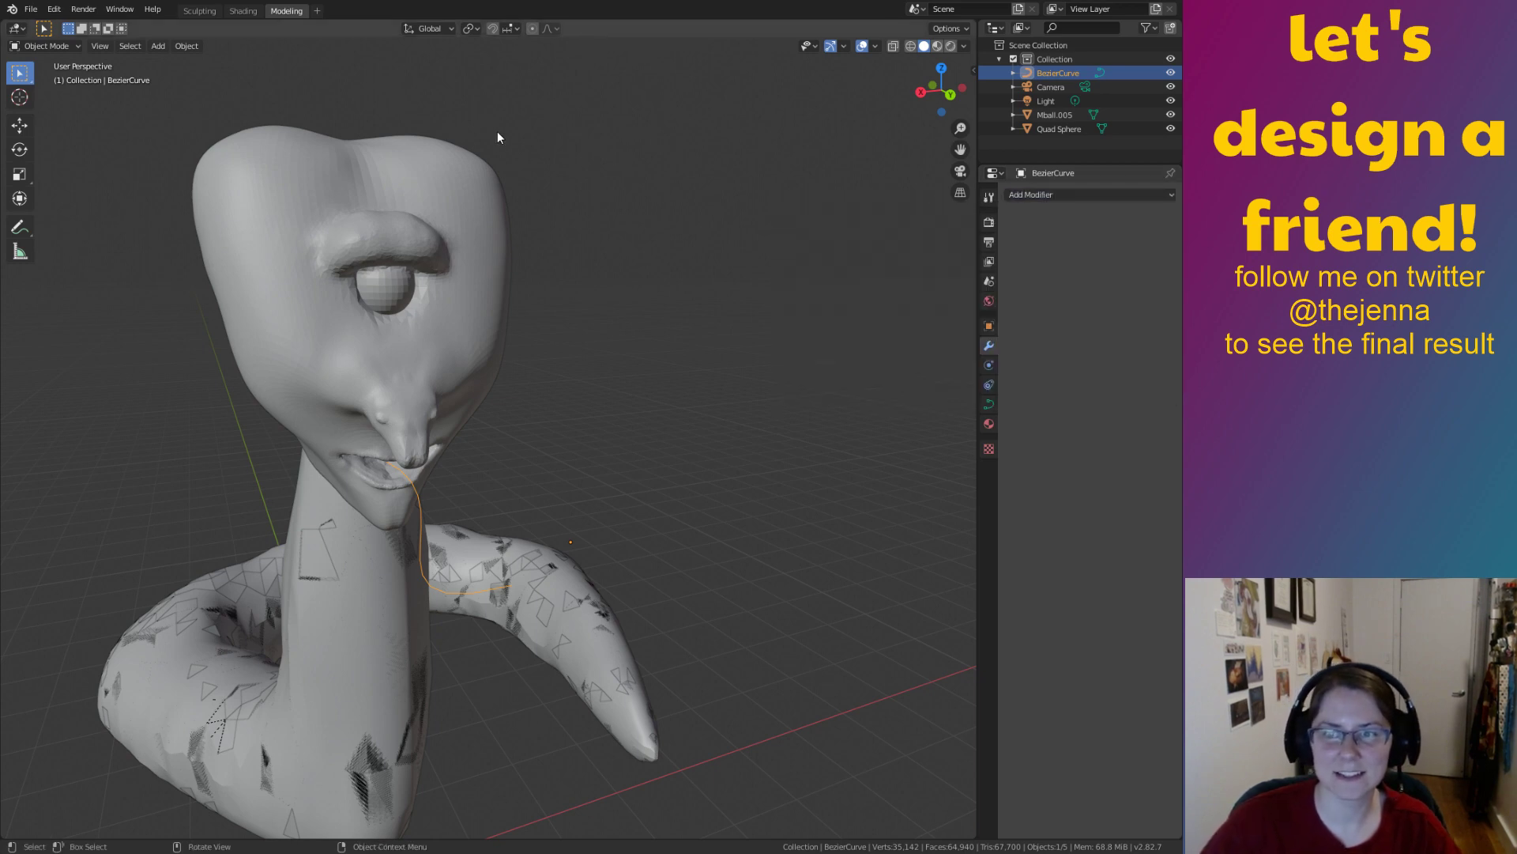
Try converting the Bezier curve to a mesh, check it at the mouth, and undo the conversion
click(186, 45)
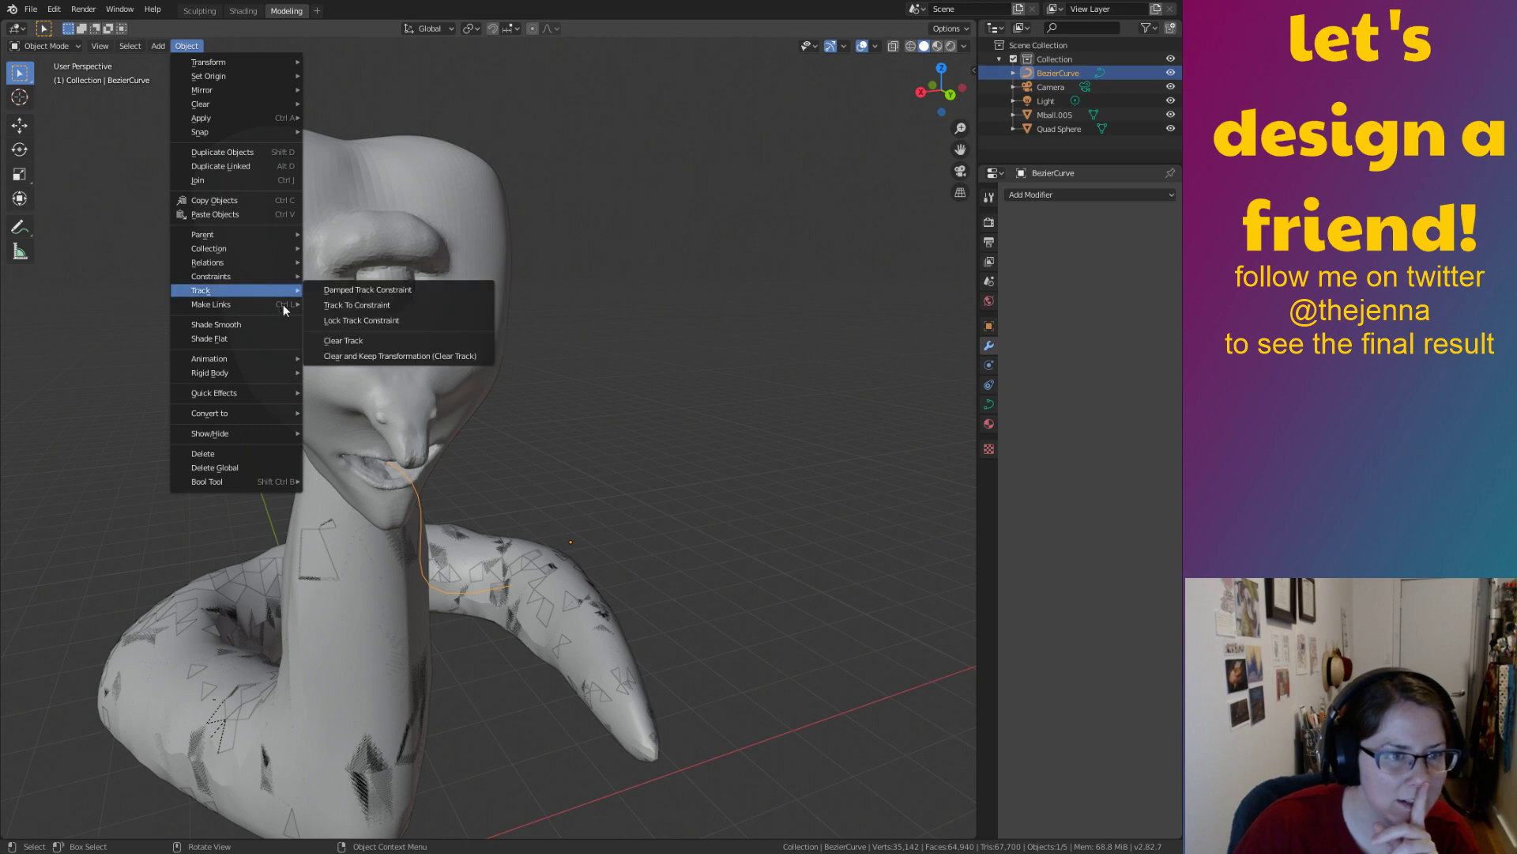
mouse_move(281, 414)
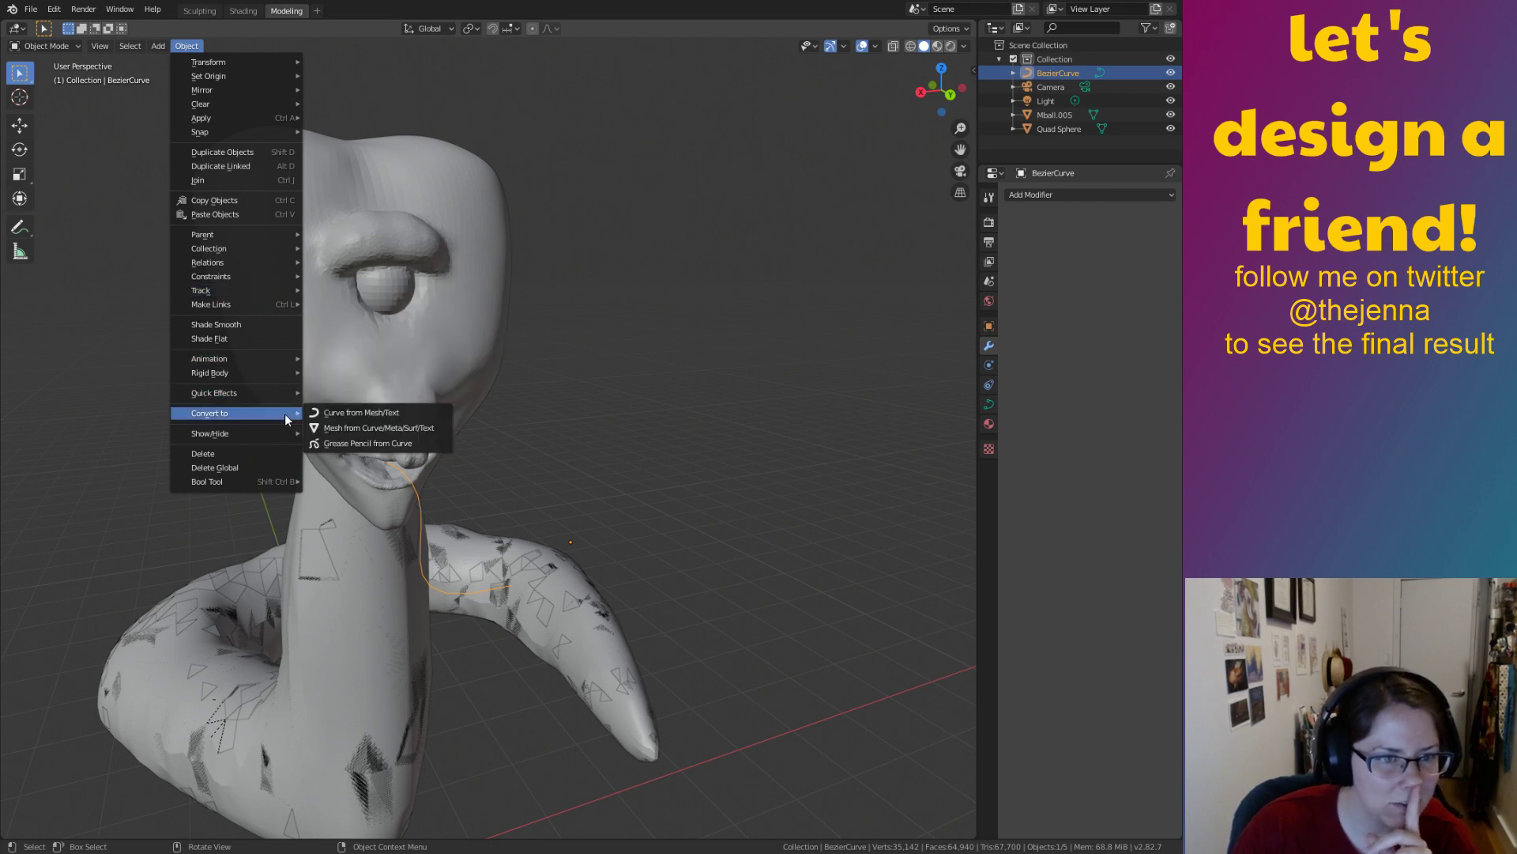
click(349, 428)
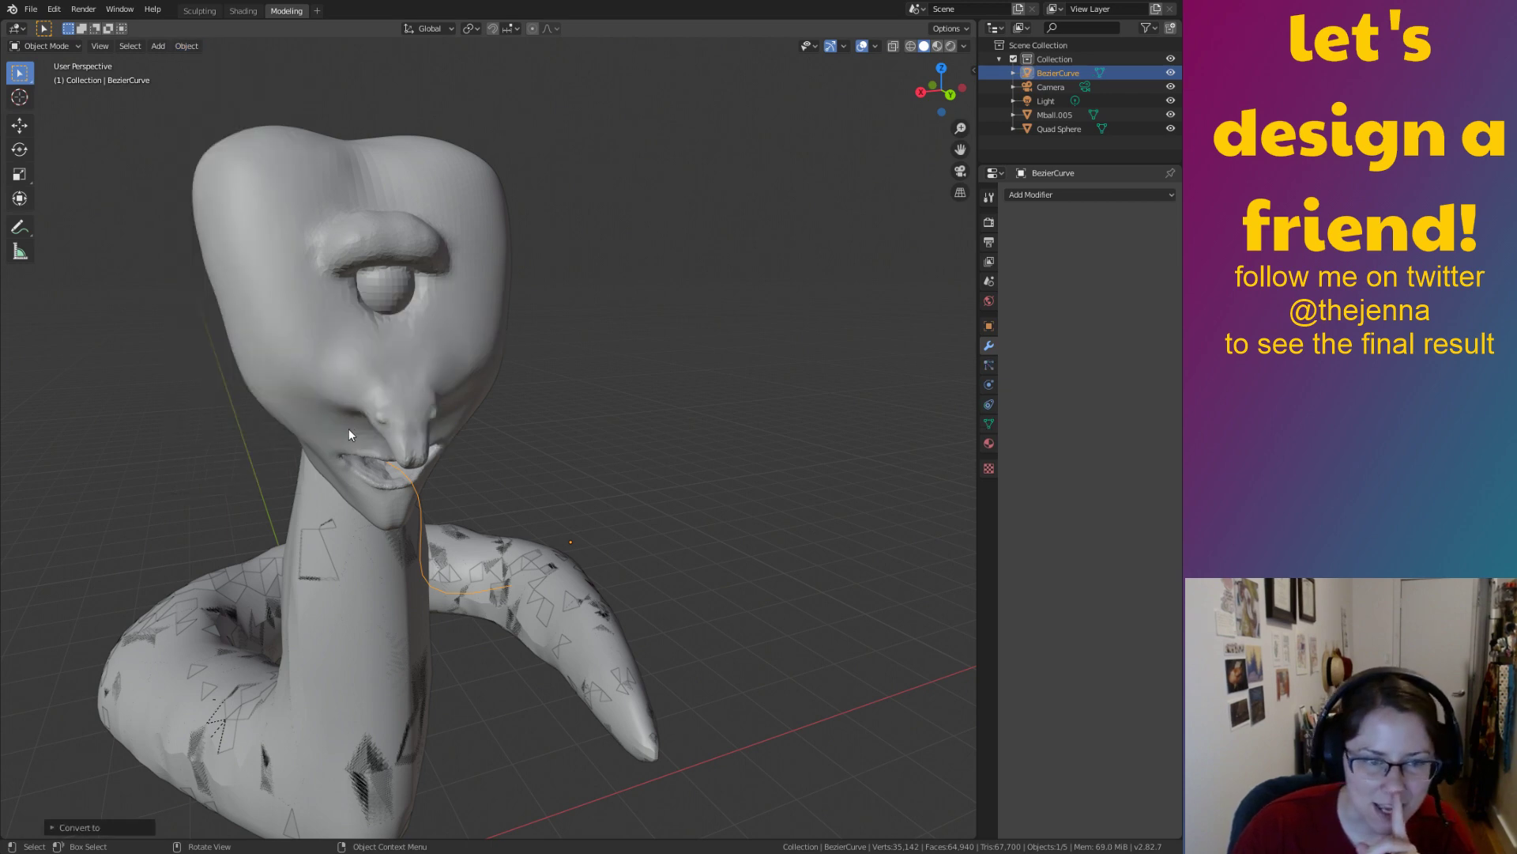
scroll(388, 430, up, 1)
scroll(318, 421, up, 6)
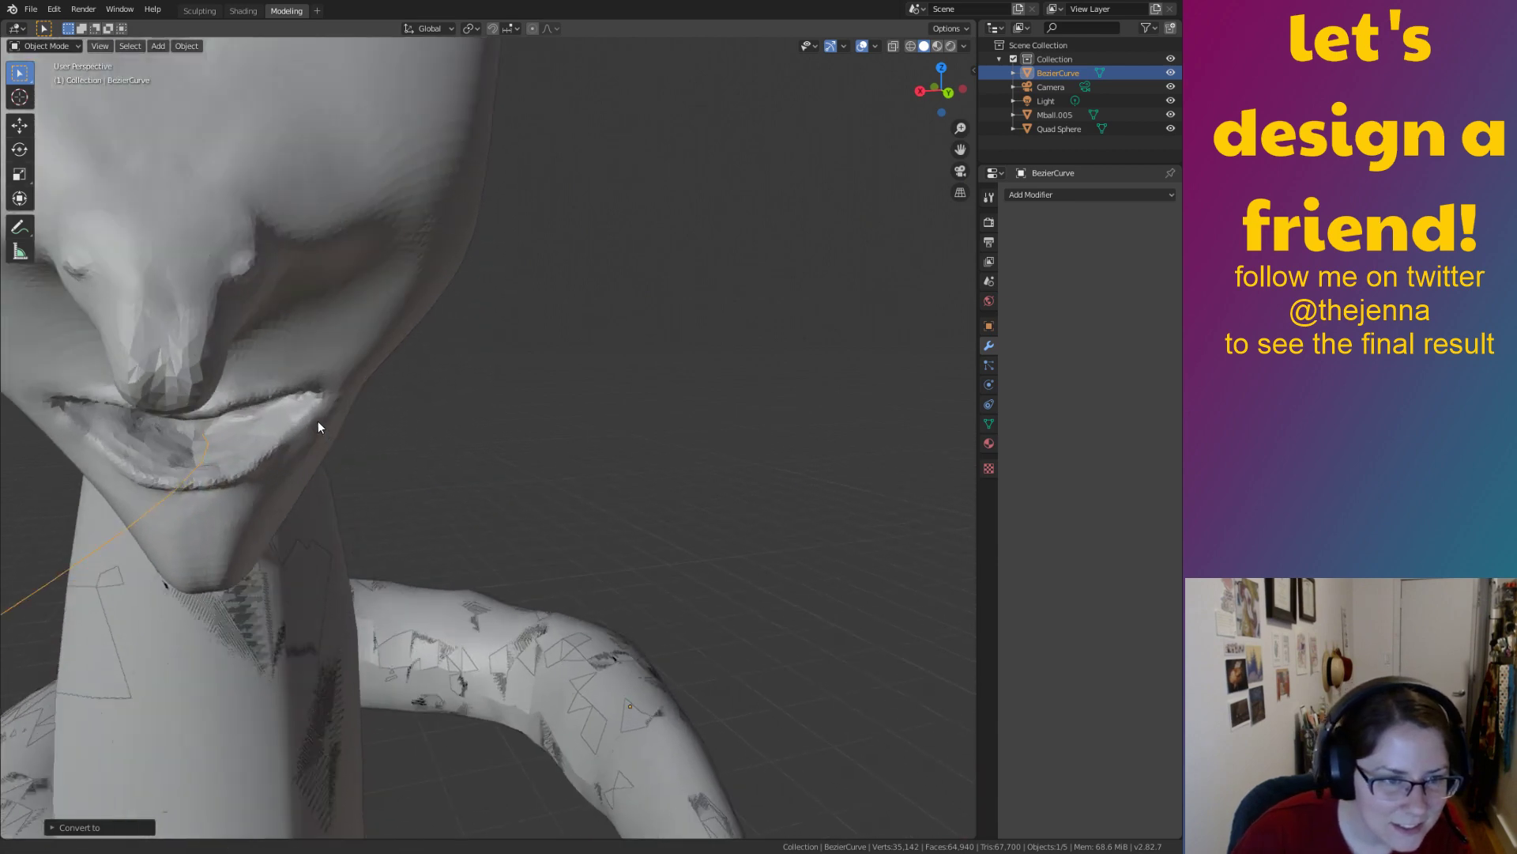
scroll(460, 439, down, 5)
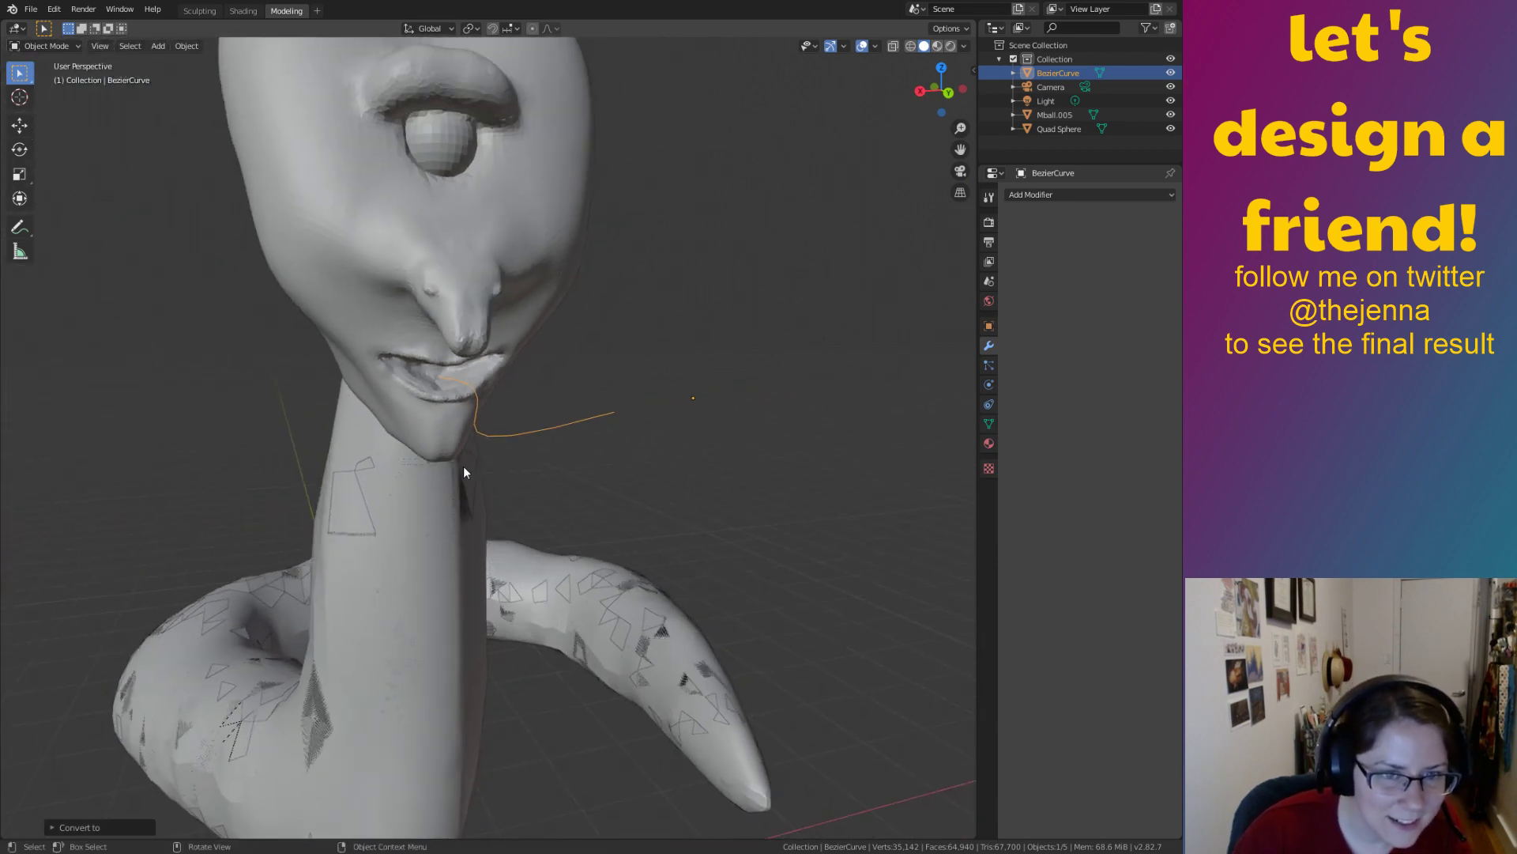
key(ctrl+z)
Try the Curve from Mesh/Text conversion on the Bezier curve
click(187, 46)
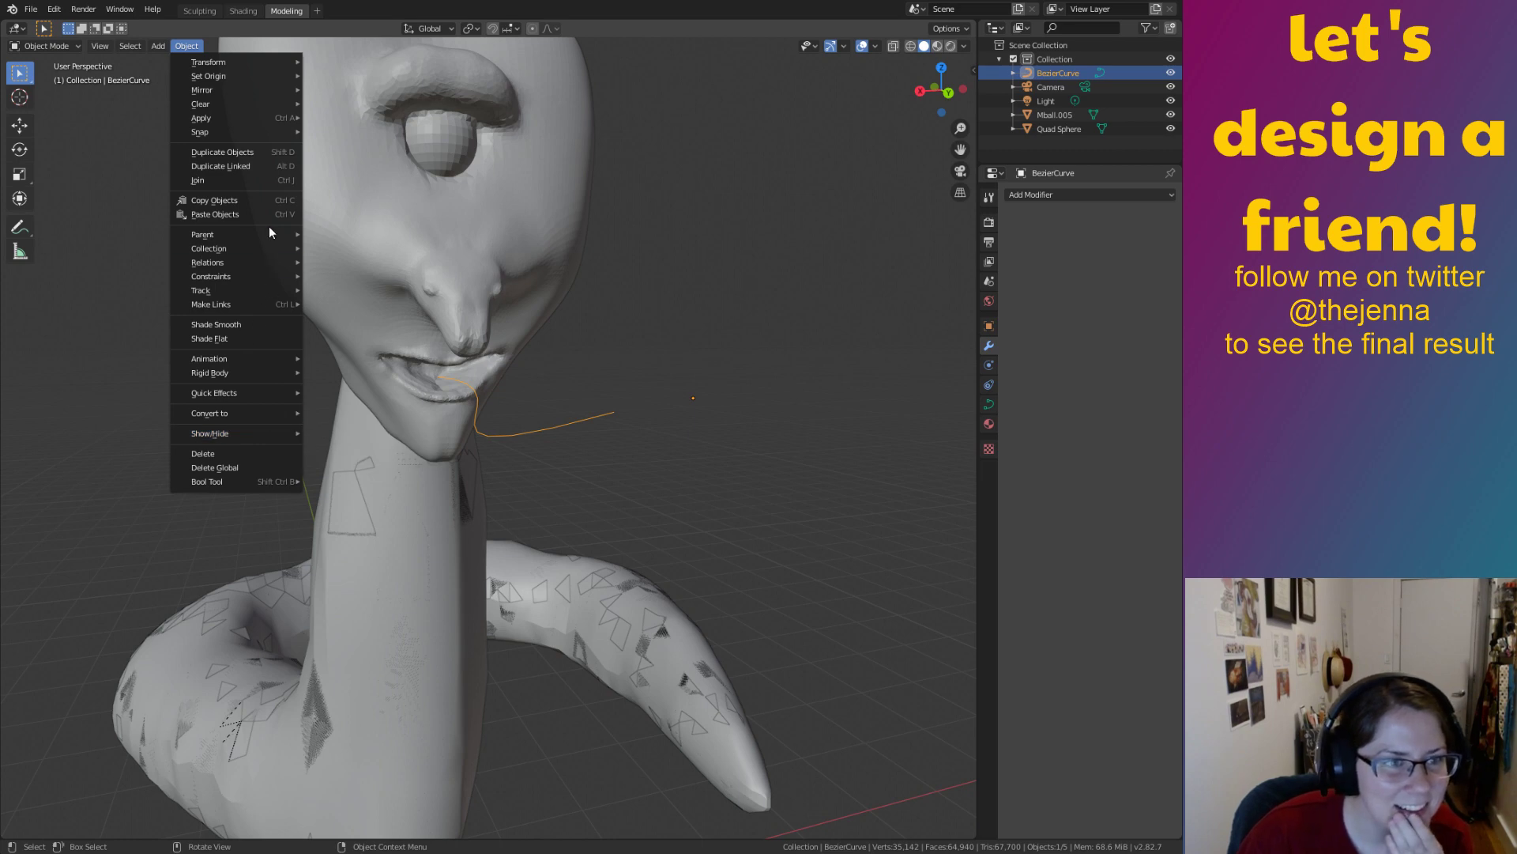
mouse_move(272, 392)
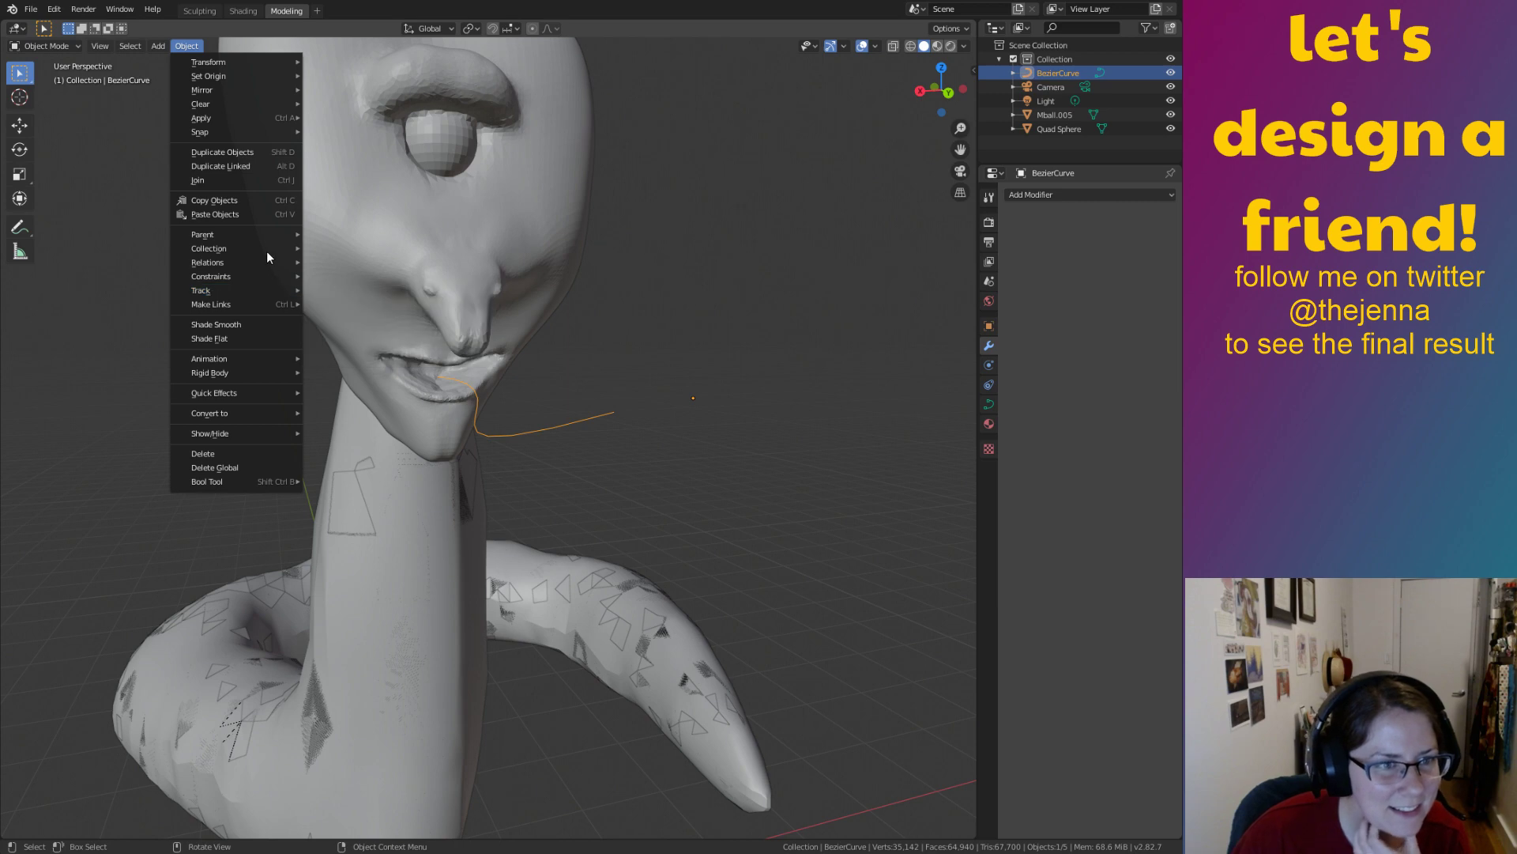
mouse_move(273, 261)
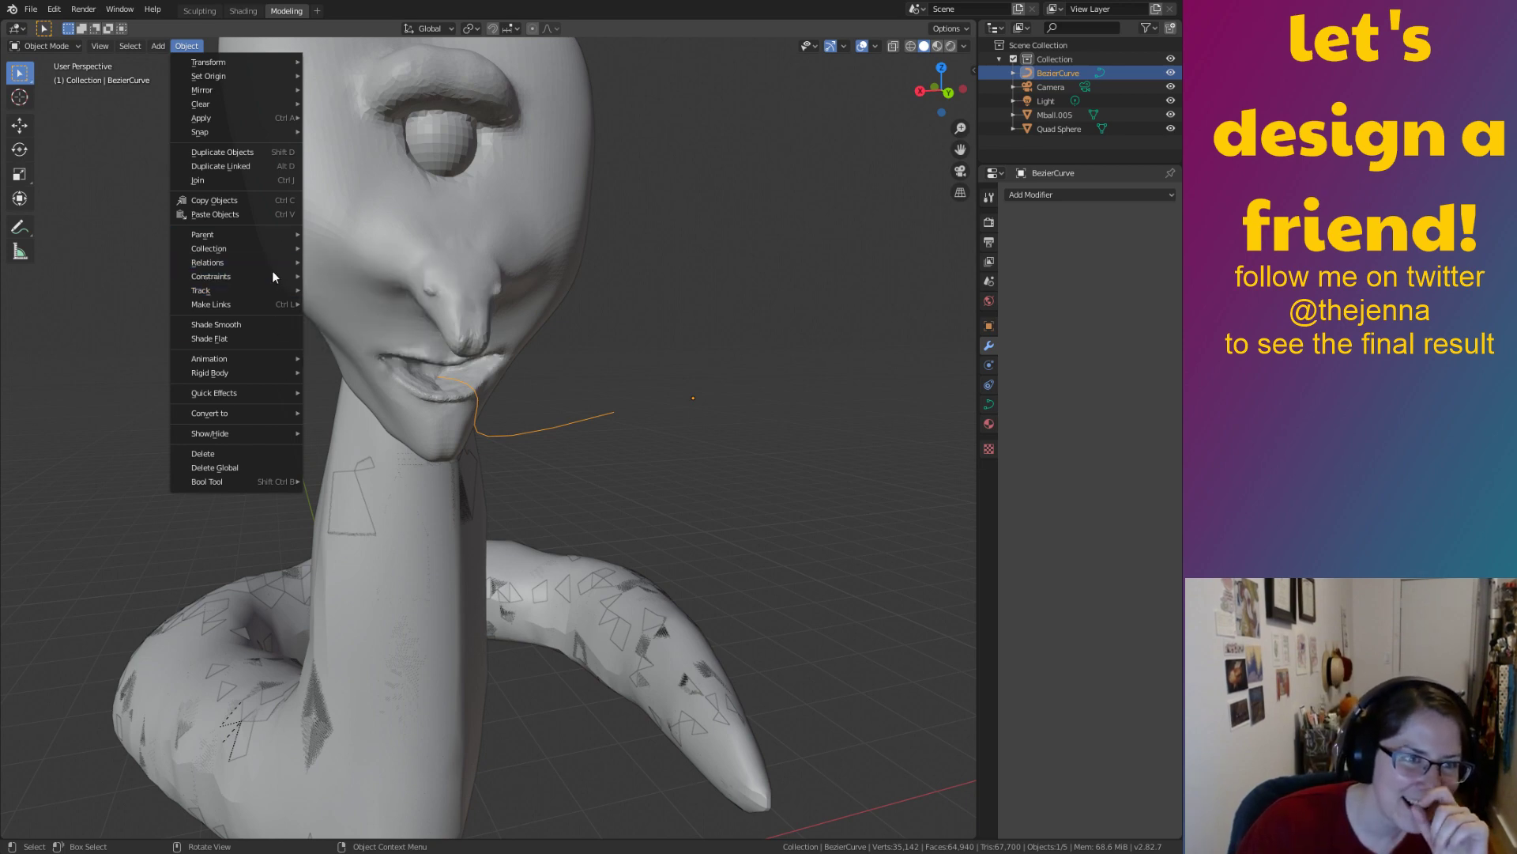
mouse_move(264, 431)
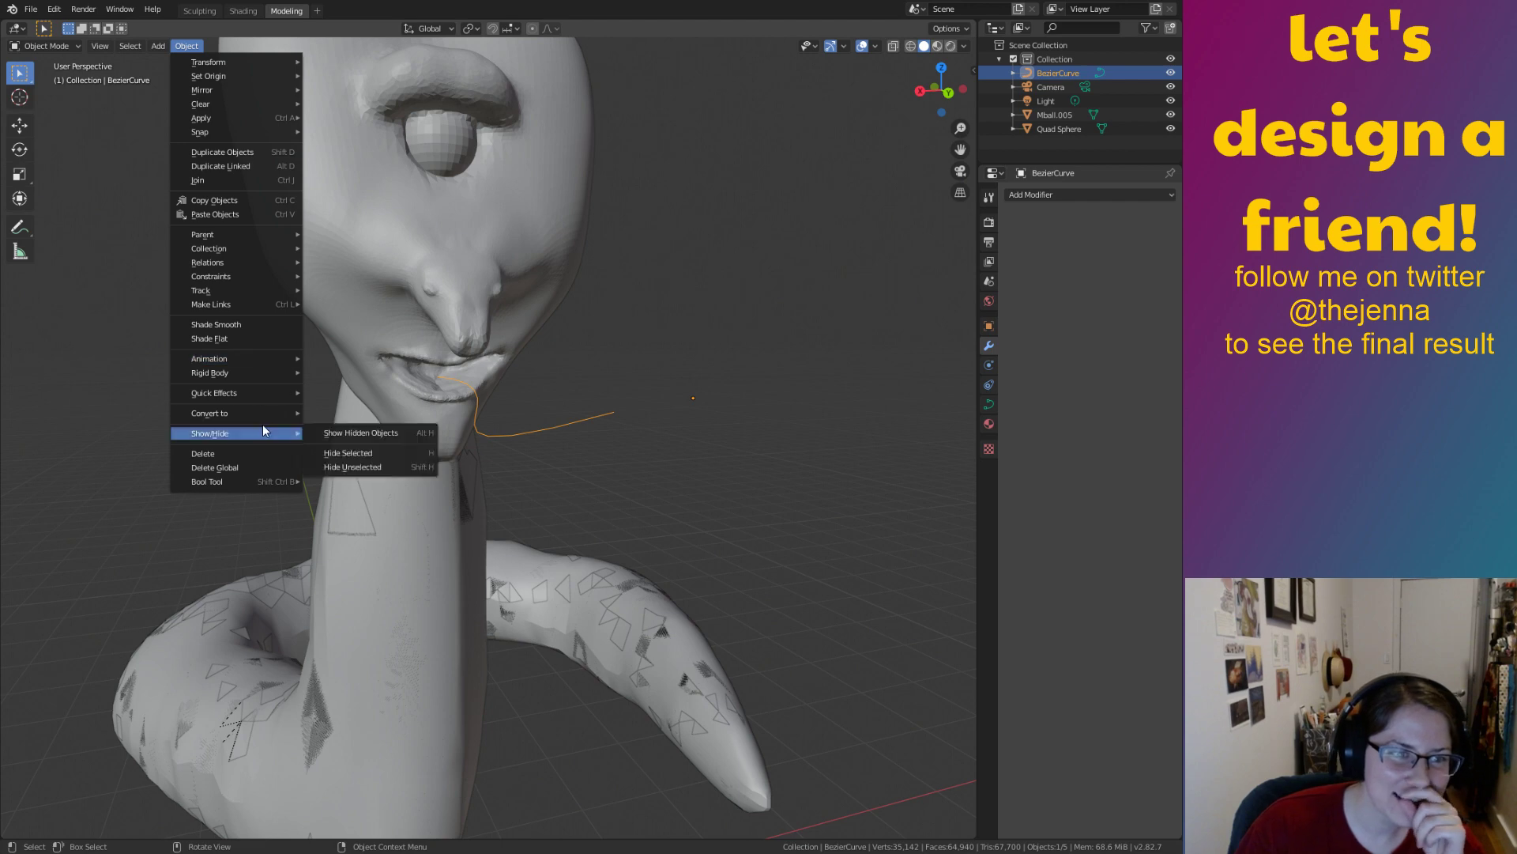
click(373, 415)
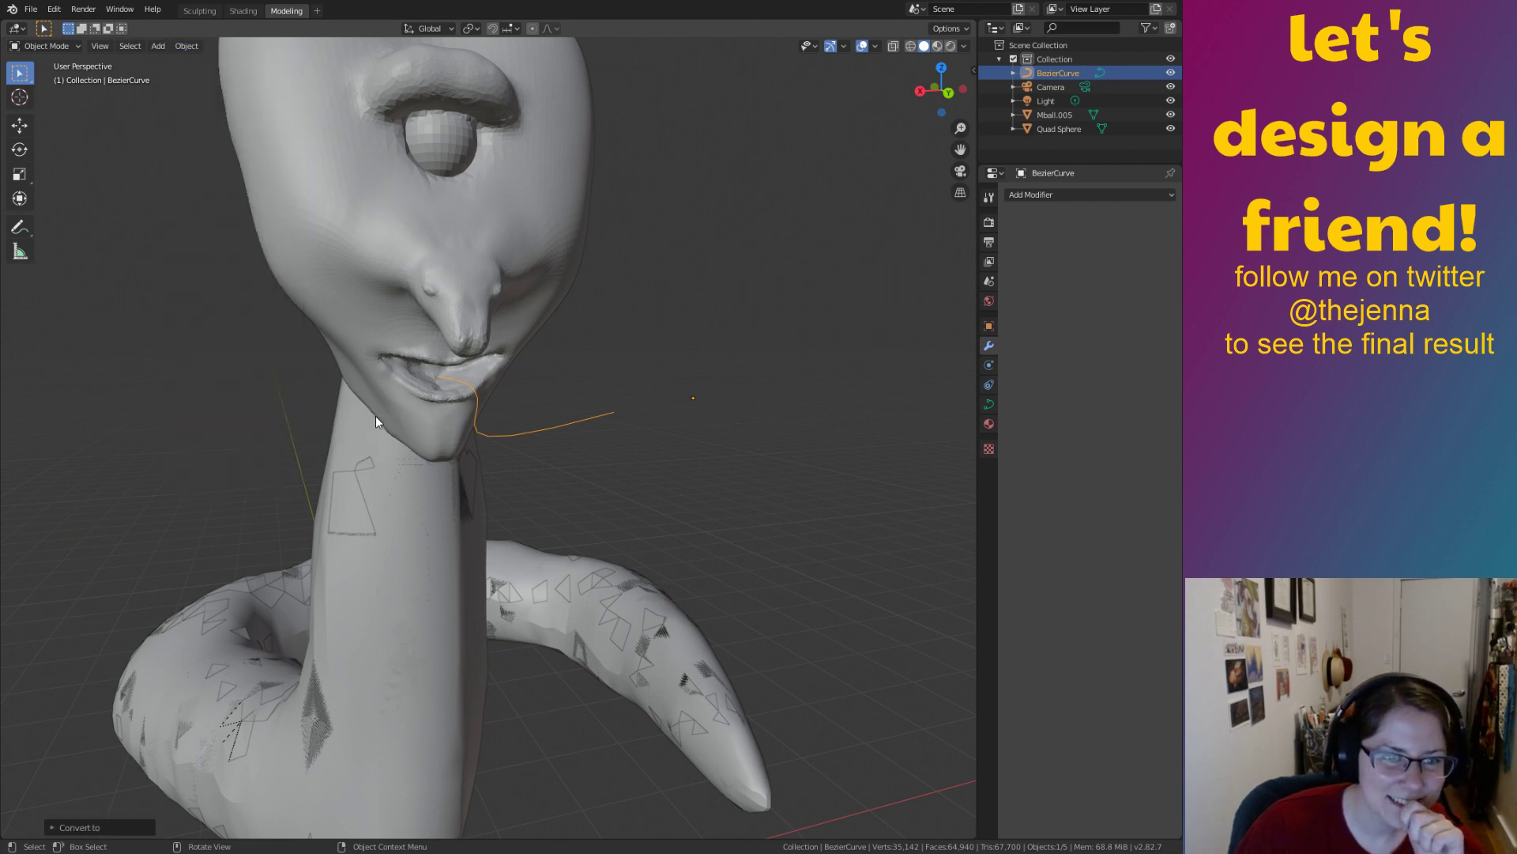
Try another Solidify modifier on the curve at its default thickness and remove it
click(1049, 196)
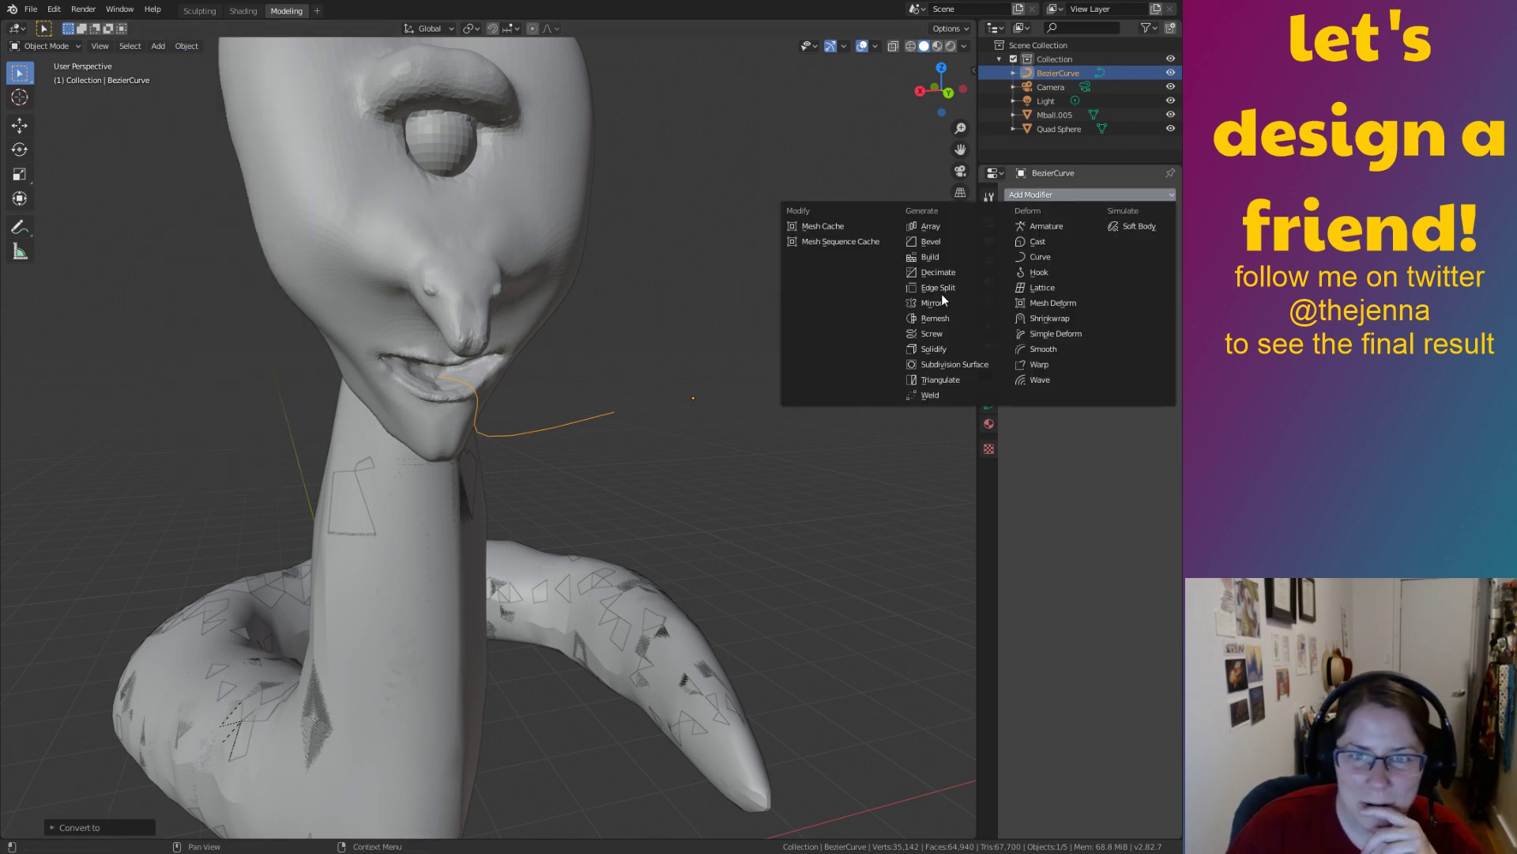
click(933, 348)
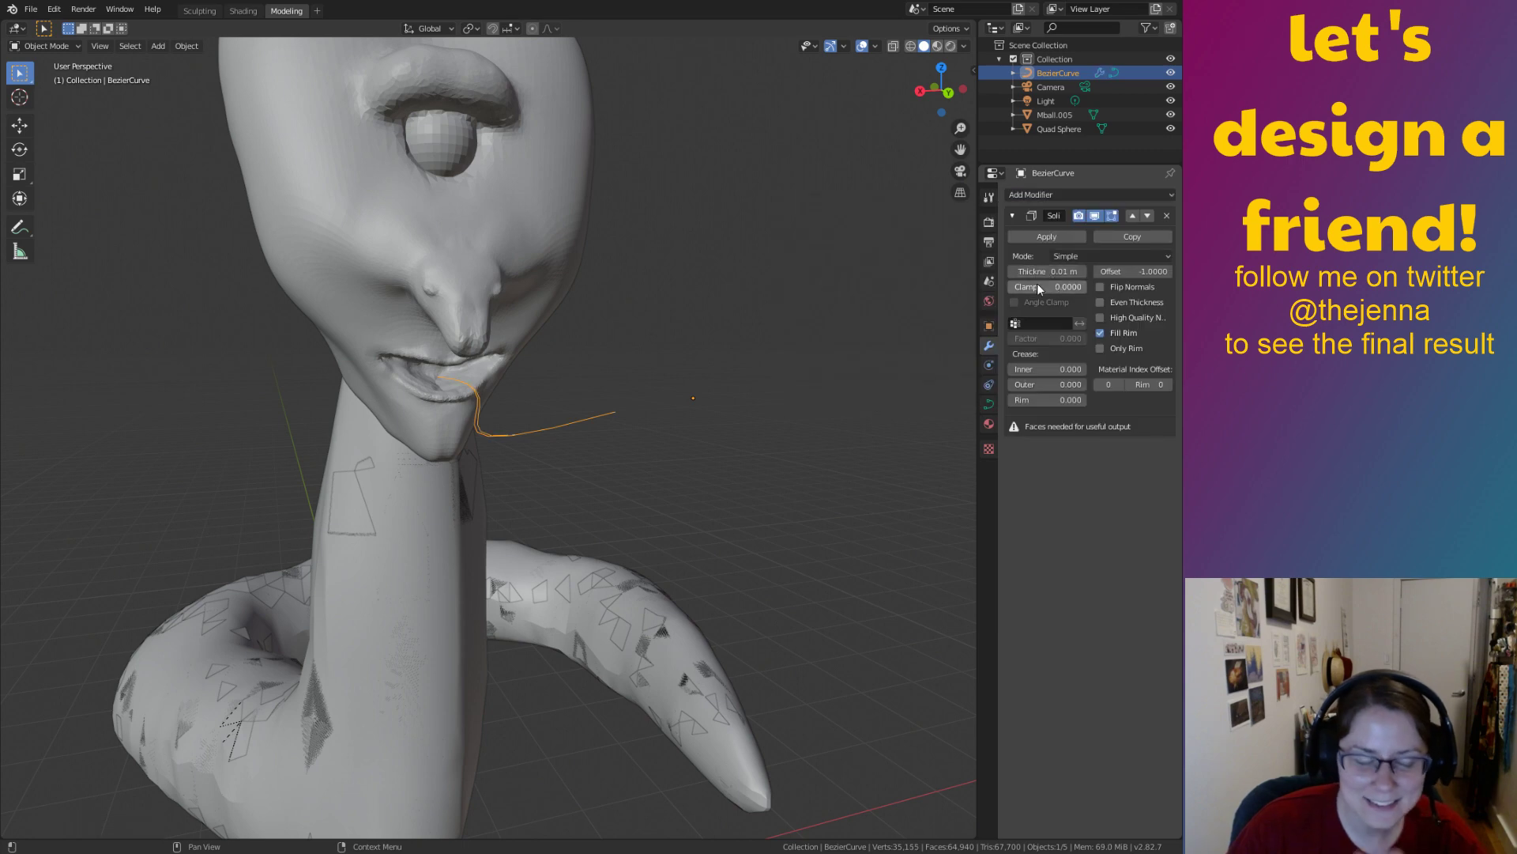
click(1165, 215)
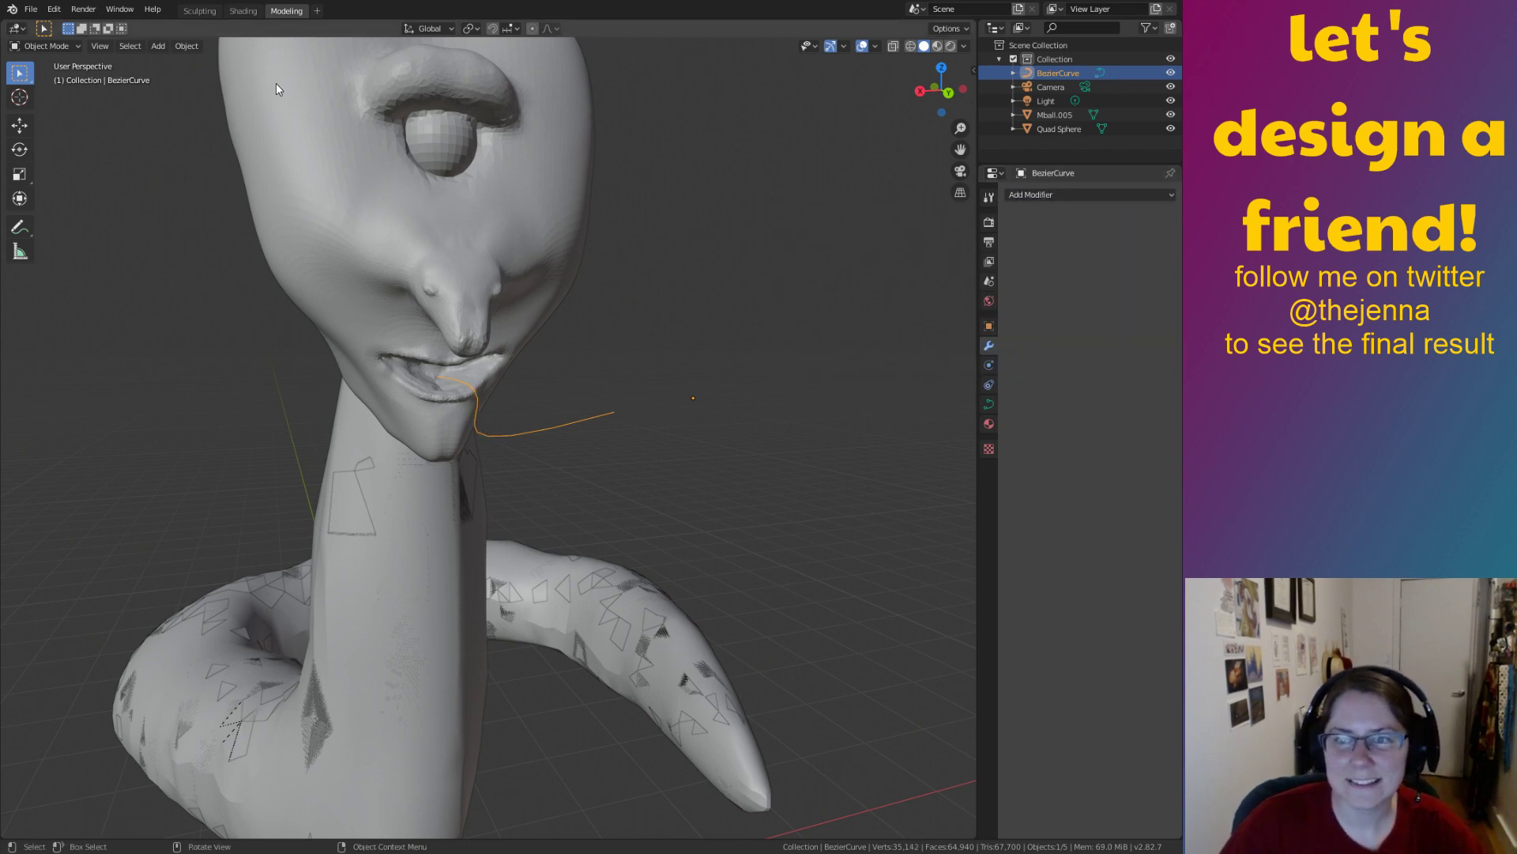
Convert the Bezier curve at the snake's mouth to a mesh
click(187, 46)
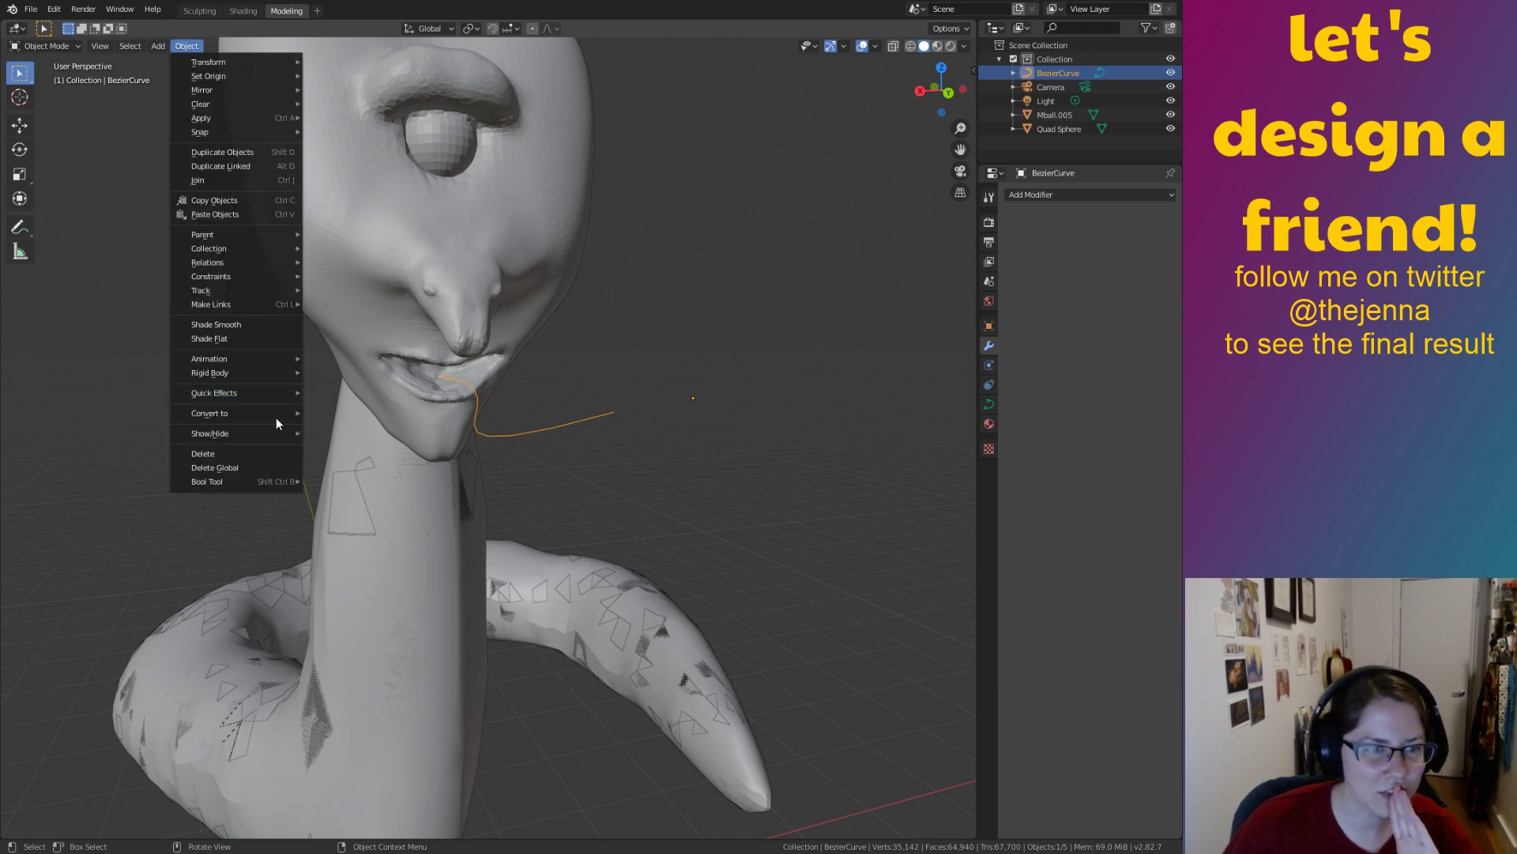
mouse_move(281, 411)
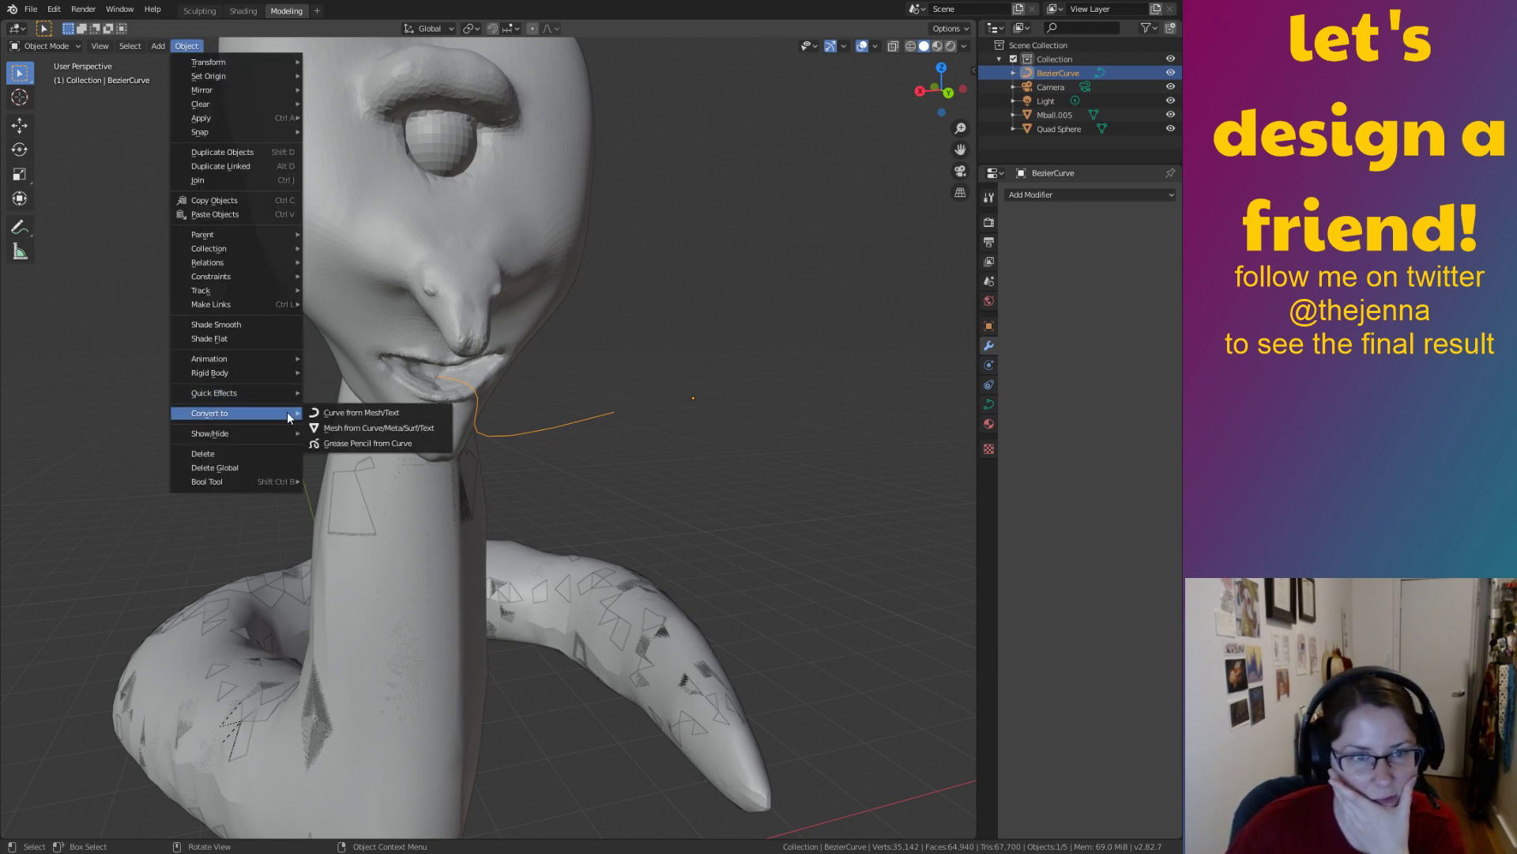
click(326, 428)
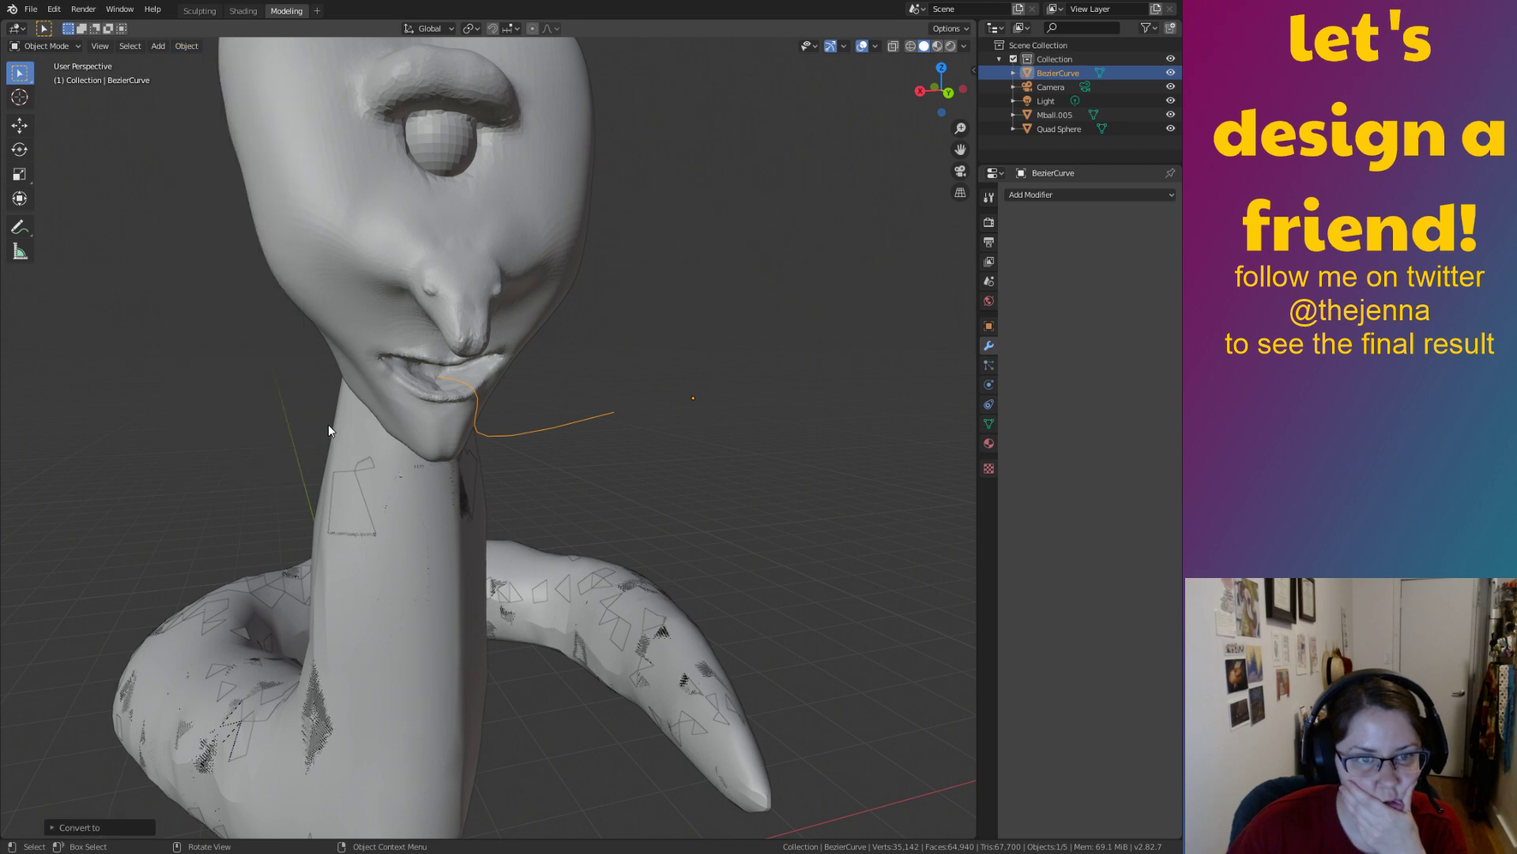
Try a Solidify modifier on the converted tongue mesh with Even Thickness, 0.18 m thickness and raised clamp and crease values, and remove it
click(1056, 194)
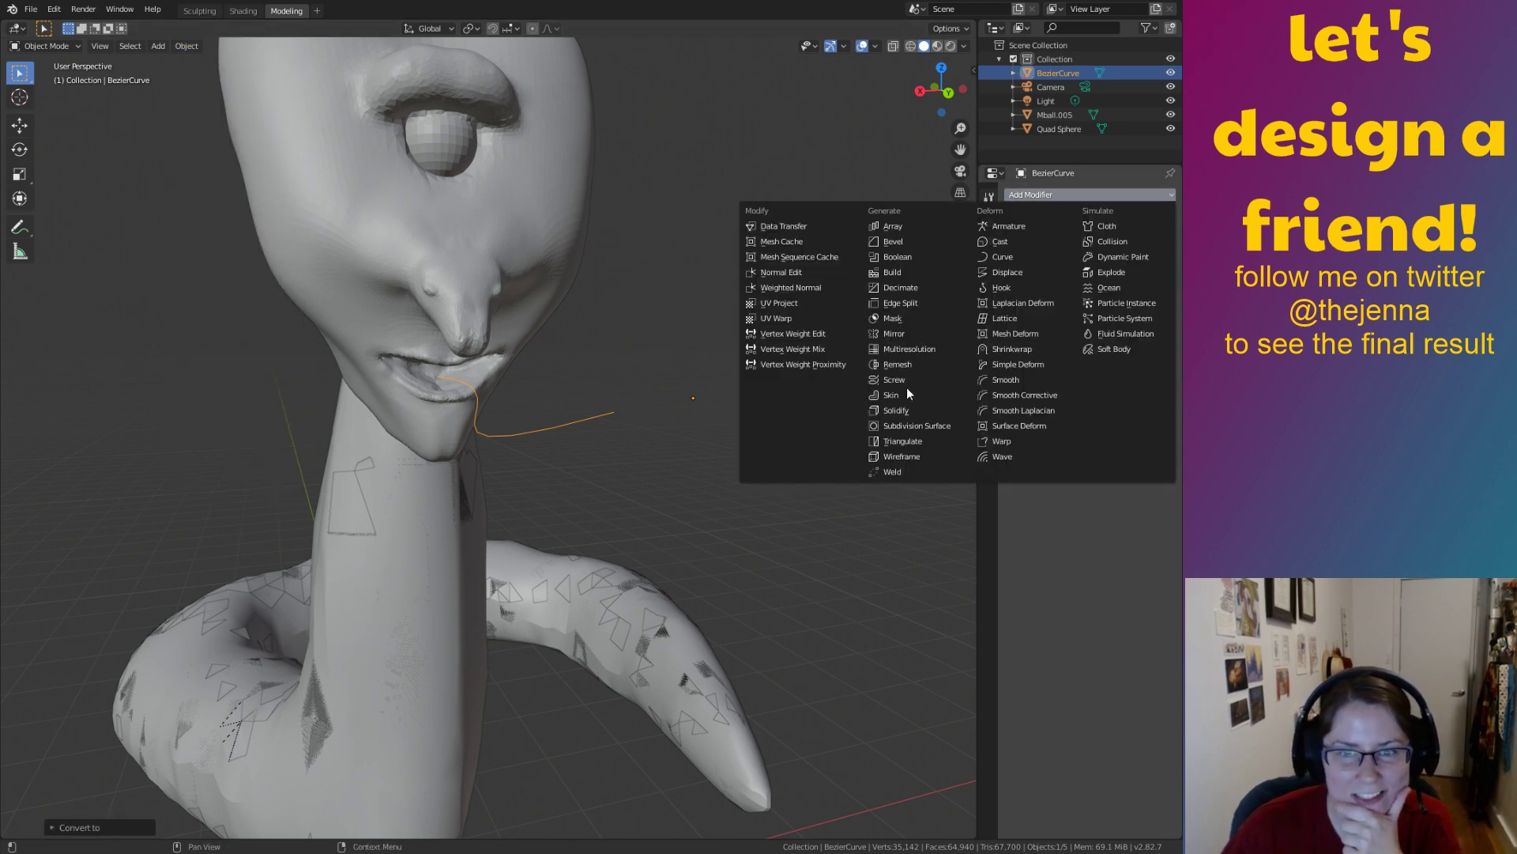
click(909, 410)
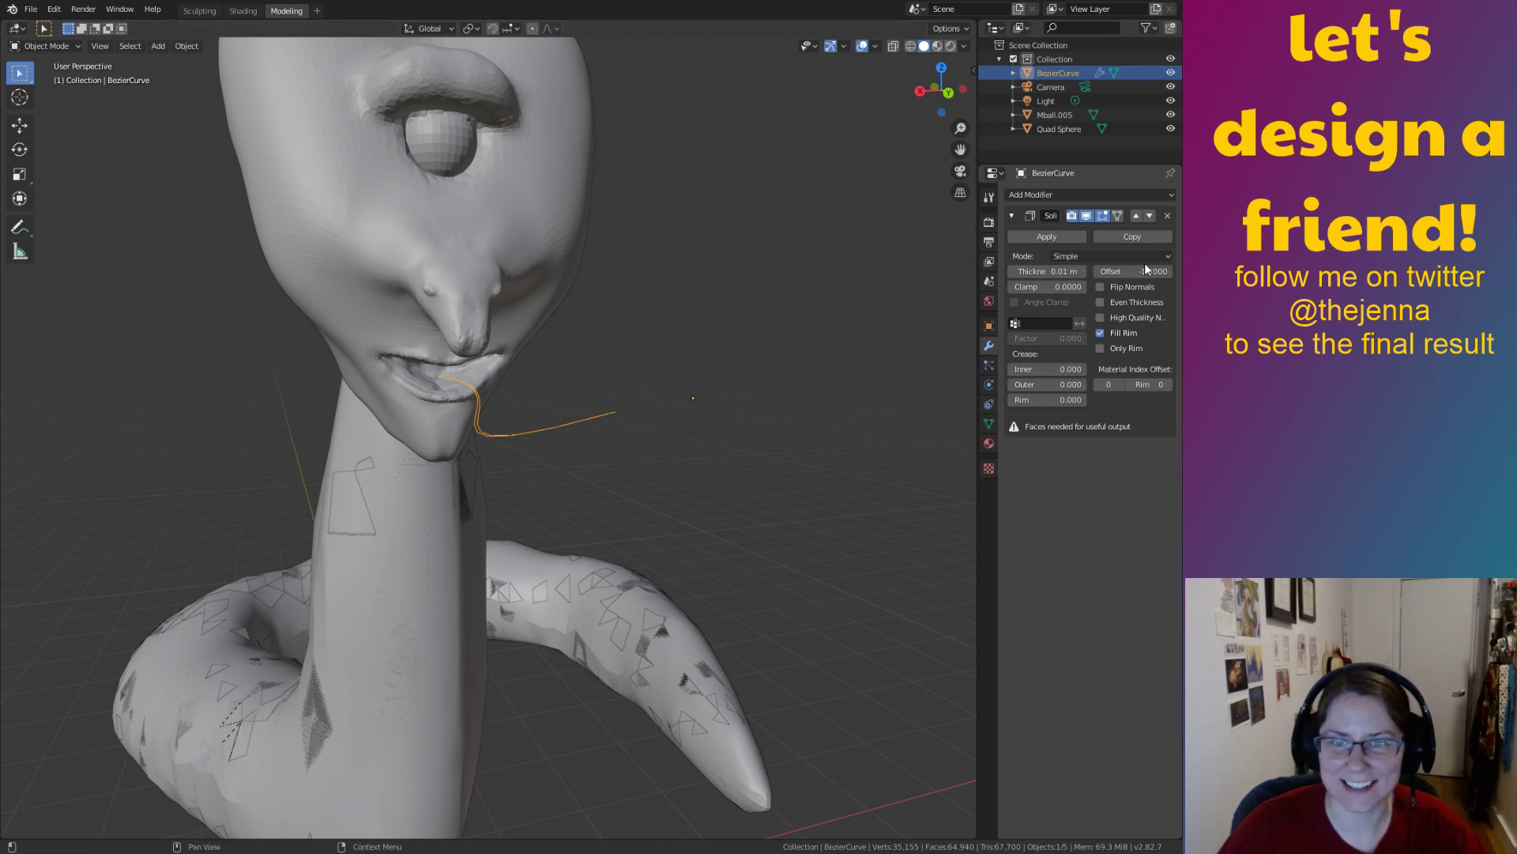
middle_drag(822, 474, 909, 392)
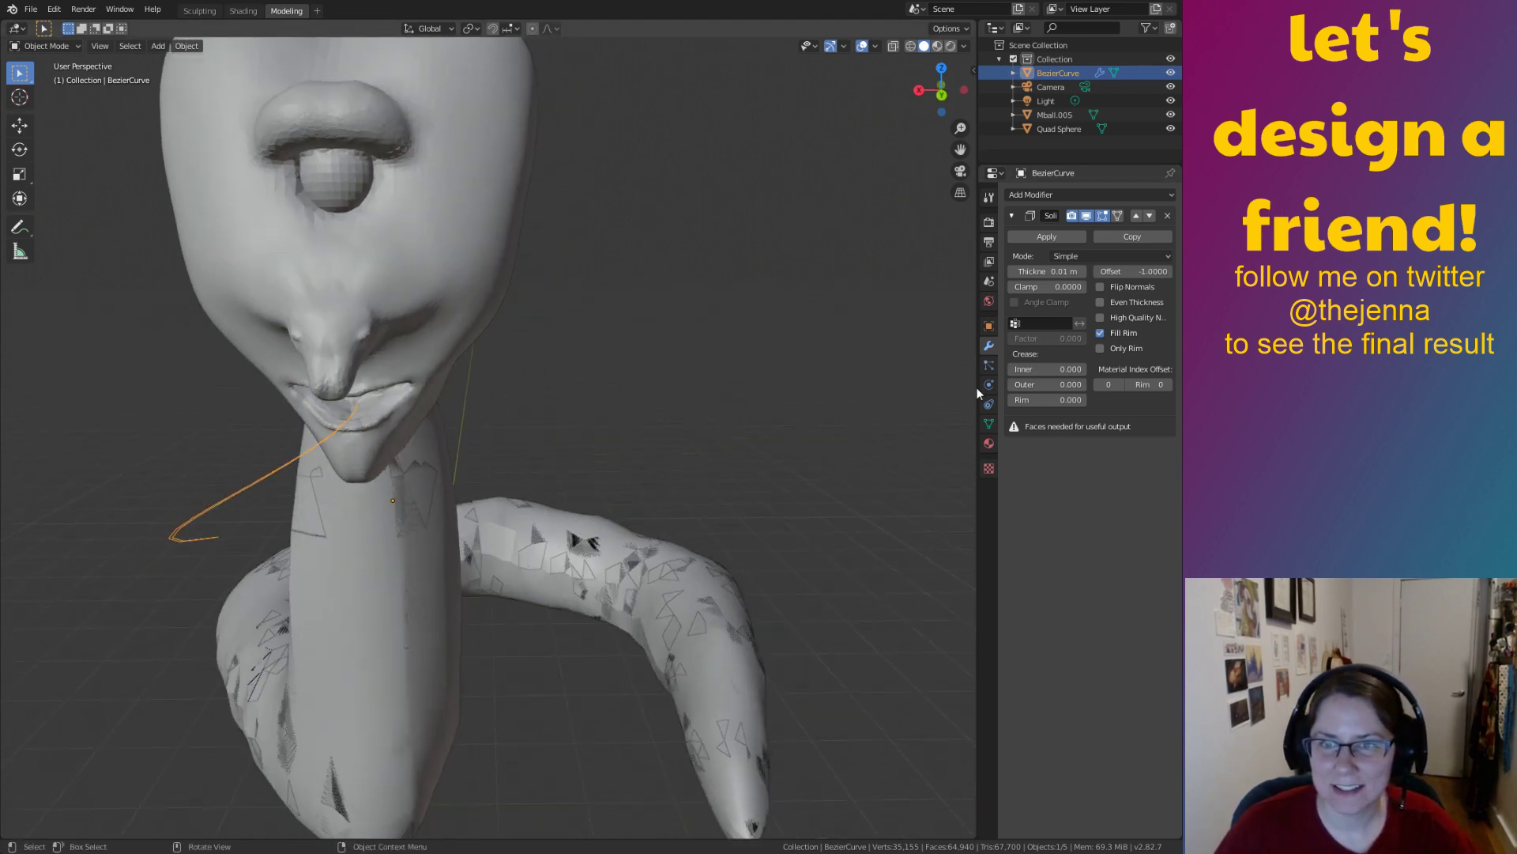
click(1100, 333)
click(1101, 332)
middle_drag(822, 490, 876, 425)
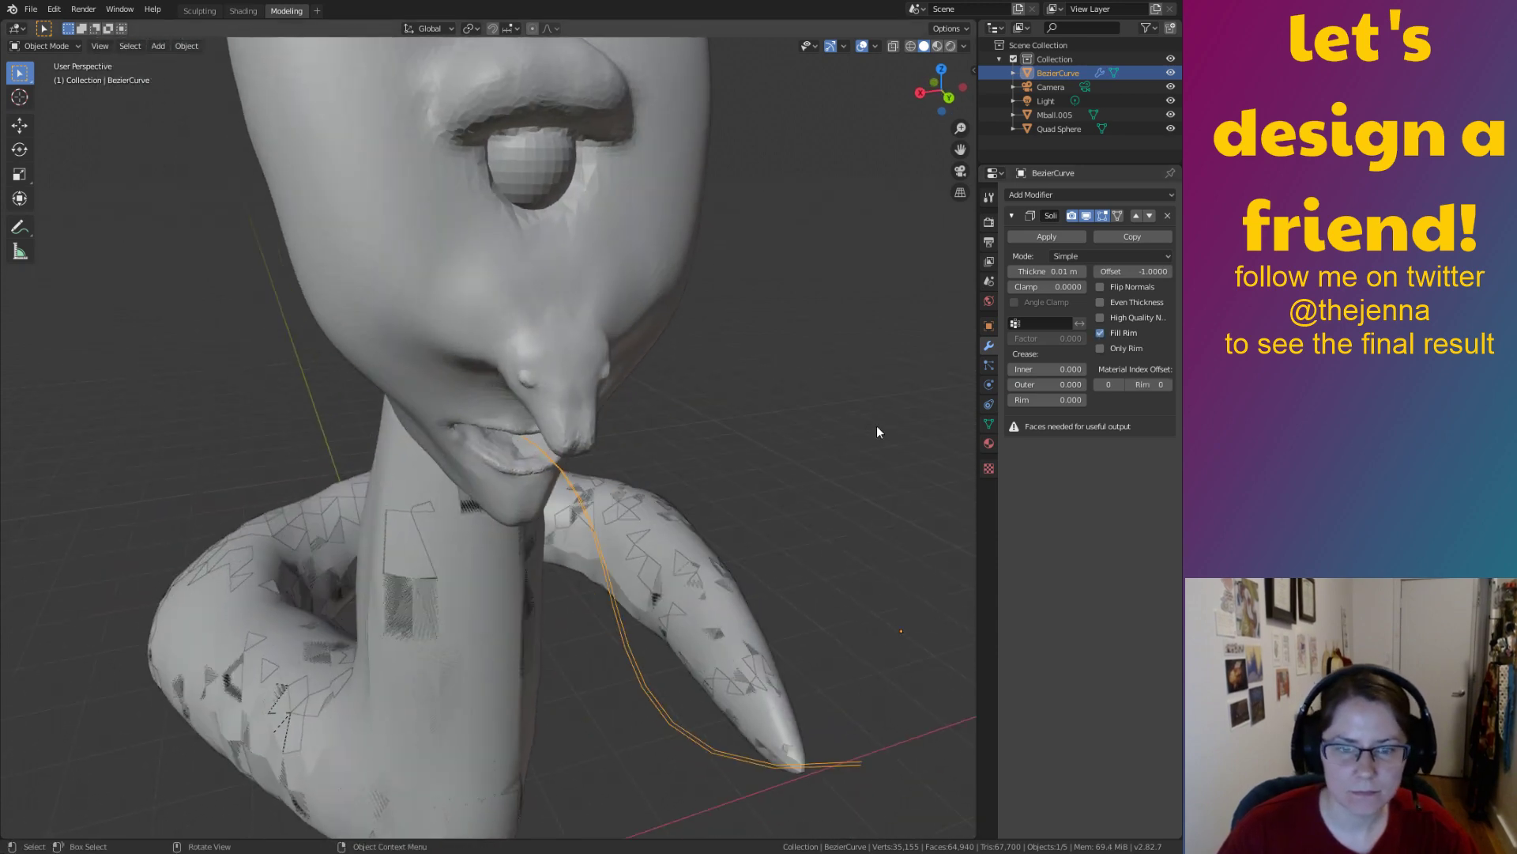
click(1101, 303)
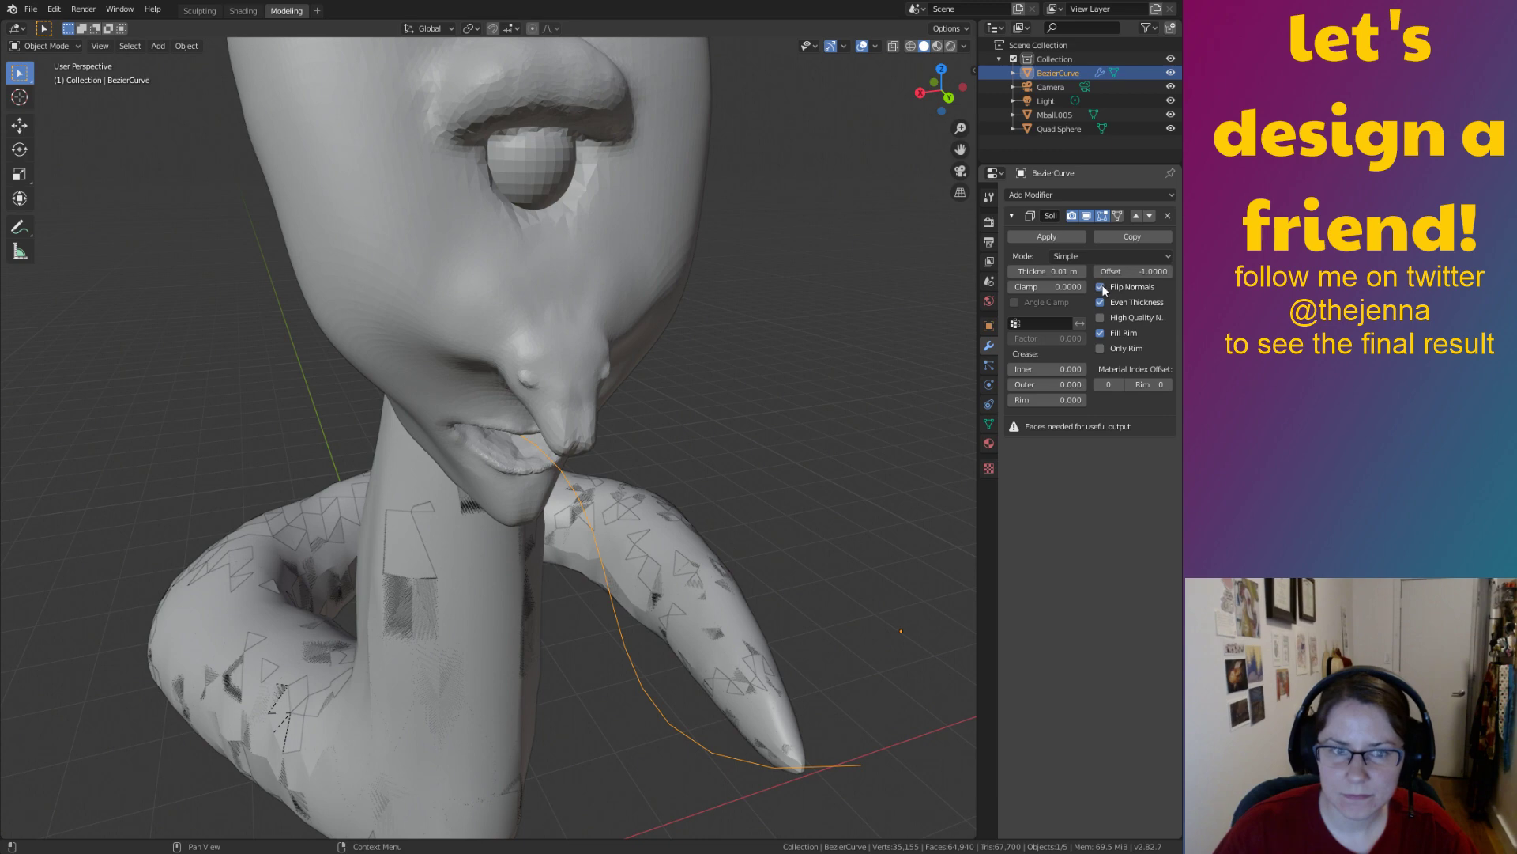
click(1104, 290)
drag(1037, 275, 1122, 269)
drag(1055, 364, 1071, 370)
drag(1051, 384, 1214, 384)
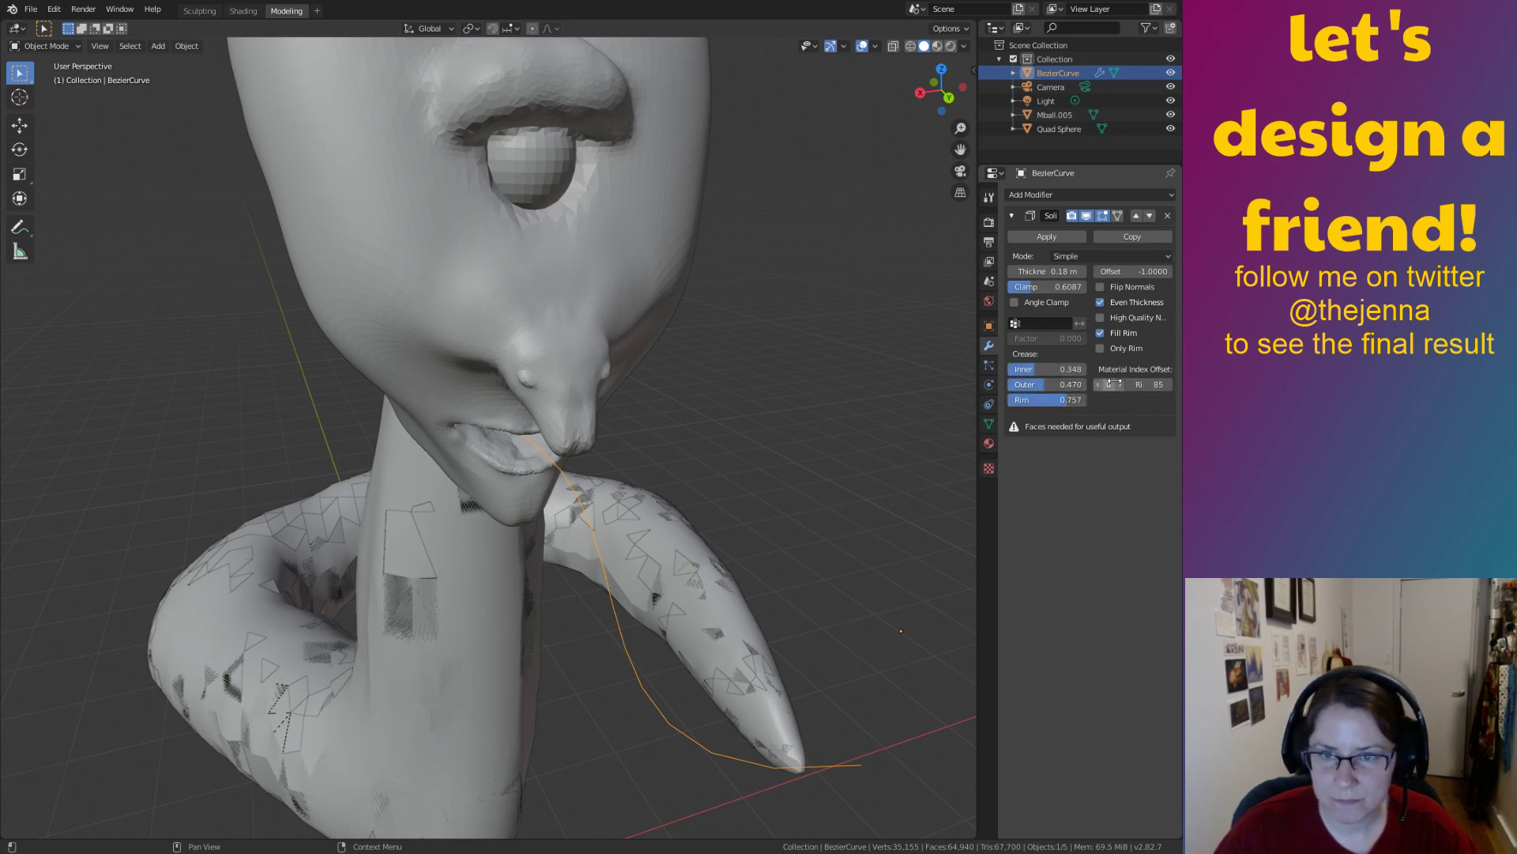
click(1168, 215)
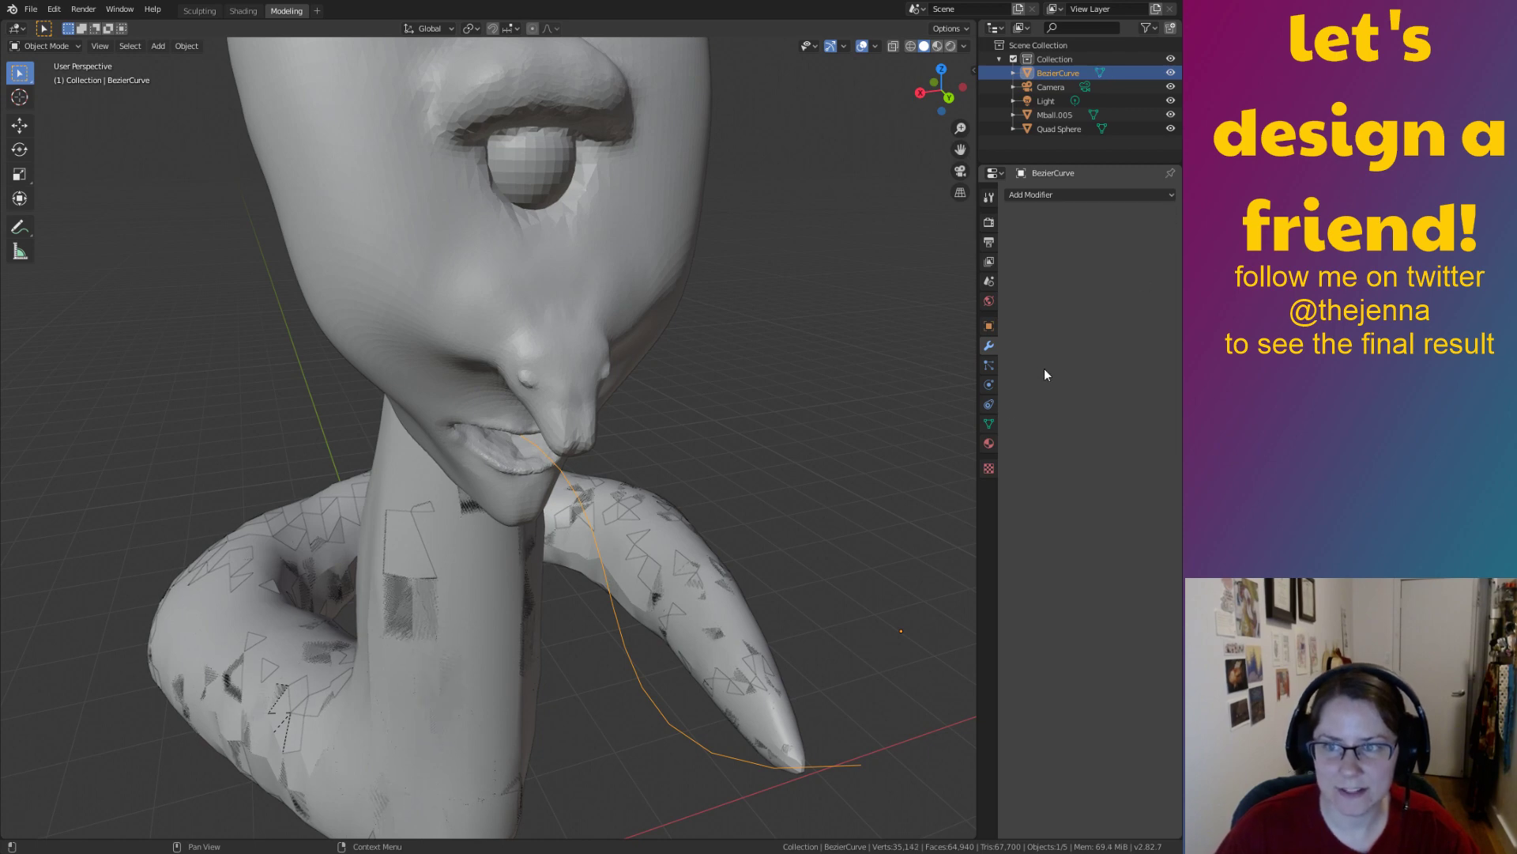
Select only the converted tongue line, leaving the snake's body deselected
scroll(762, 329, down, 4)
middle_drag(762, 329, 738, 470)
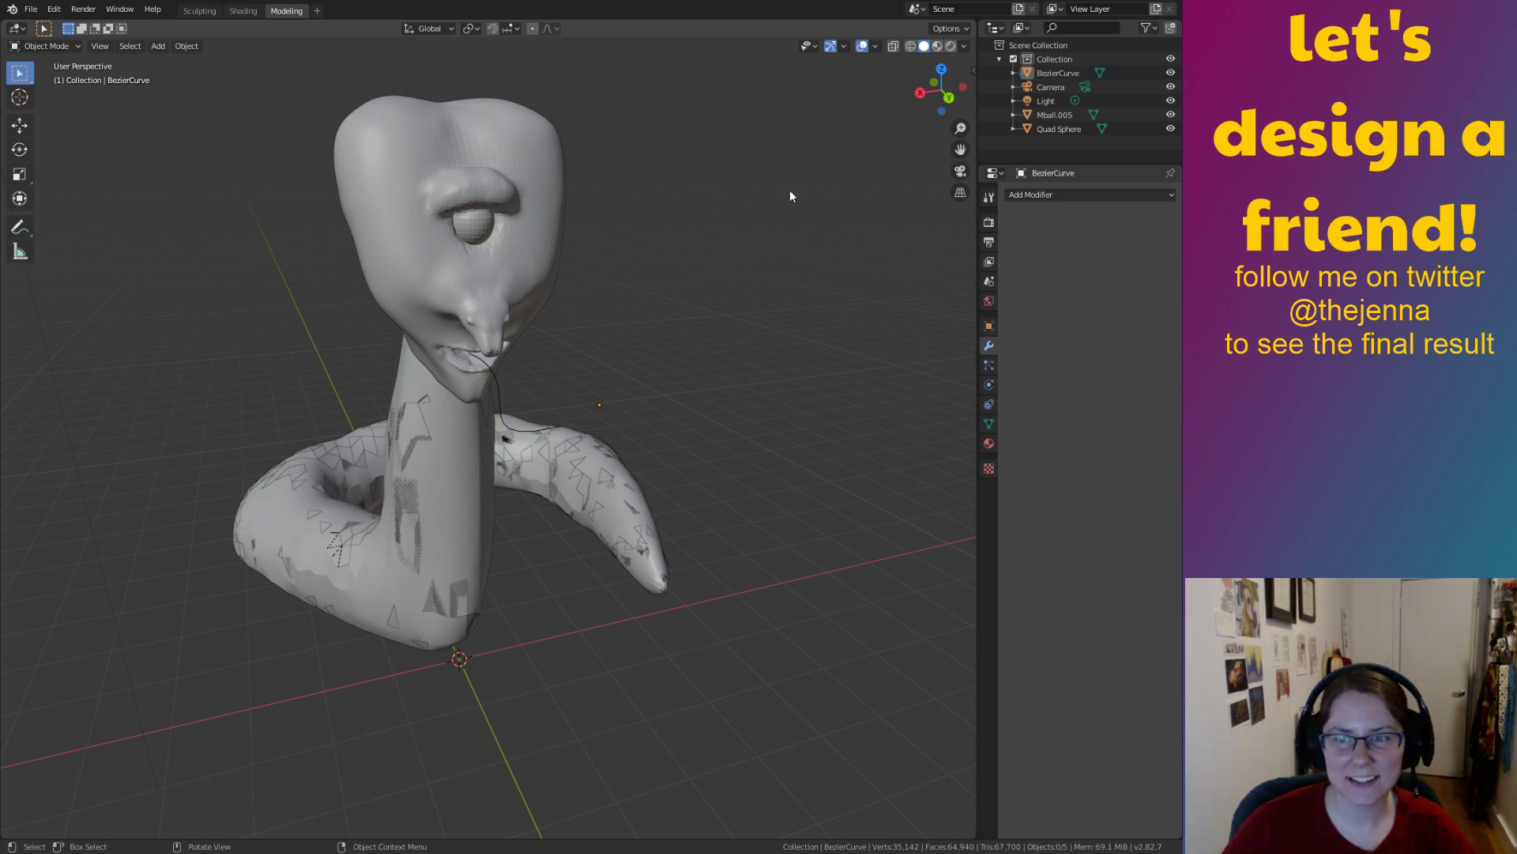
click(512, 425)
click(512, 422)
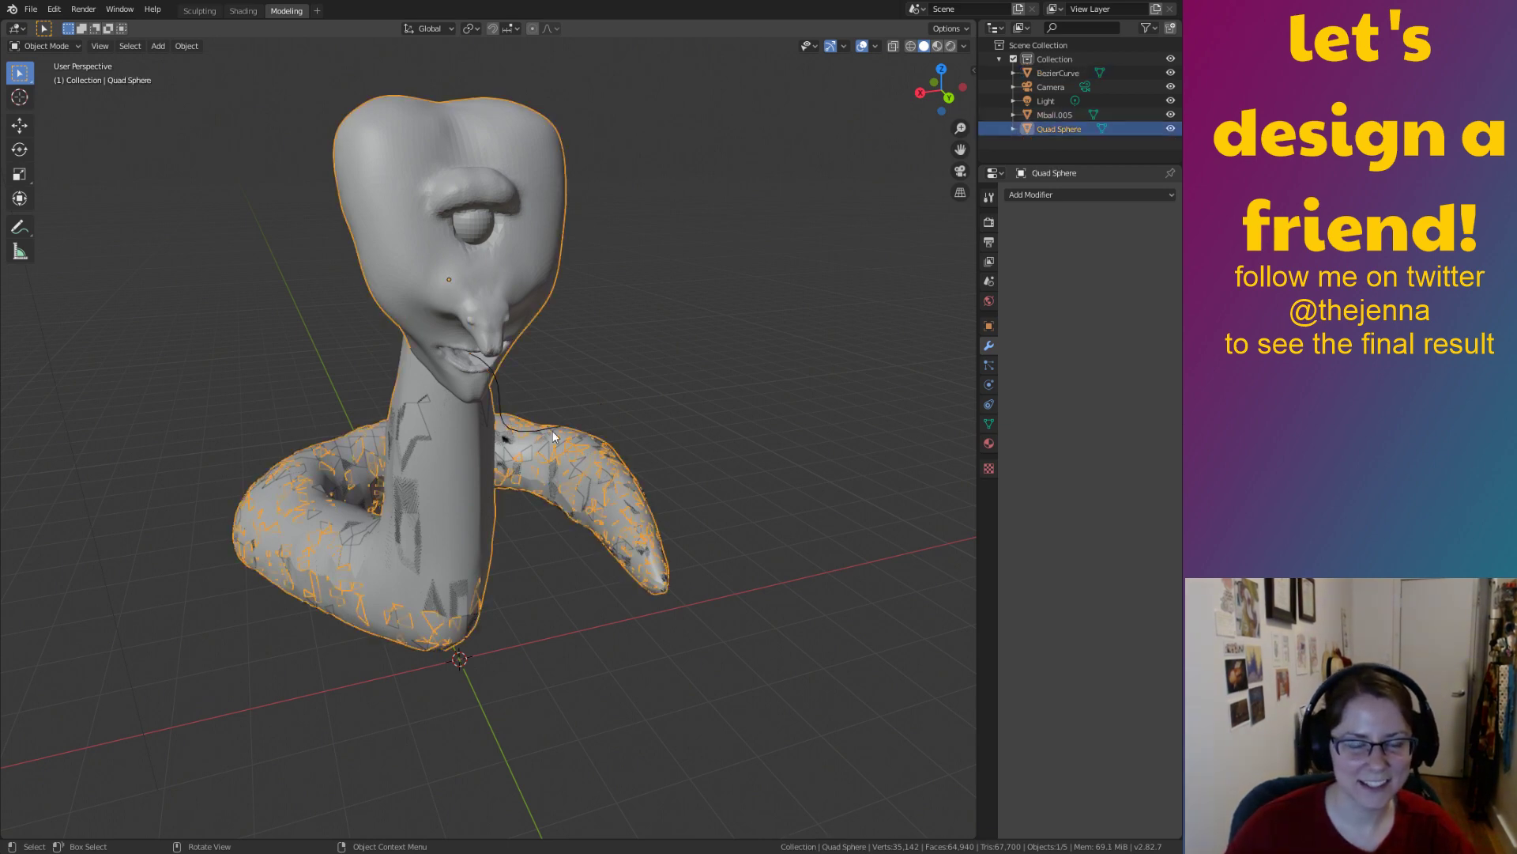
key(alt+a)
middle_drag(554, 479, 542, 538)
click(535, 571)
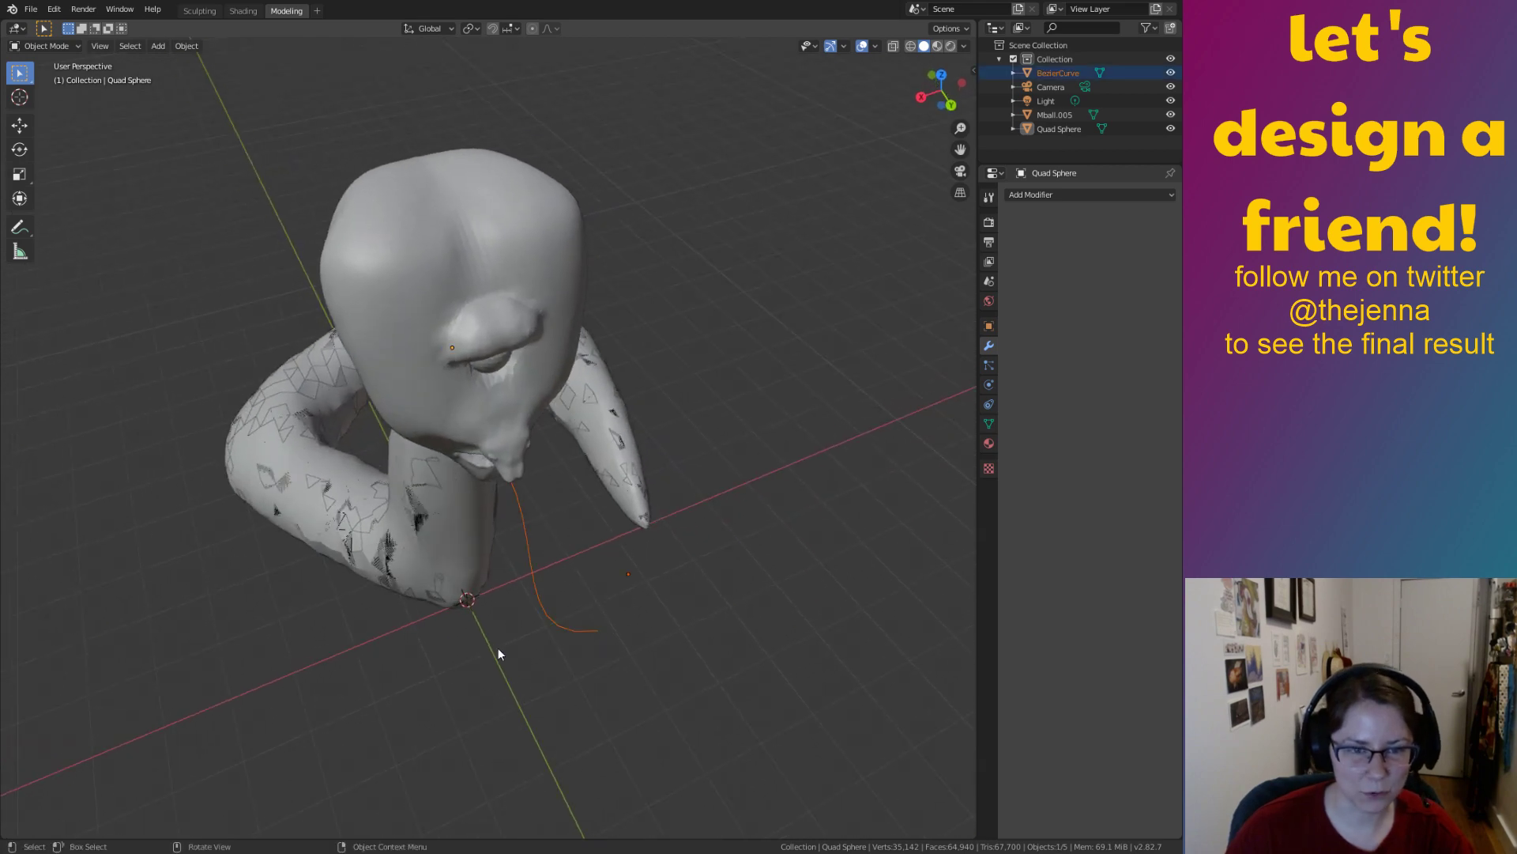
middle_drag(700, 631, 682, 479)
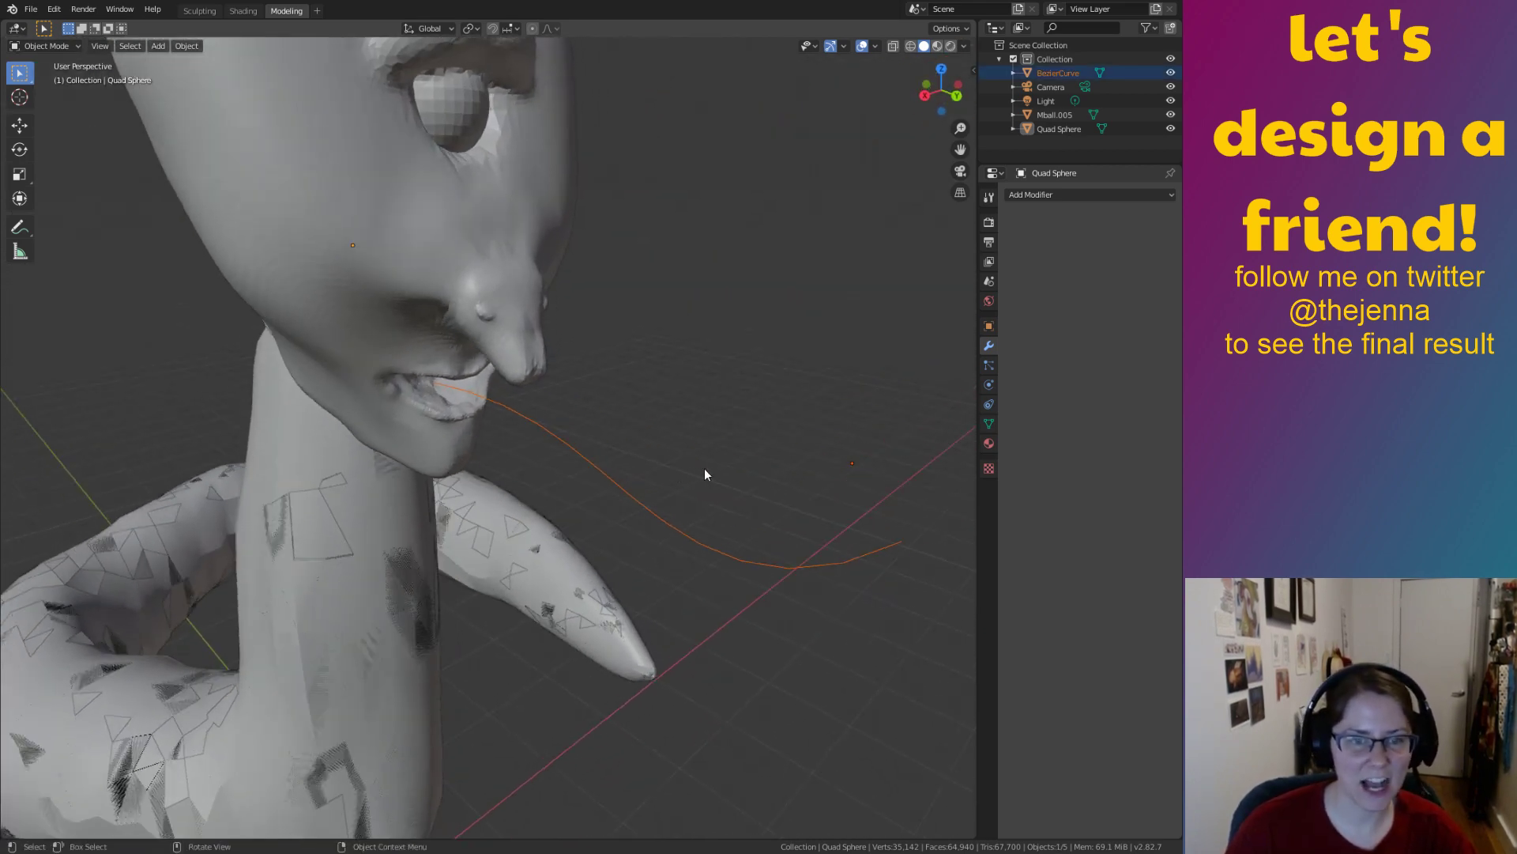
middle_drag(779, 514, 807, 490)
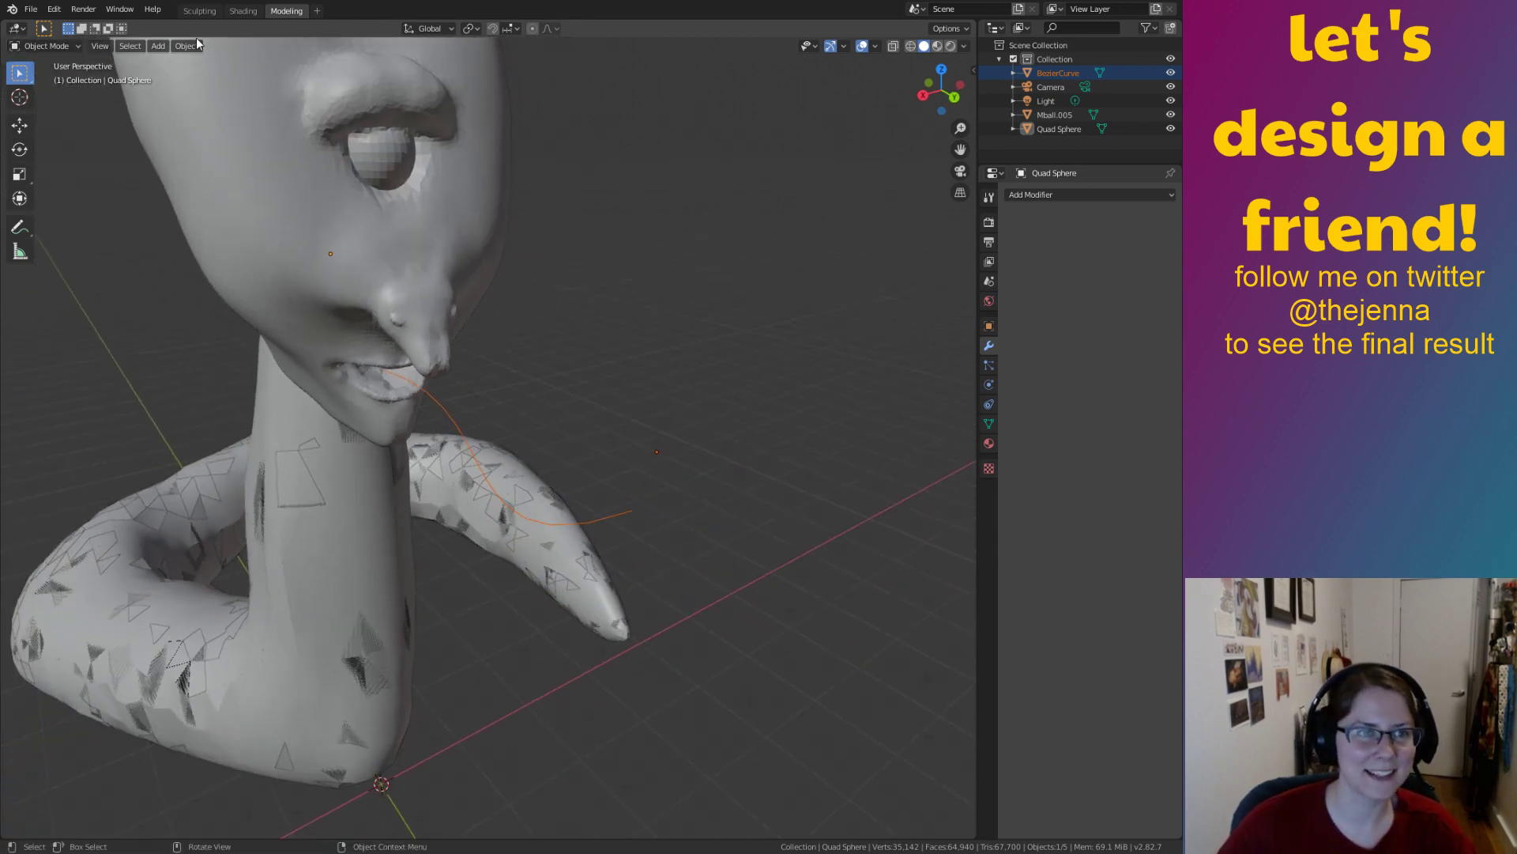
click(177, 46)
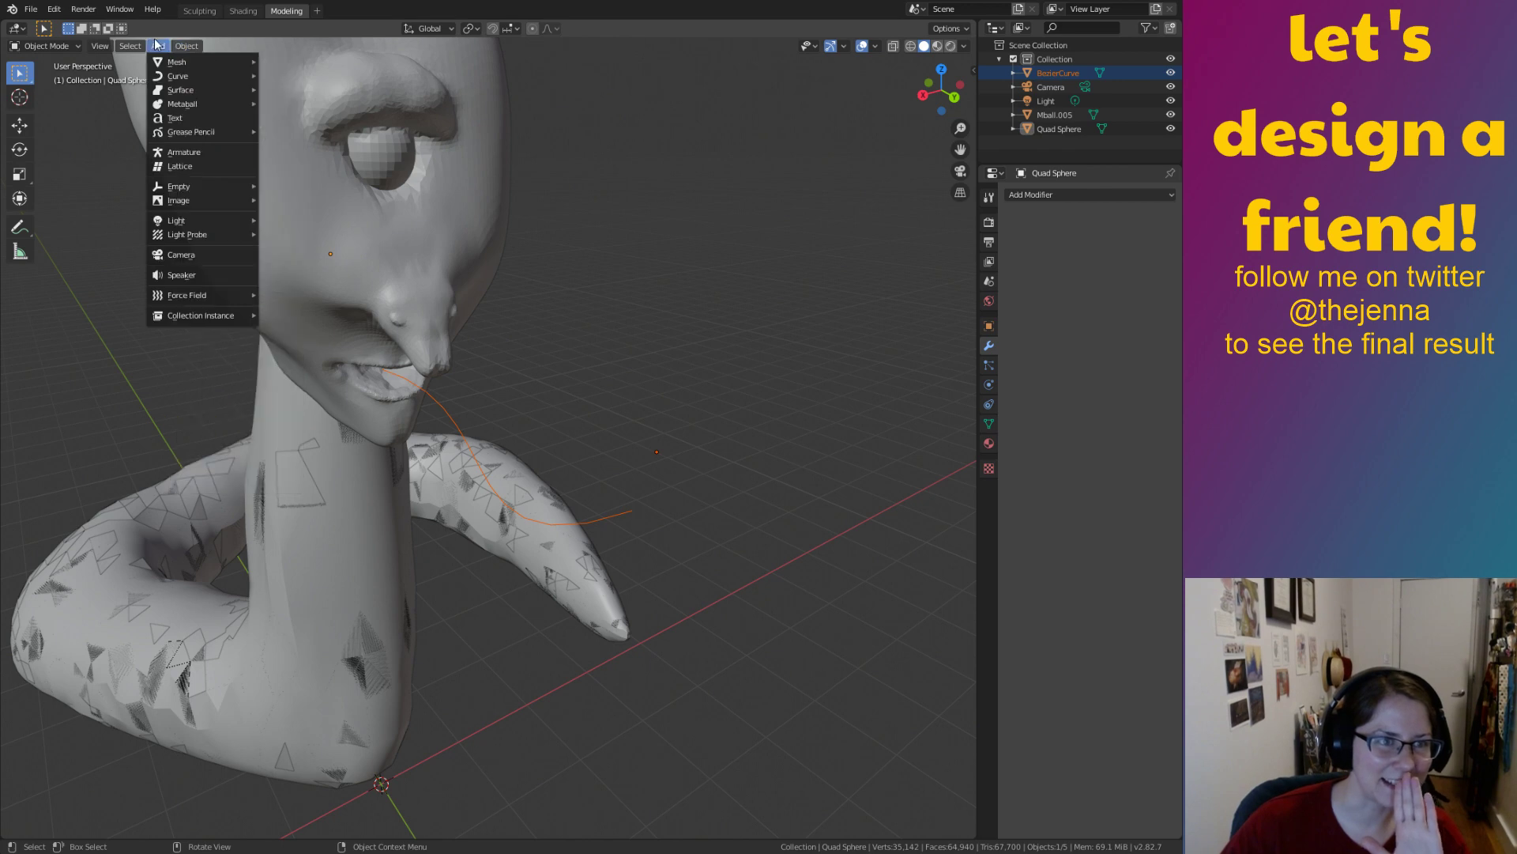
click(190, 46)
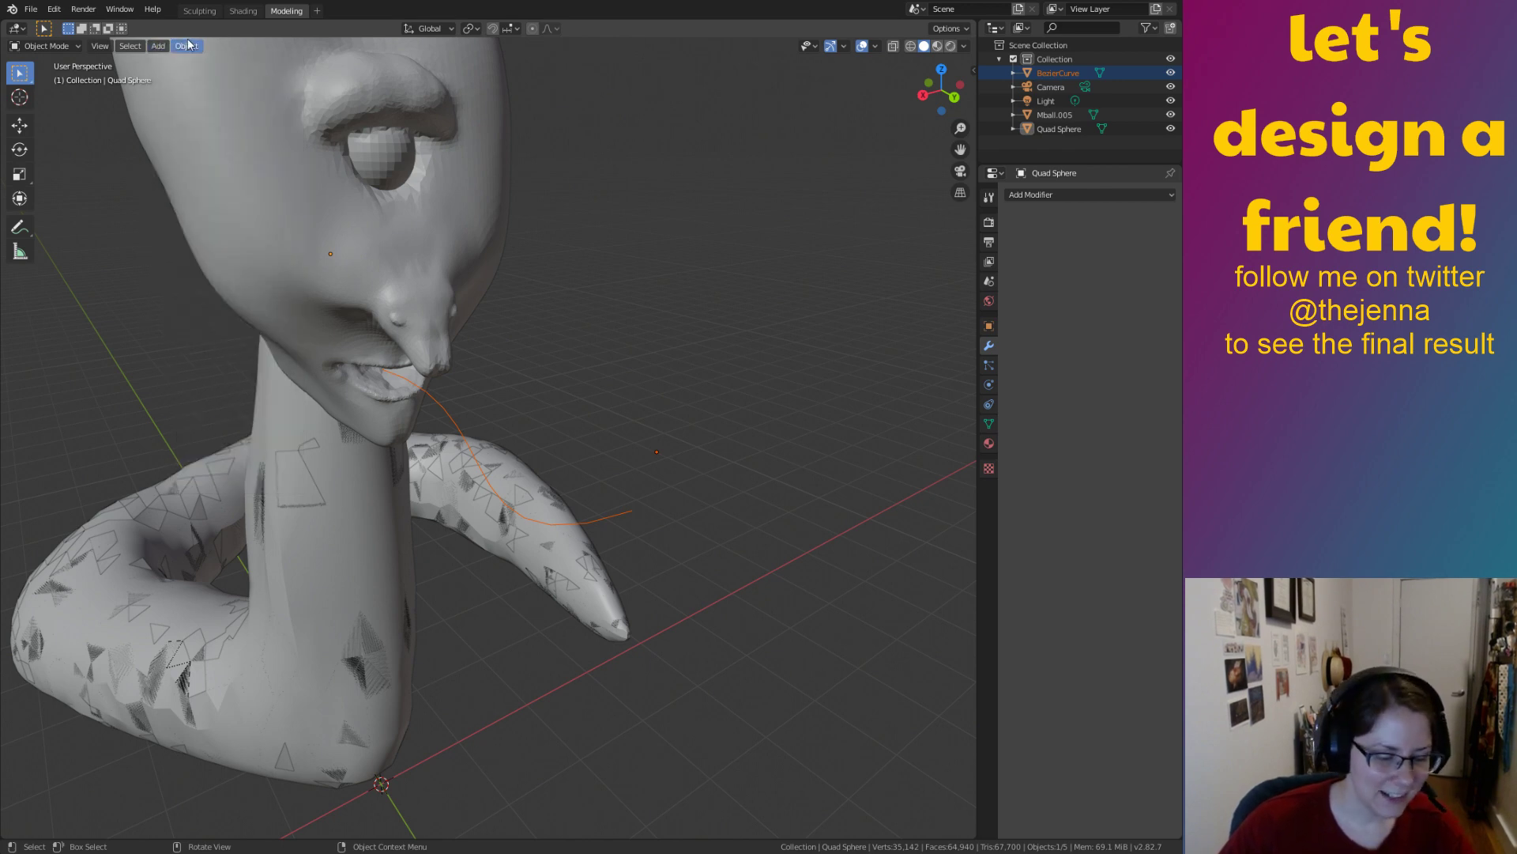
Select only the Bezier curve in front of the mouth and check its vertices in Edit Mode
key(Tab)
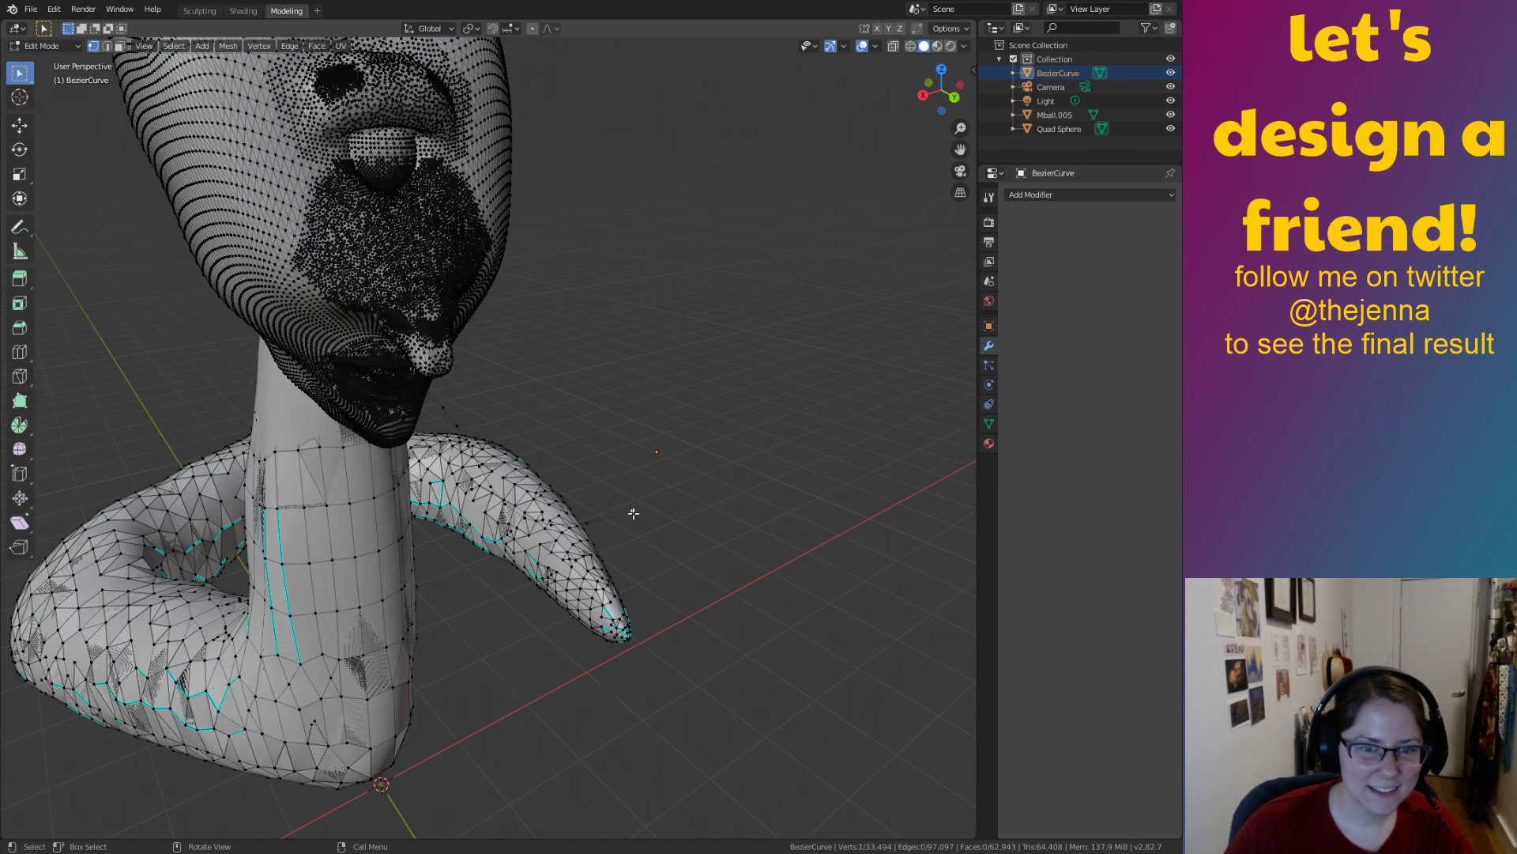
key(Tab)
click(647, 513)
key(a)
click(636, 510)
key(Tab)
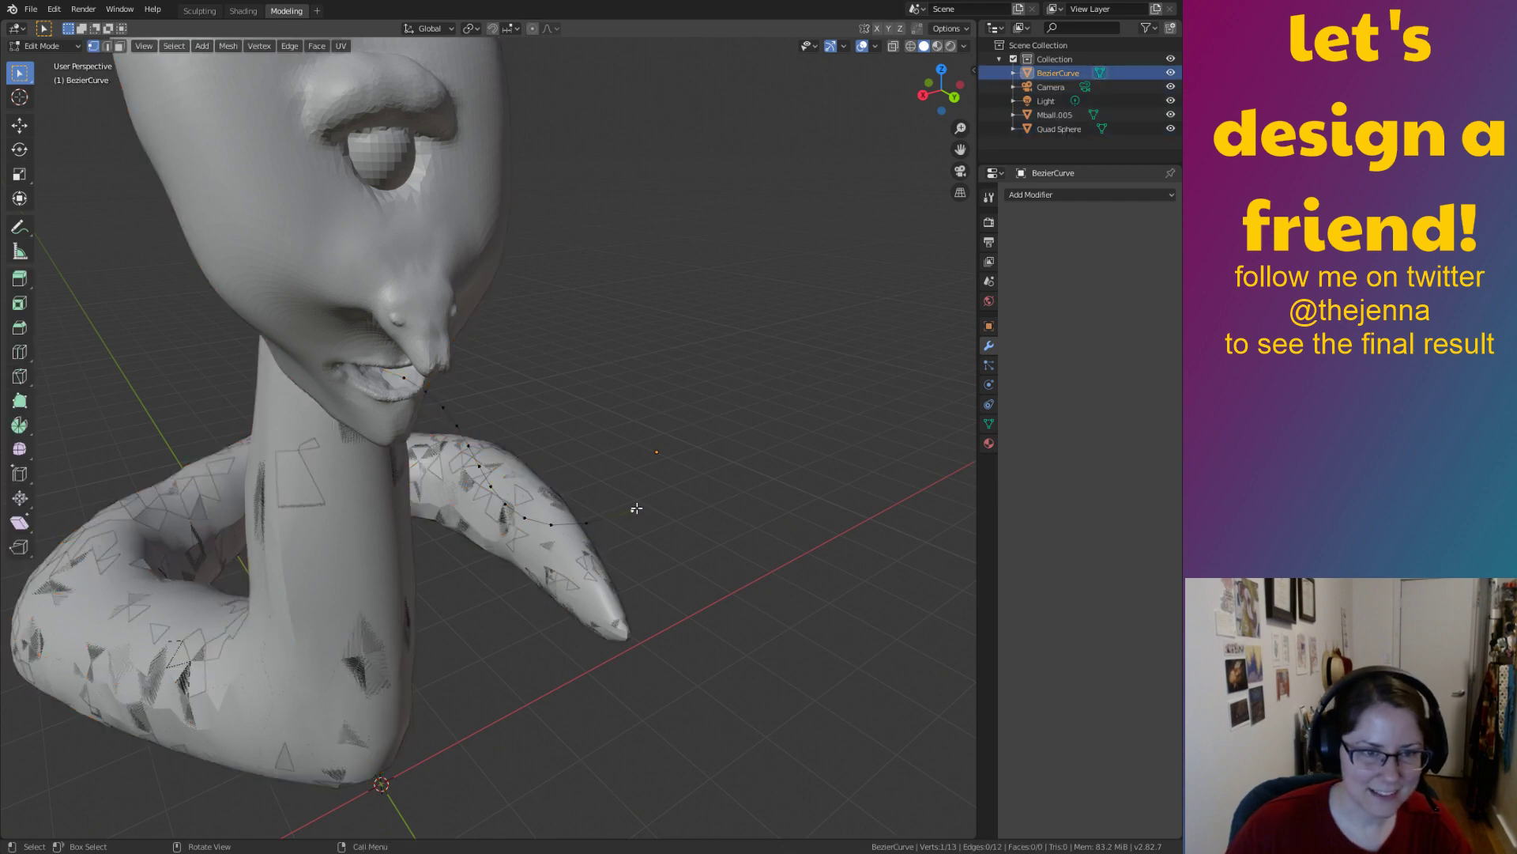
click(631, 510)
key(Tab)
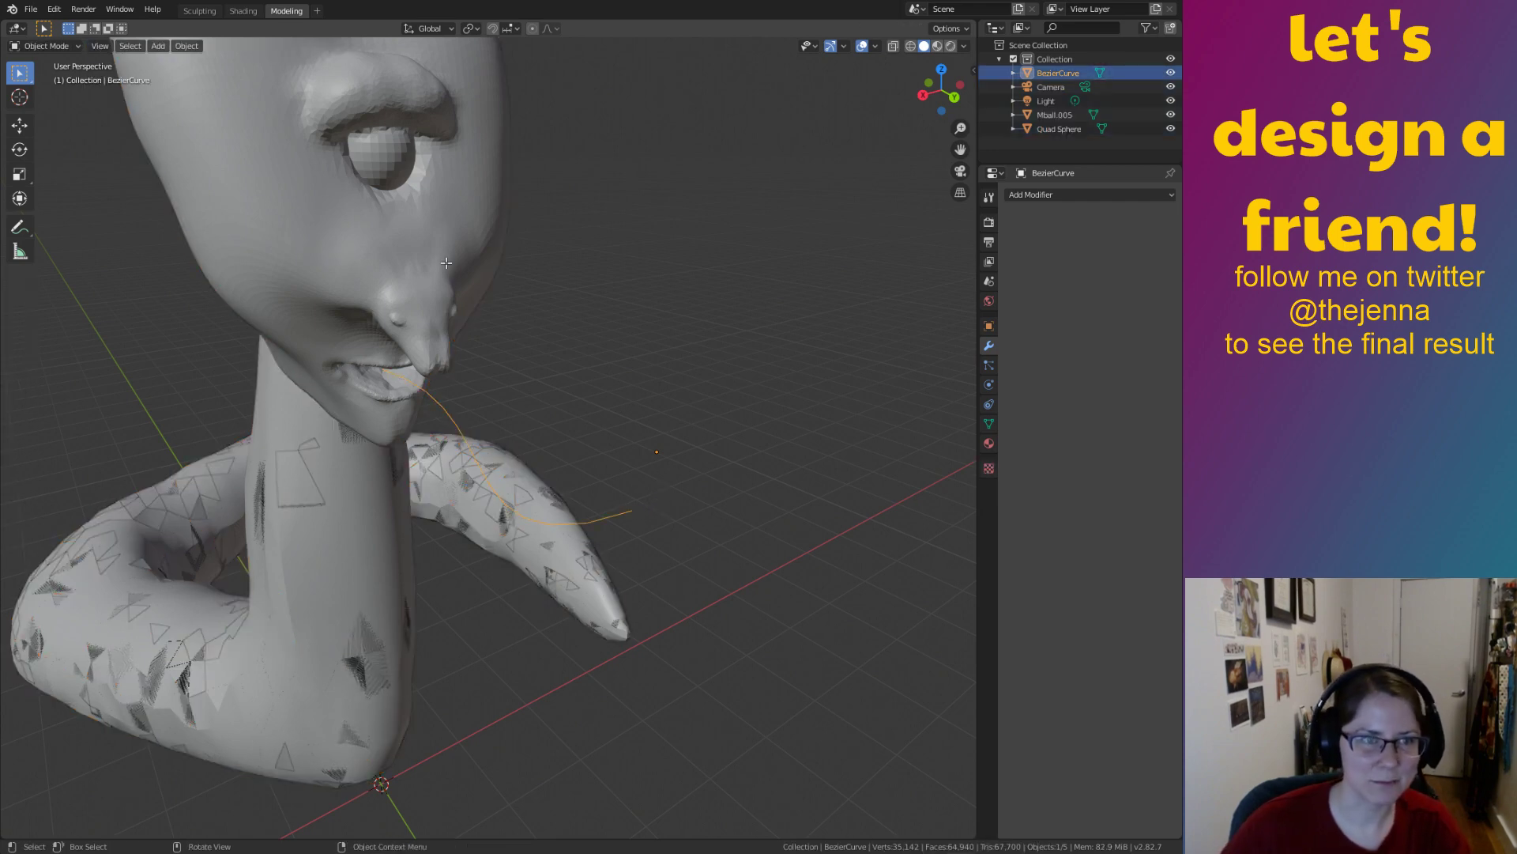
Convert the selected Bezier curve object to a mesh
click(182, 45)
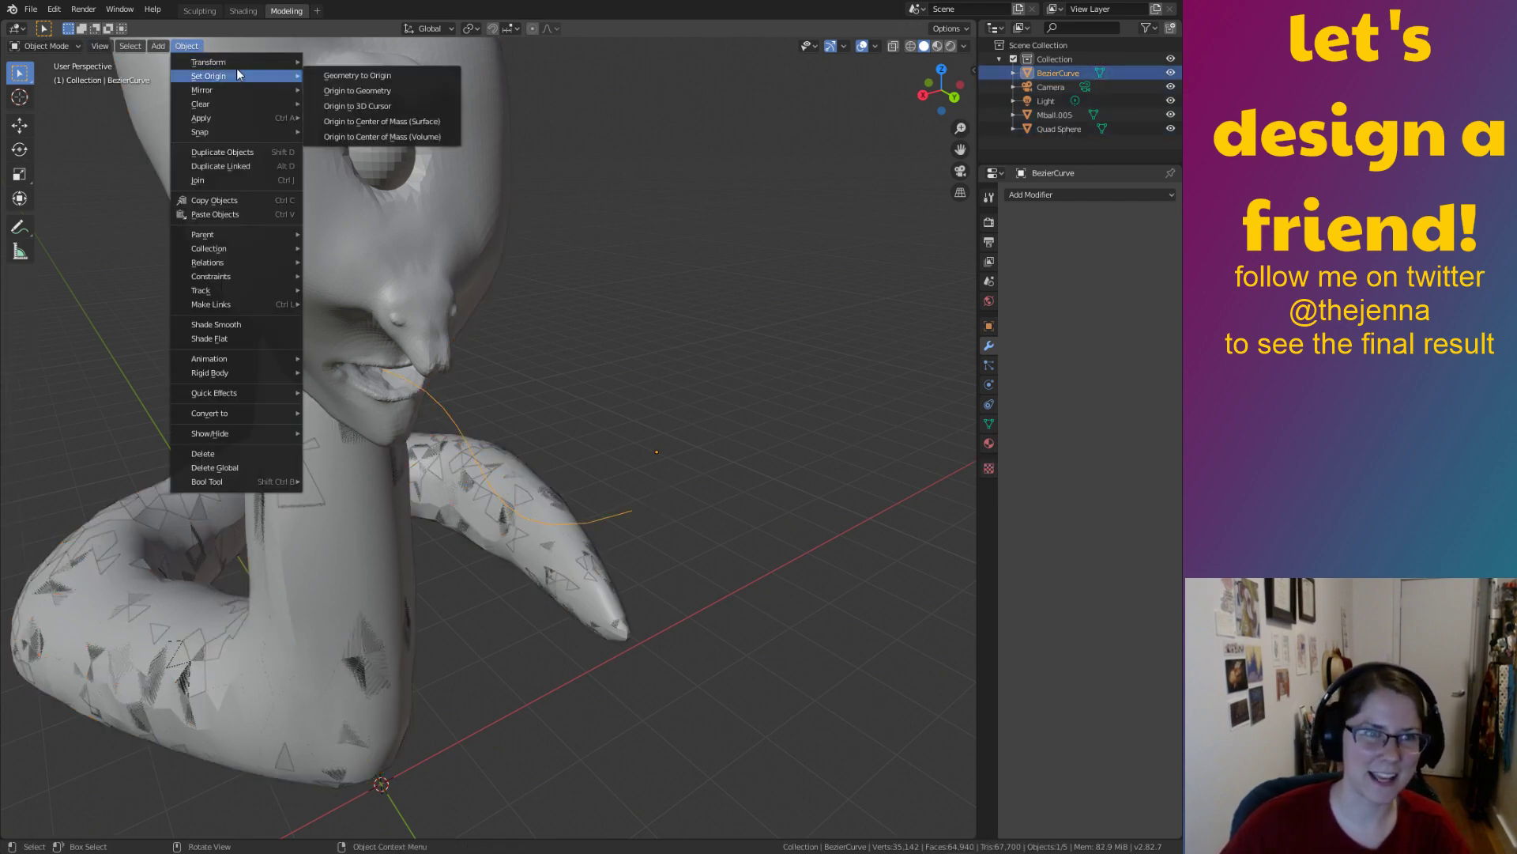
mouse_move(244, 67)
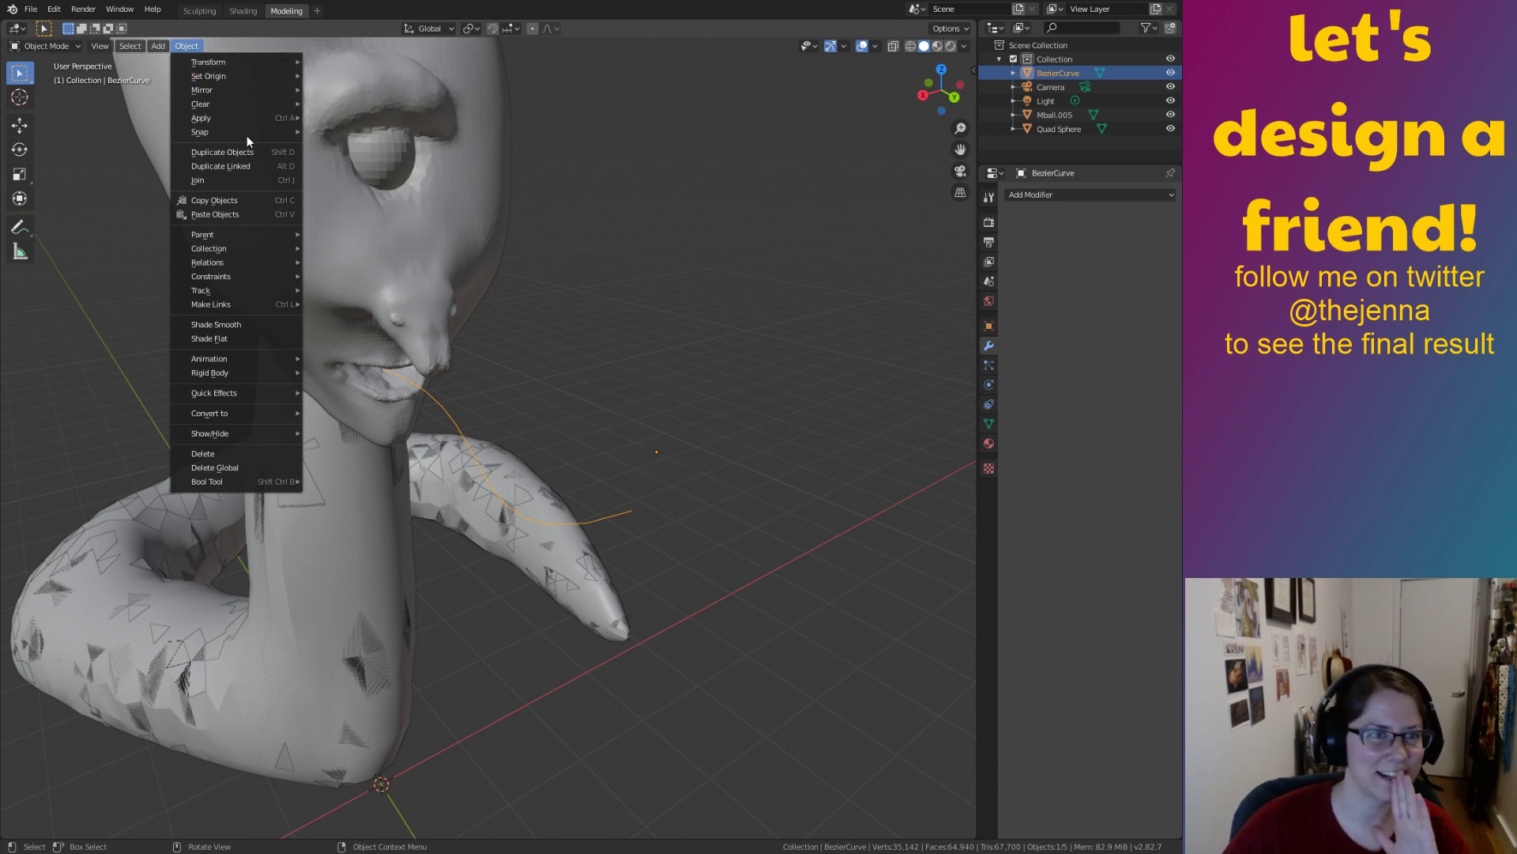
mouse_move(255, 234)
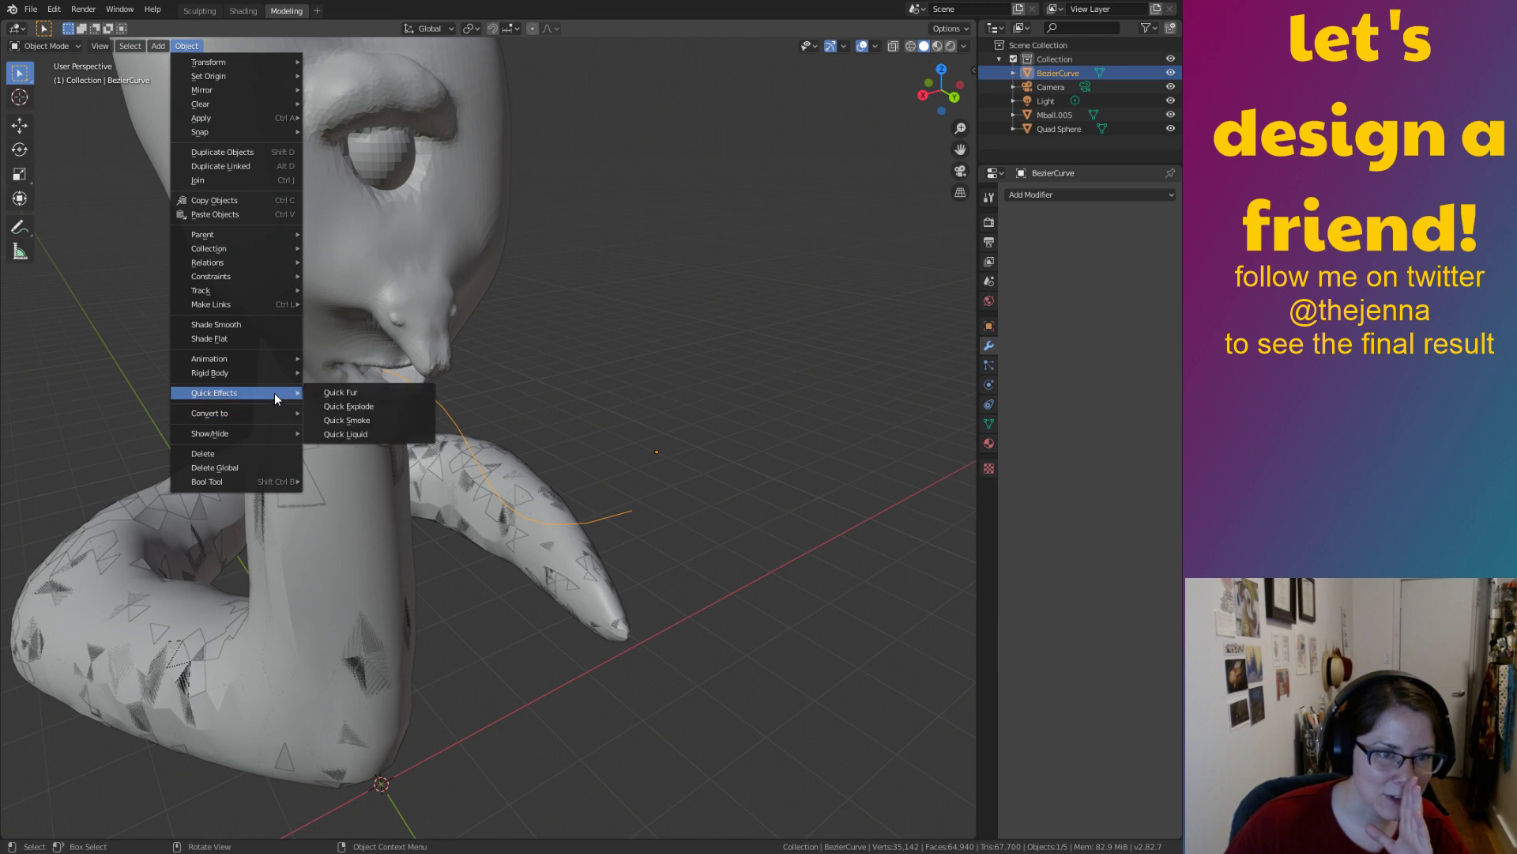
mouse_move(263, 434)
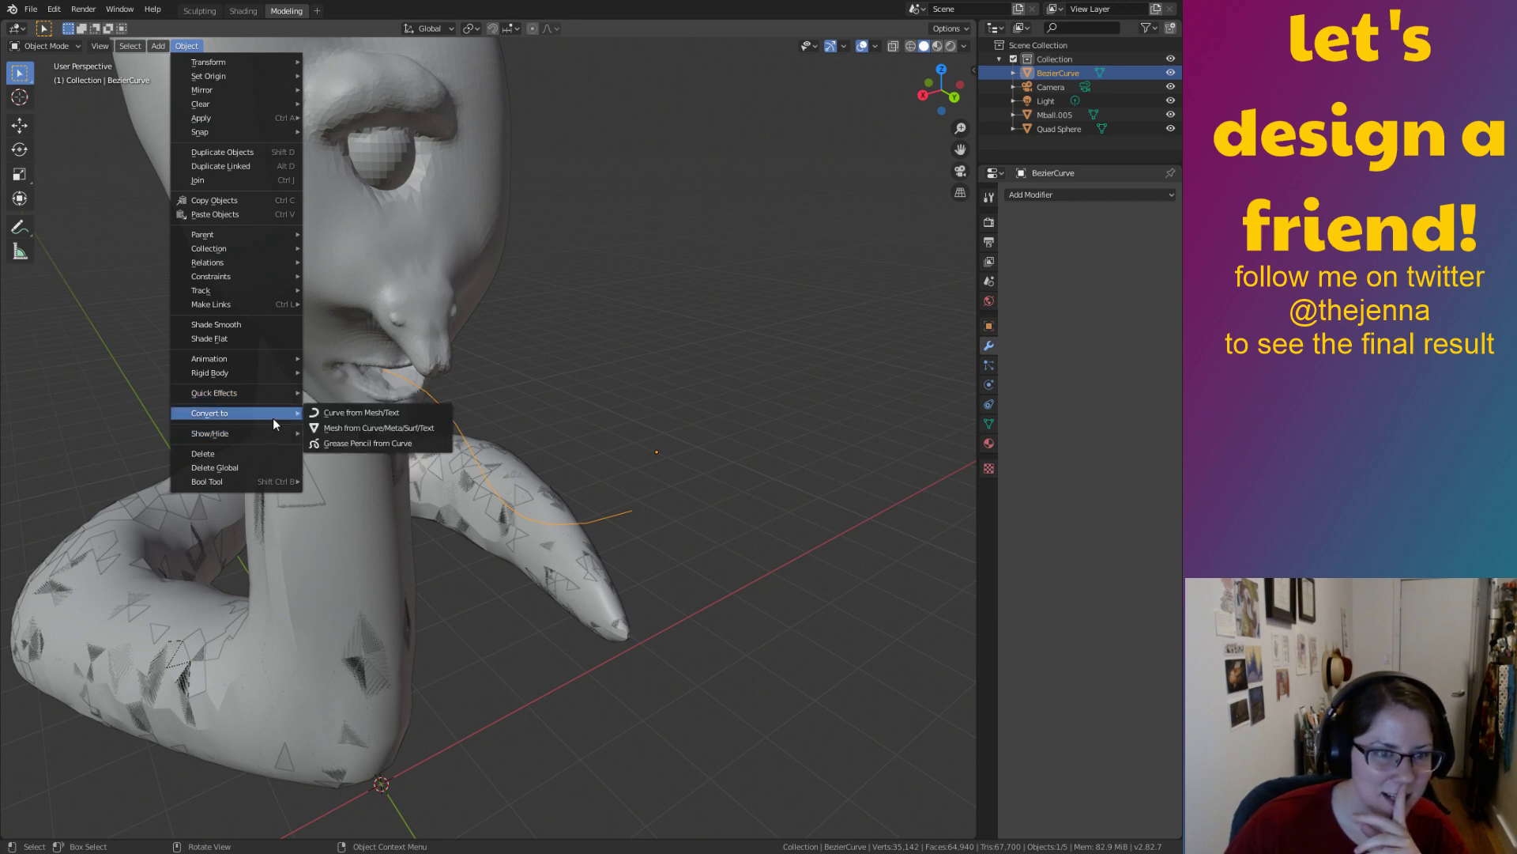
click(330, 428)
Try a Solidify modifier in Complex mode on the curve, with 0.1 m thickness and 0.713 clamp, and remove it
click(1048, 193)
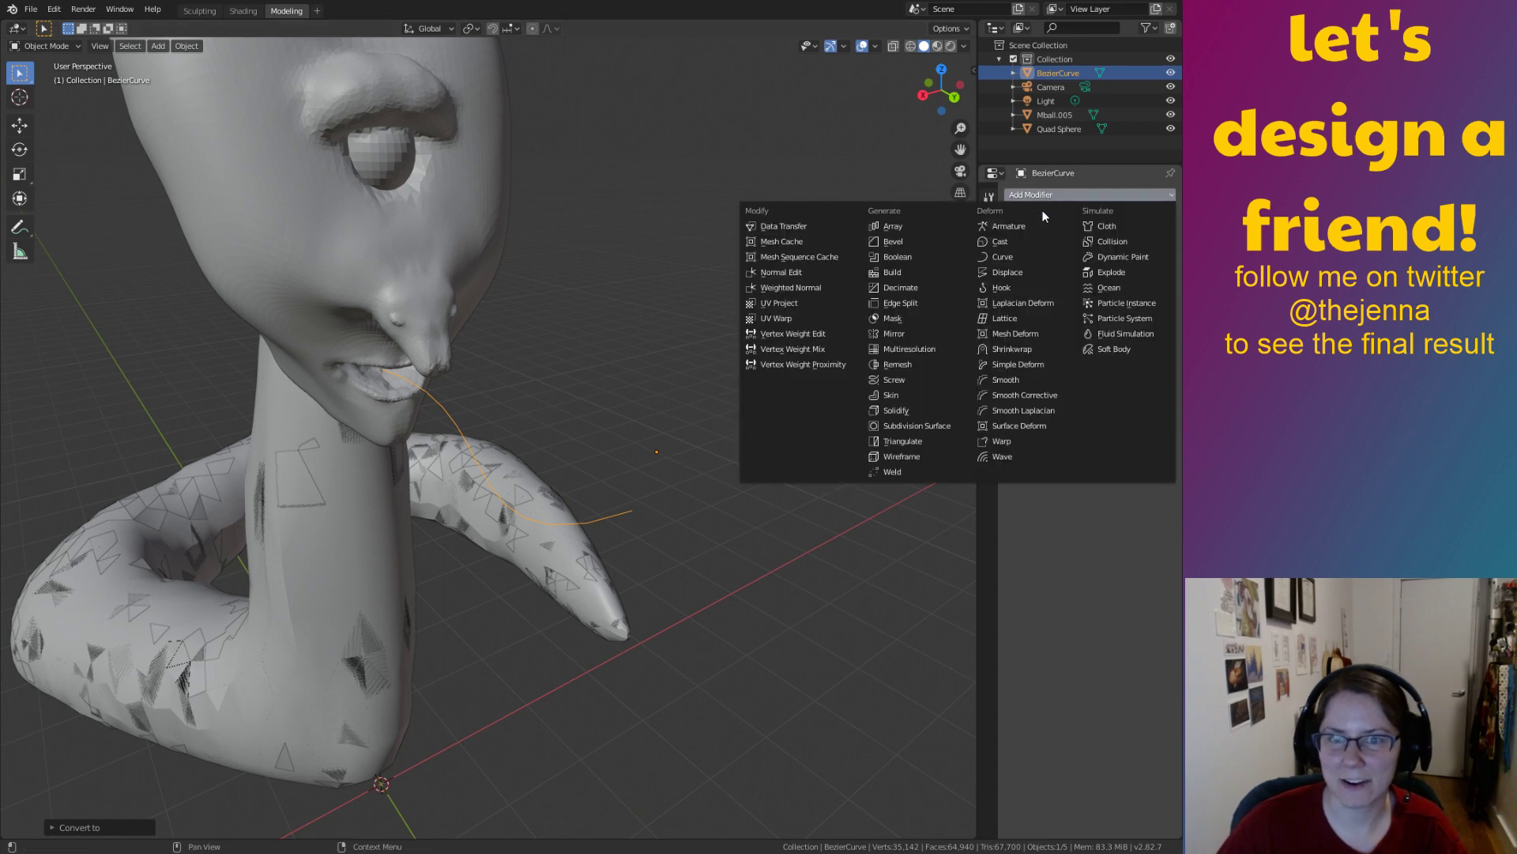
click(941, 410)
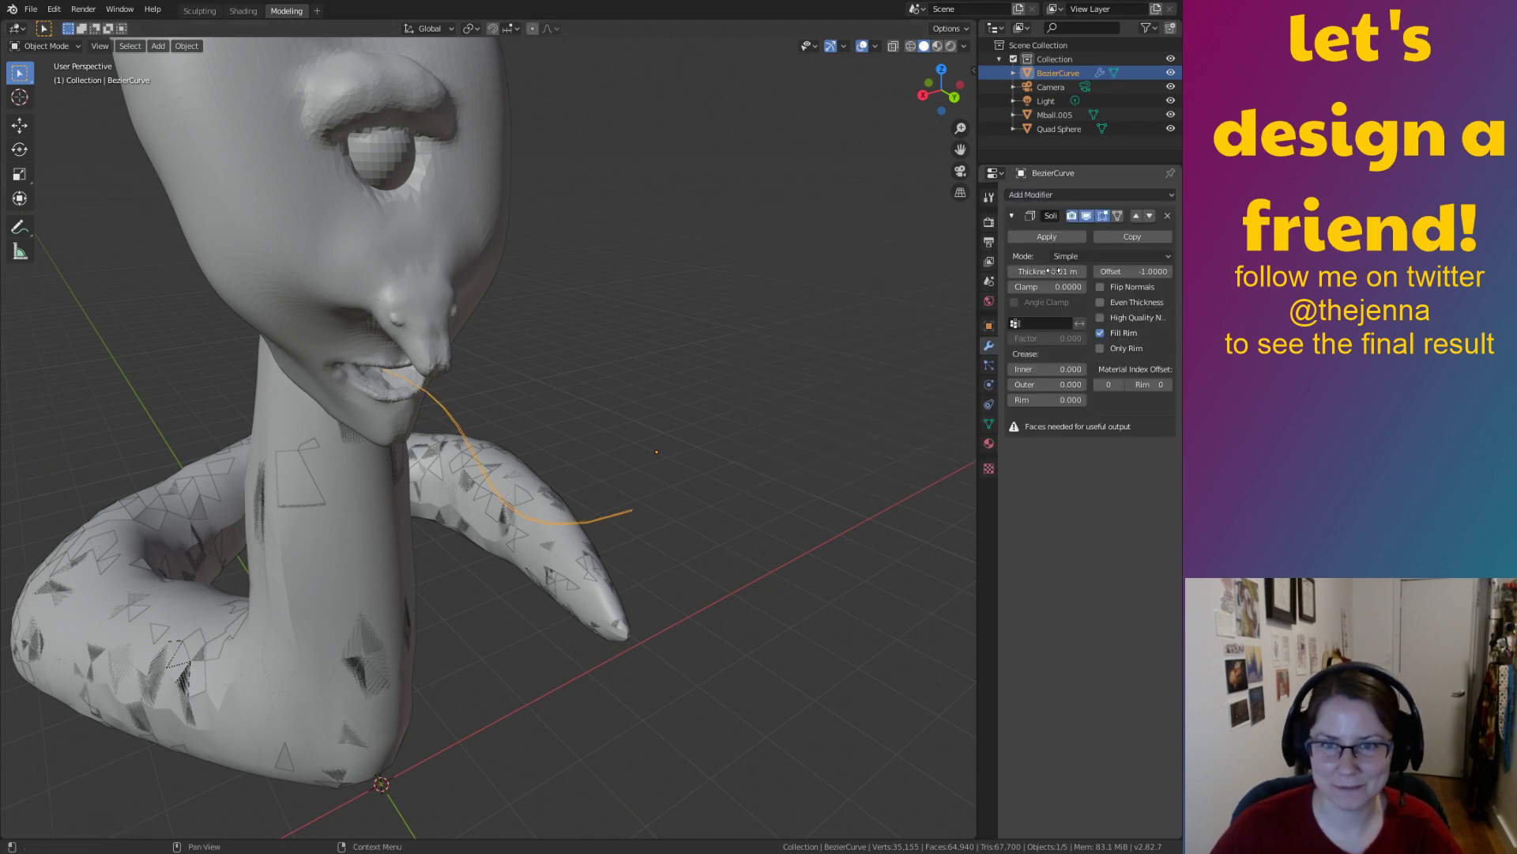
click(1114, 256)
click(1104, 287)
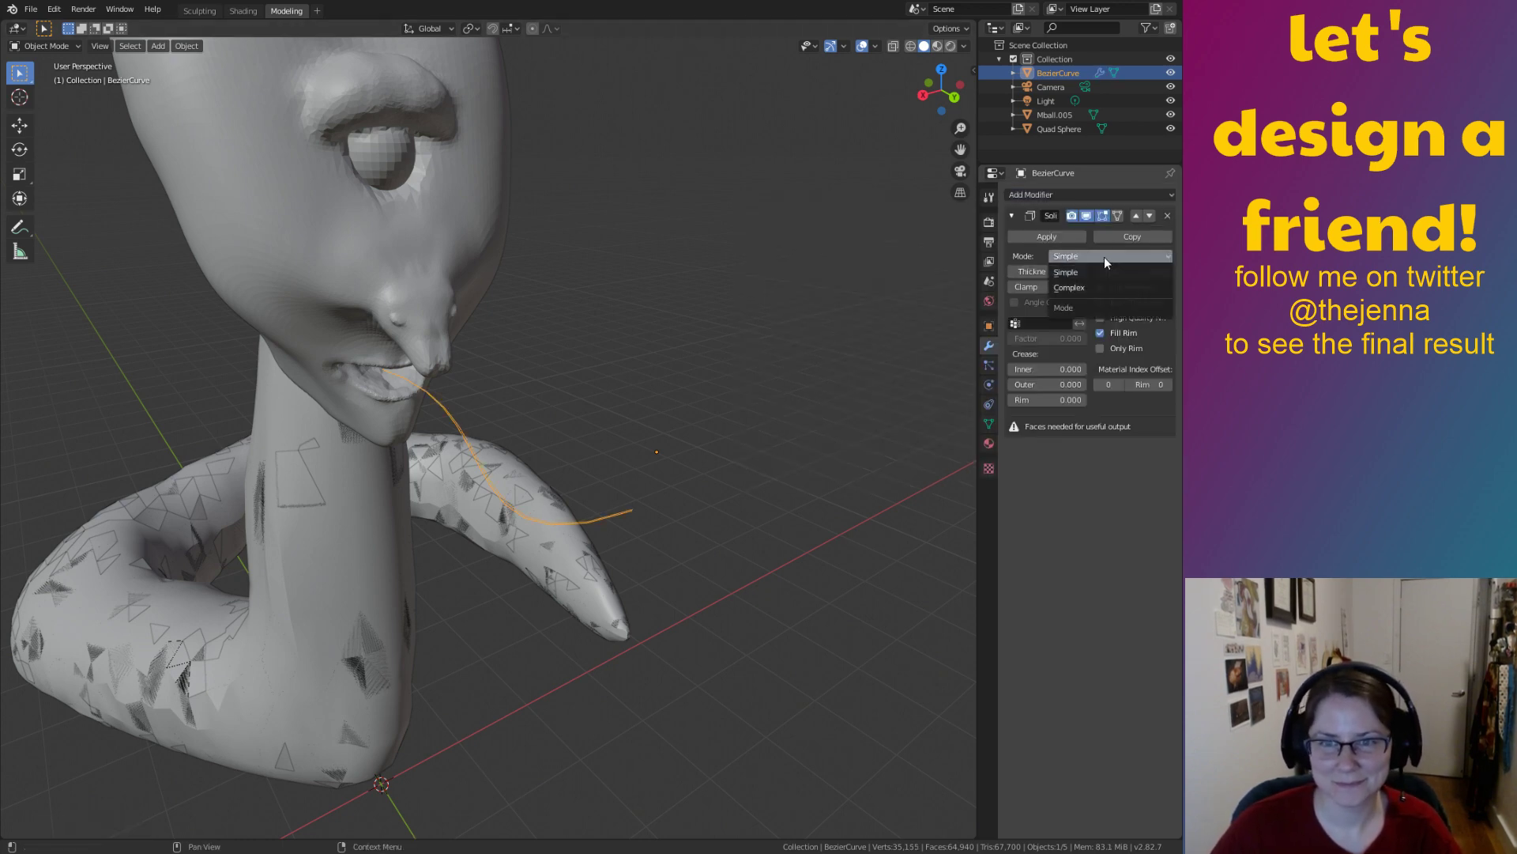
drag(1037, 305, 1089, 313)
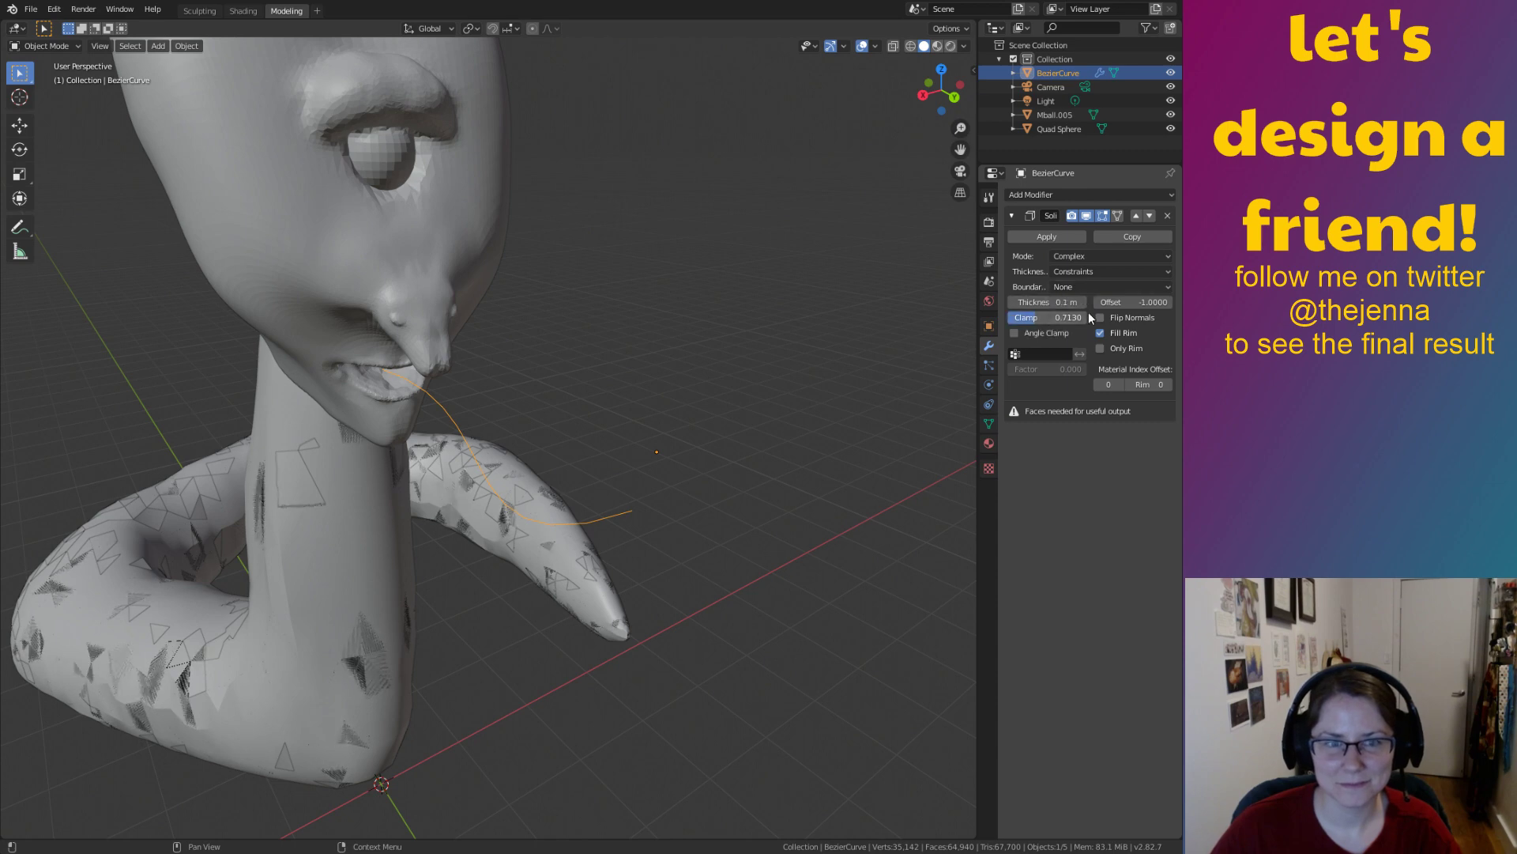
click(1166, 216)
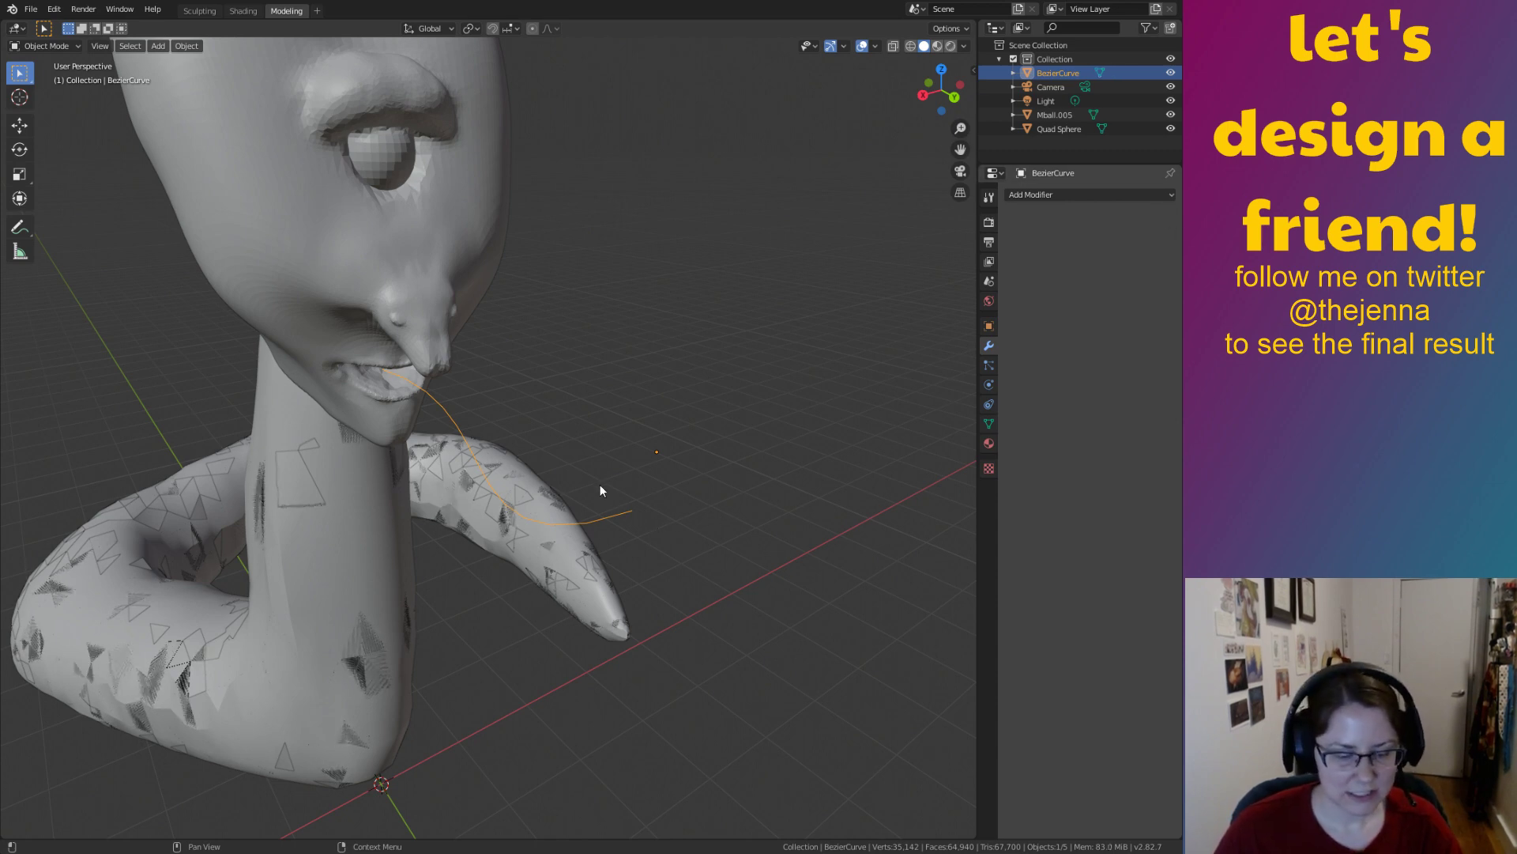
key(x)
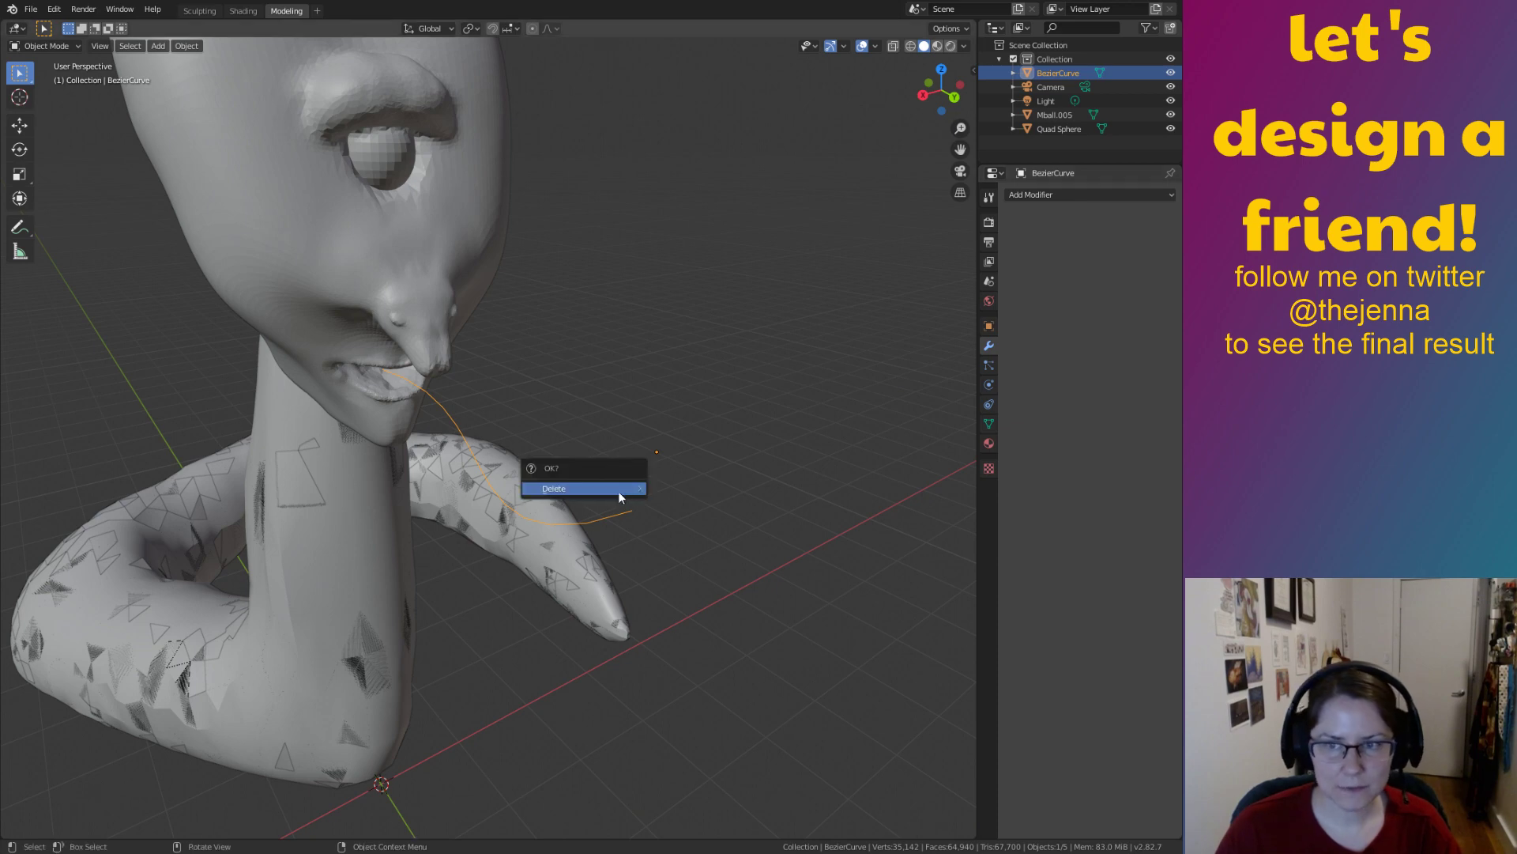
click(661, 493)
Select the curve at the mouth and move it along Y and X until it sits well to the side of the snake
middle_drag(662, 493, 607, 497)
click(500, 515)
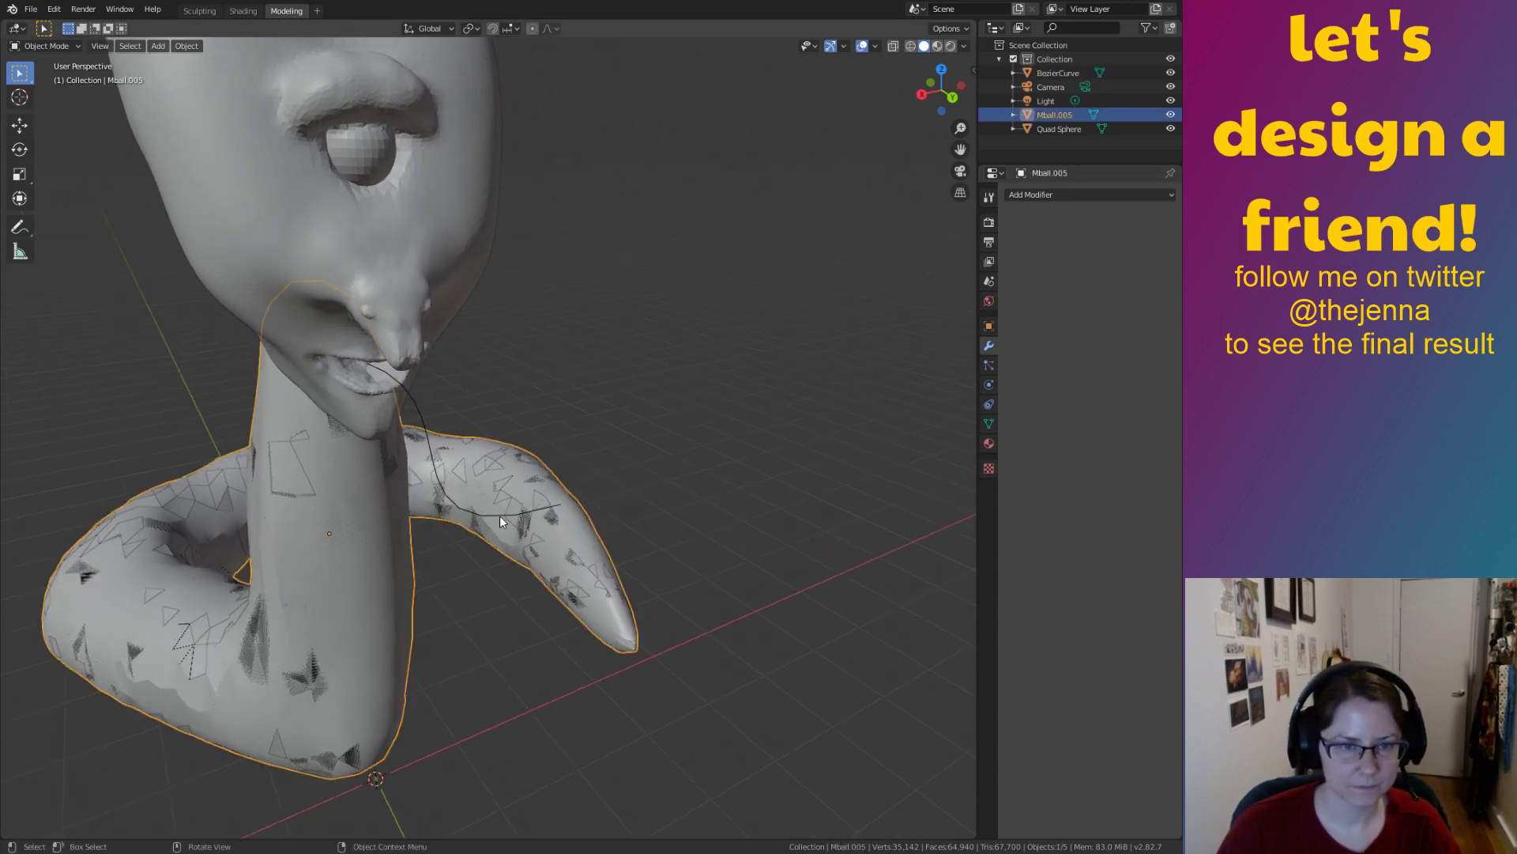
click(501, 517)
middle_drag(501, 517, 576, 630)
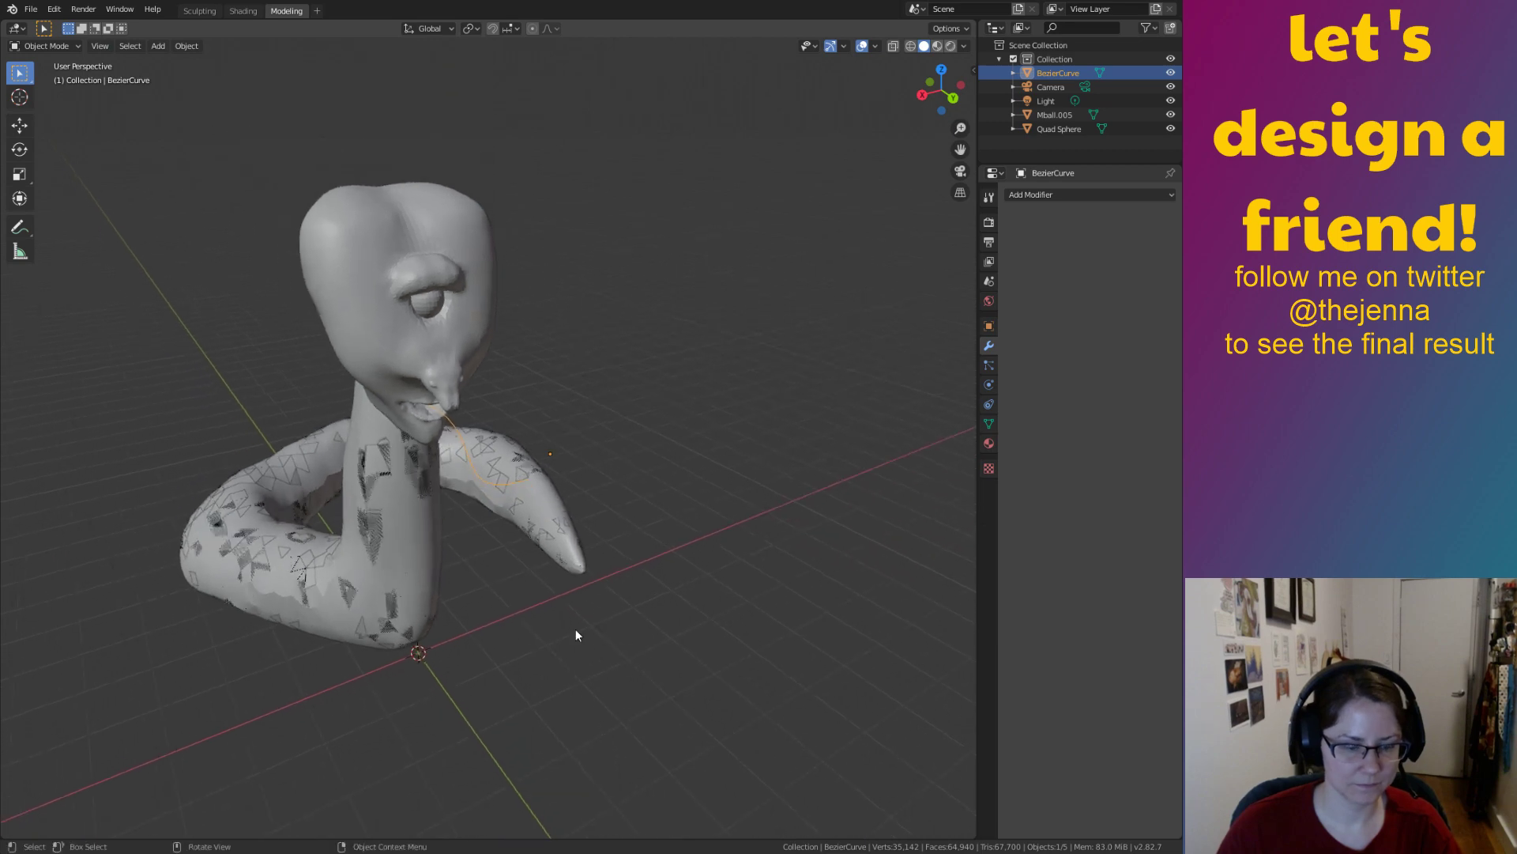
key(g)
key(y)
click(537, 548)
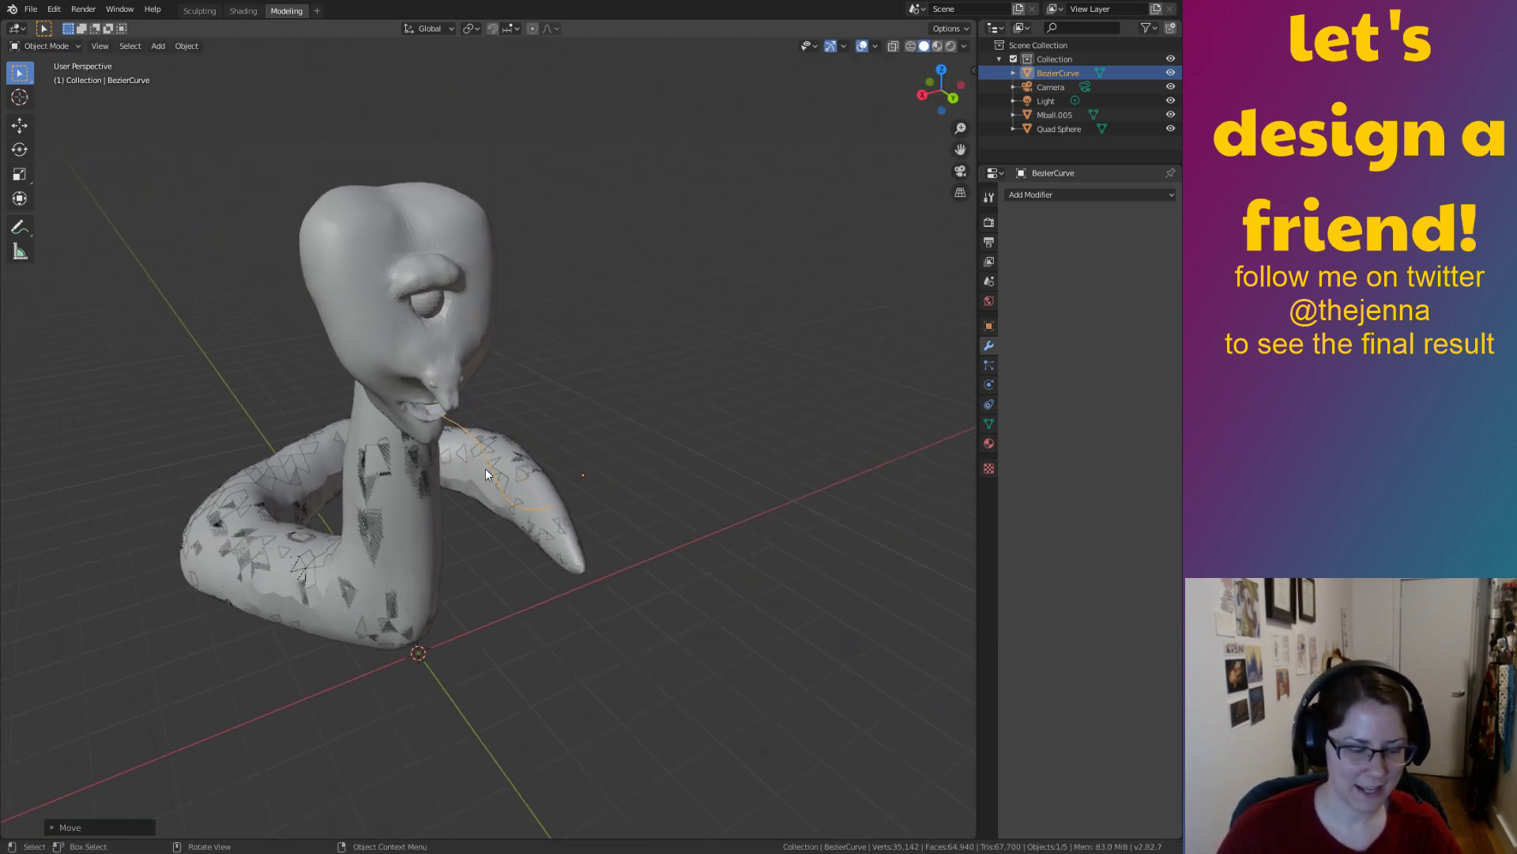
key(g)
key(x)
click(109, 685)
Lower the curve along Z to below the snake's body
middle_drag(109, 690, 297, 362)
key(g)
key(z)
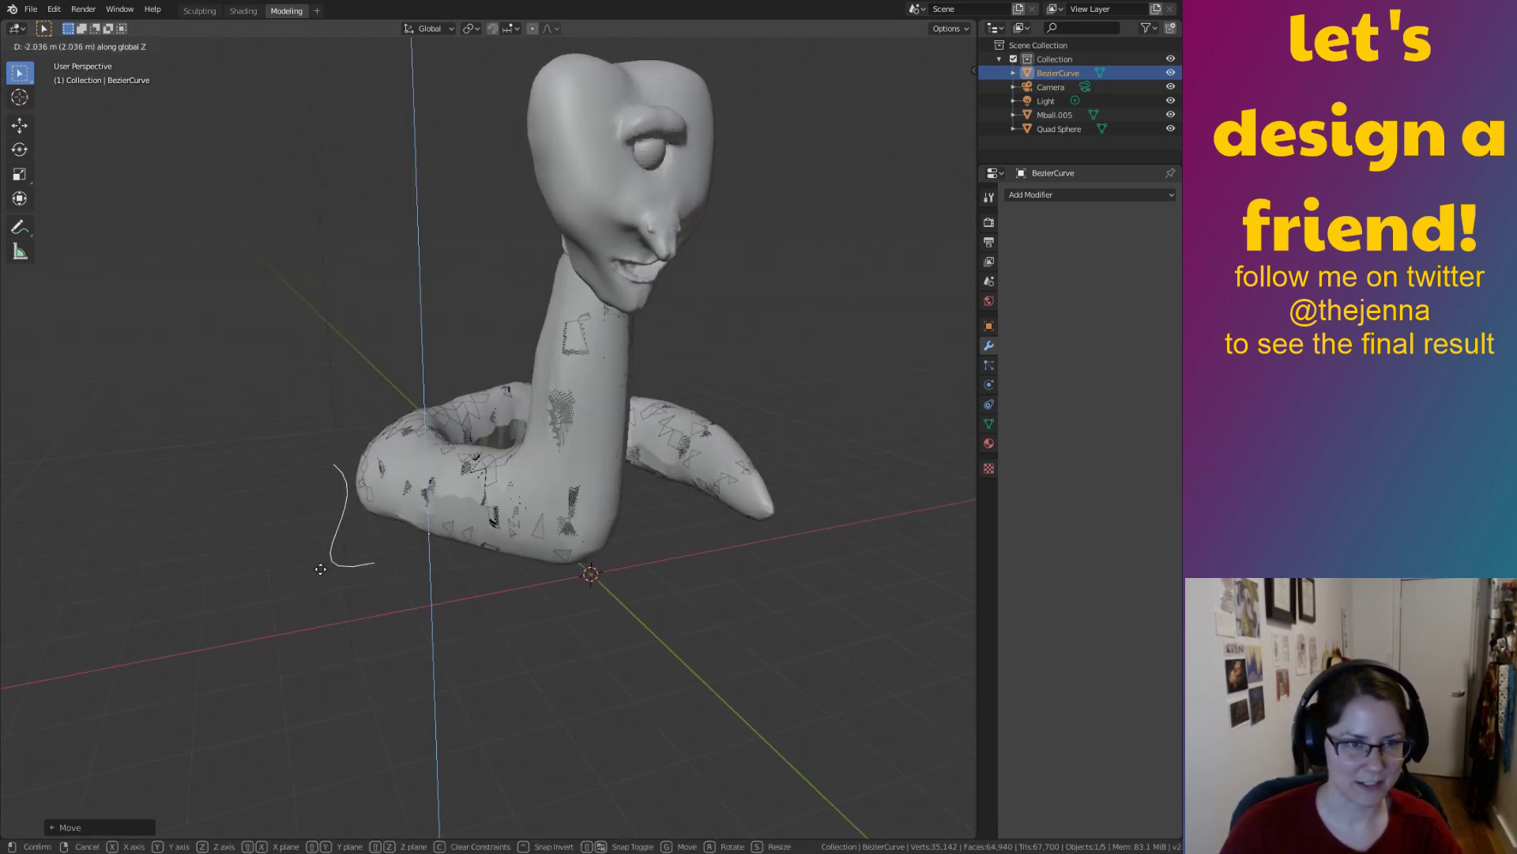
click(334, 680)
middle_drag(334, 680, 419, 605)
key(g)
key(z)
click(367, 674)
middle_drag(367, 673, 696, 643)
Deselect everything and add a NURBS curve to the scene
middle_drag(811, 598, 637, 479)
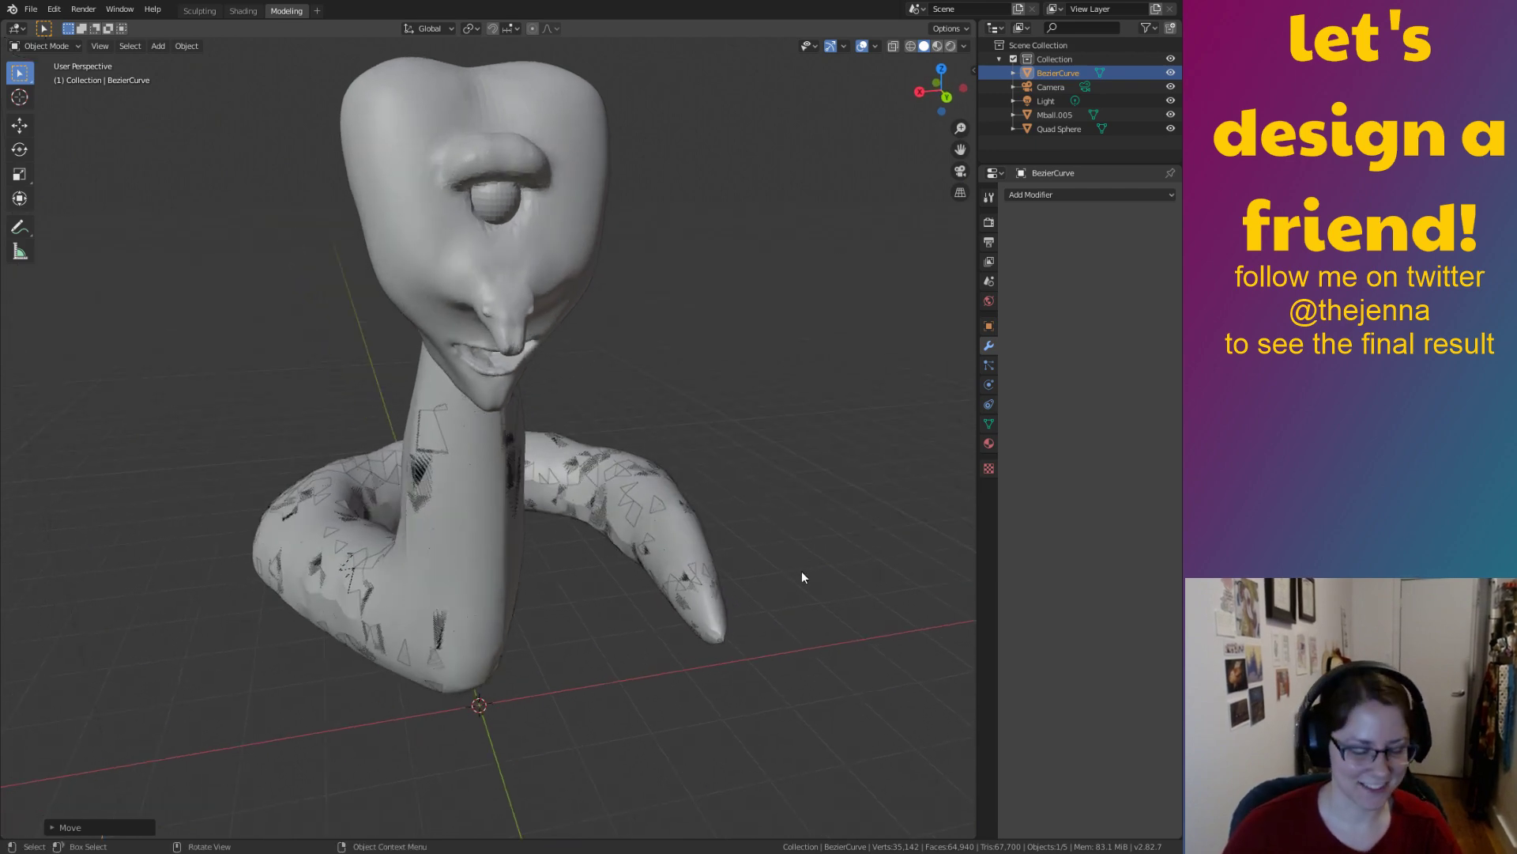
middle_drag(801, 571, 762, 515)
click(790, 597)
right_click(786, 604)
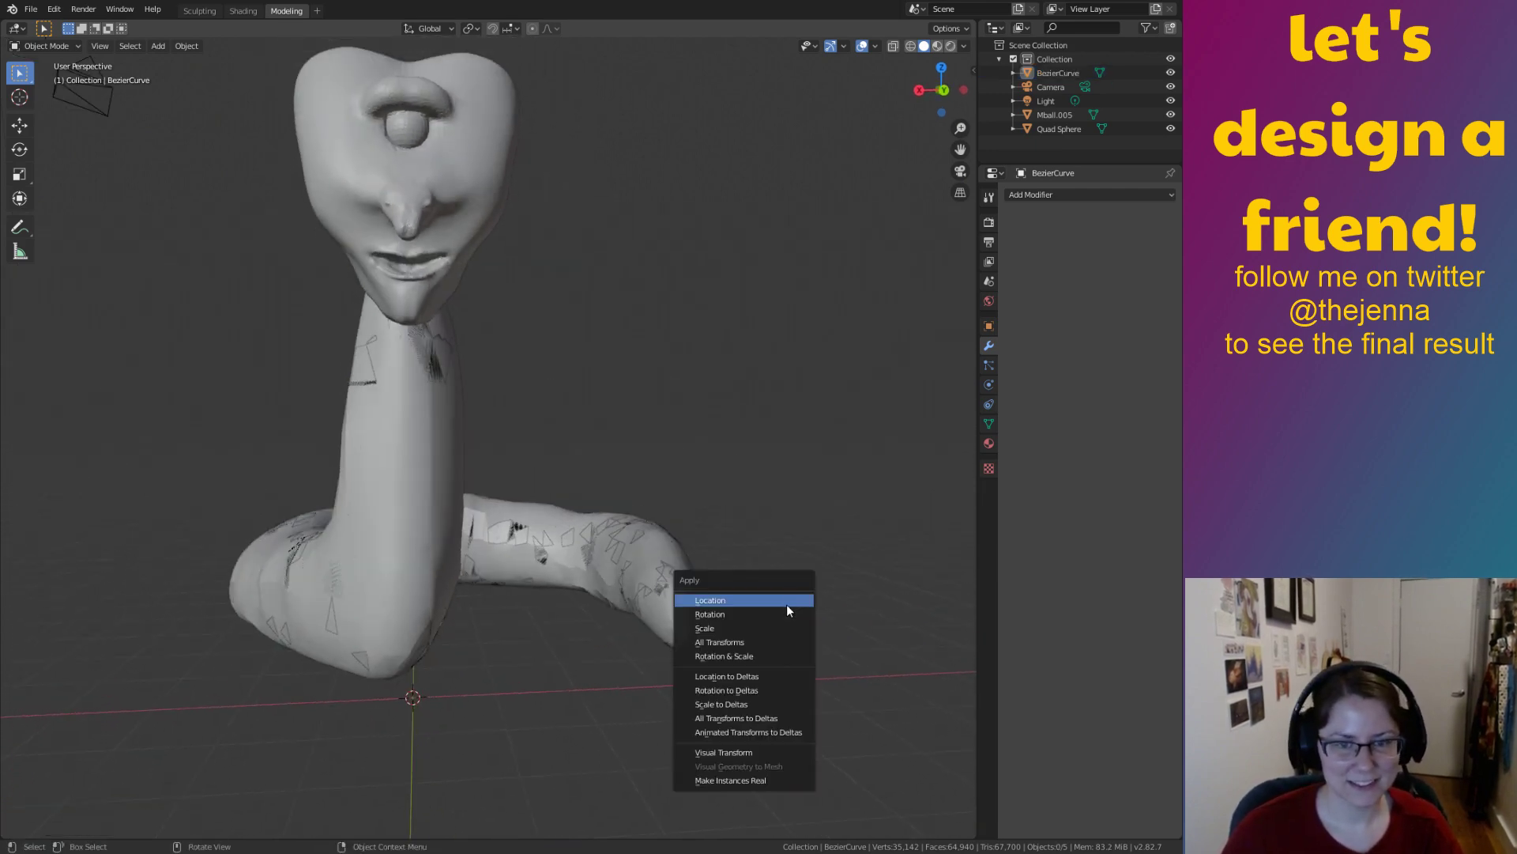
key(shift+a)
mouse_move(812, 549)
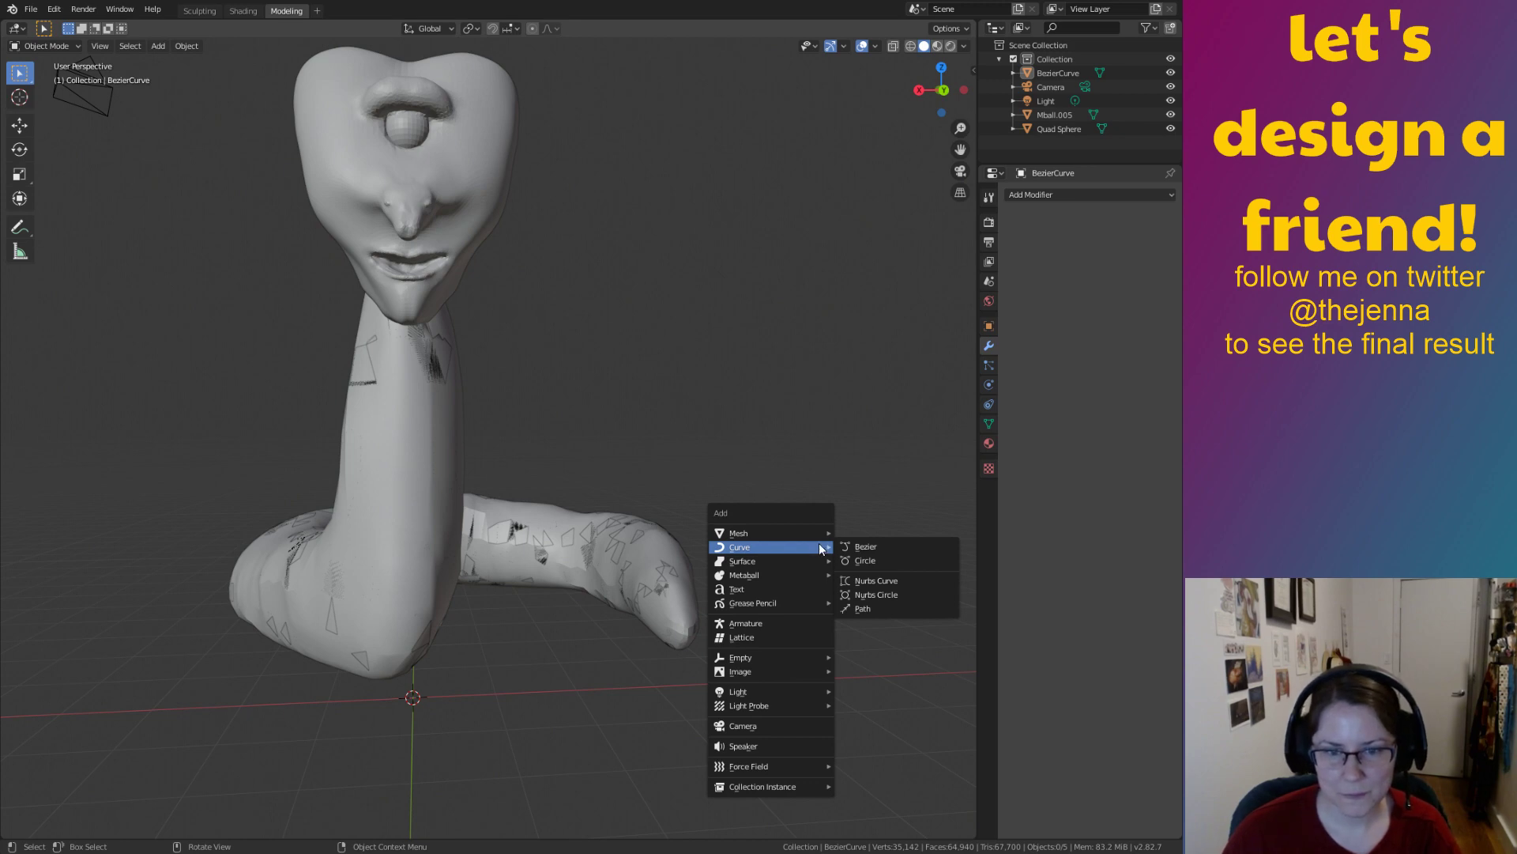
click(894, 581)
Raise the NURBS curve along Z to about chin height and move it along Y in front of the snake's head
middle_drag(891, 586, 536, 628)
key(g)
key(z)
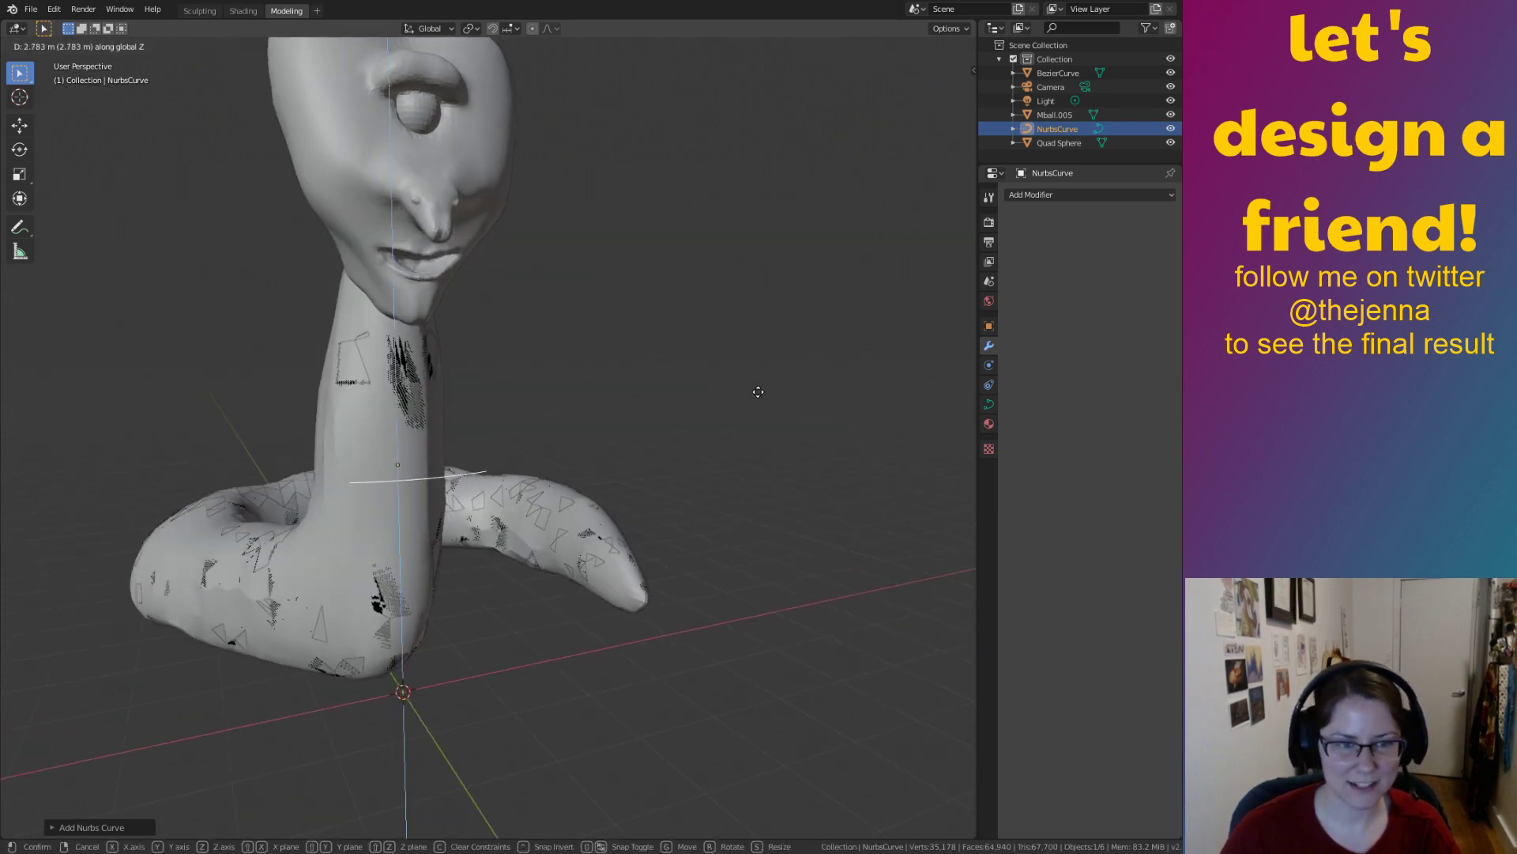
click(776, 233)
middle_drag(643, 317, 576, 320)
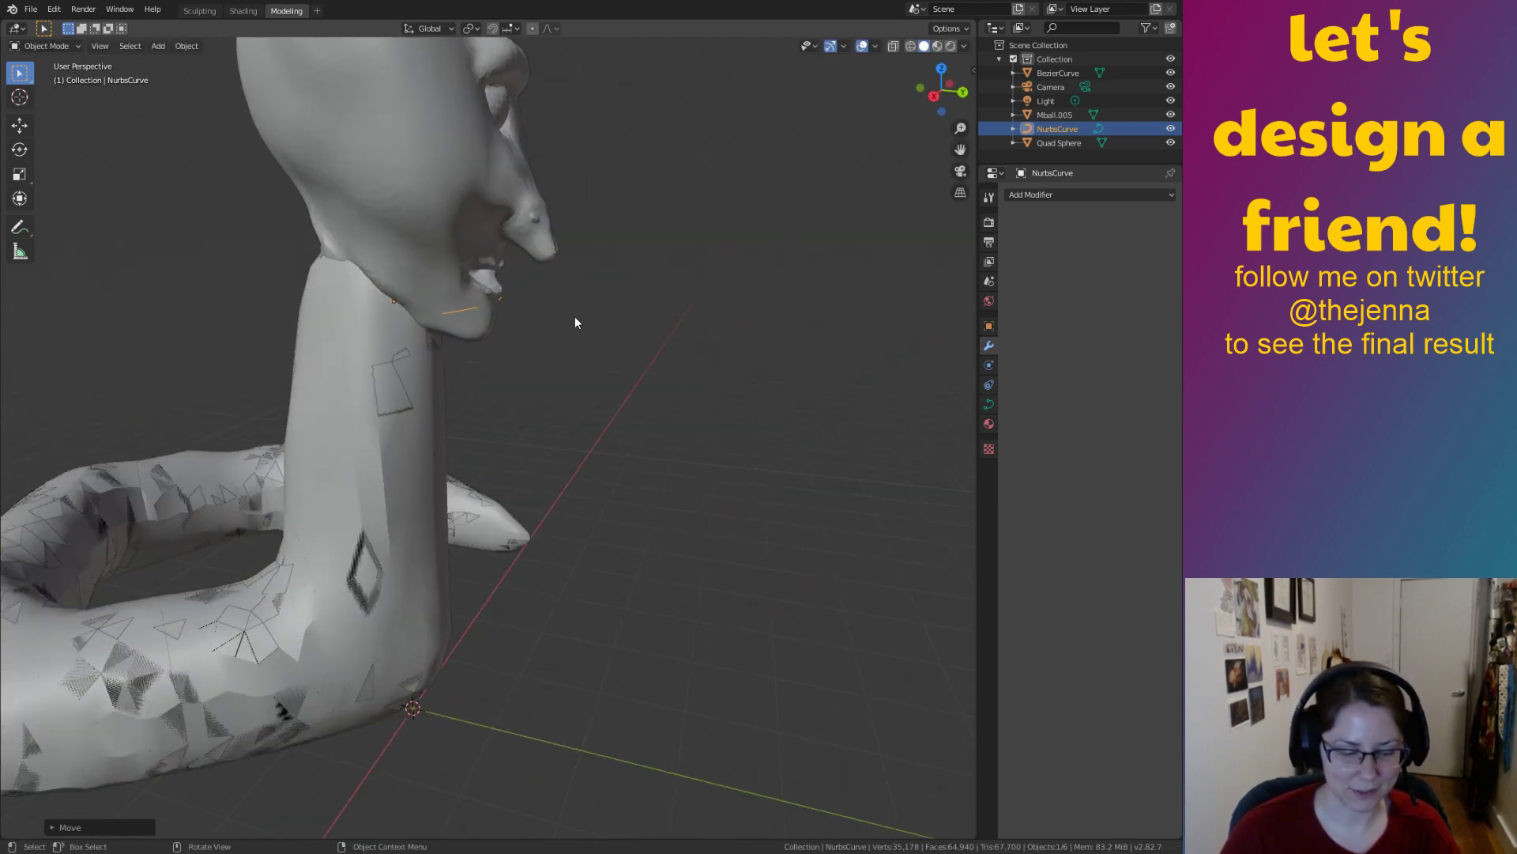
key(g)
key(y)
click(836, 406)
middle_drag(836, 407, 795, 475)
Try a Solidify modifier with 0.55 m thickness on the NURBS curve and remove it
click(1090, 194)
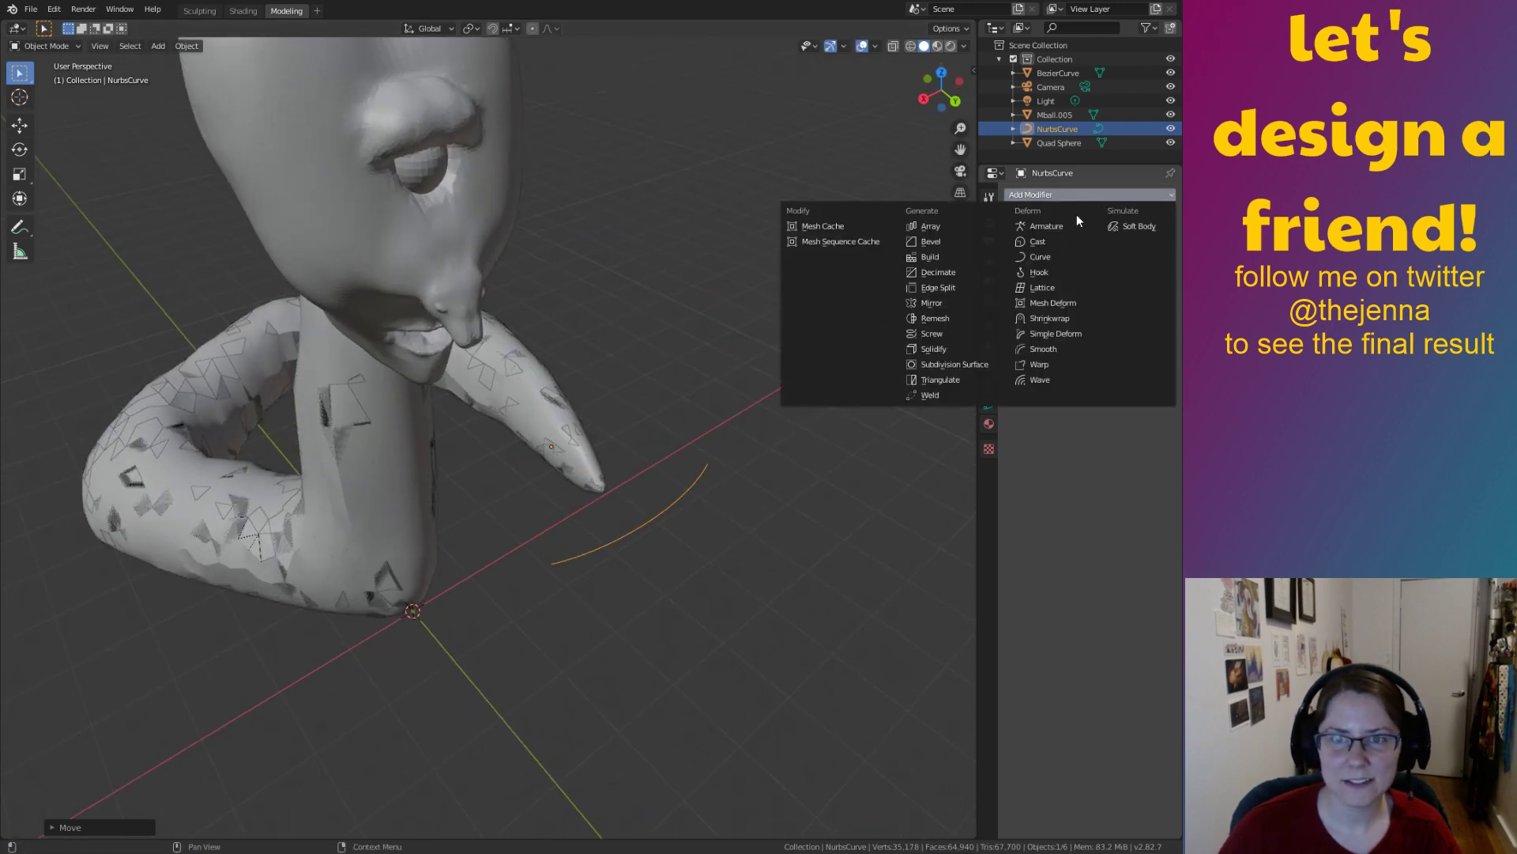
click(961, 301)
click(1167, 216)
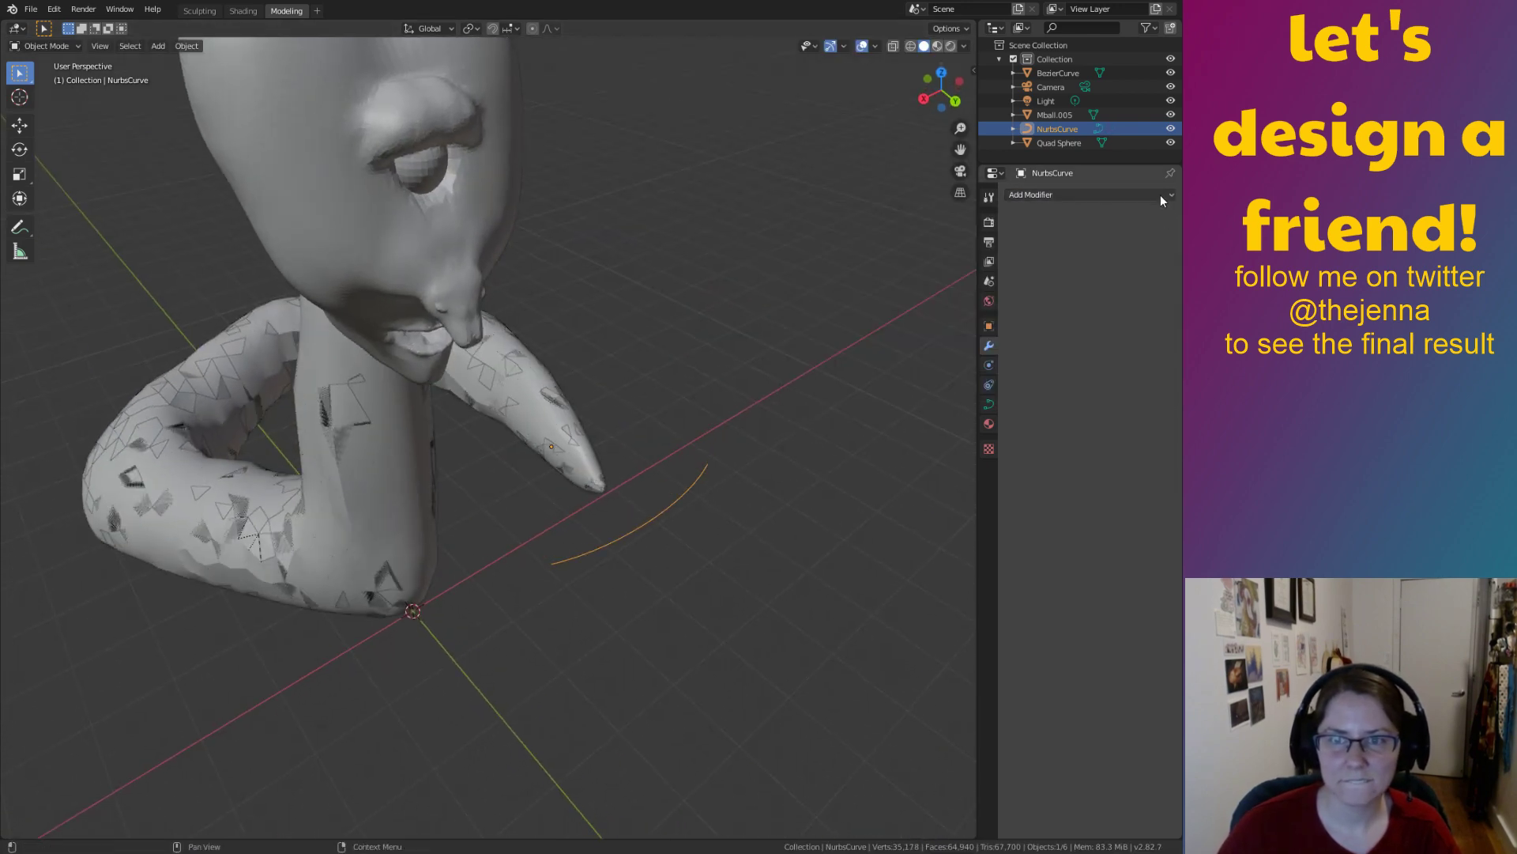
click(1160, 194)
click(941, 349)
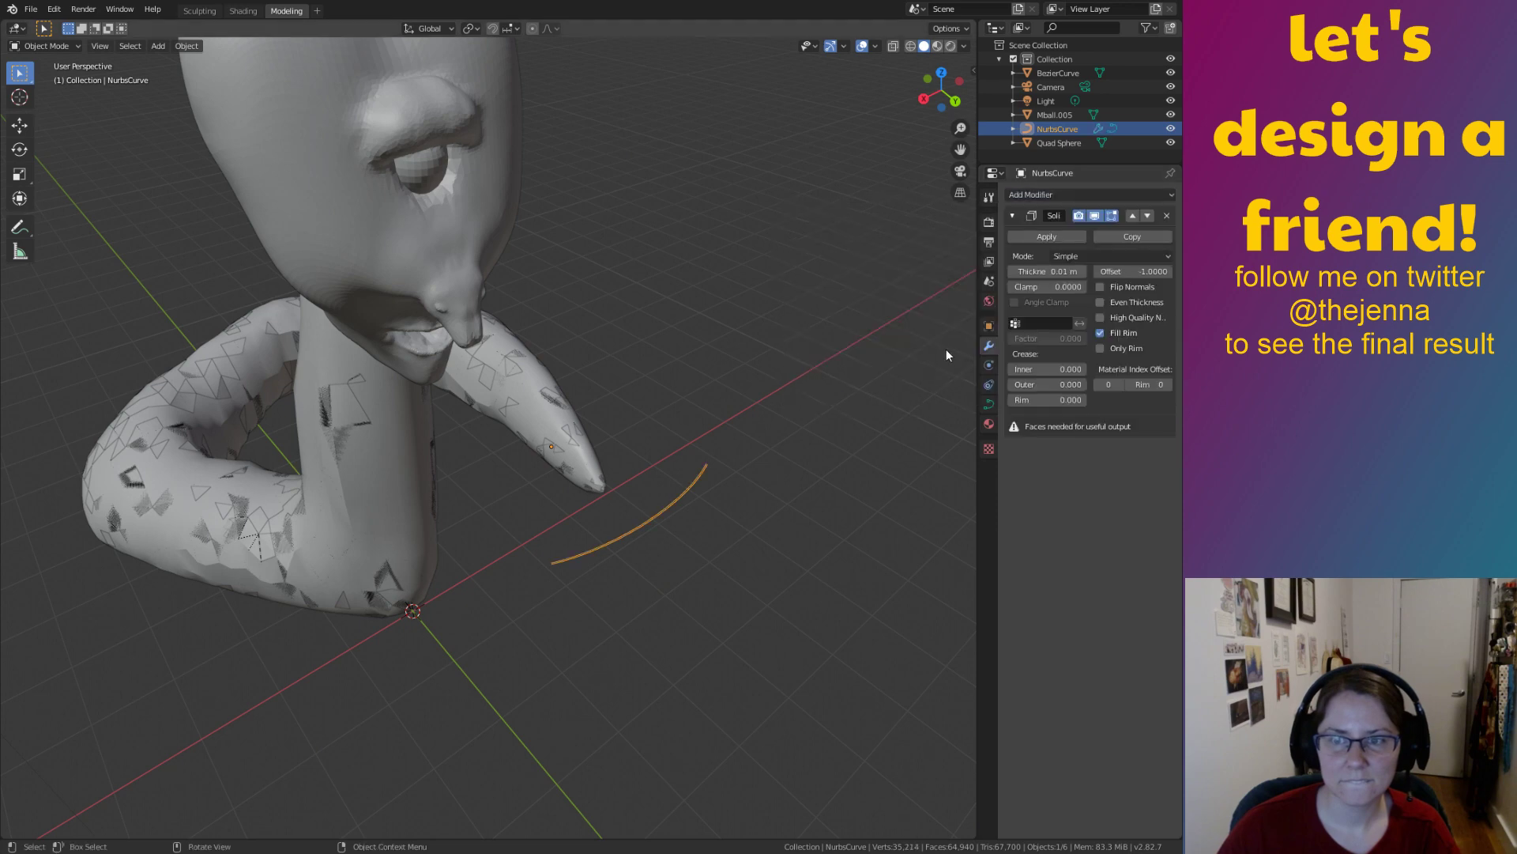
drag(1035, 271, 1090, 240)
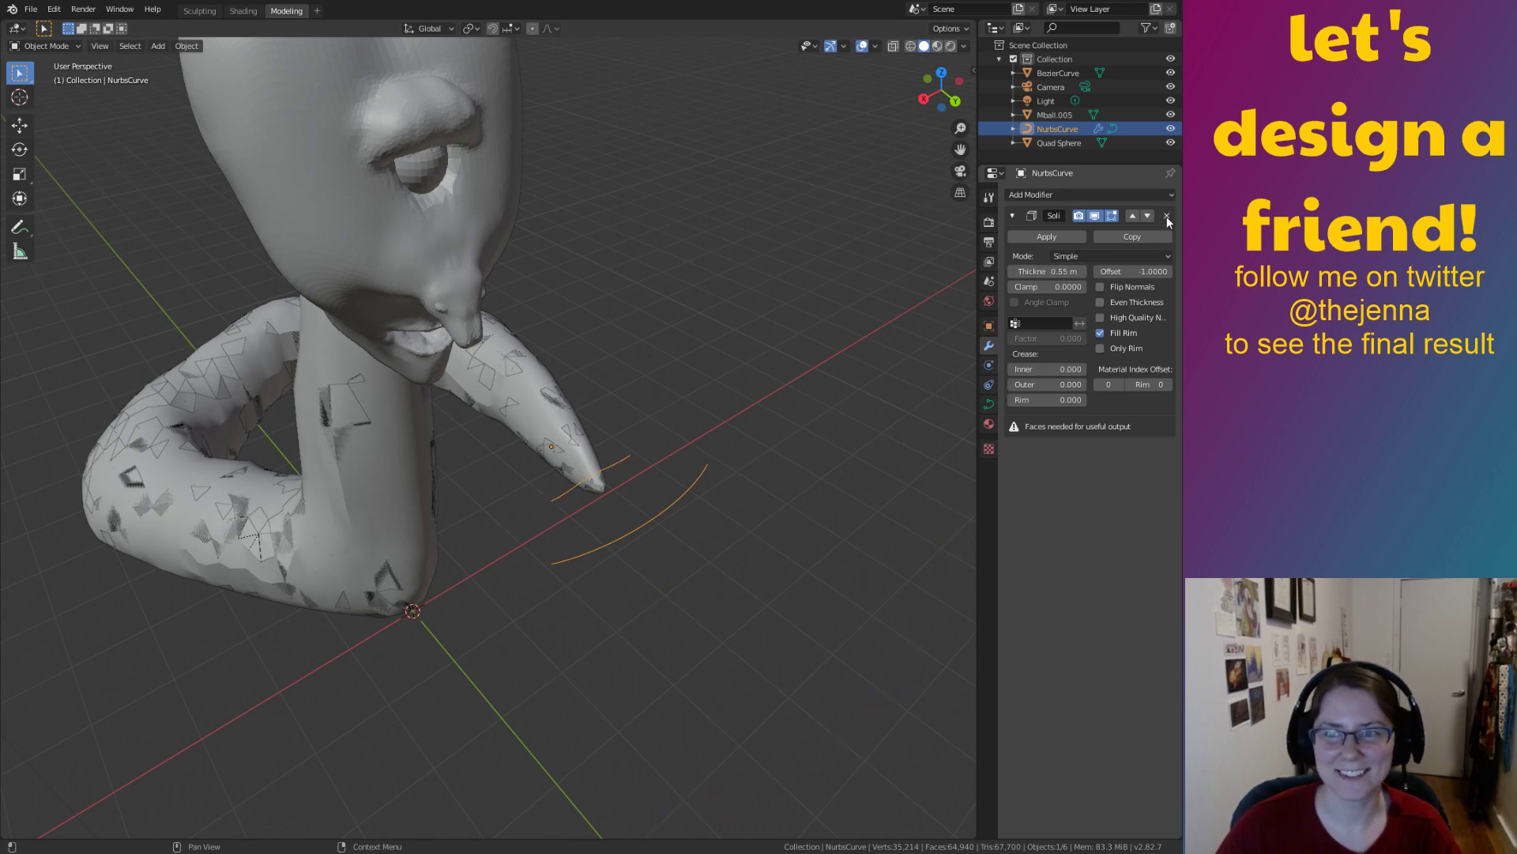
click(1167, 215)
Delete the NURBS curve in front of the snake
key(x)
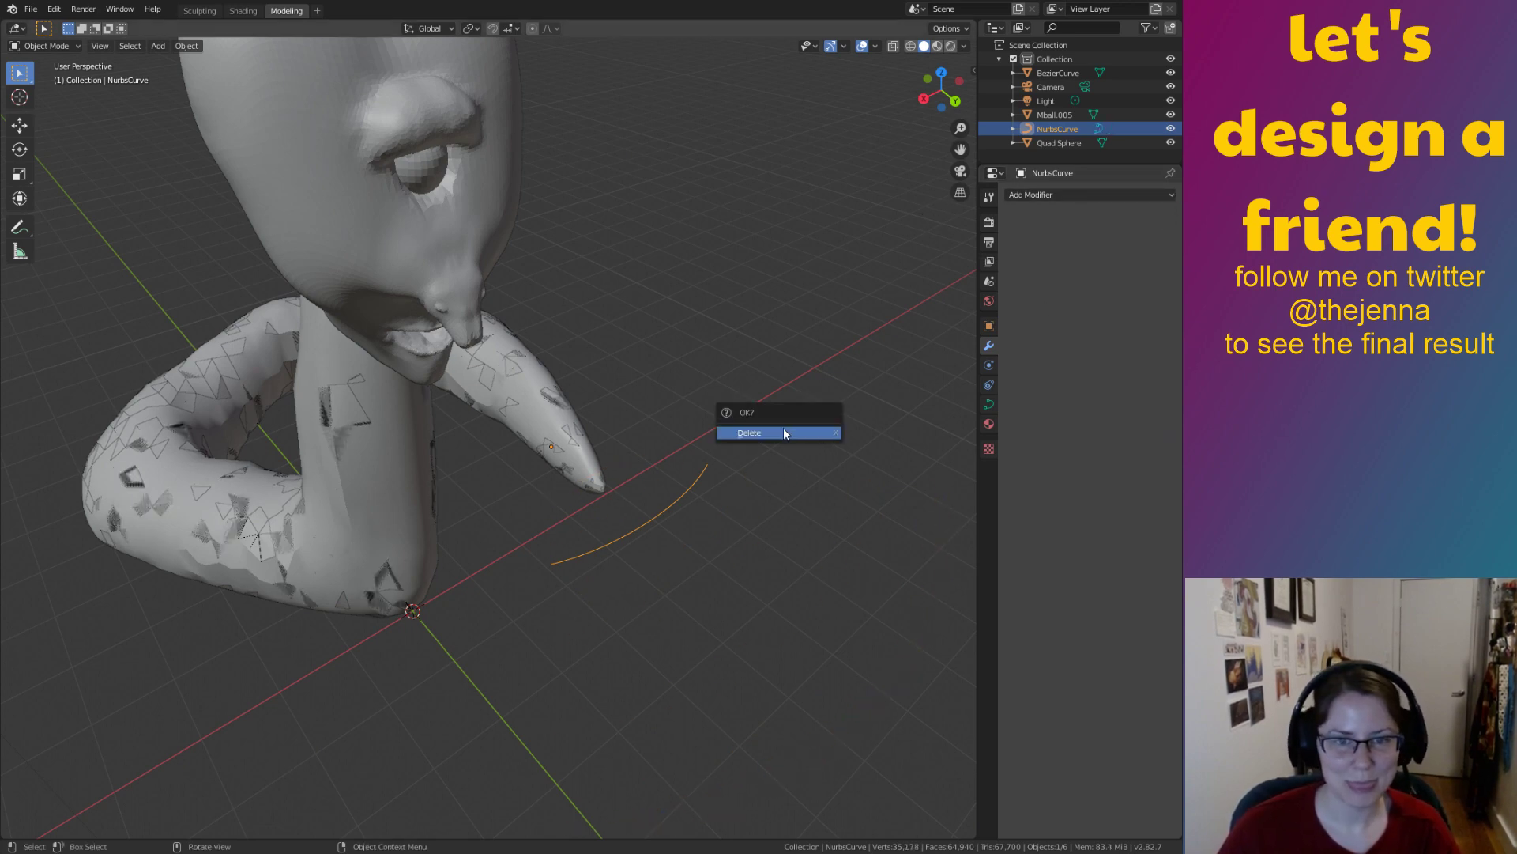
click(784, 433)
middle_drag(784, 438, 775, 570)
key(shift+a)
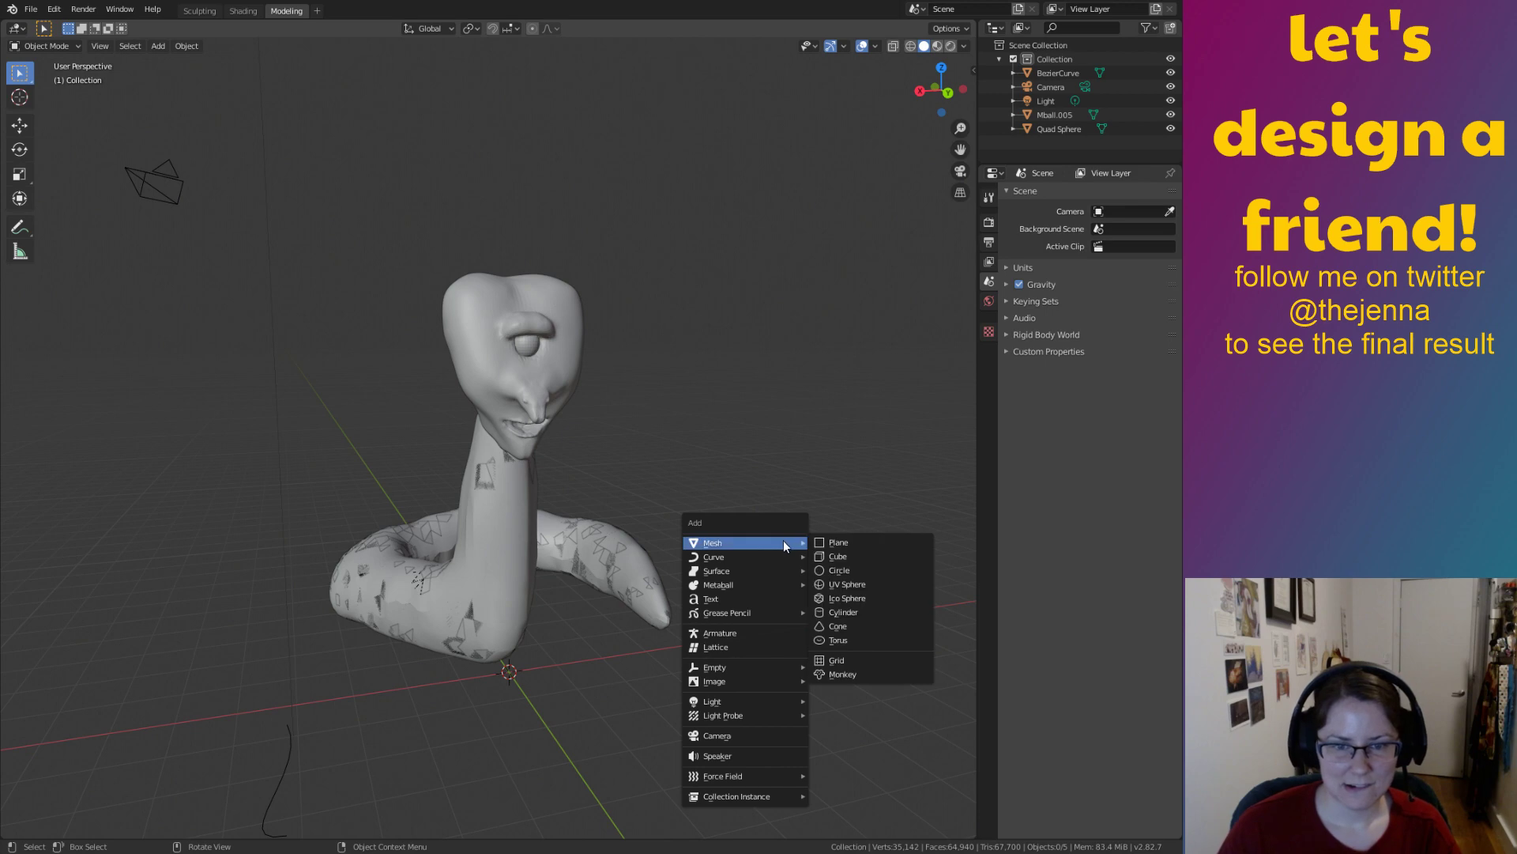
mouse_move(774, 585)
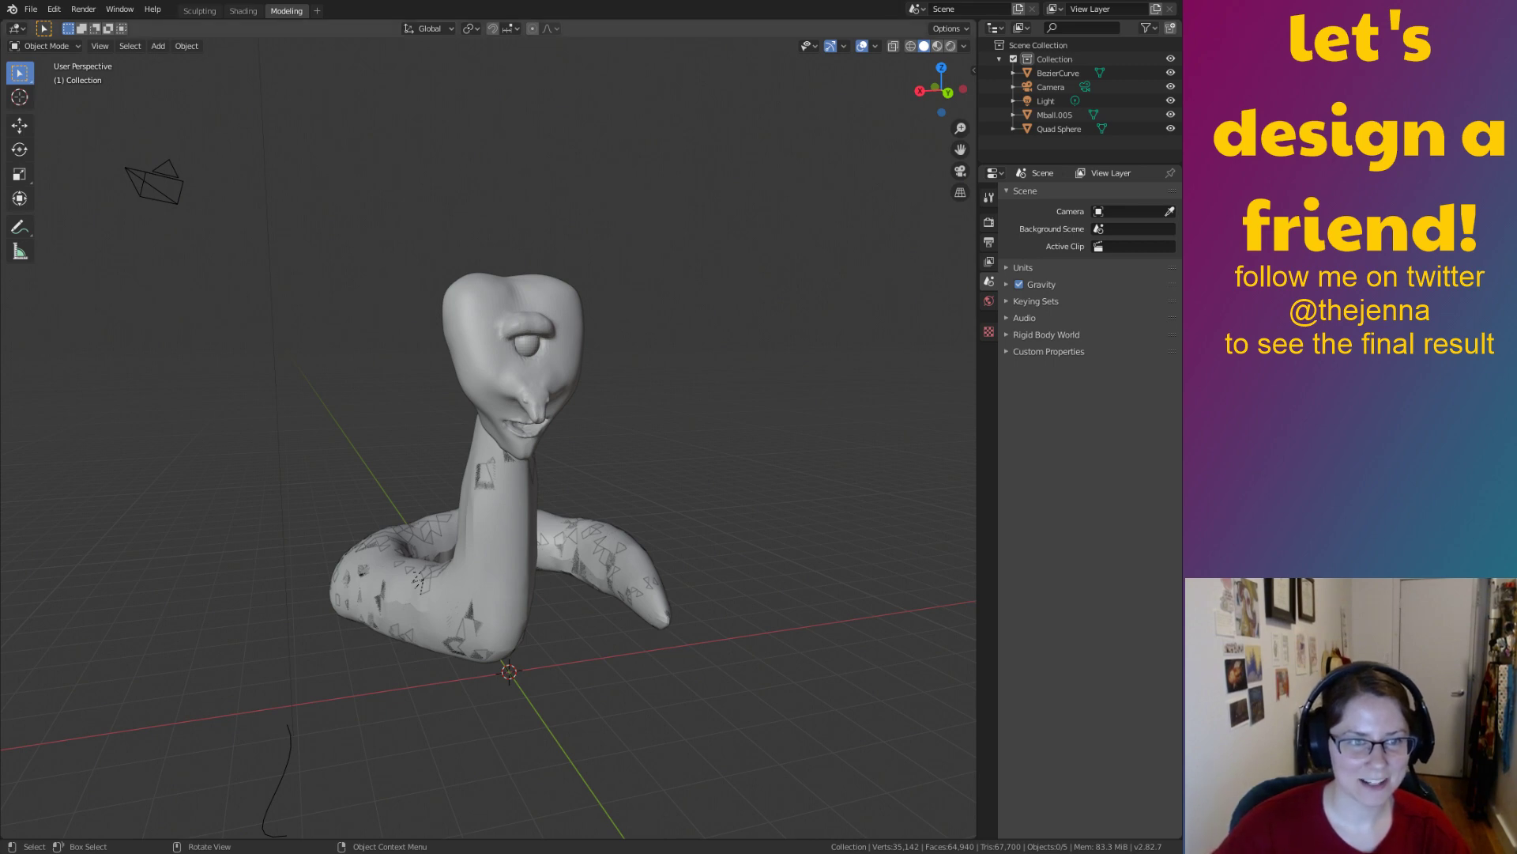
Select the Bezier curve beside the snake and raise it along Z to about head height
click(287, 749)
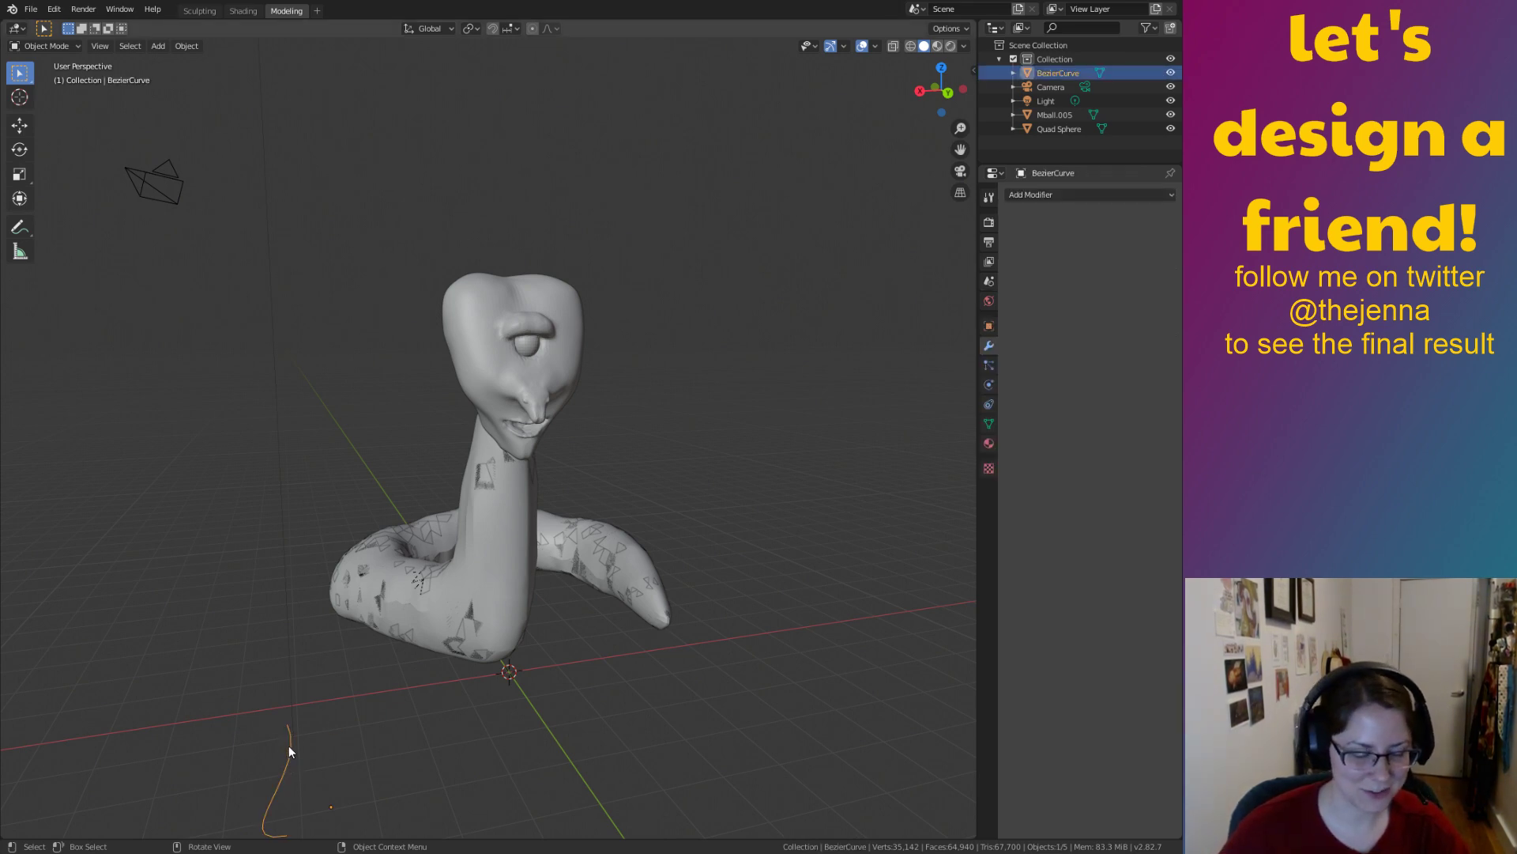
middle_drag(288, 746, 286, 694)
key(g)
key(z)
click(284, 329)
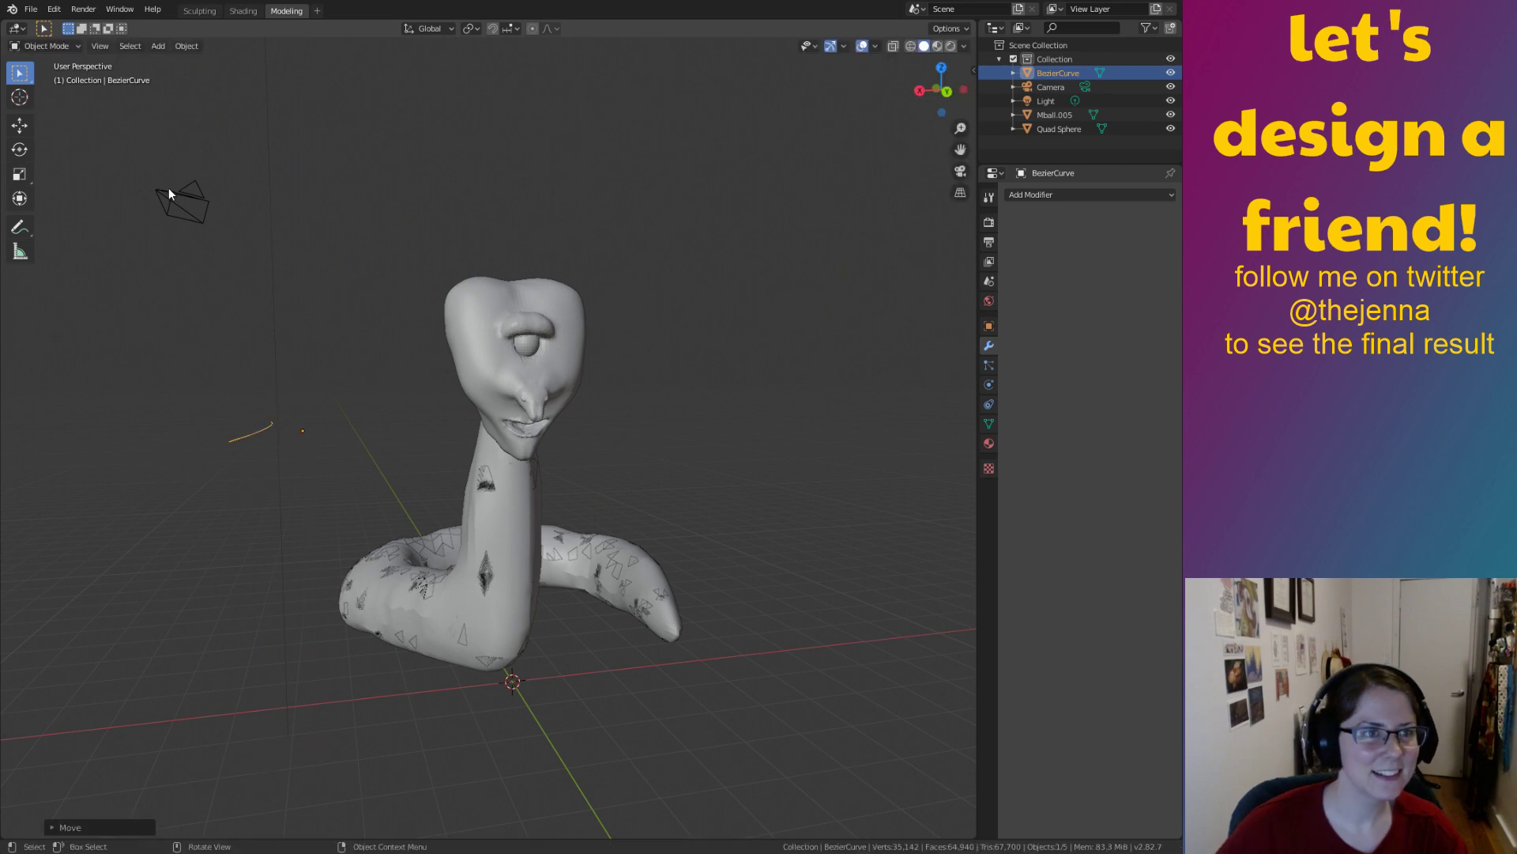
Convert the Bezier curve beside the snake to a mesh and check it in Edit Mode
click(190, 46)
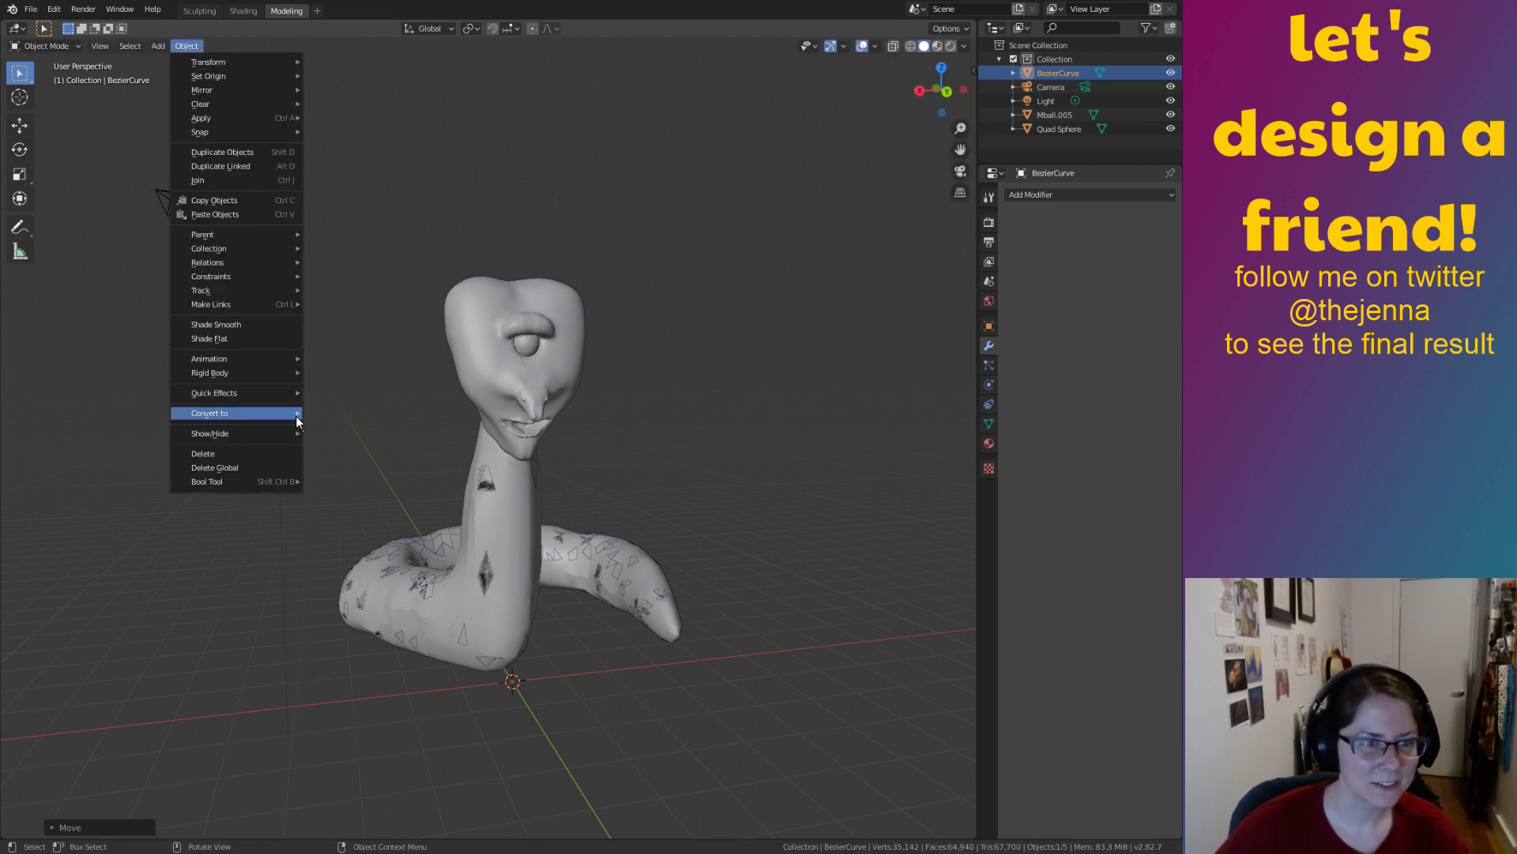
mouse_move(294, 416)
click(338, 431)
middle_drag(339, 431, 397, 426)
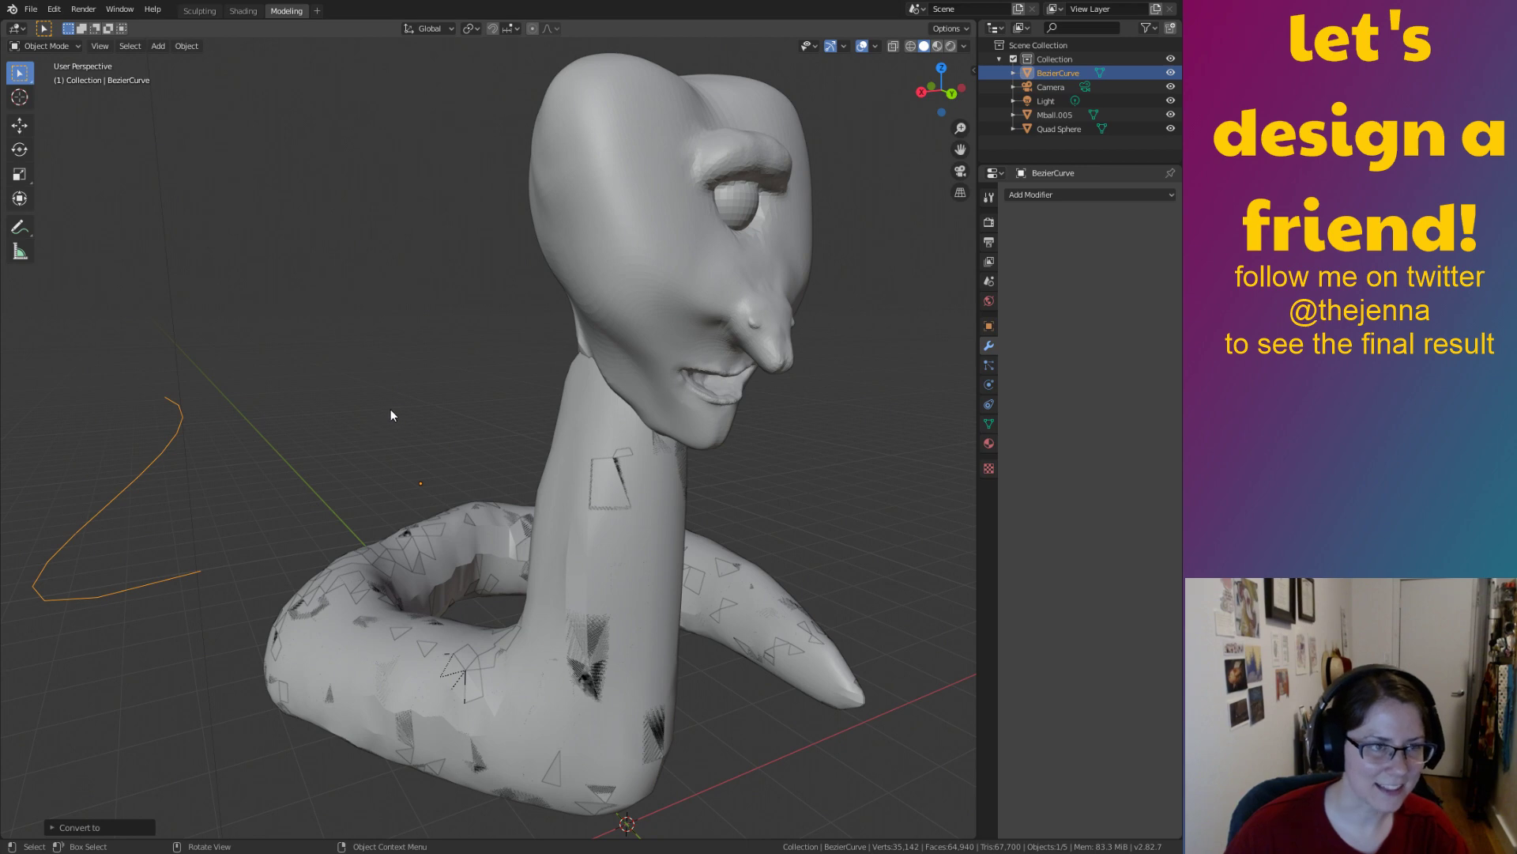
key(Tab)
key(Tab)
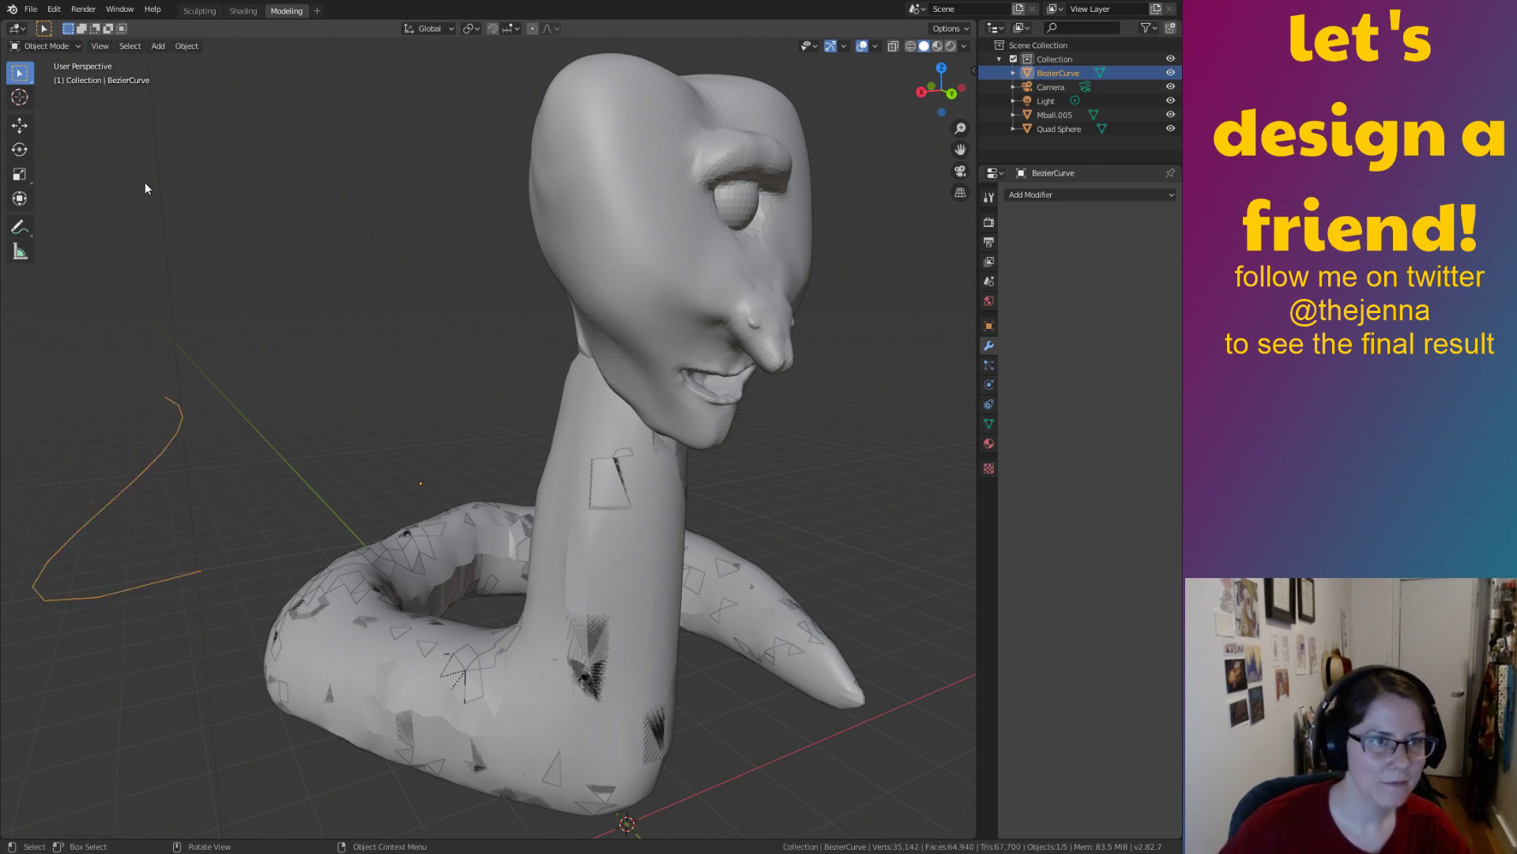
Convert the curve object to a mesh again and try the Curve from Mesh/Text and Grease Pencil from Curve targets
click(186, 46)
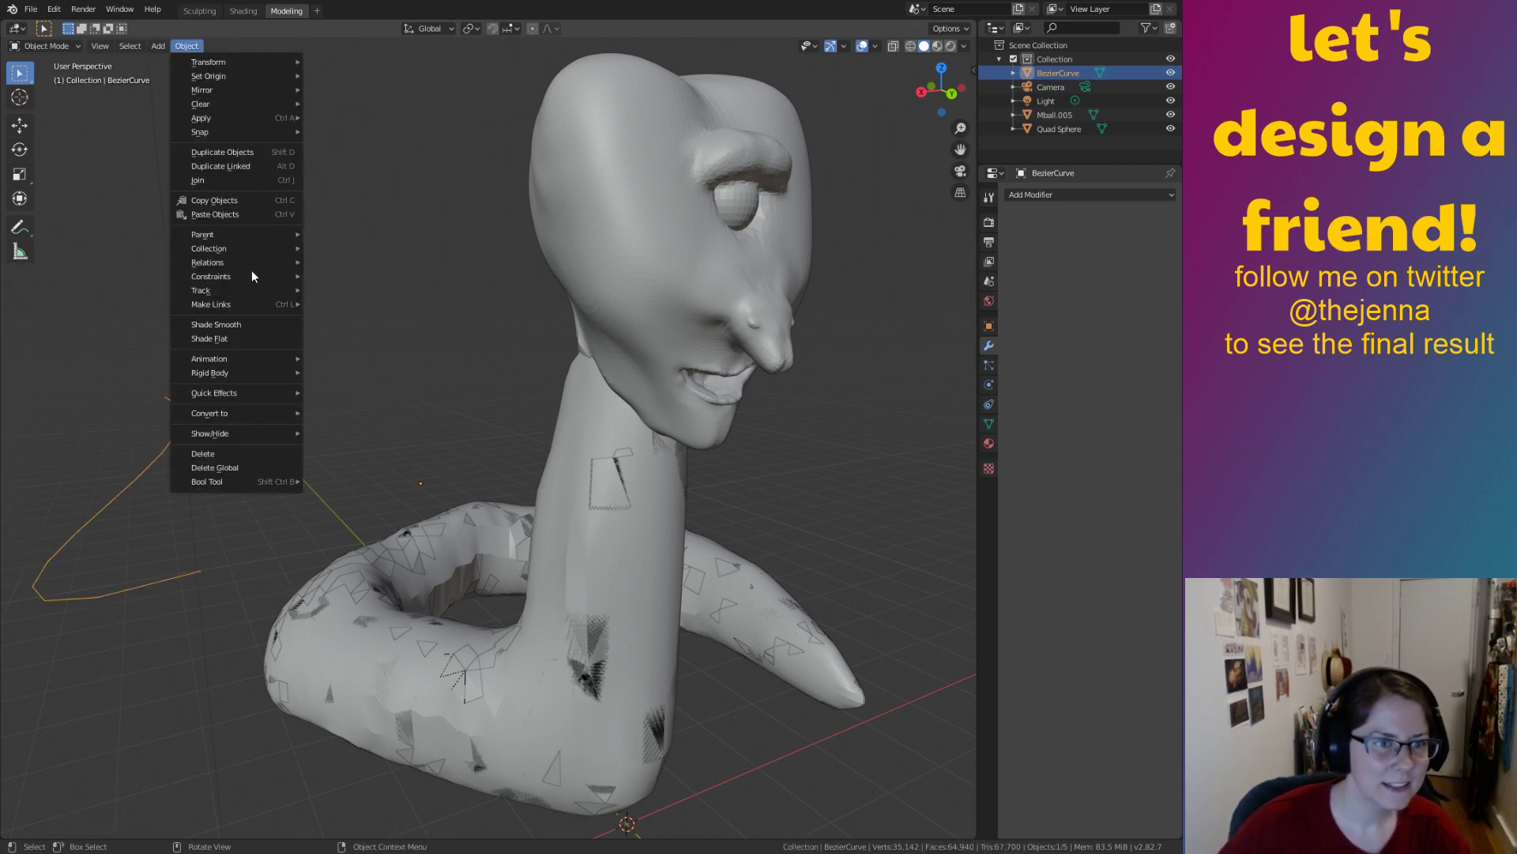
mouse_move(261, 413)
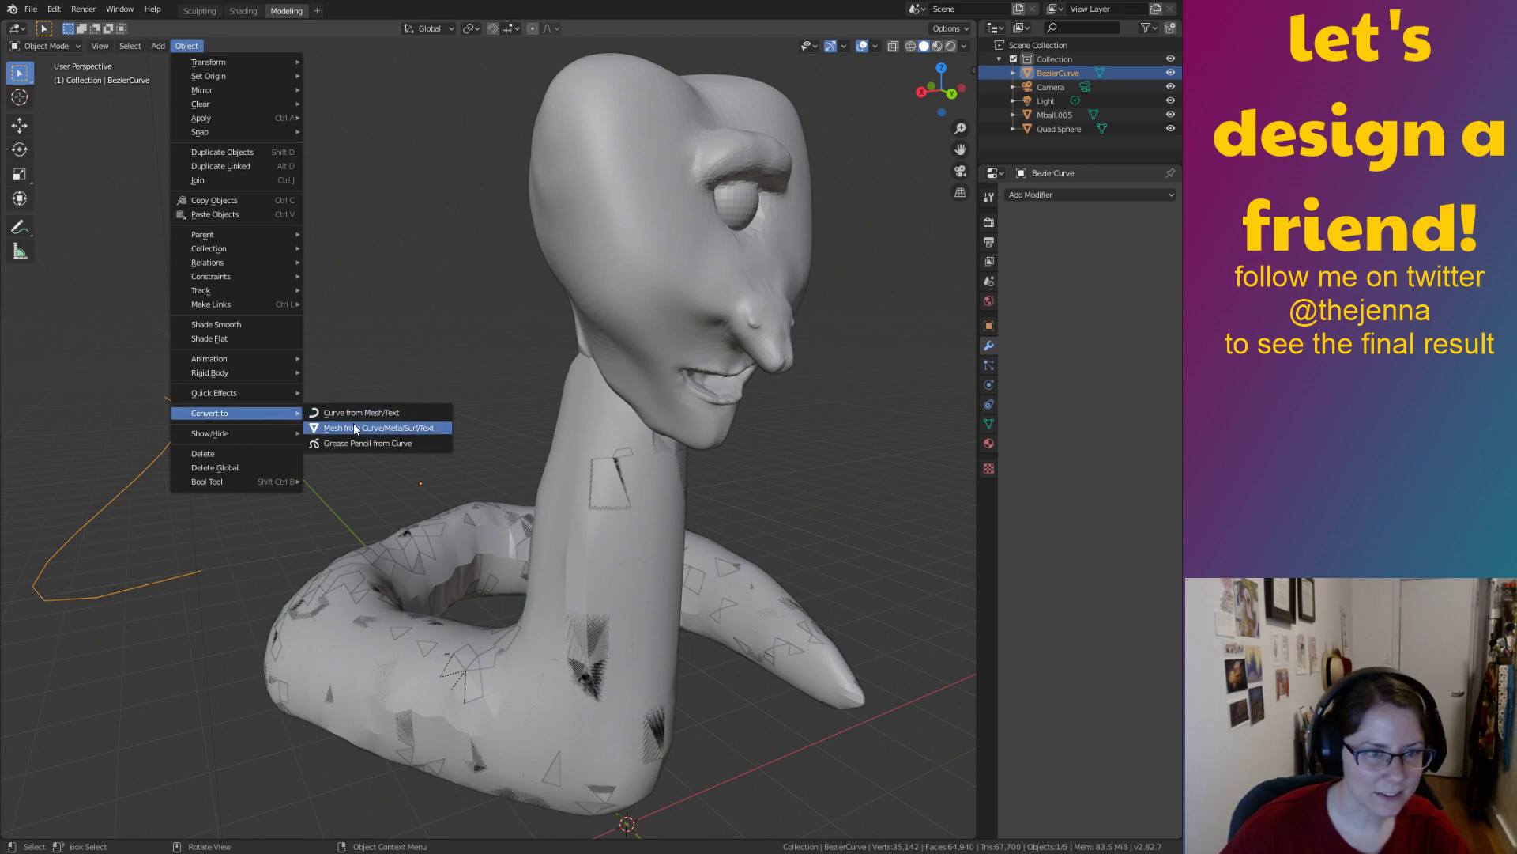
click(353, 428)
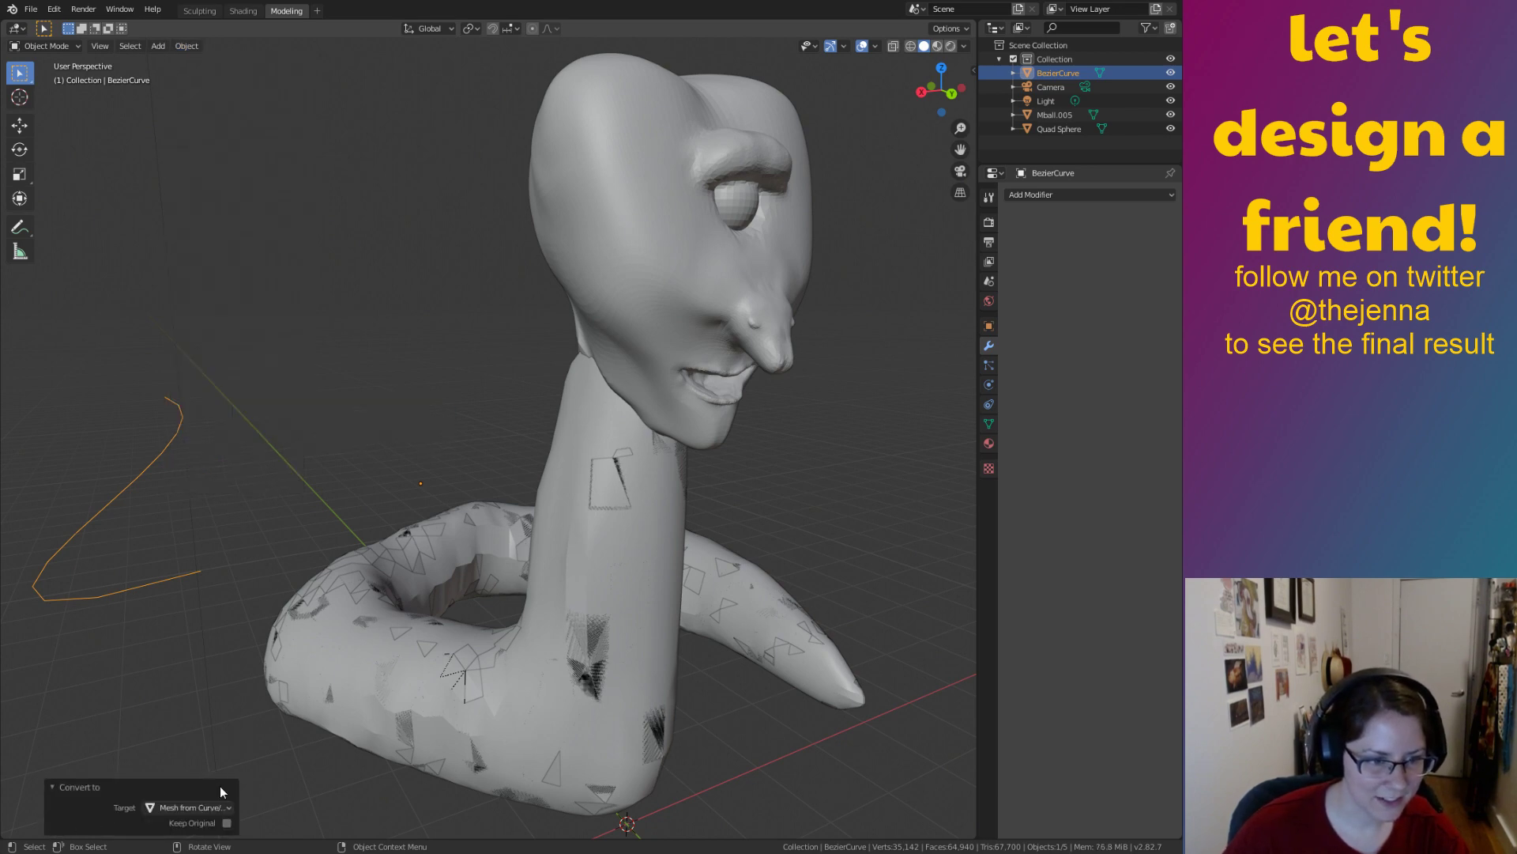
click(215, 807)
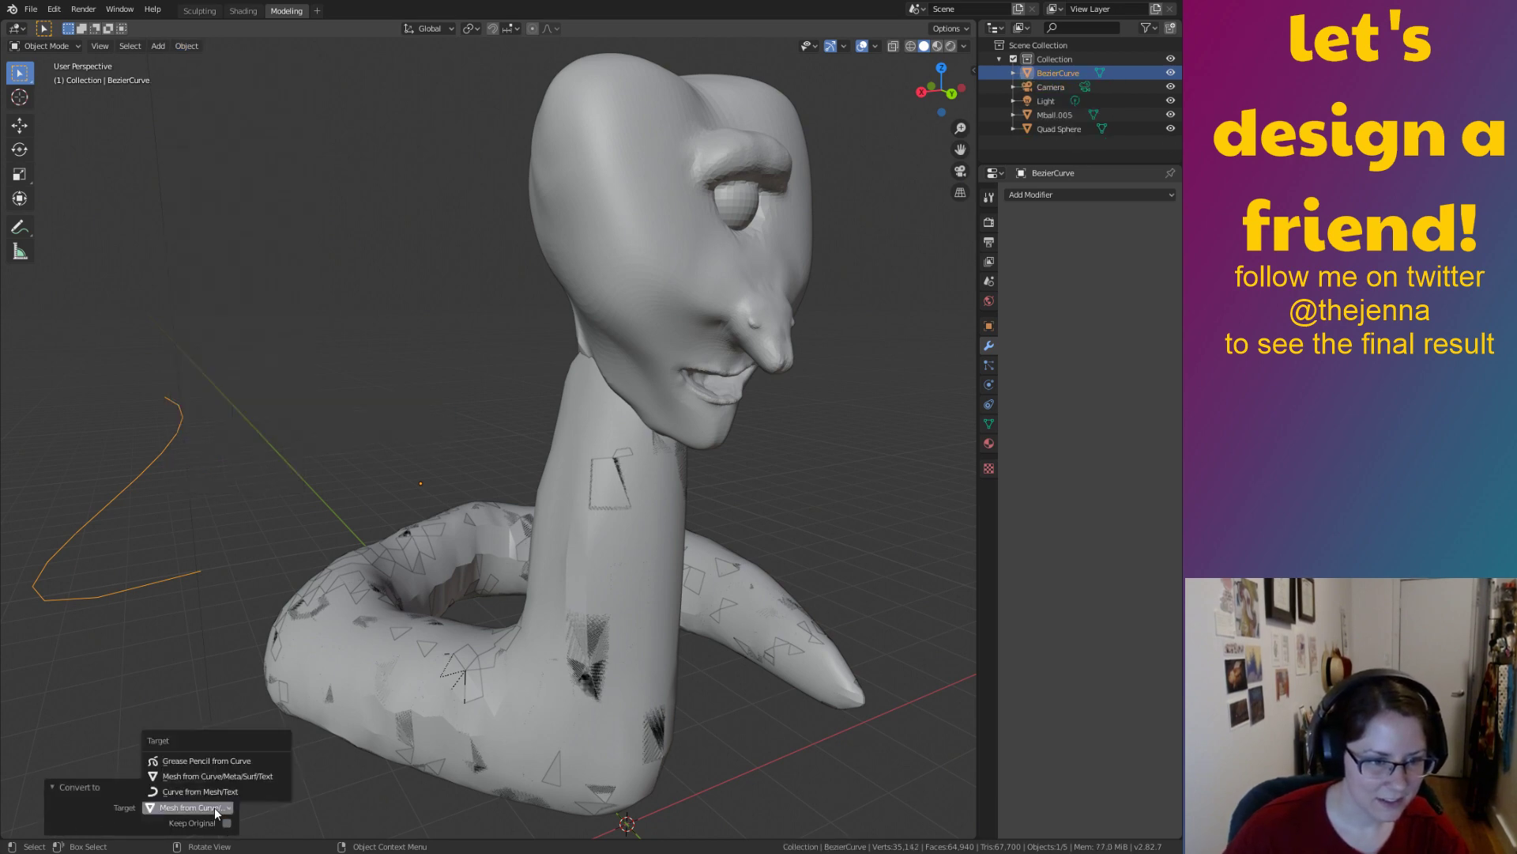
click(195, 794)
click(193, 810)
click(196, 795)
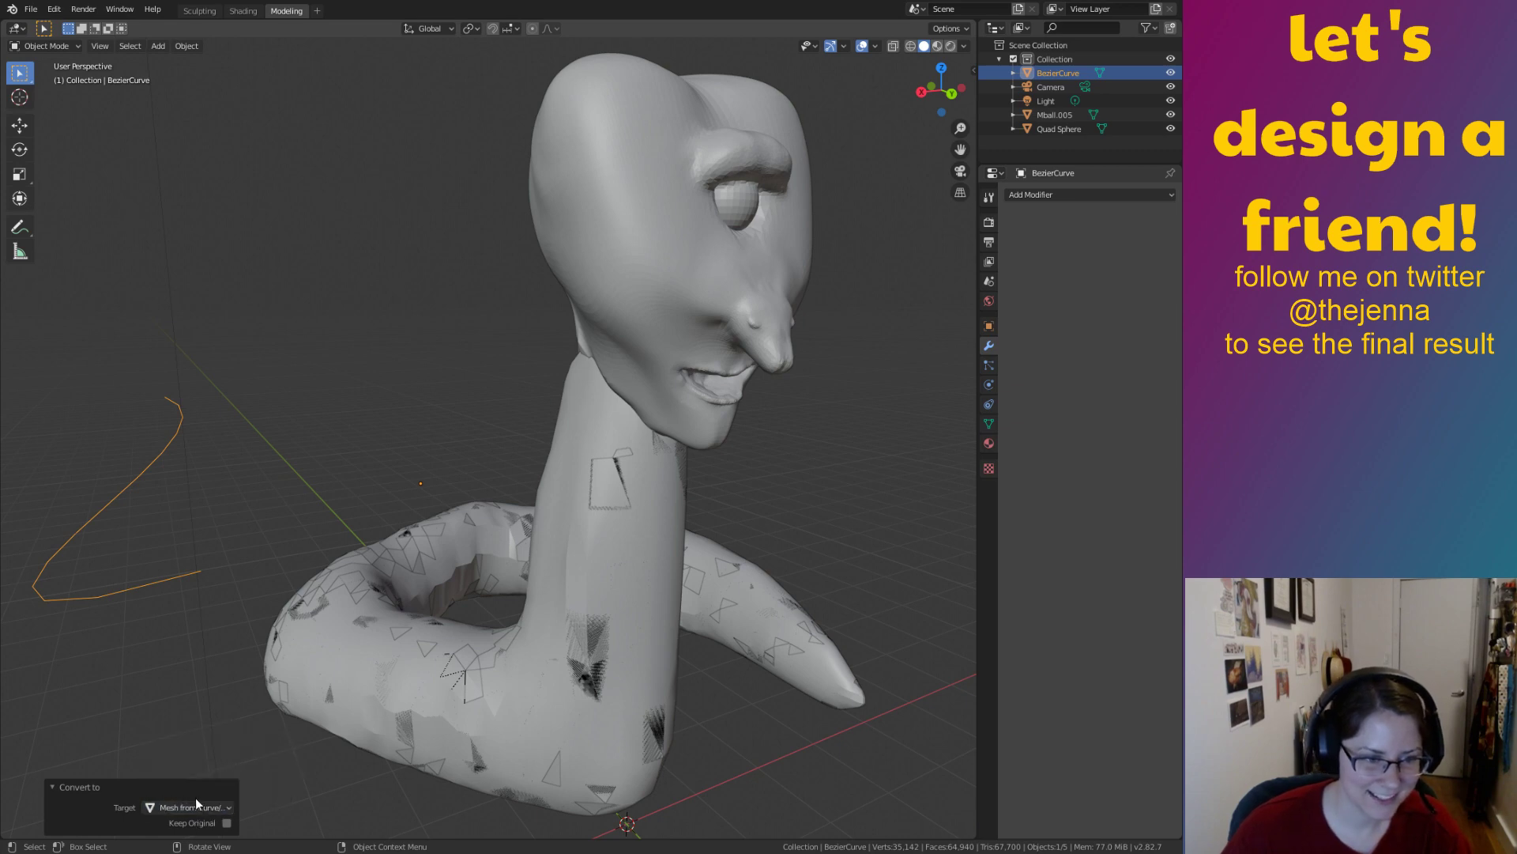
click(195, 806)
click(194, 793)
click(192, 806)
click(190, 778)
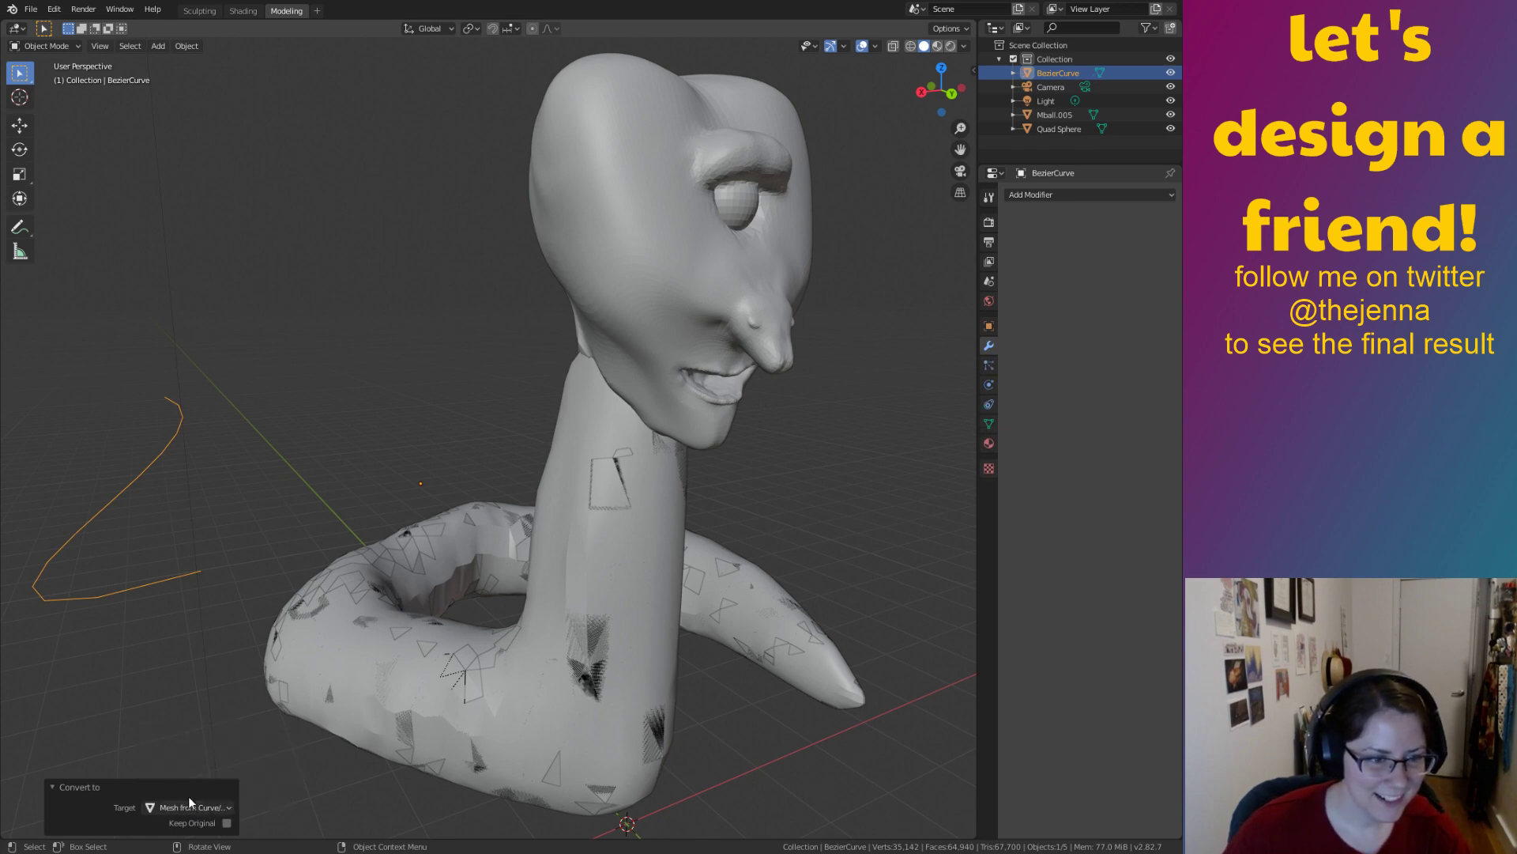
click(190, 806)
click(186, 767)
click(184, 806)
click(182, 793)
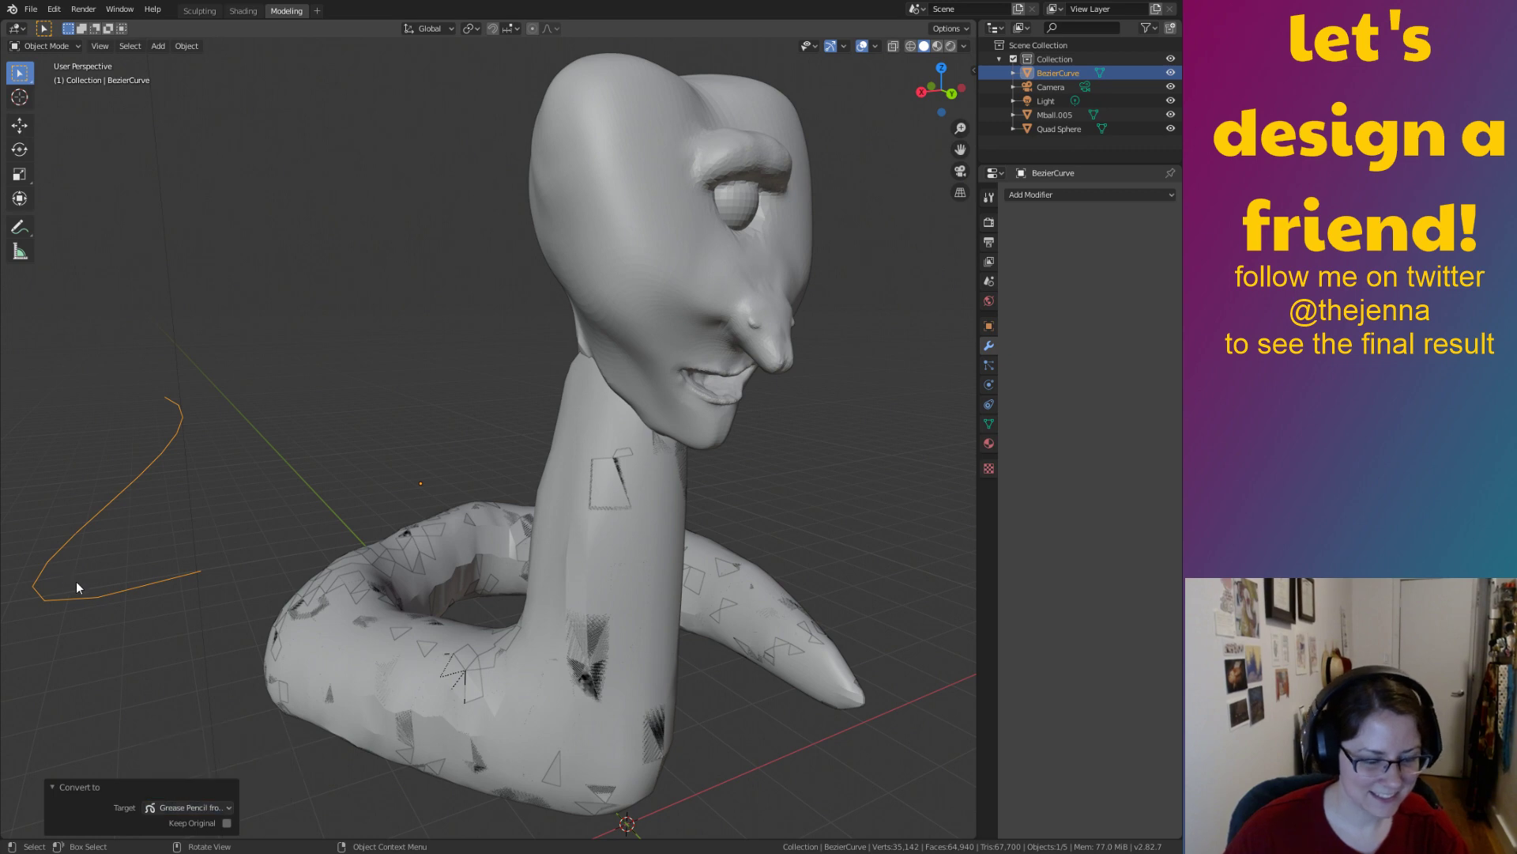
Delete the converted Bezier curve object beside the snake
click(74, 573)
key(x)
click(57, 533)
click(75, 531)
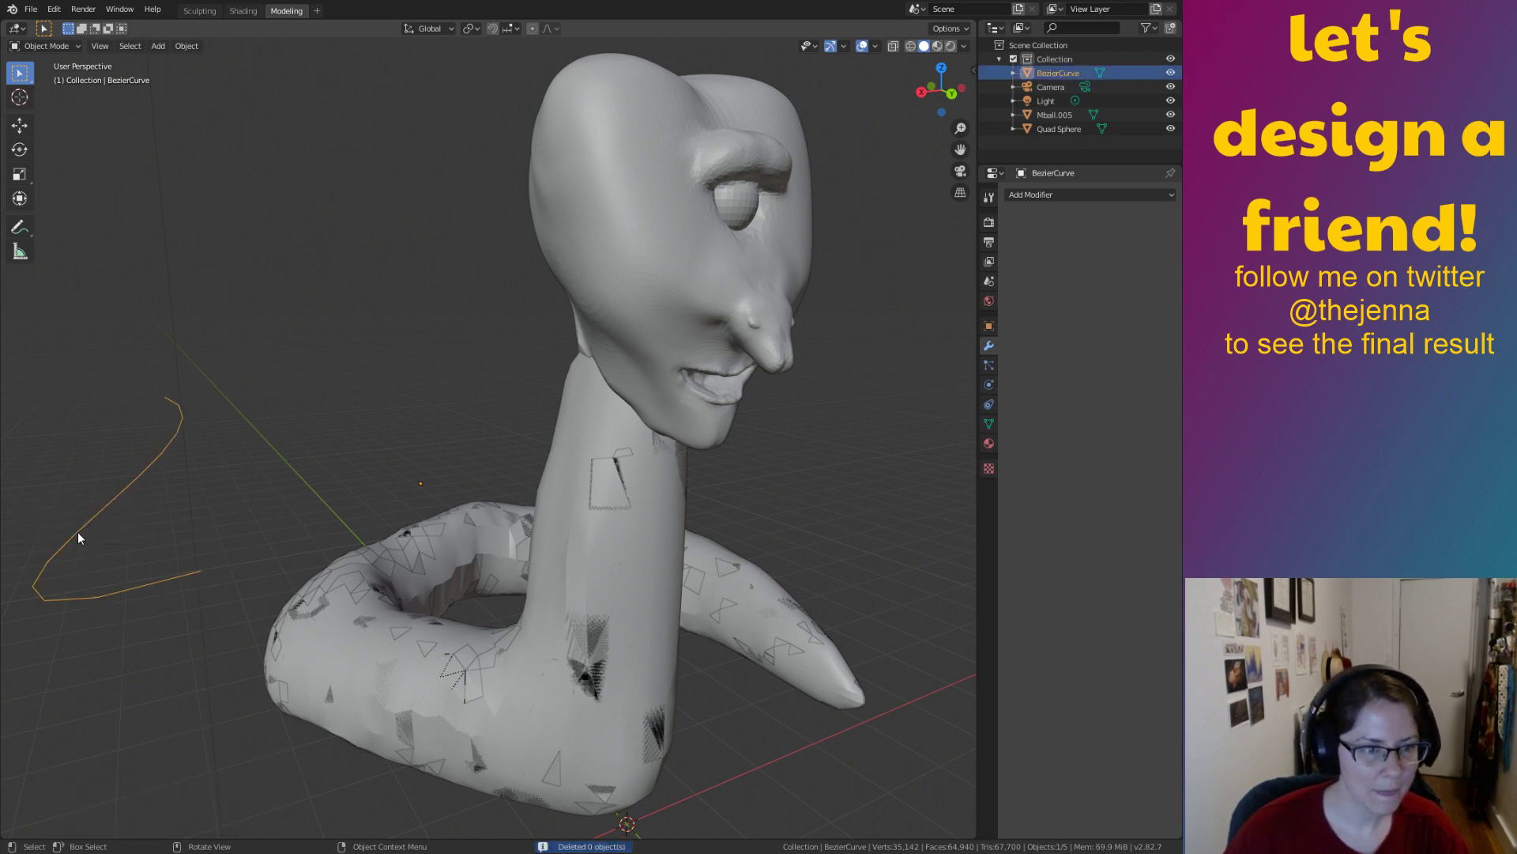
key(x)
click(78, 529)
scroll(142, 556, down, 3)
Add a new Bezier curve and move it about -3.04 m in X, 2.79 m in Y and 5.24 m in Z
middle_drag(291, 667, 469, 569)
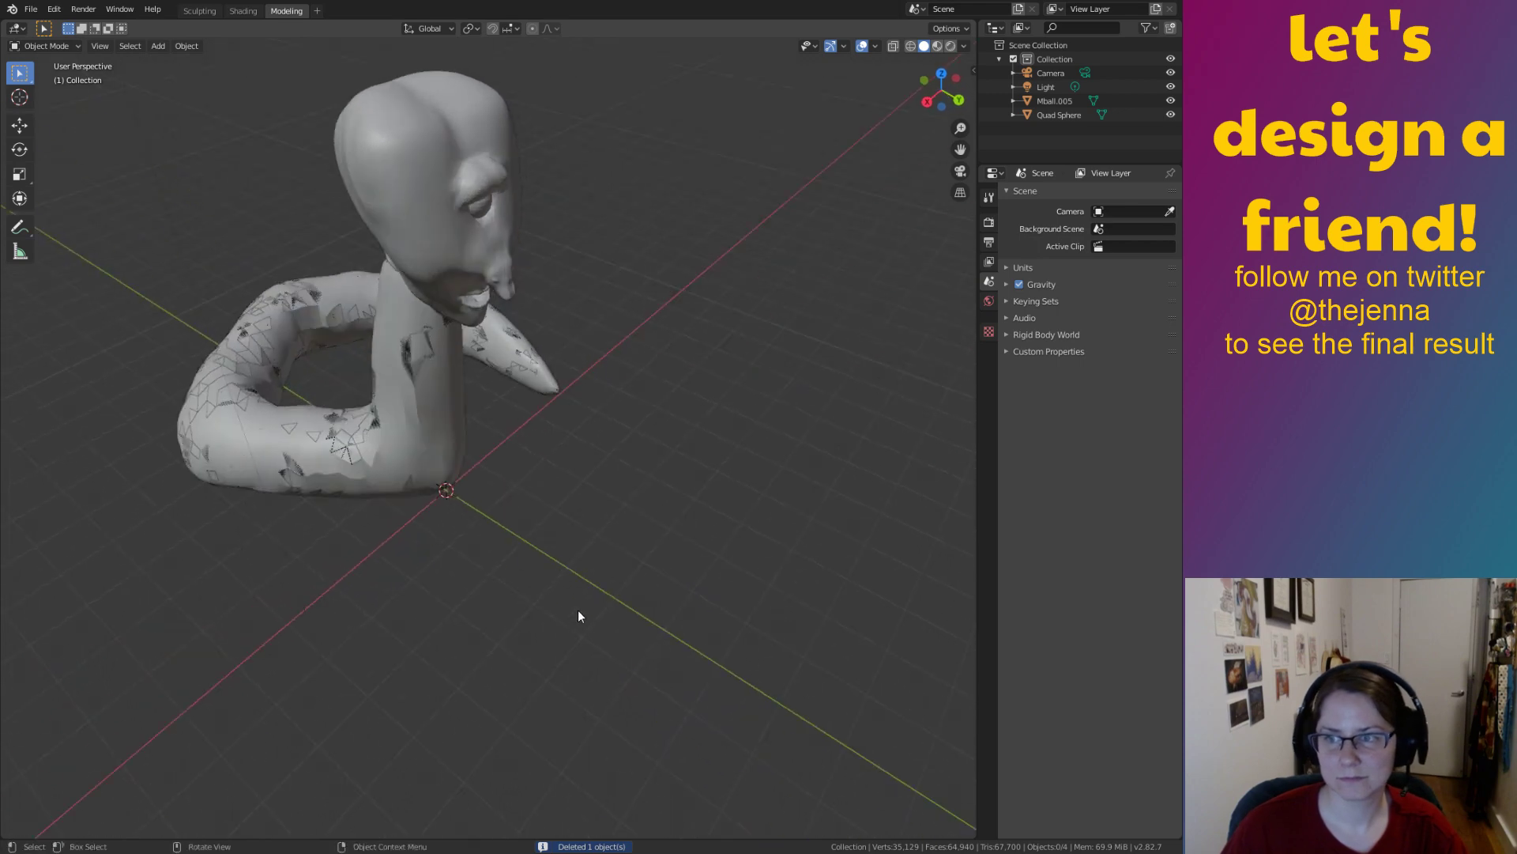
key(shift+s)
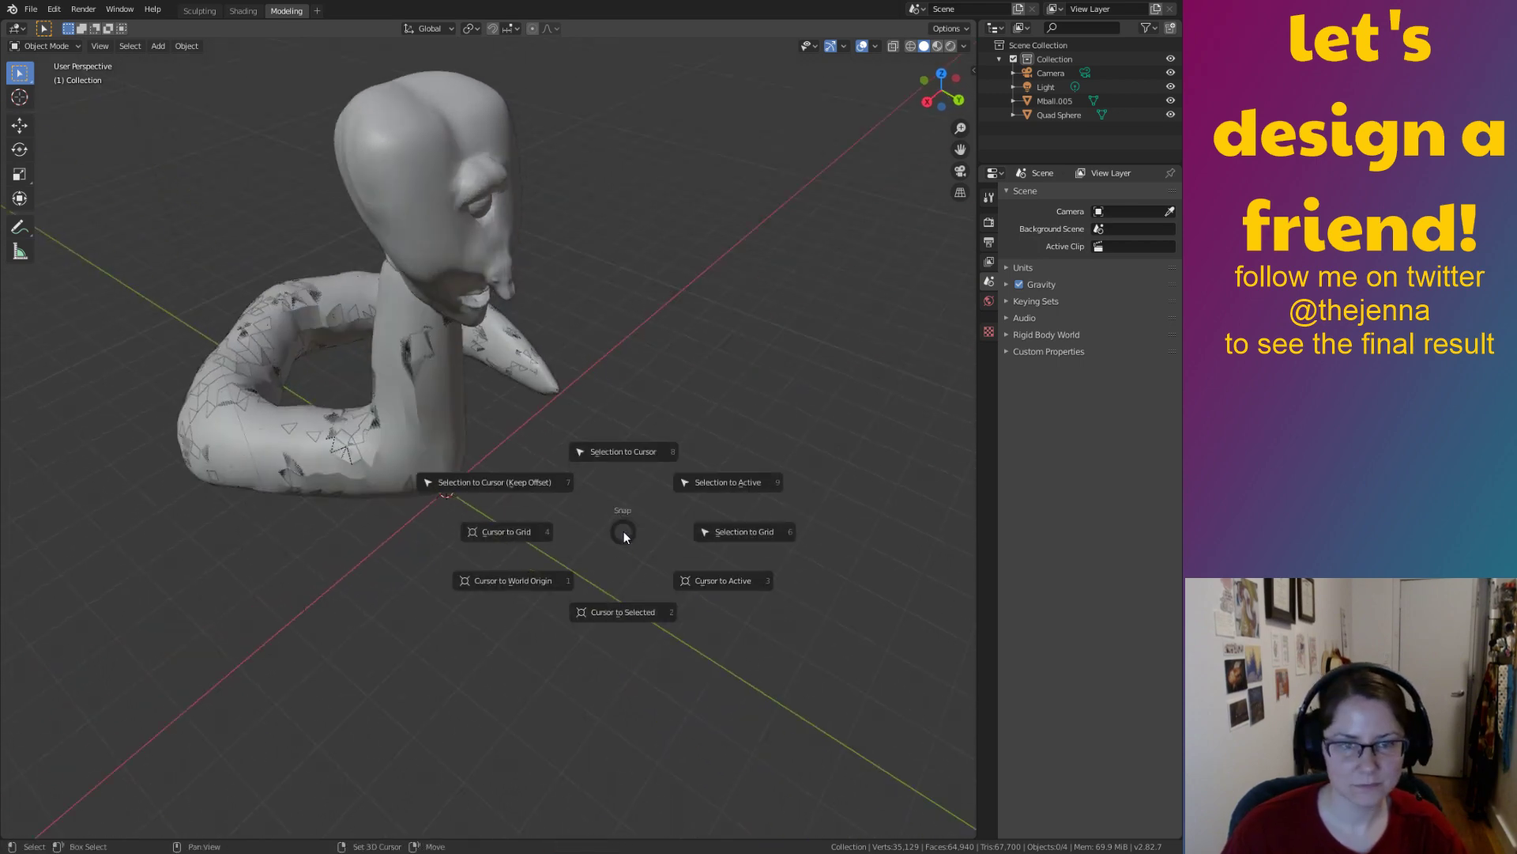
key(Escape)
key(shift+a)
mouse_move(625, 535)
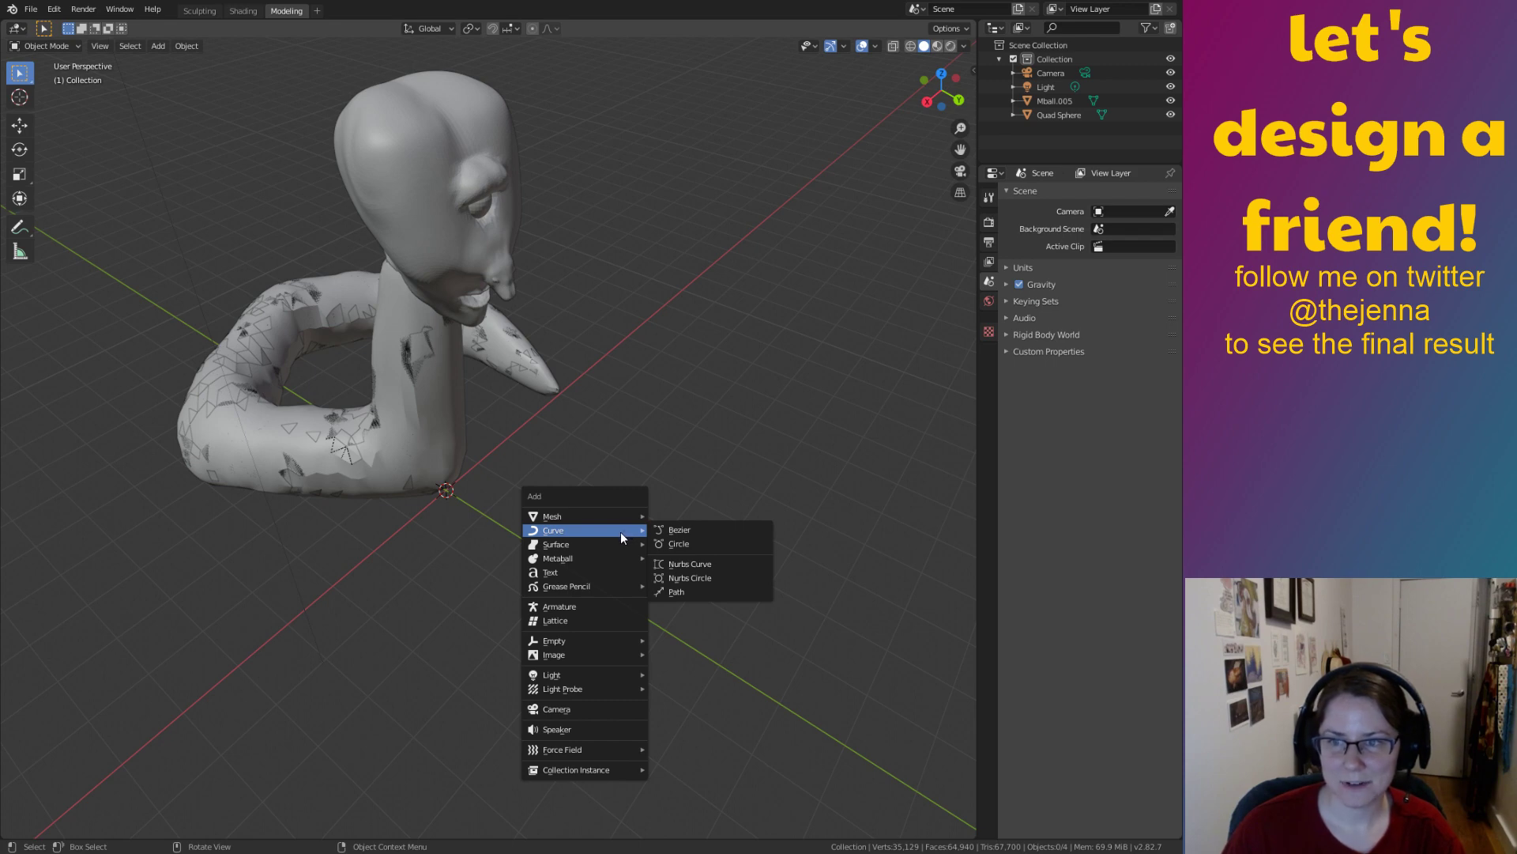
click(675, 529)
middle_drag(667, 532, 603, 501)
key(g)
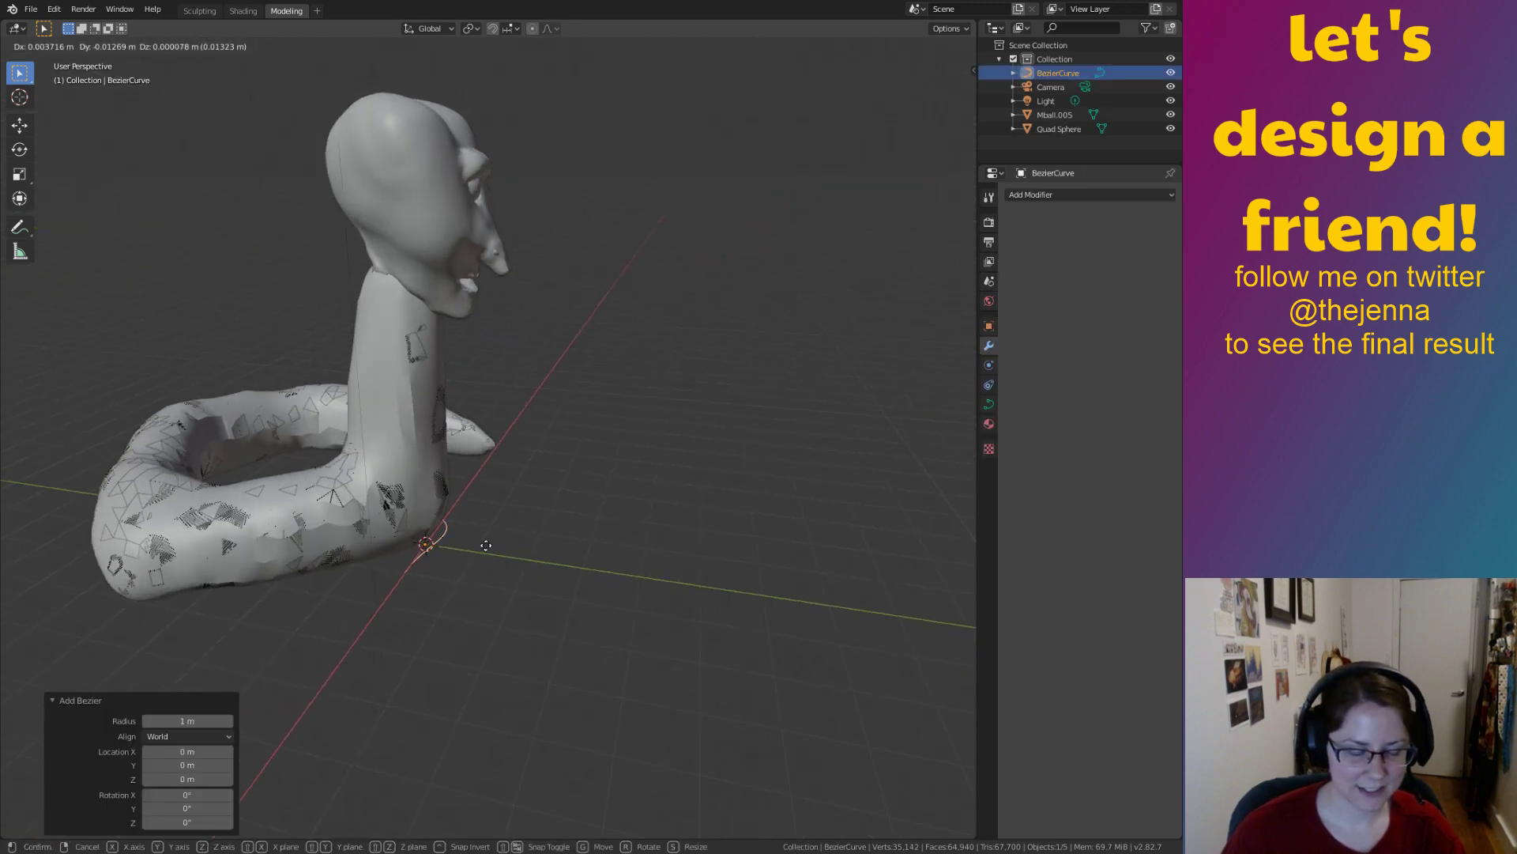
click(675, 266)
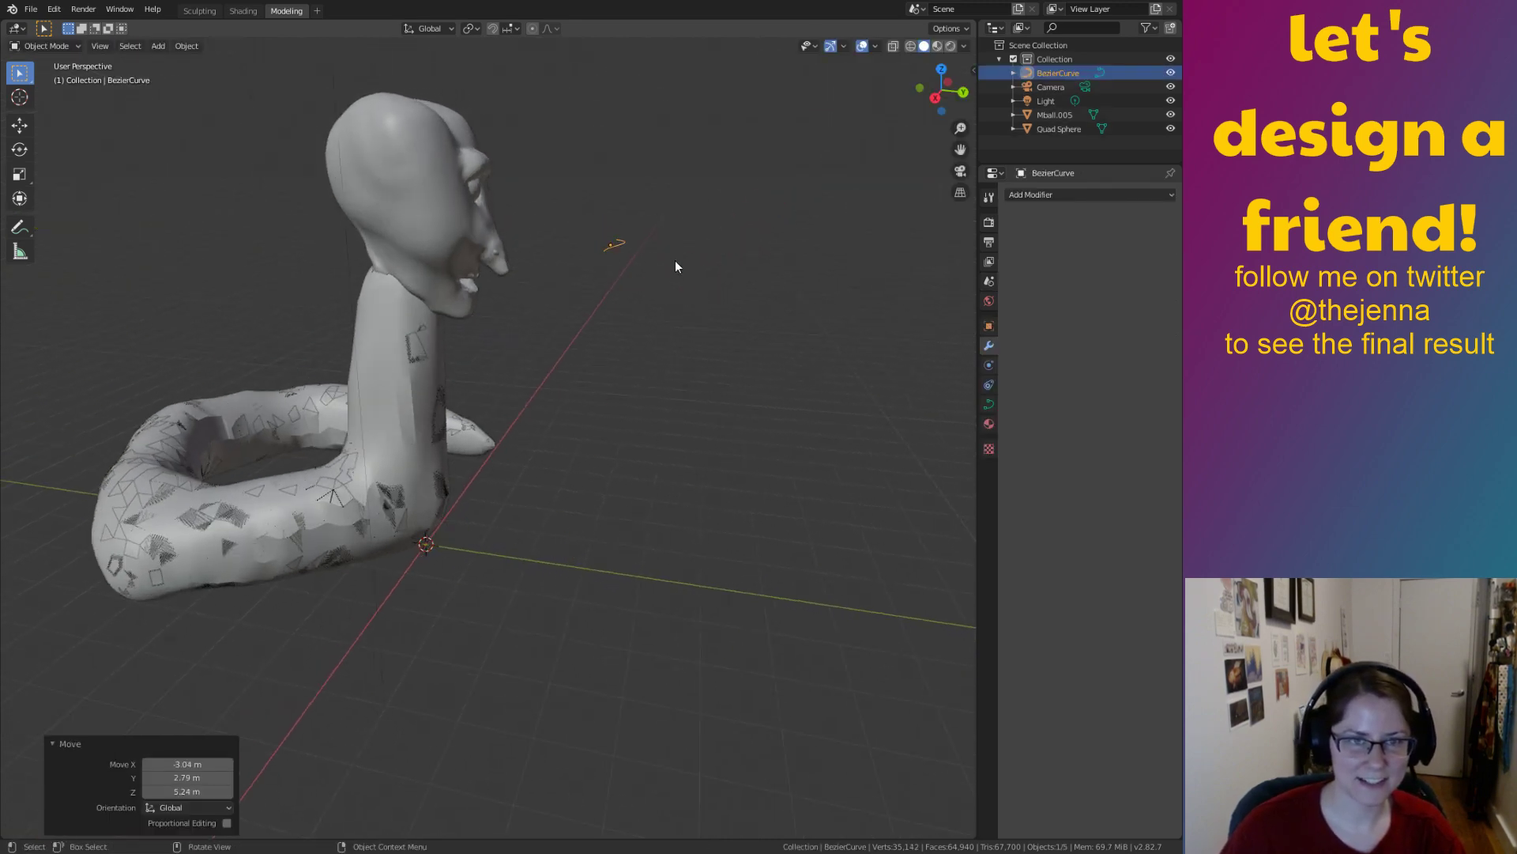
Rotate the new Bezier curve about the Z axis
middle_drag(675, 267, 747, 317)
key(r)
key(z)
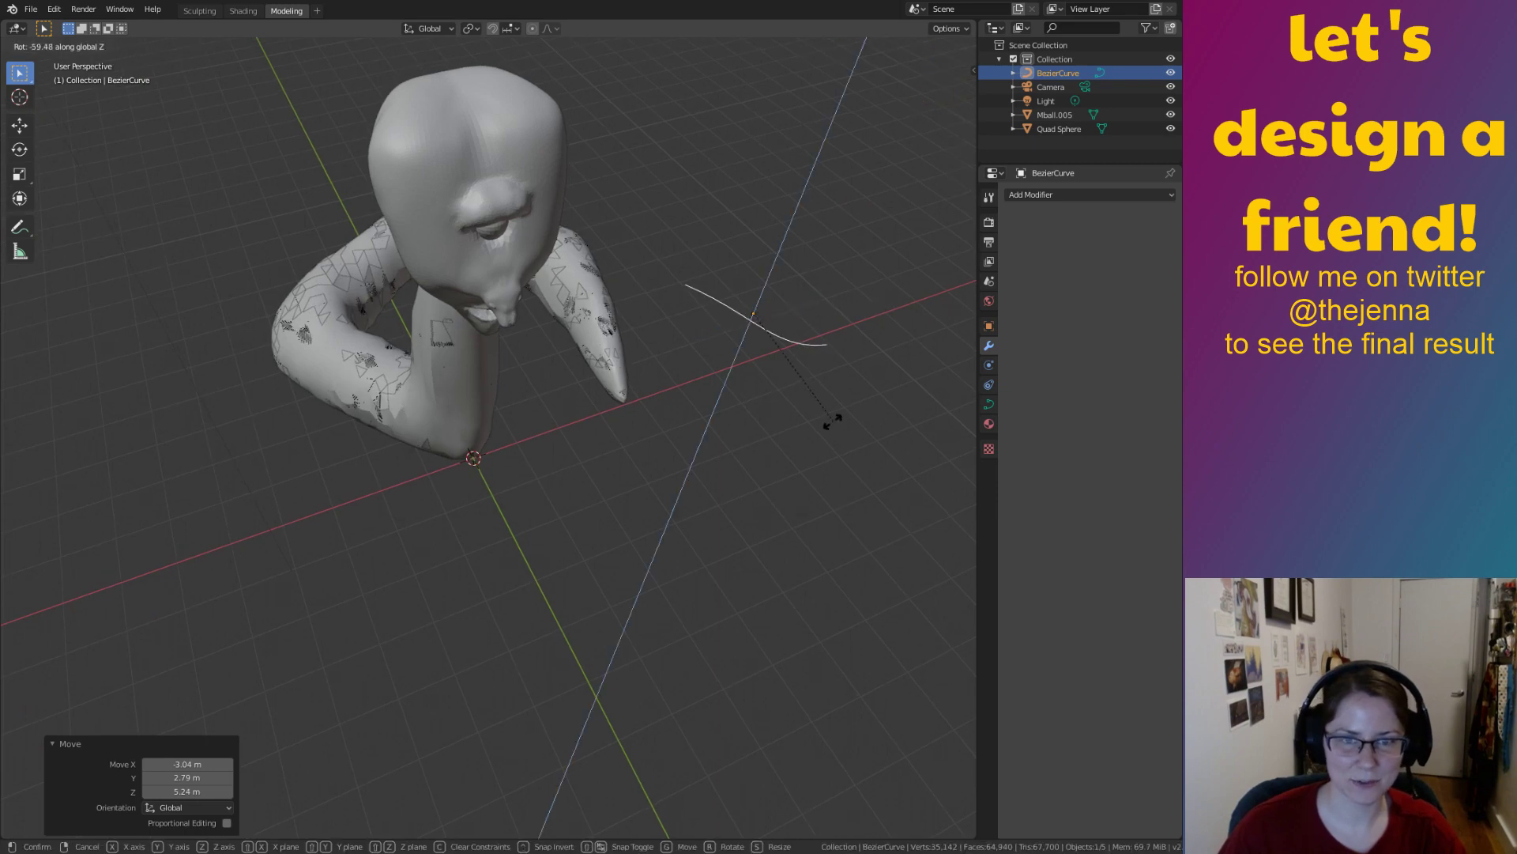
click(804, 448)
Move the curve's end control point about -0.247 m along Y, 1.05 m along X and 0.567 m along Z
middle_drag(804, 448, 651, 477)
key(Tab)
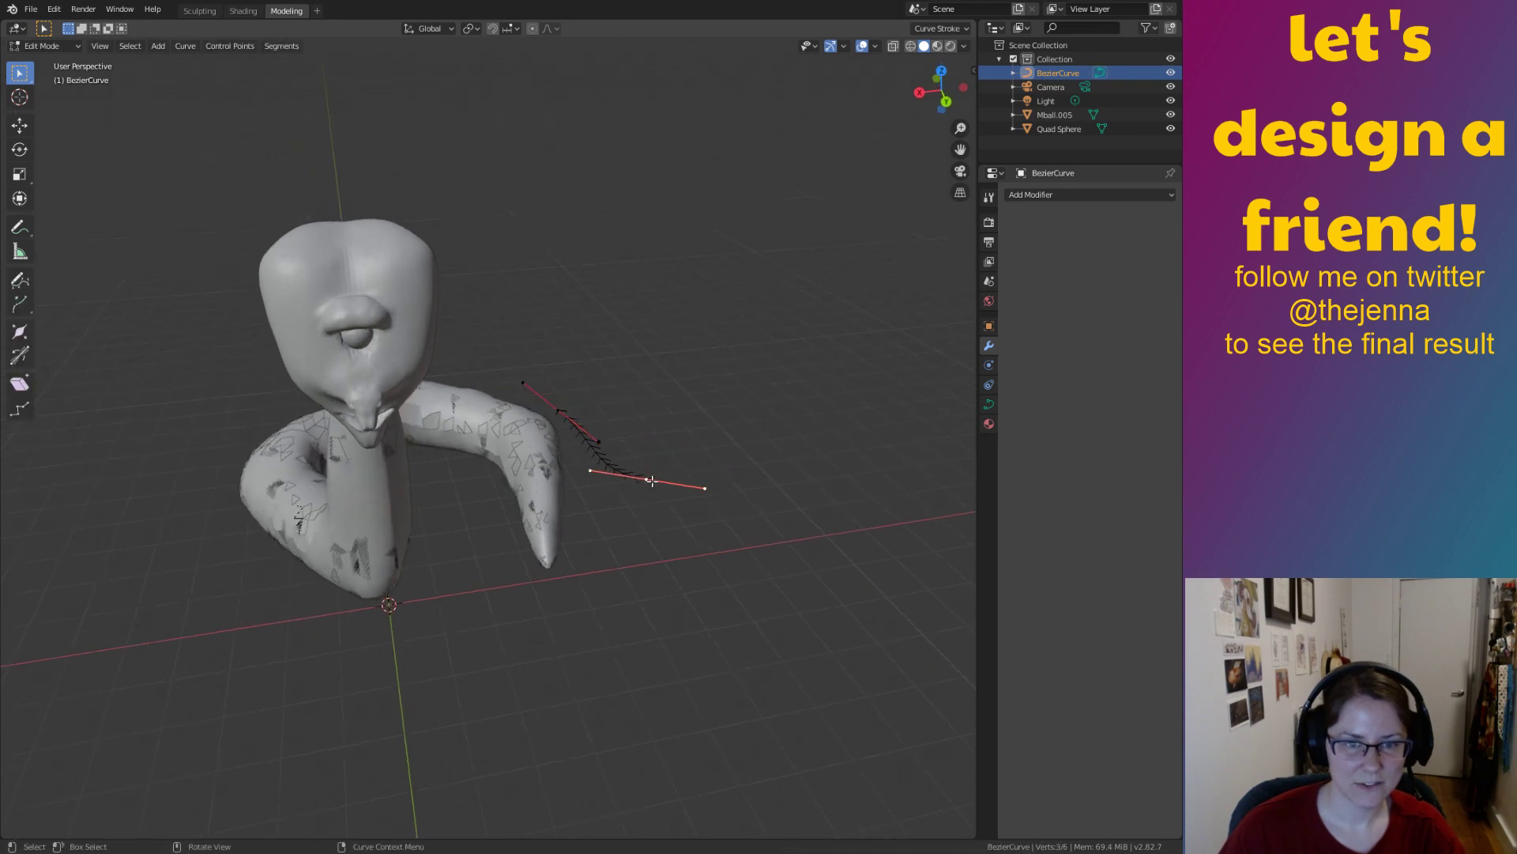
key(g)
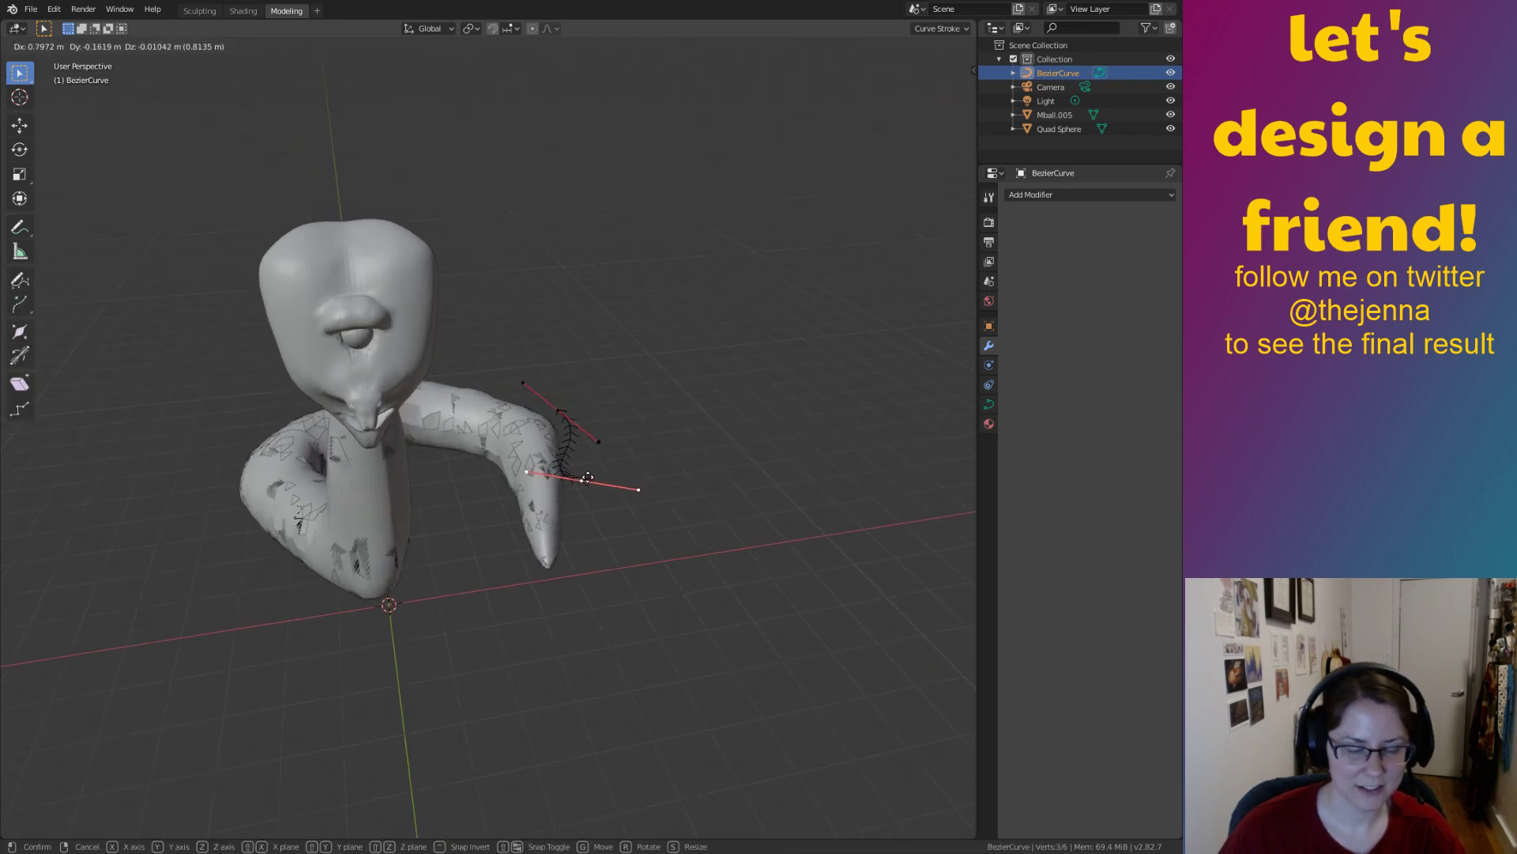
click(644, 467)
key(g)
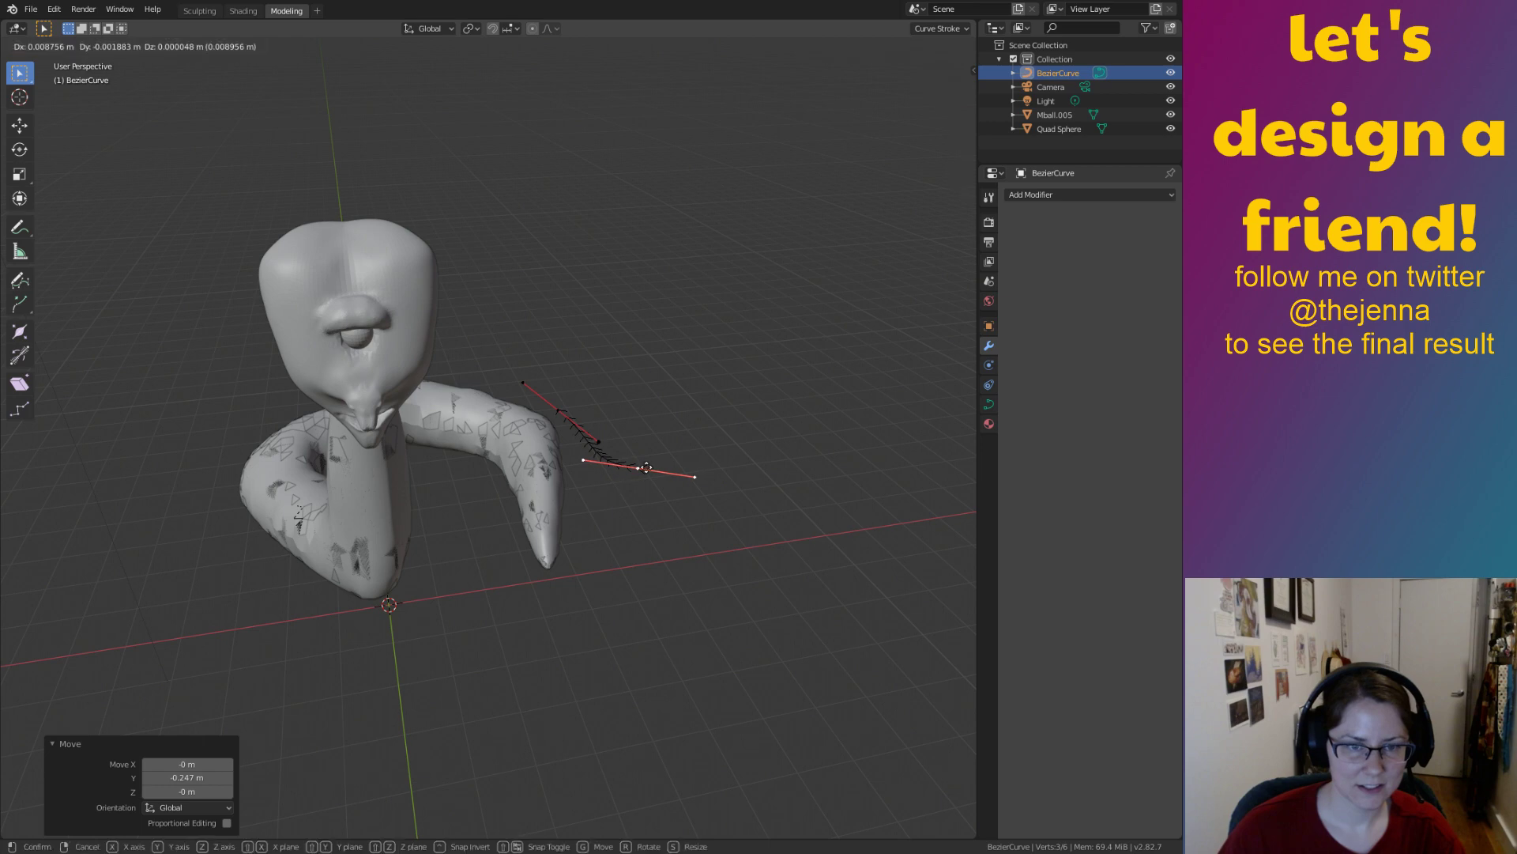
key(x)
click(569, 482)
key(g)
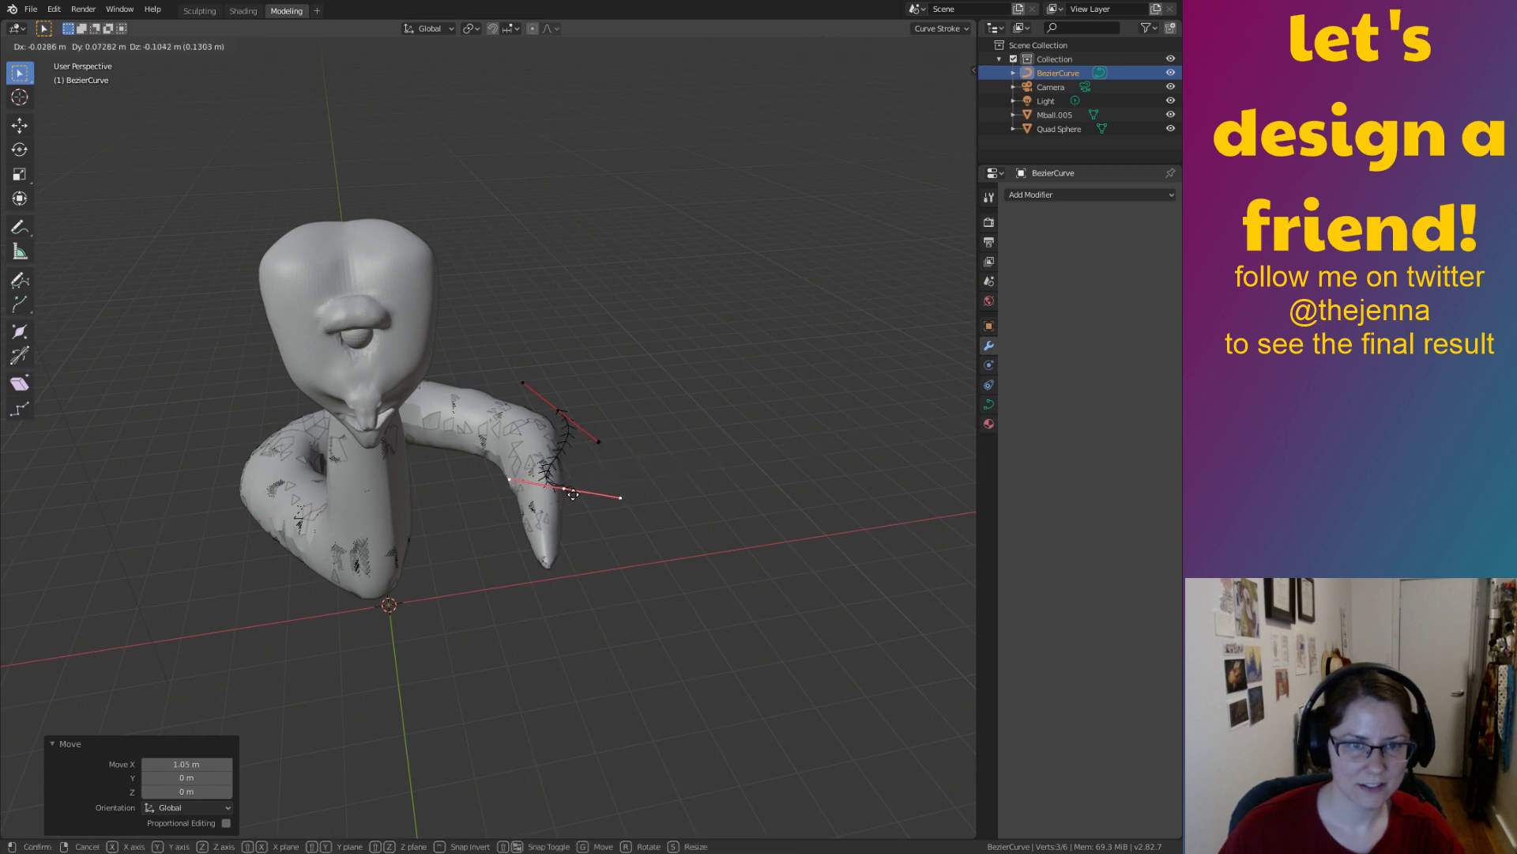
key(z)
click(581, 447)
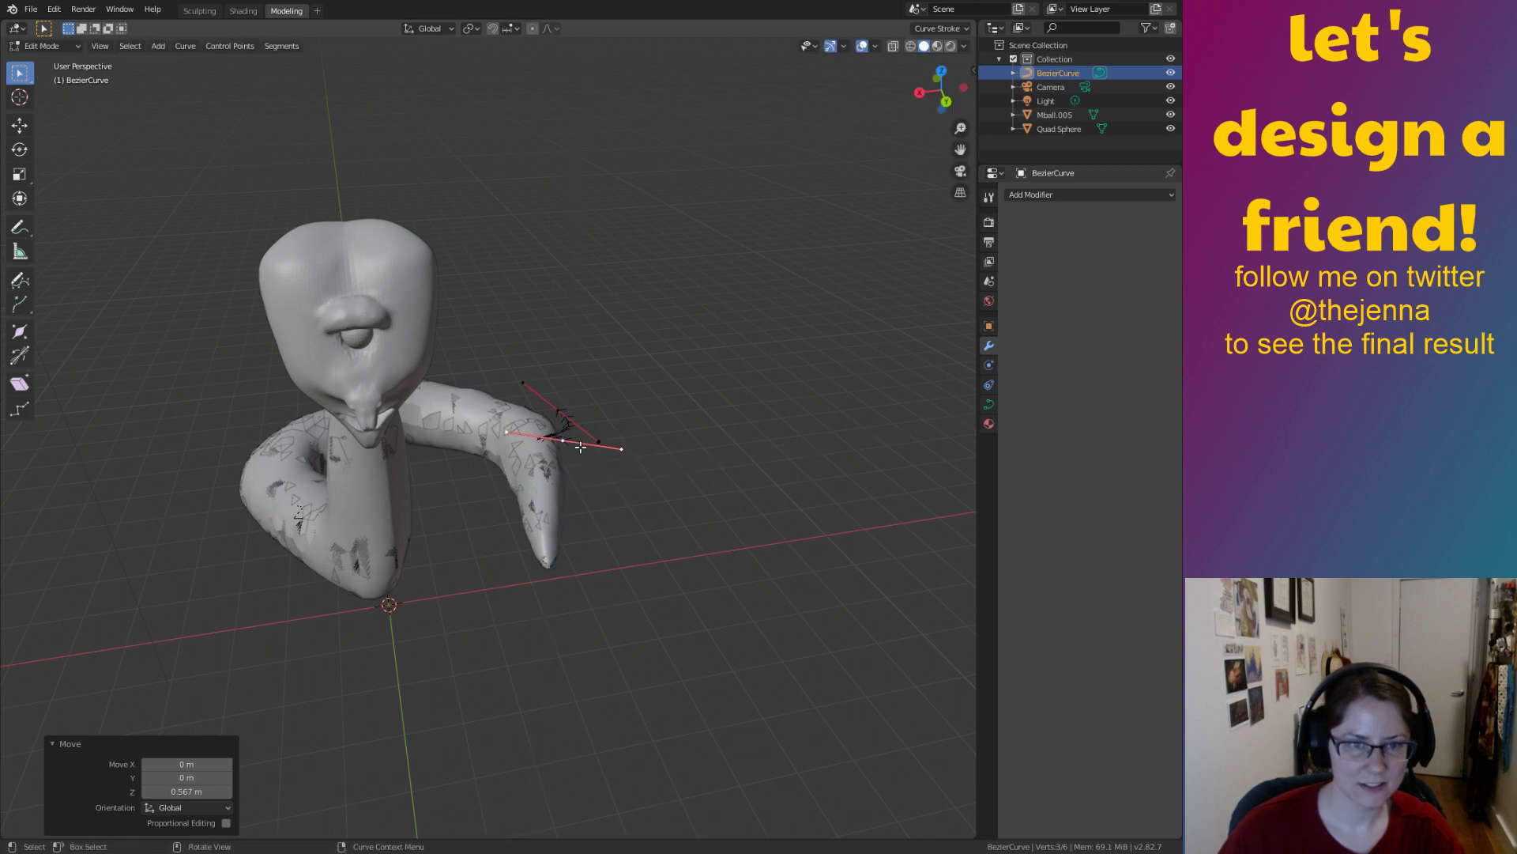
Pull the outer handle of the moved end point downward to bend the curve into an S and return to Object Mode
click(624, 449)
key(g)
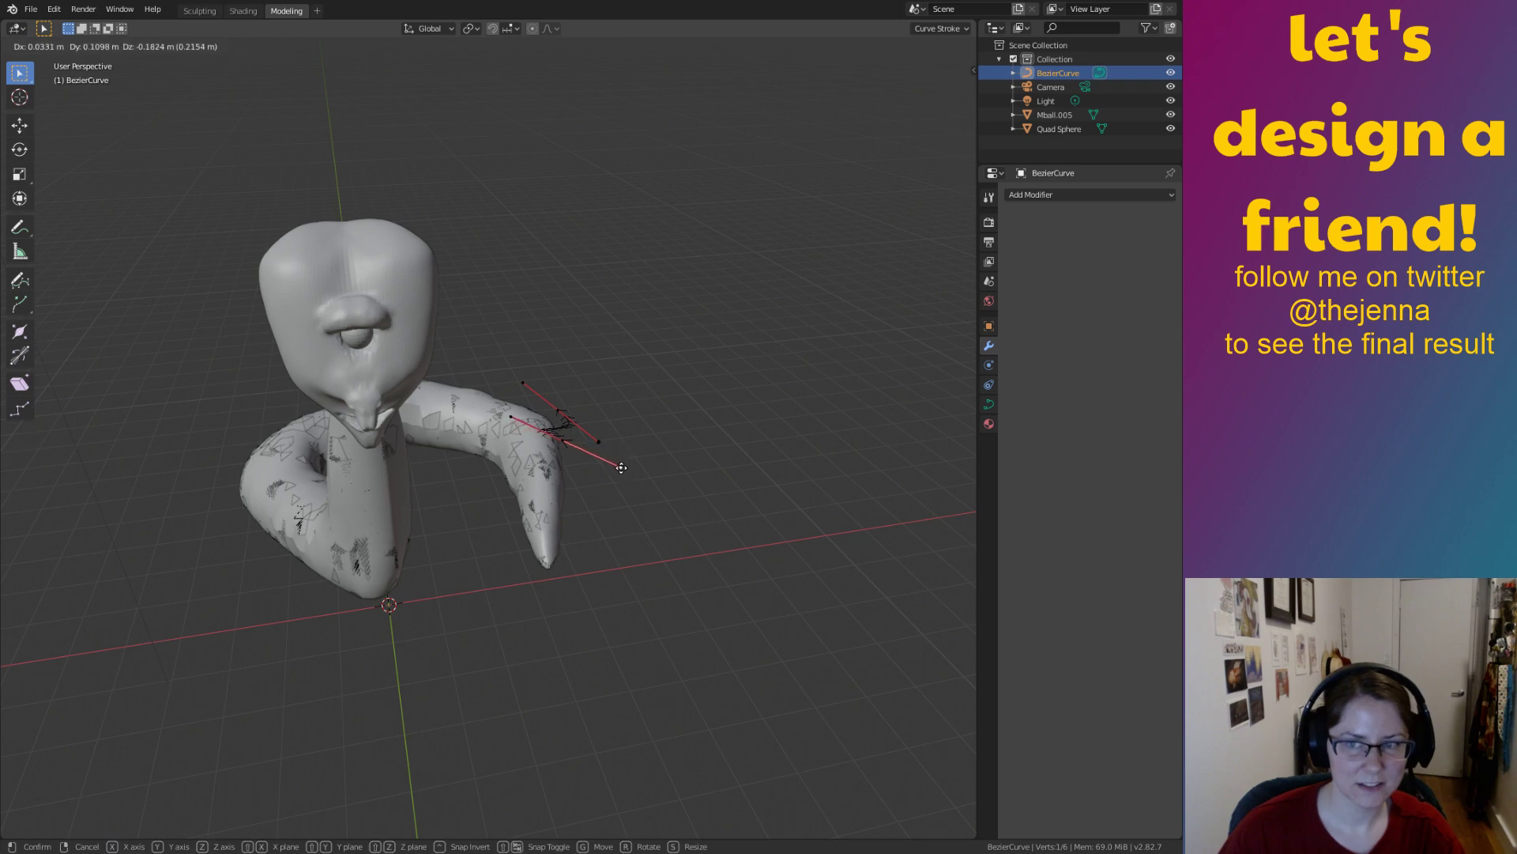
click(624, 518)
key(Tab)
middle_drag(624, 522, 782, 316)
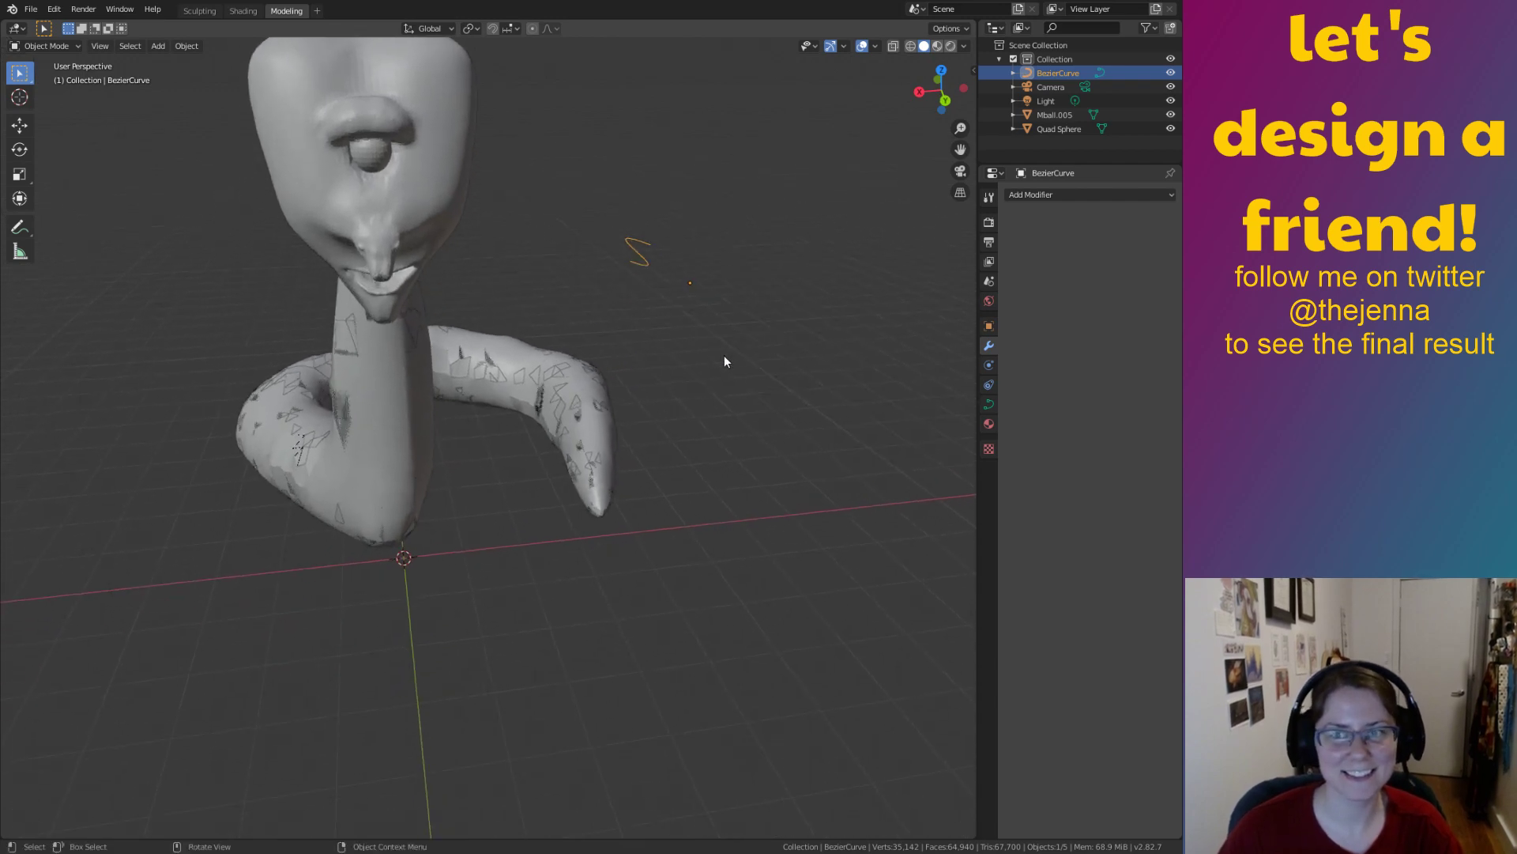
middle_drag(725, 359, 589, 644)
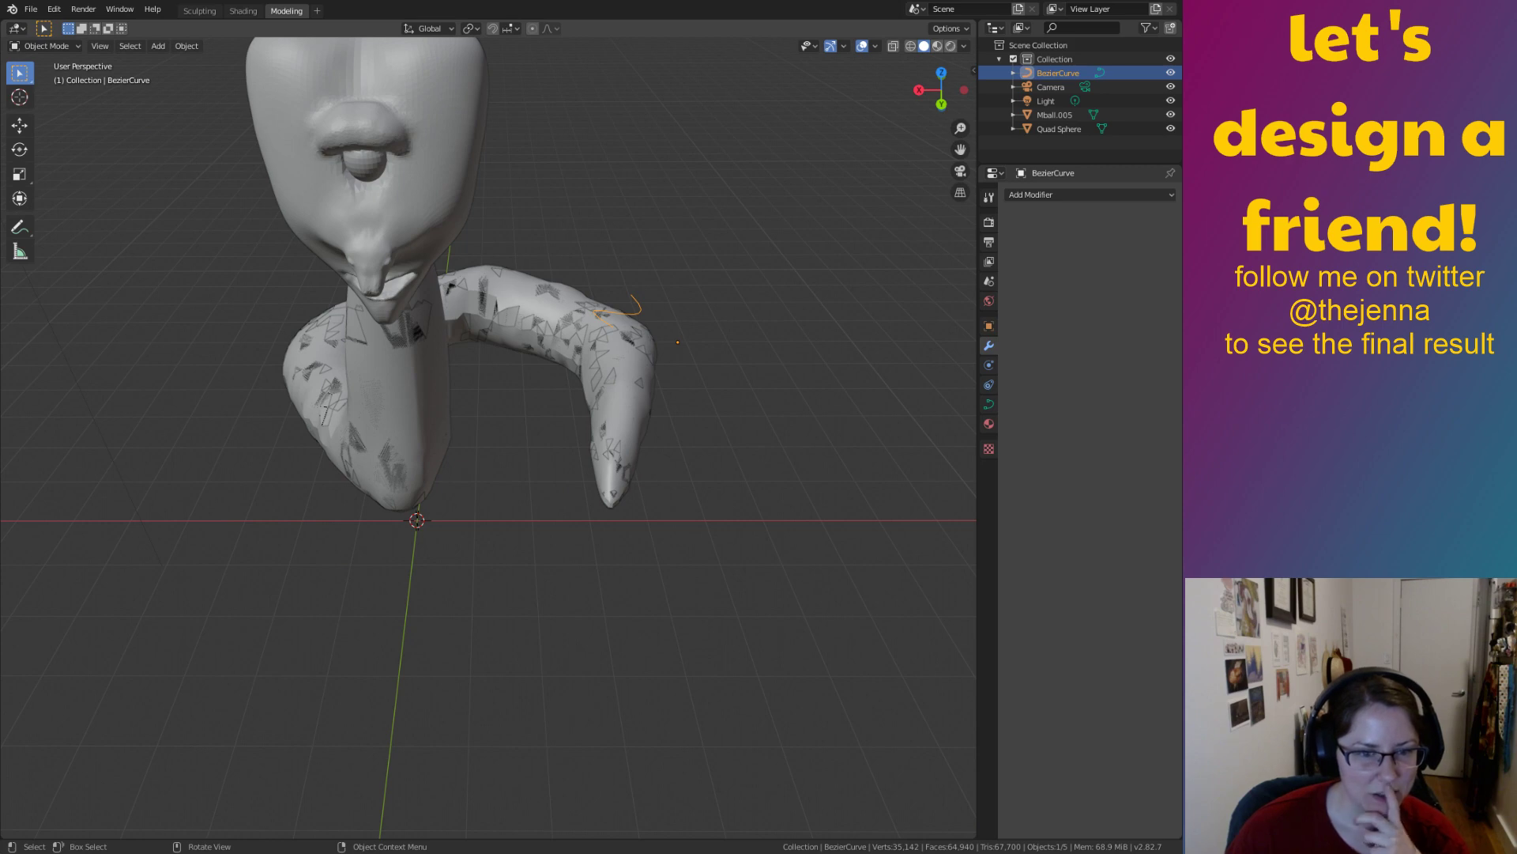
Try a Curve modifier on the Bezier curve and remove it
key(alt+a)
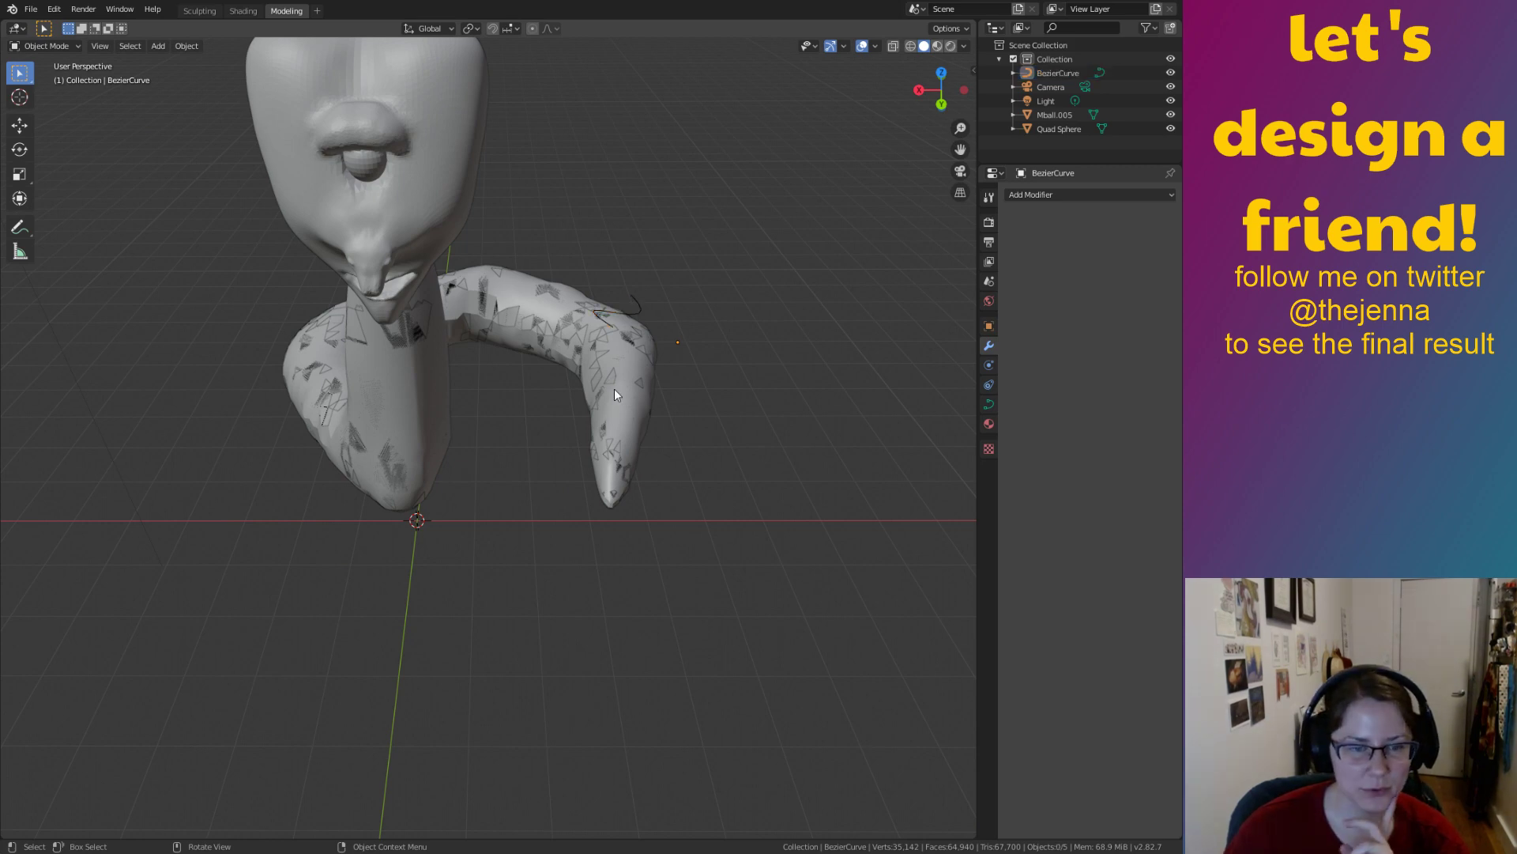
scroll(709, 469, down, 2)
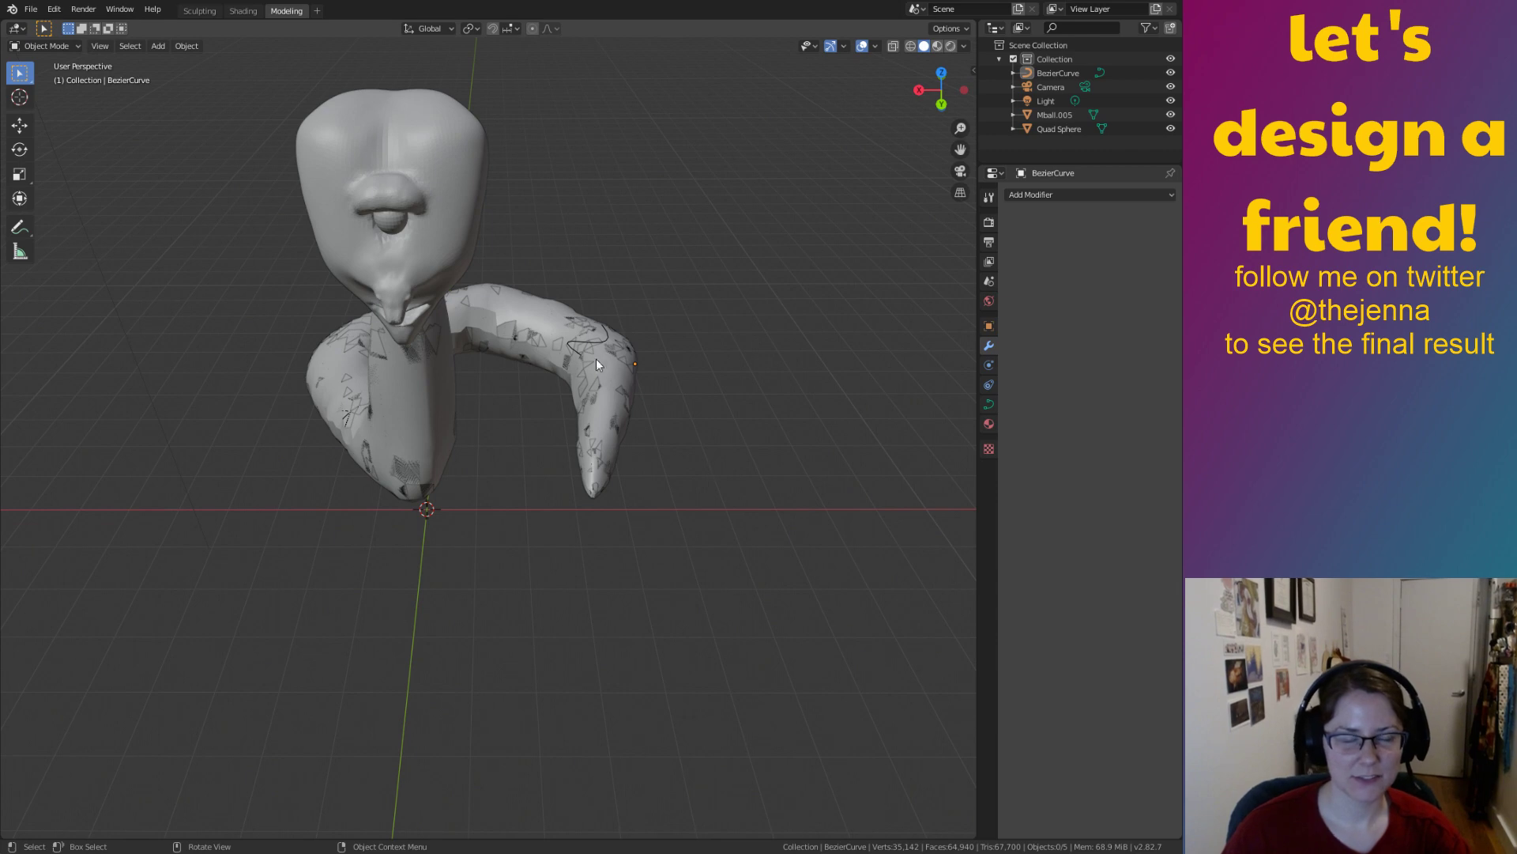
middle_drag(605, 519, 566, 547)
click(529, 567)
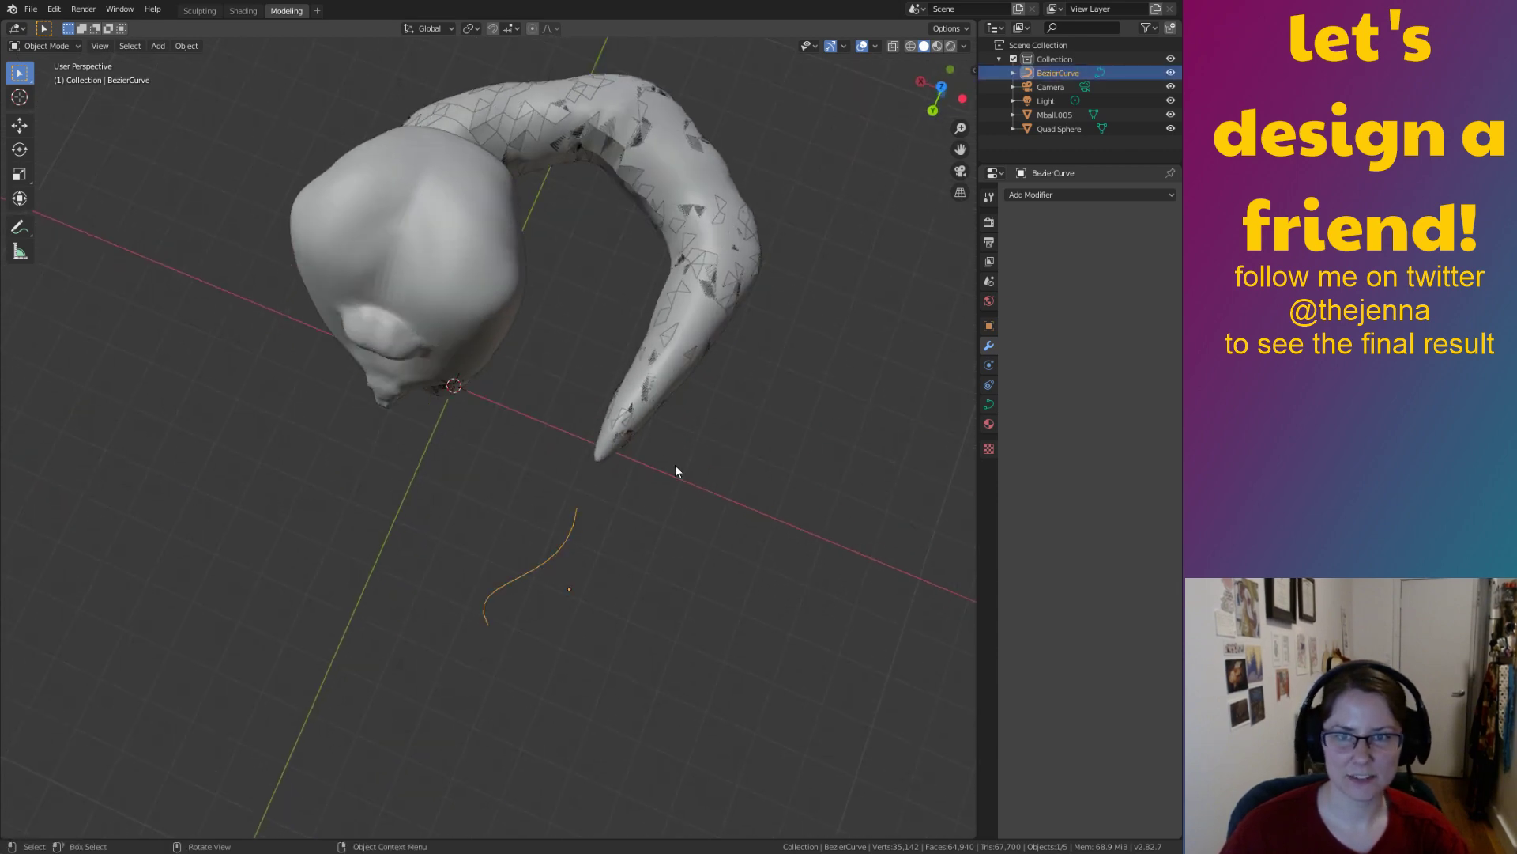
middle_drag(675, 471, 600, 403)
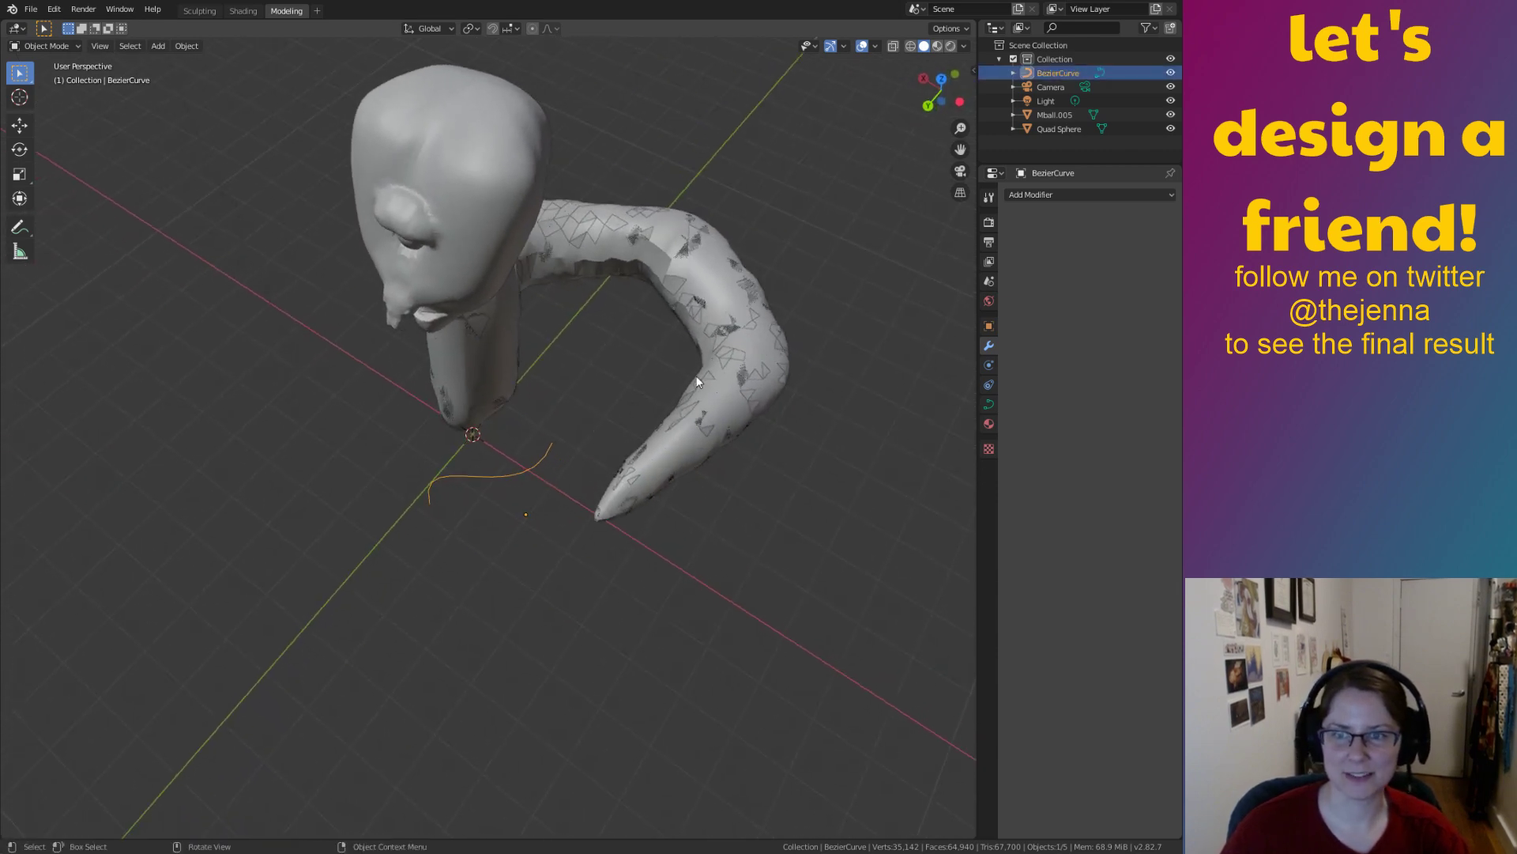
click(1073, 195)
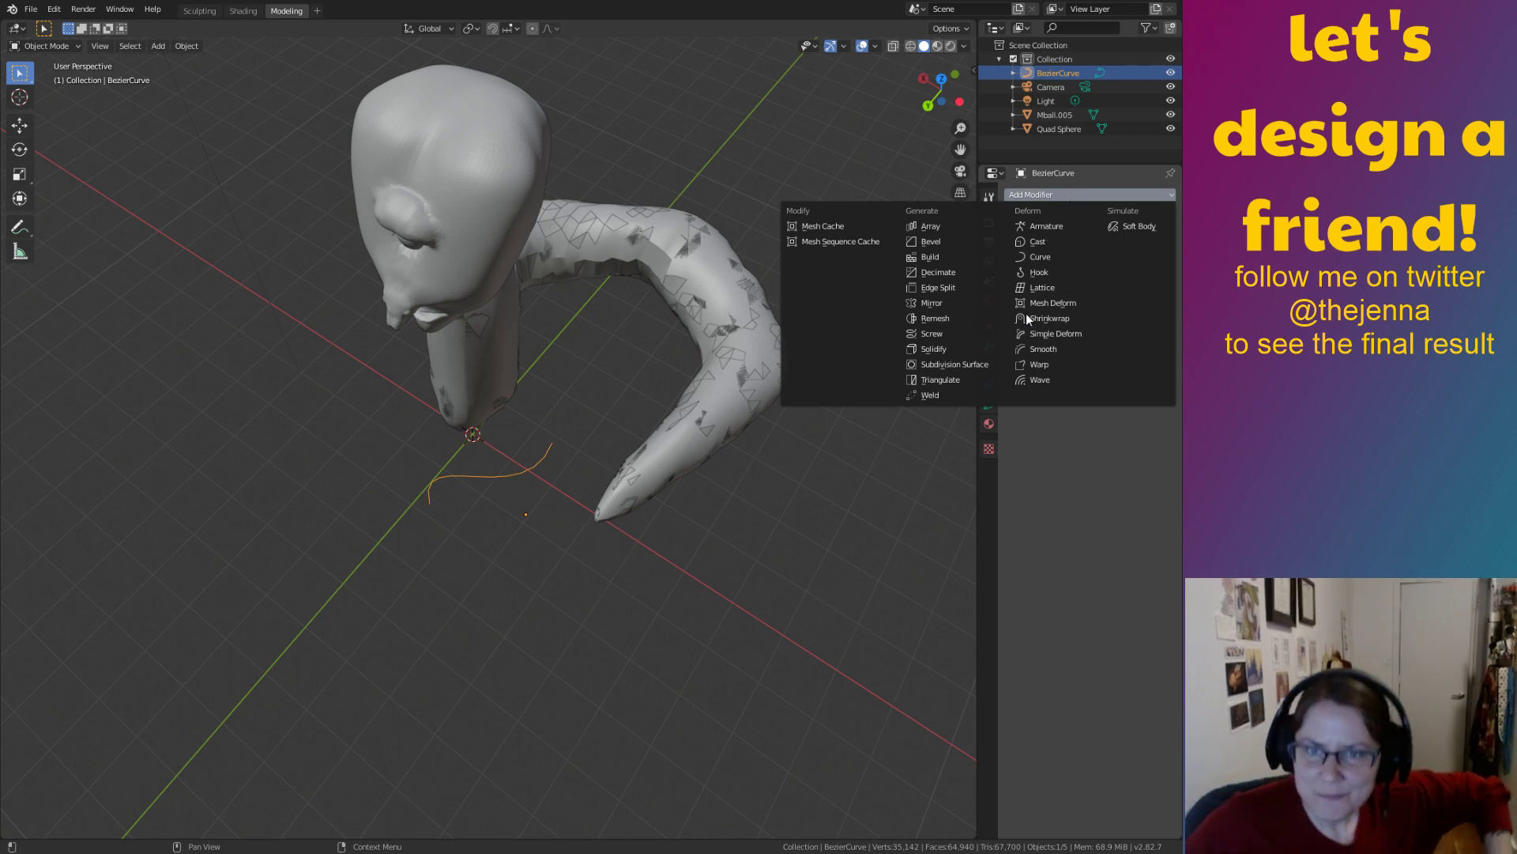
click(1067, 254)
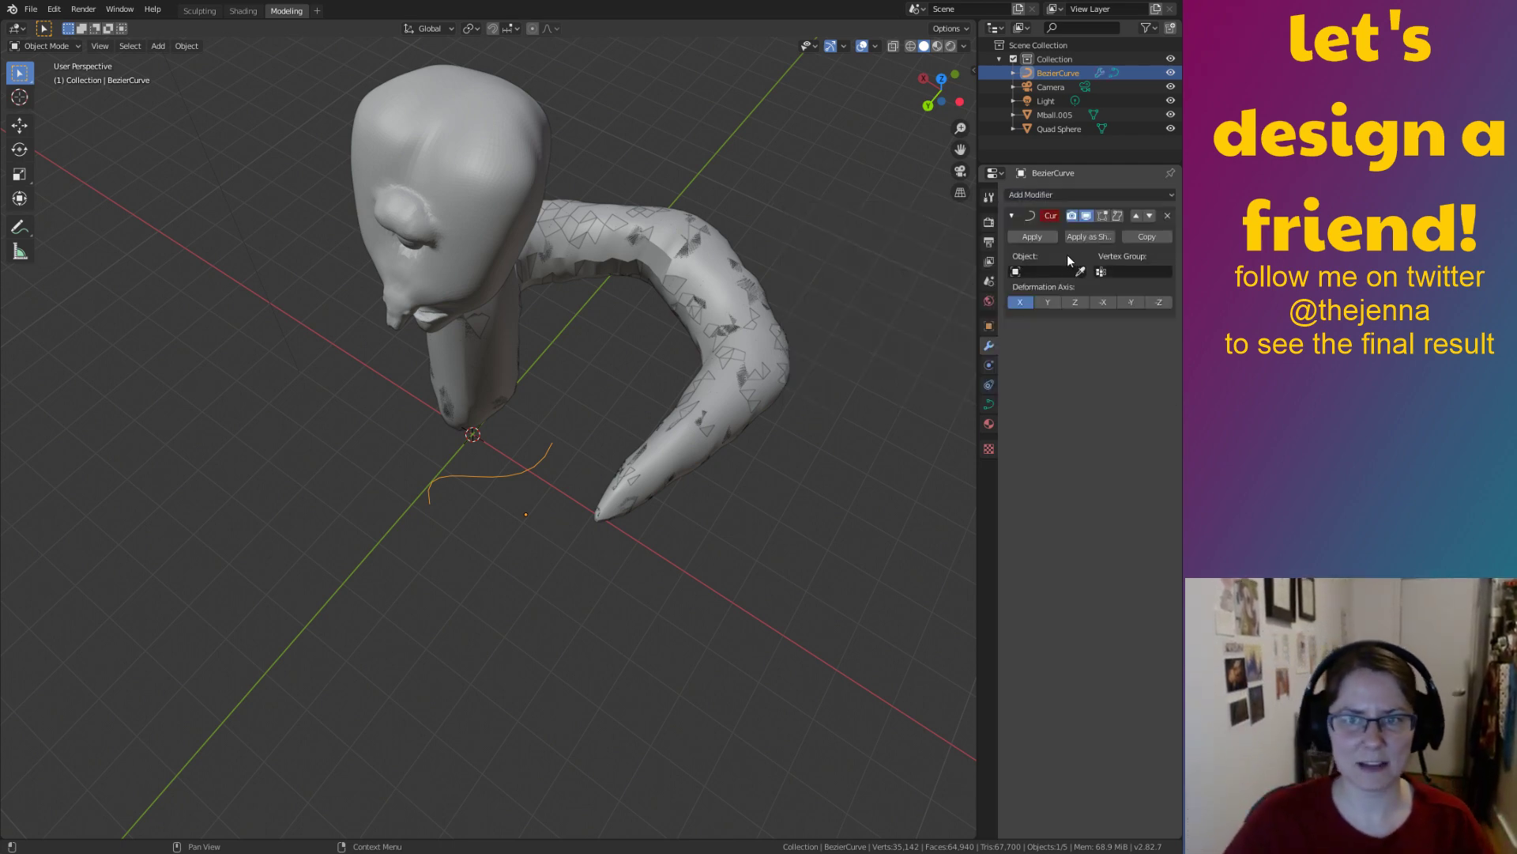
click(1168, 216)
Try to extrude all control points of the Bezier curve in Edit Mode
key(Tab)
middle_drag(885, 300, 615, 482)
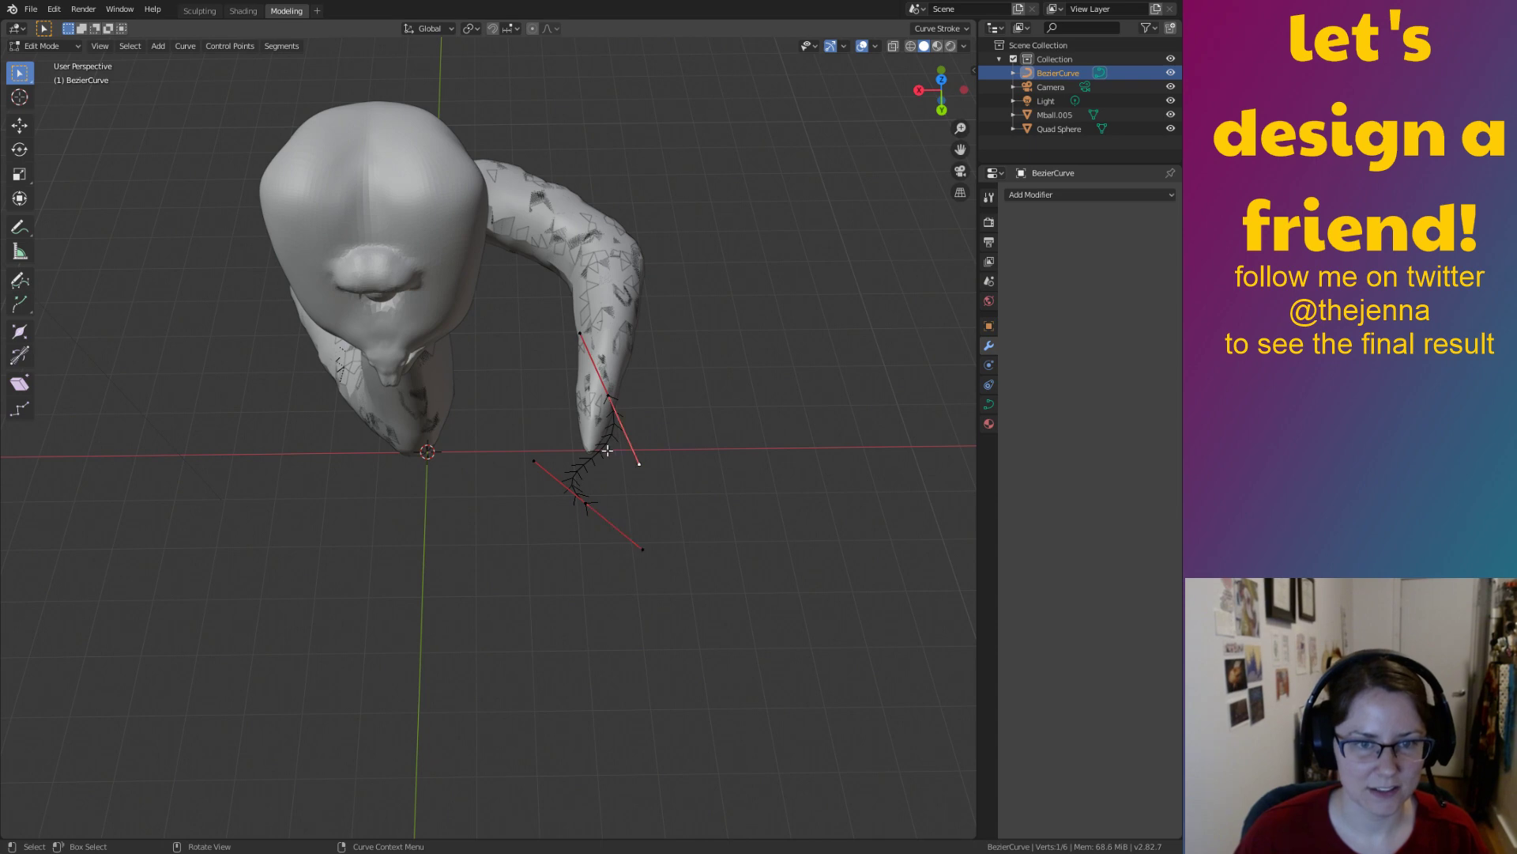
key(a)
click(186, 46)
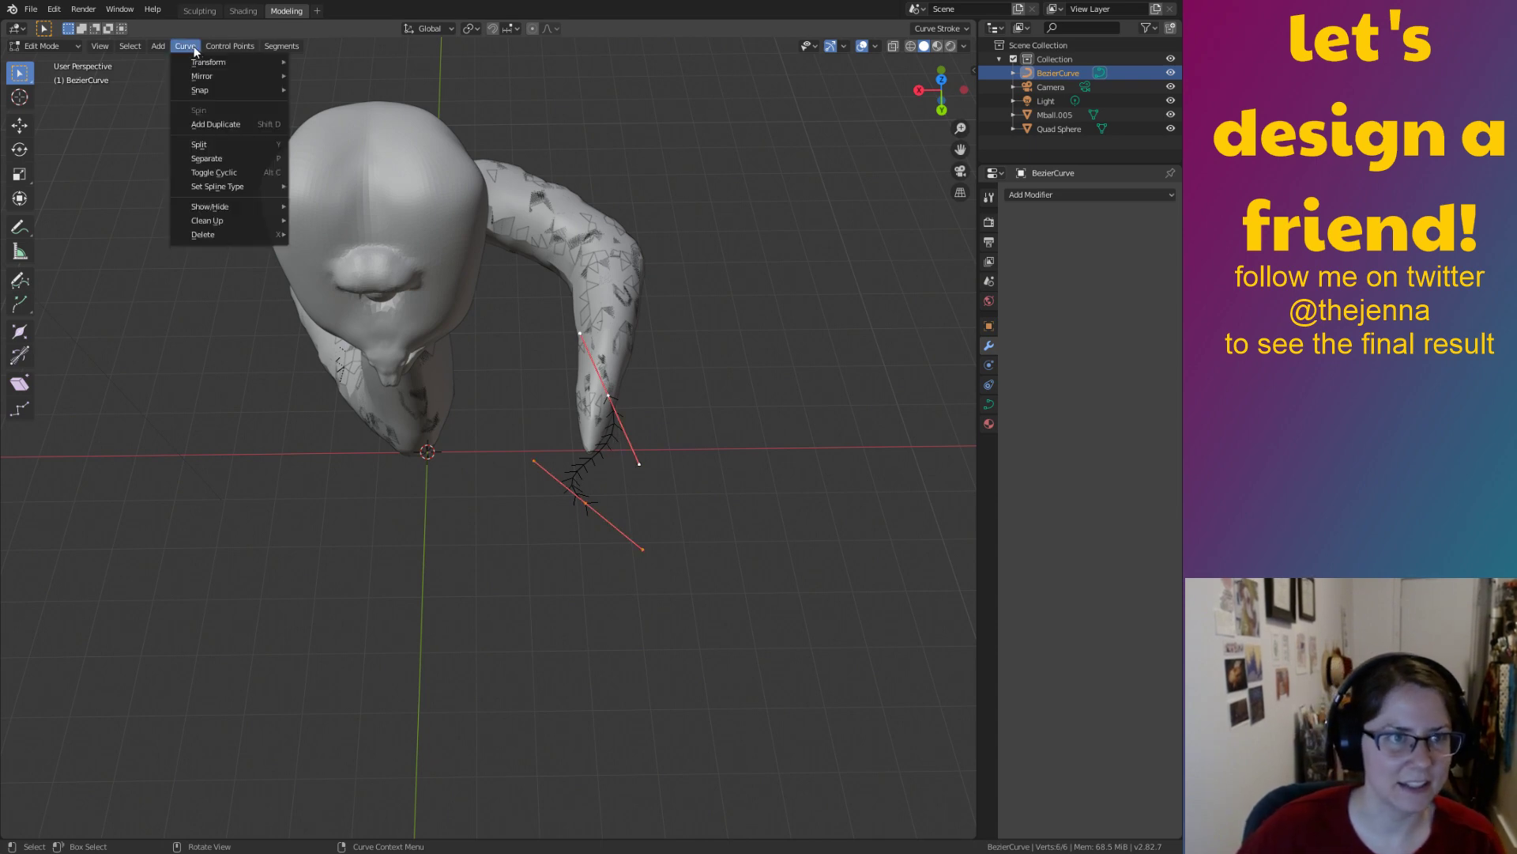
mouse_move(198, 63)
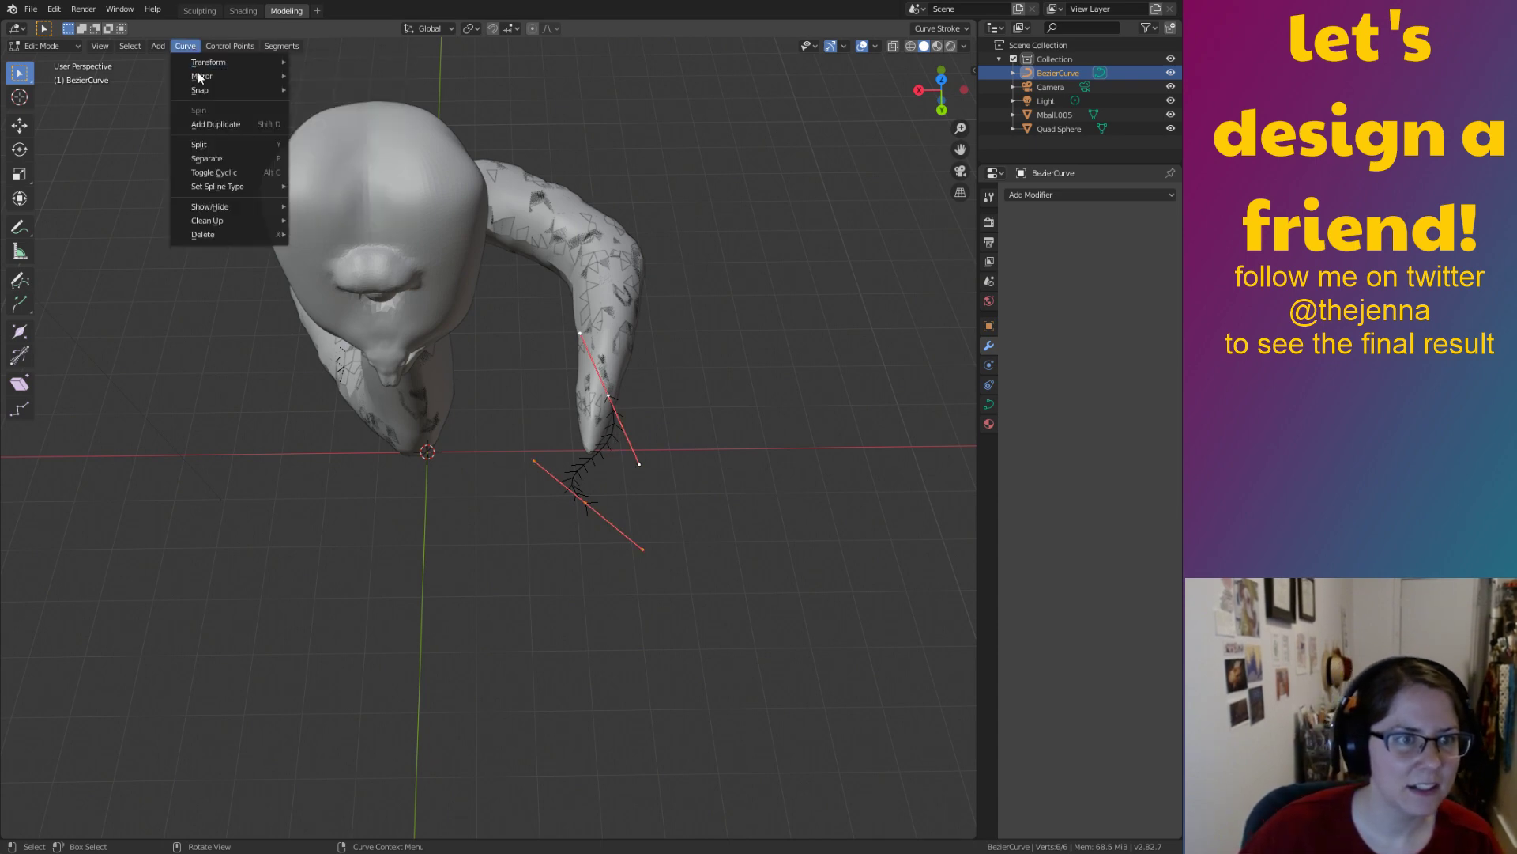
click(231, 45)
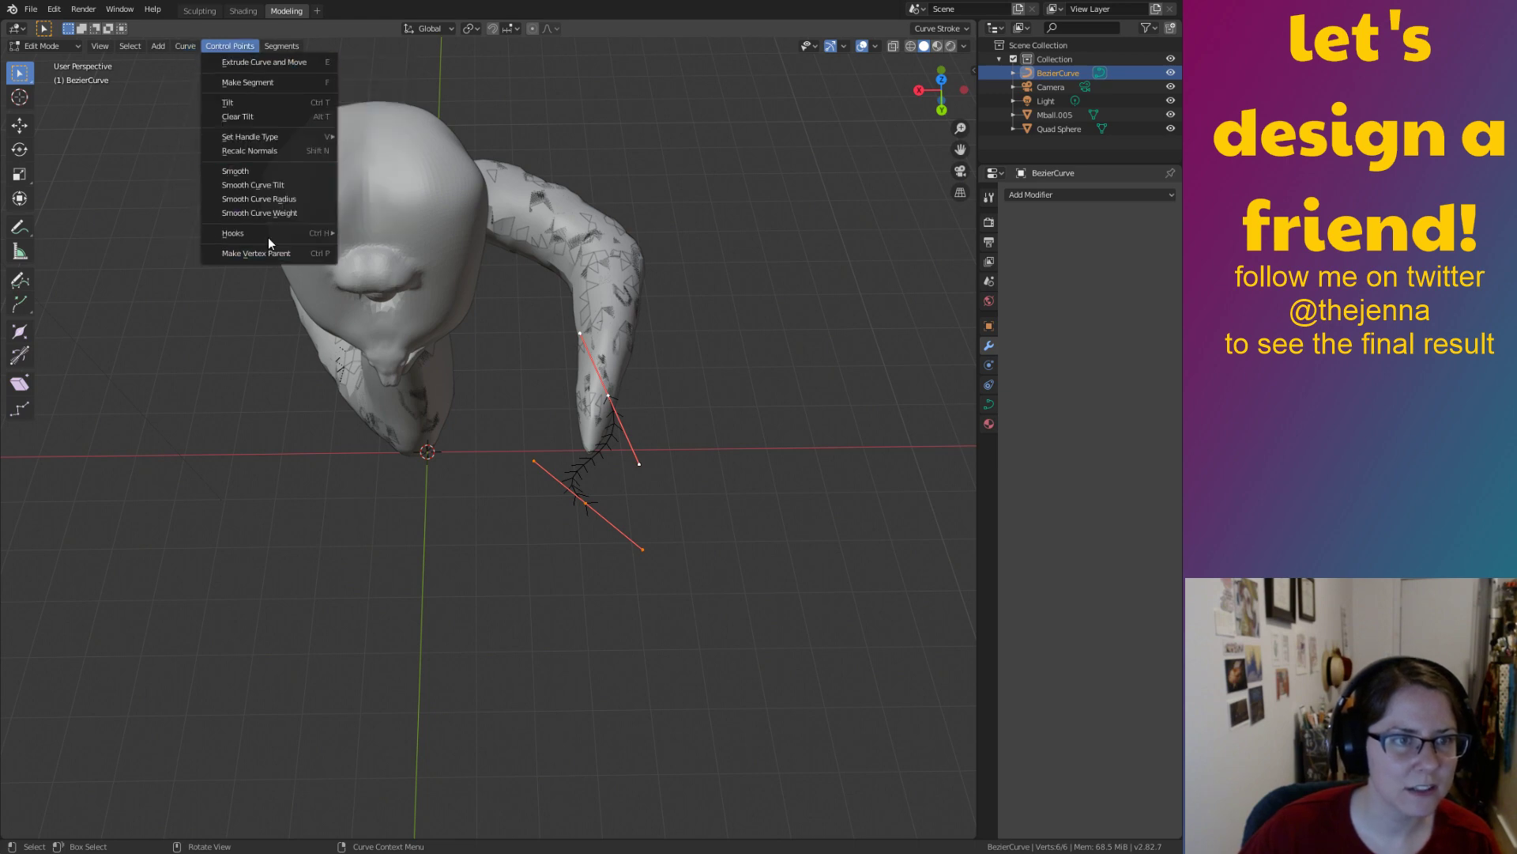
click(264, 62)
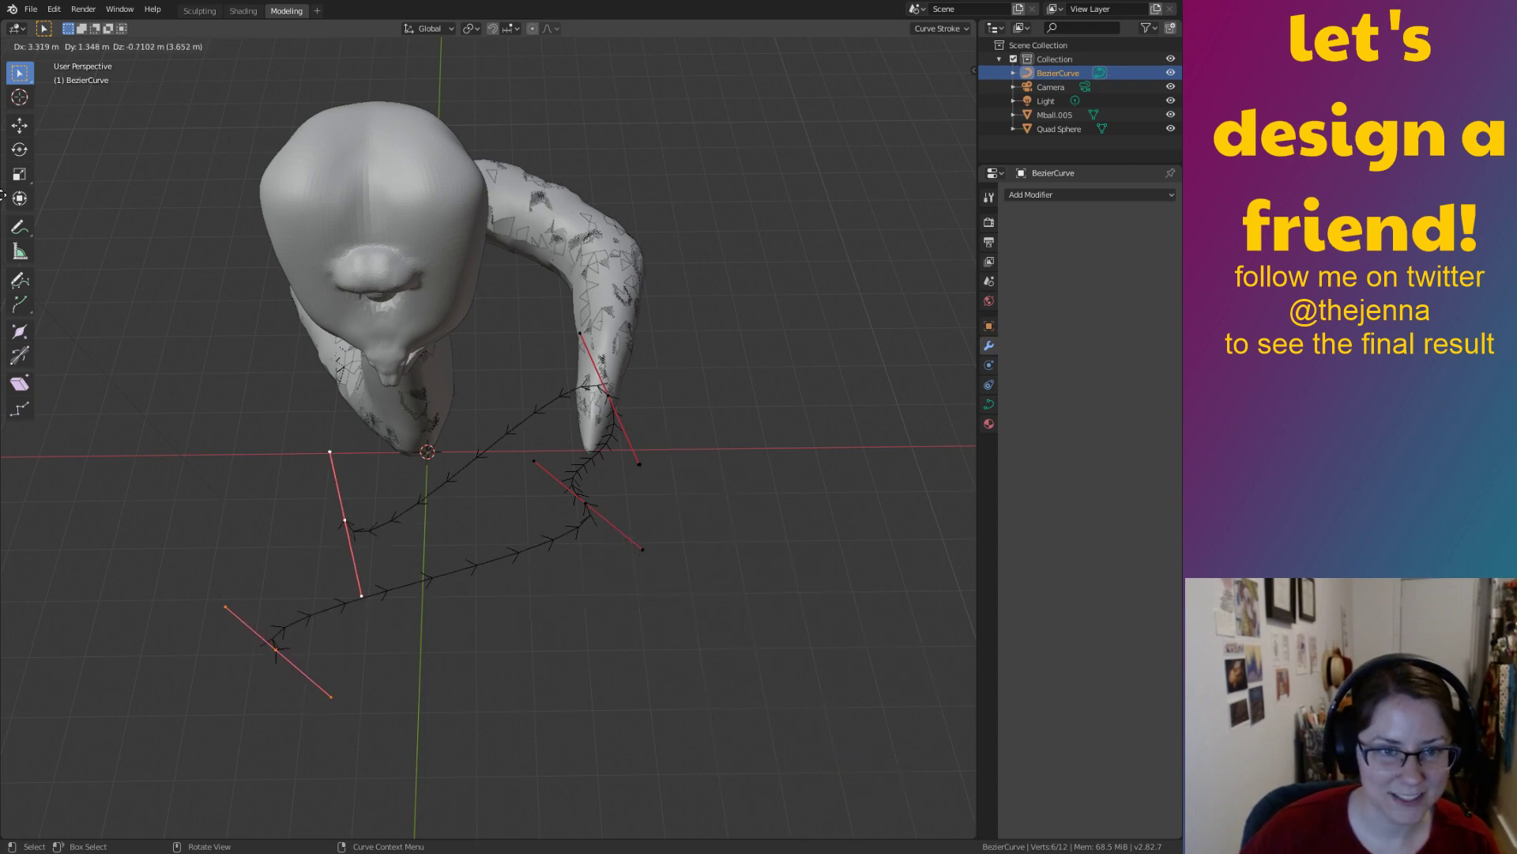
click(681, 325)
mouse_move(681, 326)
middle_down()
mouse_move(569, 166)
mouse_move(556, 284)
mouse_move(545, 261)
middle_up()
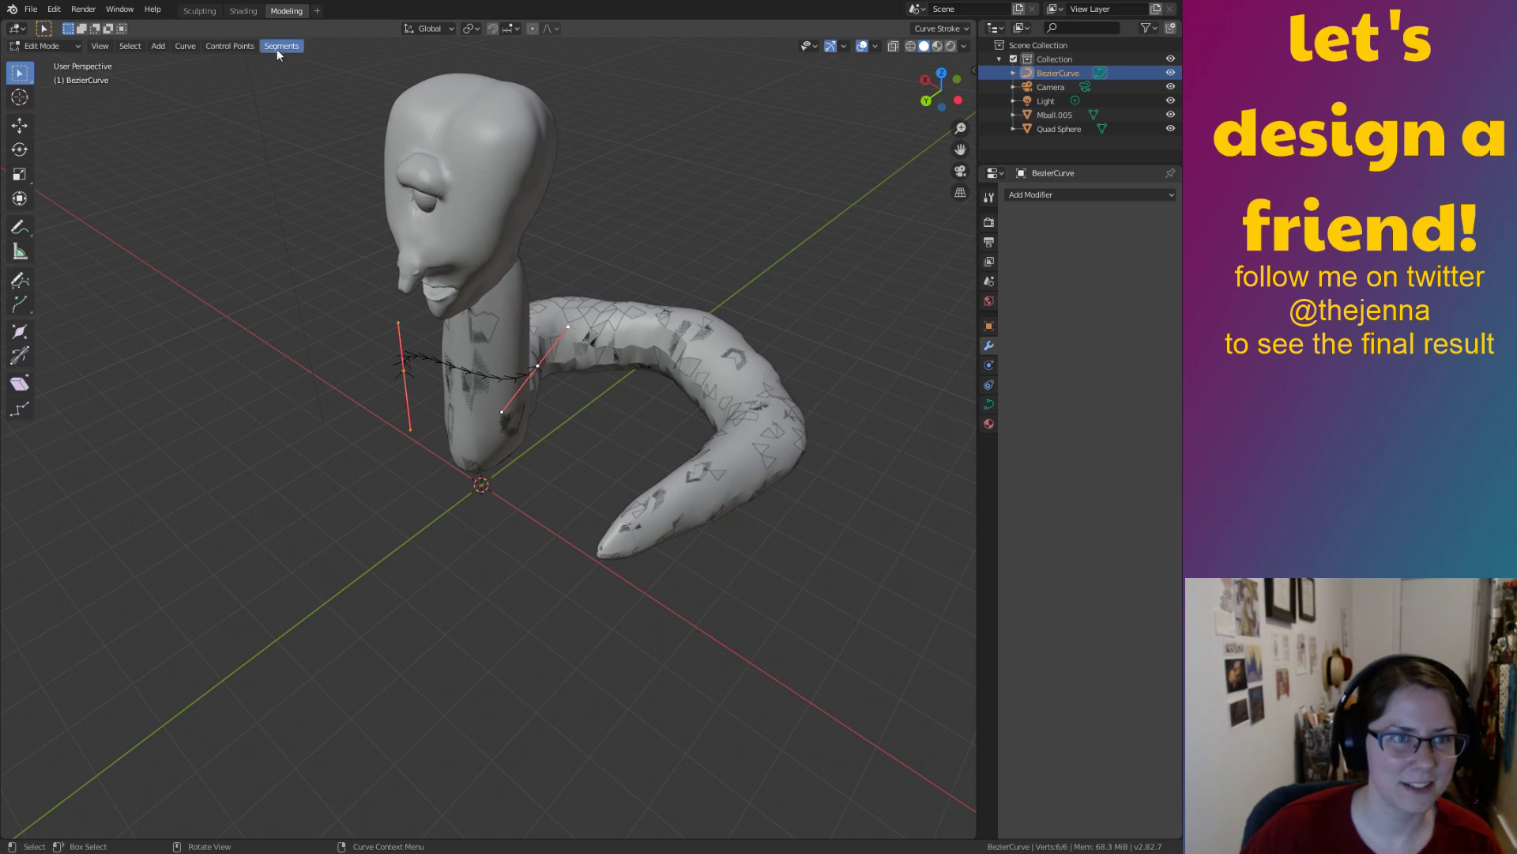
Try a Solidify modifier on the Bezier curve and remove it
click(241, 46)
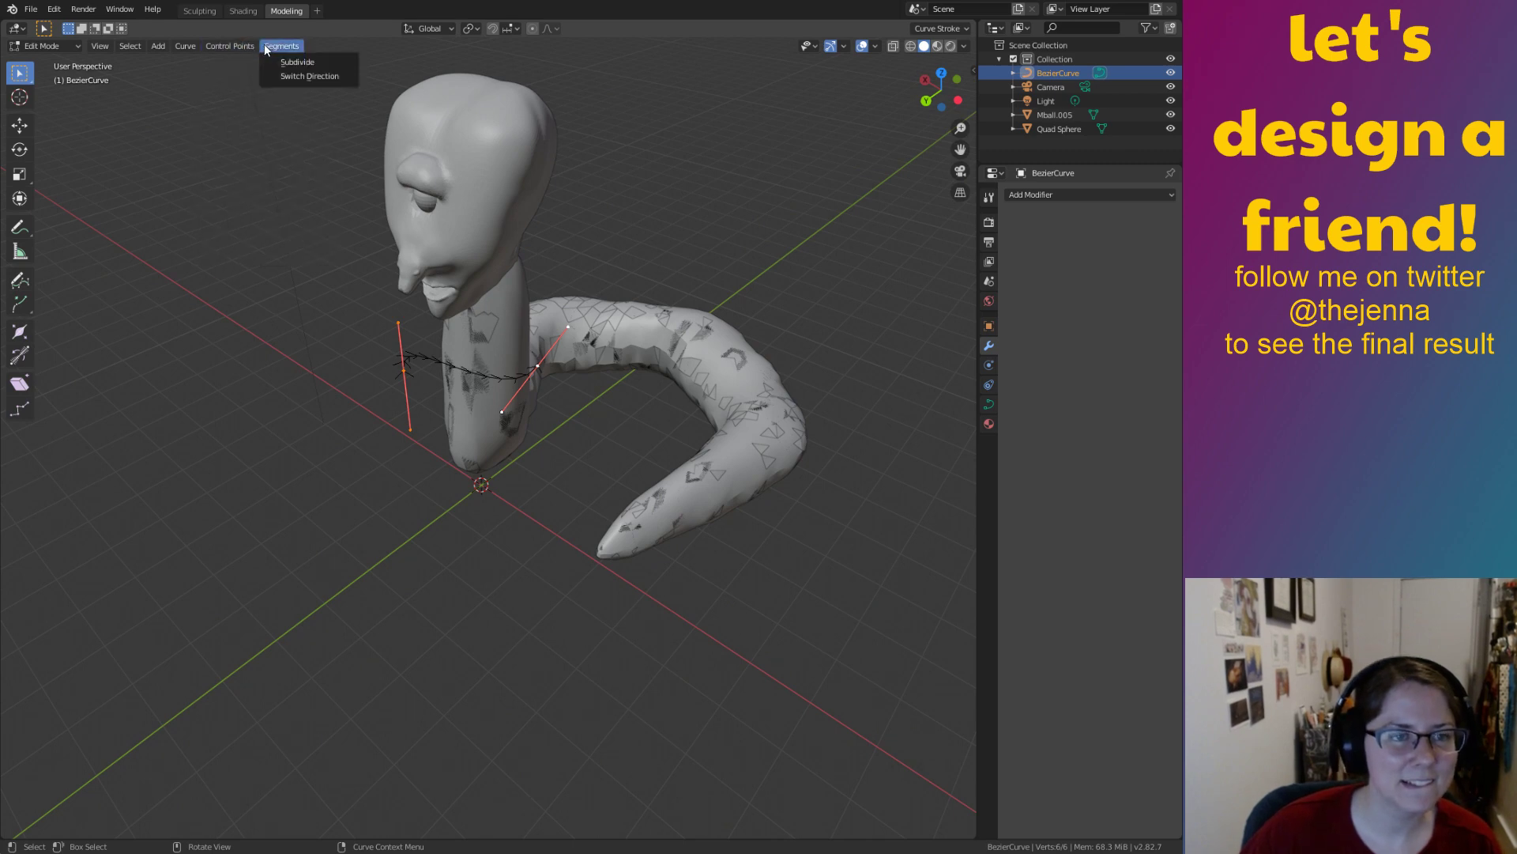
click(241, 45)
click(241, 46)
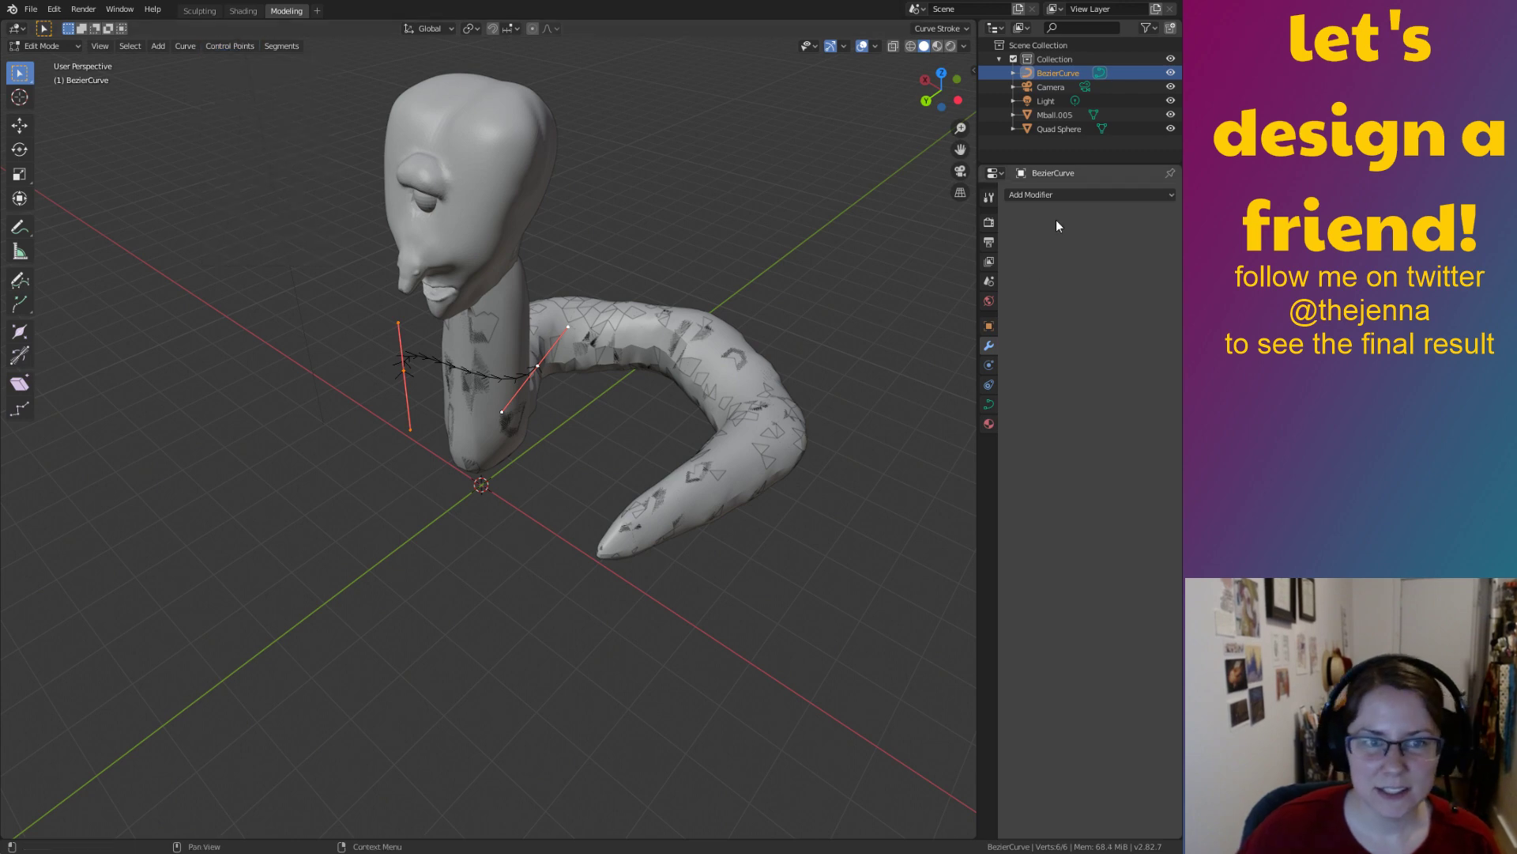
click(1059, 194)
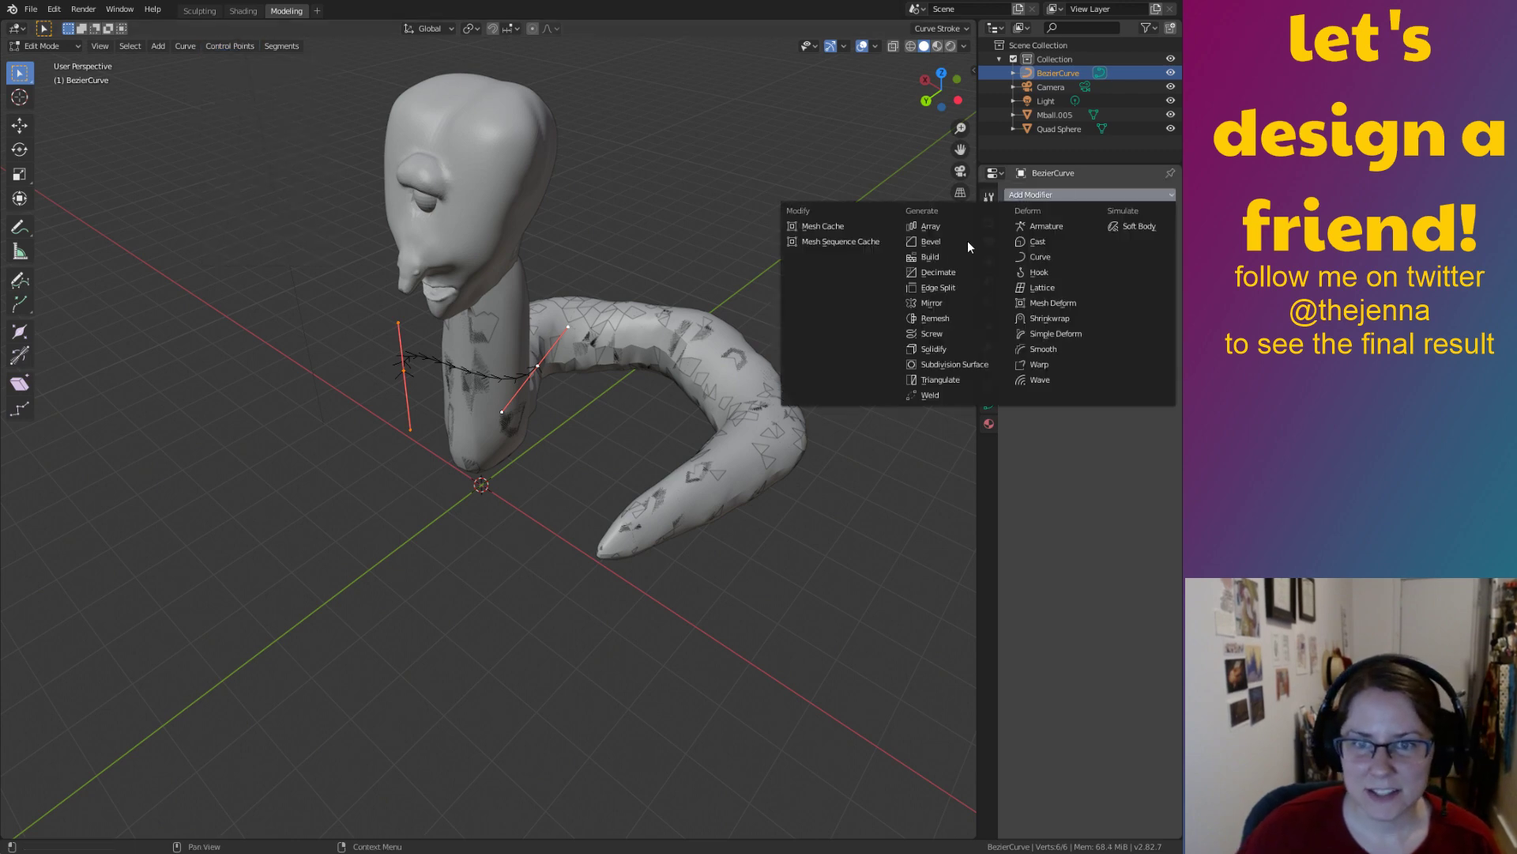
click(933, 349)
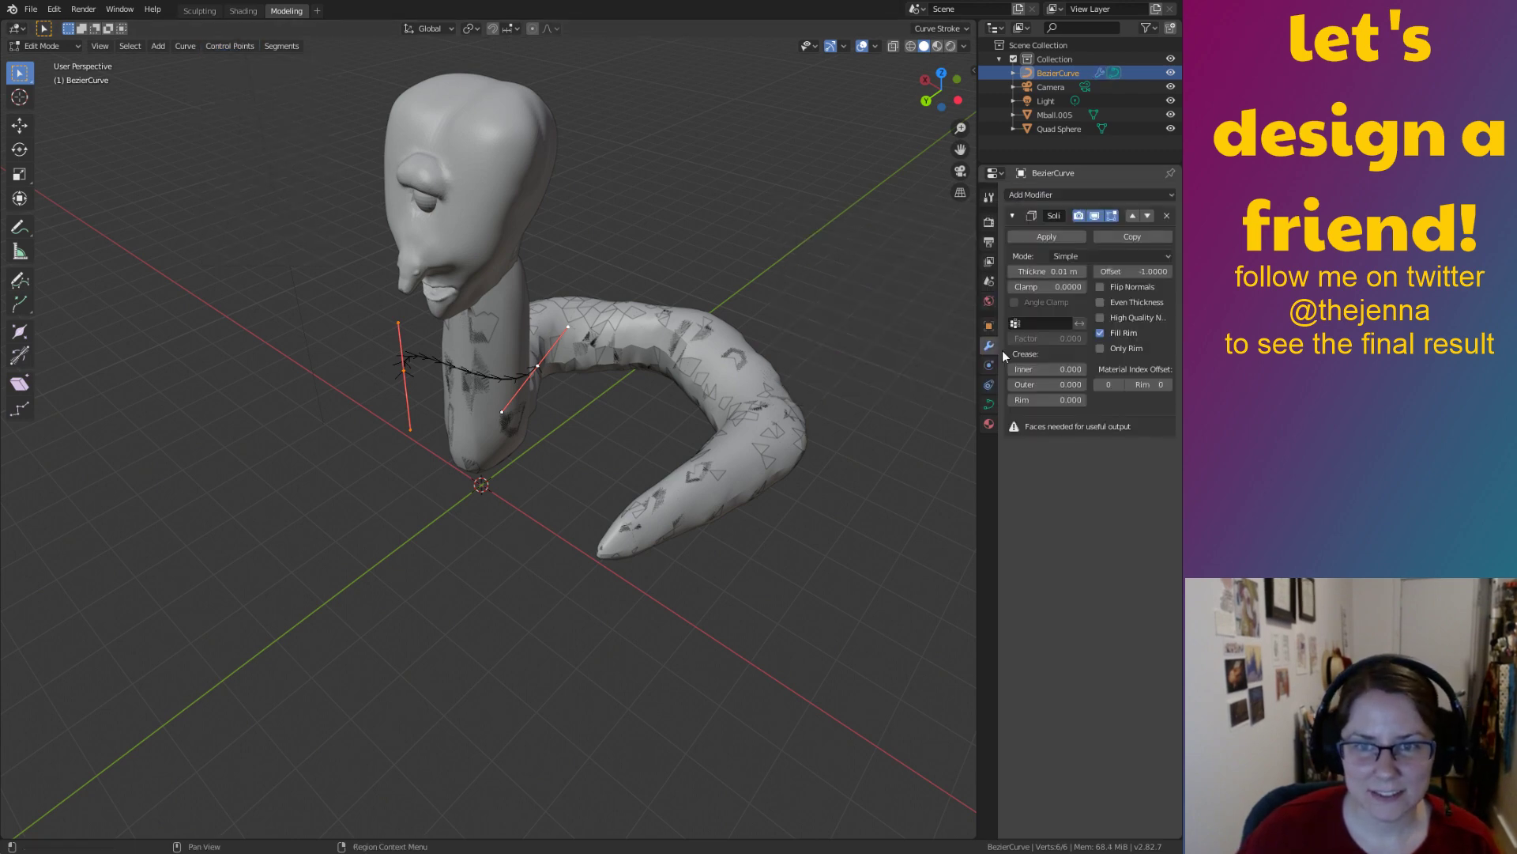
click(1166, 216)
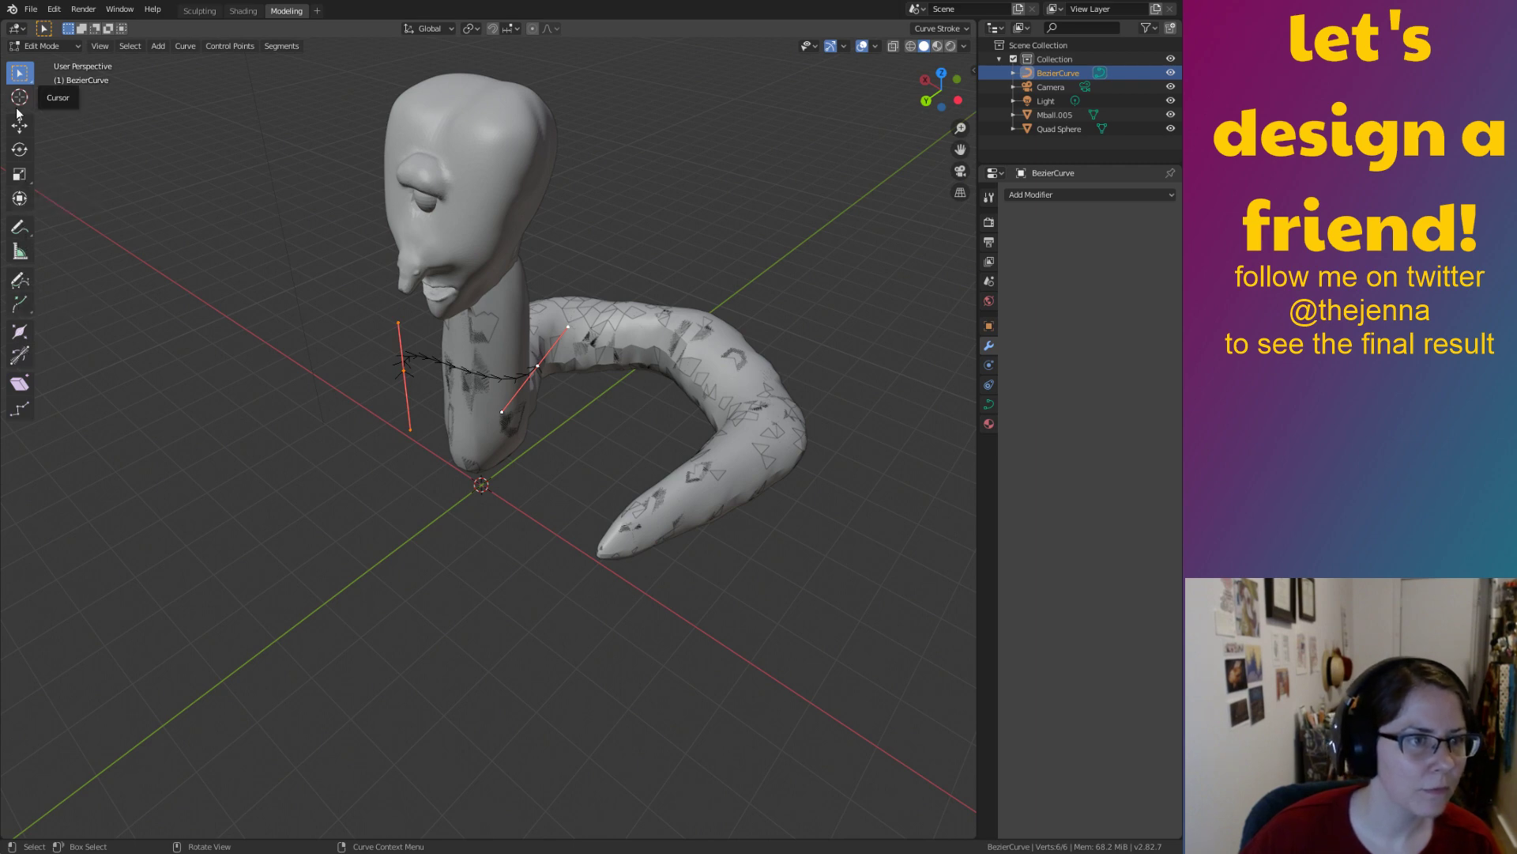
Try adding a Bezier circle inside the curve object and delete its vertices
click(192, 47)
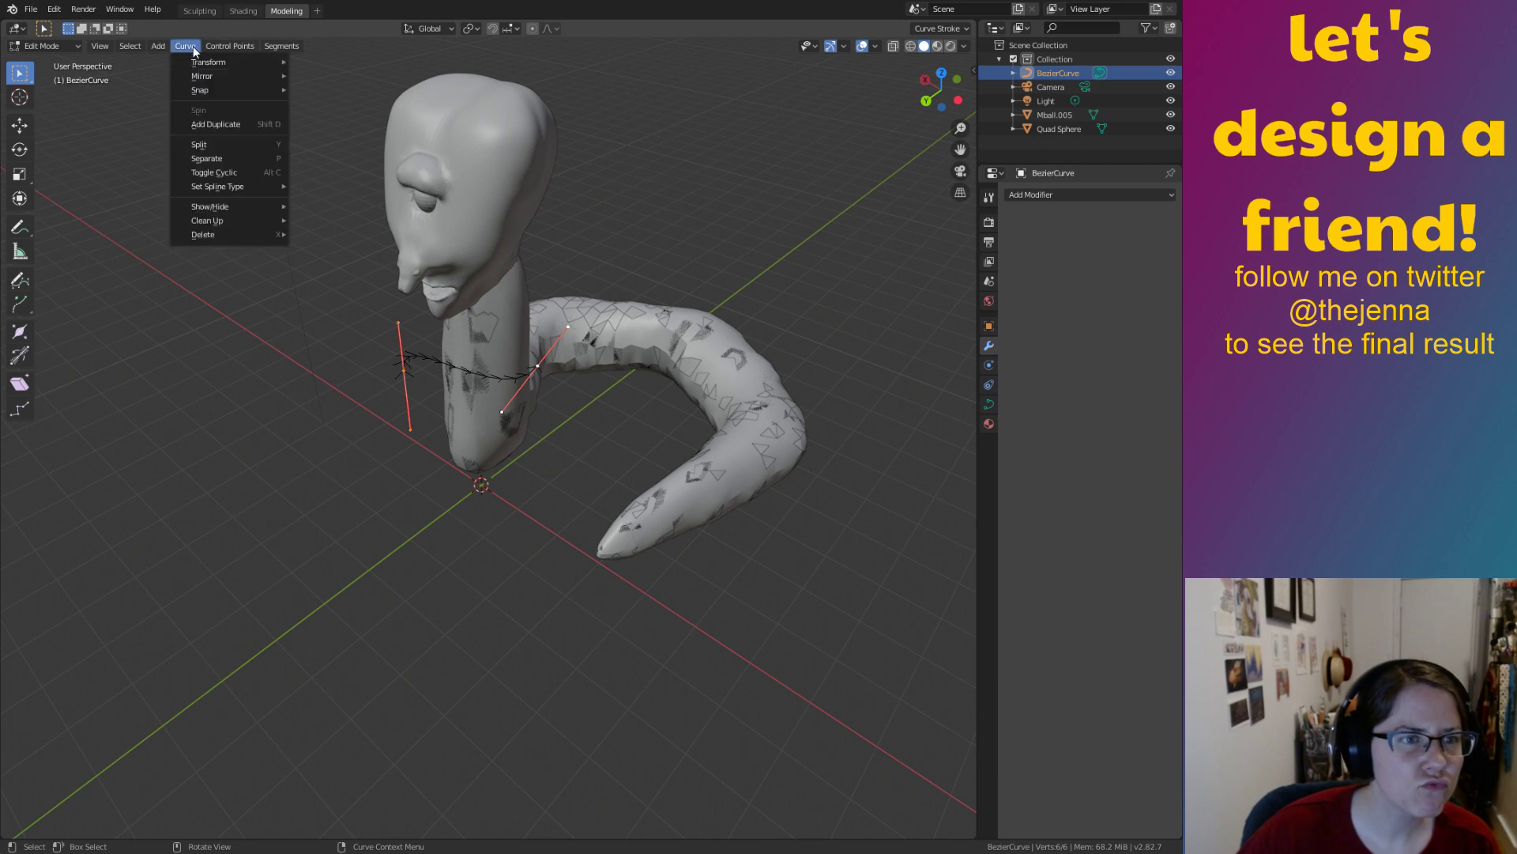
mouse_move(158, 46)
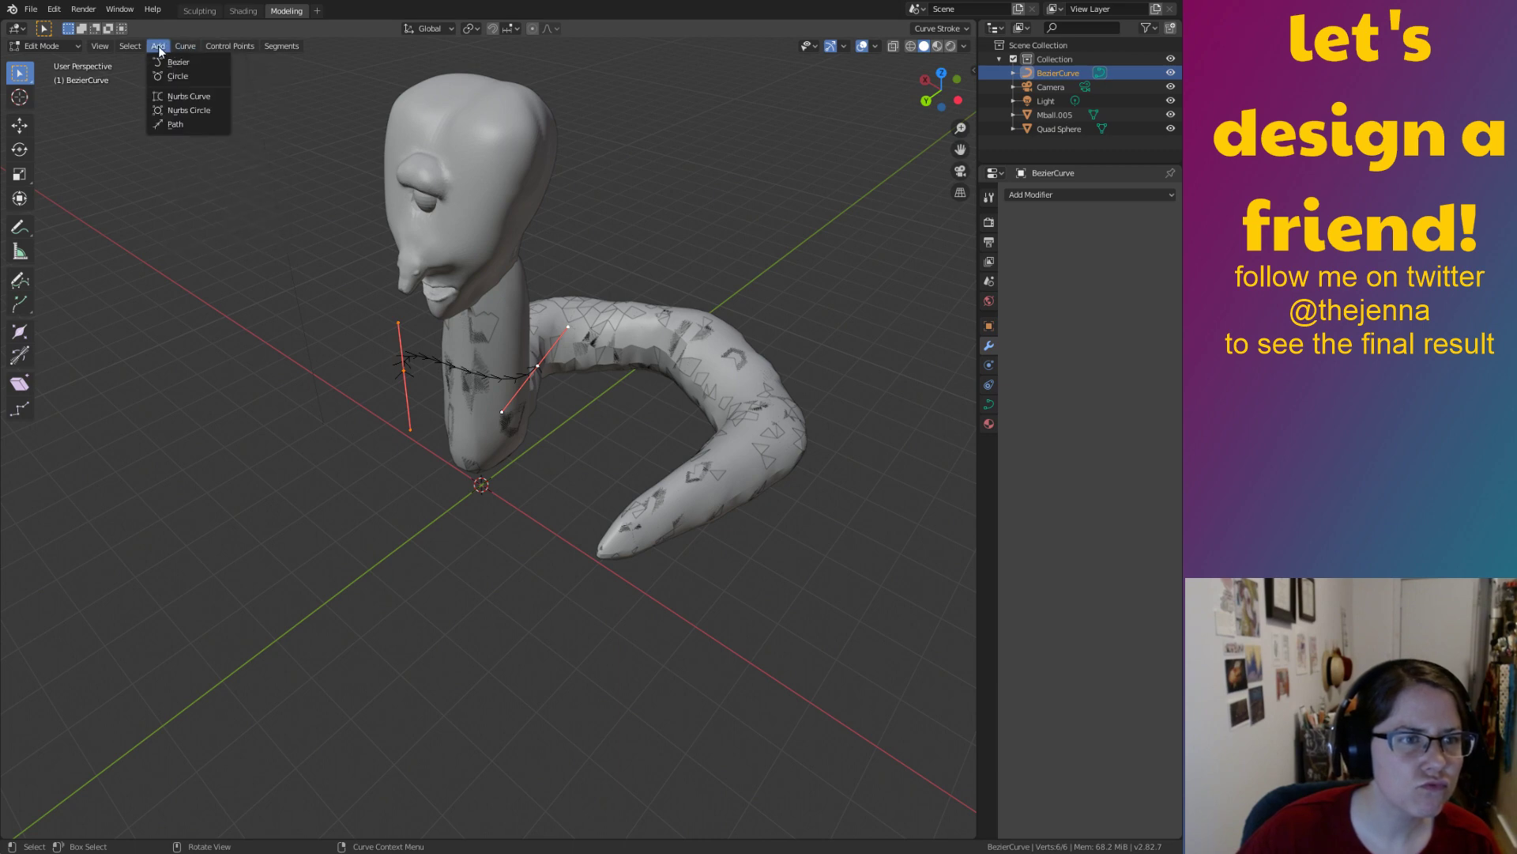
click(177, 76)
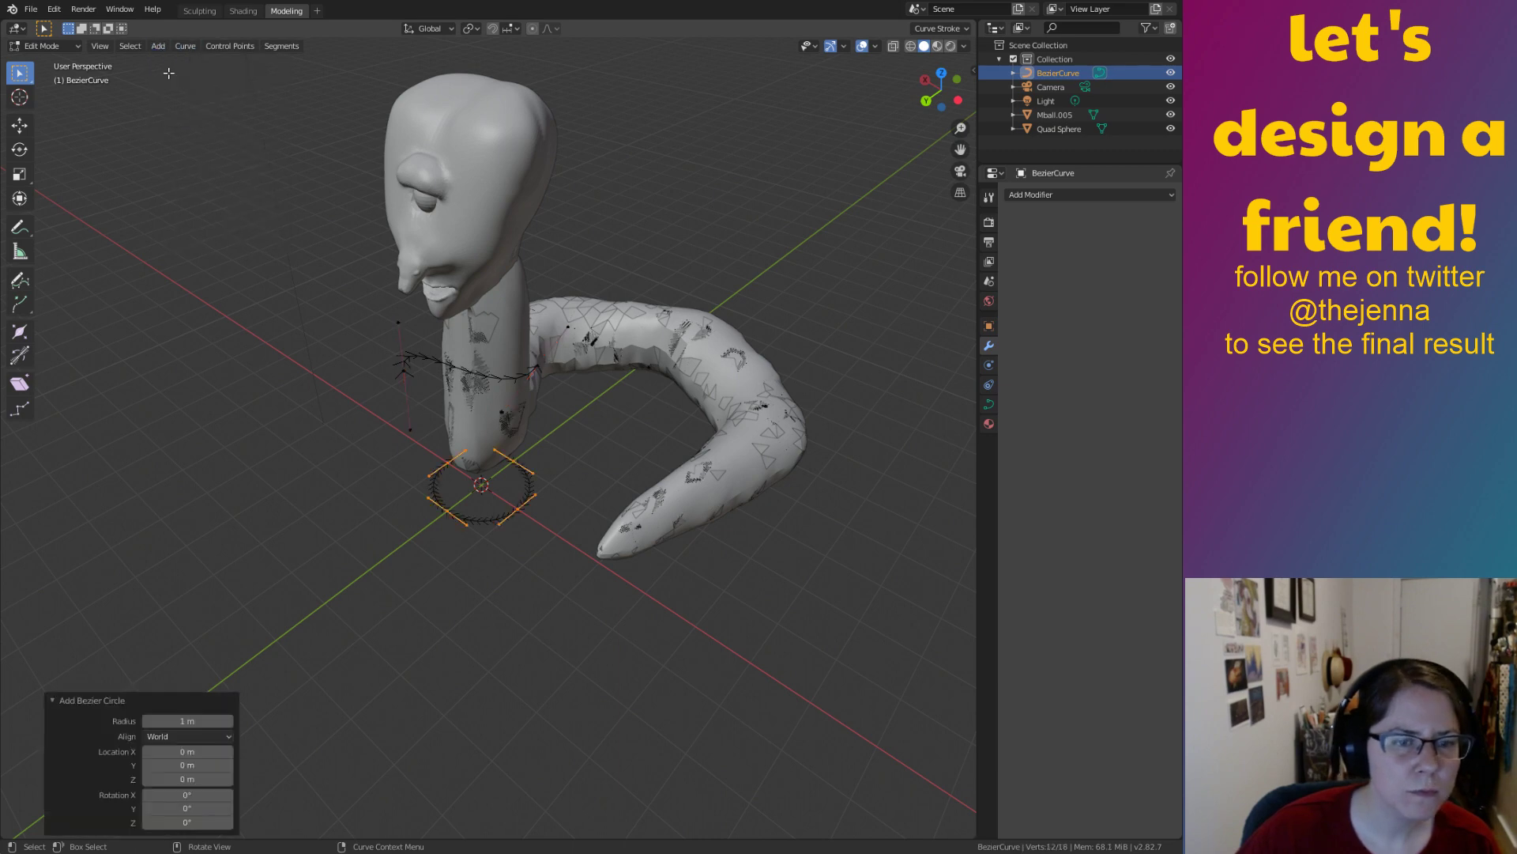
key(x)
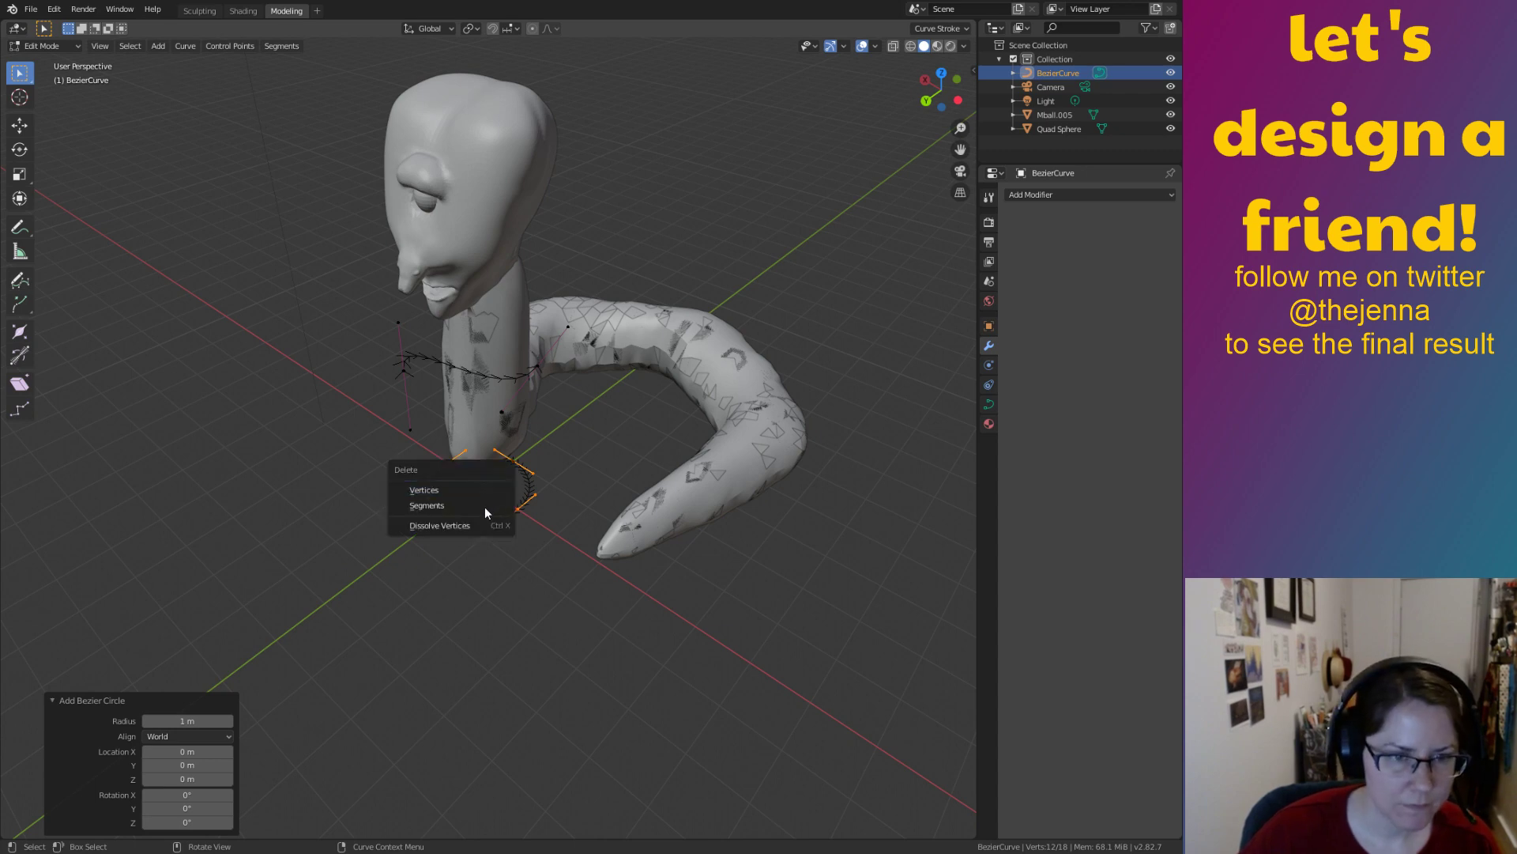
click(481, 490)
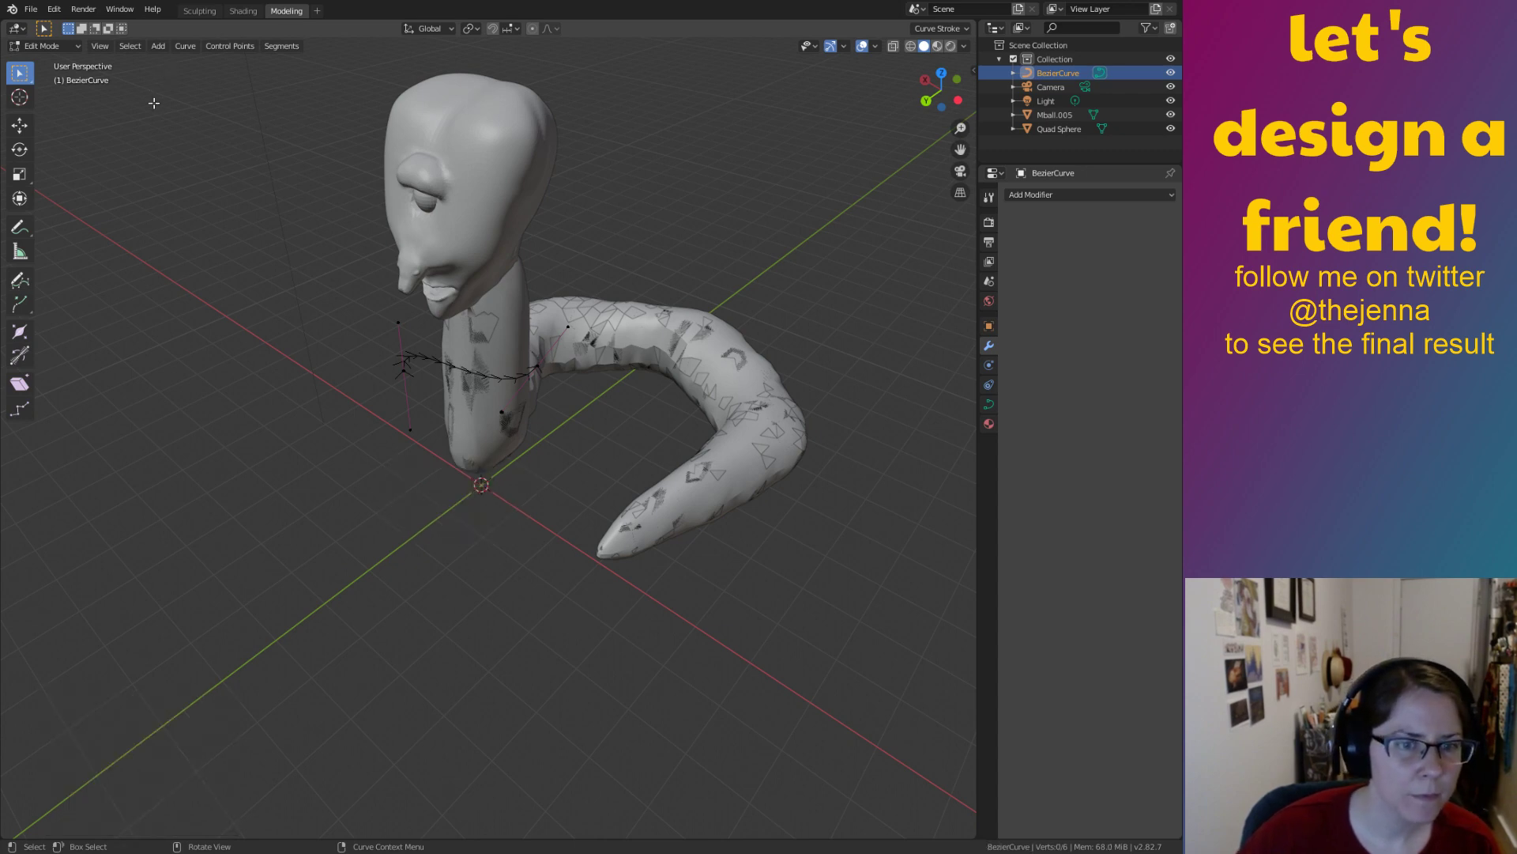
Select all control points of the Bezier curve, apply Smooth to them and return to Object Mode
click(102, 47)
mouse_move(129, 47)
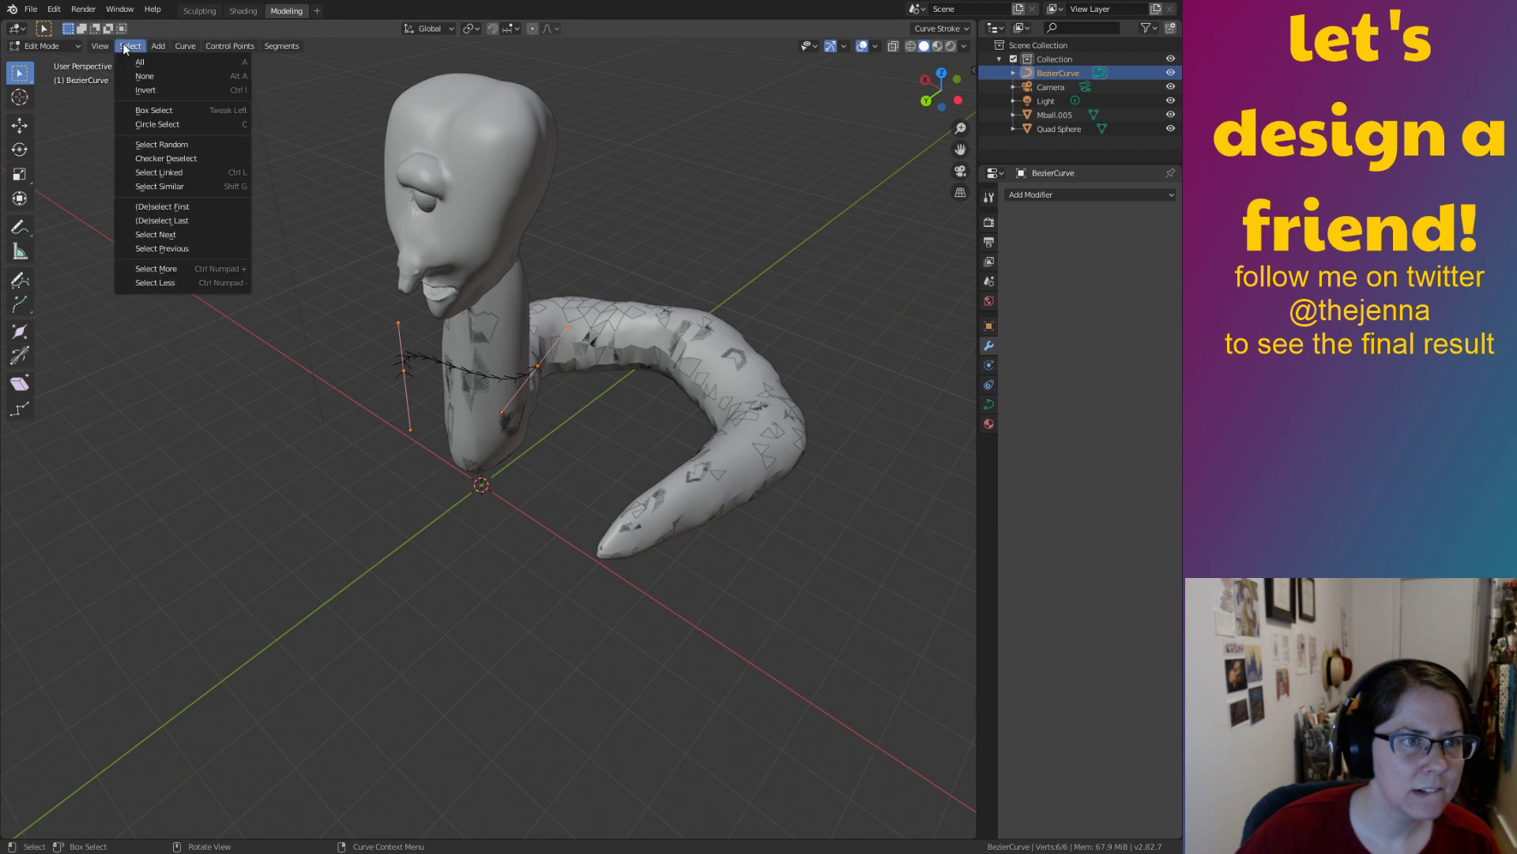
mouse_move(272, 49)
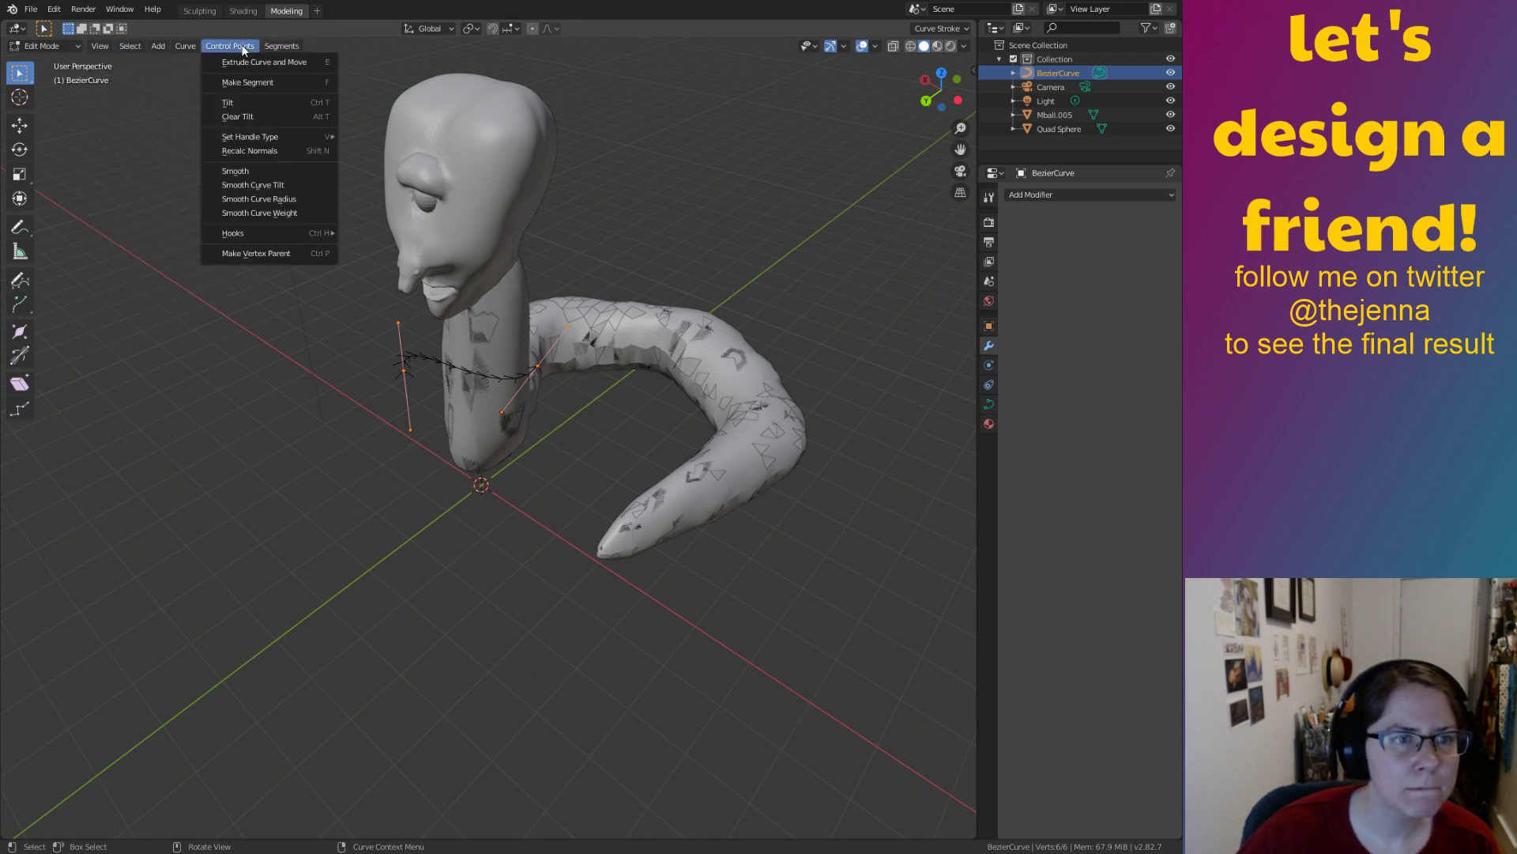
mouse_move(255, 139)
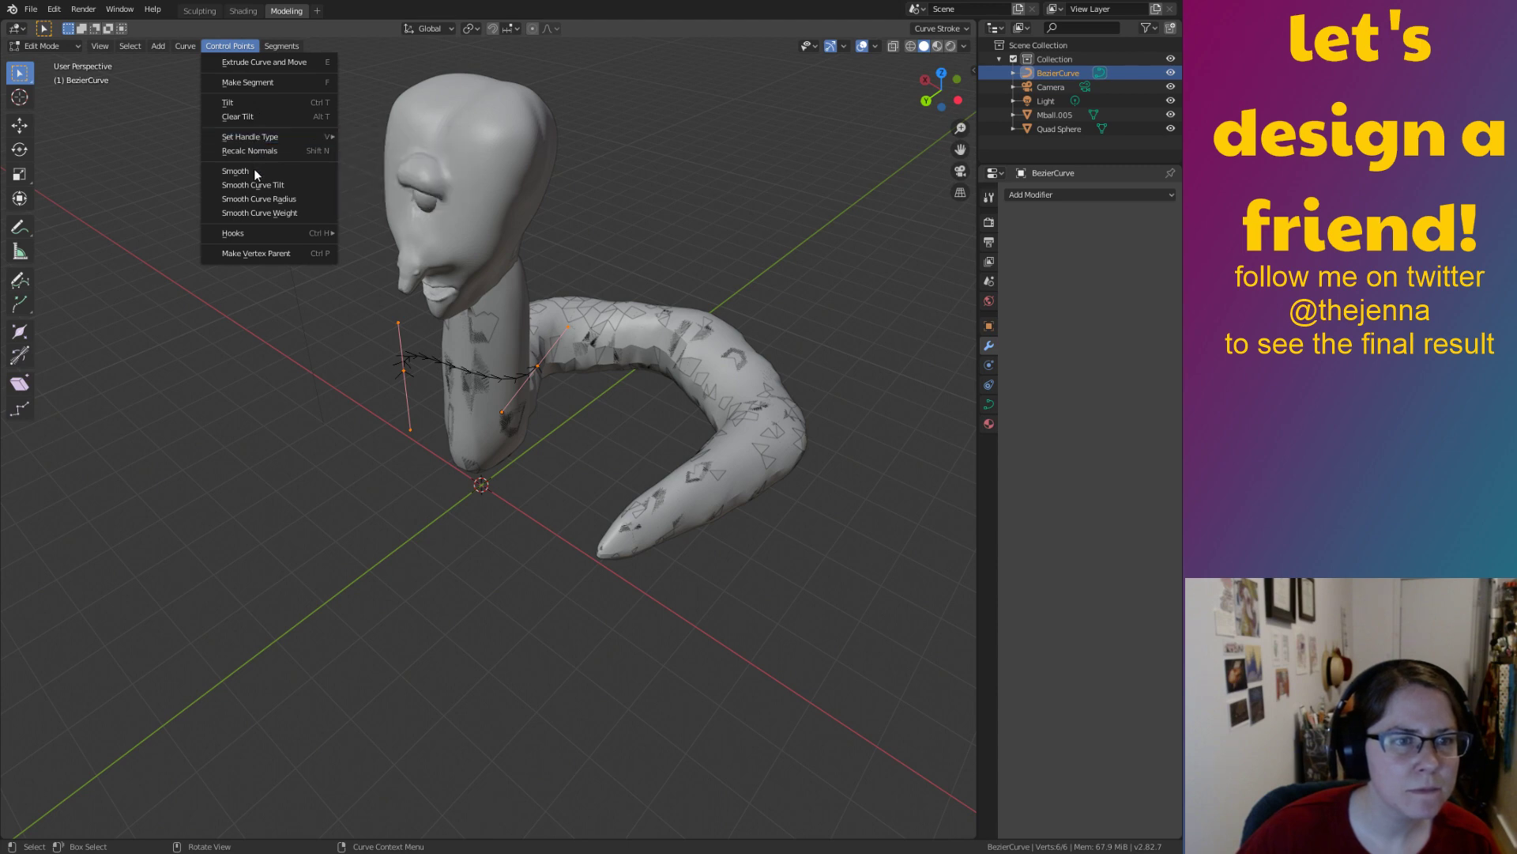
click(254, 169)
middle_drag(442, 427, 348, 382)
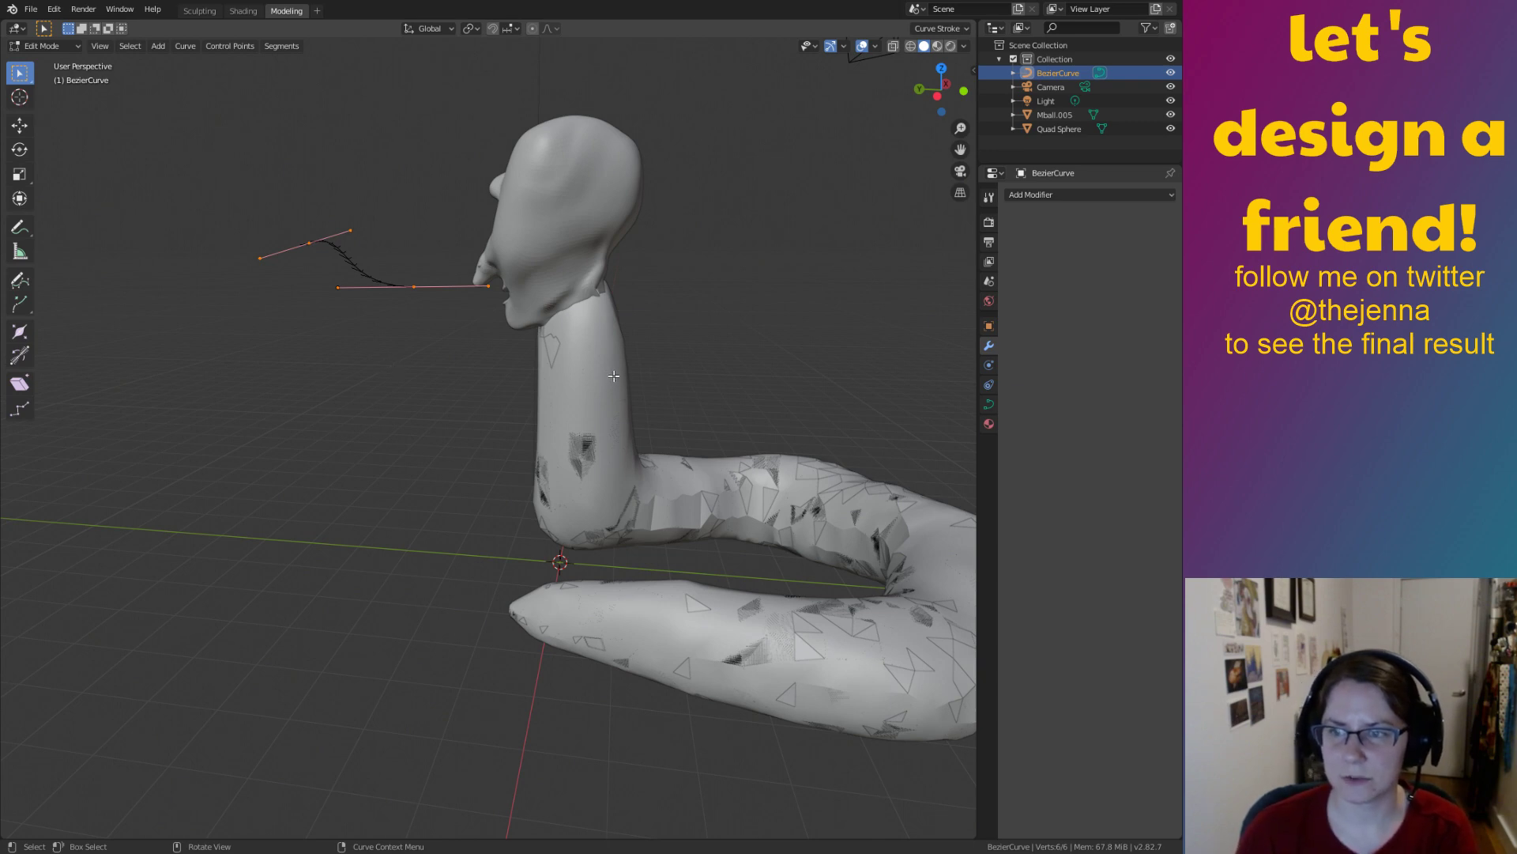
middle_drag(575, 302, 423, 230)
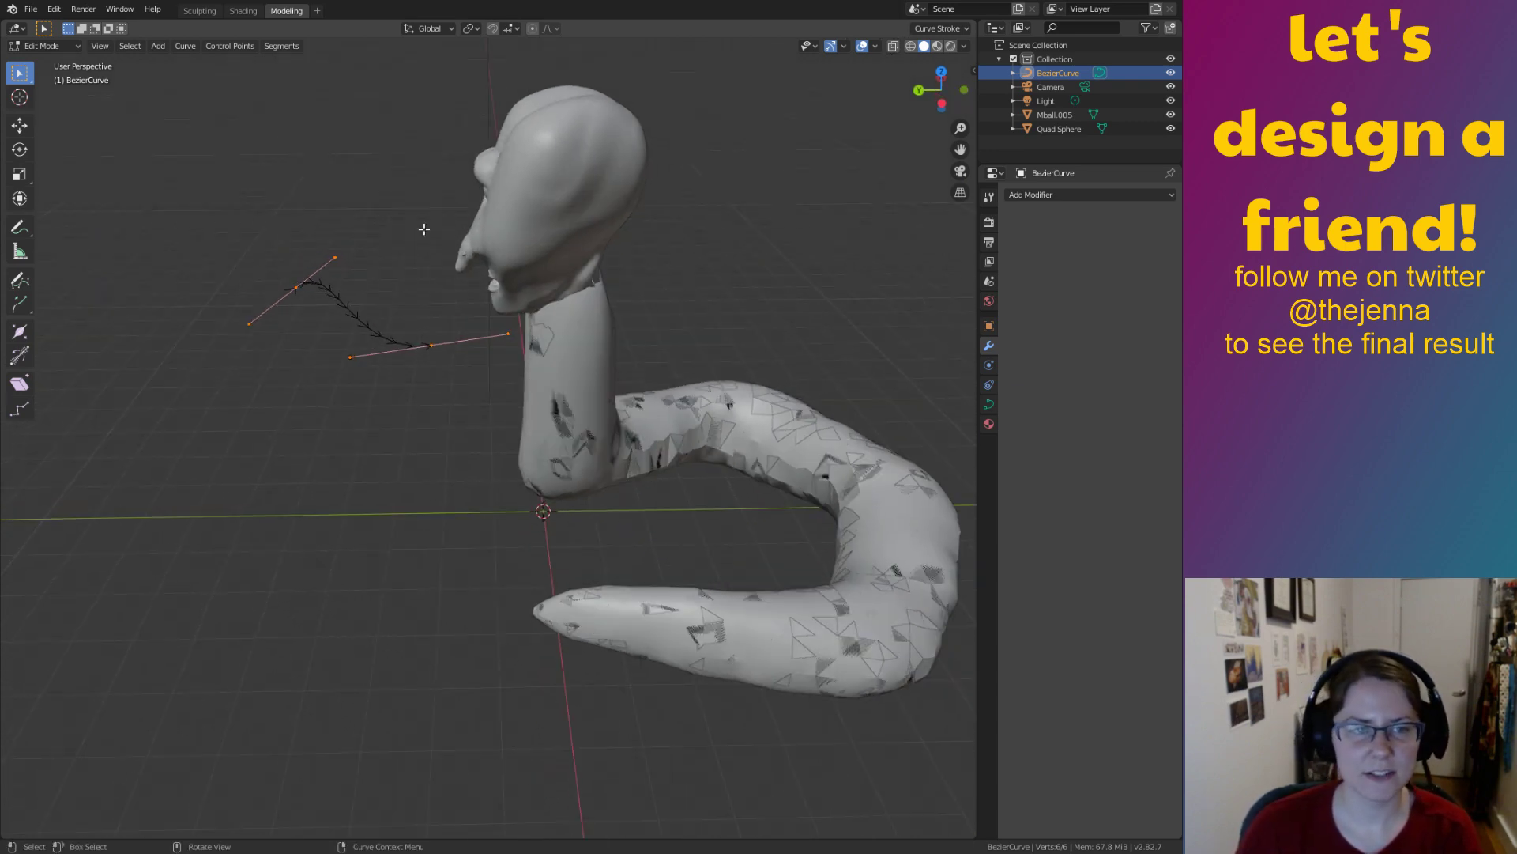
key(Tab)
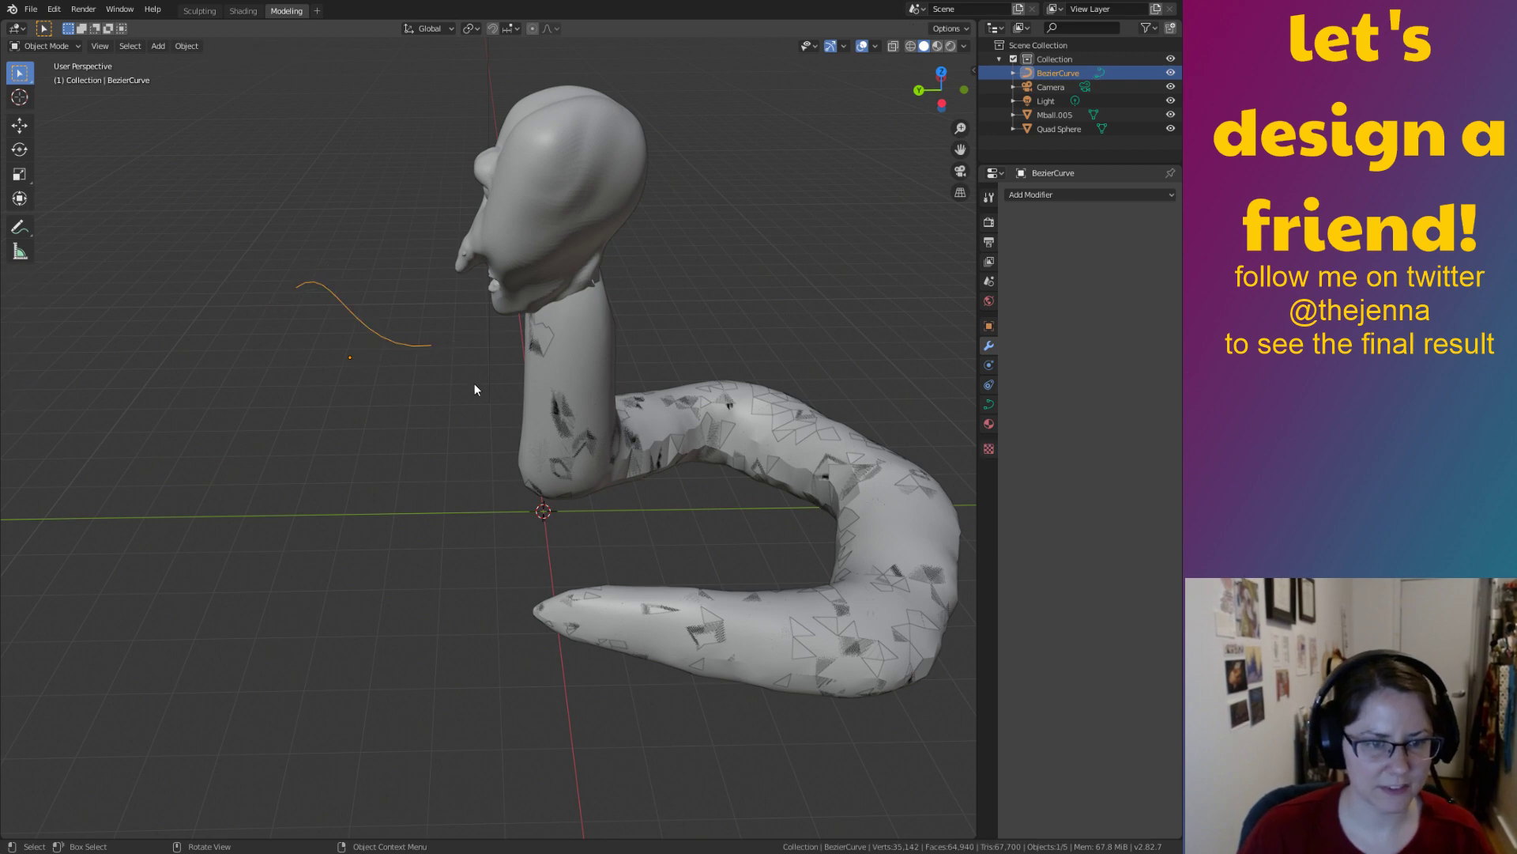
Enable Fill Deformed for the Bezier curve, try the Back and Front fill modes, and set the fill mode back to Full
middle_drag(474, 382, 430, 414)
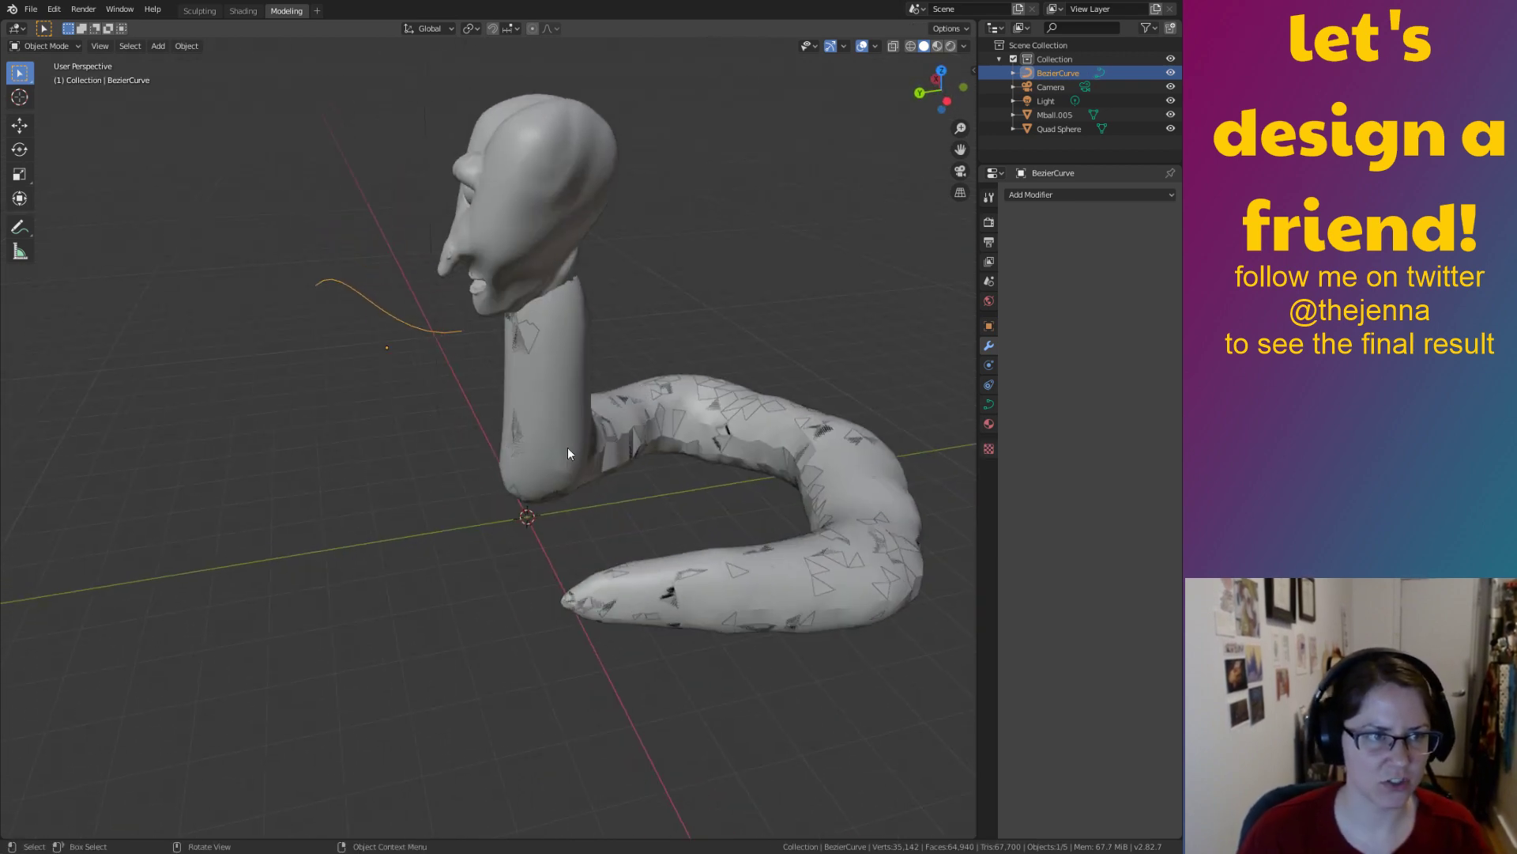
scroll(406, 362, up, 2)
shift+middle_drag(406, 362, 534, 408)
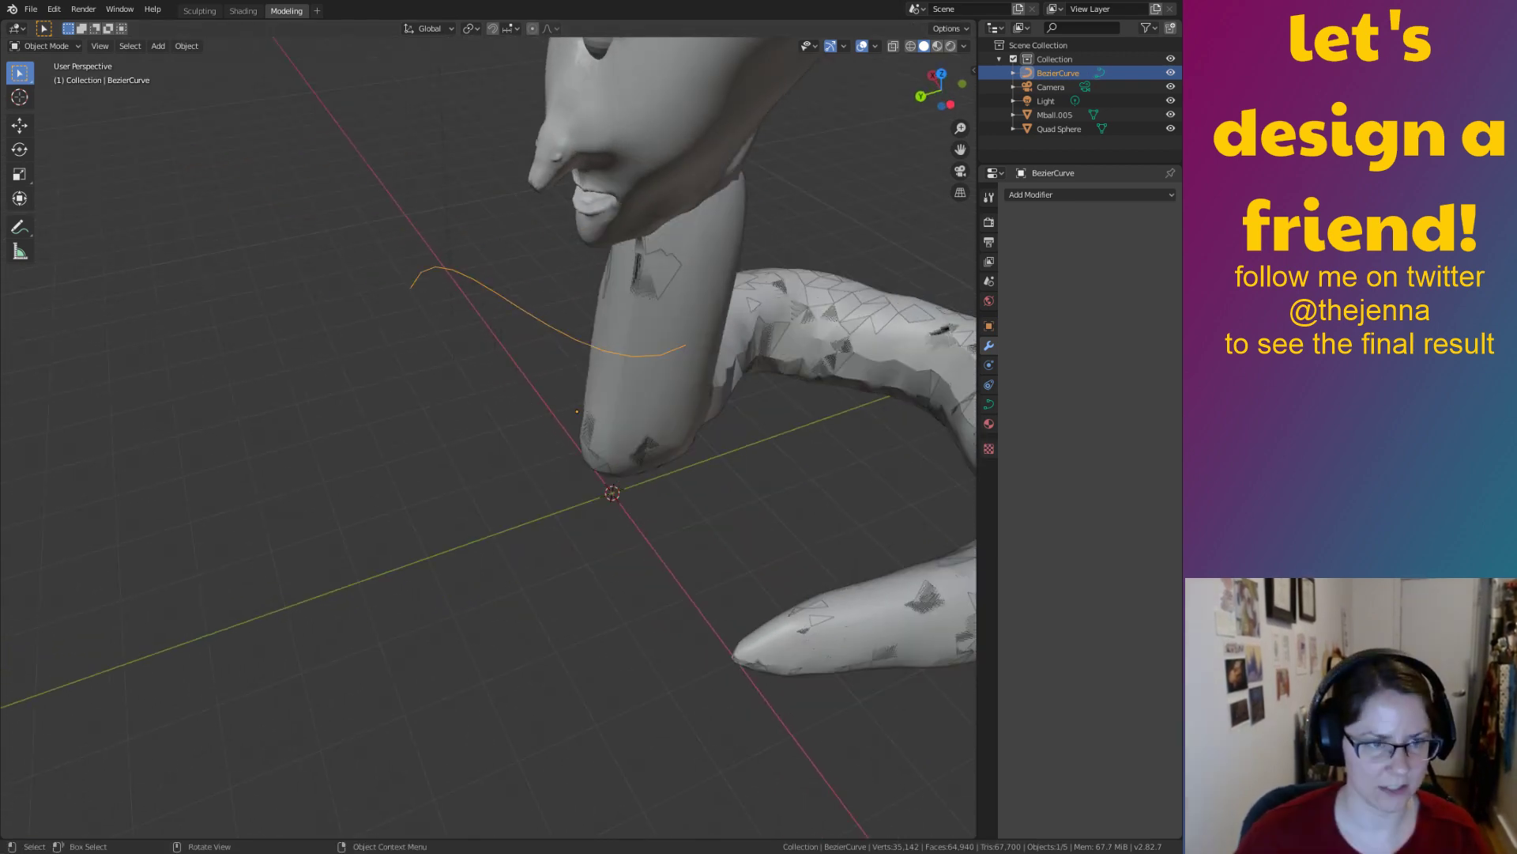
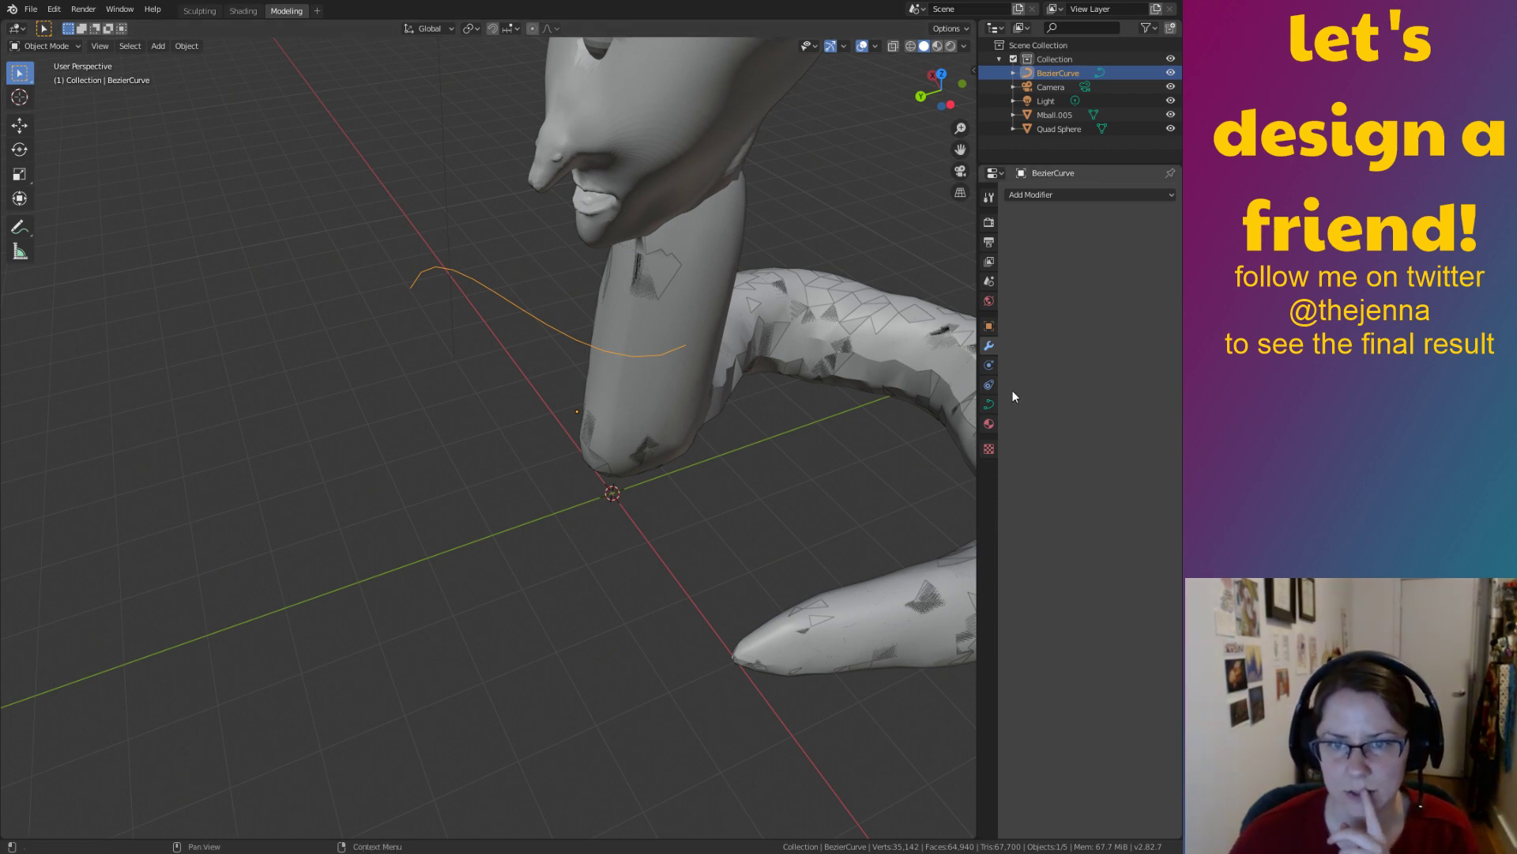
click(989, 404)
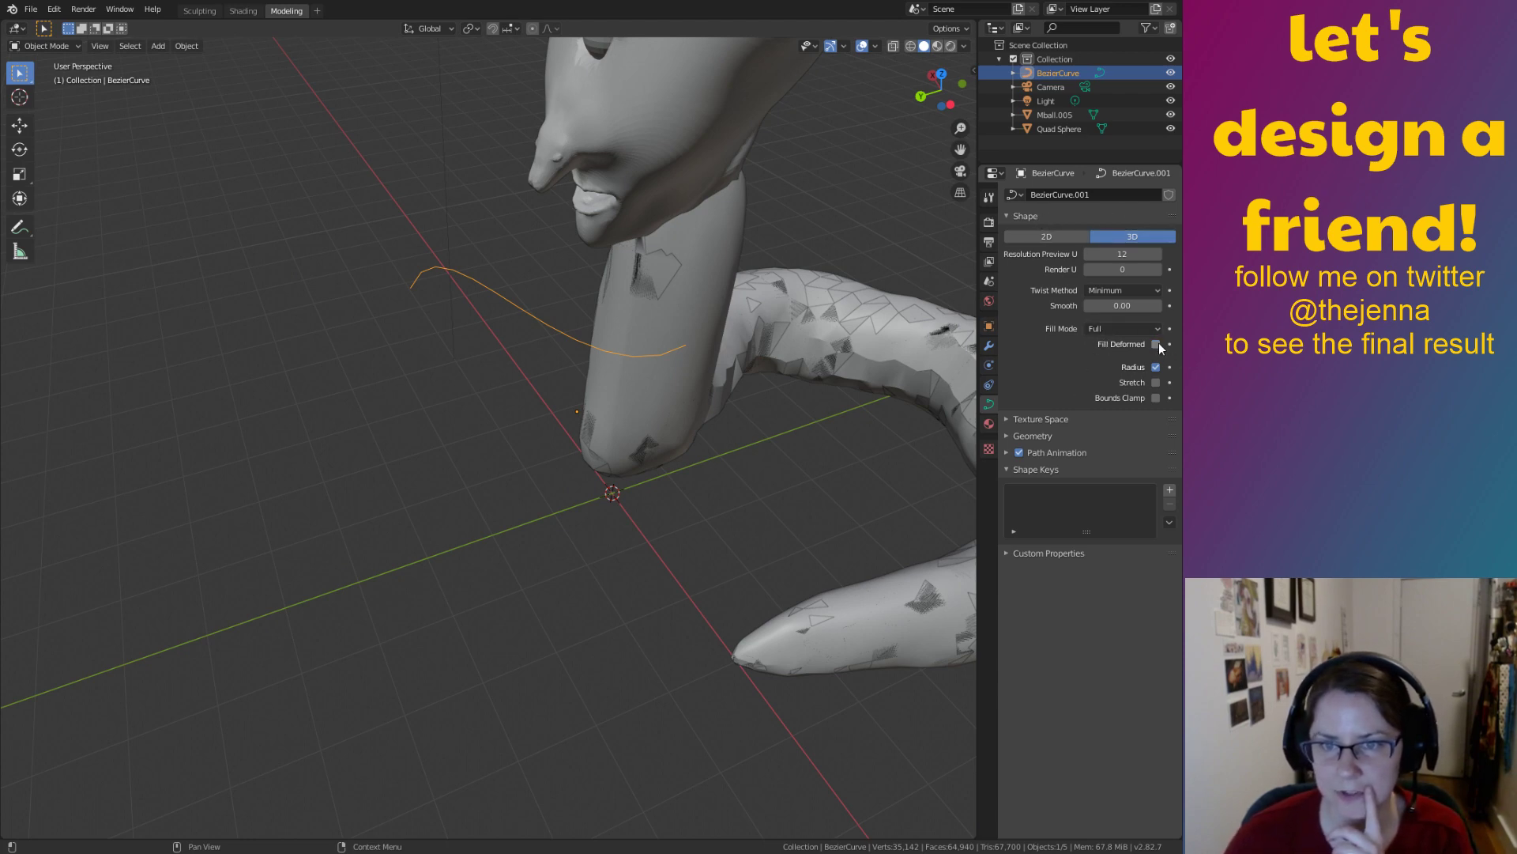
click(1128, 329)
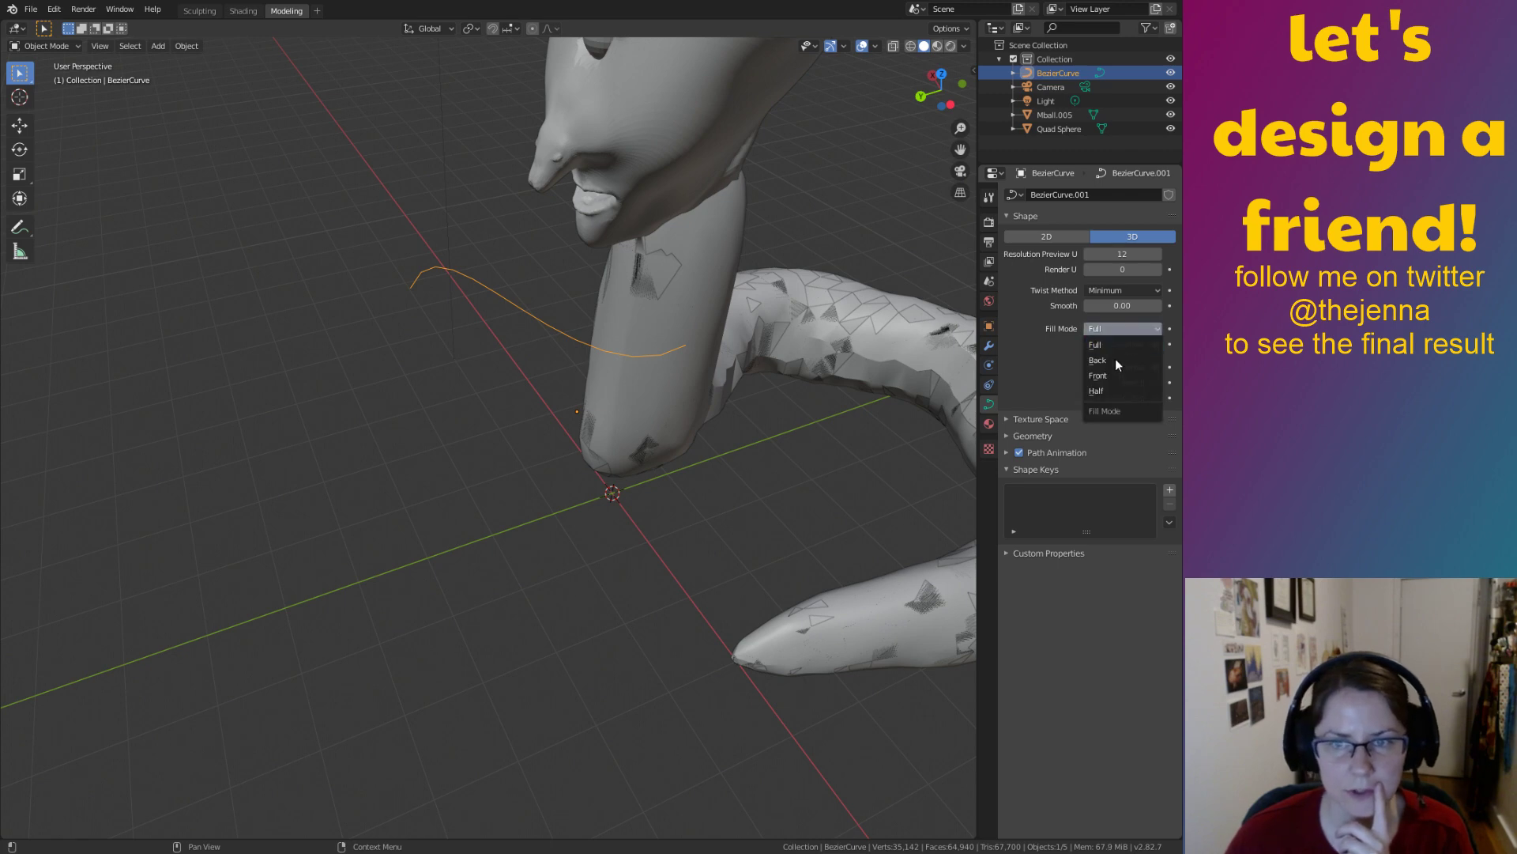
click(1113, 359)
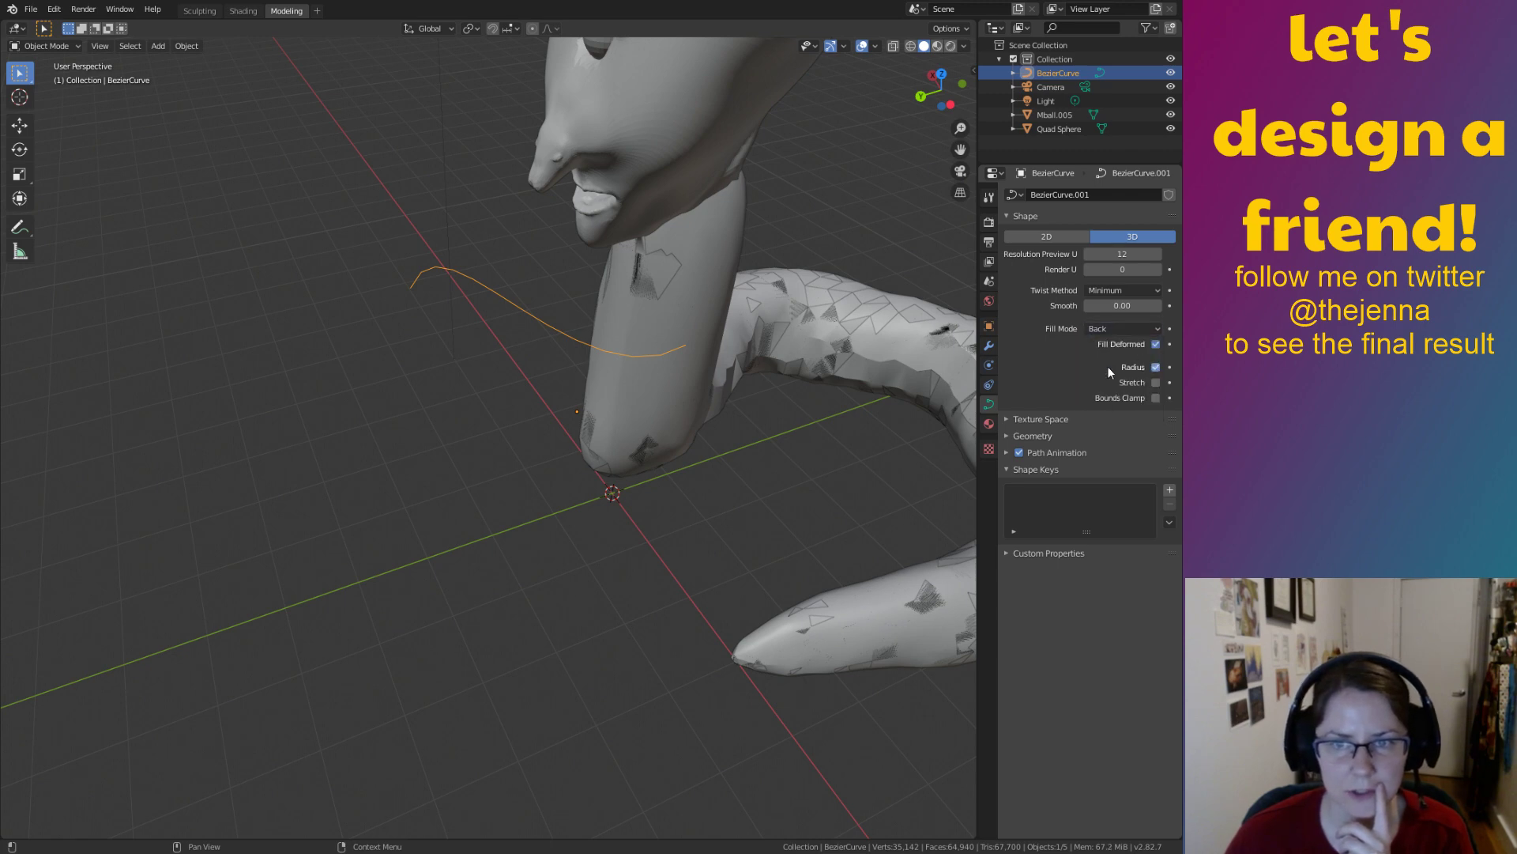
click(1127, 327)
click(1109, 376)
click(1126, 335)
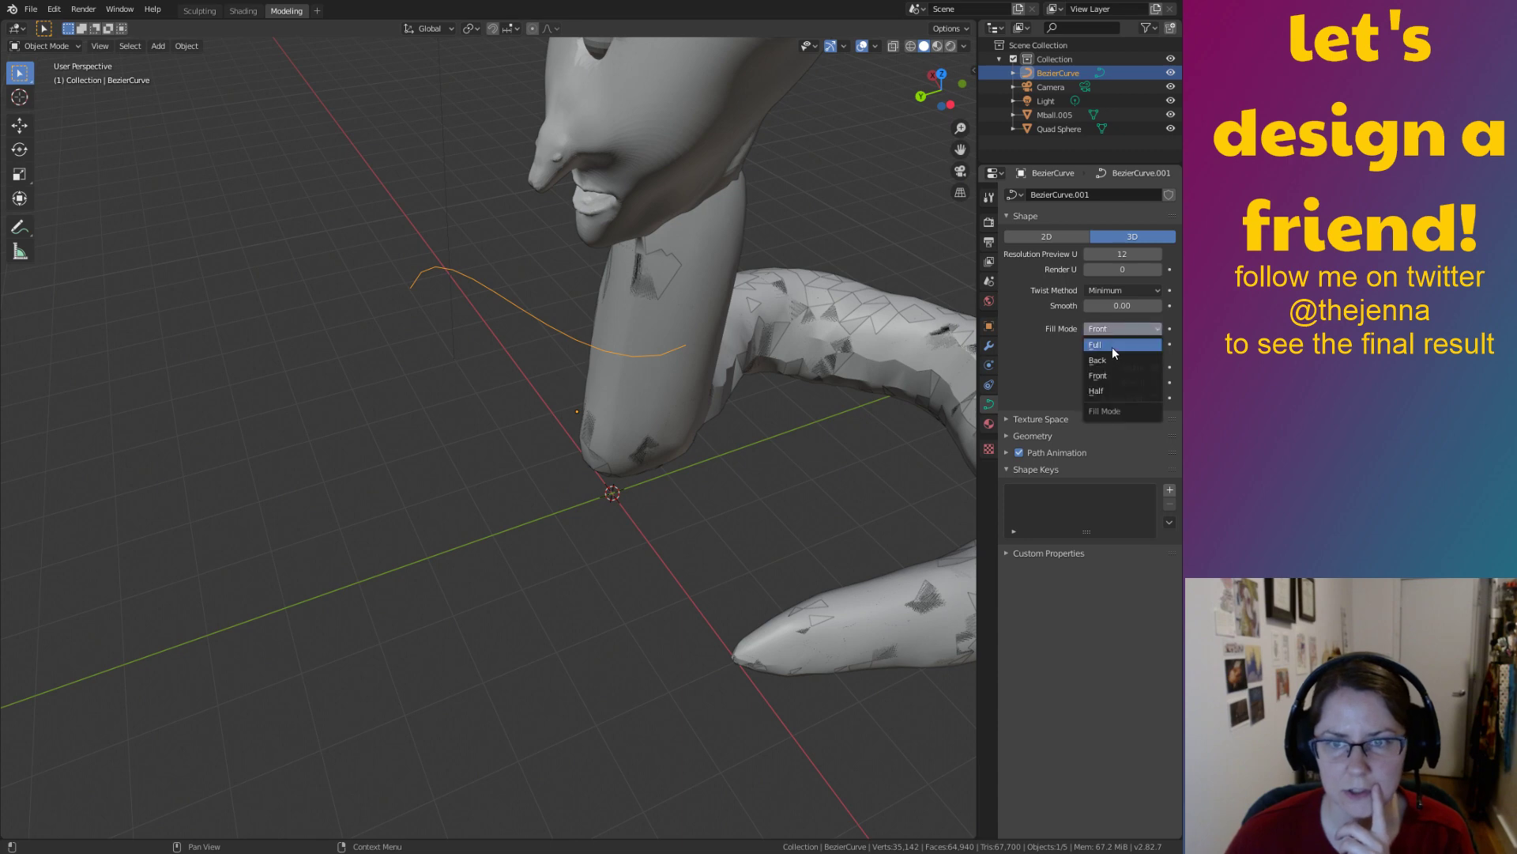
click(1113, 350)
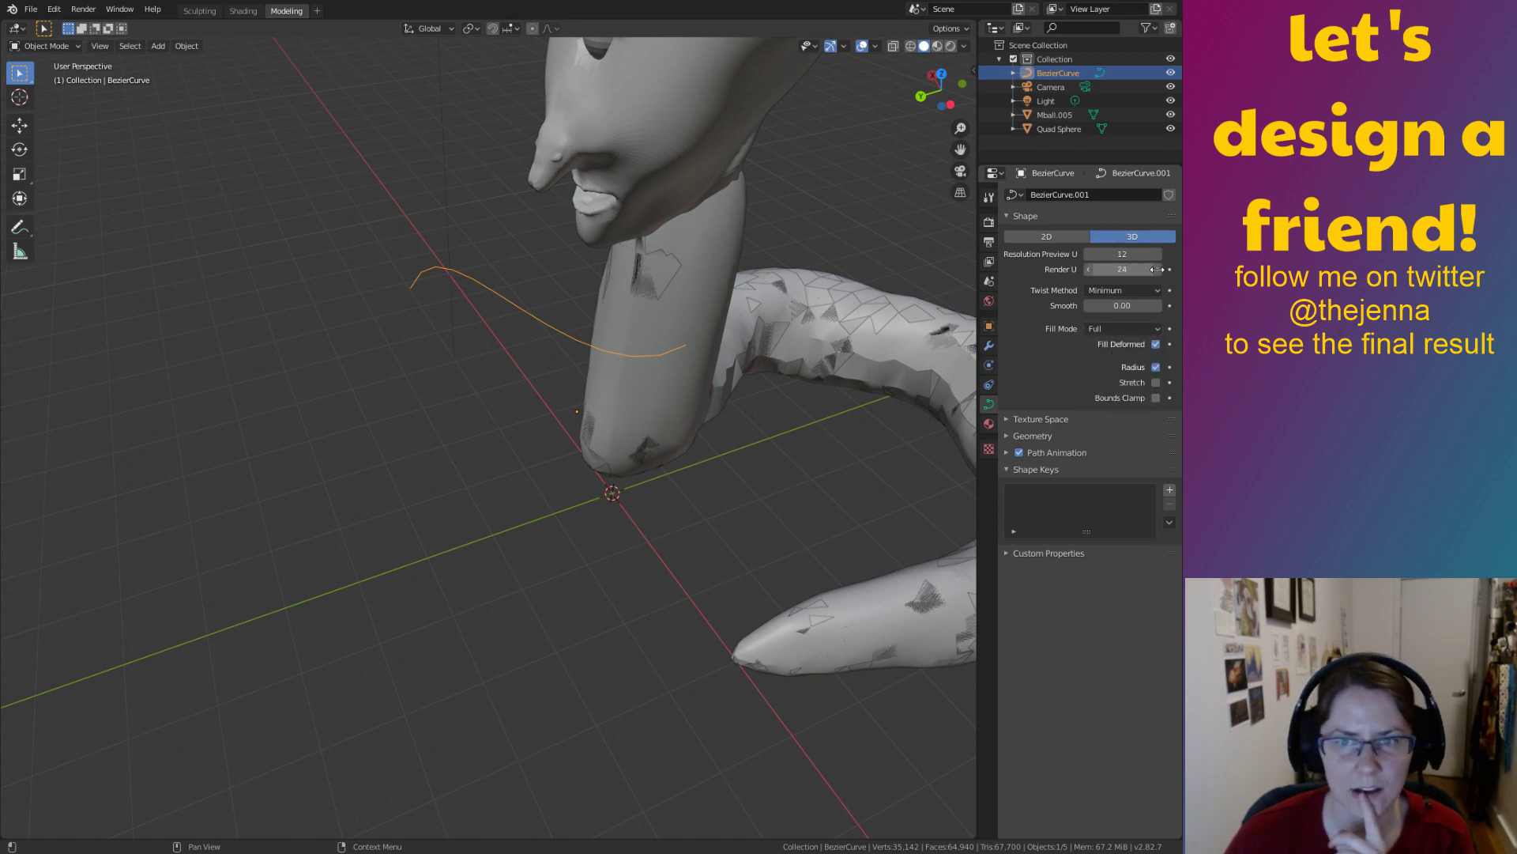
Set the curve's preview resolution U to 19 and flatten the curve by switching it to 2D and back to 3D
drag(1134, 251, 1133, 249)
click(1080, 237)
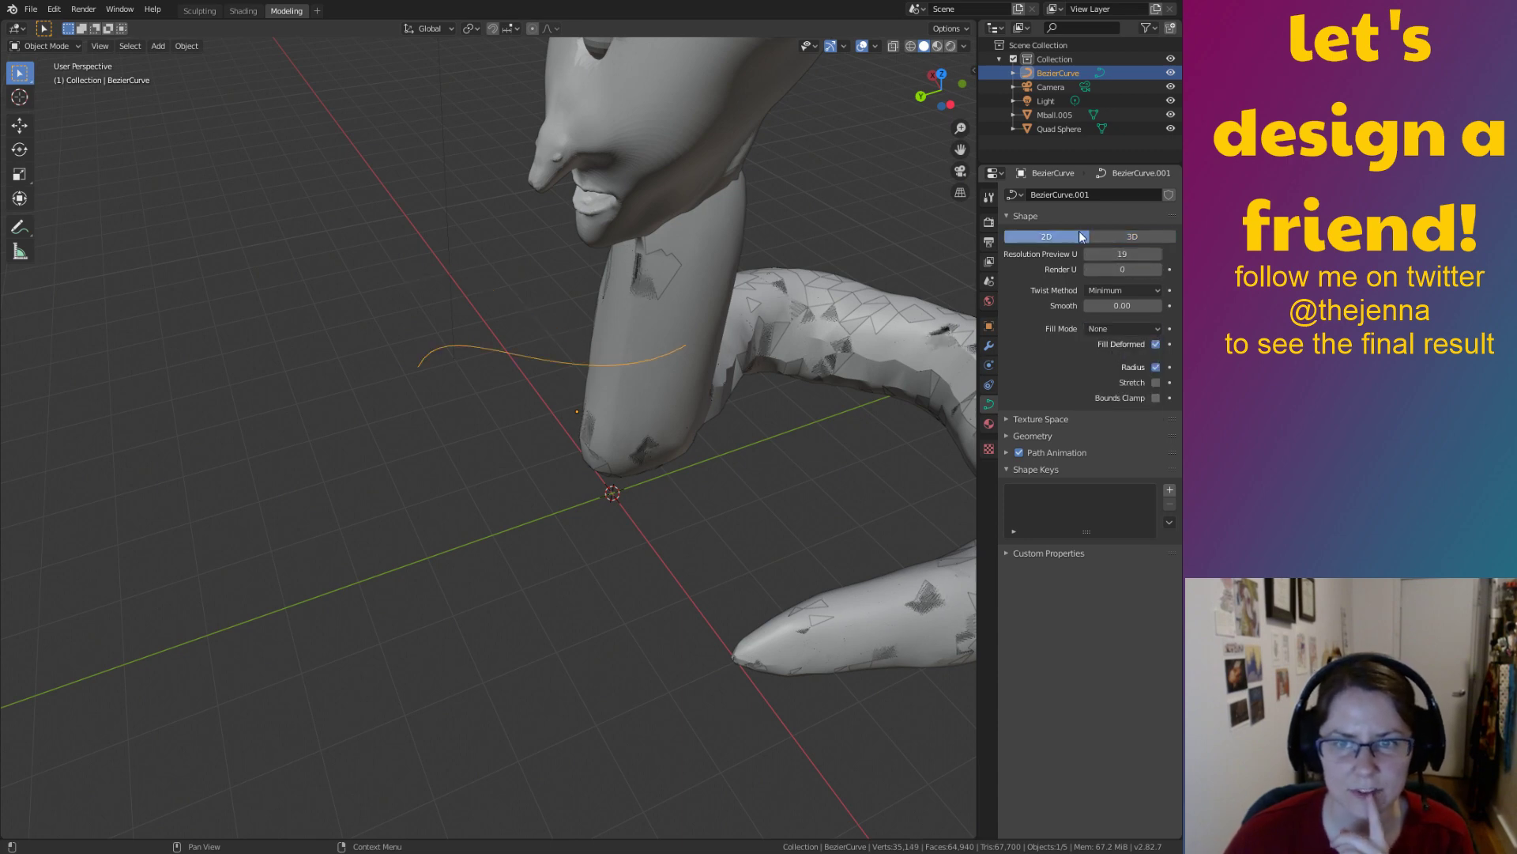
click(1133, 237)
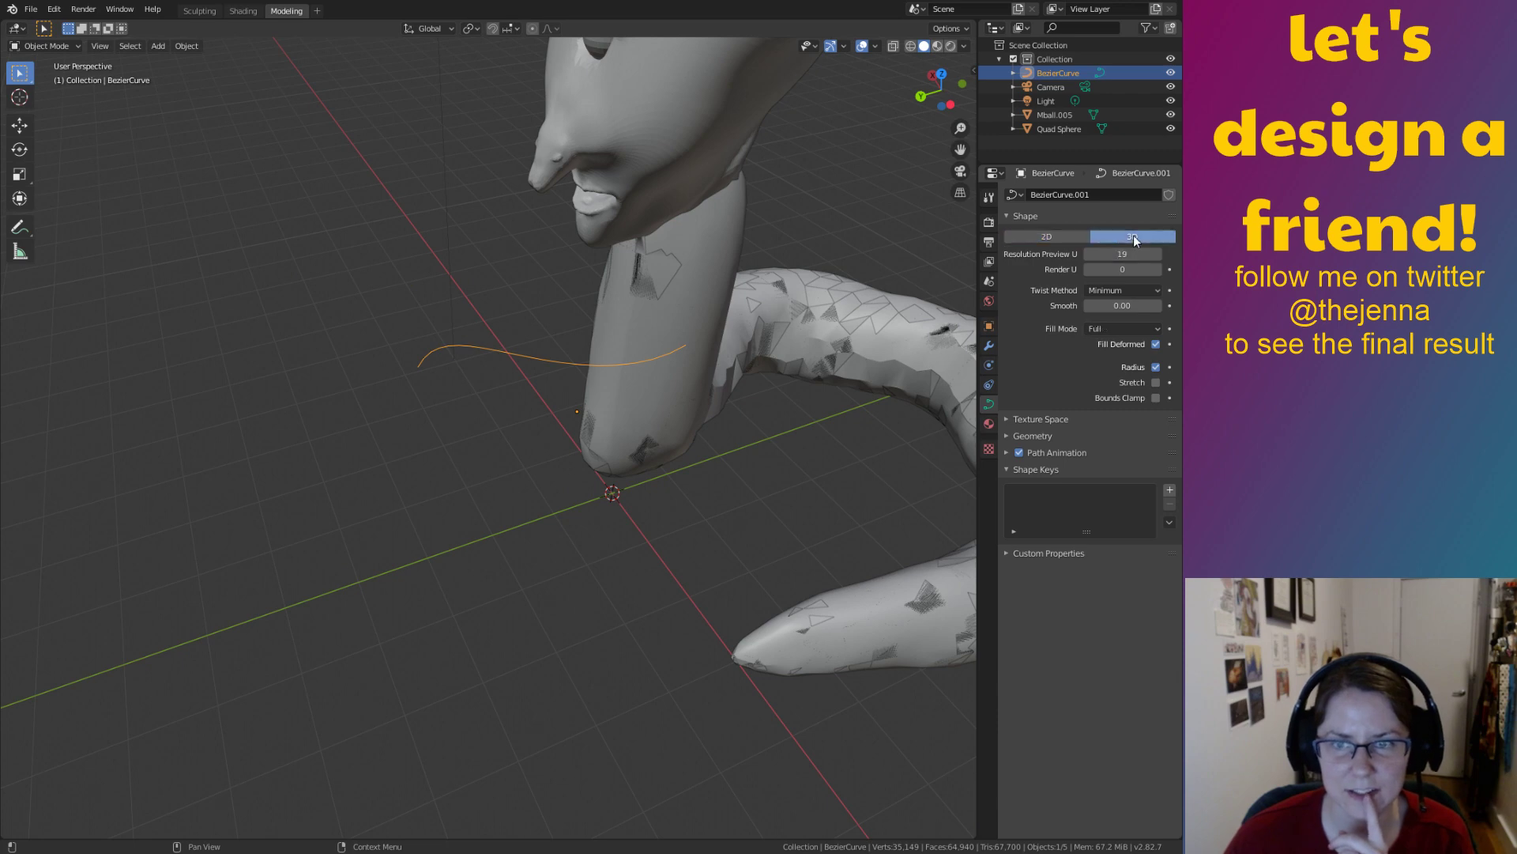
Examine the curve's twist method and fill mode options and its texture space, geometry and path animation settings
click(1127, 291)
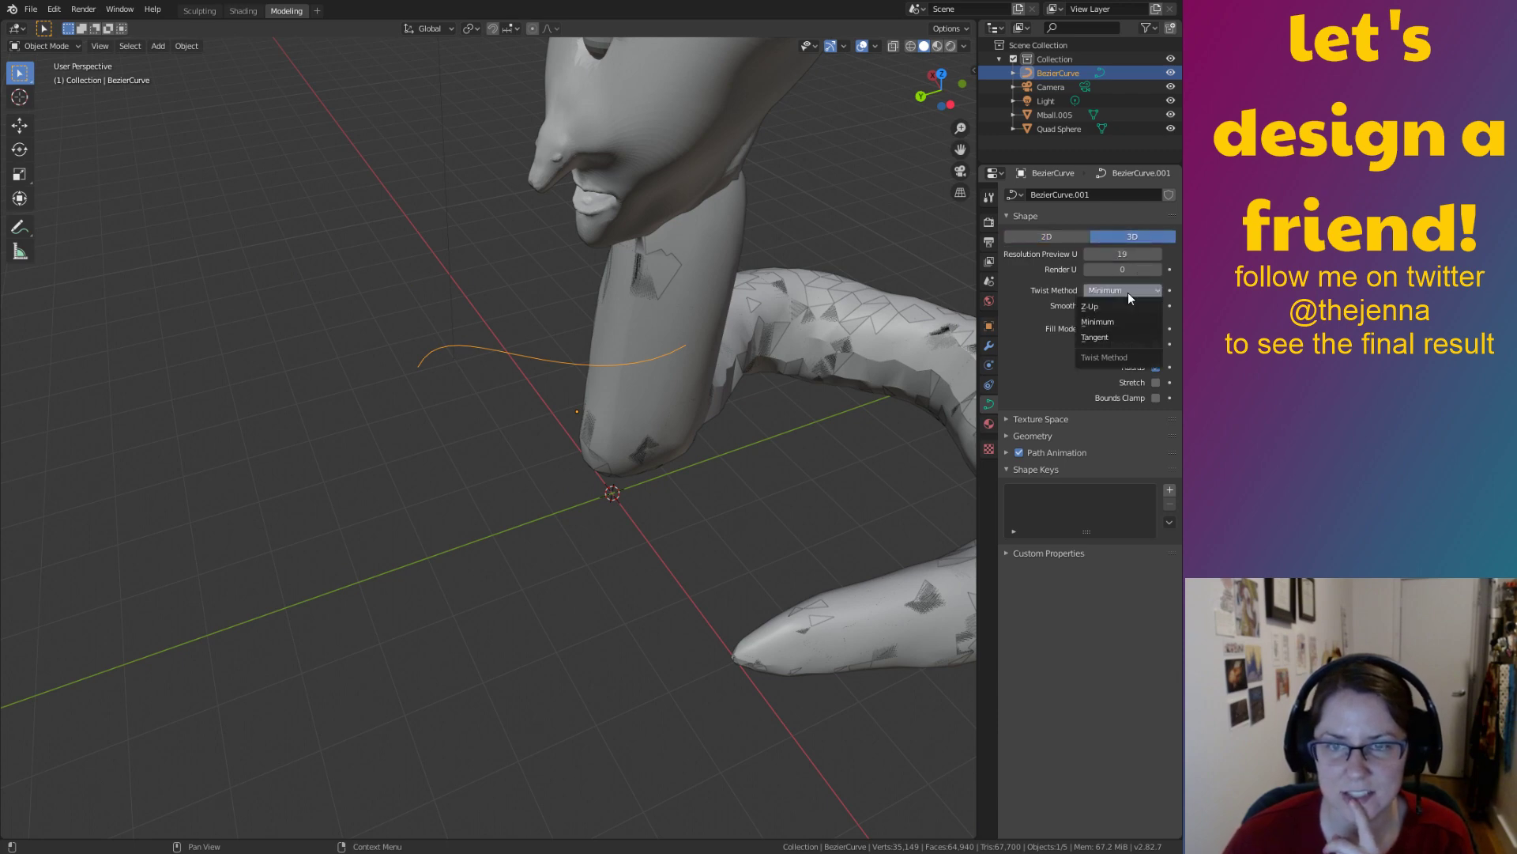
click(1007, 419)
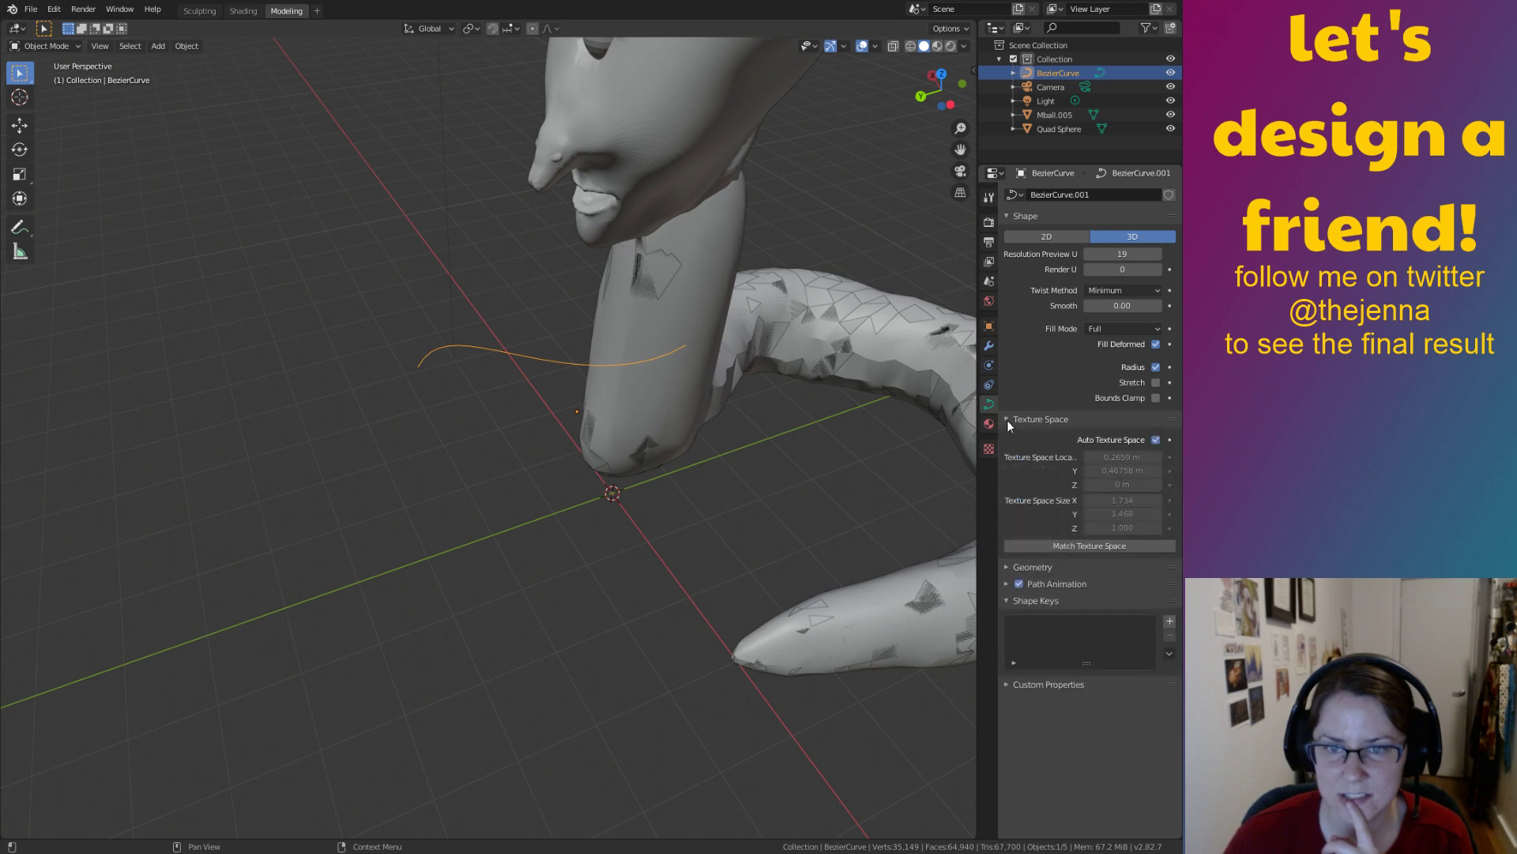
click(1007, 567)
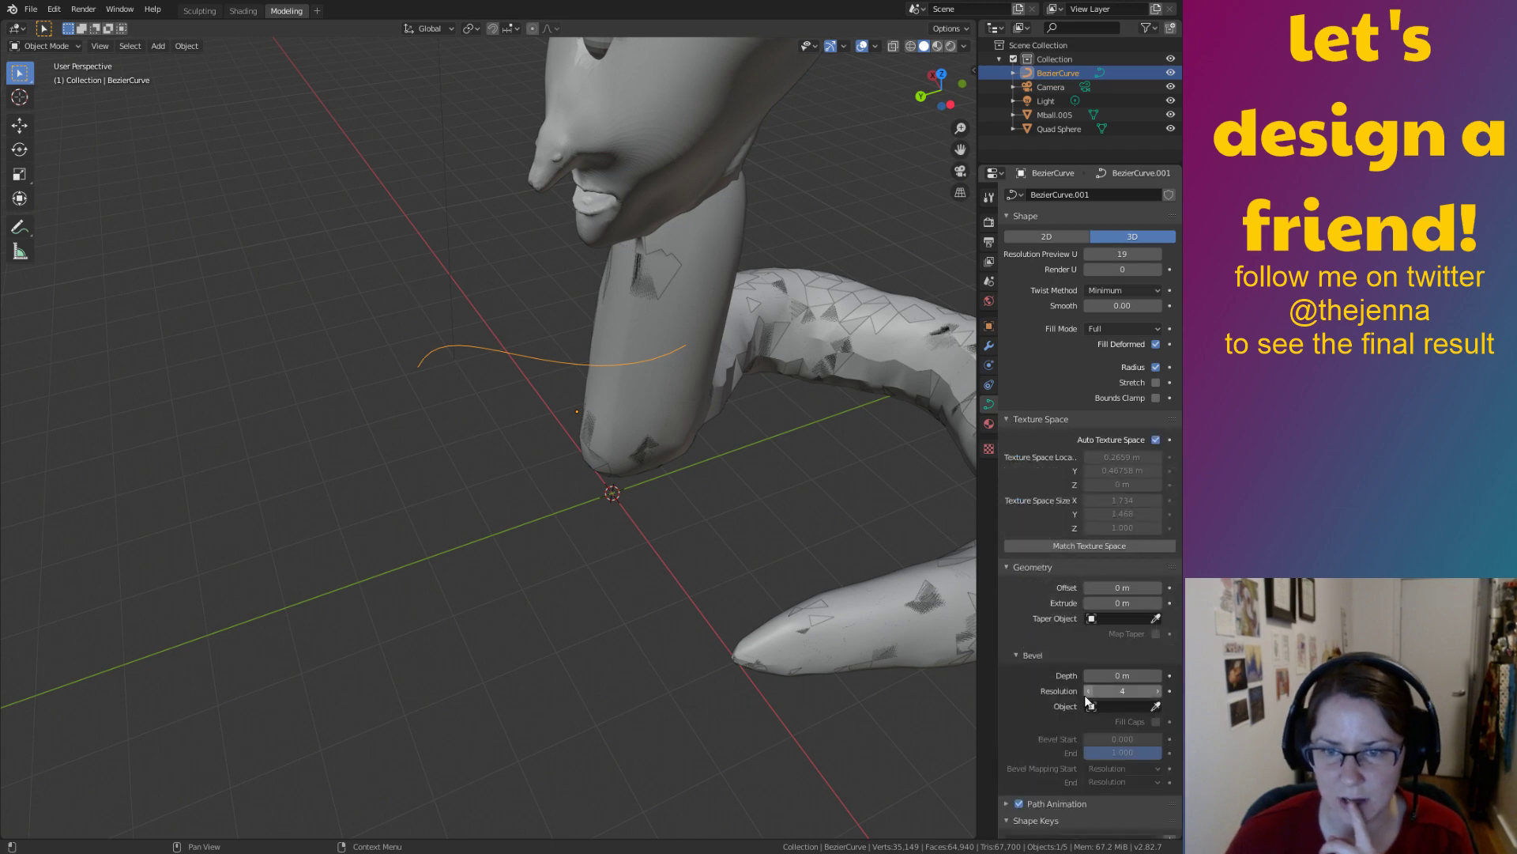
scroll(1036, 739, down, 2)
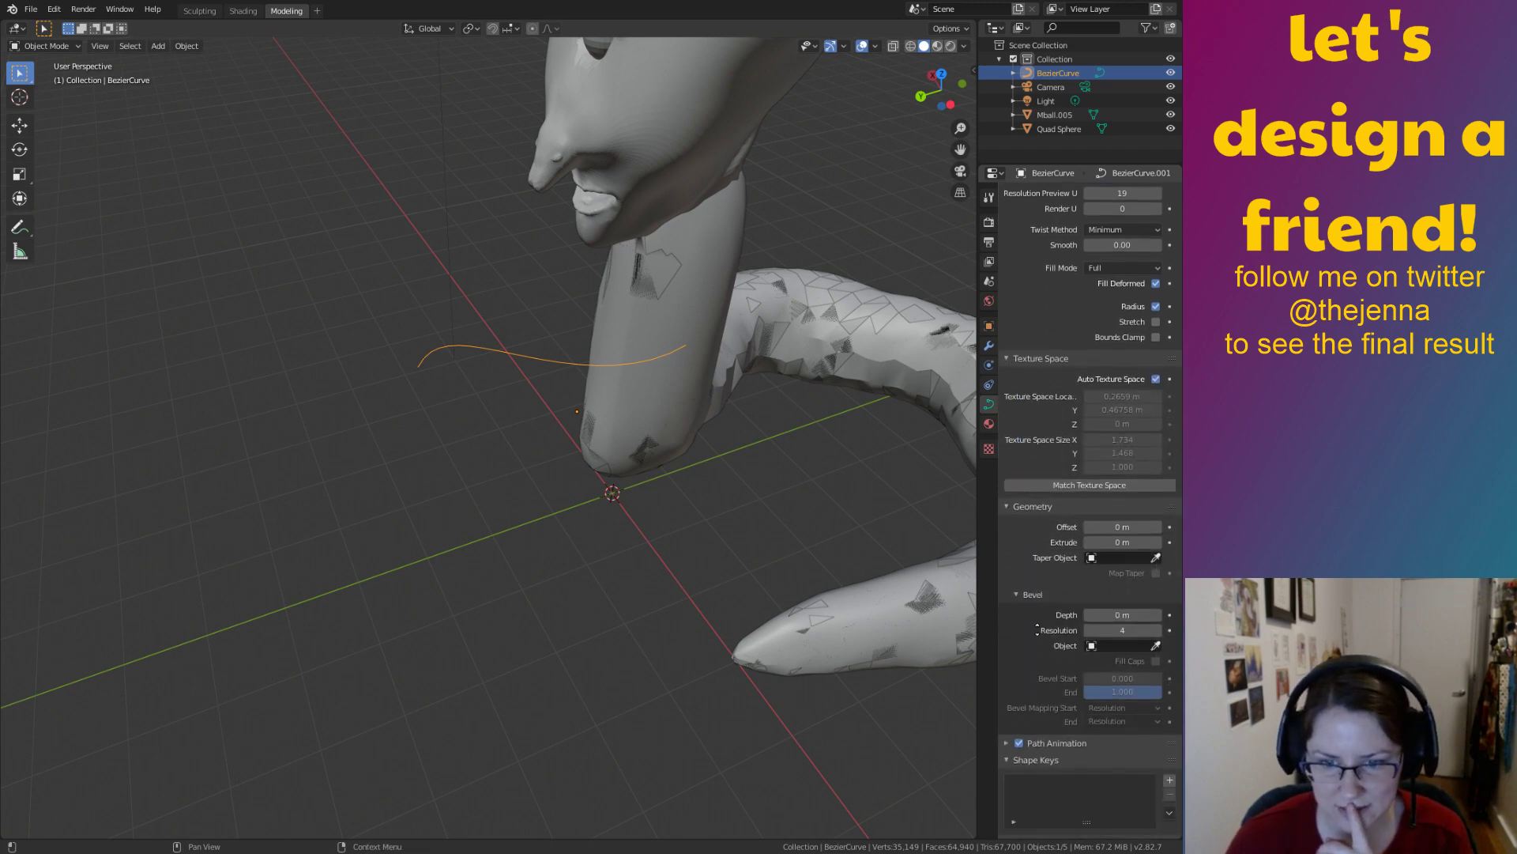
click(1007, 731)
scroll(1021, 642, down, 2)
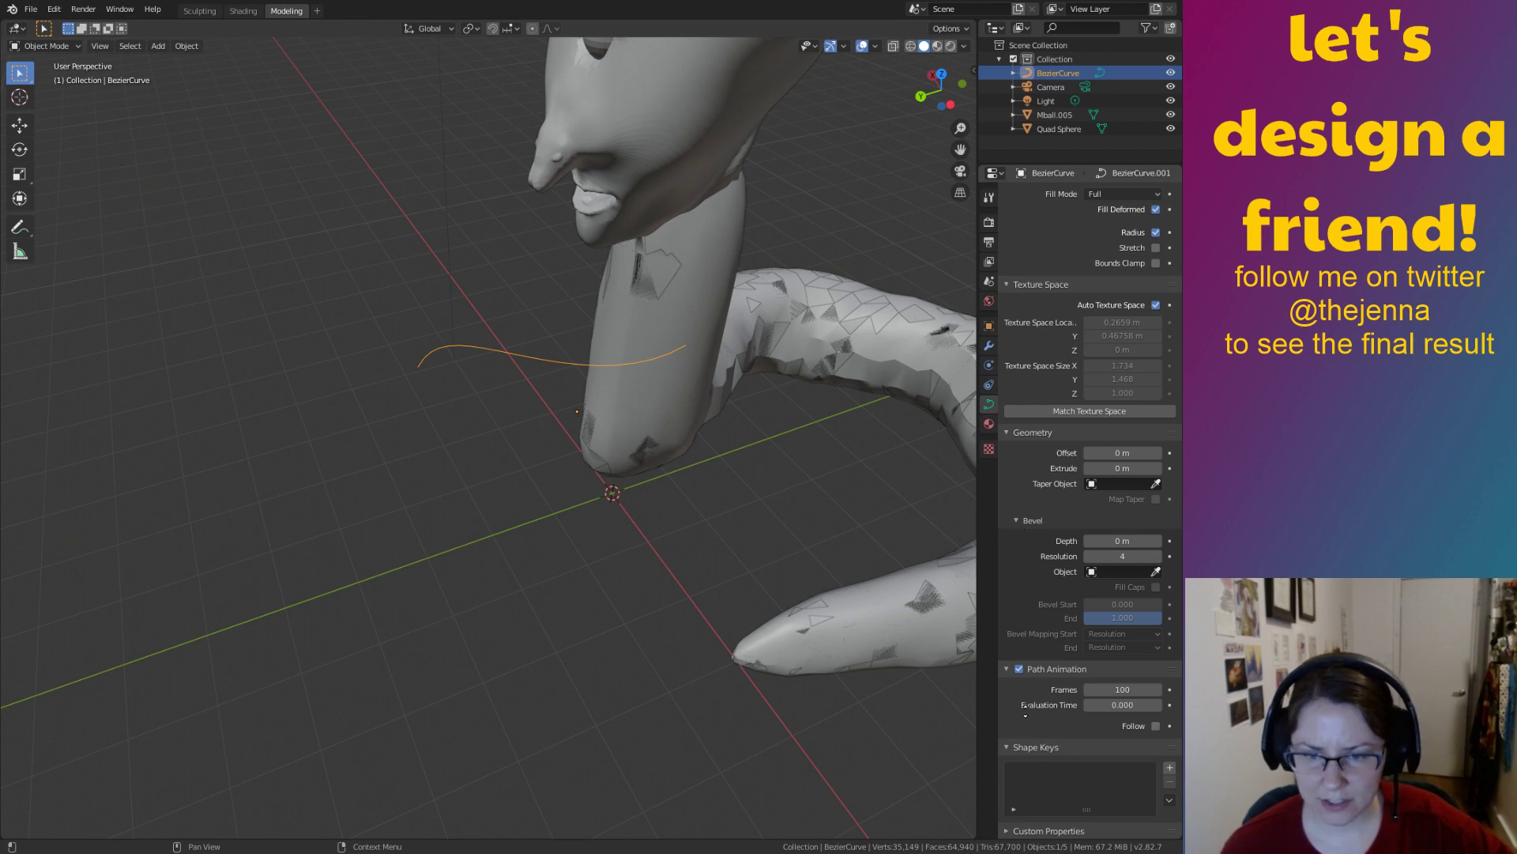
scroll(1052, 251, up, 5)
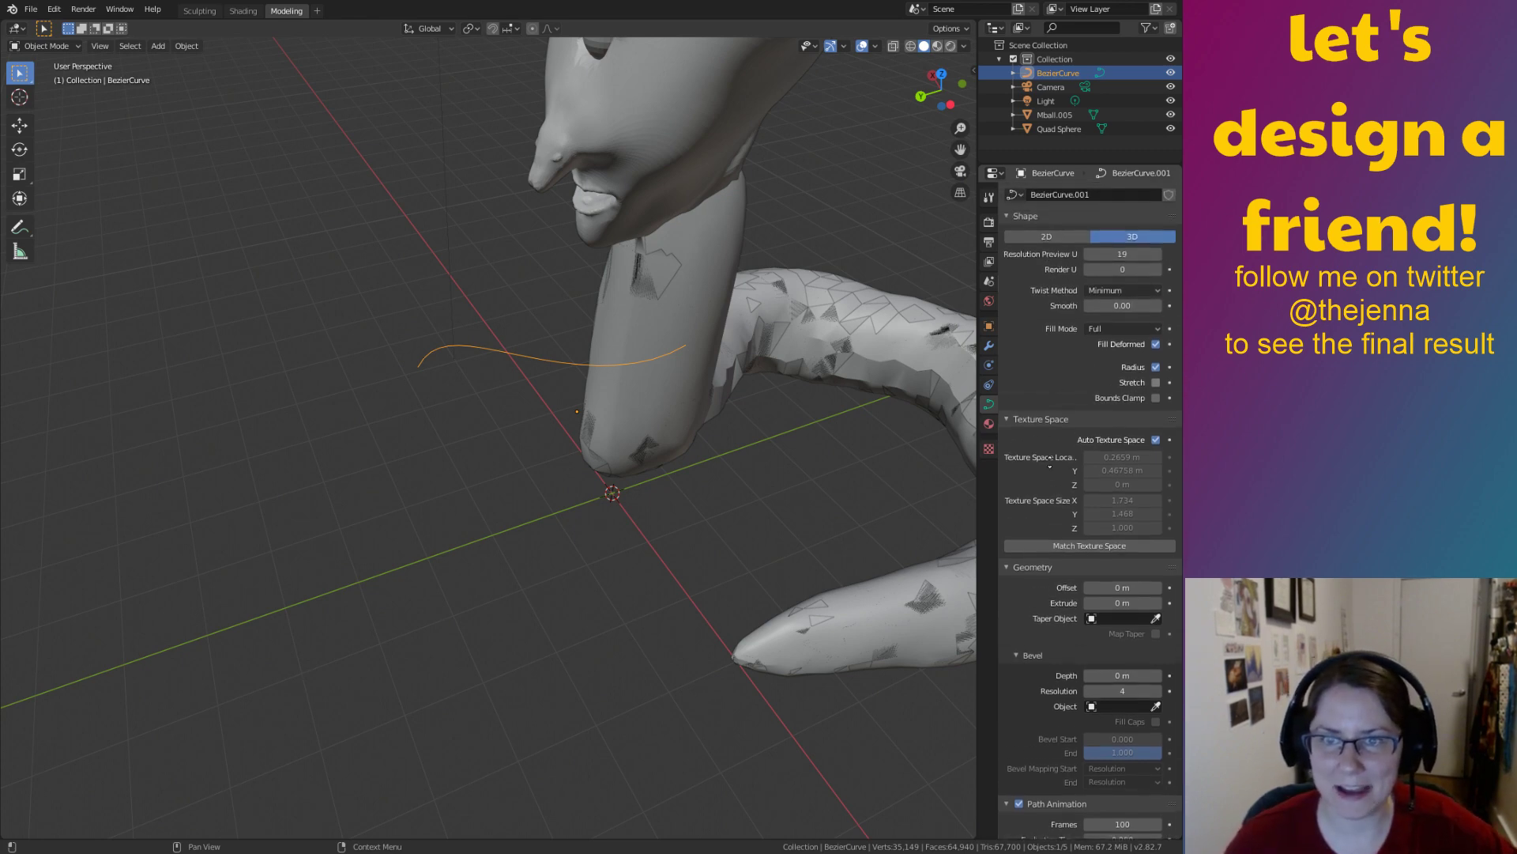
click(1151, 290)
click(1152, 292)
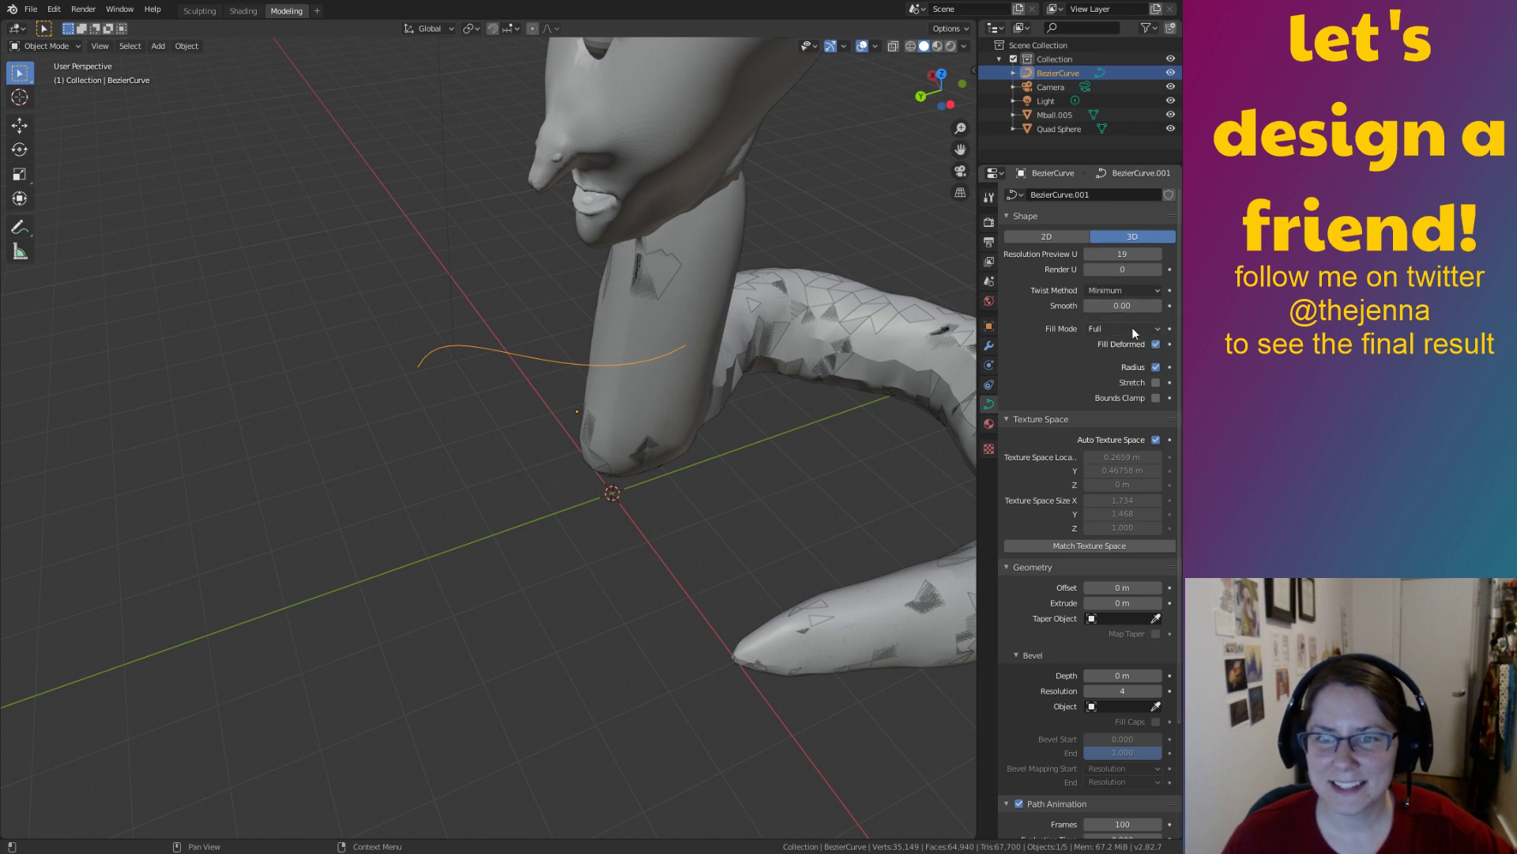
click(1131, 327)
click(1132, 329)
scroll(1083, 316, down, 2)
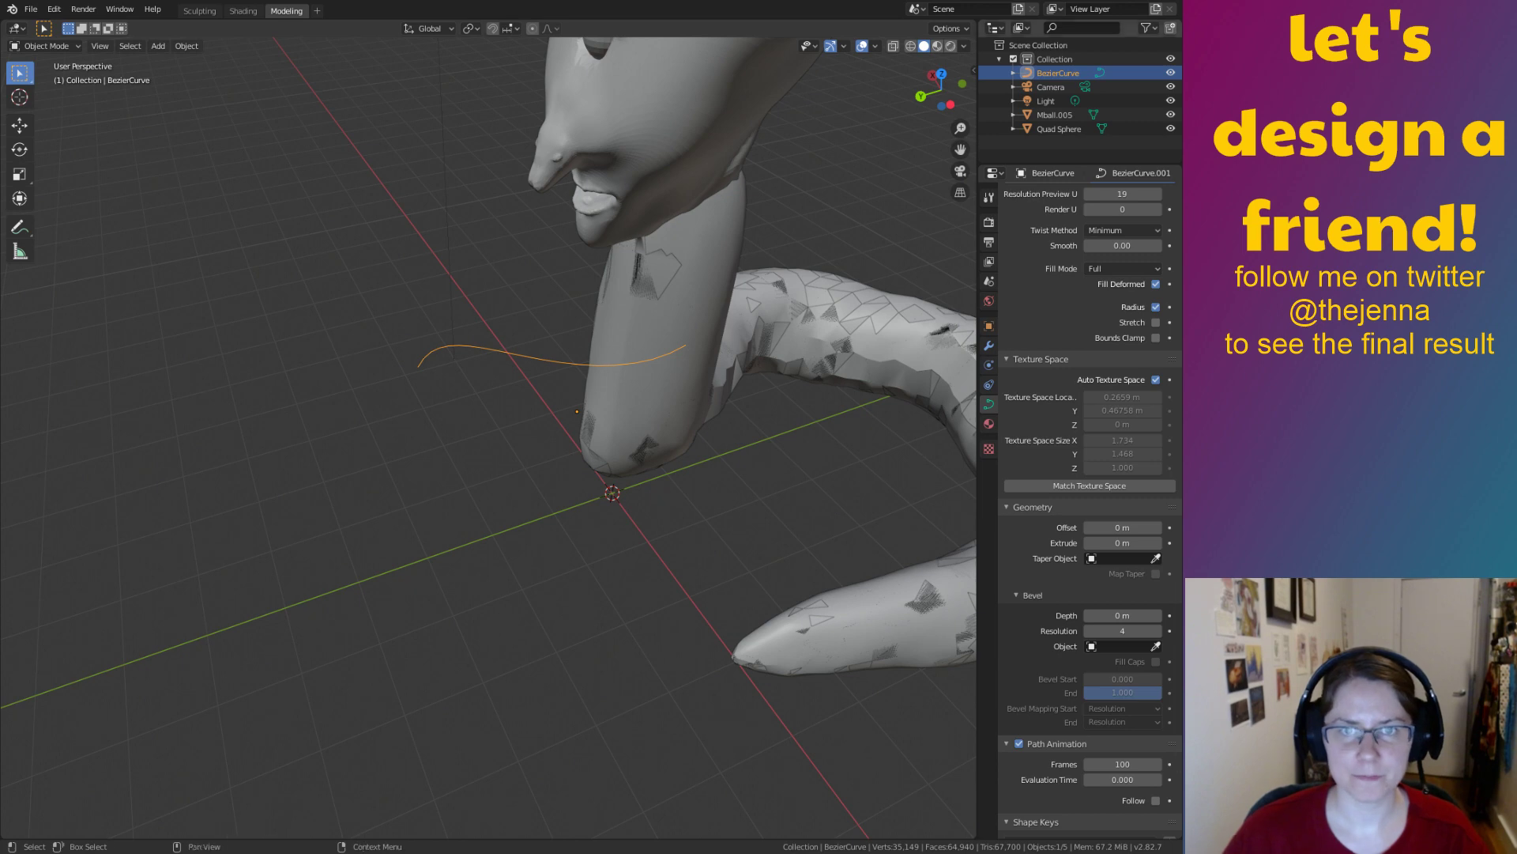
click(836, 187)
drag(552, 322, 504, 470)
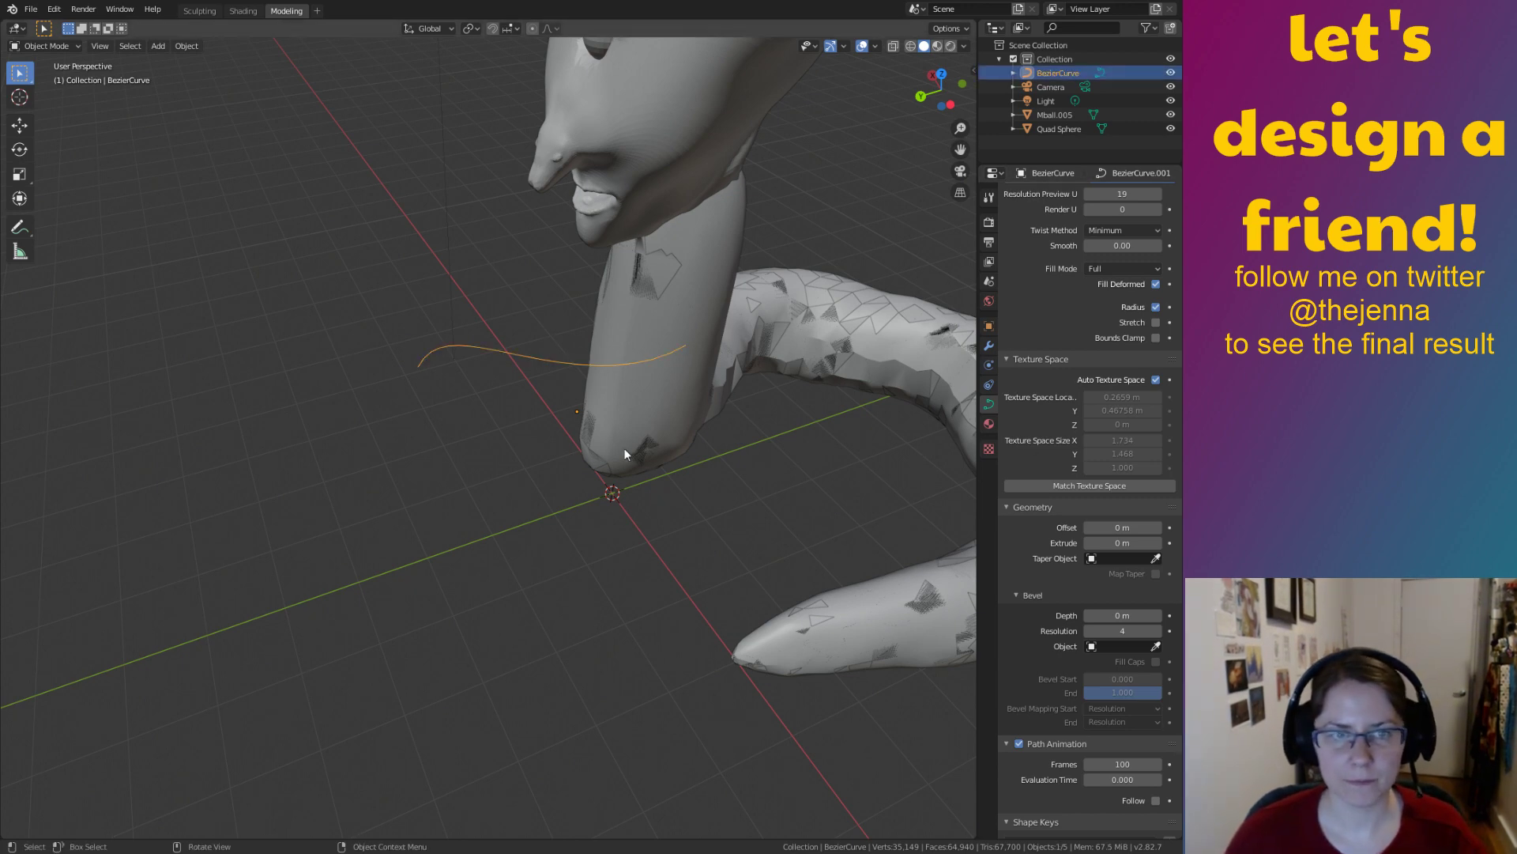
click(1127, 268)
key(Tab)
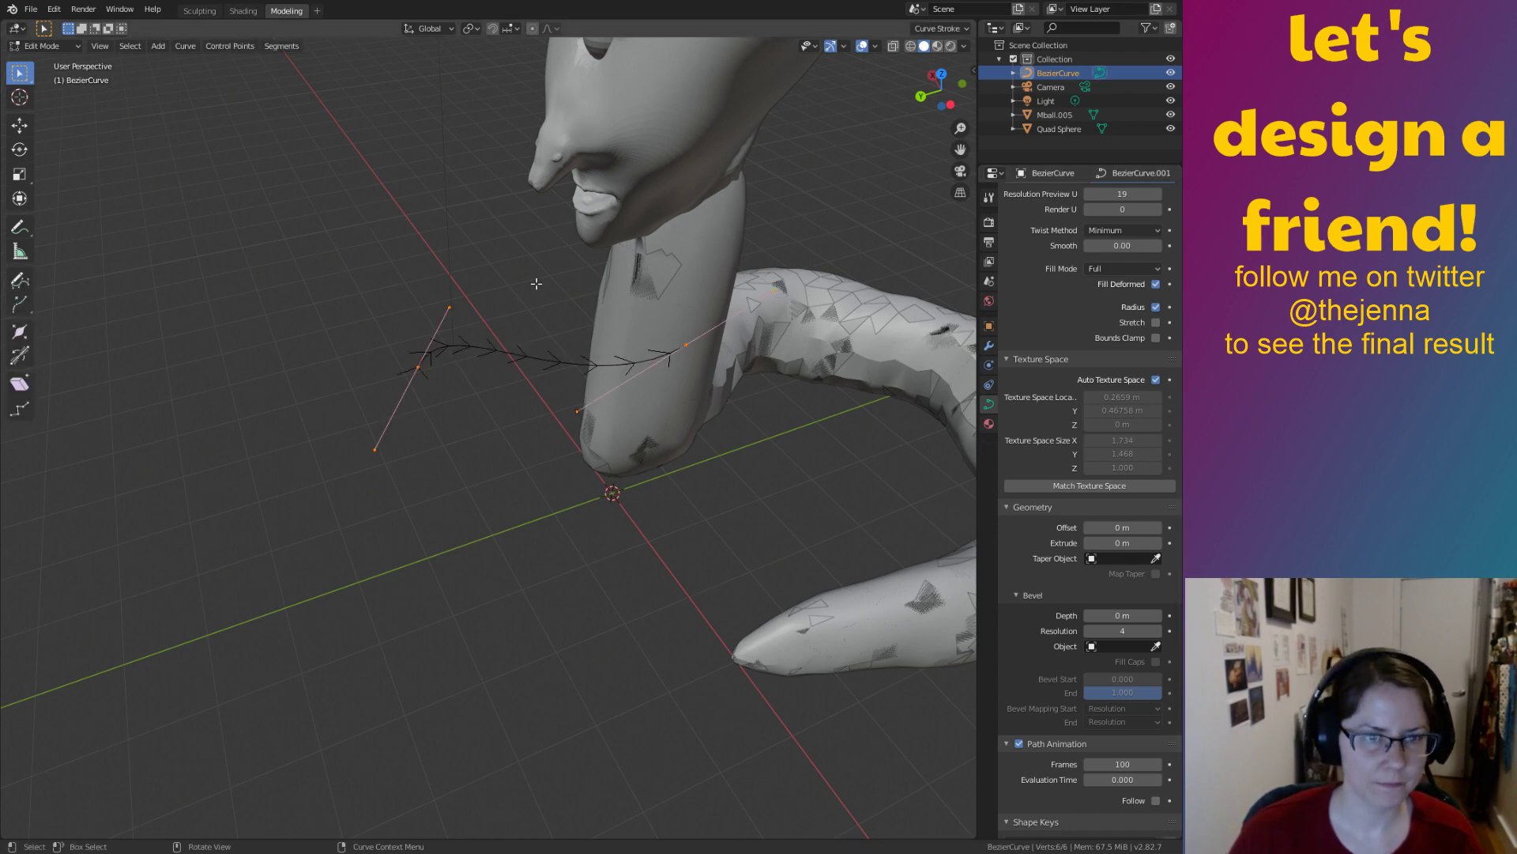
key(Tab)
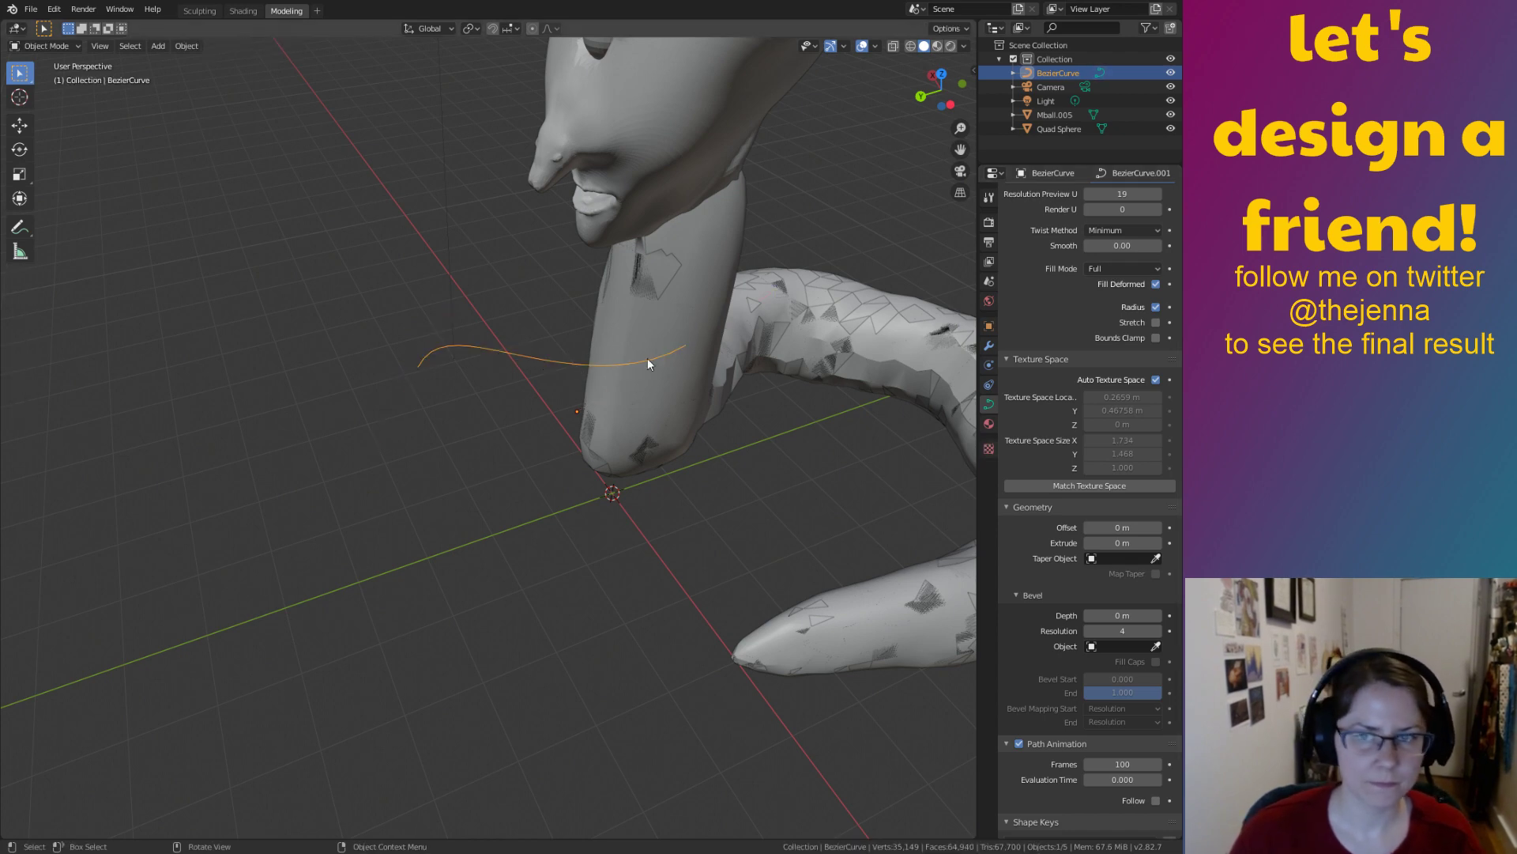
Try switching the curve's Radius option off and its Stretch option on, and restore both
click(1156, 284)
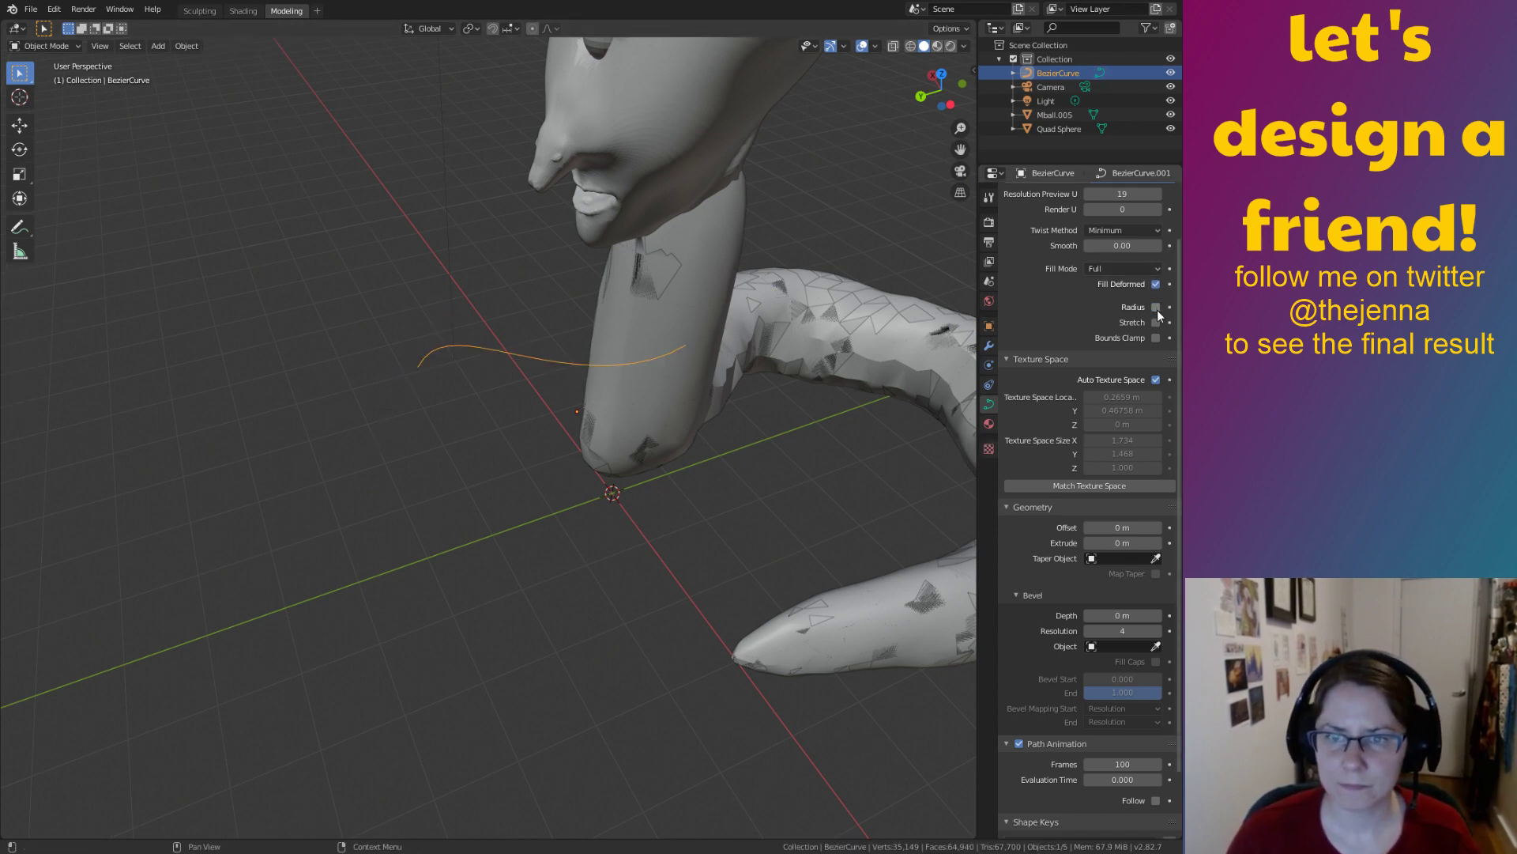
click(1157, 308)
click(1154, 322)
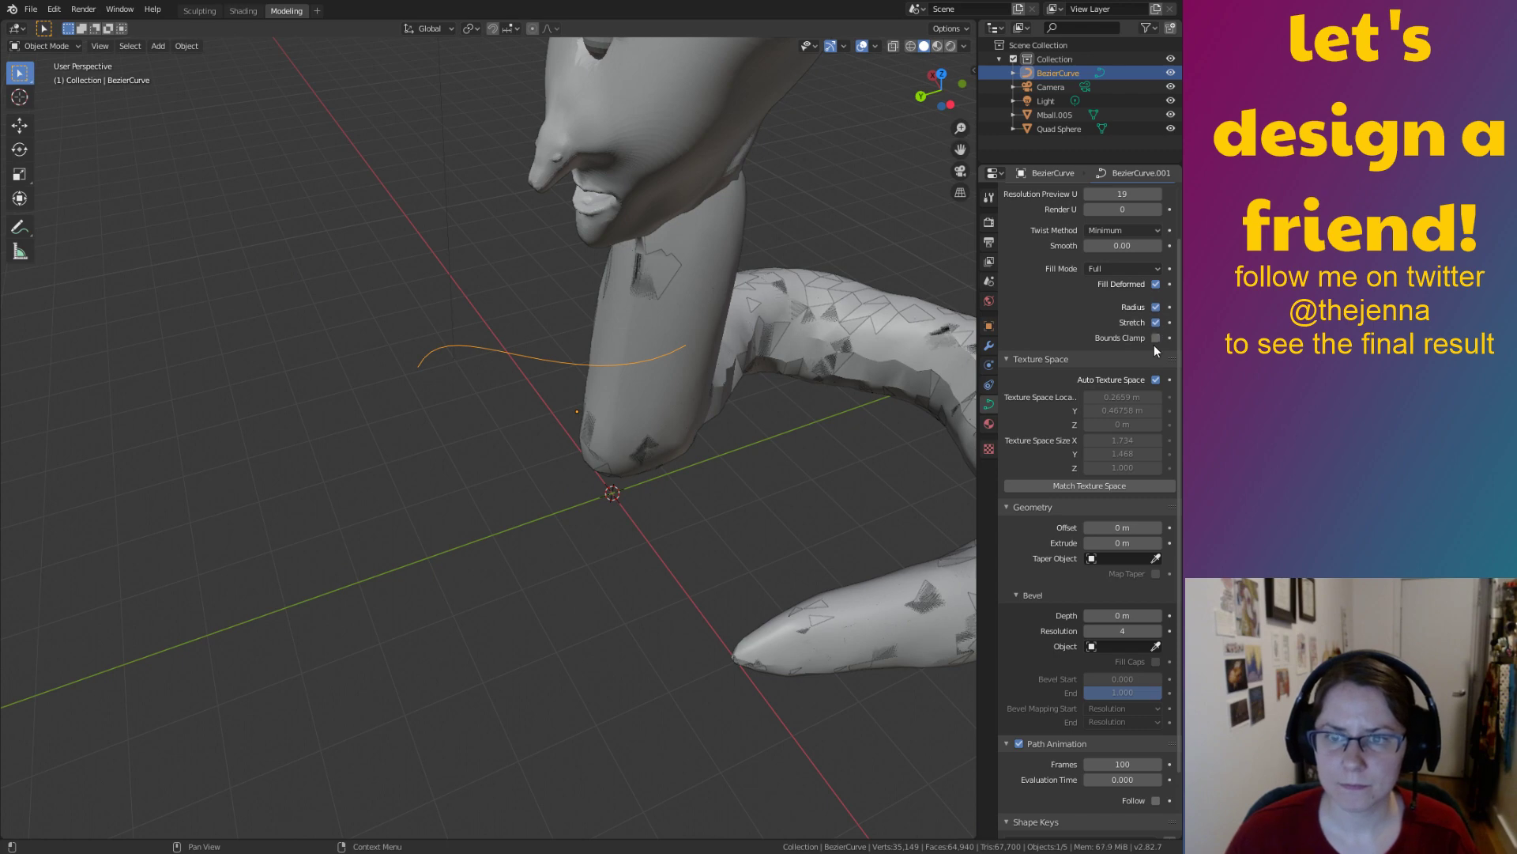
click(1155, 320)
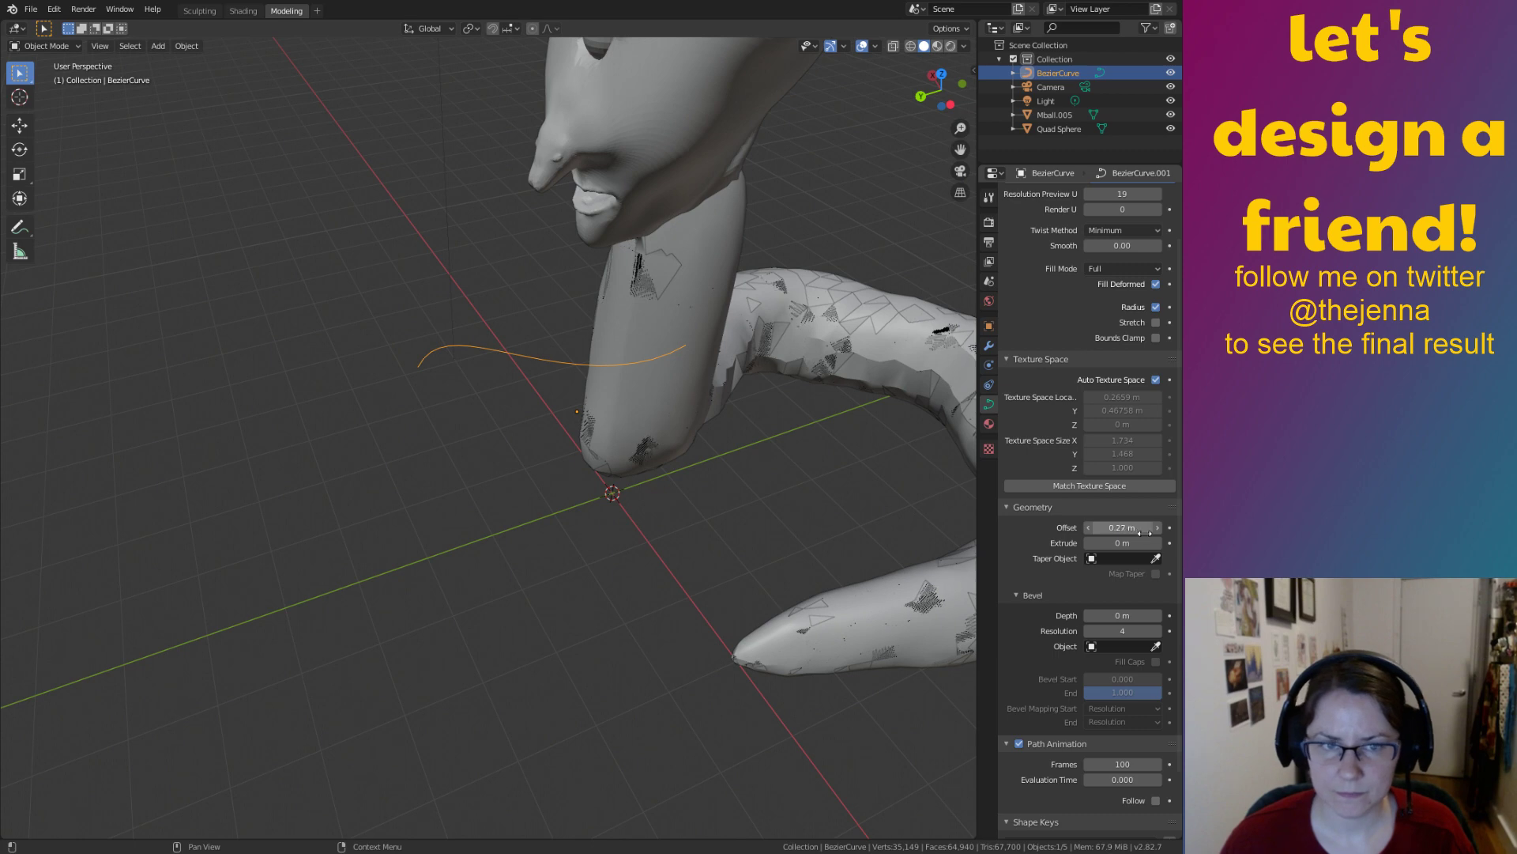
Set the curve's extrude to 0.45 m and its offset to -0.01 m
drag(1171, 536, 1166, 542)
middle_drag(891, 558, 775, 585)
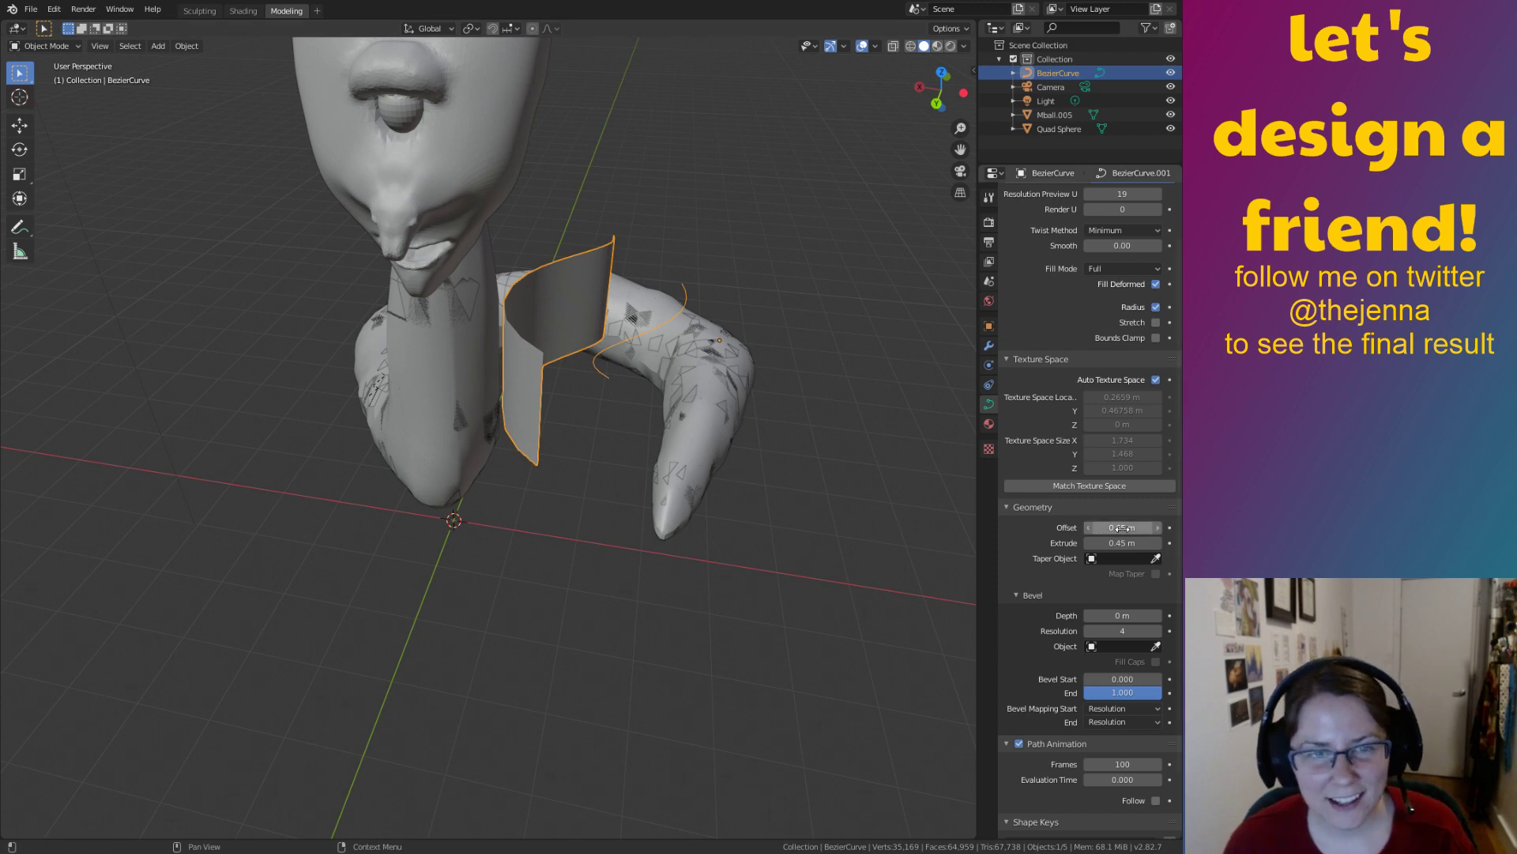
drag(1122, 528, 1081, 528)
mouse_move(937, 542)
middle_down()
mouse_move(852, 576)
mouse_move(853, 519)
mouse_move(967, 539)
middle_up()
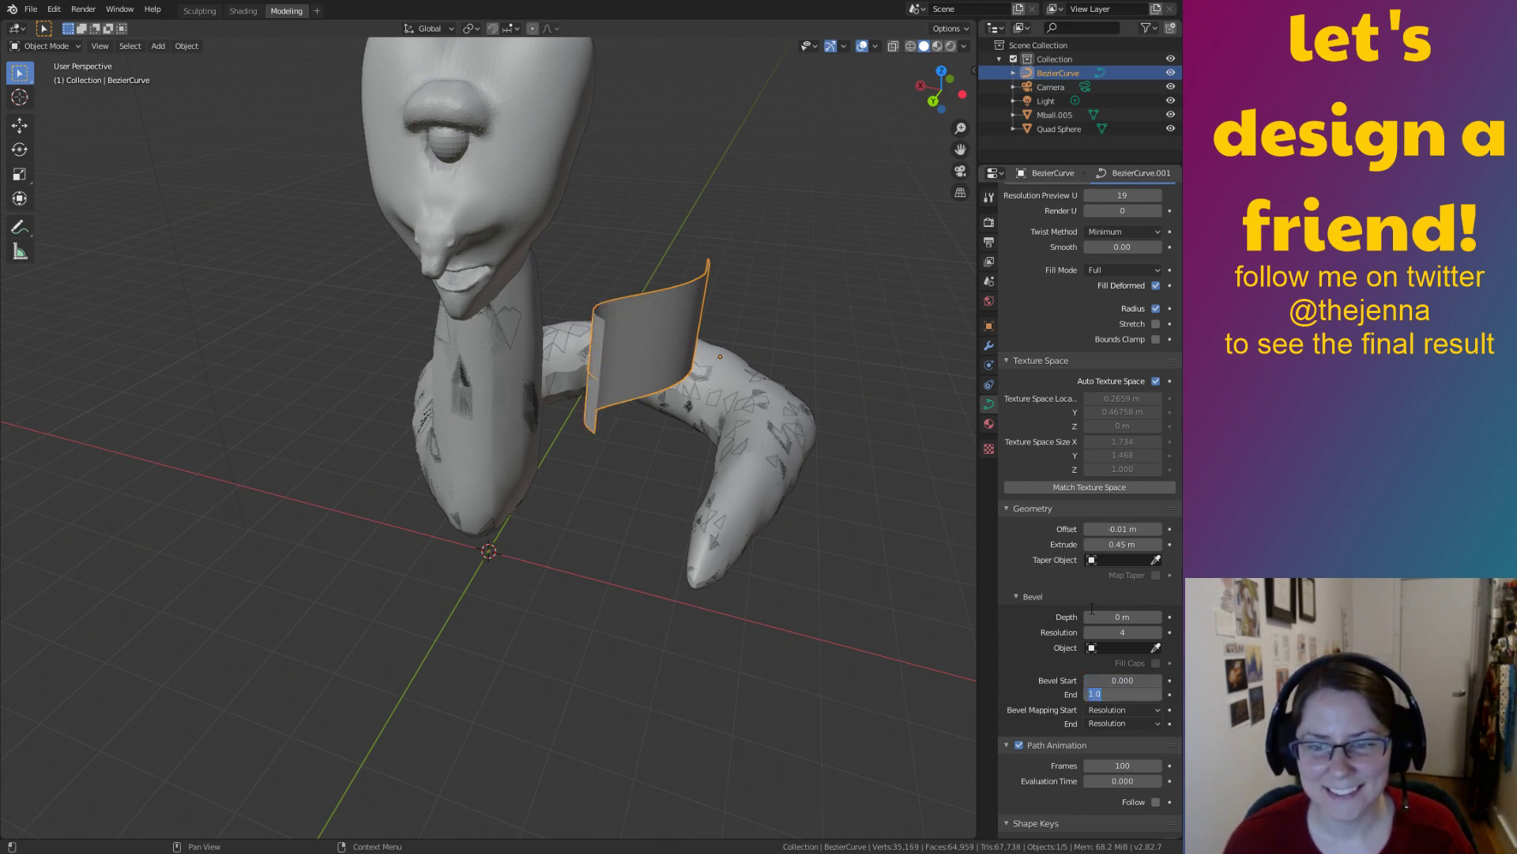
Set the curve's bevel depth to 0.11 m to thicken the extruded strip
click(1116, 616)
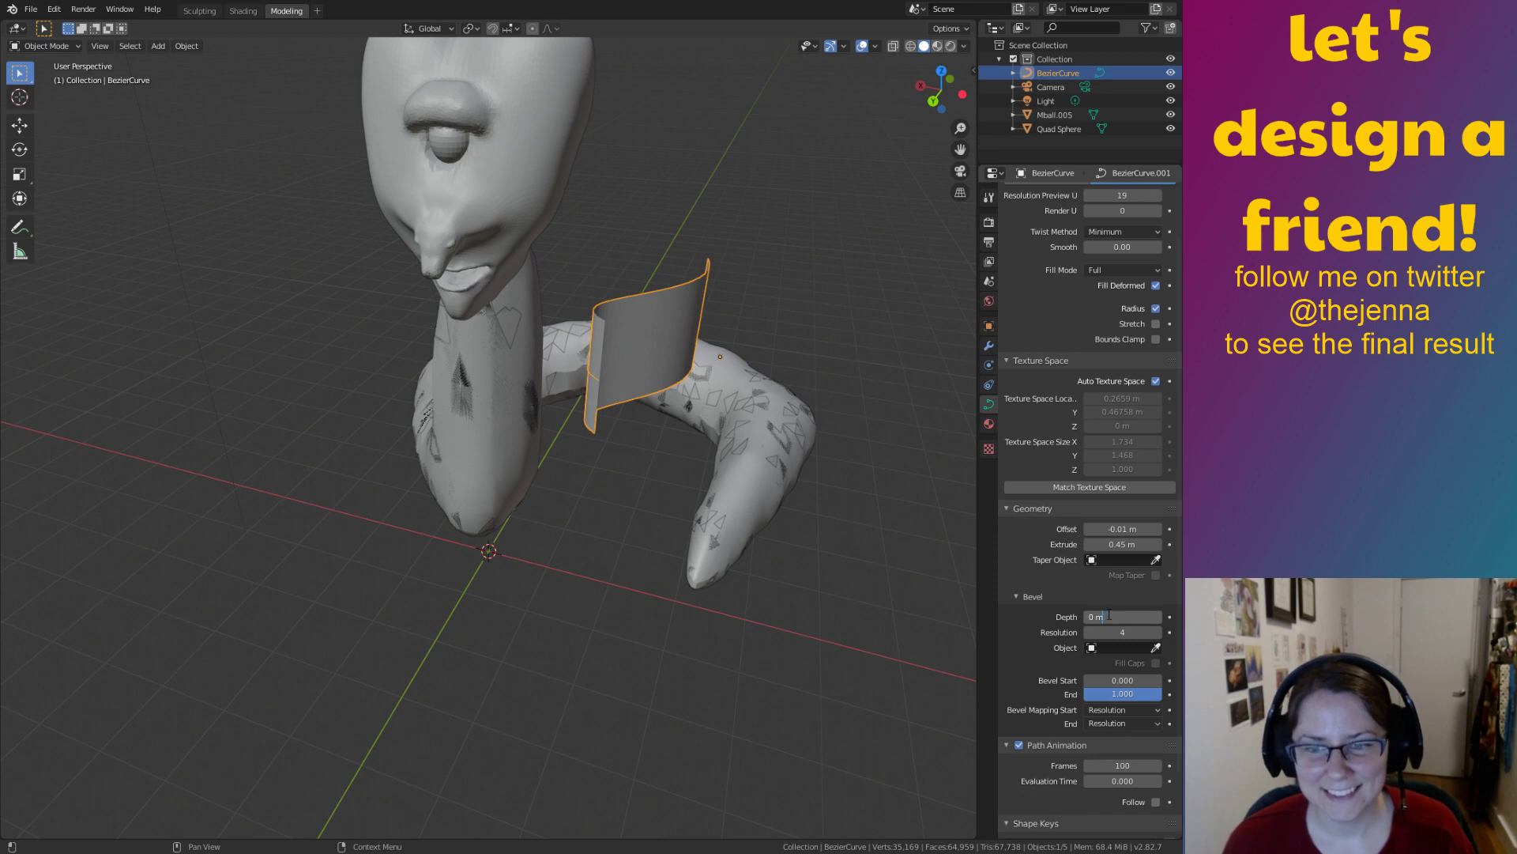
mouse_move(1100, 616)
mouse_down()
mouse_move(1162, 617)
mouse_move(1126, 616)
mouse_up()
middle_drag(960, 548, 689, 528)
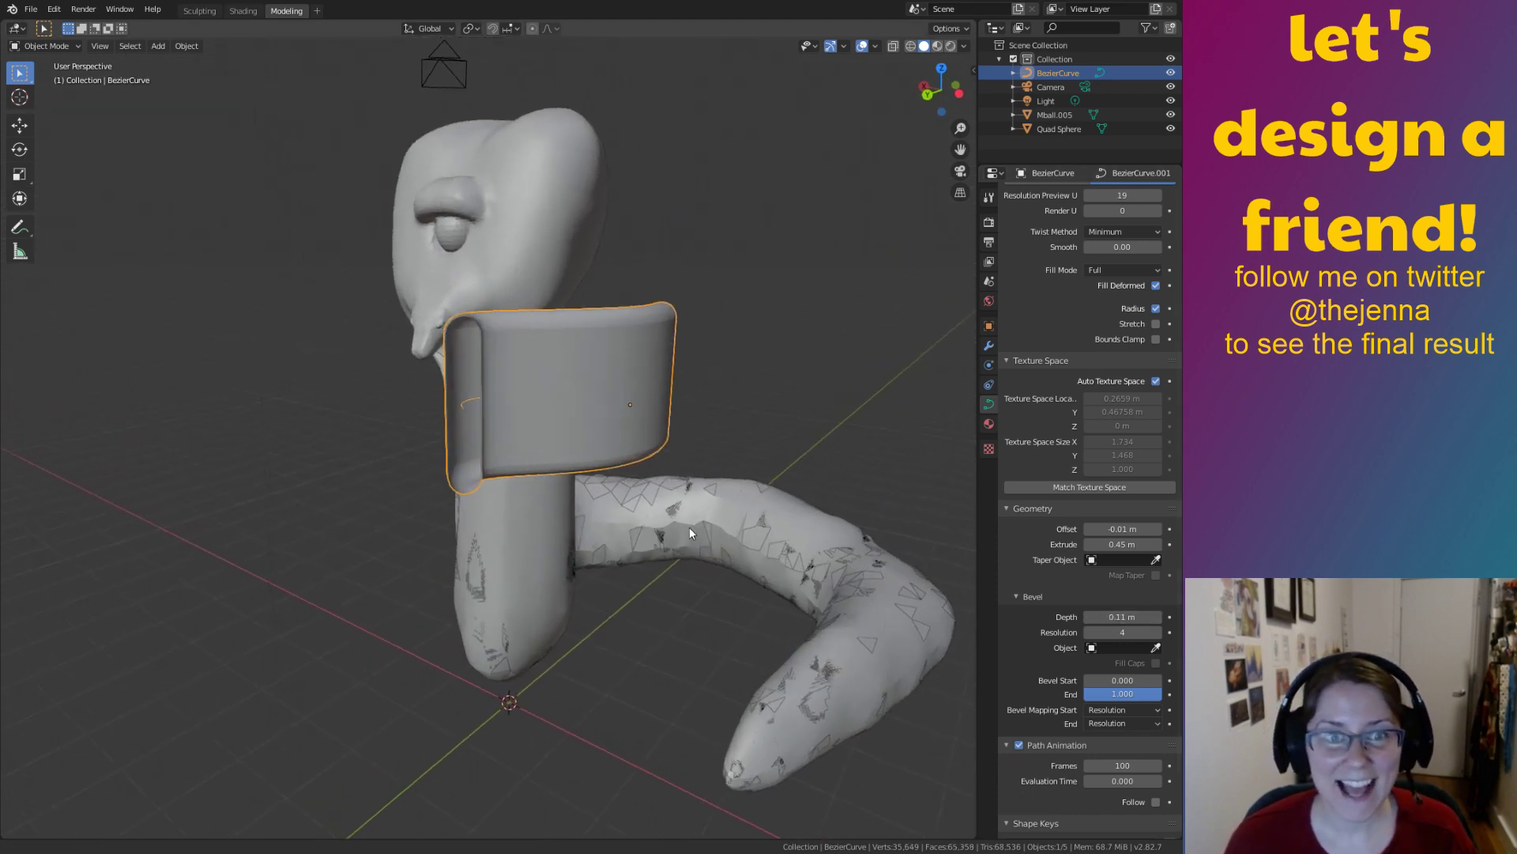
scroll(682, 460, up, 1)
middle_drag(682, 462, 714, 463)
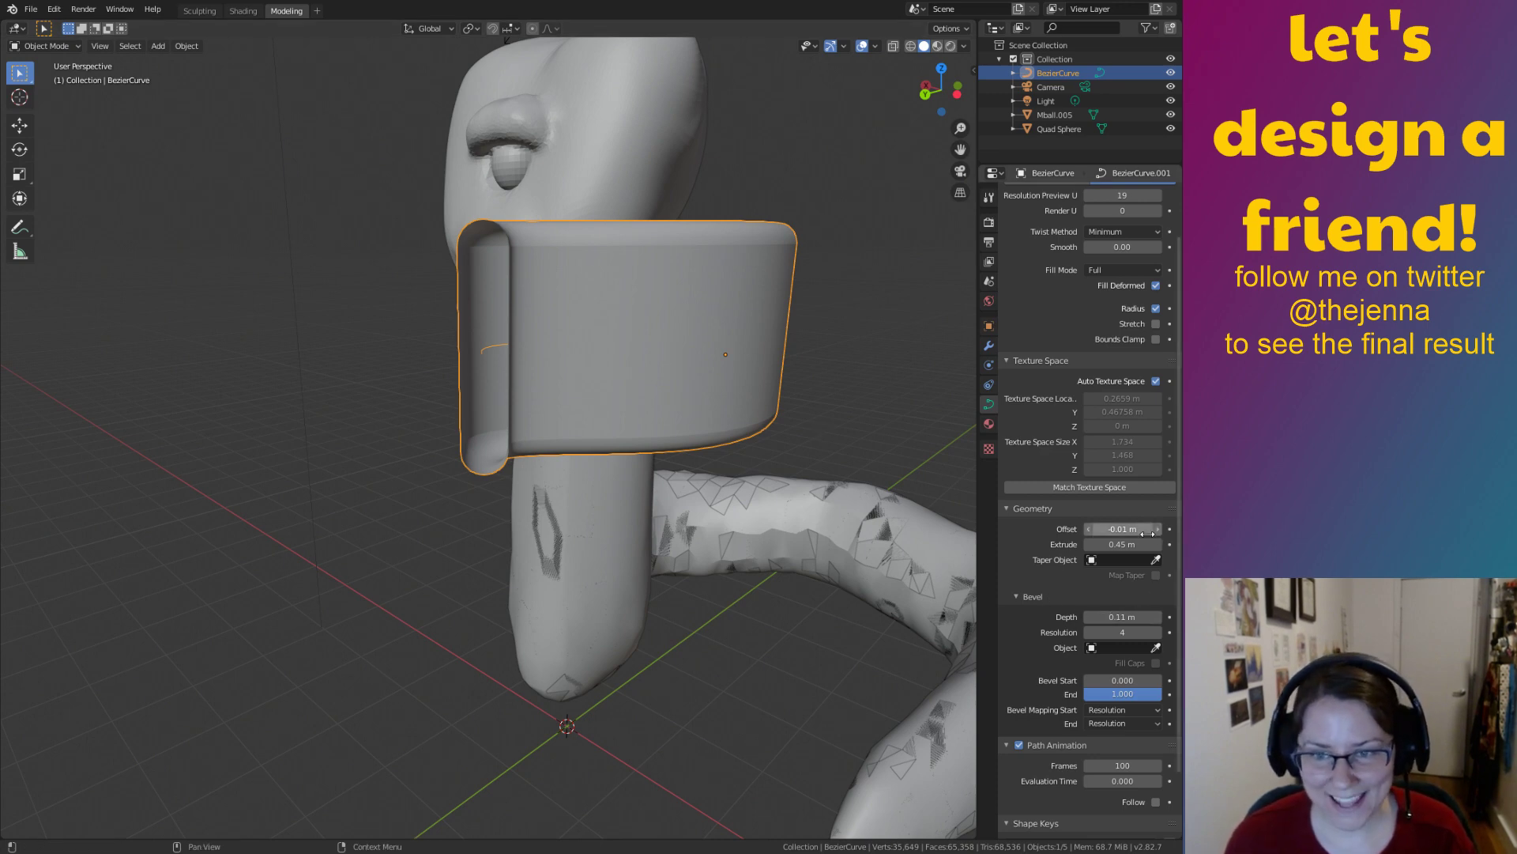
Turn the curve into a thin tube with extrude 0 m, offset -0.06 m and bevel depth 0.01 m
mouse_move(1134, 542)
mouse_down()
mouse_move(1091, 541)
mouse_move(1116, 529)
mouse_move(1099, 529)
mouse_move(1120, 543)
mouse_up()
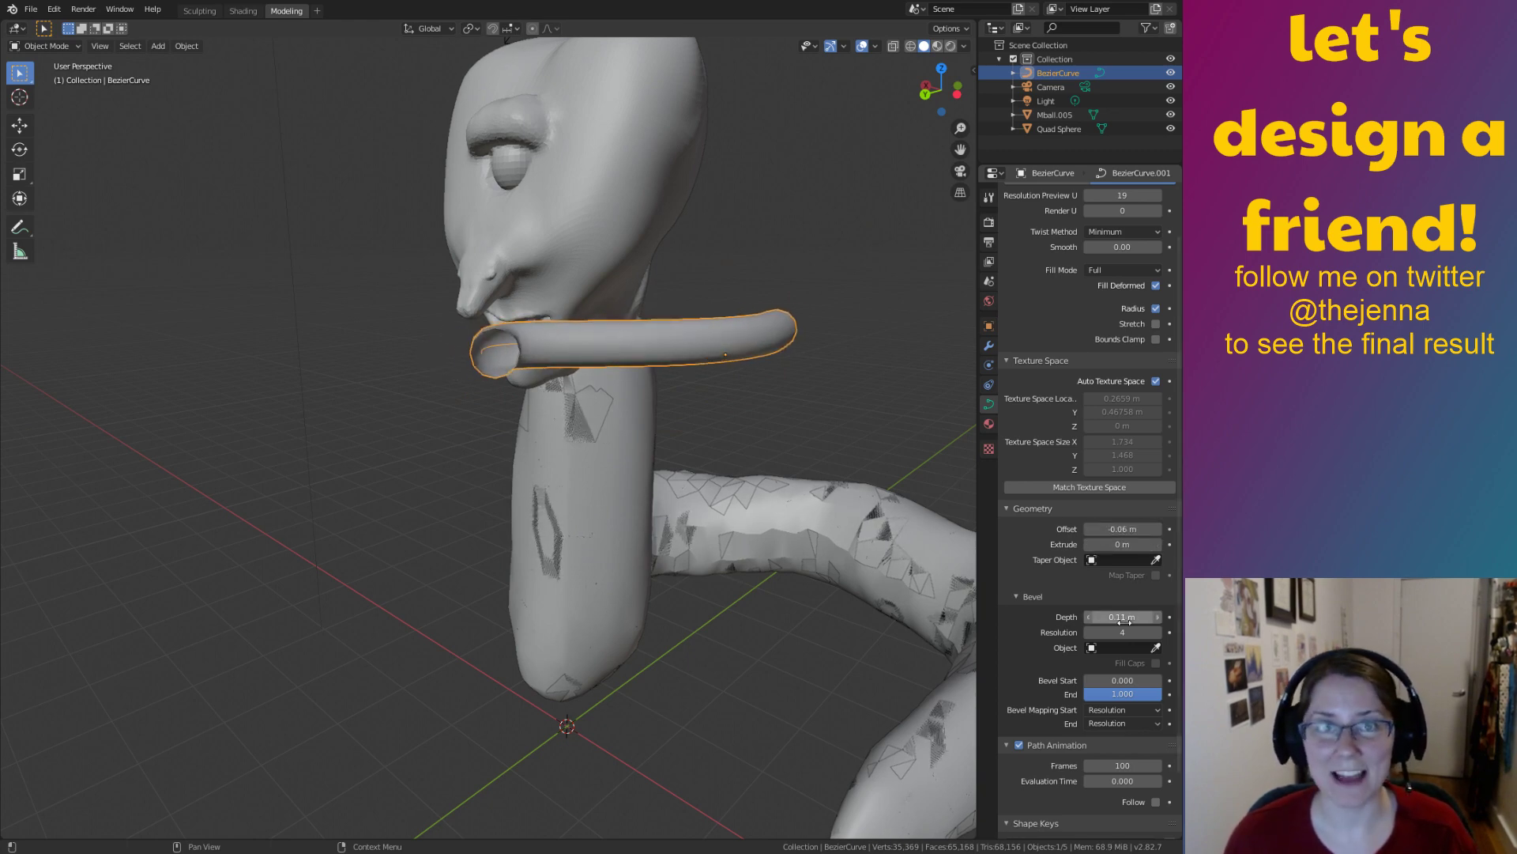
mouse_move(1125, 620)
mouse_down()
mouse_move(1101, 617)
mouse_move(1116, 617)
mouse_up()
middle_drag(808, 464, 552, 408)
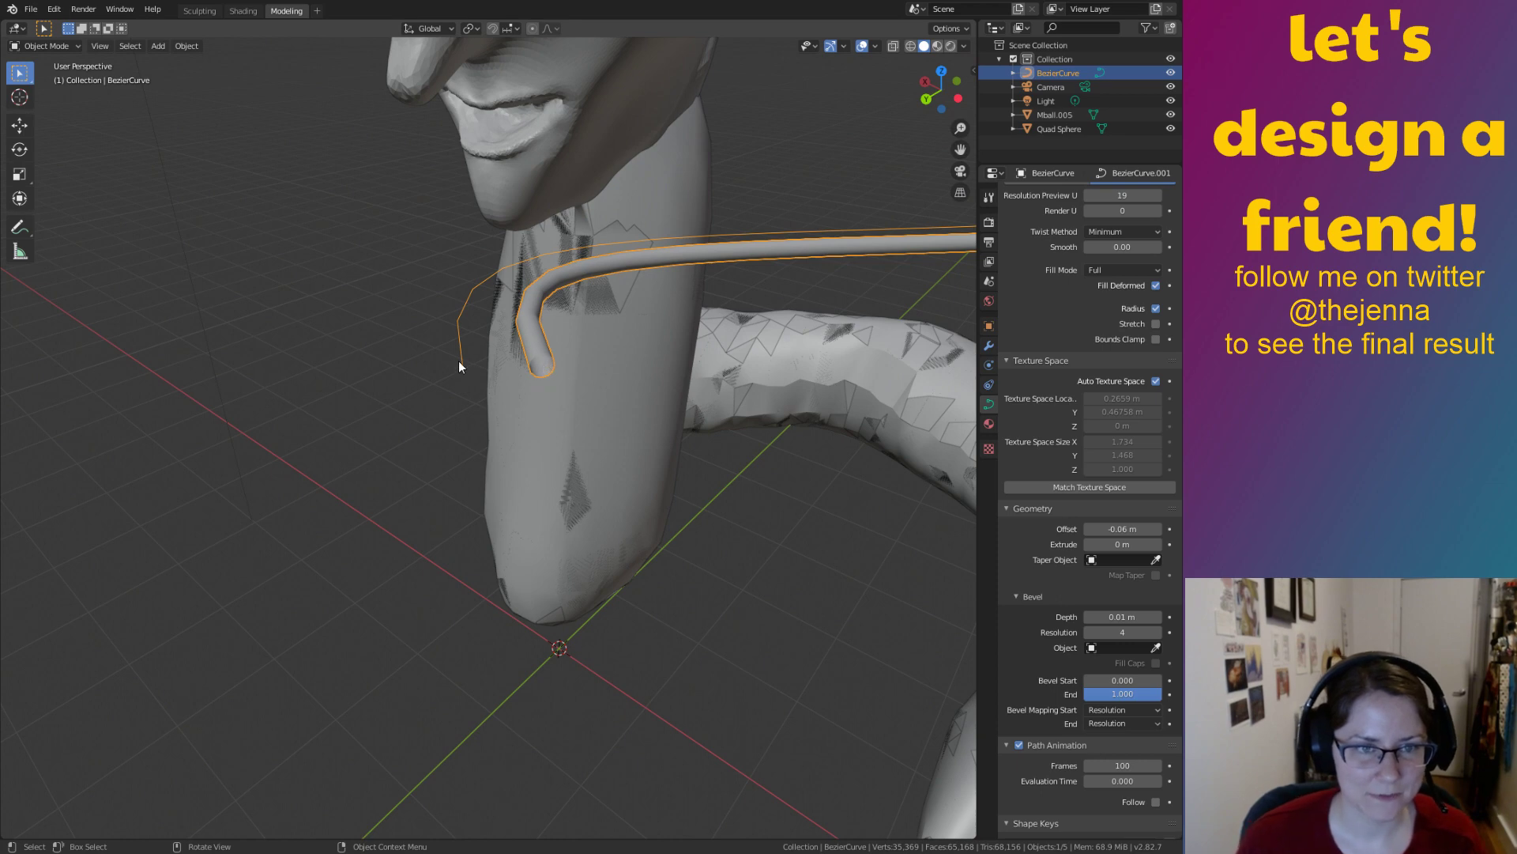
Enter Edit Mode on the curve, try extruding its end point nearest the snake's neck, and undo the extrusion
key(Tab)
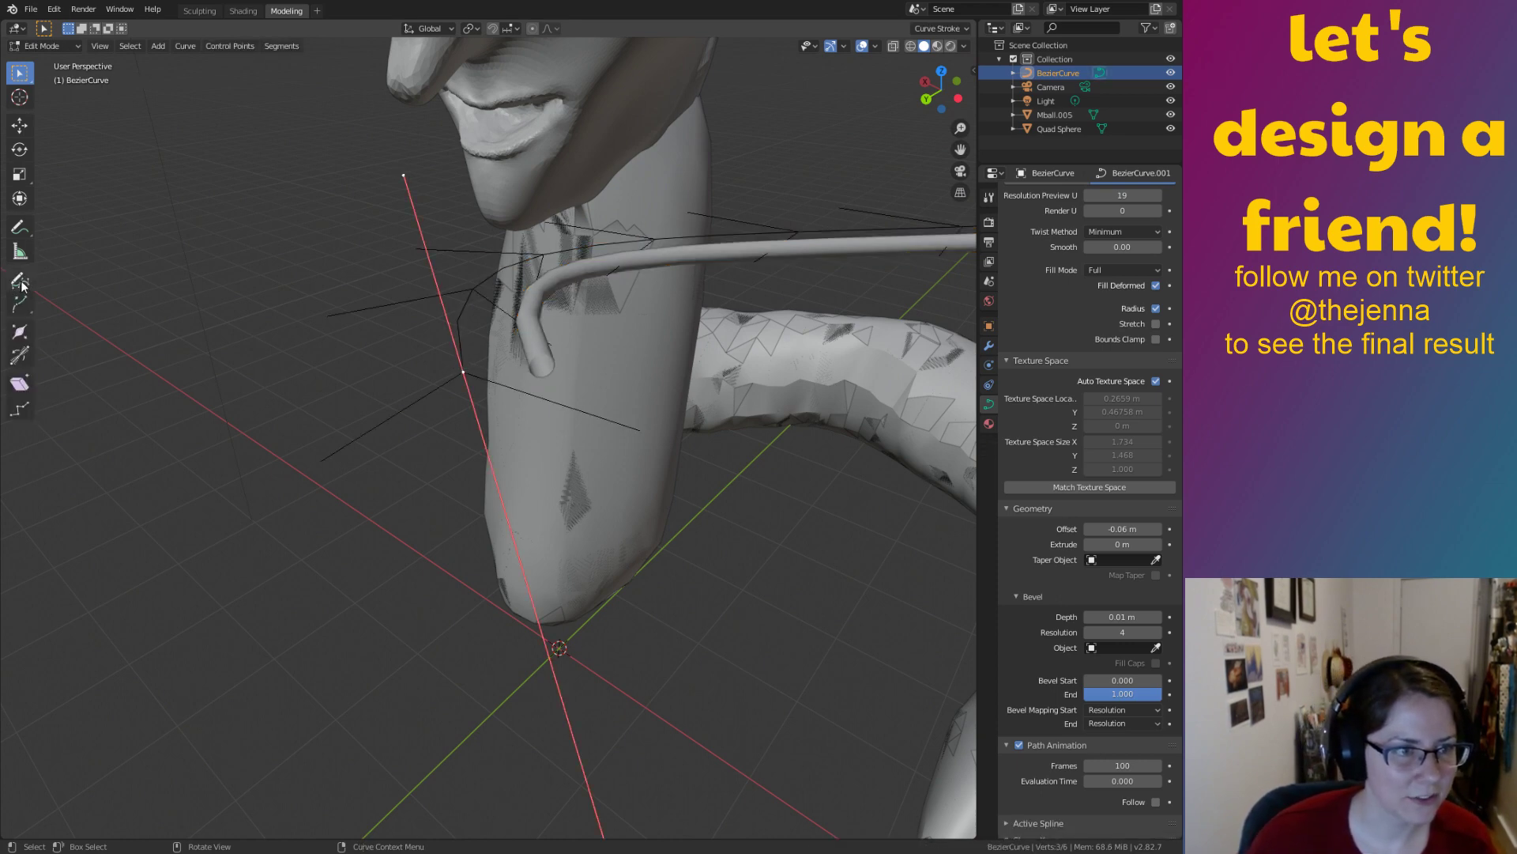
click(21, 308)
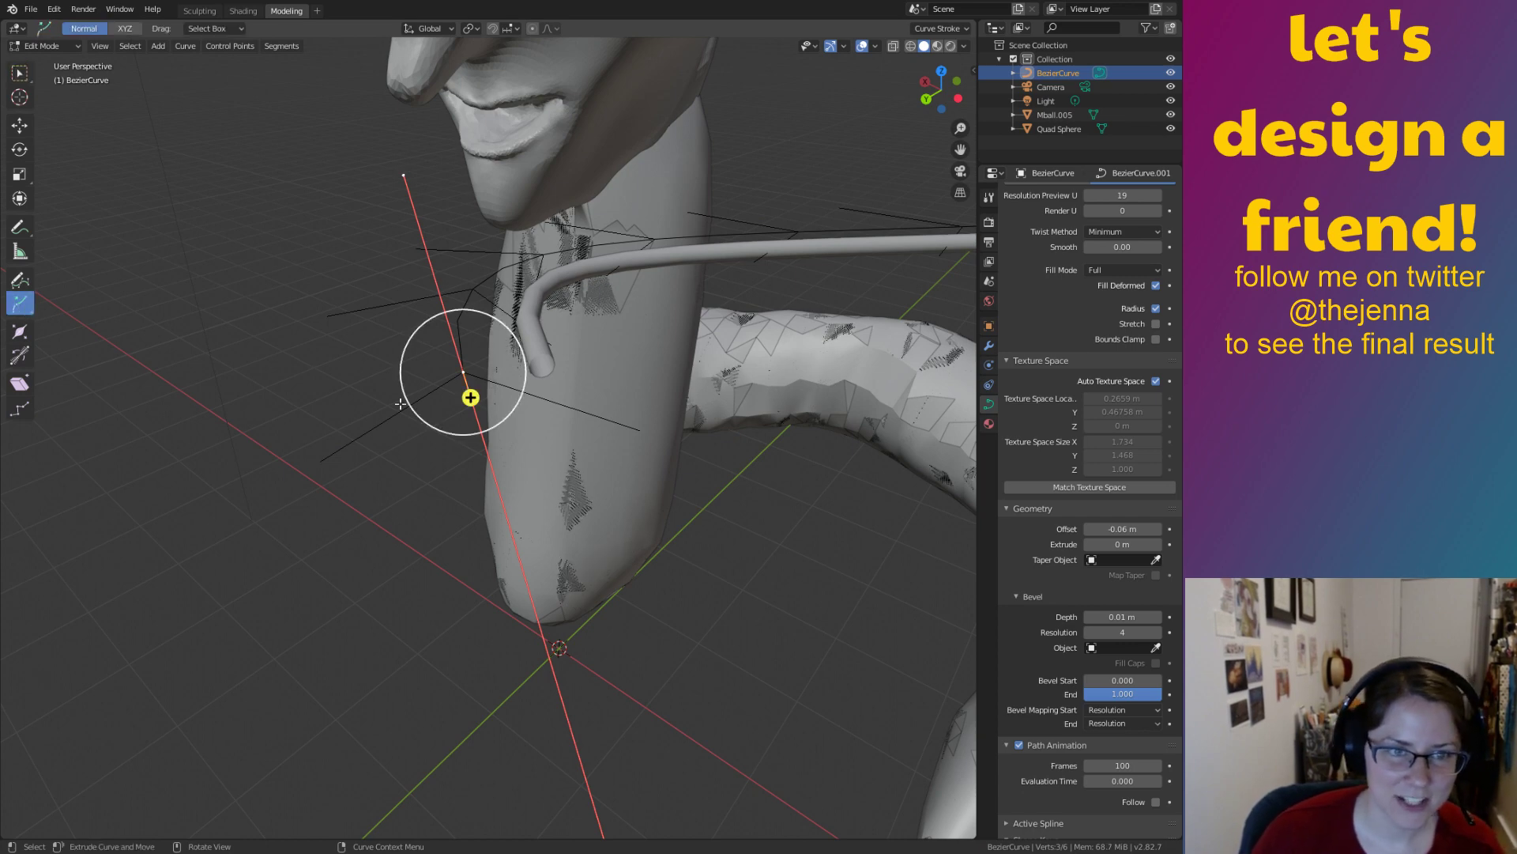
drag(468, 397, 550, 616)
key(ctrl+z)
key(ctrl+z)
middle_drag(474, 563, 533, 697)
scroll(467, 524, down, 3)
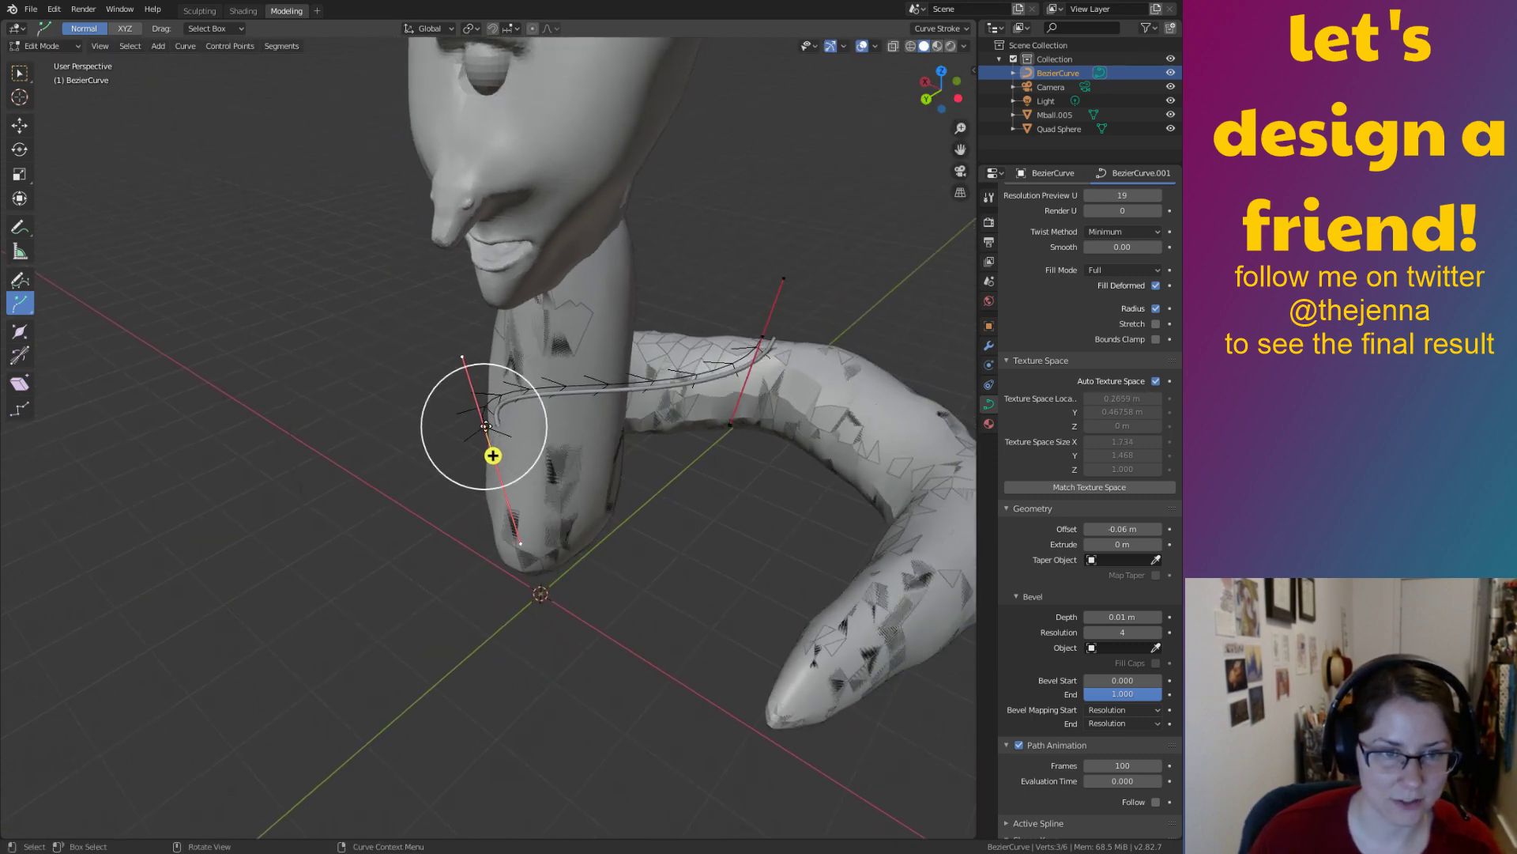
Try extruding the curve's end point by the neck in several directions, undoing each attempt
drag(475, 437, 261, 620)
key(ctrl+z)
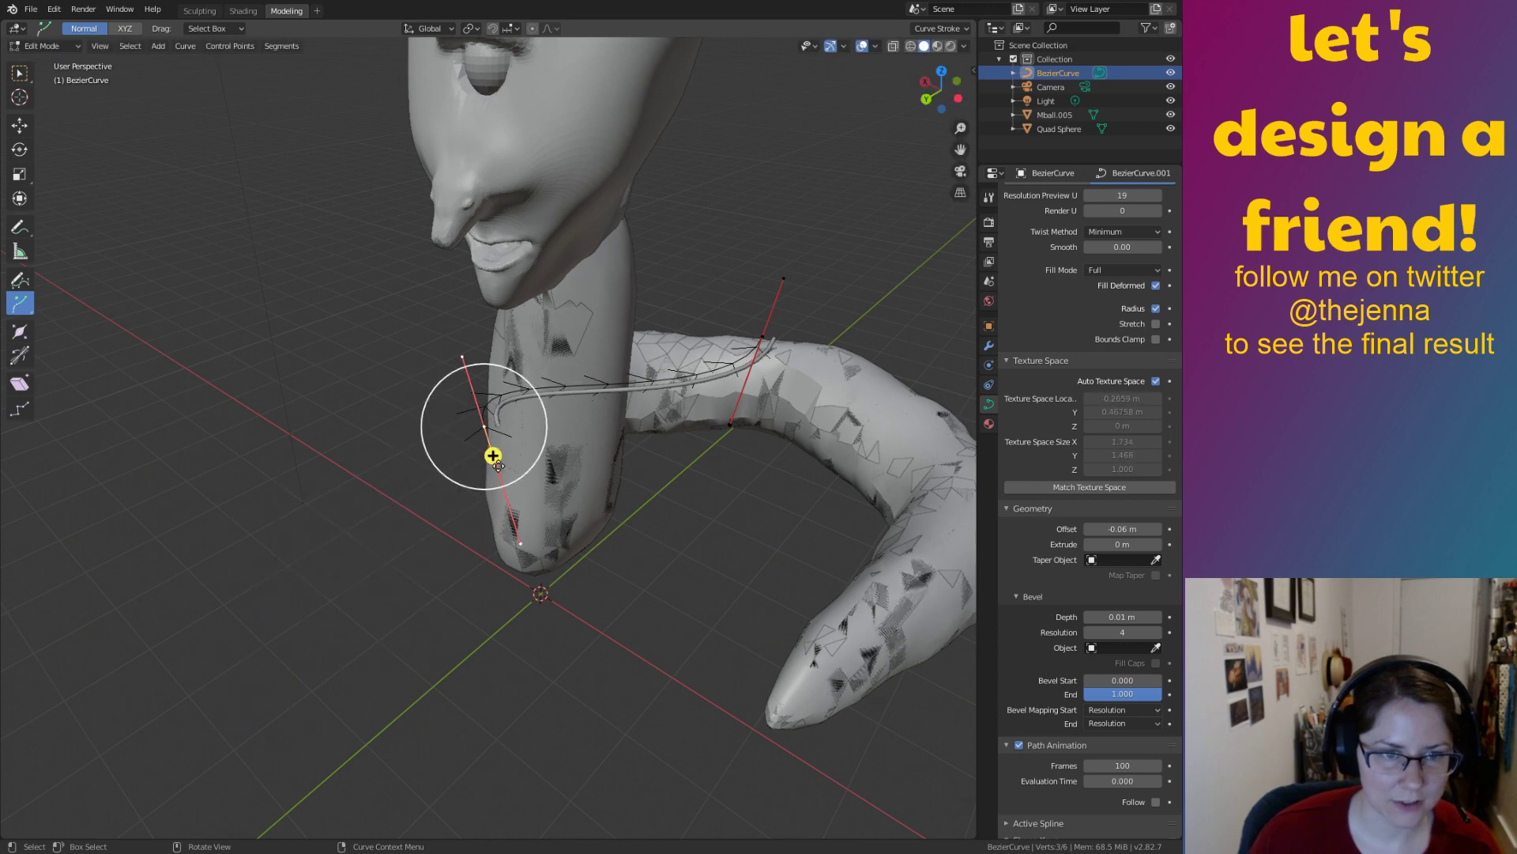
drag(494, 457, 488, 436)
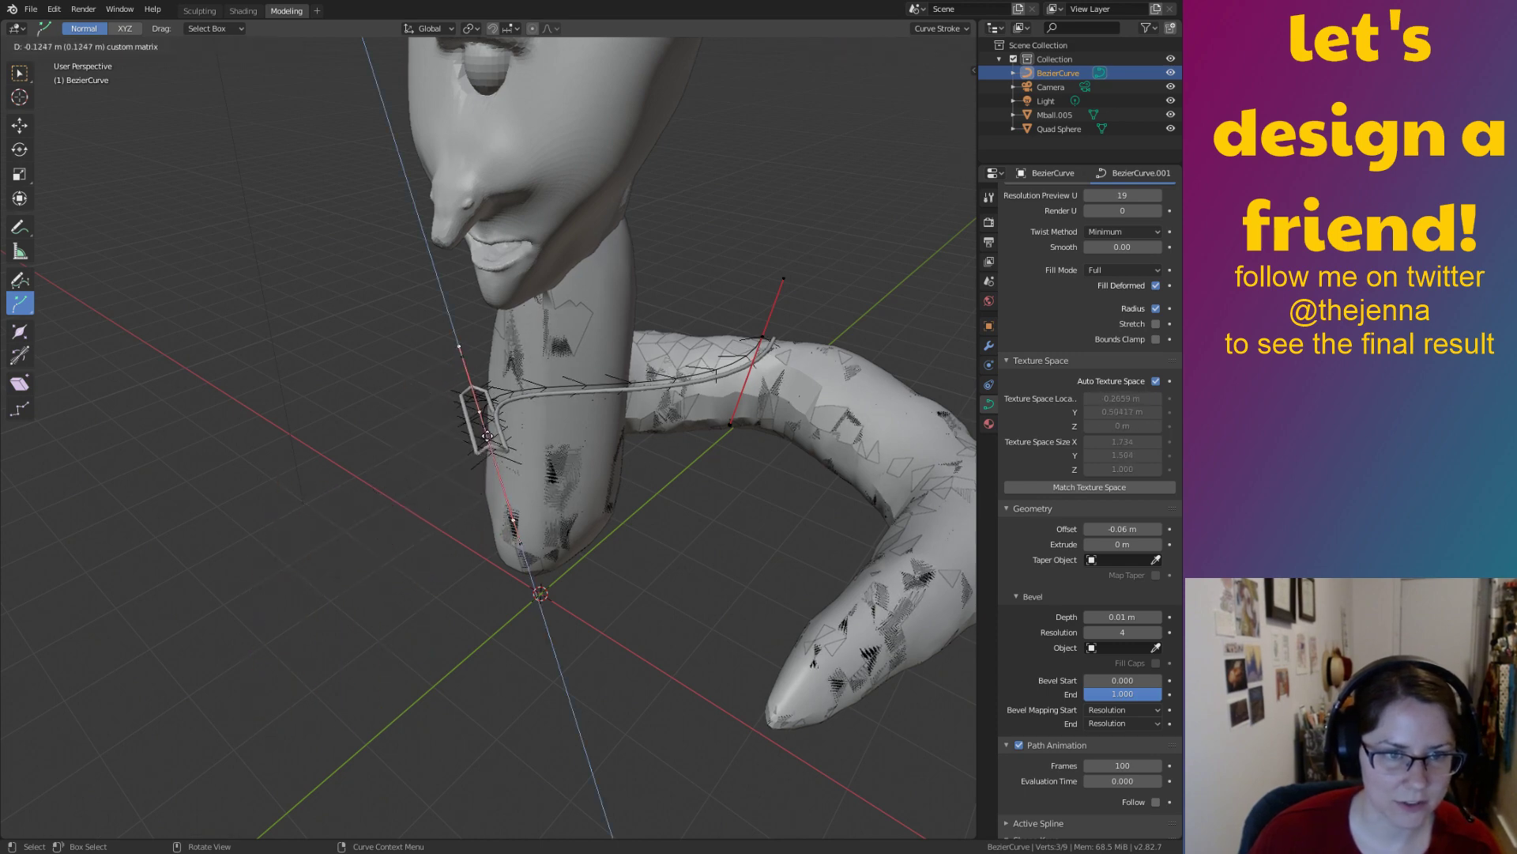
drag(449, 367, 437, 327)
key(ctrl+z)
drag(475, 430, 357, 491)
middle_drag(357, 492, 372, 457)
key(ctrl+z)
ctrl+middle_drag(566, 603, 553, 401)
shift+middle_drag(518, 340, 510, 411)
middle_drag(510, 411, 524, 440)
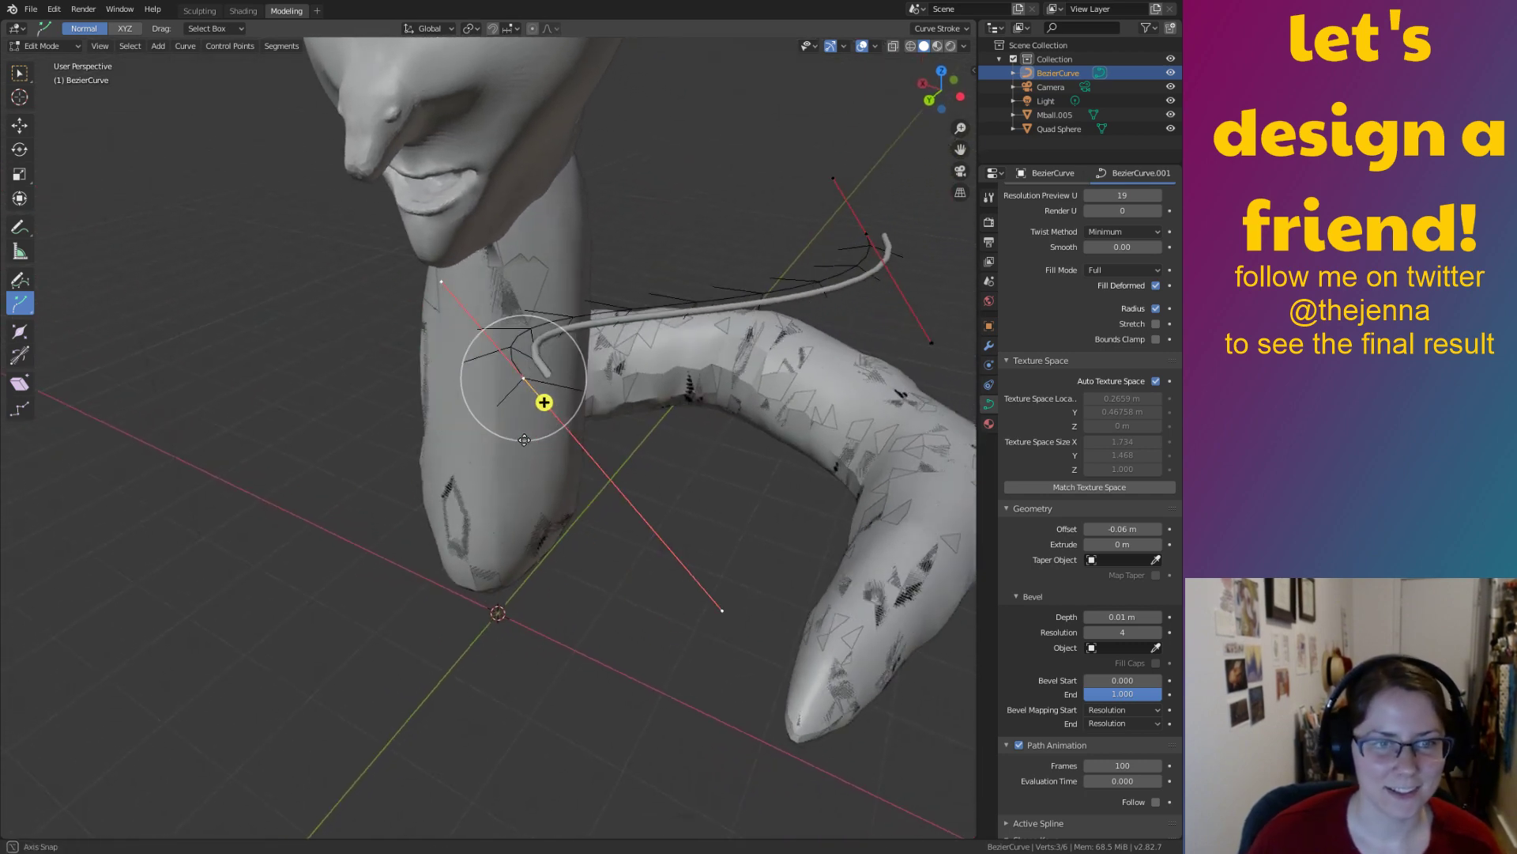
Try extruding the end point by the neck along its handle, undo it, and restore the point's selection
click(723, 612)
click(524, 379)
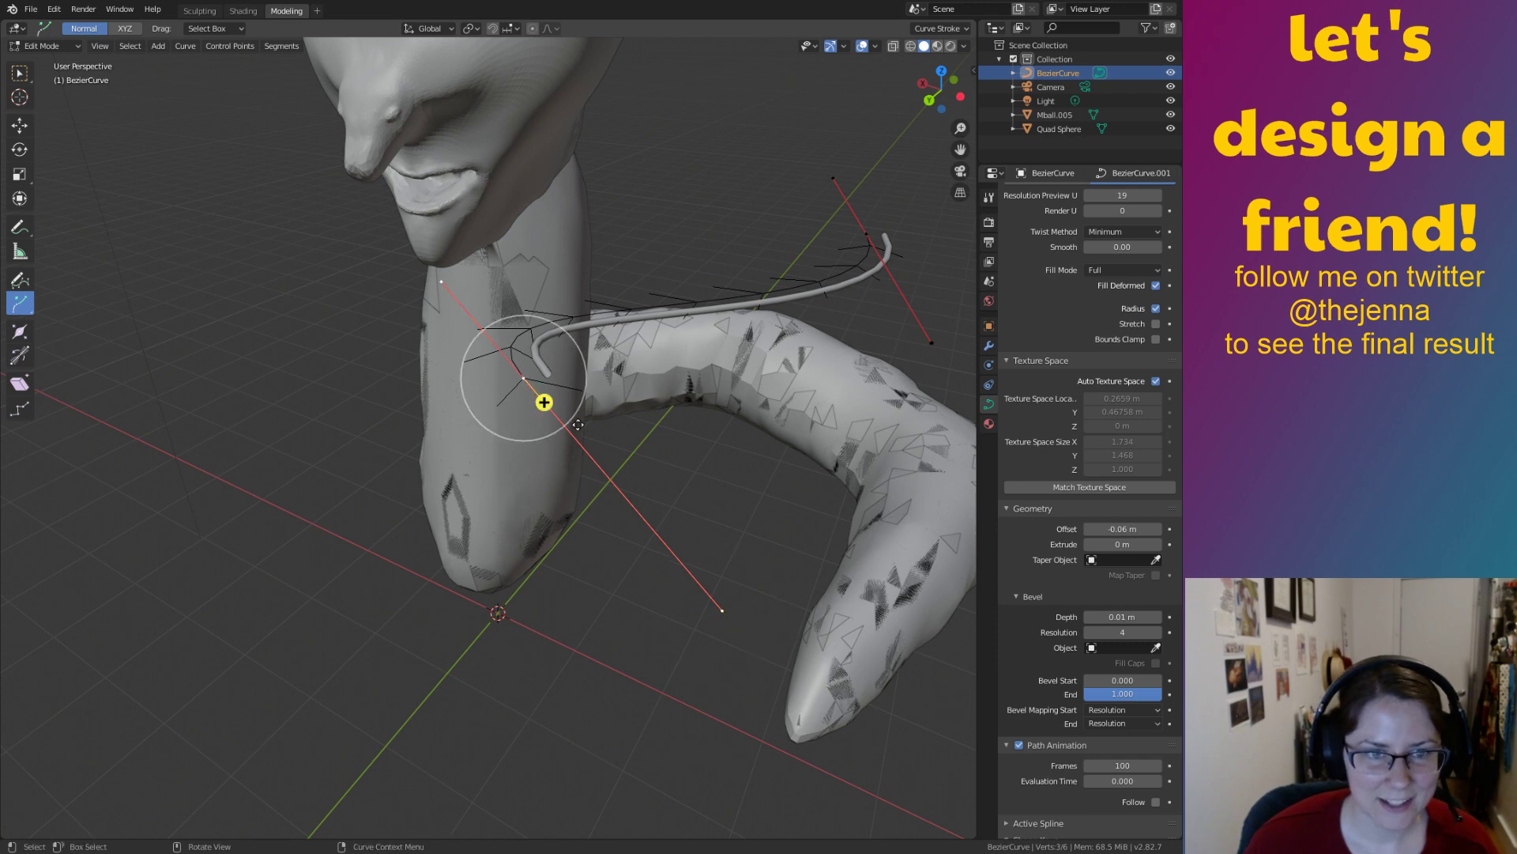
drag(544, 404, 729, 733)
key(ctrl+z)
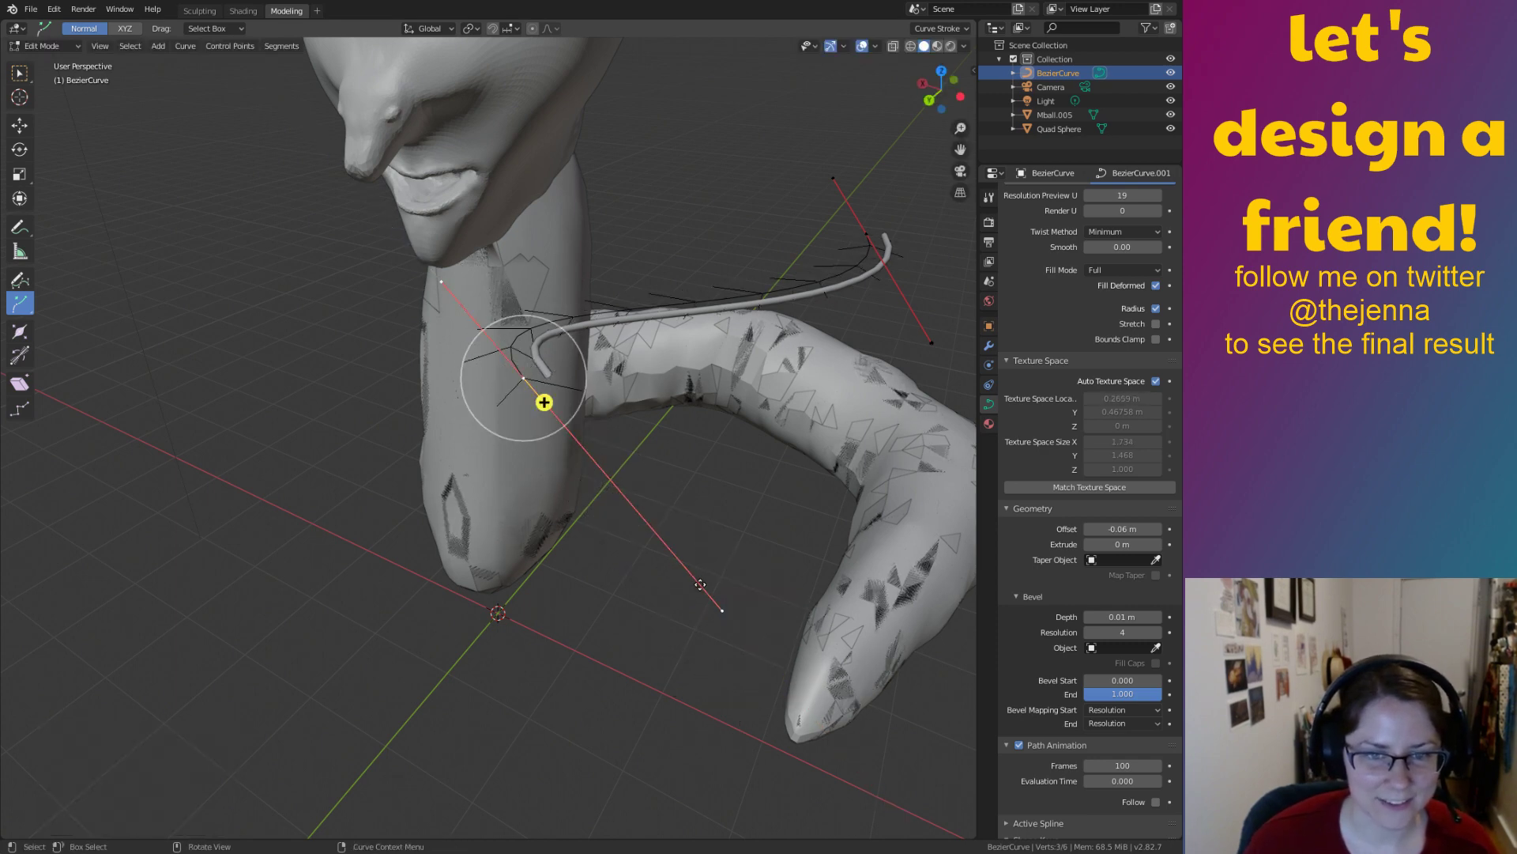
mouse_move(721, 611)
mouse_down()
mouse_move(638, 526)
mouse_move(723, 588)
mouse_up()
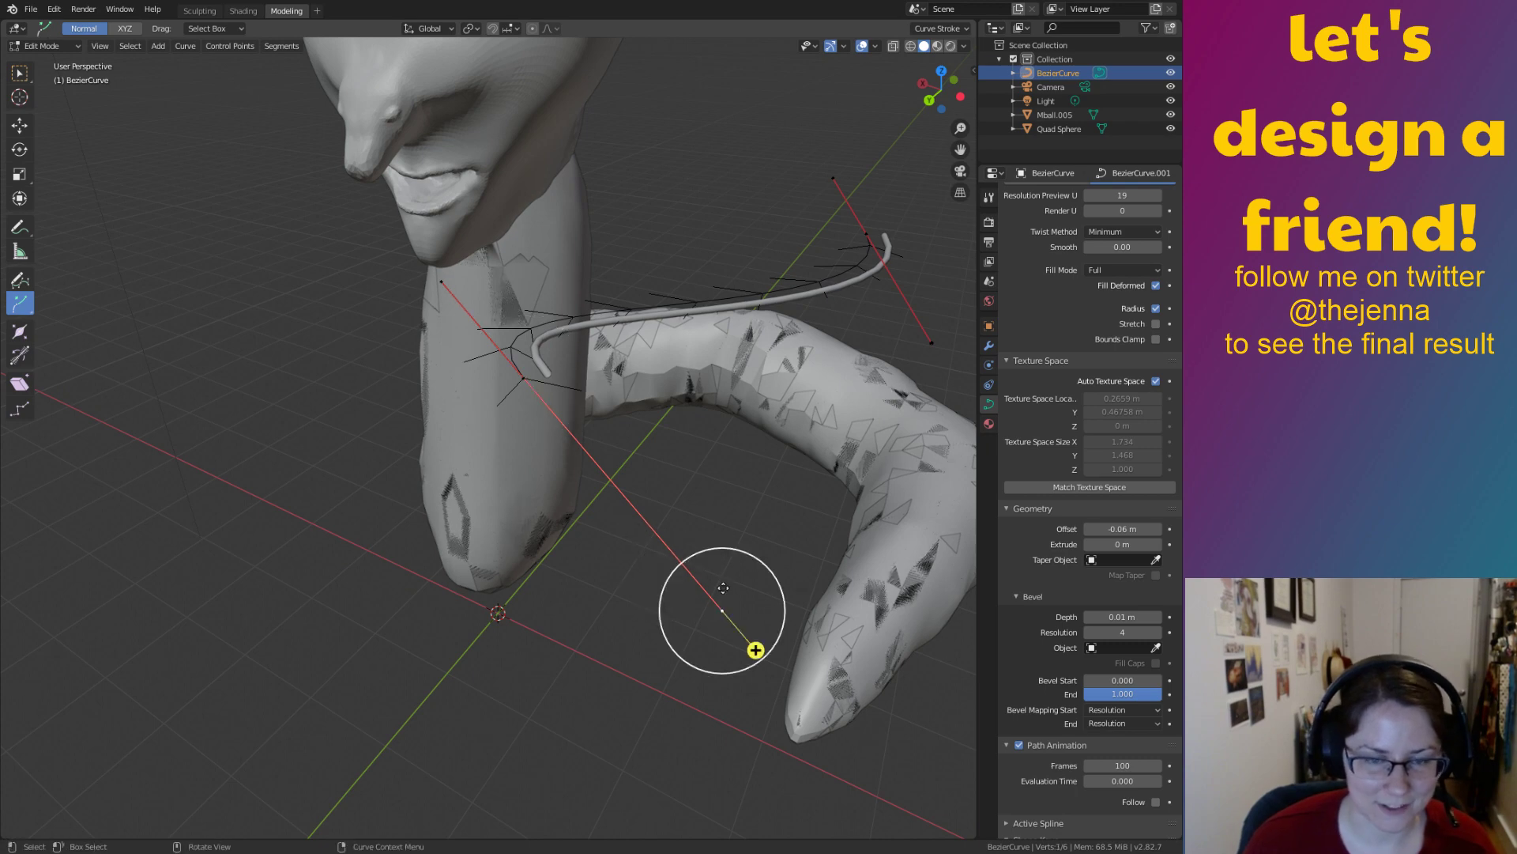
key(ctrl+z)
Move the curve's end control point by the neck 0.0795 m along the X axis
key(g)
key(x)
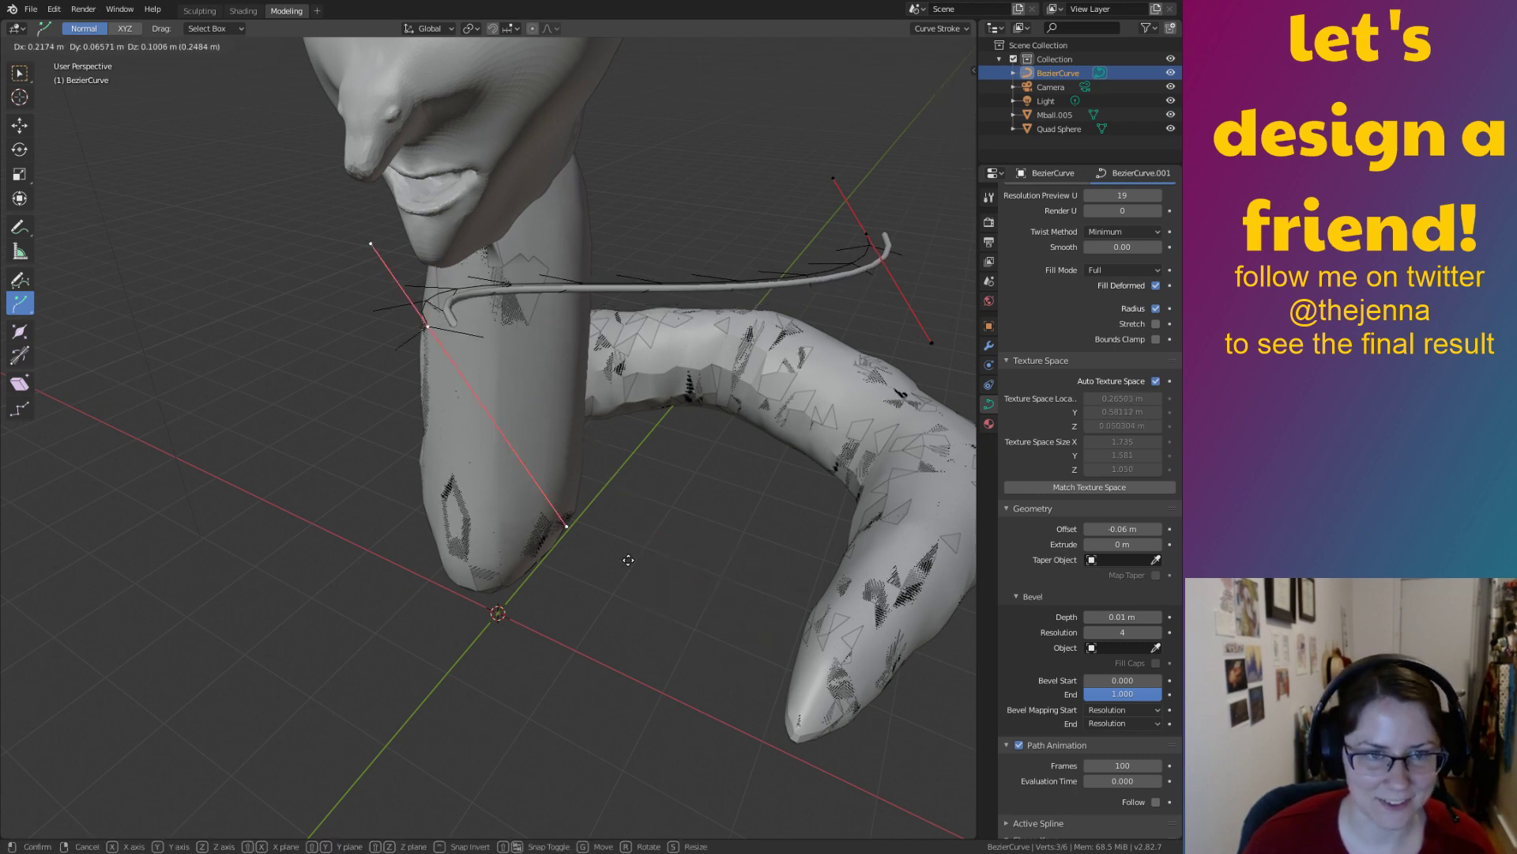
click(694, 599)
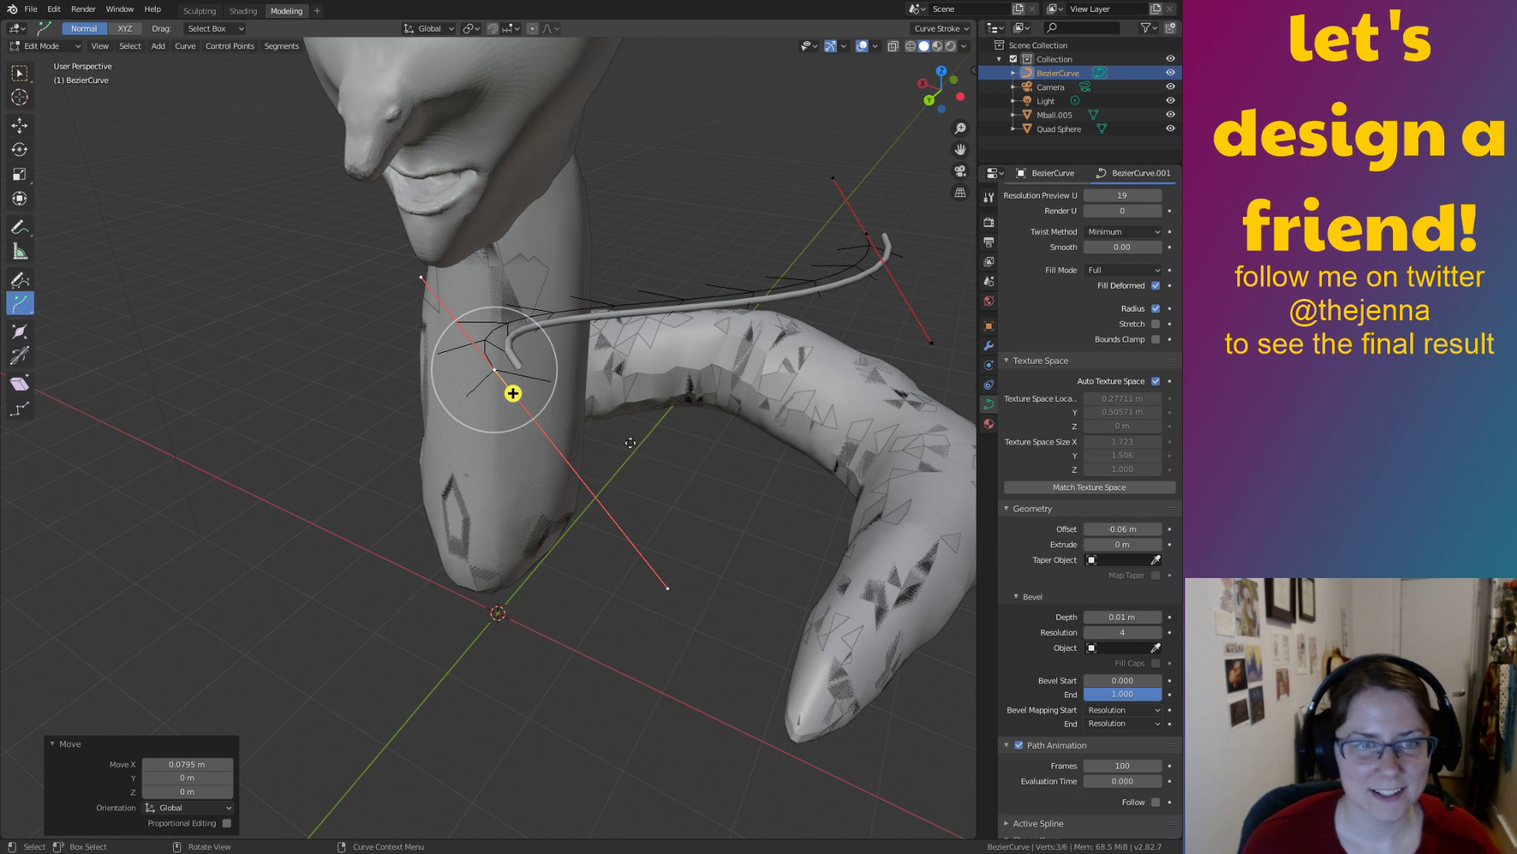
Try the Randomize tool on the curve's end control point by the neck and undo the change
click(20, 336)
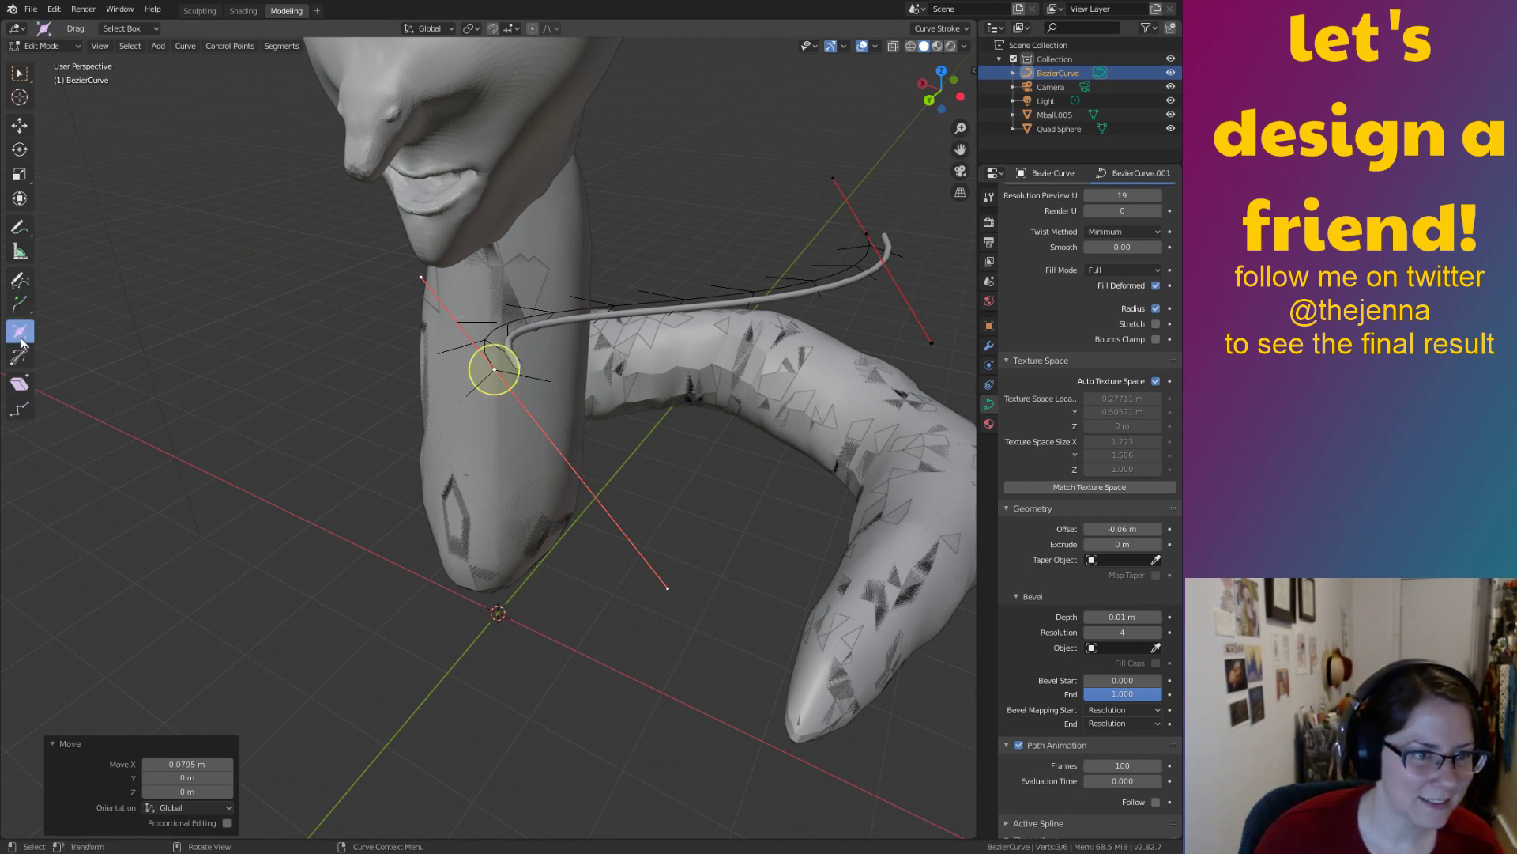
click(24, 411)
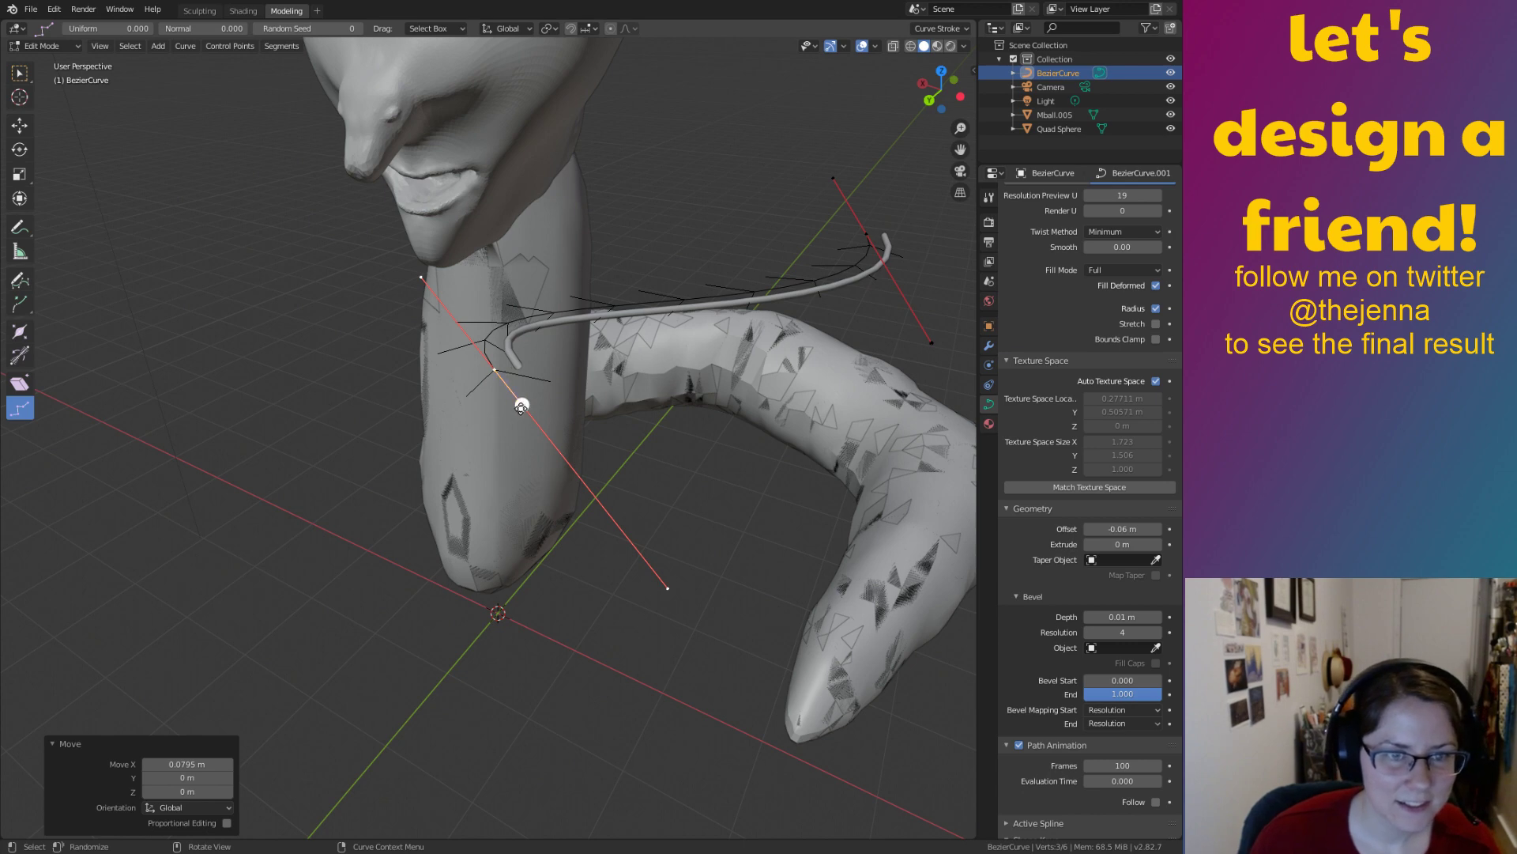
drag(521, 408, 571, 381)
key(ctrl+z)
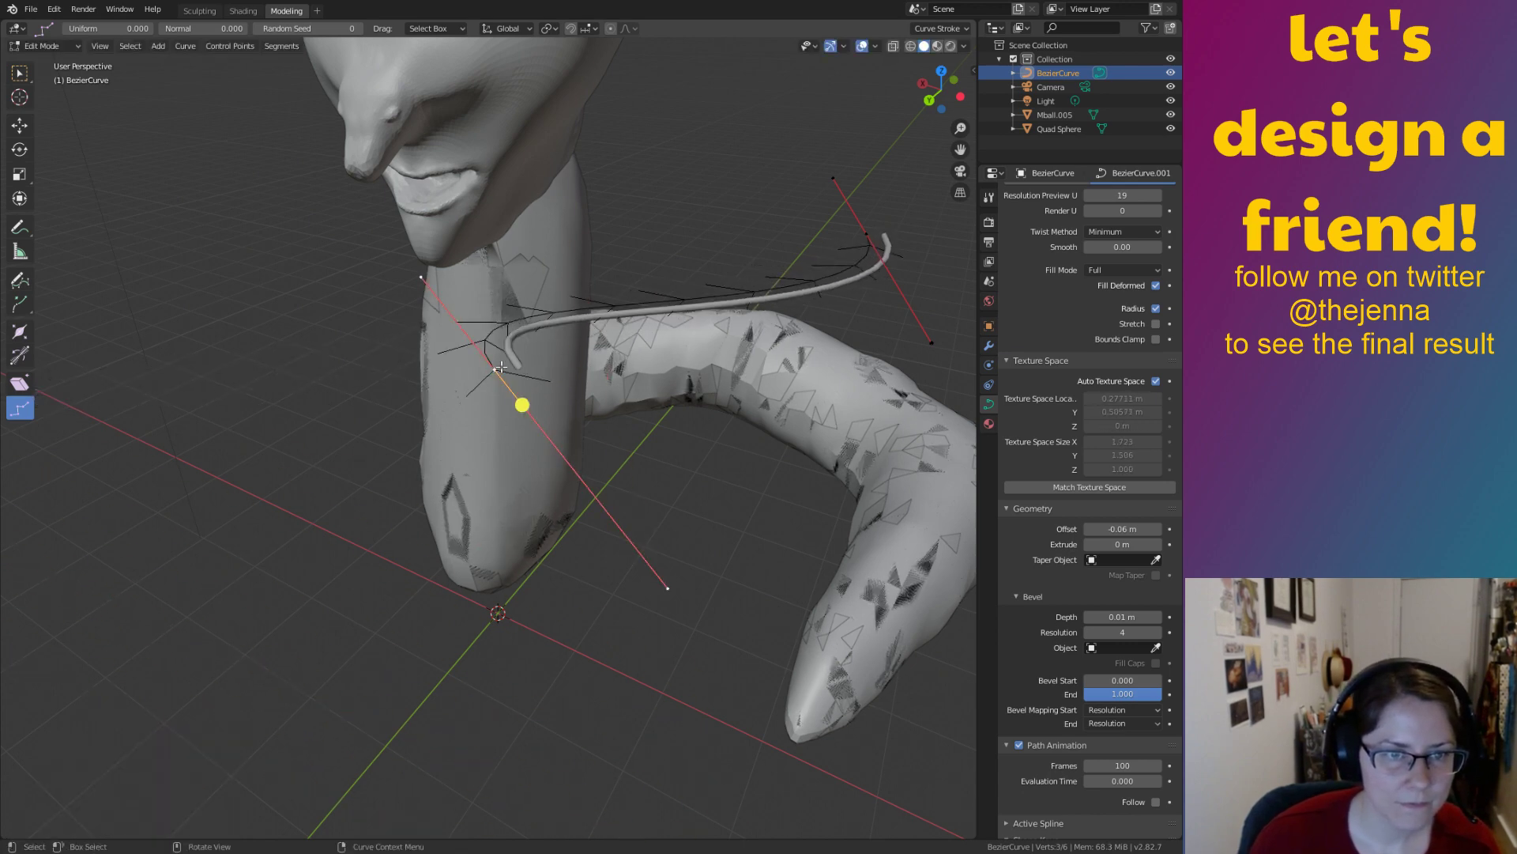
Try drawing a short freehand stroke from the curve's end point by the neck with the Draw tool, and undo it
scroll(465, 374, up, 2)
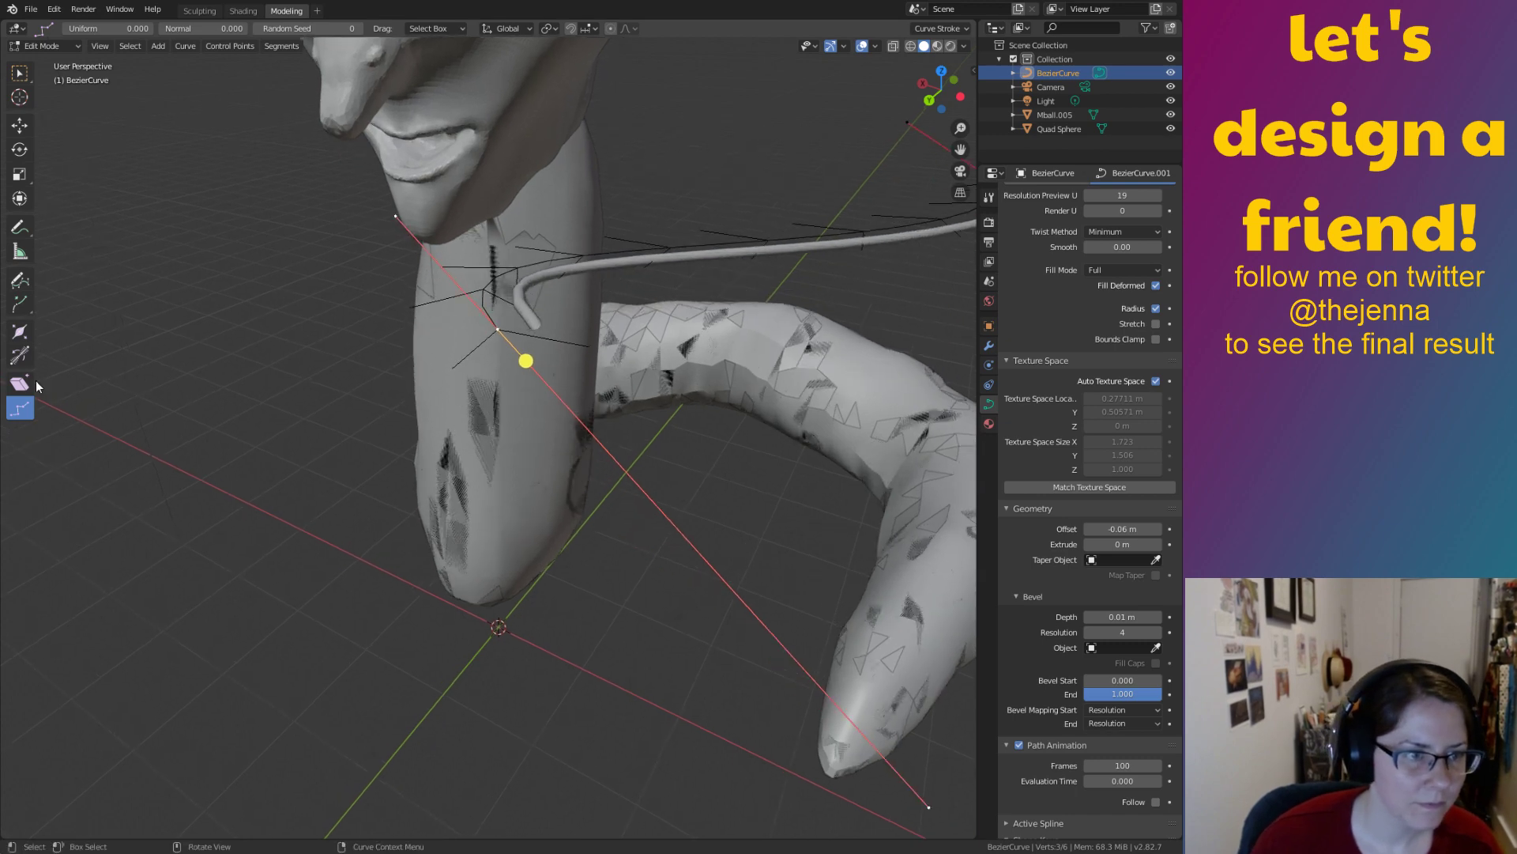
drag(38, 377, 97, 384)
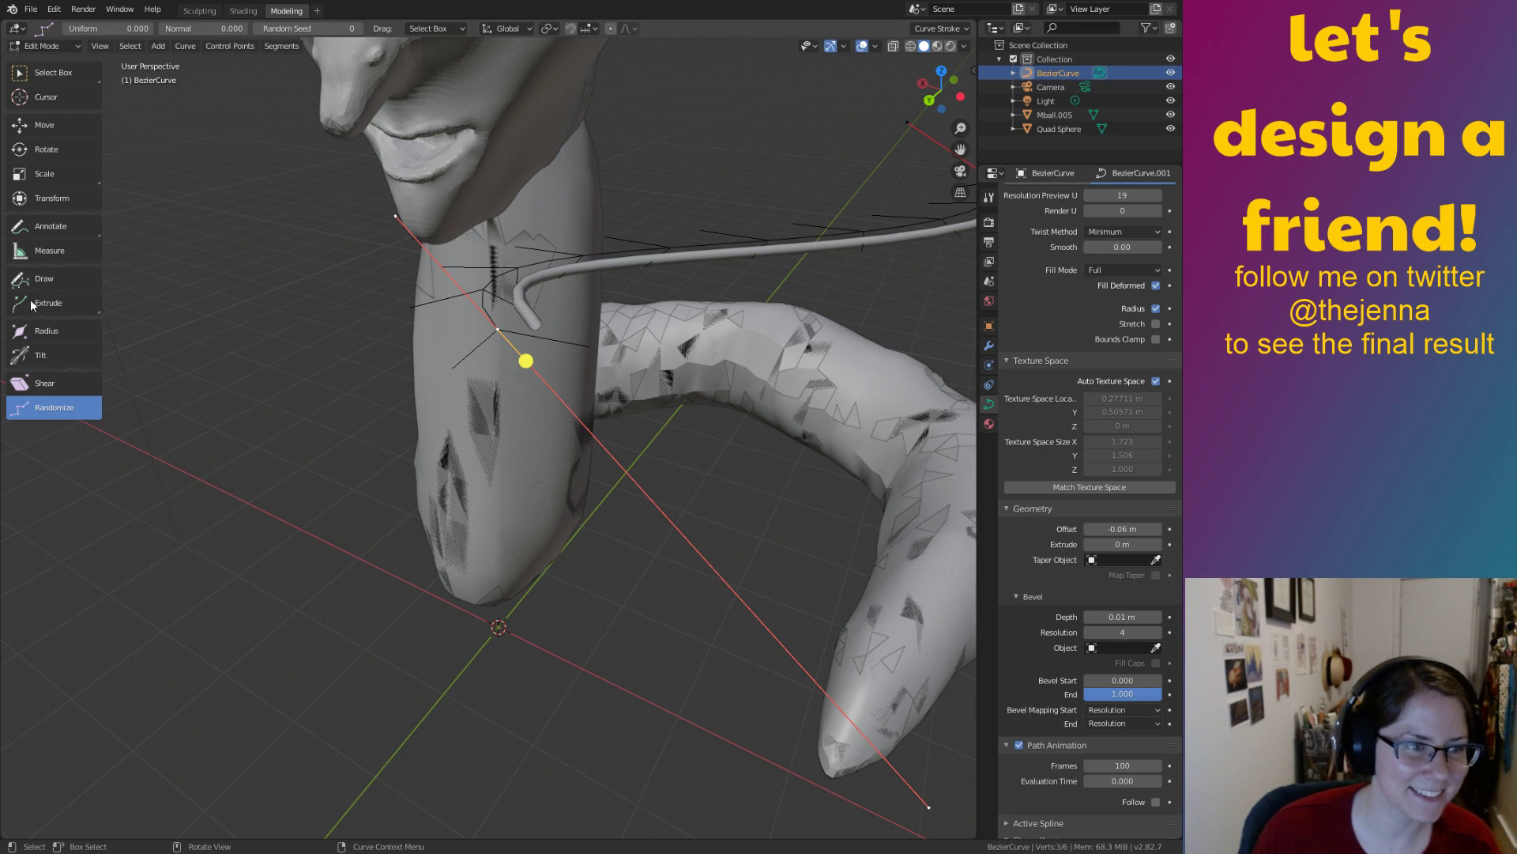
click(55, 279)
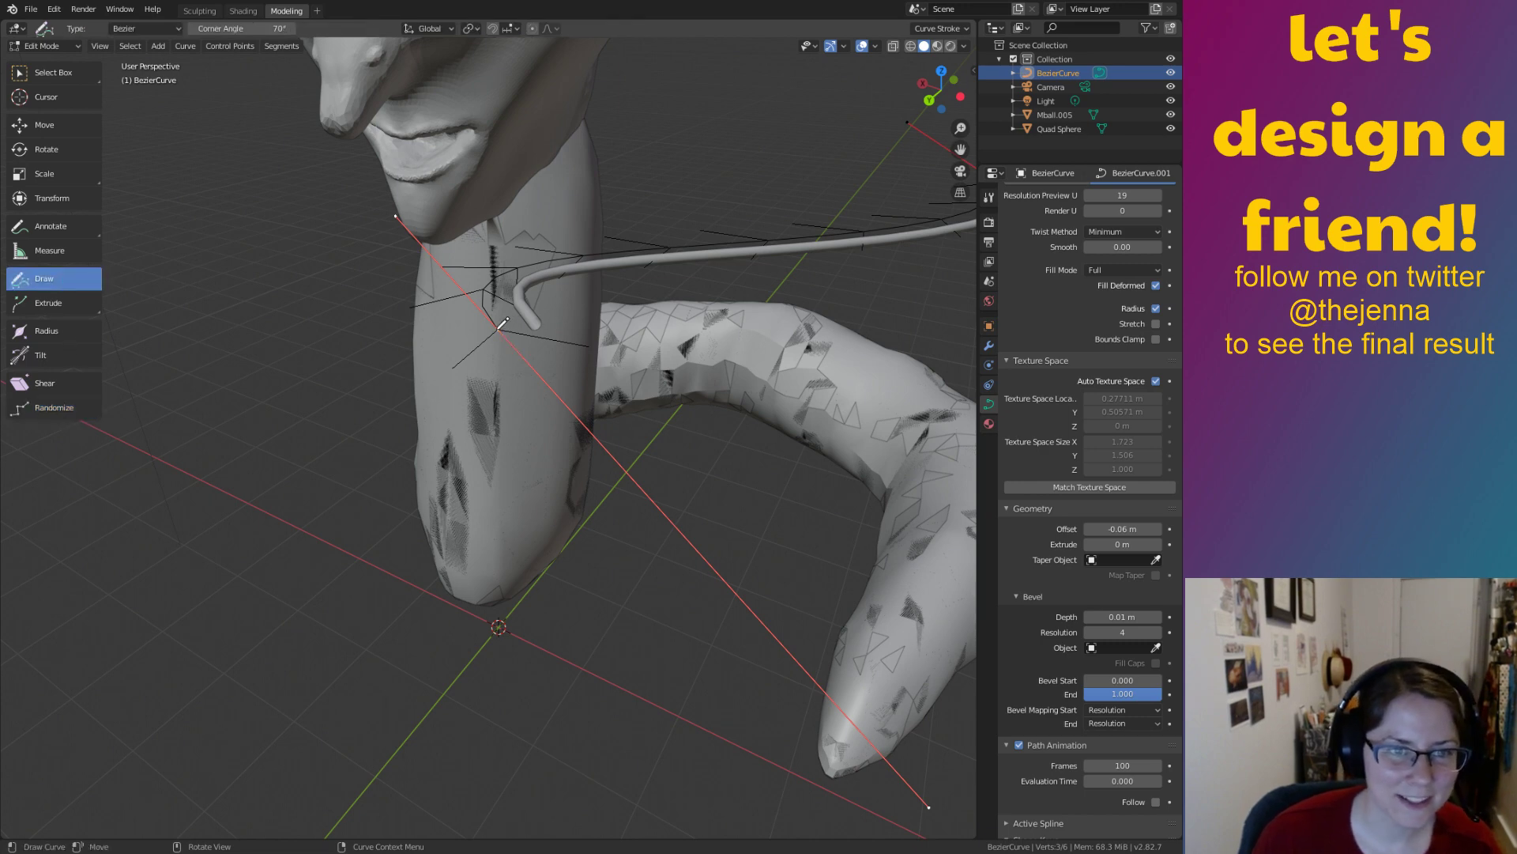
drag(502, 323, 456, 365)
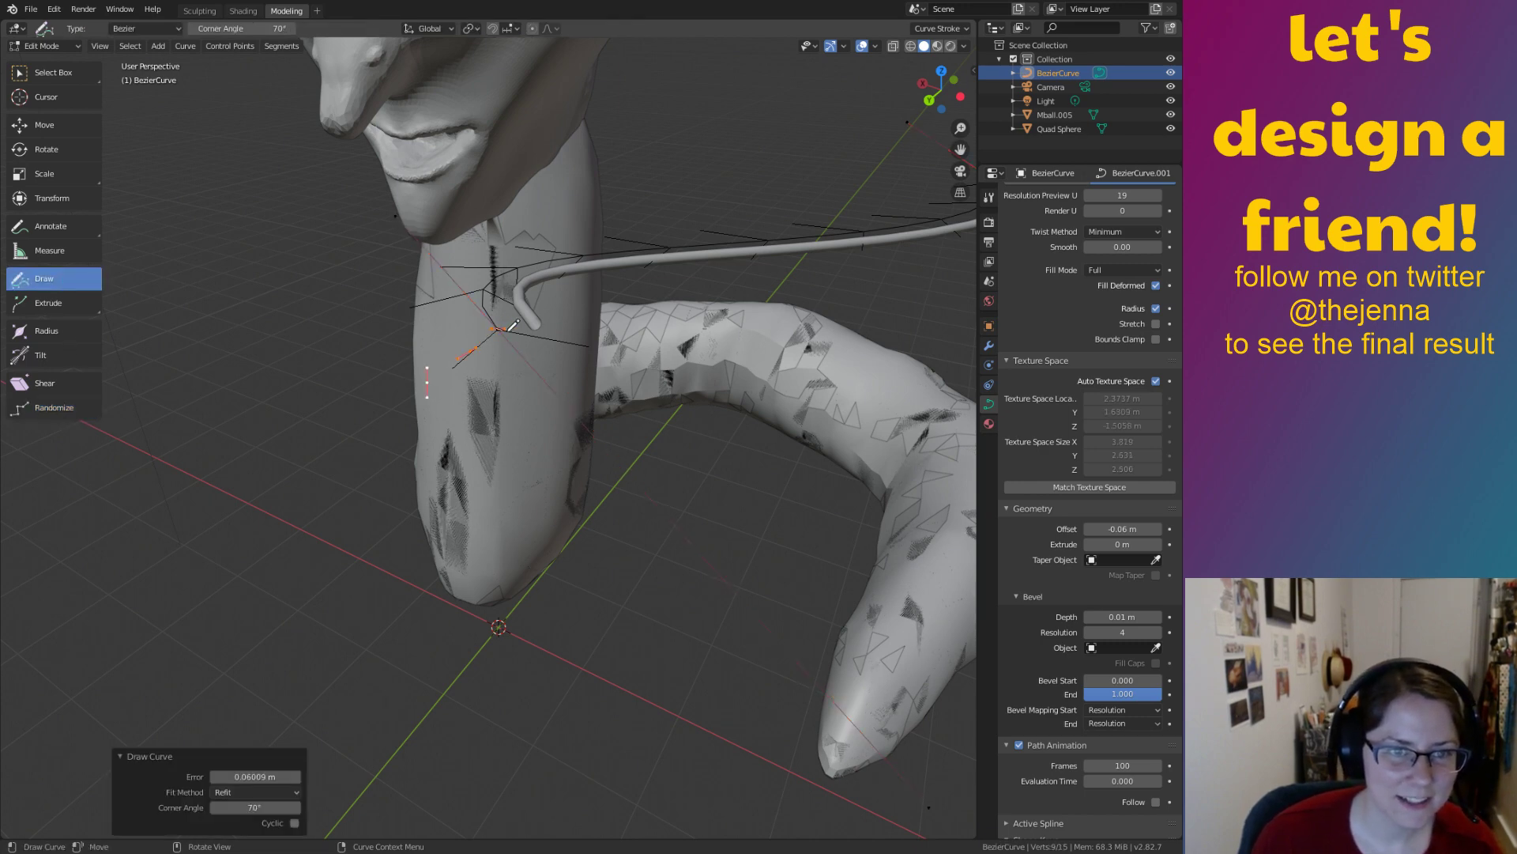
key(ctrl+z)
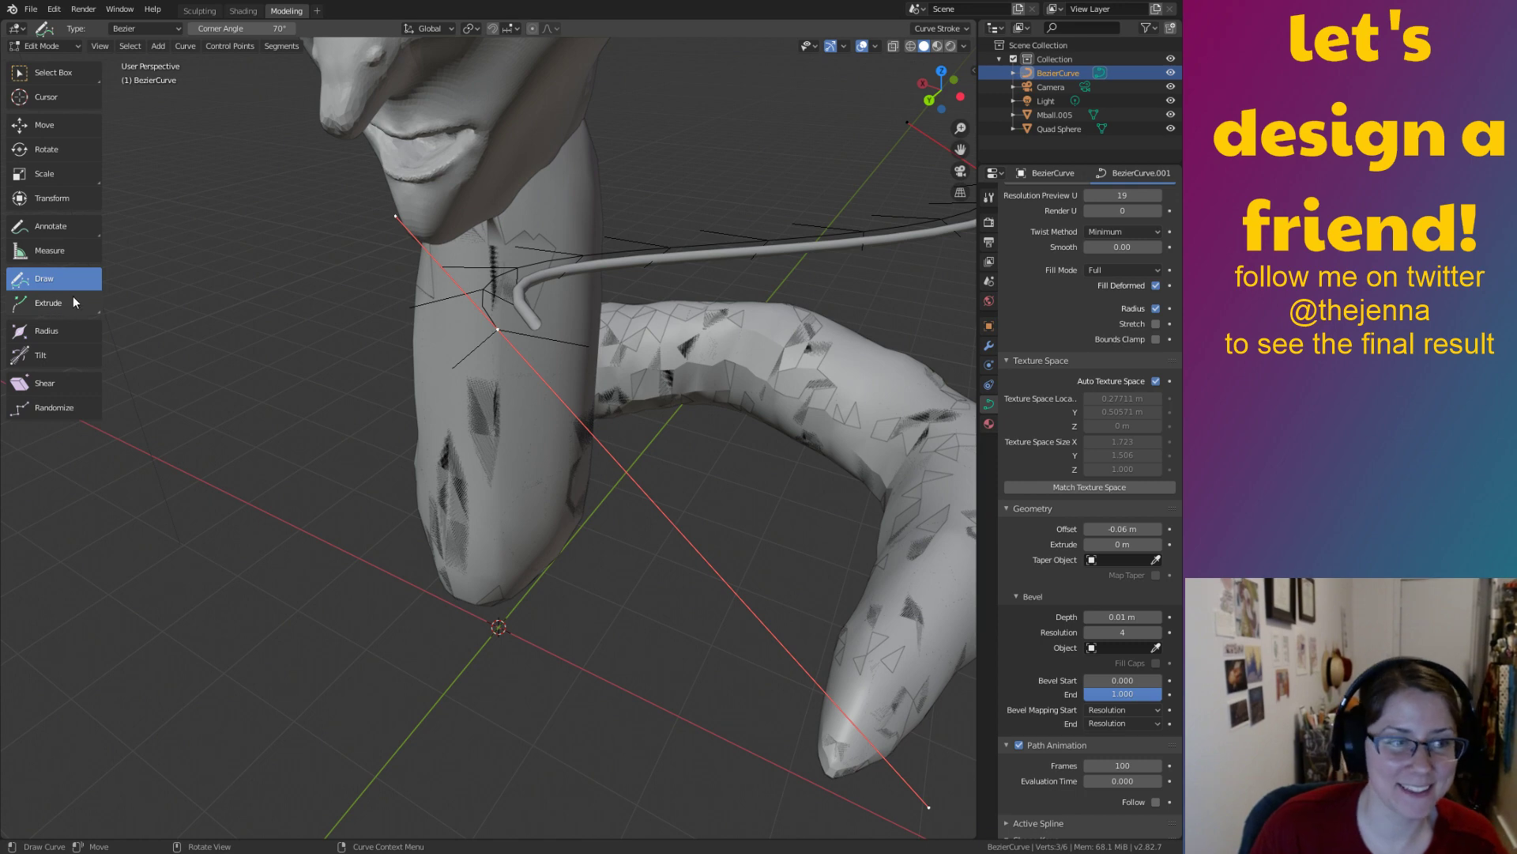
Try enlarging the radius at the curve's end point by the neck with the Radius tool, and undo the changes
click(49, 336)
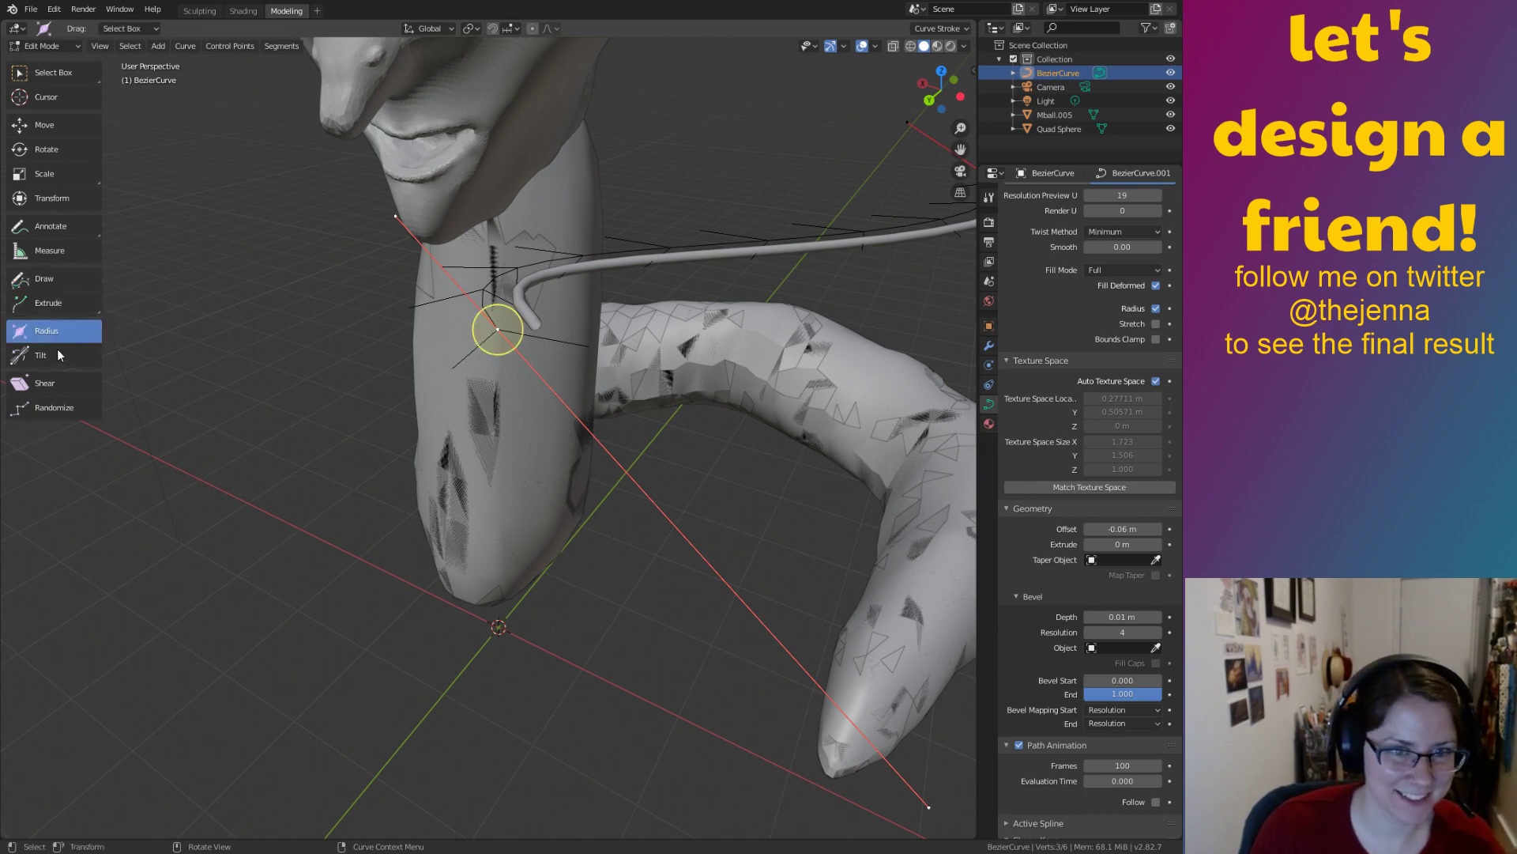
mouse_move(503, 326)
mouse_down()
mouse_move(448, 370)
mouse_move(498, 329)
mouse_up()
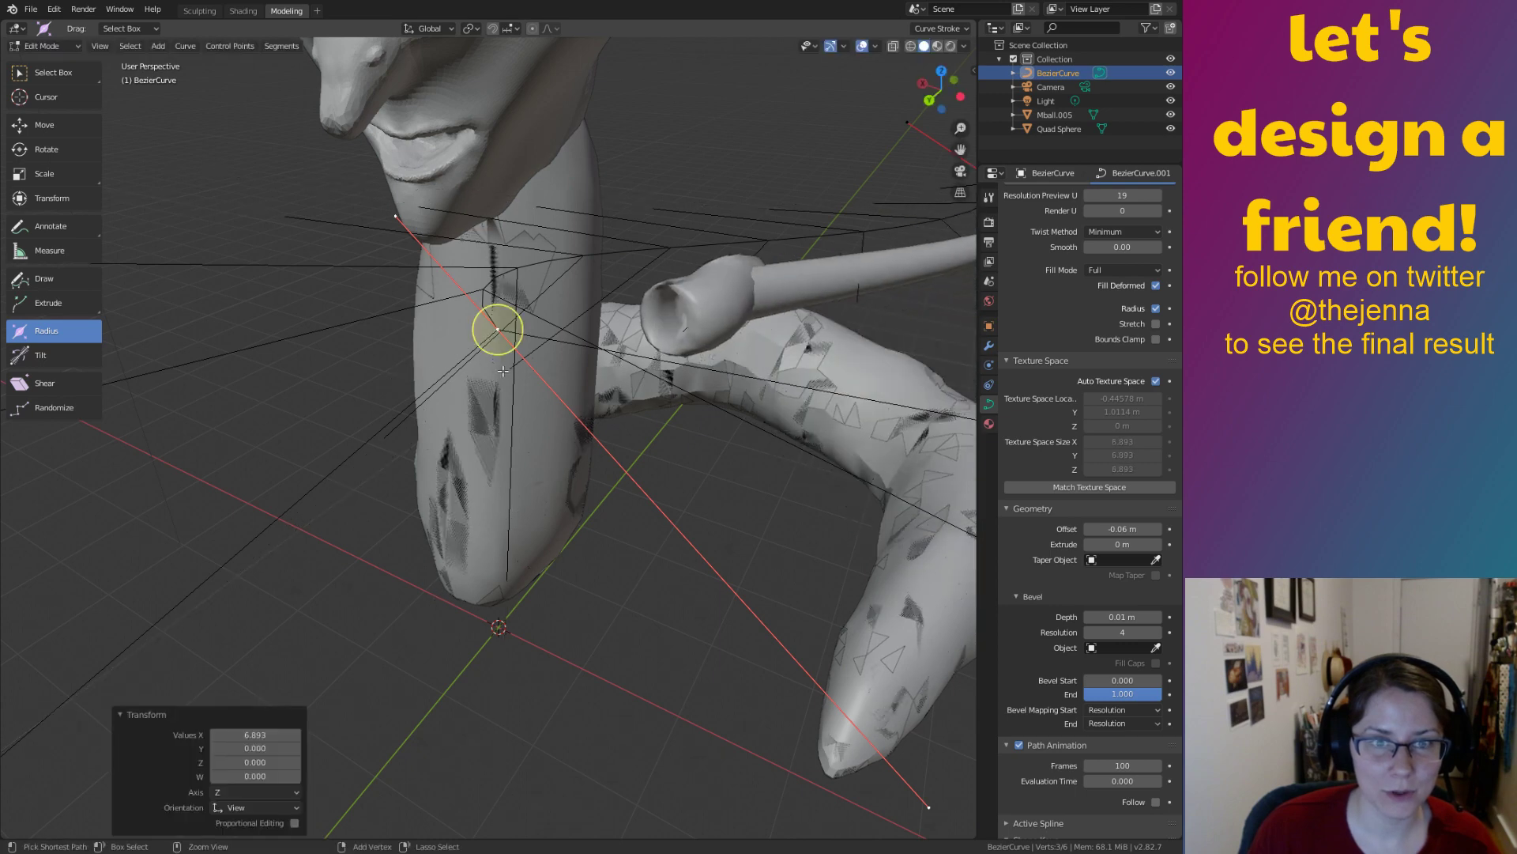
middle_drag(498, 329, 490, 411)
mouse_move(484, 413)
mouse_down()
mouse_move(518, 448)
mouse_move(417, 373)
mouse_move(510, 423)
mouse_move(493, 413)
mouse_up()
key(ctrl+z)
key(ctrl+z)
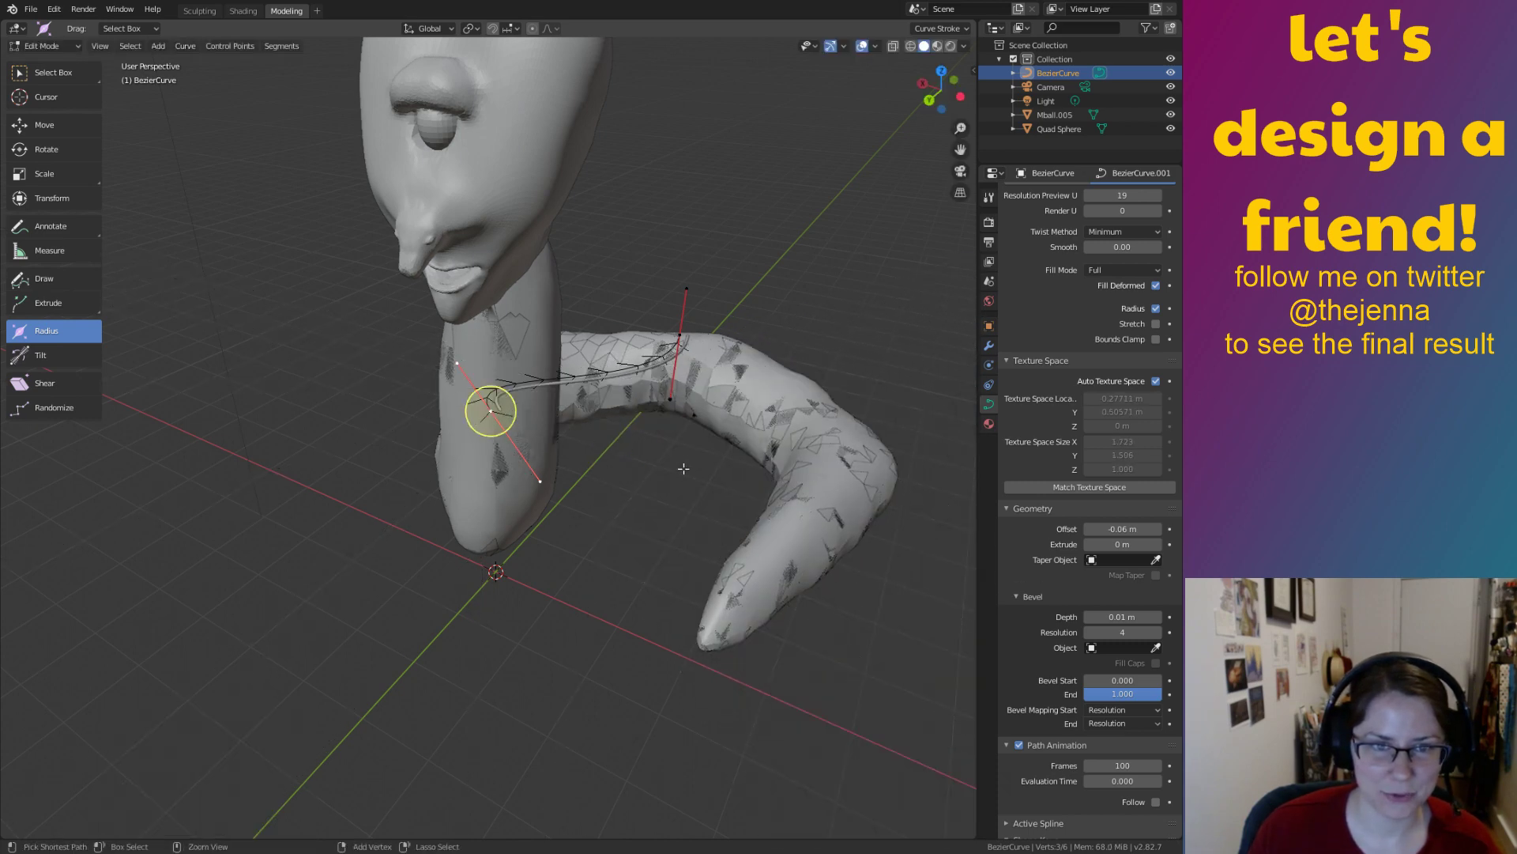
Scale the radius at the curve's end point by the tail by about 2.234 with the Radius tool
ctrl+middle_drag(684, 468, 625, 517)
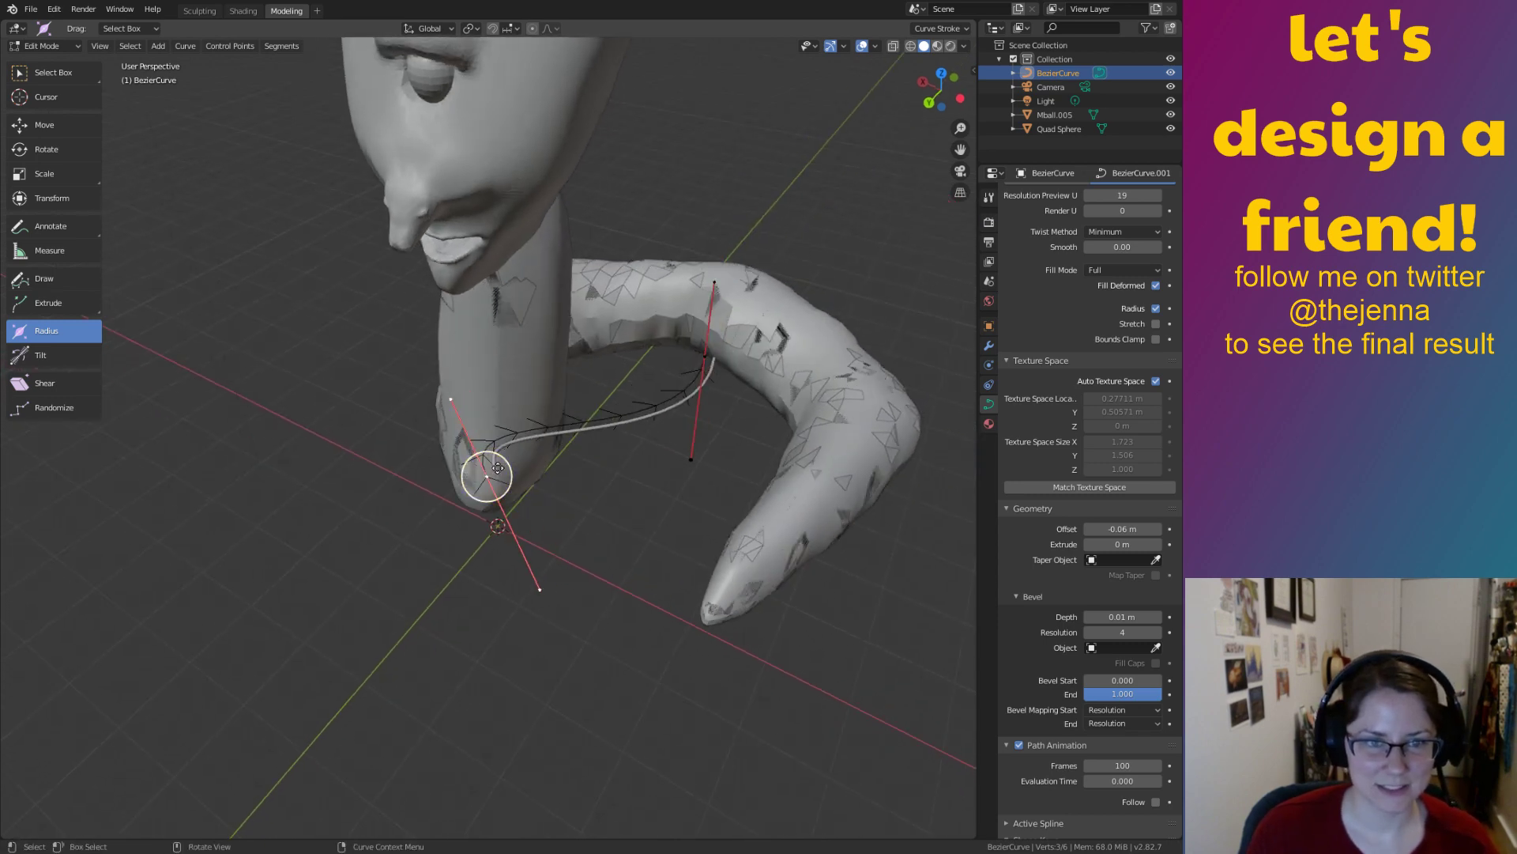
mouse_move(496, 481)
mouse_down()
mouse_move(512, 487)
mouse_move(496, 480)
mouse_up()
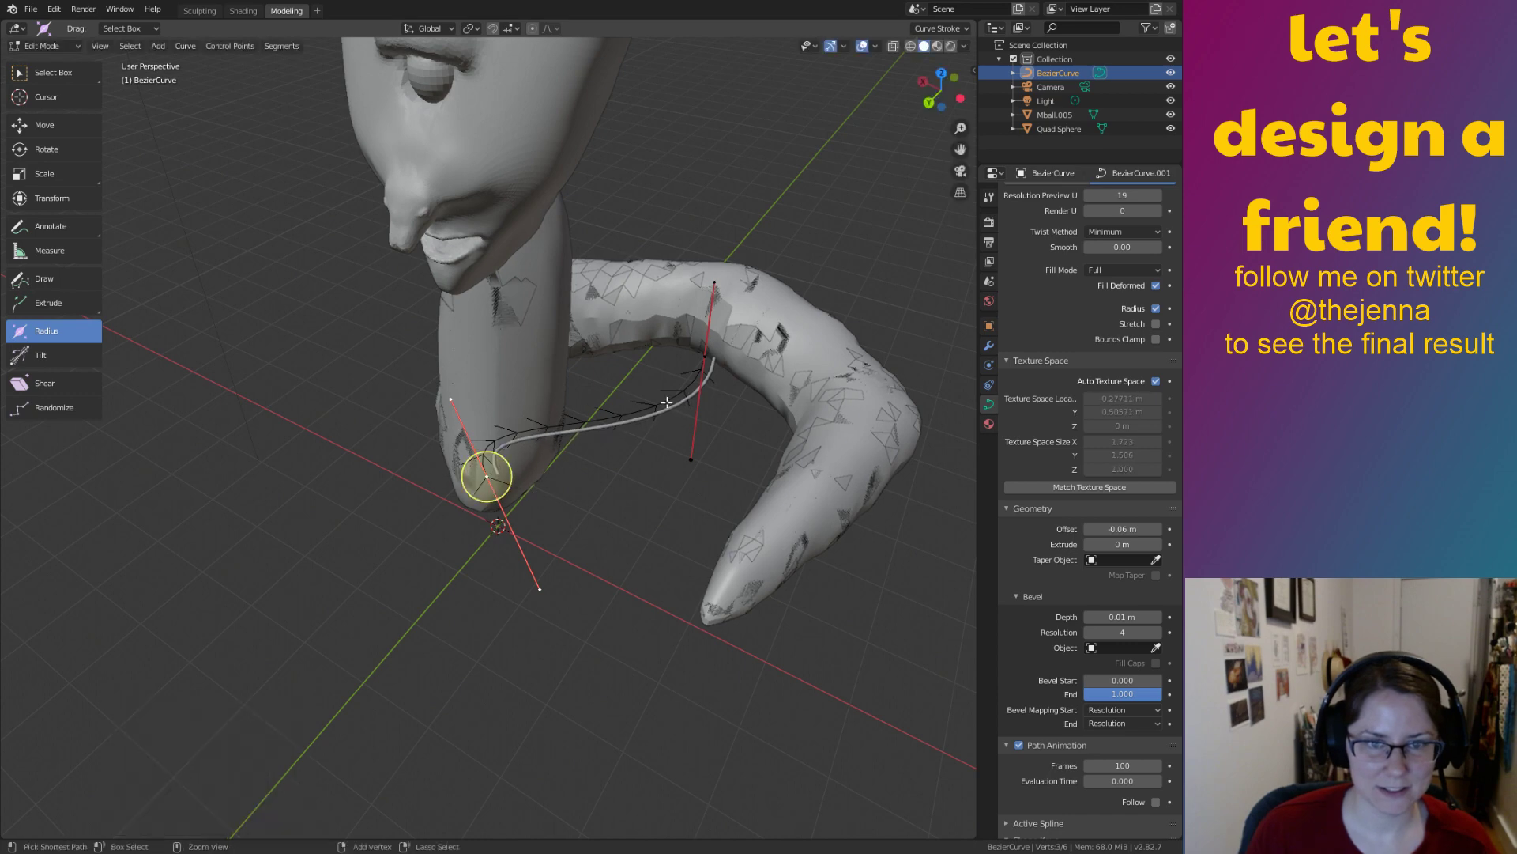
click(708, 356)
drag(732, 349, 741, 349)
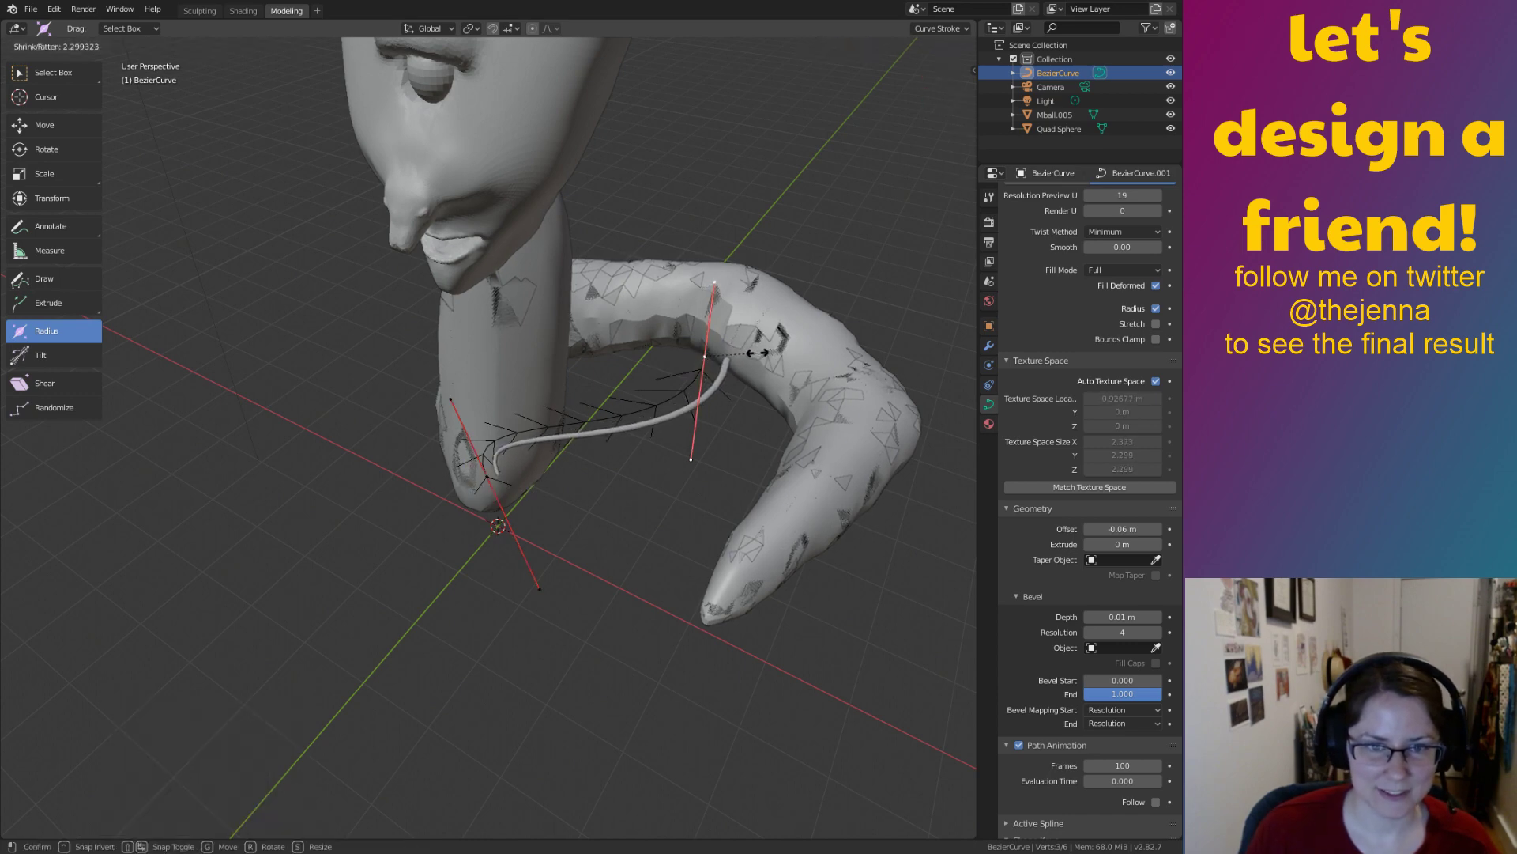
drag(756, 354, 750, 354)
middle_drag(711, 427, 629, 461)
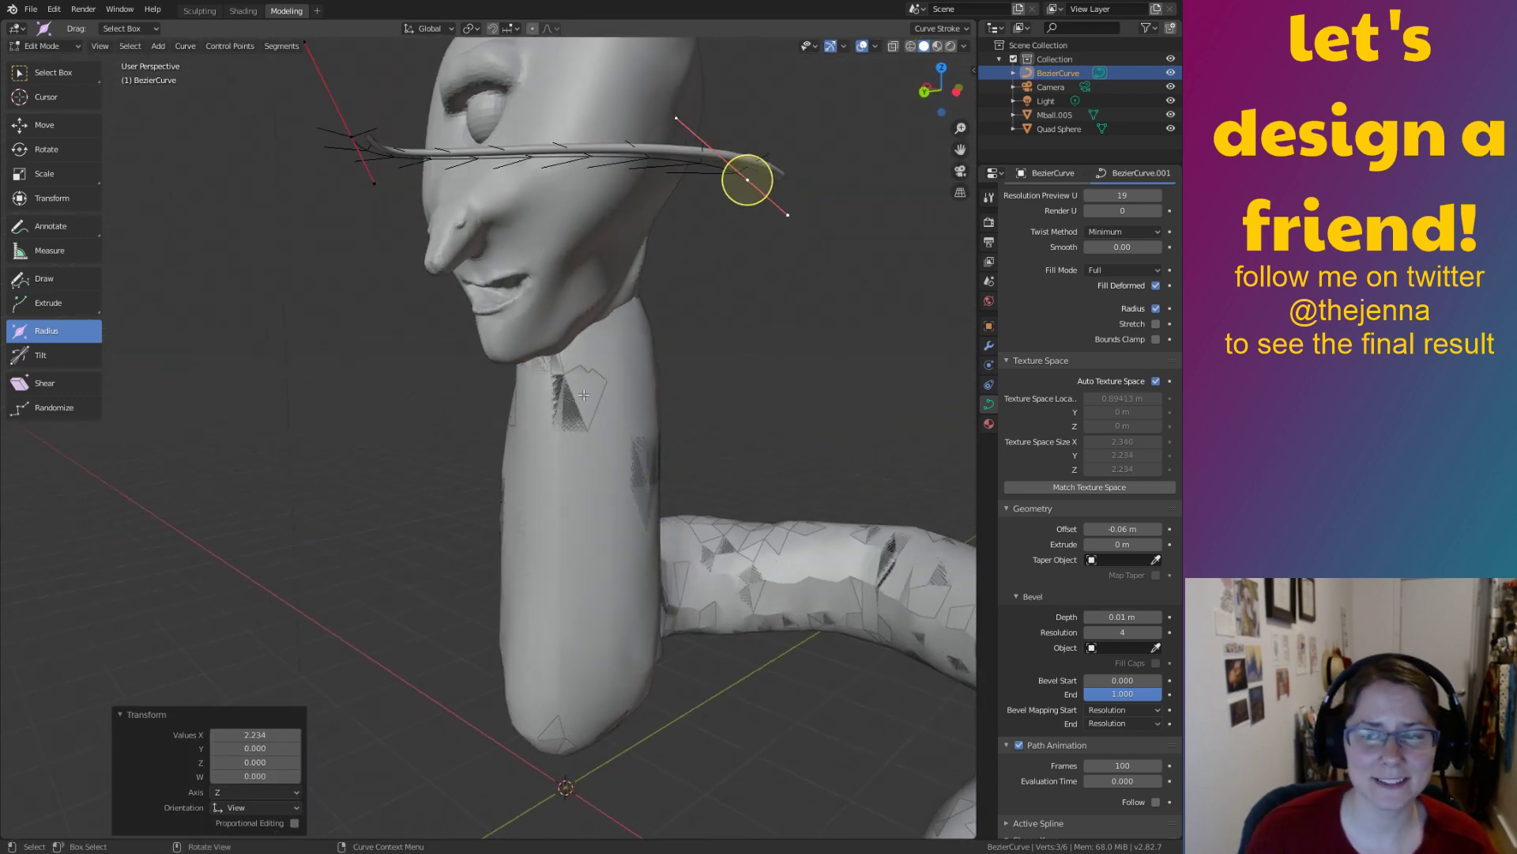
middle_drag(537, 344, 610, 456)
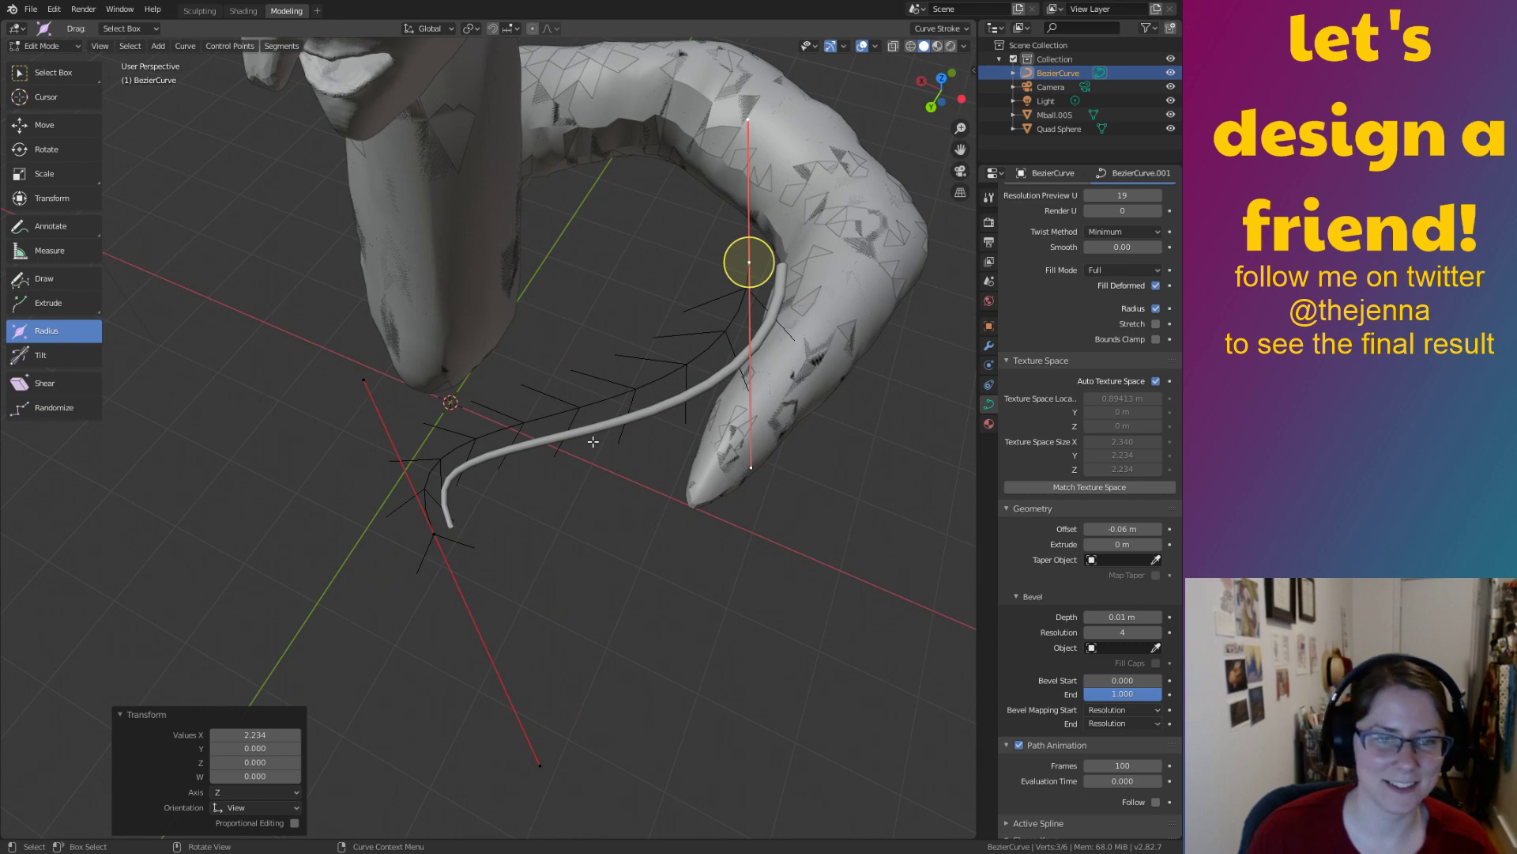
middle_drag(593, 441, 579, 425)
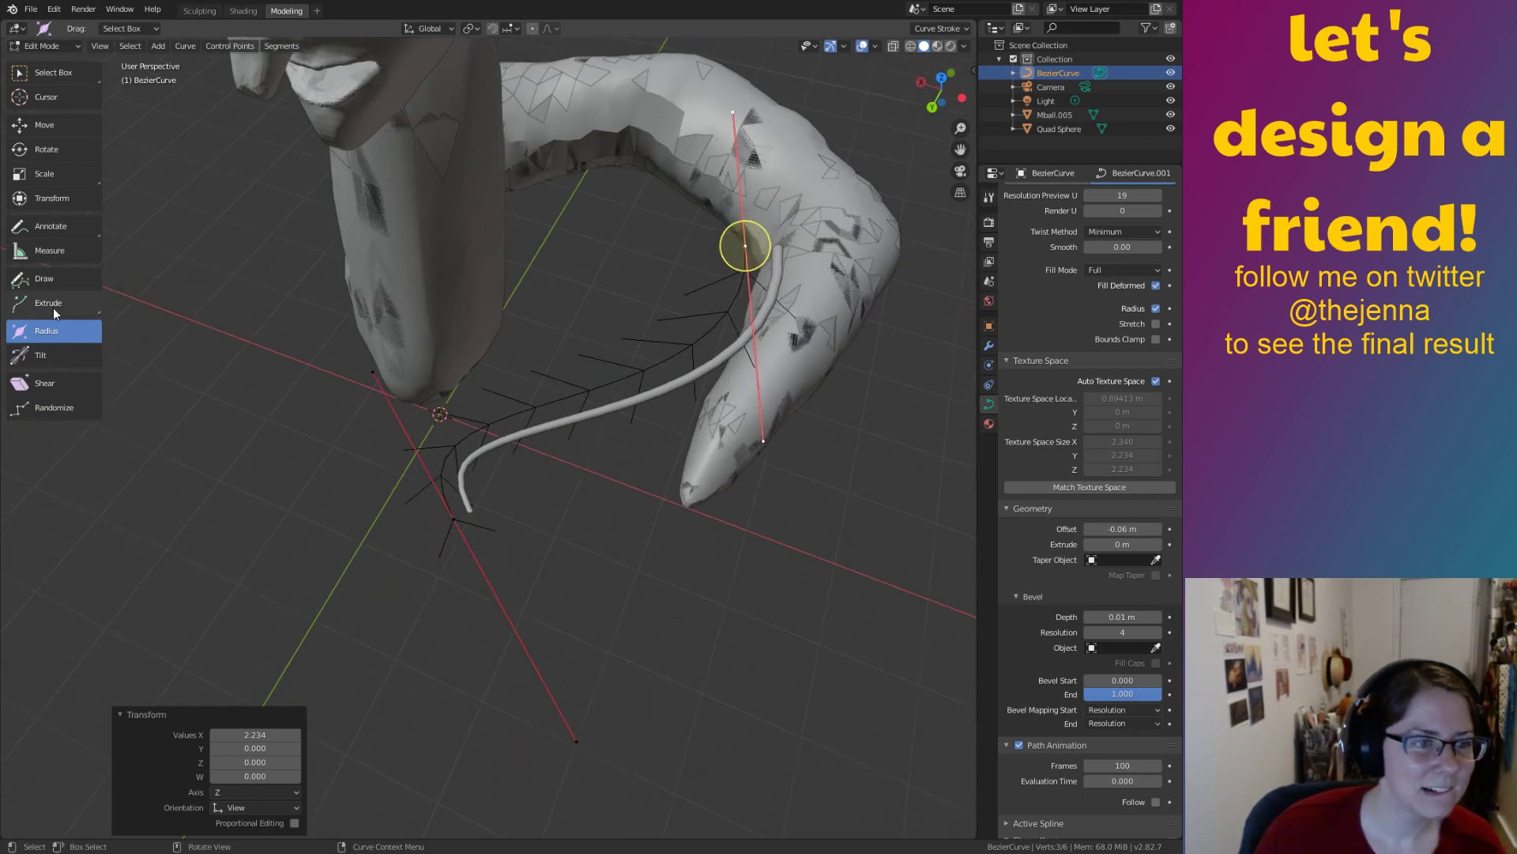
Try extruding the curve's opposite end point a short distance along its handle, and undo the extrusion
click(53, 305)
click(450, 517)
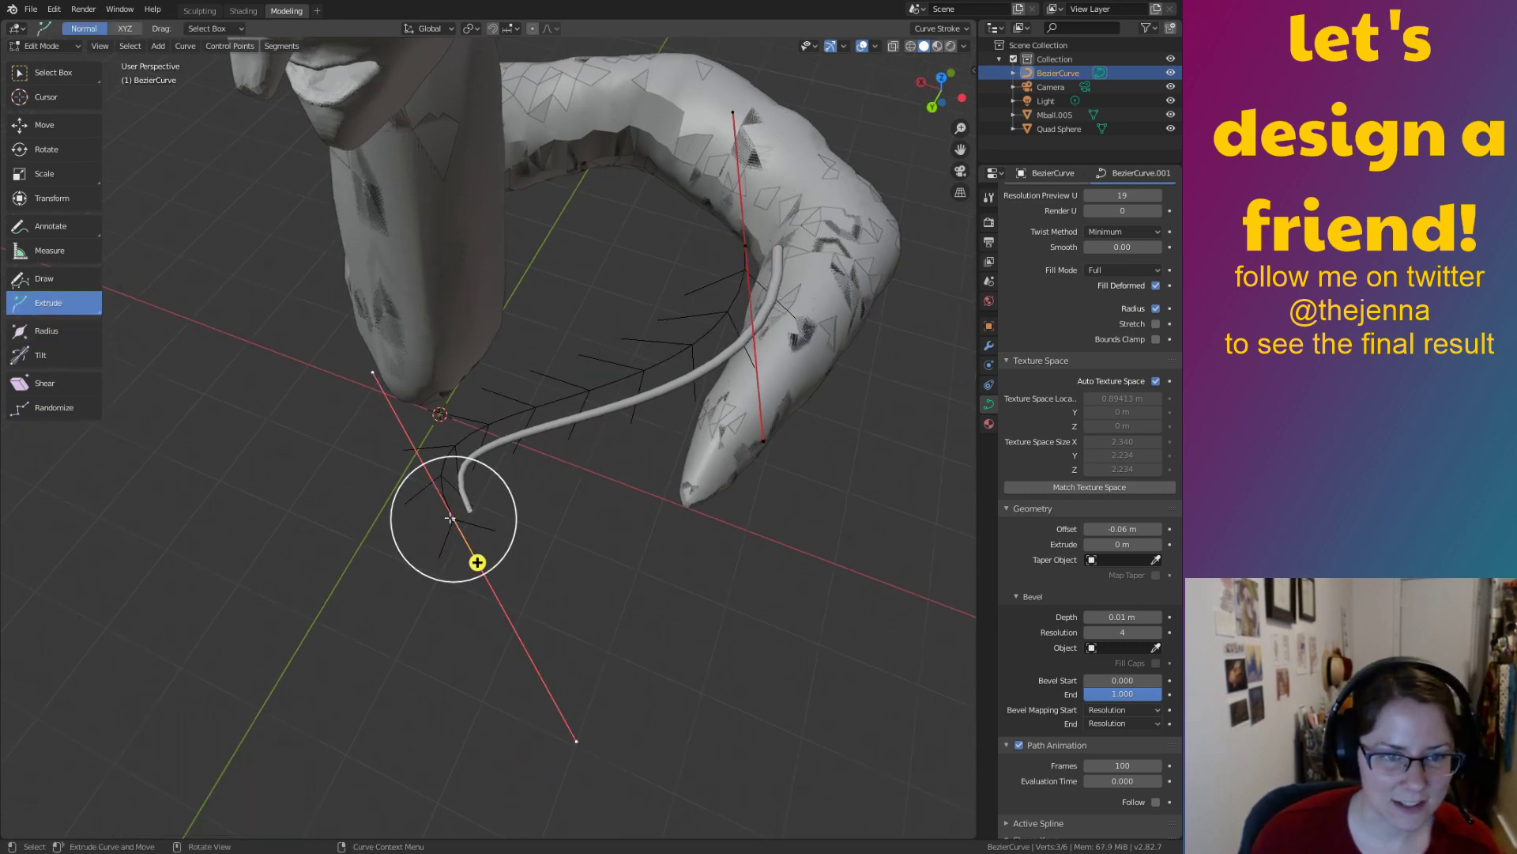
drag(478, 562, 497, 599)
key(ctrl+z)
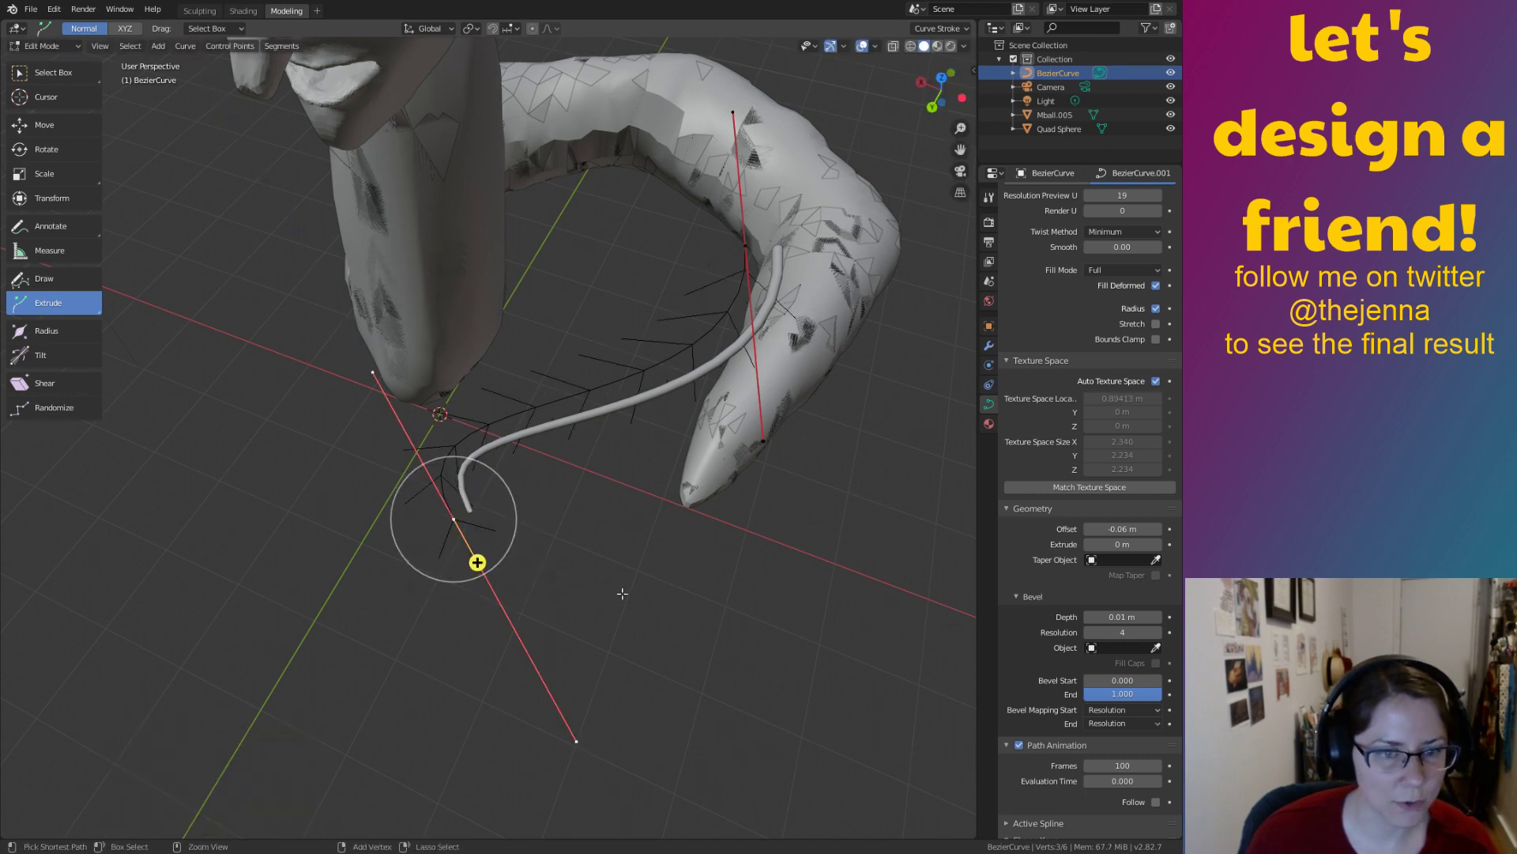
Try moving the outer handle of the curve's end point by the neck along the Z and Y axes, and undo the moves
middle_drag(620, 593, 527, 596)
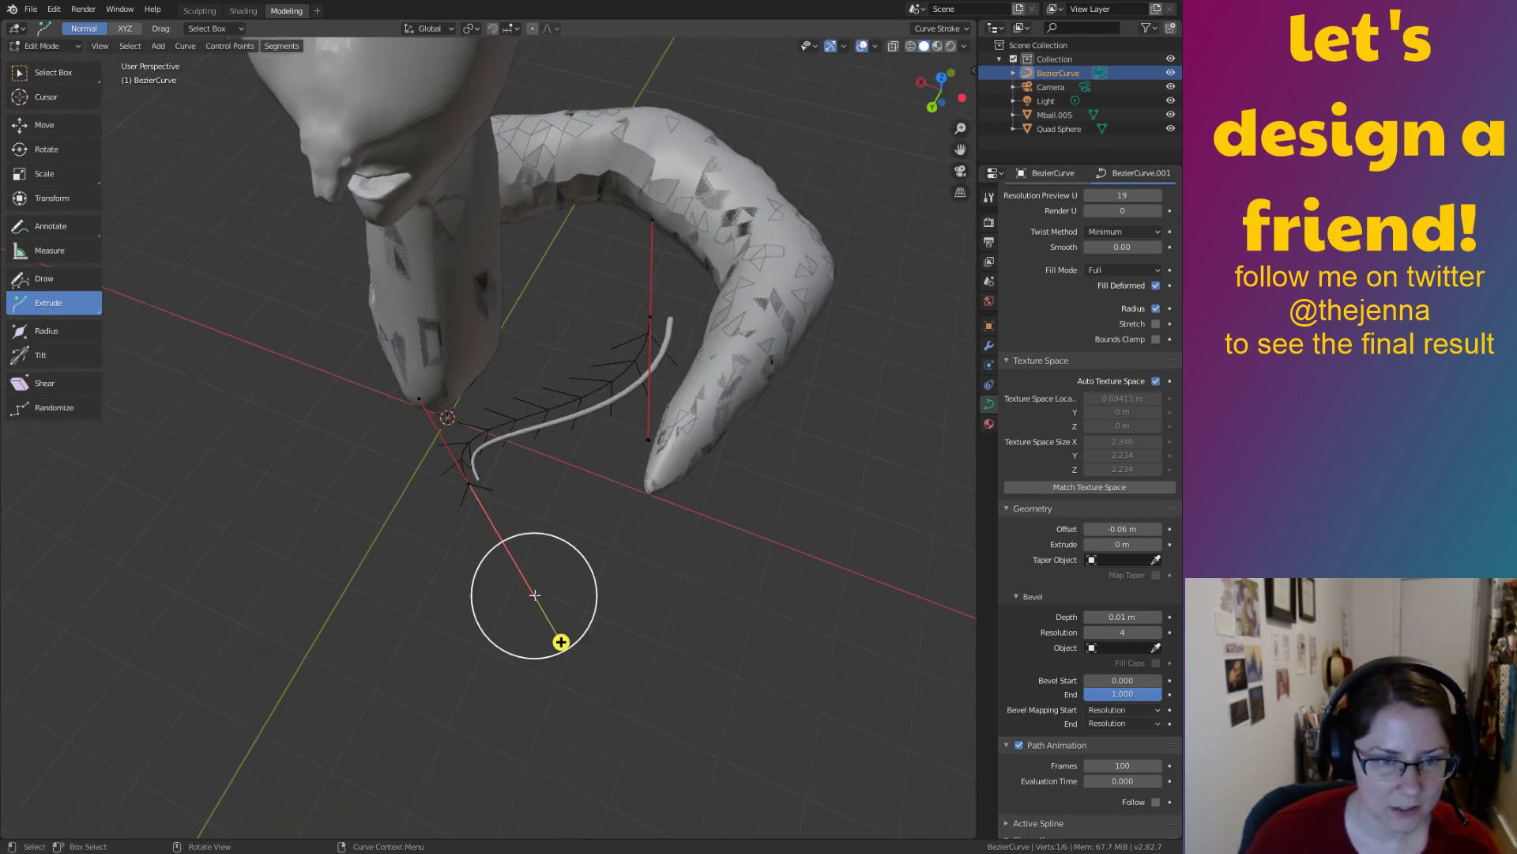
click(536, 593)
key(g)
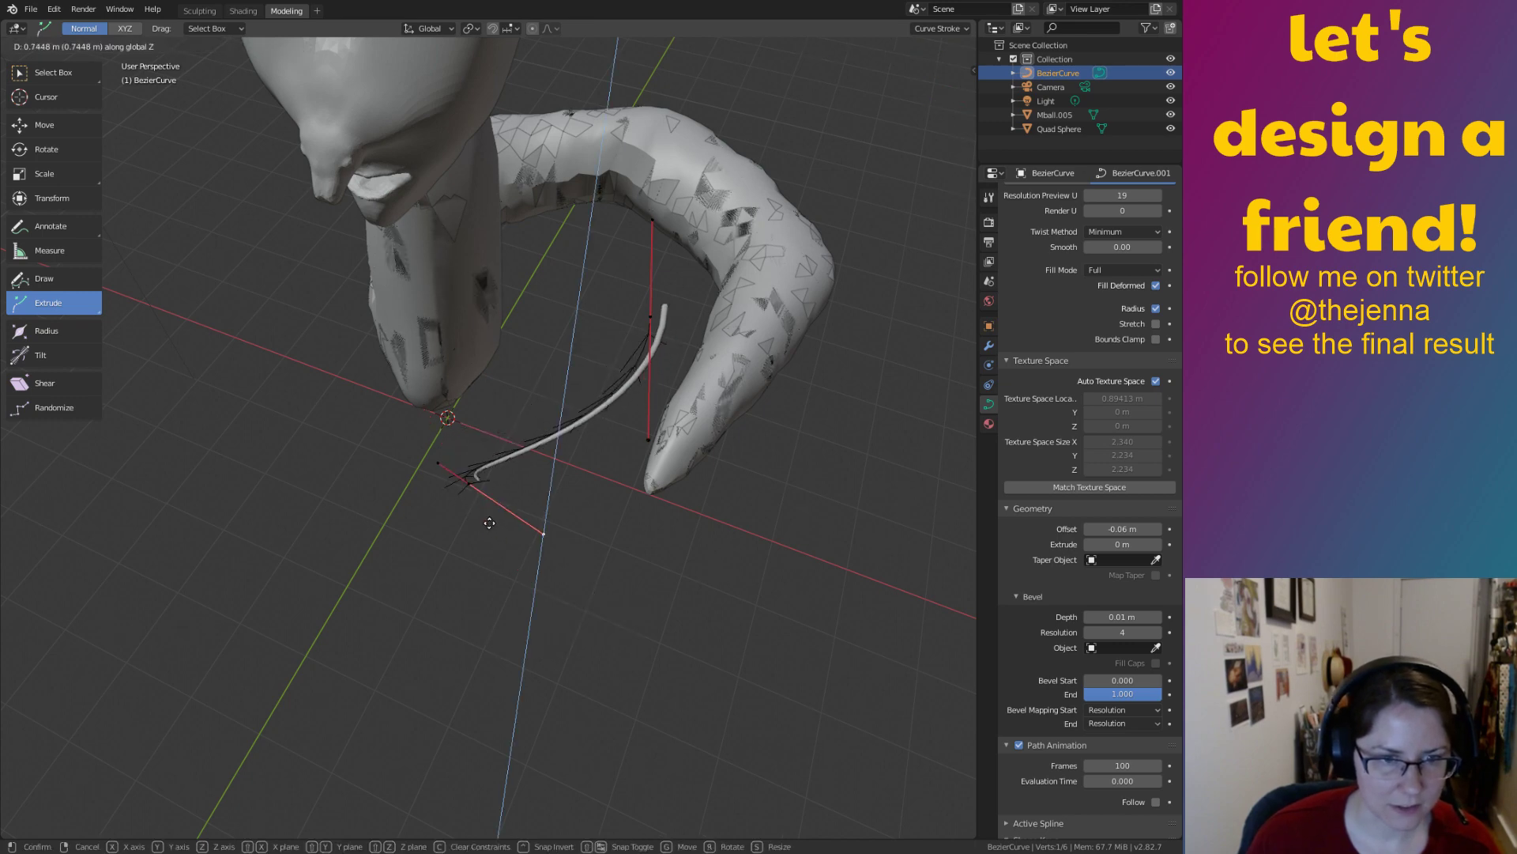
click(533, 592)
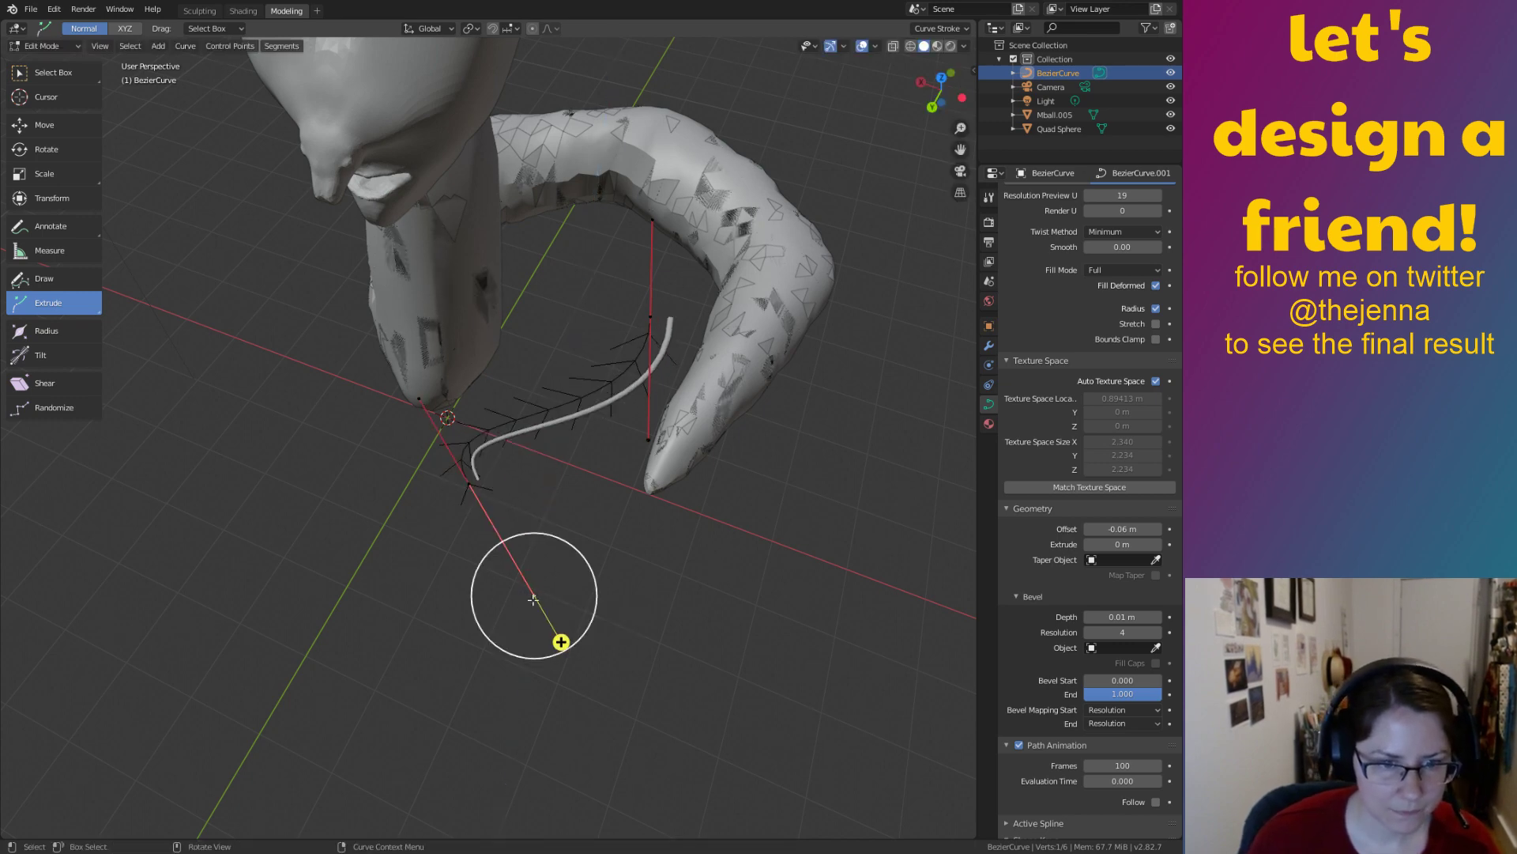
key(alt+a)
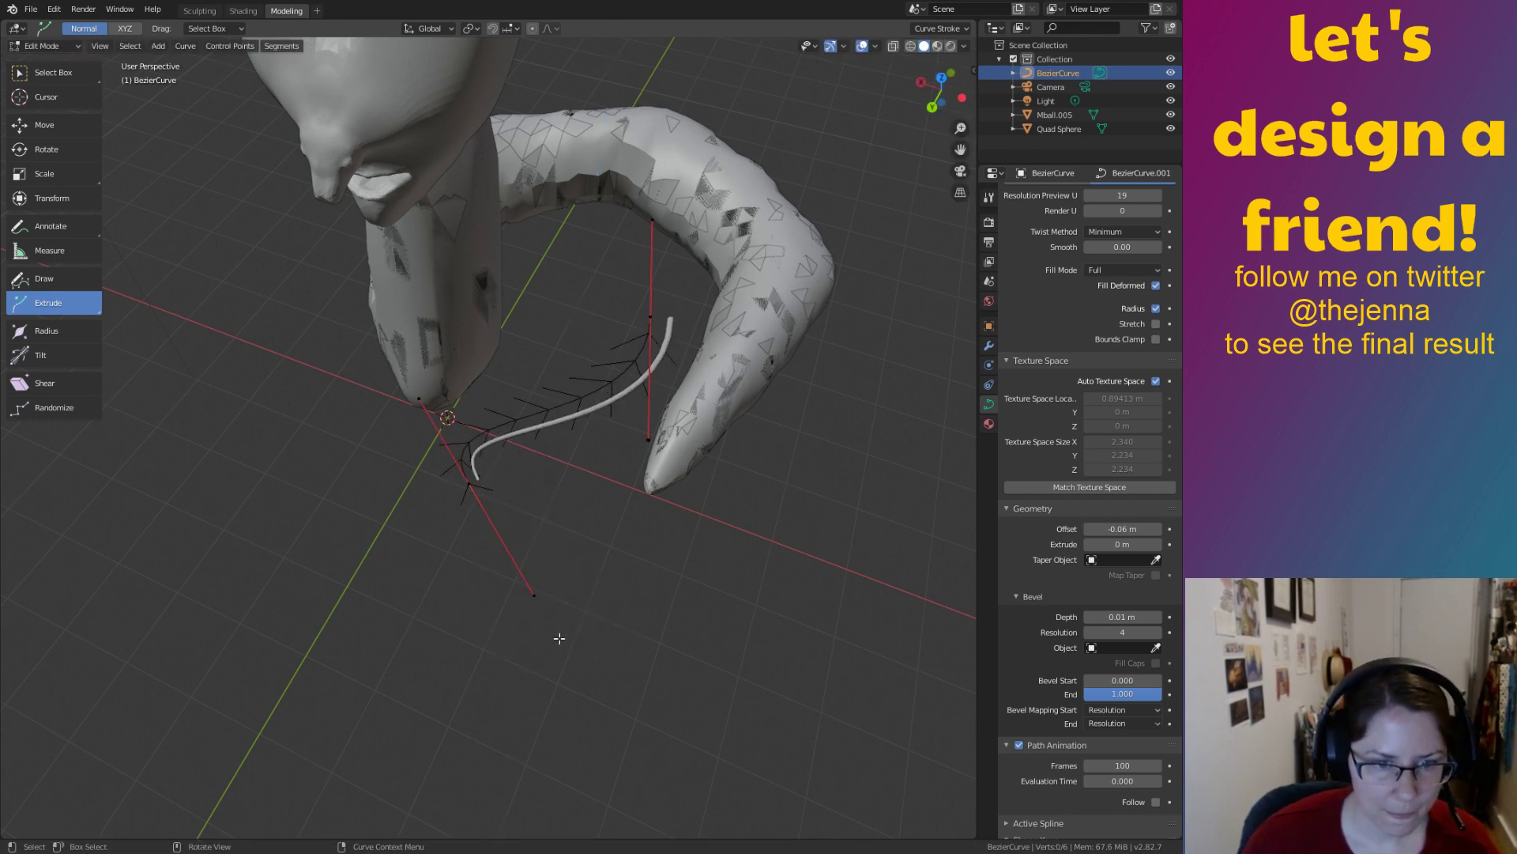
click(532, 594)
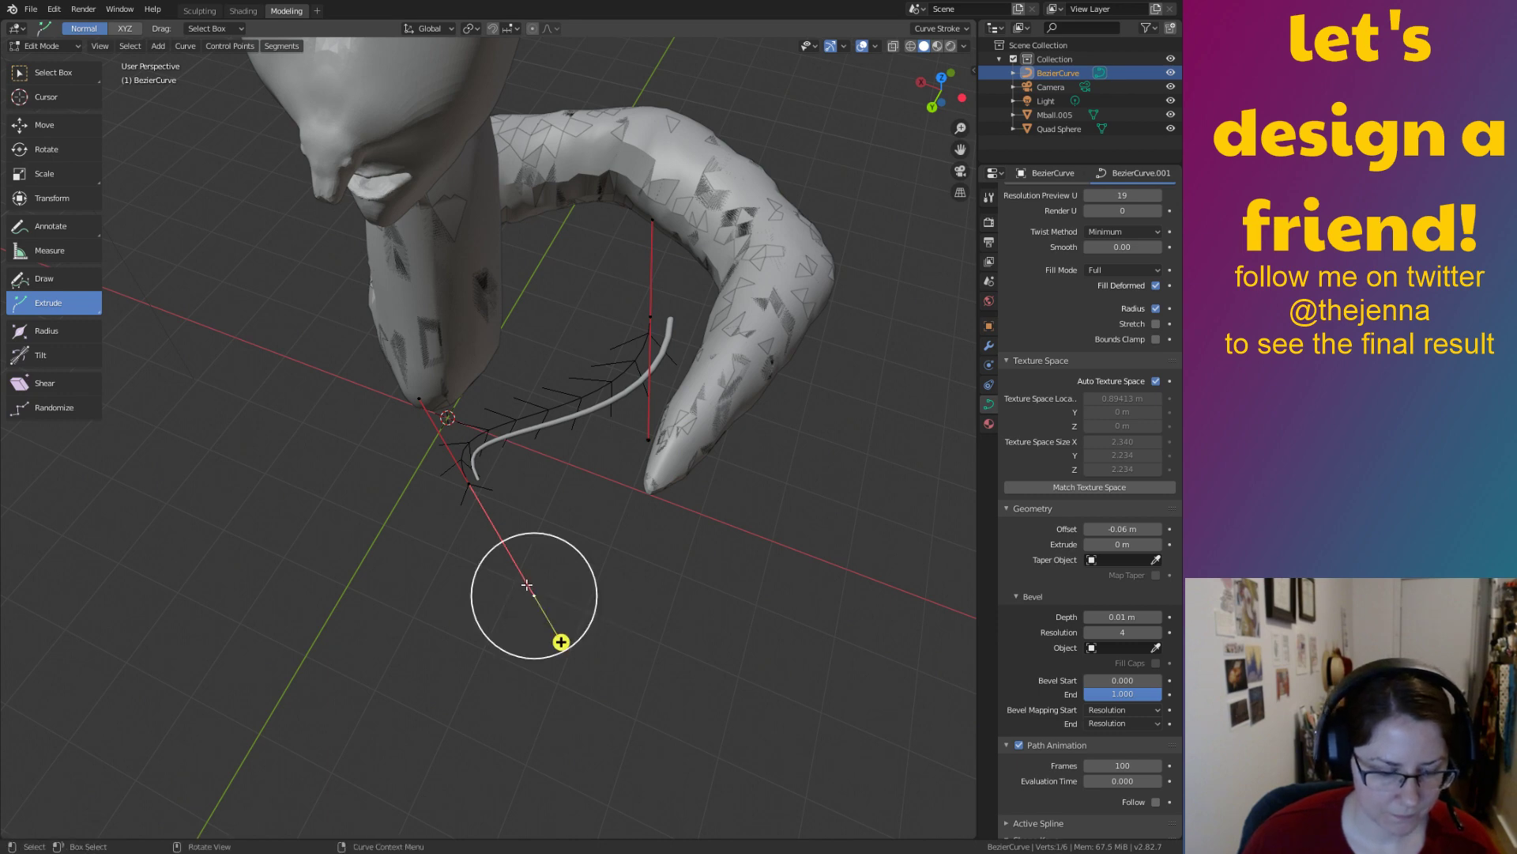
drag(527, 585, 514, 582)
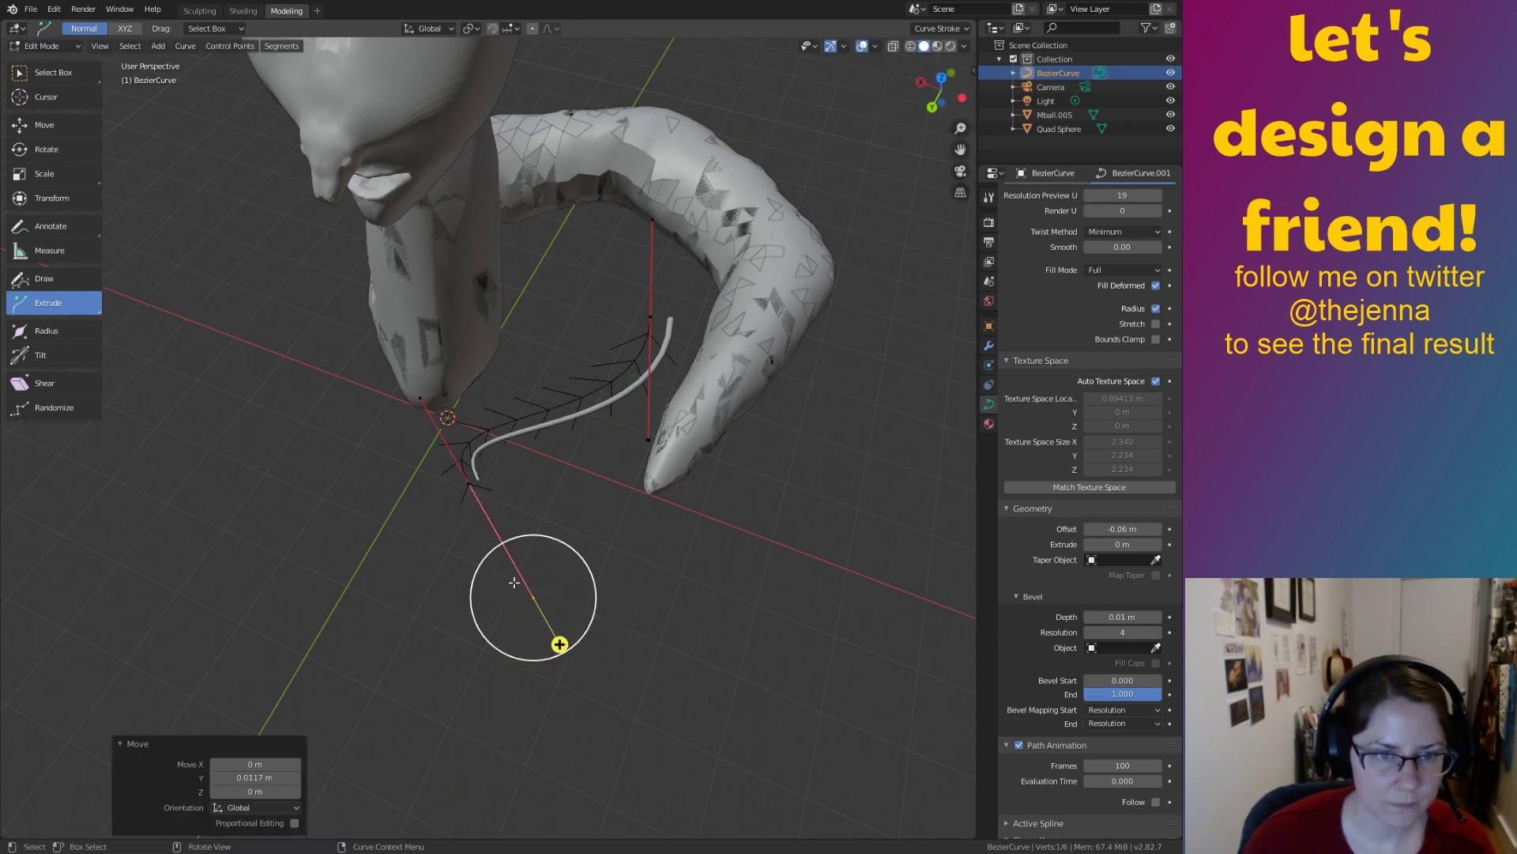
key(ctrl+z)
key(ctrl+z)
key(ctrl+z)
key(x)
key(Escape)
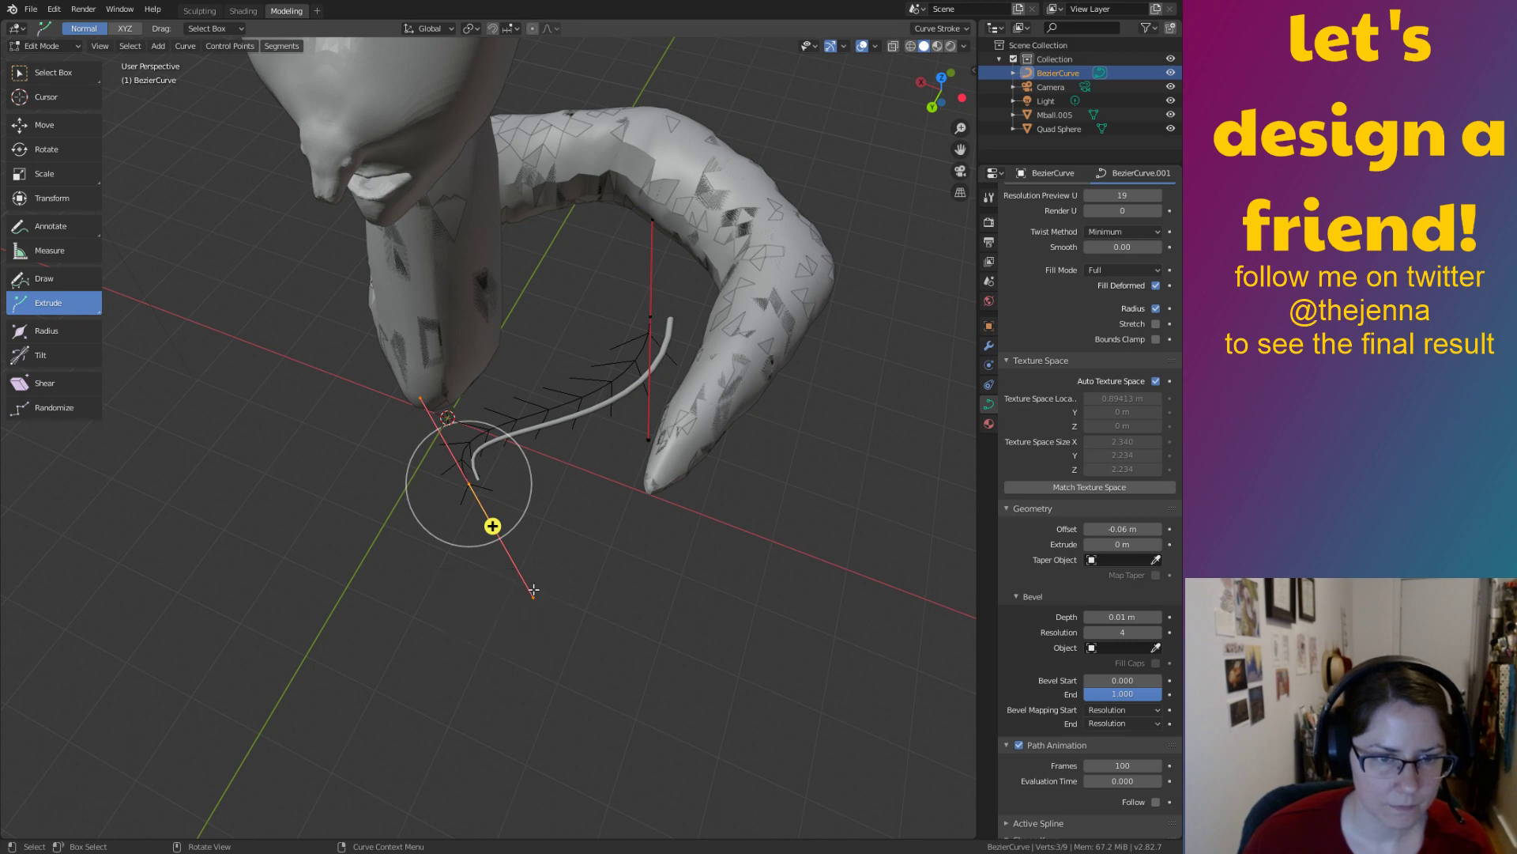
Move the outer handle of the curve's end point by the neck 0.0128 m along the X axis
click(531, 594)
key(g)
key(x)
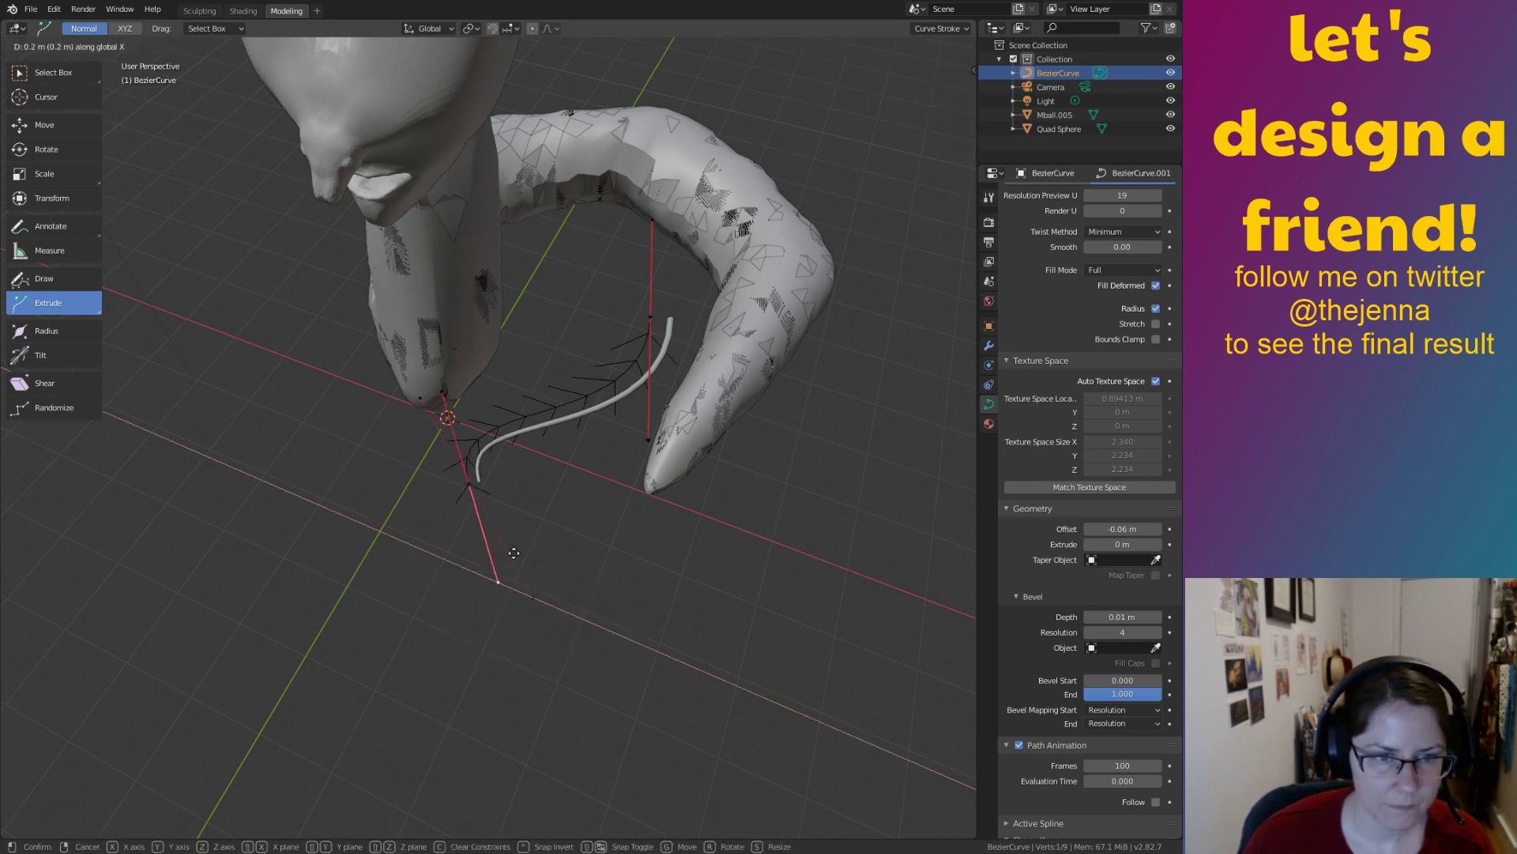
click(550, 549)
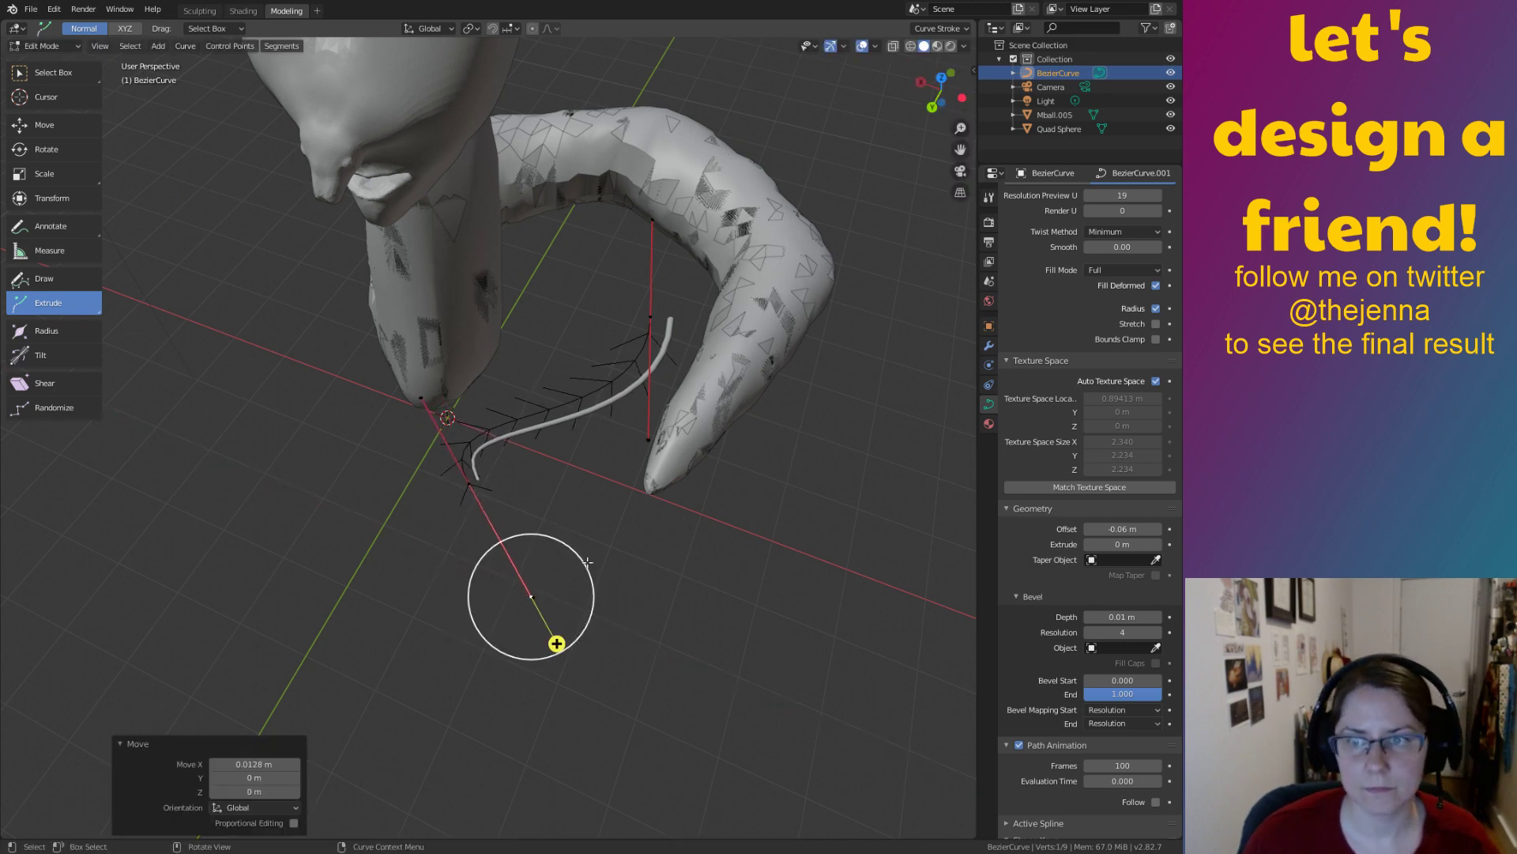
Try a longer extrusion of the curve's end point by the neck, and undo it
click(472, 478)
drag(493, 528, 625, 717)
key(ctrl+z)
Deselect the curve's points, convert the beveled curve object to a mesh, and enter Edit Mode on it
ctrl+middle_drag(698, 681, 547, 466)
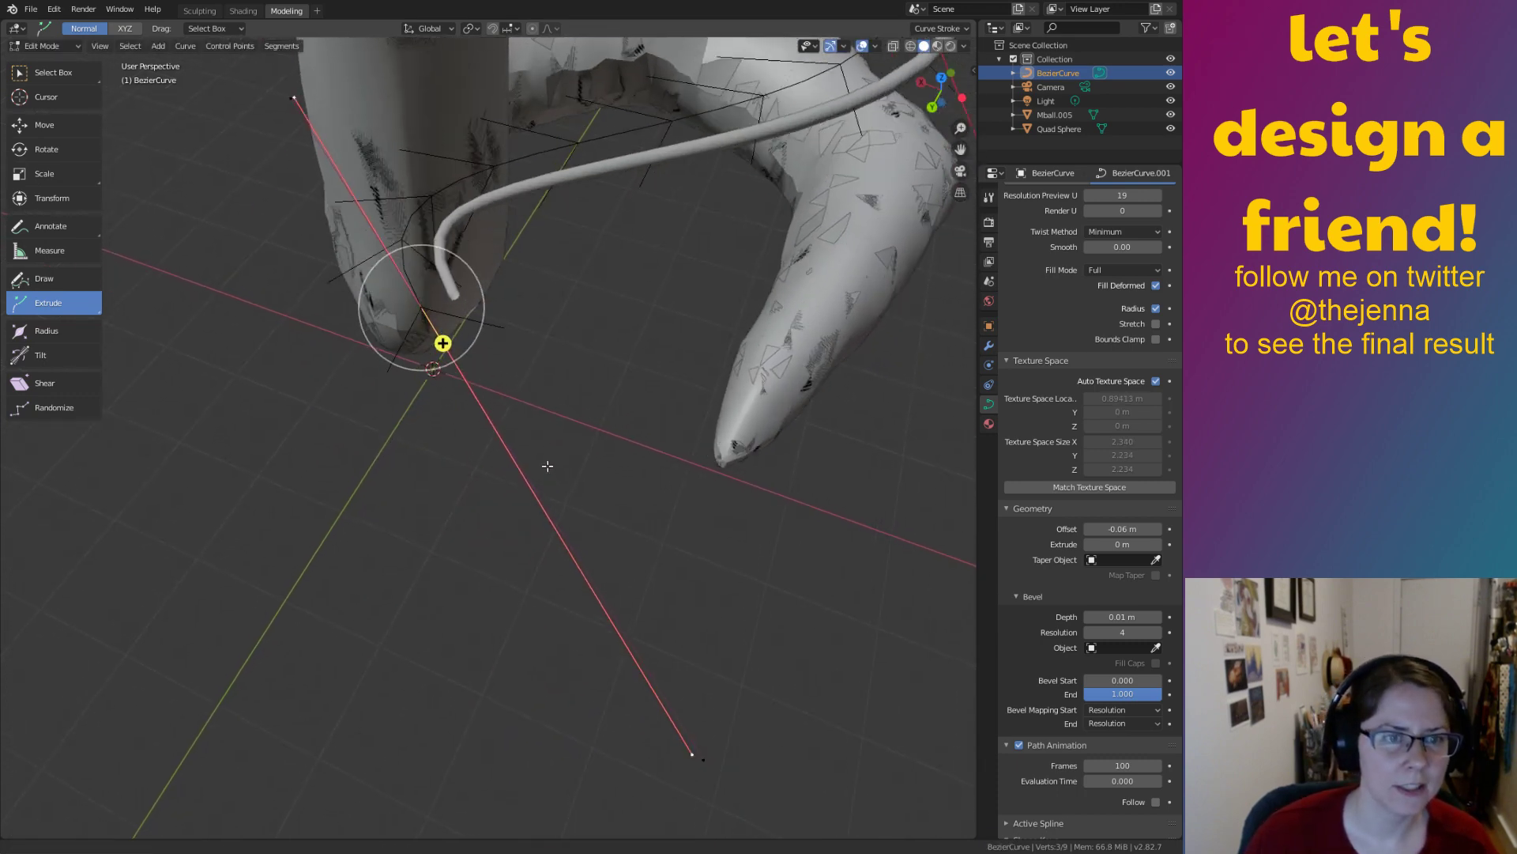
scroll(547, 466, up, 1)
shift+middle_drag(582, 349, 594, 517)
scroll(525, 477, up, 2)
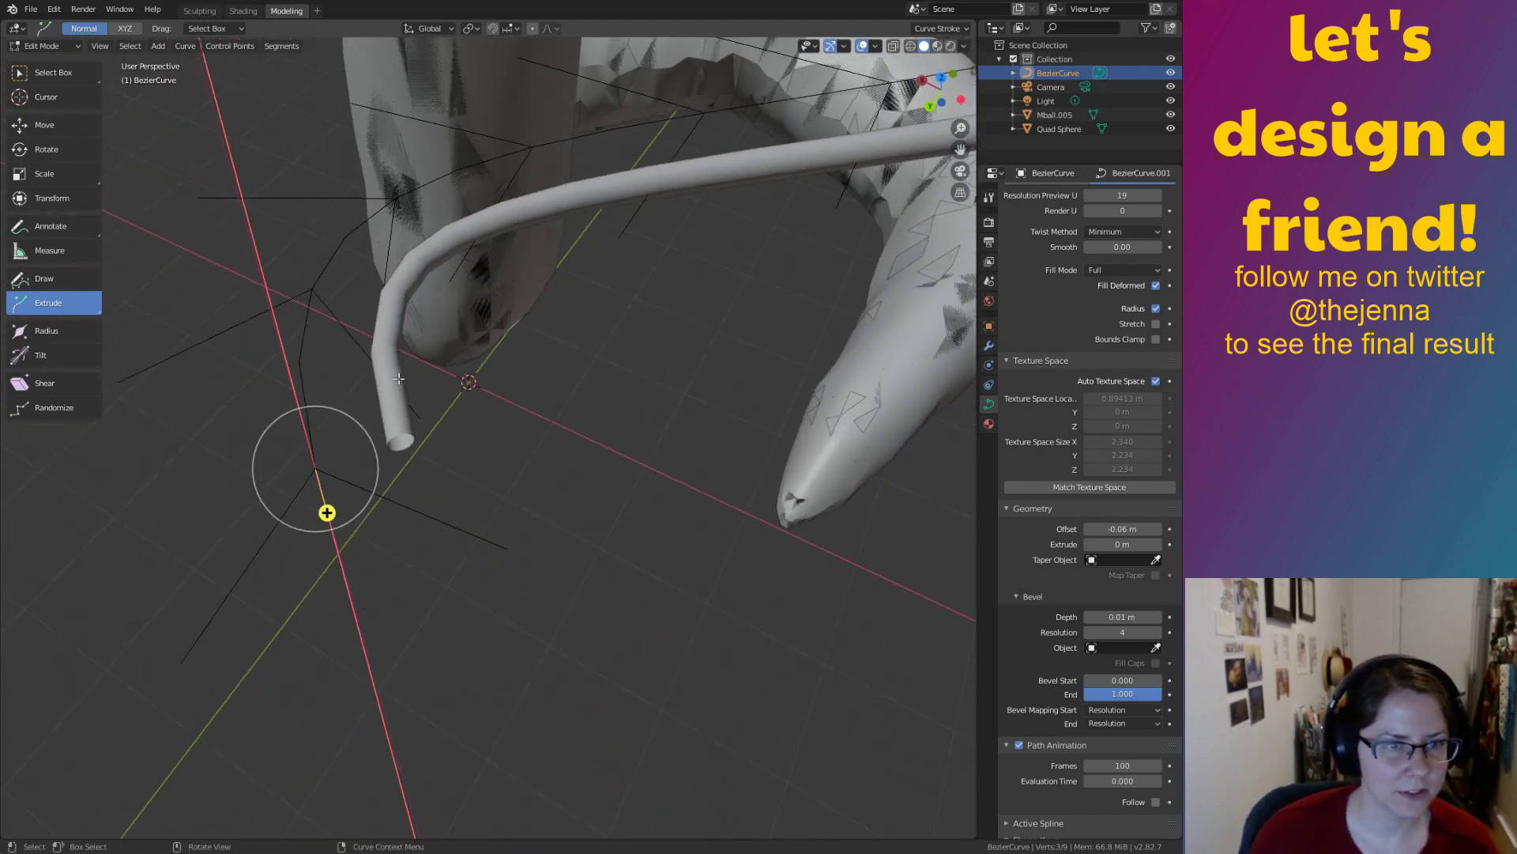
key(alt+a)
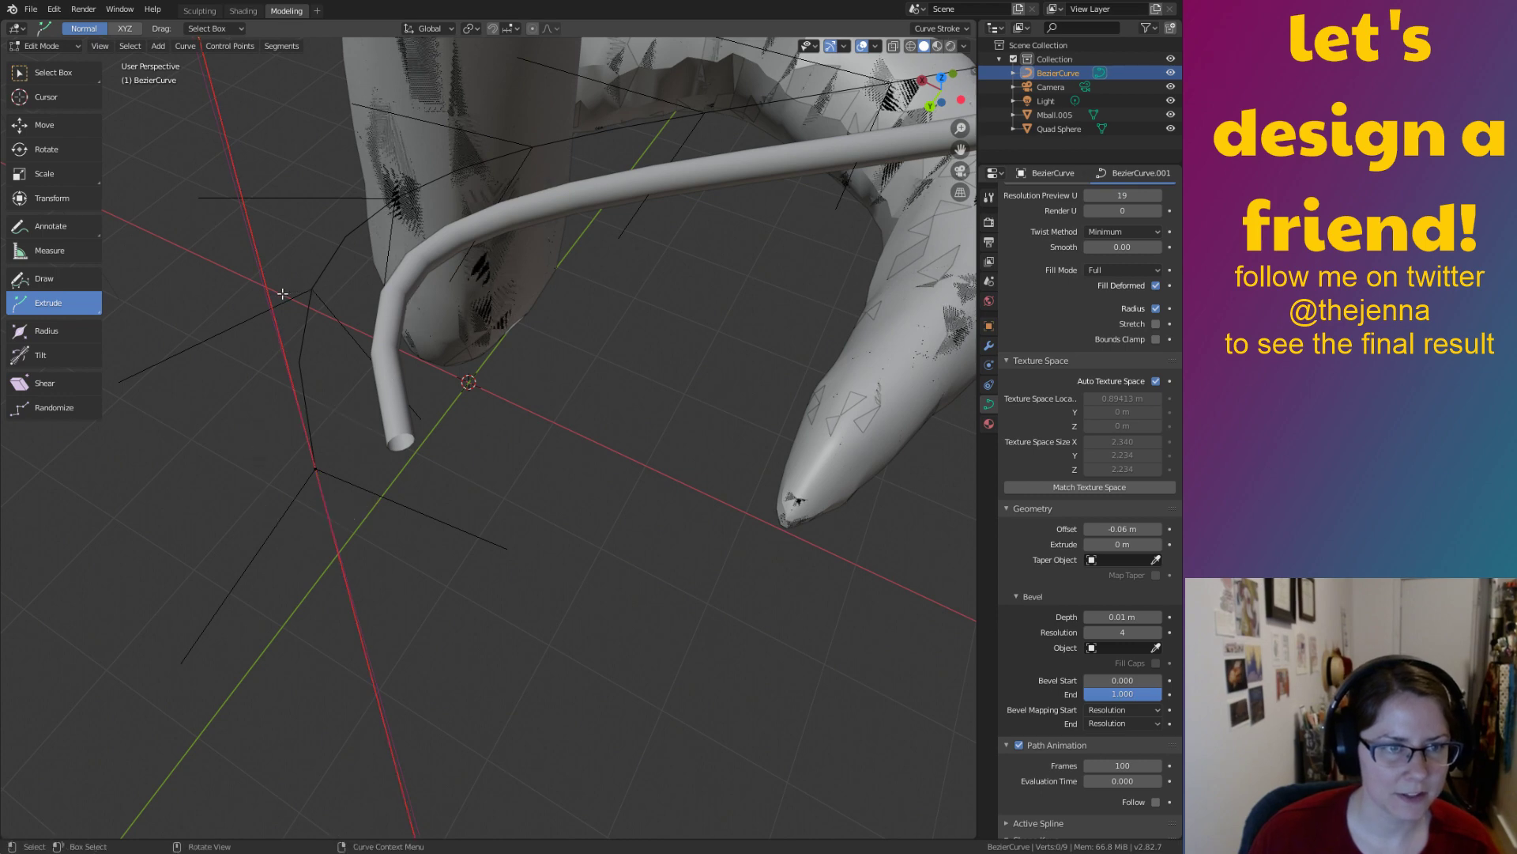
key(Tab)
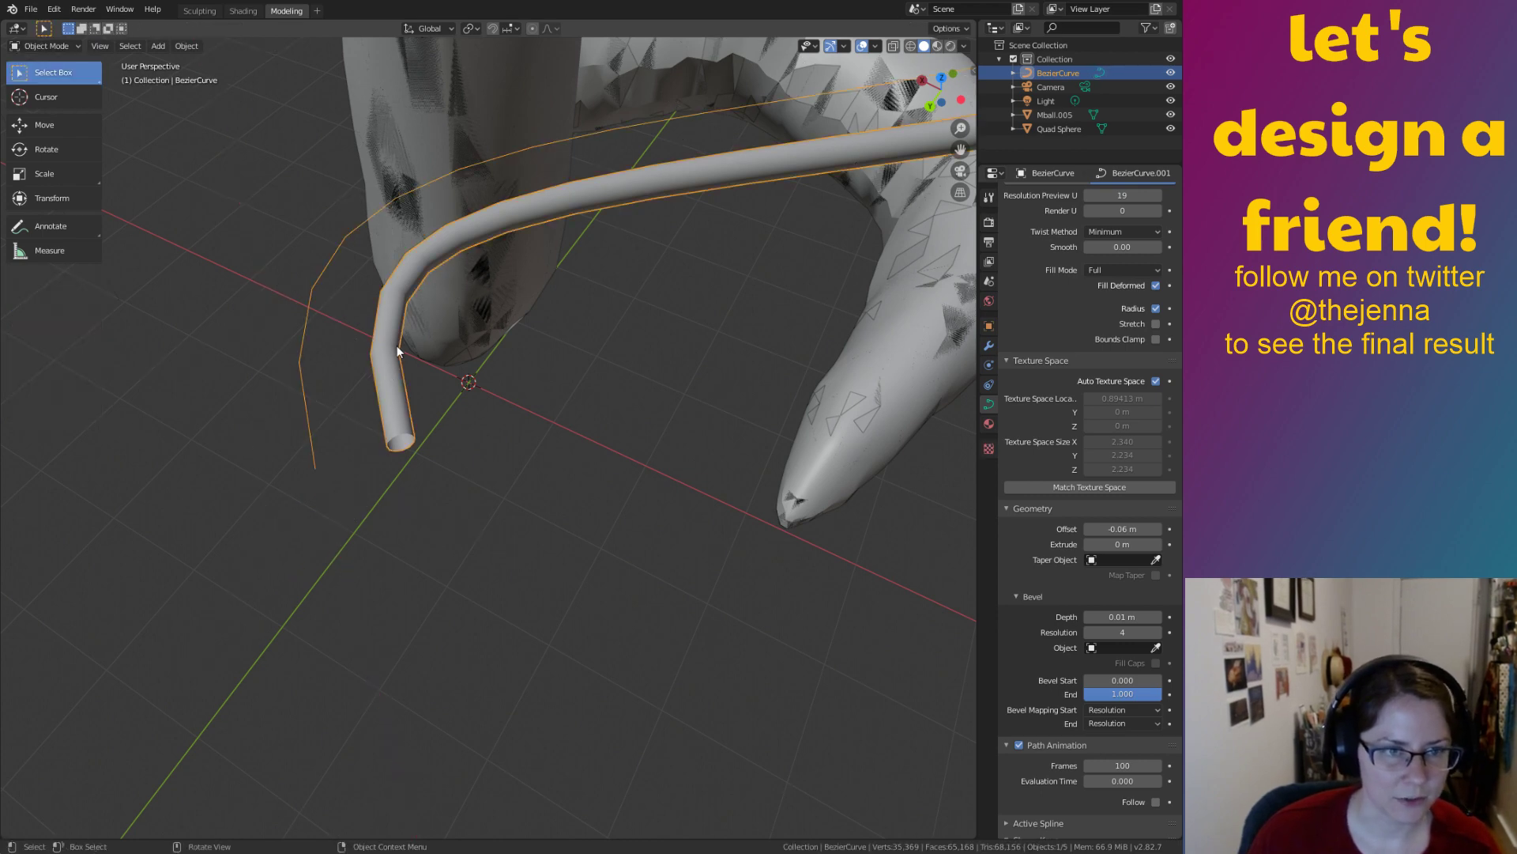
right_click(304, 333)
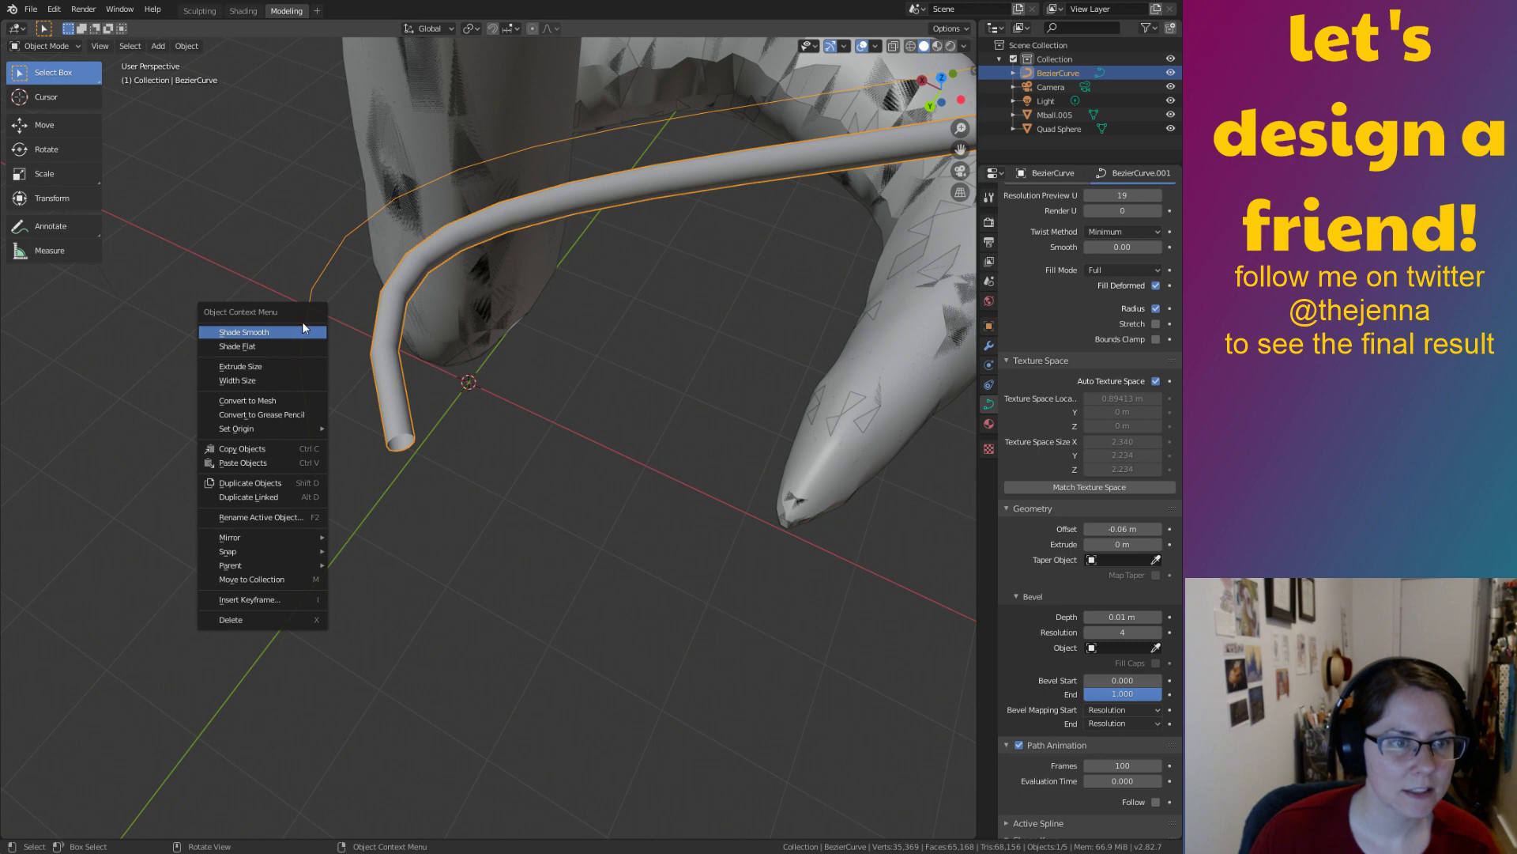
click(300, 402)
key(Tab)
Select the ring of vertices at the tube's open end by the neck and fill it with a face
middle_drag(403, 436, 606, 425)
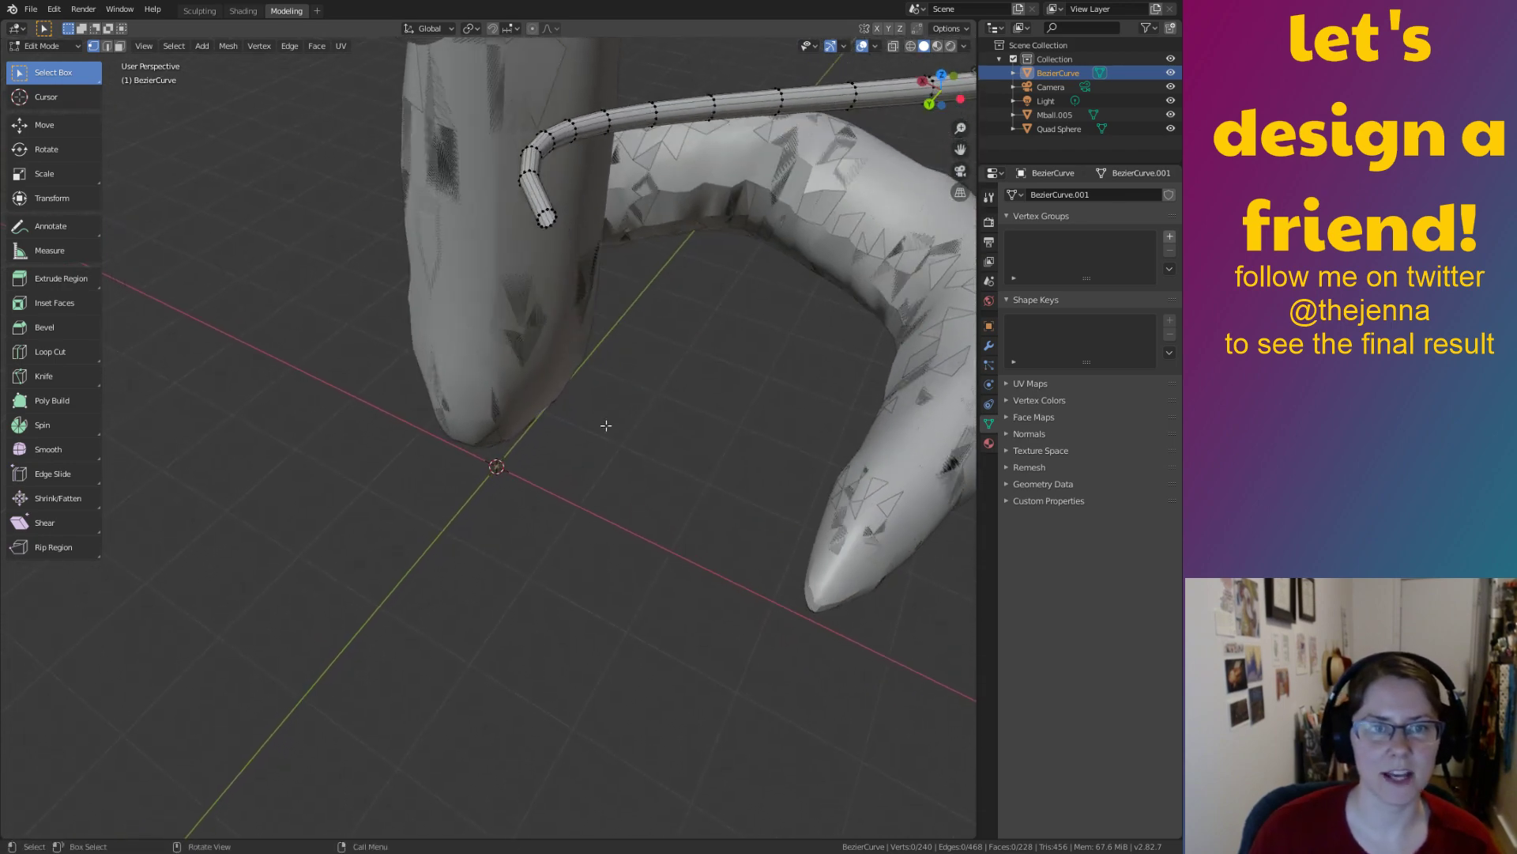
middle_drag(792, 322, 677, 310)
drag(666, 278, 493, 383)
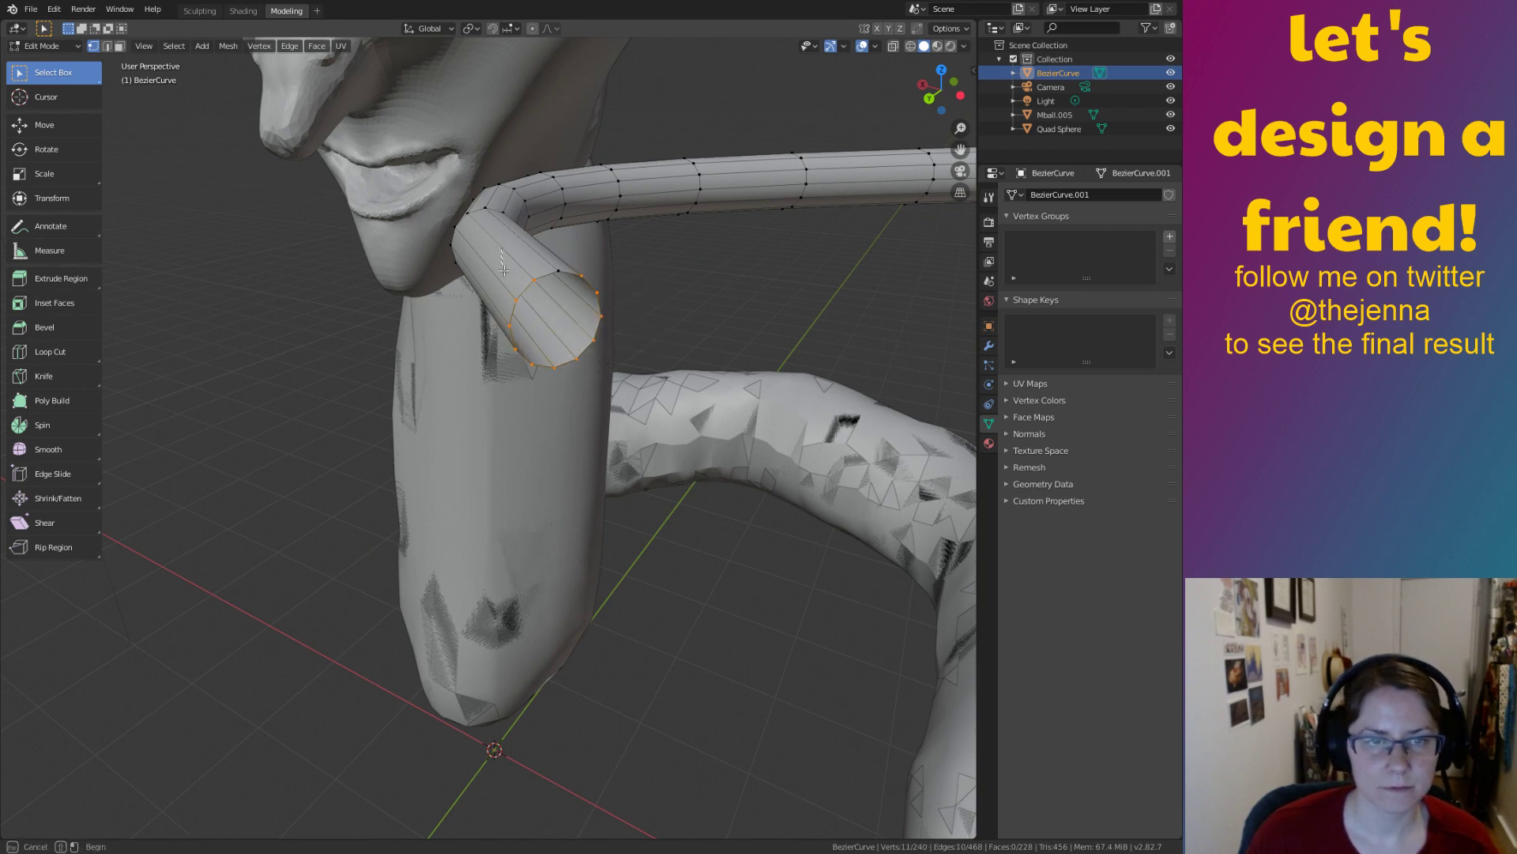
drag(505, 270, 618, 420)
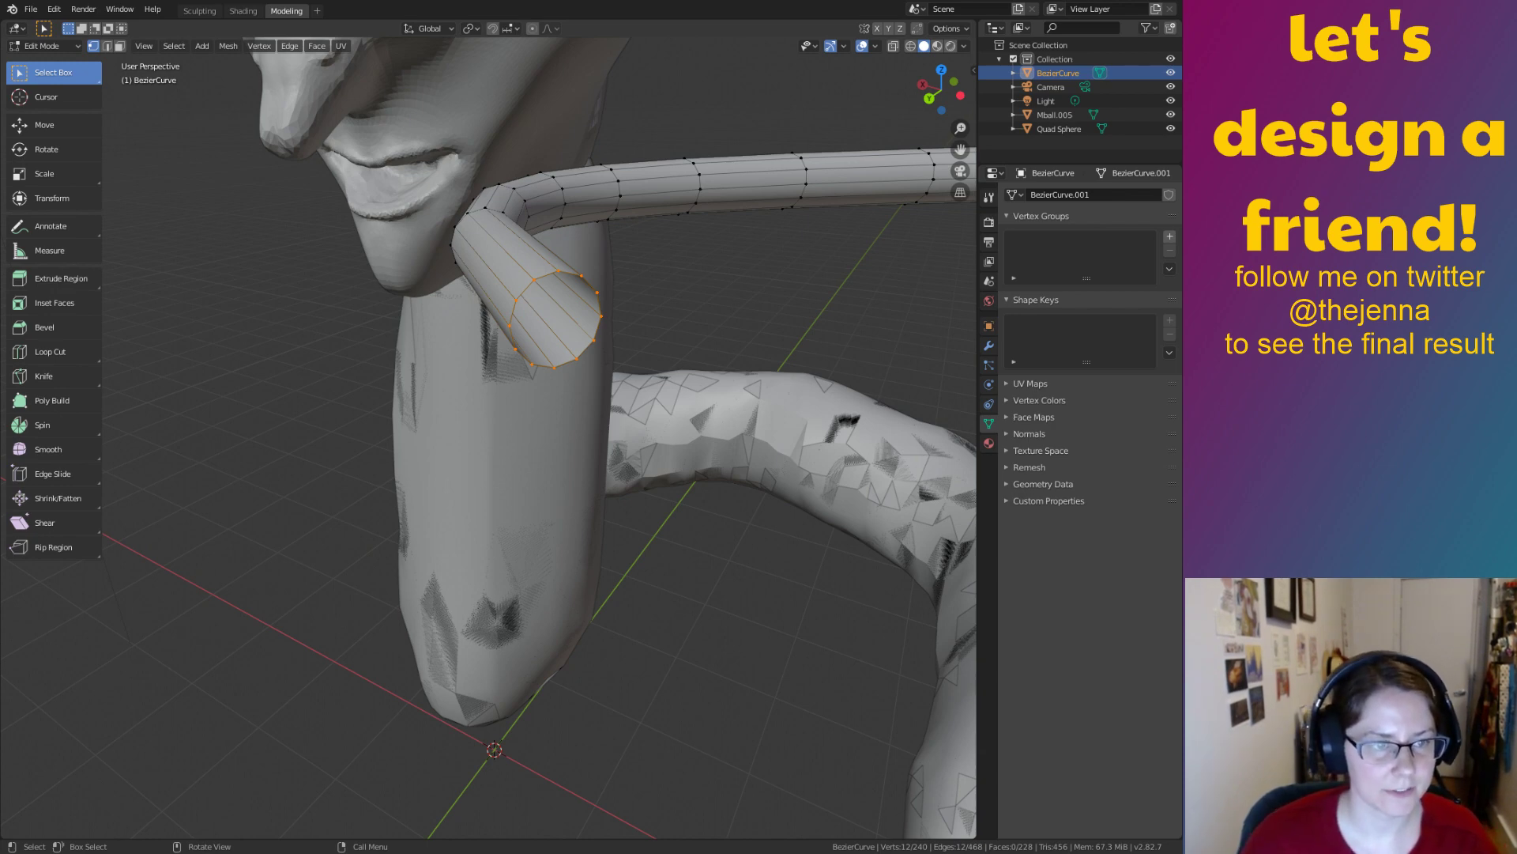
click(307, 257)
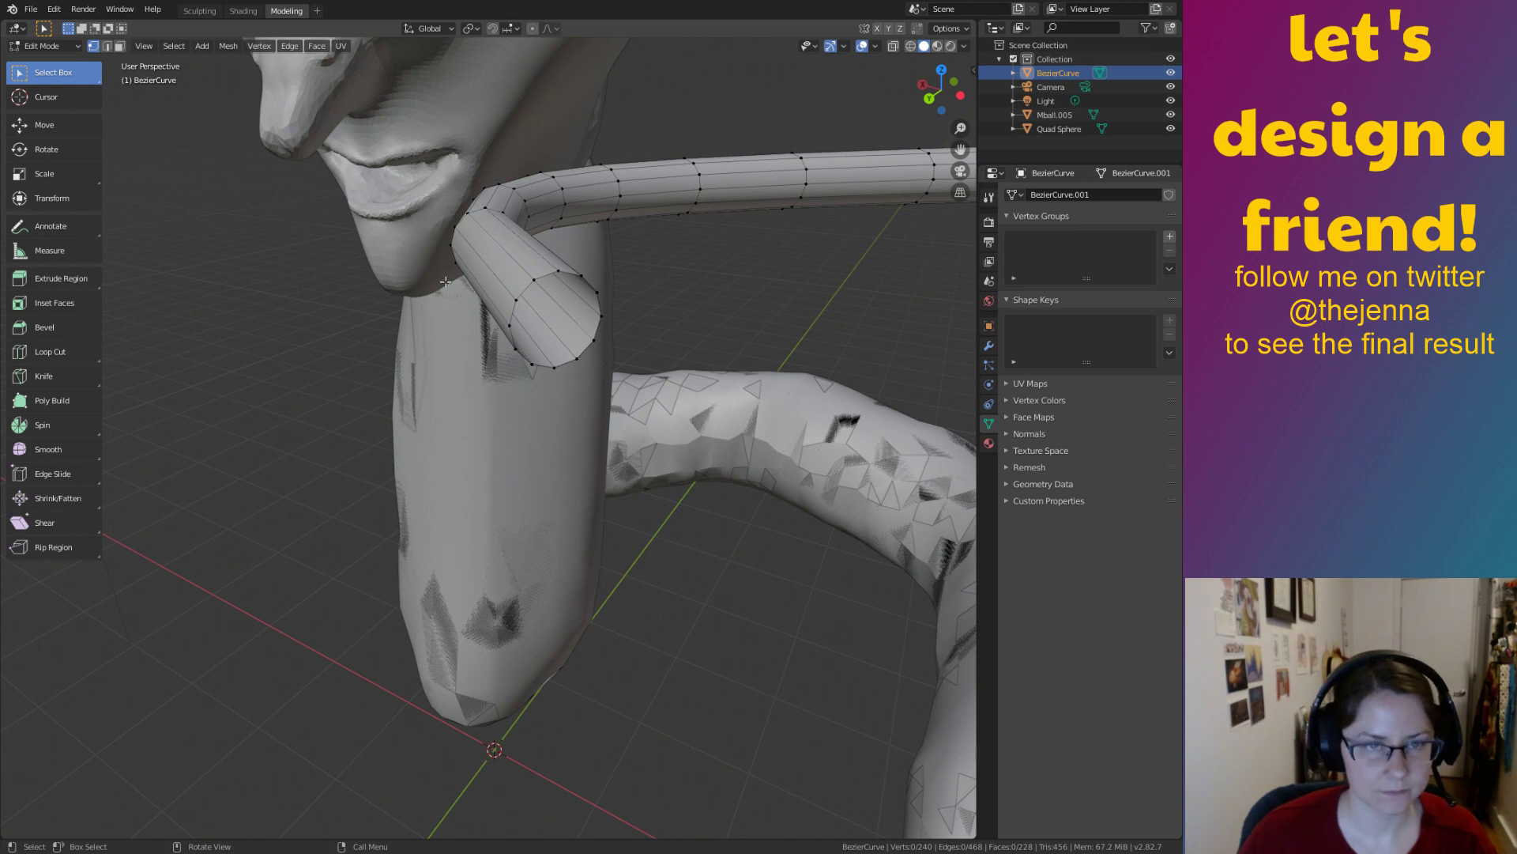
drag(501, 261, 616, 429)
key(f)
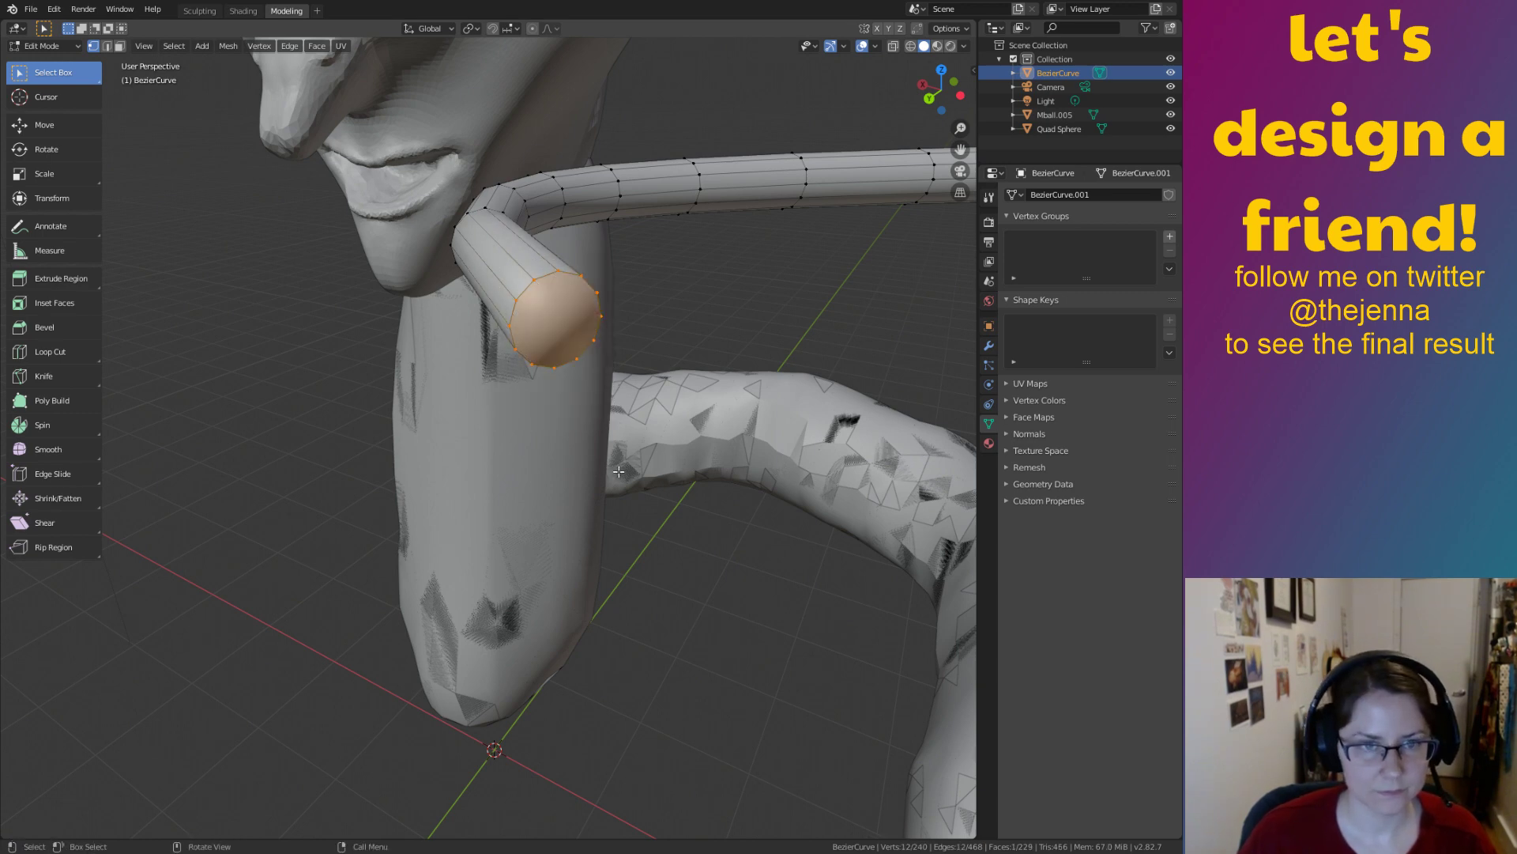
Try to place a loop cut across the tube's filled end face by the neck, in face select mode
mouse_move(611, 430)
middle_down()
mouse_move(641, 395)
mouse_move(614, 434)
mouse_move(632, 419)
mouse_move(607, 419)
middle_up()
middle_drag(438, 545, 435, 528)
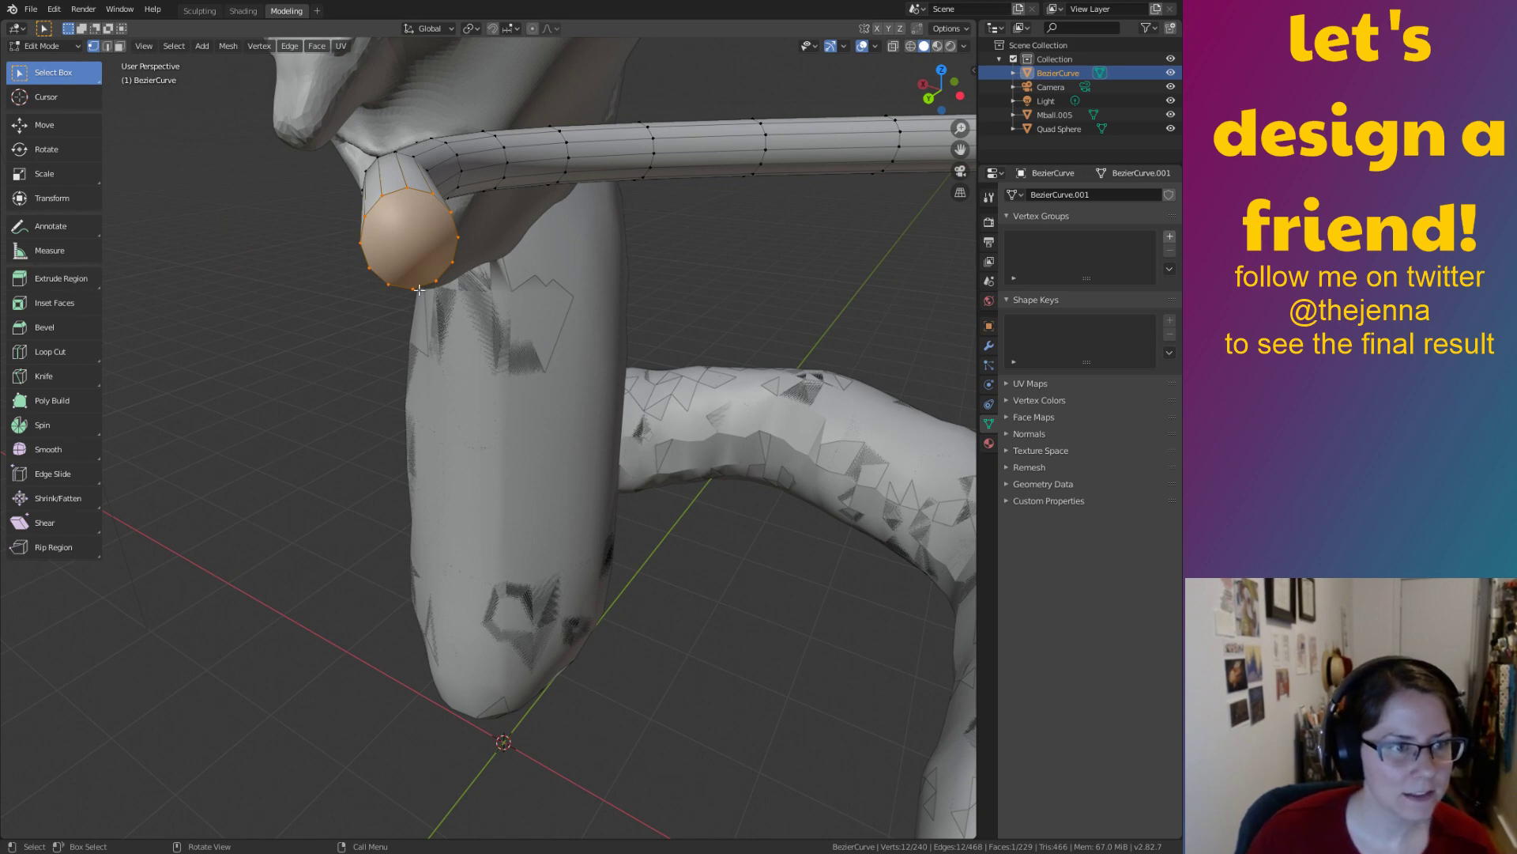
click(85, 353)
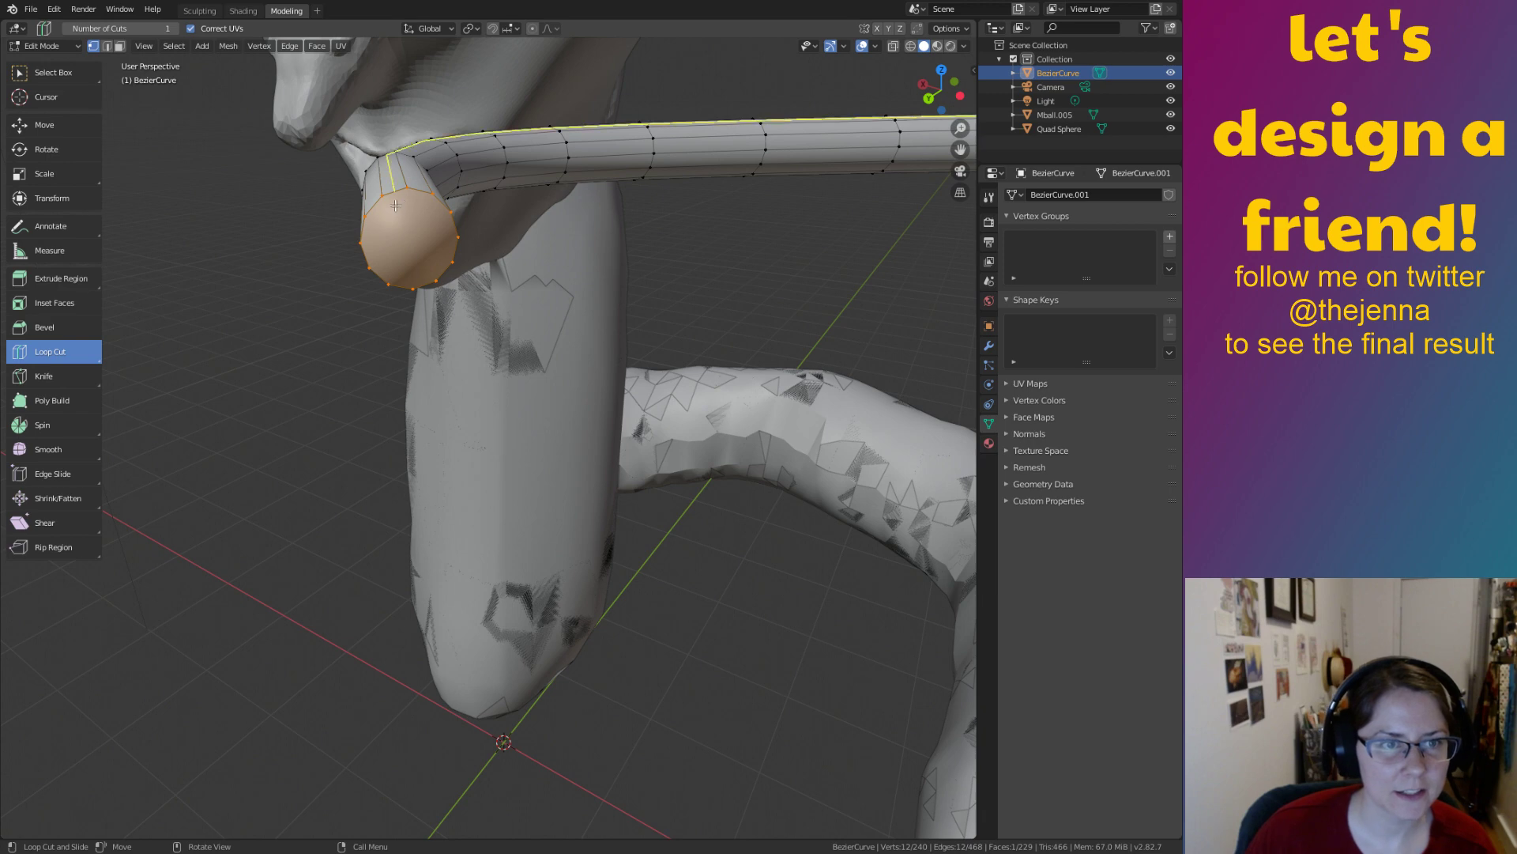
middle_drag(410, 318, 413, 316)
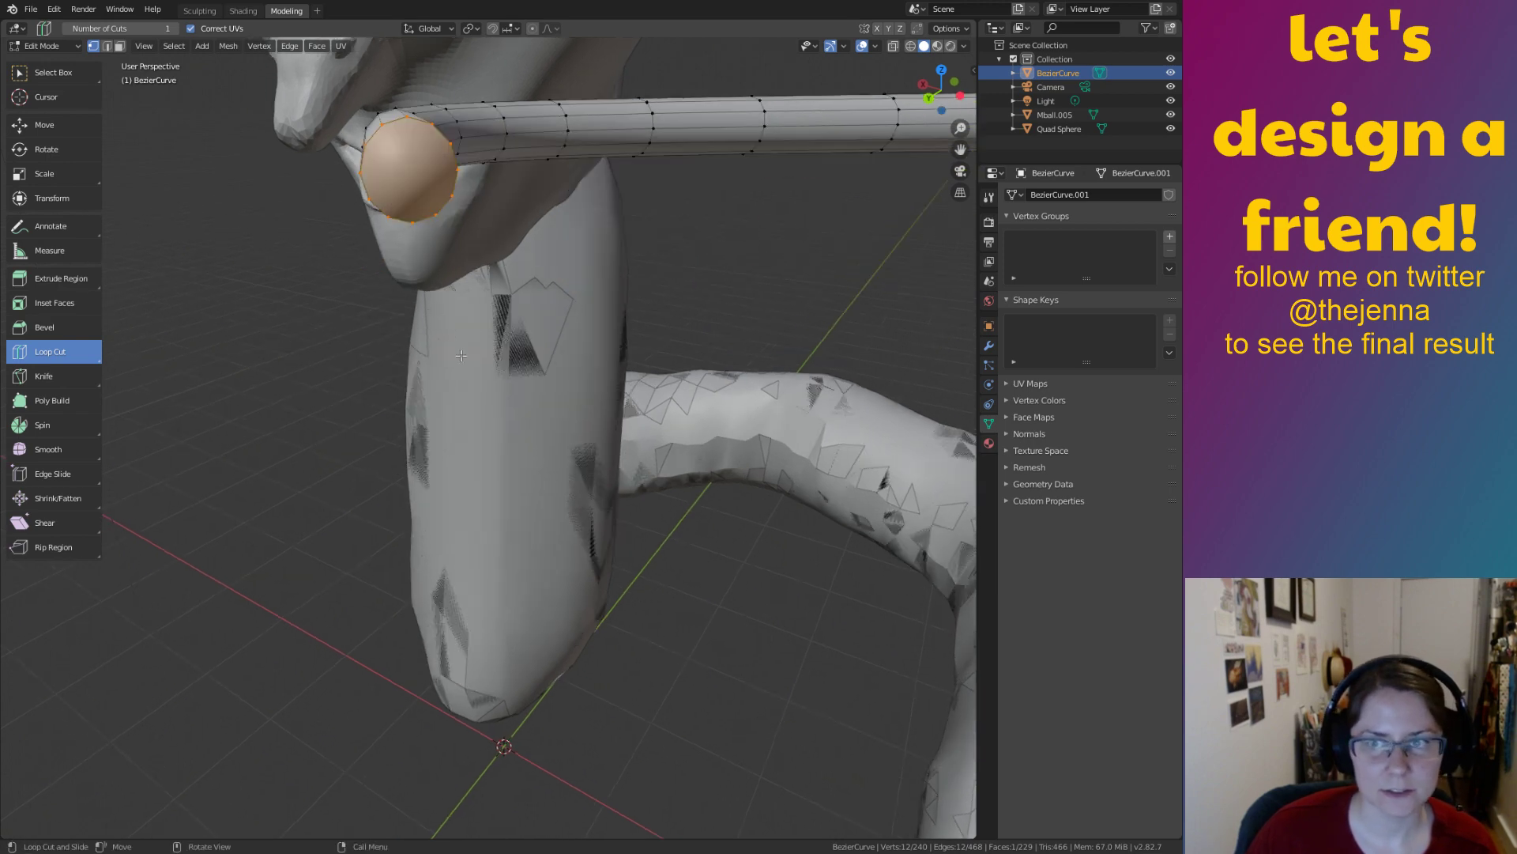
middle_drag(458, 372, 400, 440)
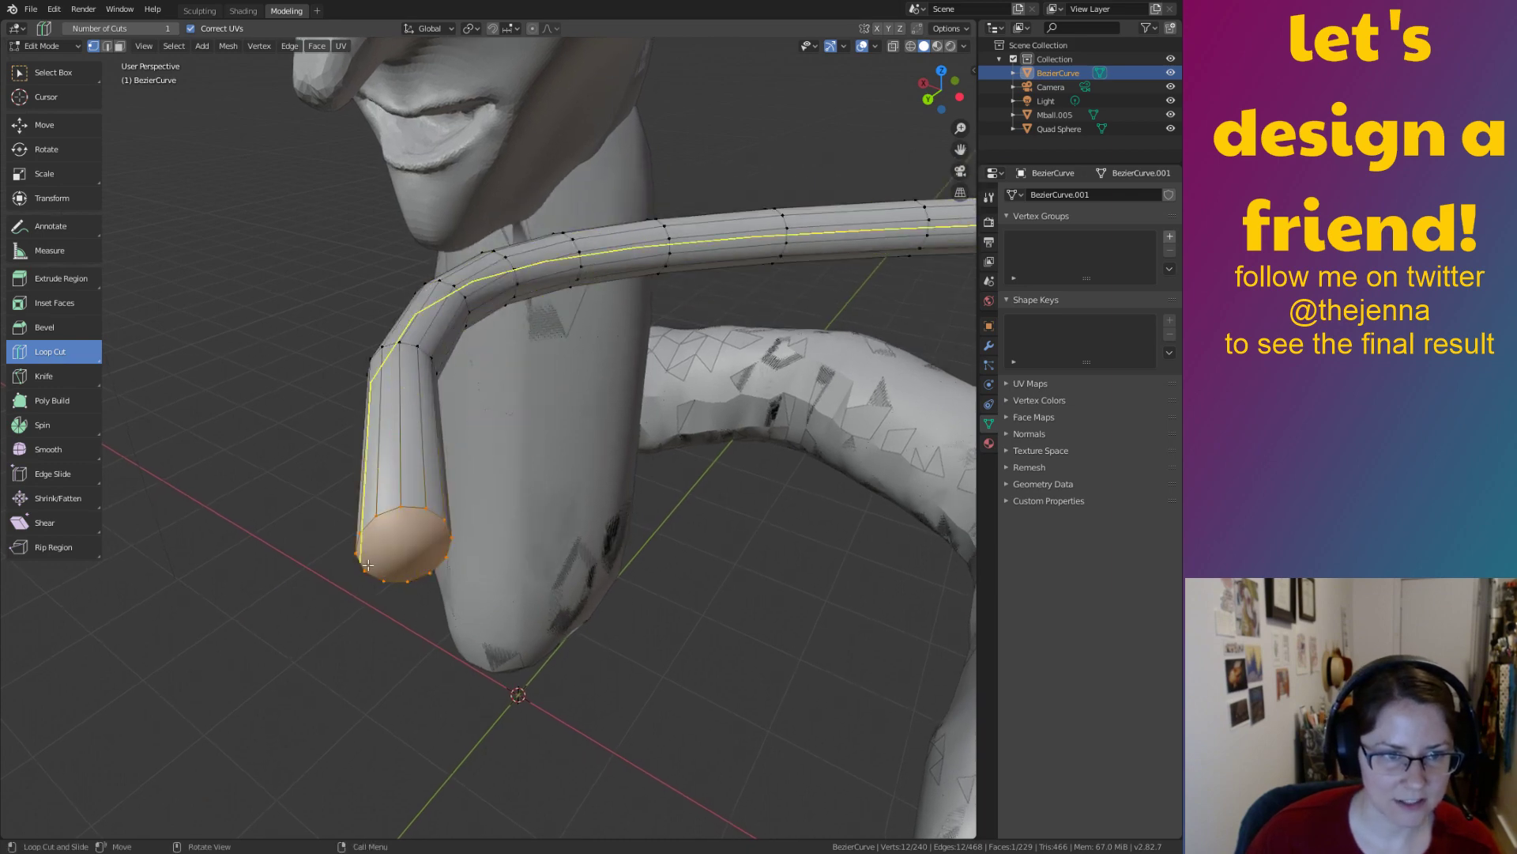
key(Tab)
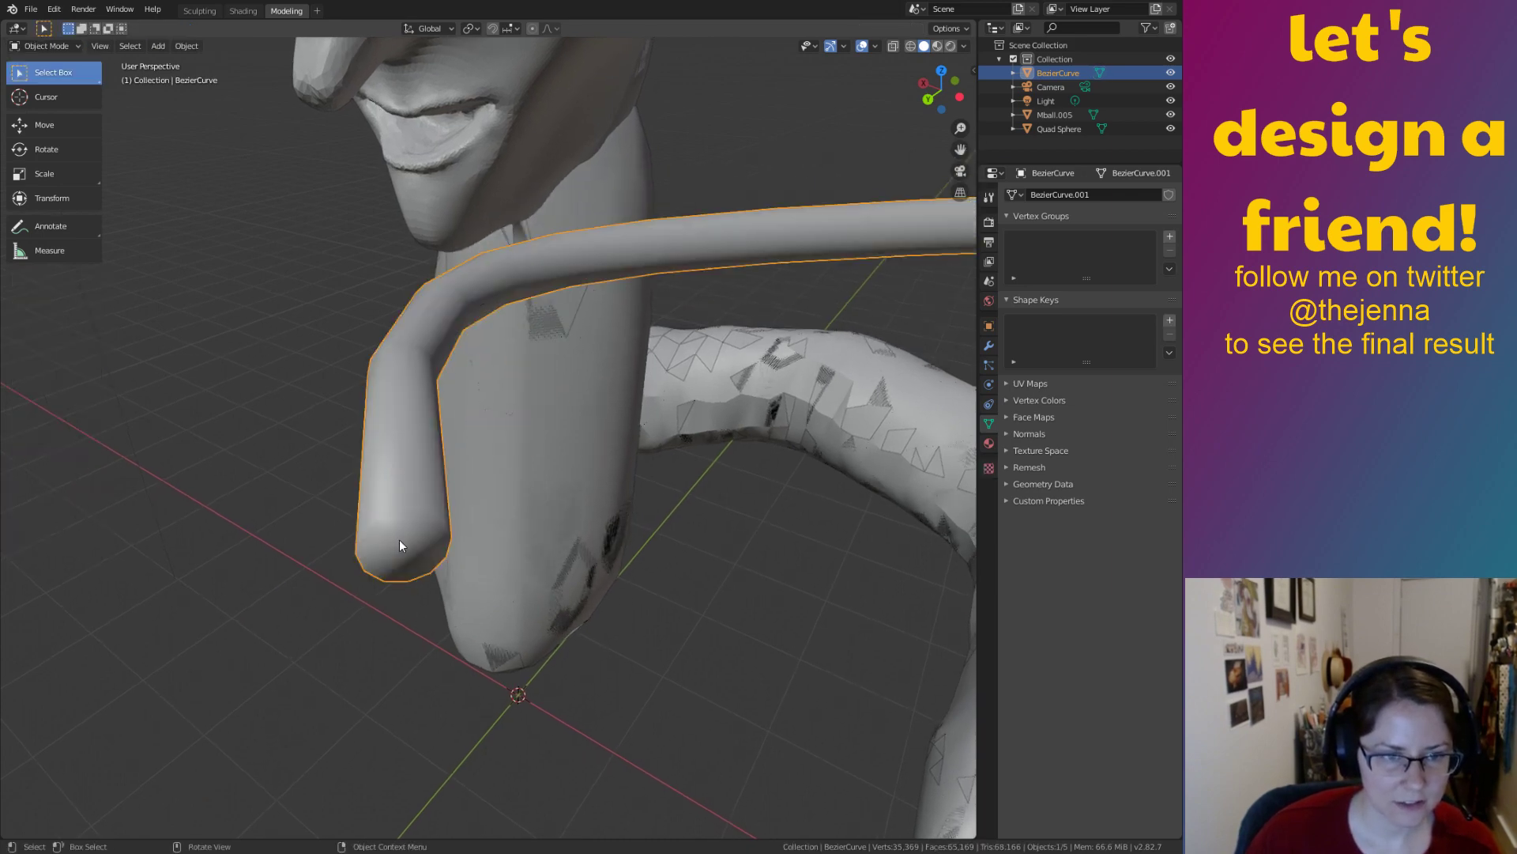
key(Tab)
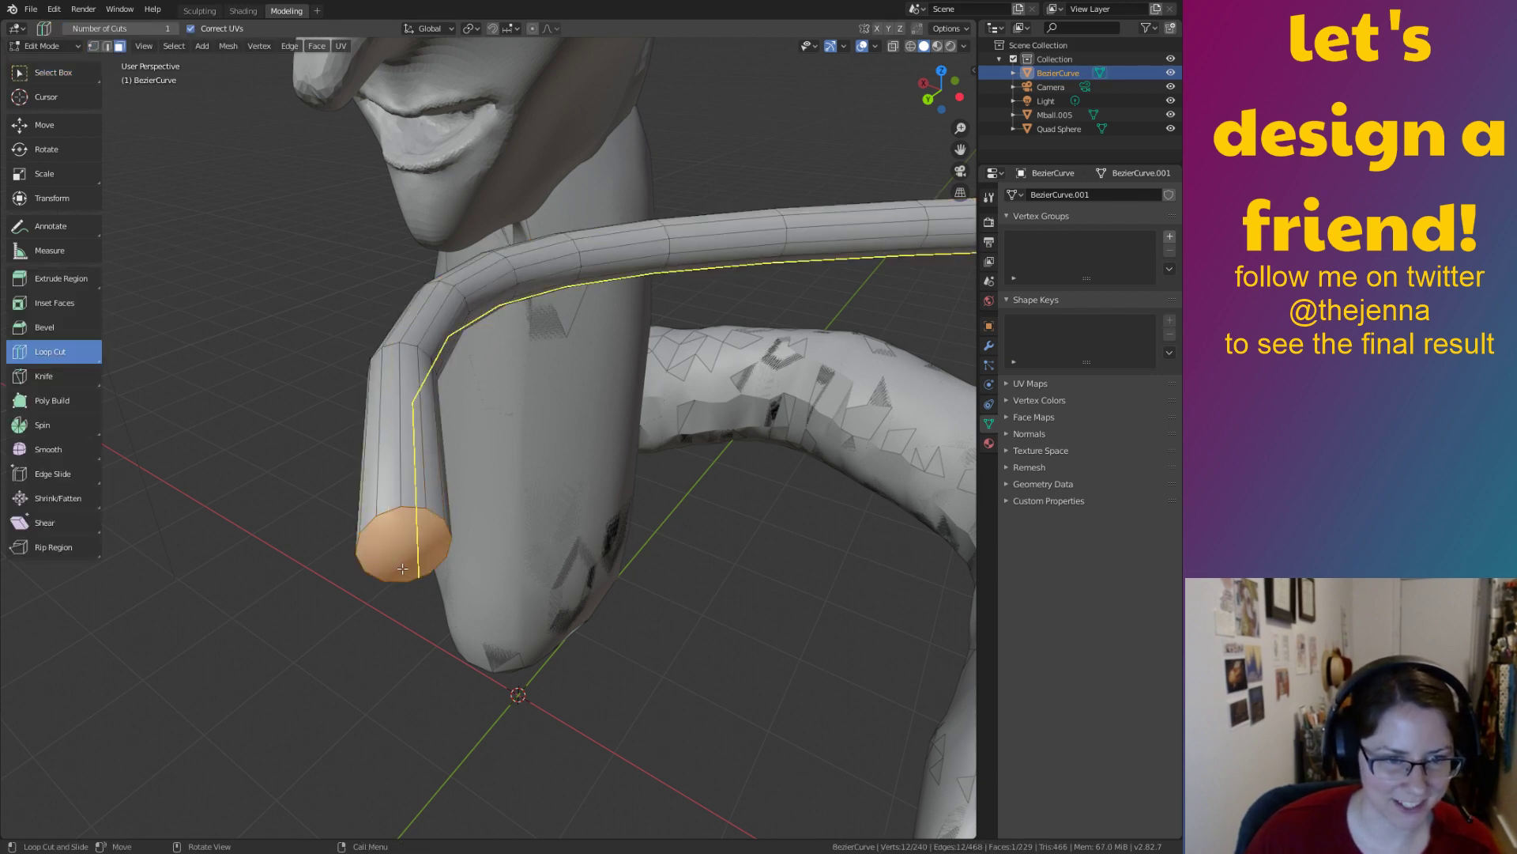
key(Tab)
key(Tab)
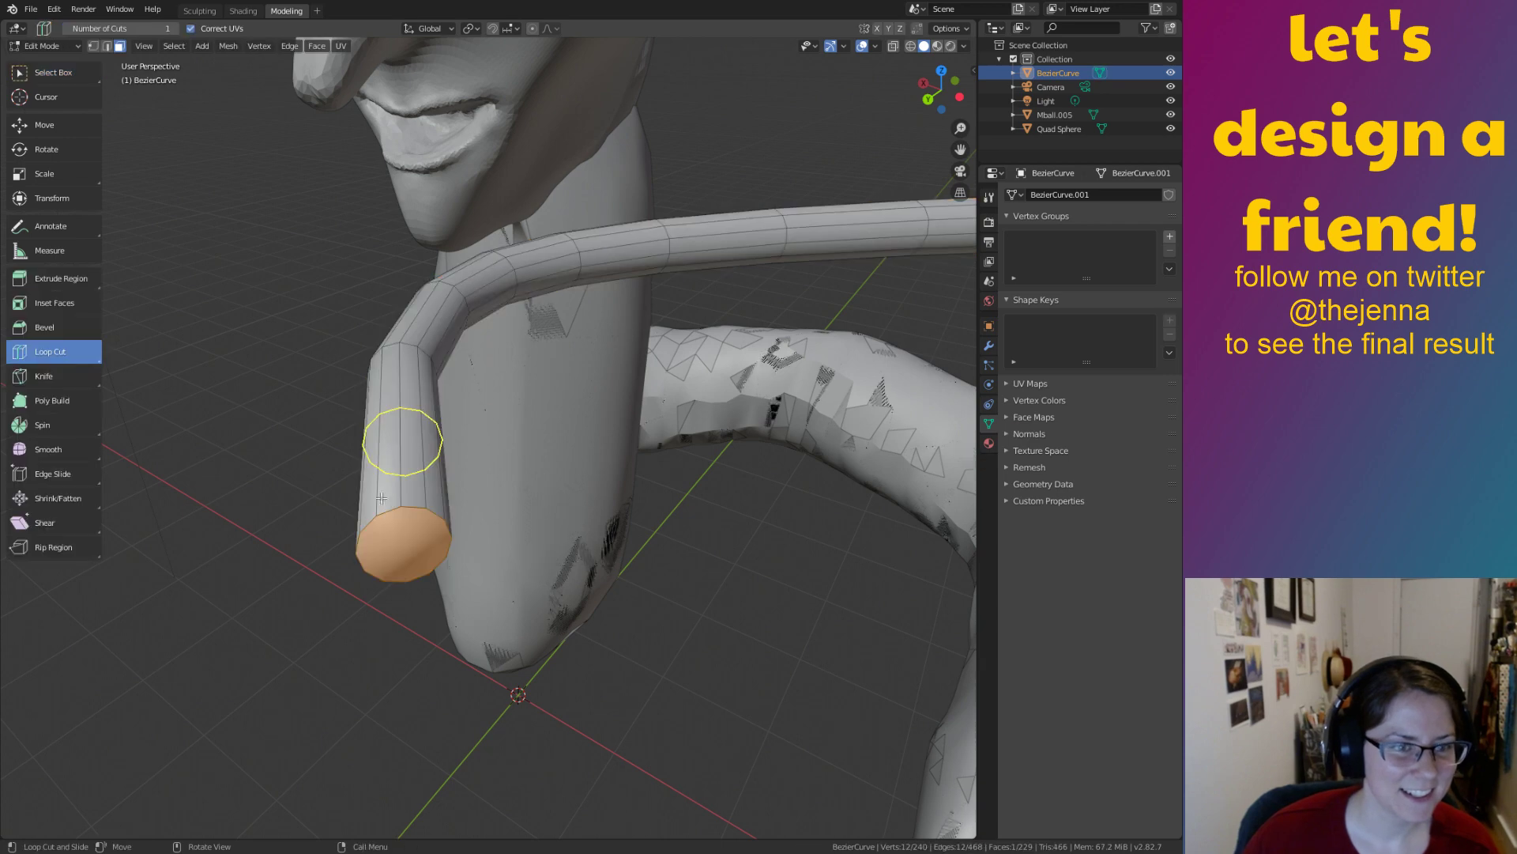
click(59, 379)
scroll(452, 395, up, 4)
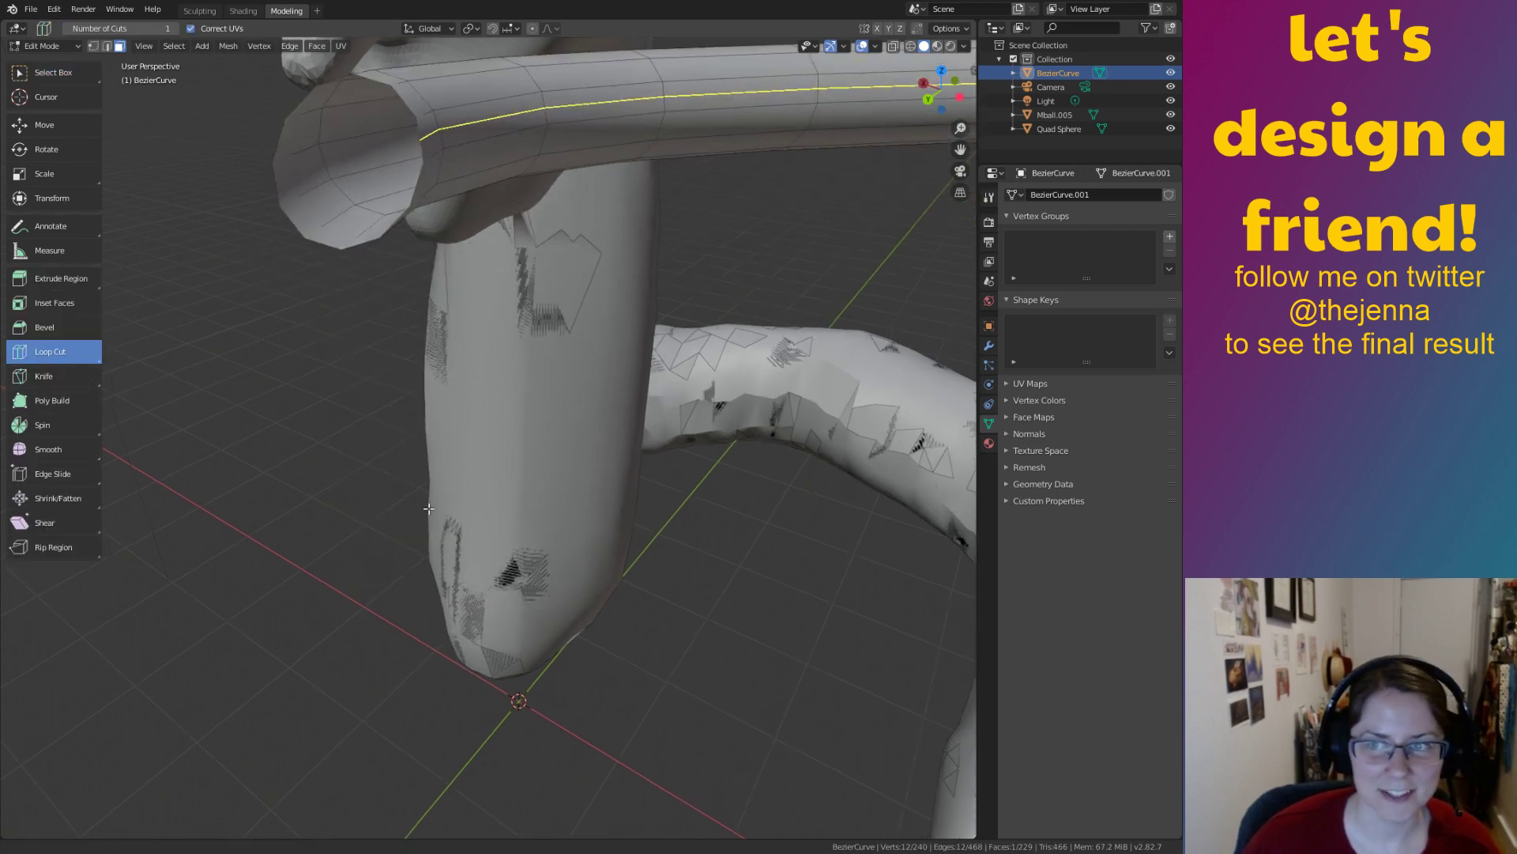
scroll(455, 396, down, 1)
Return the tube to Object Mode and shade it flat
key(ctrl+z)
key(ctrl+z)
key(ctrl+z)
key(ctrl+z)
key(ctrl+z)
key(ctrl+z)
key(ctrl+z)
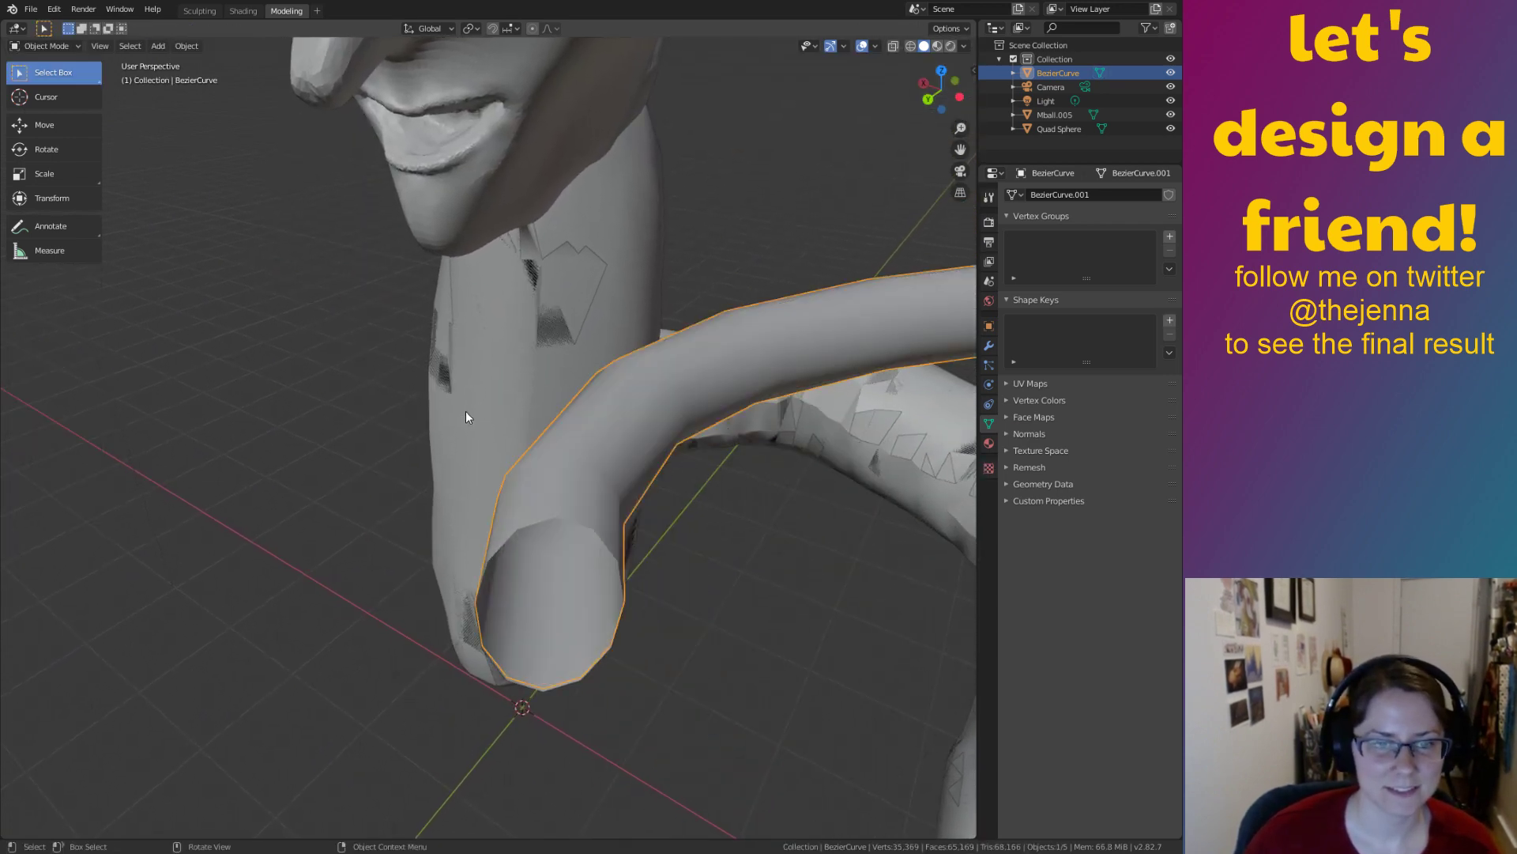
middle_drag(465, 406, 535, 489)
middle_drag(420, 518, 667, 402)
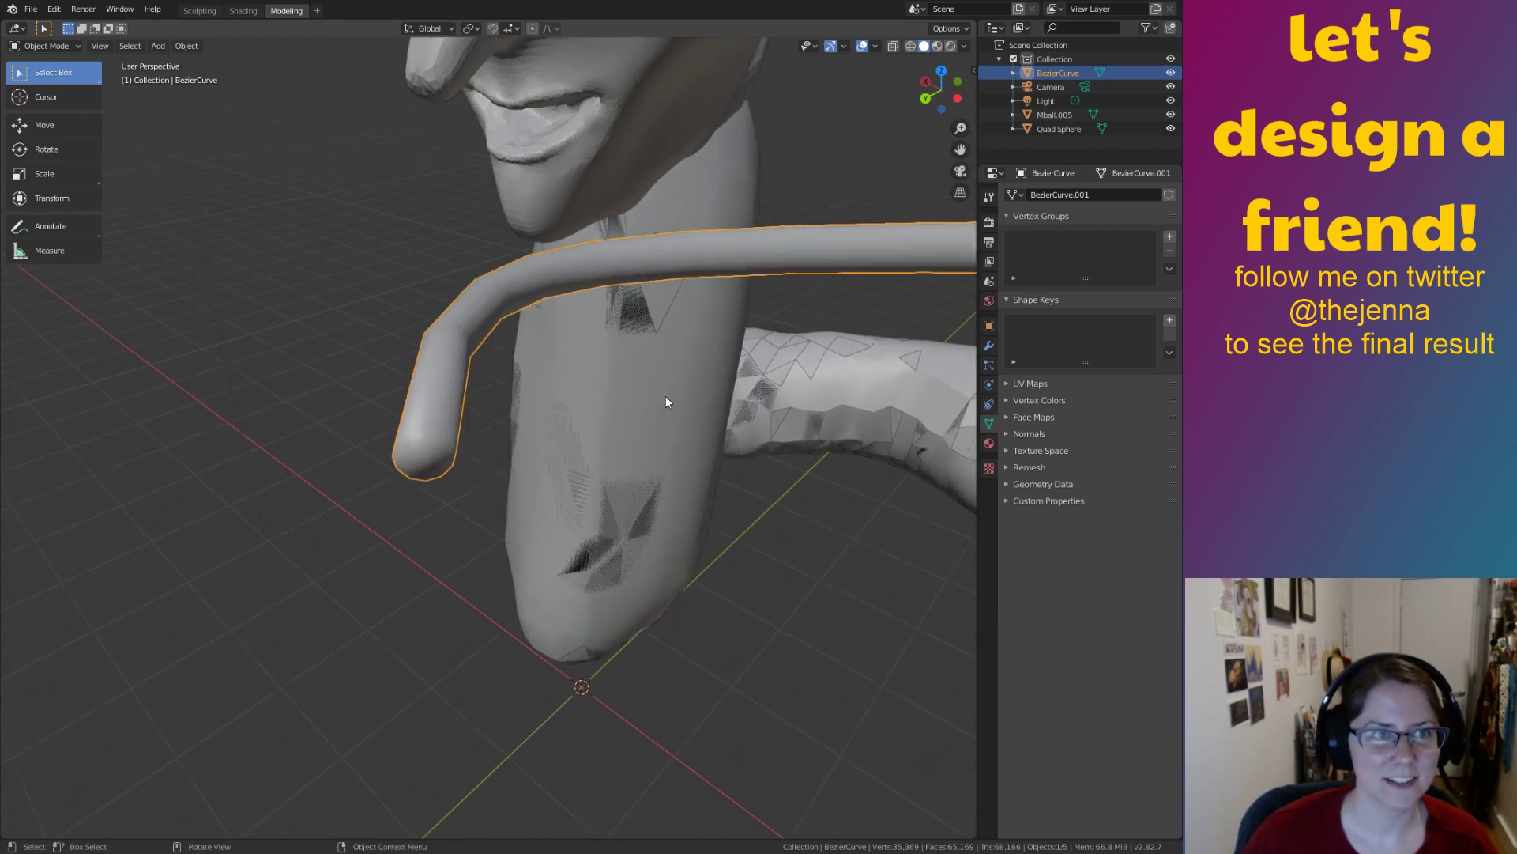
right_click(454, 372)
click(433, 385)
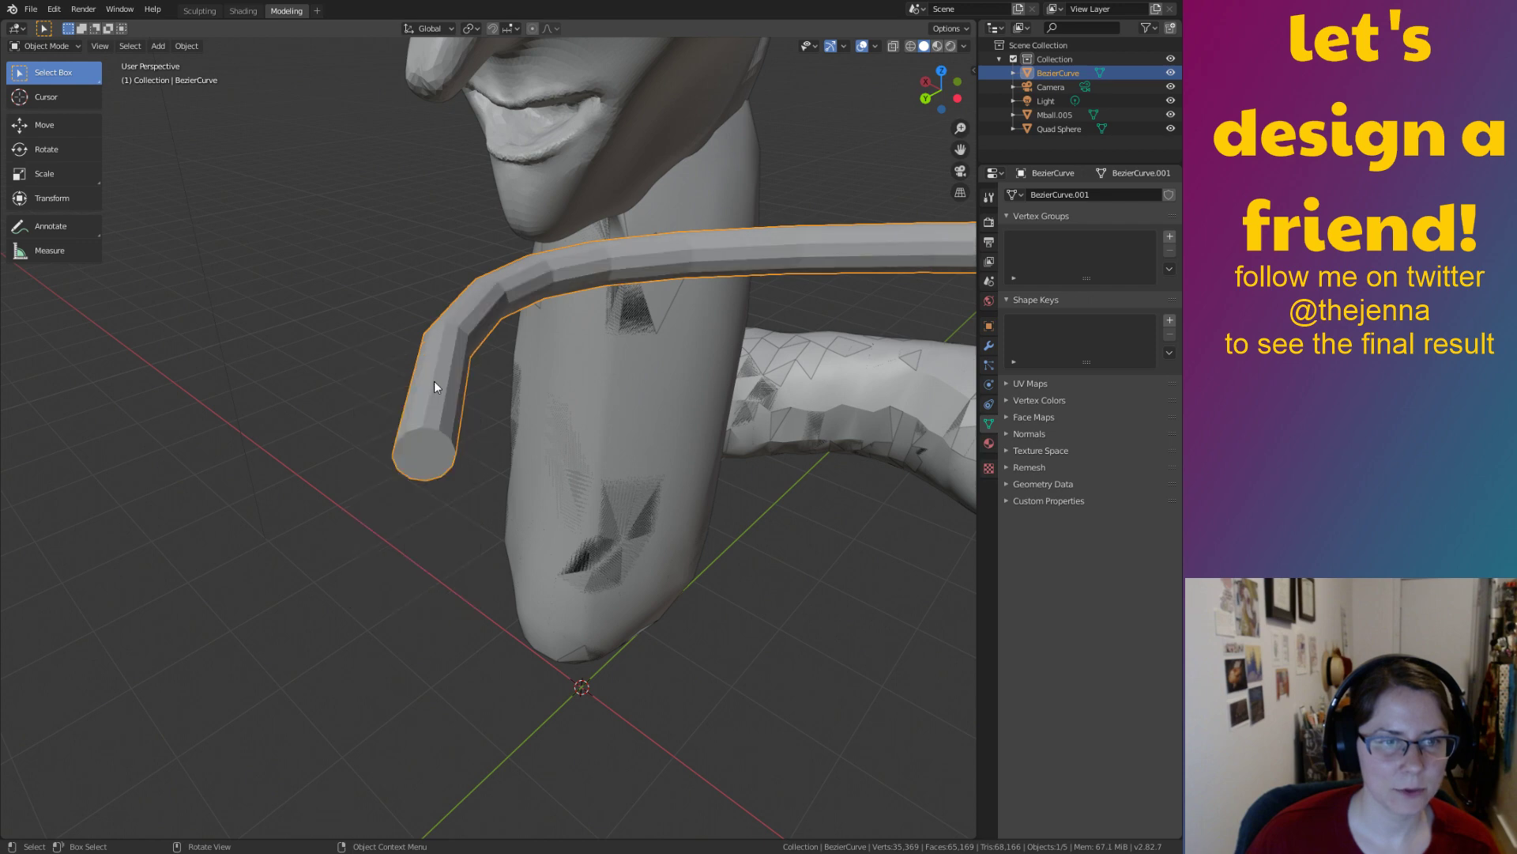
Enter Edit Mode on the flat-shaded tube with its end face by the neck in view
middle_drag(486, 459, 658, 386)
key(Tab)
key(ctrl+z)
key(ctrl+z)
key(ctrl+z)
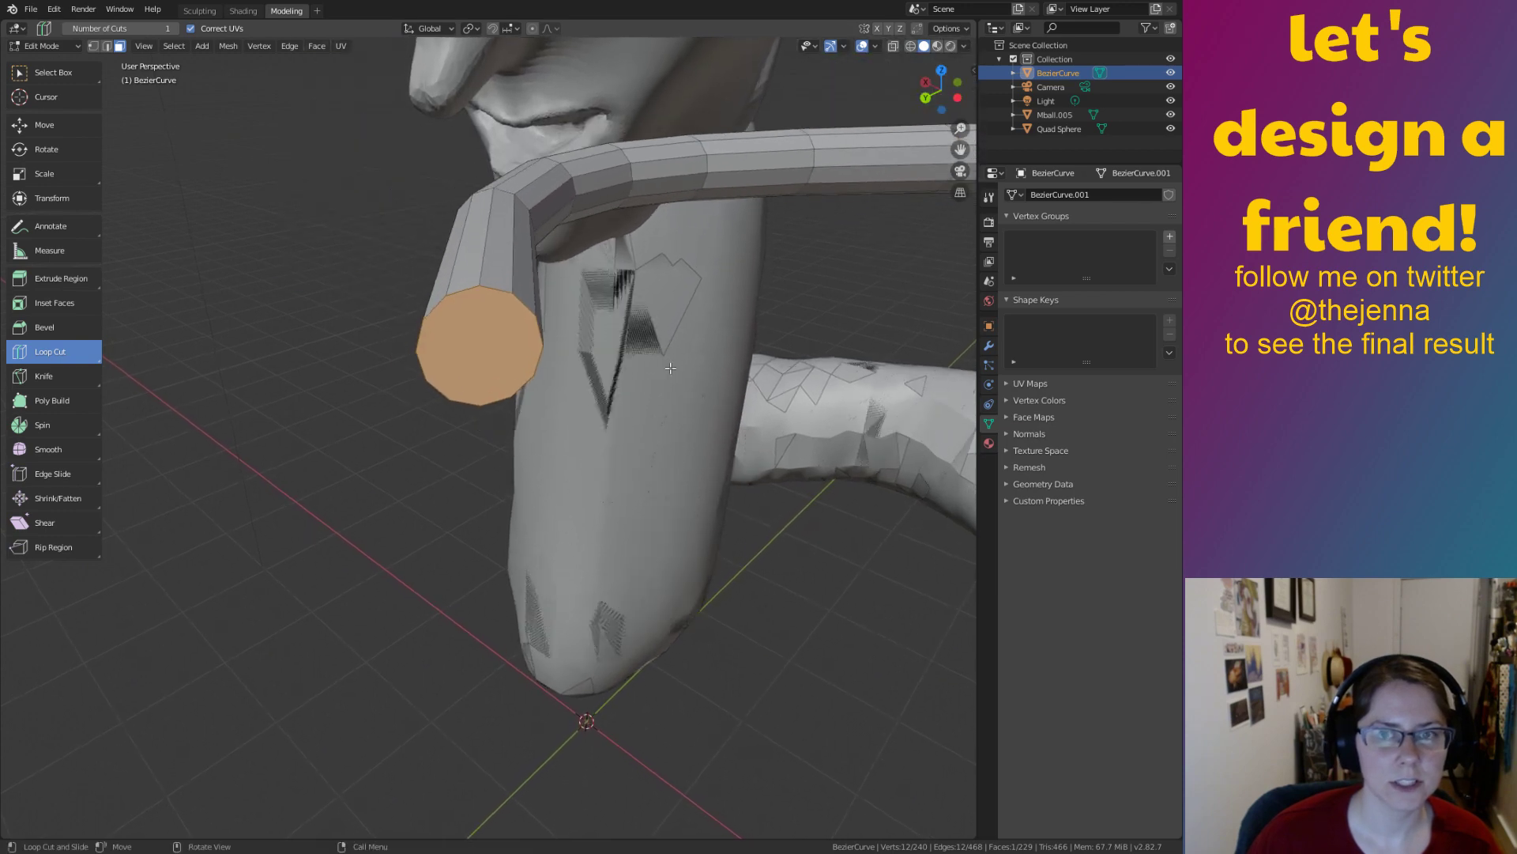
click(961, 172)
click(963, 176)
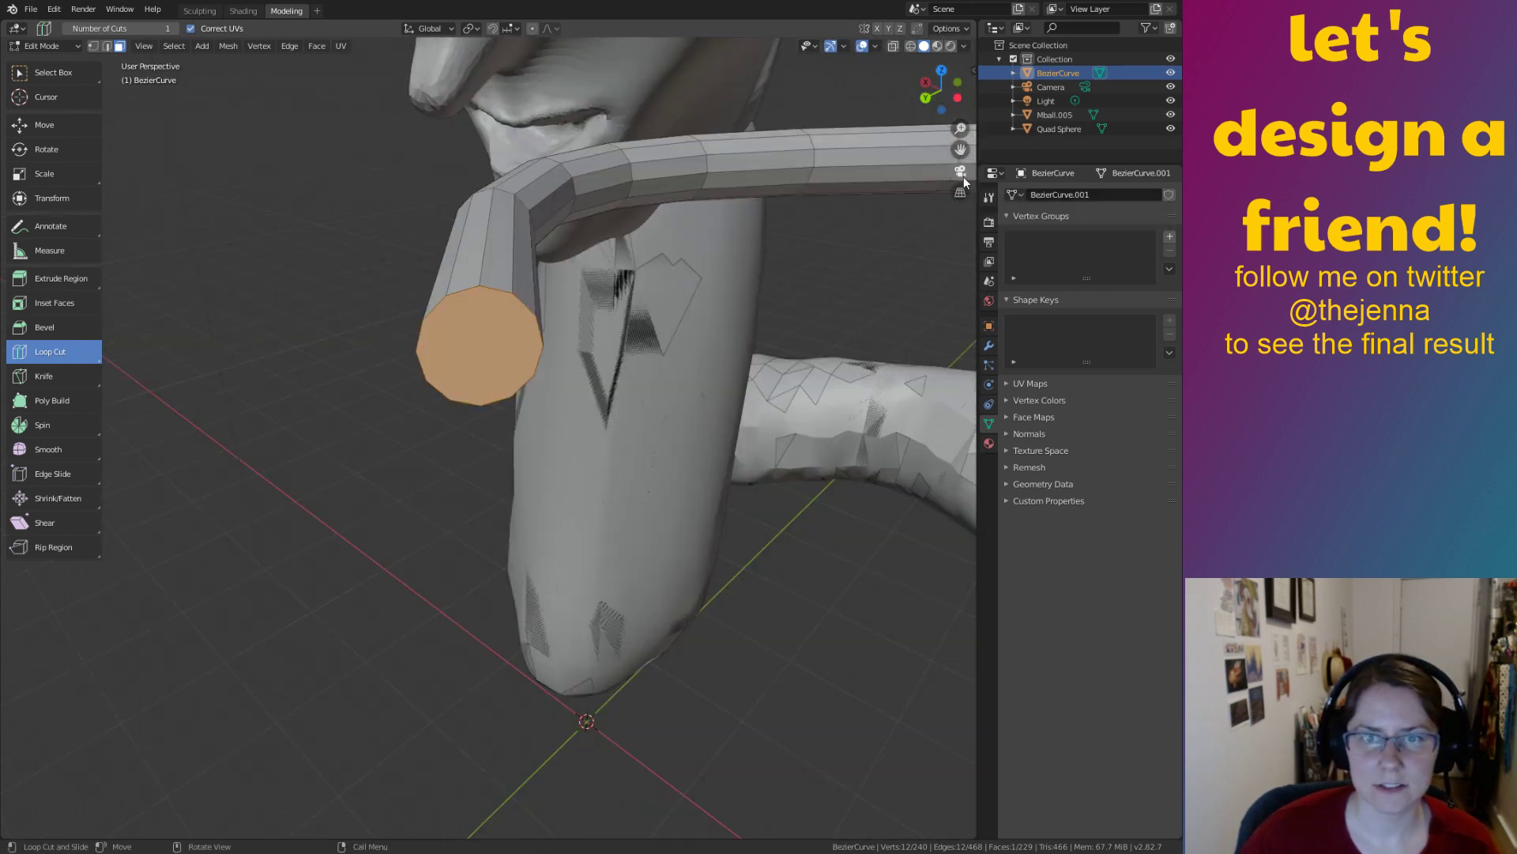
click(962, 173)
click(961, 174)
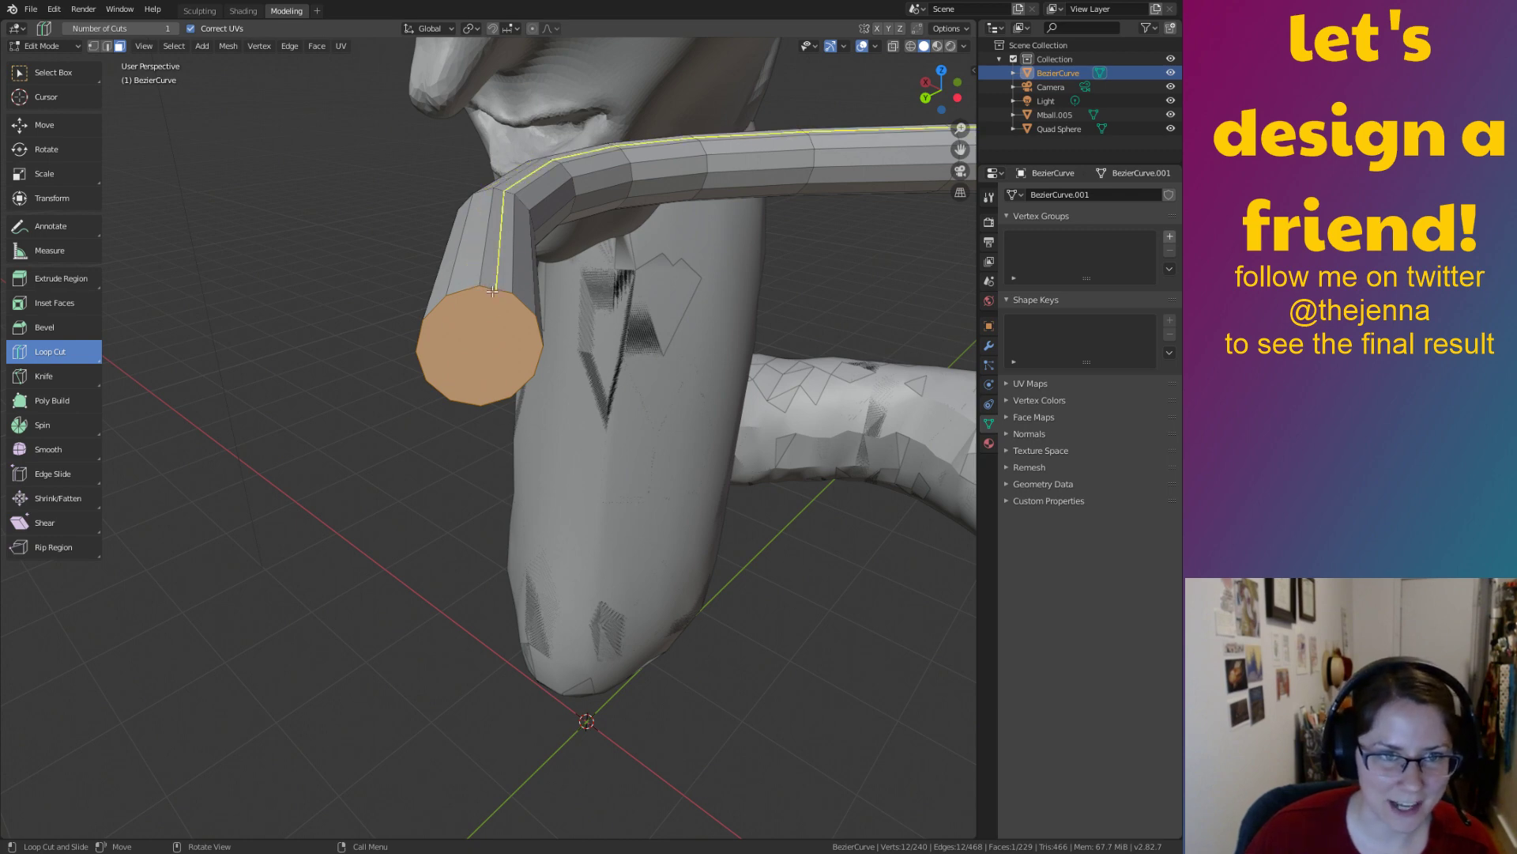
In vertex select mode, knife-cut the tube's end face from its uppermost vertex straight down to its lowest vertex
click(46, 376)
key(1)
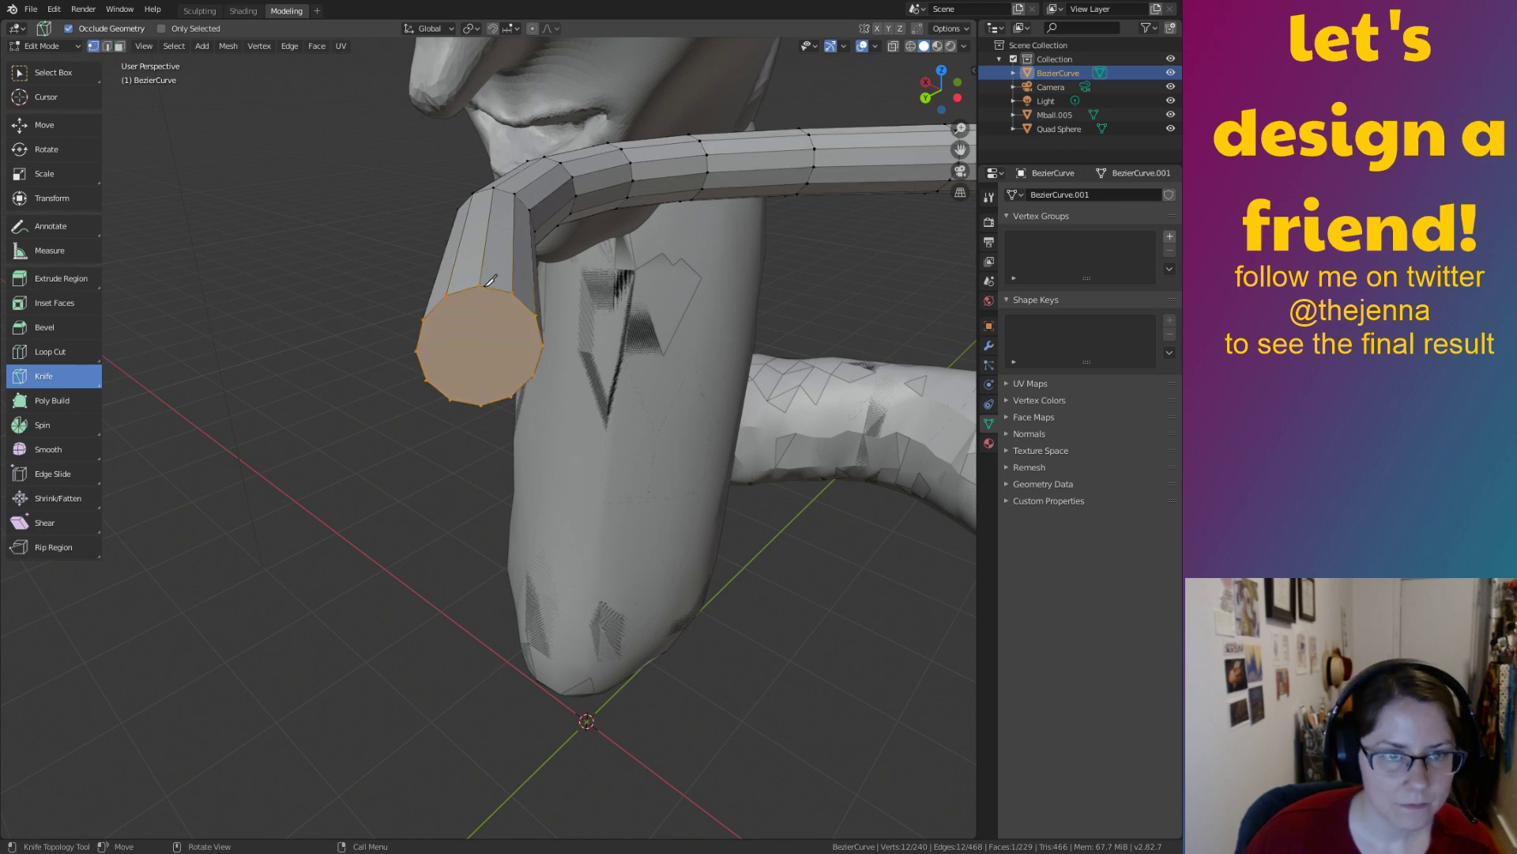
click(480, 287)
click(481, 404)
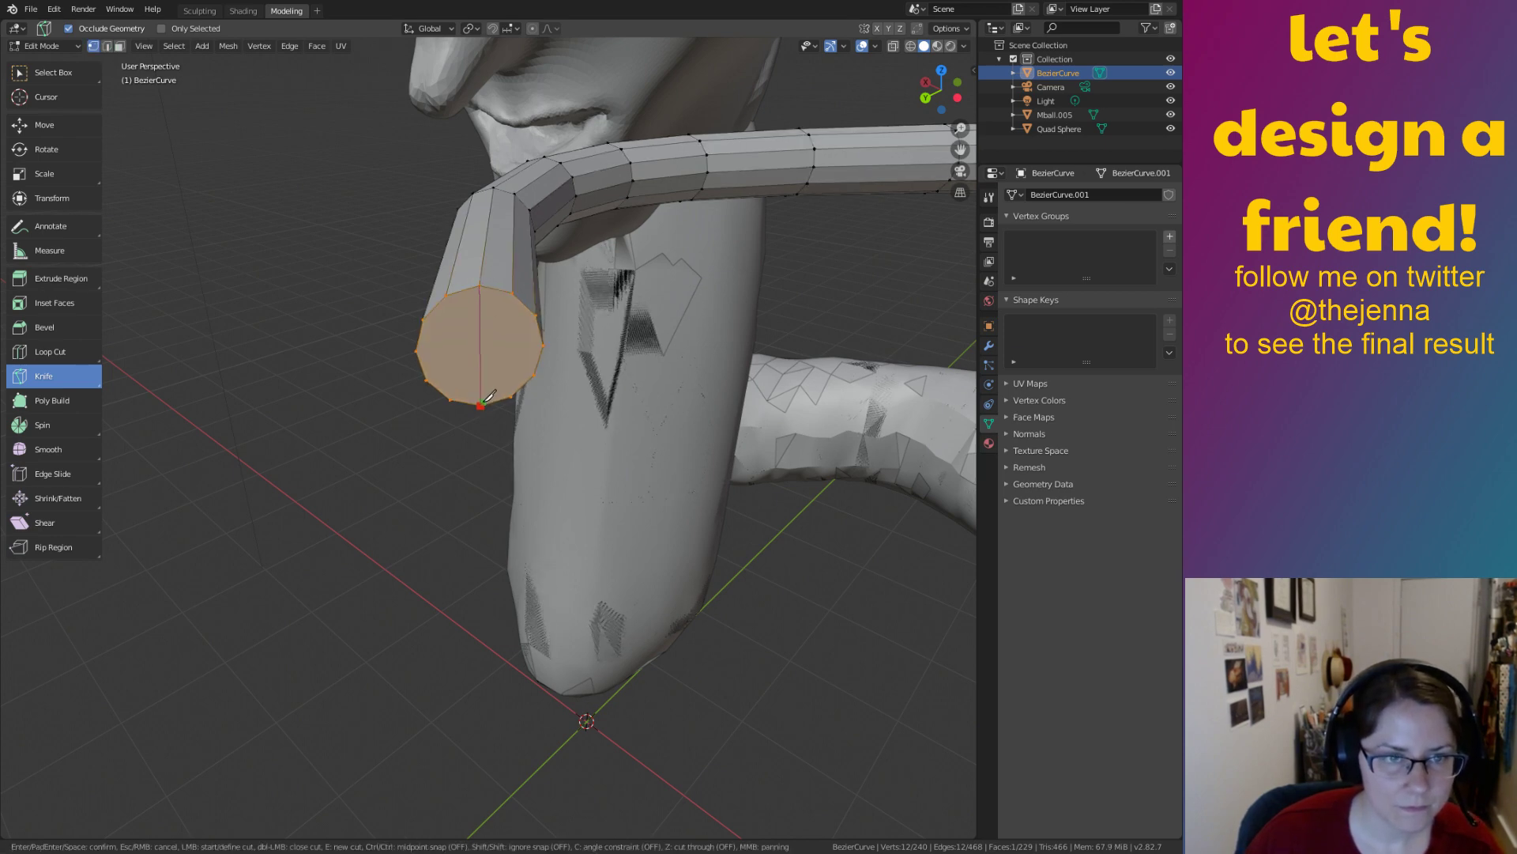
key(Escape)
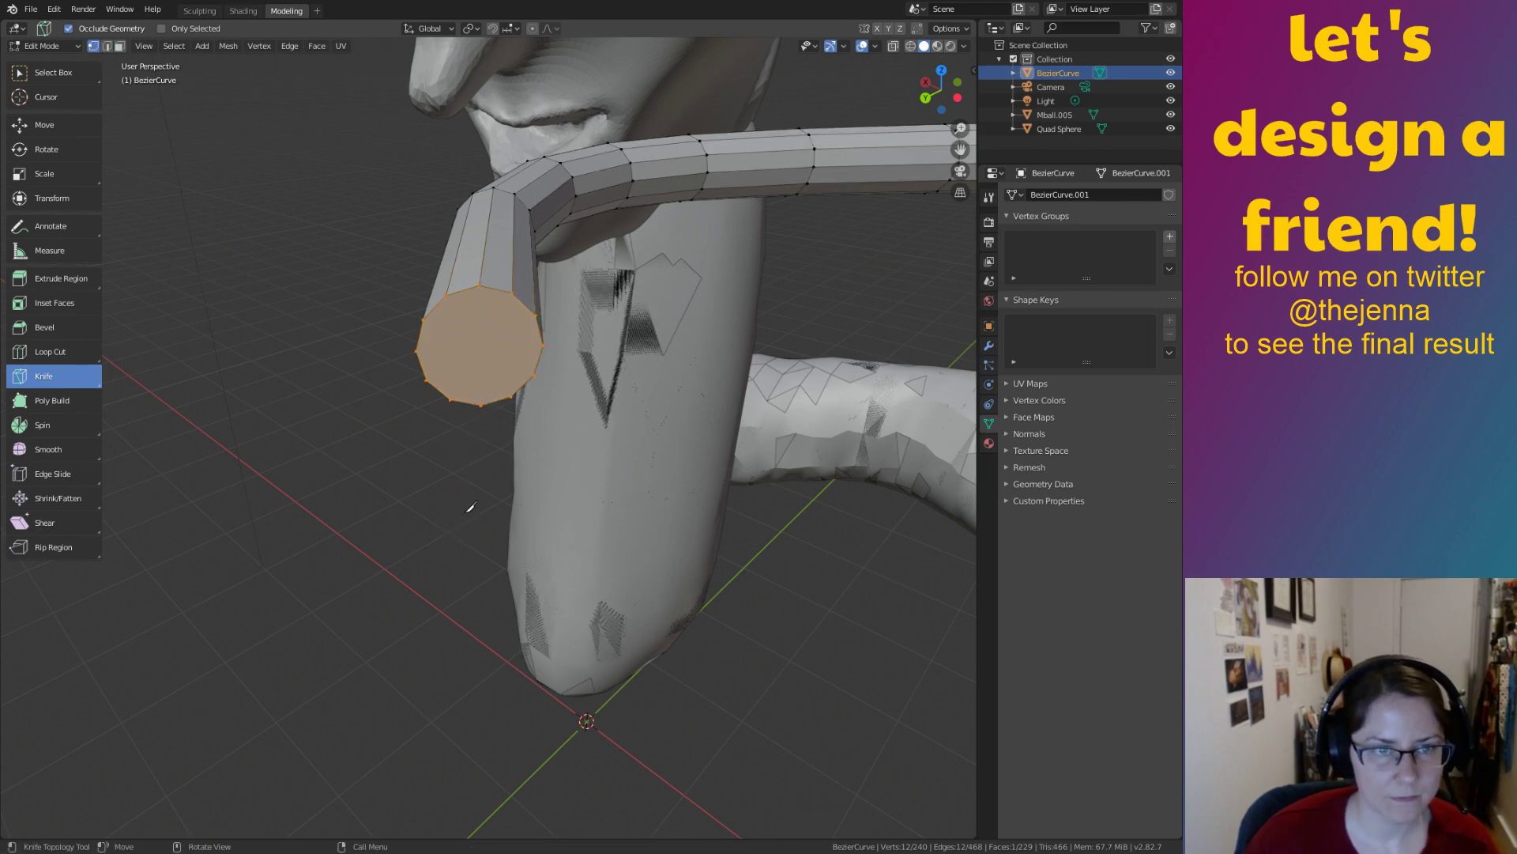
click(480, 285)
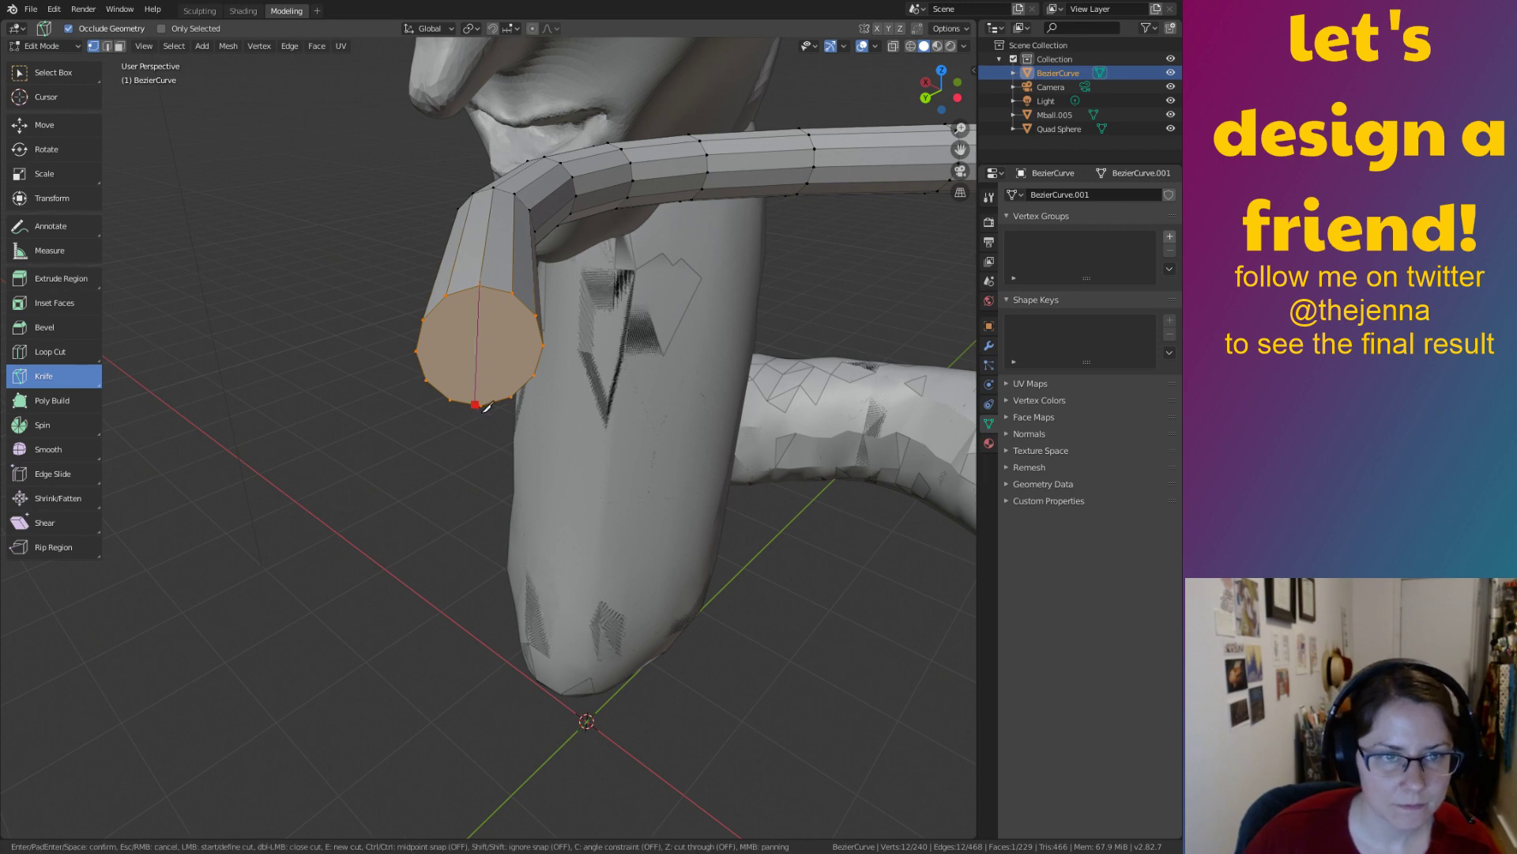
key(Escape)
click(482, 283)
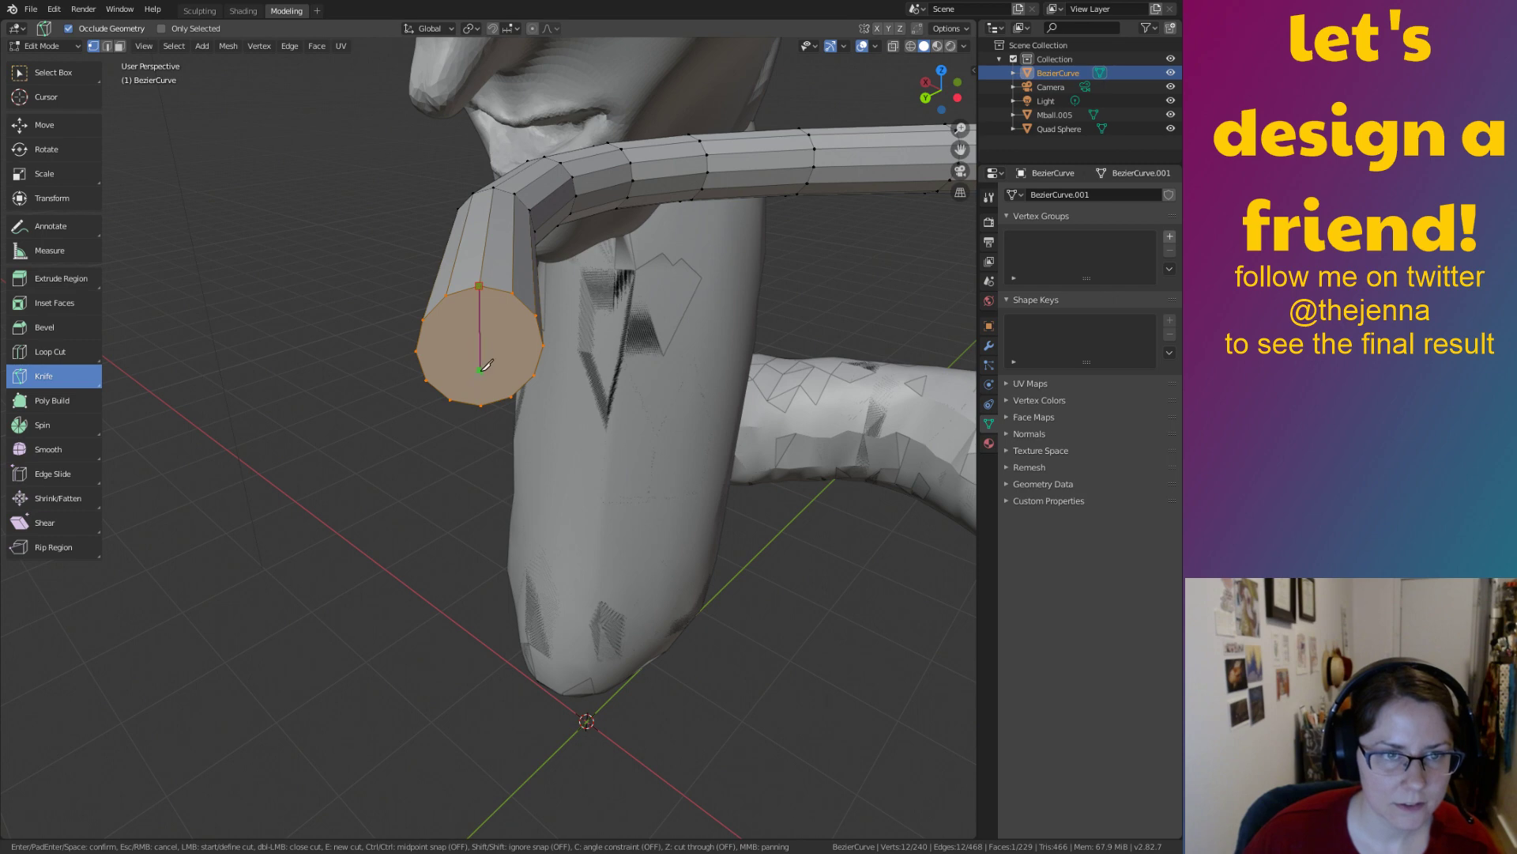
click(482, 399)
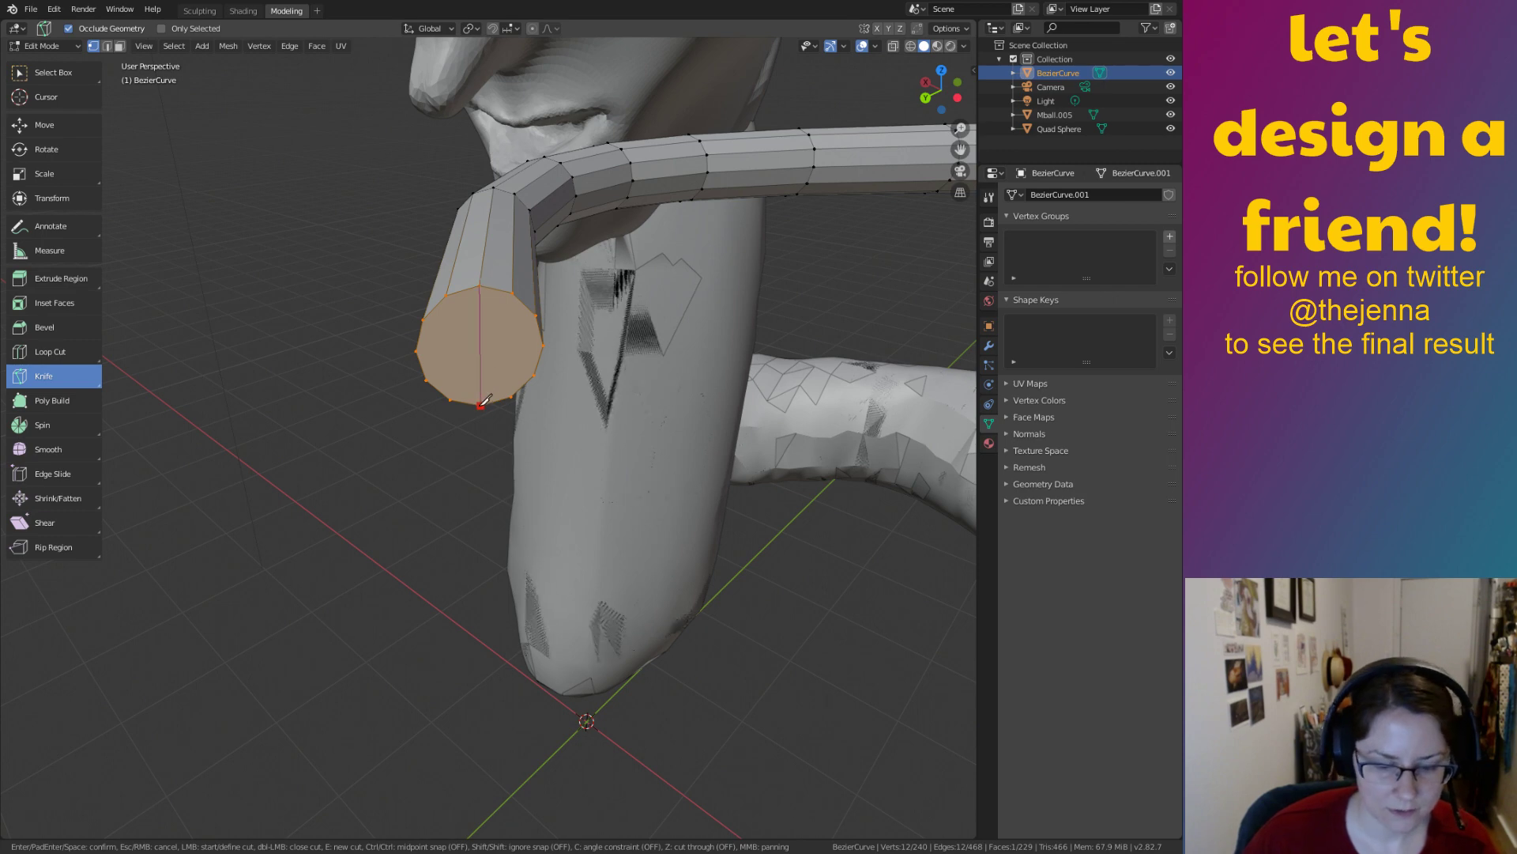
key(Return)
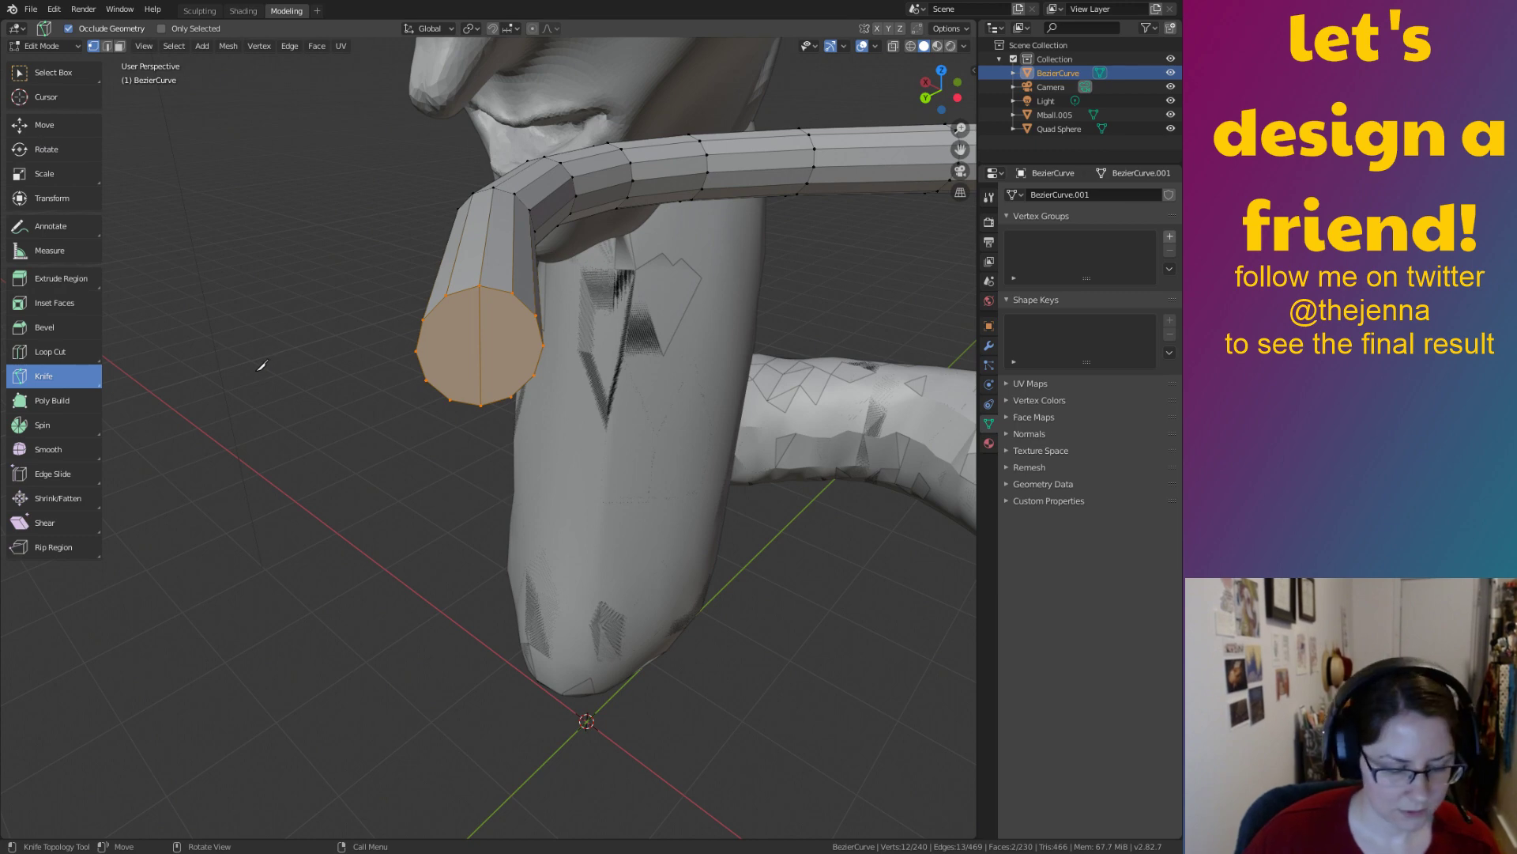
Try ripping the cut end faces, then try moving five rim vertices on one side of the cut outward, and undo it
key(v)
click(51, 73)
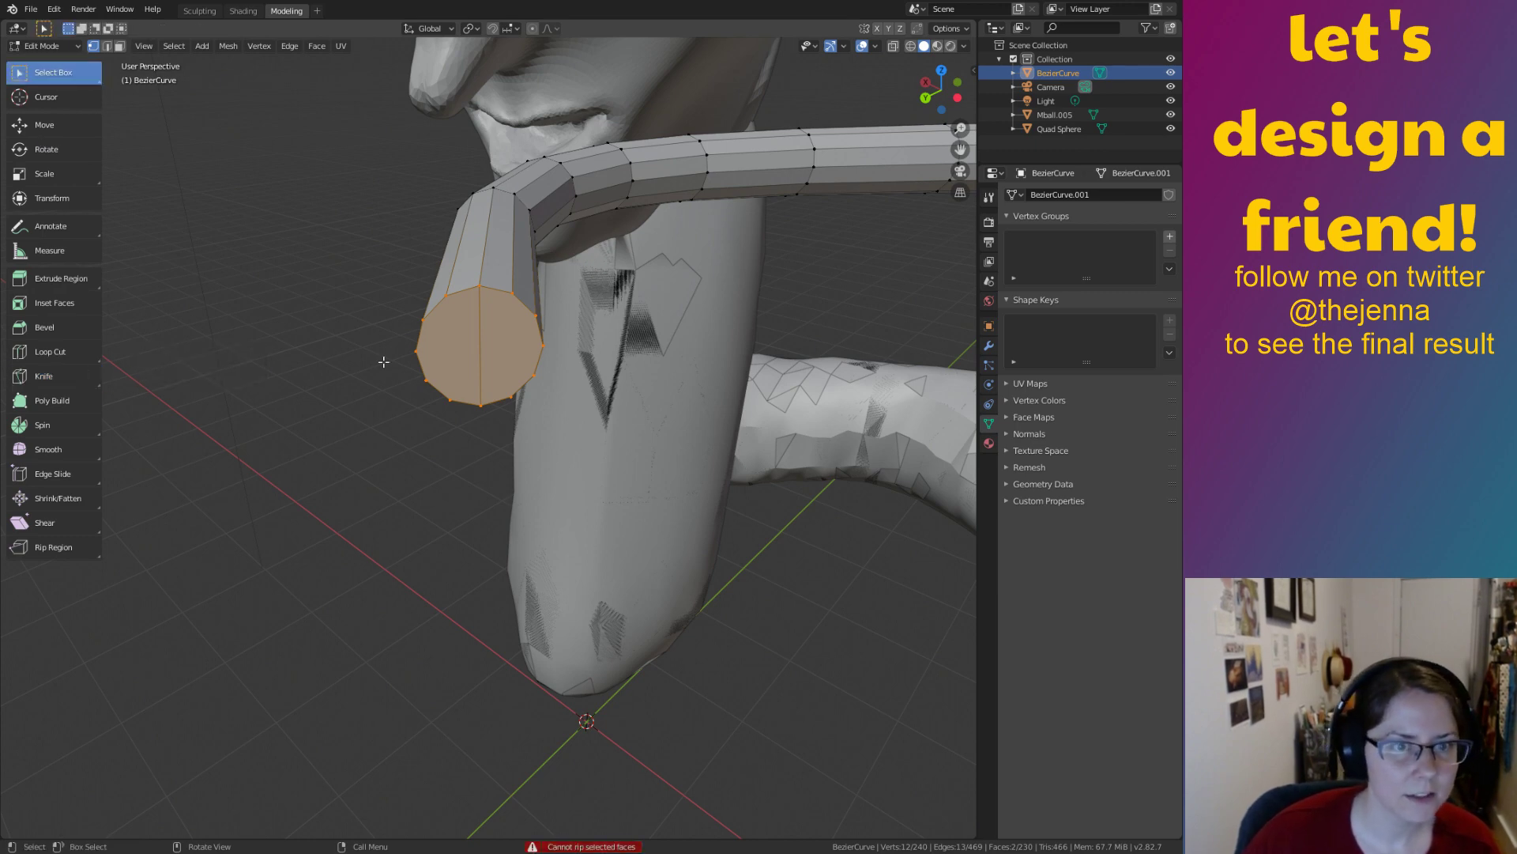
drag(410, 271, 468, 470)
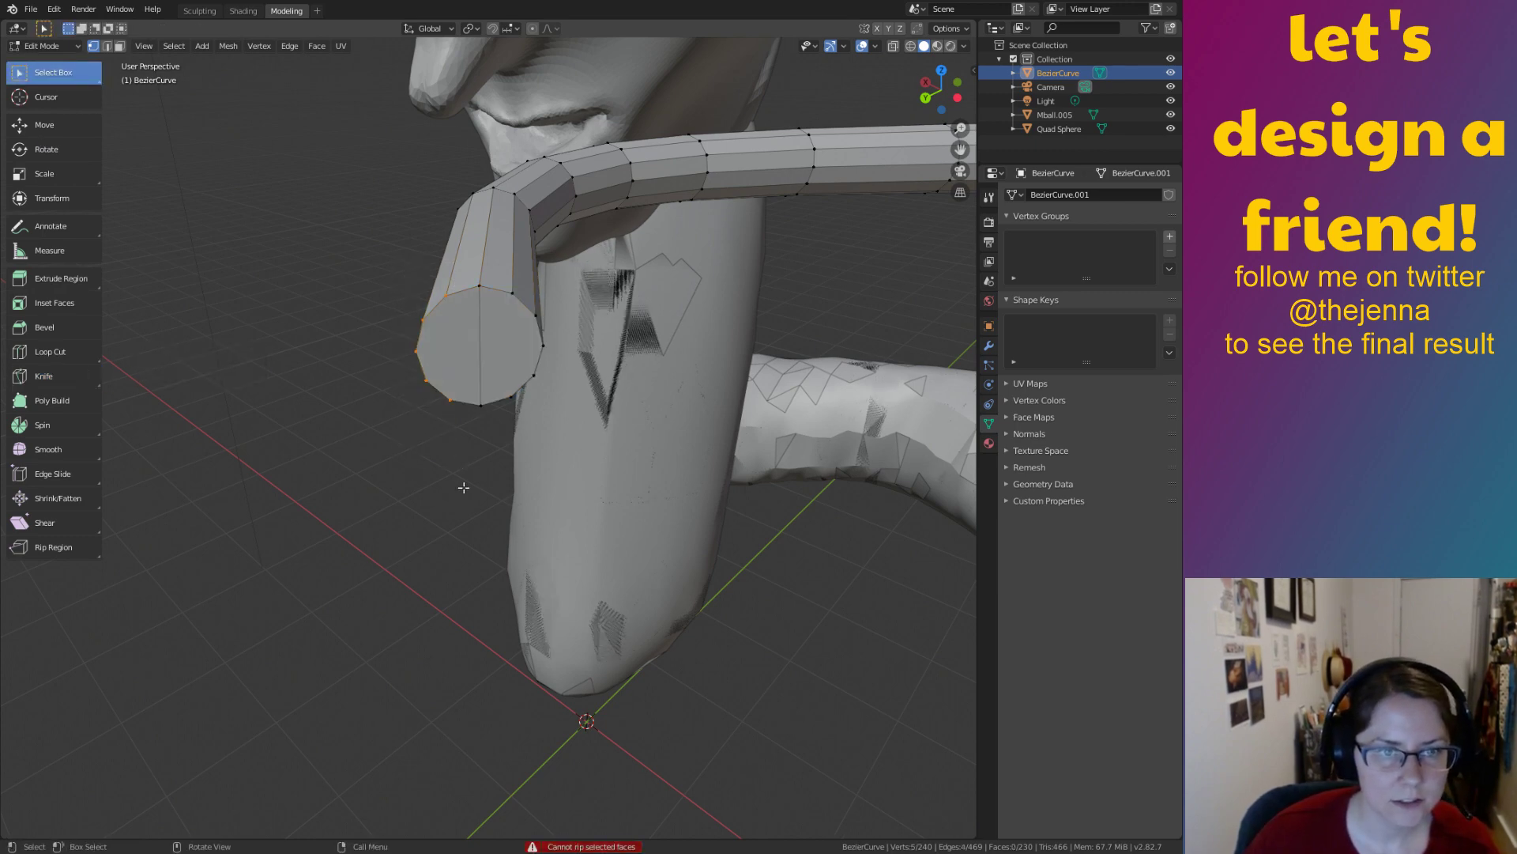
key(g)
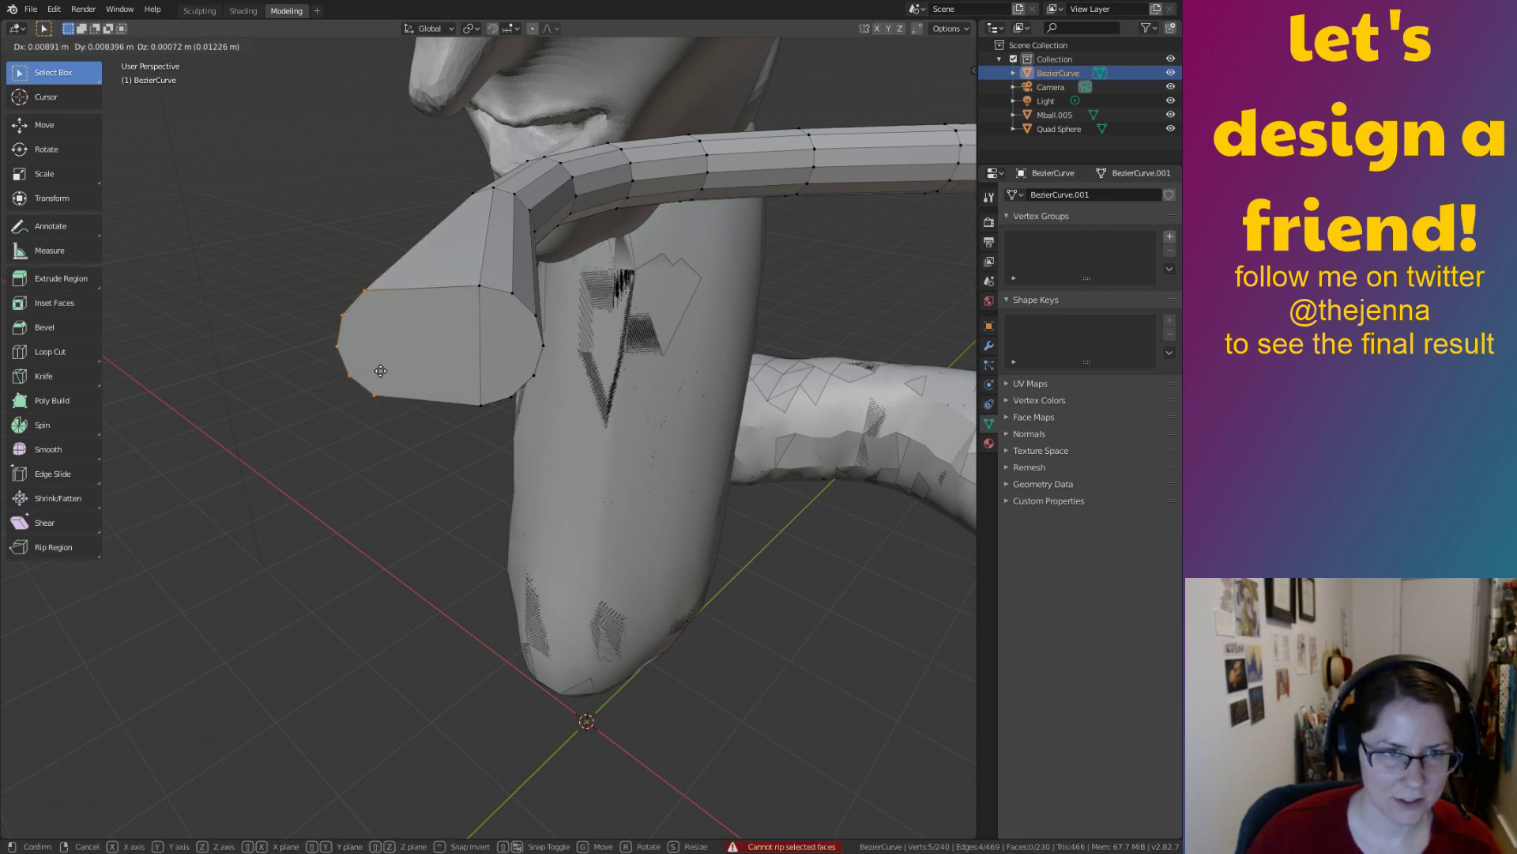
click(379, 370)
key(ctrl+z)
key(ctrl+z)
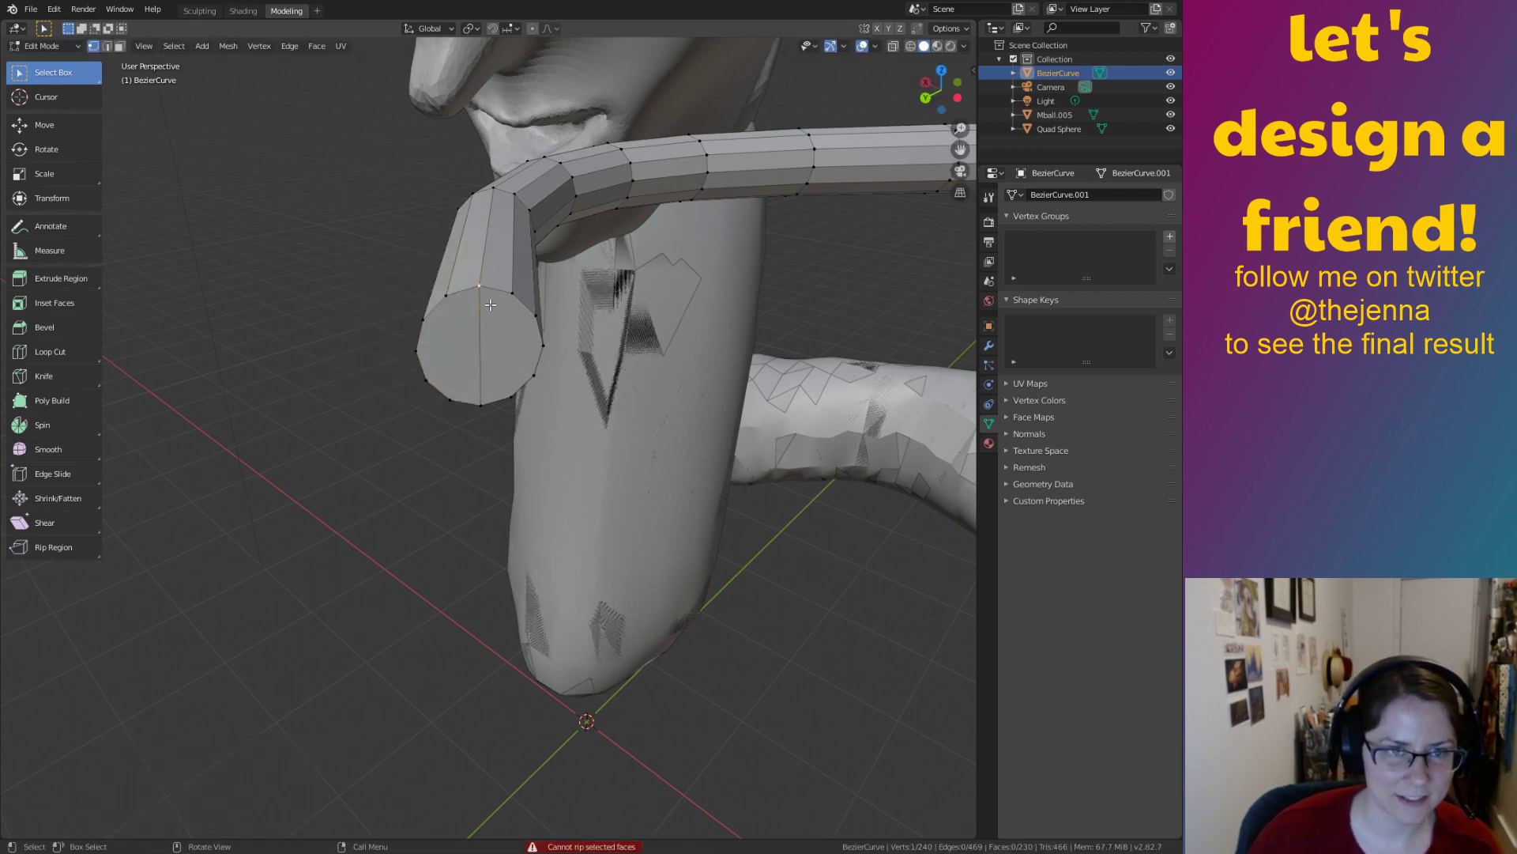
Try moving the same side's rim vertices together with the cut's upper vertex, then undo the move and the knife cut
shift+drag(418, 286, 466, 460)
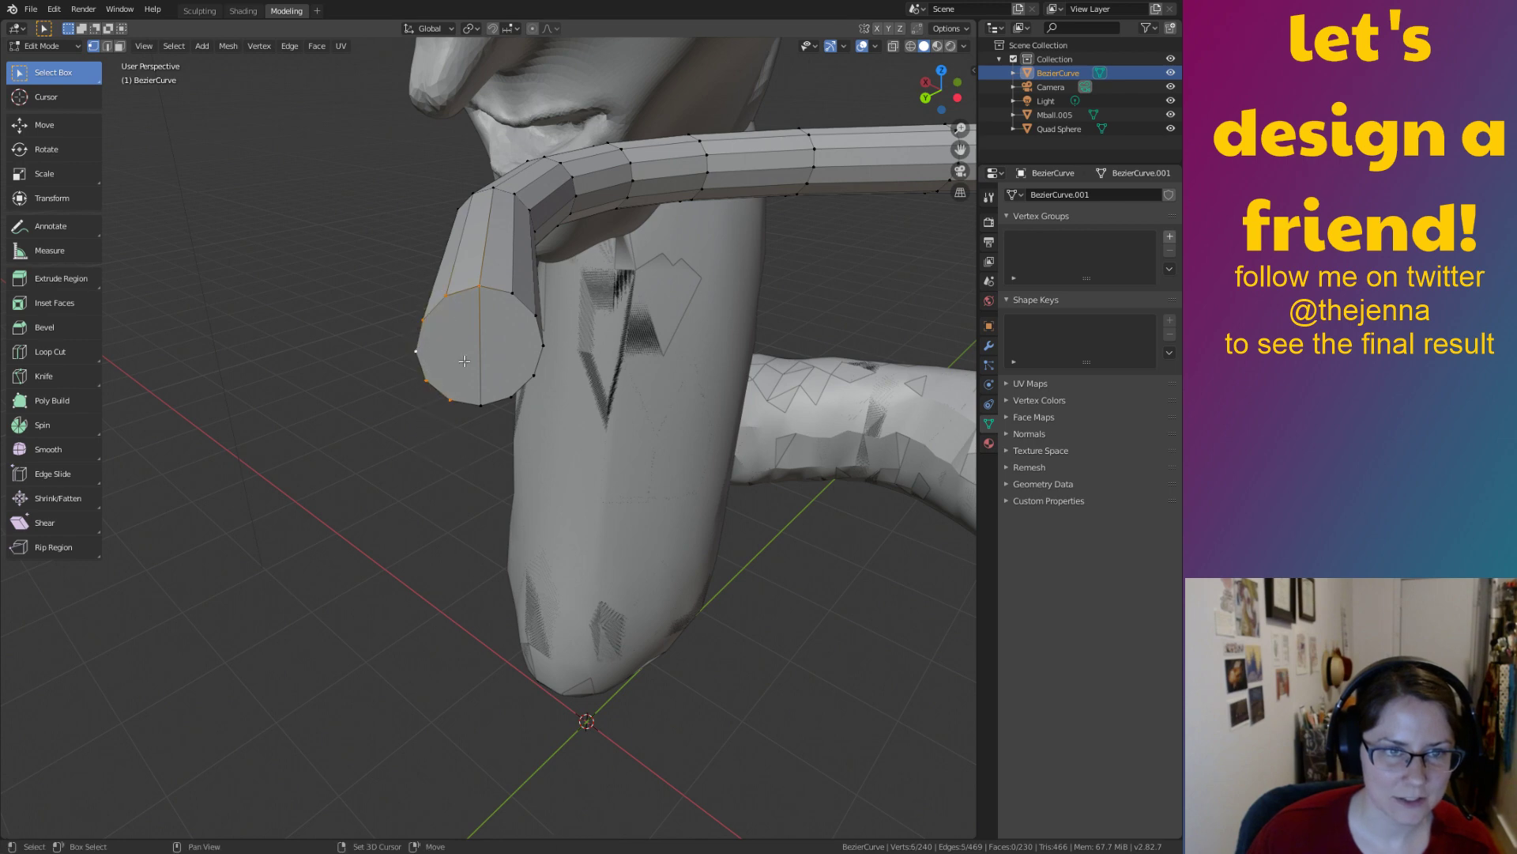
key(g)
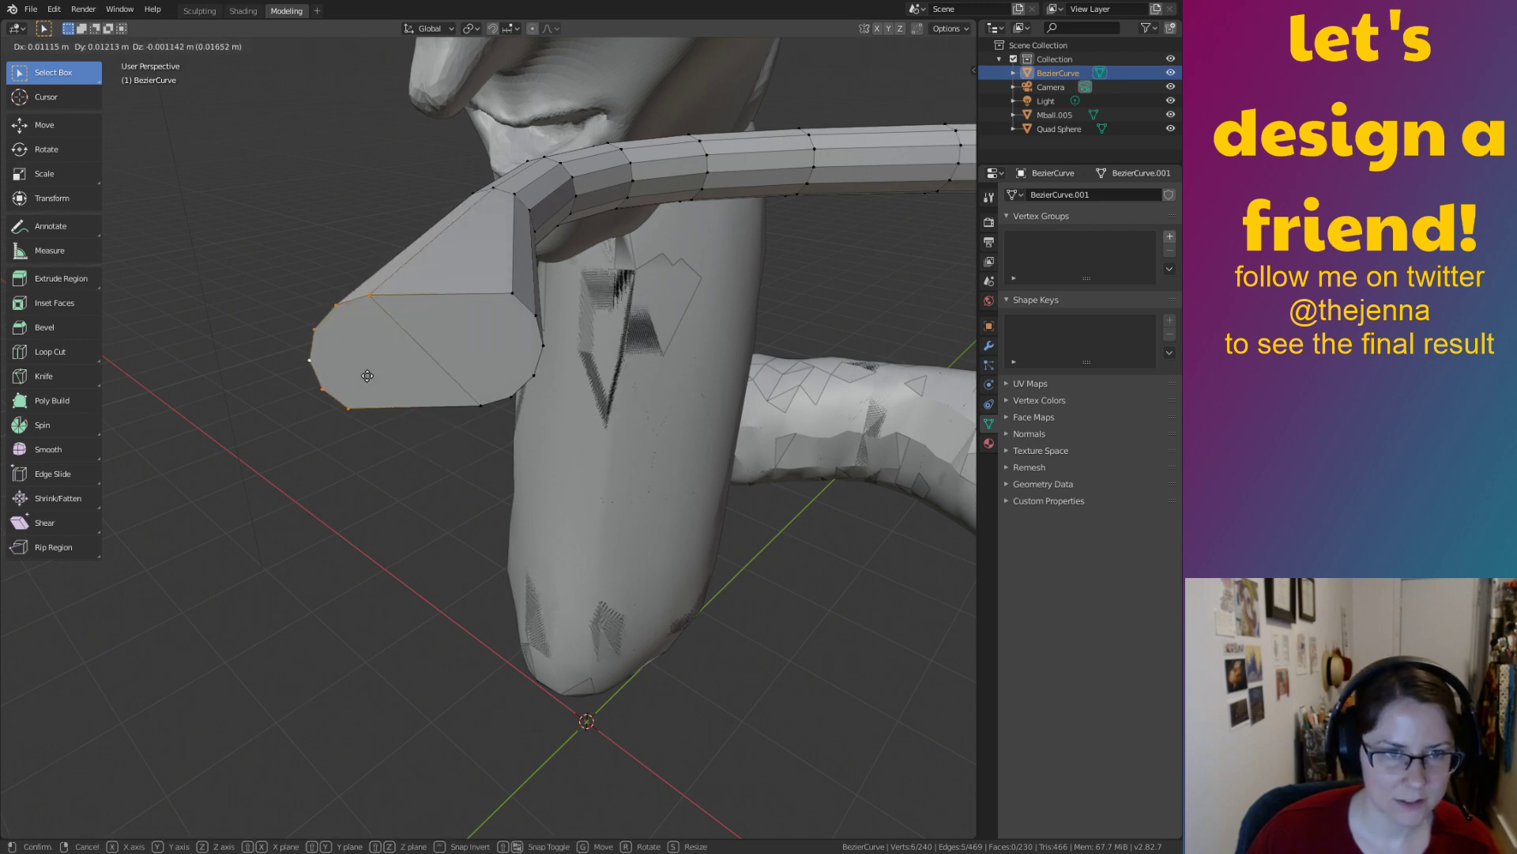
click(458, 371)
key(ctrl+z)
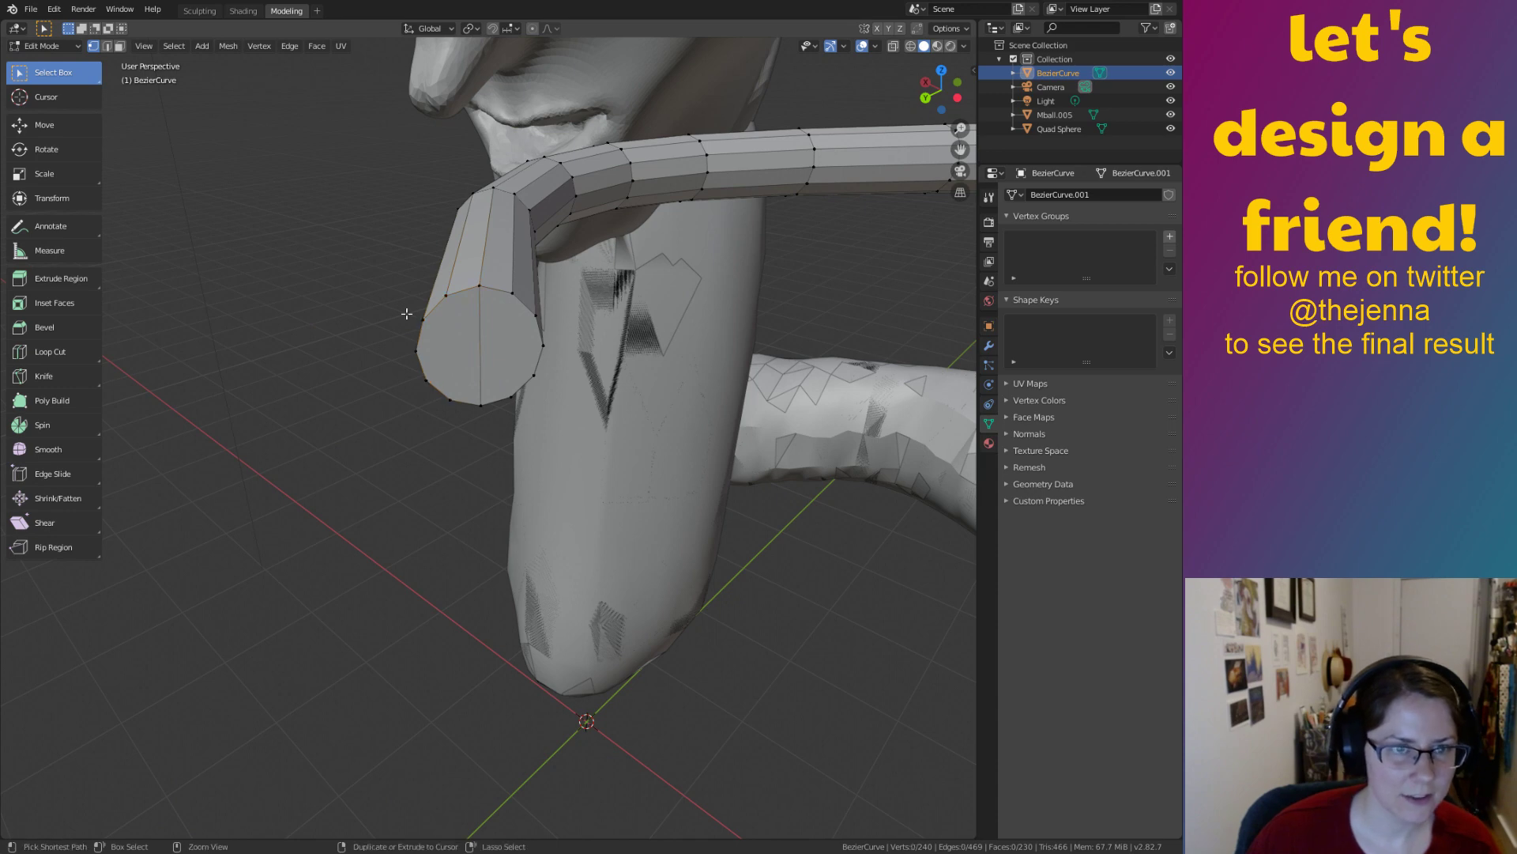
key(ctrl+z)
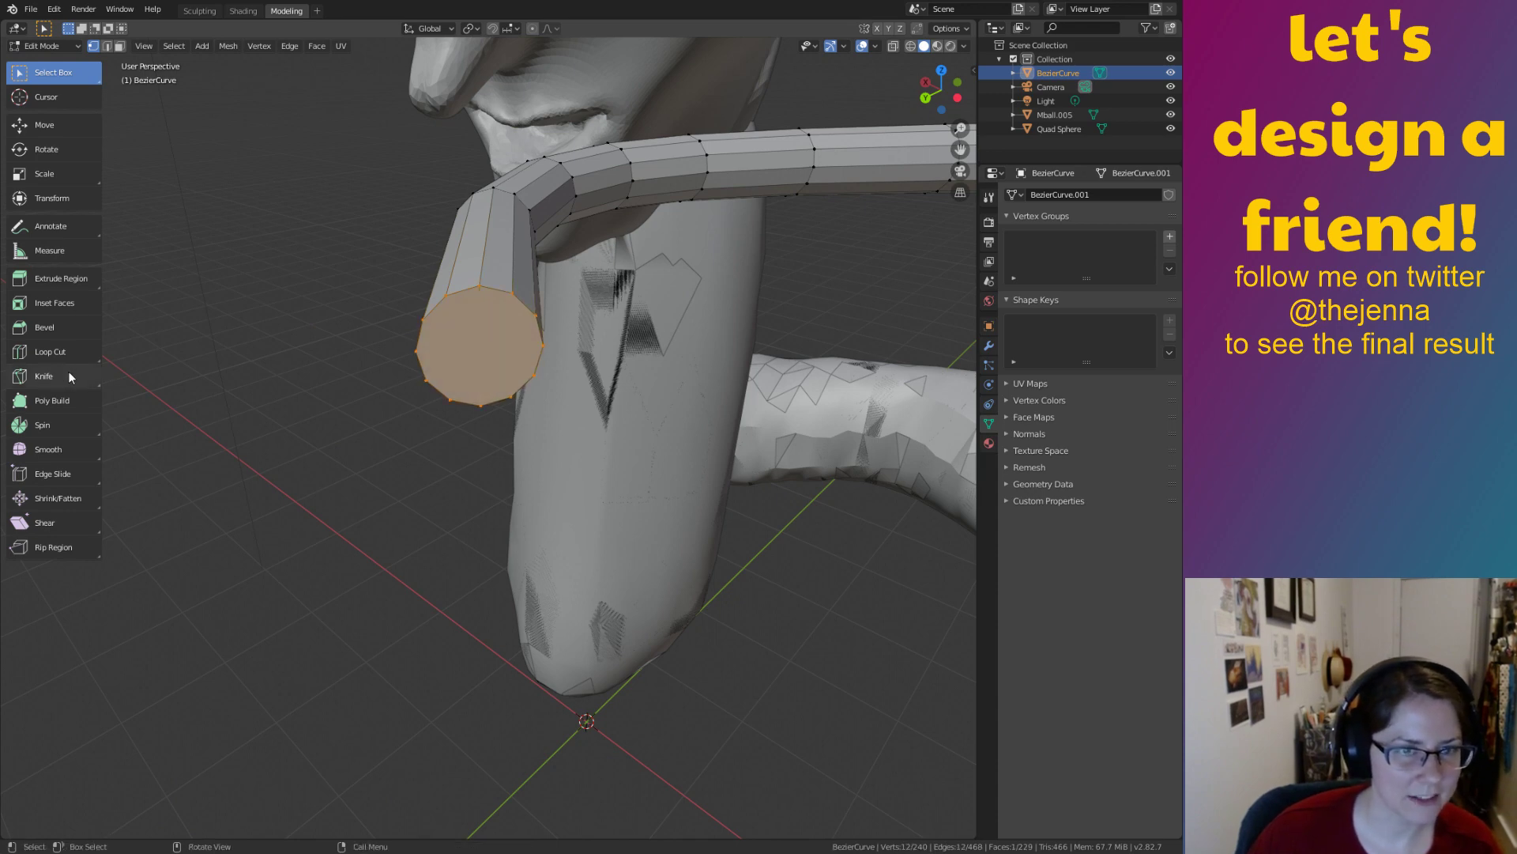
Split the tube's end face into two halves with a vertical Knife cut between opposite rim vertices, and return to the Select Box tool
click(65, 373)
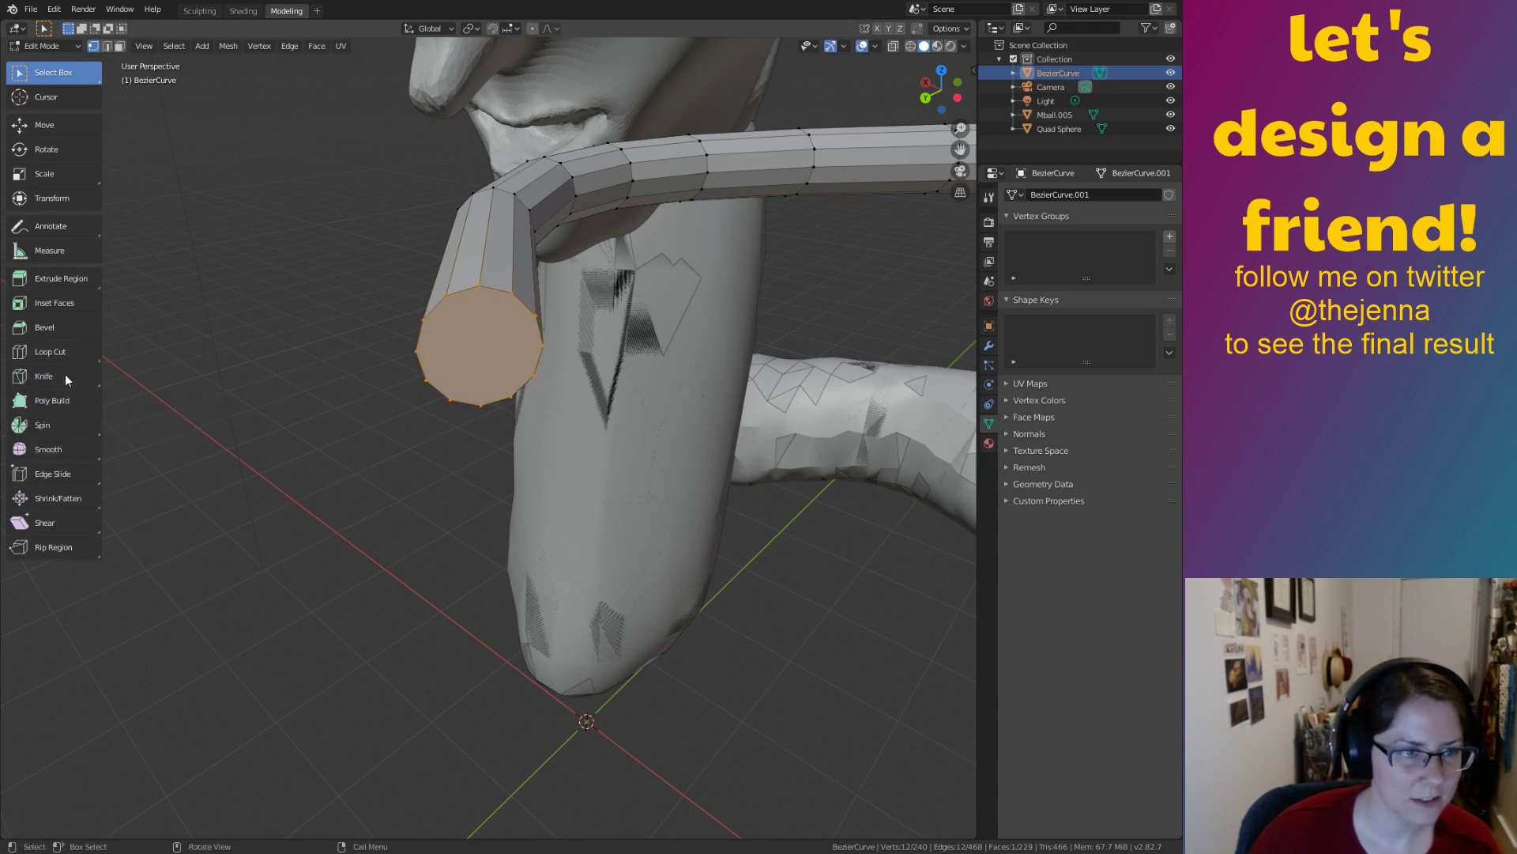
click(65, 373)
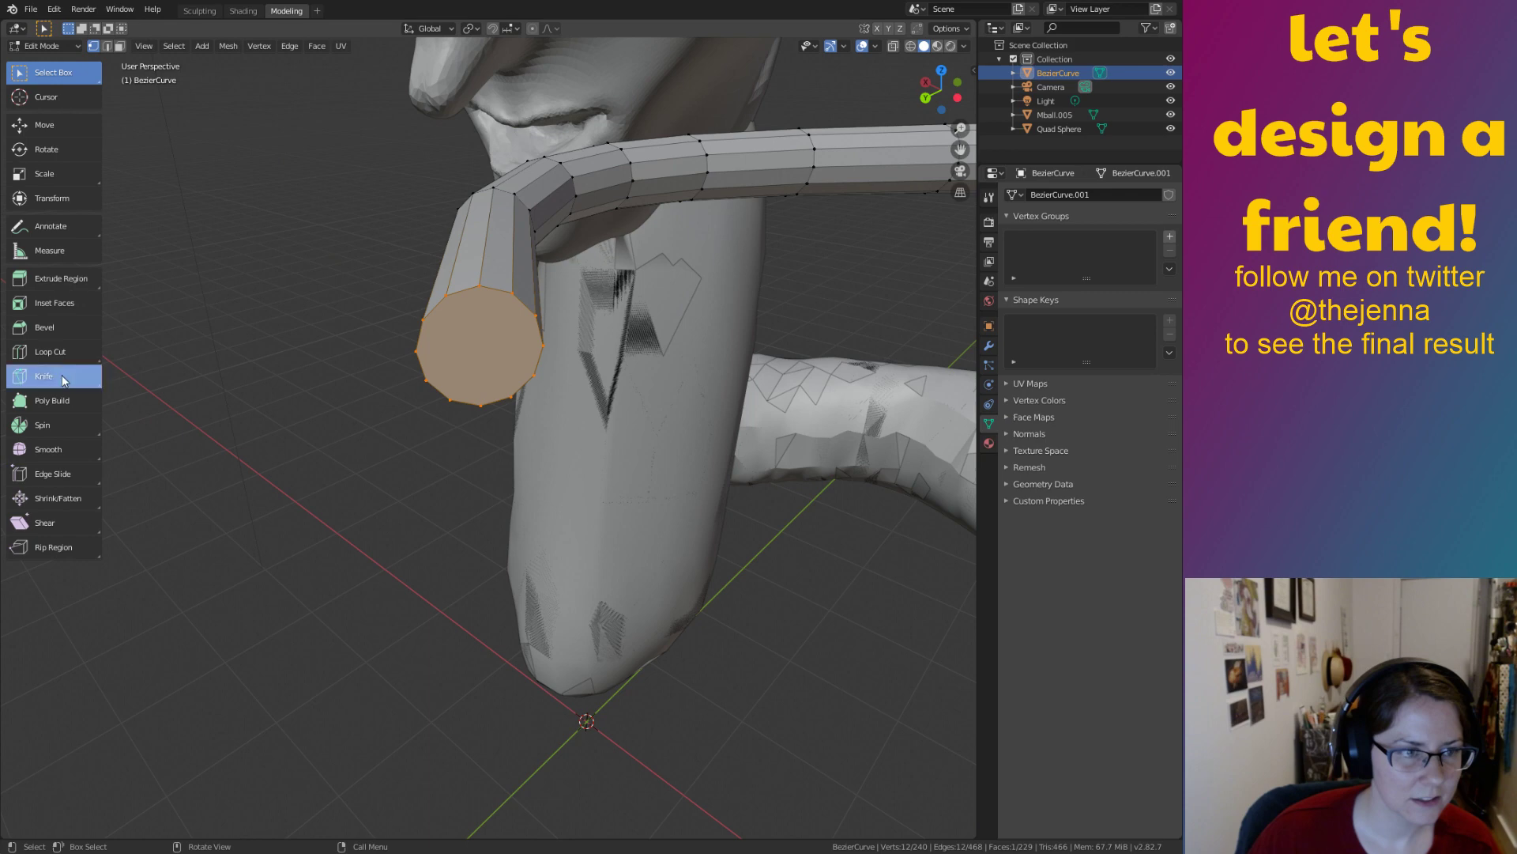
click(480, 284)
click(481, 399)
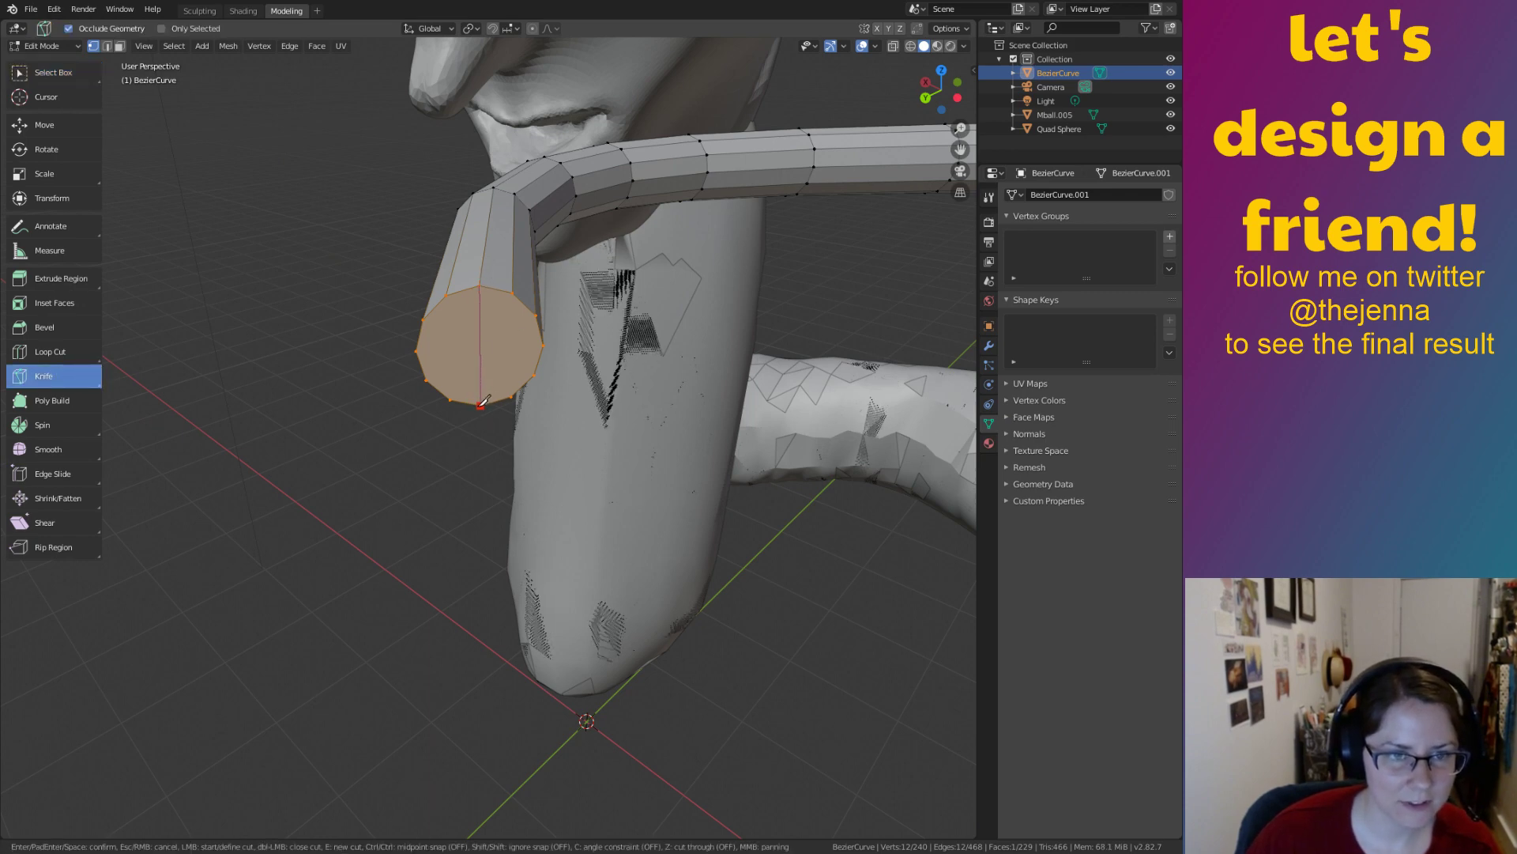
key(Return)
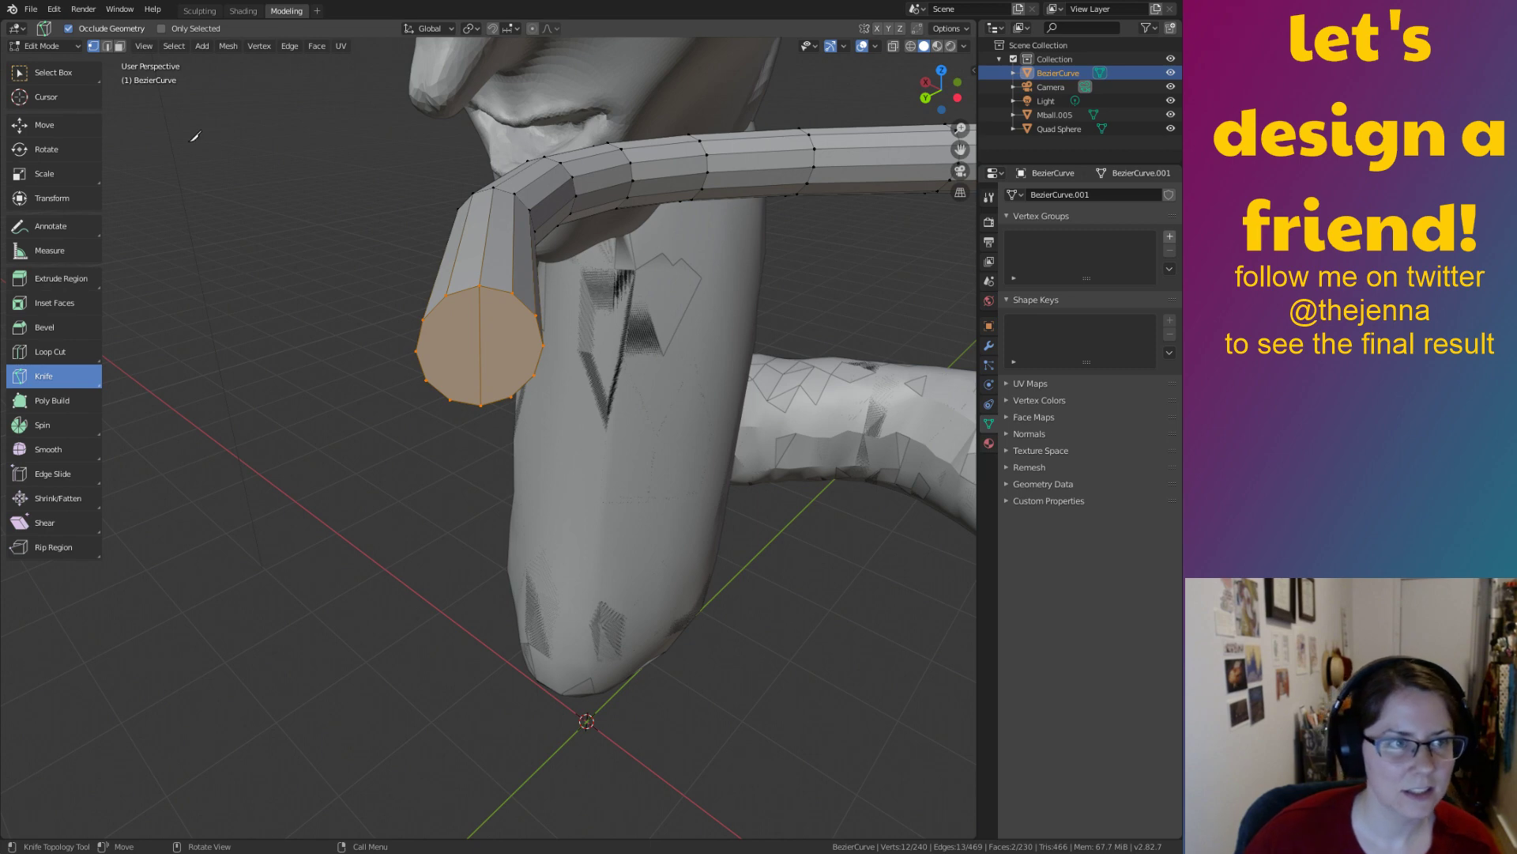
middle_drag(220, 315, 339, 322)
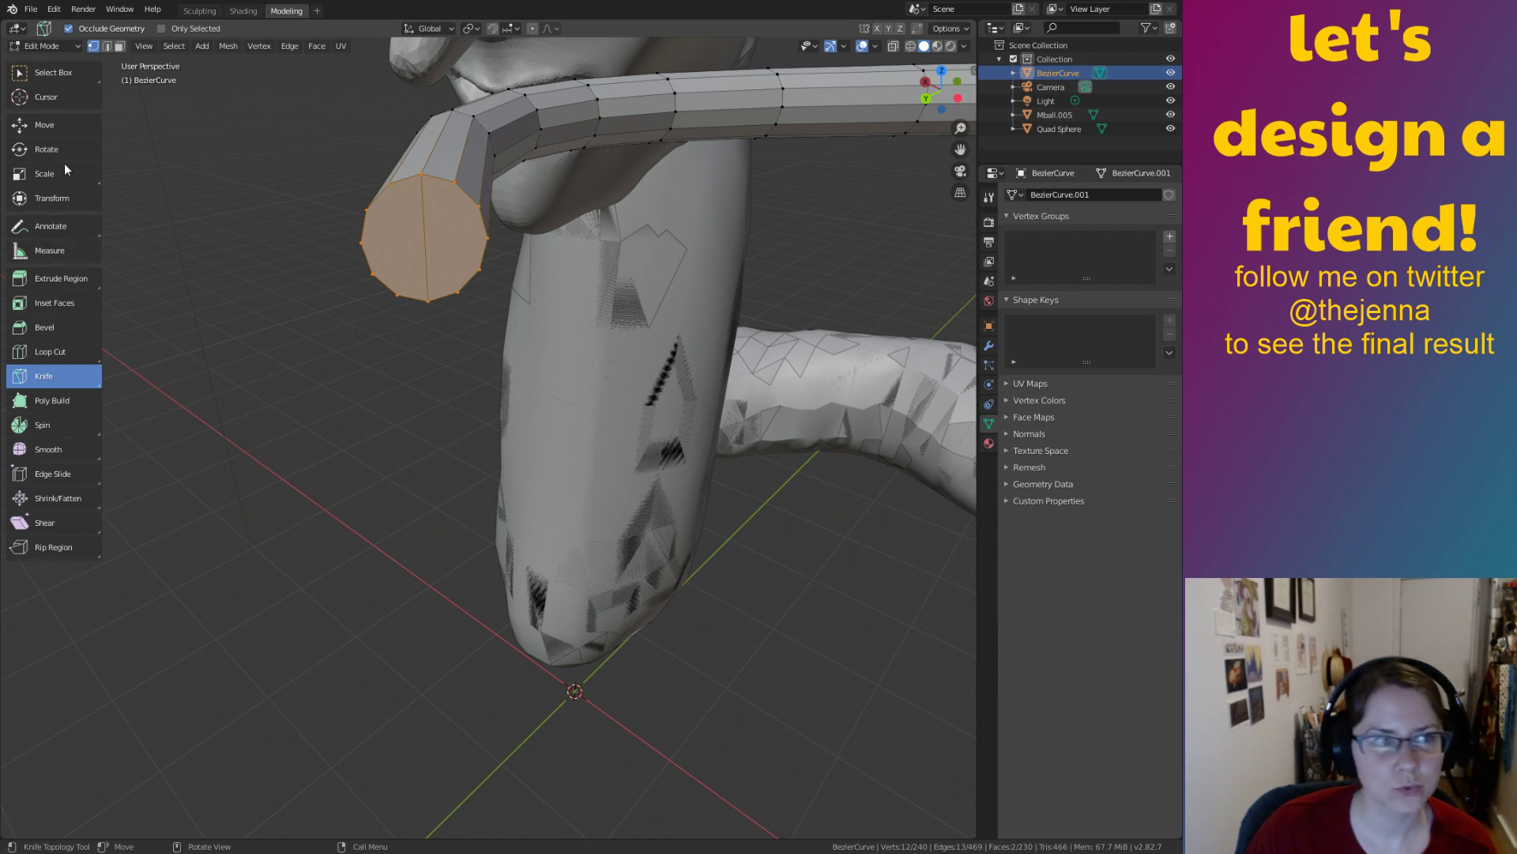
click(56, 73)
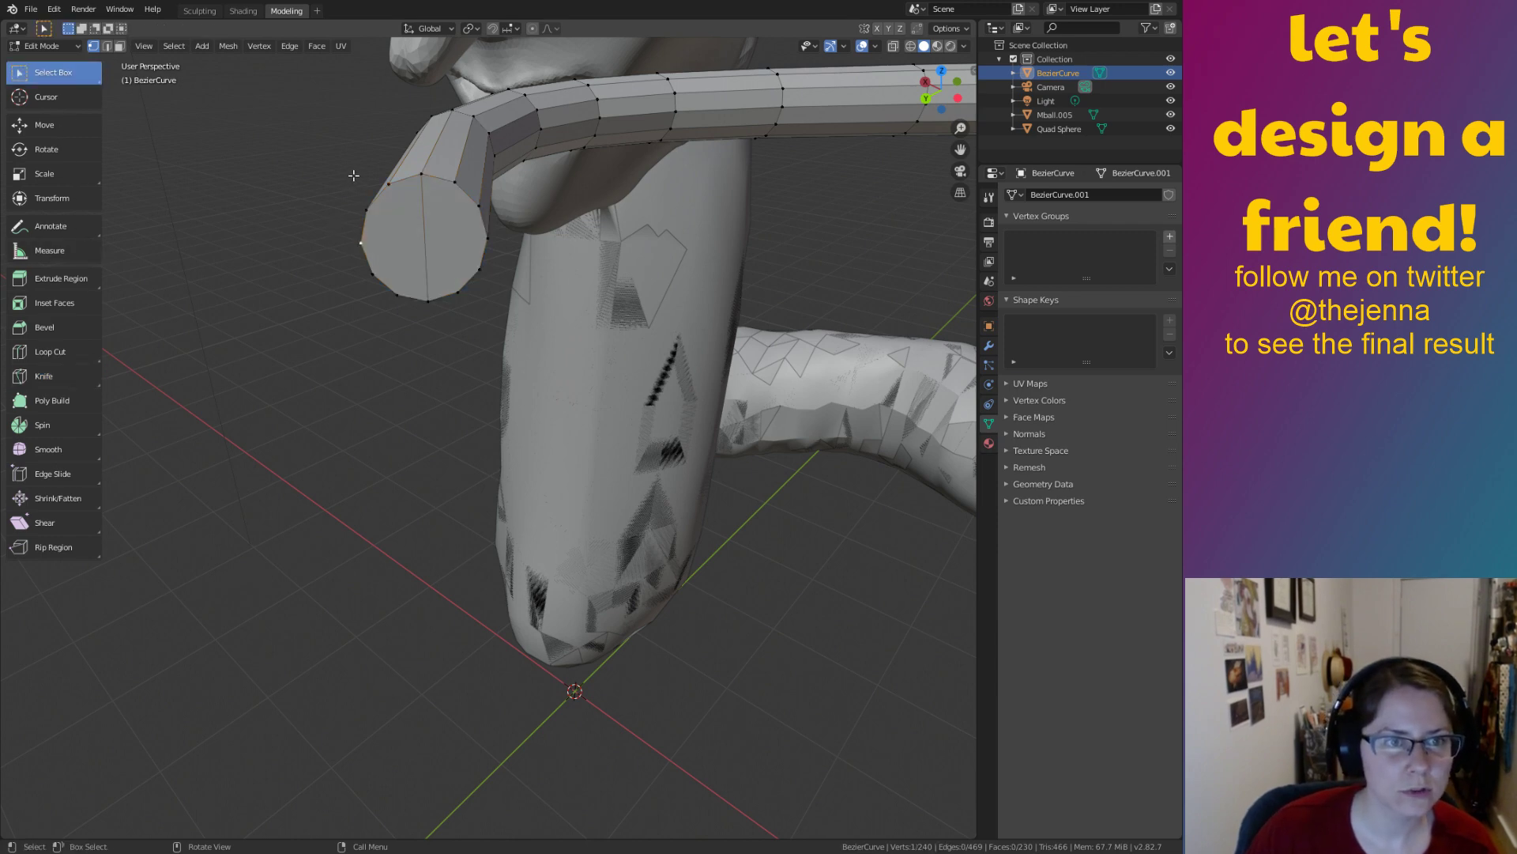
Widen the tube's end by moving the five rim vertices on each side of the vertical cut outward, away from it
drag(354, 174, 406, 340)
key(g)
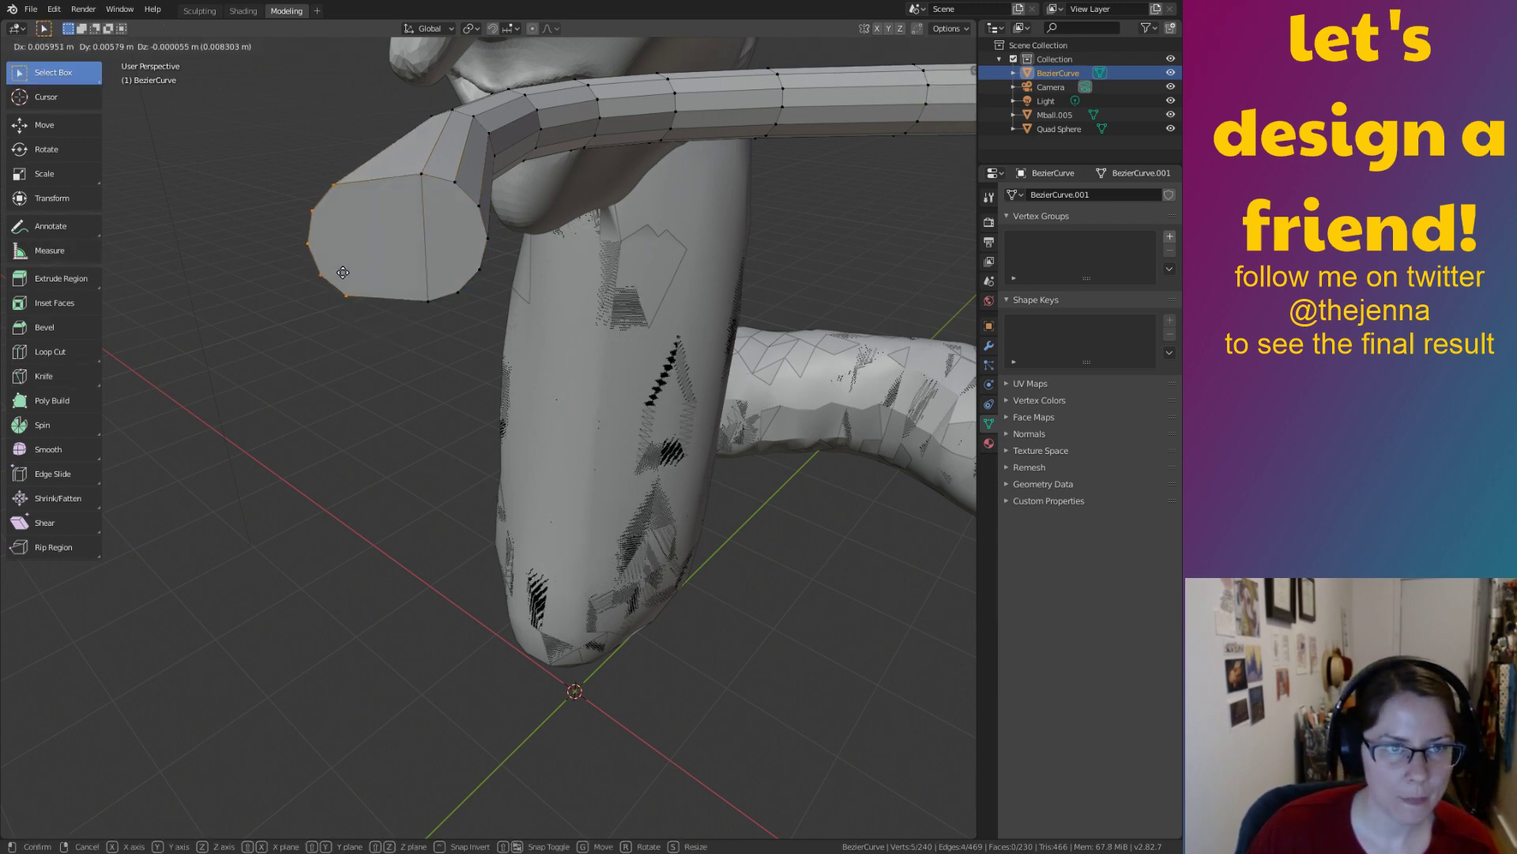
click(390, 267)
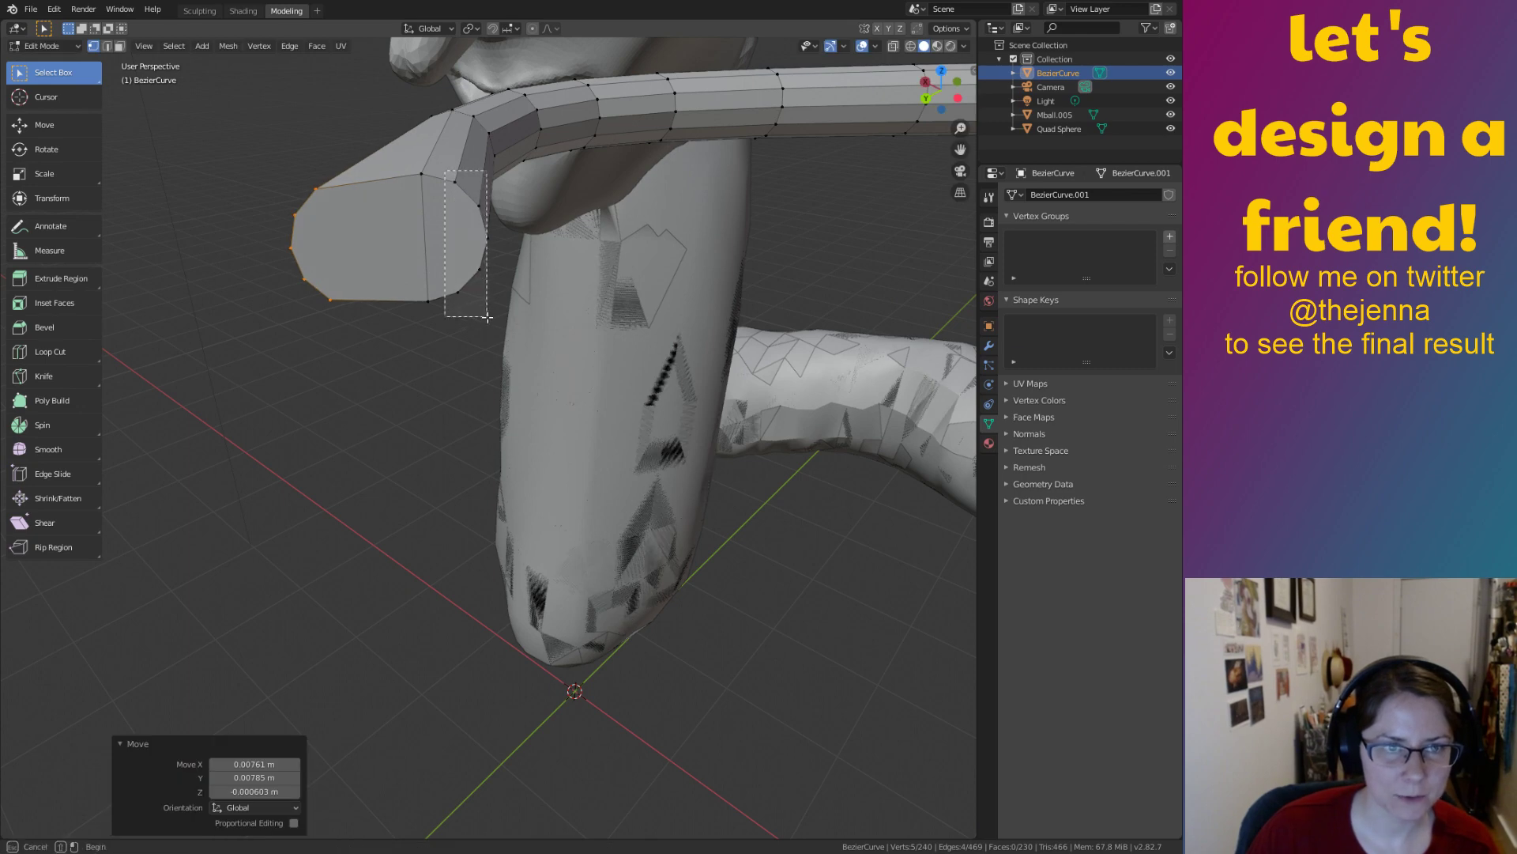
drag(487, 317, 491, 320)
key(g)
click(537, 283)
Move the selected neck-side rim vertices freely downward and forward, and raise them by about 0.0154 m along global Z
middle_drag(512, 290, 425, 116)
scroll(537, 338, down, 4)
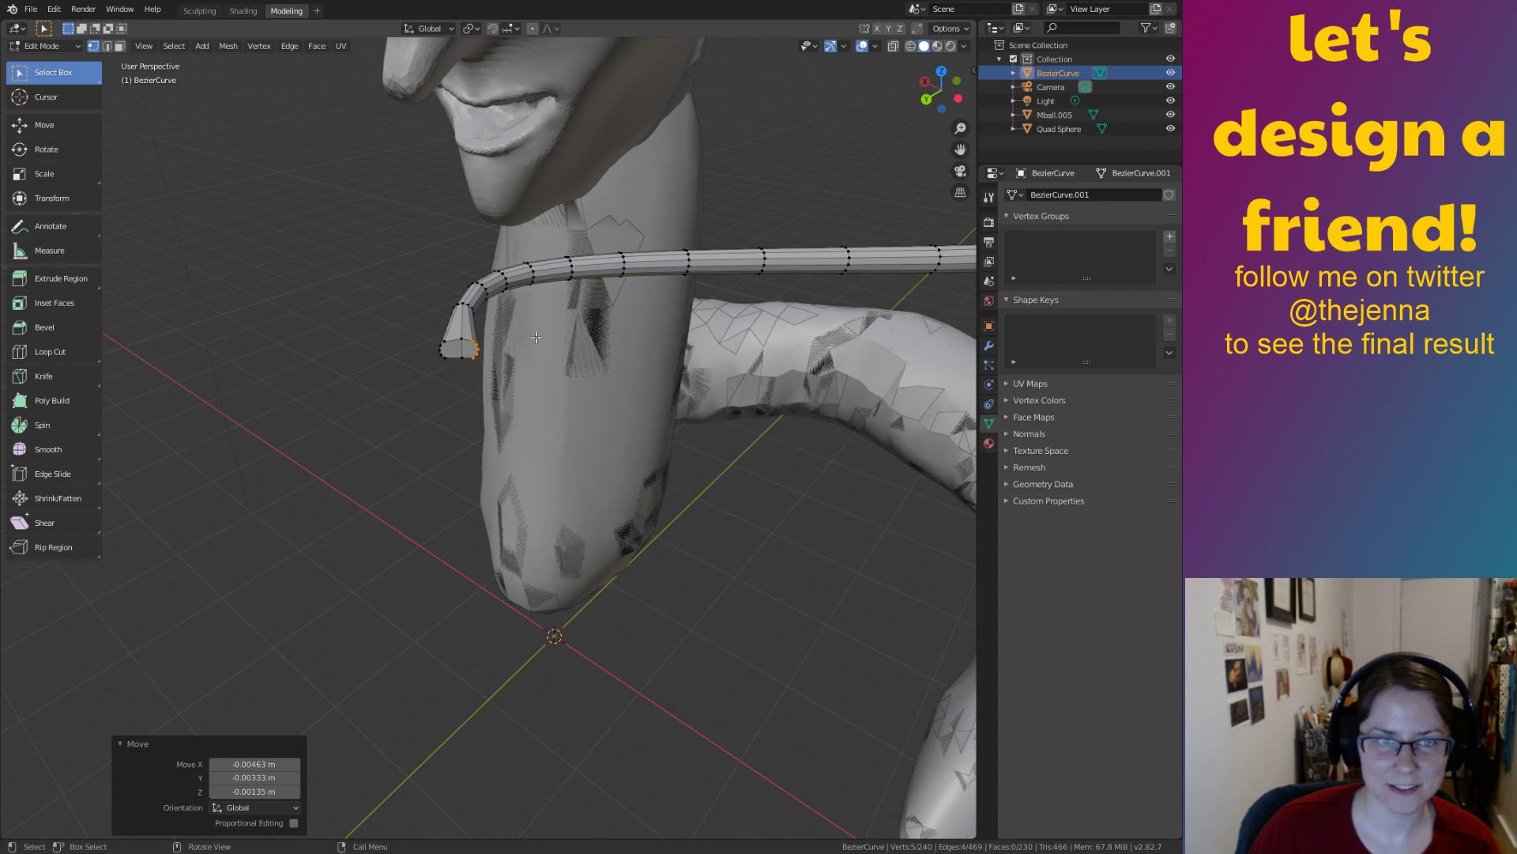
middle_drag(537, 337, 528, 346)
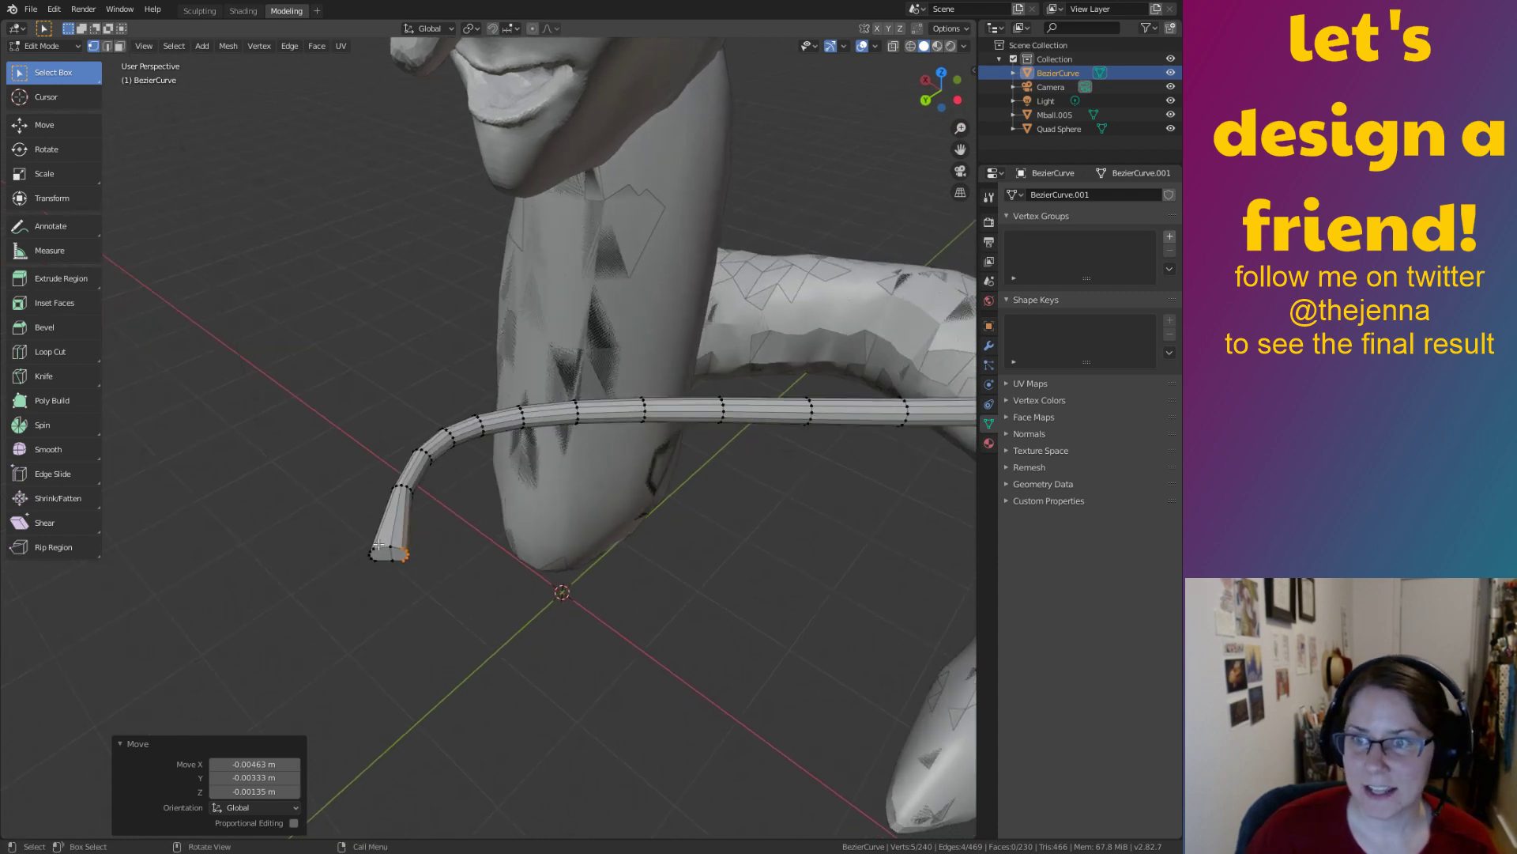
middle_drag(385, 546, 404, 535)
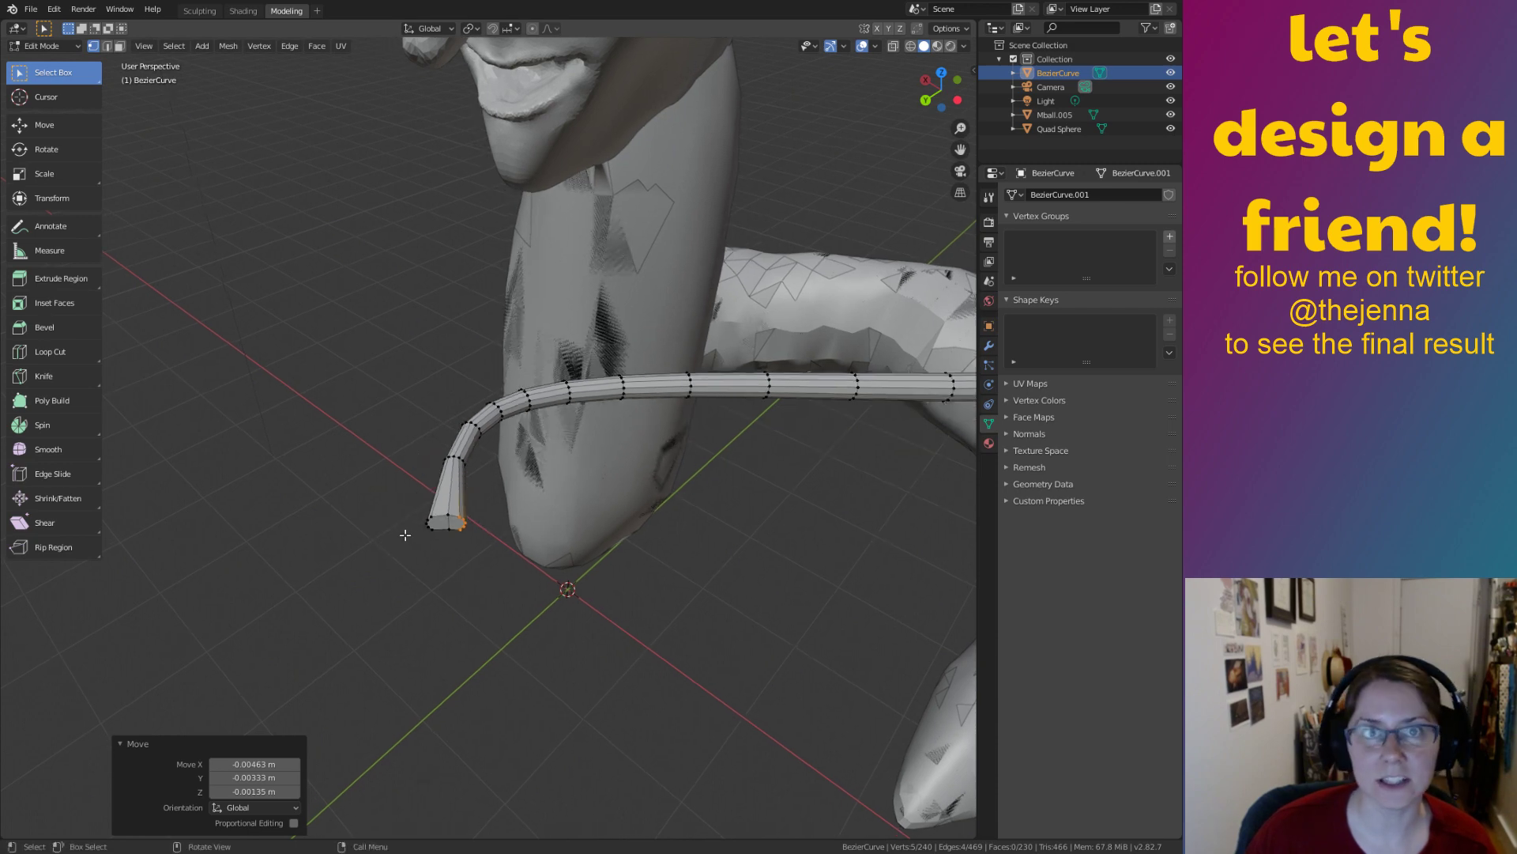
ctrl+middle_drag(497, 565, 517, 472)
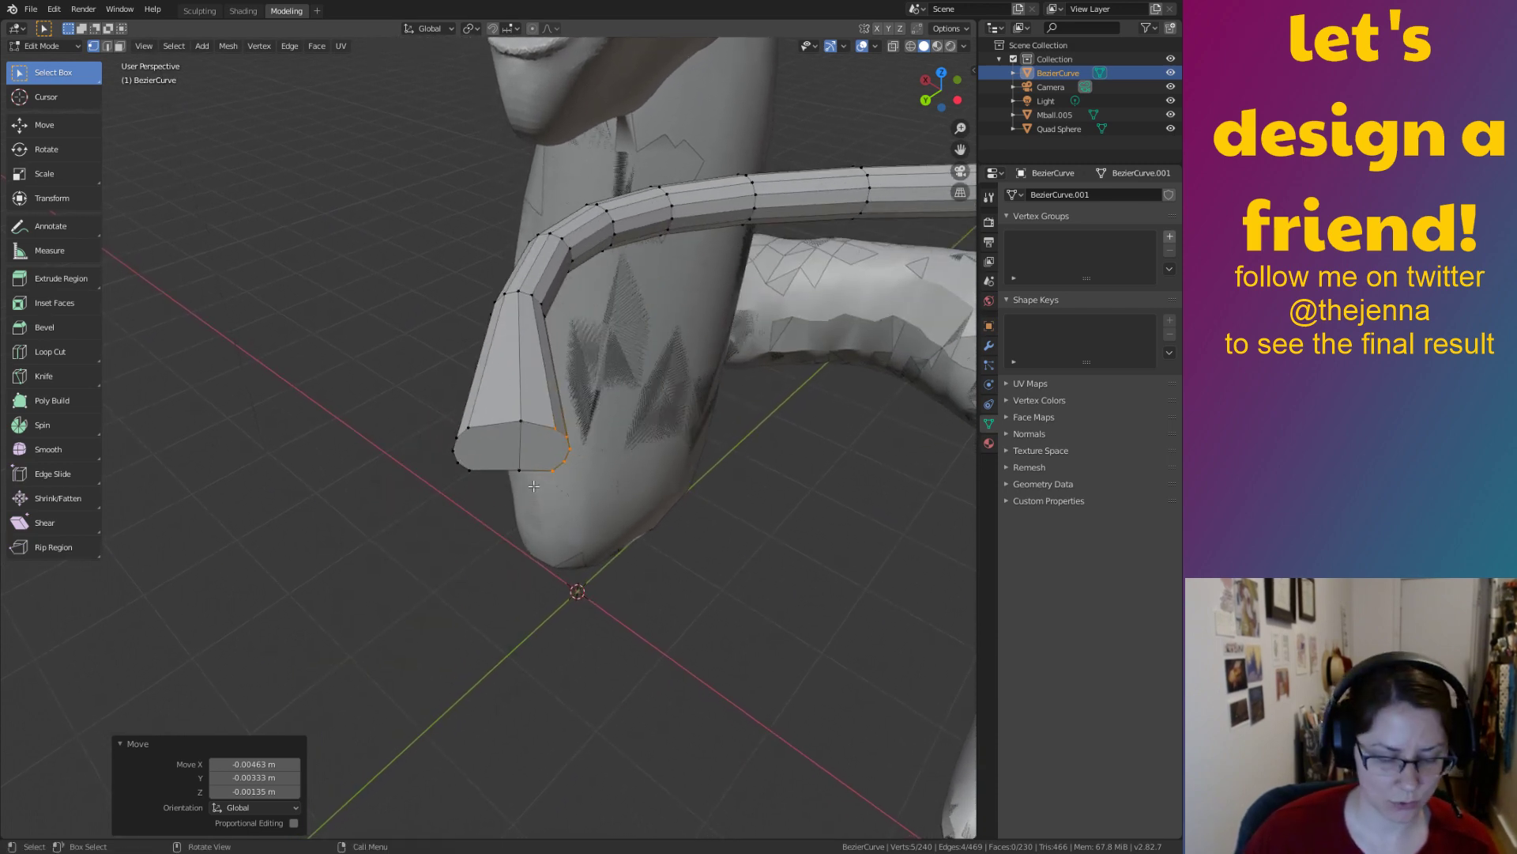
key(g)
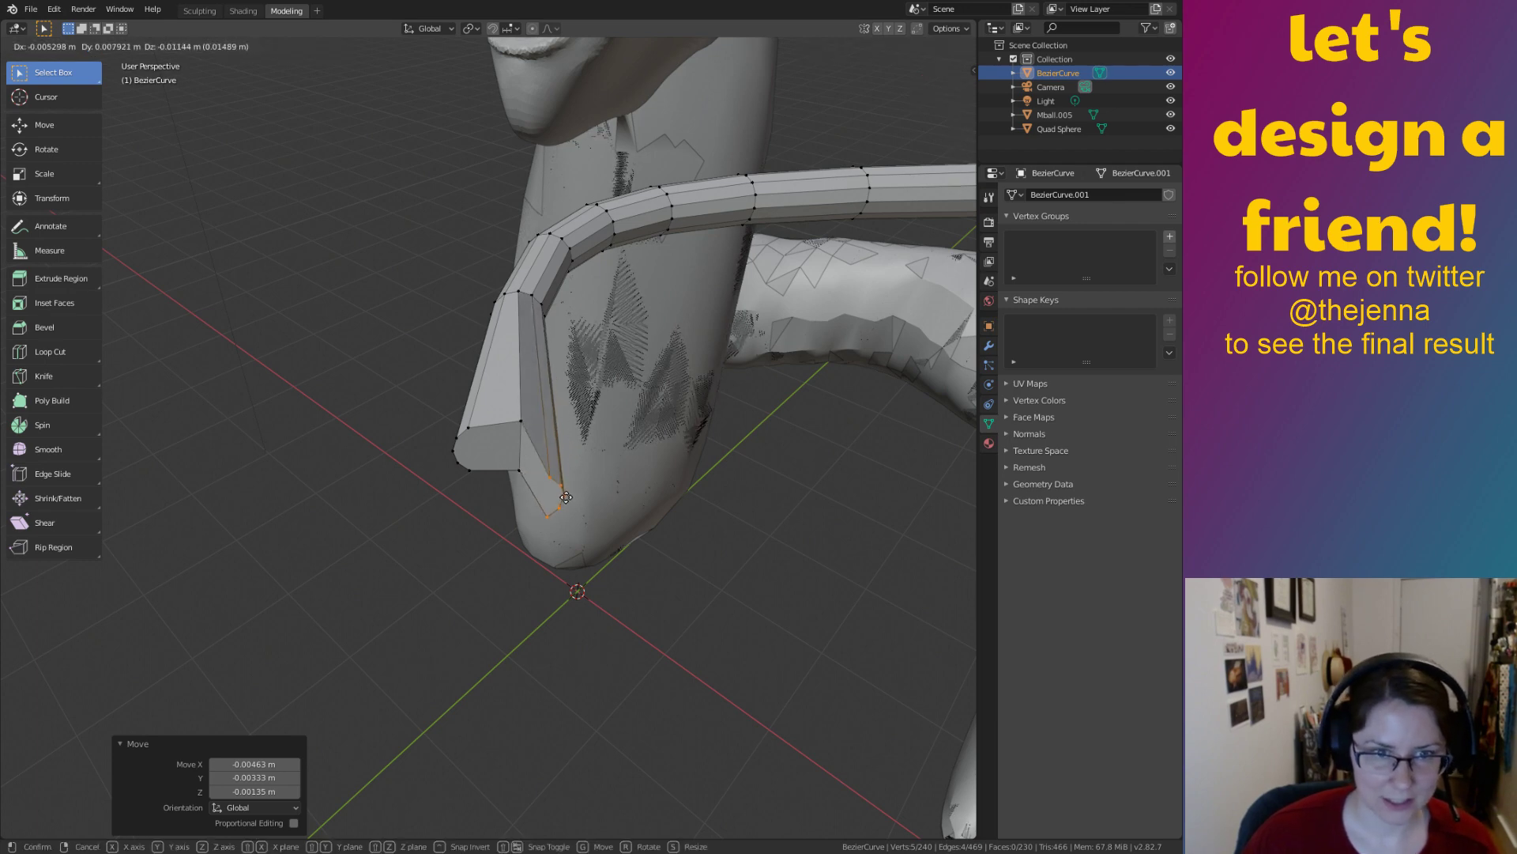
click(572, 506)
middle_drag(572, 496, 637, 434)
key(g)
key(z)
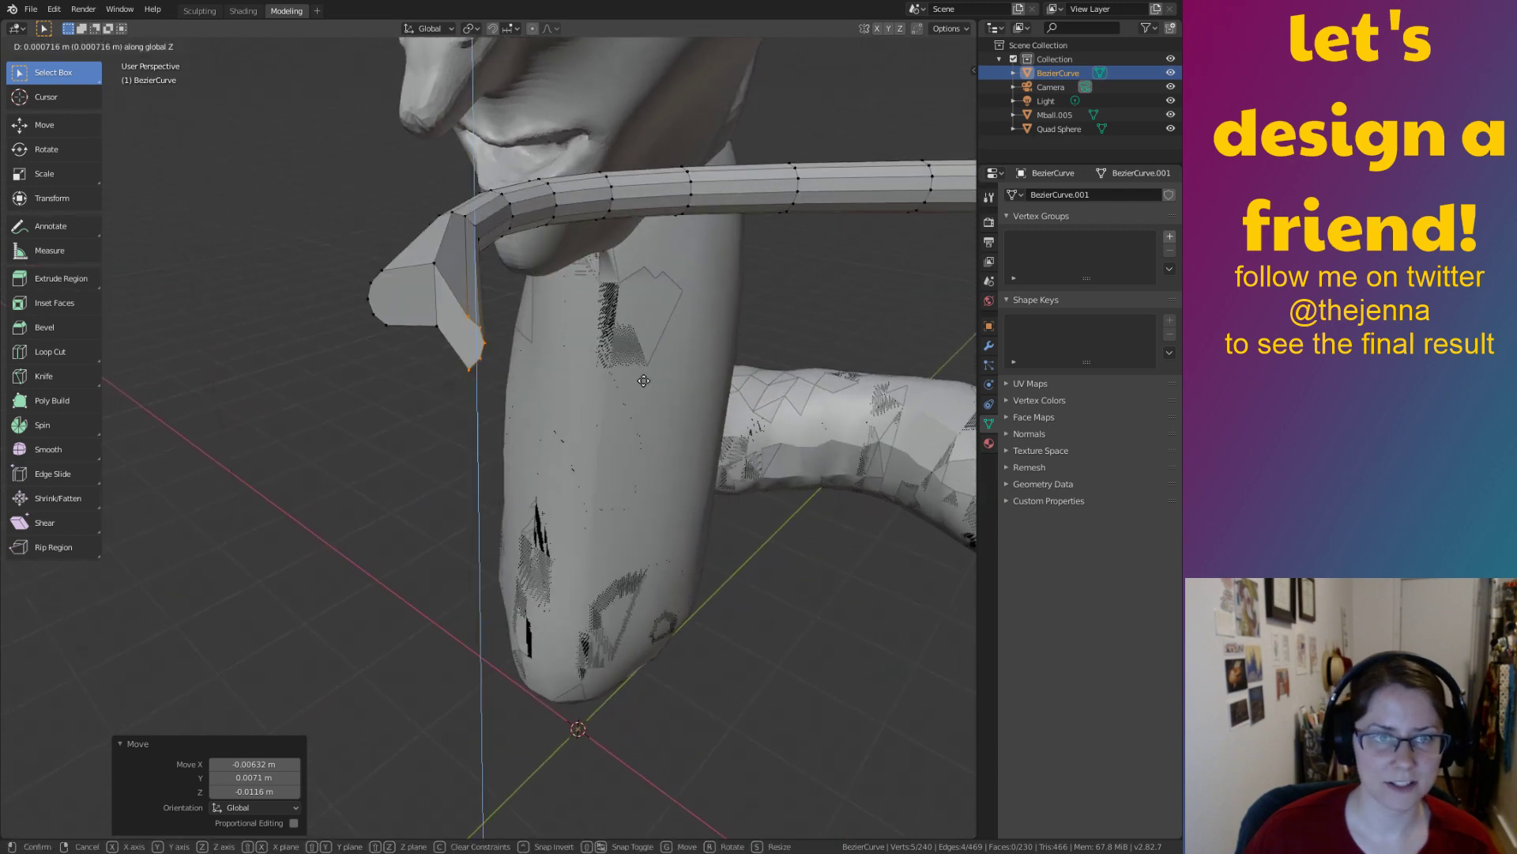
click(654, 338)
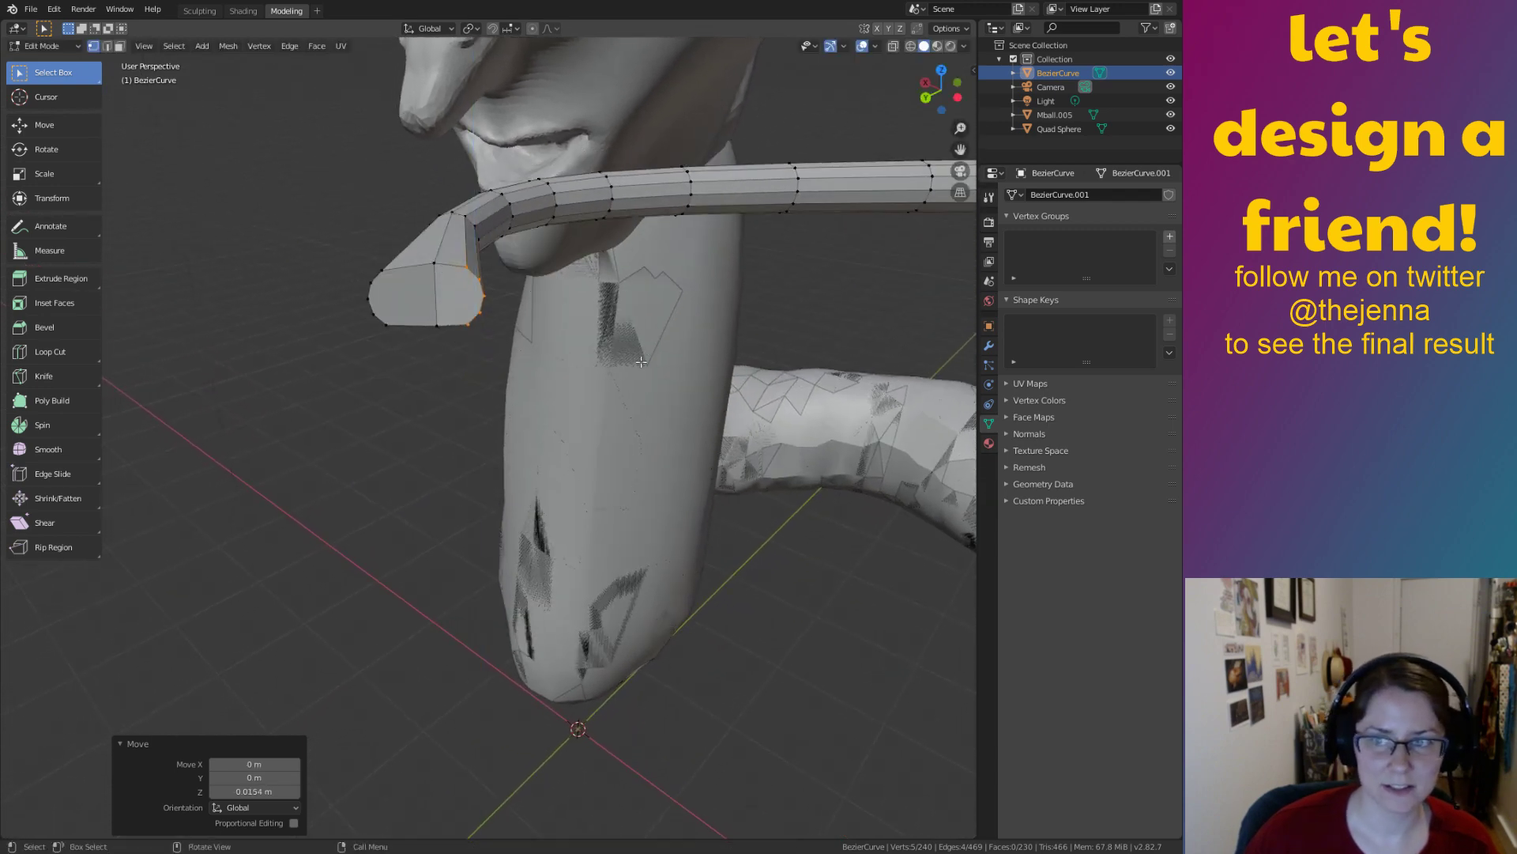
middle_drag(623, 358, 599, 381)
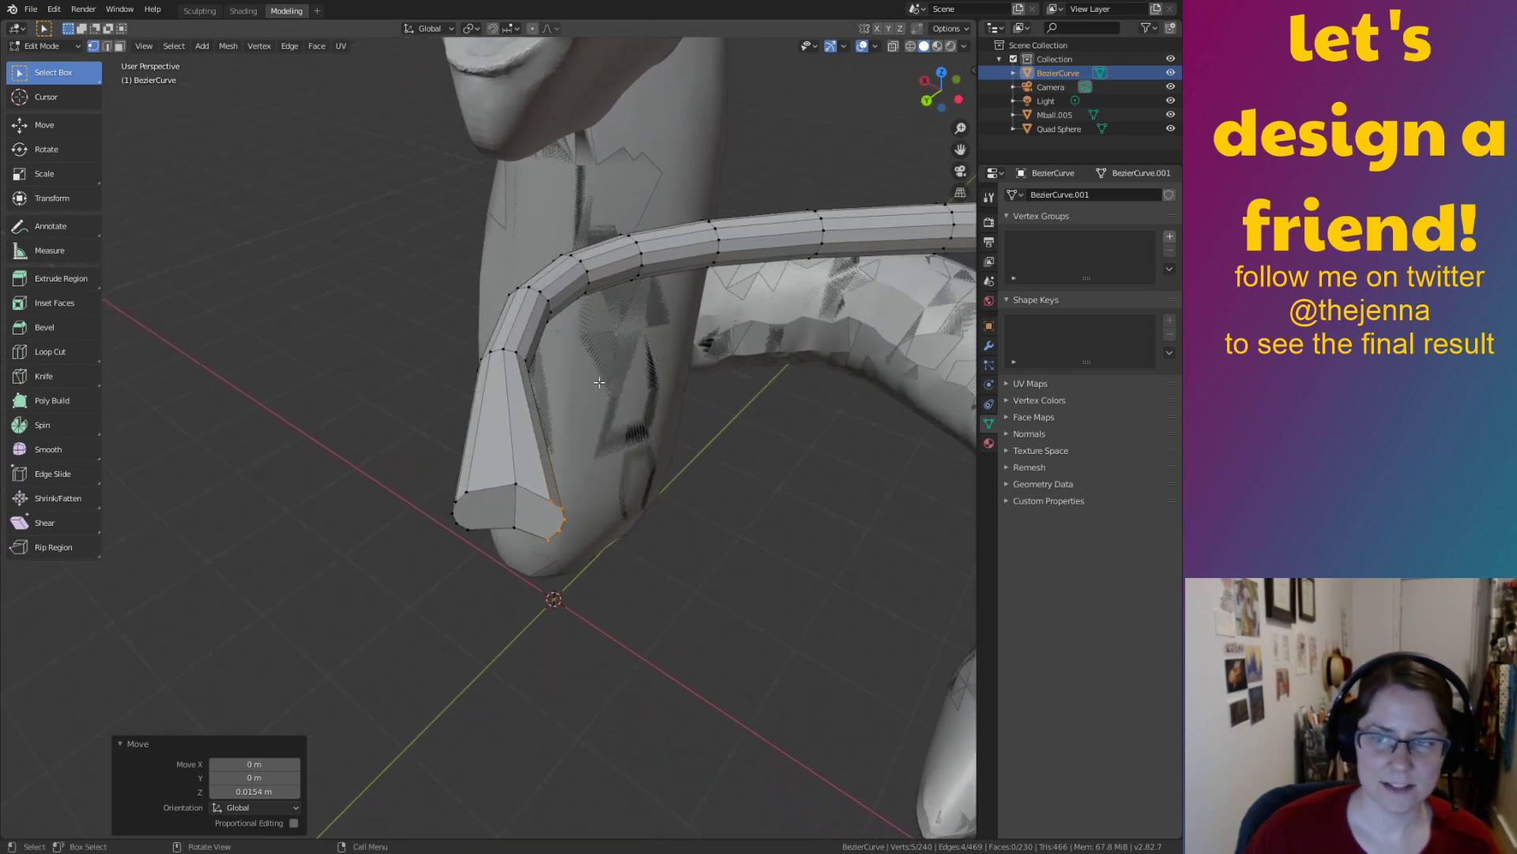
Pull the five rim vertices on the outer side of the cut about 0.0149 m along Y and -0.0255 m along X into a prong
drag(474, 542, 493, 542)
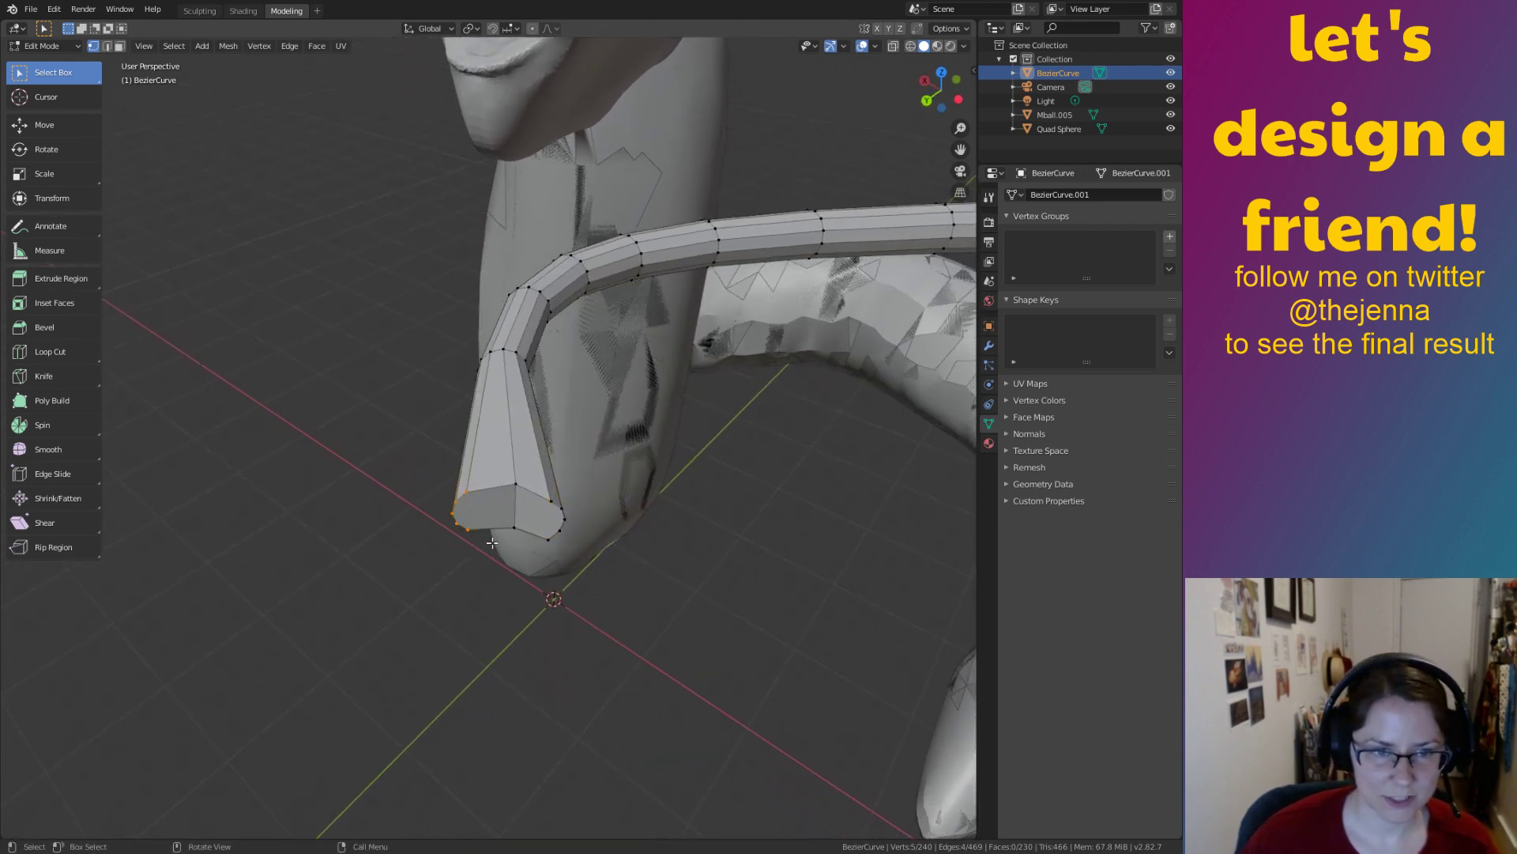
key(g)
key(y)
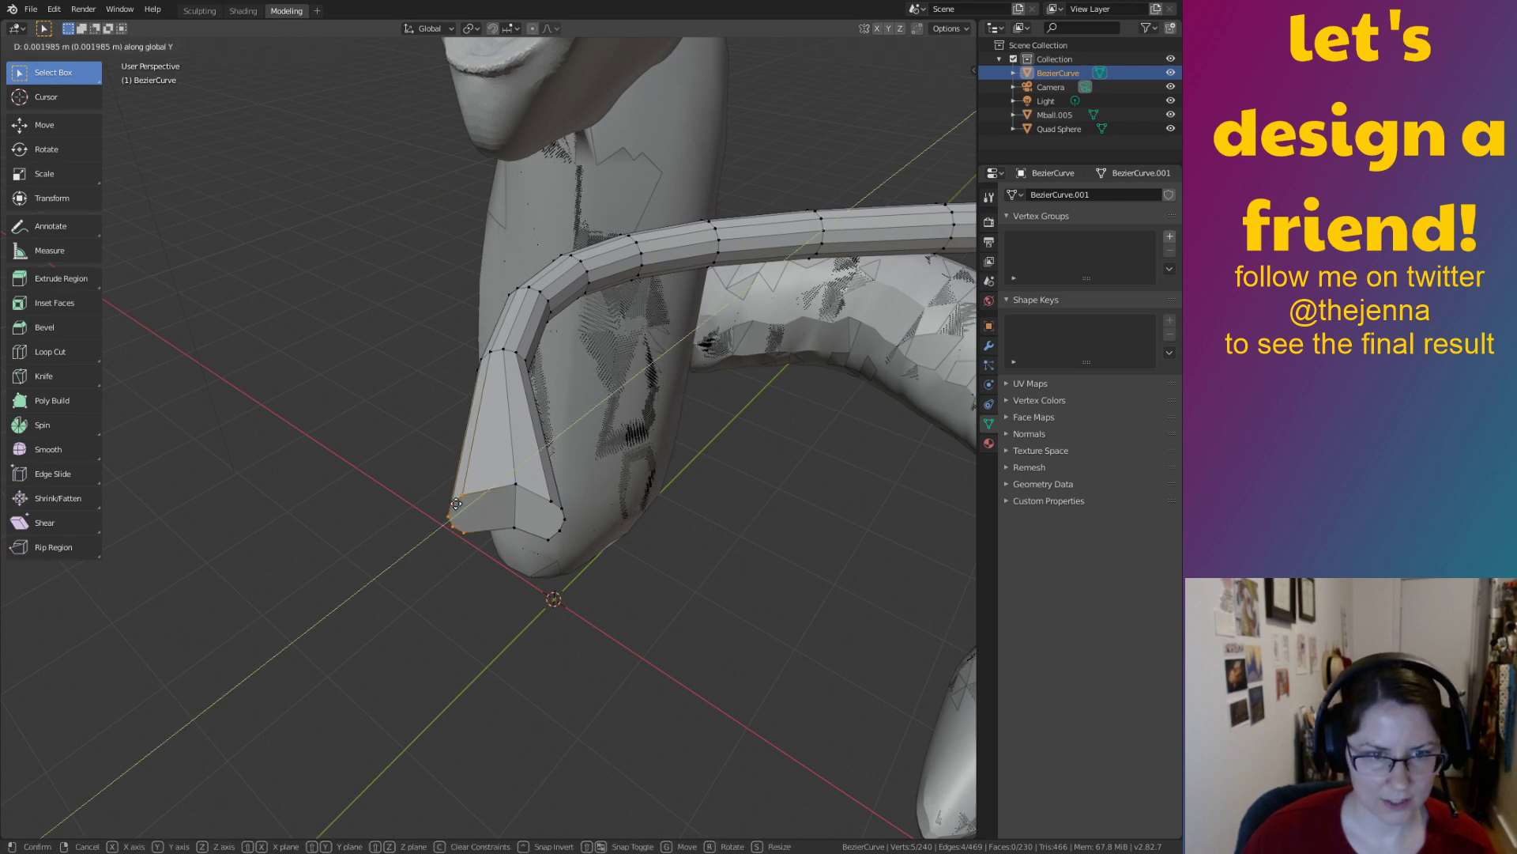
click(453, 552)
key(g)
key(x)
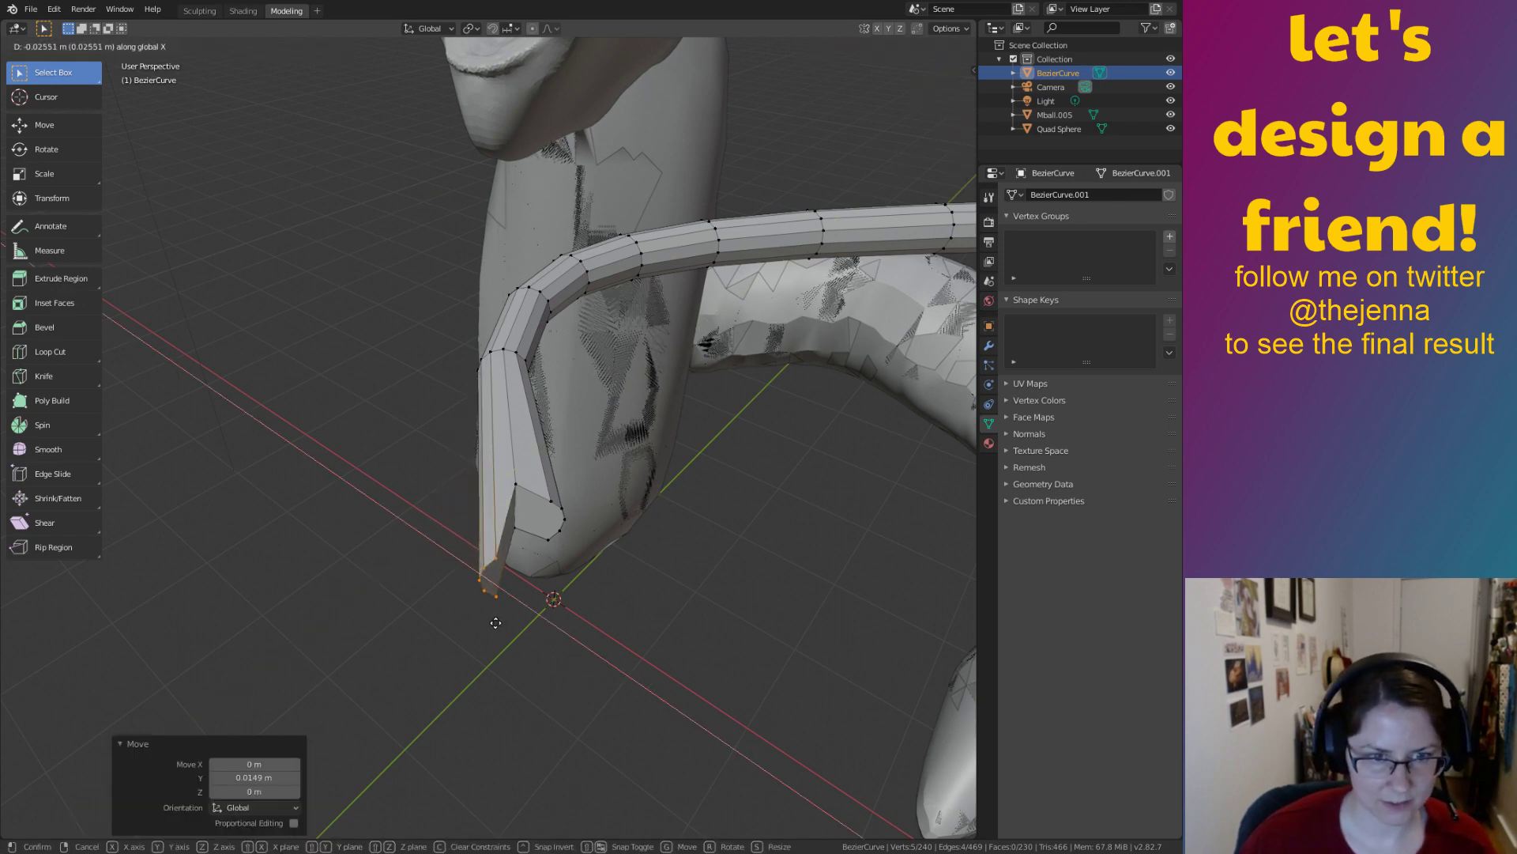
click(492, 618)
Pull the neck-side rim vertices into a second prong, about 0.0115 m along Y, -0.0187 m along X and 0.0077 m more along Y
drag(554, 495, 552, 497)
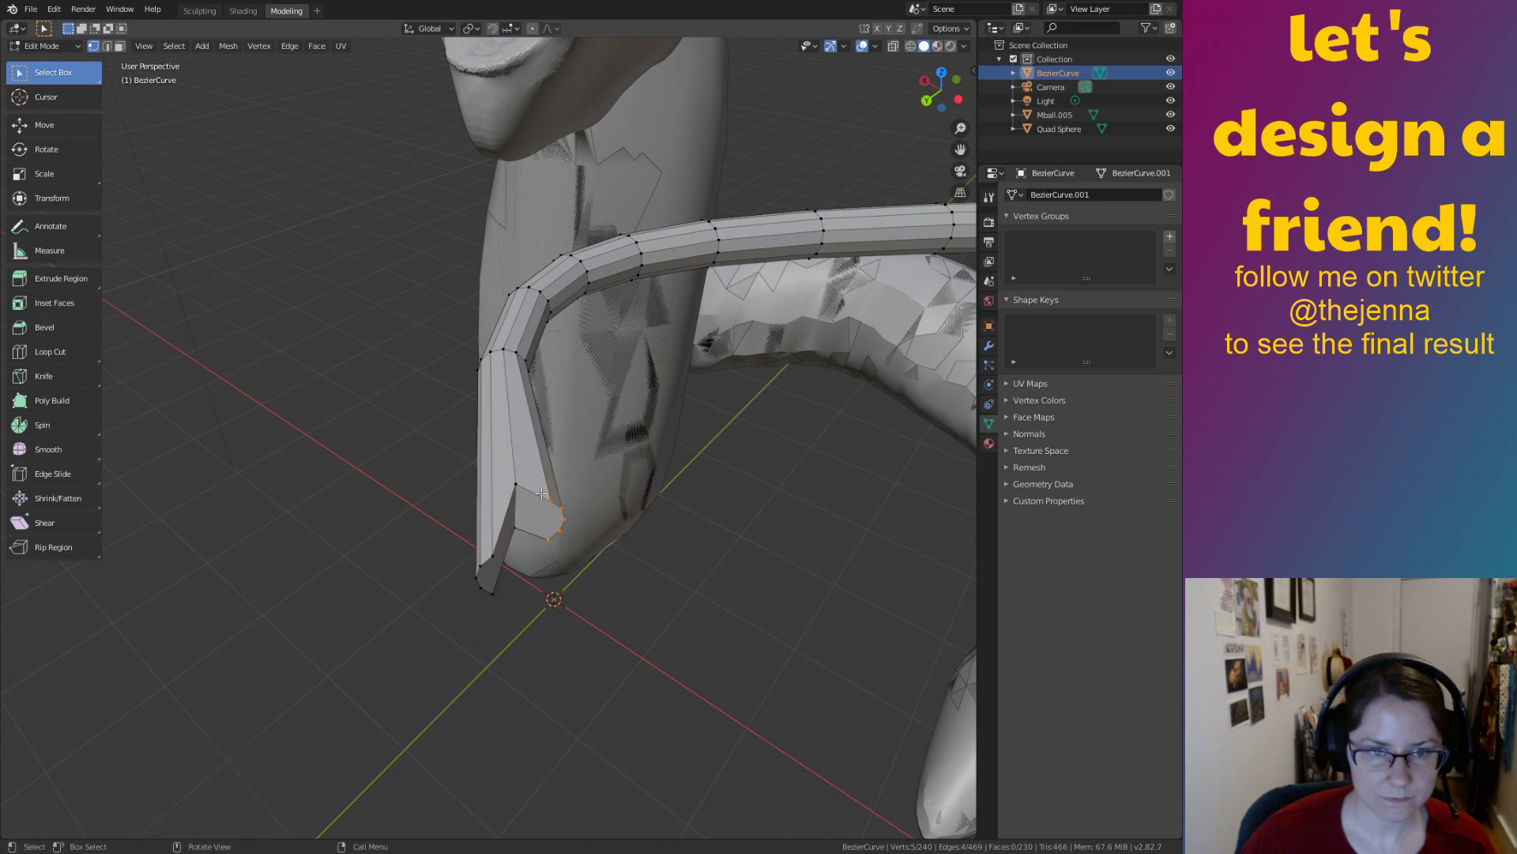
key(g)
key(y)
click(550, 543)
key(g)
key(x)
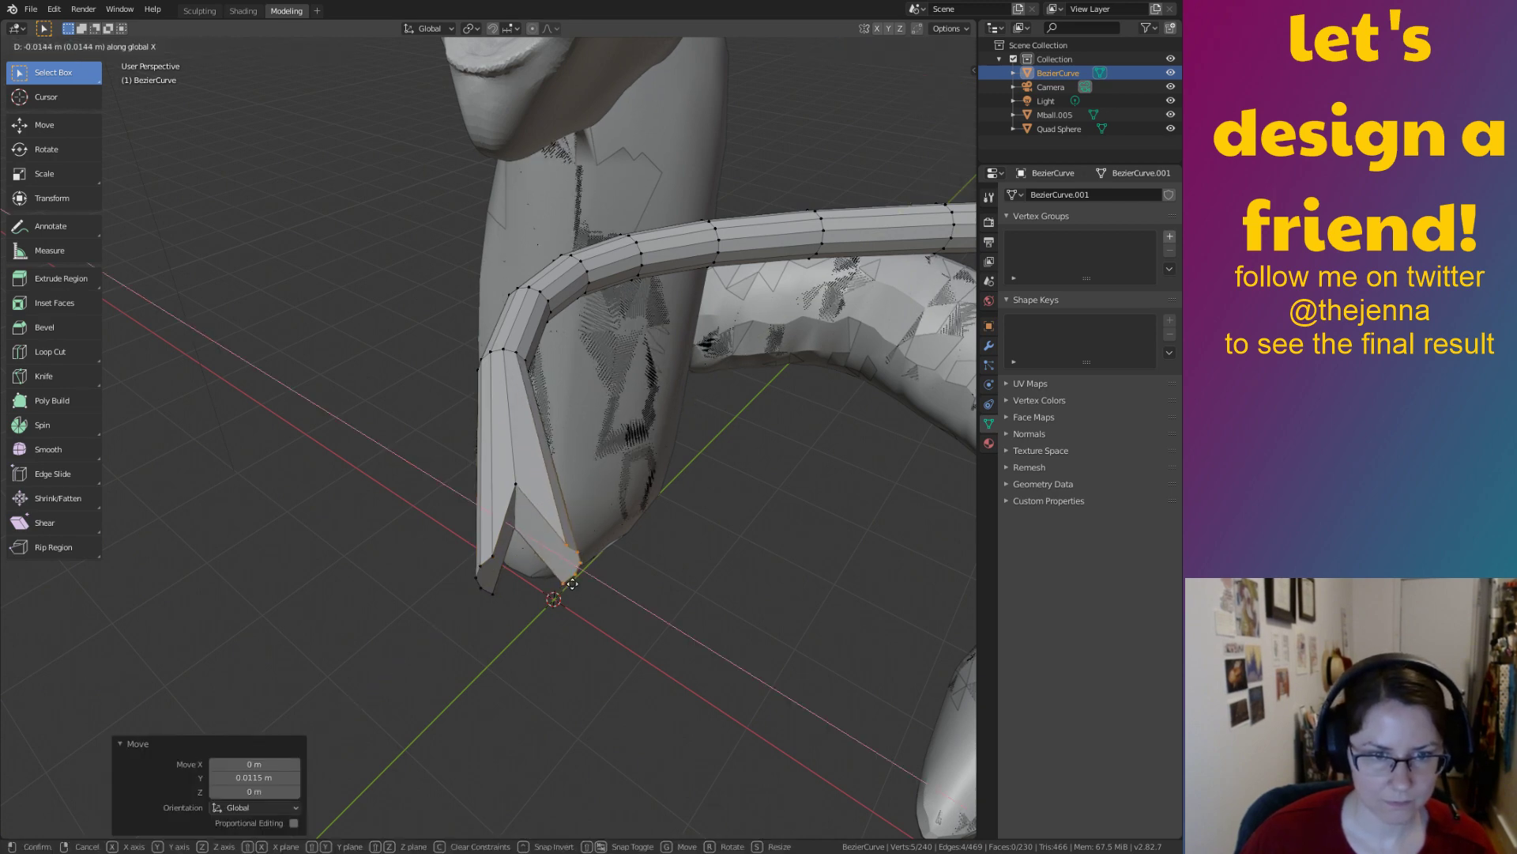
key(y)
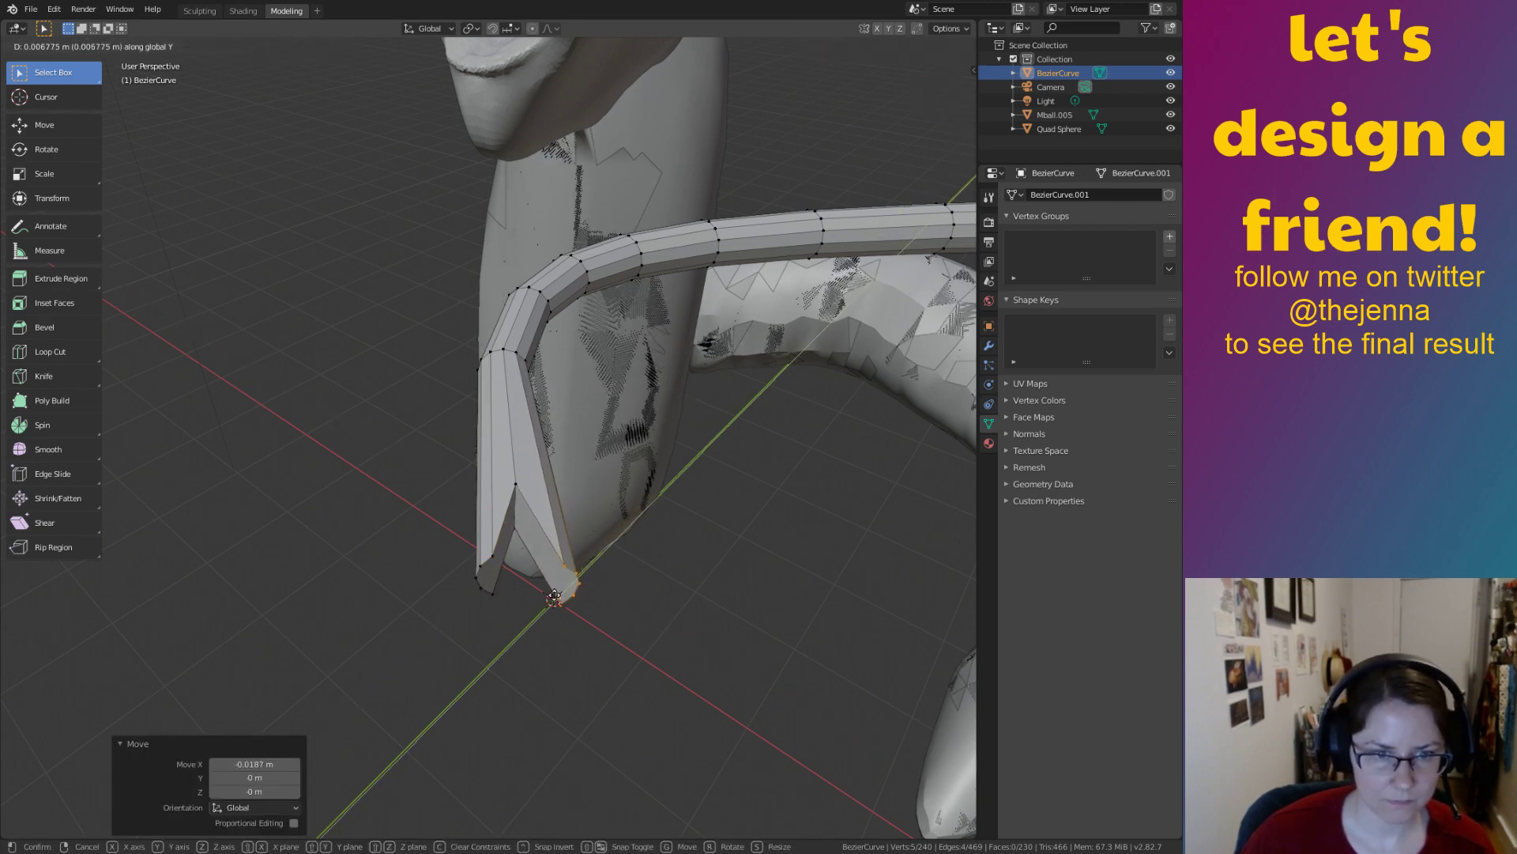
click(554, 598)
Adjust the neck-side prong tip by about 0.0069 m along X, -0.0053 m along Y and -0.0055 m along X
key(g)
key(x)
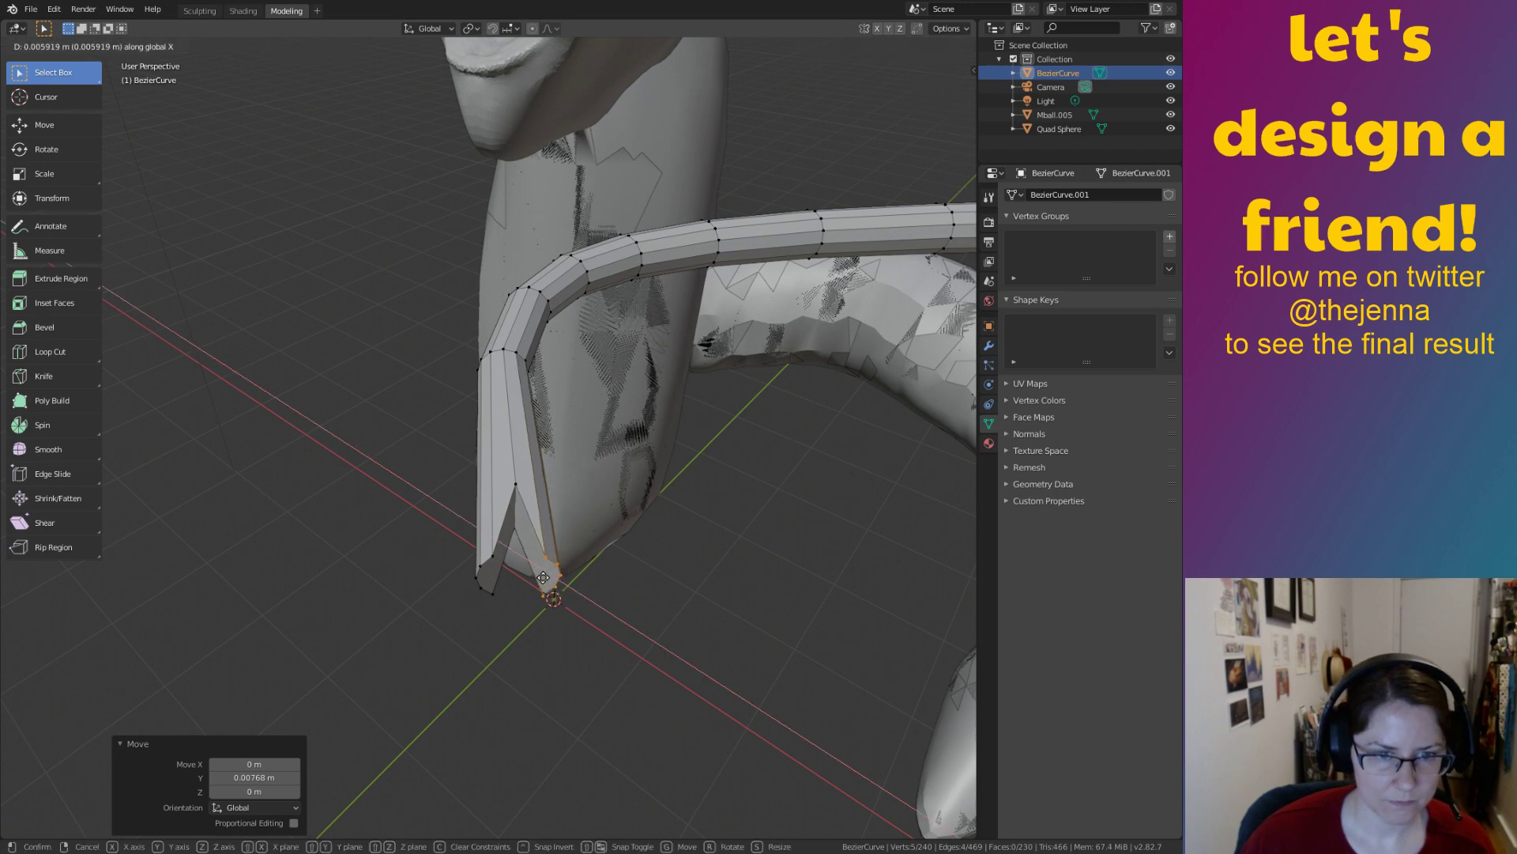
click(546, 572)
key(g)
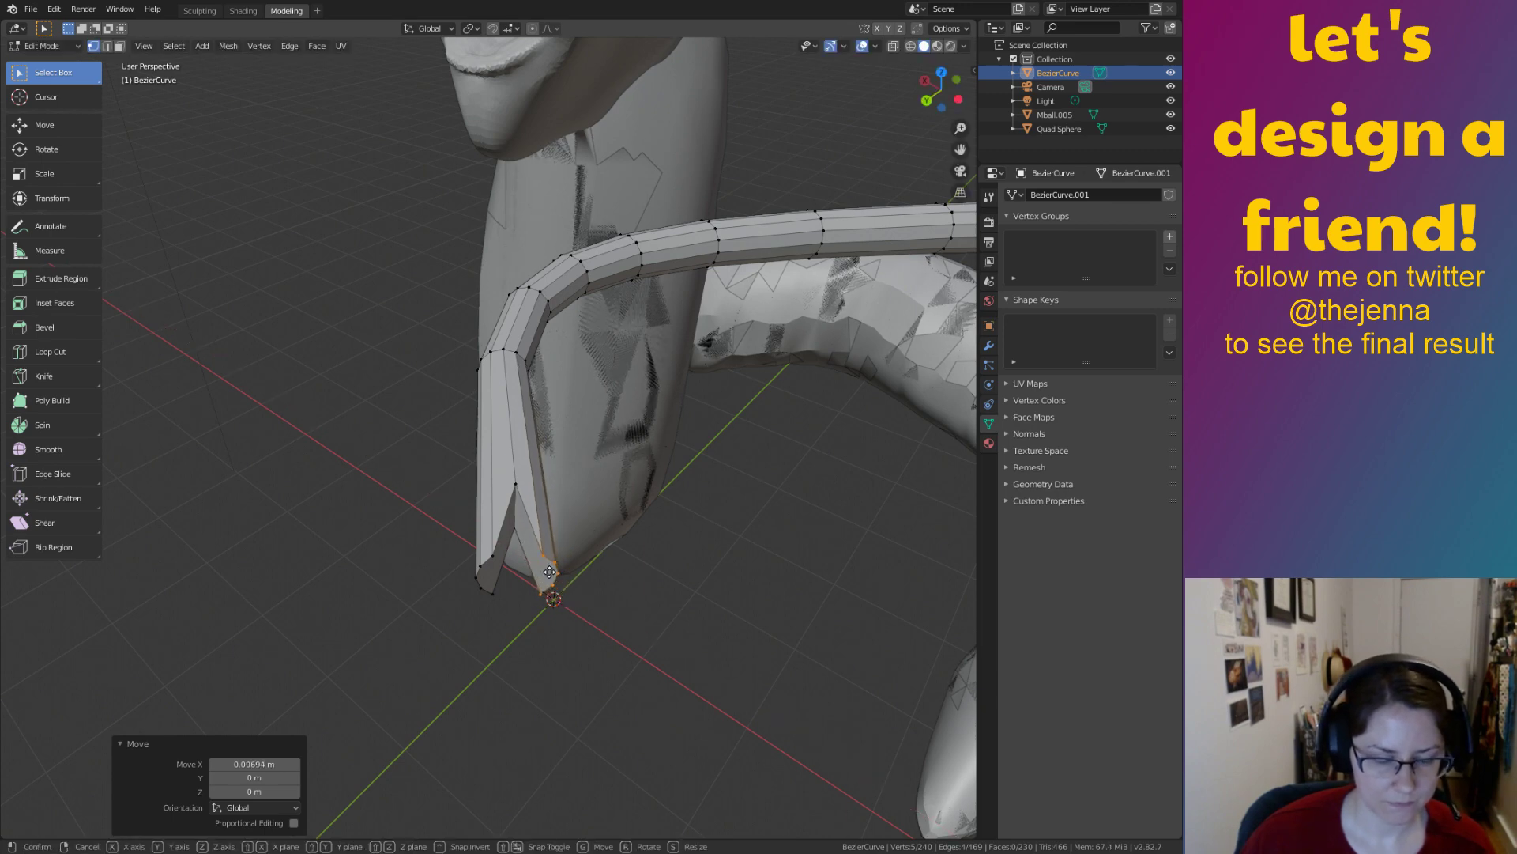
key(y)
click(567, 571)
key(g)
key(x)
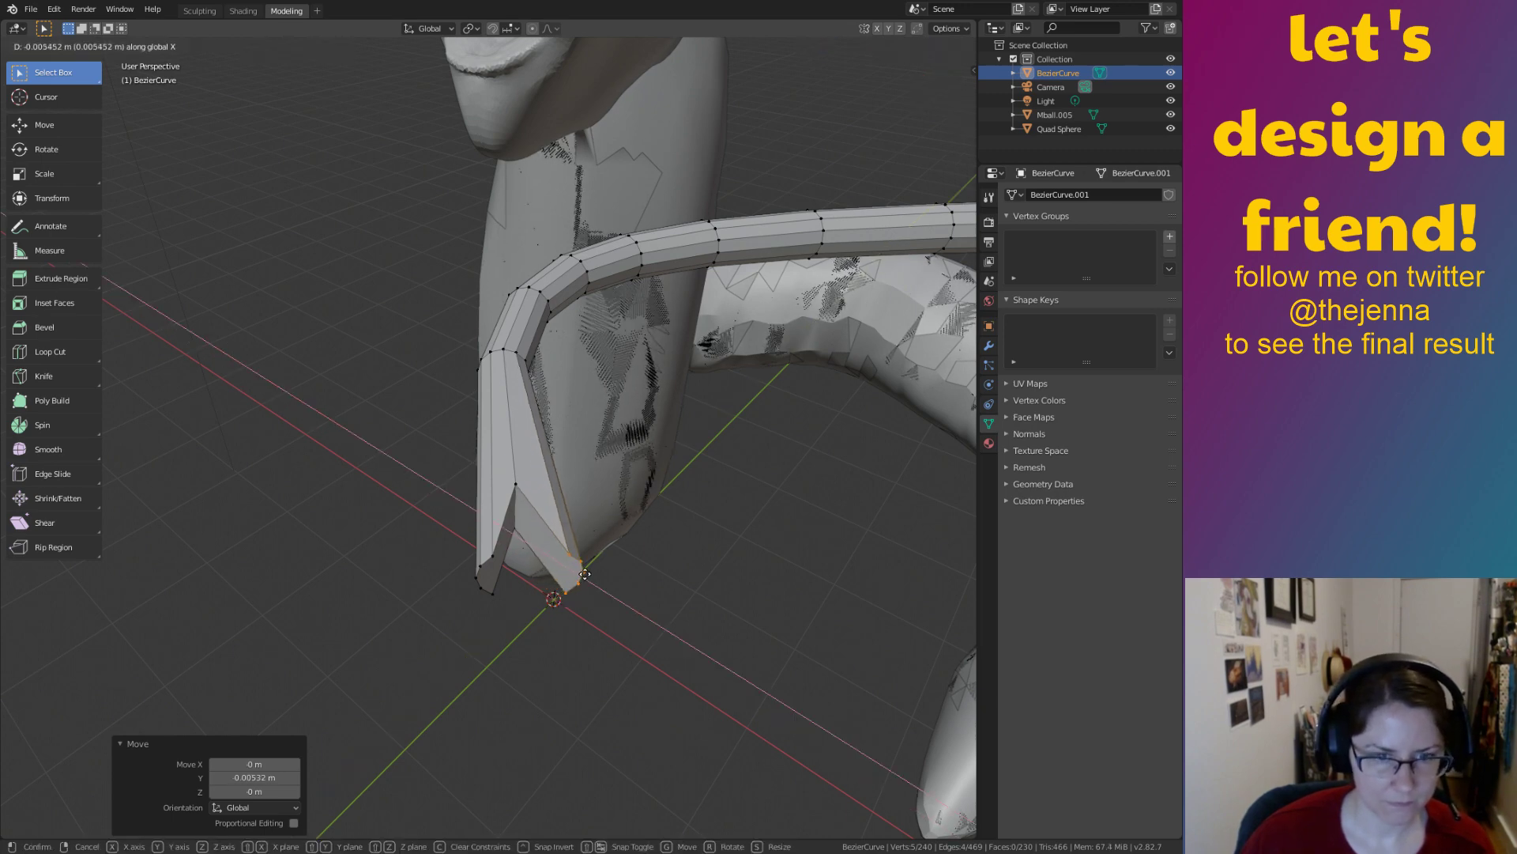
click(584, 576)
Extend the outer prong's tip vertices by about 0.0054 m along global Y
drag(462, 542, 532, 619)
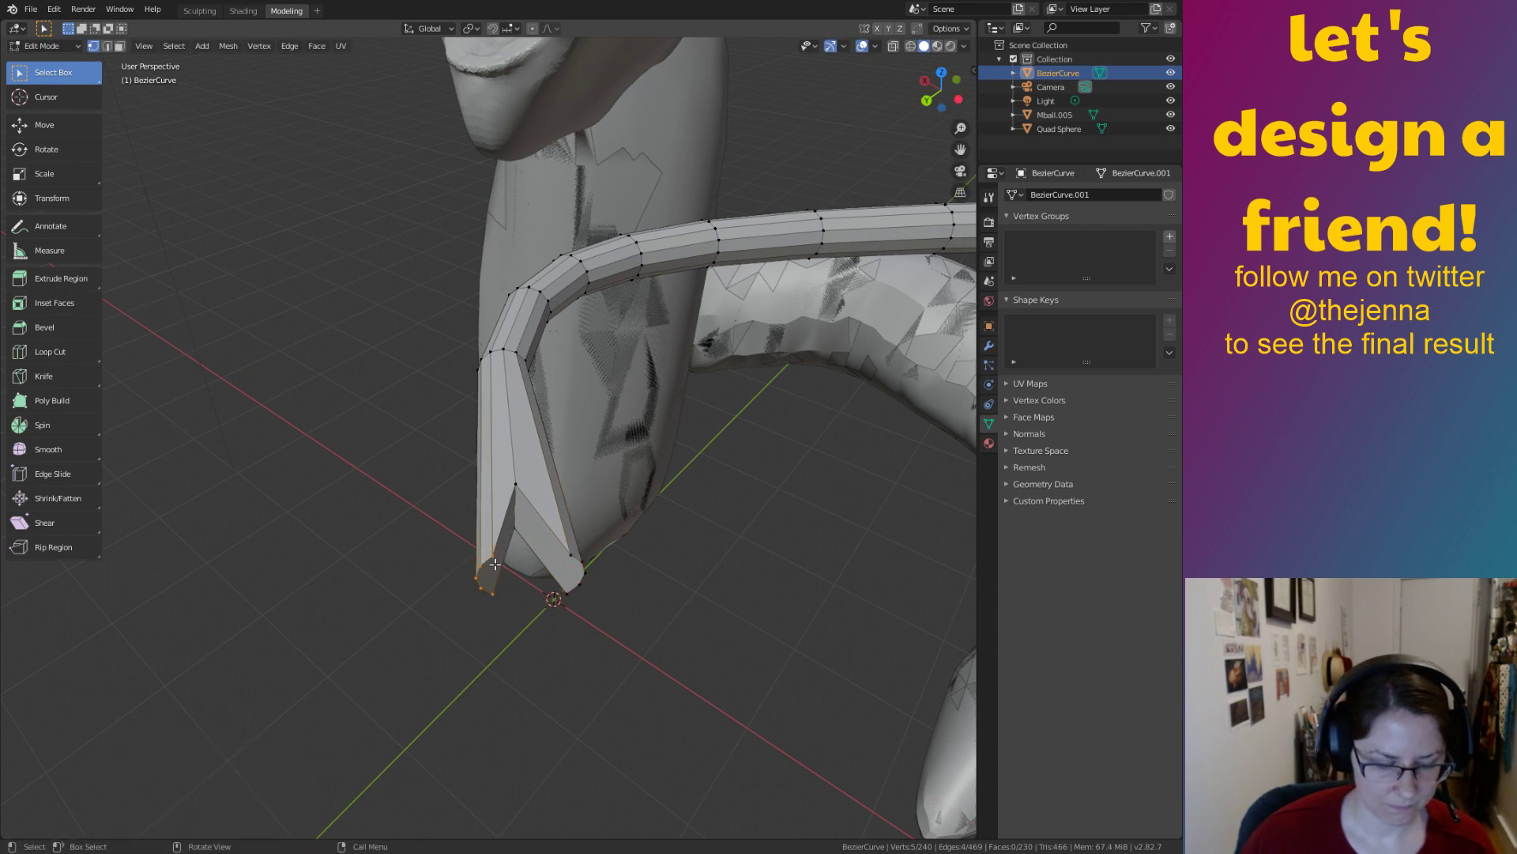
key(g)
key(y)
click(479, 559)
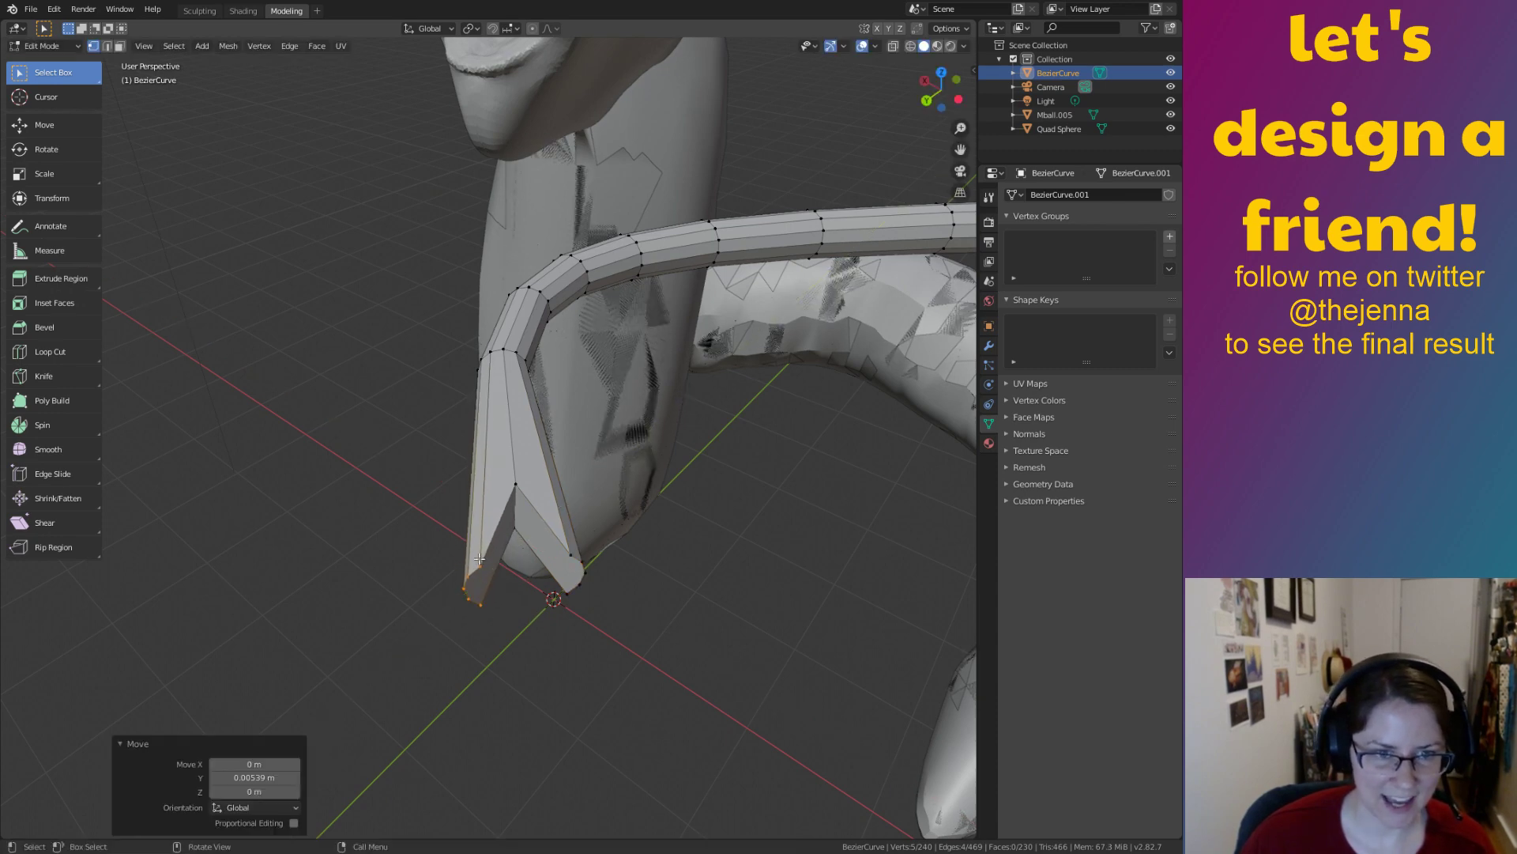
Try a single loop cut around the middle of the tube's forked end section, and undo it
middle_drag(498, 486, 515, 488)
click(76, 354)
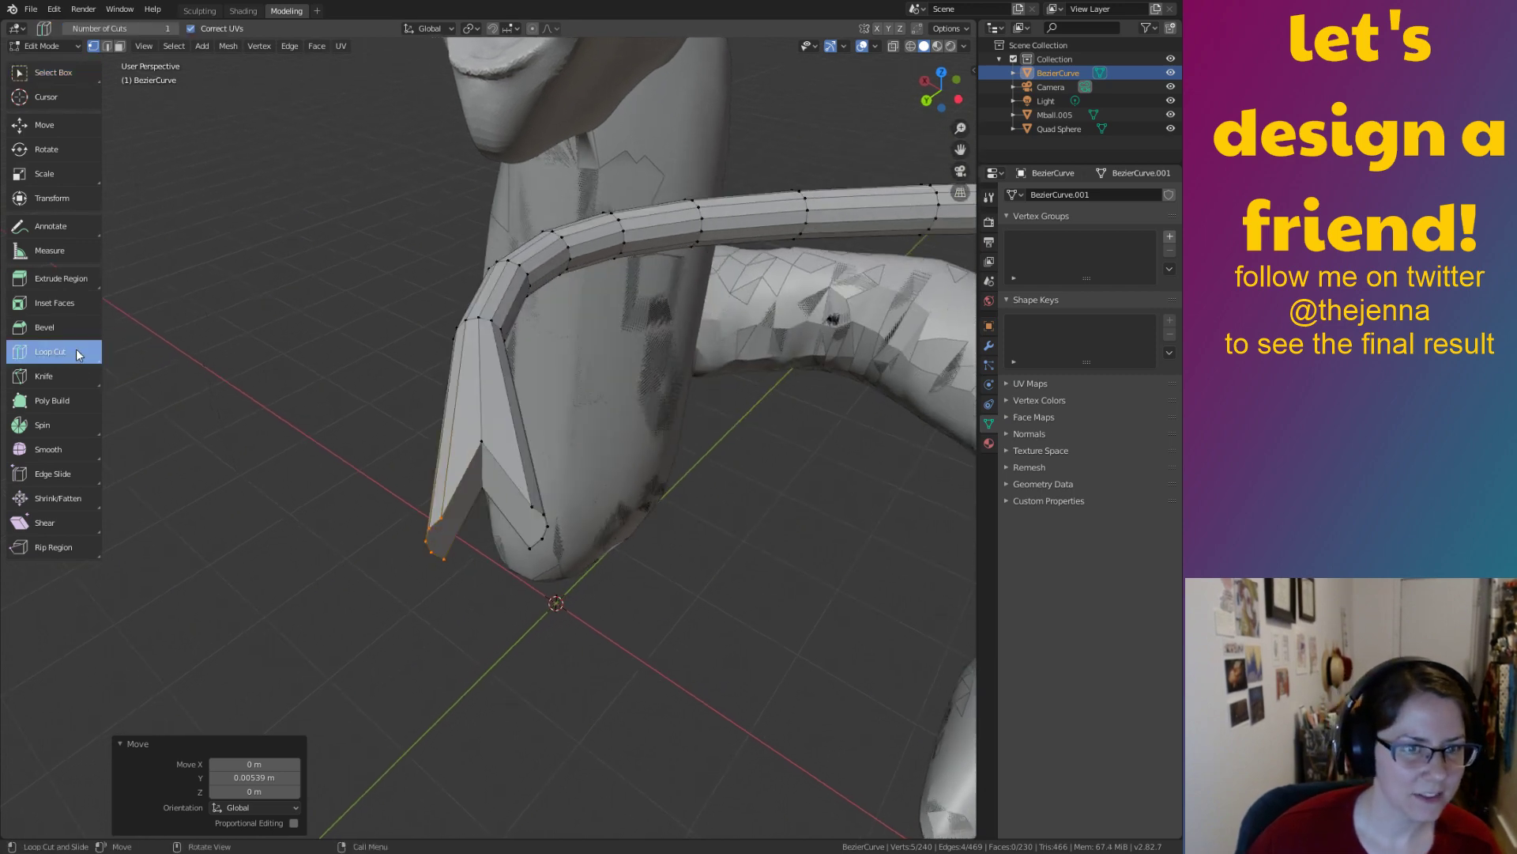
drag(448, 430, 455, 445)
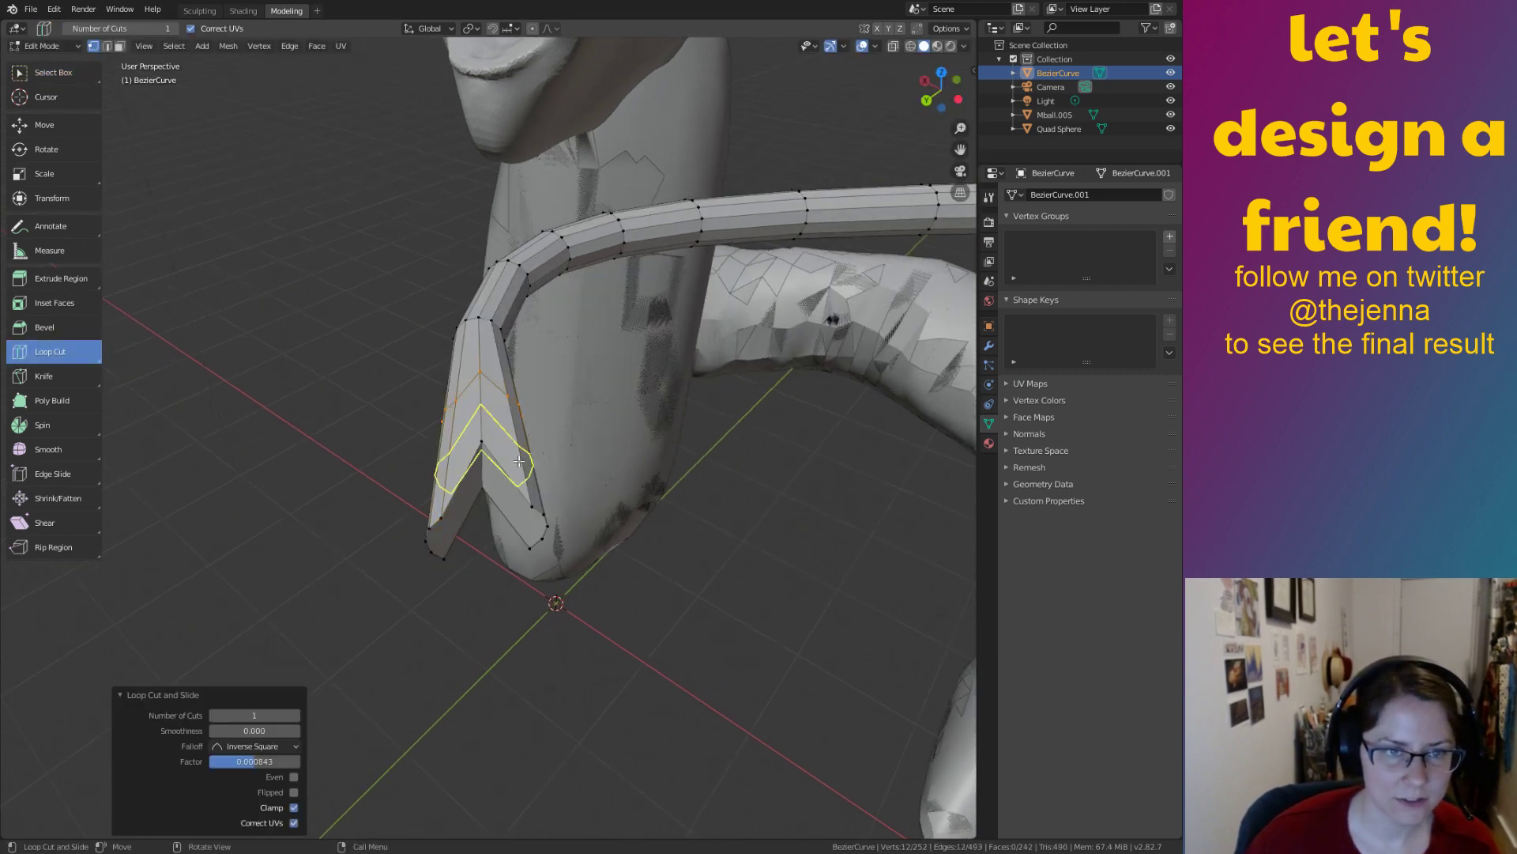
middle_drag(519, 461, 632, 467)
middle_drag(711, 440, 748, 414)
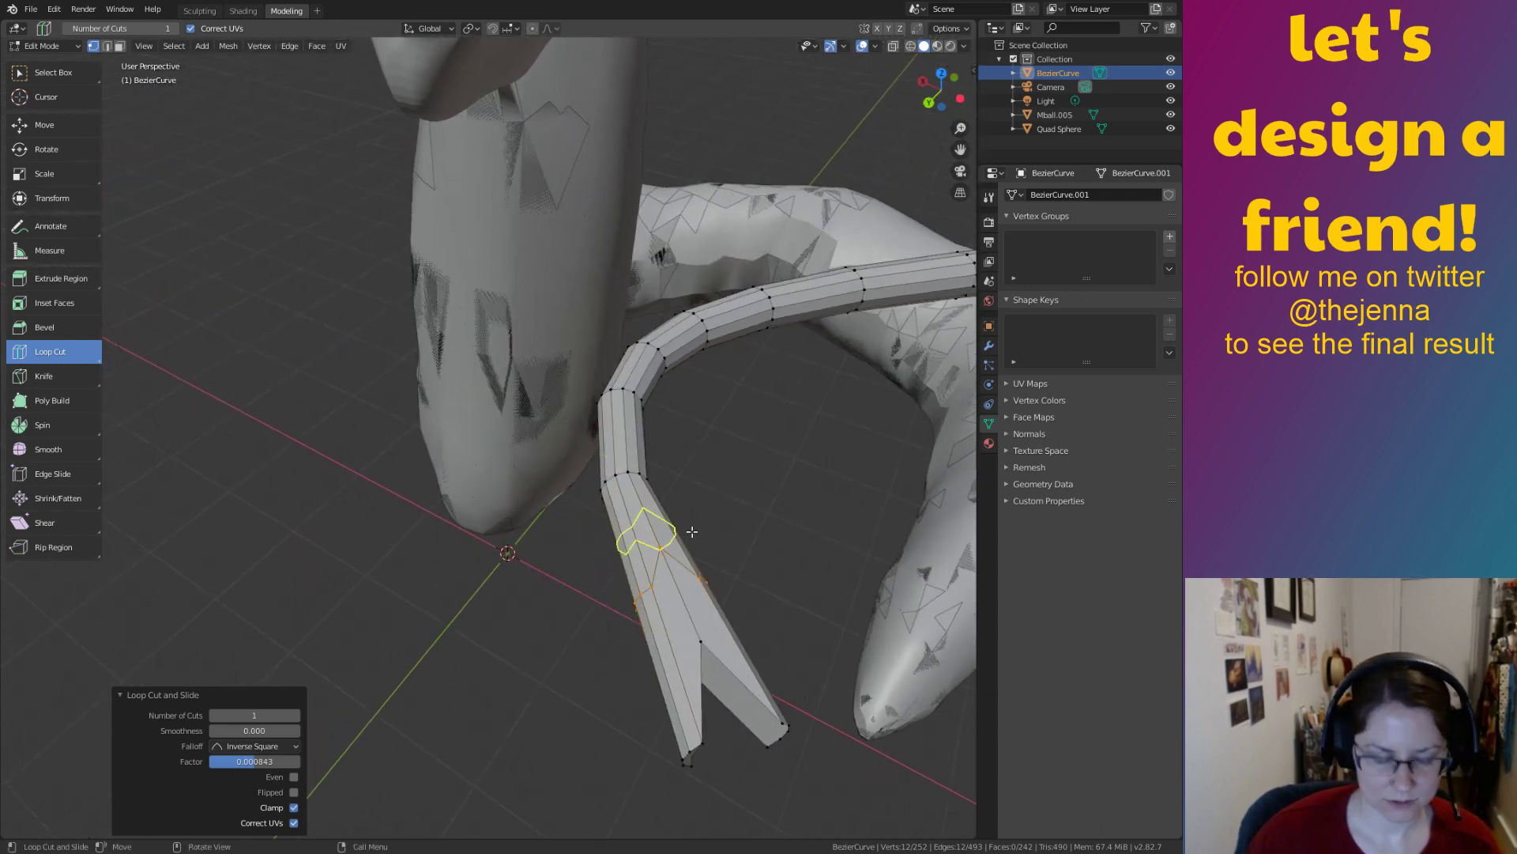
key(ctrl+z)
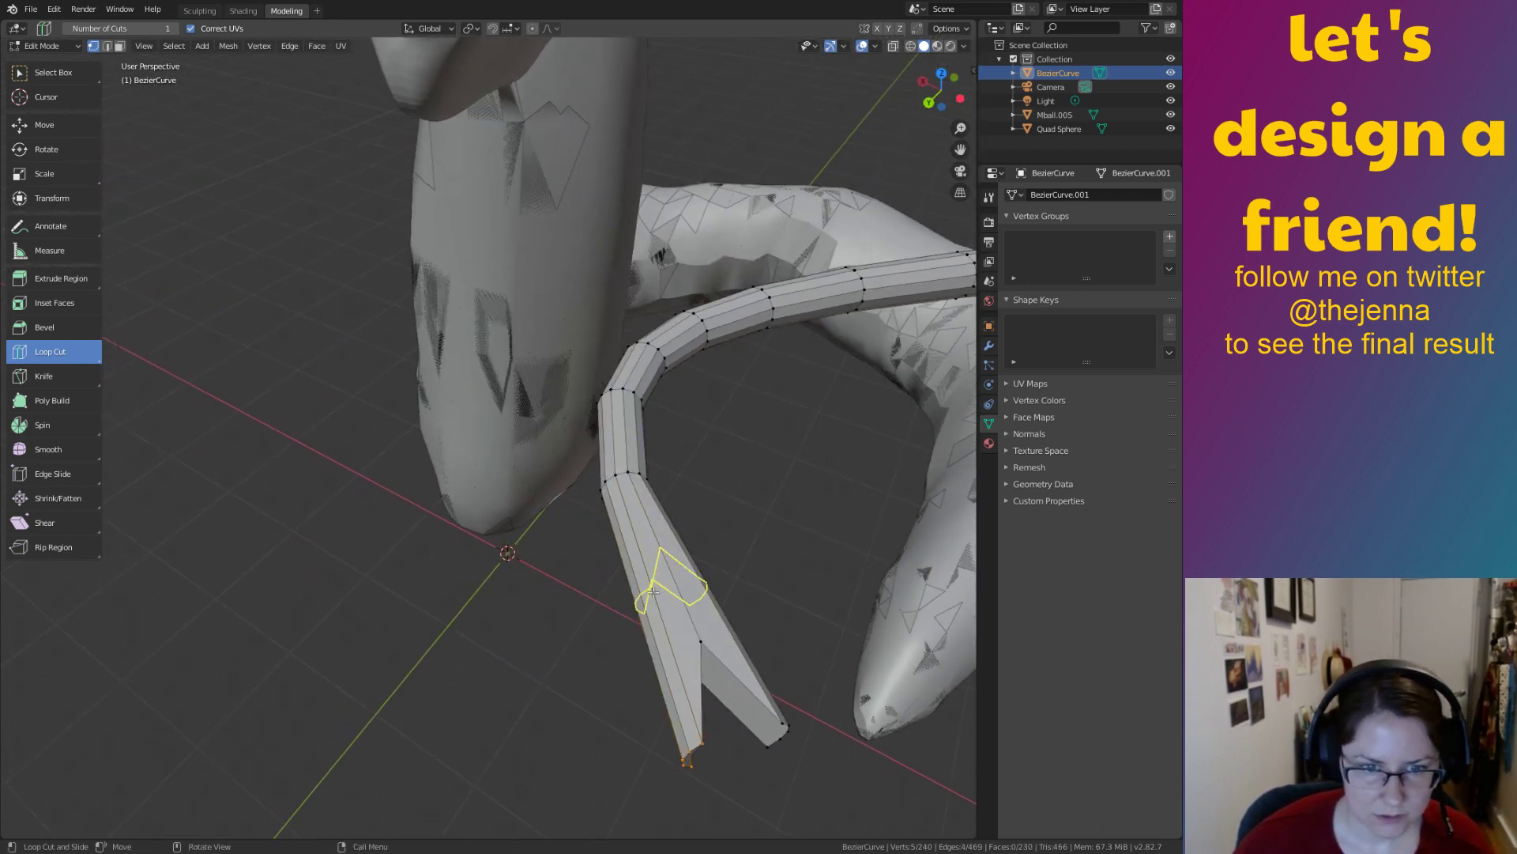
Add one loop cut to the forked end section, slid toward the fork at factor 0.222, and scale the loop to about 0.66
drag(653, 588, 666, 623)
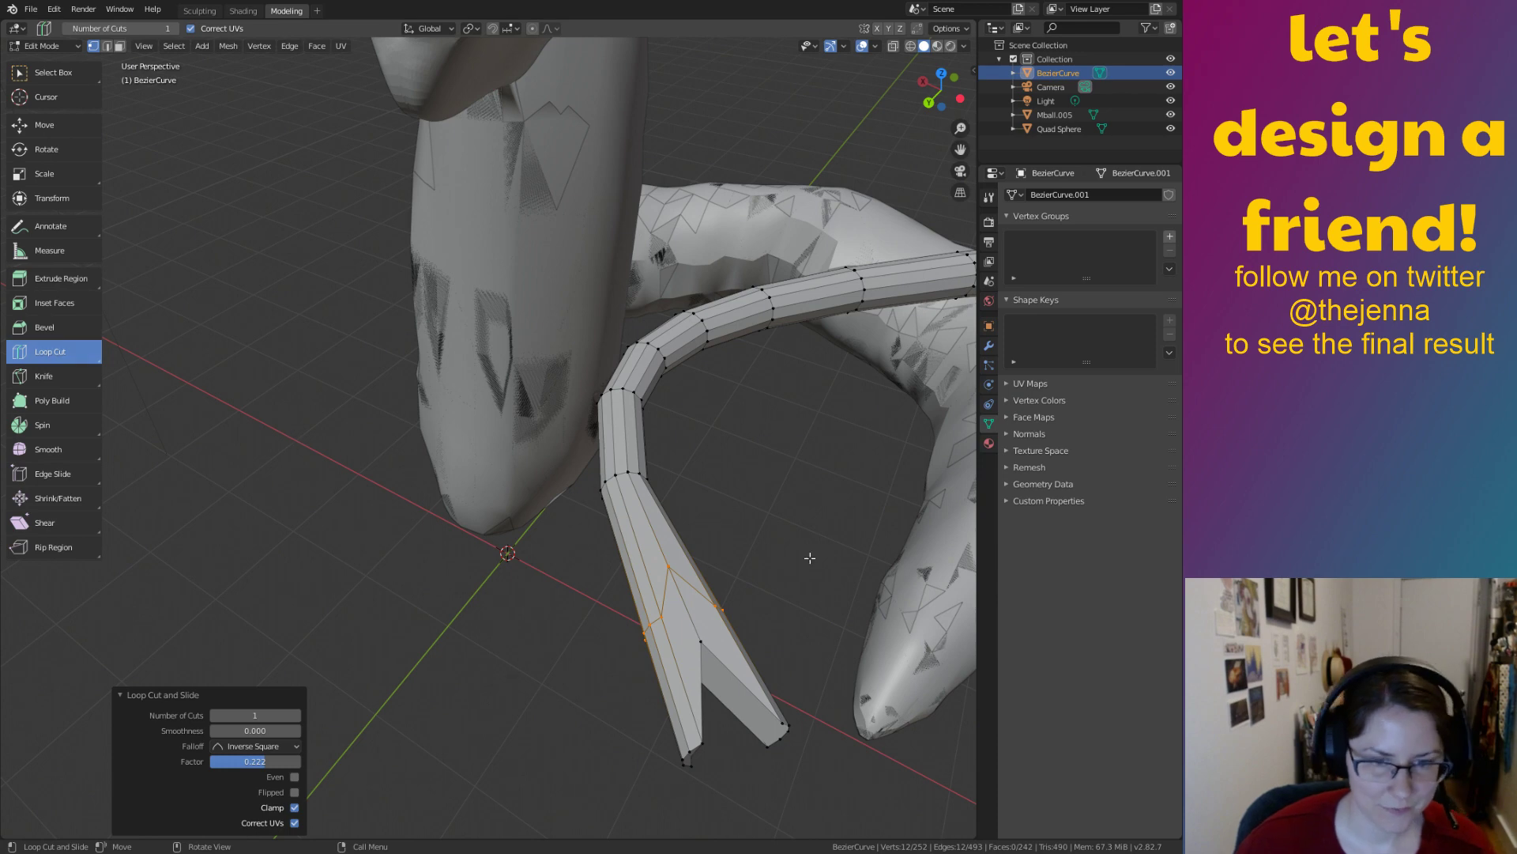
key(s)
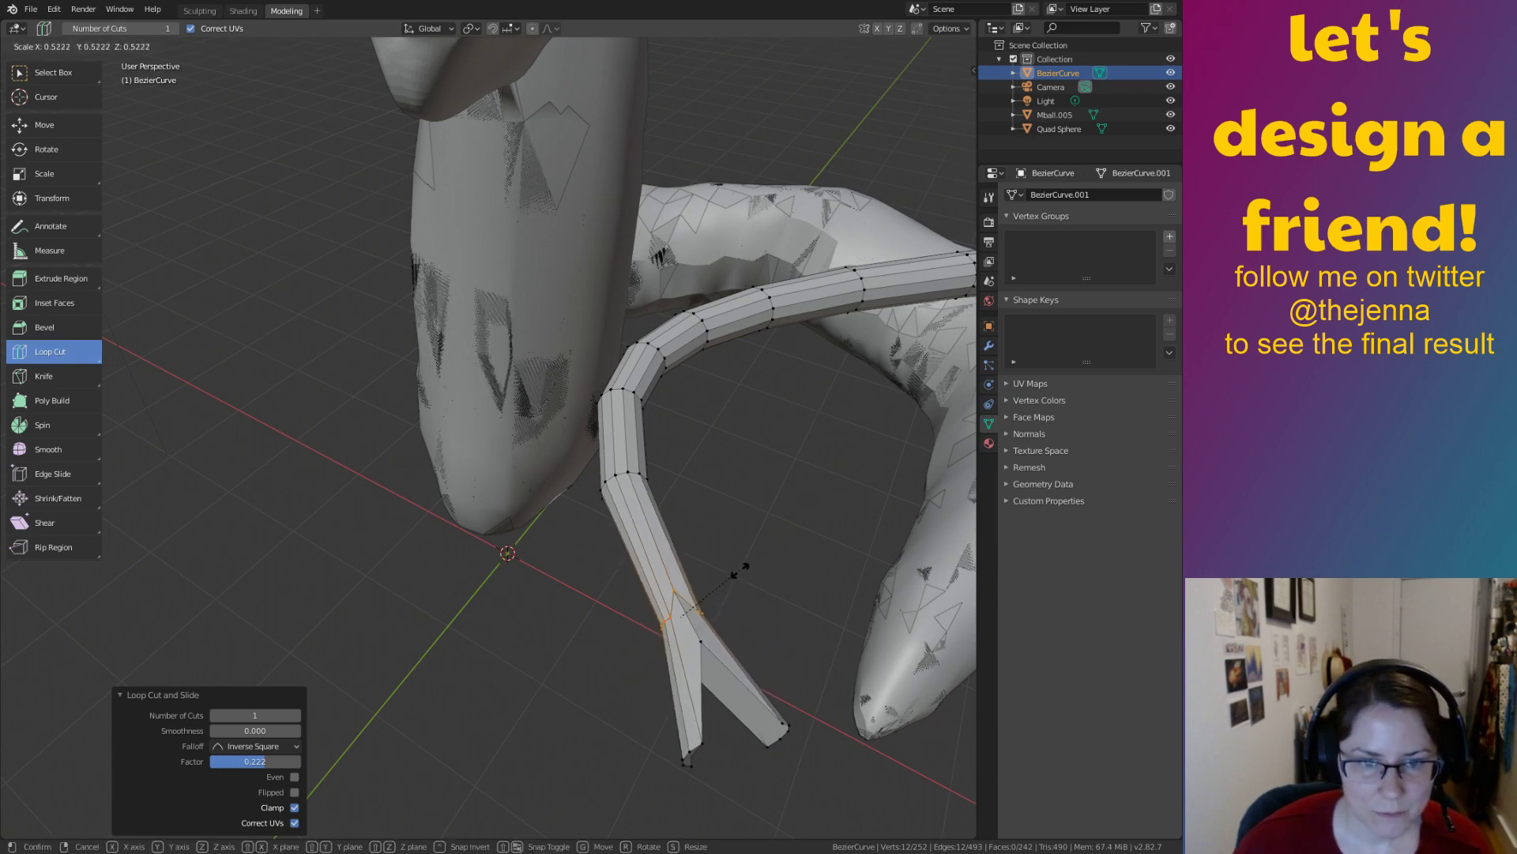
click(752, 560)
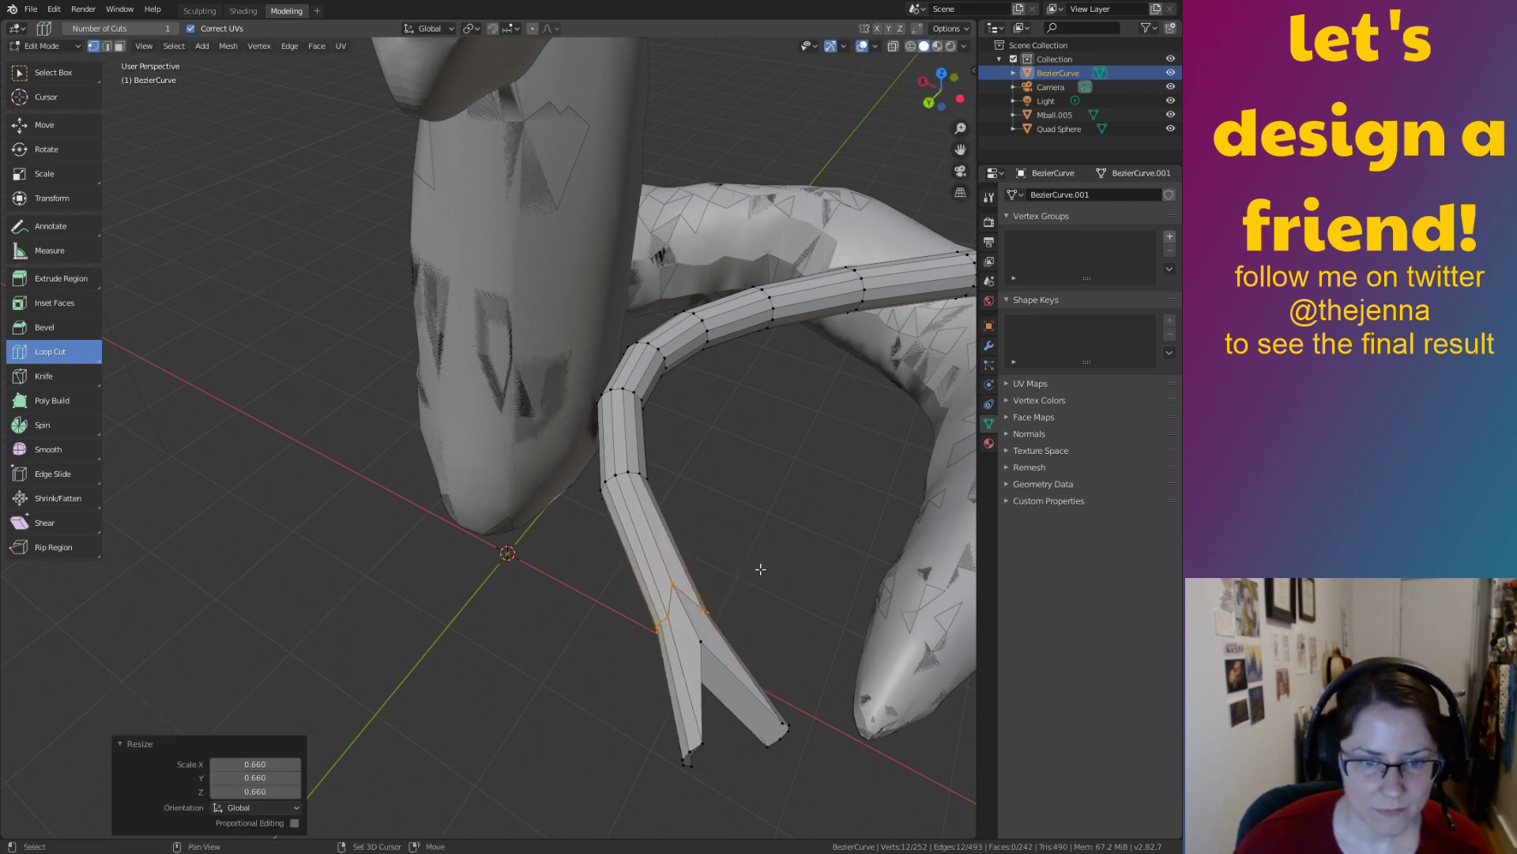
middle_drag(753, 560, 735, 521)
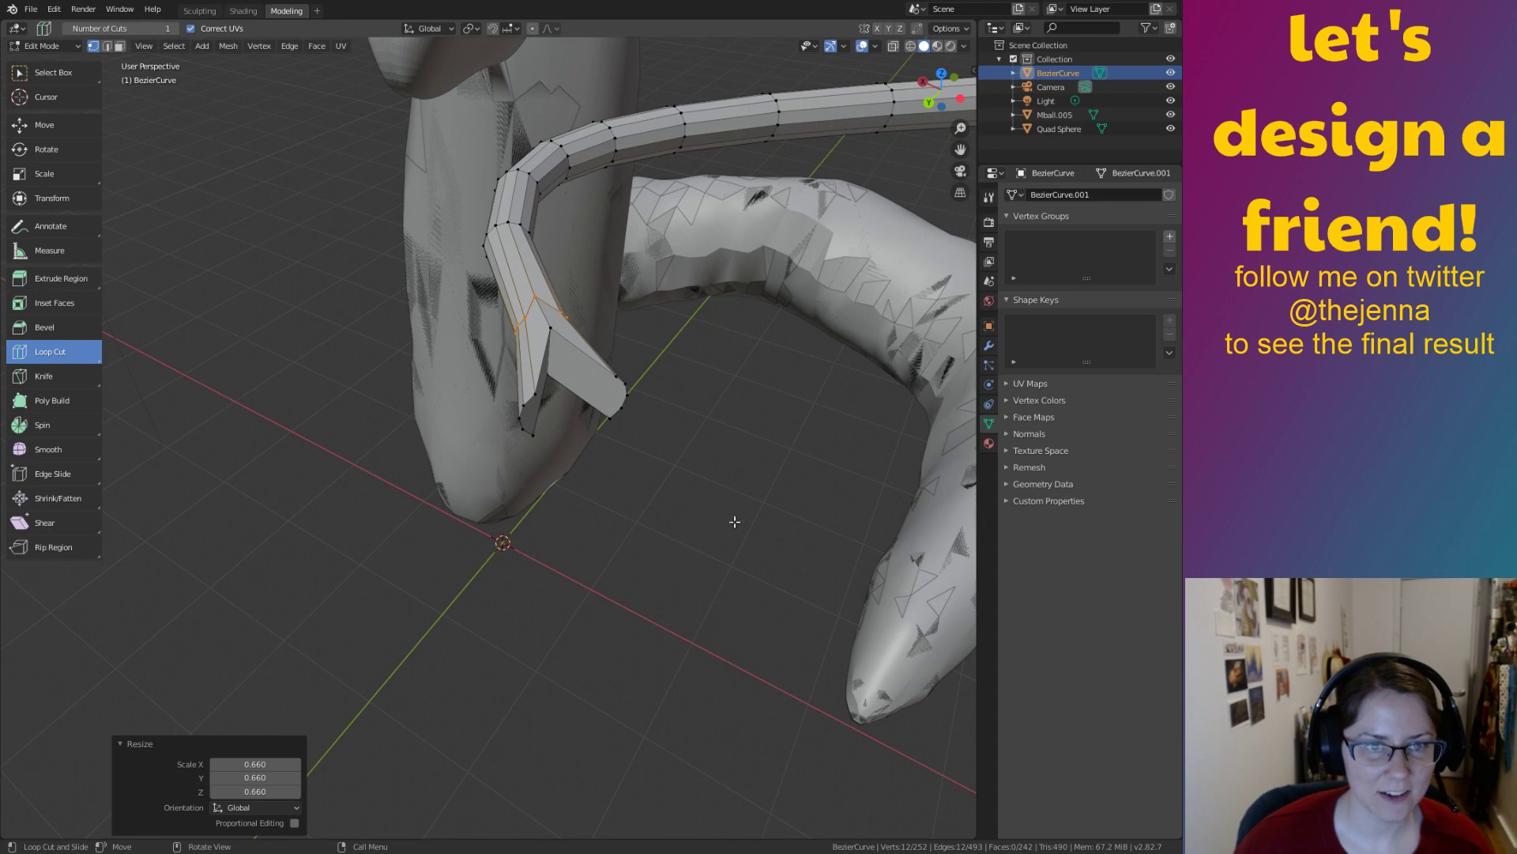
With Select Box, select the outer prong's tip and lengthen it outward along Y by about 0.0139 m, along X, and 0.0143 m more along Y
click(71, 76)
middle_drag(411, 466, 367, 486)
drag(366, 490, 434, 569)
key(g)
key(y)
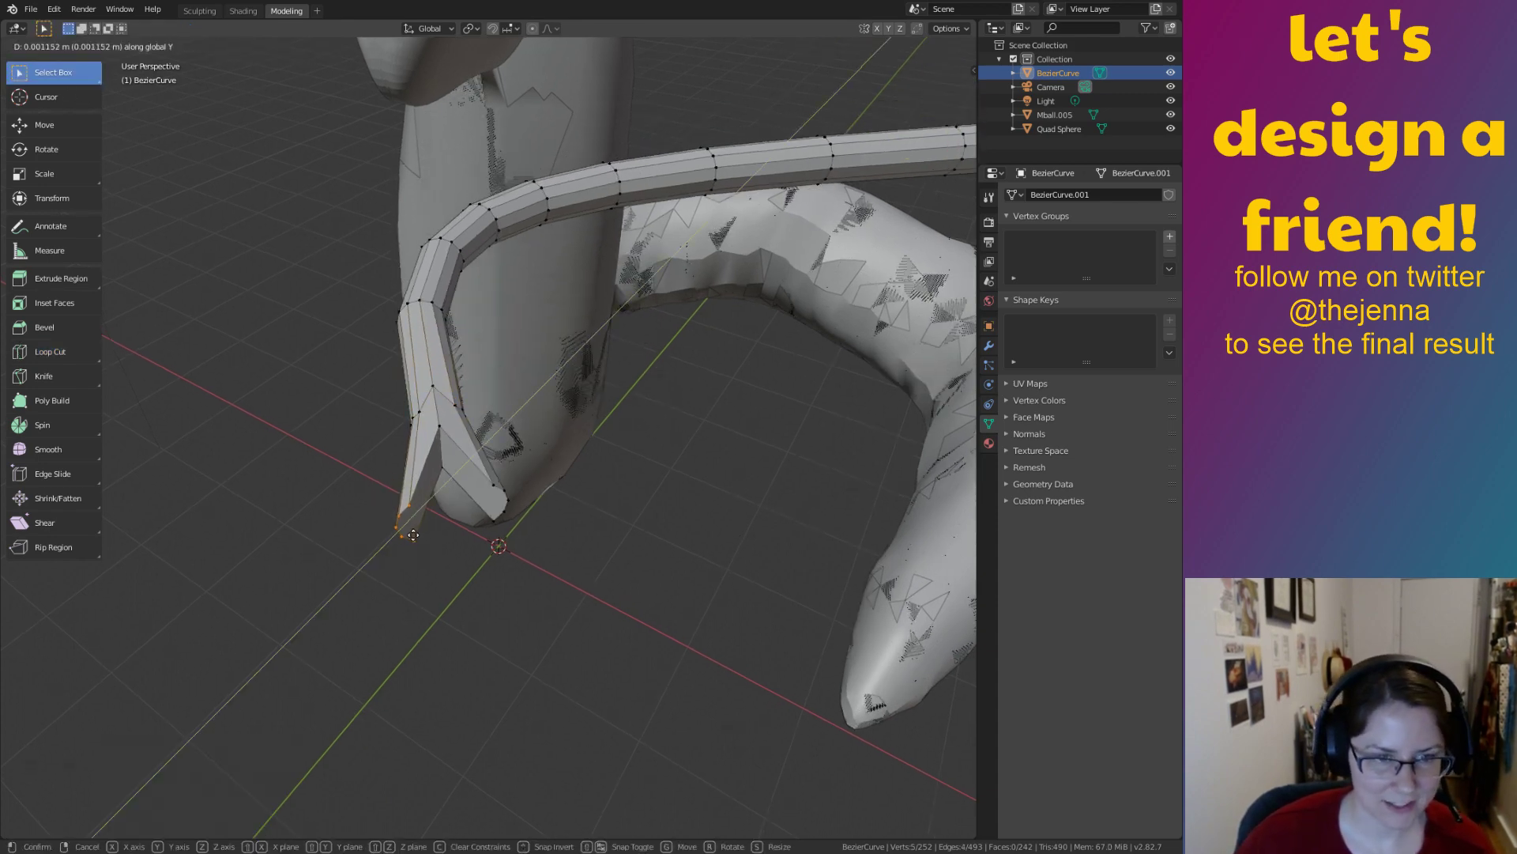
click(386, 551)
key(g)
key(x)
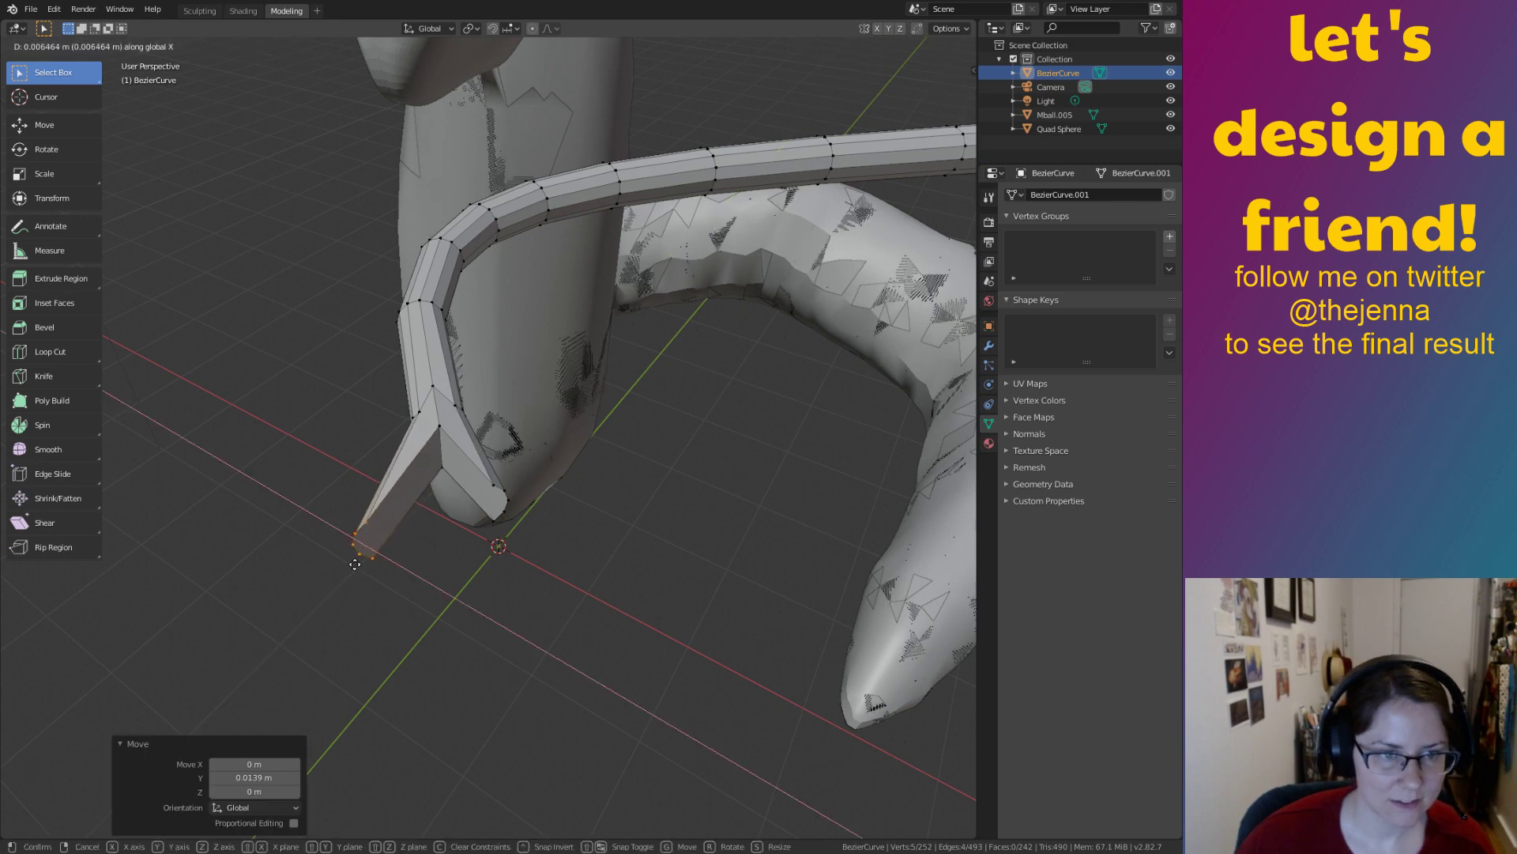
key(y)
click(375, 566)
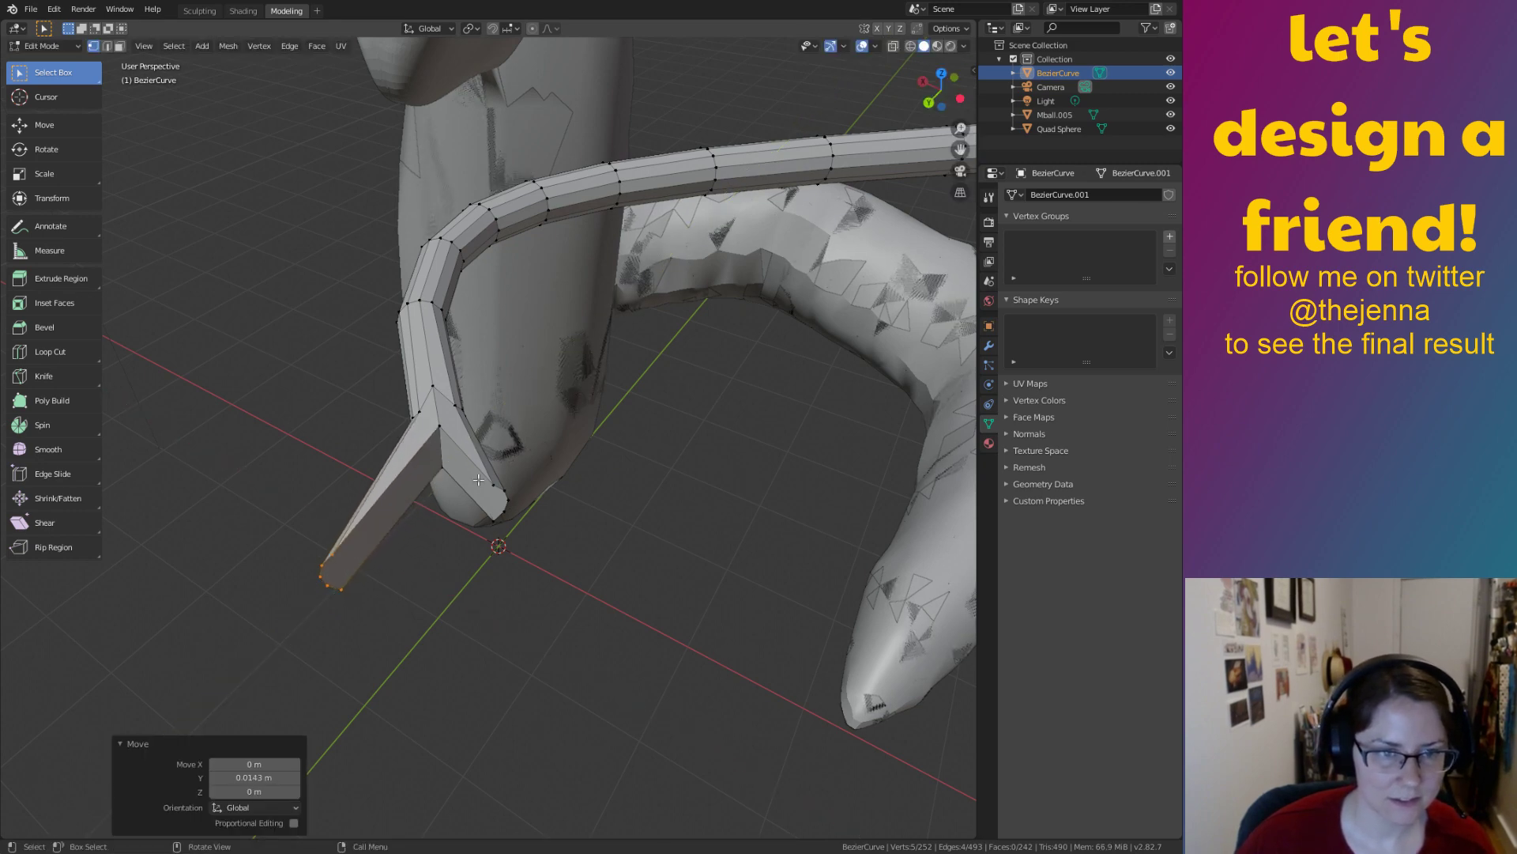
Move the neck-side prong's tip vertices slightly along global Y and about -0.0332 m along global X to lengthen the prong
drag(478, 480, 523, 541)
key(g)
key(y)
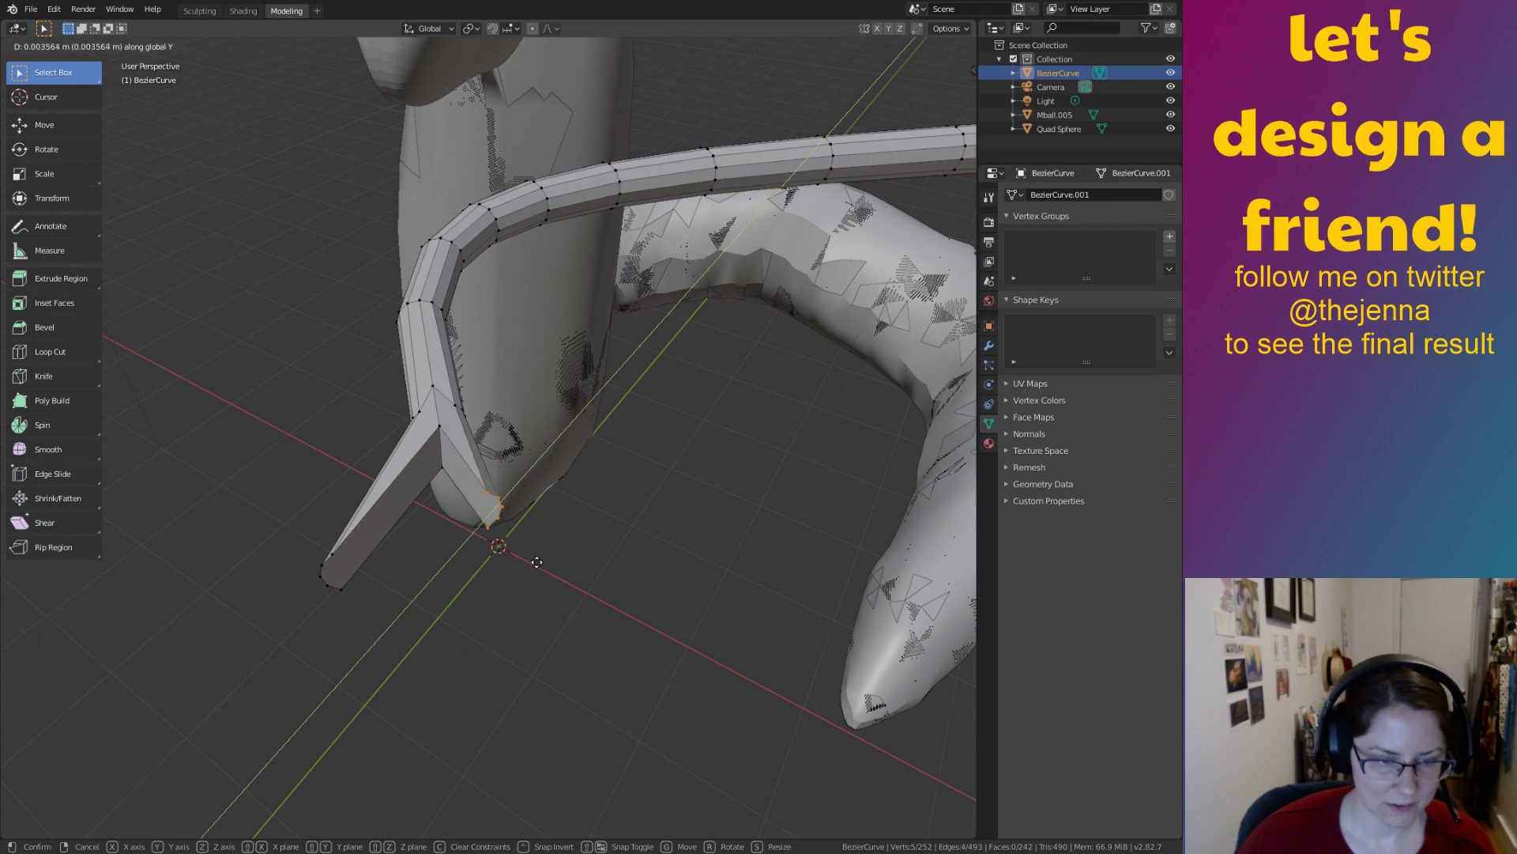
click(529, 557)
key(g)
key(x)
click(599, 630)
Even out the fork by moving the neck-side prong's tip further along Y and about 0.0061 m along X
key(g)
key(y)
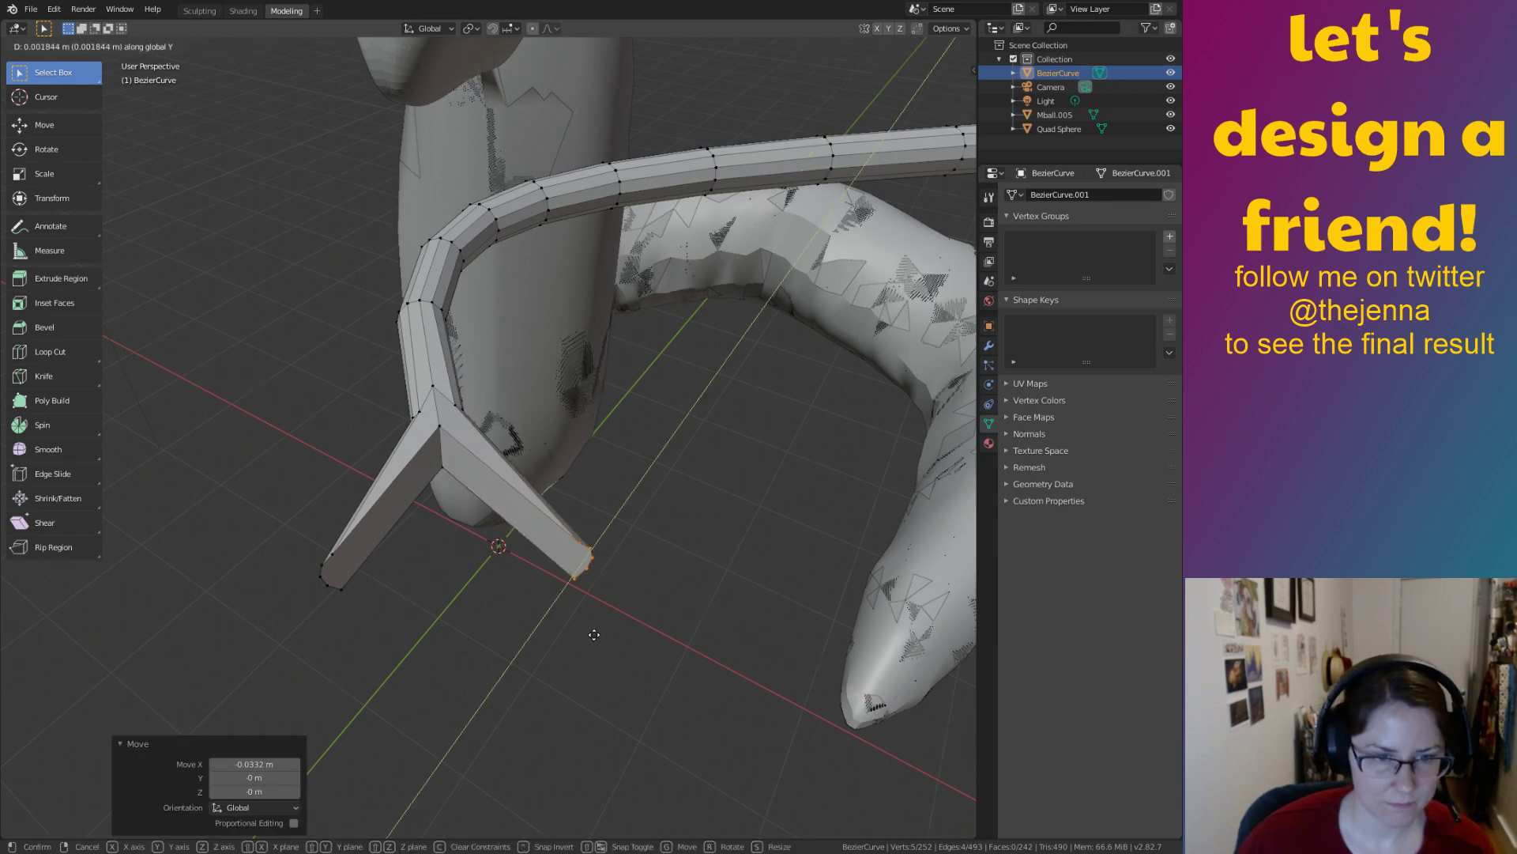
click(563, 637)
key(g)
key(x)
click(547, 621)
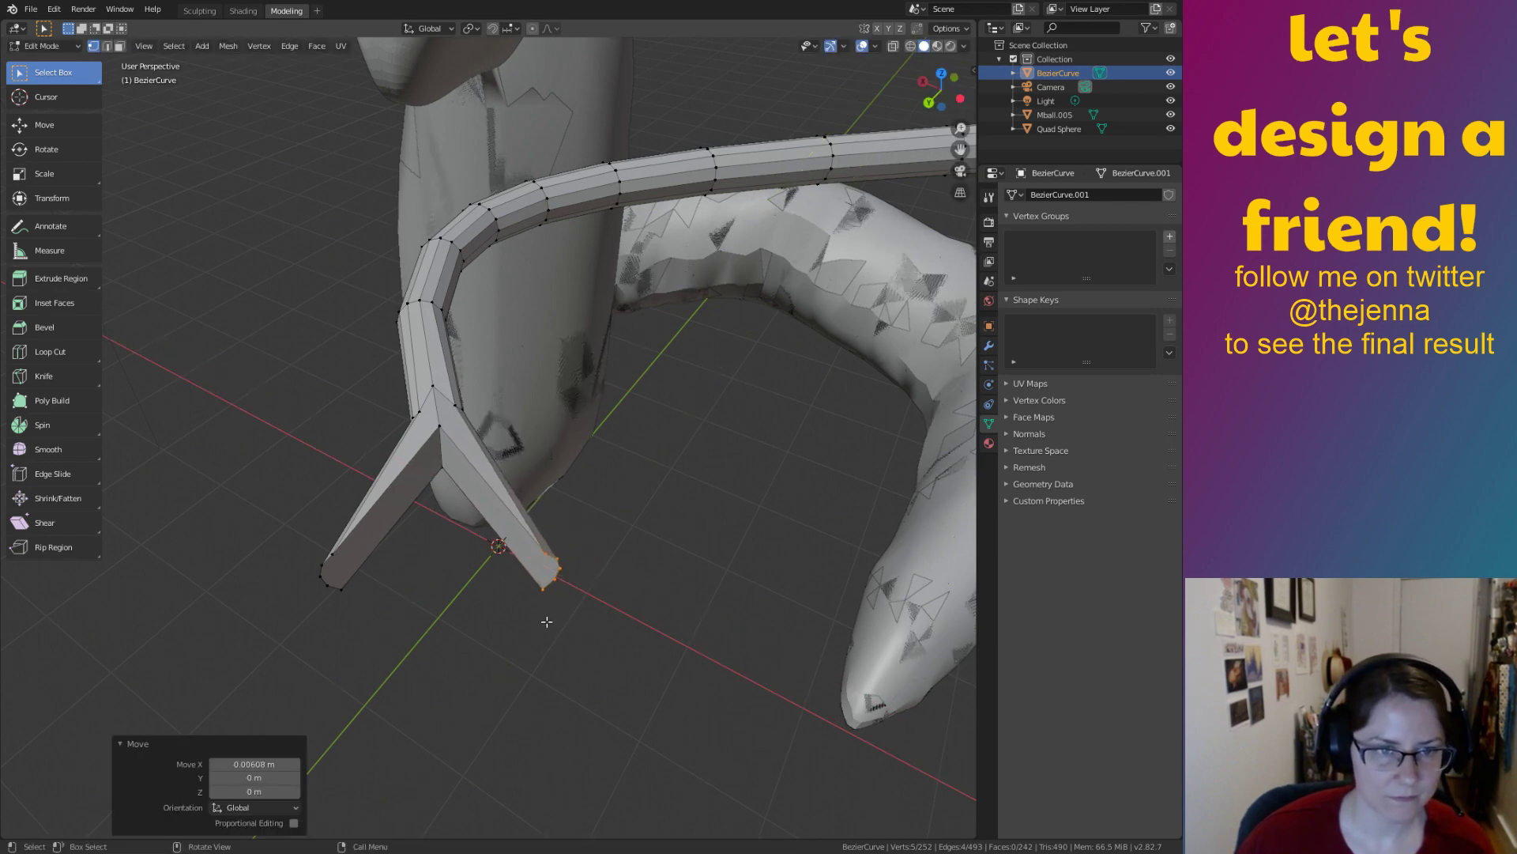
Leave mesh editing of the tongue and move the whole object about -0.0524 m along global Y
scroll(547, 621, down, 3)
middle_drag(553, 609, 674, 514)
key(Tab)
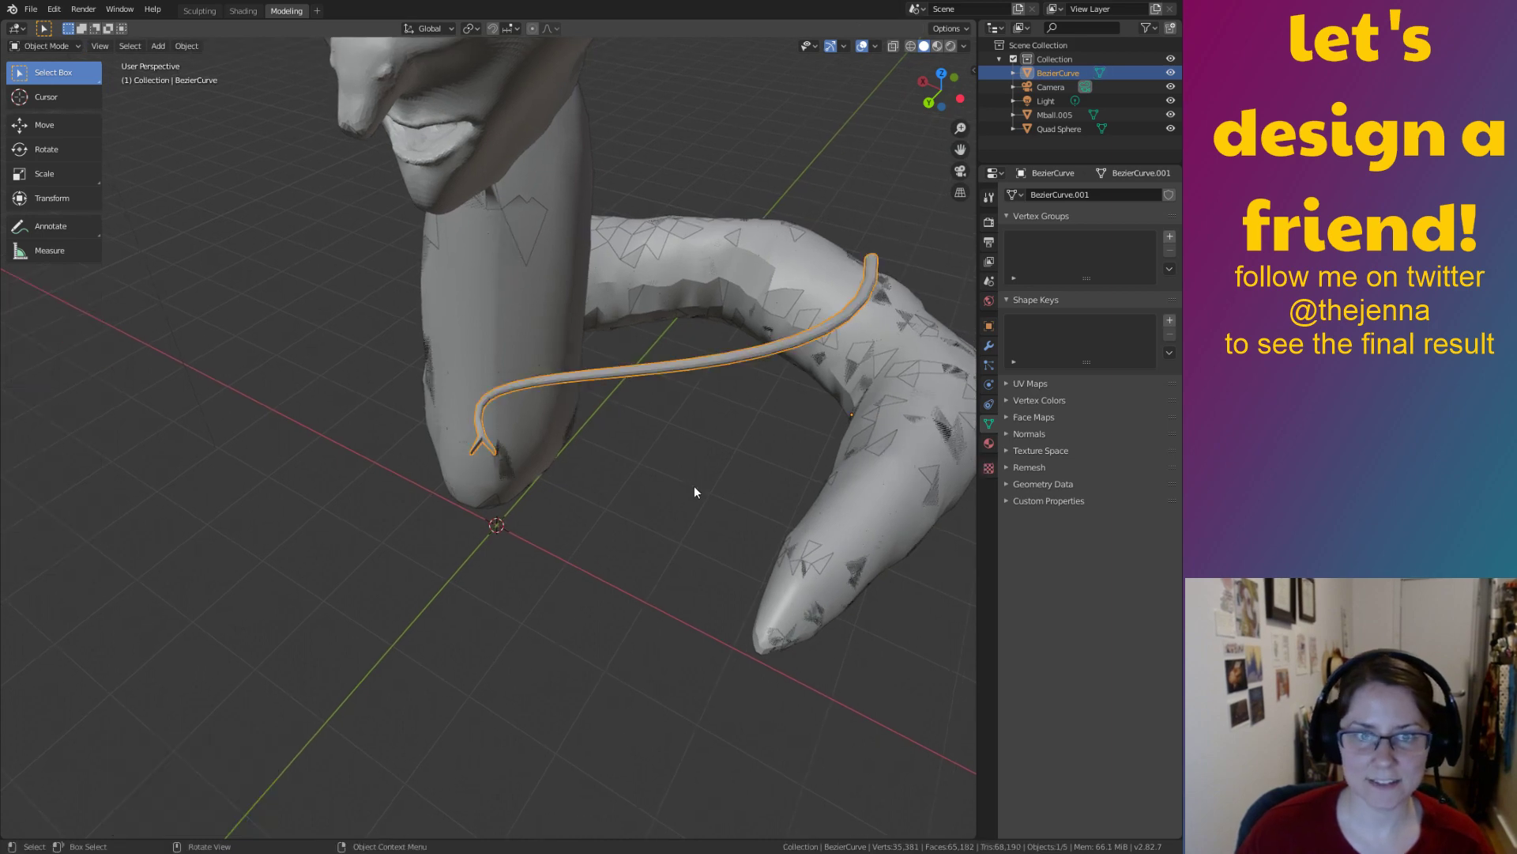
middle_drag(684, 455, 728, 443)
key(g)
key(y)
click(727, 447)
Move the tongue up to the head and into the mouth, with a last shift of 0.203, -0.239, -0.106 m
key(g)
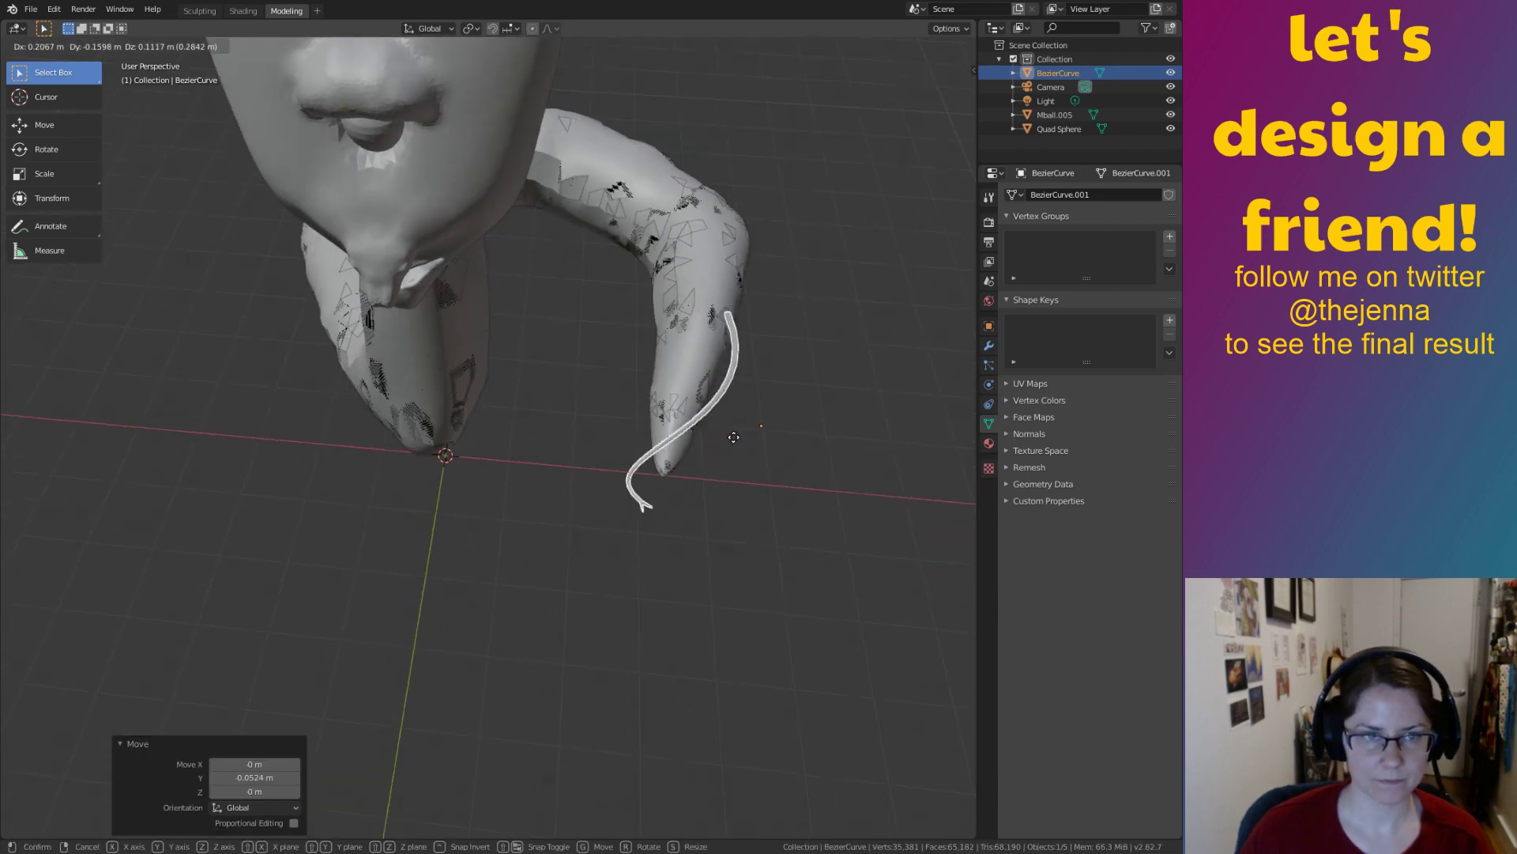
click(392, 356)
middle_drag(392, 356, 786, 420)
key(g)
click(526, 377)
key(g)
click(575, 414)
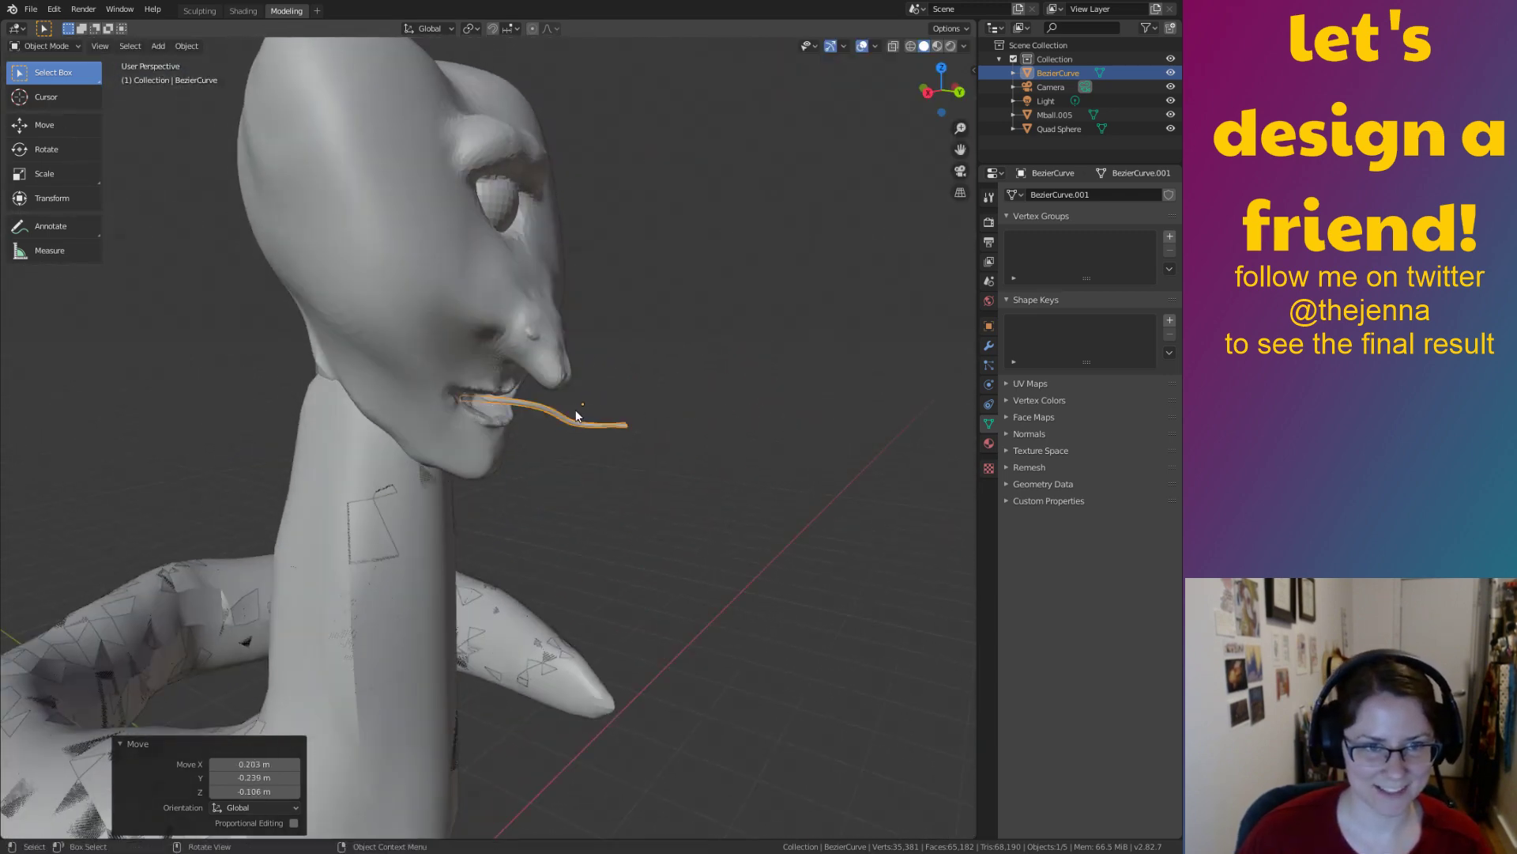
Shift the tongue 0.154 m along global X to bring its base into the mouth
middle_drag(562, 413, 443, 486)
key(g)
key(x)
click(520, 416)
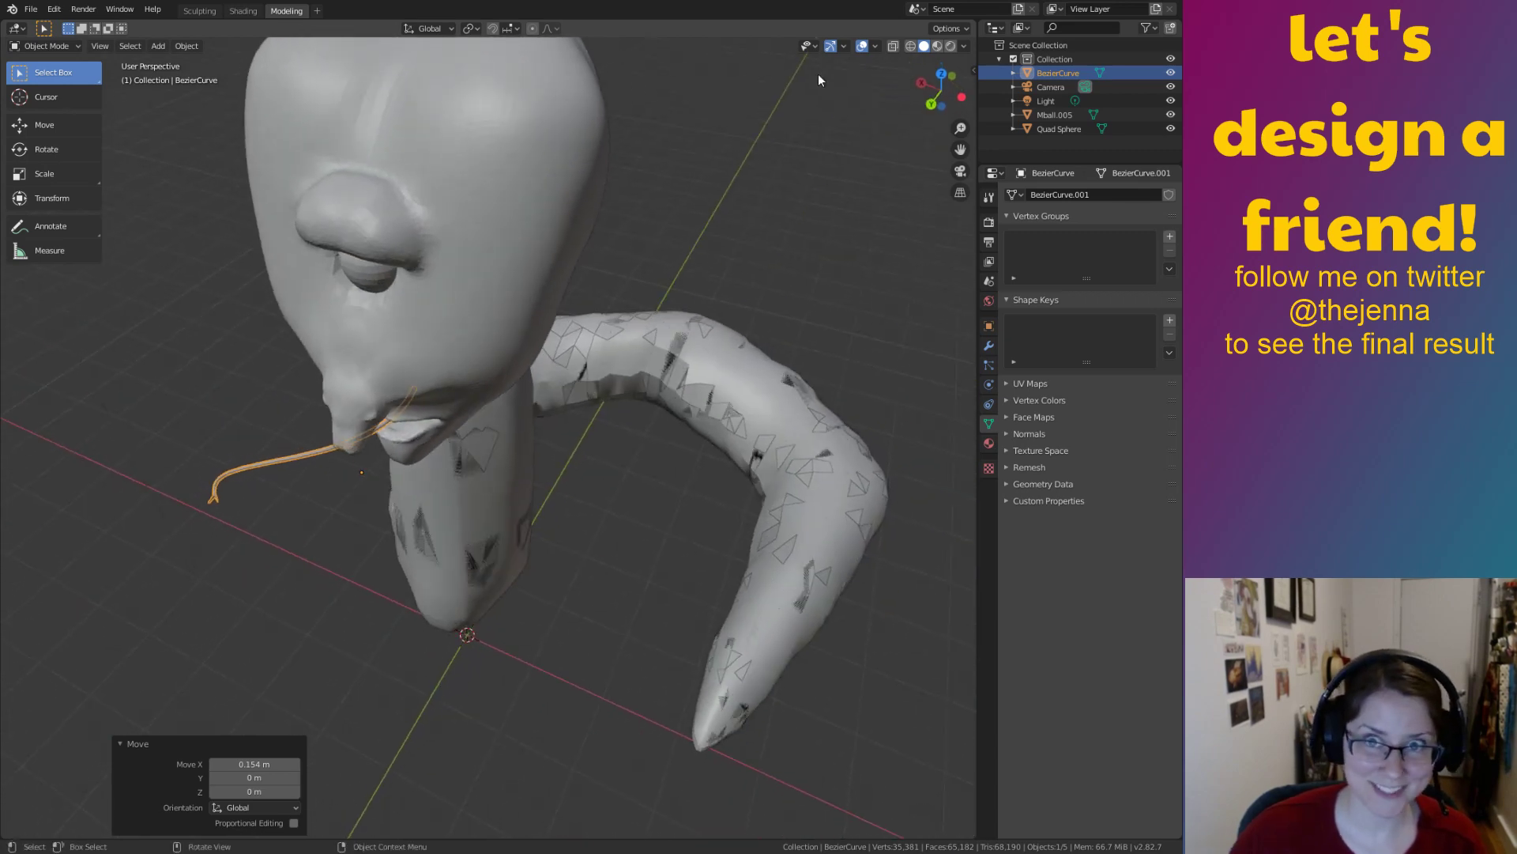
In top view, centre the tongue's base on the head by moving it about -0.0359 m and -0.0299 m along X
click(941, 74)
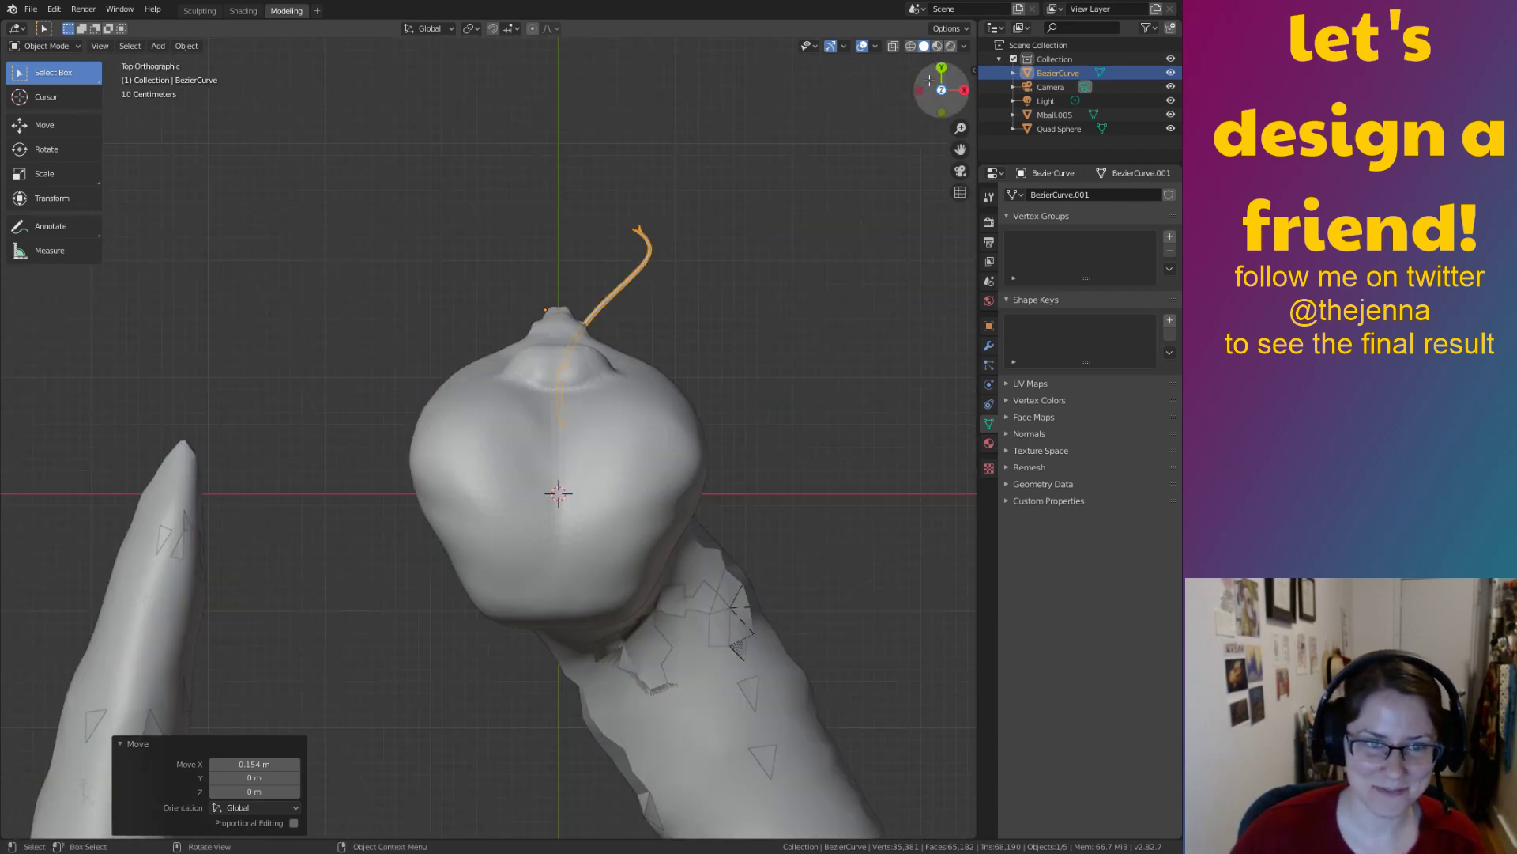
key(g)
key(x)
click(588, 325)
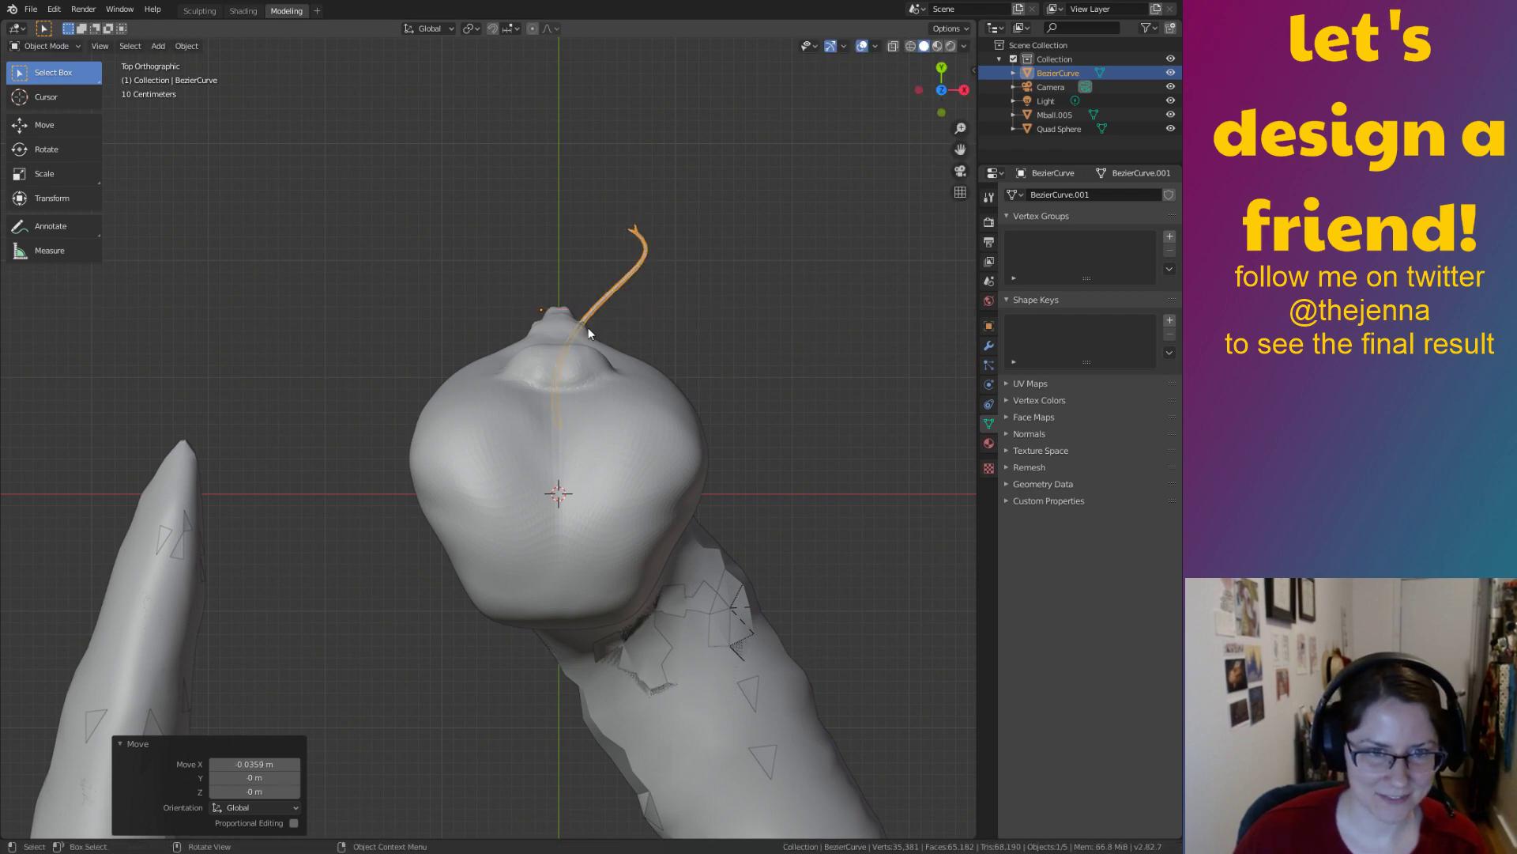
key(g)
key(x)
click(581, 330)
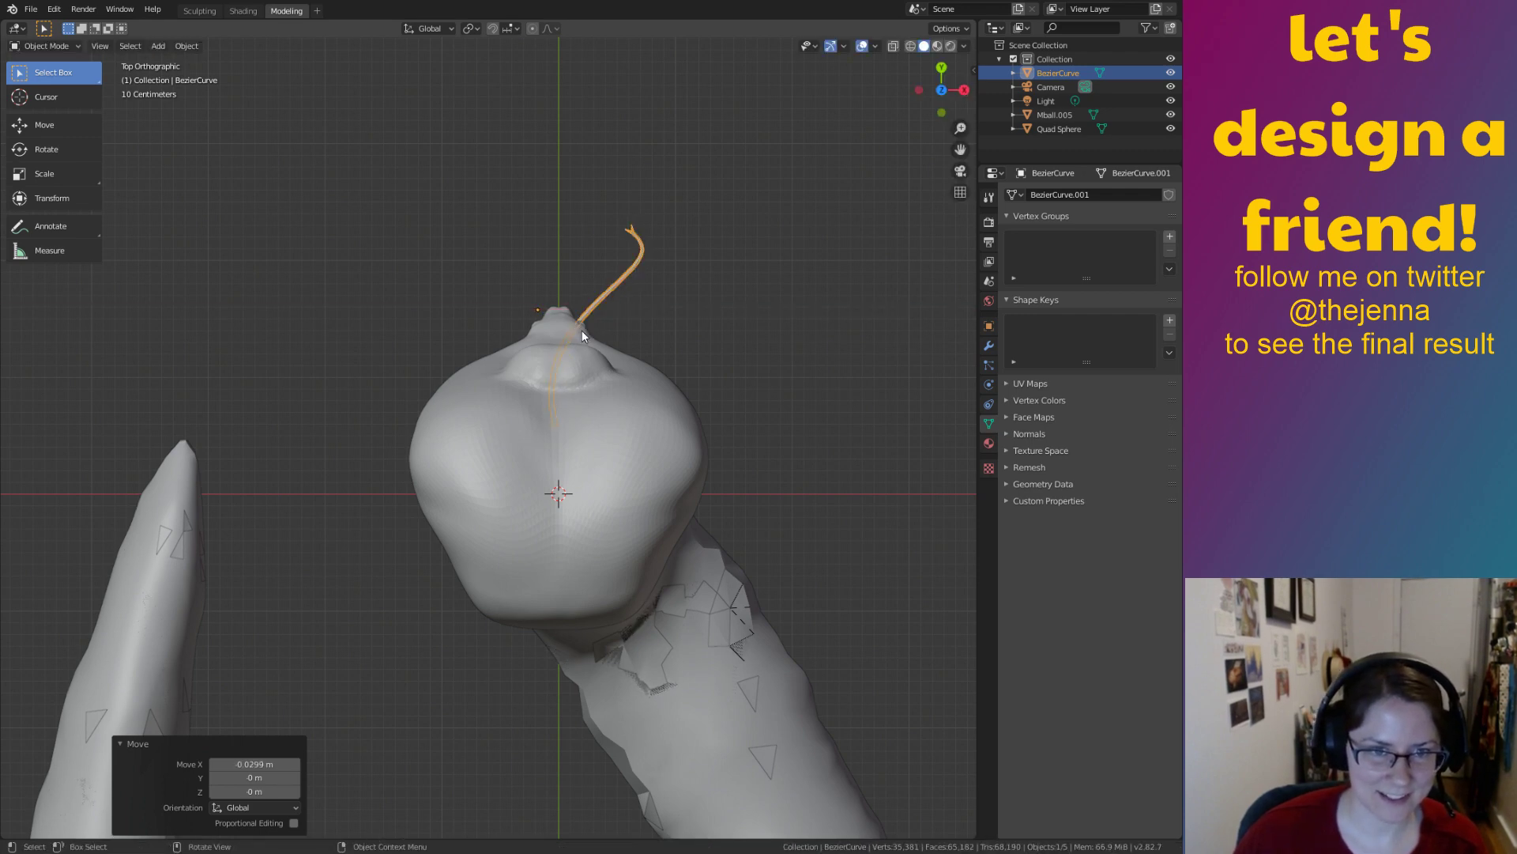
From the front of the face, move the tongue about 0.07 m along global X within the mouth
mouse_move(581, 330)
middle_down()
mouse_move(515, 329)
mouse_move(277, 168)
mouse_move(289, 174)
mouse_move(270, 183)
middle_up()
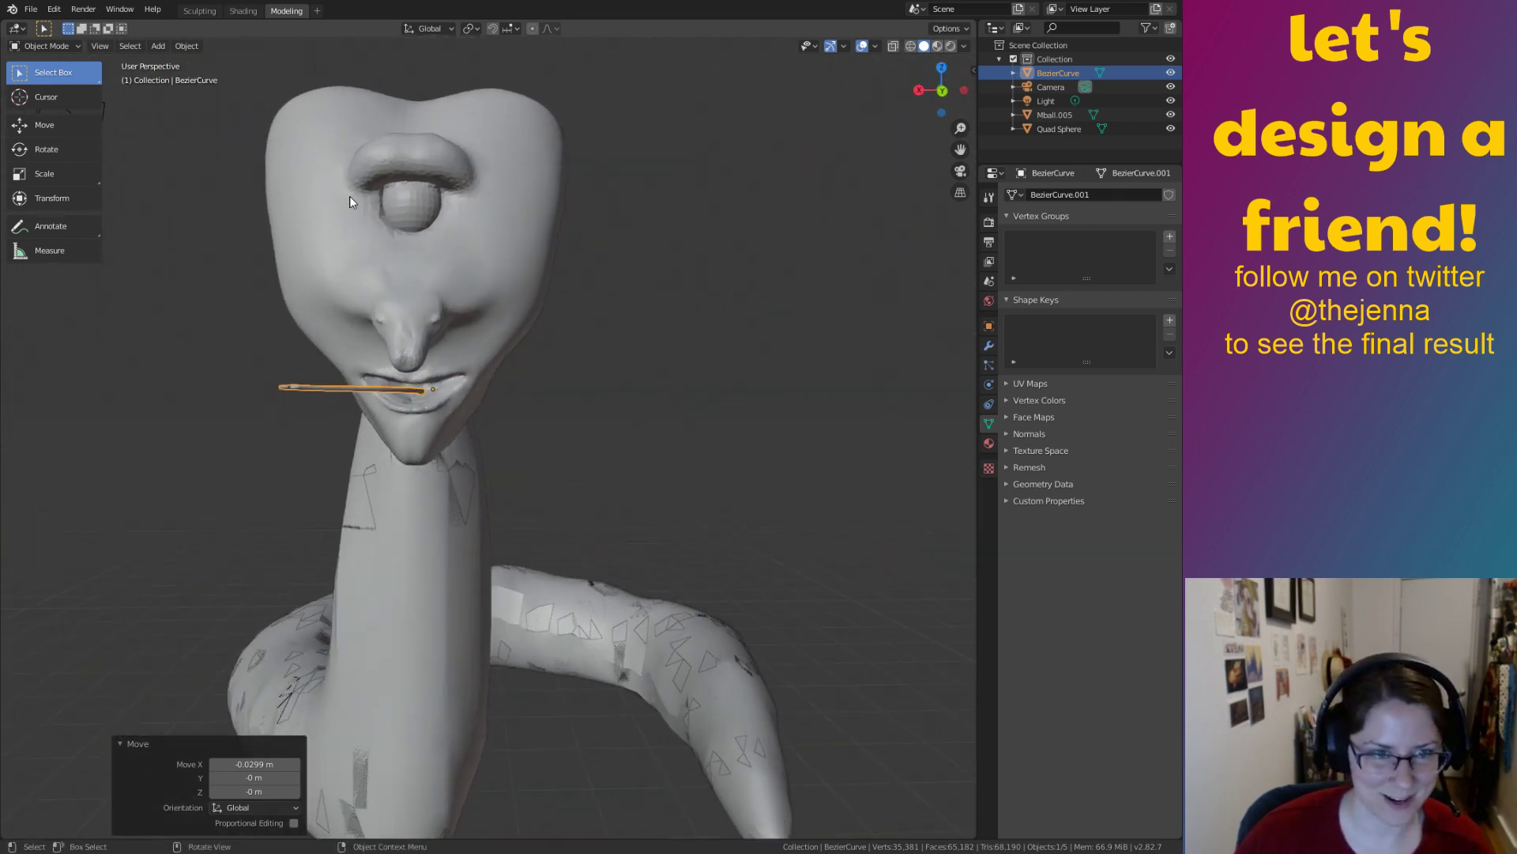
key(g)
key(x)
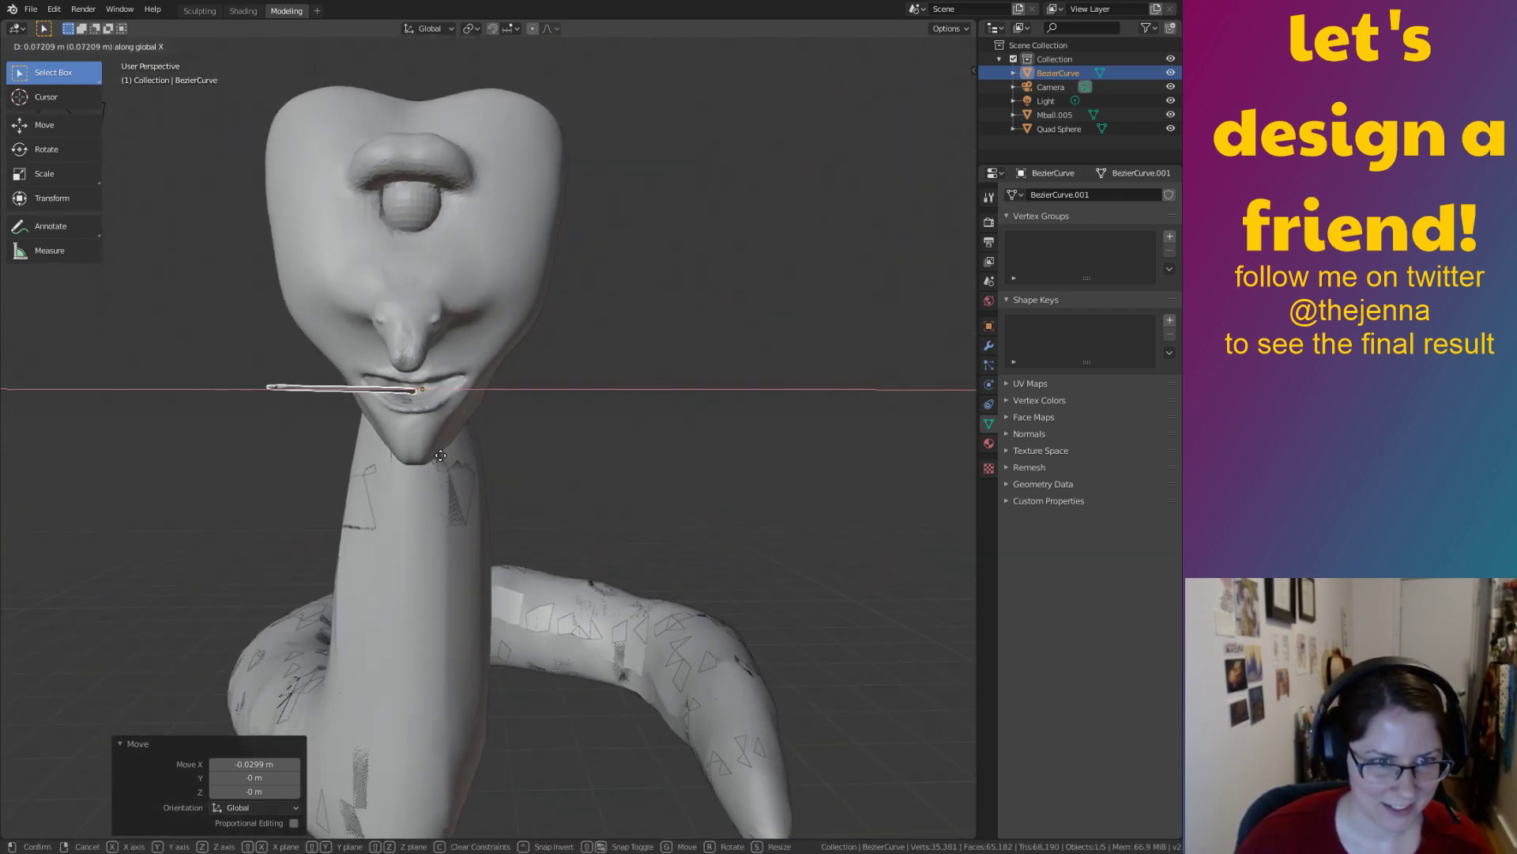
click(438, 473)
Reselect the tongue, select its outer end's vertices in Edit Mode, and turn on proportional editing with Smooth falloff
click(272, 375)
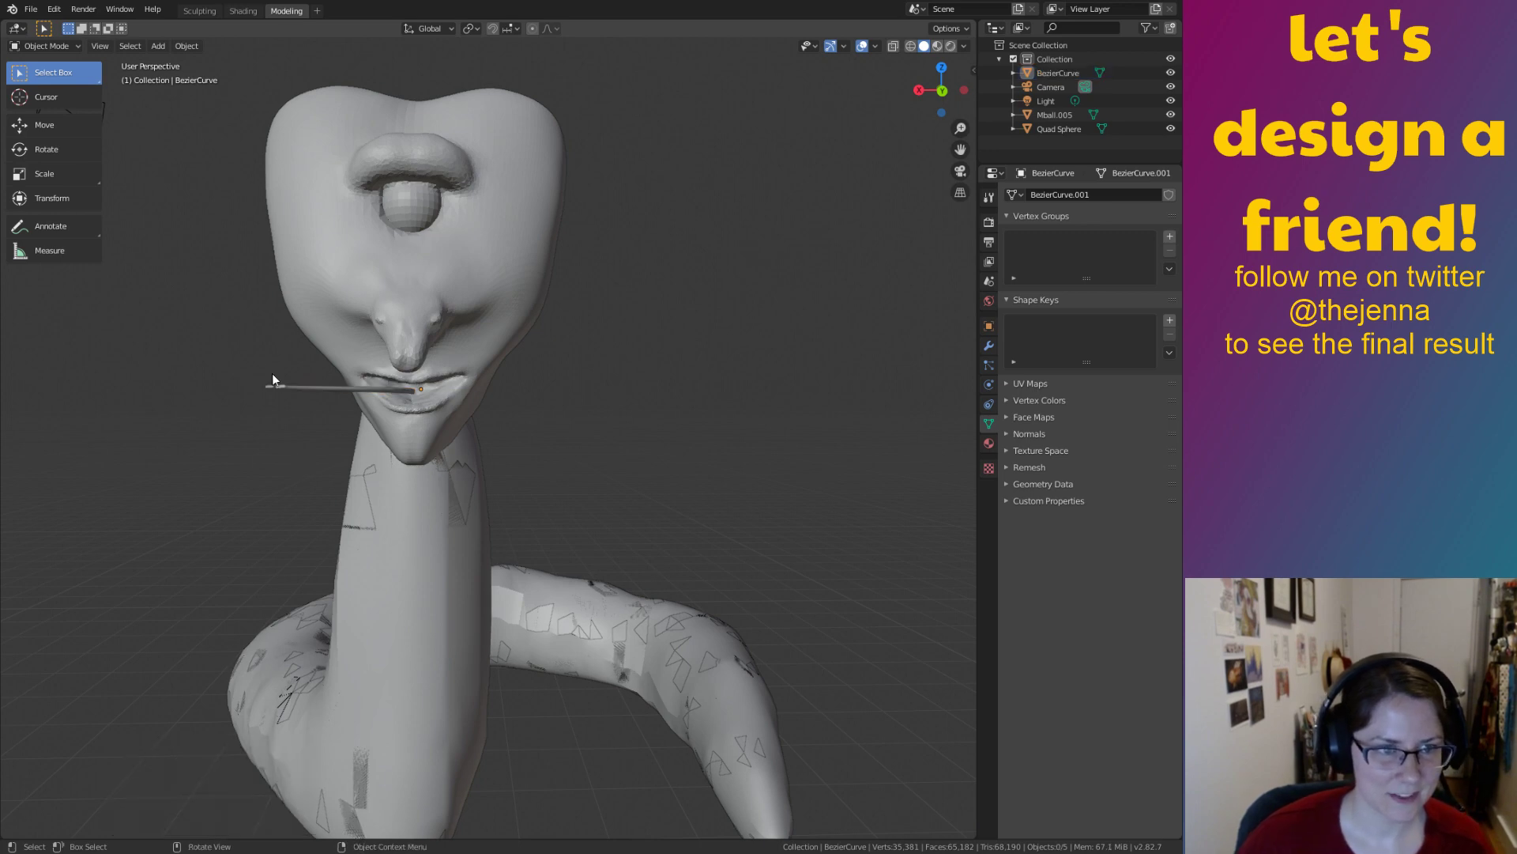
click(277, 384)
middle_drag(273, 408, 239, 439)
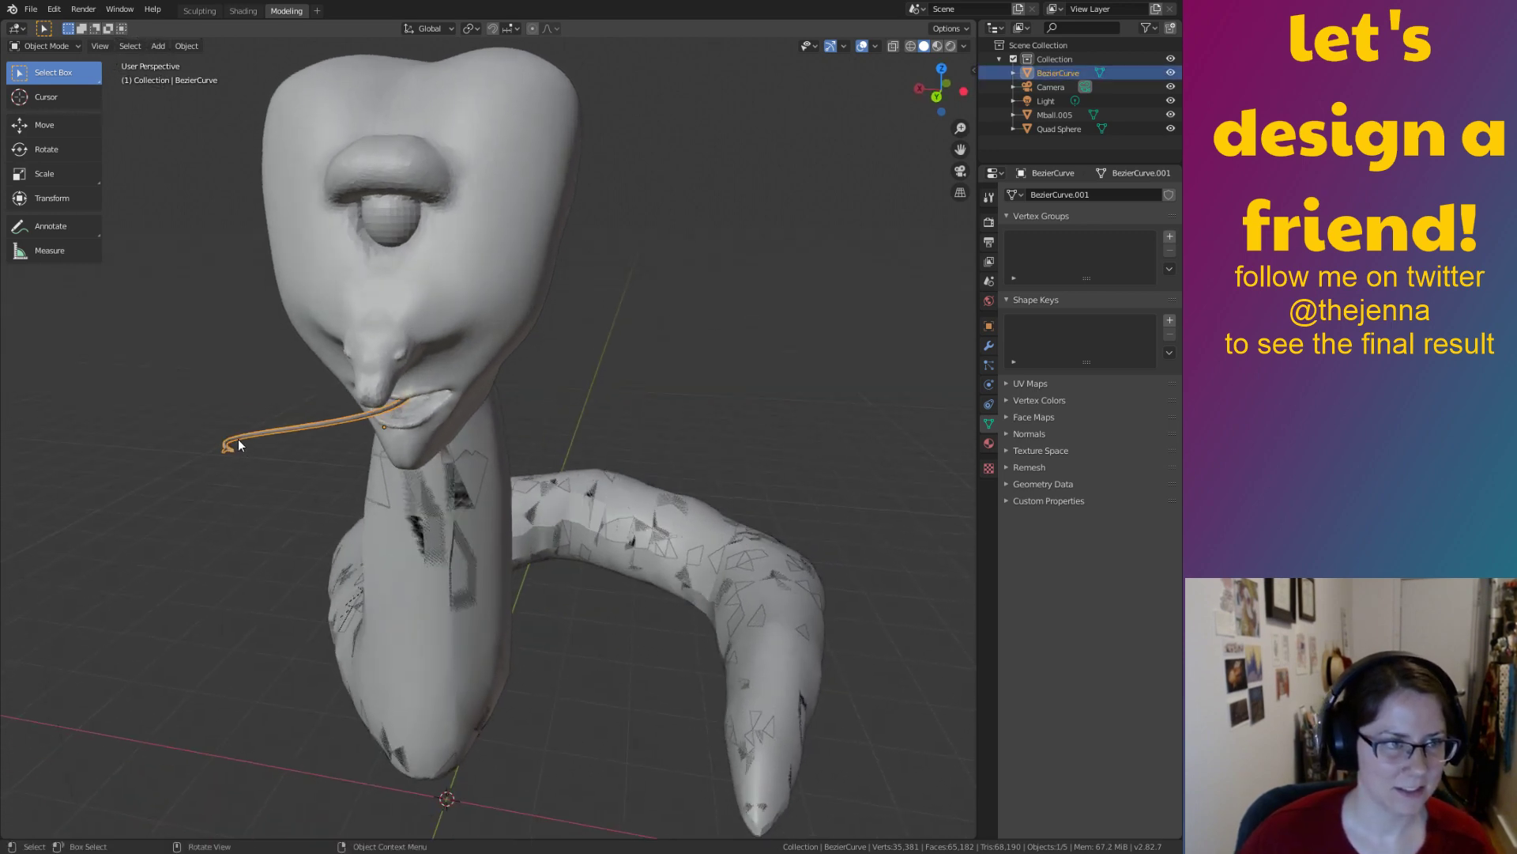
key(Tab)
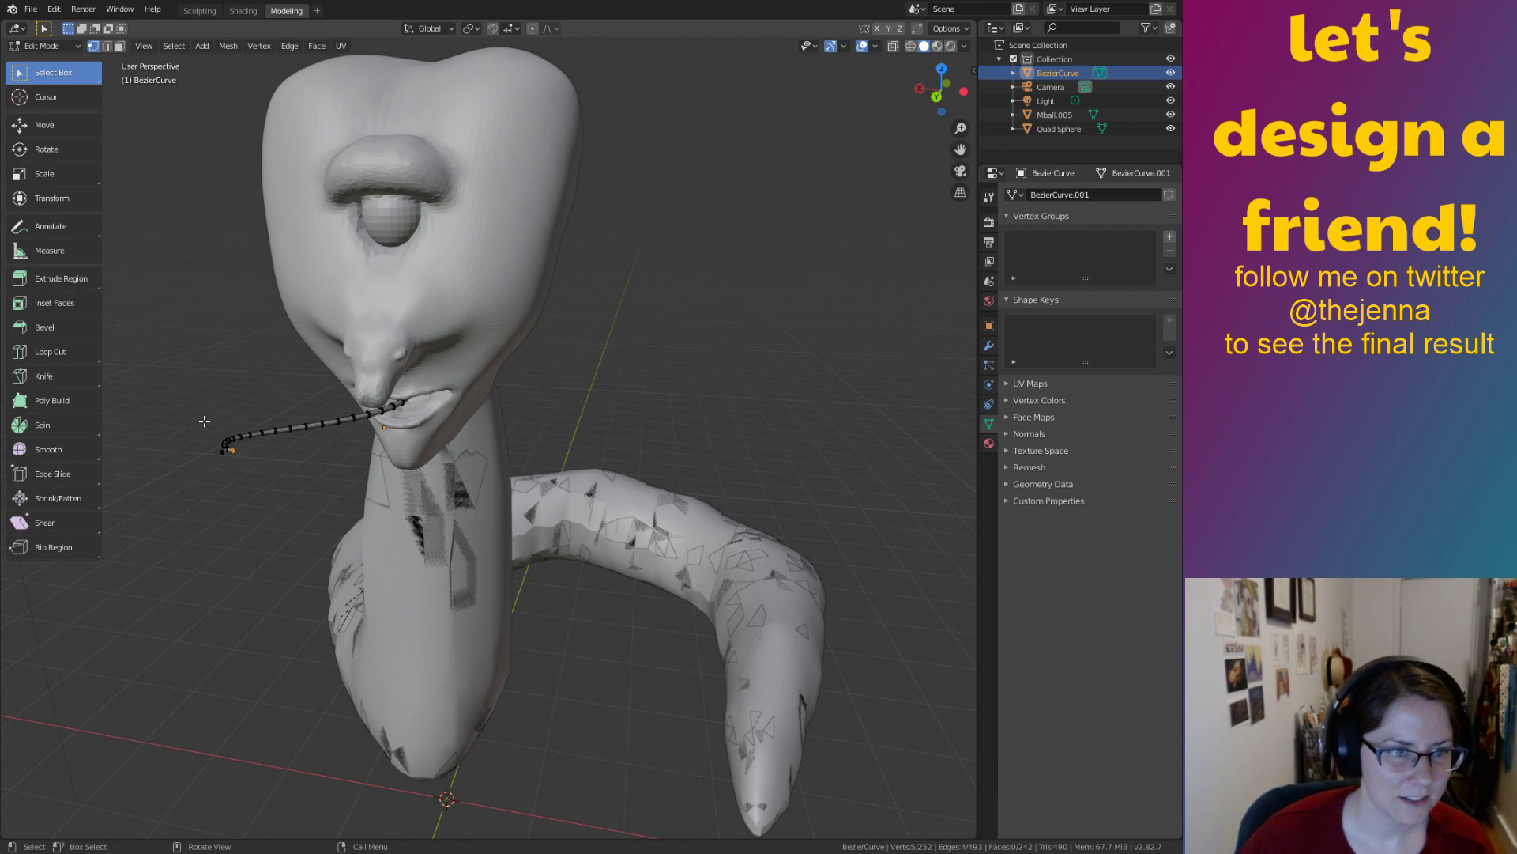
drag(249, 484, 265, 490)
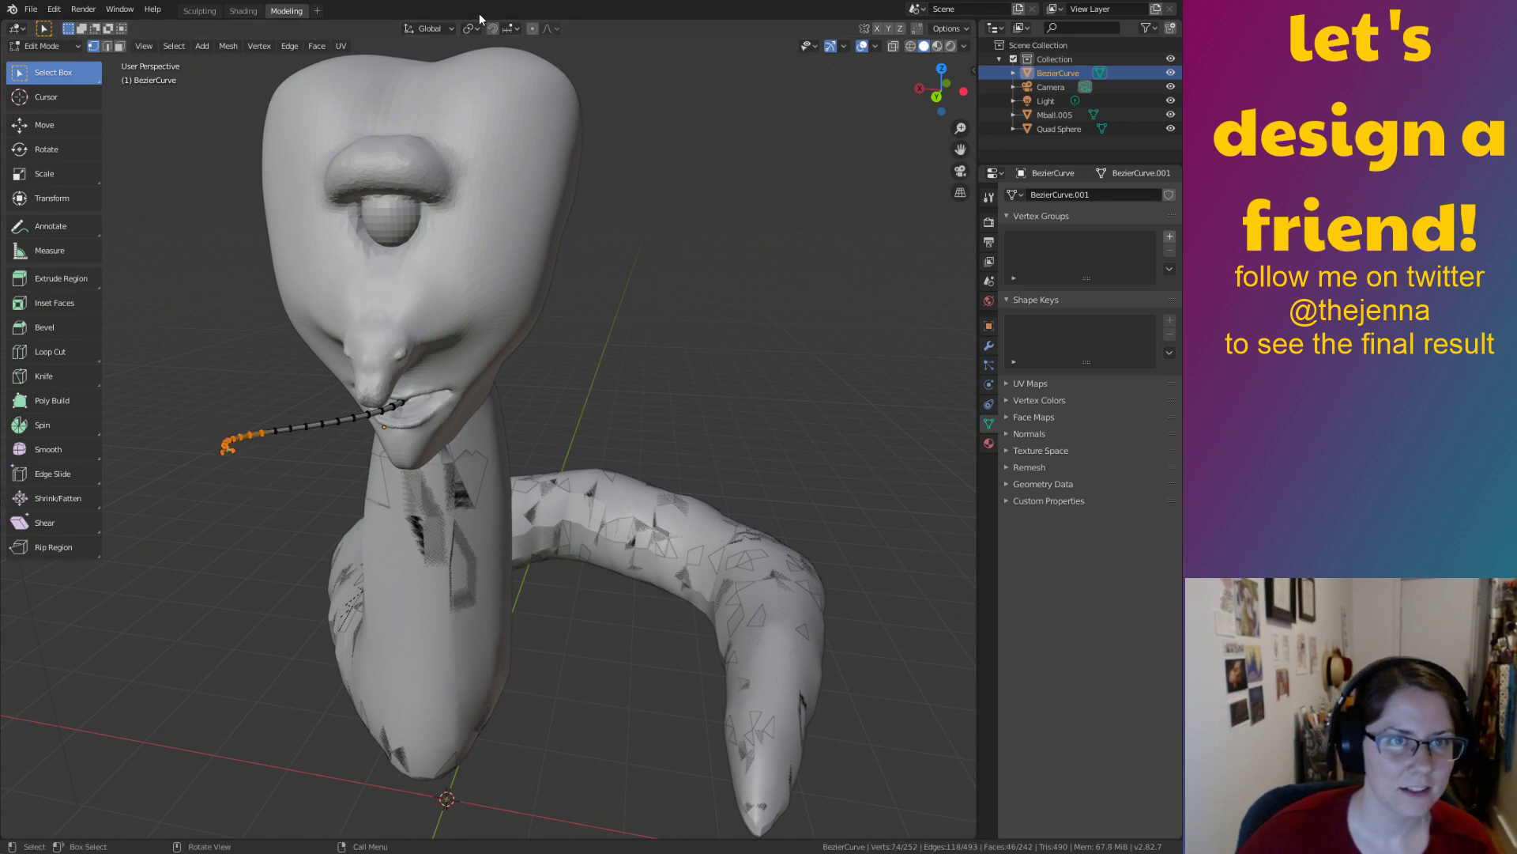
click(431, 28)
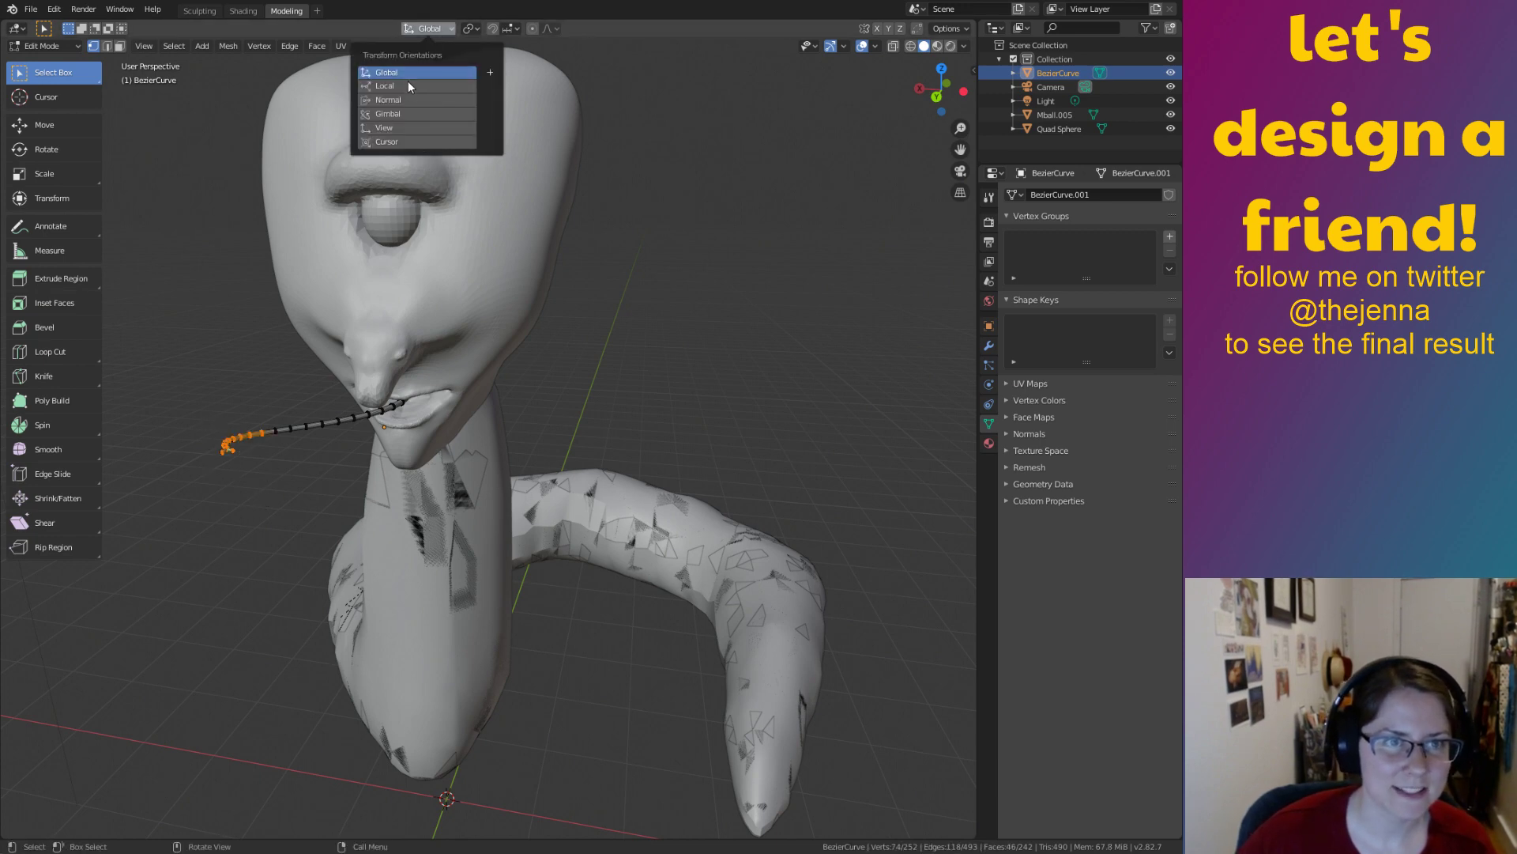
click(533, 30)
click(550, 28)
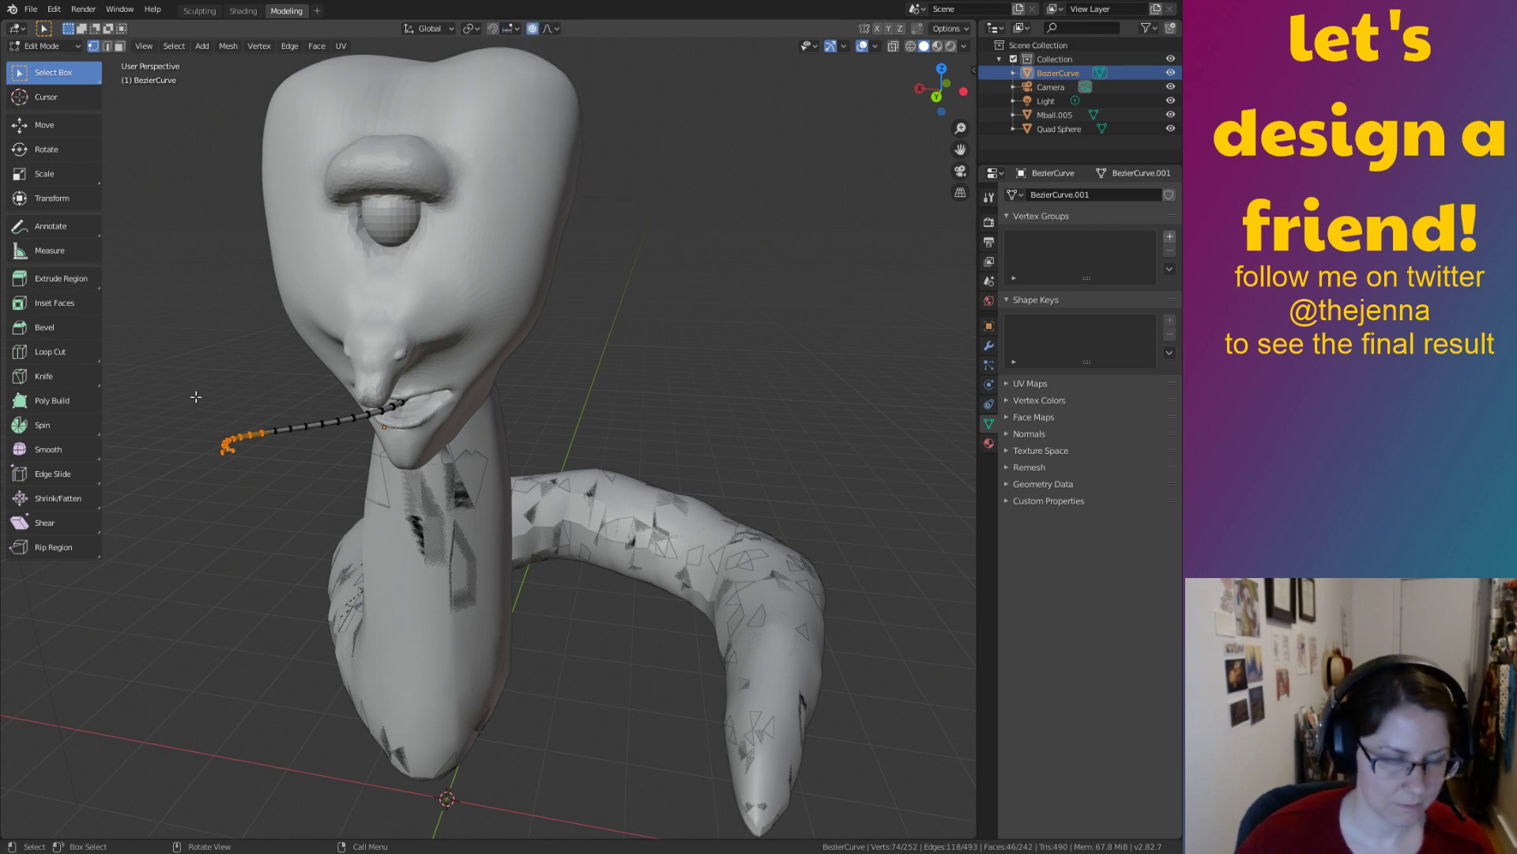
Bend the tongue's outer end downward by about -0.254 m in Z, then nudge it a further -0.0262 m in Z
key(g)
click(214, 445)
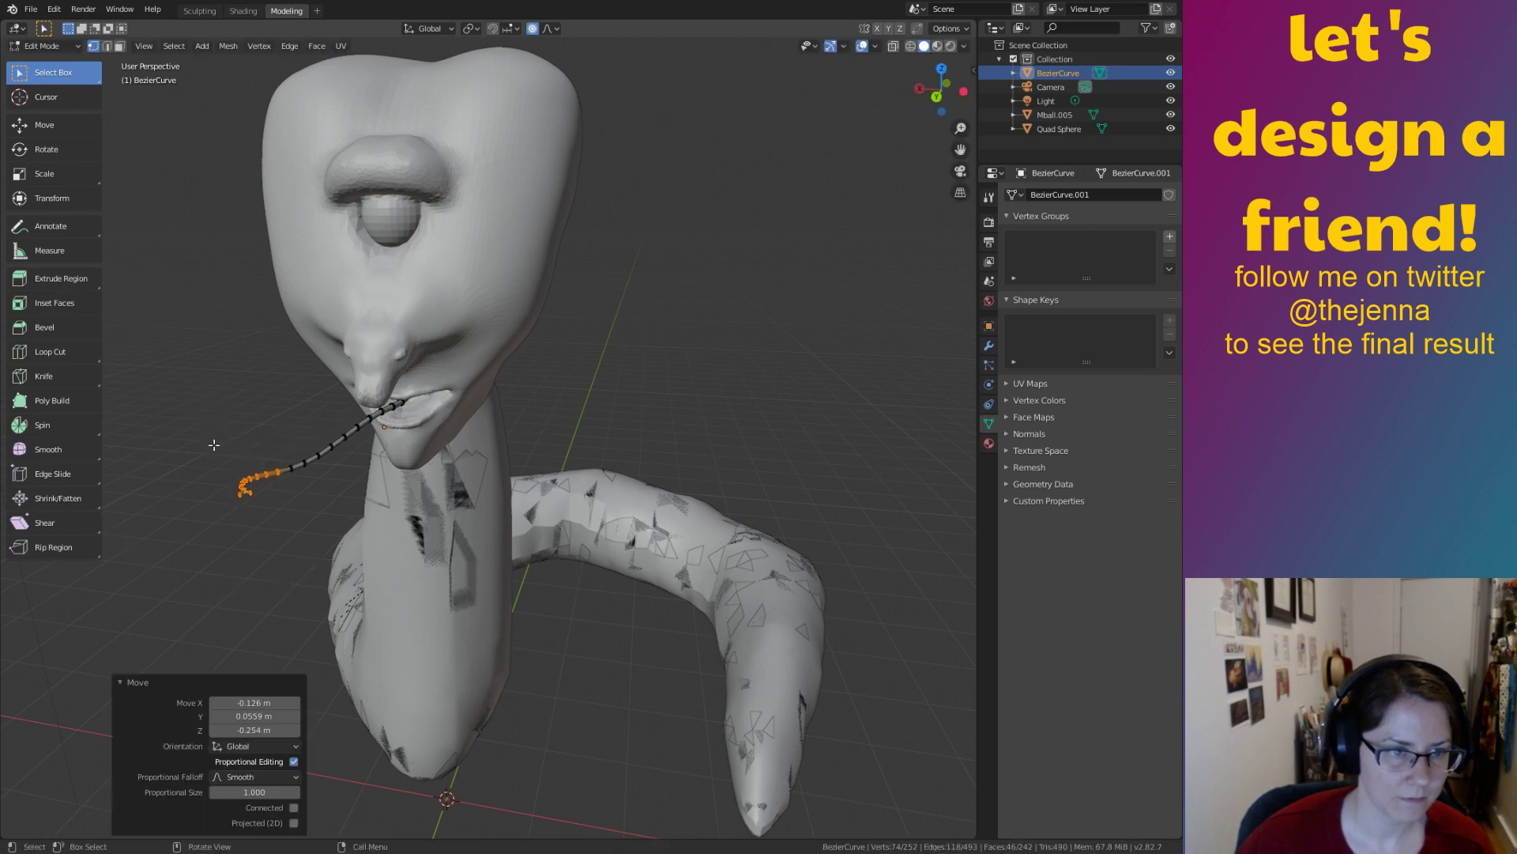
key(g)
click(241, 467)
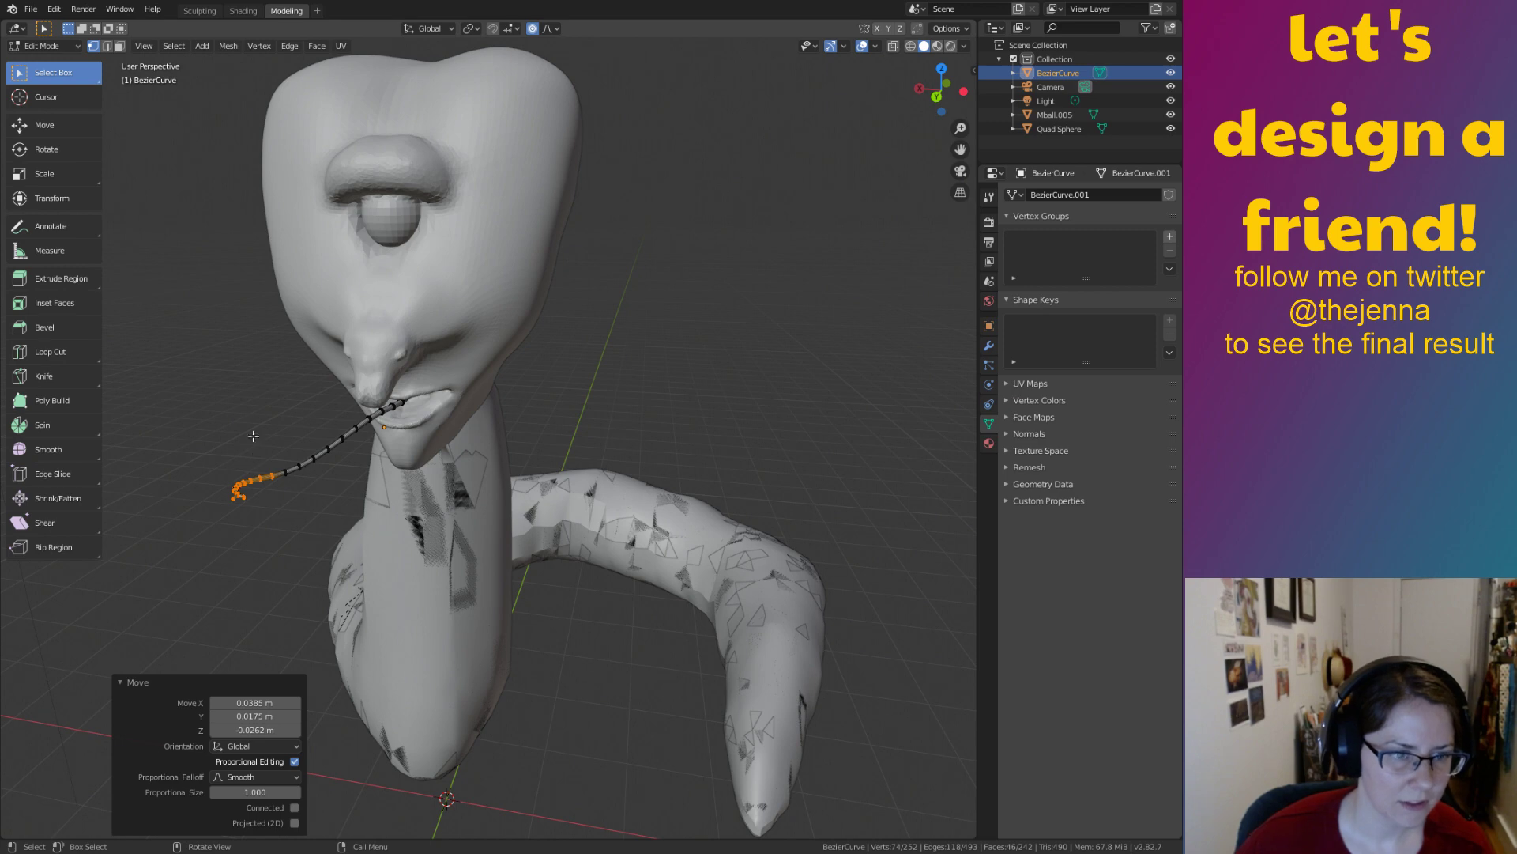
Push the tongue's outer end forward along global Y, then lower it by about -0.0792 m in Z
key(g)
key(z)
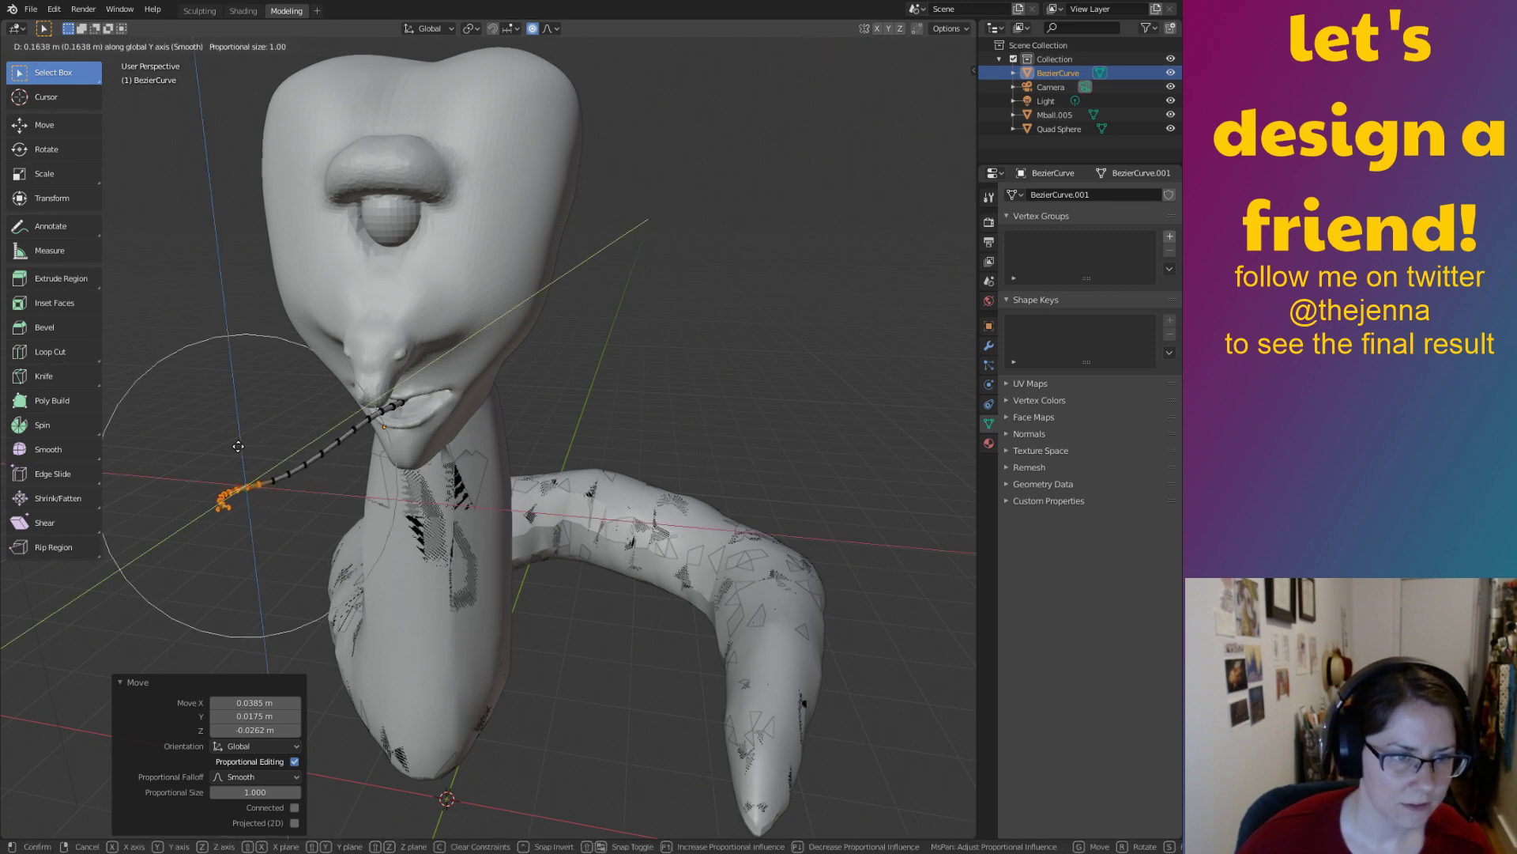
click(253, 455)
key(g)
click(267, 471)
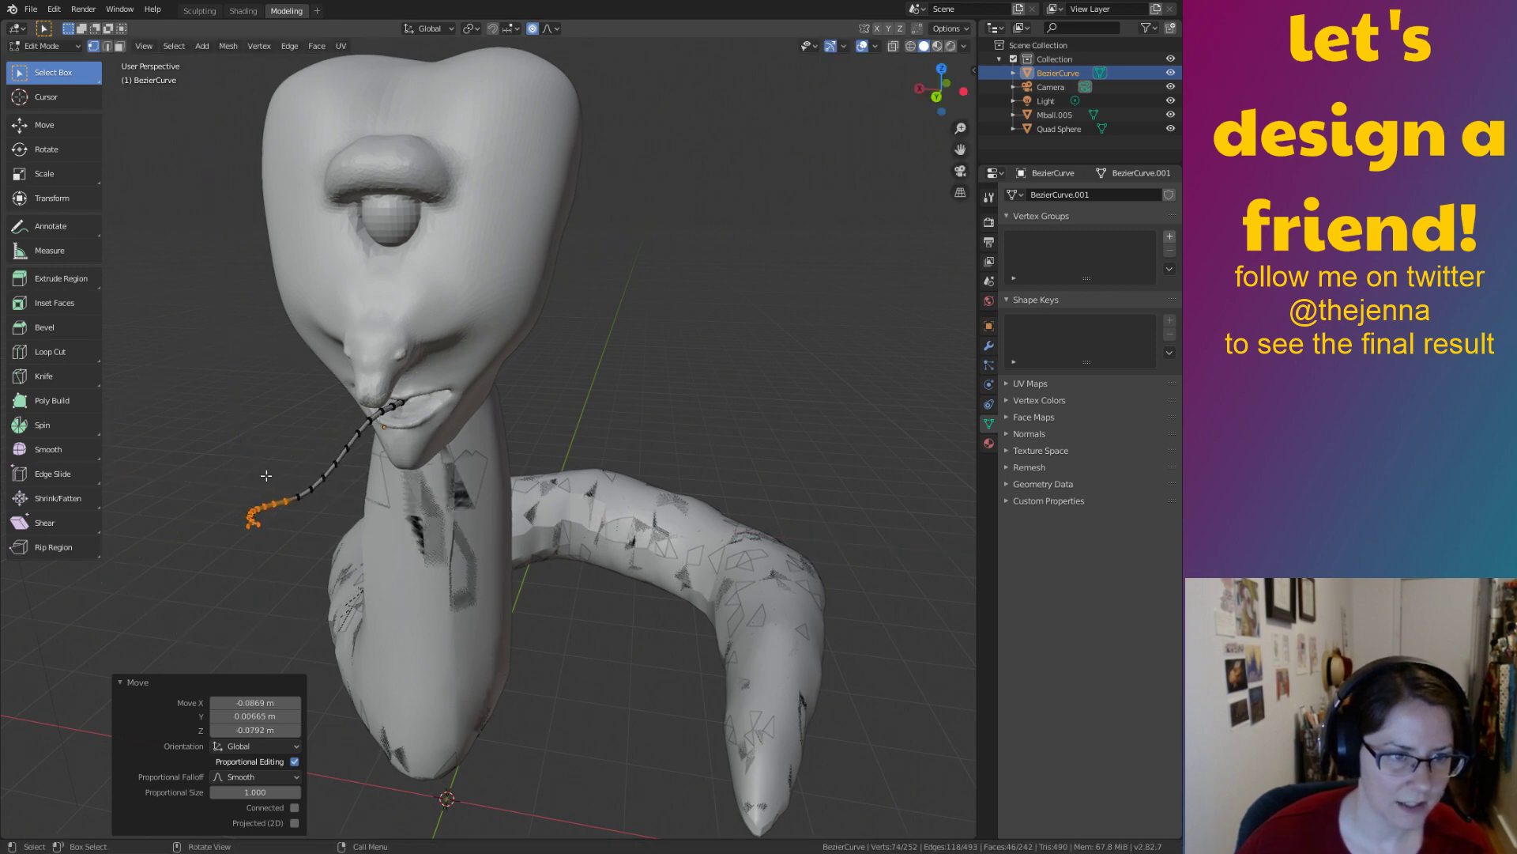
Select only the forked tip's vertices and raise them by about 0.0143 m in Z
middle_drag(267, 471, 499, 558)
drag(570, 613, 514, 647)
key(g)
click(520, 645)
Lower the forked tip about -0.0563 m in Z with the proportional editing size set to 0.350
middle_drag(520, 646, 545, 610)
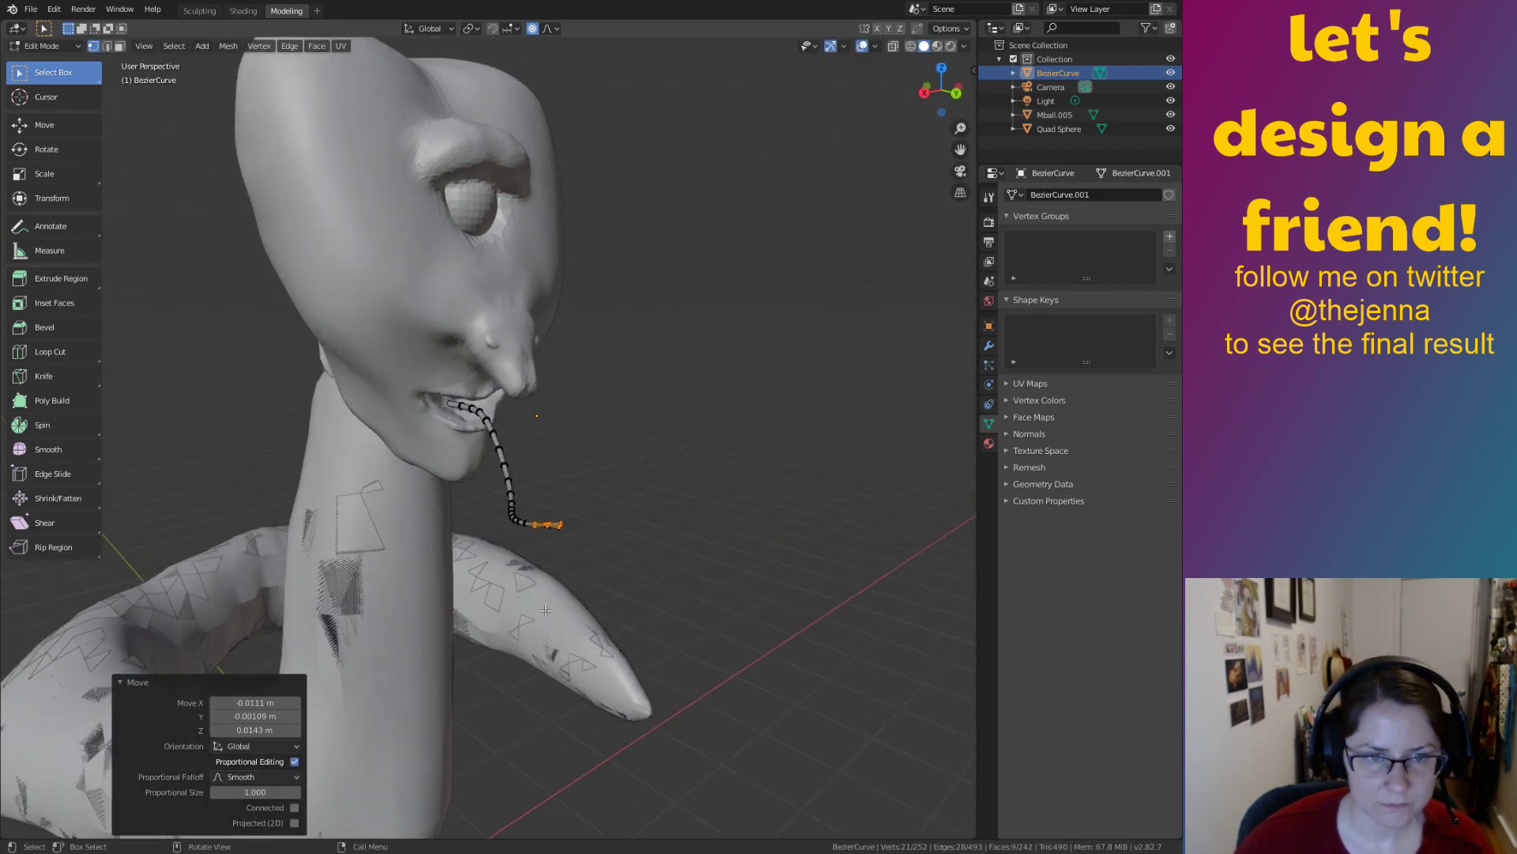
key(g)
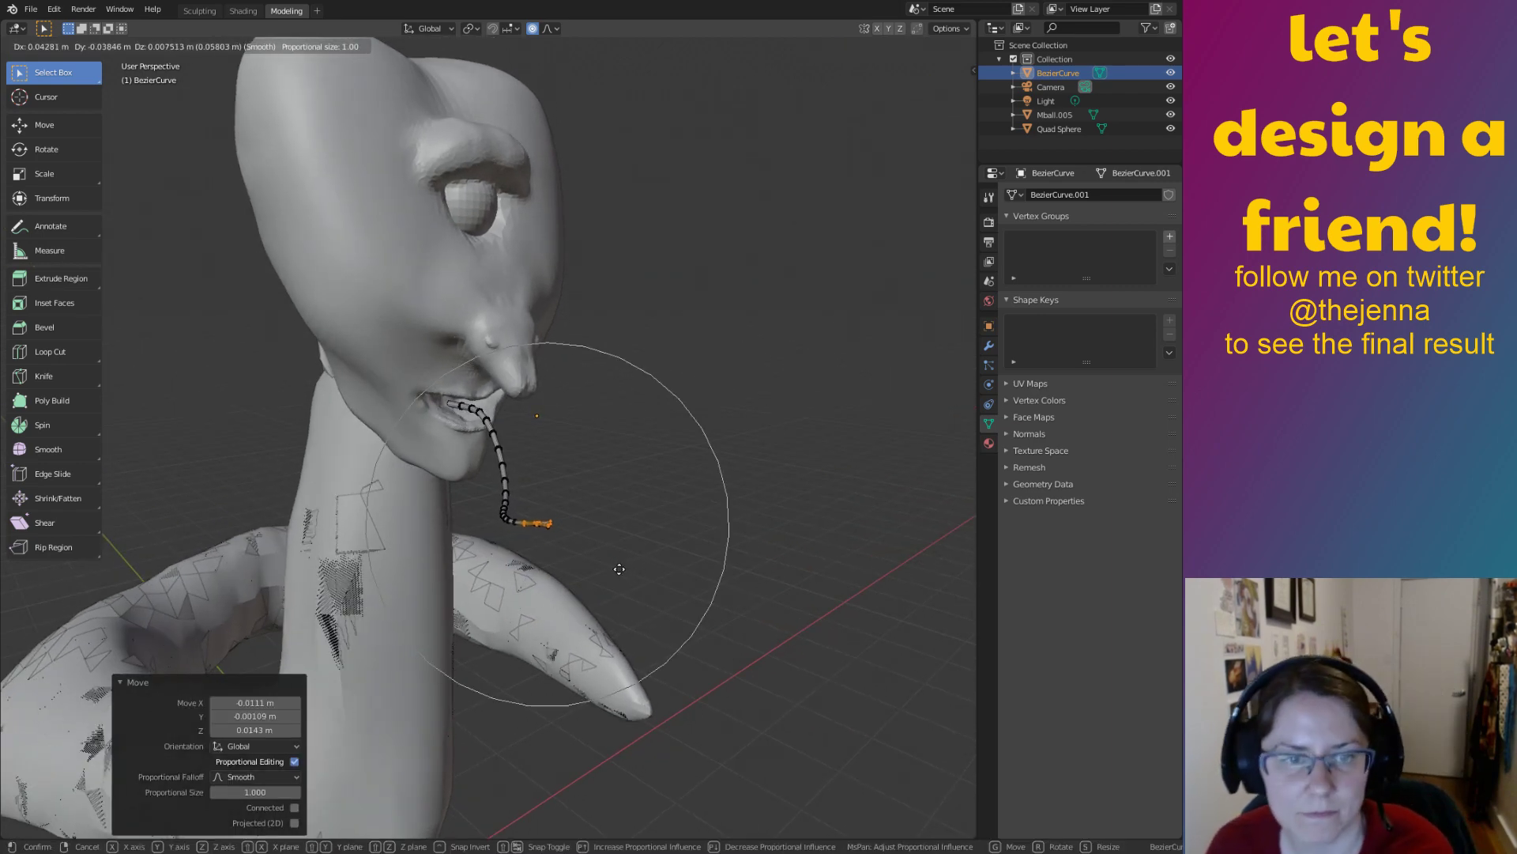
scroll(625, 566, down, 4)
scroll(625, 566, up, 16)
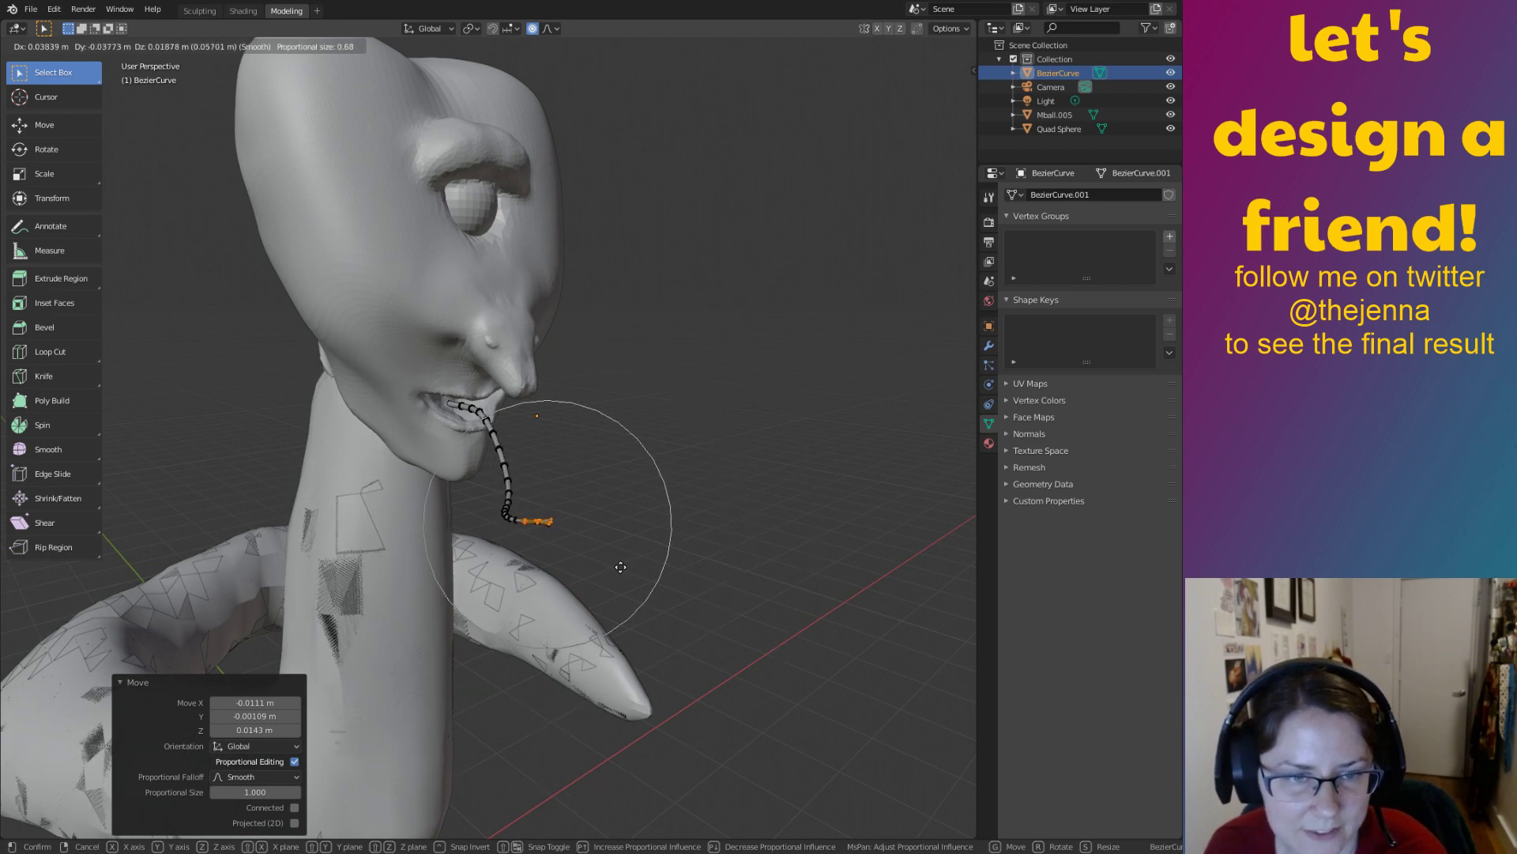
scroll(623, 569, up, 9)
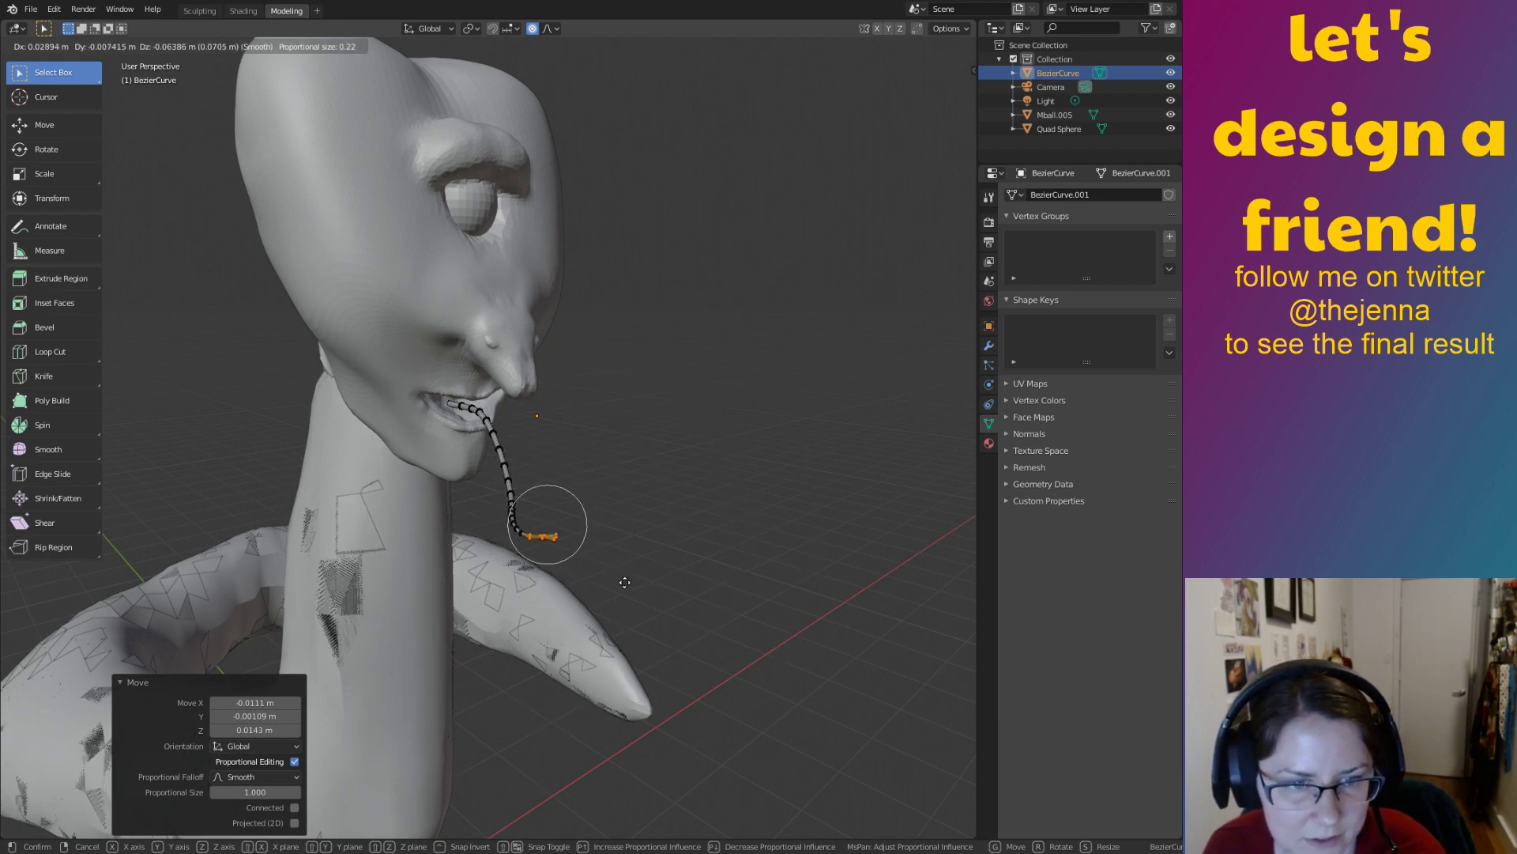
scroll(623, 582, up, 2)
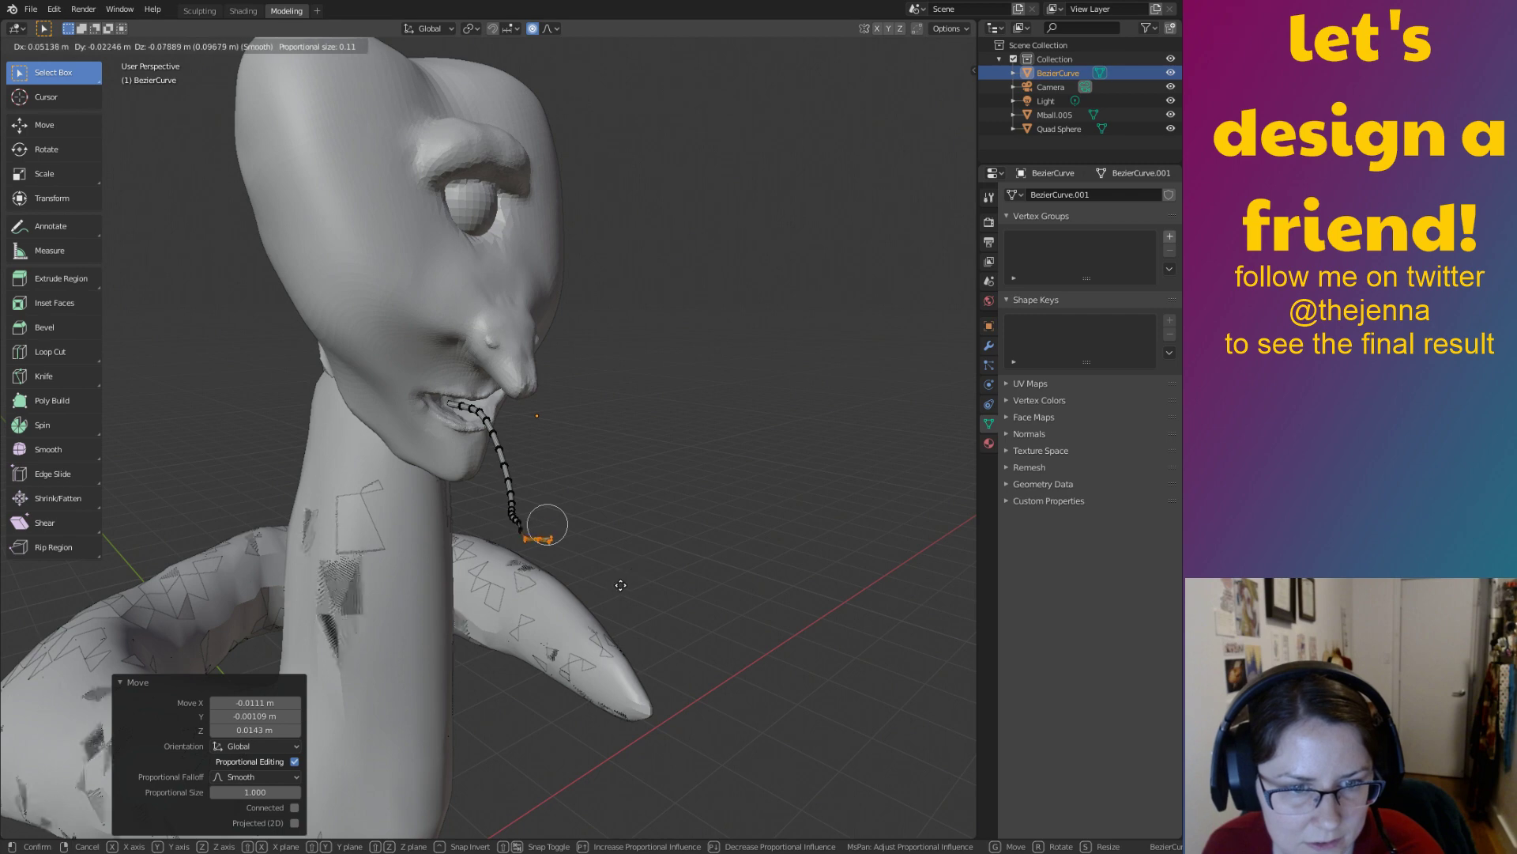
scroll(621, 584, down, 10)
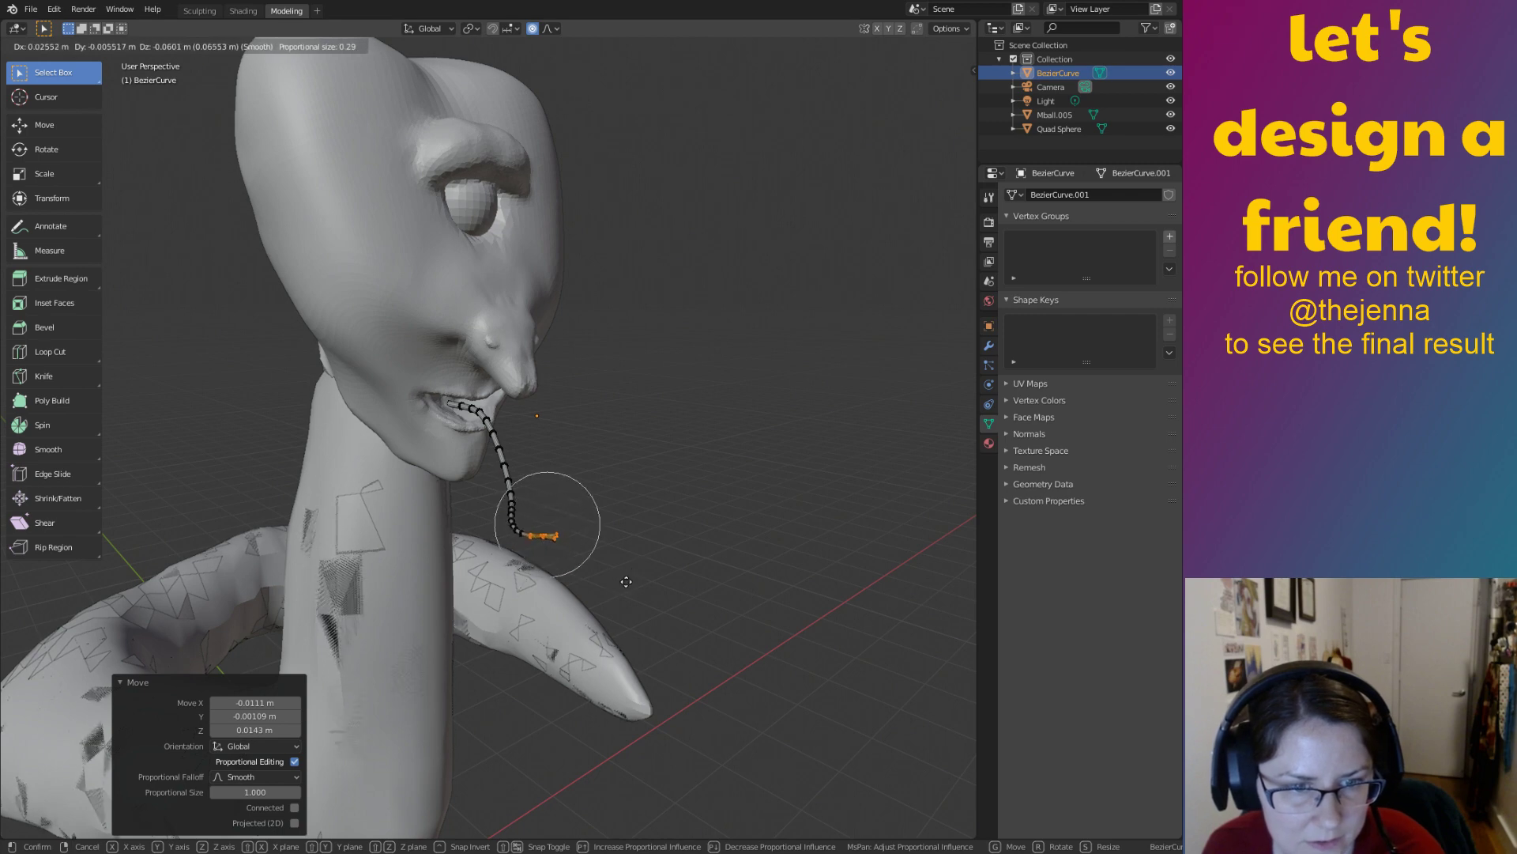
scroll(626, 581, down, 2)
click(627, 581)
Return to Object Mode, scale the whole tongue up by 1.279, and deselect it
middle_drag(630, 580, 453, 559)
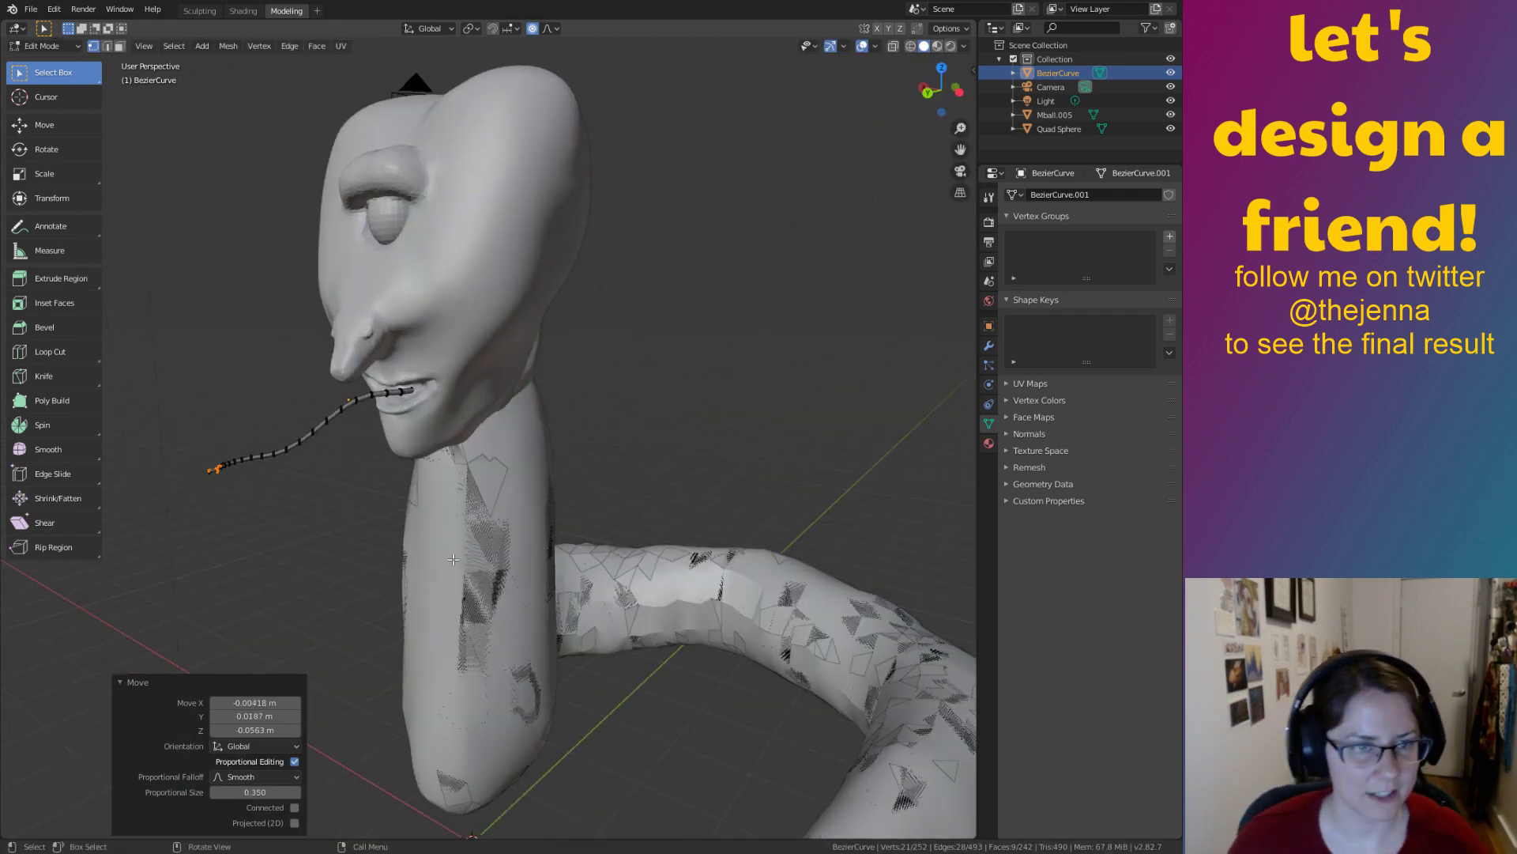
key(Tab)
key(s)
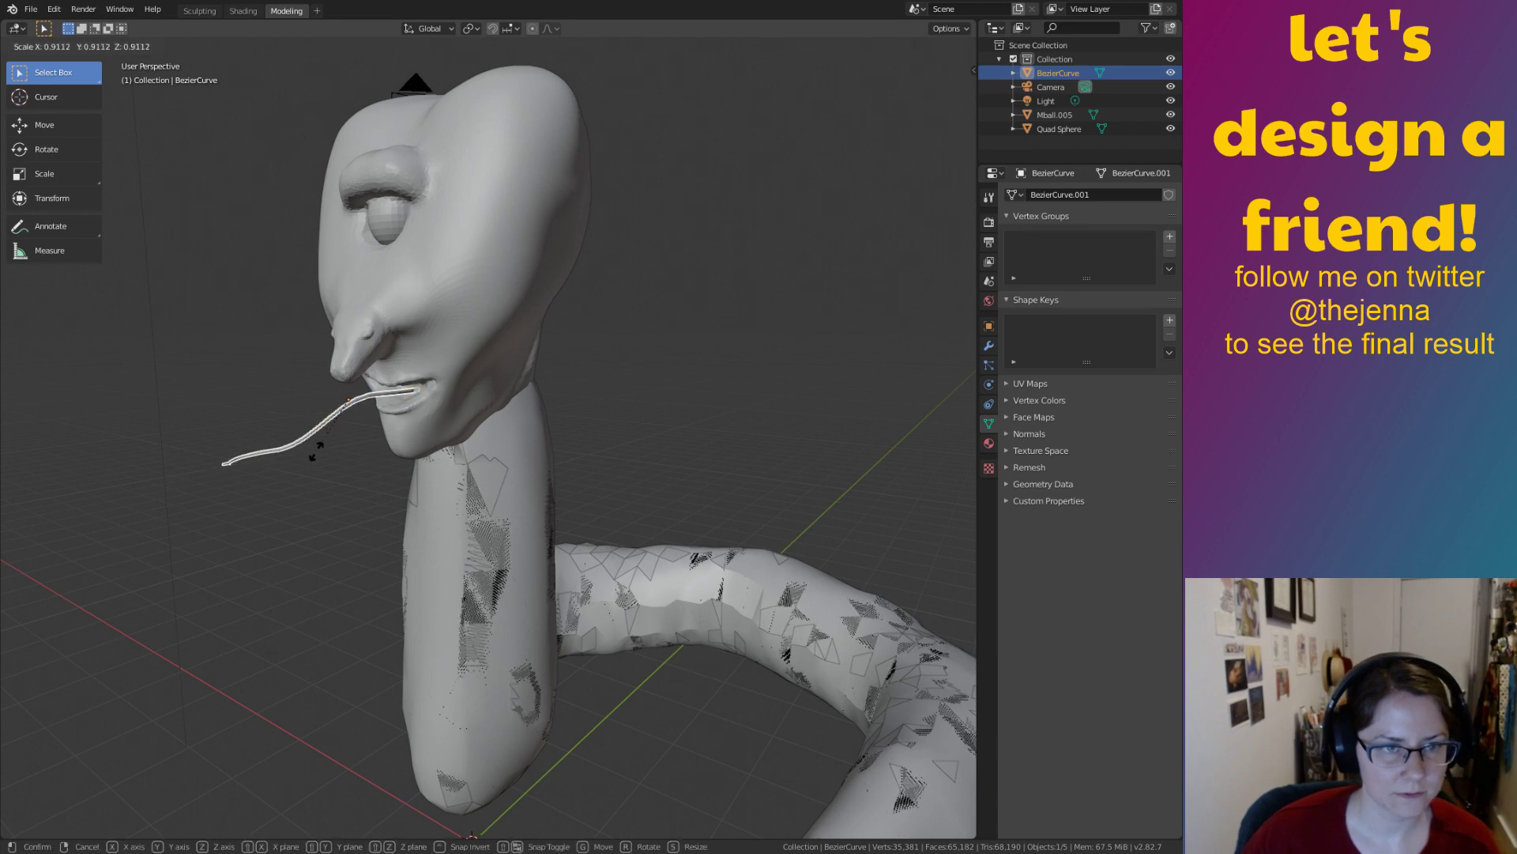
click(283, 456)
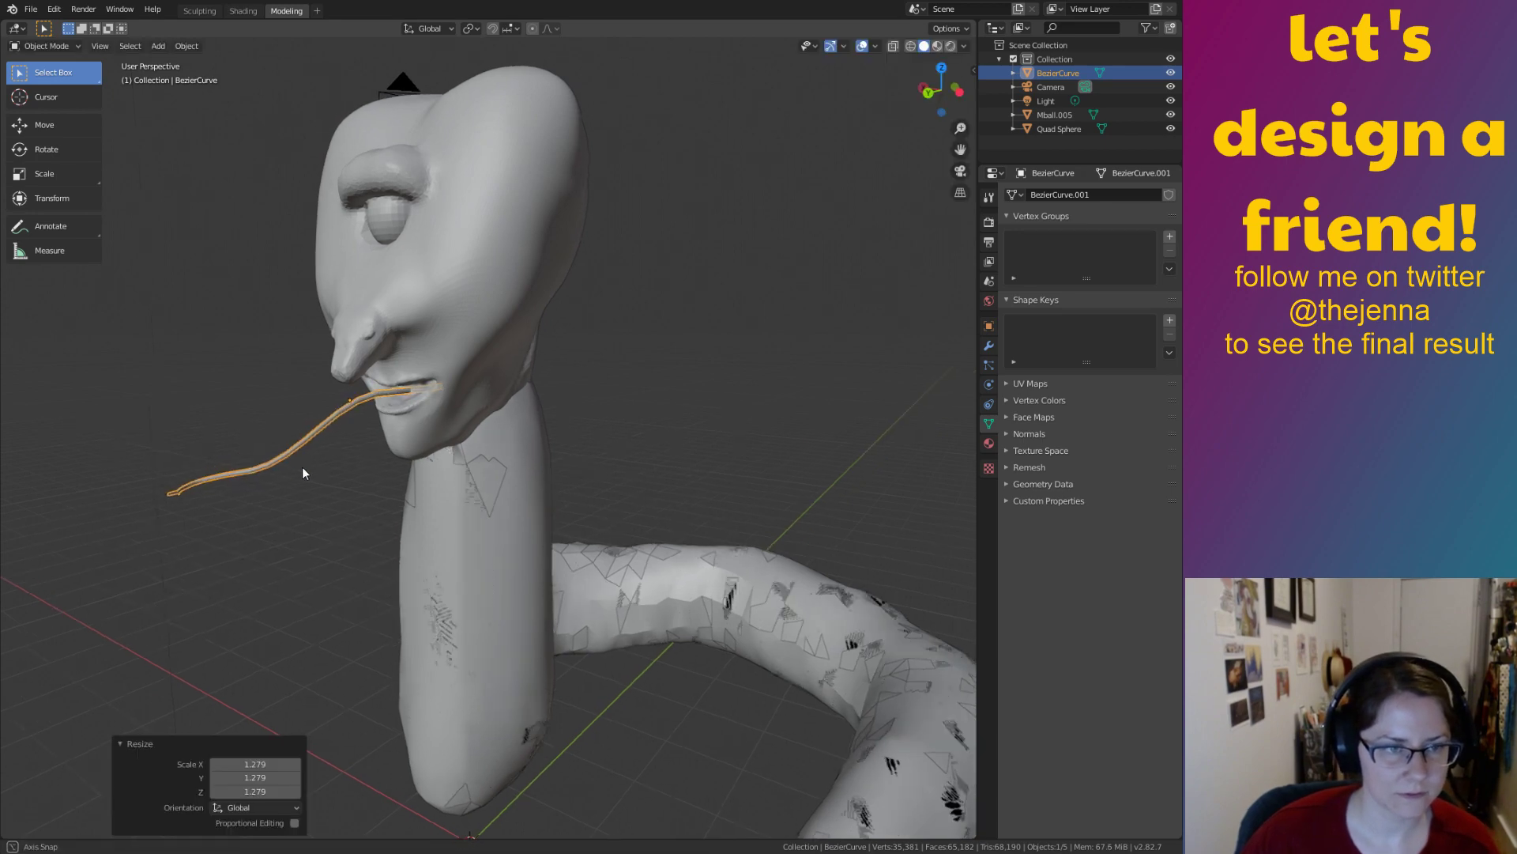
middle_drag(302, 466, 498, 591)
click(326, 537)
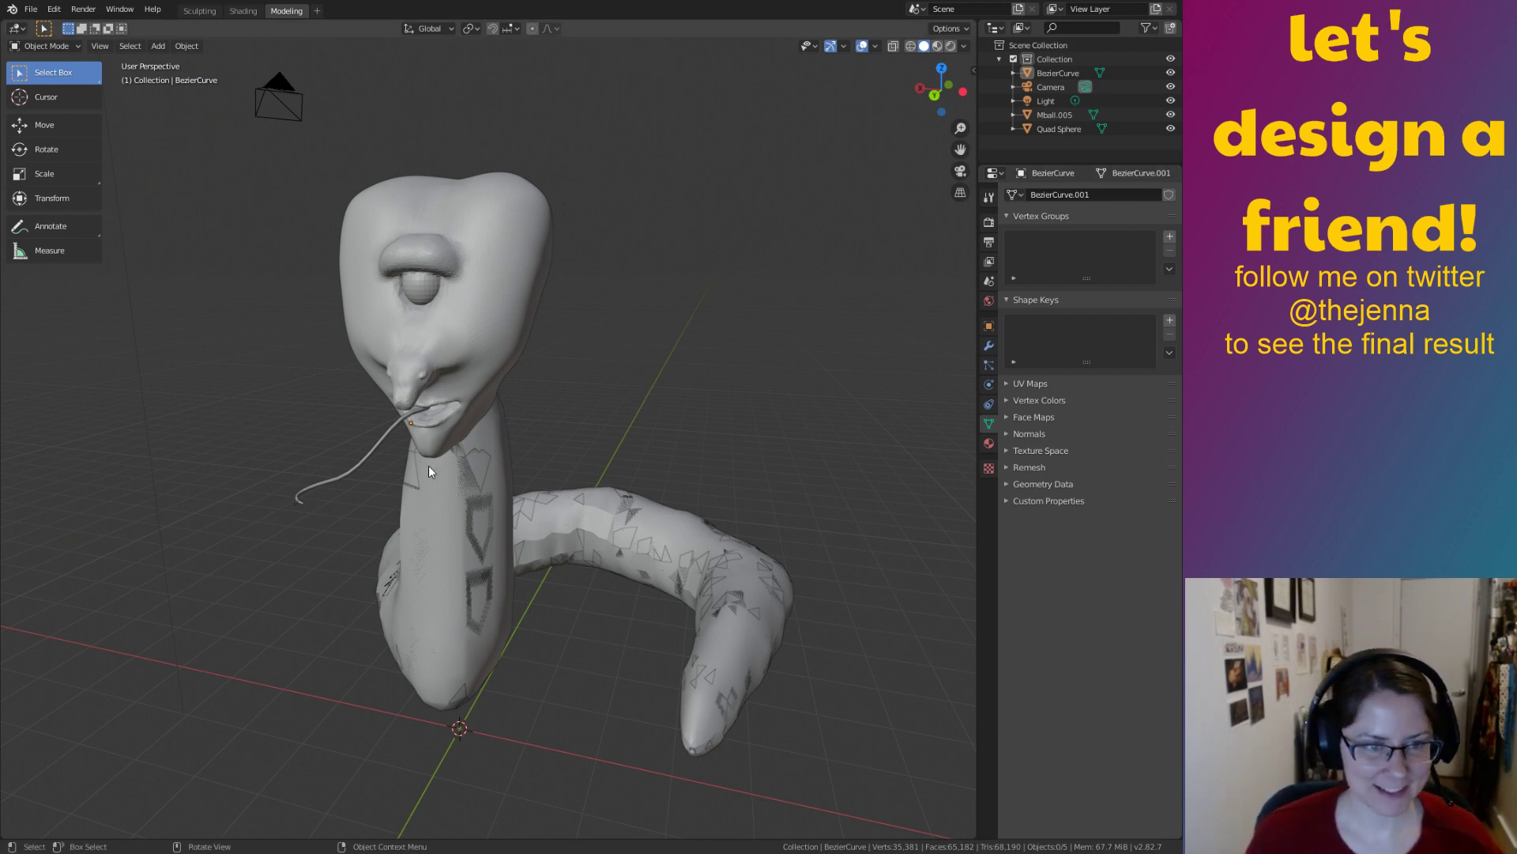
Duplicate the tongue and place the copy beside the head
click(369, 459)
key(shift+d)
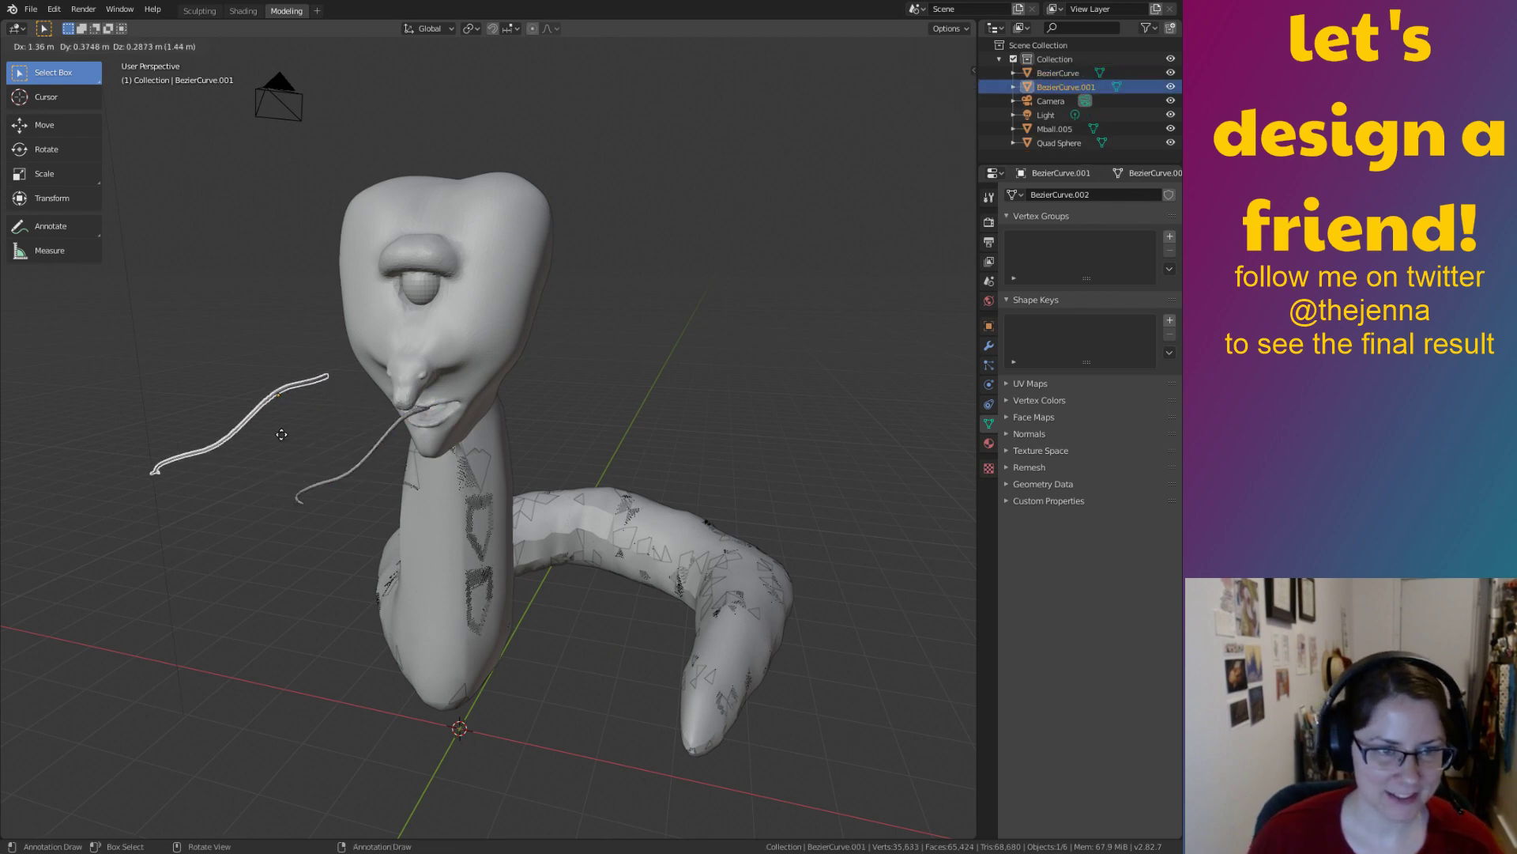
click(256, 398)
In the tongue copy, select the section at the unforked end and delete its vertices to shorten it
middle_drag(257, 397, 733, 612)
key(Tab)
drag(610, 525, 733, 628)
middle_drag(727, 616, 701, 309)
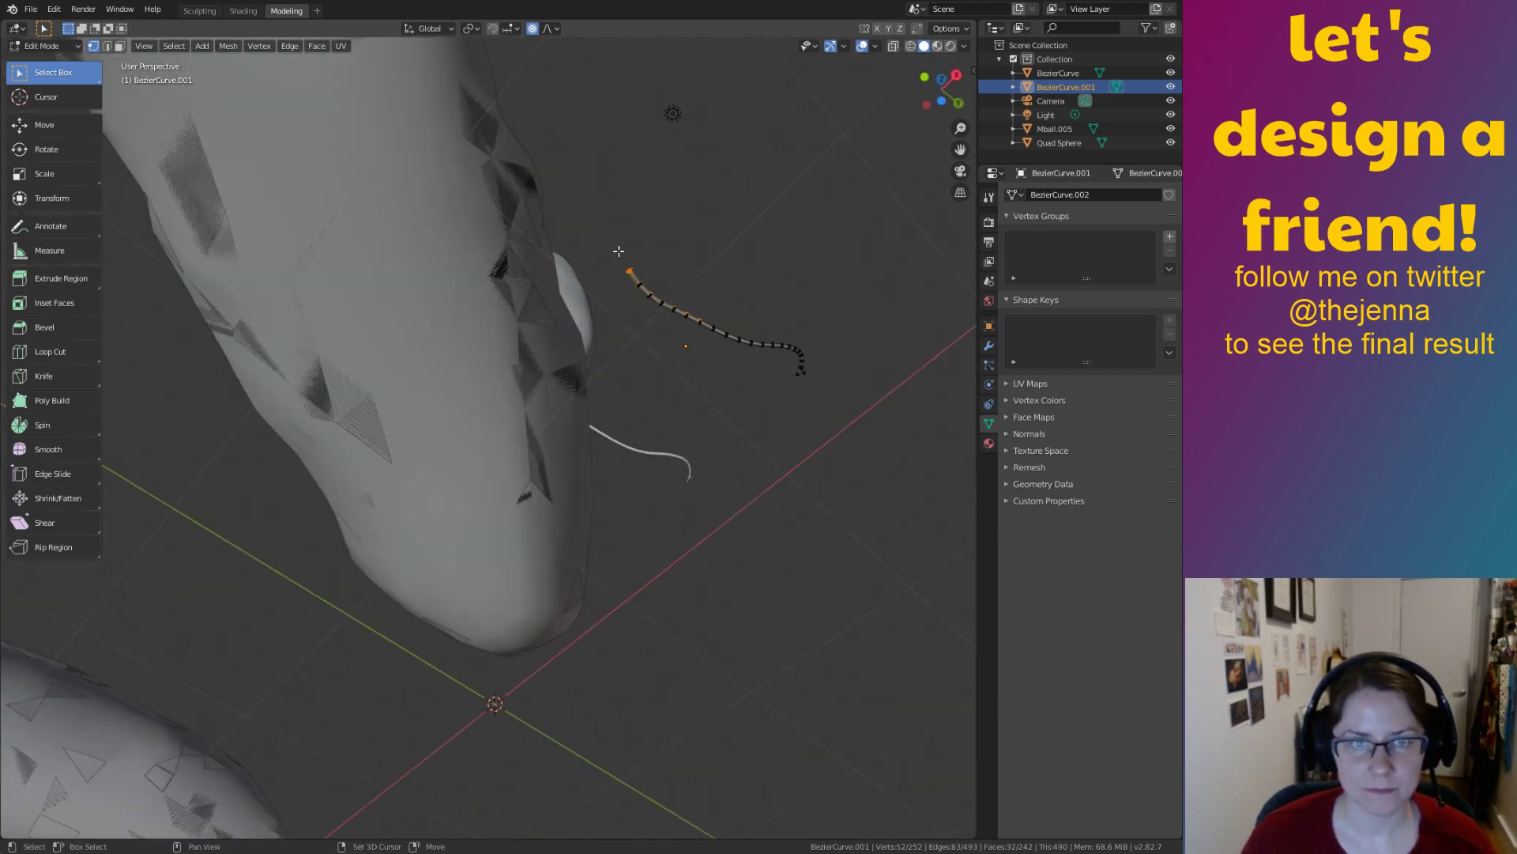
shift+drag(618, 250, 707, 341)
key(x)
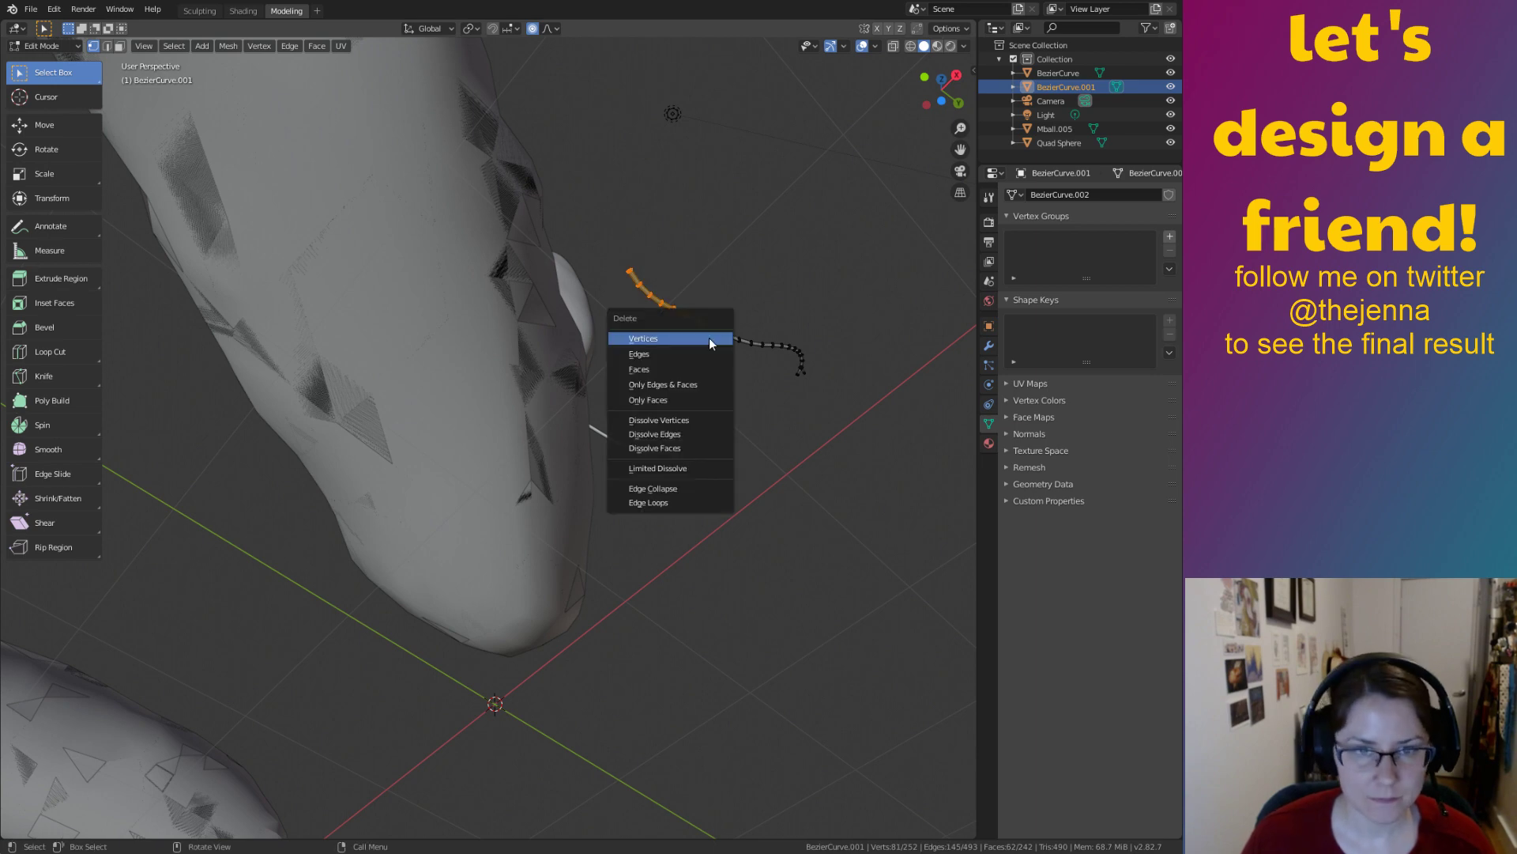
click(705, 338)
drag(623, 270, 705, 339)
key(x)
click(699, 337)
Return to Object Mode and move the shortened copy by about -0.773, -0.251, 0.935 m, in front of the face
middle_drag(699, 338, 555, 622)
key(Tab)
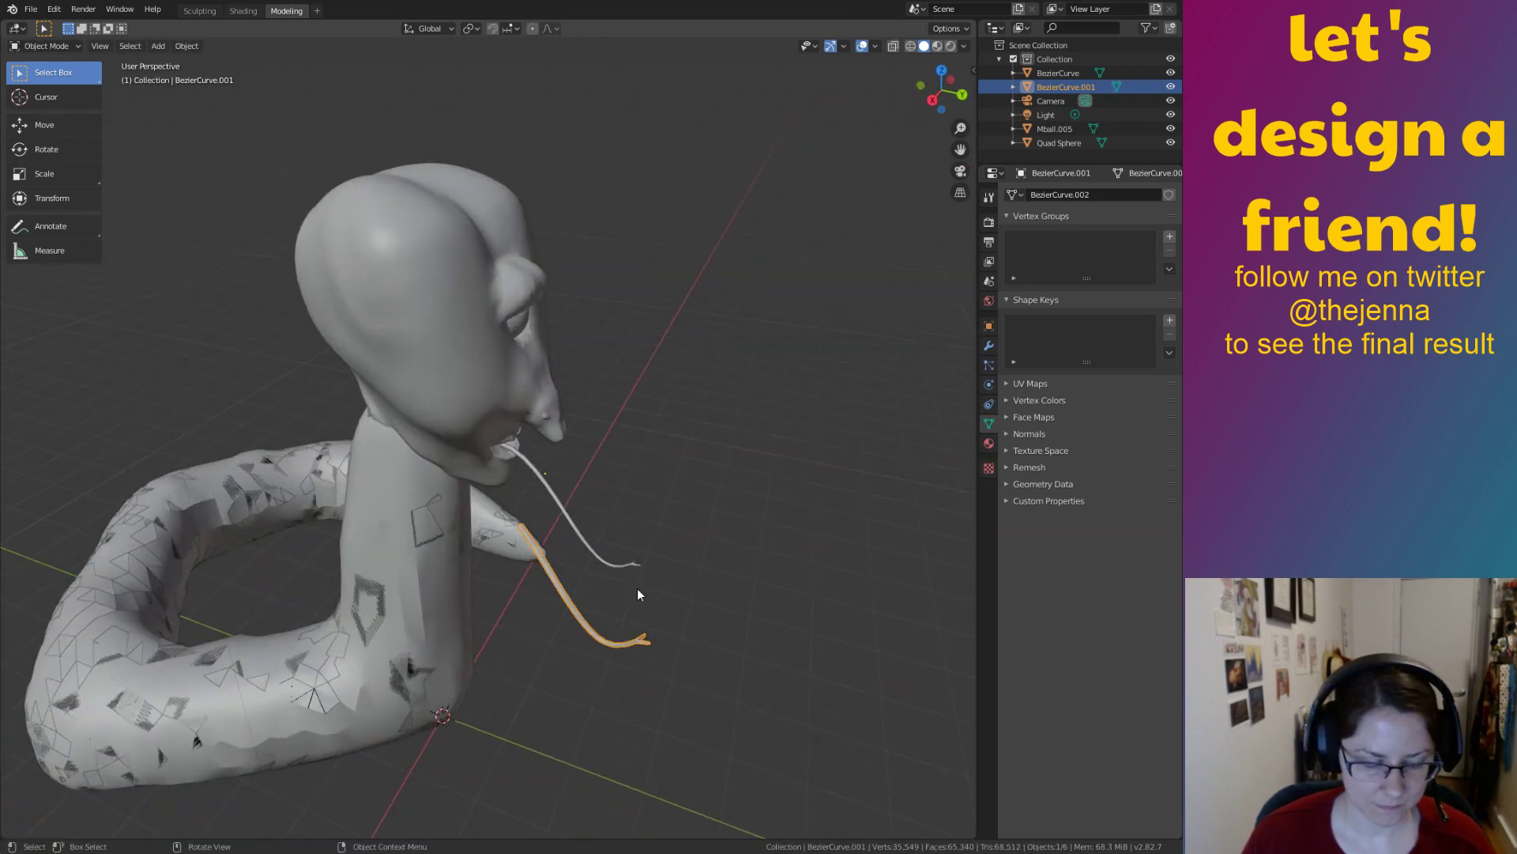
middle_drag(638, 595, 654, 611)
key(g)
click(640, 462)
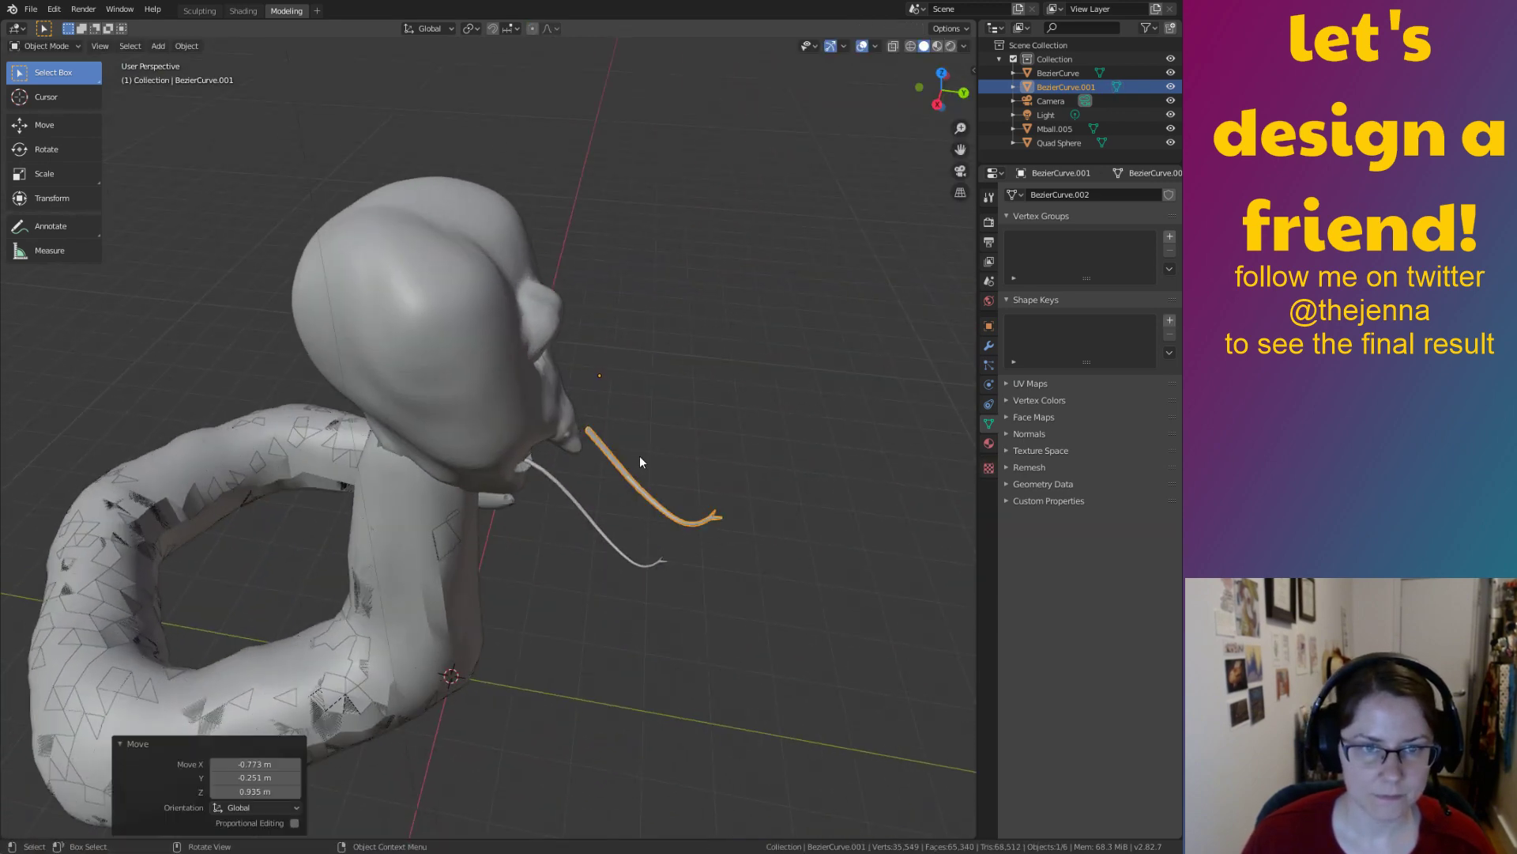
In Edit Mode, select the shortened tongue copy's whole mesh and separate it into its own object
right_click(624, 463)
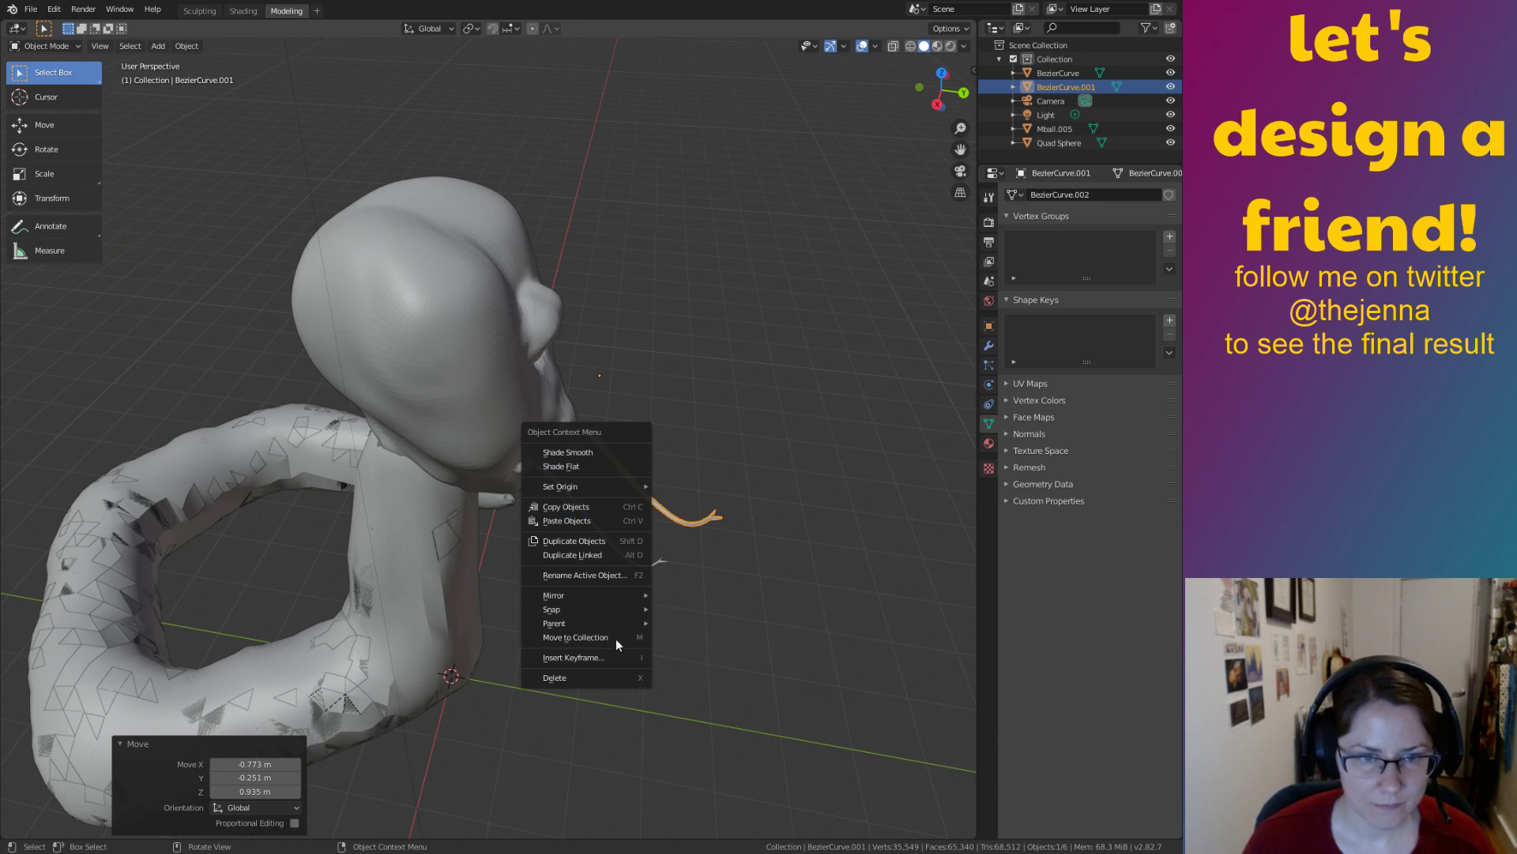
key(Tab)
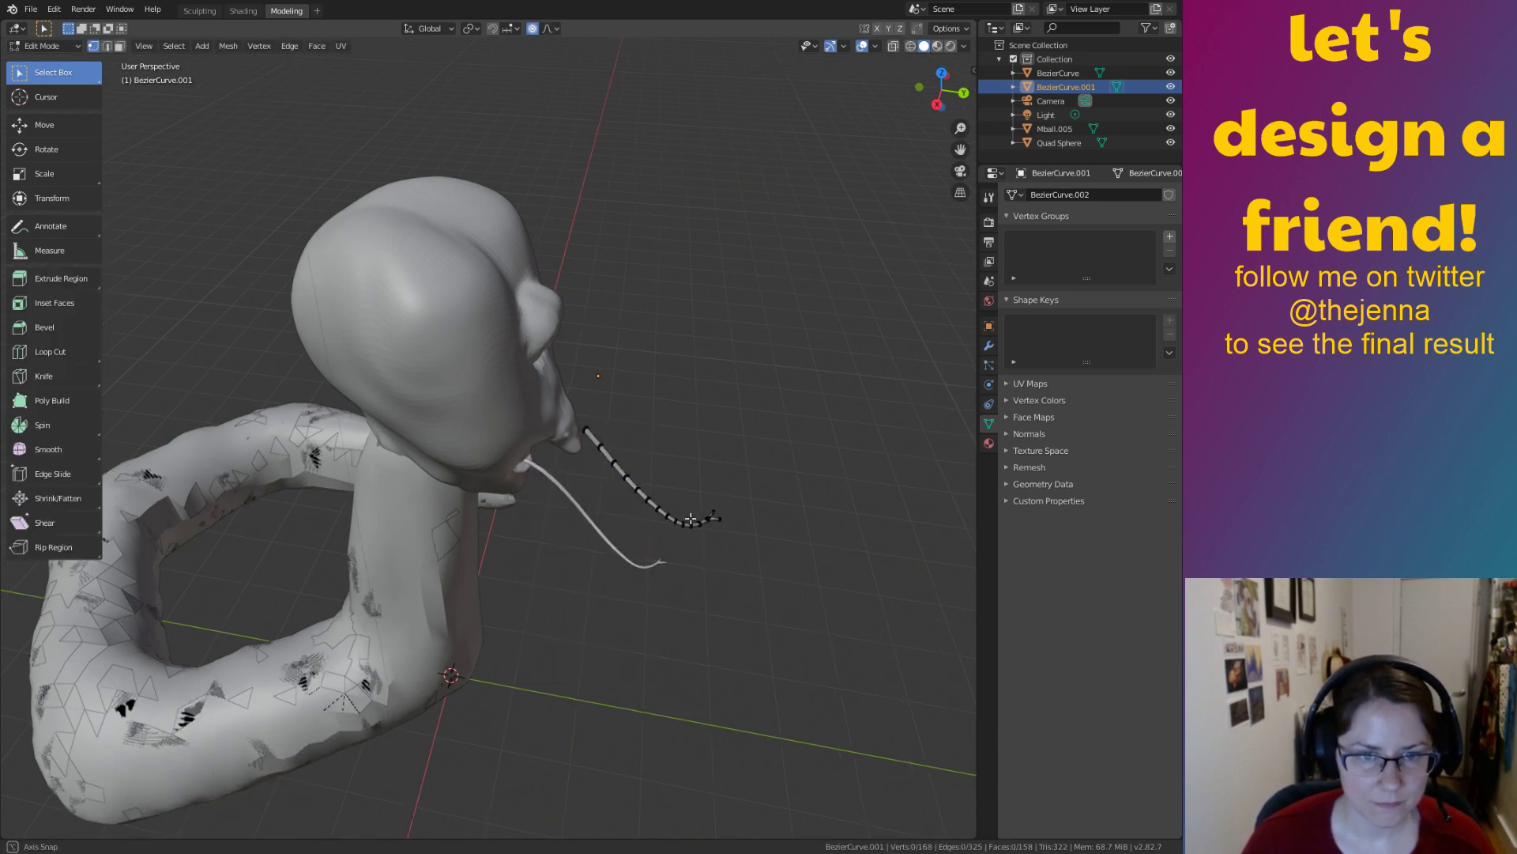
key(Tab)
key(Tab)
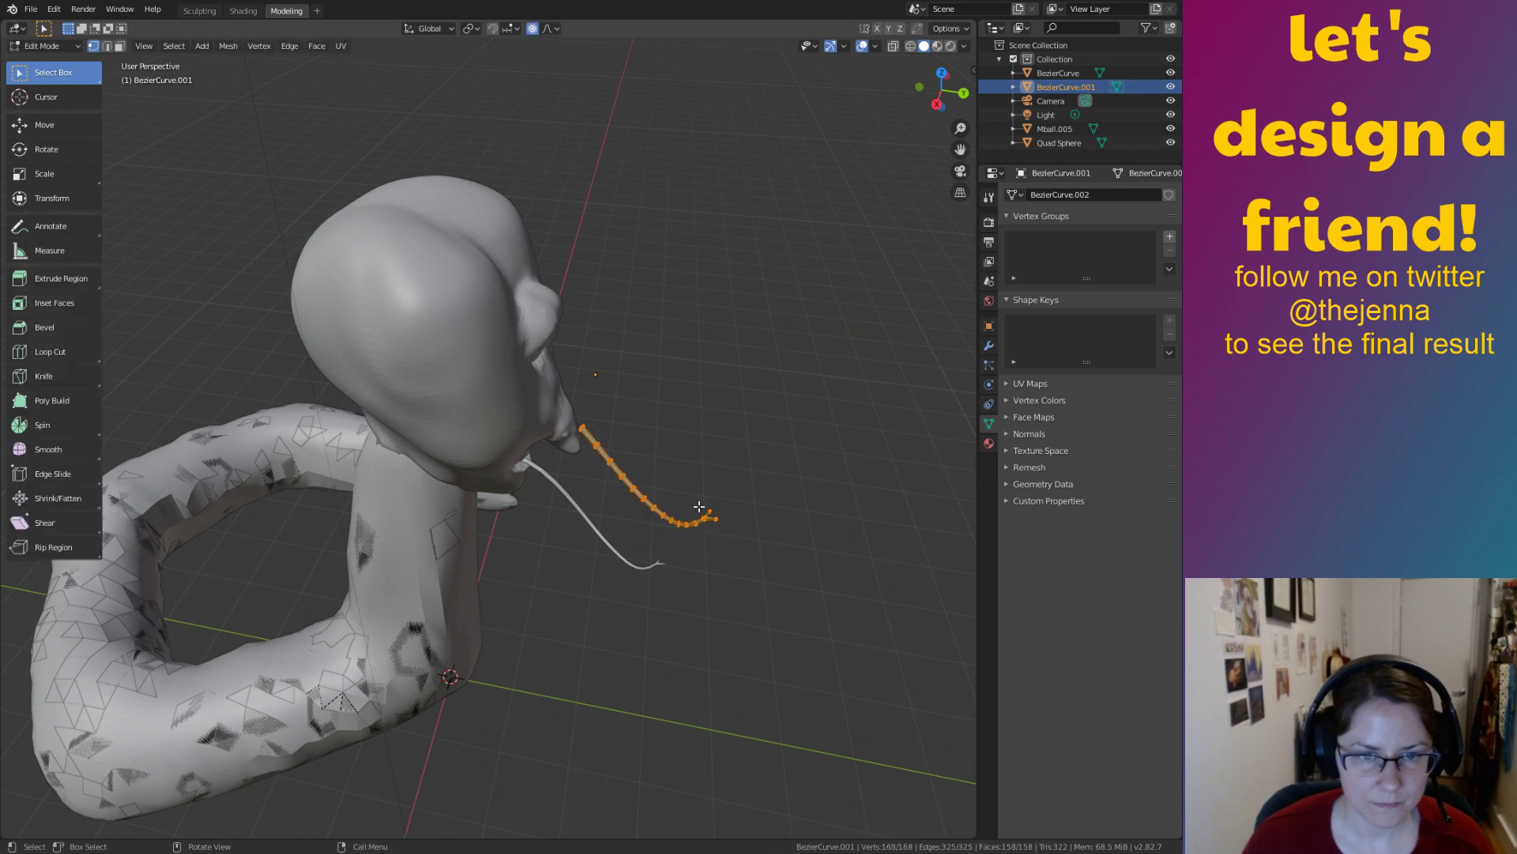
right_click(702, 507)
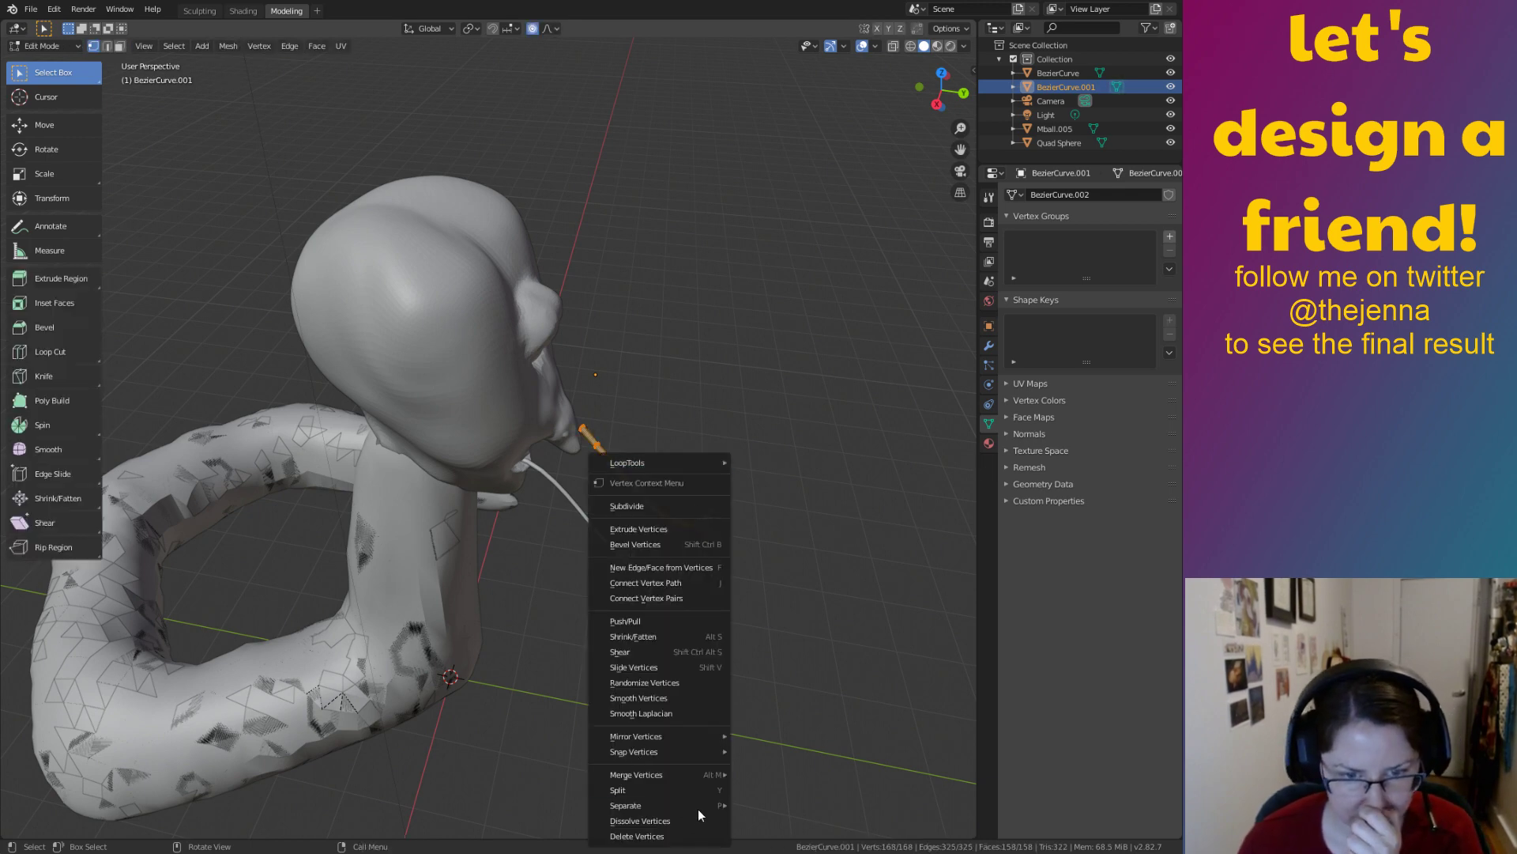
mouse_move(704, 806)
click(792, 776)
Return to Object Mode and move the tongue copy by about -1.25, 0.553, -1.04 m, toward the snout
middle_drag(792, 776, 501, 449)
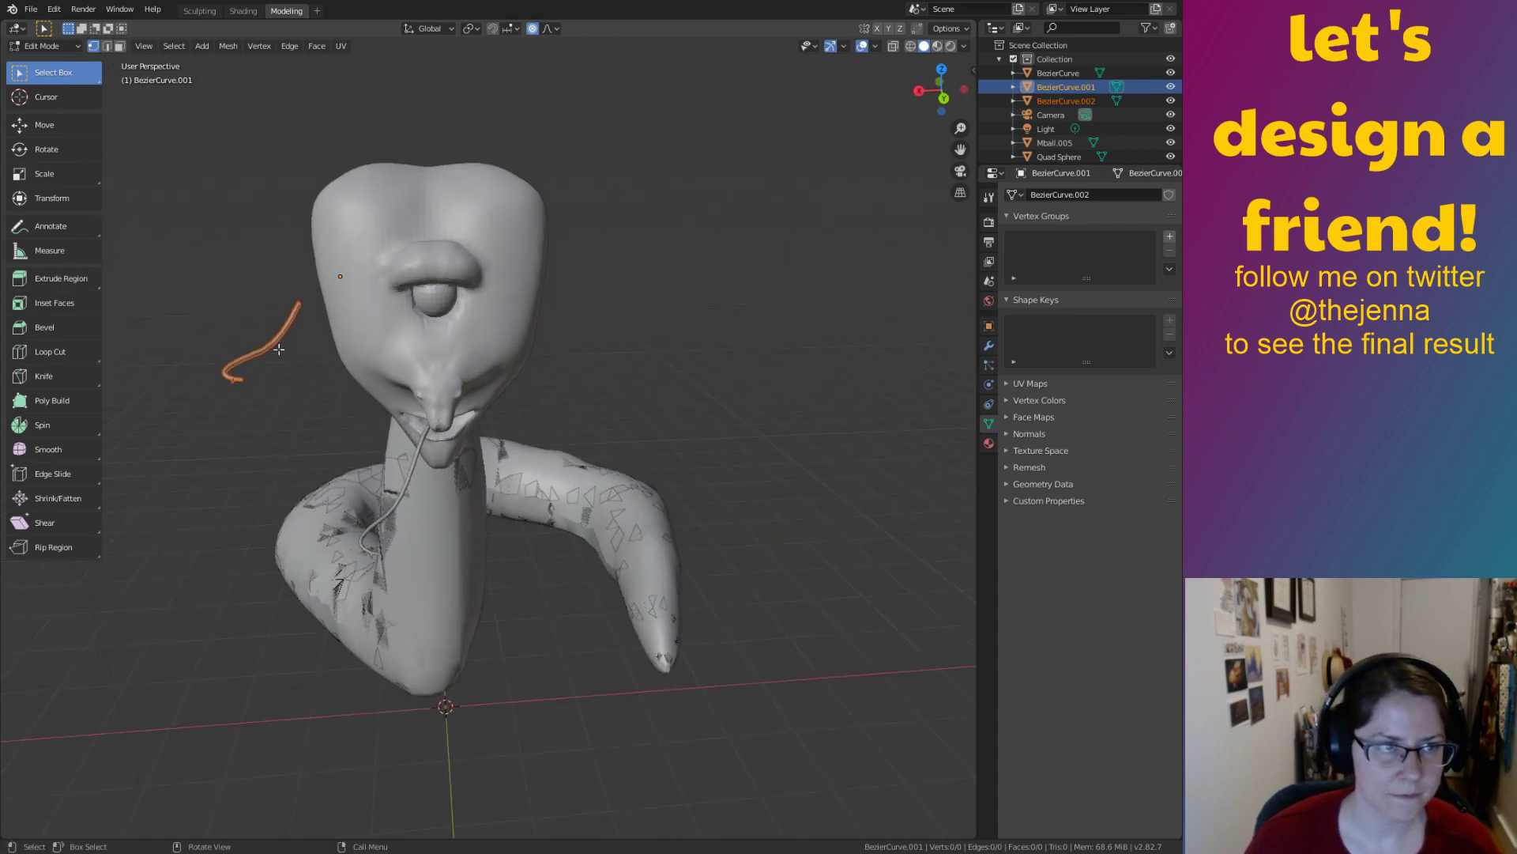
key(Tab)
key(g)
click(409, 472)
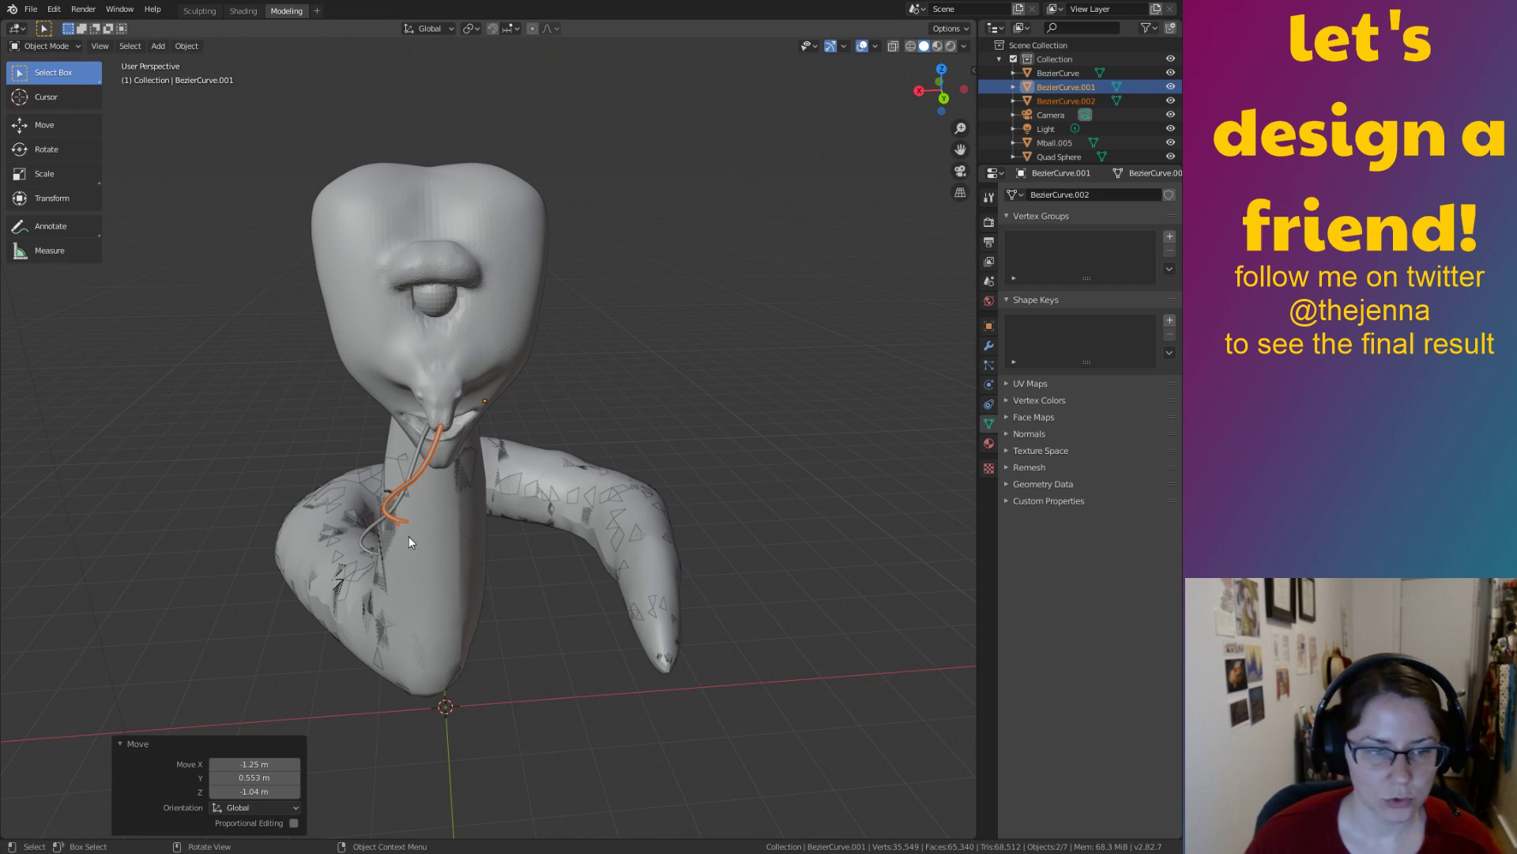
key(r)
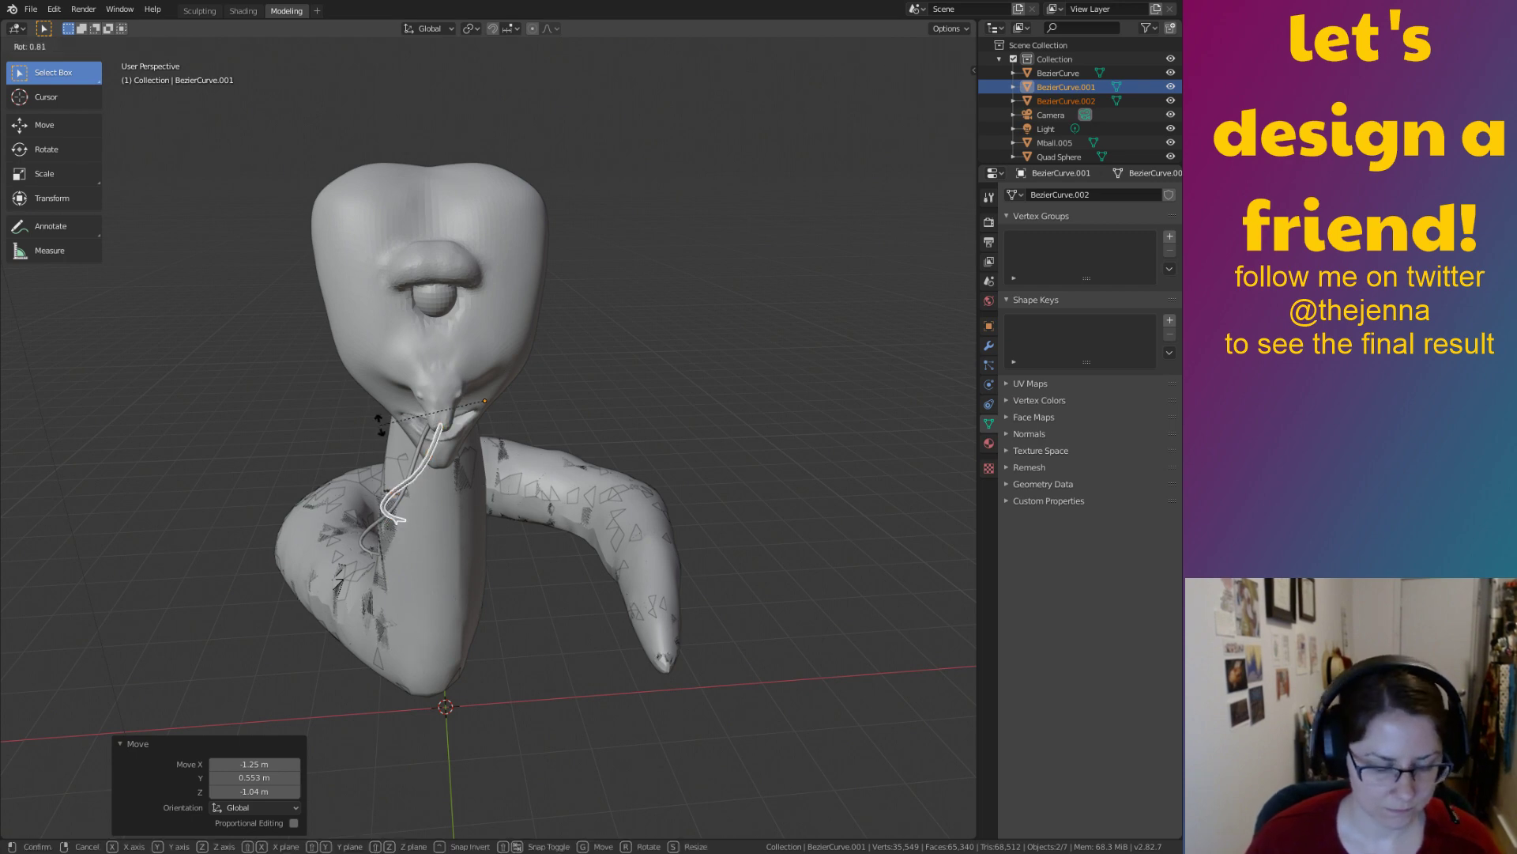
click(632, 570)
key(ctrl+z)
Rotate the tongue copy, move it by about 0.705, -0.509, 0.0426 m to the snout, and rotate it a further 31.7°
middle_drag(518, 468, 583, 528)
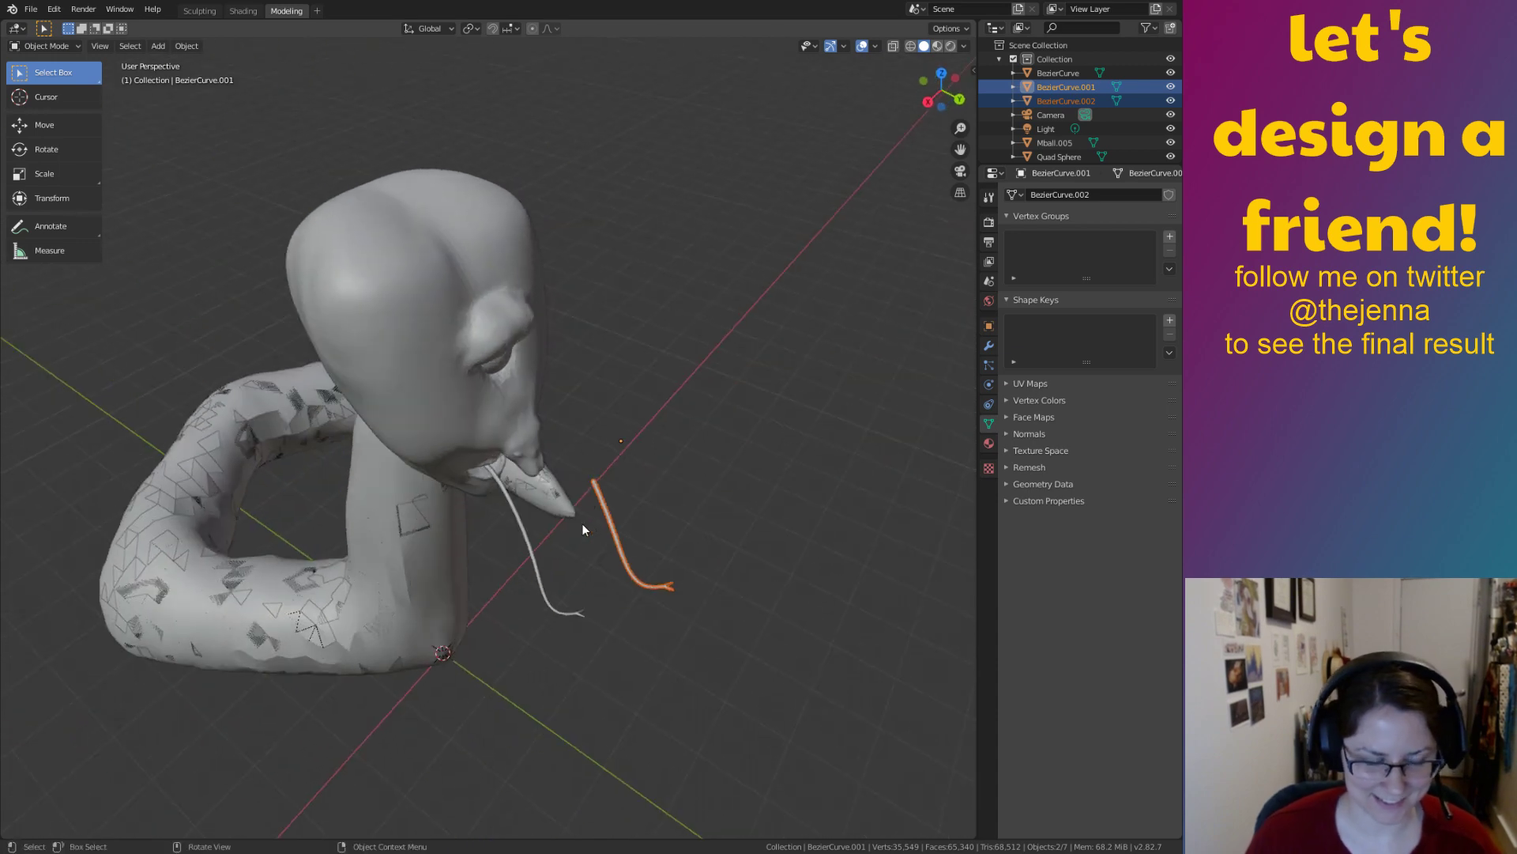
key(r)
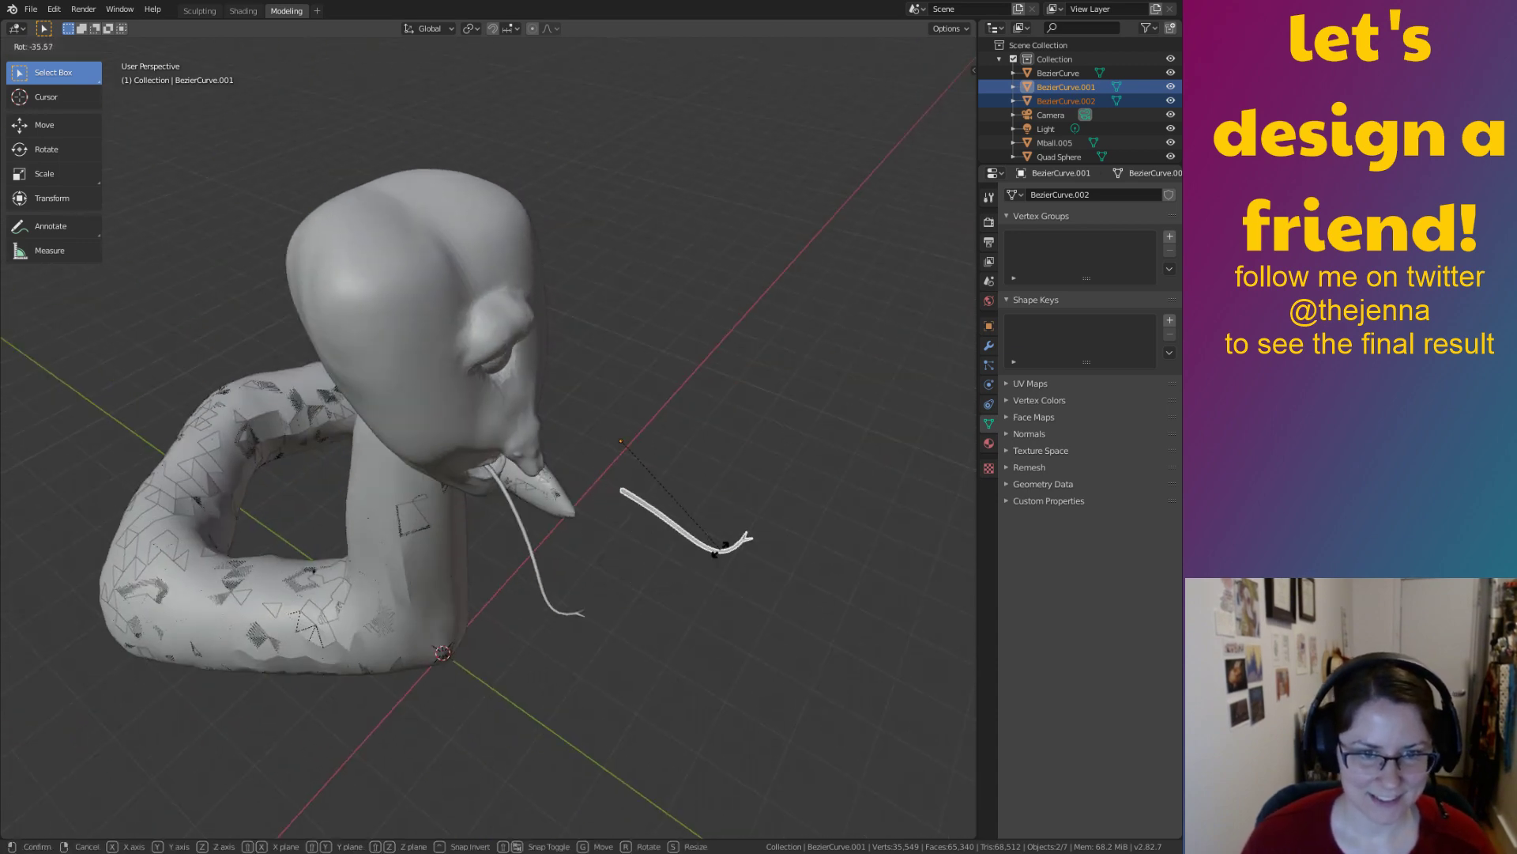
click(721, 486)
middle_drag(721, 486, 695, 453)
key(g)
click(637, 461)
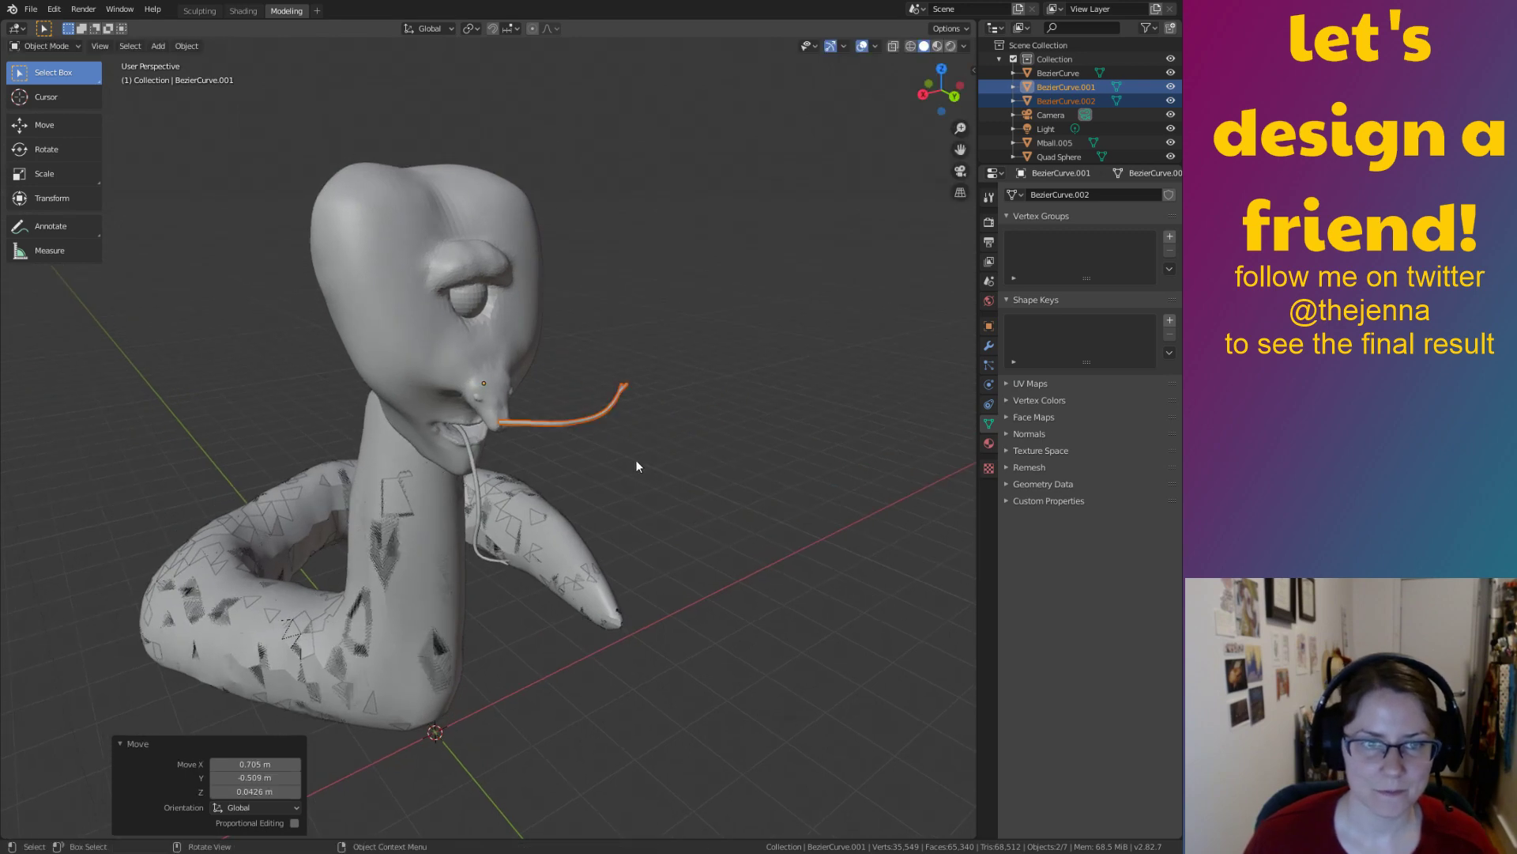
key(r)
click(654, 527)
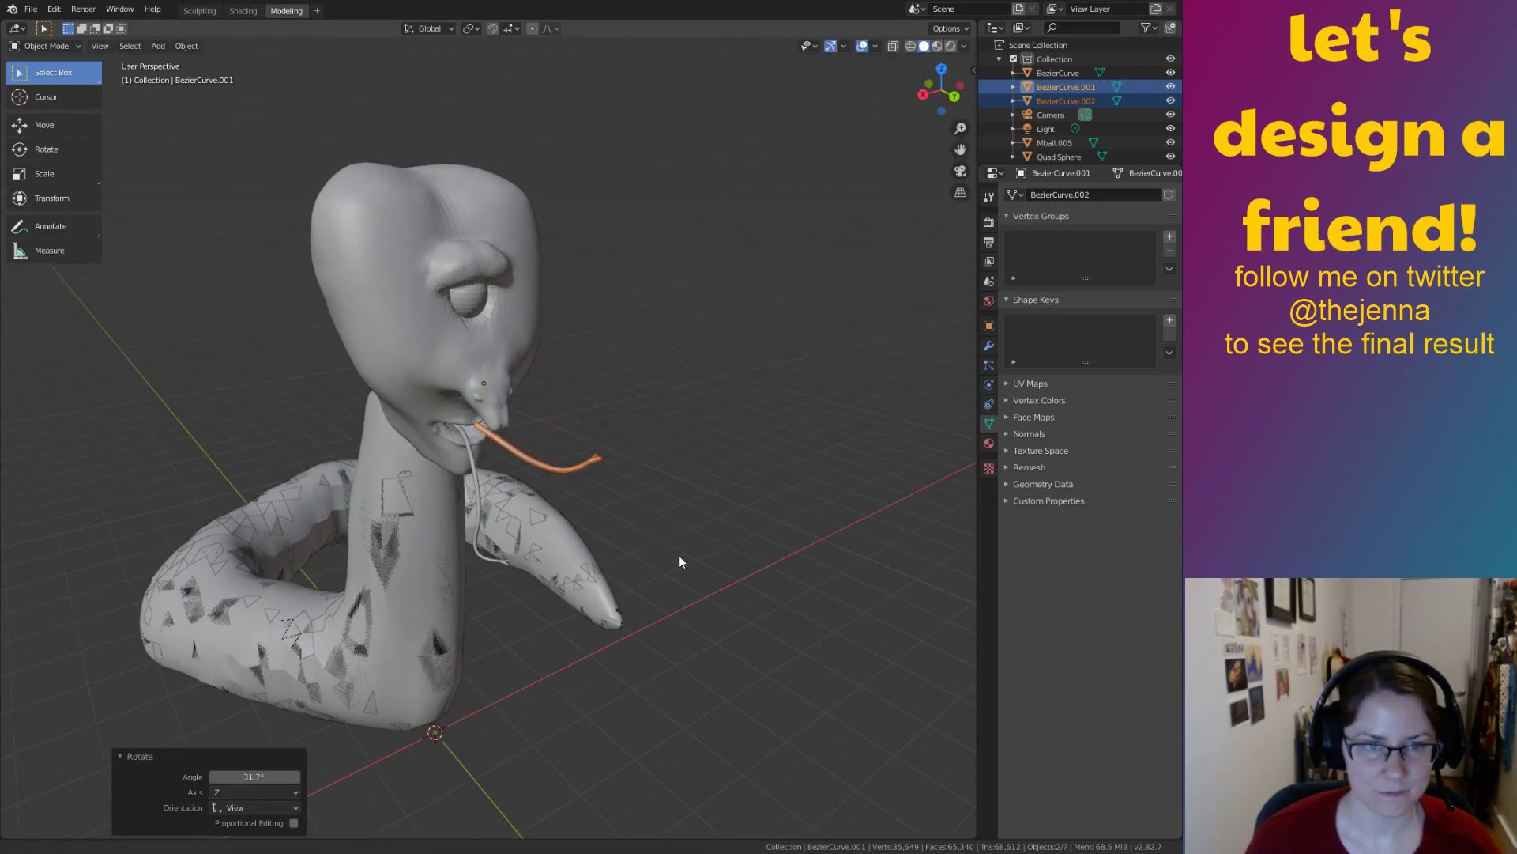
Reposition the tongue copy against the side of the nose tip, ending with a move of about 0.26, -0.298, -0.185 m
ctrl+middle_drag(679, 555, 655, 443)
key(g)
click(651, 410)
key(g)
click(543, 442)
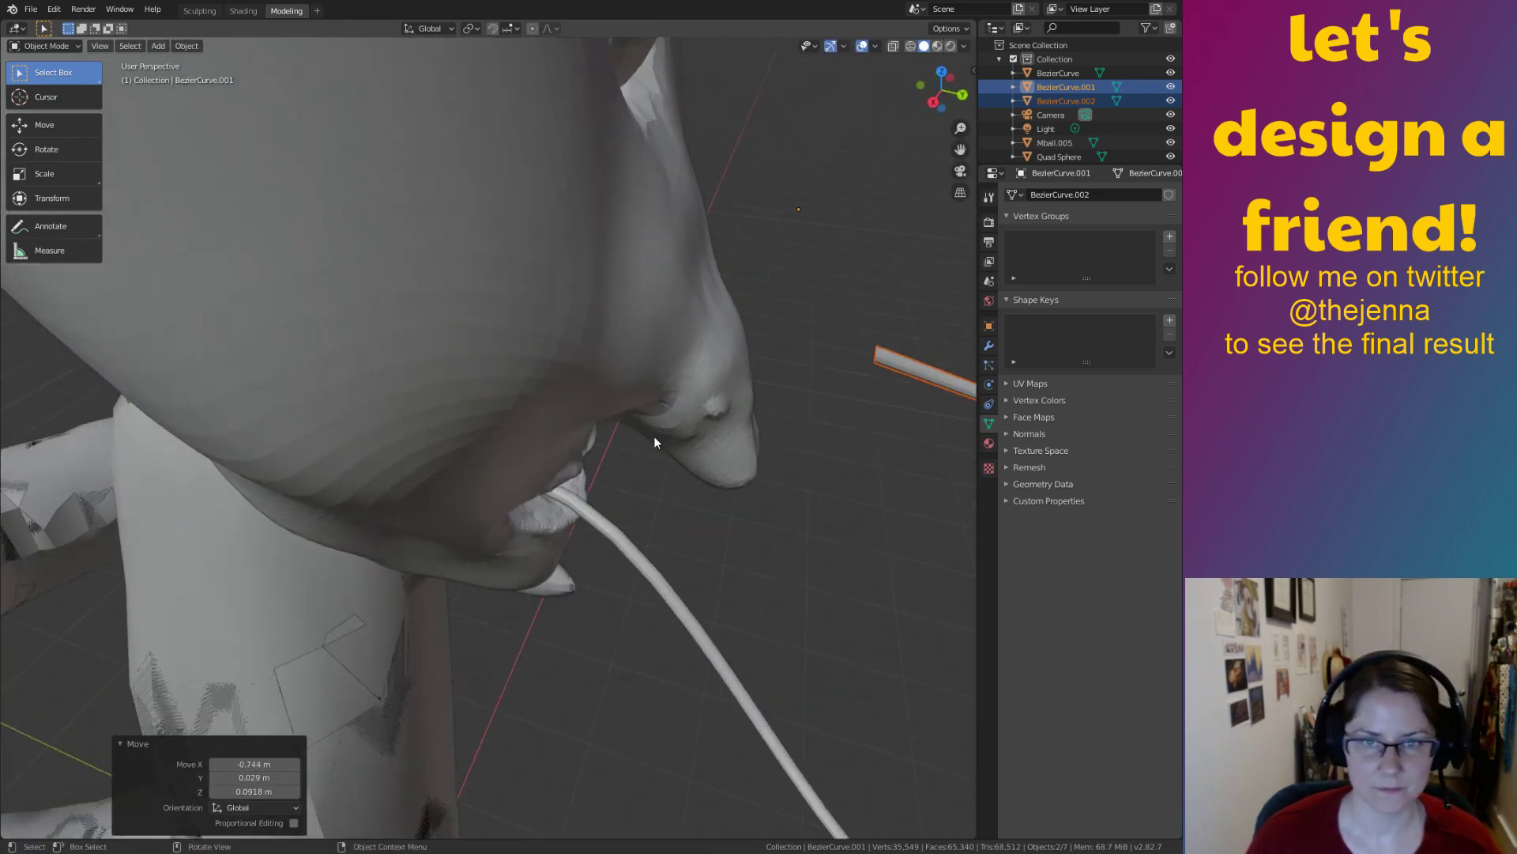
key(g)
click(776, 473)
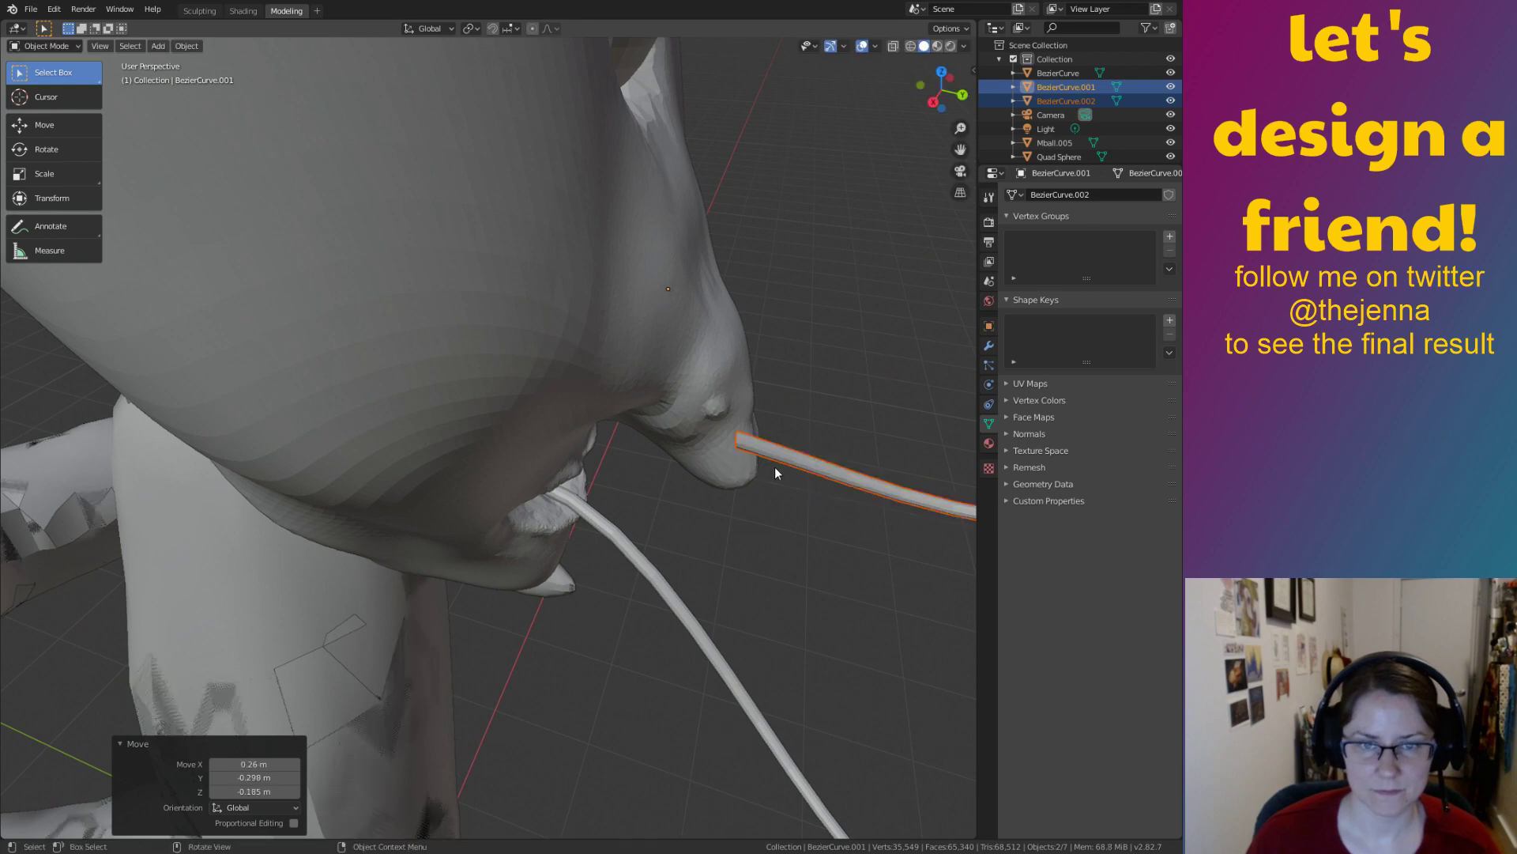
Rotate the tongue copy by 25.2° and move it about -0.239 m along X, with its unforked end inside the nose tip
shift+middle_drag(775, 472, 641, 350)
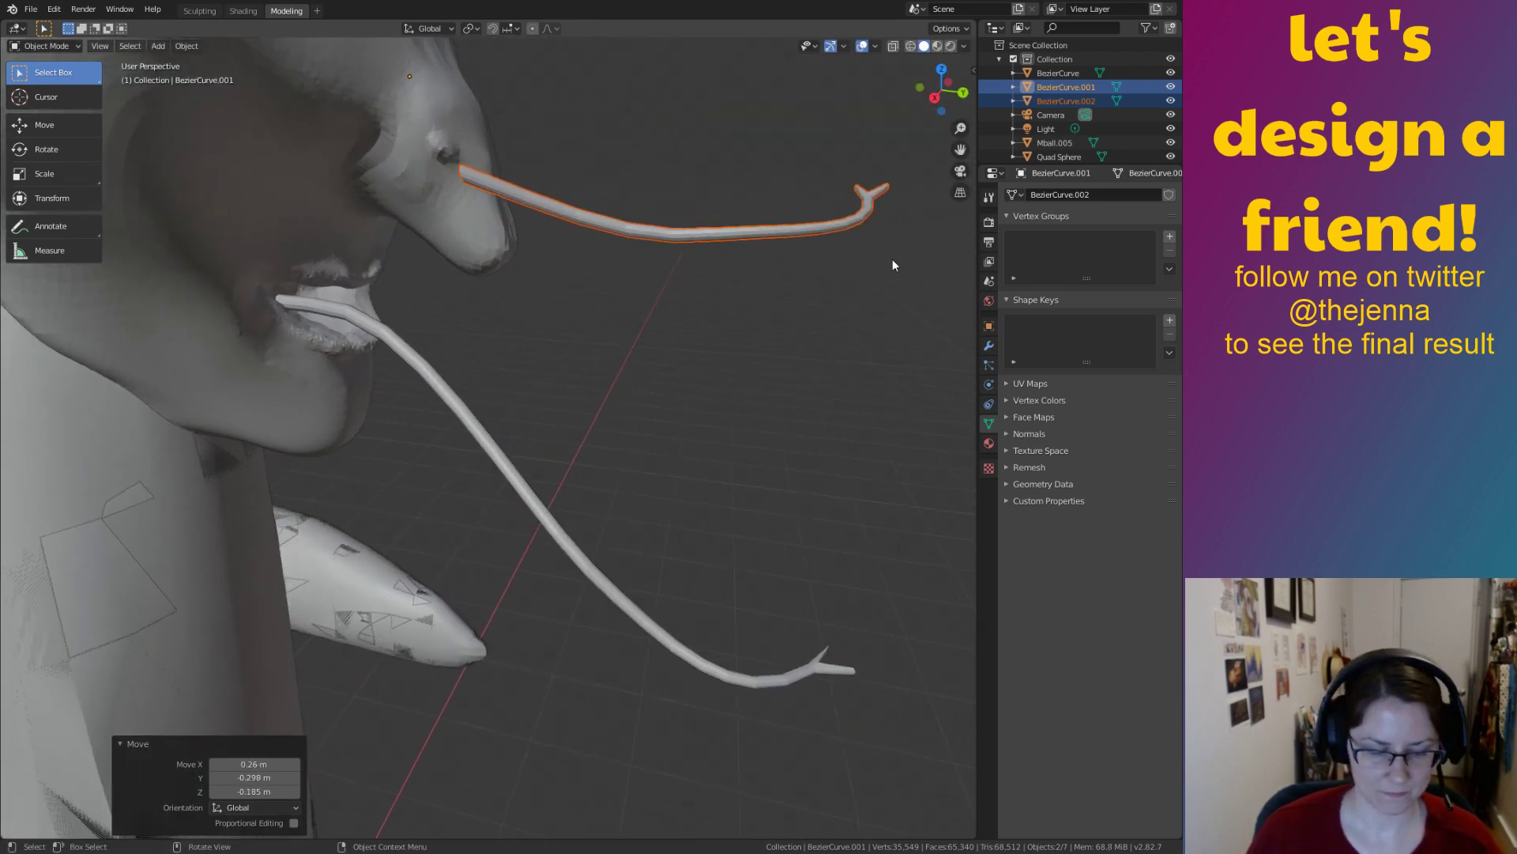
key(r)
click(748, 434)
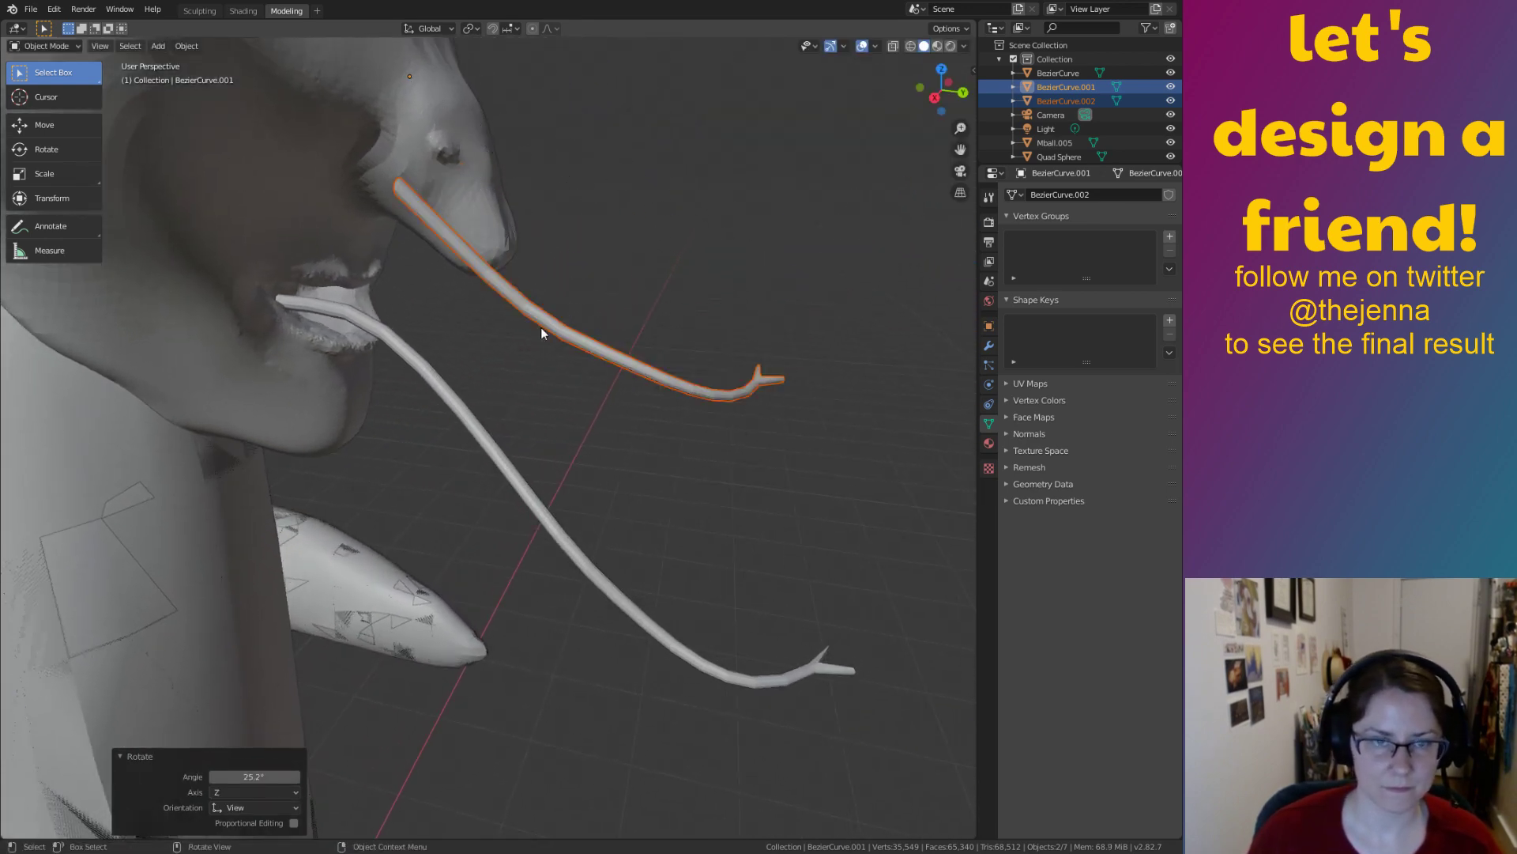
key(g)
key(x)
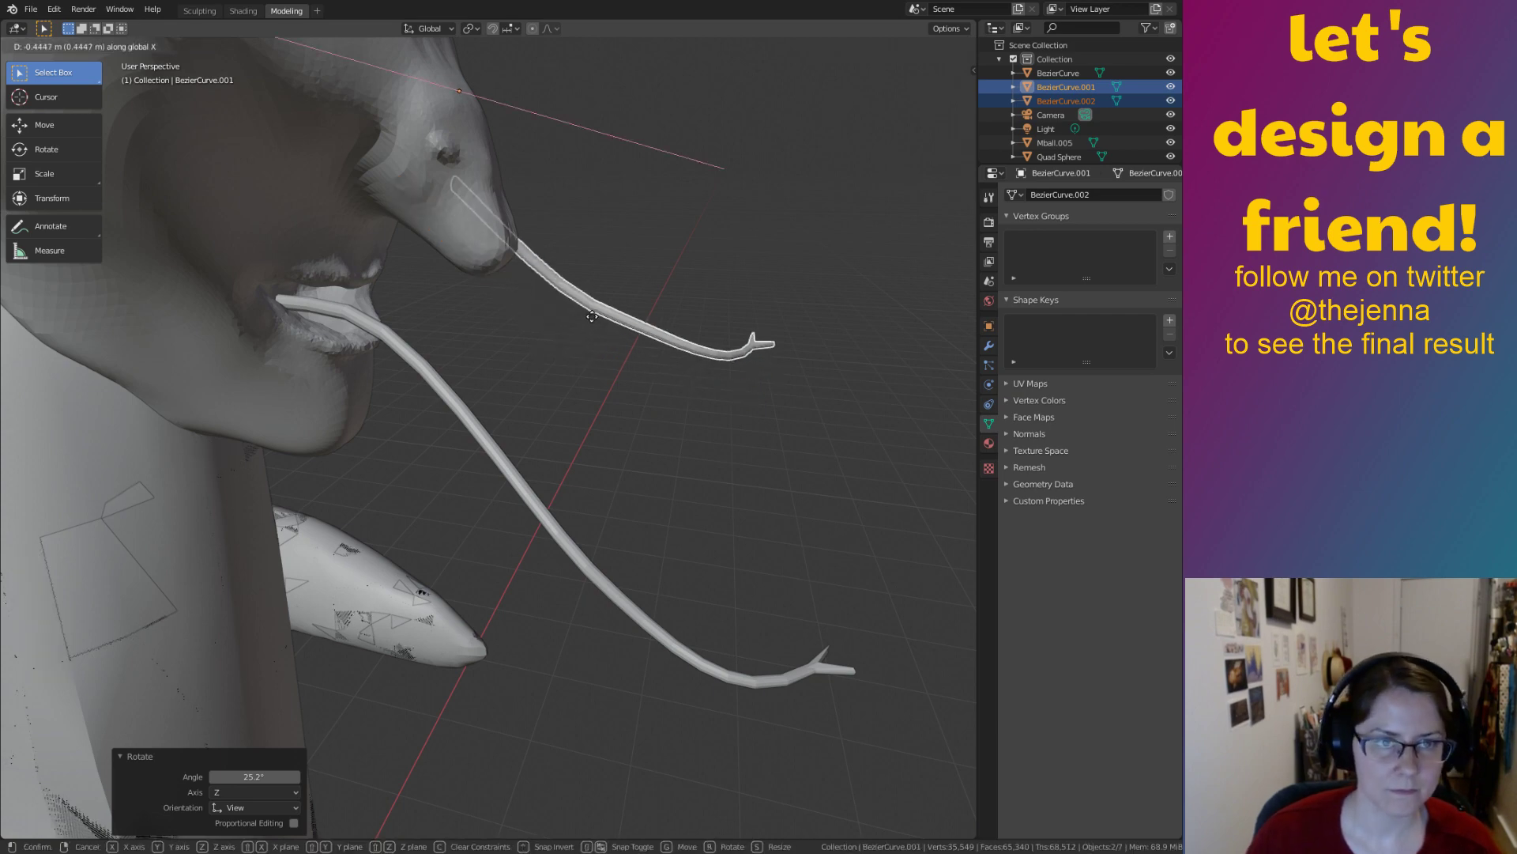
click(558, 366)
key(g)
key(z)
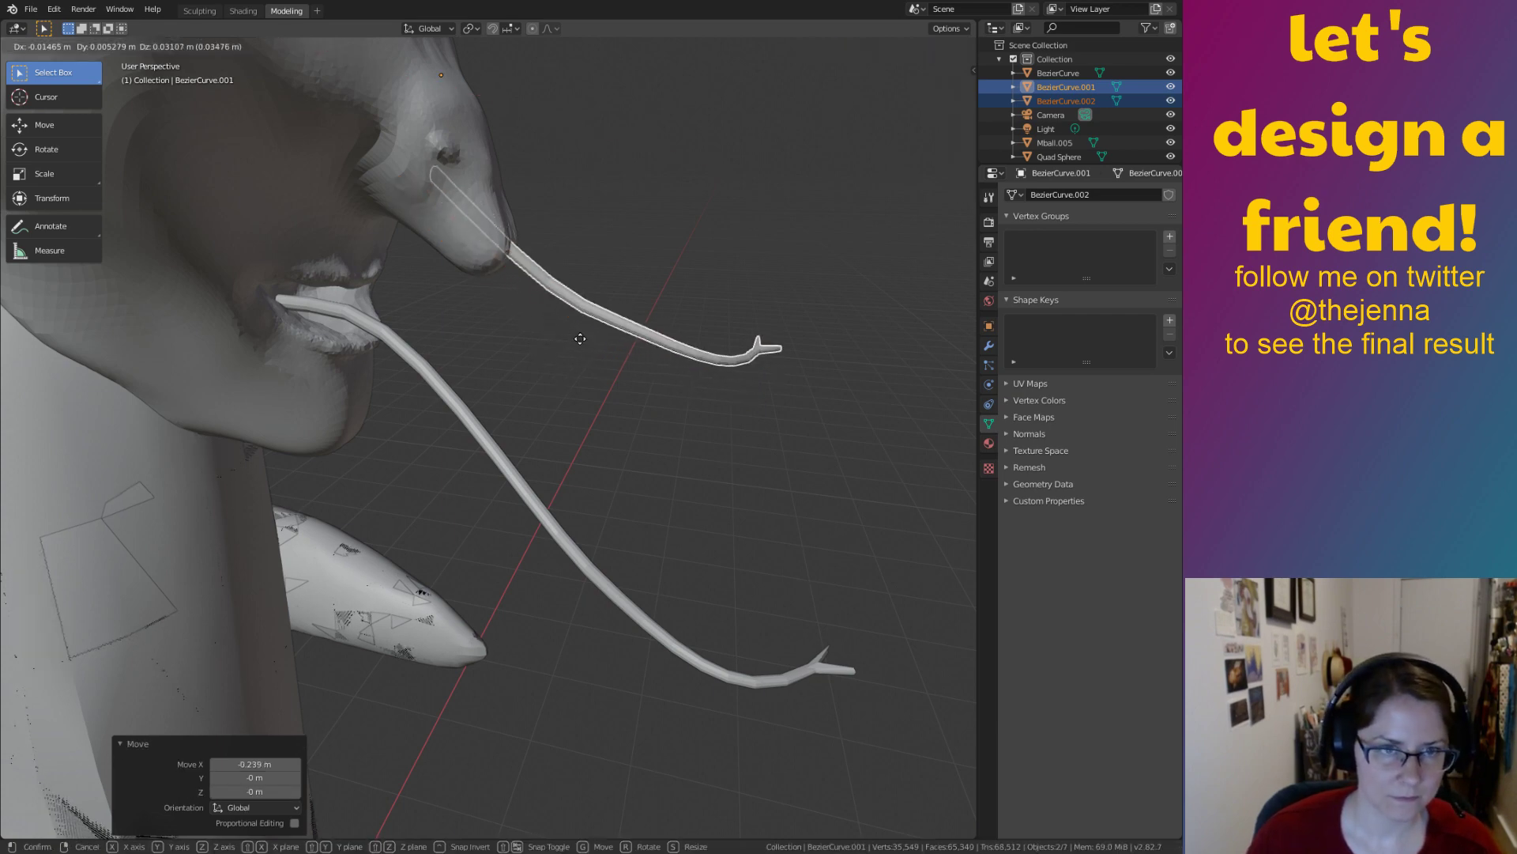
click(571, 376)
middle_drag(570, 376, 377, 281)
key(x)
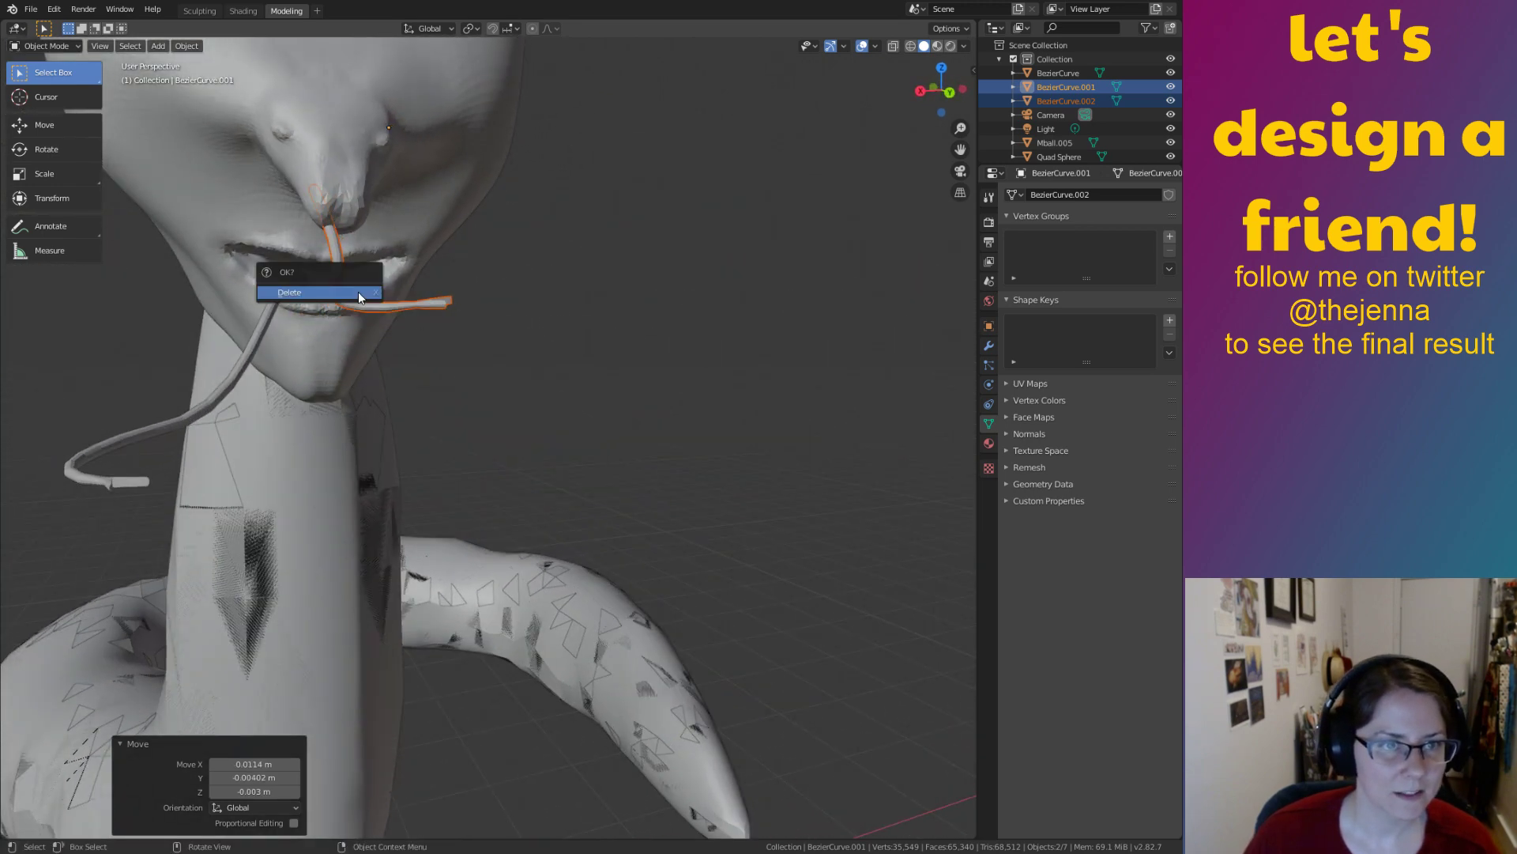
click(362, 292)
key(ctrl+z)
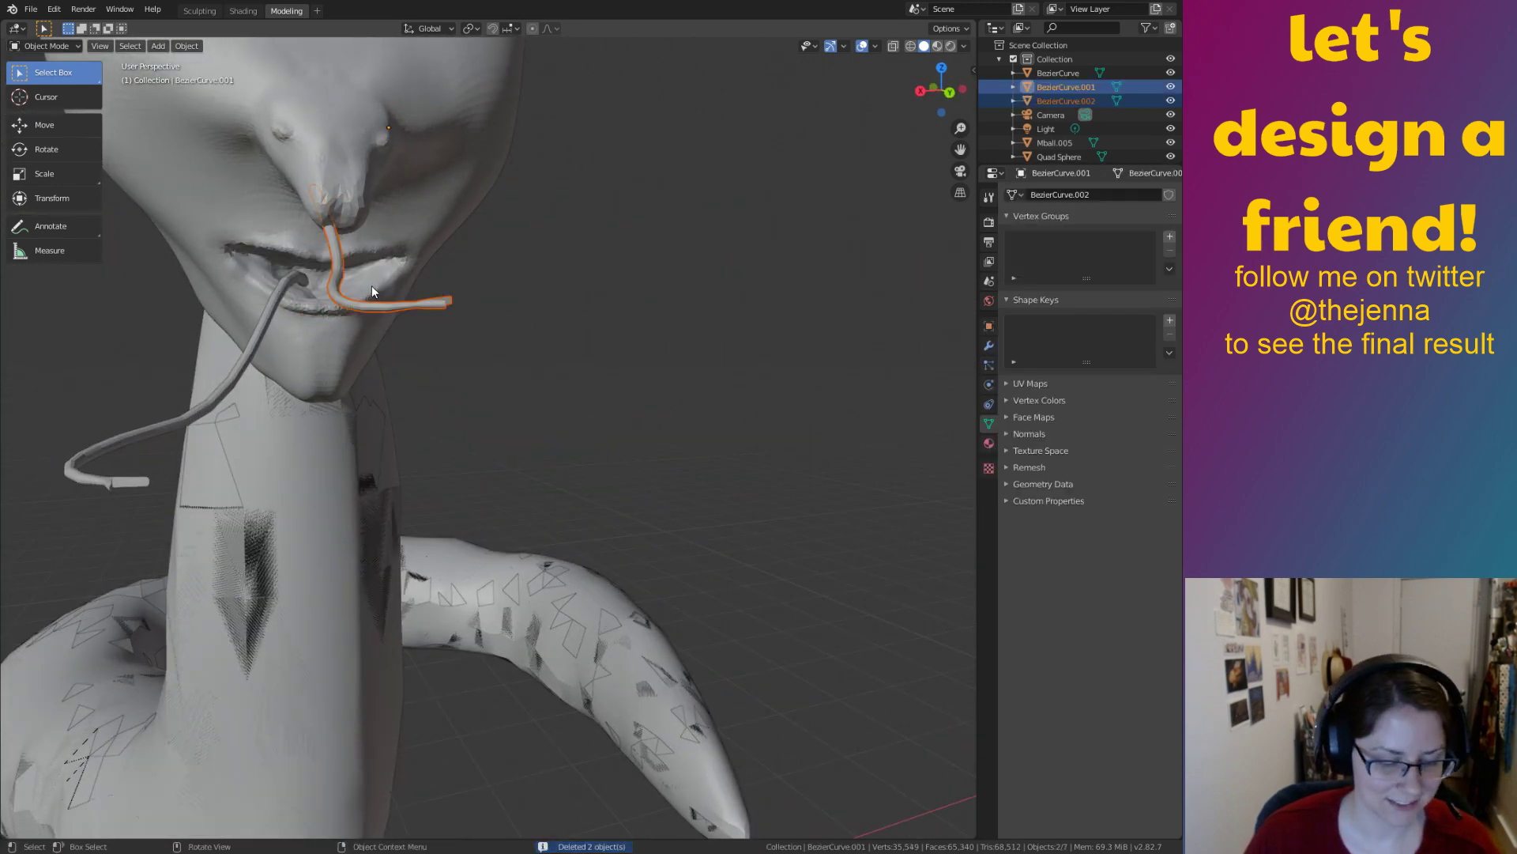
Shift the tongue copy along the X axis to centre its unforked end under the nose tip
key(g)
key(x)
click(380, 284)
middle_drag(380, 285, 355, 305)
key(g)
key(x)
click(349, 305)
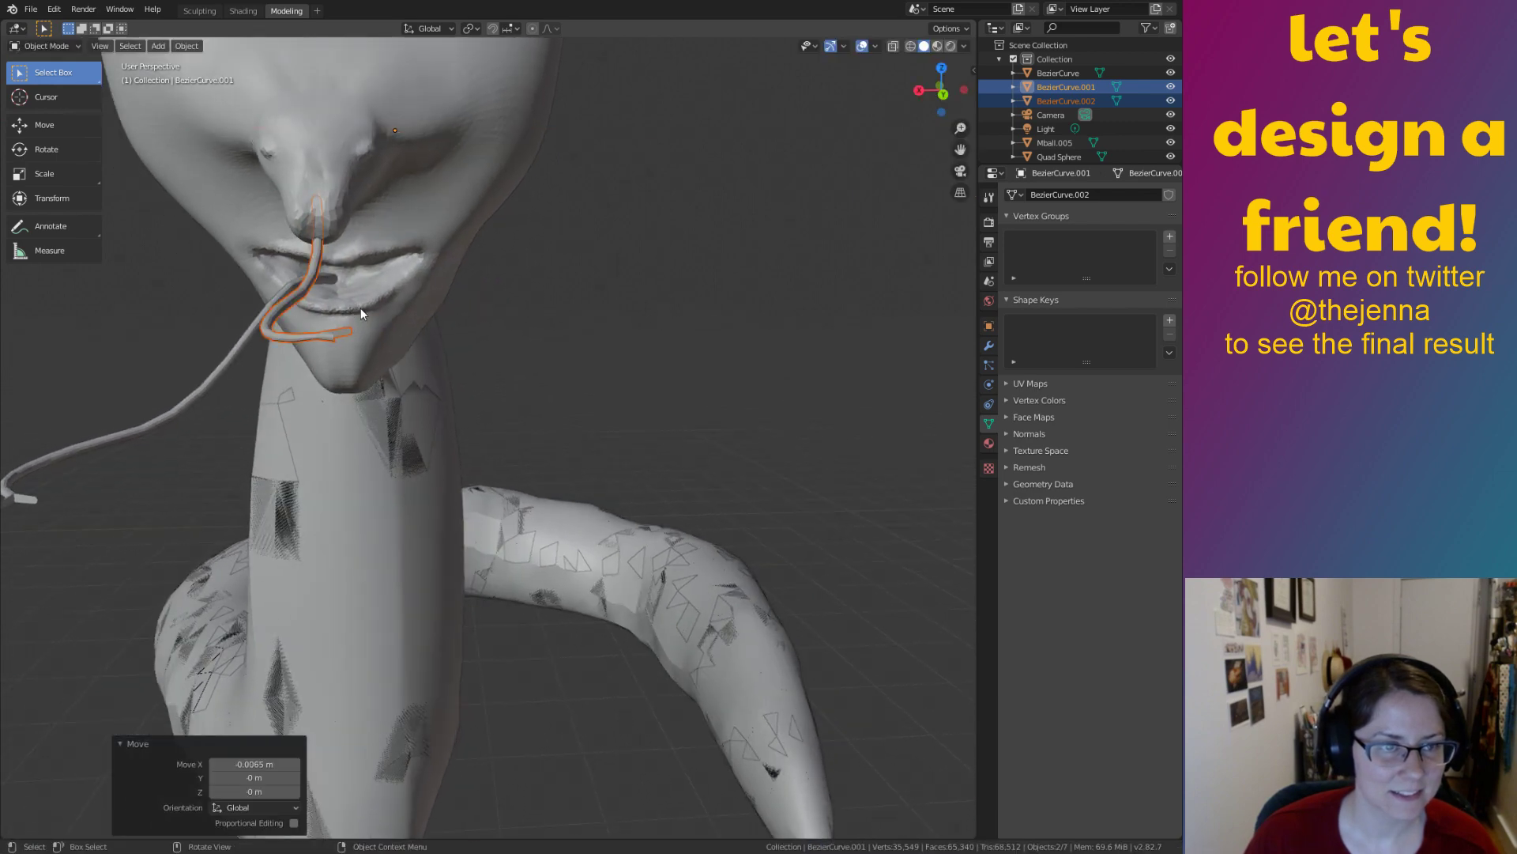
Make the separated tongue copy under the nose the active object, clear the selection, and enter Edit Mode on it
scroll(361, 306, down, 3)
click(538, 442)
middle_drag(538, 443, 444, 395)
click(430, 423)
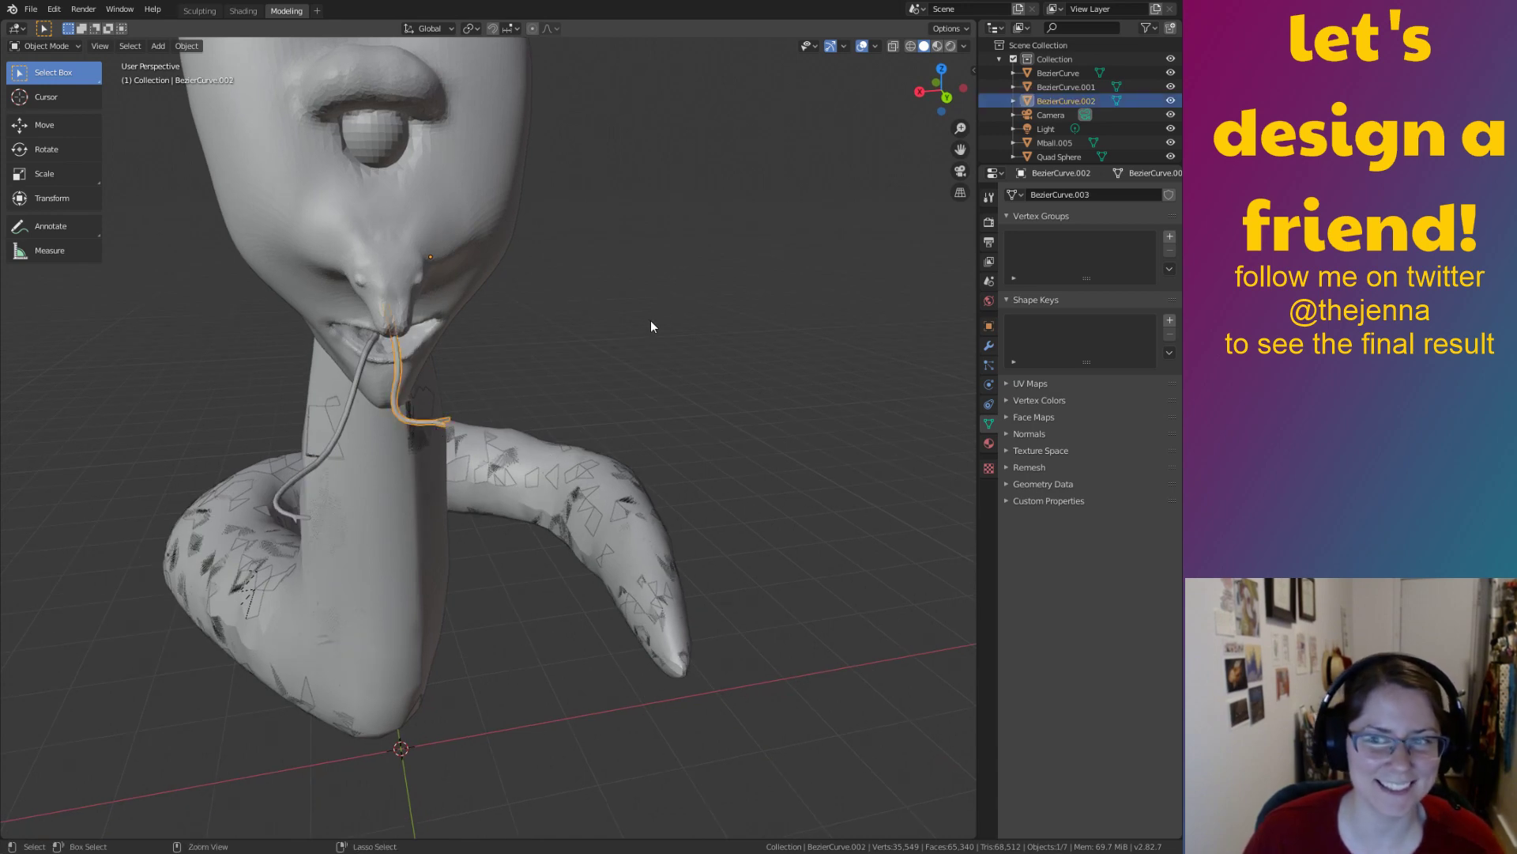
ctrl+middle_drag(651, 321, 588, 490)
click(684, 433)
middle_drag(684, 433, 644, 443)
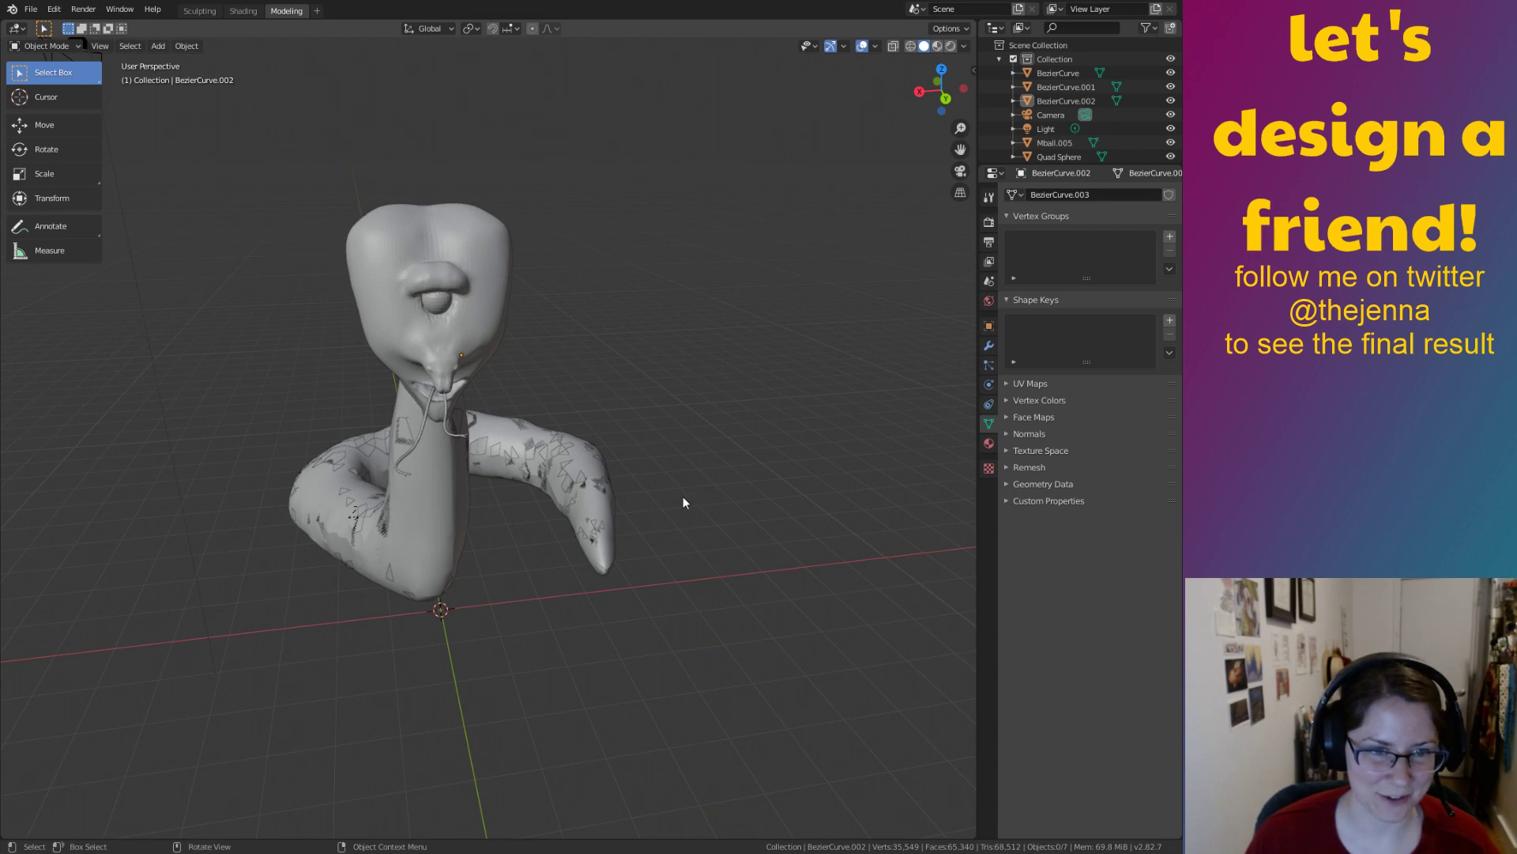
ctrl+middle_drag(681, 510, 588, 443)
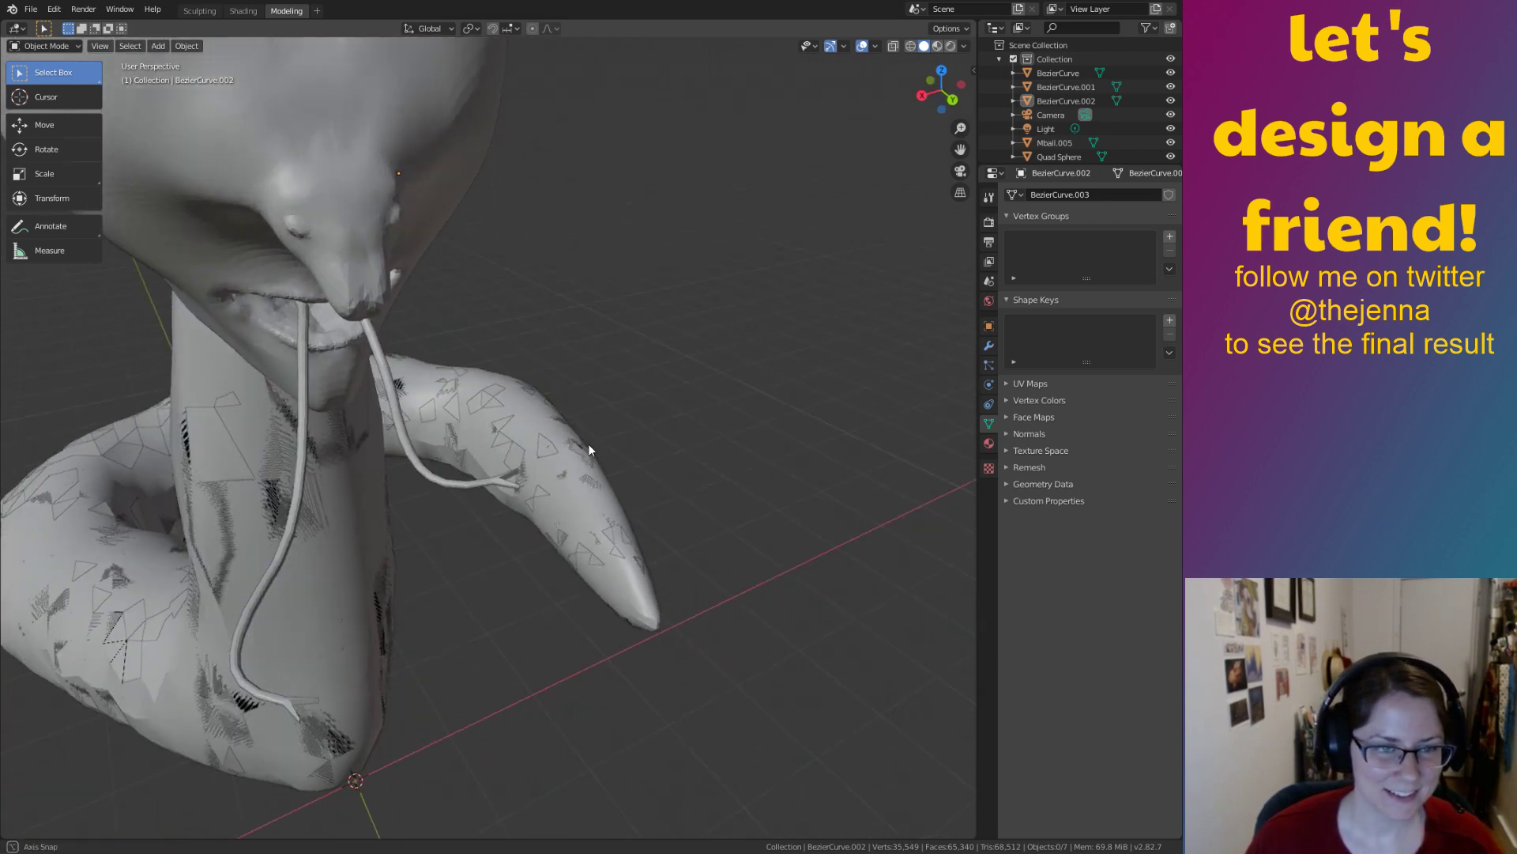
key(Tab)
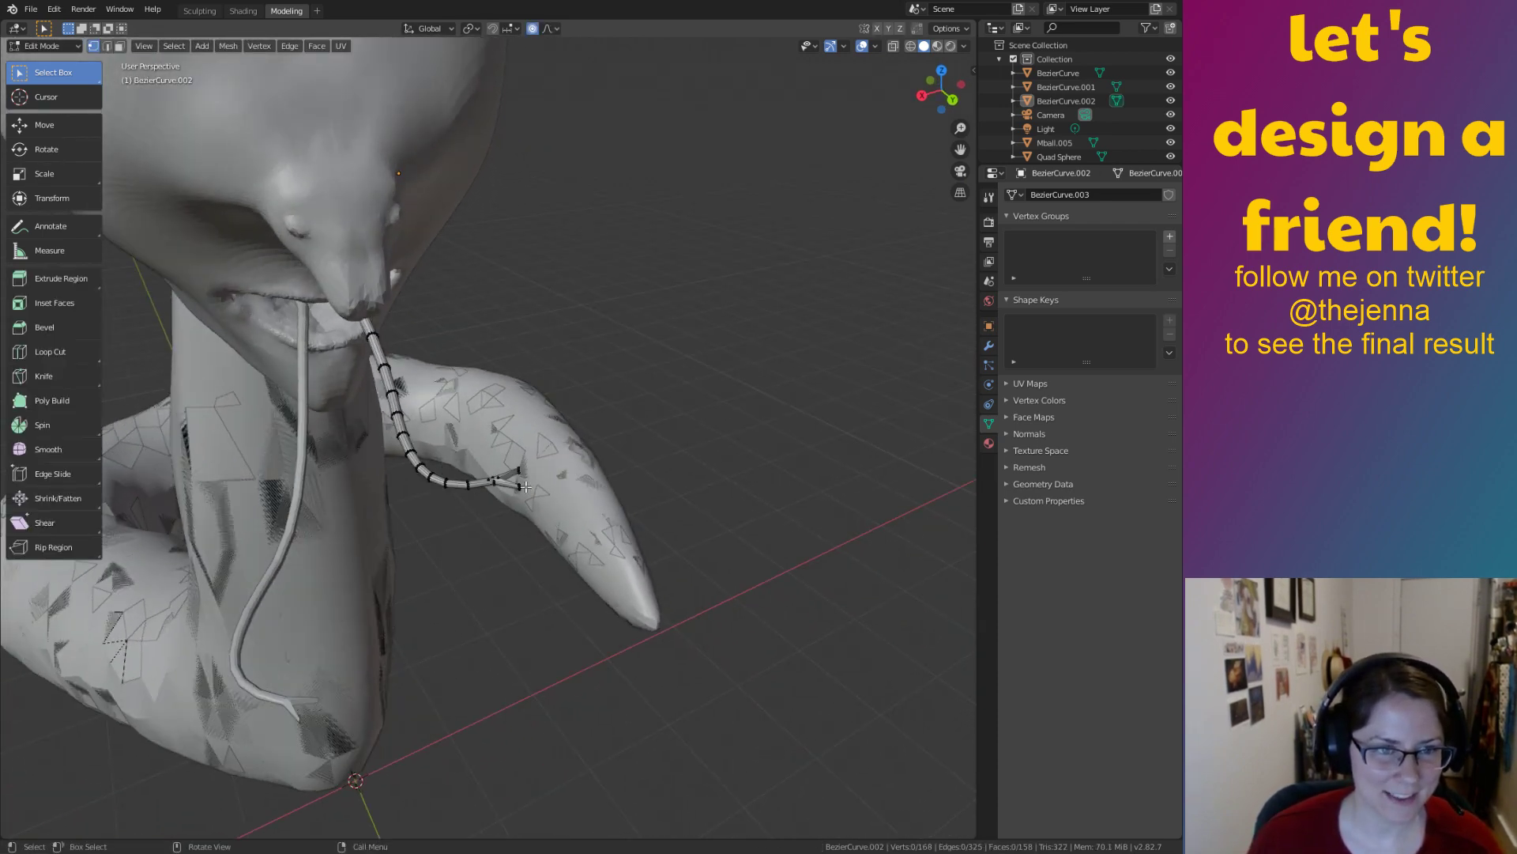
key(a)
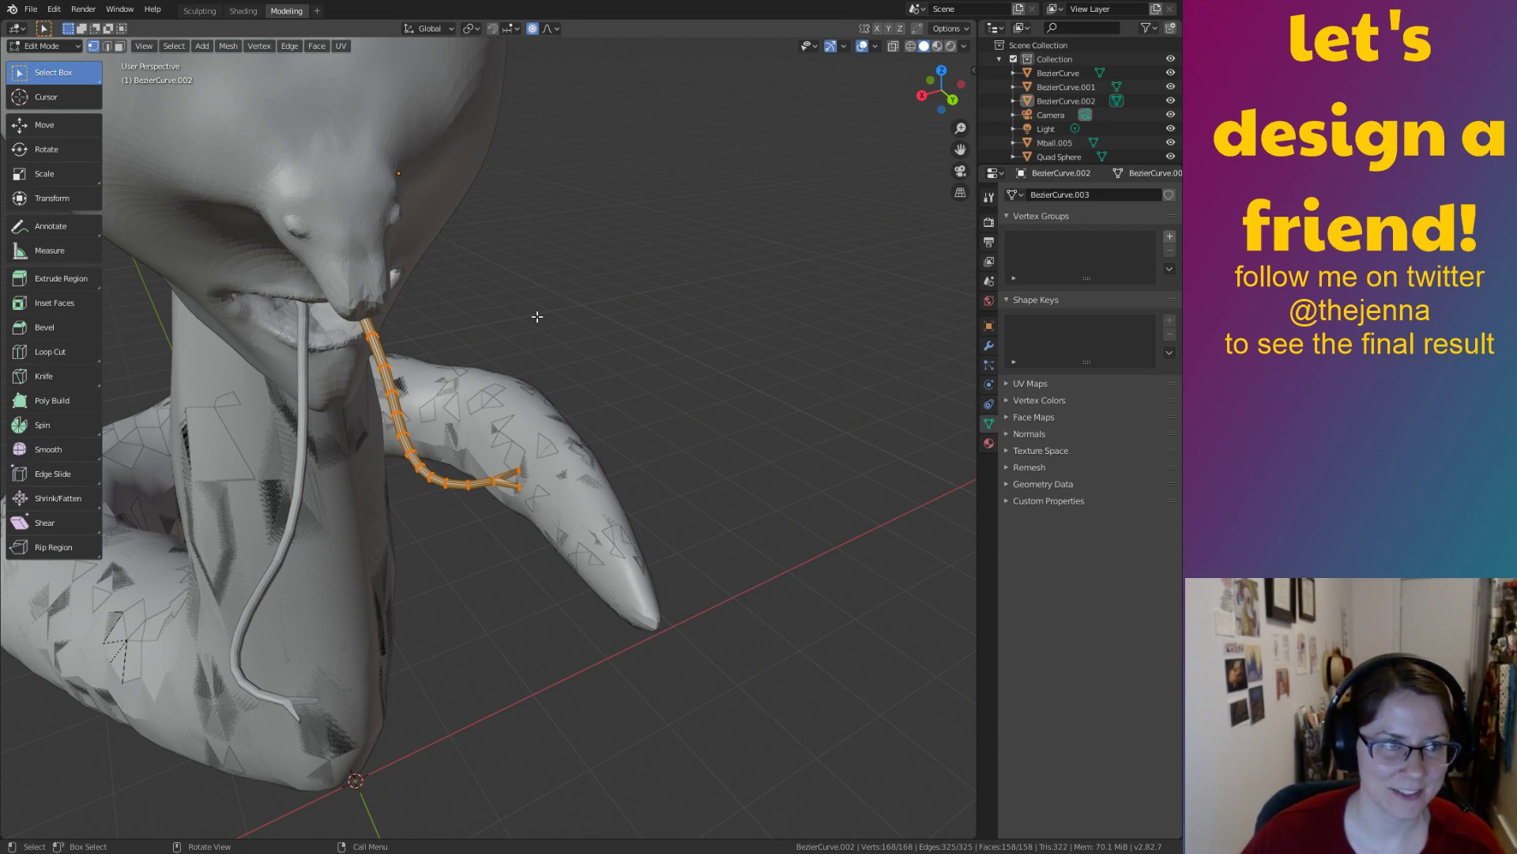
key(g)
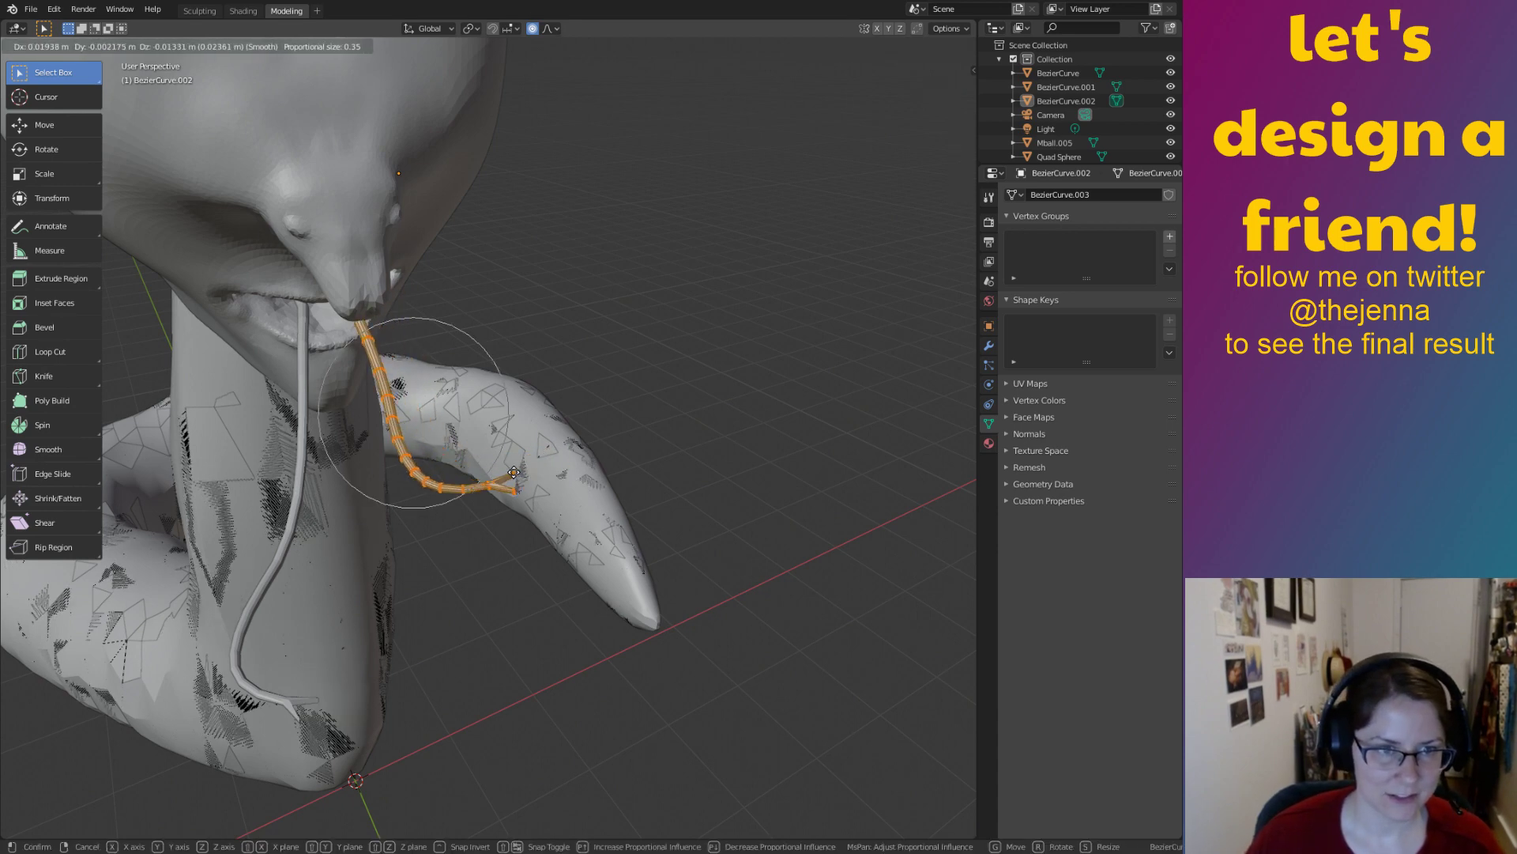
click(513, 472)
click(601, 534)
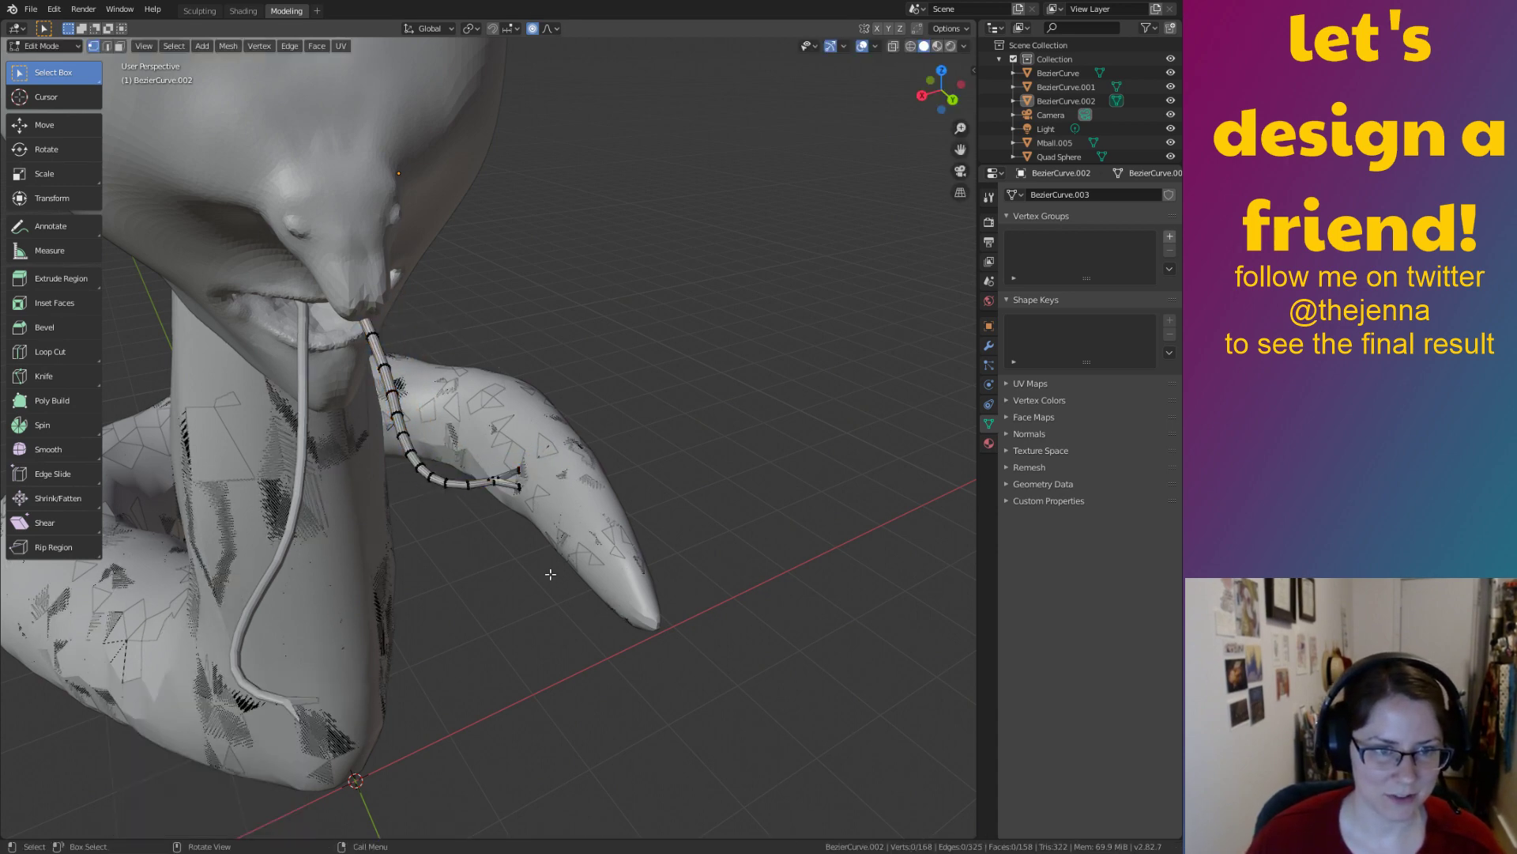
Select the tongue copy's lower section, move it with proportional editing at a size of about 0.83 to bend it, and deselect it
drag(567, 558, 404, 394)
drag(553, 554, 369, 380)
middle_drag(369, 379, 529, 256)
drag(686, 150, 483, 275)
middle_drag(484, 275, 461, 448)
key(g)
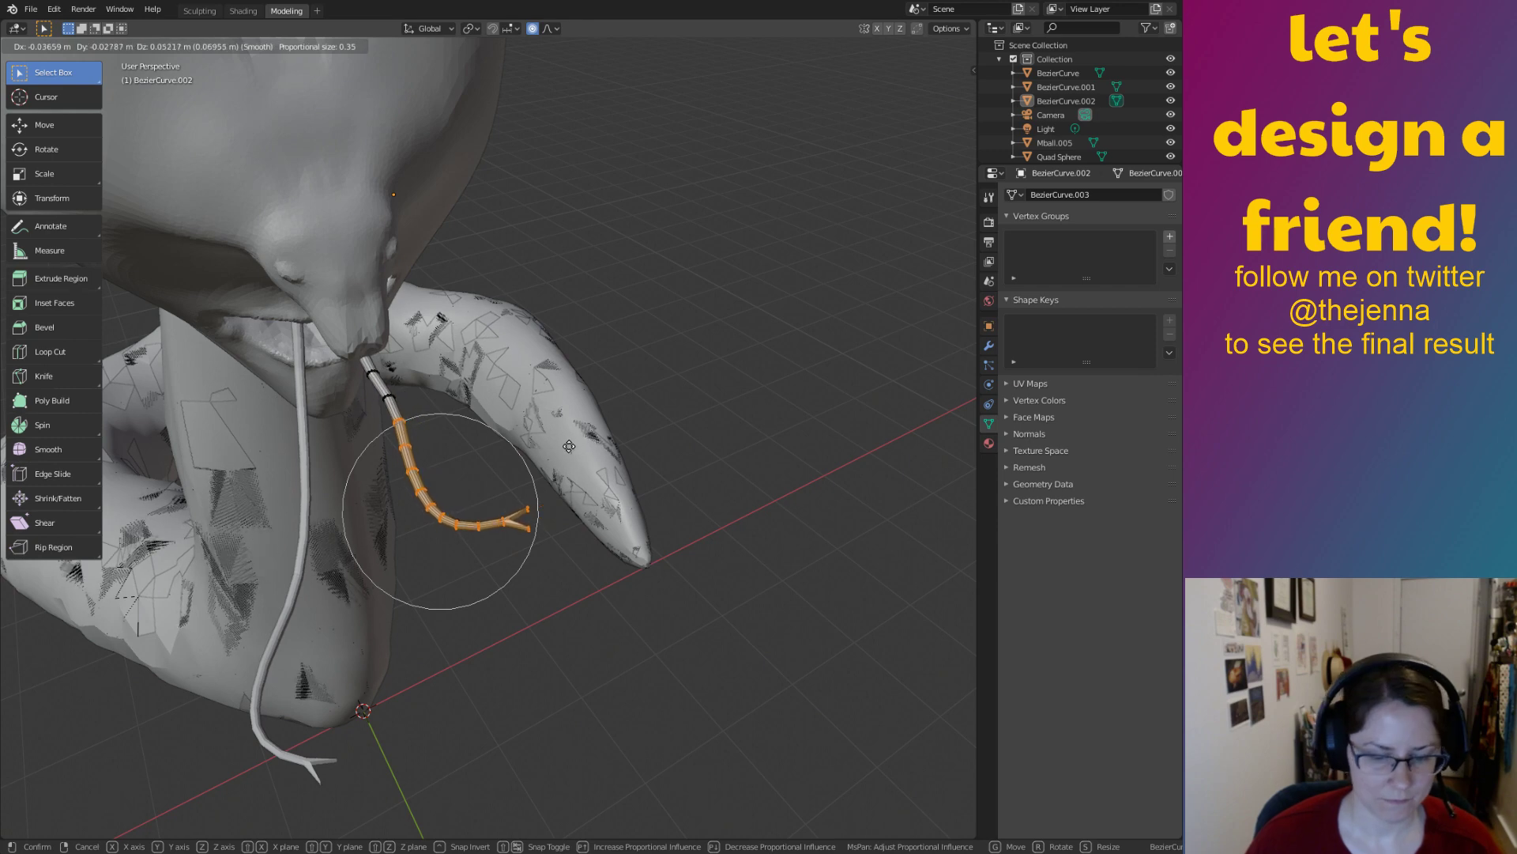
scroll(558, 454, down, 2)
scroll(558, 454, down, 6)
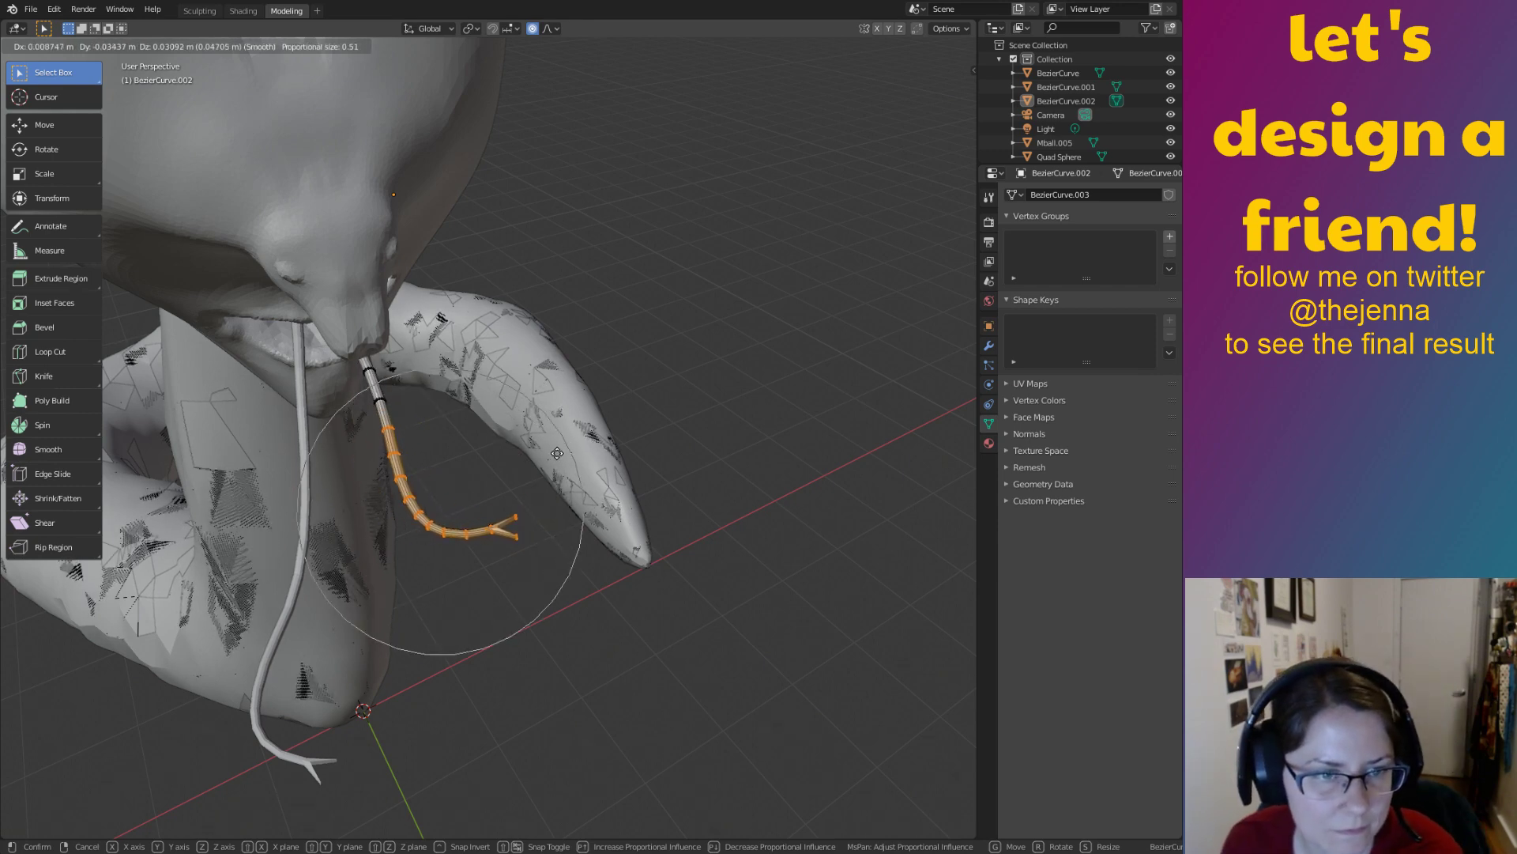
scroll(563, 454, up, 5)
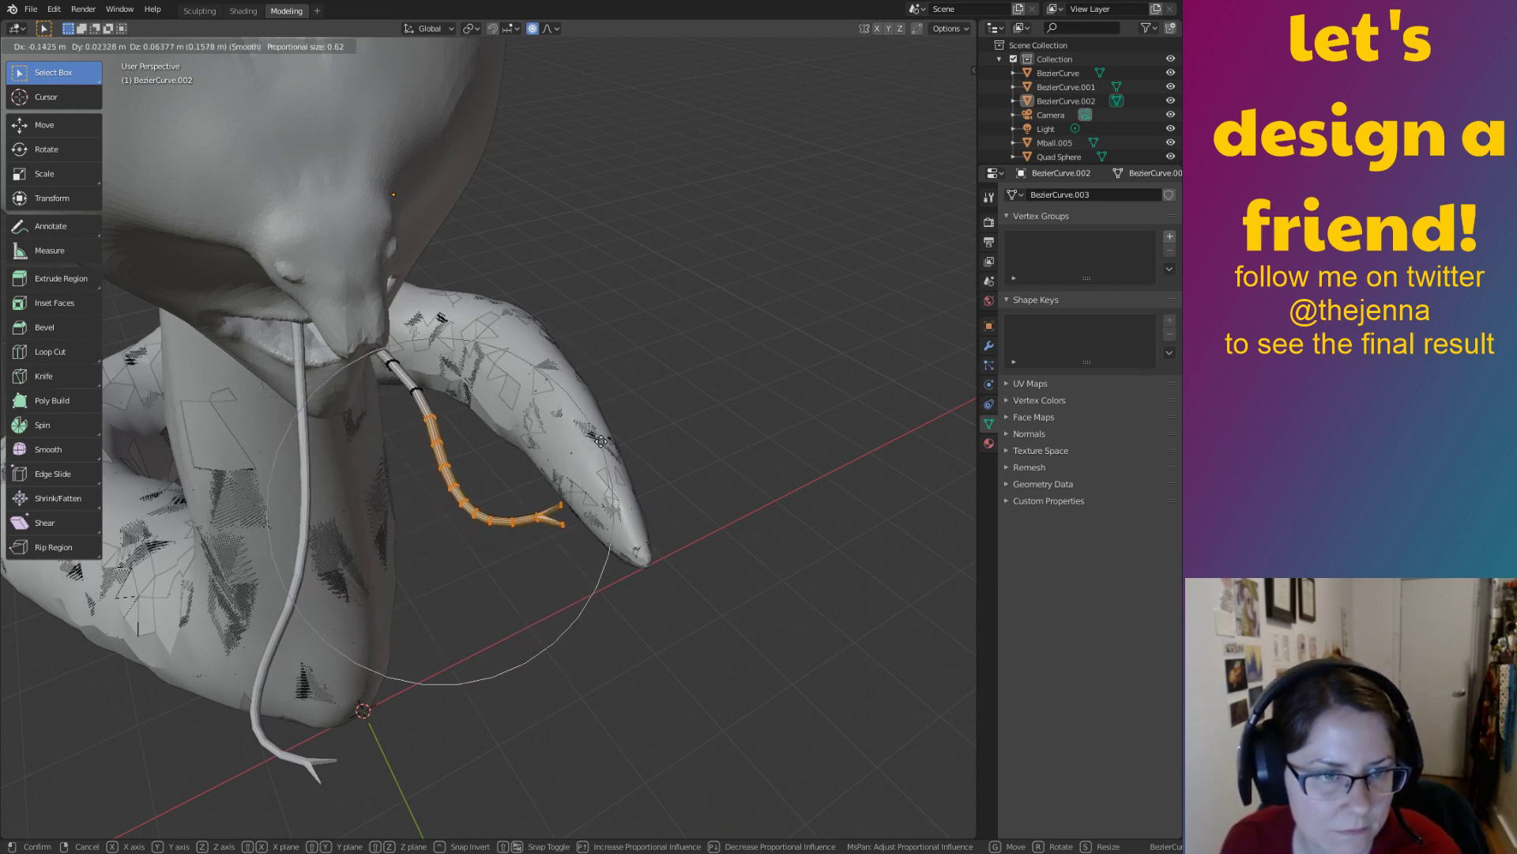
scroll(589, 447, down, 6)
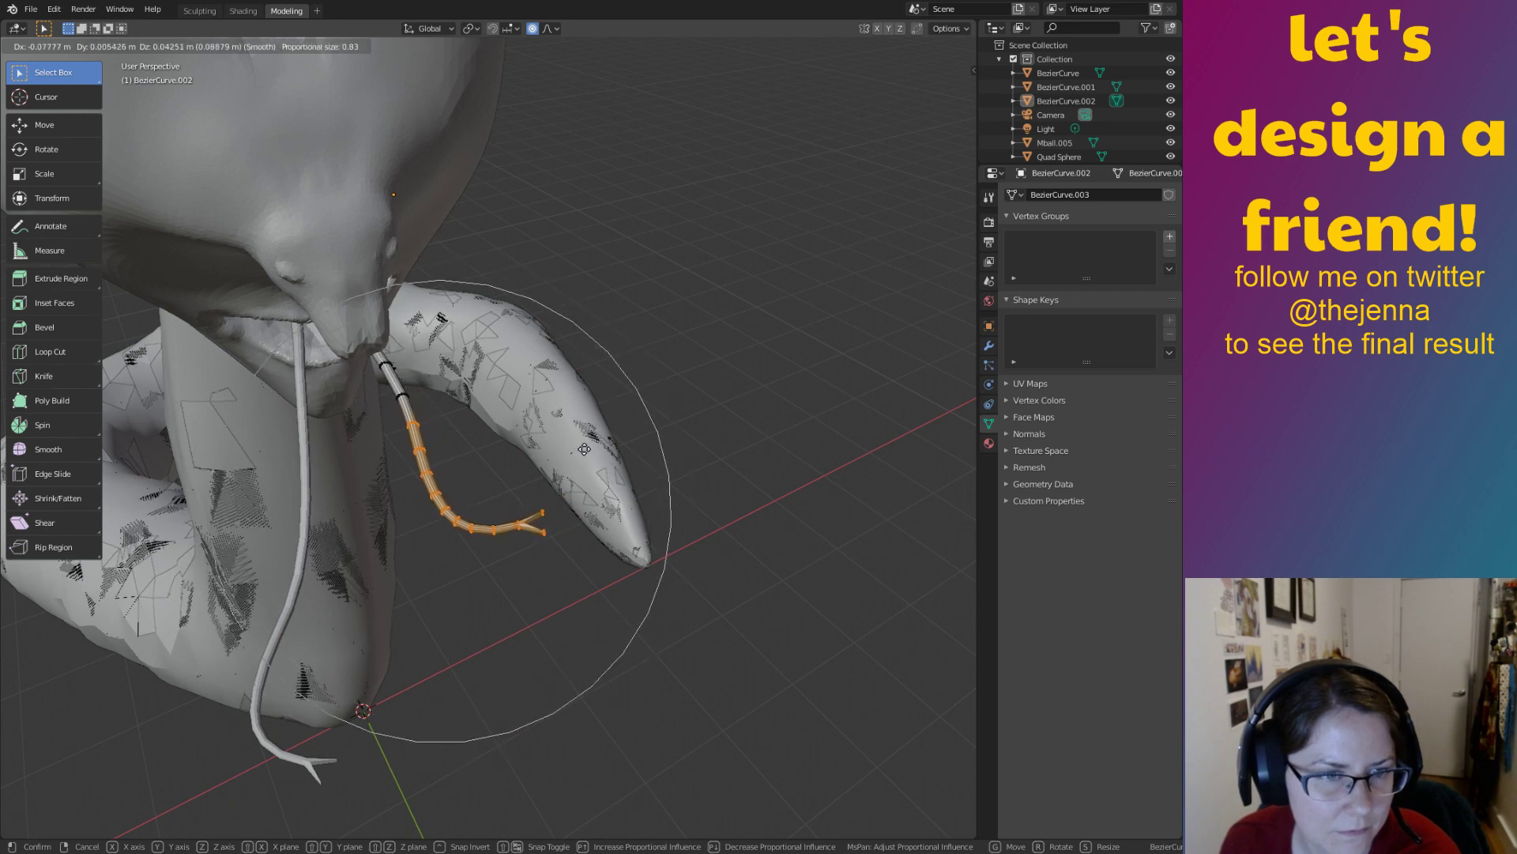
click(569, 468)
middle_drag(569, 468, 511, 519)
click(501, 540)
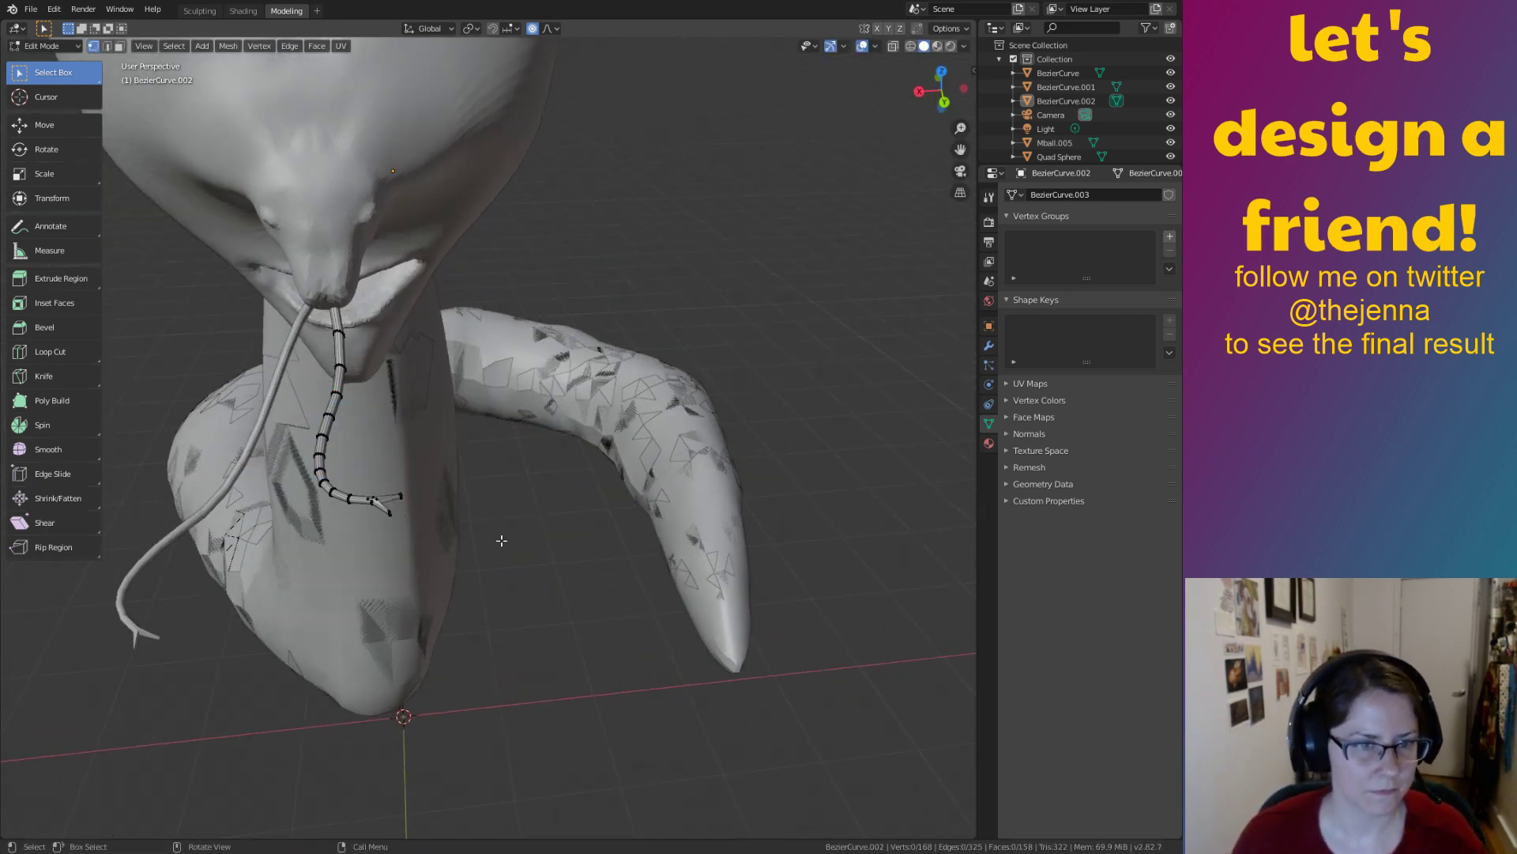
Enable X-ray, select the tongue copy's forked lower section, and move it about -0.149 m in X and 0.083 m in Z with proportional editing
click(894, 46)
middle_drag(462, 564, 495, 568)
drag(529, 574, 346, 457)
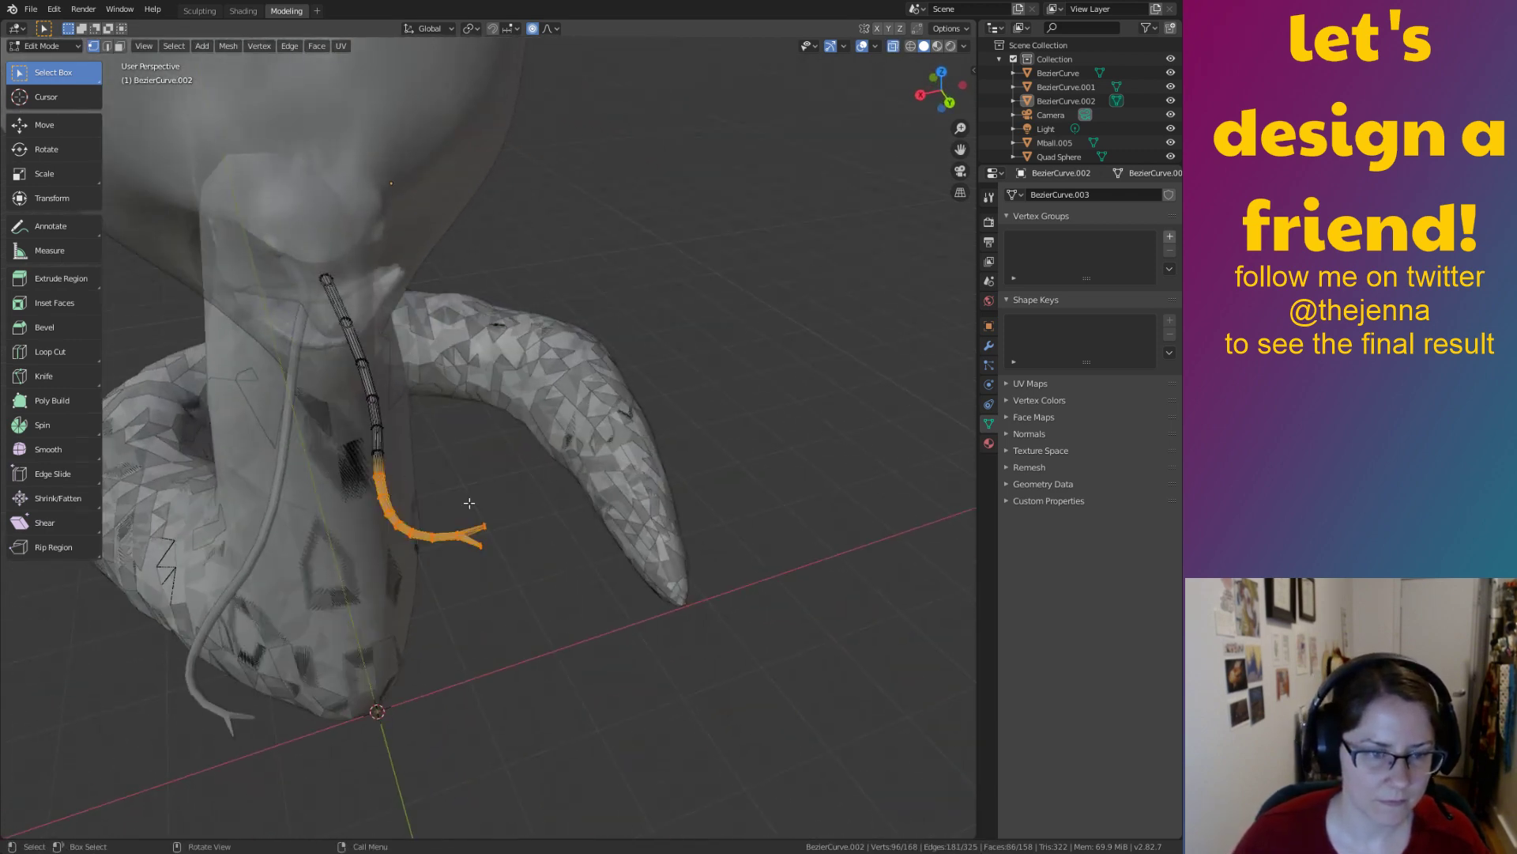
key(g)
click(564, 489)
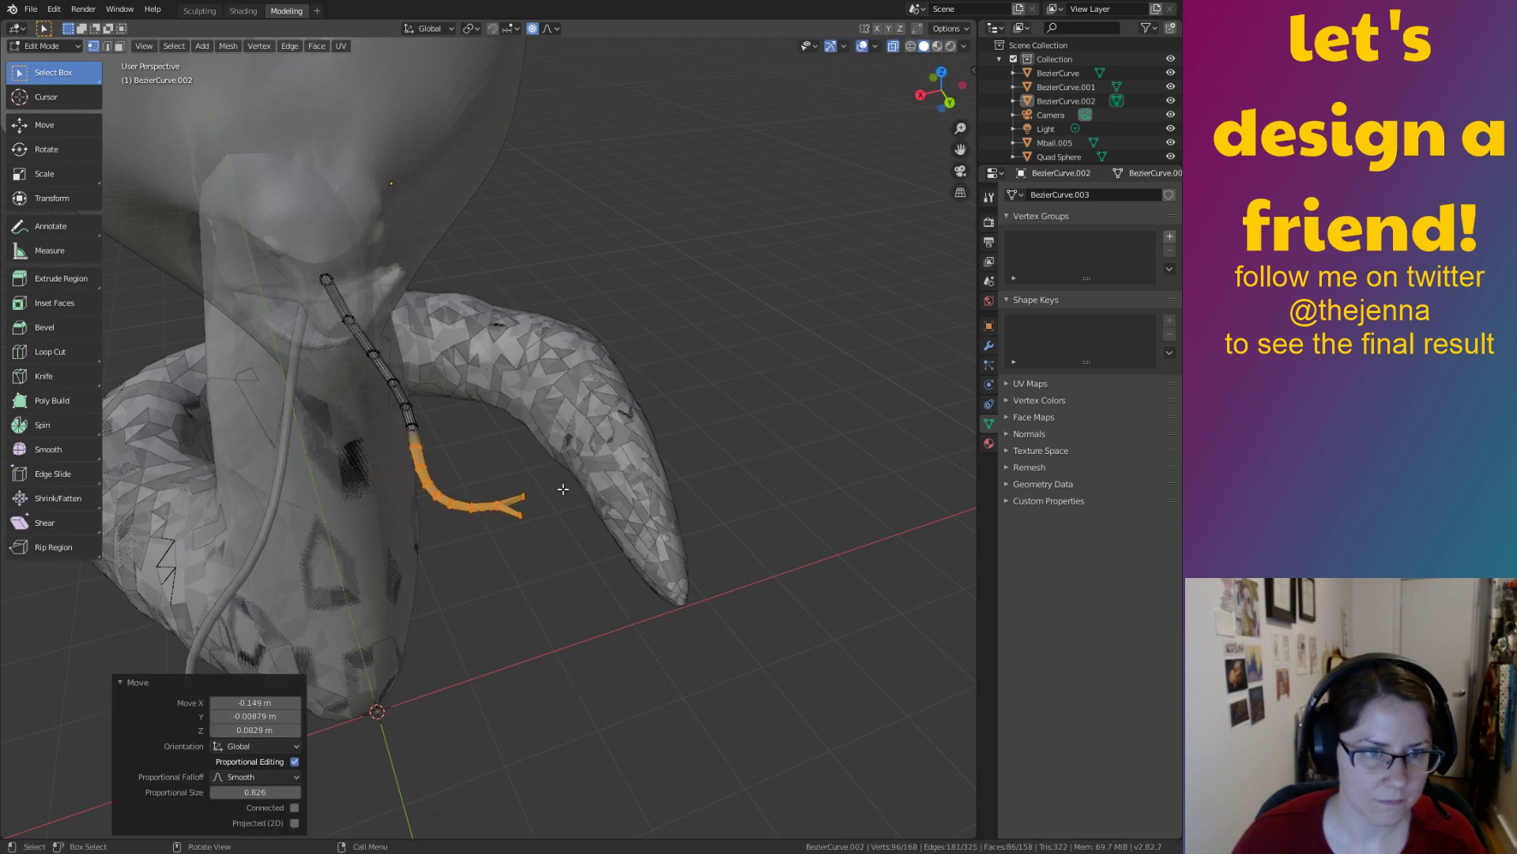
Select the forked end section of the tongue copy and rotate it -75.7° in the view plane with proportional editing at size 0.826
middle_drag(566, 490, 461, 513)
click(364, 560)
drag(363, 559, 257, 439)
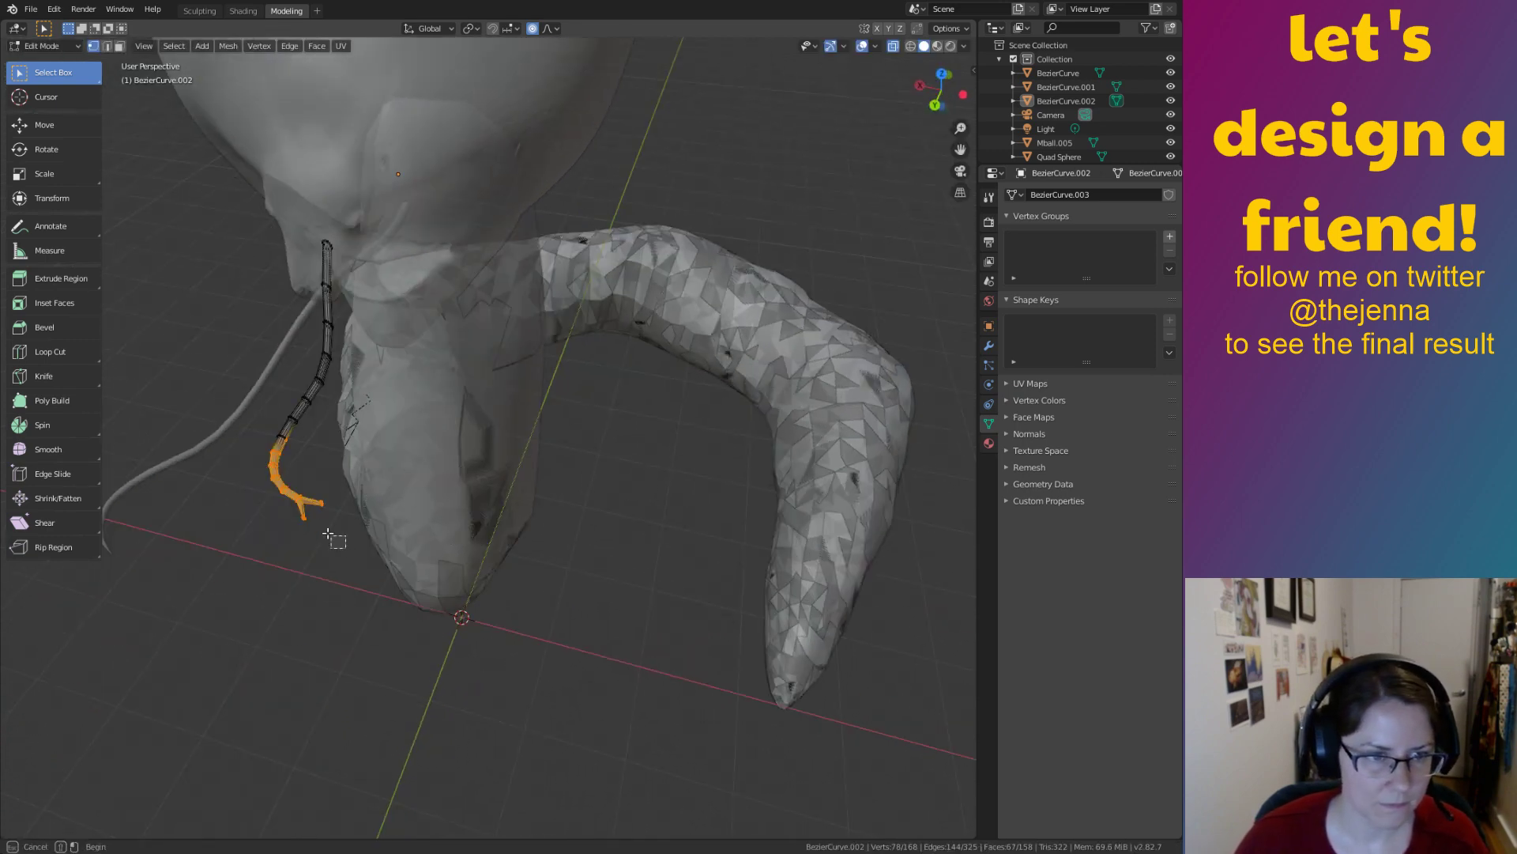
drag(328, 535, 239, 426)
key(r)
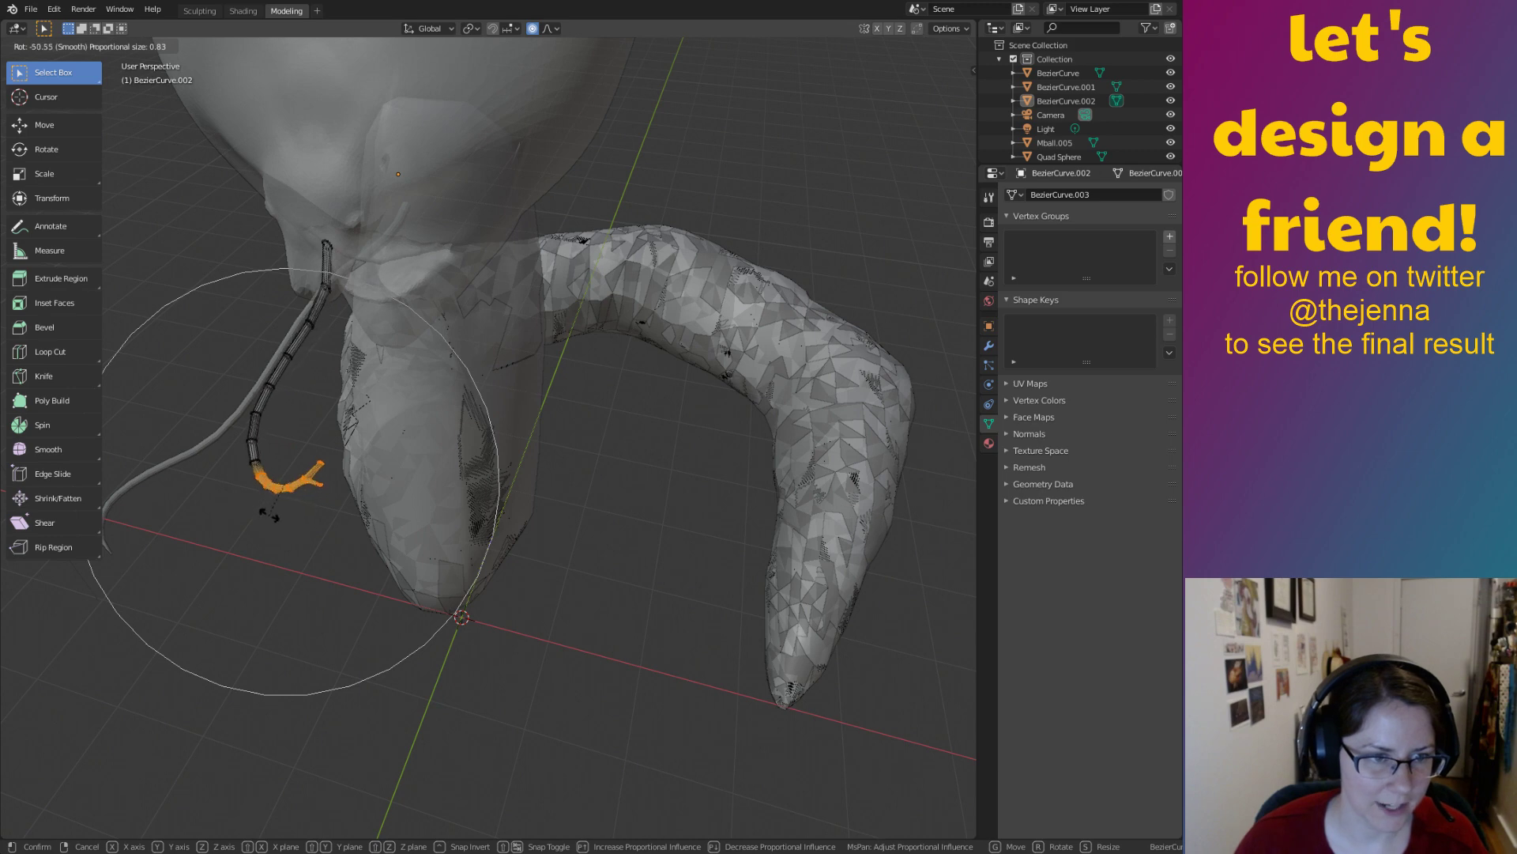
click(286, 504)
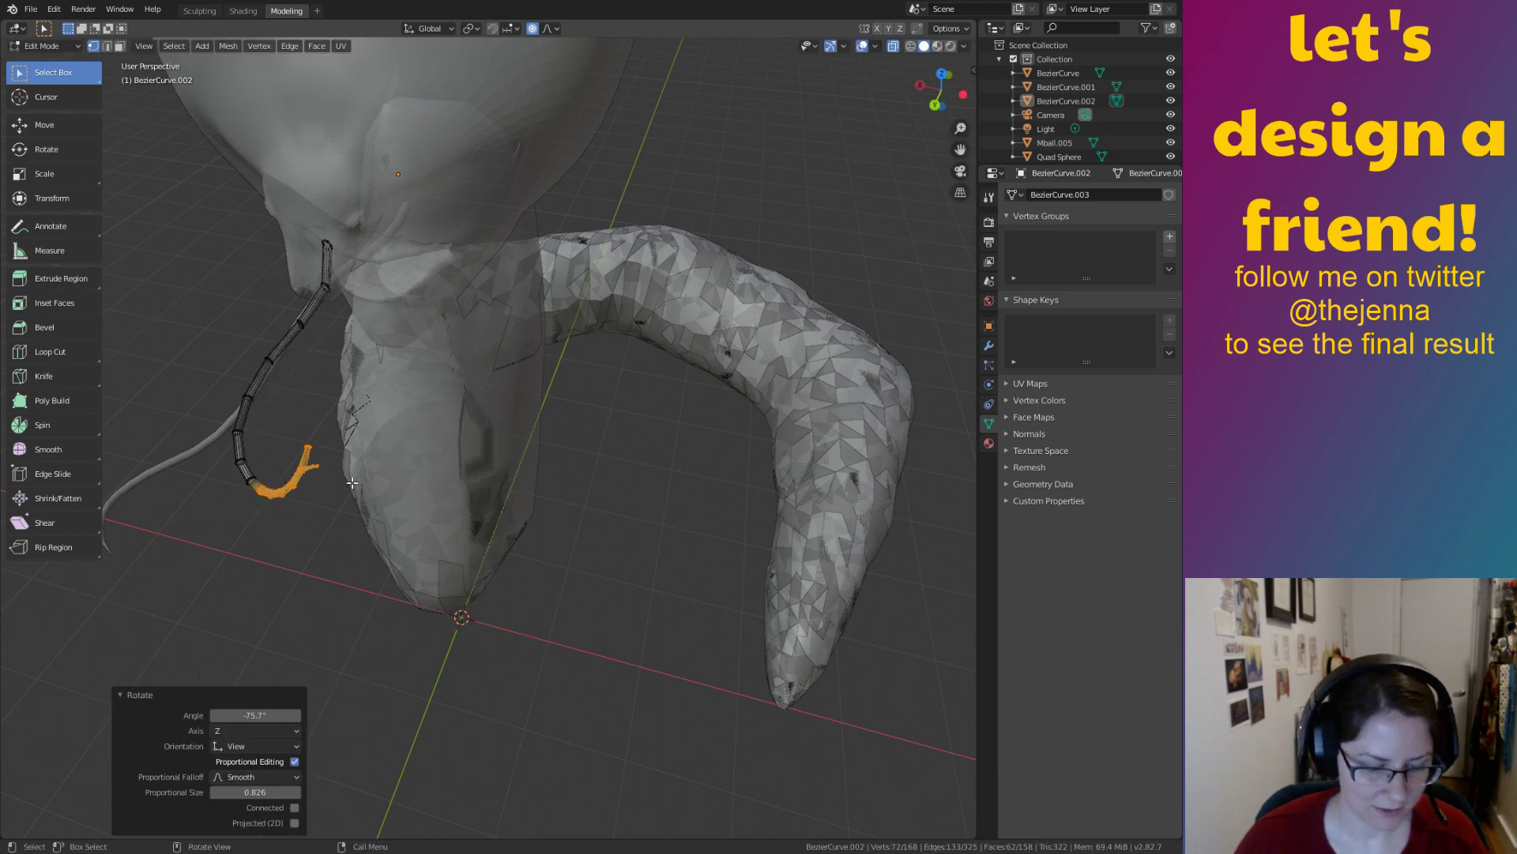
Move the forked end about -0.479 m in X, -0.203 m in Y and 0.054 m in Z with proportional editing, and return to Object Mode
key(g)
click(490, 466)
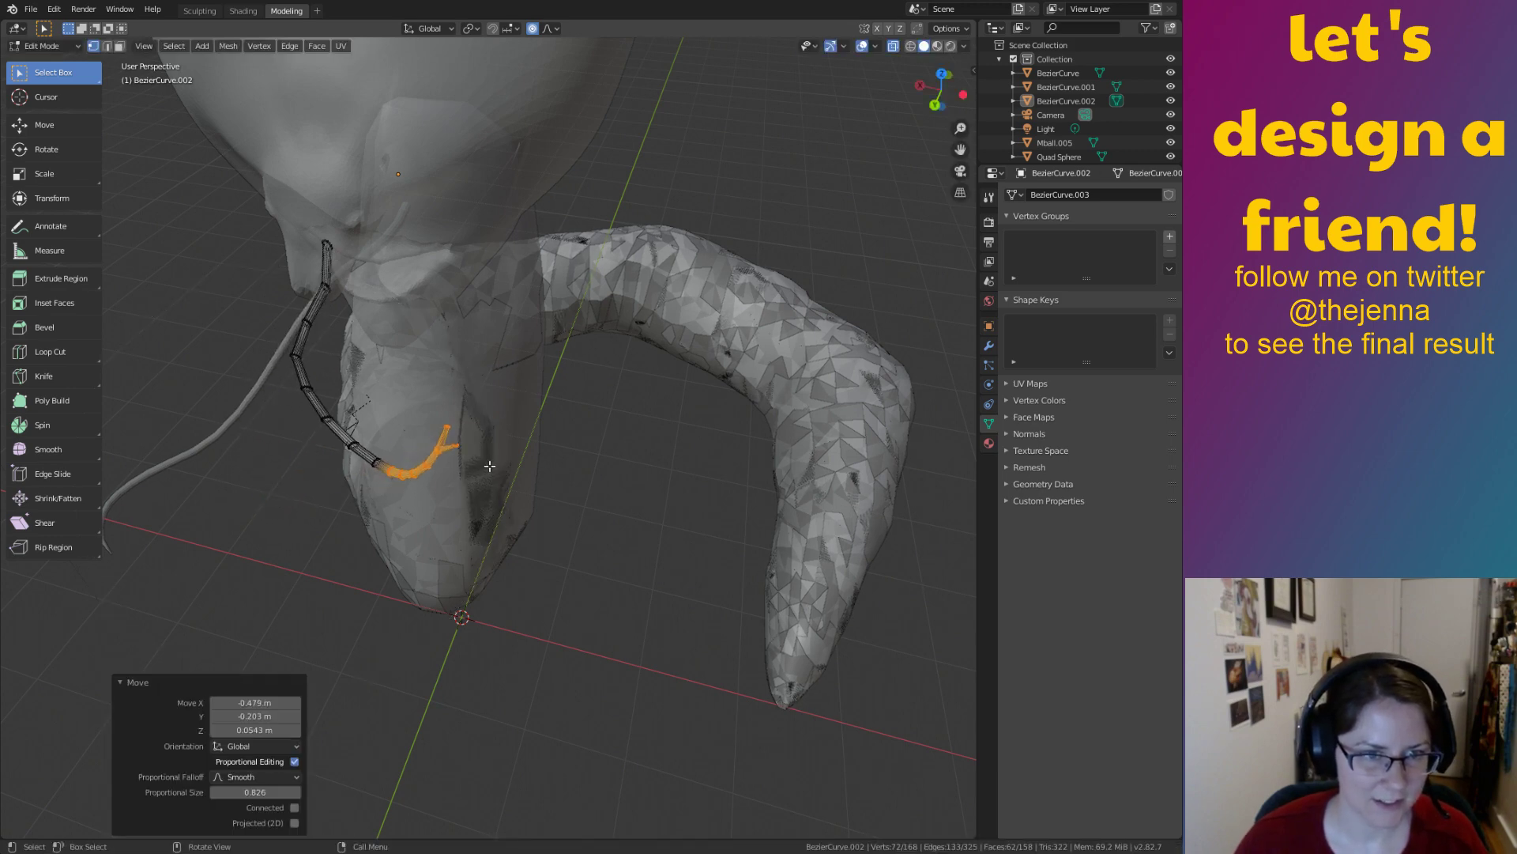
middle_drag(490, 467, 685, 539)
key(Tab)
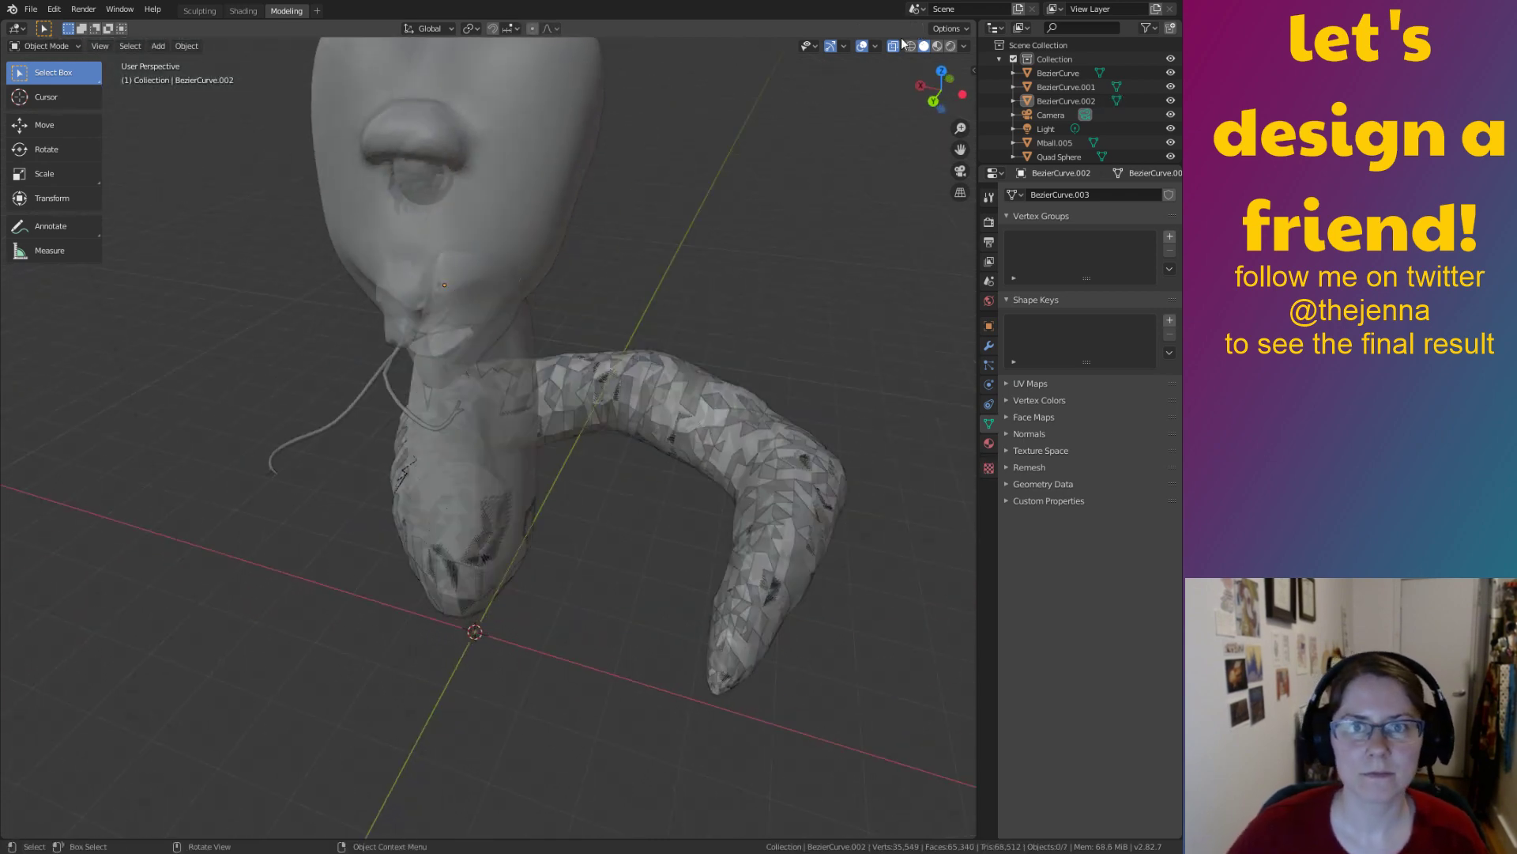
Turn off X-ray and check the two tongues on the whole creature from the front
click(894, 46)
scroll(745, 581, down, 3)
middle_drag(746, 581, 701, 541)
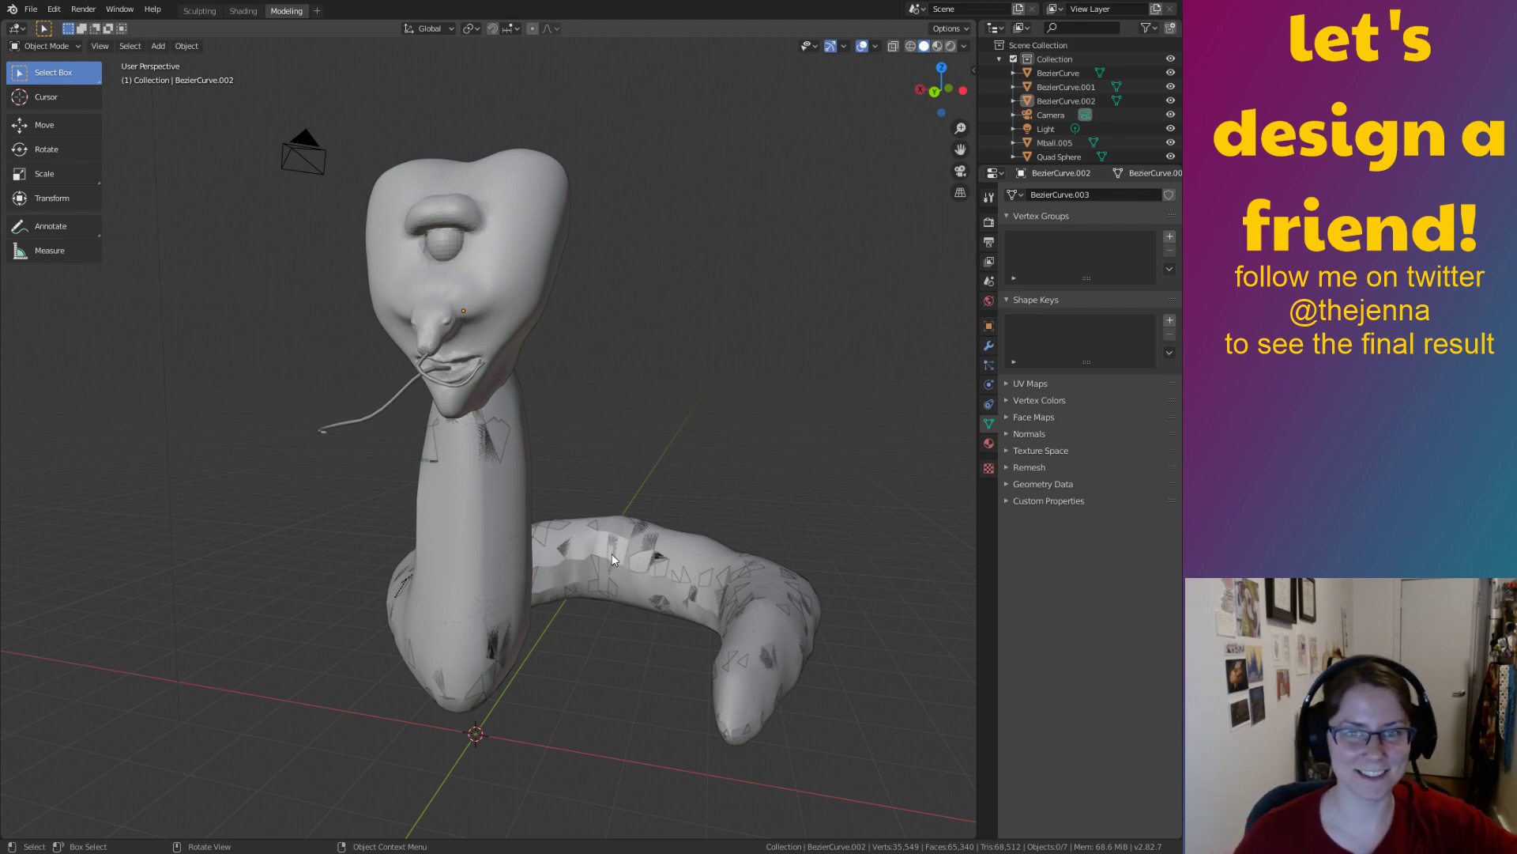
mouse_move(607, 389)
middle_down()
mouse_move(552, 420)
mouse_move(434, 434)
mouse_move(410, 400)
mouse_move(320, 397)
mouse_move(291, 420)
mouse_move(552, 416)
mouse_move(590, 410)
mouse_move(571, 407)
mouse_move(581, 396)
middle_up()
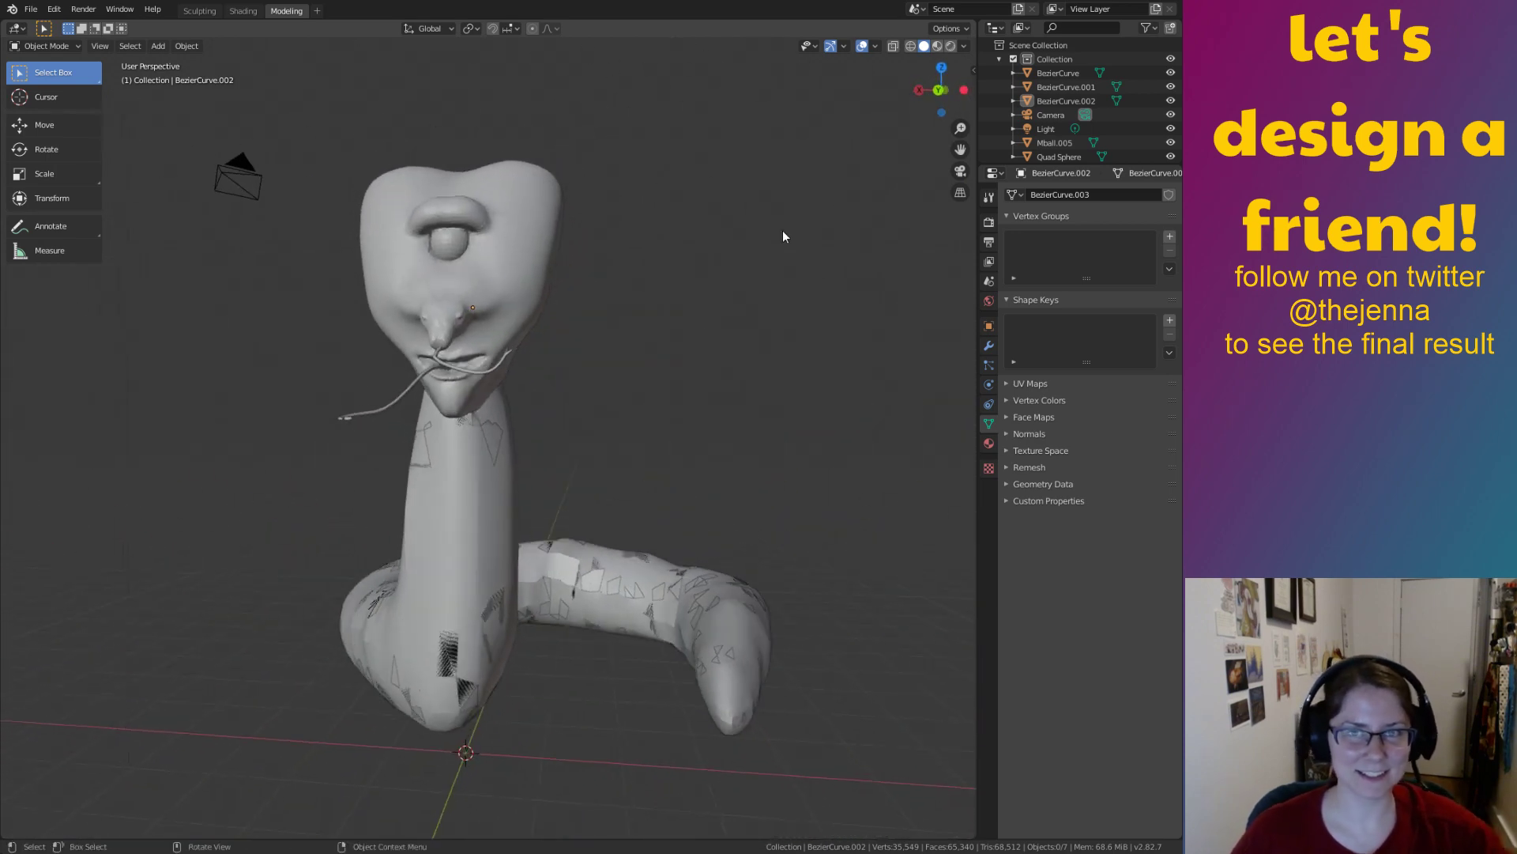
Switch the viewport to Material Preview shading, check the creature from the side and front, and save the file
click(938, 46)
middle_drag(761, 443, 695, 501)
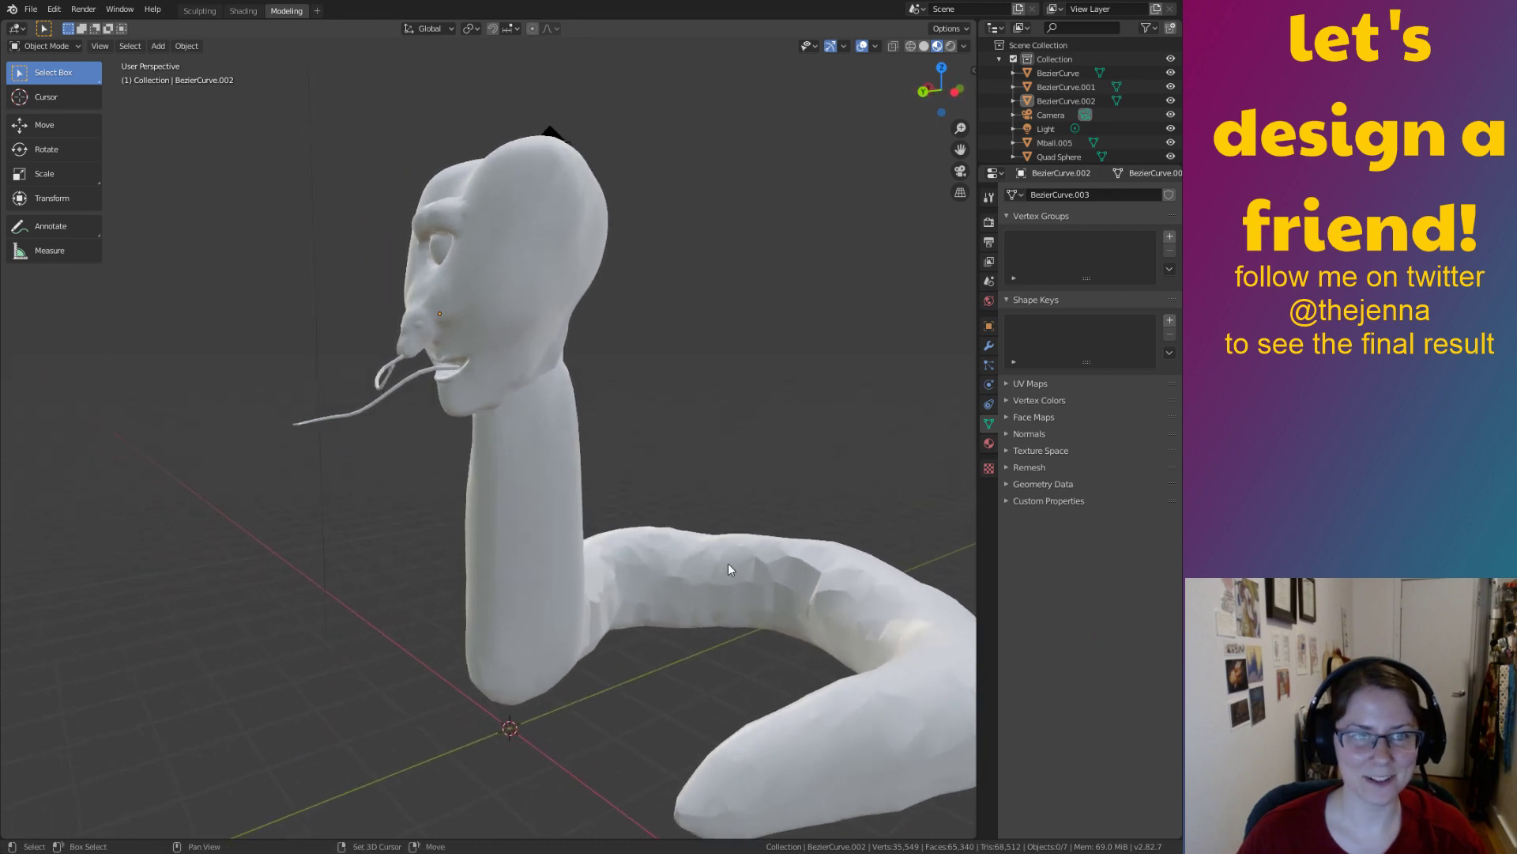
middle_drag(728, 563, 894, 467)
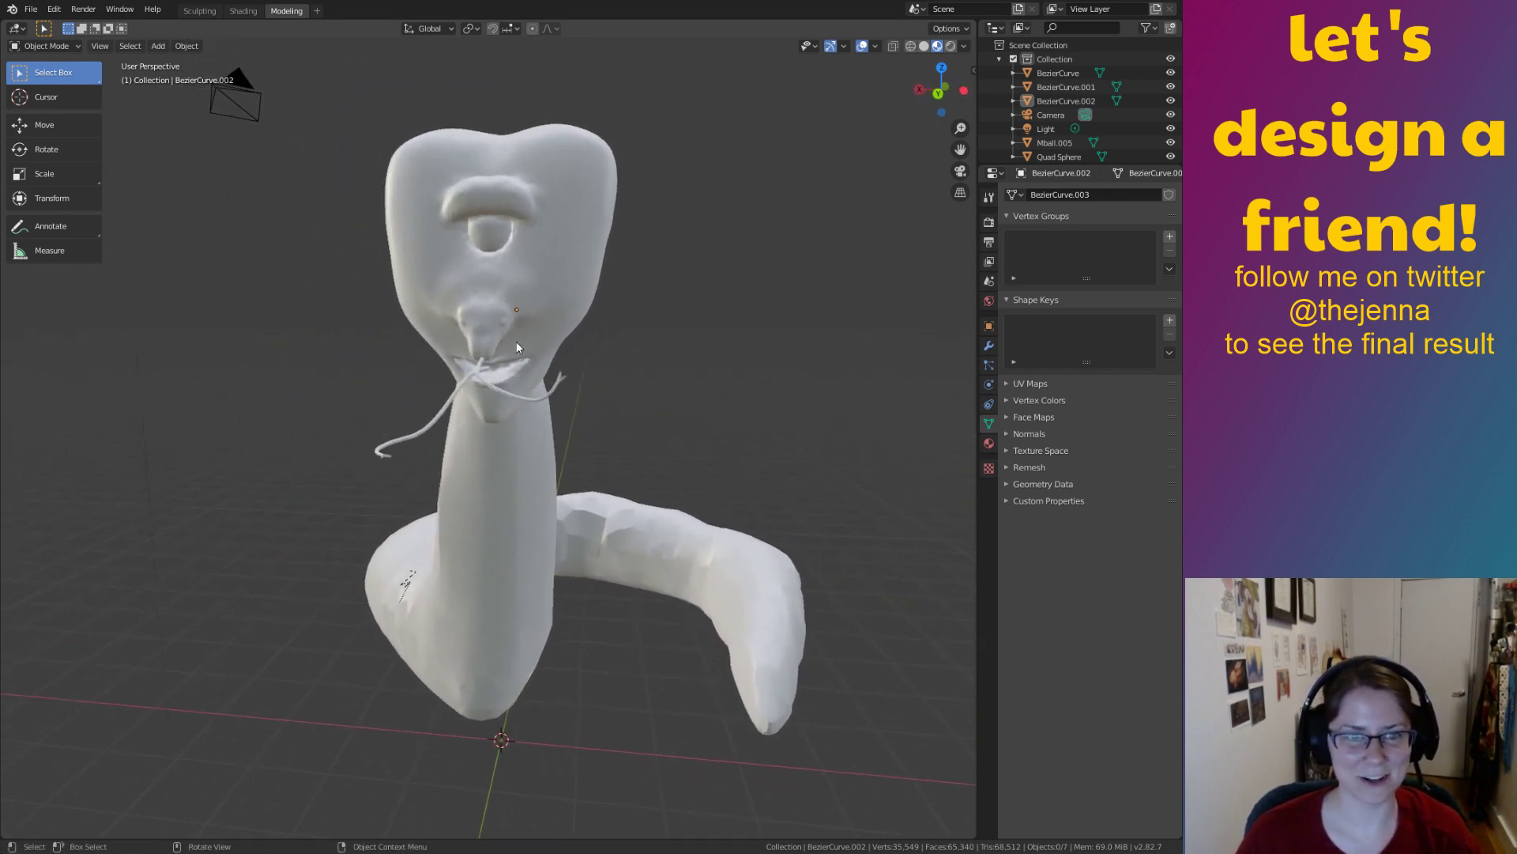
middle_drag(765, 622, 670, 606)
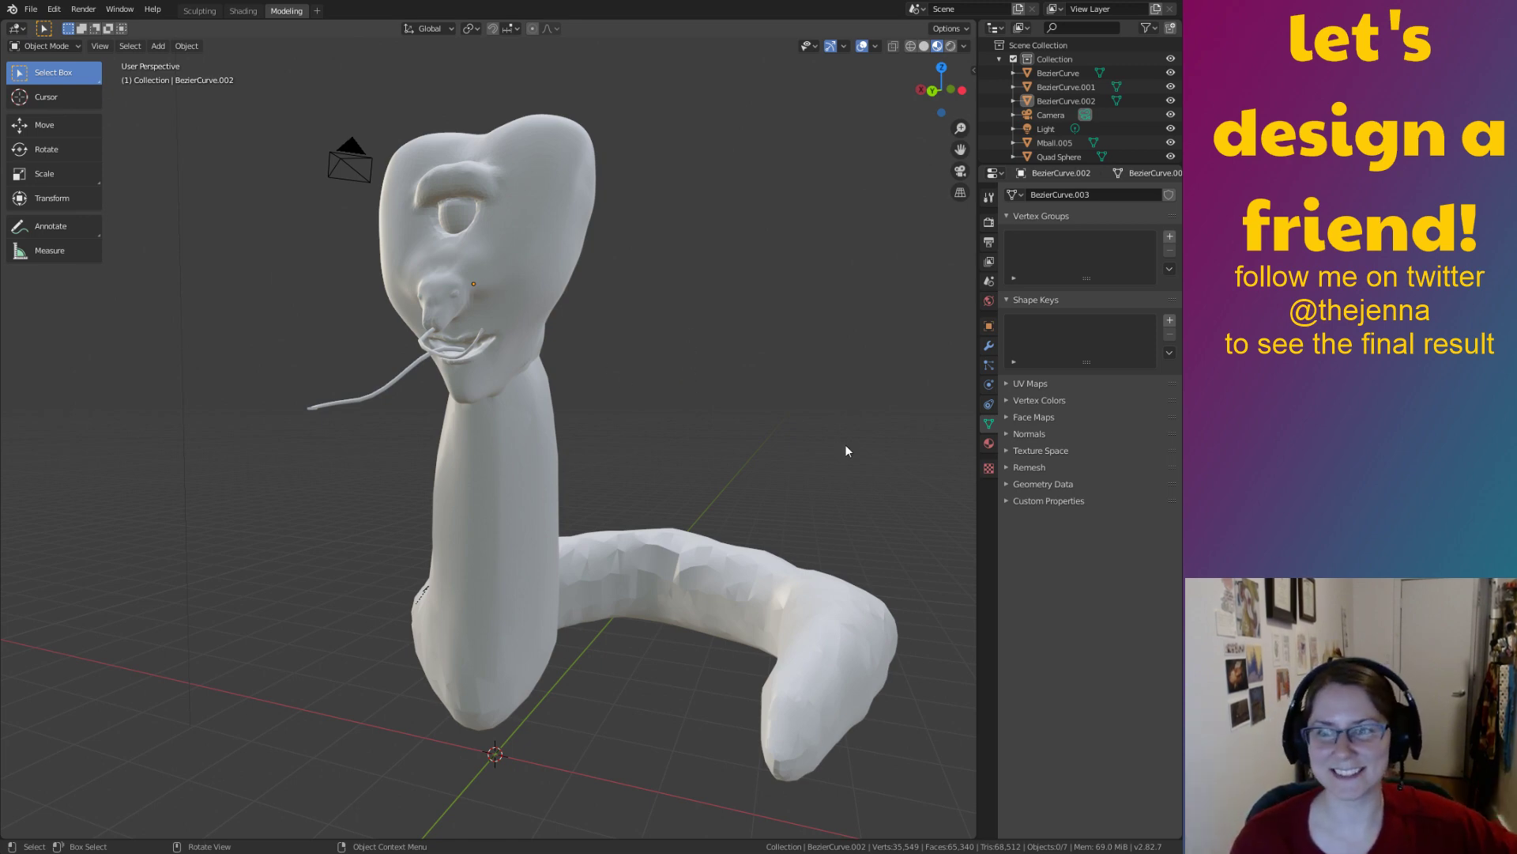
middle_drag(752, 463, 821, 509)
key(ctrl+s)
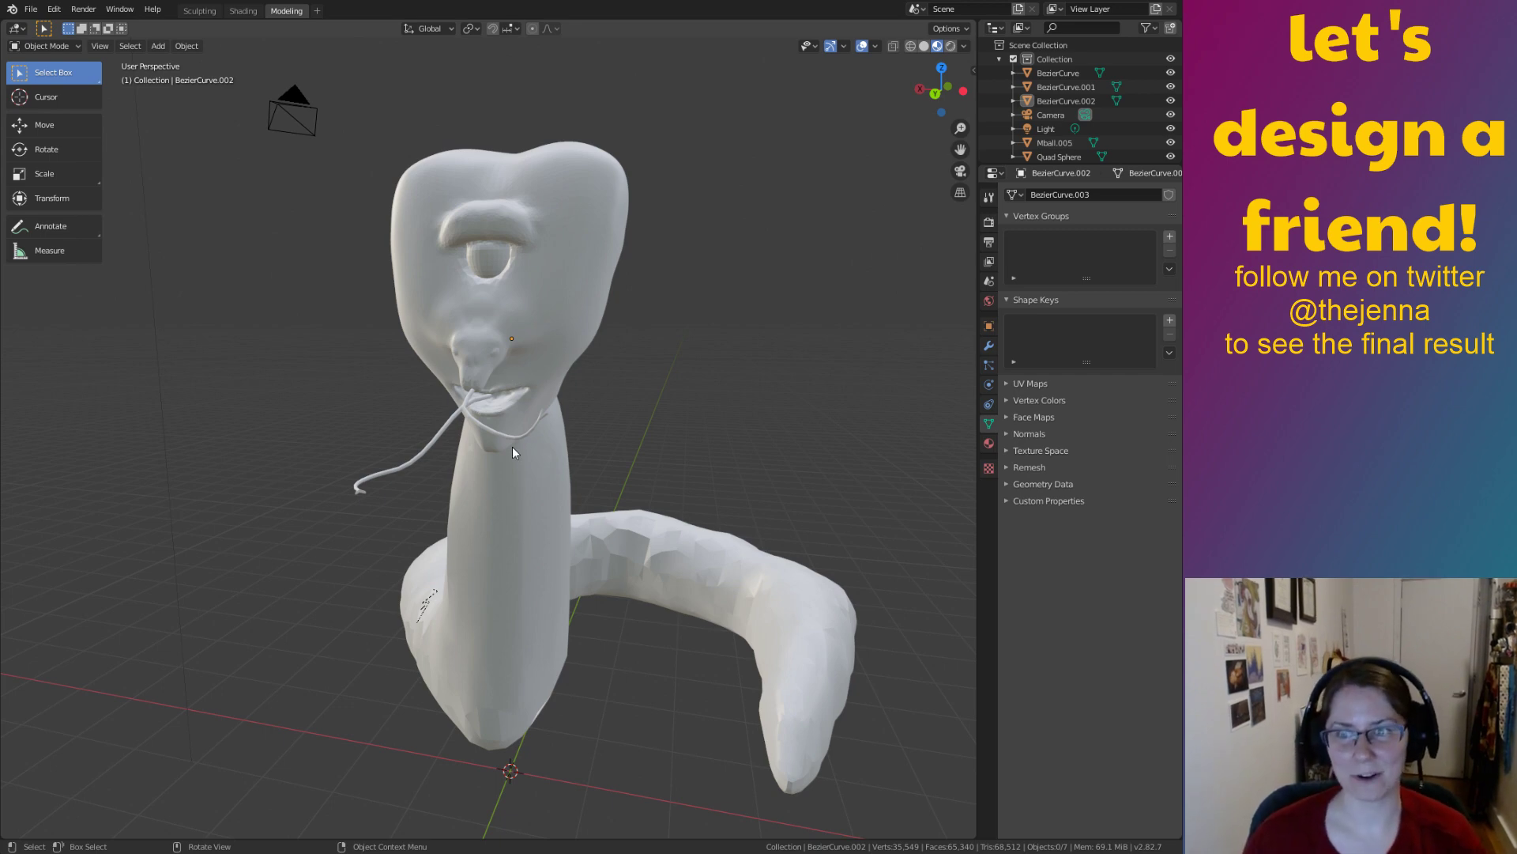
Briefly try Rendered shading, return to Material Preview, and examine the finished snake creature from several angles
middle_drag(600, 448, 833, 439)
scroll(670, 464, down, 3)
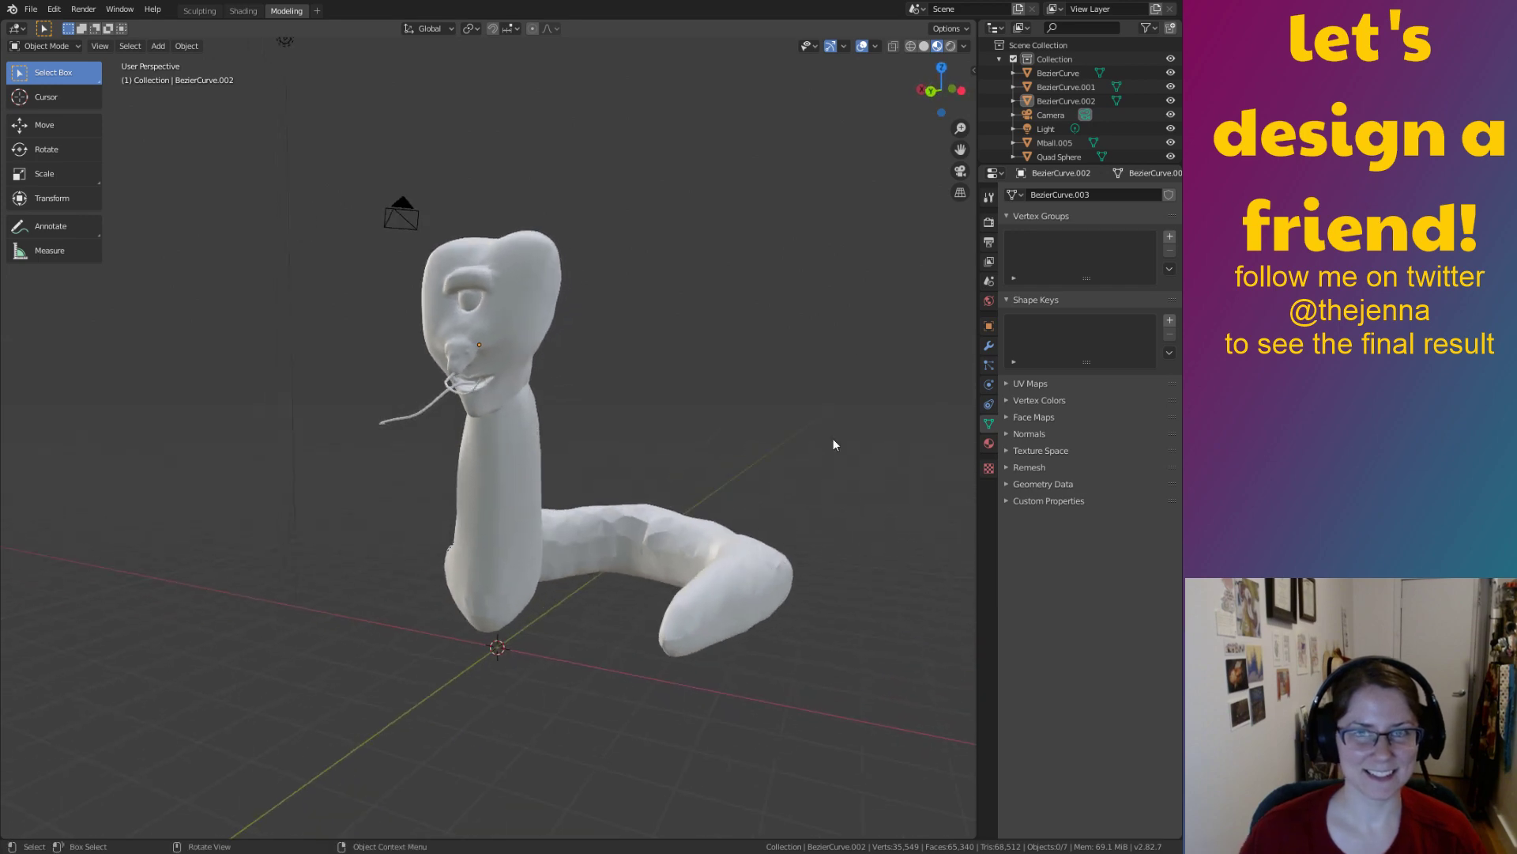
click(951, 47)
click(938, 48)
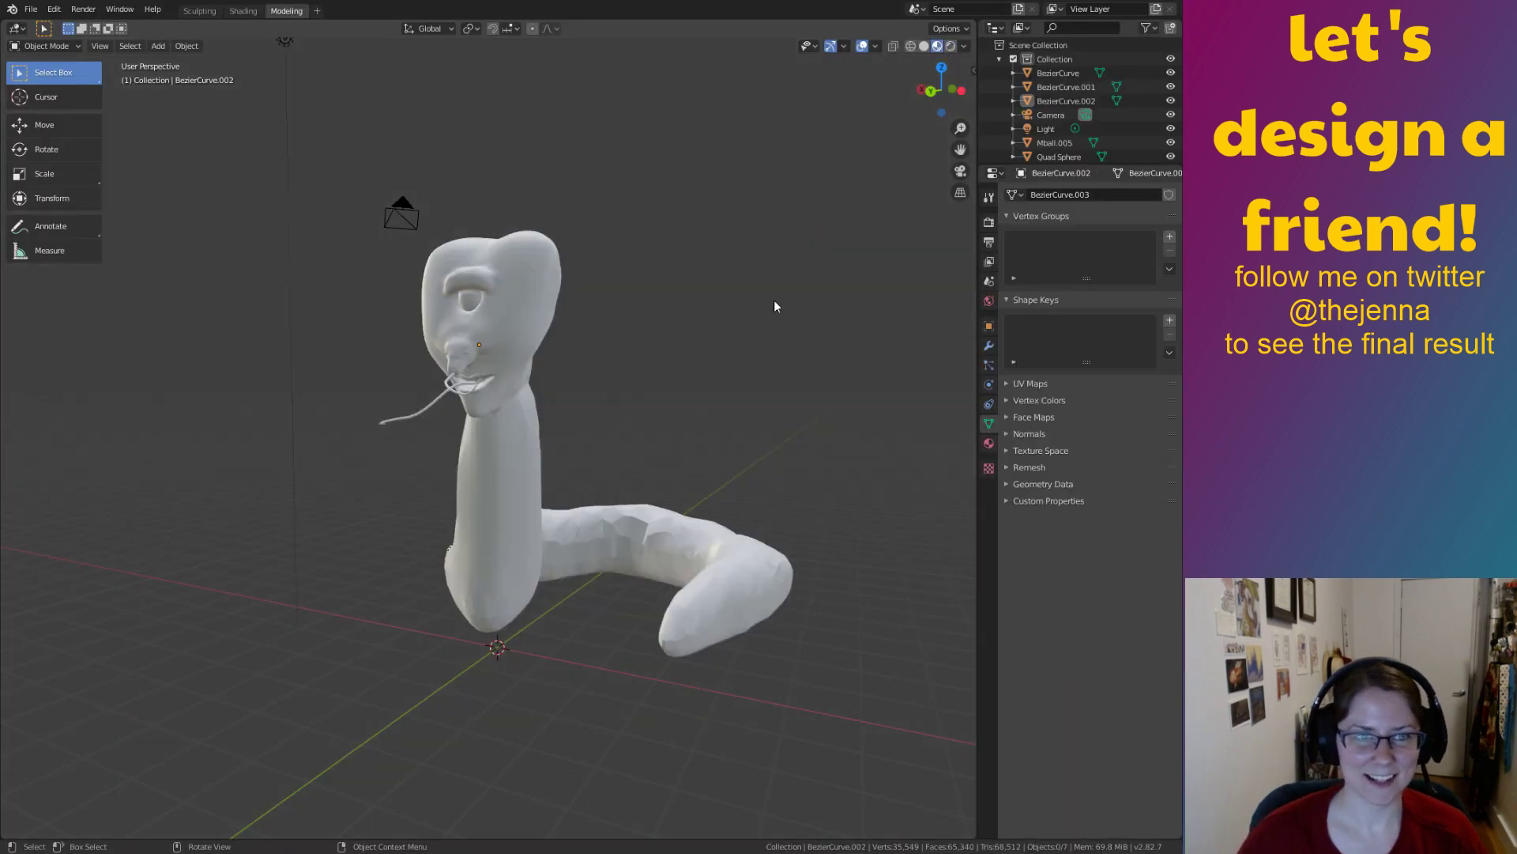
middle_drag(775, 307, 632, 484)
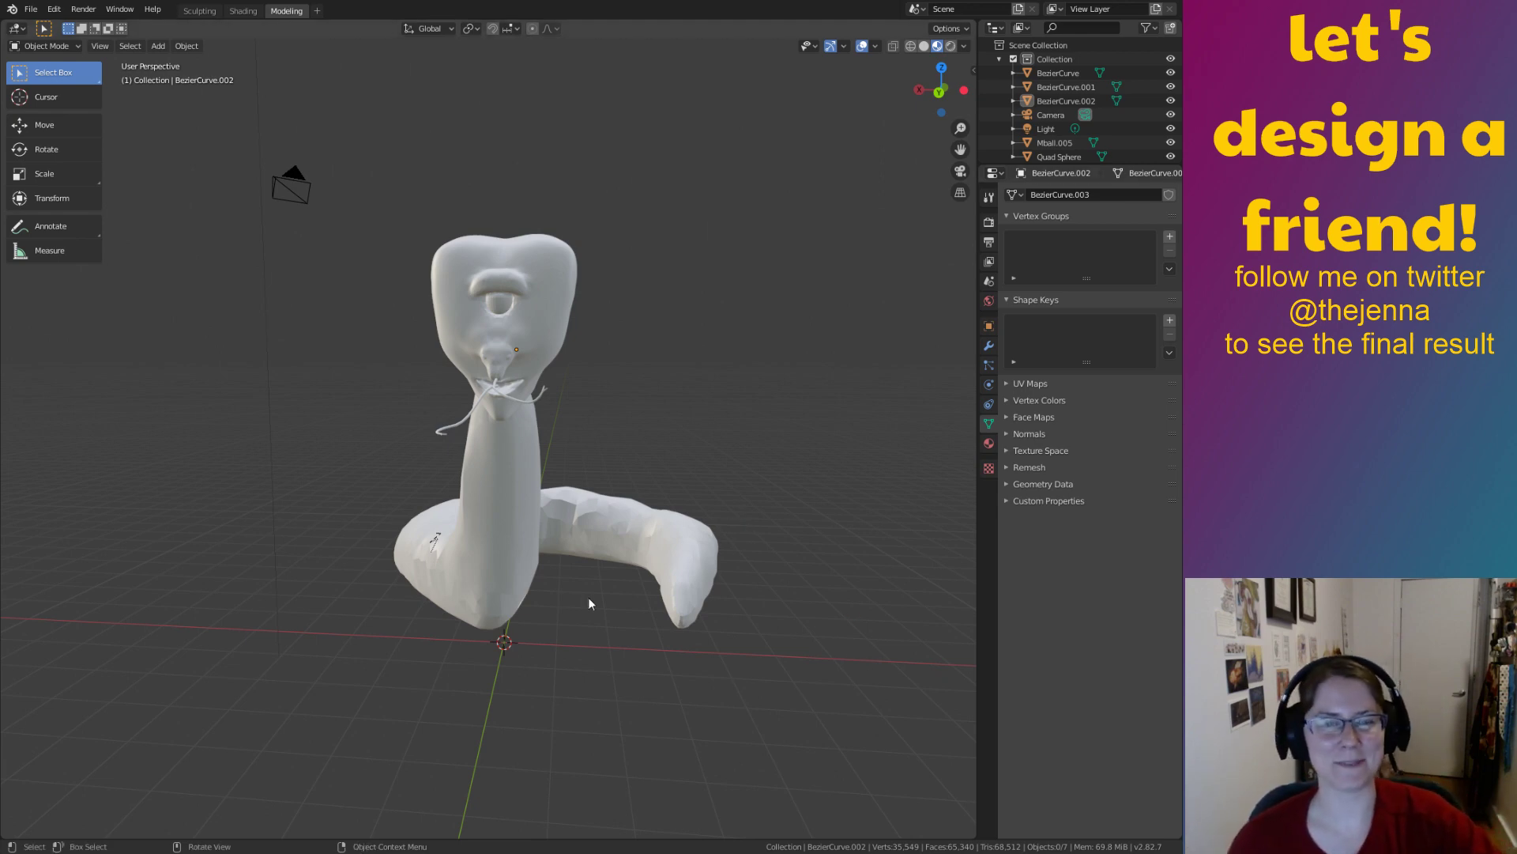
mouse_move(565, 514)
middle_down()
mouse_move(535, 513)
mouse_move(610, 498)
mouse_move(677, 524)
mouse_move(541, 536)
mouse_move(572, 525)
middle_up()
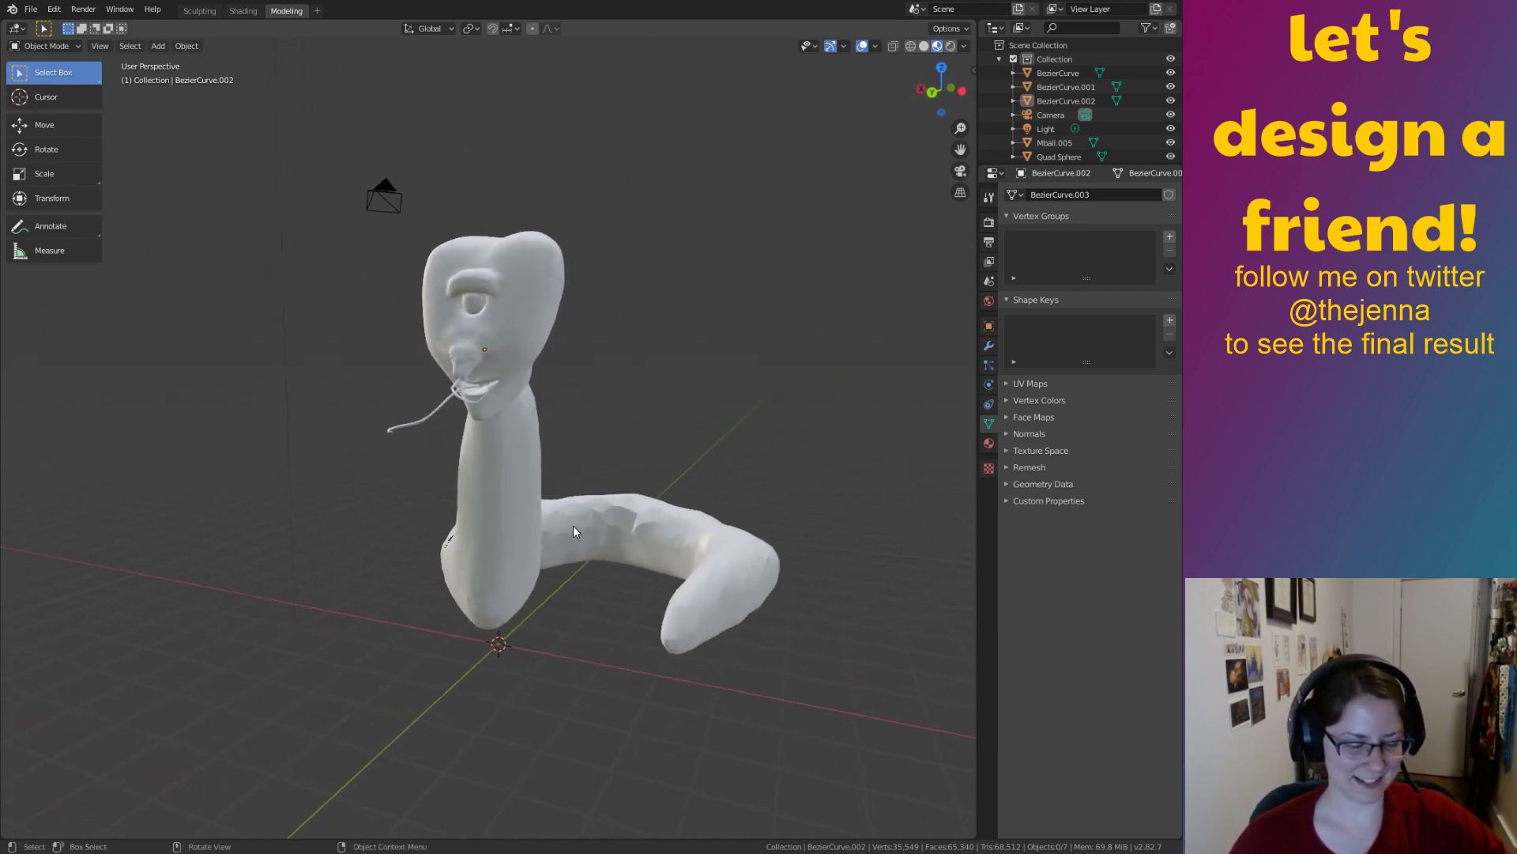
middle_drag(831, 556, 737, 457)
scroll(775, 512, up, 3)
scroll(731, 501, down, 2)
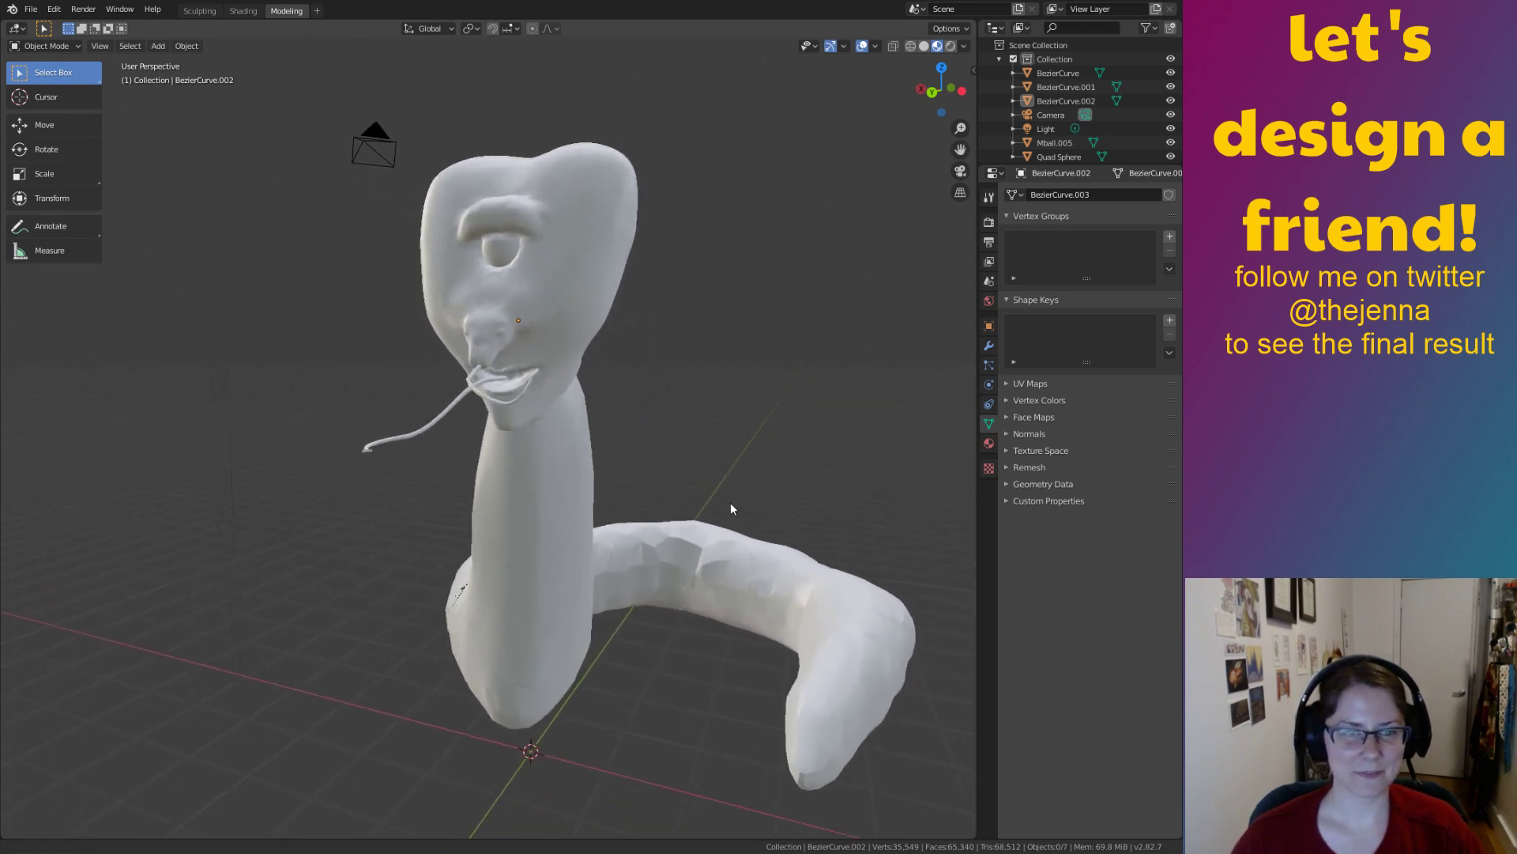
mouse_move(776, 539)
middle_down()
mouse_move(829, 538)
mouse_move(776, 536)
middle_up()
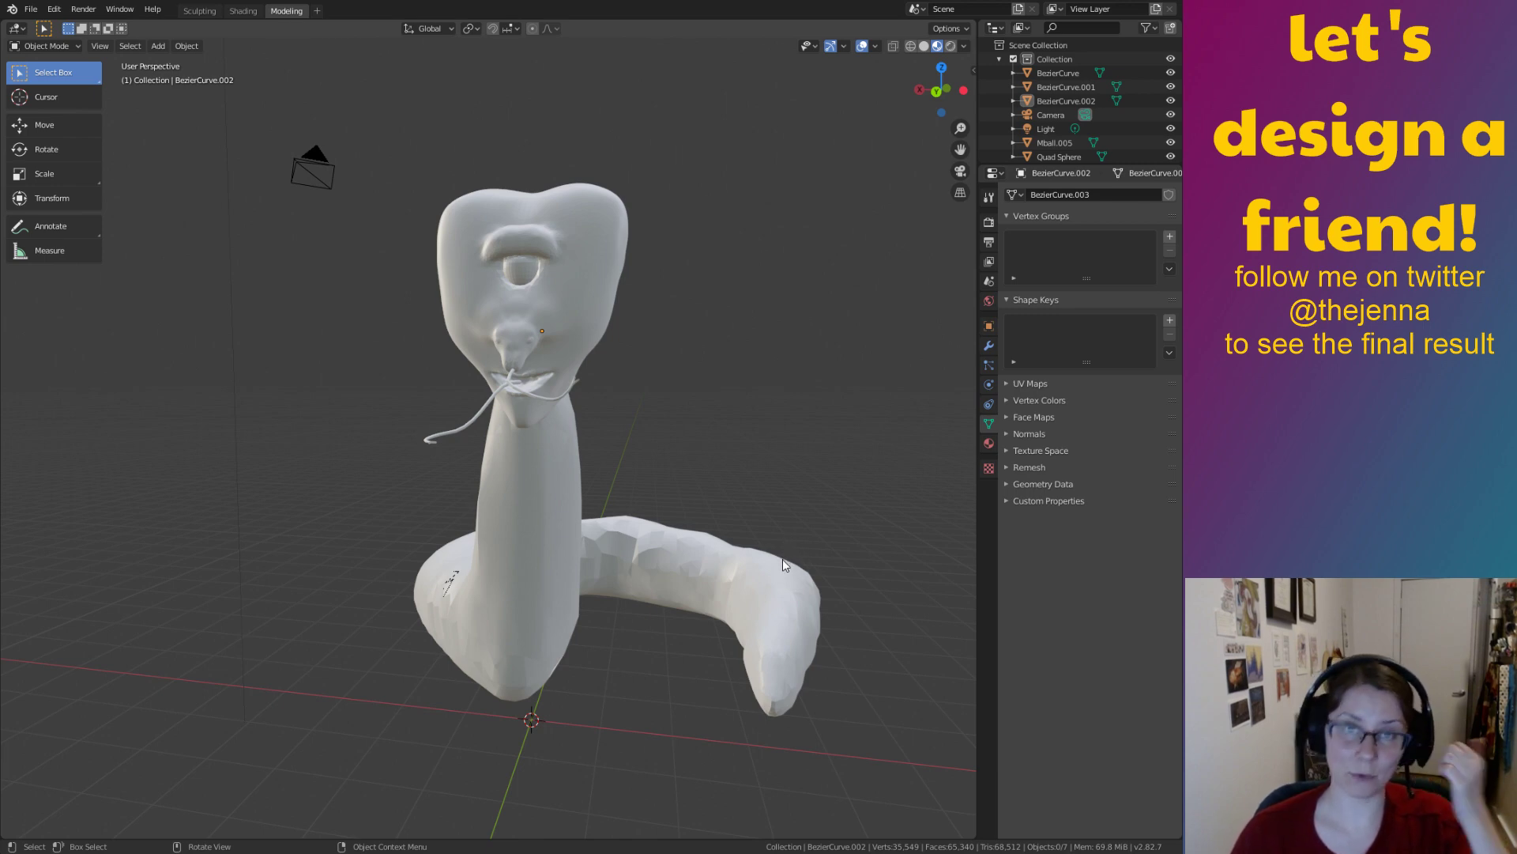
middle_drag(747, 567, 860, 563)
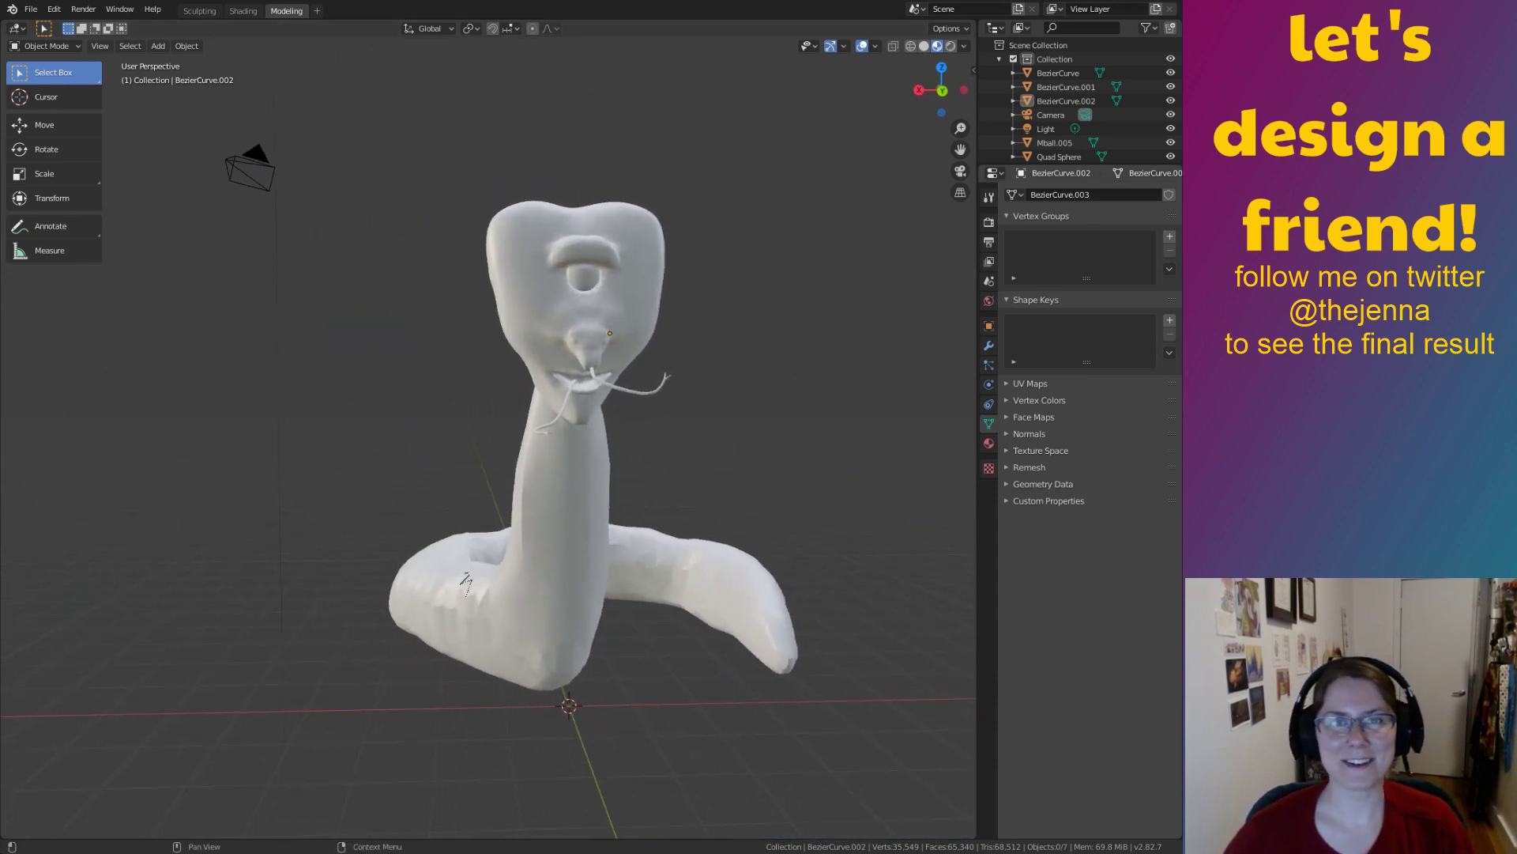